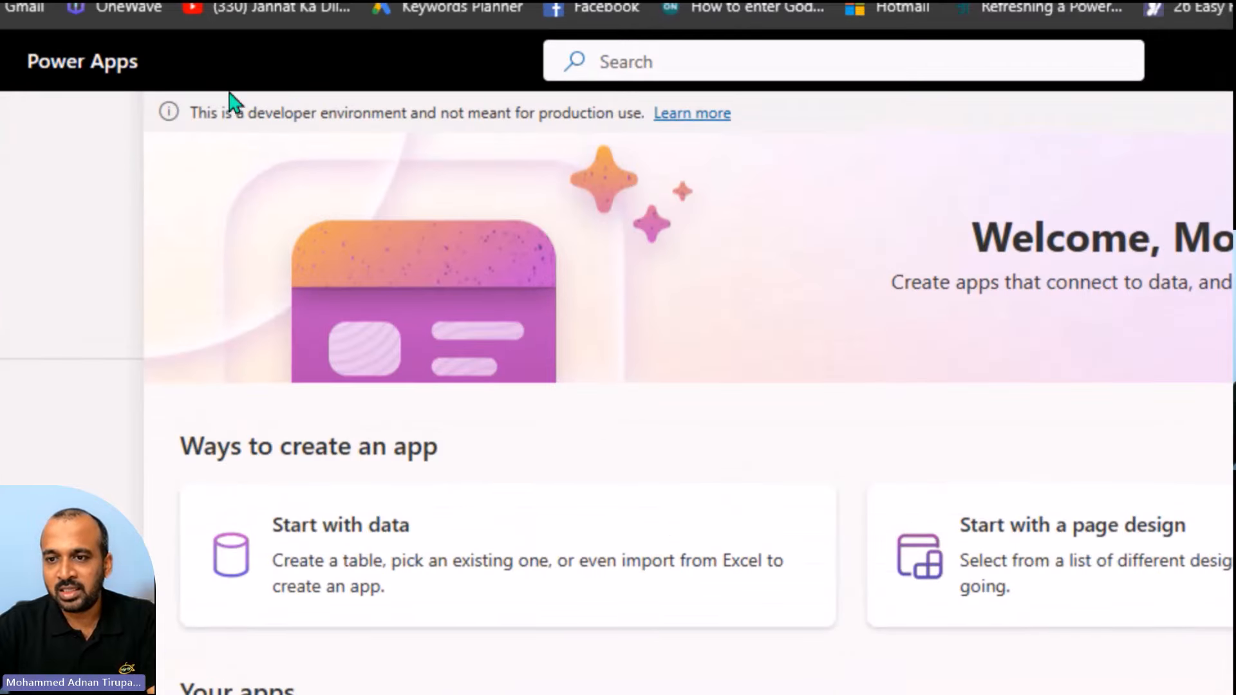
- Review the developer environment notice on the home page and the list of environments available for building apps
{"action": "left_click_drag", "start_coordinate": [191, 111], "coordinate": [627, 108]}
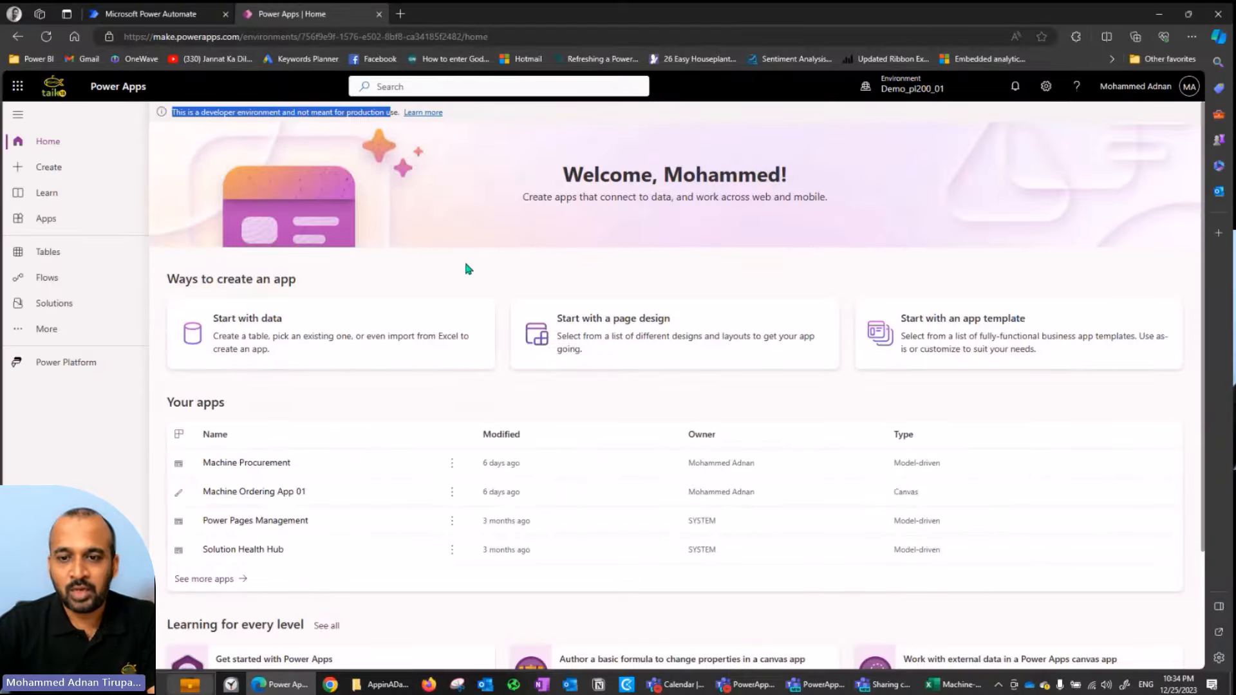
{"action": "left_click", "coordinate": [465, 264]}
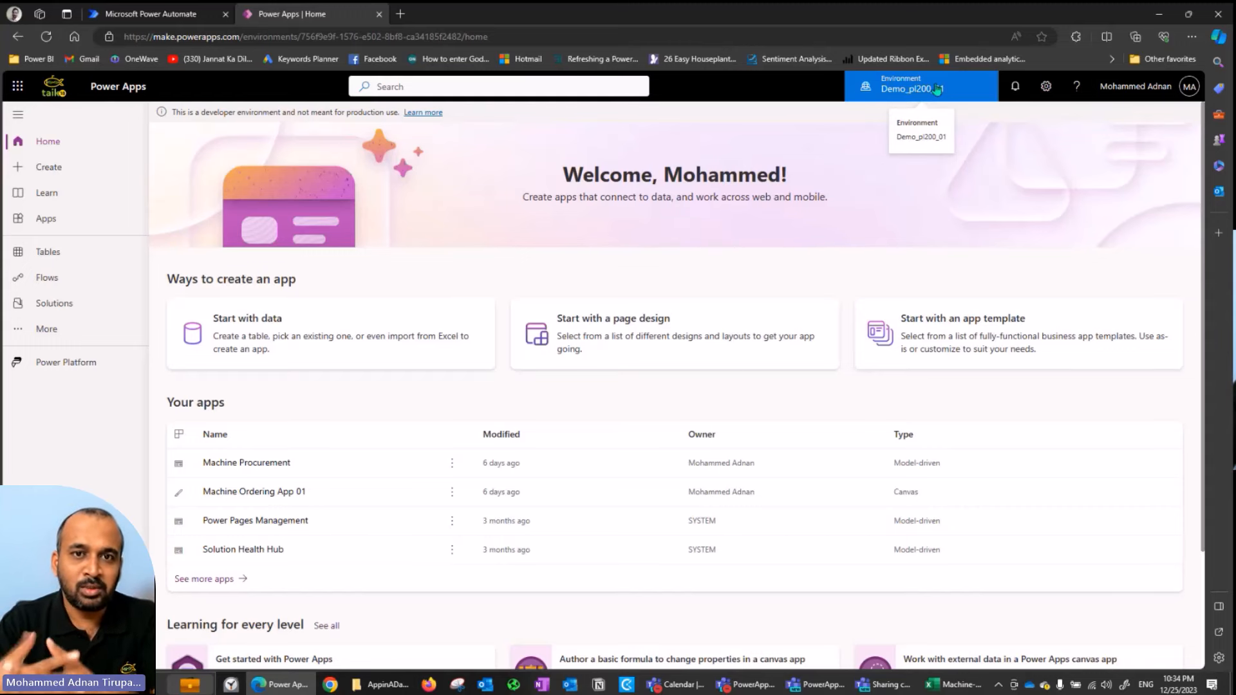
{"action": "left_click", "coordinate": [903, 89]}
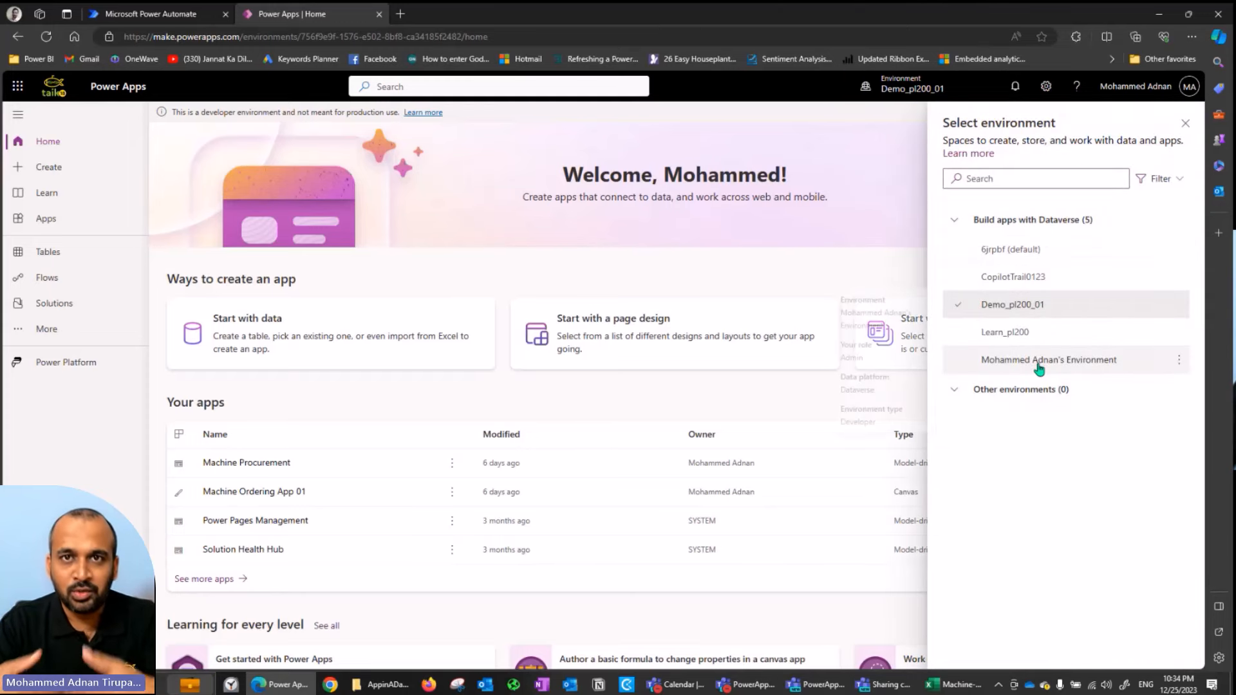
{"action": "mouse_move", "coordinate": [1038, 360]}
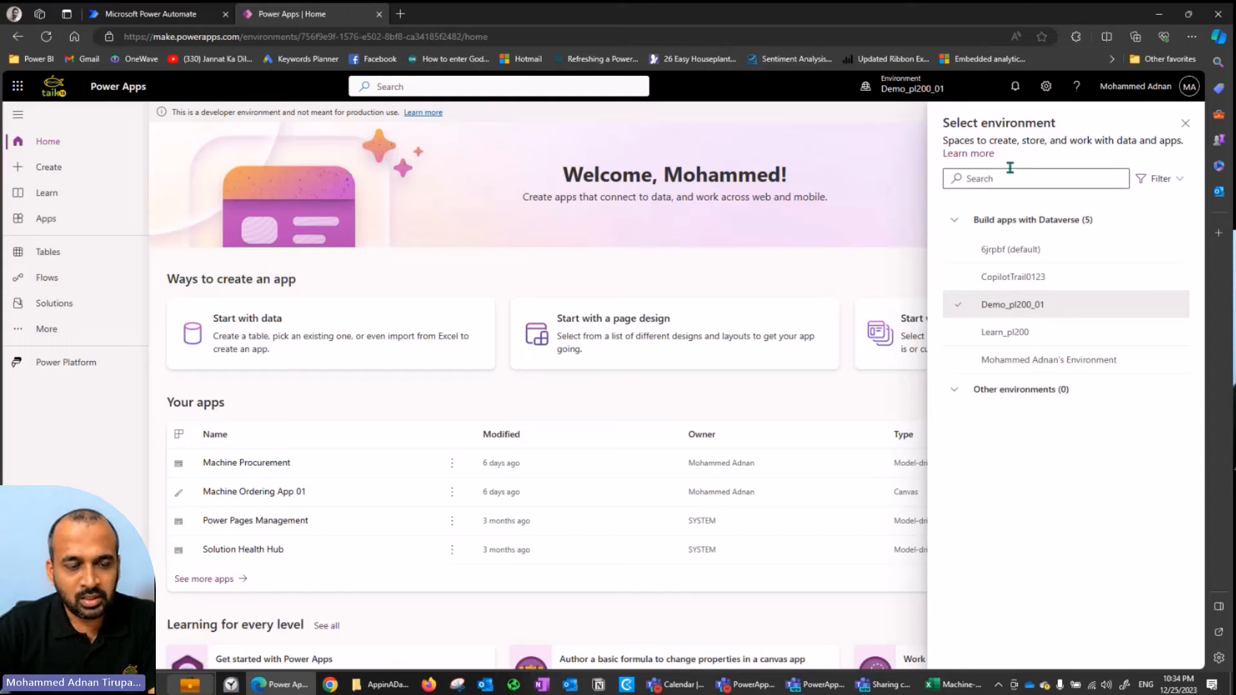
- Open the Power Platform admin center from the Power Apps settings and show its Environments page
{"action": "left_click", "coordinate": [1046, 87]}
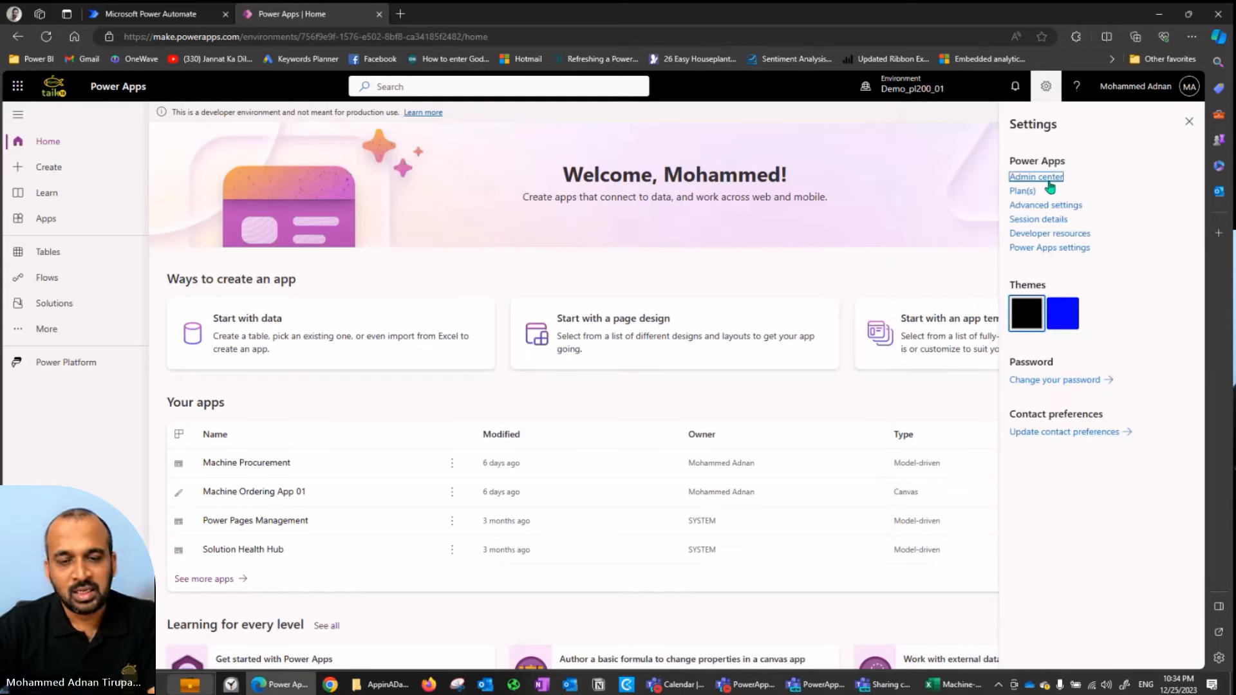
{"action": "left_click", "coordinate": [1048, 180]}
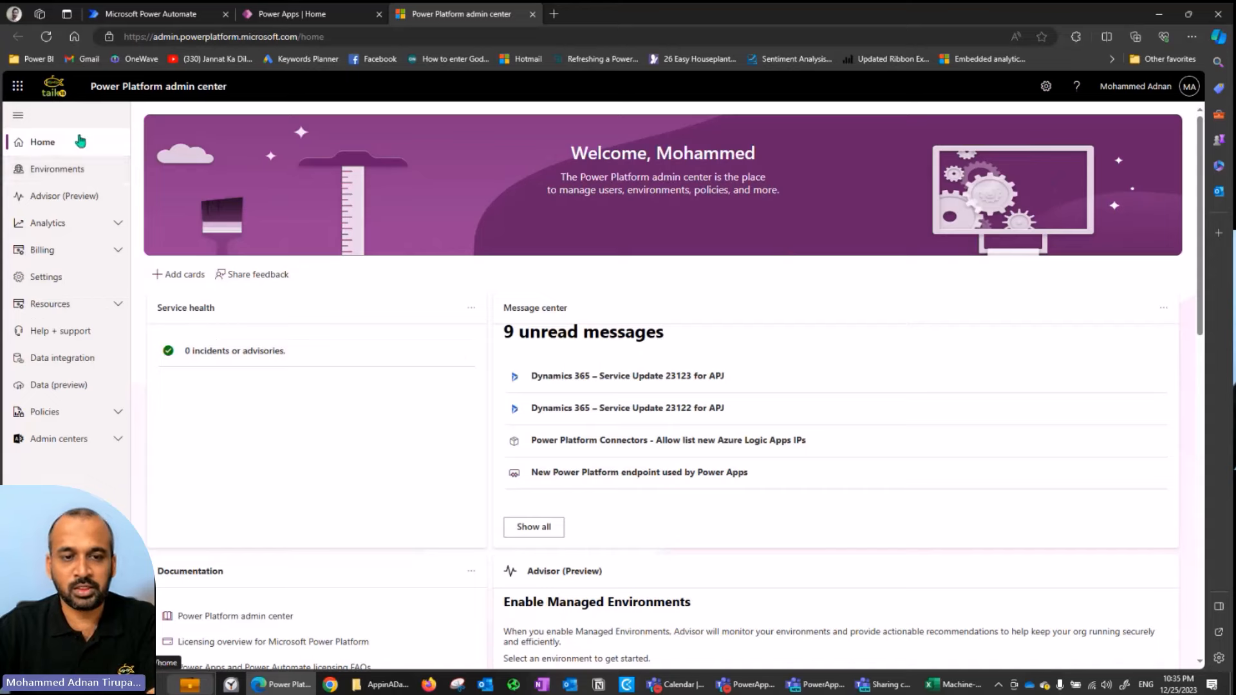
{"action": "left_click", "coordinate": [60, 169]}
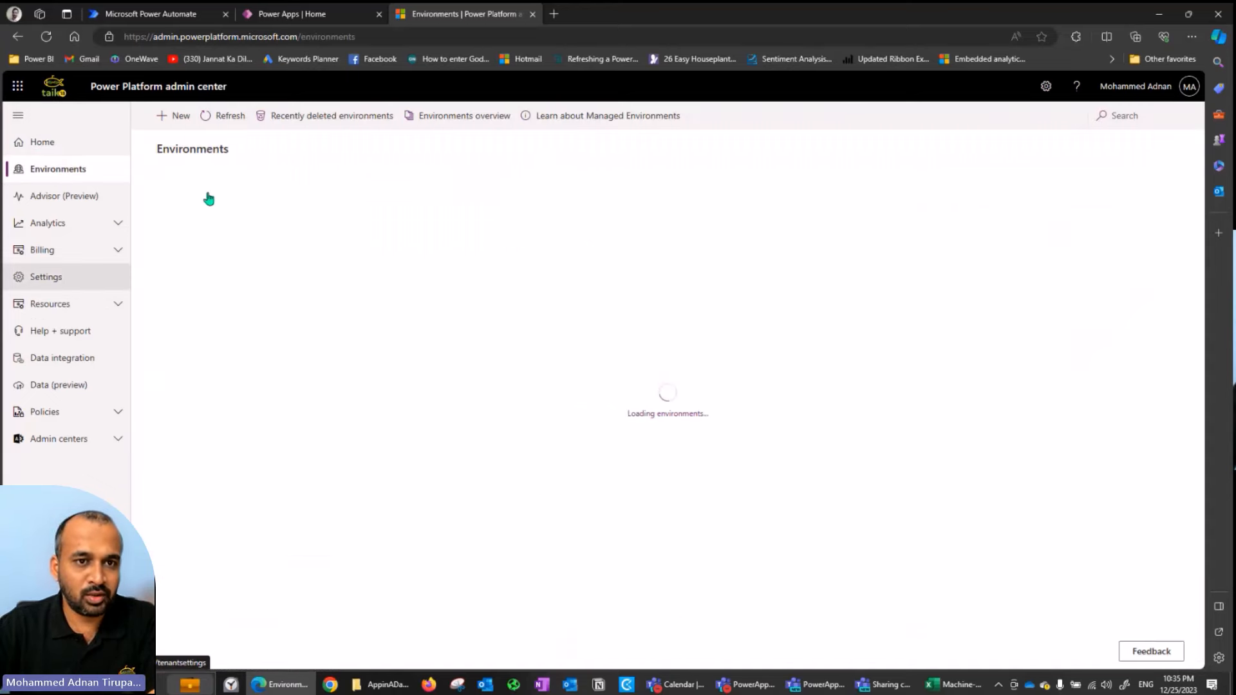
- Examine the name, region and type settings offered for a new environment, and leave without creating one
{"action": "left_click", "coordinate": [181, 120]}
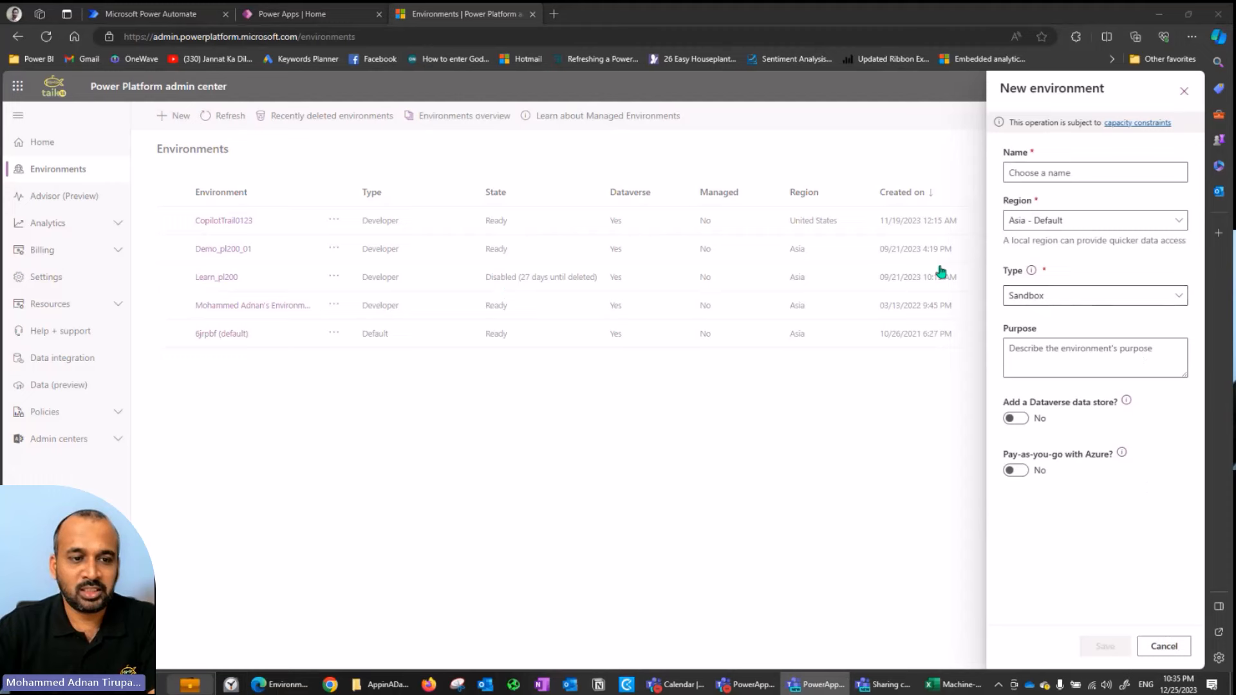
{"action": "left_click", "coordinate": [1065, 175]}
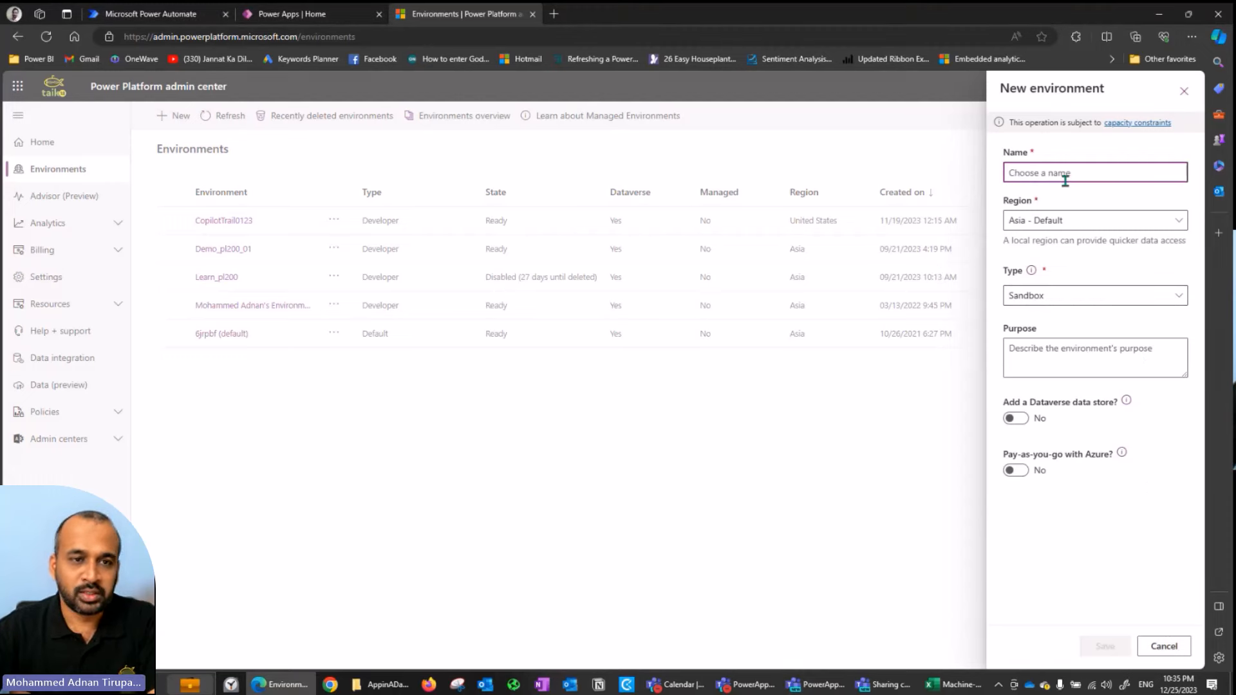
{"action": "left_click", "coordinate": [1086, 222]}
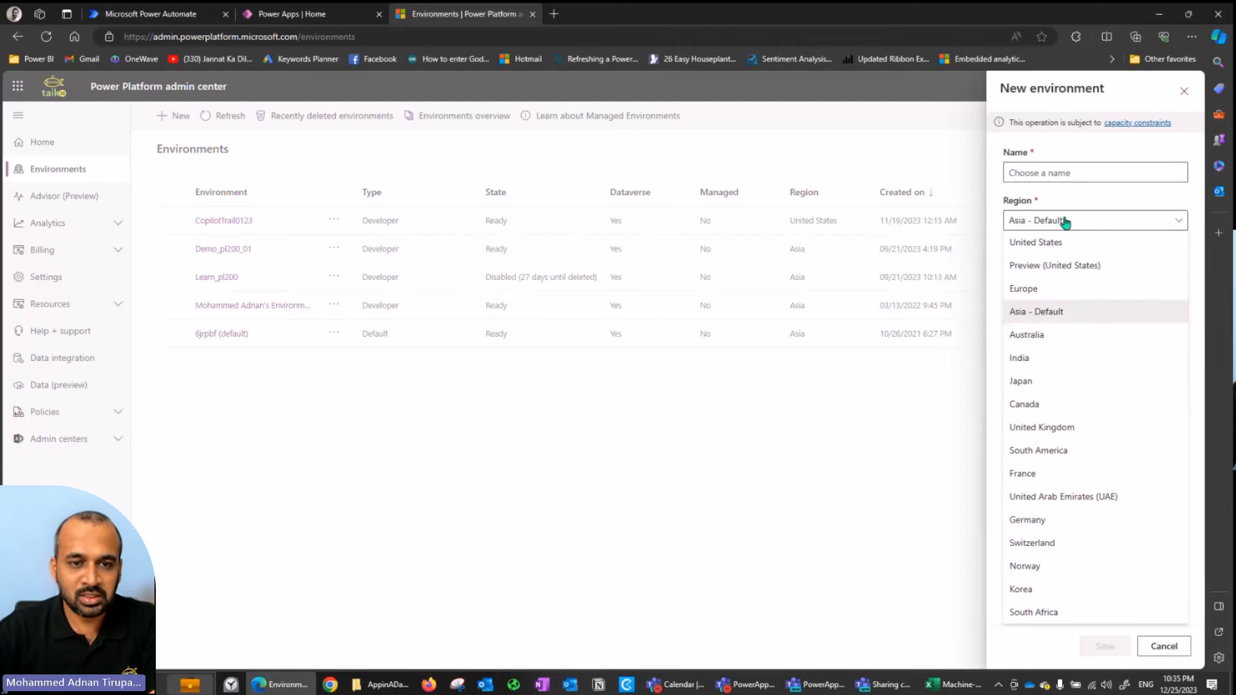
{"action": "left_click", "coordinate": [1062, 220]}
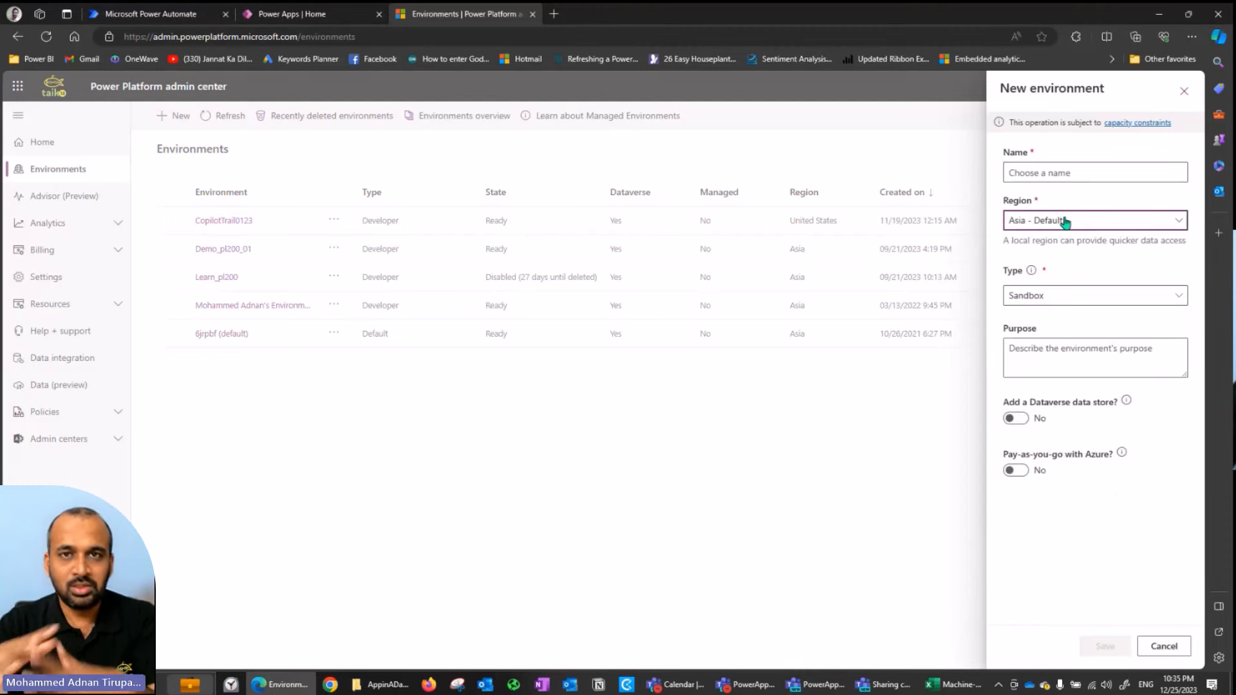
{"action": "left_click", "coordinate": [1065, 296]}
{"action": "left_click", "coordinate": [1037, 406]}
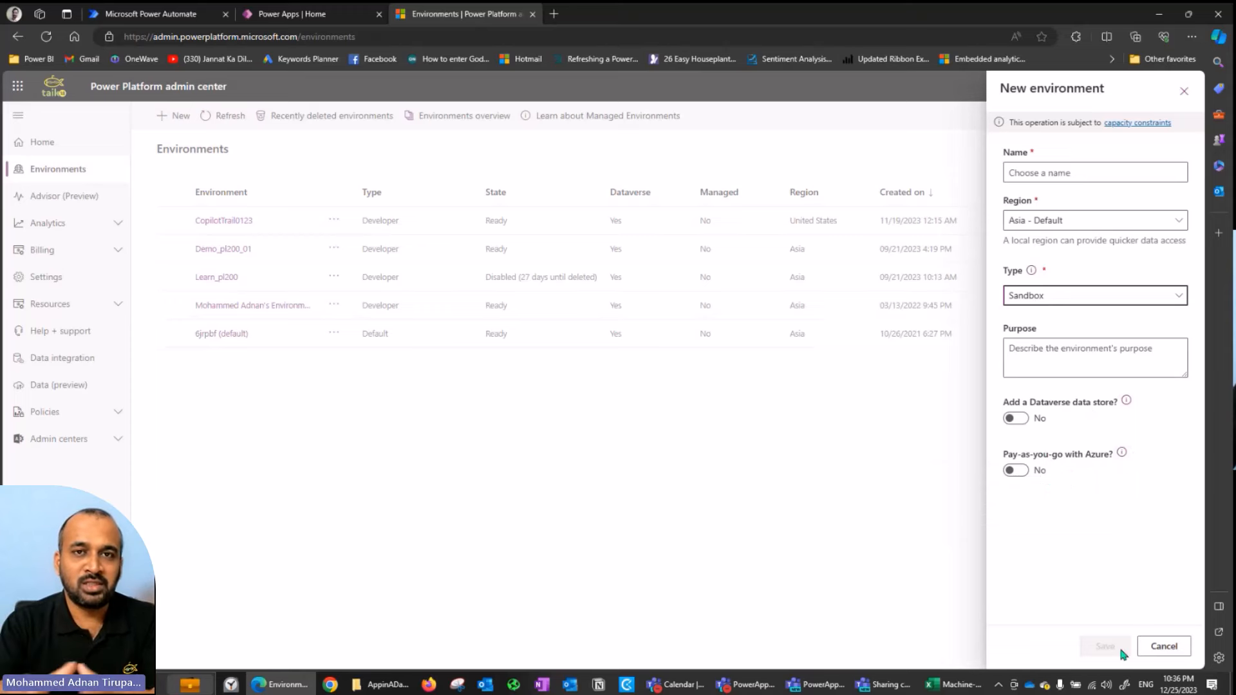
{"action": "left_click", "coordinate": [1165, 646]}
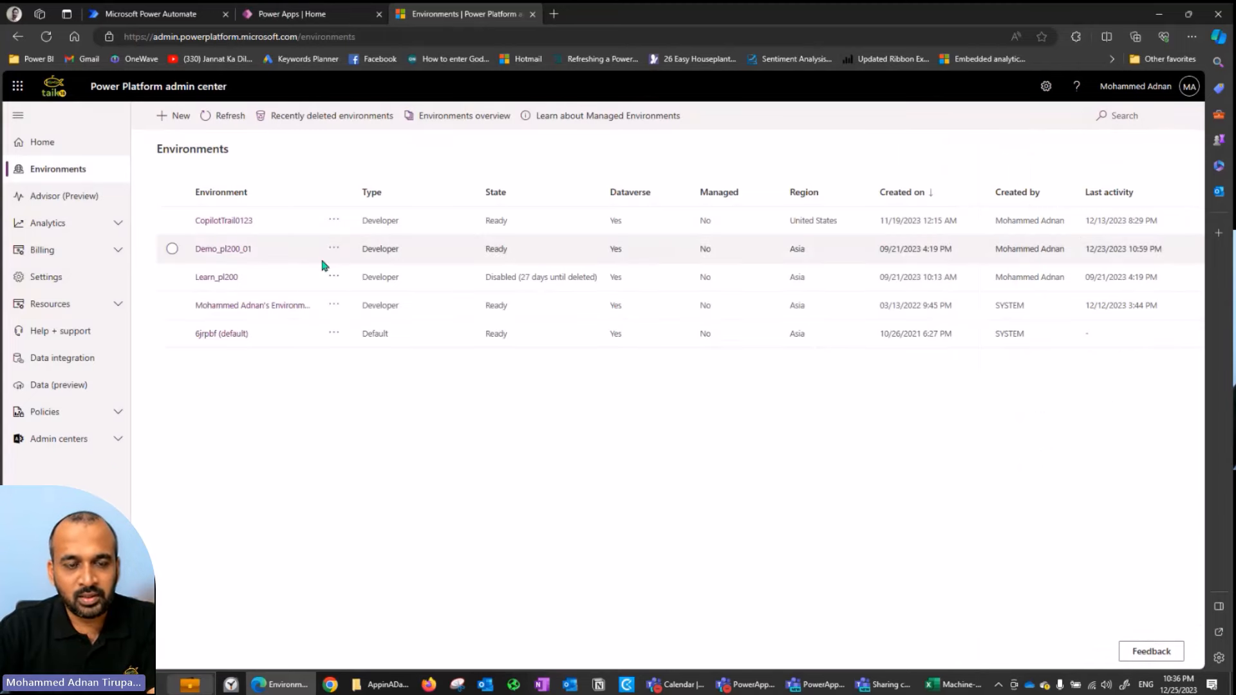
- Return to Power Apps and show the solutions in the Demo_pl200_01 environment
{"action": "left_click", "coordinate": [348, 19]}
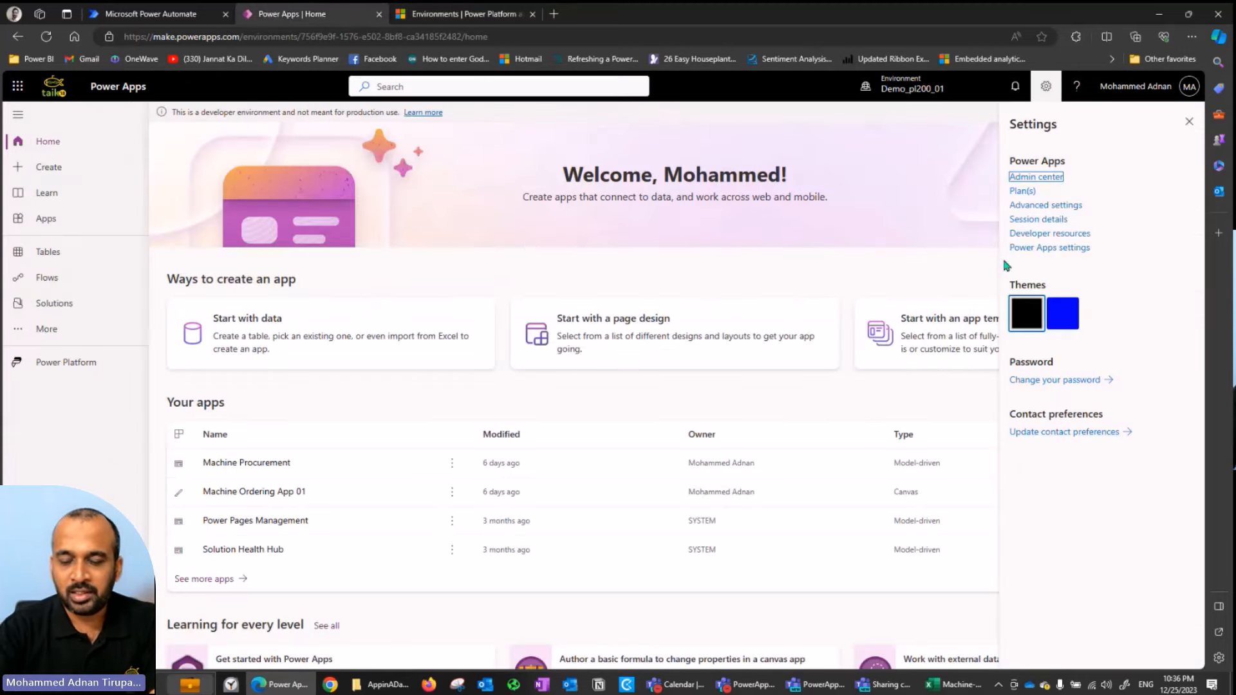
{"action": "left_click", "coordinate": [384, 275]}
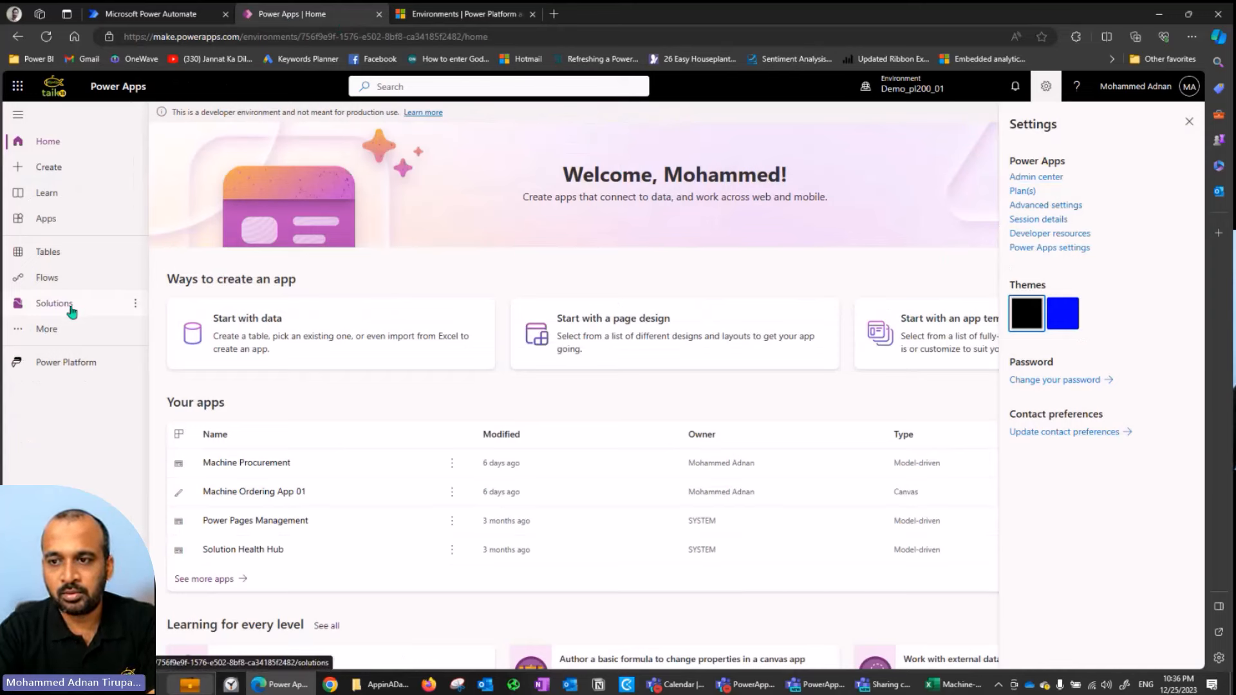
{"action": "left_click", "coordinate": [66, 310]}
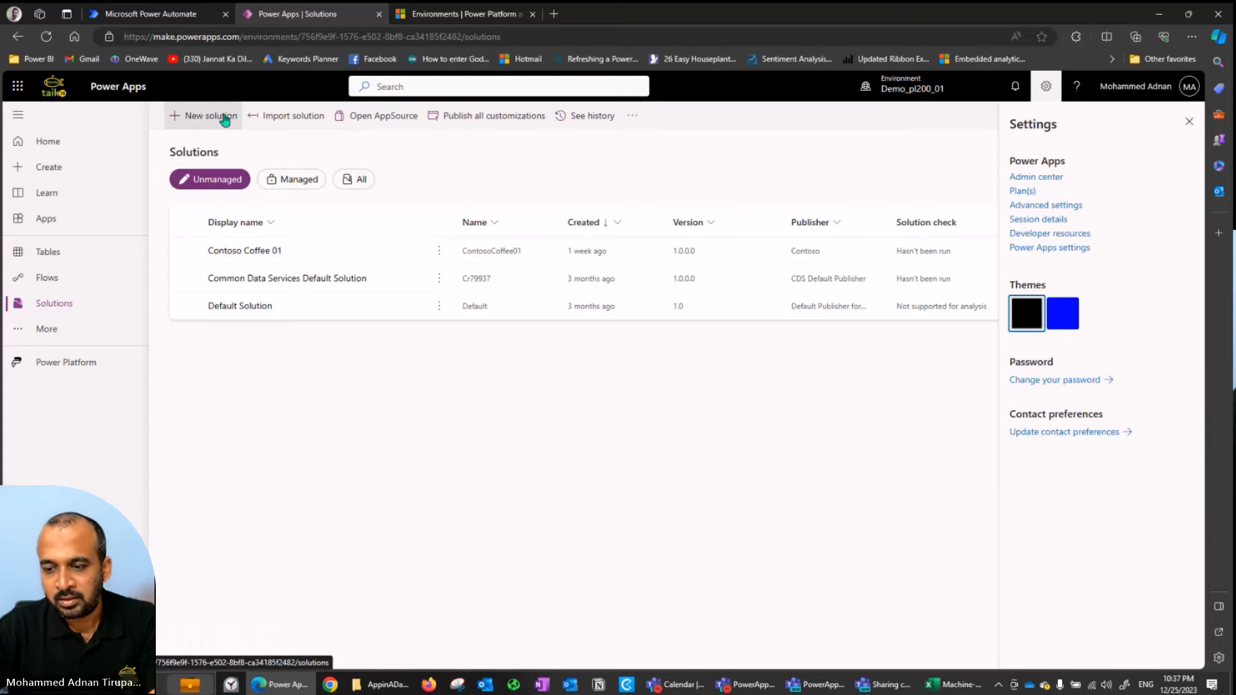
- Start a new solution with the display name PowerAppsYTDemo_2024_1
{"action": "left_click", "coordinate": [224, 117]}
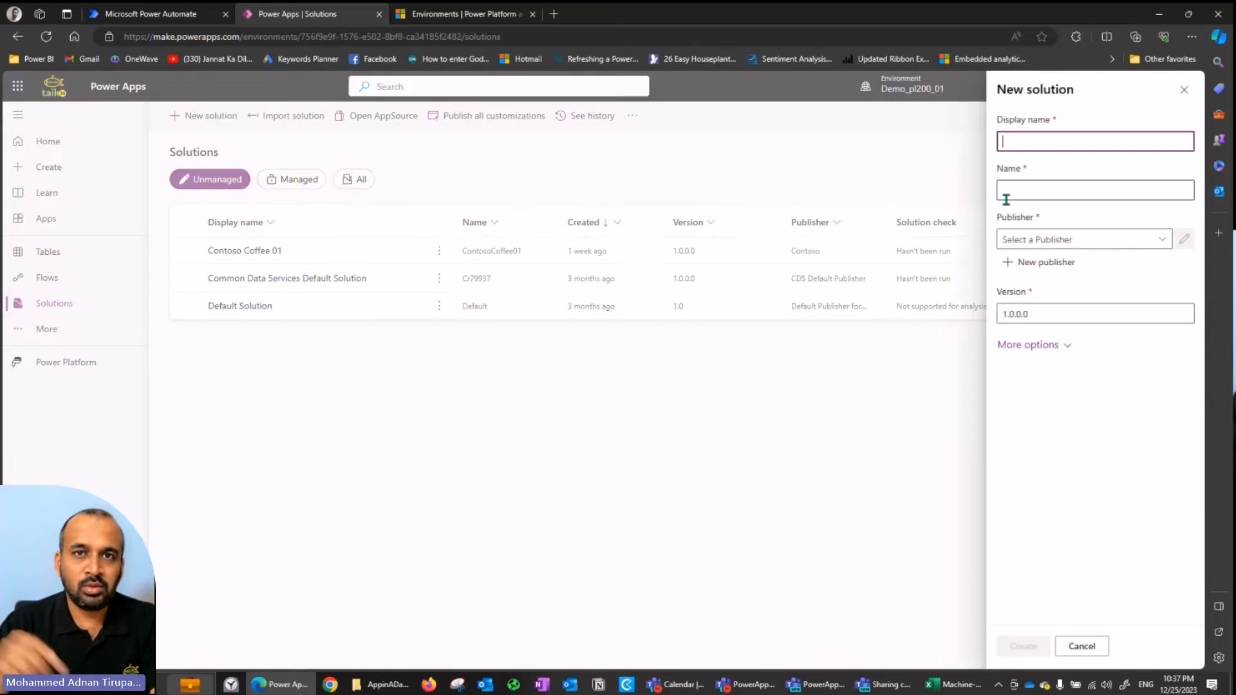
{"action": "type", "text": "PowerApppsYTDemo_1"}
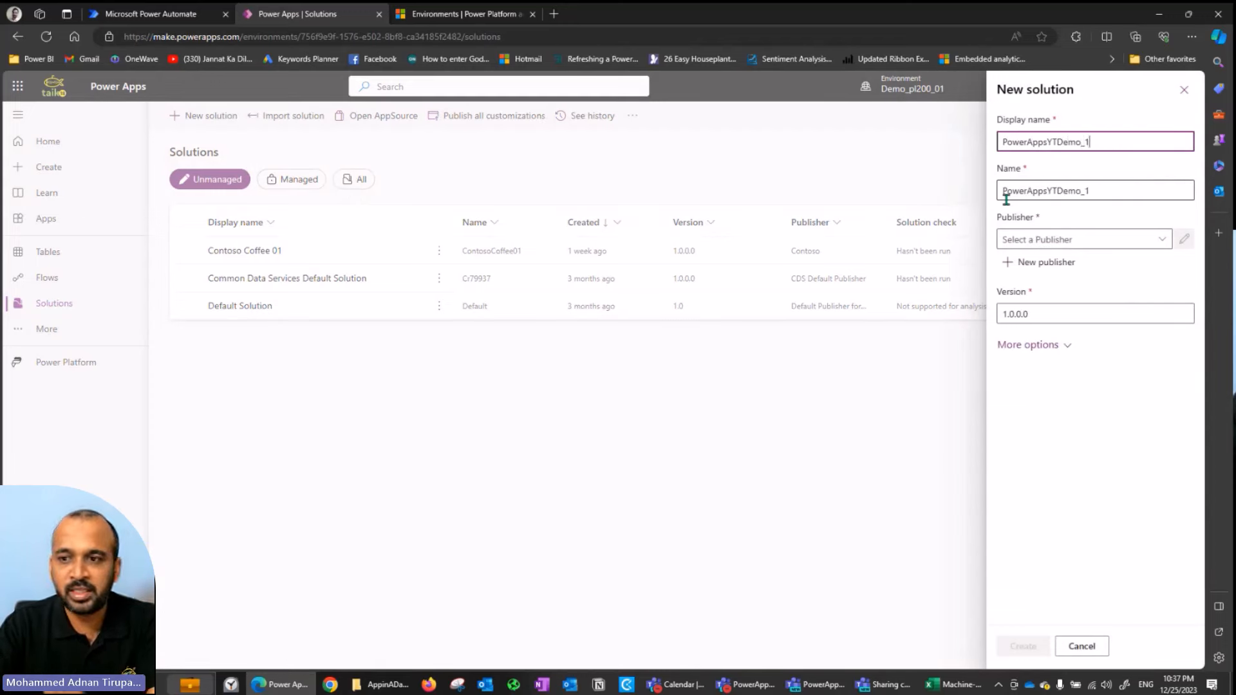
{"action": "key", "text": "Left"}
{"action": "type", "text": "2024"}
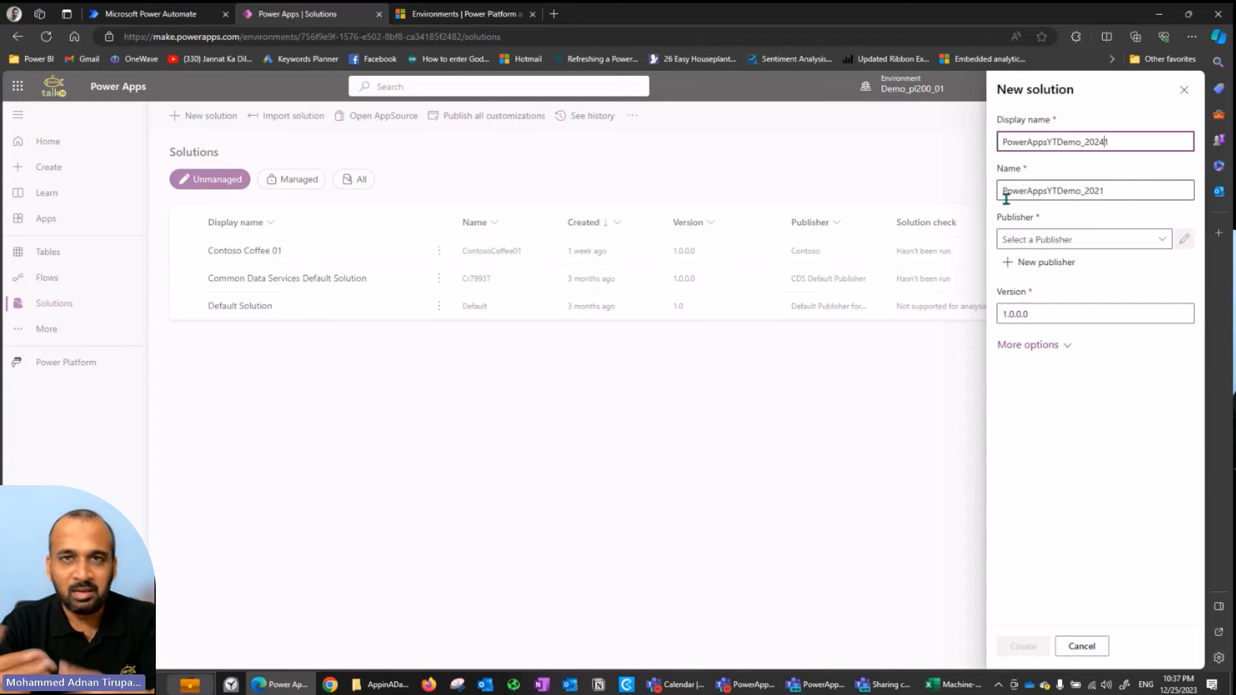
{"action": "type", "text": "_1"}
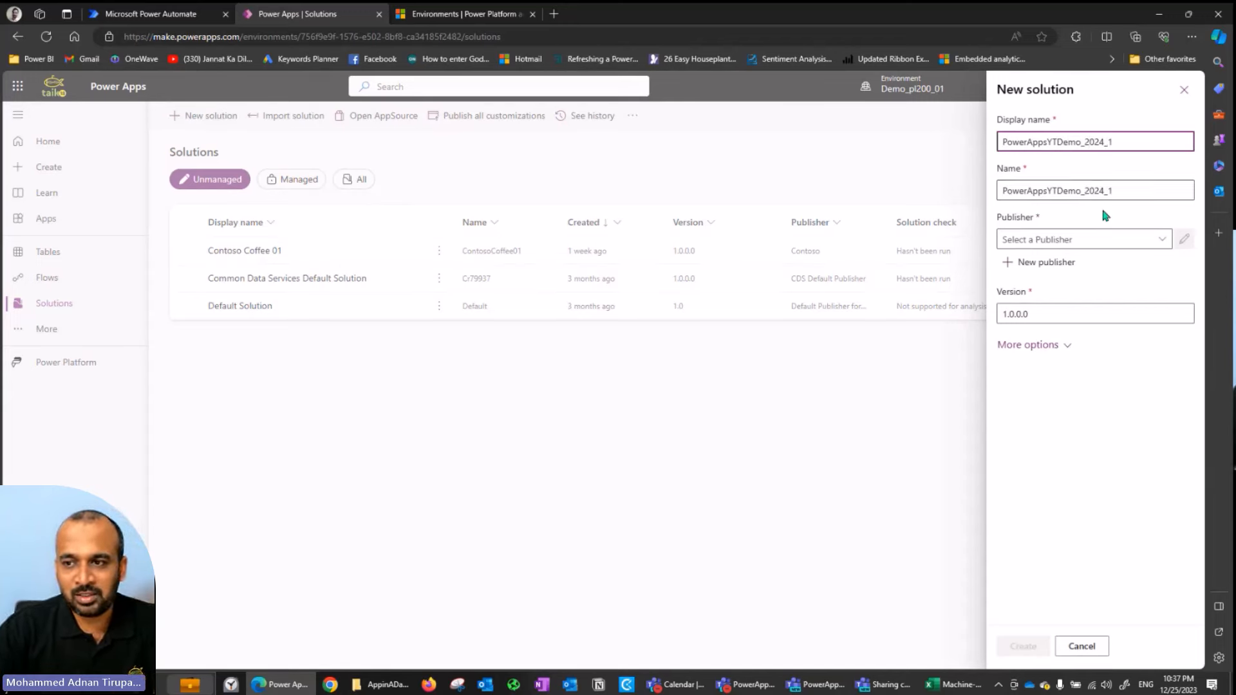
- Assign the Contoso publisher to the new solution, expand its additional options and create it
{"action": "left_click", "coordinate": [1084, 240]}
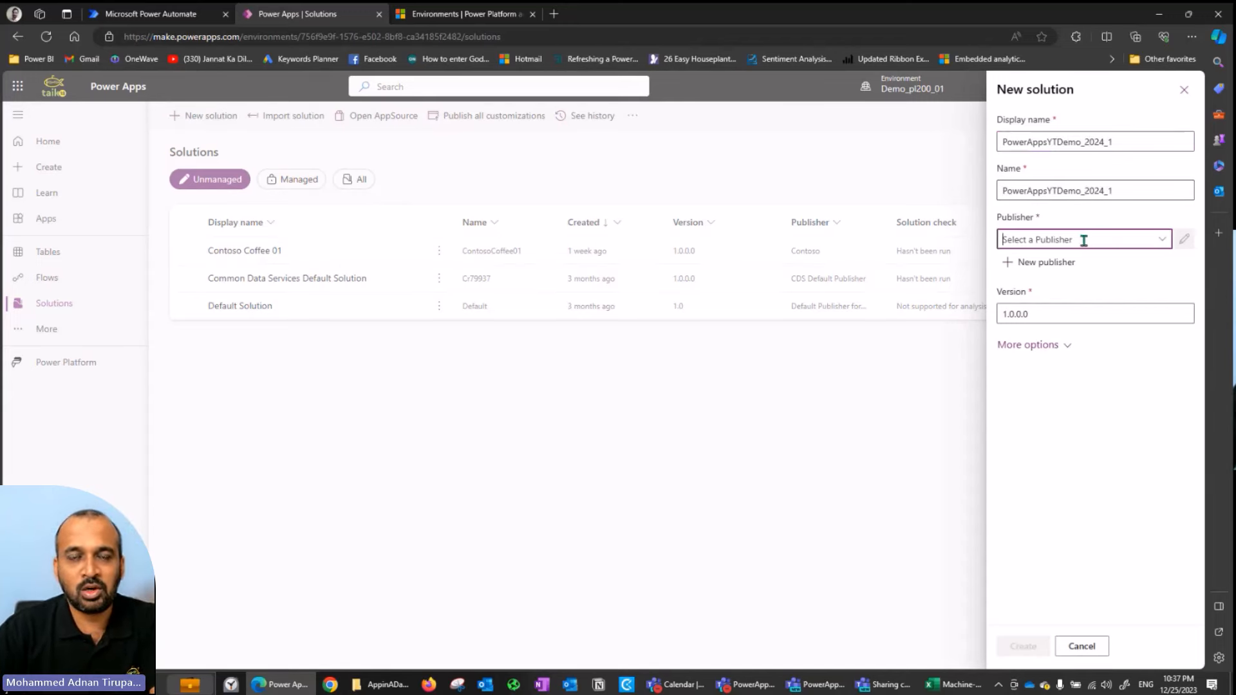
{"action": "left_click", "coordinate": [1162, 239]}
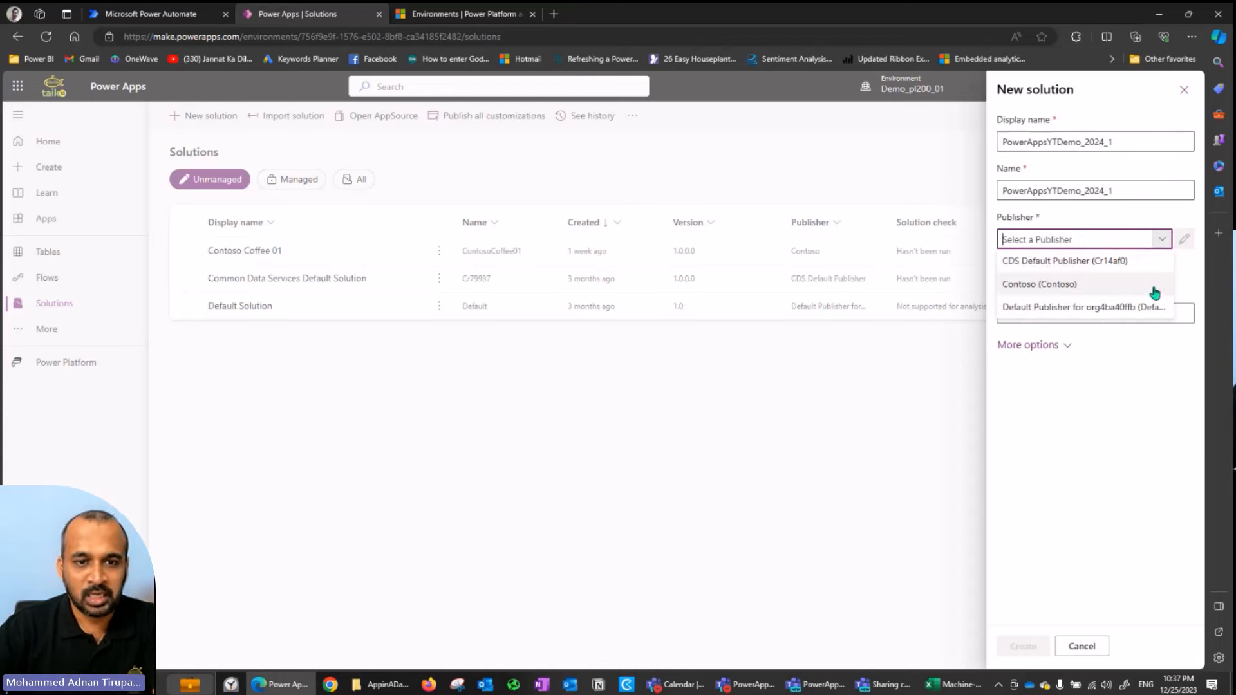
{"action": "left_click", "coordinate": [1094, 289]}
{"action": "left_click", "coordinate": [1067, 347]}
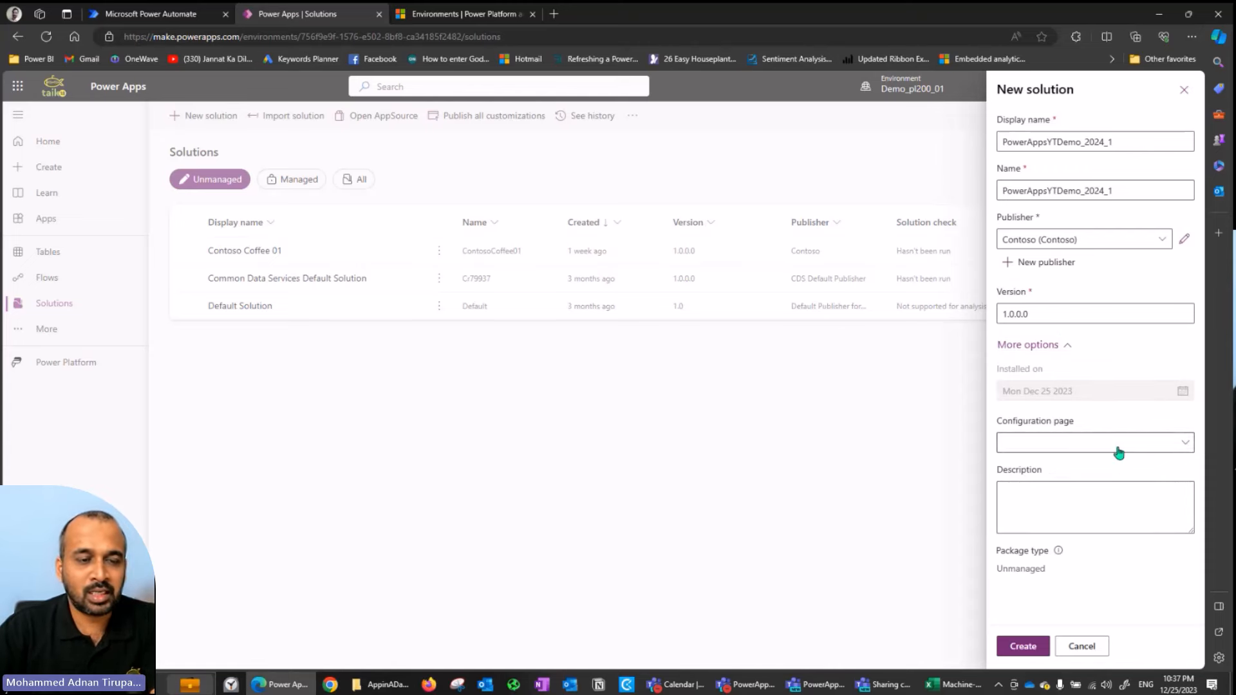
{"action": "left_click", "coordinate": [1023, 645]}
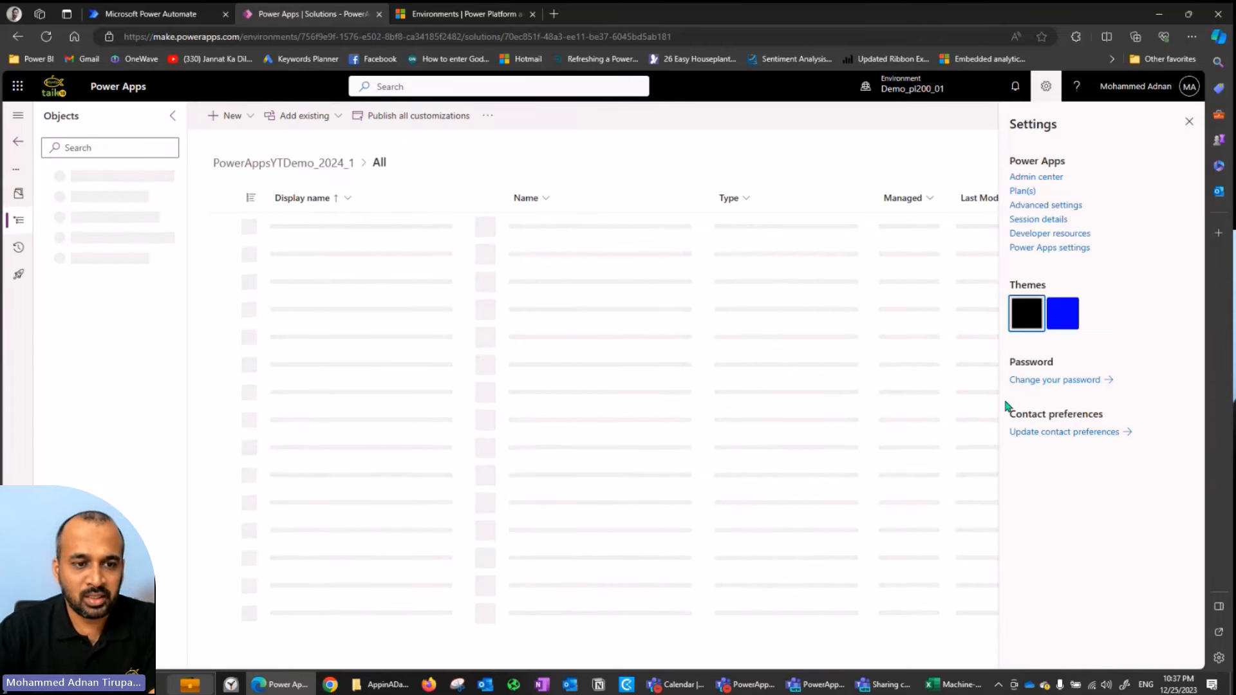
- Close the settings pane, show the new solution's apps and start a canvas app from blank
{"action": "left_click", "coordinate": [1188, 121]}
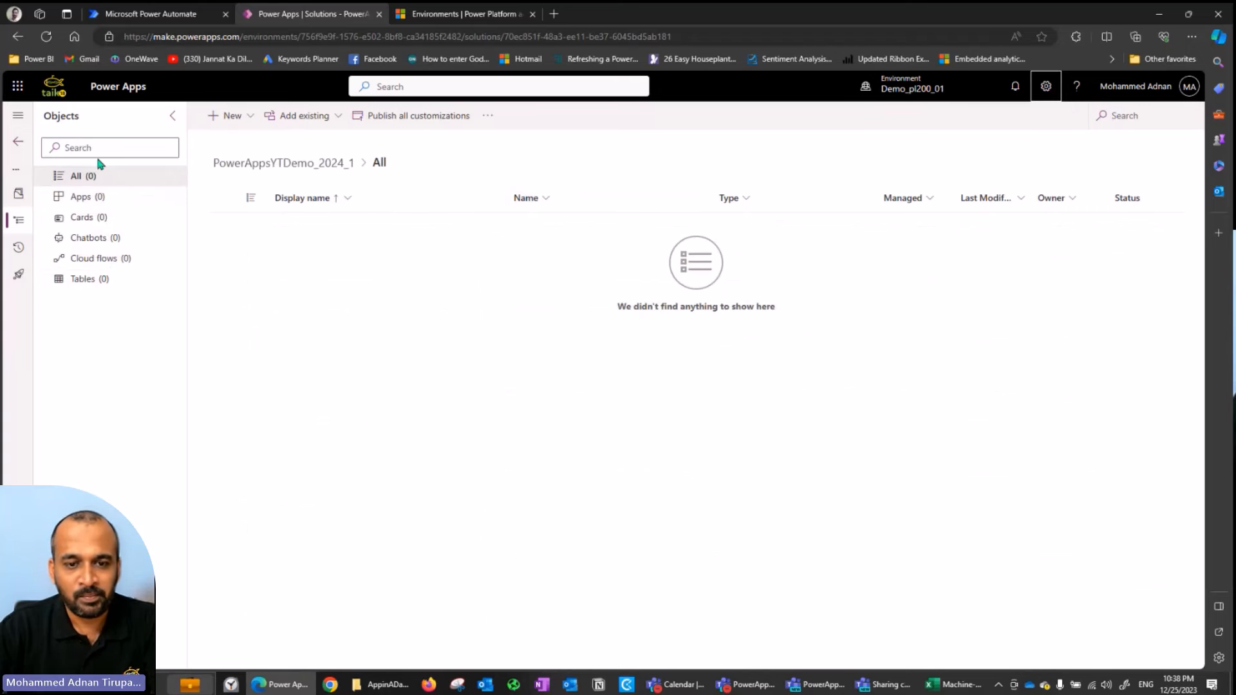
{"action": "left_click", "coordinate": [99, 198]}
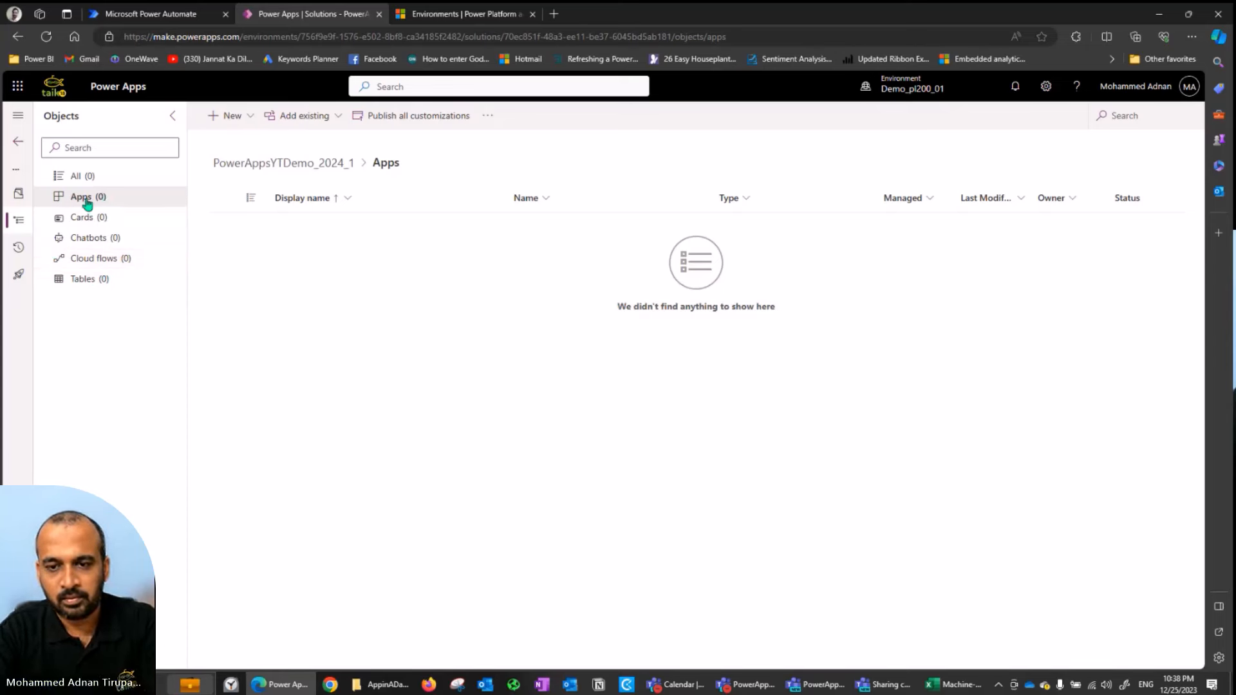
{"action": "left_click", "coordinate": [253, 122]}
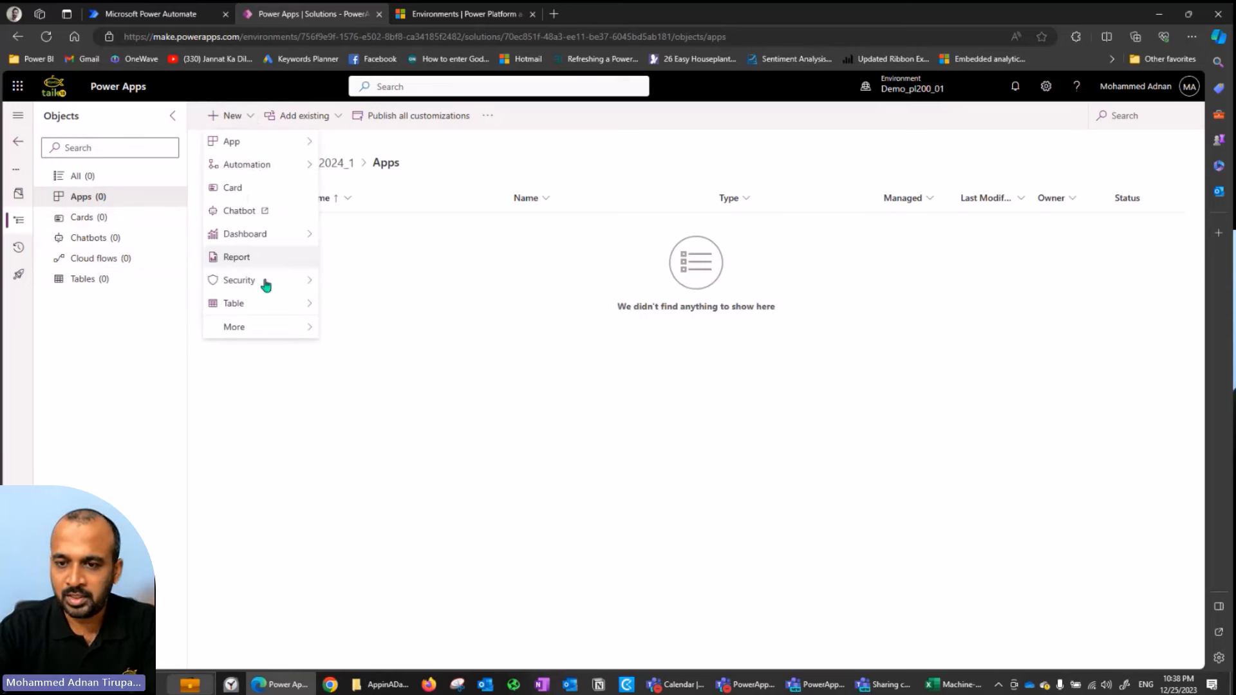
{"action": "mouse_move", "coordinate": [262, 279]}
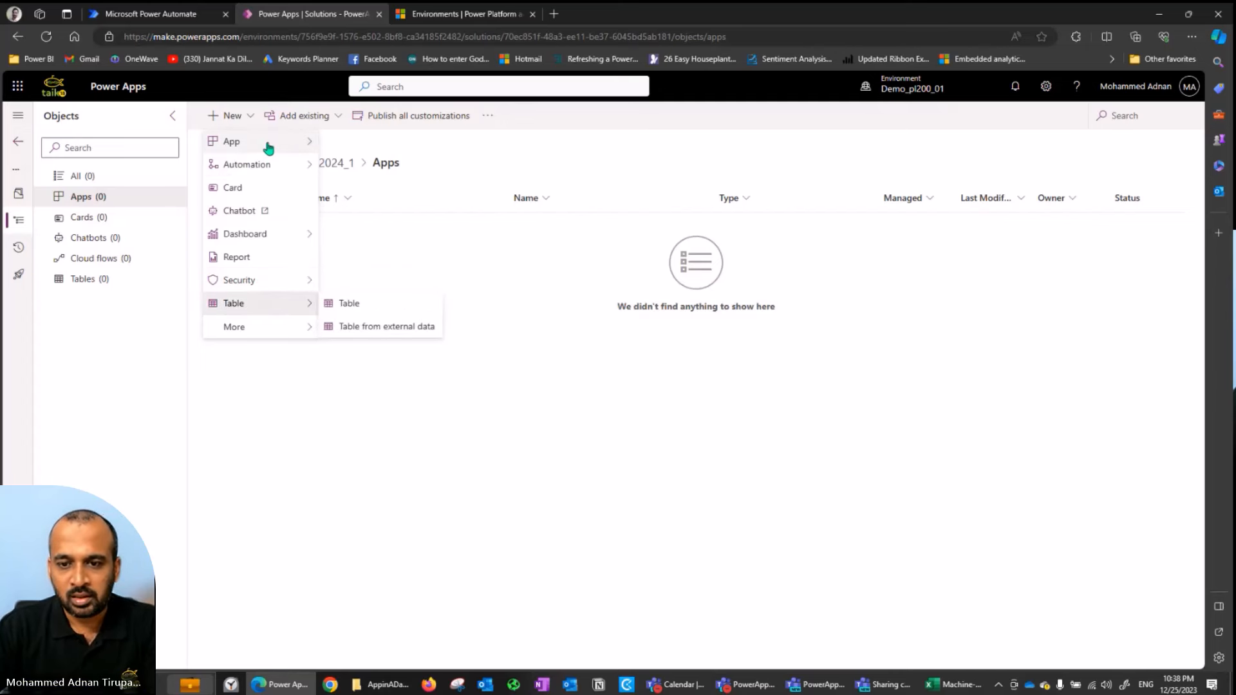
{"action": "mouse_move", "coordinate": [268, 144]}
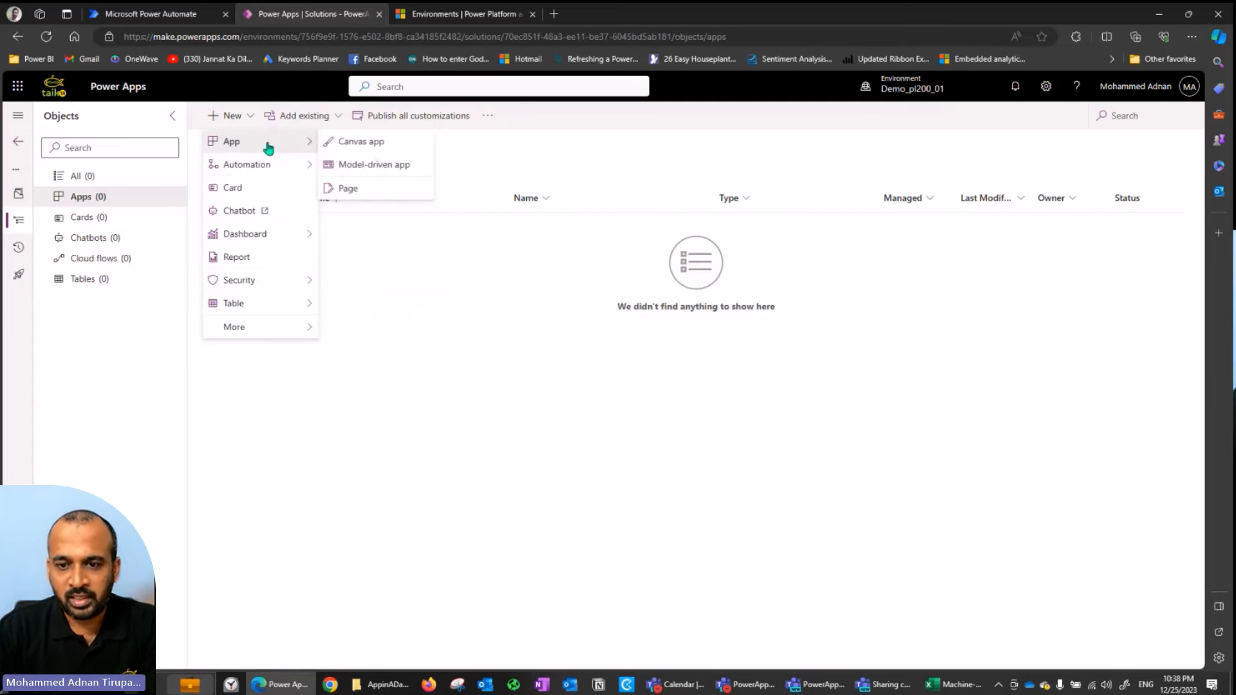
{"action": "left_click", "coordinate": [394, 142]}
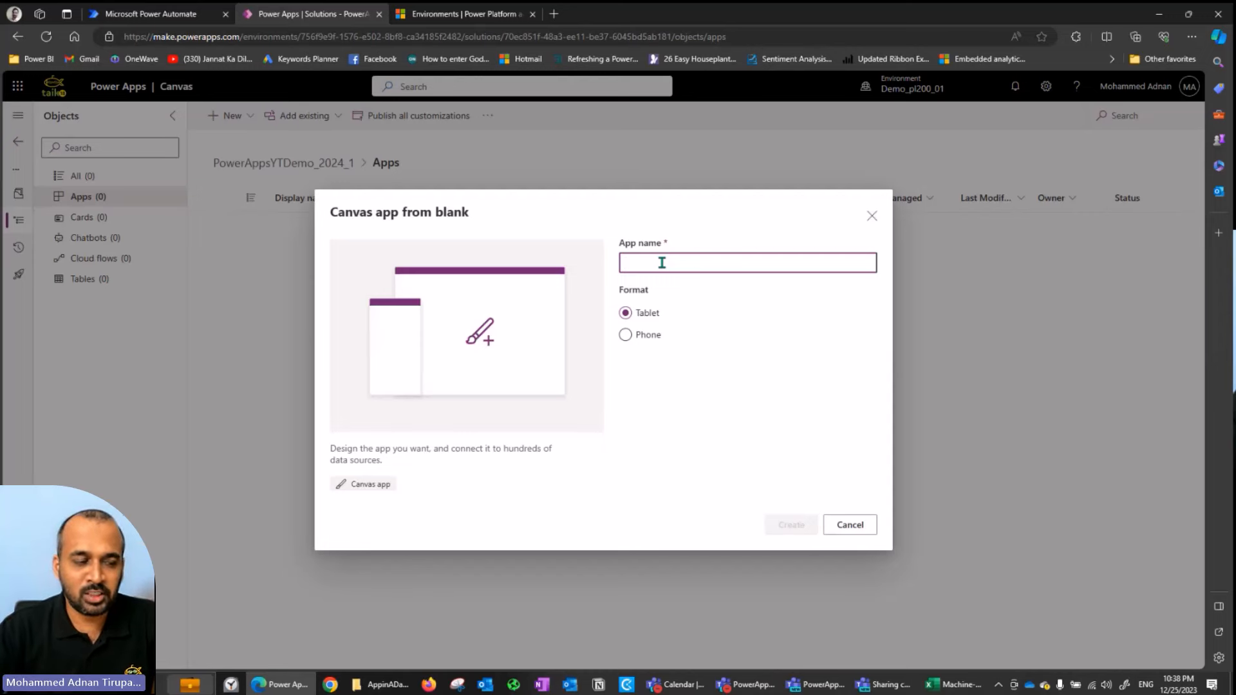
- Name the canvas app Machine Ordering 20241 App, create it in tablet format and skip the welcome dialog
{"action": "type", "text": "Machine Or"}
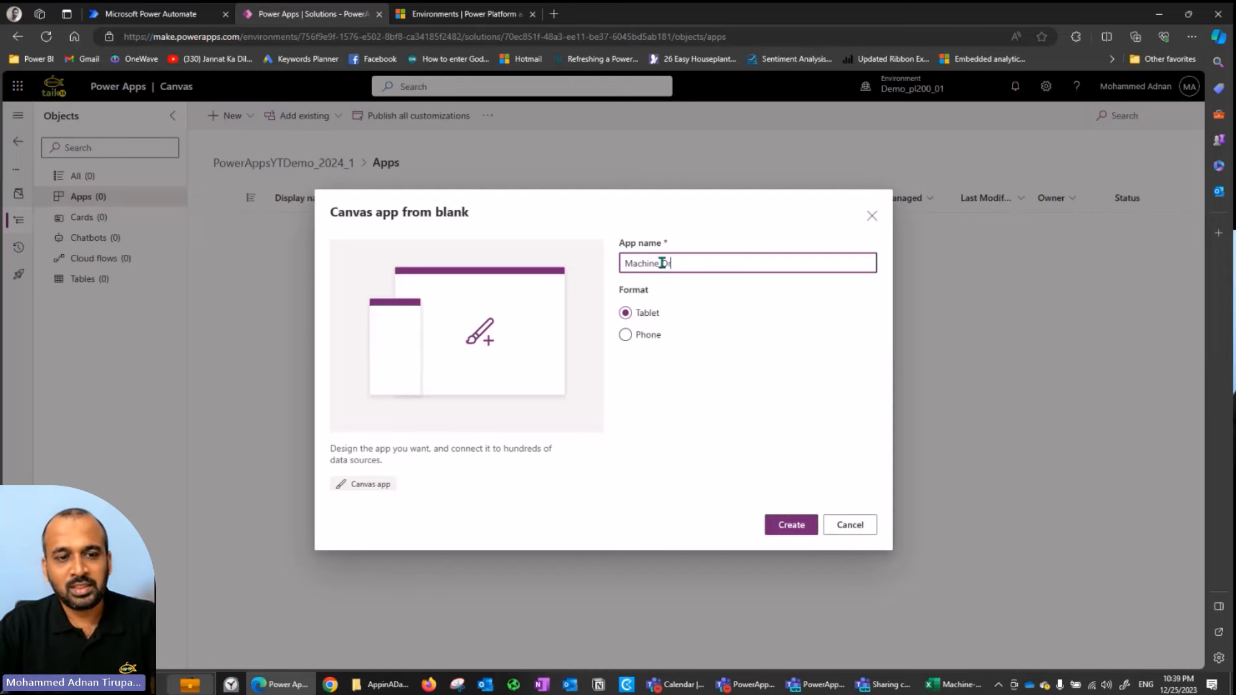
{"action": "type", "text": "dering A"}
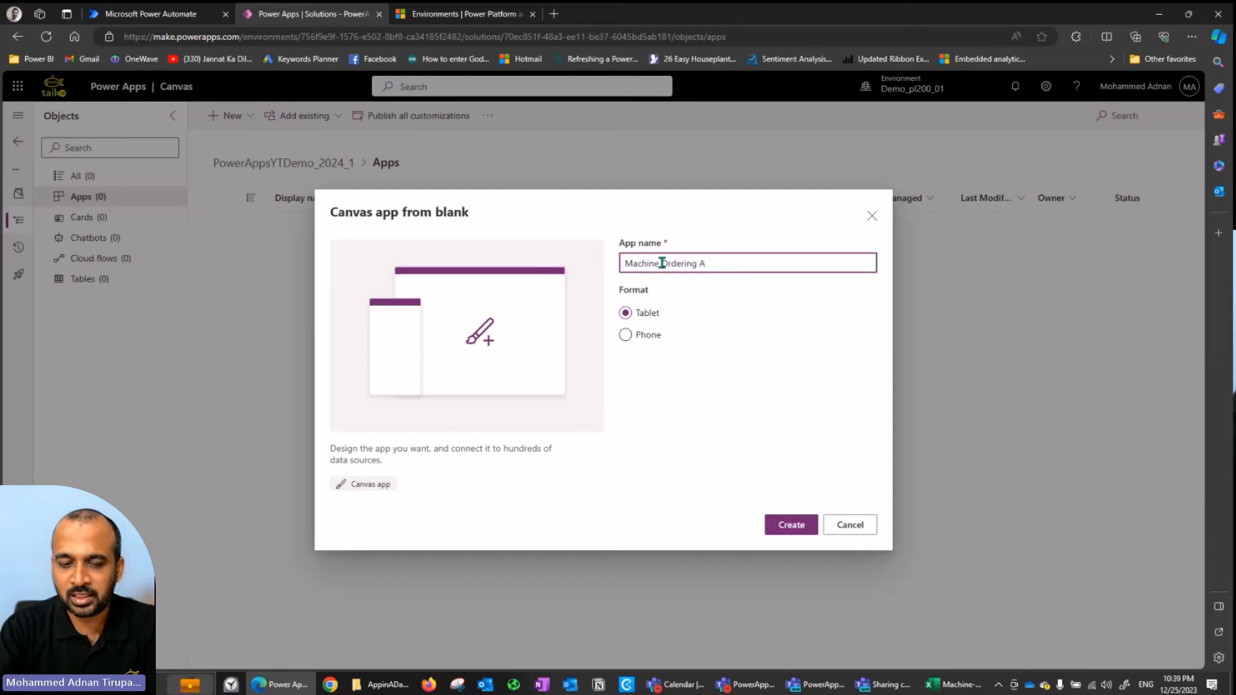
{"action": "type", "text": "pp"}
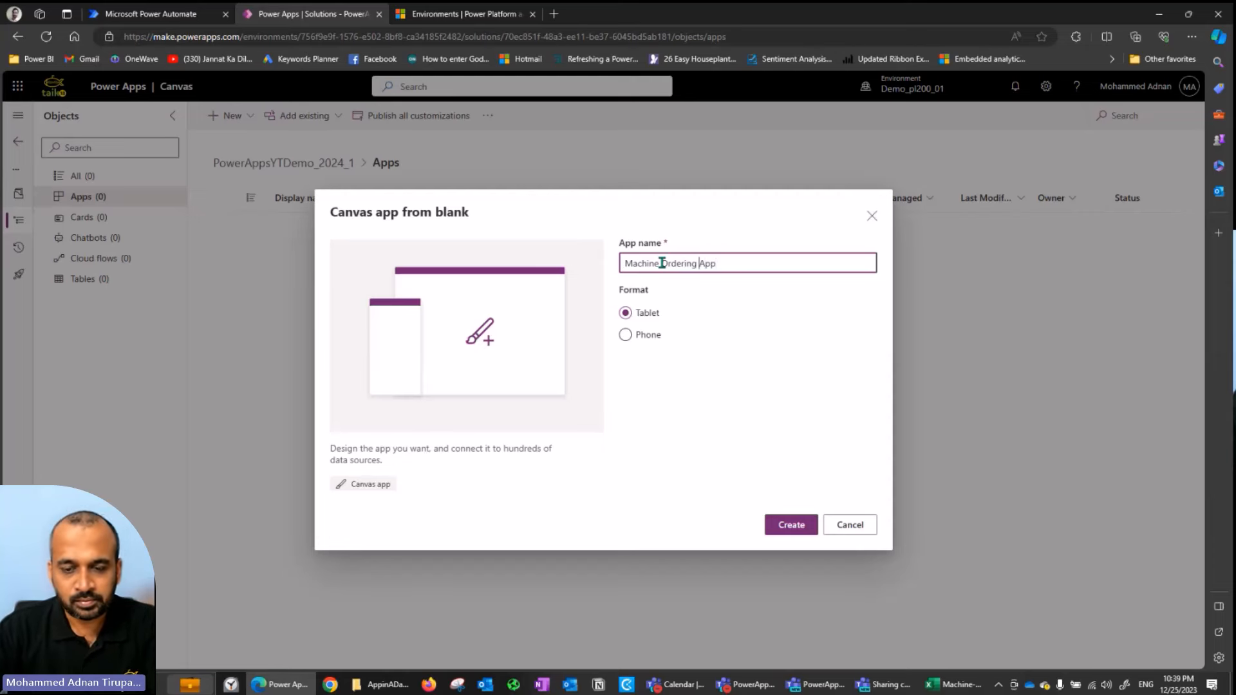
{"action": "type", "text": "2024"}
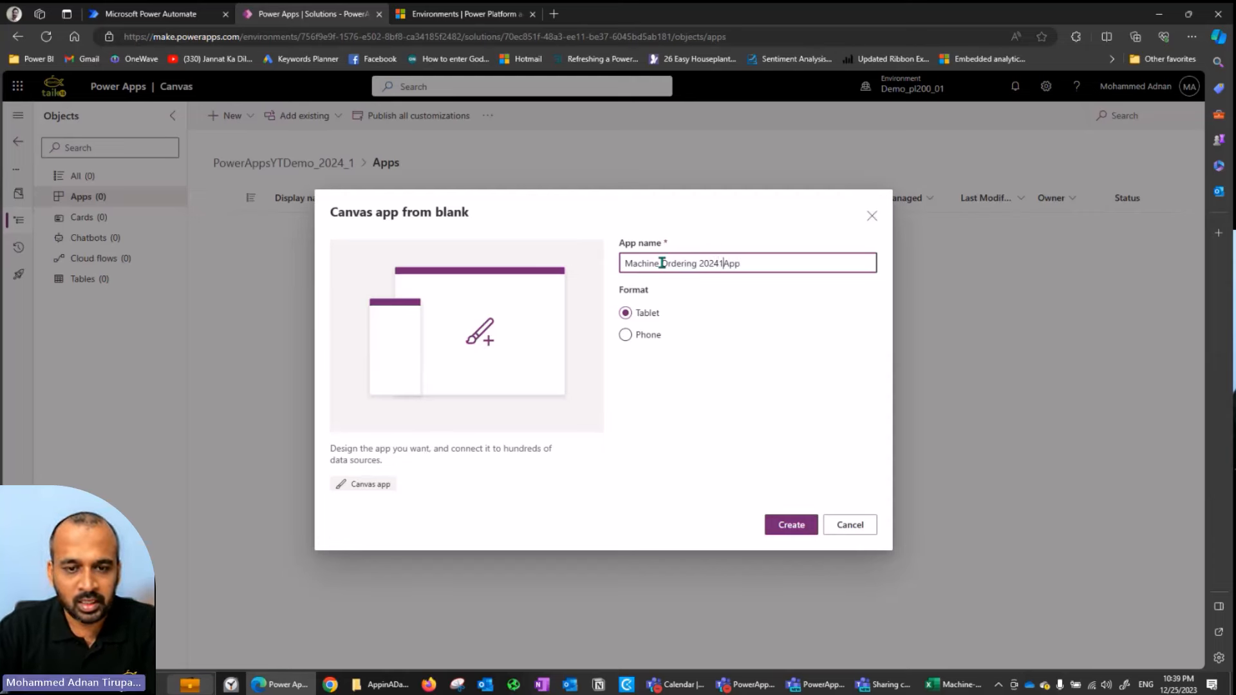
{"action": "type", "text": "1"}
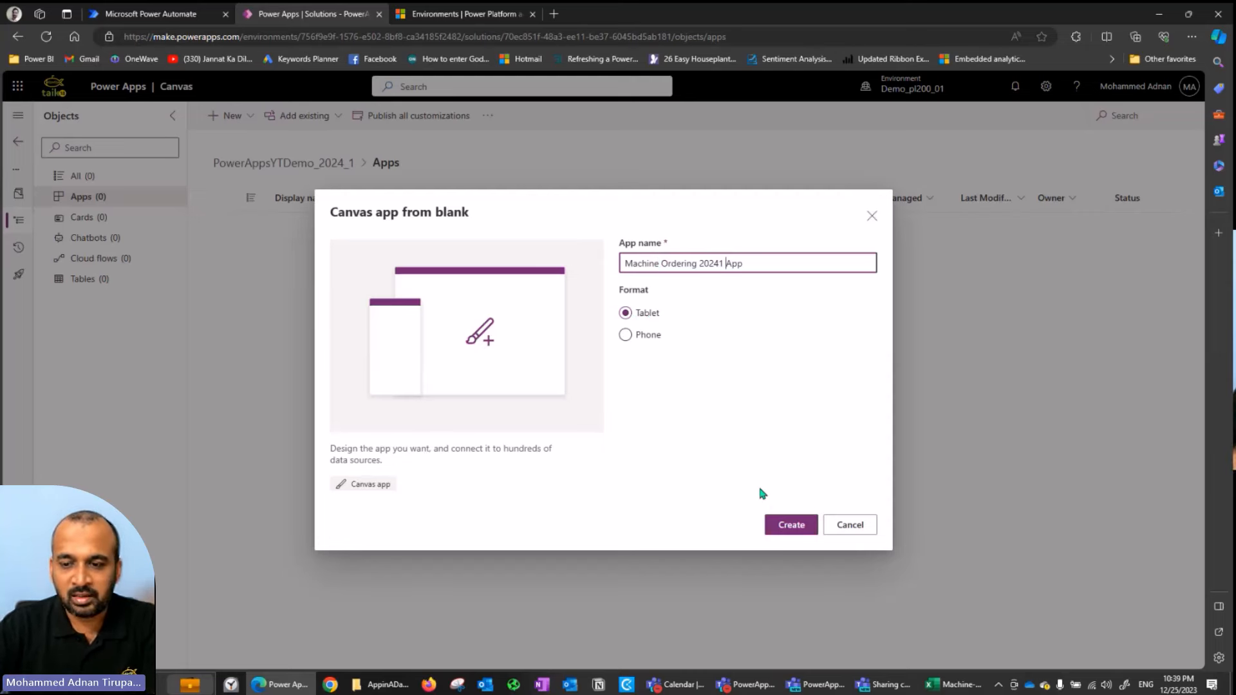
{"action": "left_click", "coordinate": [786, 528]}
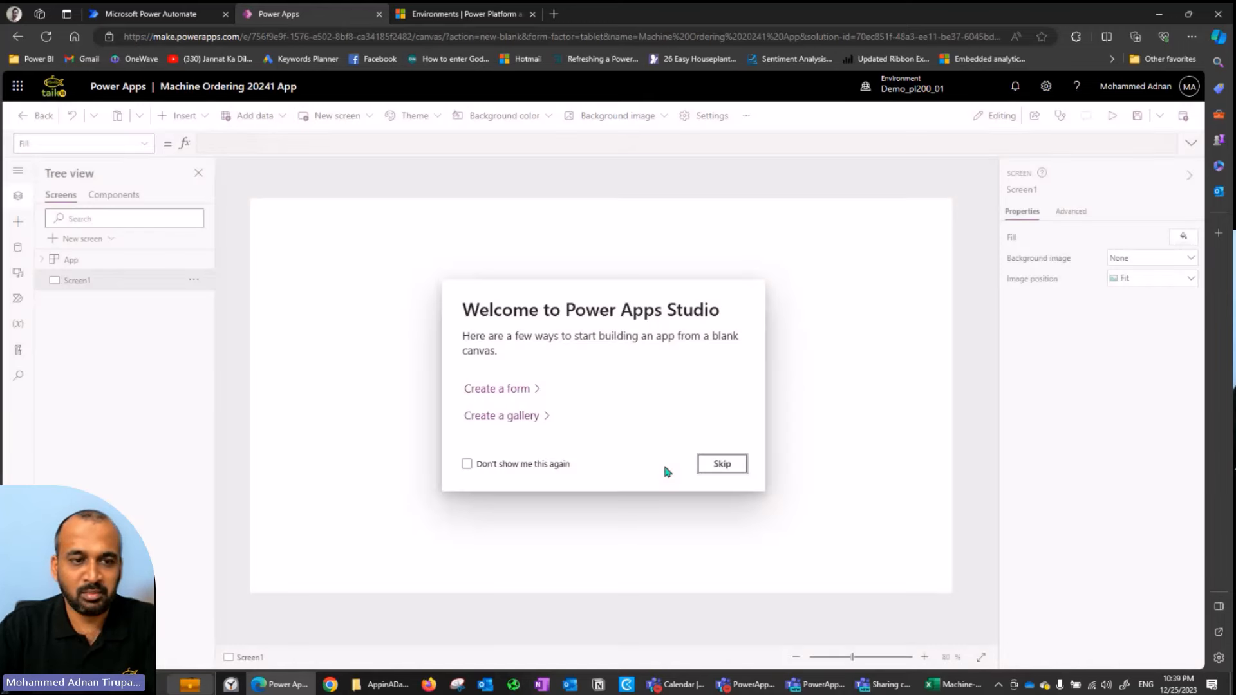
{"action": "left_click", "coordinate": [714, 464]}
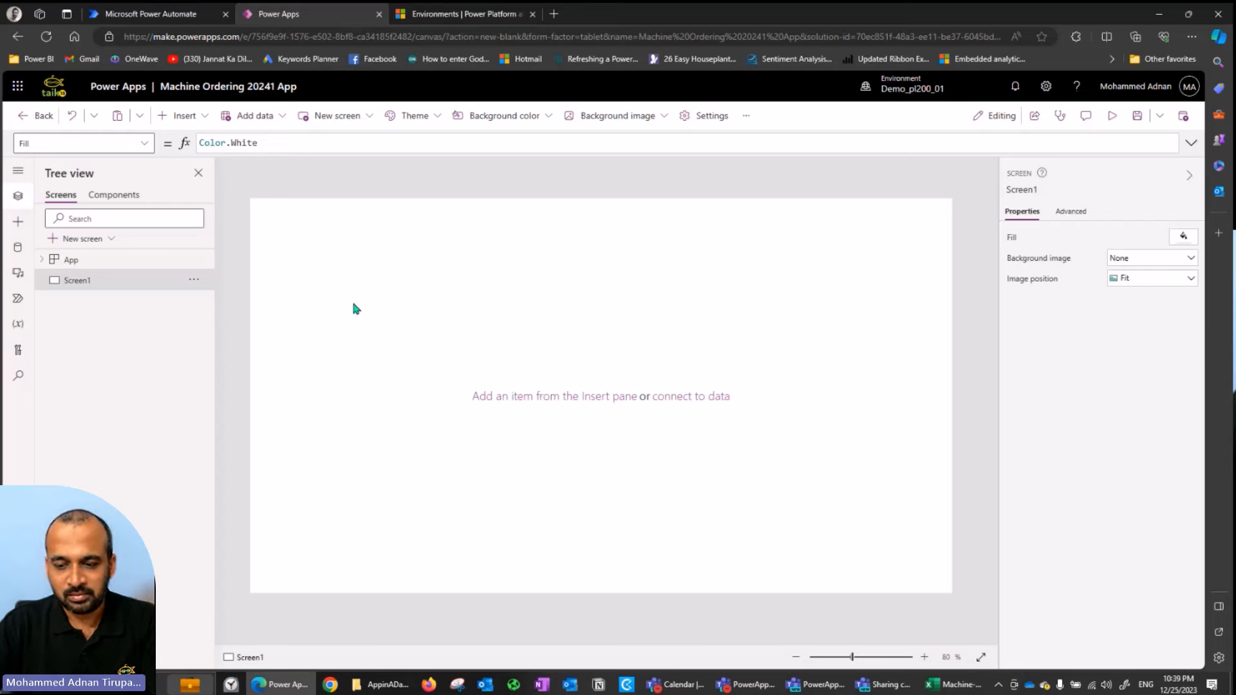
- Rename the app's first screen as Main Screen
{"action": "double_click", "coordinate": [90, 280]}
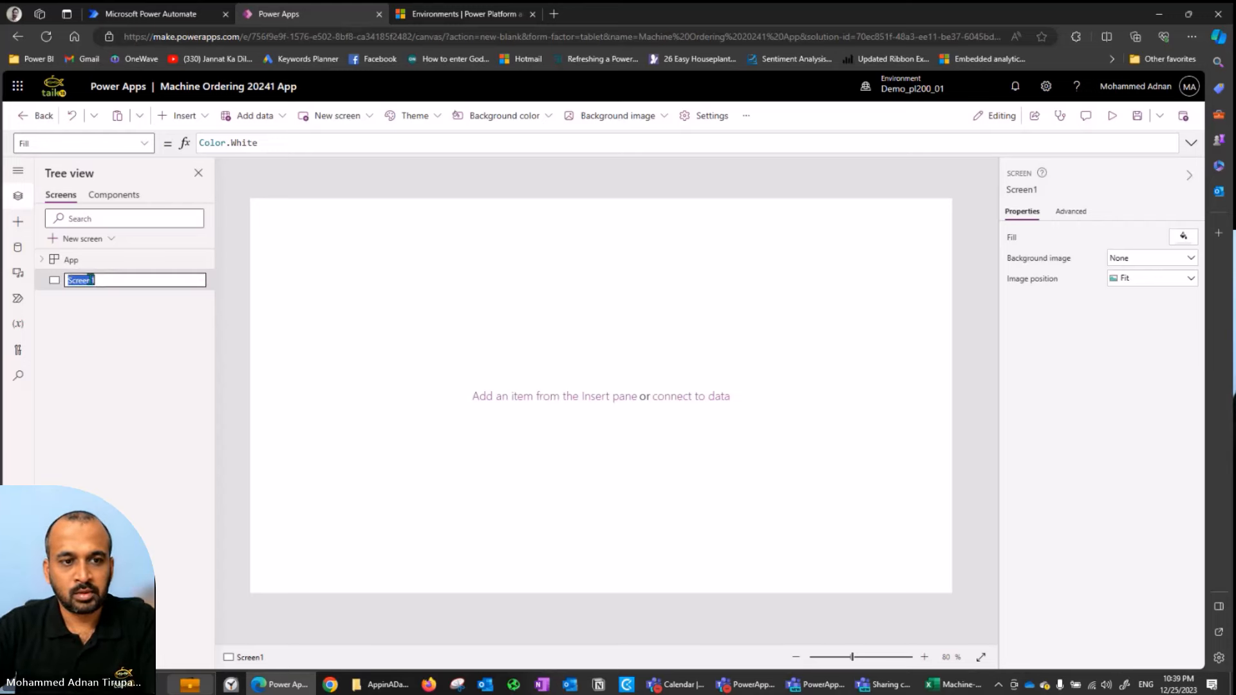
{"action": "type", "text": "Main Screen"}
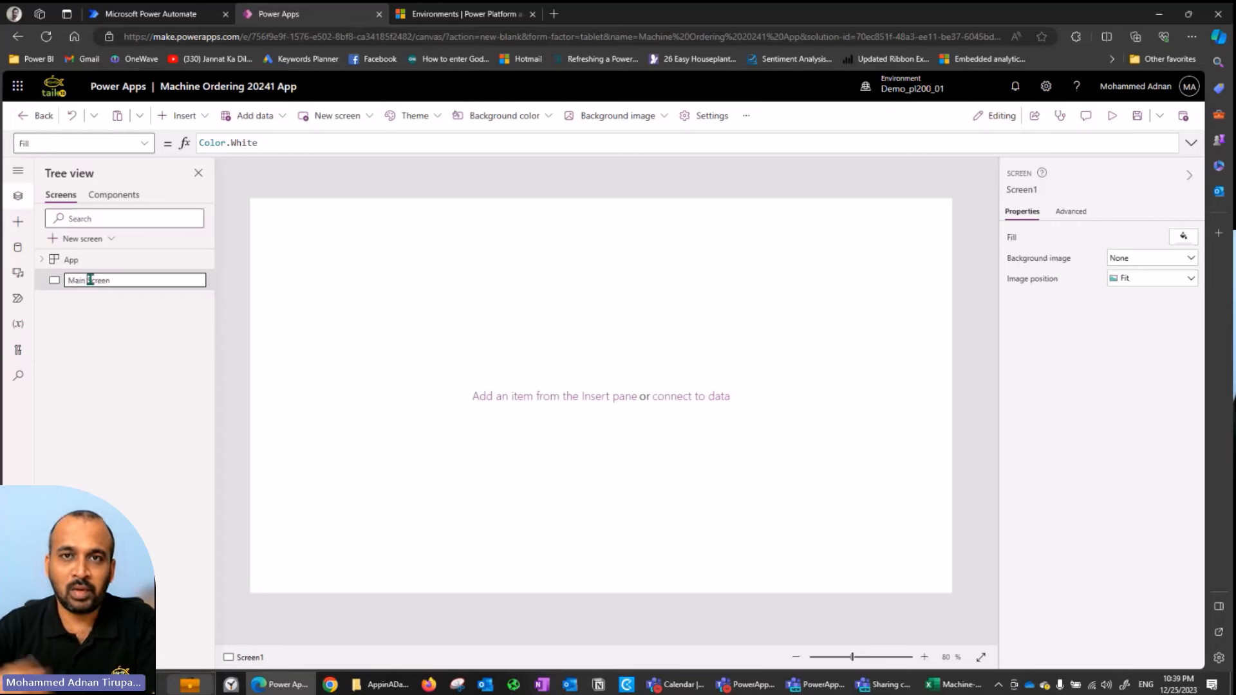
{"action": "key", "text": "Return"}
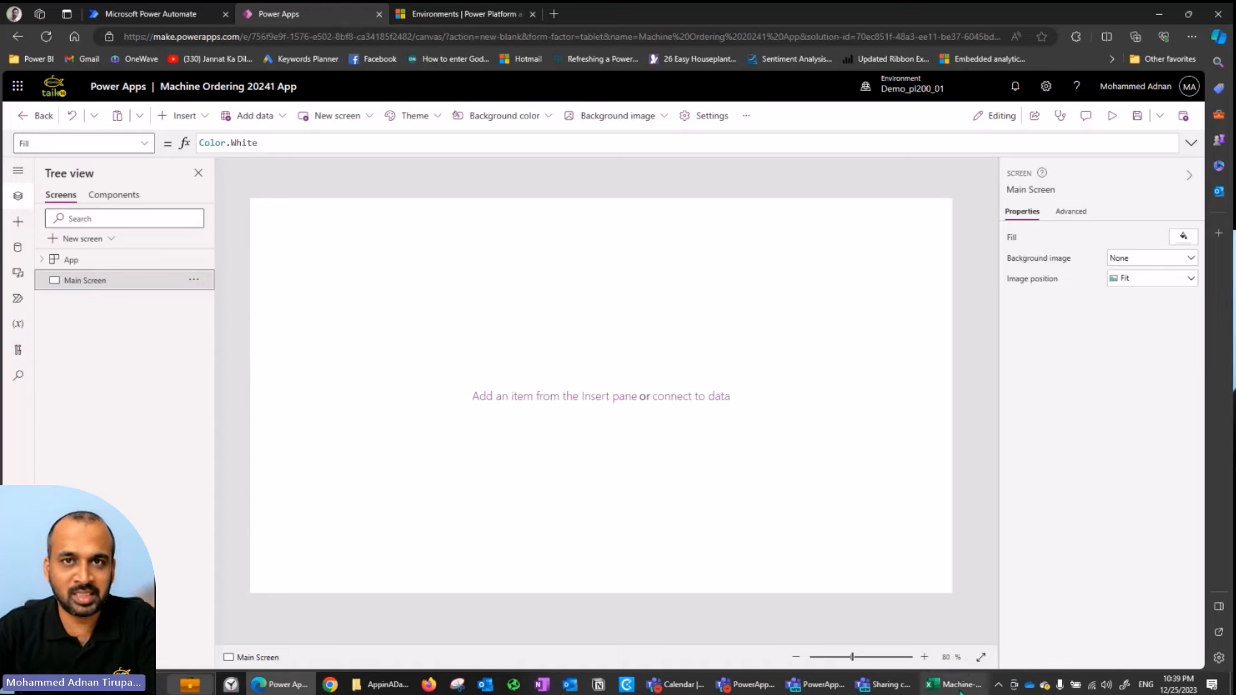
- Switch to the Machine-Order-Data workbook in Excel and examine the records in its MachineTypes and machines sheets
{"action": "left_click", "coordinate": [1024, 666]}
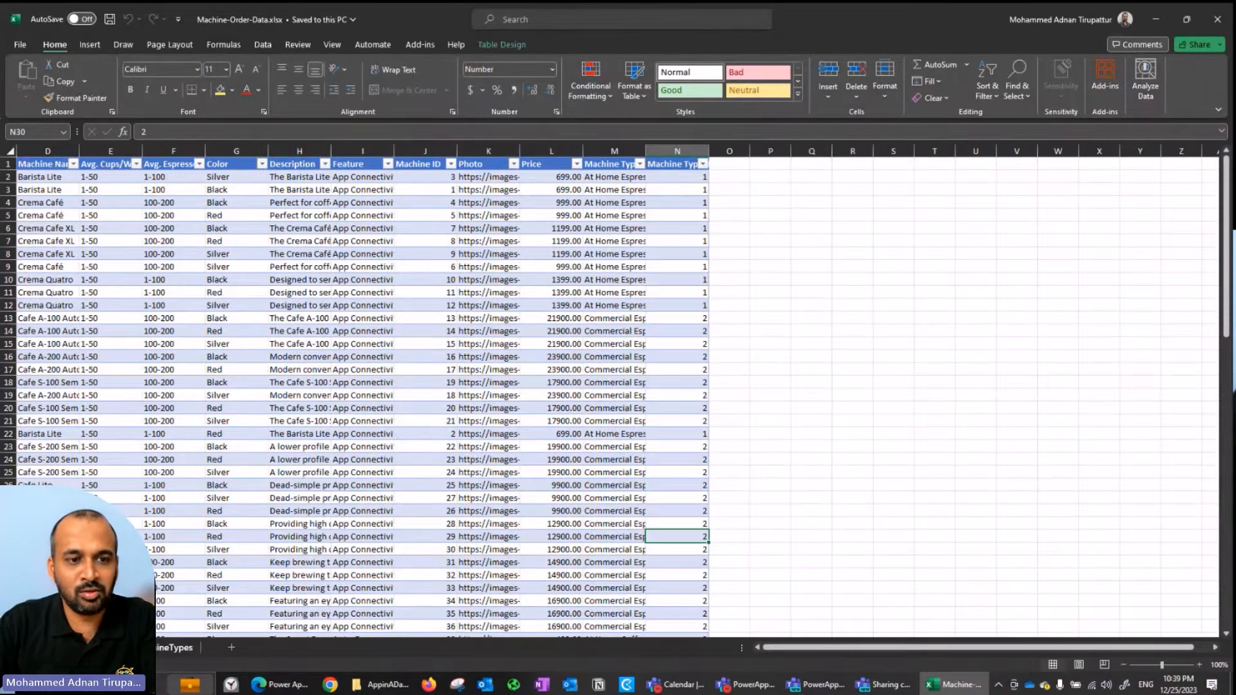
{"action": "left_click", "coordinate": [171, 647]}
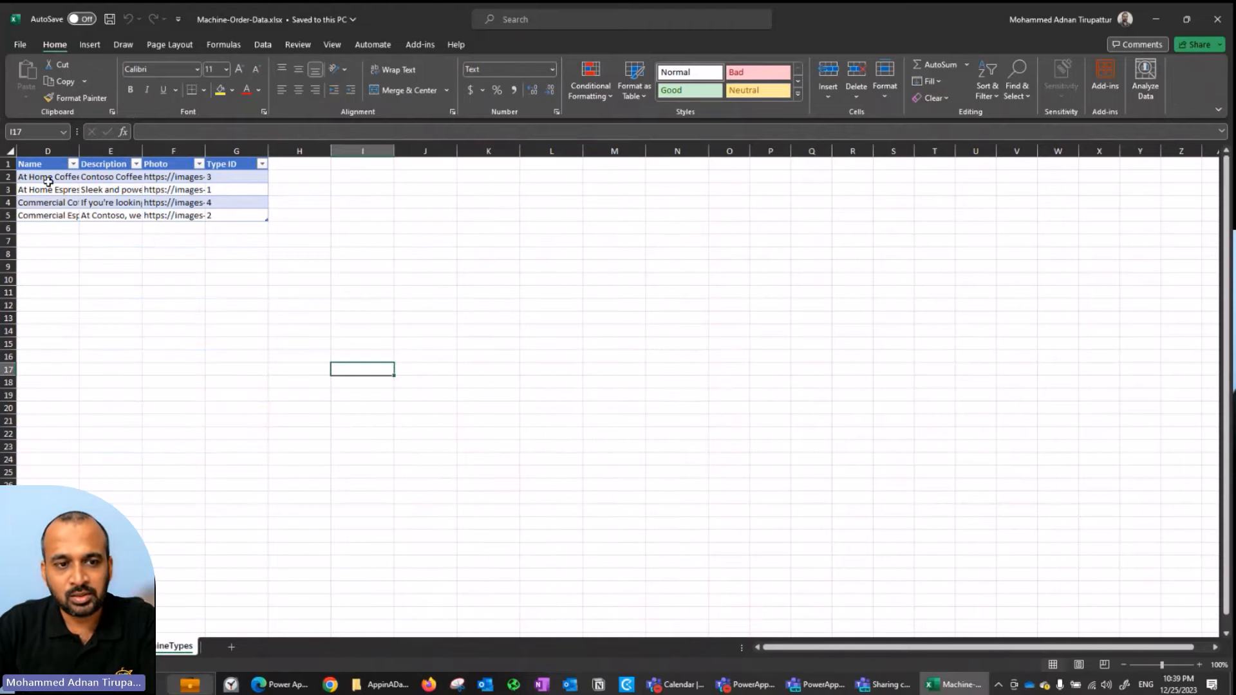
{"action": "left_click_drag", "start_coordinate": [49, 179], "coordinate": [248, 228]}
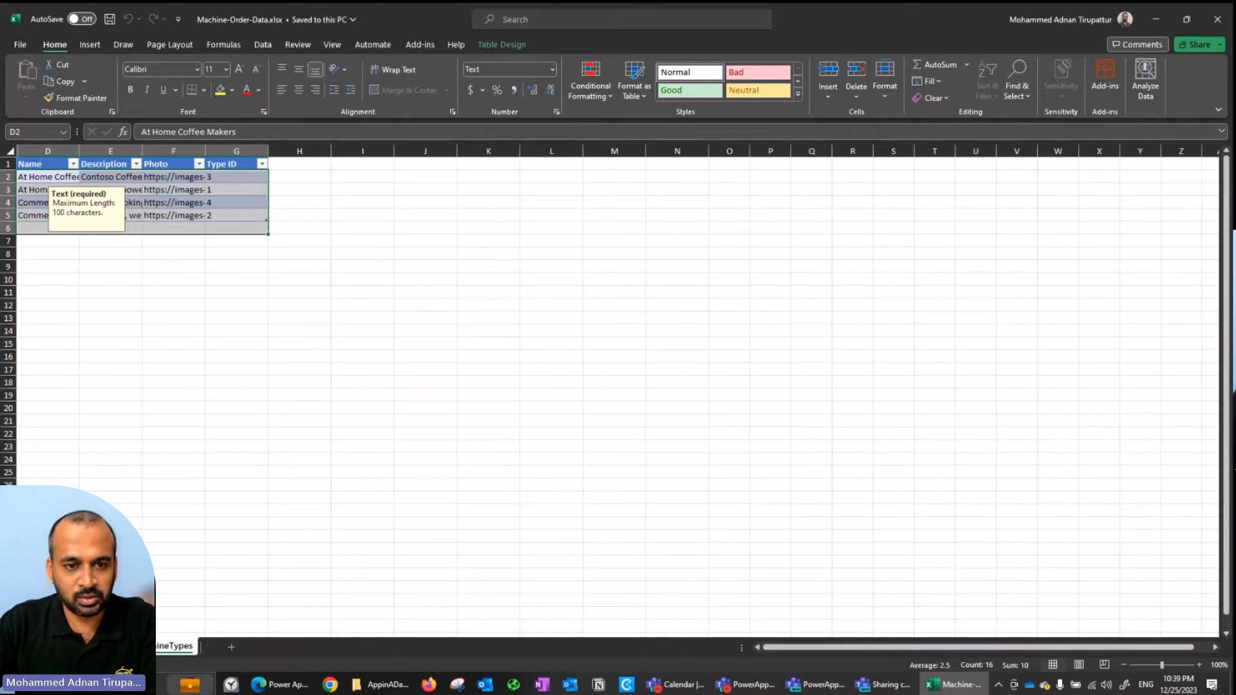
{"action": "left_click", "coordinate": [111, 647]}
{"action": "left_click_drag", "start_coordinate": [45, 173], "coordinate": [310, 300]}
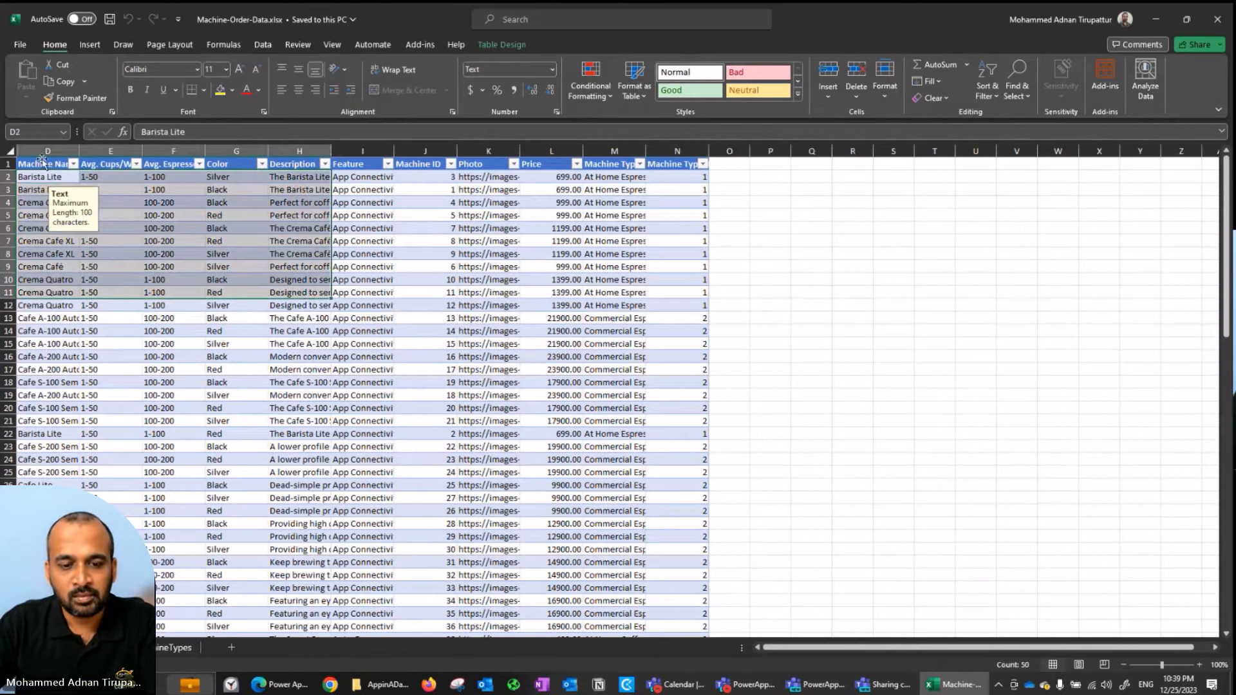
{"action": "mouse_move", "coordinate": [958, 687]}
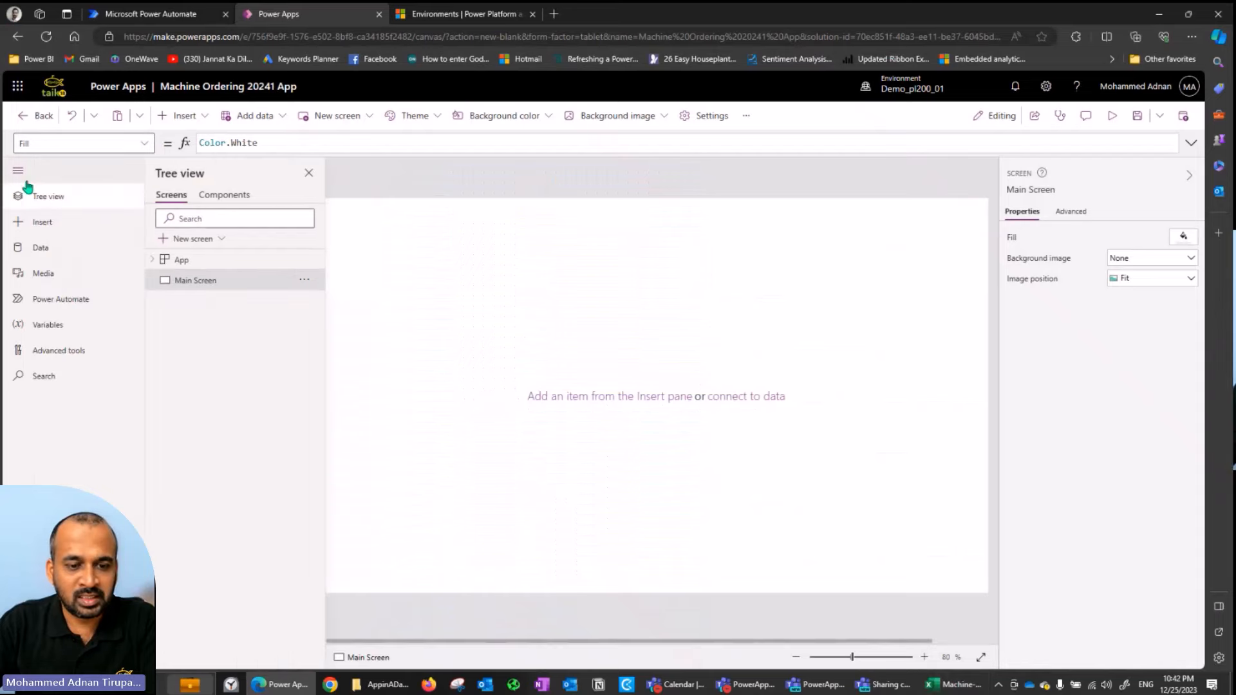
- Return to Power Apps, search the app's data sources for excel and choose Import from Excel
{"action": "left_click", "coordinate": [19, 171]}
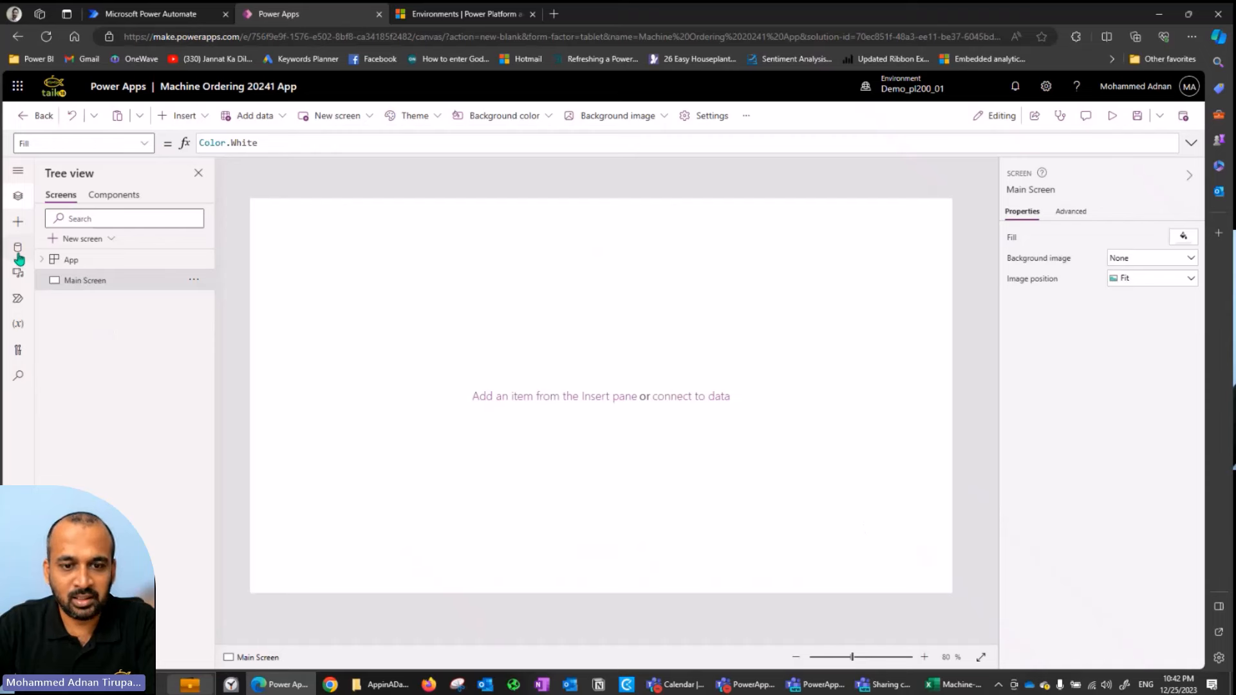
{"action": "left_click", "coordinate": [19, 172]}
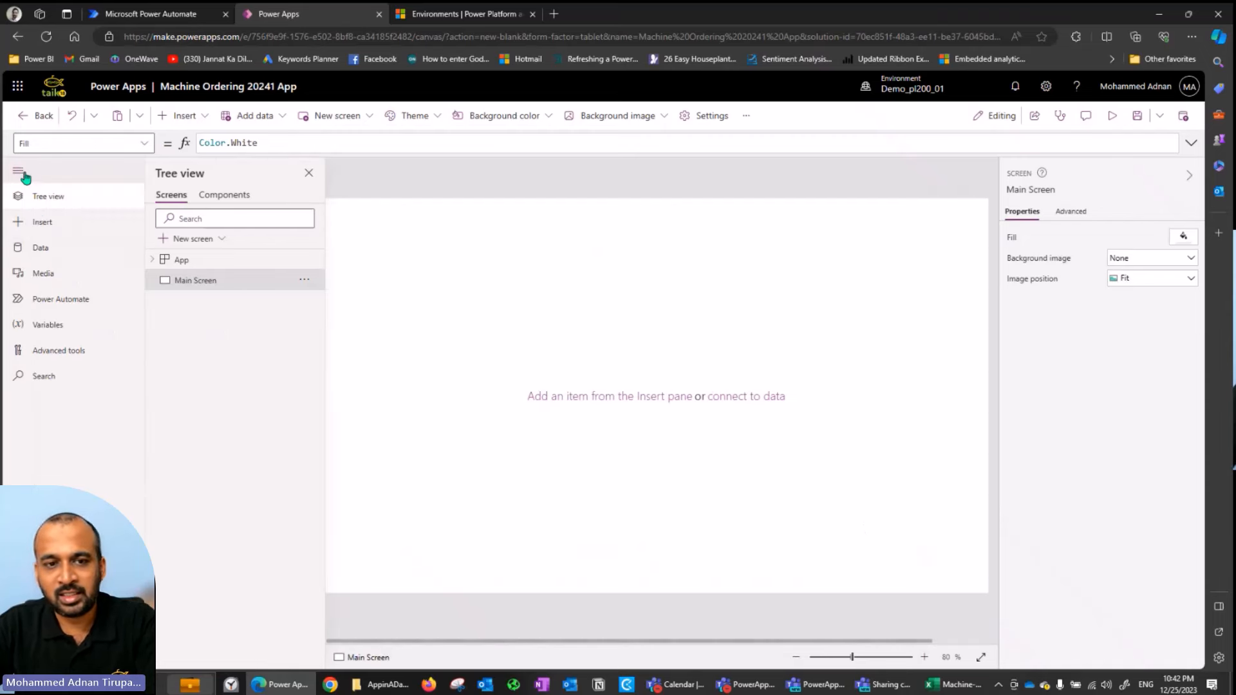
{"action": "left_click", "coordinate": [38, 251]}
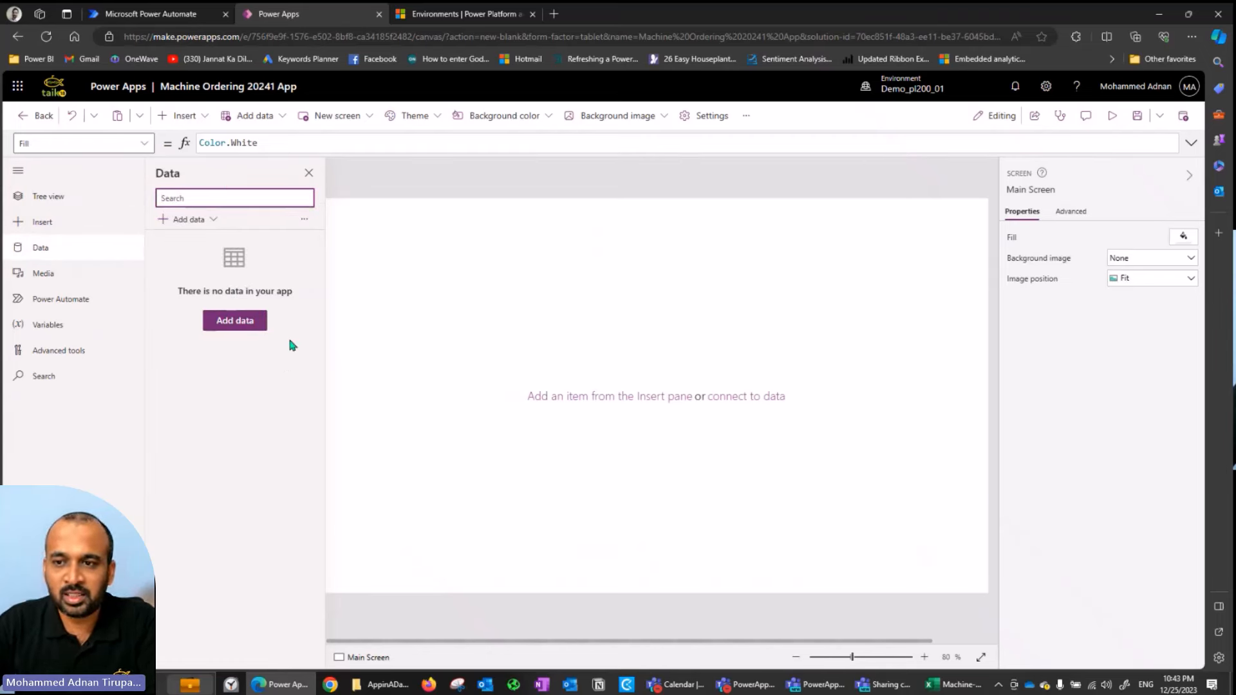
{"action": "left_click", "coordinate": [235, 322]}
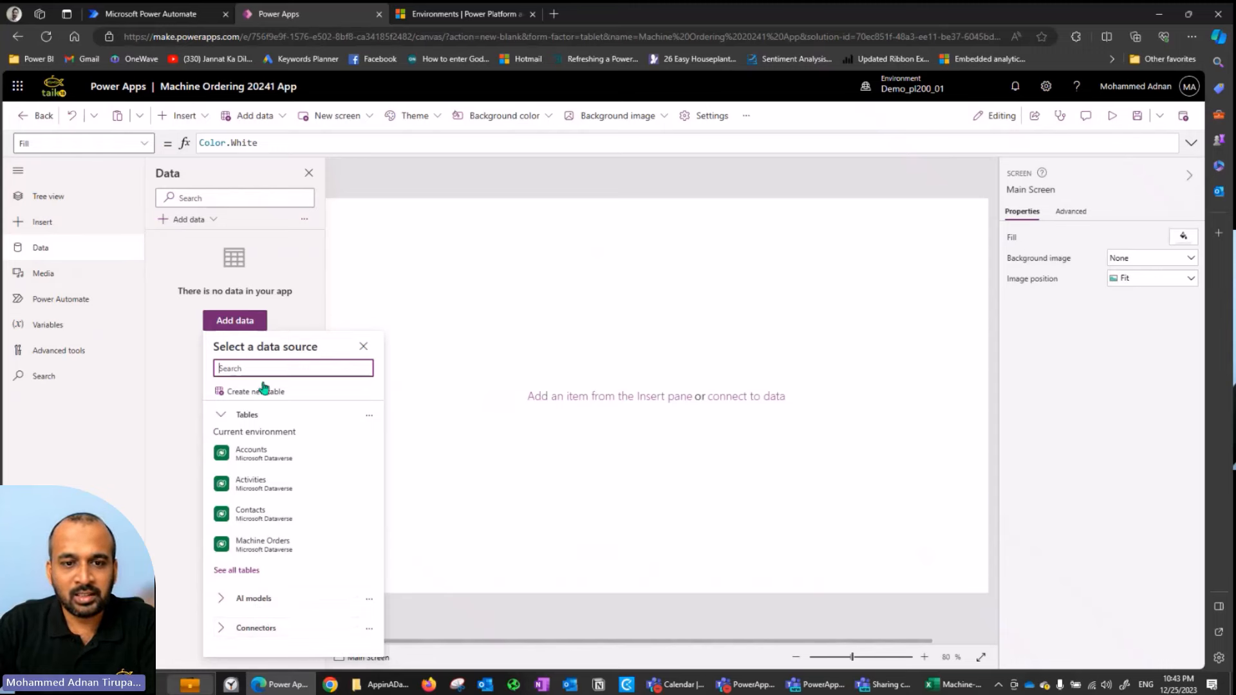
{"action": "left_click", "coordinate": [239, 368]}
{"action": "type", "text": "e"}
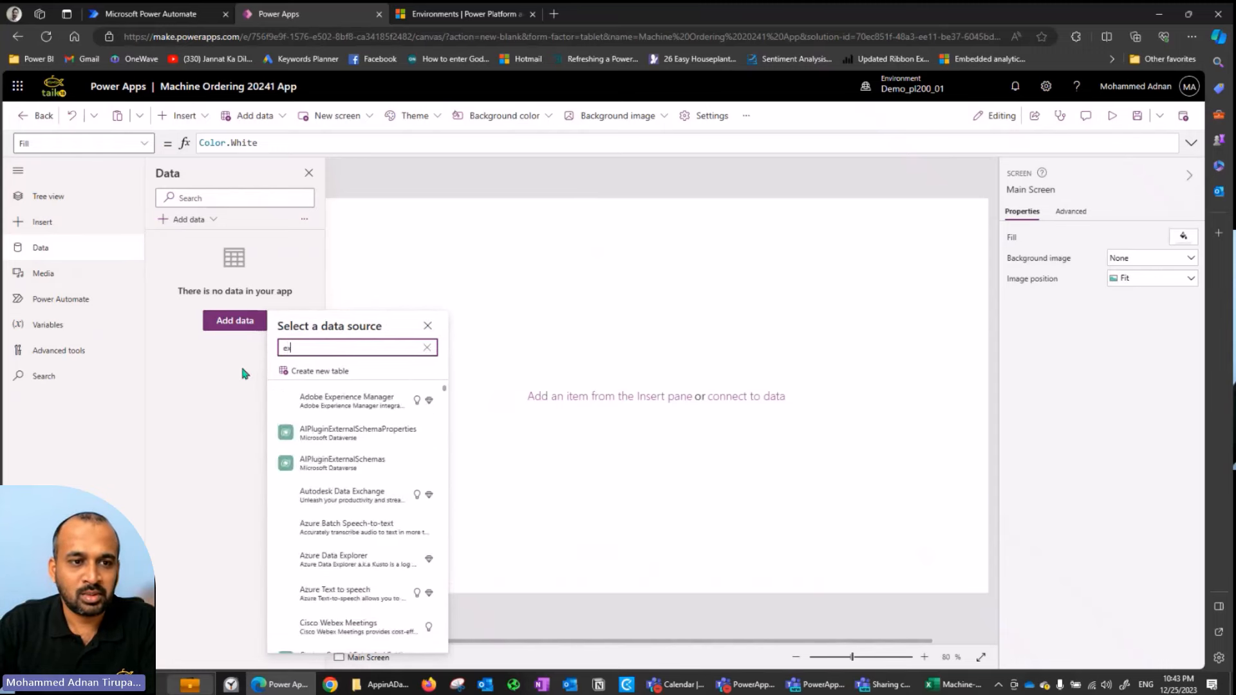
{"action": "type", "text": "xcel"}
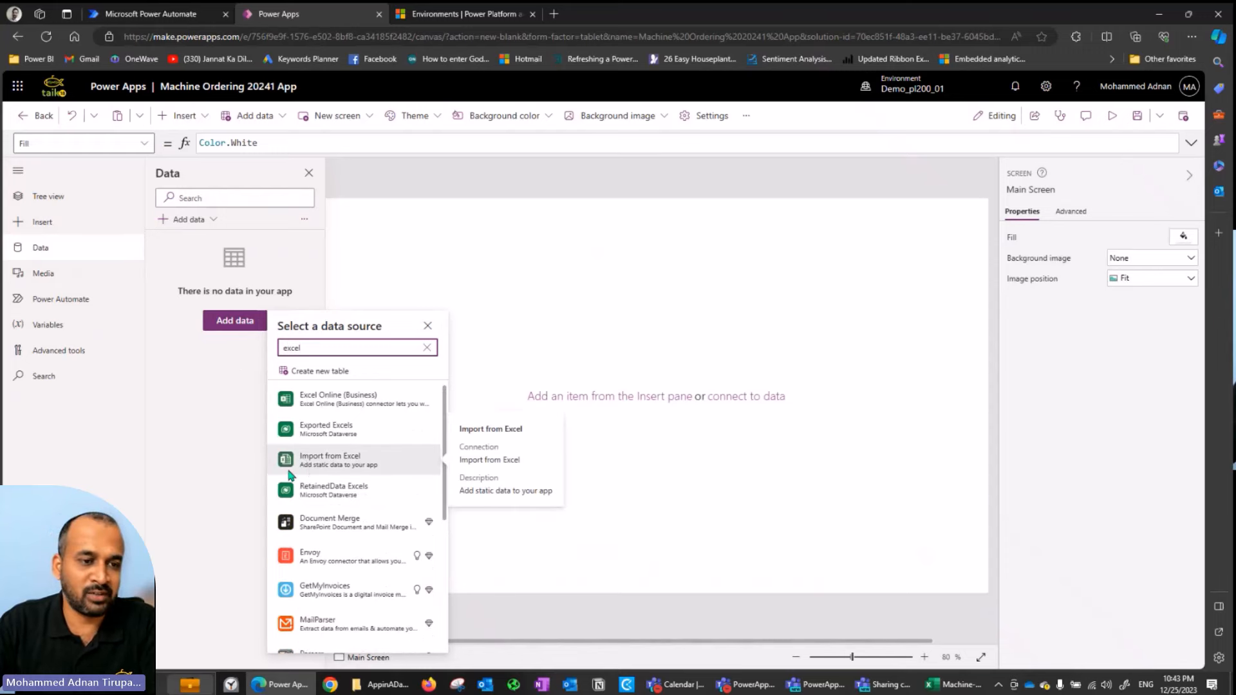
{"action": "left_click", "coordinate": [343, 461]}
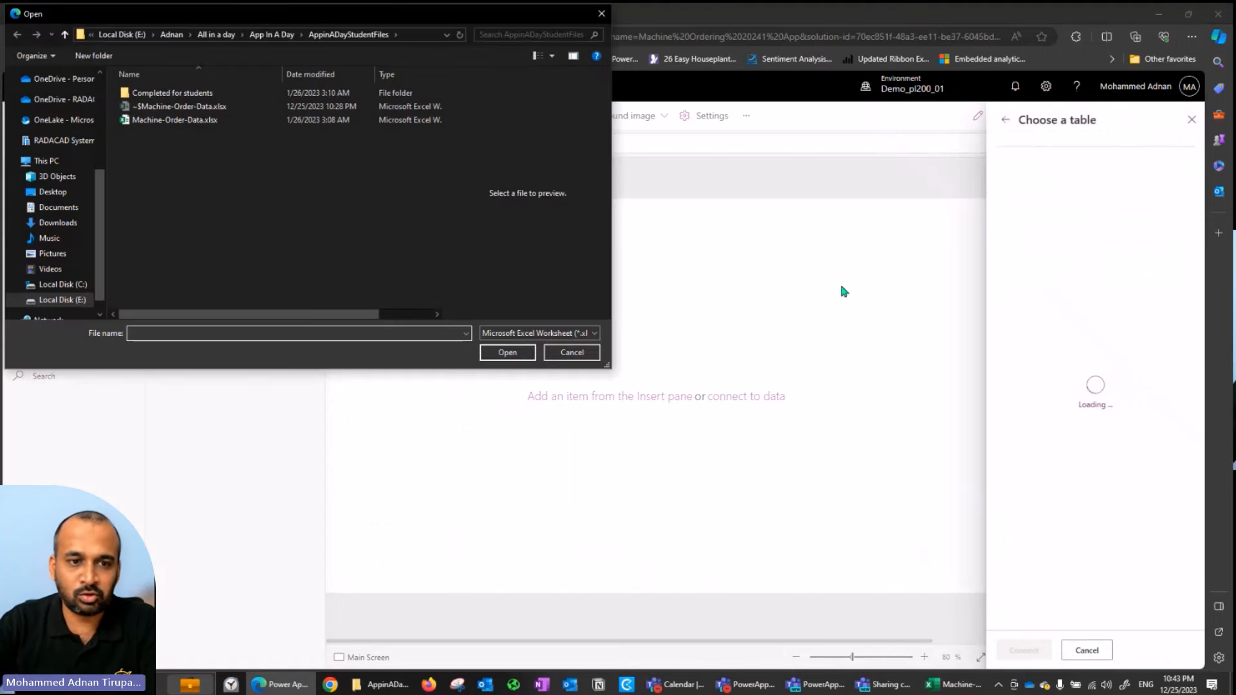
- Load Machine-Order-Data.xlsx and connect its Machines and MachineTypes tables to the app
{"action": "left_click", "coordinate": [175, 120]}
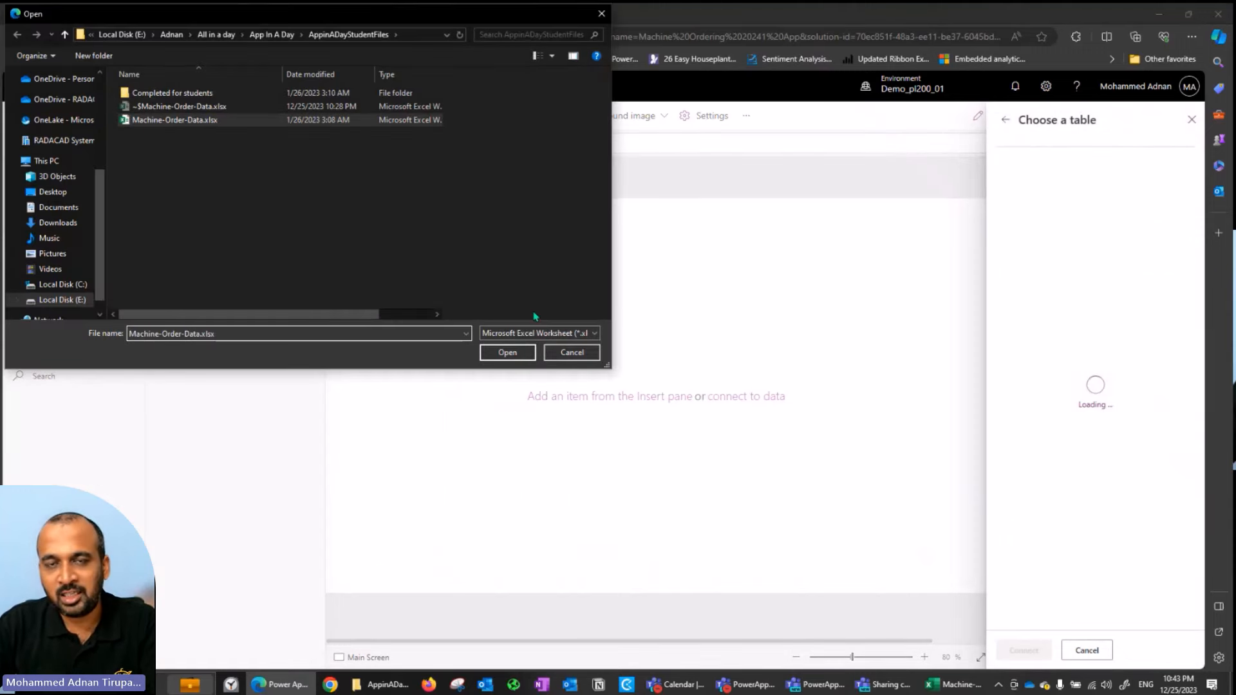
{"action": "left_click", "coordinate": [509, 352]}
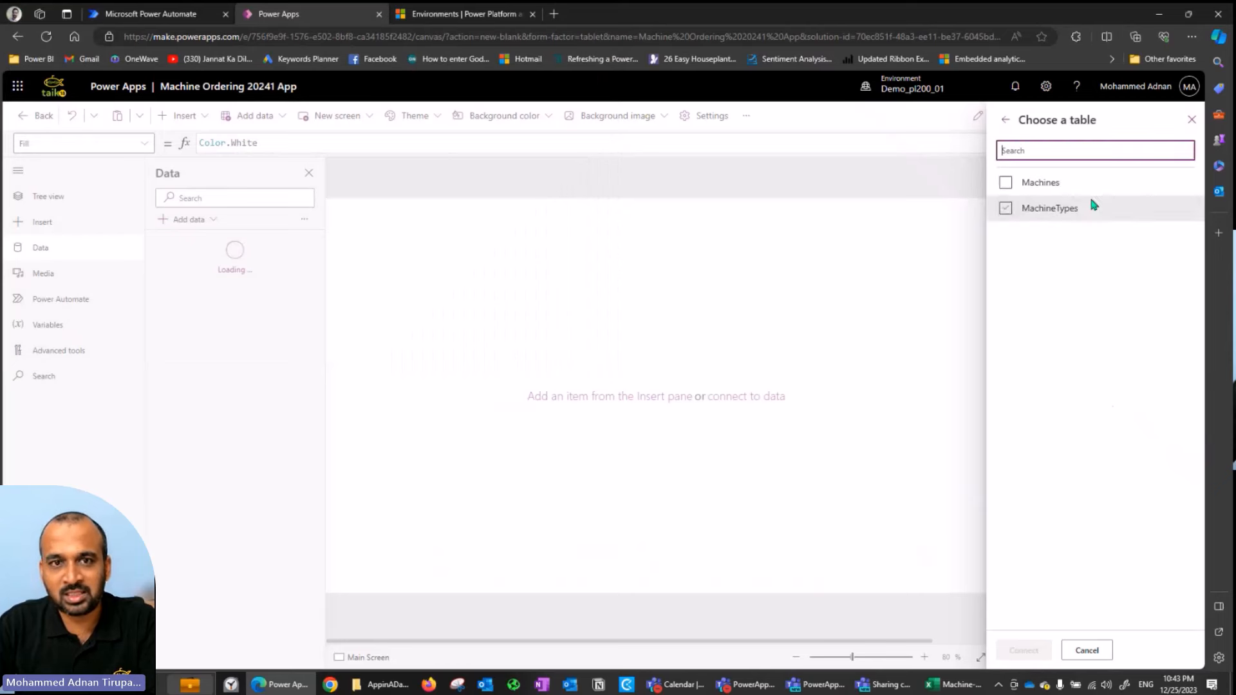
{"action": "left_click", "coordinate": [1003, 185]}
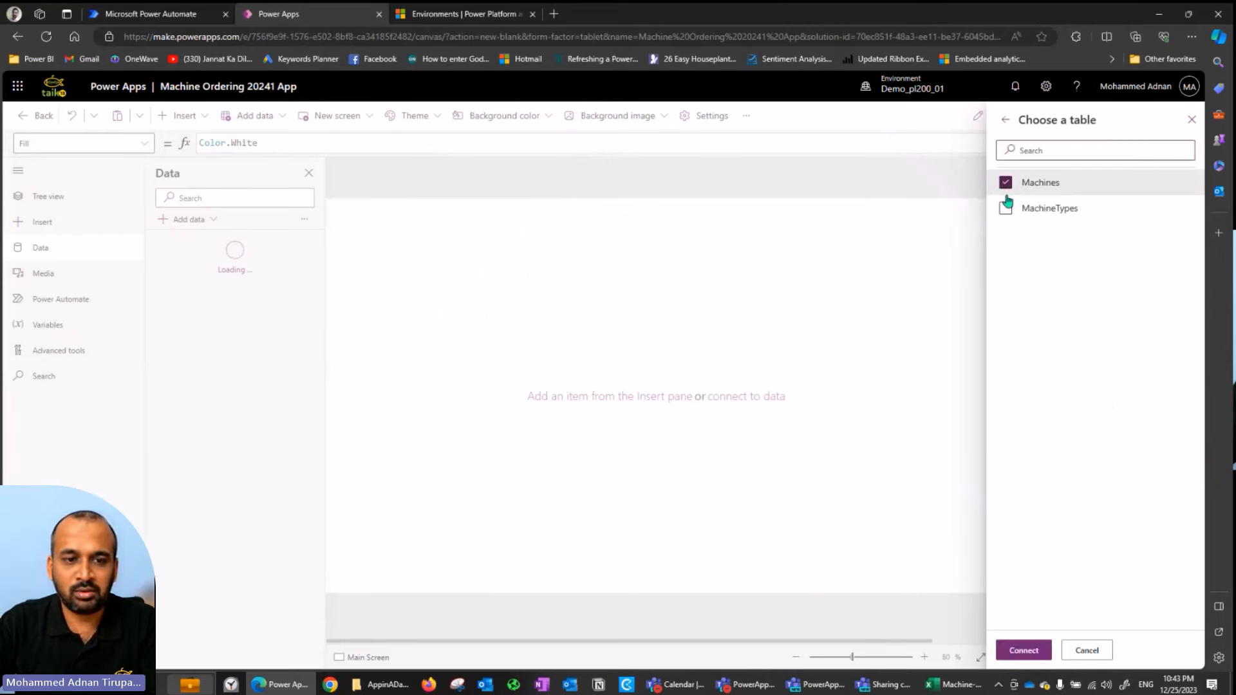
{"action": "left_click", "coordinate": [1032, 649]}
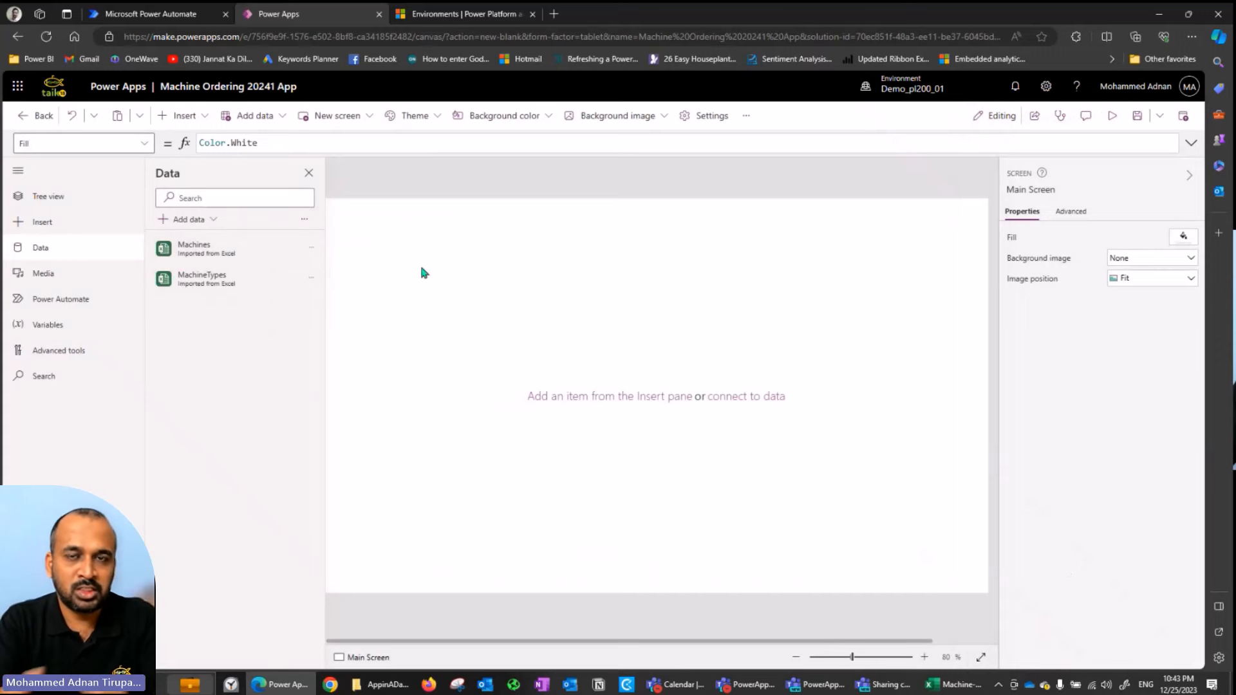
- Close the data list and insert a text label on Main Screen at about X 417, Y 130
{"action": "left_click", "coordinate": [309, 173]}
{"action": "left_click", "coordinate": [295, 278]}
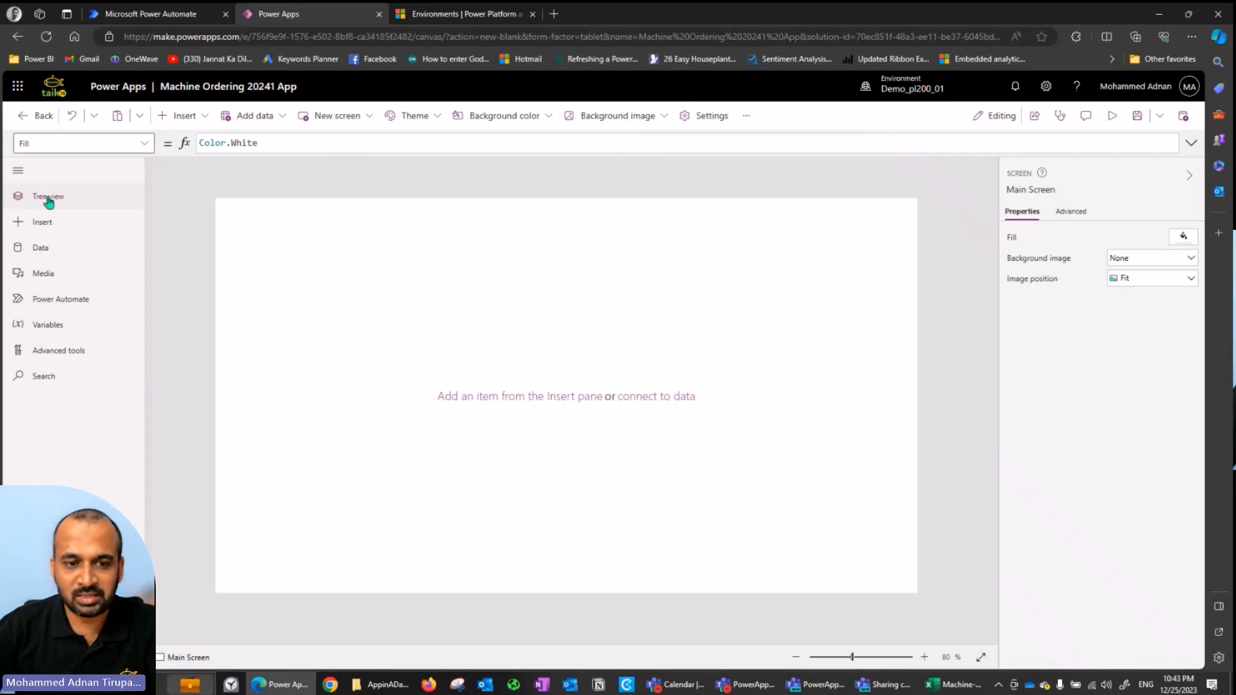
{"action": "left_click", "coordinate": [50, 222]}
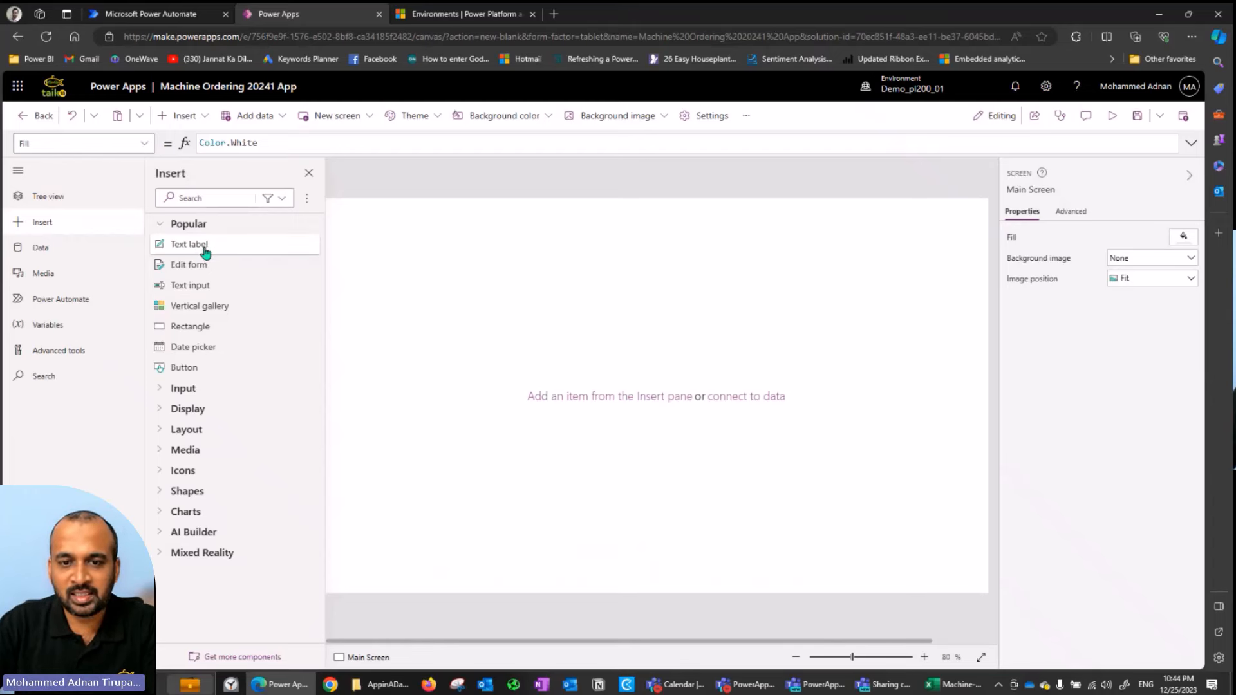
{"action": "left_click_drag", "start_coordinate": [204, 249], "coordinate": [519, 268]}
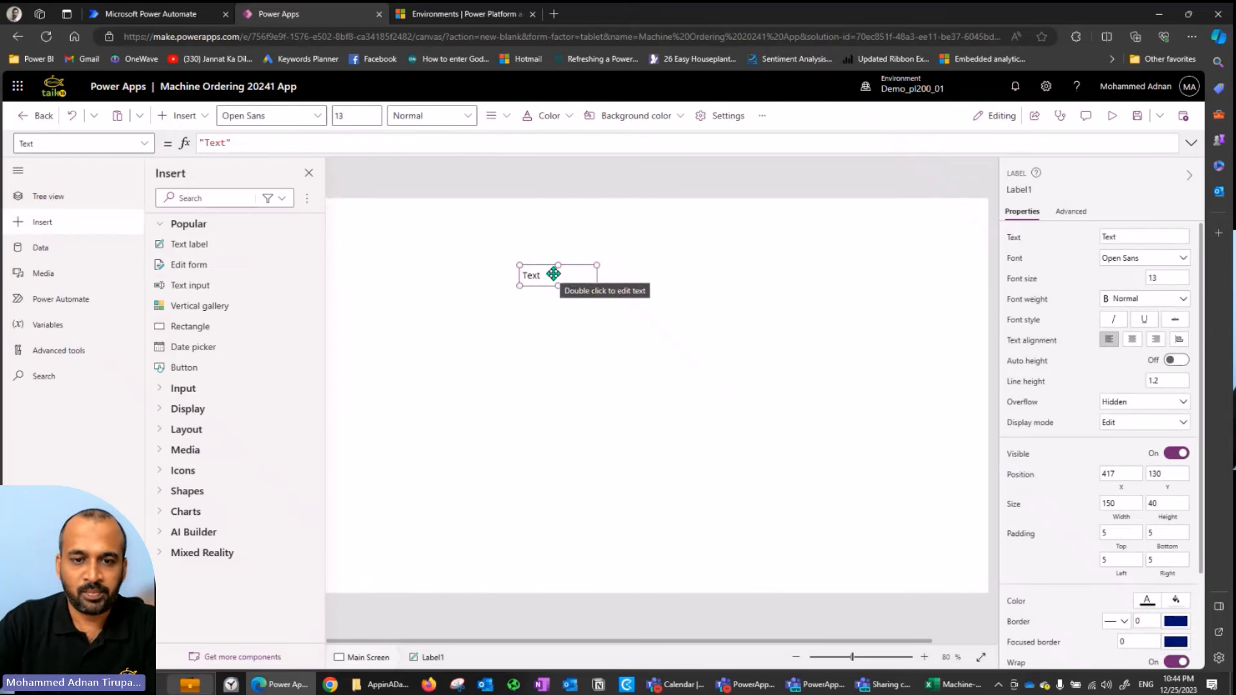
- Try to give the new text label a different name
{"action": "left_click", "coordinate": [1030, 189]}
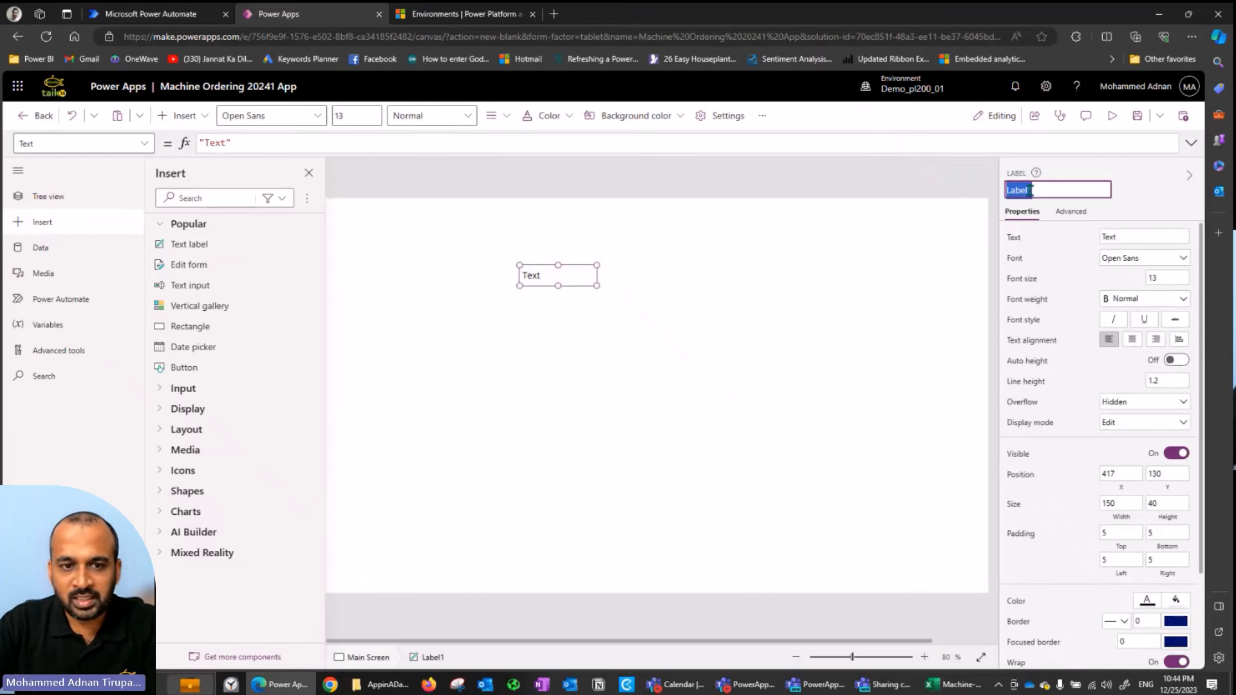
{"action": "type", "text": "Ma"}
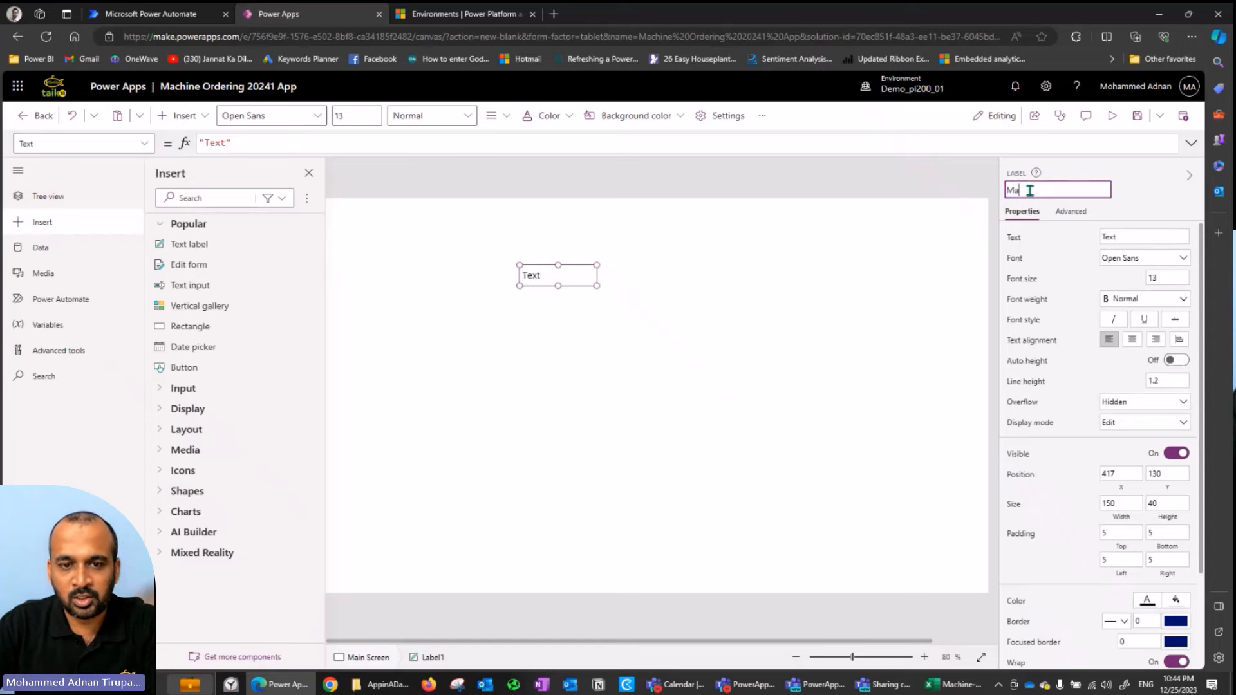
{"action": "key", "text": "Return"}
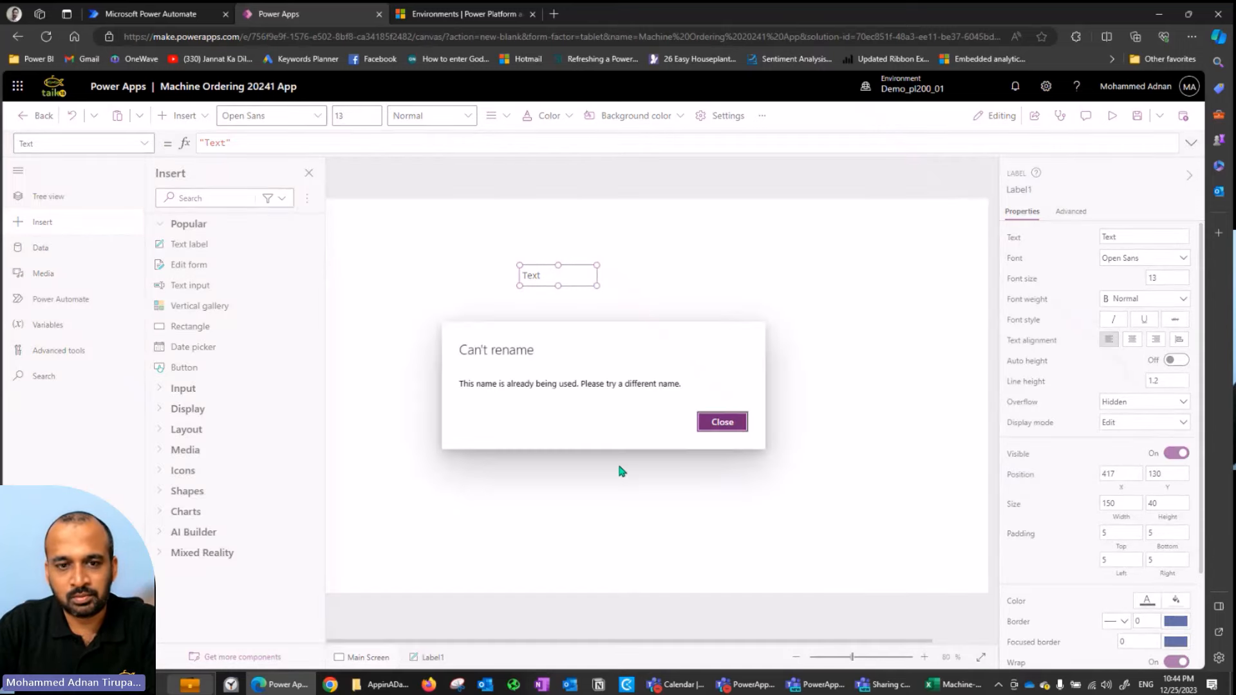
{"action": "left_click", "coordinate": [731, 422]}
- Rename the text label as lblHeading and deselect it
{"action": "left_click", "coordinate": [1021, 188]}
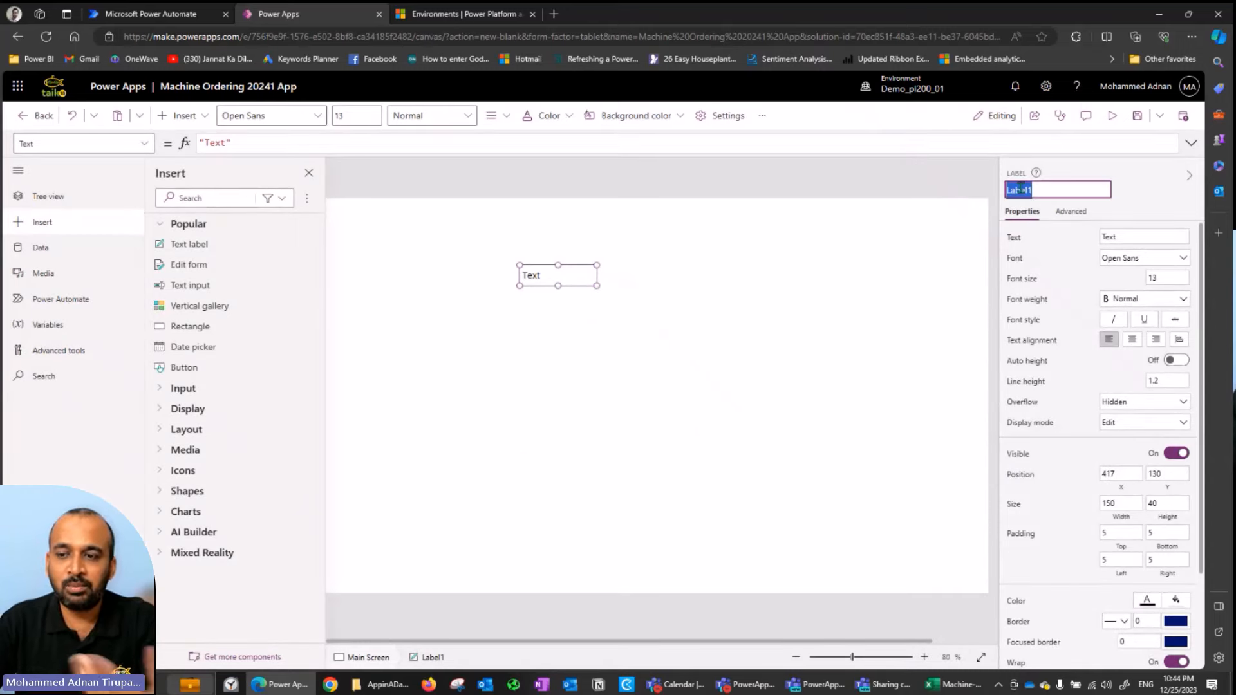
{"action": "type", "text": "lblHeading"}
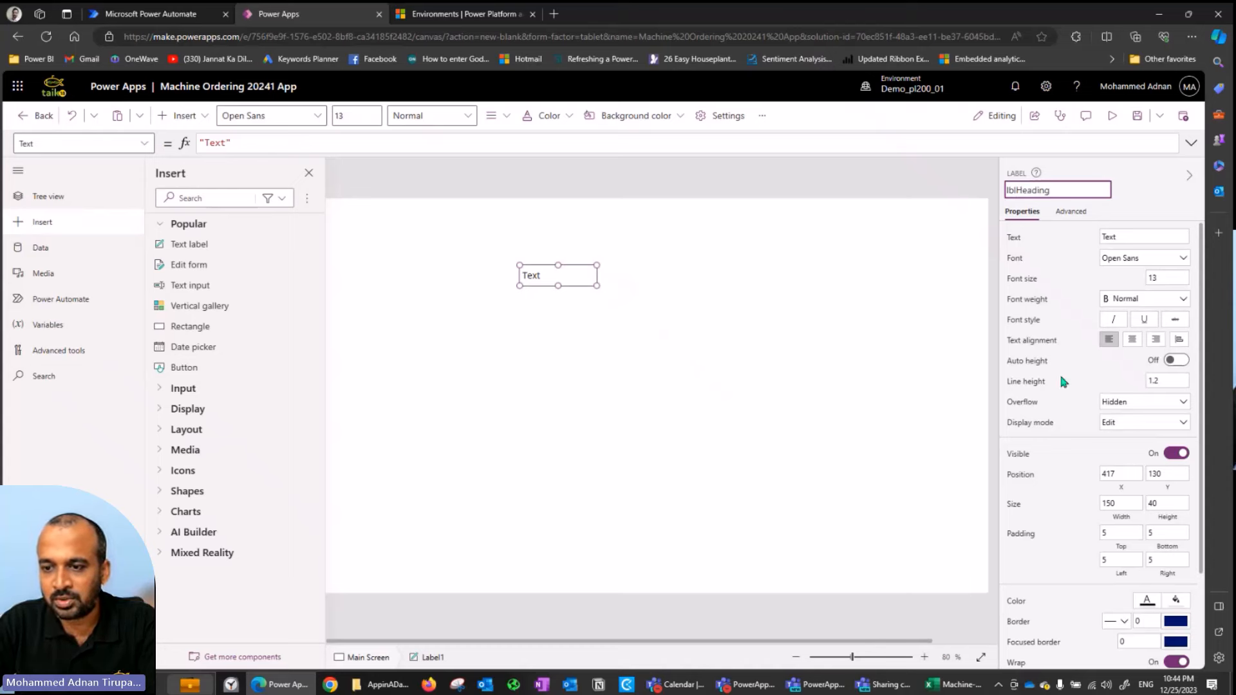
{"action": "key", "text": "Return"}
{"action": "left_click", "coordinate": [656, 348]}
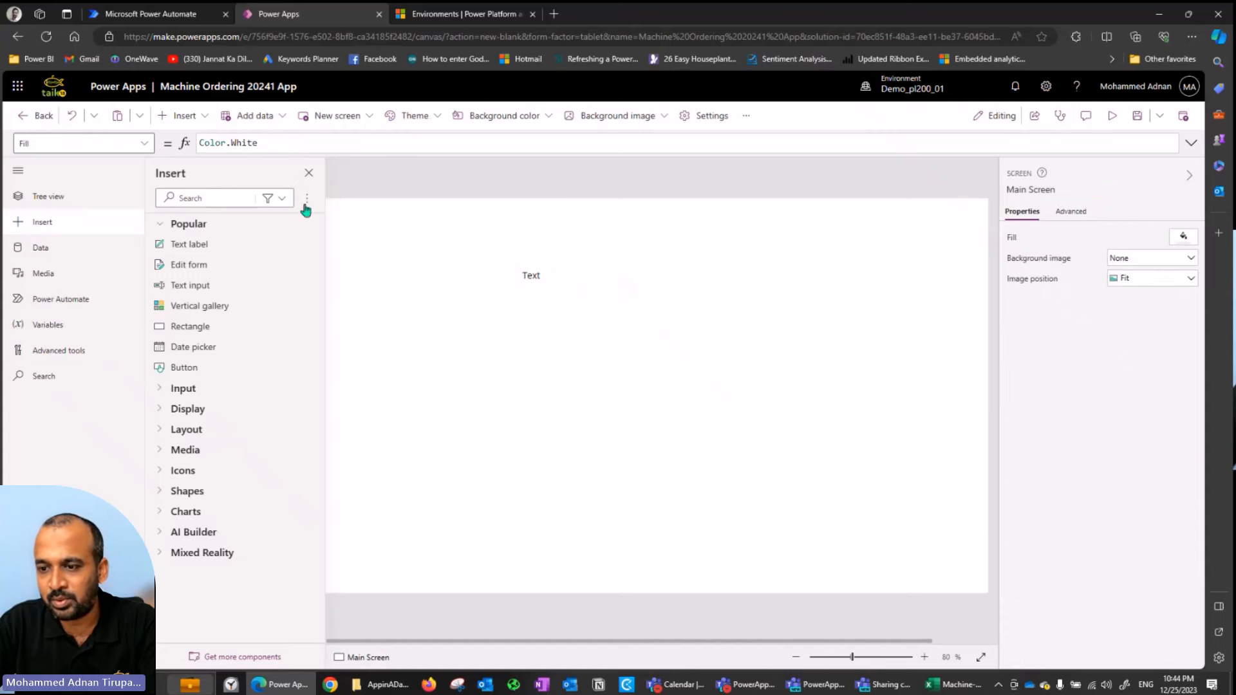
- Set the text of the lblHeading label to "Machines"
{"action": "left_click", "coordinate": [309, 173]}
{"action": "left_click", "coordinate": [437, 275]}
{"action": "double_click", "coordinate": [1118, 237]}
{"action": "type", "text": "Machin"}
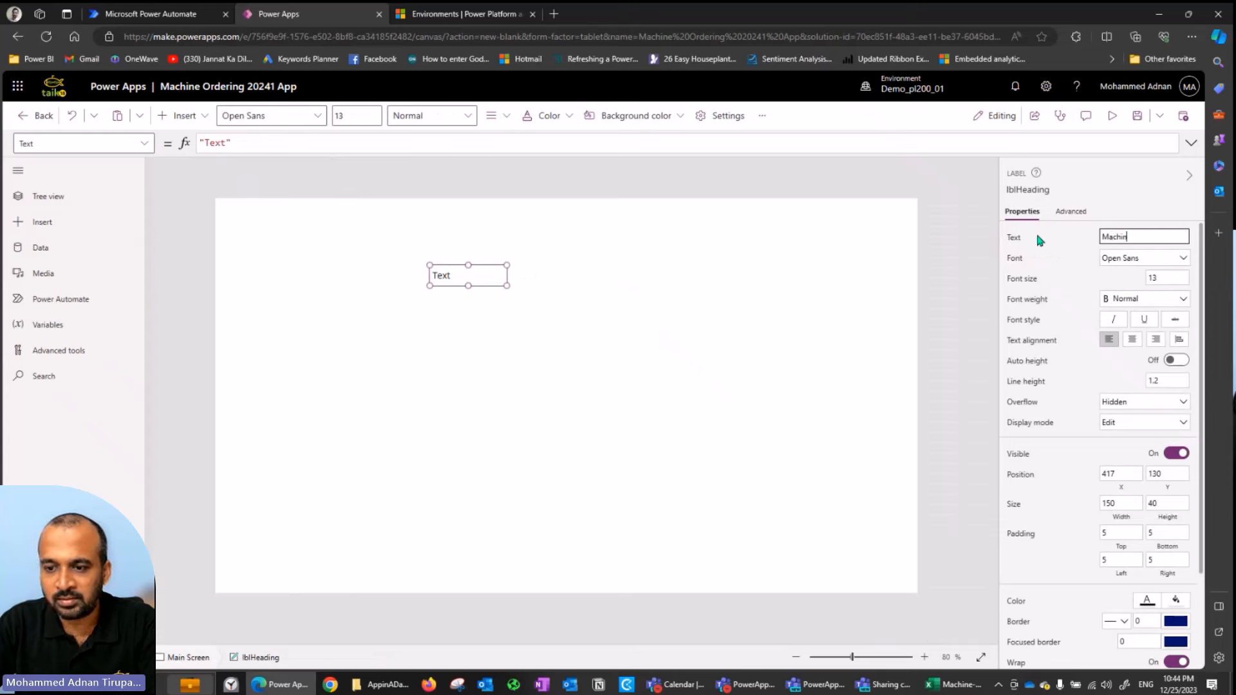
{"action": "type", "text": "es"}
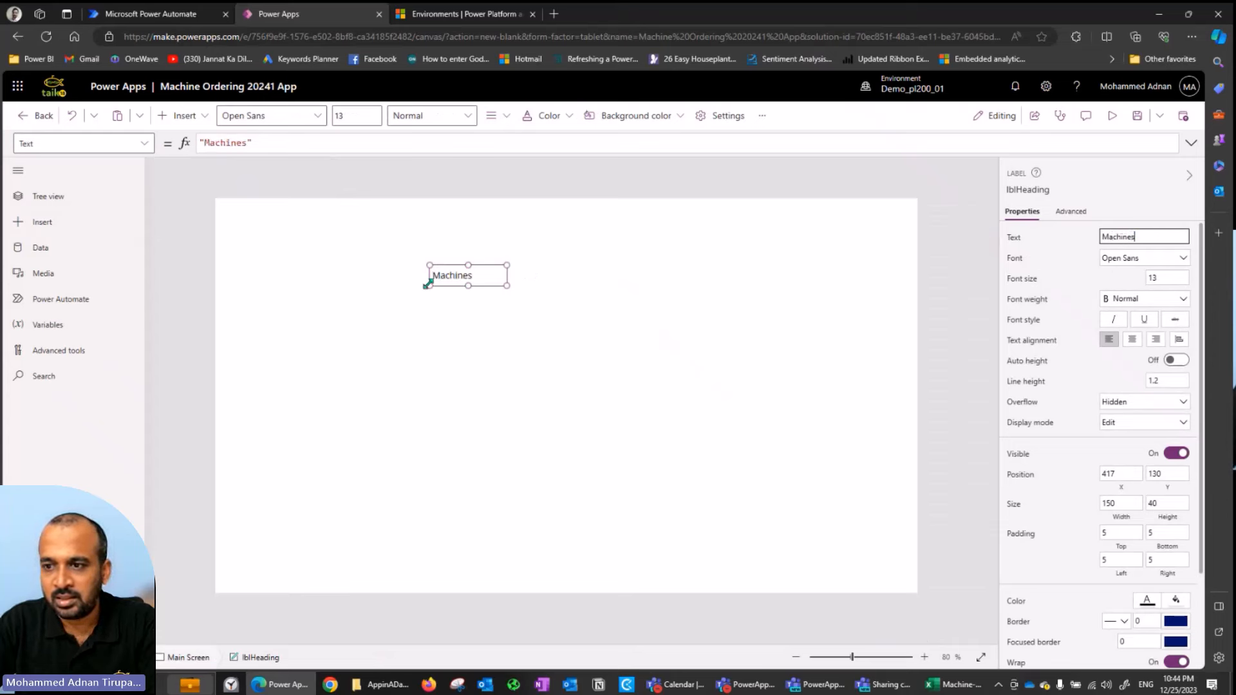
- Stretch the heading label across the screen's upper edge at X 0, Y 0, size 1366 by 51, and centre its text
{"action": "left_click_drag", "start_coordinate": [442, 277], "coordinate": [925, 225]}
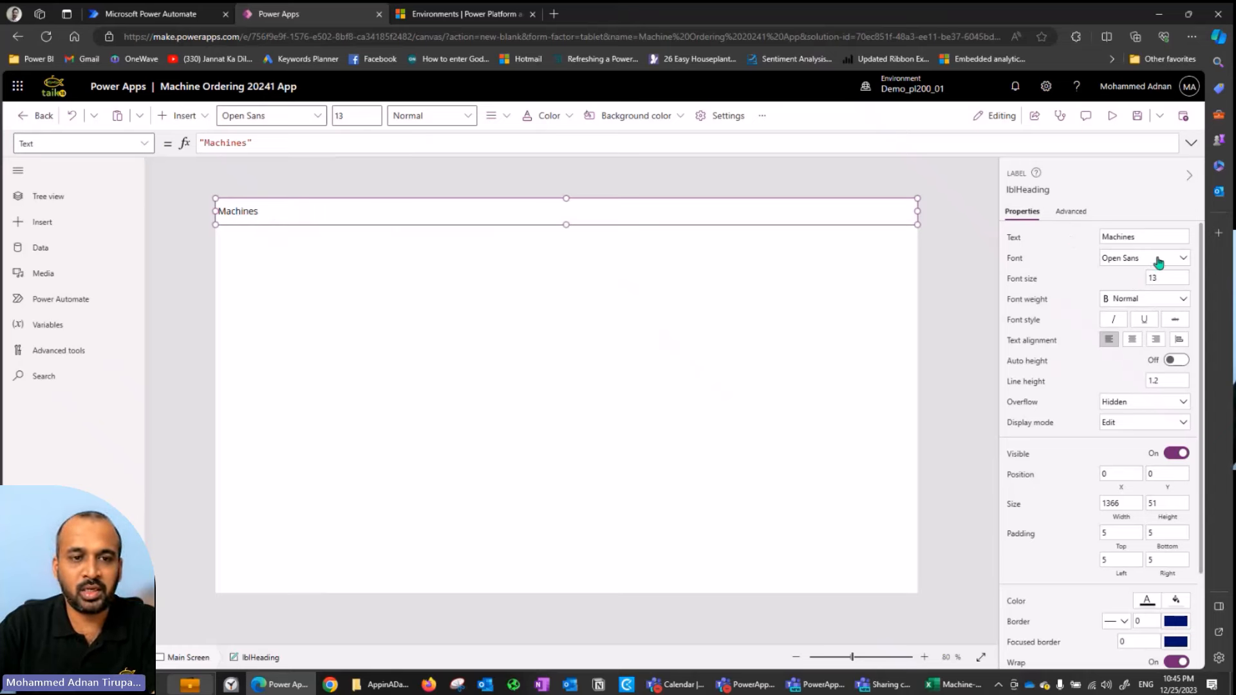
{"action": "left_click", "coordinate": [1133, 341]}
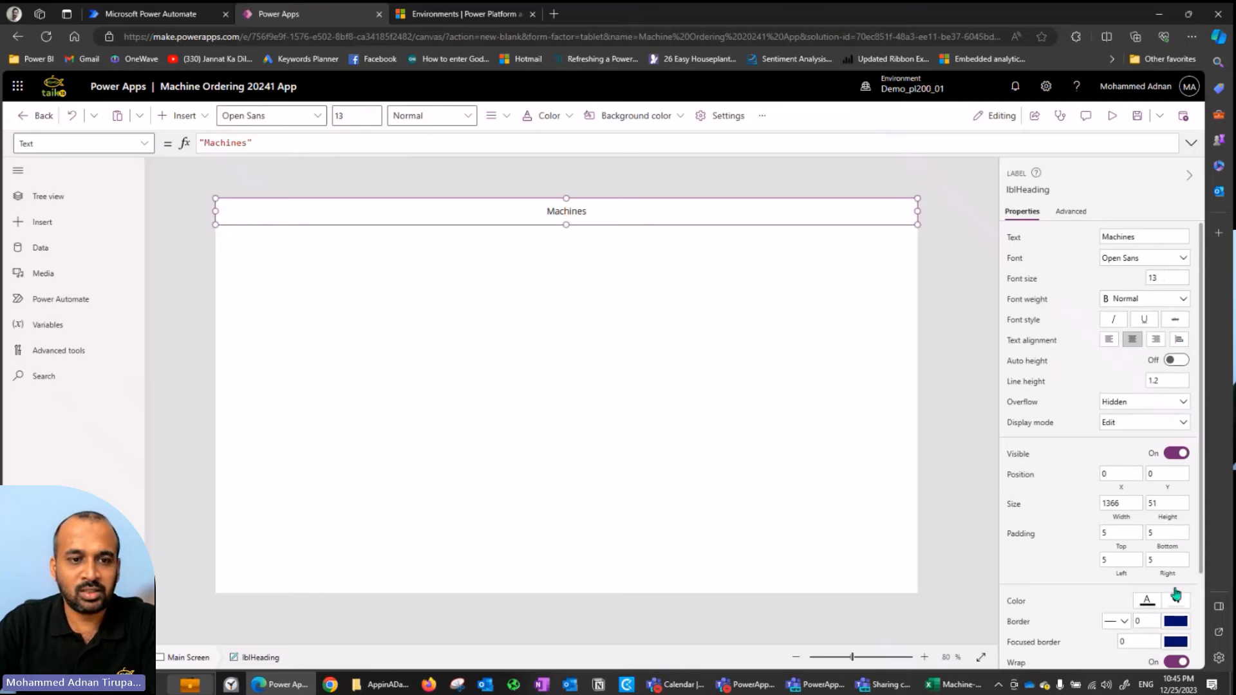
- Give the heading label a blue fill and white text
{"action": "scroll", "coordinate": [1175, 593], "scroll_direction": "down", "scroll_amount": 2}
{"action": "left_click", "coordinate": [1178, 483]}
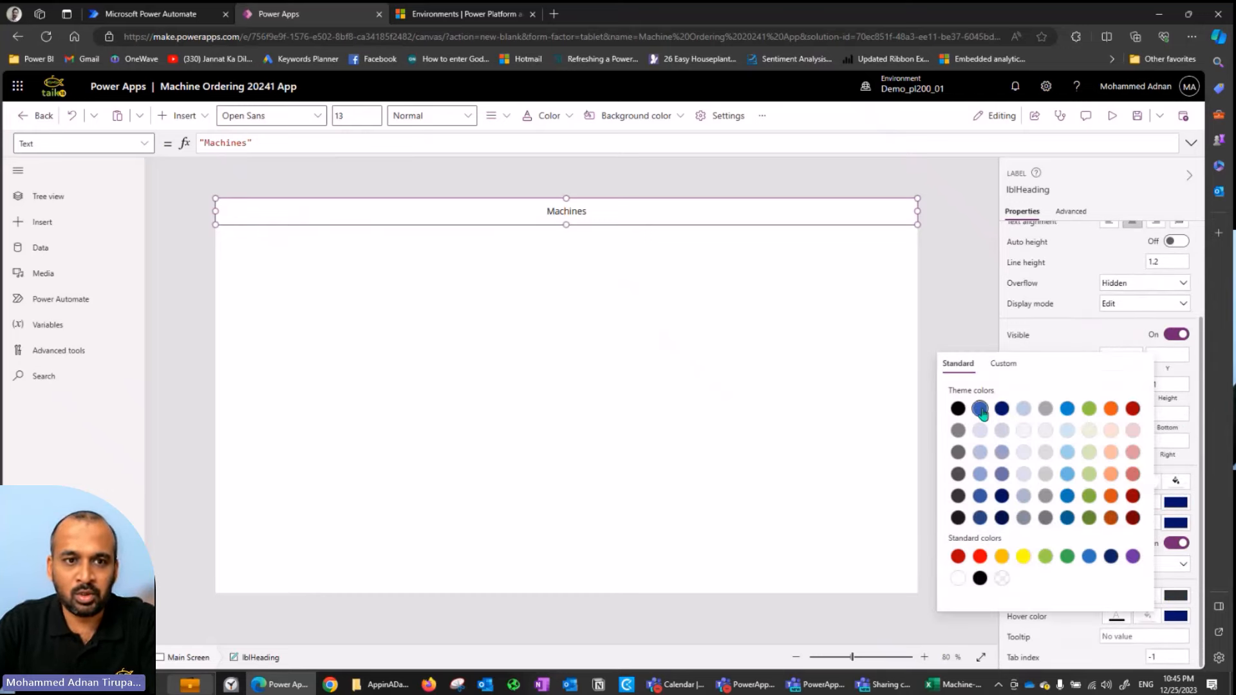
{"action": "left_click", "coordinate": [981, 410]}
{"action": "left_click", "coordinate": [981, 504]}
{"action": "left_click", "coordinate": [1195, 462]}
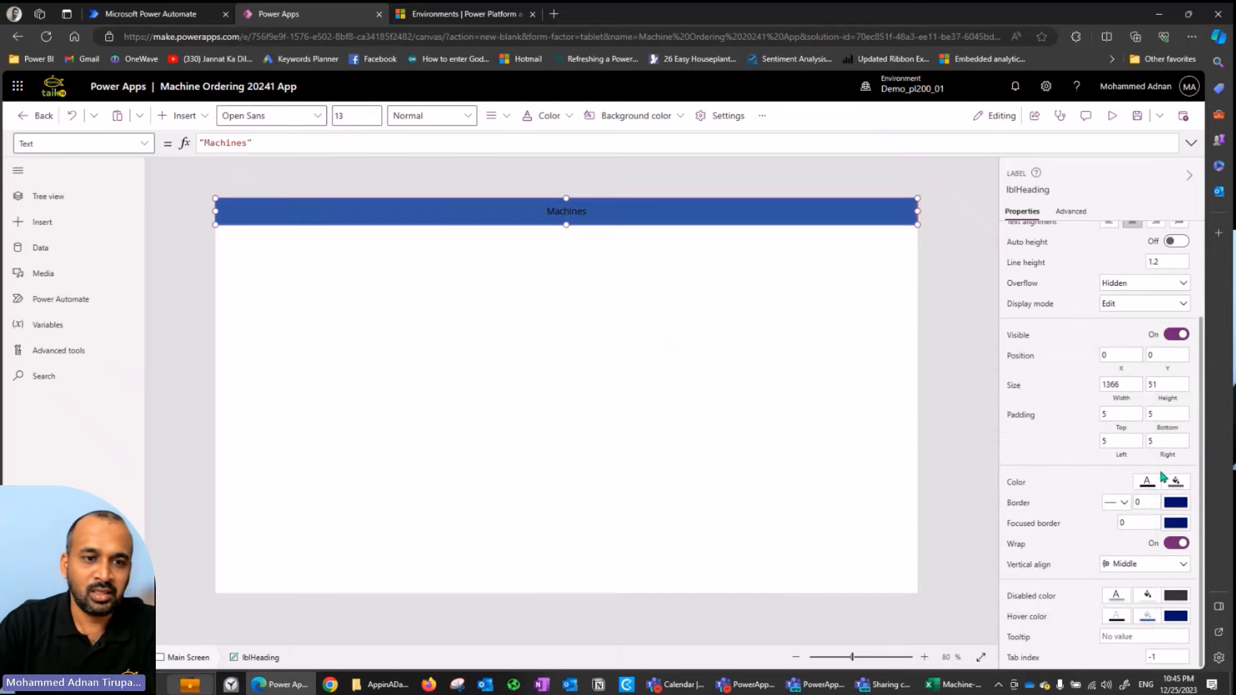
{"action": "left_click", "coordinate": [1147, 482]}
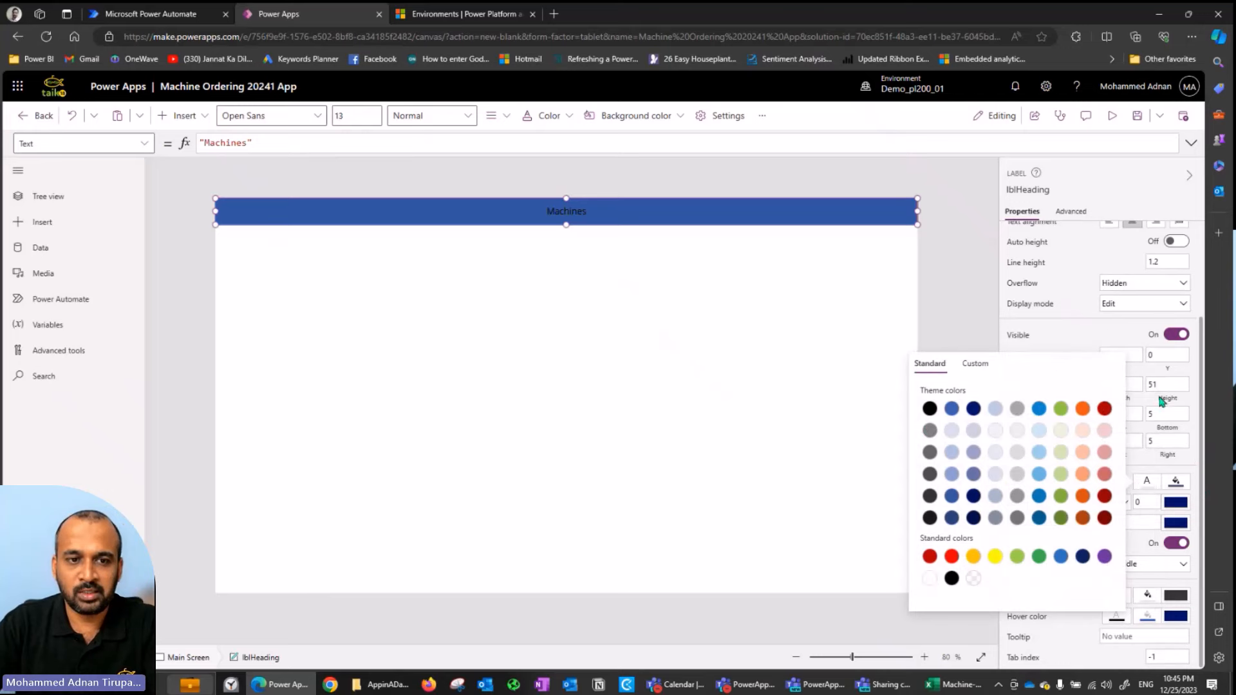
- Set the heading's font size to 20 and its font weight to Bold, leaving the label deselected
{"action": "scroll", "coordinate": [1052, 292], "scroll_direction": "up", "scroll_amount": 3}
{"action": "left_click_drag", "start_coordinate": [1165, 279], "coordinate": [1134, 279]}
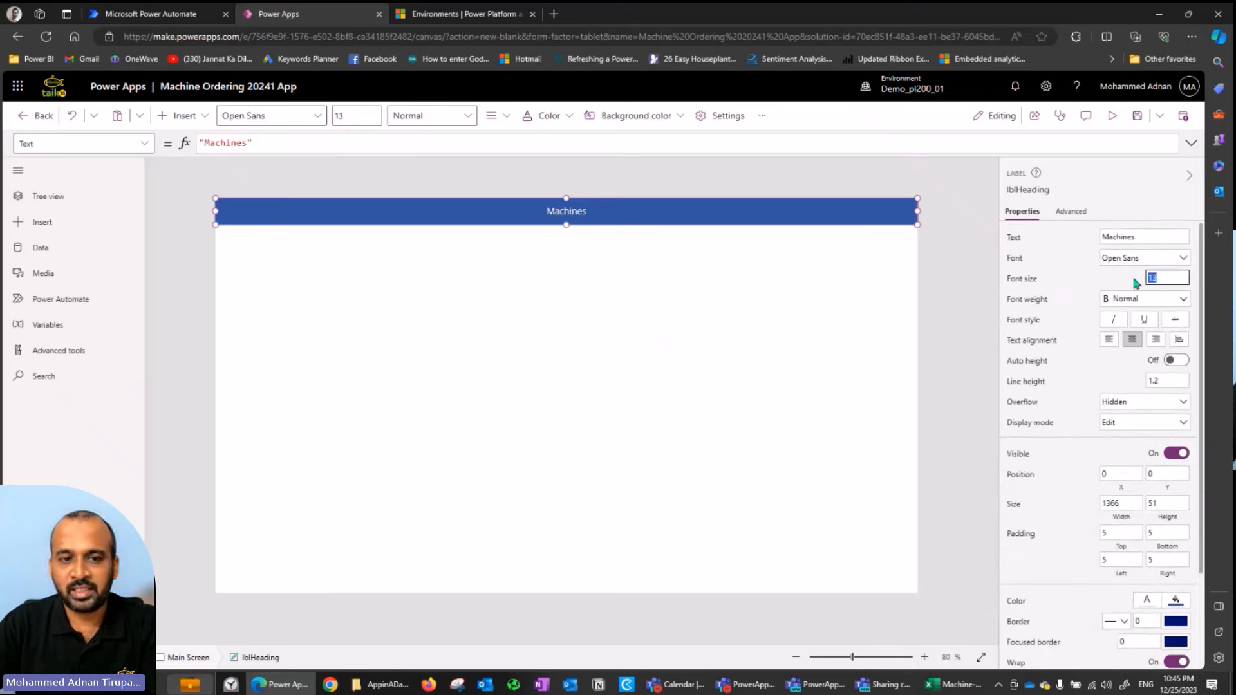
{"action": "type", "text": "20"}
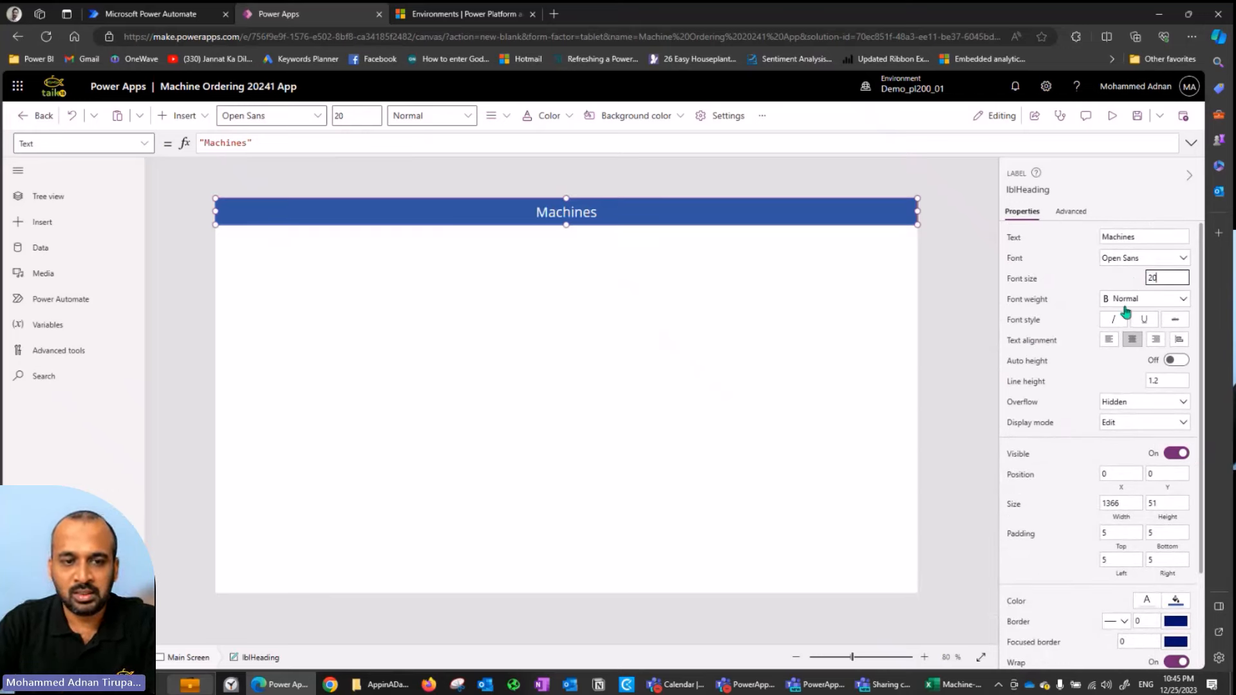
{"action": "left_click", "coordinate": [1125, 307]}
{"action": "left_click", "coordinate": [1142, 319]}
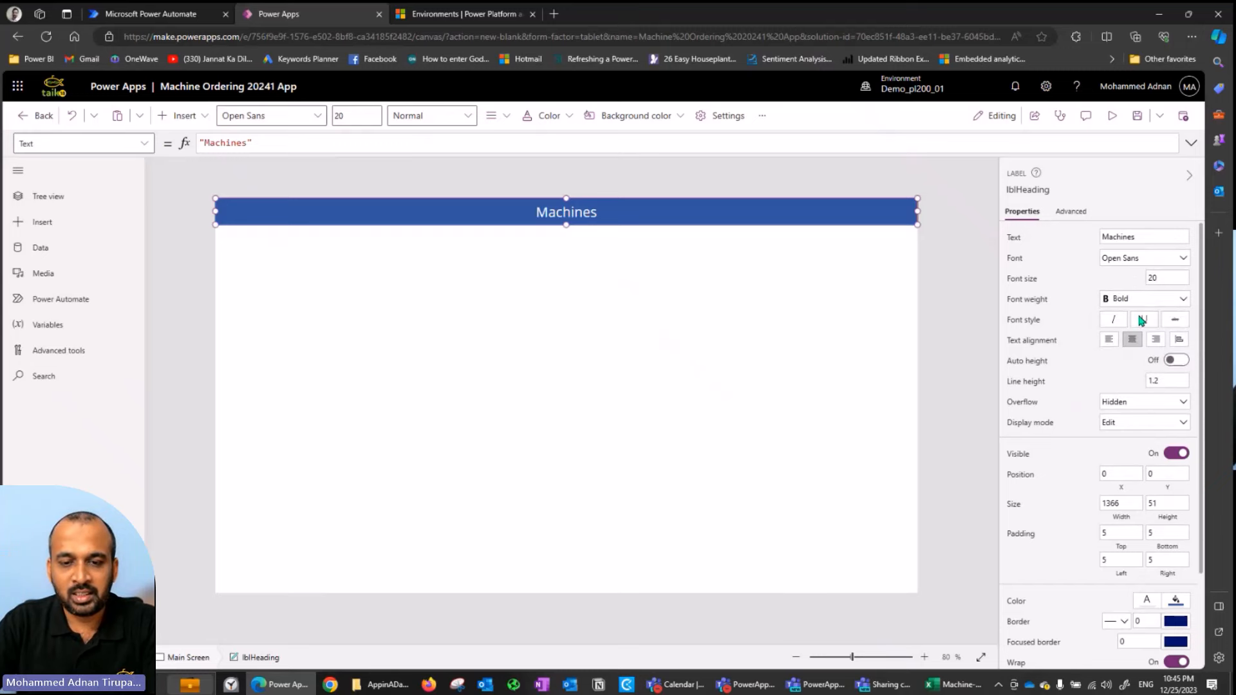
{"action": "left_click", "coordinate": [612, 330]}
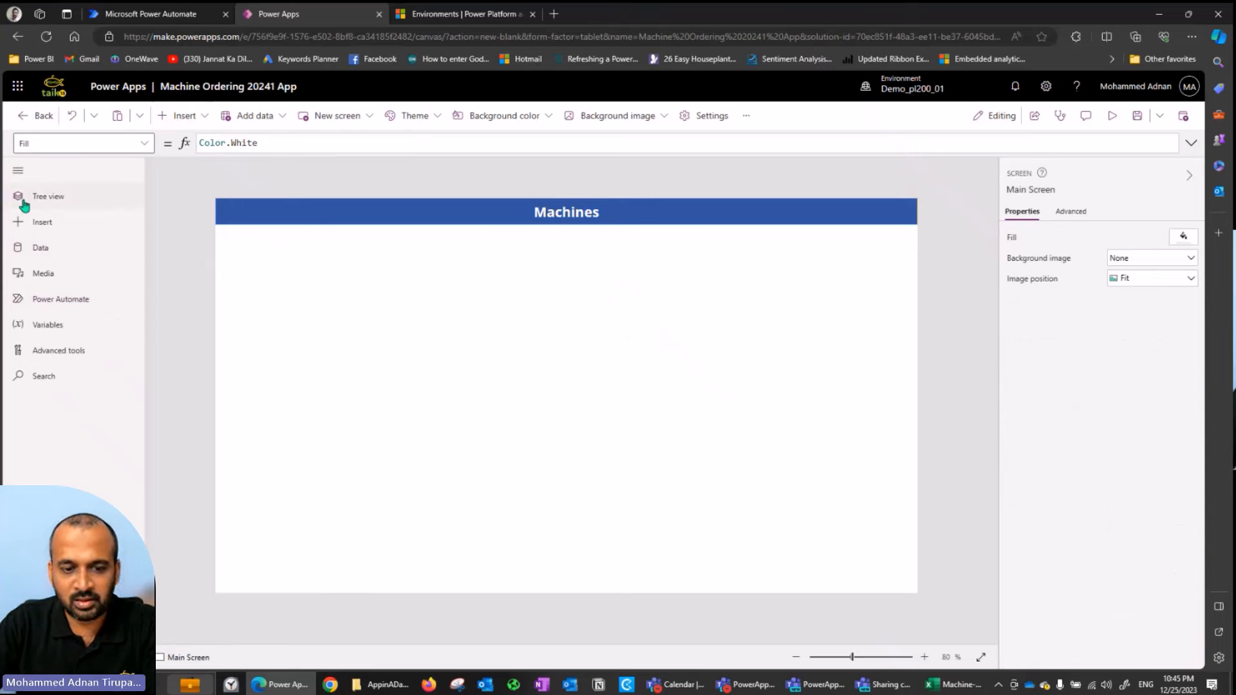
- Find and insert a vertical gallery on Main Screen
{"action": "left_click", "coordinate": [200, 123]}
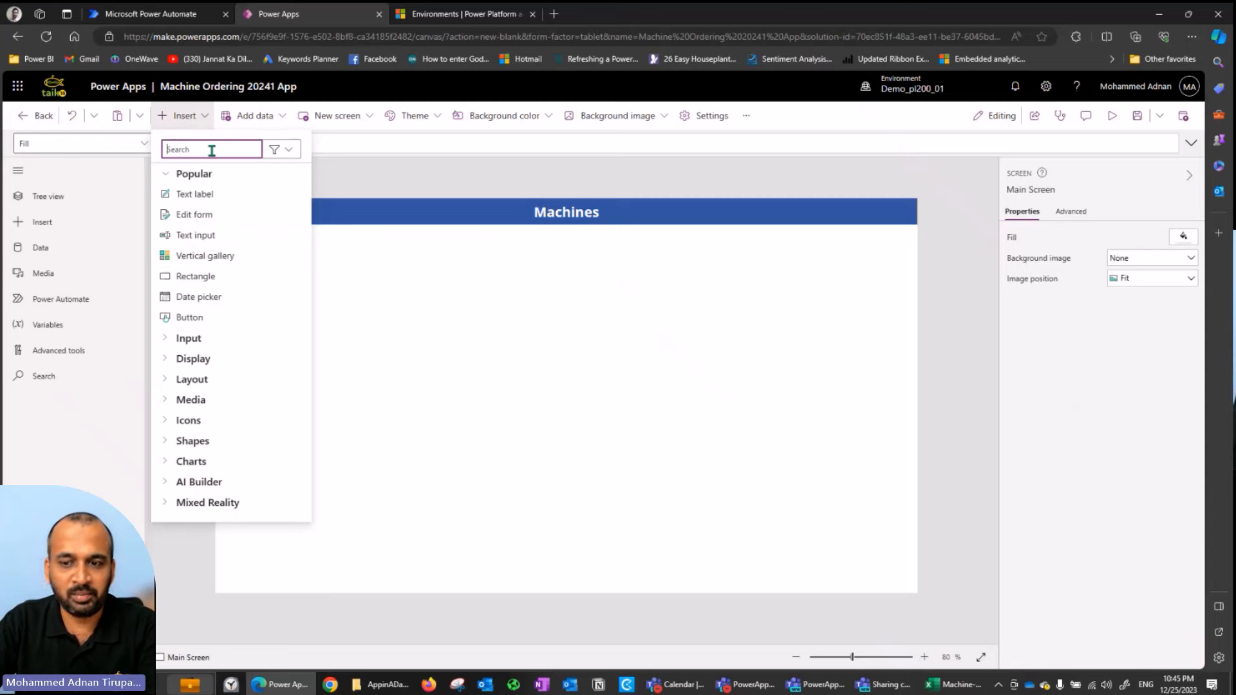
{"action": "type", "text": "galle"}
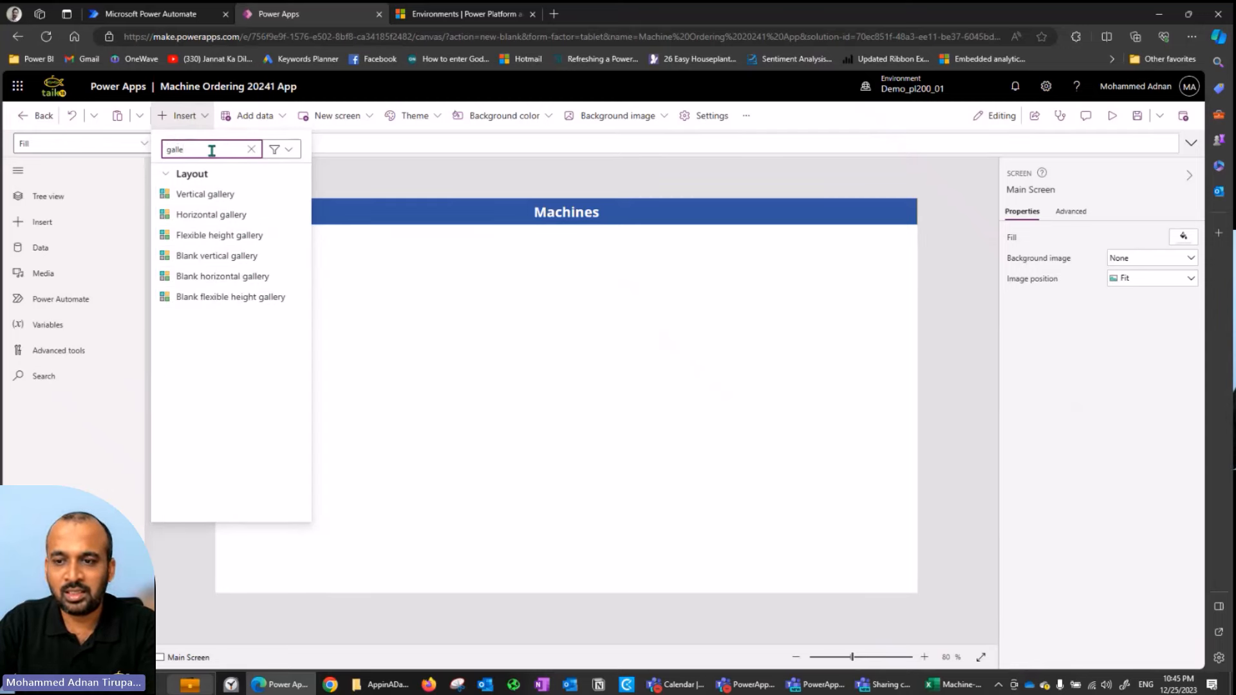
{"action": "left_click", "coordinate": [209, 196]}
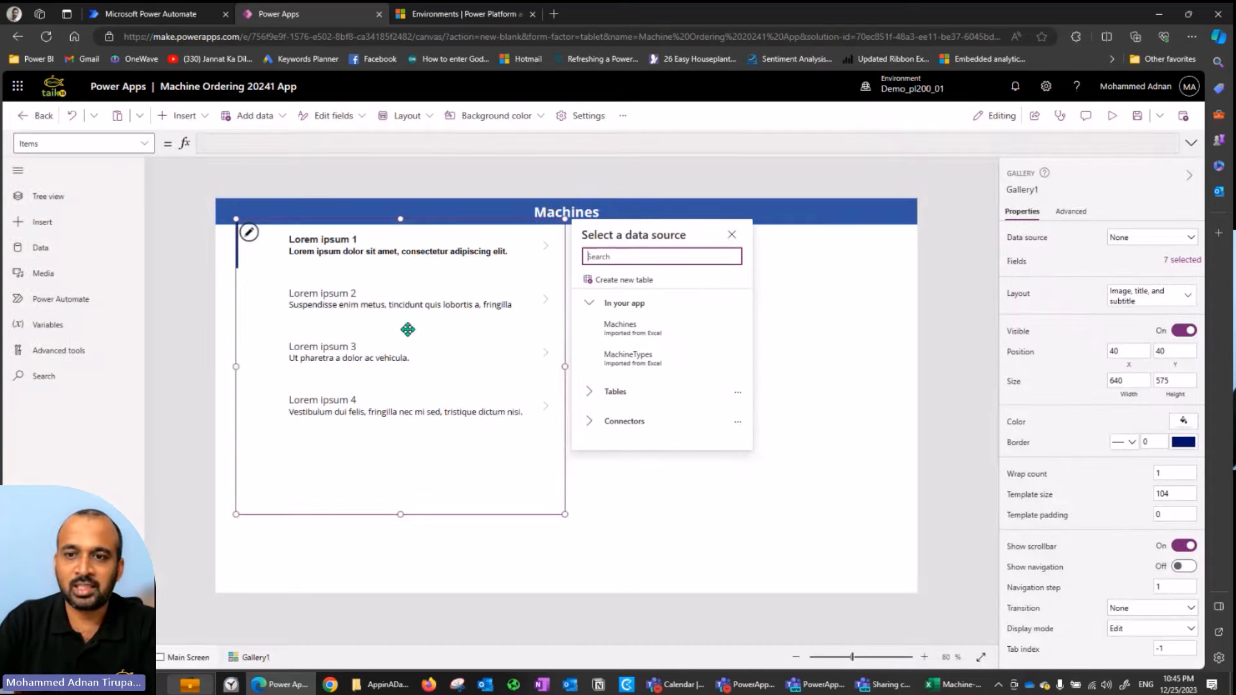
- Place the gallery directly below the heading at X 0, Y 51 and resize it to 318 wide by 717 high
{"action": "left_click_drag", "start_coordinate": [374, 237], "coordinate": [355, 224]}
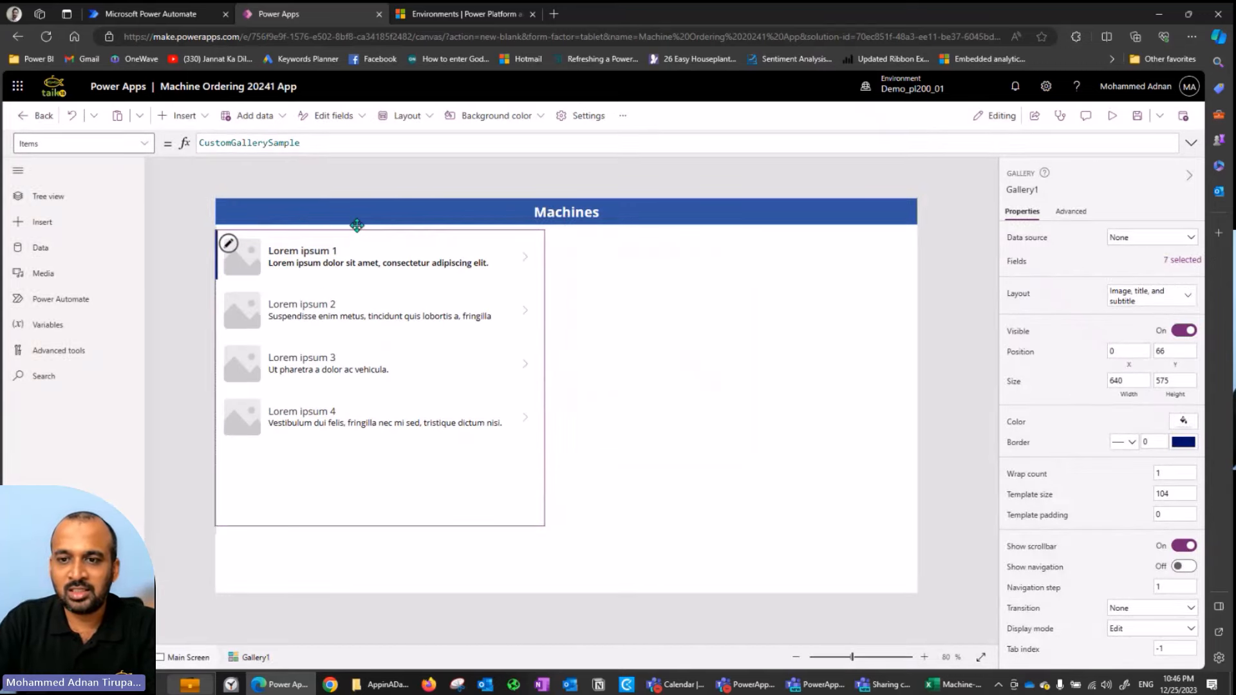
{"action": "left_click_drag", "start_coordinate": [547, 370], "coordinate": [379, 386]}
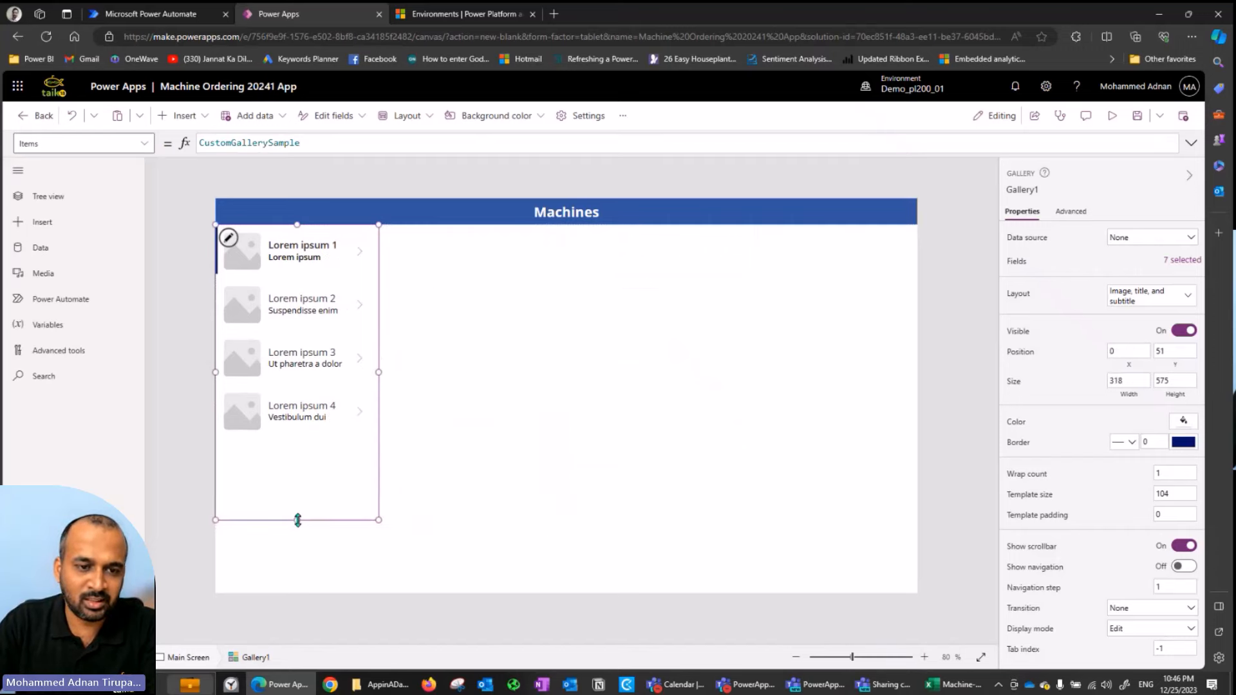
{"action": "left_click_drag", "start_coordinate": [297, 520], "coordinate": [292, 590]}
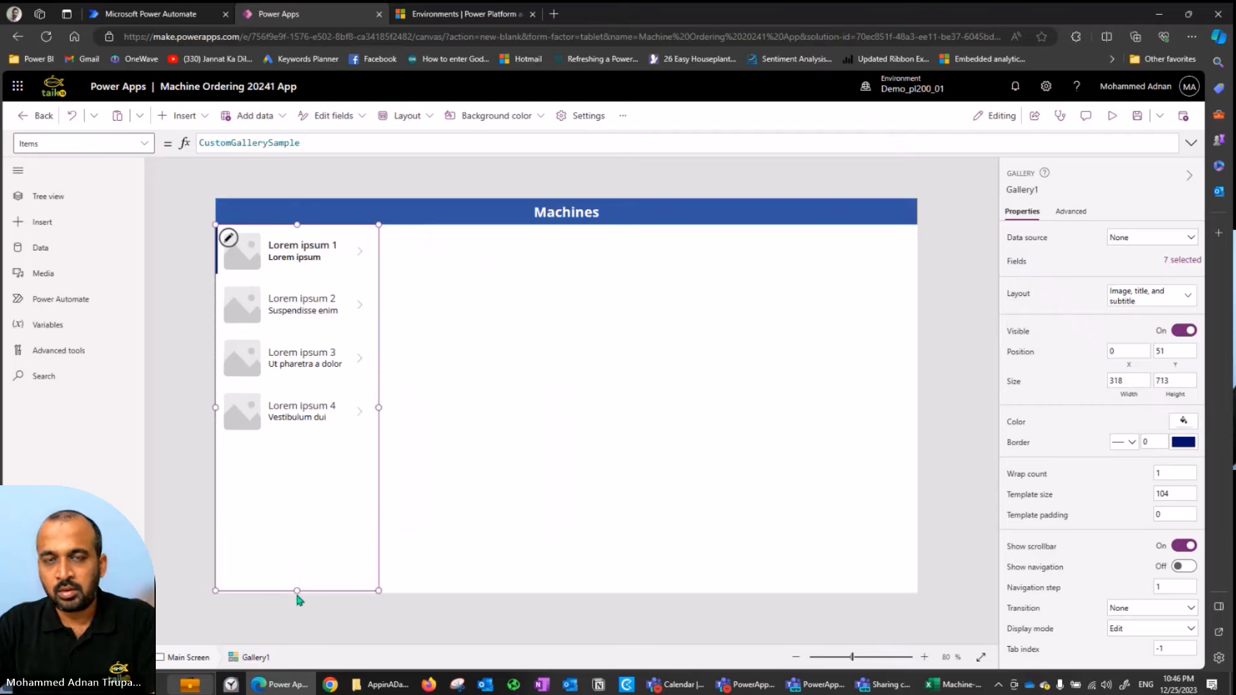
{"action": "left_click_drag", "start_coordinate": [297, 596], "coordinate": [297, 598]}
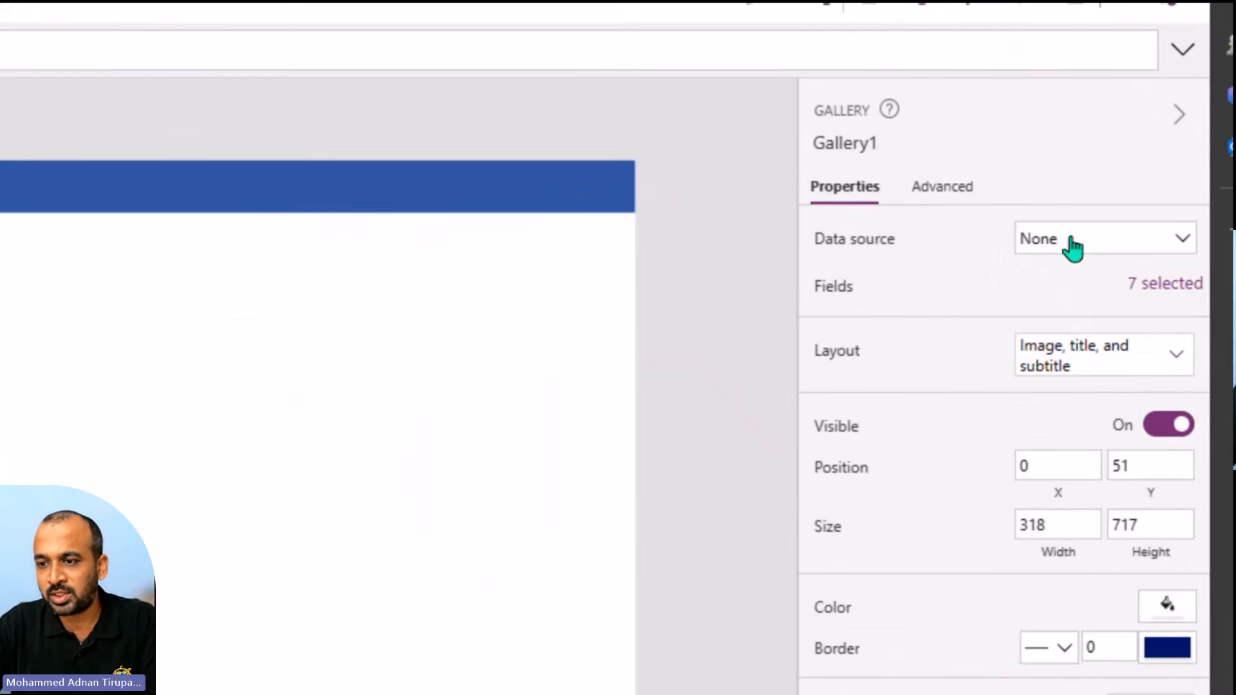
- Set the gallery's data source to MachineTypes and open its field settings
{"action": "left_click", "coordinate": [1136, 243]}
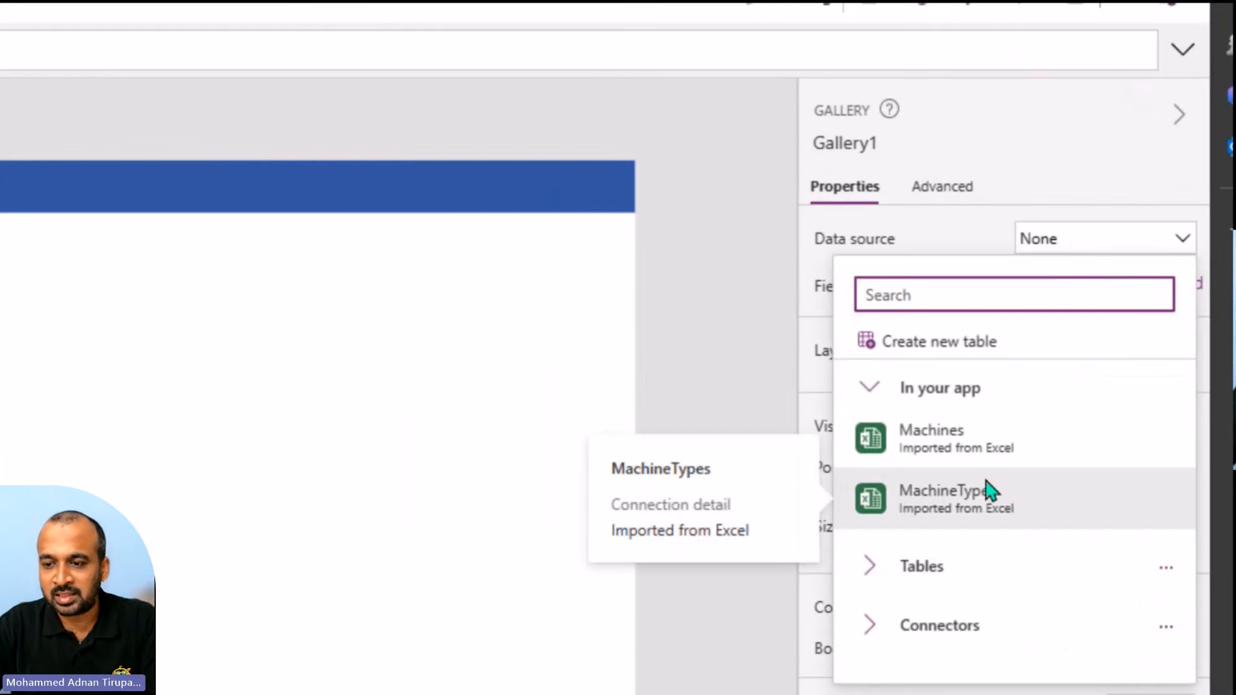
{"action": "left_click", "coordinate": [1001, 519]}
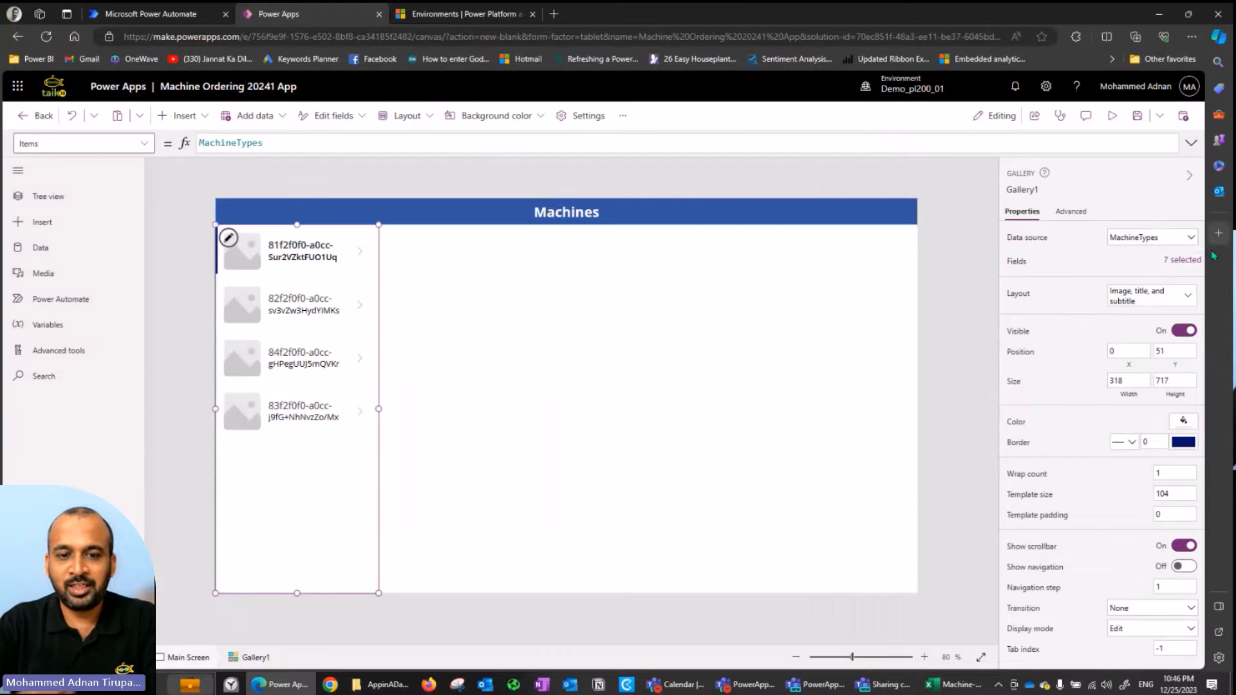
{"action": "left_click", "coordinate": [1186, 260]}
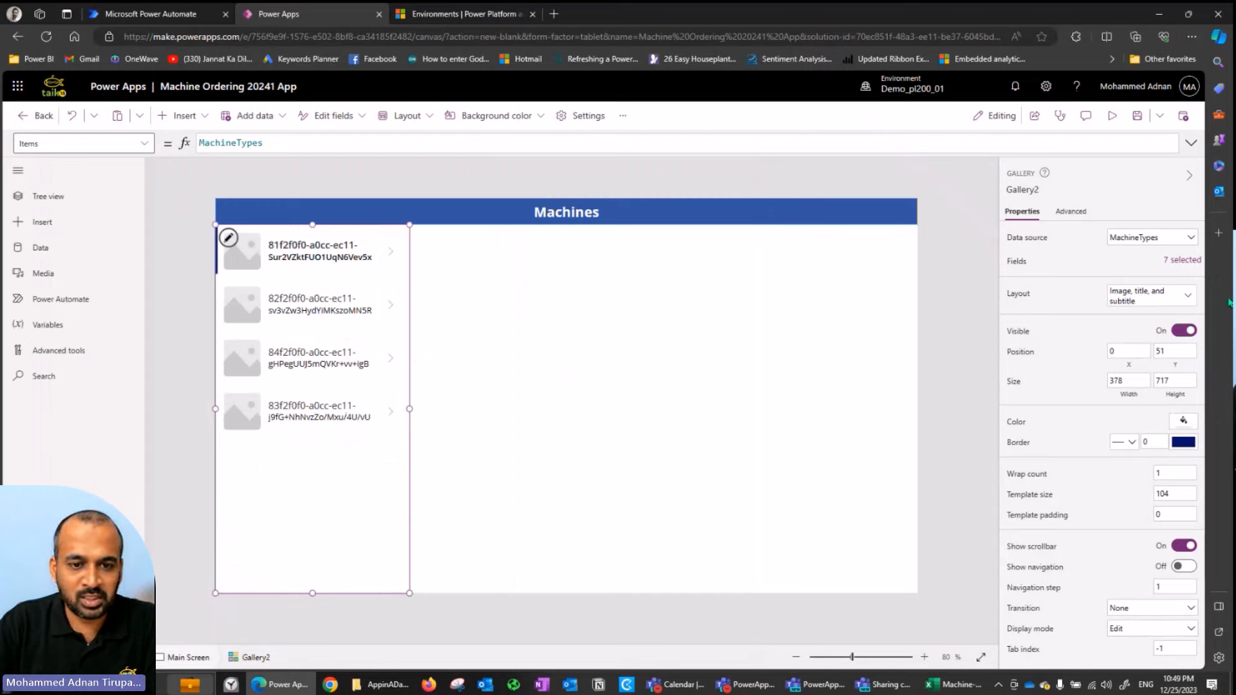
- Change the gallery's layout to 2 columns and set its wrap count to 1
{"action": "left_click", "coordinate": [1188, 296]}
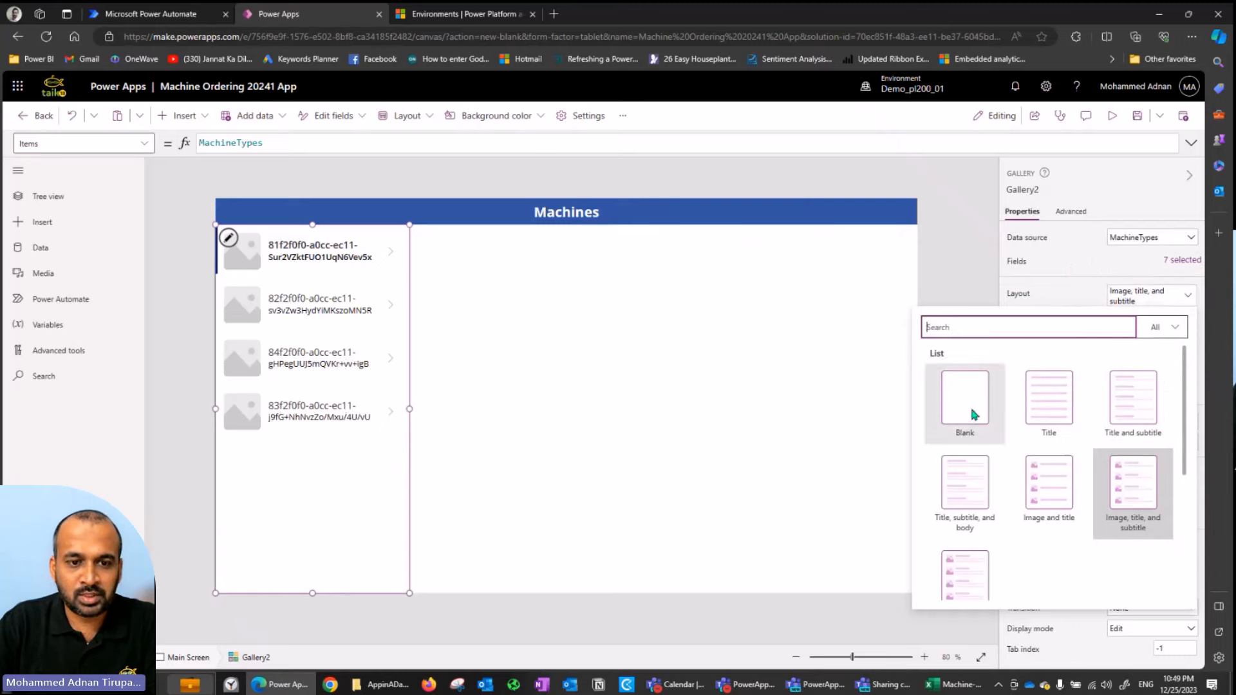
{"action": "scroll", "coordinate": [1009, 436], "scroll_direction": "down", "scroll_amount": 3}
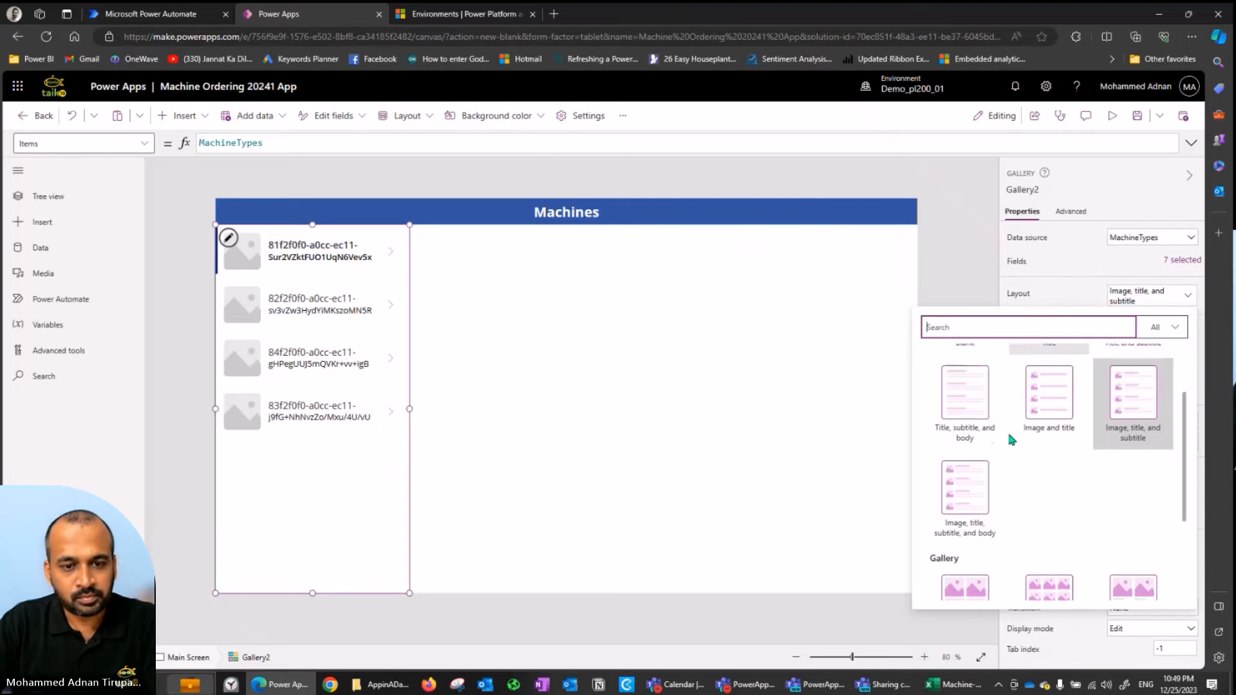
{"action": "scroll", "coordinate": [1007, 430], "scroll_direction": "down", "scroll_amount": 4}
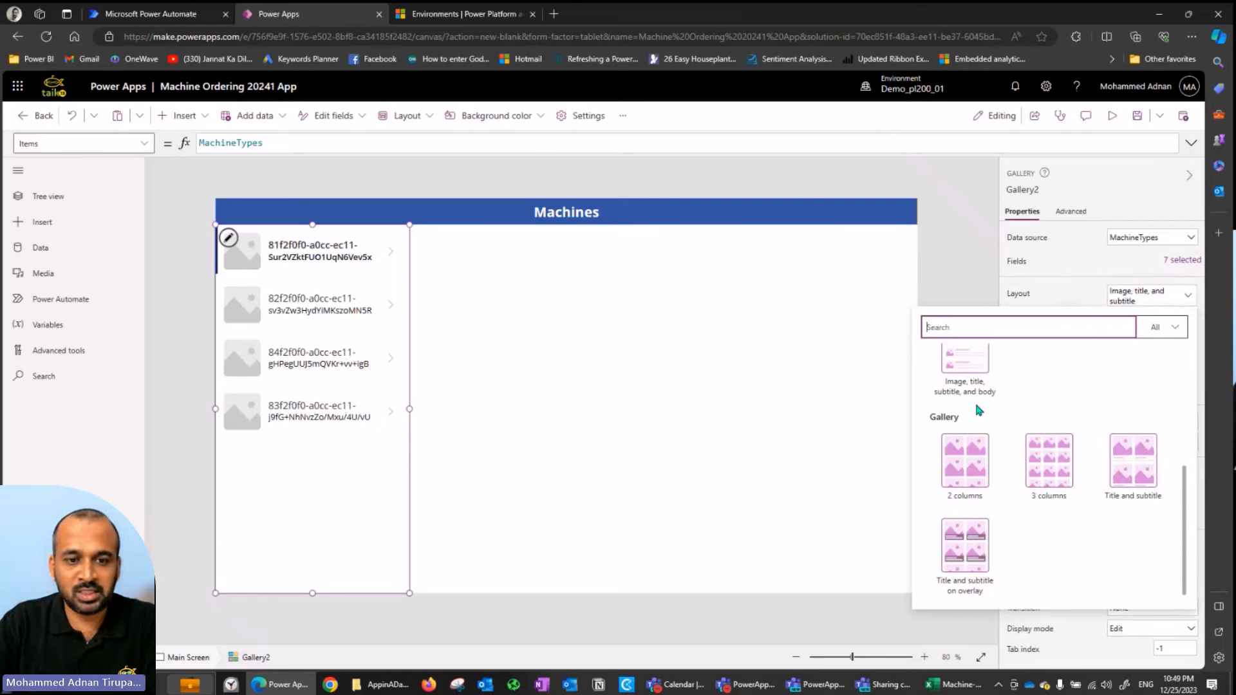
{"action": "left_click", "coordinate": [967, 482]}
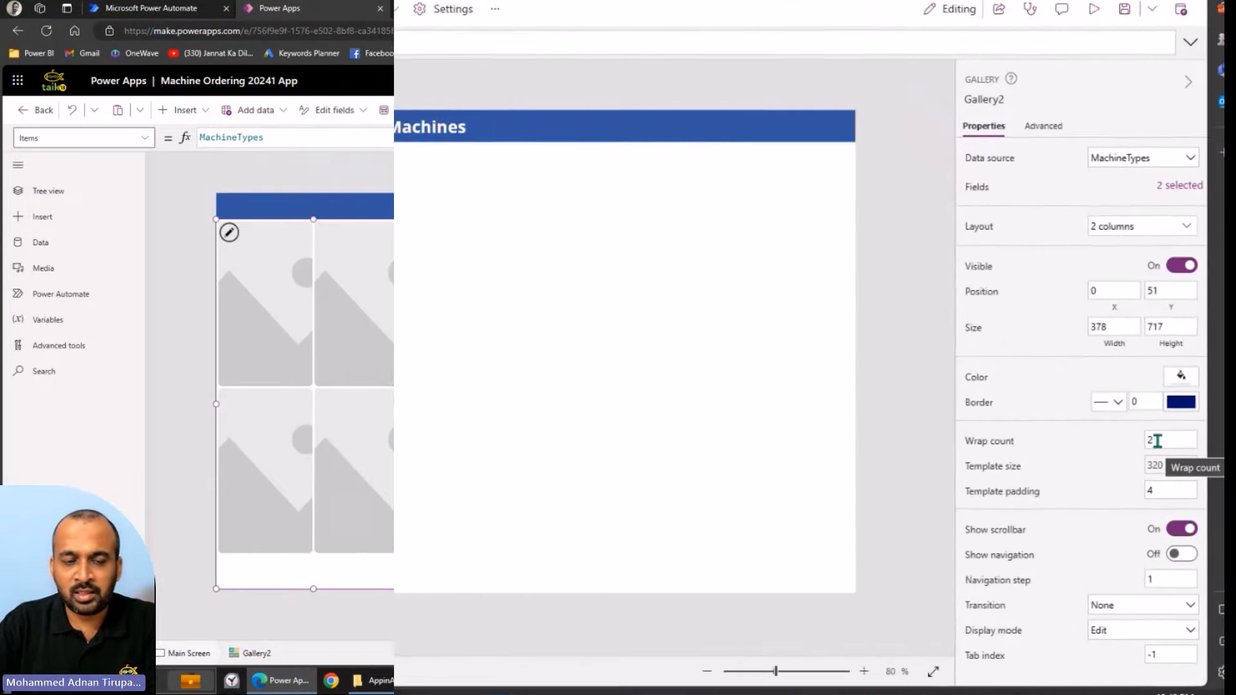
{"action": "left_click", "coordinate": [1159, 440]}
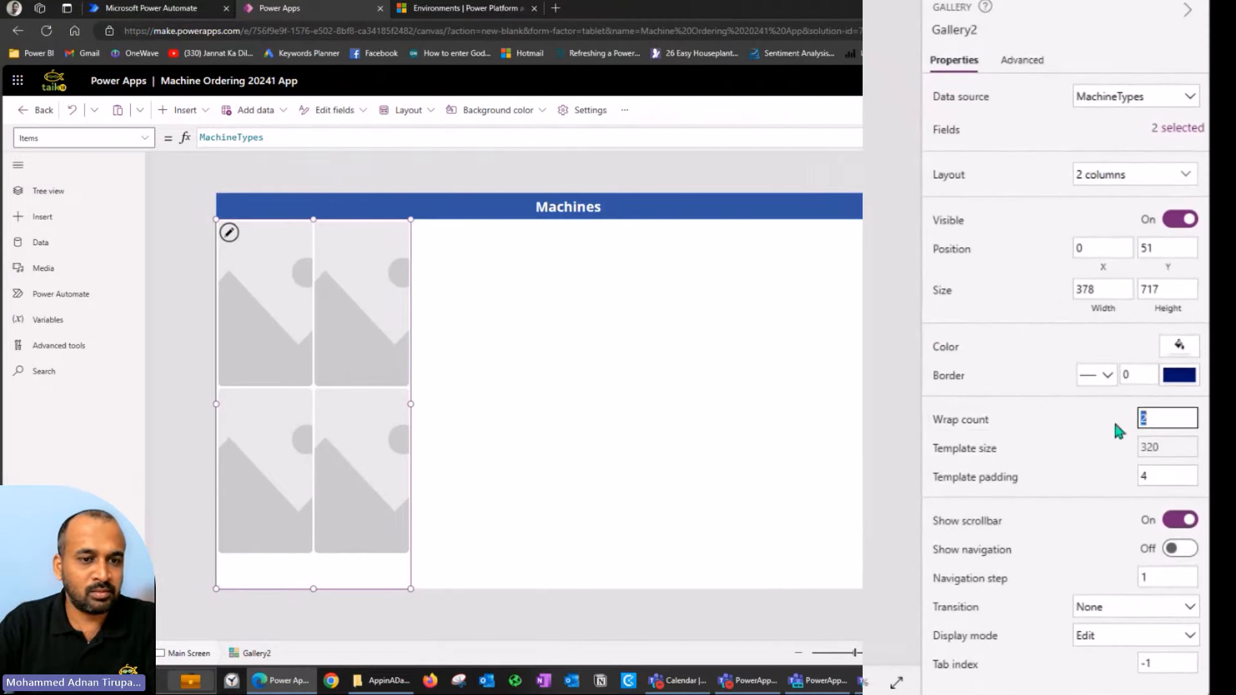
{"action": "type", "text": "1"}
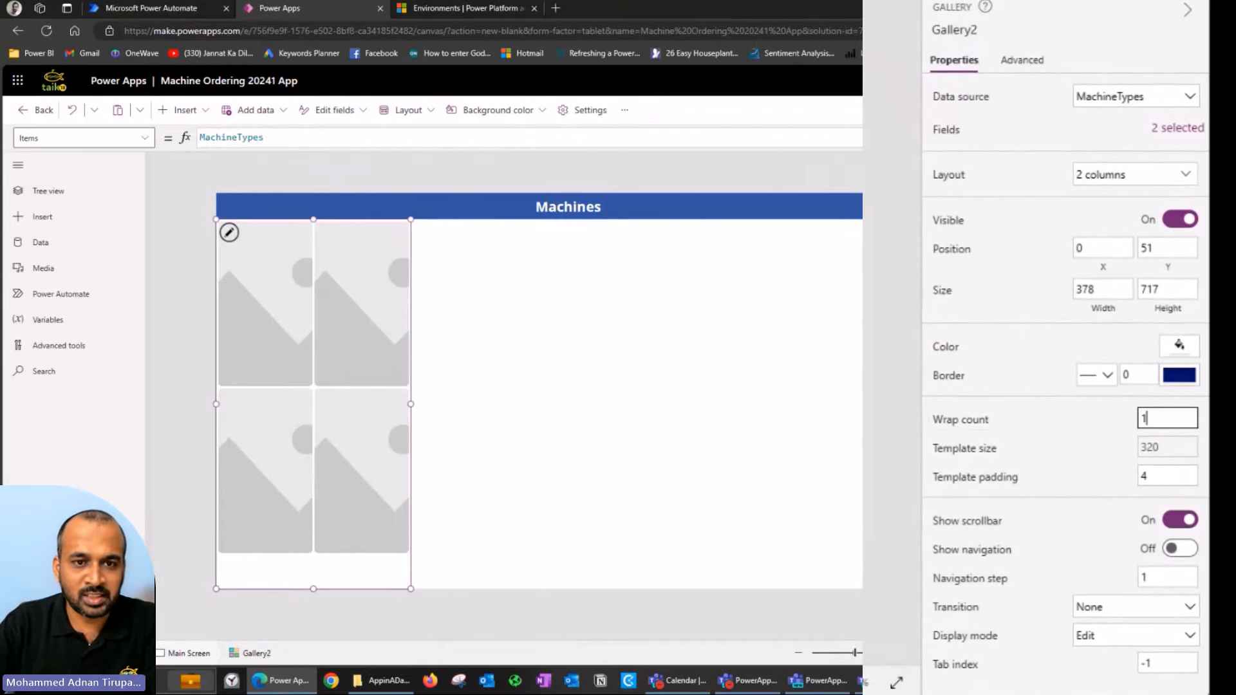
- Shrink the gallery's image to about 190 by 185, reducing the template size to 185 and the gallery width to 199
{"action": "left_click", "coordinate": [291, 314]}
{"action": "left_click_drag", "start_coordinate": [410, 385], "coordinate": [336, 331]}
{"action": "left_click", "coordinate": [410, 379]}
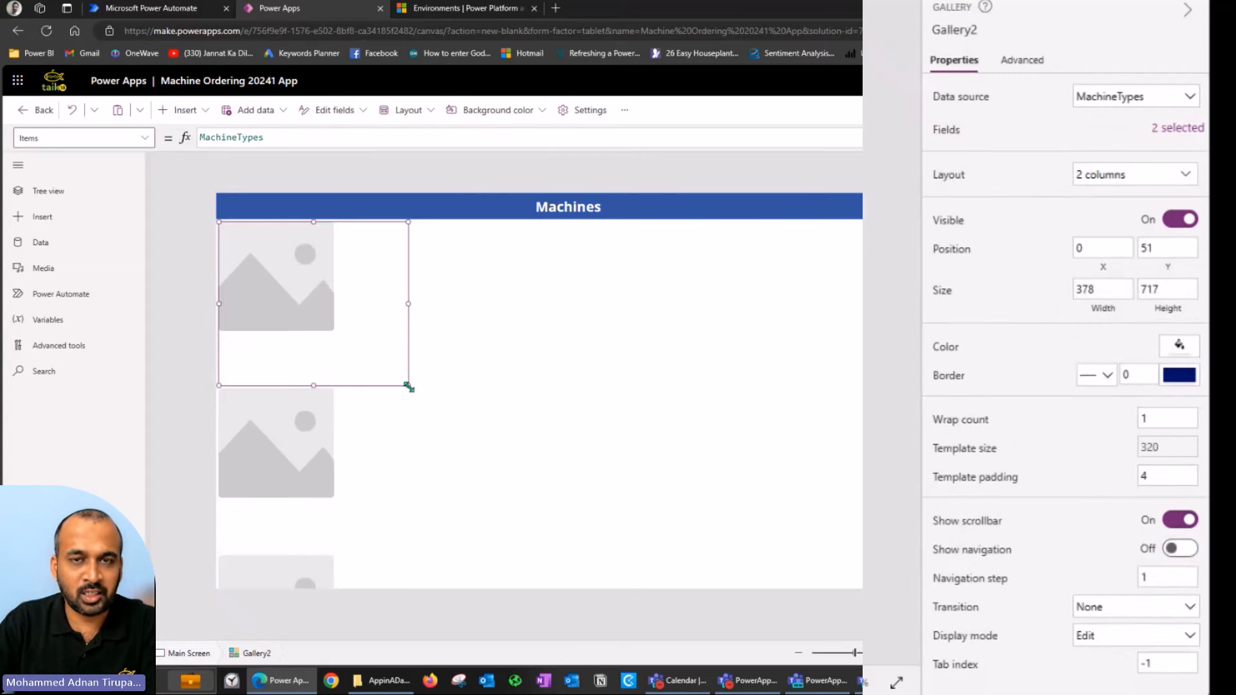
{"action": "left_click_drag", "start_coordinate": [408, 386], "coordinate": [333, 331]}
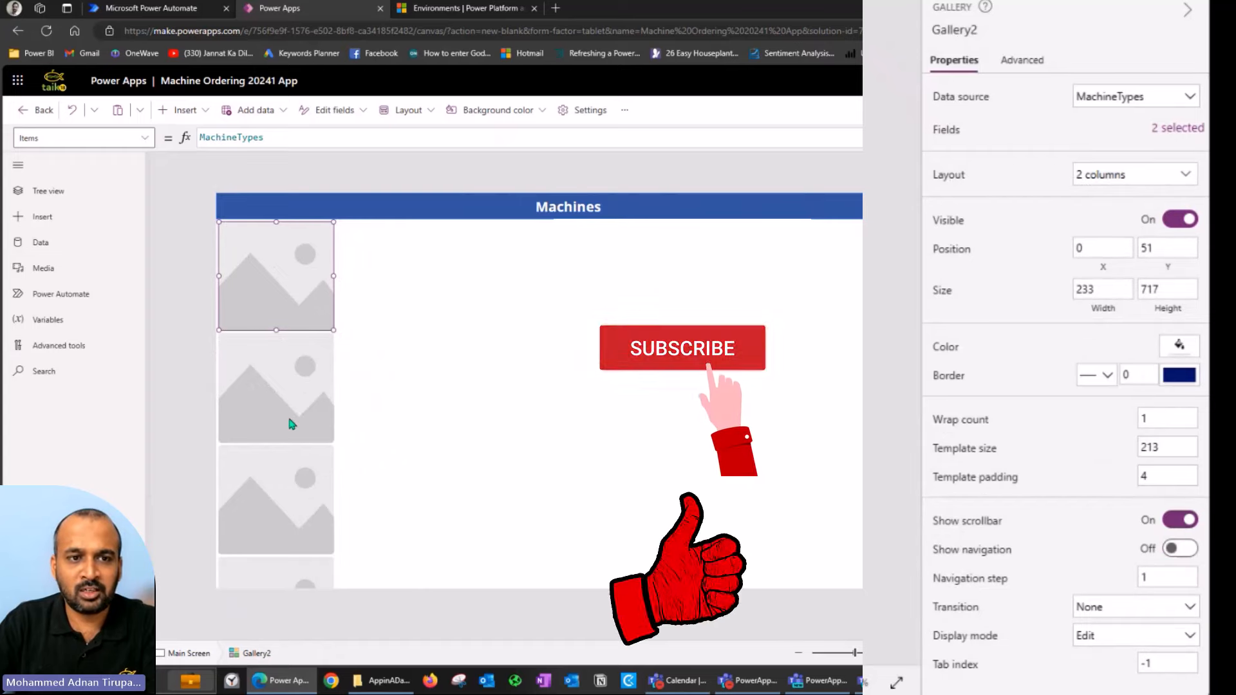
{"action": "left_click", "coordinate": [346, 334]}
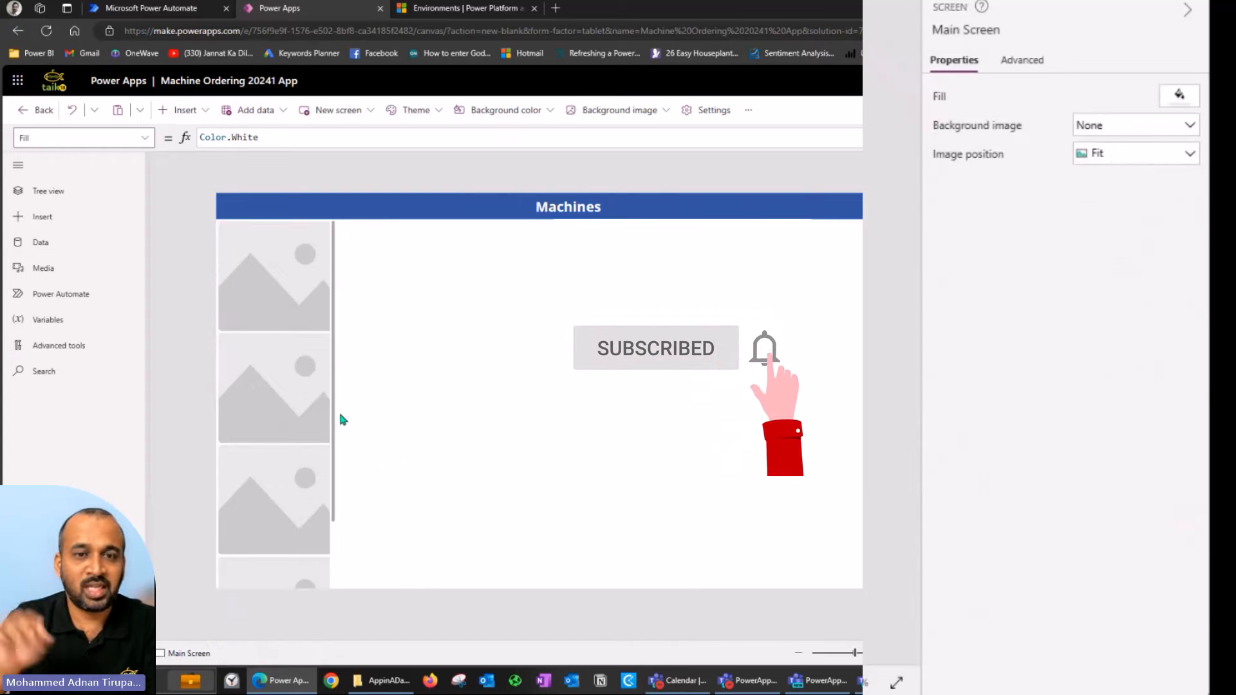
{"action": "left_click", "coordinate": [333, 404]}
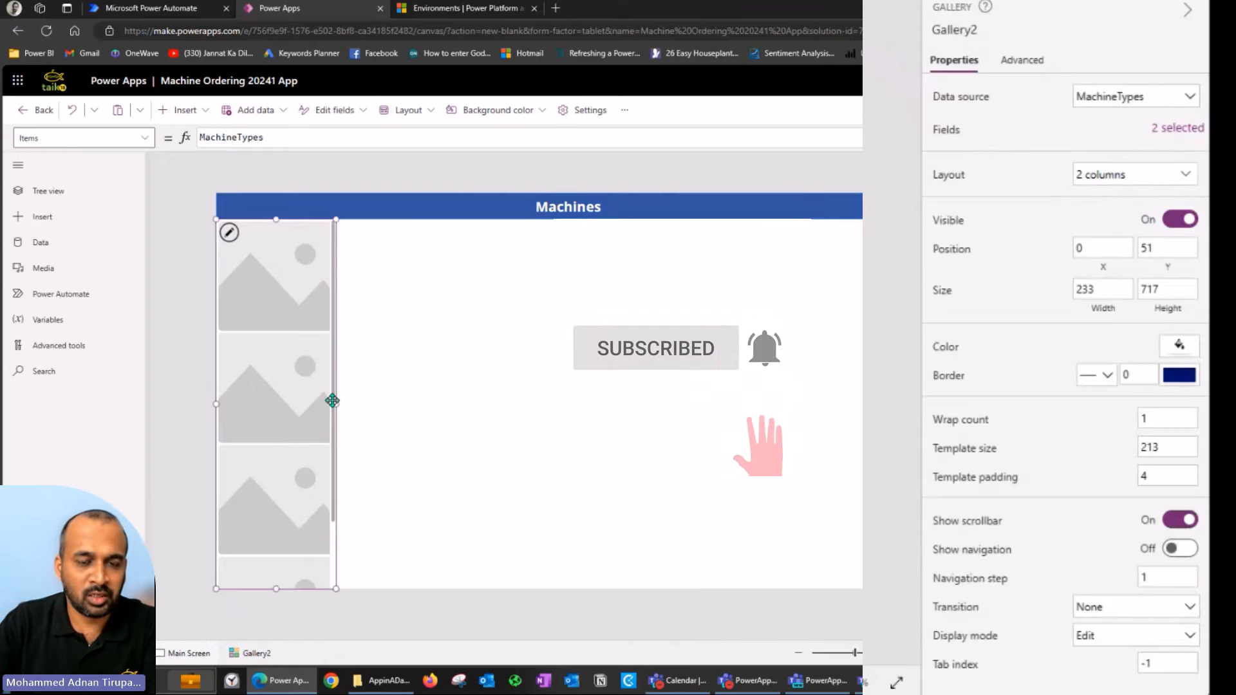
{"action": "left_click", "coordinate": [270, 295]}
{"action": "mouse_move", "coordinate": [318, 315]}
{"action": "left_mouse_down"}
{"action": "mouse_move", "coordinate": [310, 305]}
{"action": "mouse_move", "coordinate": [326, 318]}
{"action": "mouse_move", "coordinate": [315, 315]}
{"action": "left_mouse_up"}
{"action": "left_click", "coordinate": [332, 328]}
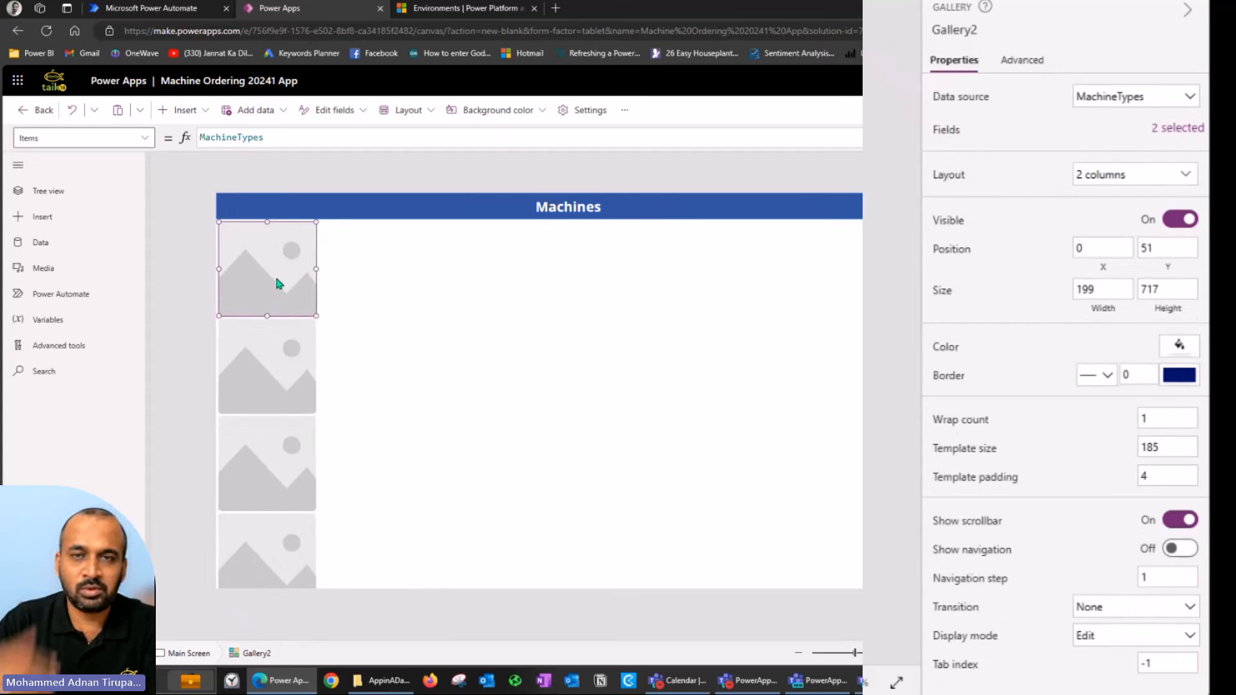
- Compare the gallery's Items property with the Image property of the image in its first item
{"action": "left_click", "coordinate": [371, 301]}
{"action": "left_click", "coordinate": [304, 295]}
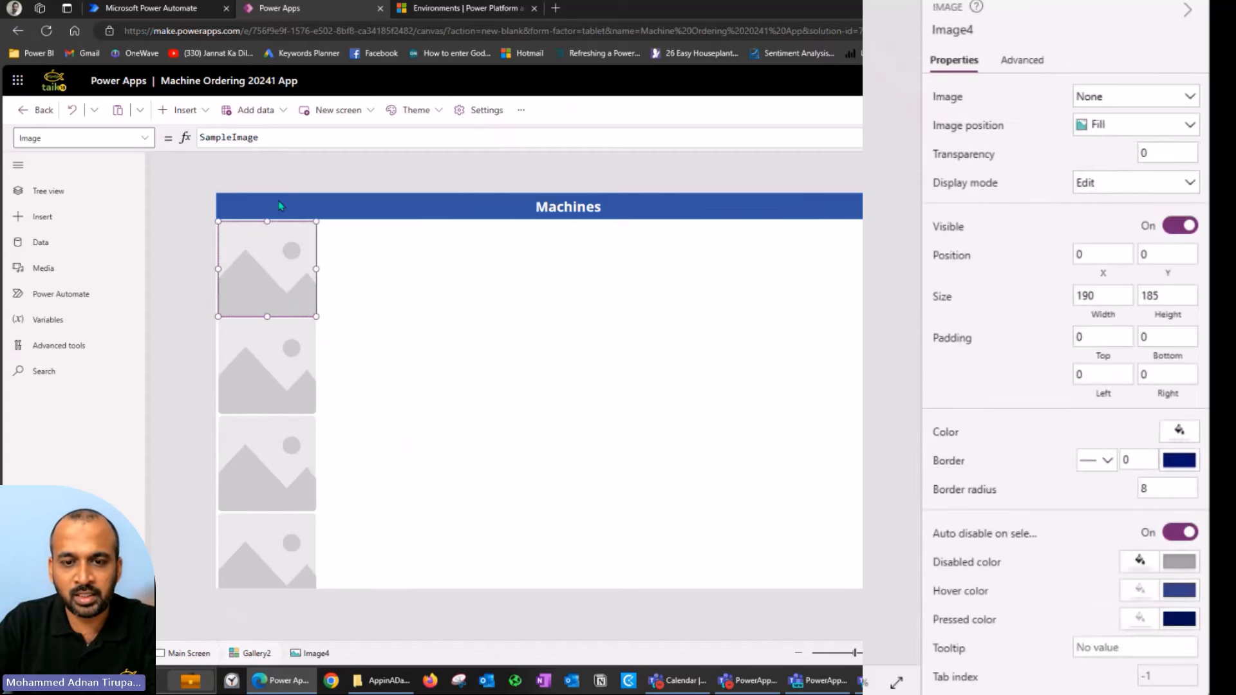
{"action": "left_click", "coordinate": [324, 365]}
{"action": "left_click", "coordinate": [317, 351]}
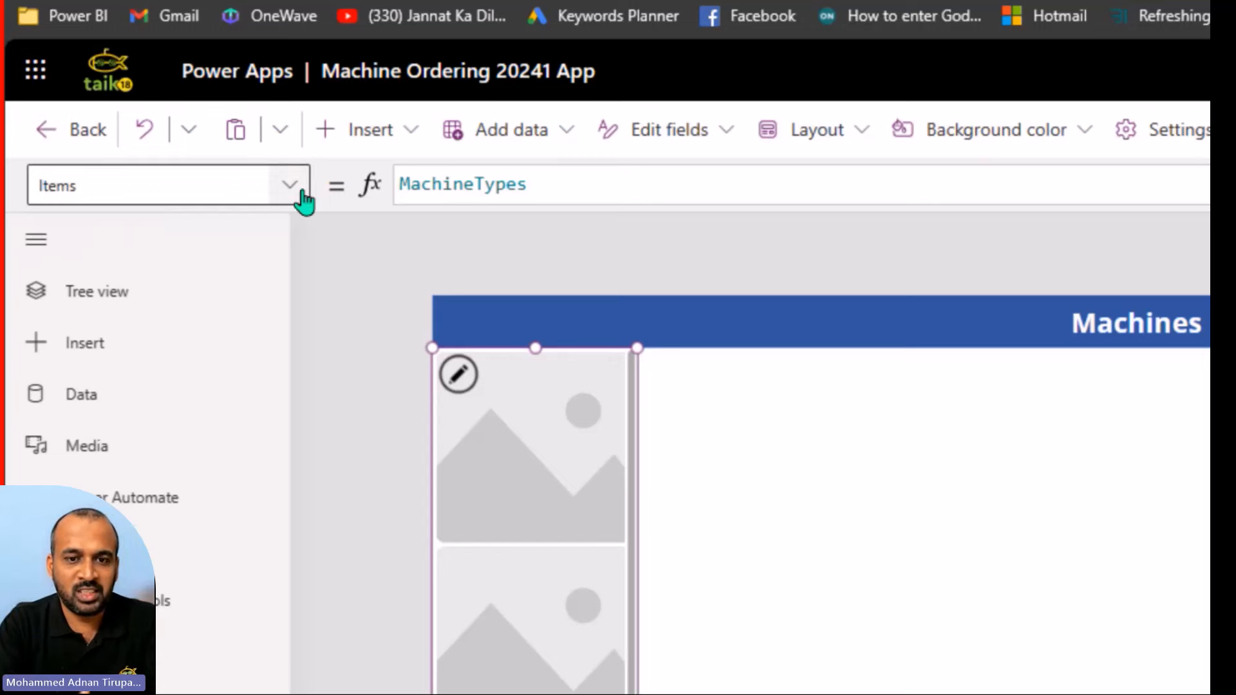
{"action": "left_click", "coordinate": [549, 463]}
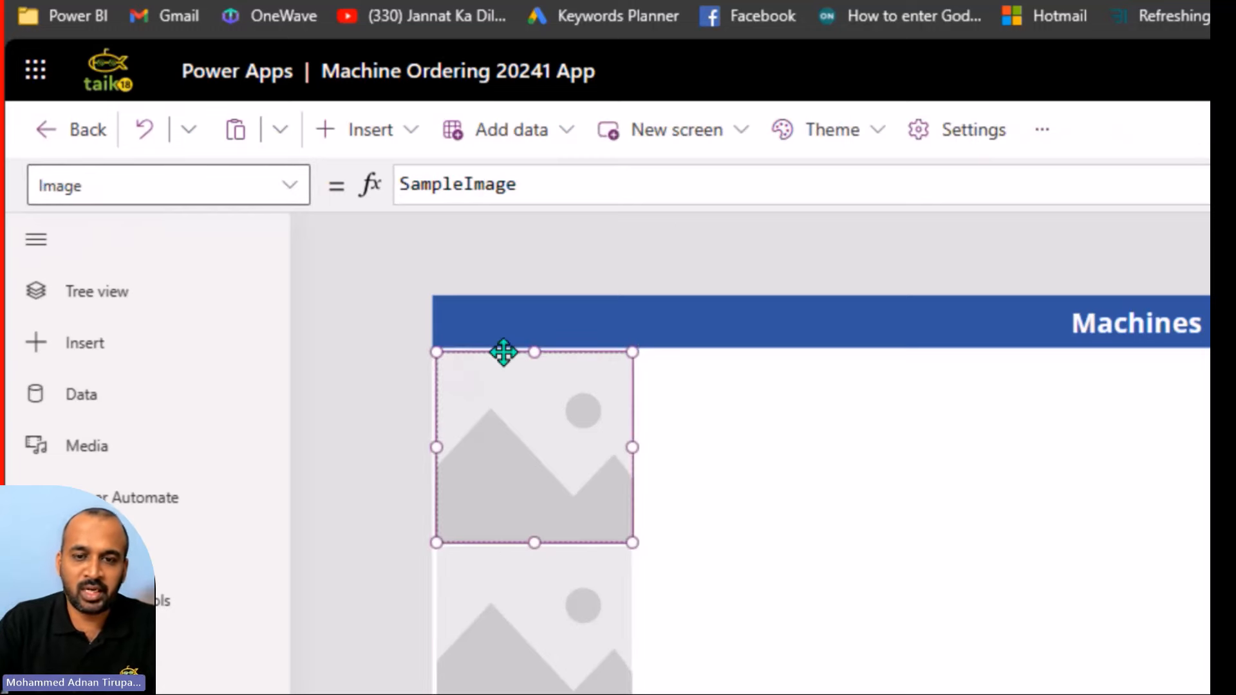
- Set the Image property of the image in the MachineTypes gallery to ThisItem.Photo
{"action": "double_click", "coordinate": [477, 185]}
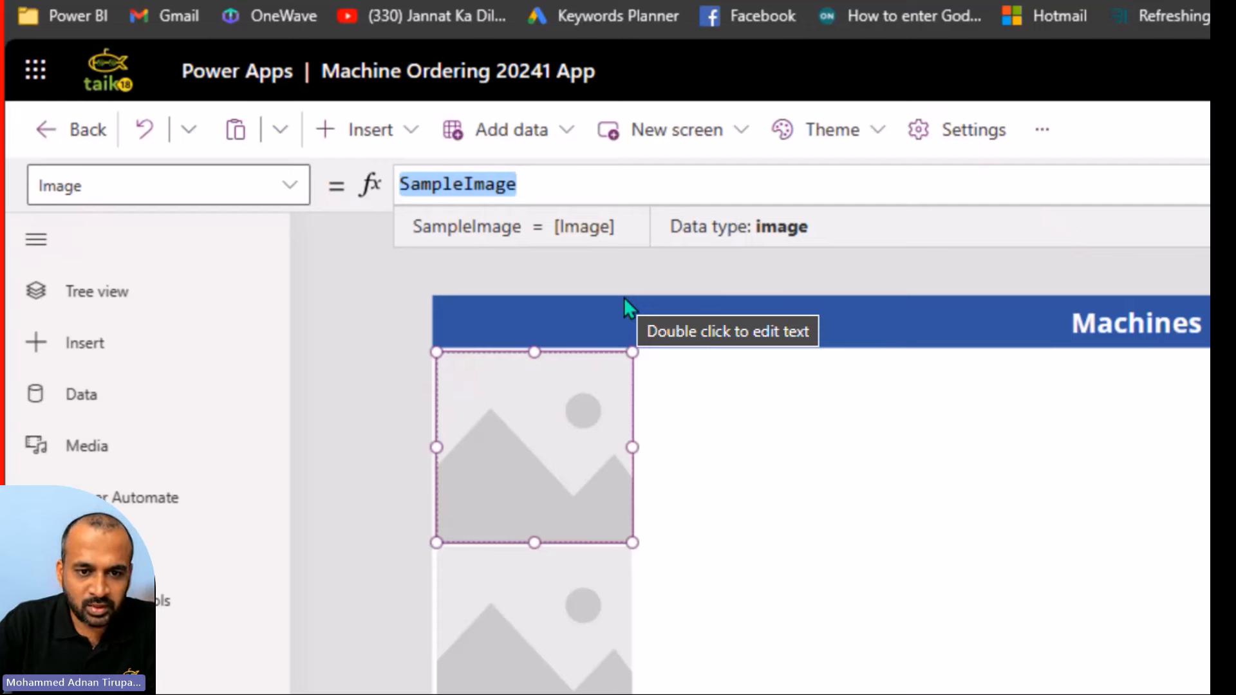
{"action": "type", "text": "this"}
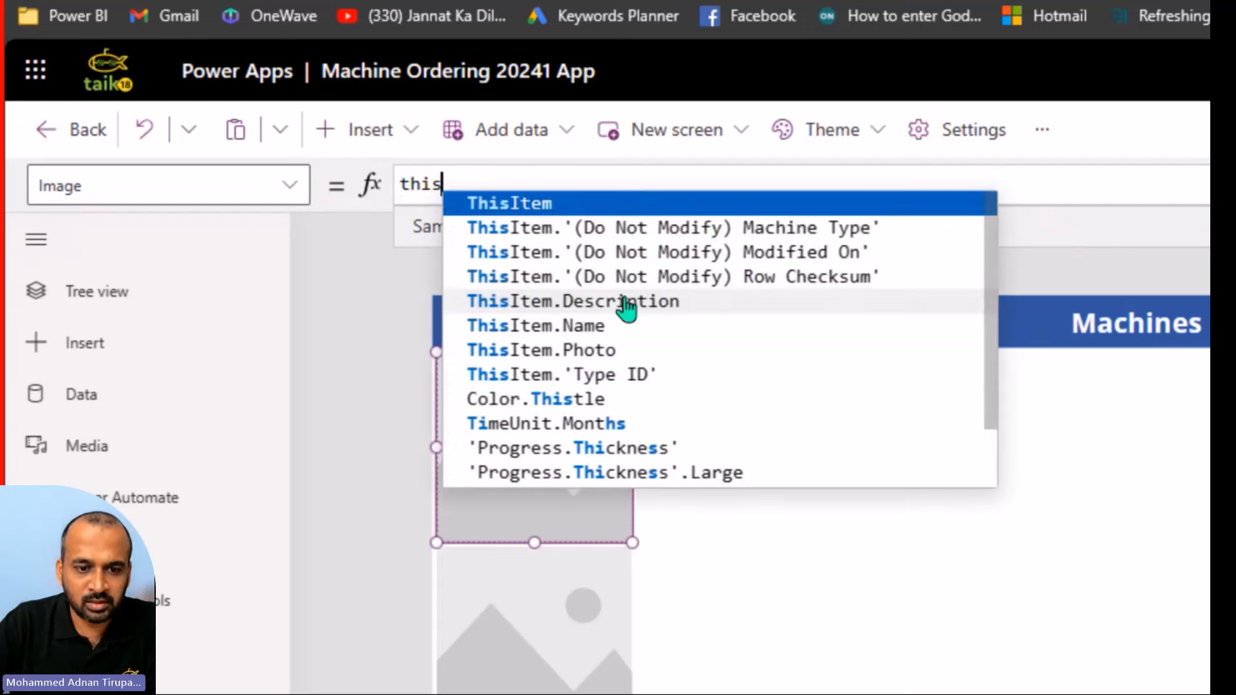
{"action": "key", "text": "Tab"}
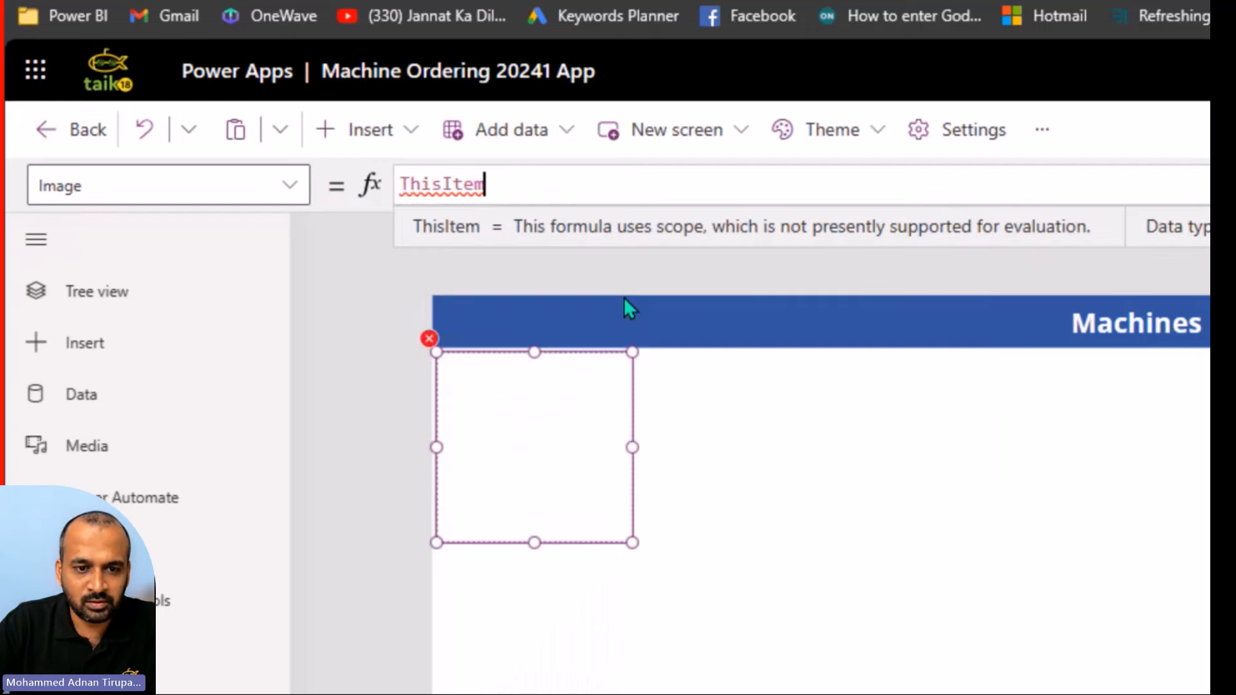
{"action": "type", "text": "."}
{"action": "key", "text": "Down"}
{"action": "key", "text": "Down"}
{"action": "key", "text": "Down"}
{"action": "key", "text": "Down"}
{"action": "key", "text": "Down"}
{"action": "key", "text": "Down"}
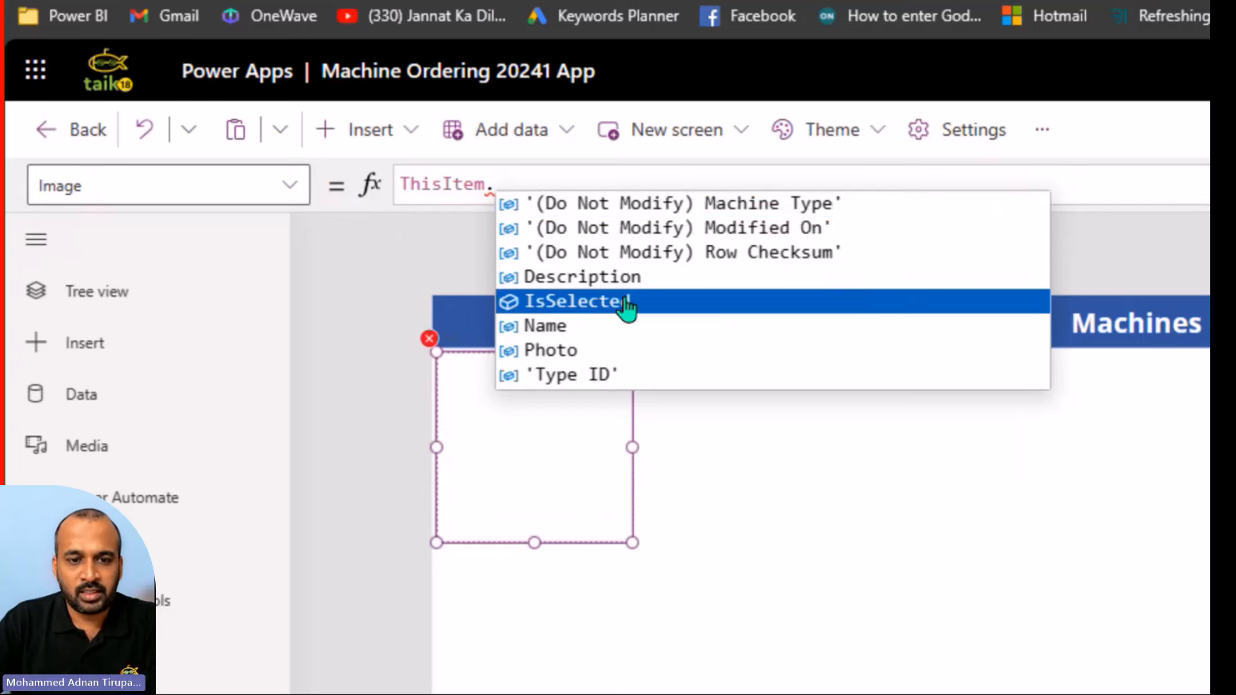
{"action": "key", "text": "Tab"}
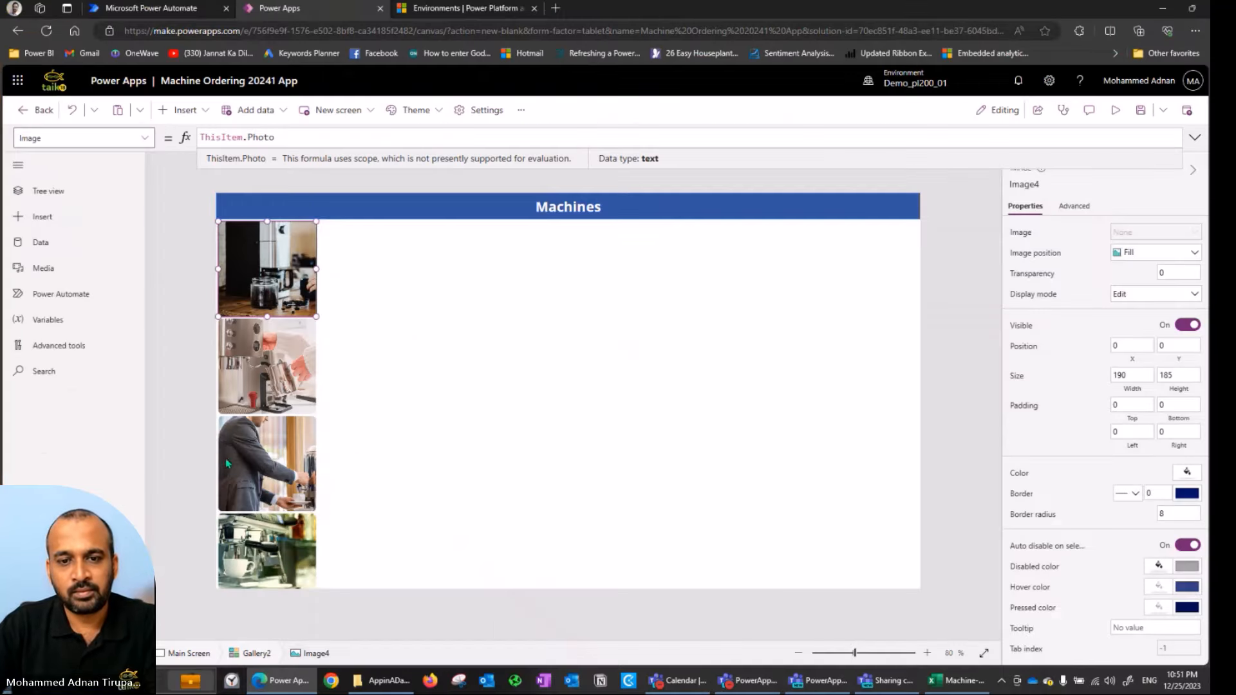
- Shrink the MachineTypes gallery to about 182 wide with template size 176, and resize its image to about 164 by 170
{"action": "left_click", "coordinate": [319, 341]}
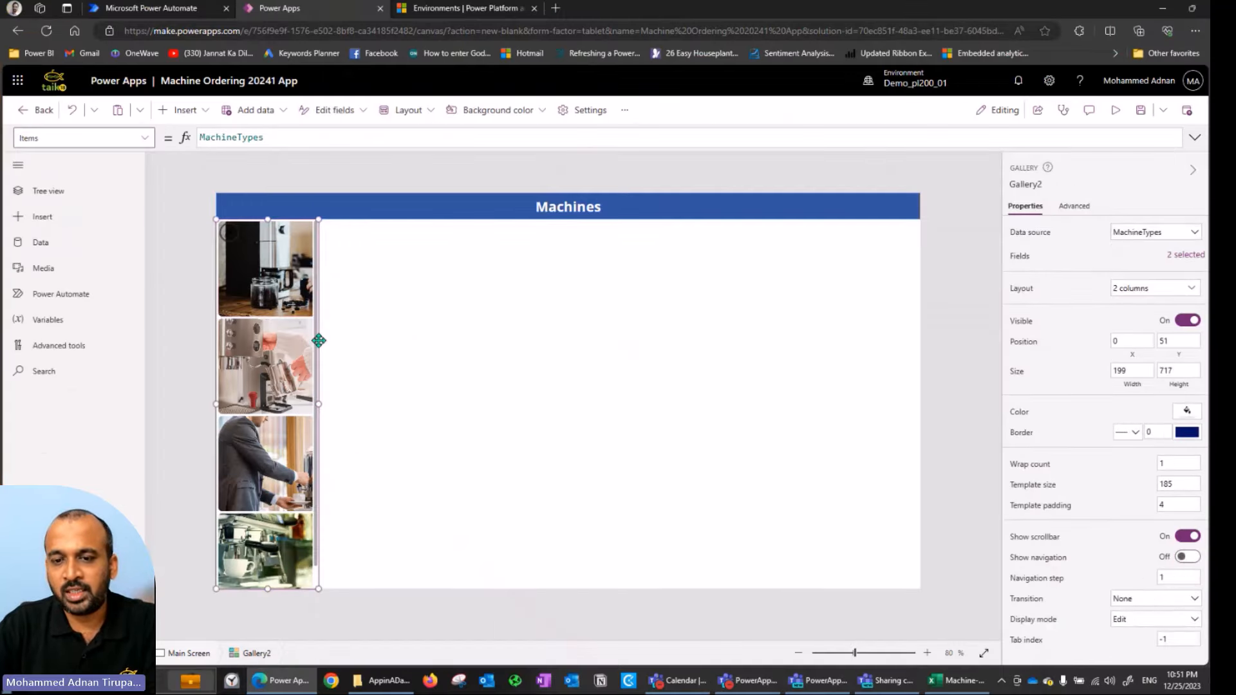
{"action": "left_click", "coordinate": [281, 360]}
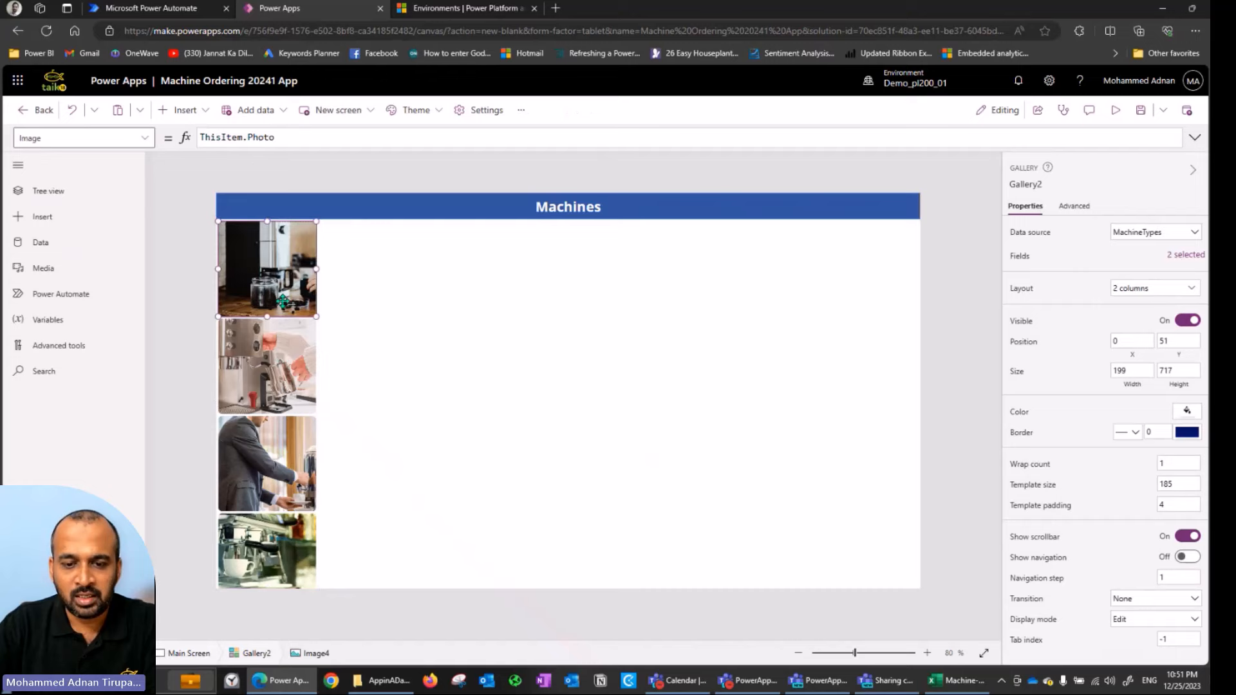
{"action": "mouse_move", "coordinate": [317, 315]}
{"action": "left_mouse_down"}
{"action": "mouse_move", "coordinate": [293, 293]}
{"action": "mouse_move", "coordinate": [309, 309]}
{"action": "left_mouse_up"}
{"action": "left_click", "coordinate": [315, 320]}
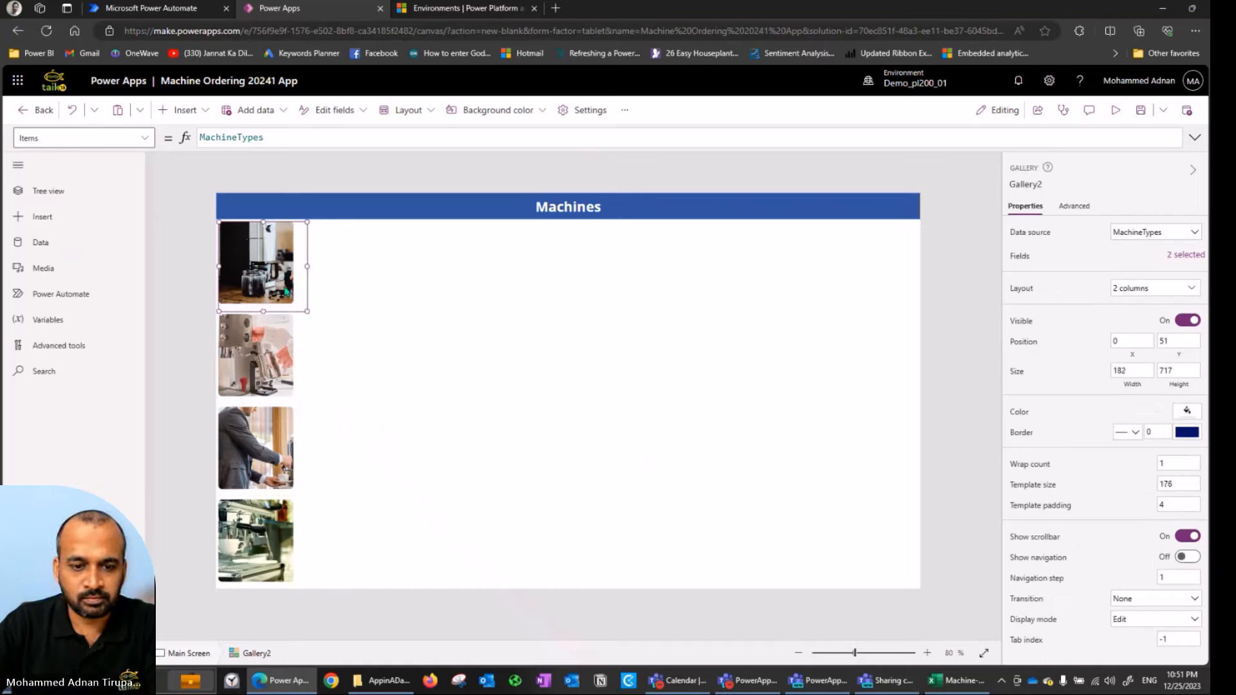
{"action": "left_click", "coordinate": [295, 265]}
{"action": "left_click_drag", "start_coordinate": [295, 264], "coordinate": [303, 266]}
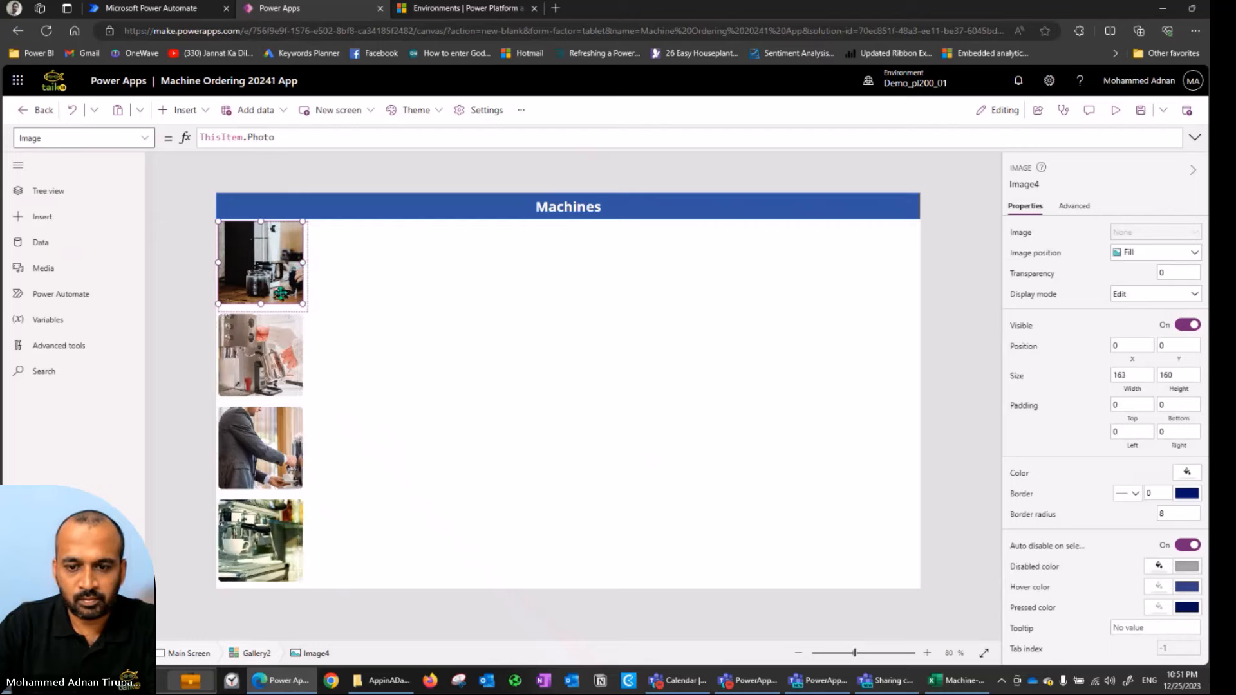
{"action": "left_click_drag", "start_coordinate": [262, 304], "coordinate": [262, 309]}
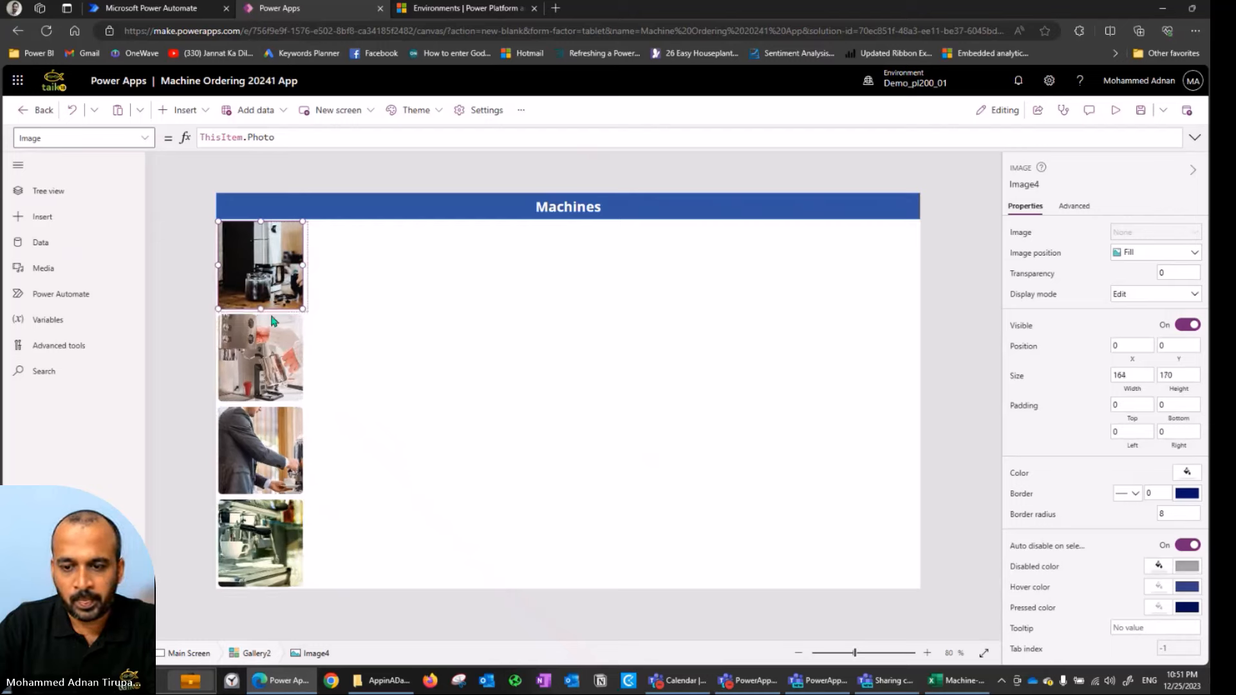
- Insert a horizontal gallery on the main screen and connect it to the Machines data source
{"action": "left_click", "coordinate": [341, 349]}
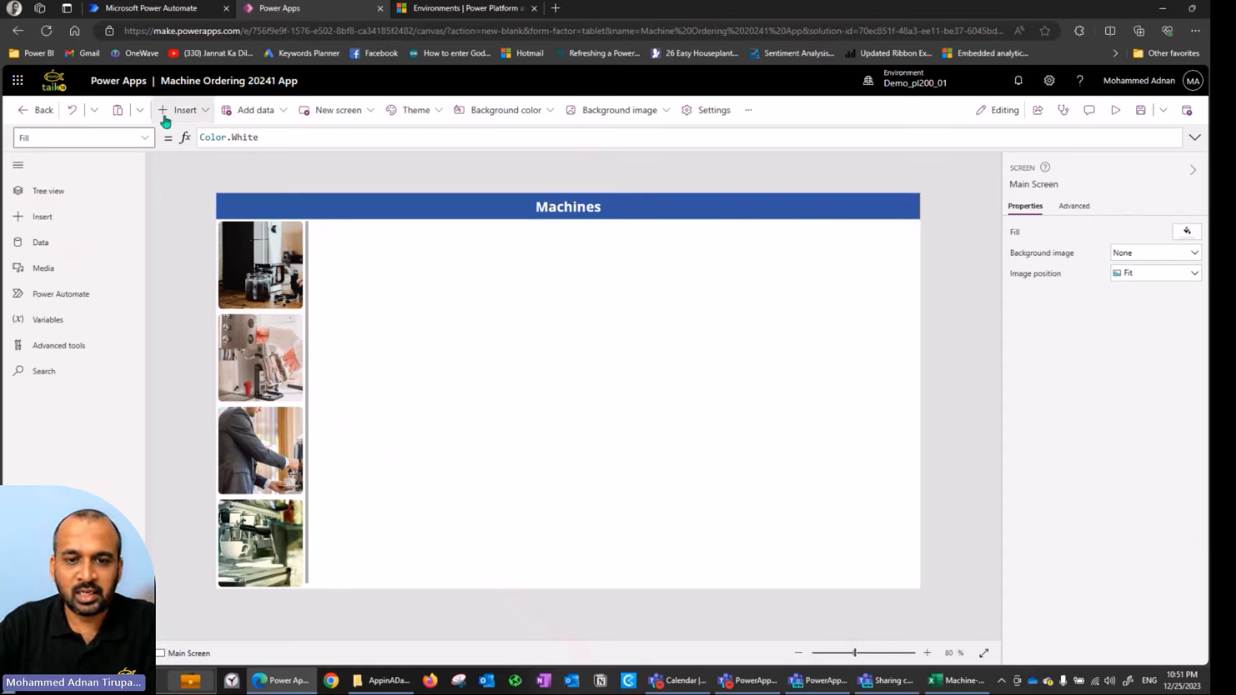
{"action": "left_click", "coordinate": [203, 115]}
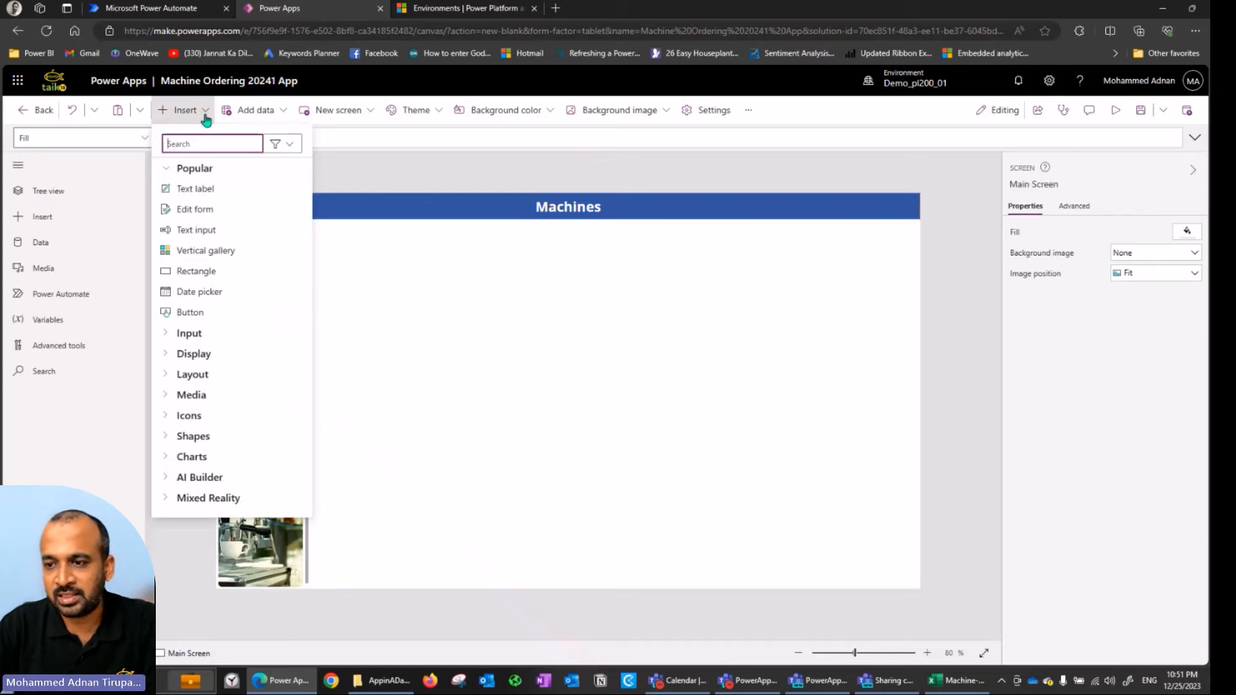
{"action": "type", "text": "galler"}
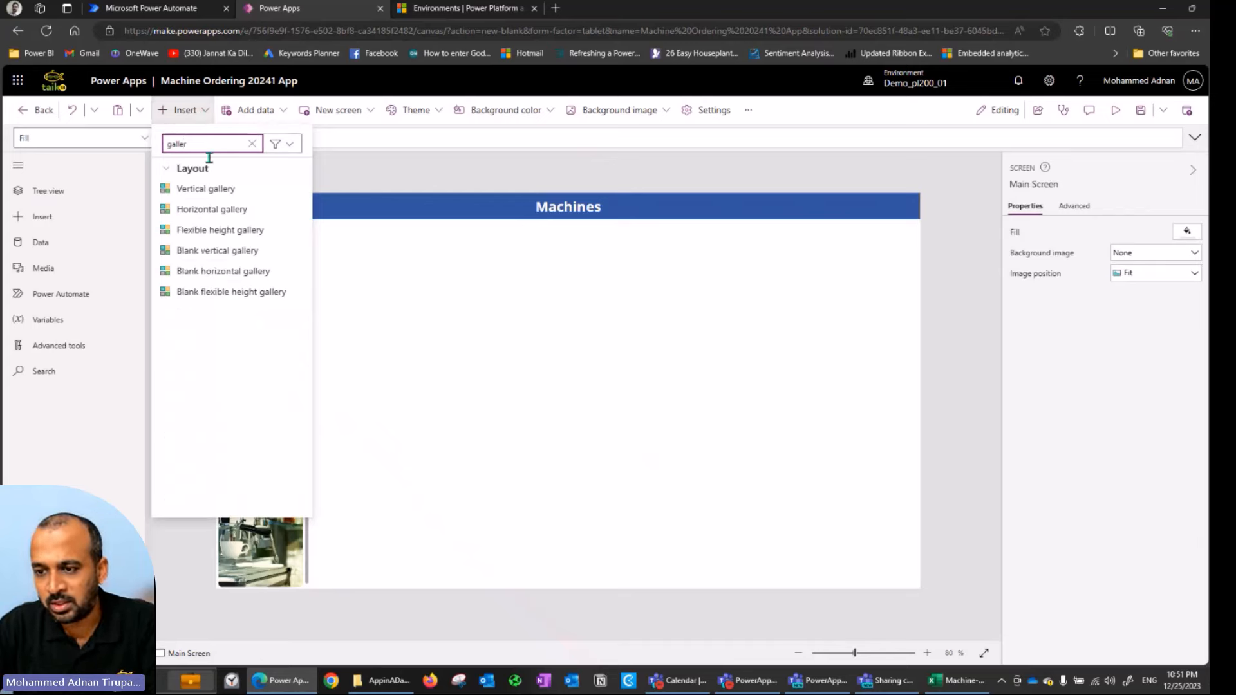
{"action": "left_click", "coordinate": [213, 212]}
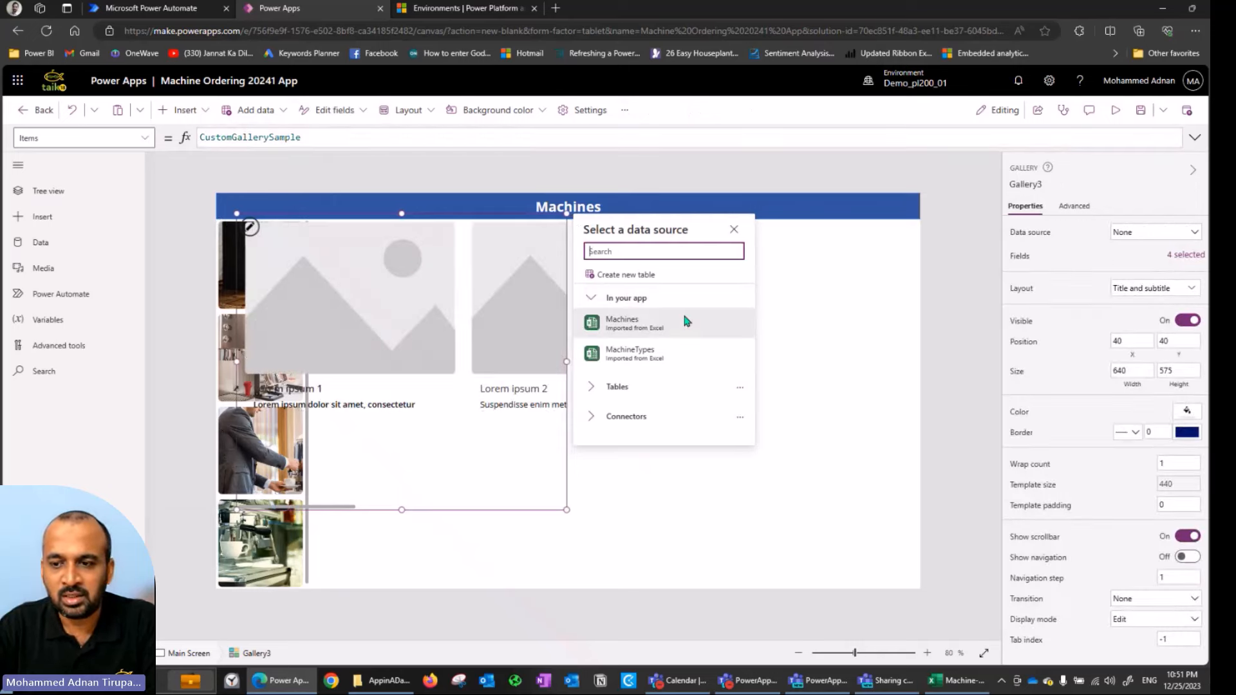
{"action": "left_click", "coordinate": [630, 326]}
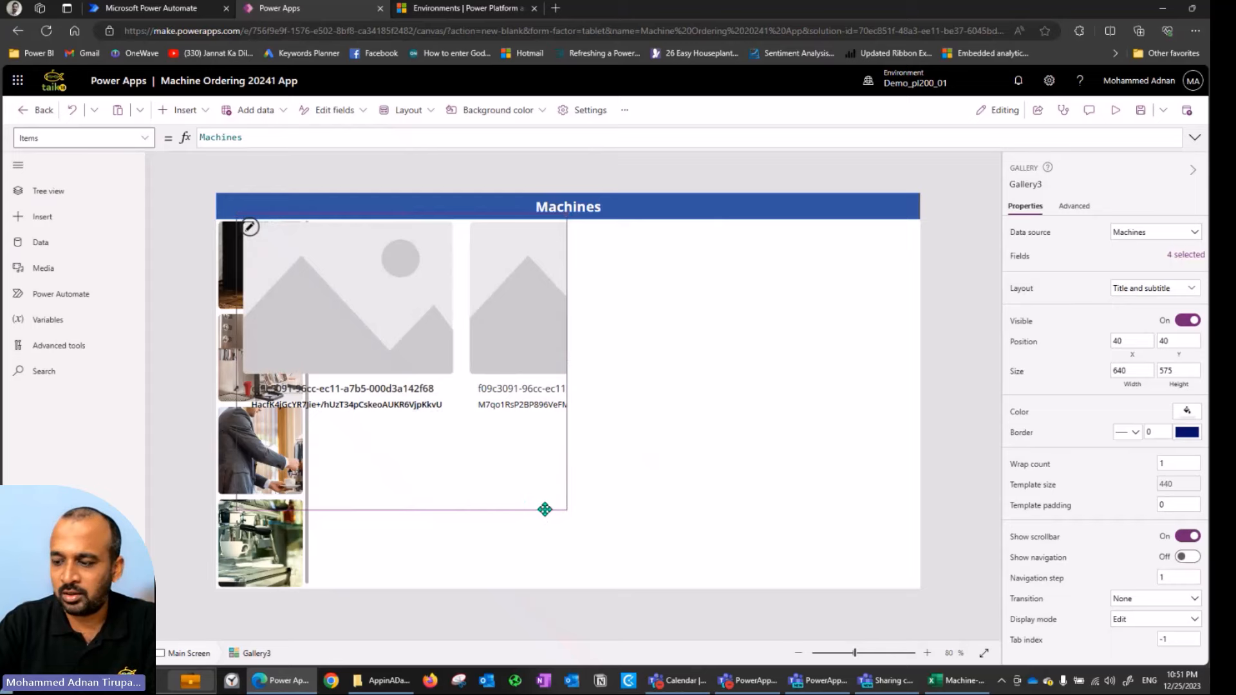
- Move the Machines gallery beside the machine type images at X 182, Y 51, and enlarge it to about 1184 by 637
{"action": "left_click_drag", "start_coordinate": [543, 508], "coordinate": [643, 516]}
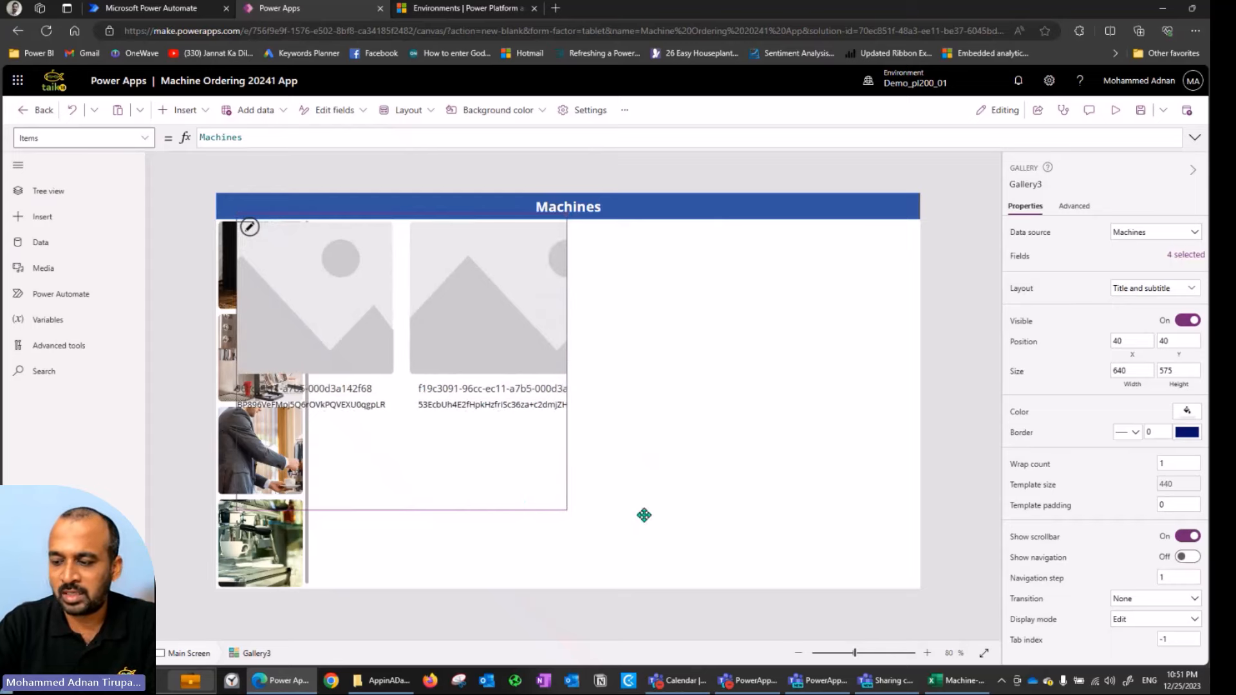
{"action": "left_click", "coordinate": [418, 512]}
{"action": "left_click", "coordinate": [467, 329]}
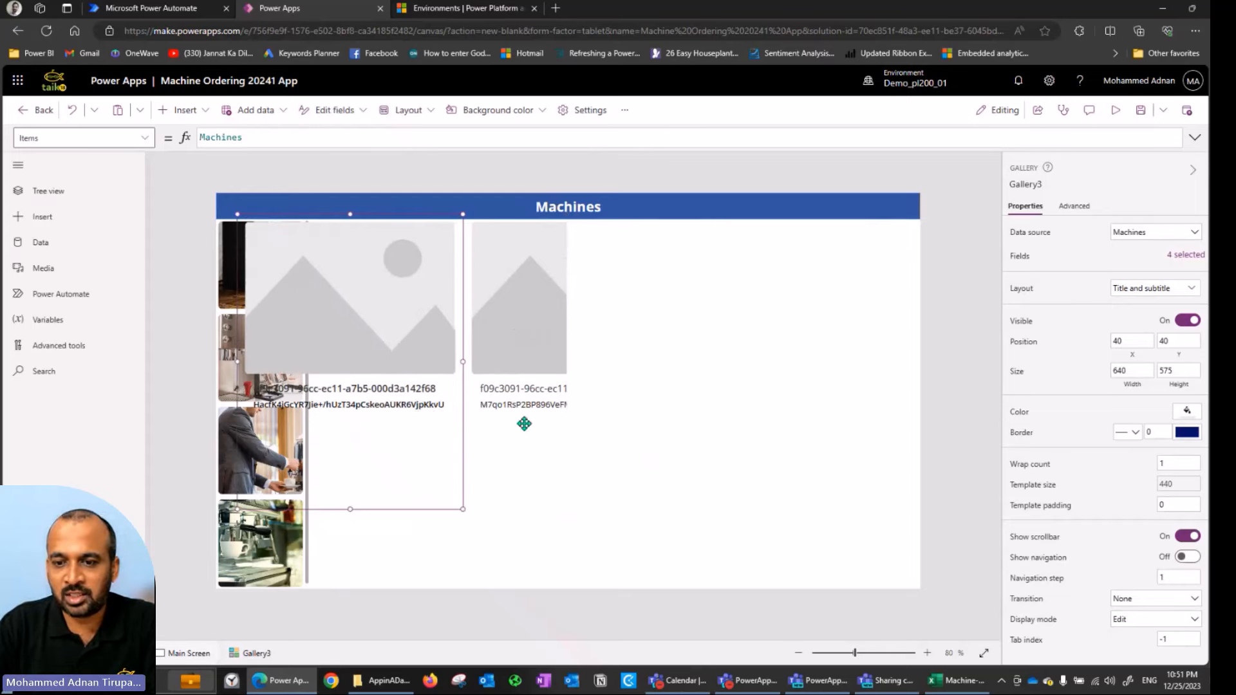
{"action": "left_click_drag", "start_coordinate": [544, 508], "coordinate": [619, 514]}
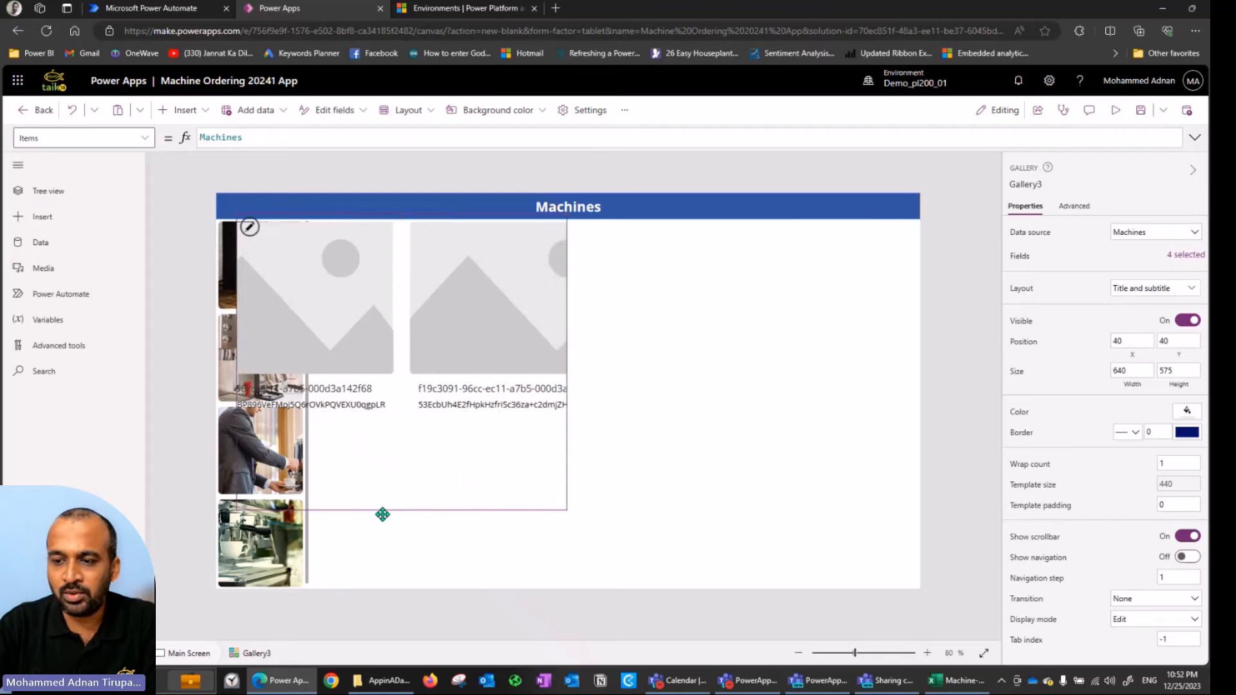
{"action": "left_click_drag", "start_coordinate": [323, 511], "coordinate": [400, 520]}
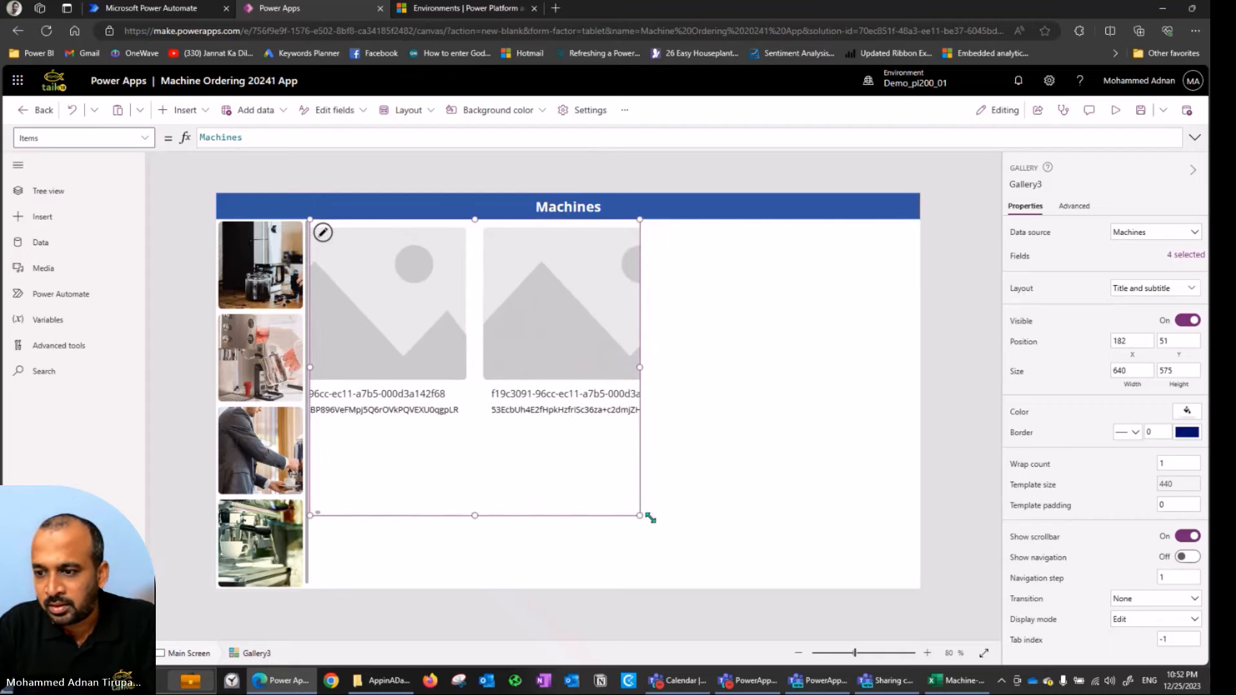
{"action": "left_click_drag", "start_coordinate": [650, 517], "coordinate": [920, 547]}
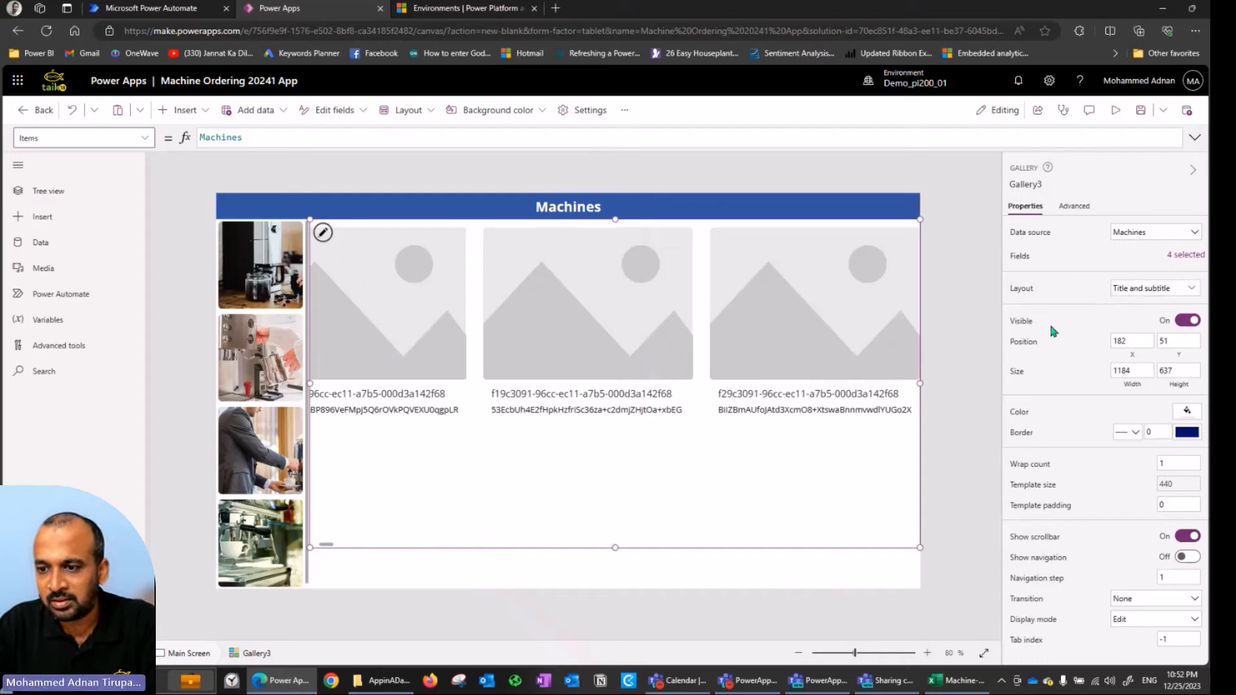
- Review the Machines gallery's layout options, keep Title and subtitle, and set the wrap count to 2
{"action": "left_click", "coordinate": [1173, 289]}
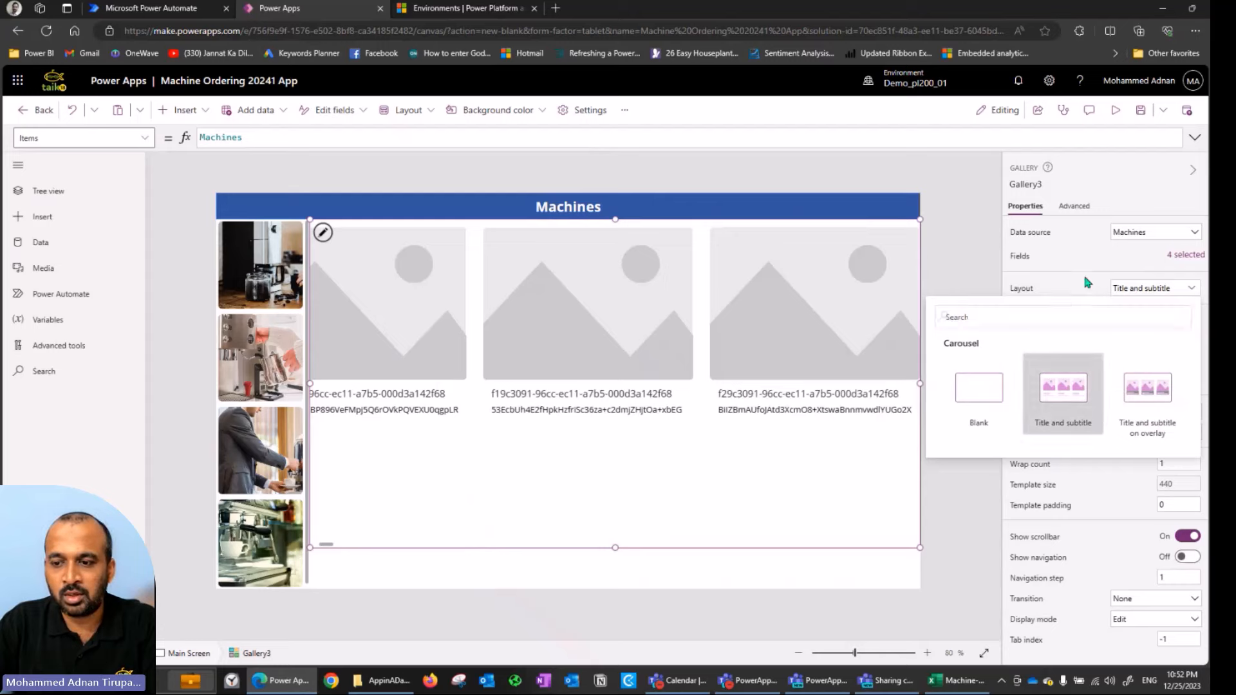
{"action": "left_click", "coordinate": [1114, 291]}
{"action": "left_click", "coordinate": [1172, 462]}
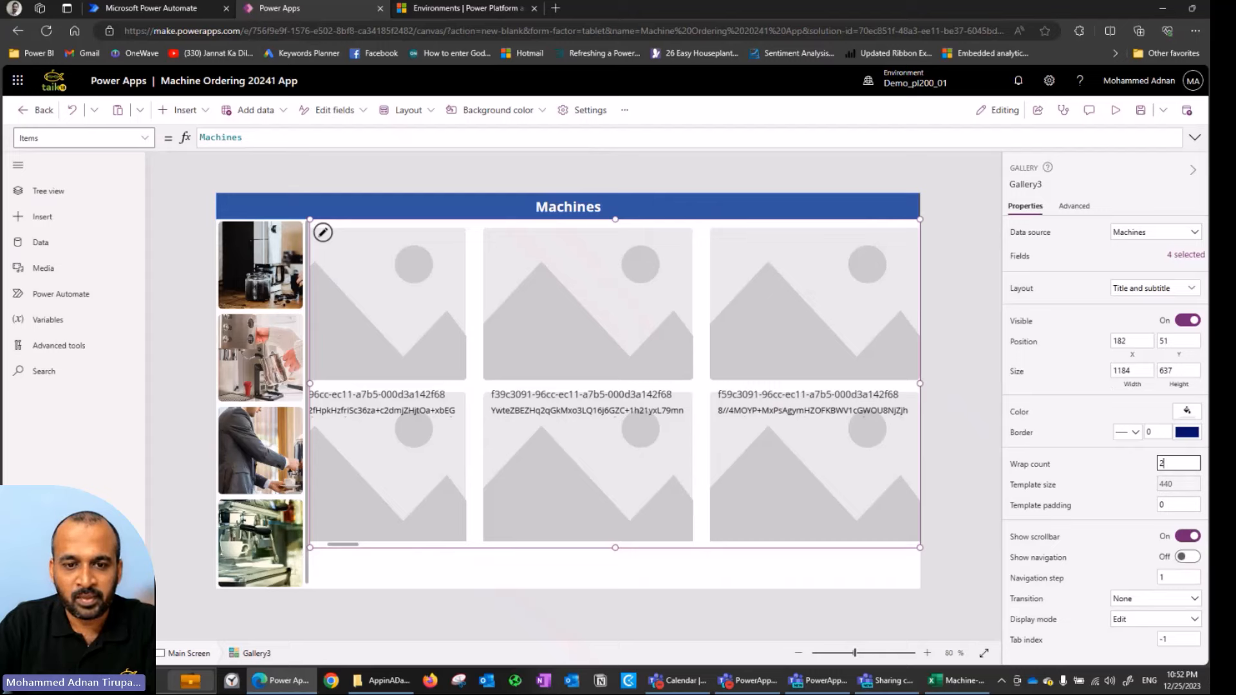
{"action": "left_click", "coordinate": [1180, 288]}
{"action": "left_click", "coordinate": [948, 461]}
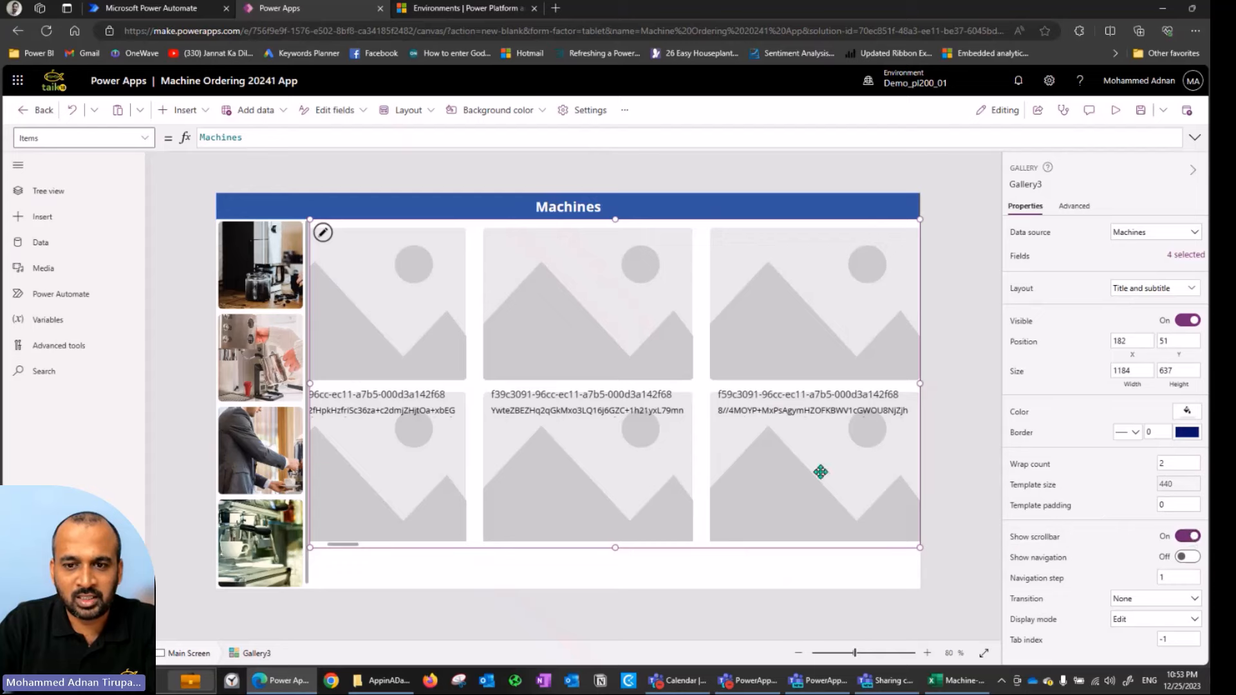
- Turn off the Machines gallery's scrollbar and turn on its navigation arrows
{"action": "left_click", "coordinate": [336, 579]}
{"action": "left_click", "coordinate": [347, 544]}
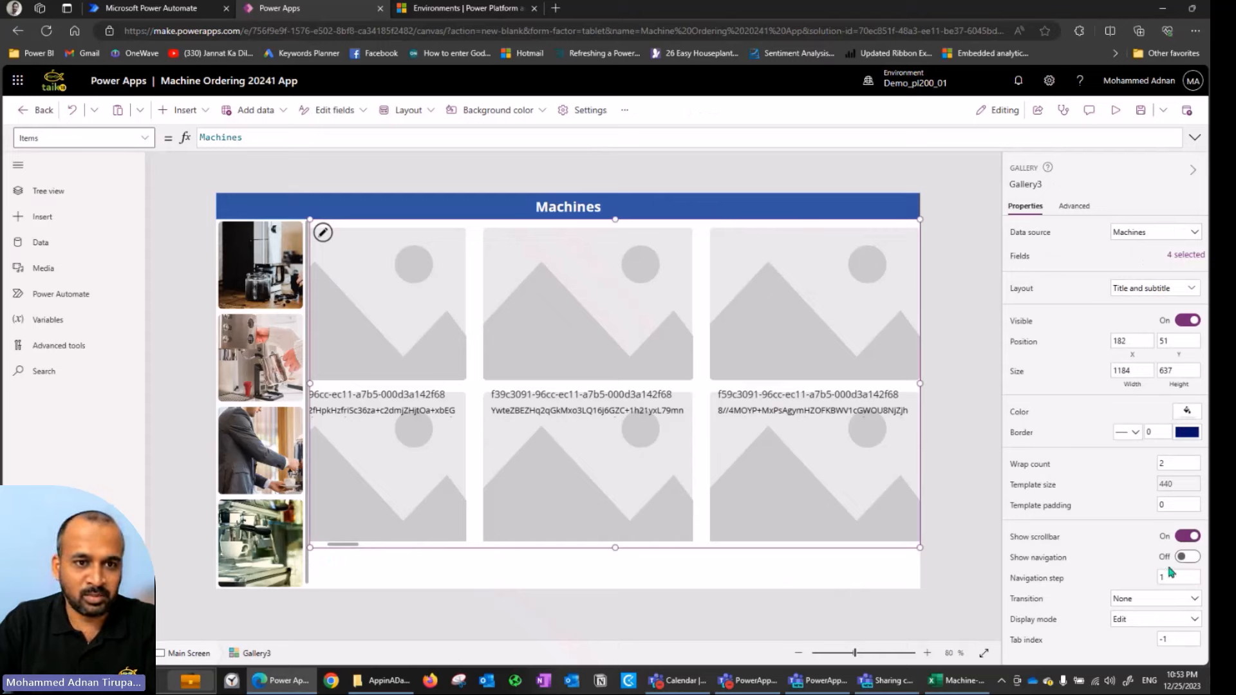
{"action": "left_click", "coordinate": [1187, 536]}
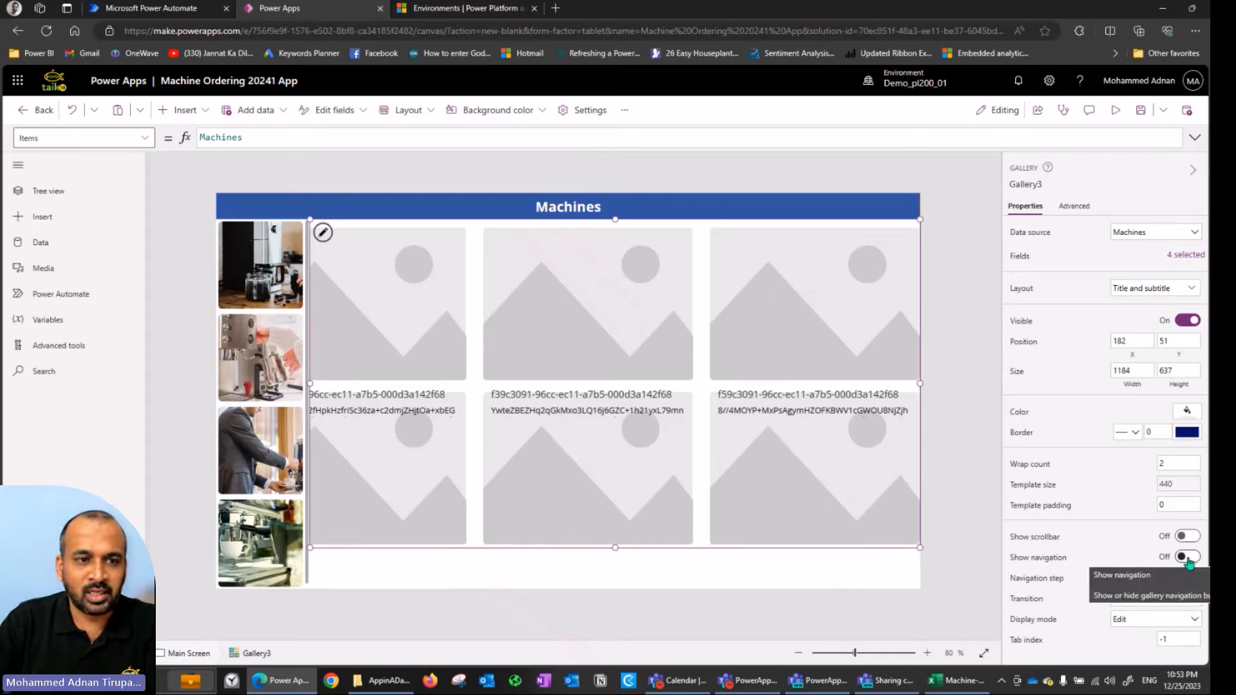
{"action": "left_click", "coordinate": [1187, 557]}
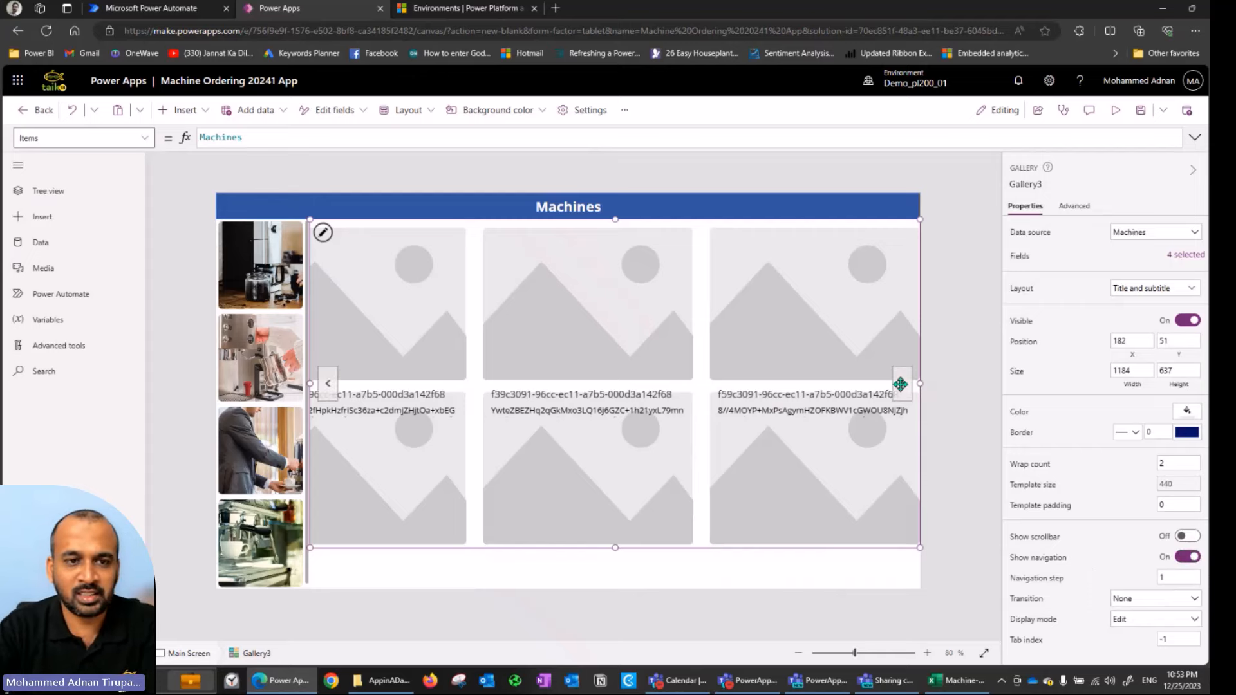
- Shrink the Machines gallery's item image to about 246 by 186 and narrow the item template to about 298
{"action": "left_click", "coordinate": [399, 344]}
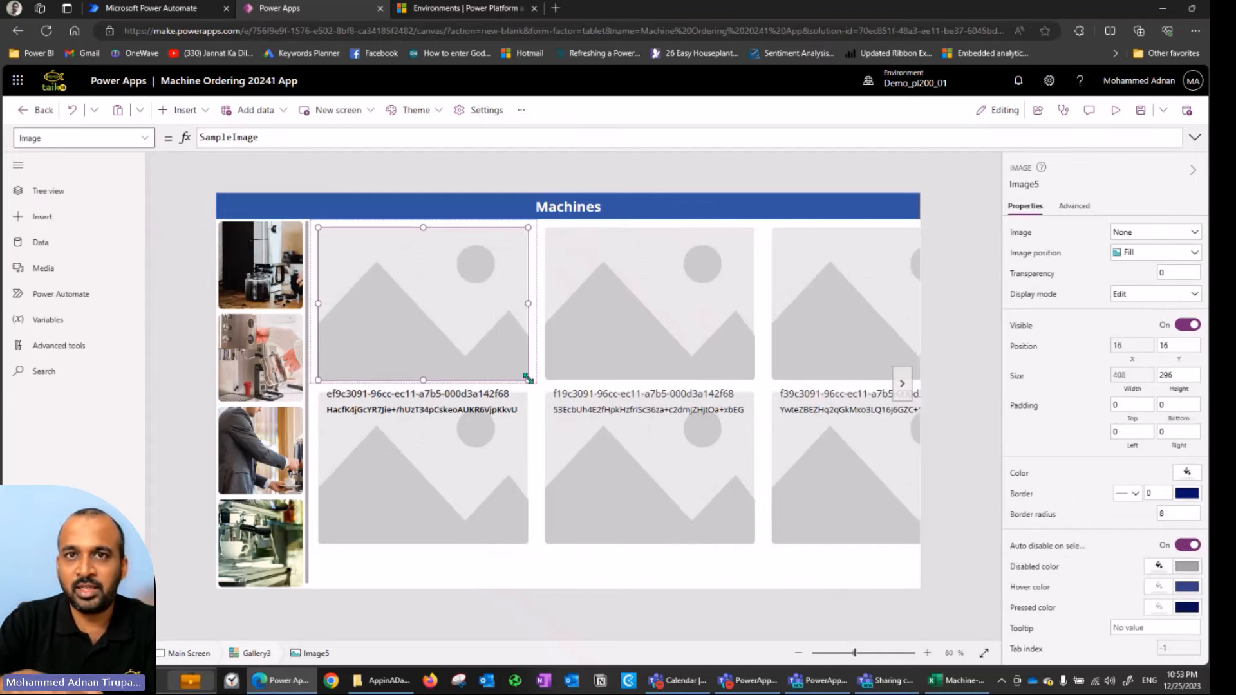
{"action": "left_click_drag", "start_coordinate": [528, 379], "coordinate": [445, 324]}
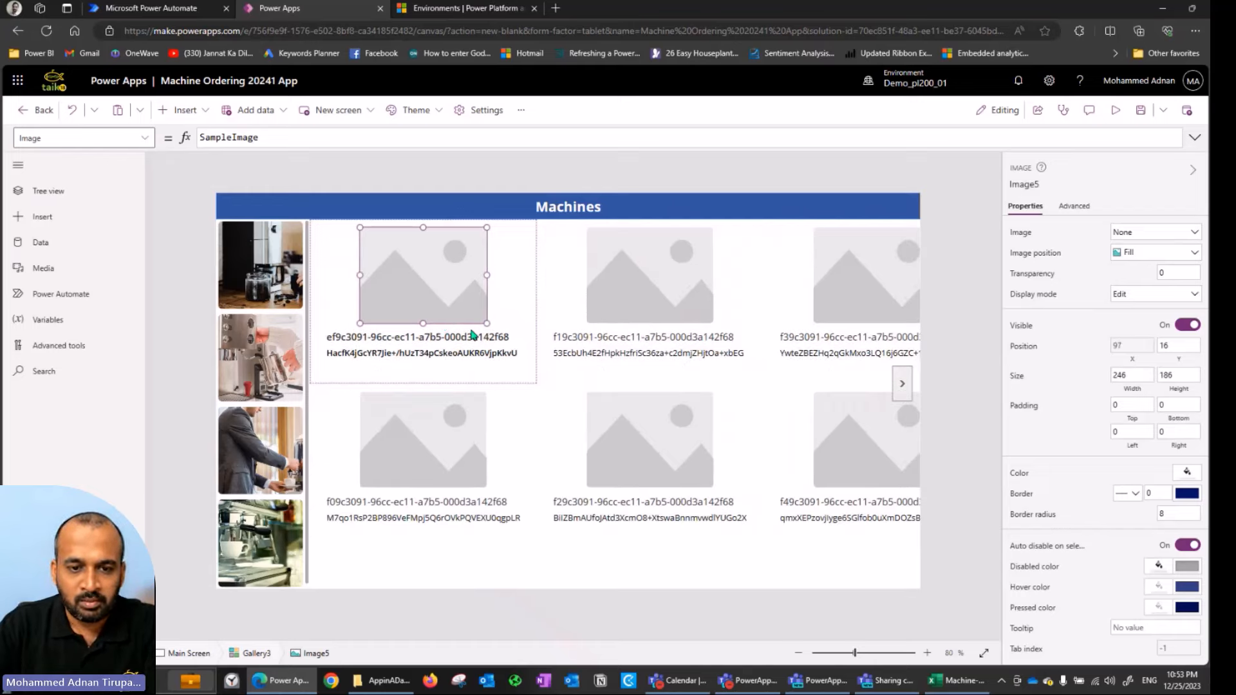
{"action": "left_click", "coordinate": [529, 280]}
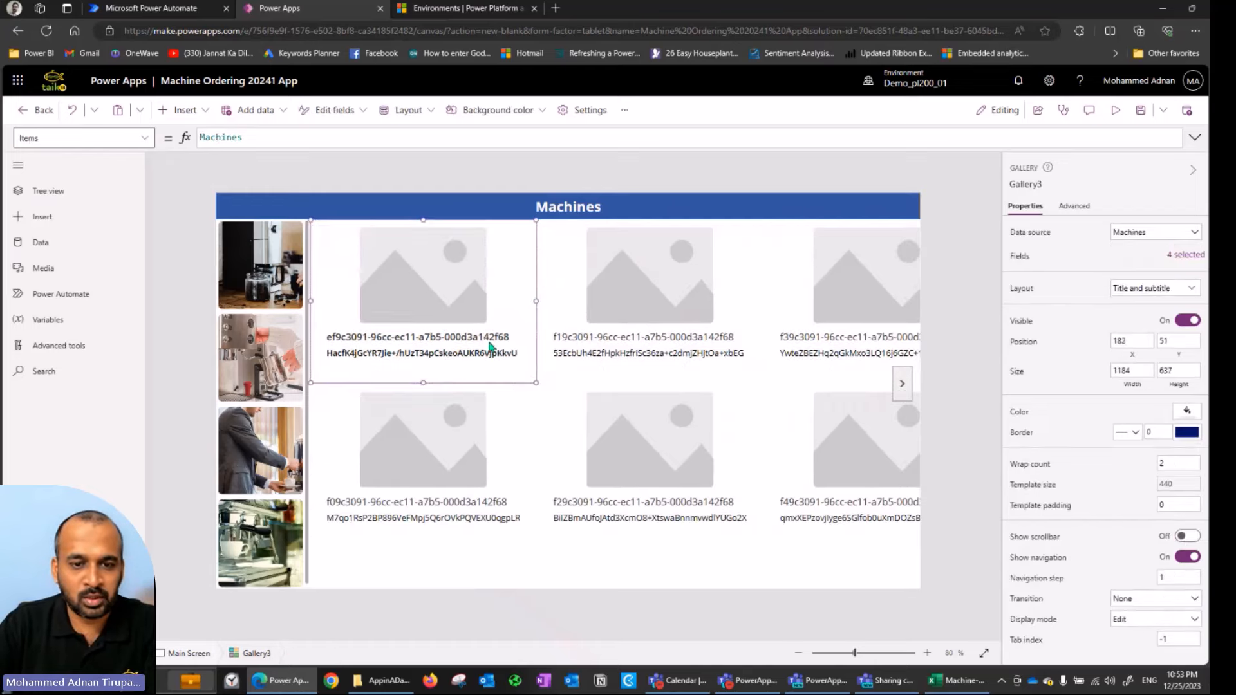
{"action": "left_click", "coordinate": [508, 335]}
{"action": "left_click", "coordinate": [521, 278]}
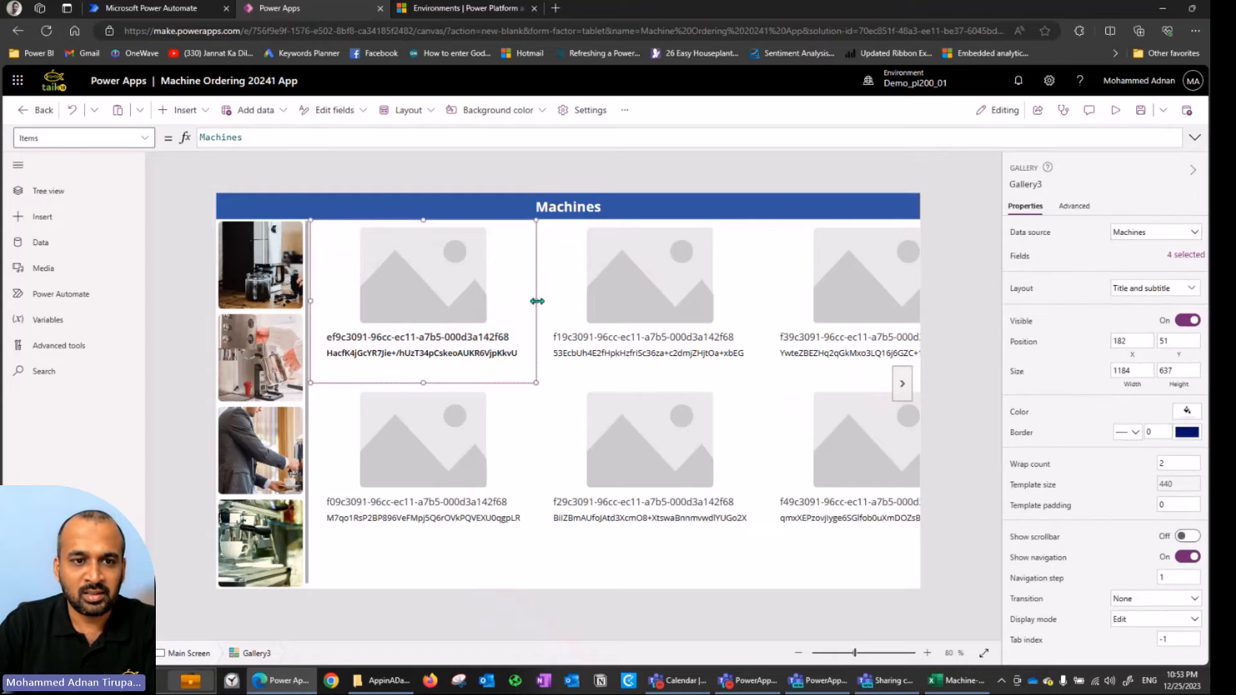
{"action": "left_click_drag", "start_coordinate": [537, 301], "coordinate": [465, 315]}
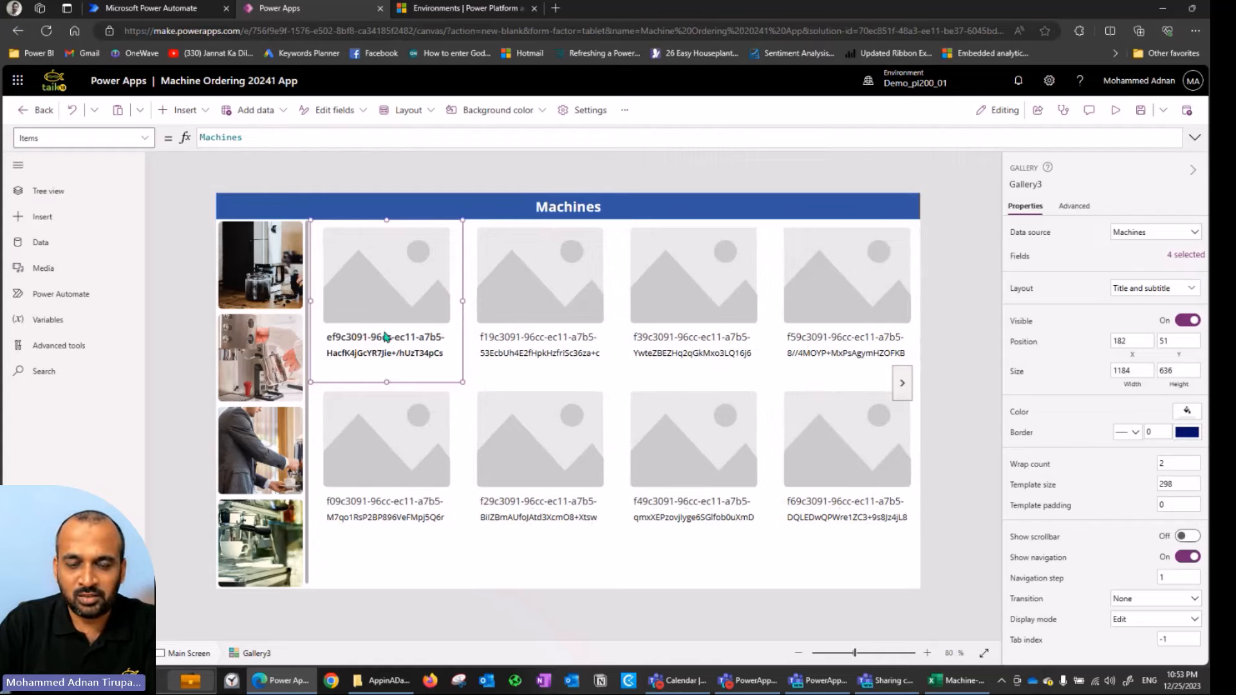
- Bind the image in the Machines gallery's item template to ThisItem.Photo
{"action": "left_click", "coordinate": [385, 337]}
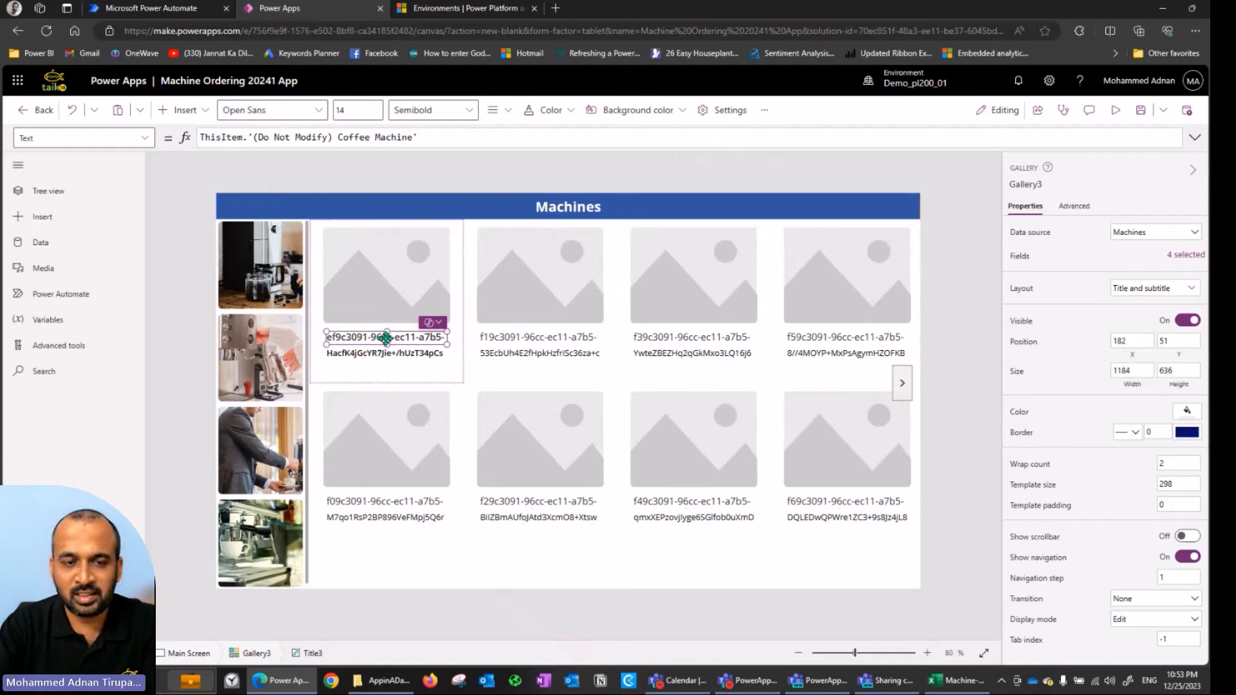
{"action": "left_click", "coordinate": [367, 274]}
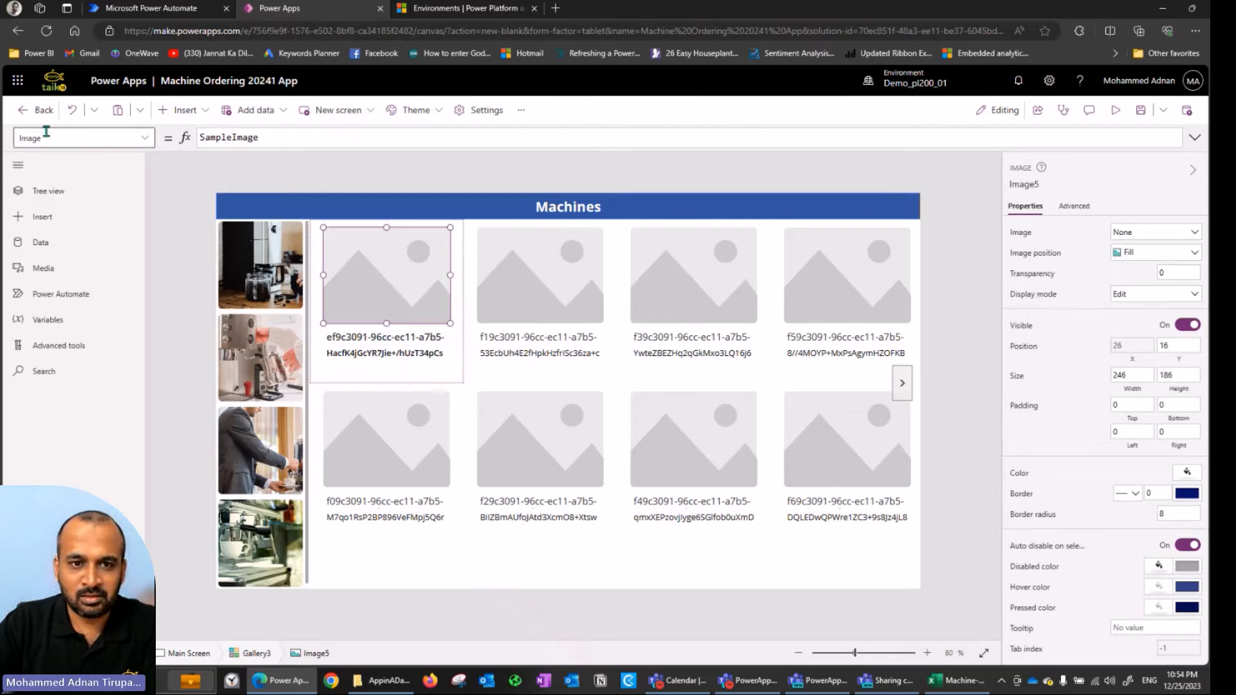
{"action": "double_click", "coordinate": [241, 138]}
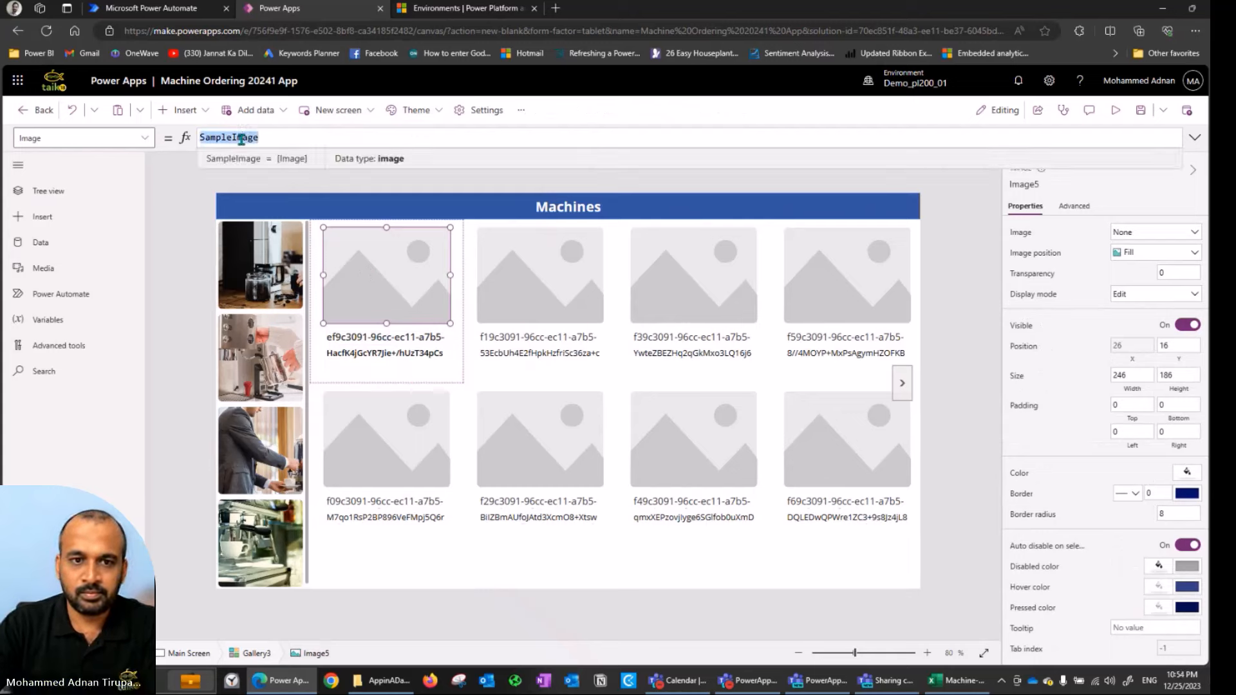
{"action": "type", "text": "ThisItem"}
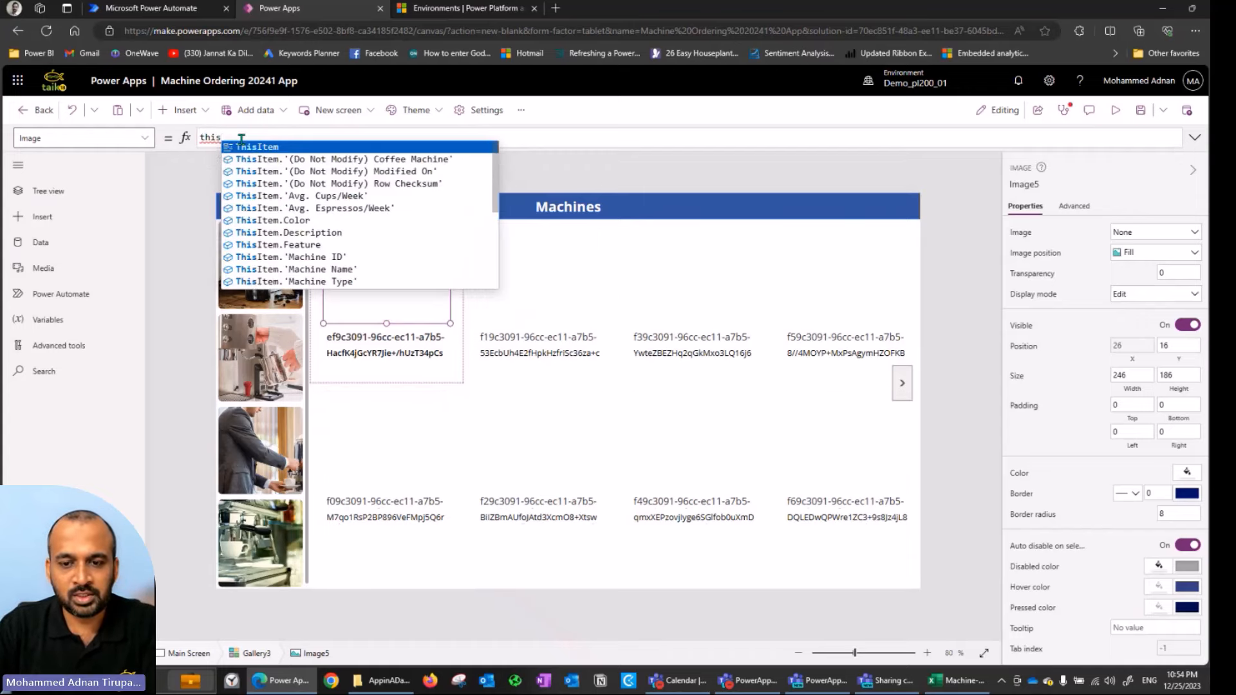
{"action": "type", "text": ".p"}
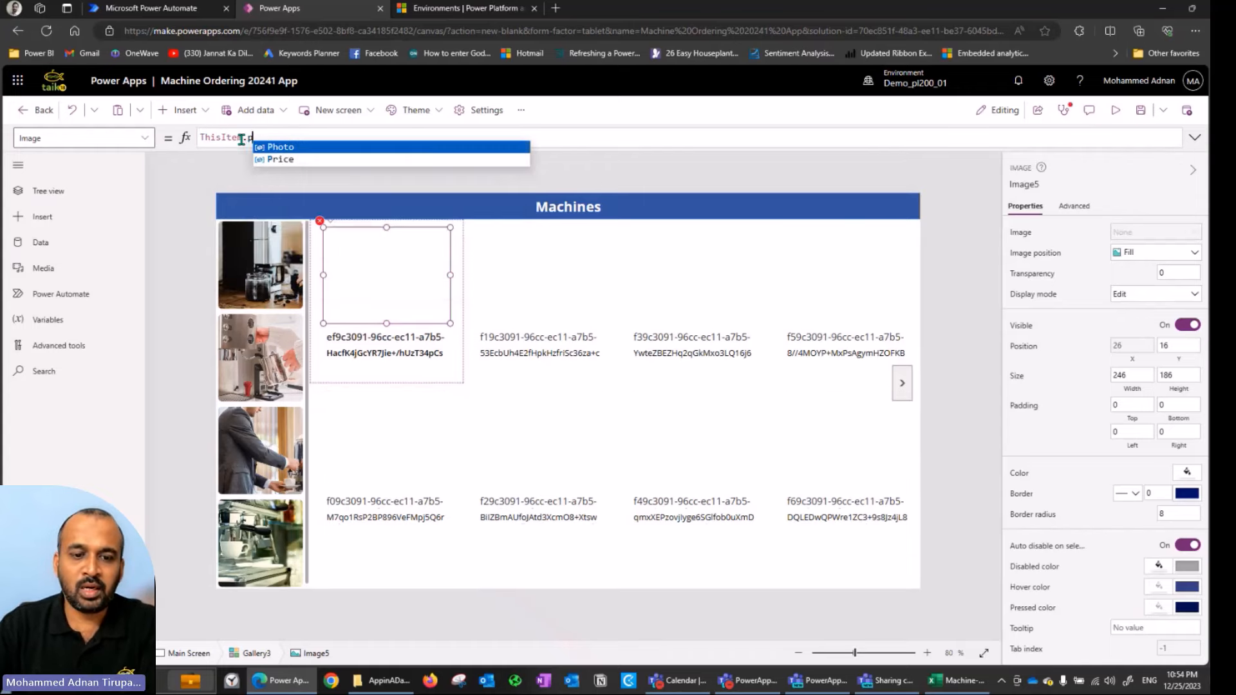
{"action": "key", "text": "Tab"}
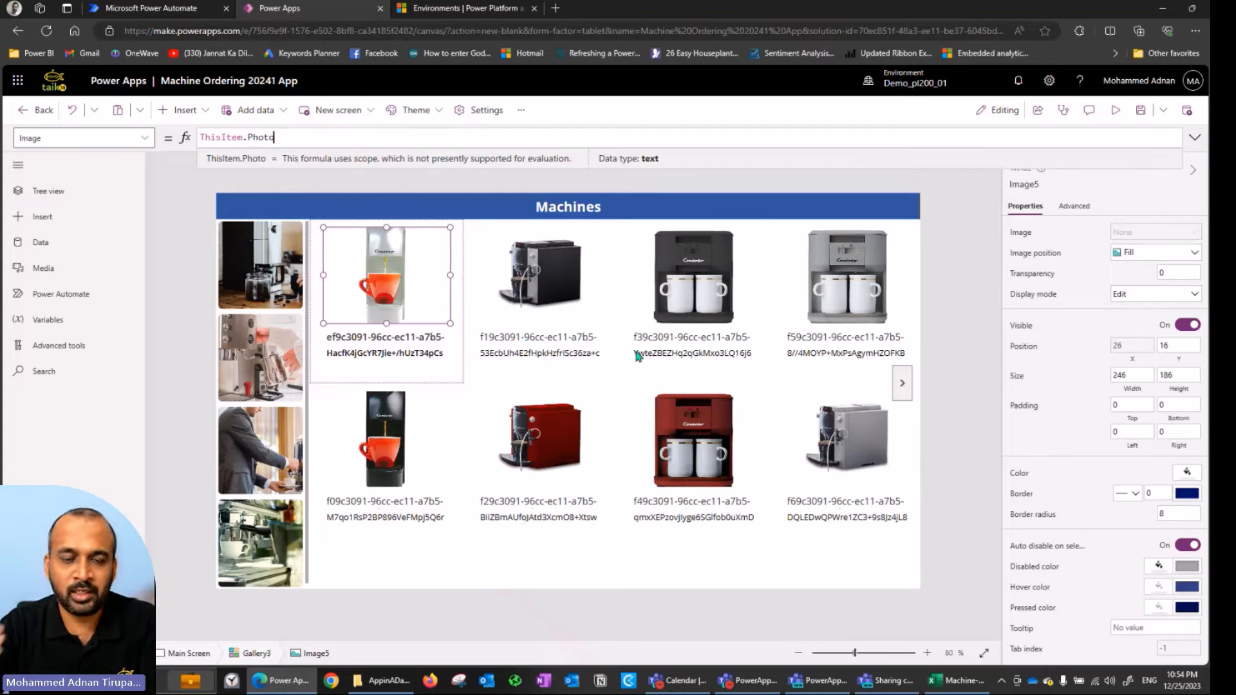
- Set the text of the Machines gallery's title label to ThisItem.'Machine Name'
{"action": "left_click", "coordinate": [351, 337]}
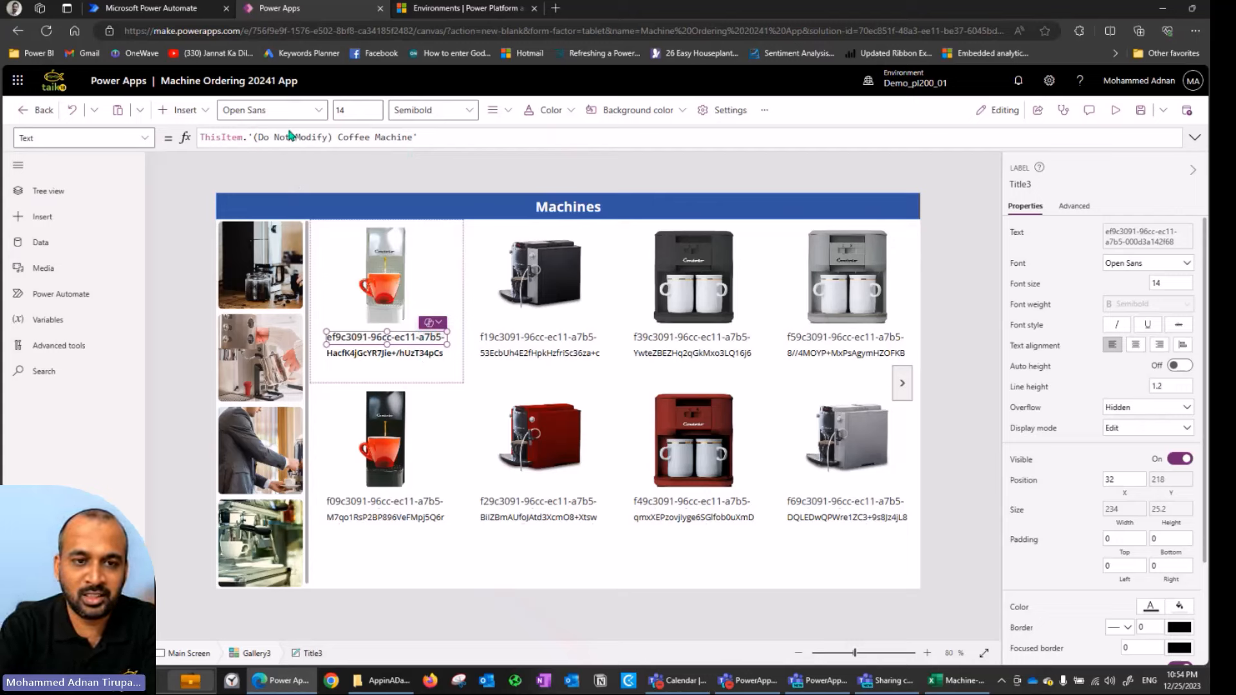
{"action": "left_click_drag", "start_coordinate": [249, 137], "coordinate": [497, 135]}
{"action": "type", "text": "mach"}
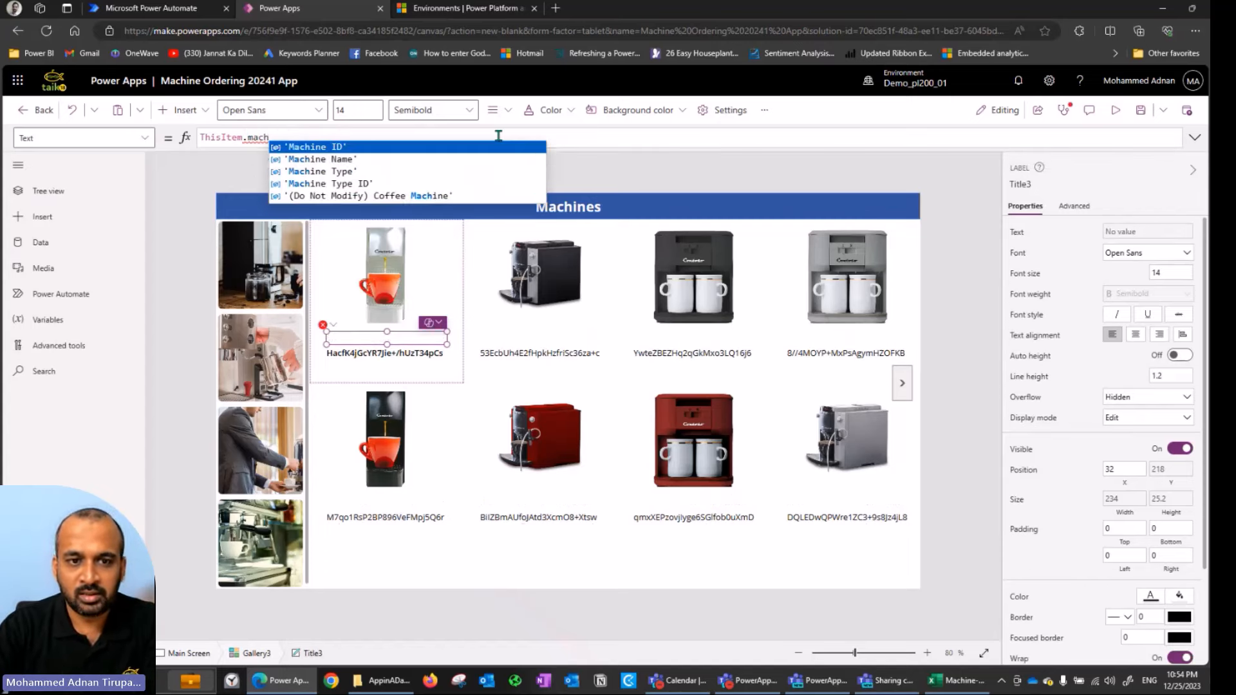
{"action": "key", "text": "Down"}
{"action": "key", "text": "Tab"}
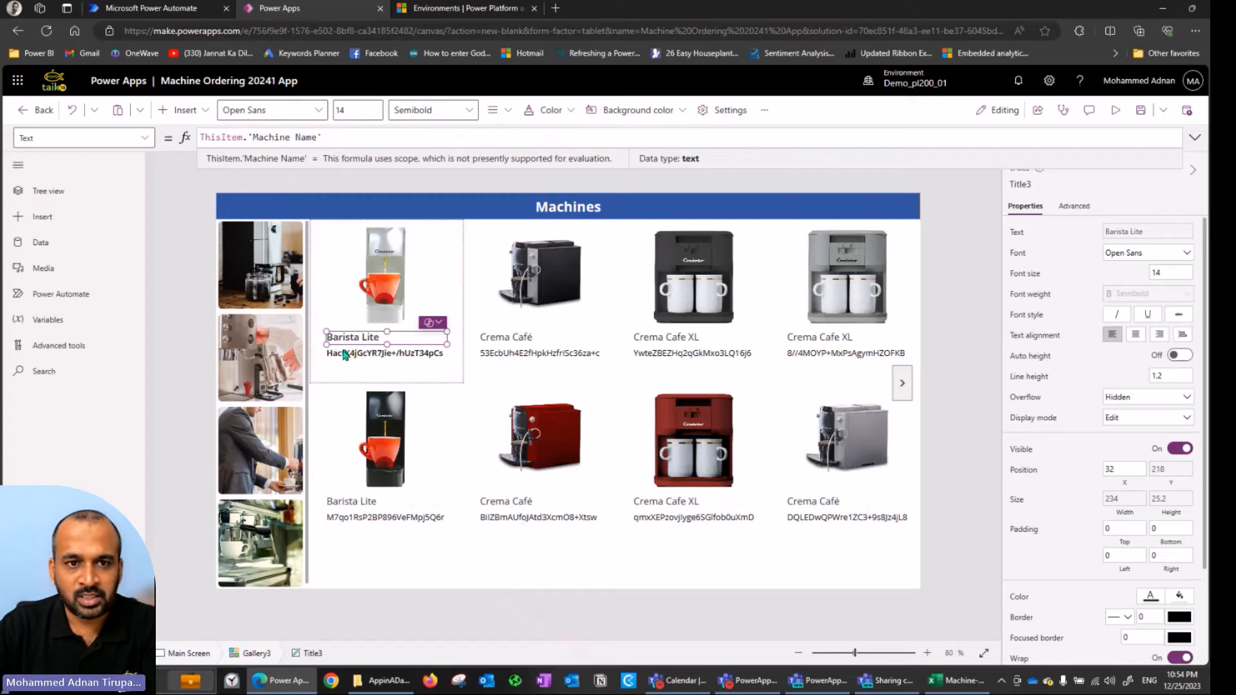
- Set the text of the Machines gallery's subtitle label to ThisItem.Price
{"action": "left_click", "coordinate": [345, 354]}
{"action": "left_click_drag", "start_coordinate": [246, 134], "coordinate": [493, 132]}
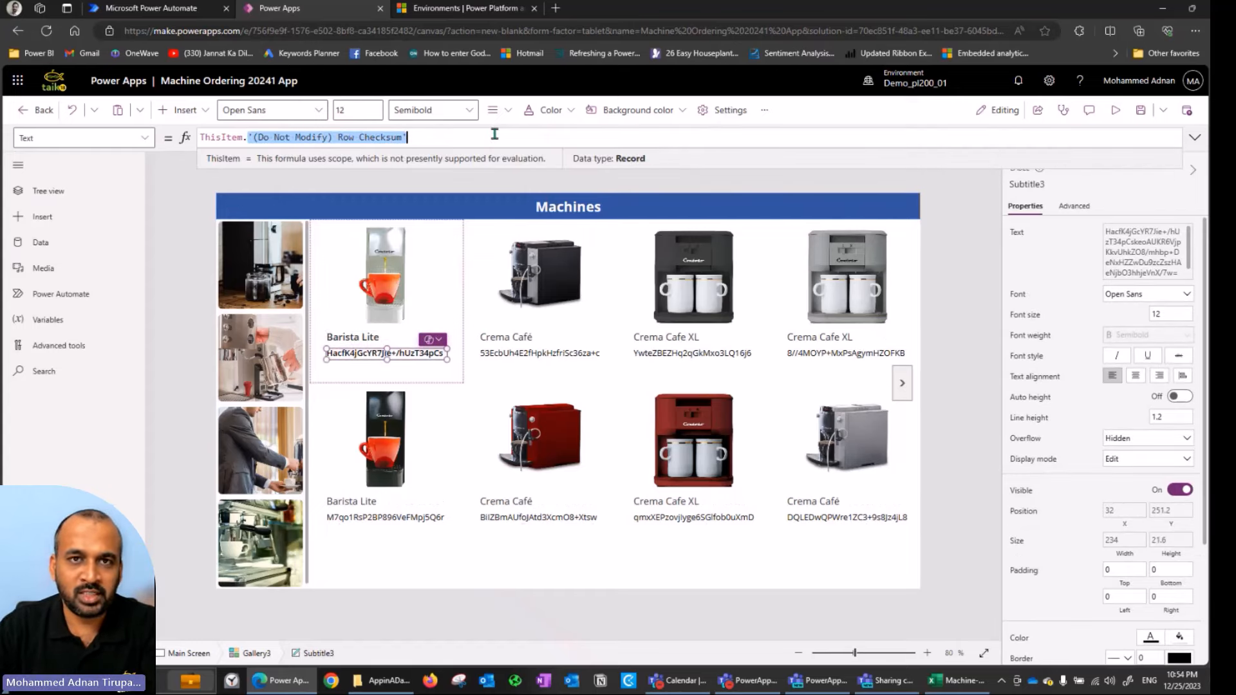
{"action": "type", "text": "price"}
{"action": "key", "text": "Tab"}
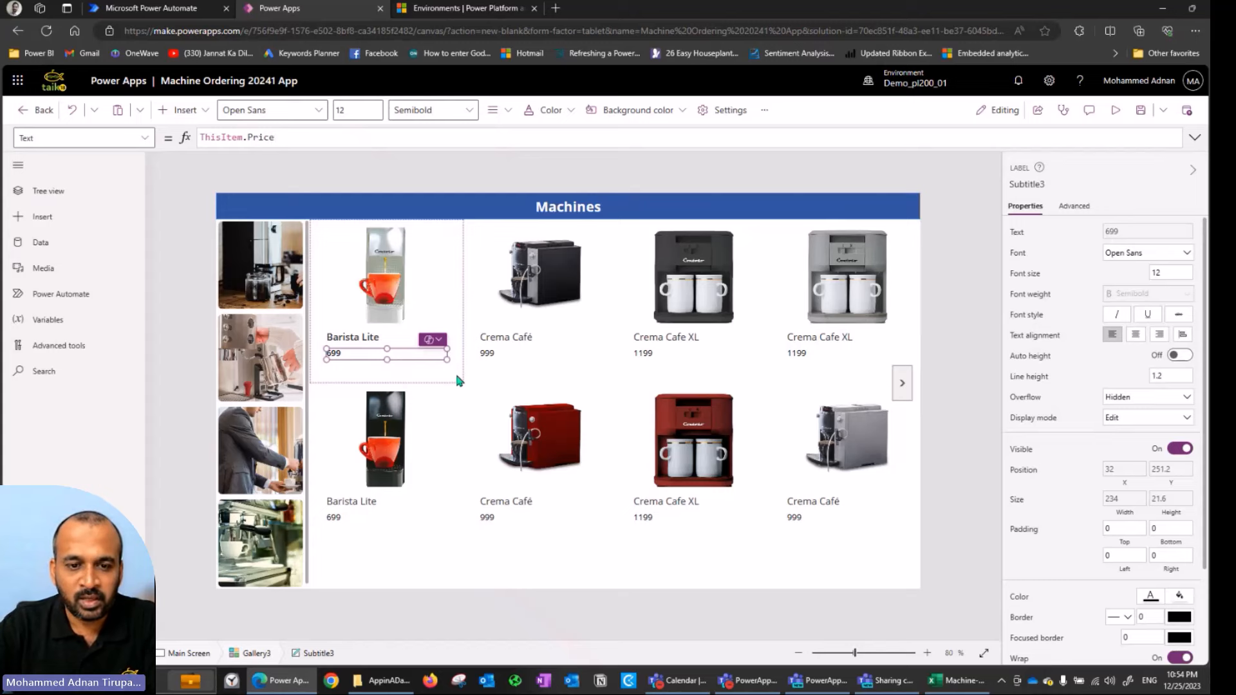
- Prefix the subtitle's price with a dollar sign so its formula reads "$"&ThisItem.Price
{"action": "key", "text": "Home"}
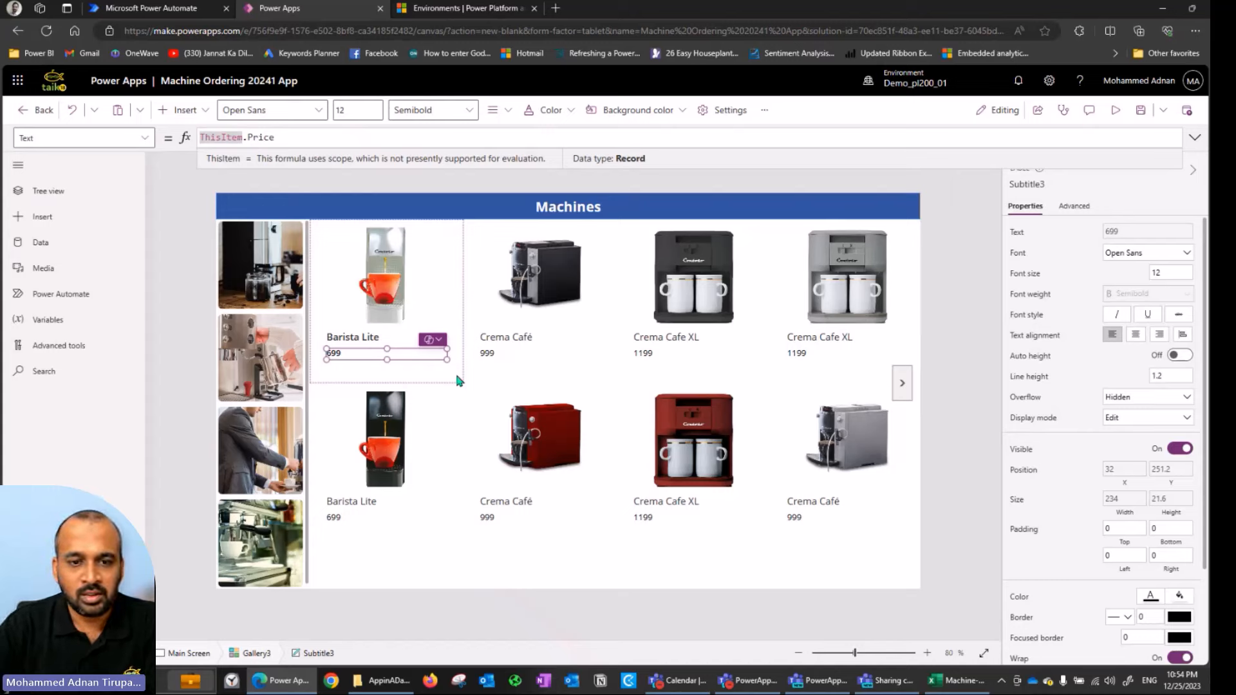
{"action": "type", "text": "\""}
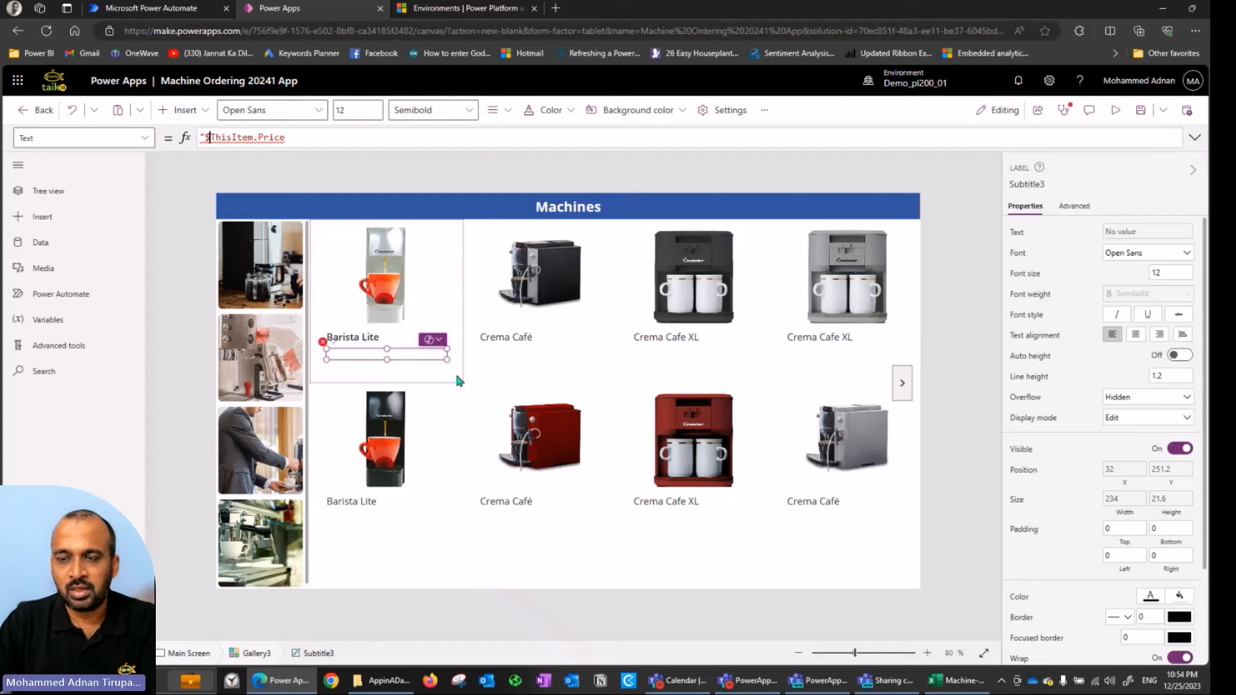
{"action": "type", "text": "$ \""}
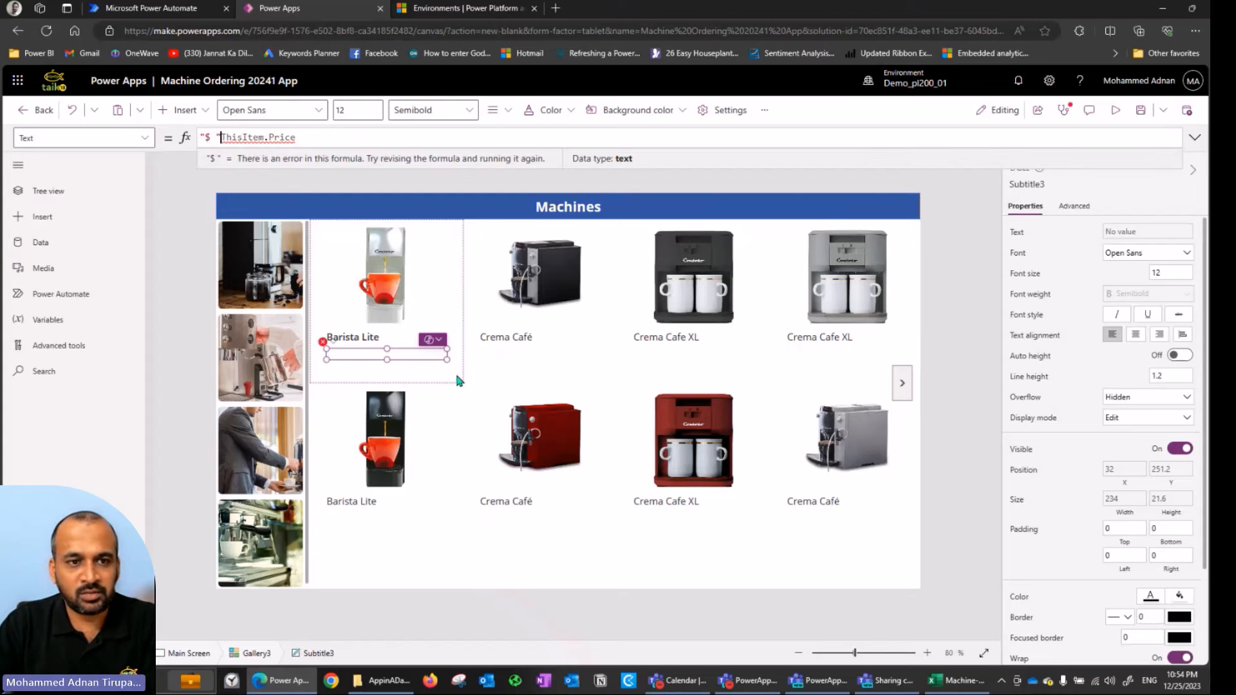
{"action": "type", "text": "&"}
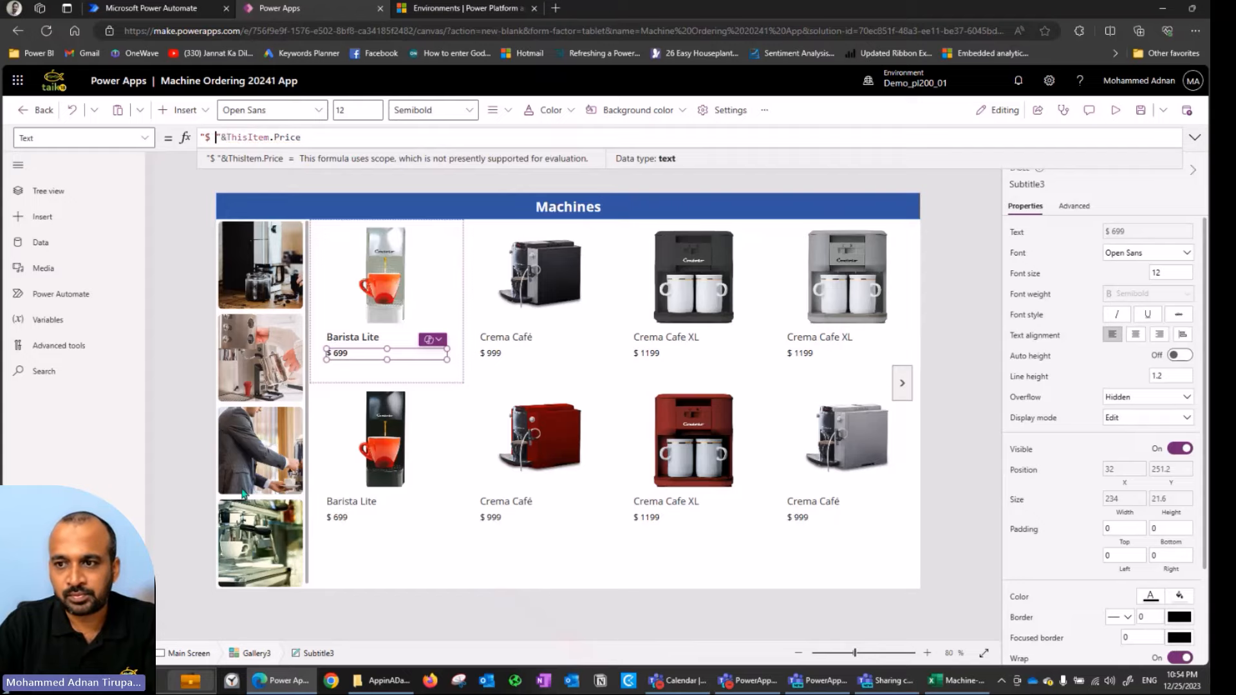
{"action": "key", "text": "Delete"}
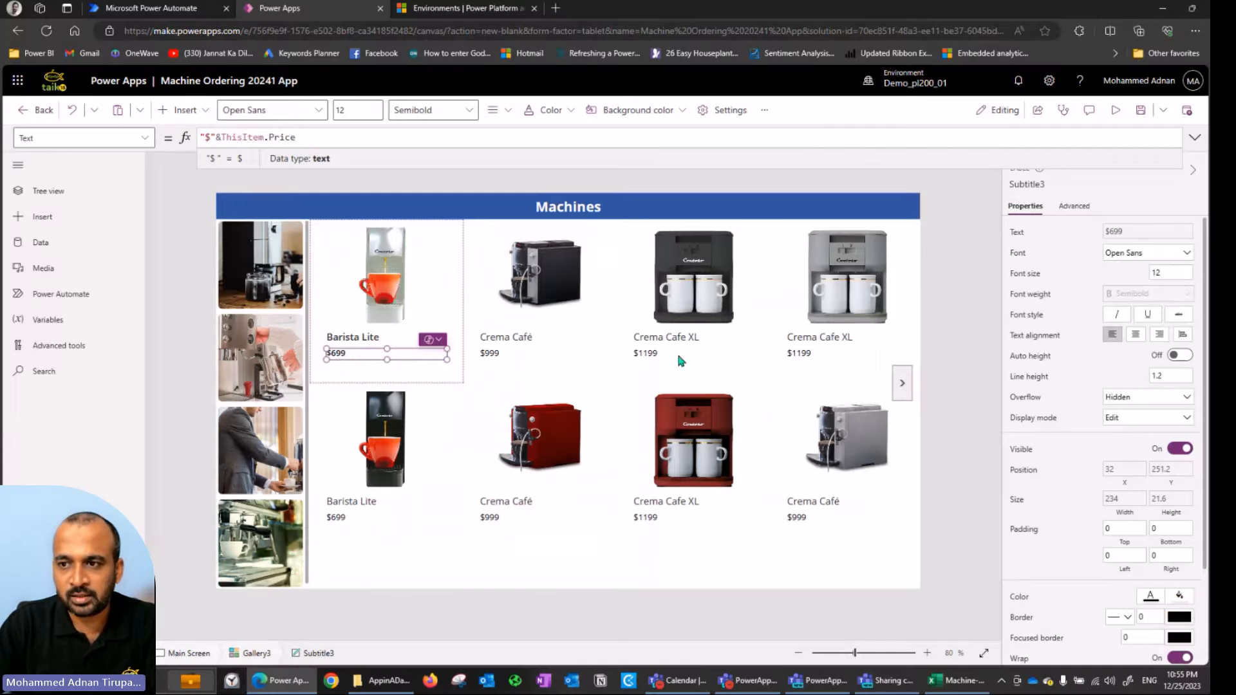
- Center-align the machine name and price labels together, and save the app
{"action": "left_click", "coordinate": [362, 341]}
{"action": "left_click", "coordinate": [358, 349], "text": "shift"}
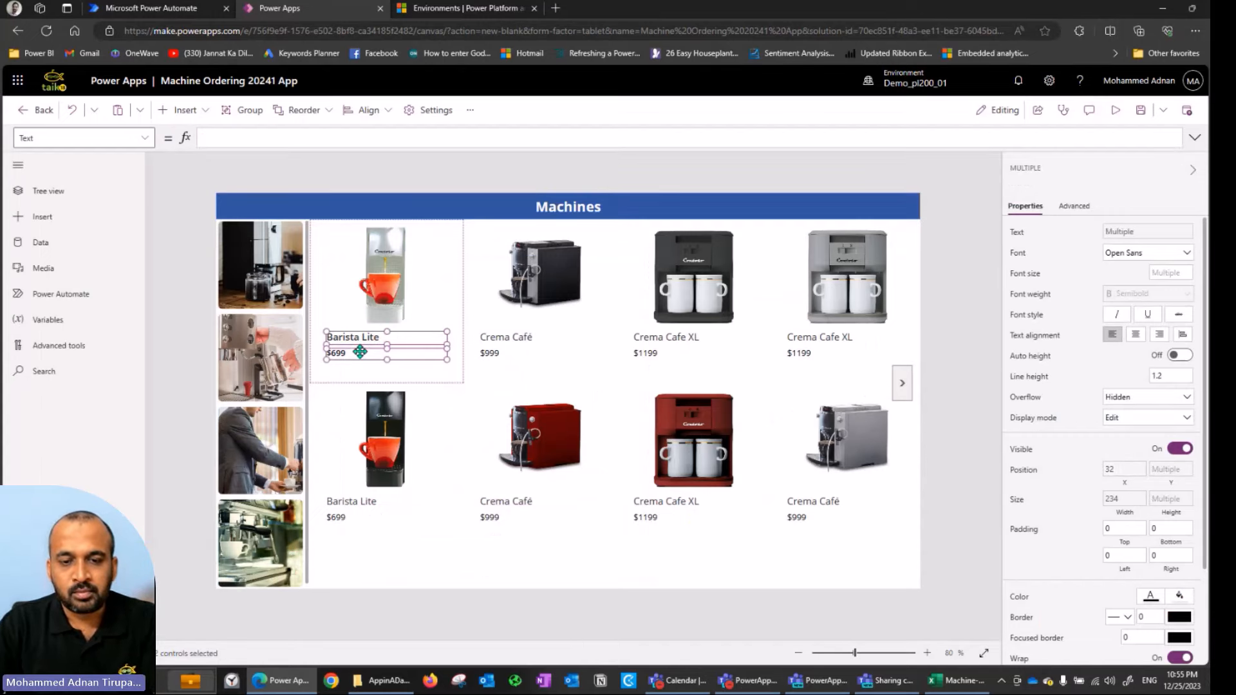
{"action": "left_click", "coordinate": [1136, 335]}
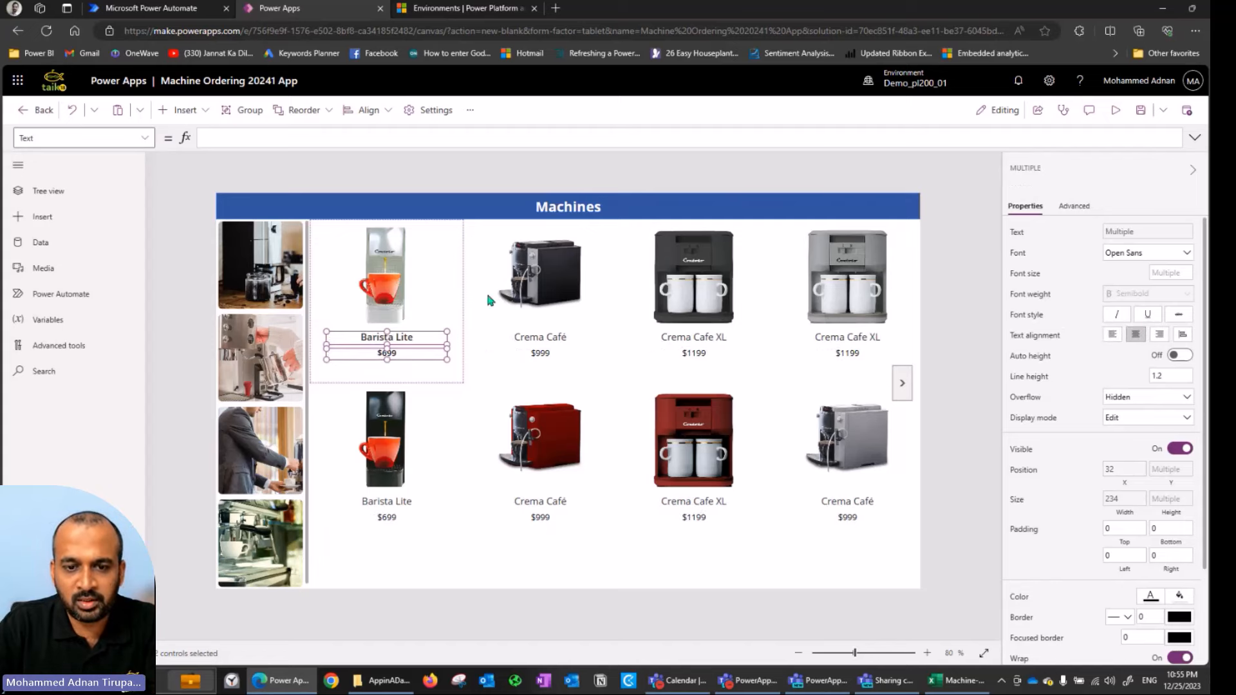
{"action": "left_click", "coordinate": [451, 557]}
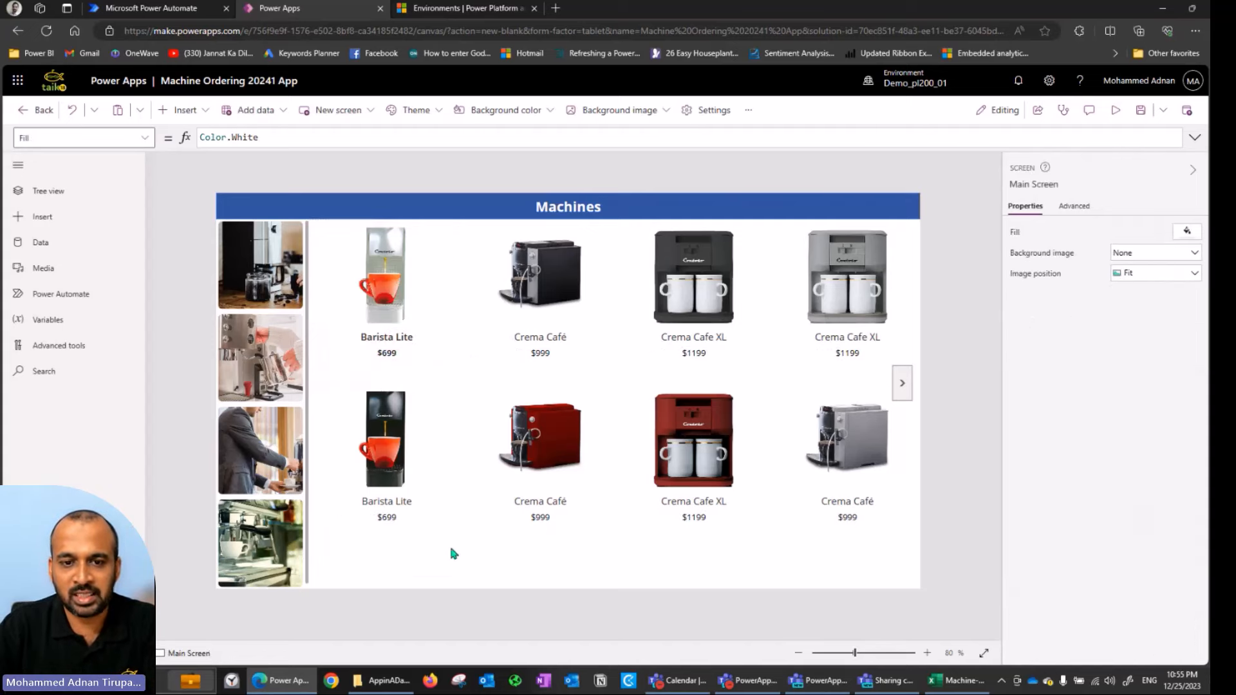
{"action": "left_click", "coordinate": [1142, 111]}
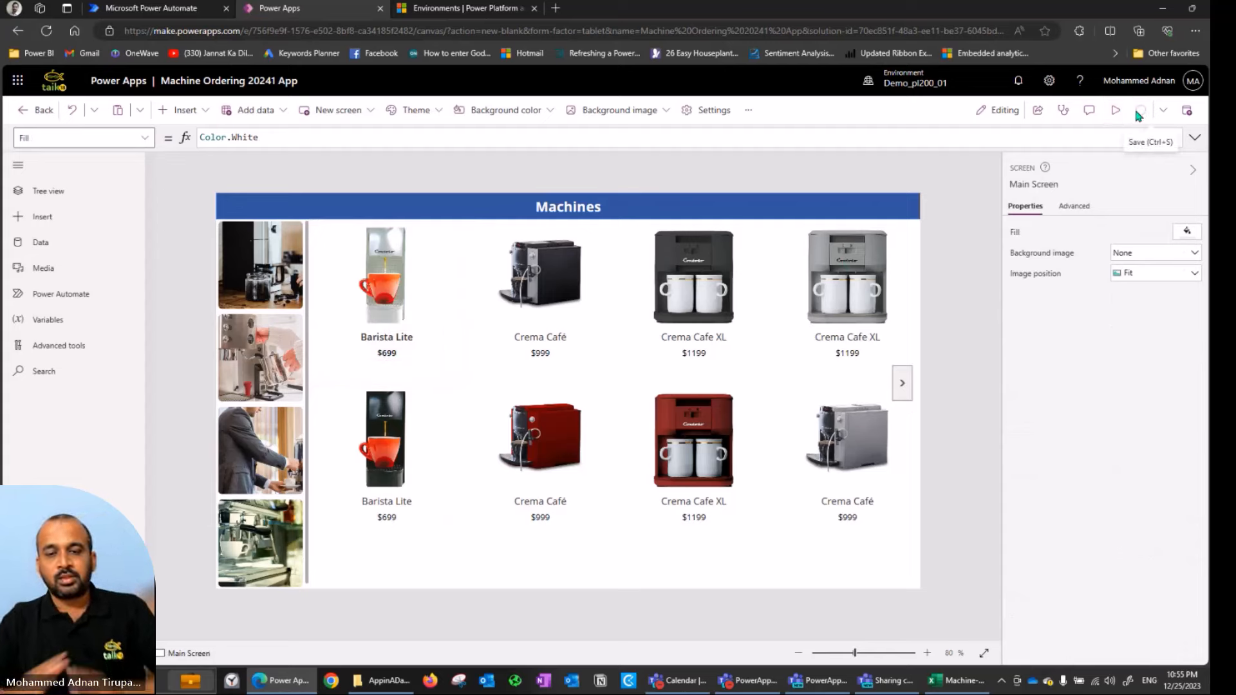
- Preview the app, browse the Machines gallery forward and back with its navigation arrows, and return to editing
{"action": "left_click", "coordinate": [1118, 112]}
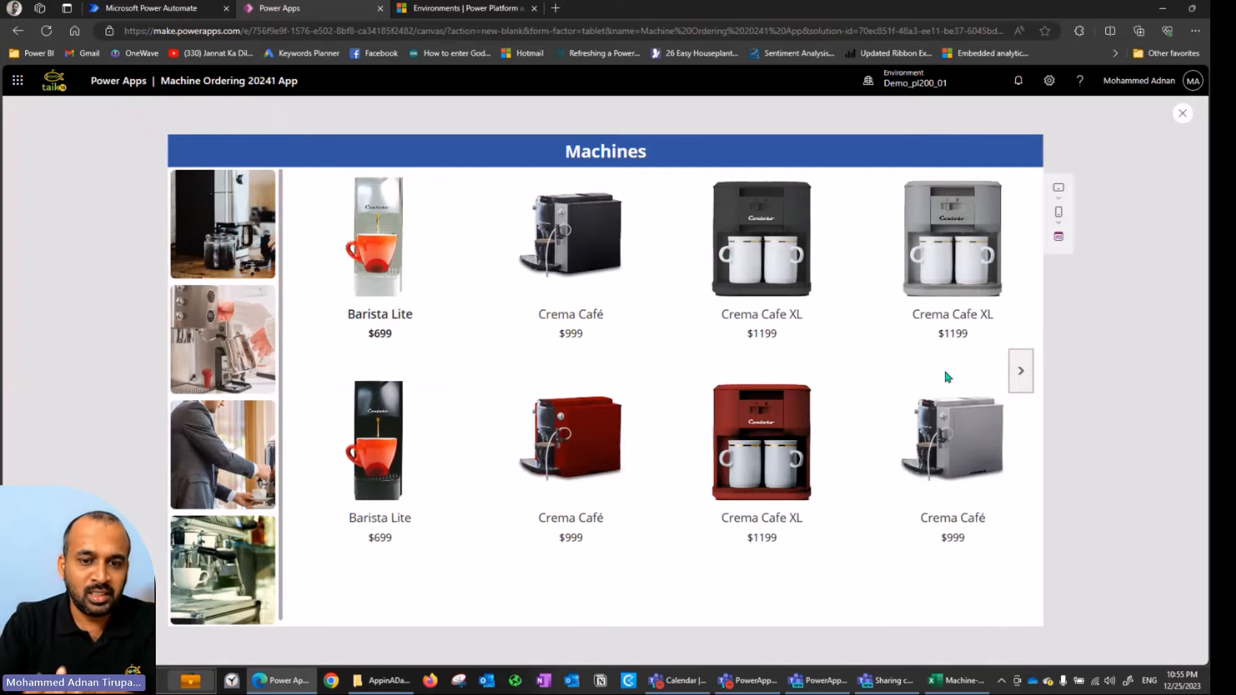
{"action": "left_click", "coordinate": [1020, 370]}
{"action": "left_click", "coordinate": [1020, 370]}
{"action": "left_click", "coordinate": [1020, 371]}
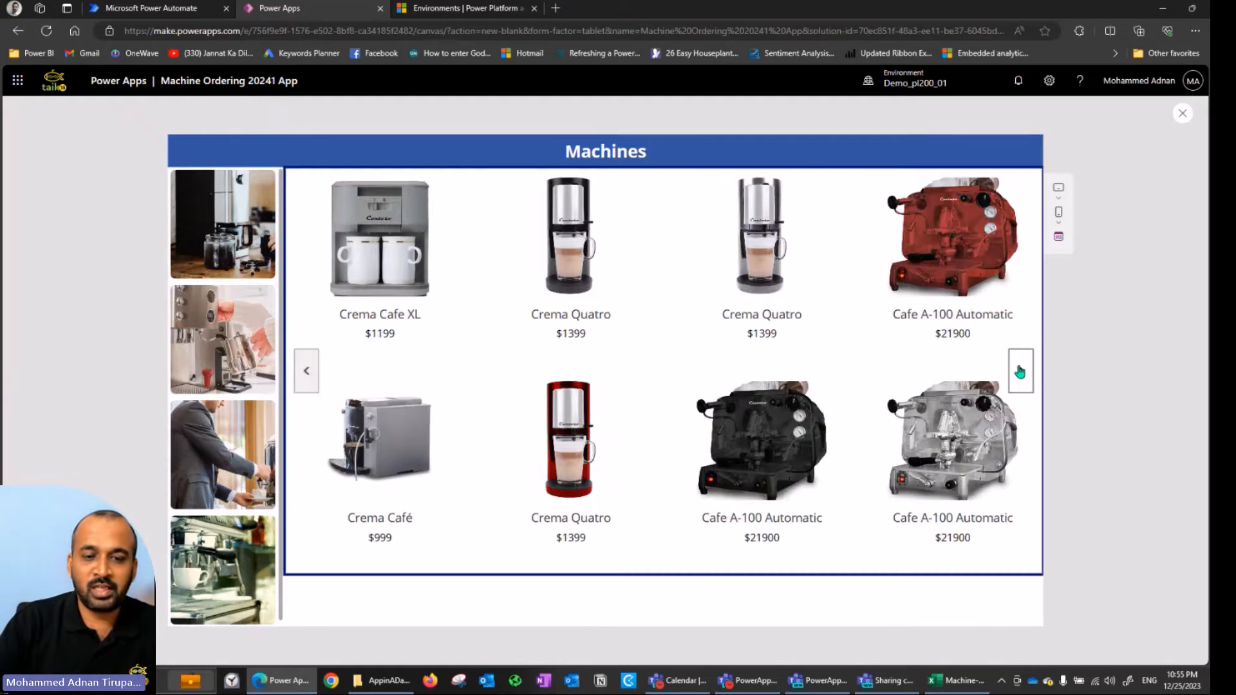
{"action": "left_click", "coordinate": [1020, 371]}
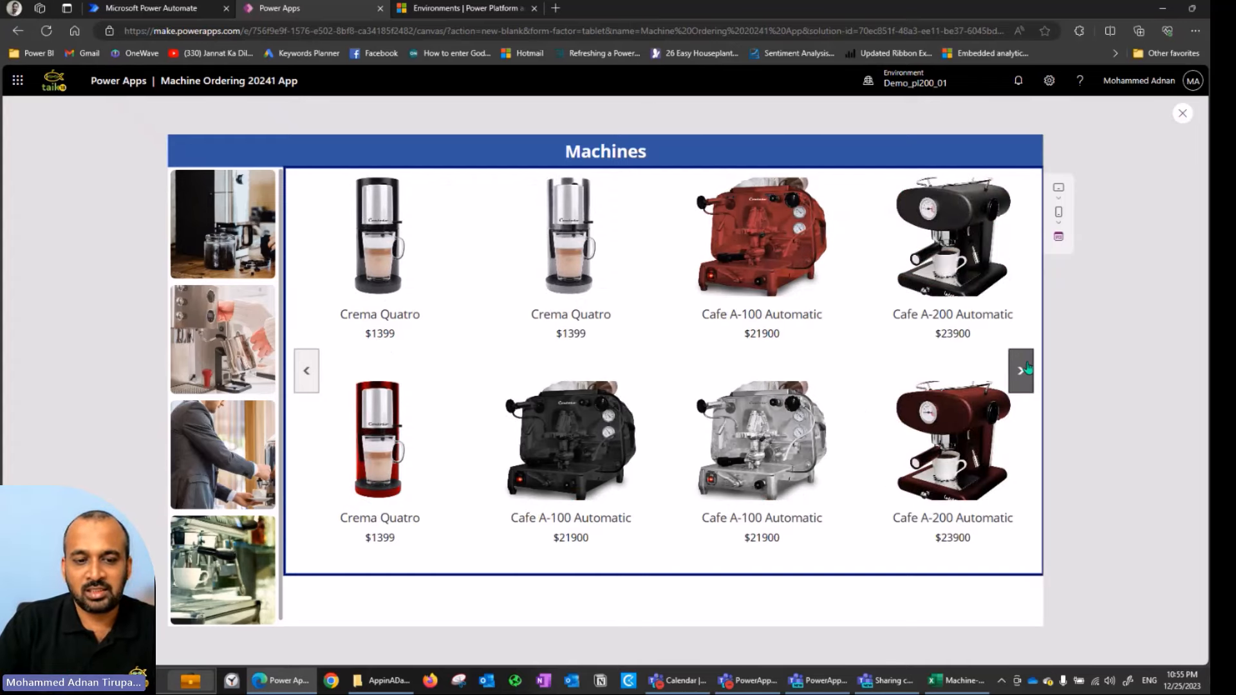
{"action": "left_click", "coordinate": [1023, 369]}
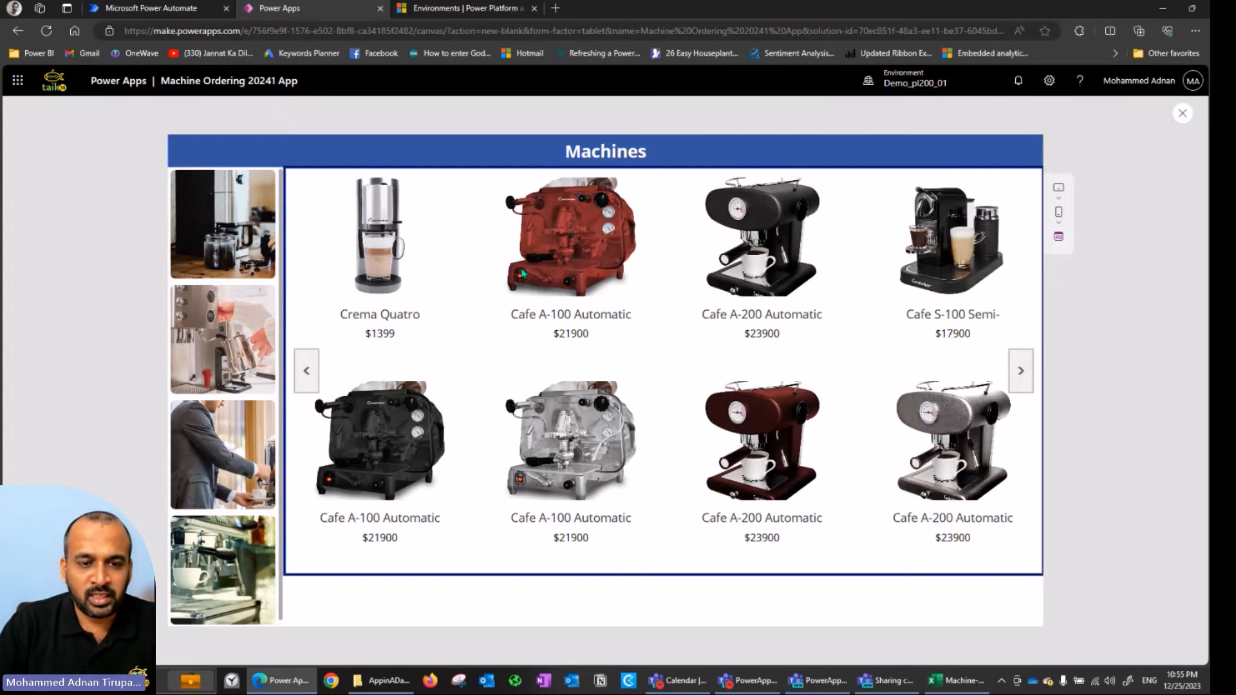
{"action": "left_click", "coordinate": [313, 372]}
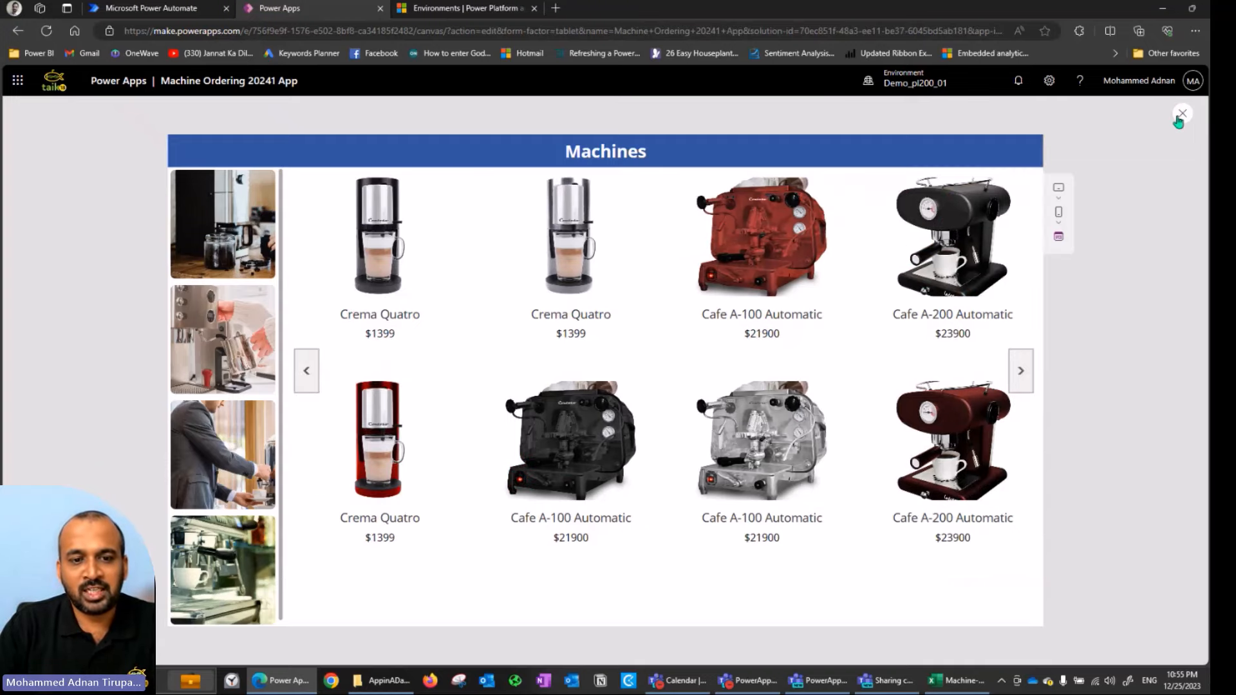
{"action": "left_click", "coordinate": [1180, 116]}
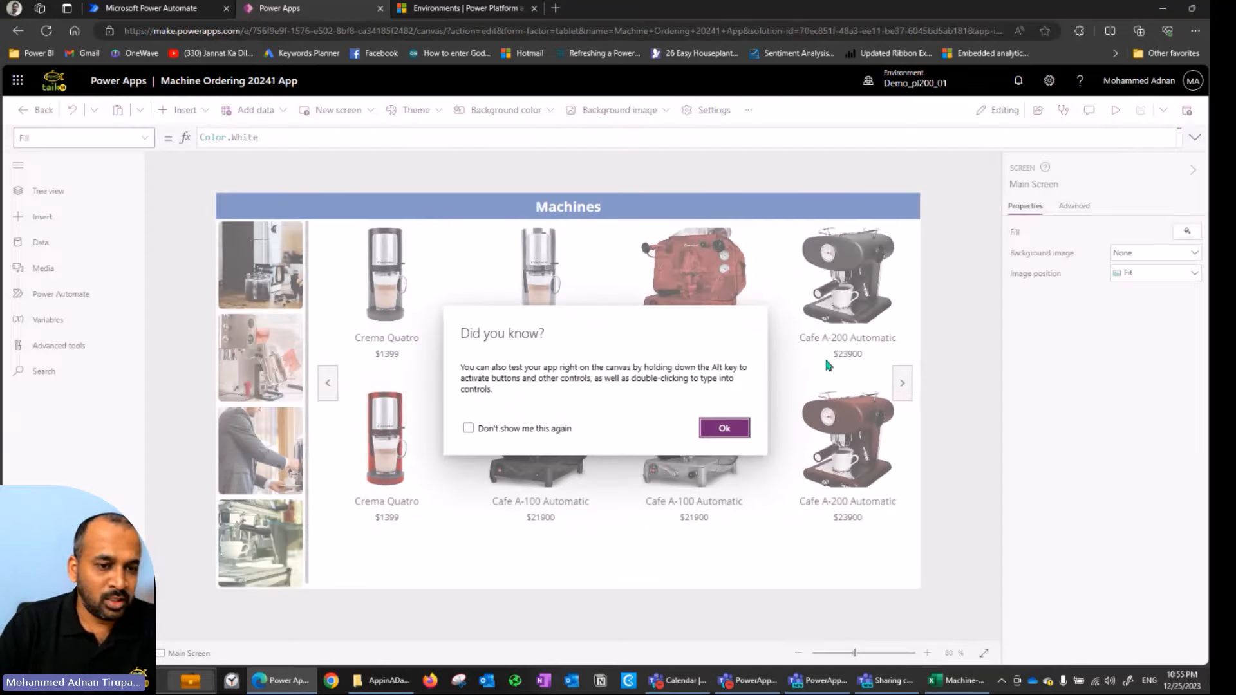
{"action": "left_click", "coordinate": [725, 428]}
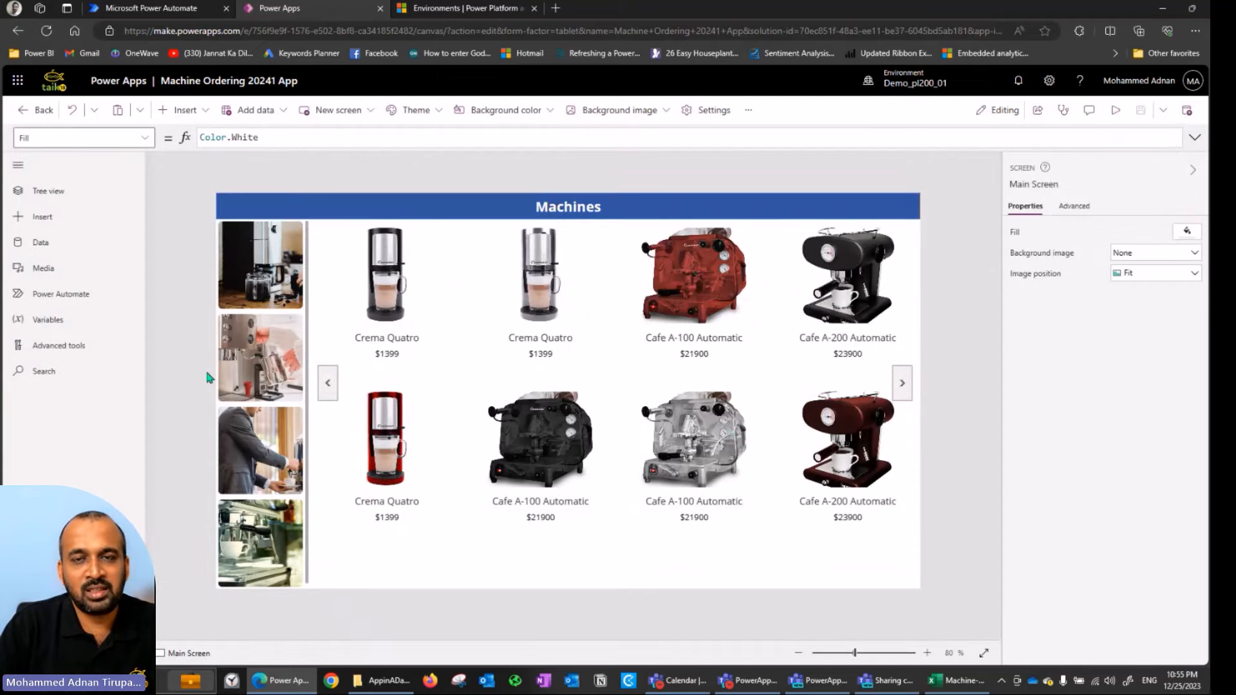
{"action": "left_click", "coordinate": [392, 341]}
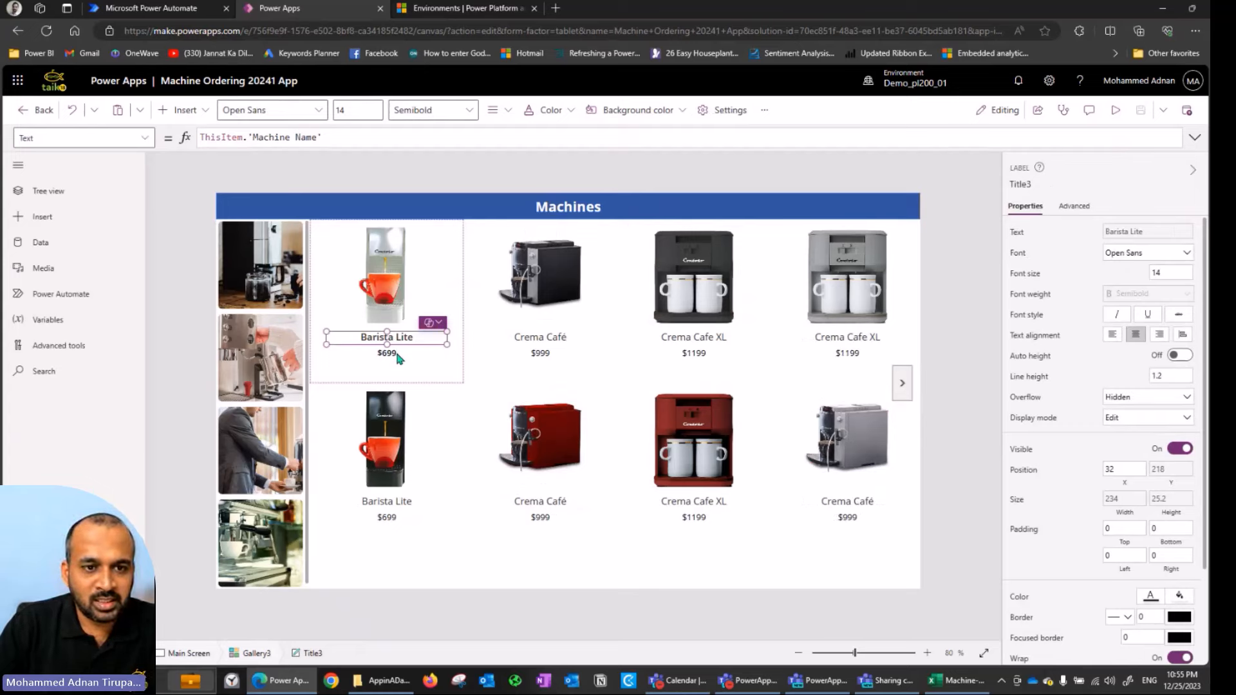
{"action": "left_click", "coordinate": [447, 168]}
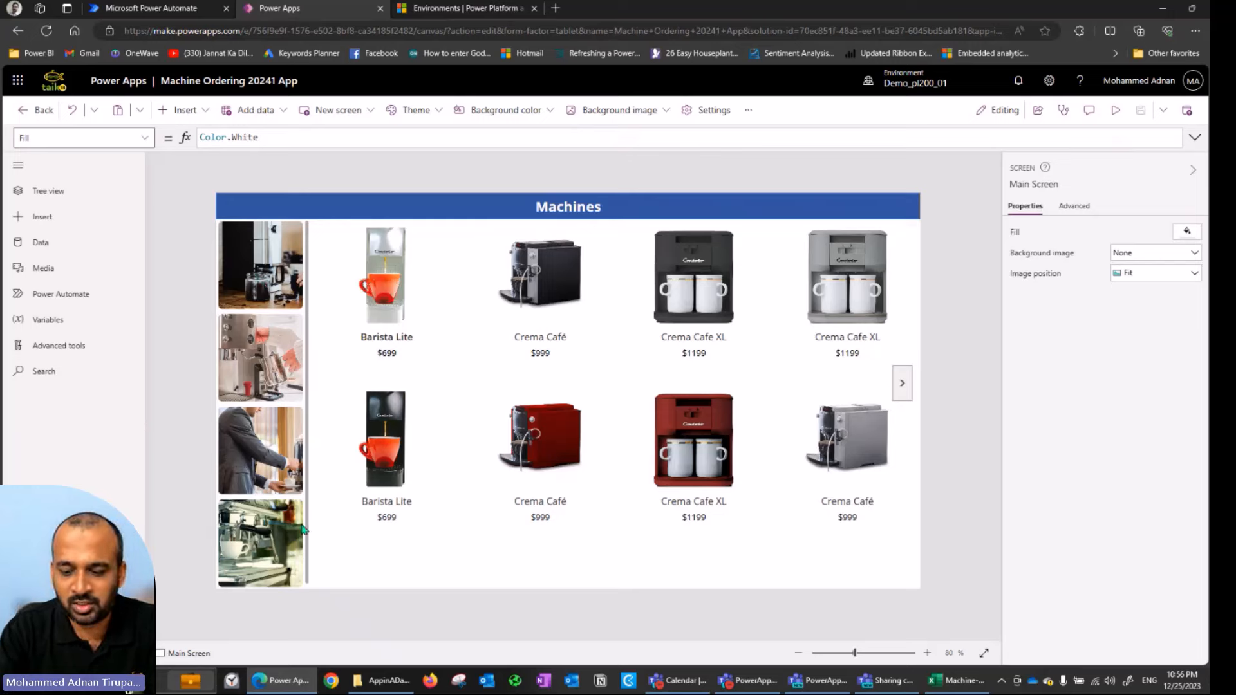
- Add a text label to the machine types gallery and place it over the photo's lower part at X 7, Y 130
{"action": "left_click", "coordinate": [260, 280]}
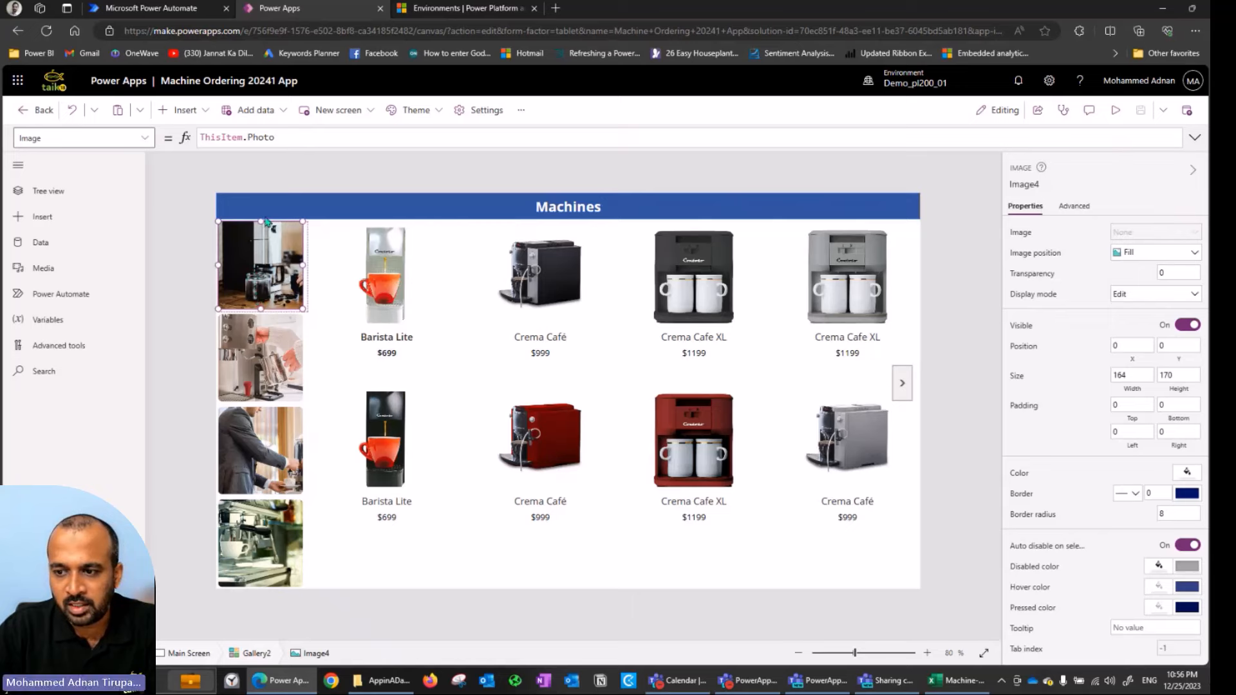
{"action": "left_click", "coordinate": [307, 284]}
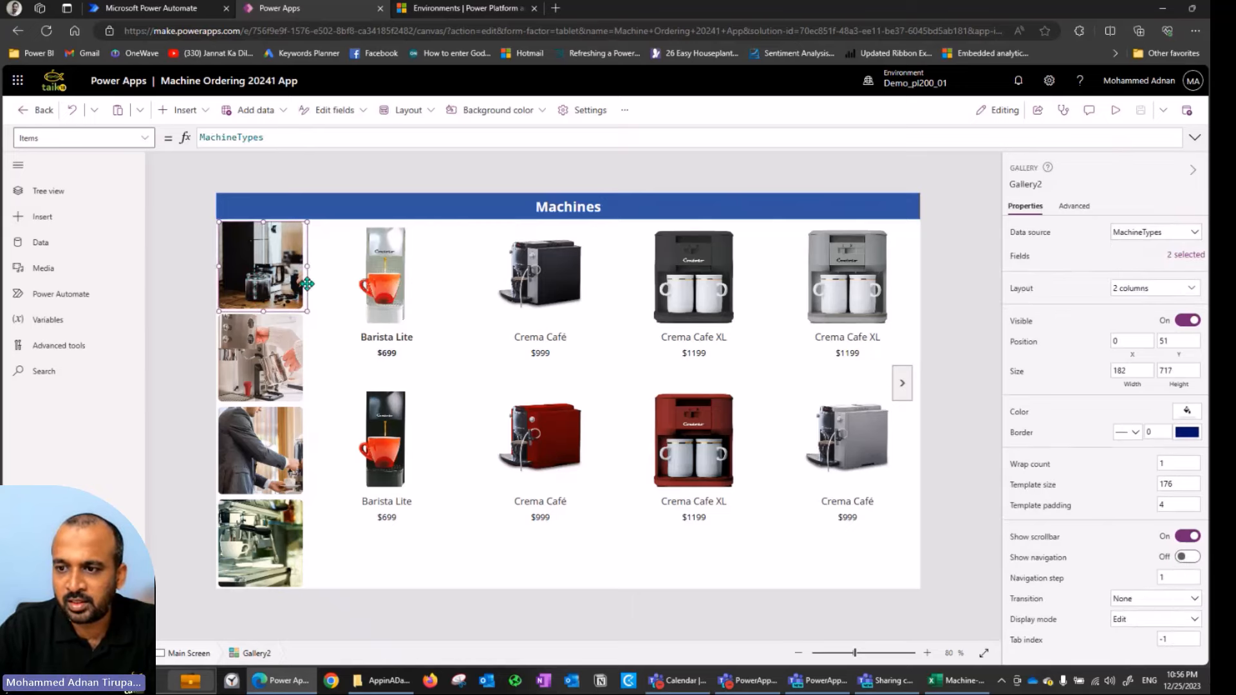
{"action": "left_click", "coordinate": [206, 113]}
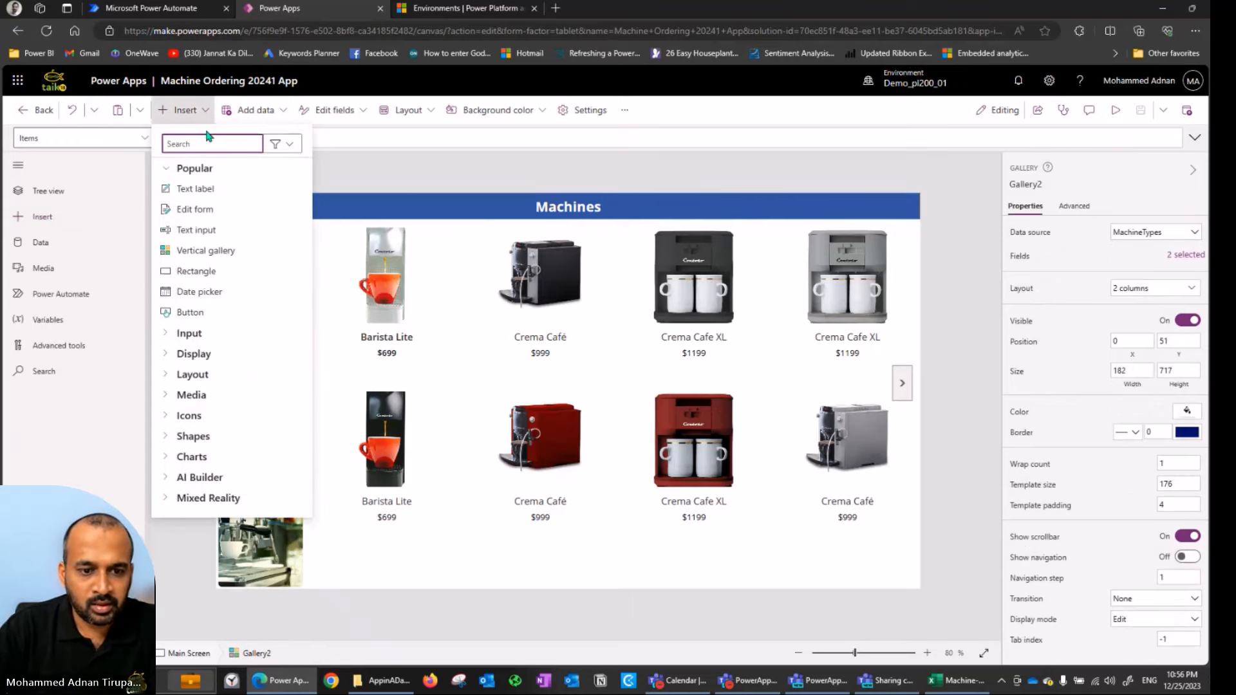
{"action": "left_click", "coordinate": [202, 189]}
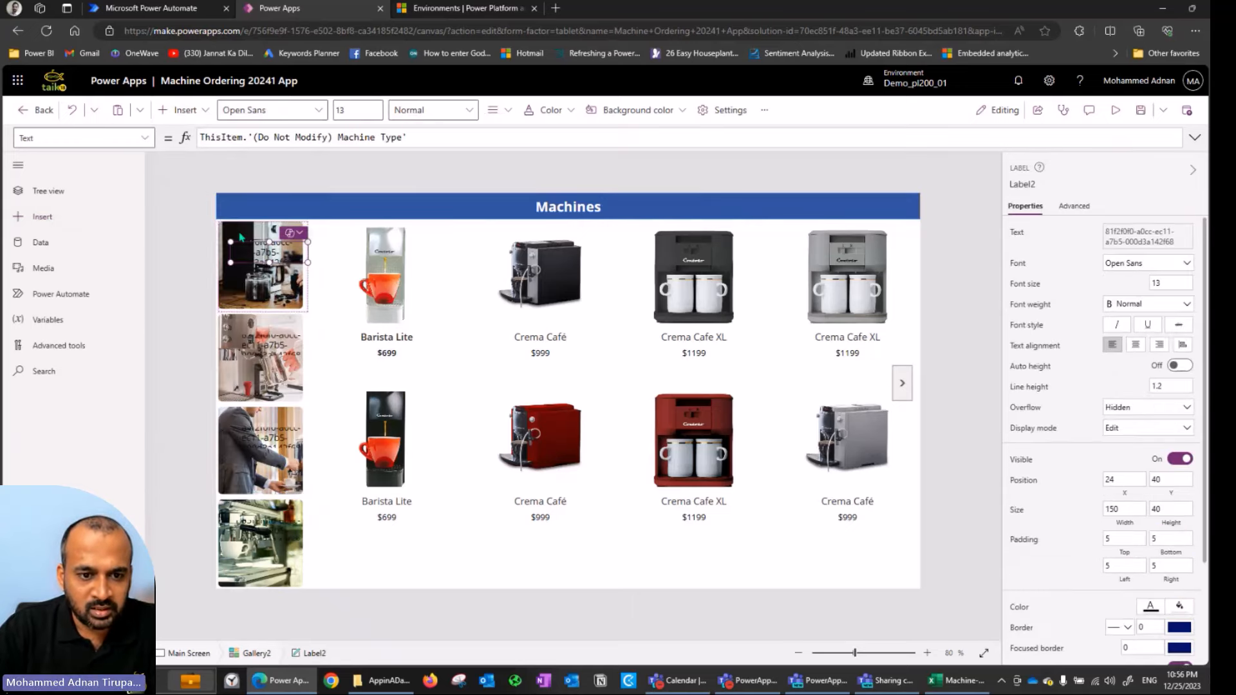
{"action": "left_click_drag", "start_coordinate": [256, 253], "coordinate": [247, 300]}
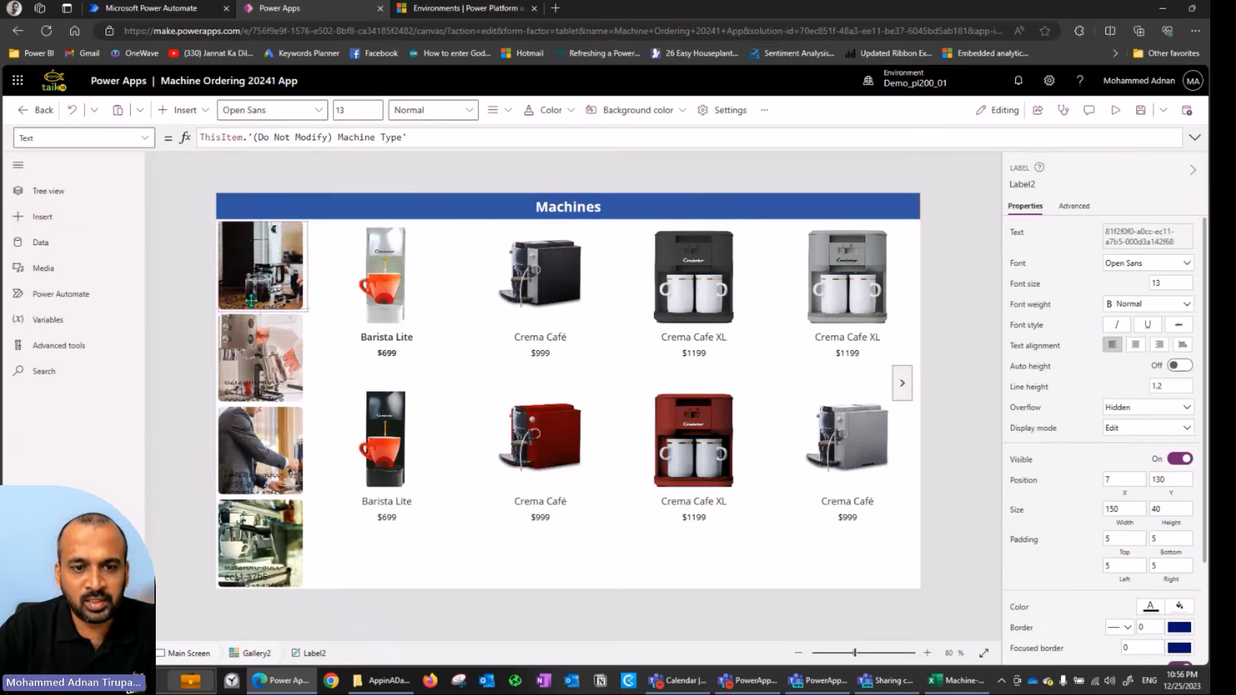
- Bind the machine types gallery label to the type name with the formula ThisItem.Name
{"action": "left_click", "coordinate": [249, 137]}
{"action": "left_click_drag", "start_coordinate": [248, 137], "coordinate": [462, 154]}
{"action": "key", "text": "BackSpace"}
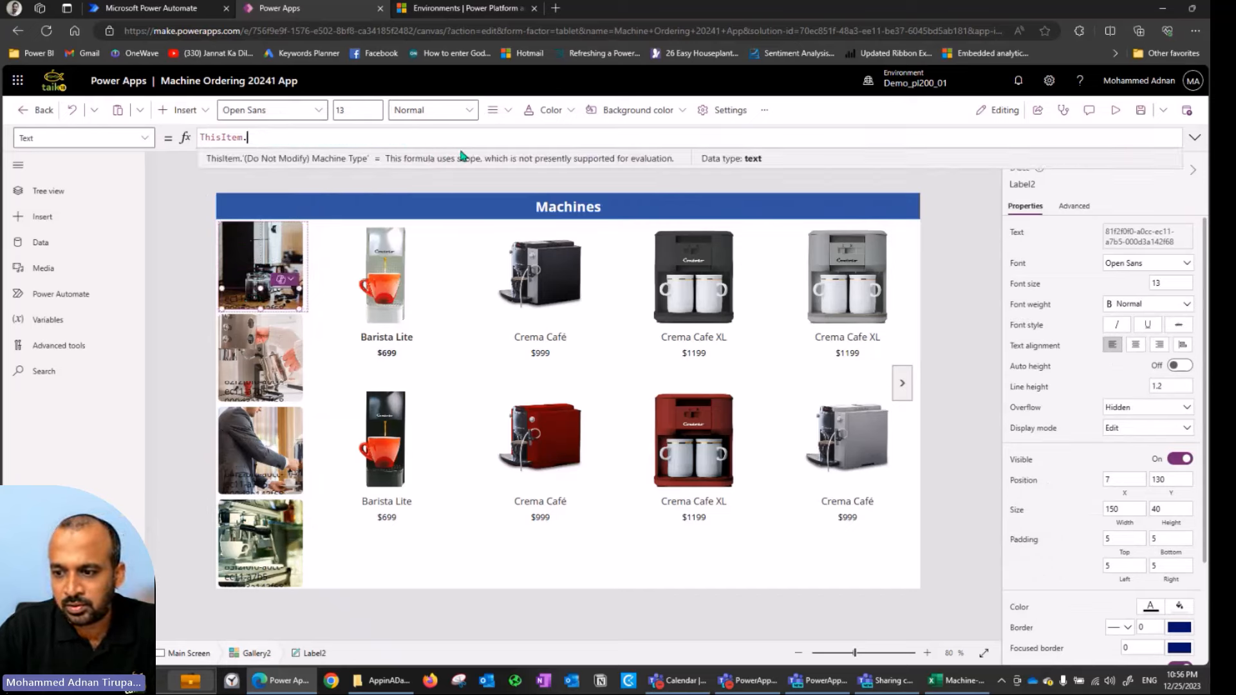
{"action": "type", "text": "."}
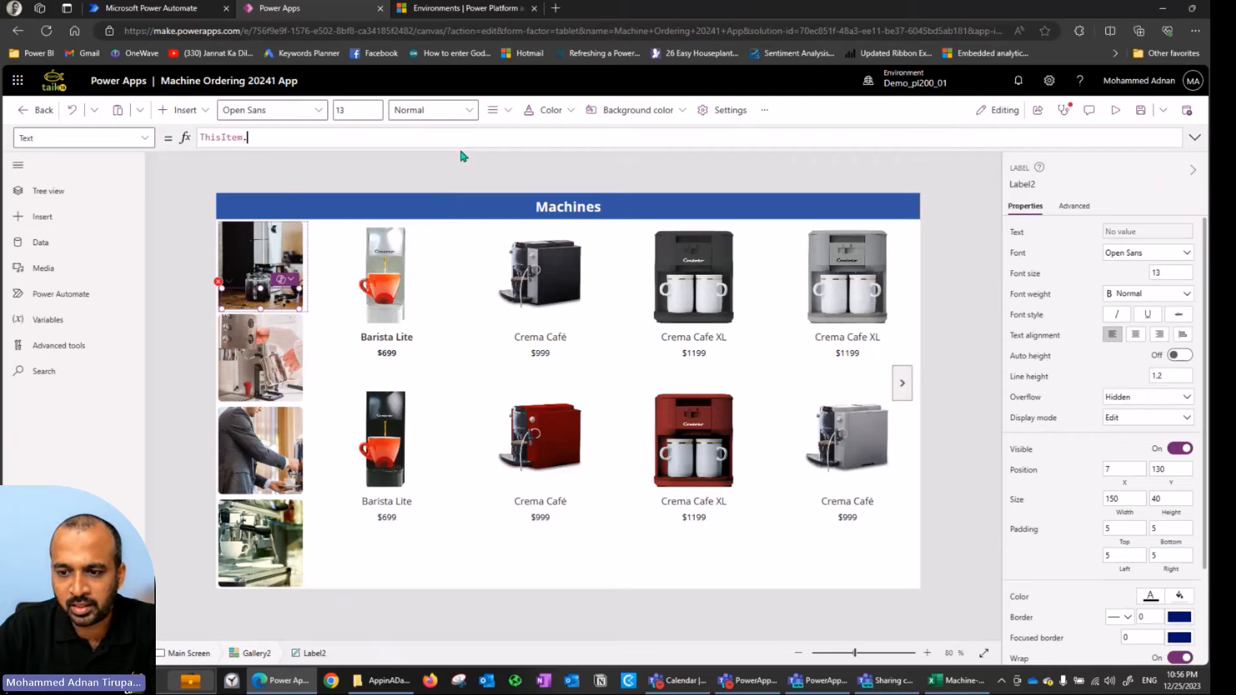
{"action": "key", "text": "Down"}
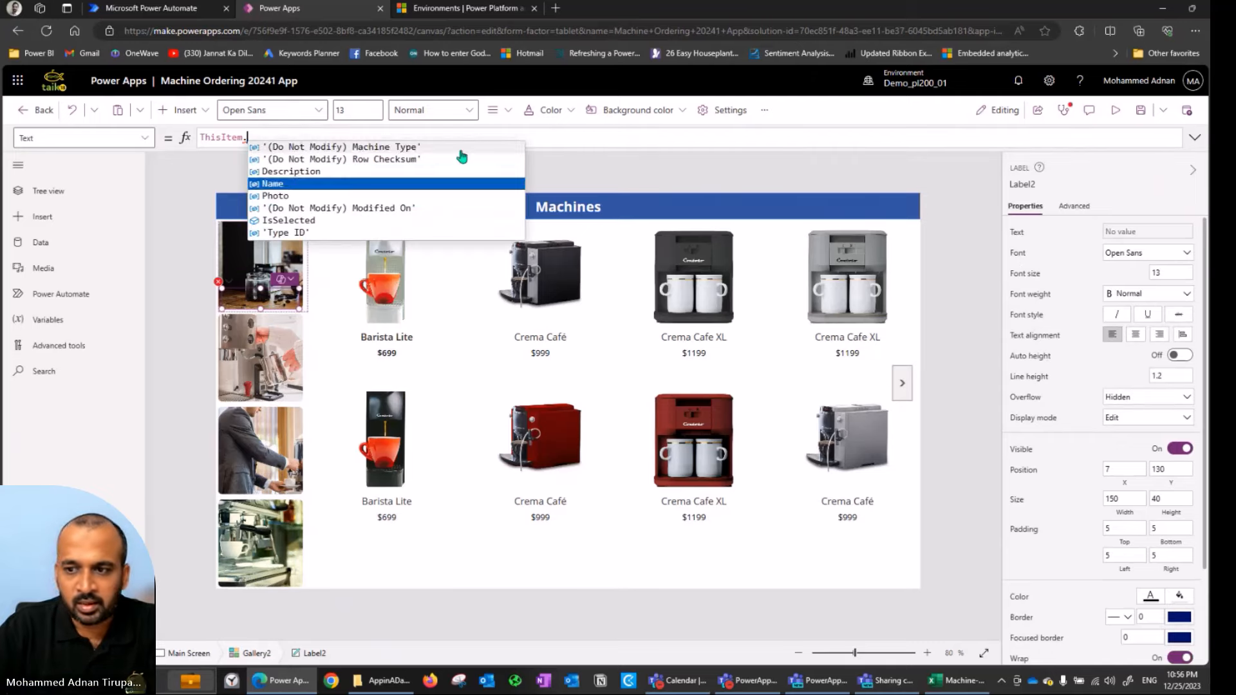
{"action": "key", "text": "Tab"}
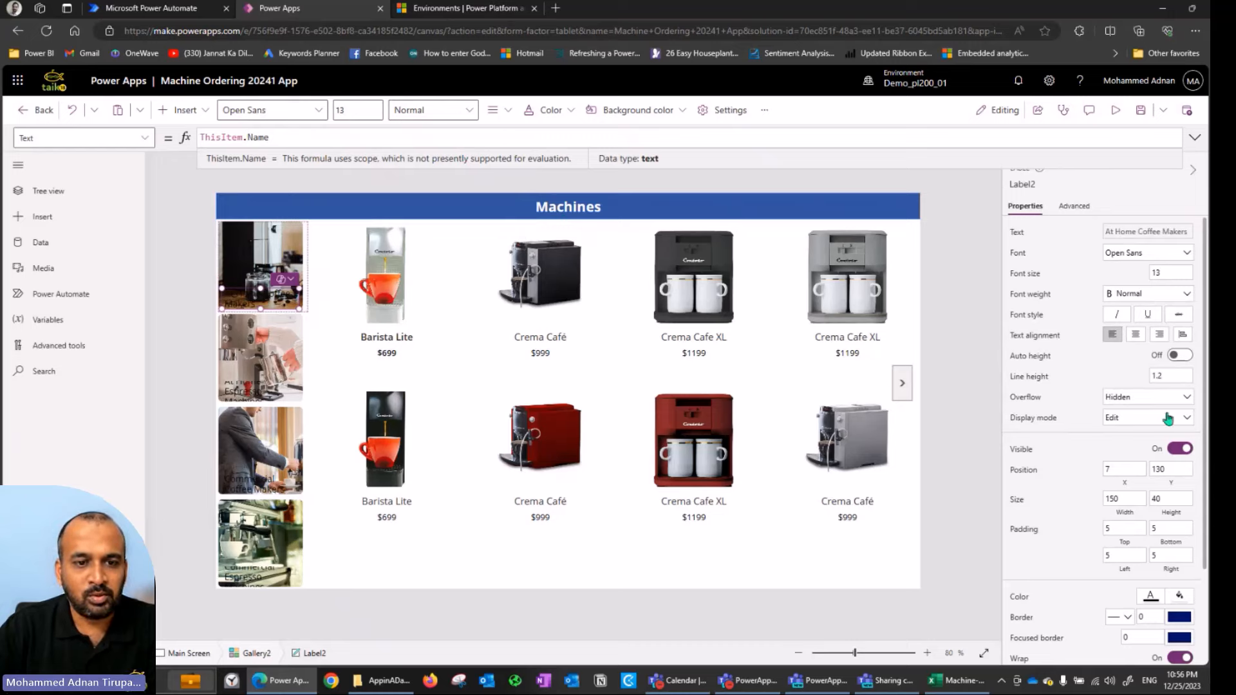
- Format the machine type label as gold, bold text with font size 10
{"action": "left_click", "coordinate": [1150, 596]}
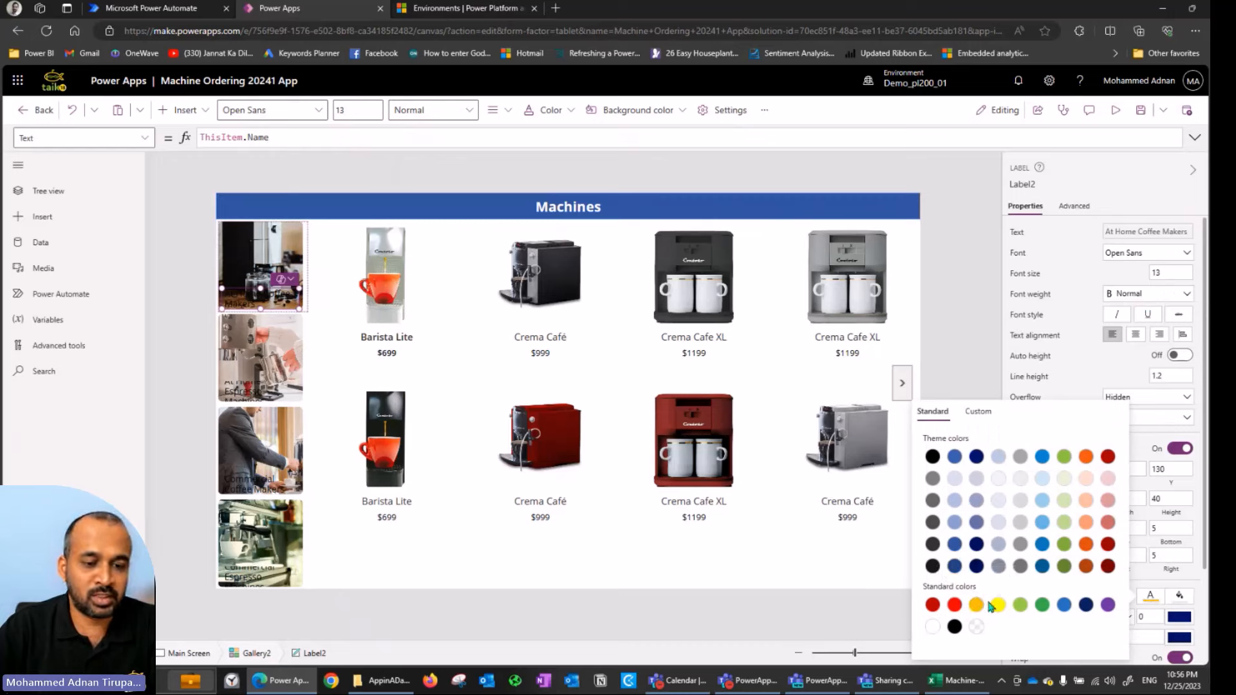
{"action": "left_click", "coordinate": [976, 605]}
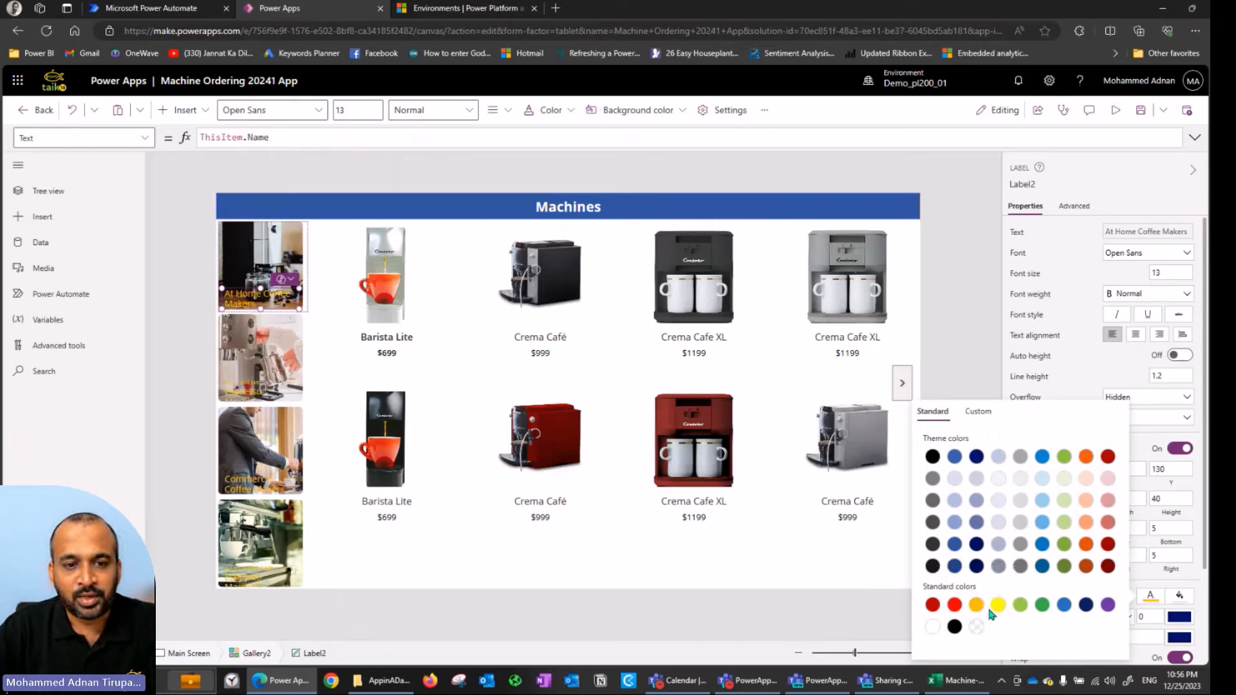
{"action": "left_click", "coordinate": [1124, 294]}
{"action": "left_click", "coordinate": [1152, 309]}
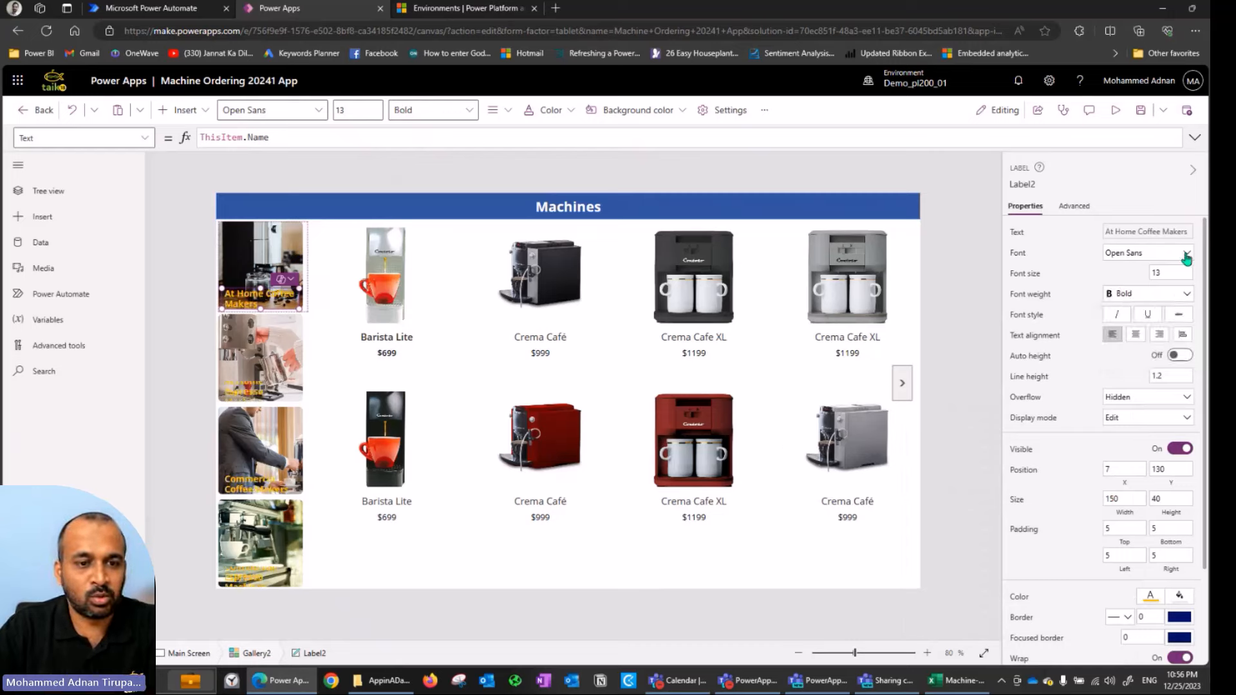
{"action": "left_click", "coordinate": [1166, 273]}
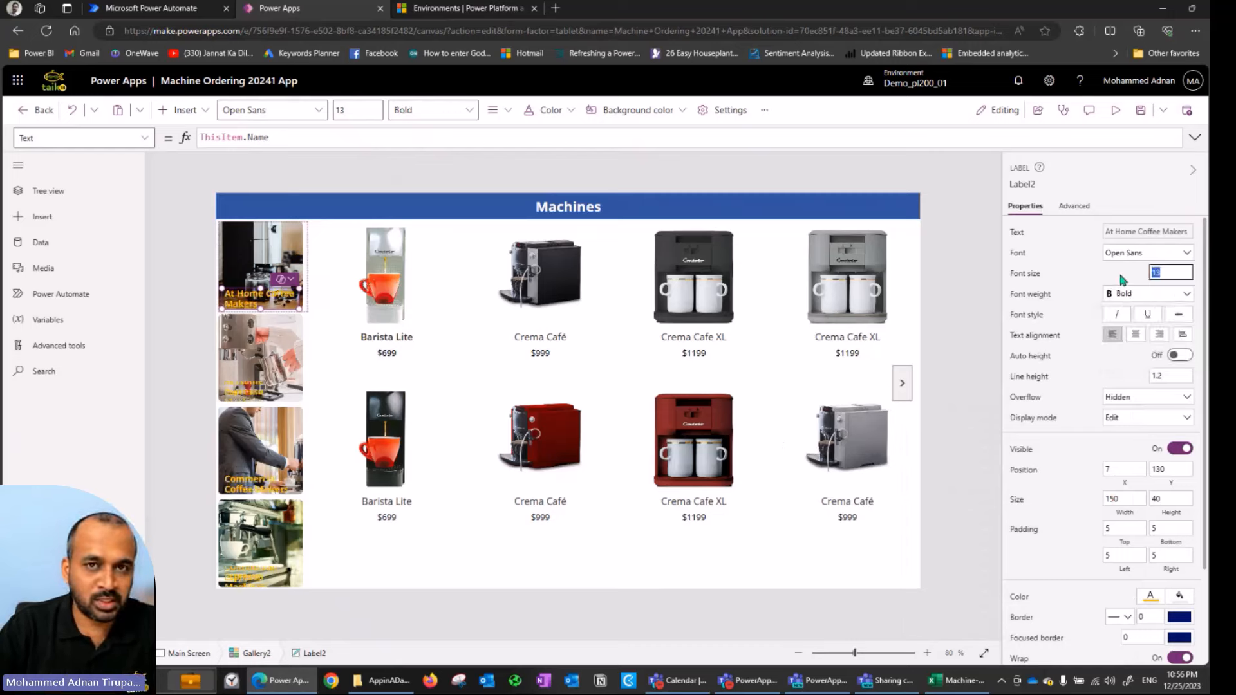
{"action": "type", "text": "10"}
{"action": "key", "text": "Return"}
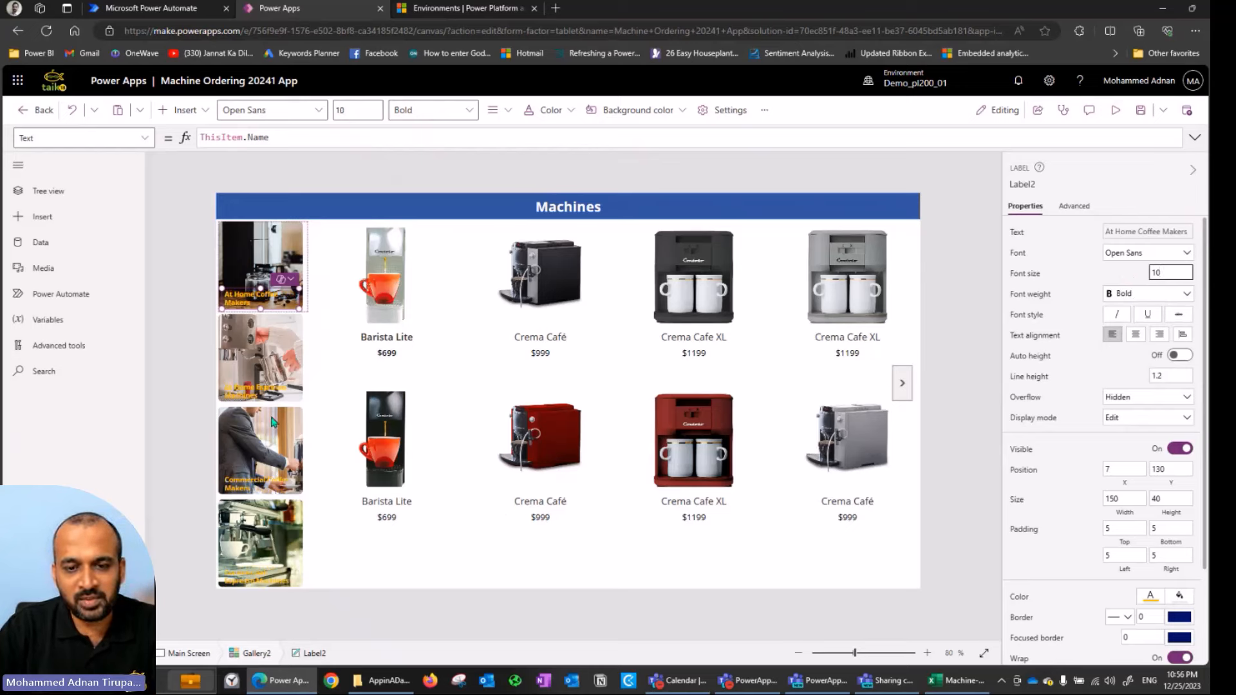
- Shorten the machine type photo from its lower edge so it ends just above the name label
{"action": "left_click", "coordinate": [267, 252]}
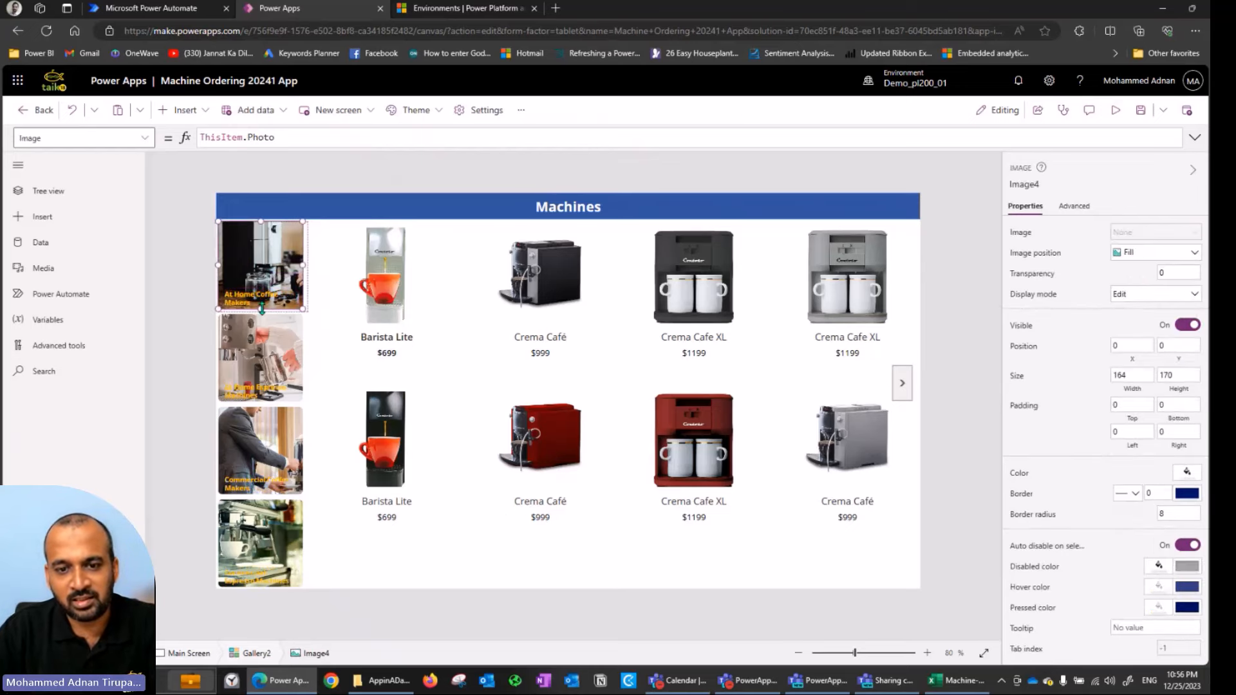
{"action": "left_click_drag", "start_coordinate": [260, 310], "coordinate": [261, 288]}
- Change the machine type label's text color to black and center-align it
{"action": "left_click", "coordinate": [258, 302]}
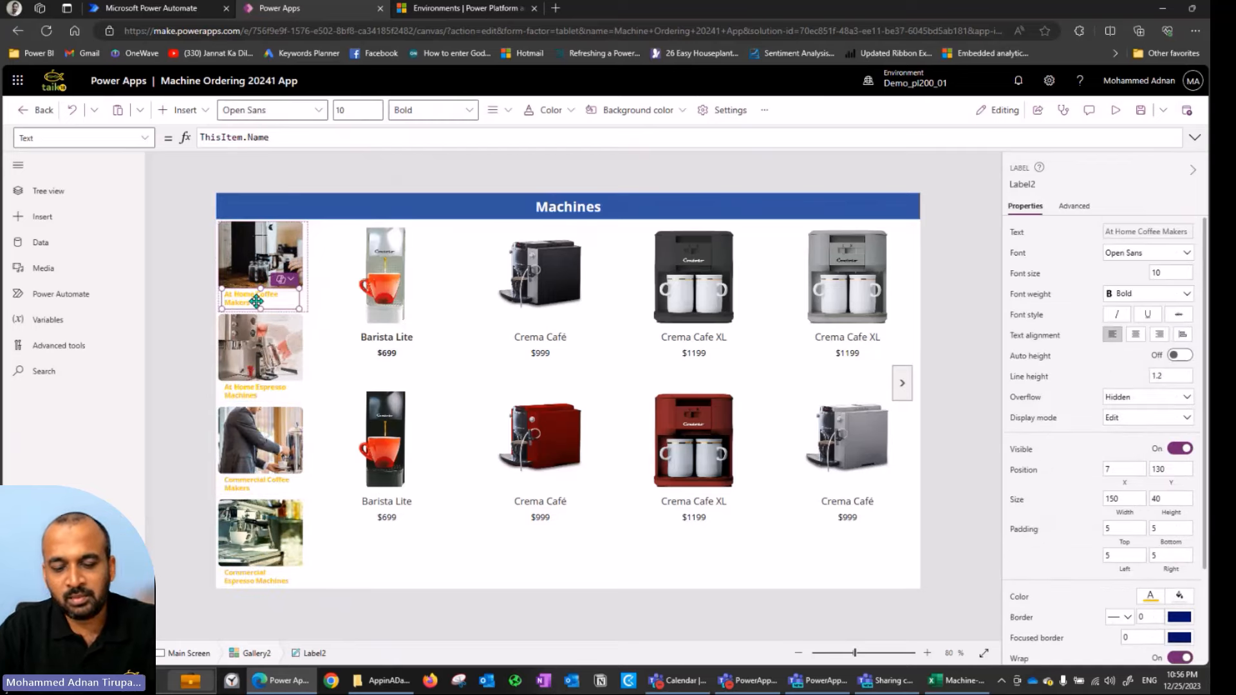
{"action": "left_click", "coordinate": [1150, 595]}
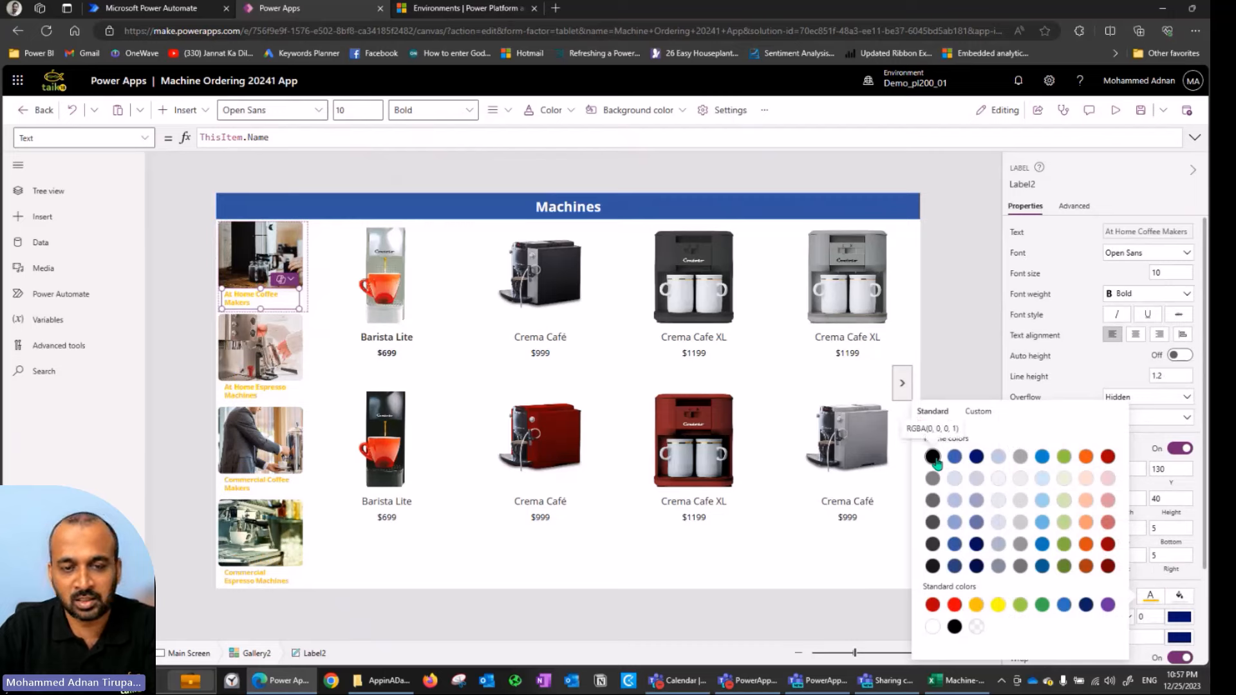
{"action": "left_click", "coordinate": [933, 457]}
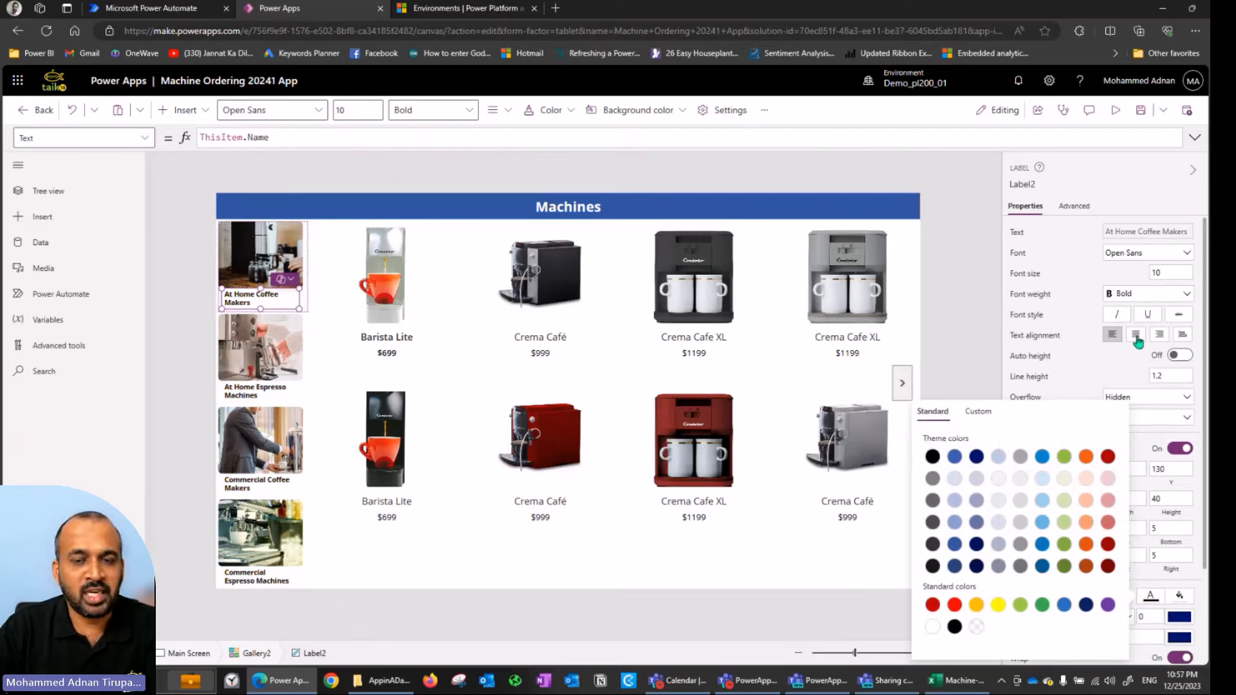
{"action": "left_click", "coordinate": [1135, 334]}
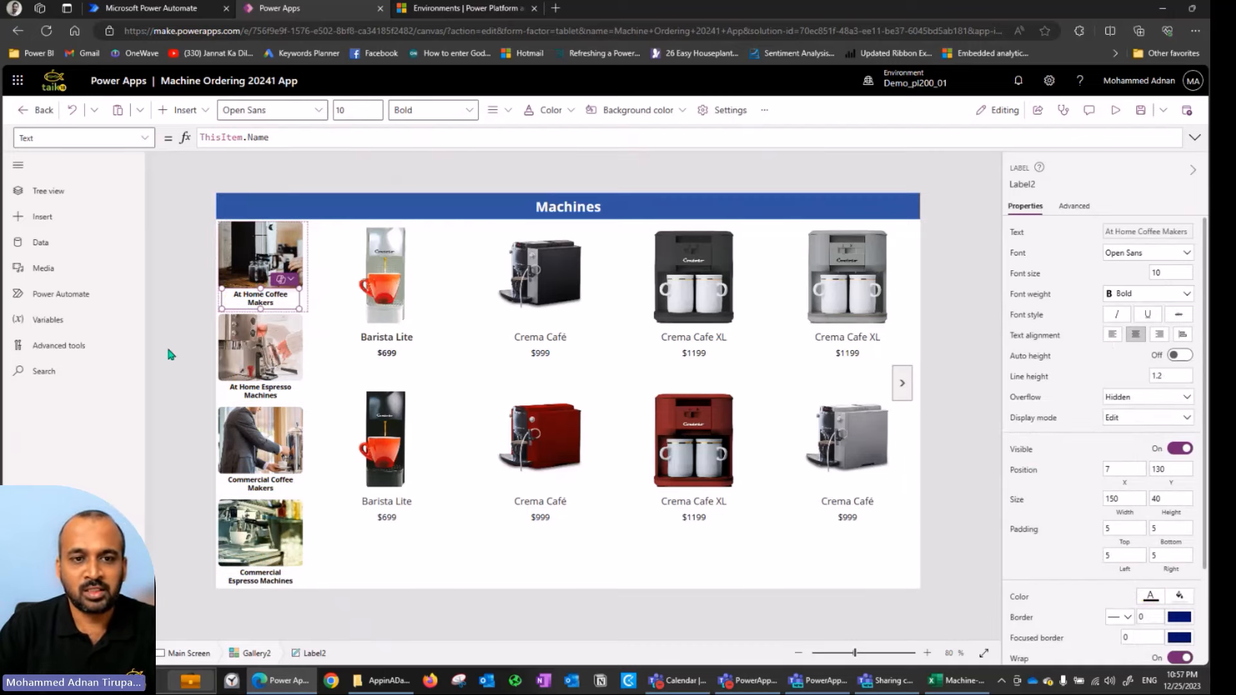
{"action": "left_click", "coordinate": [212, 322]}
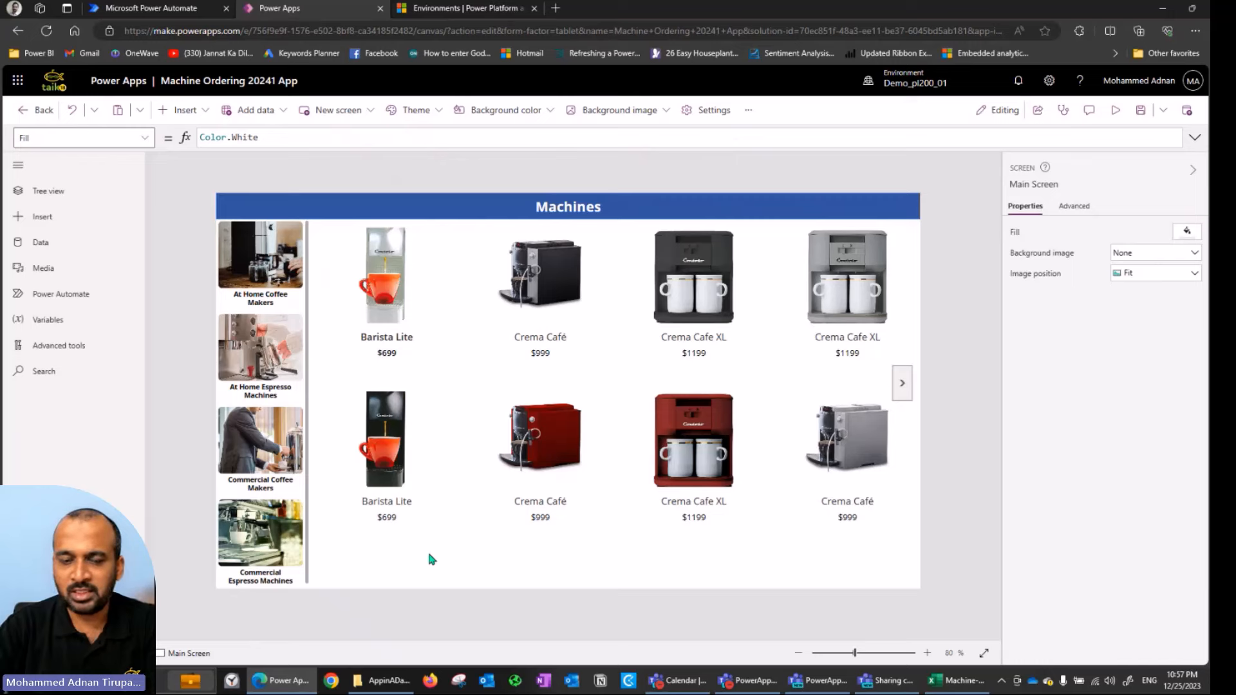
- Try to wrap the Machines gallery's Items formula in a Filter function with Machines as the source
{"action": "left_click", "coordinate": [452, 288]}
{"action": "left_click", "coordinate": [502, 320]}
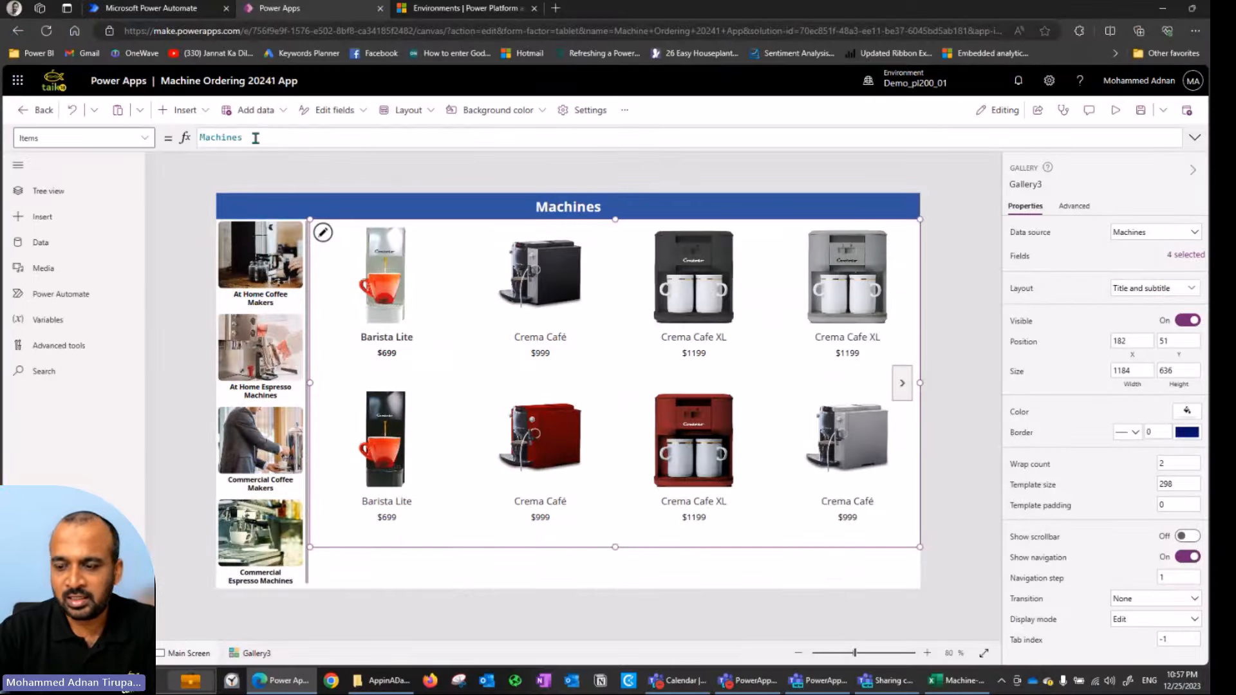
{"action": "double_click", "coordinate": [256, 137]}
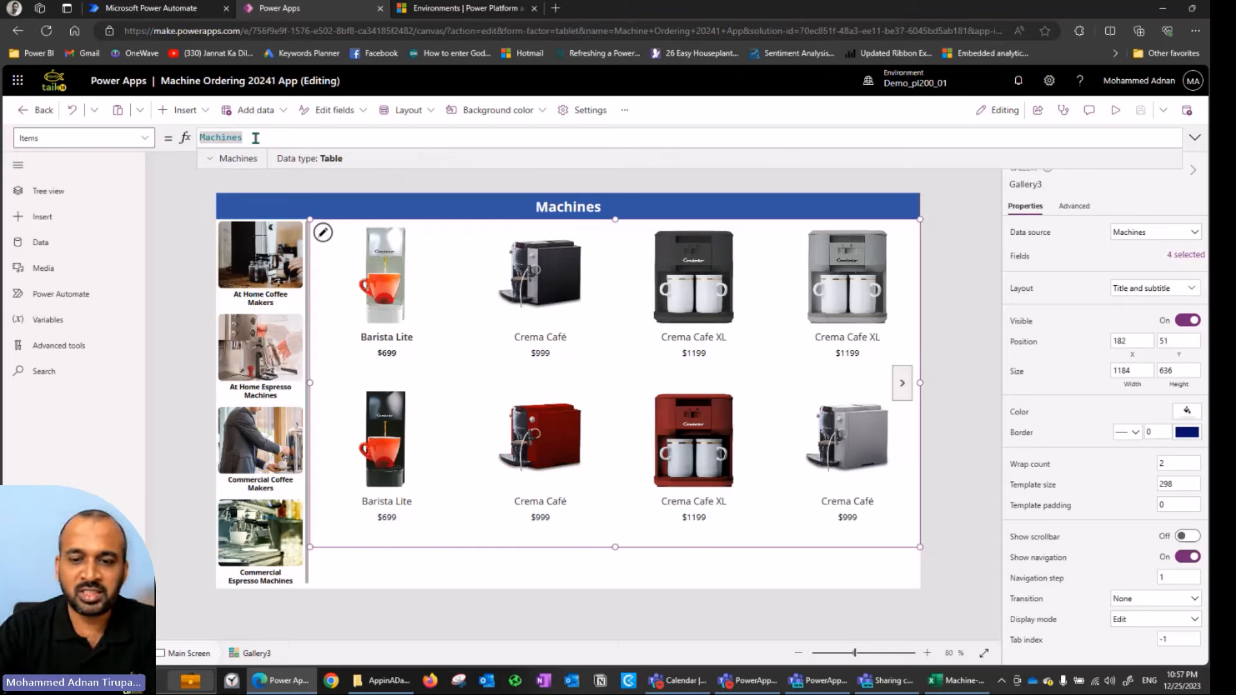
{"action": "key", "text": "Left"}
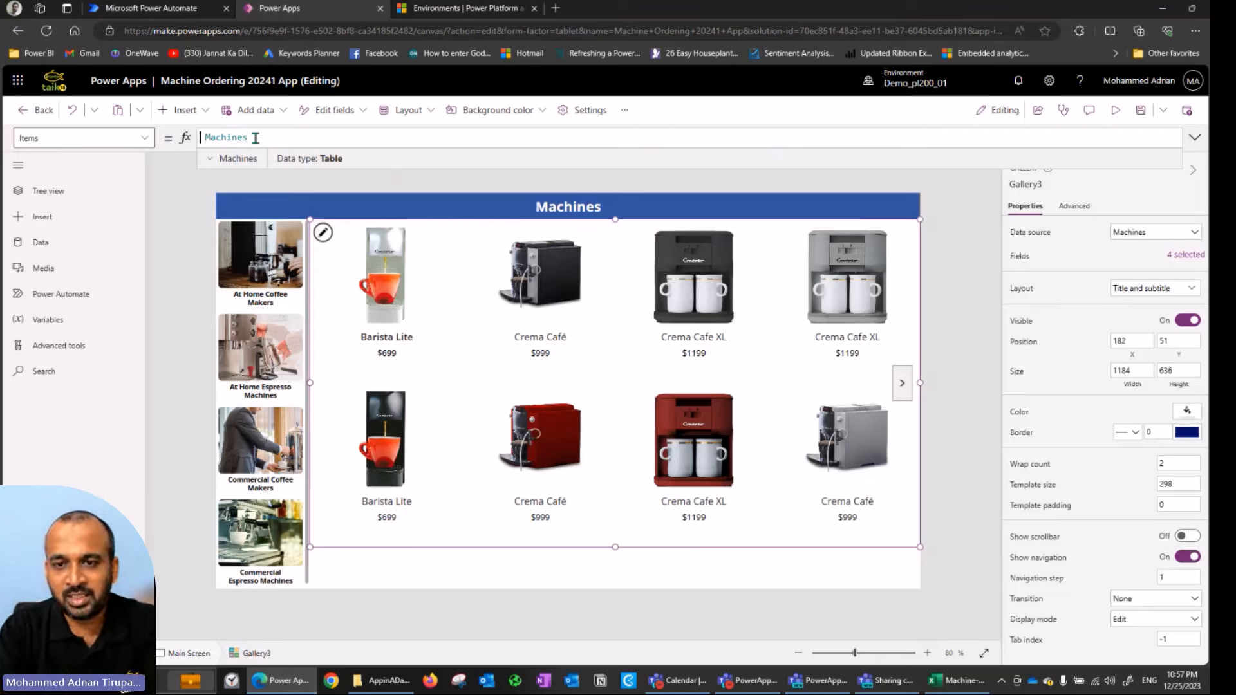
{"action": "double_click", "coordinate": [255, 138]}
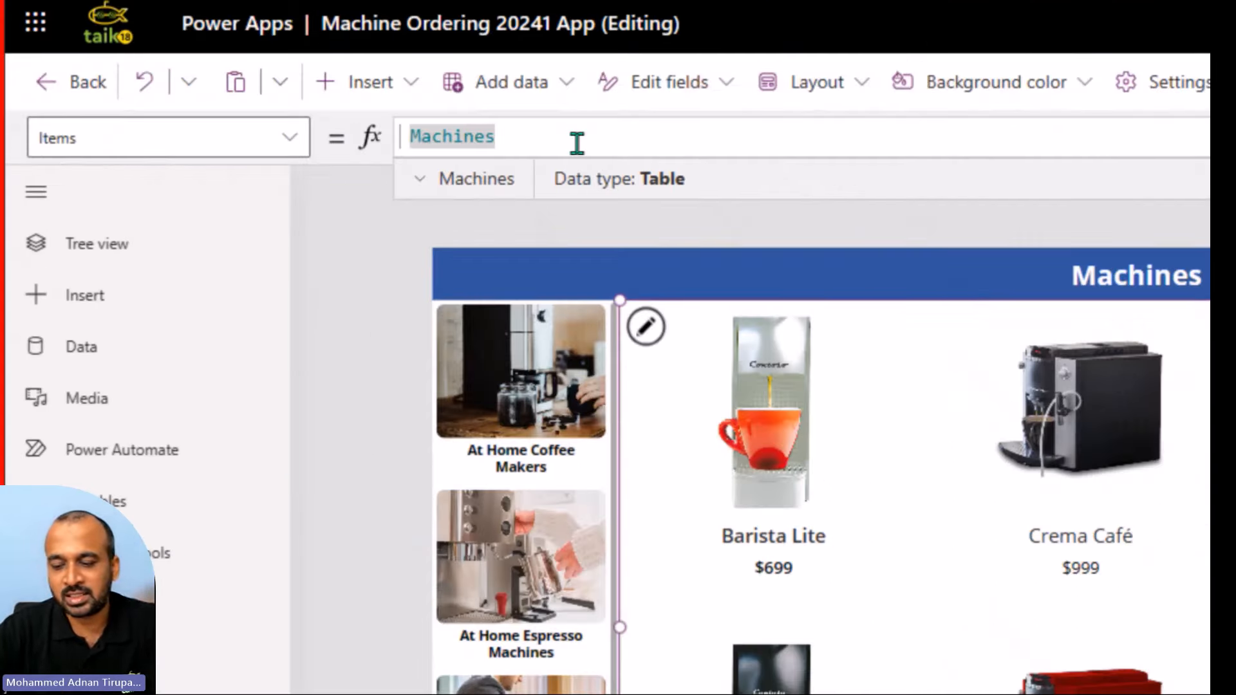
{"action": "key", "text": "Home"}
{"action": "type", "text": "filter"}
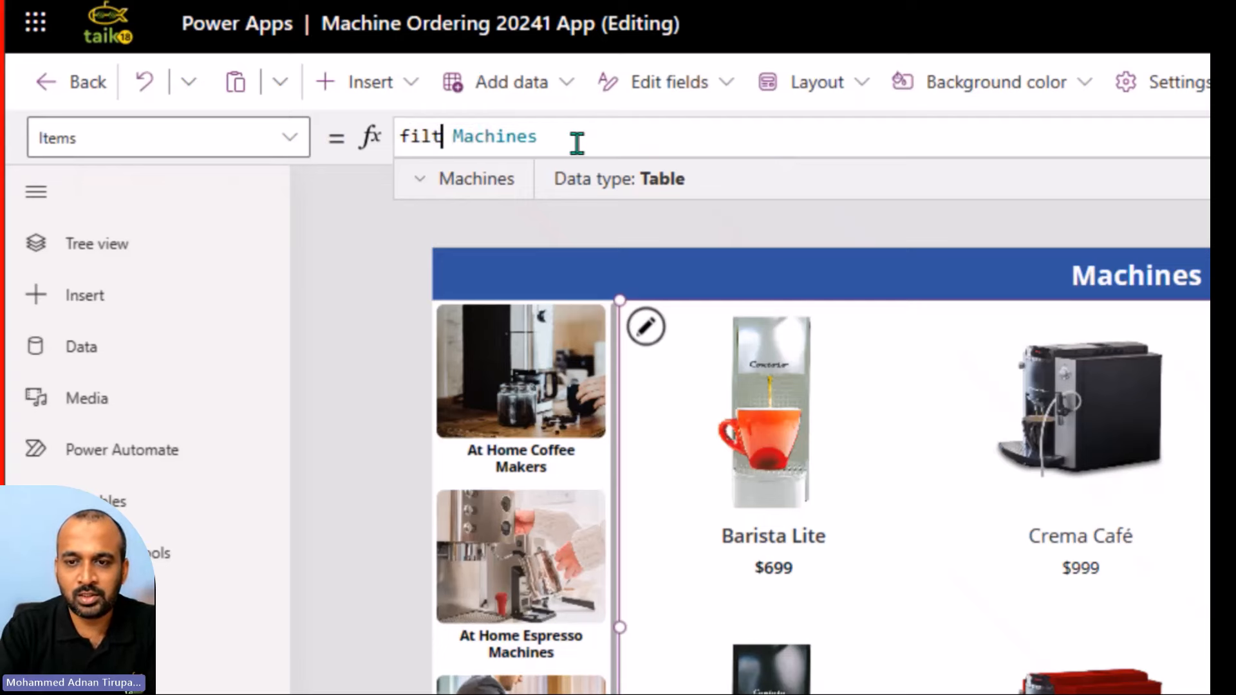
{"action": "left_click", "coordinate": [577, 148]}
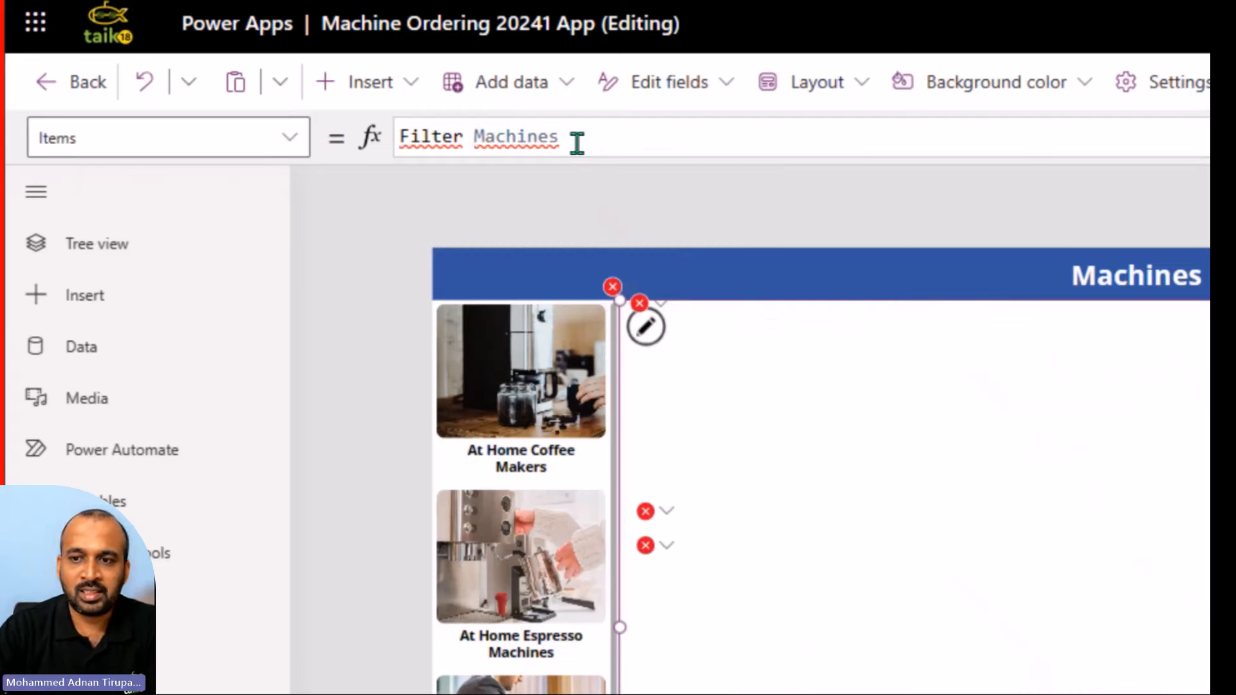
{"action": "type", "text": "("}
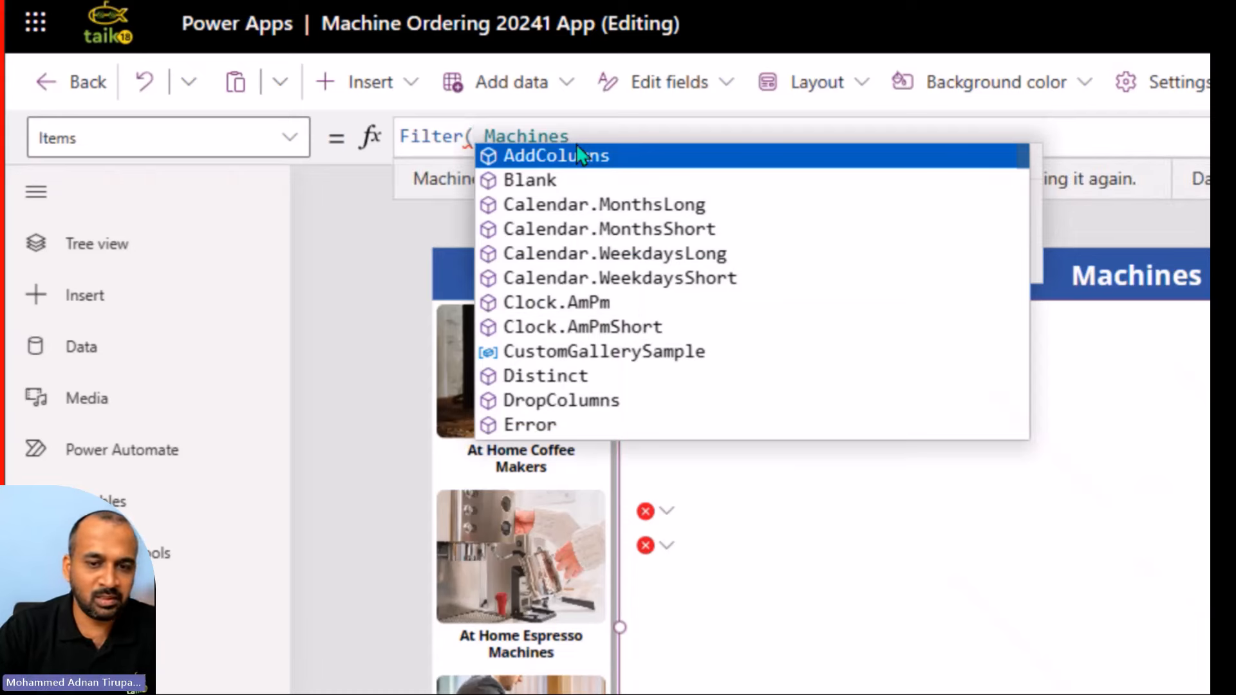
{"action": "key", "text": "Escape"}
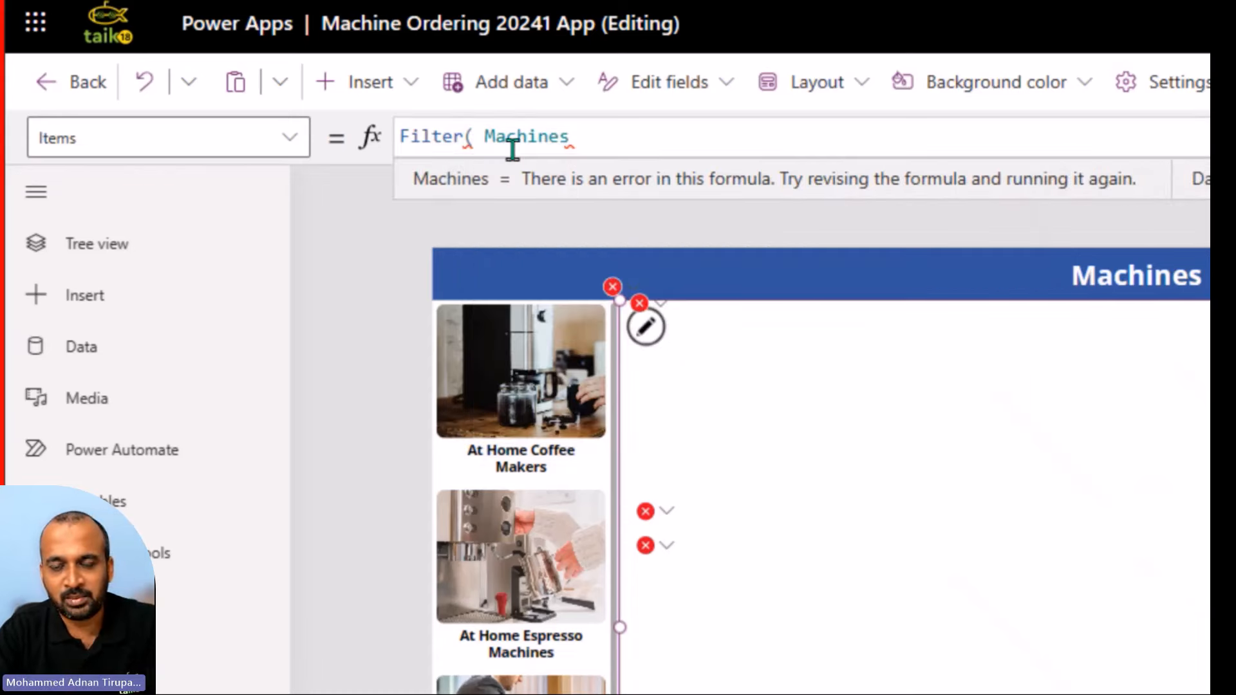
{"action": "left_click", "coordinate": [479, 127]}
{"action": "key", "text": "Delete"}
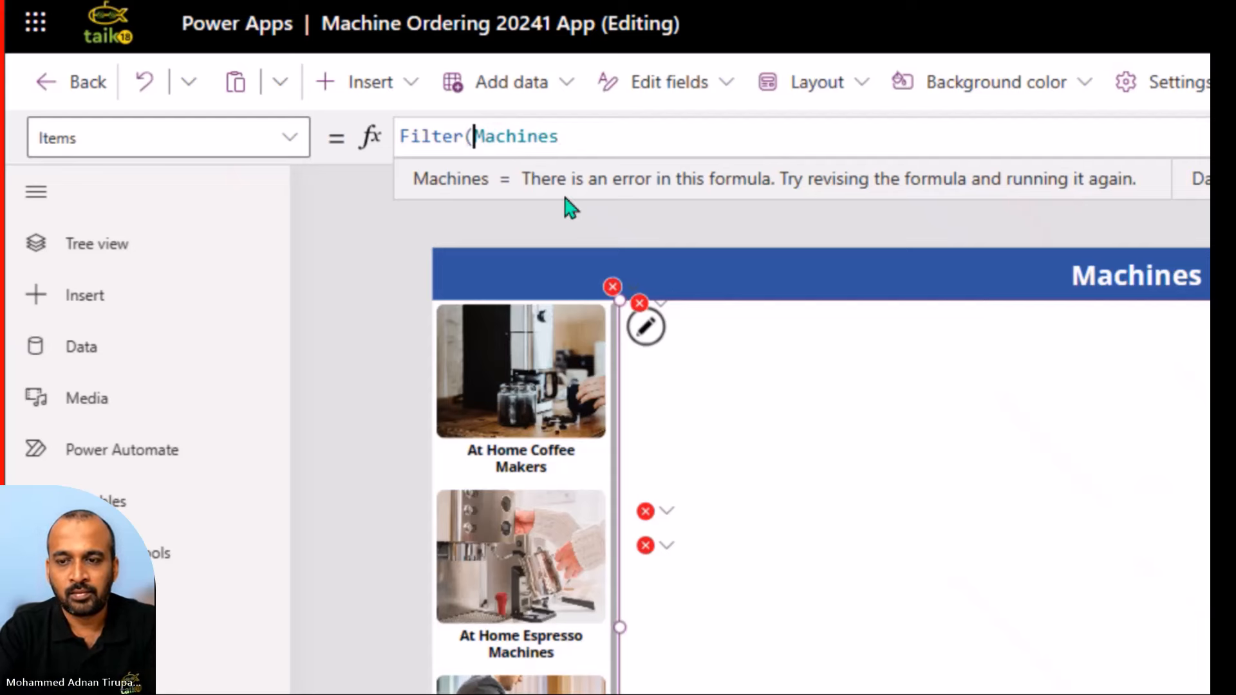
- Add the 'Machine Type ID' column as the start of the Filter condition
{"action": "key", "text": "End"}
{"action": "type", "text": ","}
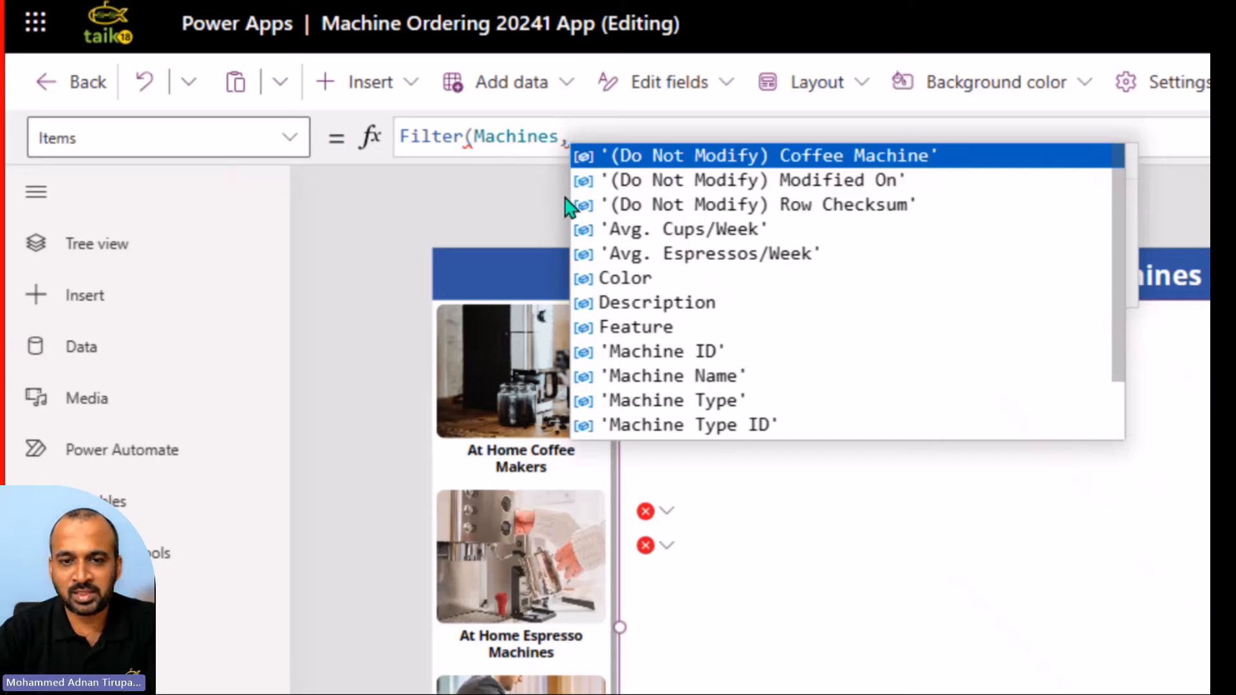
{"action": "key", "text": "Down"}
{"action": "key", "text": "Down"}
{"action": "key", "text": "Down"}
{"action": "key", "text": "Down"}
{"action": "key", "text": "Down"}
{"action": "key", "text": "Down"}
{"action": "key", "text": "Down"}
{"action": "key", "text": "Down"}
{"action": "key", "text": "Down"}
{"action": "key", "text": "Down"}
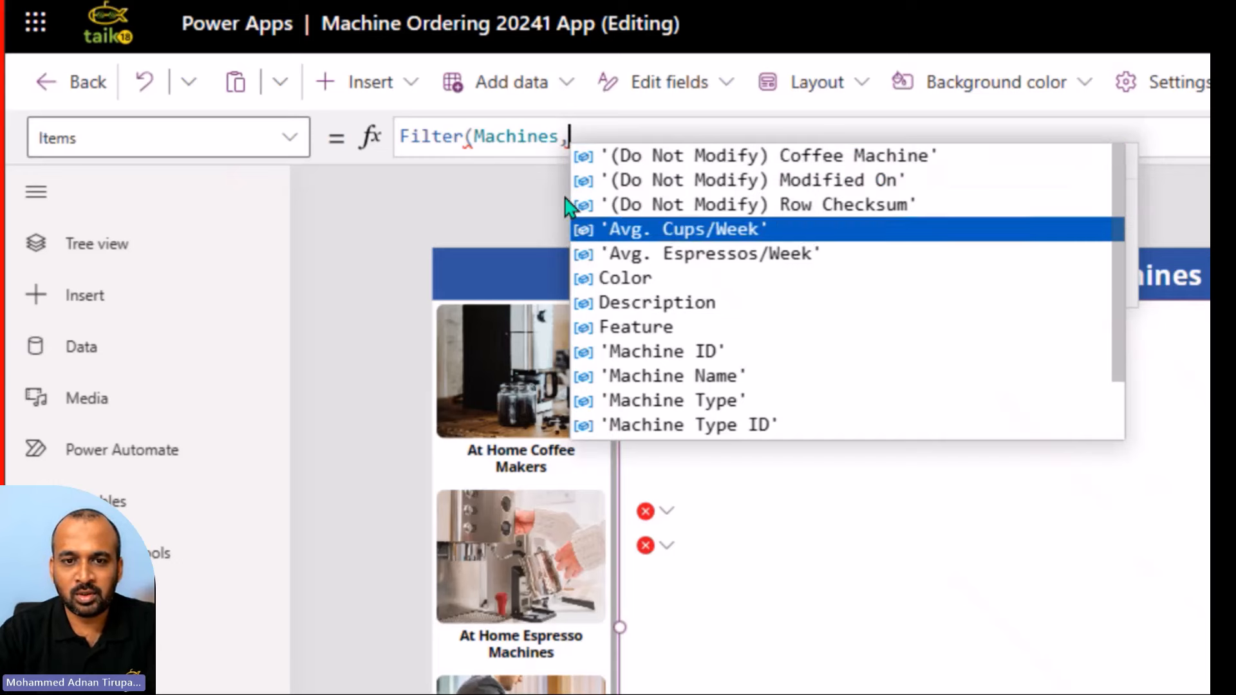
{"action": "key", "text": "Down"}
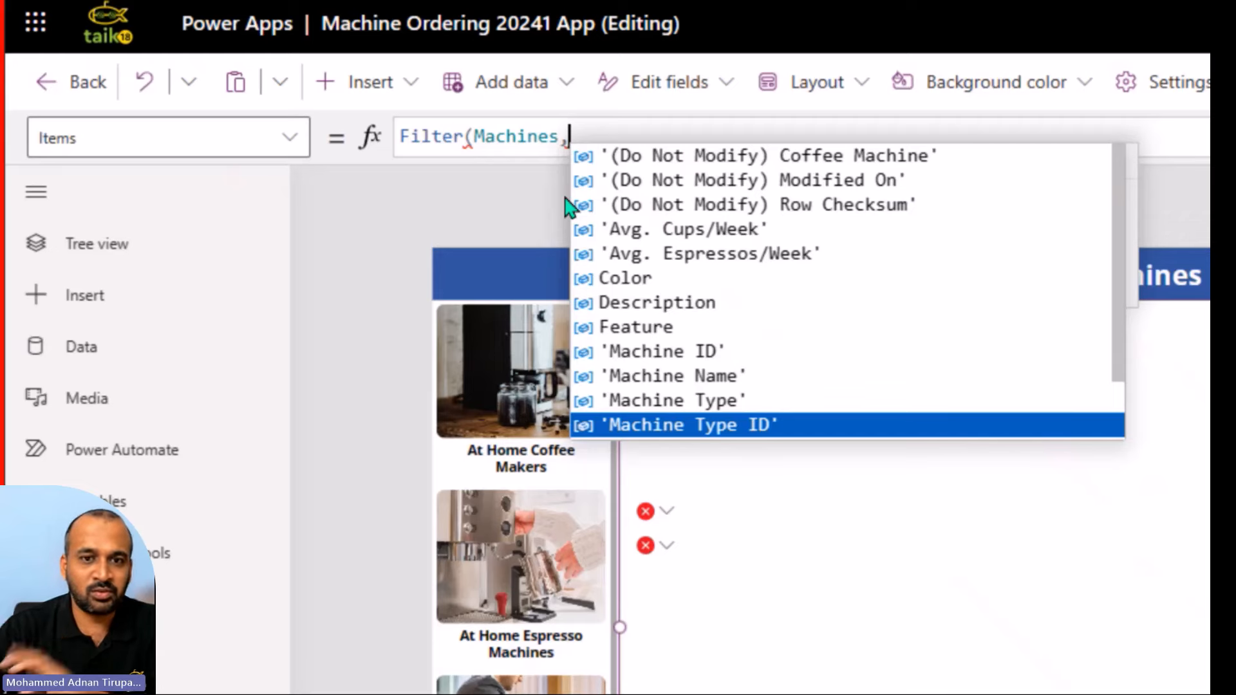
{"action": "key", "text": "Tab"}
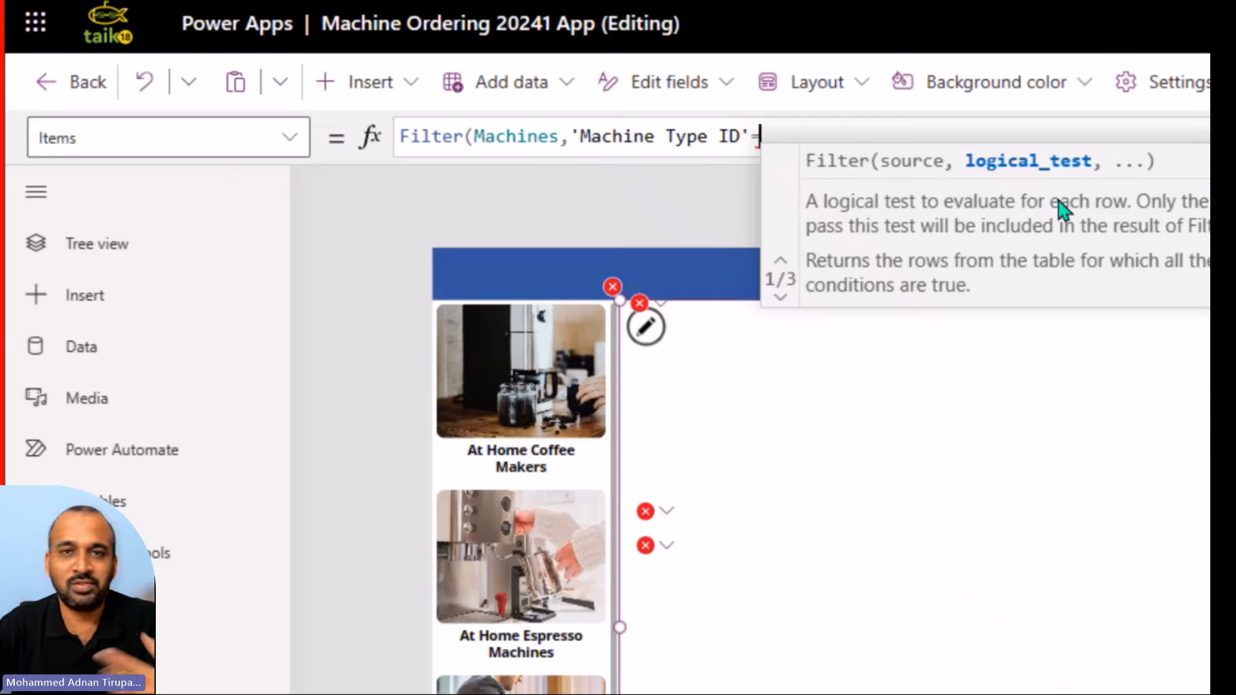
- Try comparing 'Machine Type ID' with selected, and replace that comparison value with machinetype
{"action": "type", "text": "=selected"}
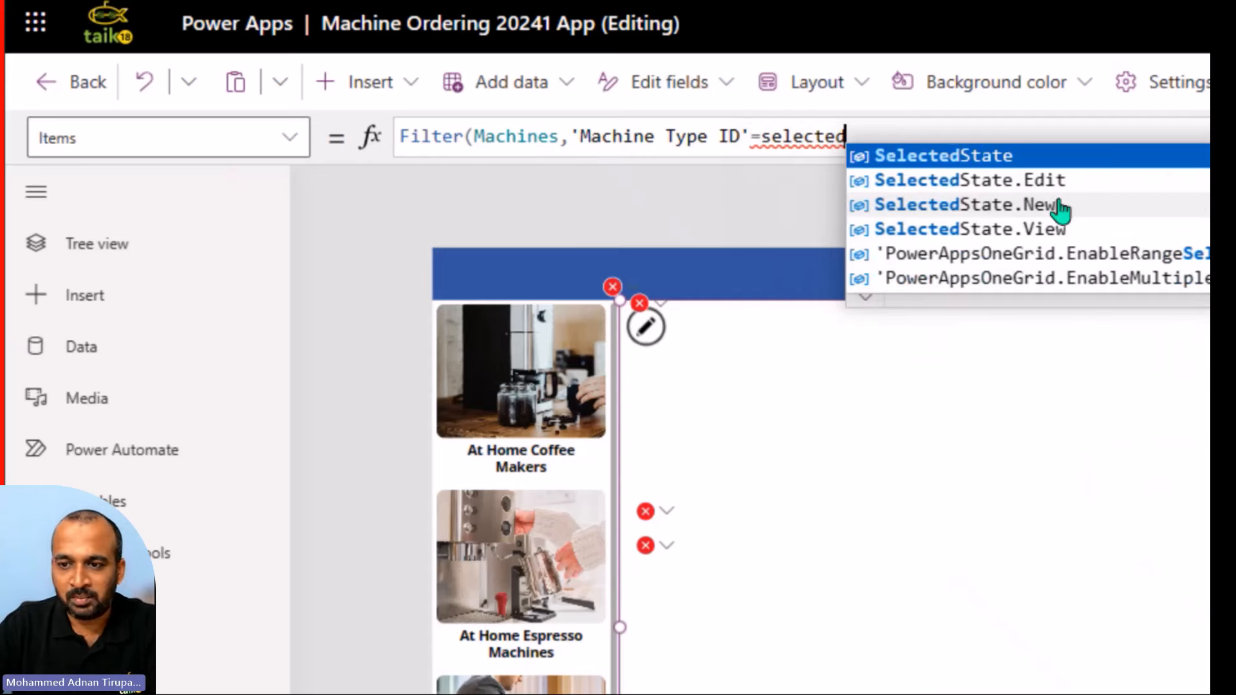
{"action": "key", "text": "ctrl+shift+Left"}
{"action": "key", "text": "BackSpace"}
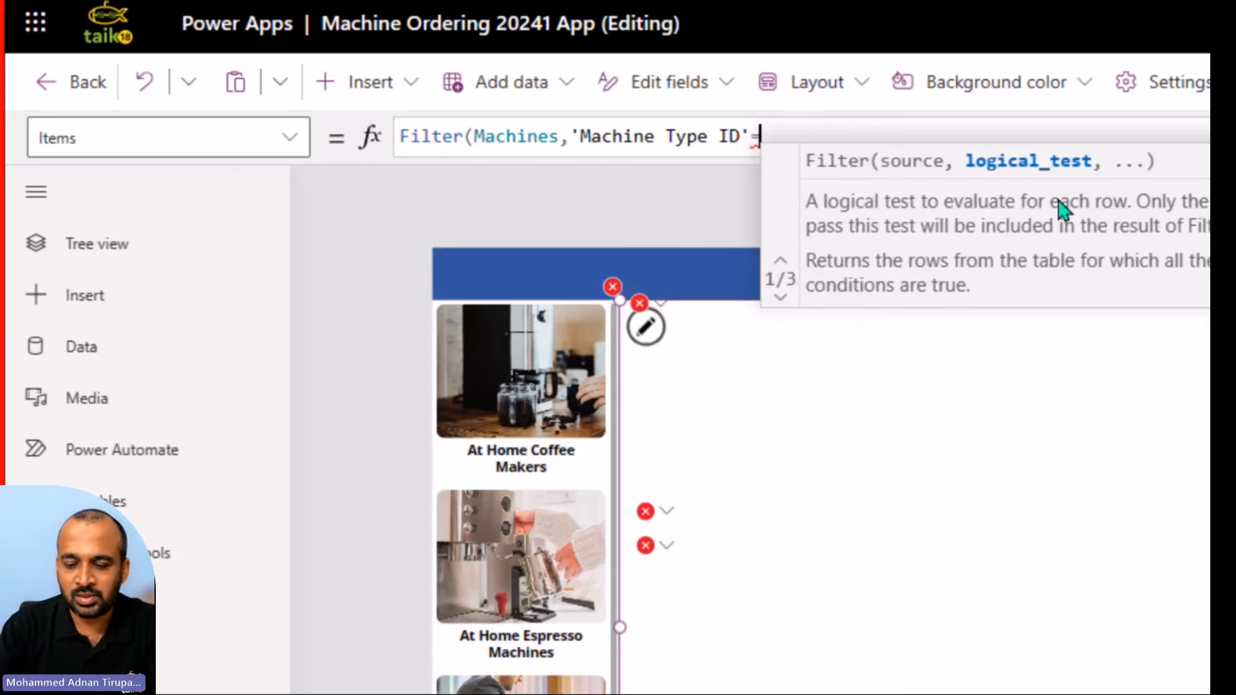
{"action": "type", "text": "machinetype"}
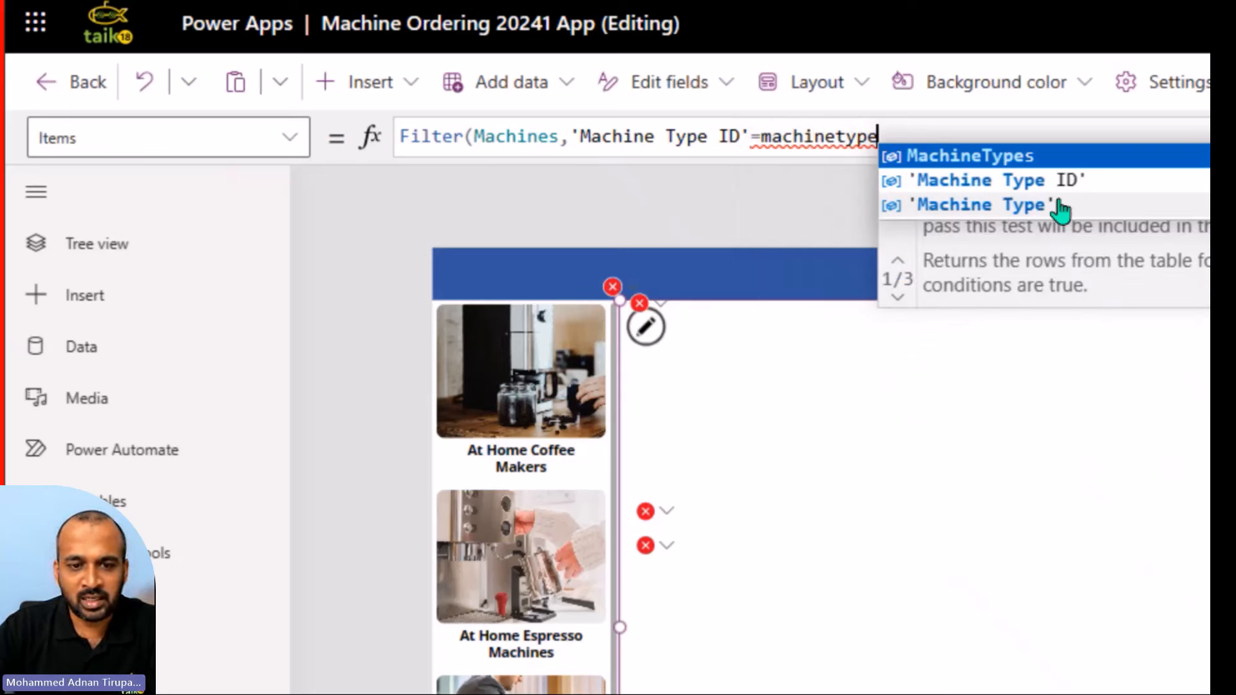
- Remove the Filter function and its condition so the gallery's Items formula is only Machines
{"action": "key", "text": "Home"}
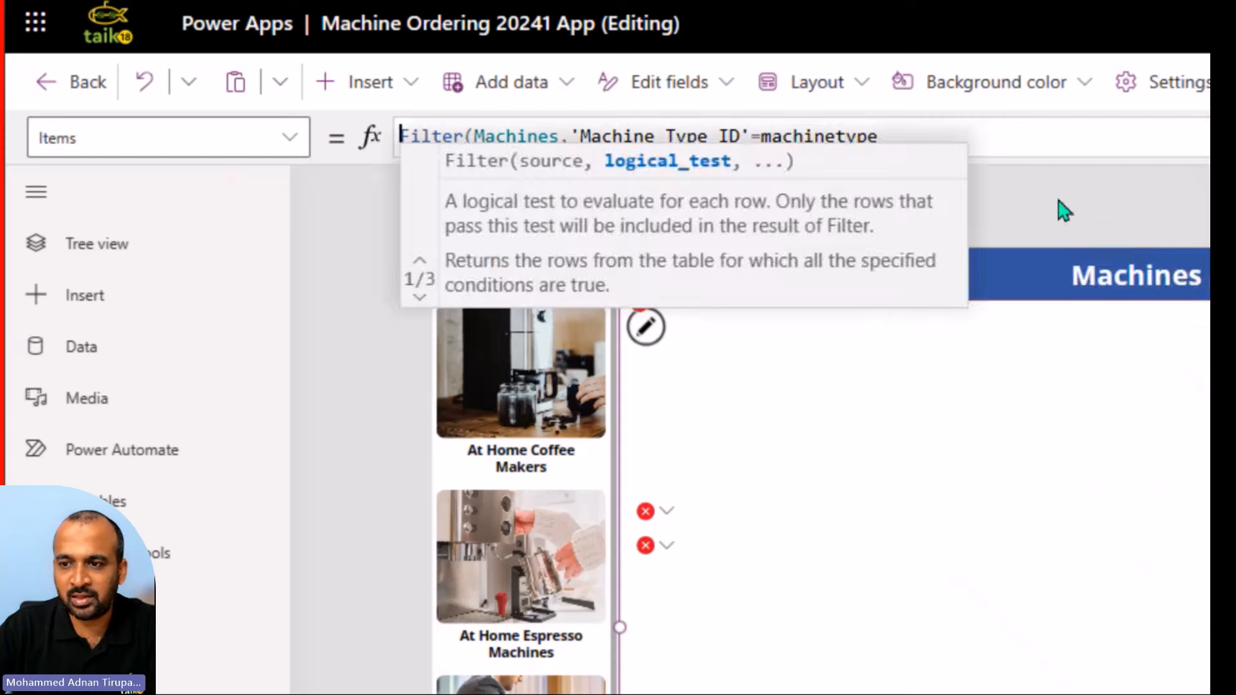
{"action": "key", "text": "ctrl+shift+Right"}
{"action": "key", "text": "ctrl+shift+Right"}
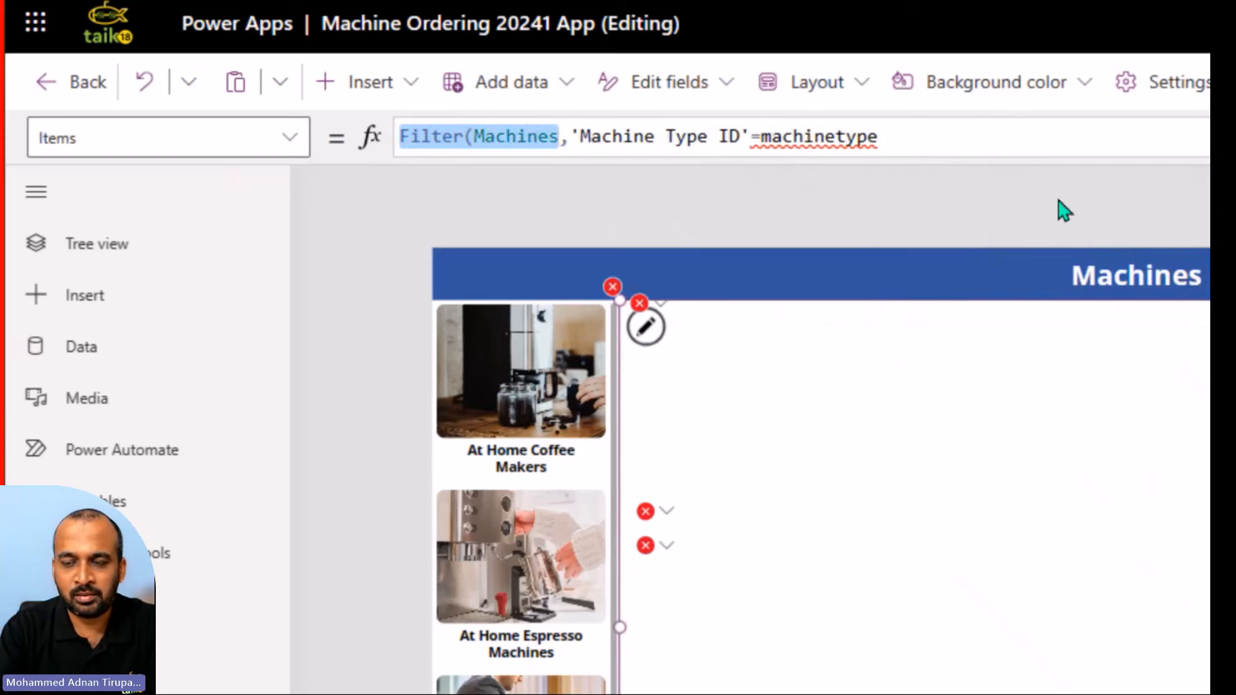
{"action": "key", "text": "Left"}
{"action": "key", "text": "Delete"}
{"action": "key", "text": "Delete"}
{"action": "key", "text": "Delete"}
{"action": "key", "text": "Delete"}
{"action": "key", "text": "Delete"}
{"action": "key", "text": "Delete"}
{"action": "key", "text": "Delete"}
{"action": "key", "text": "ctrl+shift+Right"}
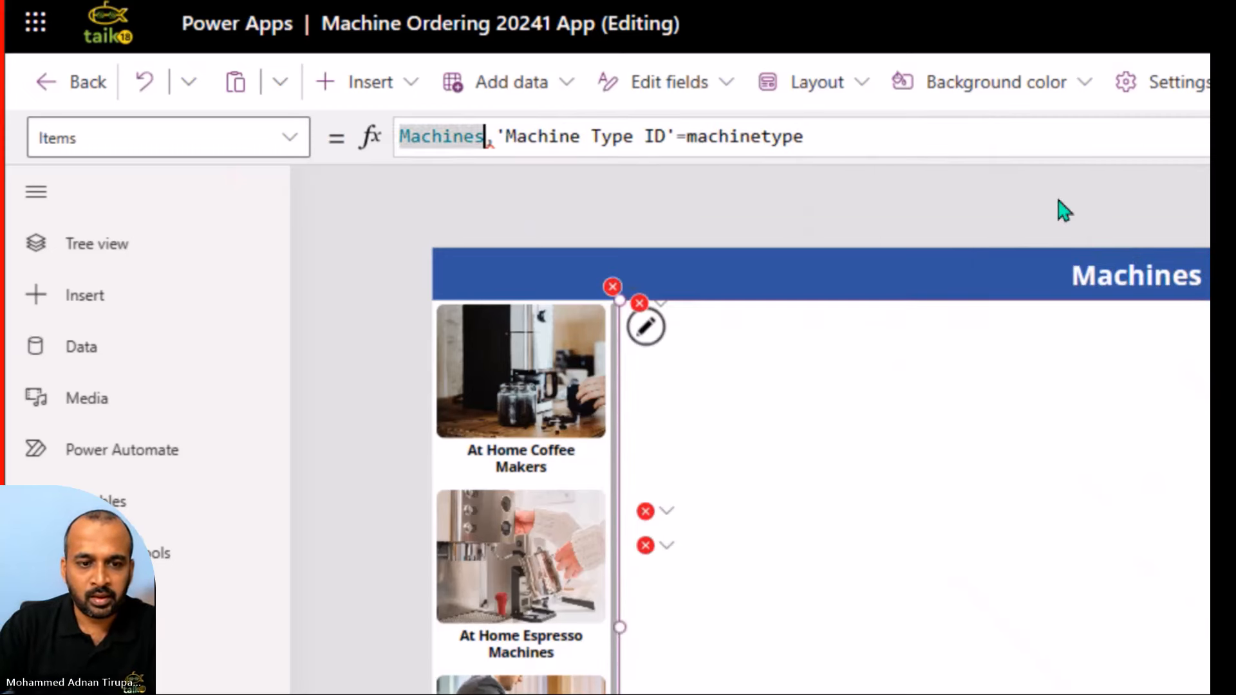
{"action": "key", "text": "Right"}
{"action": "key", "text": "shift+End"}
{"action": "key", "text": "Delete"}
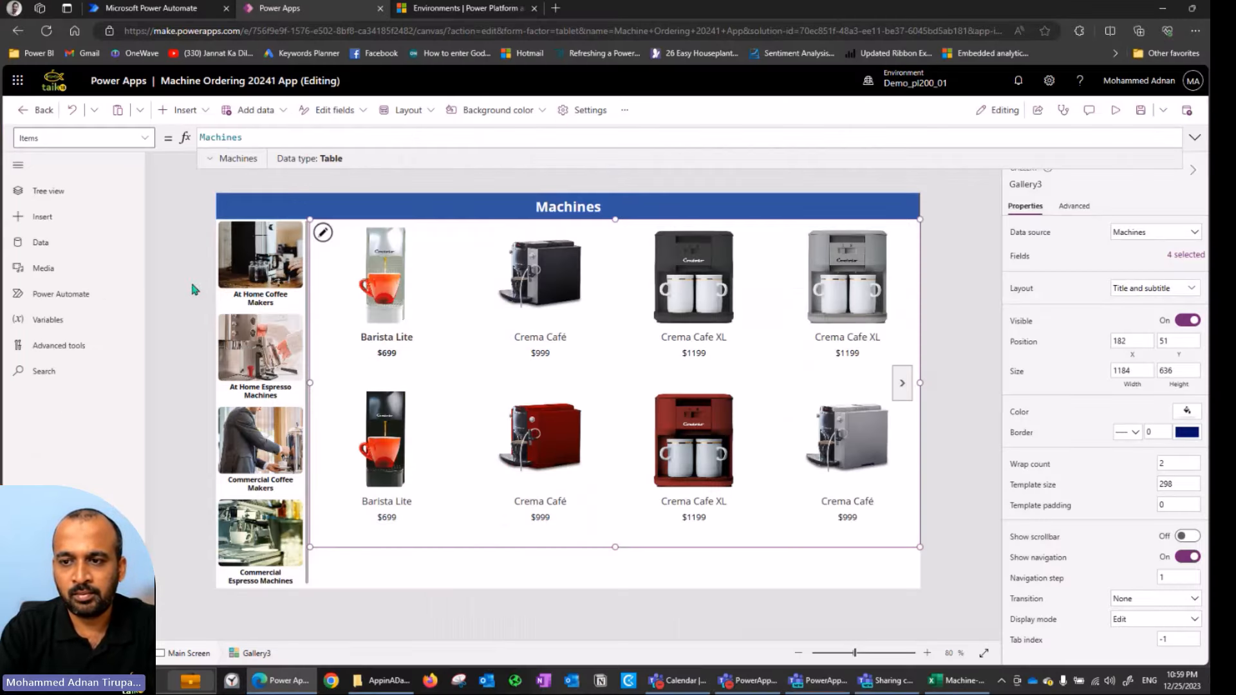
- Rename the Machines gallery as galMachine
{"action": "left_click", "coordinate": [194, 279]}
{"action": "left_click", "coordinate": [49, 190]}
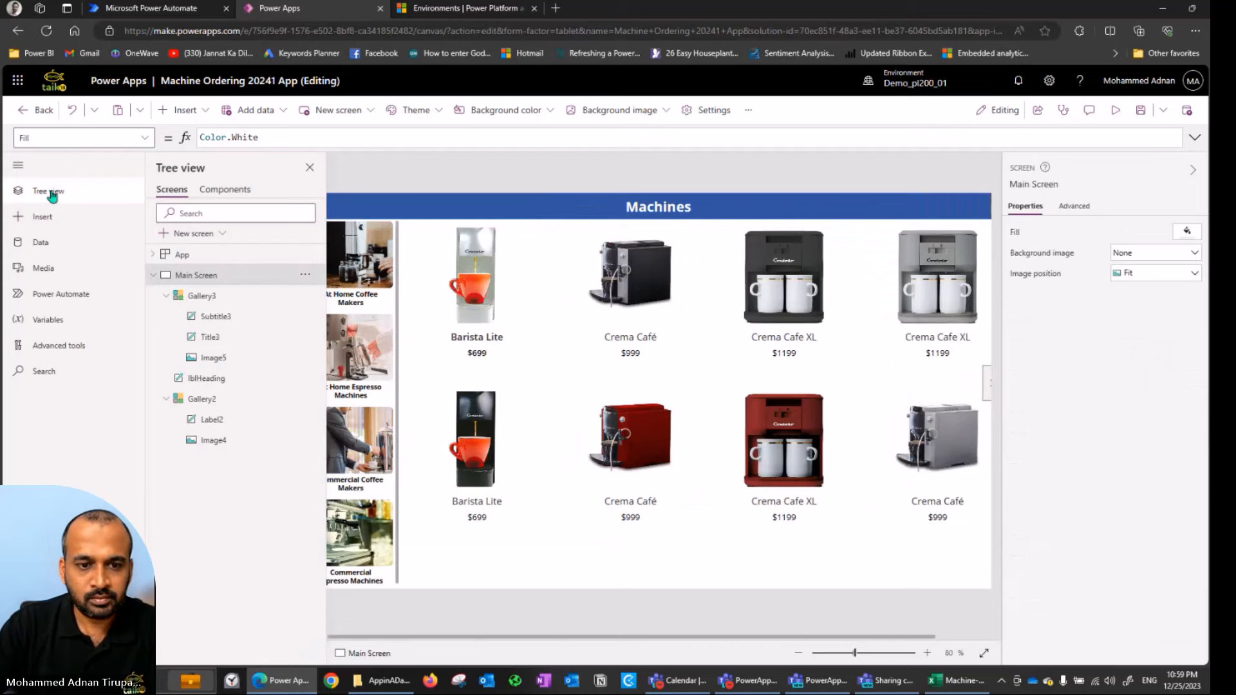
{"action": "left_click", "coordinate": [225, 298]}
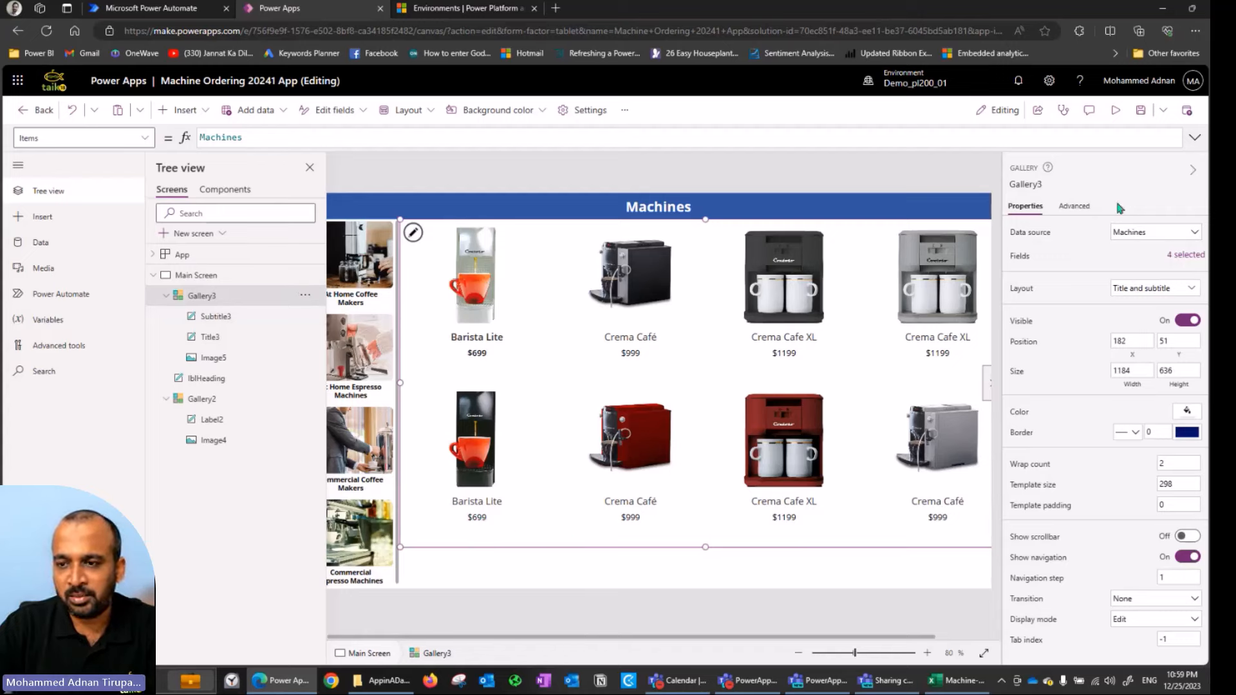
{"action": "left_click", "coordinate": [1031, 185]}
{"action": "type", "text": "gal"}
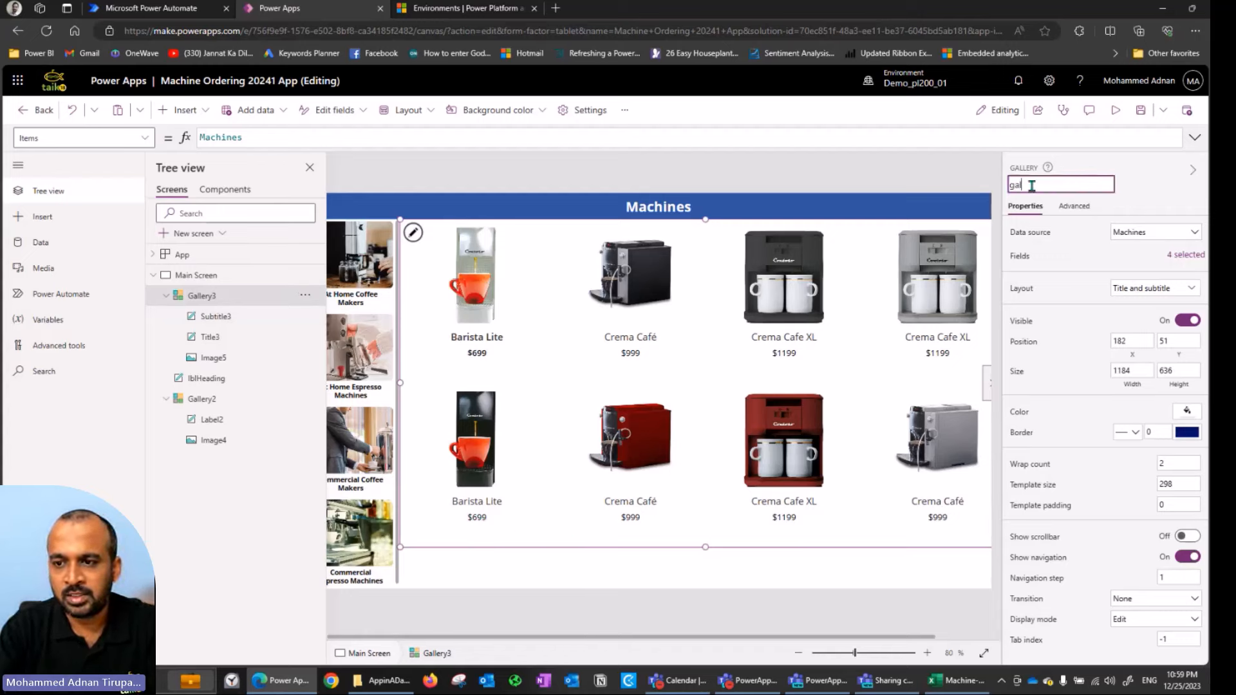
{"action": "type", "text": "Machine"}
{"action": "key", "text": "Return"}
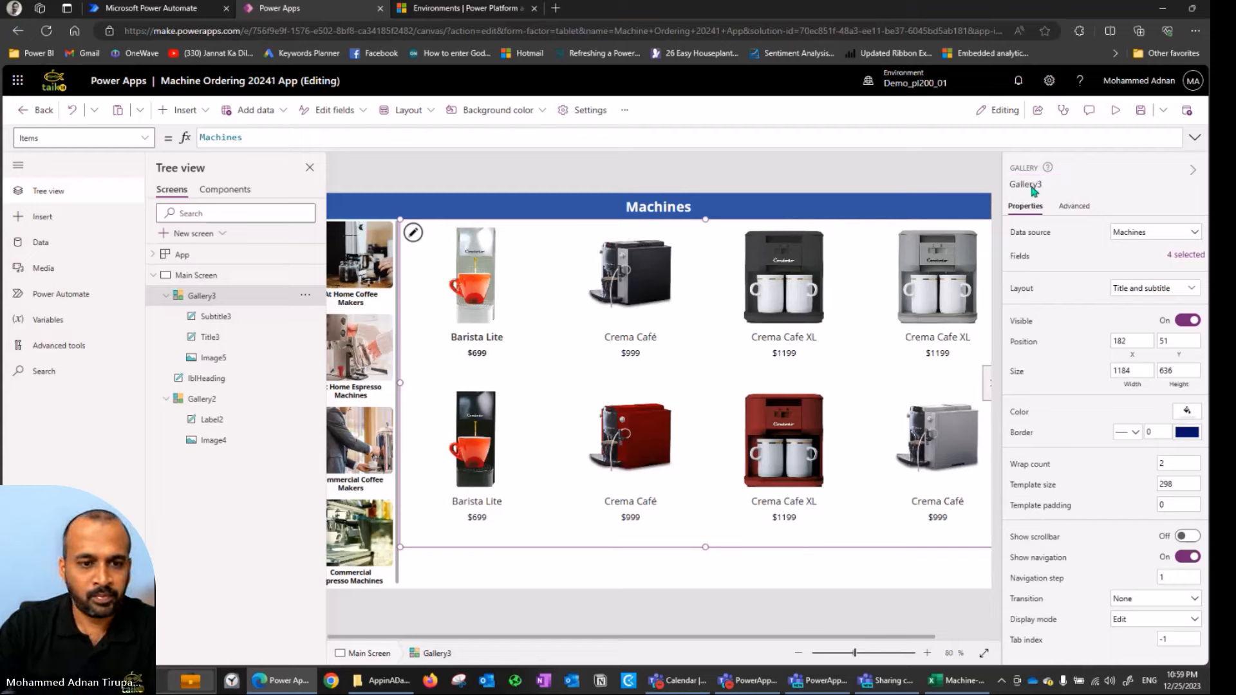
- In the galMachine gallery, rename the price label as lblPrice and the machine name label as lblMachineName
{"action": "left_click", "coordinate": [230, 320]}
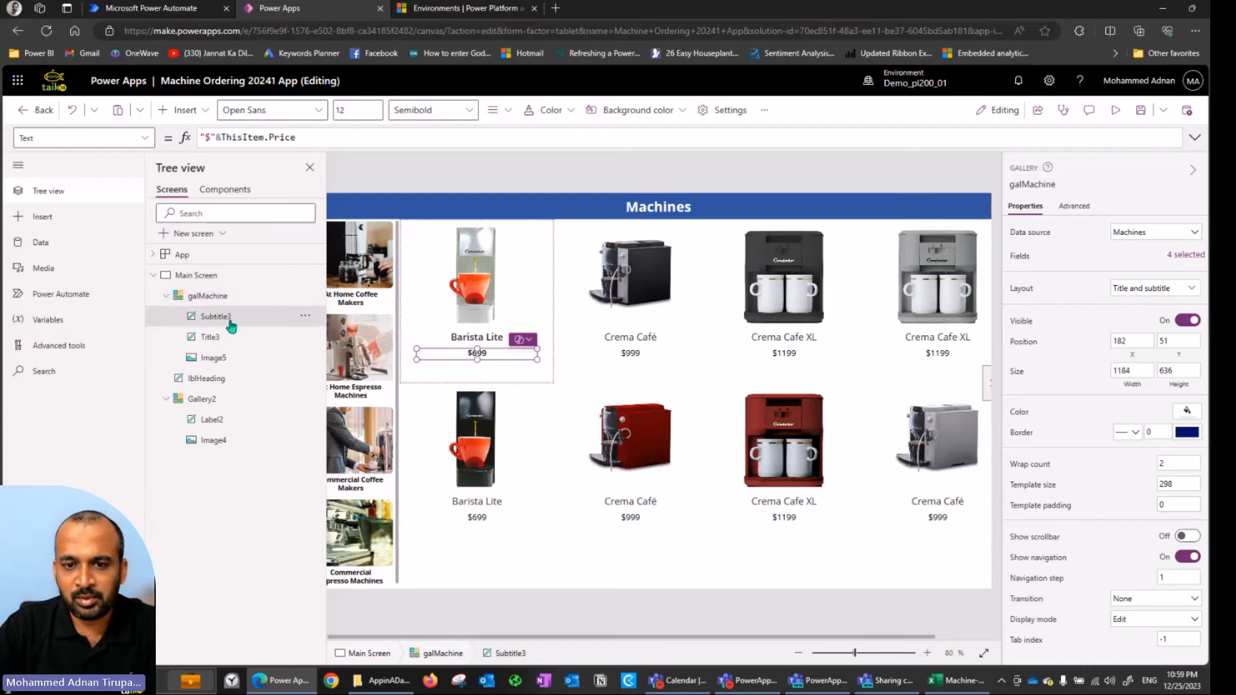
{"action": "left_click", "coordinate": [1036, 185]}
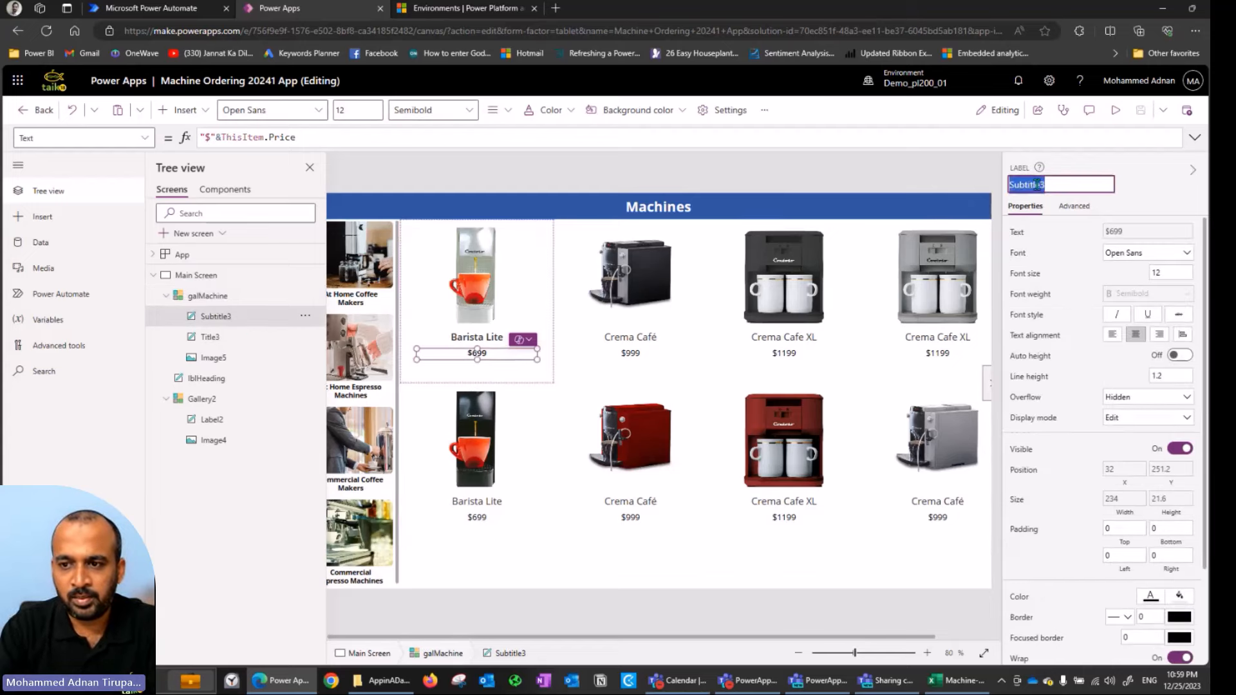
{"action": "type", "text": "lblP"}
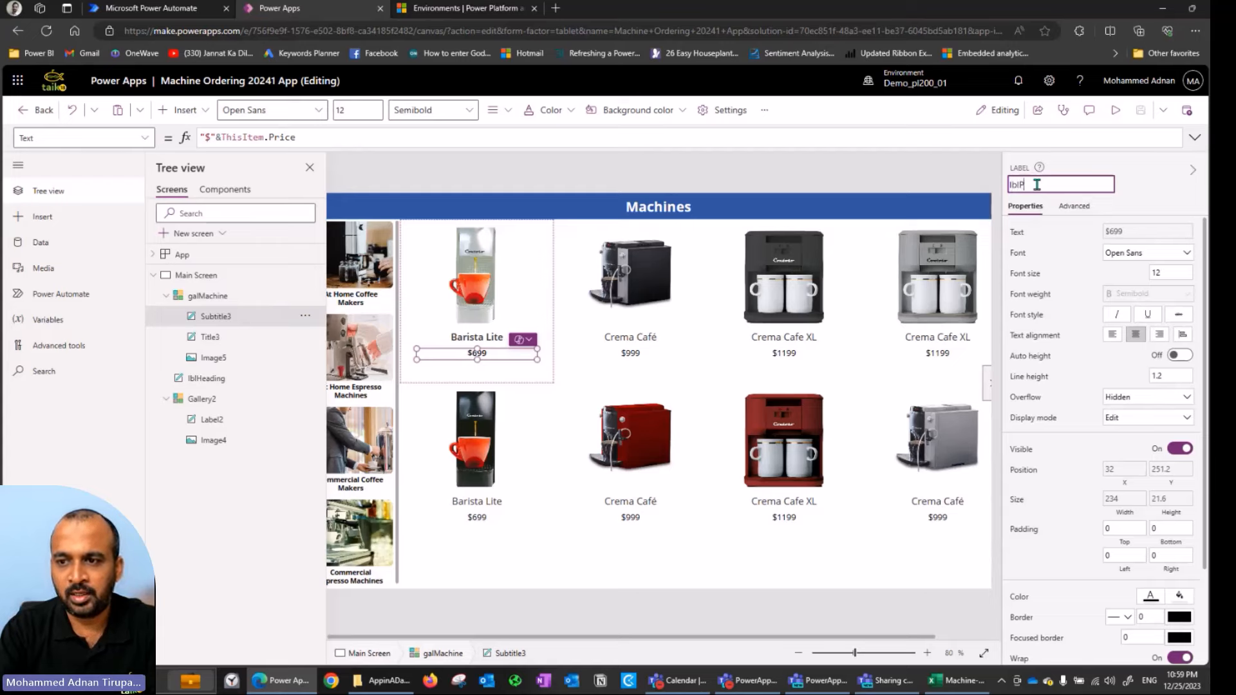
{"action": "key", "text": "Return"}
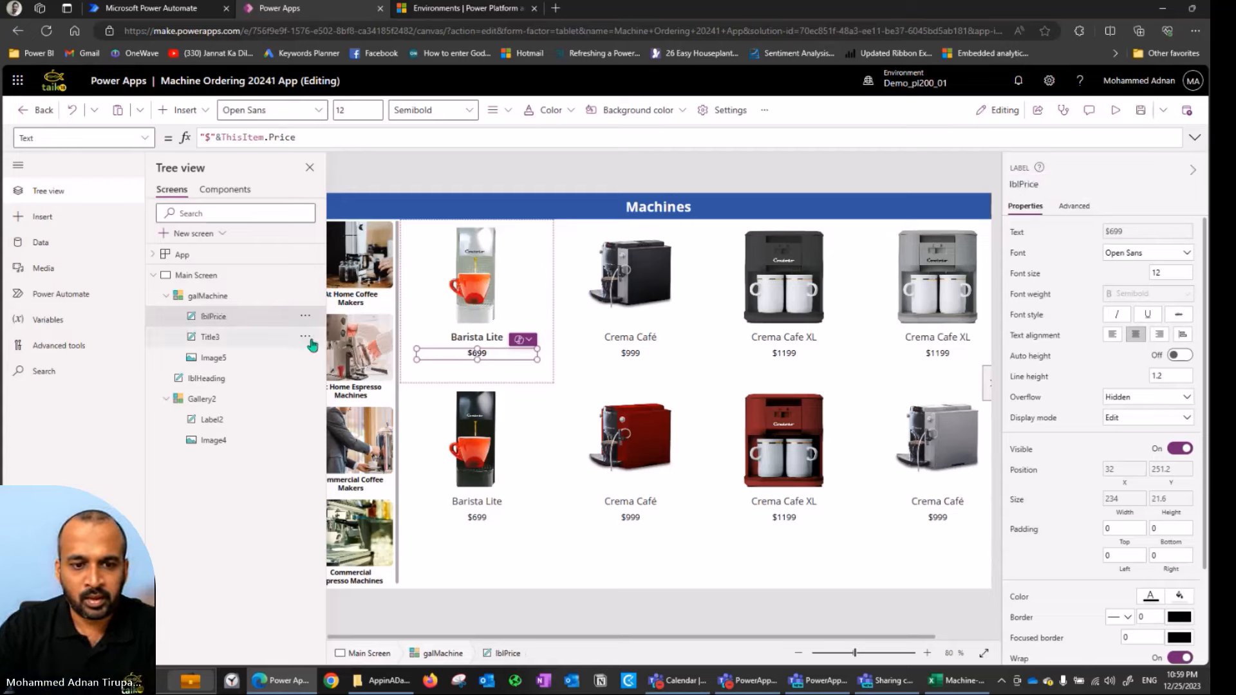
{"action": "left_click", "coordinate": [222, 338]}
{"action": "left_click", "coordinate": [1023, 185]}
{"action": "type", "text": "lblMachineName"}
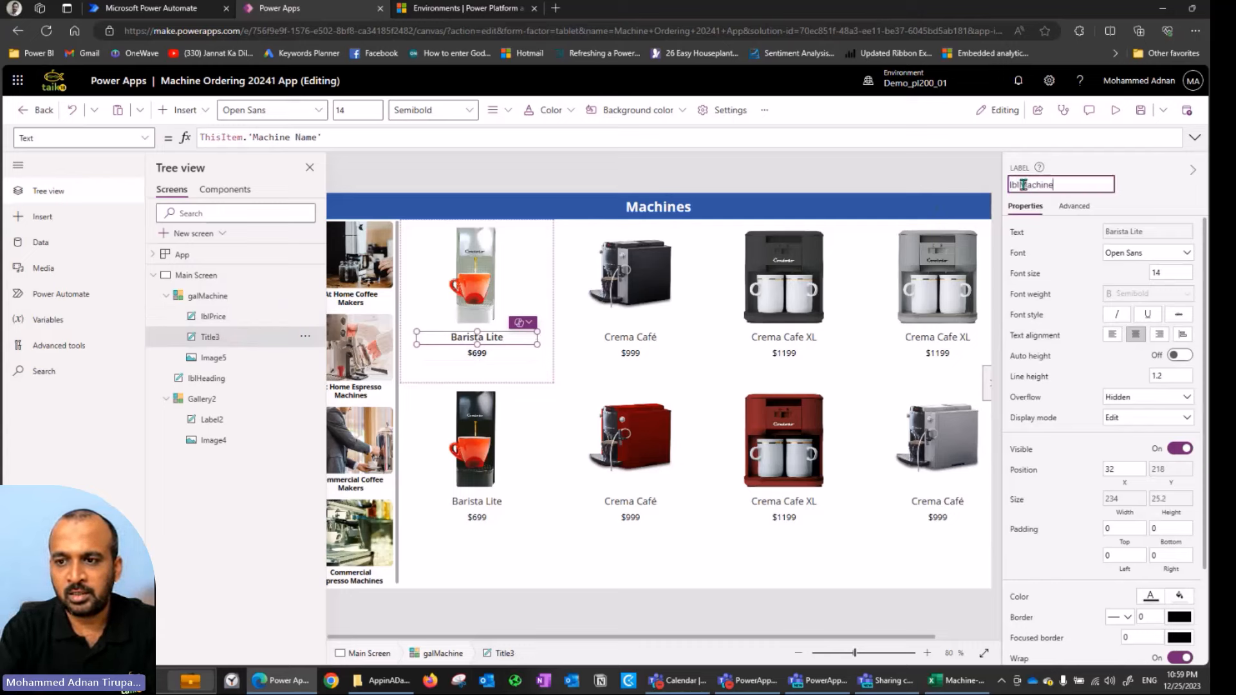
{"action": "key", "text": "Return"}
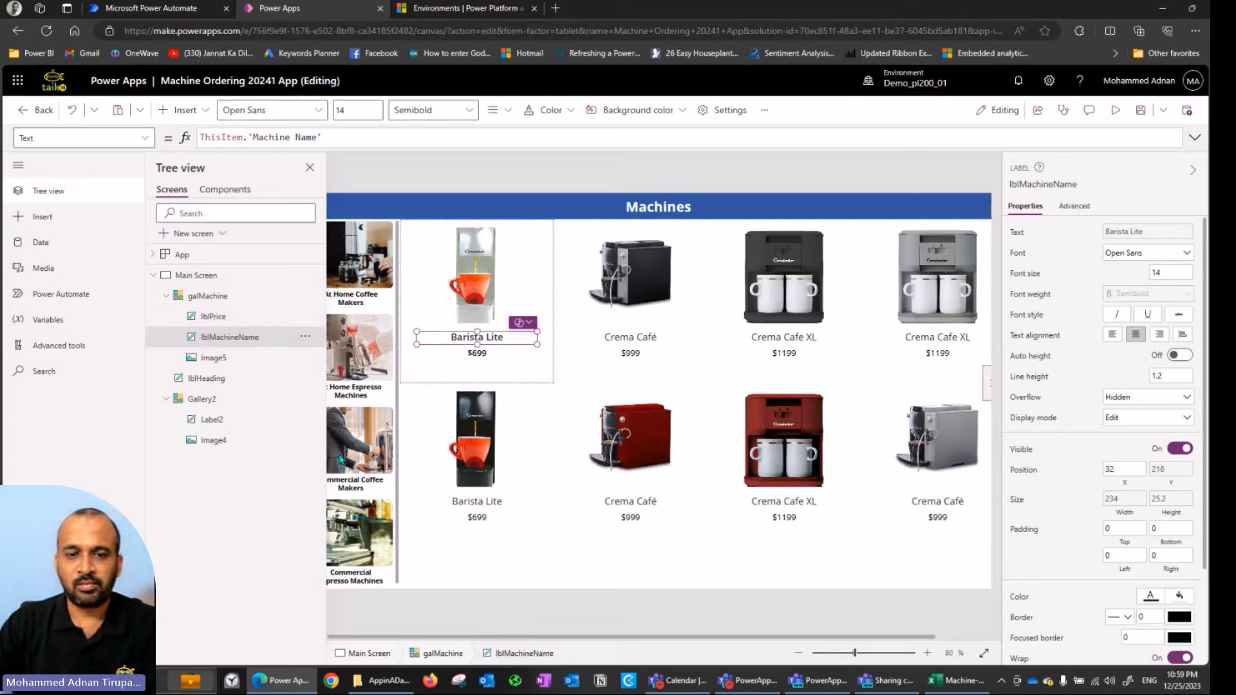
- Rename the photo control in the galMachine gallery as imgMachineImage
{"action": "left_click", "coordinate": [234, 358]}
{"action": "left_click", "coordinate": [1028, 185]}
{"action": "type", "text": "im"}
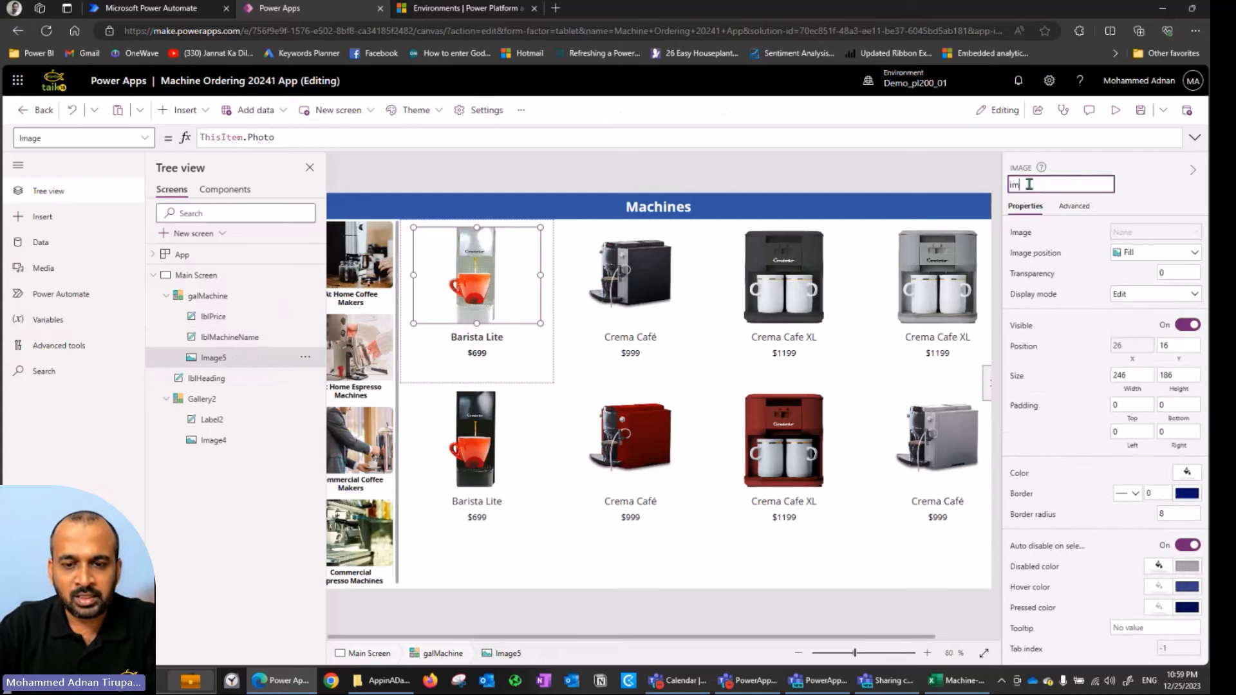
{"action": "type", "text": "gMachine"}
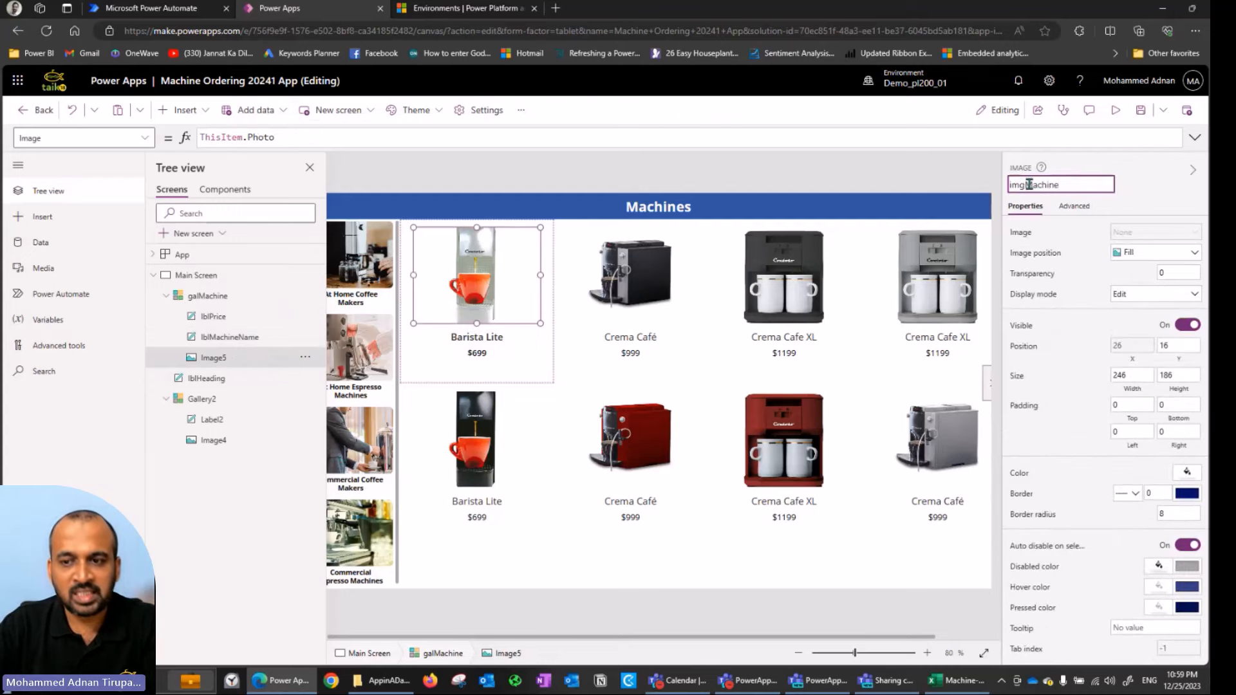
{"action": "type", "text": "Imag"}
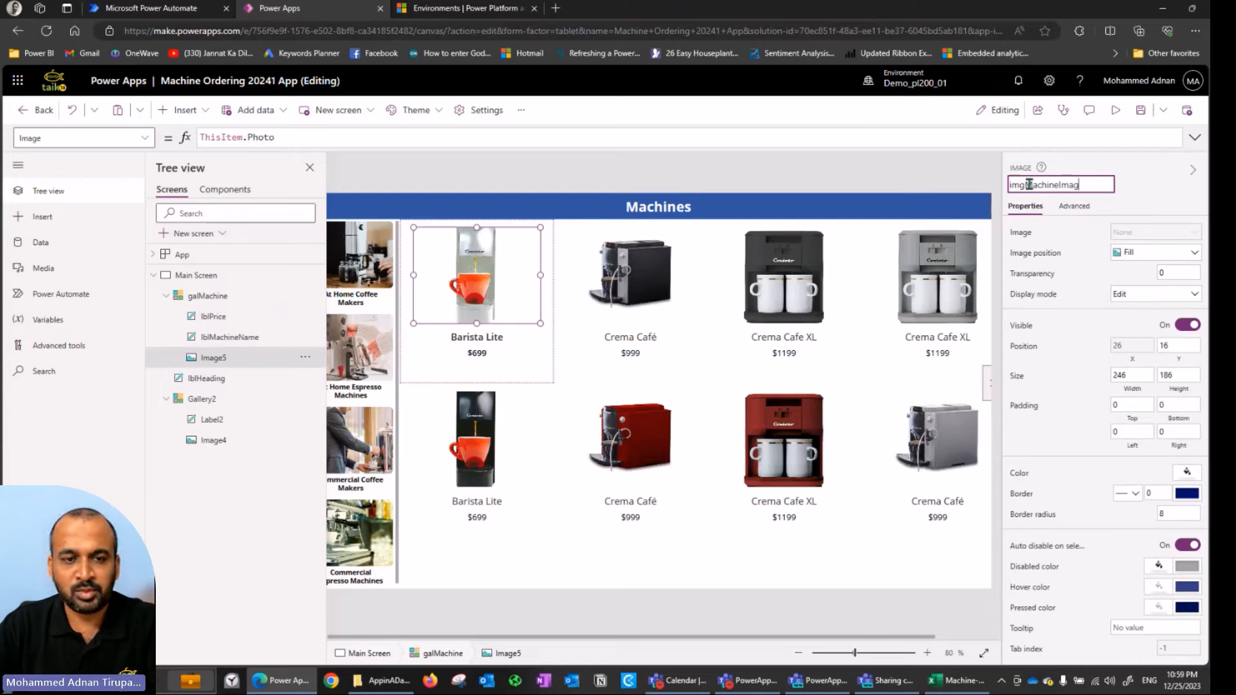
{"action": "type", "text": "e"}
{"action": "key", "text": "Return"}
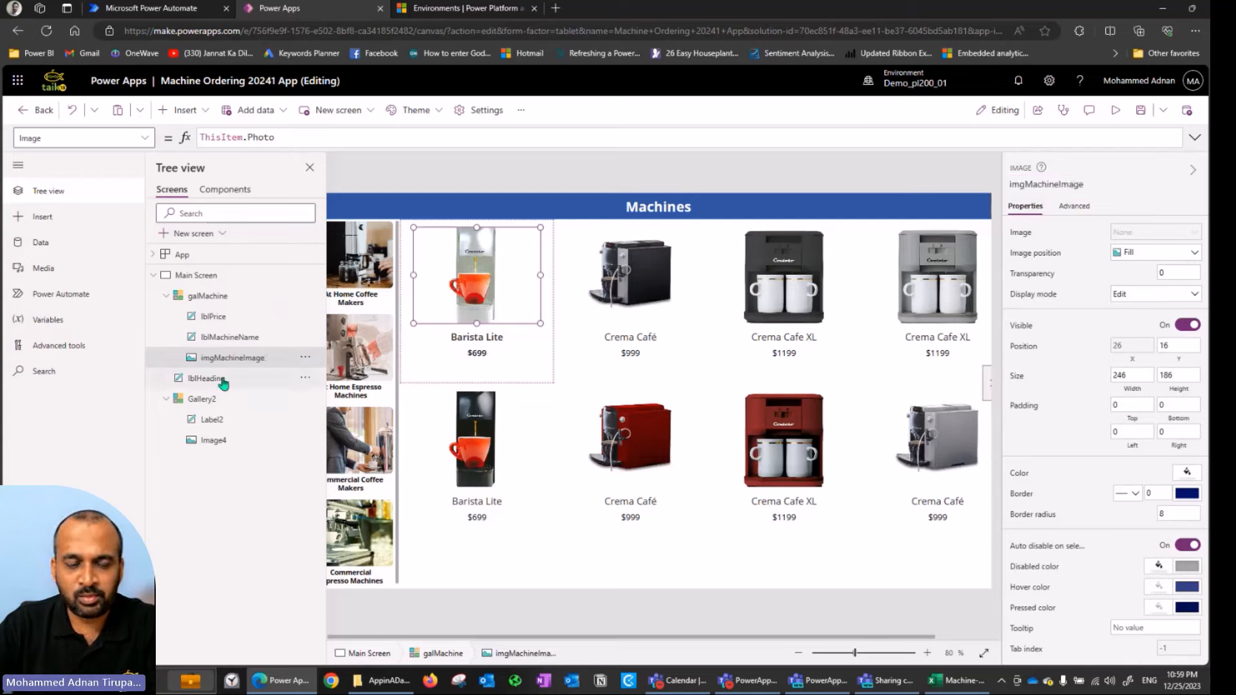
- Rename the machine type gallery as galMachineType
{"action": "left_click", "coordinate": [219, 401]}
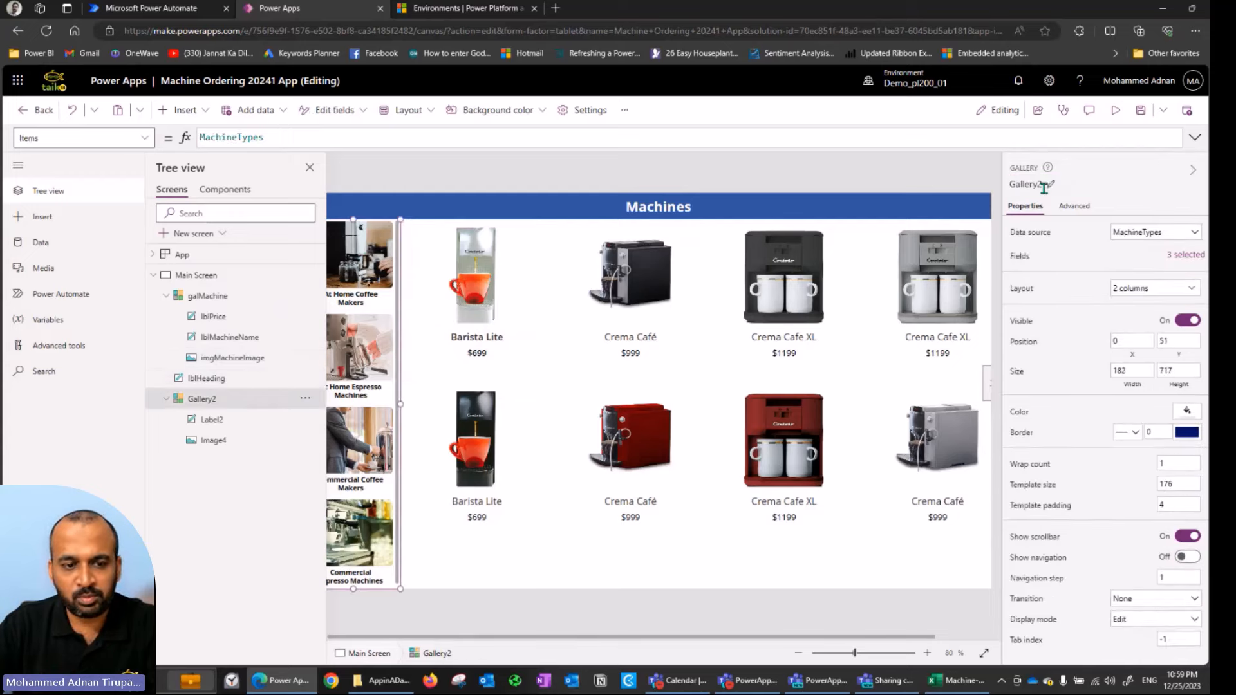
{"action": "left_click", "coordinate": [1044, 186]}
{"action": "type", "text": "galMachineType"}
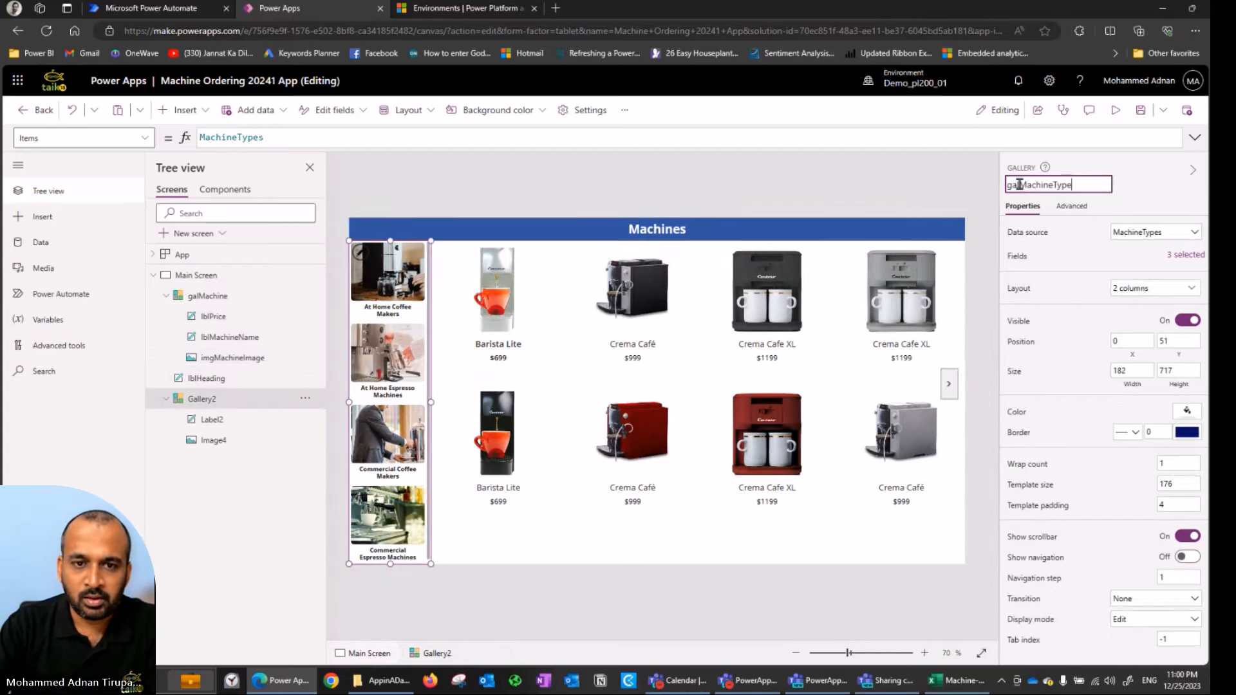
{"action": "key", "text": "Return"}
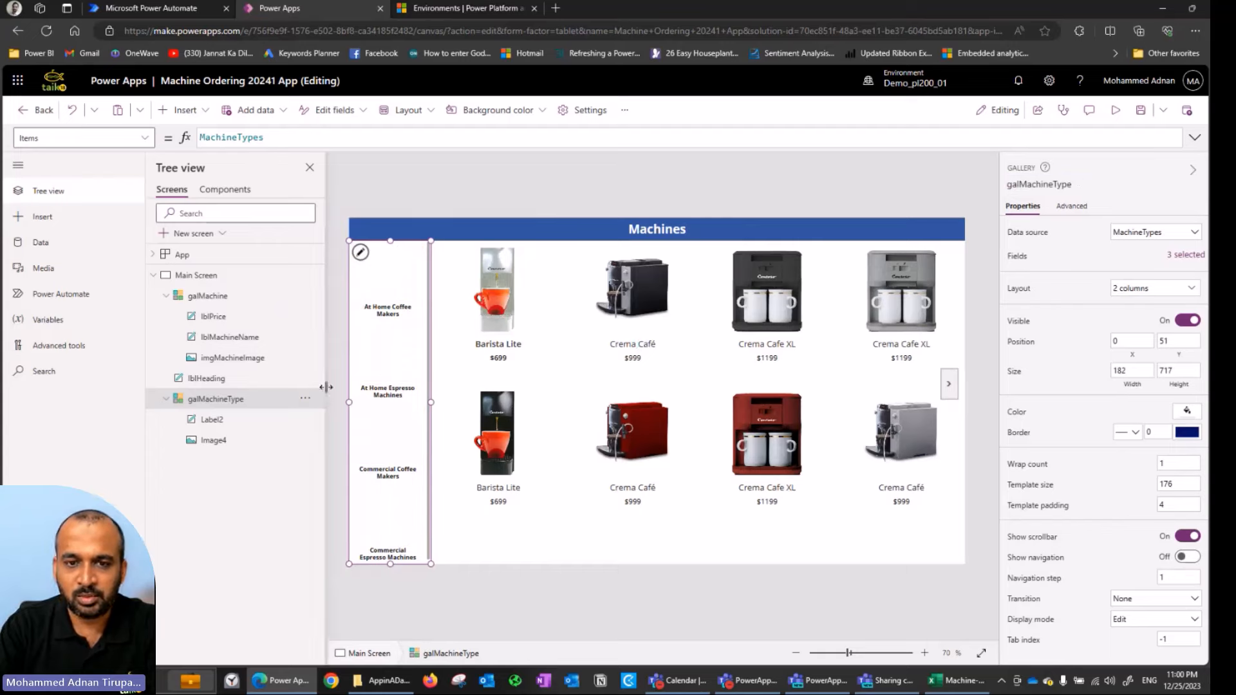
- Rename the label inside the galMachineType gallery as lblMachineTypeName
{"action": "left_click", "coordinate": [222, 420]}
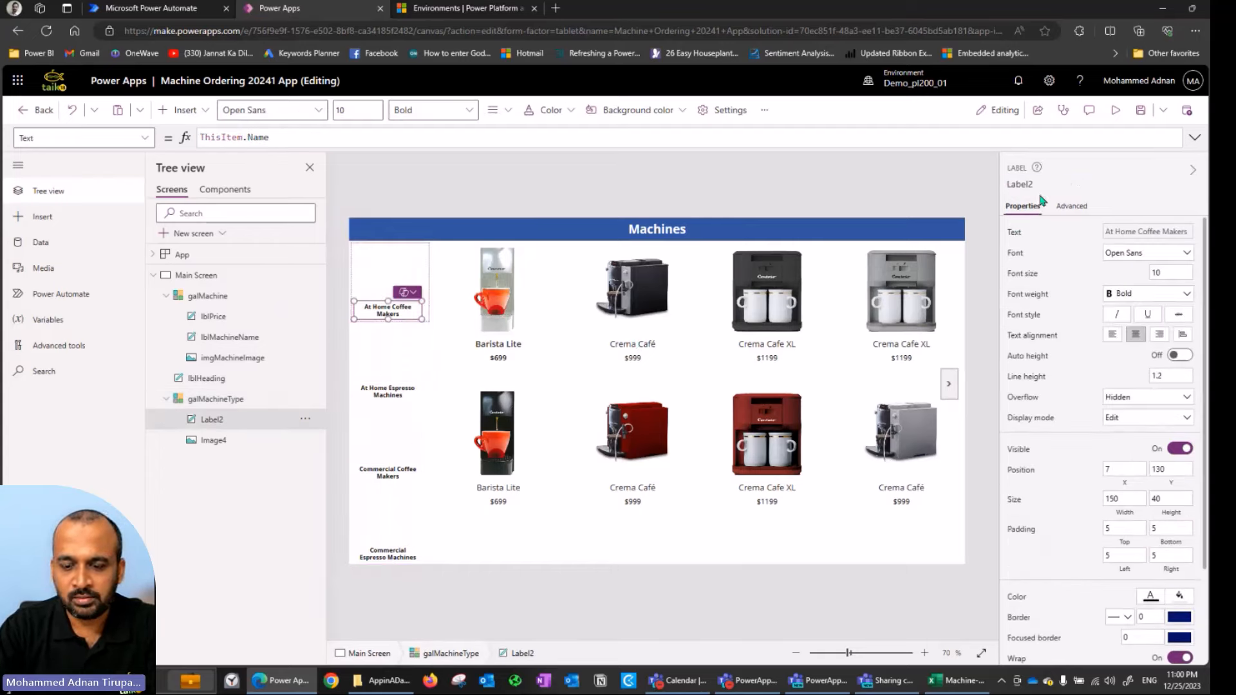
{"action": "left_click", "coordinate": [1013, 185]}
{"action": "type", "text": "lblM"}
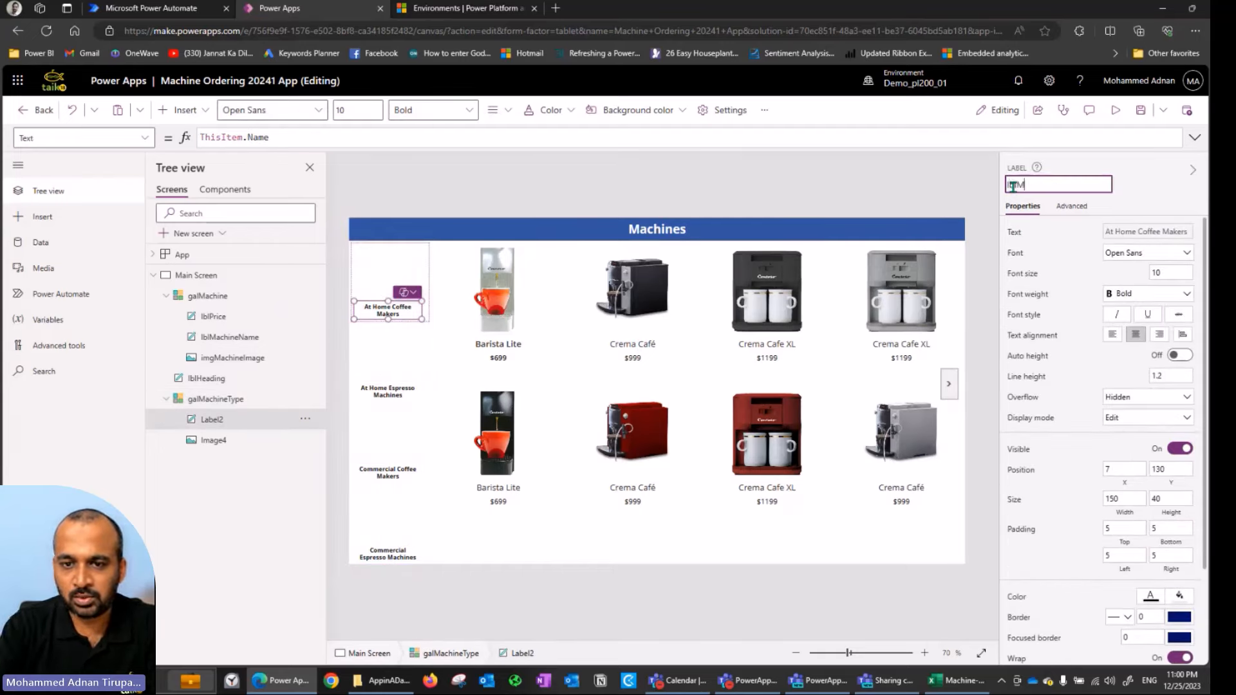
{"action": "type", "text": "achineTypeName"}
{"action": "key", "text": "Return"}
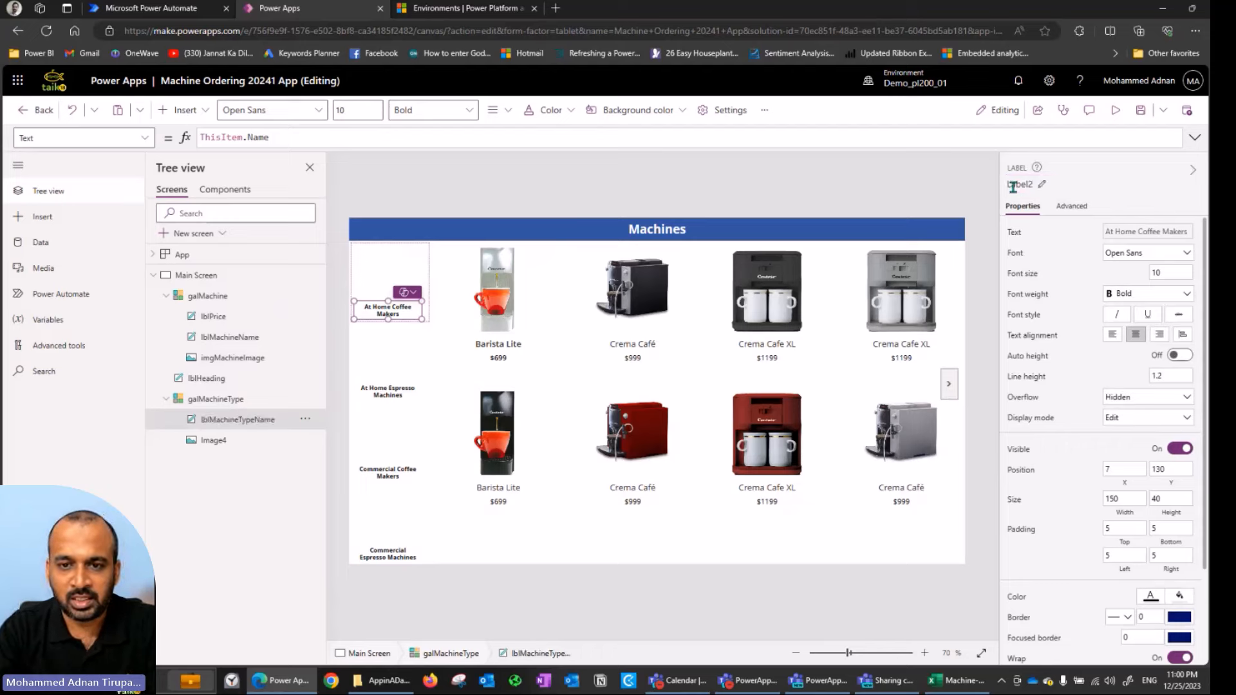
- Rename the photo control inside the galMachineType gallery as imgMachineTypeImage
{"action": "left_click", "coordinate": [226, 441]}
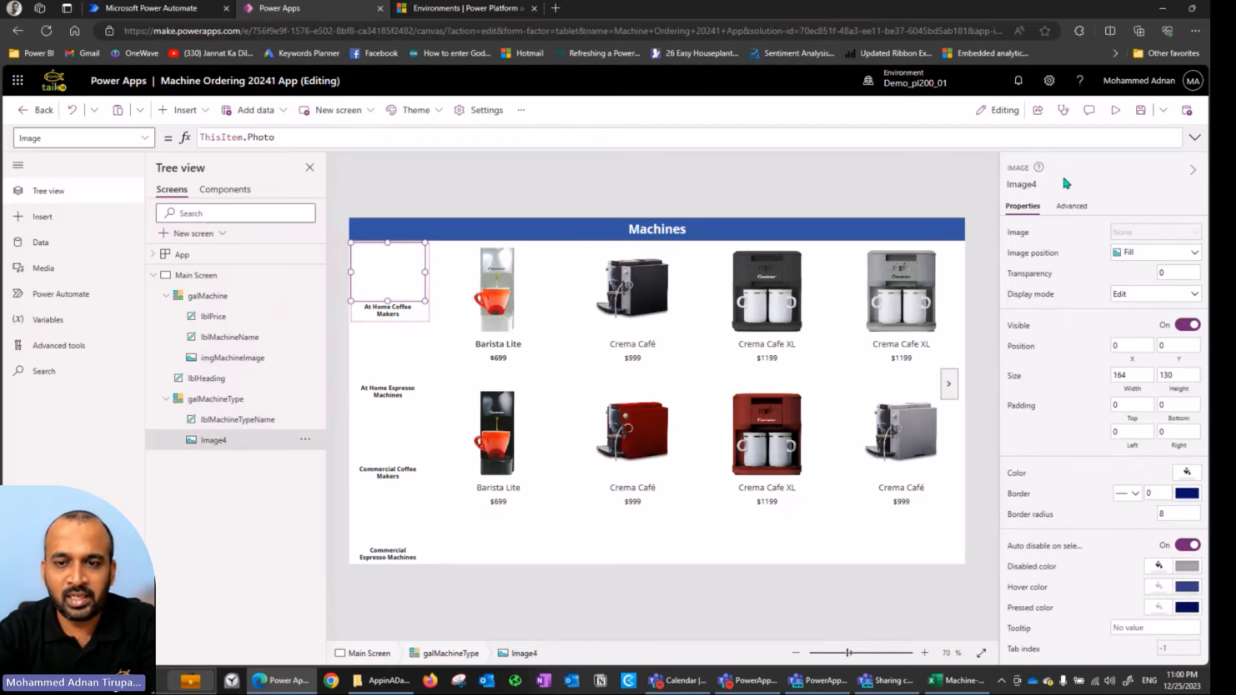
{"action": "left_click", "coordinate": [1023, 185]}
{"action": "type", "text": "imgMachi"}
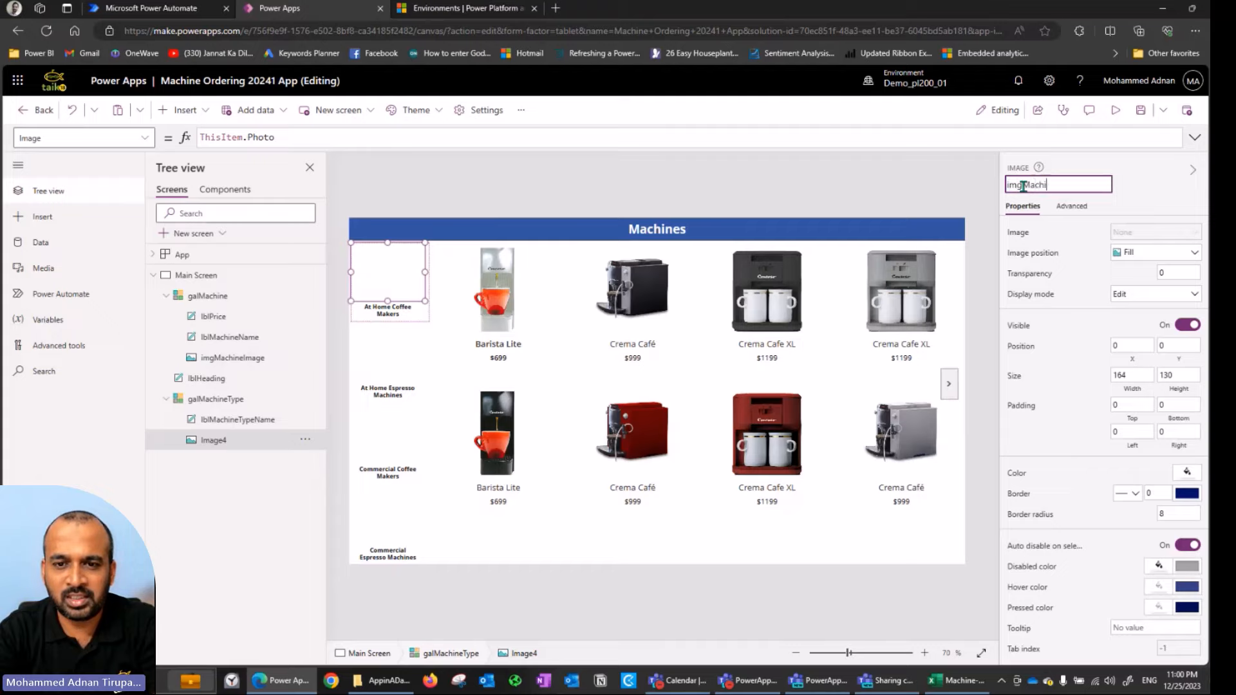
{"action": "type", "text": "neTypeImage"}
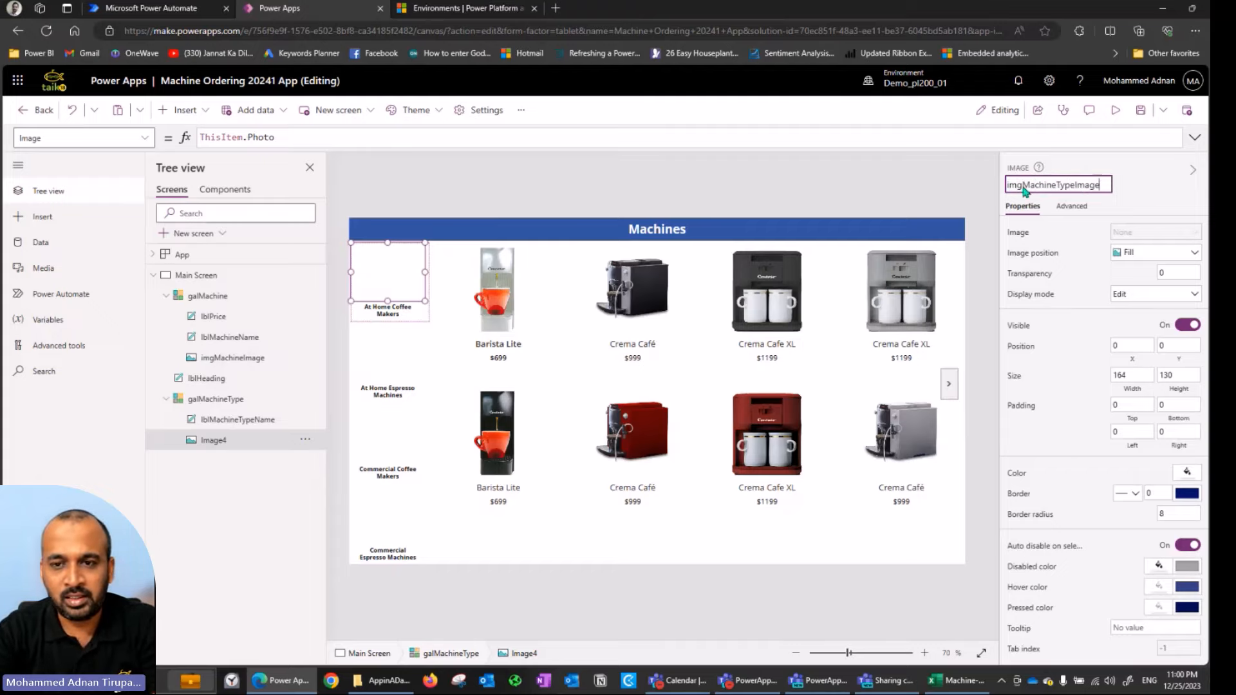
{"action": "key", "text": "Return"}
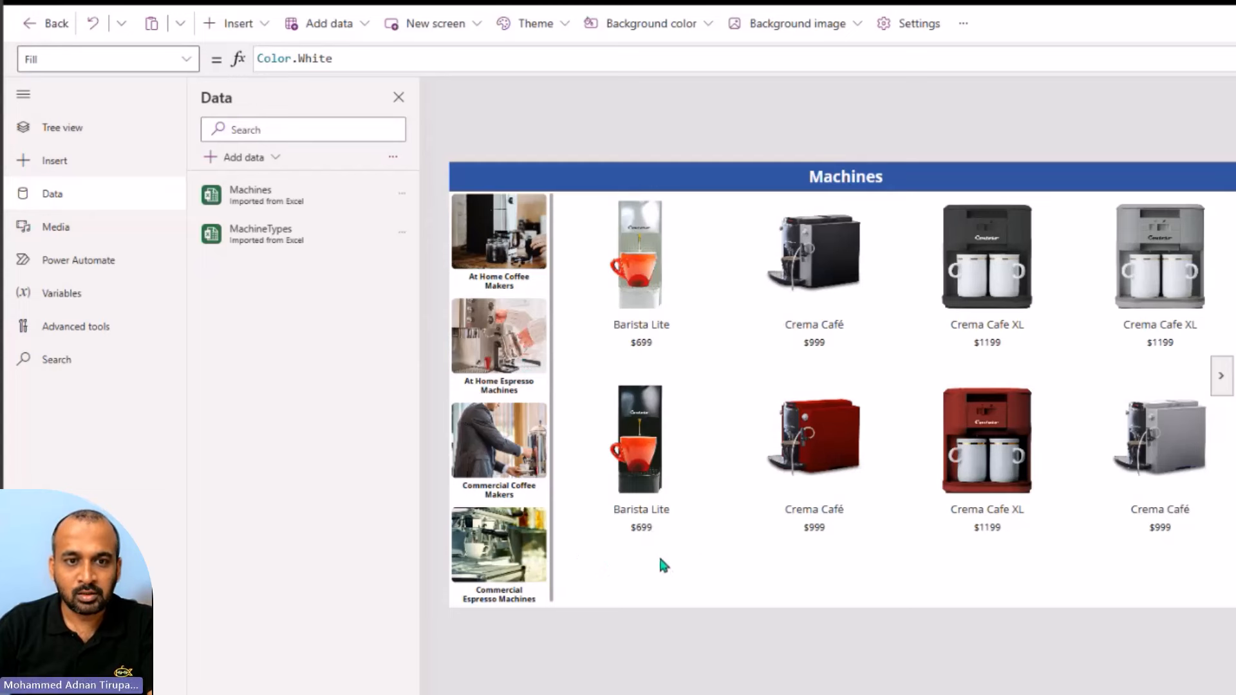
- Insert a text label and place it in the empty area below the machines gallery
{"action": "left_click", "coordinate": [728, 559]}
{"action": "left_click", "coordinate": [248, 24]}
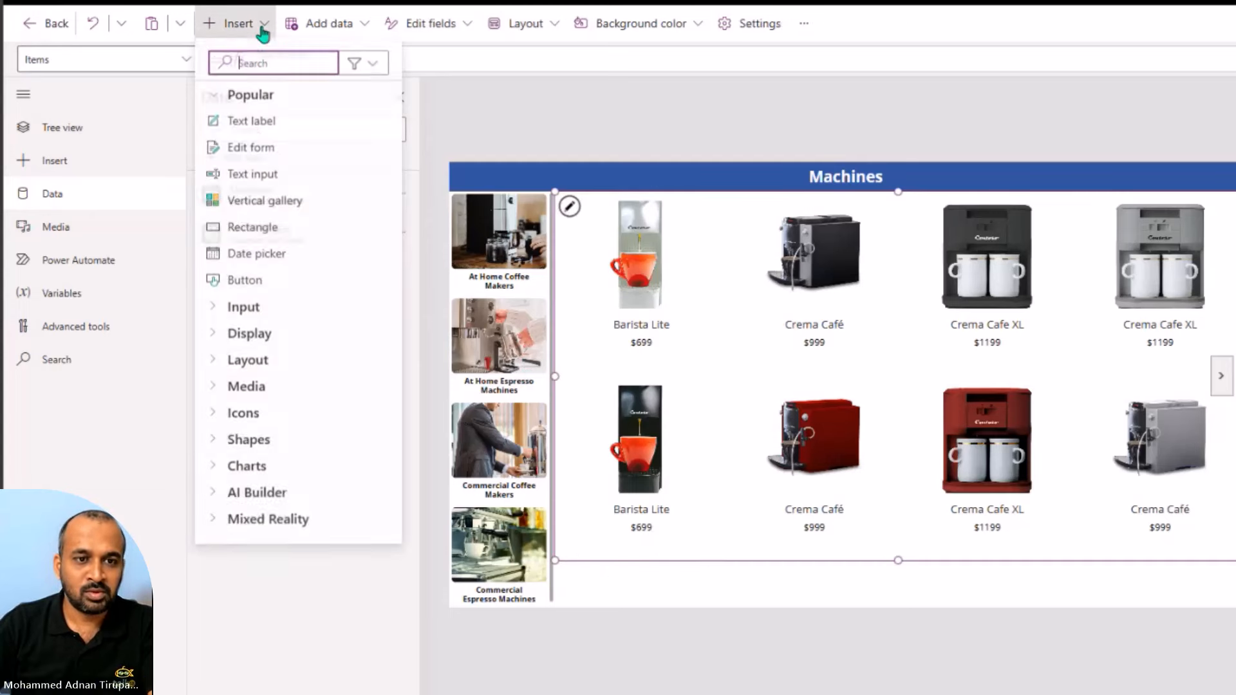
{"action": "left_click", "coordinate": [260, 126]}
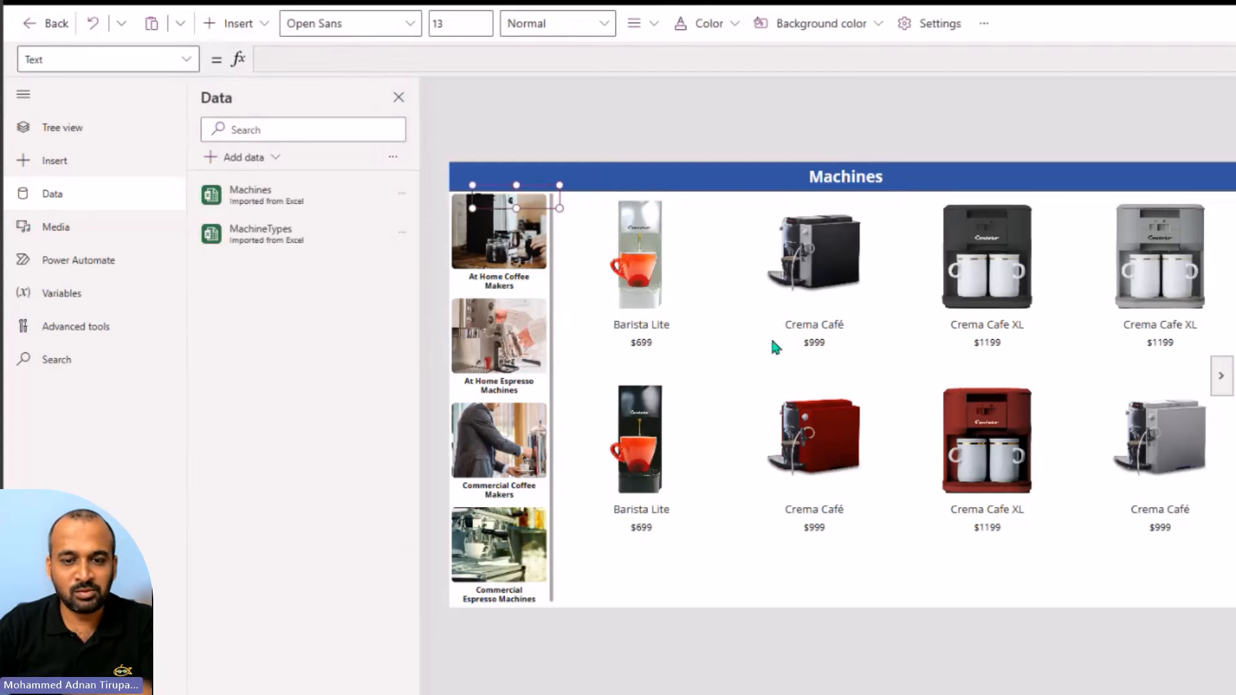
{"action": "left_click_drag", "start_coordinate": [507, 197], "coordinate": [778, 583]}
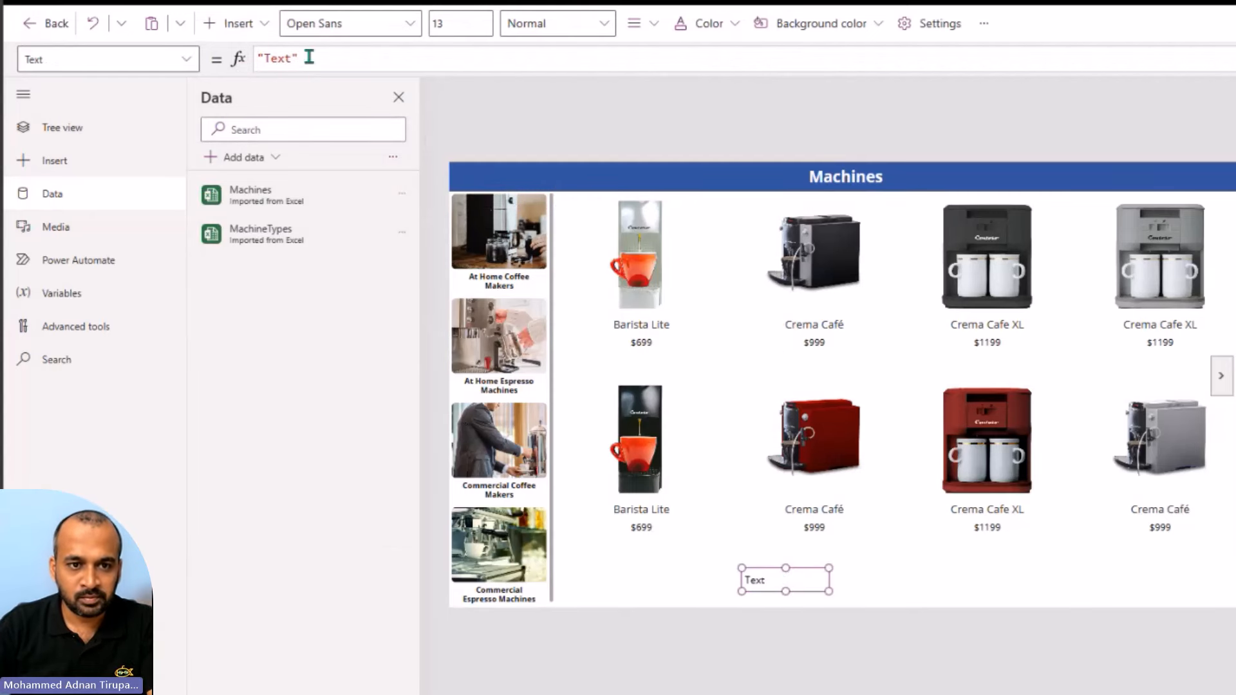
- Set the new label's Text formula to galMachineType.Selected.'Type ID'
{"action": "left_click_drag", "start_coordinate": [308, 57], "coordinate": [257, 56]}
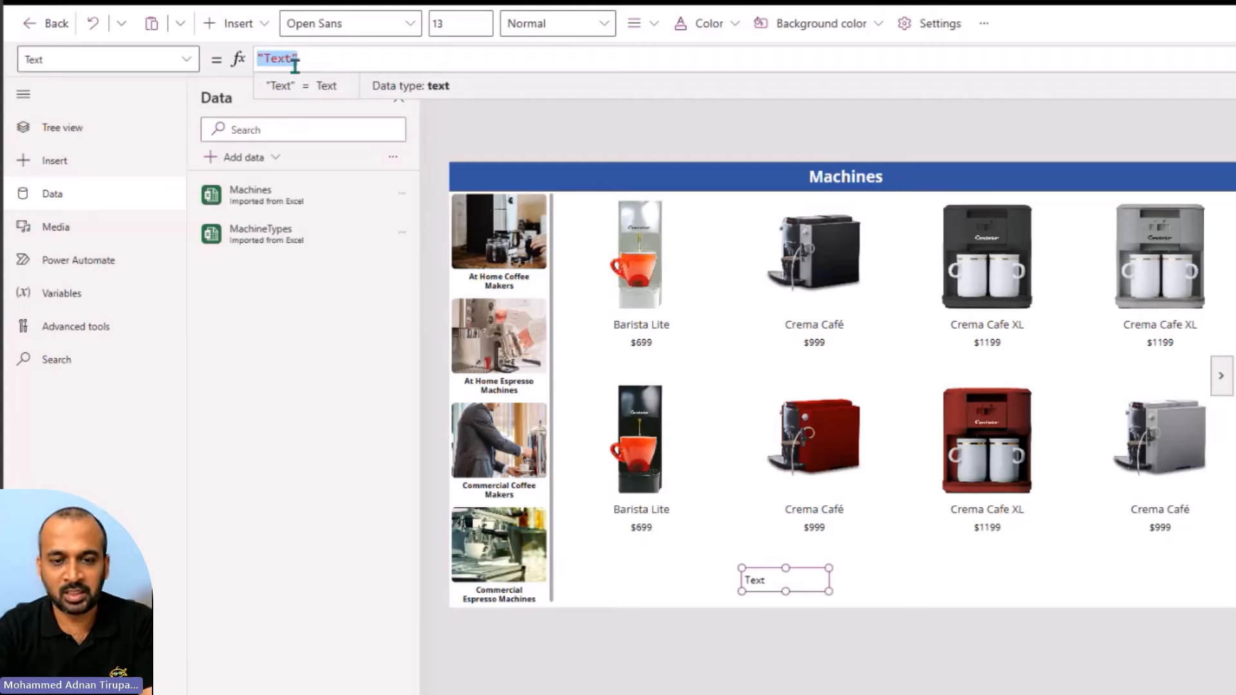
{"action": "type", "text": "gal"}
{"action": "key", "text": "Down"}
{"action": "key", "text": "Tab"}
{"action": "type", "text": ".Selected."}
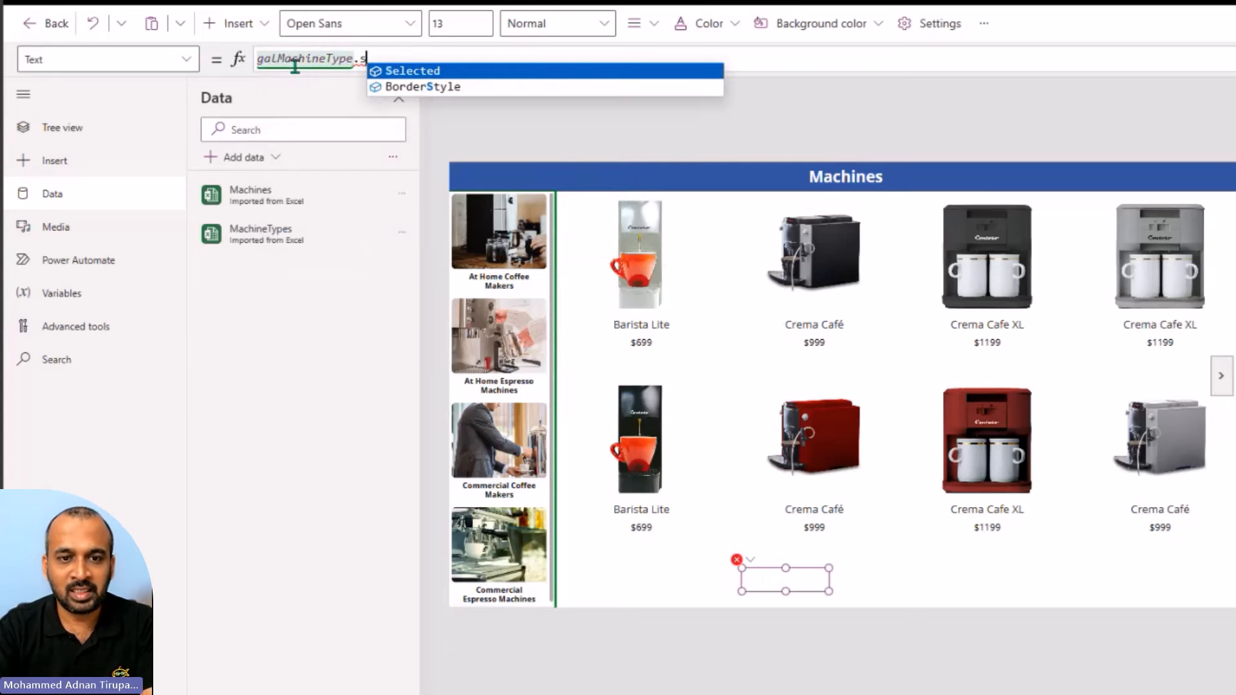
{"action": "key", "text": "Down"}
{"action": "key", "text": "Down"}
{"action": "key", "text": "Down"}
{"action": "key", "text": "Down"}
{"action": "key", "text": "Down"}
{"action": "key", "text": "Down"}
{"action": "key", "text": "Down"}
{"action": "key", "text": "Down"}
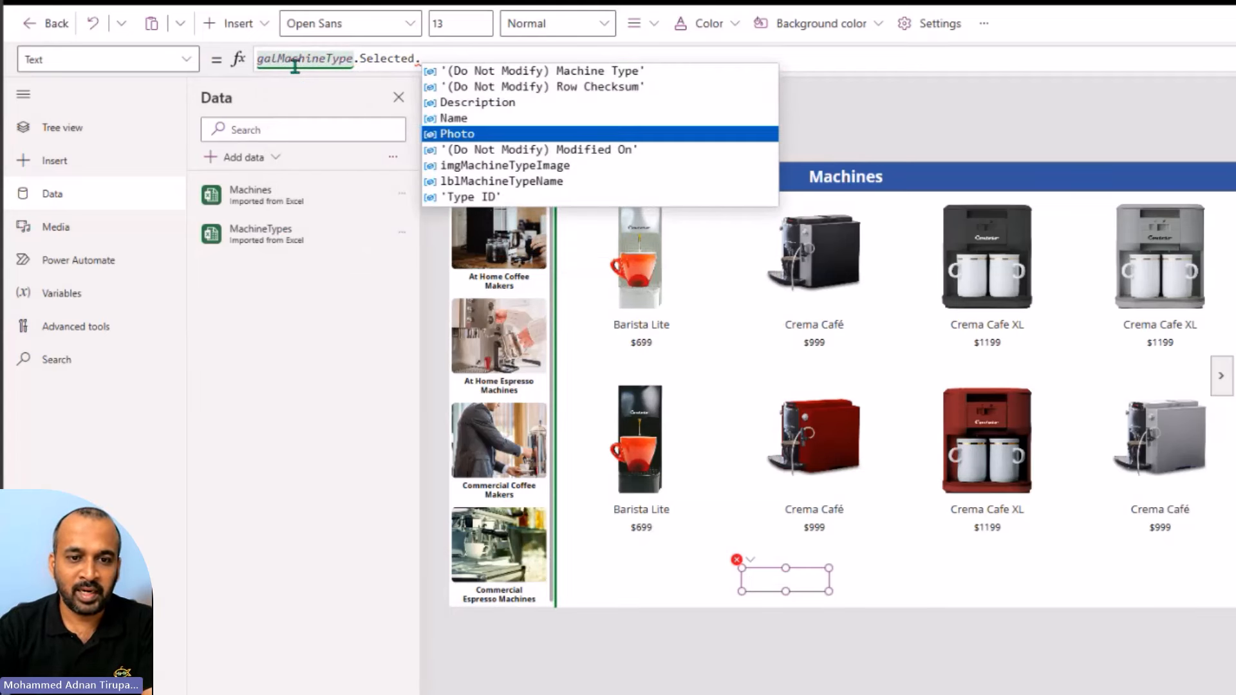
{"action": "key", "text": "Tab"}
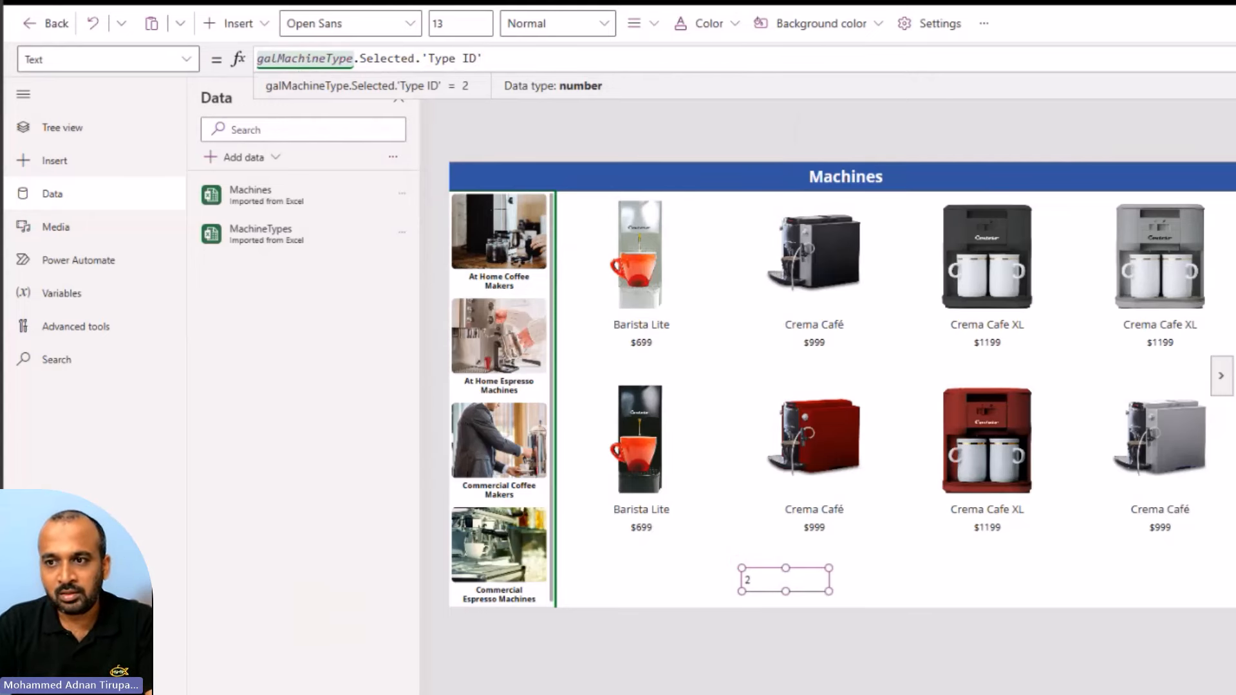
- Preview the app and select different machine types to check the type ID shown in the test label
{"action": "key", "text": "F5"}
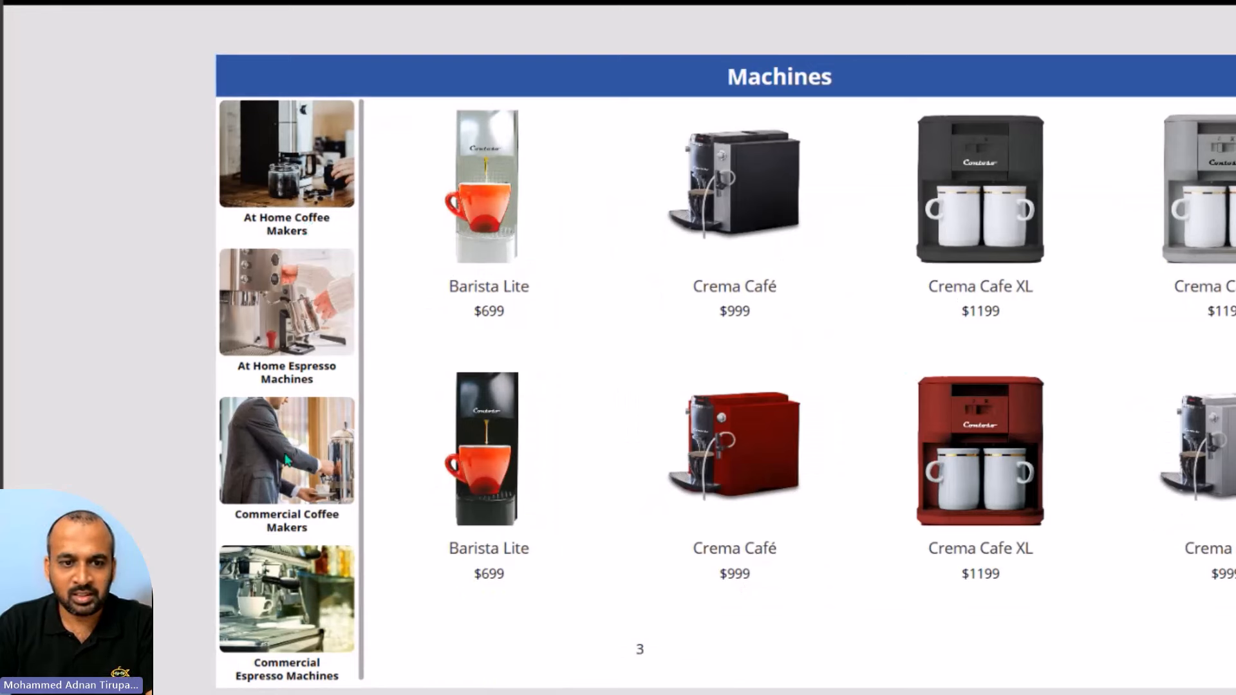
{"action": "left_click", "coordinate": [267, 376]}
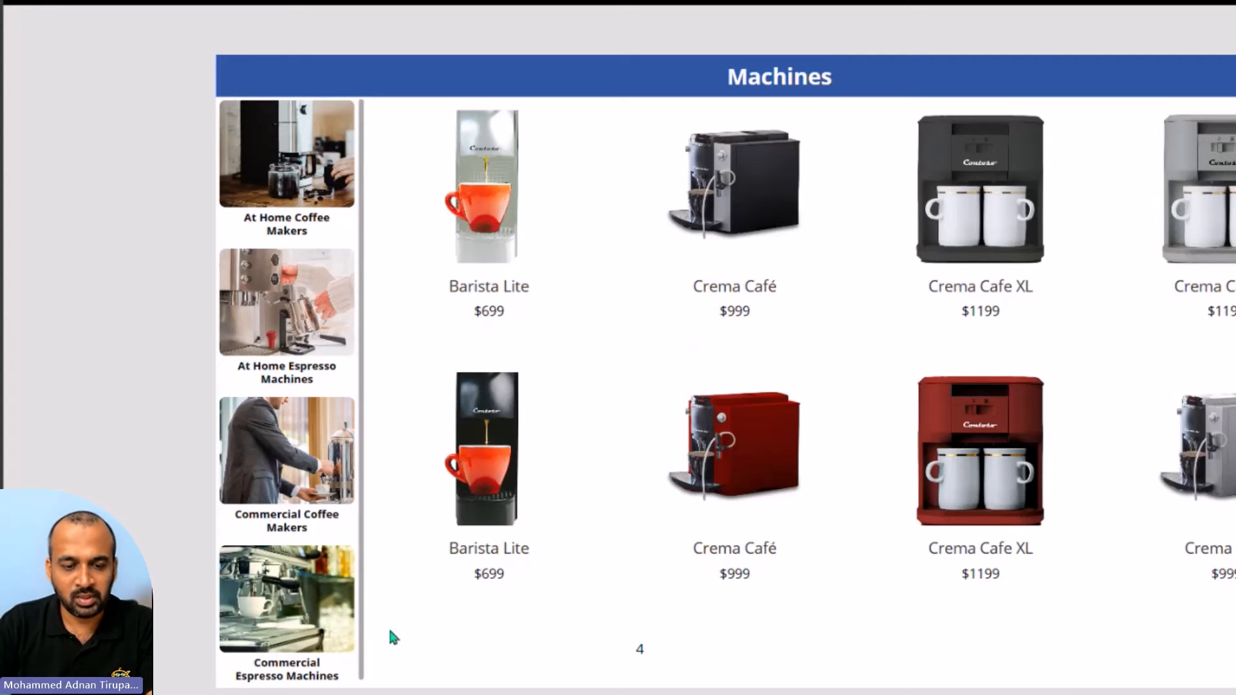
{"action": "left_click", "coordinate": [324, 662]}
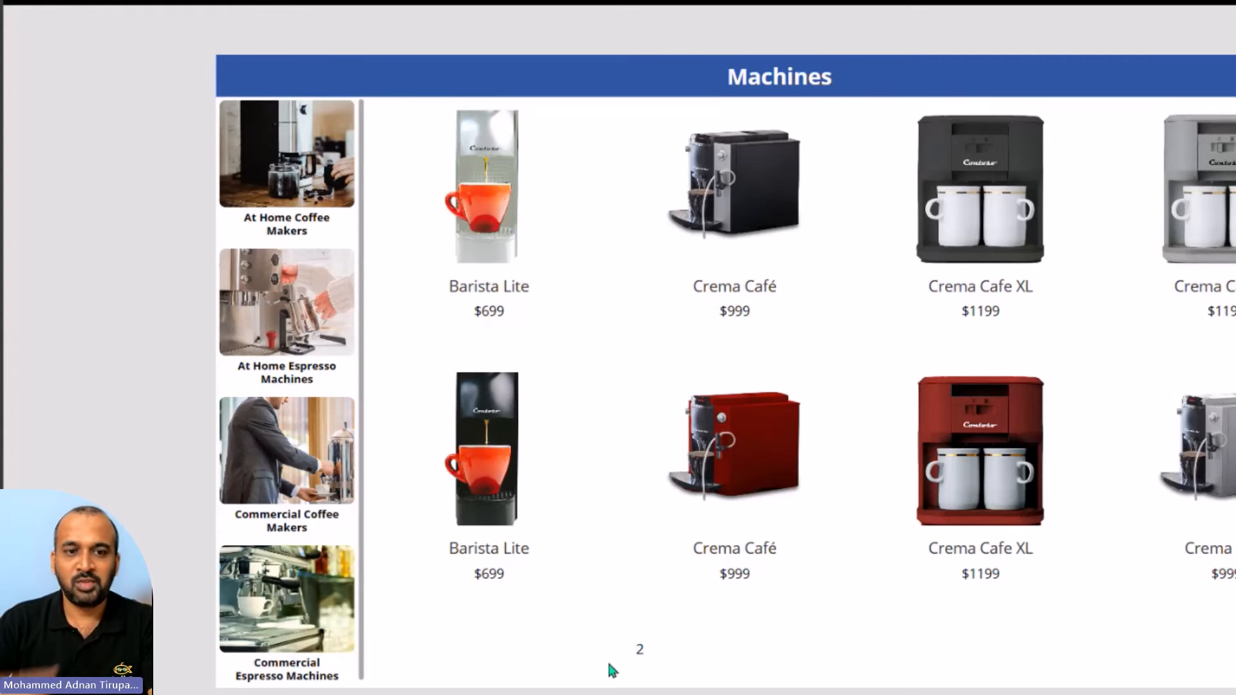
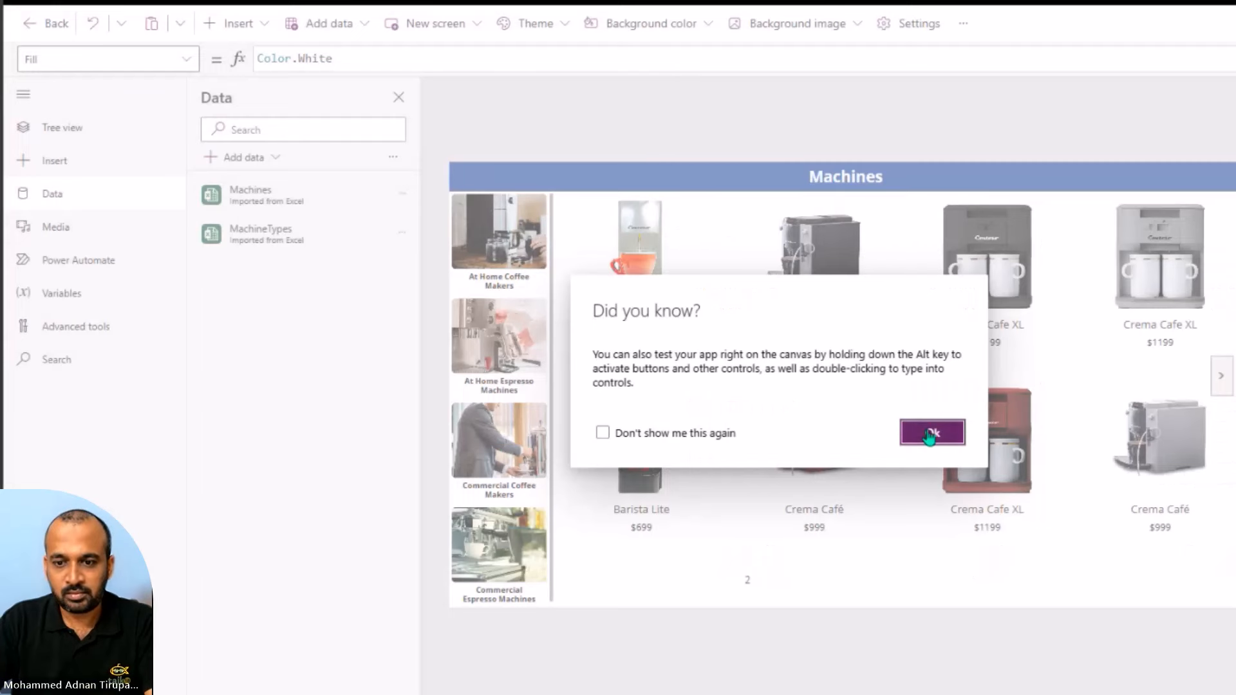
- Begin the Fill formula of the machine type name label with an If condition on ThisItem.IsSelected
{"action": "left_click", "coordinate": [894, 432]}
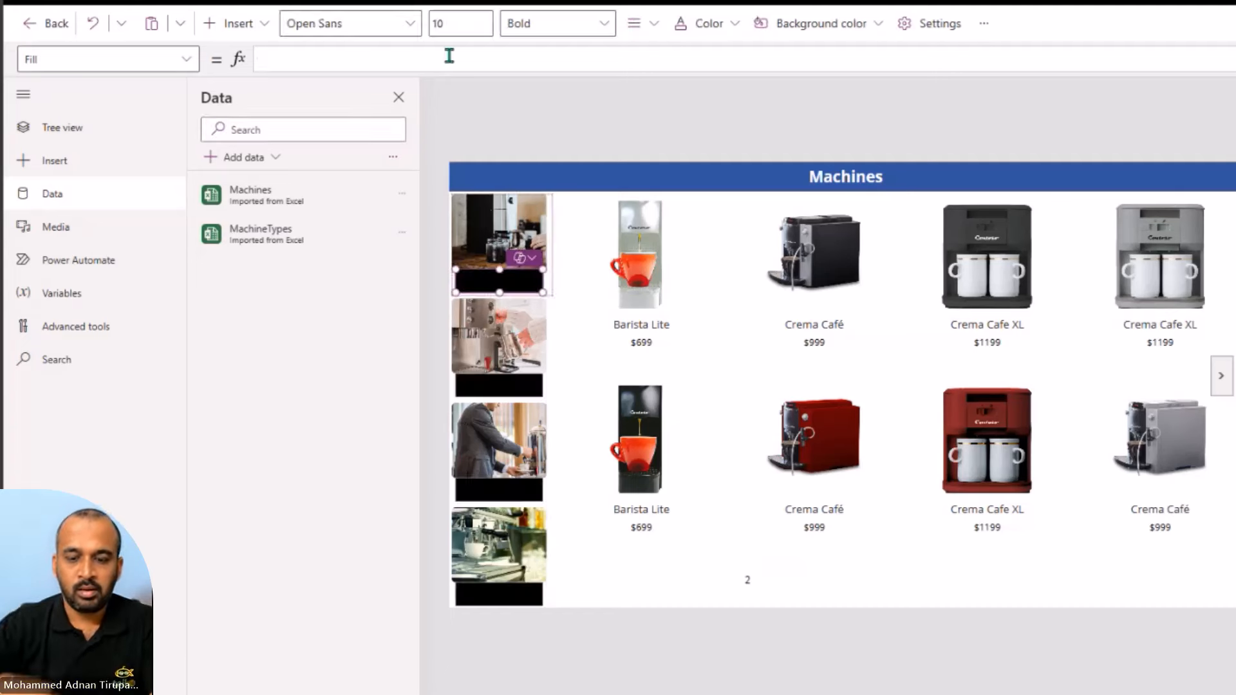
{"action": "left_click", "coordinate": [449, 56]}
{"action": "type", "text": "If("}
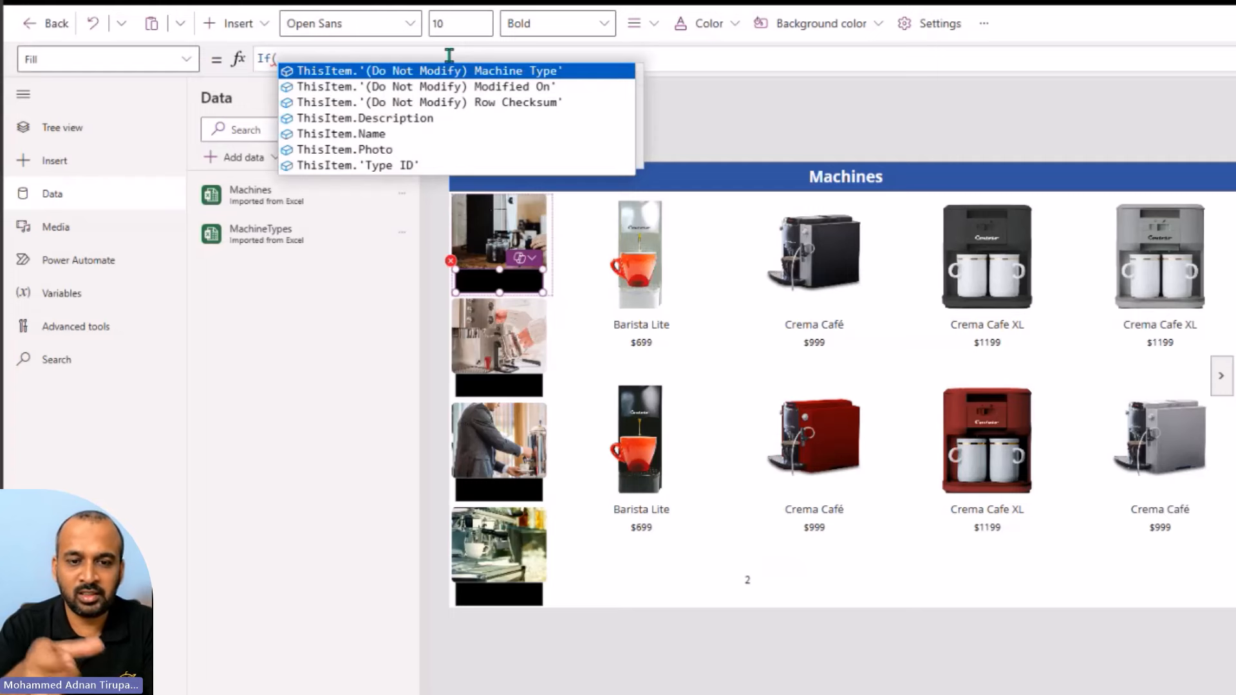
{"action": "type", "text": "ThisItem.s"}
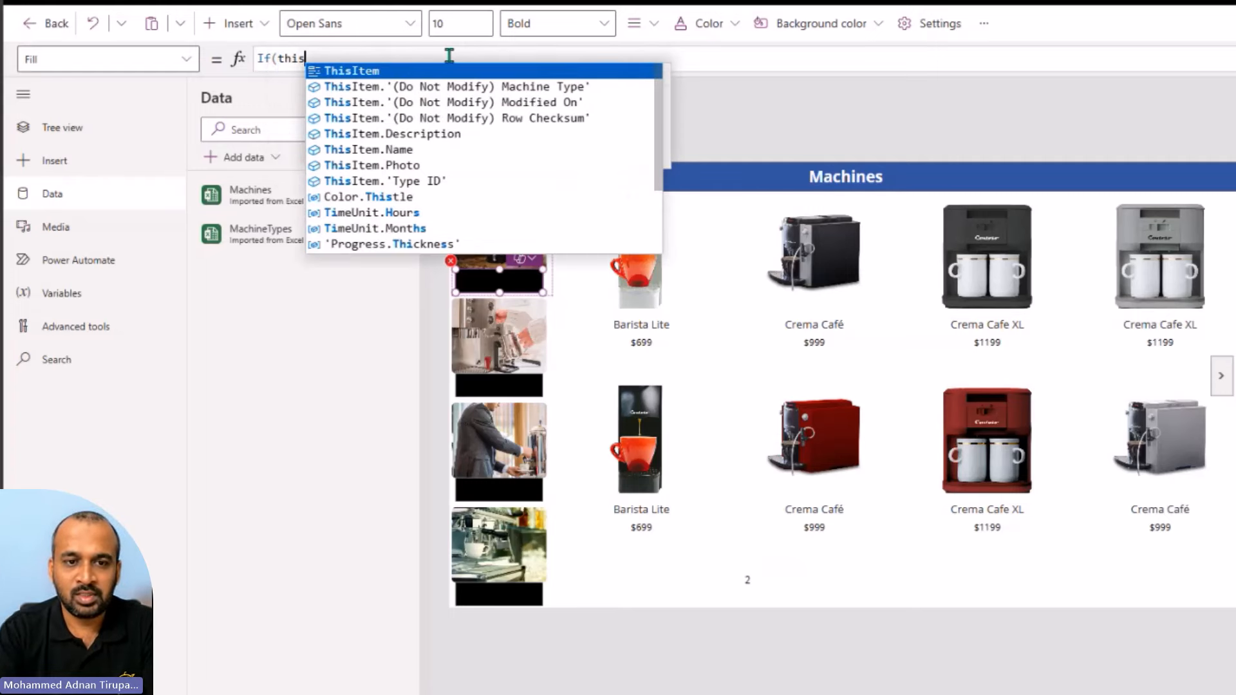
{"action": "key", "text": "BackSpace"}
{"action": "type", "text": "IsSelected"}
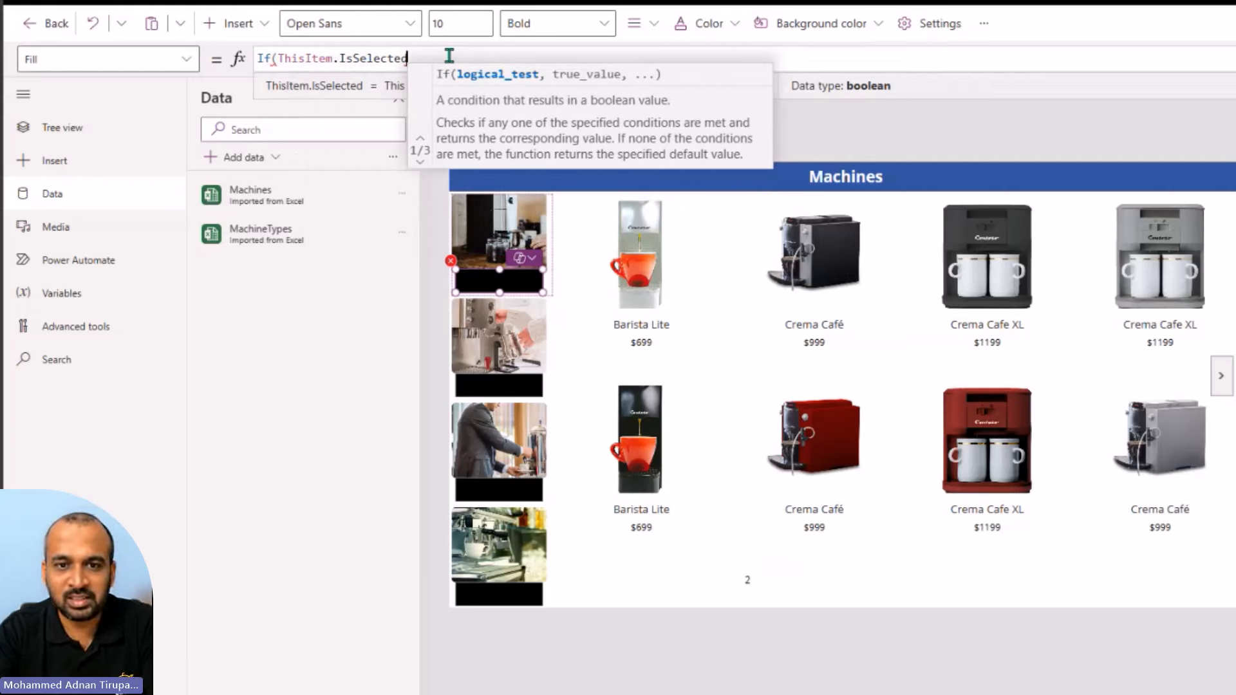
{"action": "type", "text": ","}
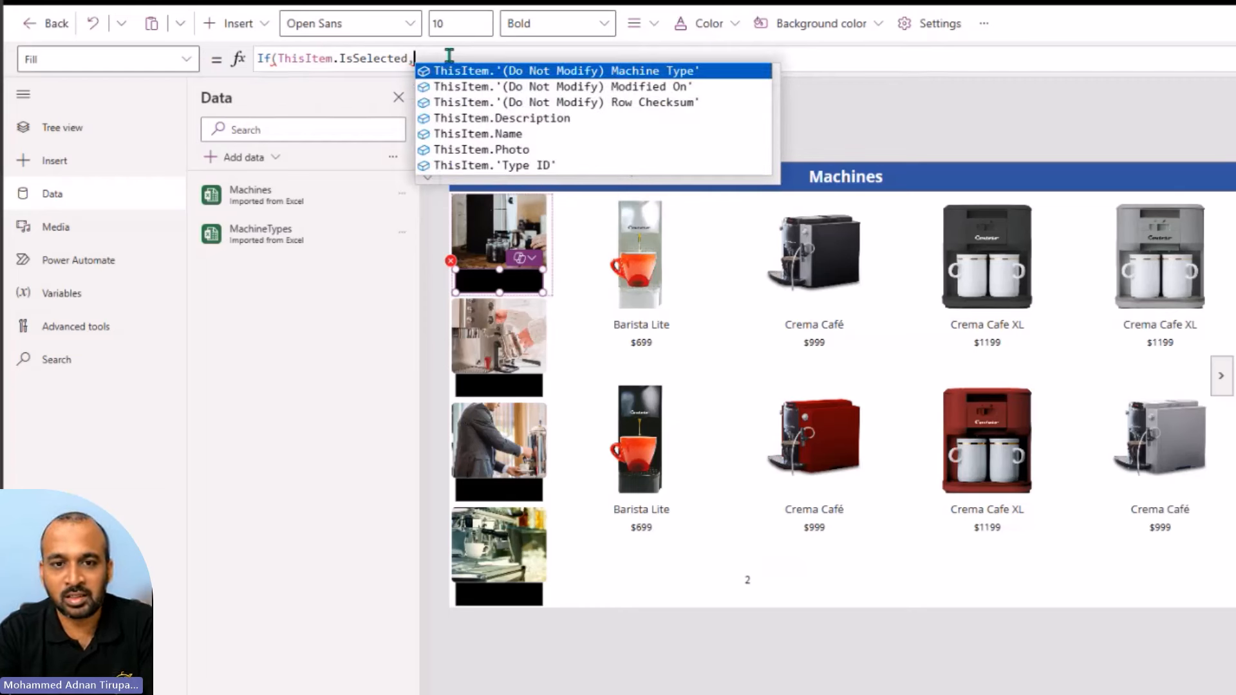
- Use Color.DarkCyan as the fill for the selected item and close the If formula
{"action": "type", "text": "dar"}
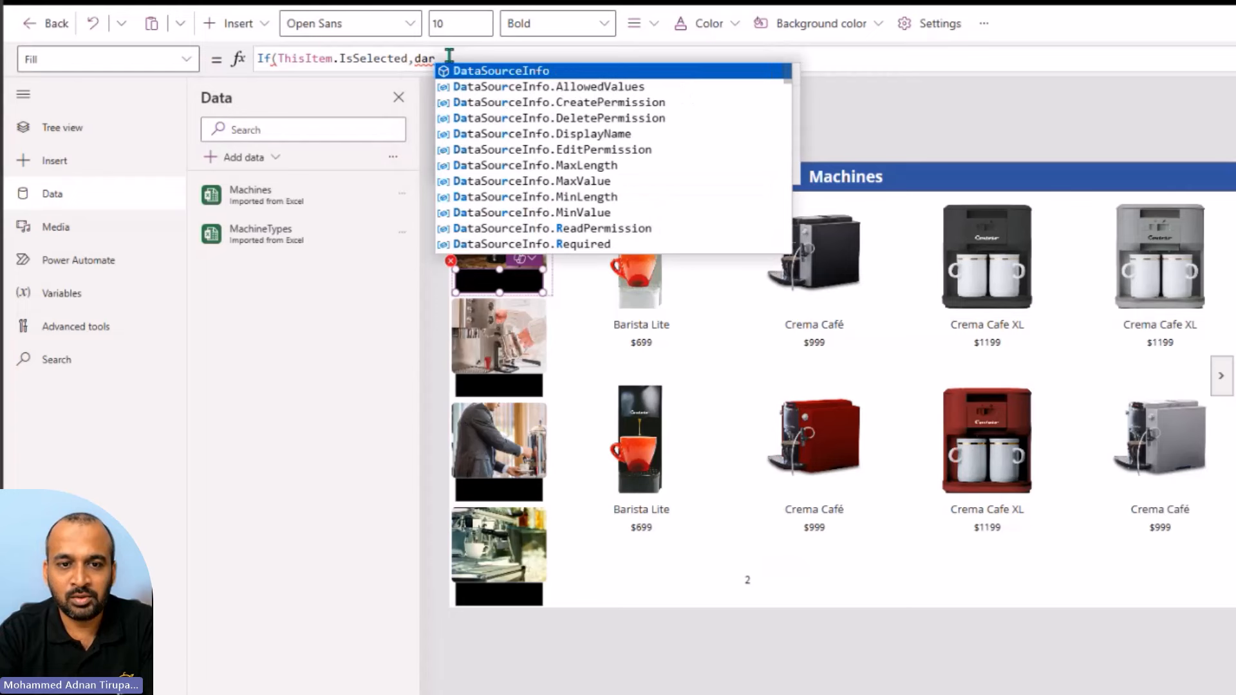
{"action": "key", "text": "BackSpace"}
{"action": "key", "text": "BackSpace"}
{"action": "key", "text": "BackSpace"}
{"action": "type", "text": "Color"}
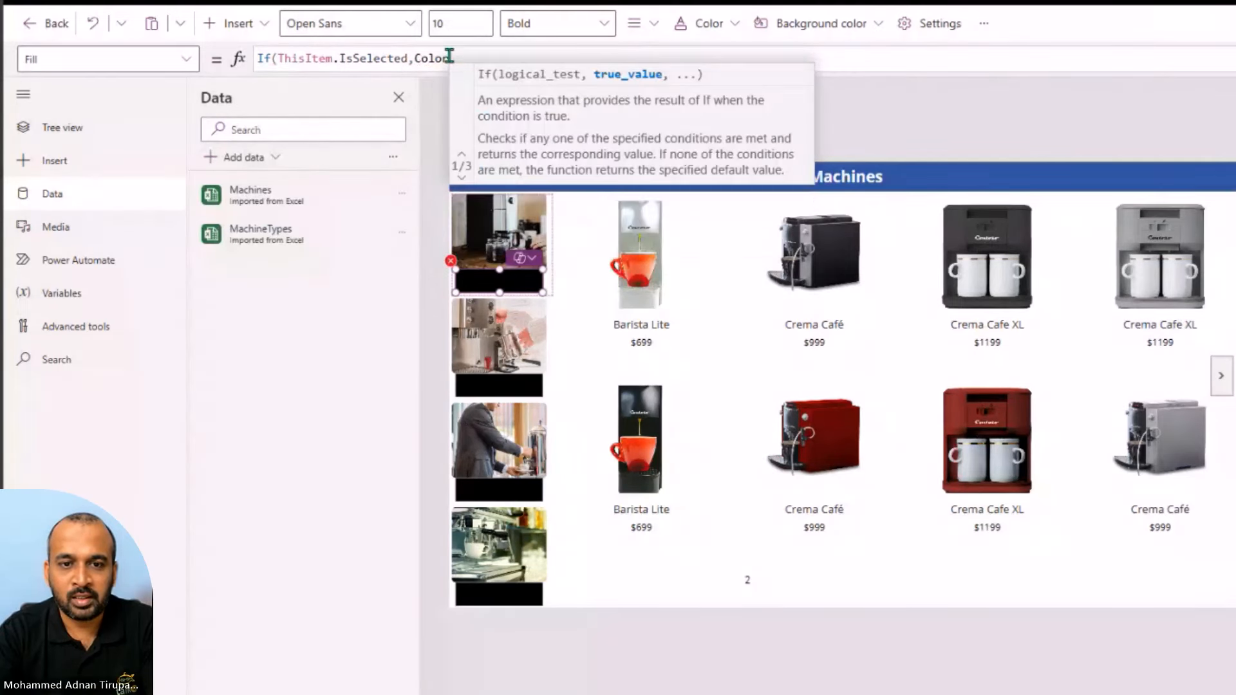
{"action": "type", "text": ".dak"}
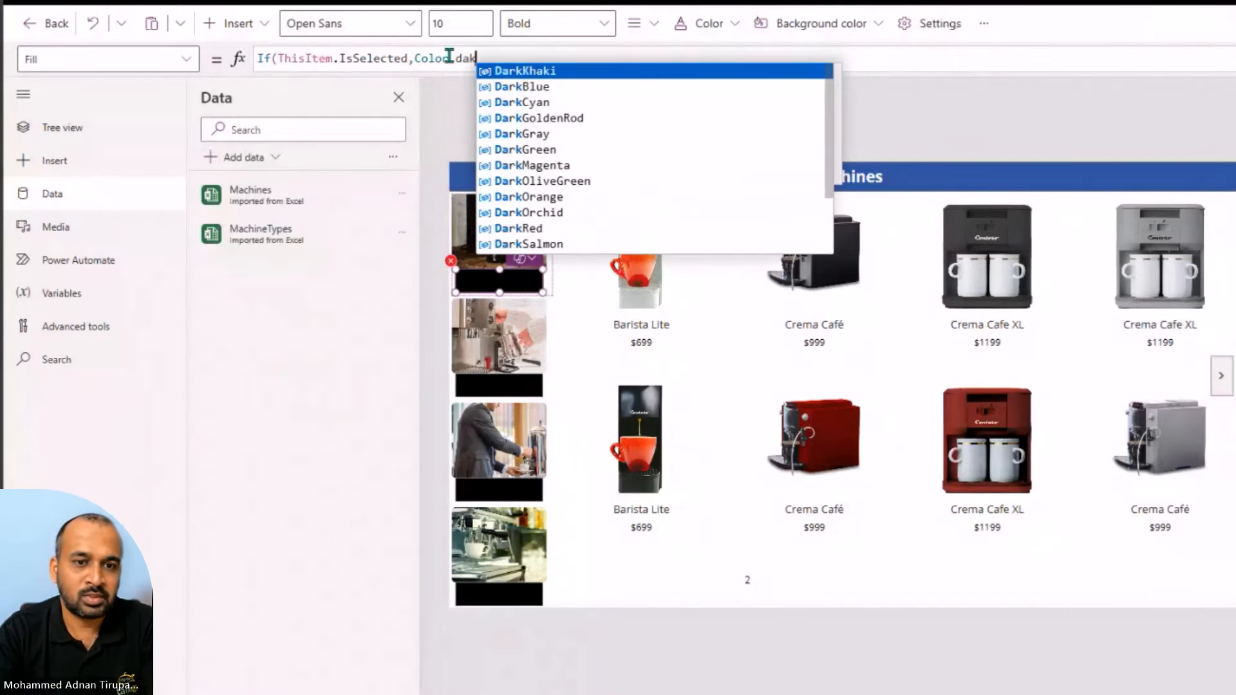
{"action": "key", "text": "Down"}
{"action": "key", "text": "Down"}
{"action": "key", "text": "Tab"}
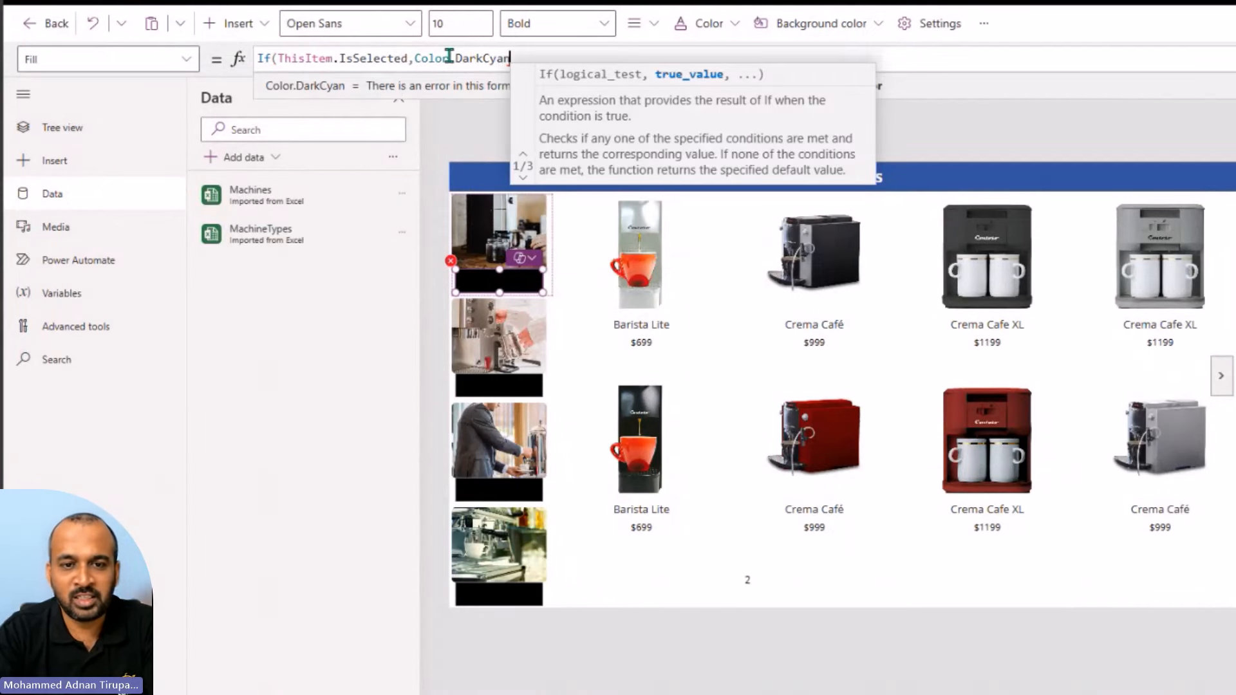
{"action": "type", "text": ")"}
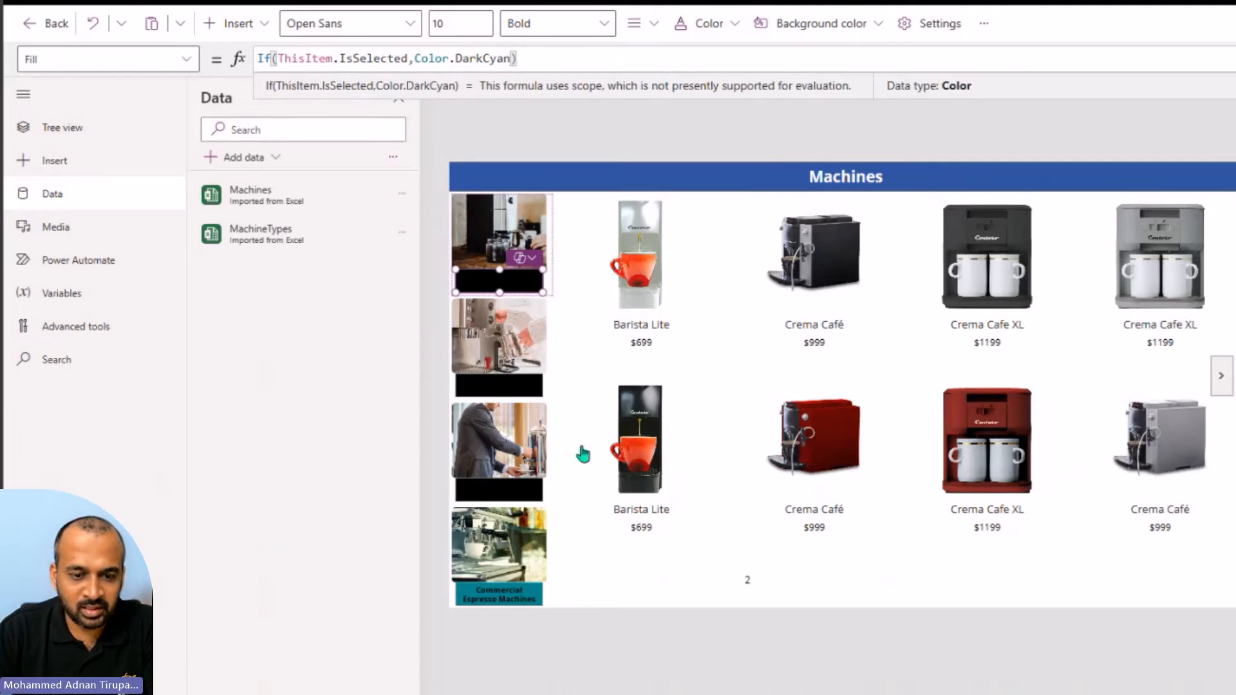
- Preview the app and select At Home Coffee Makers to check its label highlight
{"action": "key", "text": "F5"}
{"action": "left_click", "coordinate": [283, 218]}
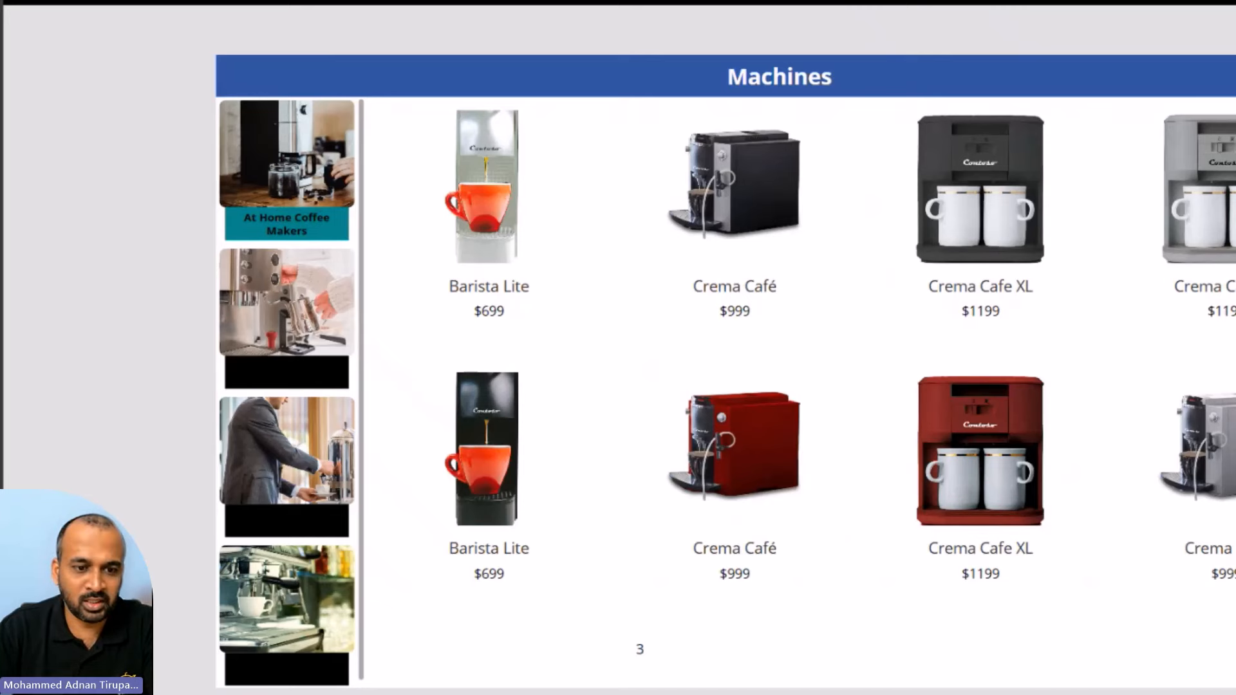
{"action": "key", "text": "Escape"}
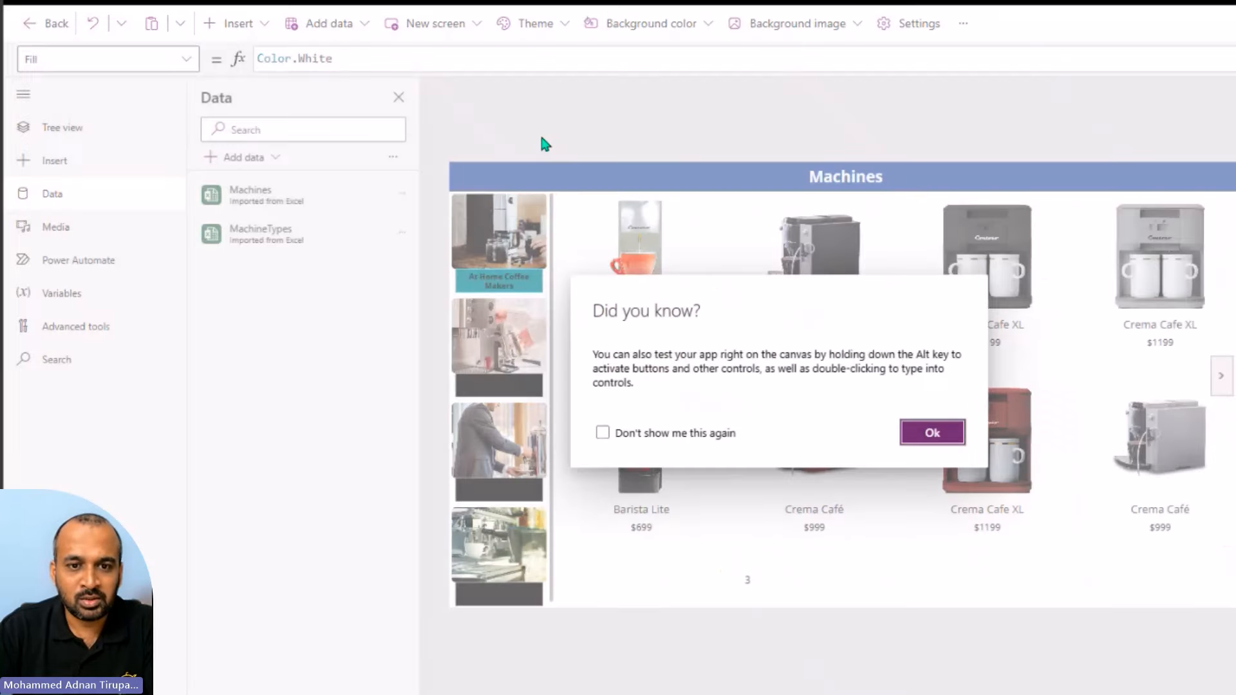
{"action": "left_click", "coordinate": [932, 433]}
- Add Color.White as the else value in the machine type name label's Fill formula
{"action": "left_click", "coordinate": [490, 282]}
{"action": "left_click", "coordinate": [499, 63]}
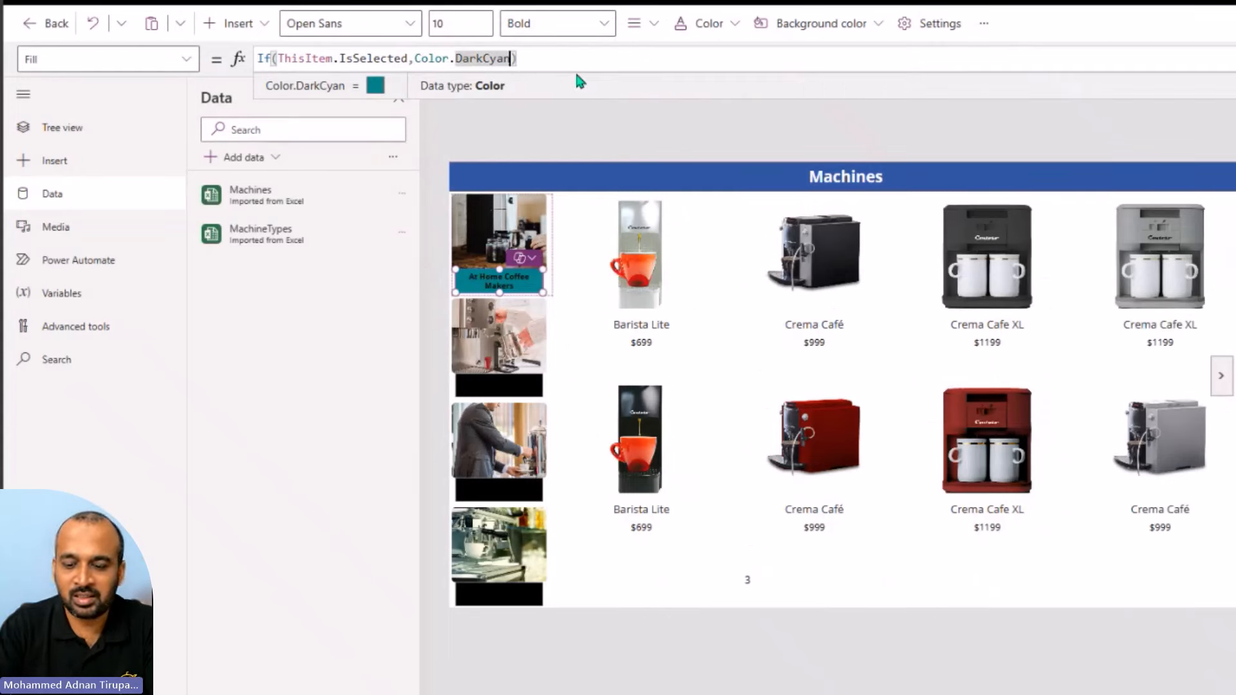
{"action": "type", "text": ","}
{"action": "type", "text": "White"}
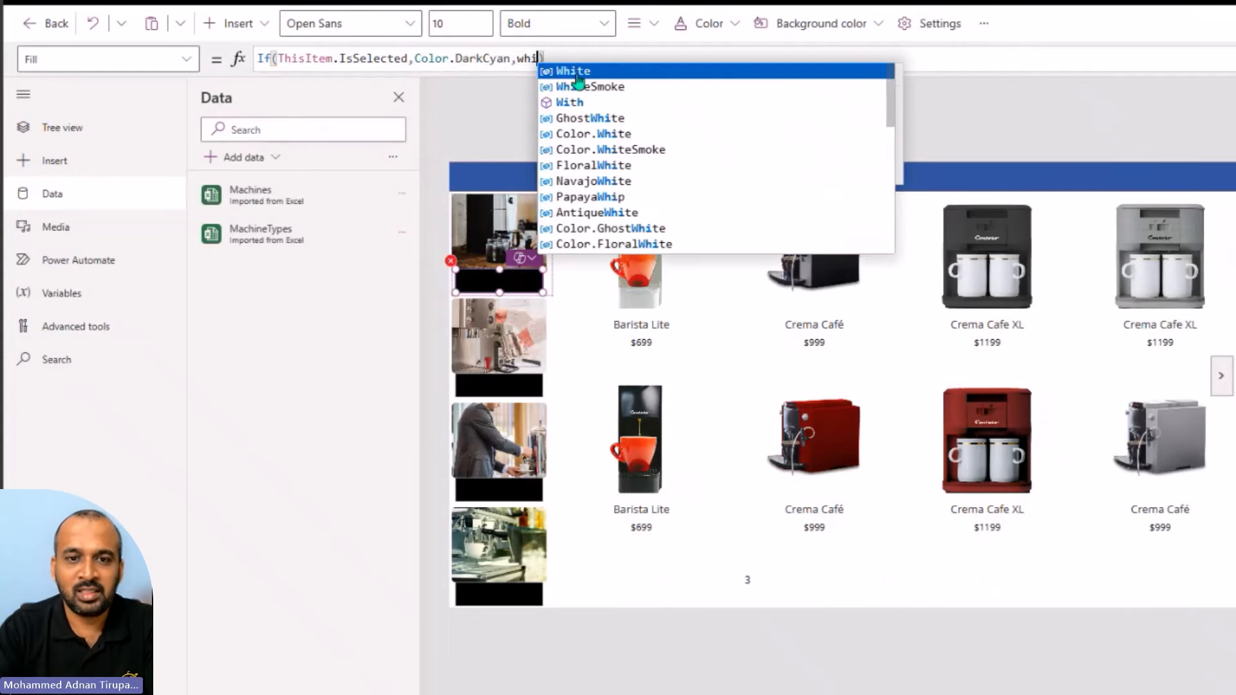
{"action": "left_click", "coordinate": [577, 74]}
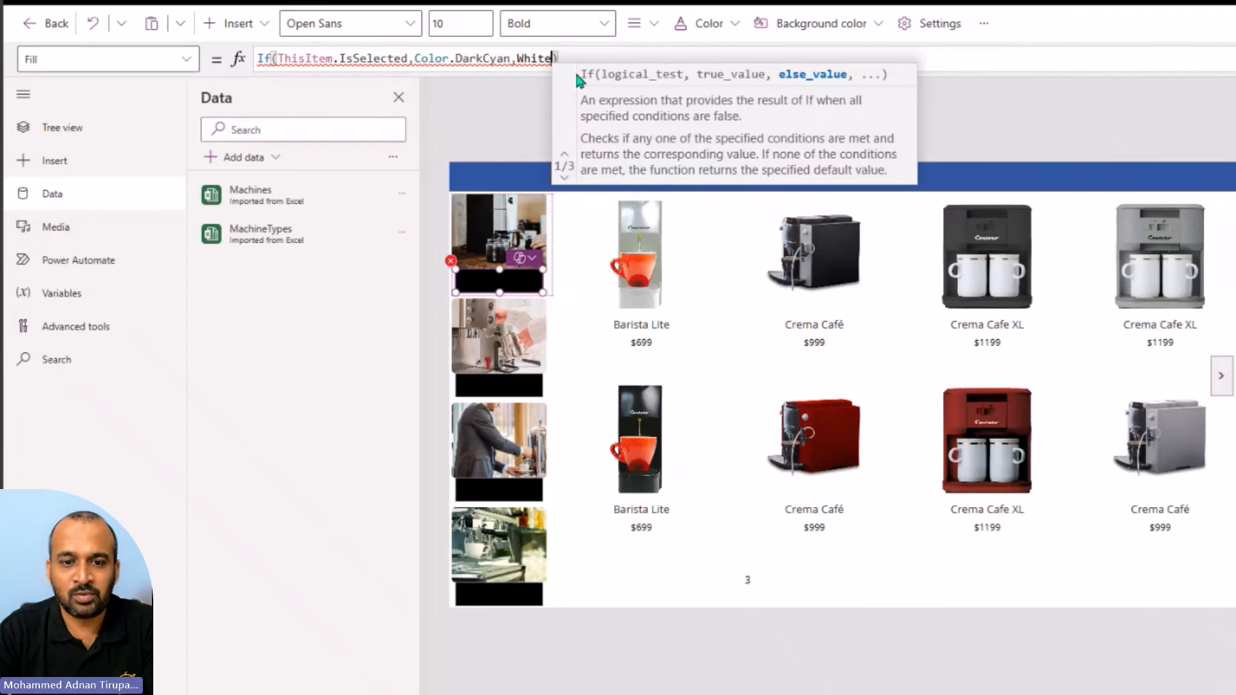
{"action": "key", "text": "ctrl+Left"}
{"action": "key", "text": "Left"}
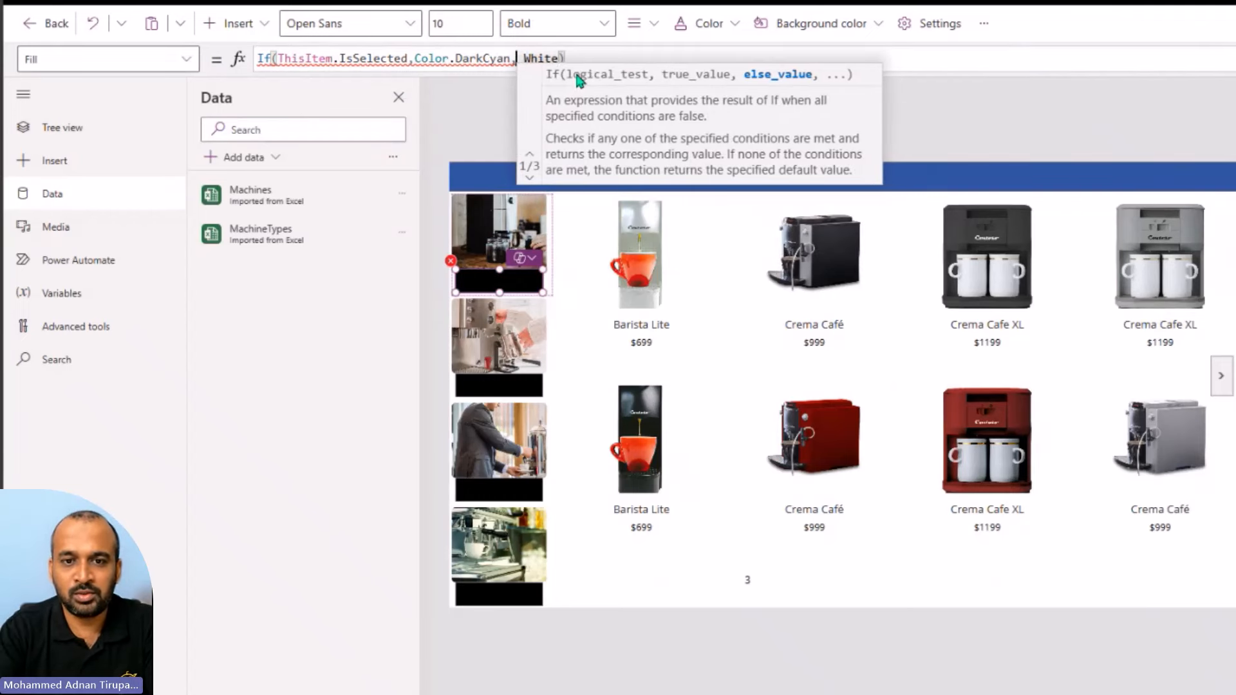
{"action": "type", "text": "Color.White"}
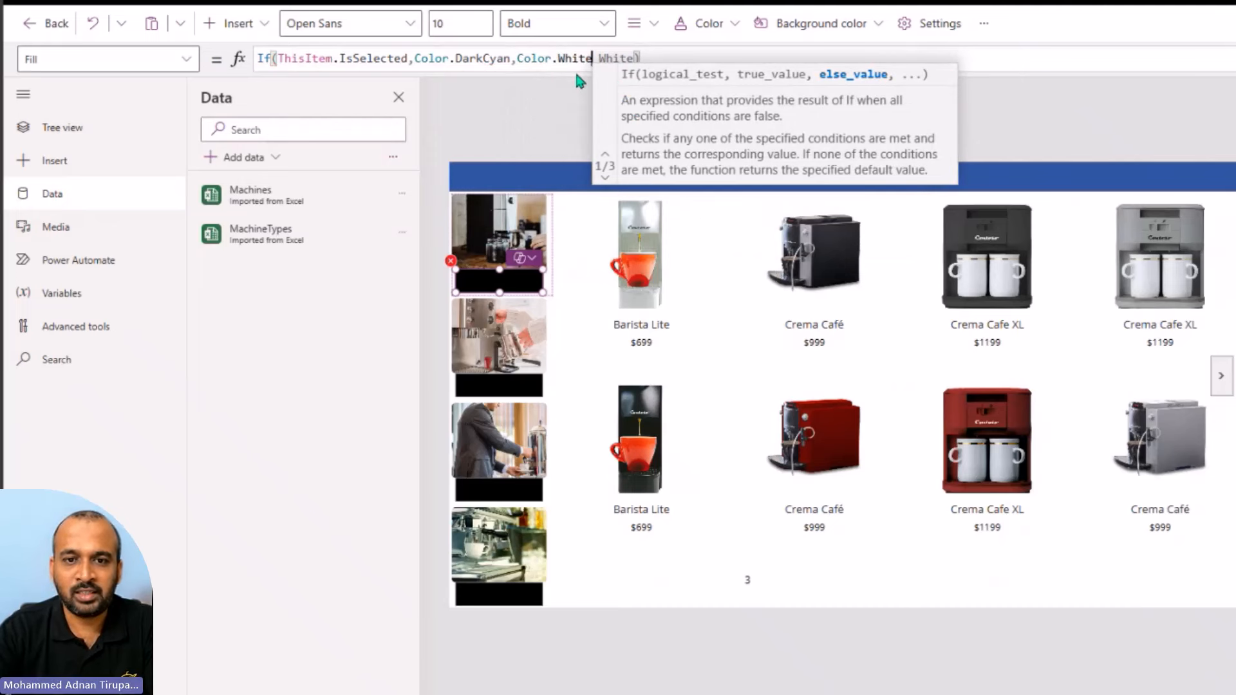
{"action": "key", "text": "ctrl+shift+Right"}
{"action": "key", "text": "Delete"}
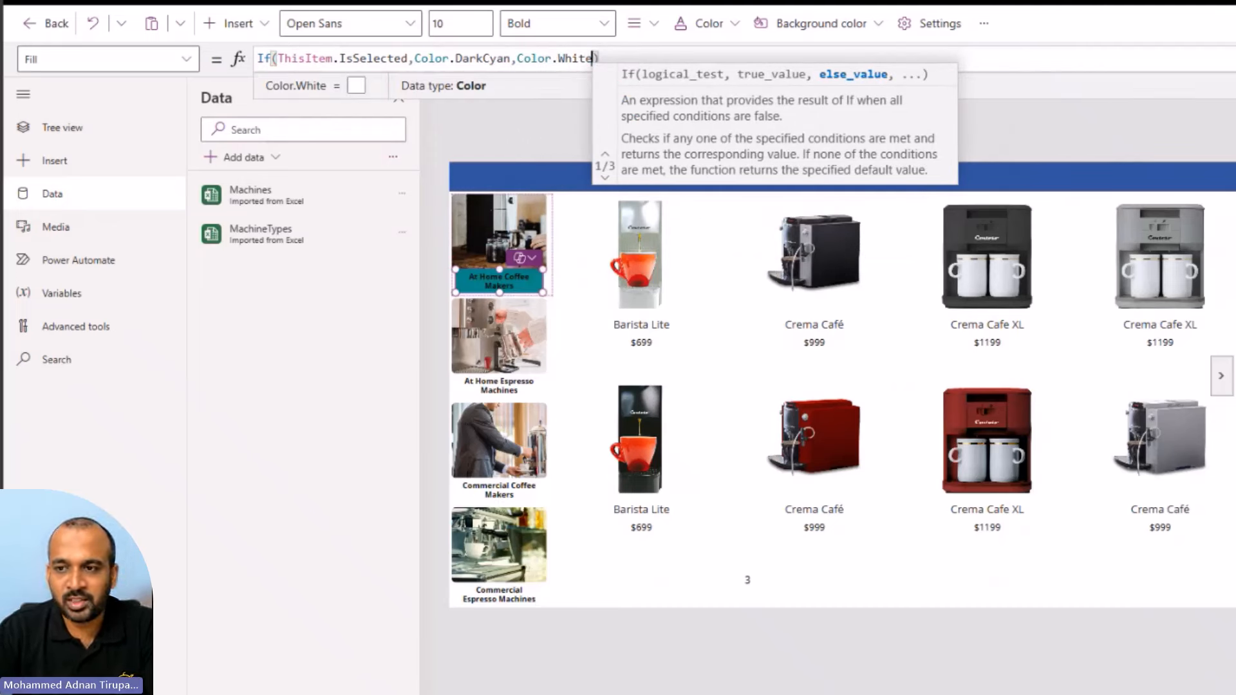
- Preview the app and select different machine types to check that the highlight follows the selection
{"action": "key", "text": "F5"}
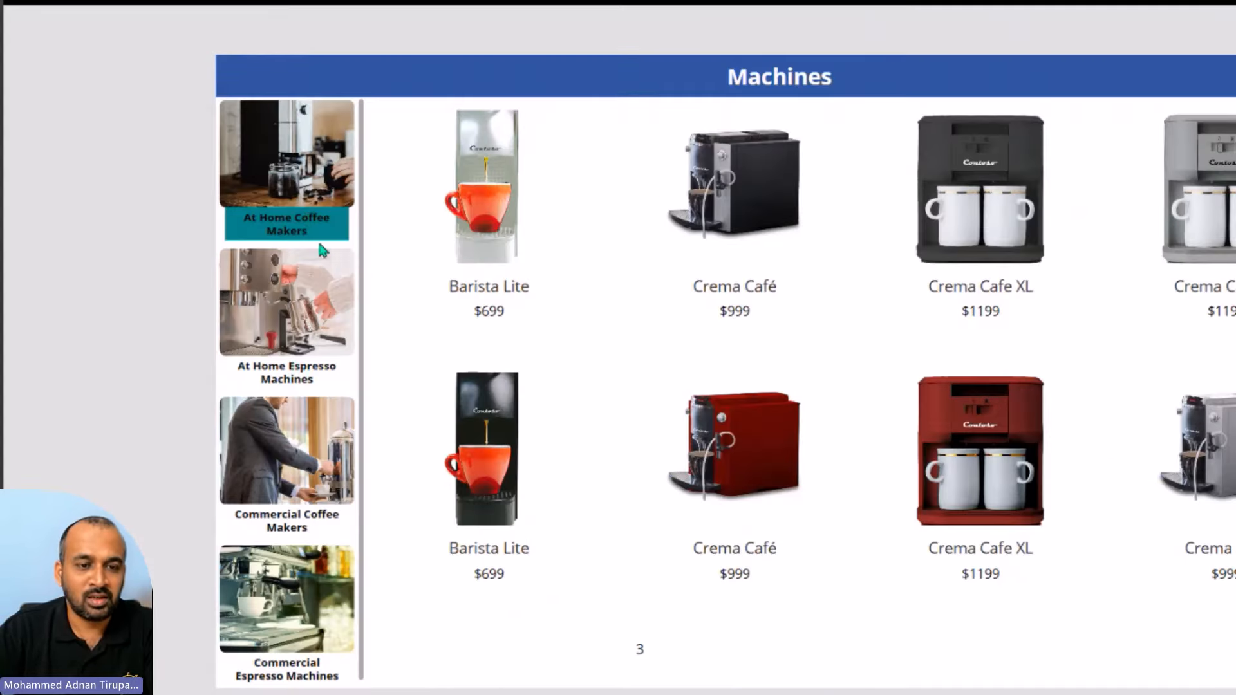
{"action": "left_click", "coordinate": [305, 364]}
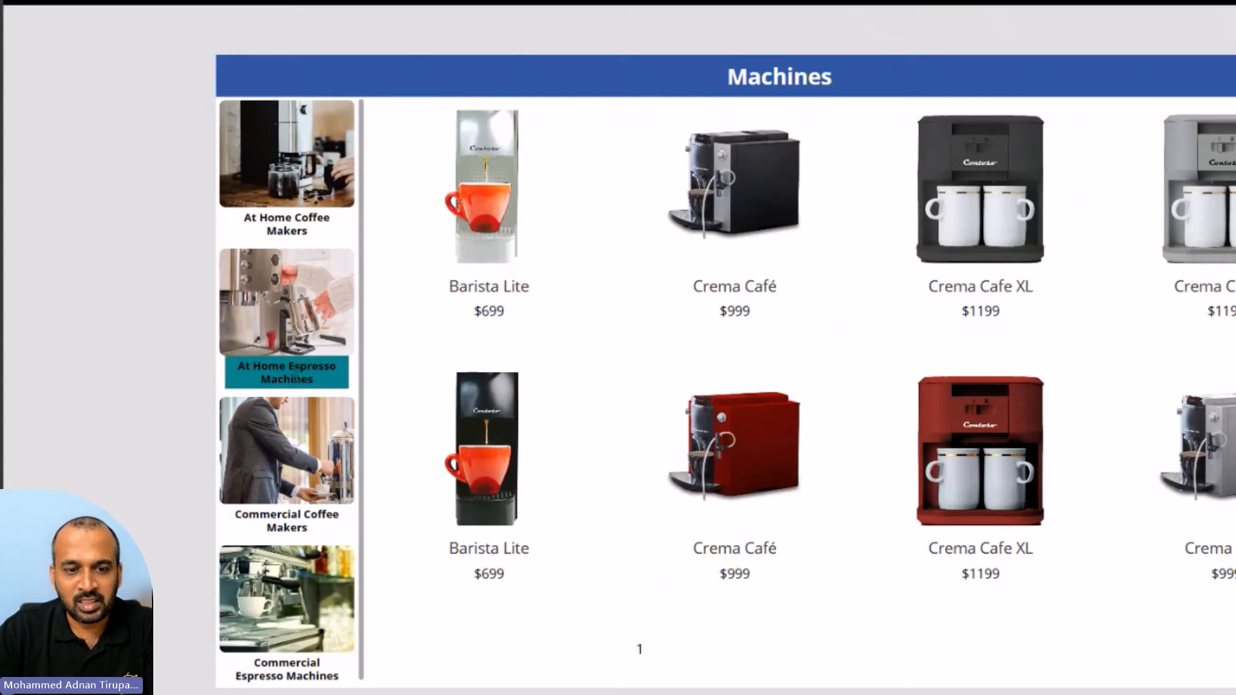
{"action": "left_click", "coordinate": [289, 222]}
{"action": "left_click", "coordinate": [294, 376]}
{"action": "left_click", "coordinate": [293, 487]}
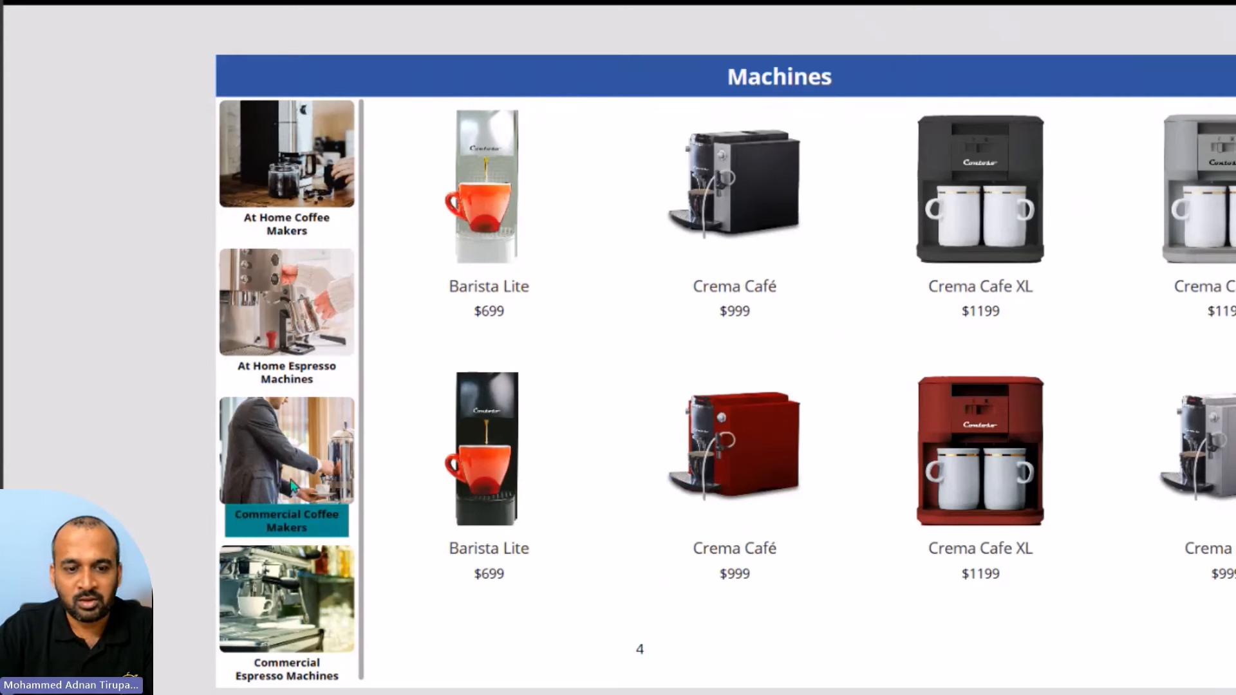
{"action": "left_click", "coordinate": [303, 216]}
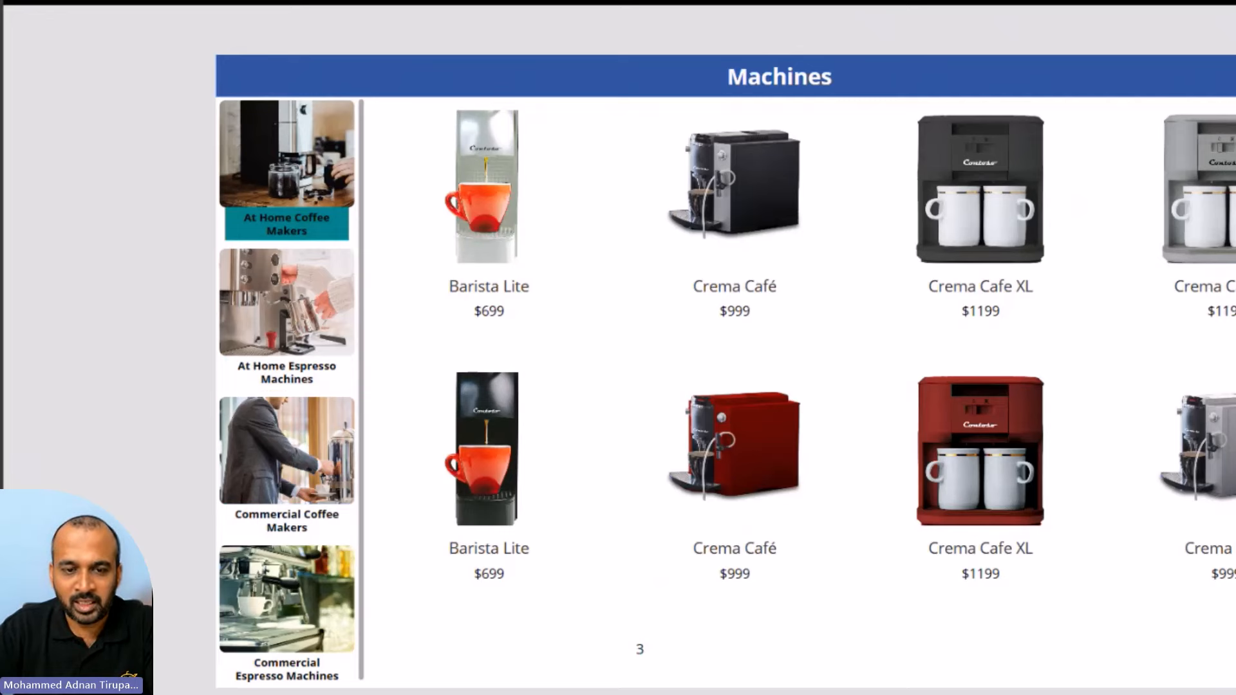
{"action": "key", "text": "Escape"}
{"action": "left_click", "coordinate": [931, 431]}
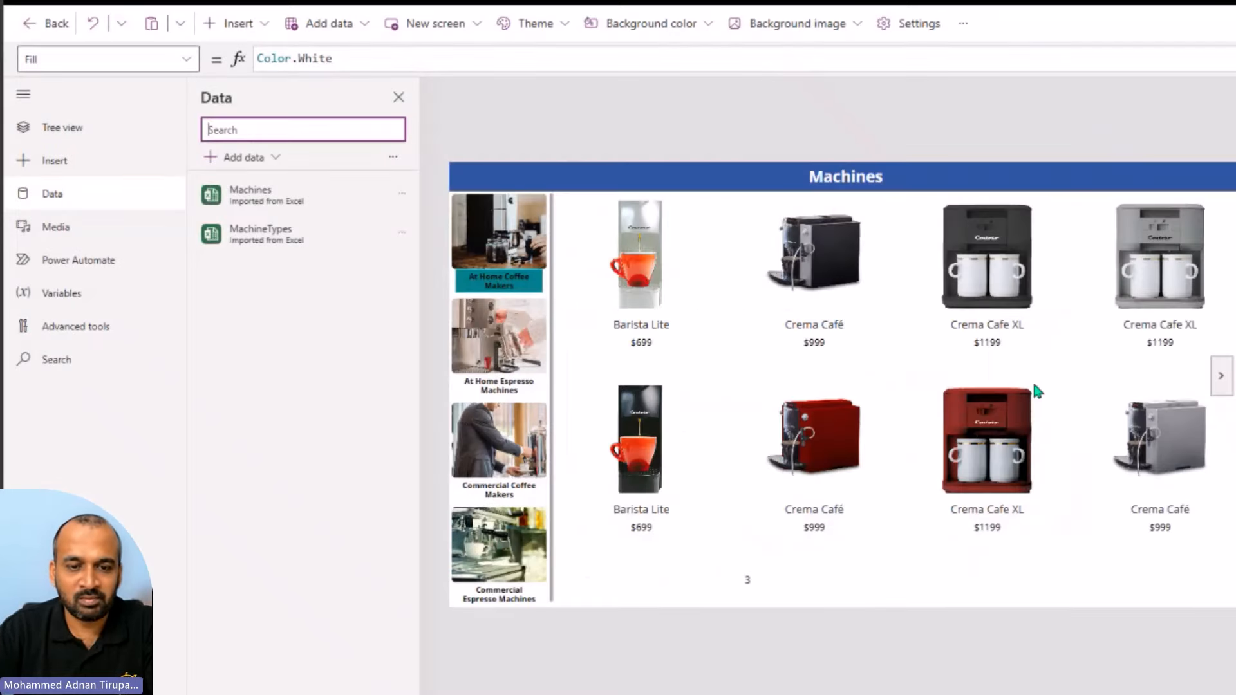
- Examine the Fill property of the Machines heading label
{"action": "left_click", "coordinate": [506, 283]}
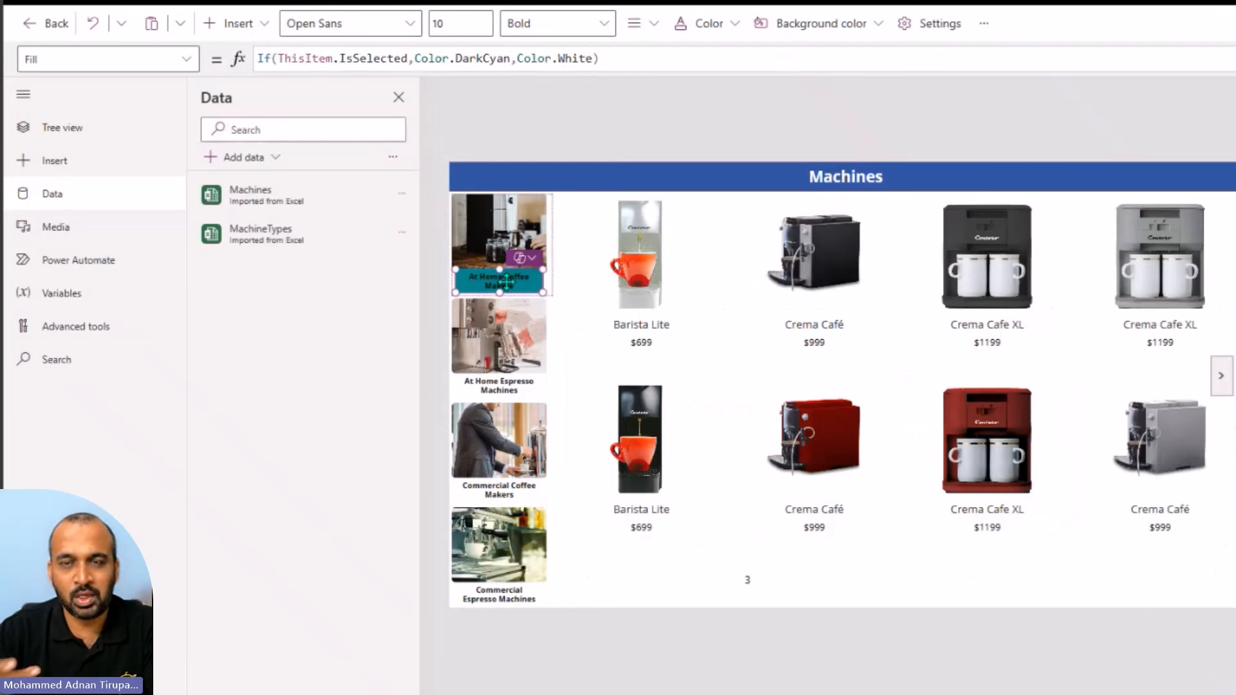
{"action": "left_click", "coordinate": [650, 188]}
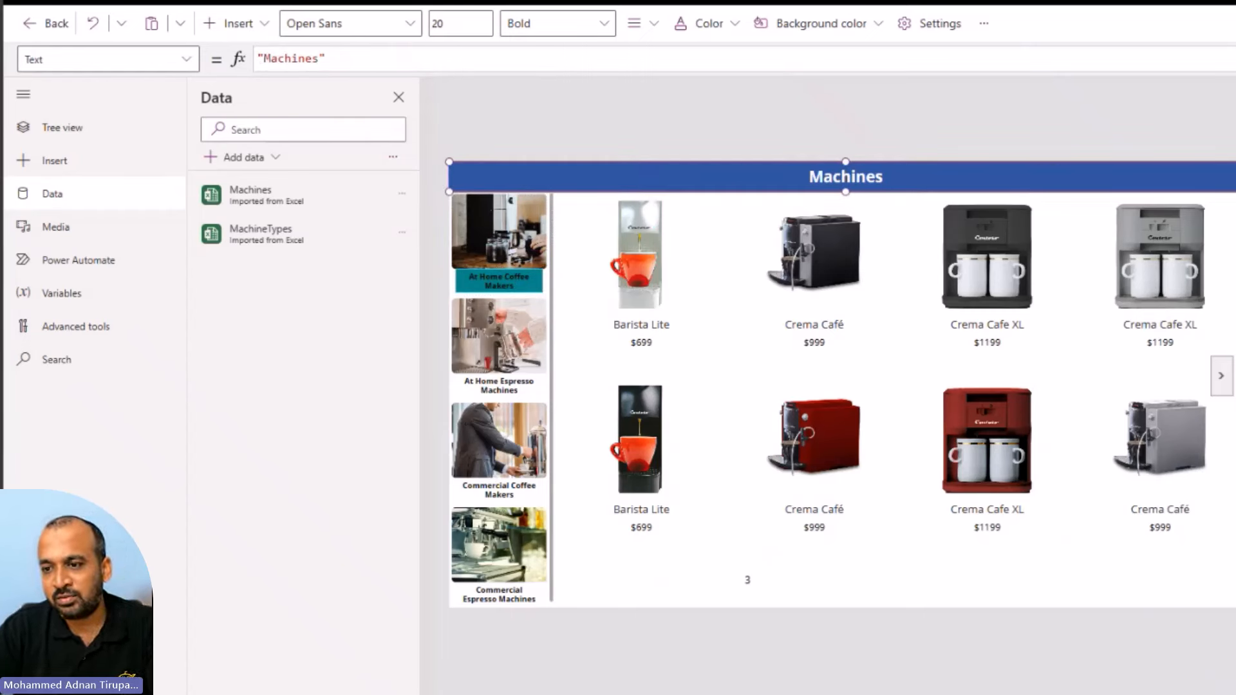
{"action": "left_click", "coordinate": [186, 60]}
{"action": "scroll", "coordinate": [134, 185], "scroll_direction": "up", "scroll_amount": 8}
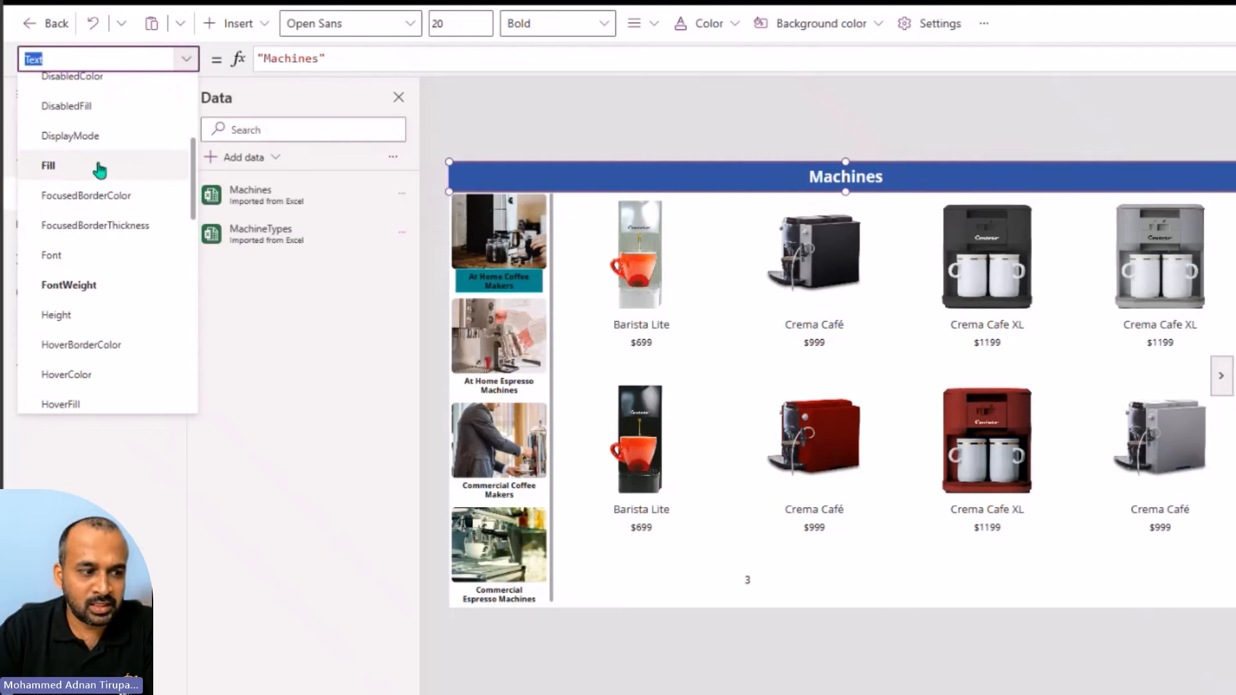
{"action": "left_click", "coordinate": [96, 165]}
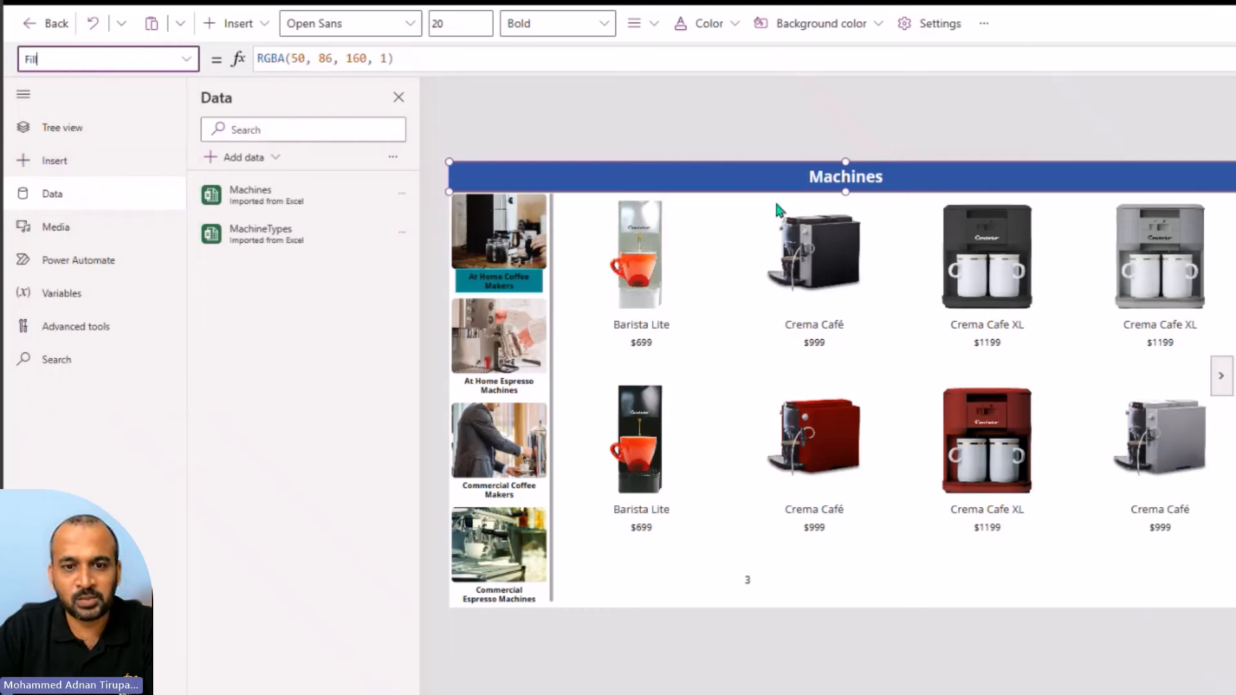
- Replace Color.DarkCyan in the machine type name label's Fill formula with ColorFade(lblHeading.Fill,75%) and preview the app
{"action": "left_click", "coordinate": [481, 277]}
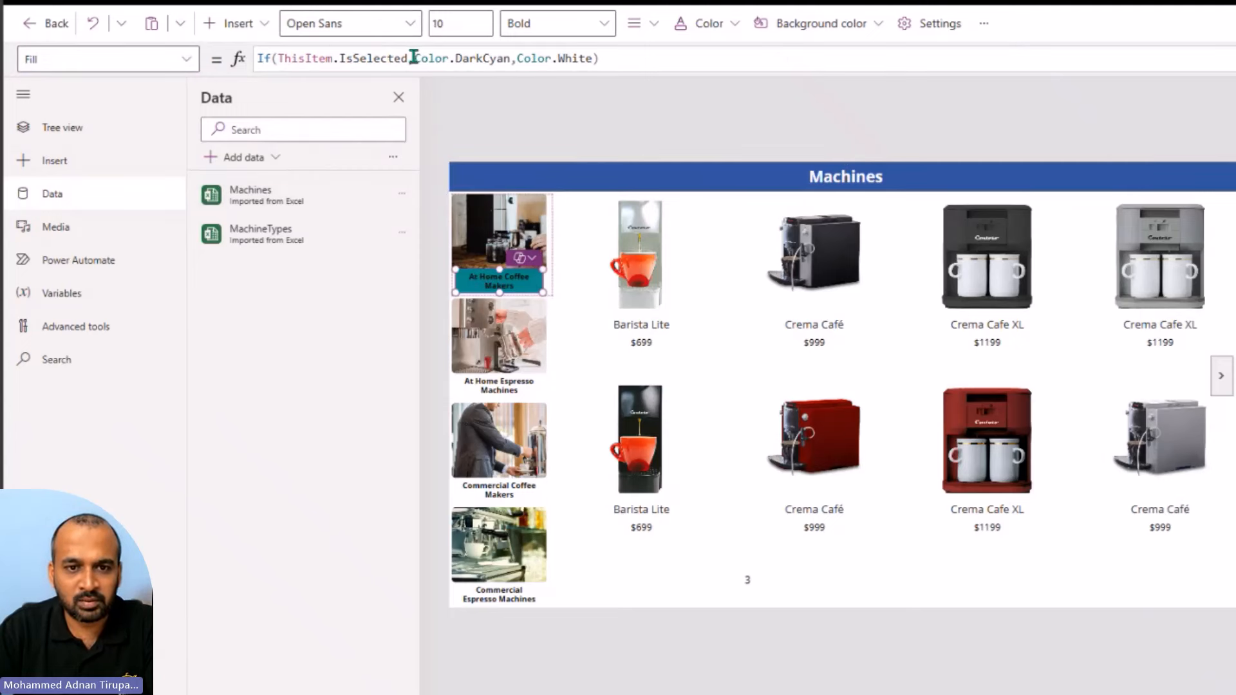
{"action": "left_click_drag", "start_coordinate": [414, 58], "coordinate": [514, 58]}
{"action": "key", "text": "BackSpace"}
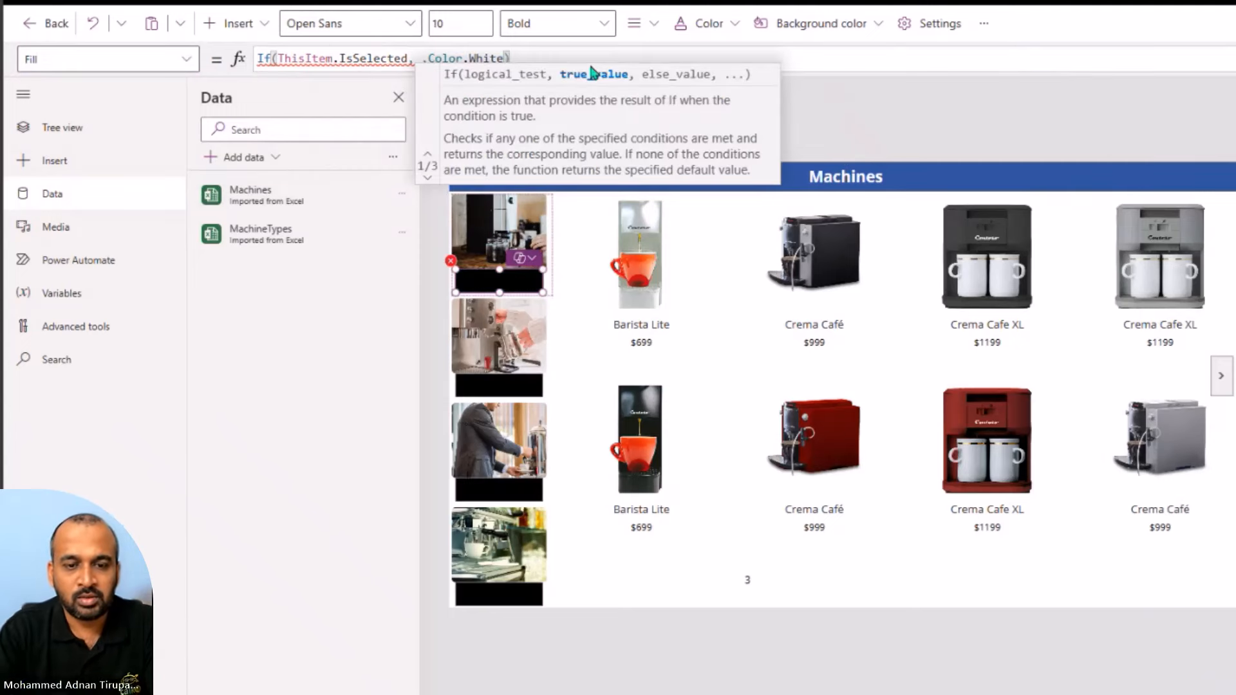
{"action": "type", "text": "cted, Co"}
{"action": "type", "text": "lorFa"}
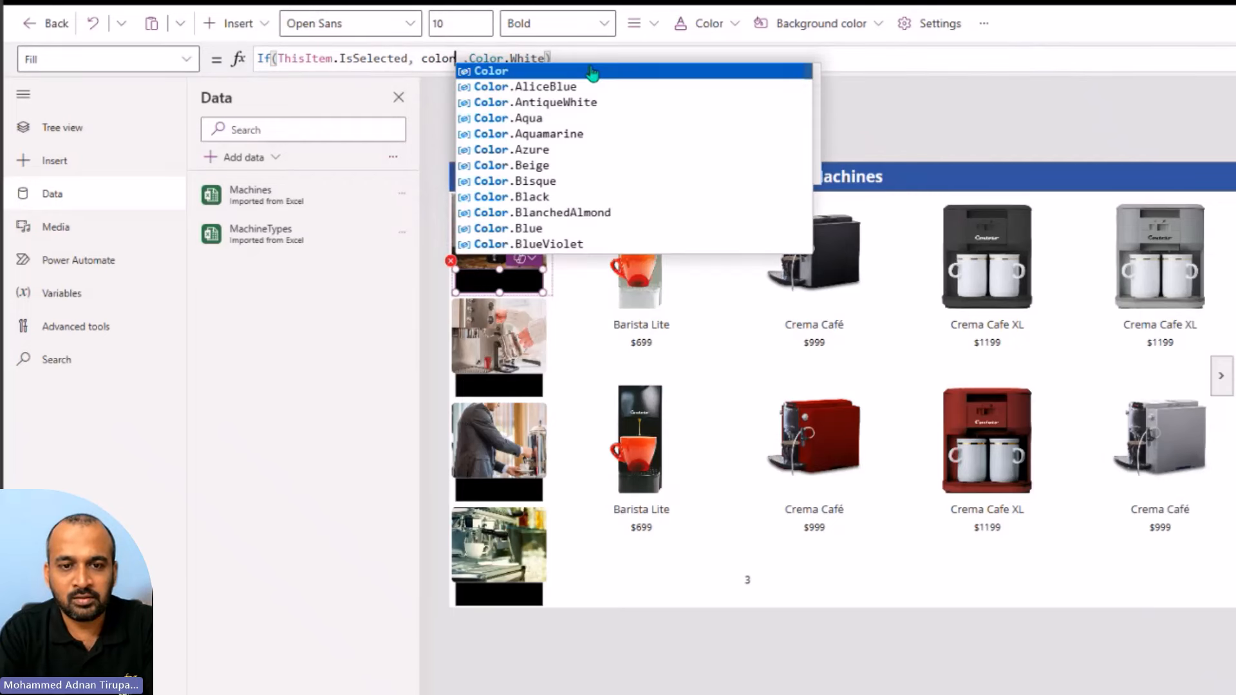
{"action": "key", "text": "Tab"}
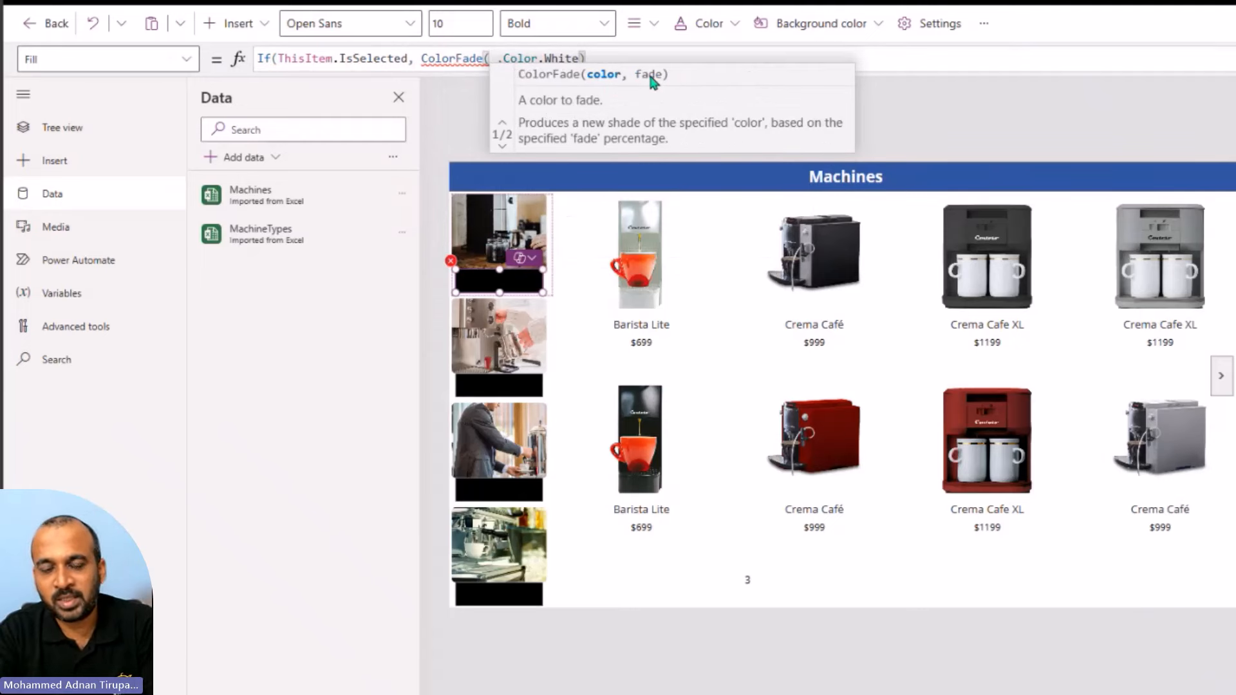
{"action": "type", "text": "lorFade(LblHeading"}
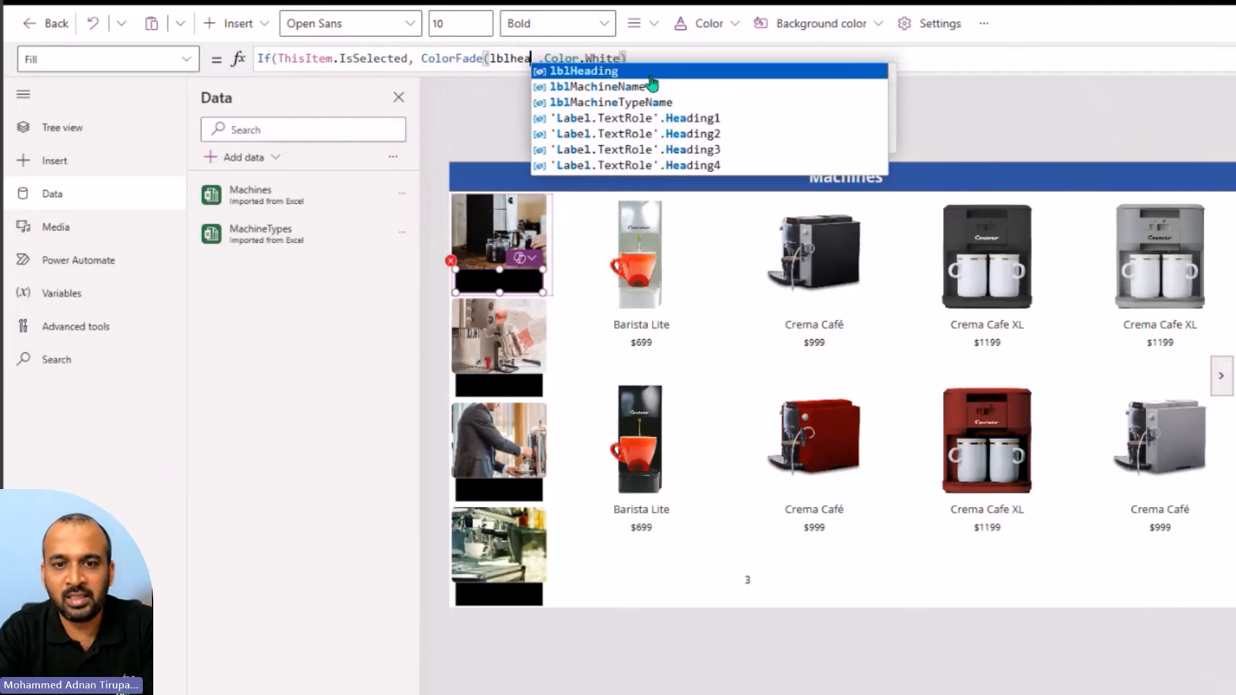
{"action": "type", "text": ".Fill,"}
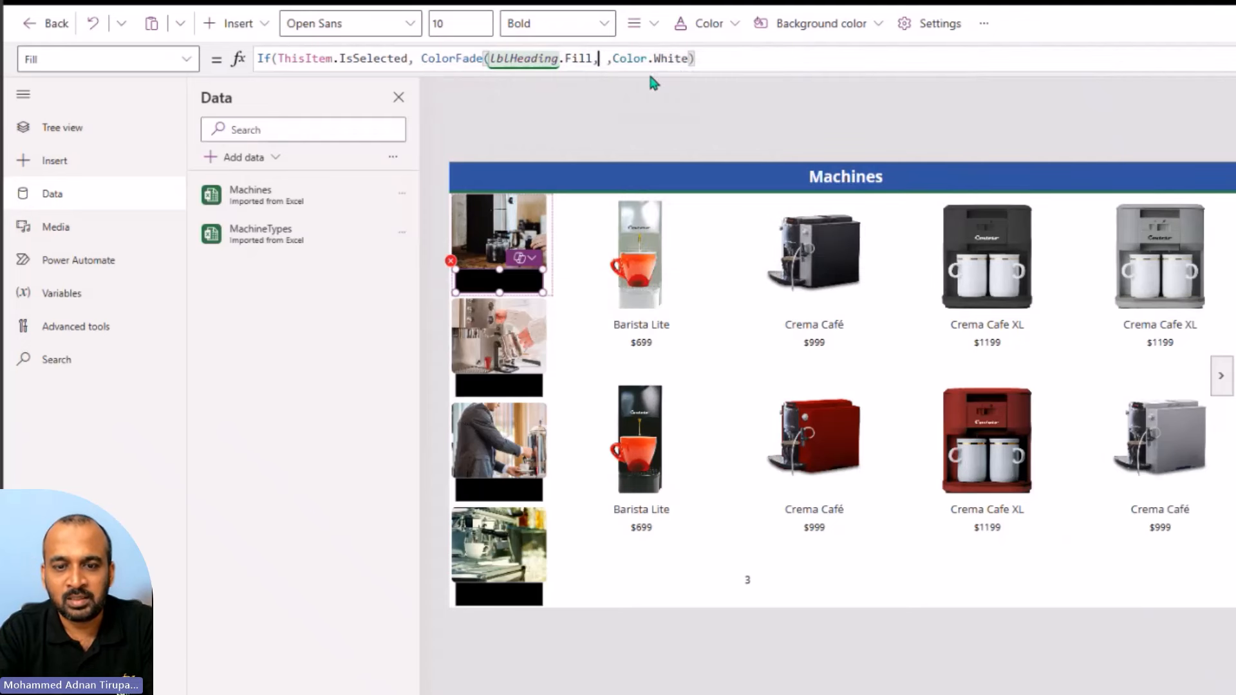
{"action": "type", "text": "75%)"}
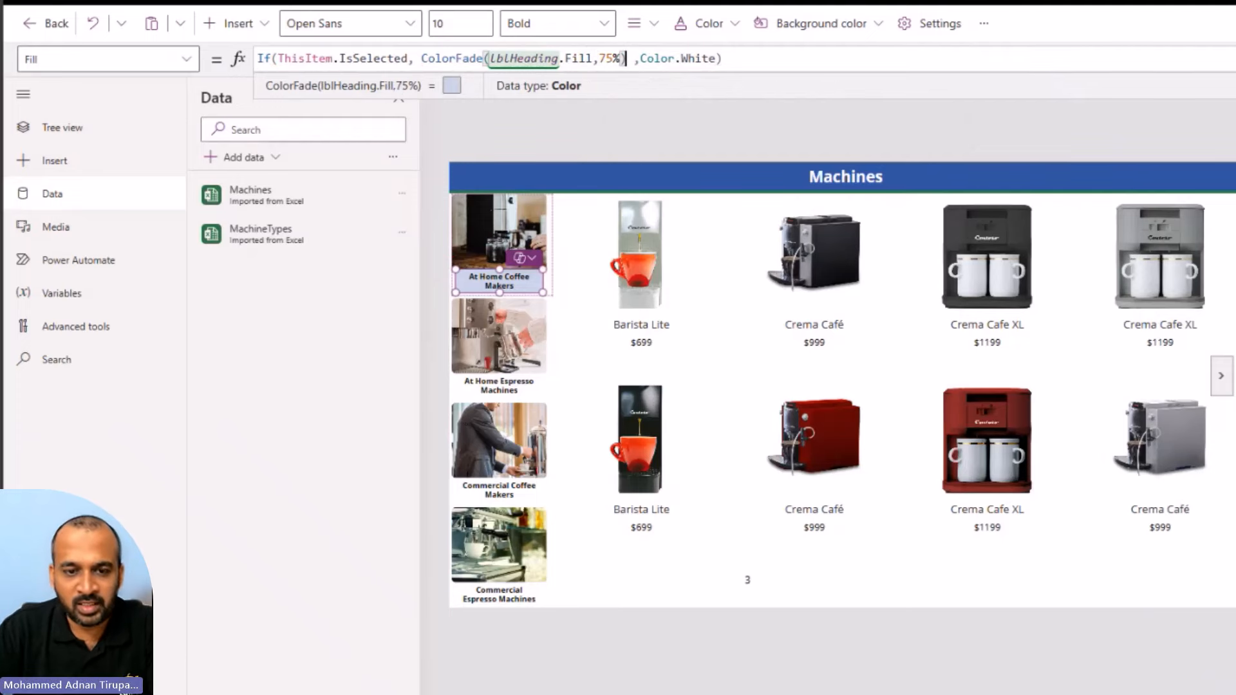
{"action": "key", "text": "F5"}
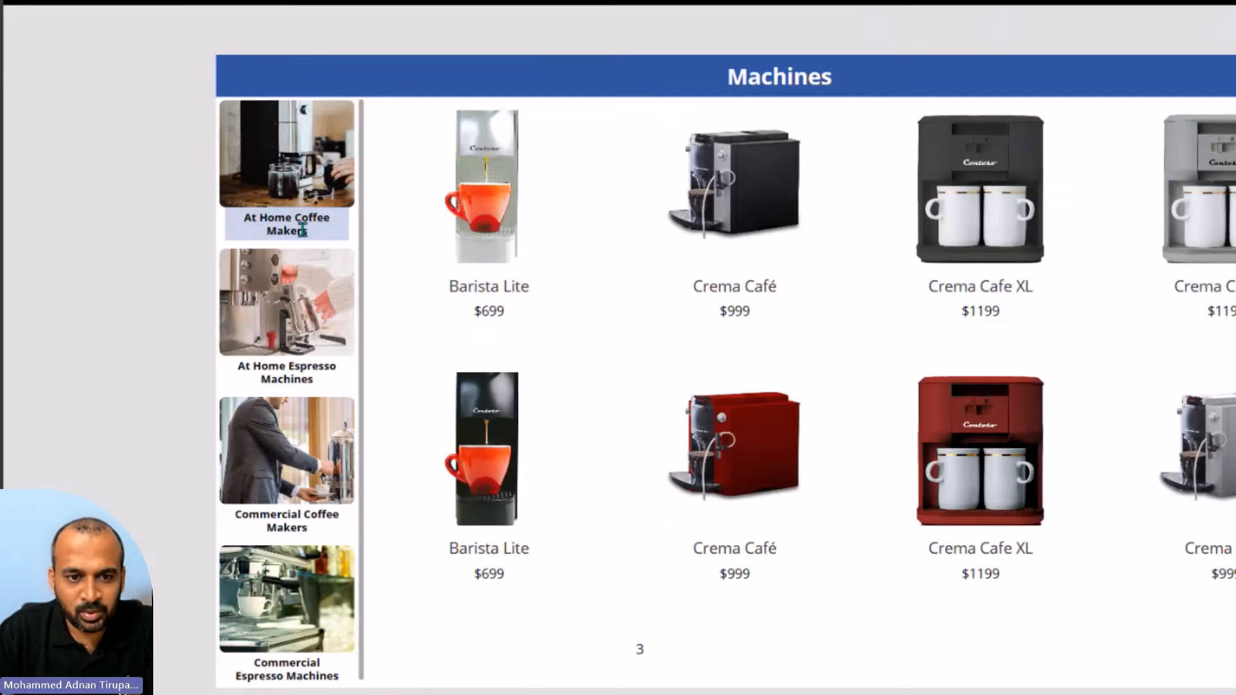
- Select each machine type in the preview to check the faded heading-color highlight, and return to editing
{"action": "left_click", "coordinate": [294, 370]}
{"action": "left_click", "coordinate": [308, 525]}
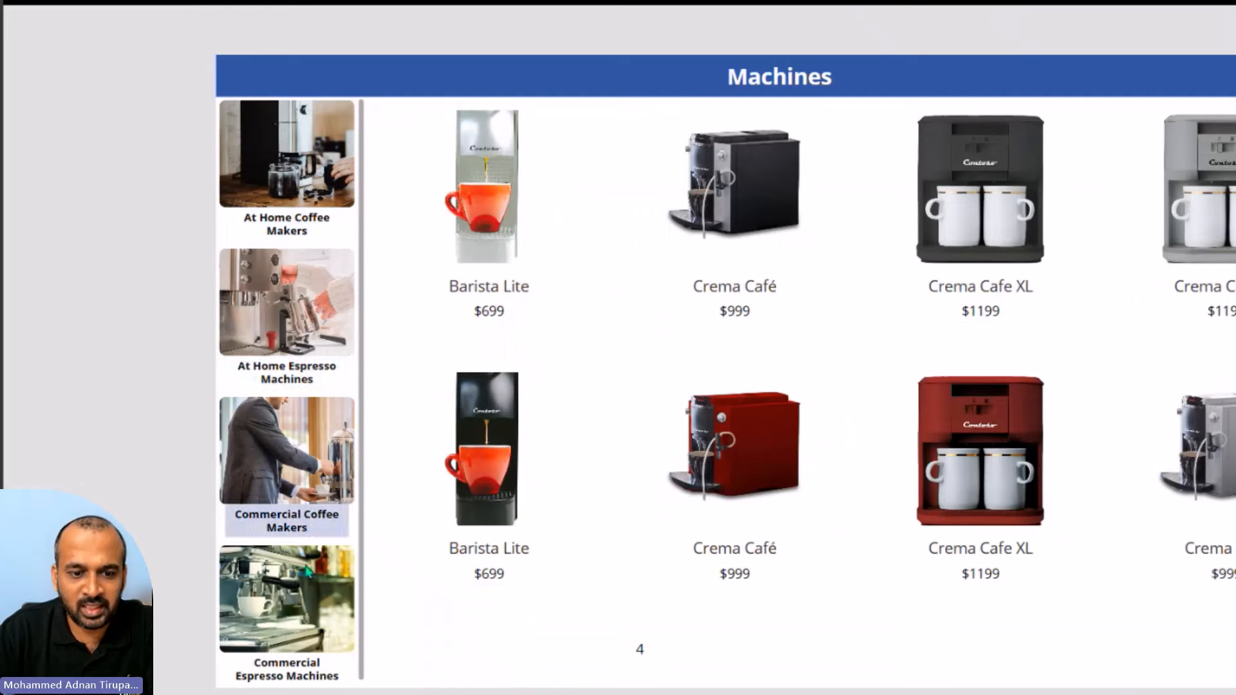
{"action": "left_click", "coordinate": [292, 662]}
{"action": "left_click", "coordinate": [292, 222]}
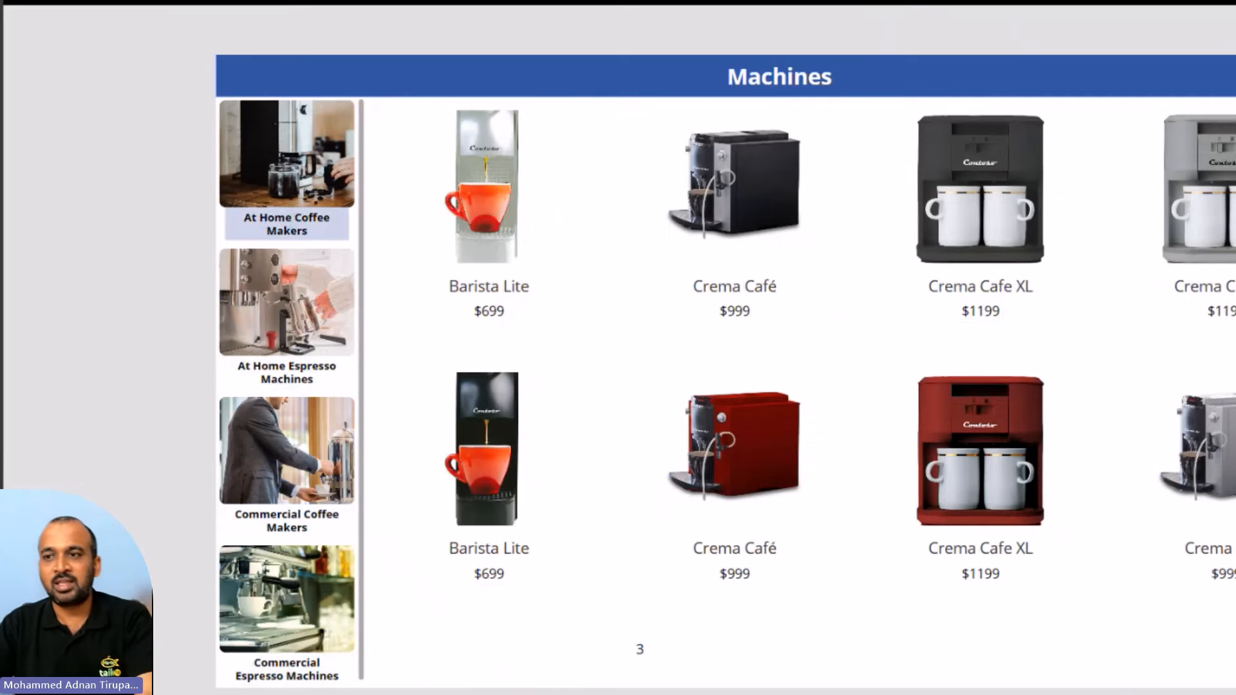
{"action": "key", "text": "Escape"}
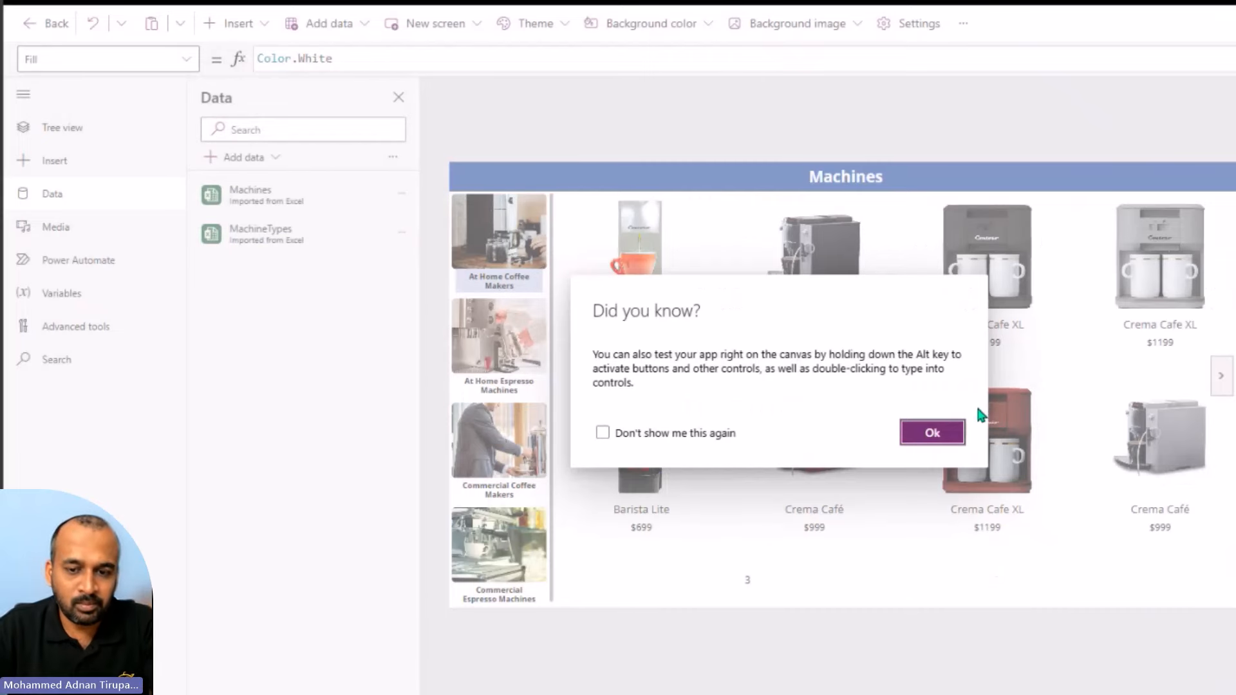
{"action": "left_click", "coordinate": [931, 432]}
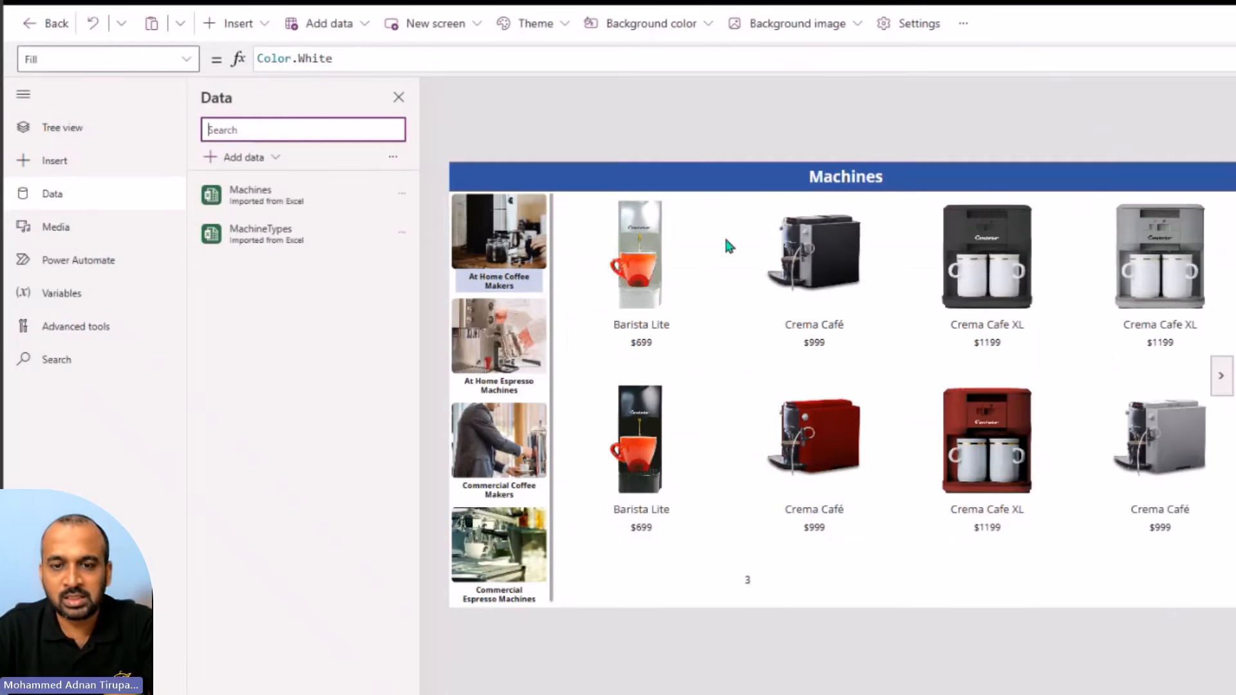
- Try red as the Machines heading label's fill, and settle on the blue RGBA(0, 94, 146, 1)
{"action": "left_click", "coordinate": [726, 184]}
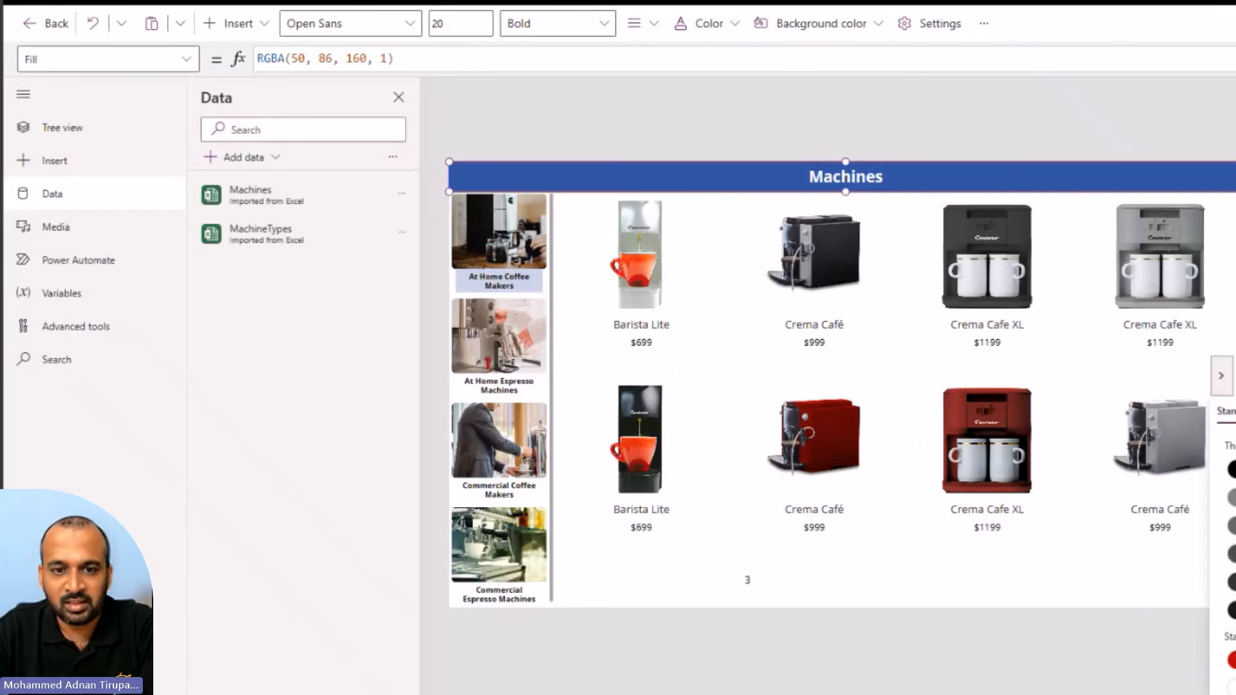
{"action": "left_click", "coordinate": [1233, 659]}
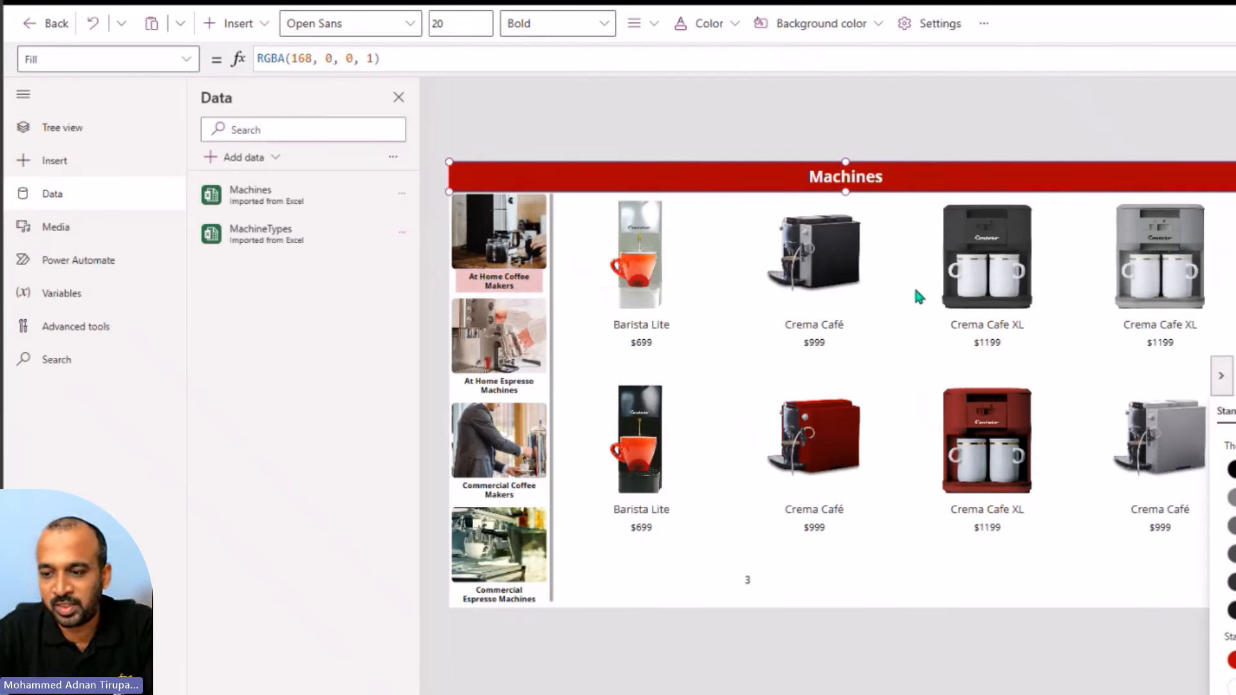
{"action": "left_click", "coordinate": [1235, 660]}
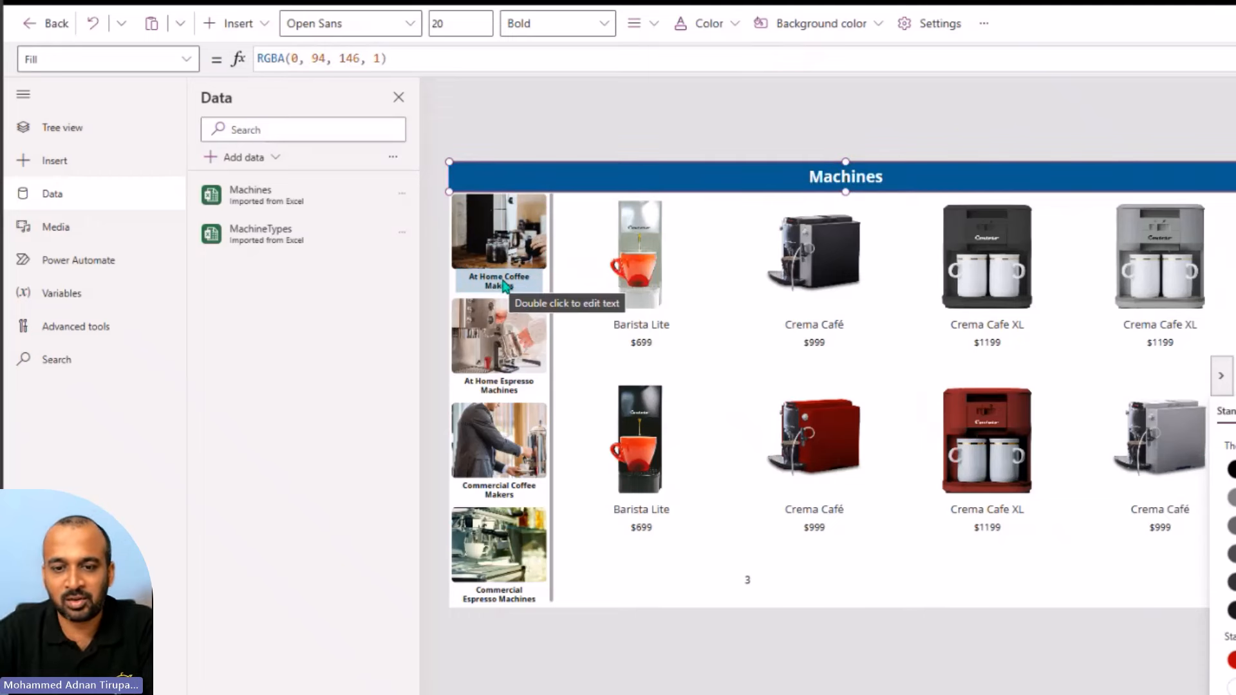
- Wrap the Machines data source in a Filter function in the machines gallery's Items formula, ready for a condition
{"action": "left_click", "coordinate": [734, 334]}
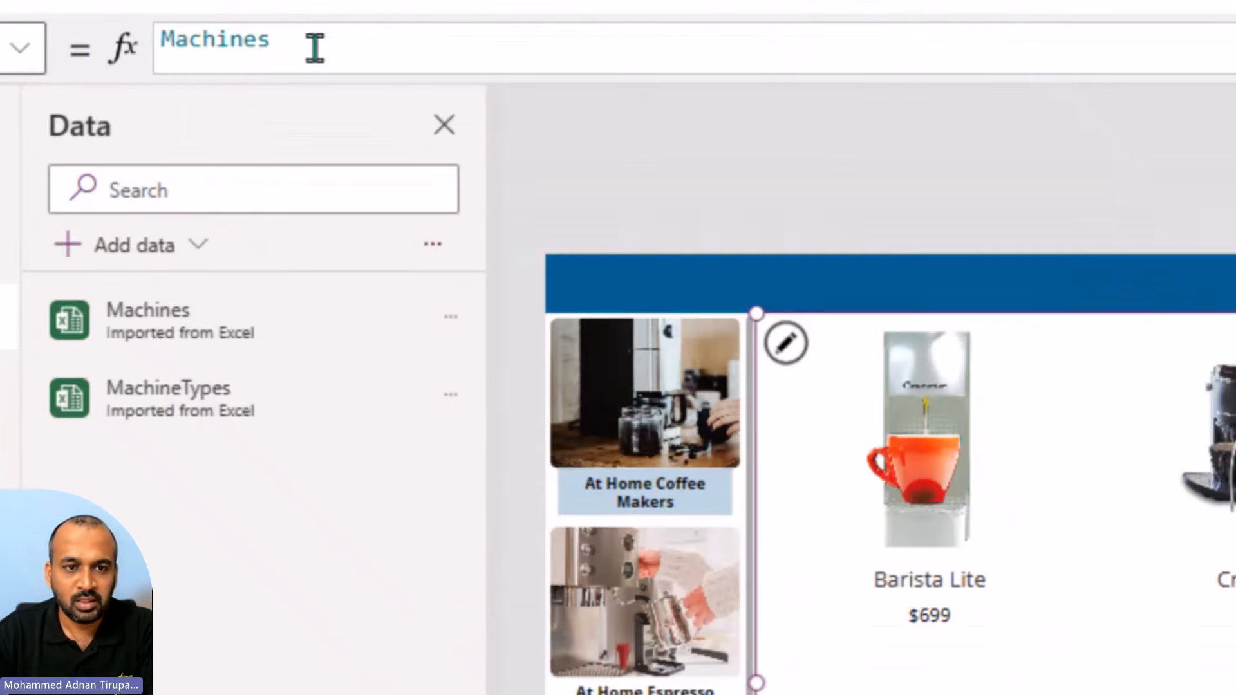
{"action": "double_click", "coordinate": [321, 54]}
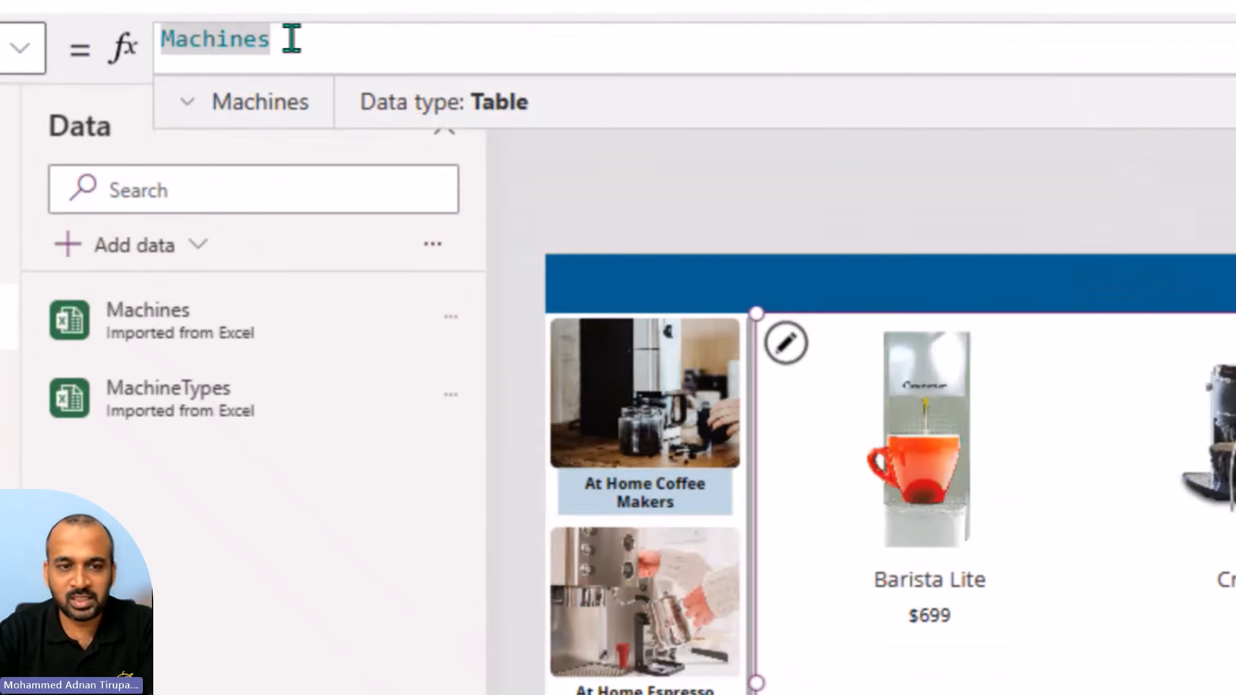
{"action": "key", "text": "Left"}
{"action": "type", "text": "fi"}
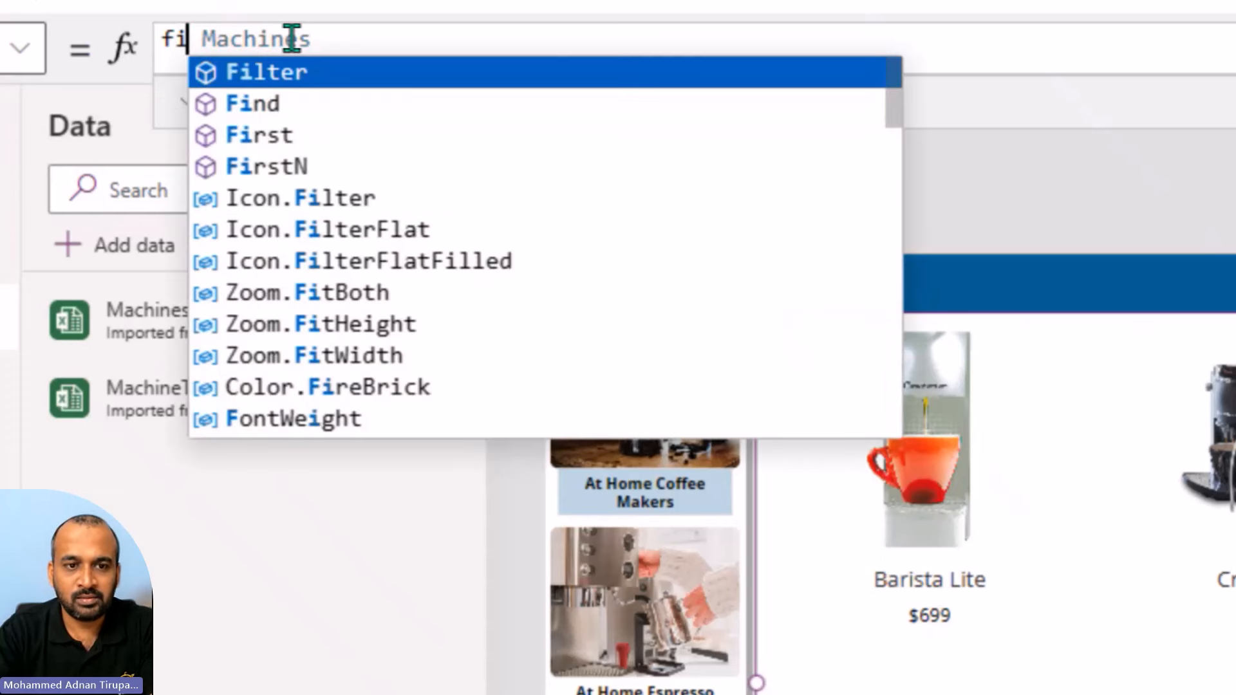
{"action": "type", "text": "lt"}
{"action": "key", "text": "Tab"}
{"action": "type", "text": "("}
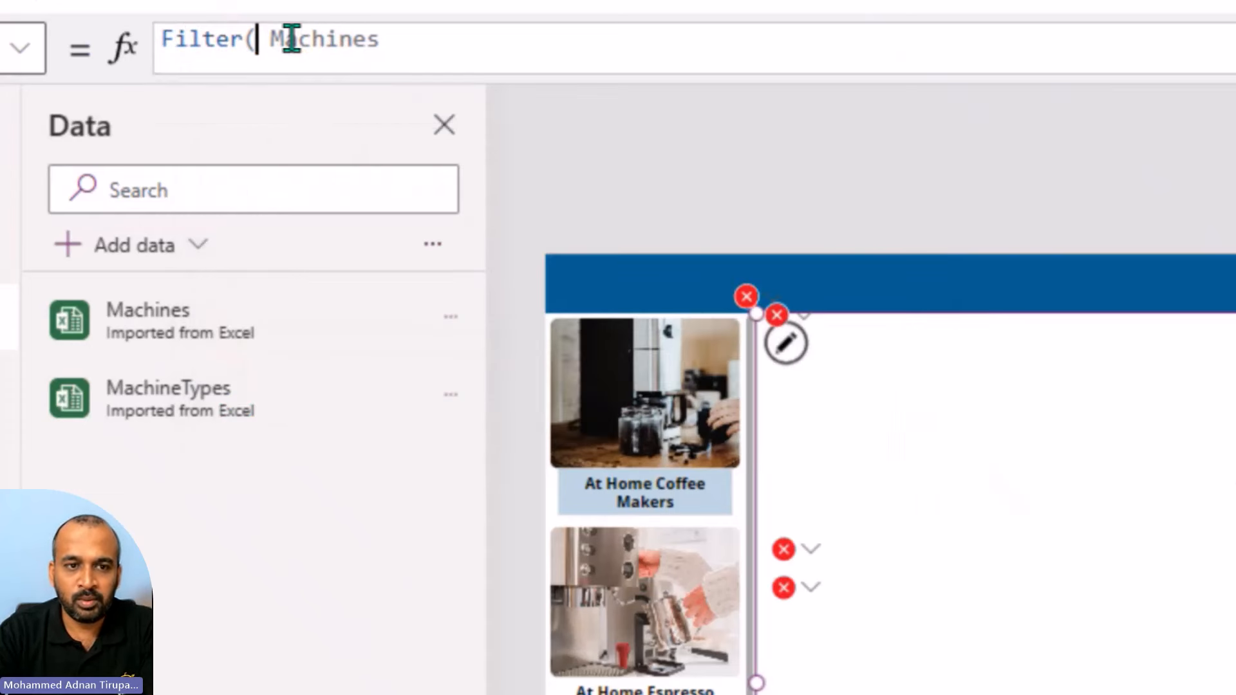
{"action": "key", "text": "Delete"}
{"action": "double_click", "coordinate": [292, 40]}
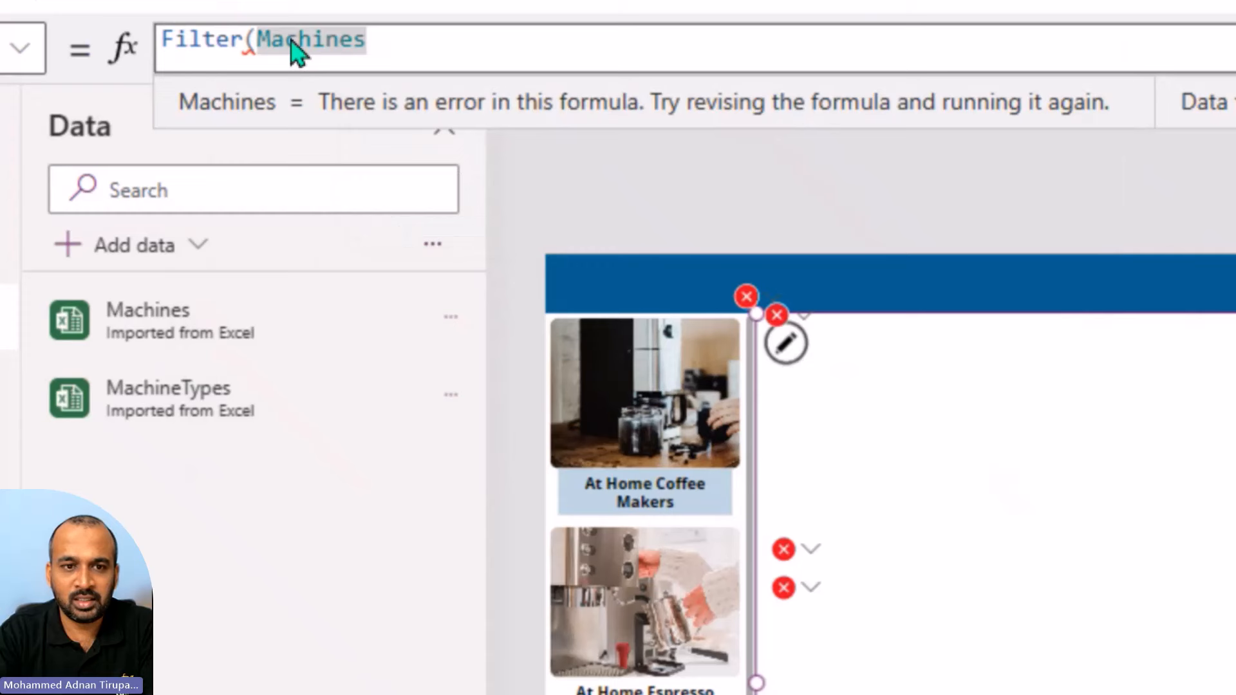
{"action": "left_click", "coordinate": [442, 49]}
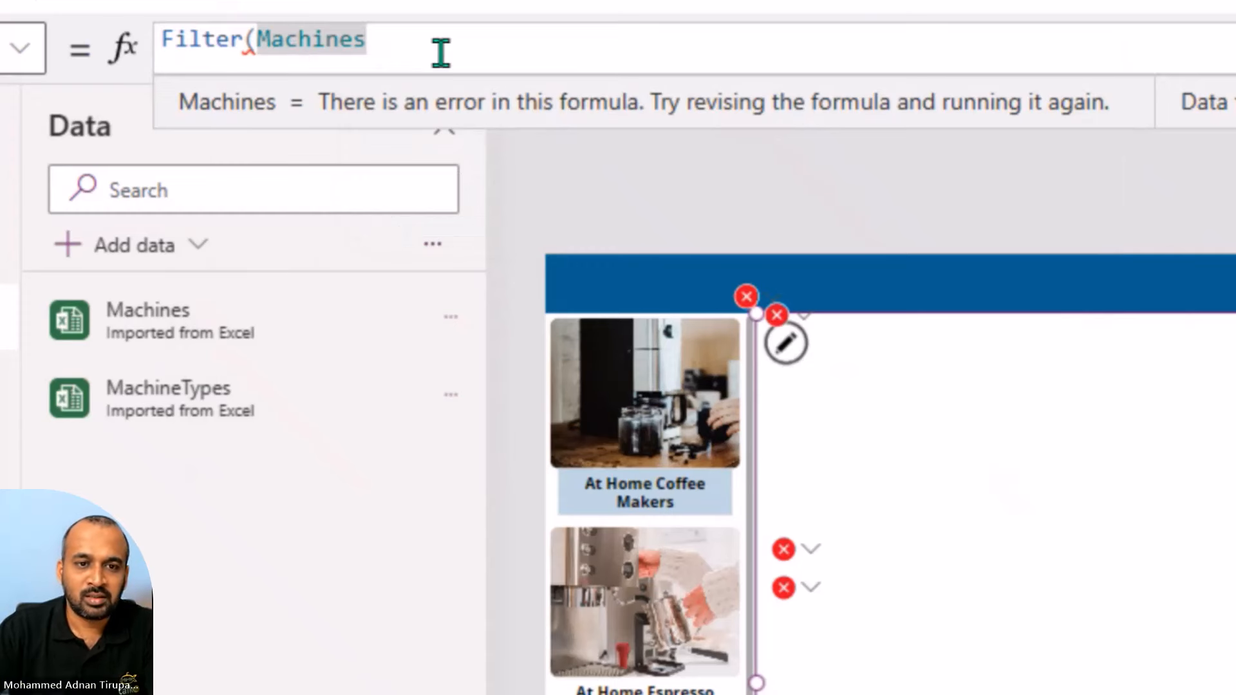
{"action": "type", "text": ","}
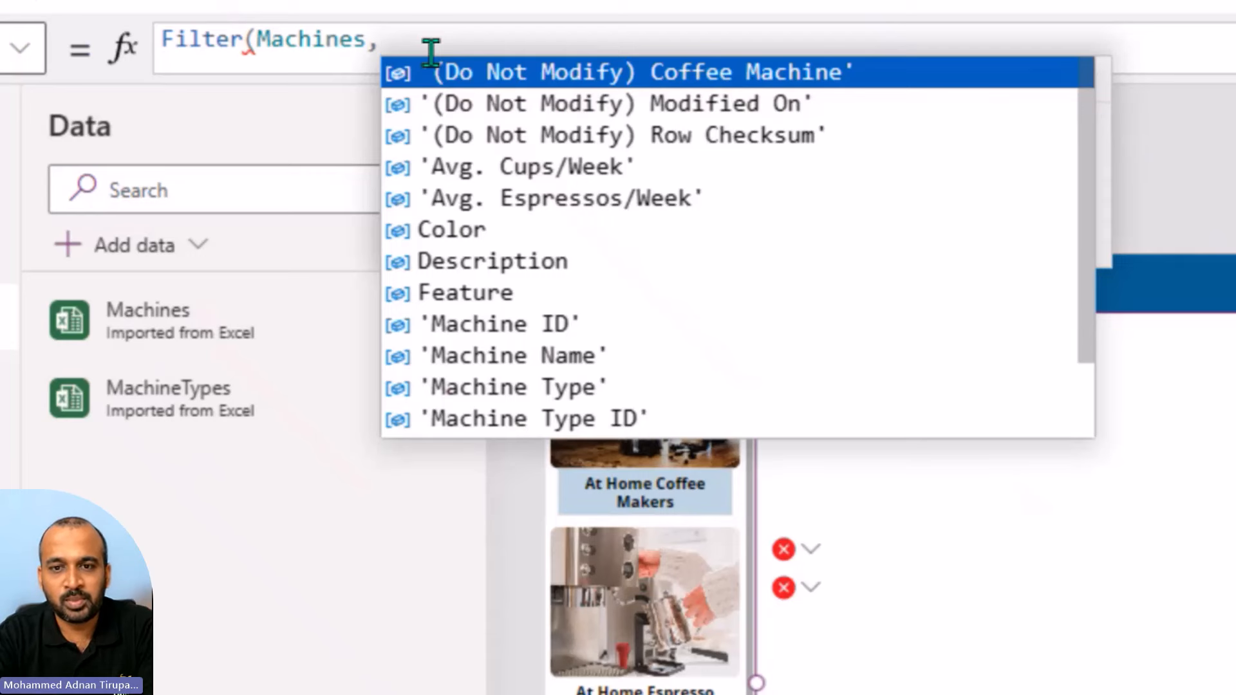
{"action": "key", "text": "Escape"}
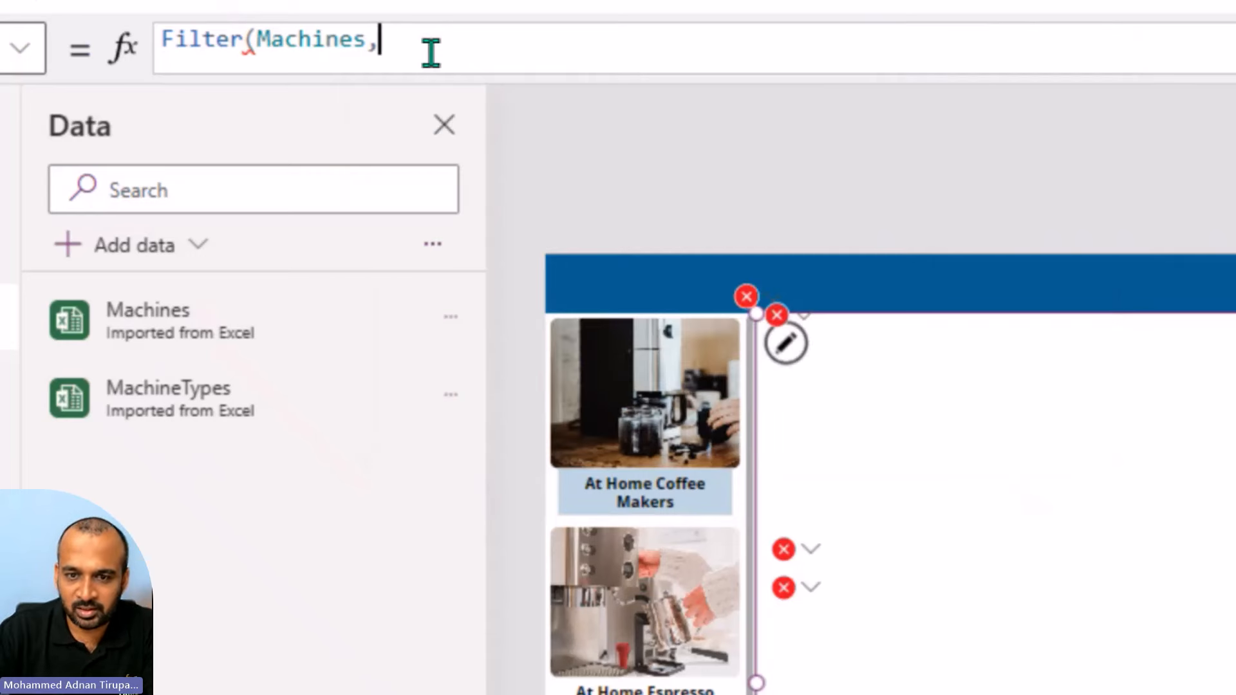
{"action": "key", "text": "BackSpace"}
{"action": "type", "text": ","}
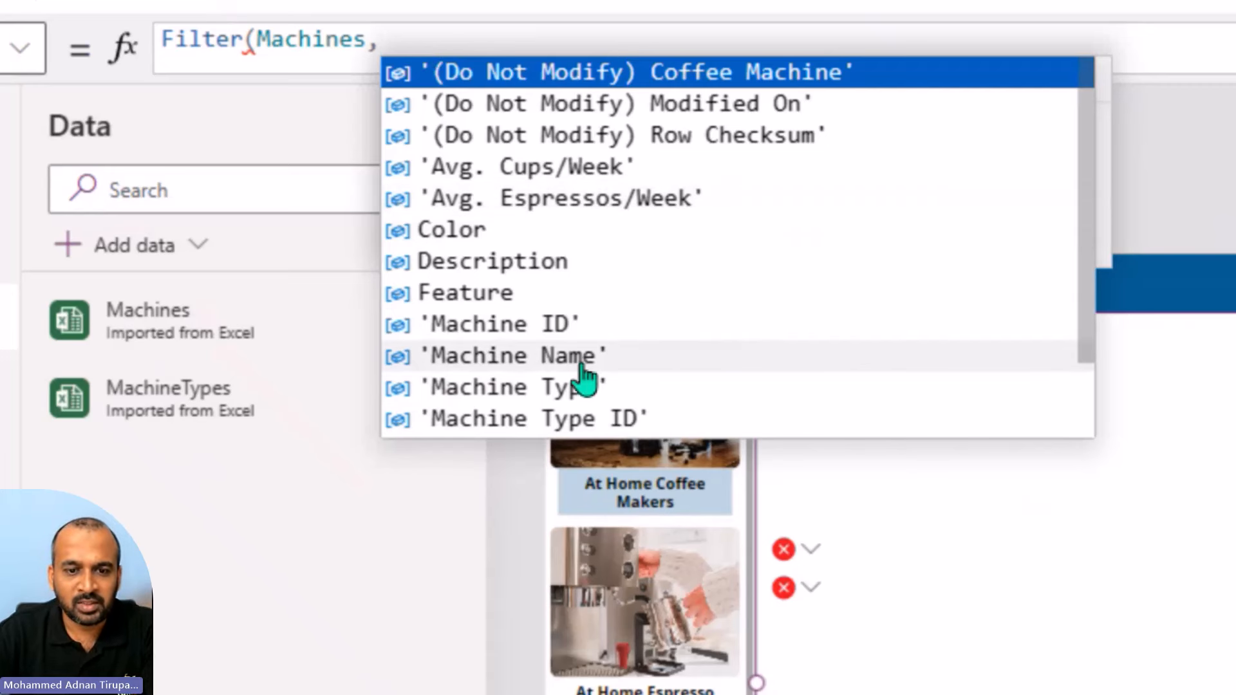
- Add the condition 'Machine Type ID'=galMachineType.Selected.'Type ID' to the machines gallery's Filter formula
{"action": "left_click", "coordinate": [579, 426]}
{"action": "type", "text": "="}
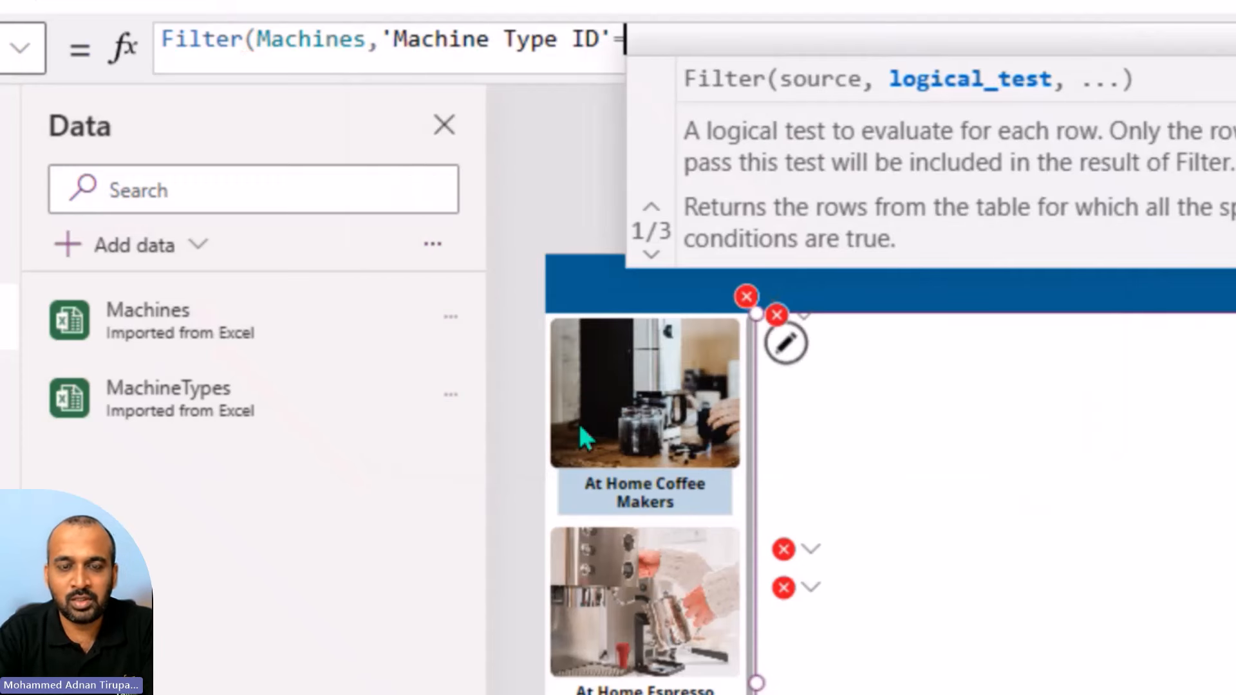
{"action": "type", "text": "is"}
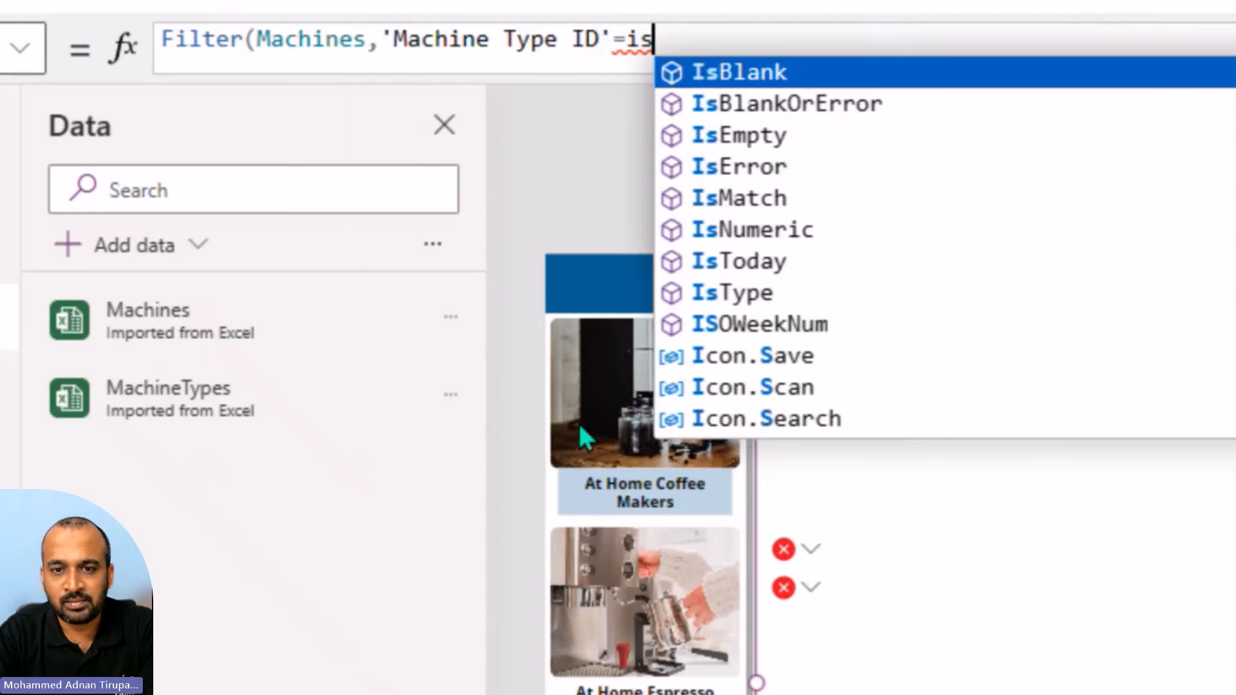
{"action": "type", "text": "selec"}
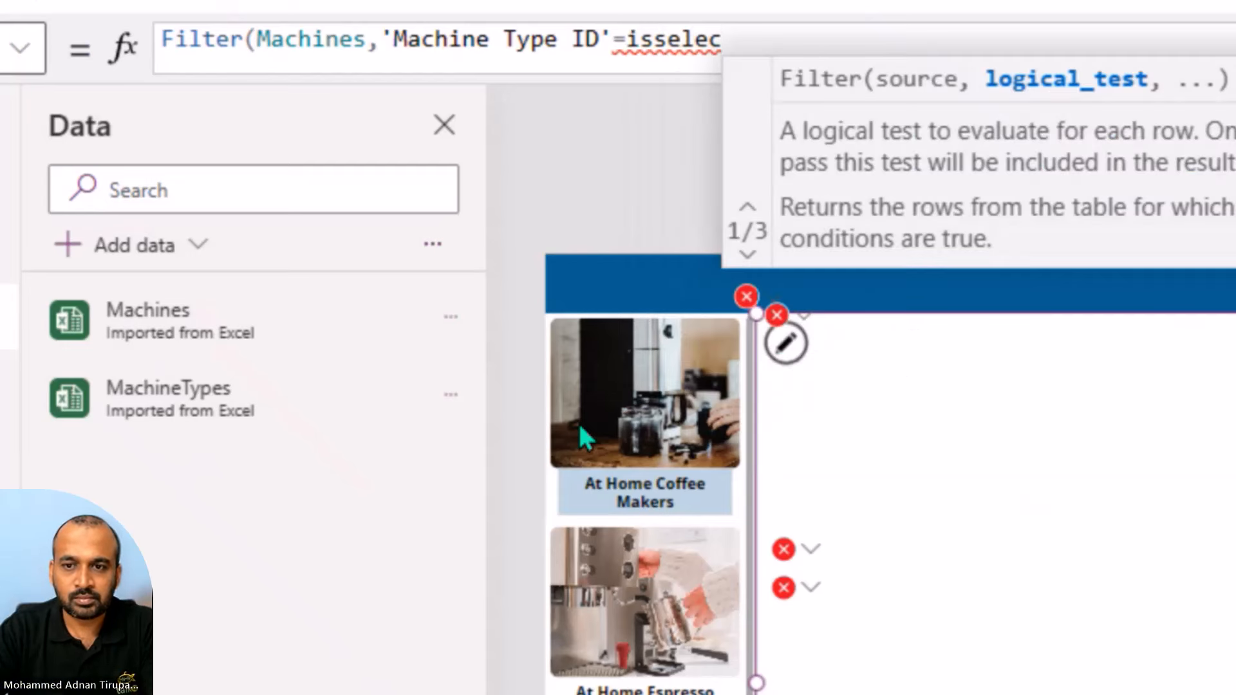
{"action": "key", "text": "ctrl+shift+Left"}
{"action": "type", "text": "galt"}
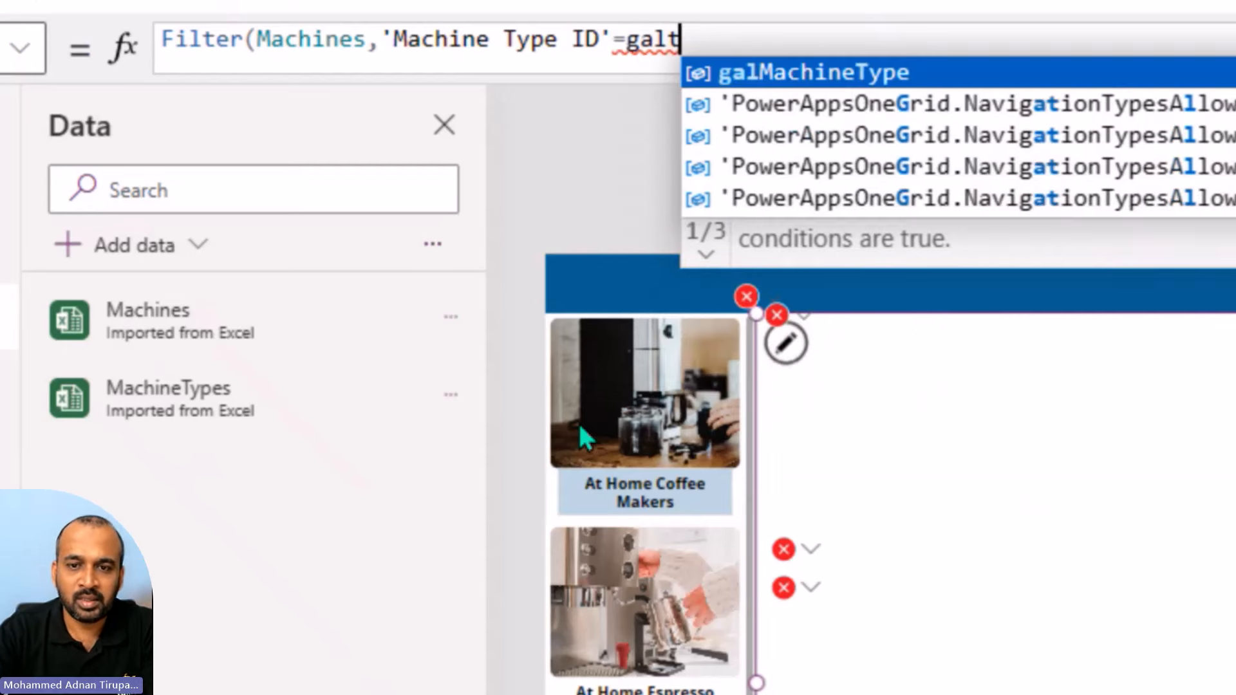
{"action": "key", "text": "Tab"}
{"action": "type", "text": ".sele."}
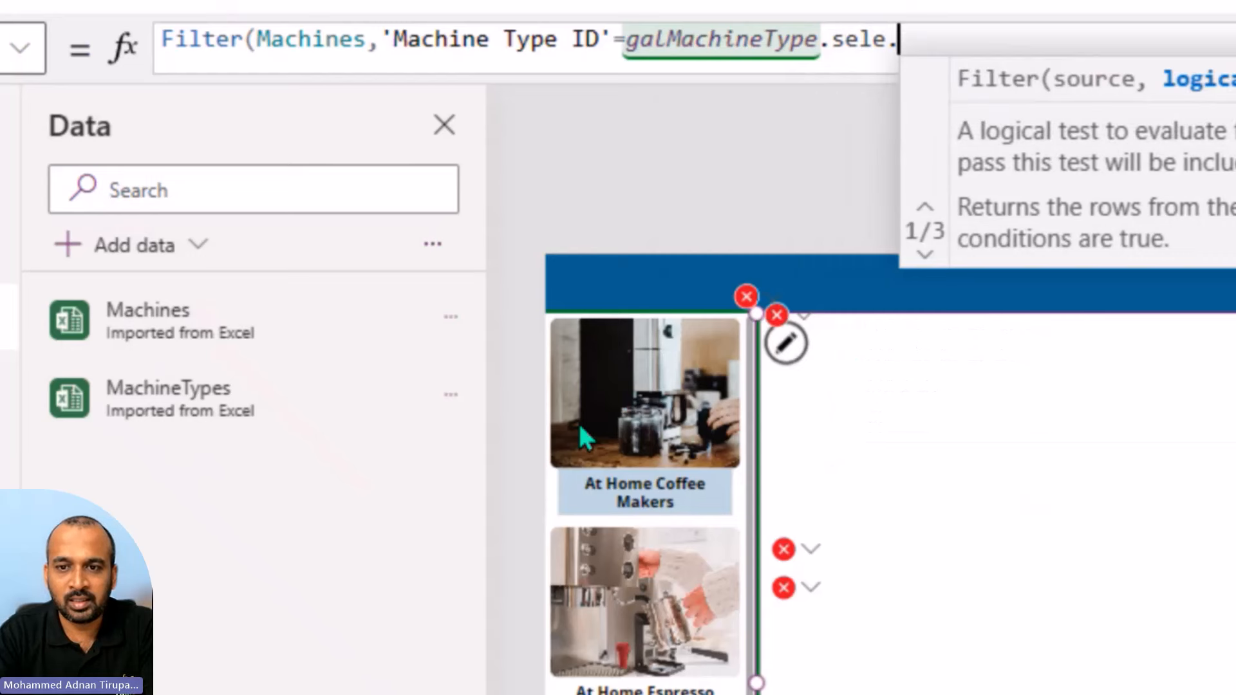
{"action": "key", "text": "BackSpace"}
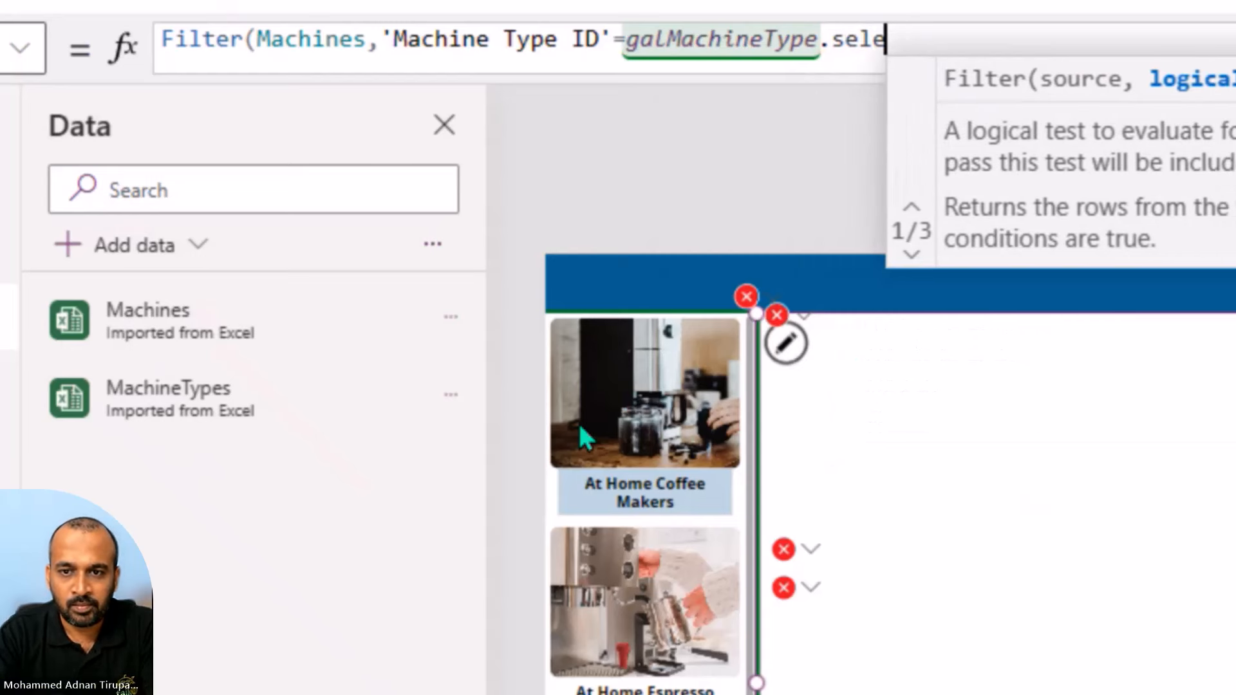
{"action": "key", "text": "Tab"}
{"action": "type", "text": ".ma"}
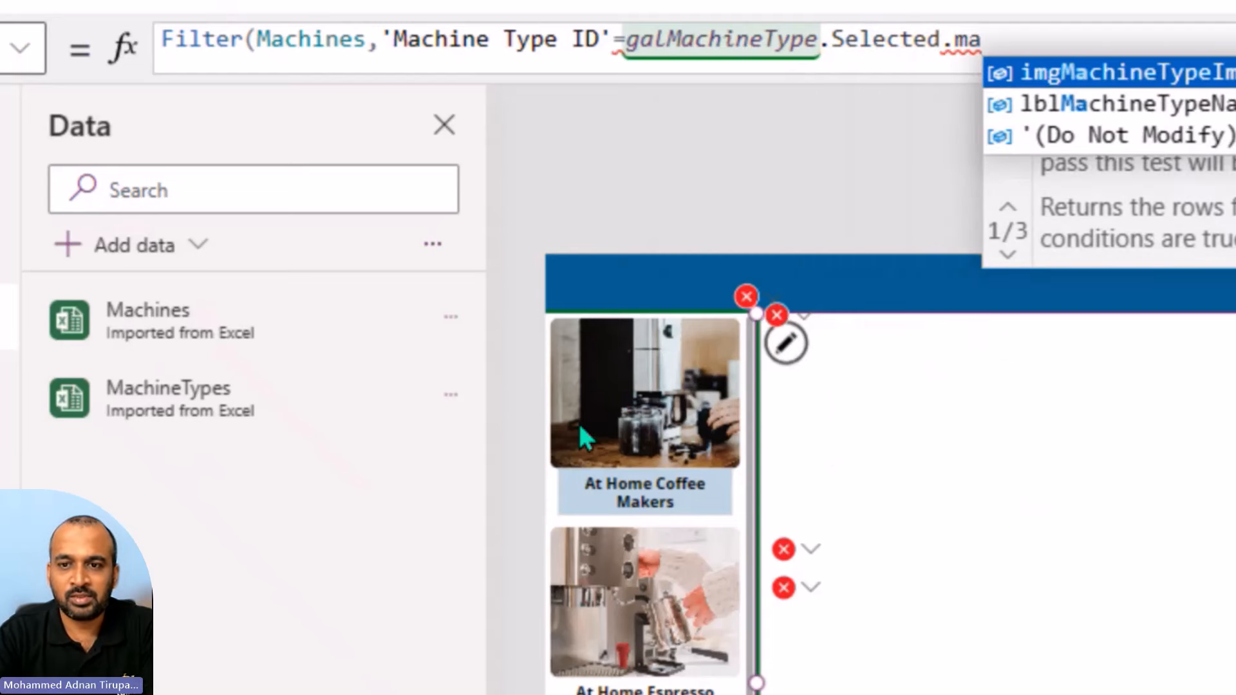
{"action": "key", "text": "BackSpace"}
{"action": "key", "text": "BackSpace"}
{"action": "type", "text": "ty"}
{"action": "key", "text": "Tab"}
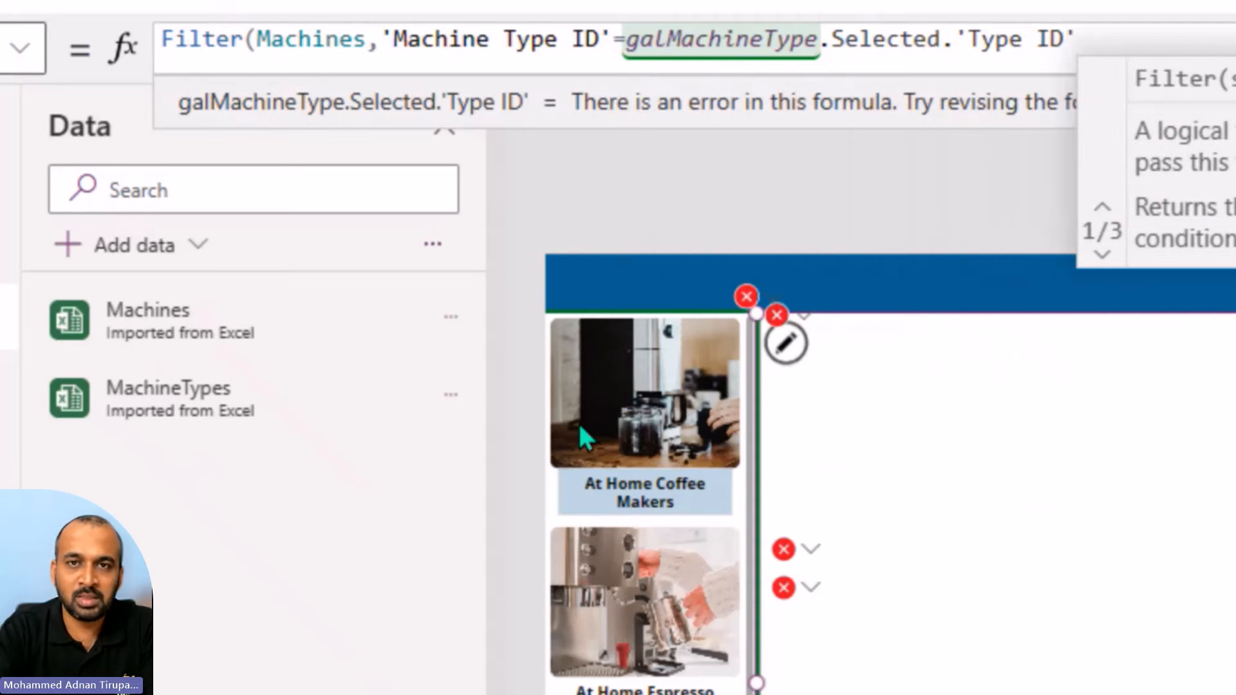
- Look through the Machines columns available for a further condition in the gallery's Filter formula
{"action": "type", "text": ","}
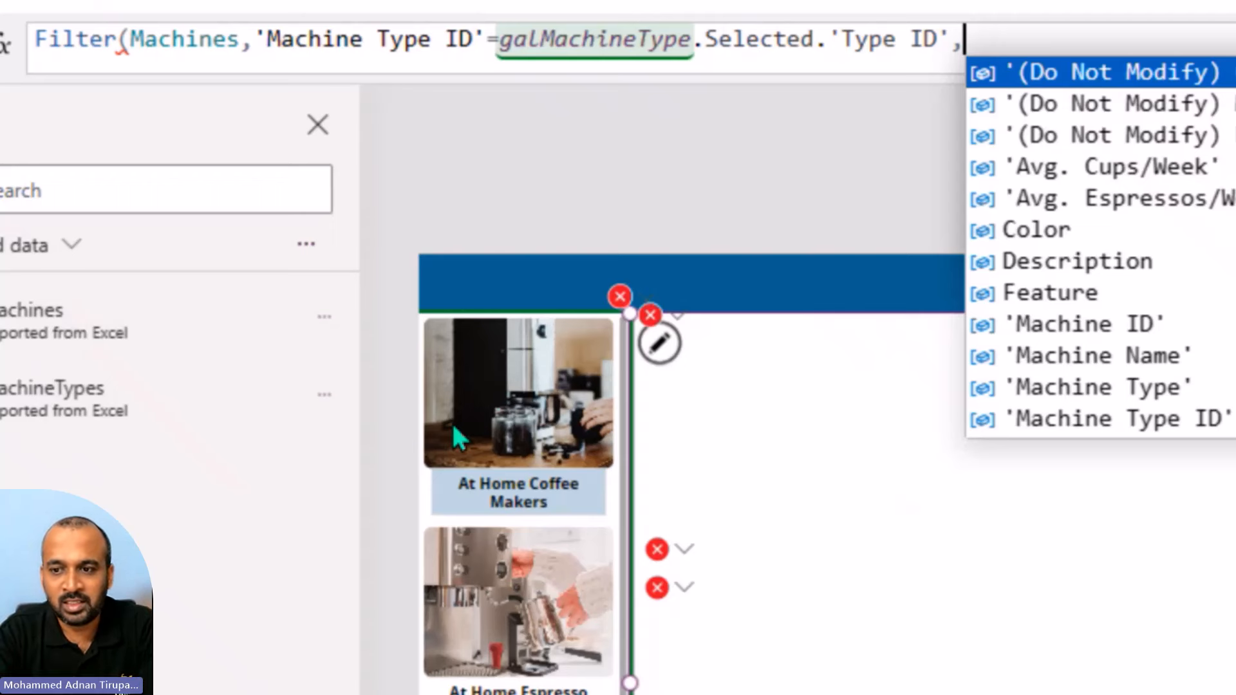
{"action": "key", "text": "Down"}
{"action": "key", "text": "Down"}
{"action": "key", "text": "Down"}
{"action": "key", "text": "Down"}
{"action": "key", "text": "Down"}
{"action": "key", "text": "Down"}
{"action": "key", "text": "Down"}
{"action": "key", "text": "Down"}
{"action": "key", "text": "Down"}
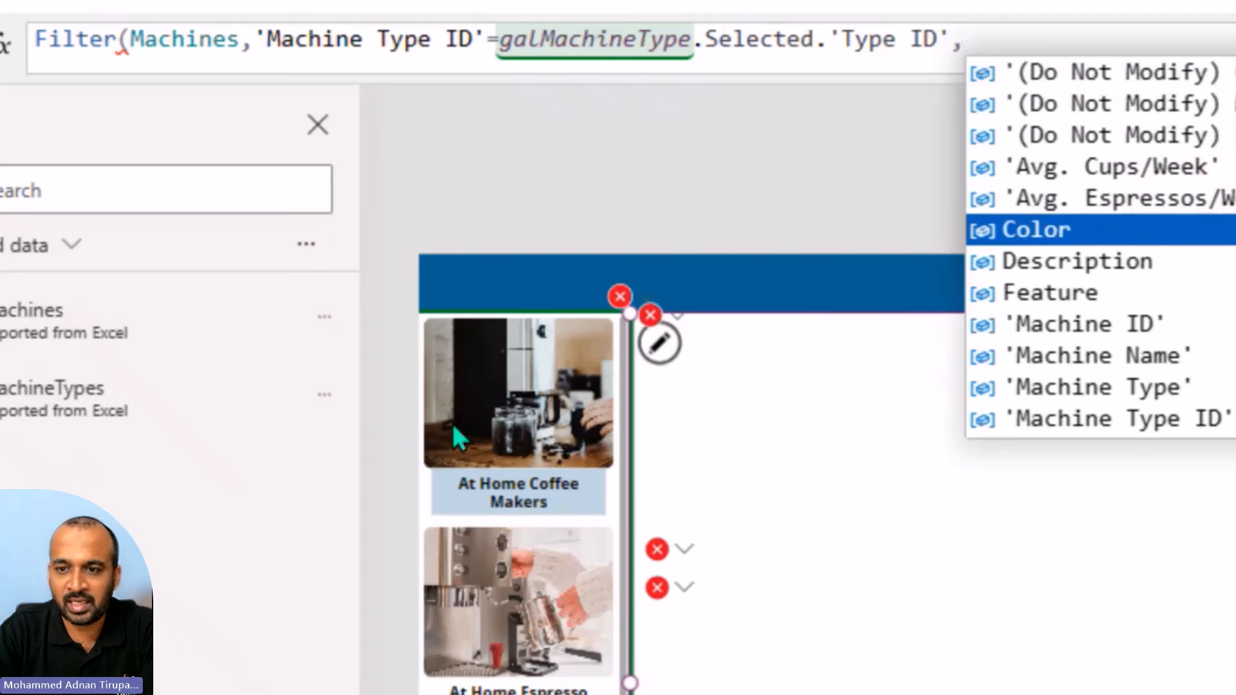
{"action": "key", "text": "Down"}
{"action": "key", "text": "Down"}
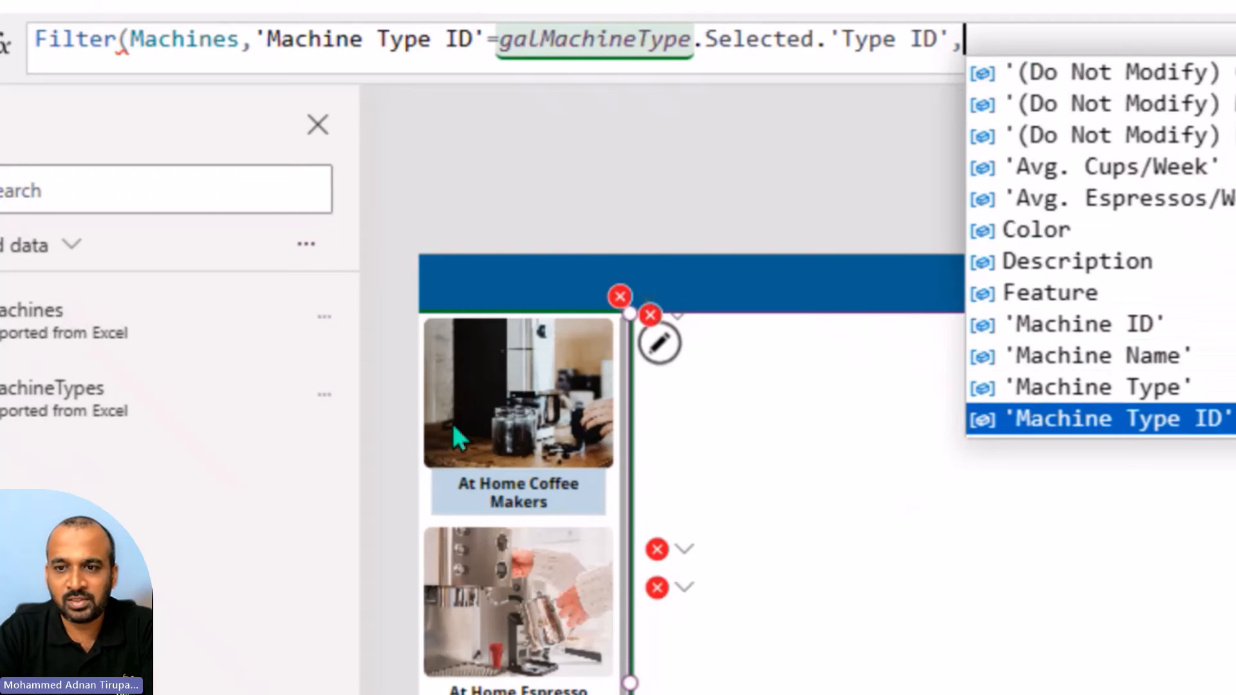
{"action": "key", "text": "Tab"}
- Close the Filter formula and preview the app, selecting different machine types to check which machines the gallery shows
{"action": "type", "text": ")"}
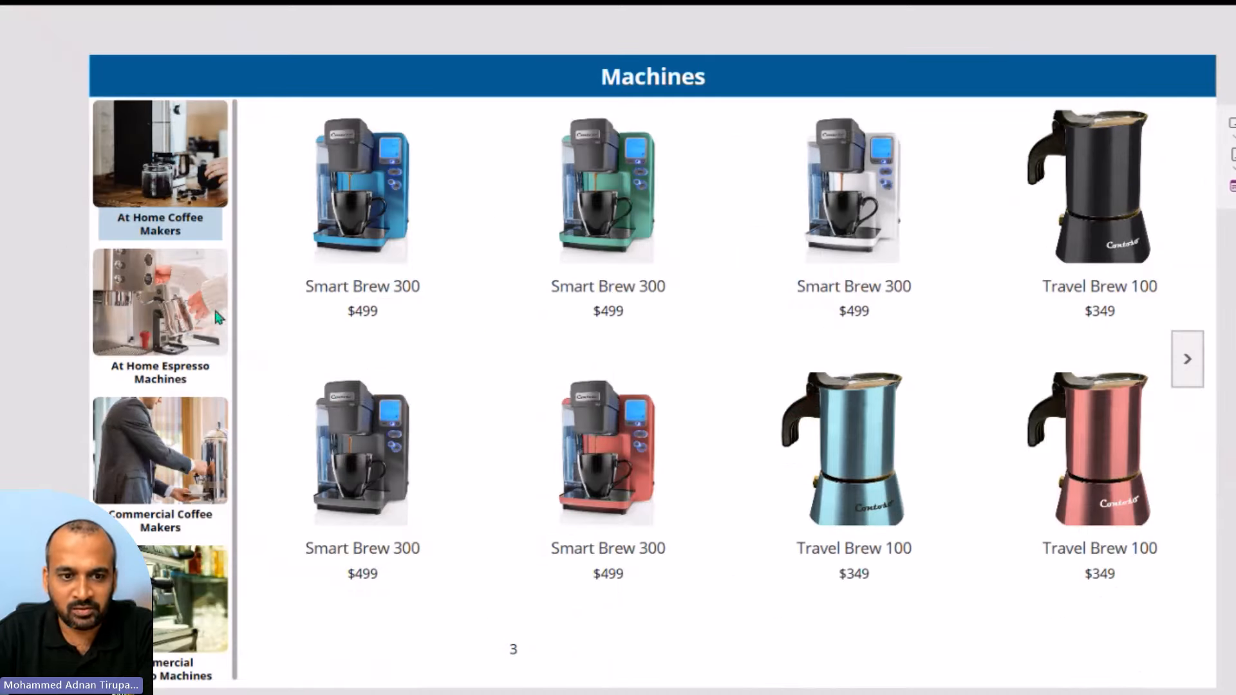
{"action": "left_click", "coordinate": [166, 369]}
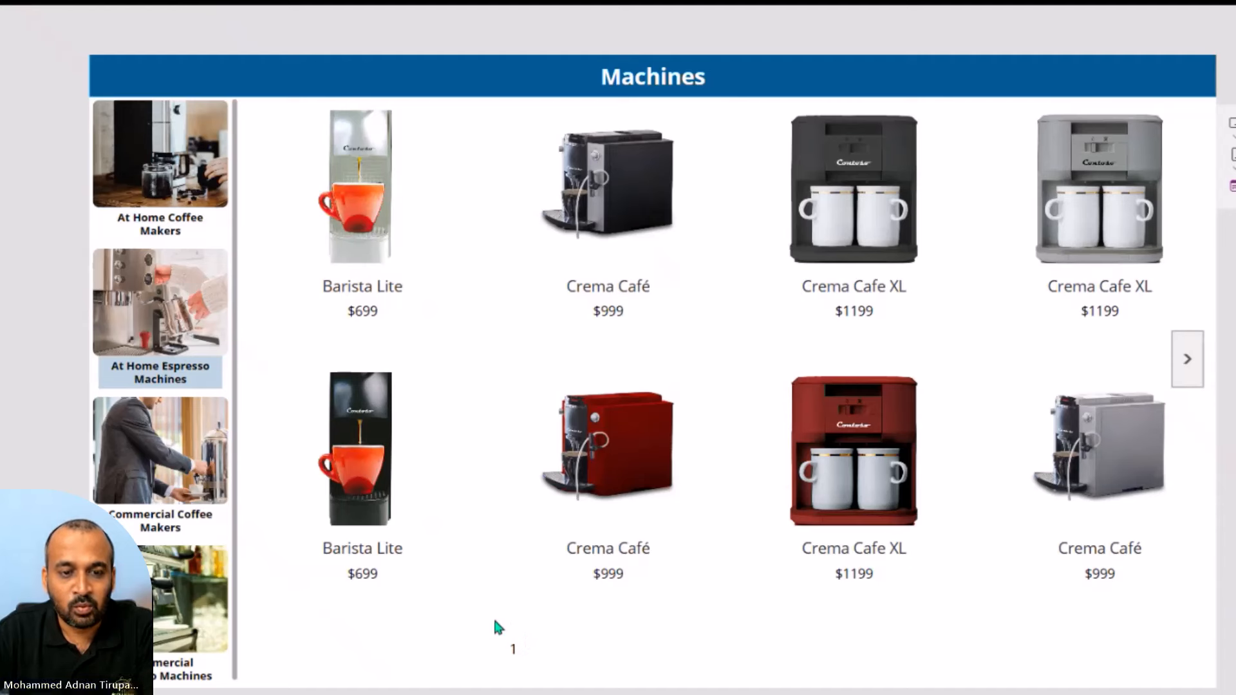
{"action": "left_click", "coordinate": [174, 520]}
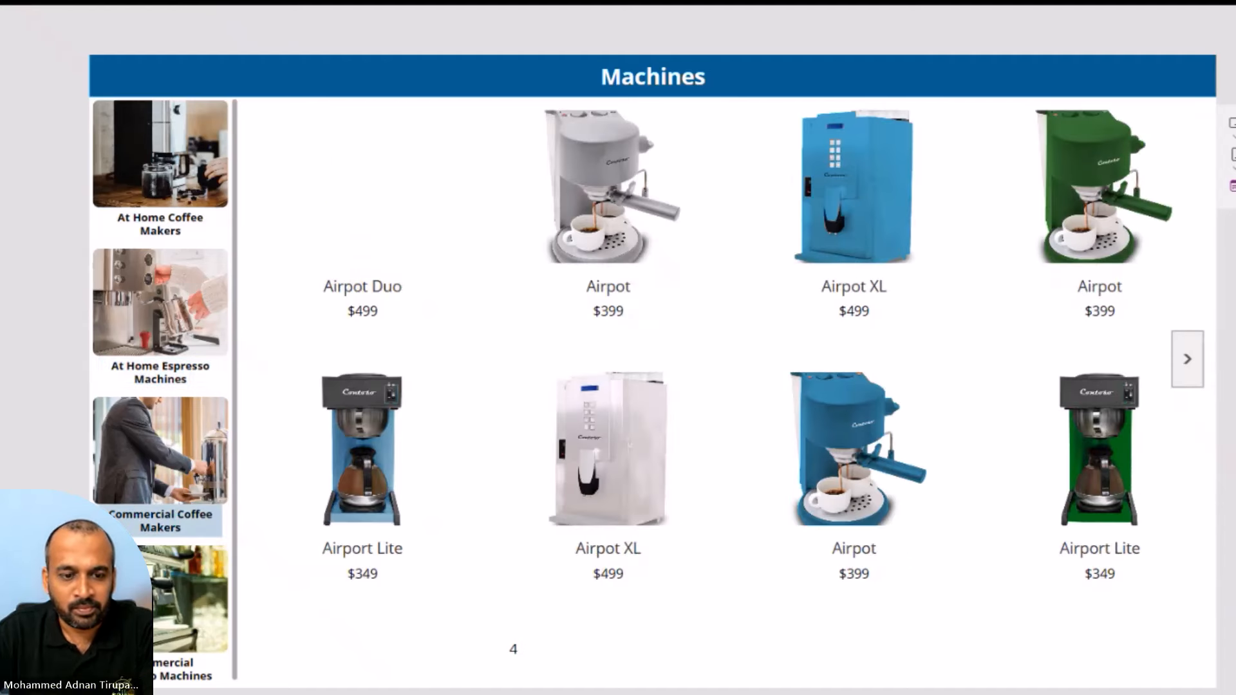
{"action": "left_click", "coordinate": [183, 670]}
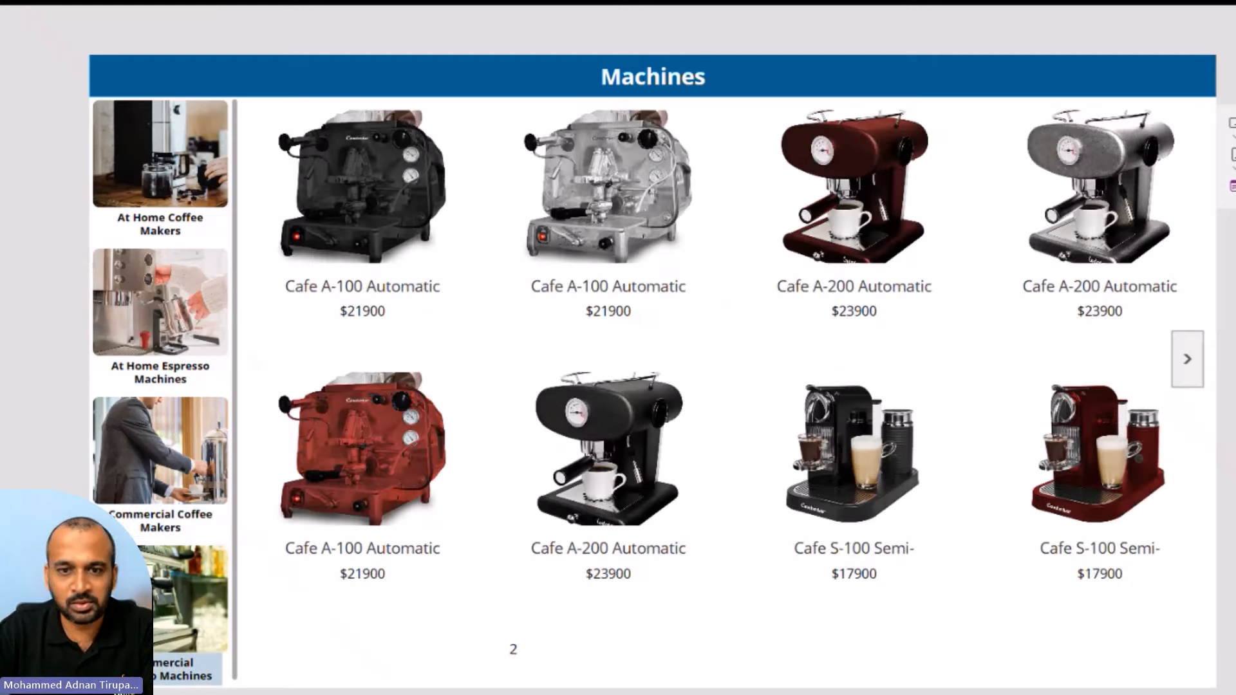
{"action": "key", "text": "Escape"}
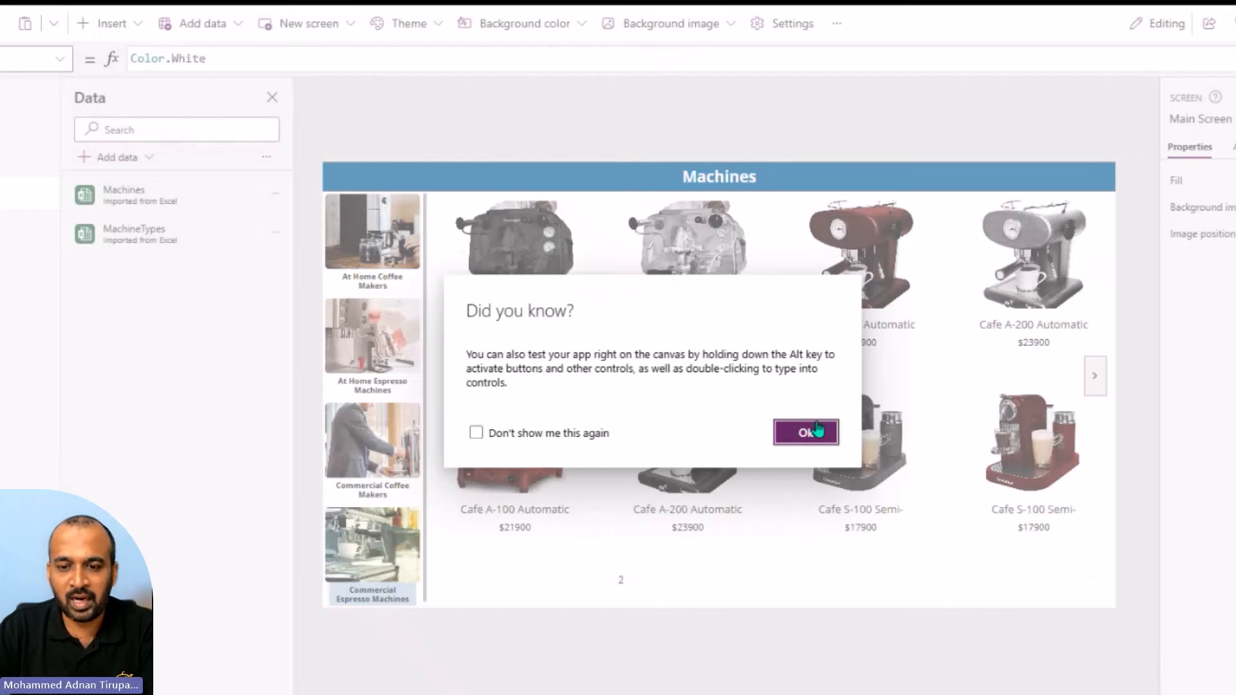
{"action": "left_click", "coordinate": [803, 430]}
- Delete the label showing the selected type ID beneath the machines gallery
{"action": "left_click", "coordinate": [620, 587]}
{"action": "key", "text": "Delete"}
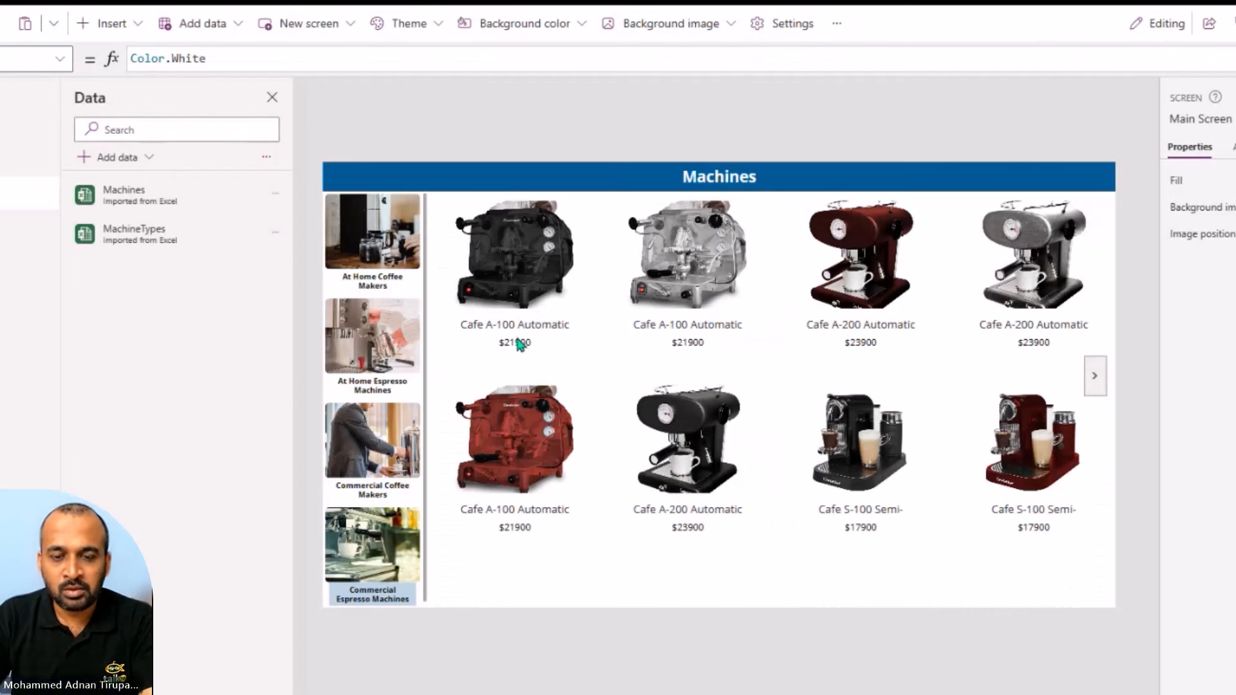
- Remove the "$"& prefix from the machine price label's Text formula and start wrapping ThisItem.Price in a Text function
{"action": "left_click", "coordinate": [415, 338]}
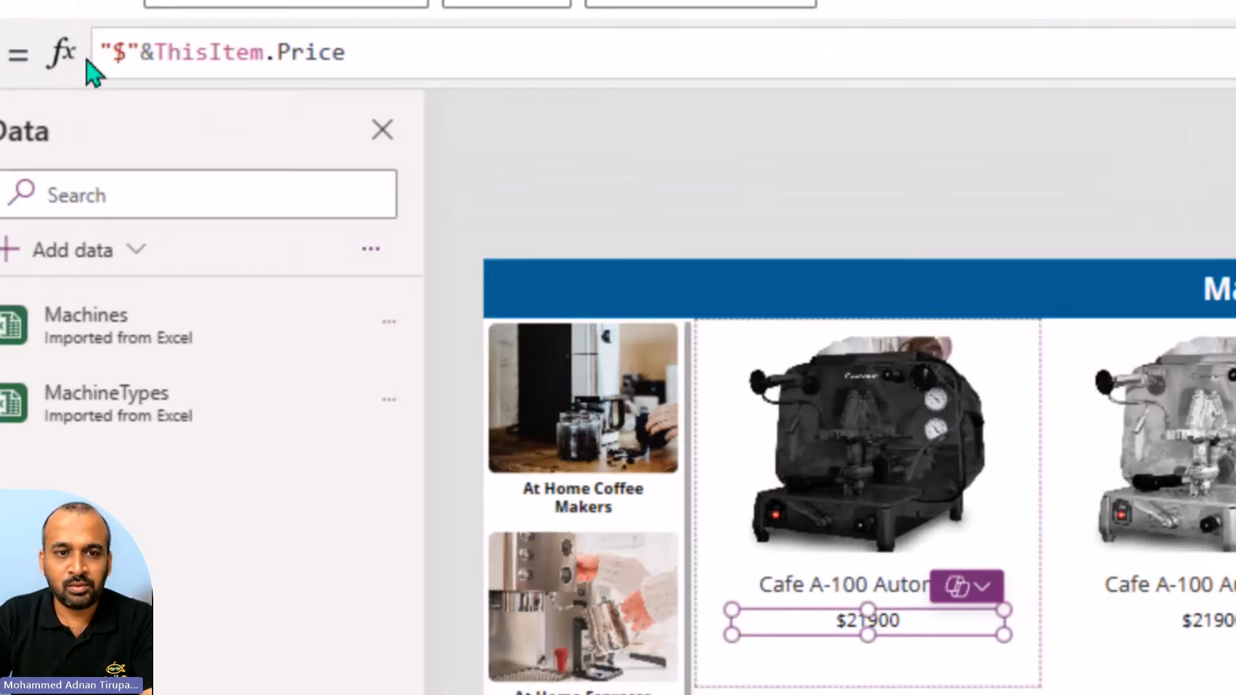
{"action": "left_click_drag", "start_coordinate": [157, 58], "coordinate": [125, 58]}
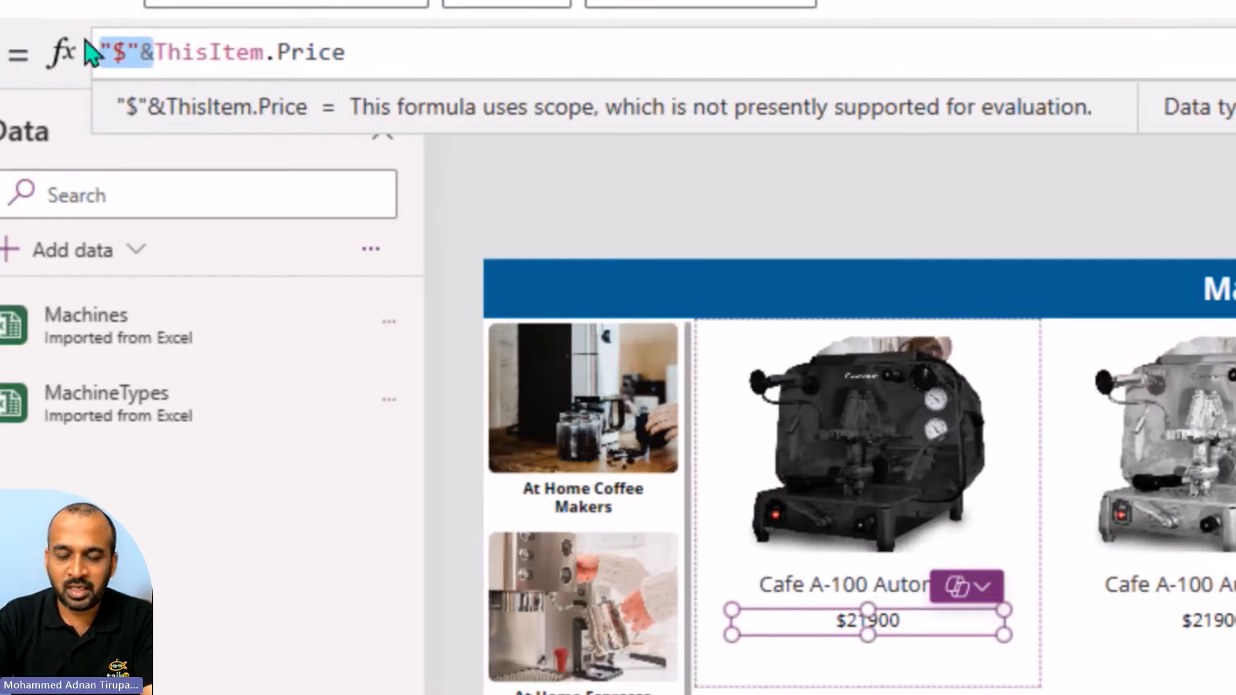
{"action": "key", "text": "BackSpace"}
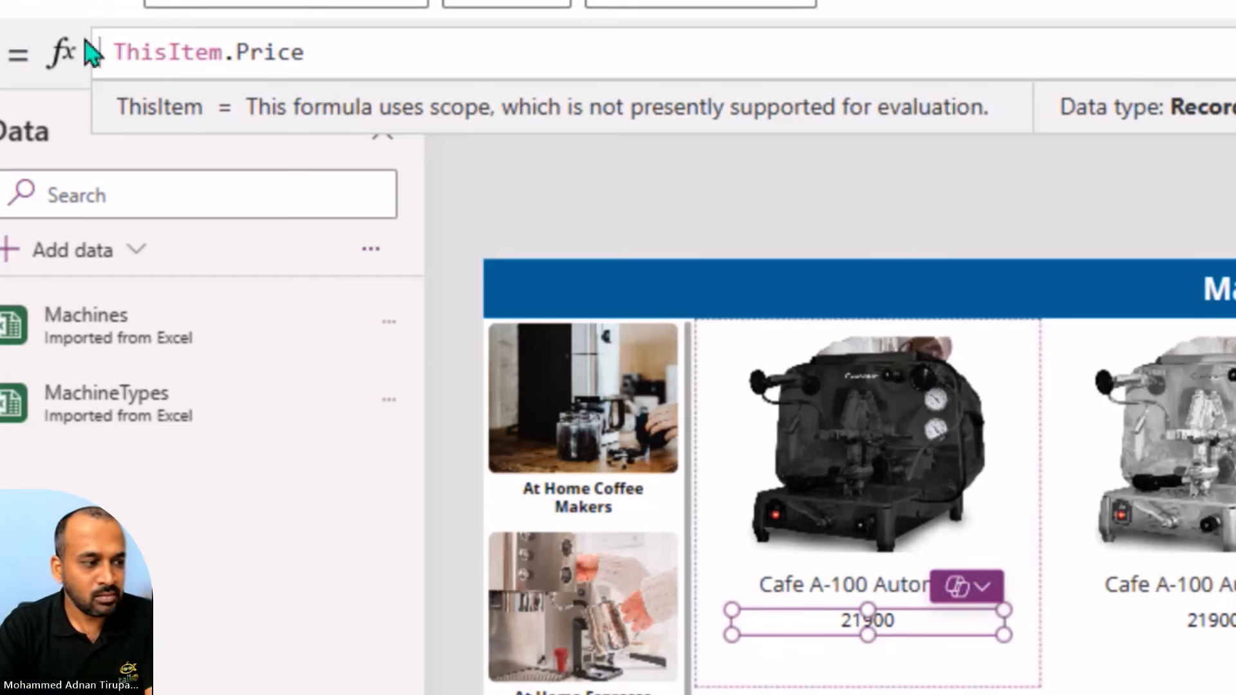
{"action": "type", "text": "Text"}
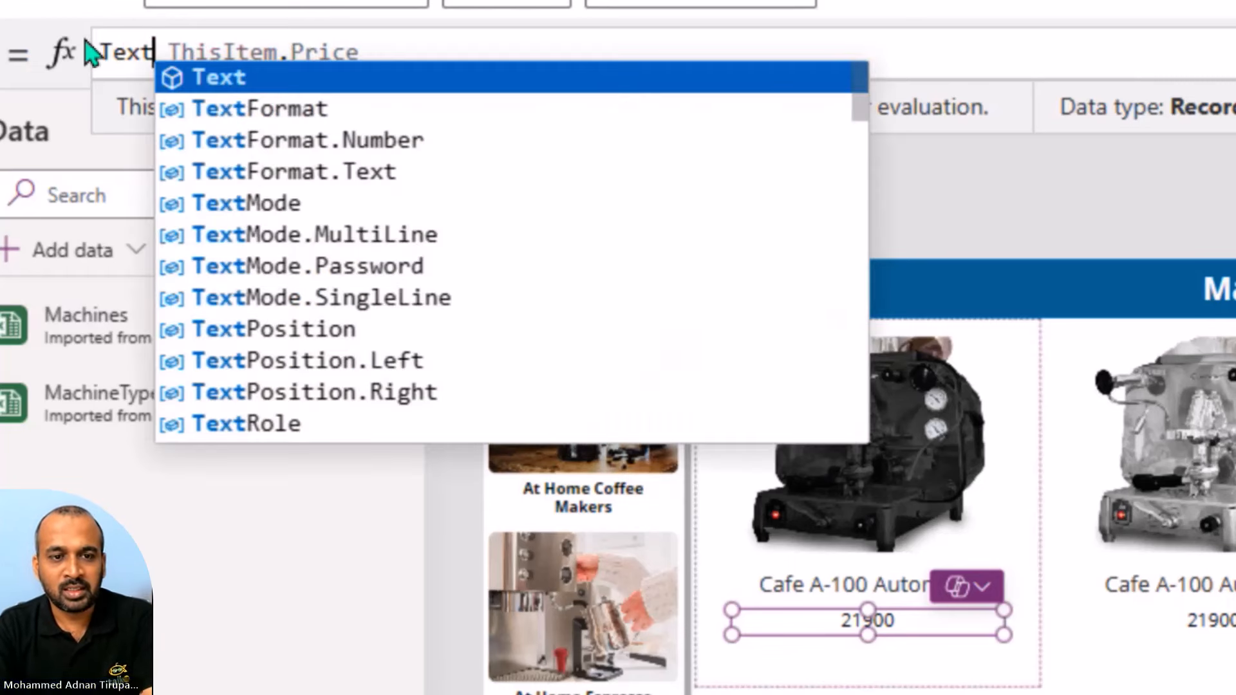
{"action": "key", "text": "Tab"}
{"action": "type", "text": "("}
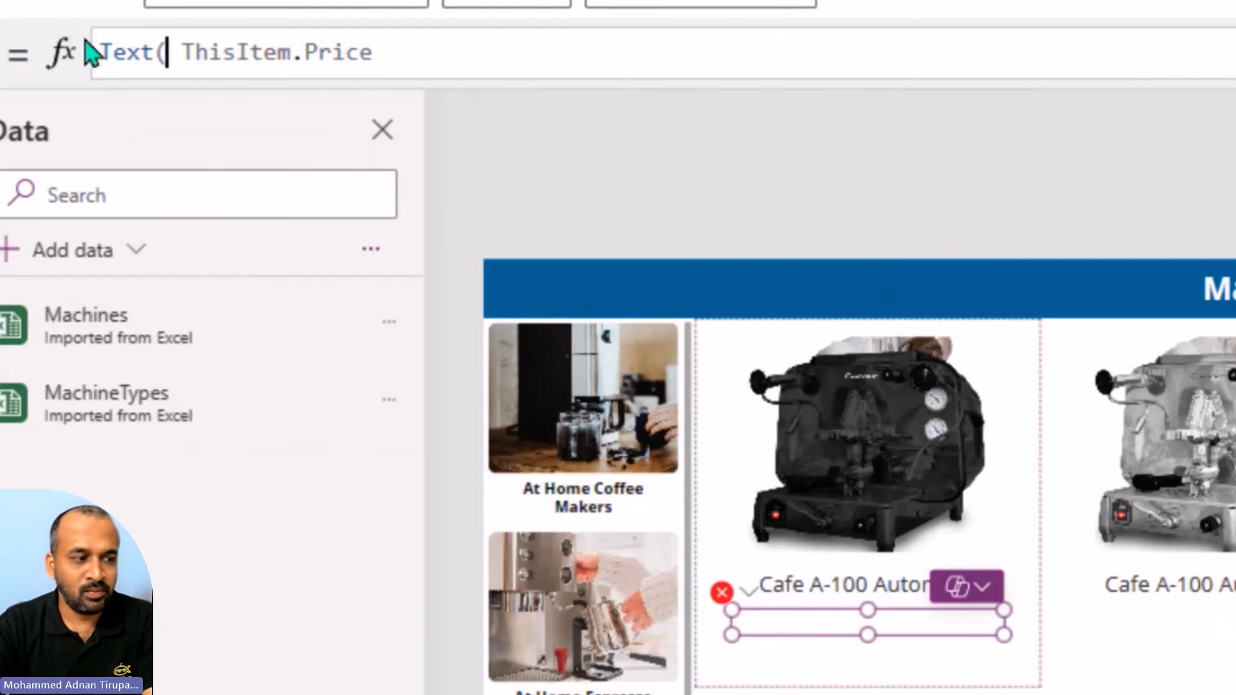
{"action": "key", "text": "End"}
- Complete the price label's Text function with the format argument "$##,##.00"
{"action": "type", "text": ","}
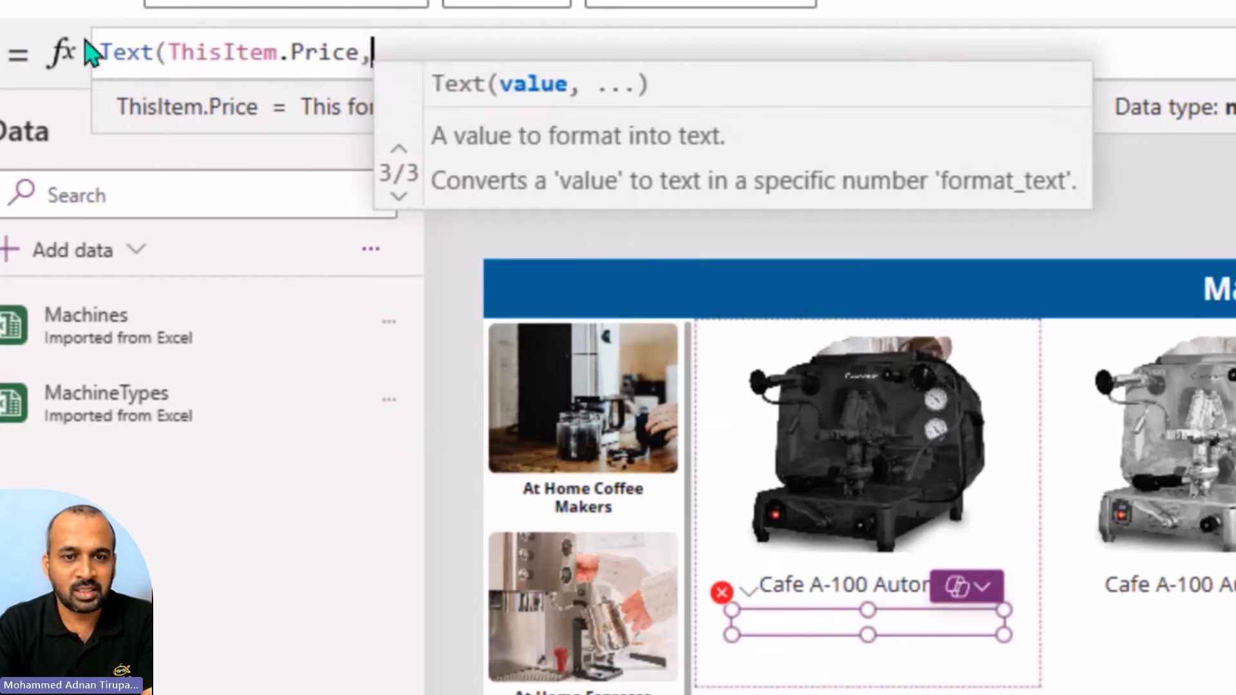
{"action": "type", "text": "\""}
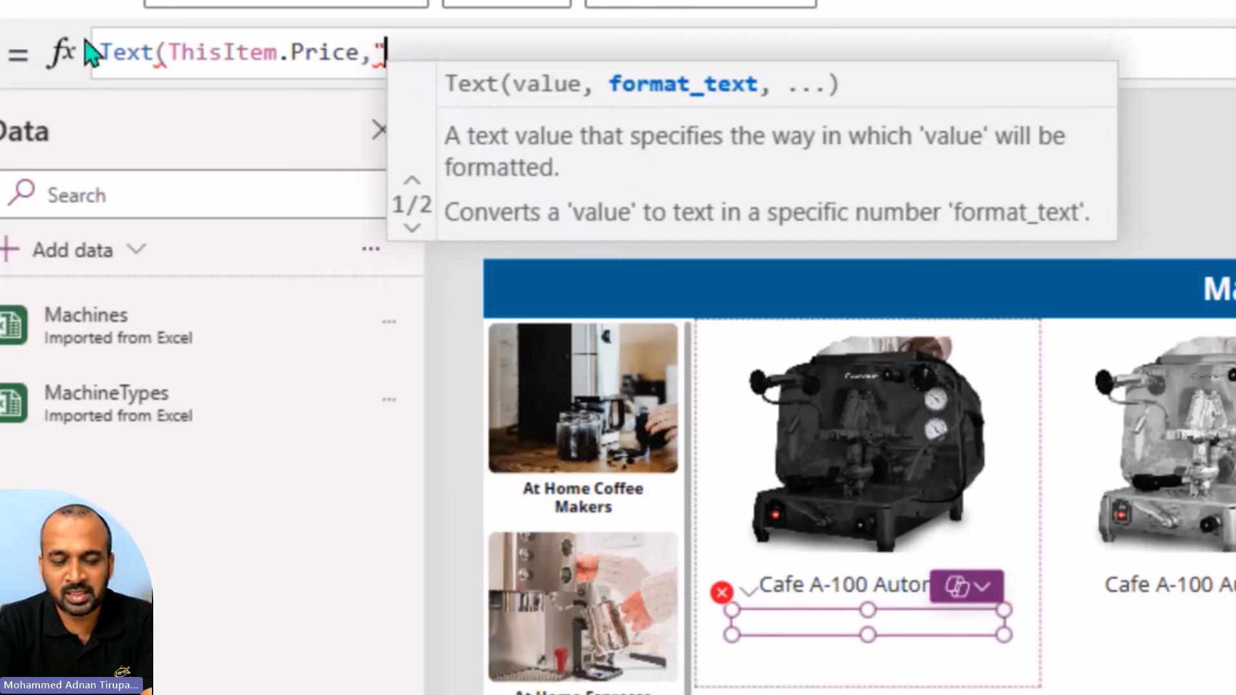
{"action": "type", "text": "$"}
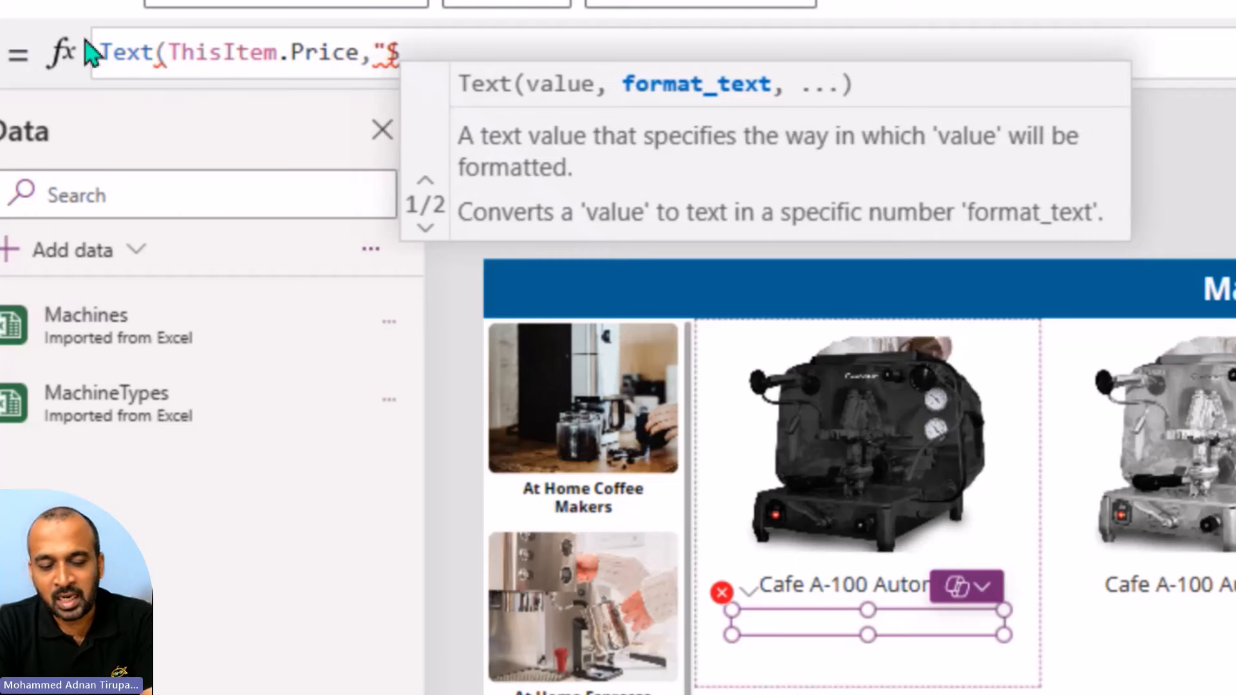
{"action": "type", "text": "##,"}
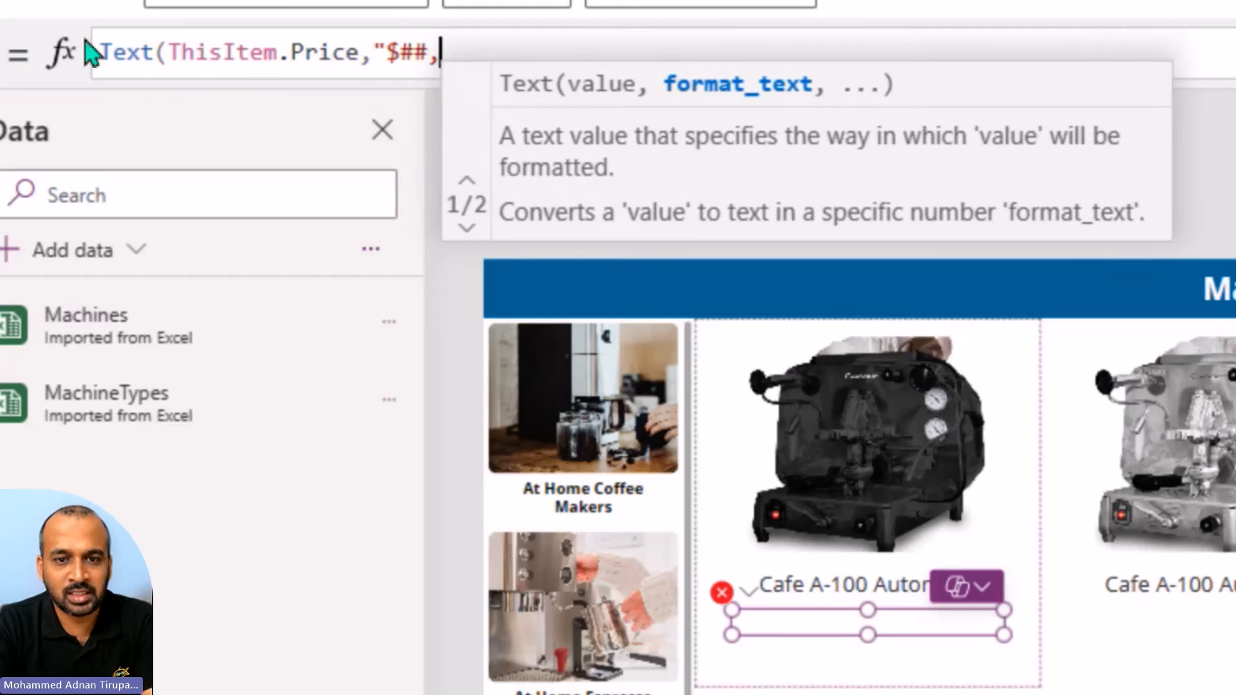
{"action": "type", "text": "##.00"}
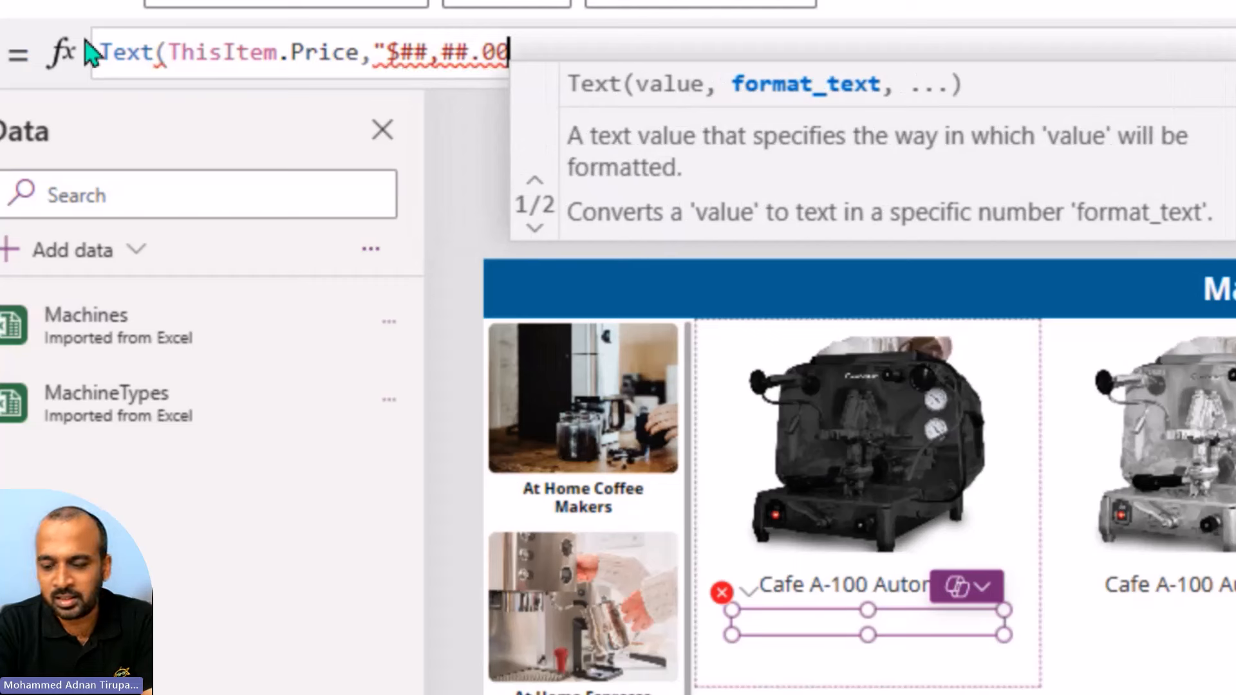
{"action": "type", "text": "\""}
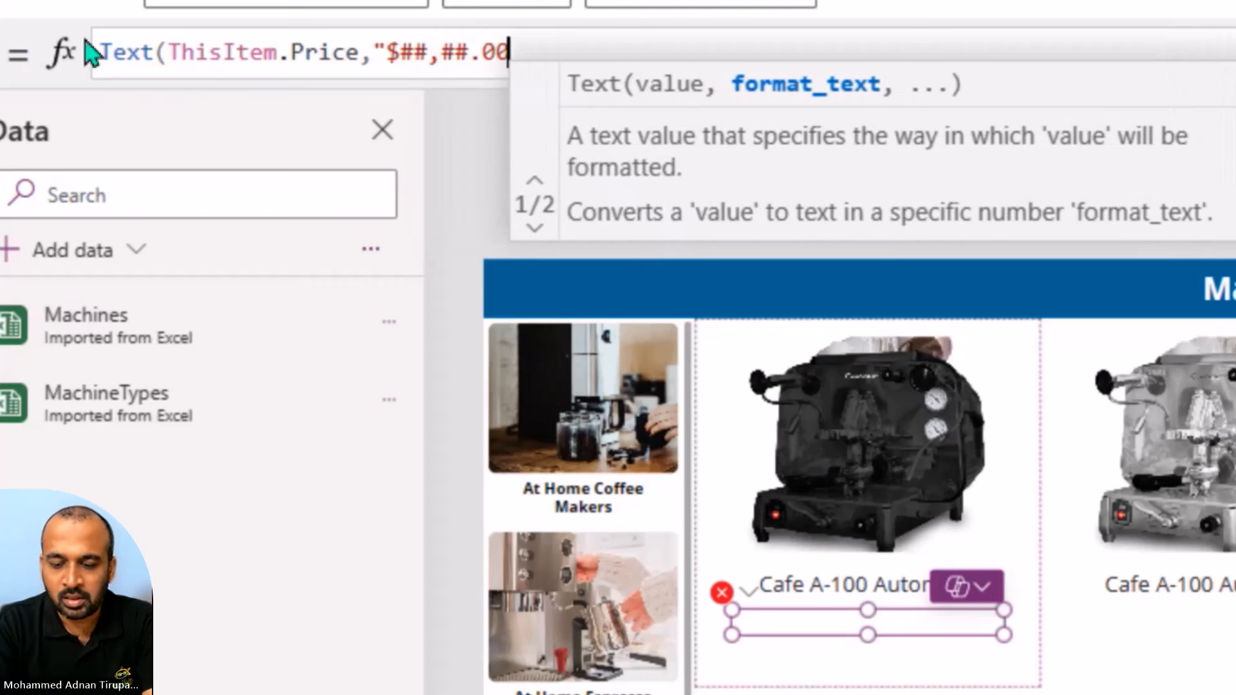
{"action": "type", "text": ")"}
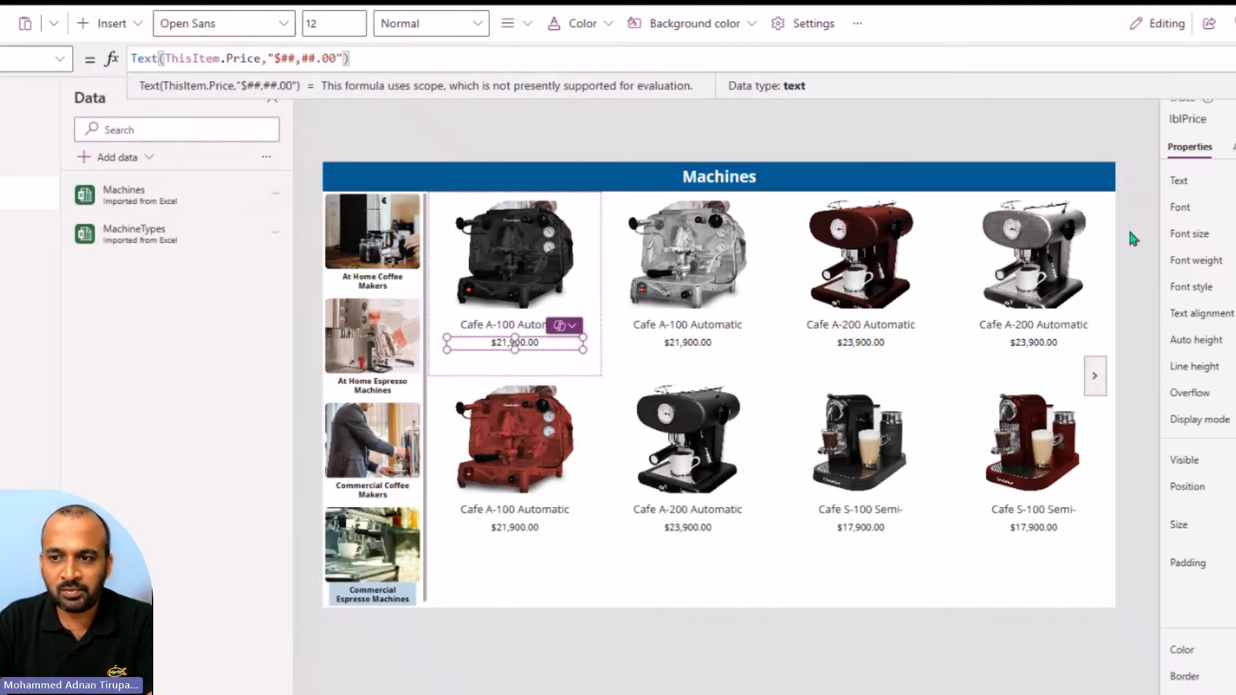
- Preview the app and check the price format for At Home Coffee Makers, Commercial Coffee Makers and Commercial Espresso Machines, and close the preview
{"action": "left_click", "coordinate": [1179, 34]}
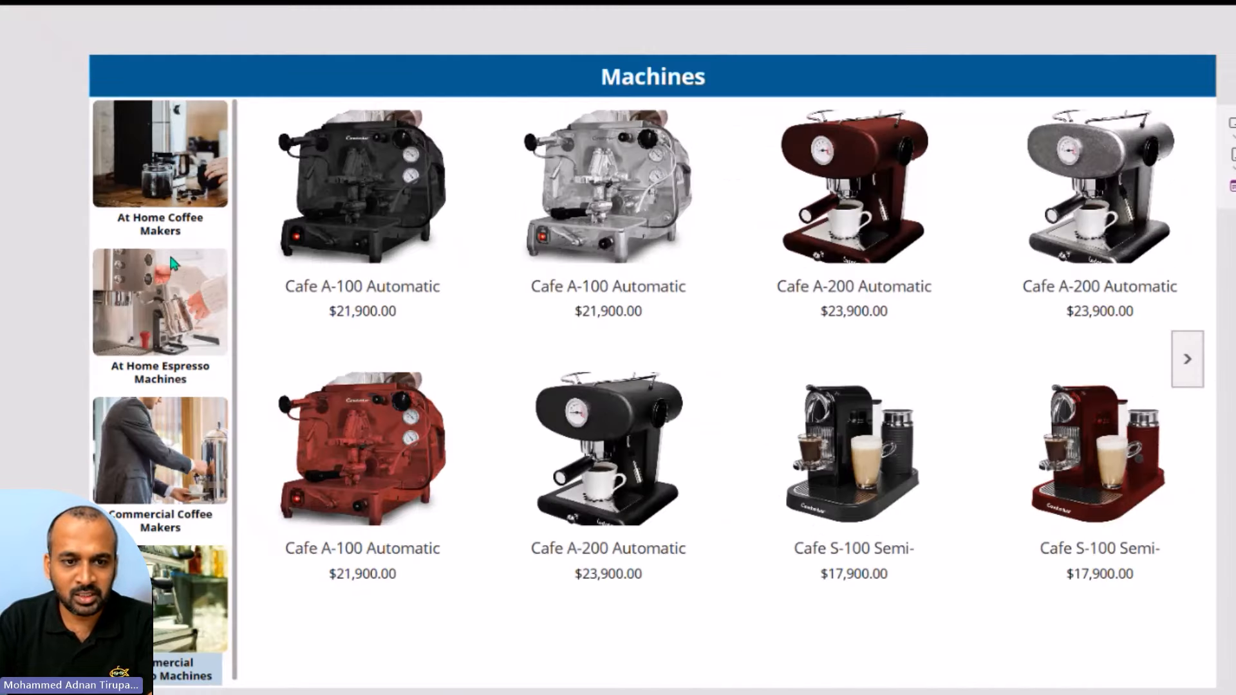
{"action": "left_click", "coordinate": [159, 225]}
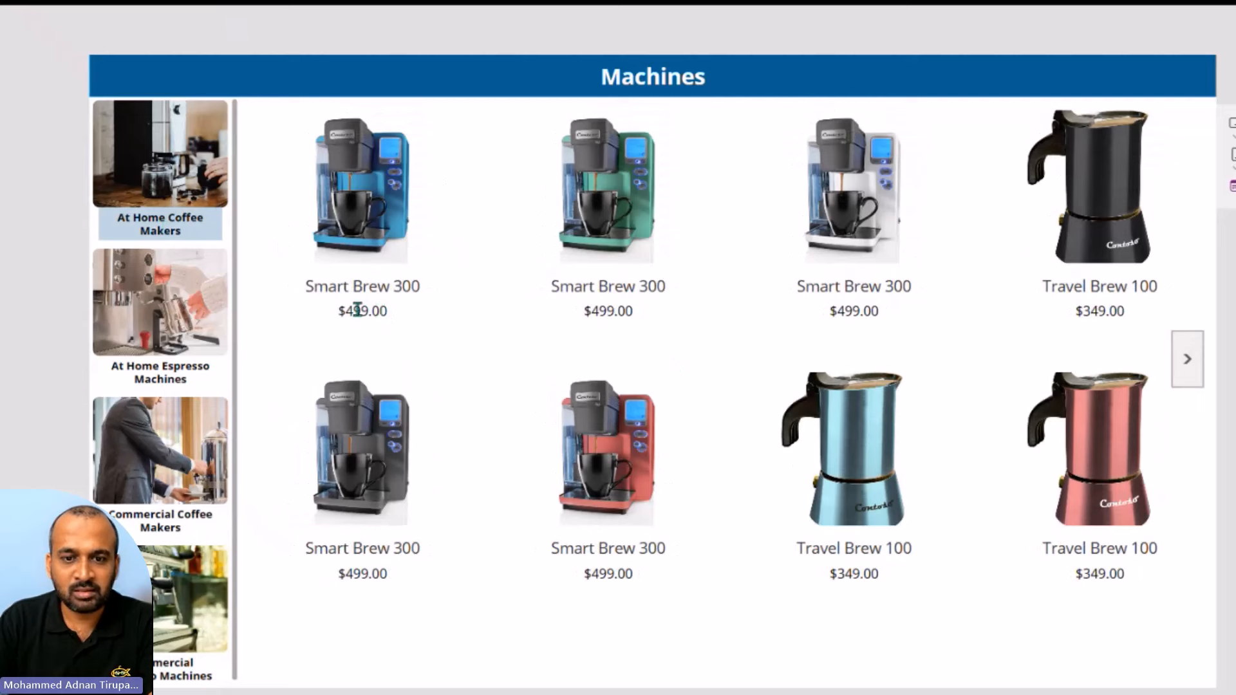
{"action": "left_click", "coordinate": [184, 519]}
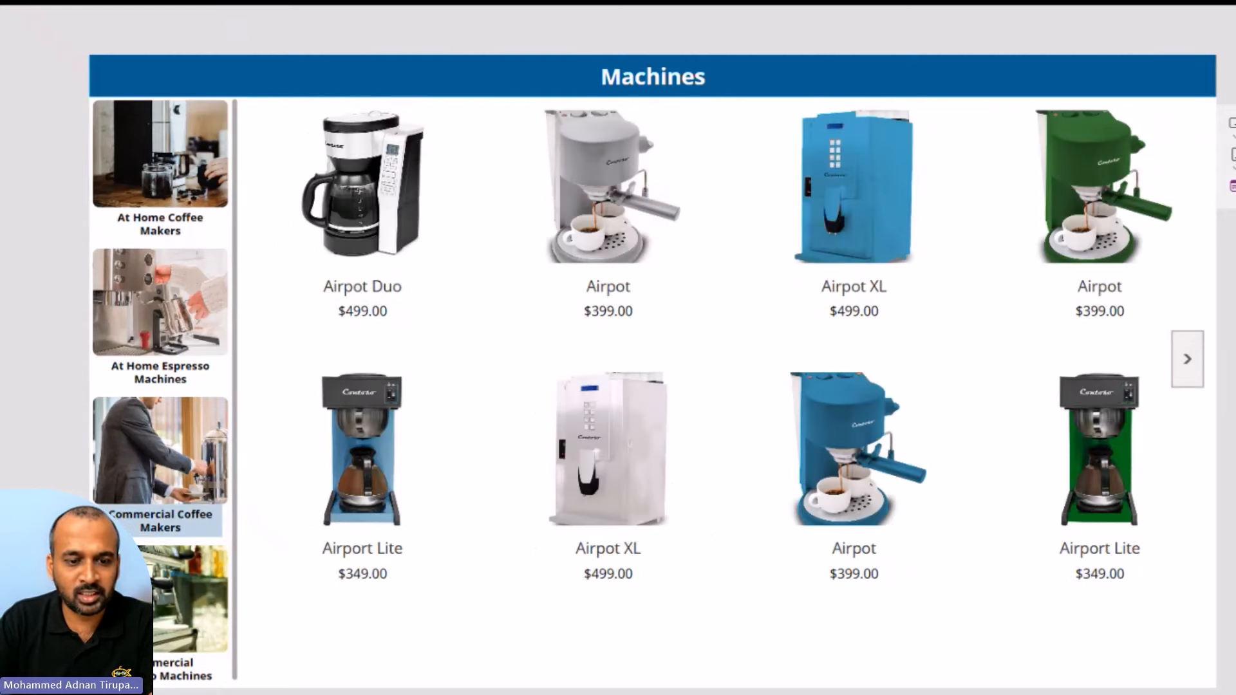
{"action": "left_click", "coordinate": [187, 670]}
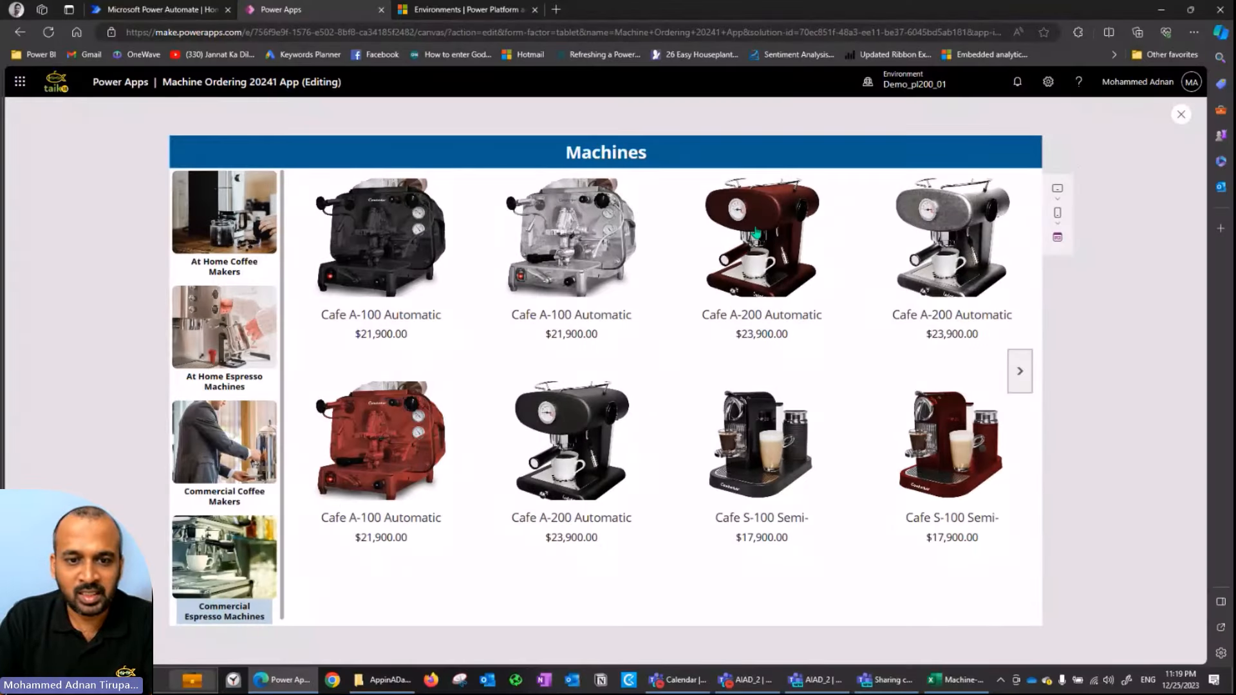
{"action": "key", "text": "Escape"}
{"action": "left_click", "coordinate": [721, 429]}
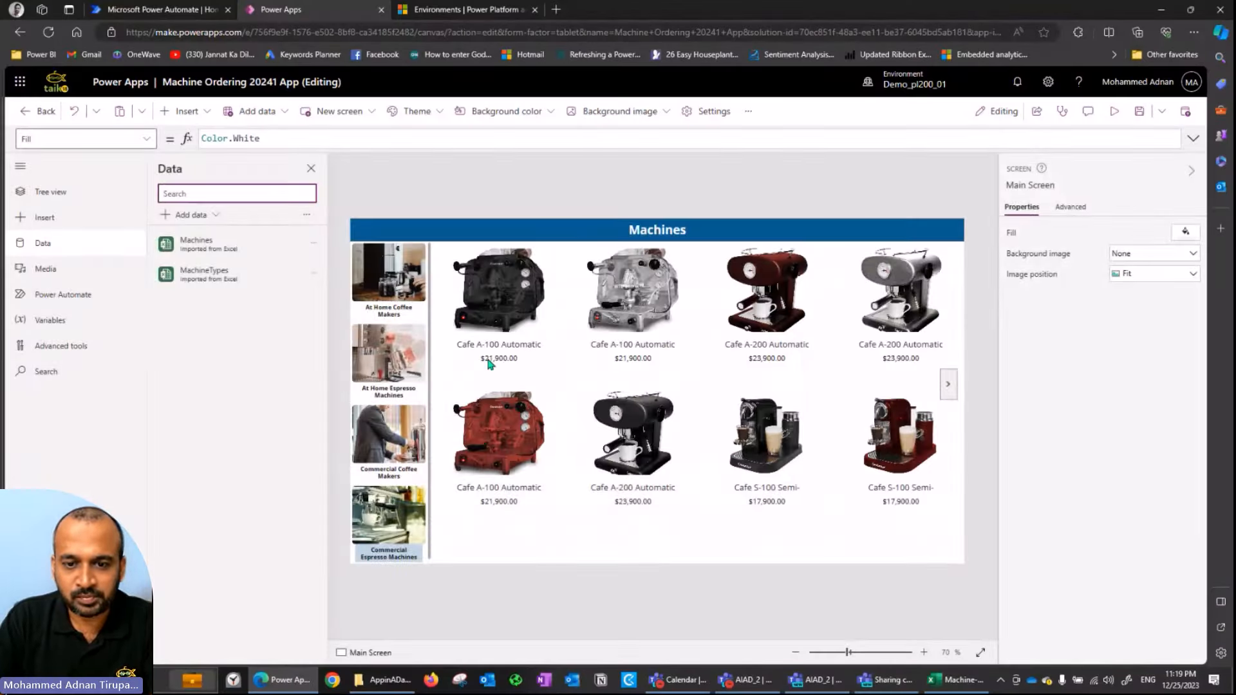
- Replace the Color property's formula on the machines gallery's price label with an opening If function
{"action": "left_click", "coordinate": [487, 358]}
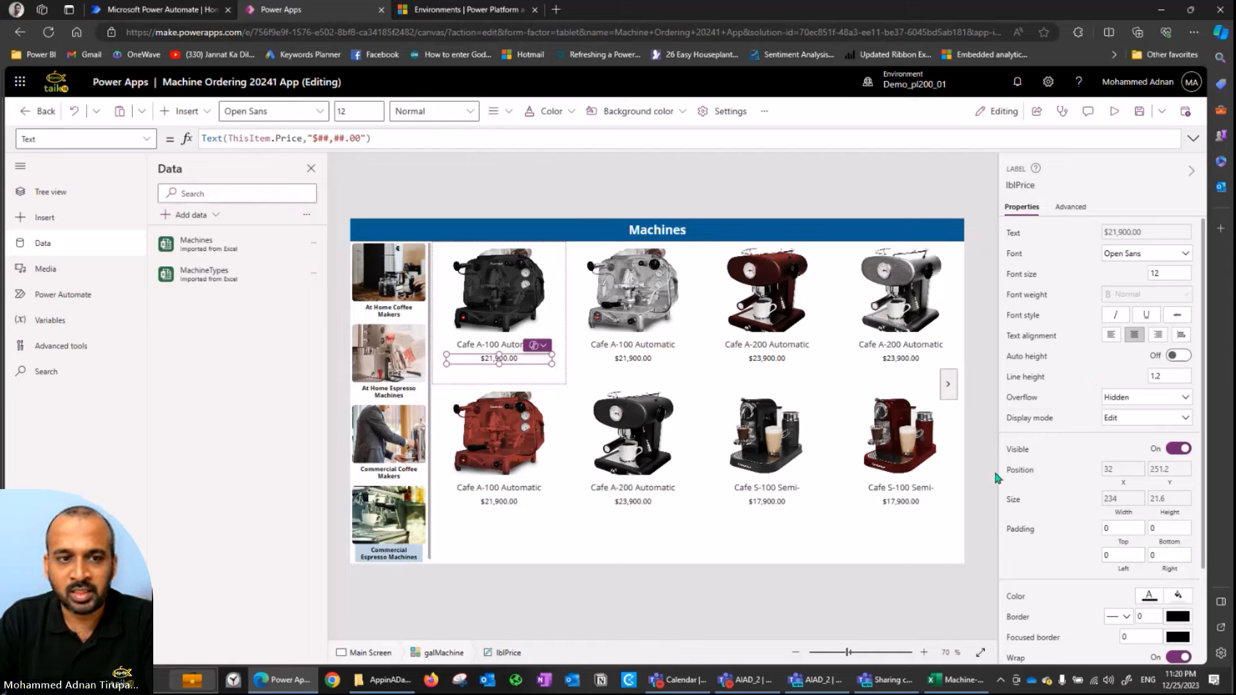
{"action": "left_click", "coordinate": [147, 141]}
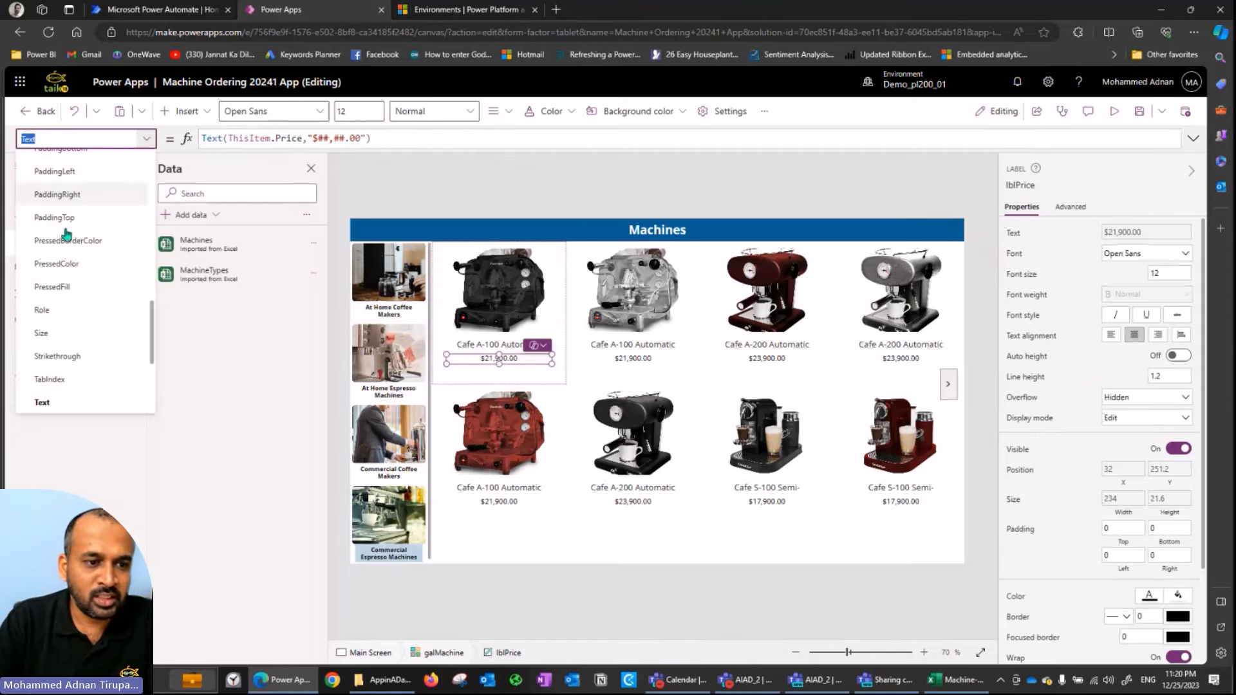
{"action": "scroll", "coordinate": [84, 258], "scroll_direction": "up", "scroll_amount": 5}
{"action": "scroll", "coordinate": [87, 257], "scroll_direction": "up", "scroll_amount": 2}
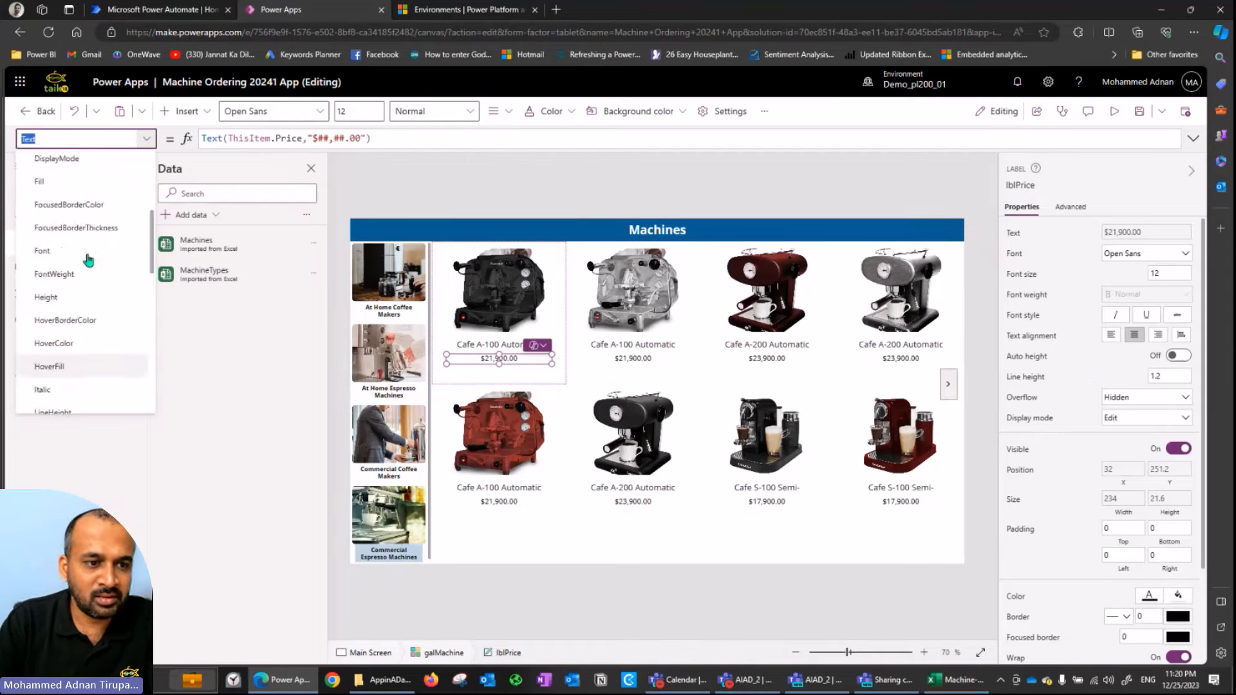
{"action": "left_click", "coordinate": [52, 166]}
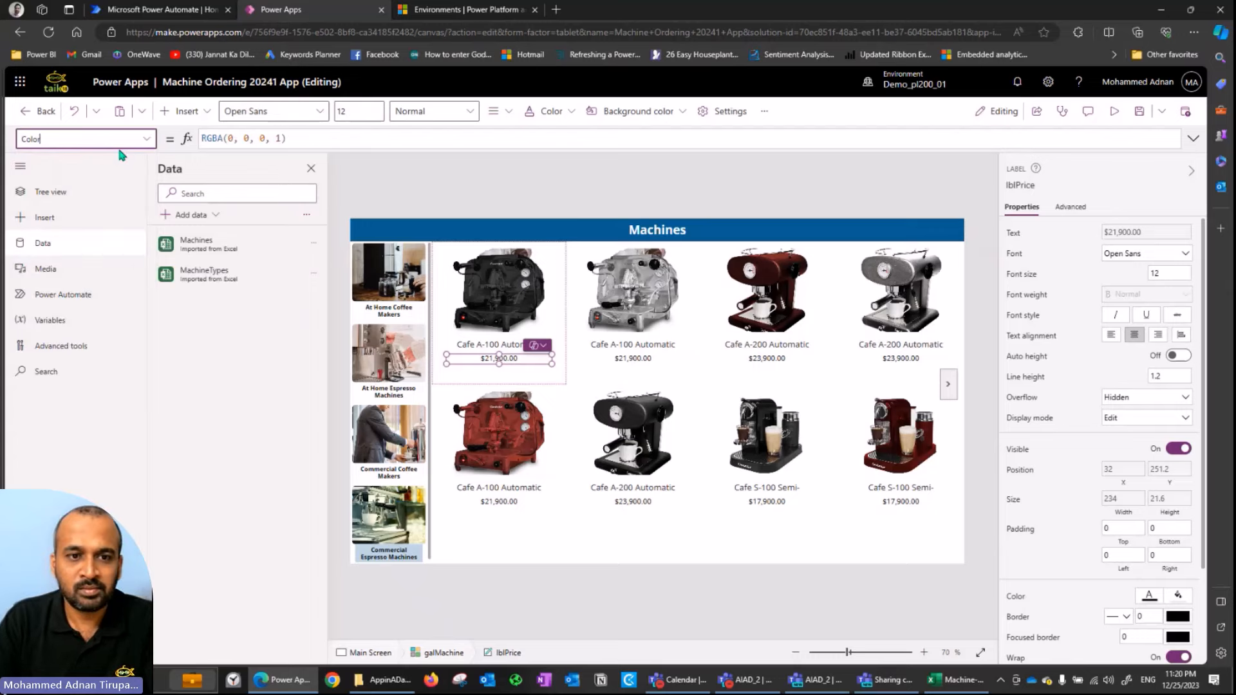
{"action": "left_click_drag", "start_coordinate": [303, 138], "coordinate": [200, 138]}
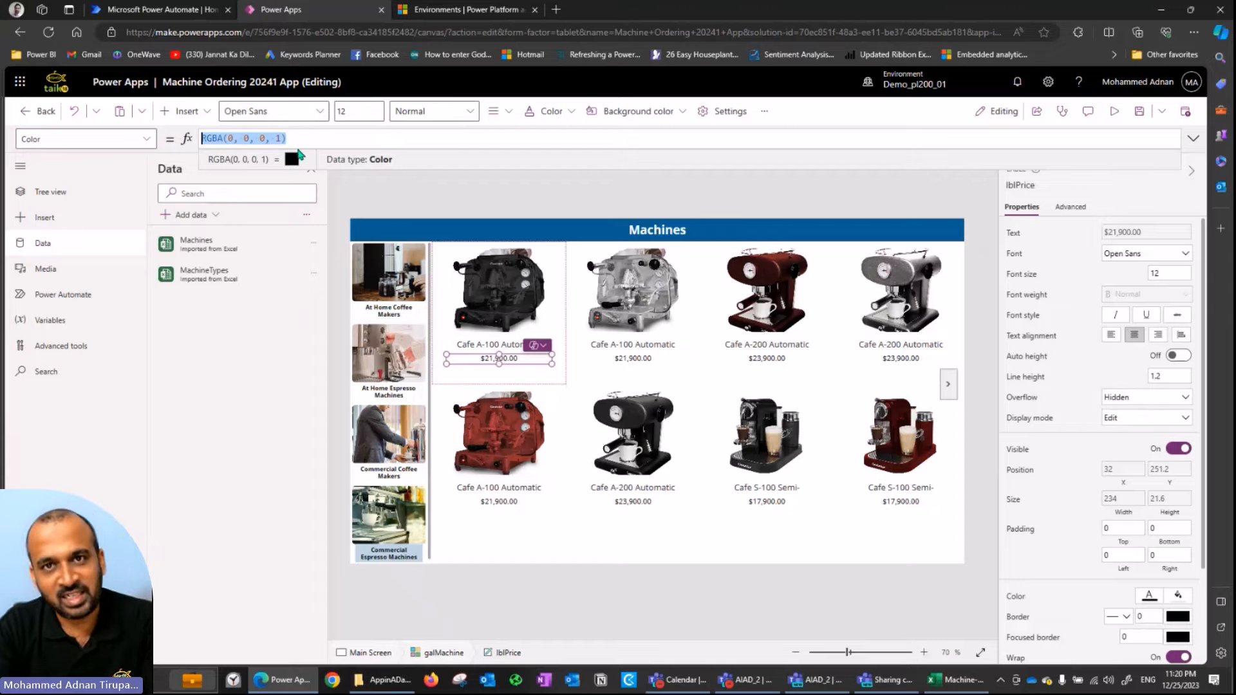
{"action": "type", "text": "If"}
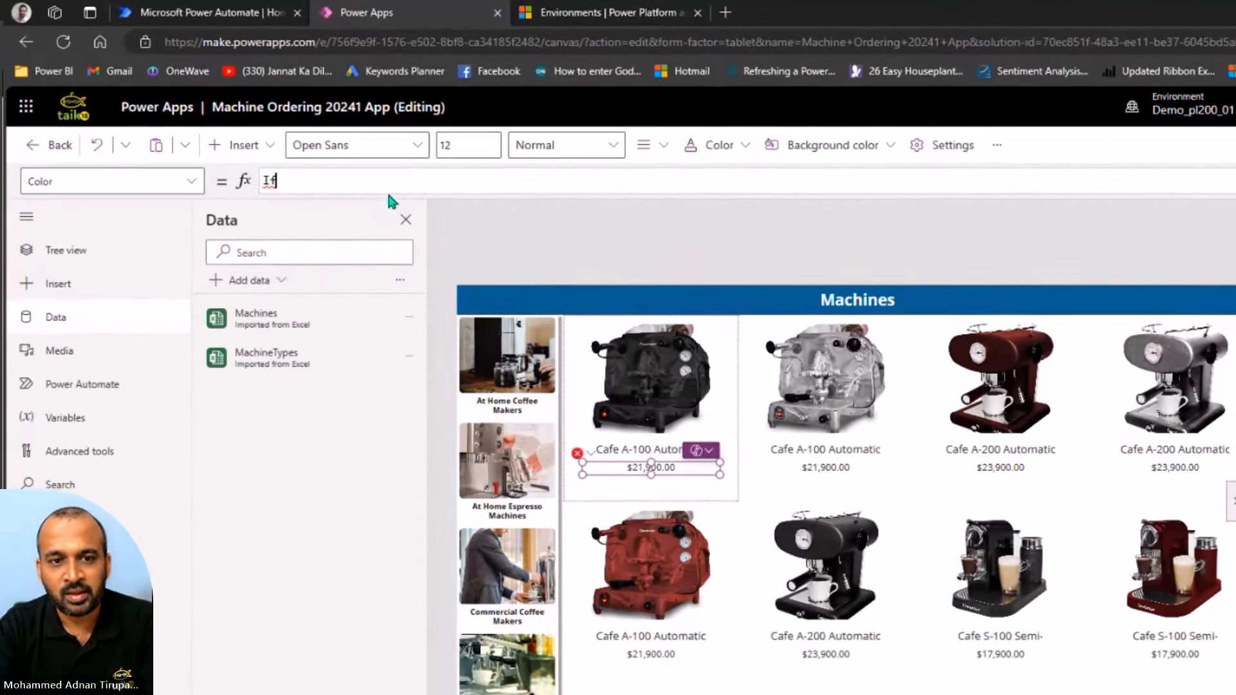
{"action": "type", "text": "("}
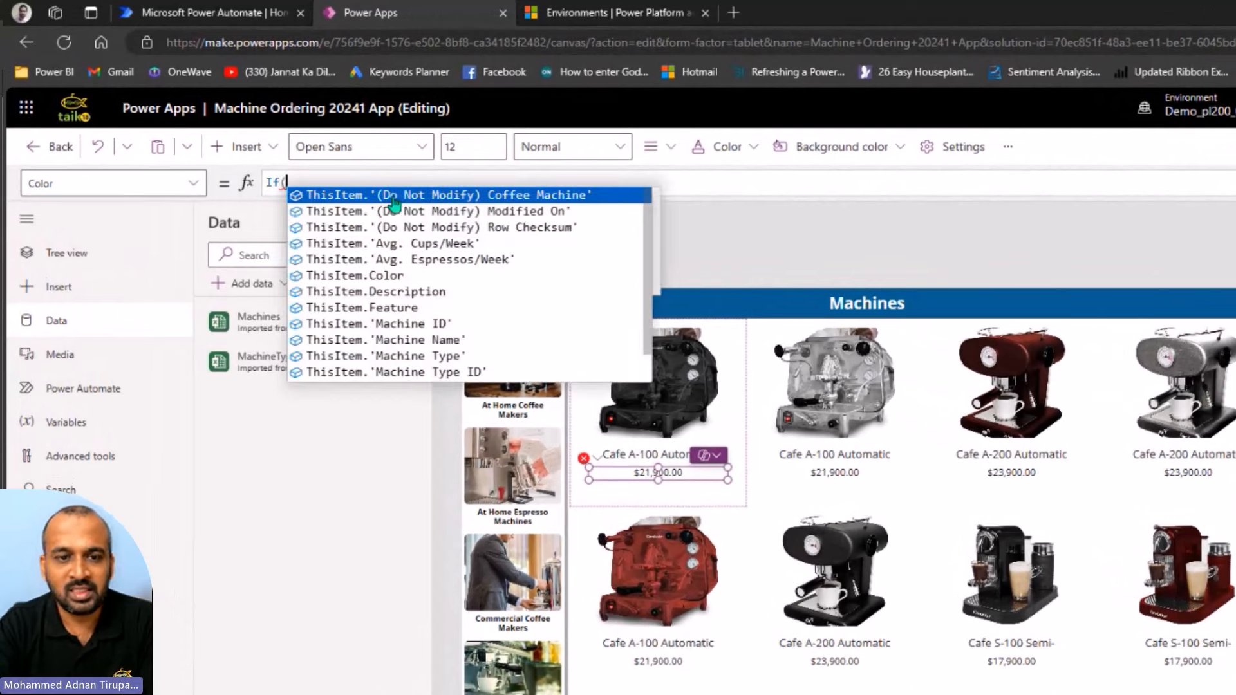
- Enter ThisItem.Price>10000 as the condition of the If function in the price label's Color formula
{"action": "key", "text": "Down"}
{"action": "key", "text": "Down"}
{"action": "key", "text": "Down"}
{"action": "key", "text": "Down"}
{"action": "key", "text": "Down"}
{"action": "key", "text": "Down"}
{"action": "key", "text": "Down"}
{"action": "key", "text": "Down"}
{"action": "key", "text": "Down"}
{"action": "key", "text": "Down"}
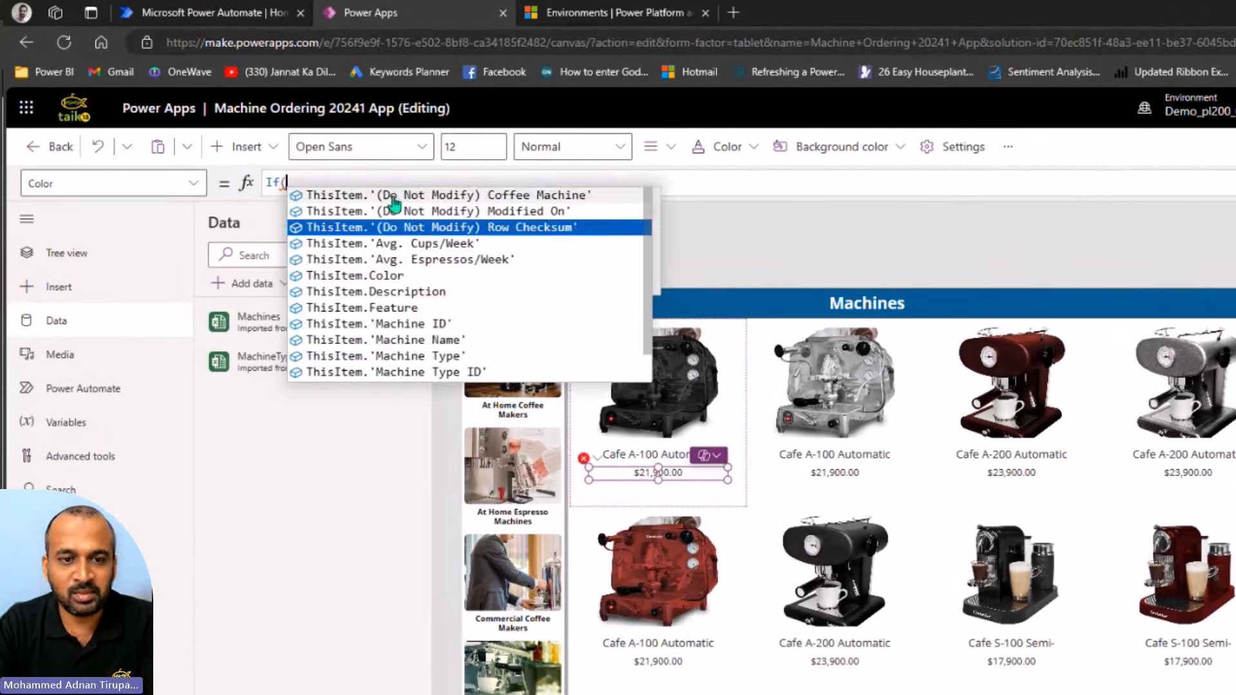
{"action": "key", "text": "Down"}
{"action": "key", "text": "Down"}
{"action": "key", "text": "Down"}
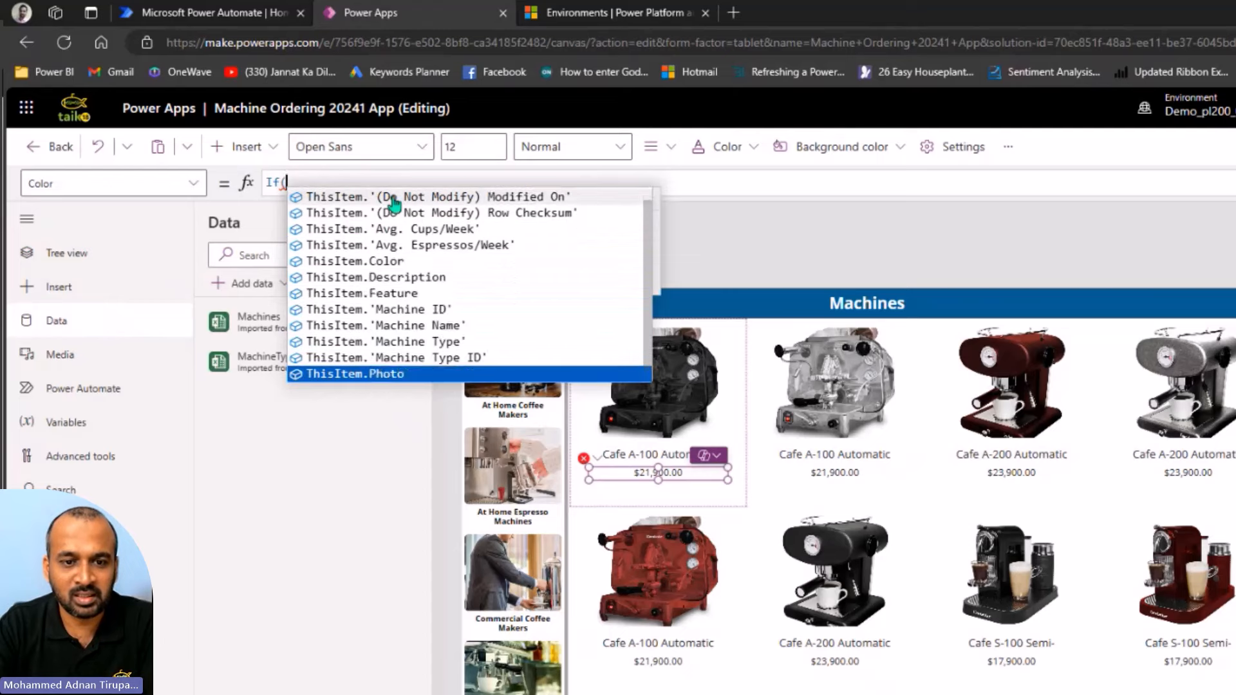
{"action": "key", "text": "Tab"}
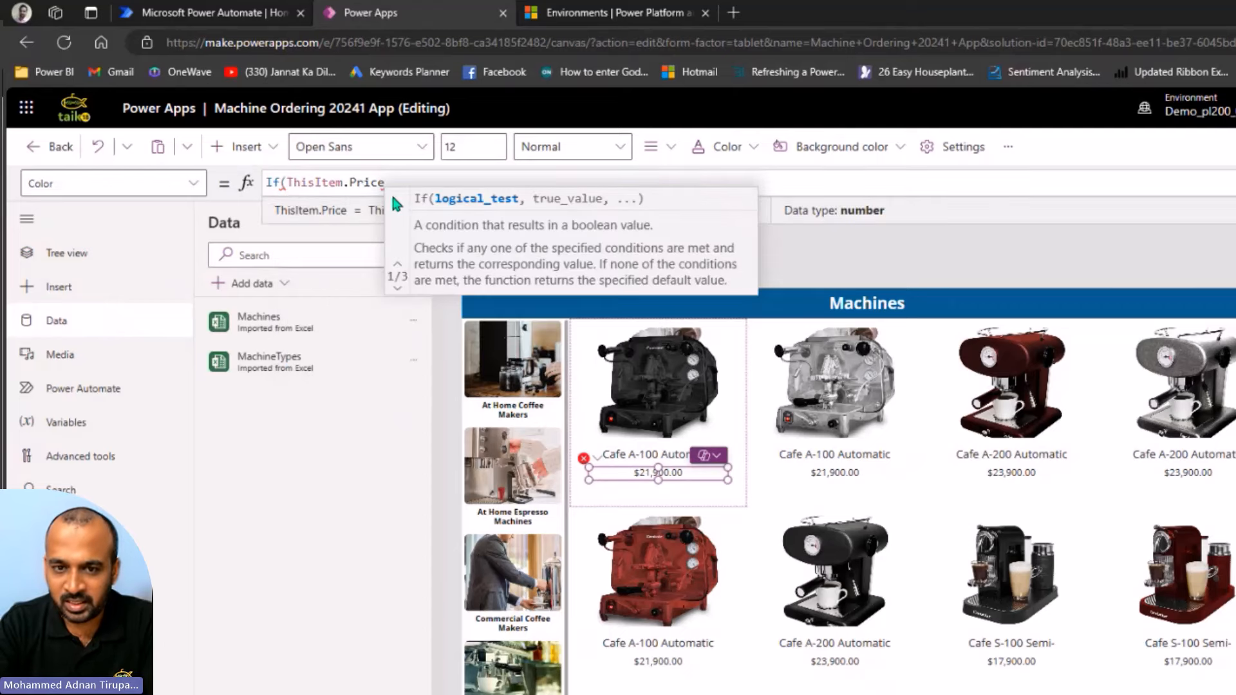
{"action": "type", "text": ">100"}
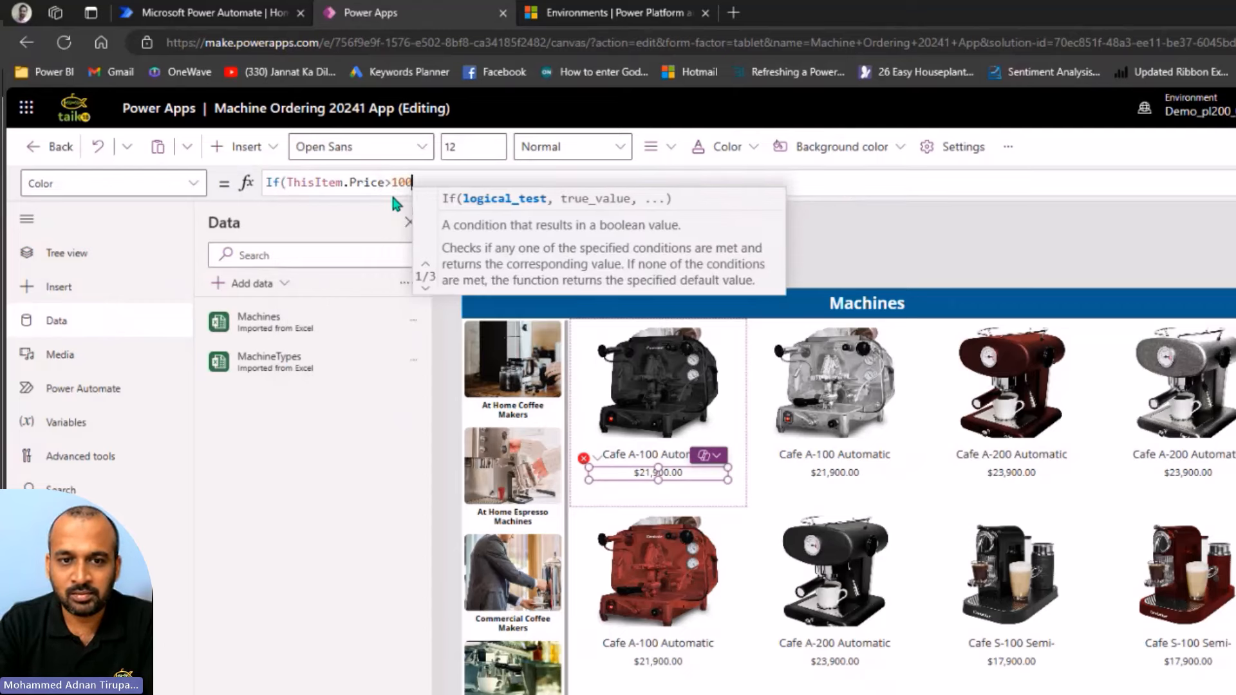
{"action": "type", "text": "00,"}
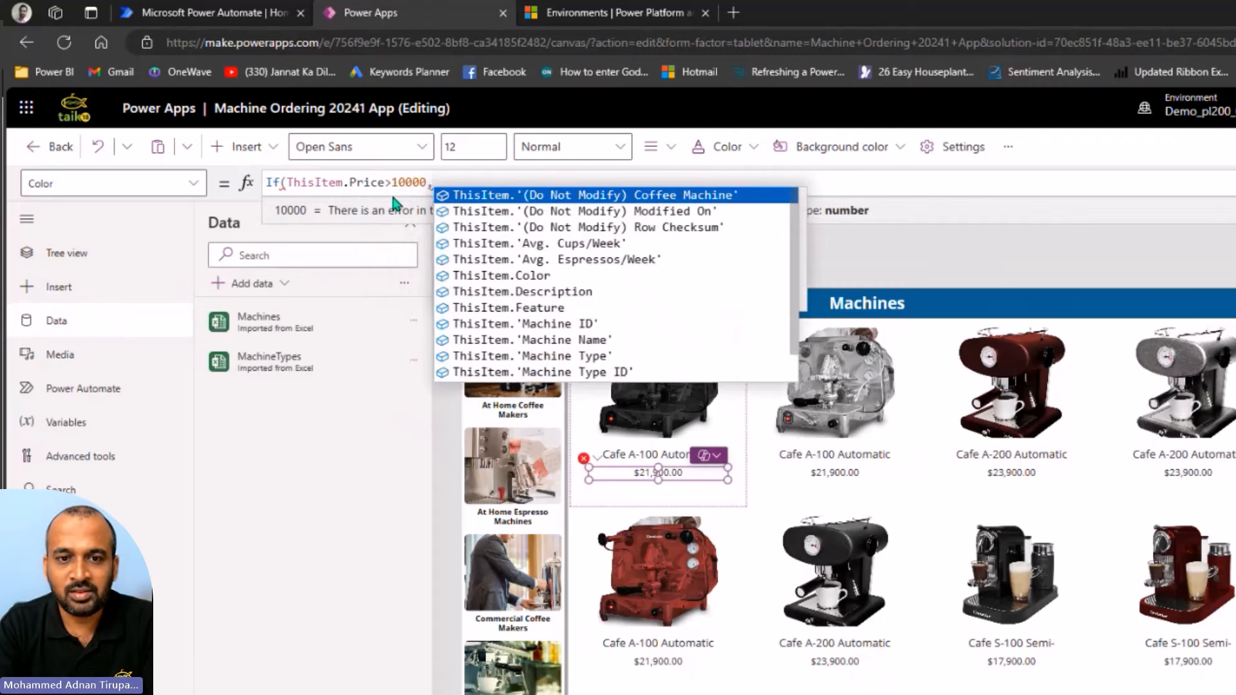
- Complete the If formula with Color.Red when true and Color.Black otherwise, and check the price color for At Home Coffee Makers
{"action": "type", "text": "co"}
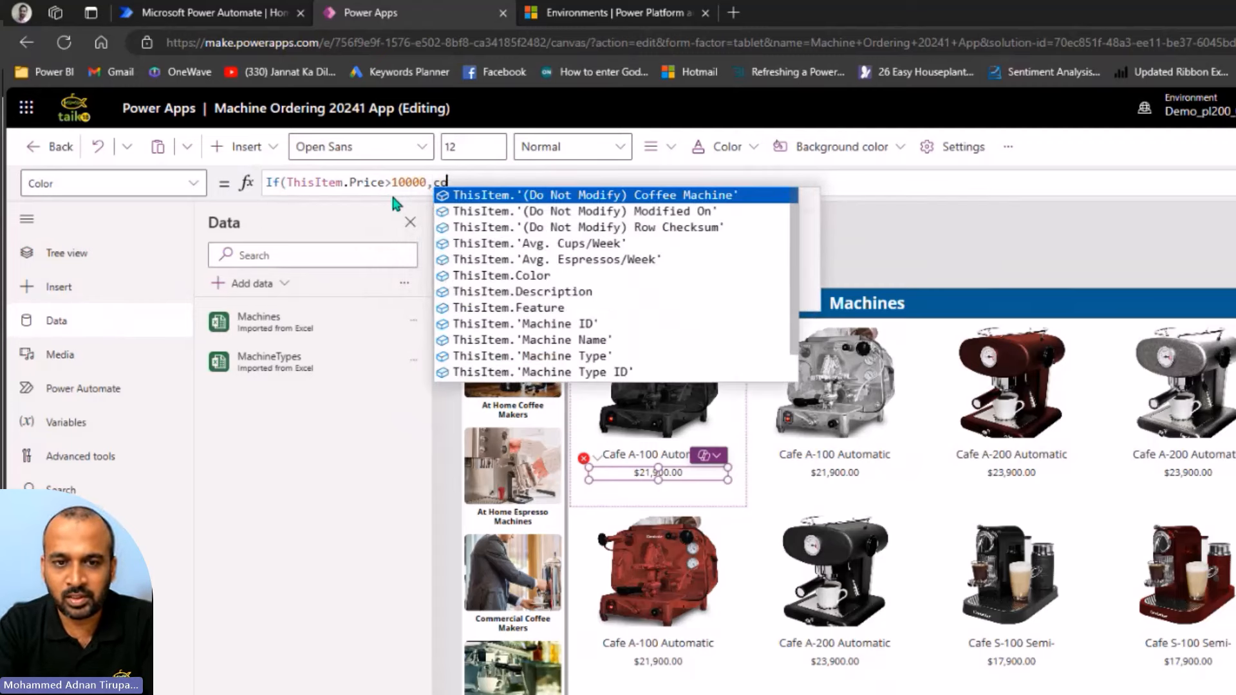
{"action": "type", "text": "lor.red"}
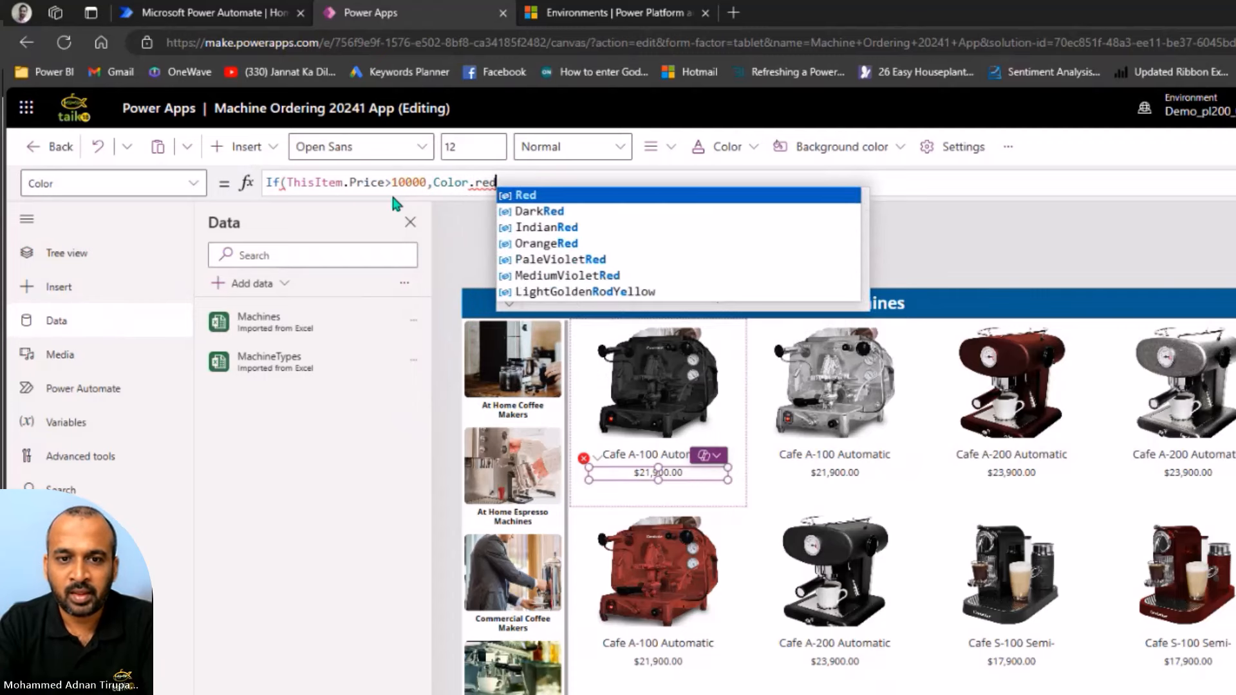
{"action": "type", "text": ",color"}
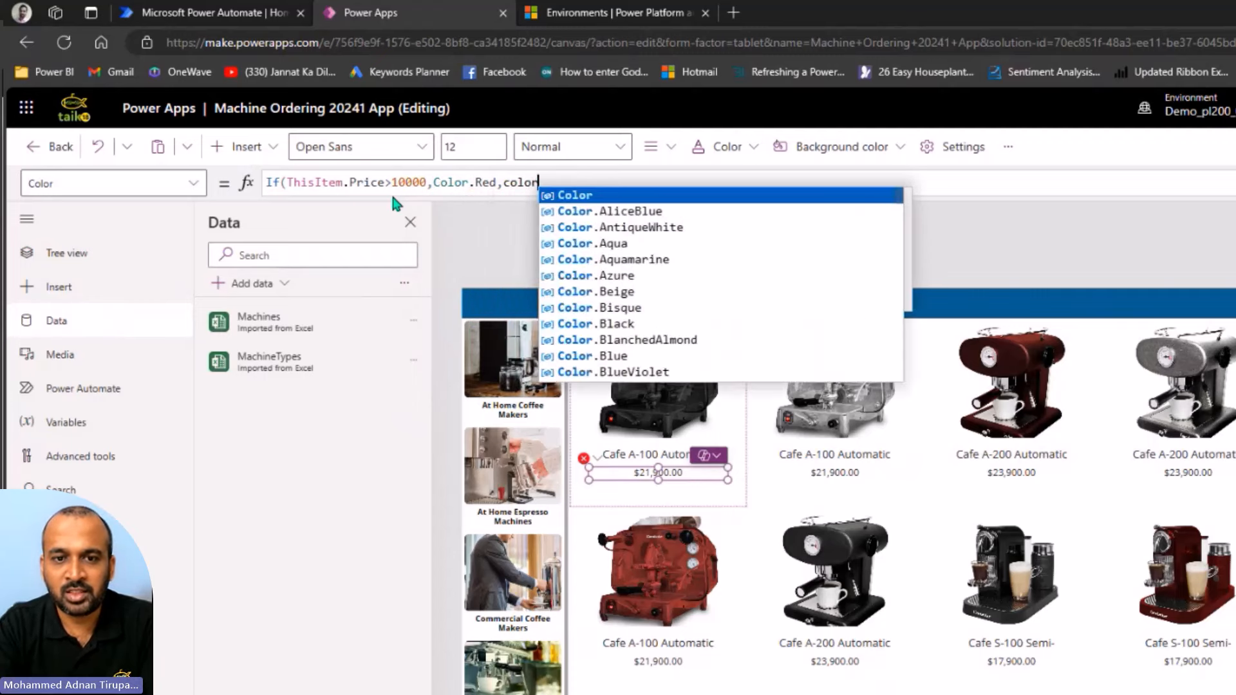
{"action": "type", "text": ".Black"}
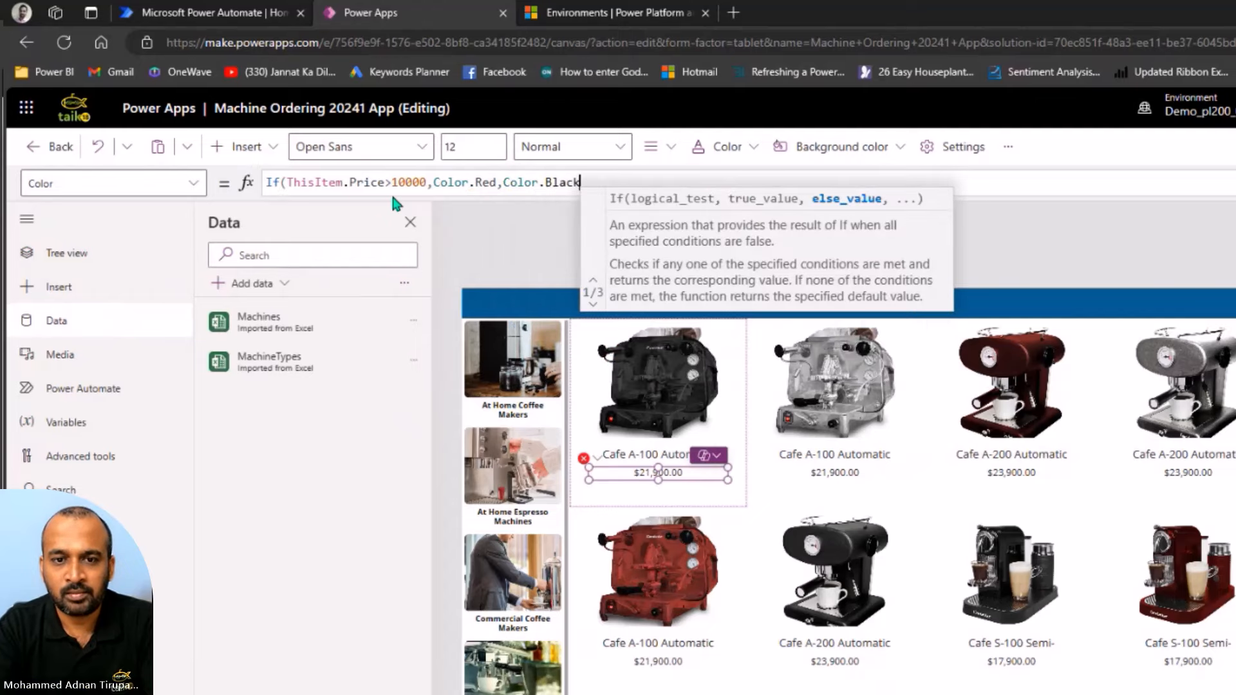
{"action": "type", "text": ")"}
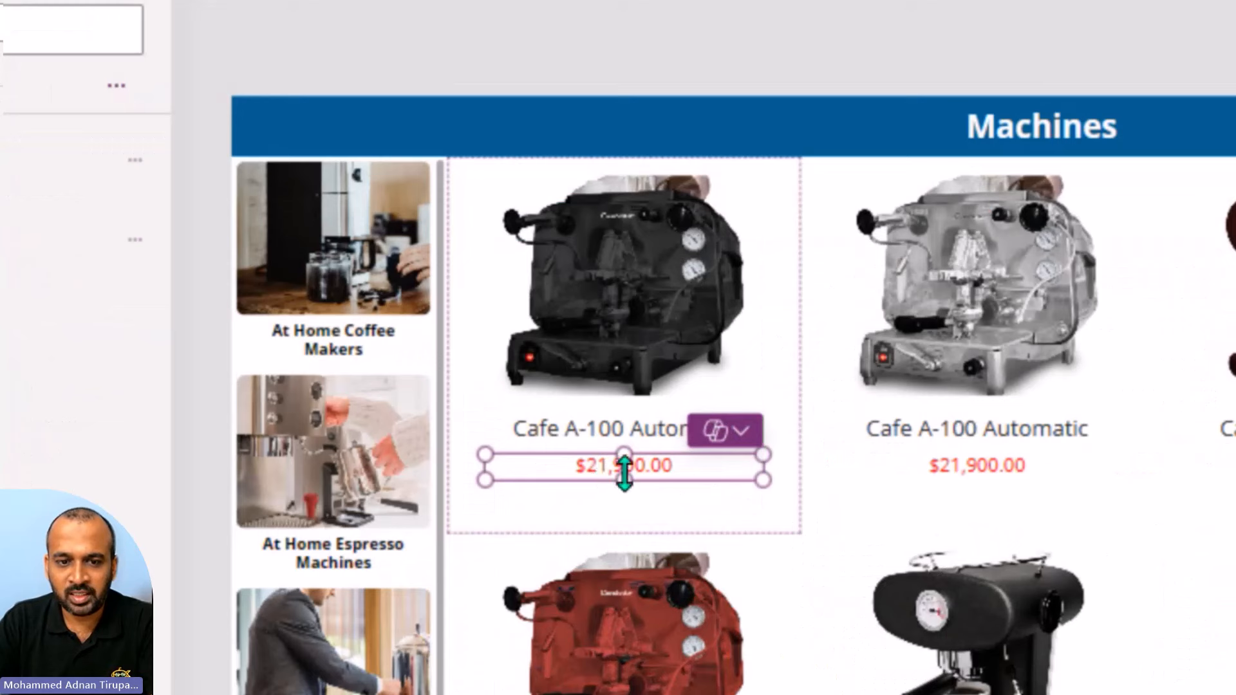
{"action": "left_click", "coordinate": [326, 332], "text": "alt"}
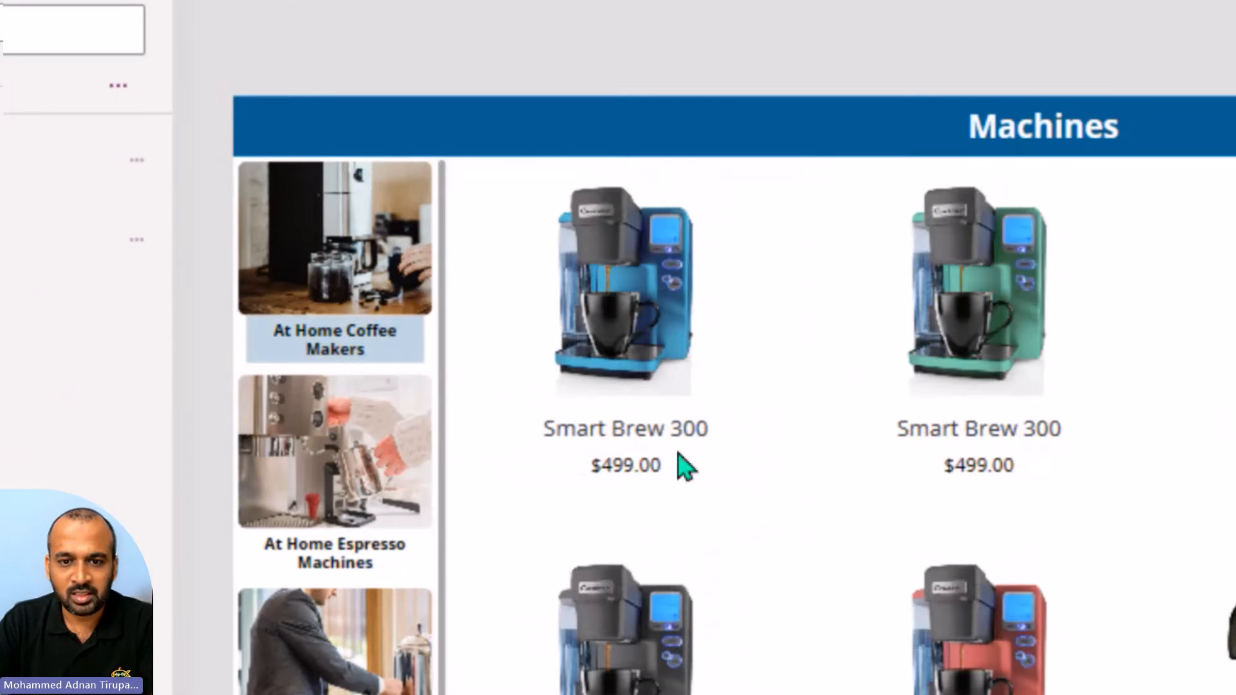
- Deselect the price label in the machines gallery and save the app
{"action": "left_click", "coordinate": [560, 467]}
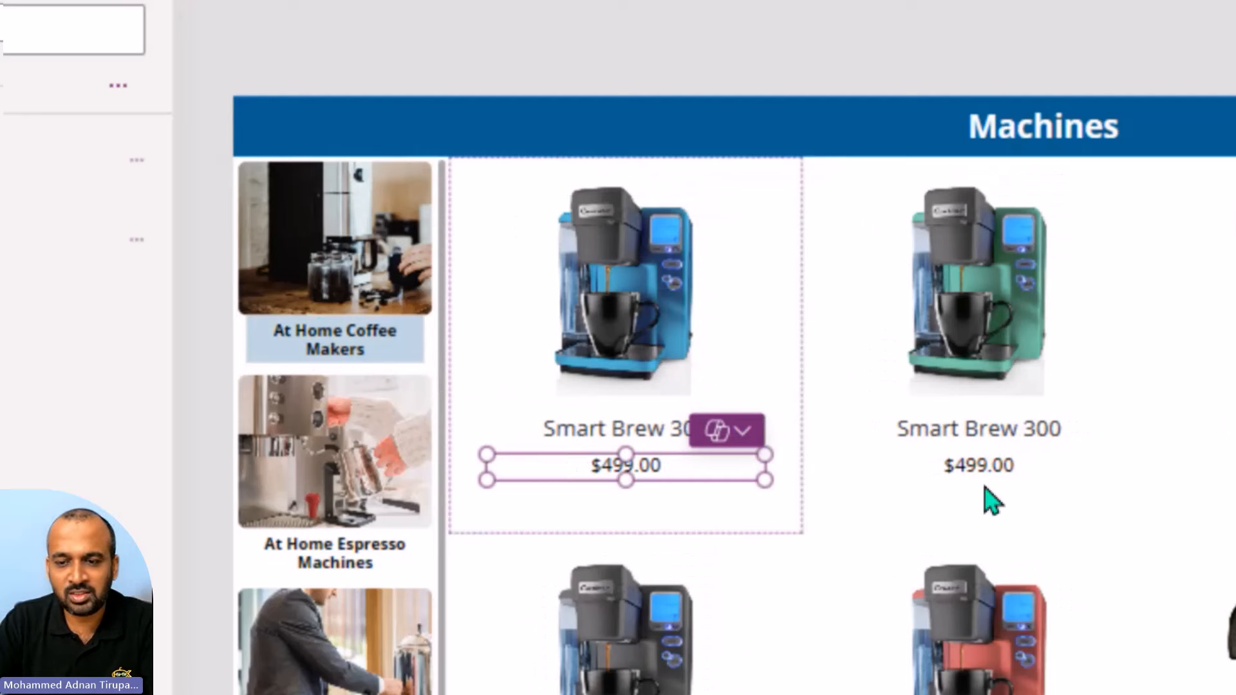
{"action": "key", "text": "alt"}
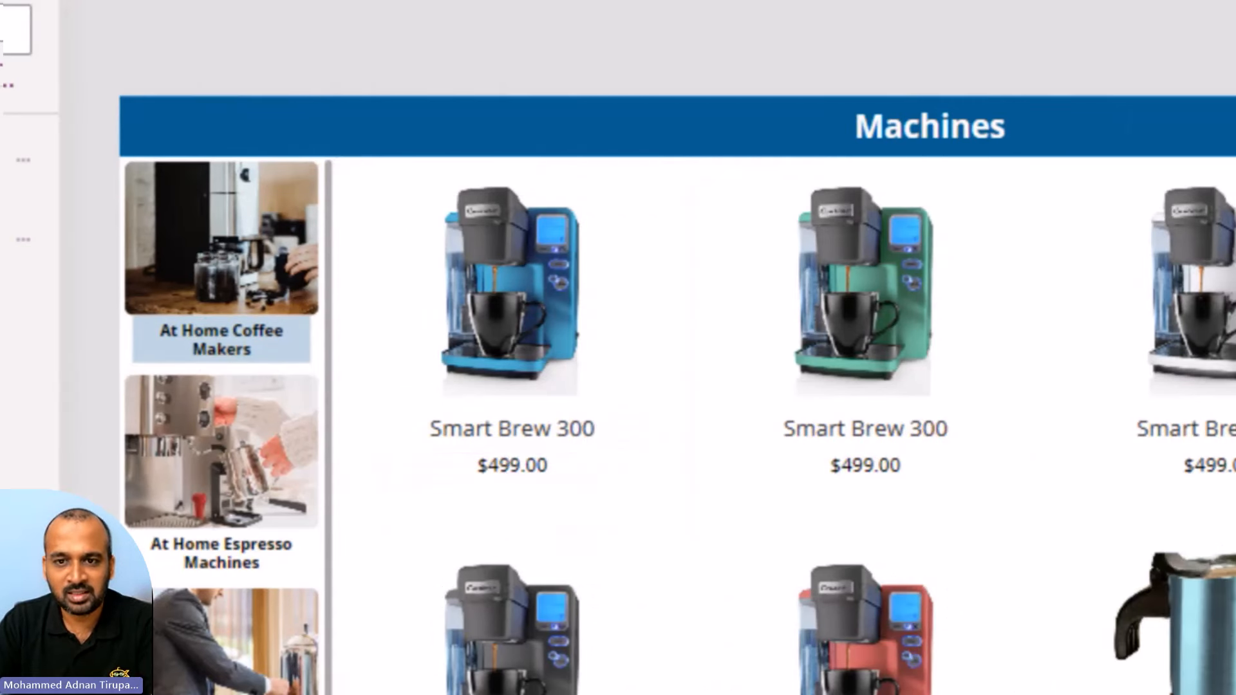
{"action": "key", "text": "alt"}
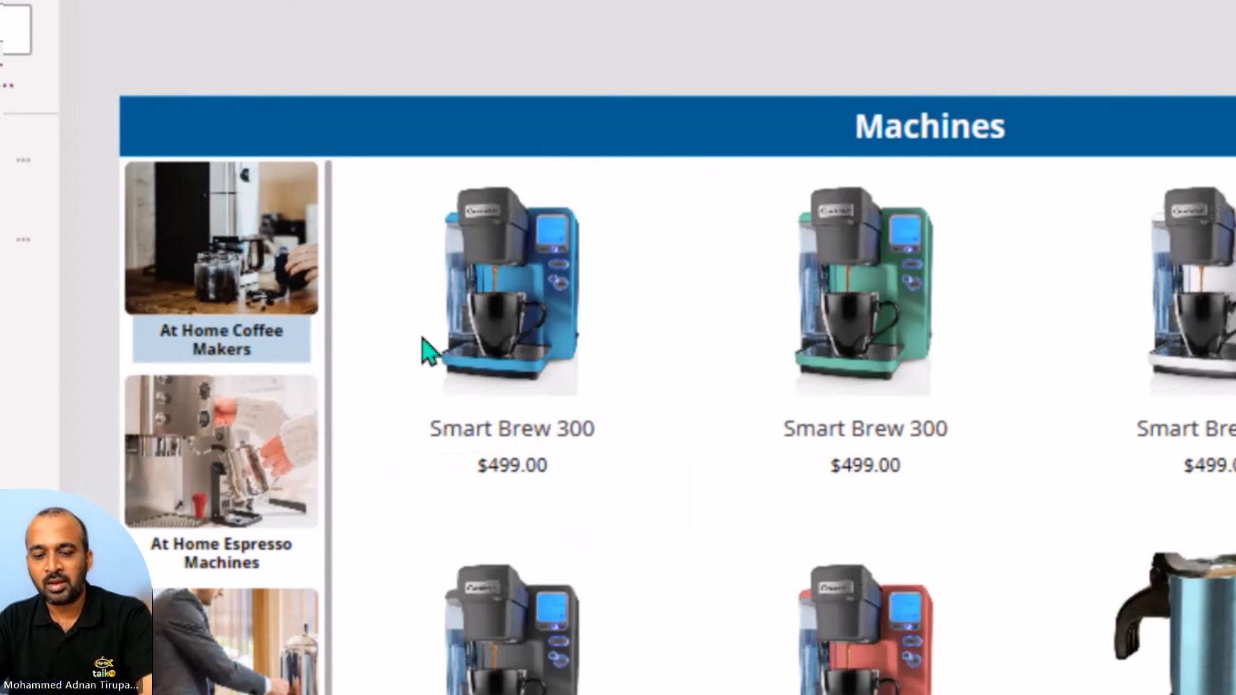
{"action": "key", "text": "alt"}
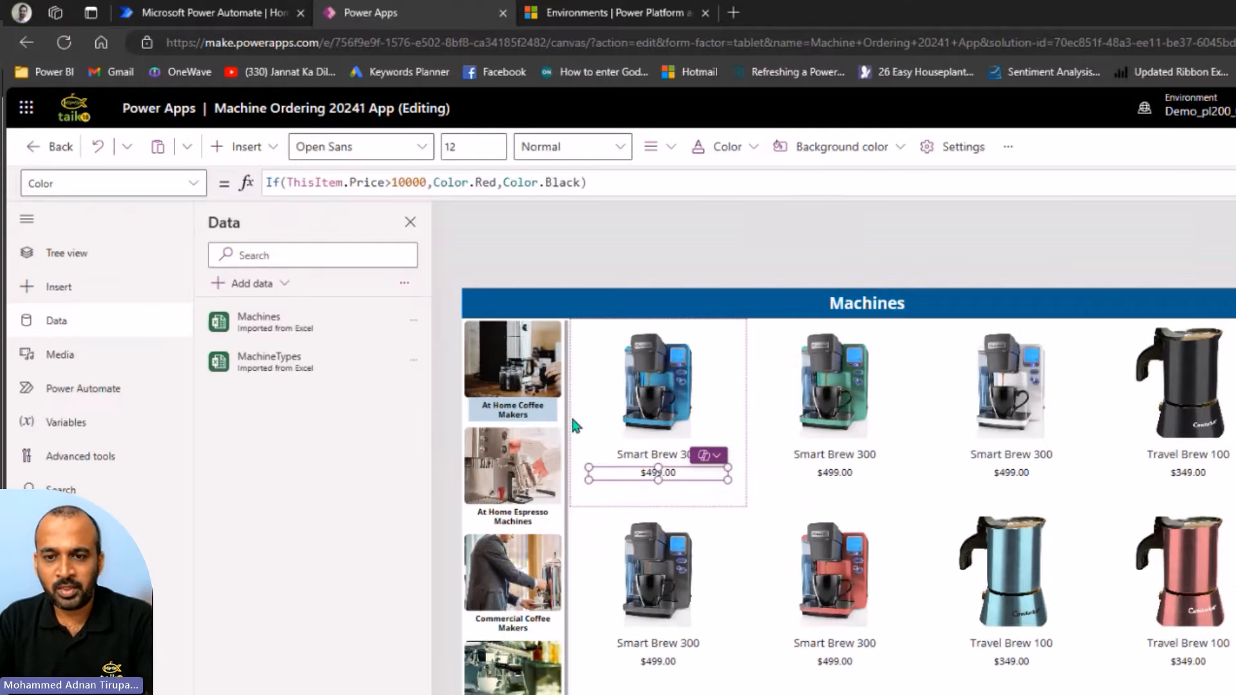
{"action": "left_click", "coordinate": [1138, 48]}
{"action": "key", "text": "ctrl+s"}
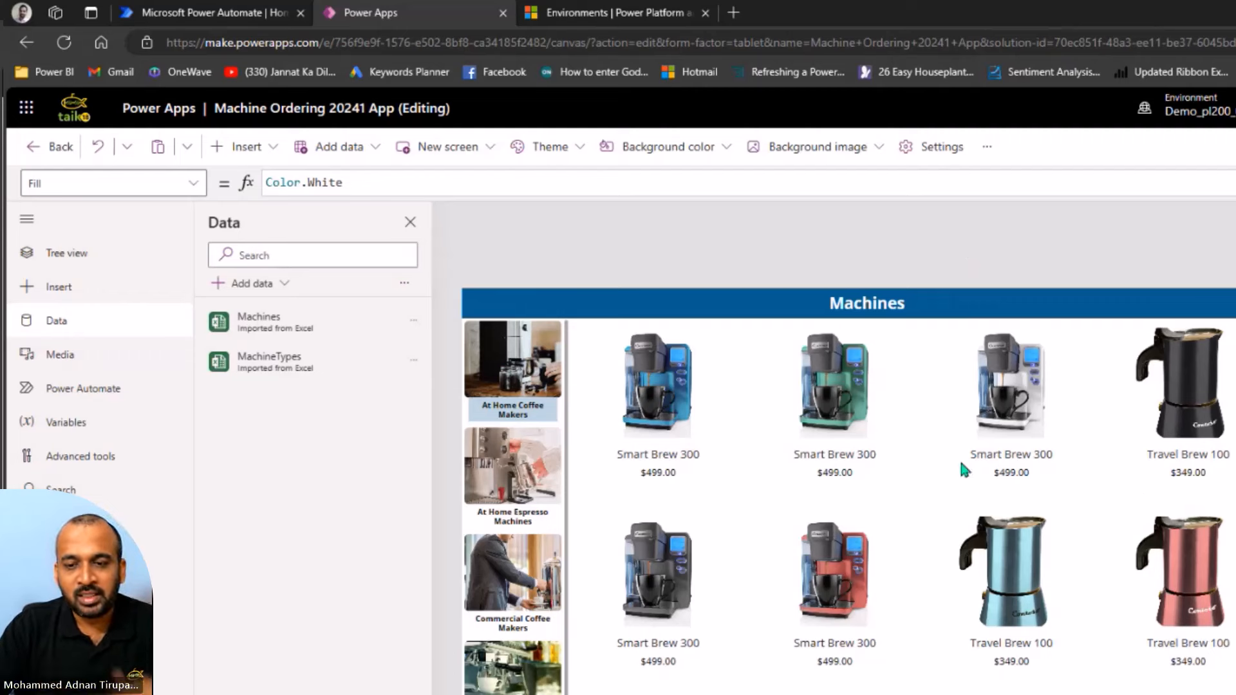
- Review the machines gallery's Items formula that filters Machines by the type selected in galMachineType
{"action": "left_click", "coordinate": [757, 442]}
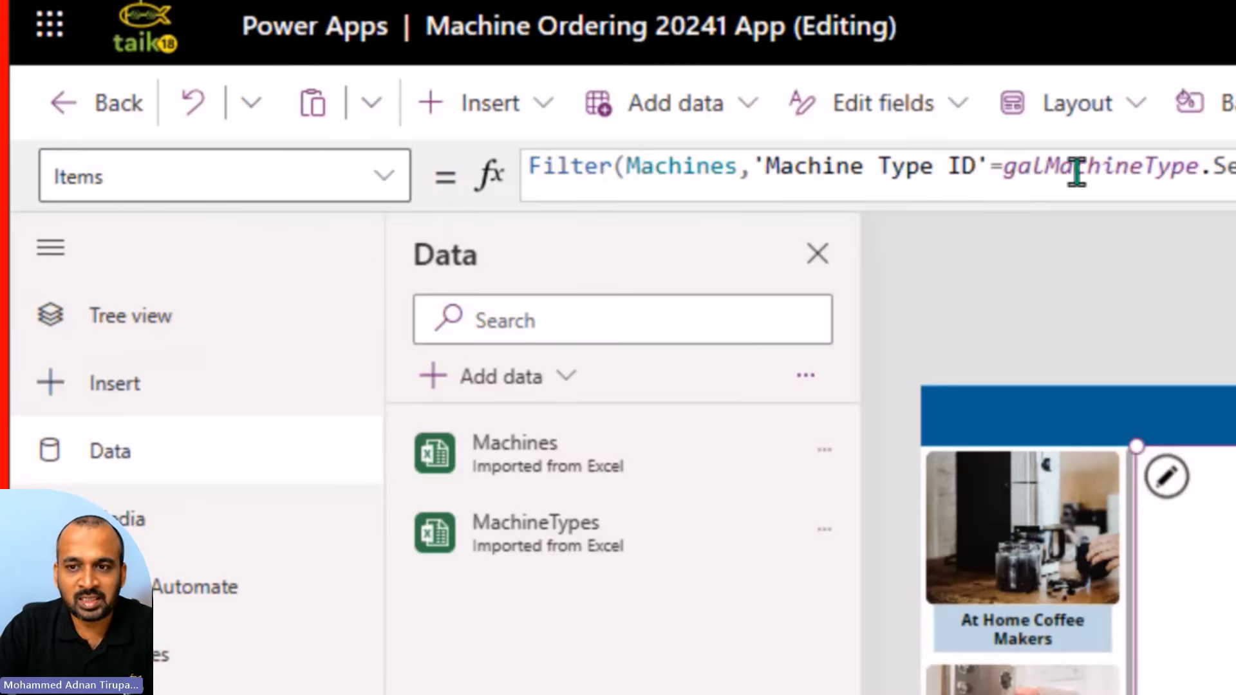
{"action": "left_click_drag", "start_coordinate": [1072, 166], "coordinate": [1235, 166]}
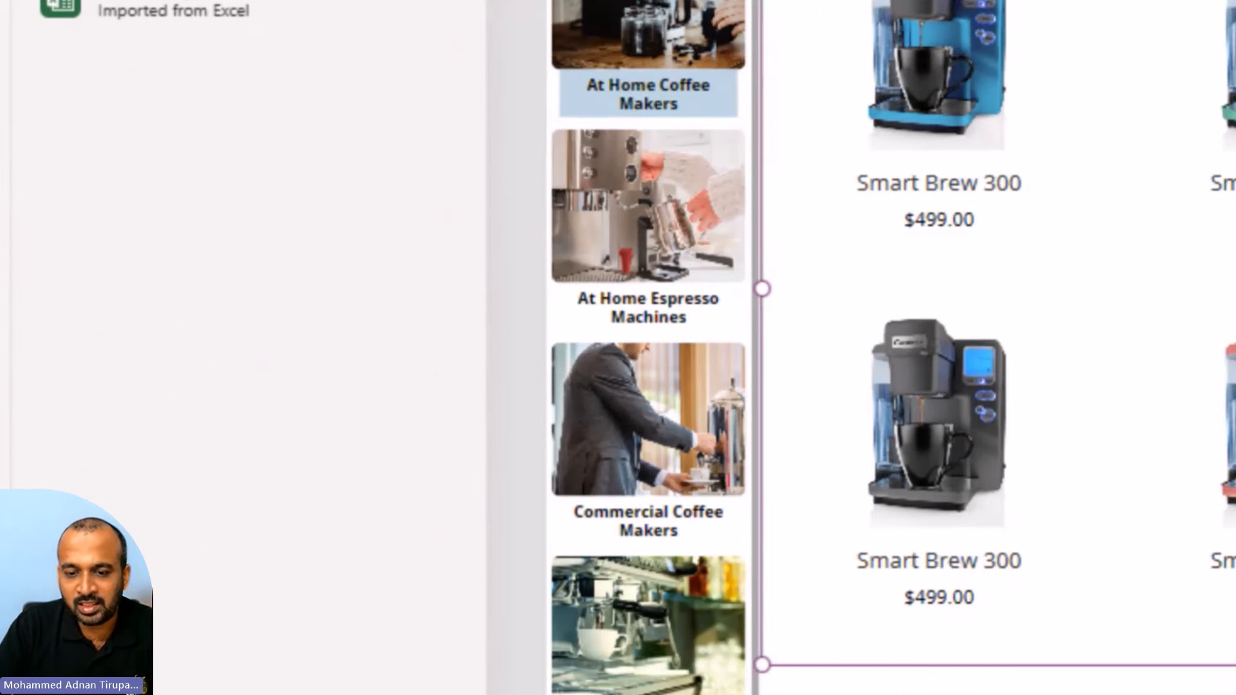
- Set the Default property of the machine type gallery to First(MachineTypes)
{"action": "left_click", "coordinate": [757, 686]}
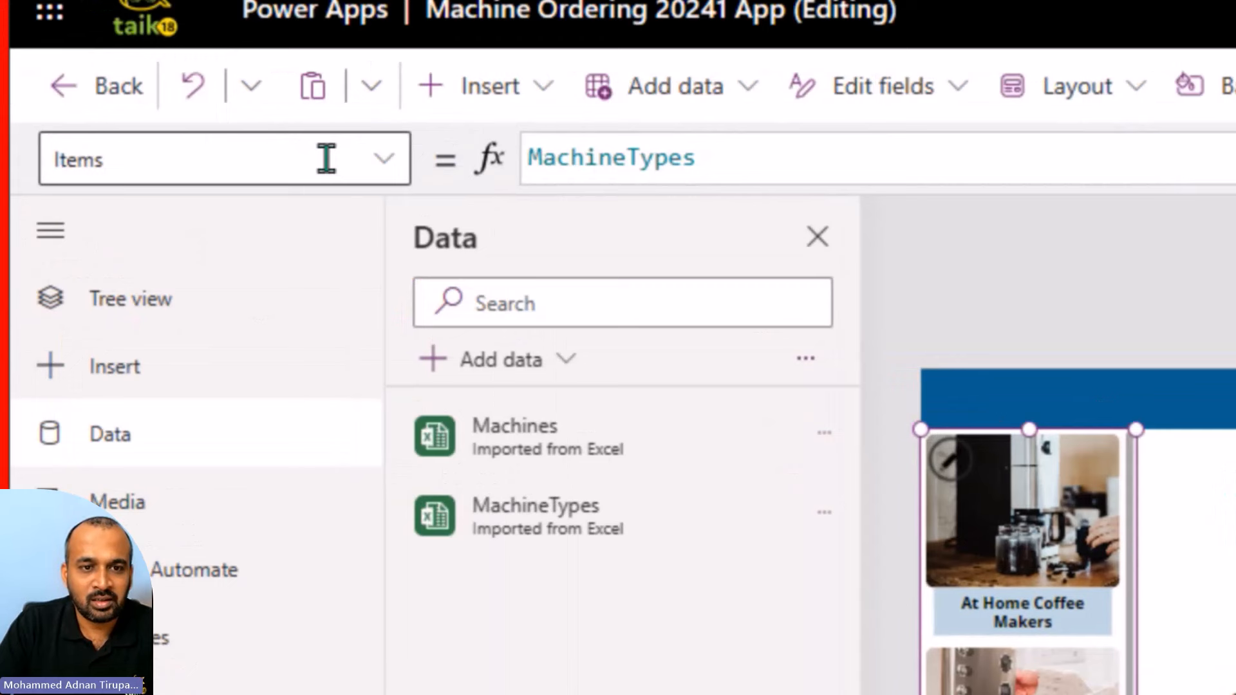
{"action": "left_click", "coordinate": [393, 165]}
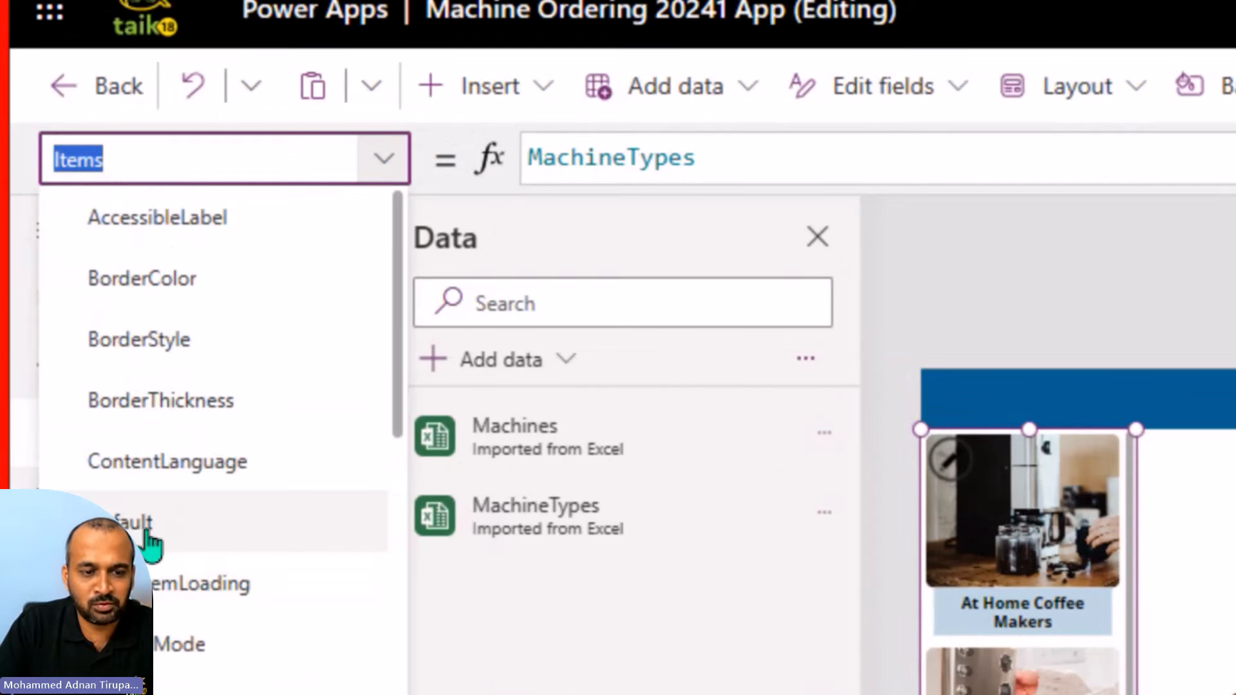
{"action": "left_click", "coordinate": [149, 540]}
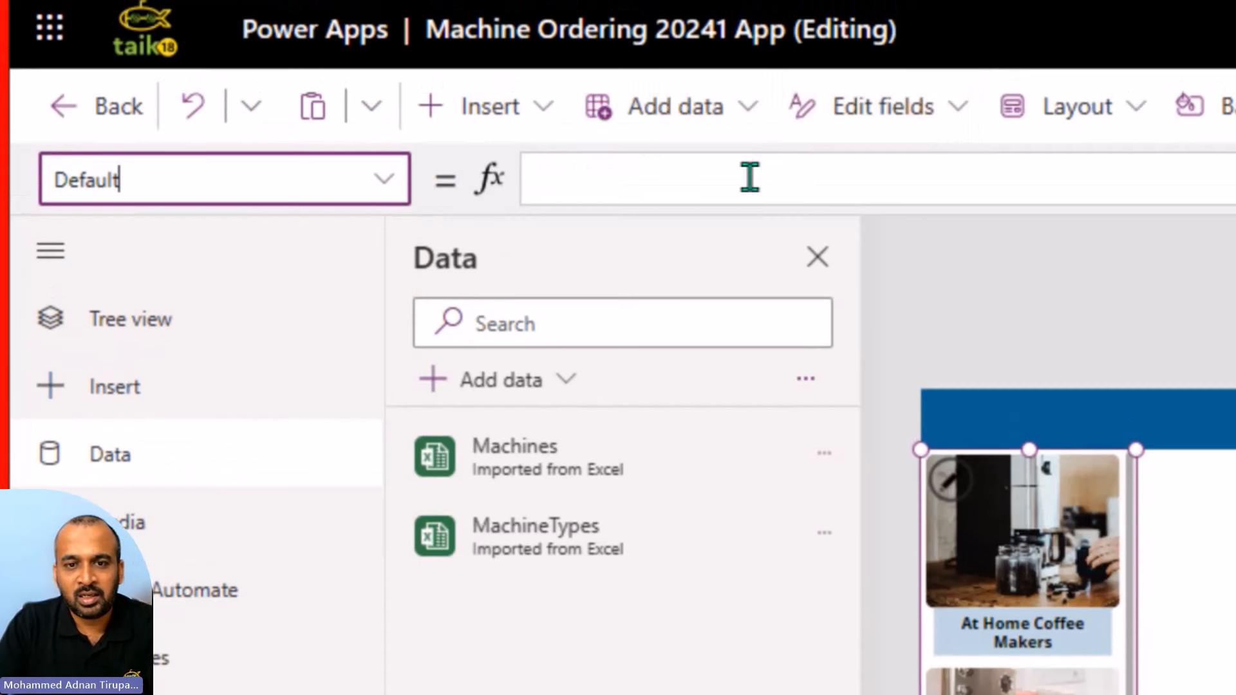
{"action": "left_click", "coordinate": [749, 158]}
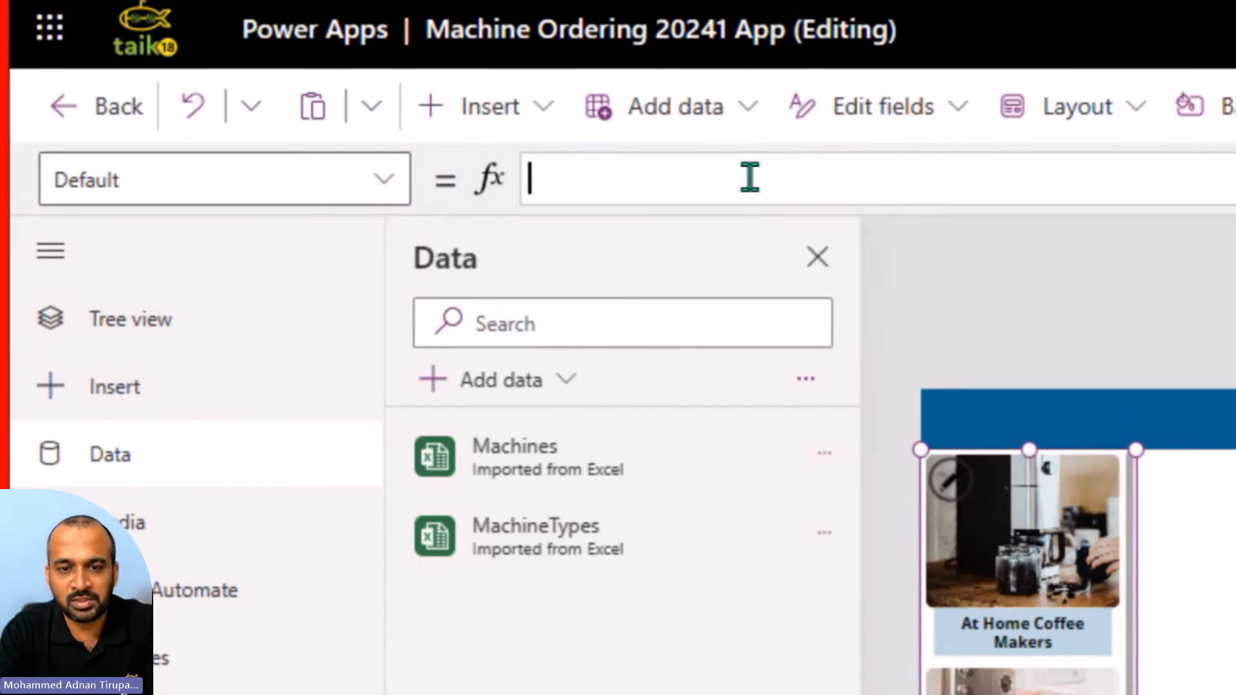
{"action": "type", "text": "first"}
{"action": "key", "text": "Tab"}
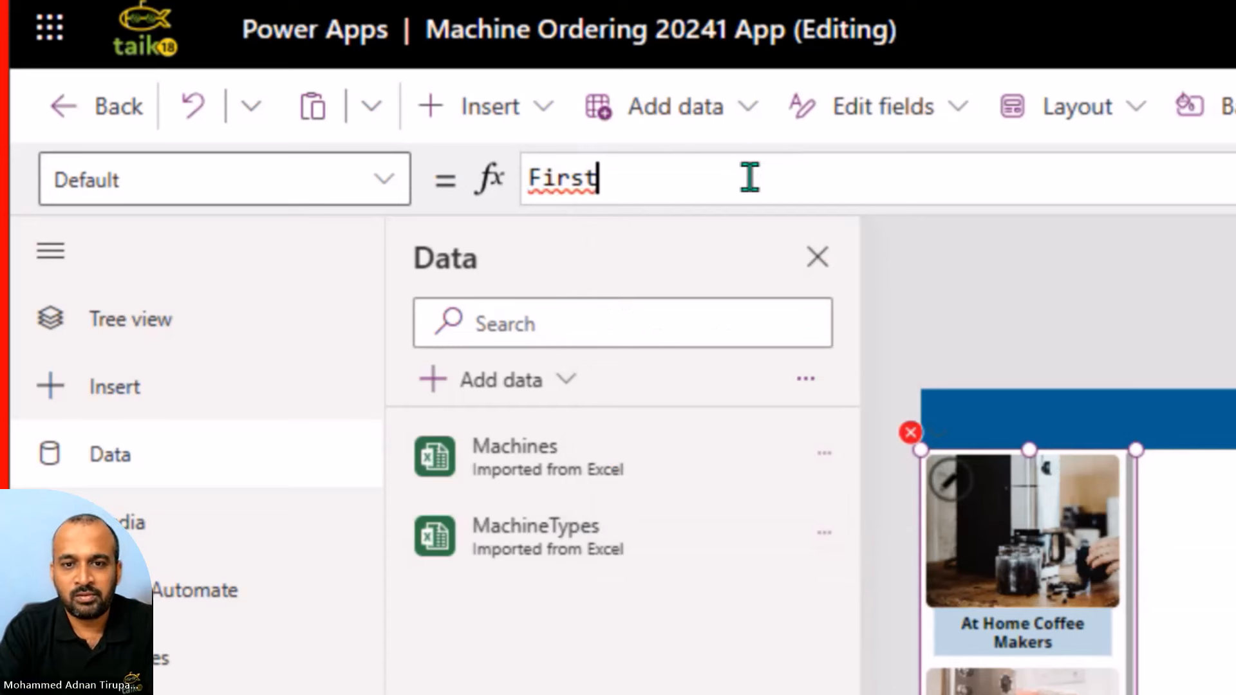
{"action": "type", "text": "("}
{"action": "key", "text": "Down"}
{"action": "key", "text": "Down"}
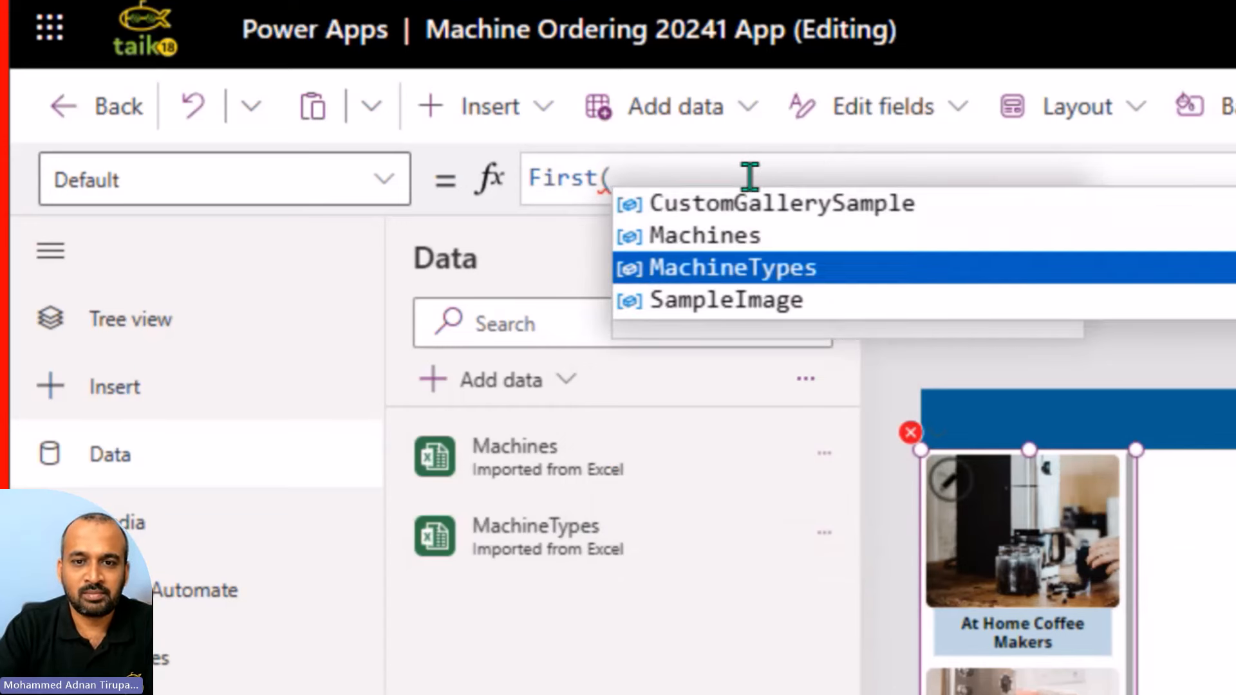
{"action": "key", "text": "Tab"}
{"action": "type", "text": ")"}
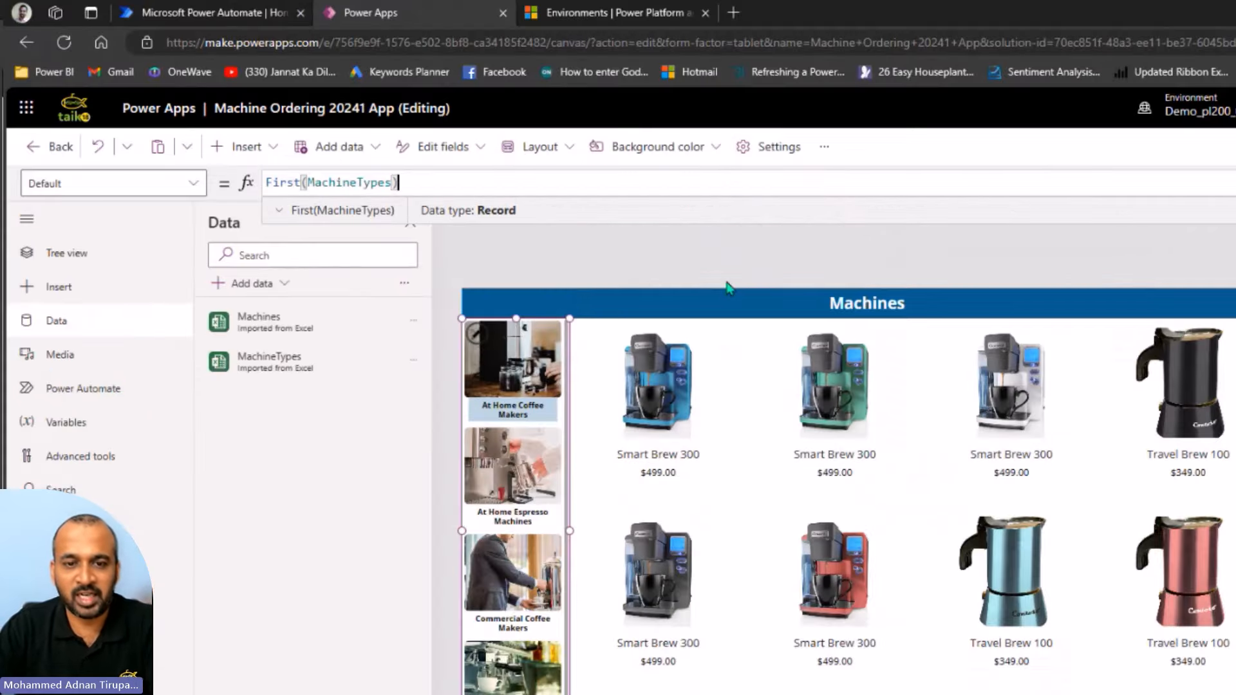
- Test the machine type gallery by choosing At Home Espresso Machines and Commercial Coffee Makers
{"action": "key", "text": "alt"}
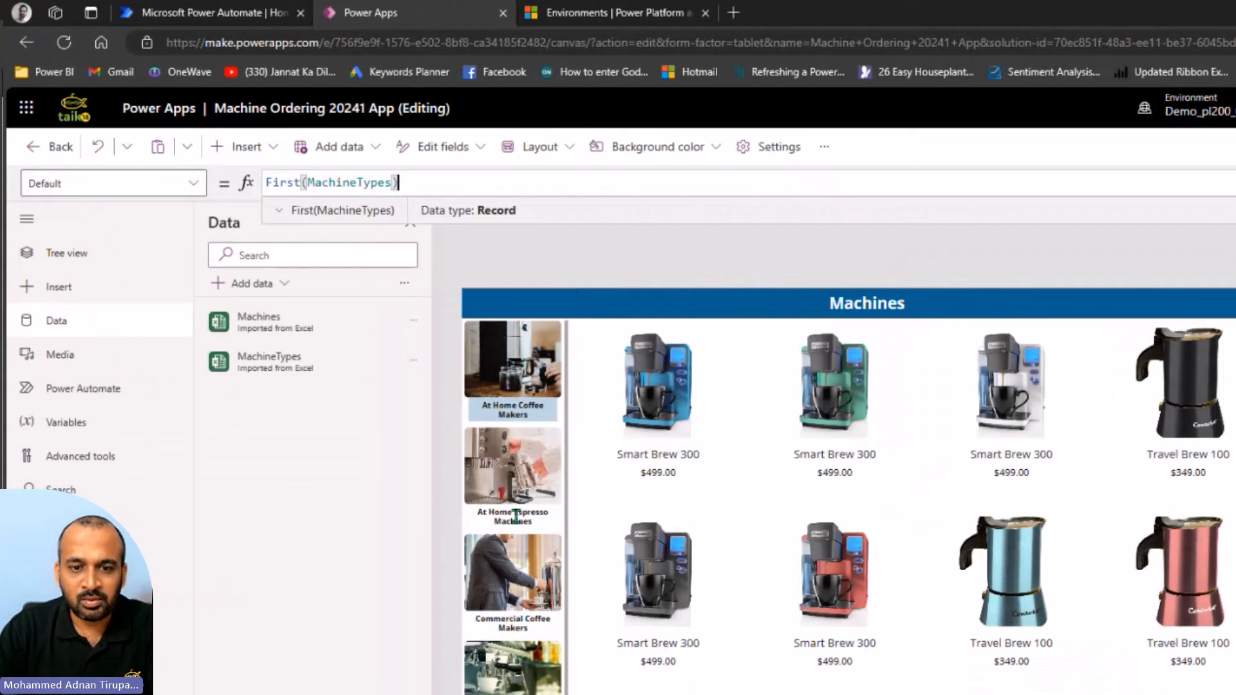
{"action": "left_click", "coordinate": [515, 515], "text": "alt"}
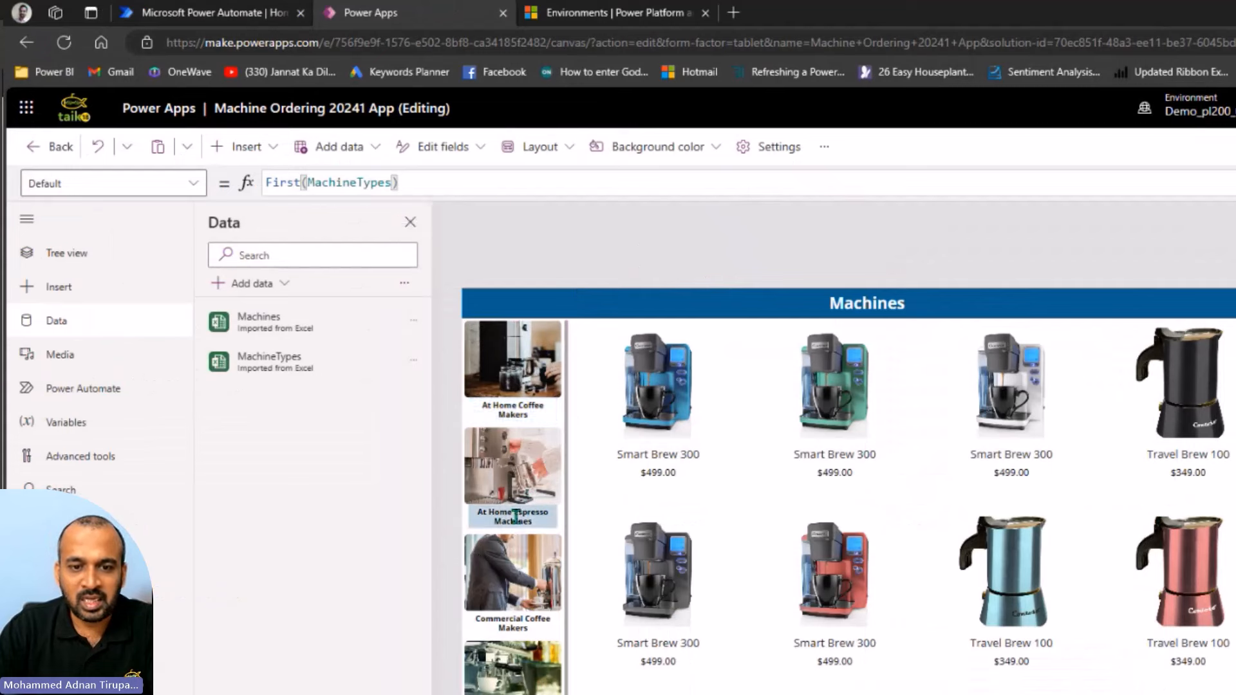
{"action": "left_click", "coordinate": [524, 616], "text": "alt"}
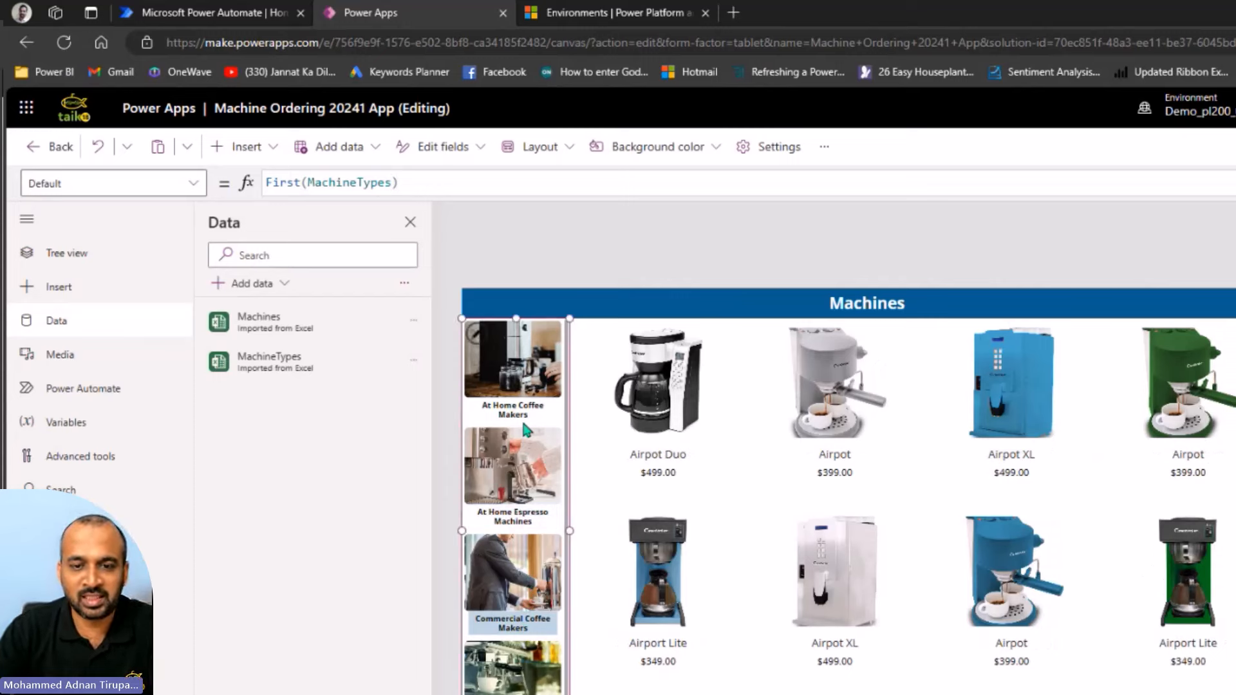
{"action": "left_click", "coordinate": [595, 257]}
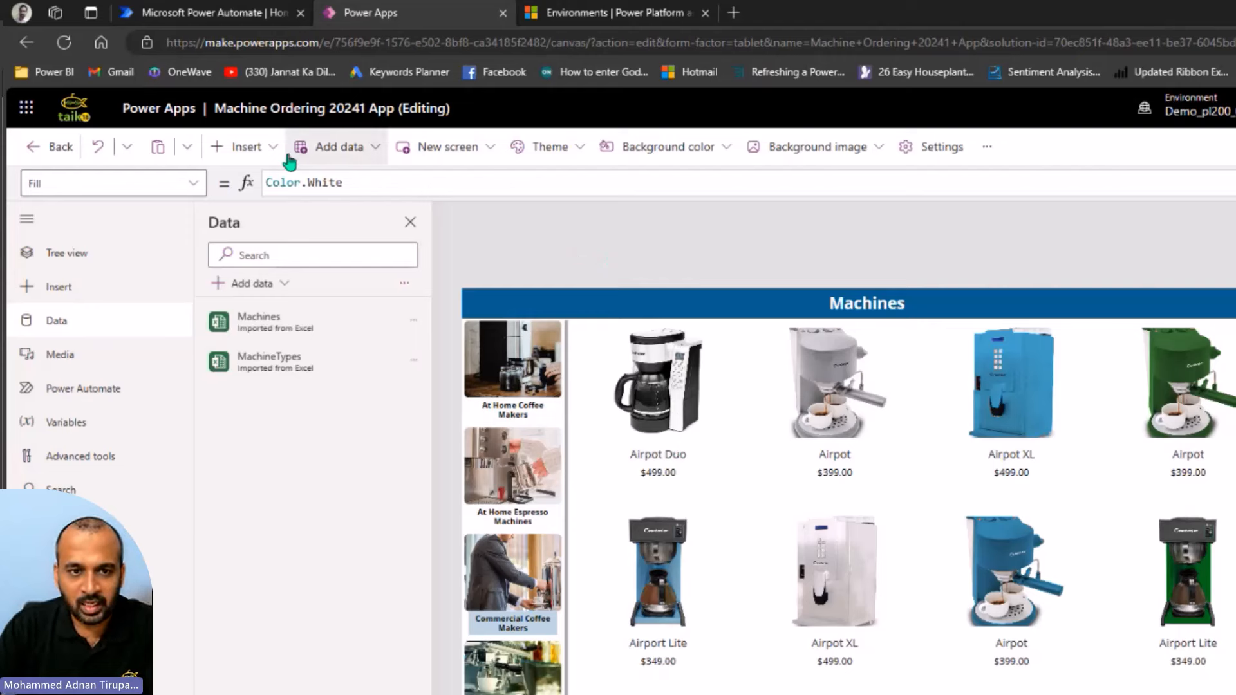
{"action": "left_click", "coordinate": [259, 154]}
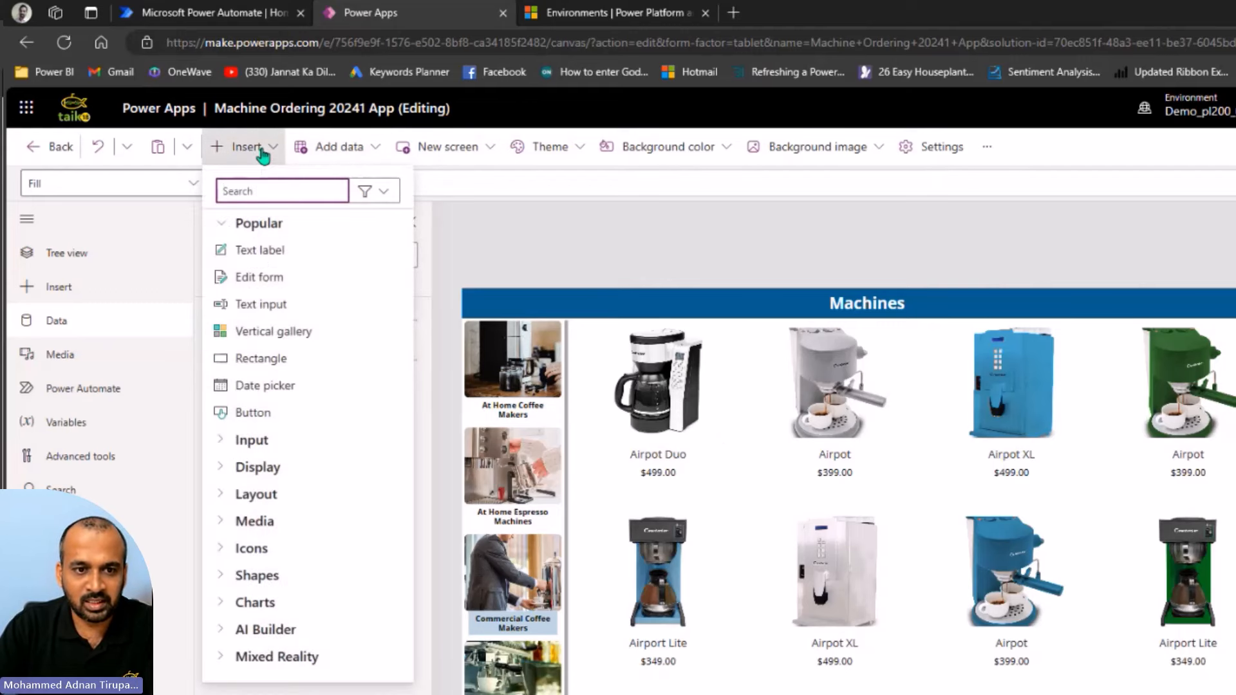
{"action": "type", "text": "check"}
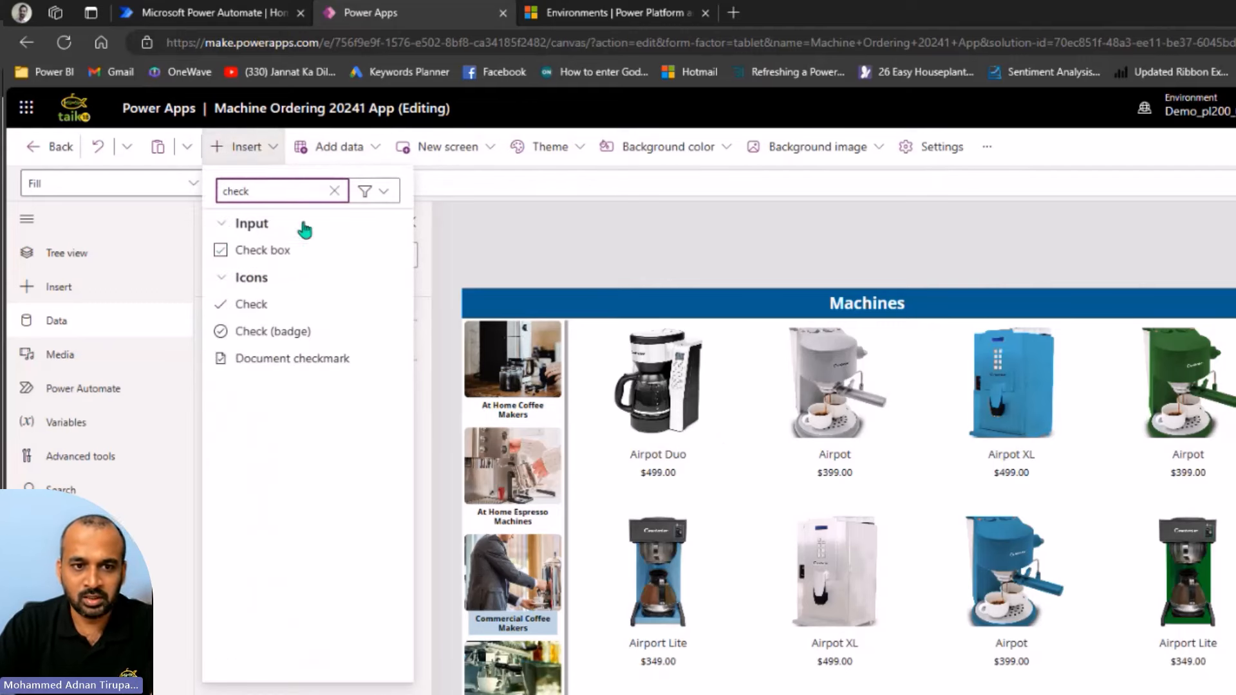
{"action": "left_click", "coordinate": [291, 253]}
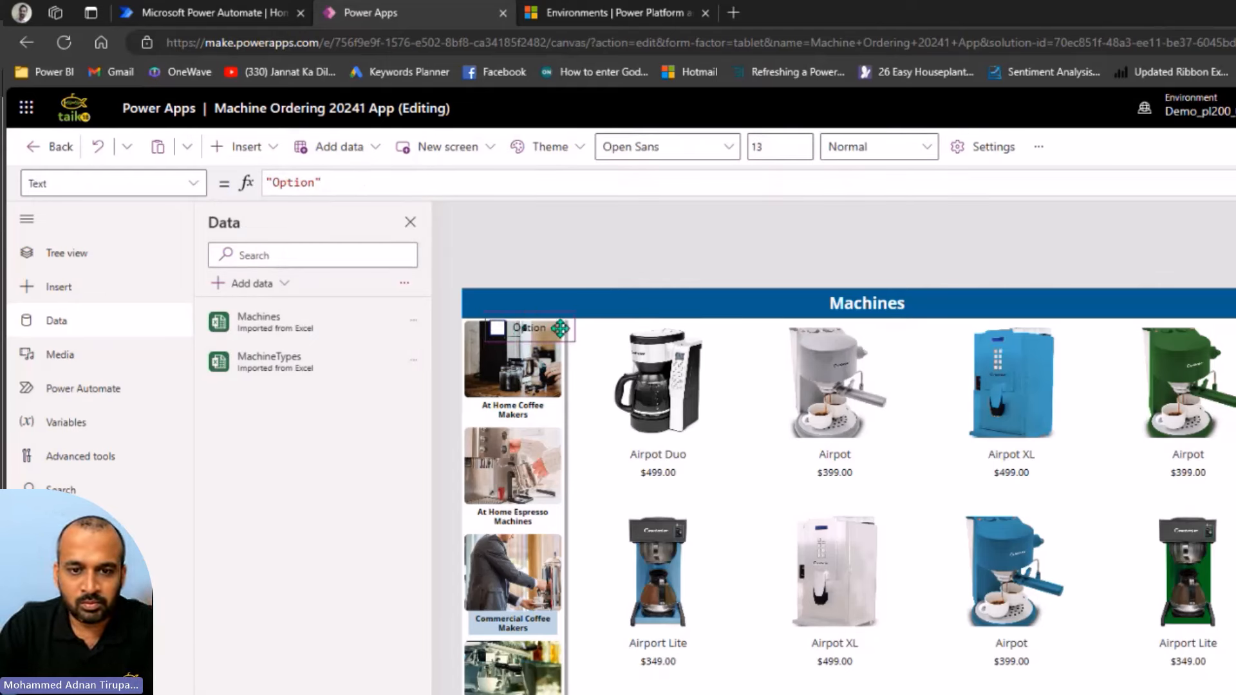
{"action": "key", "text": "Delete"}
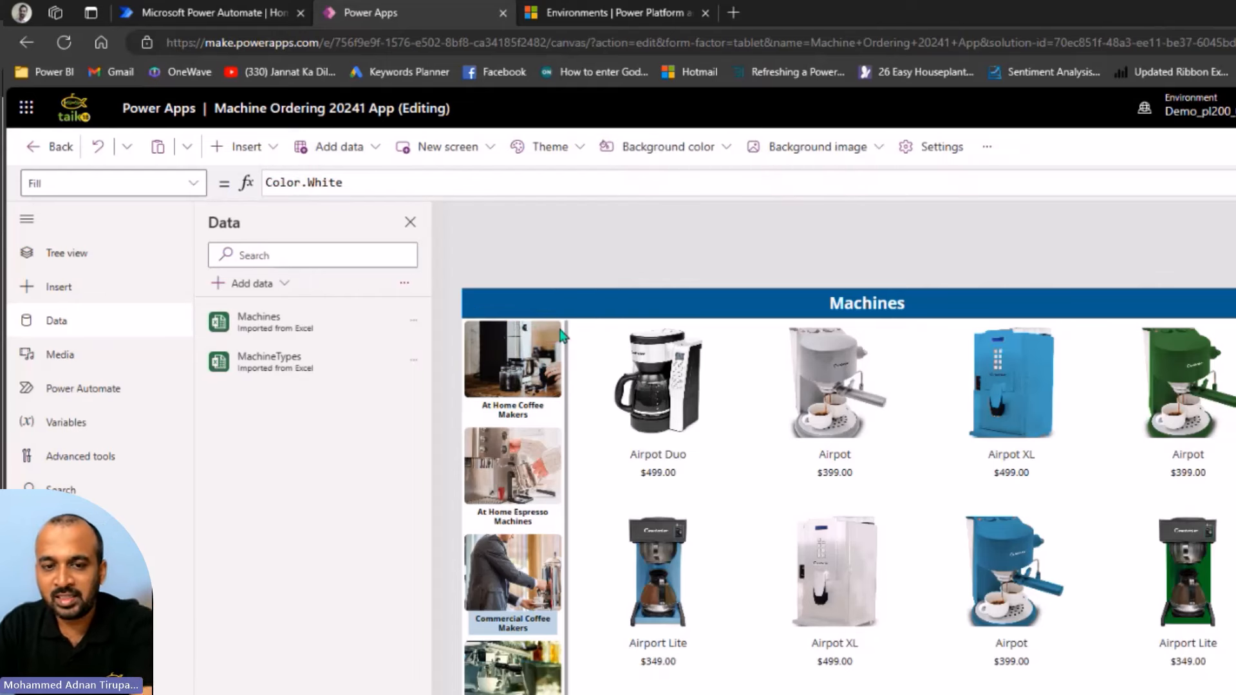
- Insert a check box into the machines gallery's item template and place it just below the price label
{"action": "left_click", "coordinate": [728, 401]}
{"action": "left_click", "coordinate": [722, 461]}
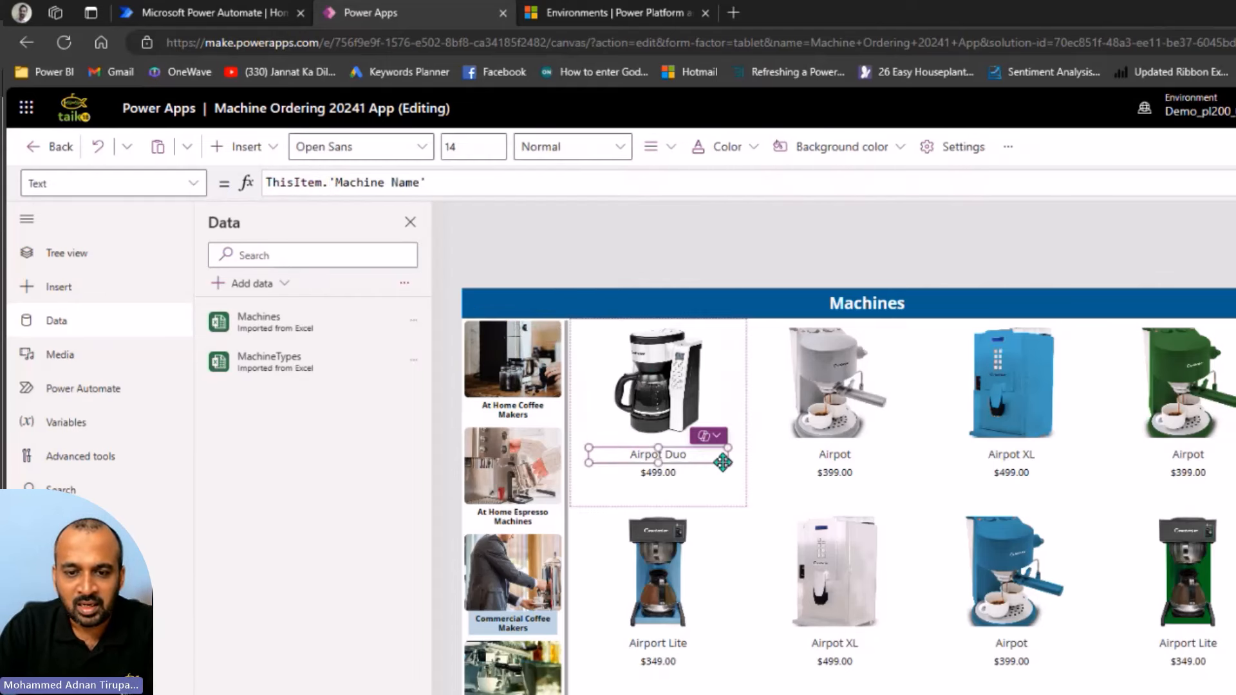
{"action": "left_click", "coordinate": [728, 495]}
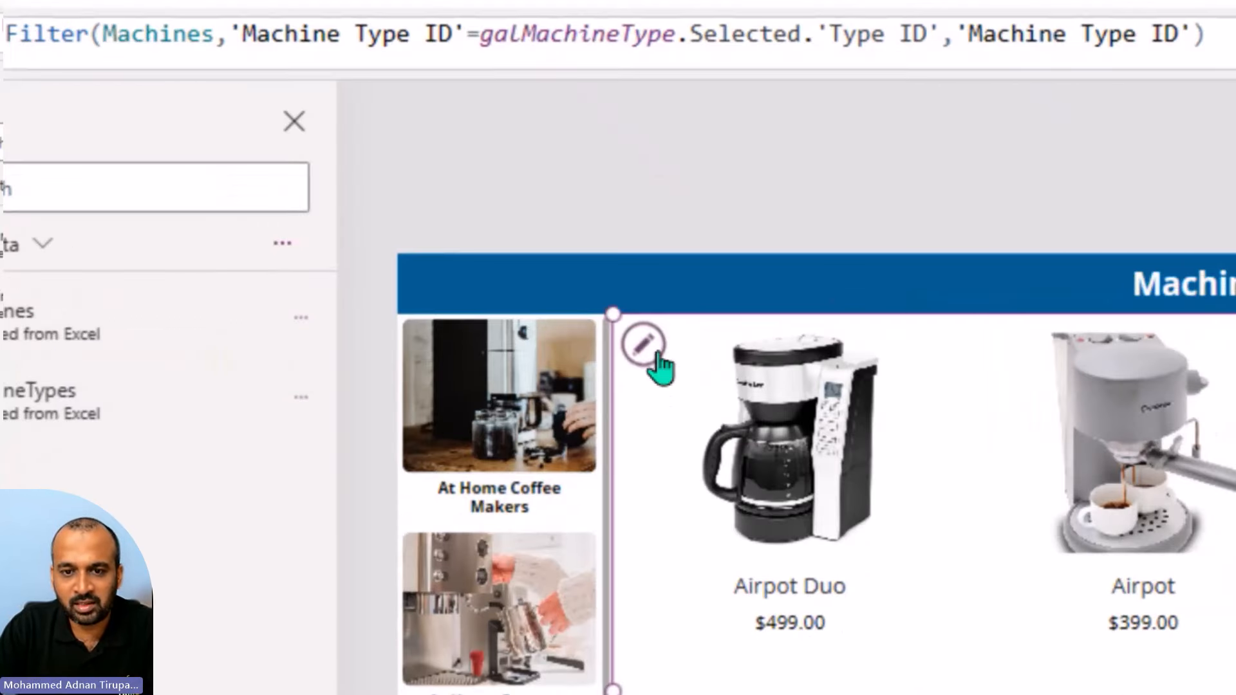
{"action": "left_click", "coordinate": [658, 354]}
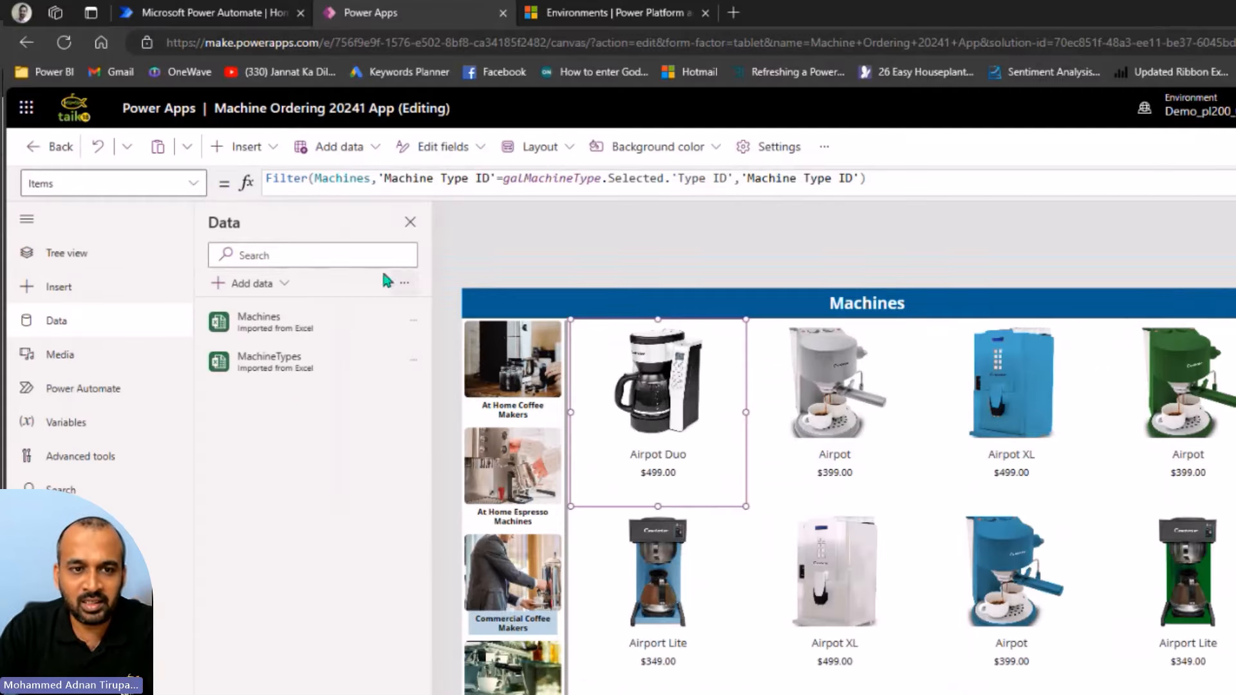
{"action": "left_click", "coordinate": [278, 155]}
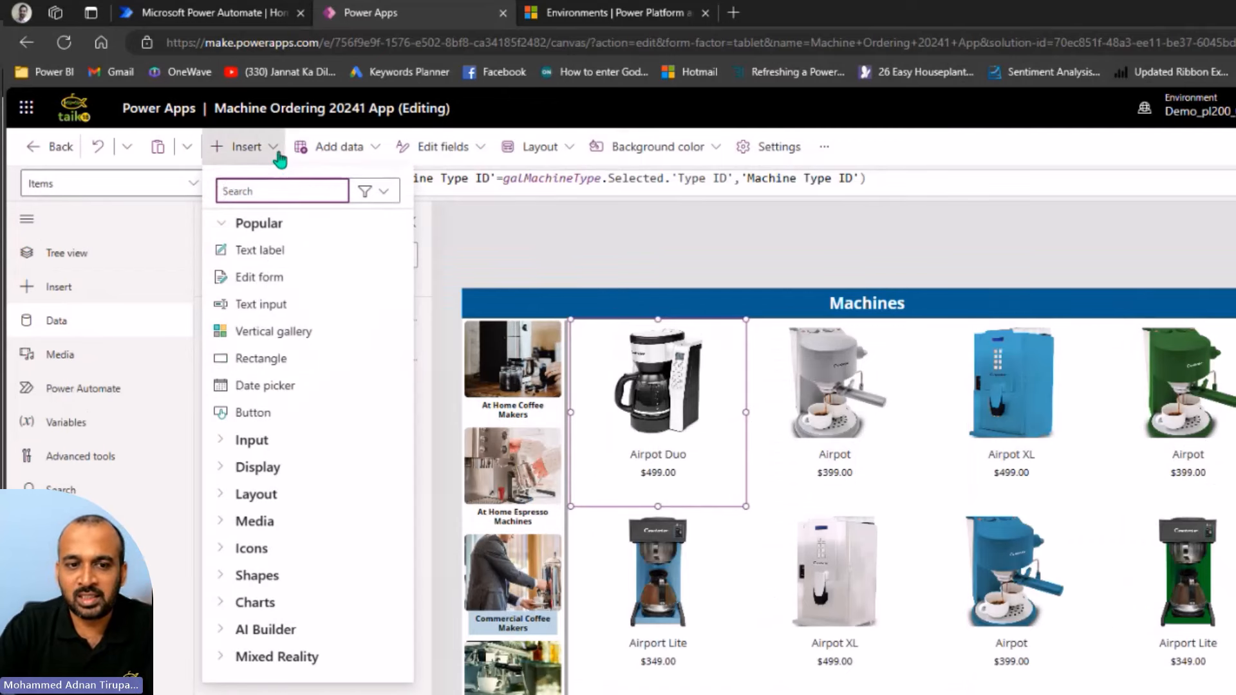
{"action": "type", "text": "check"}
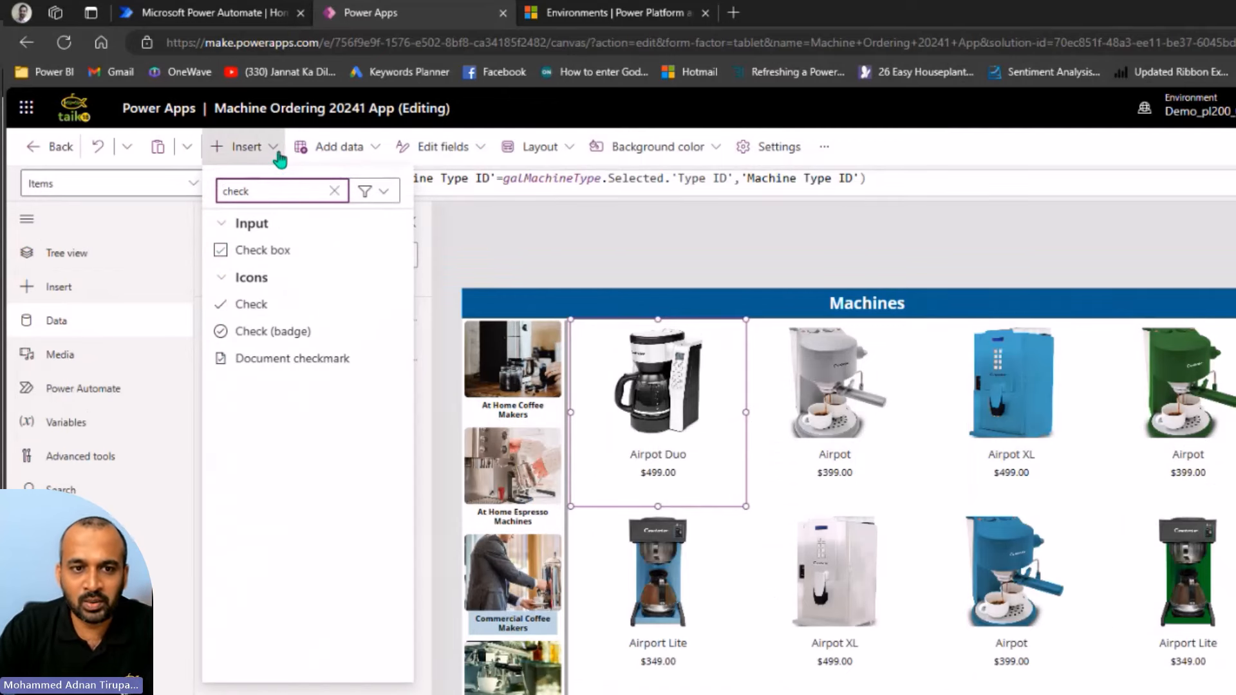
{"action": "left_click", "coordinate": [270, 250]}
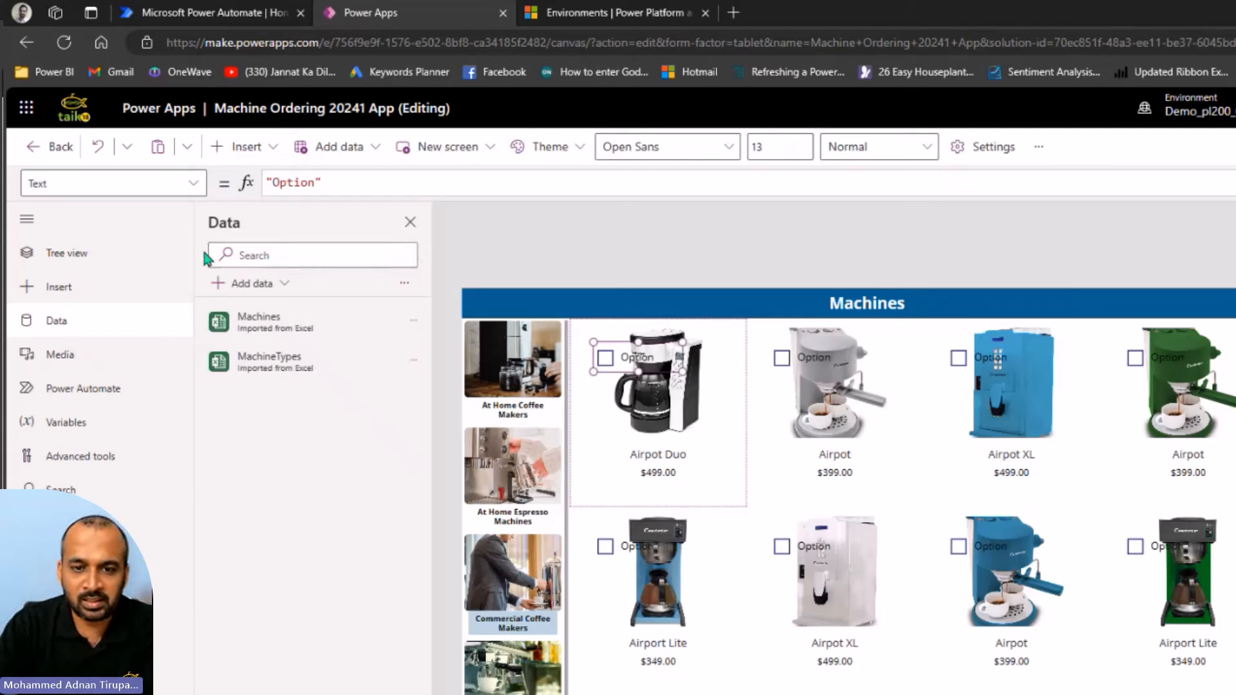
{"action": "left_click_drag", "start_coordinate": [618, 356], "coordinate": [643, 490]}
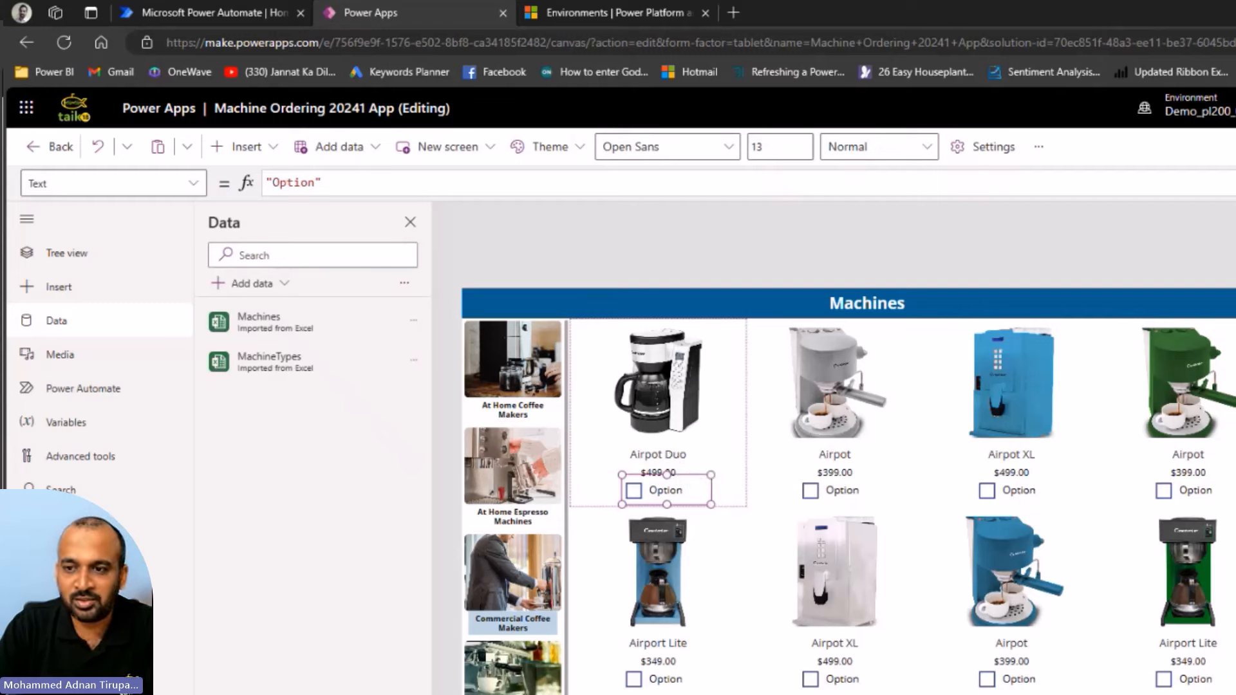
- Set the check box's Text property to ThisItem.'Machine Name'
{"action": "key", "text": "ctrl+a"}
{"action": "type", "text": "\"\""}
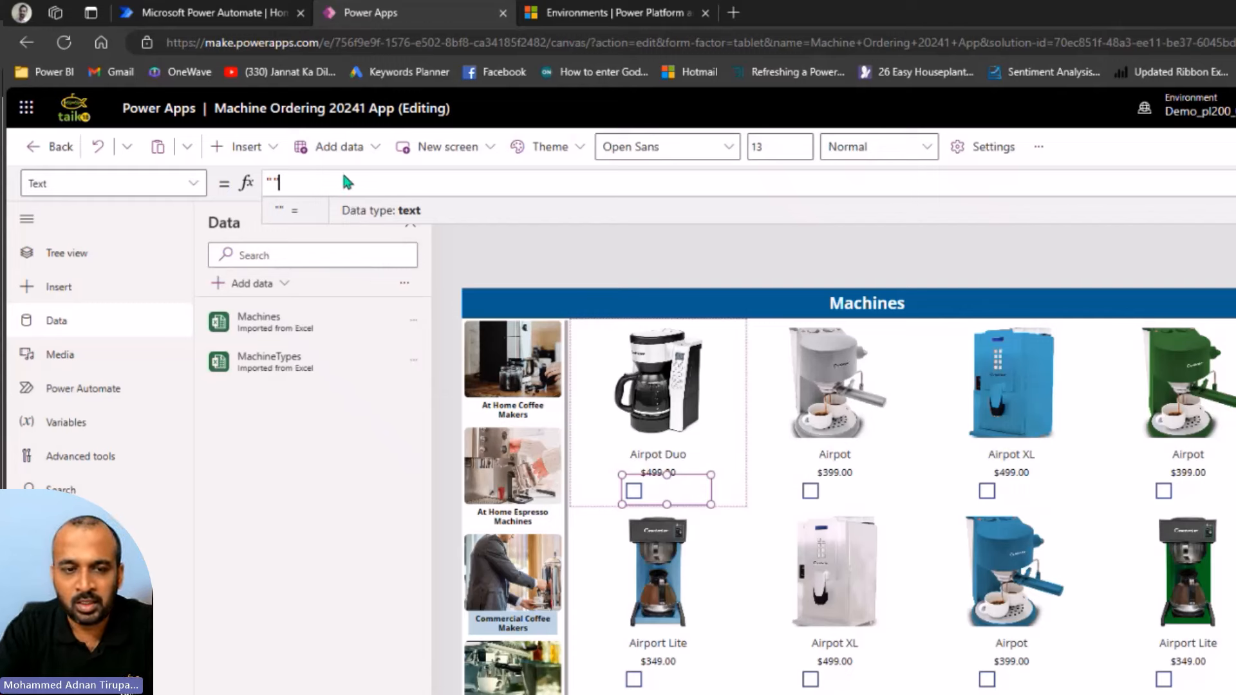
{"action": "key", "text": "BackSpace"}
{"action": "key", "text": "BackSpace"}
{"action": "type", "text": "This"}
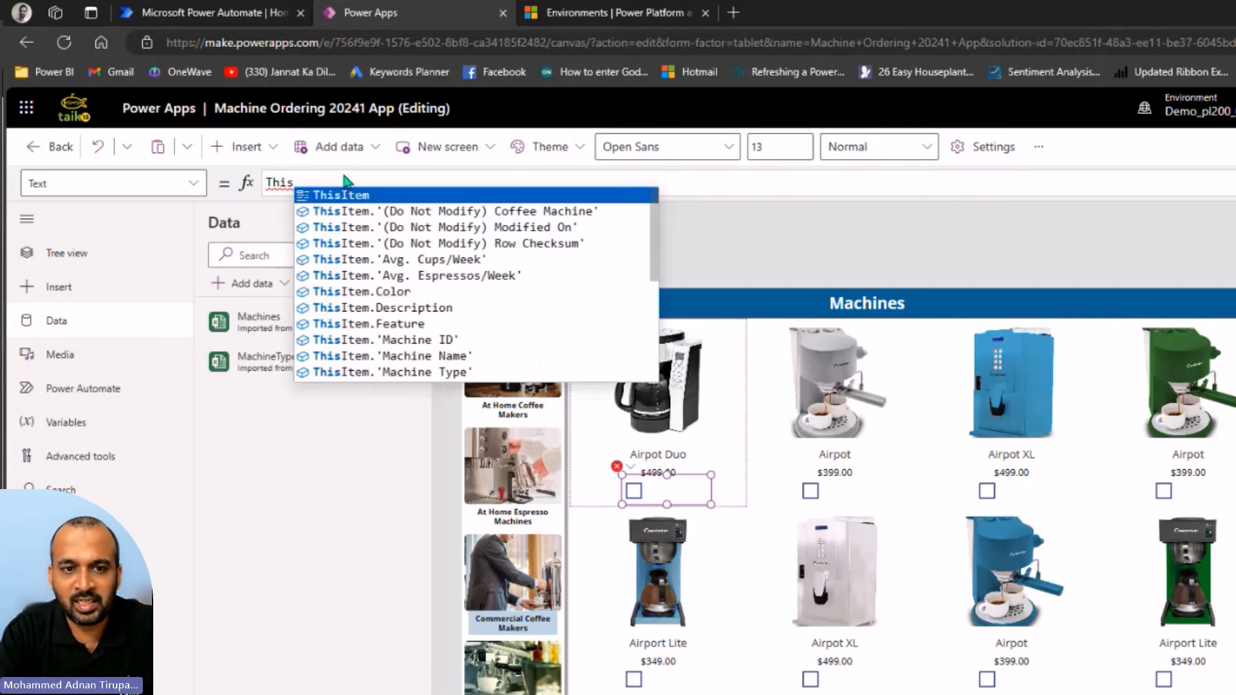
{"action": "type", "text": "Item.ma"}
{"action": "key", "text": "Tab"}
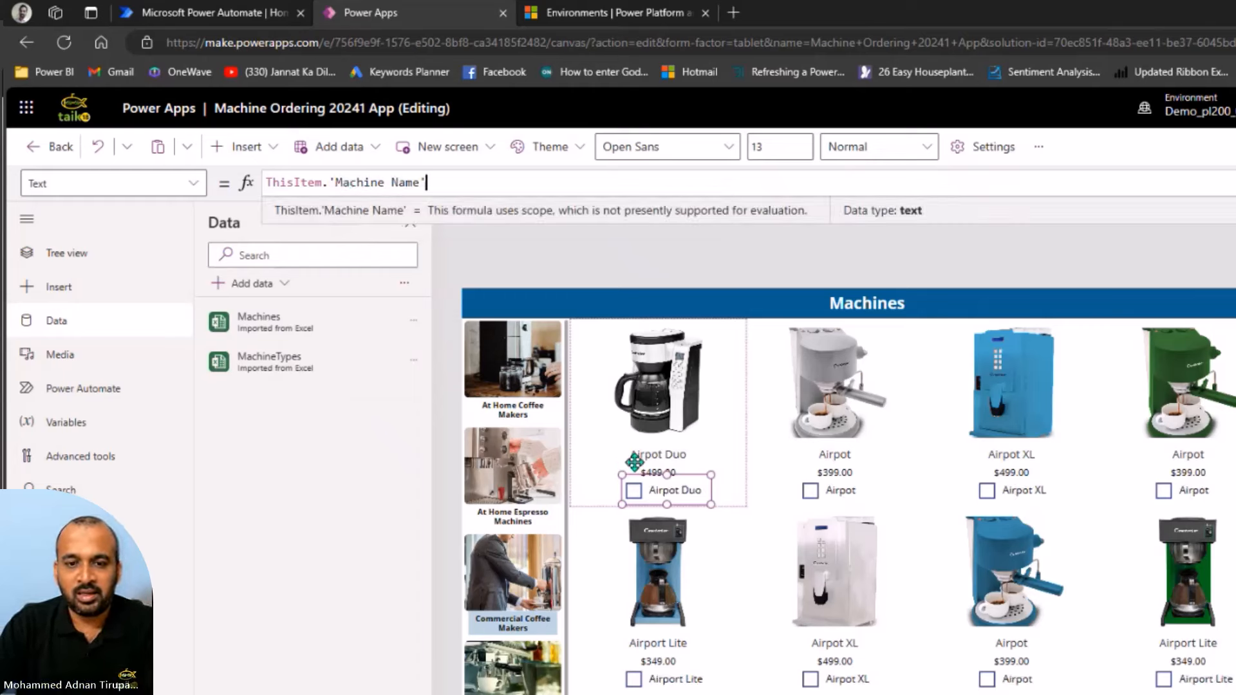
- Delete the separate machine name label from the machines gallery's item template
{"action": "left_click", "coordinate": [649, 449]}
{"action": "key", "text": "Delete"}
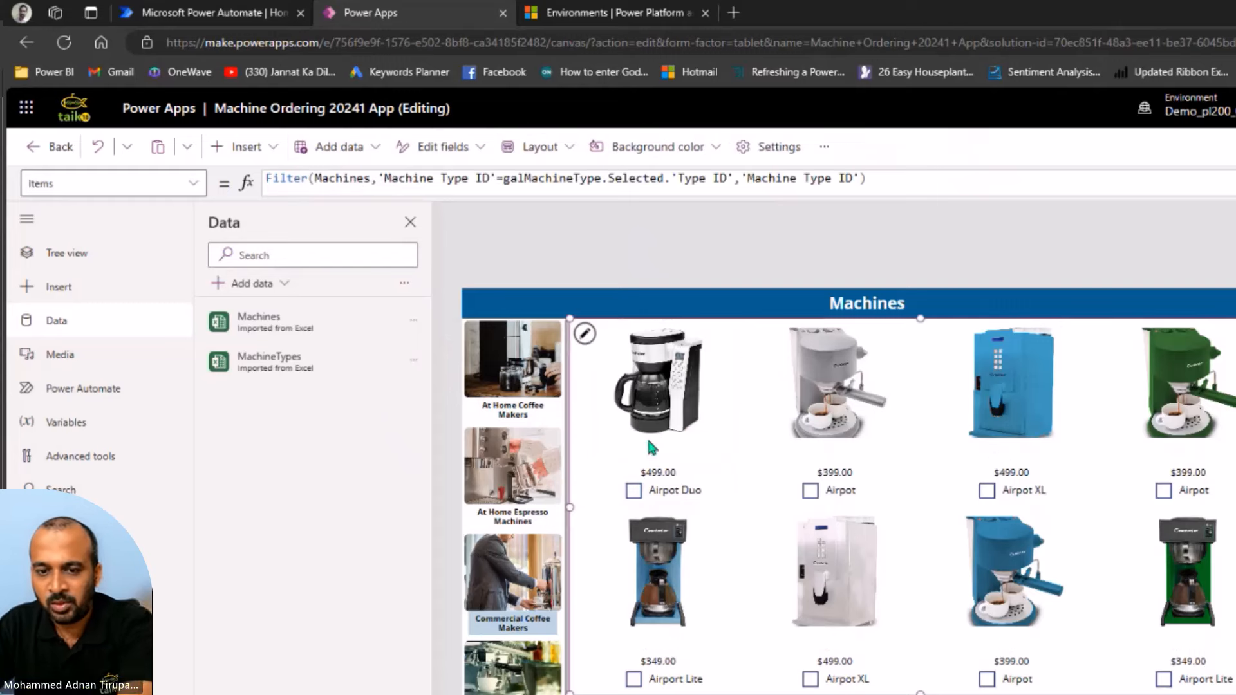
- Replace the price label's X formula, which references the deleted machine name label, with 0
{"action": "left_click", "coordinate": [649, 490]}
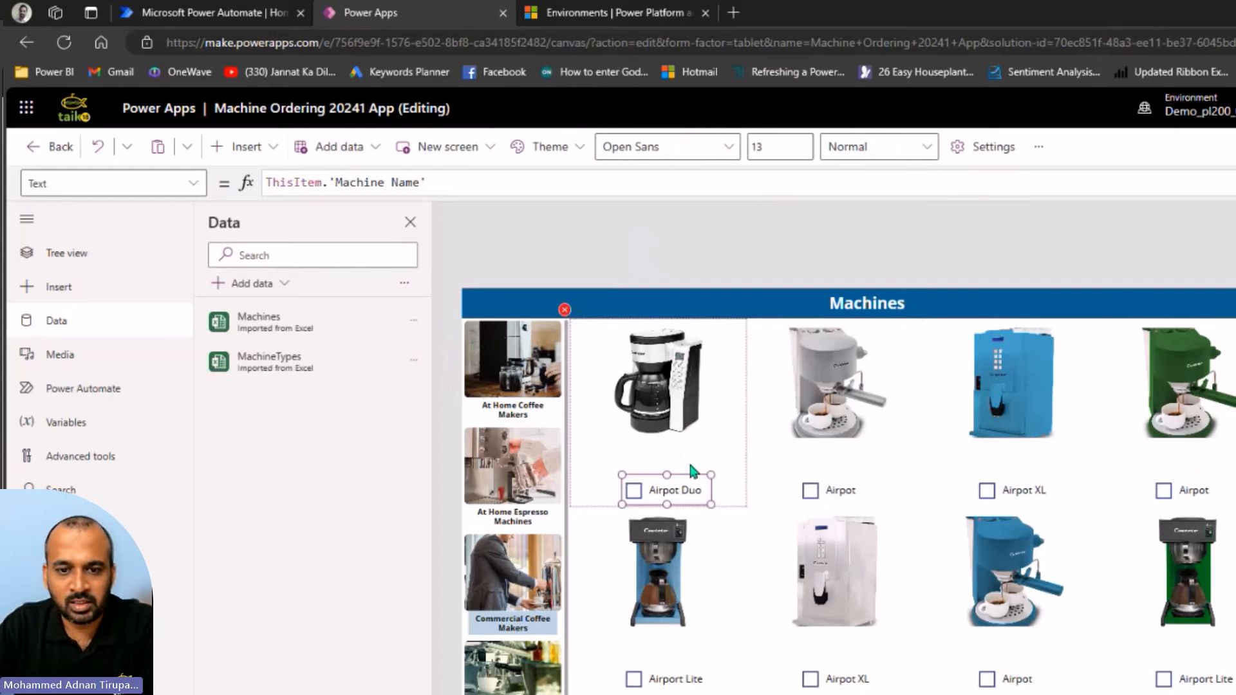
{"action": "left_click", "coordinate": [564, 310]}
{"action": "left_click", "coordinate": [587, 328]}
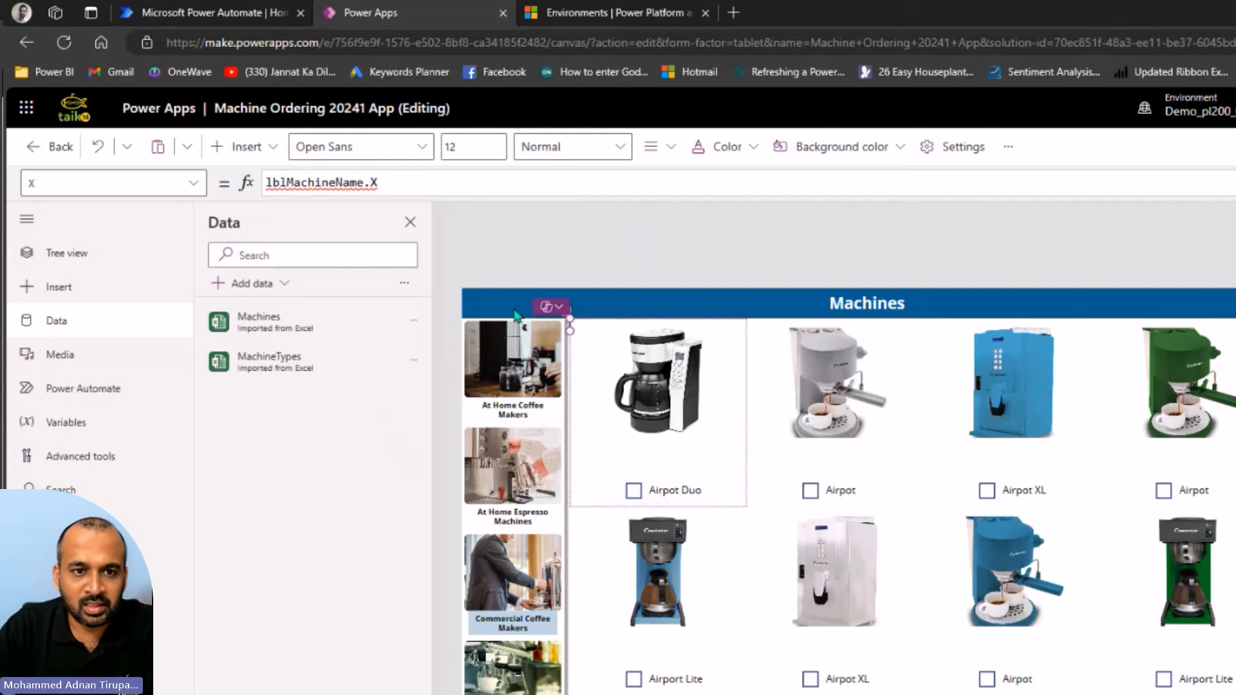
{"action": "left_click_drag", "start_coordinate": [400, 190], "coordinate": [249, 182]}
{"action": "type", "text": "0"}
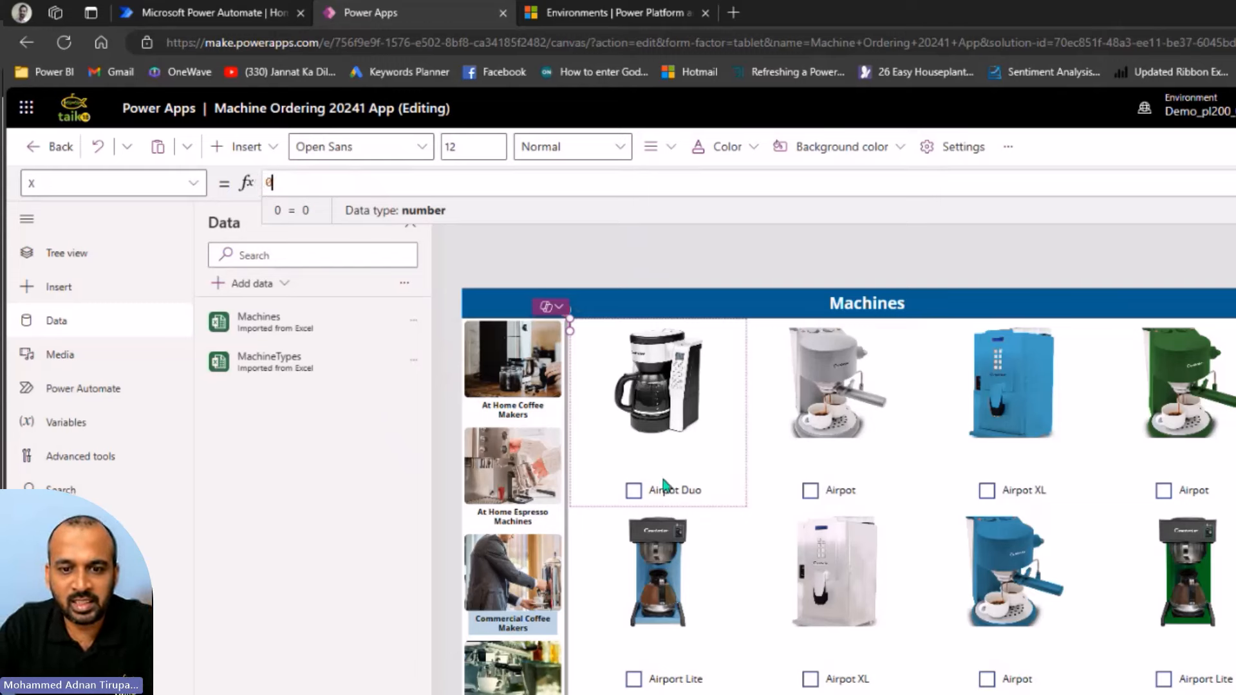
- Replace the price label's broken Y formula with 0
{"action": "left_click", "coordinate": [669, 489]}
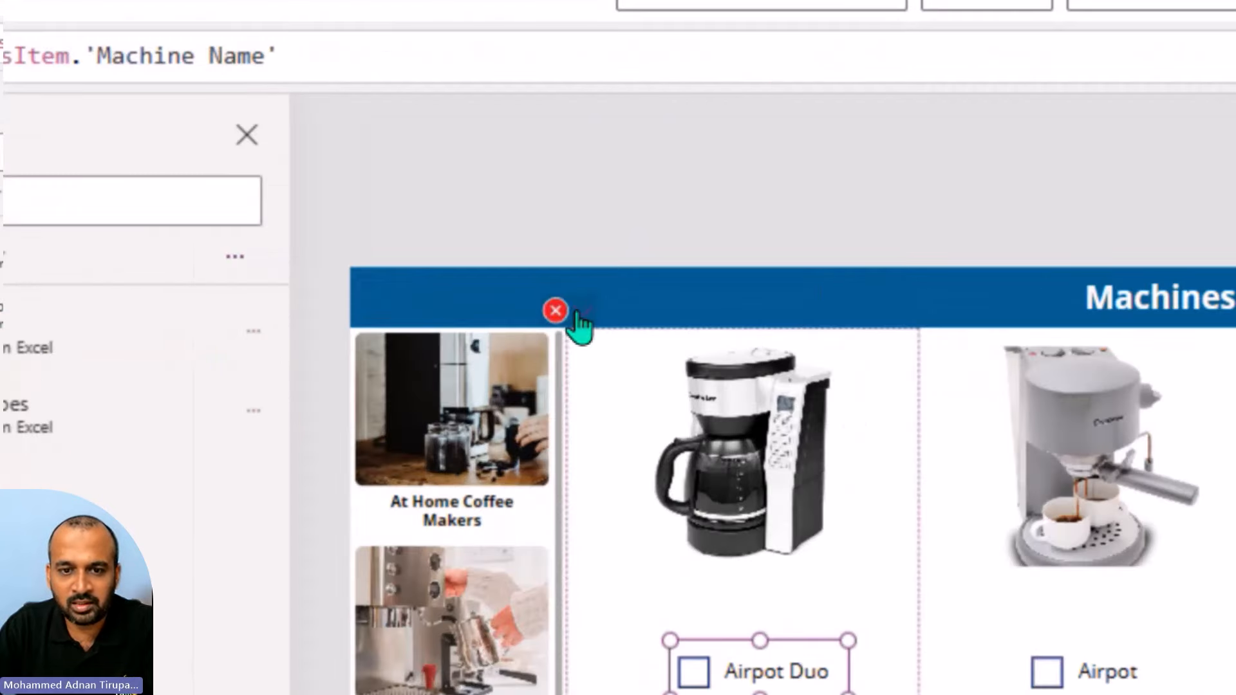
{"action": "left_click", "coordinate": [574, 317]}
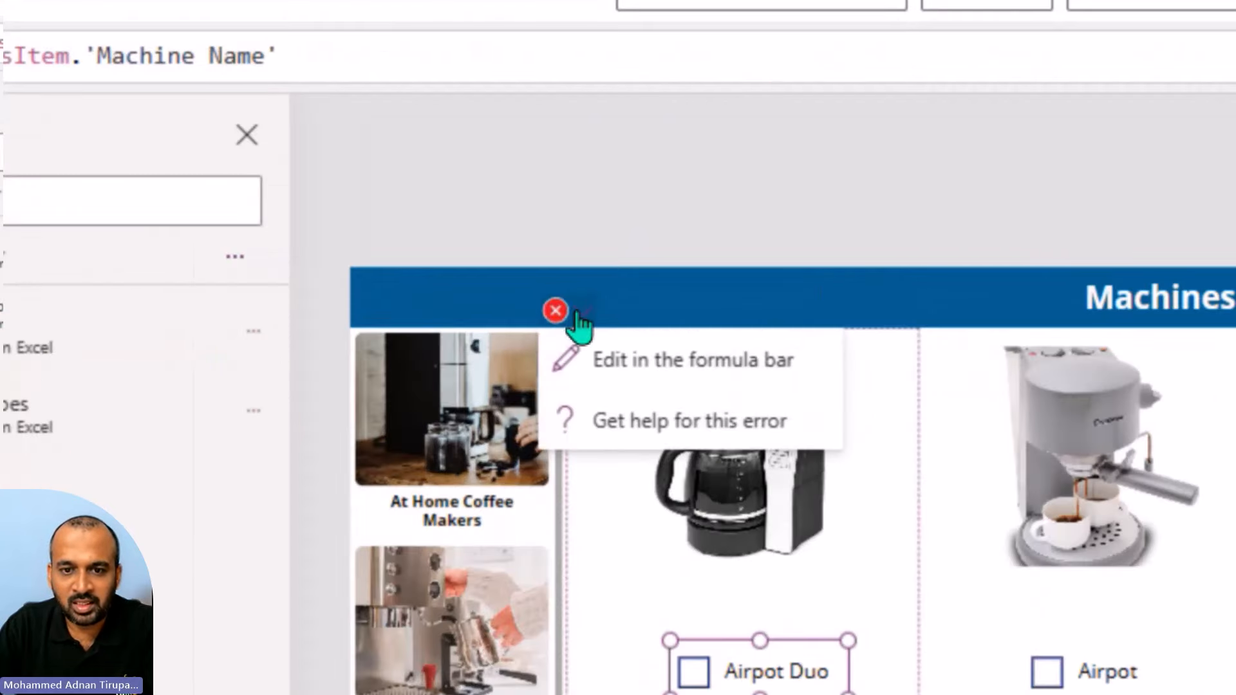
{"action": "left_click", "coordinate": [666, 370]}
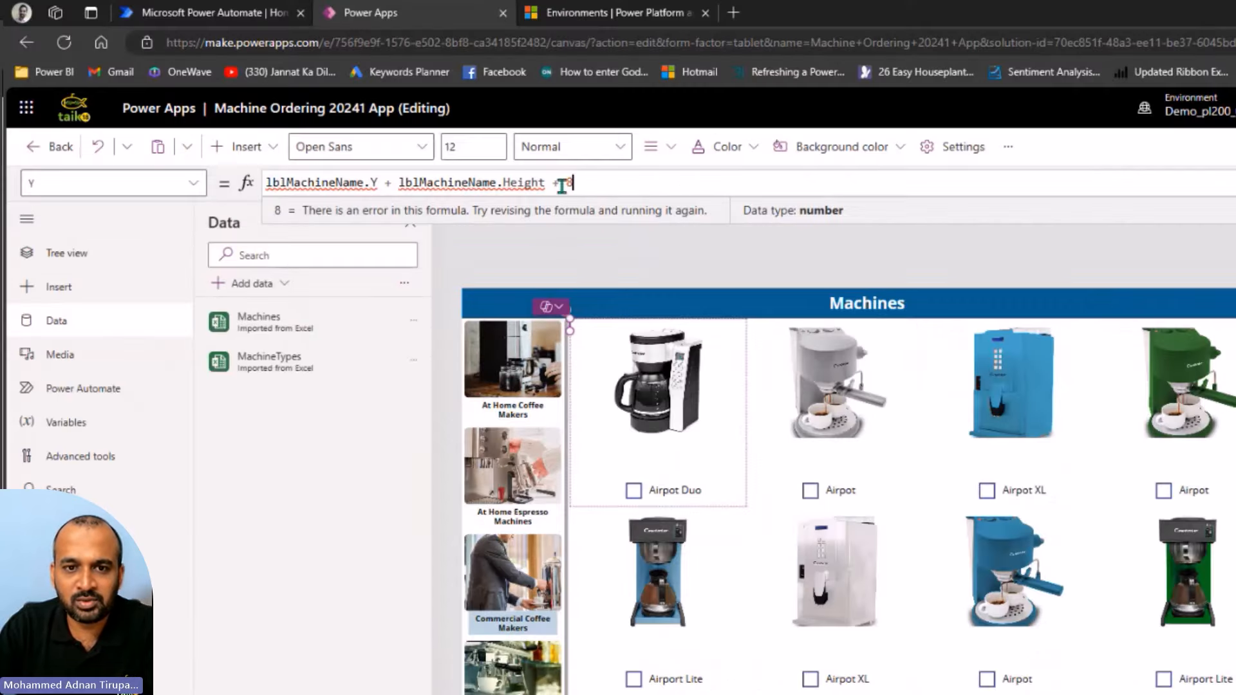
{"action": "left_click_drag", "start_coordinate": [544, 179], "coordinate": [257, 187]}
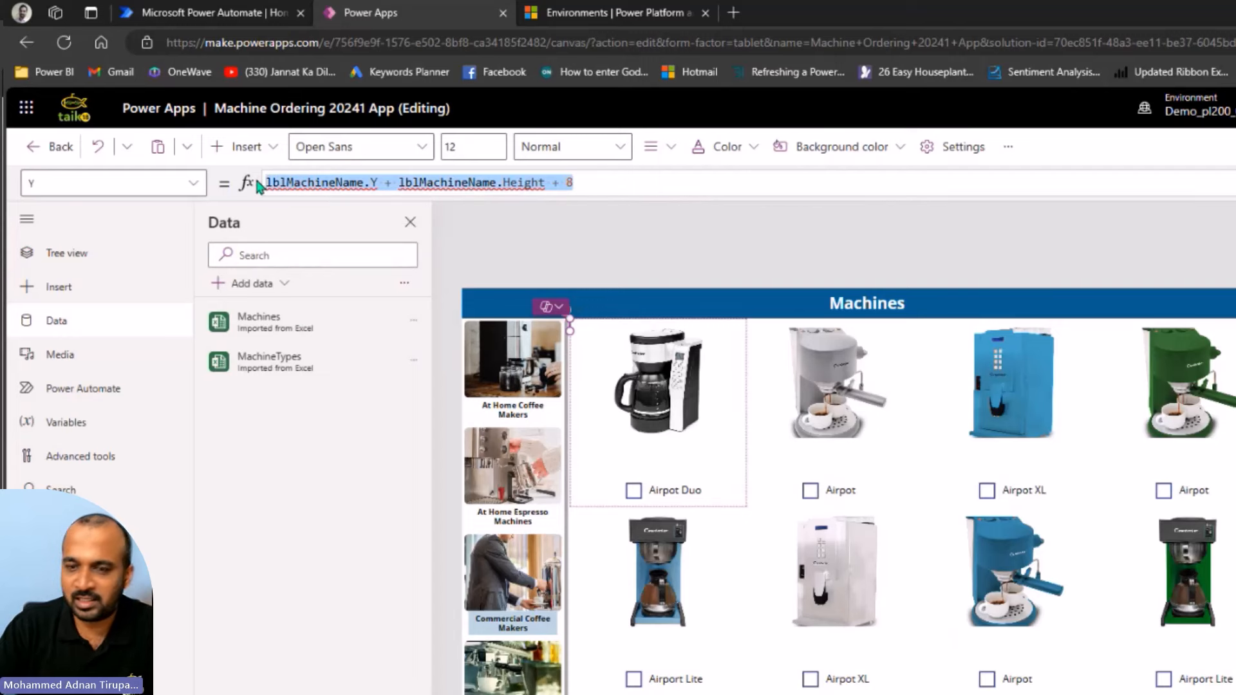
{"action": "type", "text": "0"}
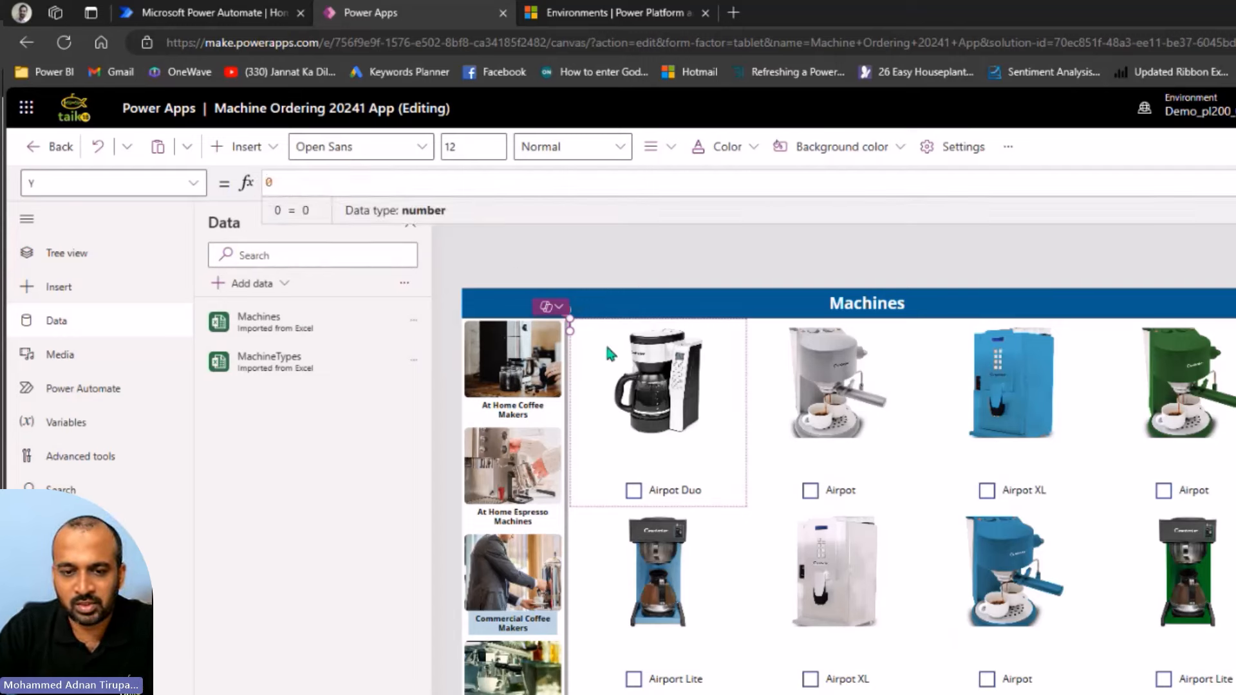
{"action": "left_click", "coordinate": [593, 400]}
- Replace the price label's broken Width formula with 0
{"action": "left_click", "coordinate": [565, 310]}
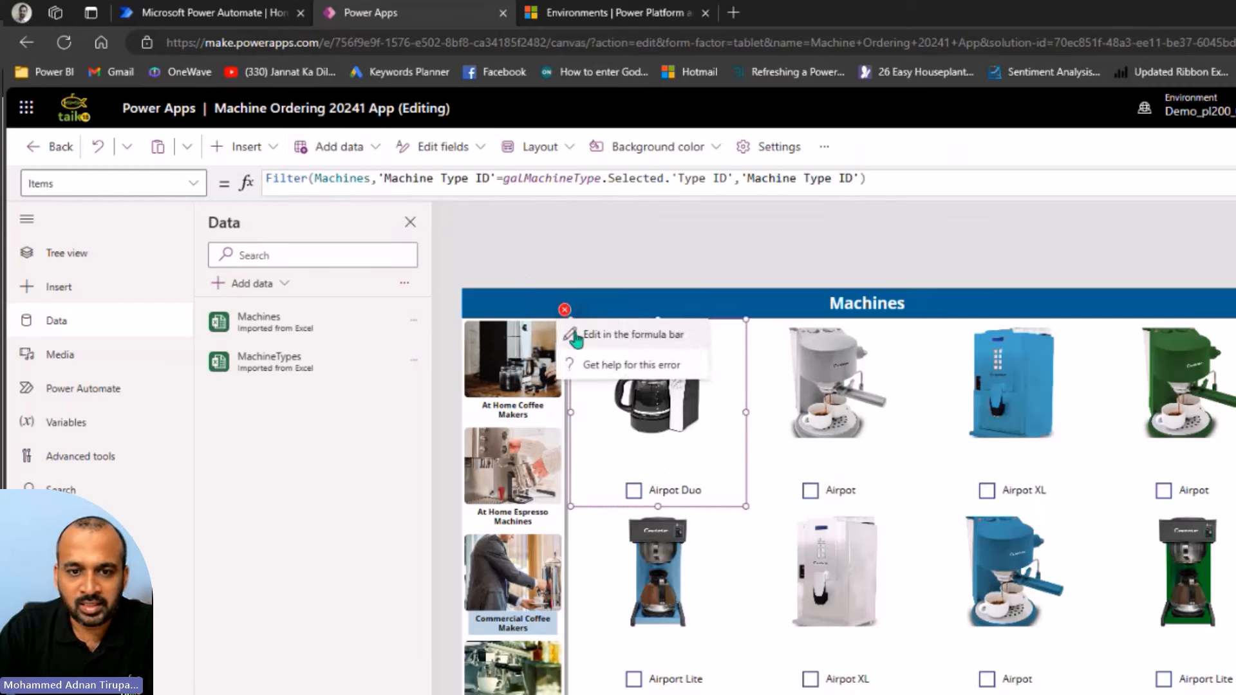
{"action": "left_click", "coordinate": [605, 334]}
{"action": "triple_click", "coordinate": [427, 183]}
{"action": "key", "text": "BackSpace"}
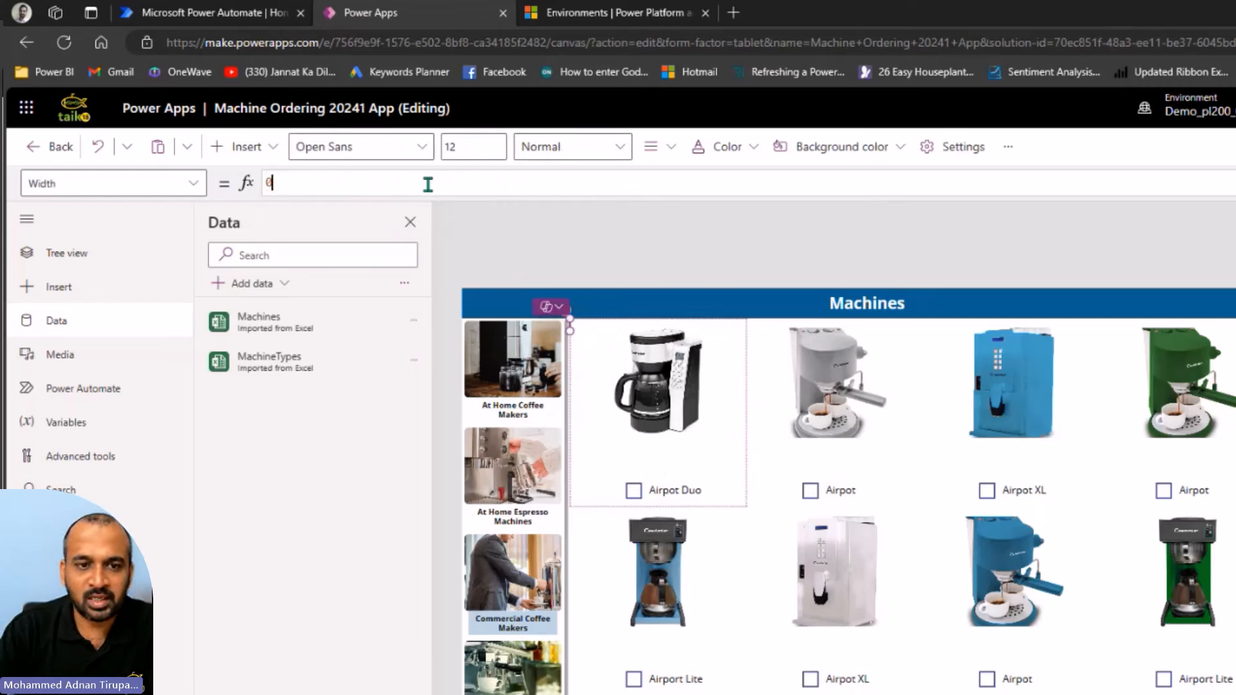
{"action": "left_click", "coordinate": [669, 431]}
{"action": "left_click", "coordinate": [649, 475]}
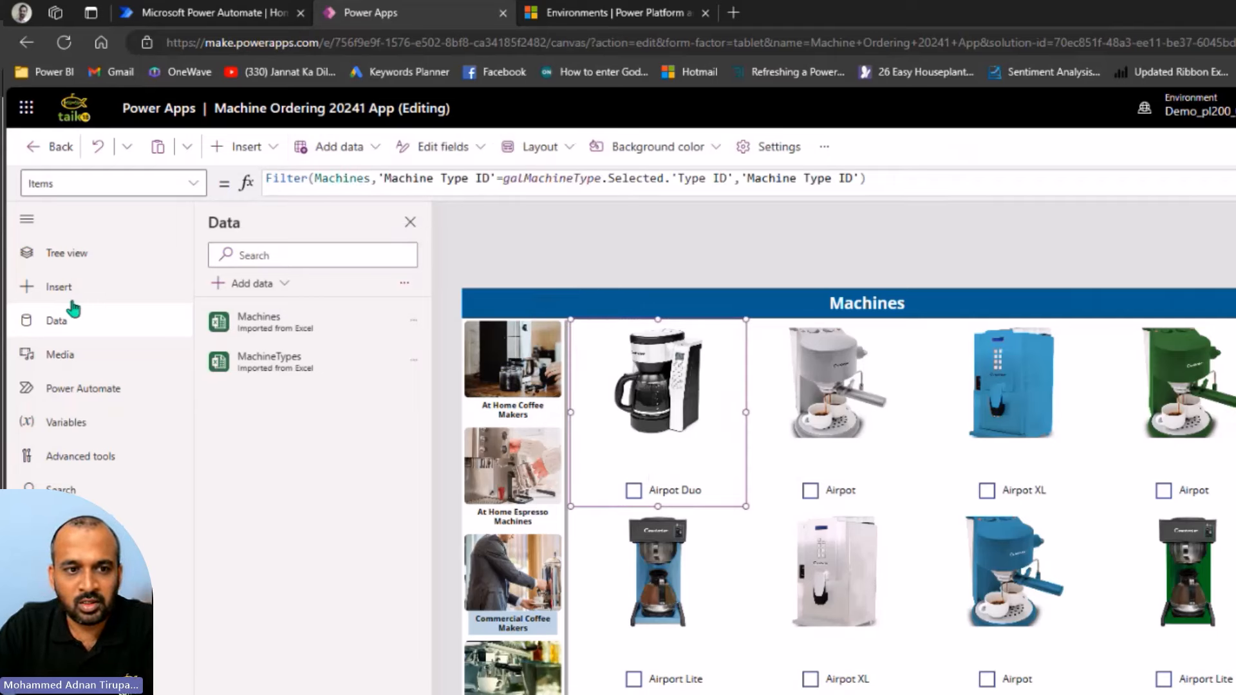
- Set lblPrice's width to 100 and arrange the check box just below the machine image with the price centered beneath it
{"action": "left_click", "coordinate": [71, 254]}
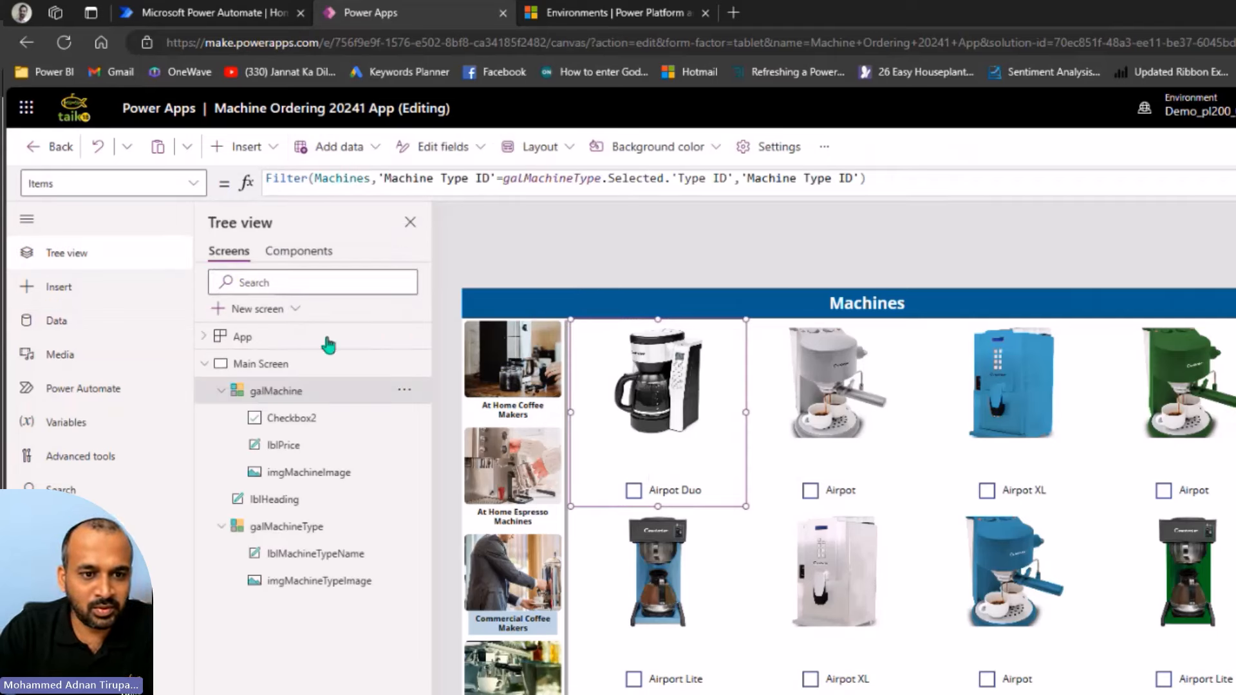
{"action": "left_click", "coordinate": [281, 445]}
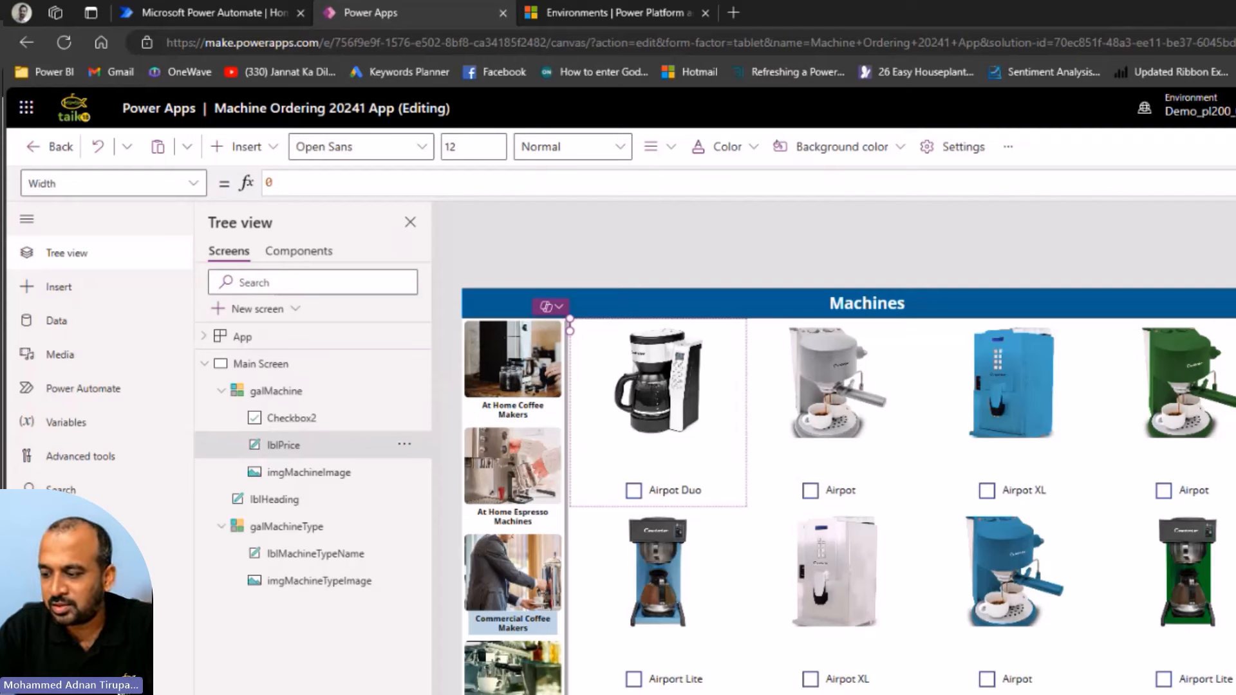
{"action": "key", "text": "Return"}
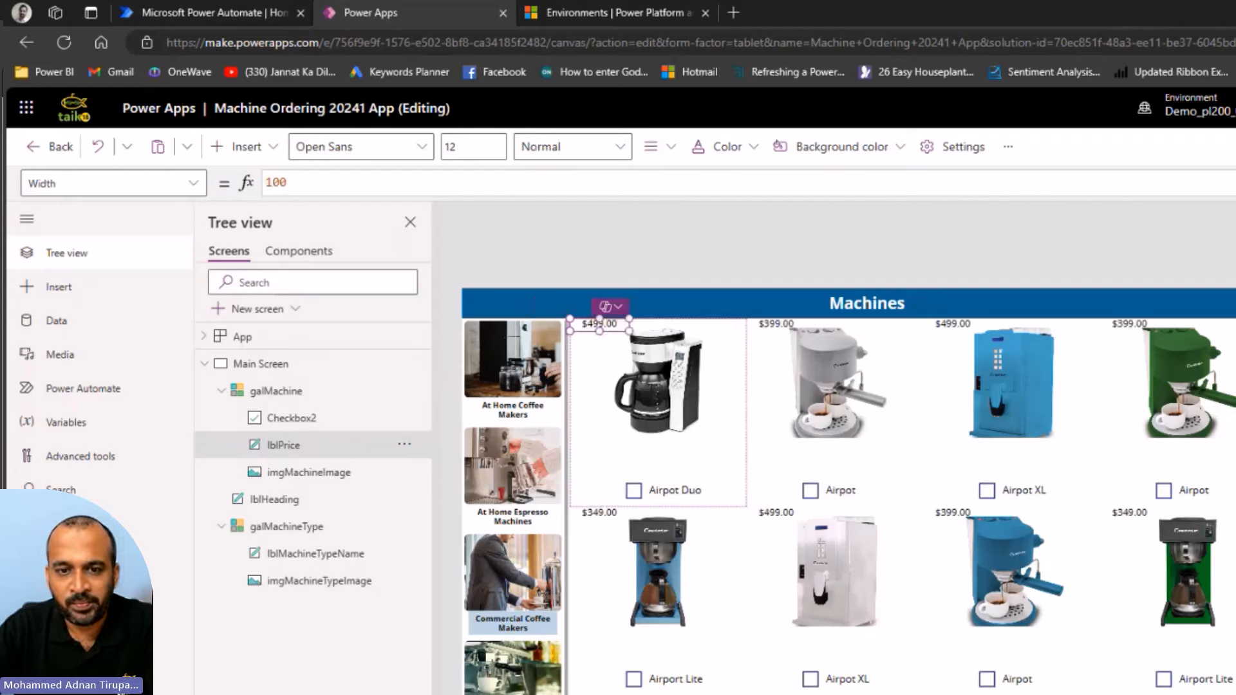
{"action": "left_click_drag", "start_coordinate": [579, 325], "coordinate": [651, 448]}
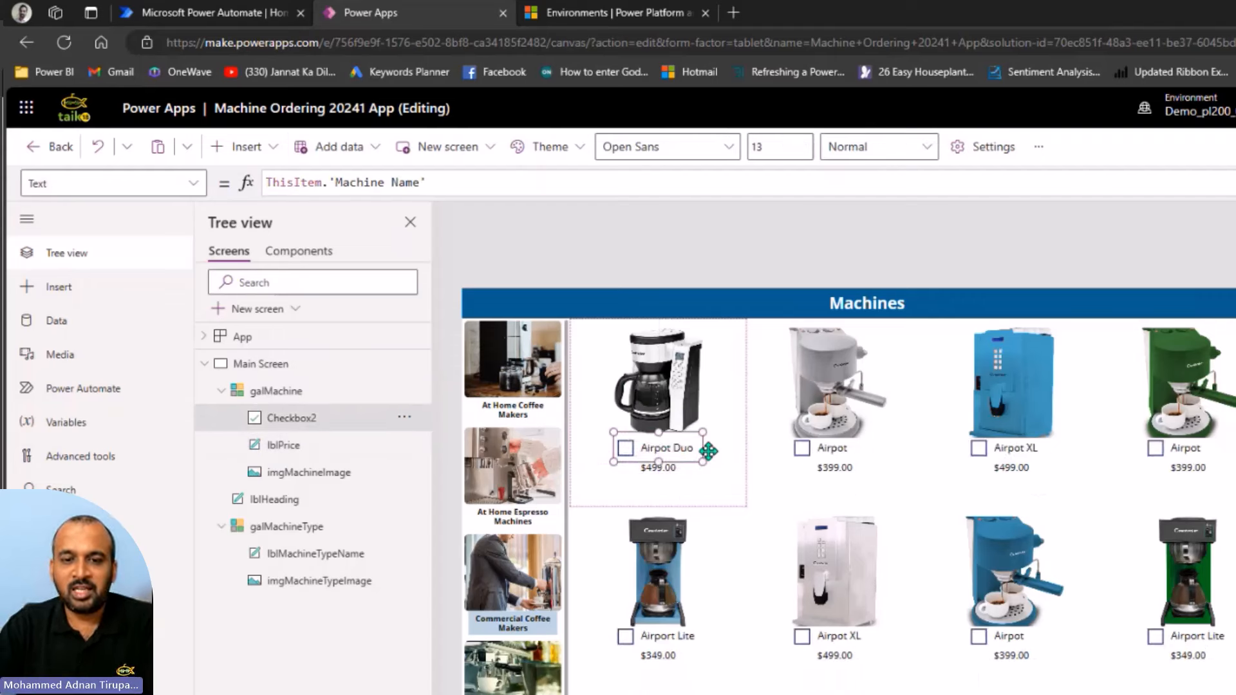
{"action": "left_click", "coordinate": [676, 480]}
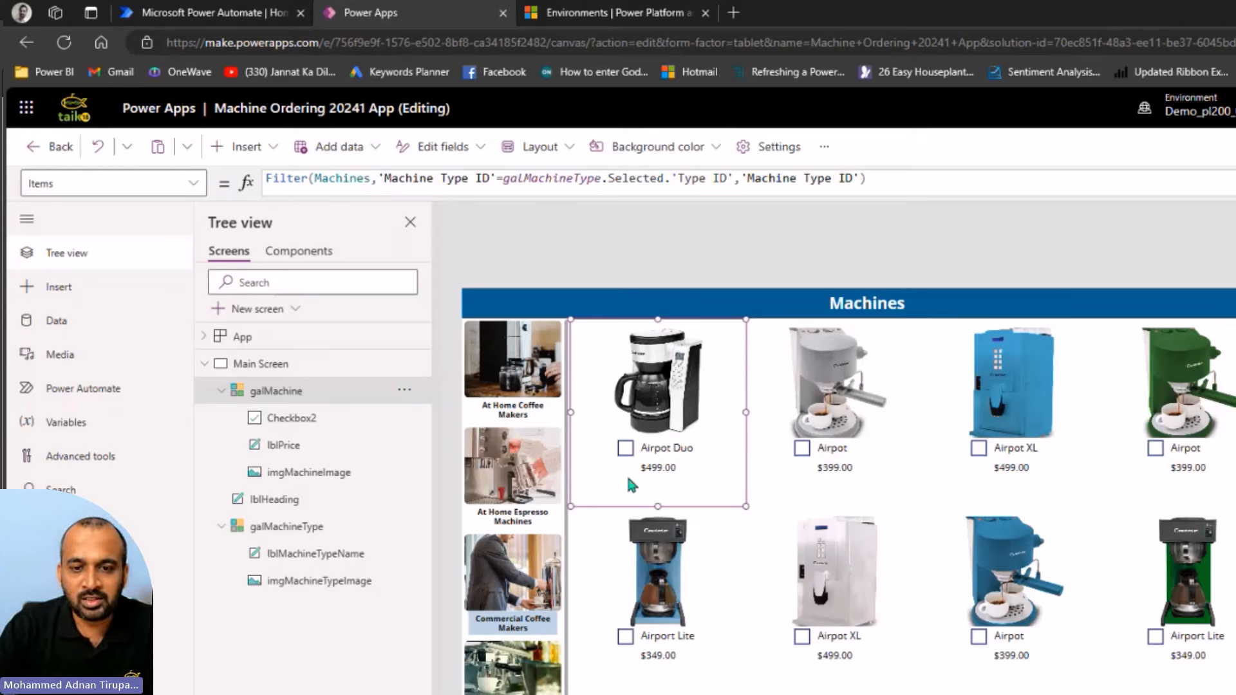
- Replace the check box's OnCheck value with the start of a Collect formula targeting a collection named CompareMachine
{"action": "left_click", "coordinate": [644, 444]}
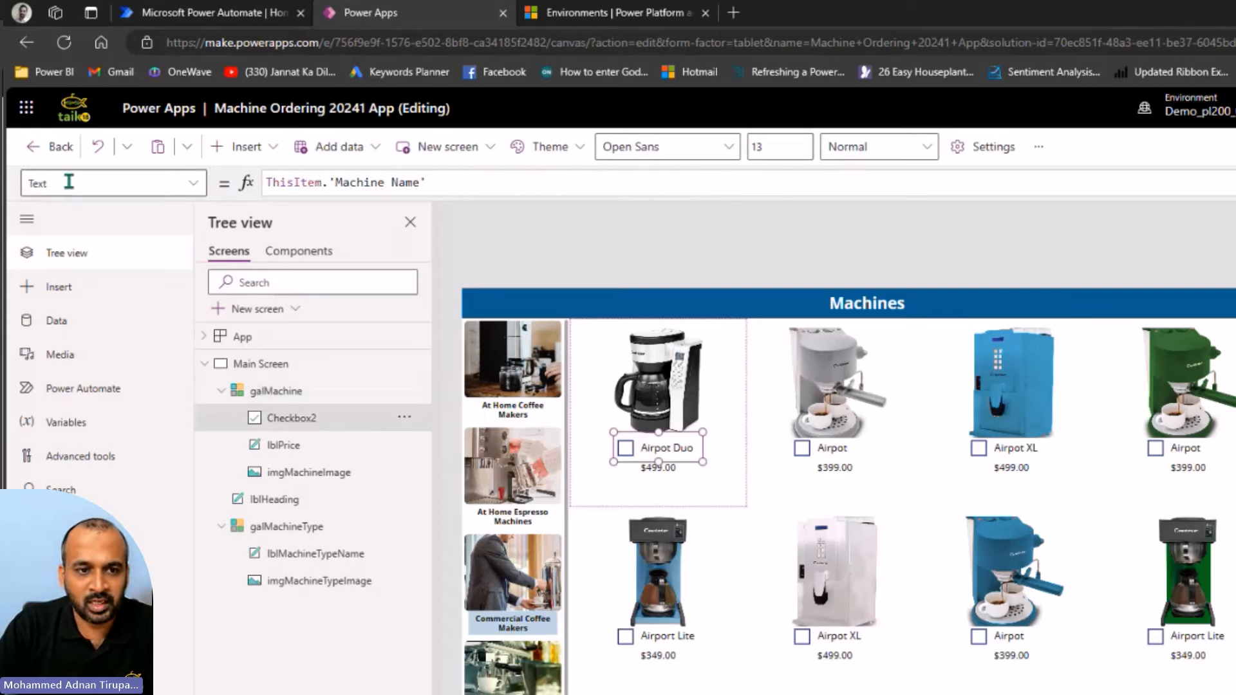
{"action": "left_click", "coordinate": [193, 183]}
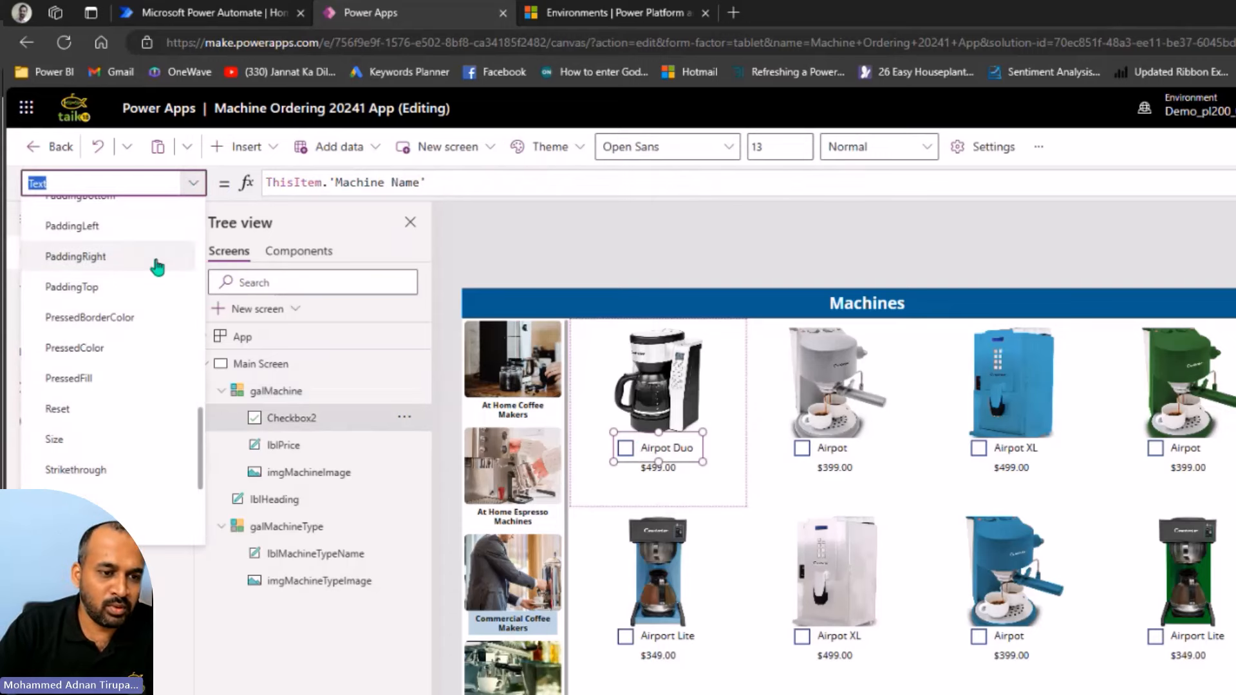
{"action": "scroll", "coordinate": [140, 273], "scroll_direction": "up", "scroll_amount": 4}
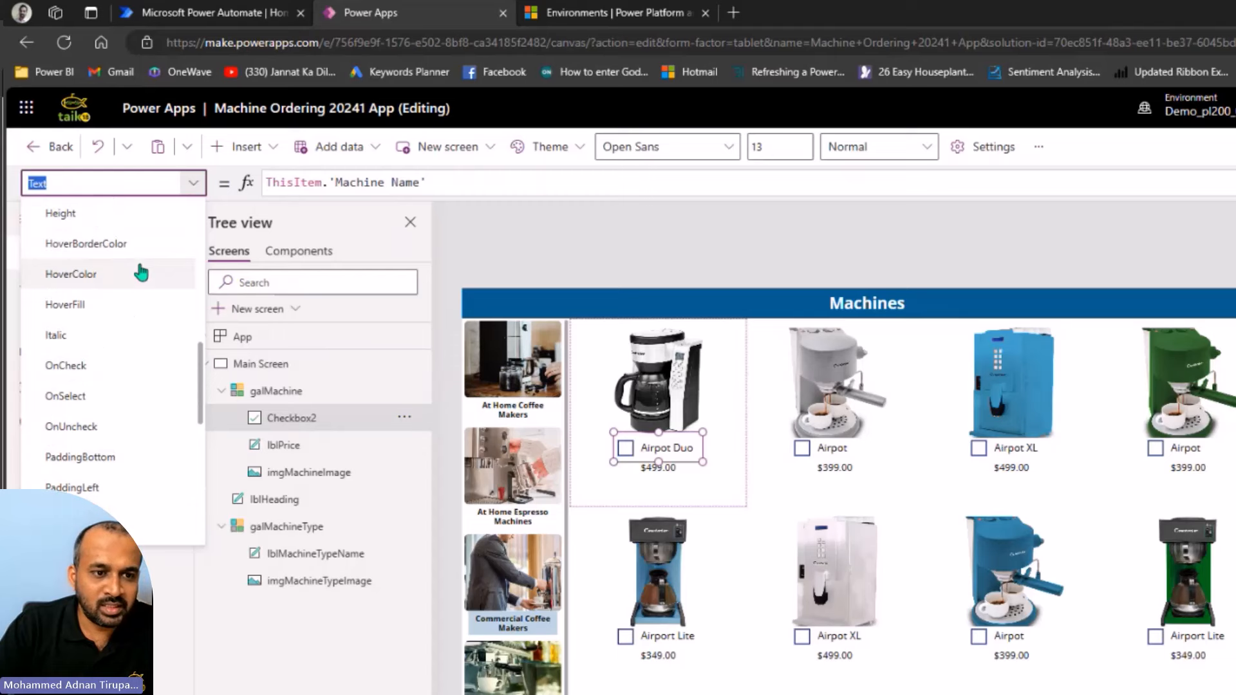
{"action": "left_click", "coordinate": [100, 365]}
{"action": "double_click", "coordinate": [294, 183]}
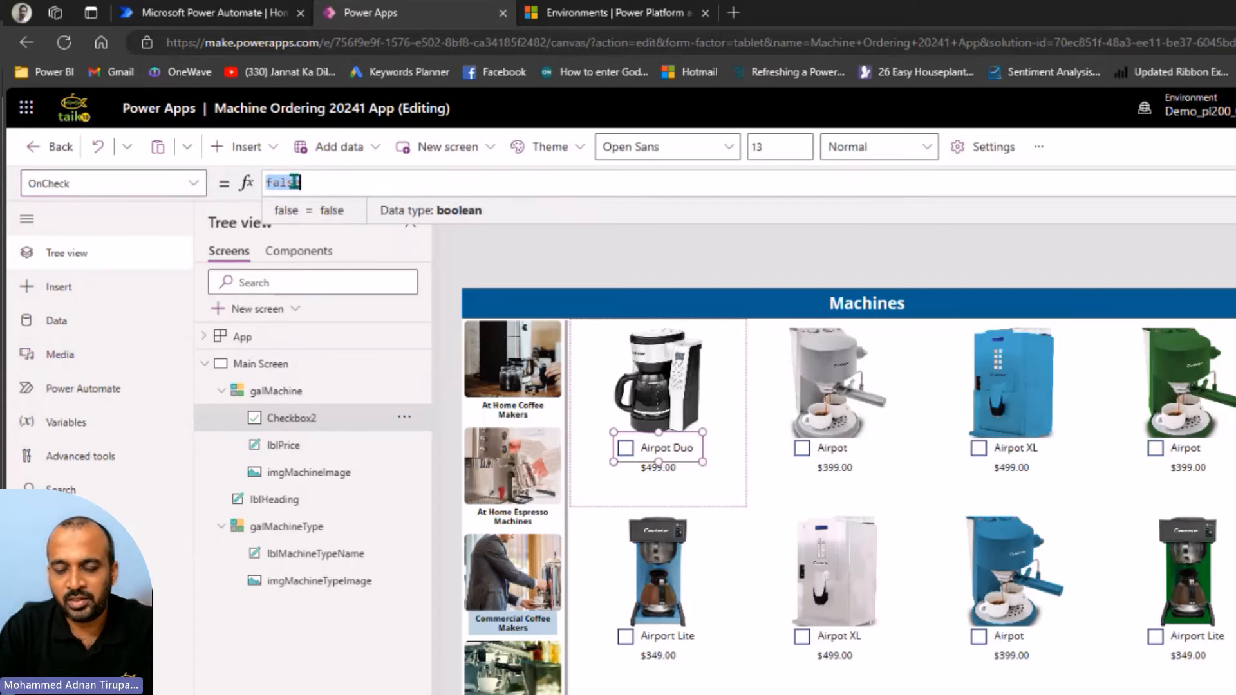
{"action": "type", "text": "Collect"}
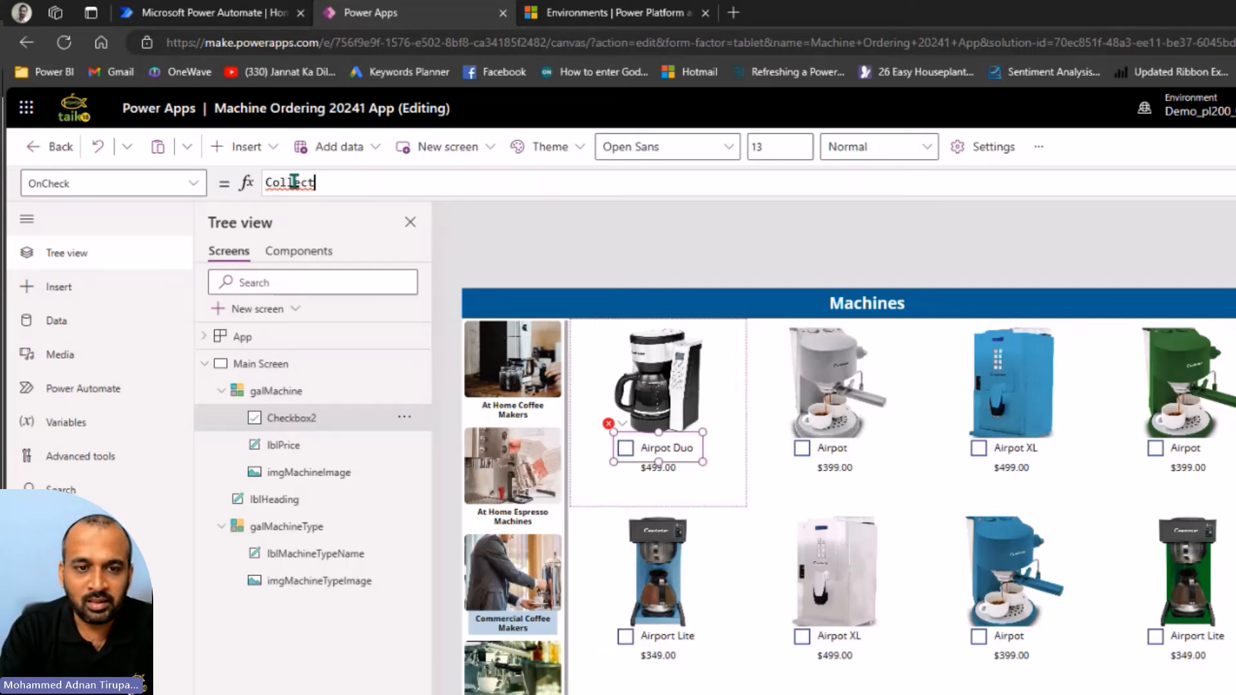
{"action": "type", "text": "("}
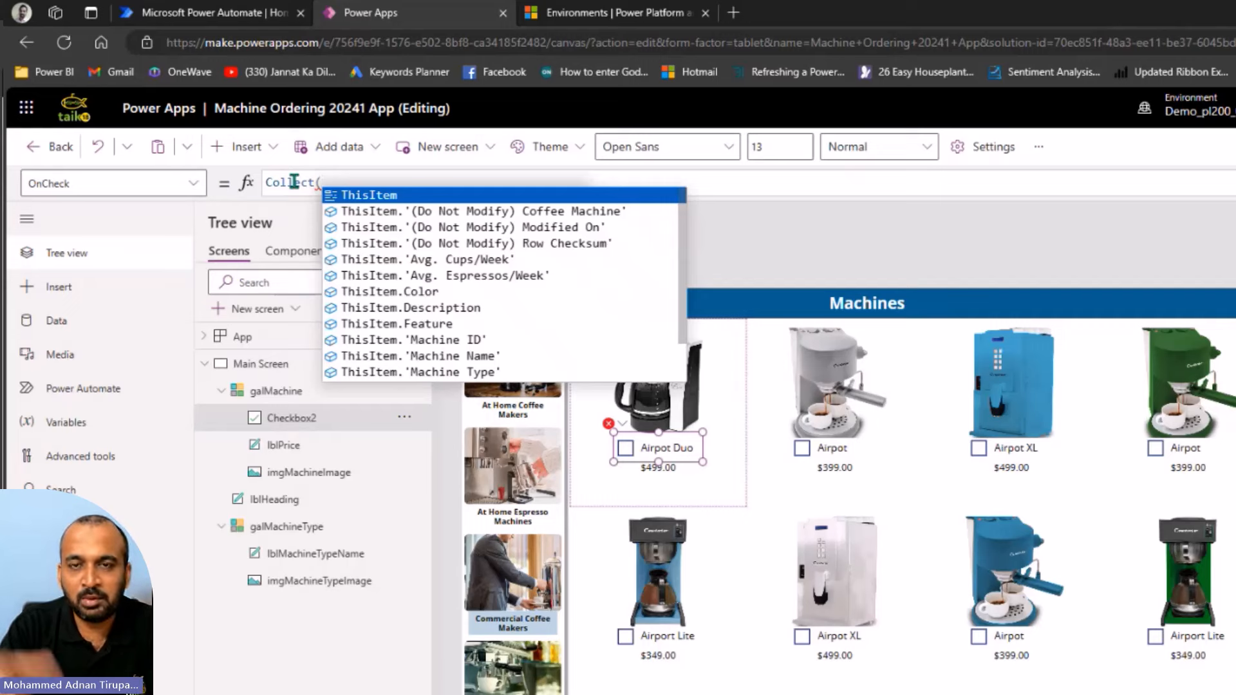
{"action": "type", "text": "Co"}
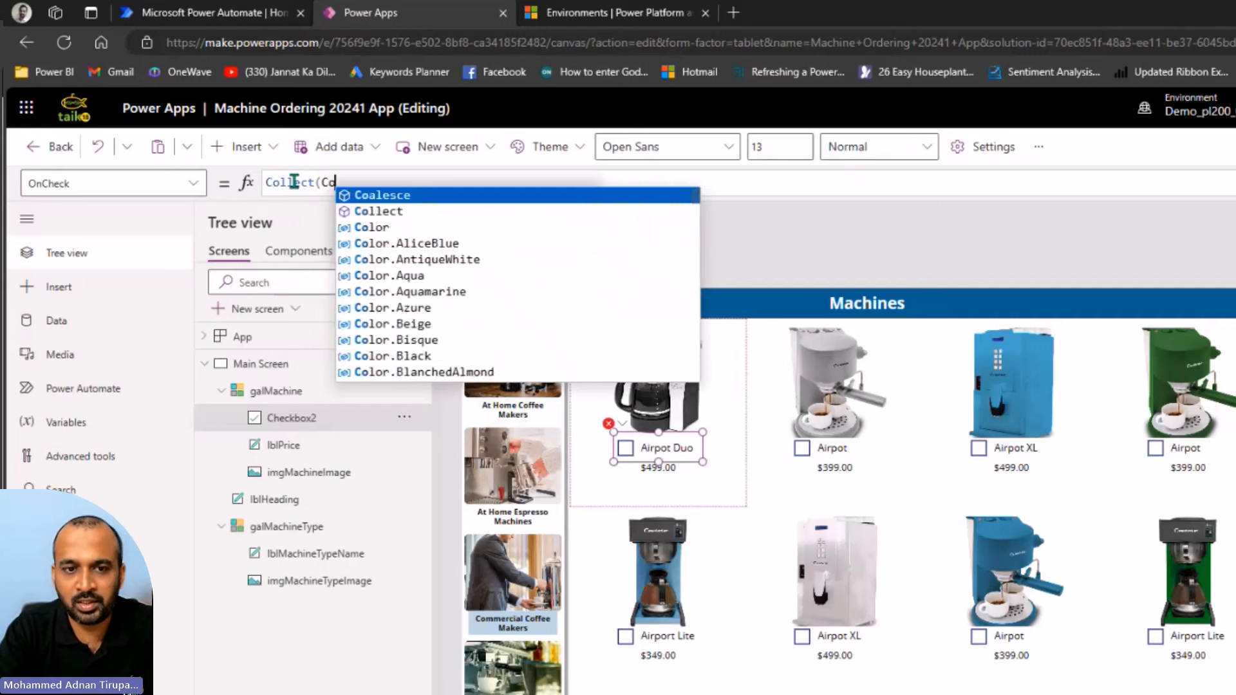
{"action": "type", "text": "mpareMachine"}
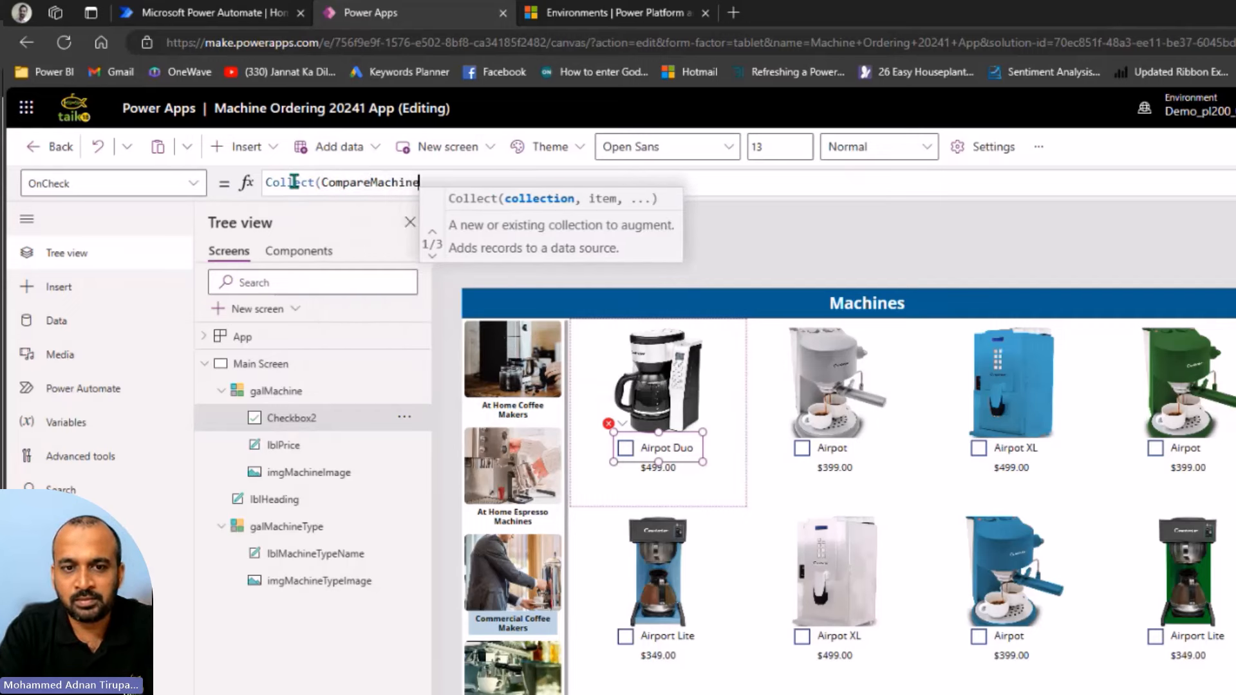
{"action": "key", "text": "ctrl+Left"}
{"action": "key", "text": "ctrl+shift+Right"}
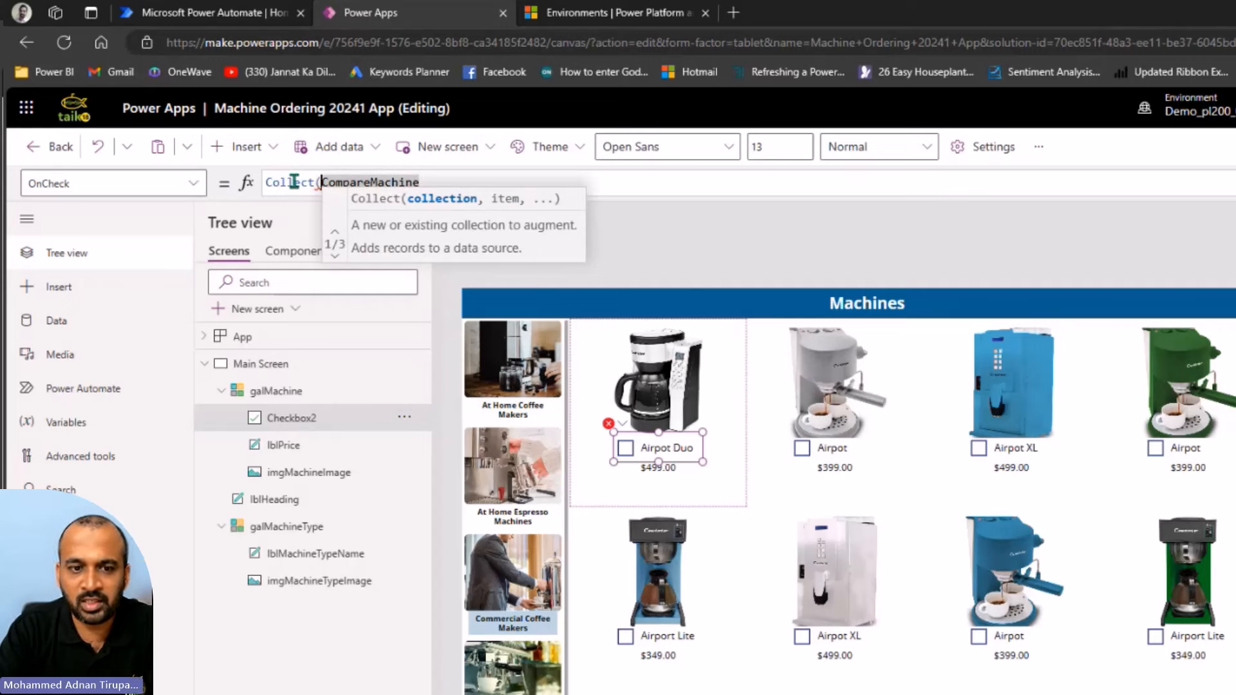
- Complete the checkbox's OnCheck formula as Collect(colCompareMachine,ThisItem)
{"action": "key", "text": "Left"}
{"action": "type", "text": "col"}
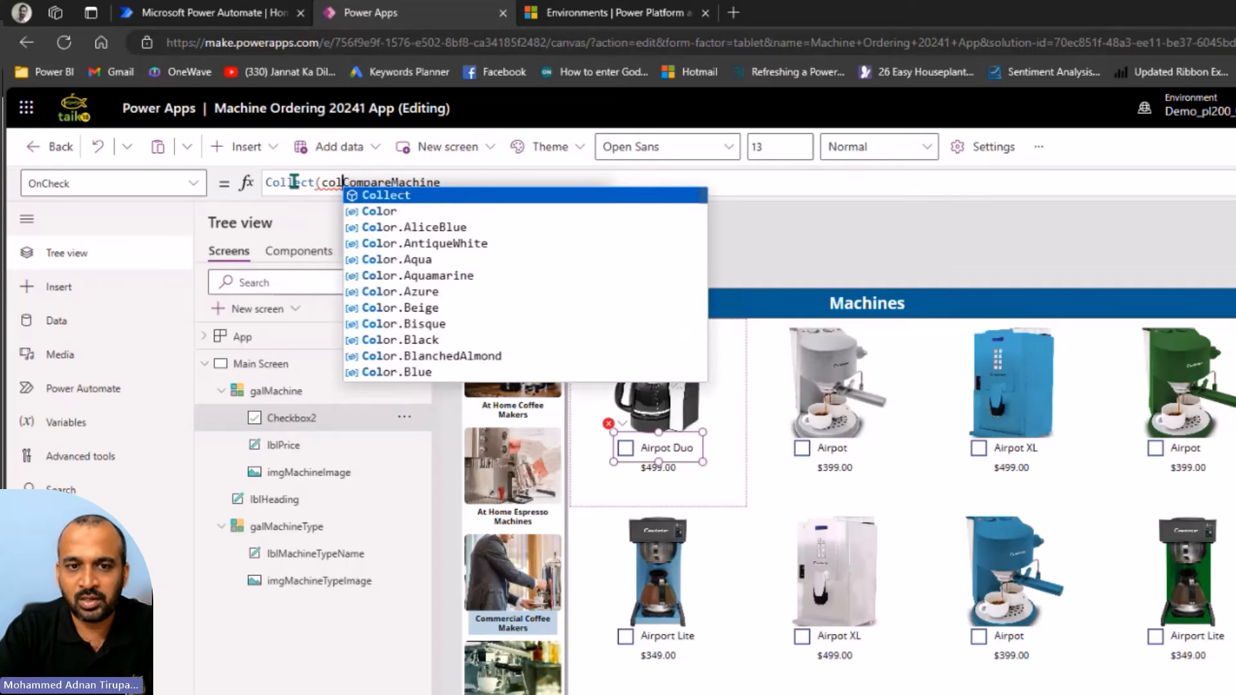
{"action": "key", "text": "End"}
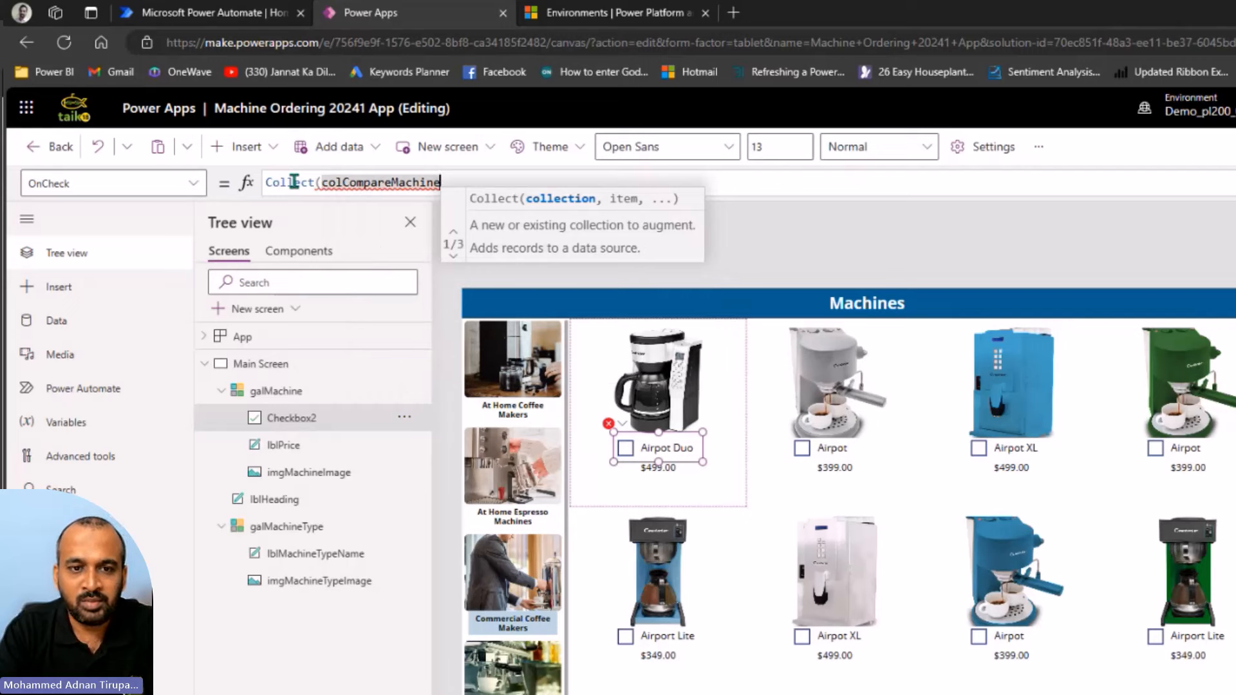
{"action": "type", "text": ","}
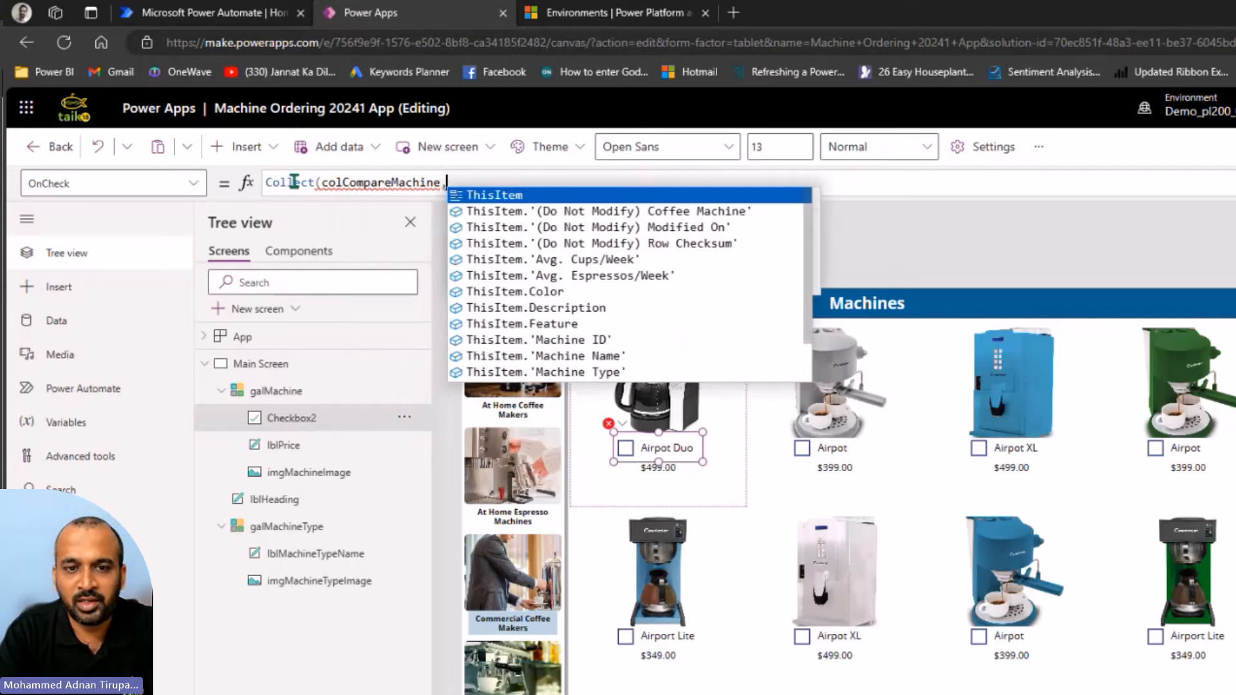
{"action": "key", "text": "Tab"}
{"action": "type", "text": ")"}
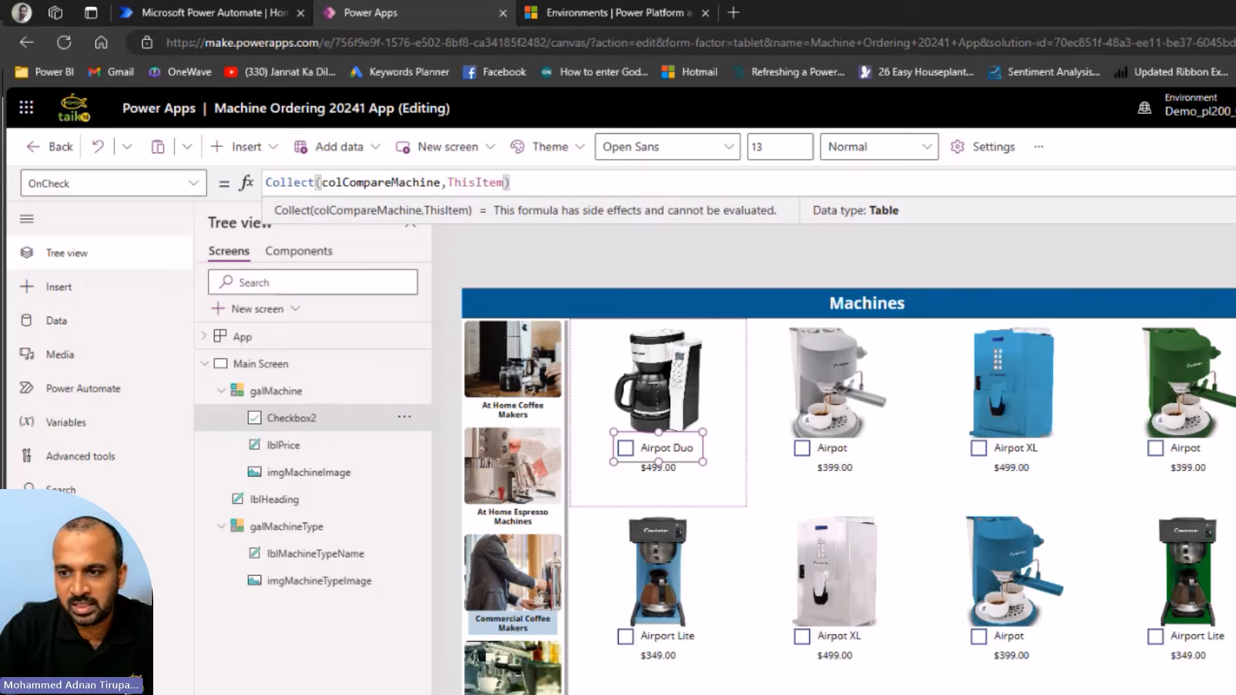
{"action": "key", "text": "Escape"}
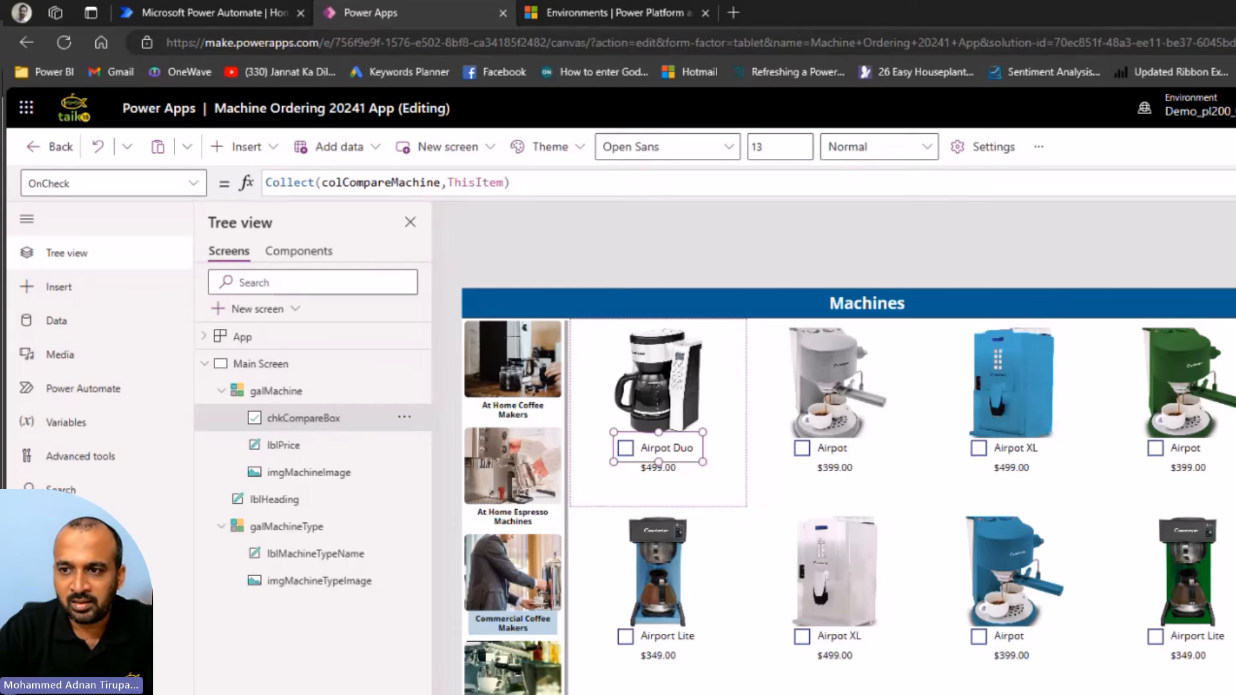
- Preview the app with the At Home Coffee Makers category selected, and return to editing
{"action": "key", "text": "F5"}
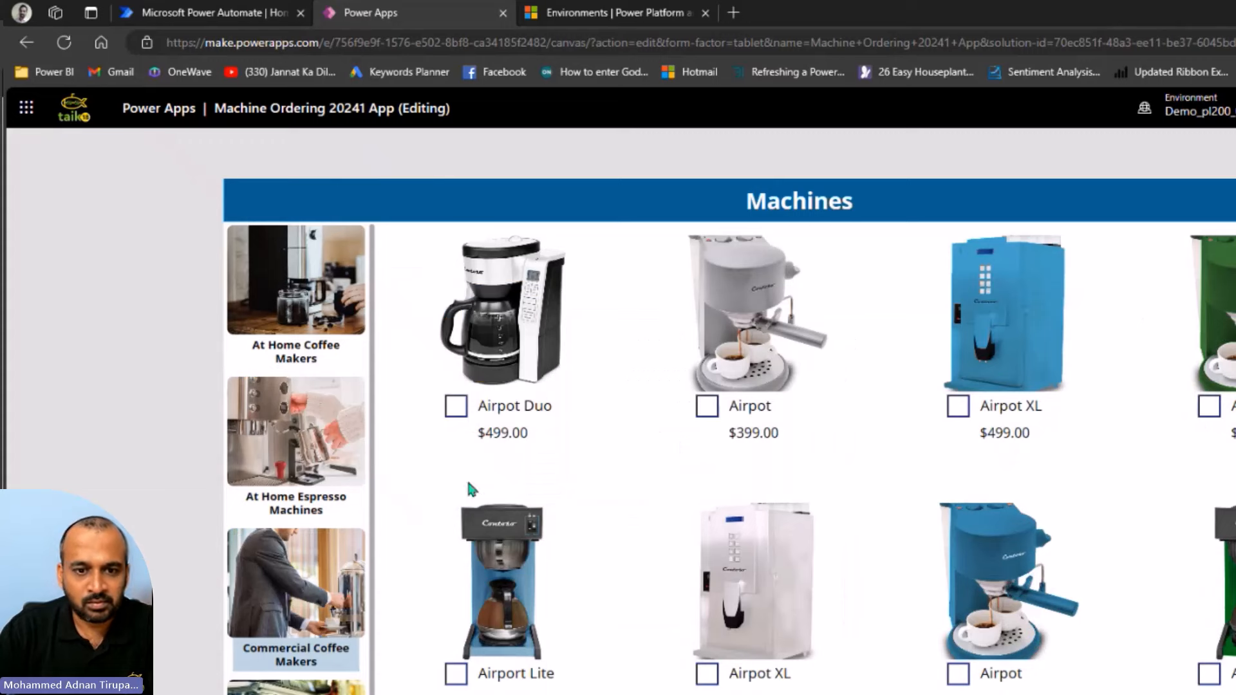
{"action": "left_click", "coordinate": [321, 350]}
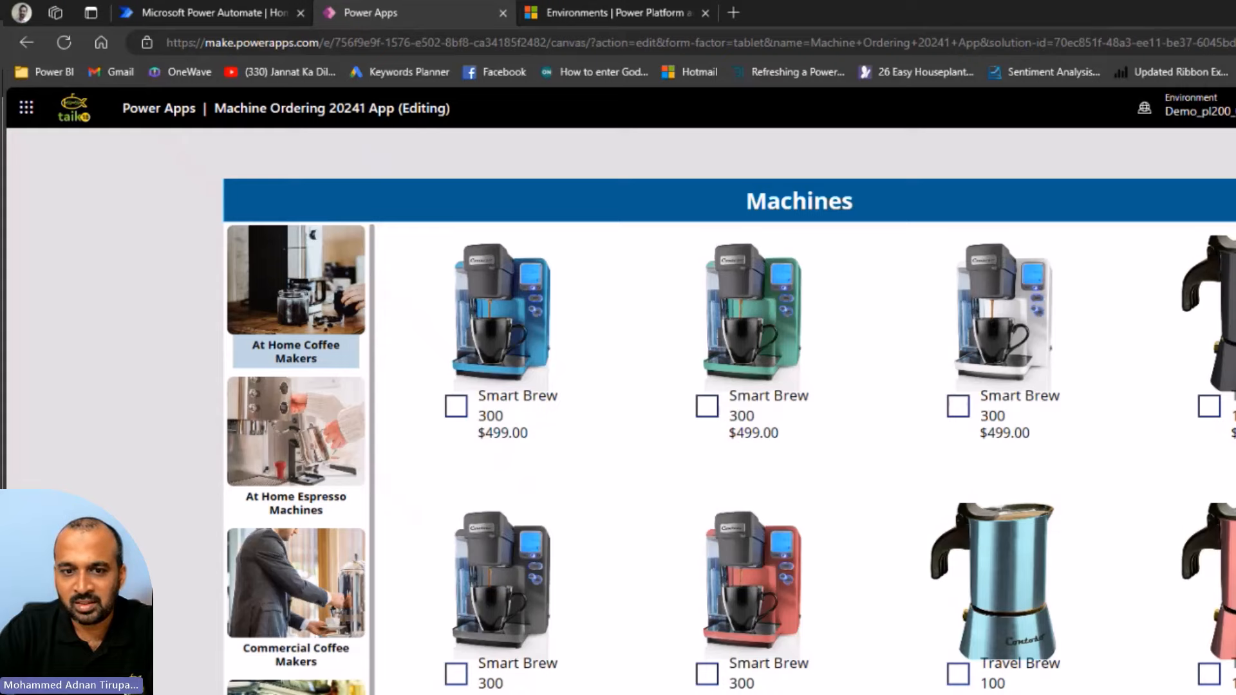
{"action": "key", "text": "Escape"}
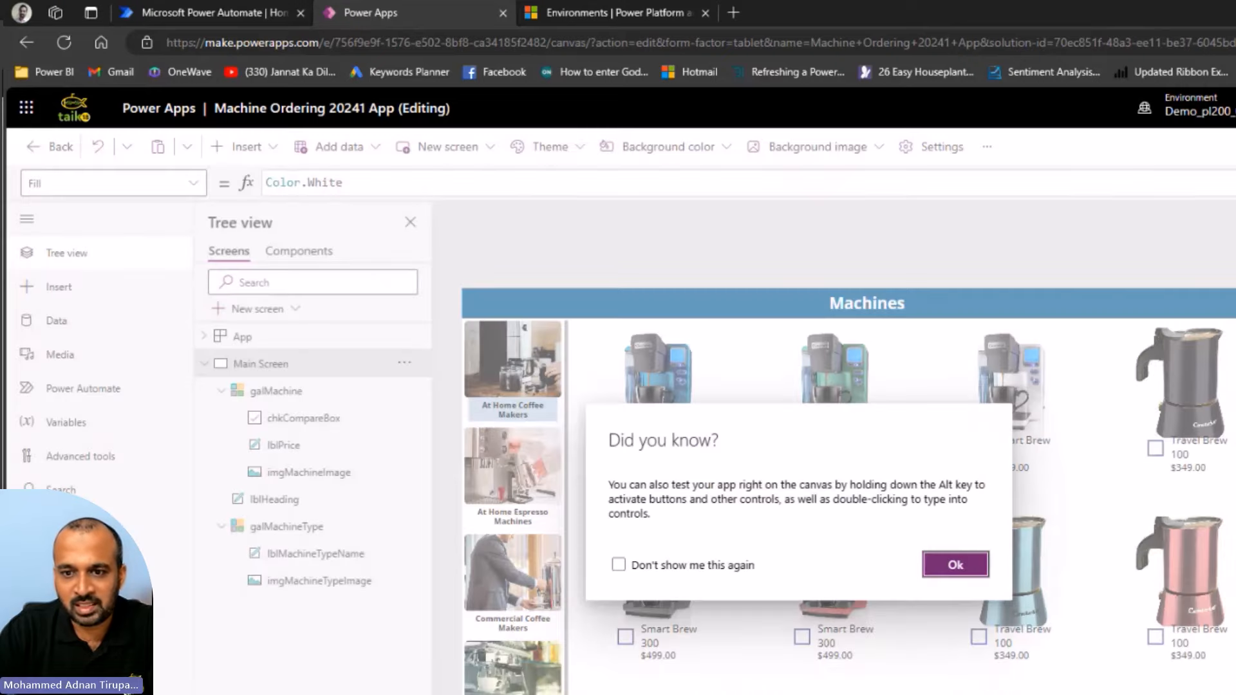
{"action": "left_click", "coordinate": [934, 569]}
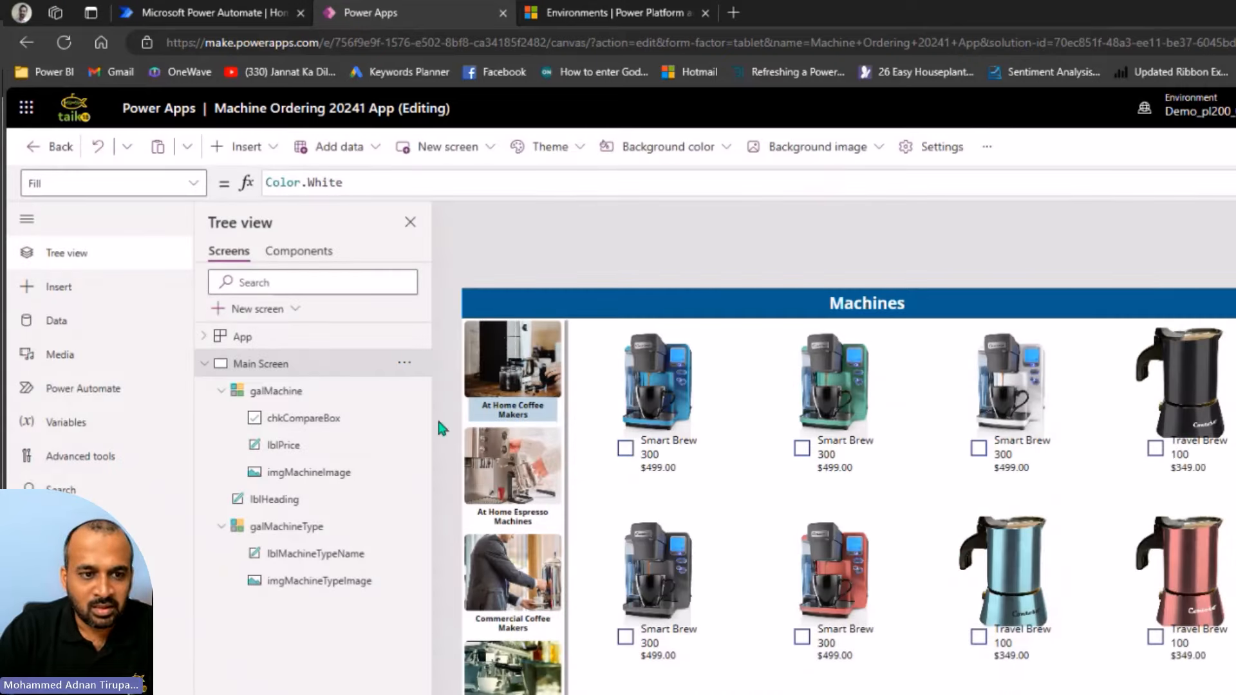
- Look up the colCompareMachine collection among the app's data sources
{"action": "left_click", "coordinate": [58, 328]}
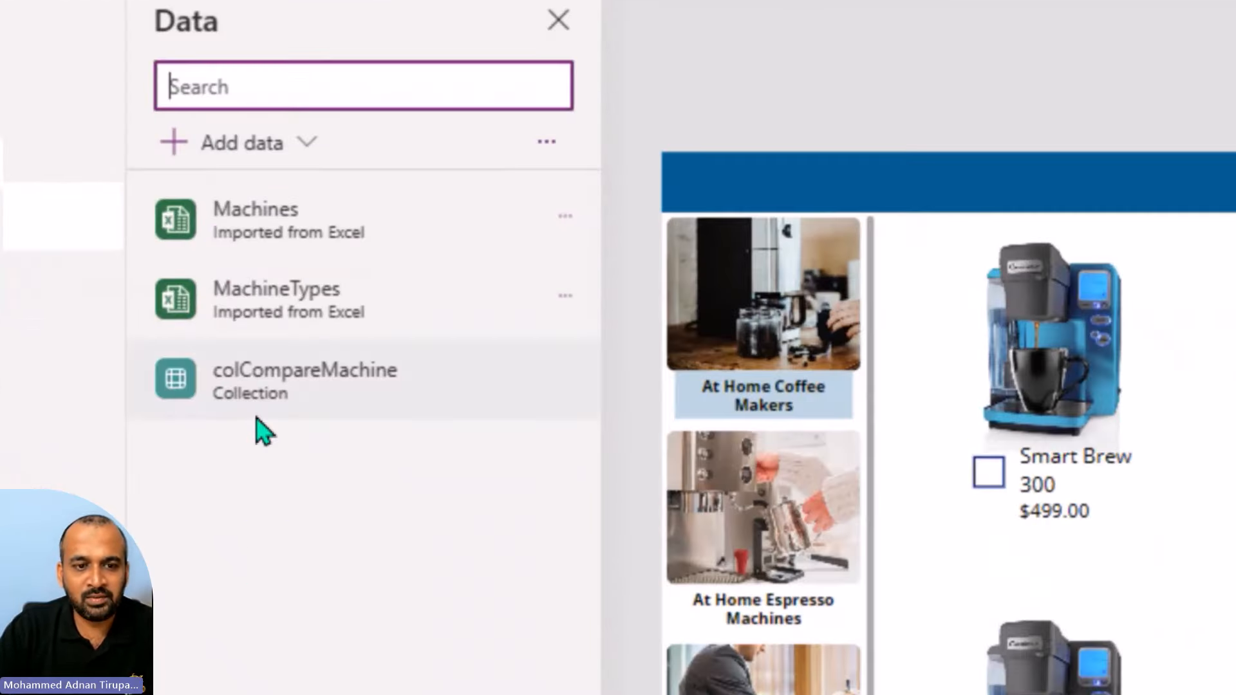
{"action": "mouse_move", "coordinate": [259, 410]}
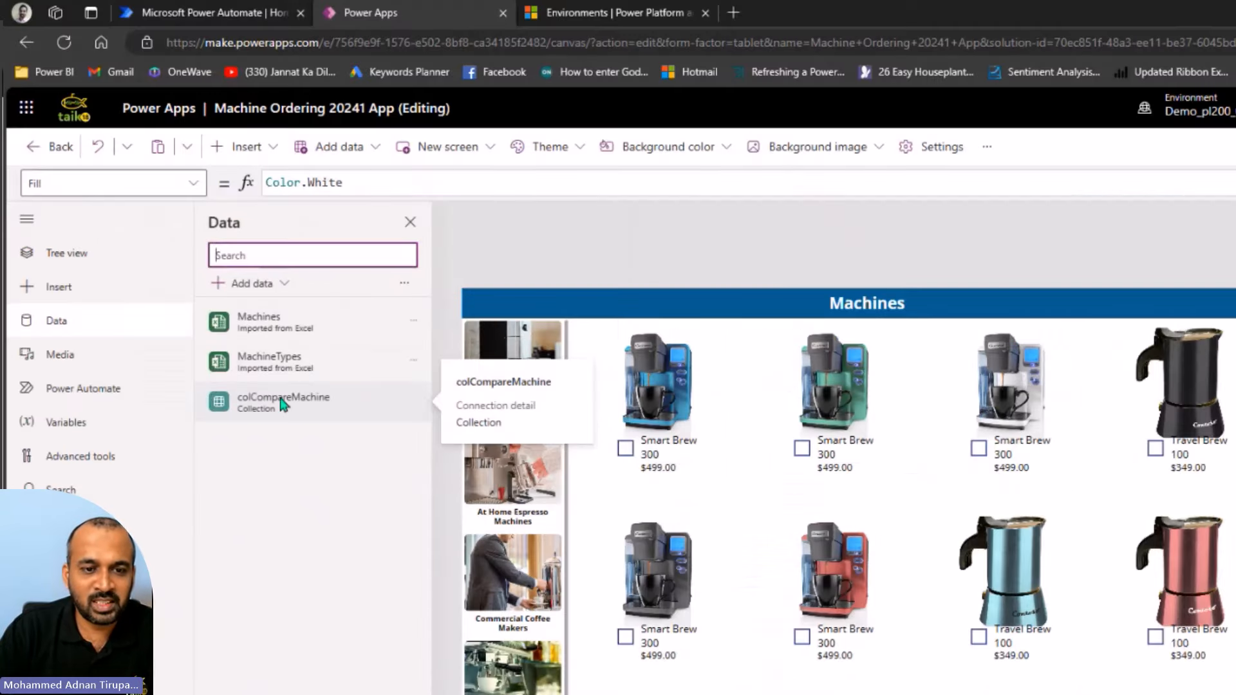
{"action": "left_click", "coordinate": [281, 400]}
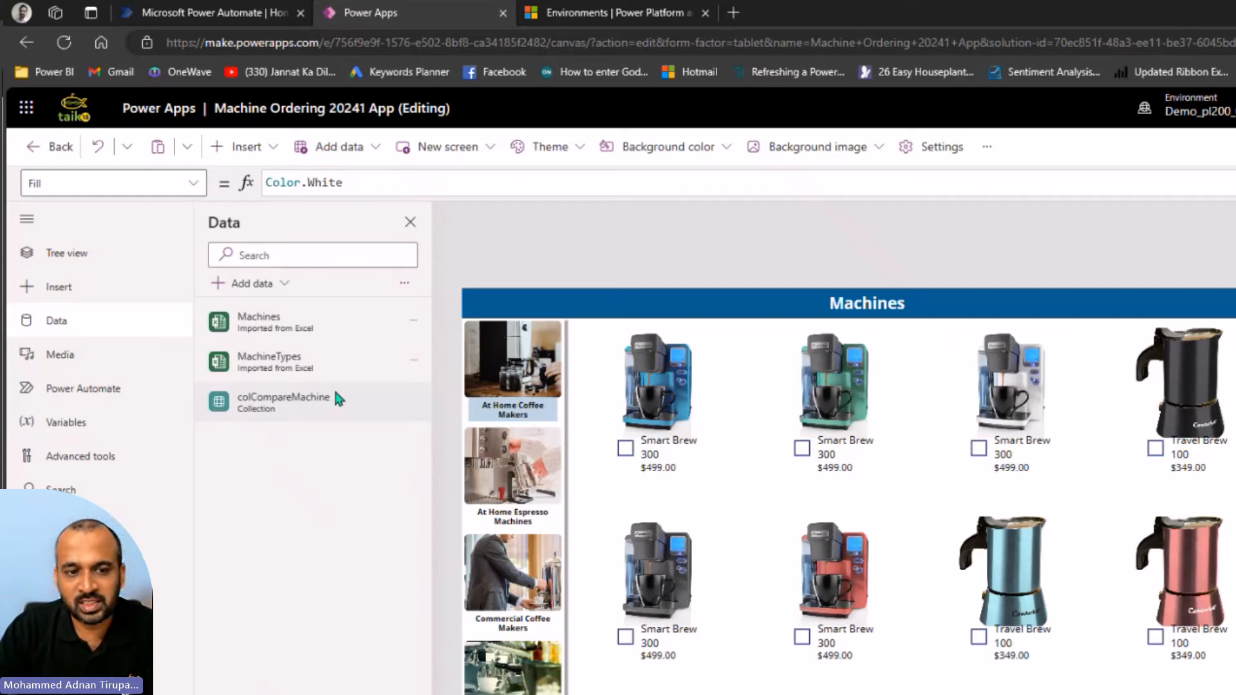
- View the contents of the colCompareMachine collection among the app's variables
{"action": "left_click", "coordinate": [71, 422]}
{"action": "left_click", "coordinate": [454, 489]}
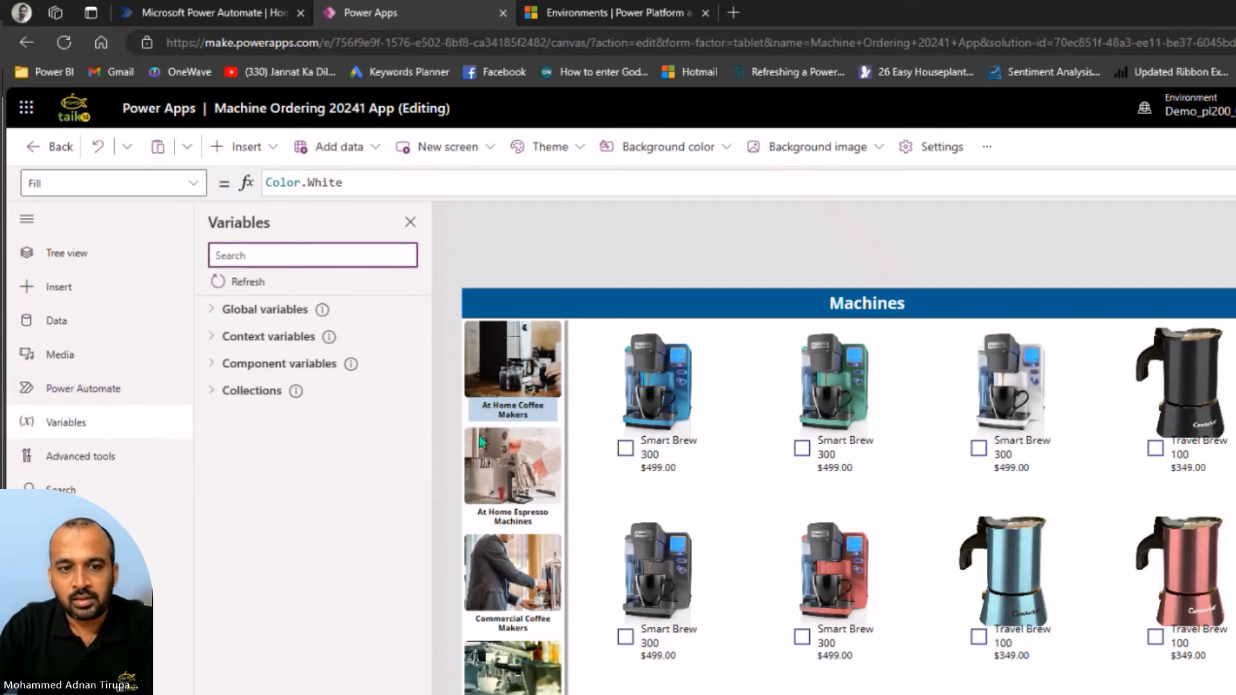
{"action": "left_click", "coordinate": [237, 398]}
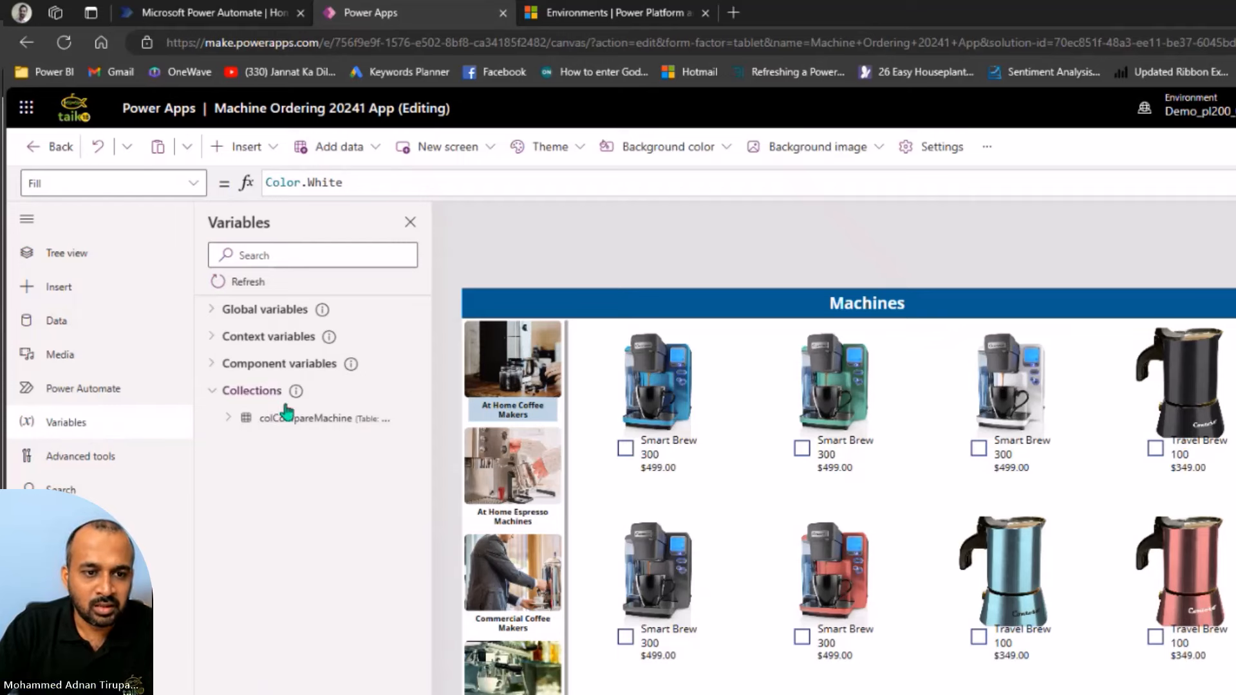
{"action": "left_click", "coordinate": [404, 417]}
{"action": "left_click", "coordinate": [430, 447]}
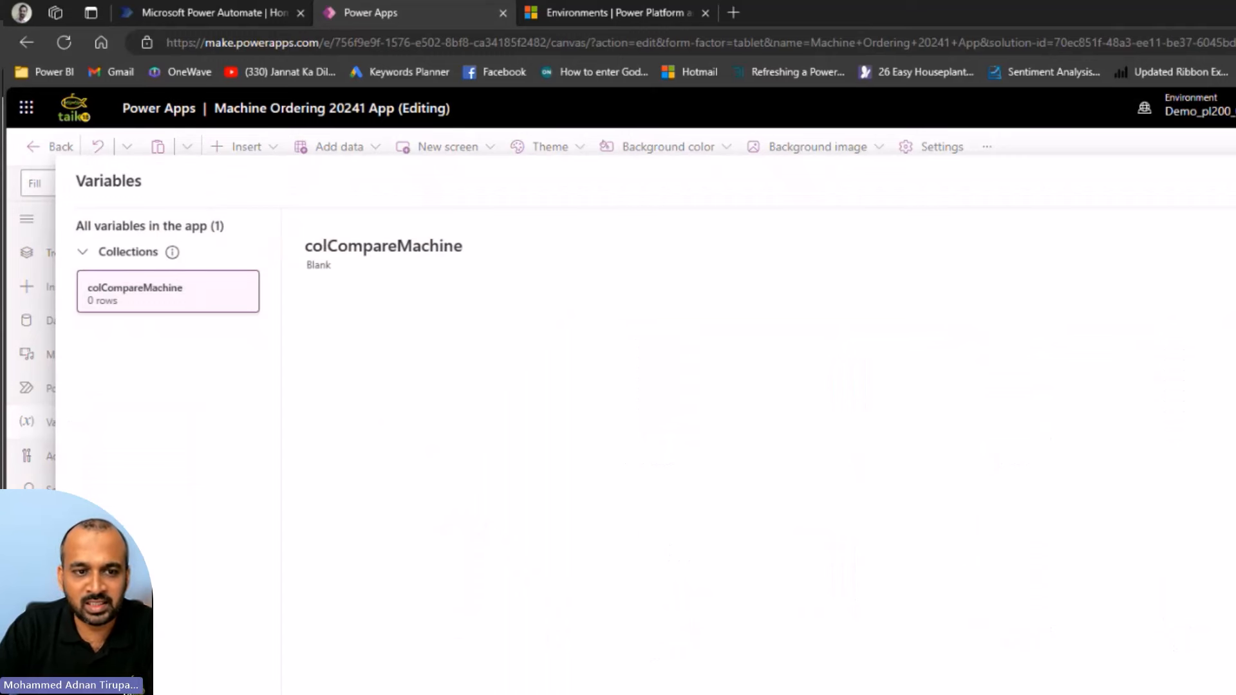
{"action": "key", "text": "Escape"}
- Widen the chkCompareBox checkbox in the machine gallery to about 246
{"action": "left_click", "coordinate": [656, 450]}
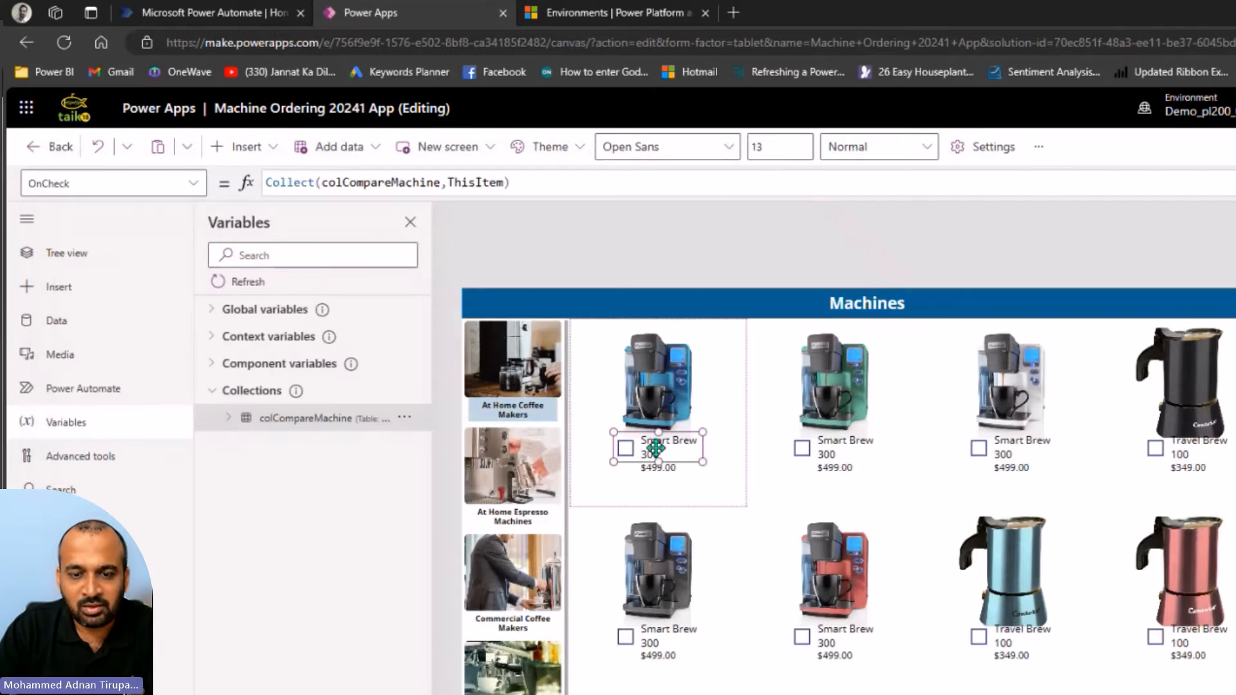
{"action": "left_click_drag", "start_coordinate": [702, 453], "coordinate": [729, 456]}
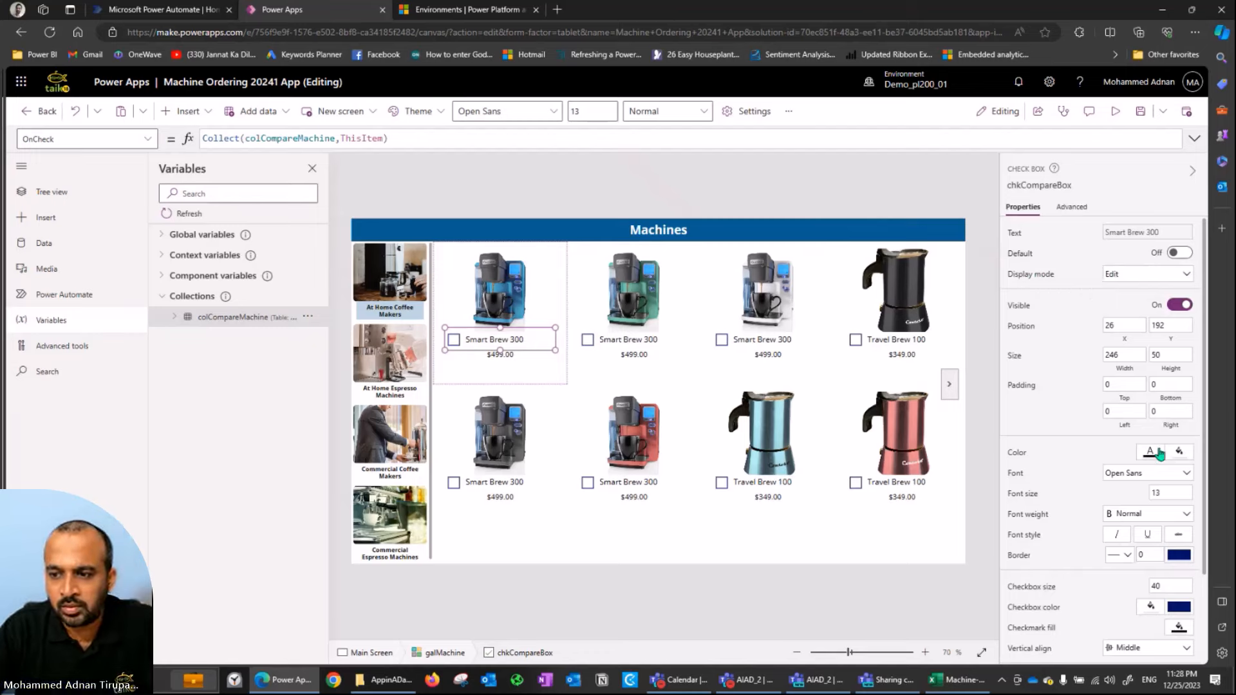
- Set the Default property of the chkCompareBox checkbox to the formula ThisItem in colCompareMachine
{"action": "scroll", "coordinate": [1118, 458], "scroll_direction": "down", "scroll_amount": 3}
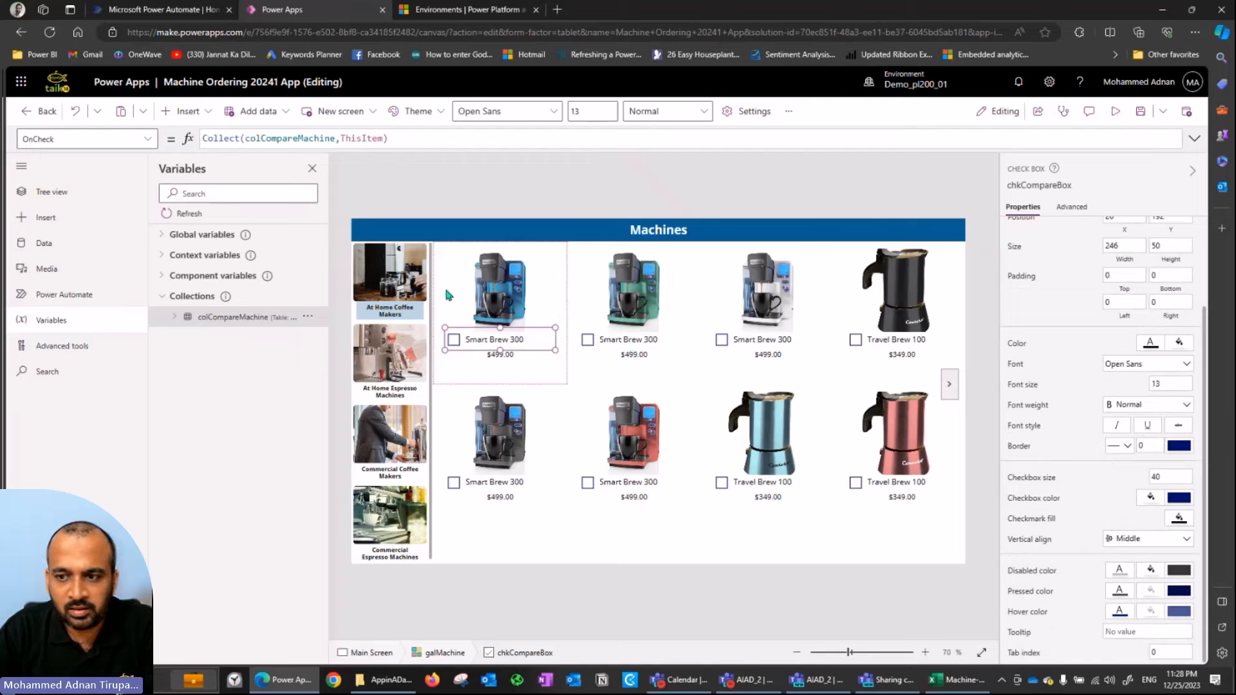
{"action": "scroll", "coordinate": [1056, 330], "scroll_direction": "up", "scroll_amount": 3}
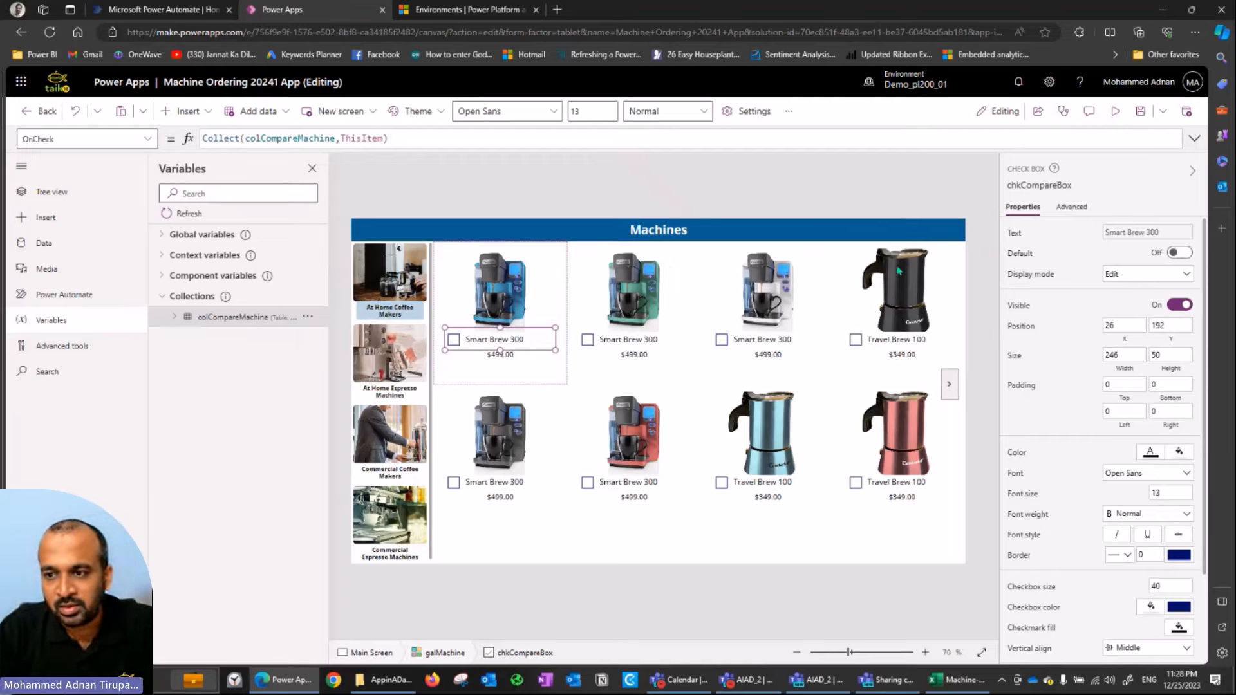
{"action": "left_click", "coordinate": [1019, 254]}
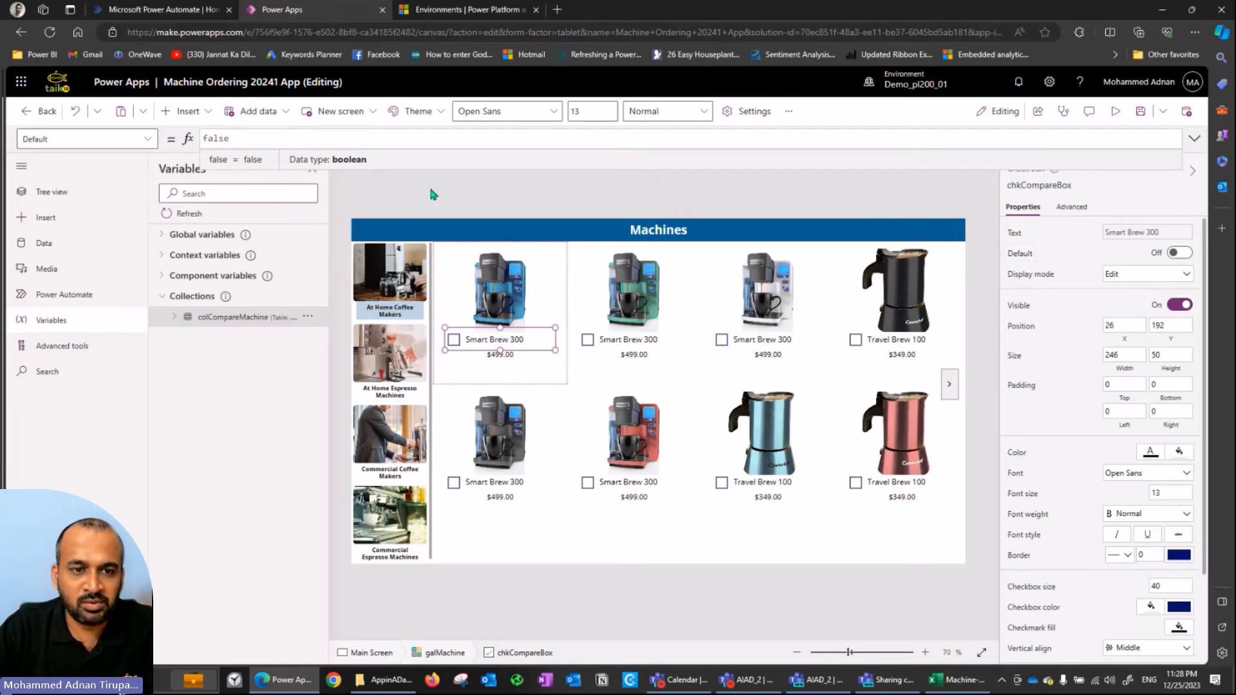
{"action": "double_click", "coordinate": [314, 137]}
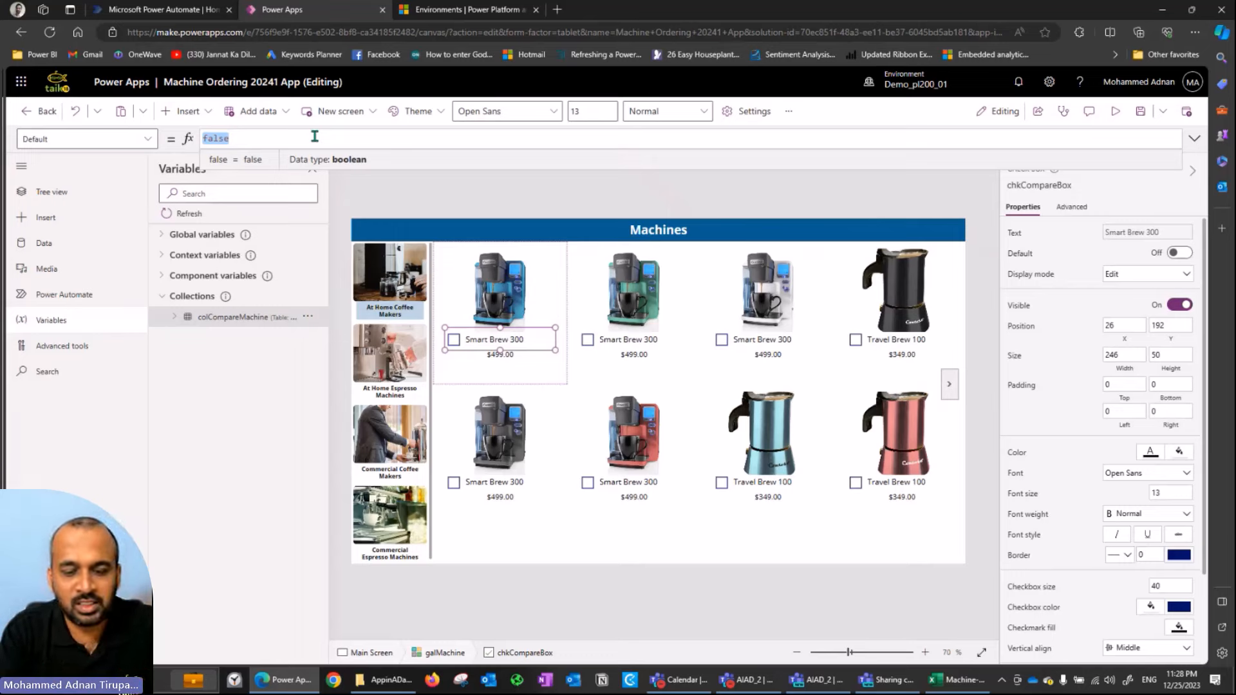
{"action": "type", "text": "ThisItem "}
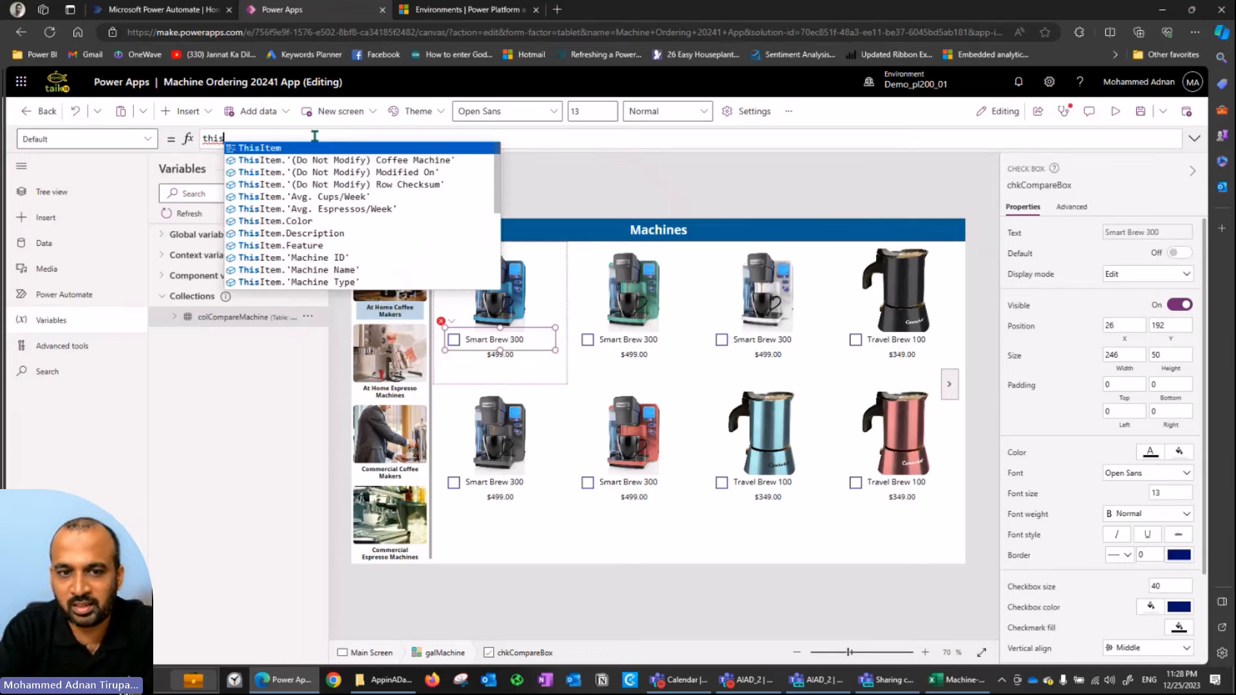
{"action": "type", "text": "in "}
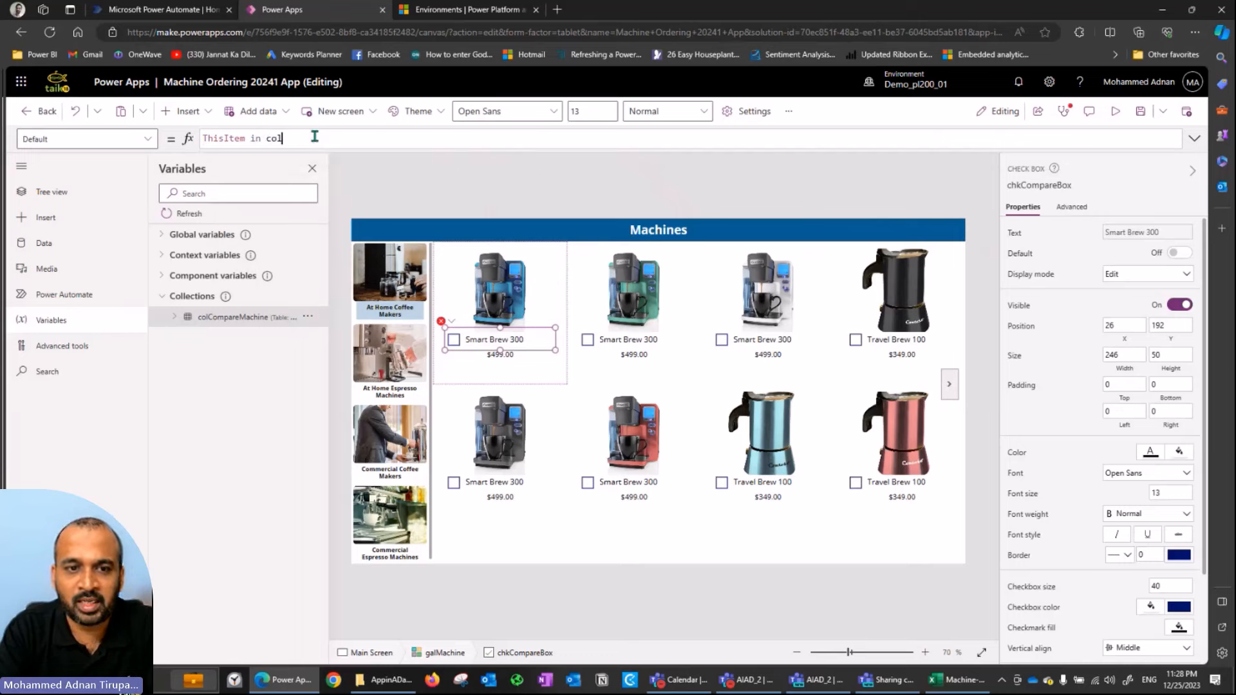
{"action": "type", "text": "col"}
{"action": "key", "text": "Tab"}
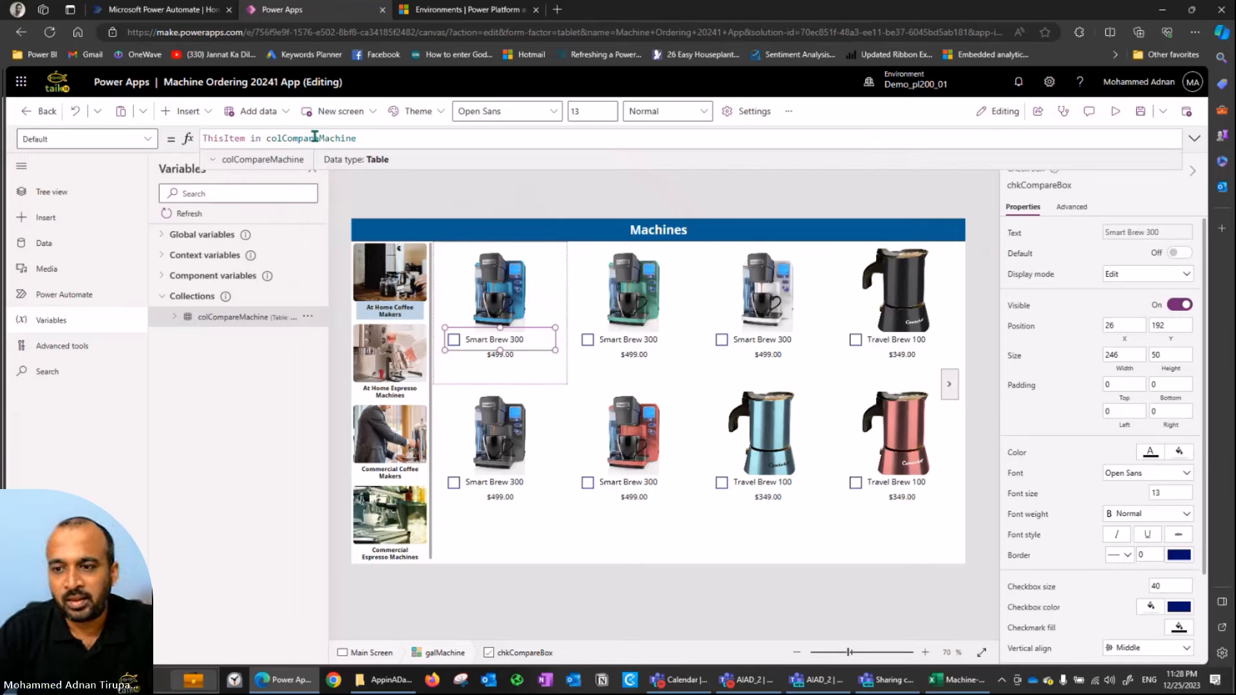
- Preview the machine gallery with its compare checkboxes, and return to editing
{"action": "left_click", "coordinate": [1115, 111]}
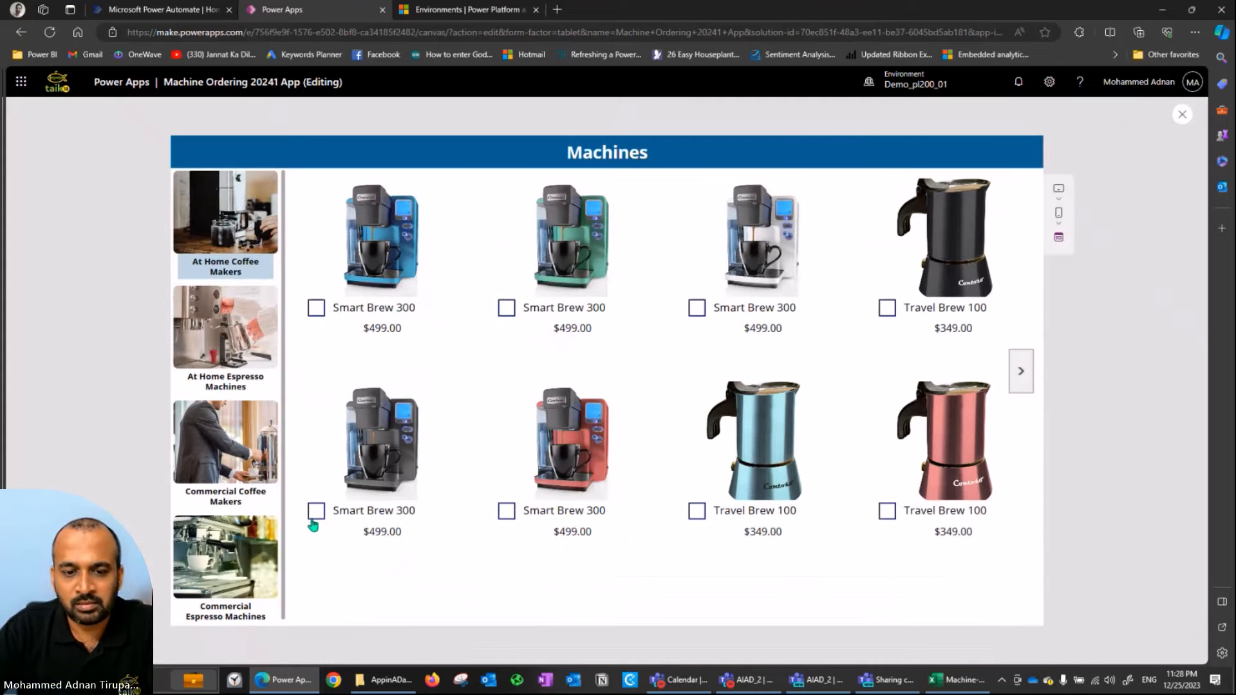
{"action": "key", "text": "Escape"}
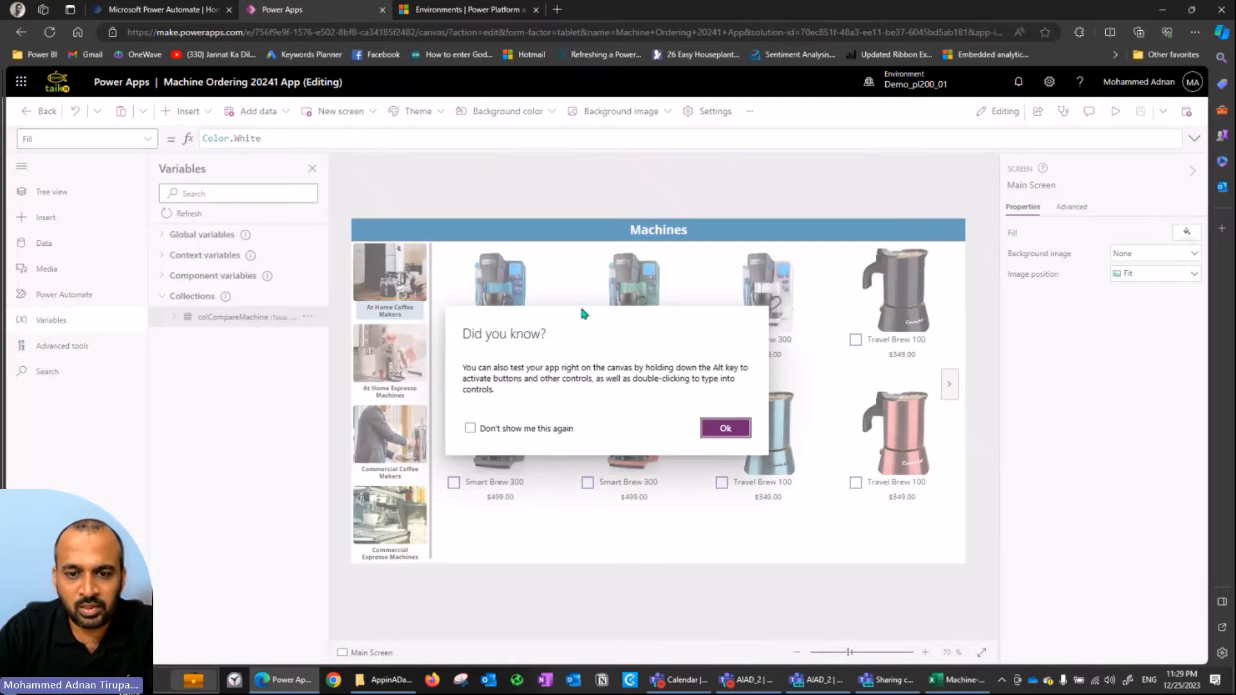
{"action": "left_click", "coordinate": [725, 428]}
{"action": "left_click", "coordinate": [493, 348]}
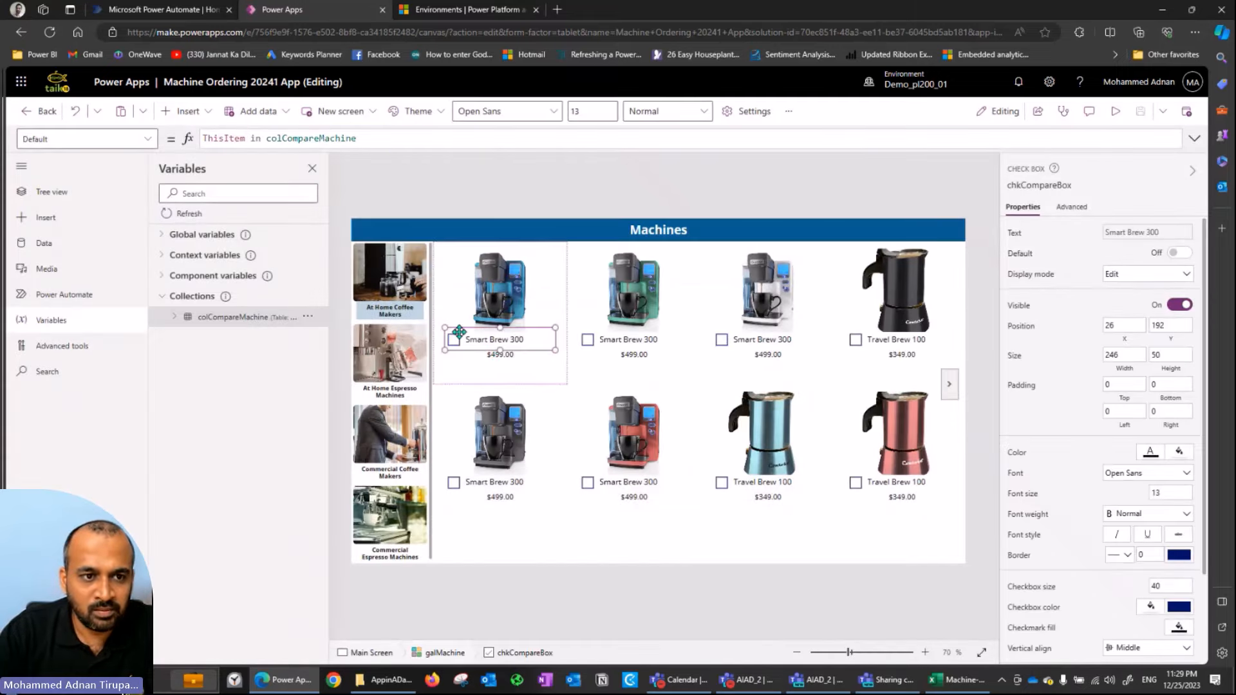
{"action": "left_click", "coordinate": [135, 132]}
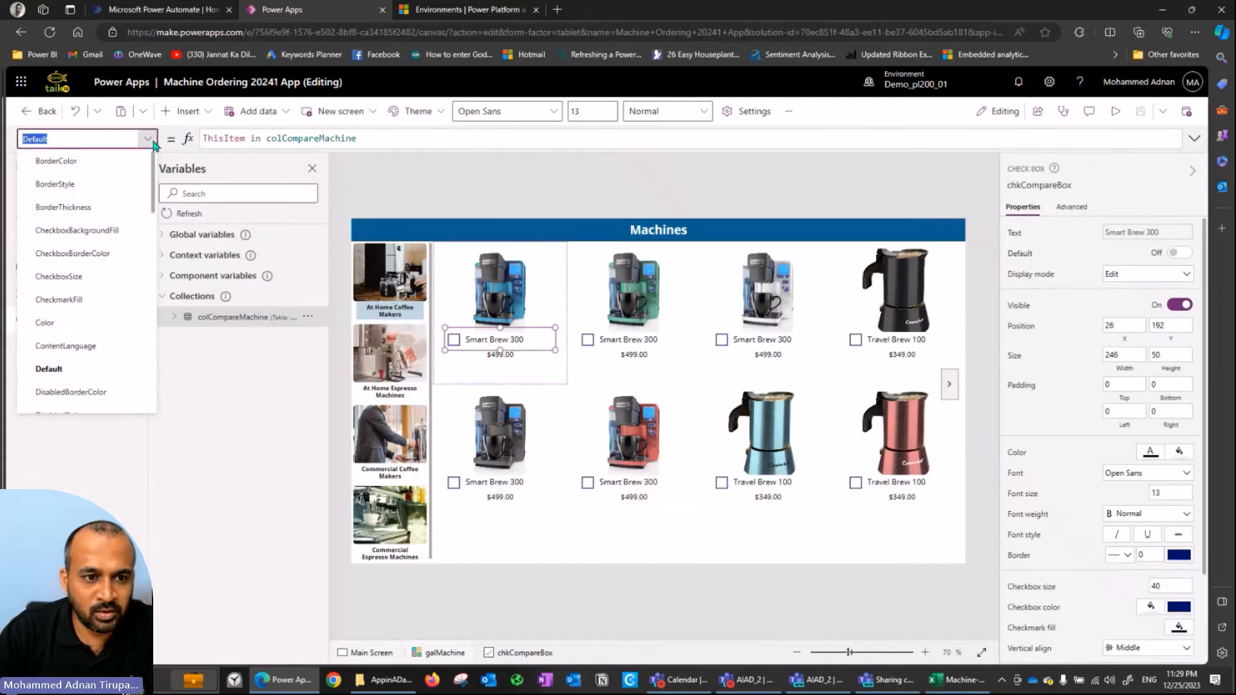
{"action": "scroll", "coordinate": [118, 231], "scroll_direction": "down", "scroll_amount": 6}
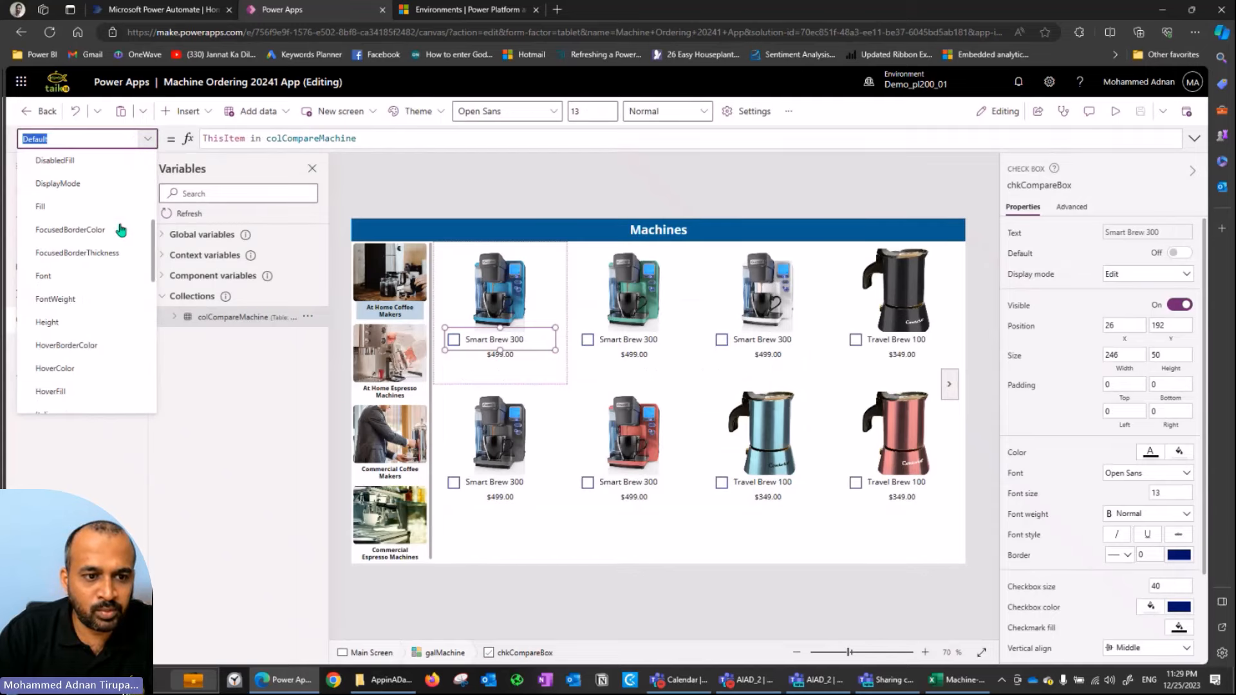
{"action": "left_click", "coordinate": [87, 279]}
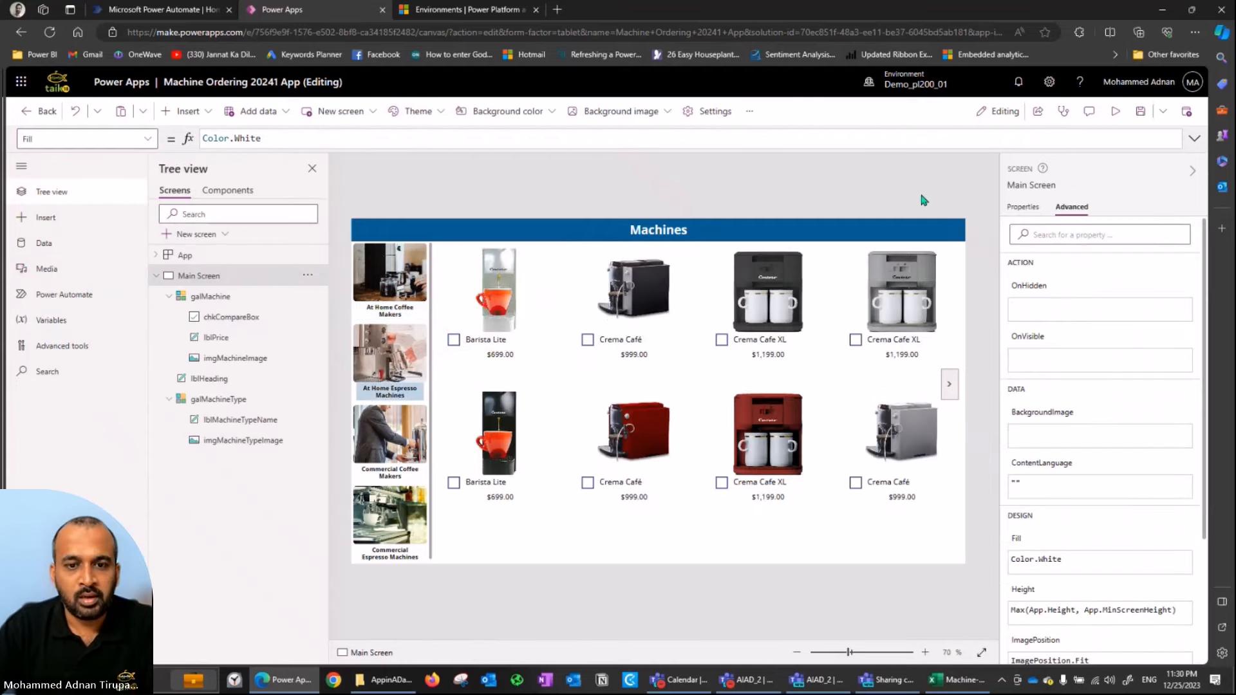
- Clear the OnSelect formula of the chkCompareBox checkbox and save the app
{"action": "left_click", "coordinate": [468, 348]}
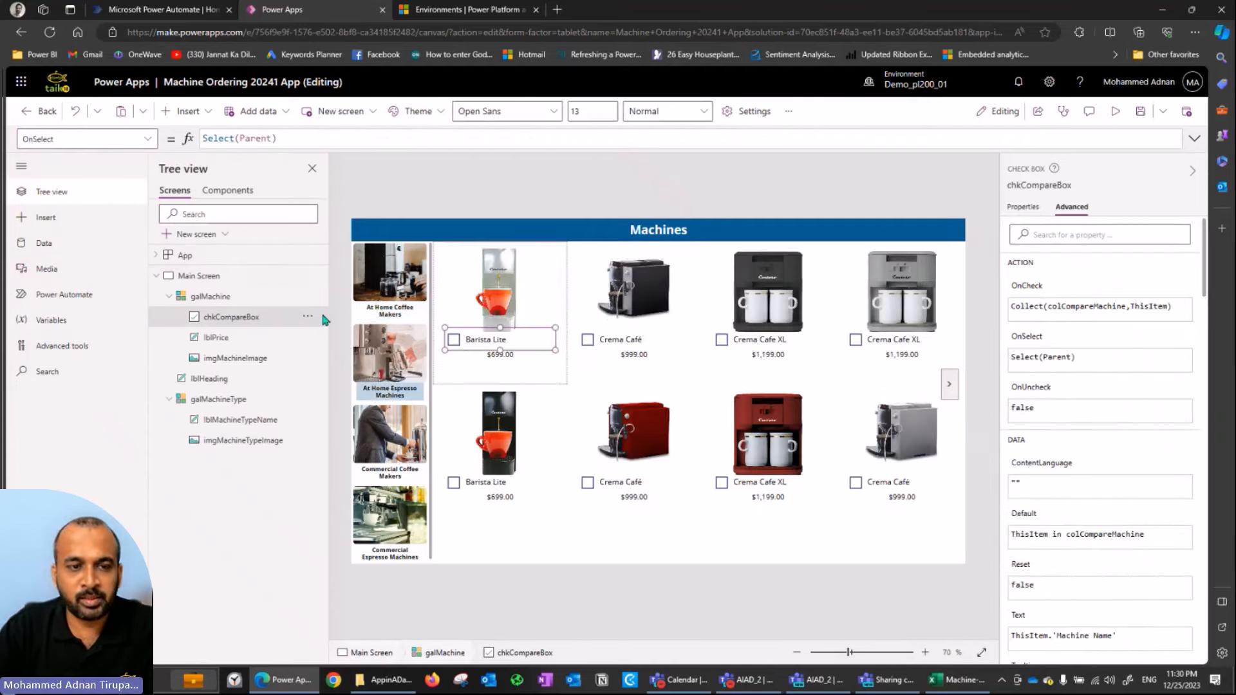
{"action": "left_click", "coordinate": [148, 139]}
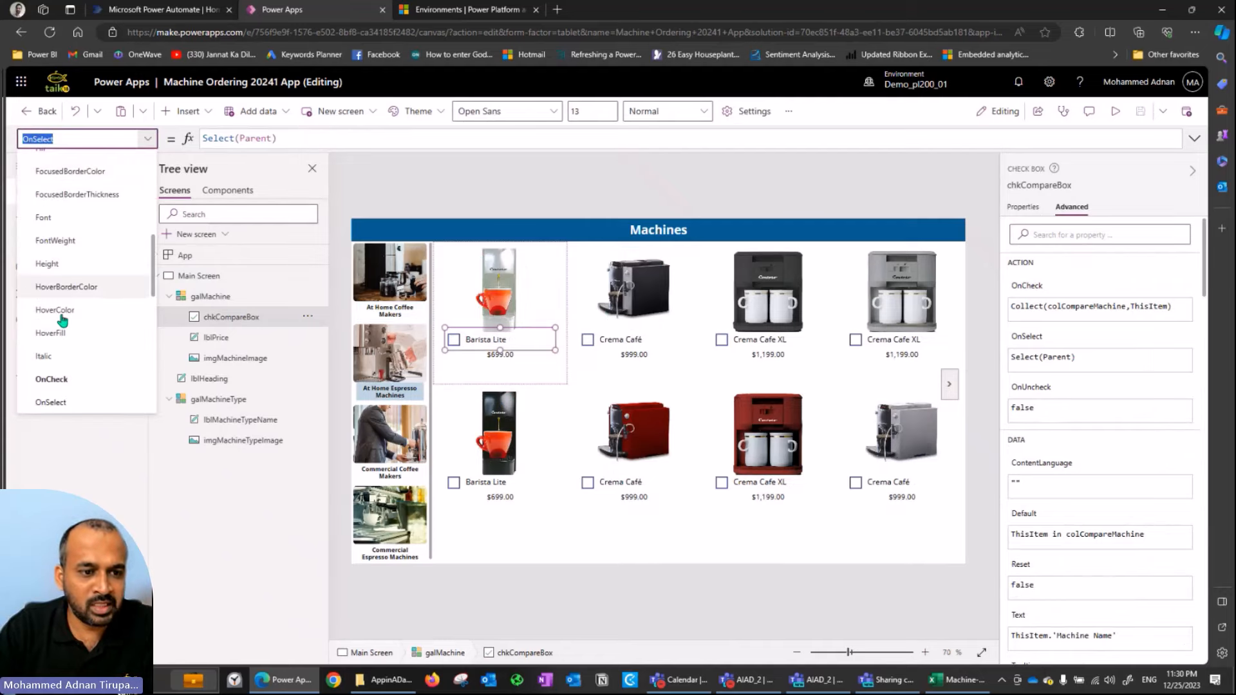
{"action": "left_click", "coordinate": [291, 138]}
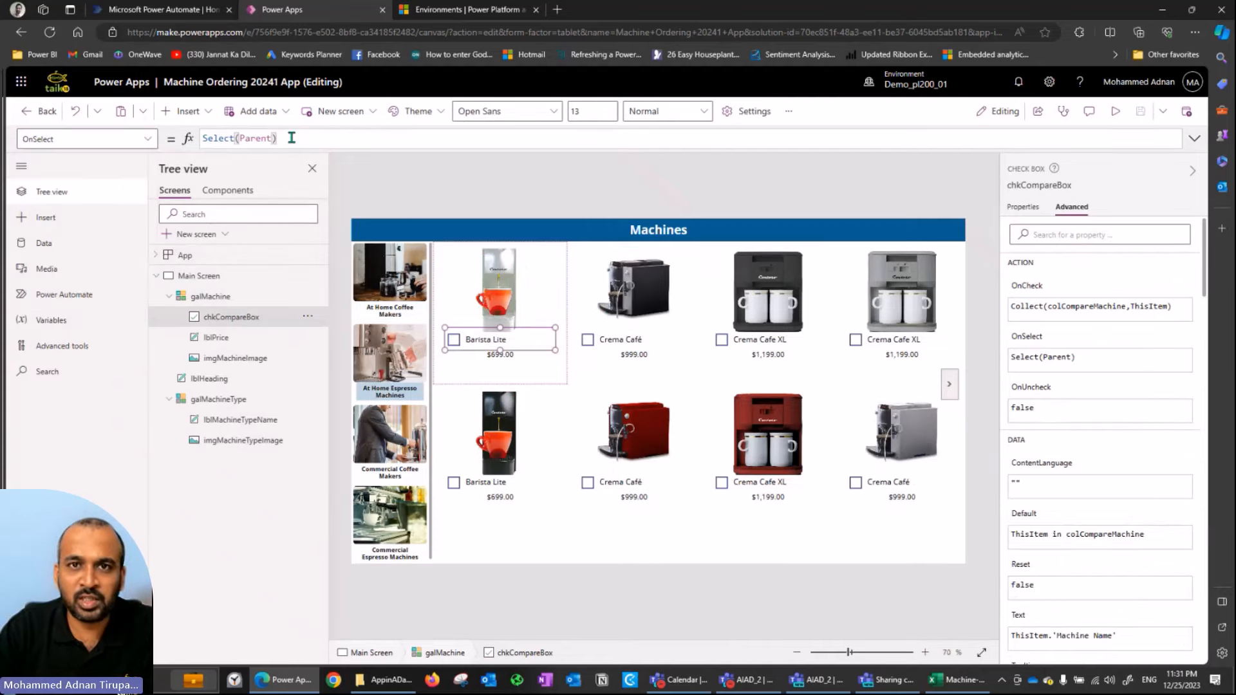
{"action": "key", "text": "ctrl+a"}
{"action": "key", "text": "BackSpace"}
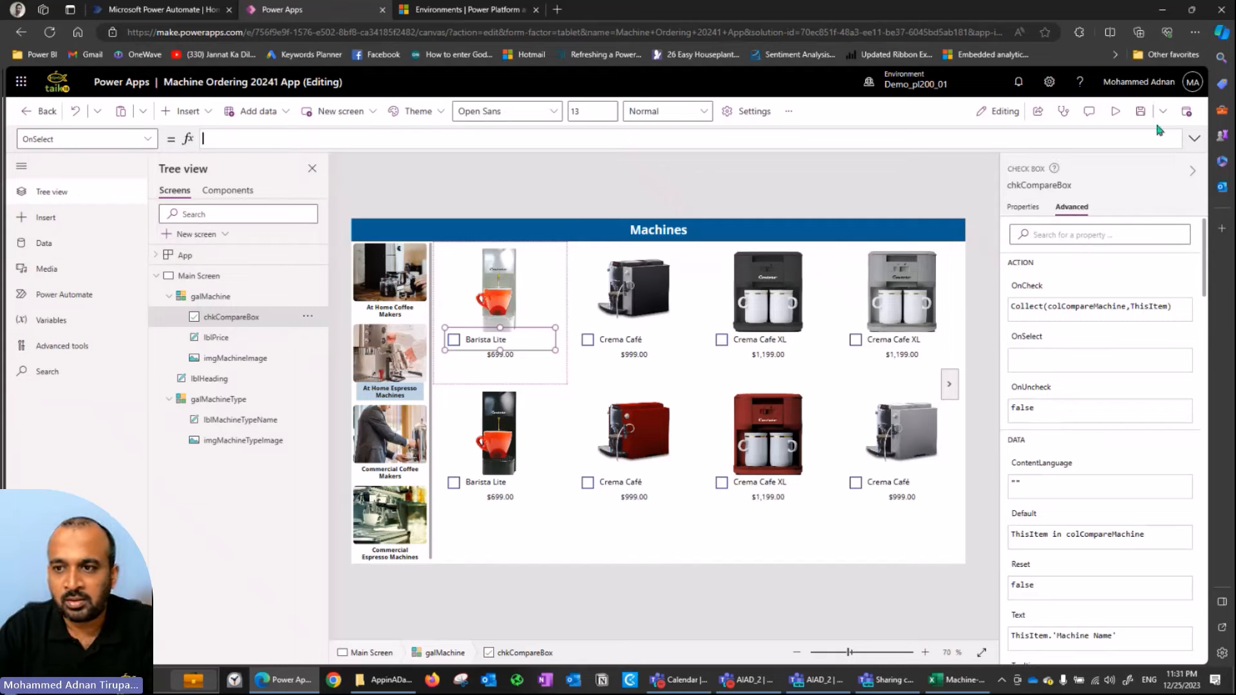
{"action": "left_click", "coordinate": [1143, 113]}
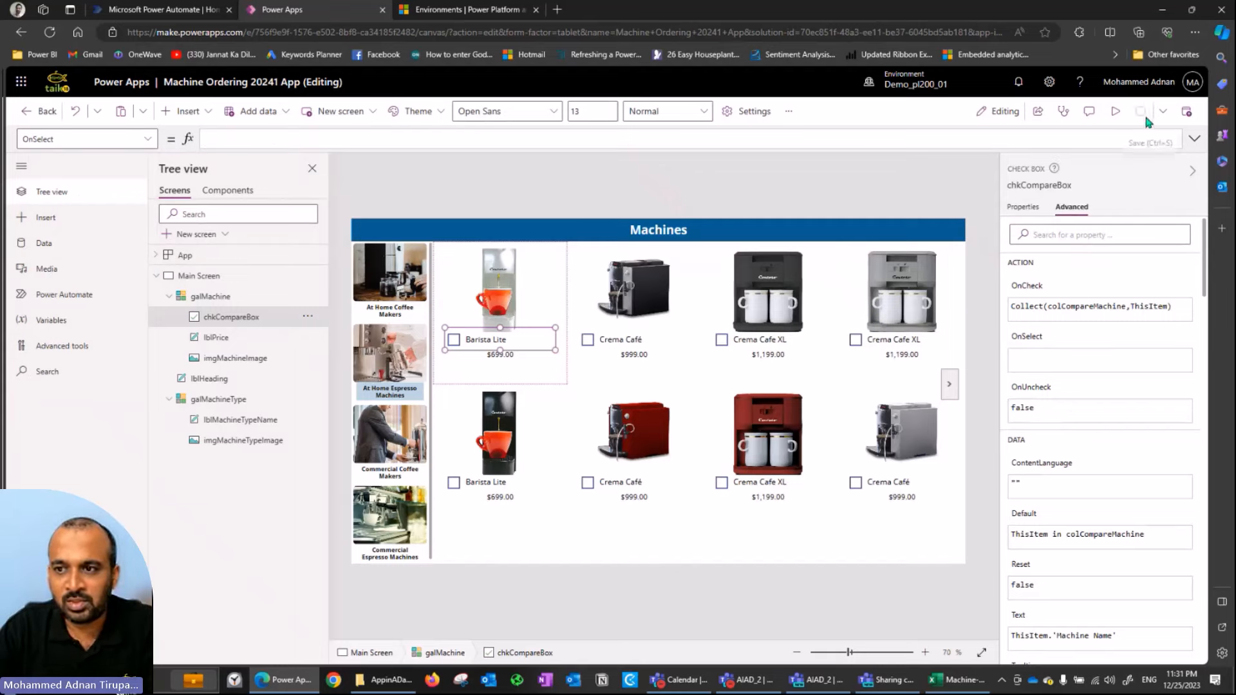
- Set the display mode of the galMachine gallery to Edit
{"action": "left_click", "coordinate": [1116, 112]}
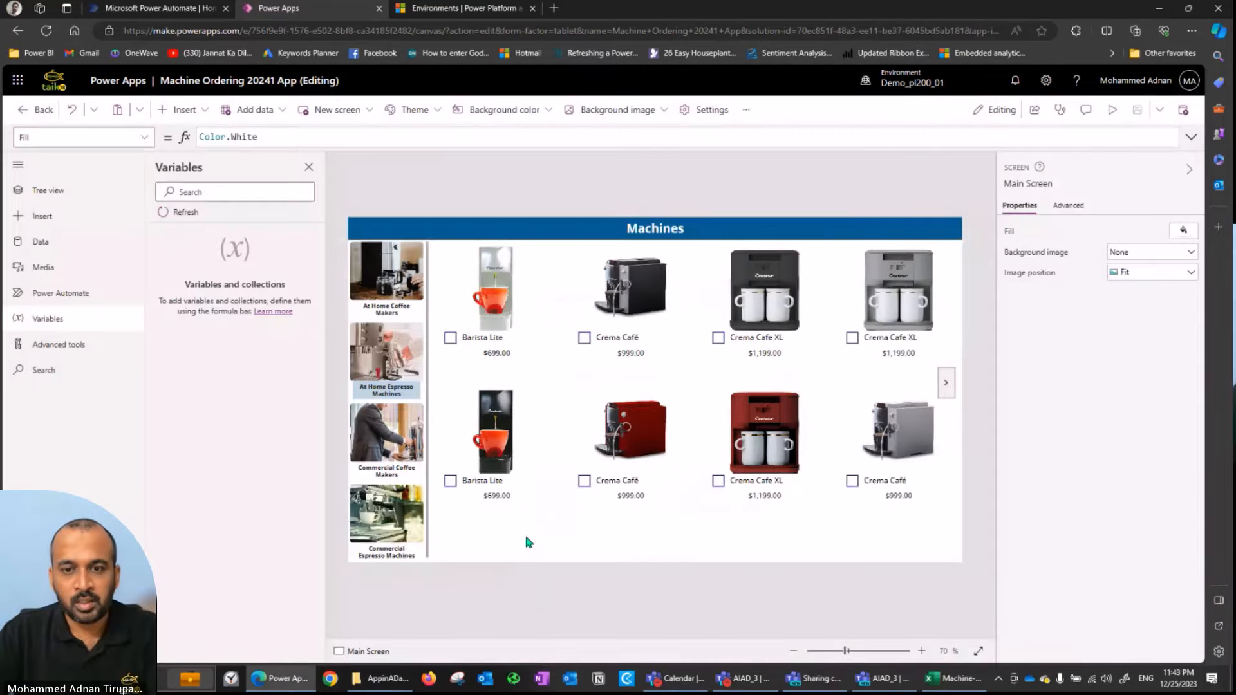
{"action": "left_click", "coordinate": [558, 354]}
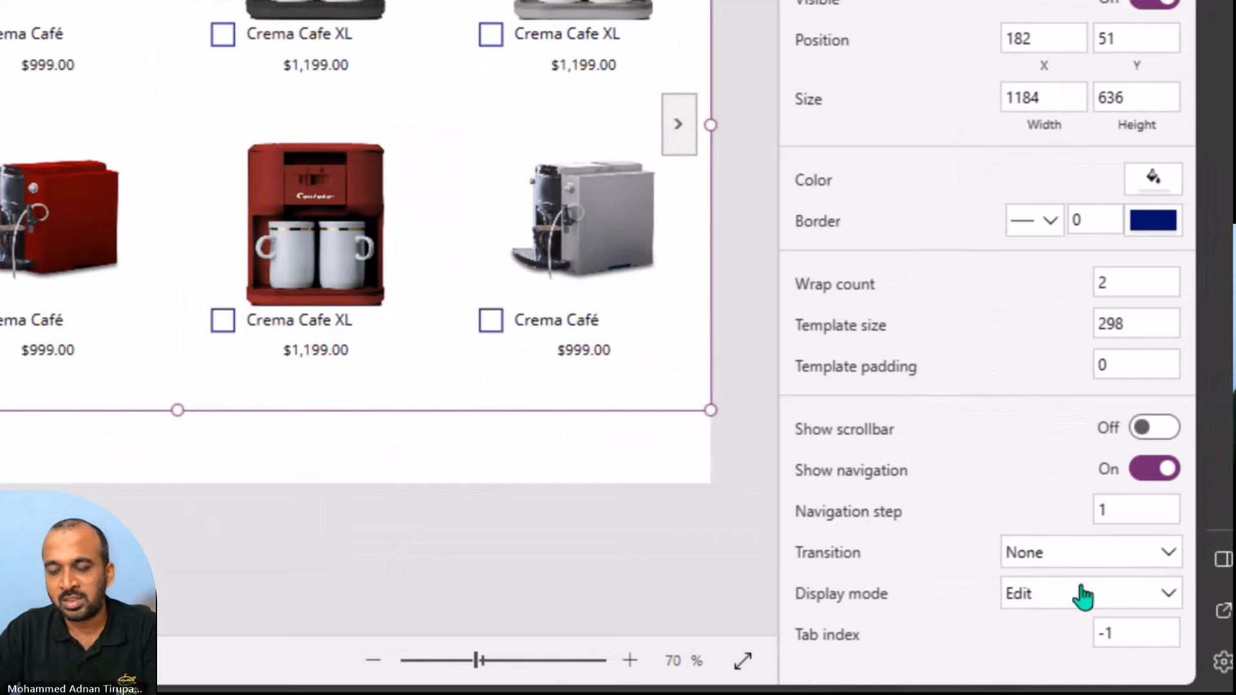
{"action": "left_click", "coordinate": [1083, 597]}
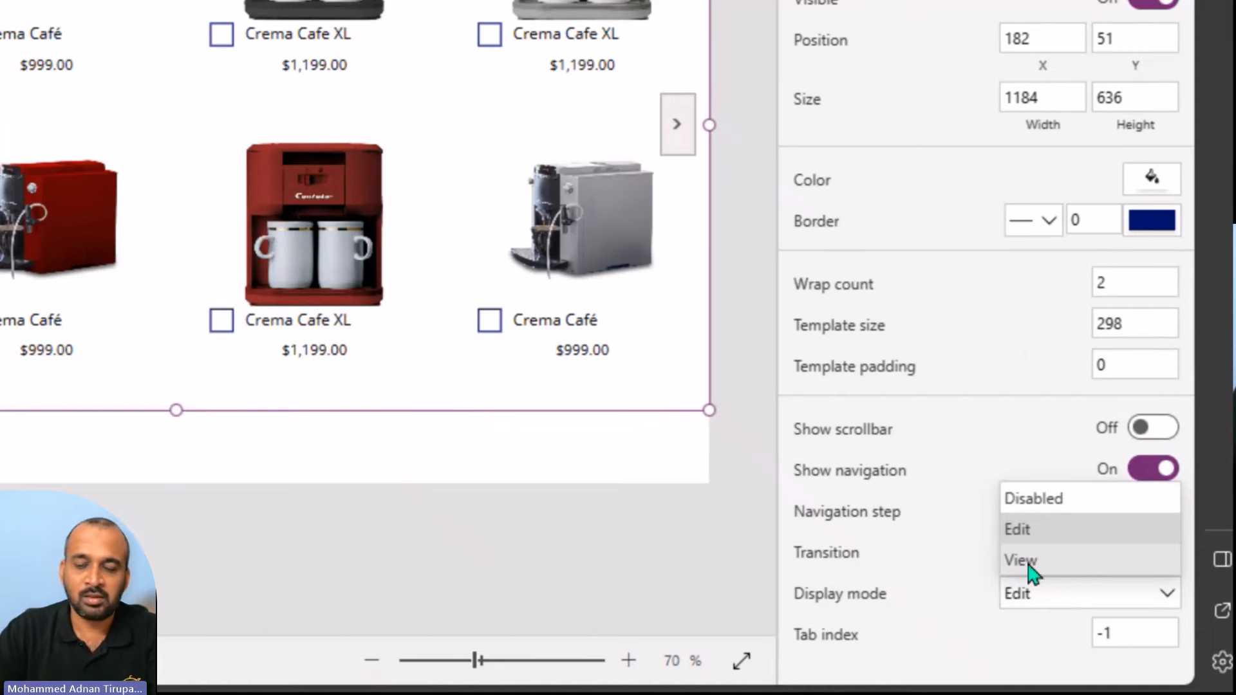
{"action": "left_click", "coordinate": [1033, 535]}
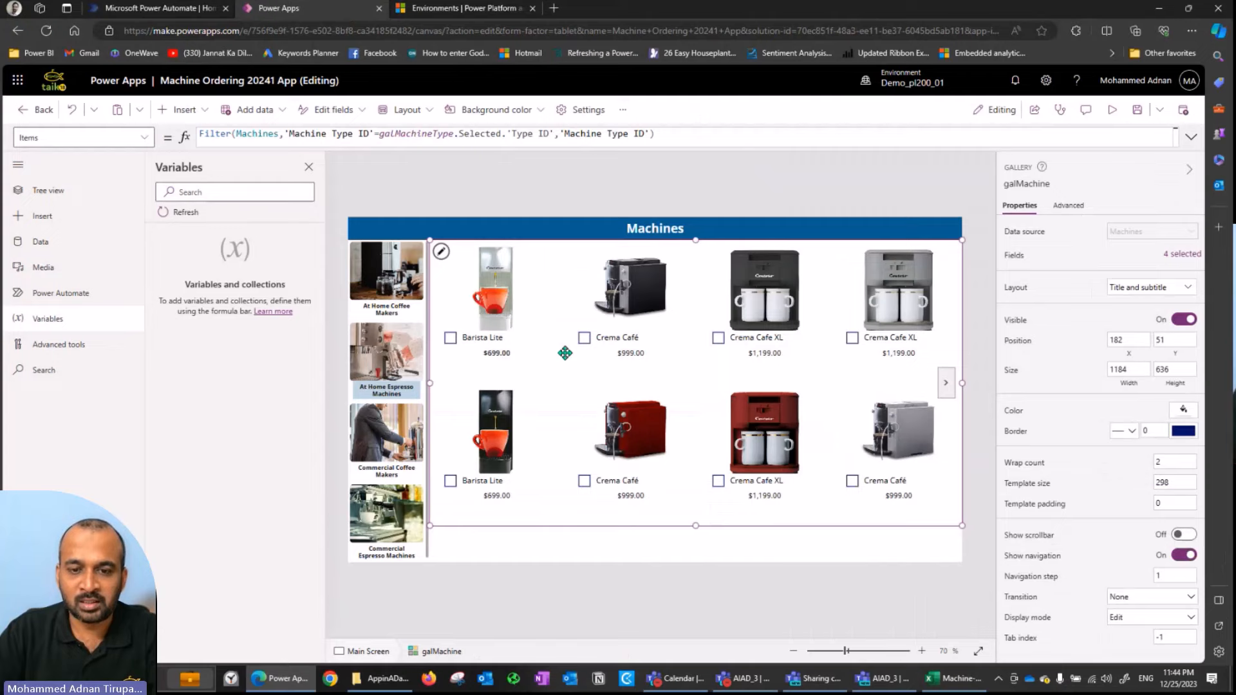
- Preview the app, check the black Crema Cafe XL and the black Barista Lite for comparison, and return to editing
{"action": "left_click", "coordinate": [468, 343]}
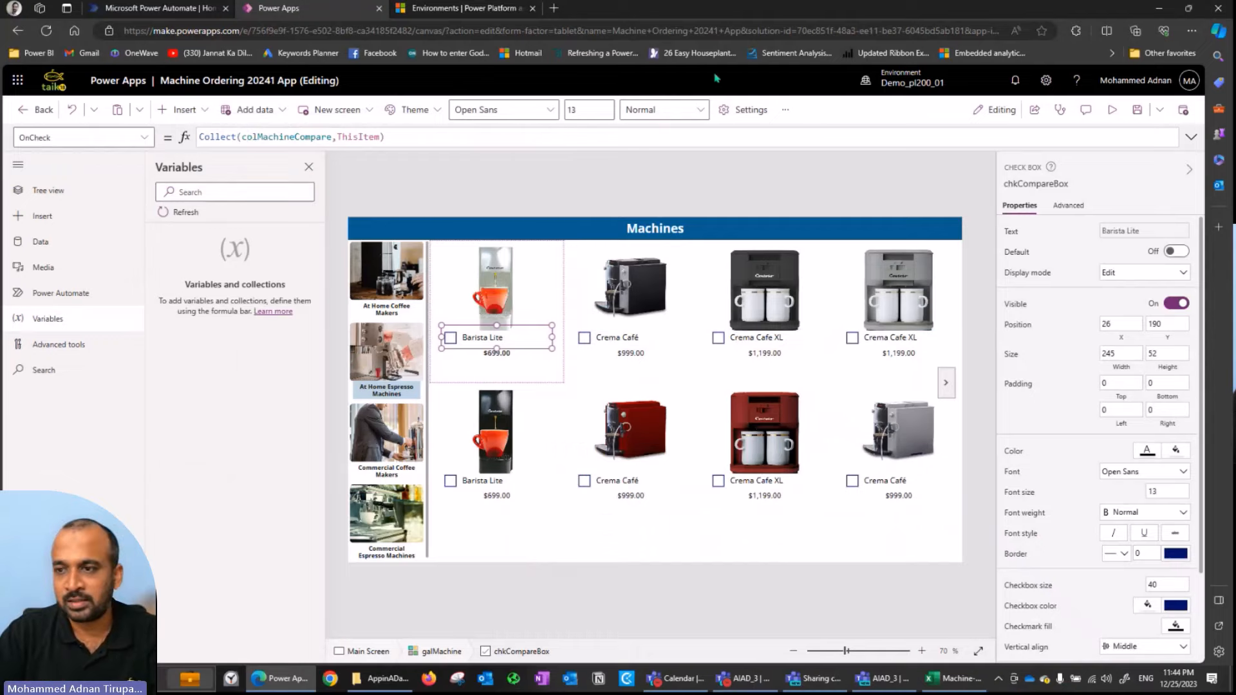
{"action": "left_click", "coordinate": [1112, 115]}
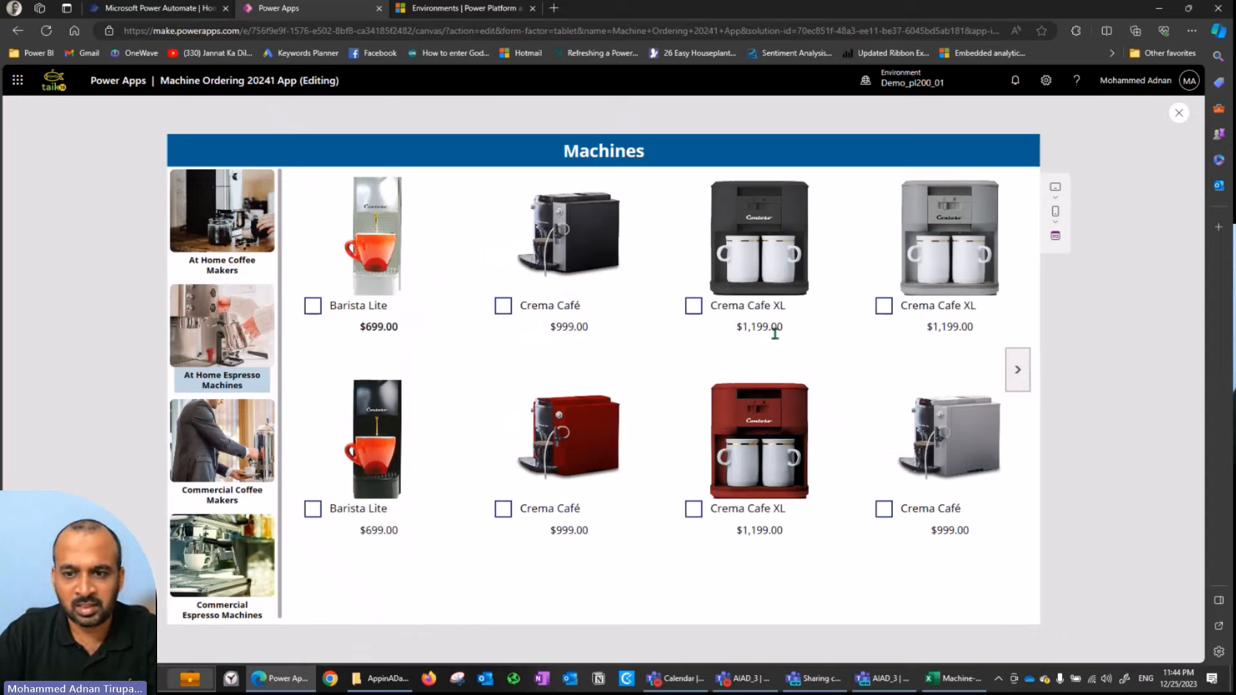
{"action": "left_click", "coordinate": [695, 308]}
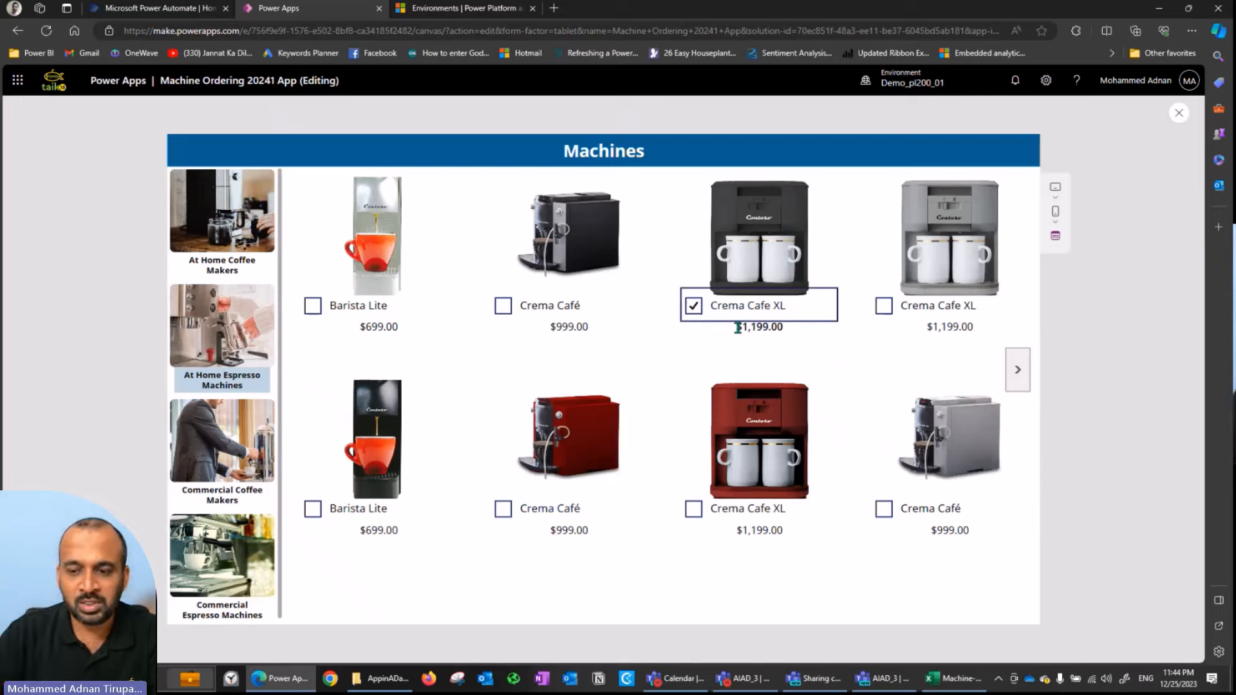
{"action": "left_click", "coordinate": [315, 512]}
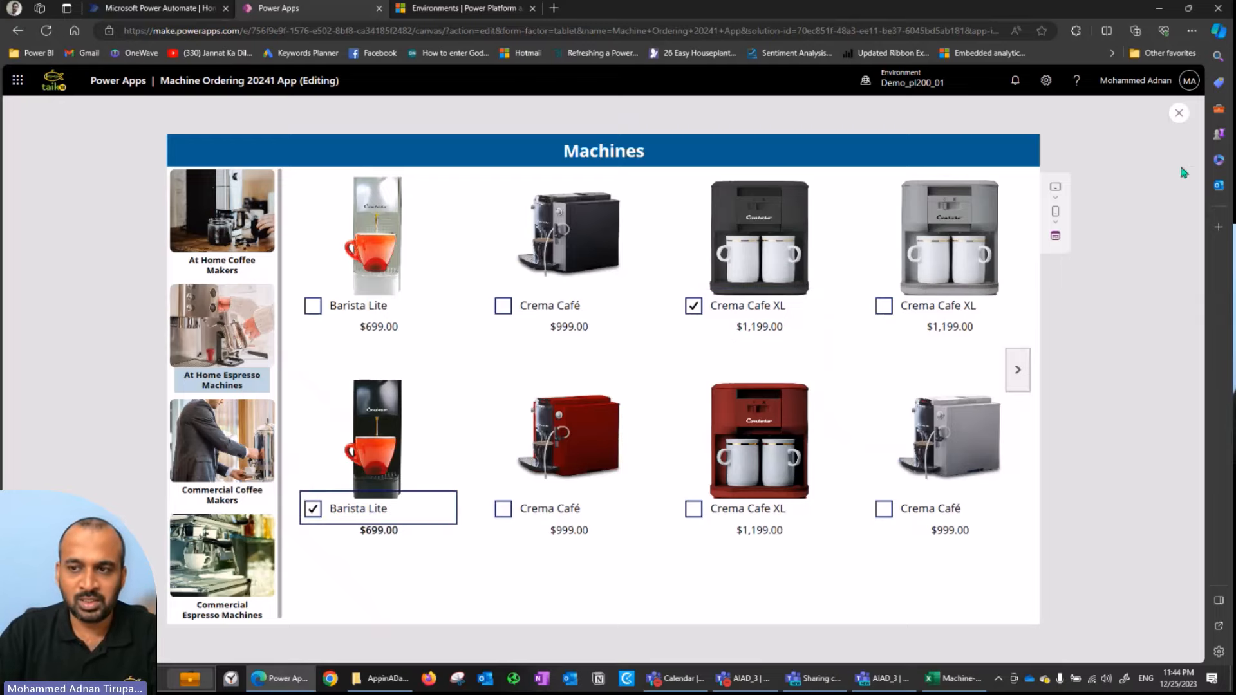
{"action": "left_click", "coordinate": [1178, 113]}
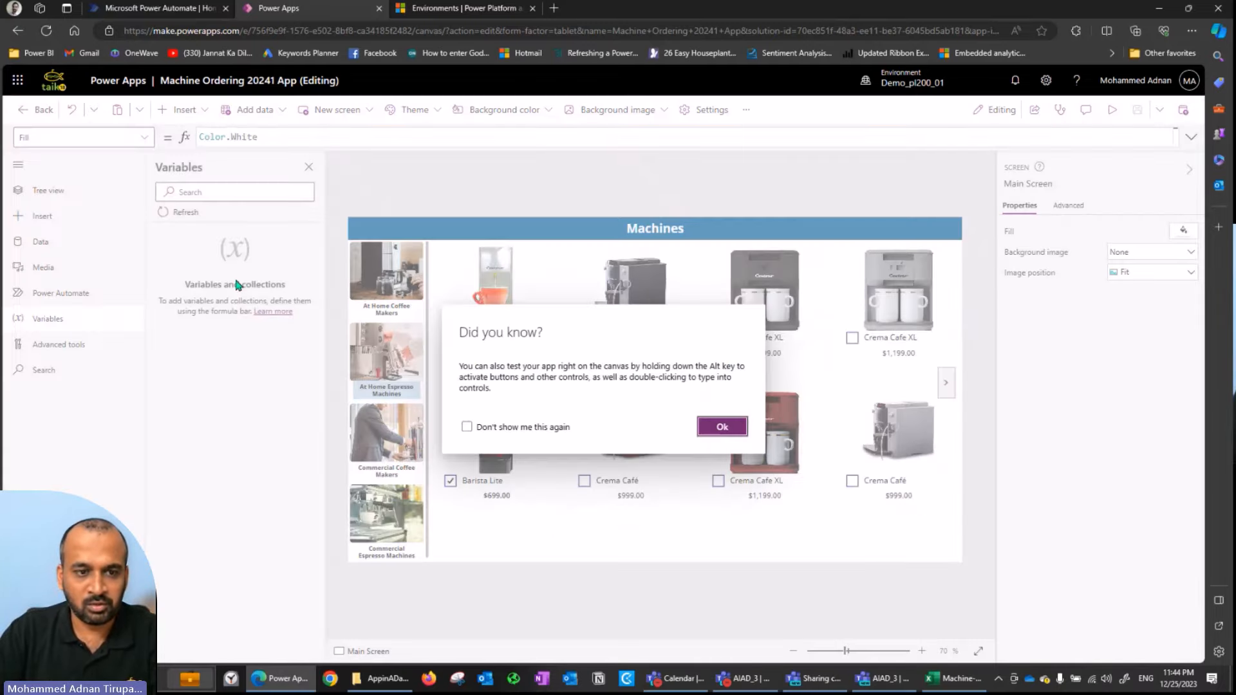
{"action": "left_click", "coordinate": [709, 427]}
- View the table of the colMachineCompare collection to examine the collected machines, and close it
{"action": "left_click", "coordinate": [49, 320]}
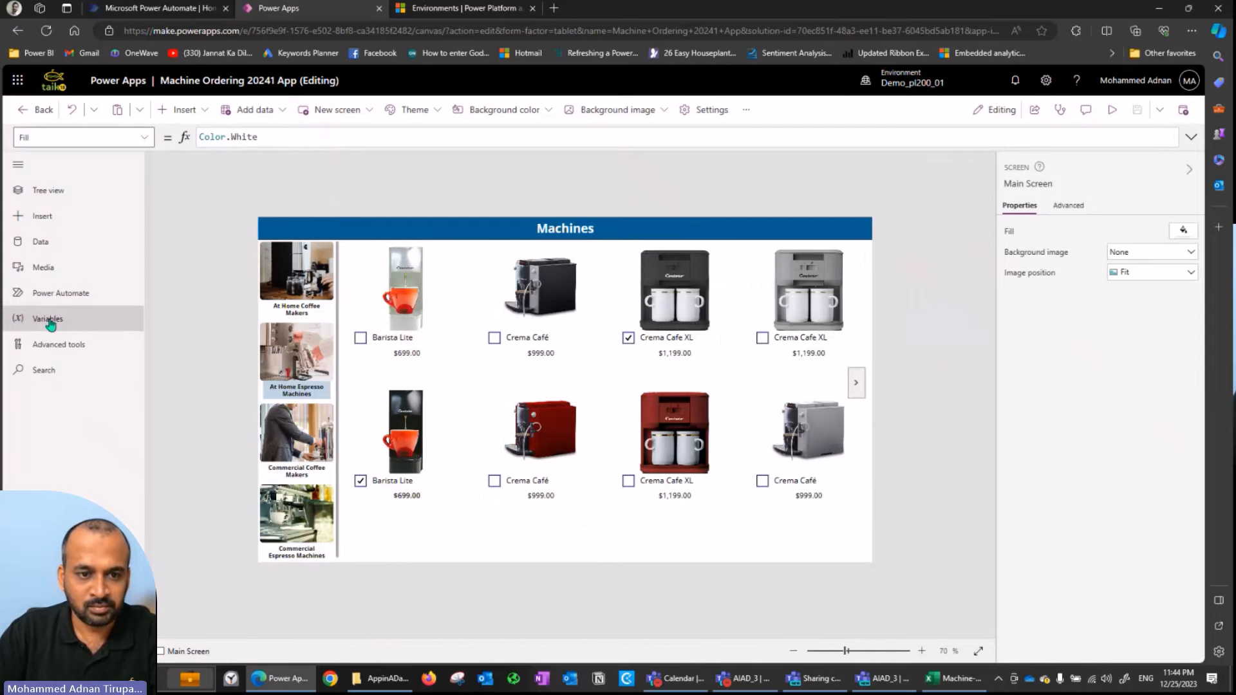
{"action": "left_click", "coordinate": [49, 320]}
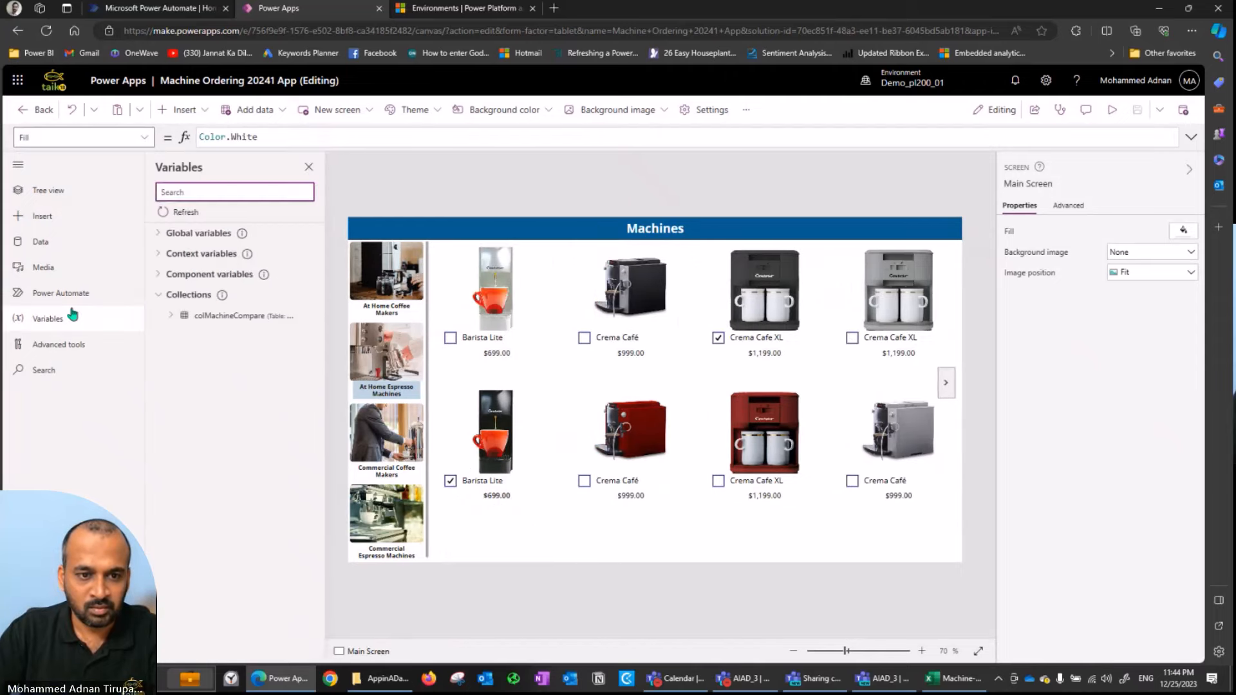
{"action": "left_click", "coordinate": [304, 316]}
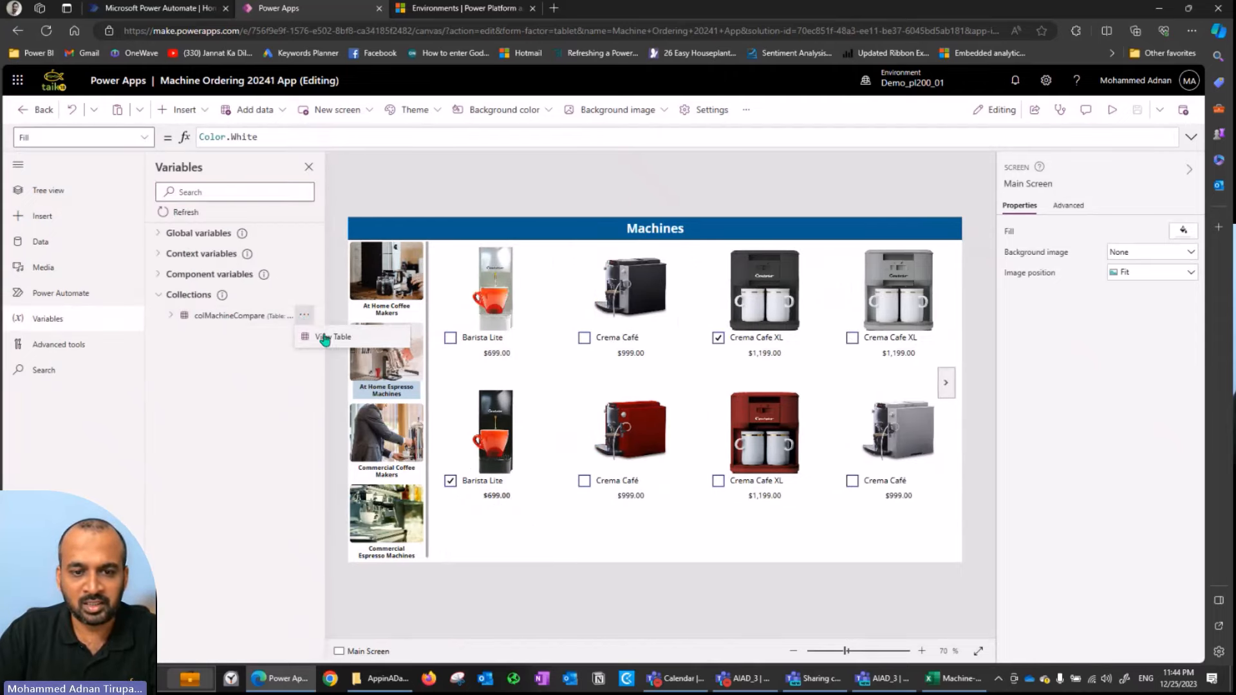
{"action": "left_click", "coordinate": [325, 336]}
{"action": "scroll", "coordinate": [504, 389], "scroll_direction": "down", "scroll_amount": 1}
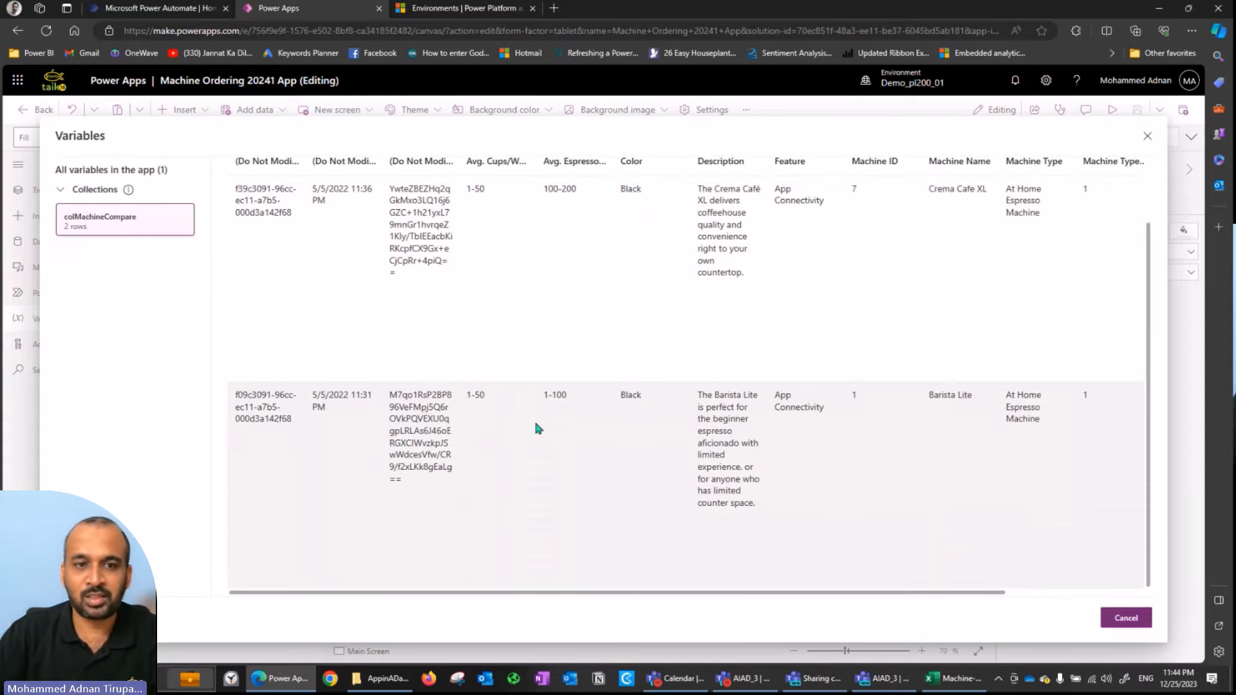
{"action": "left_click", "coordinate": [1125, 618]}
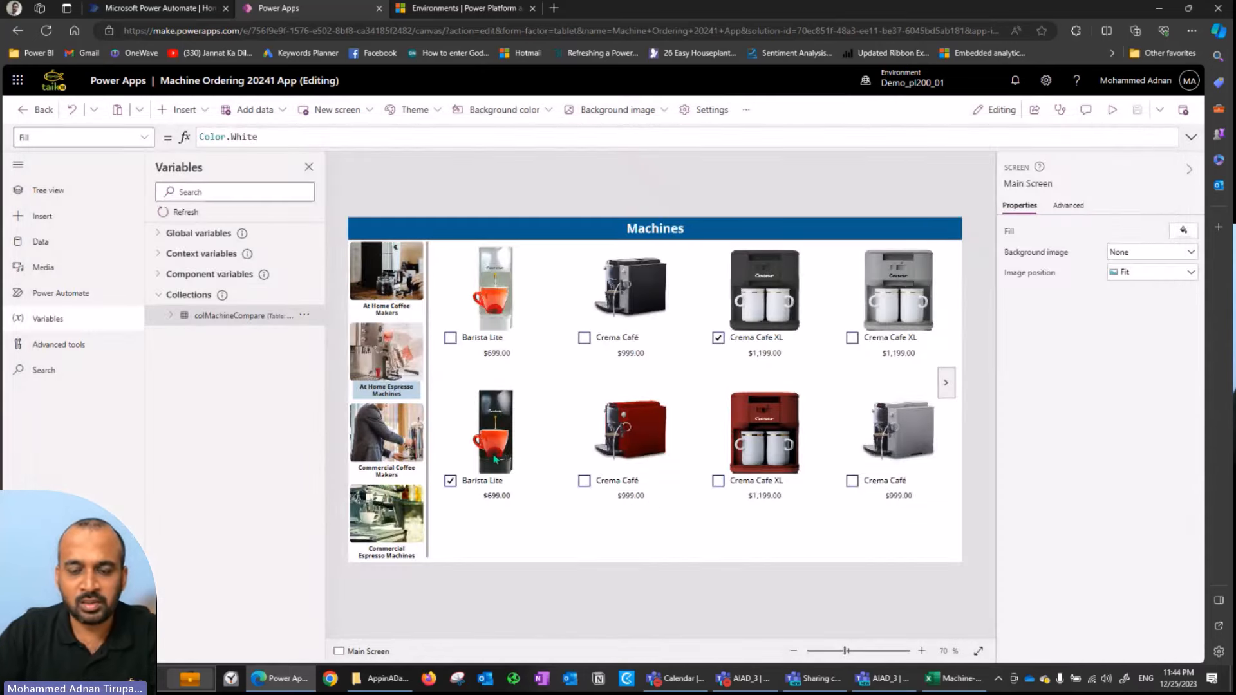
- Select the chkCompareBox checkbox in the machine gallery and open its Default property formula
{"action": "left_click", "coordinate": [739, 338]}
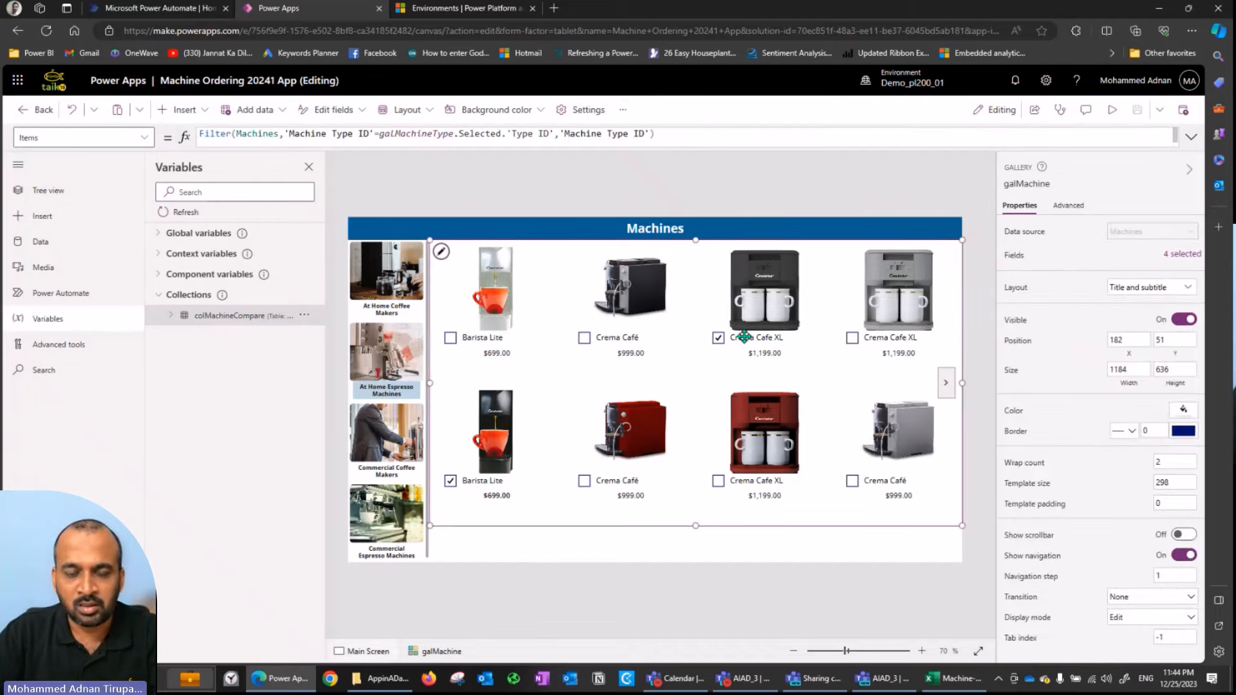
{"action": "left_click", "coordinate": [463, 340]}
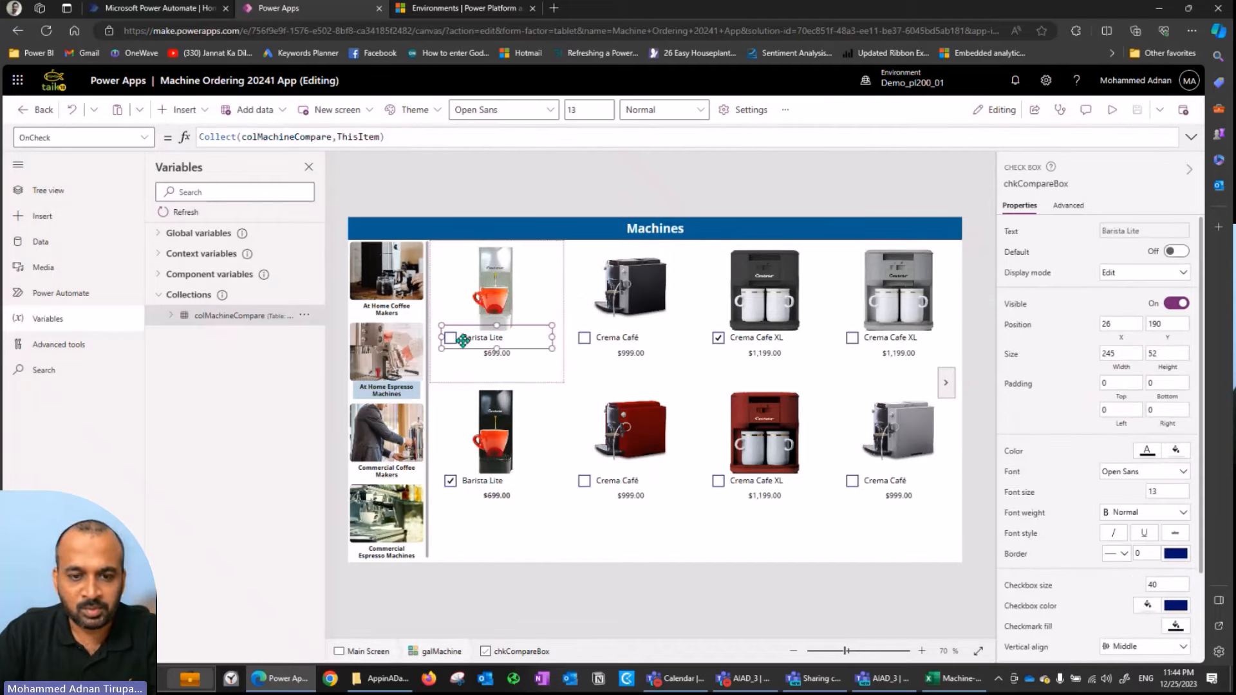
{"action": "left_click", "coordinate": [144, 138]}
{"action": "scroll", "coordinate": [116, 216], "scroll_direction": "down", "scroll_amount": 2}
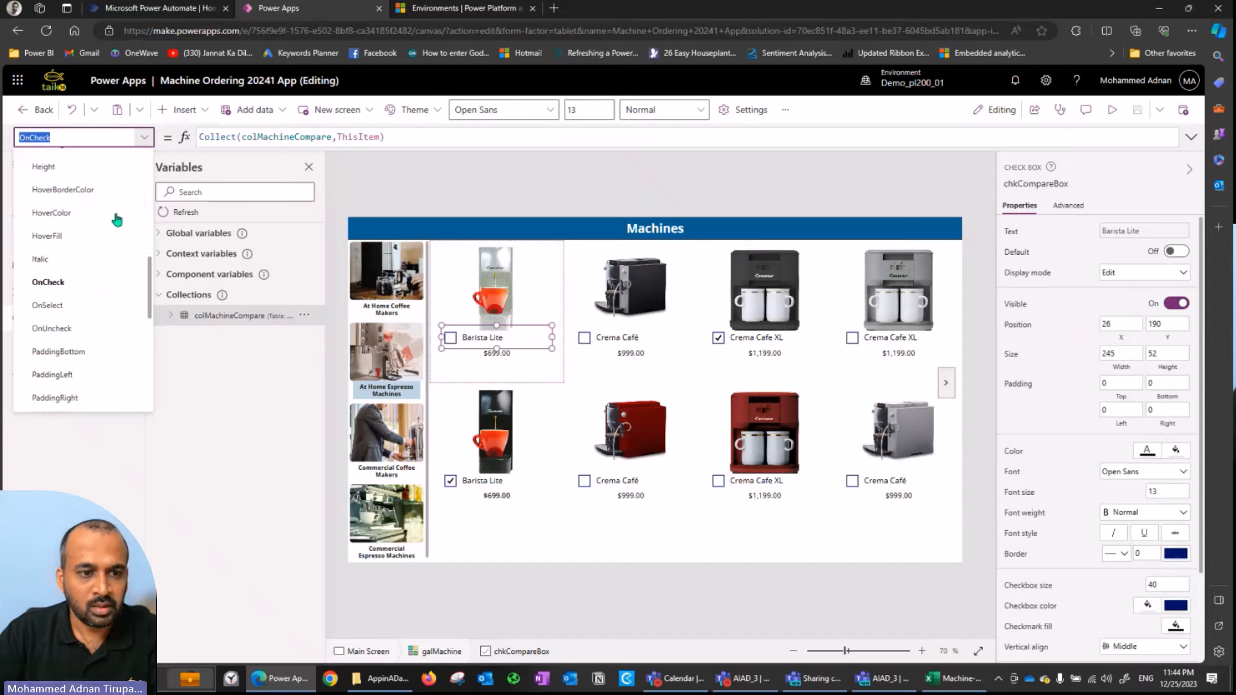
{"action": "scroll", "coordinate": [117, 220], "scroll_direction": "up", "scroll_amount": 3}
{"action": "scroll", "coordinate": [115, 217], "scroll_direction": "up", "scroll_amount": 3}
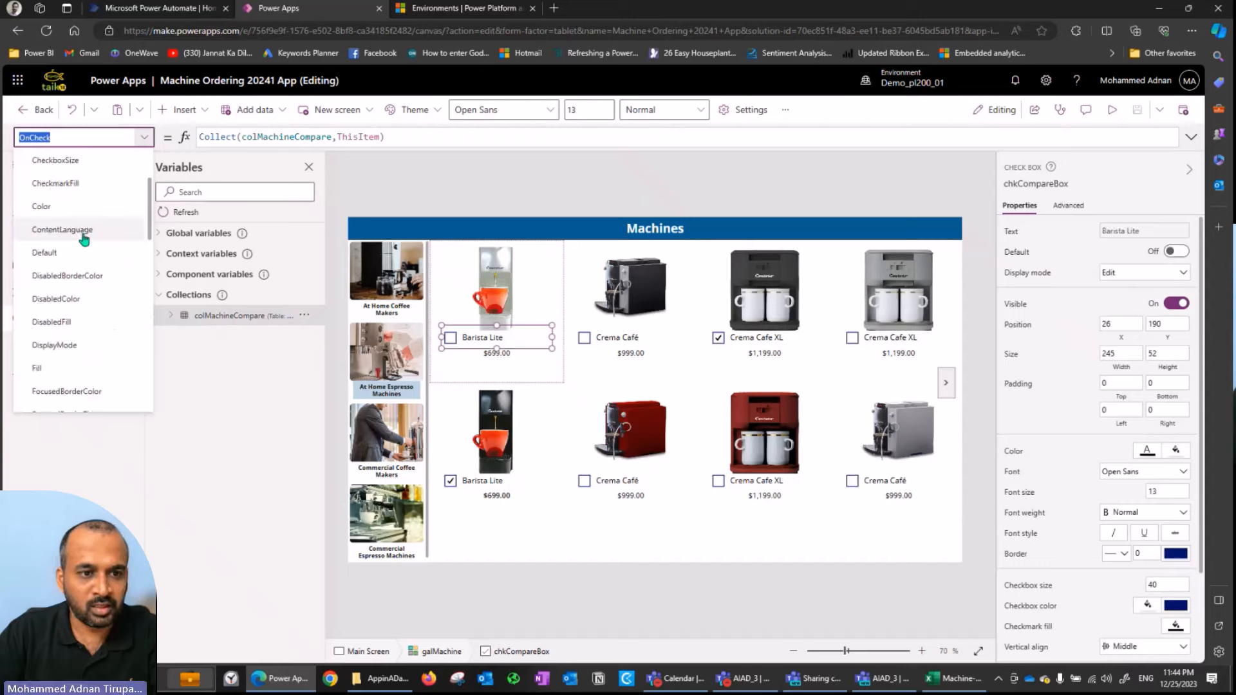
{"action": "left_click", "coordinate": [75, 253]}
- Try true as the Default value of the compare checkbox, and return it to false
{"action": "double_click", "coordinate": [209, 136]}
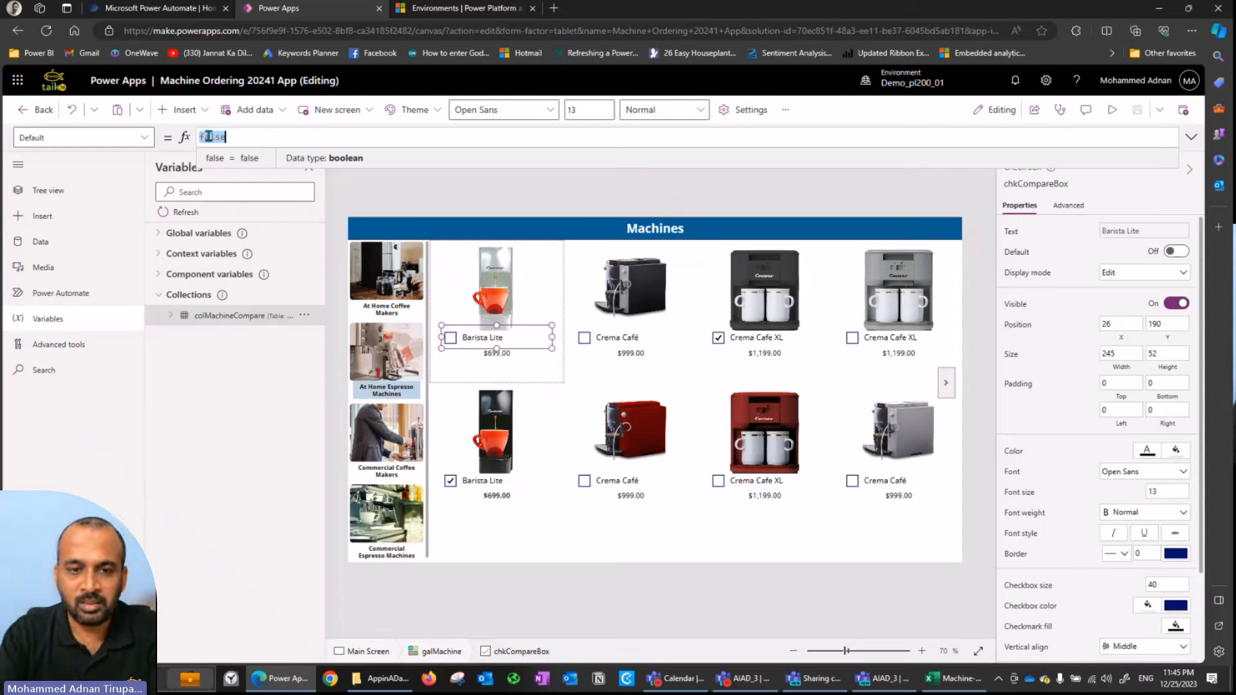
{"action": "type", "text": "true"}
{"action": "key", "text": "BackSpace"}
{"action": "key", "text": "BackSpace"}
{"action": "key", "text": "BackSpace"}
{"action": "key", "text": "BackSpace"}
{"action": "type", "text": "false"}
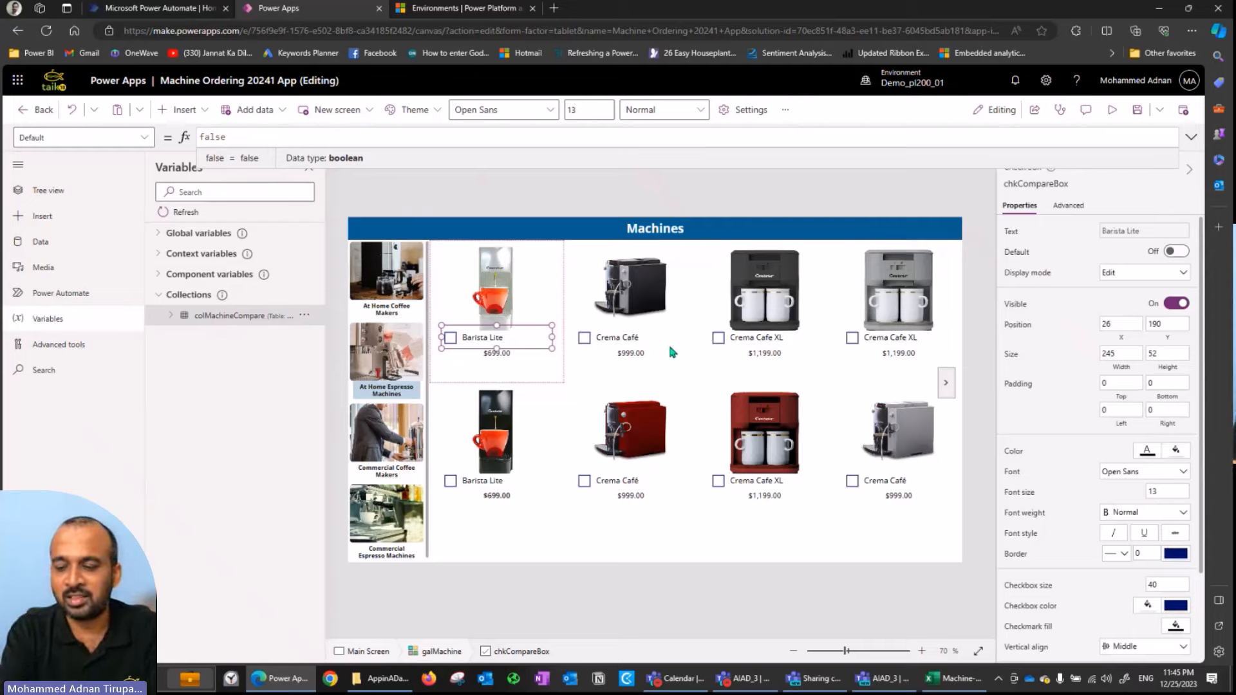
- Set the Default property of the chkCompareBox checkbox to the formula ThisItem in colMachineCompare
{"action": "key", "text": "ctrl+a"}
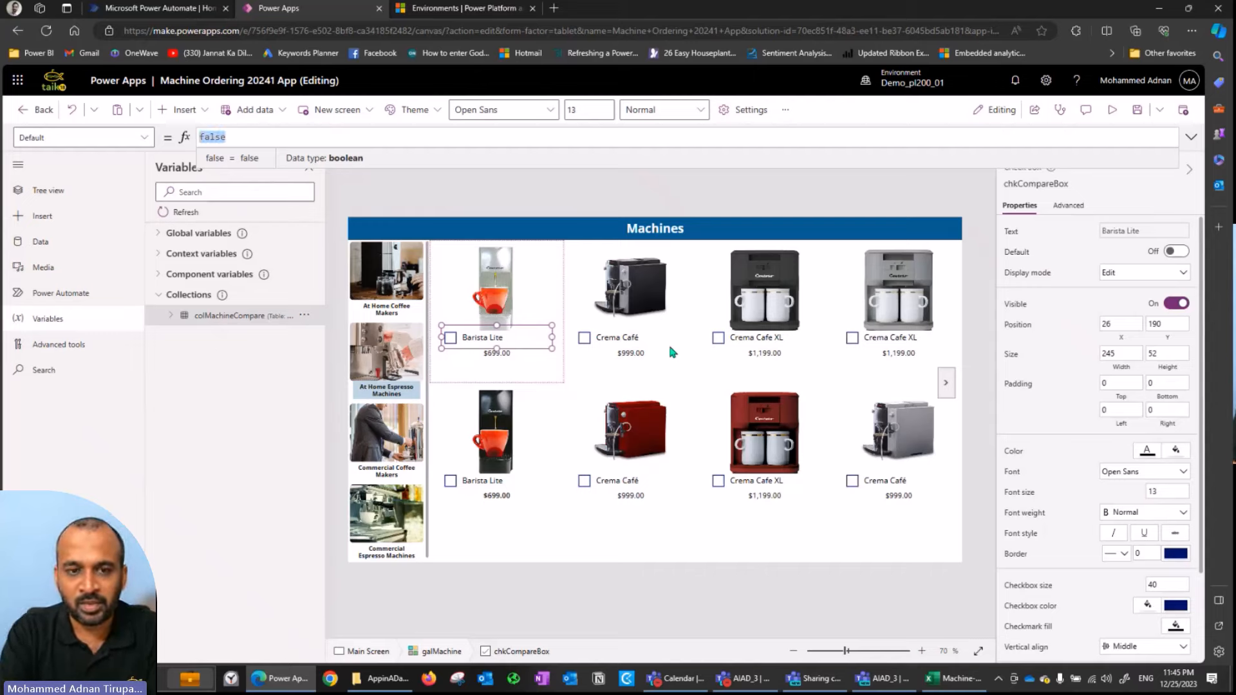
{"action": "type", "text": "If"}
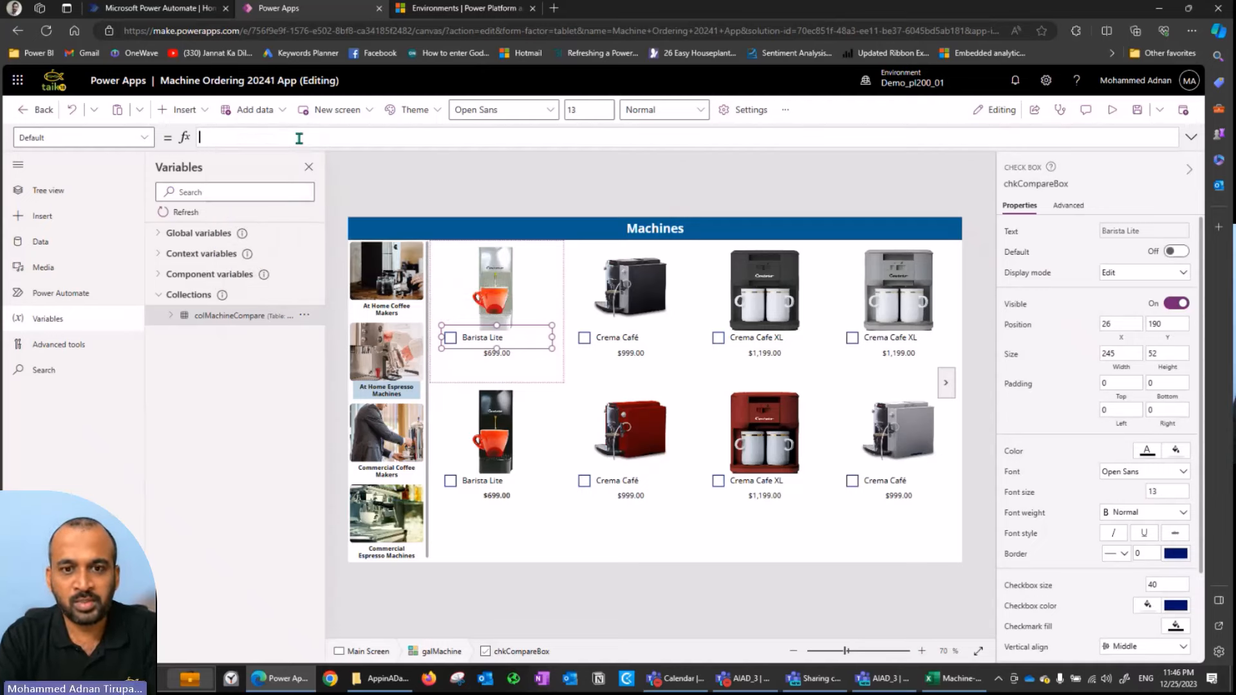
{"action": "type", "text": "thisItem in "}
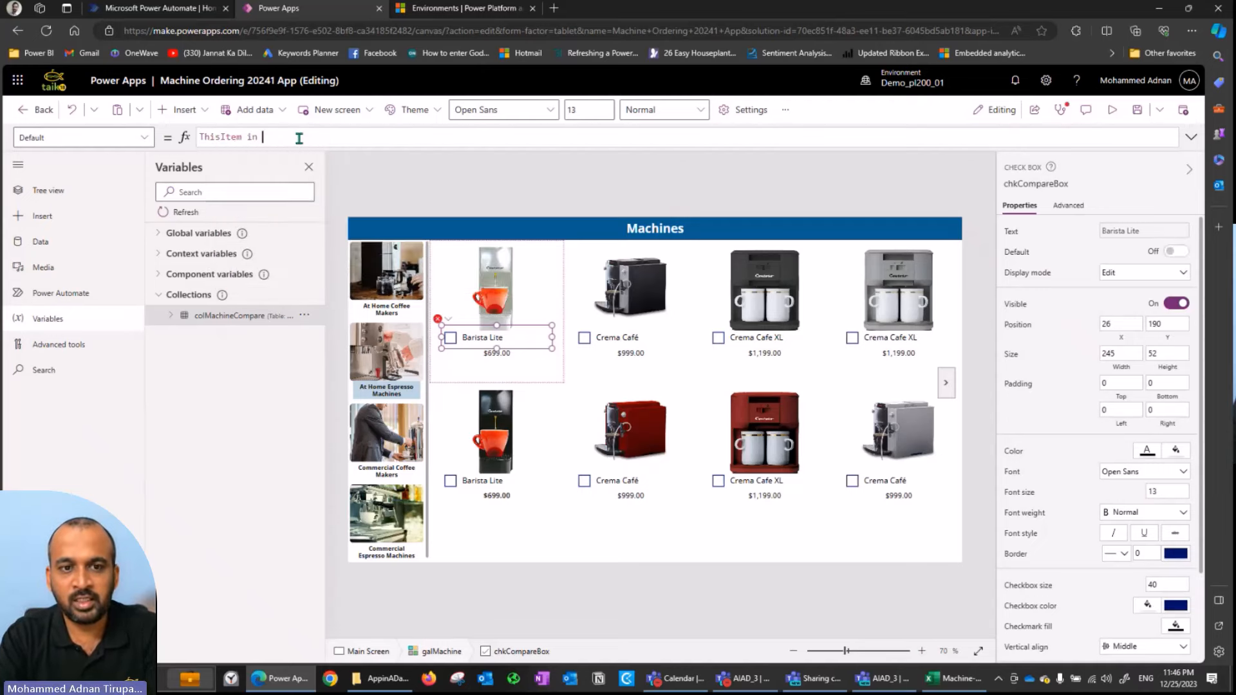
{"action": "type", "text": "col"}
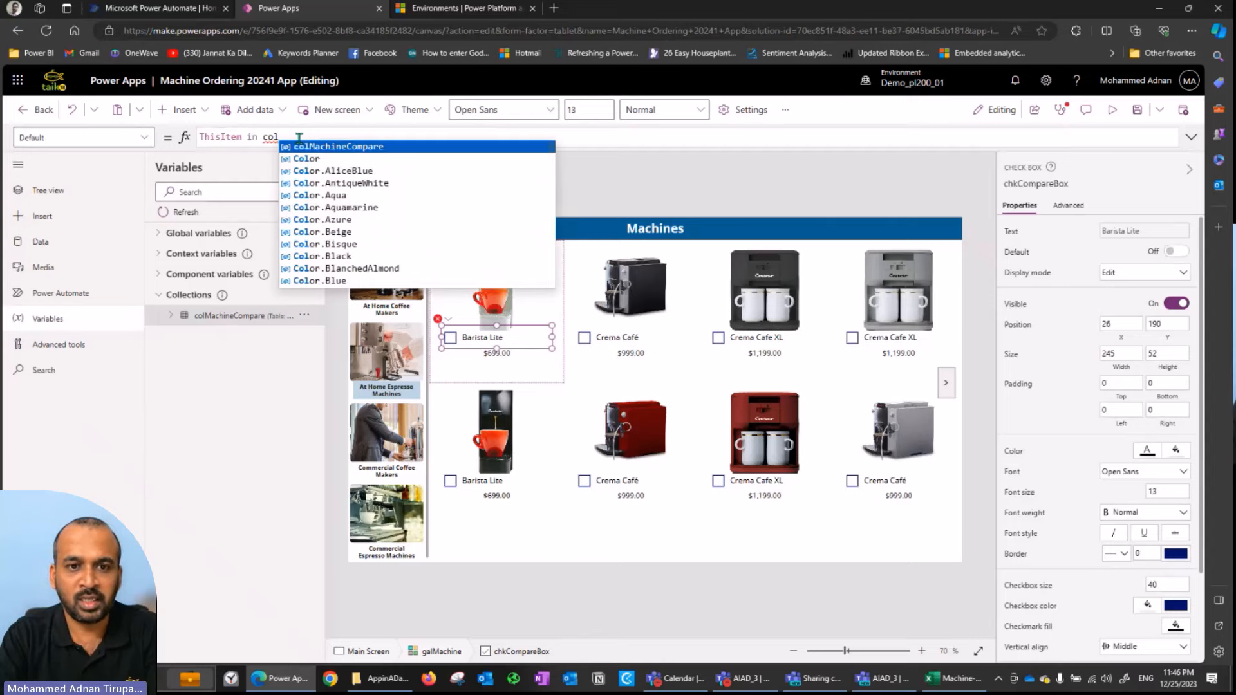
{"action": "key", "text": "Tab"}
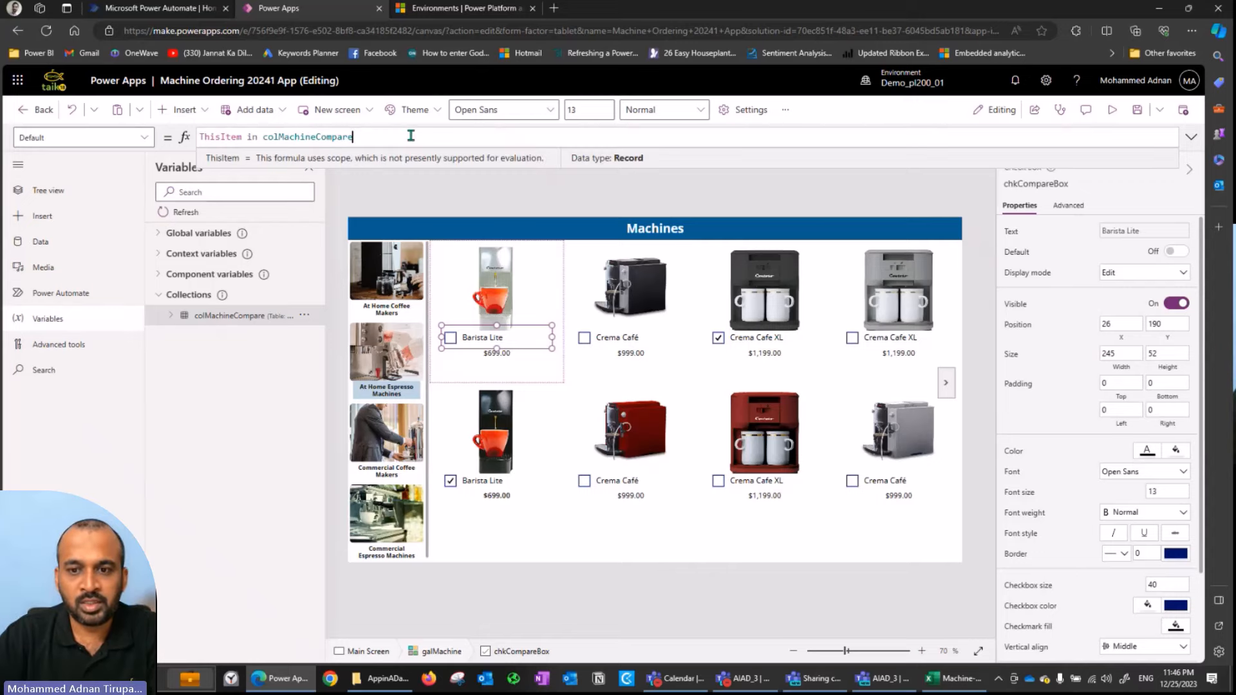
{"action": "double_click", "coordinate": [412, 136]}
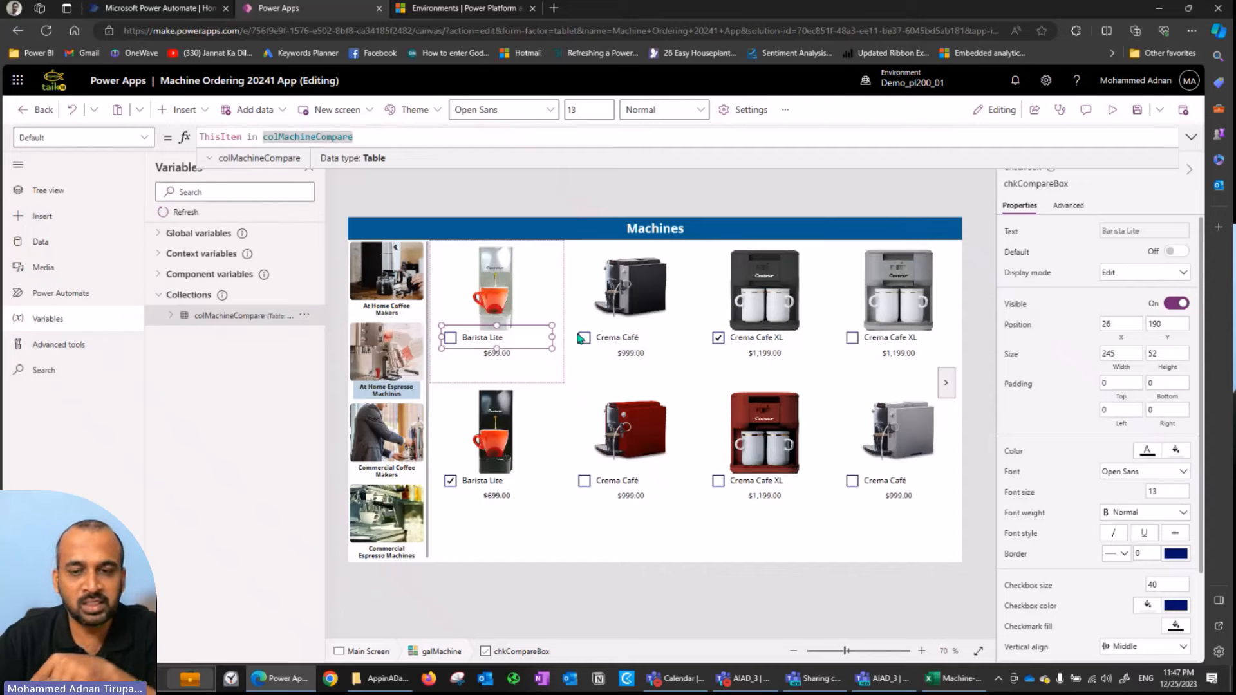
- Add a new screen with the Blank layout and rename it Compare Screen
{"action": "left_click", "coordinate": [63, 196]}
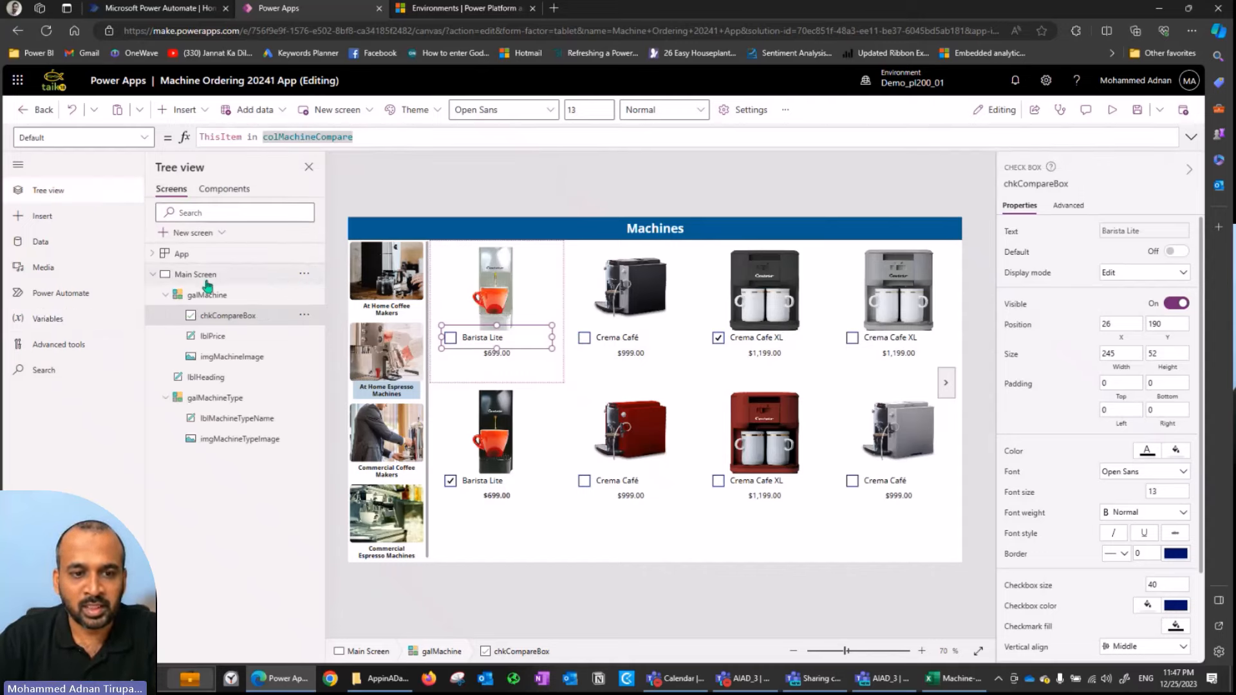
{"action": "left_click", "coordinate": [306, 274]}
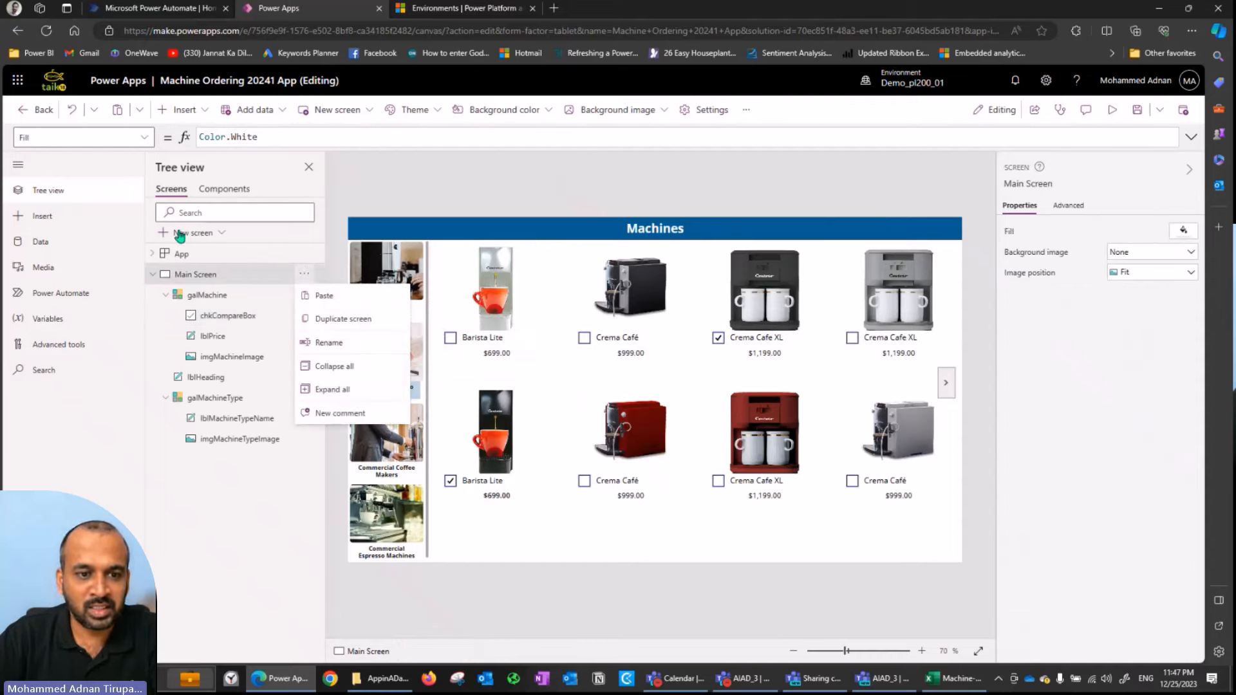
{"action": "left_click", "coordinate": [217, 233]}
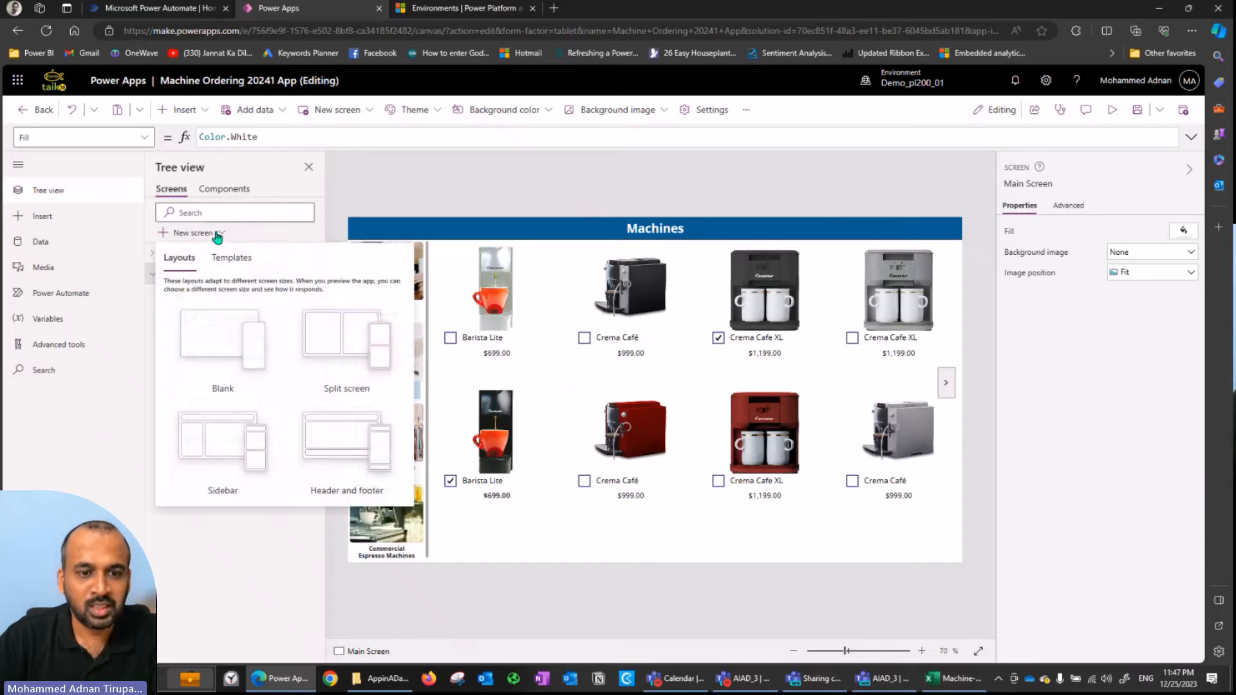
{"action": "left_click", "coordinate": [218, 351]}
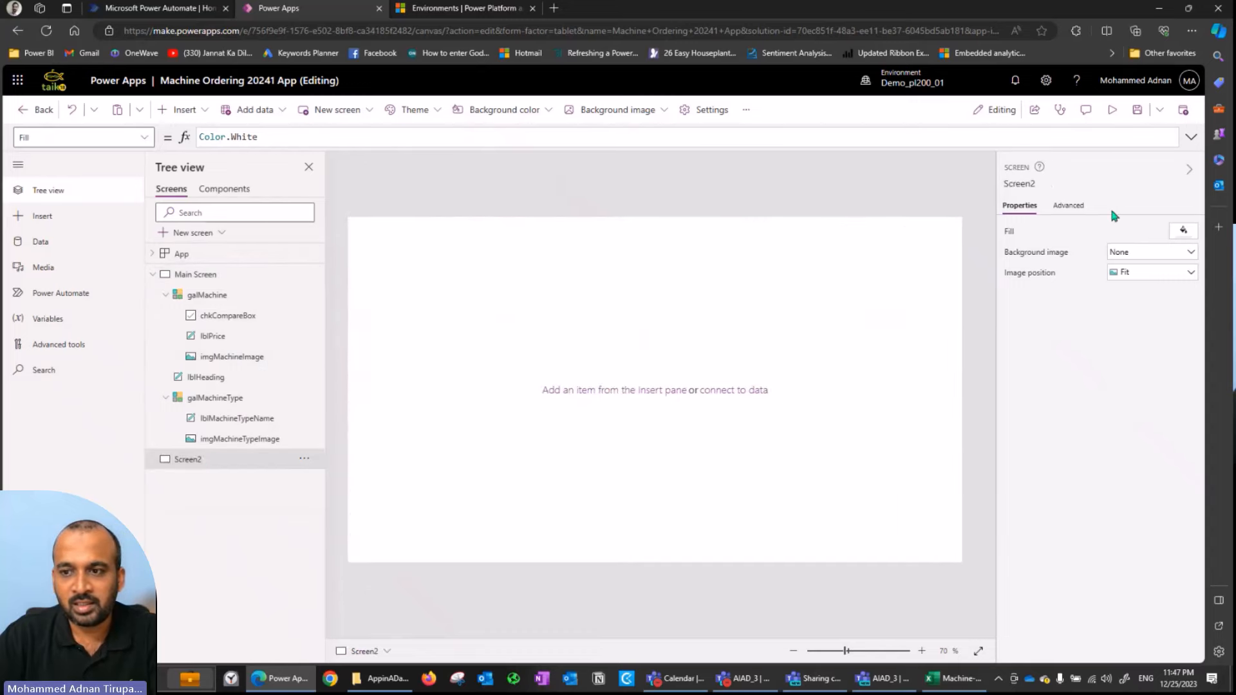
{"action": "left_click", "coordinate": [1012, 183]}
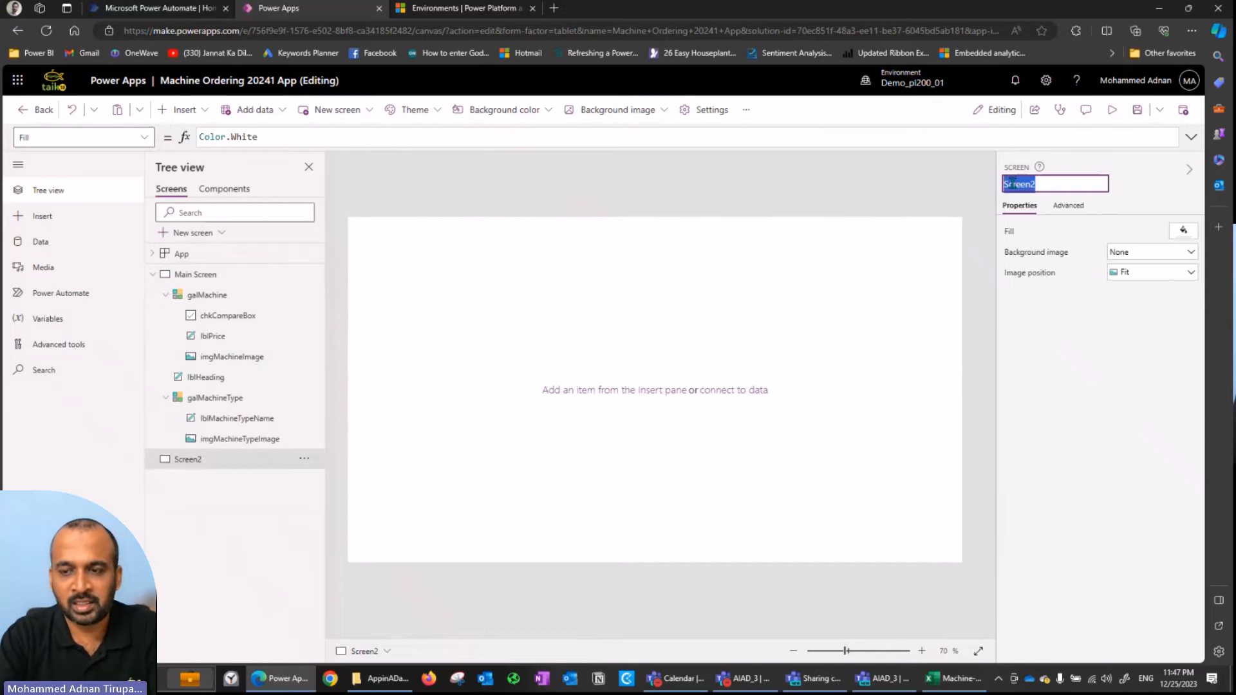
{"action": "type", "text": "Compare Scr"}
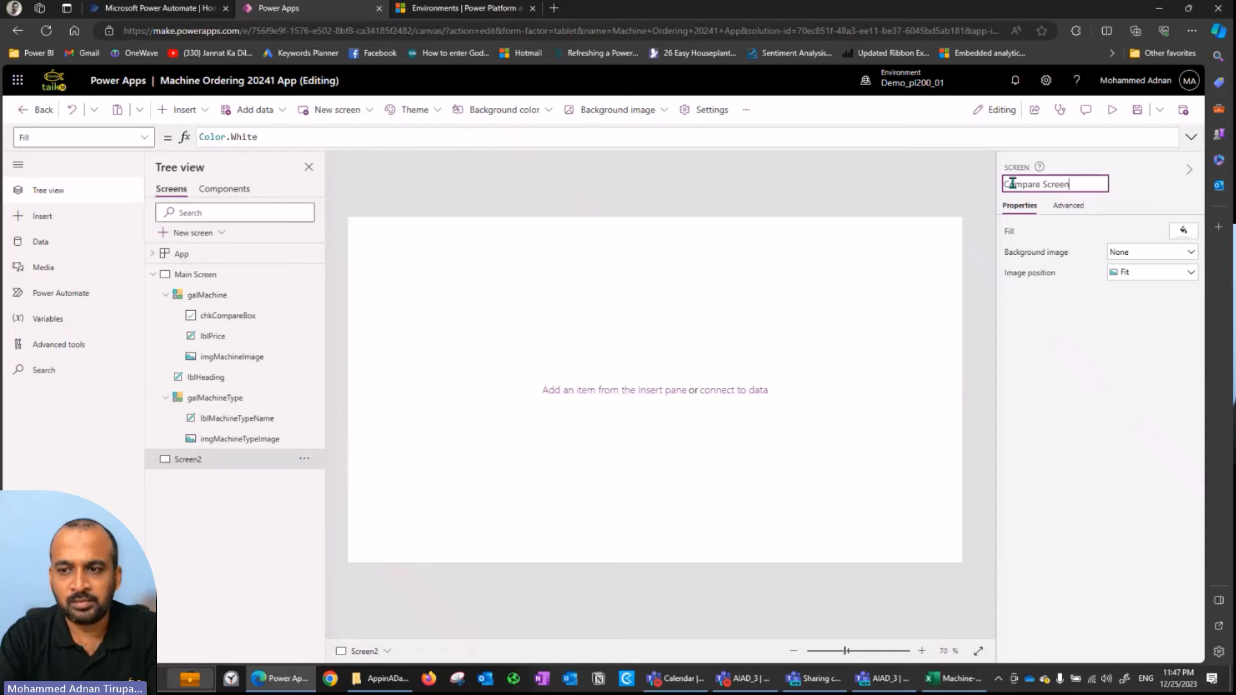
{"action": "key", "text": "Return"}
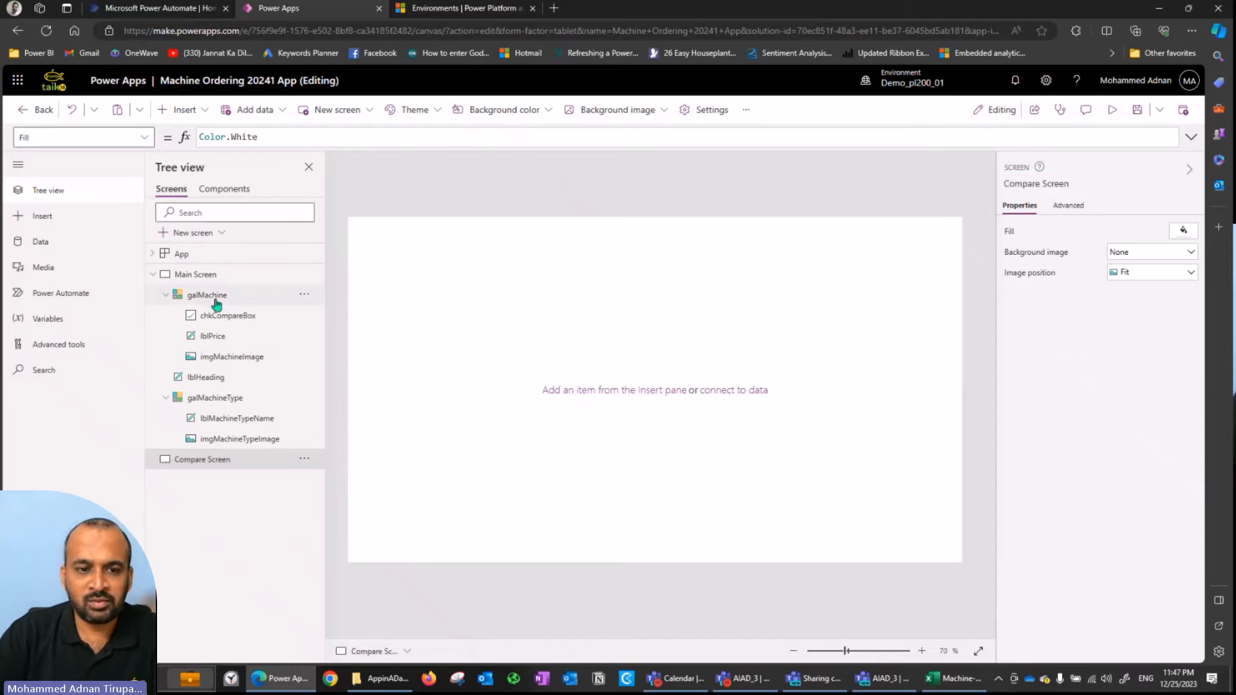
- Insert an image on Main Screen and fit it into the Machines heading bar at X 100, Y 0, sized 104 by 51
{"action": "left_click", "coordinate": [200, 275]}
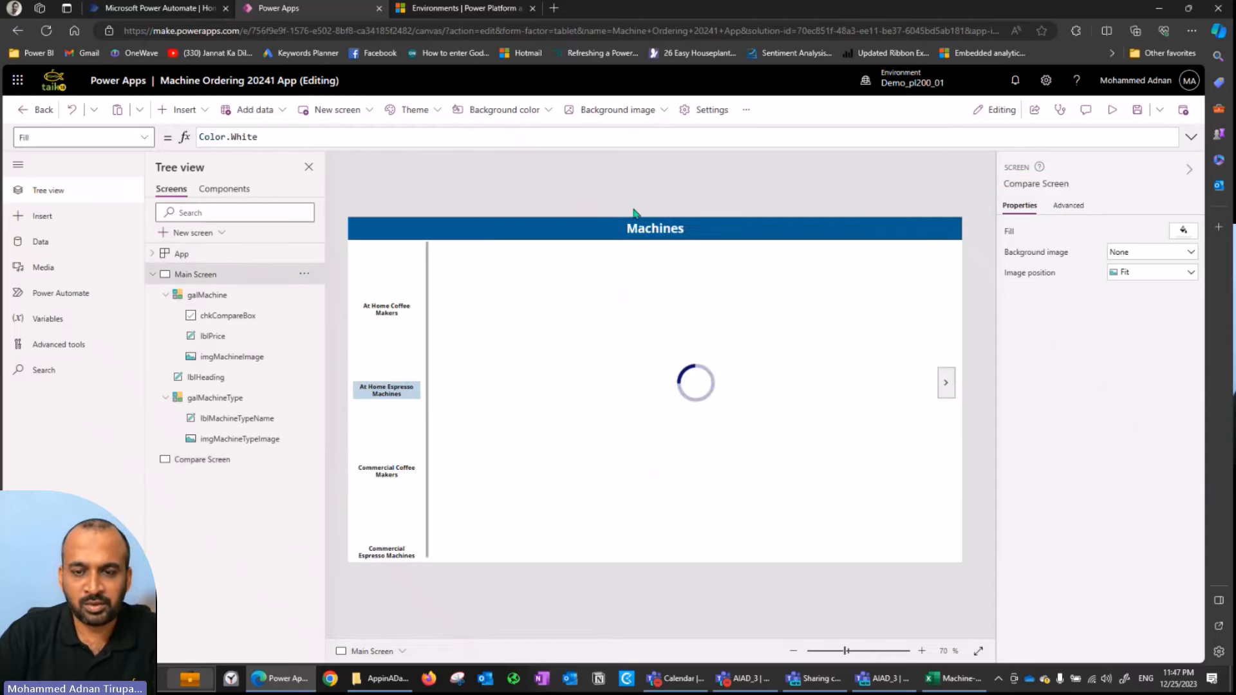
{"action": "left_click", "coordinate": [585, 226]}
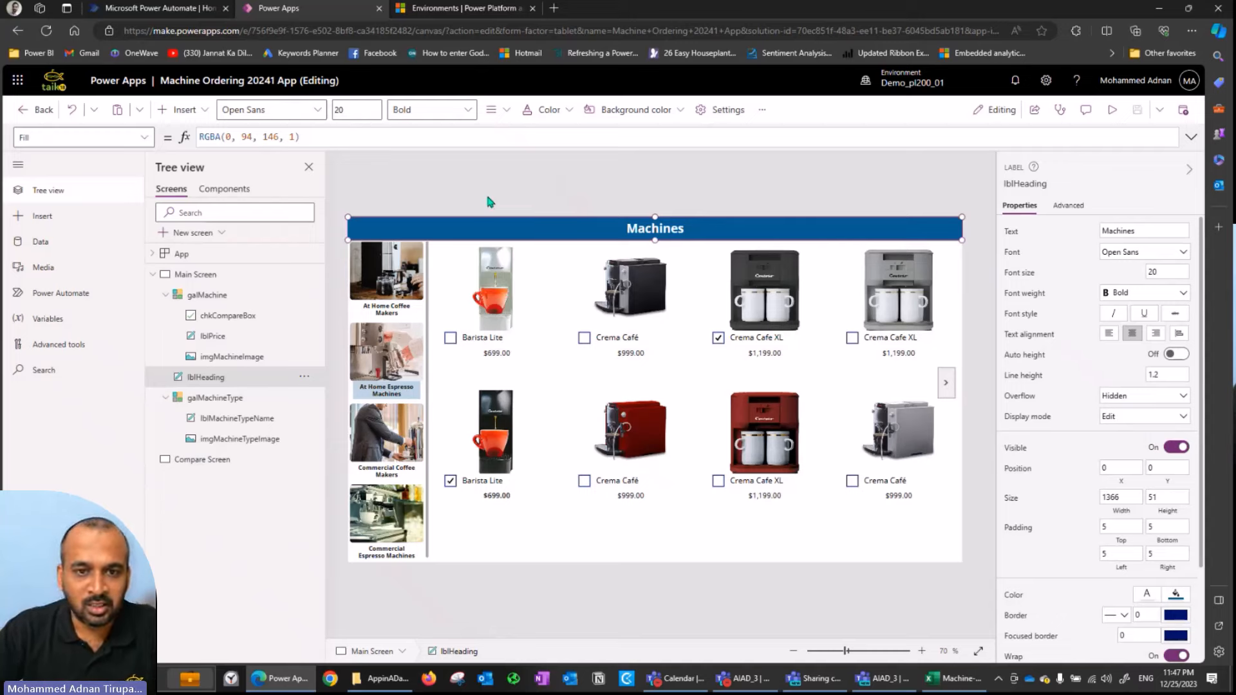
{"action": "left_click", "coordinate": [180, 110]}
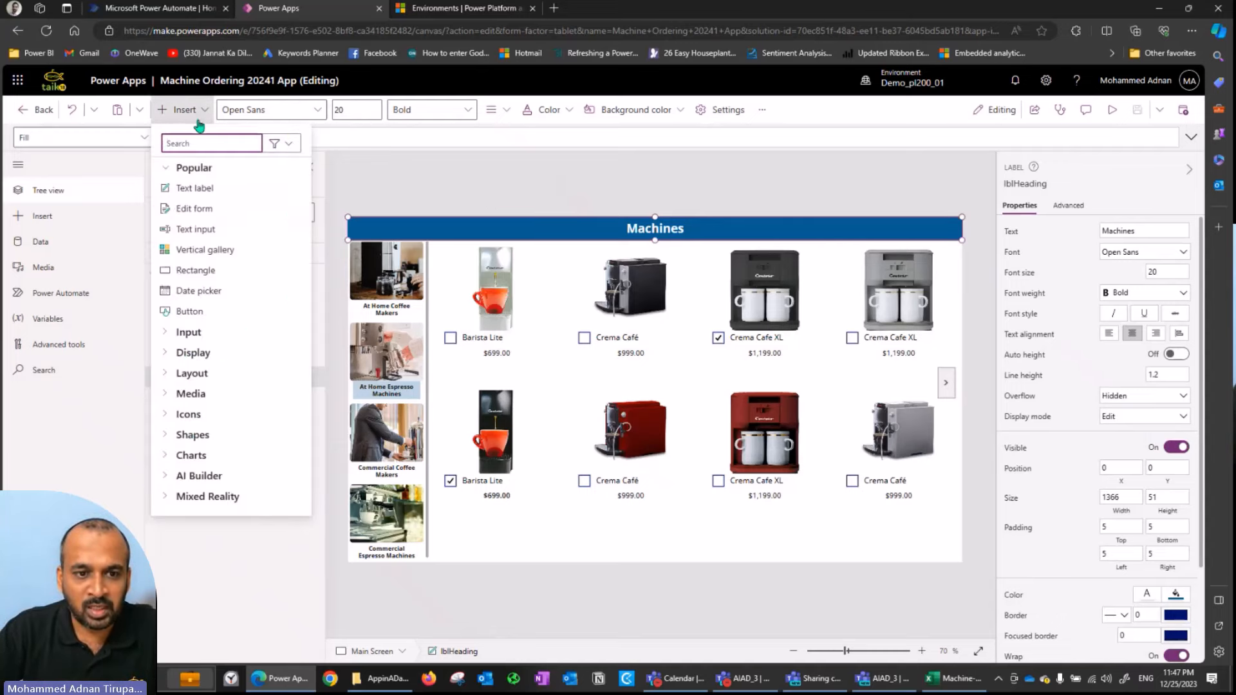
{"action": "type", "text": "image"}
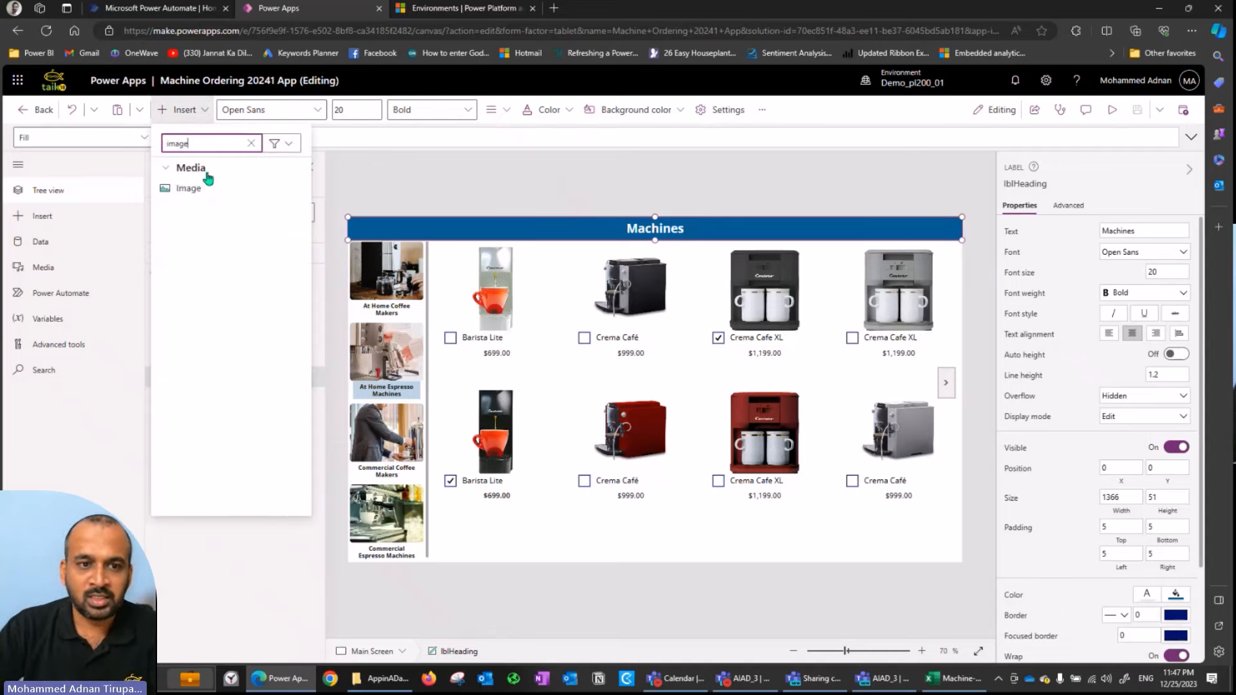
{"action": "left_click", "coordinate": [193, 188]}
{"action": "left_click_drag", "start_coordinate": [382, 259], "coordinate": [439, 240]}
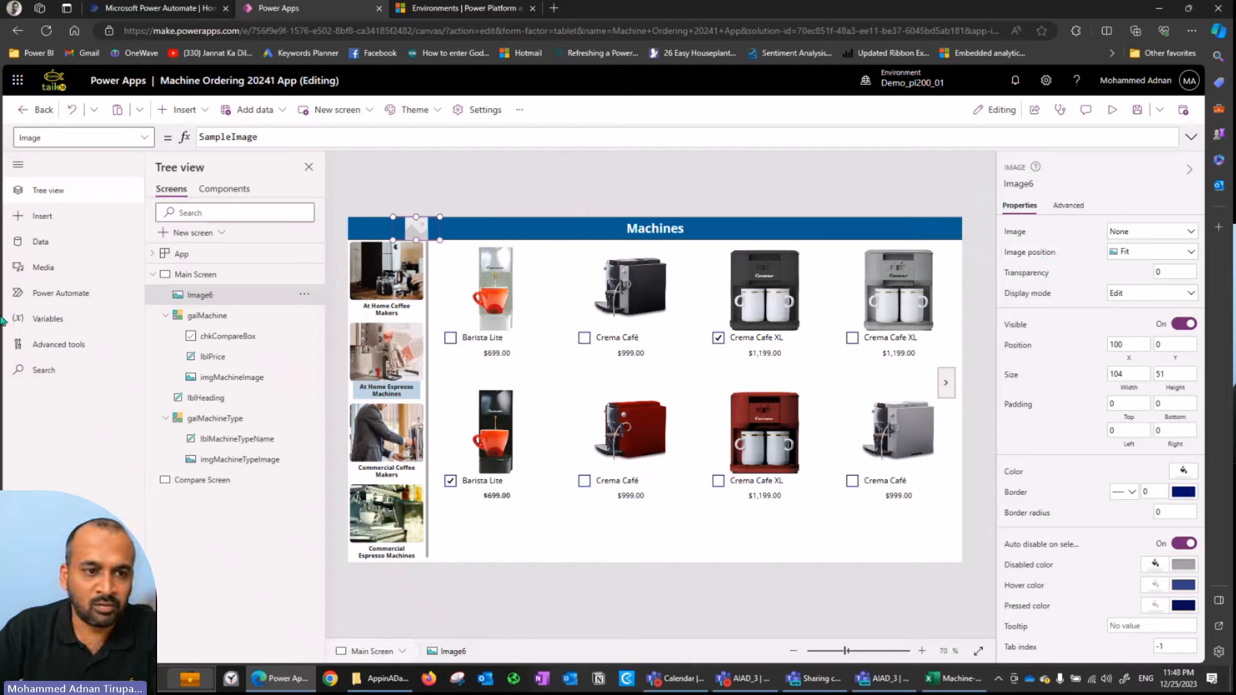
- Upload taik18.png from the Desktop folder to the app's media files
{"action": "left_click", "coordinate": [40, 267]}
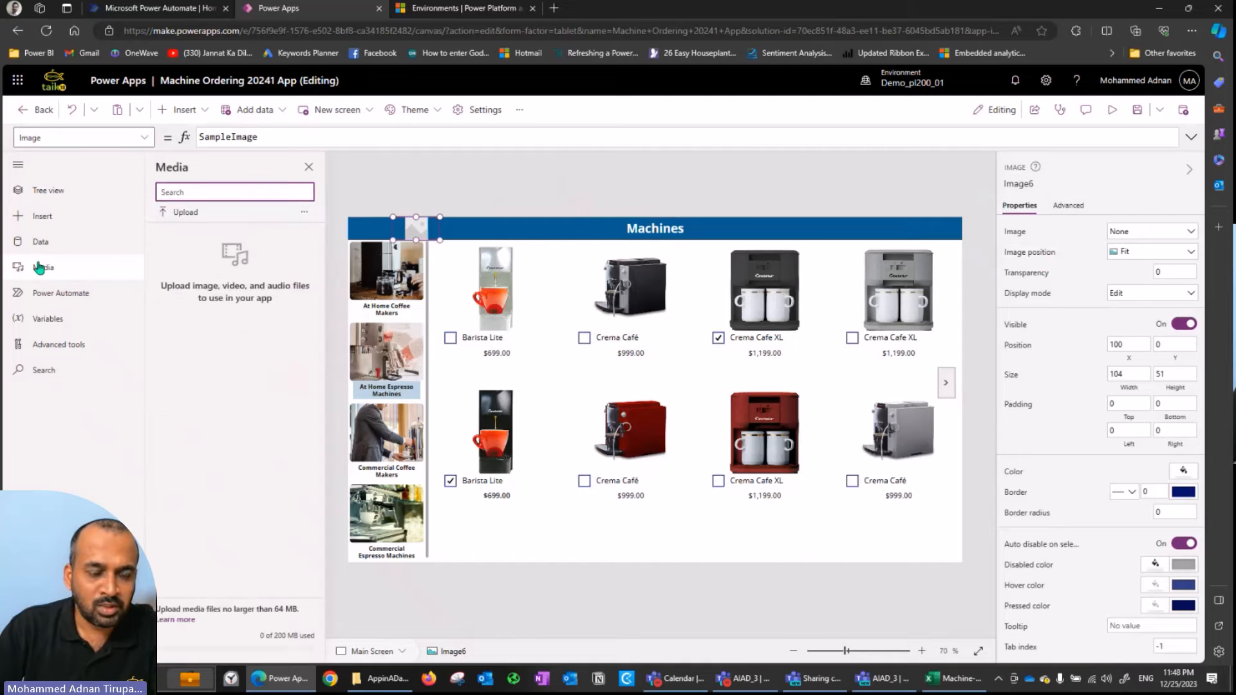
{"action": "left_click", "coordinate": [187, 212]}
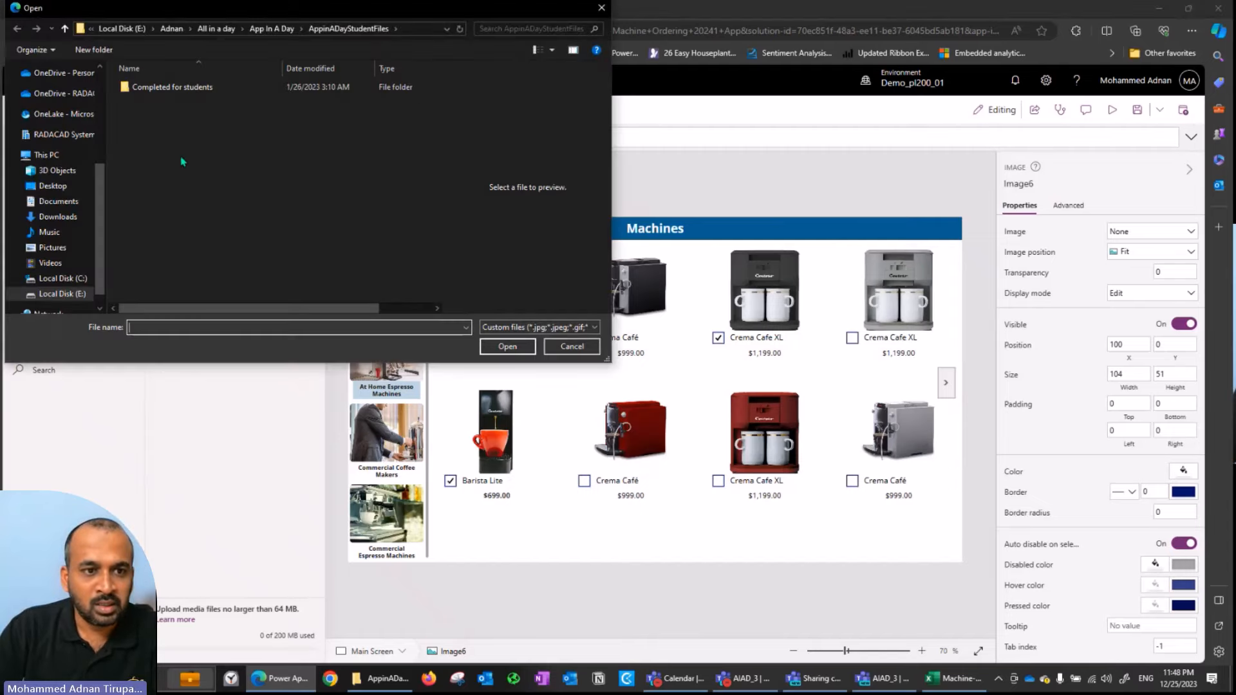
{"action": "left_click", "coordinate": [53, 186]}
{"action": "scroll", "coordinate": [261, 160], "scroll_direction": "down", "scroll_amount": 5}
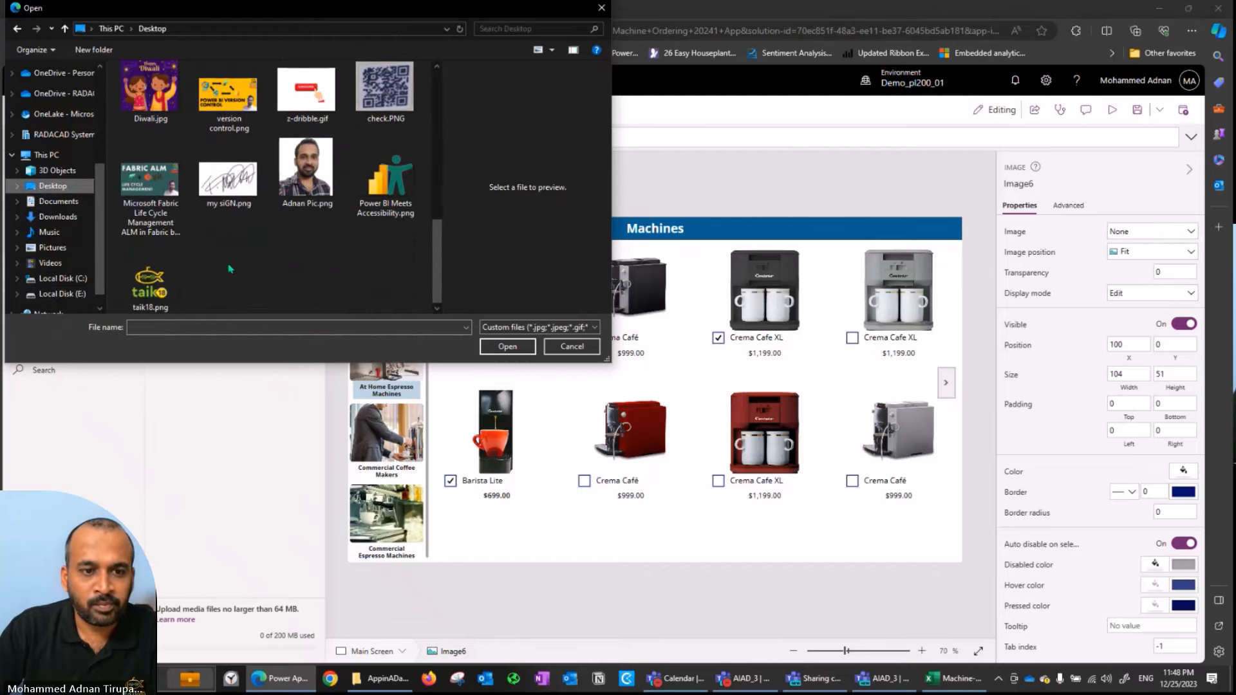
{"action": "left_click", "coordinate": [150, 277]}
{"action": "left_click", "coordinate": [499, 348]}
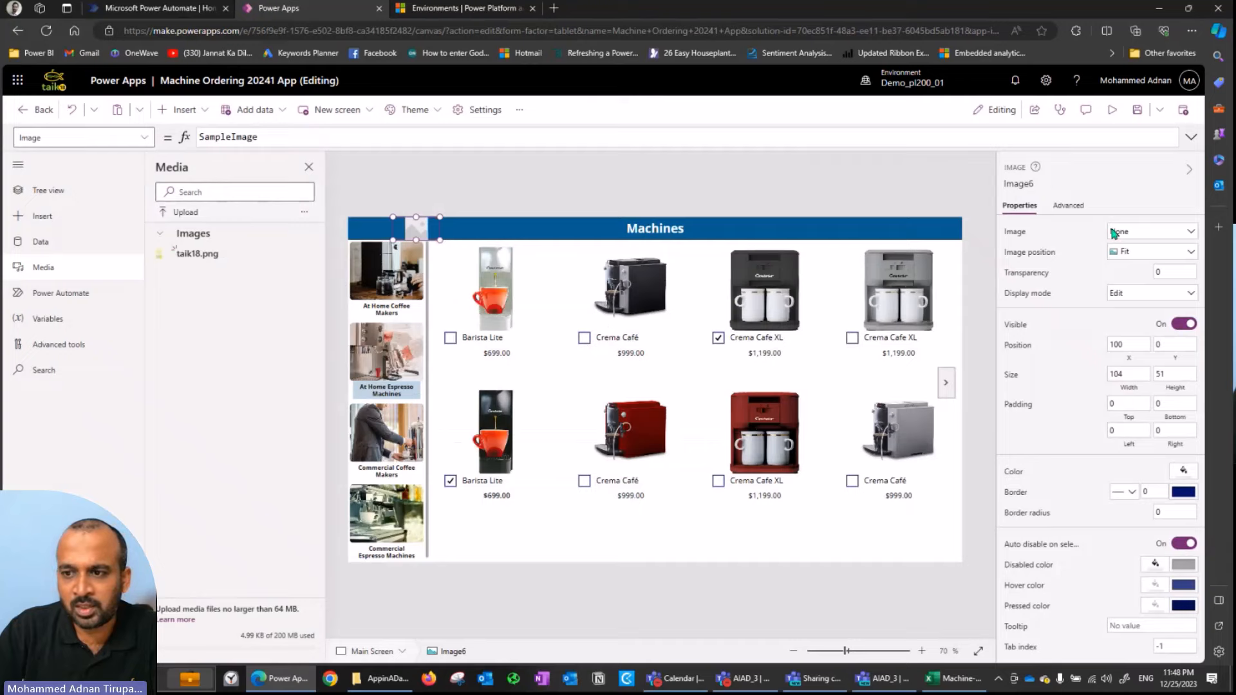
- Set taik18 as the source of the new image in the heading bar
{"action": "left_click", "coordinate": [1165, 233]}
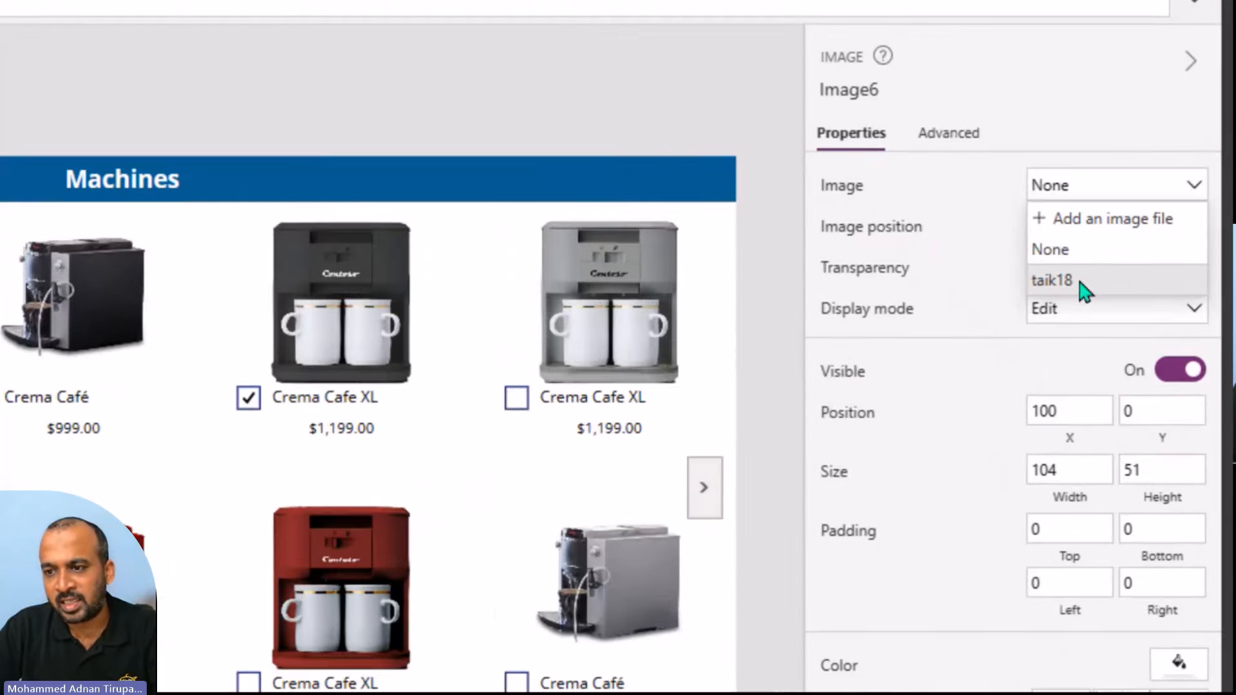
{"action": "left_click", "coordinate": [1120, 278]}
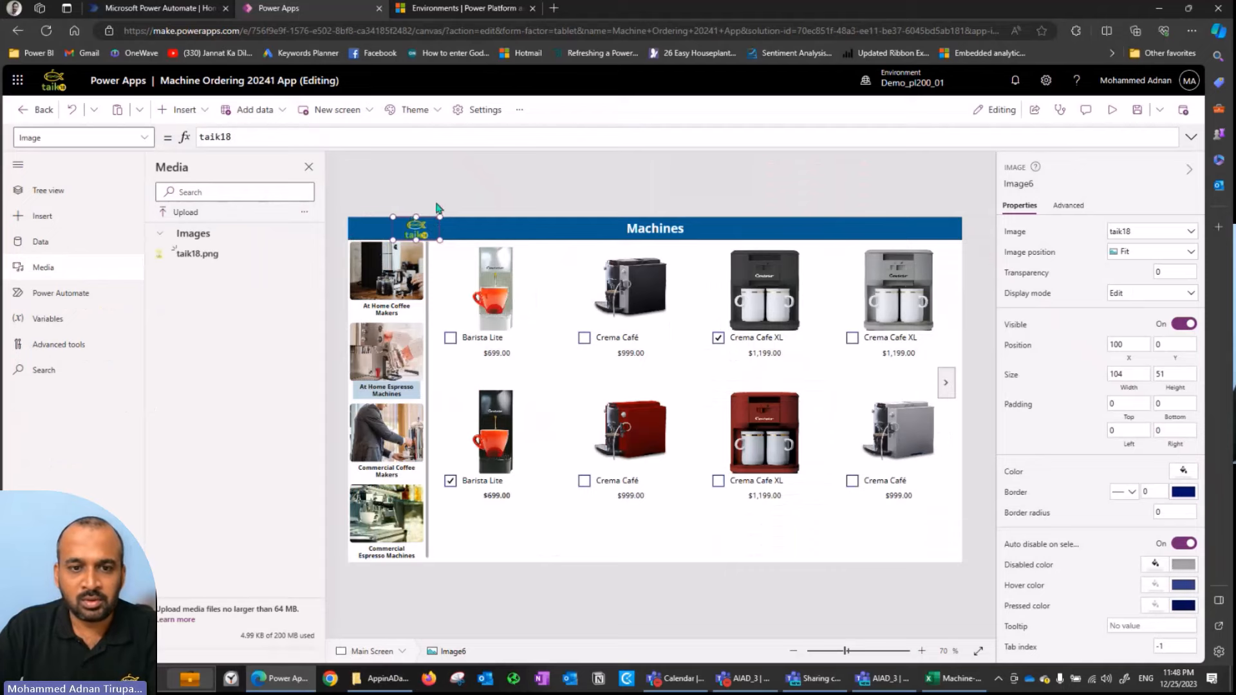
{"action": "left_click", "coordinate": [435, 208]}
- Rename the logo image in the heading bar as imgHeadingImage
{"action": "left_click", "coordinate": [67, 201]}
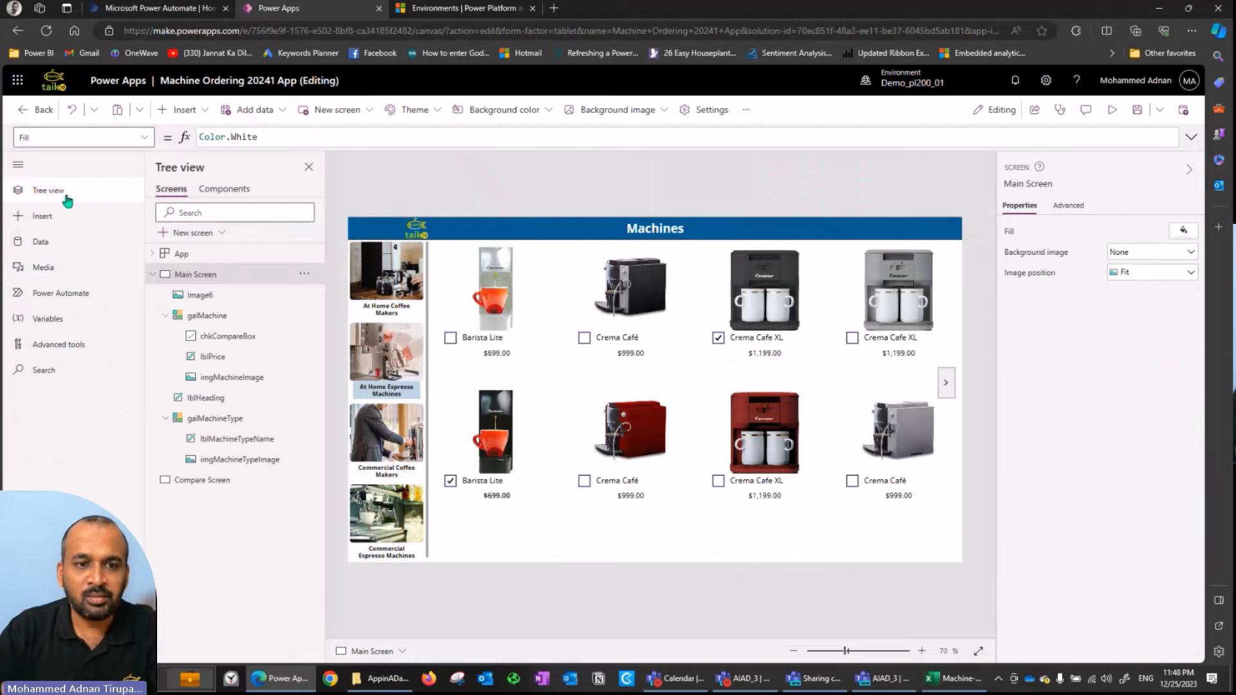
{"action": "left_click", "coordinate": [422, 238]}
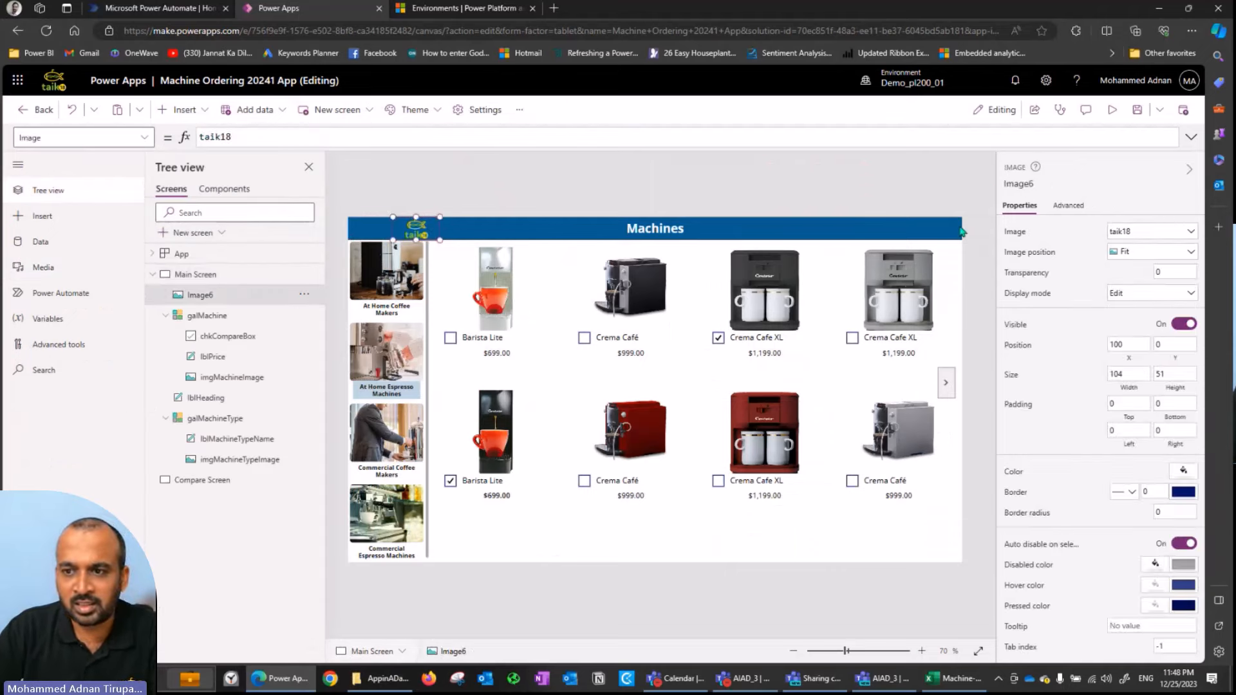
{"action": "left_click", "coordinate": [1024, 184]}
{"action": "type", "text": "imgH"}
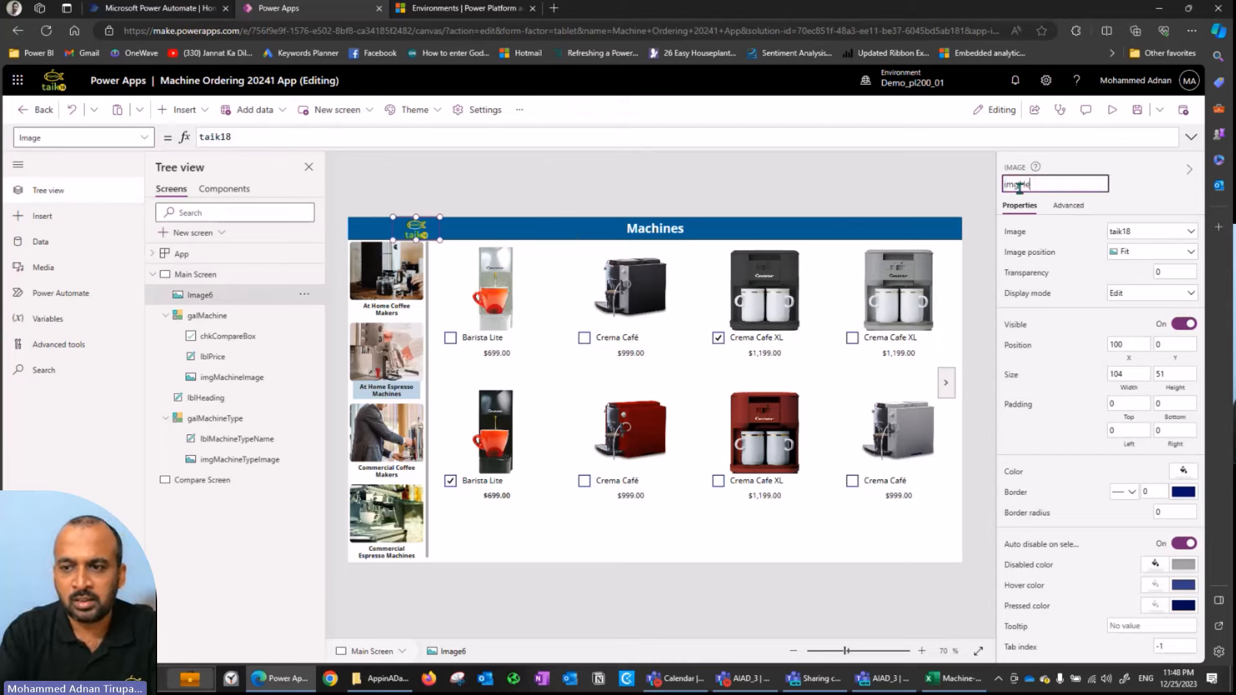
{"action": "type", "text": "eadingIma"}
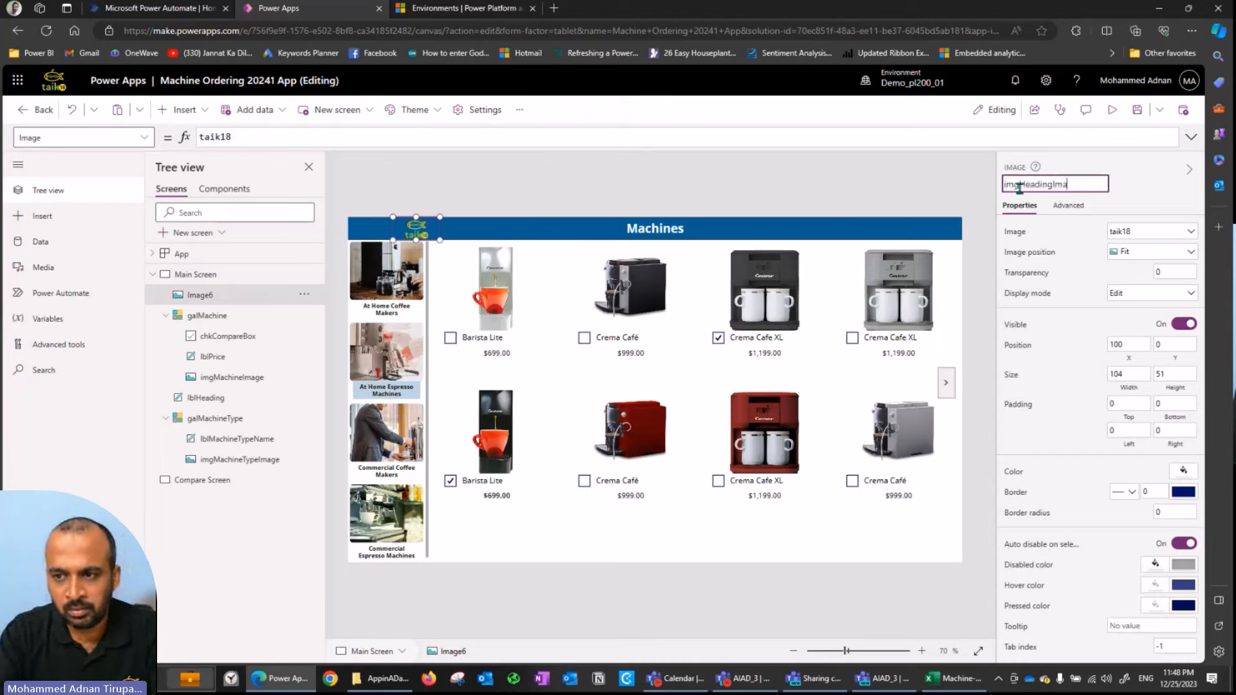
{"action": "type", "text": "ge"}
{"action": "key", "text": "Return"}
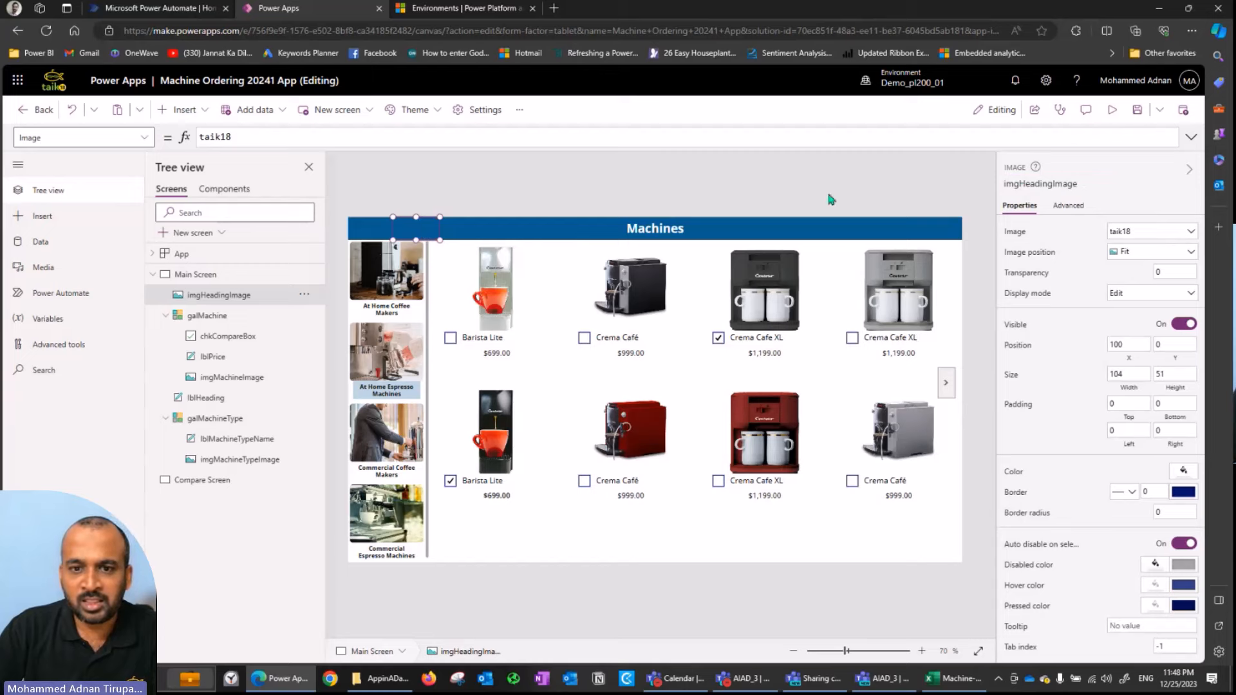
- Reapply taik18 as the image source of imgHeadingImage
{"action": "left_click", "coordinate": [1149, 232]}
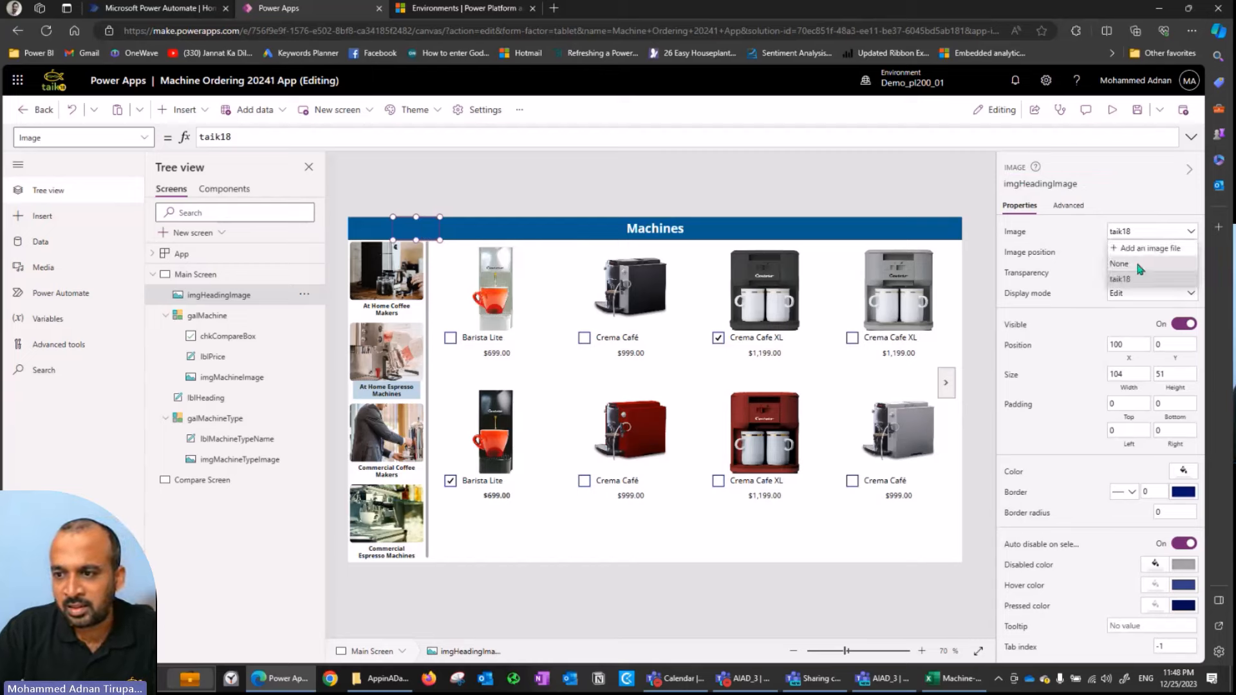
{"action": "left_click", "coordinate": [1132, 278]}
{"action": "left_click", "coordinate": [448, 208]}
- Group imgHeadingImage with the Machines heading label and rename the group grpheader
{"action": "left_click", "coordinate": [418, 231]}
{"action": "left_click", "coordinate": [638, 232], "text": "shift"}
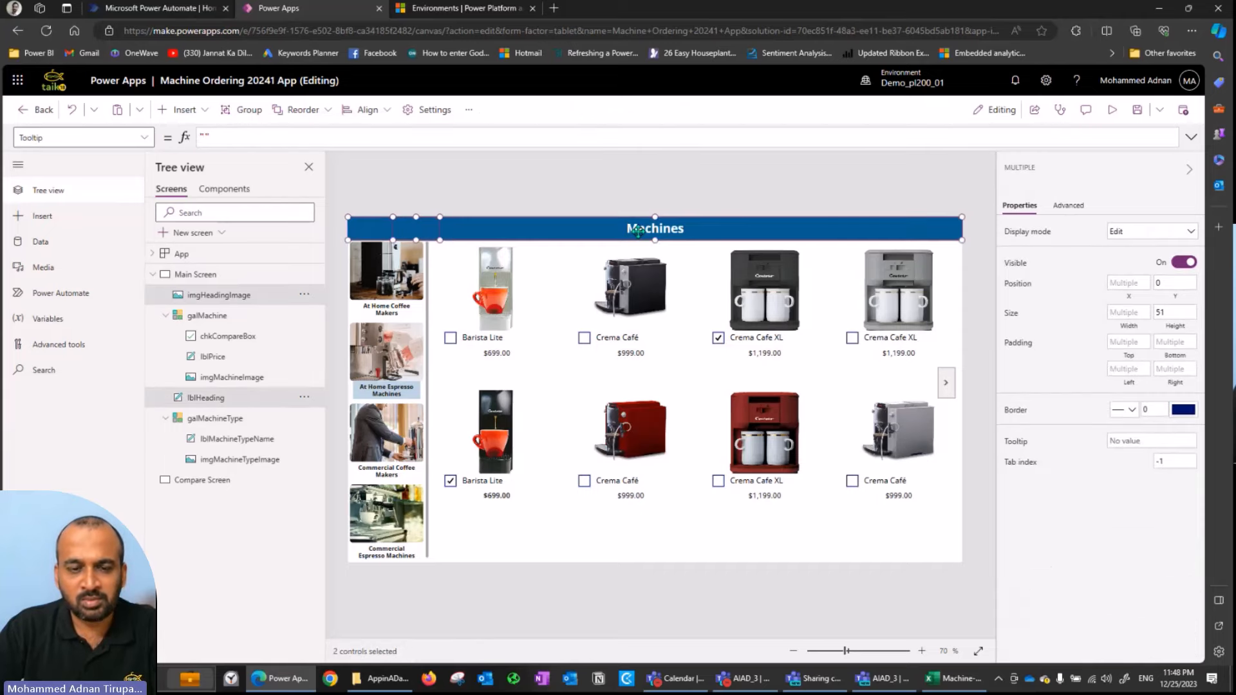
{"action": "right_click", "coordinate": [630, 230]}
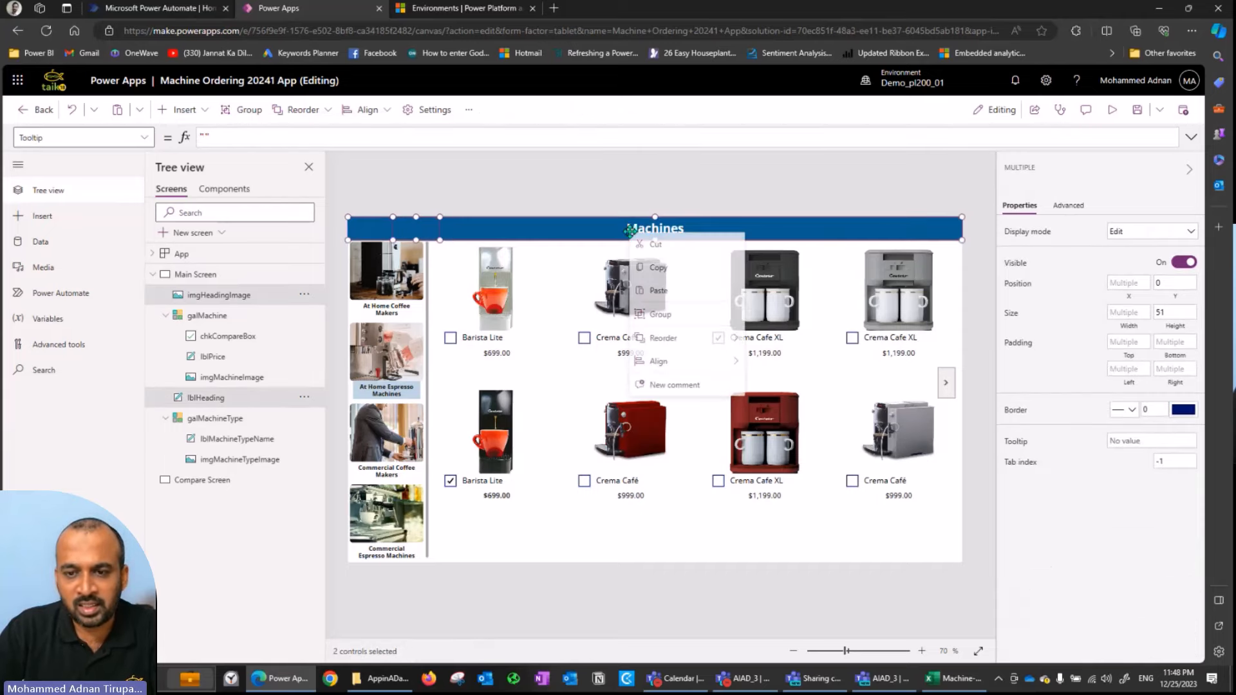
{"action": "left_click", "coordinate": [692, 318]}
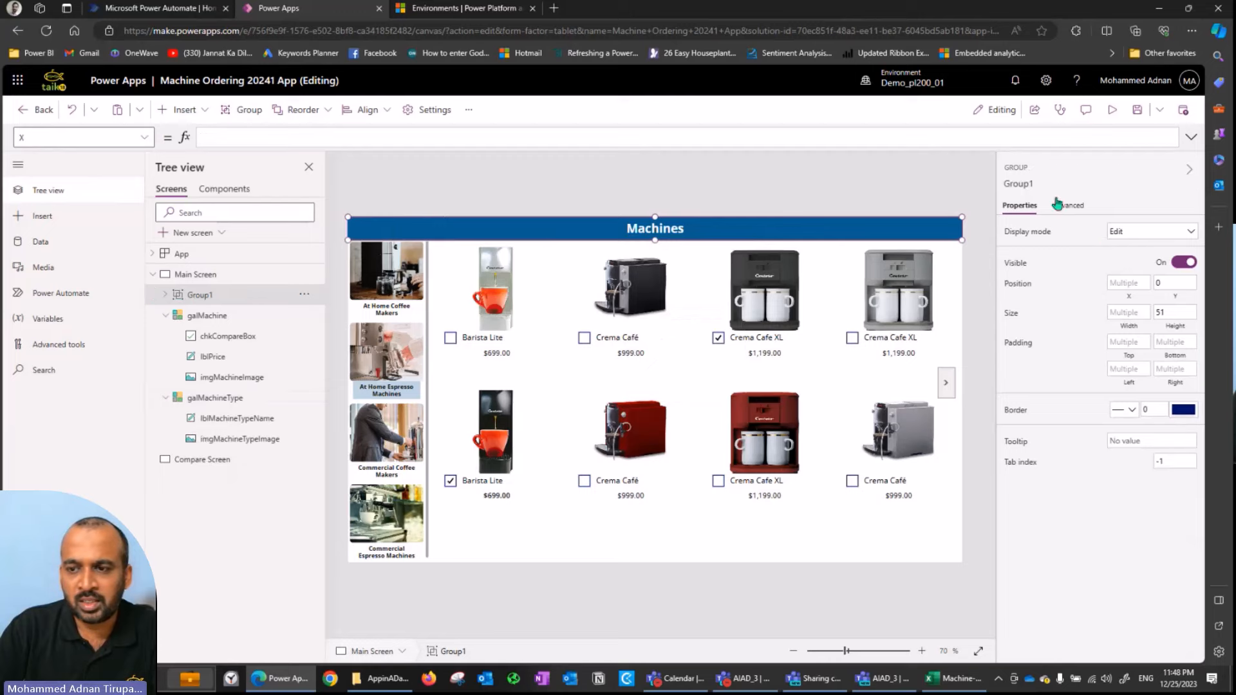
{"action": "left_click", "coordinate": [1020, 182]}
{"action": "type", "text": "grp"}
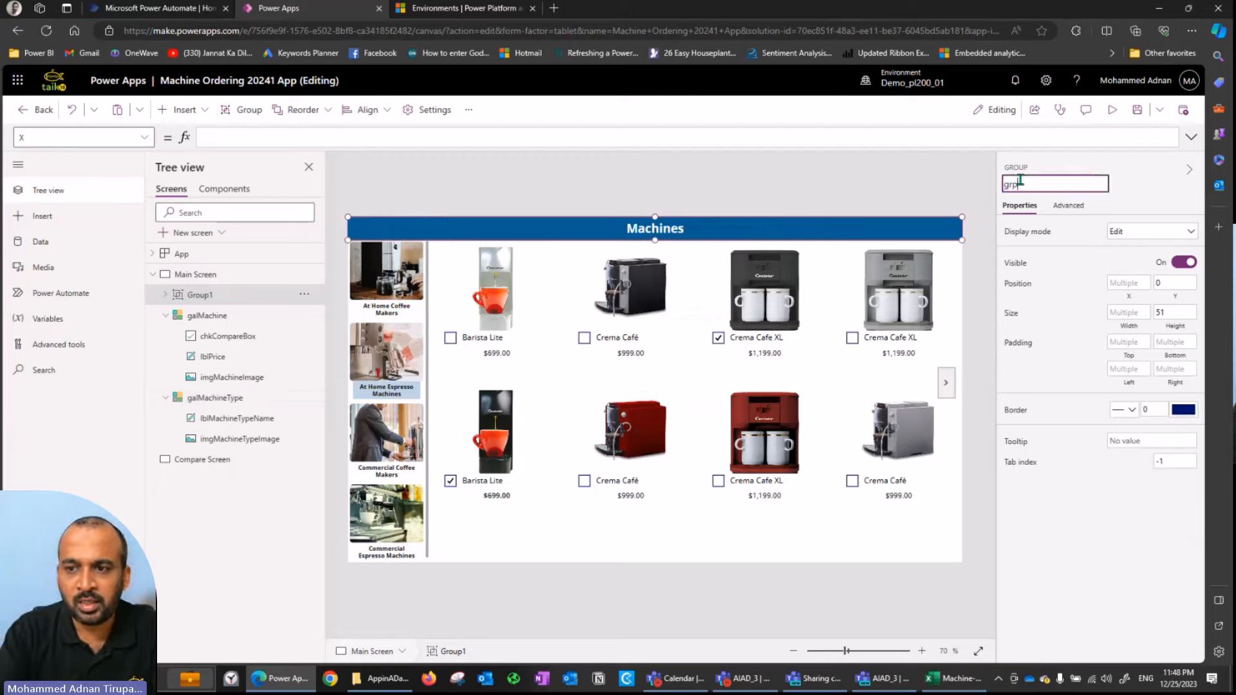
{"action": "type", "text": "header"}
{"action": "key", "text": "Return"}
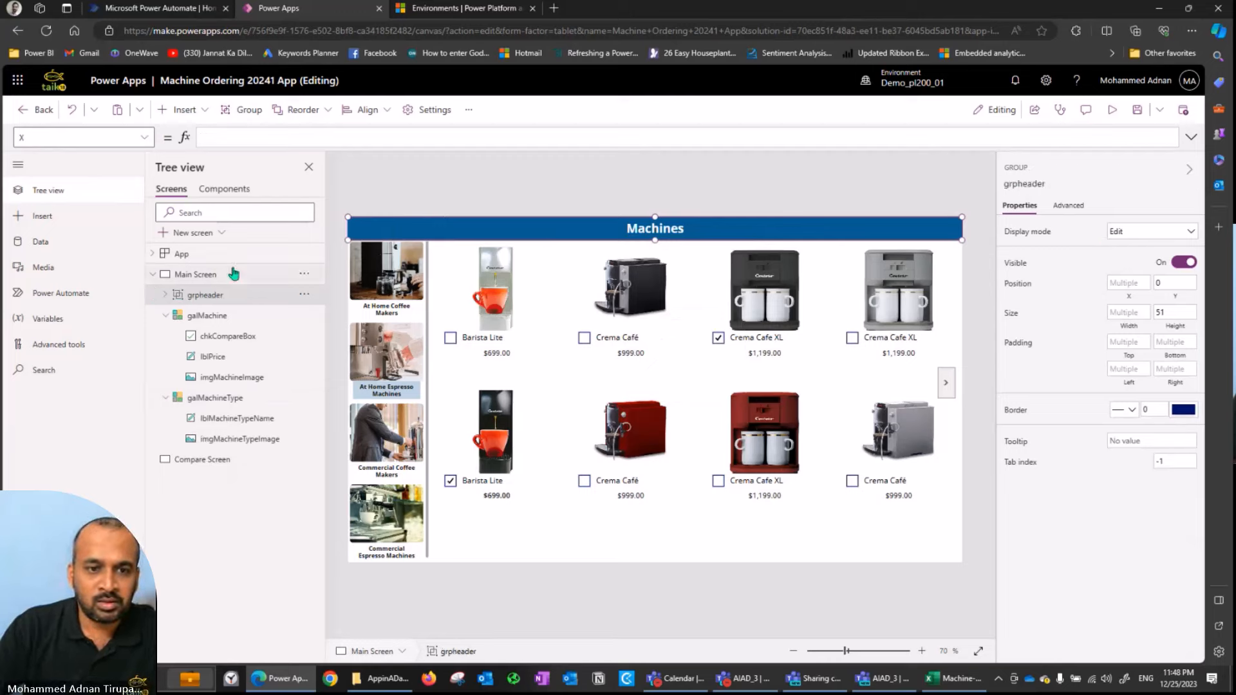
- Try Center as the image position of imgHeadingImage inside grpheader, and set it to Fill
{"action": "left_click", "coordinate": [165, 295]}
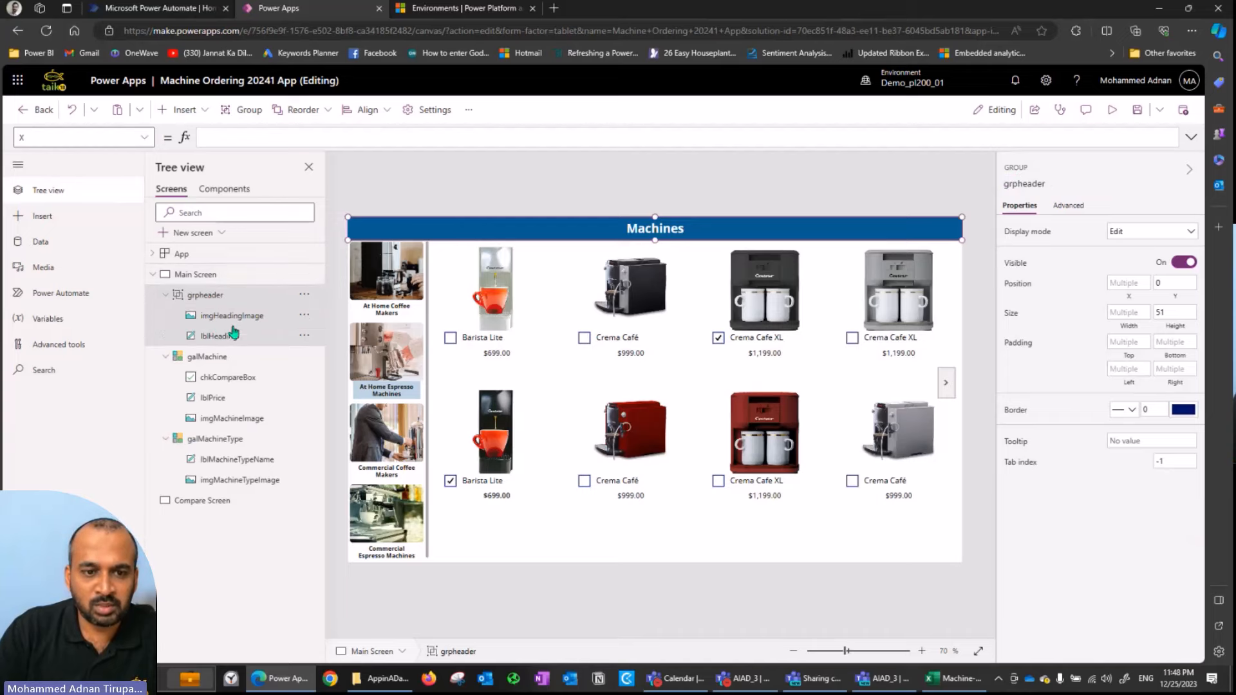
{"action": "left_click", "coordinate": [233, 336]}
{"action": "left_click", "coordinate": [238, 317]}
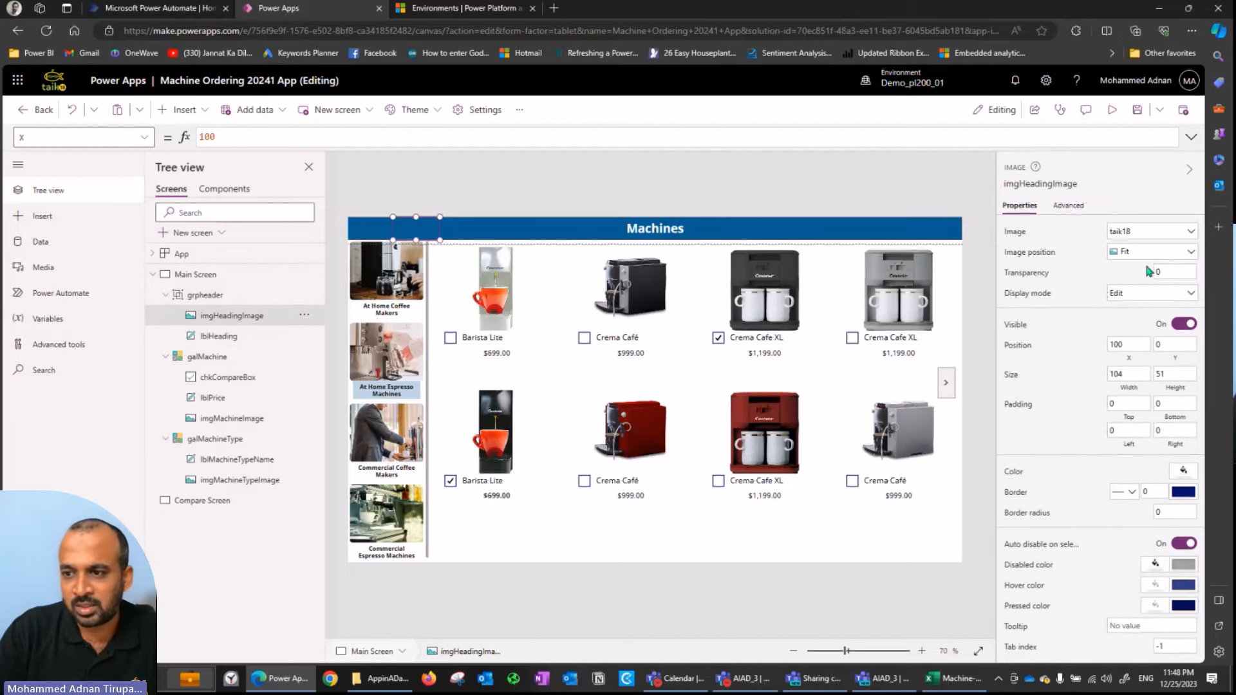
{"action": "left_click", "coordinate": [1157, 259]}
{"action": "left_click", "coordinate": [1144, 278]}
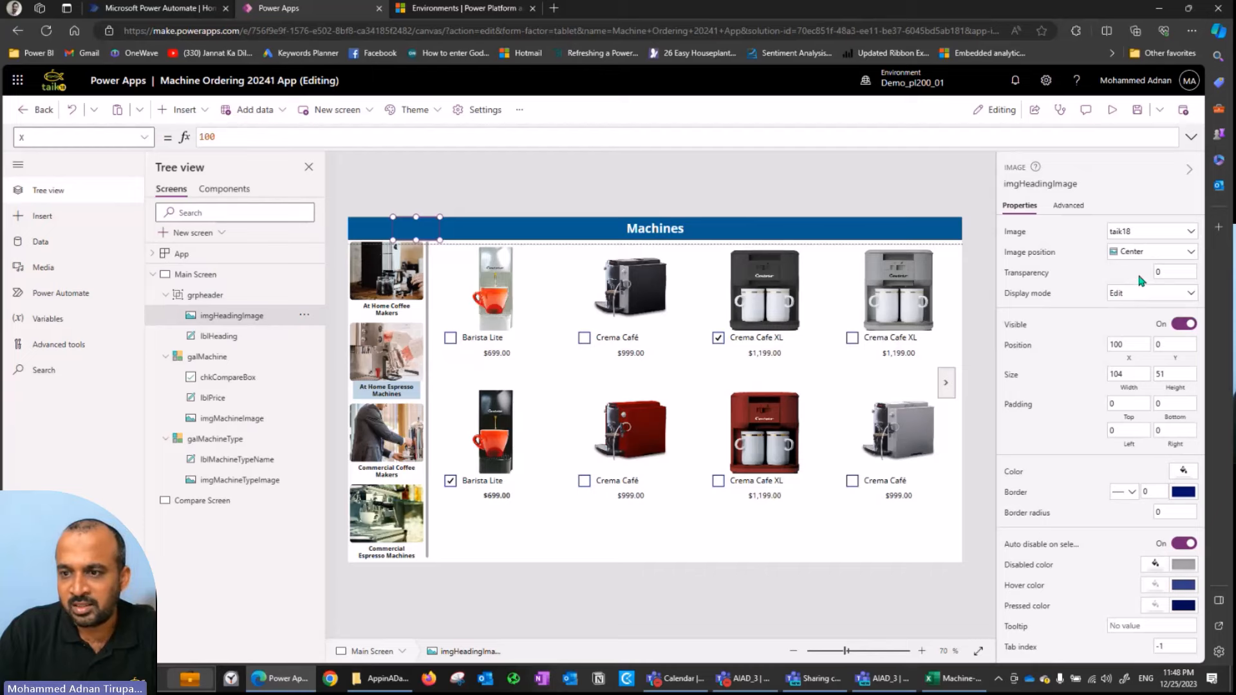
{"action": "left_click", "coordinate": [1157, 260]}
{"action": "left_click", "coordinate": [1145, 292]}
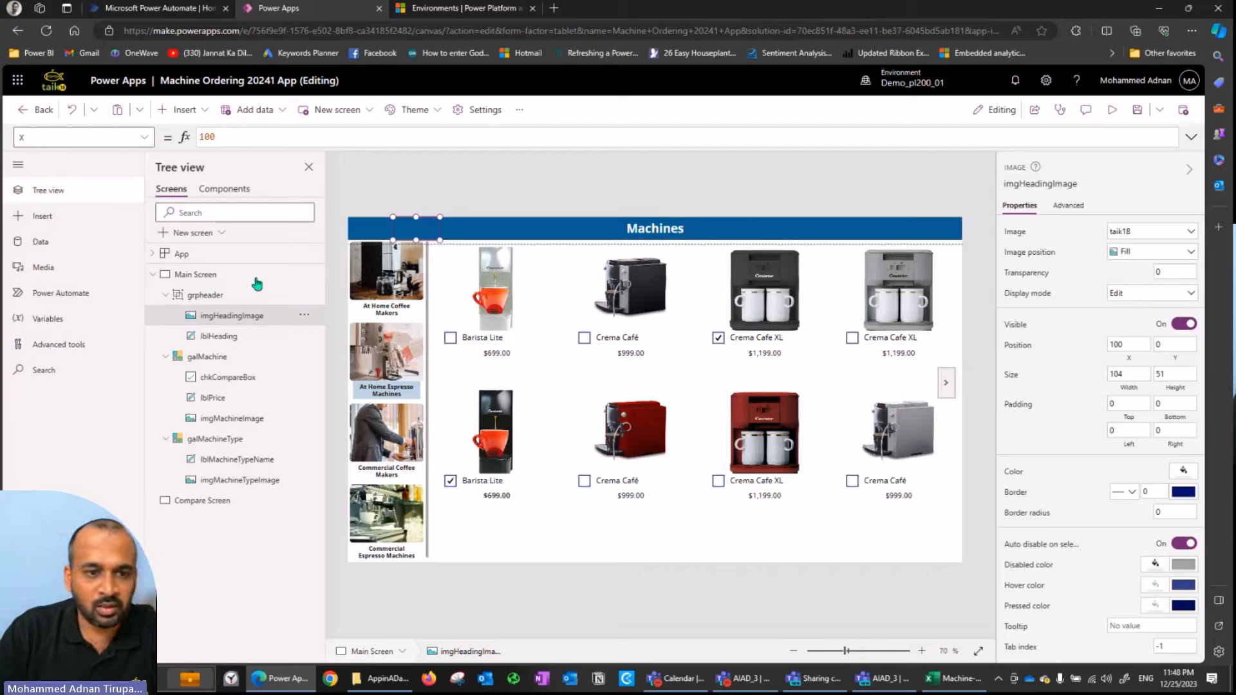
- Copy the grpheader group from Main Screen and paste it onto Compare Screen
{"action": "left_click", "coordinate": [216, 296]}
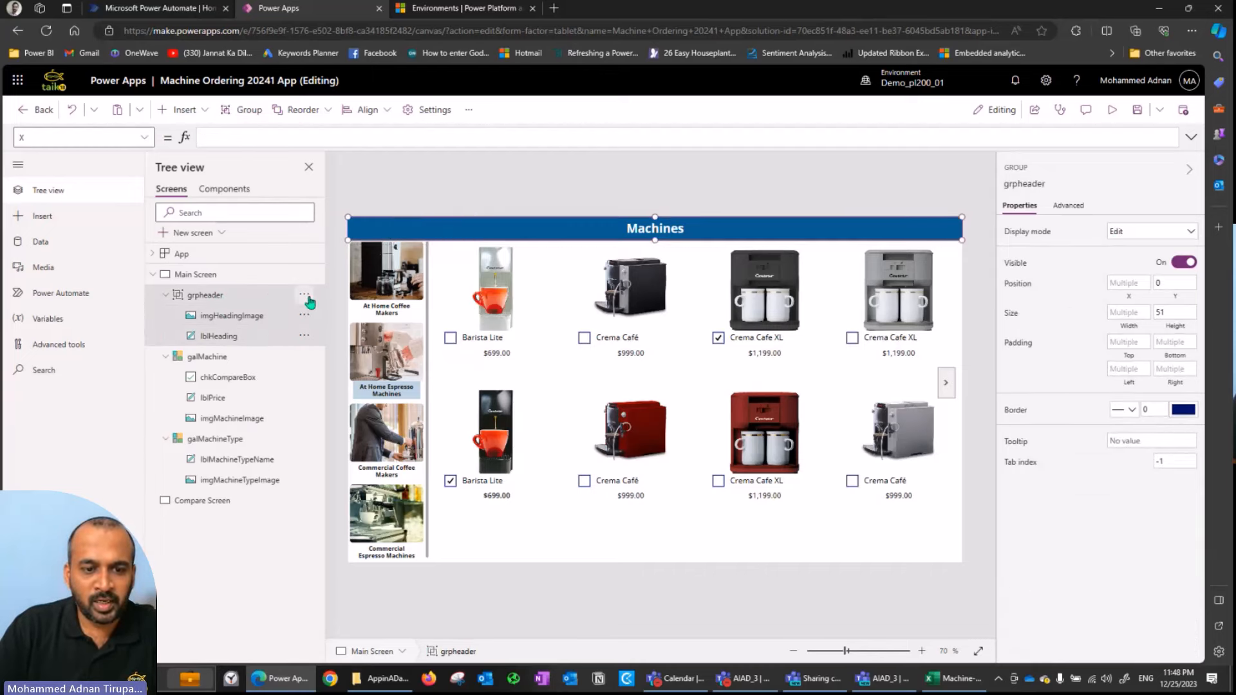
{"action": "left_click", "coordinate": [210, 500]}
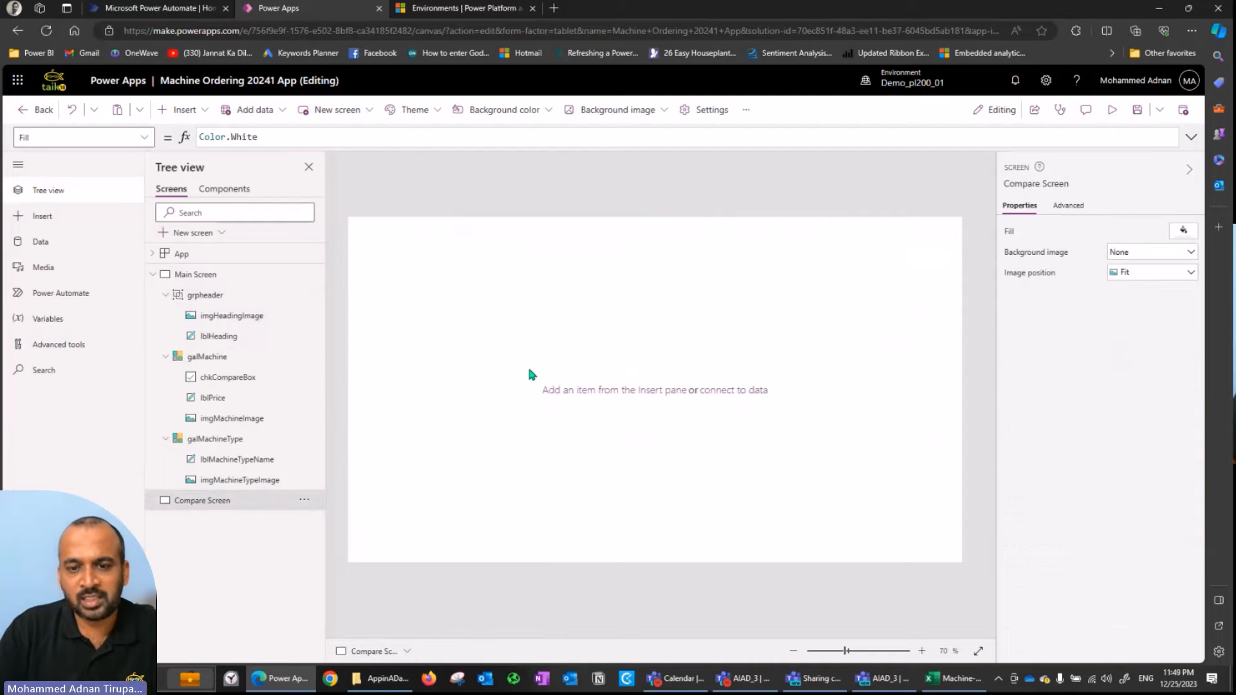
{"action": "key", "text": "ctrl+v"}
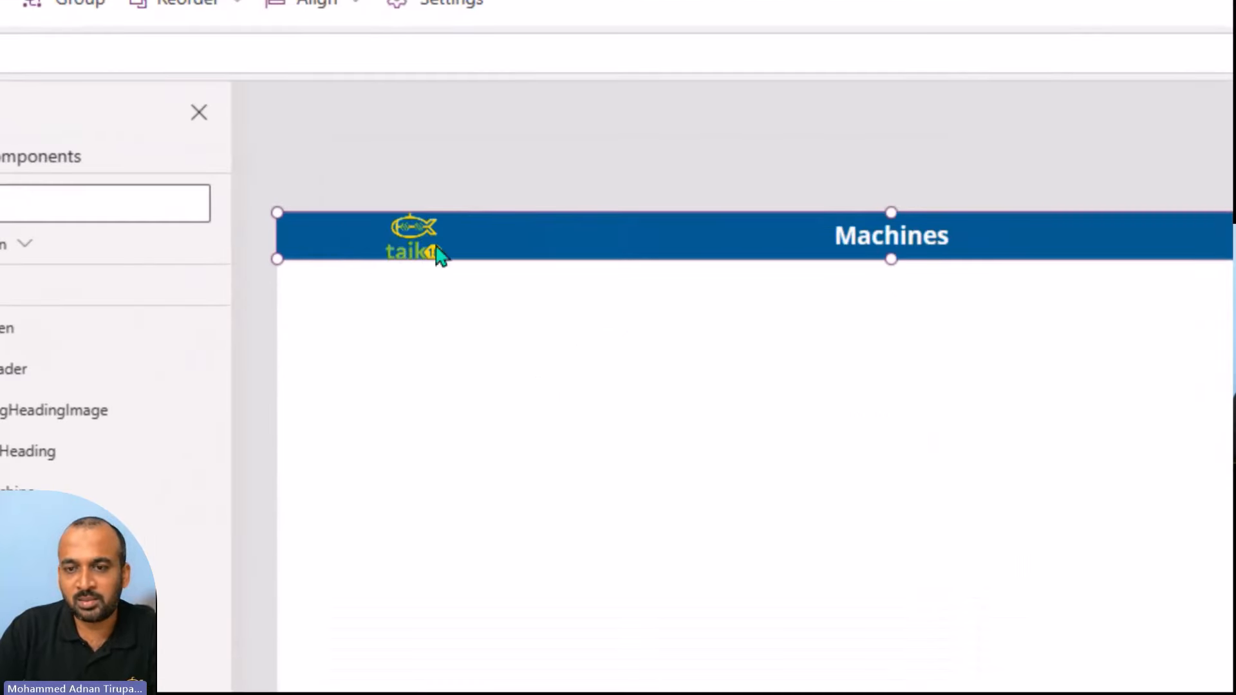
- Set the image position of the pasted header logo on Compare Screen to Stretch
{"action": "left_click", "coordinate": [409, 233]}
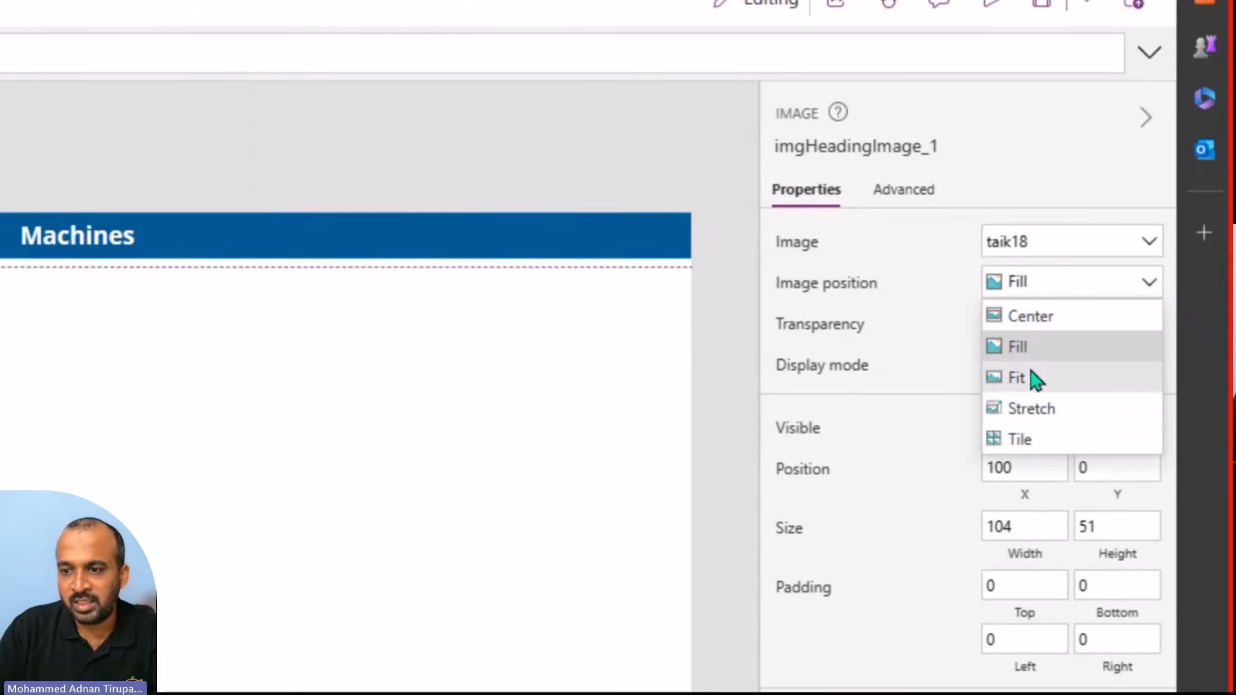
{"action": "left_click", "coordinate": [1030, 411]}
{"action": "left_click", "coordinate": [365, 165]}
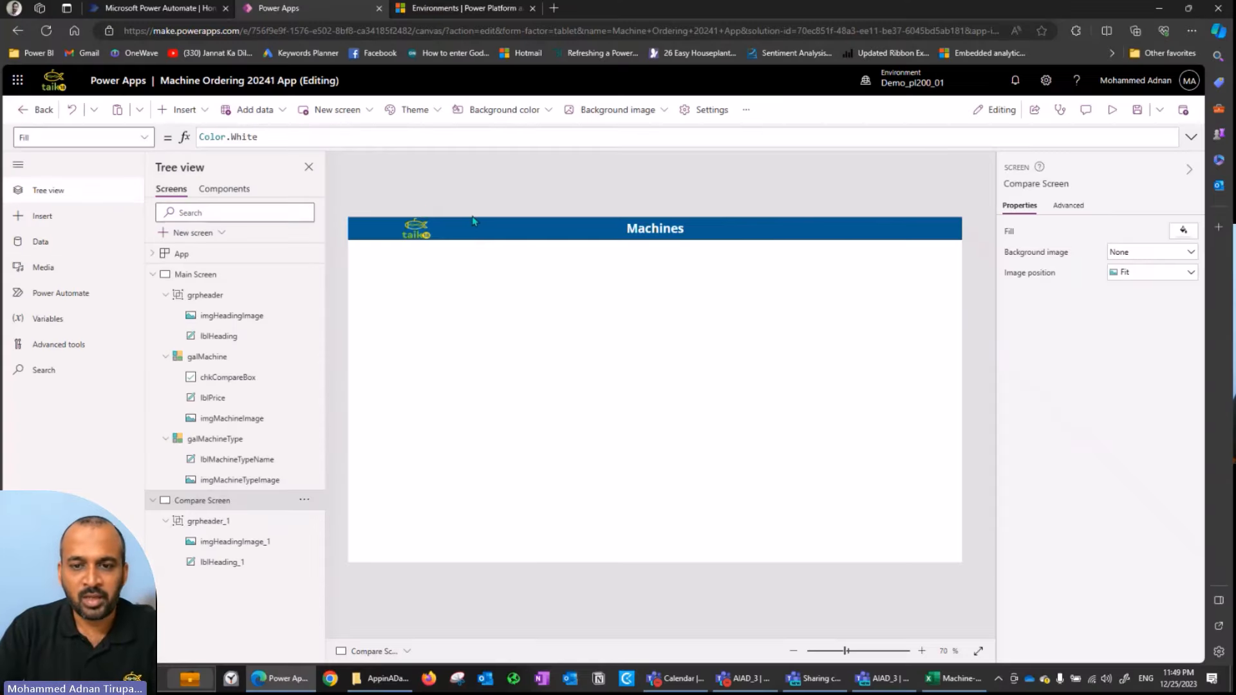
- Rename the pasted header group on Compare Screen as grpheader_CS
{"action": "left_click", "coordinate": [642, 229]}
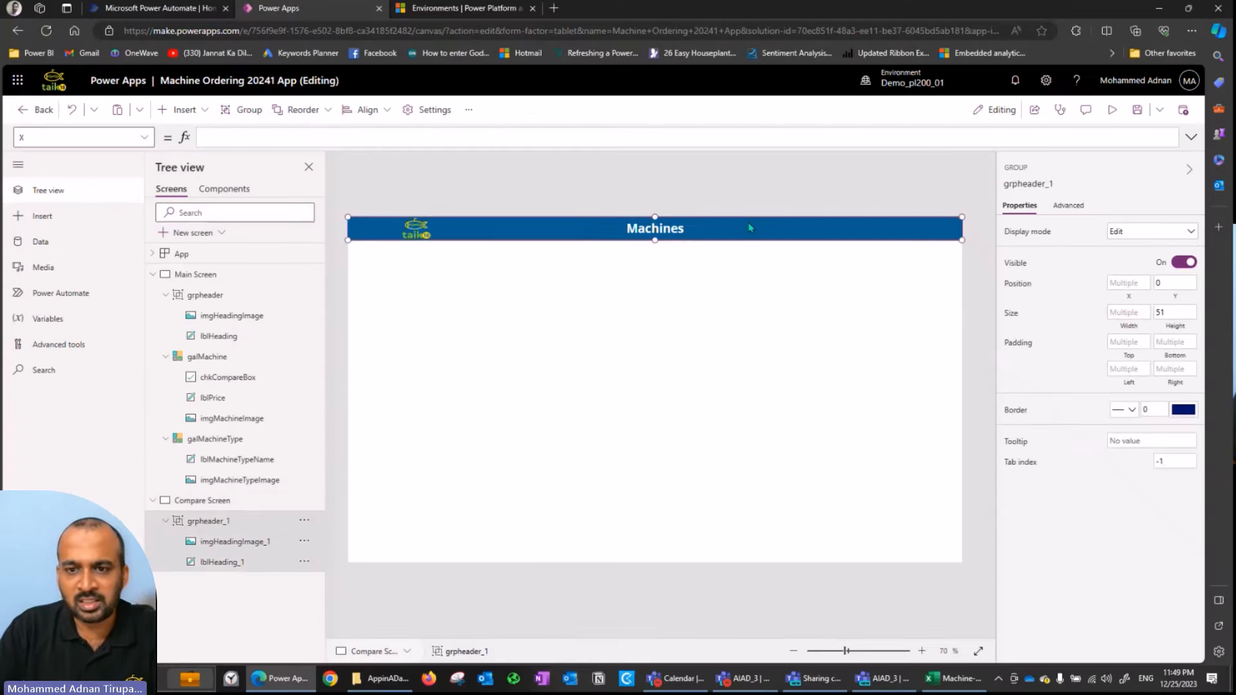
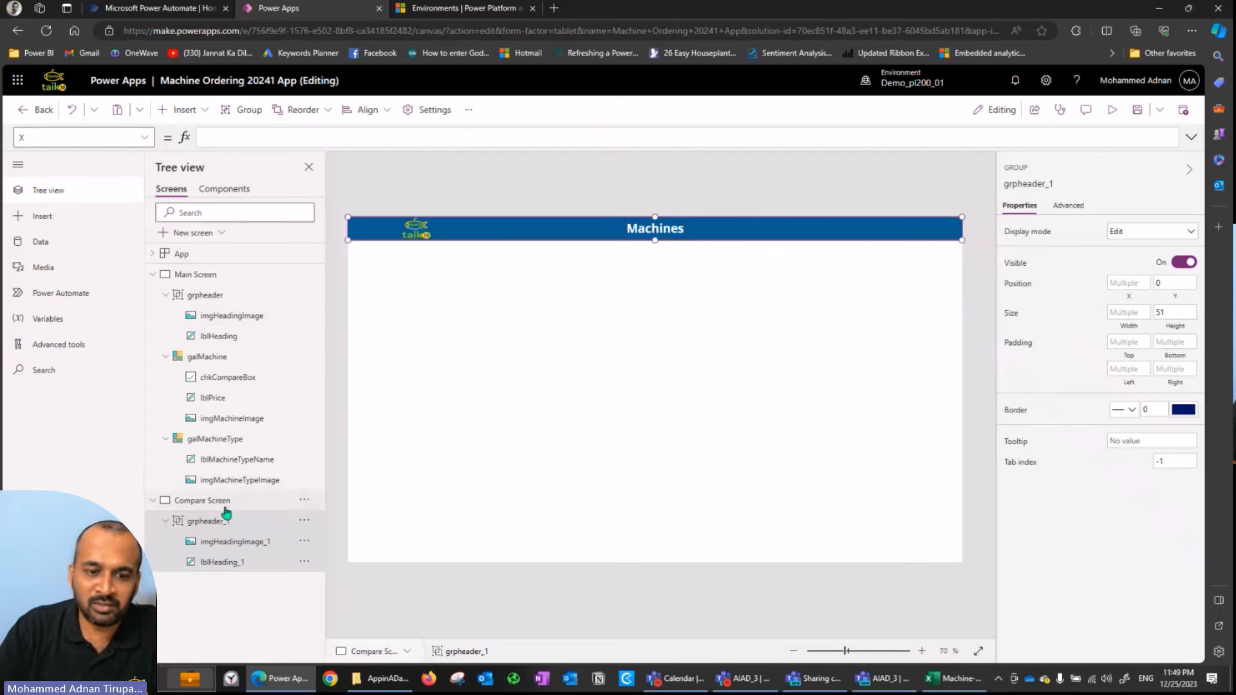
{"action": "left_click", "coordinate": [1053, 184]}
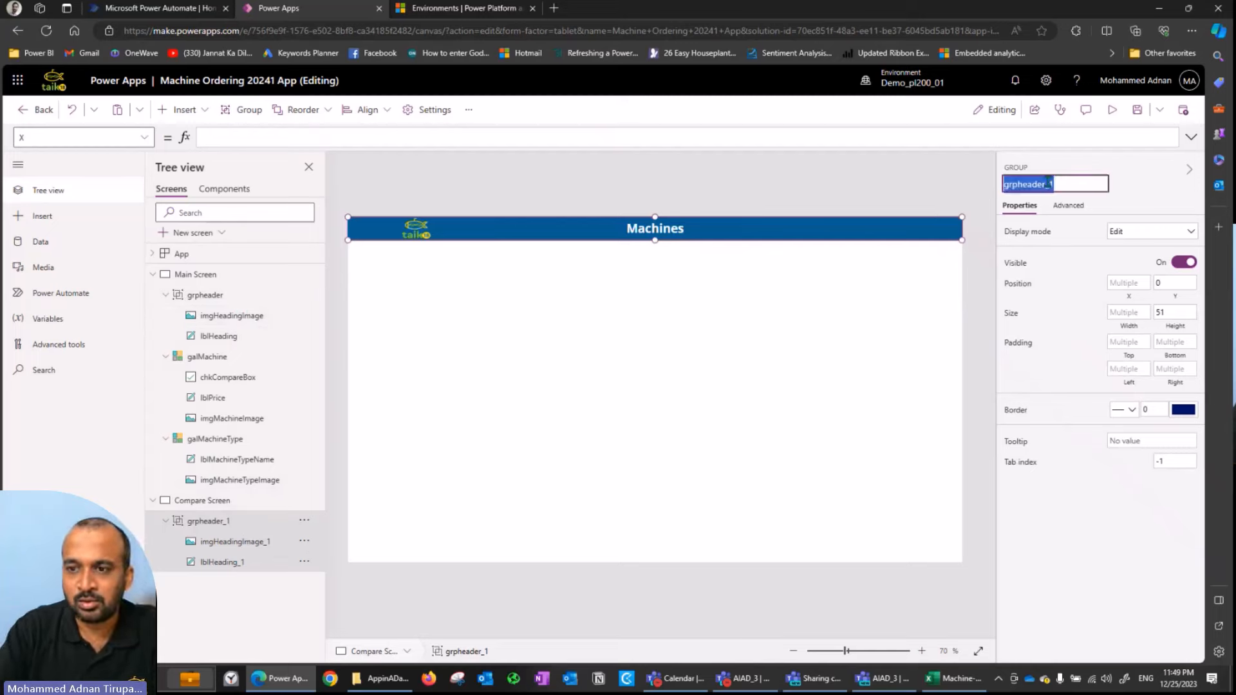
{"action": "left_click", "coordinate": [1052, 183]}
{"action": "key", "text": "BackSpace"}
{"action": "key", "text": "Return"}
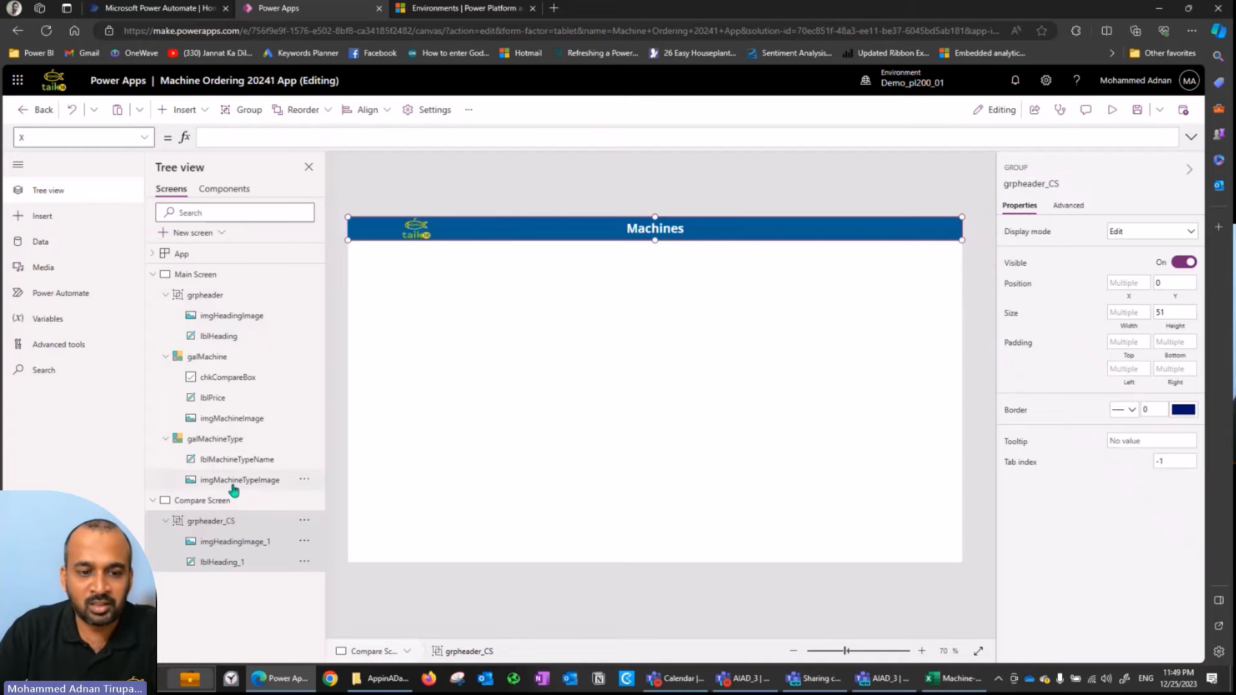
- Rename the pasted header image imgHeadingImage_1 on Compare Screen as imgHeadingImage_CS
{"action": "left_click", "coordinate": [235, 541]}
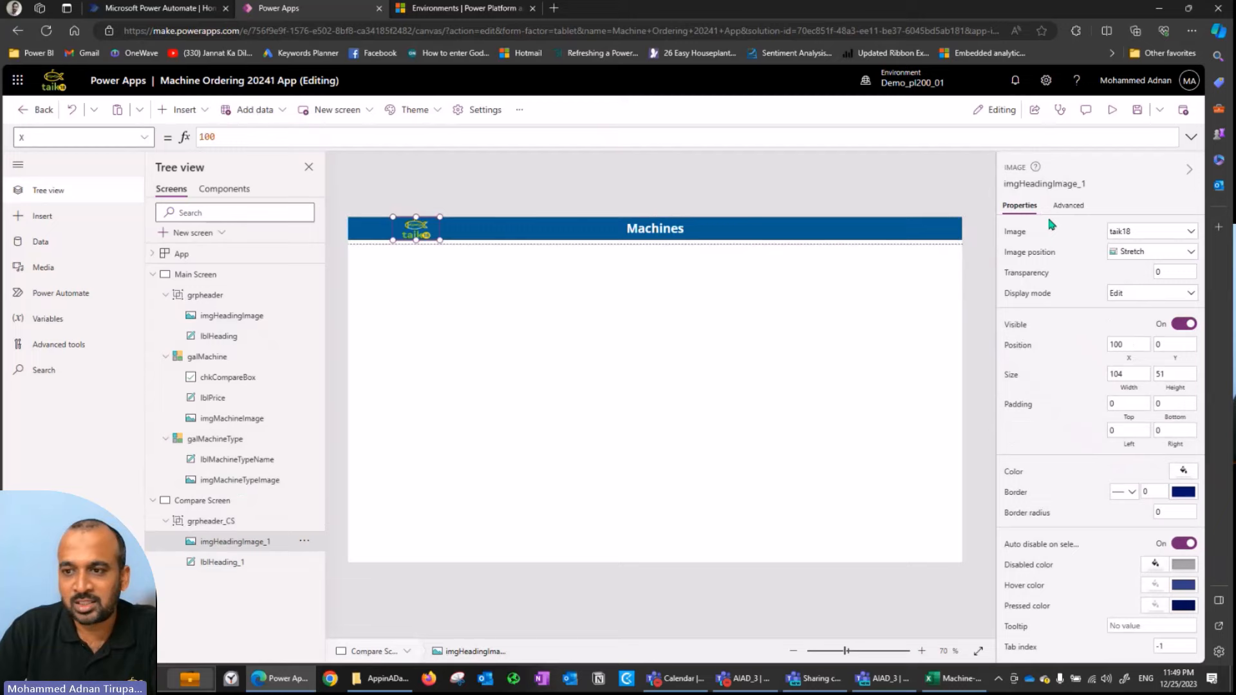
{"action": "left_click", "coordinate": [1094, 184]}
{"action": "left_click", "coordinate": [1094, 183]}
{"action": "type", "text": "CS"}
{"action": "key", "text": "Return"}
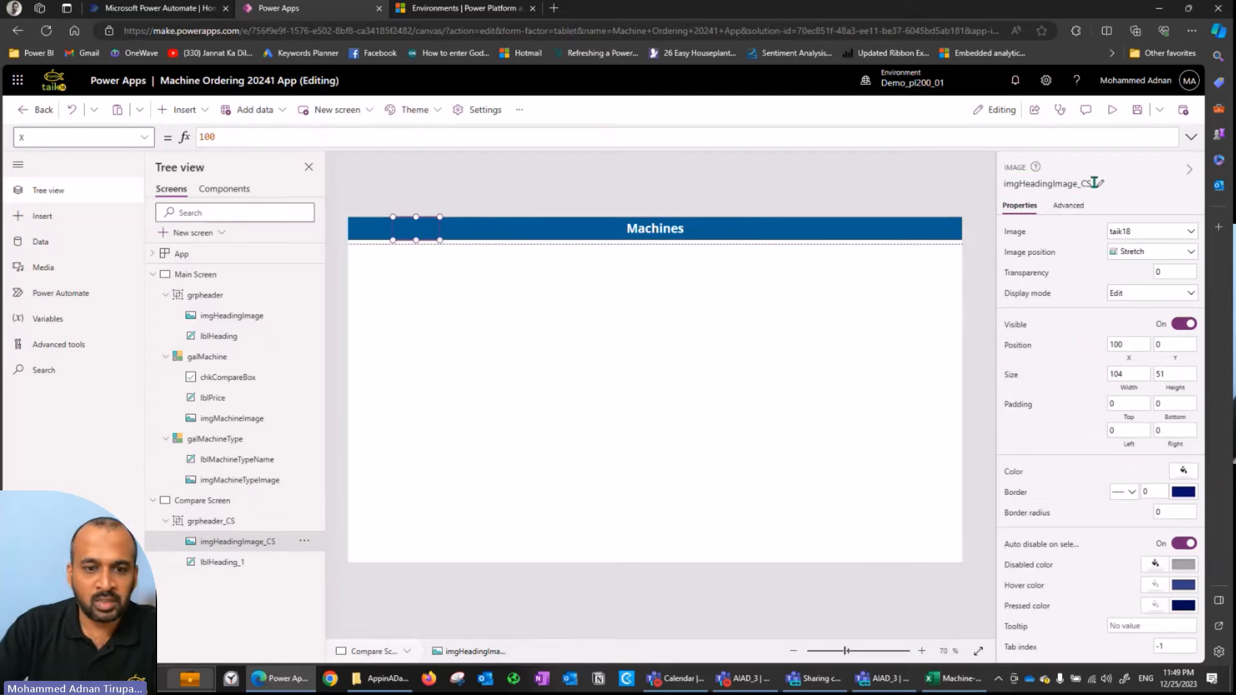
- Rename the pasted heading label lblHeading_1 on Compare Screen as lblHeading_CS
{"action": "left_click", "coordinate": [248, 561]}
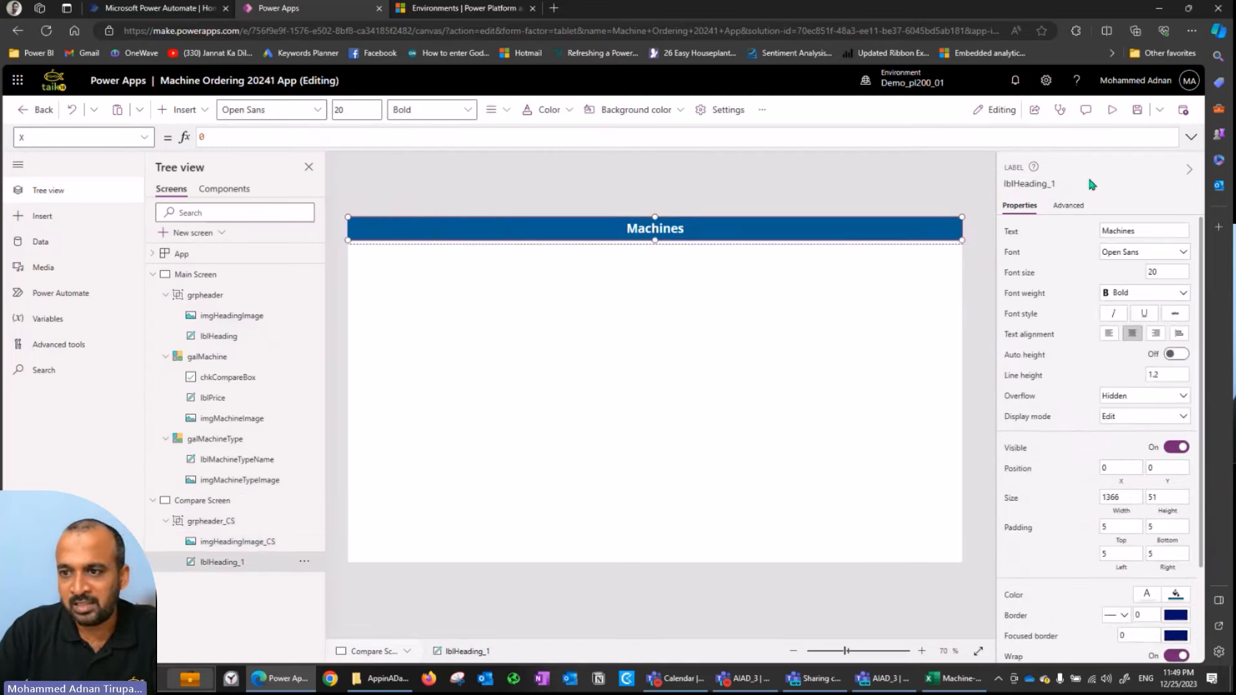
{"action": "left_click", "coordinate": [1049, 184]}
{"action": "left_click", "coordinate": [1049, 184]}
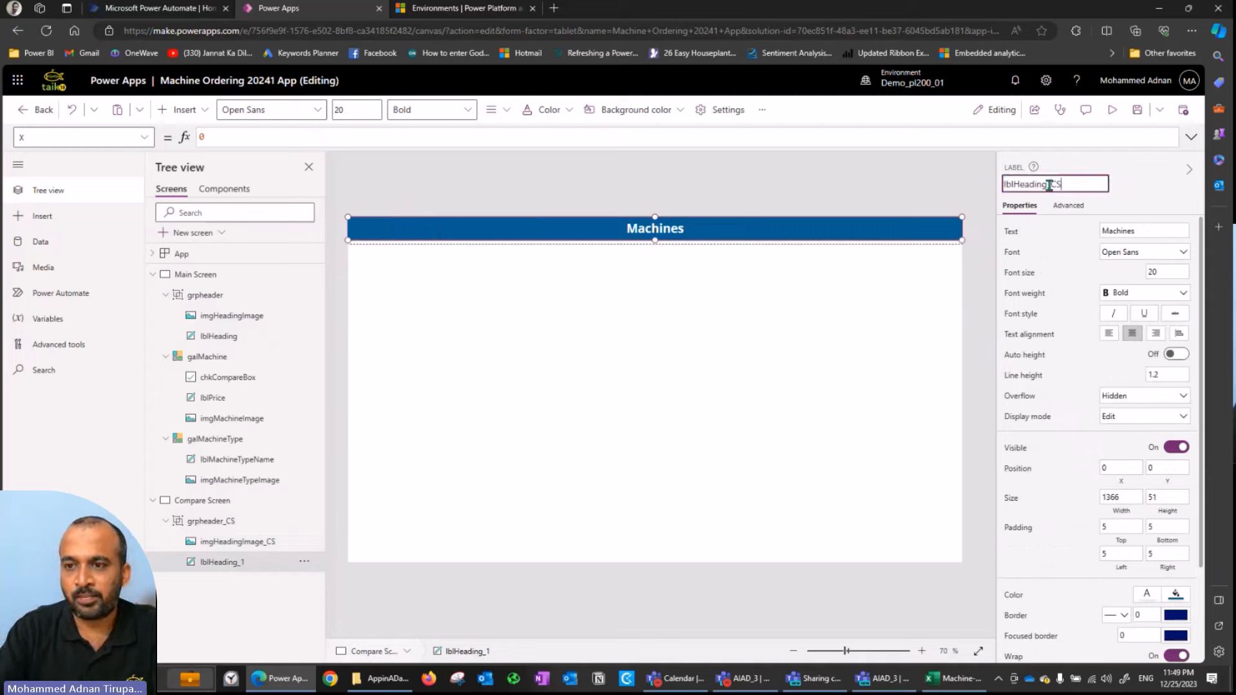
{"action": "key", "text": "Return"}
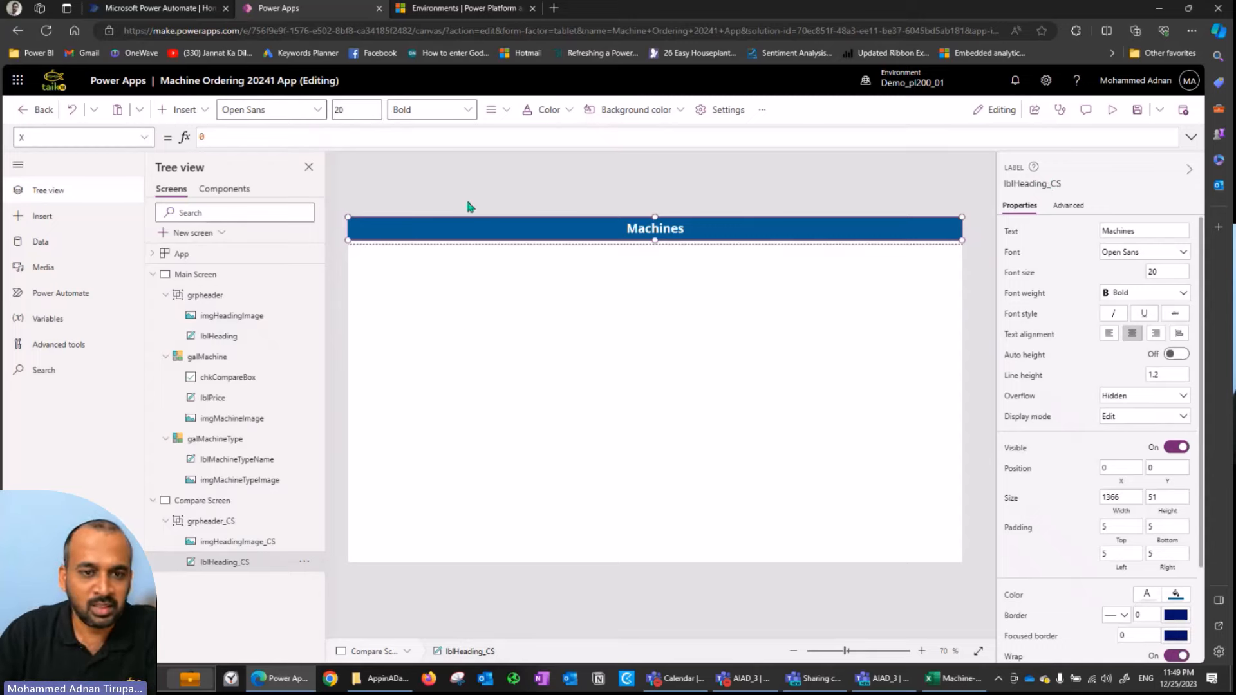
{"action": "left_click", "coordinate": [469, 204]}
- Insert a button on Main Screen, about 251 by 42, and place it below the machine gallery at about X 204, Y 687
{"action": "left_click", "coordinate": [206, 276]}
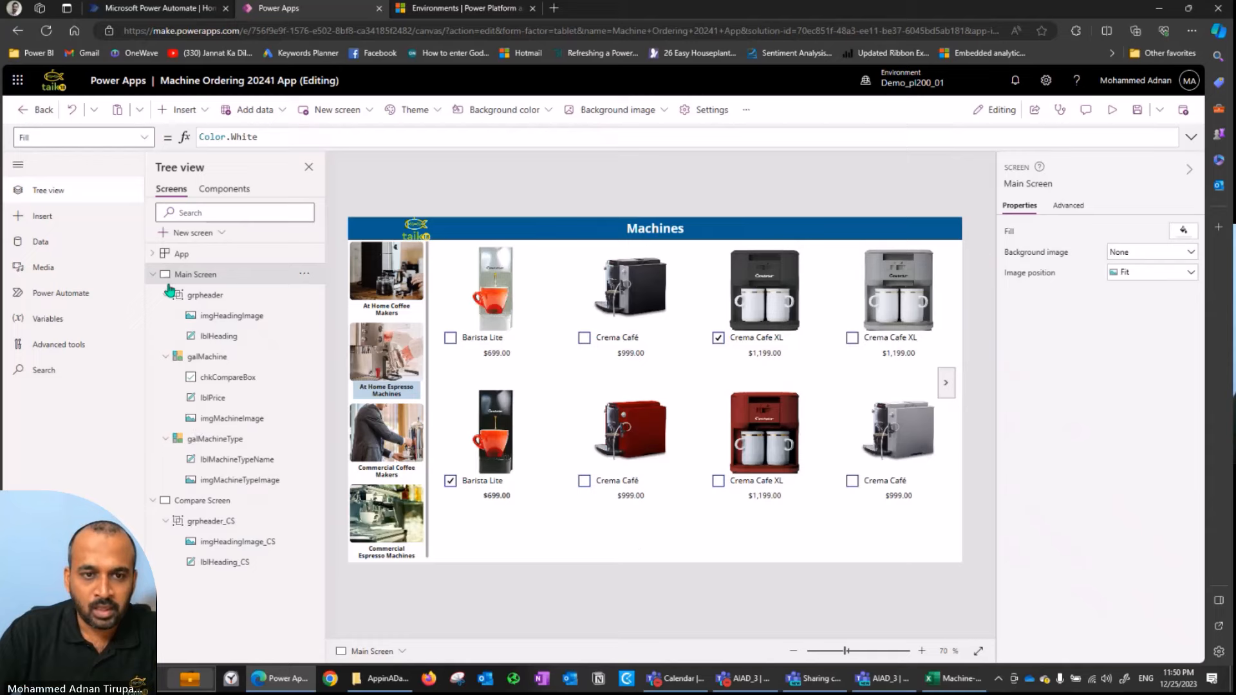
{"action": "left_click", "coordinate": [186, 110]}
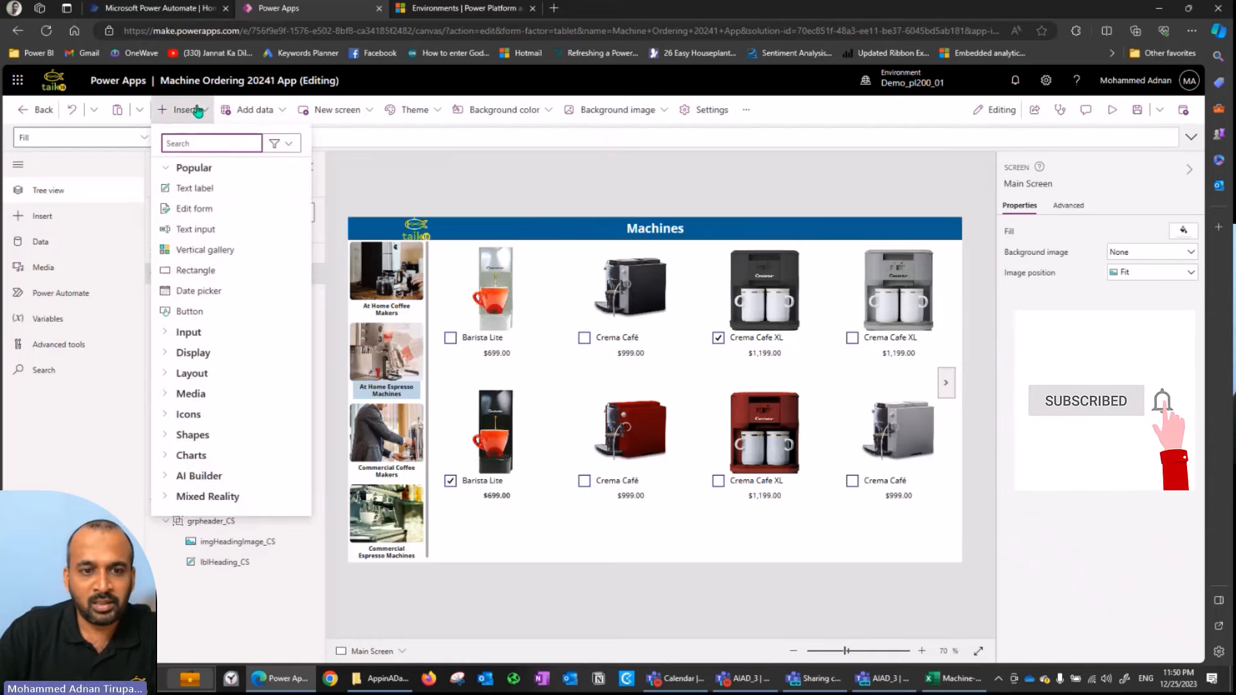
{"action": "left_click", "coordinate": [191, 312]}
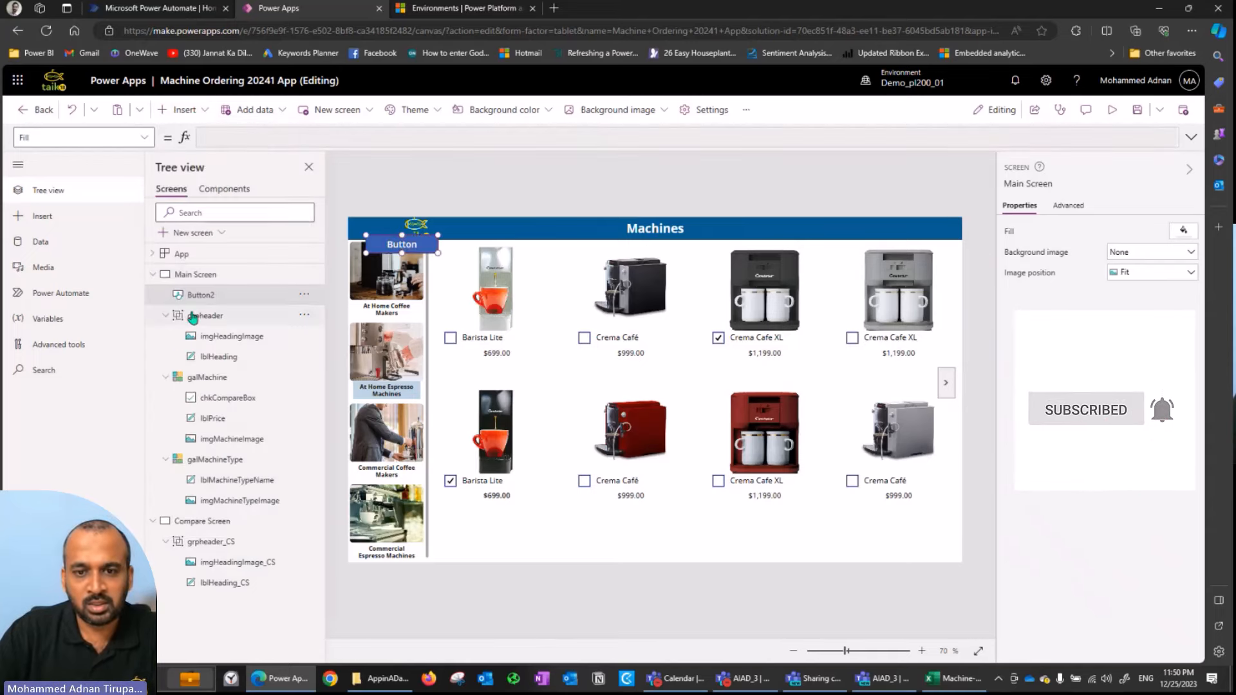
{"action": "left_click_drag", "start_coordinate": [402, 240], "coordinate": [516, 540]}
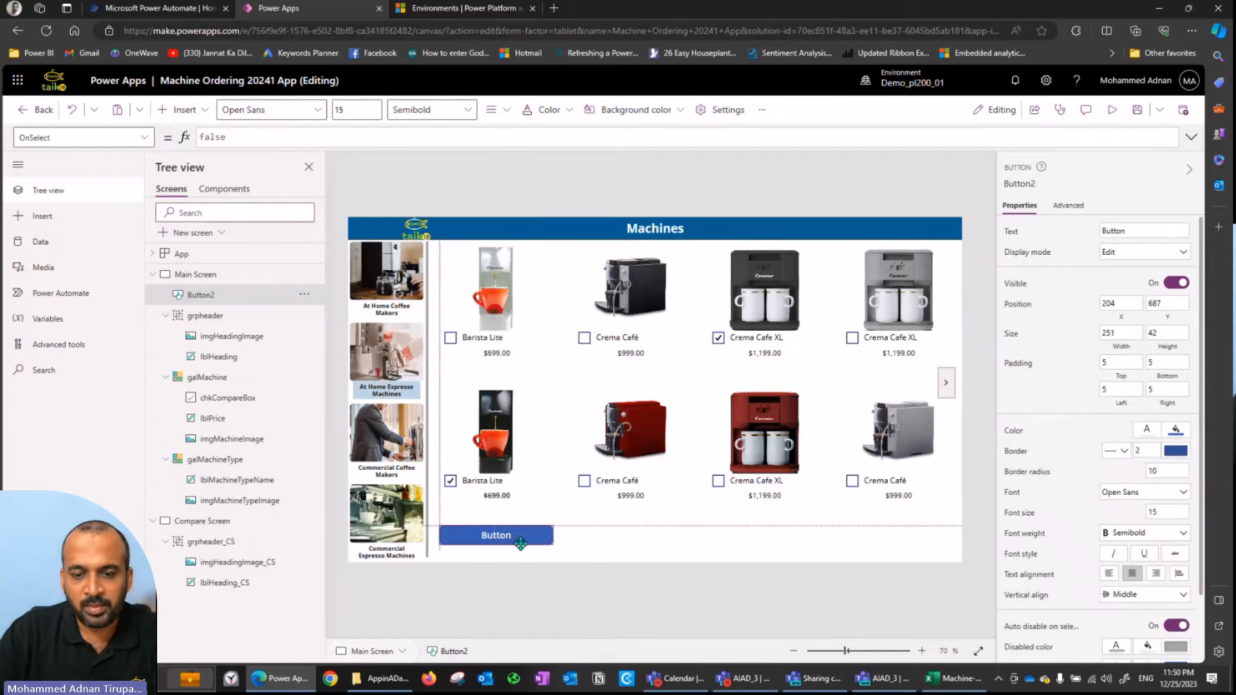
- Rename the new button on Main Screen as btnColCount
{"action": "left_click", "coordinate": [1023, 183]}
{"action": "type", "text": "btnC"}
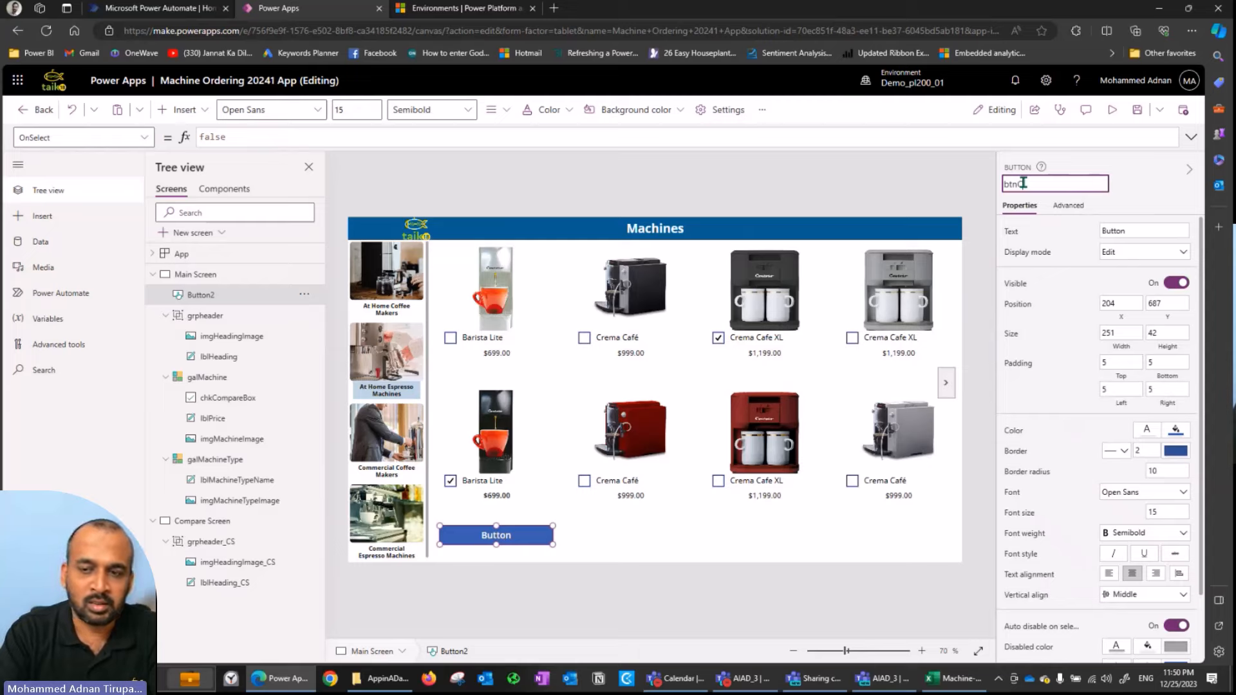
{"action": "type", "text": "olCount"}
{"action": "key", "text": "Return"}
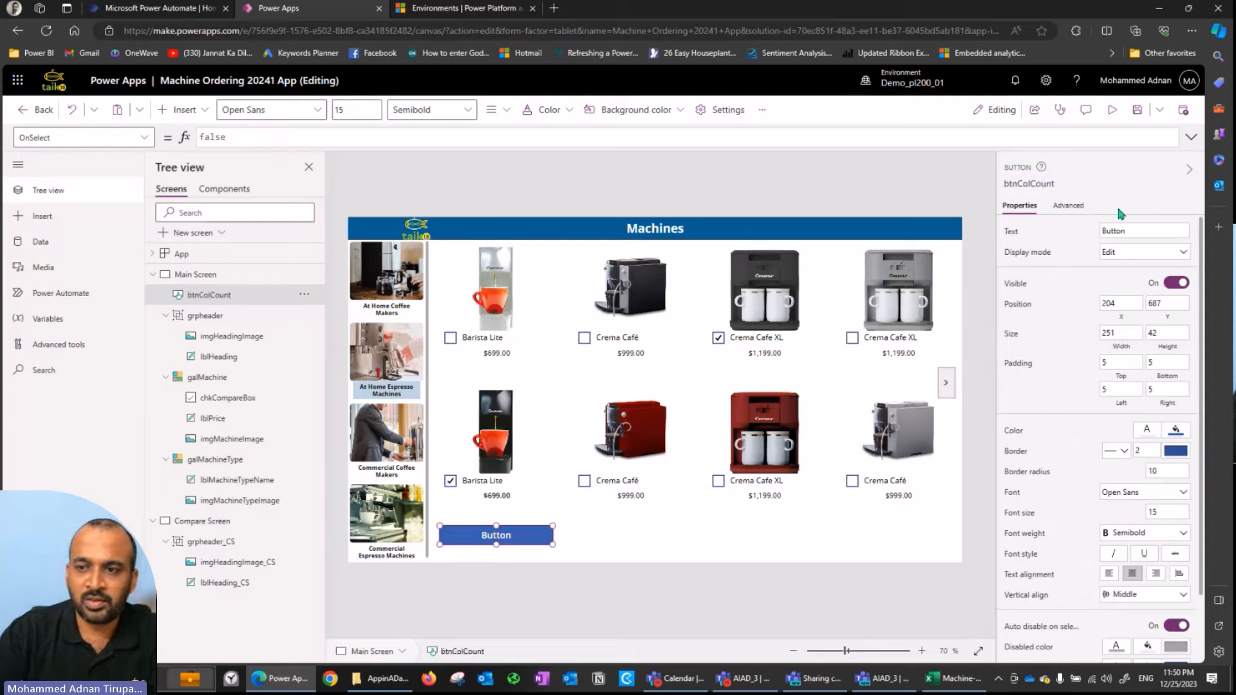
- Set the Text of btnColCount to the formula "Selected Count(" & CountRows(colMachineCompare)&")"
{"action": "left_click", "coordinate": [1143, 231]}
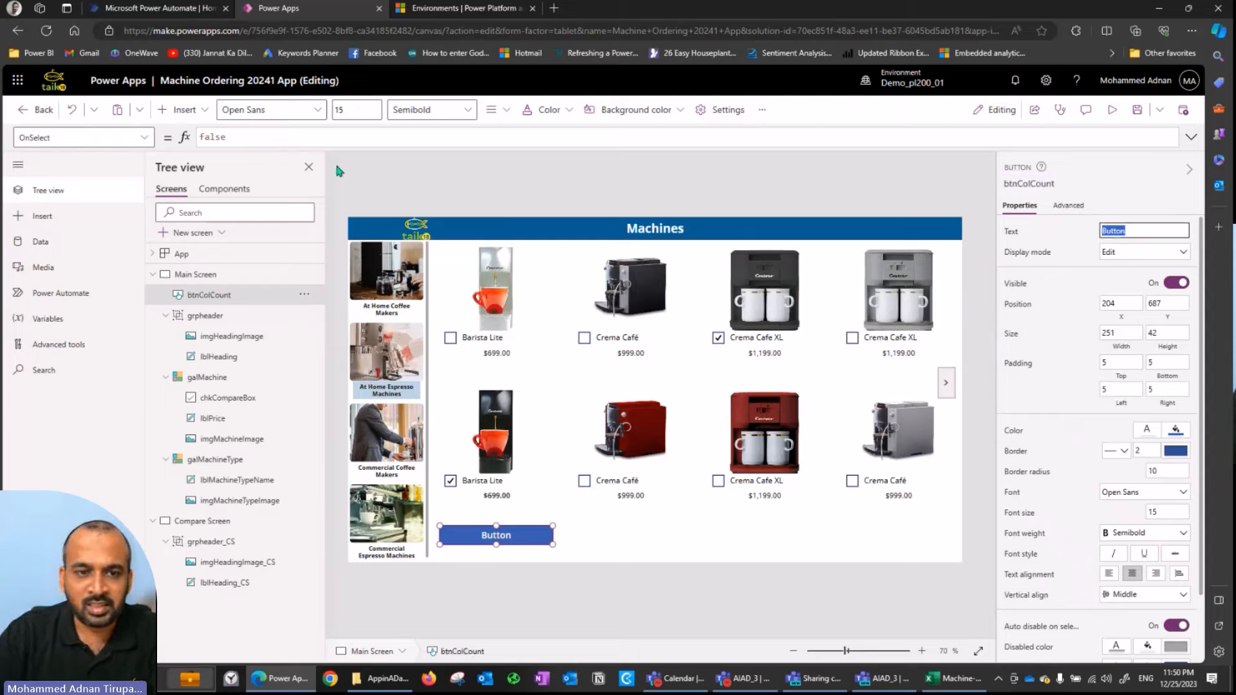
{"action": "left_click", "coordinate": [1012, 233]}
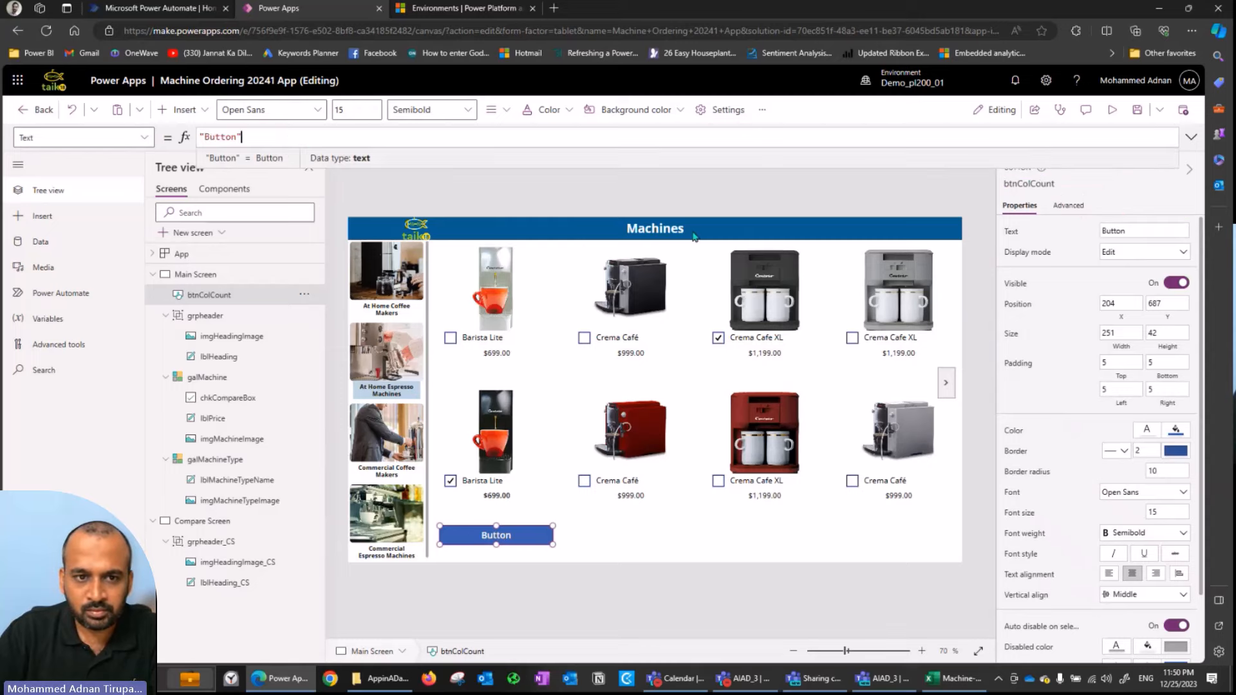
{"action": "key", "text": "ctrl+a"}
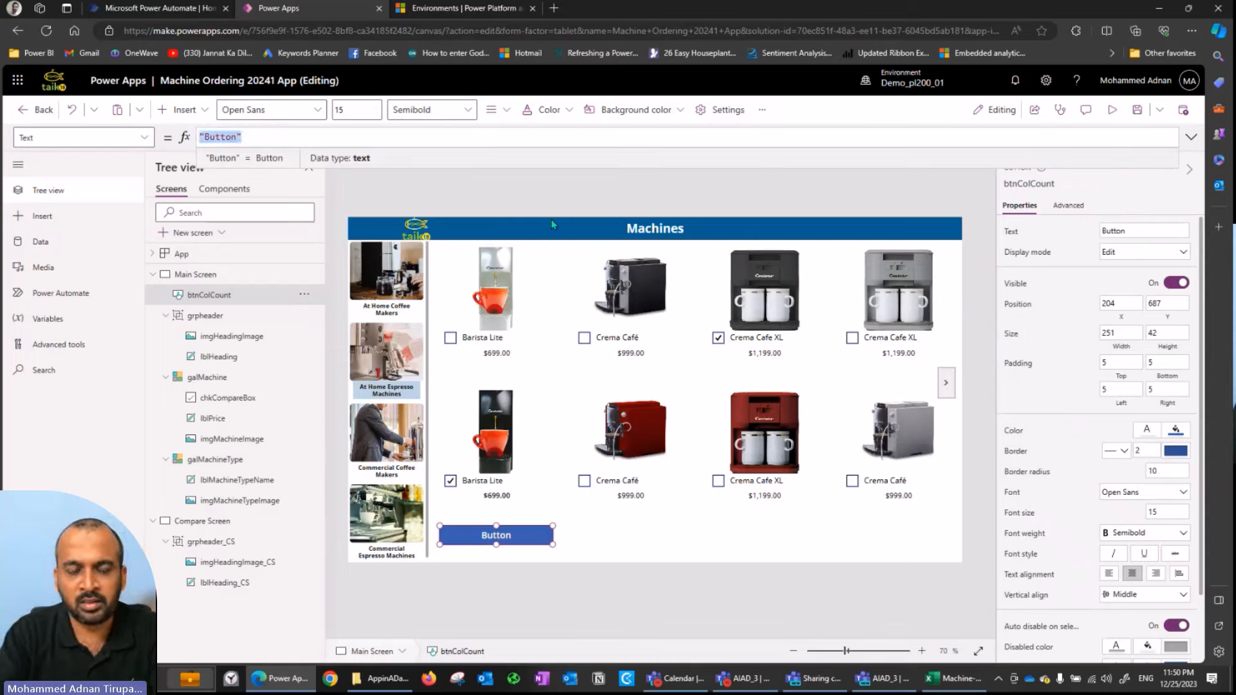
{"action": "type", "text": "Selected "}
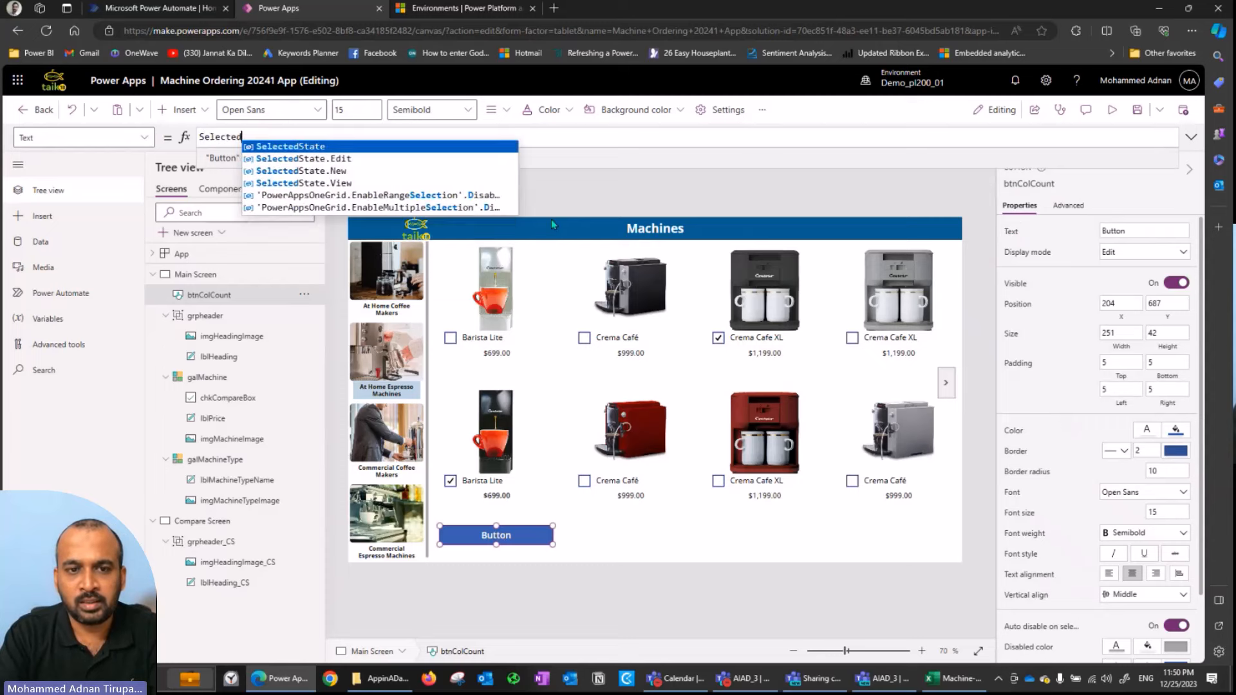
{"action": "type", "text": "Count("}
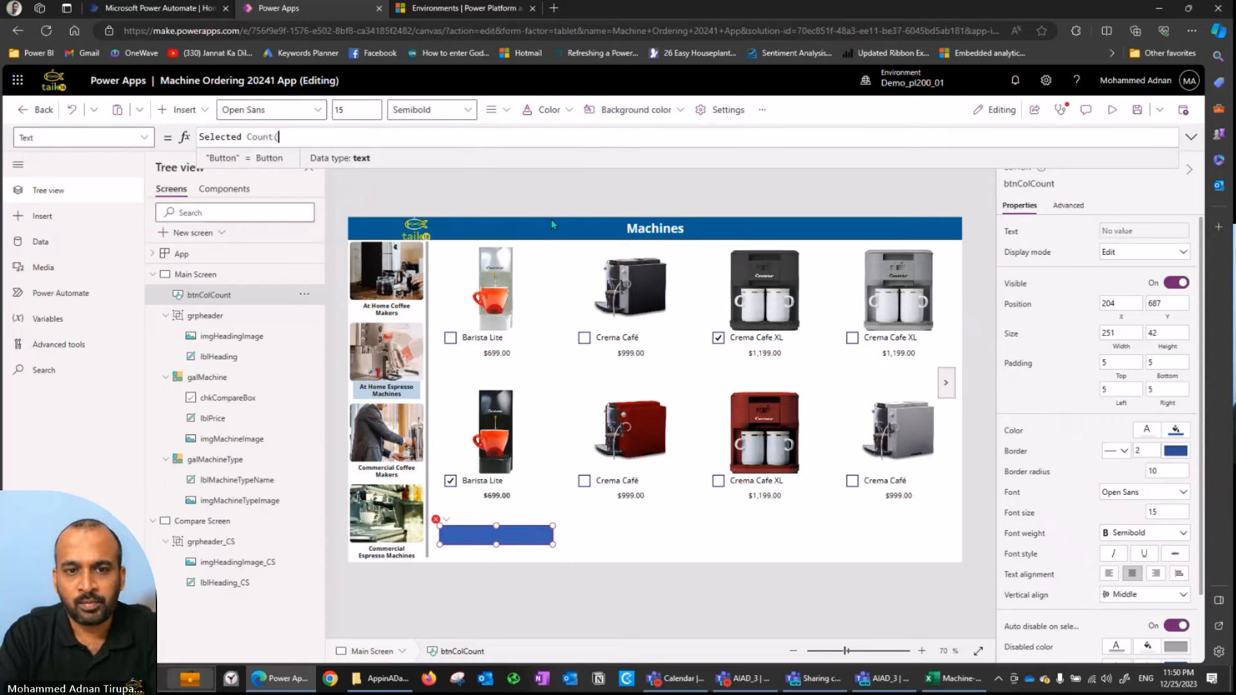
{"action": "key", "text": "Home"}
{"action": "type", "text": "\""}
{"action": "key", "text": "End"}
{"action": "type", "text": "|"}
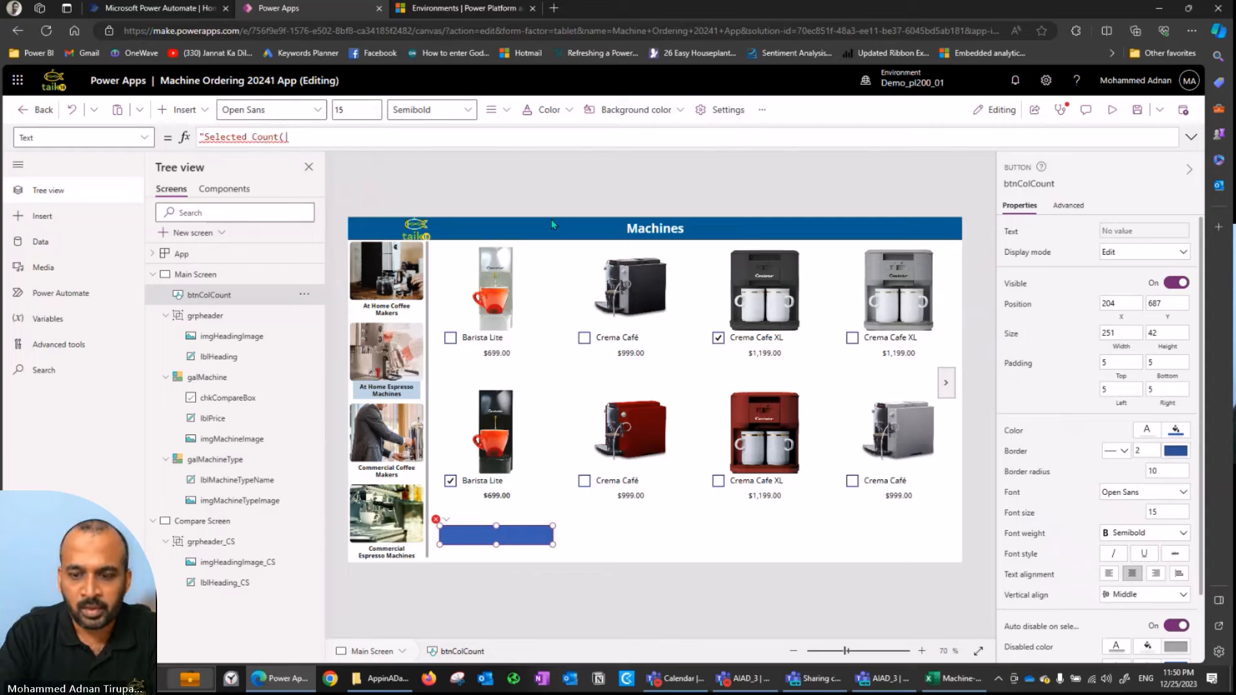
{"action": "type", "text": "\""}
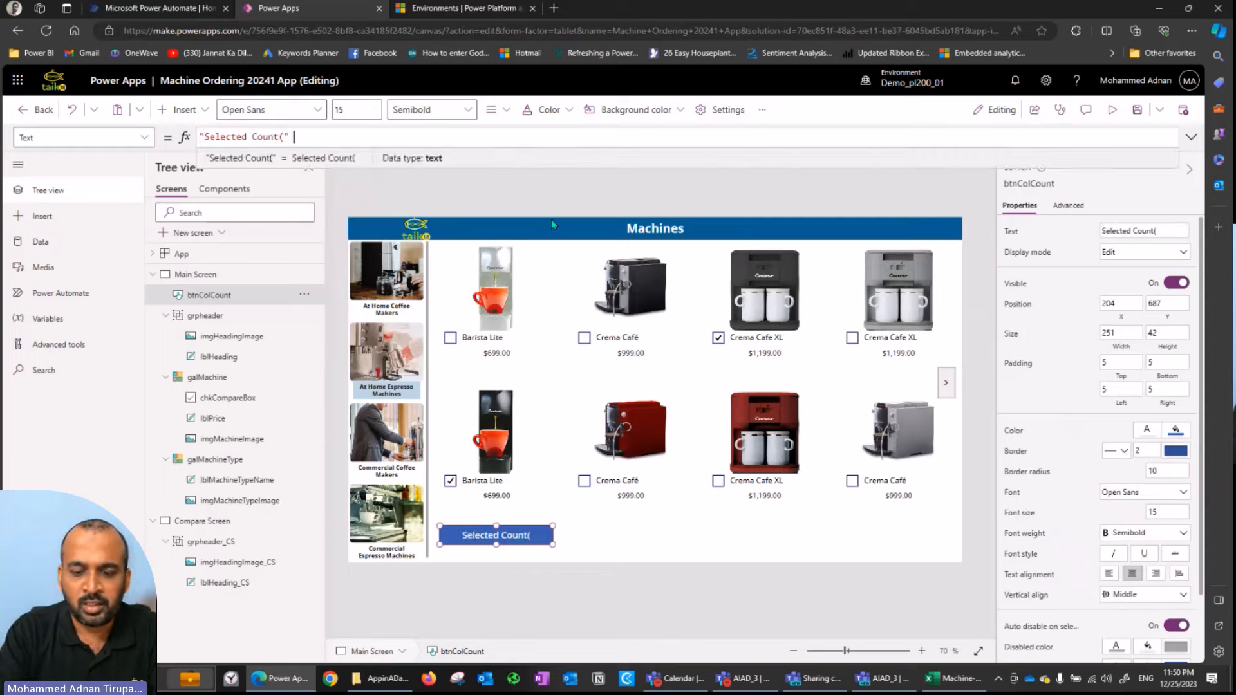
{"action": "type", "text": " CountRows"}
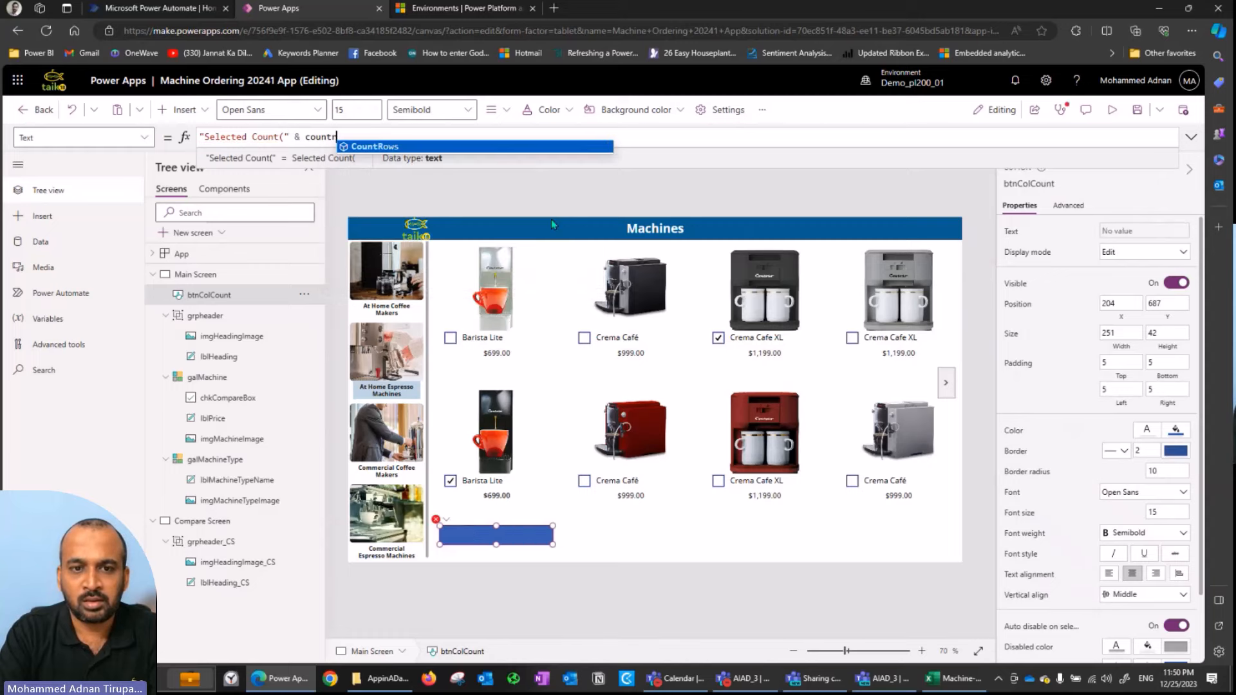
{"action": "type", "text": "(col"}
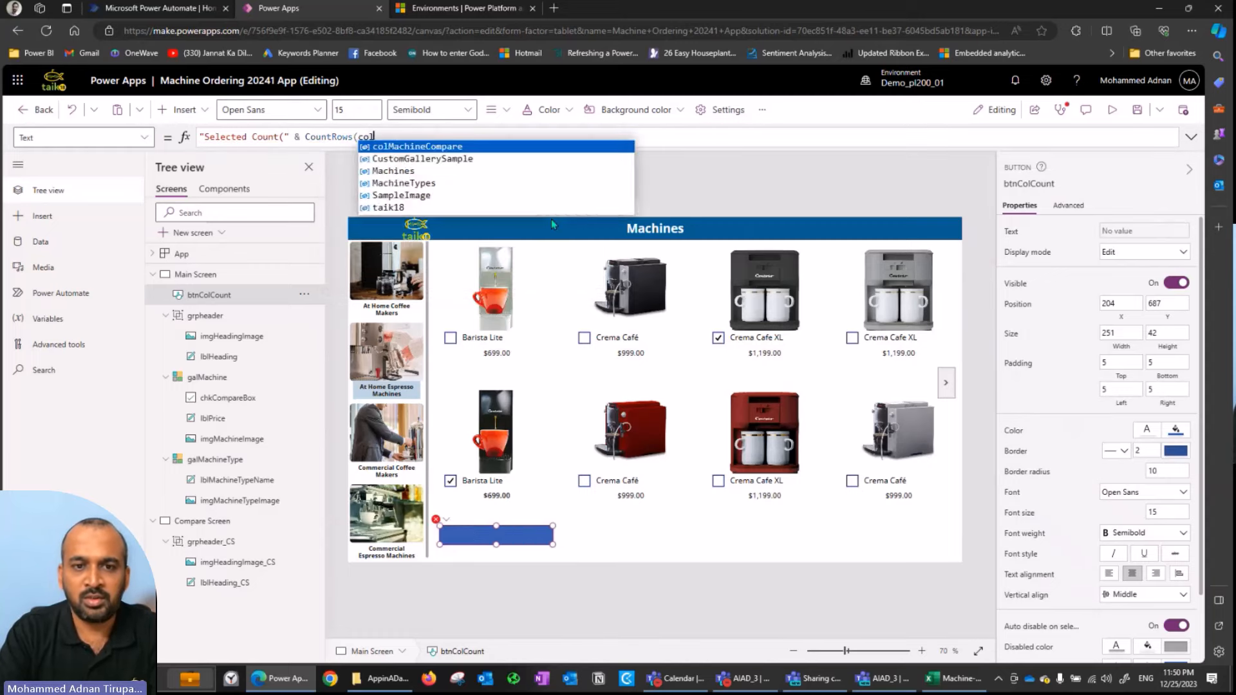
{"action": "type", "text": "MachineCompare)&"}
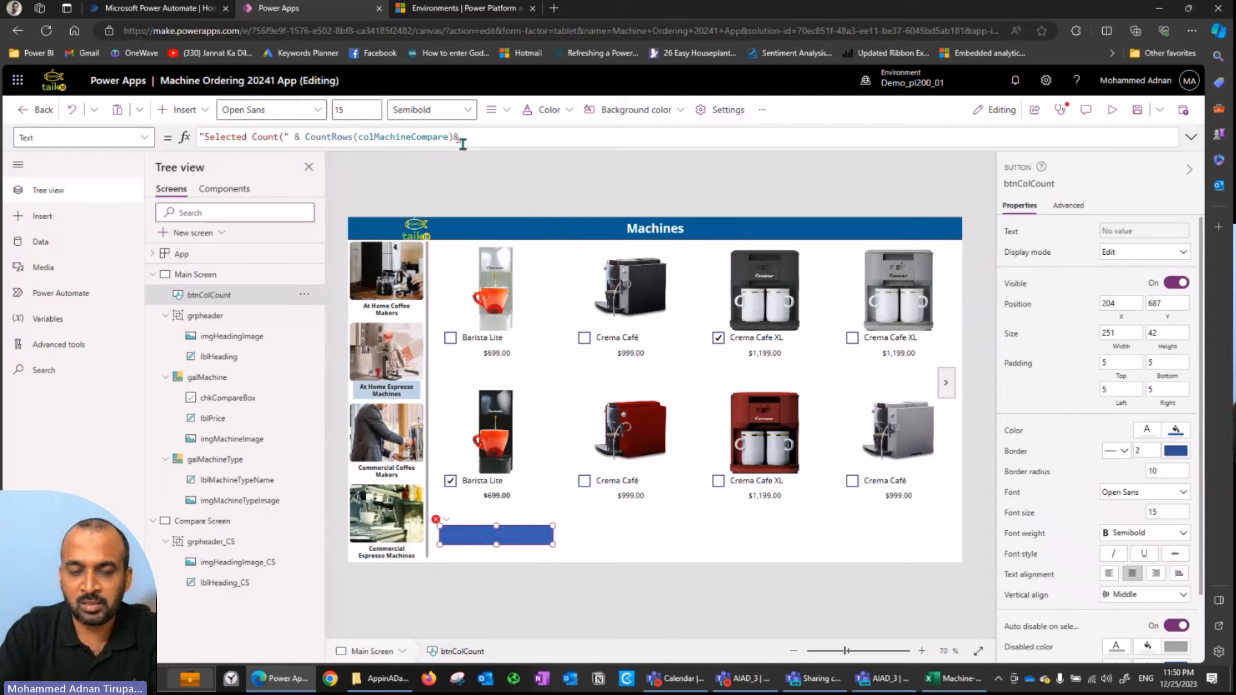
{"action": "type", "text": "\")"}
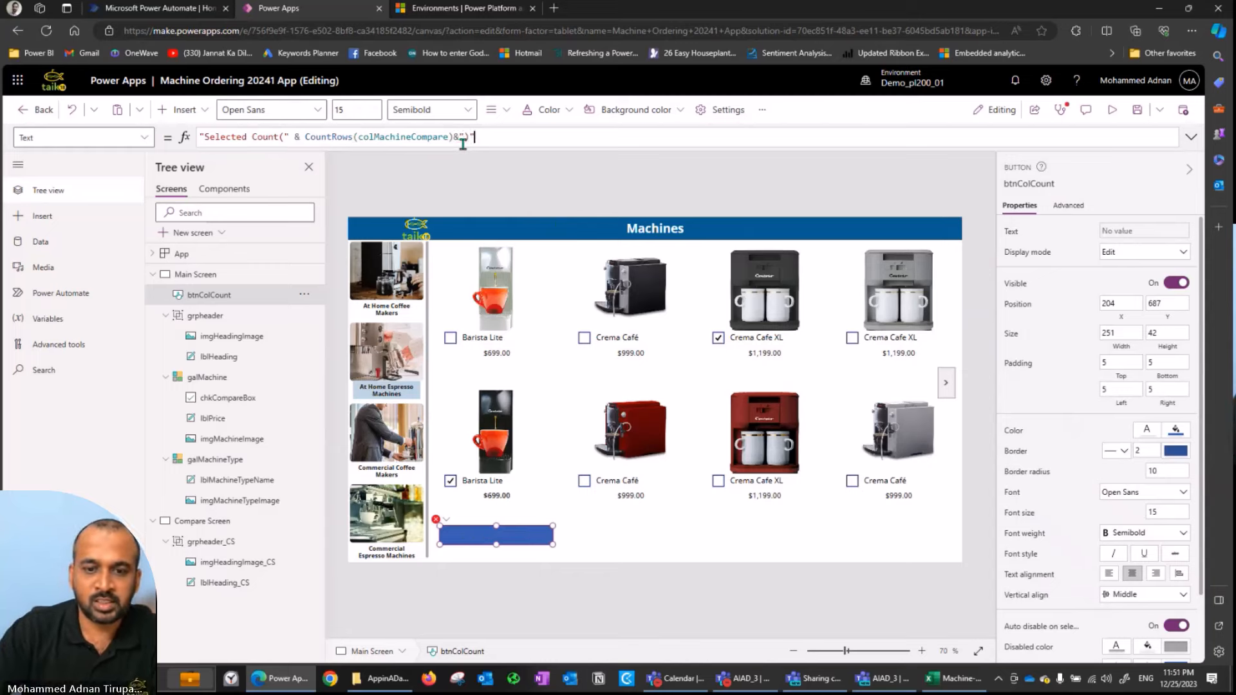
{"action": "type", "text": "\""}
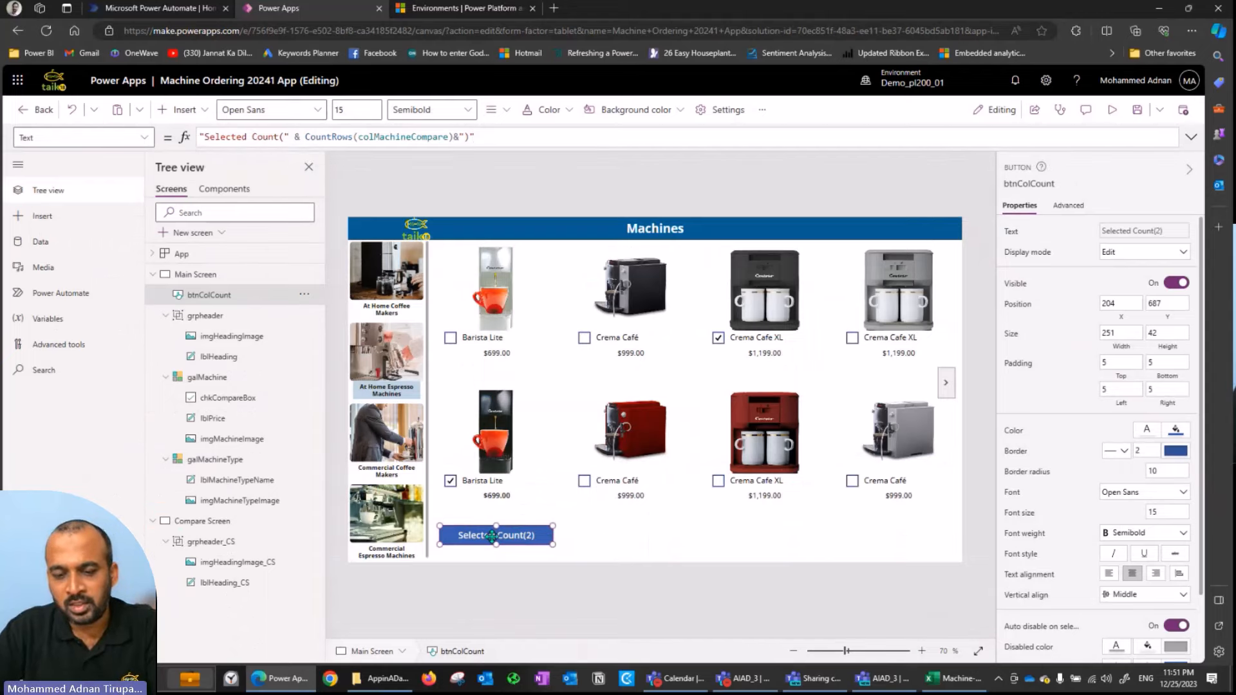
{"action": "key", "text": "ctrl+c"}
{"action": "key", "text": "ctrl+v"}
{"action": "left_click_drag", "start_coordinate": [492, 536], "coordinate": [842, 529]}
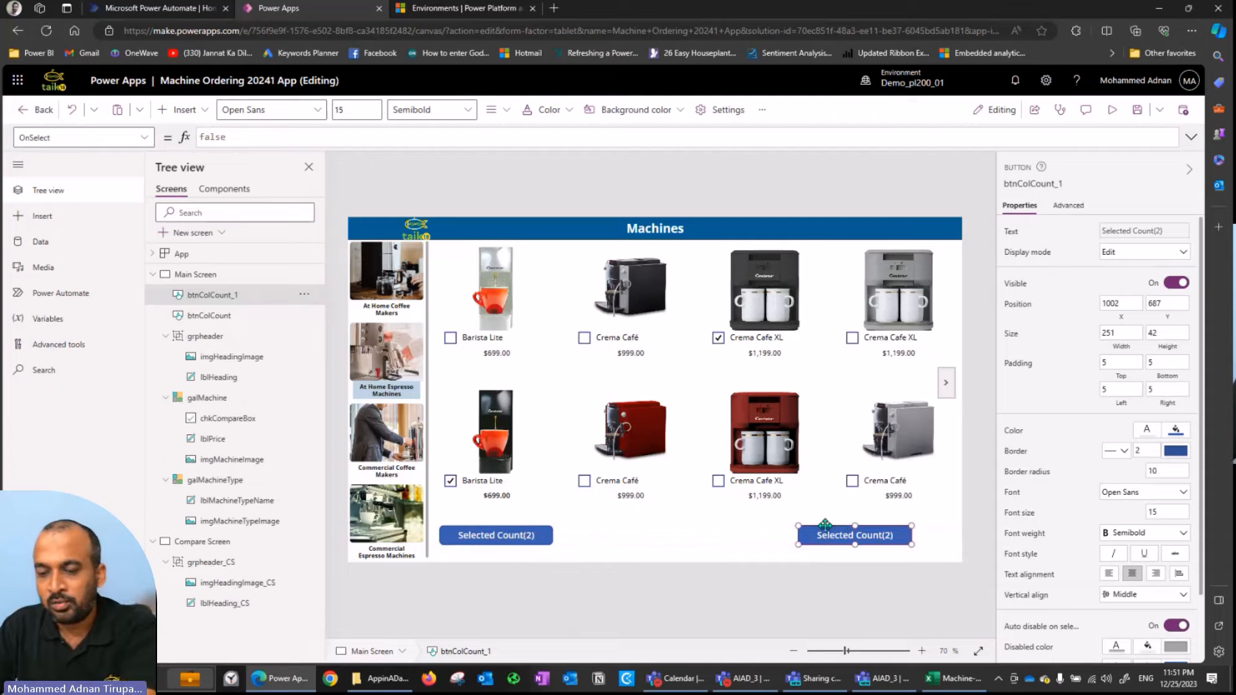
{"action": "key", "text": "Delete"}
- Set the DisplayMode of btnColCount to the formula If(CountRows(colMachineCompare)>0, DisplayMode.Edit, Disabled)
{"action": "left_click", "coordinate": [507, 535]}
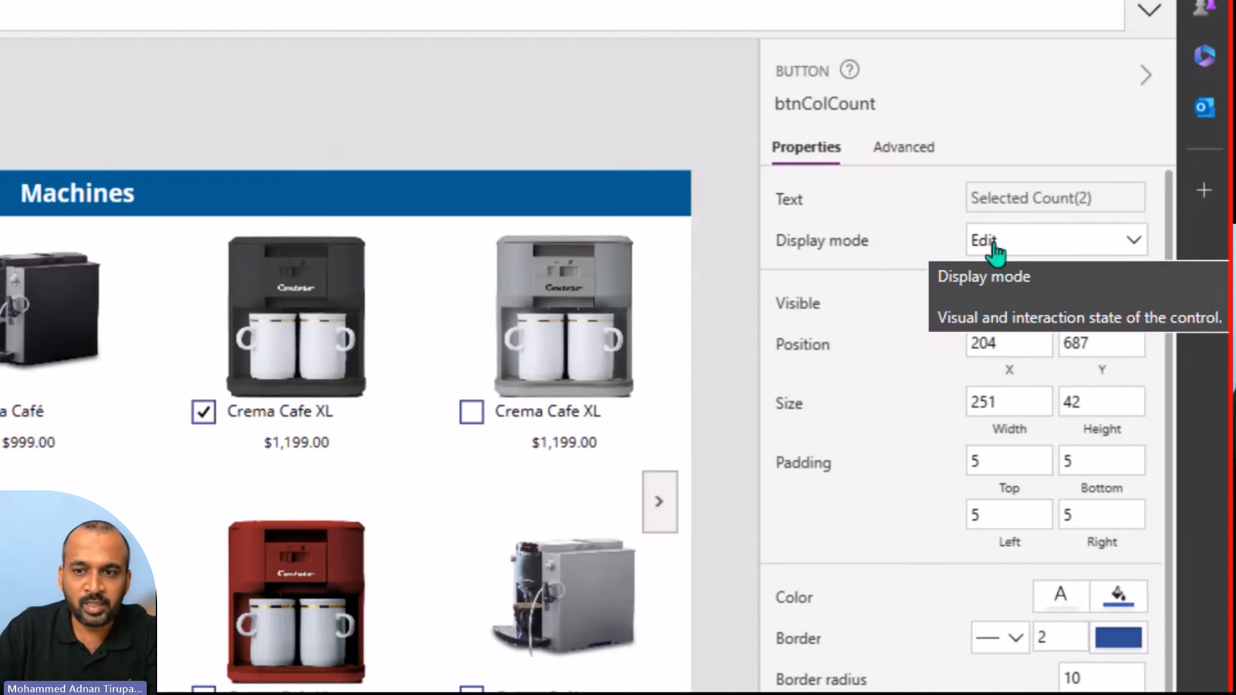
{"action": "left_click", "coordinate": [853, 251]}
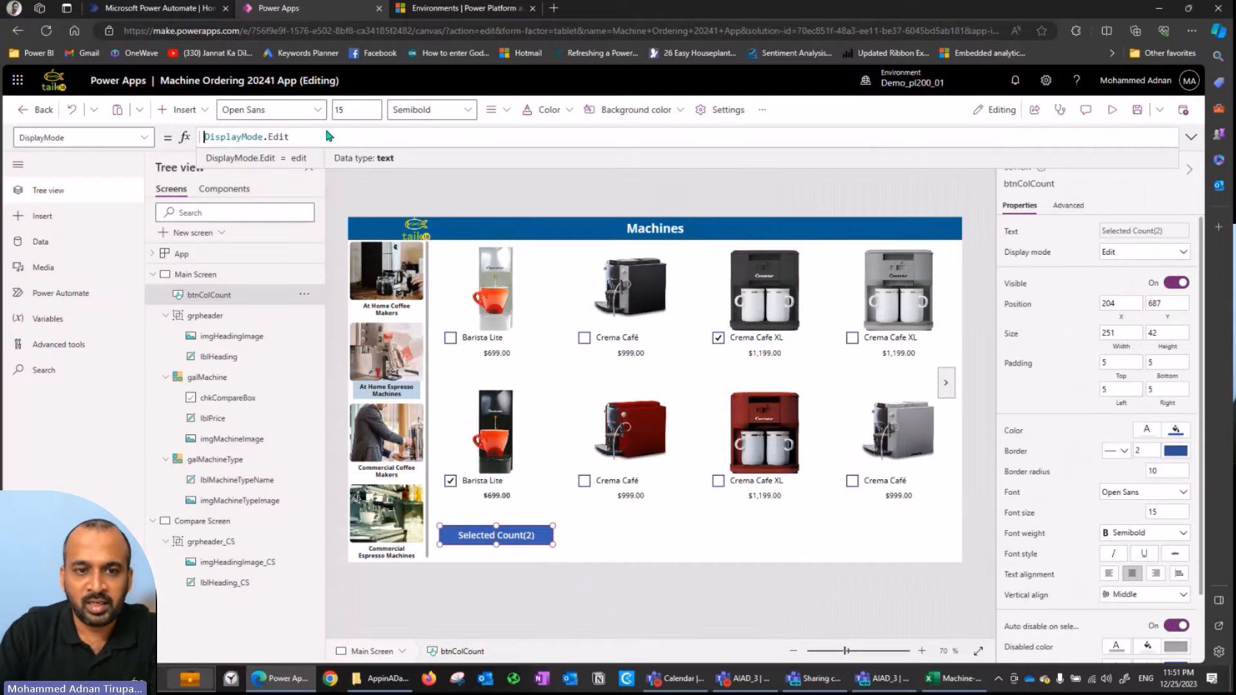
{"action": "type", "text": "Ifcou"}
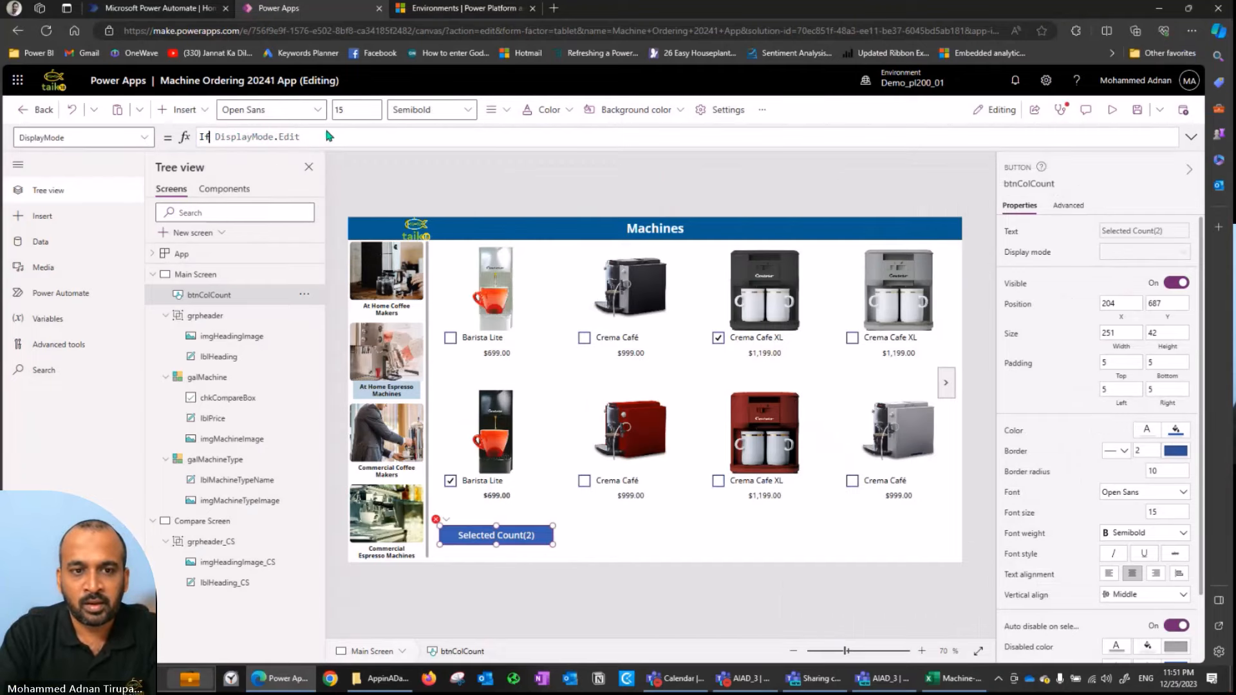
{"action": "key", "text": "BackSpace"}
{"action": "key", "text": "BackSpace"}
{"action": "key", "text": "BackSpace"}
{"action": "type", "text": "(count"}
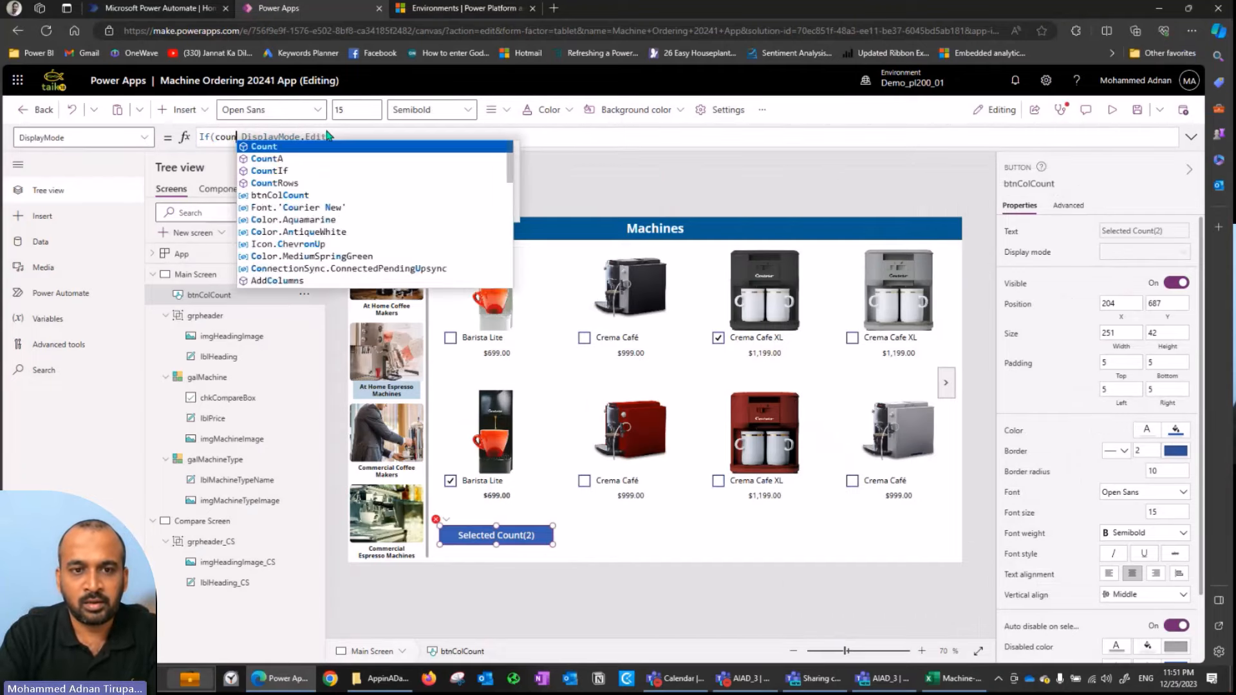
{"action": "type", "text": "rows"}
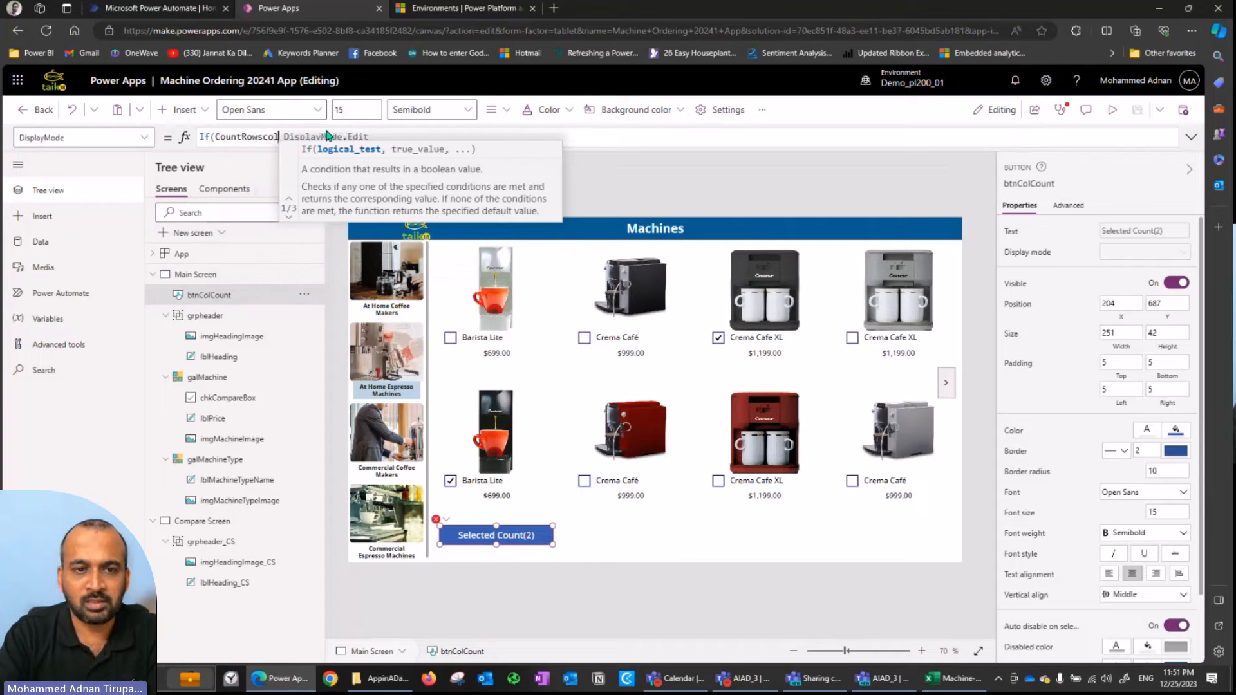
{"action": "type", "text": "(colMachineCompare)"}
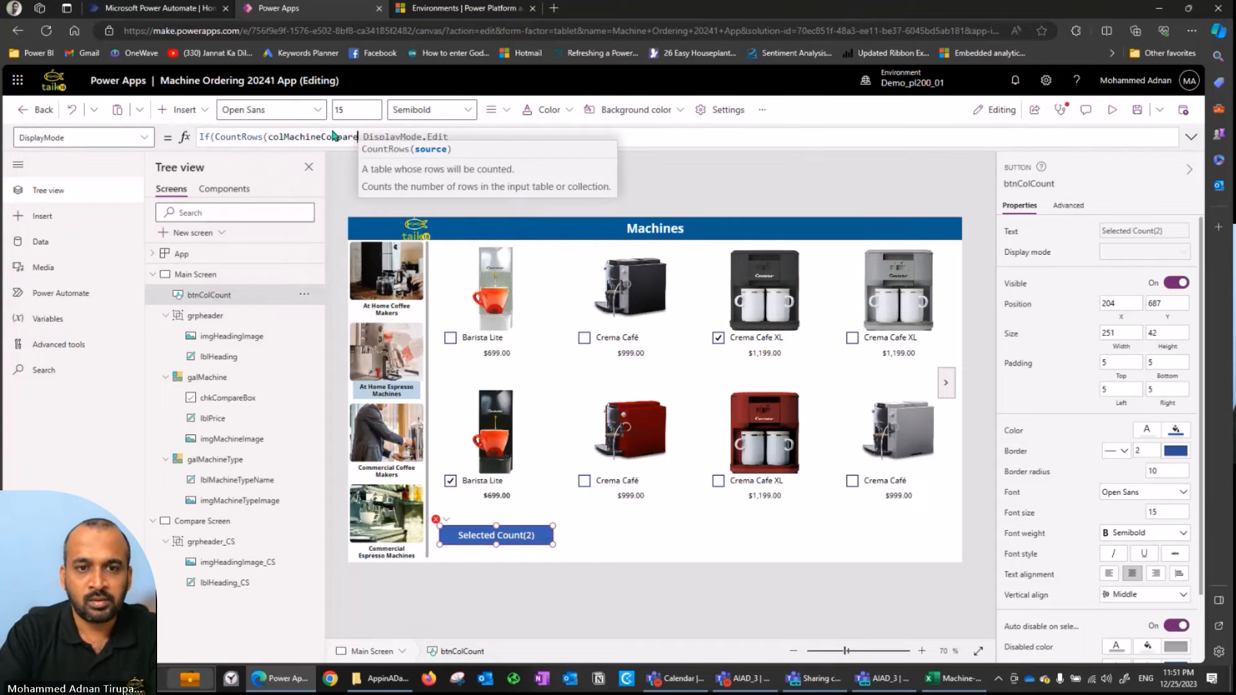
{"action": "type", "text": ">0"}
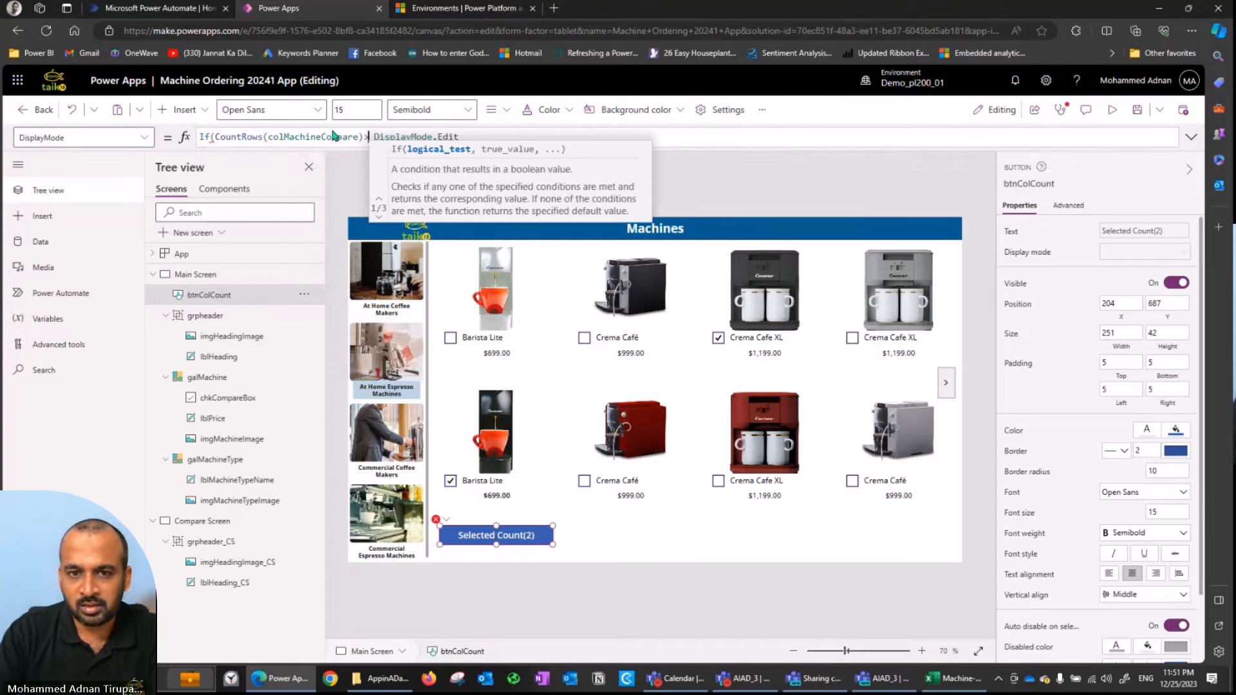
{"action": "type", "text": ", DisplayMode.Edit, "}
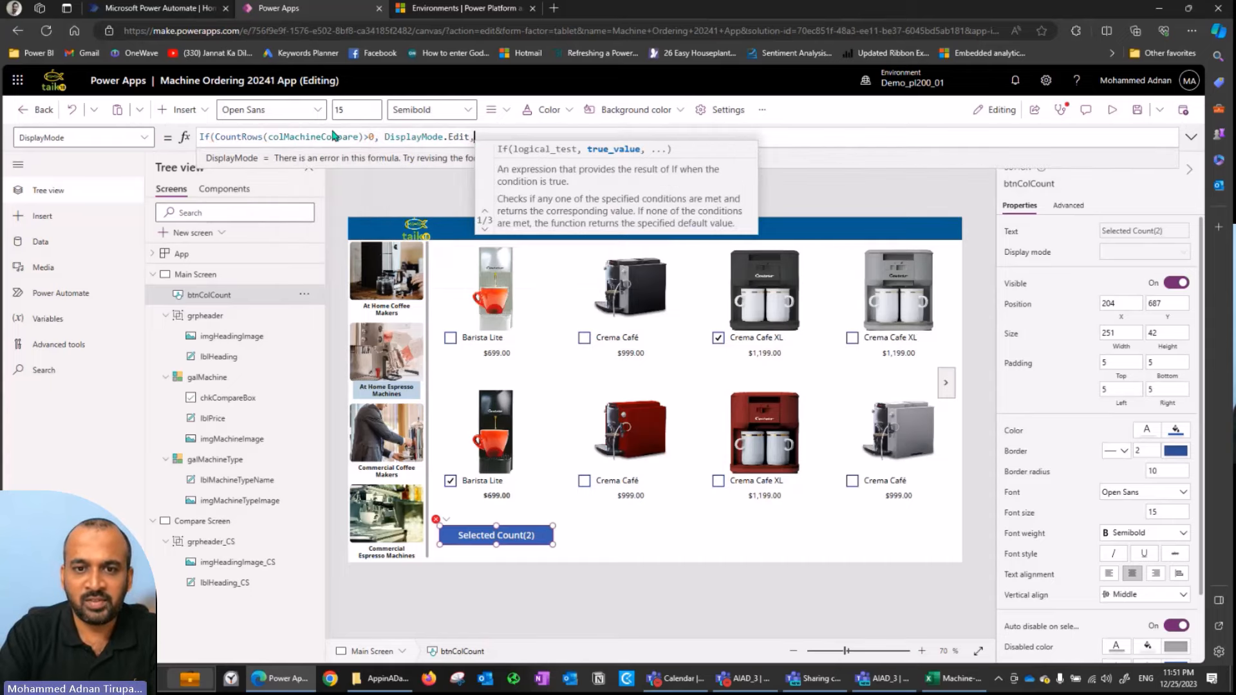
{"action": "type", "text": "Disabled)"}
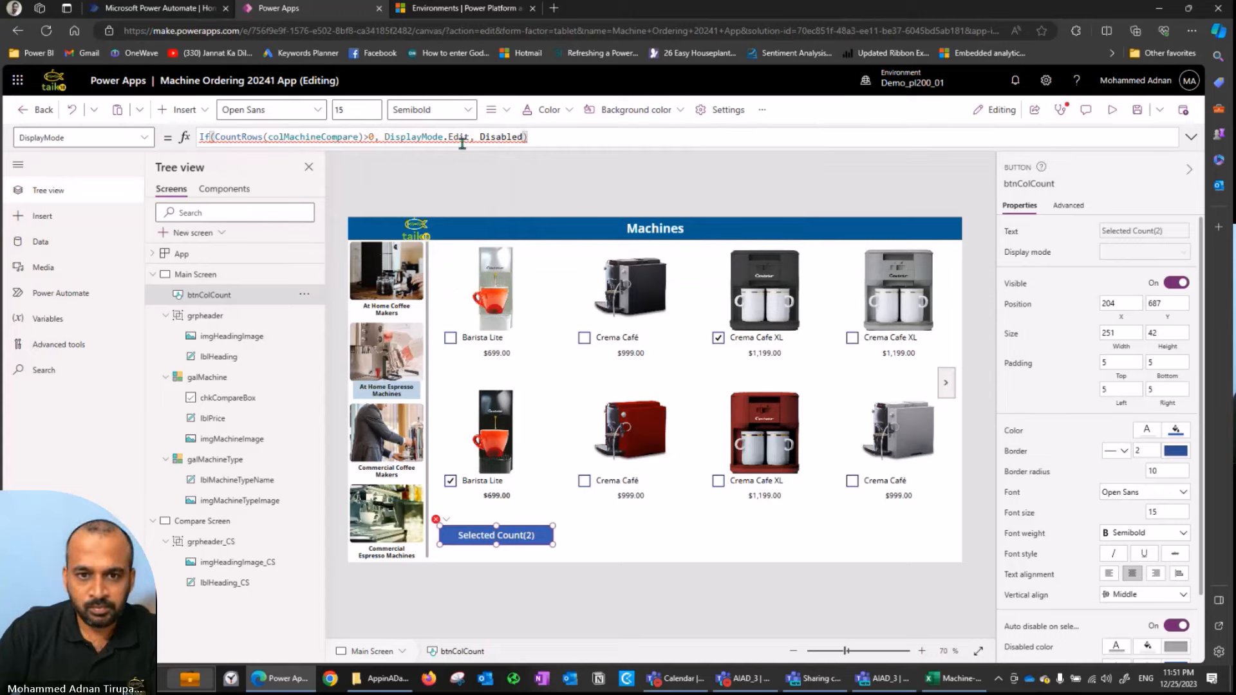
- Correct the last argument of btnColCount's DisplayMode formula to DisplayMode.Disabled
{"action": "double_click", "coordinate": [416, 136]}
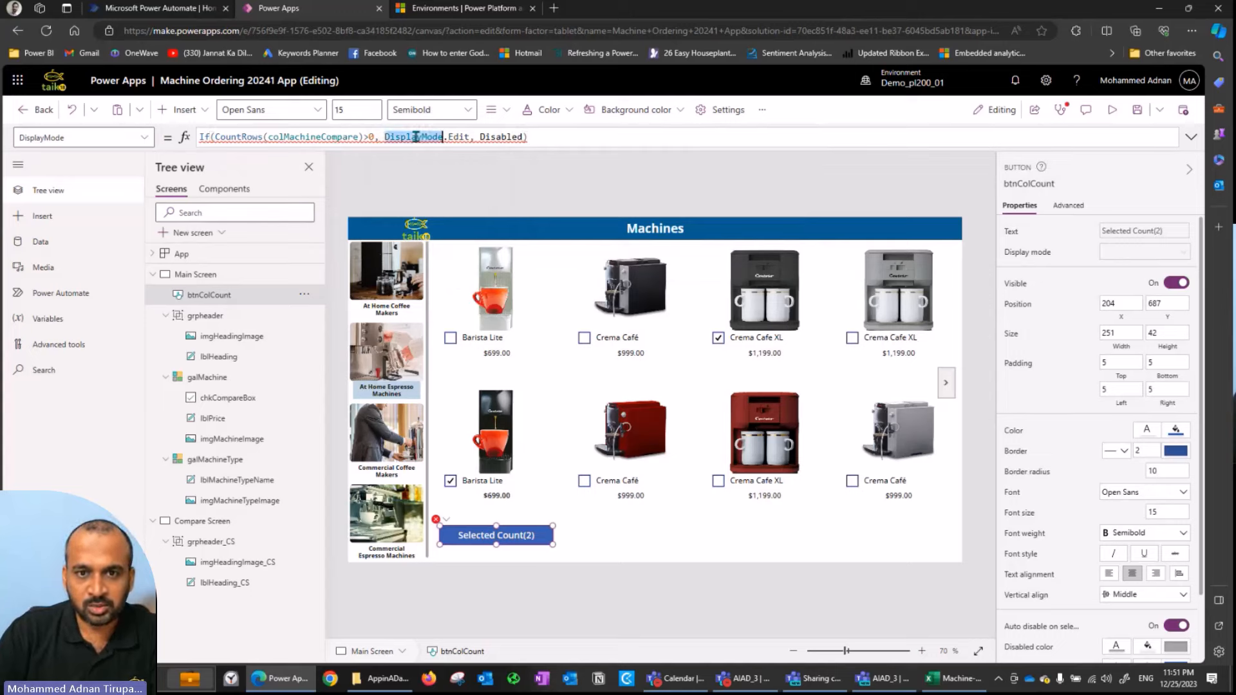
{"action": "double_click", "coordinate": [489, 137]}
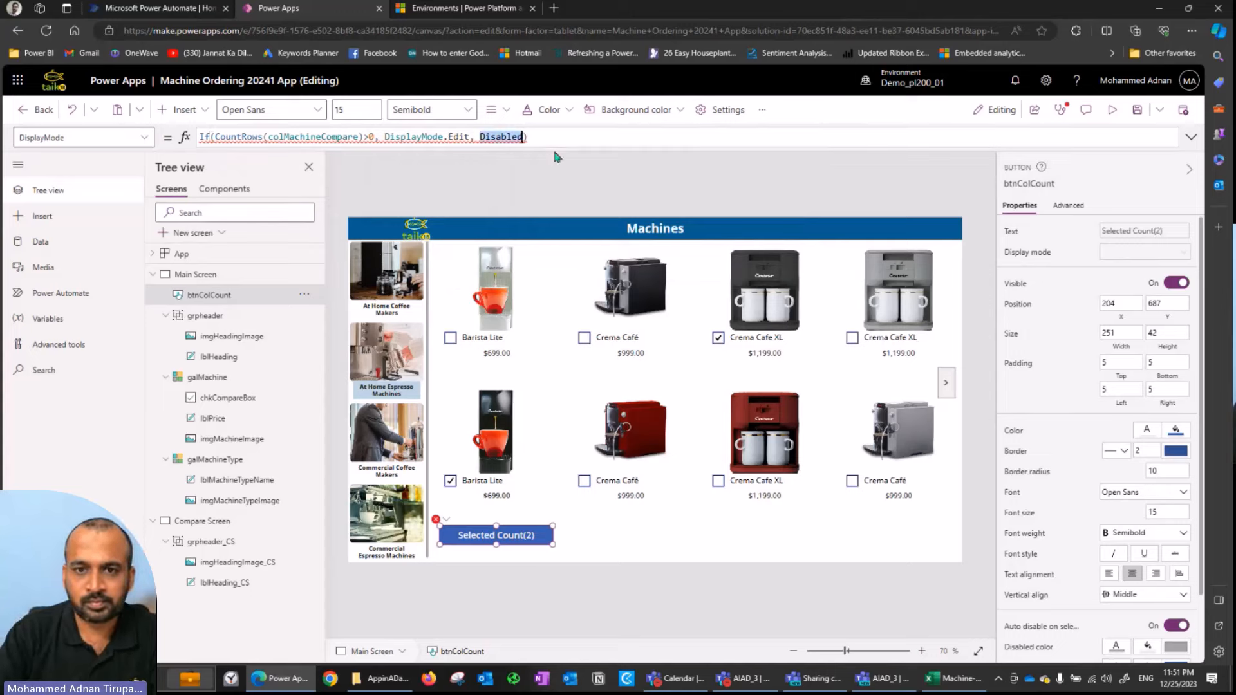
{"action": "key", "text": "ctrl+v"}
{"action": "type", "text": "."}
{"action": "left_click", "coordinate": [554, 149]}
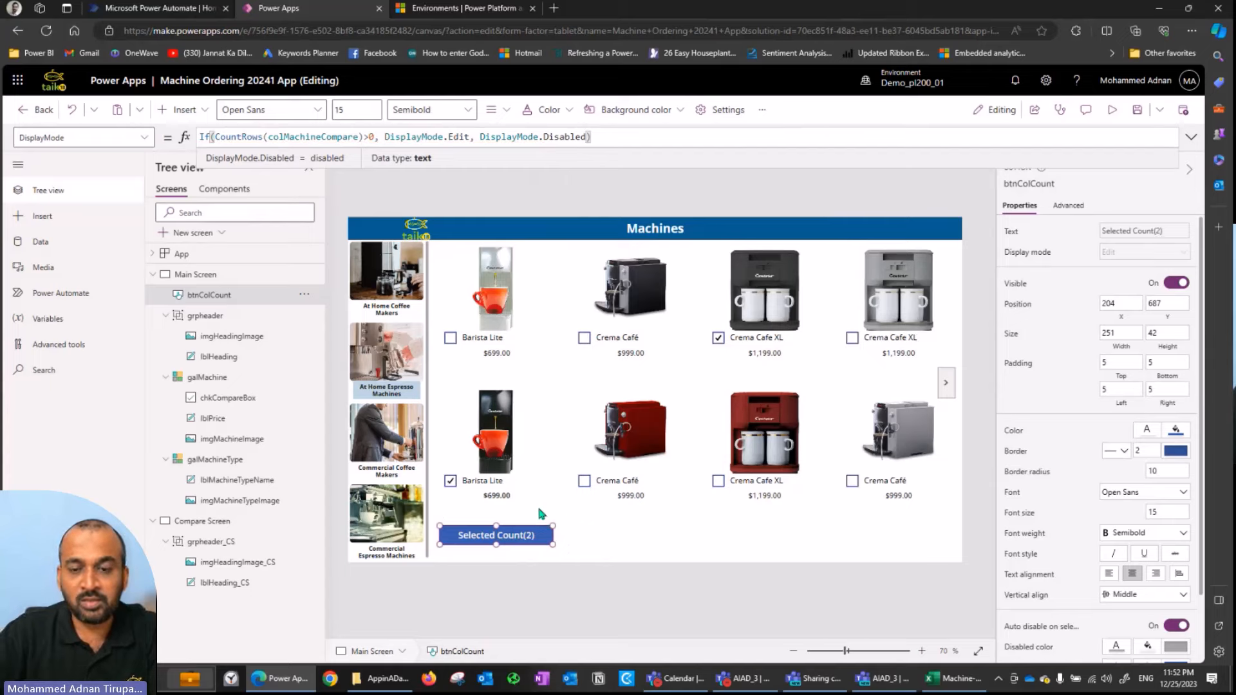
- Copy the OnCheck formula of chkCompareBox in the machine gallery
{"action": "left_click", "coordinate": [475, 336]}
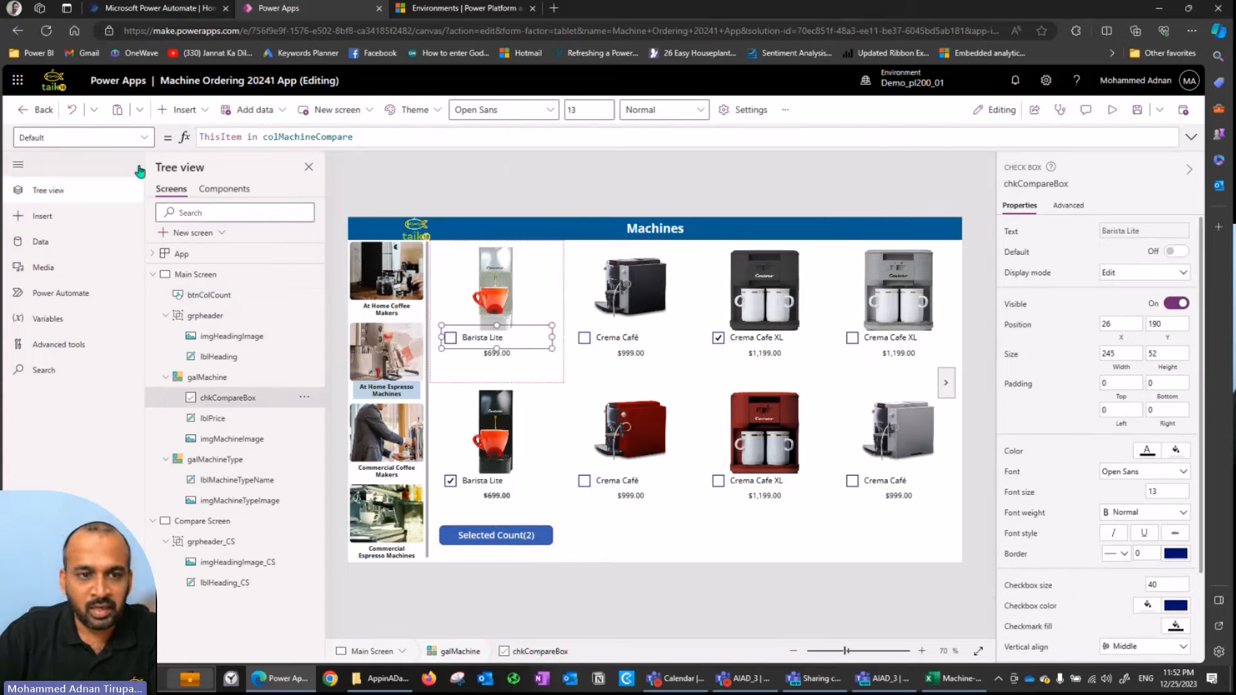
{"action": "left_click", "coordinate": [142, 137]}
{"action": "scroll", "coordinate": [64, 290], "scroll_direction": "down", "scroll_amount": 5}
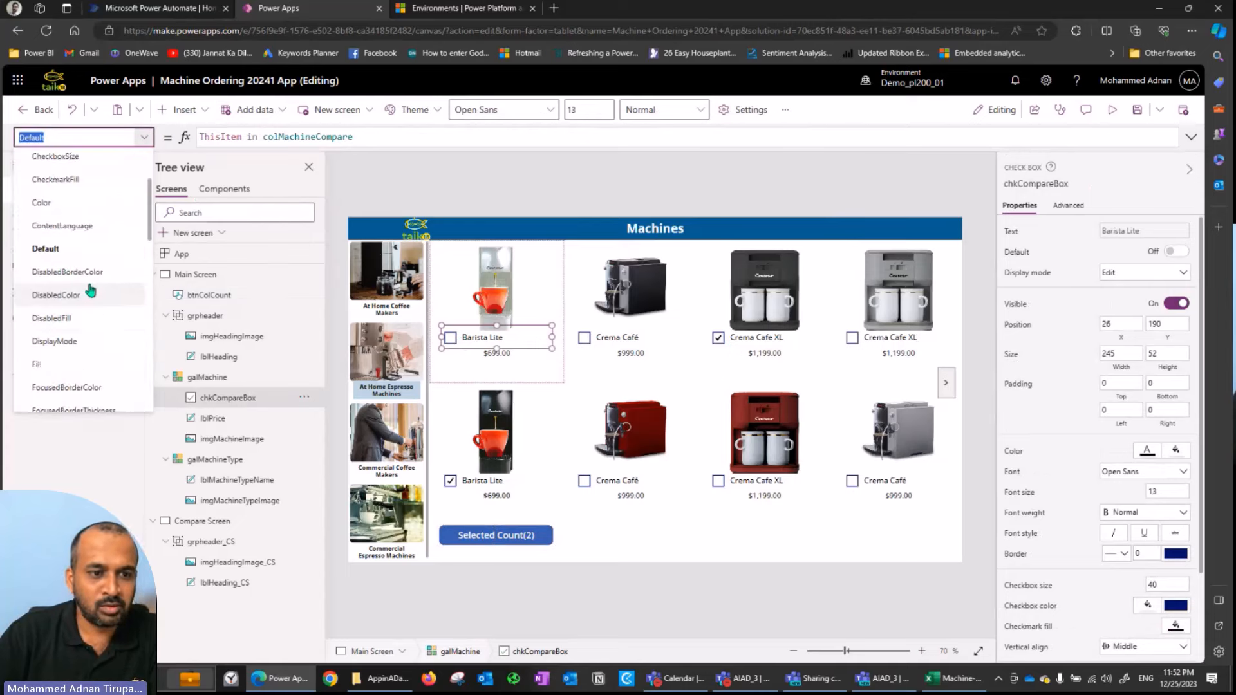
{"action": "scroll", "coordinate": [83, 269], "scroll_direction": "up", "scroll_amount": 4}
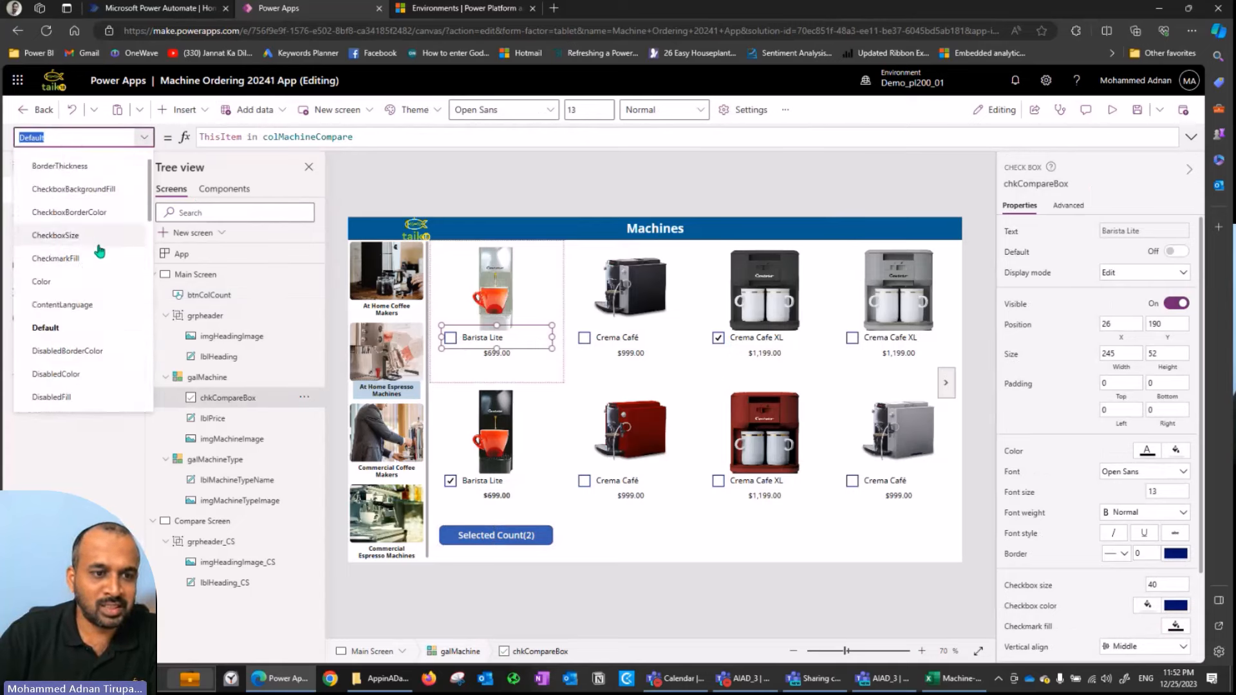
{"action": "left_click", "coordinate": [468, 341]}
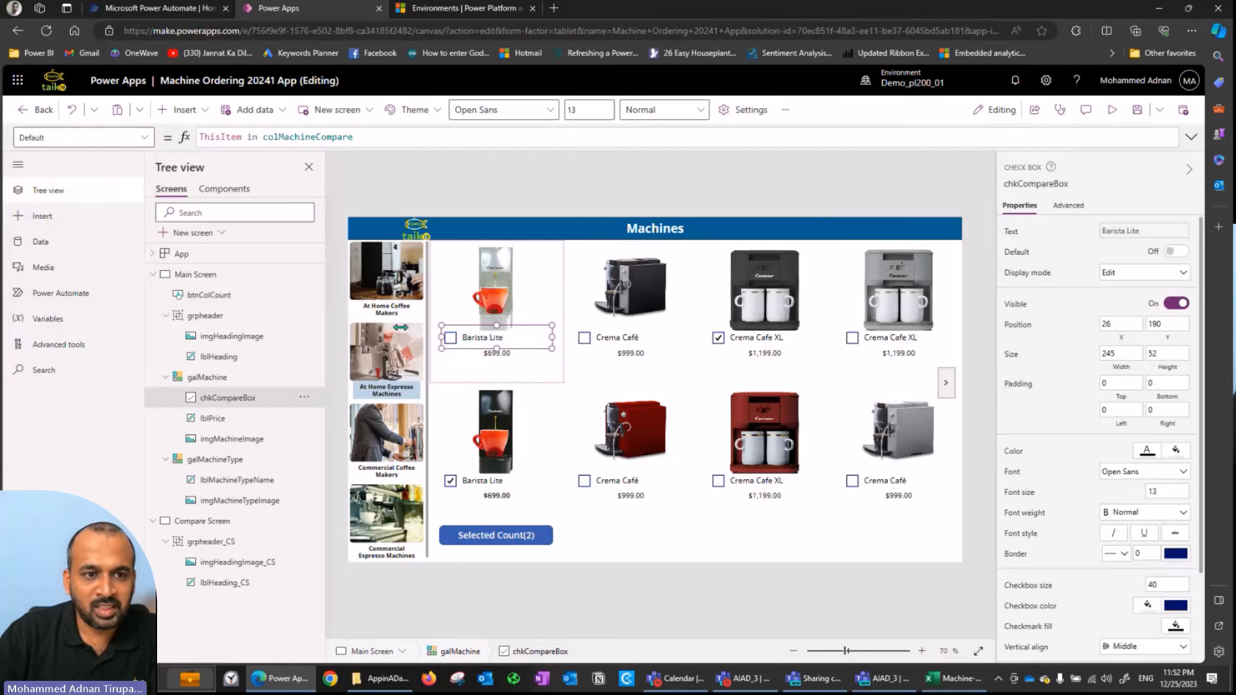
{"action": "left_click", "coordinate": [144, 141]}
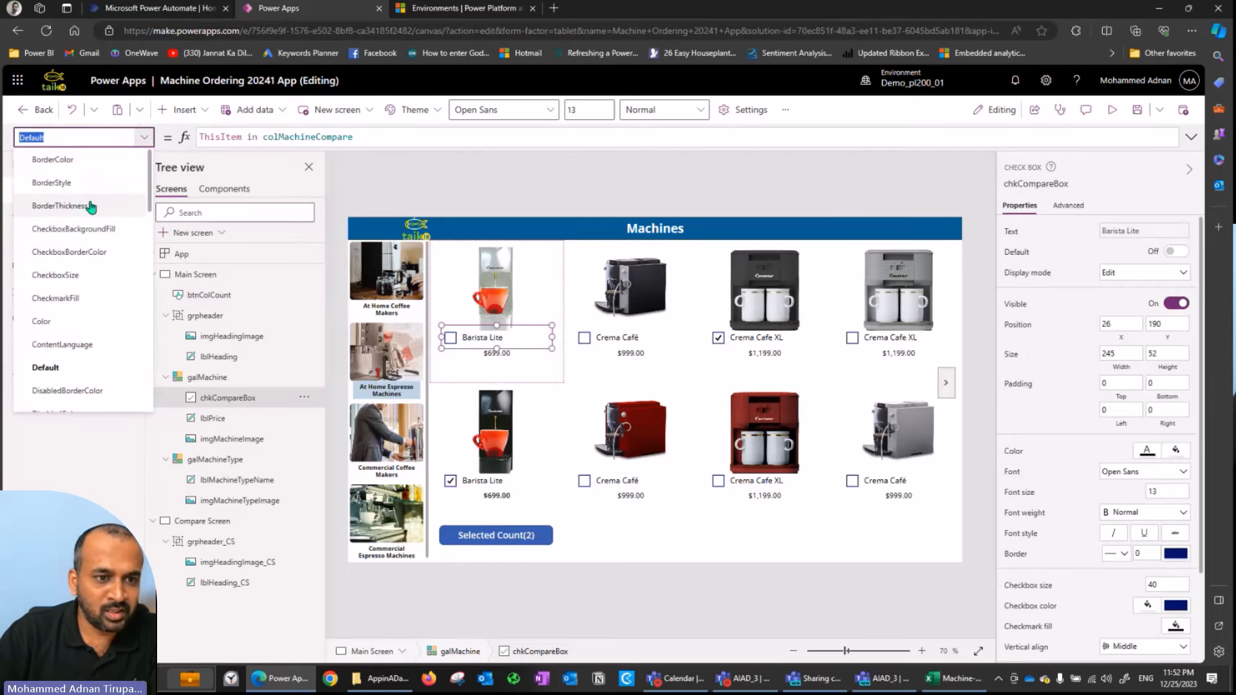
{"action": "scroll", "coordinate": [77, 310], "scroll_direction": "down", "scroll_amount": 3}
{"action": "scroll", "coordinate": [78, 311], "scroll_direction": "down", "scroll_amount": 5}
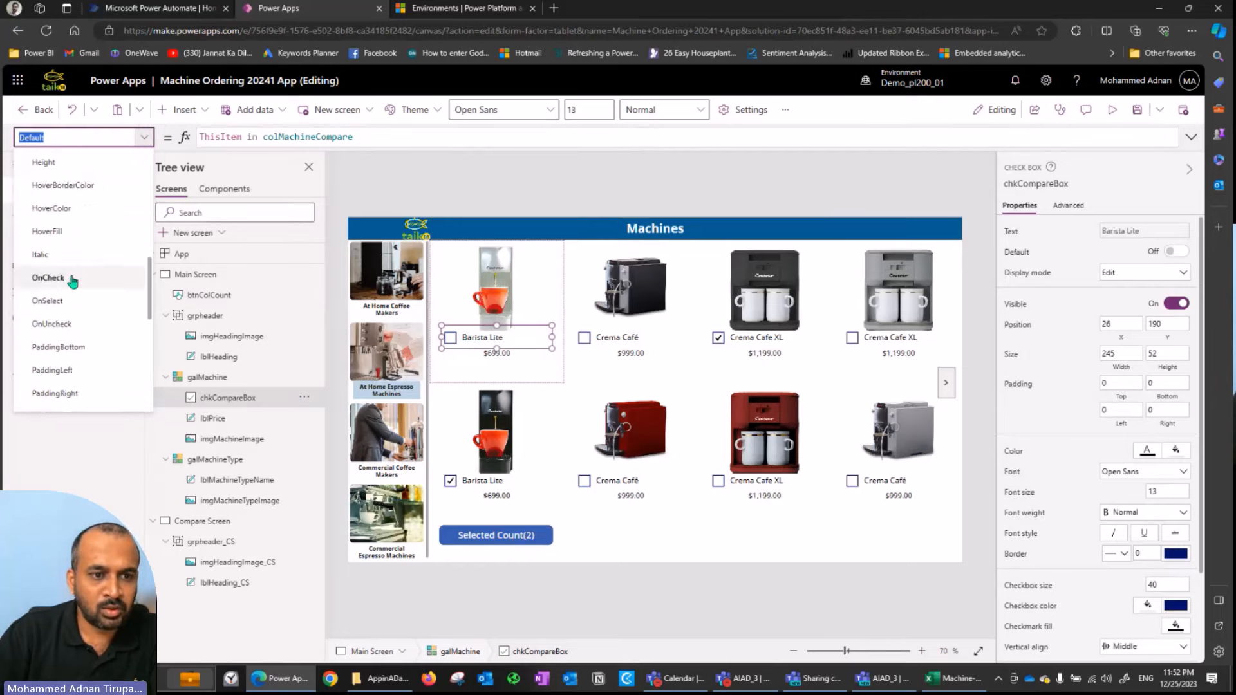
{"action": "left_click", "coordinate": [75, 281]}
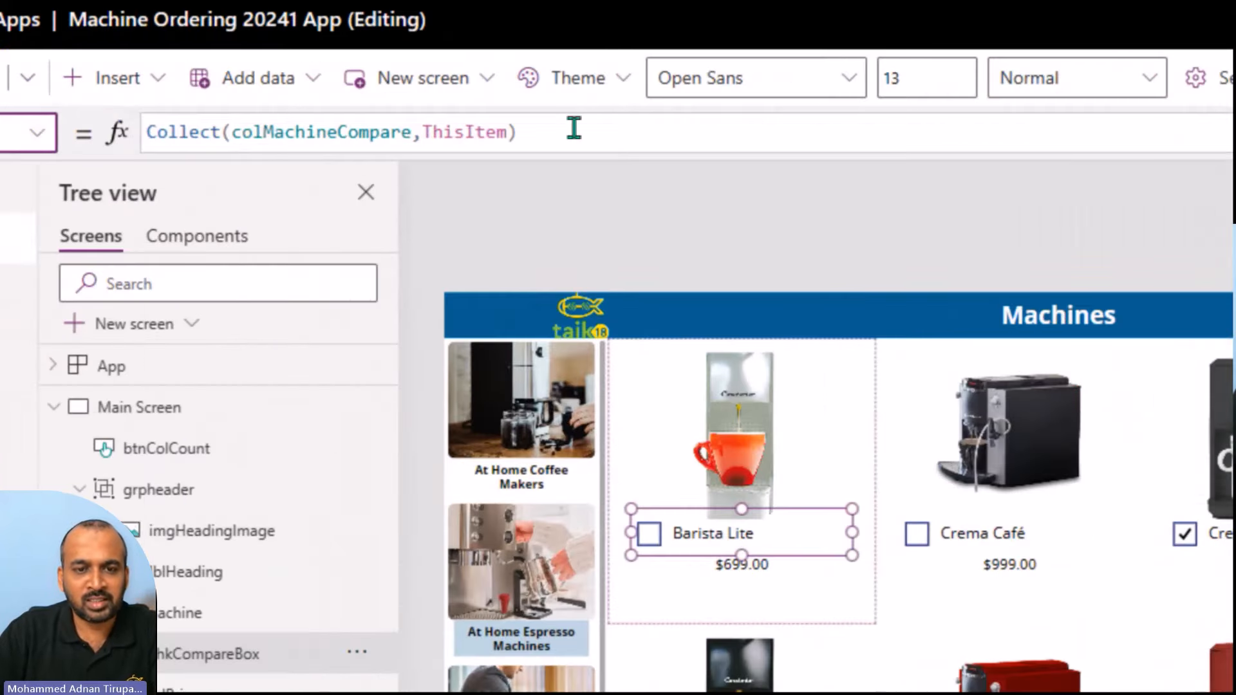
{"action": "left_click", "coordinate": [413, 134]}
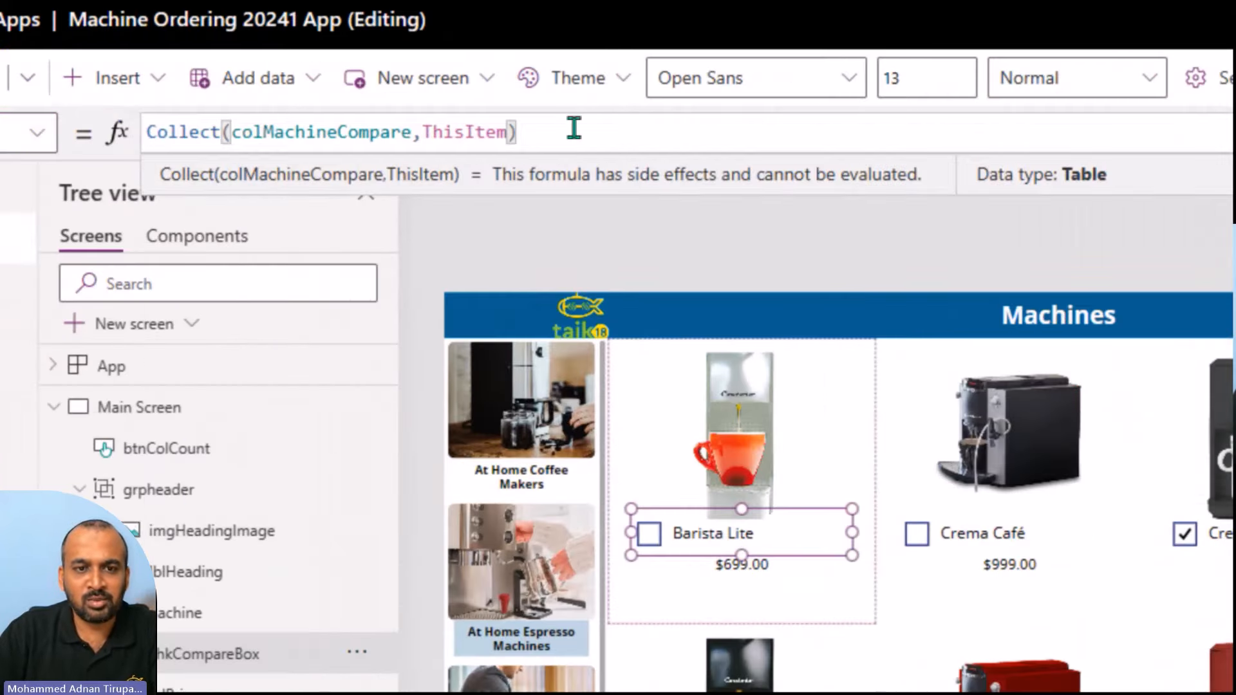
{"action": "key", "text": "ctrl+a"}
{"action": "key", "text": "ctrl+c"}
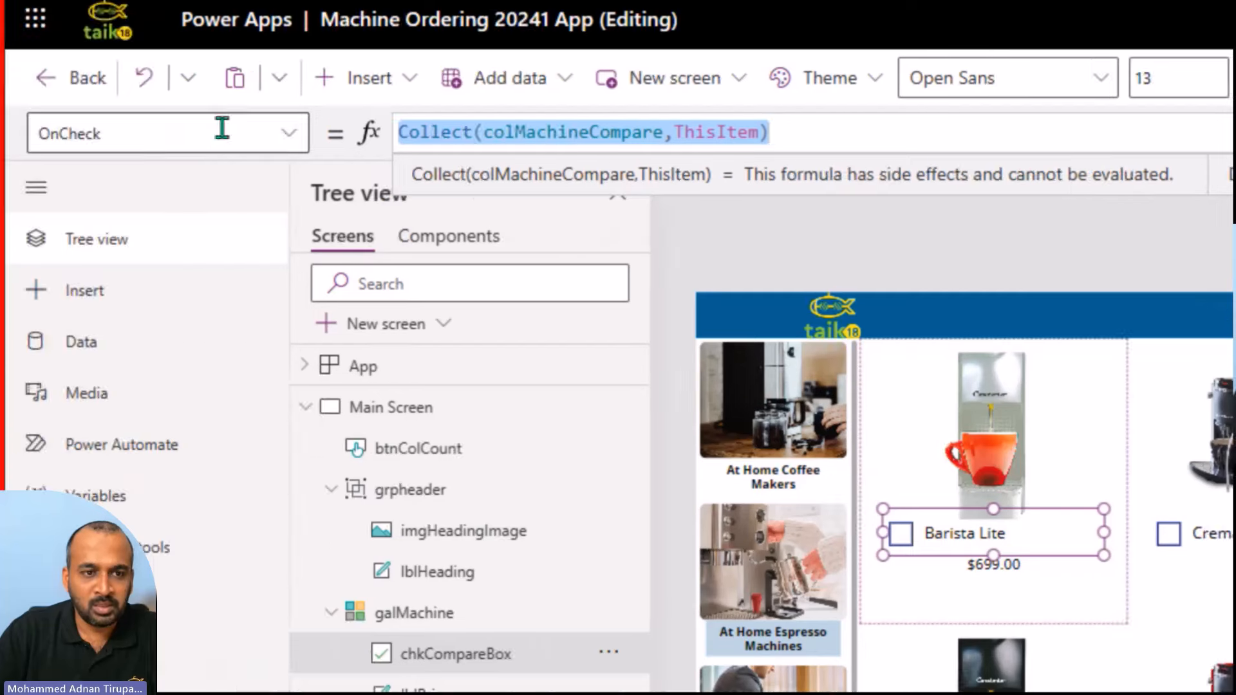
- Set the OnUncheck of chkCompareBox to Remove(colMachineCompare,ThisItem), reusing the copied formula, and save the app
{"action": "left_click", "coordinate": [299, 135]}
{"action": "scroll", "coordinate": [198, 353], "scroll_direction": "down", "scroll_amount": 5}
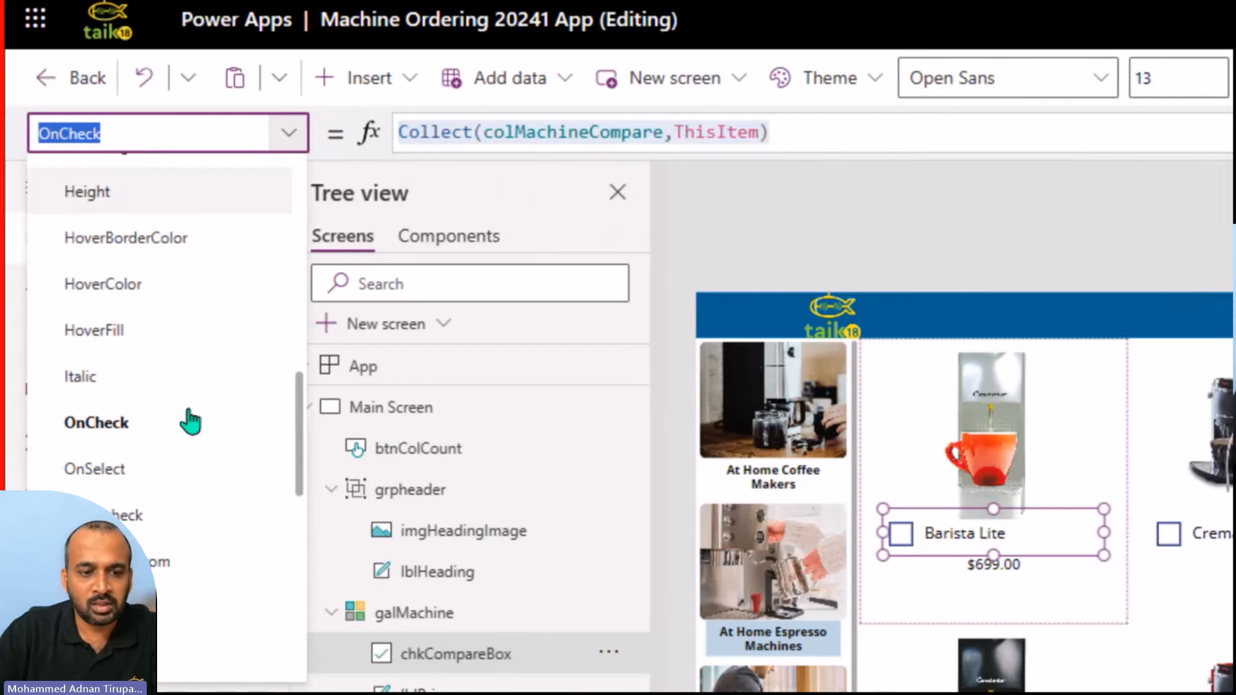
{"action": "left_click", "coordinate": [129, 515]}
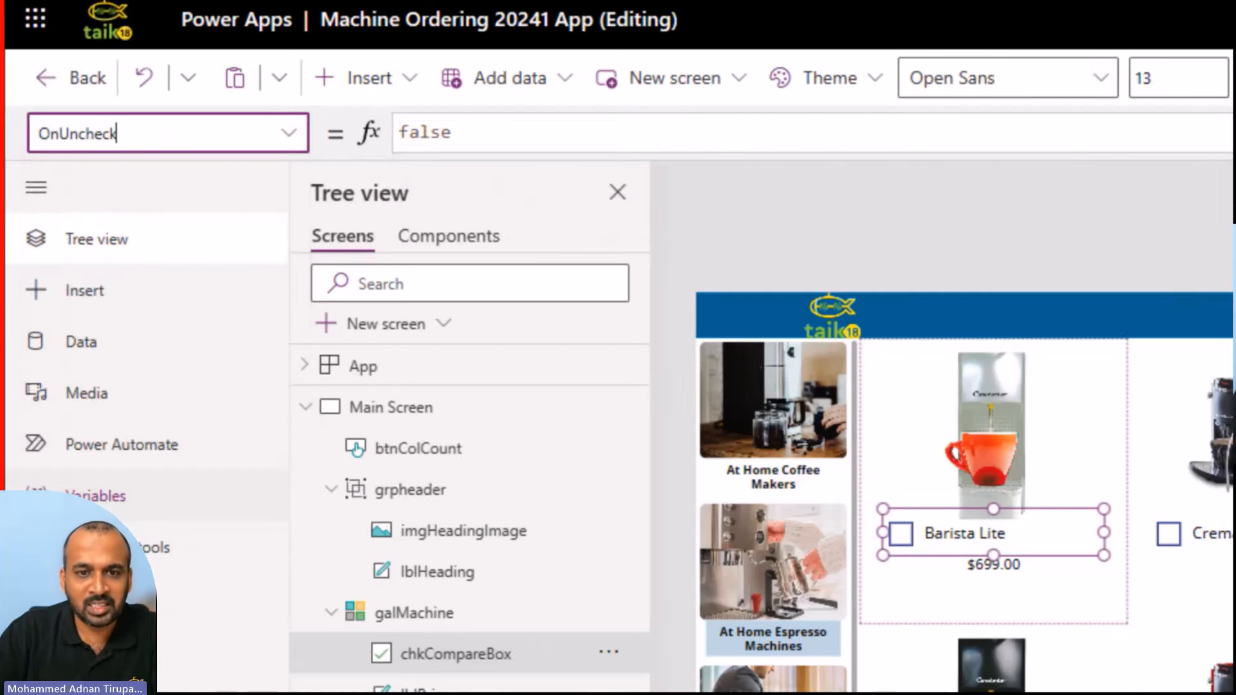
{"action": "left_click", "coordinate": [409, 128]}
{"action": "key", "text": "ctrl+a"}
{"action": "key", "text": "ctrl+v"}
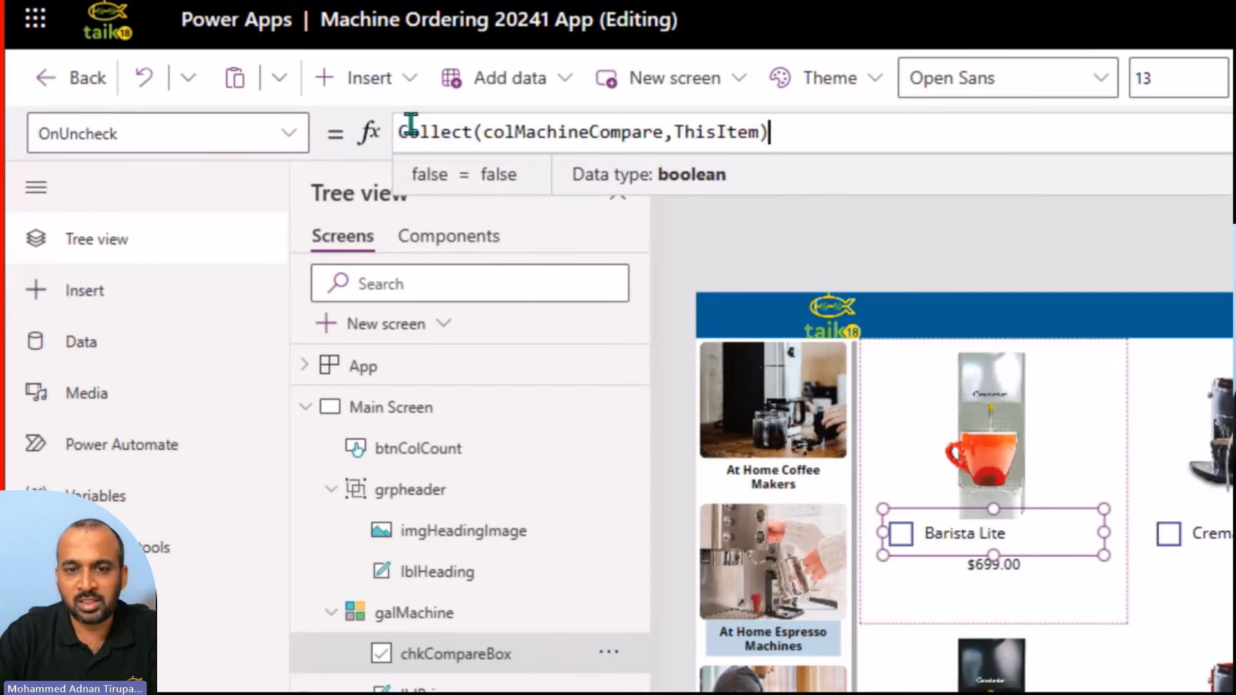
{"action": "double_click", "coordinate": [409, 128]}
{"action": "type", "text": "Remove"}
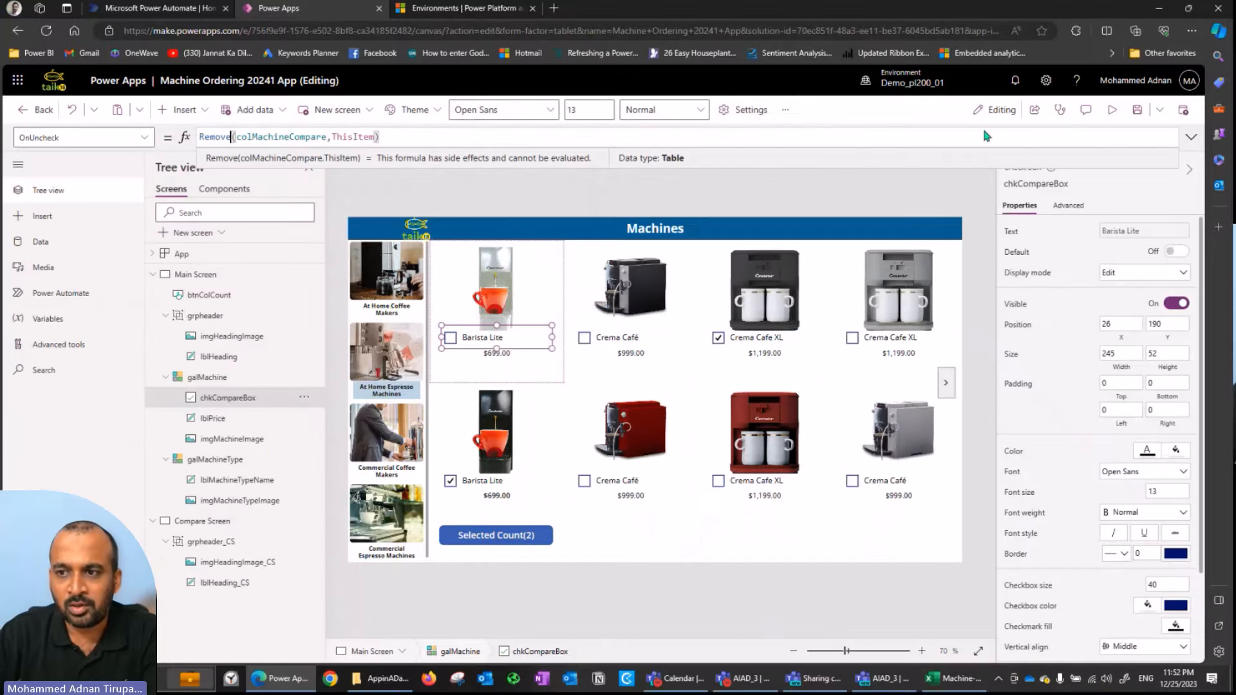
{"action": "left_click", "coordinate": [1136, 110]}
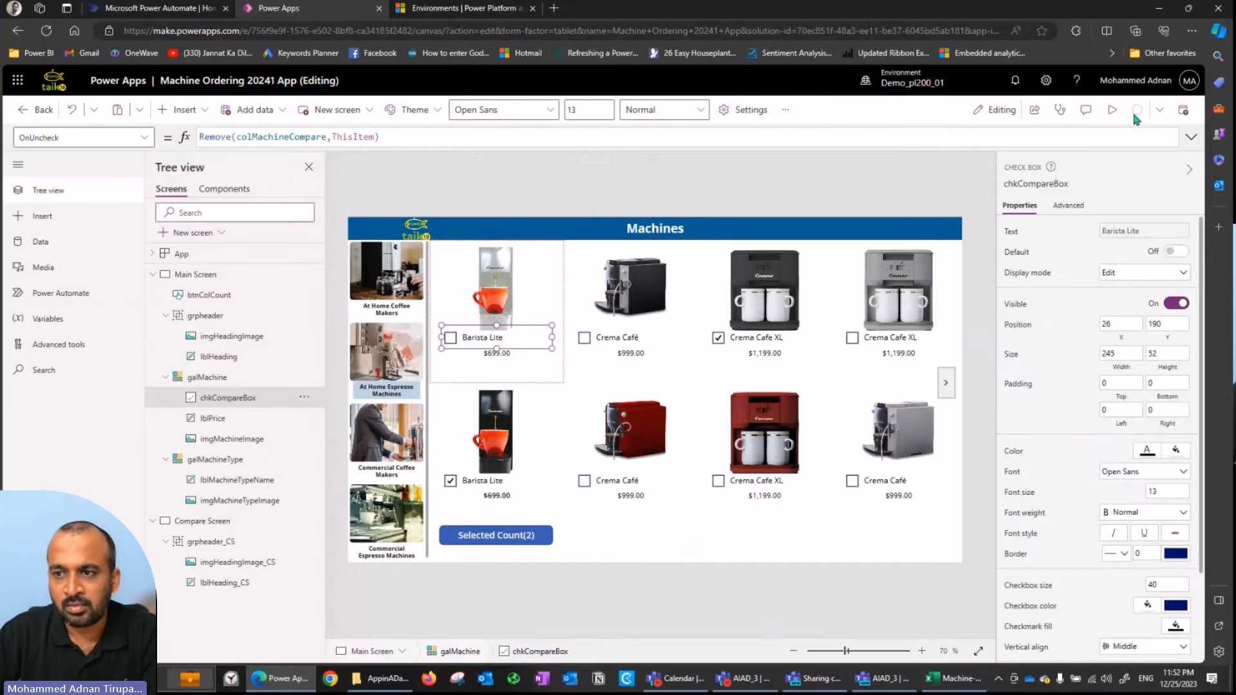
- Test the compare checkboxes in preview by clearing both selected machines and checking the silver Barista Lite and the red Crema Cafe XL
{"action": "left_click", "coordinate": [1113, 120]}
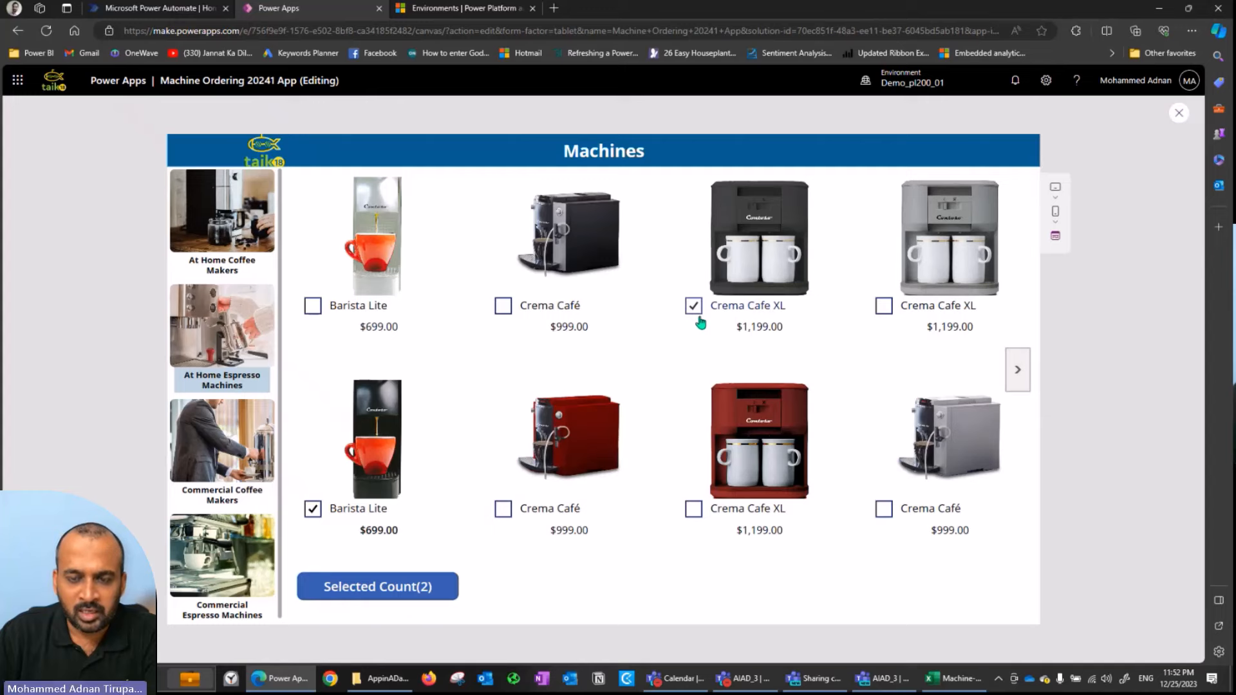
{"action": "left_click", "coordinate": [699, 318]}
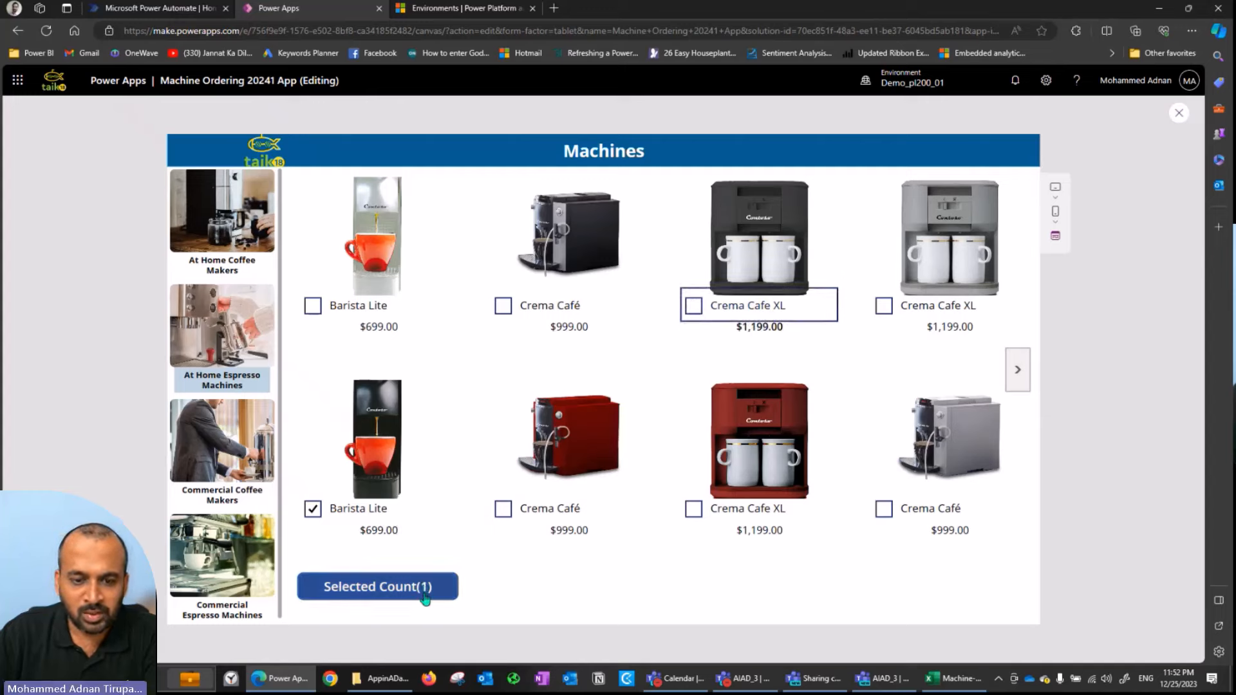
{"action": "left_click", "coordinate": [313, 510]}
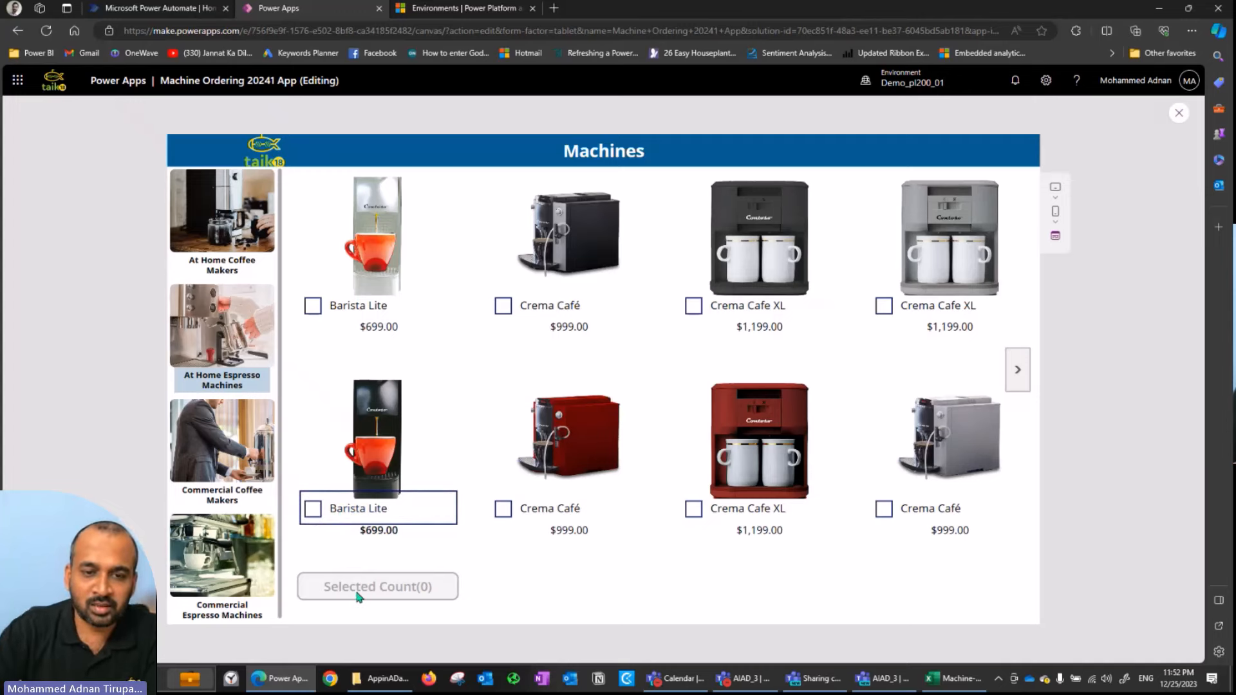
{"action": "left_click", "coordinate": [314, 309]}
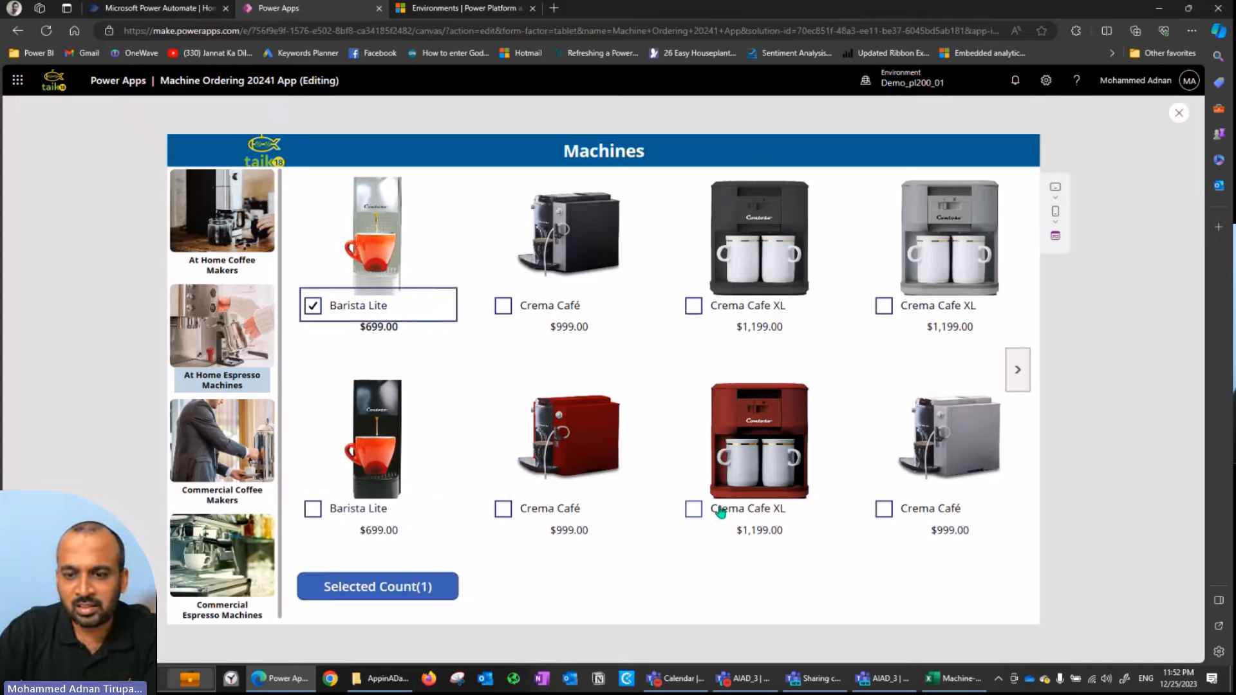
{"action": "left_click", "coordinate": [693, 511]}
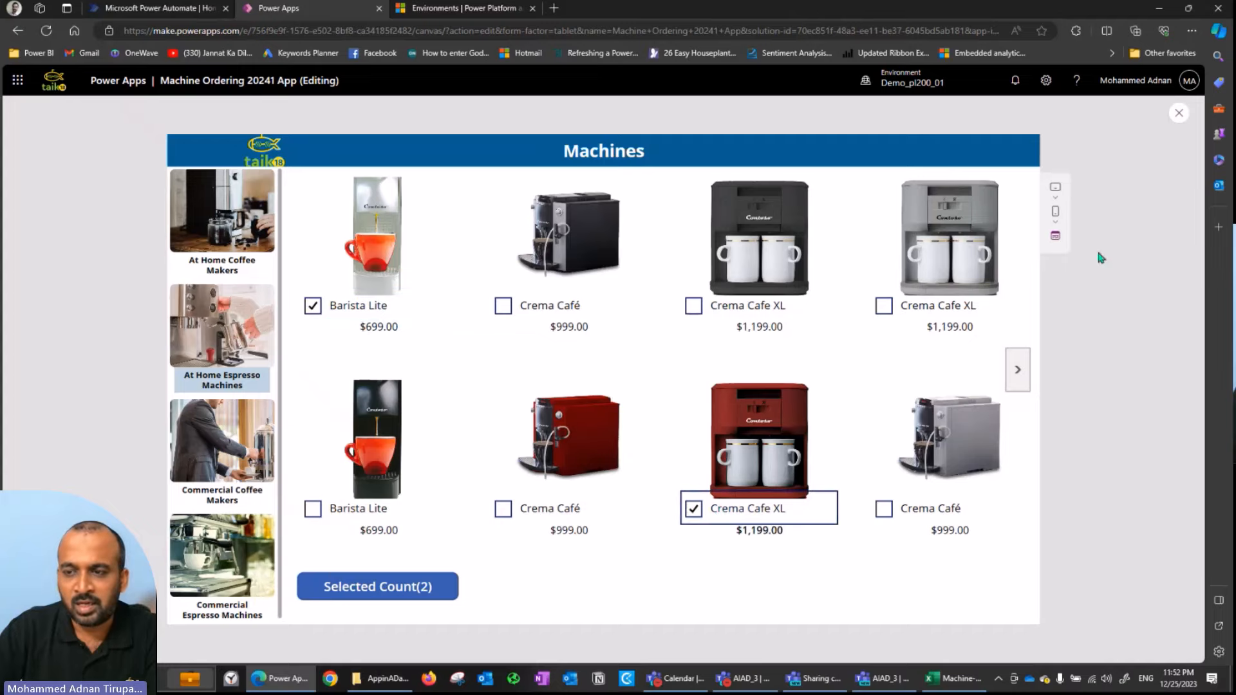
{"action": "left_click", "coordinate": [1179, 113]}
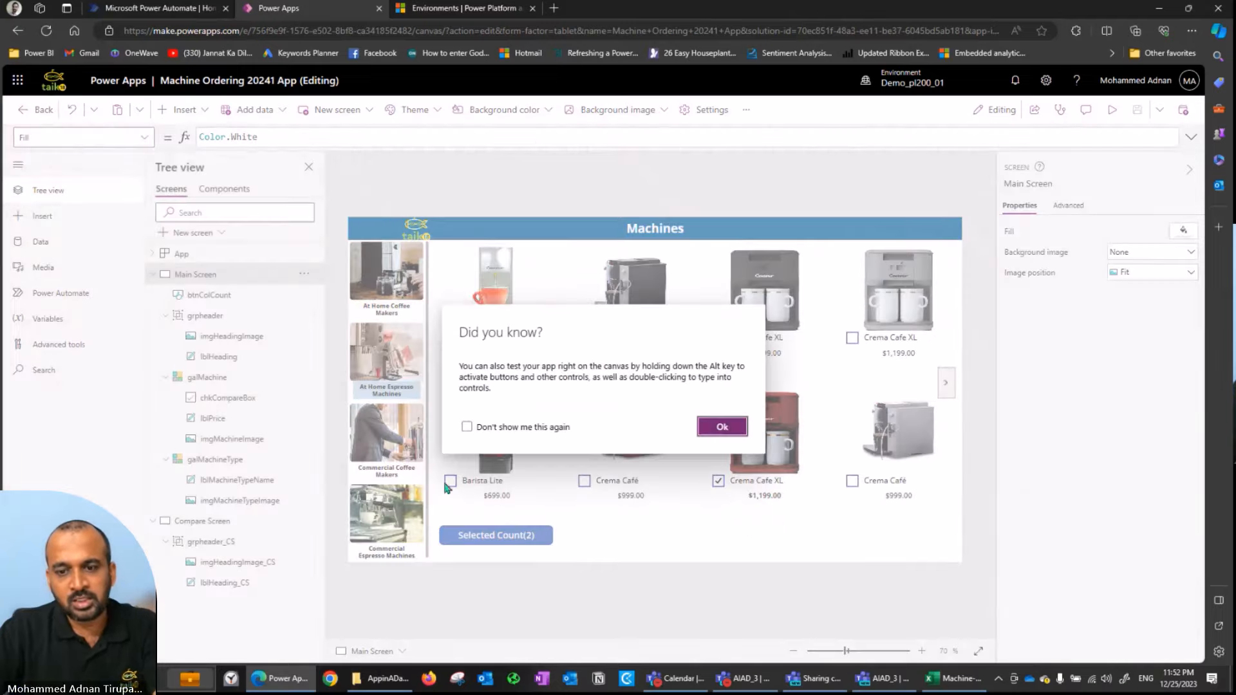
{"action": "left_click", "coordinate": [704, 430]}
- Duplicate the Selected Count button and place the copy below the machine gallery's last column, at X 1056, Y 676
{"action": "left_click", "coordinate": [508, 534]}
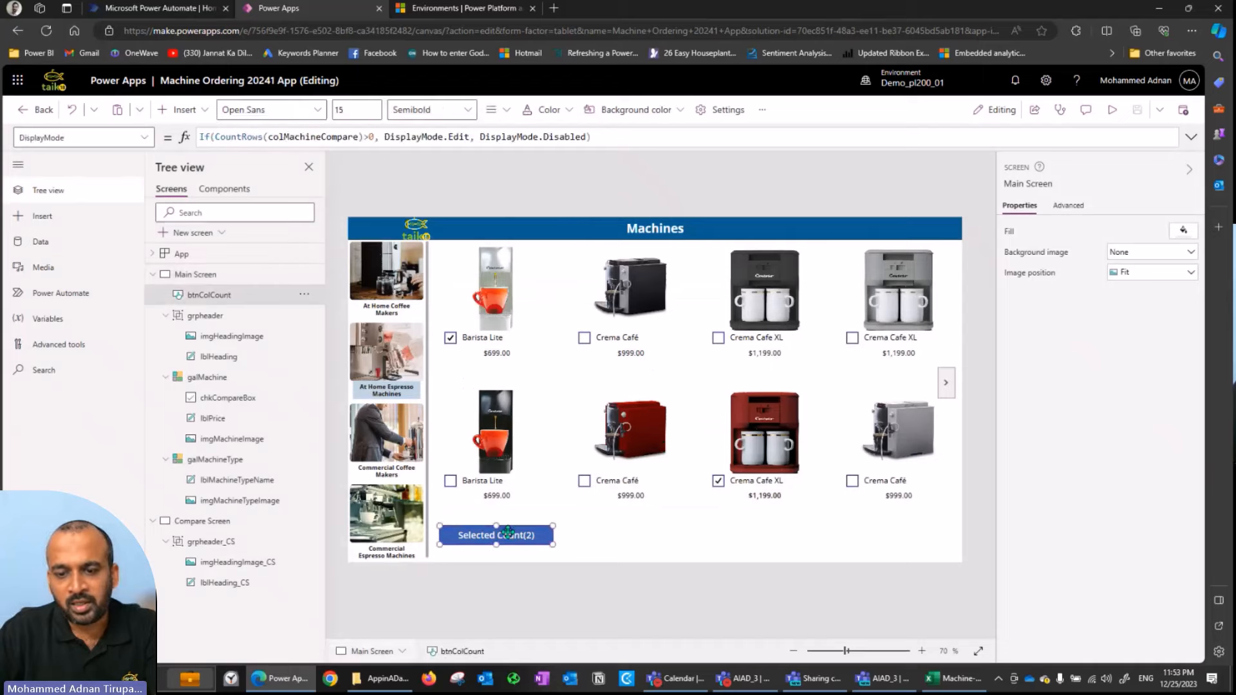
{"action": "key", "text": "ctrl+c"}
{"action": "key", "text": "ctrl+v"}
{"action": "left_click_drag", "start_coordinate": [507, 534], "coordinate": [856, 524]}
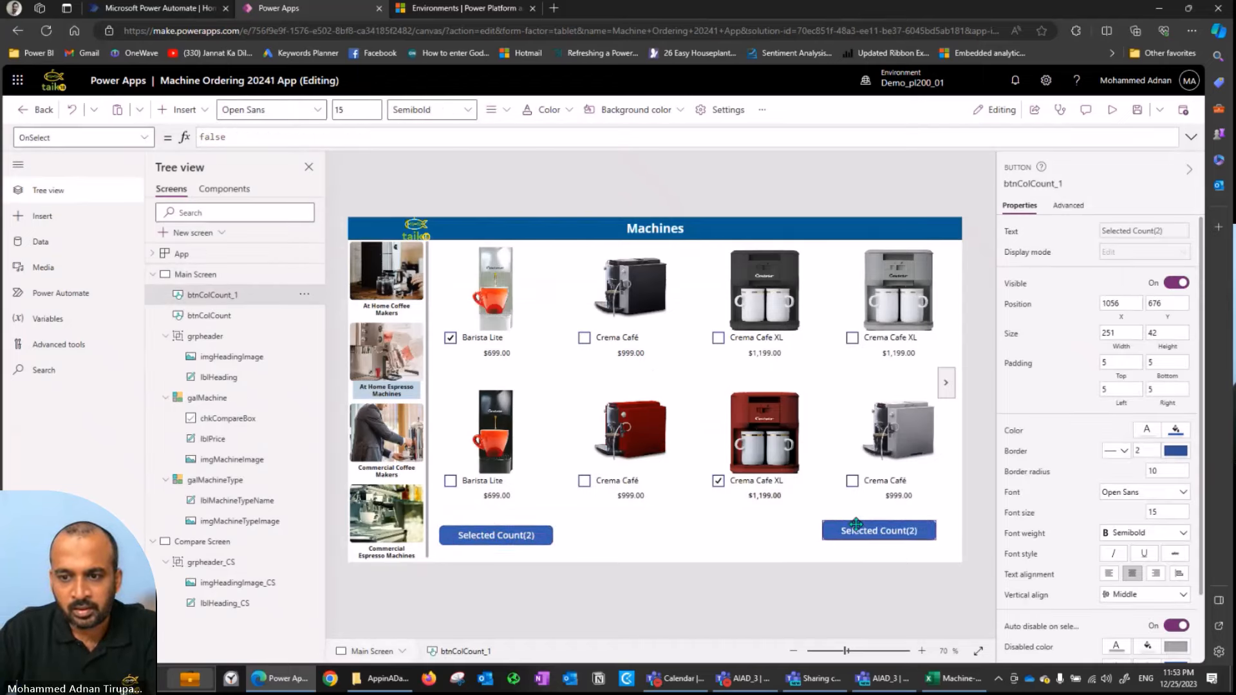
- Format both Main Screen buttons together with a dark blue fill, border thickness 0 and border radius 0
{"action": "left_click", "coordinate": [522, 541], "text": "shift"}
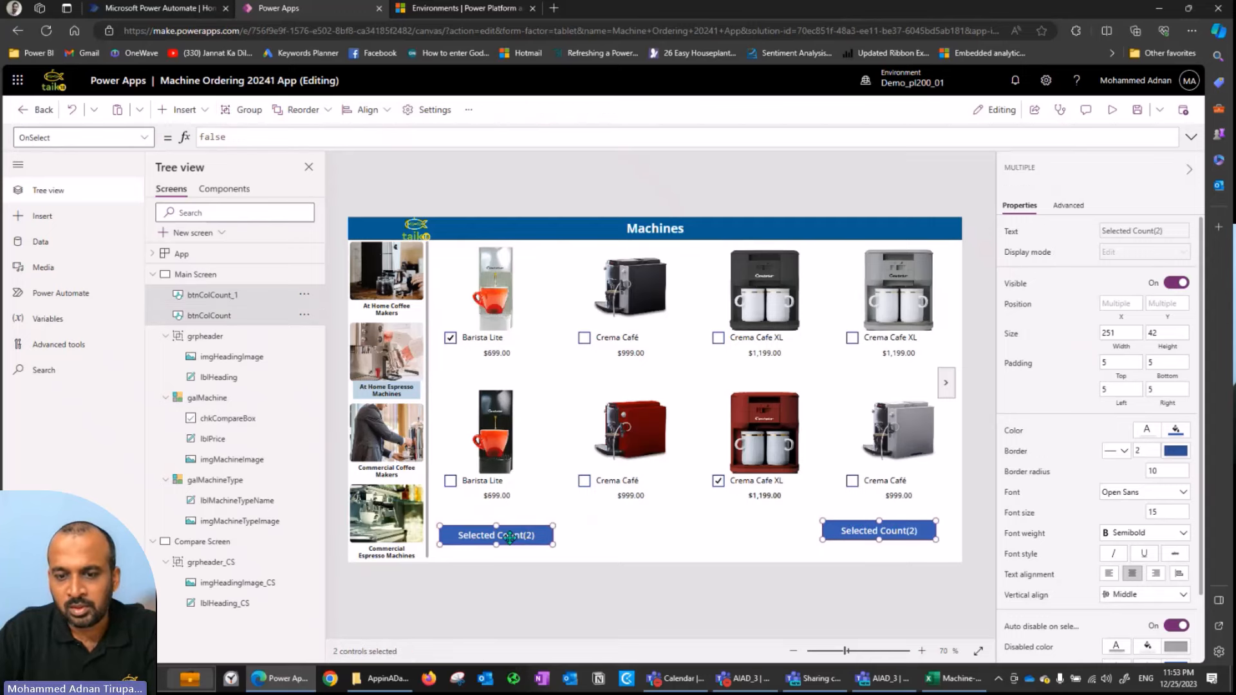
{"action": "left_click", "coordinate": [1181, 431]}
{"action": "left_click", "coordinate": [1067, 466]}
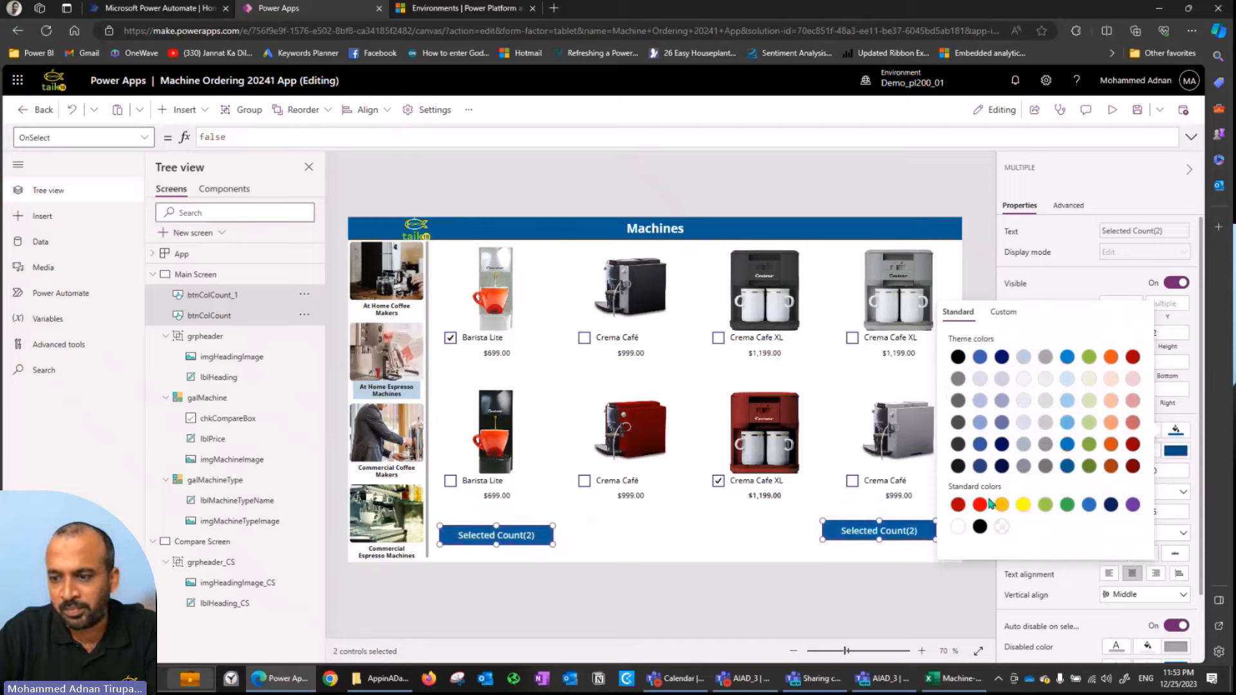
{"action": "left_click", "coordinate": [1195, 524]}
{"action": "left_click", "coordinate": [1153, 454]}
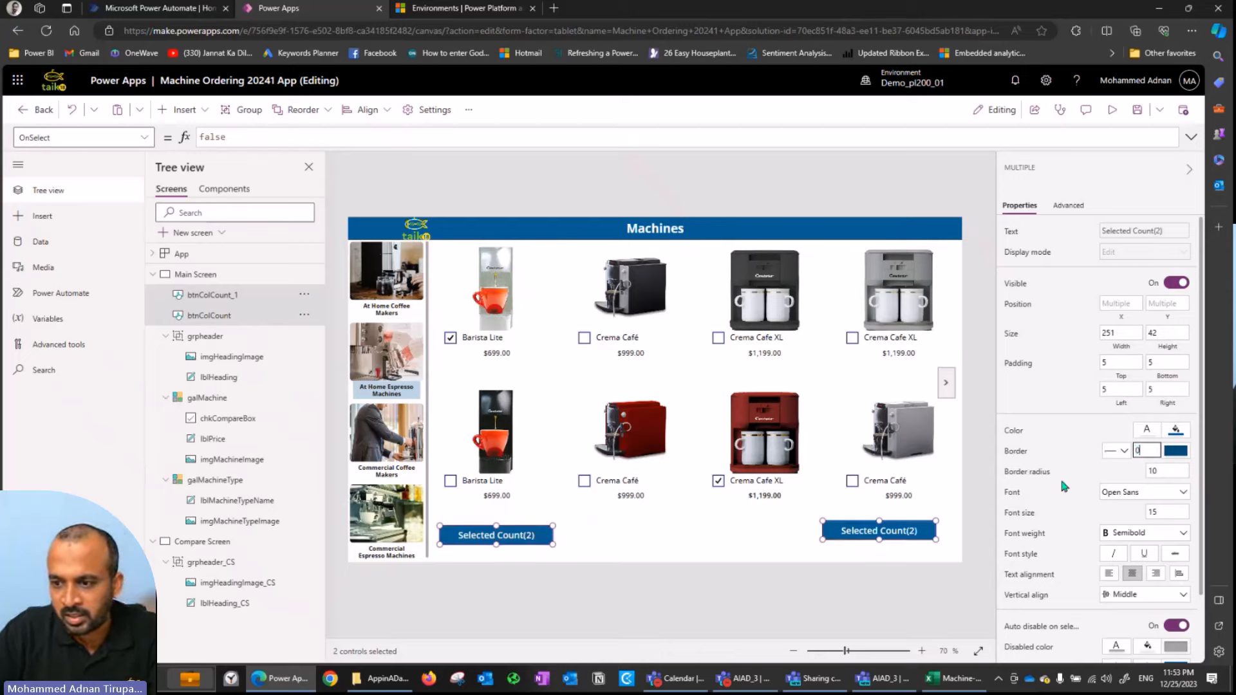
{"action": "left_click_drag", "start_coordinate": [1157, 472], "coordinate": [1110, 468]}
{"action": "type", "text": "0"}
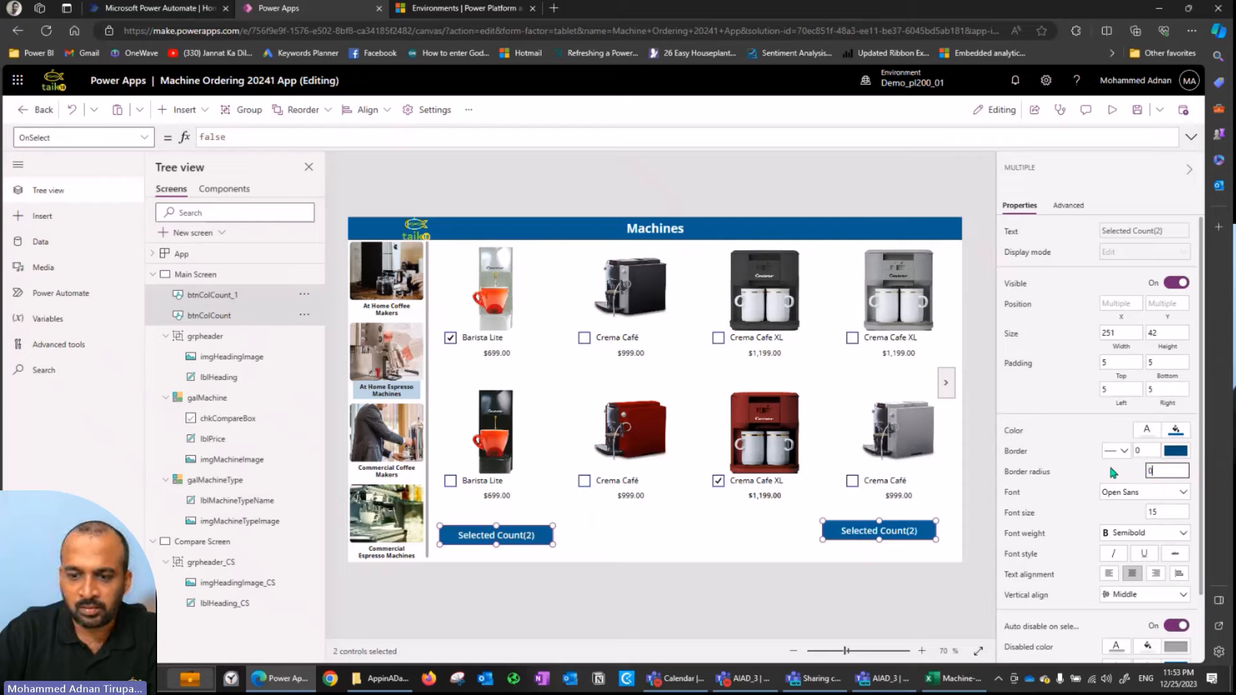
- Rename the copied button as btnNavCompareScreen
{"action": "left_click", "coordinate": [851, 528]}
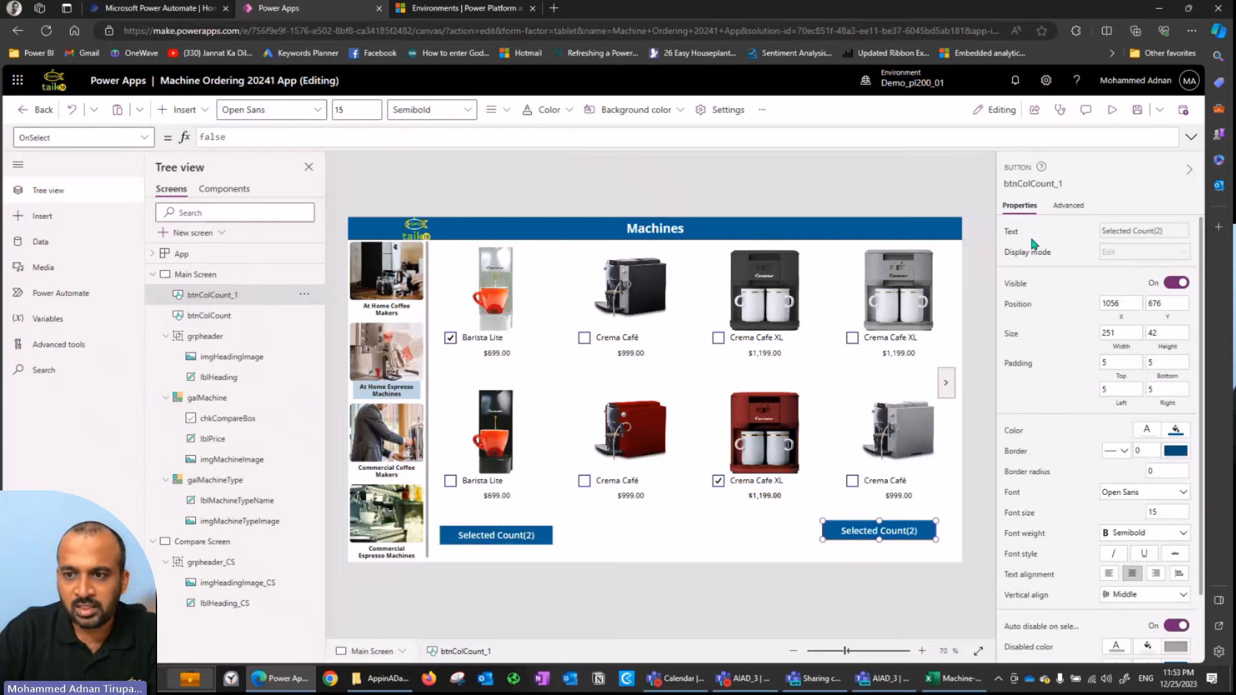
{"action": "left_click", "coordinate": [1025, 185]}
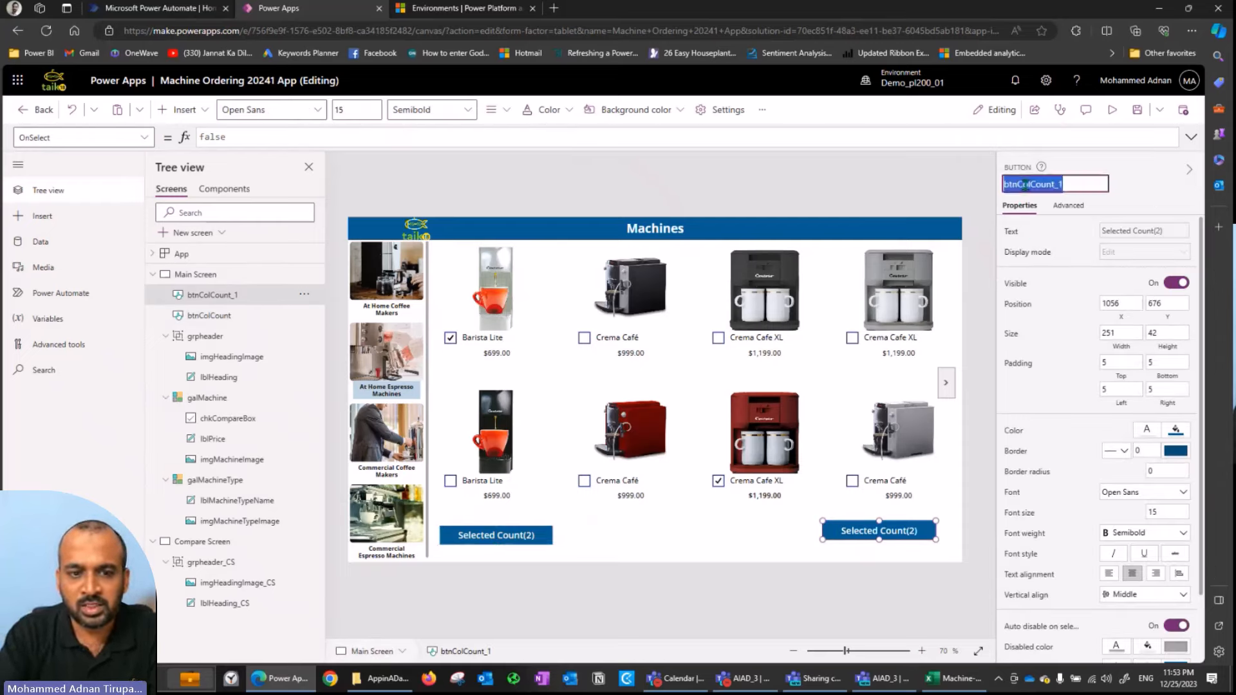
{"action": "type", "text": "btnN"}
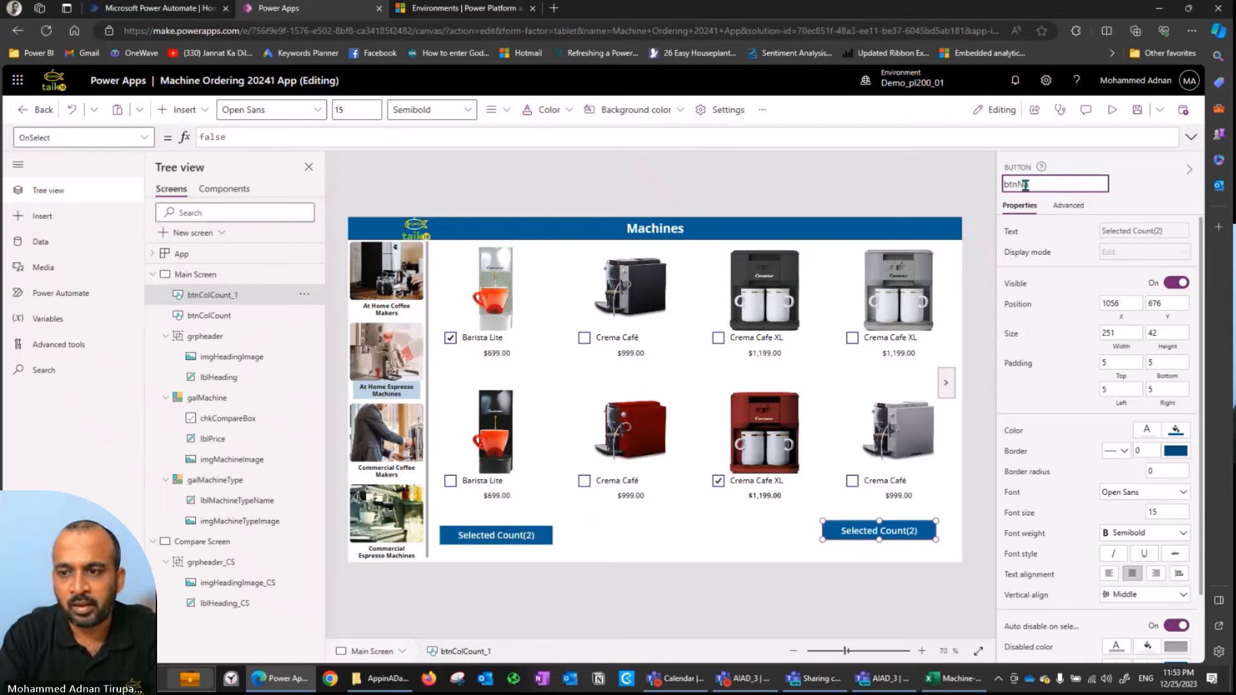
{"action": "type", "text": "avCompare"}
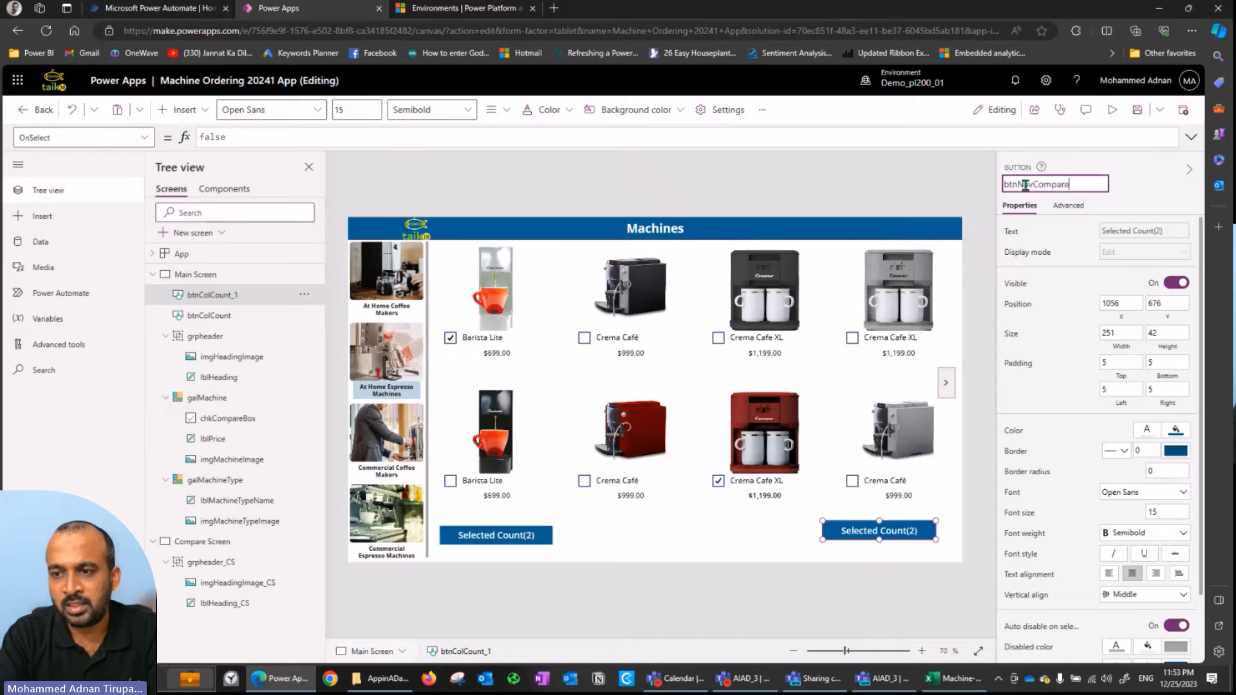
{"action": "type", "text": "Screen"}
{"action": "key", "text": "Return"}
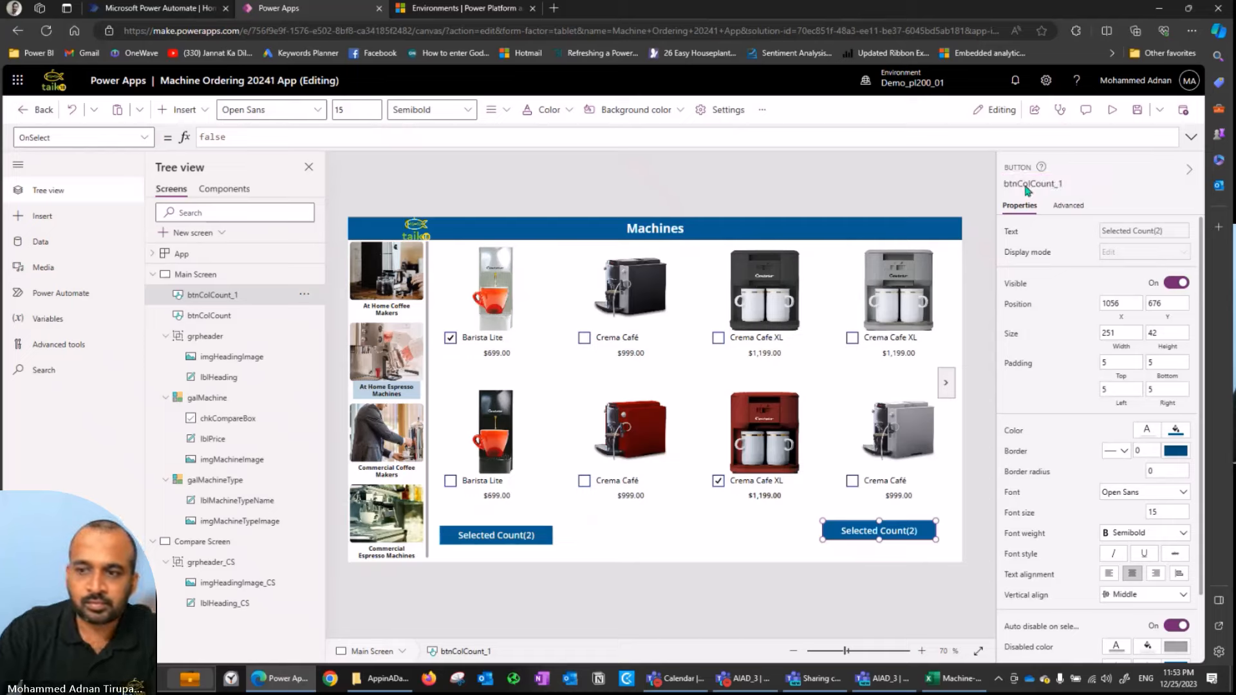
- Replace the Text formula of btnNavCompareScreen with "Go to Compare Screen"
{"action": "left_click", "coordinate": [1014, 232]}
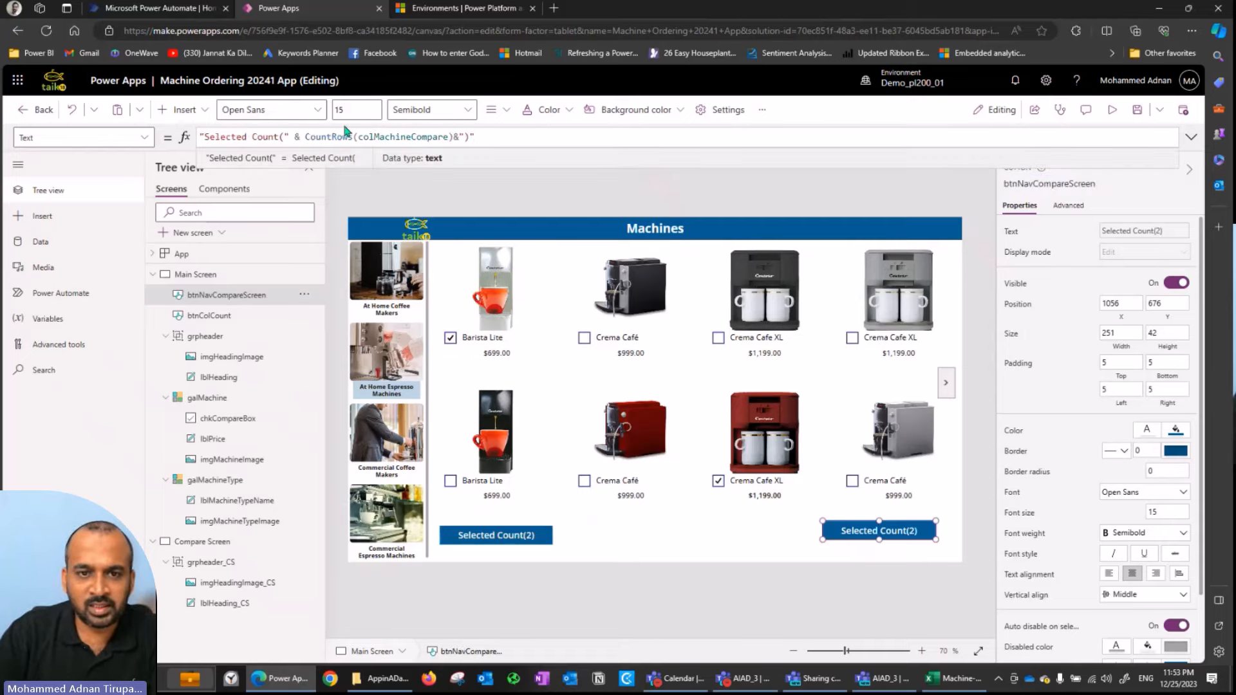
{"action": "left_click_drag", "start_coordinate": [508, 137], "coordinate": [201, 132]}
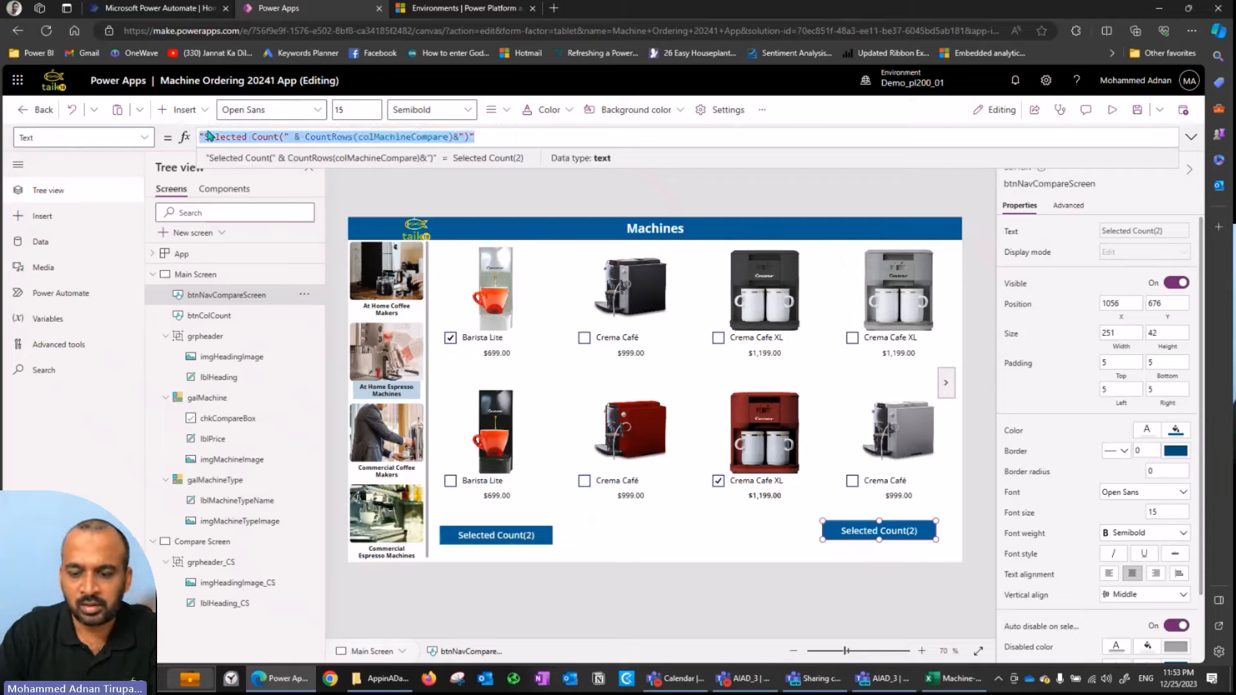
{"action": "type", "text": "Go to "}
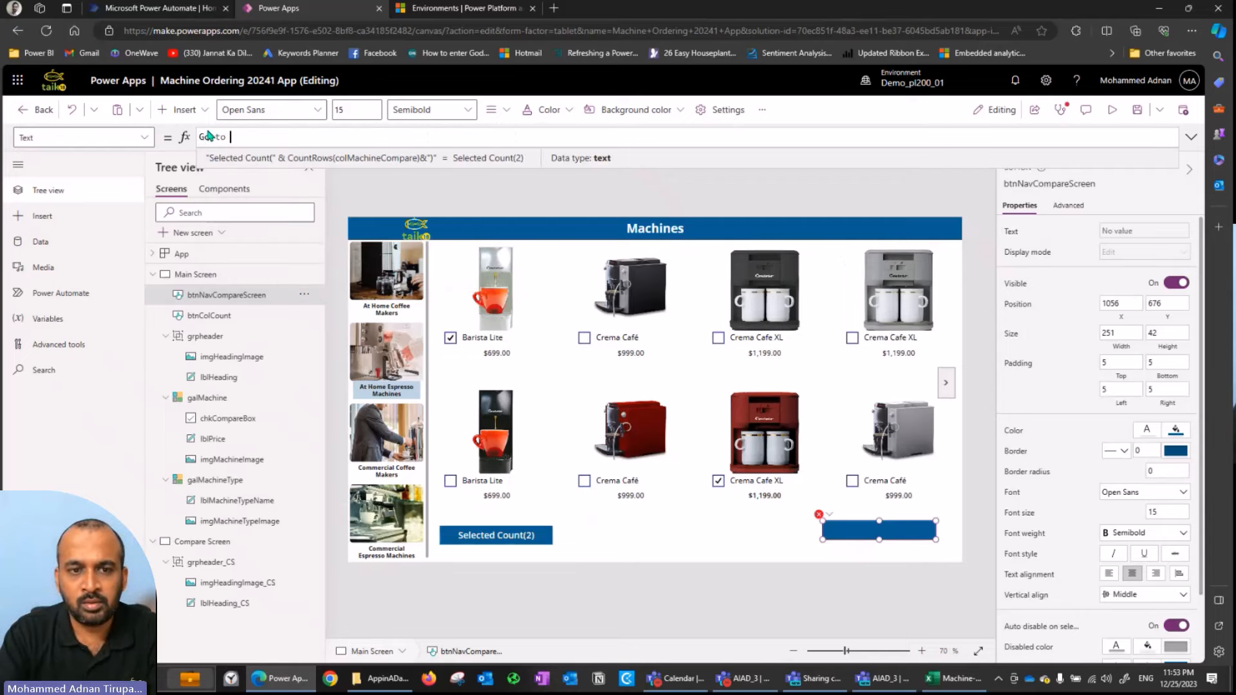
{"action": "type", "text": "Compare Screen"}
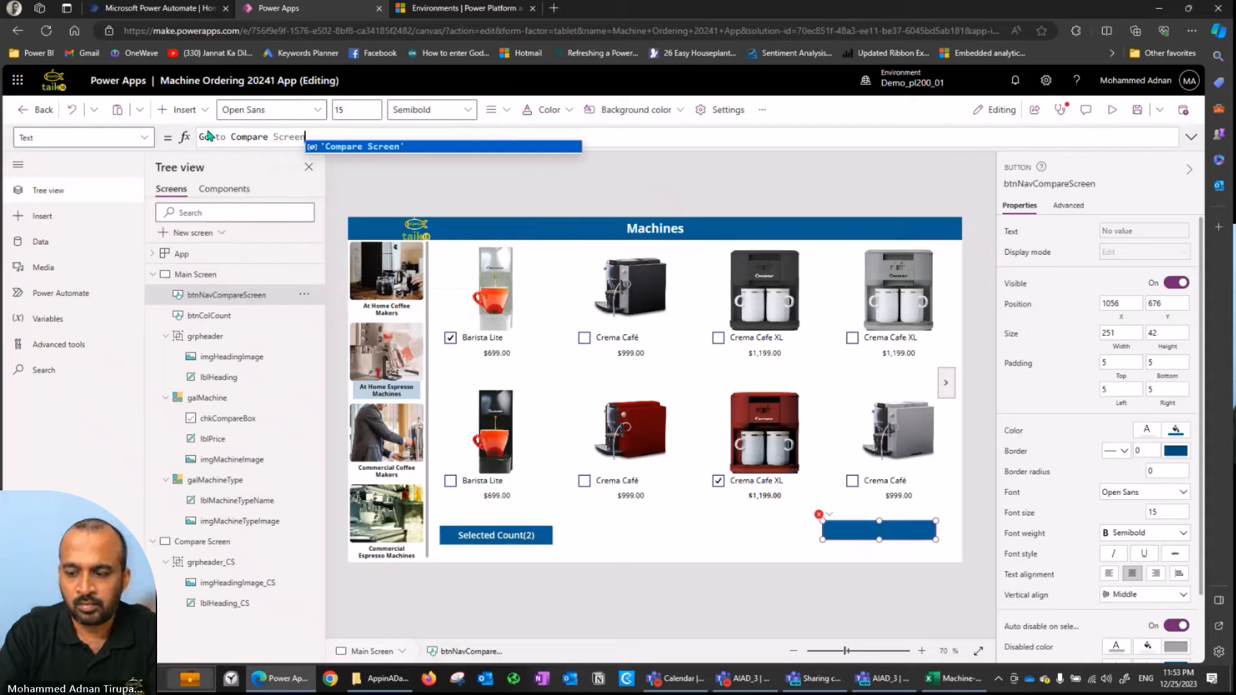
{"action": "key", "text": "Home"}
{"action": "type", "text": "\""}
{"action": "key", "text": "End"}
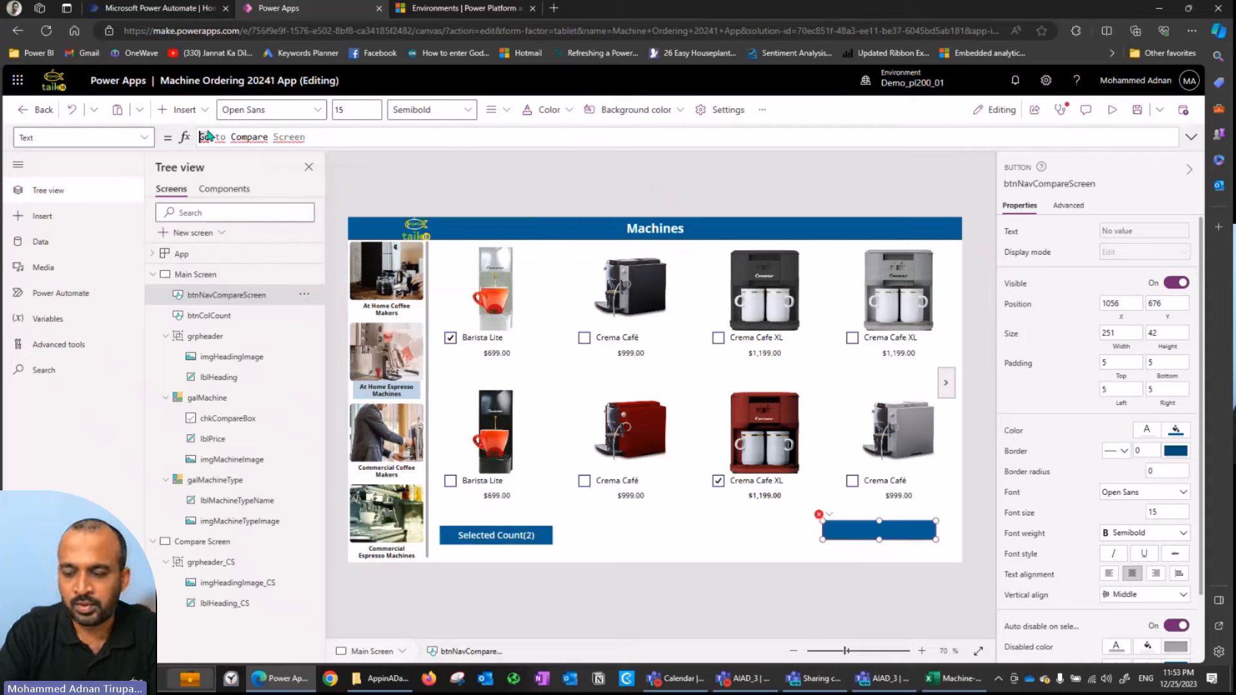
{"action": "type", "text": "\""}
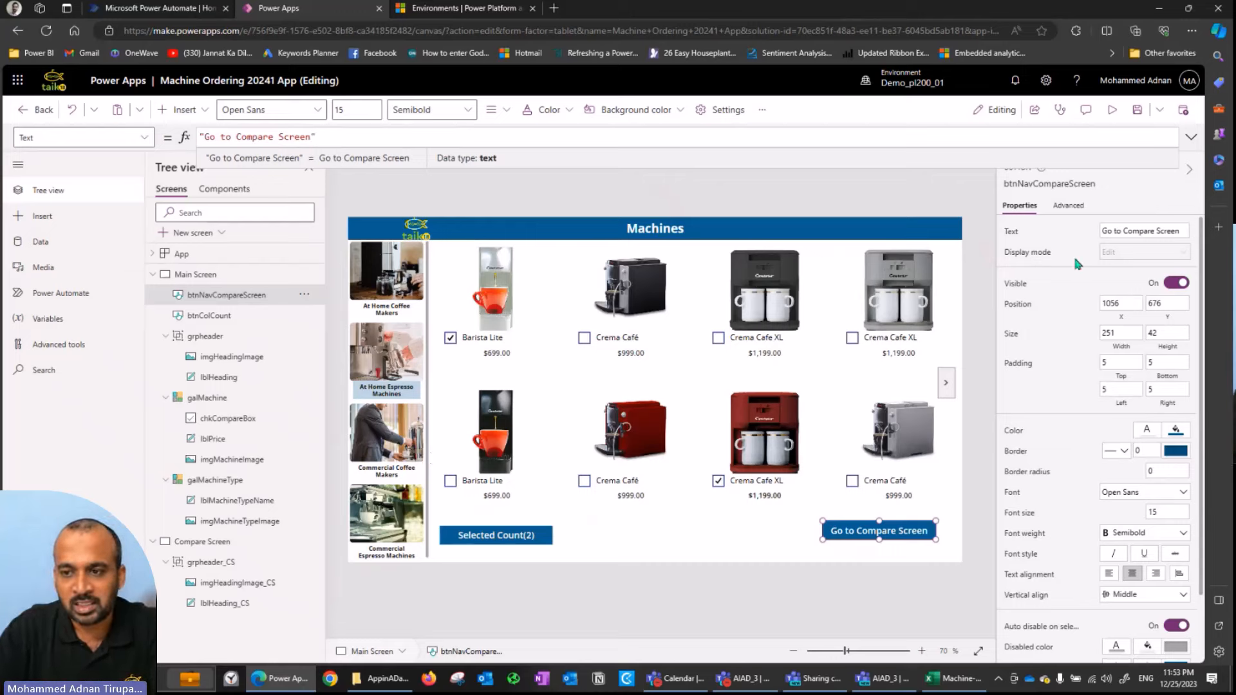
- Check the DisplayMode formula and remaining properties of btnNavCompareScreen, and save the app
{"action": "left_click", "coordinate": [1030, 253]}
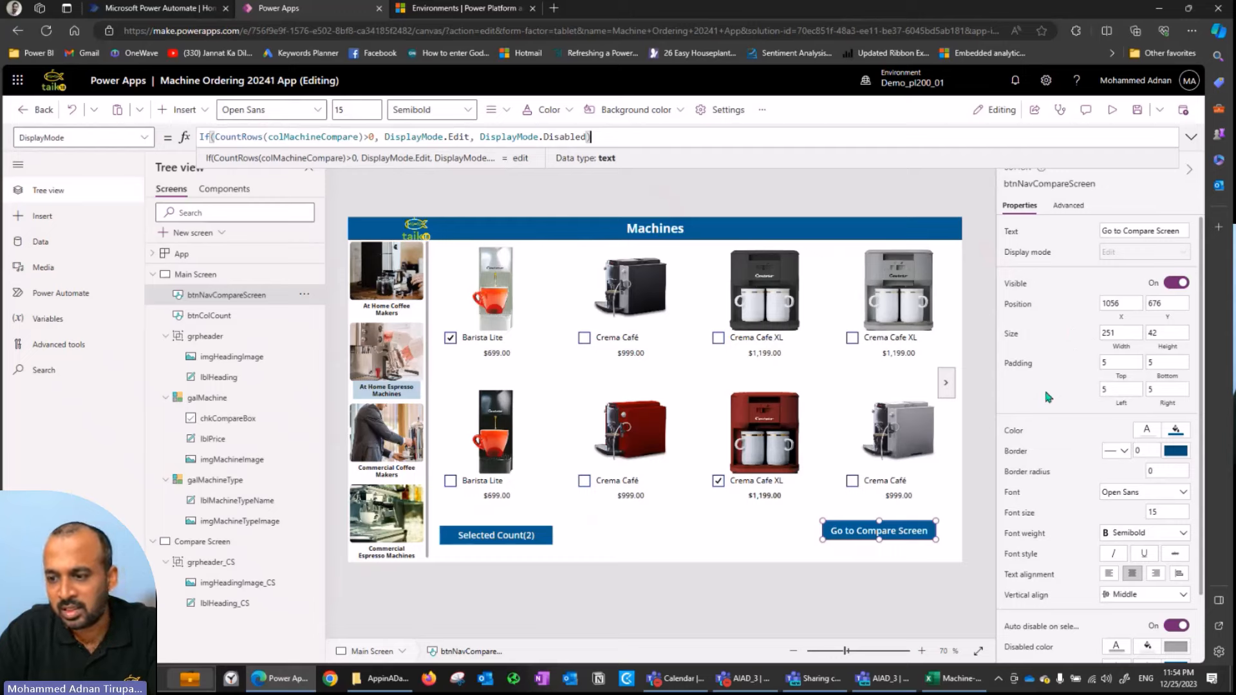
{"action": "scroll", "coordinate": [1046, 396], "scroll_direction": "down", "scroll_amount": 2}
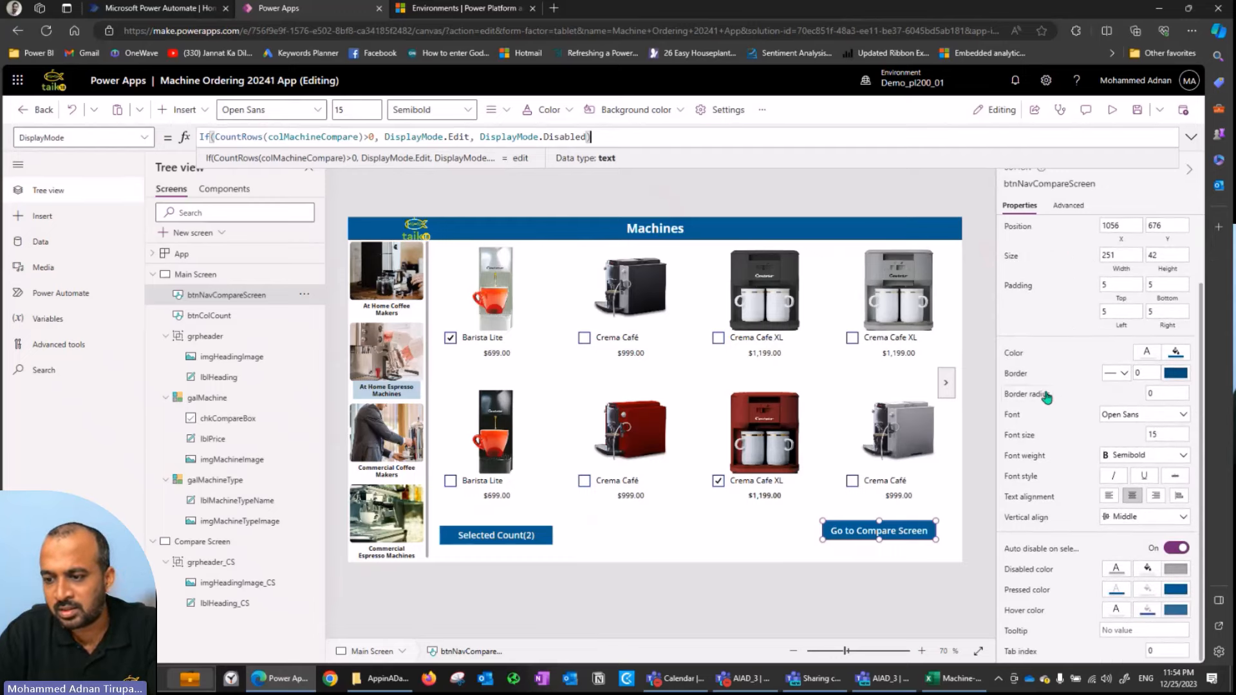
{"action": "scroll", "coordinate": [1046, 396], "scroll_direction": "up", "scroll_amount": 2}
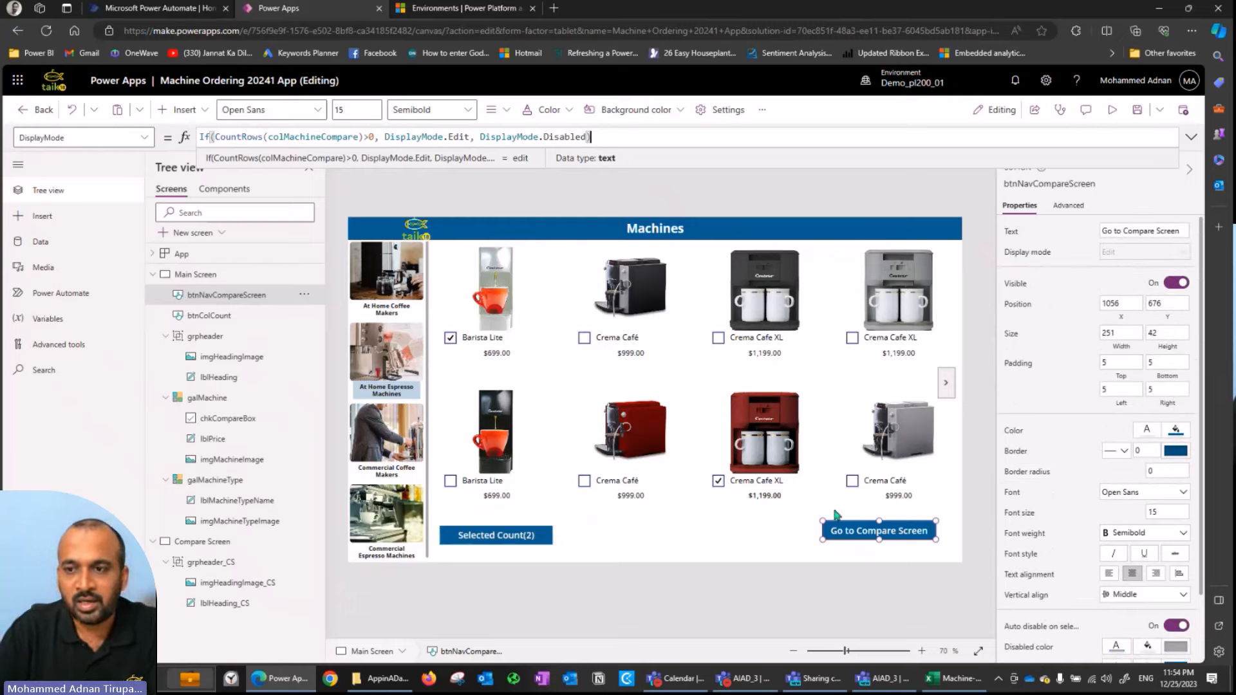
{"action": "left_click", "coordinate": [1138, 111]}
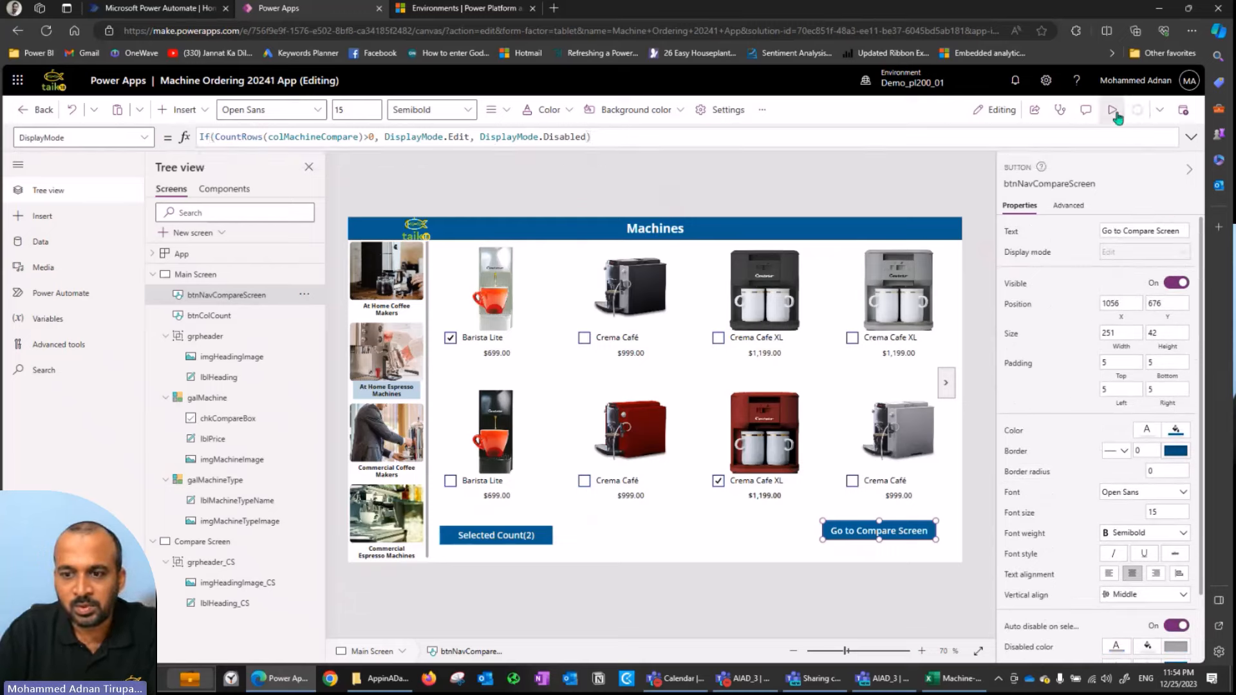
- Preview the app, try the Go to Compare Screen button, and return to the editor
{"action": "left_click", "coordinate": [1114, 112]}
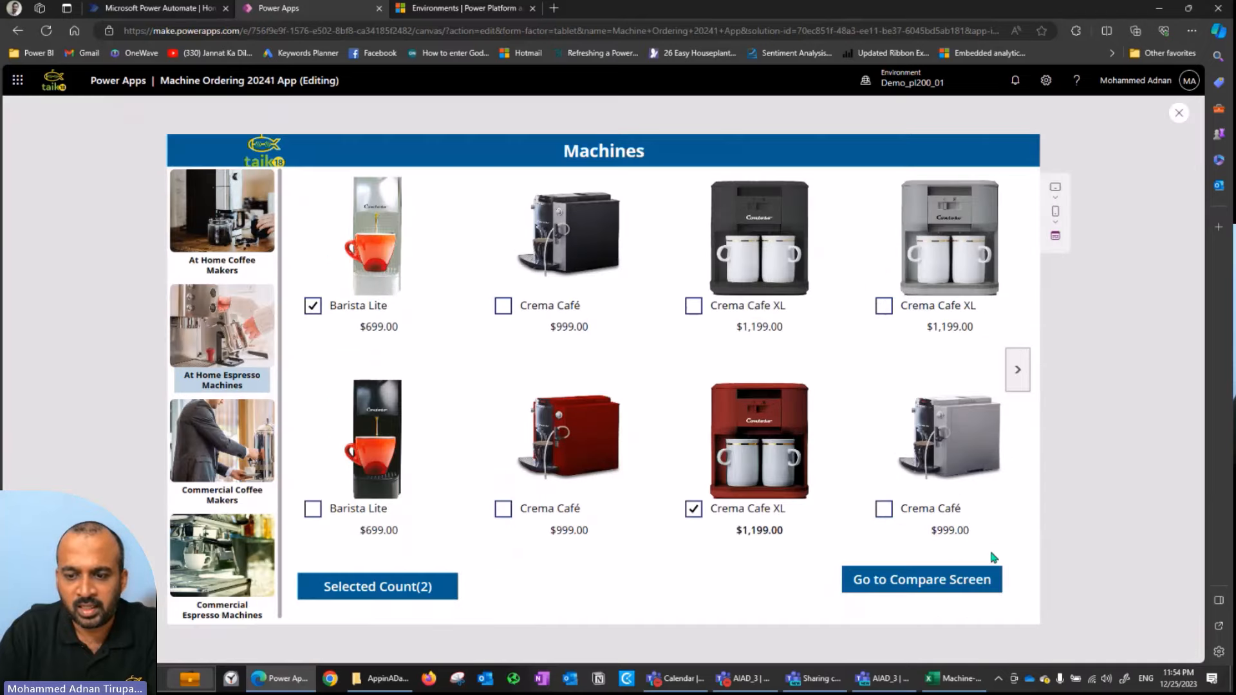
{"action": "left_click", "coordinate": [926, 594]}
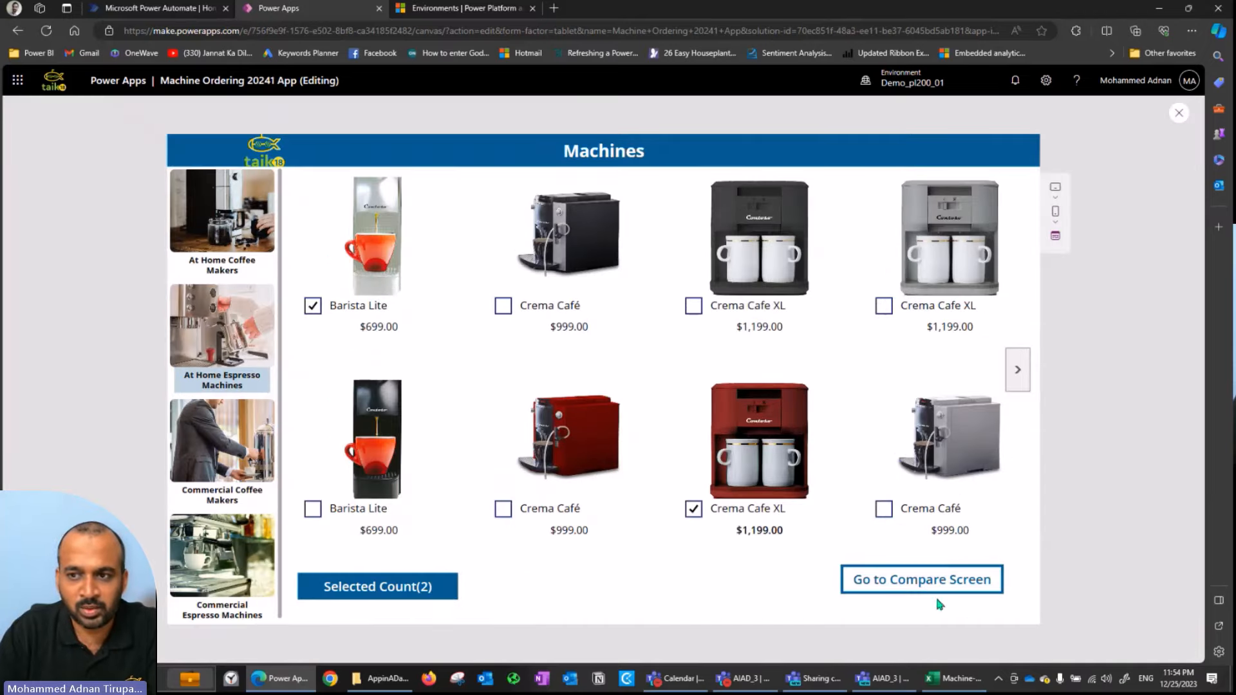
{"action": "left_click", "coordinate": [1178, 115]}
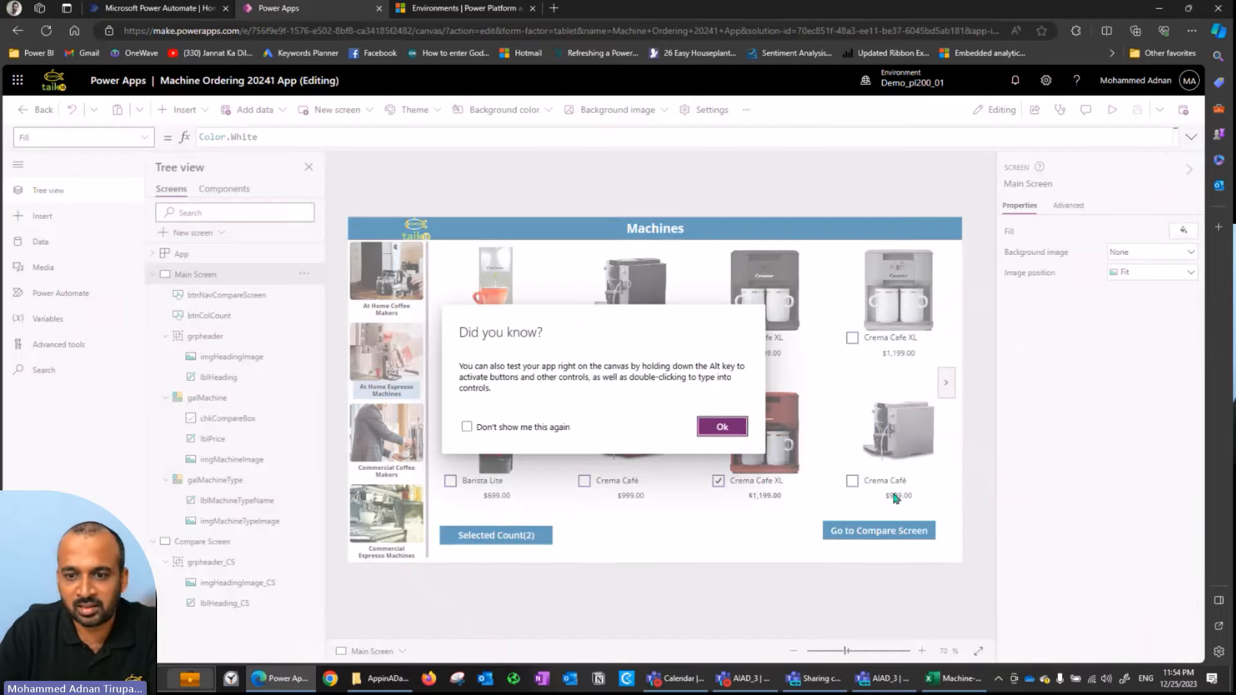
{"action": "left_click", "coordinate": [717, 425]}
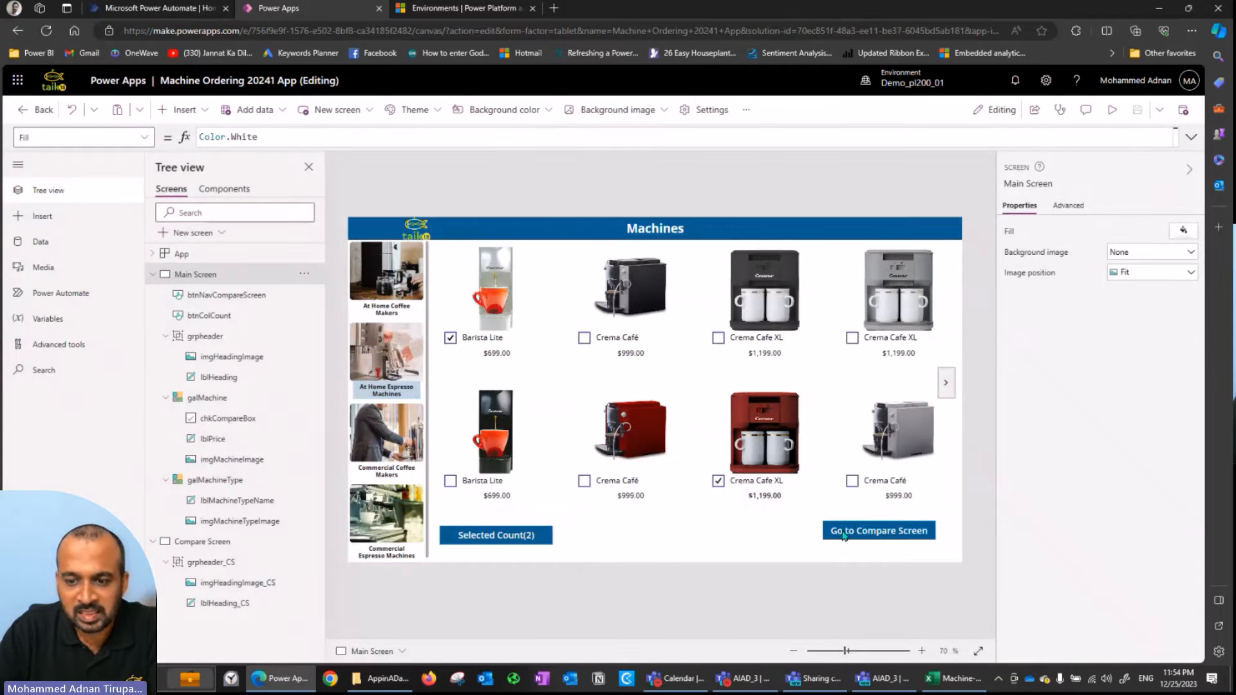
- Set the OnSelect formula of btnNavCompareScreen to Navigate('Compare Screen')
{"action": "left_click", "coordinate": [844, 536]}
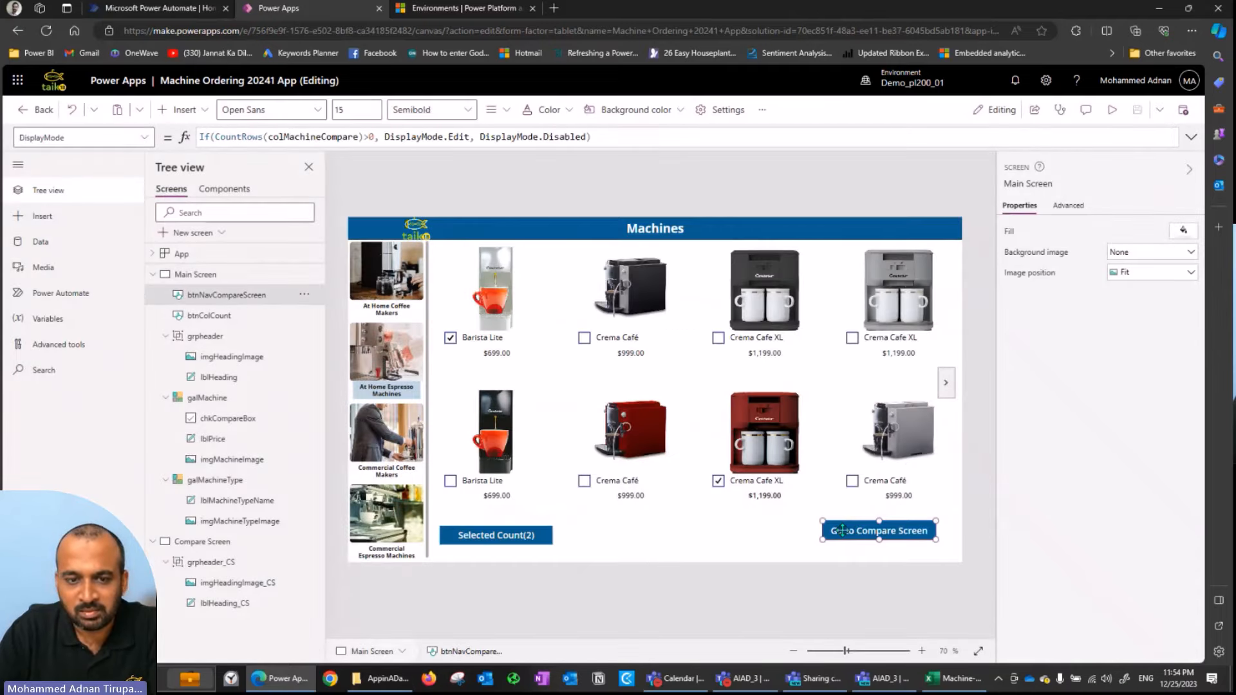
{"action": "left_click", "coordinate": [146, 138]}
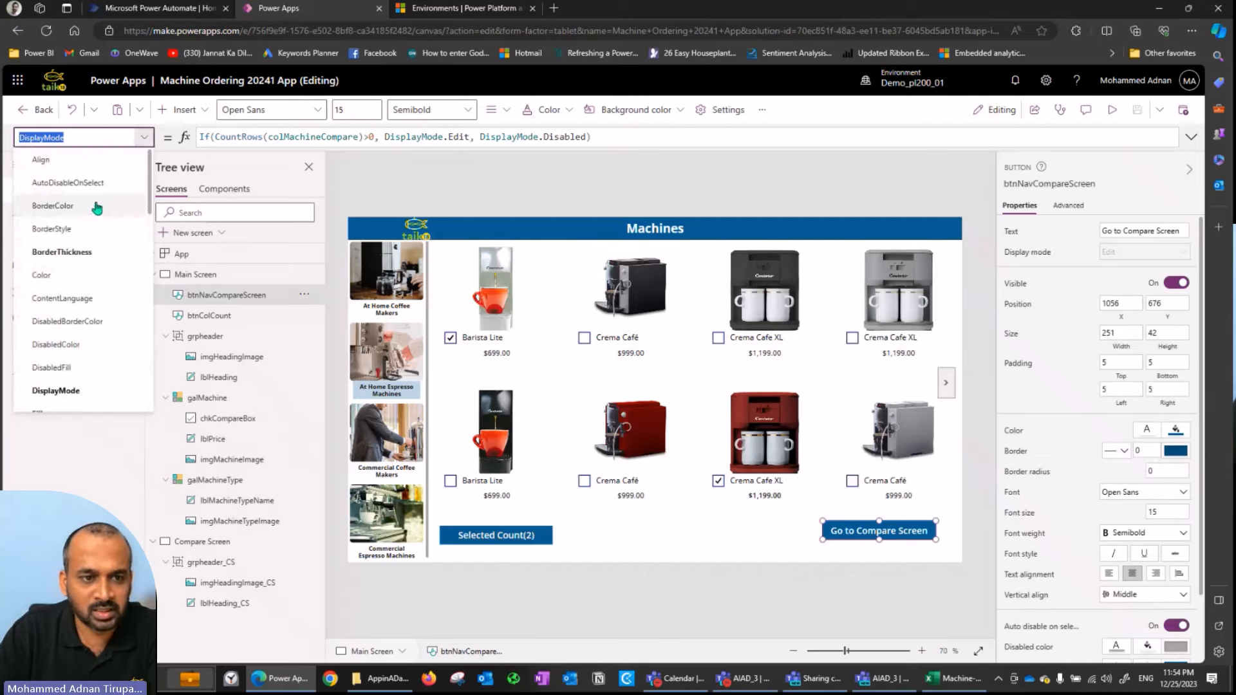
{"action": "scroll", "coordinate": [91, 207], "scroll_direction": "down", "scroll_amount": 1}
{"action": "scroll", "coordinate": [71, 265], "scroll_direction": "up", "scroll_amount": 2}
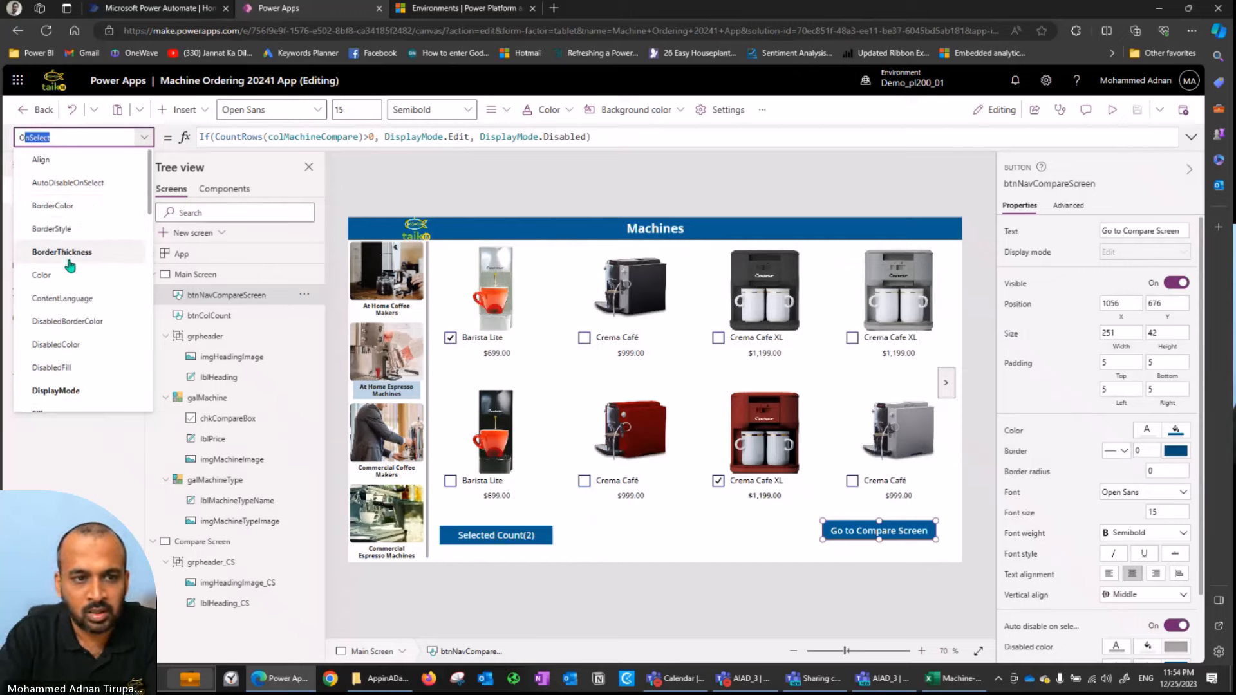
{"action": "key", "text": "Return"}
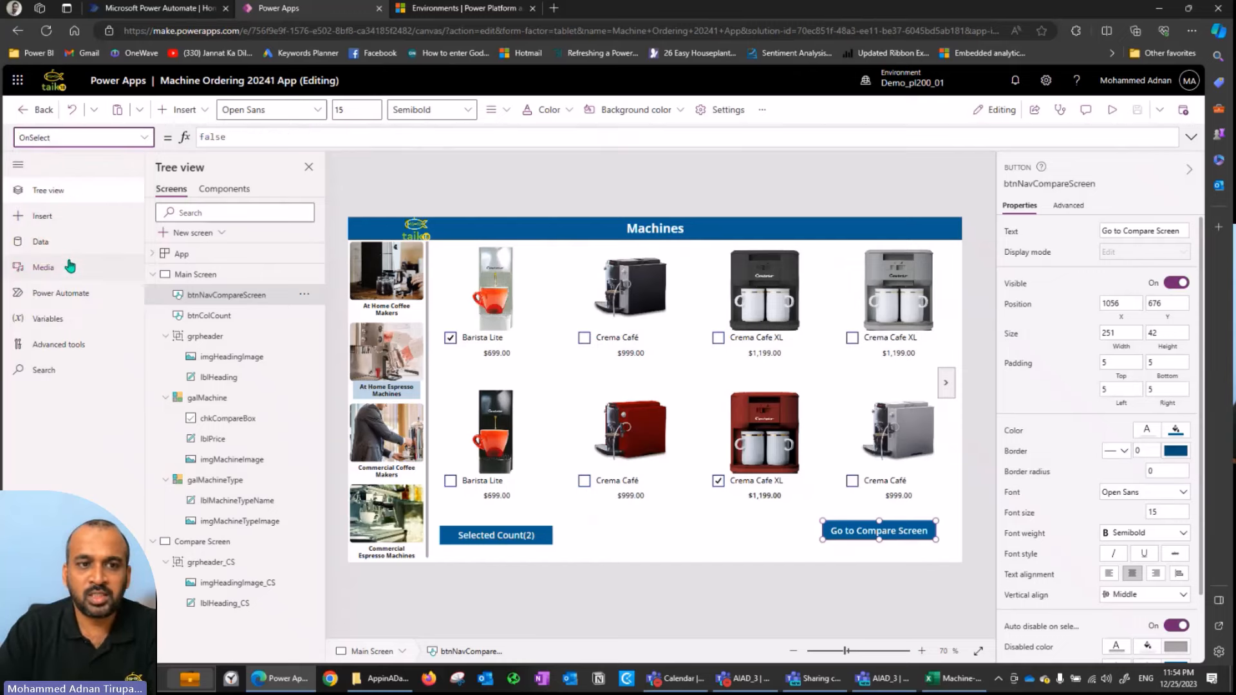
{"action": "double_click", "coordinate": [218, 136]}
{"action": "type", "text": "Navigate"}
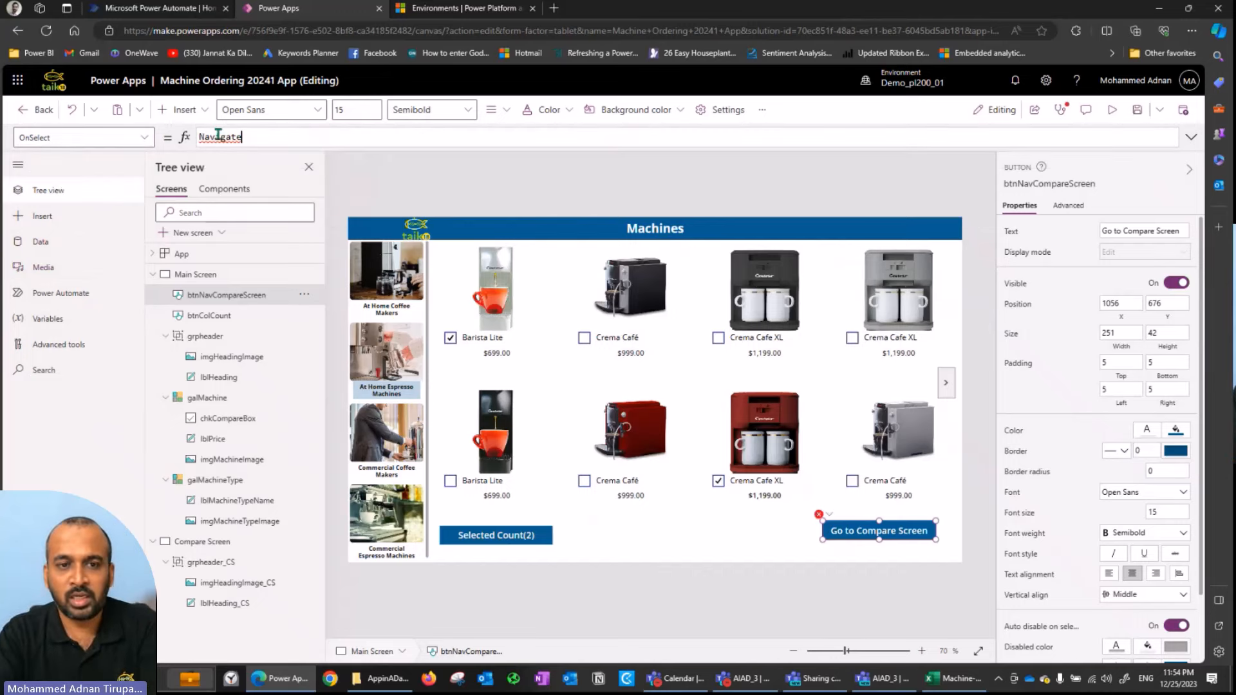
{"action": "type", "text": "("}
{"action": "key", "text": "Tab"}
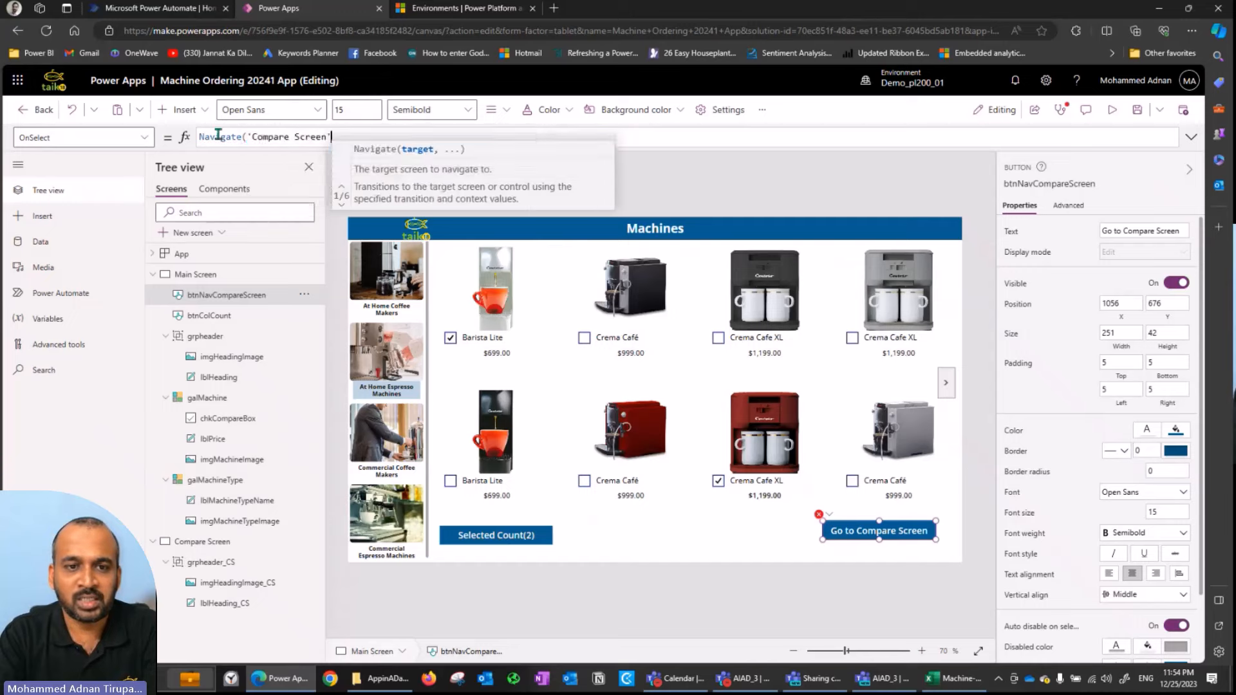
{"action": "type", "text": ")"}
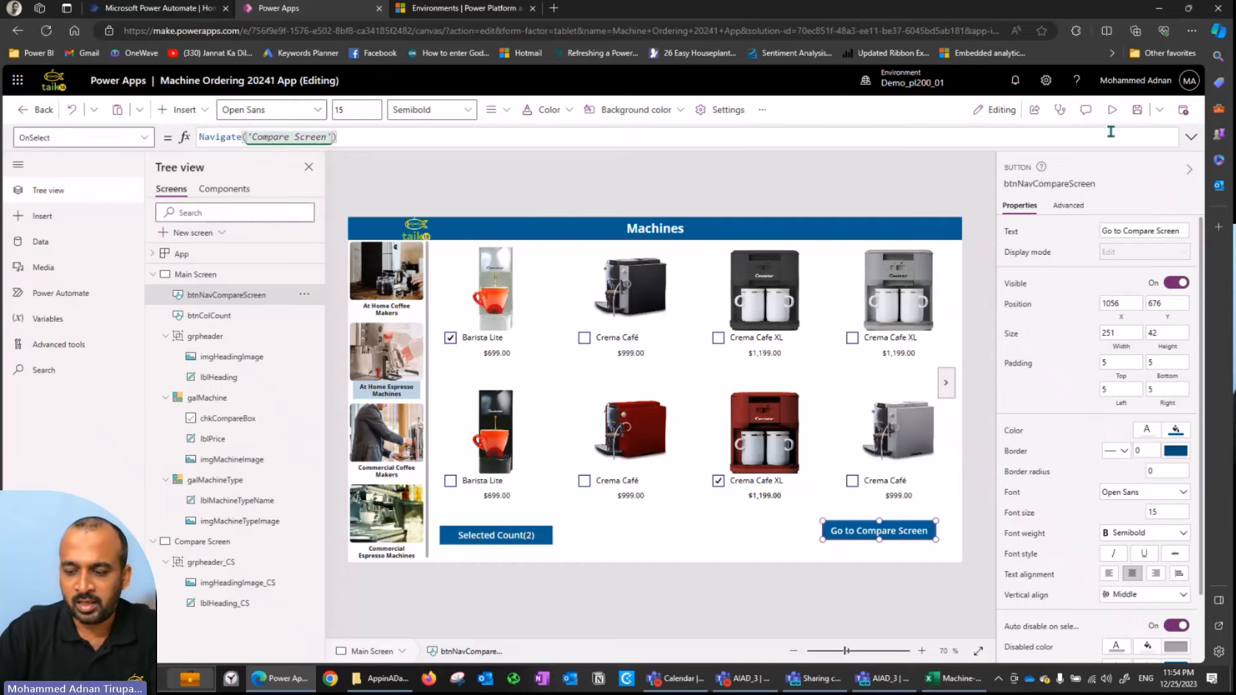
- Add ScreenTransition.CoverRight as the transition argument of btnNavCompareScreen's Navigate formula
{"action": "type", "text": ","}
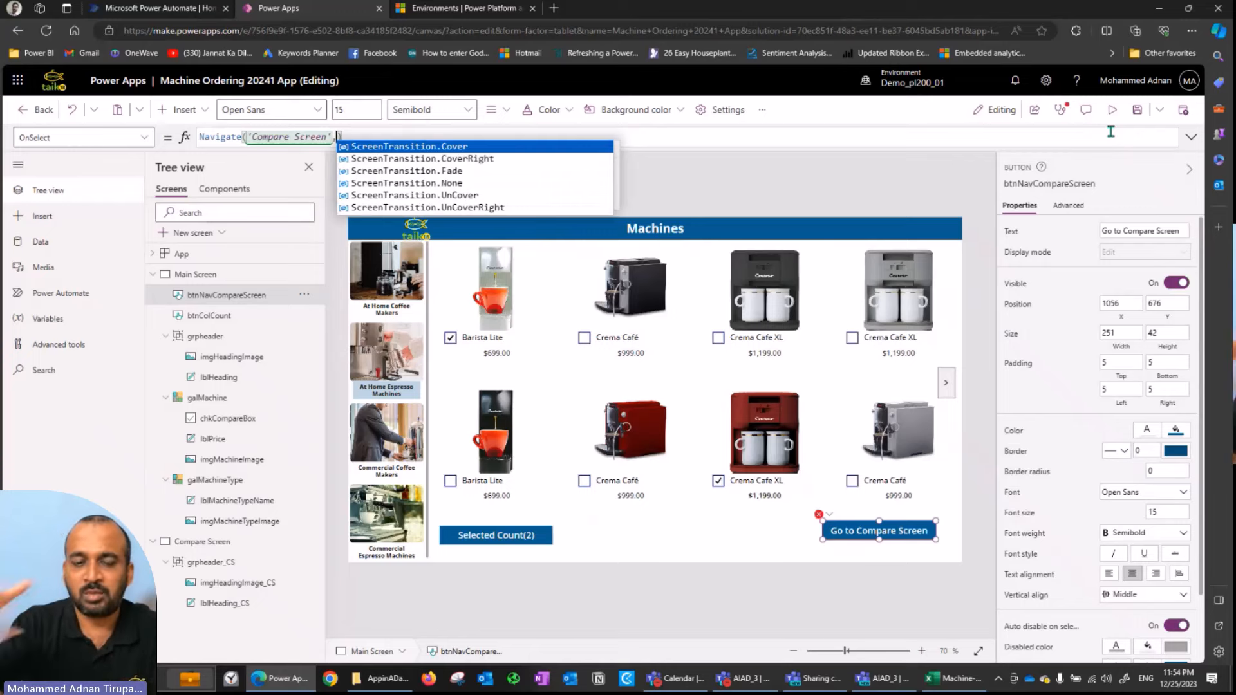
{"action": "key", "text": "Down"}
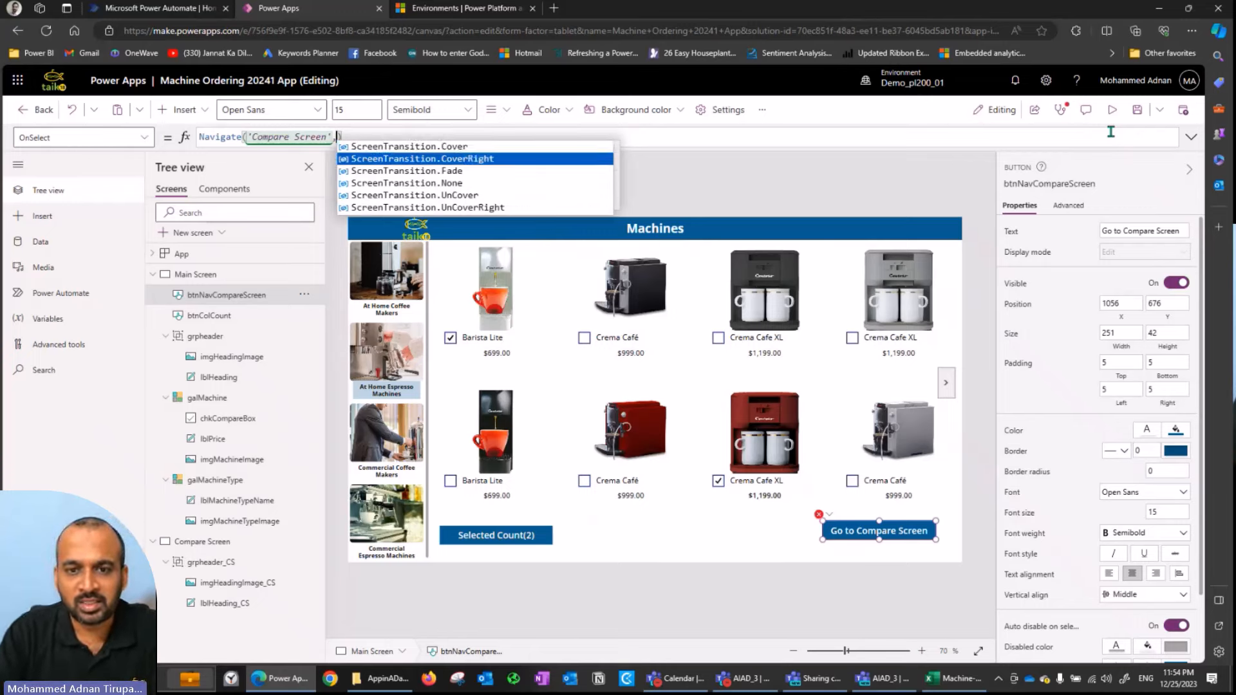
{"action": "key", "text": "Tab"}
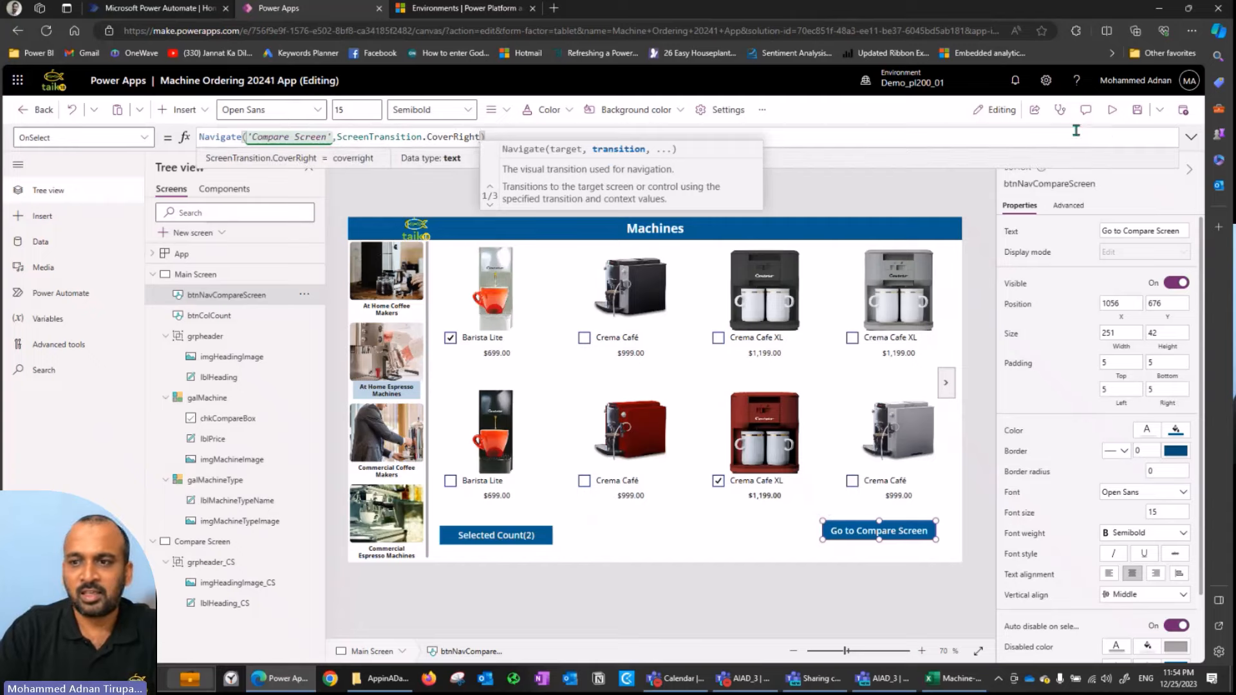
- Save the app, preview the Go to Compare Screen button on the Main Screen, and return to the editor
{"action": "left_click", "coordinate": [1136, 109]}
{"action": "left_click", "coordinate": [1113, 111]}
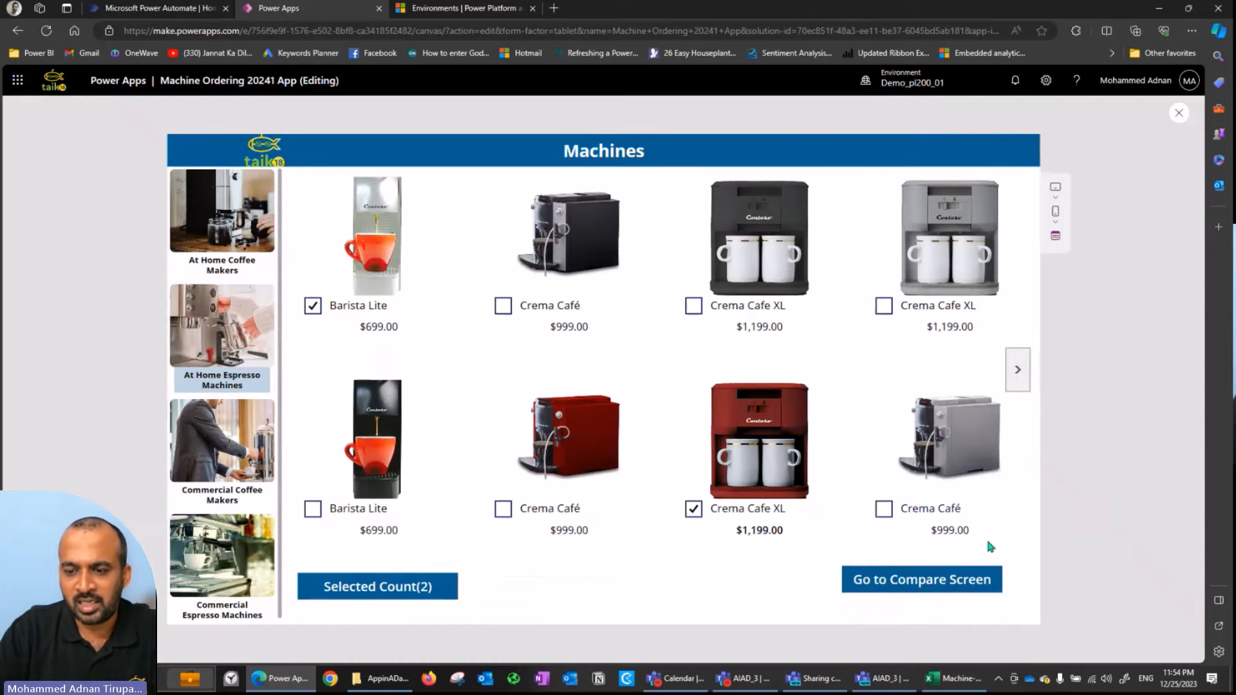
{"action": "left_click", "coordinate": [891, 585]}
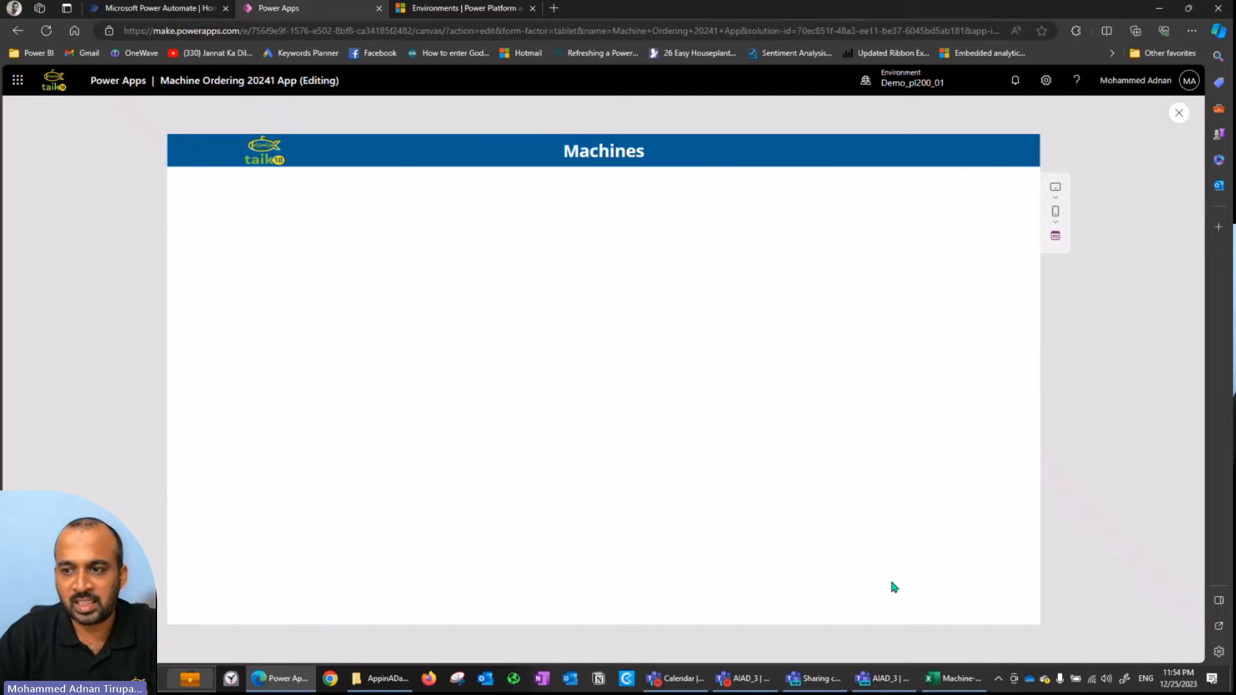
{"action": "left_click", "coordinate": [1180, 114]}
{"action": "left_click", "coordinate": [719, 428]}
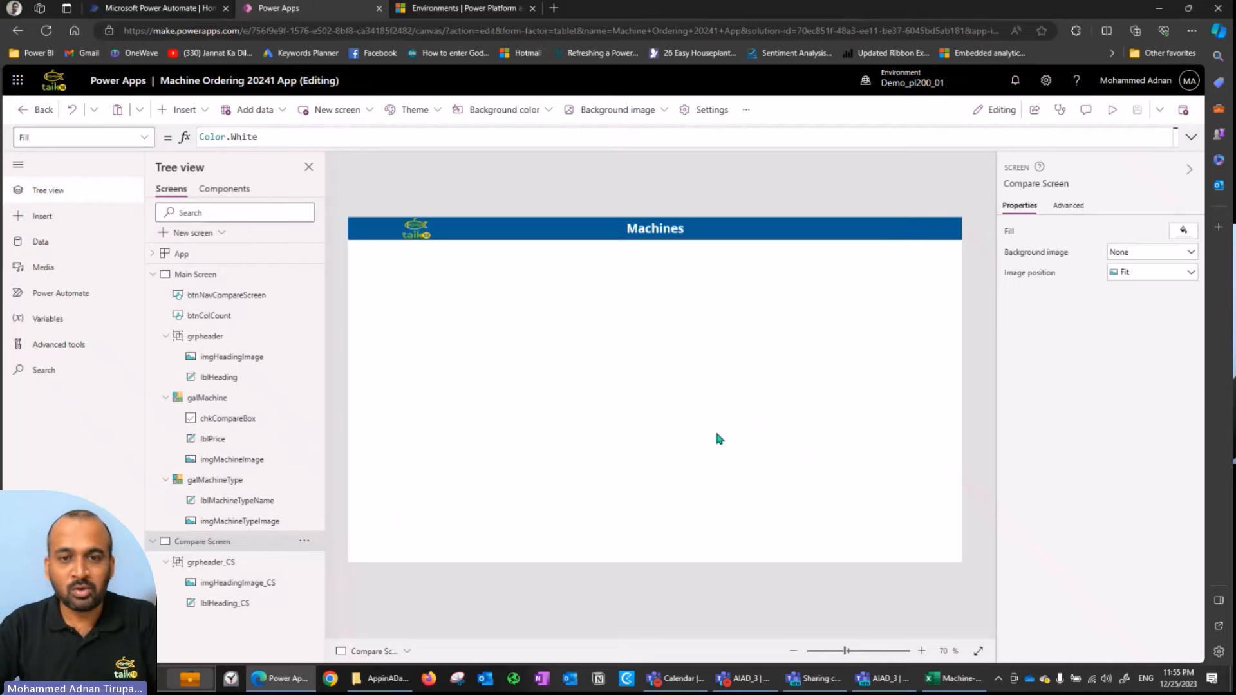
- Insert a Back arrow icon on the Compare Screen and fit it into the header before the logo, about 49 by 51
{"action": "left_click", "coordinate": [204, 114]}
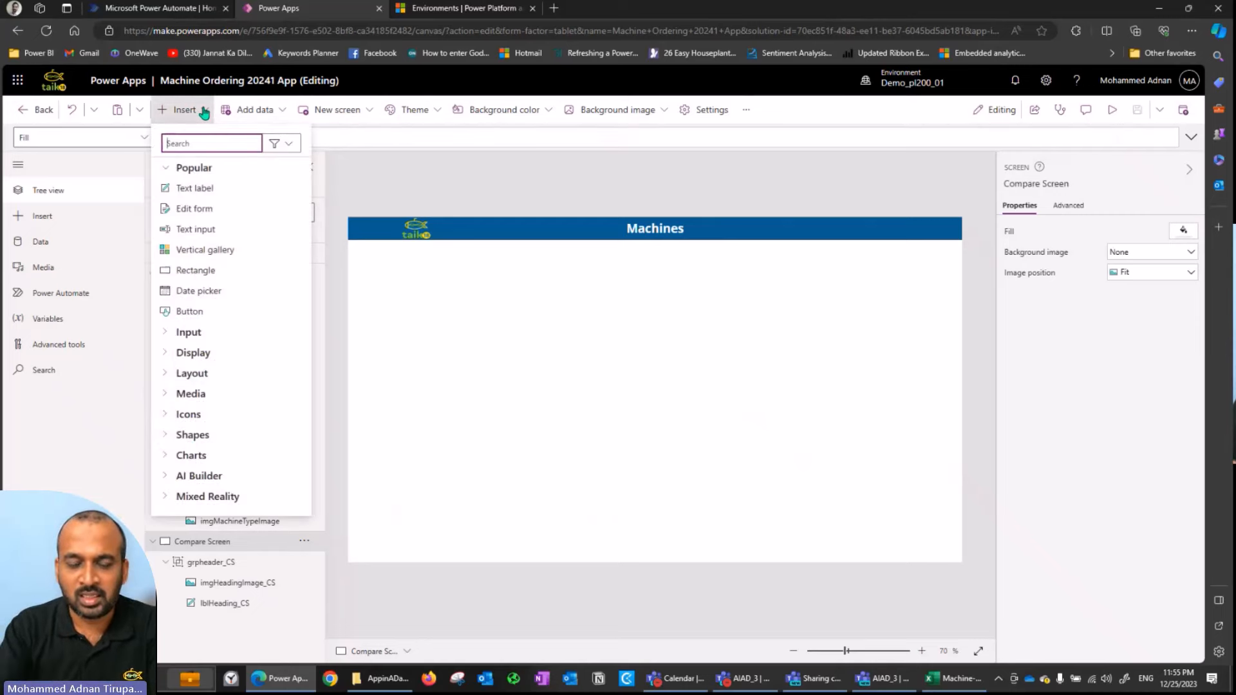
{"action": "type", "text": "back"}
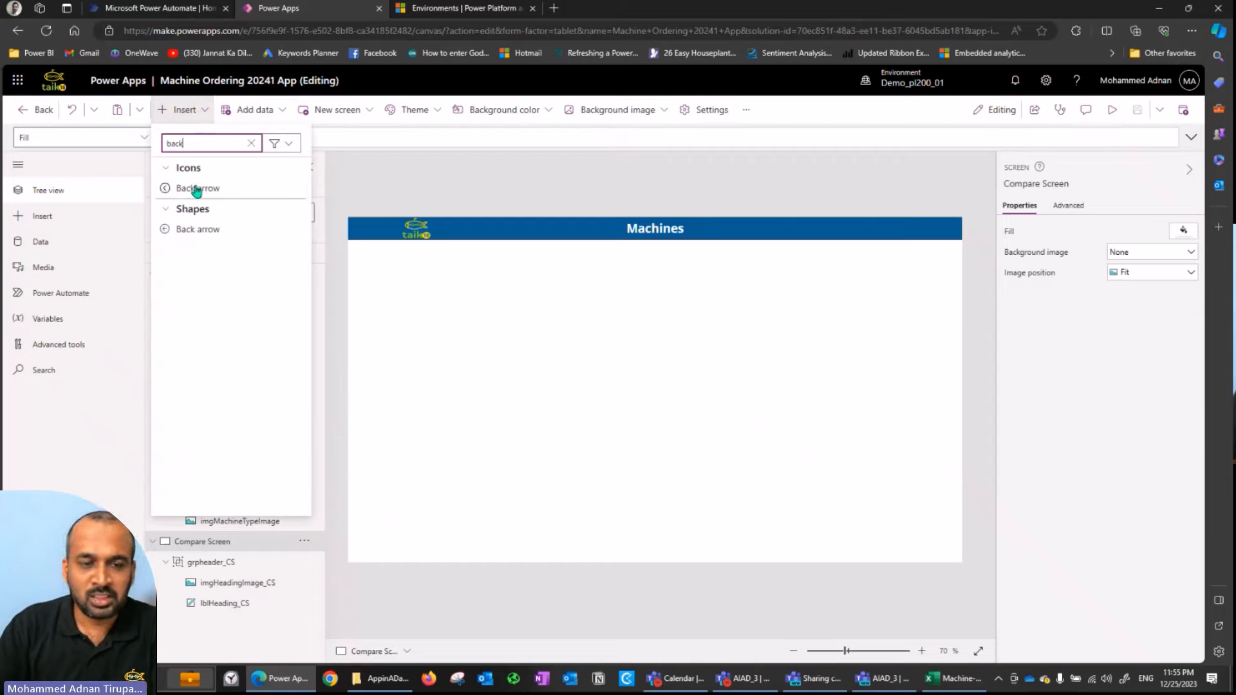
{"action": "key", "text": "Escape"}
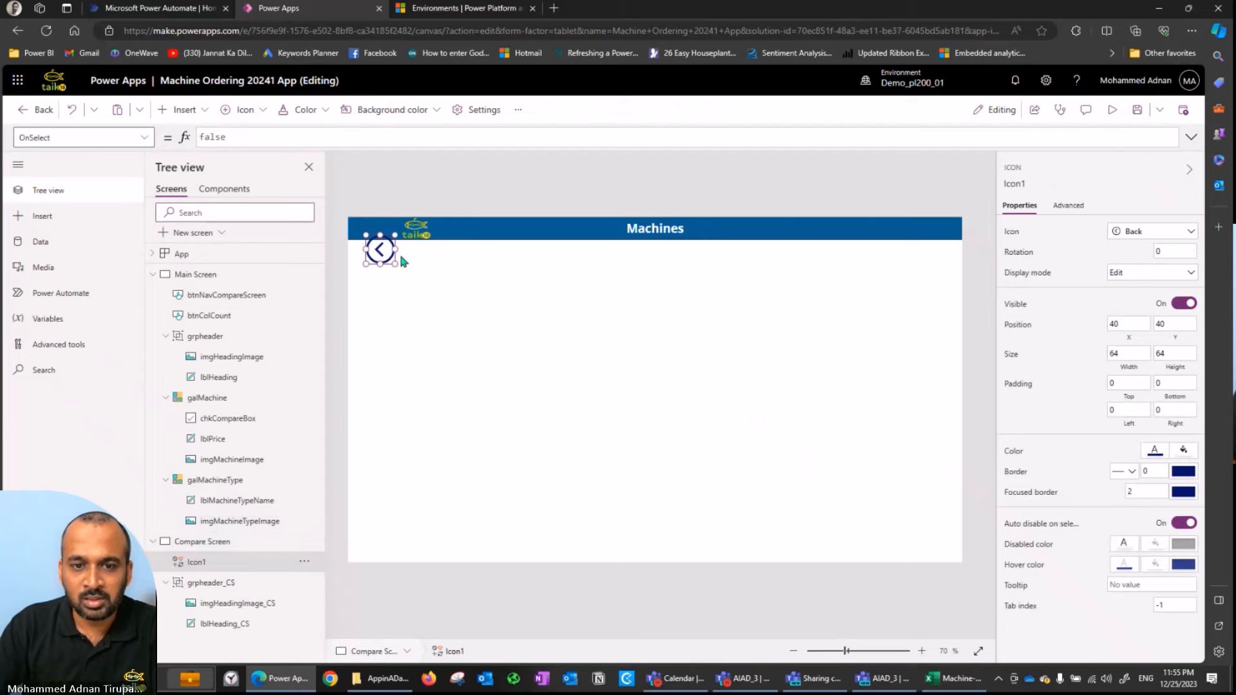
{"action": "mouse_move", "coordinate": [399, 252]}
{"action": "left_mouse_down"}
{"action": "mouse_move", "coordinate": [486, 233]}
{"action": "mouse_move", "coordinate": [363, 231]}
{"action": "mouse_move", "coordinate": [379, 240]}
{"action": "left_mouse_up"}
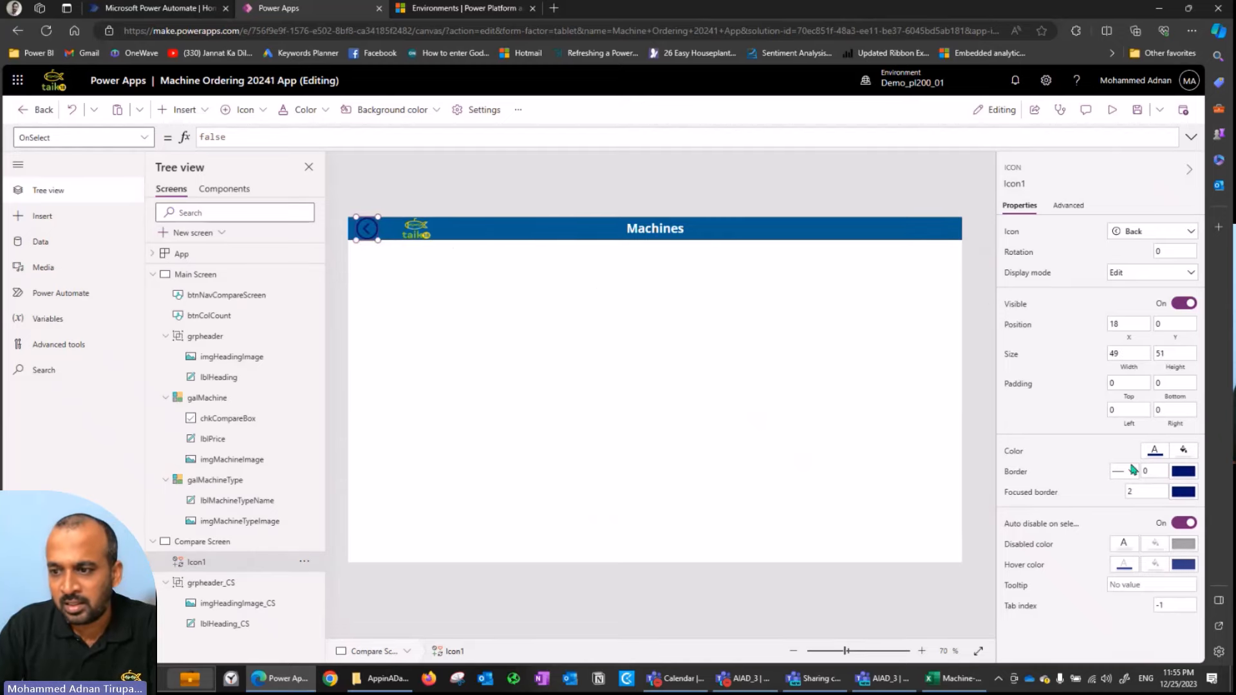
- Set the color of the back arrow icon in the Compare Screen header to white
{"action": "left_click", "coordinate": [1175, 453]}
{"action": "left_click", "coordinate": [1175, 452]}
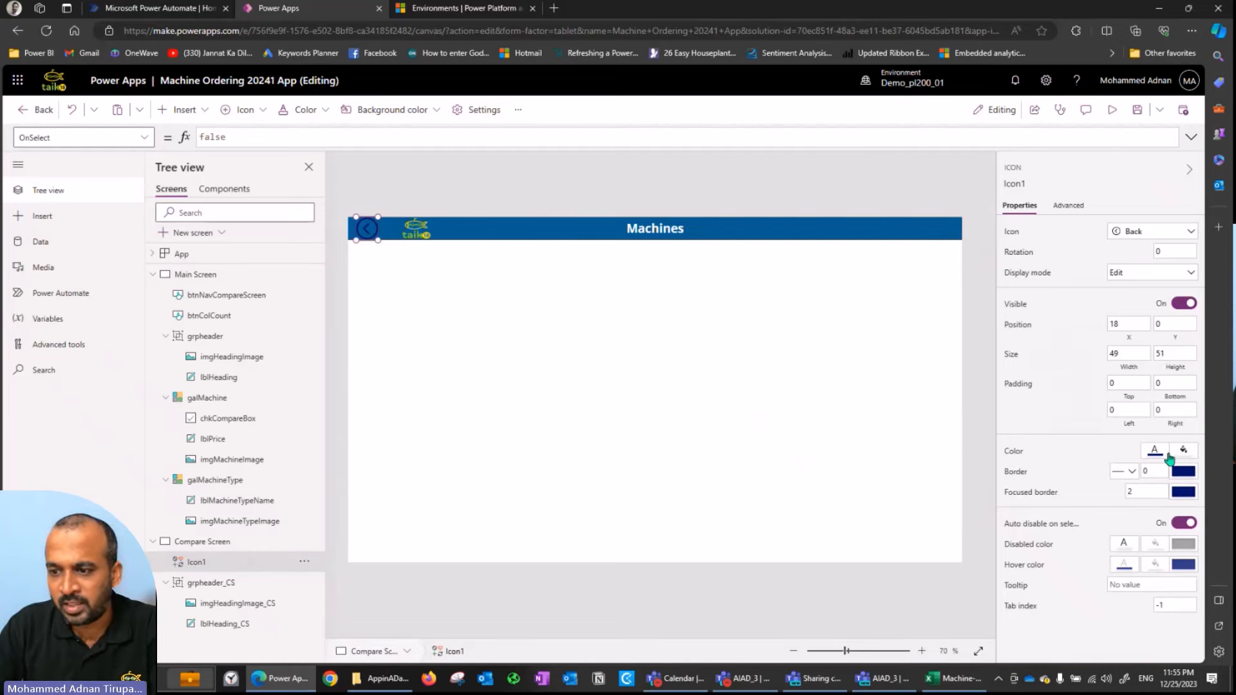
{"action": "left_click", "coordinate": [1154, 450]}
{"action": "left_click", "coordinate": [1046, 489]}
{"action": "left_click", "coordinate": [935, 548]}
{"action": "left_click", "coordinate": [541, 320]}
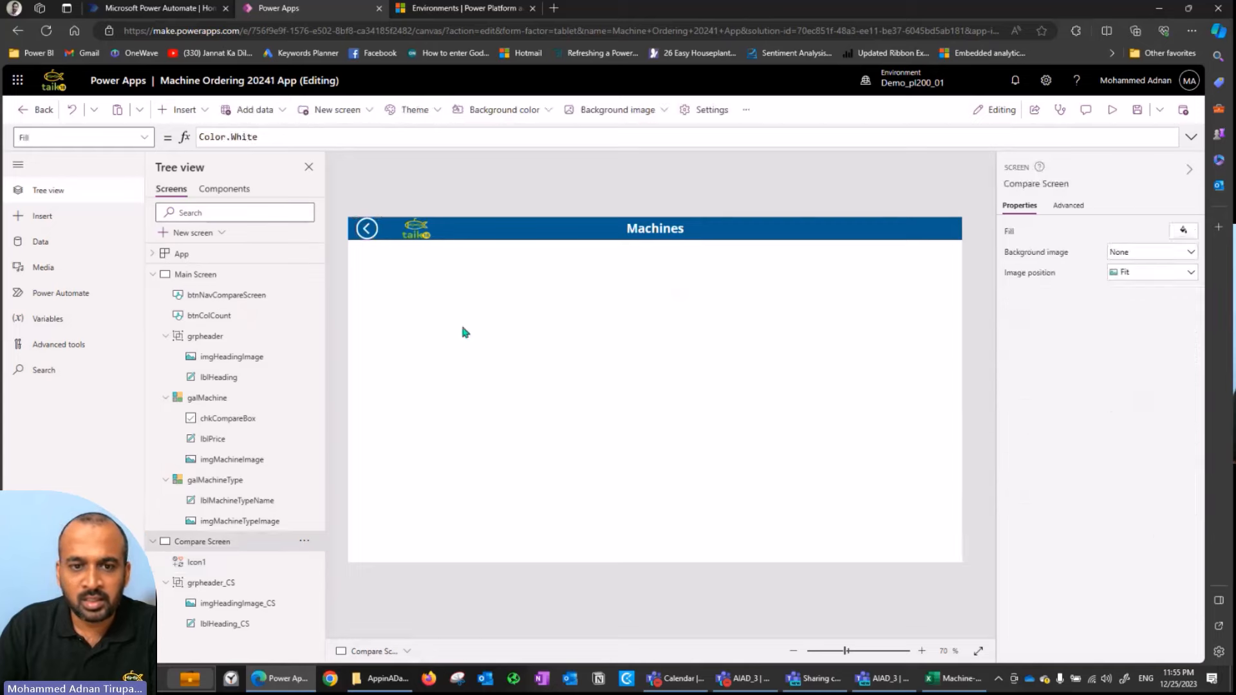
- Set the OnSelect formula of the back arrow icon to Navigate('Main Screen')
{"action": "left_click", "coordinate": [368, 233]}
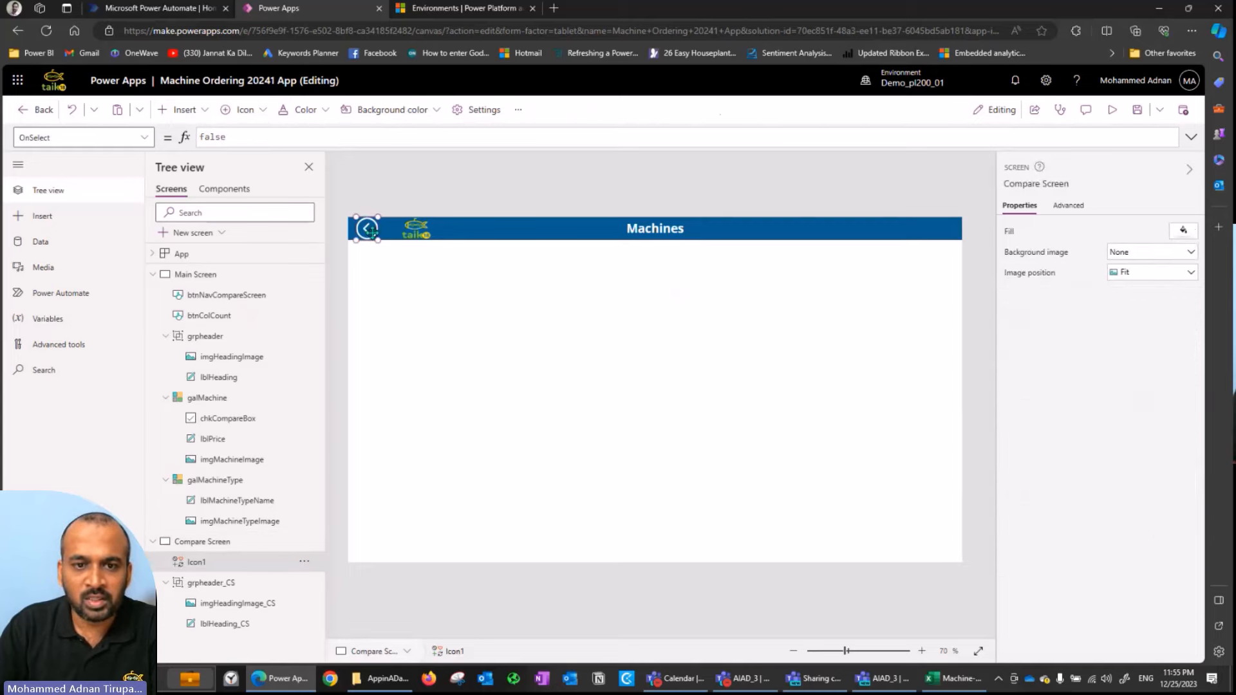
{"action": "double_click", "coordinate": [248, 136]}
{"action": "type", "text": "Navigate("}
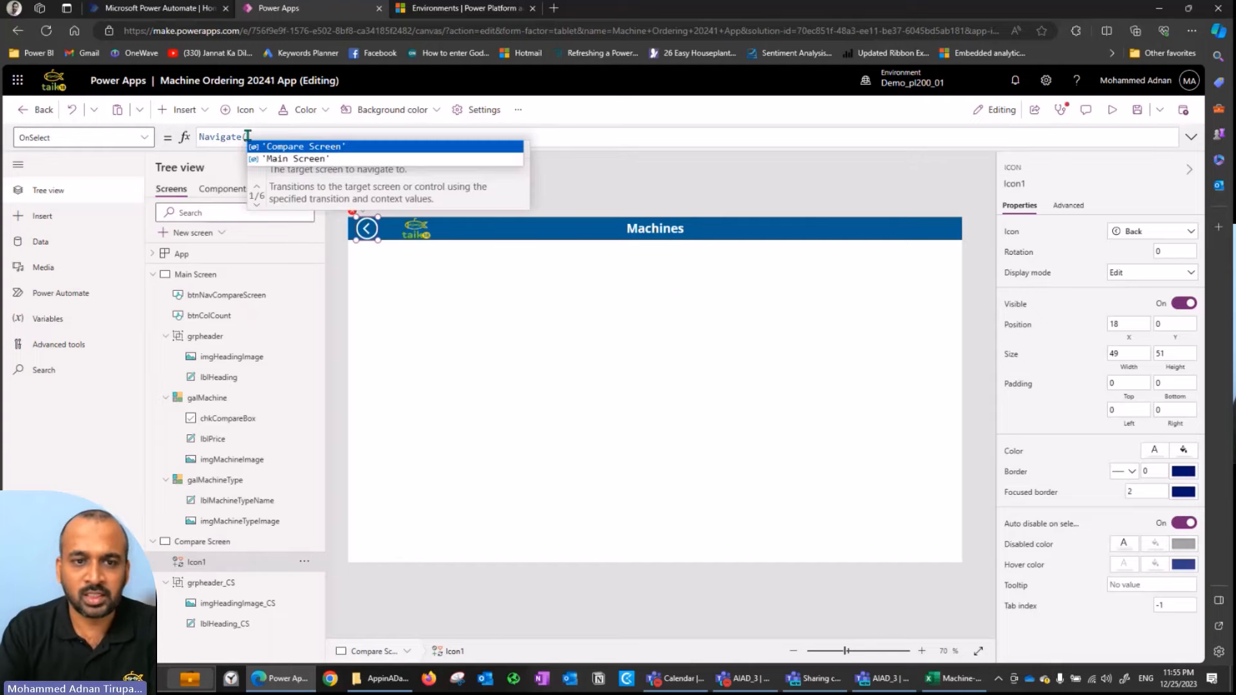
{"action": "key", "text": "Down"}
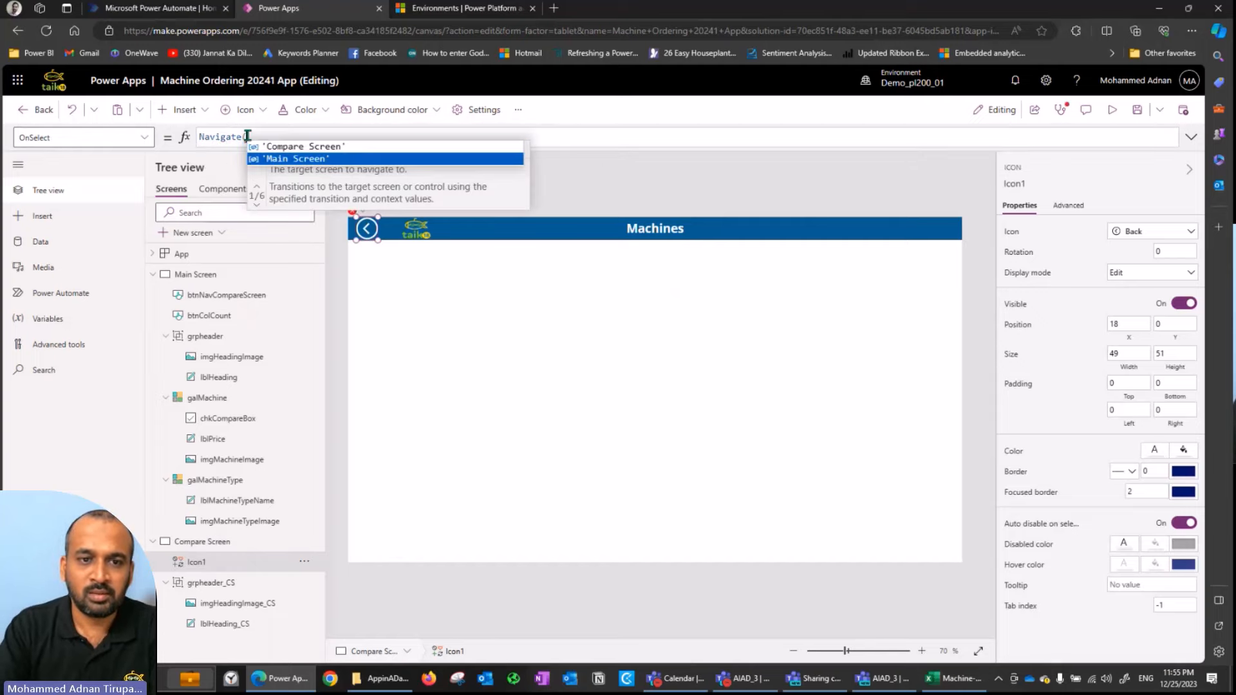
{"action": "key", "text": "Tab"}
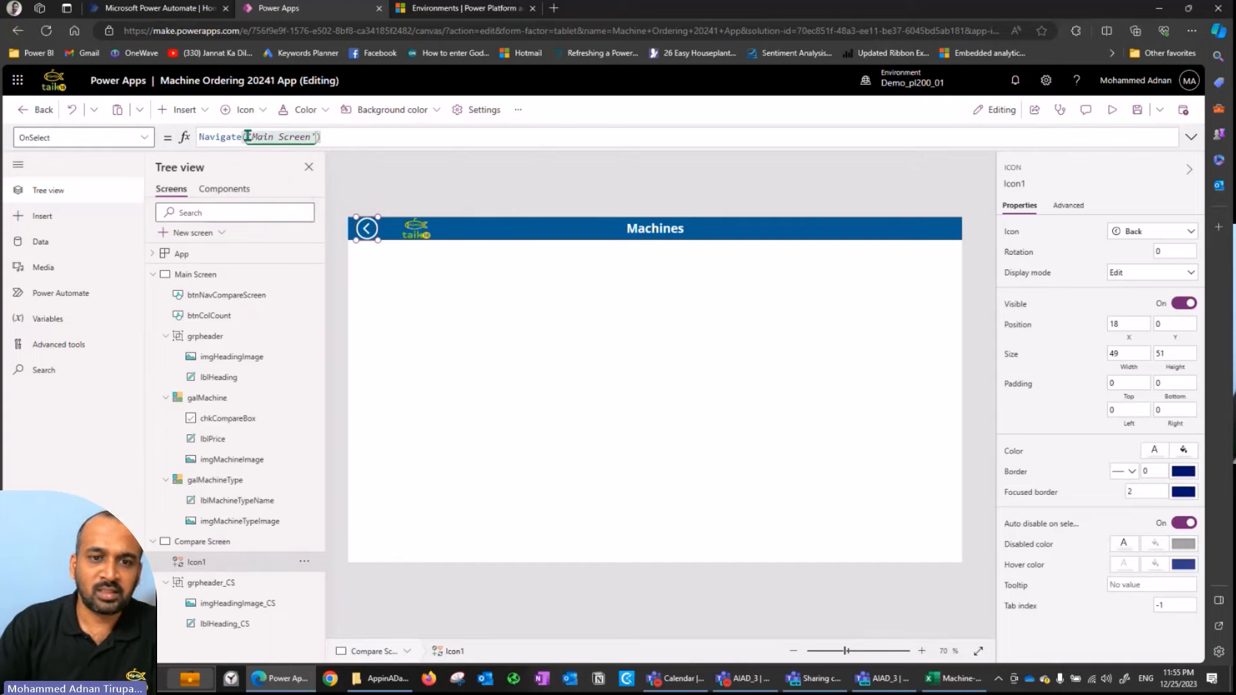
- Preview the app, test the back arrow and the Go to Compare Screen button, and return to the editor
{"action": "left_click", "coordinate": [1114, 113]}
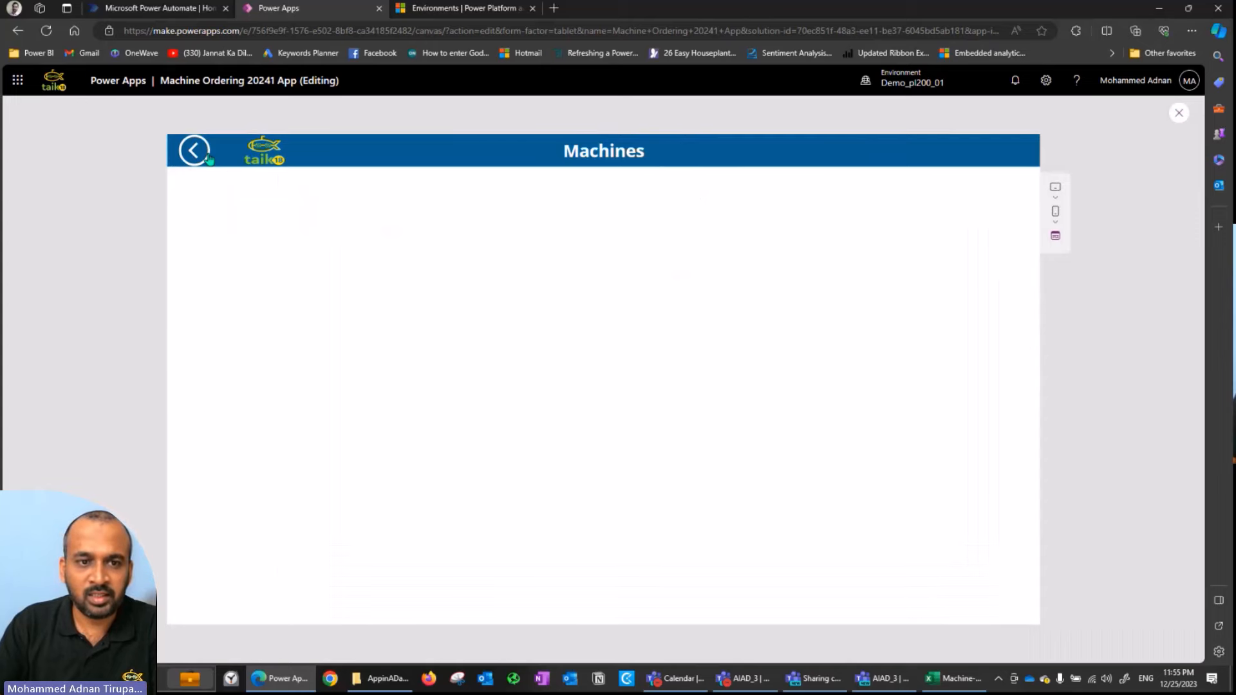
{"action": "left_click", "coordinate": [206, 157]}
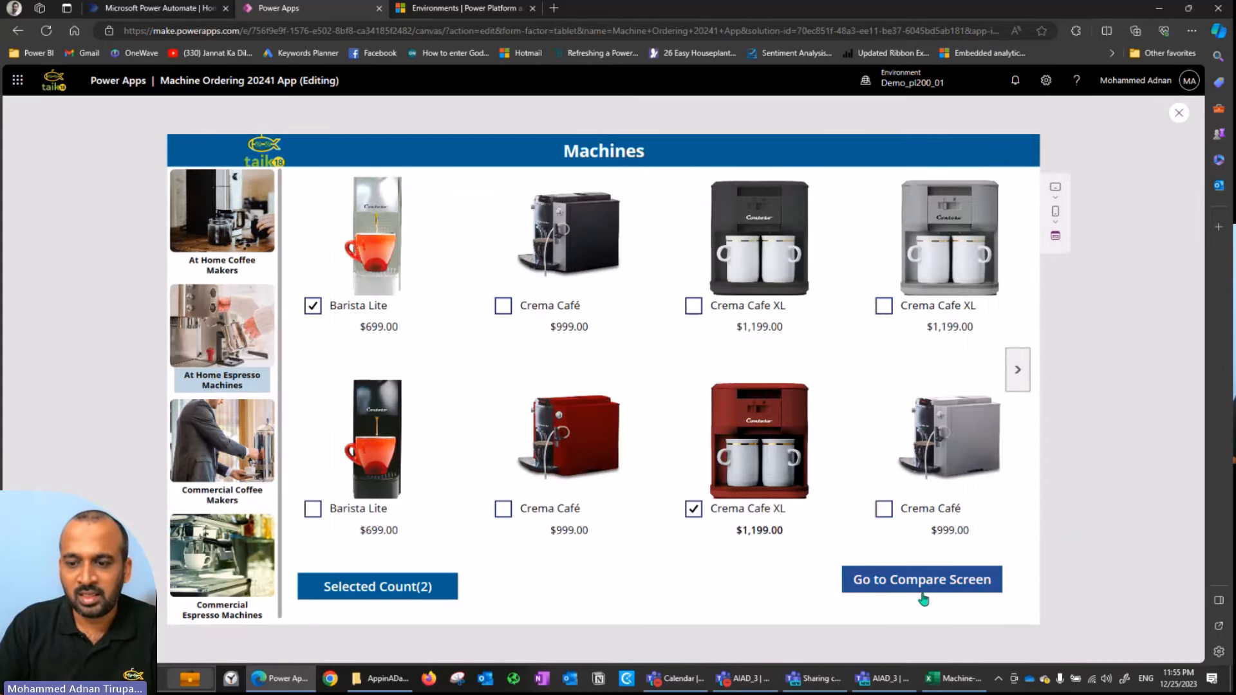
{"action": "left_click", "coordinate": [924, 587]}
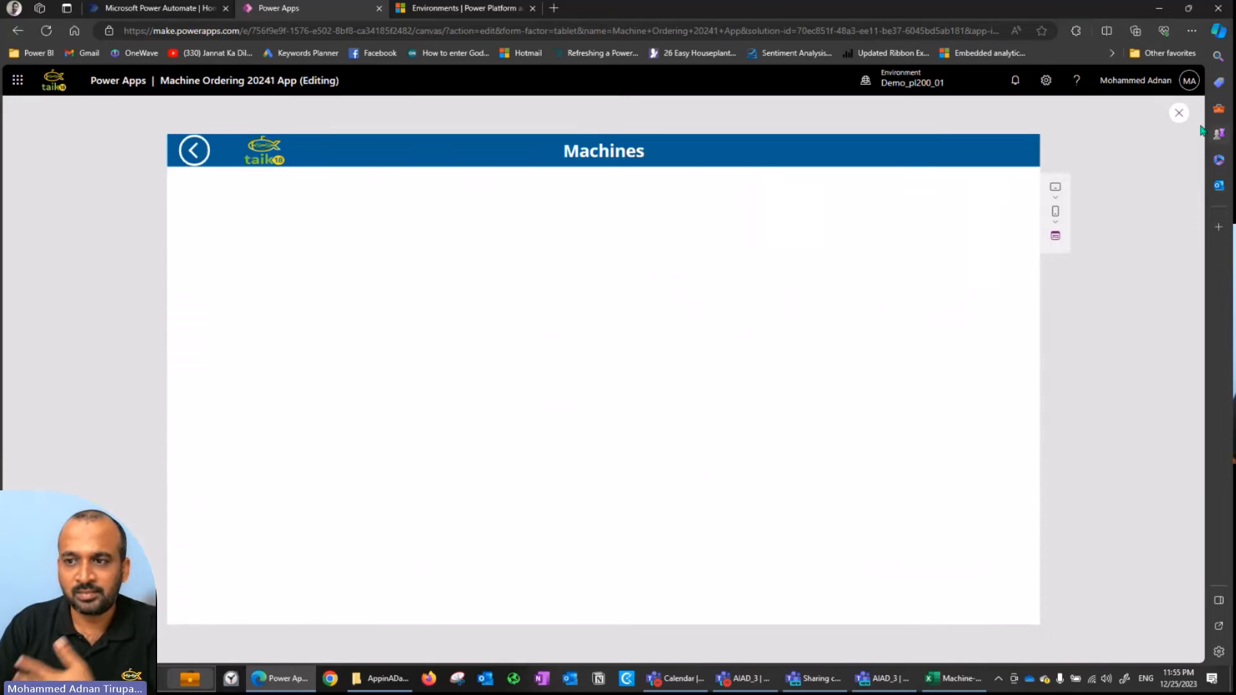
{"action": "left_click", "coordinate": [1179, 114]}
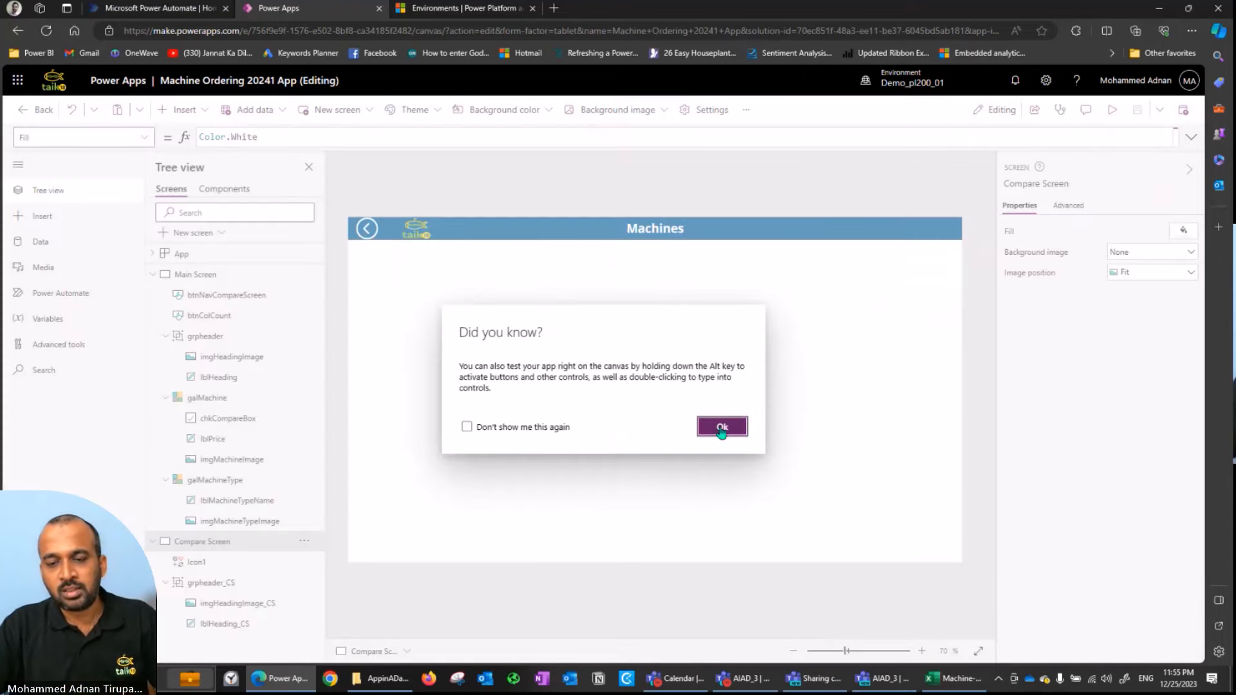
{"action": "left_click", "coordinate": [722, 430]}
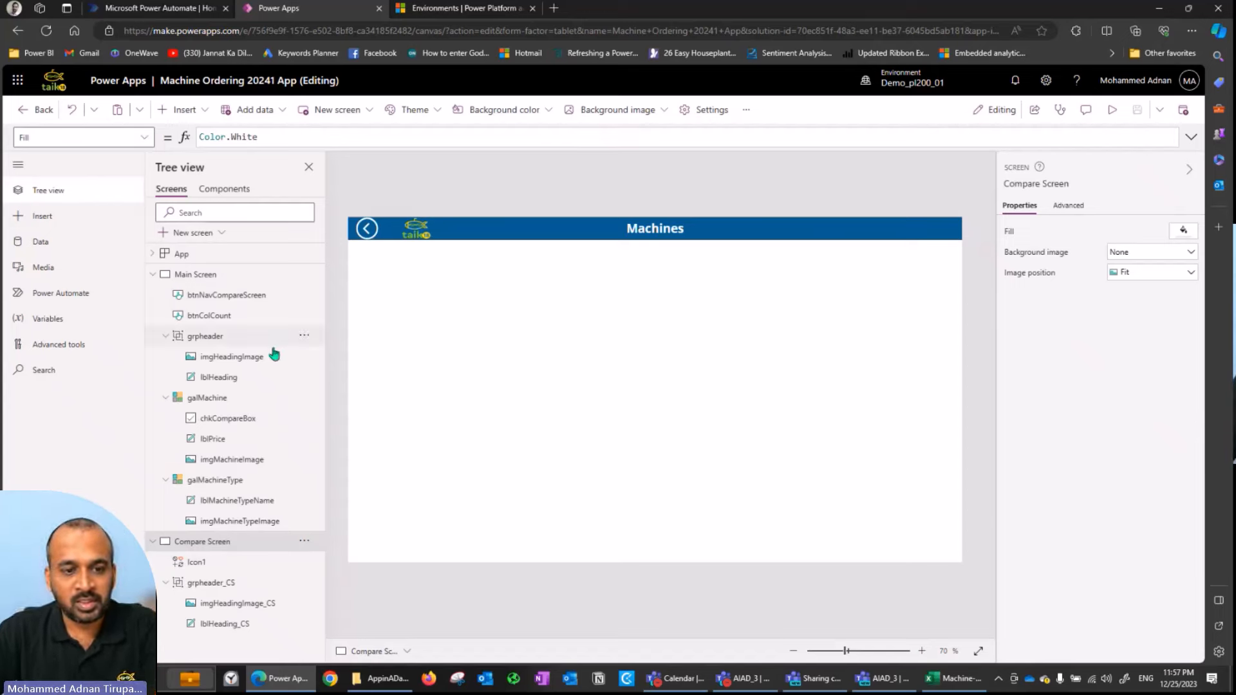
- Copy the galMachine gallery from the Main Screen to the Compare Screen and widen it to the screen's left edge
{"action": "left_click", "coordinate": [204, 280]}
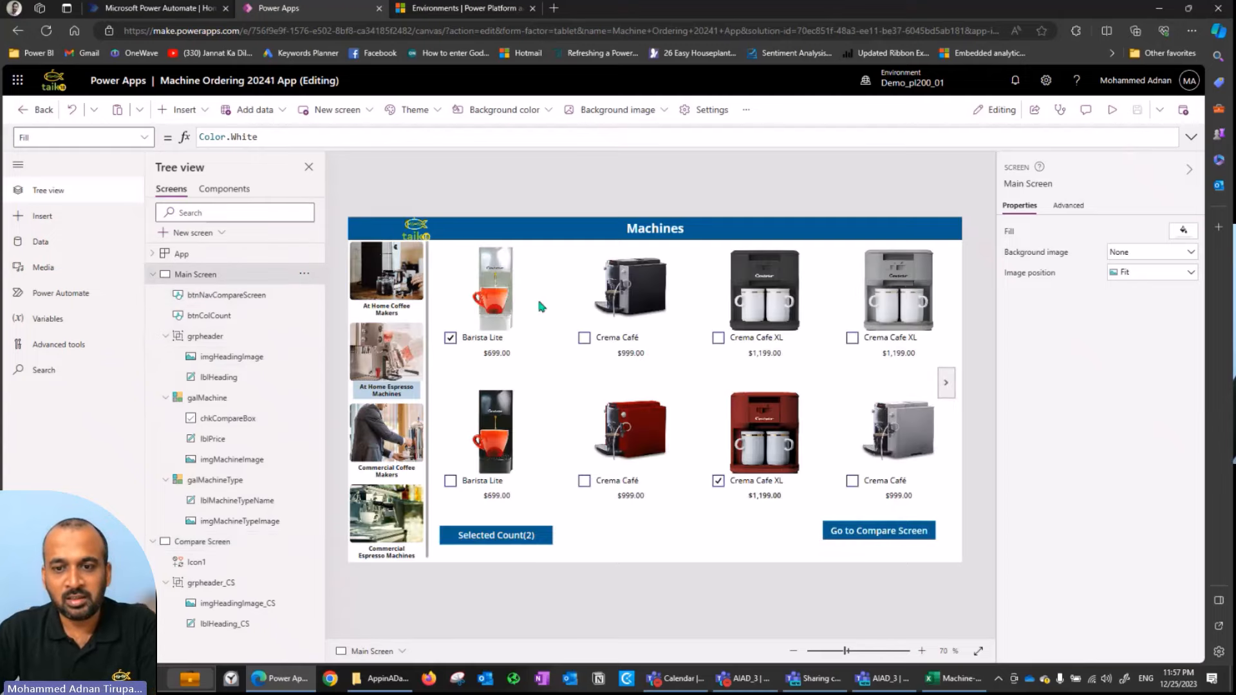
{"action": "left_click", "coordinate": [557, 421]}
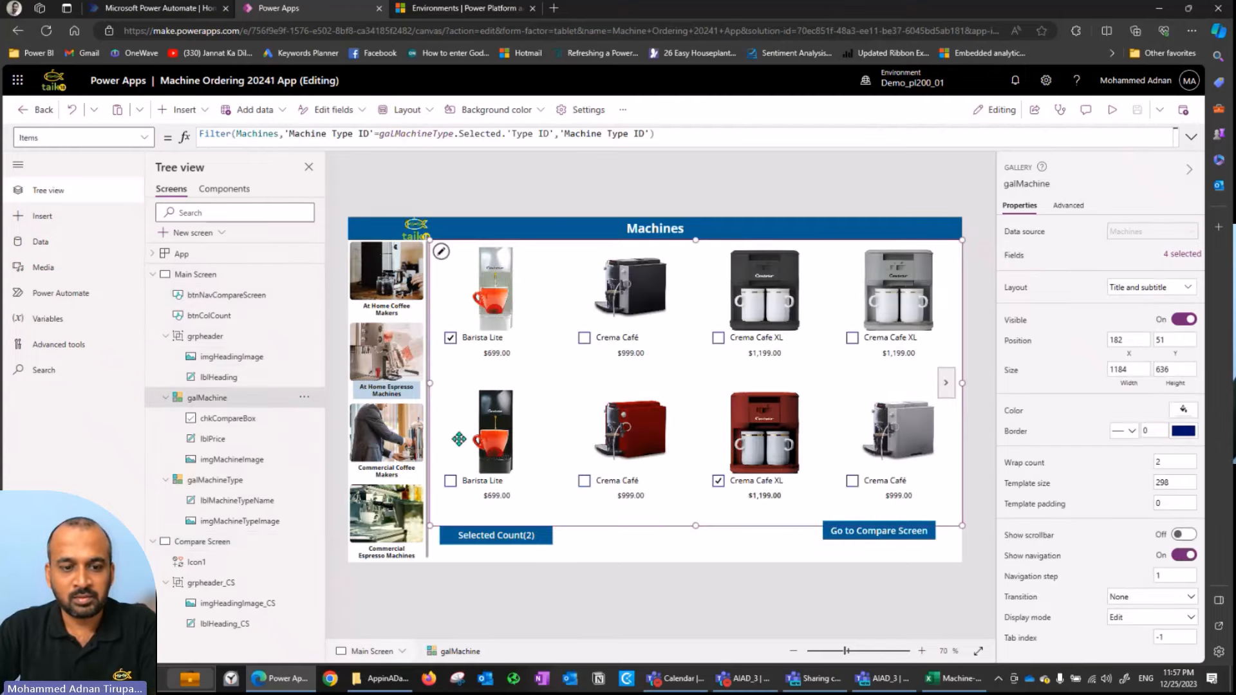
{"action": "left_click", "coordinate": [221, 546]}
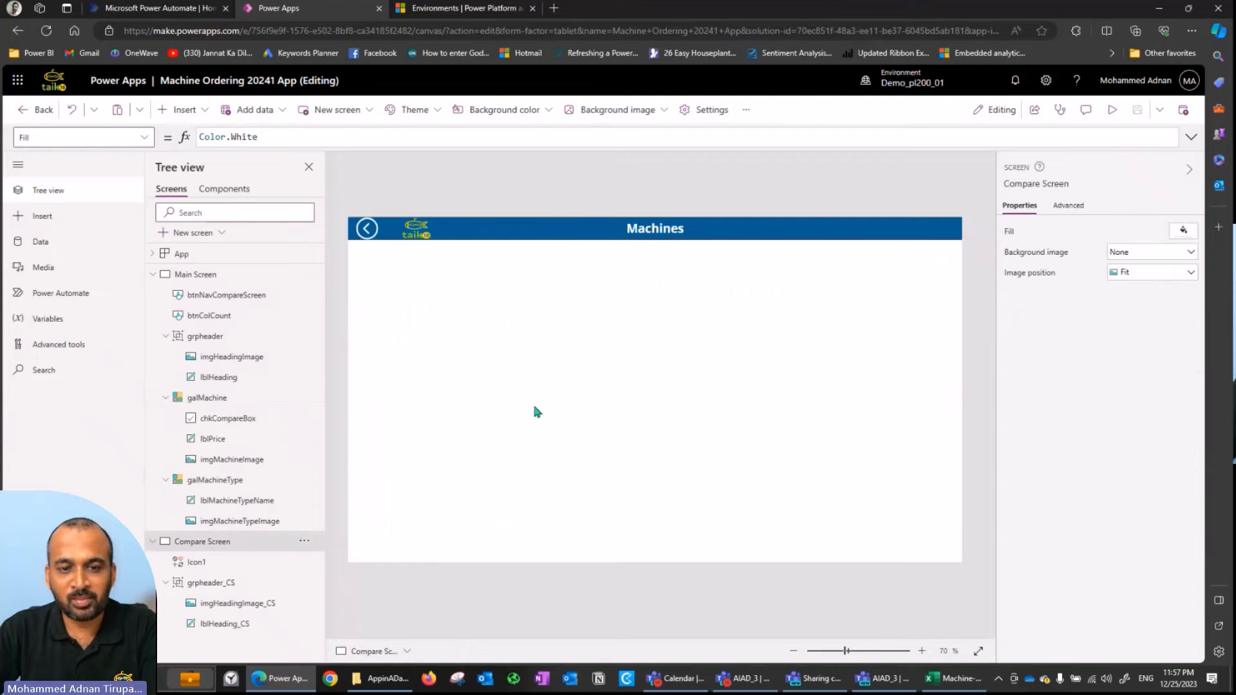
{"action": "key", "text": "ctrl+v"}
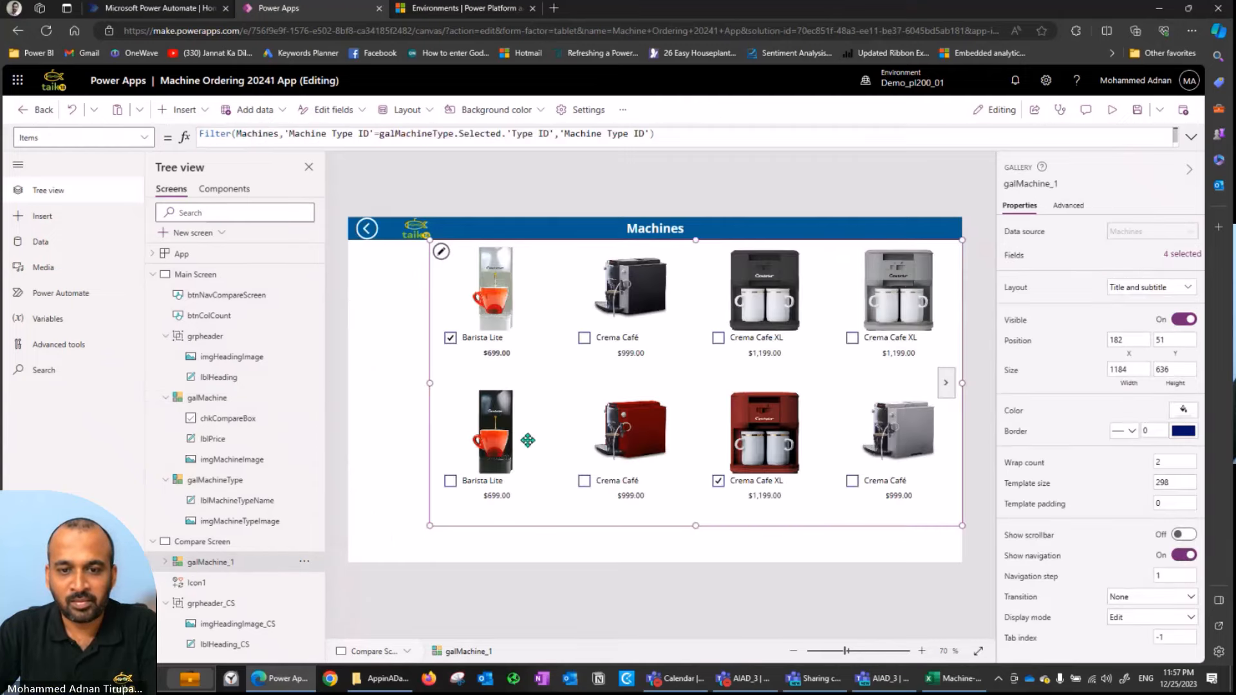
{"action": "left_click_drag", "start_coordinate": [428, 524], "coordinate": [348, 541]}
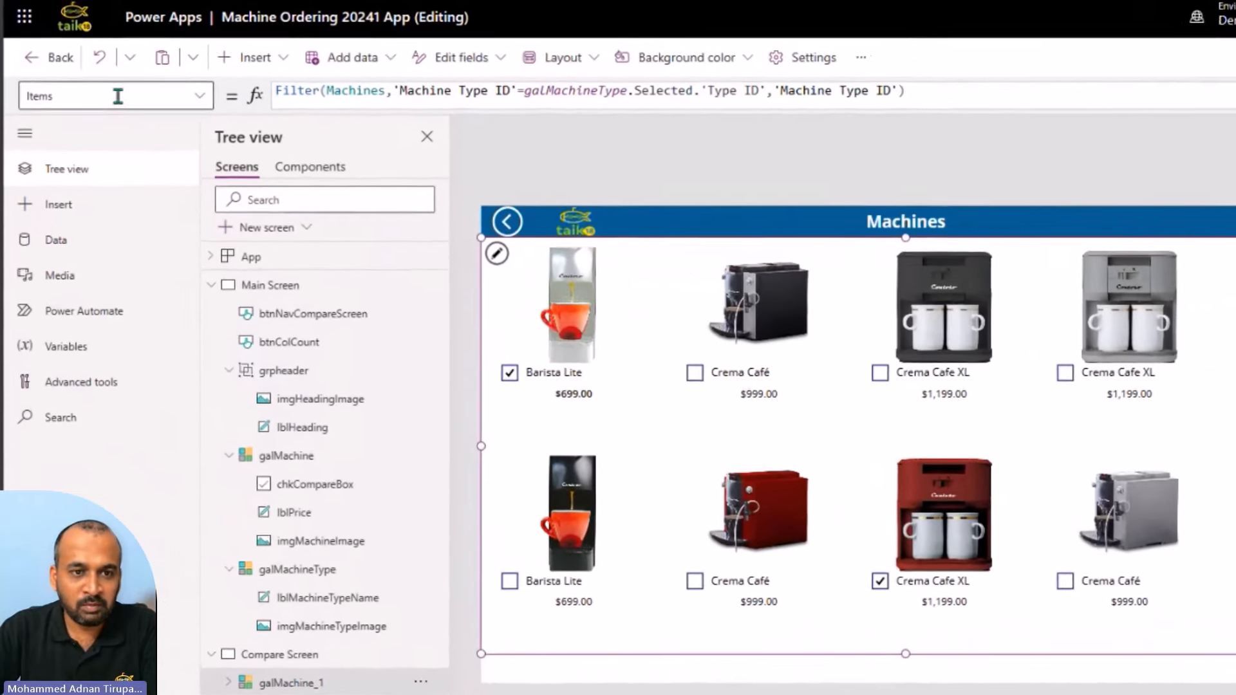
- Set the Items formula of the copied gallery to colMachineCompare and arrange its machines in a single row
{"action": "left_click", "coordinate": [293, 109]}
{"action": "key", "text": "ctrl+a"}
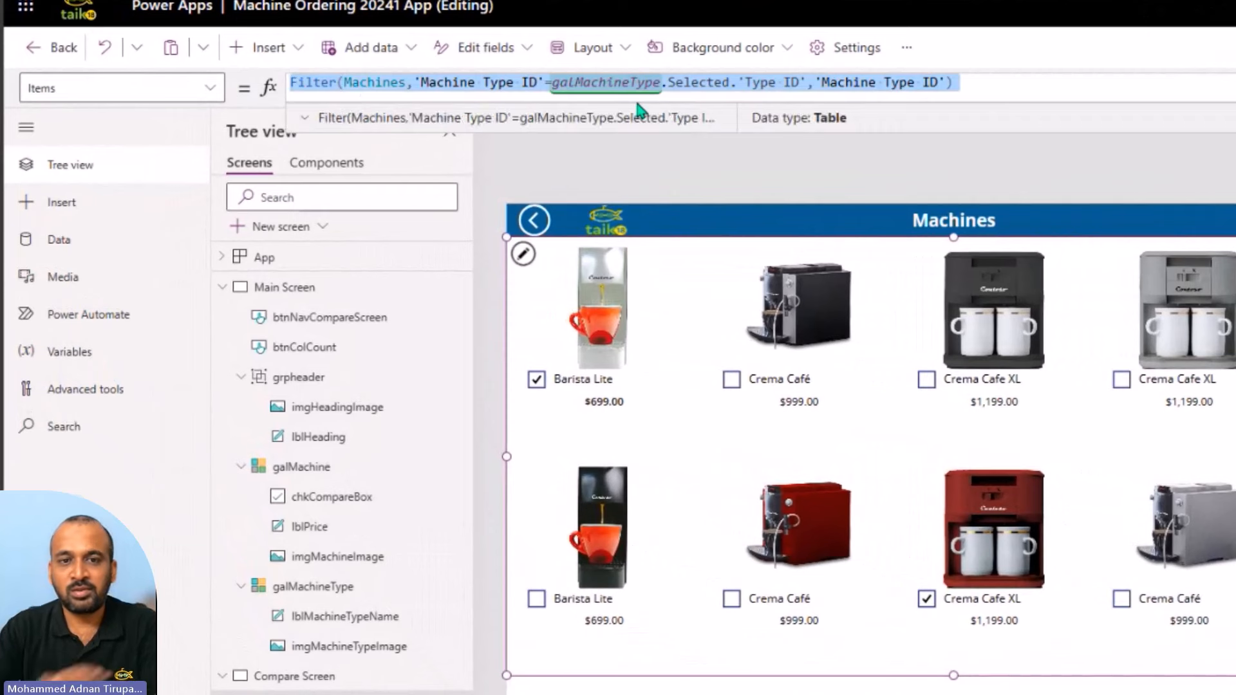
{"action": "type", "text": "col"}
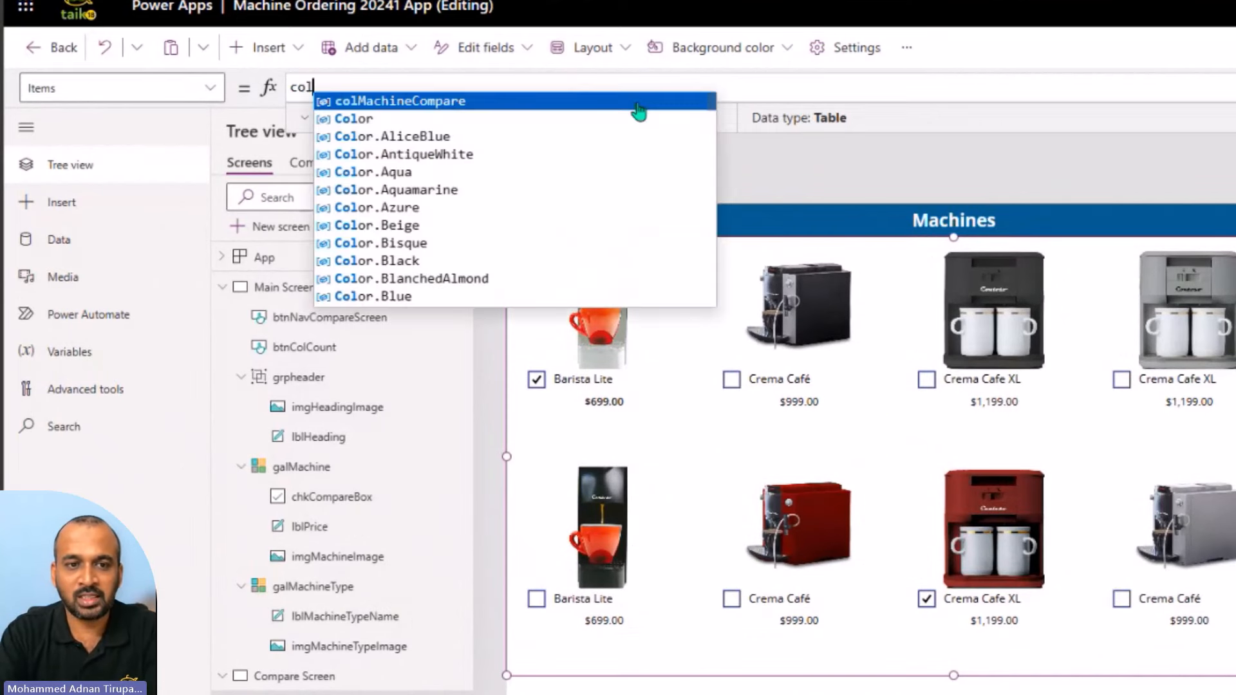
{"action": "key", "text": "Tab"}
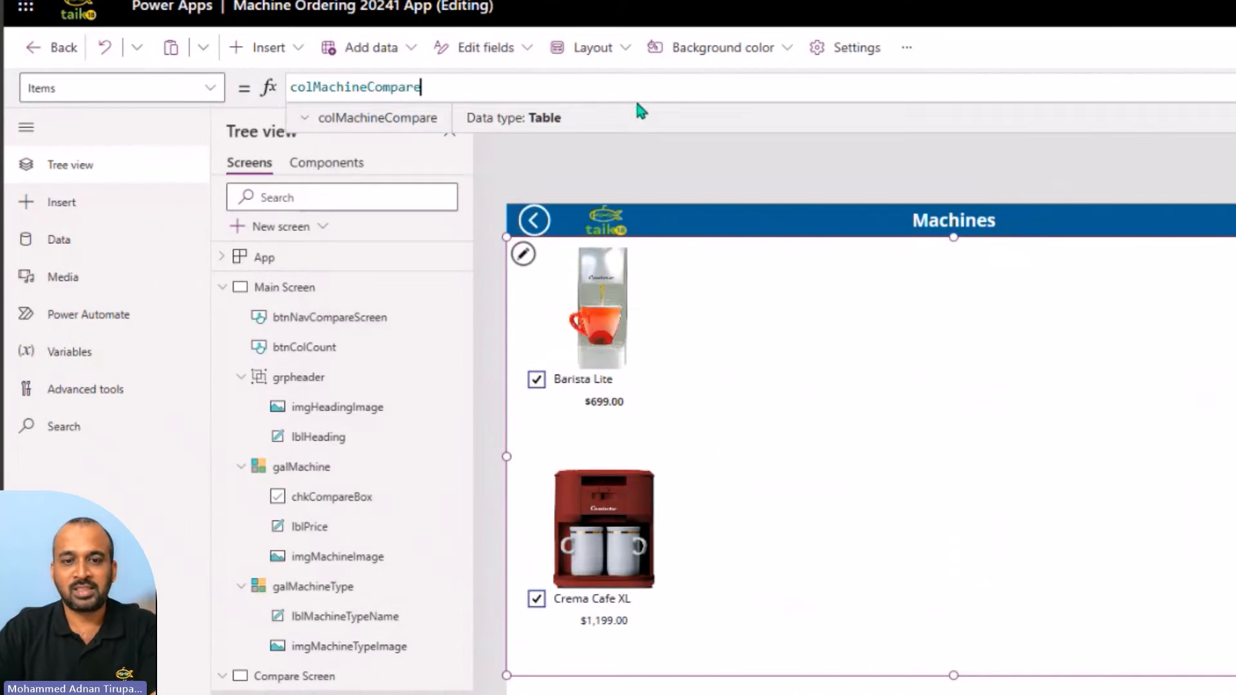
{"action": "left_click", "coordinate": [766, 352]}
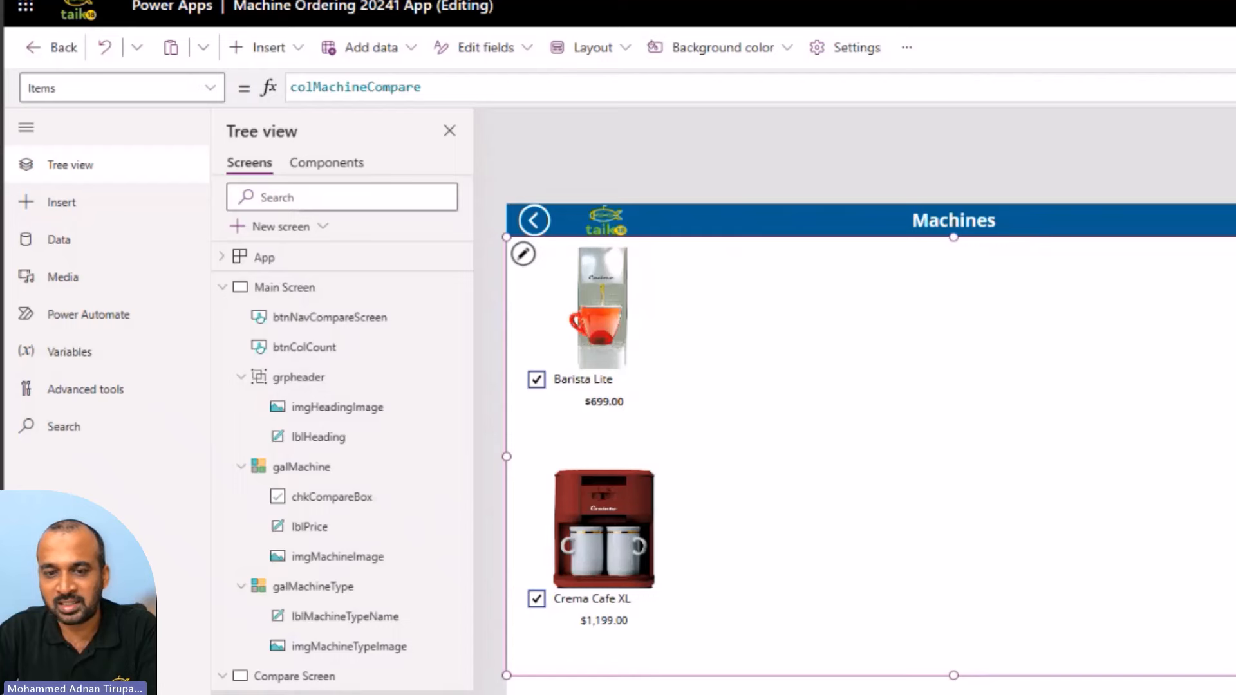
{"action": "left_click", "coordinate": [1089, 430]}
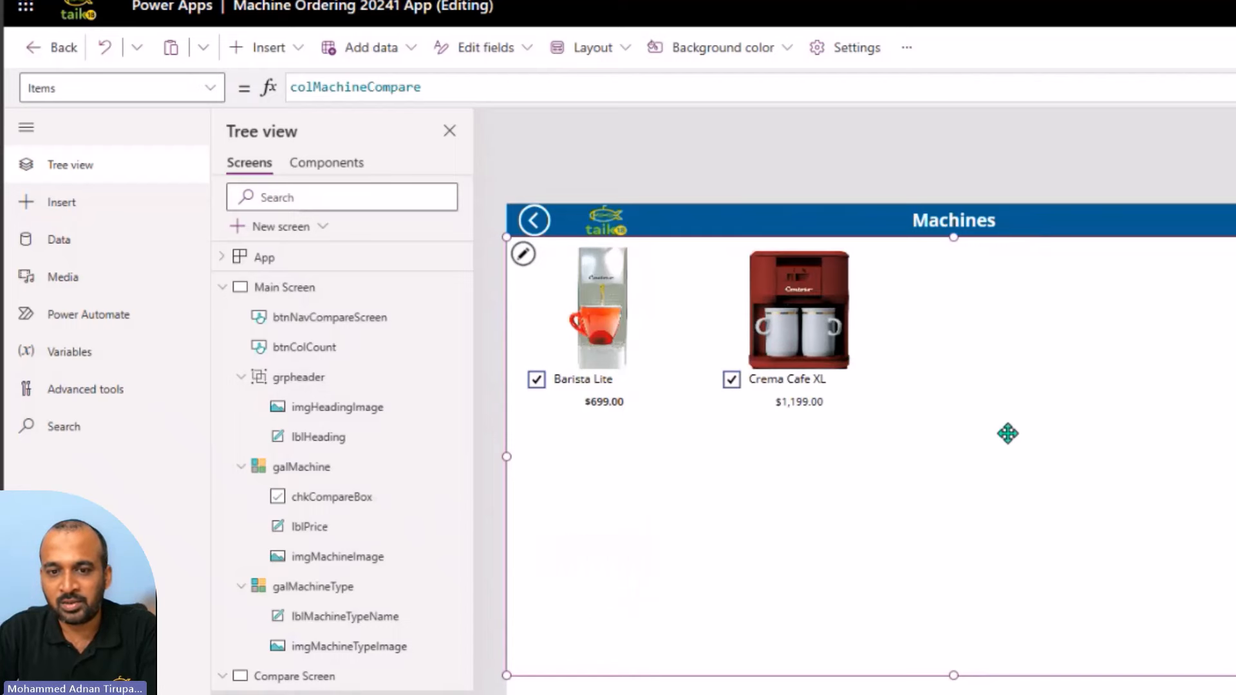
- Delete the machine checkbox from the Compare Screen gallery, then shift the price label left and widen it
{"action": "left_click", "coordinate": [591, 382]}
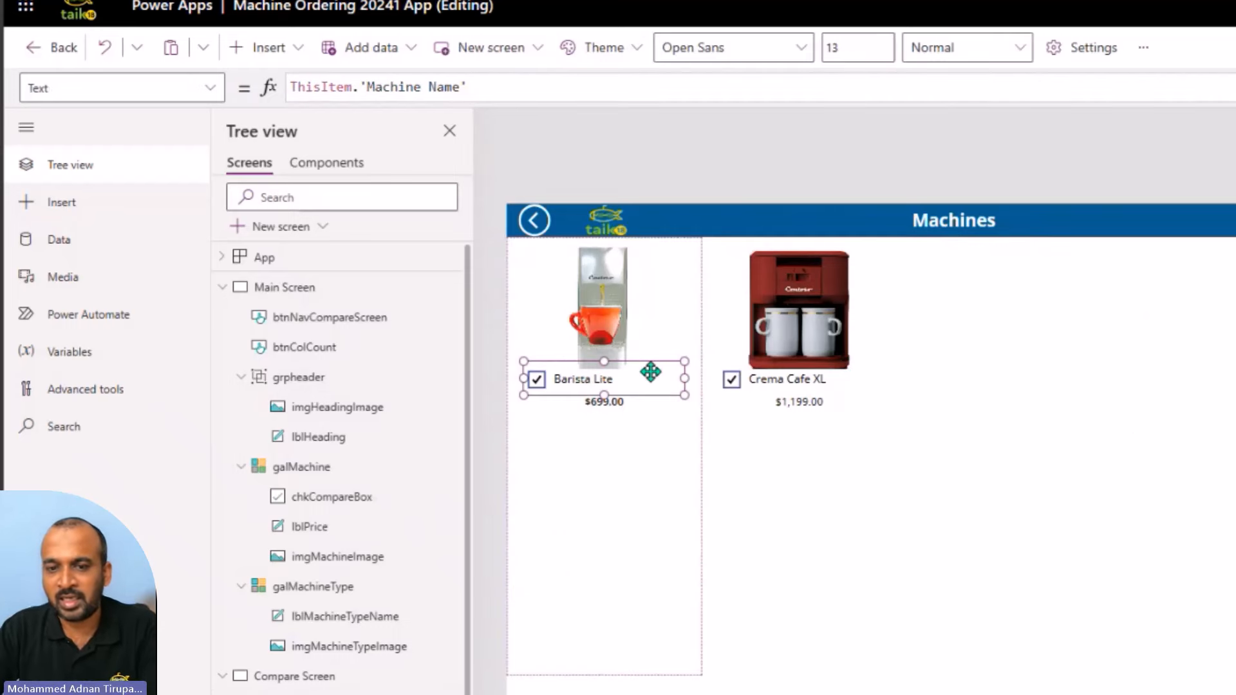
{"action": "left_click", "coordinate": [638, 399]}
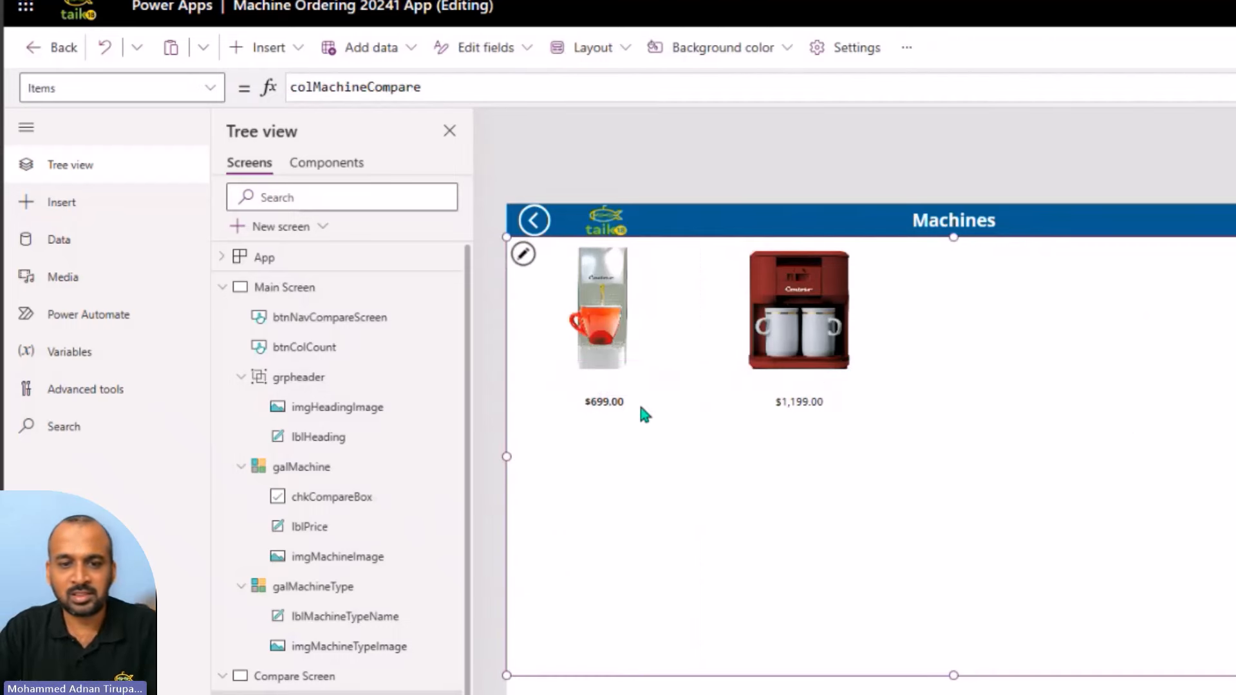
{"action": "left_click", "coordinate": [605, 402]}
{"action": "left_click_drag", "start_coordinate": [571, 405], "coordinate": [525, 405]}
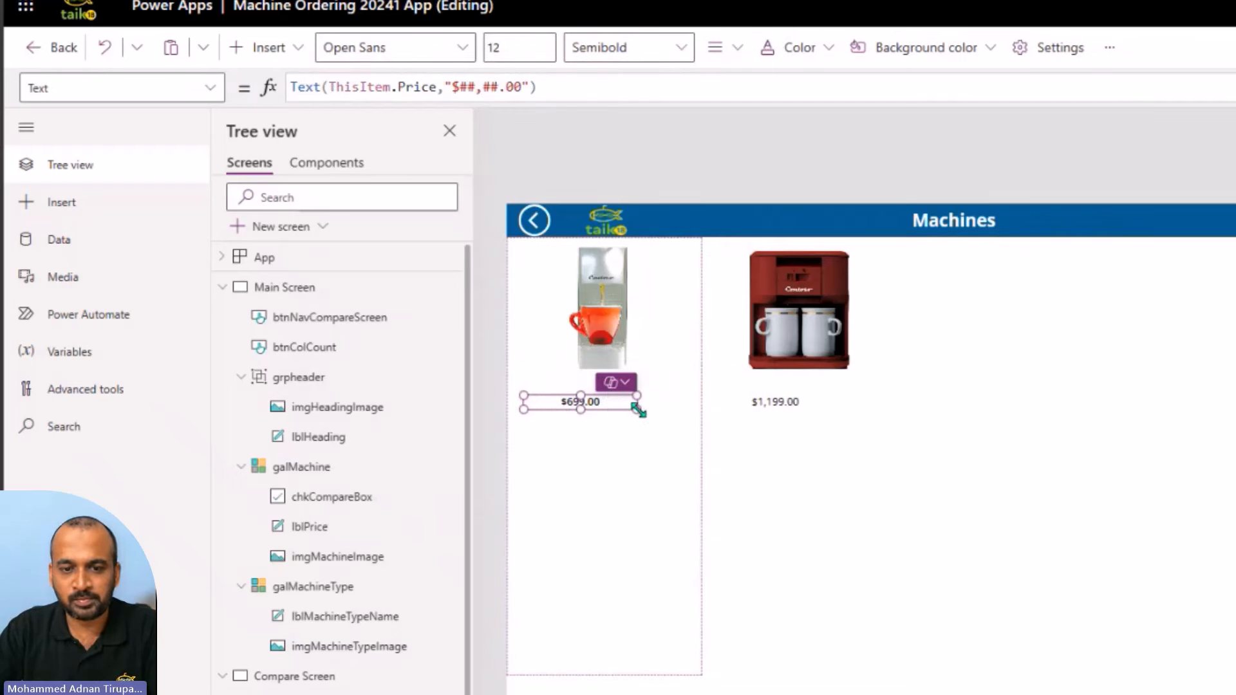
{"action": "left_click_drag", "start_coordinate": [638, 409], "coordinate": [657, 409]}
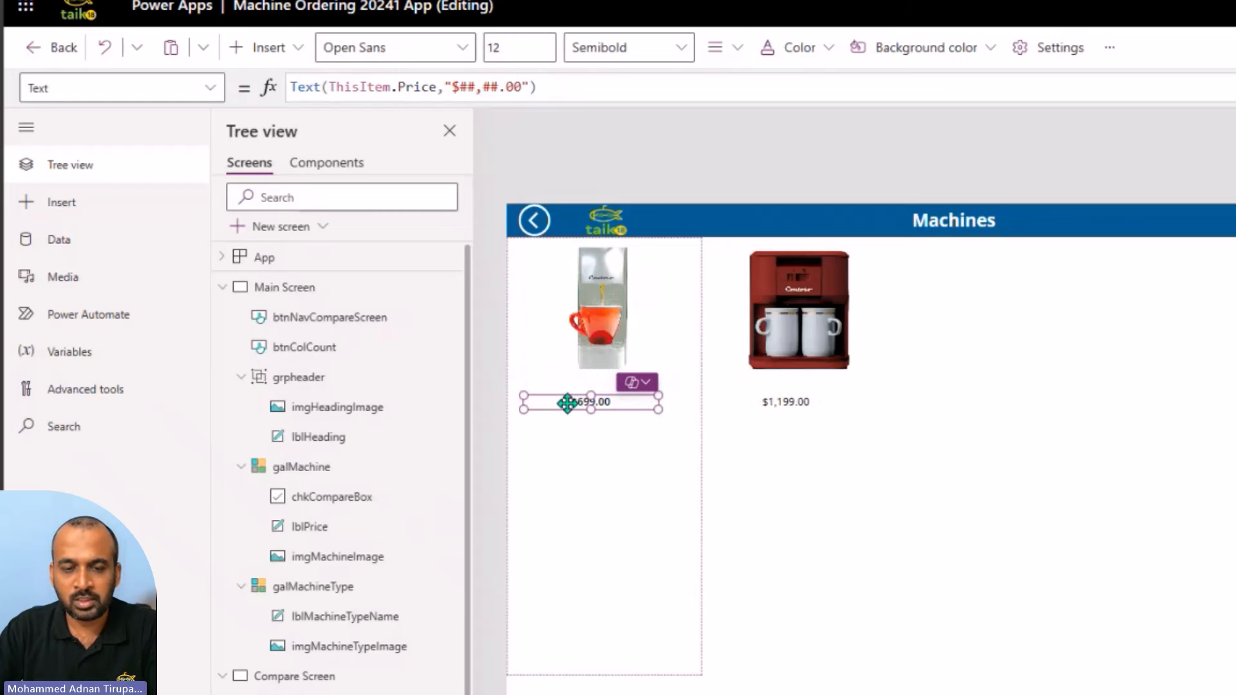
- Duplicate the price label directly above itself and set the copy's Text formula to ThisItem.'Machine Name'
{"action": "left_click_drag", "start_coordinate": [567, 403], "coordinate": [553, 381]}
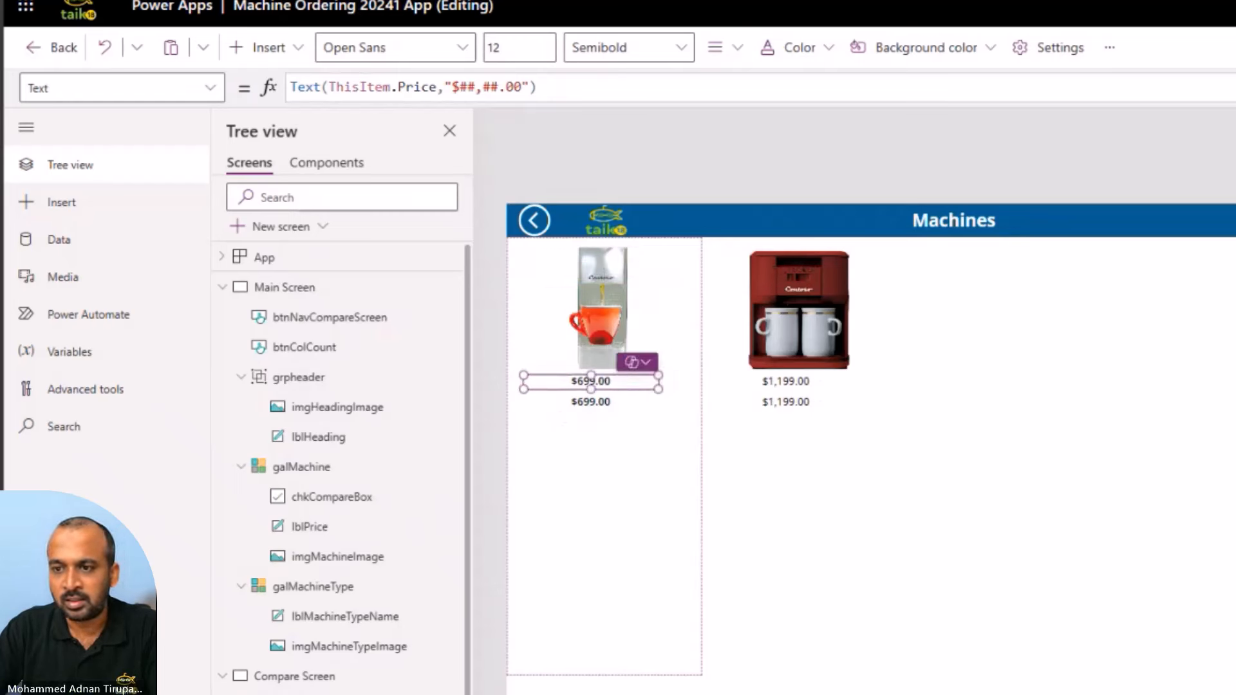
{"action": "left_click", "coordinate": [824, 90]}
{"action": "key", "text": "ctrl+a"}
{"action": "type", "text": "thisItem."}
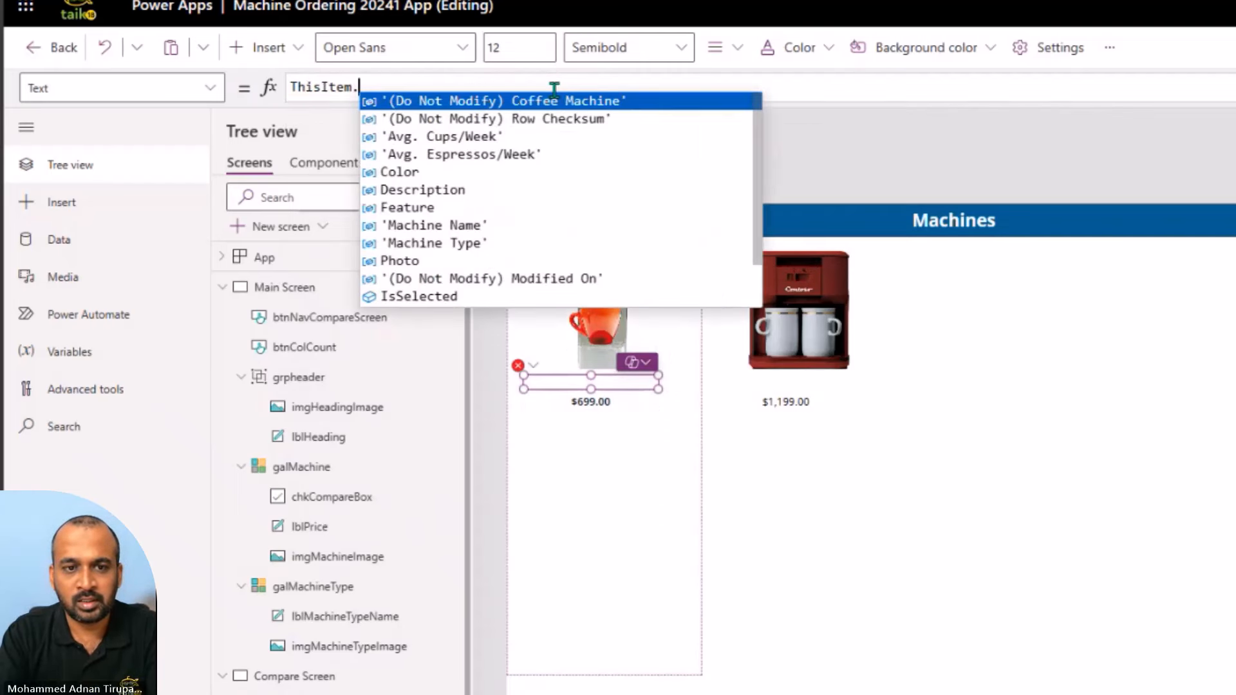
{"action": "type", "text": "'Machine Name'"}
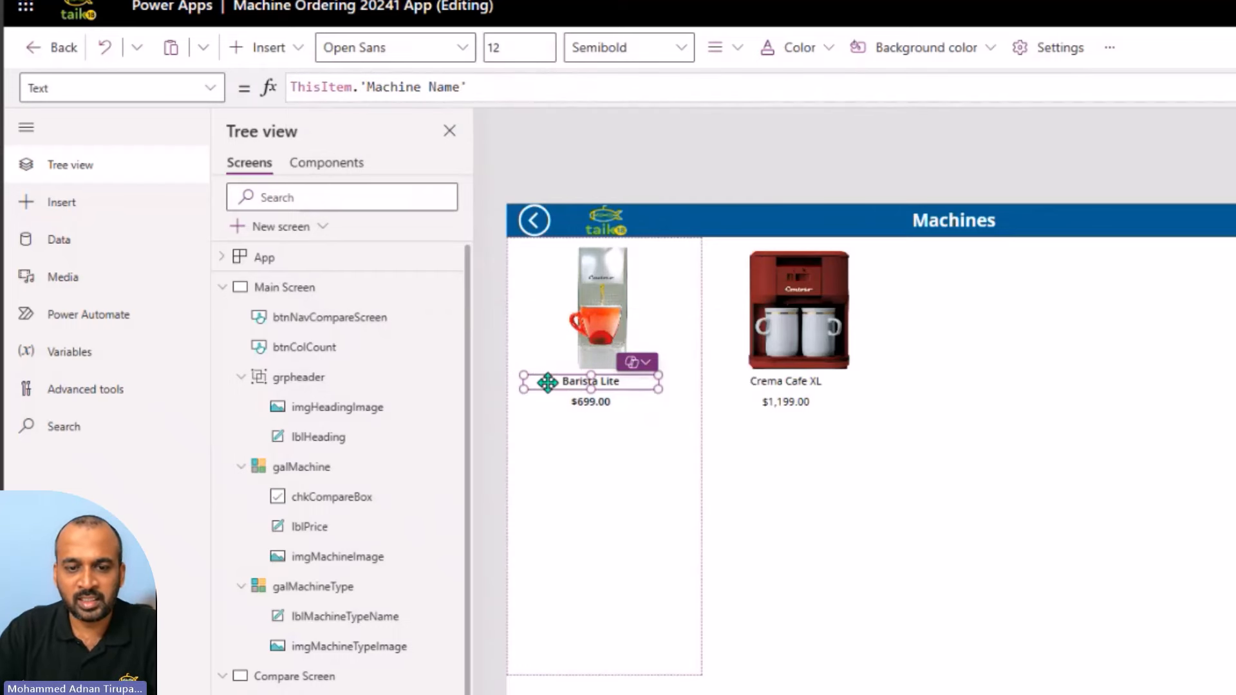
- Duplicate the machine name label below the price in the Compare Screen gallery and set the copy's Text formula to ThisItem.Description
{"action": "left_click_drag", "start_coordinate": [546, 373], "coordinate": [563, 418]}
{"action": "left_click", "coordinate": [471, 88]}
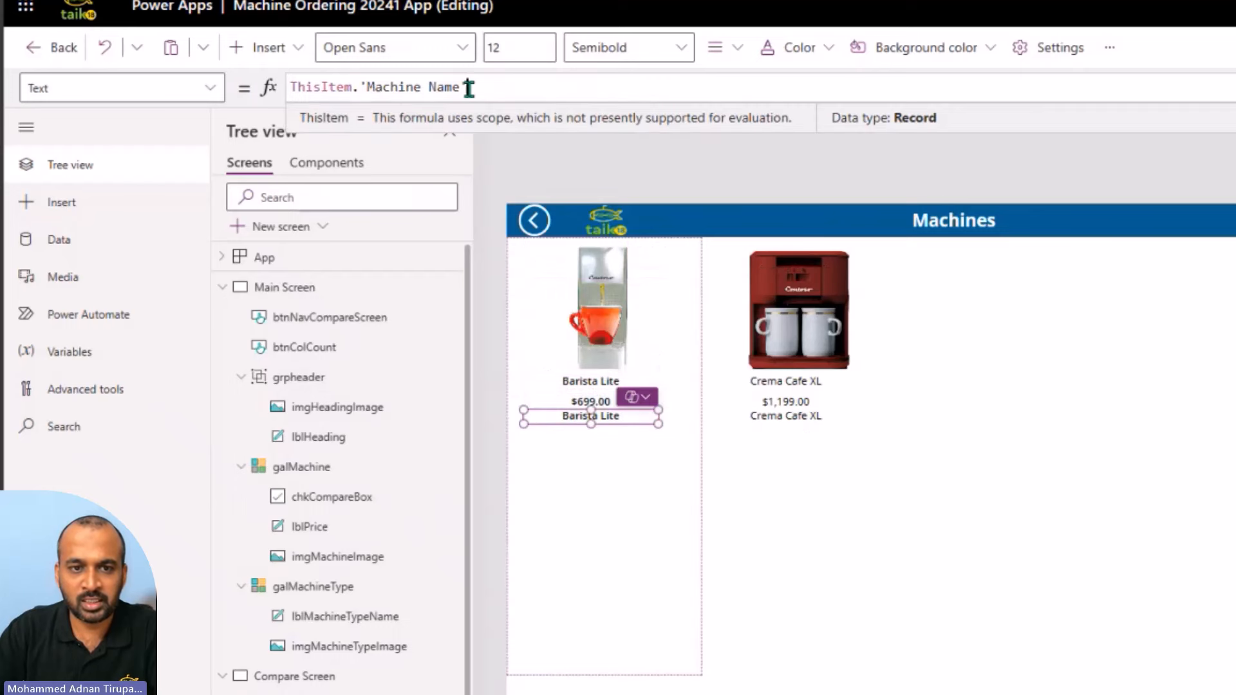
{"action": "left_click", "coordinate": [358, 86], "text": "shift"}
{"action": "key", "text": "BackSpace"}
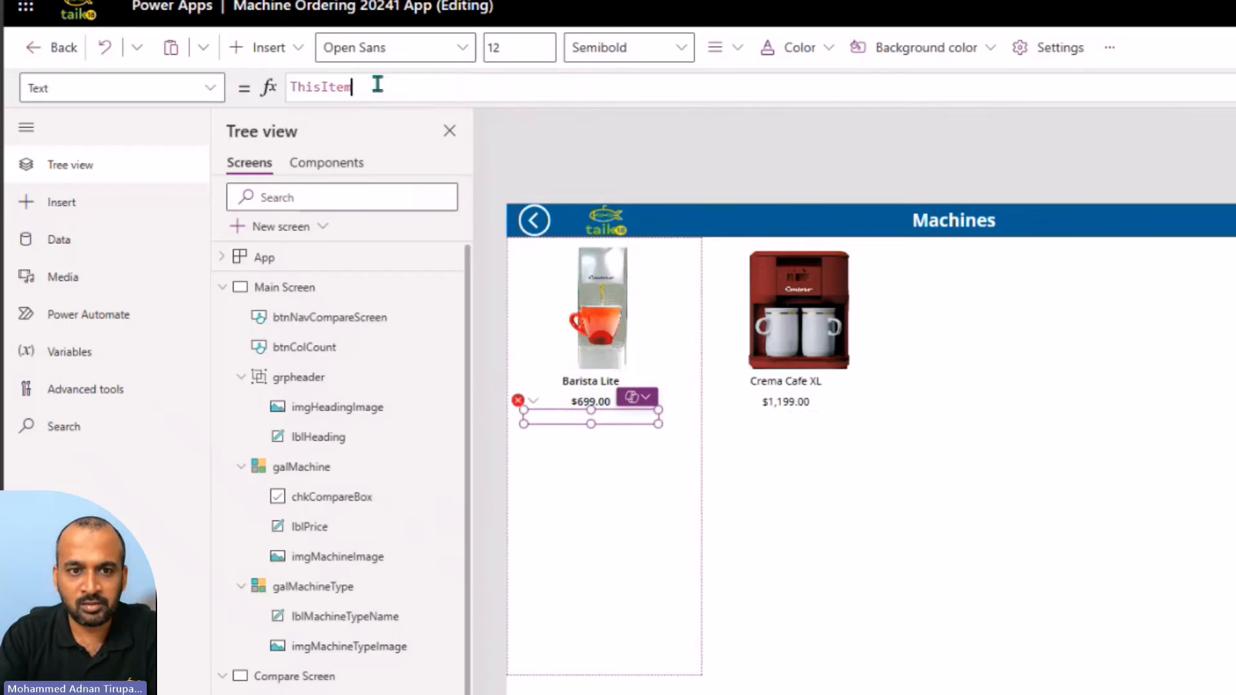
{"action": "key", "text": "Down"}
{"action": "key", "text": "Down"}
{"action": "key", "text": "Down"}
{"action": "key", "text": "Down"}
{"action": "key", "text": "Down"}
{"action": "key", "text": "Down"}
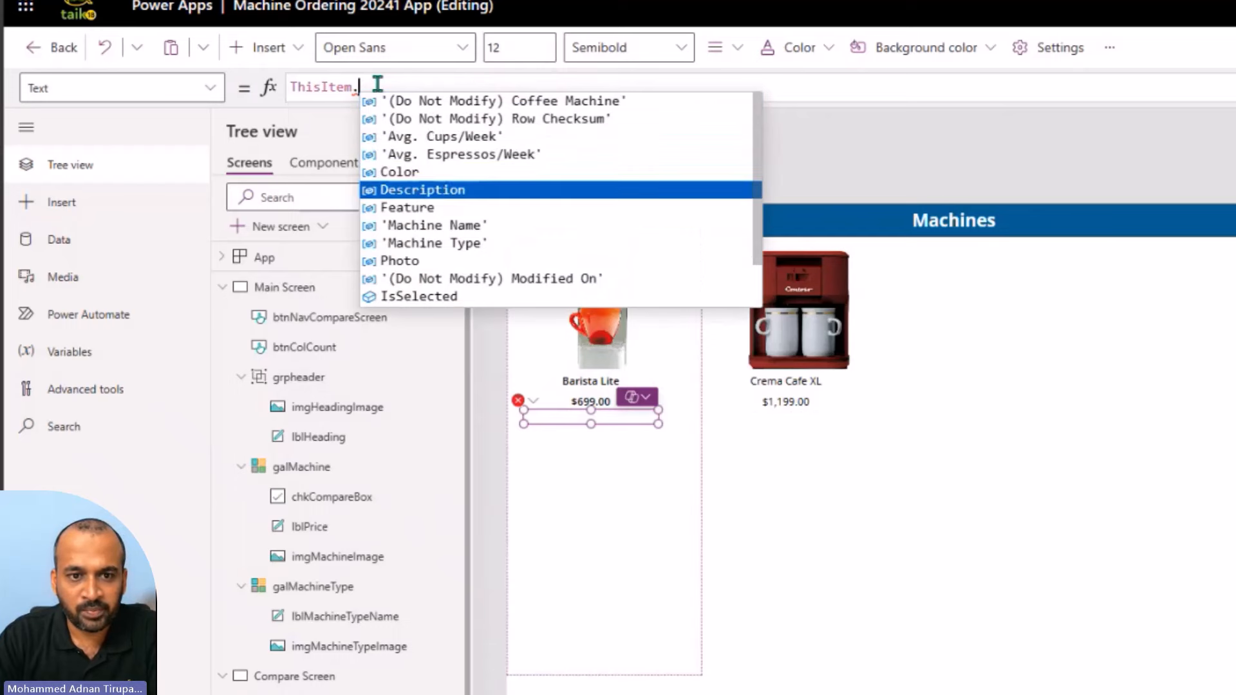
{"action": "key", "text": "Up"}
{"action": "key", "text": "Tab"}
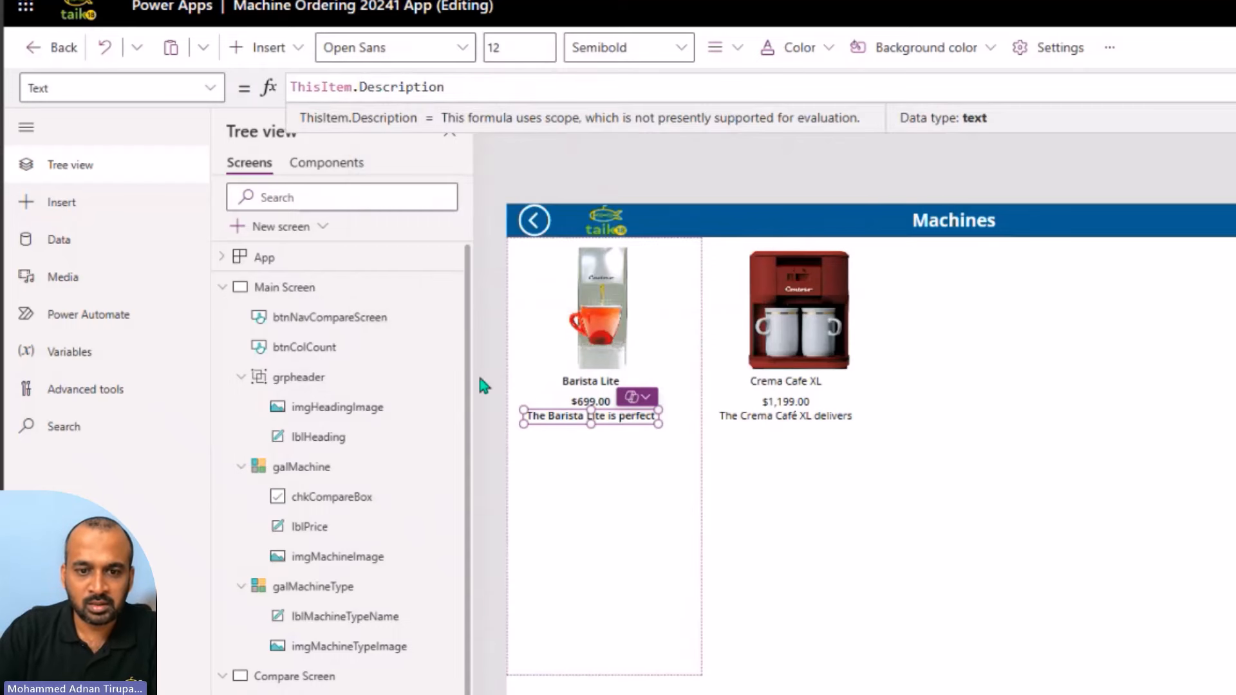
- Make the description label tall enough for several lines and move it to the lower end of the gallery item
{"action": "left_click_drag", "start_coordinate": [587, 424], "coordinate": [609, 506]}
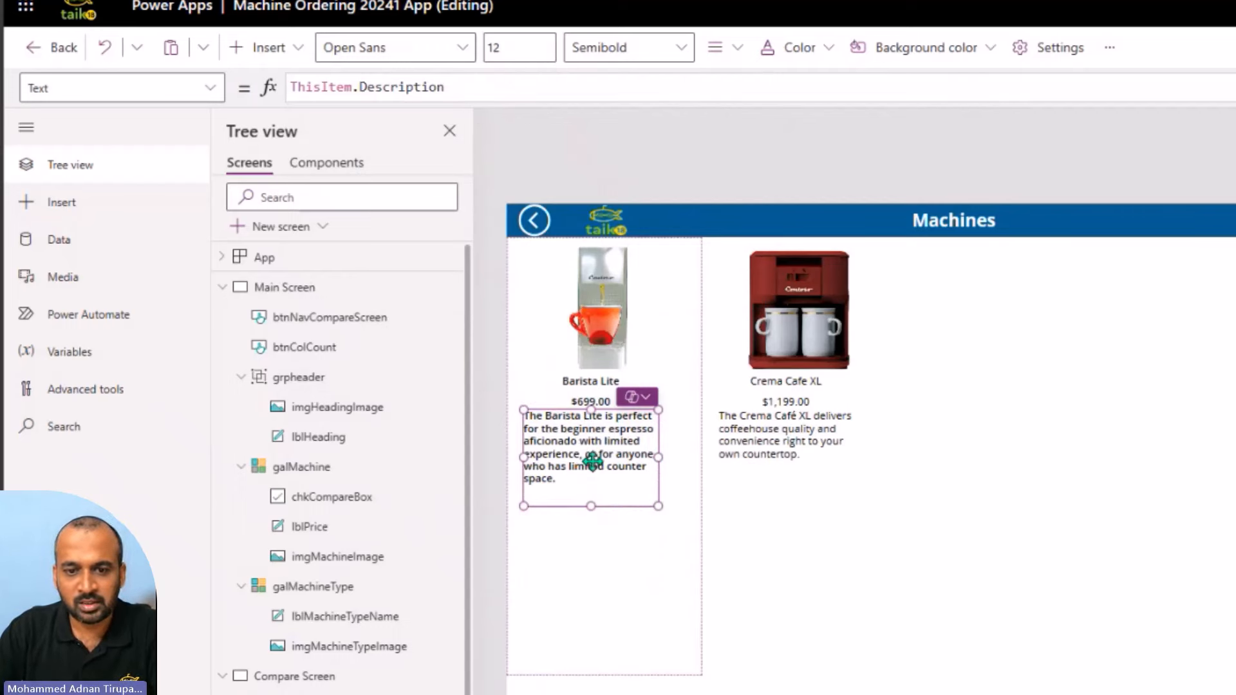
{"action": "left_click_drag", "start_coordinate": [592, 462], "coordinate": [614, 662]}
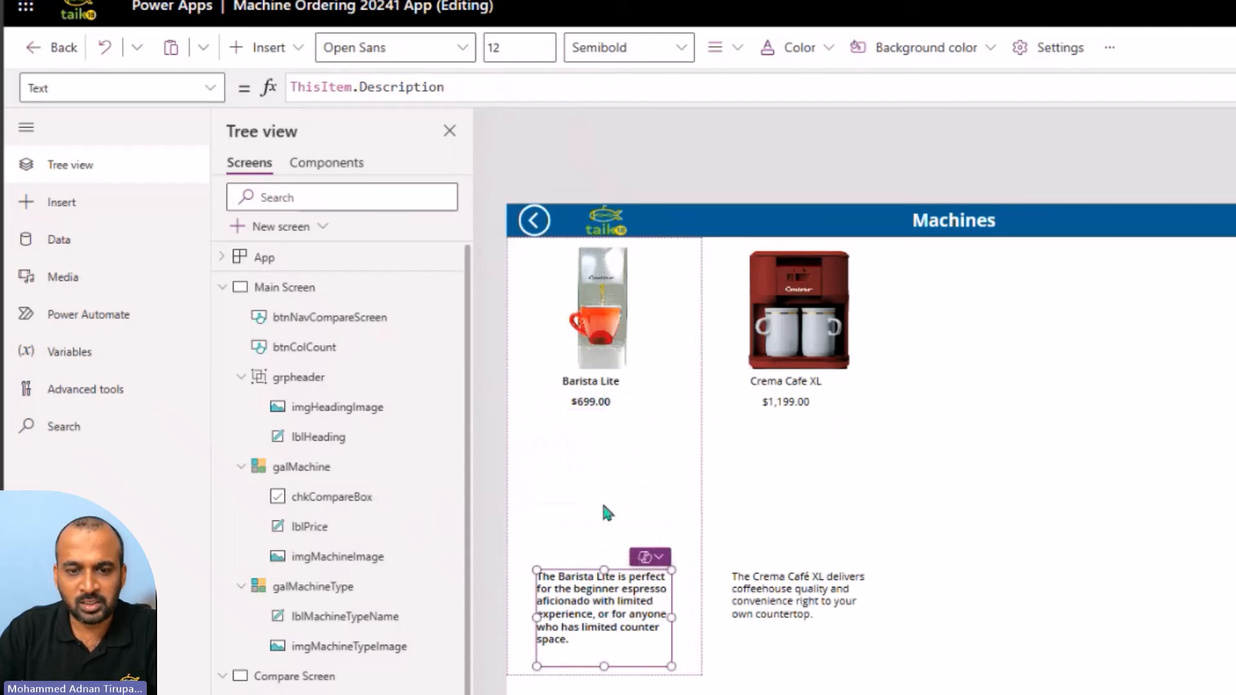
- Duplicate the machine name label just below the price and set the copy's Text formula to ThisItem.'Avg. Cups/Week'
{"action": "left_click", "coordinate": [590, 383]}
{"action": "left_click_drag", "start_coordinate": [590, 385], "coordinate": [580, 414]}
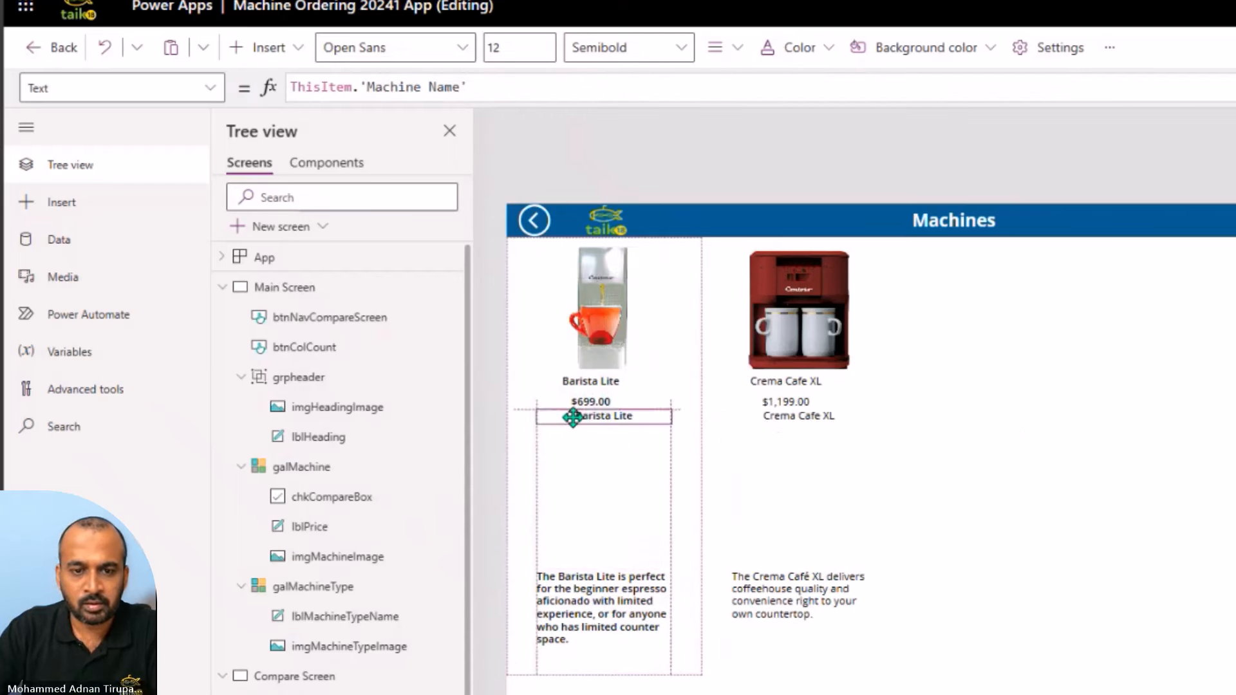
{"action": "left_click_drag", "start_coordinate": [482, 90], "coordinate": [353, 86]}
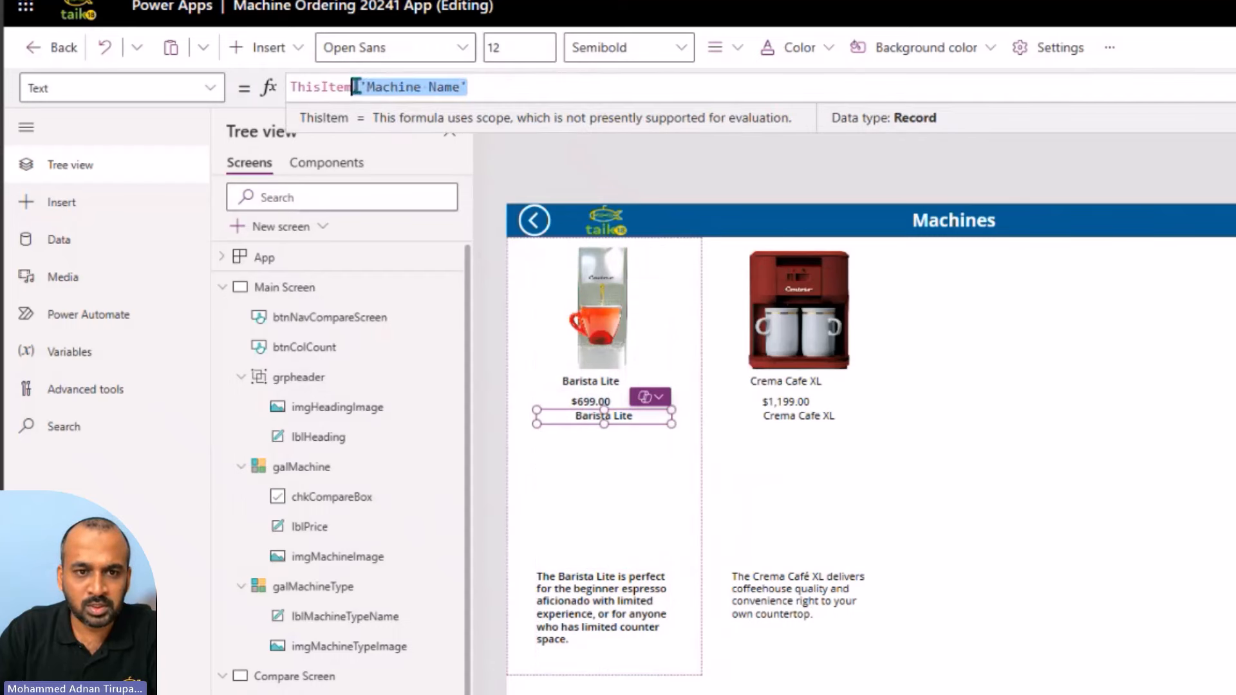
{"action": "type", "text": "."}
{"action": "key", "text": "Down"}
{"action": "key", "text": "Down"}
{"action": "key", "text": "Tab"}
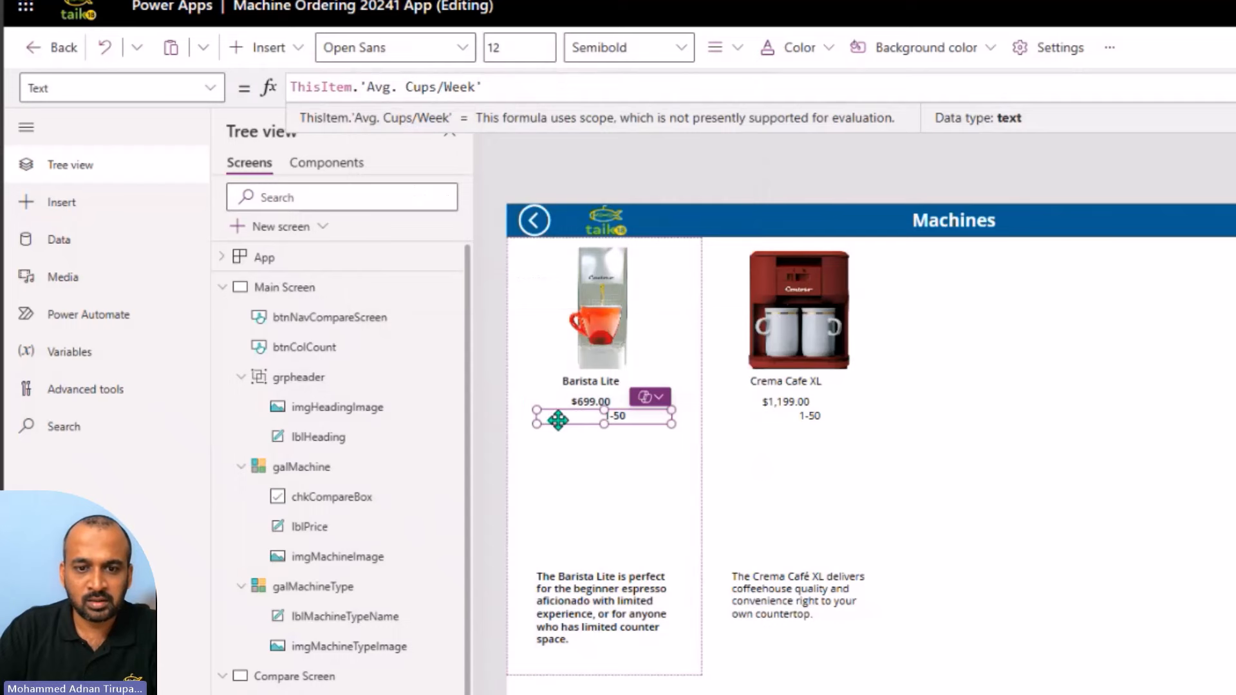
- Duplicate the average cups label directly below itself and set the copy's Text formula to ThisItem.'Avg. Espressos/Week'
{"action": "left_click", "coordinate": [557, 420]}
{"action": "left_click_drag", "start_coordinate": [557, 420], "coordinate": [529, 430]}
{"action": "left_click_drag", "start_coordinate": [482, 87], "coordinate": [365, 87]}
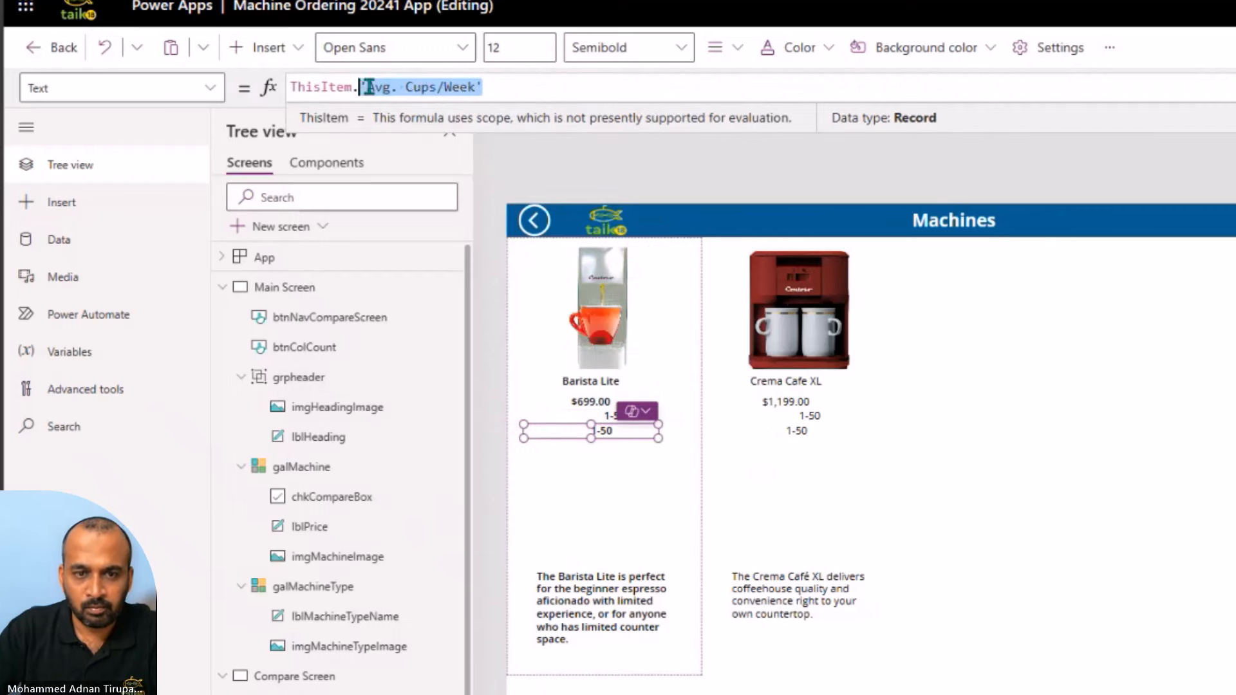
{"action": "key", "text": "BackSpace"}
{"action": "key", "text": "Down"}
{"action": "key", "text": "Down"}
{"action": "key", "text": "Down"}
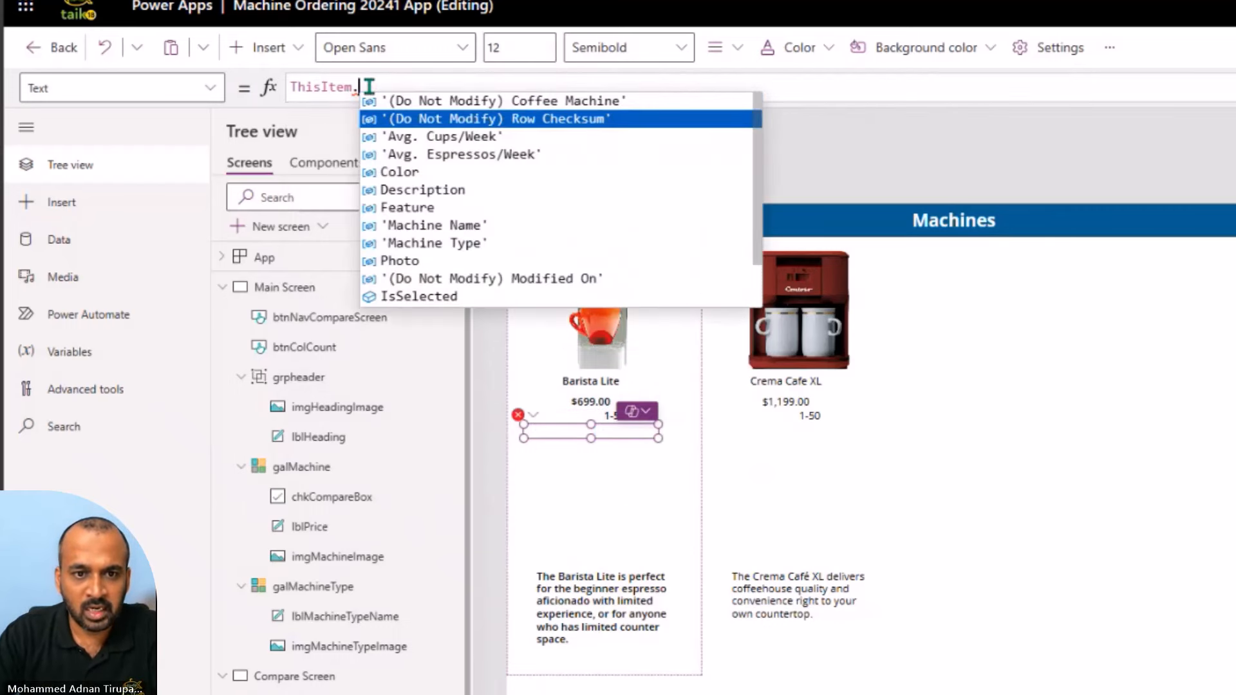
{"action": "key", "text": "Return"}
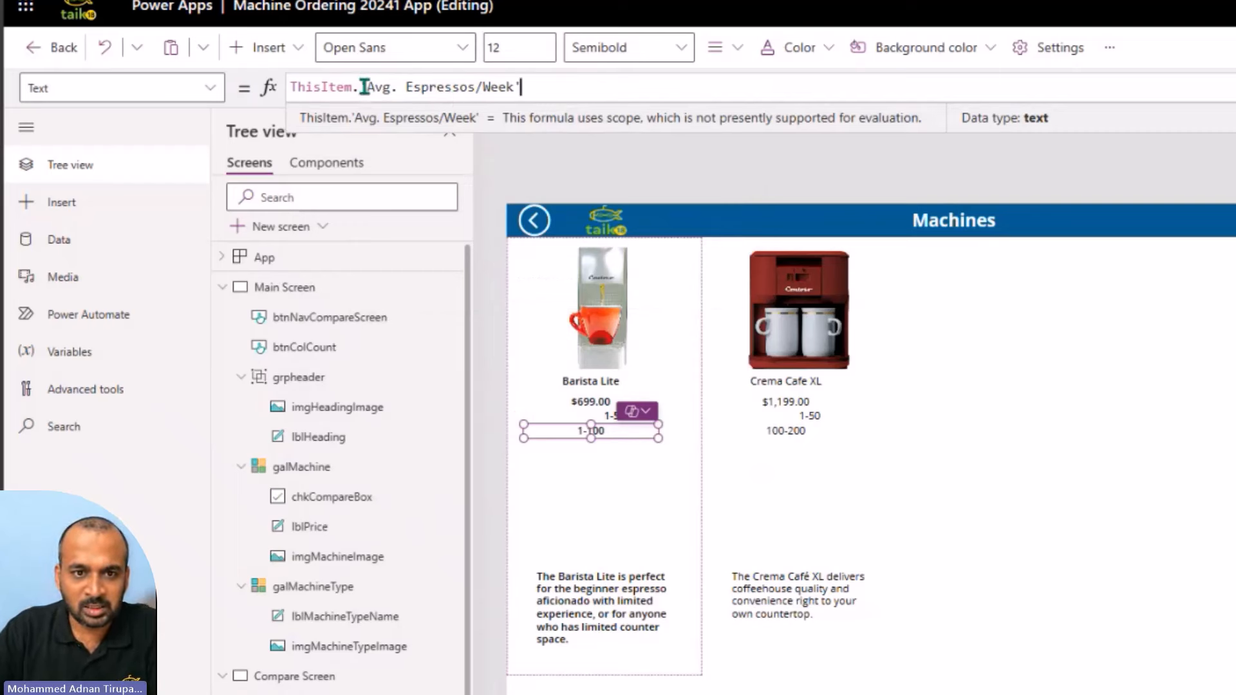
- Prefix the espressos label's Text formula with "Avg. Espressos/Week :"& and widen the label to fit its full text
{"action": "left_click_drag", "start_coordinate": [366, 87], "coordinate": [518, 86]}
{"action": "key", "text": "ctrl+c"}
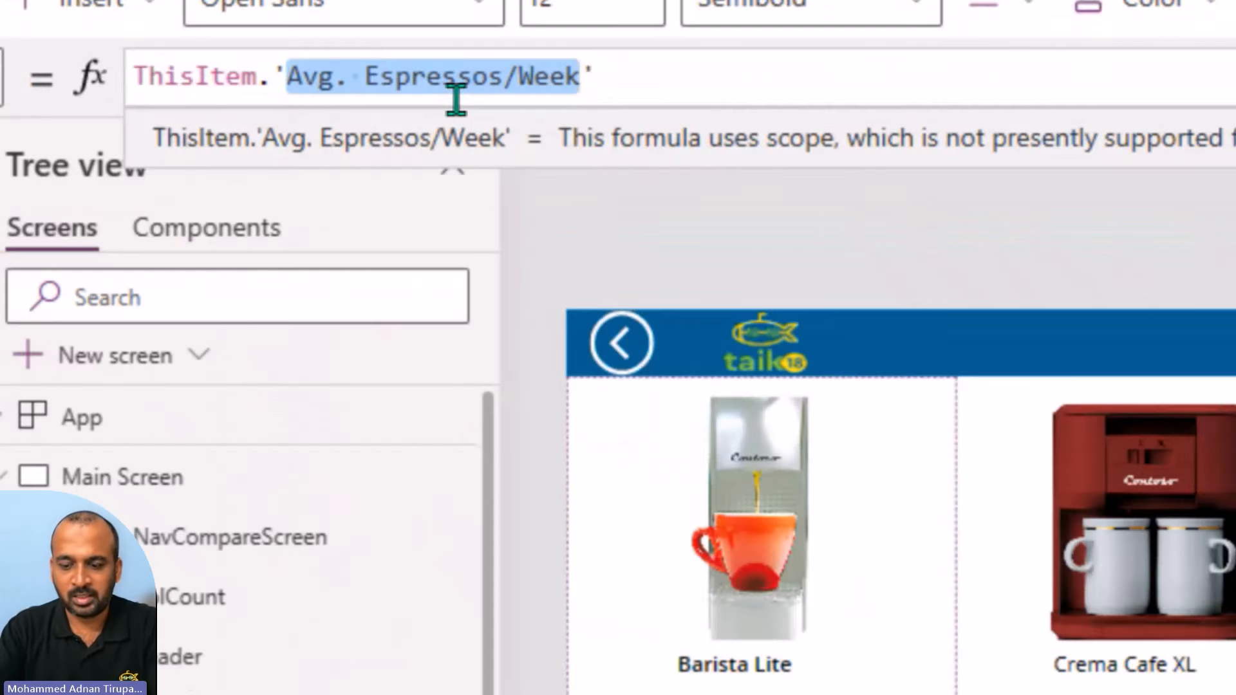
{"action": "key", "text": "Home"}
{"action": "type", "text": "\""}
{"action": "key", "text": "ctrl+v"}
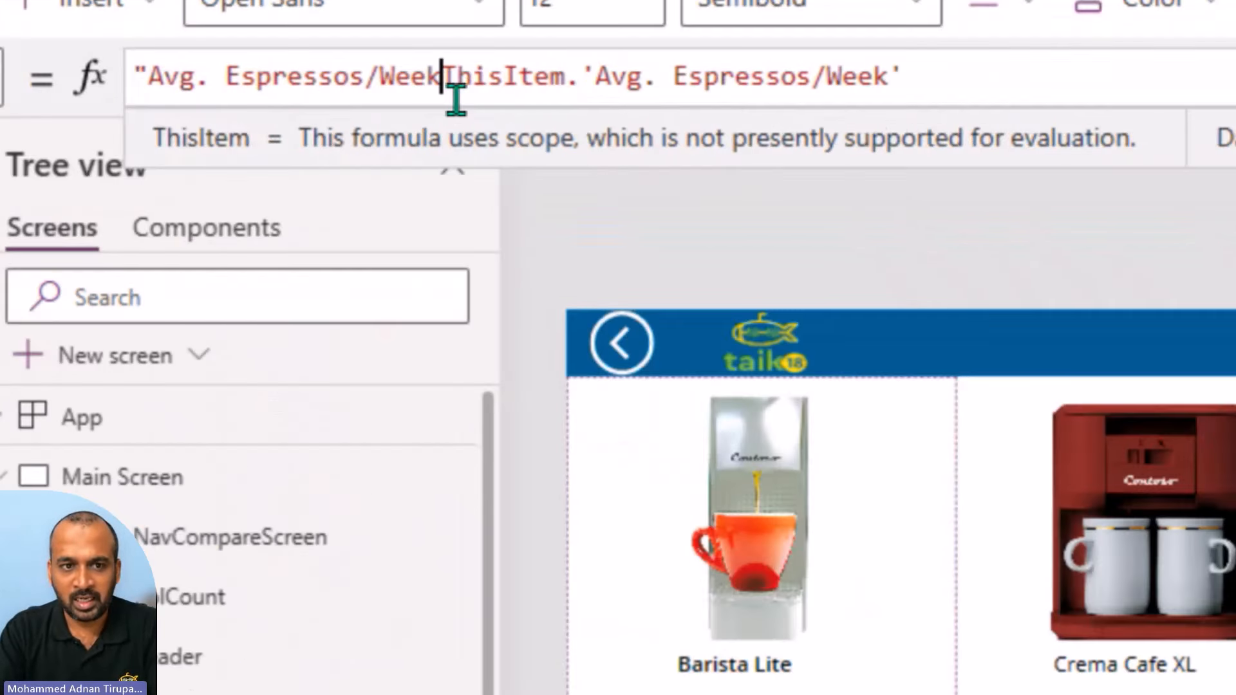
{"action": "type", "text": "\""}
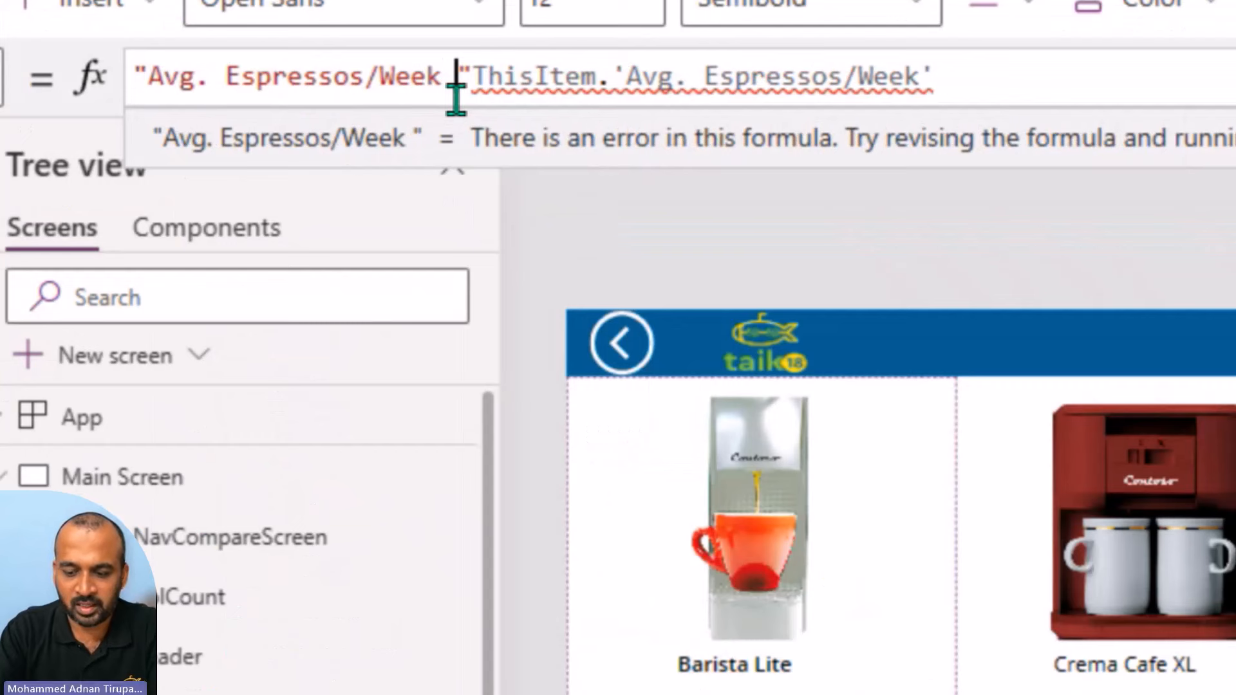
{"action": "key", "text": "Left"}
{"action": "type", "text": ":"}
{"action": "key", "text": "Right"}
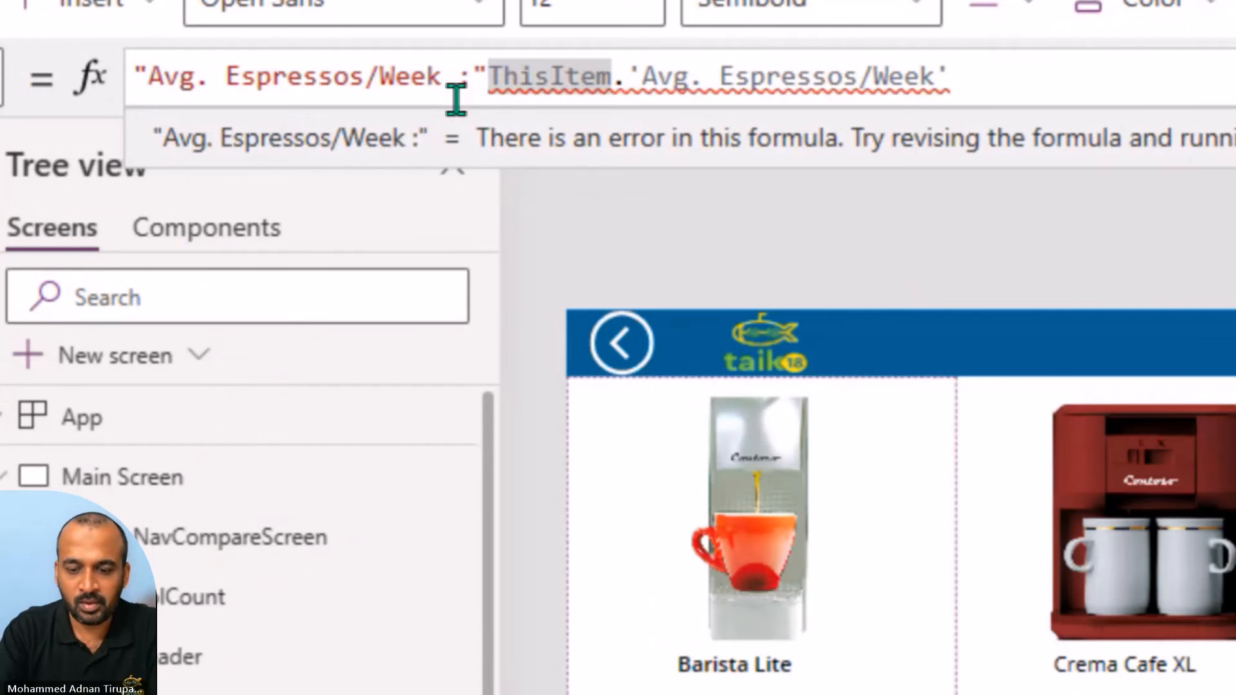
{"action": "type", "text": "&"}
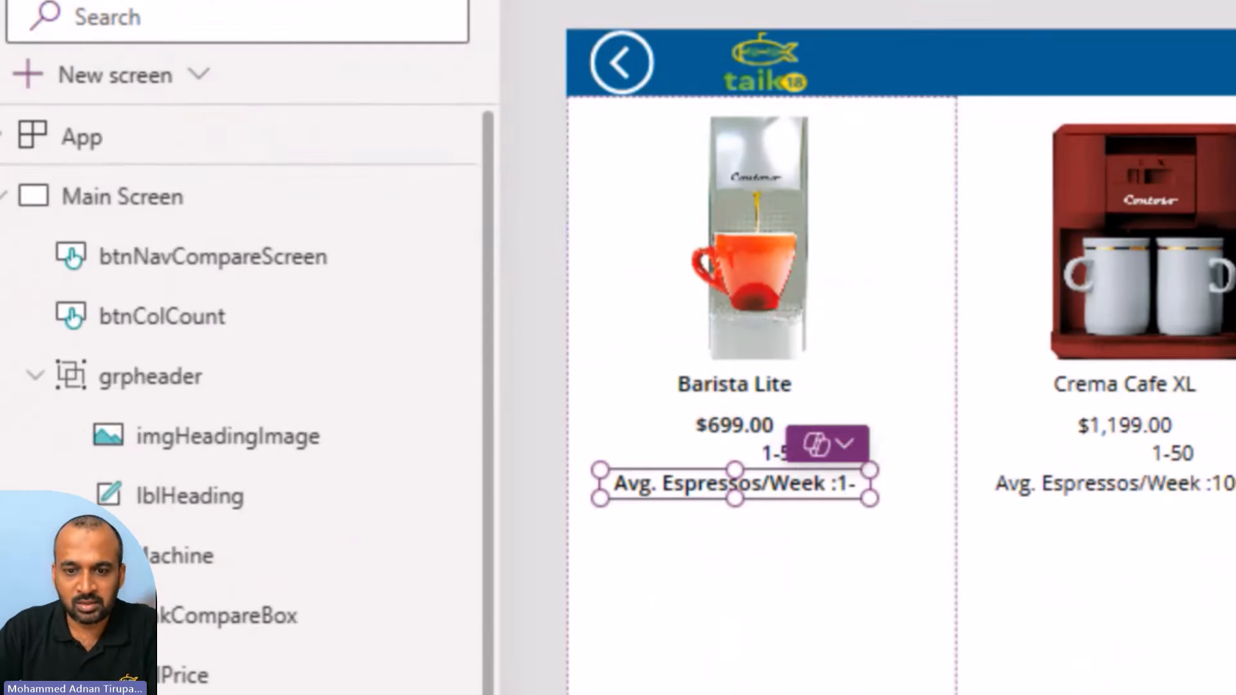
{"action": "left_click_drag", "start_coordinate": [862, 501], "coordinate": [907, 497]}
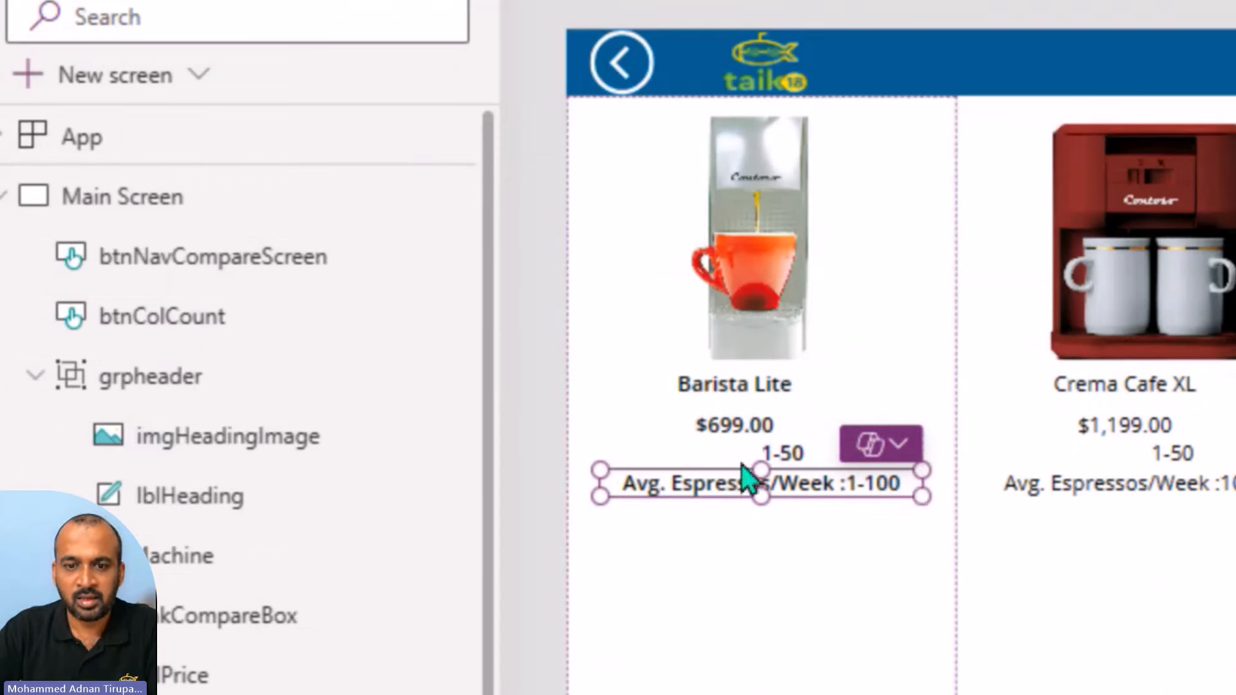
- Prefix the average cups label's Text formula with "Avg. Cups/Week :"& before ThisItem.'Avg. Cups/Week'
{"action": "left_click", "coordinate": [741, 448]}
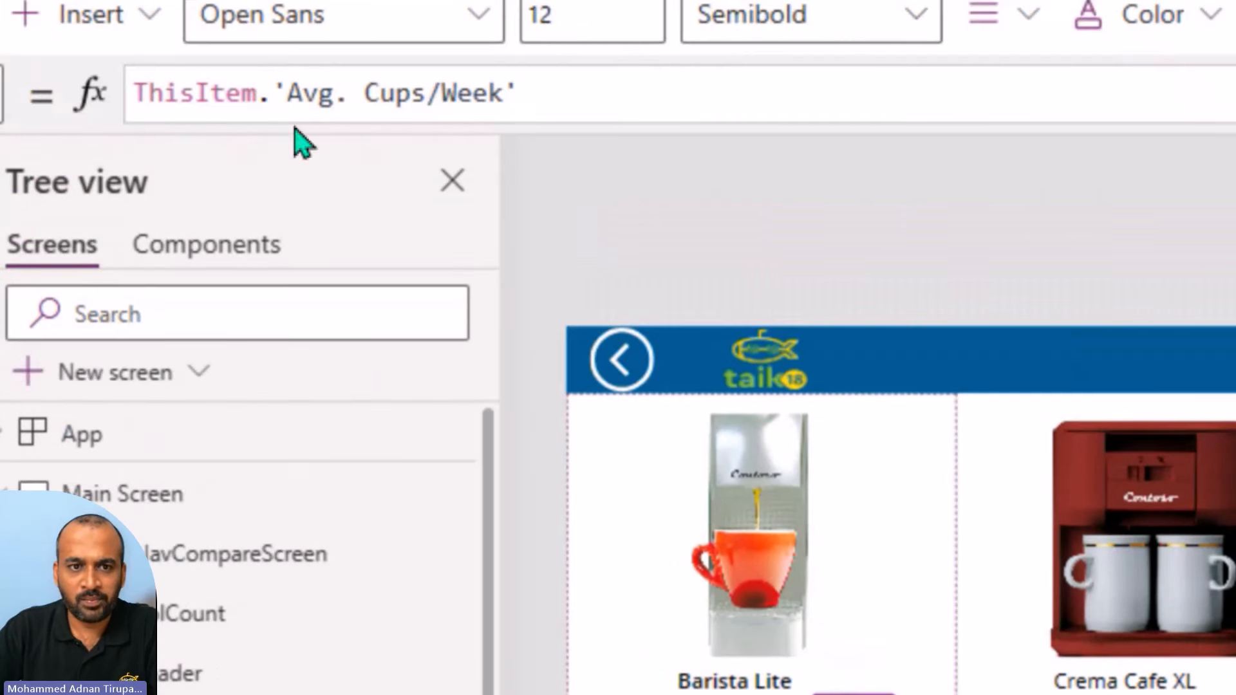
{"action": "left_click", "coordinate": [306, 94]}
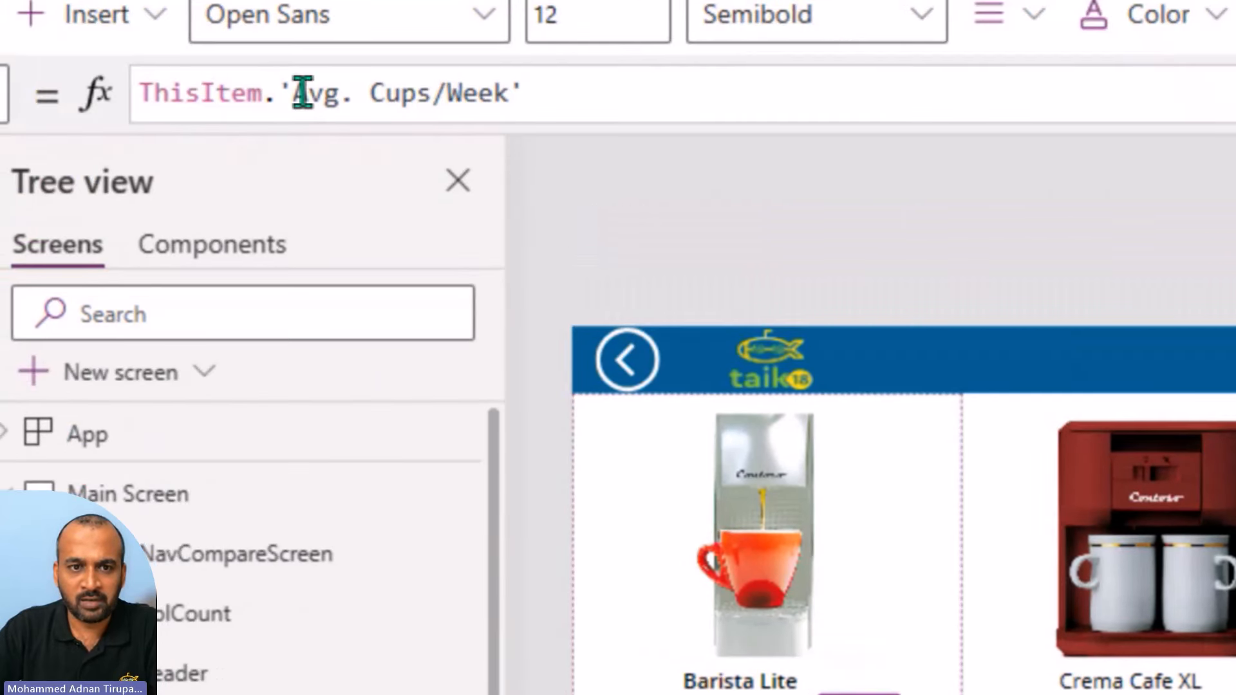
{"action": "double_click", "coordinate": [331, 106]}
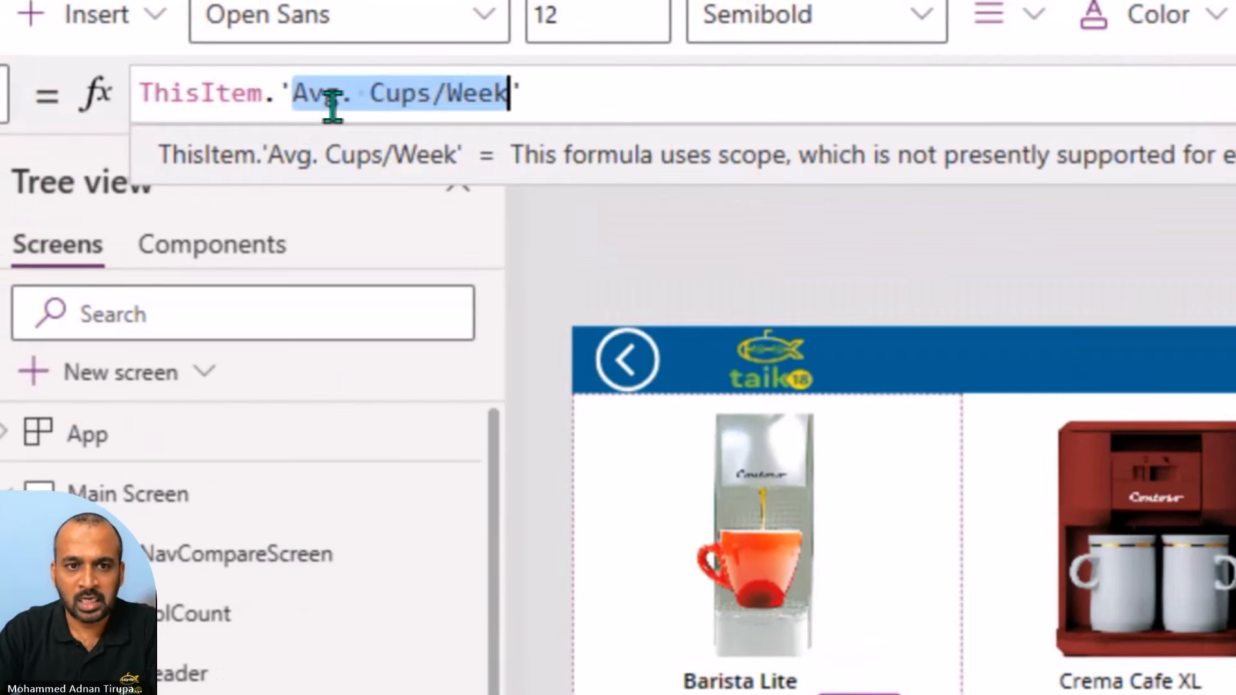
{"action": "key", "text": "ctrl+c"}
{"action": "key", "text": "Home"}
{"action": "type", "text": "\""}
{"action": "key", "text": "ctrl+v"}
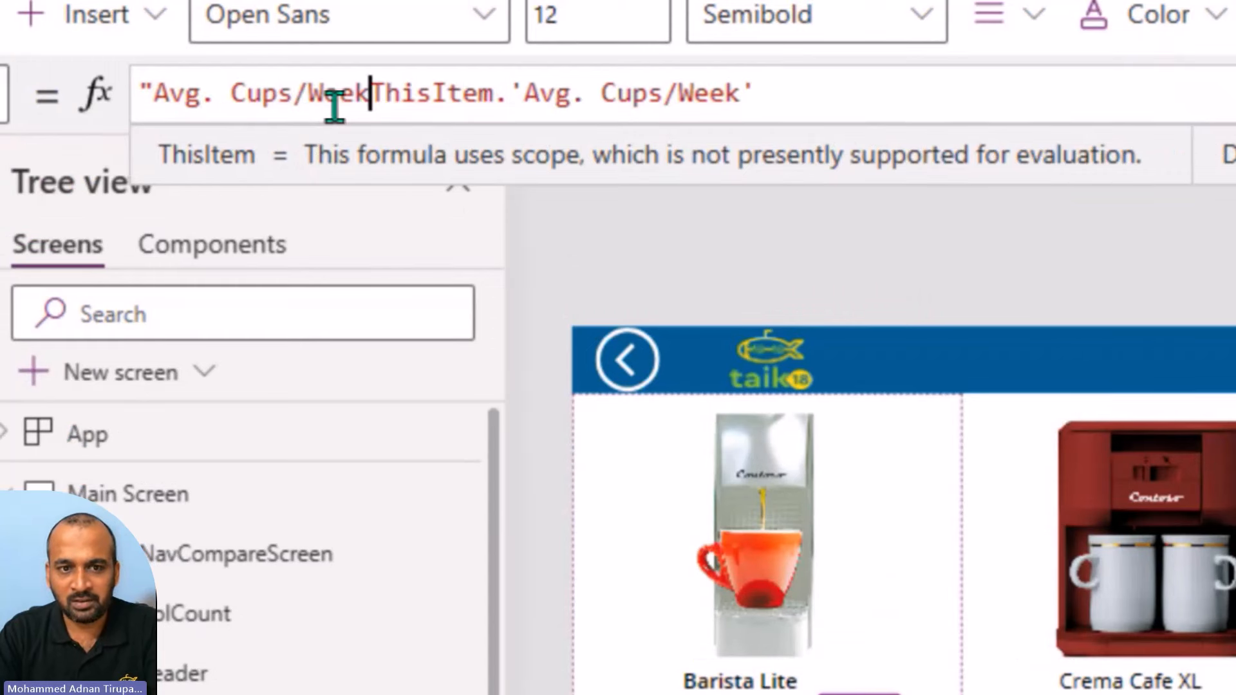
{"action": "type", "text": ":\""}
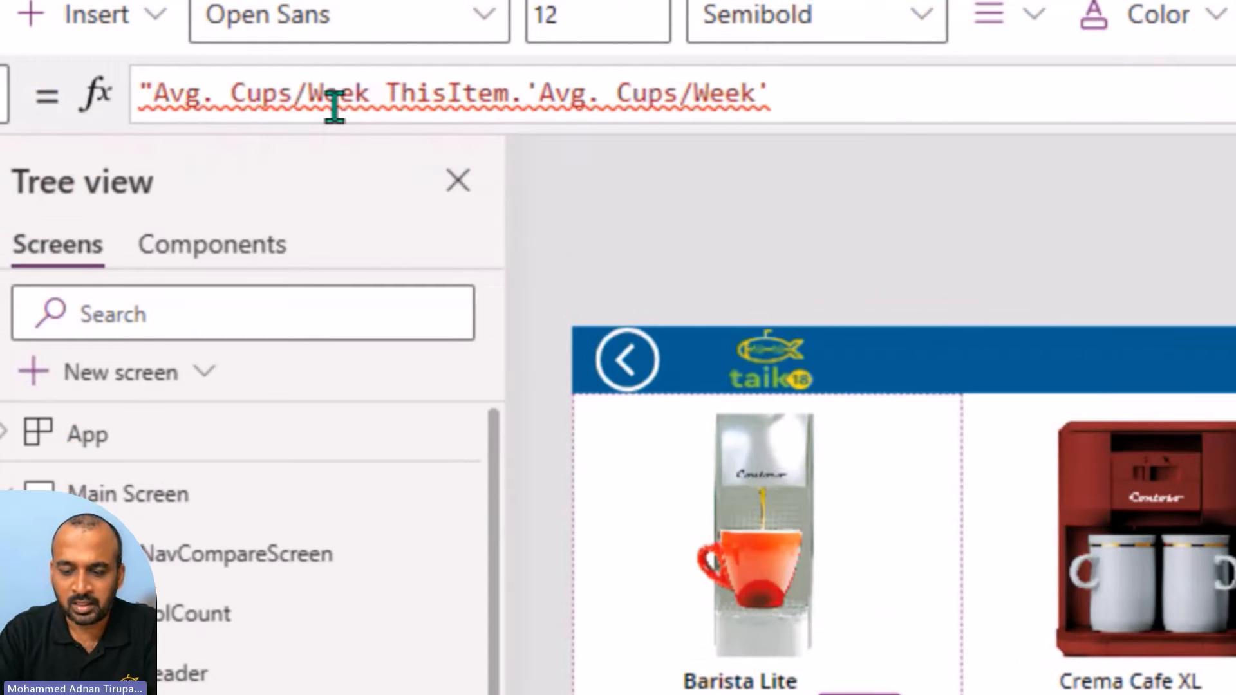
{"action": "type", "text": "&"}
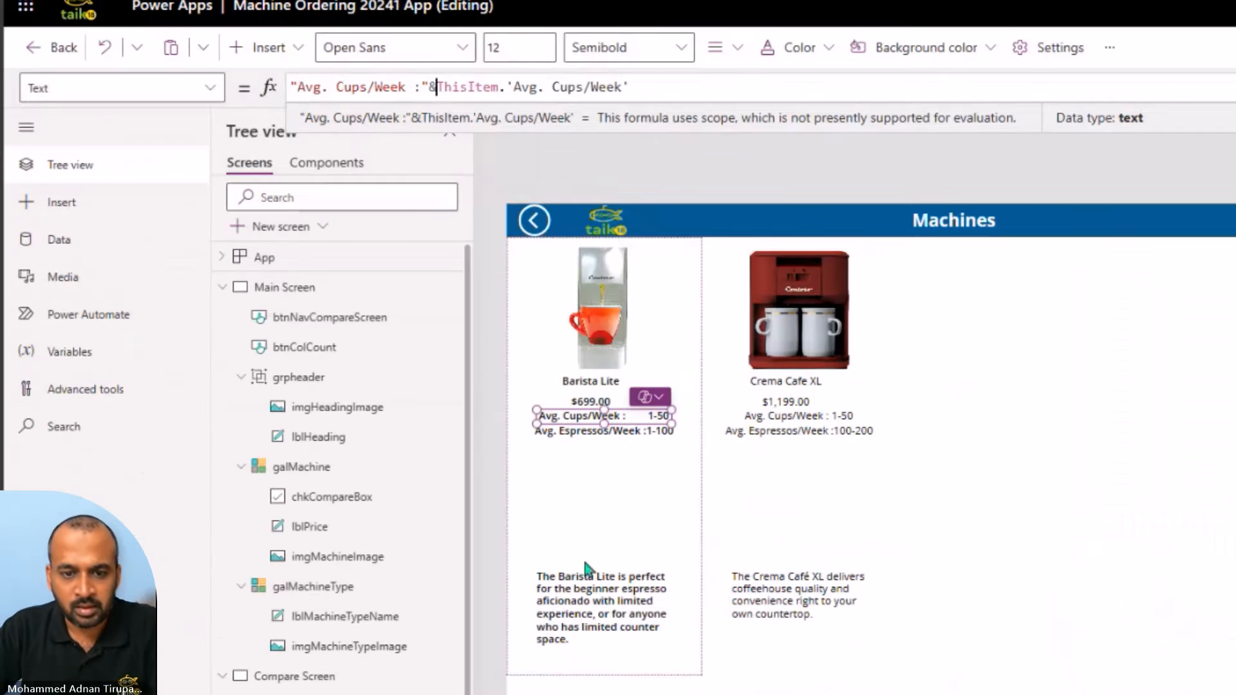
- Move the description label up to just below the average espressos label in the Compare Screen gallery
{"action": "left_click", "coordinate": [587, 588]}
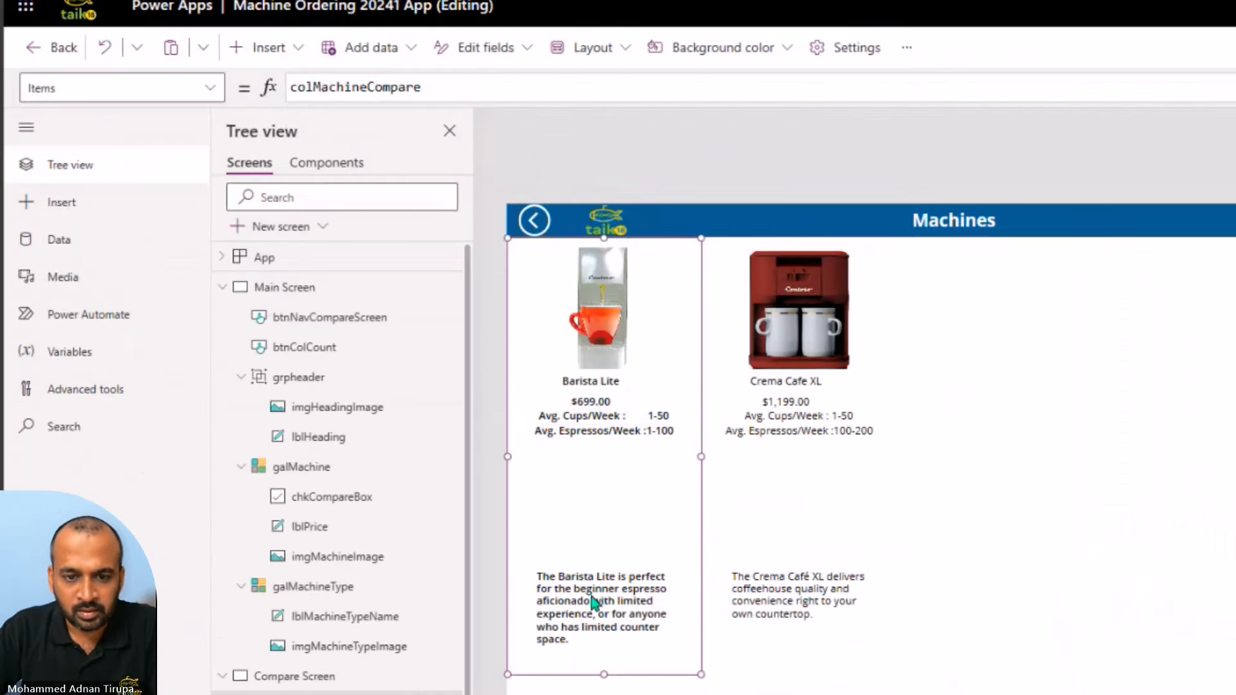
{"action": "left_click", "coordinate": [578, 616]}
{"action": "left_click_drag", "start_coordinate": [578, 616], "coordinate": [578, 498]}
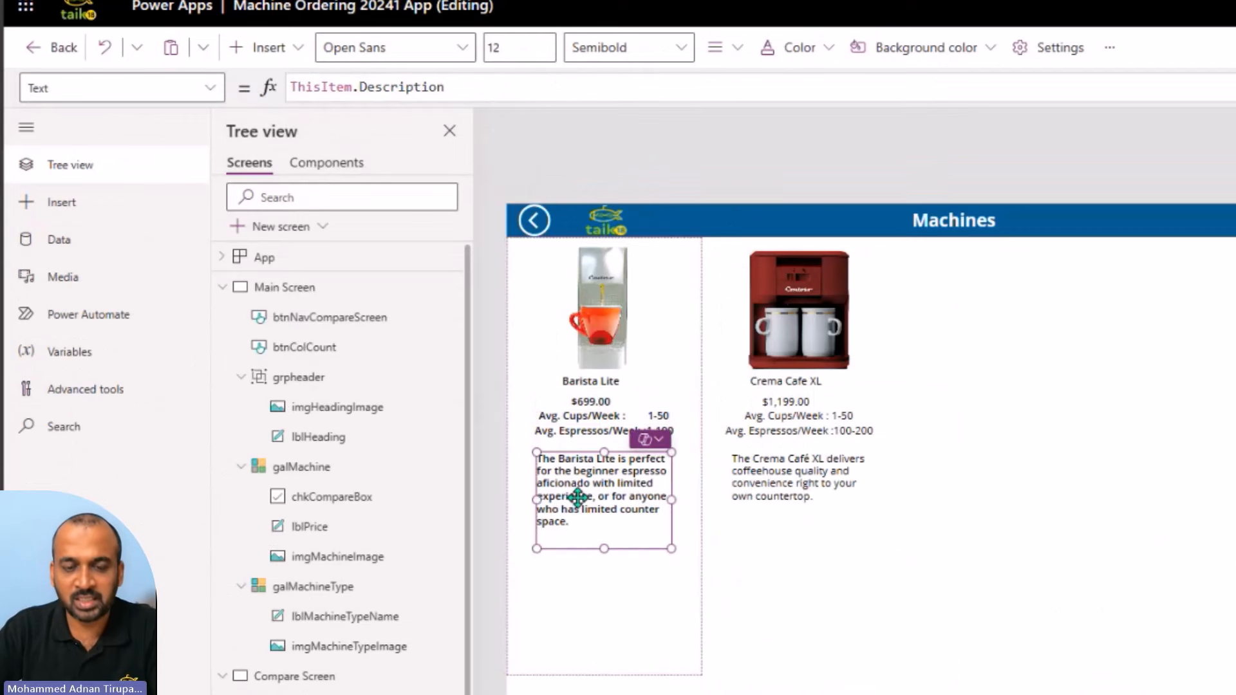
{"action": "left_click", "coordinate": [665, 610]}
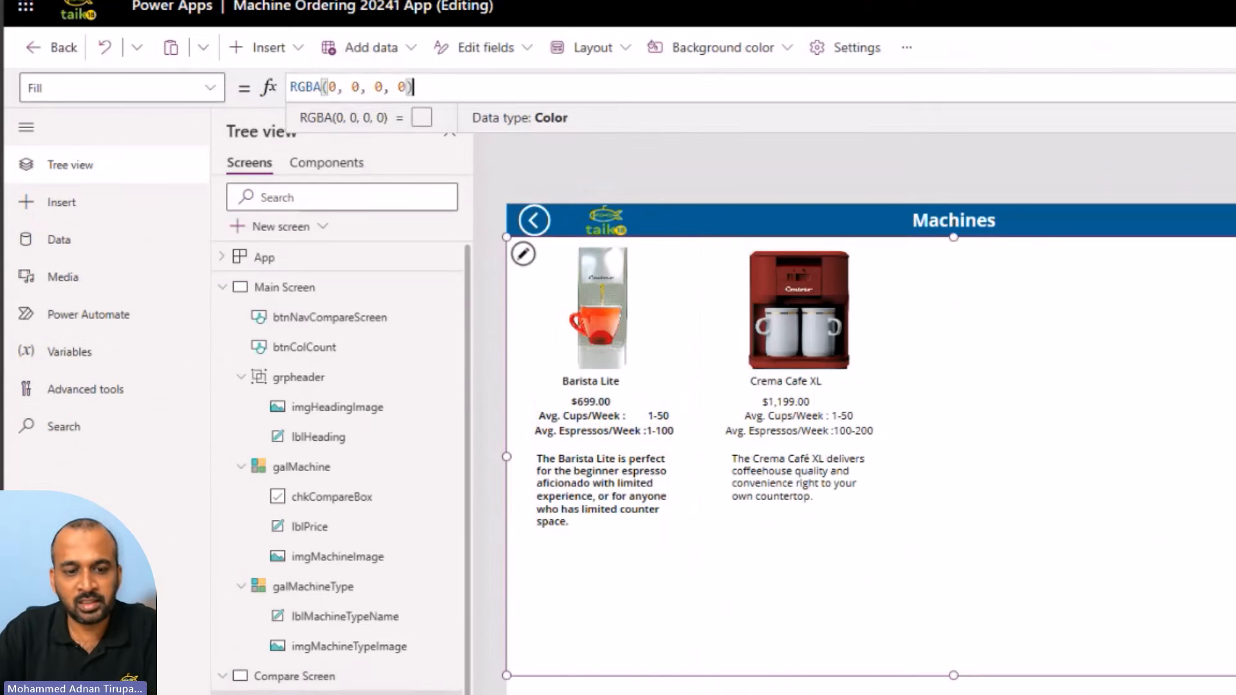
{"action": "left_click", "coordinate": [596, 574]}
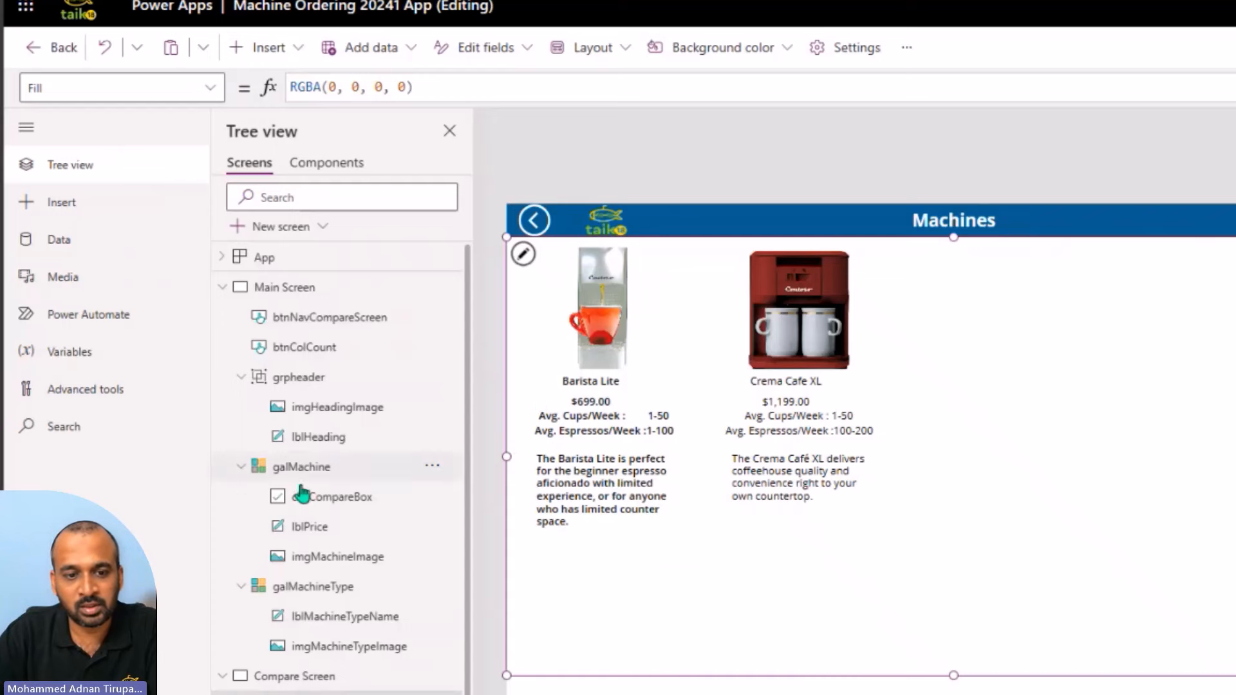
- Copy the Fill formula If(ThisItem.IsSelected, ColorFade(lblHeading.Fill,75%) ,Color.White) from lblMachineTypeName in the Main Screen's galMachineType gallery
{"action": "left_click", "coordinate": [316, 586]}
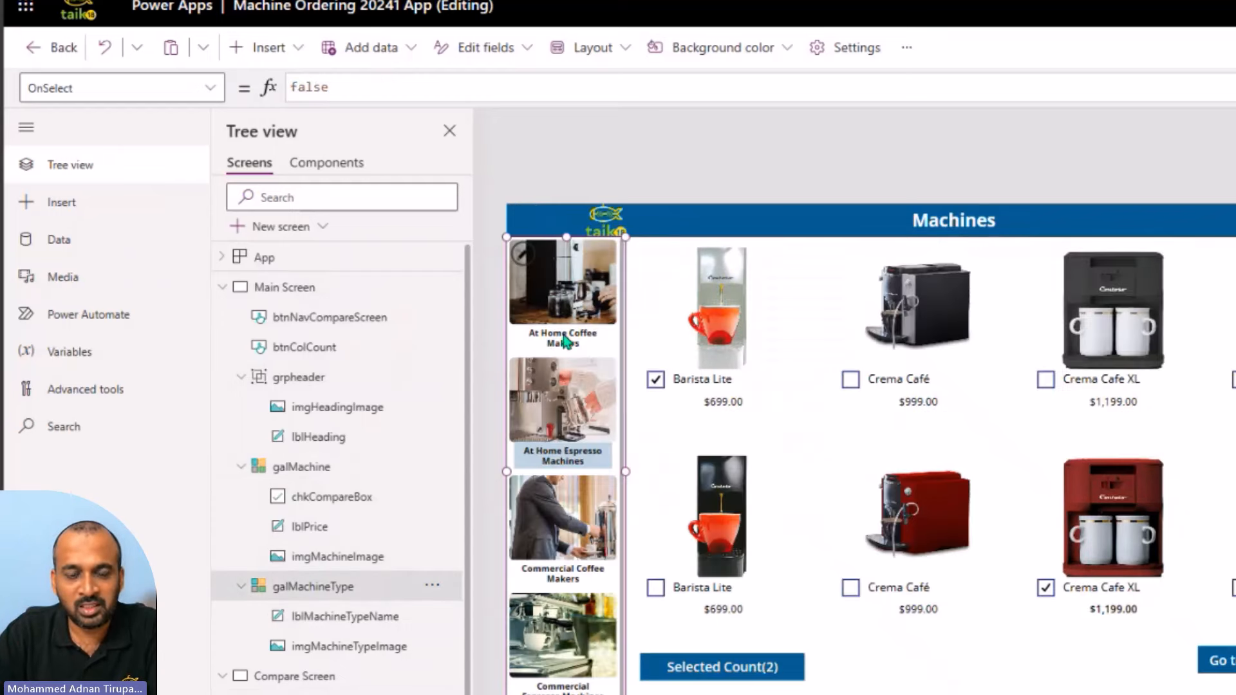
{"action": "left_click", "coordinate": [558, 341]}
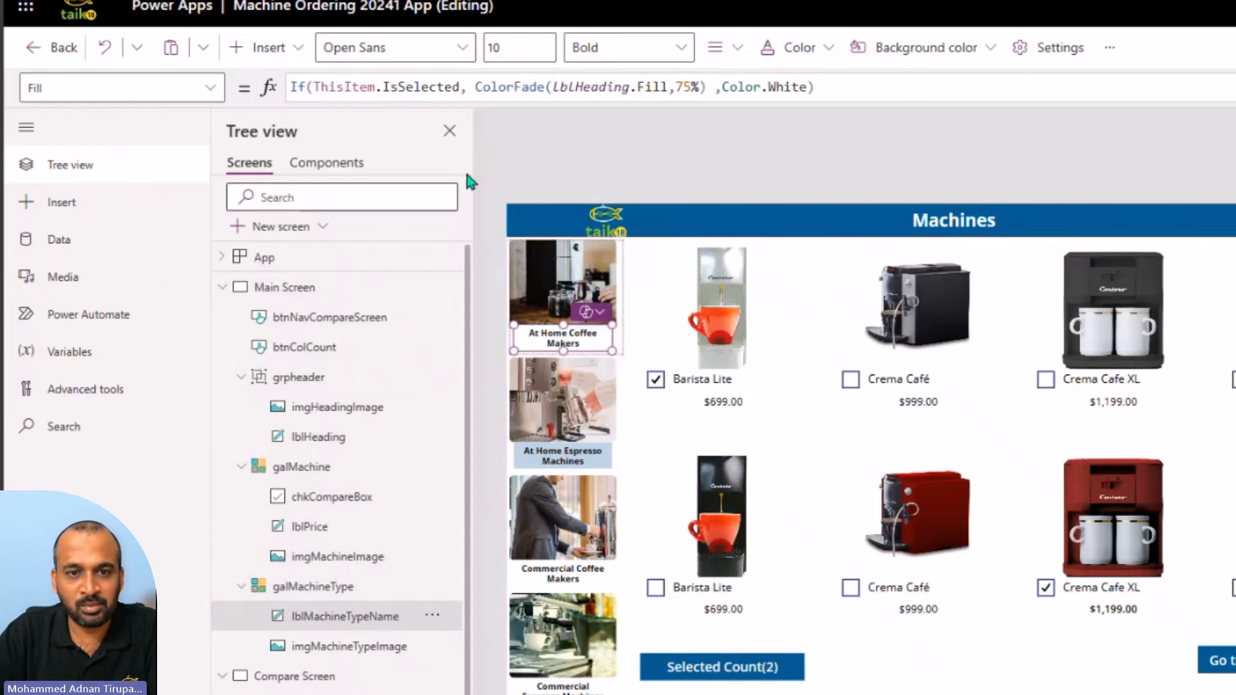
{"action": "left_click_drag", "start_coordinate": [816, 85], "coordinate": [283, 89]}
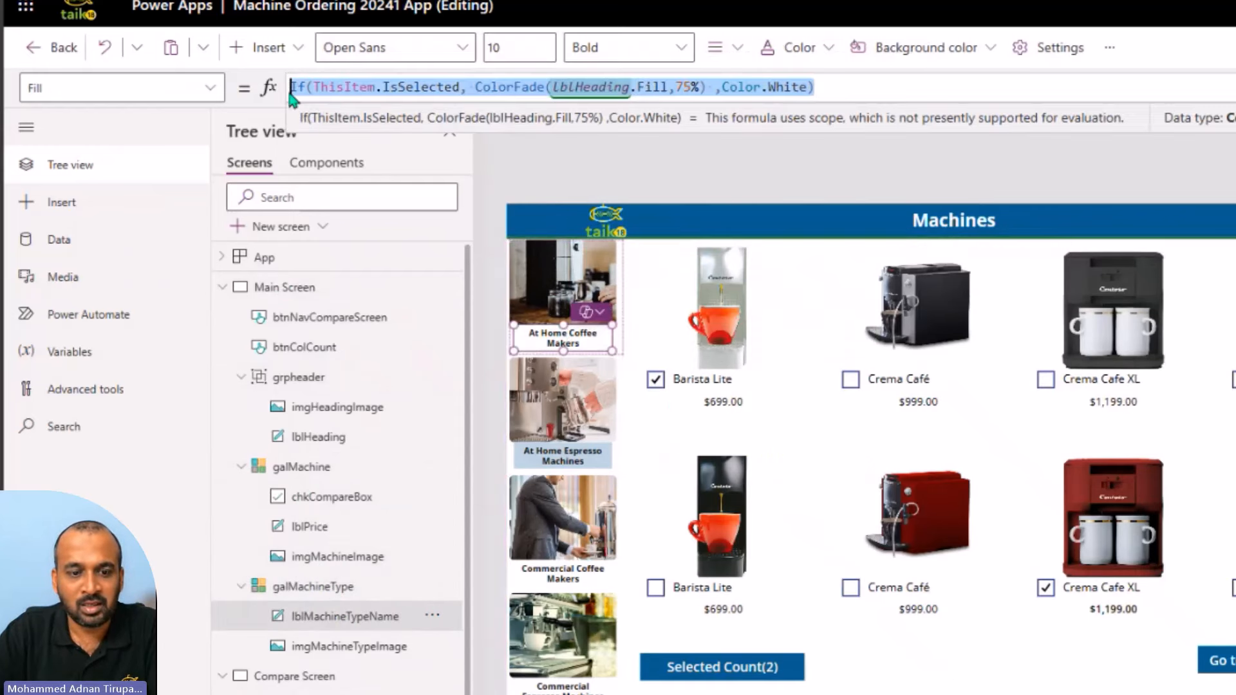
- Set the Compare Screen gallery's TemplateFill to If(ThisItem.IsSelected, ColorFade(lblHeading.Fill,75%) ,Color.White), keeping RGBA(0, 0, 0, 0) as a comment on the line below
{"action": "left_click", "coordinate": [380, 692]}
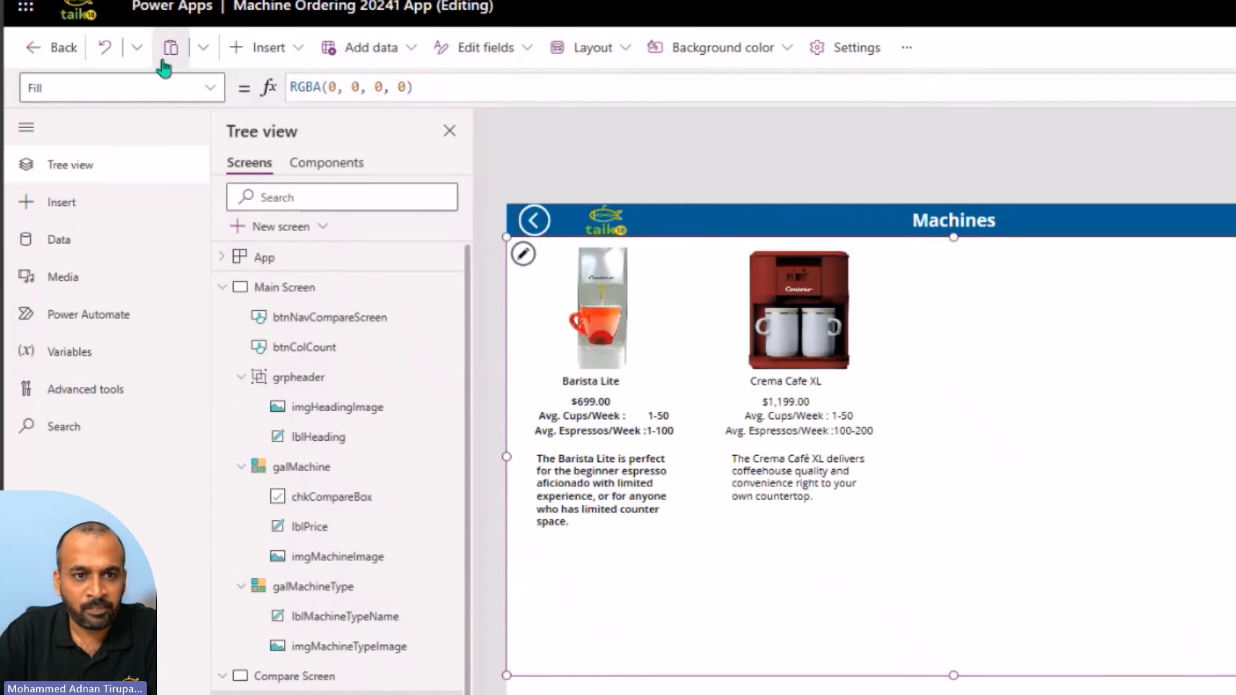
{"action": "left_click", "coordinate": [210, 88]}
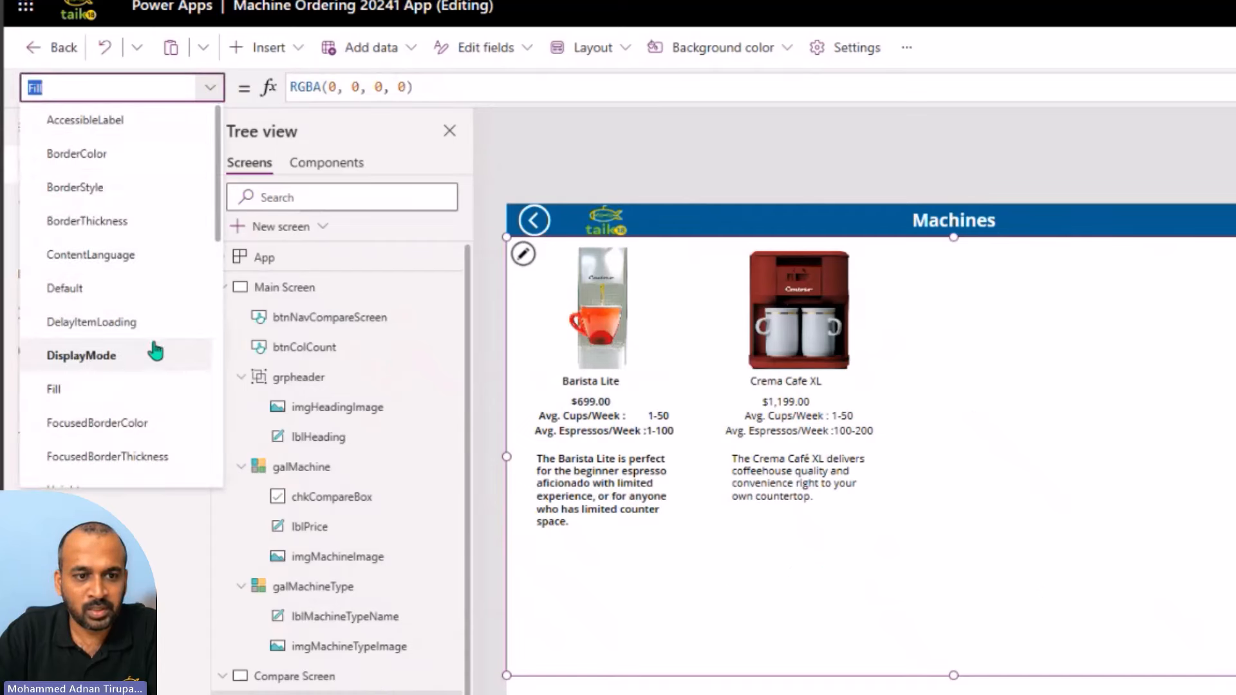
{"action": "scroll", "coordinate": [149, 341], "scroll_direction": "down", "scroll_amount": 5}
{"action": "scroll", "coordinate": [144, 326], "scroll_direction": "down", "scroll_amount": 3}
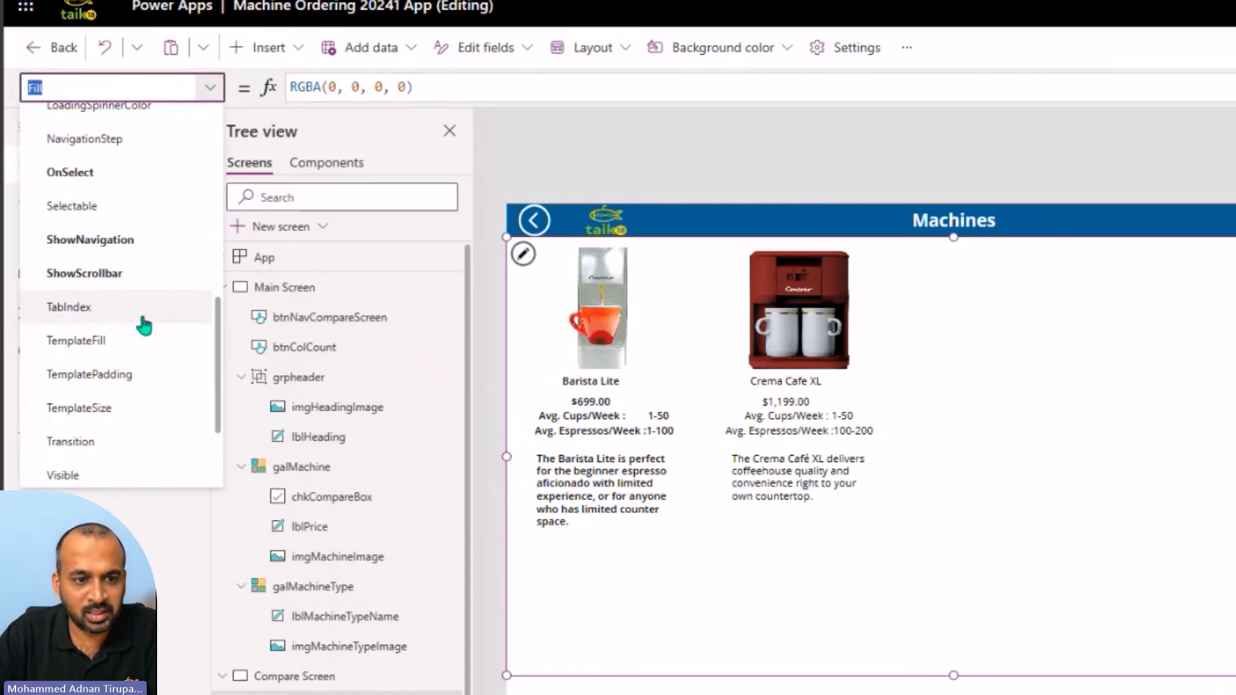
{"action": "left_click", "coordinate": [116, 342]}
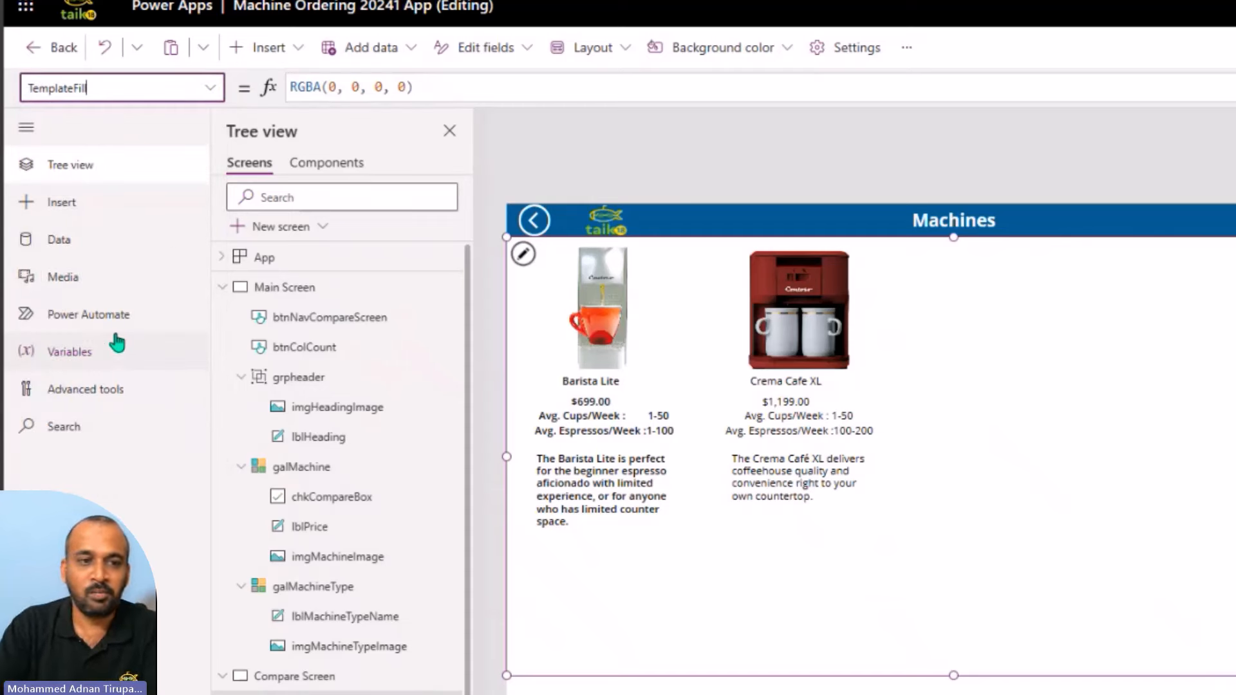
{"action": "left_click", "coordinate": [441, 82]}
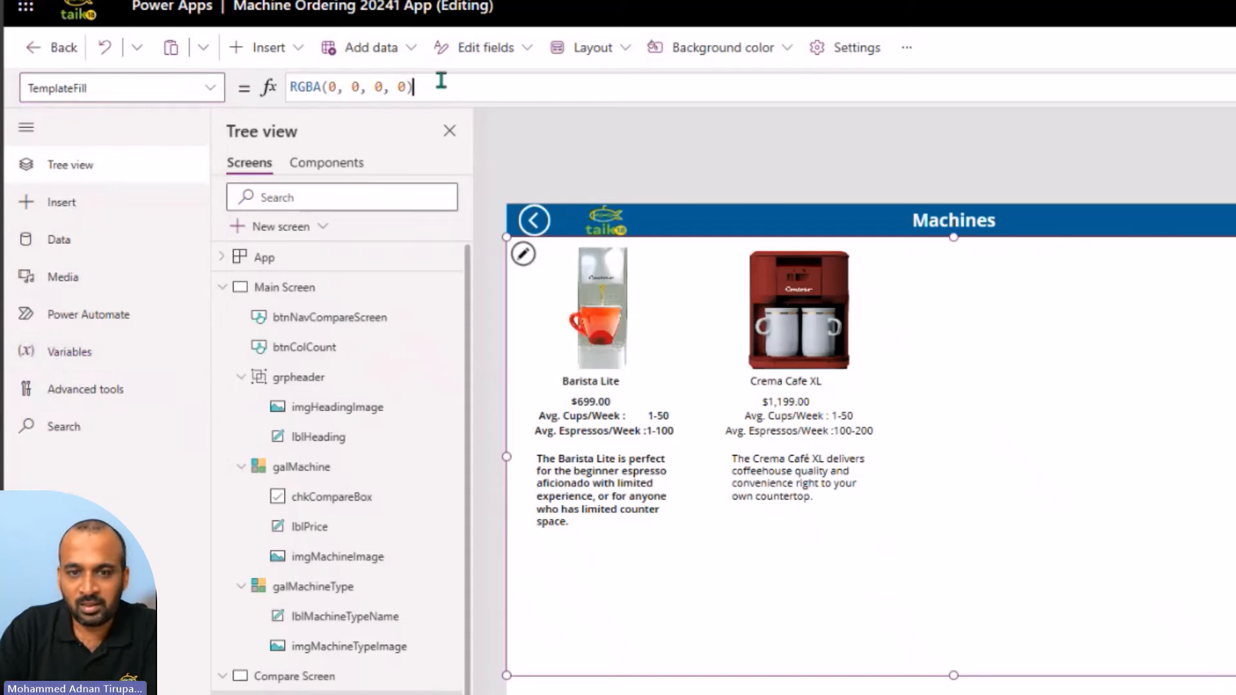
{"action": "key", "text": "Home"}
{"action": "type", "text": "//"}
{"action": "key", "text": "End"}
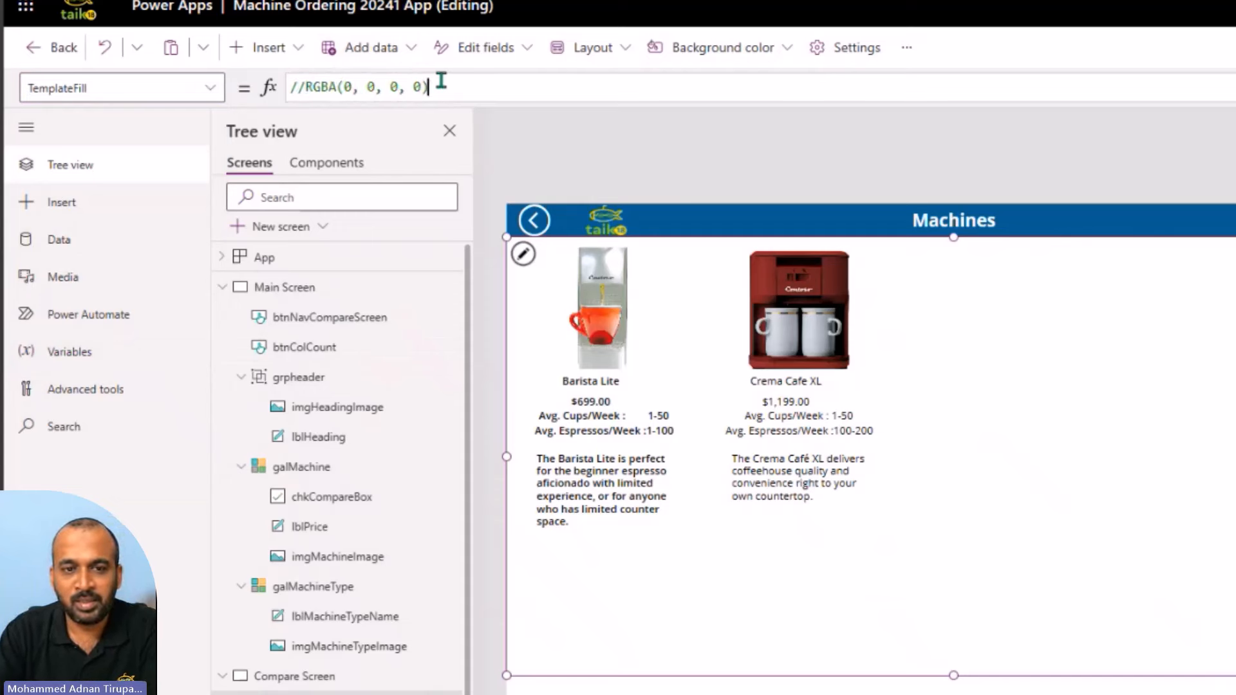
{"action": "key", "text": "shift+Return"}
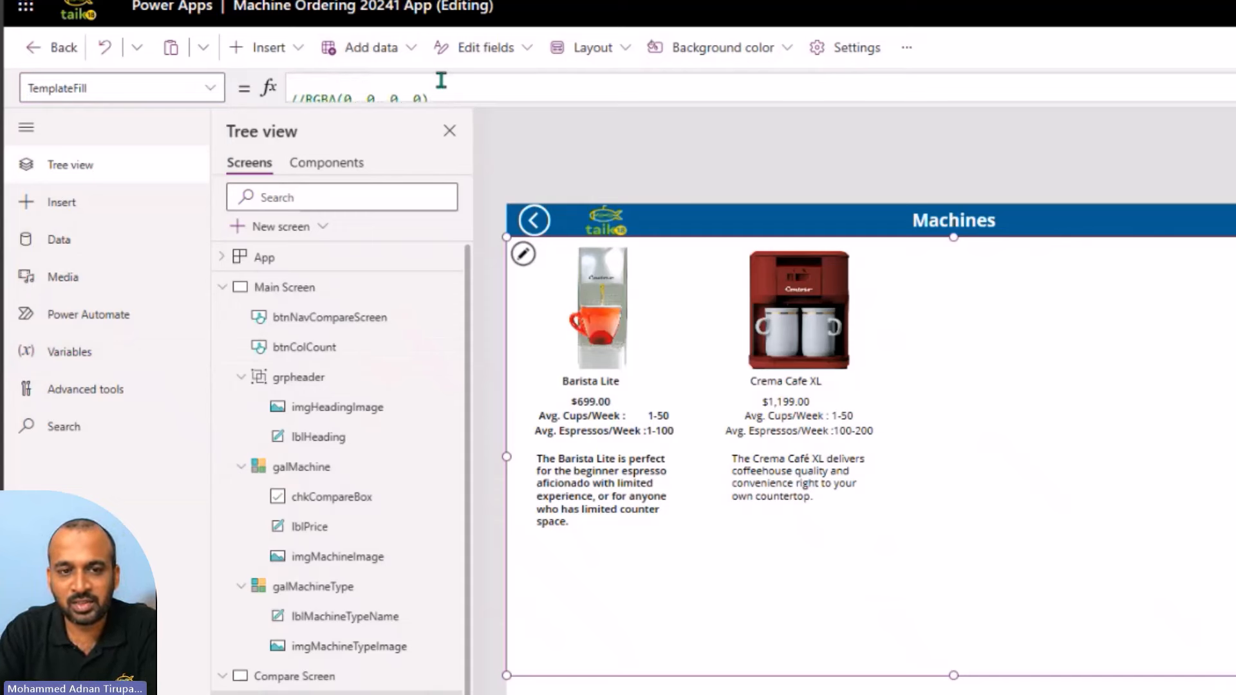
{"action": "key", "text": "ctrl+v"}
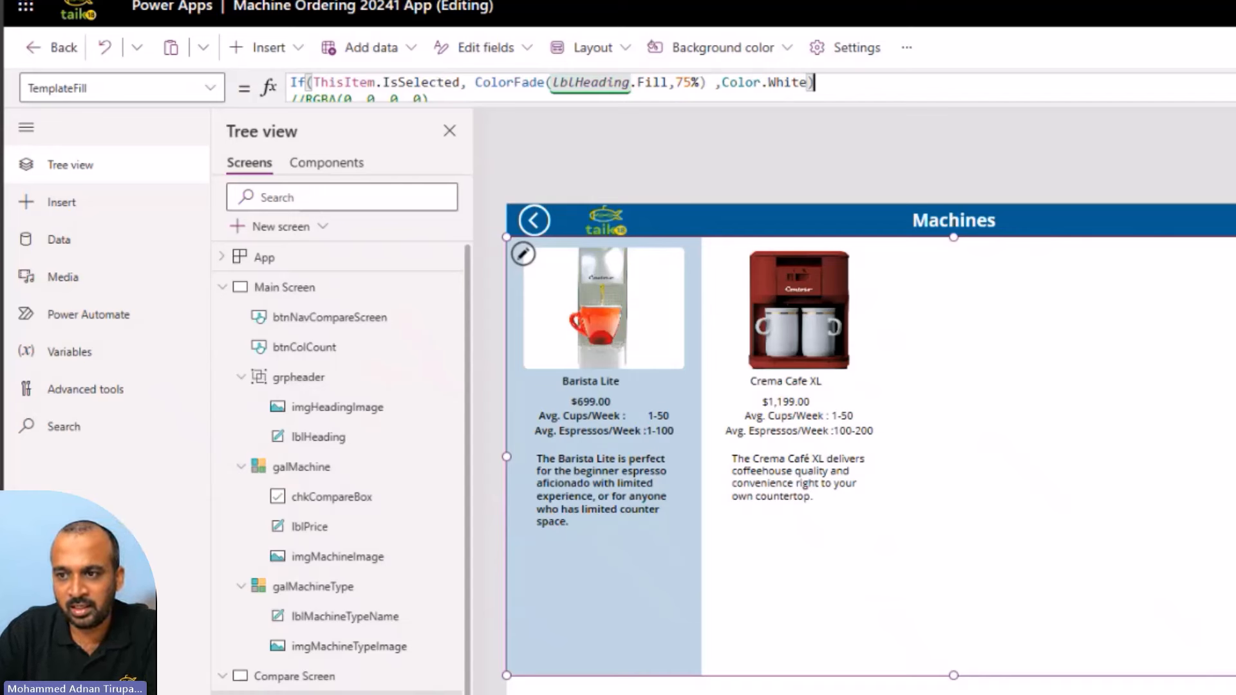
- Preview the Compare Screen and select Crema Cafe XL and Barista Lite alternately to test the selection highlight
{"action": "key", "text": "F5"}
{"action": "left_click", "coordinate": [650, 616]}
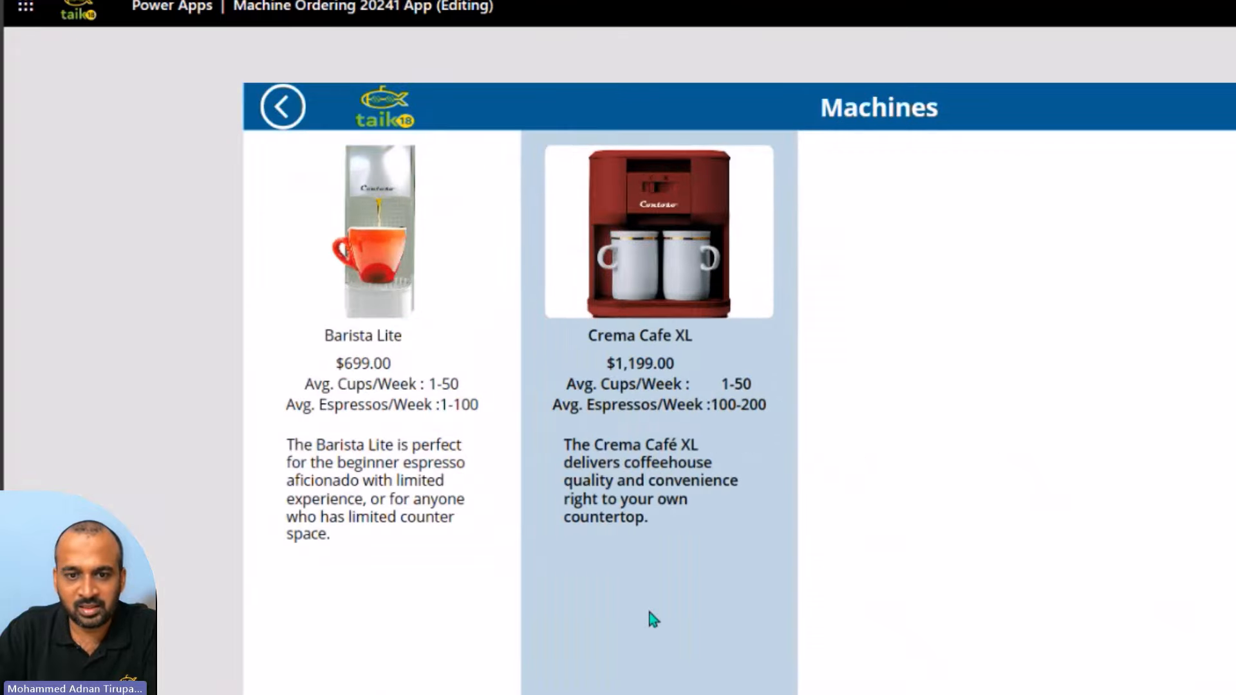
{"action": "left_click", "coordinate": [473, 616]}
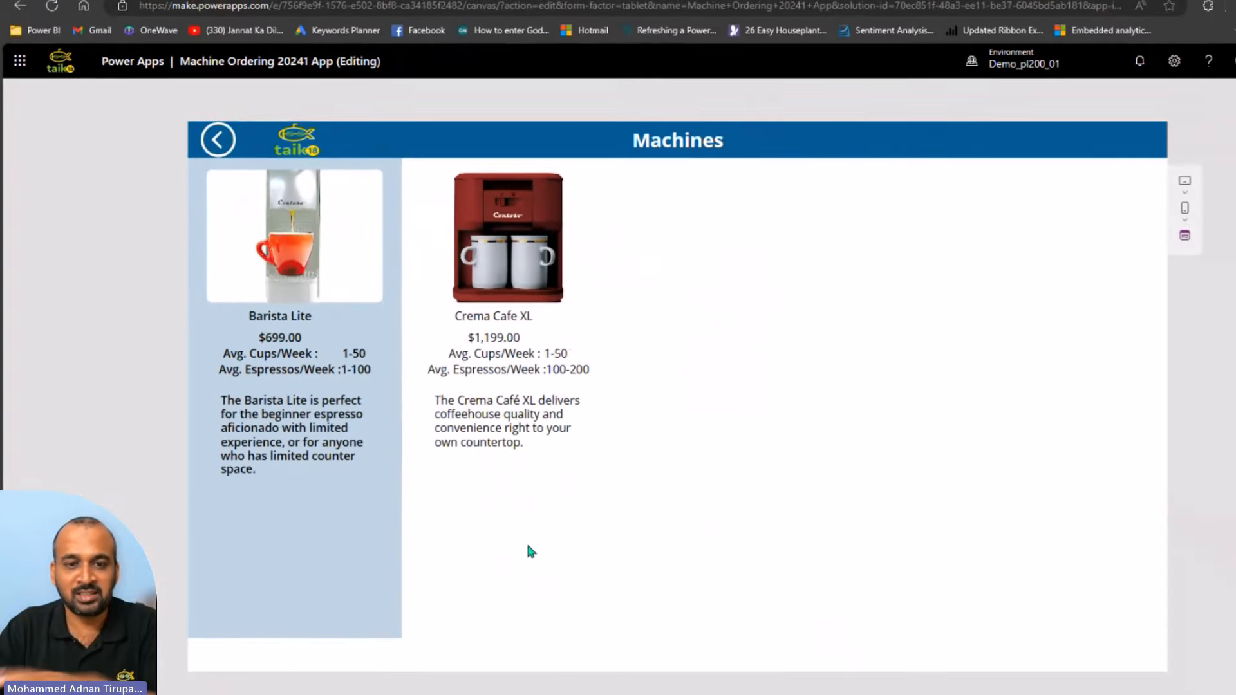
{"action": "left_click", "coordinate": [689, 641]}
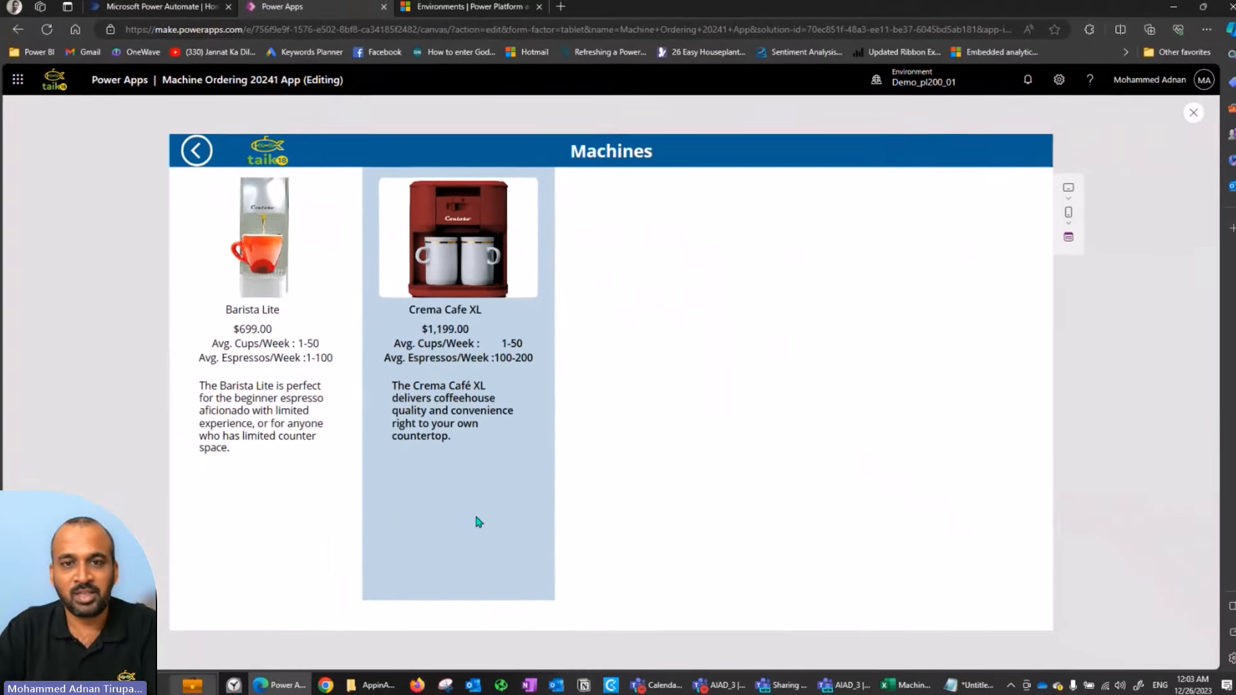
- Return to the Main Screen and mark Cafe A-100 Automatic, Cafe S-100 Semi-Automatic and Cafe A-200 Automatic for comparison under Commercial Espresso Machines
{"action": "left_click", "coordinate": [194, 154]}
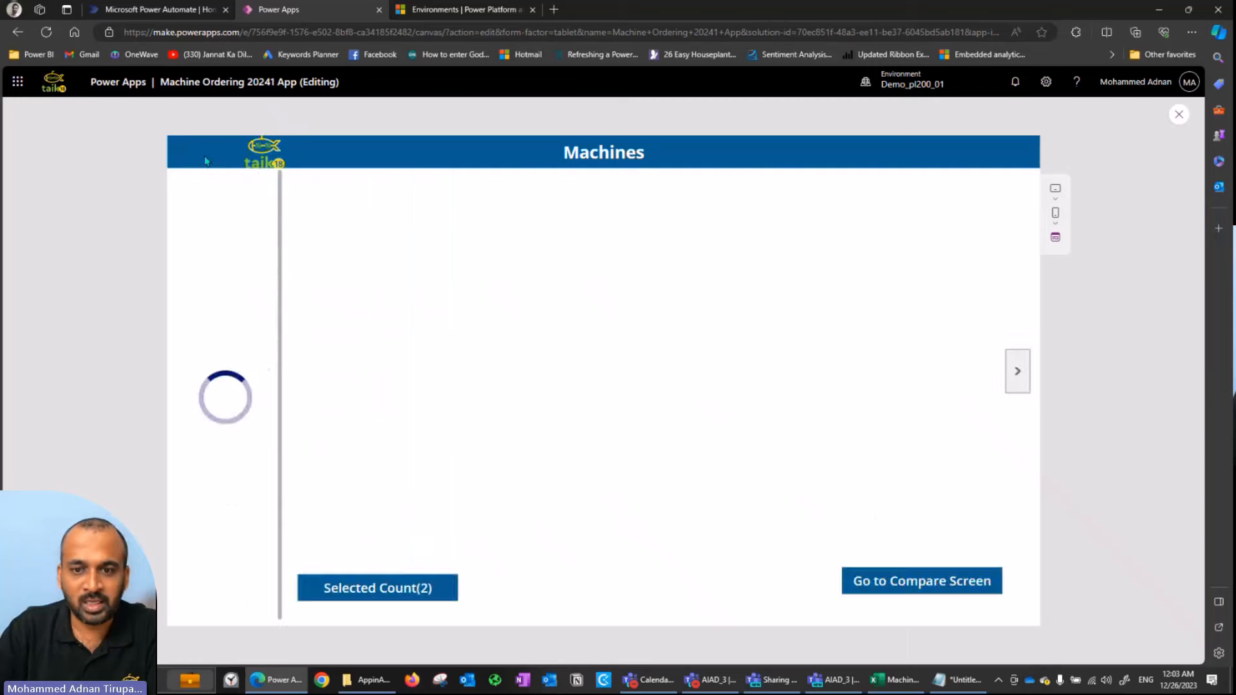
{"action": "left_click", "coordinate": [235, 487]}
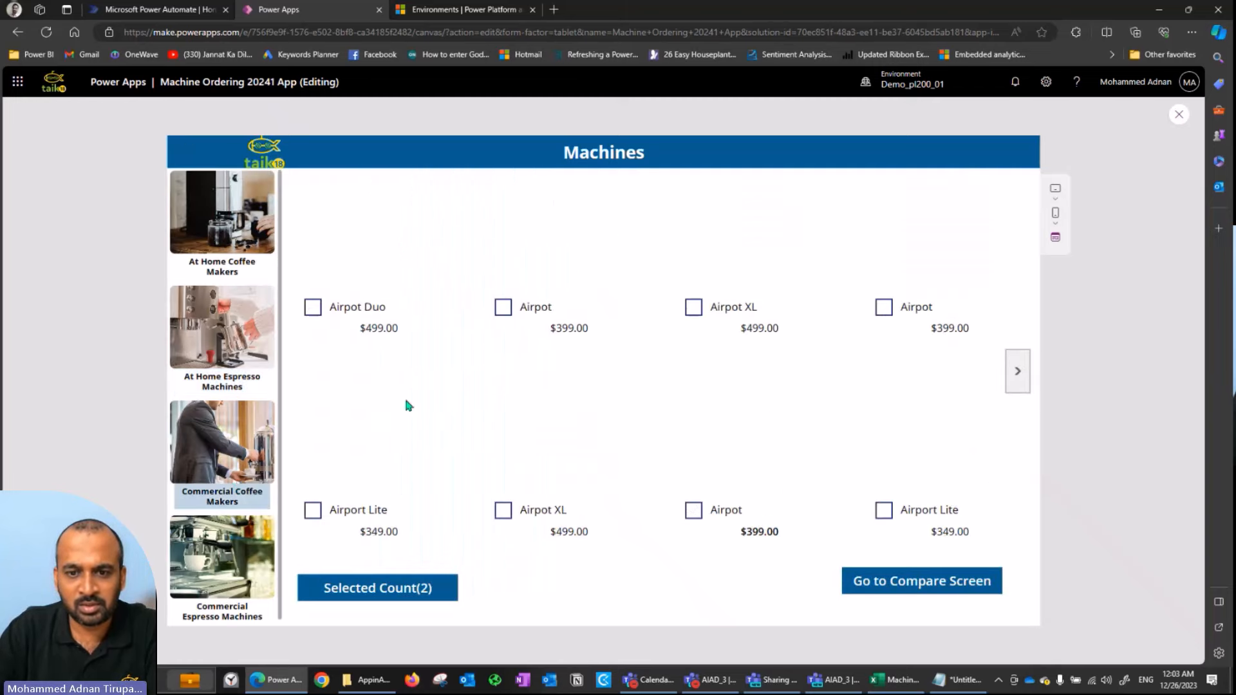
{"action": "left_click", "coordinate": [216, 590]}
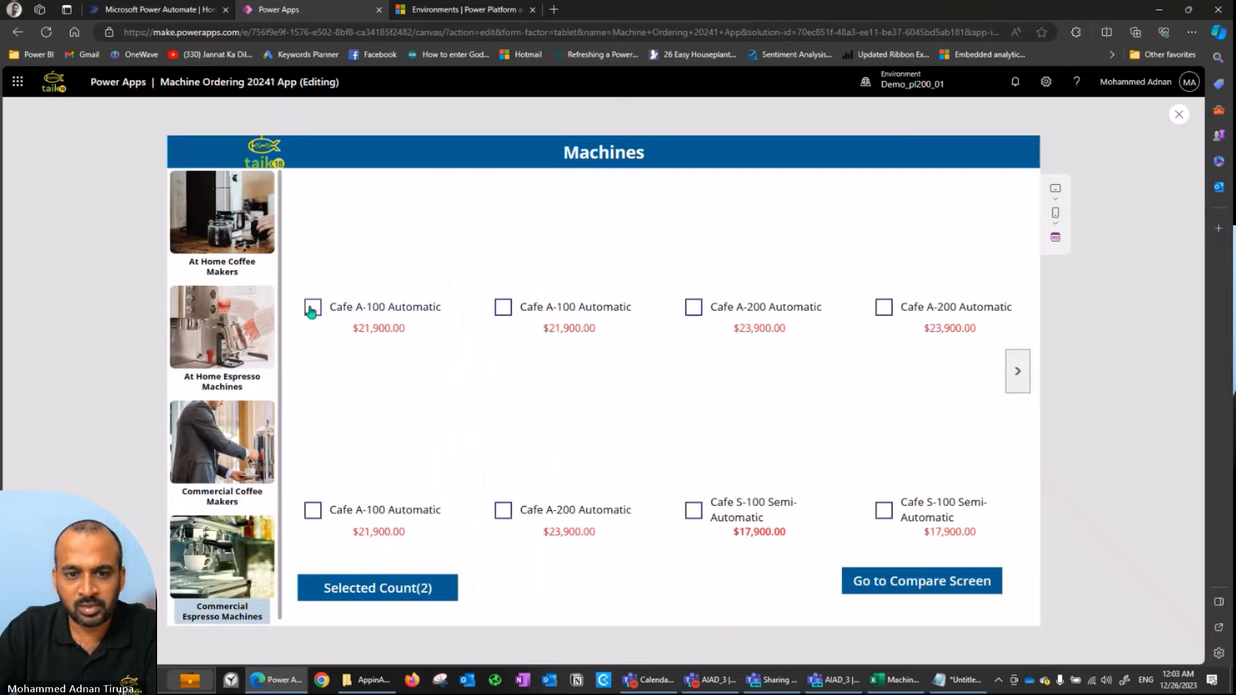
{"action": "left_click", "coordinate": [312, 307]}
{"action": "left_click", "coordinate": [695, 511]}
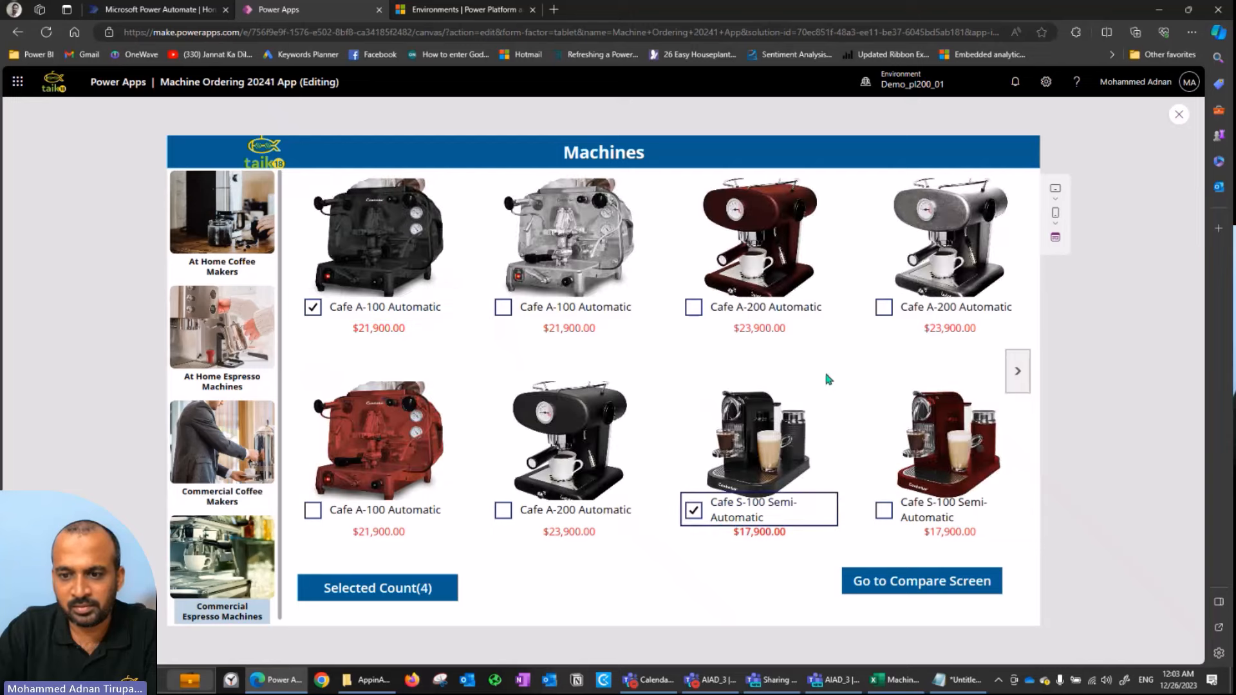
{"action": "left_click", "coordinate": [885, 308]}
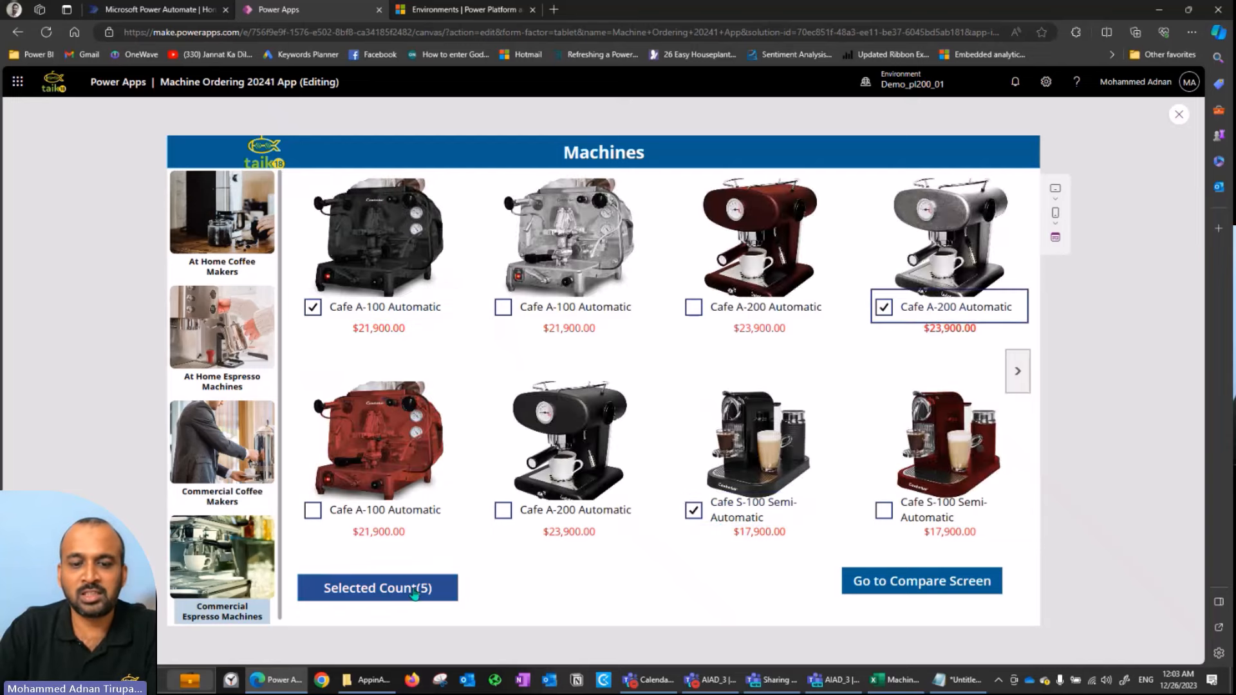
- Check the highlight on several machines in the Compare Screen, including the newly added ones, and return to the Main Screen in the editor
{"action": "left_click", "coordinate": [918, 581]}
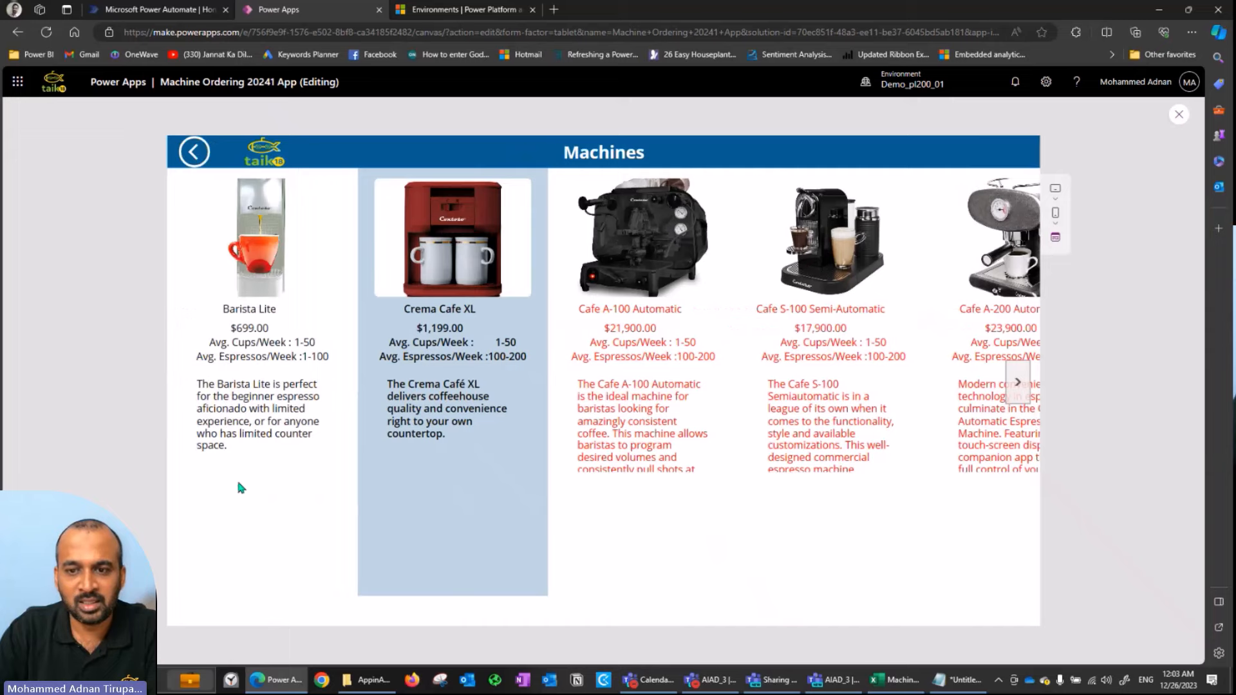
{"action": "left_click", "coordinate": [598, 425]}
{"action": "left_click", "coordinate": [866, 397]}
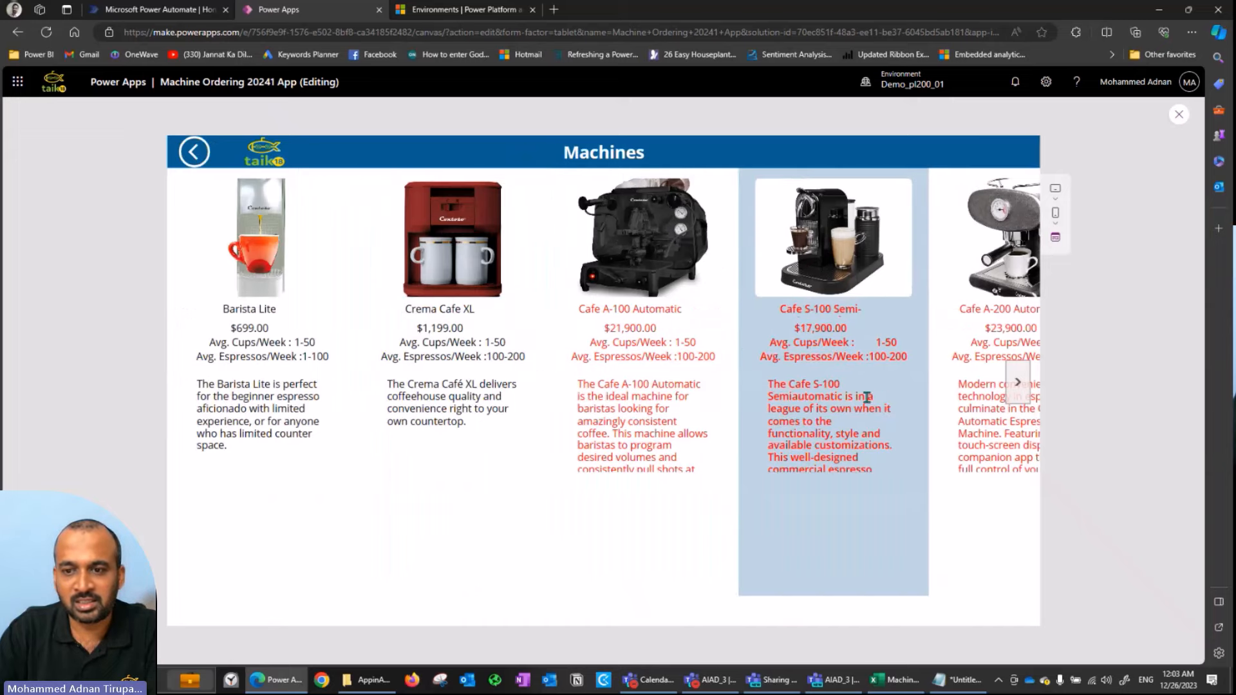
{"action": "left_click", "coordinate": [958, 397]}
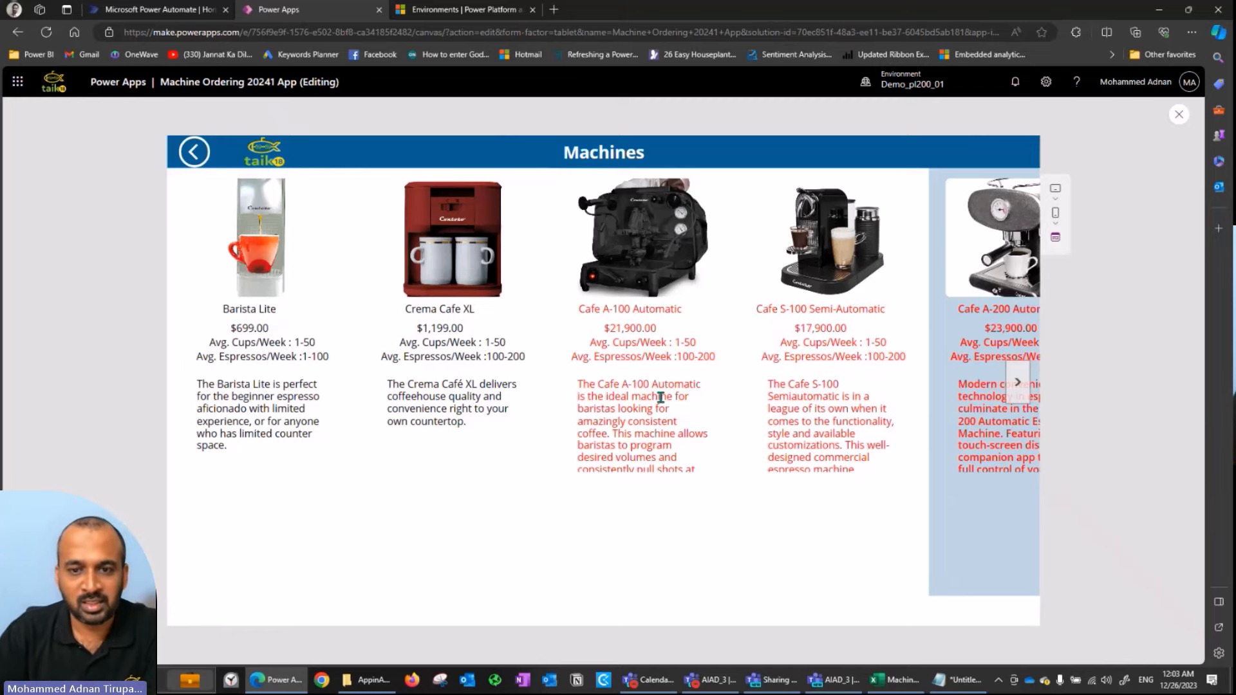
{"action": "left_click", "coordinate": [490, 399]}
{"action": "left_click", "coordinate": [264, 397]}
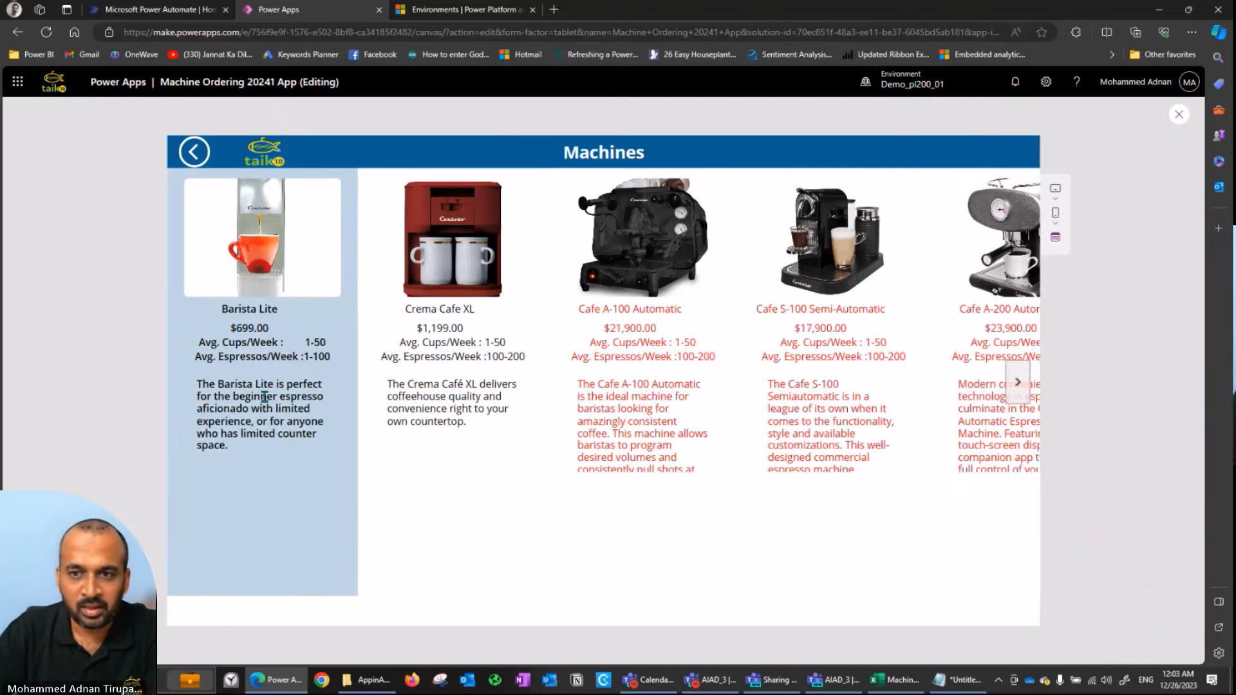
{"action": "left_click", "coordinate": [194, 153]}
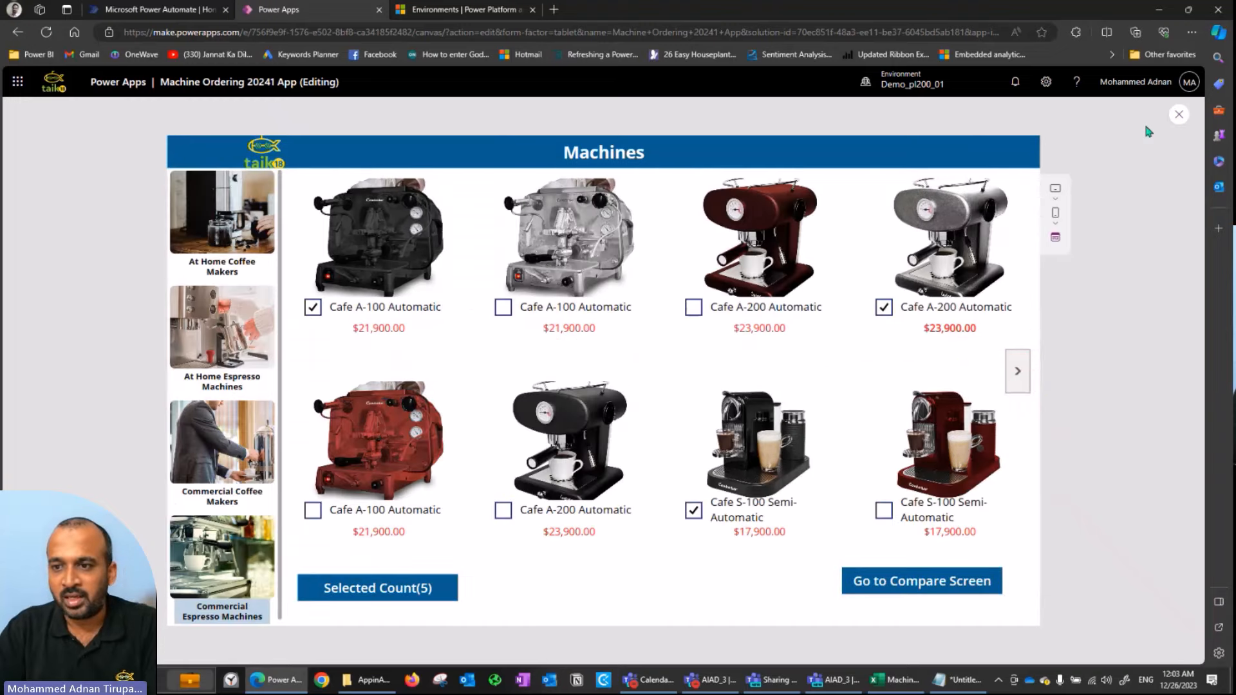
{"action": "left_click", "coordinate": [1179, 116]}
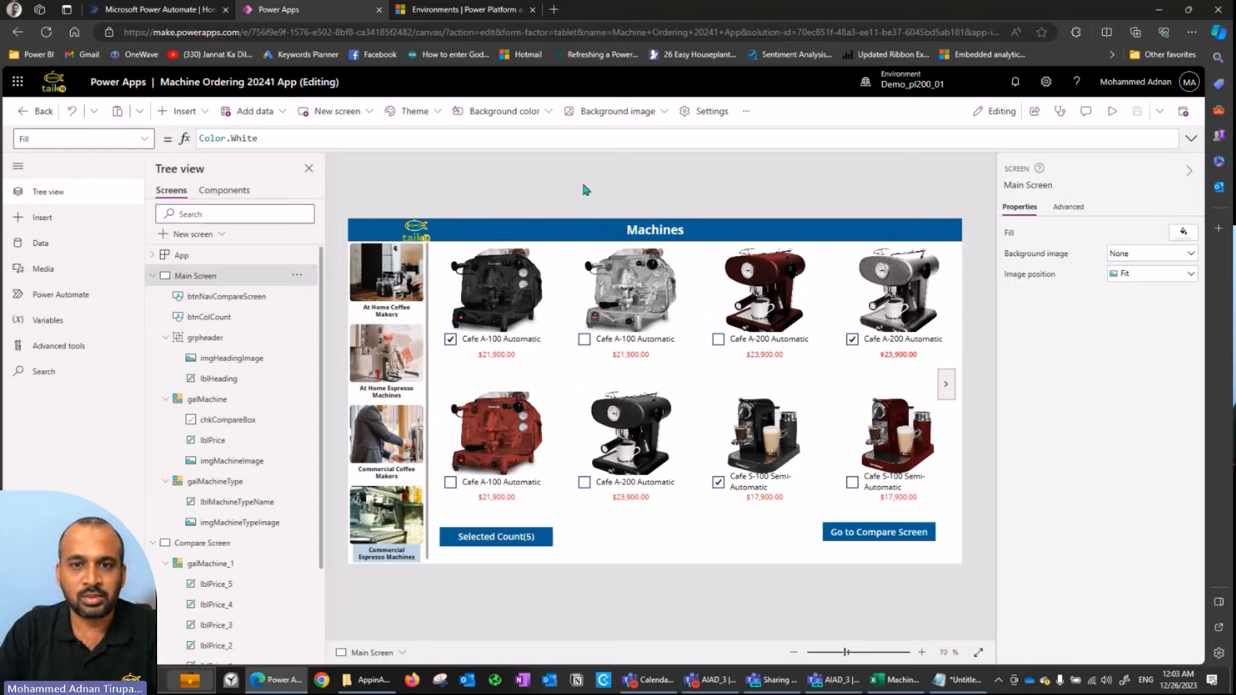
- Publish the Machine Ordering 20241 App with the description Version1
{"action": "left_click", "coordinate": [1184, 113]}
{"action": "left_click", "coordinate": [502, 460]}
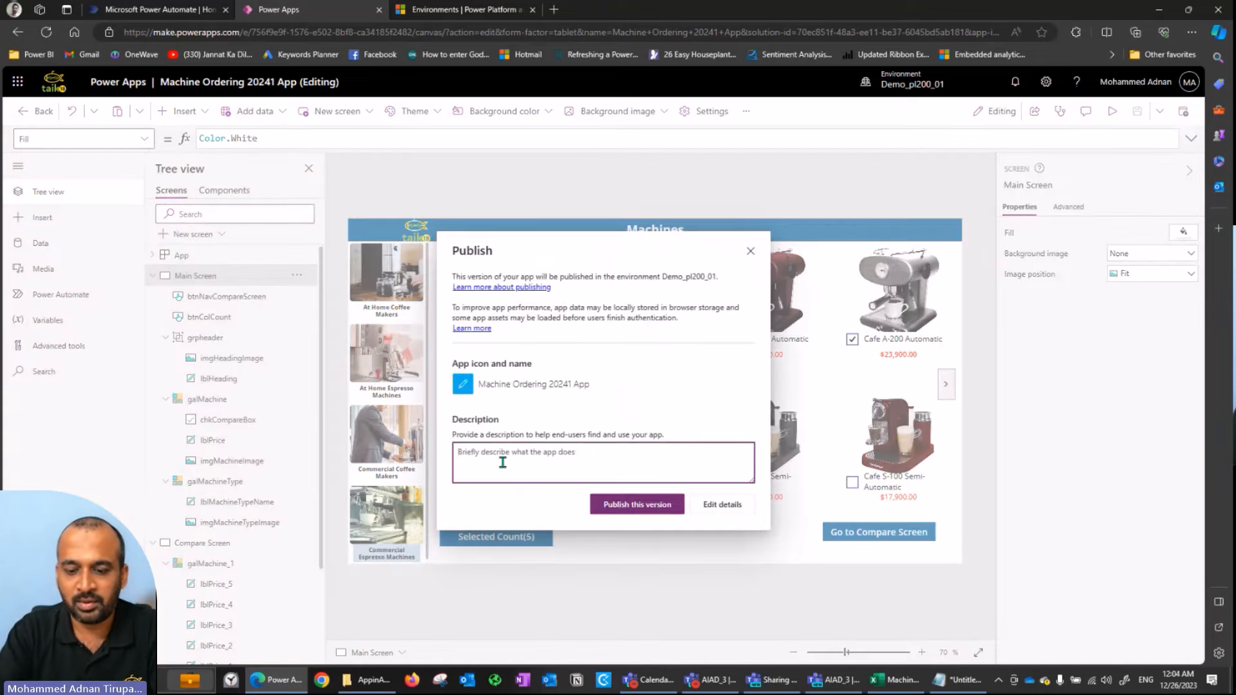
{"action": "type", "text": "Version1"}
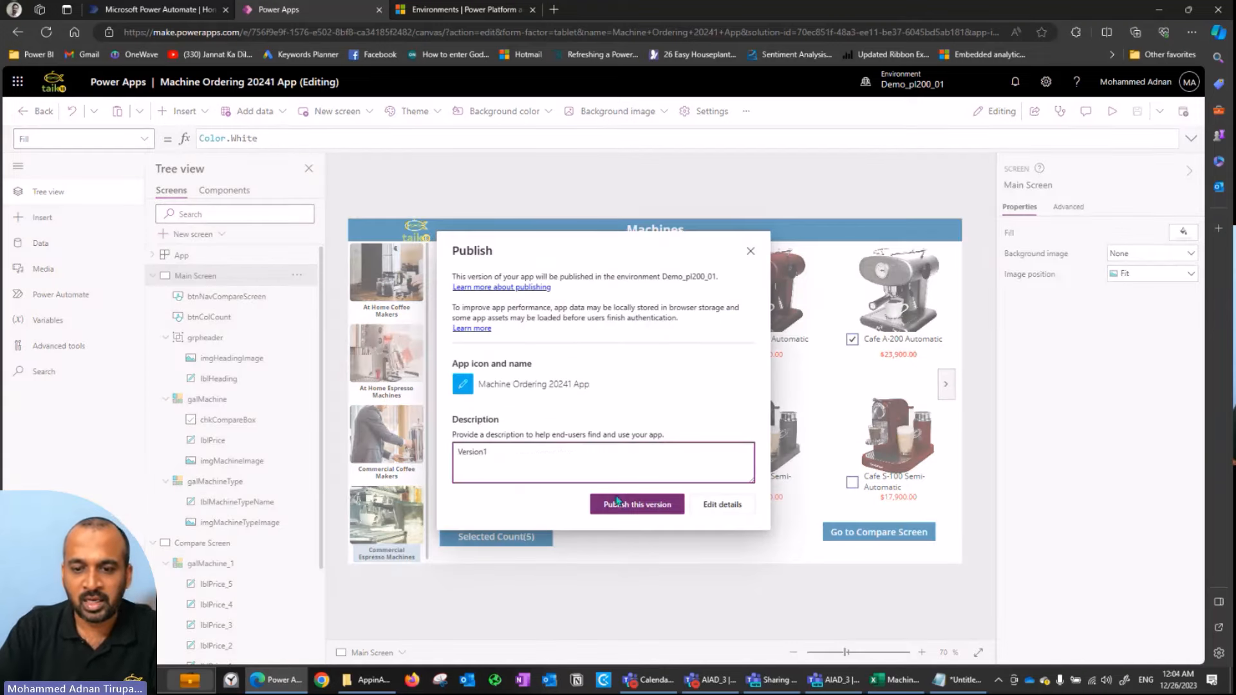
{"action": "left_click", "coordinate": [637, 505]}
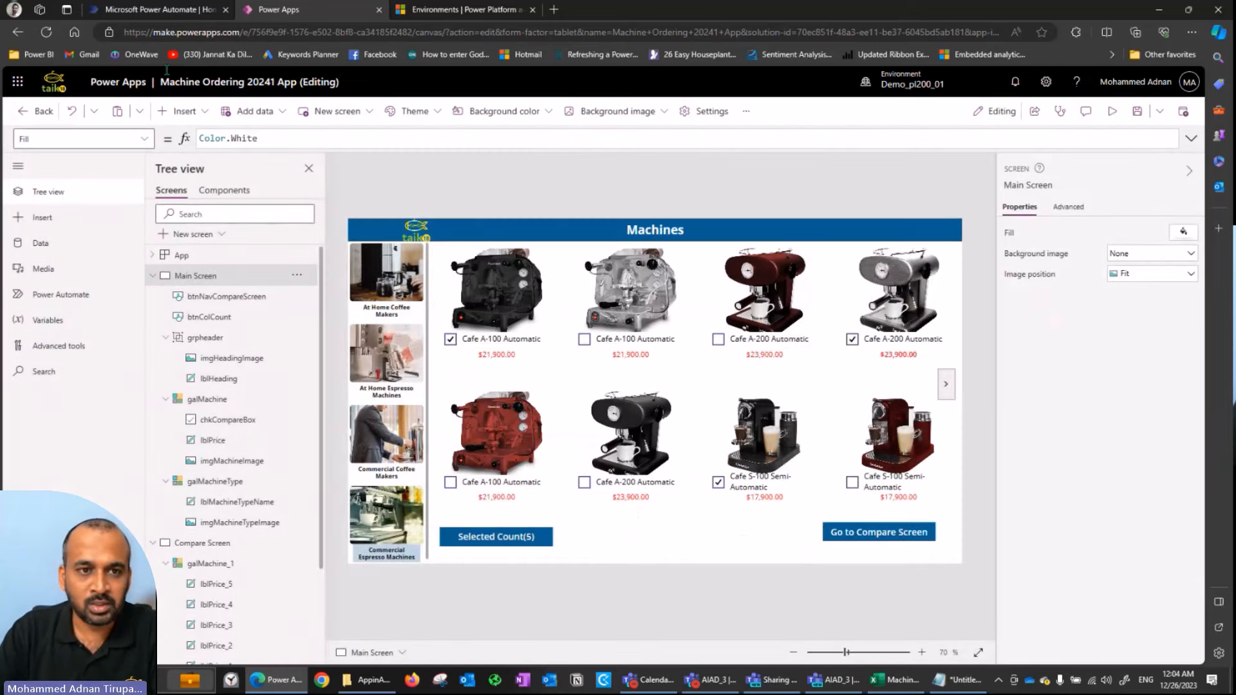
- Leave the editor and play the published Machine Ordering 20241 App from the Apps list, signing in with the Windows-connected taik18 account
{"action": "left_click", "coordinate": [34, 111]}
{"action": "left_click", "coordinate": [648, 418]}
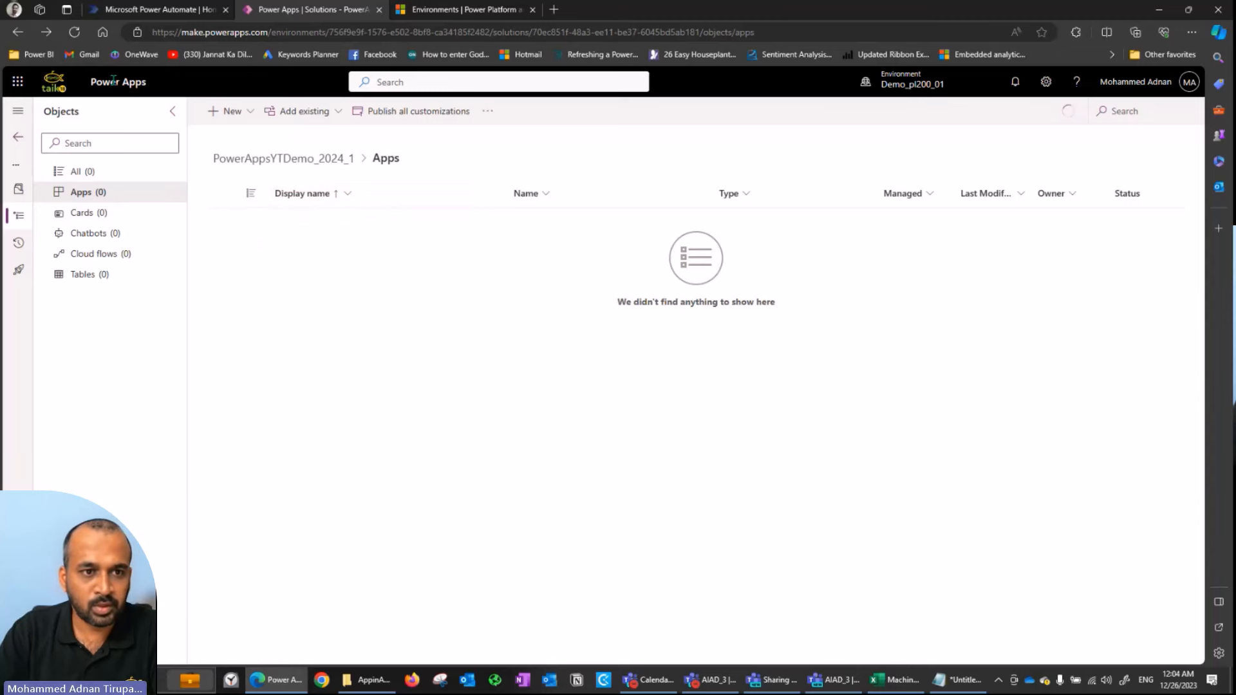
{"action": "left_click", "coordinate": [14, 131]}
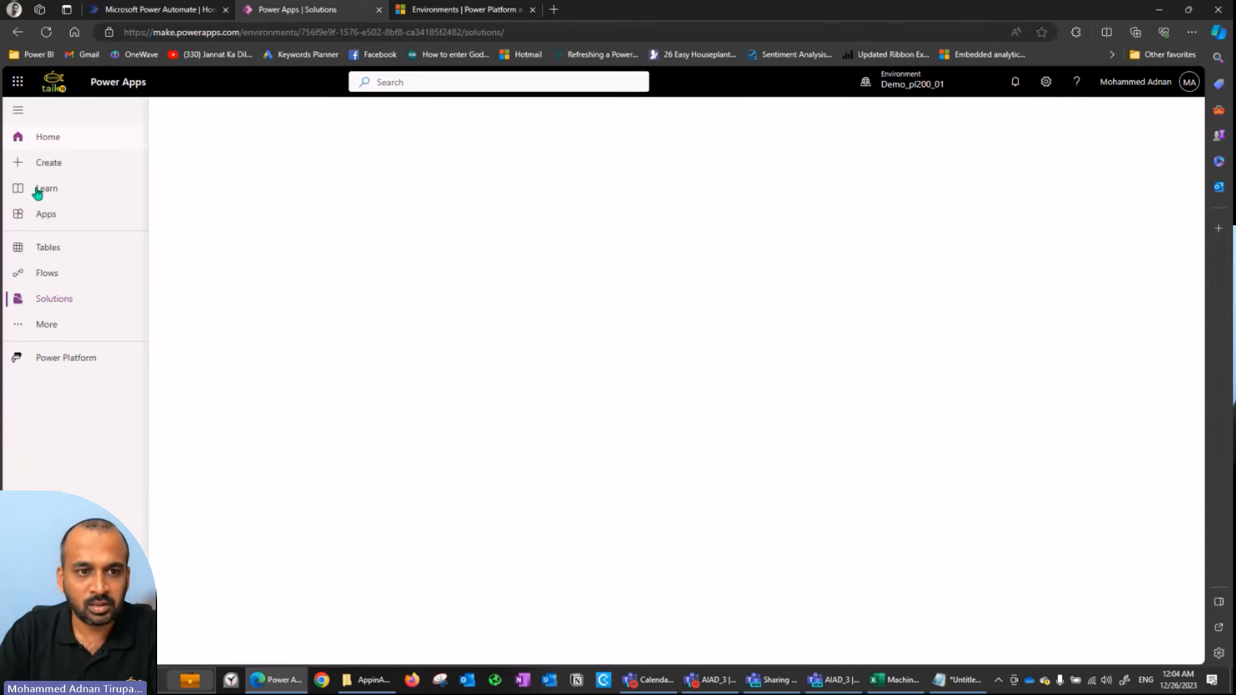
{"action": "left_click", "coordinate": [43, 219]}
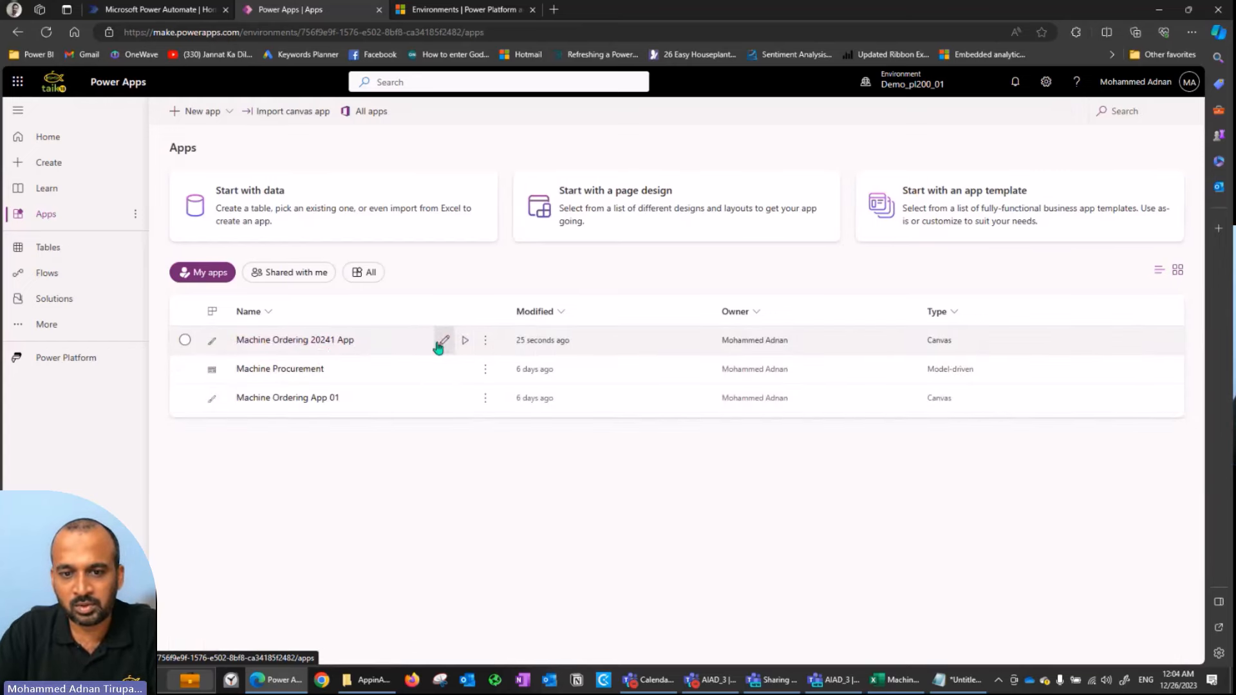
{"action": "left_click", "coordinate": [467, 342]}
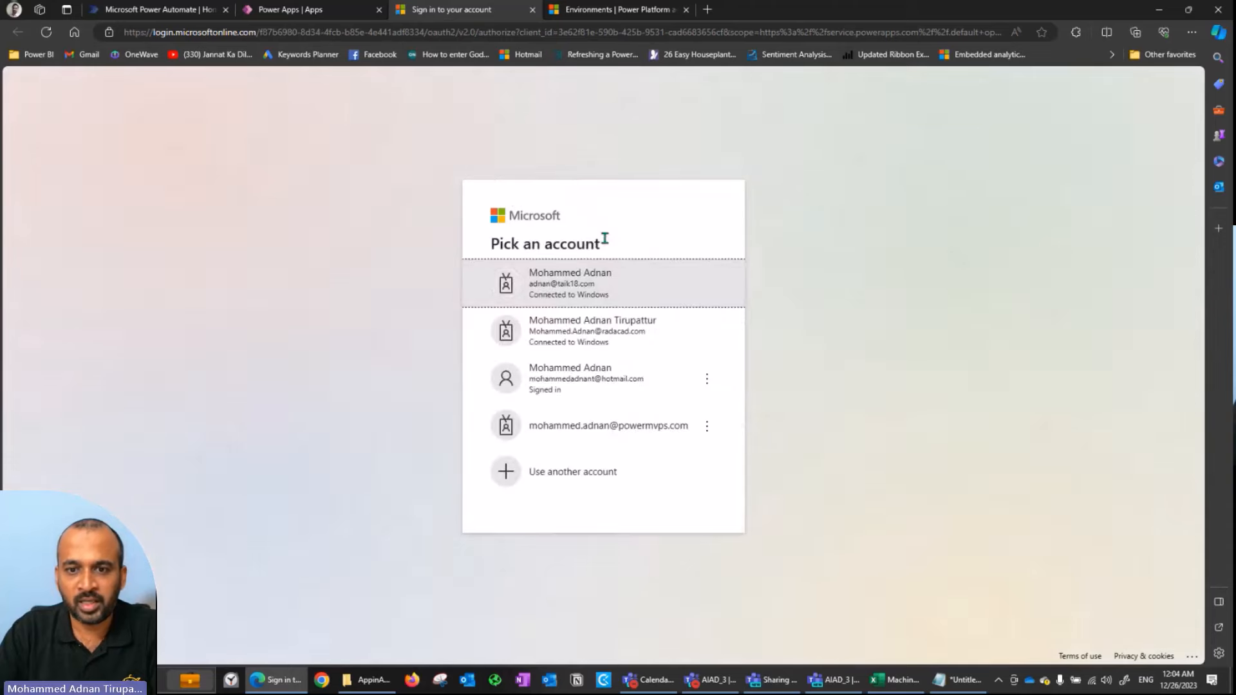
{"action": "left_click", "coordinate": [628, 292]}
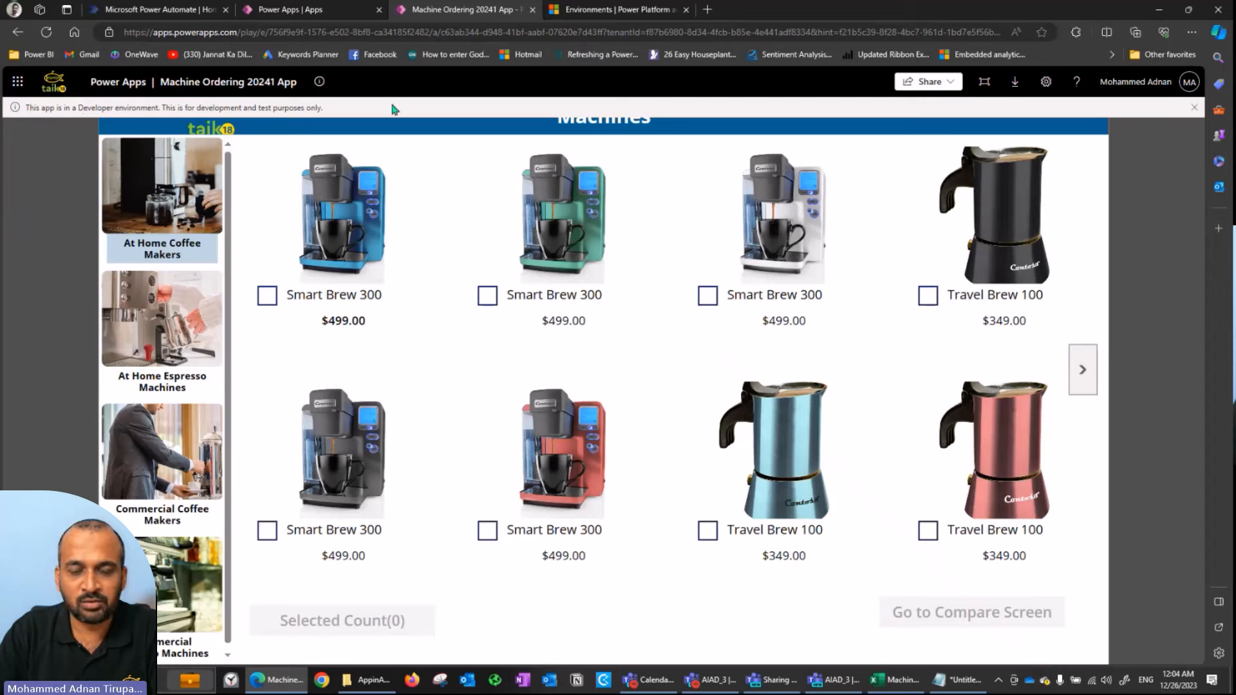
- Dismiss the developer environment notice, mark the blue Airport Lite and green Airpot under Commercial Coffee Makers, and open the Compare Screen
{"action": "left_click", "coordinate": [1194, 108]}
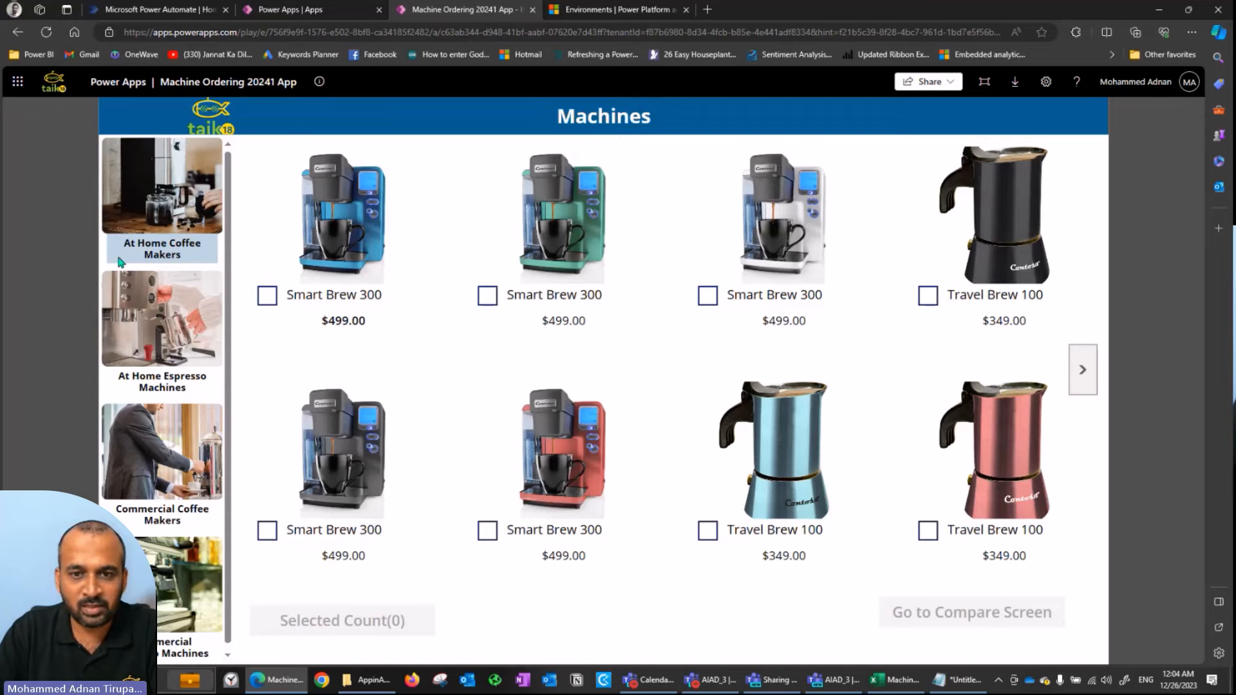
{"action": "left_click", "coordinate": [166, 380]}
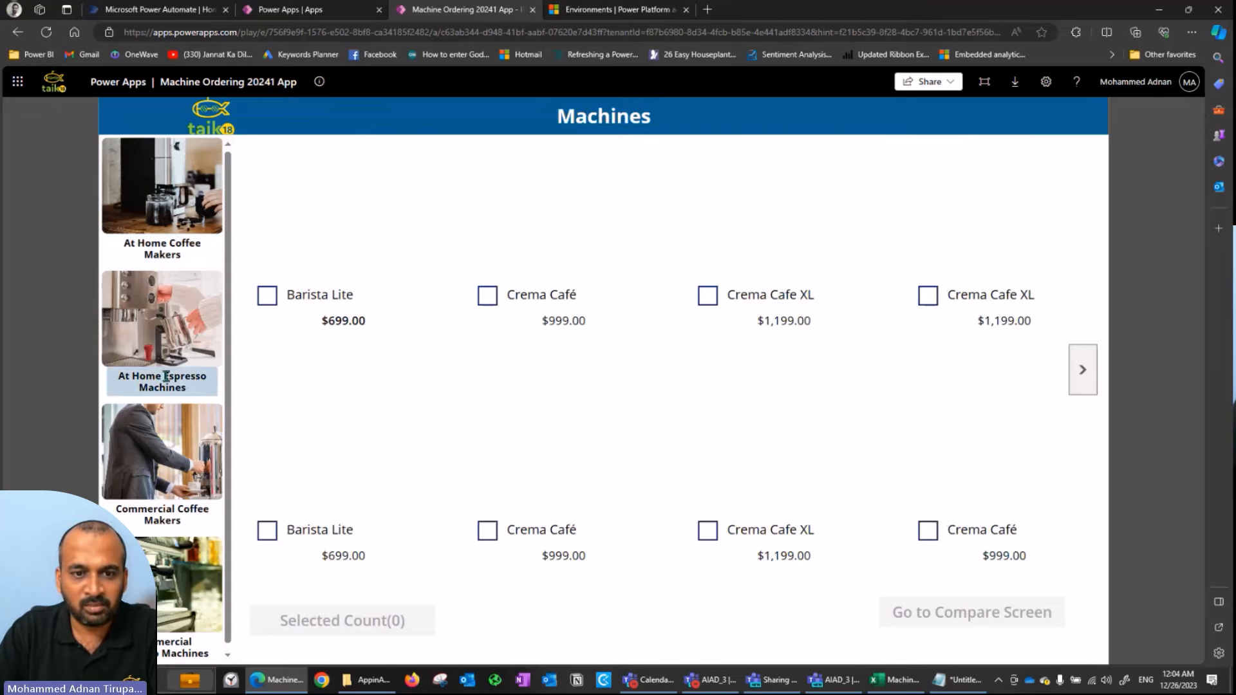
{"action": "left_click", "coordinate": [169, 515]}
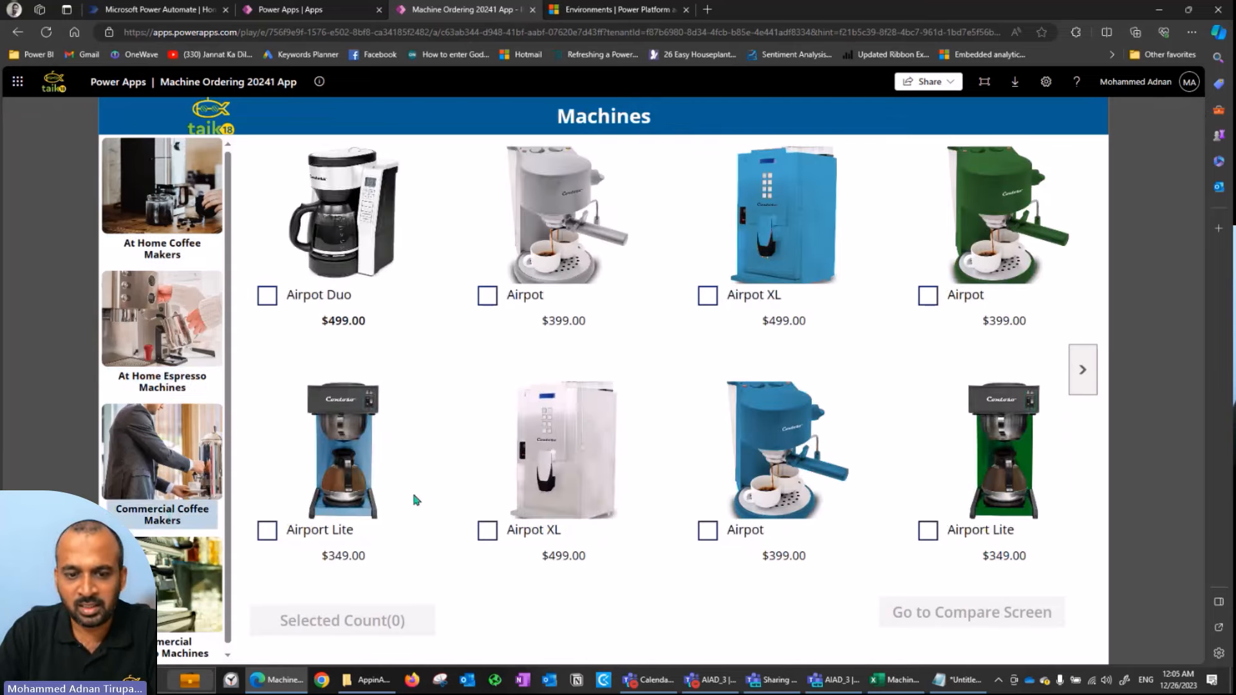
{"action": "left_click", "coordinate": [347, 534]}
{"action": "left_click", "coordinate": [957, 295]}
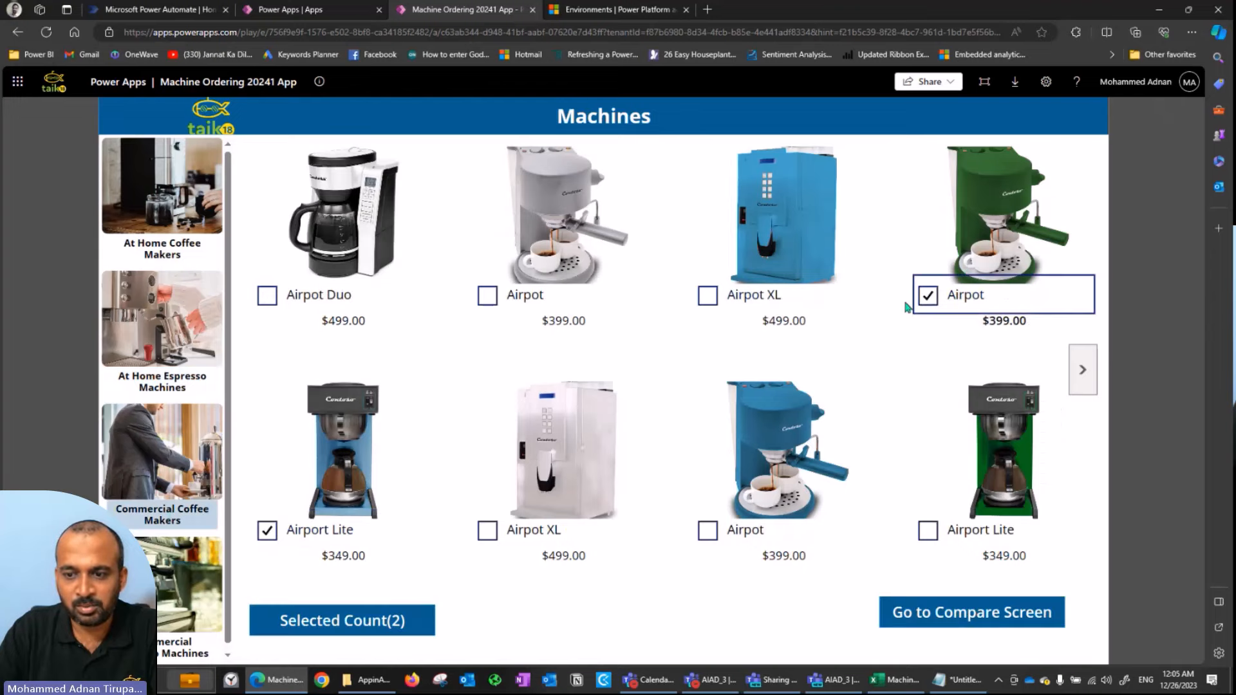
{"action": "left_click", "coordinate": [930, 615]}
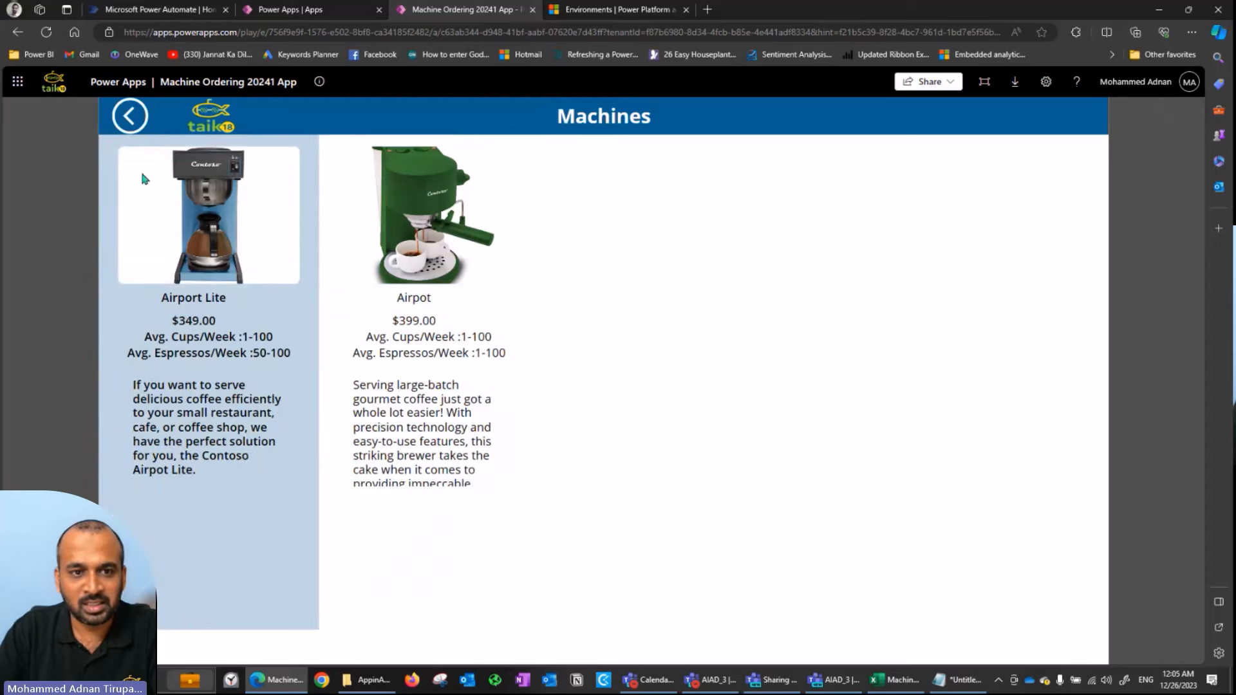
- Go back to the machine list, check the machines under each coffee maker and espresso machine category, and close the played app
{"action": "left_click", "coordinate": [129, 116]}
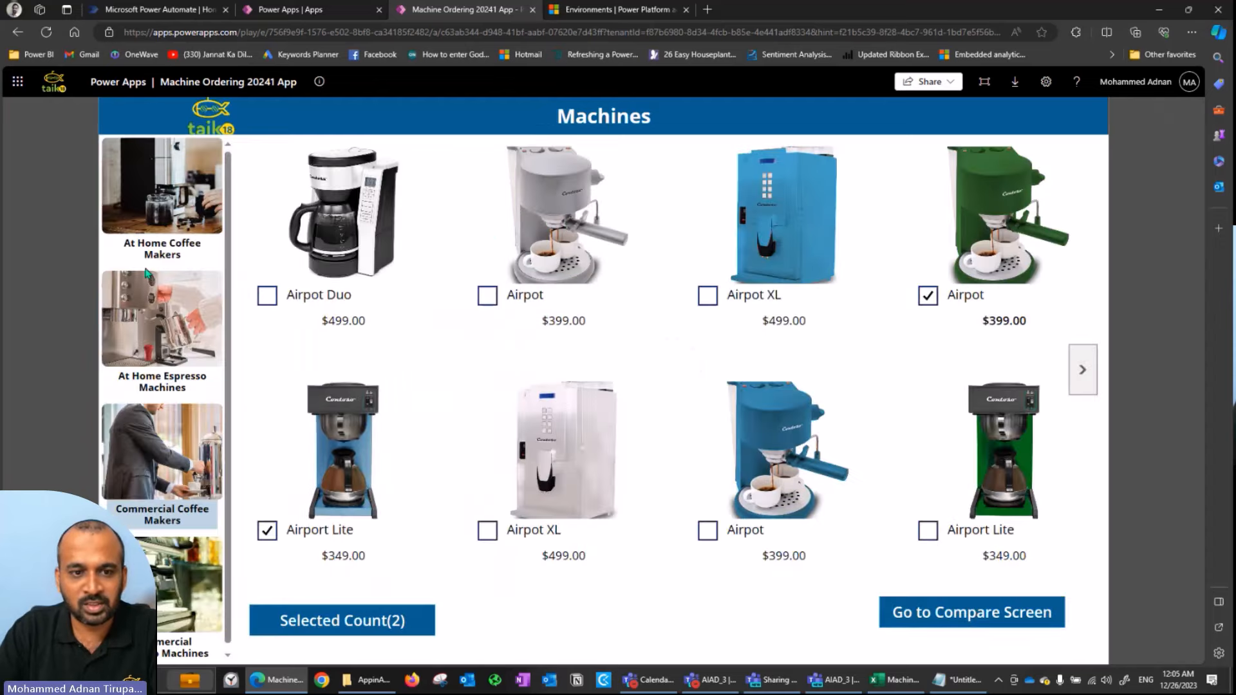
{"action": "left_click", "coordinate": [147, 243]}
{"action": "left_click", "coordinate": [199, 382]}
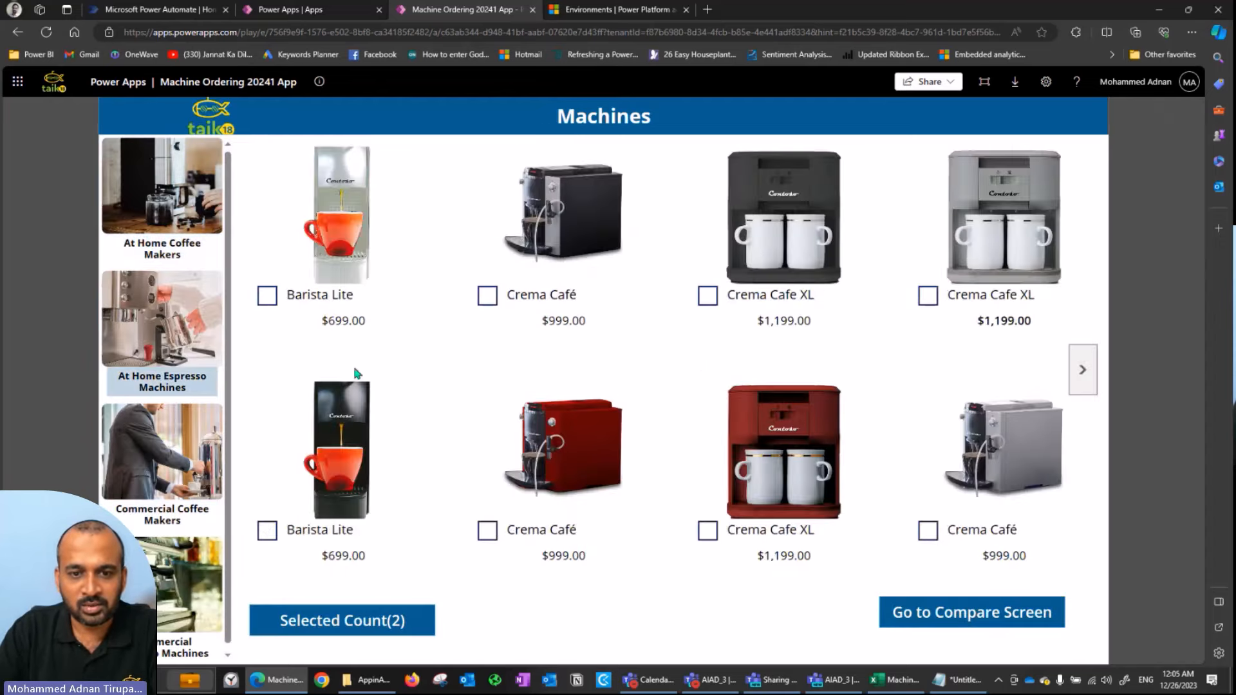
{"action": "left_click", "coordinate": [155, 515]}
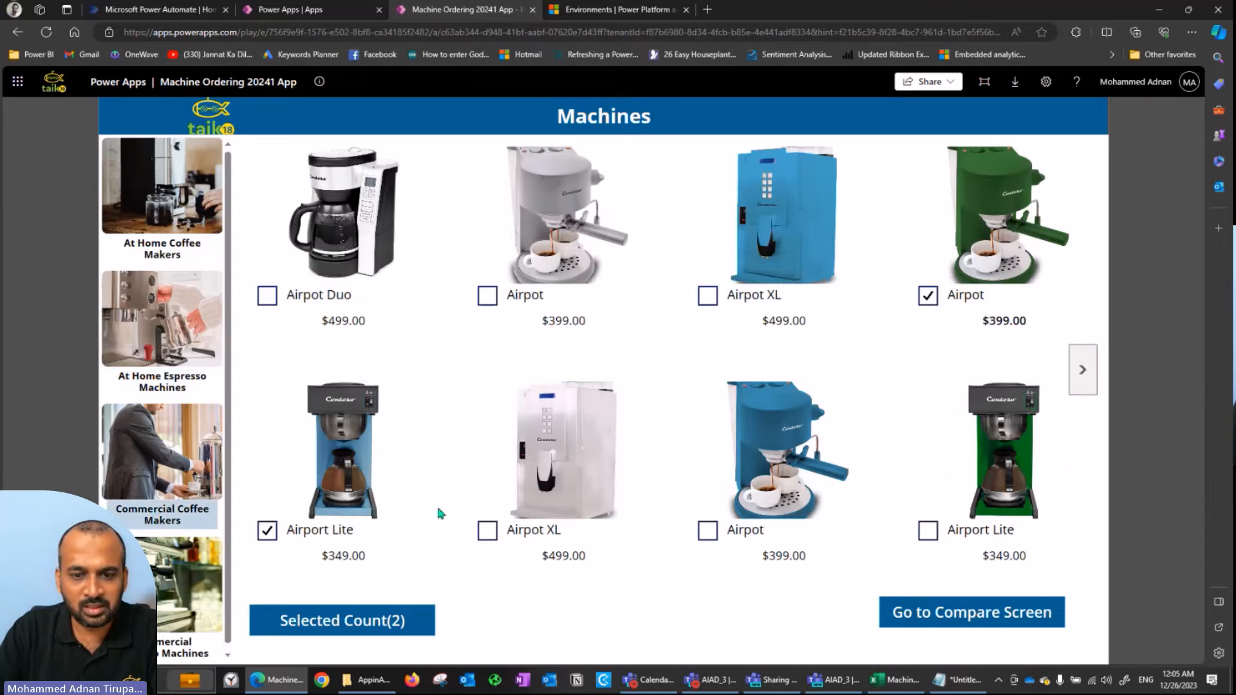
{"action": "left_click", "coordinate": [160, 656]}
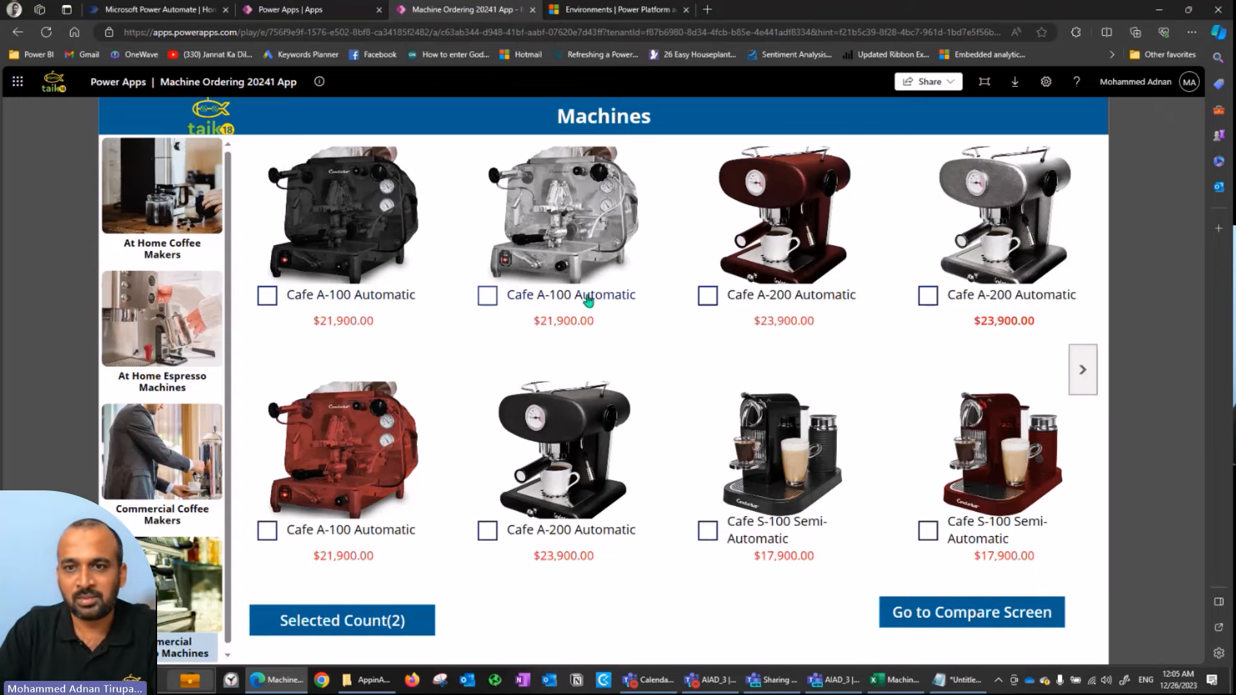
{"action": "left_click", "coordinate": [531, 10]}
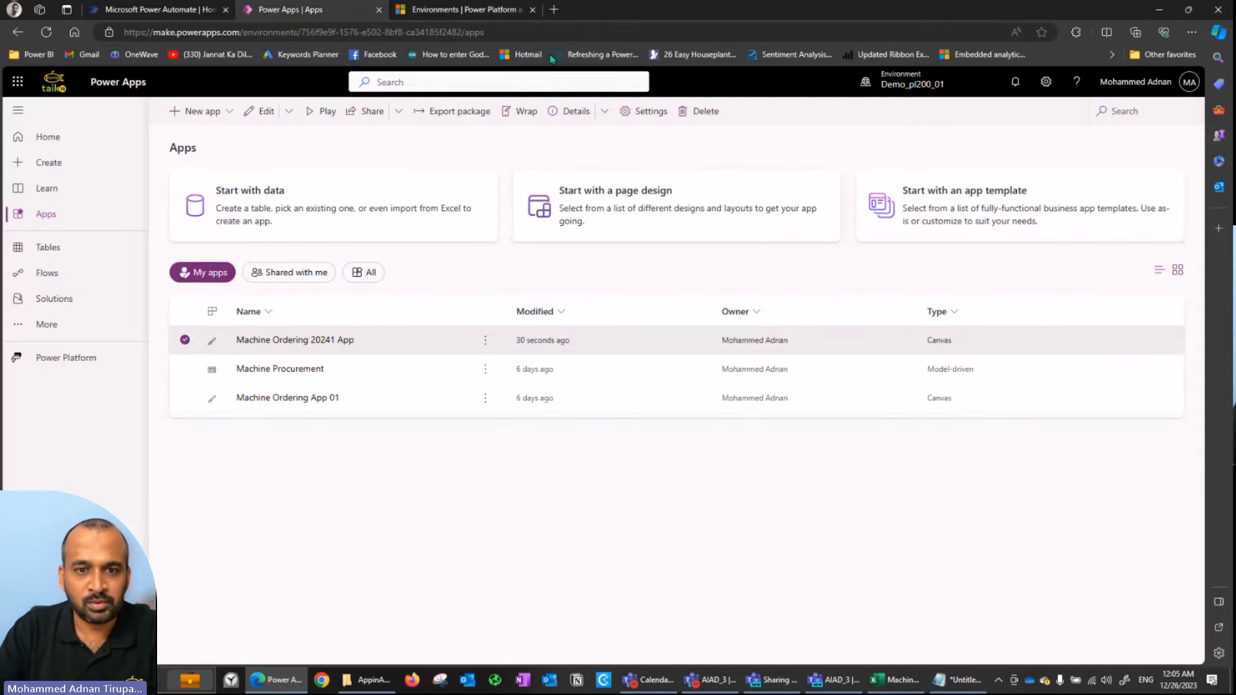
- View the sharing settings of the Machine Ordering 20241 App and close them without adding any user
{"action": "left_click", "coordinate": [484, 341]}
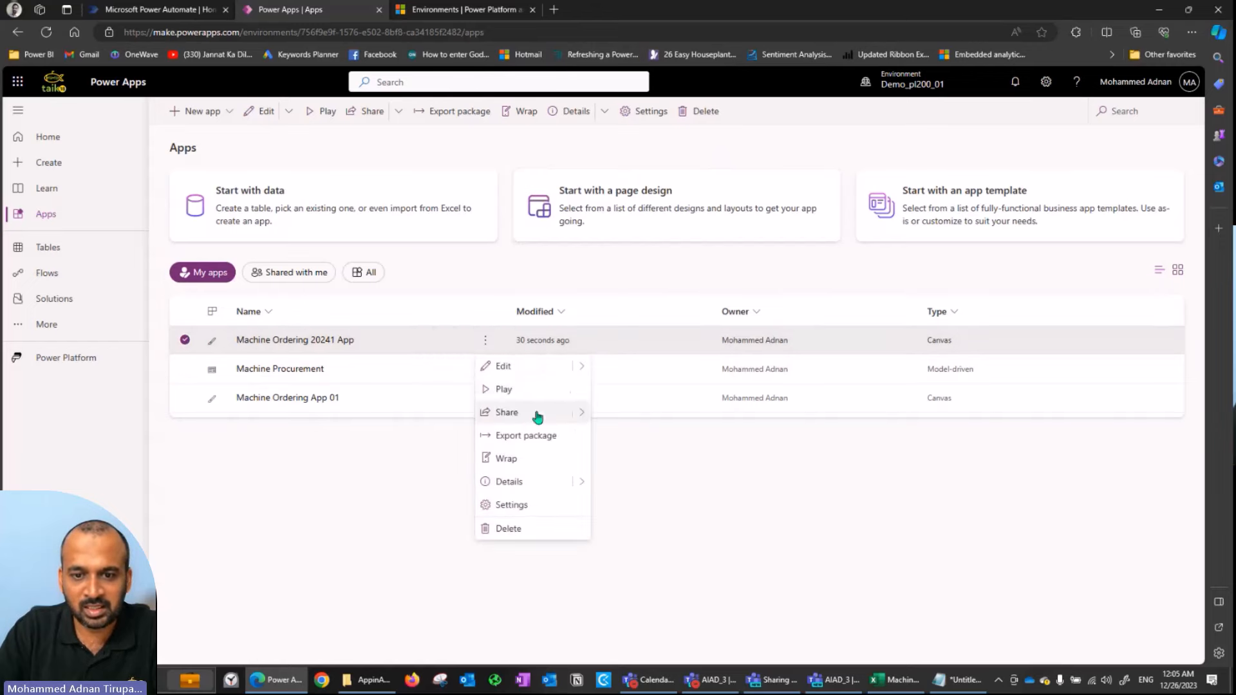
{"action": "mouse_move", "coordinate": [581, 413]}
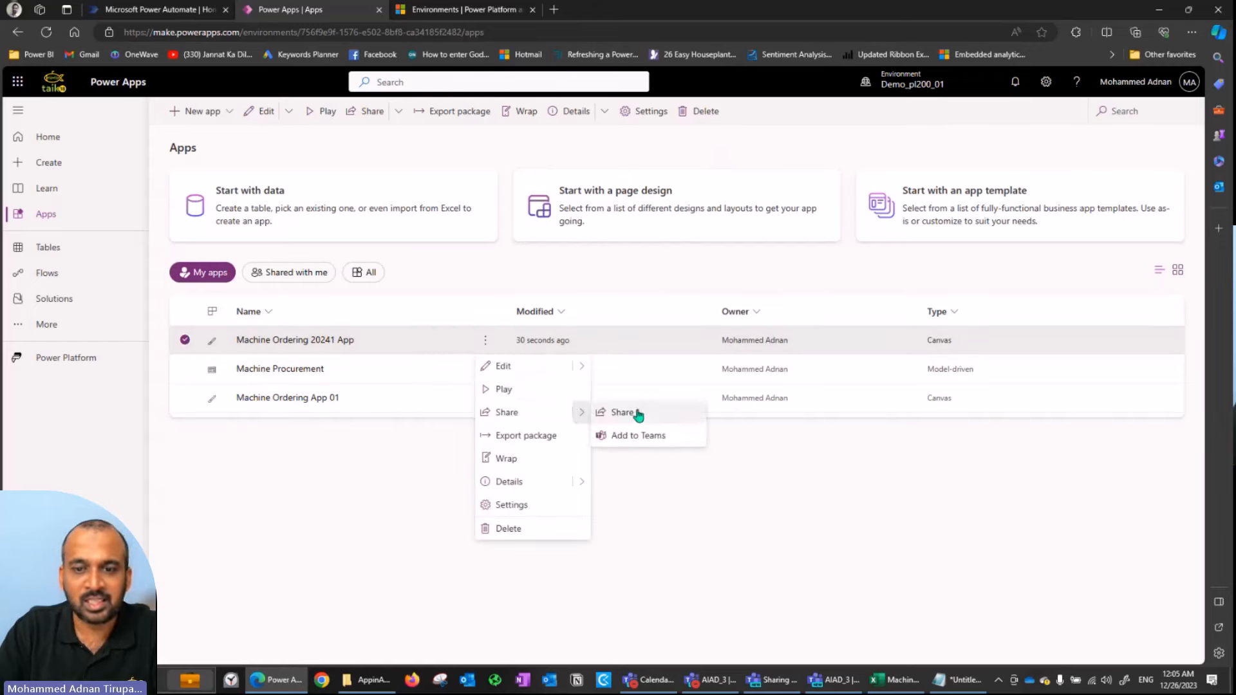
{"action": "left_click", "coordinate": [638, 414]}
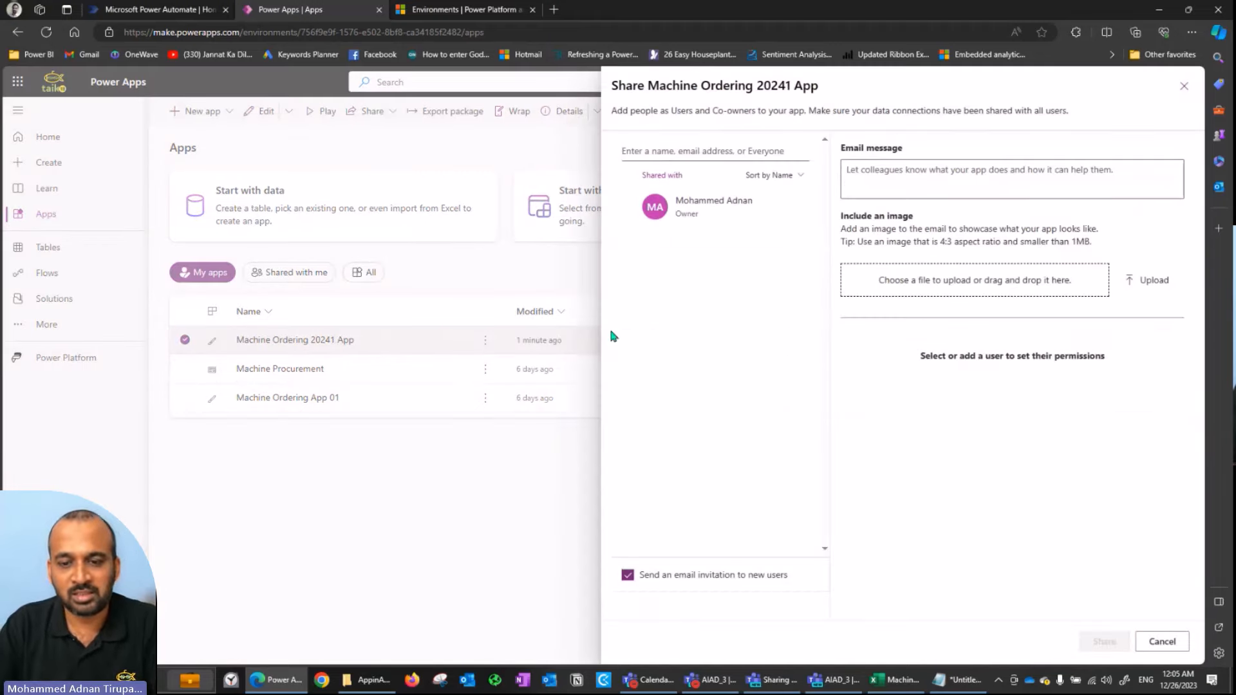
{"action": "left_click", "coordinate": [559, 505]}
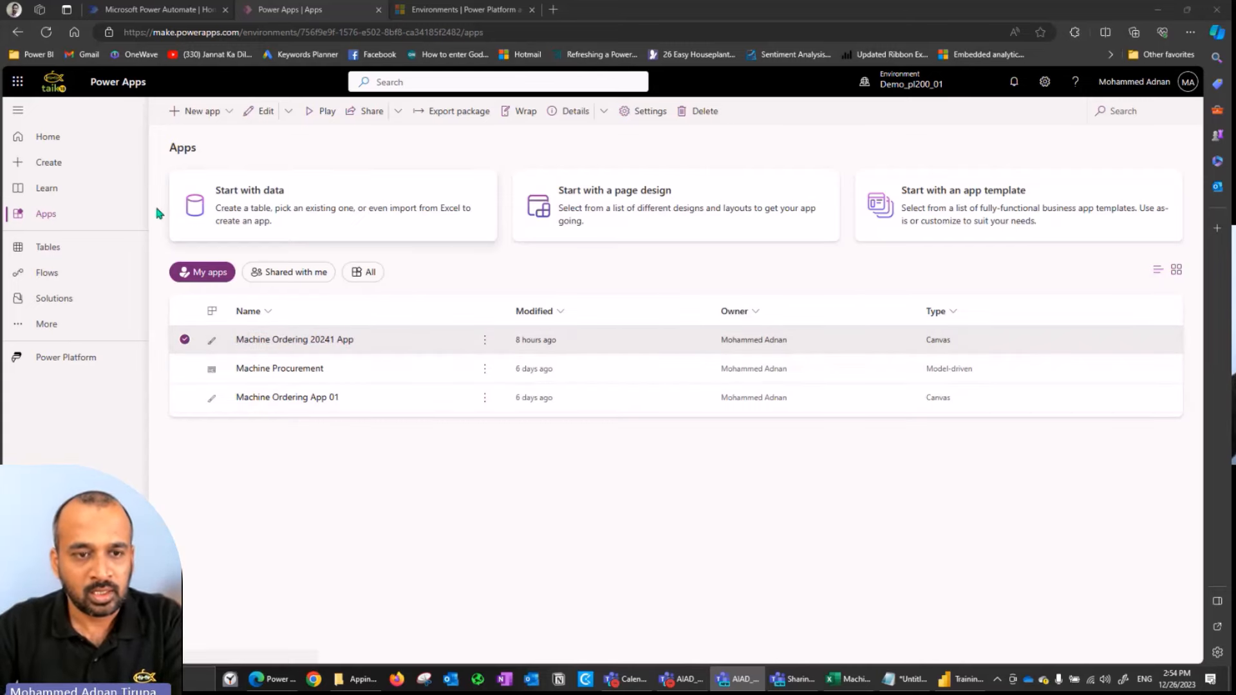
- Browse the environment's recommended tables and open the Account table
{"action": "left_click", "coordinate": [59, 253]}
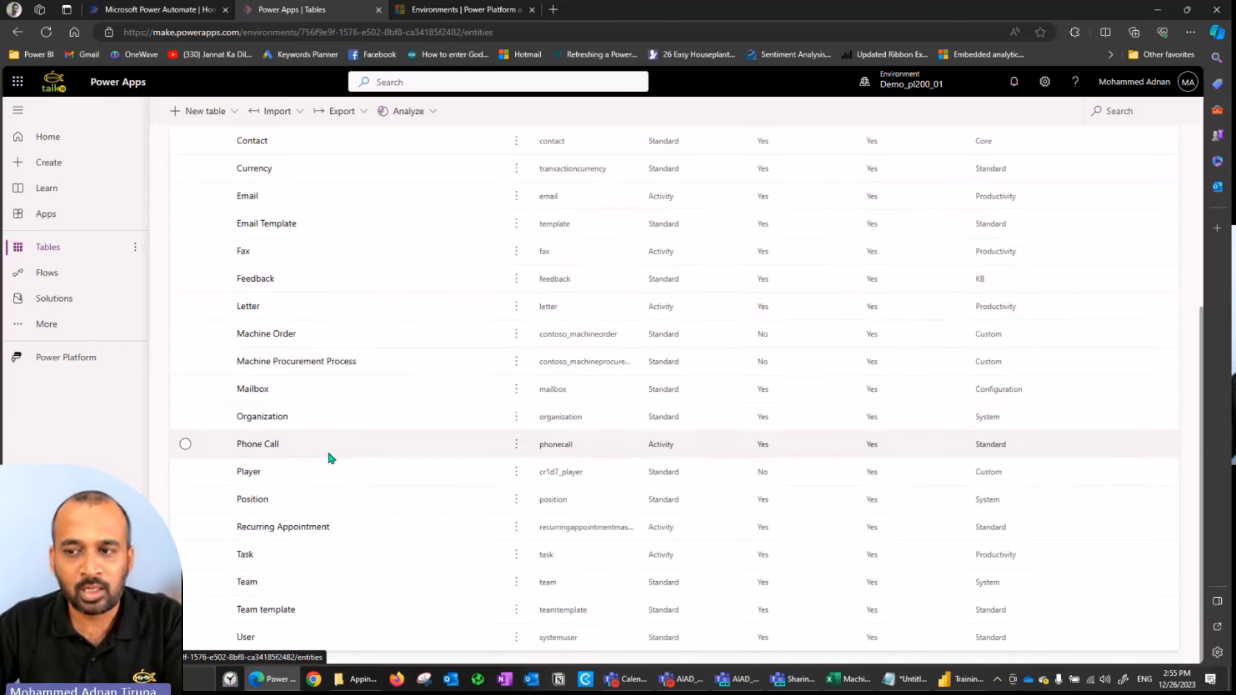
{"action": "scroll", "coordinate": [329, 456], "scroll_direction": "up", "scroll_amount": 5}
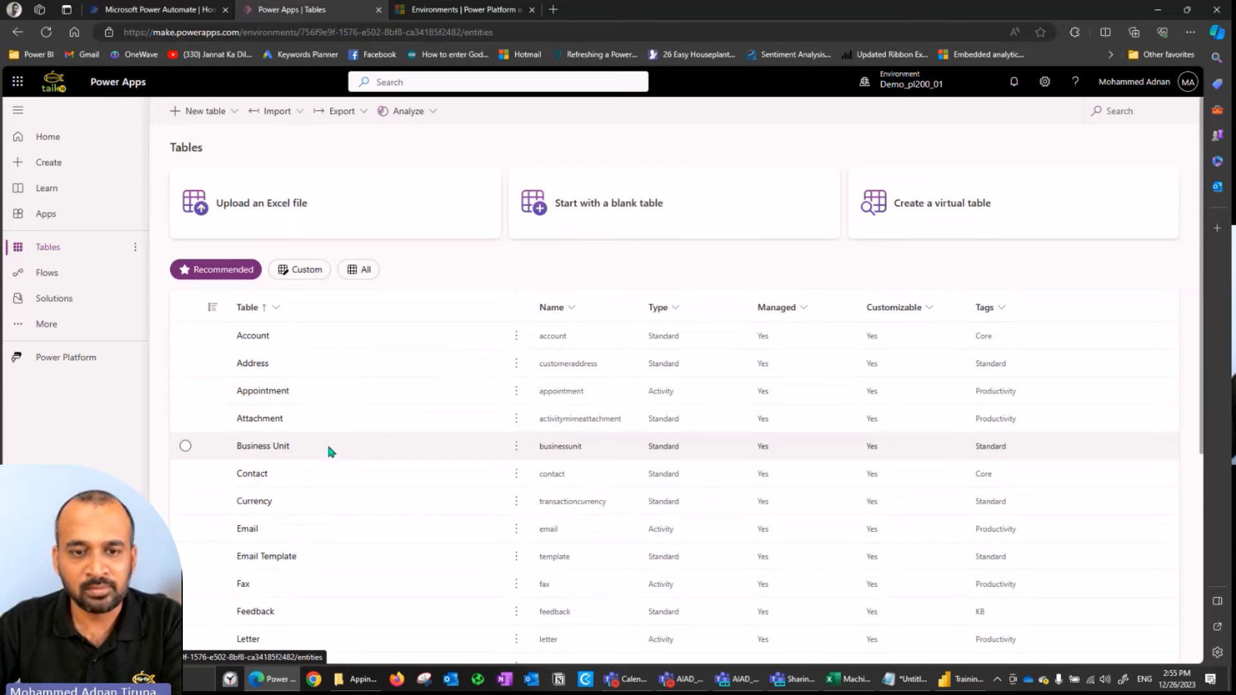
{"action": "left_click", "coordinate": [251, 337]}
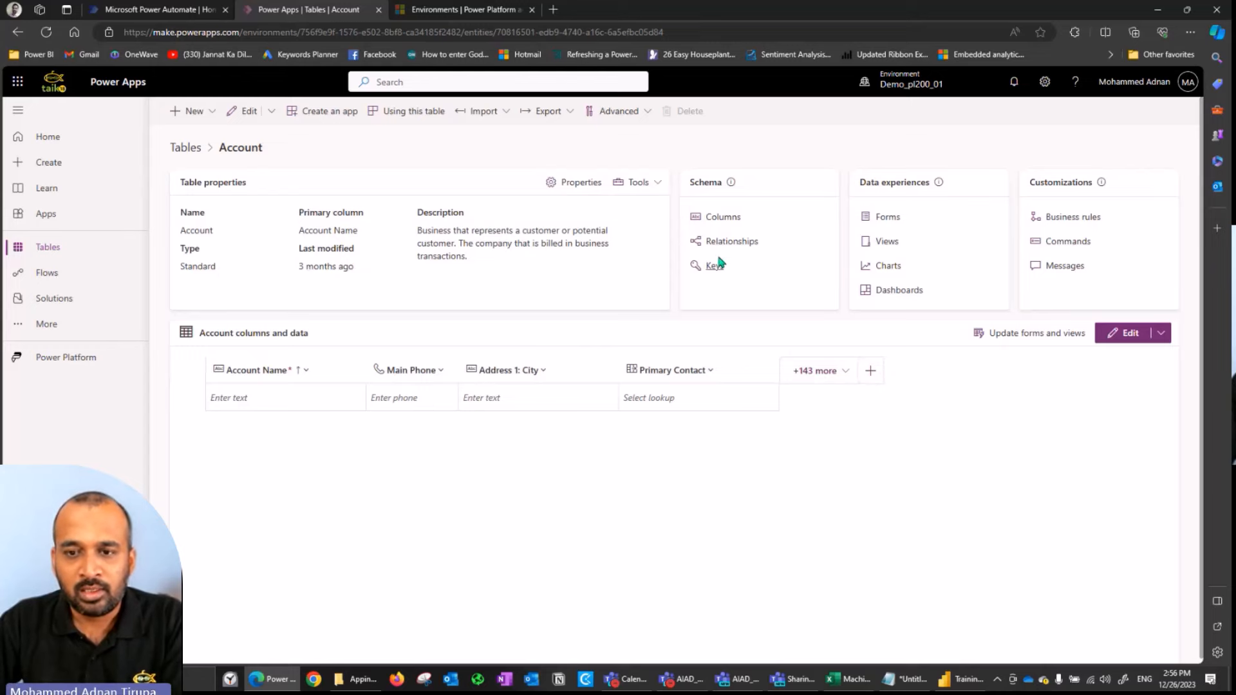
- Review the Account table's properties and its primary column's advanced options, cancel the editing, and look over the available table tools
{"action": "left_click", "coordinate": [591, 184]}
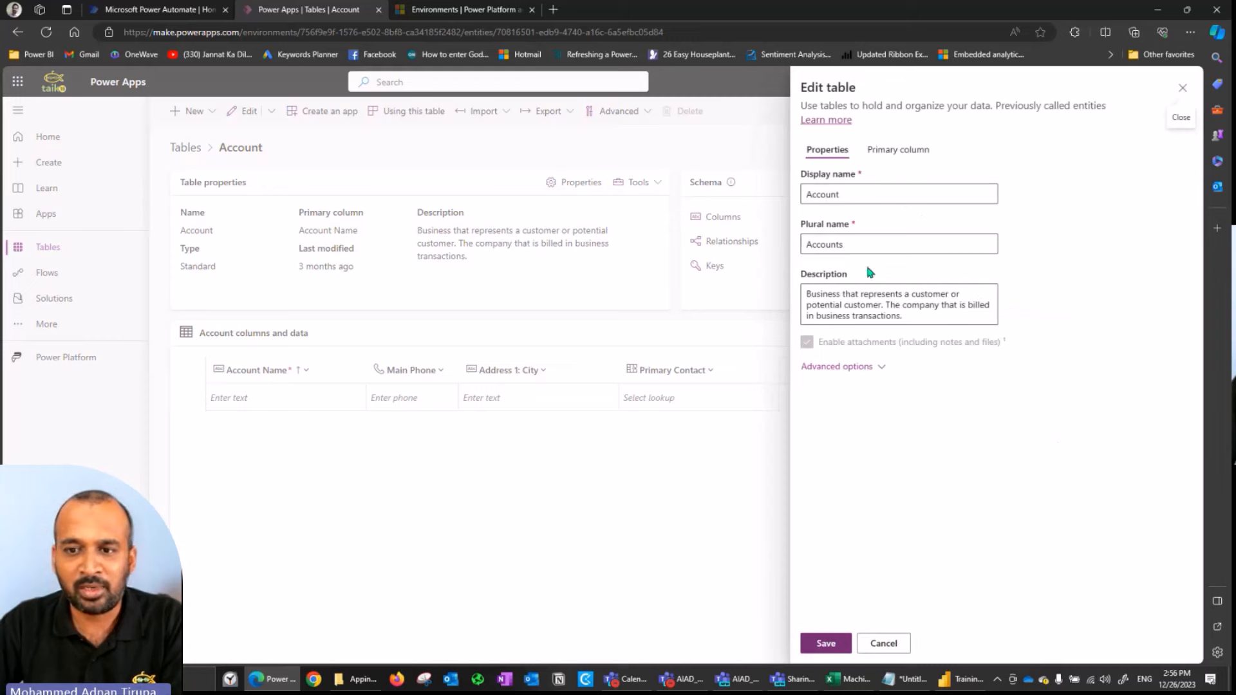
{"action": "left_click", "coordinate": [895, 150]}
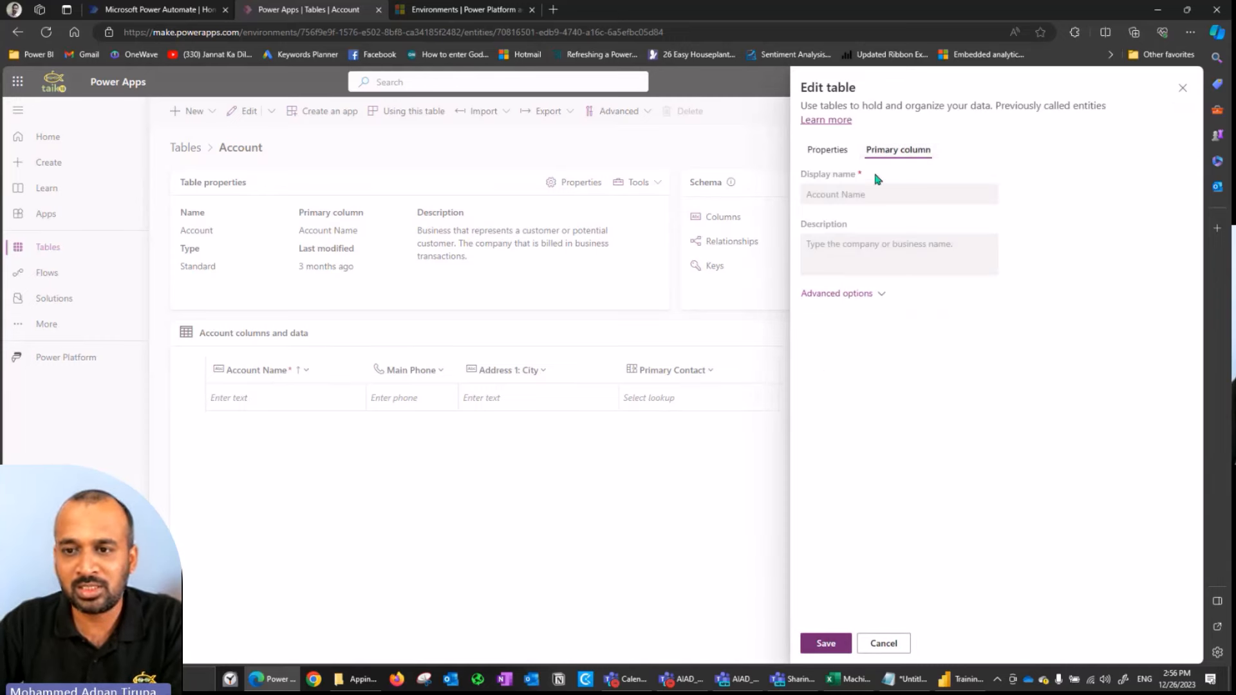
{"action": "left_click", "coordinate": [874, 297]}
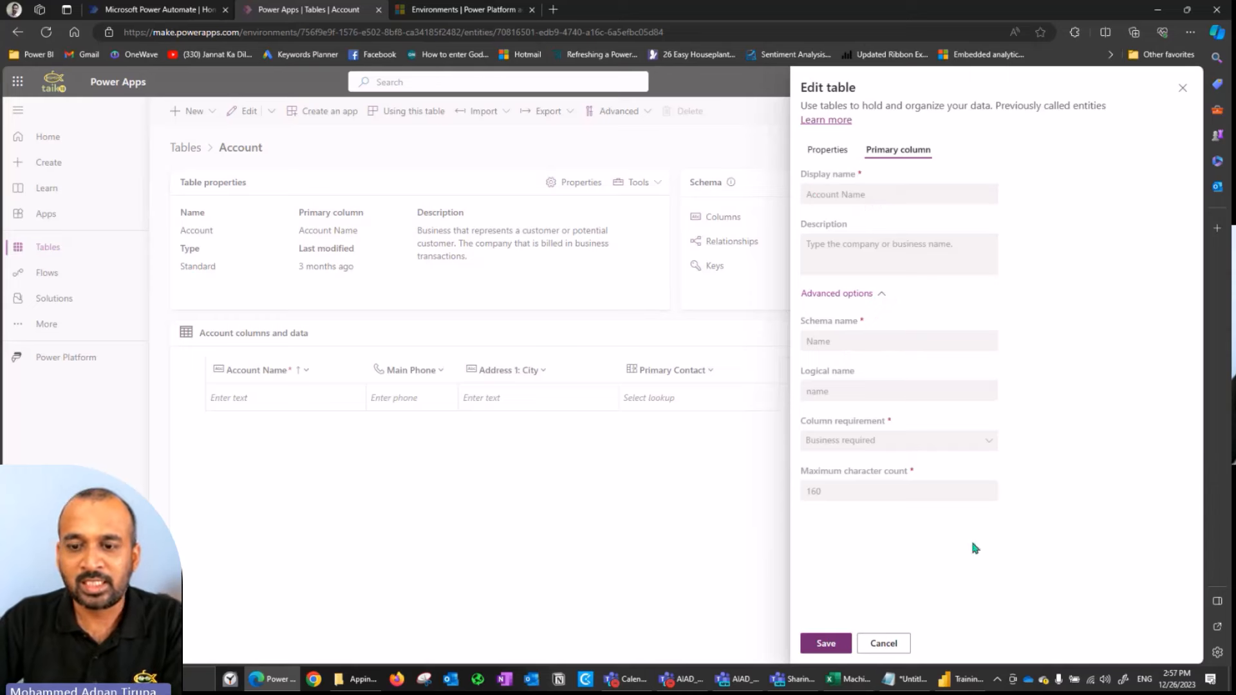
{"action": "left_click", "coordinate": [883, 643]}
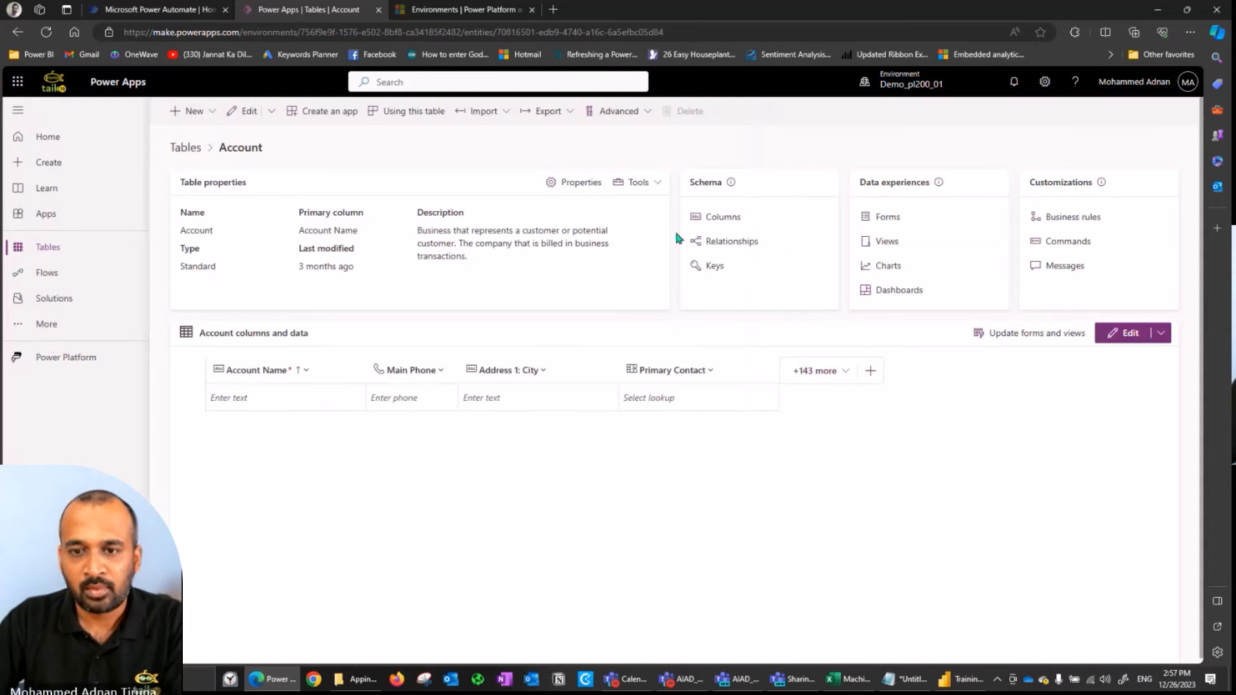
{"action": "left_click", "coordinate": [658, 184]}
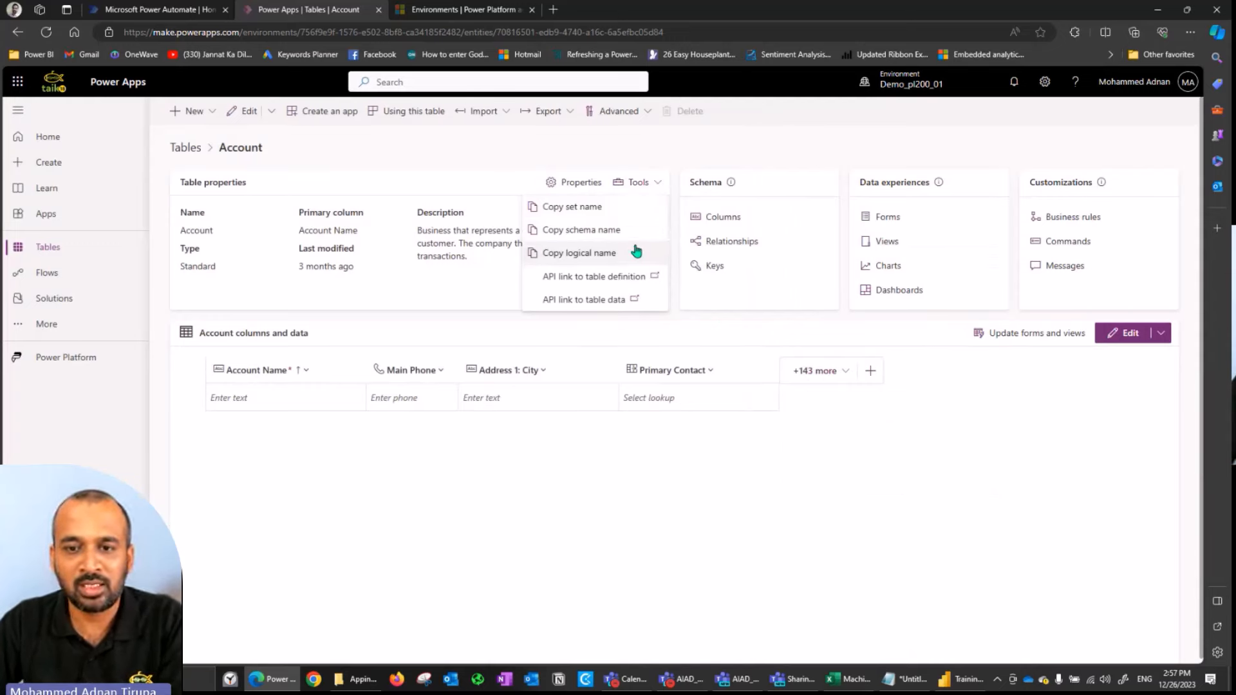
{"action": "left_click", "coordinate": [835, 467]}
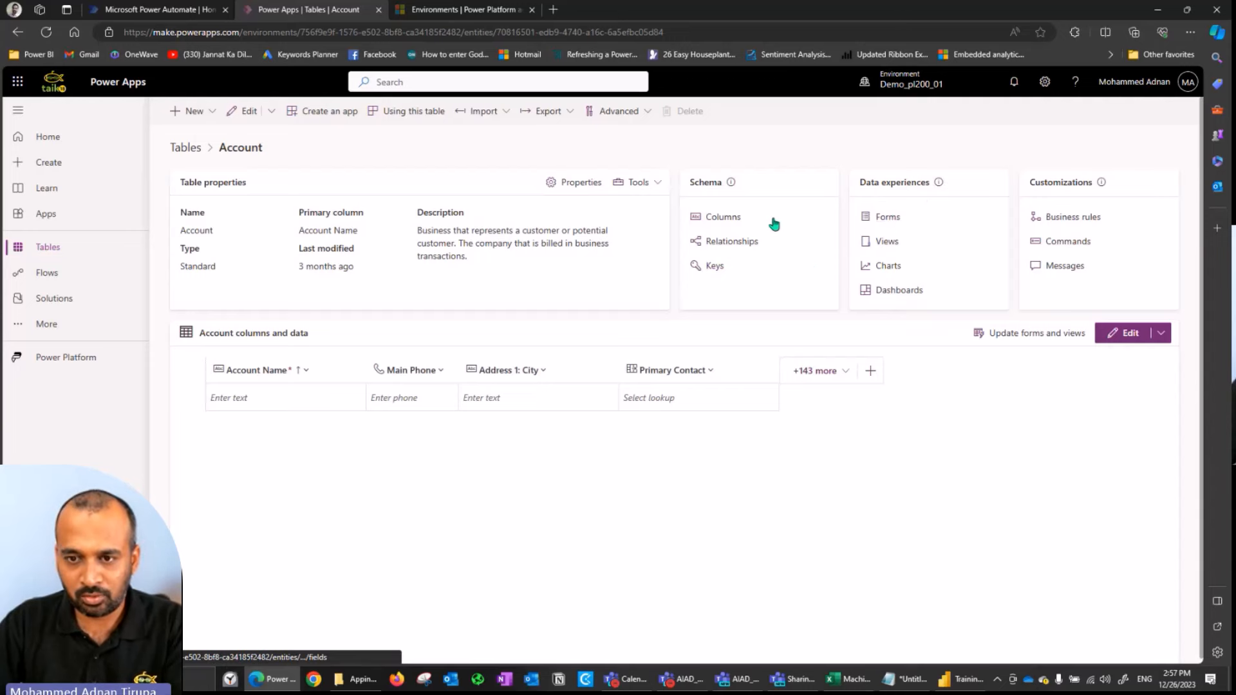
- Examine the Account table's columns, relationships and keys, returning to the table overview after each
{"action": "left_click", "coordinate": [724, 219]}
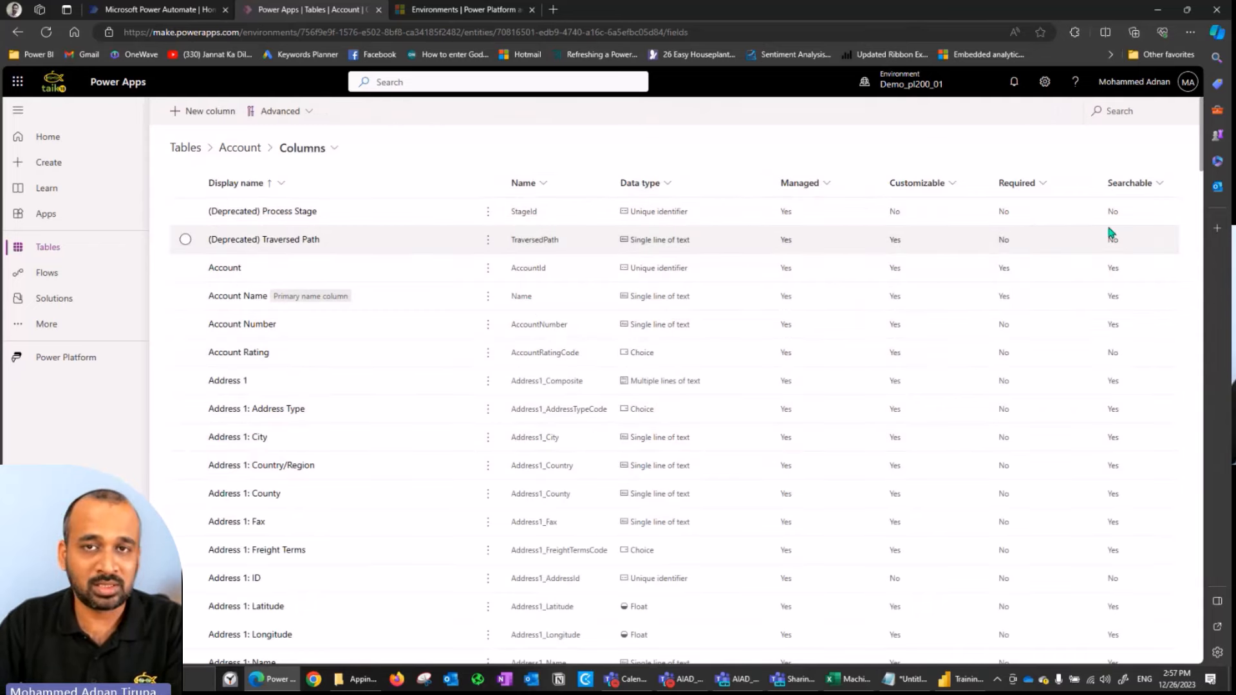
{"action": "left_click", "coordinate": [246, 150]}
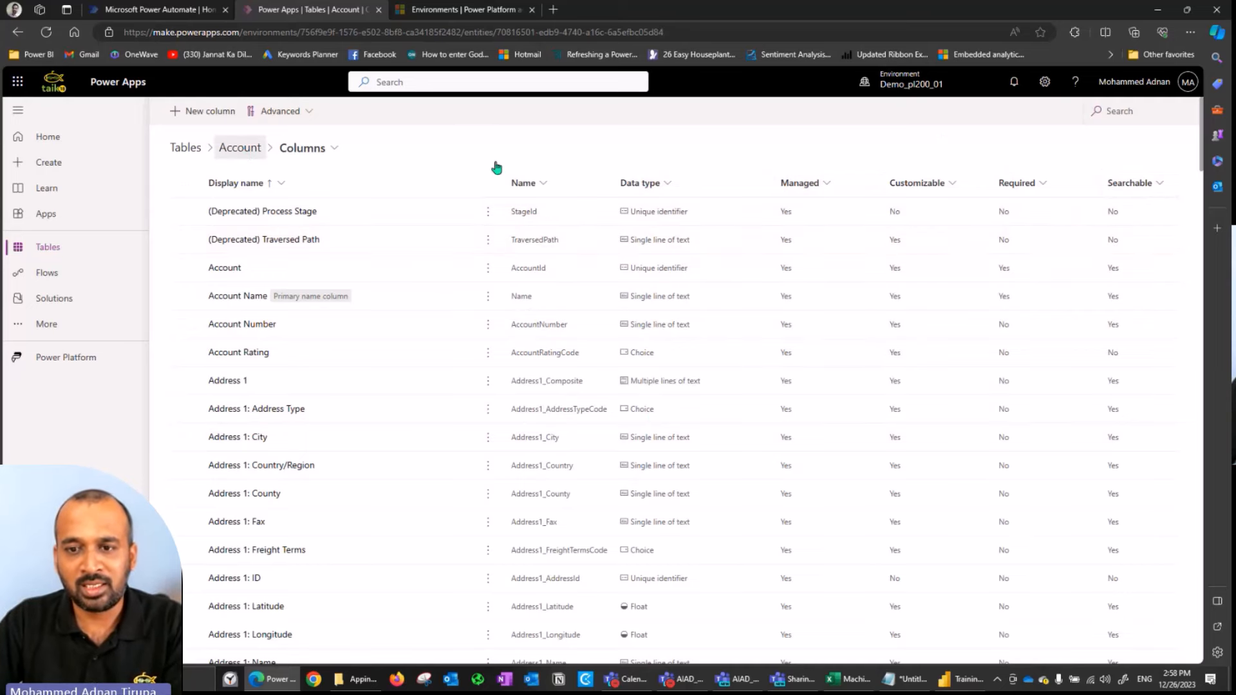
{"action": "left_click", "coordinate": [740, 242]}
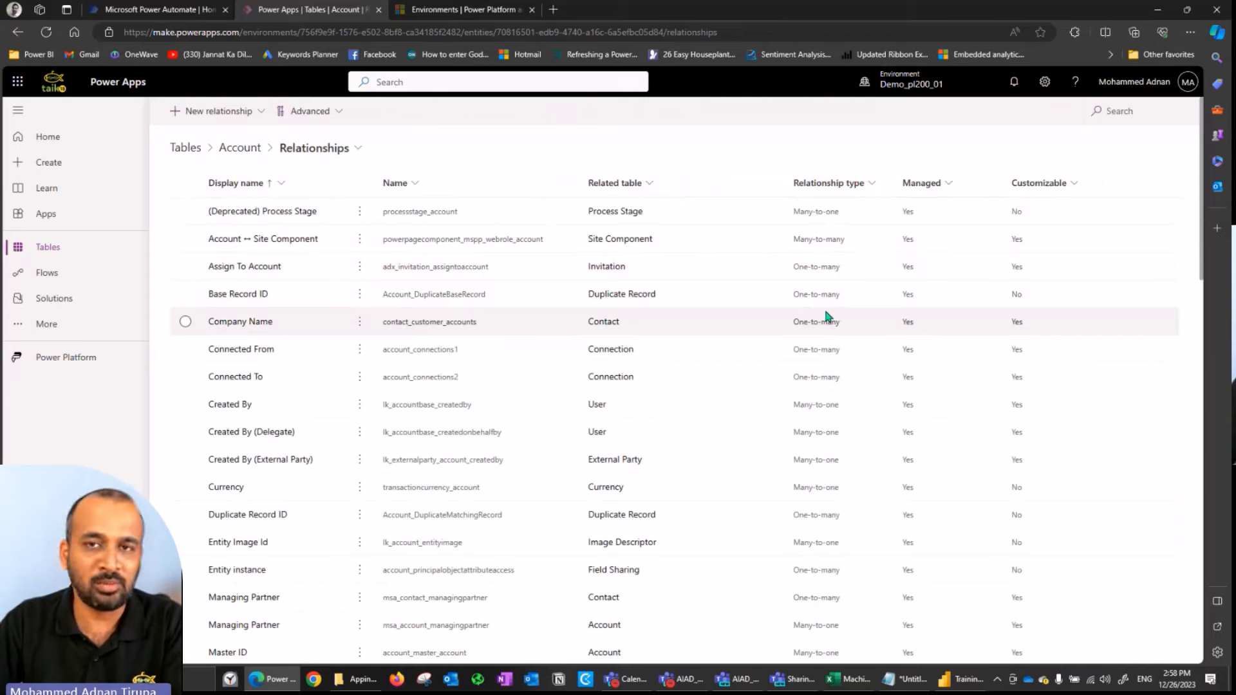
{"action": "left_click", "coordinate": [240, 150]}
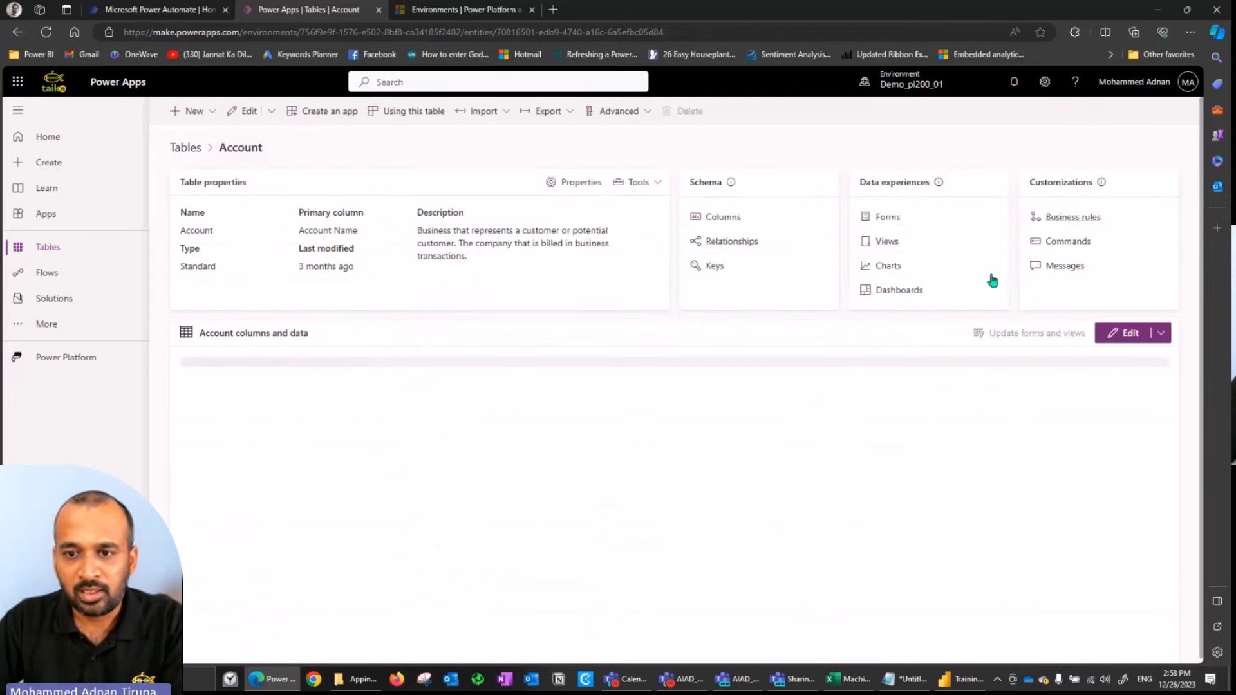
{"action": "left_click", "coordinate": [715, 270]}
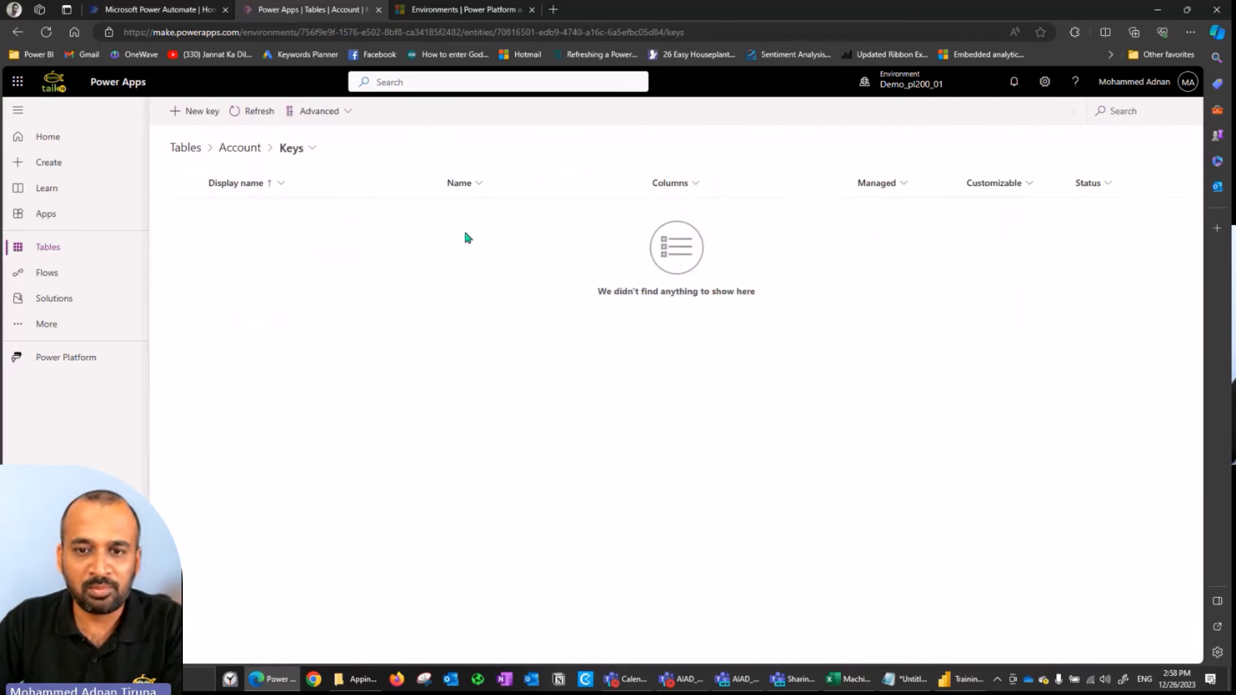
{"action": "left_click", "coordinate": [230, 154]}
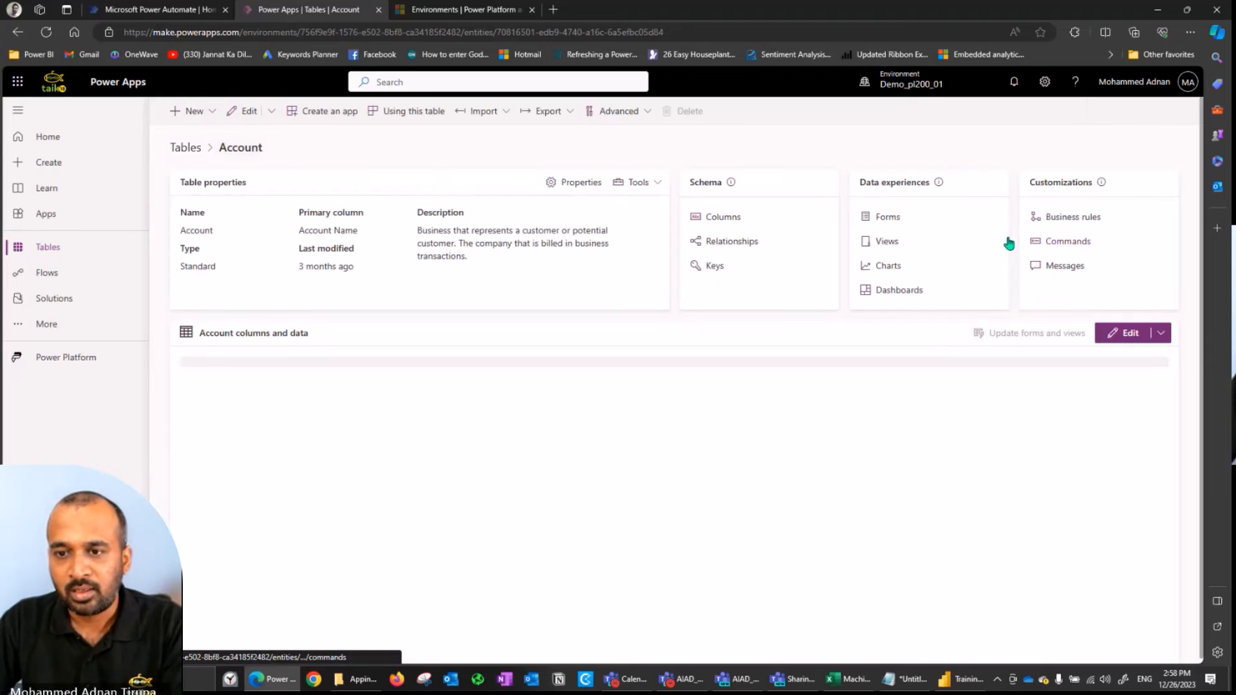
- Examine the Account table's forms, views and charts, returning to the table overview after each
{"action": "left_click", "coordinate": [888, 217]}
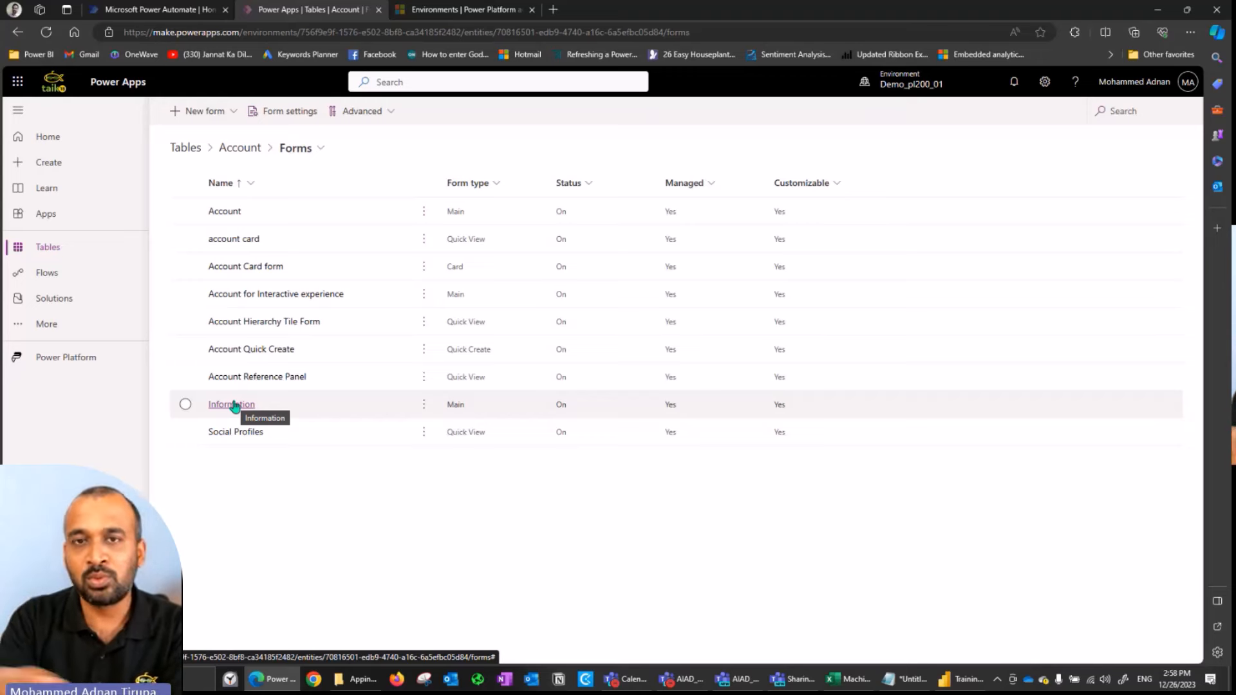
{"action": "left_click", "coordinate": [243, 148]}
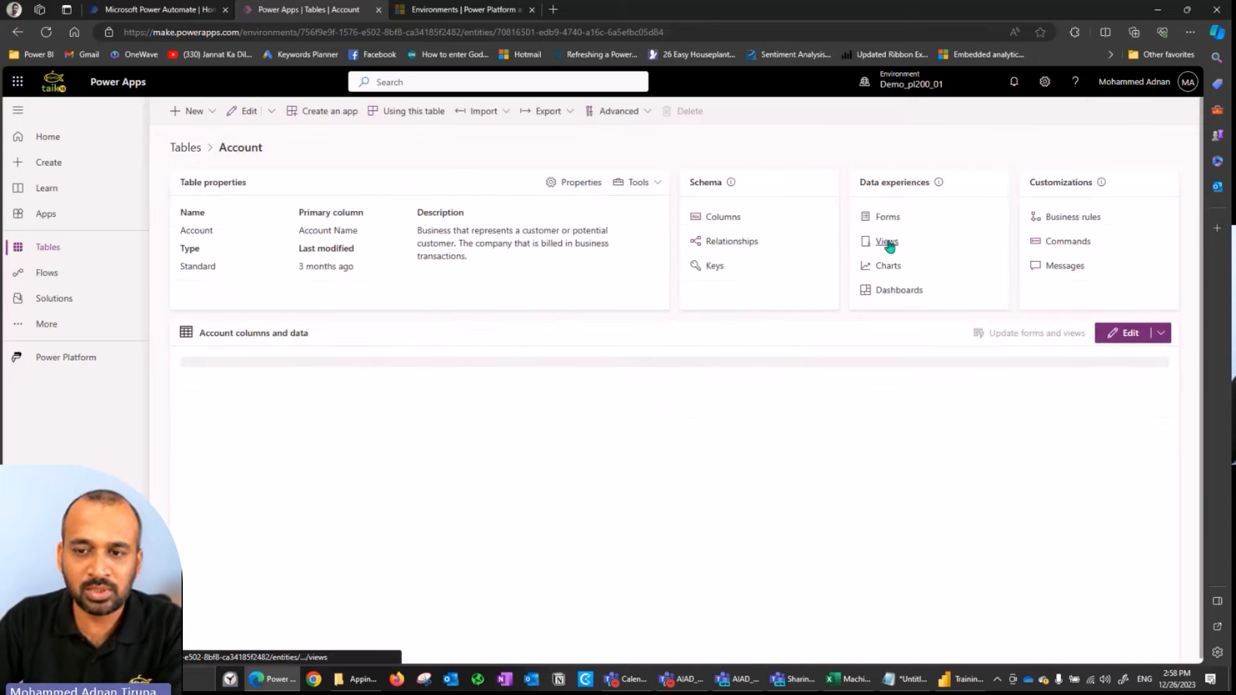
{"action": "left_click", "coordinate": [888, 242]}
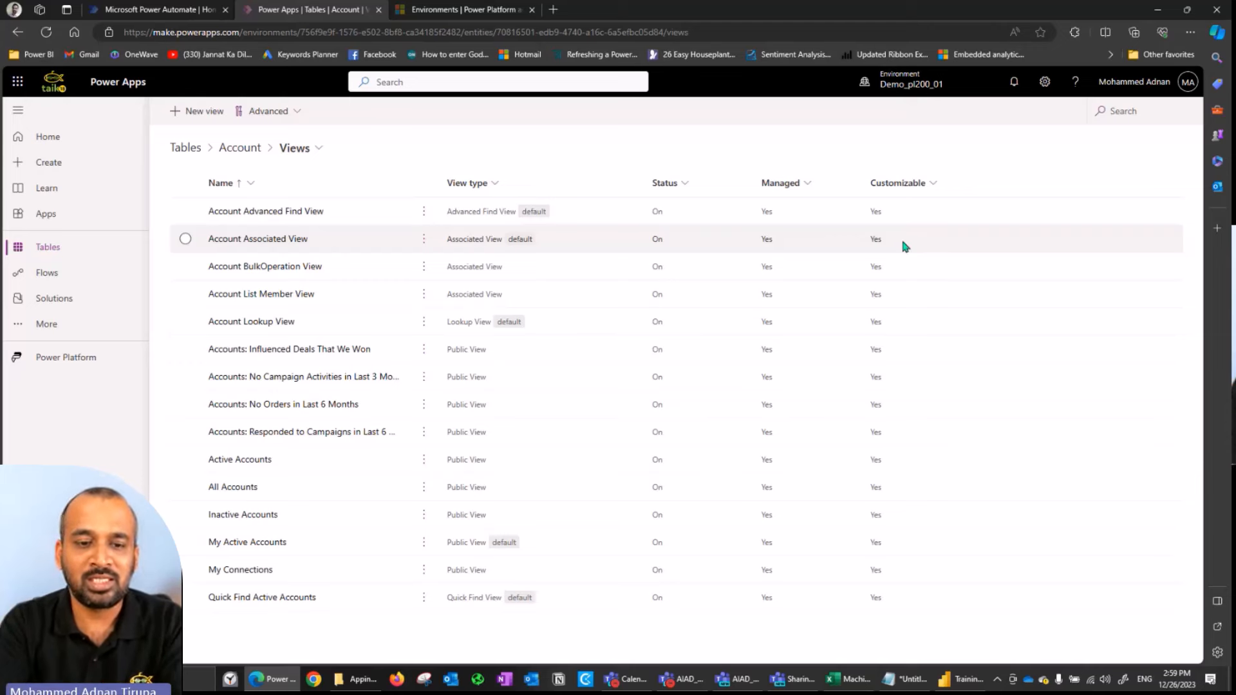
{"action": "left_click", "coordinate": [255, 151]}
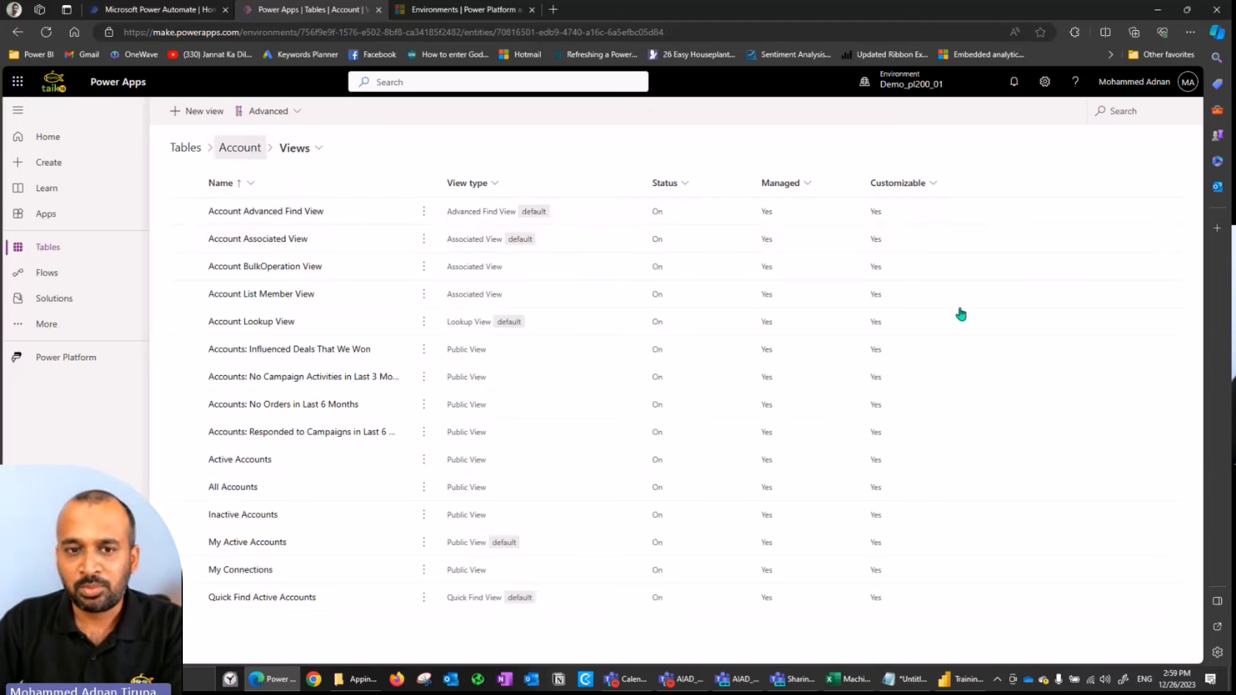
{"action": "left_click", "coordinate": [891, 267]}
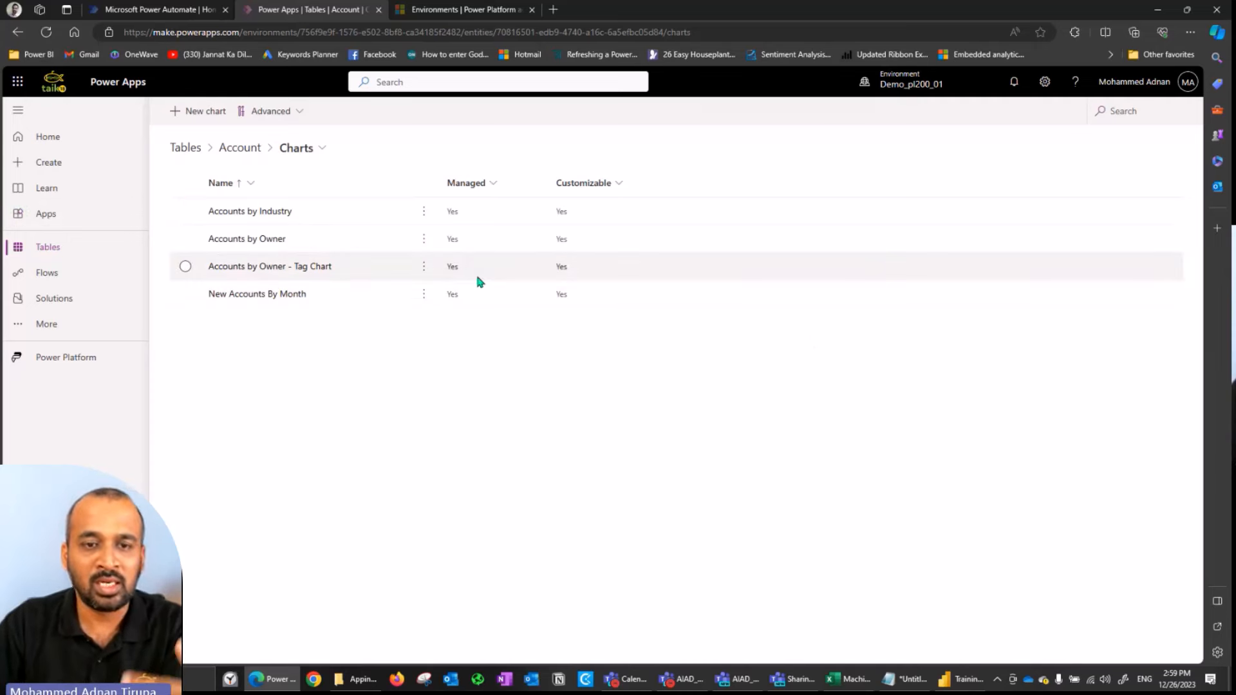
{"action": "left_click", "coordinate": [239, 151]}
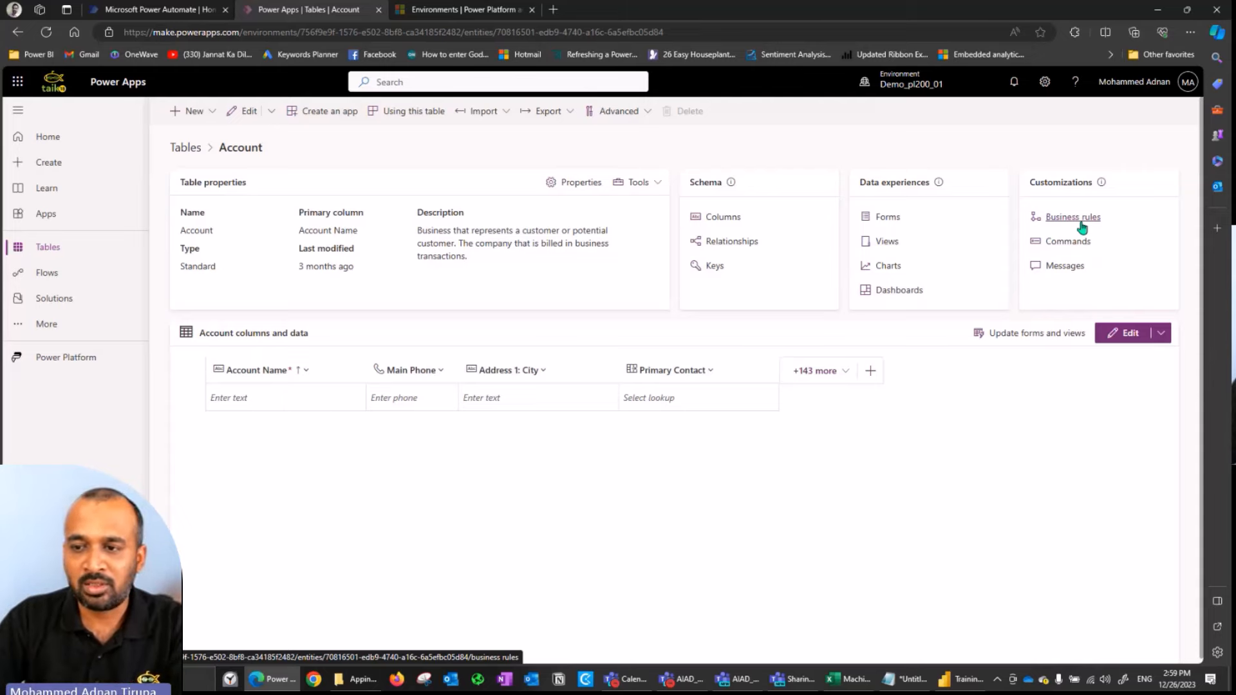
- Examine the Account table's business rules and commands, returning to the table overview after each
{"action": "left_click", "coordinate": [1080, 222]}
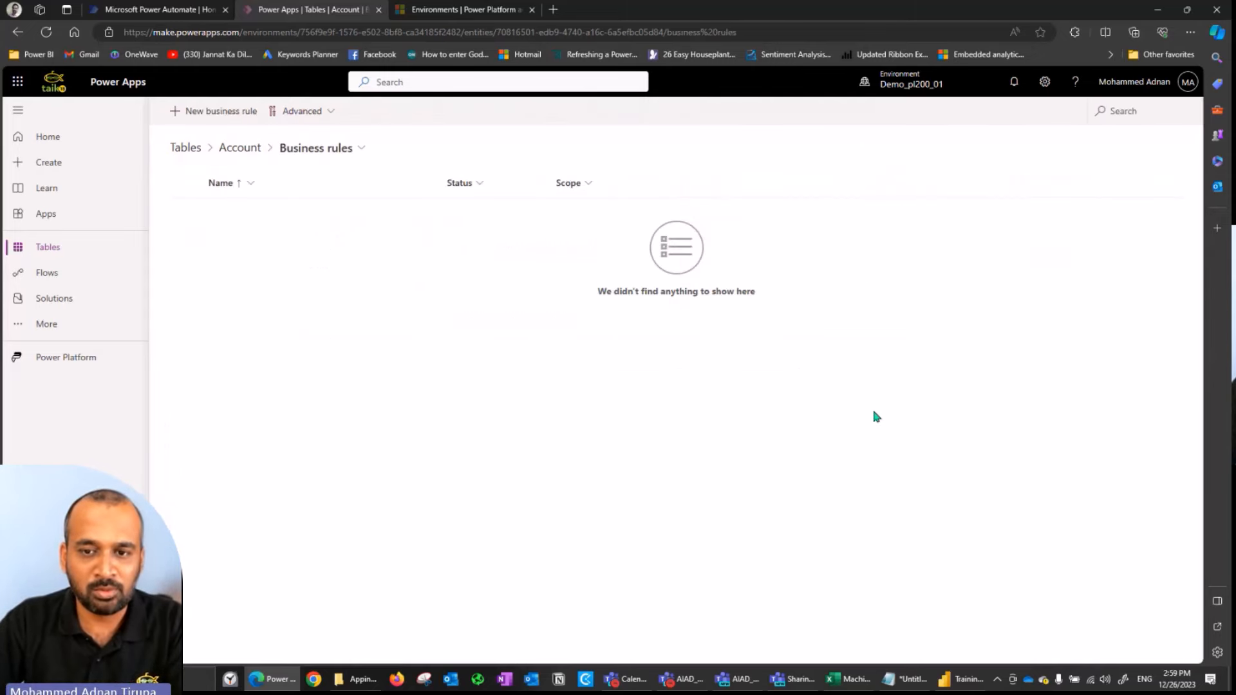
{"action": "left_click", "coordinate": [232, 149]}
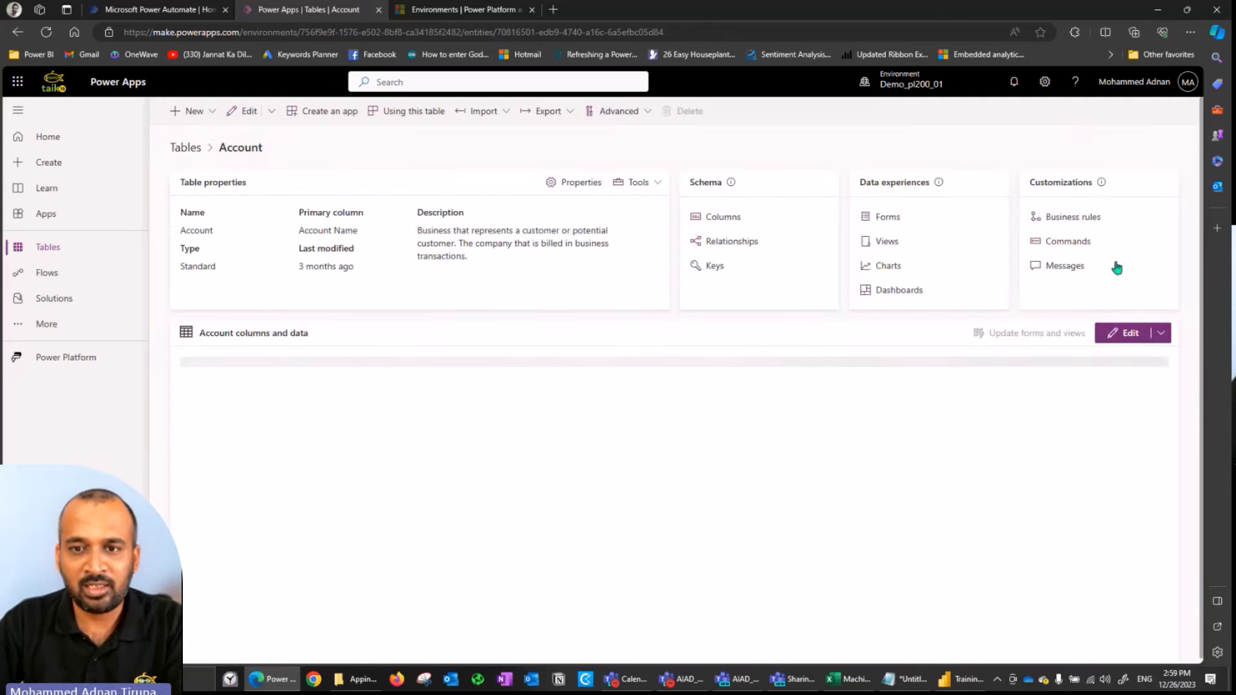
{"action": "left_click", "coordinate": [1068, 242]}
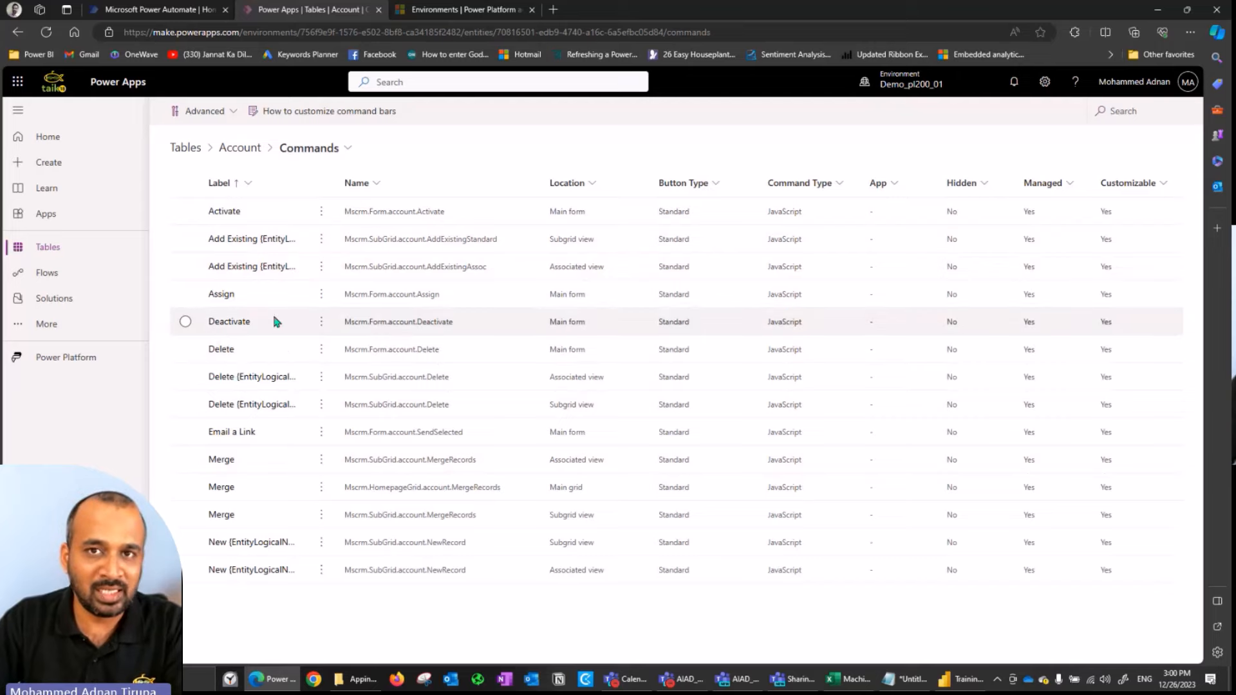
{"action": "left_click", "coordinate": [254, 159]}
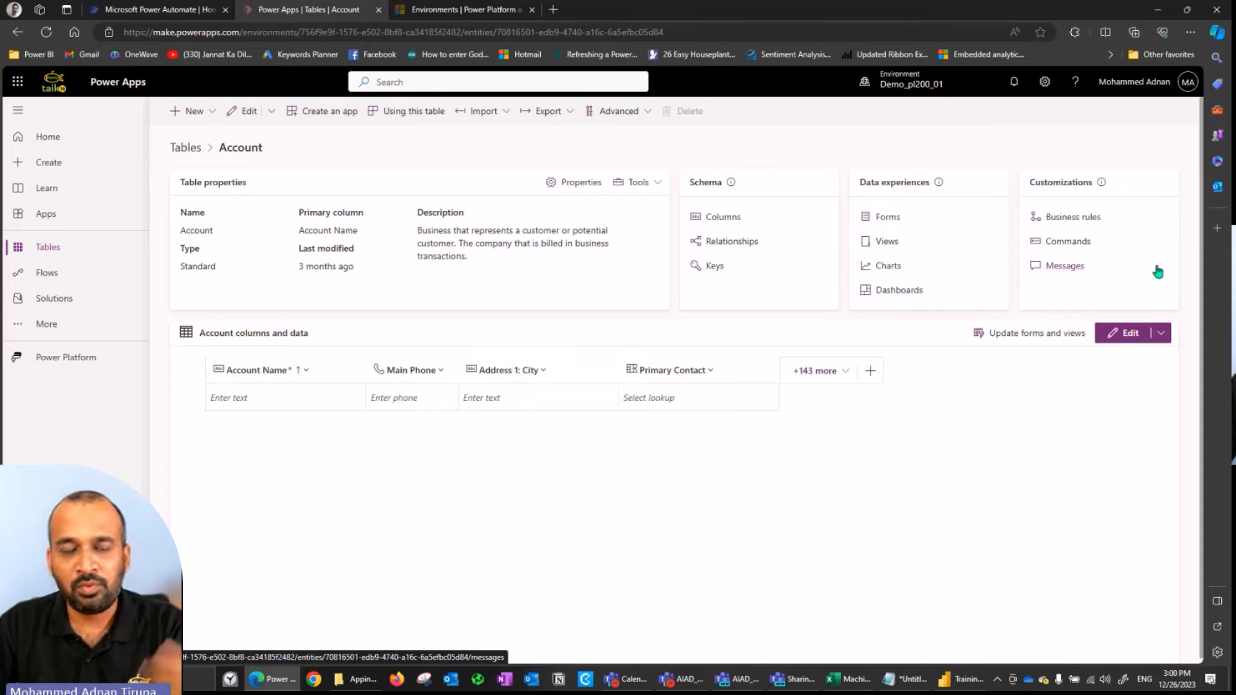
- Leave the Account table for the tables list and start a new blank table by adding columns and data
{"action": "left_click", "coordinate": [206, 114]}
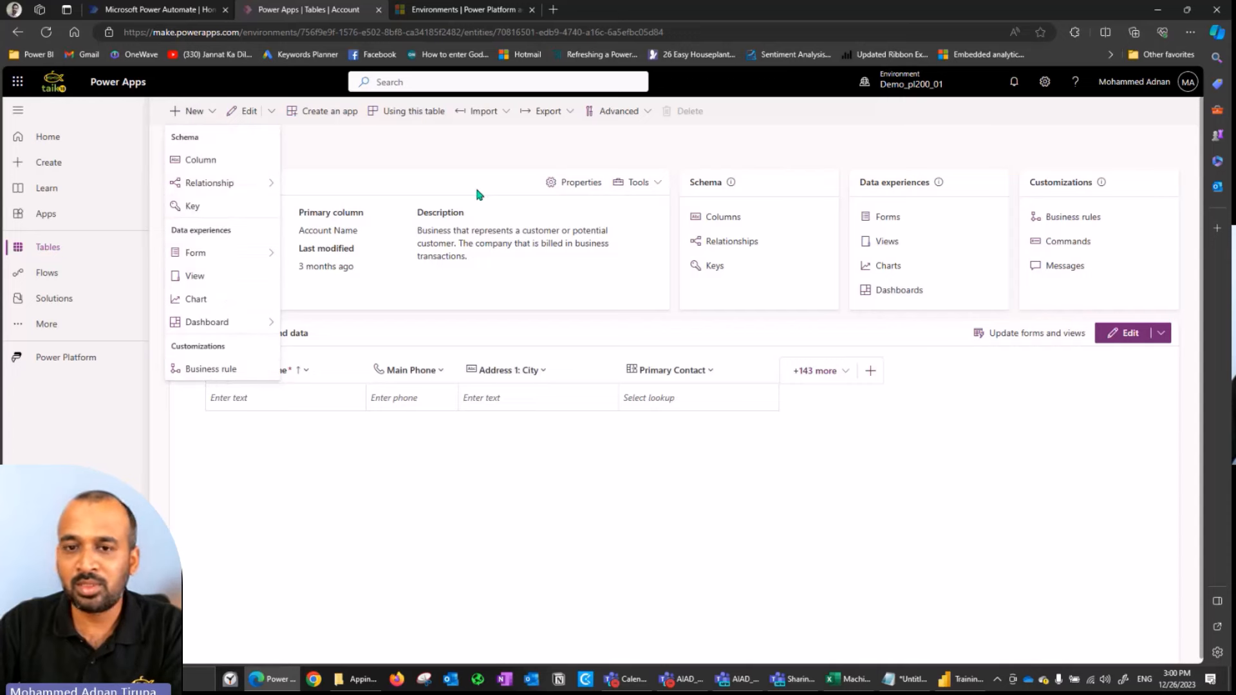
{"action": "left_click", "coordinate": [459, 184]}
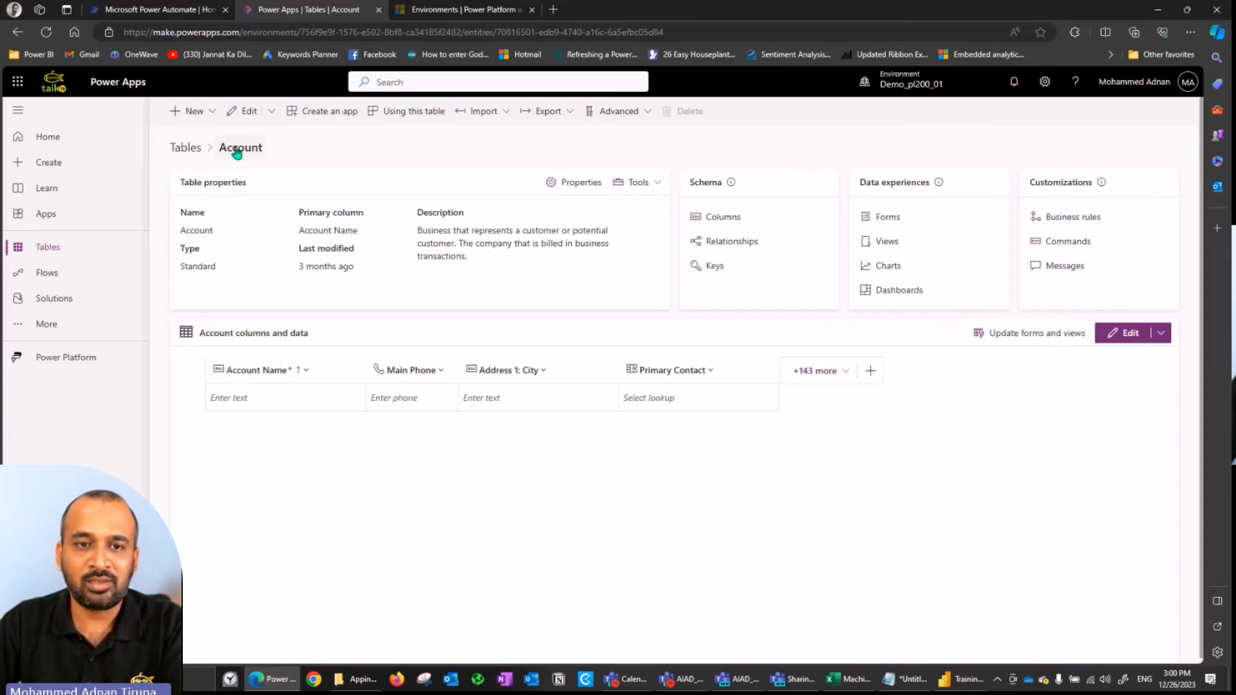
{"action": "left_click", "coordinate": [182, 150]}
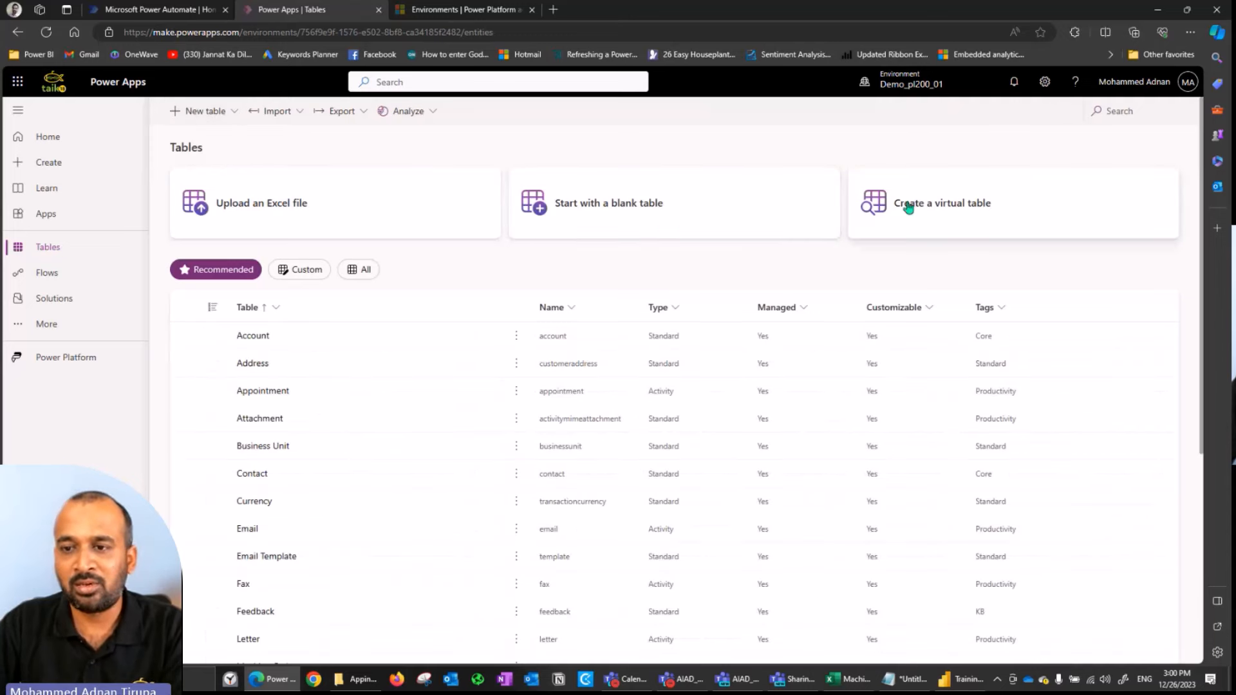
{"action": "left_click", "coordinate": [235, 113]}
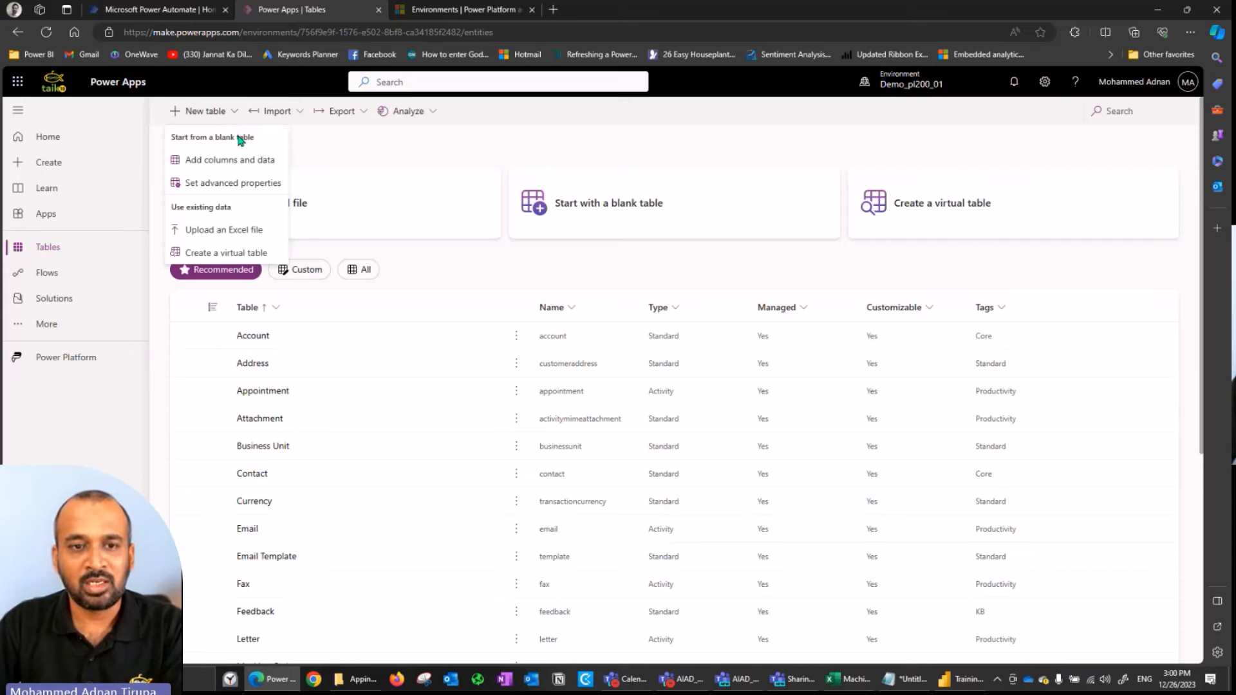
{"action": "left_click", "coordinate": [250, 169]}
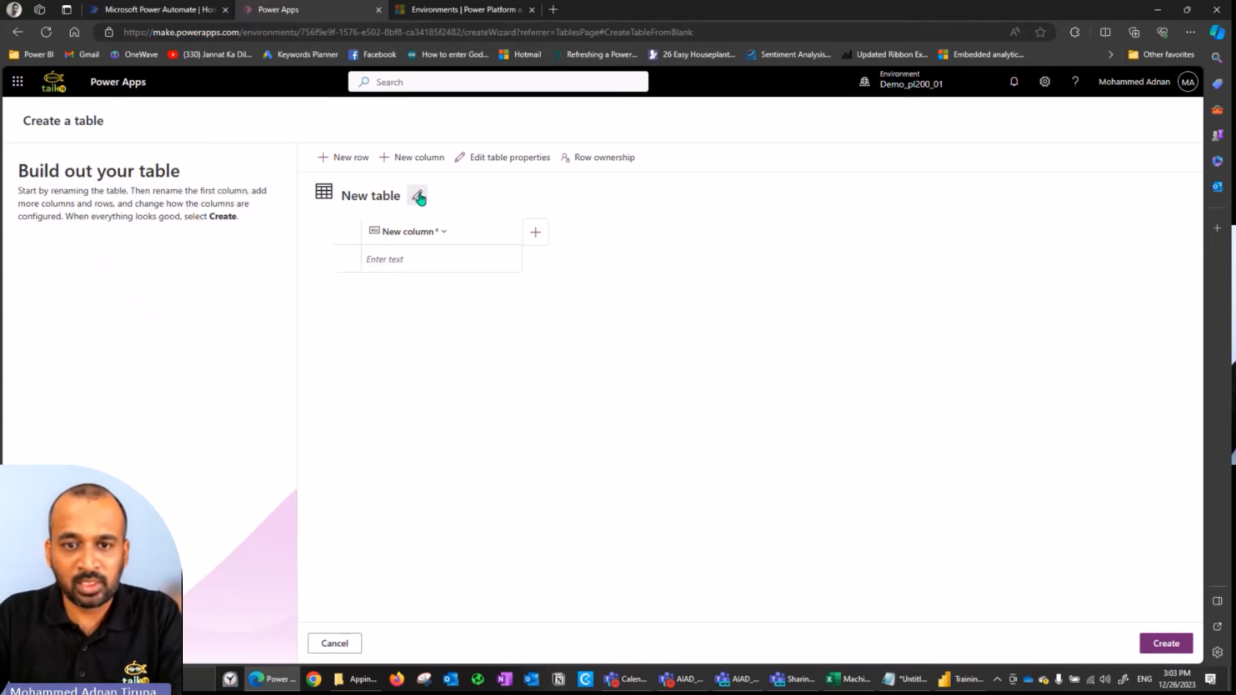
{"action": "left_click", "coordinate": [418, 199]}
{"action": "left_click_drag", "start_coordinate": [378, 276], "coordinate": [279, 283]}
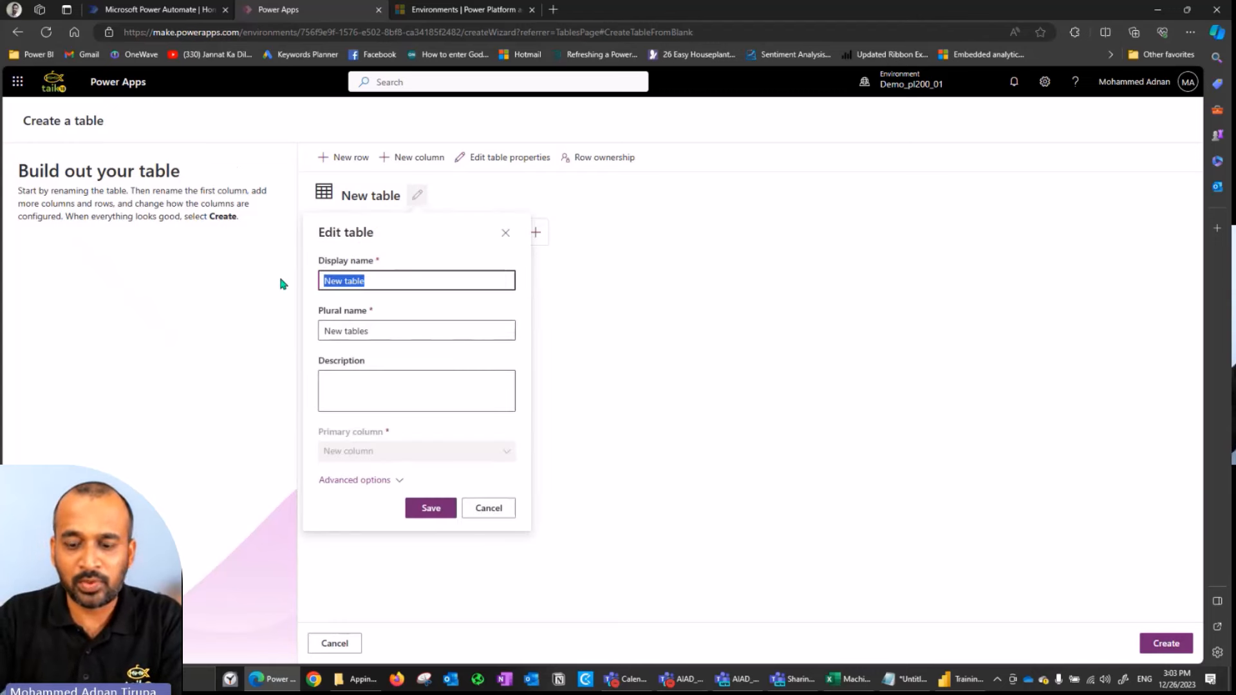
{"action": "type", "text": "Mach"}
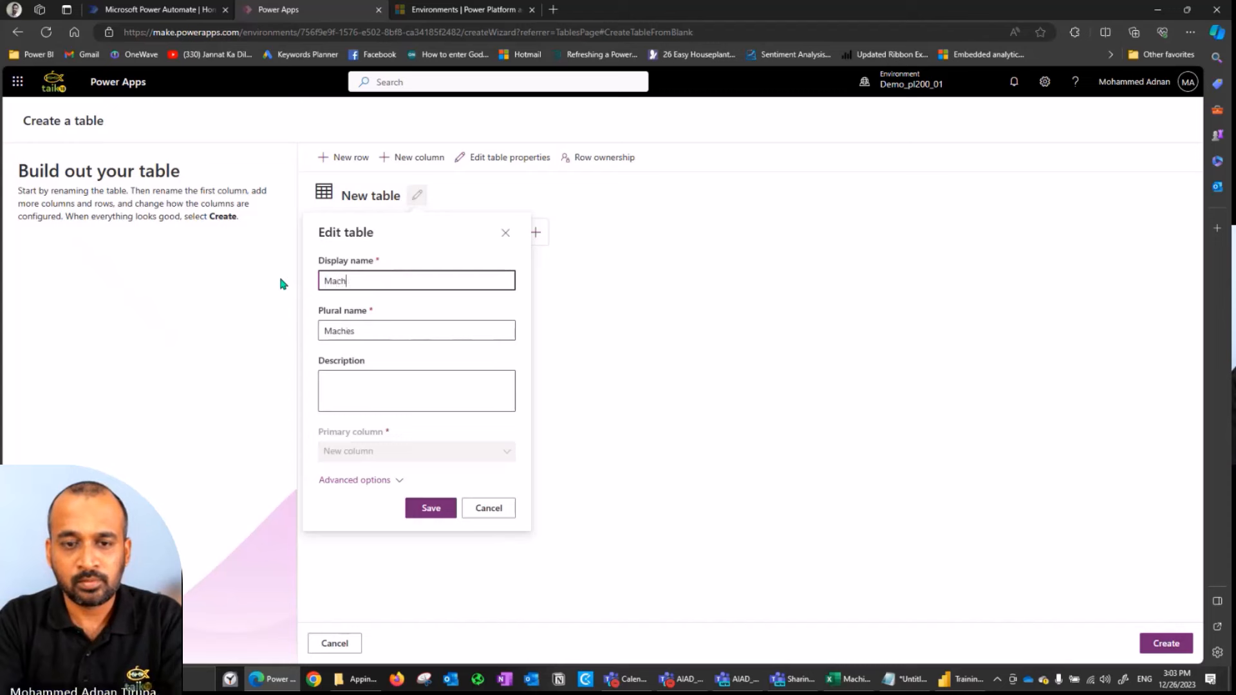
{"action": "type", "text": "ine Order"}
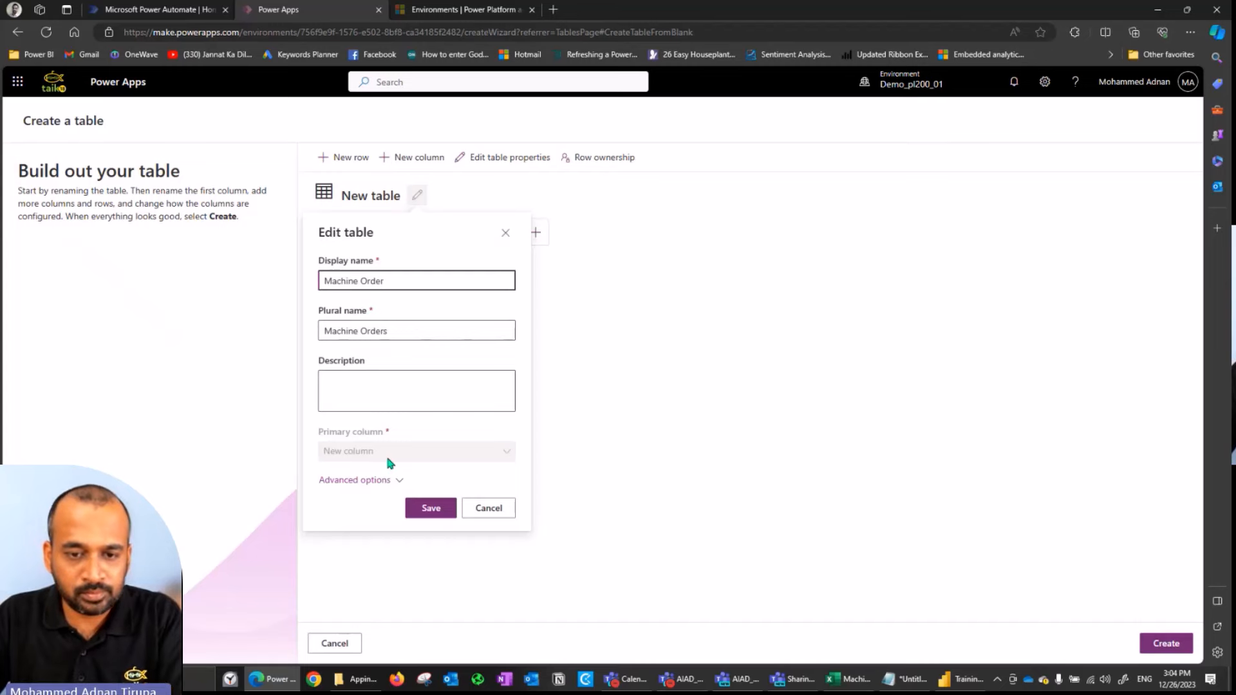
{"action": "left_click", "coordinate": [494, 509]}
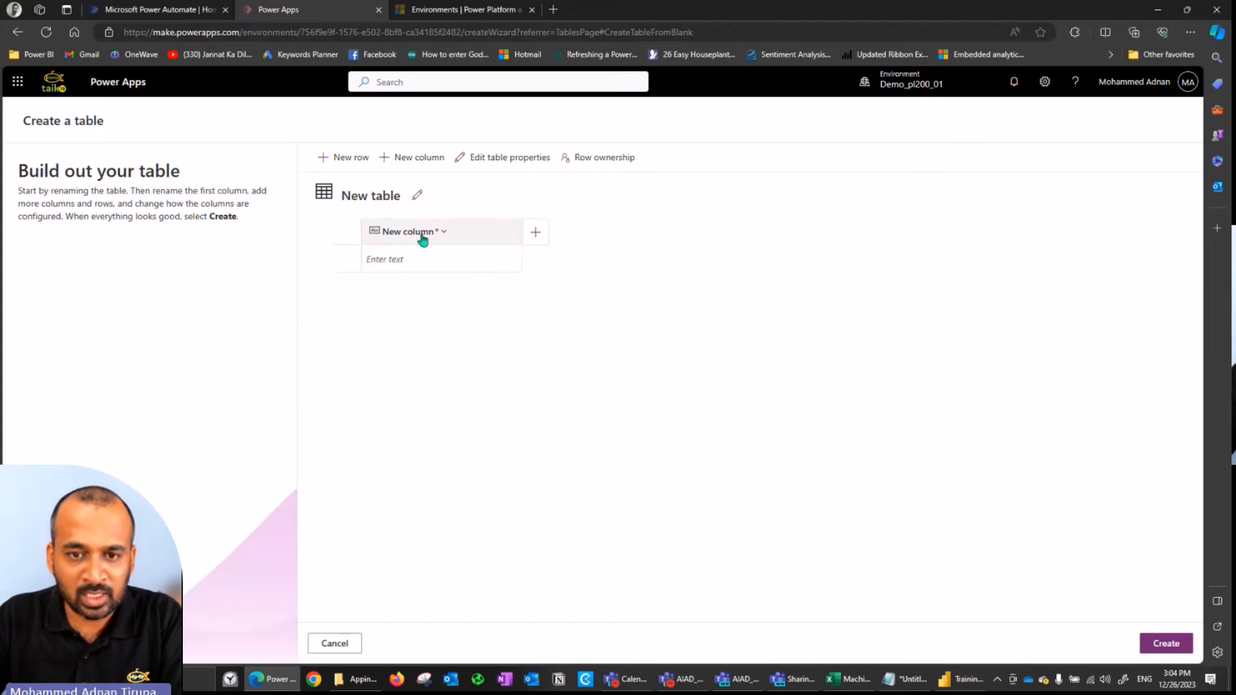
- Rename the new table's primary column to Machine Name and check its schema name in the advanced options
{"action": "left_click", "coordinate": [423, 239]}
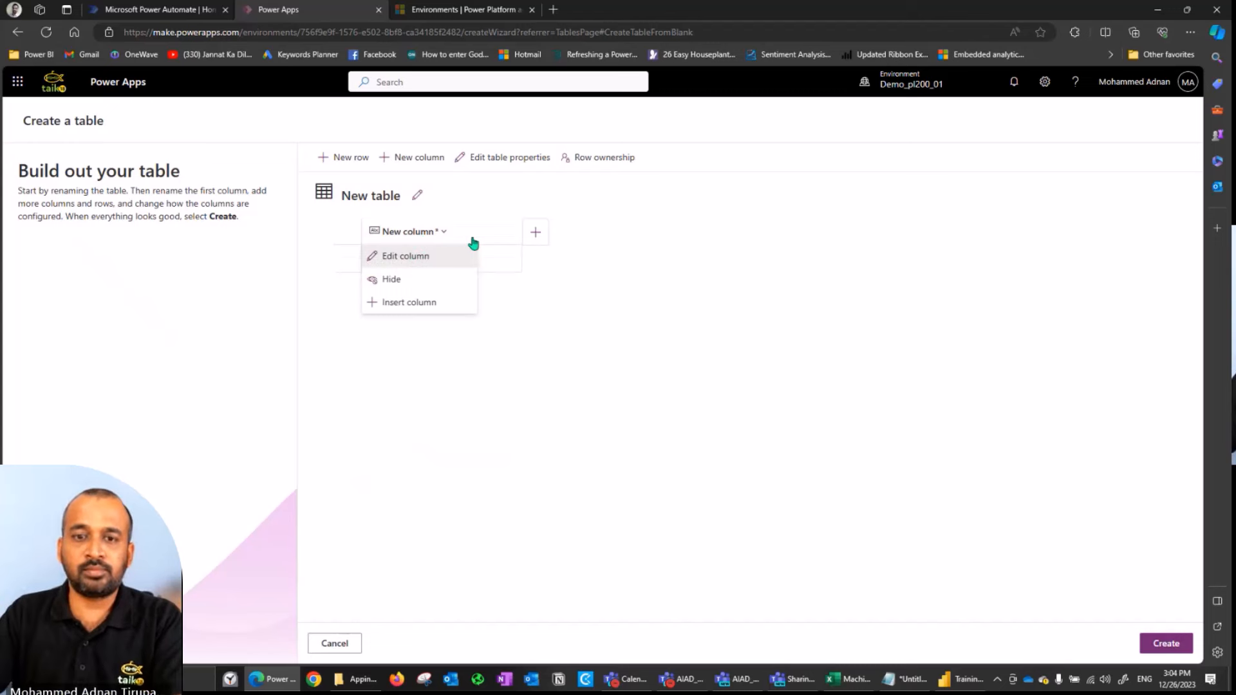
{"action": "left_click", "coordinate": [441, 252]}
{"action": "key", "text": "ctrl+a"}
{"action": "type", "text": "zm"}
{"action": "key", "text": "ctrl+a"}
{"action": "key", "text": "BackSpace"}
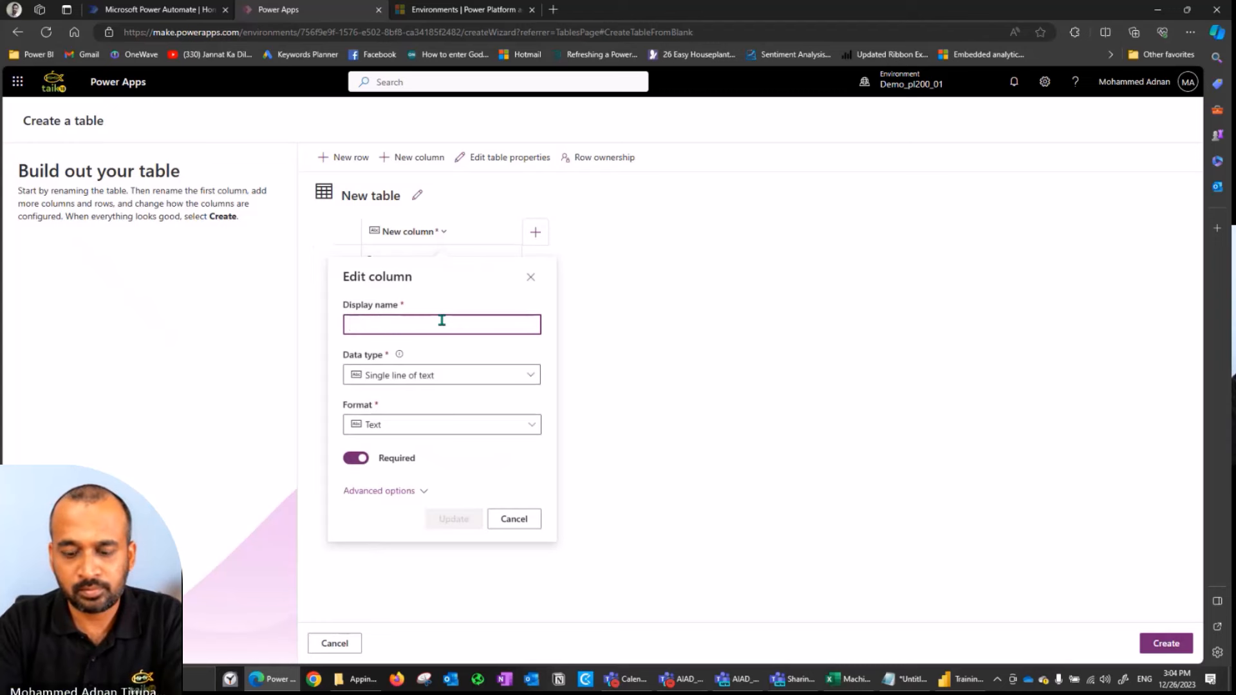
{"action": "type", "text": "Machine Name"}
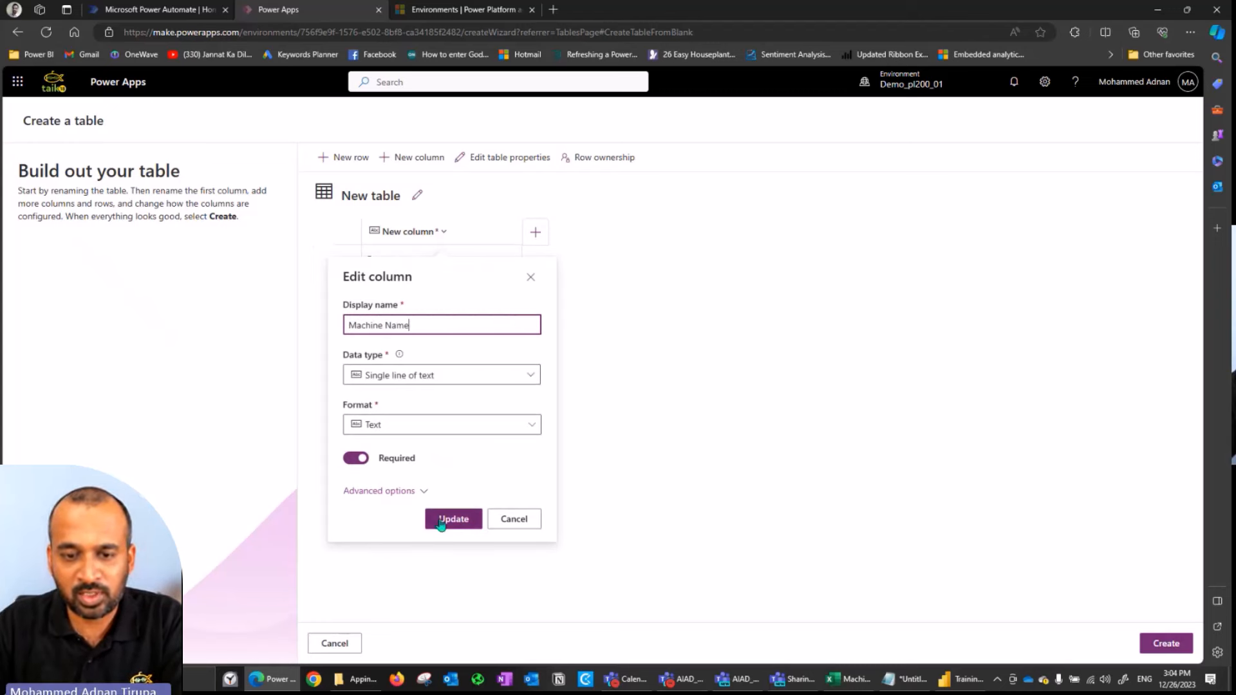
{"action": "left_click", "coordinate": [407, 492]}
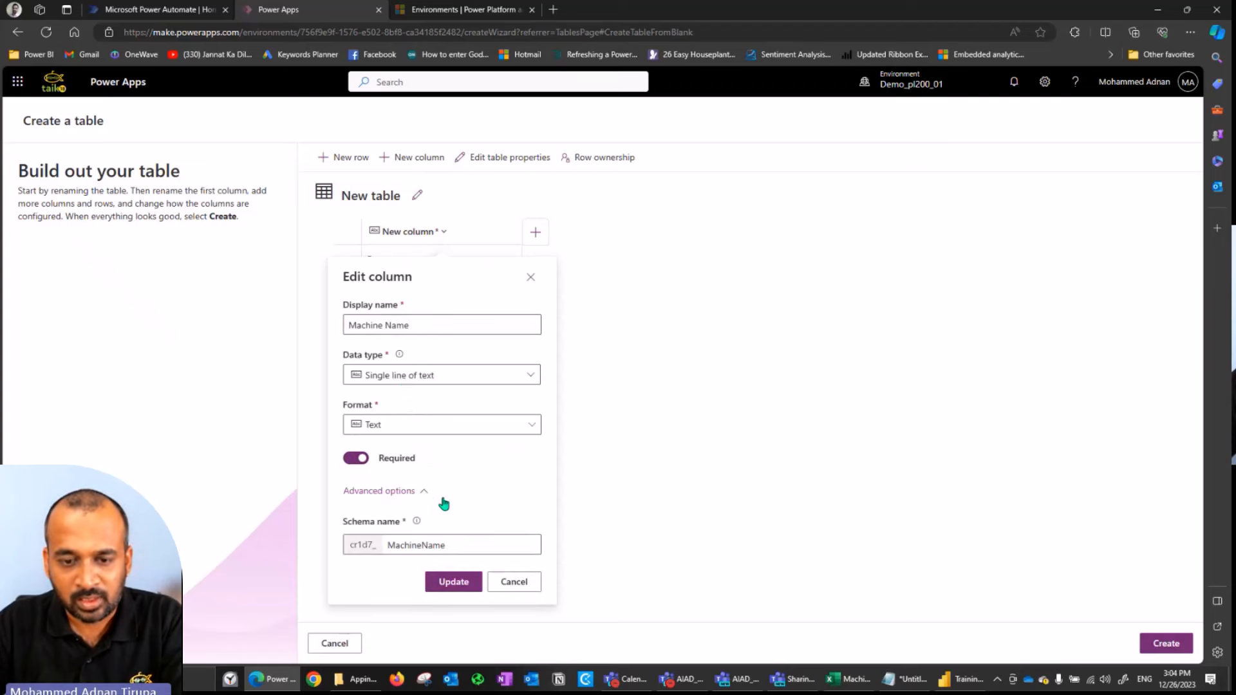
{"action": "left_click", "coordinate": [455, 587]}
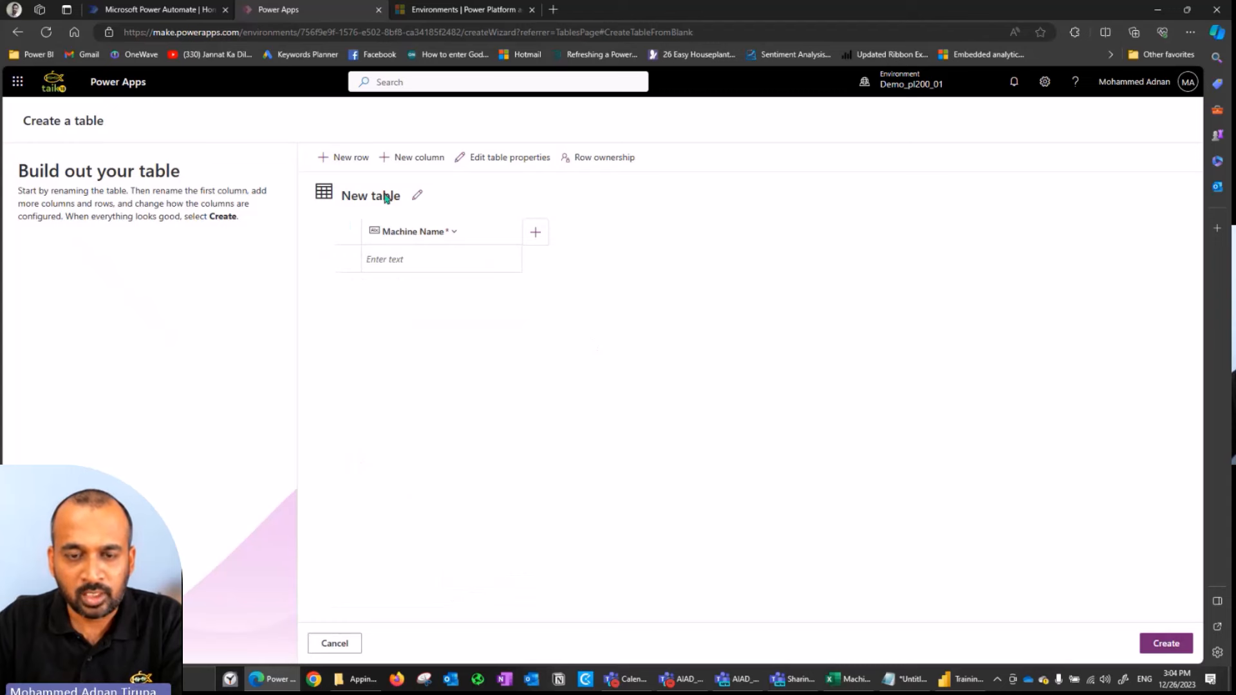
- Set the new table's display name to Machine Order, check its schema name, and save the table properties
{"action": "left_click", "coordinate": [417, 195]}
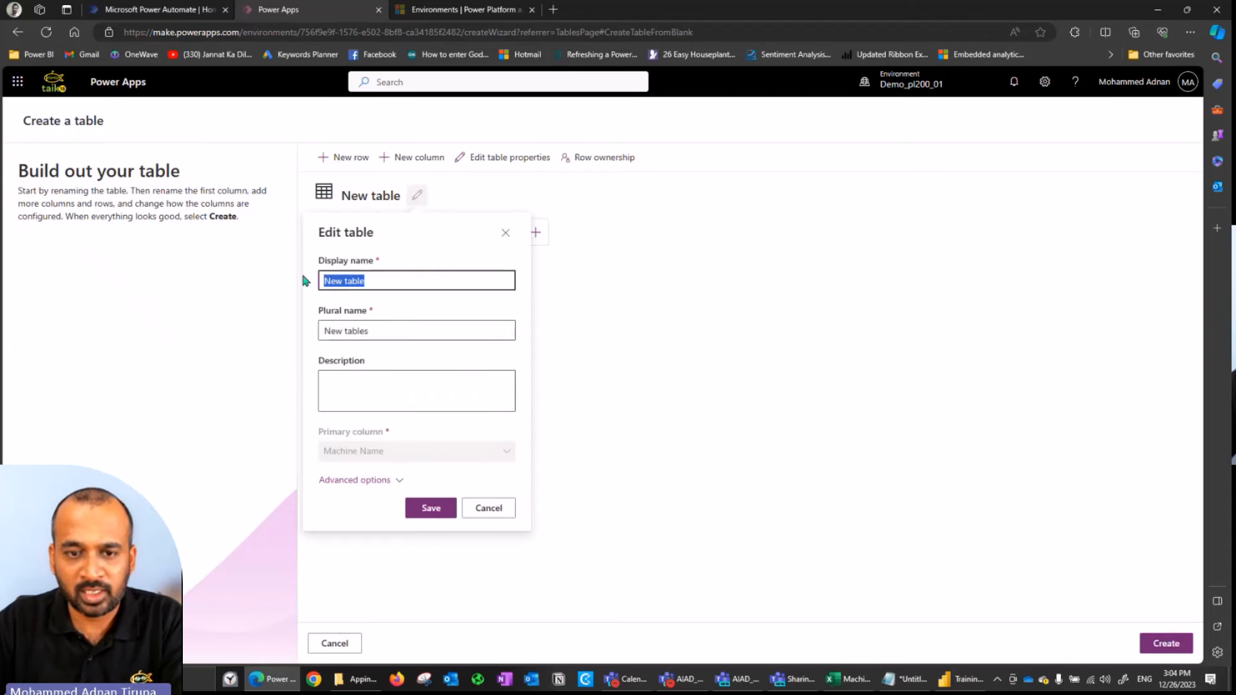
{"action": "type", "text": "MachineO"}
{"action": "key", "text": "BackSpace"}
{"action": "type", "text": "Order"}
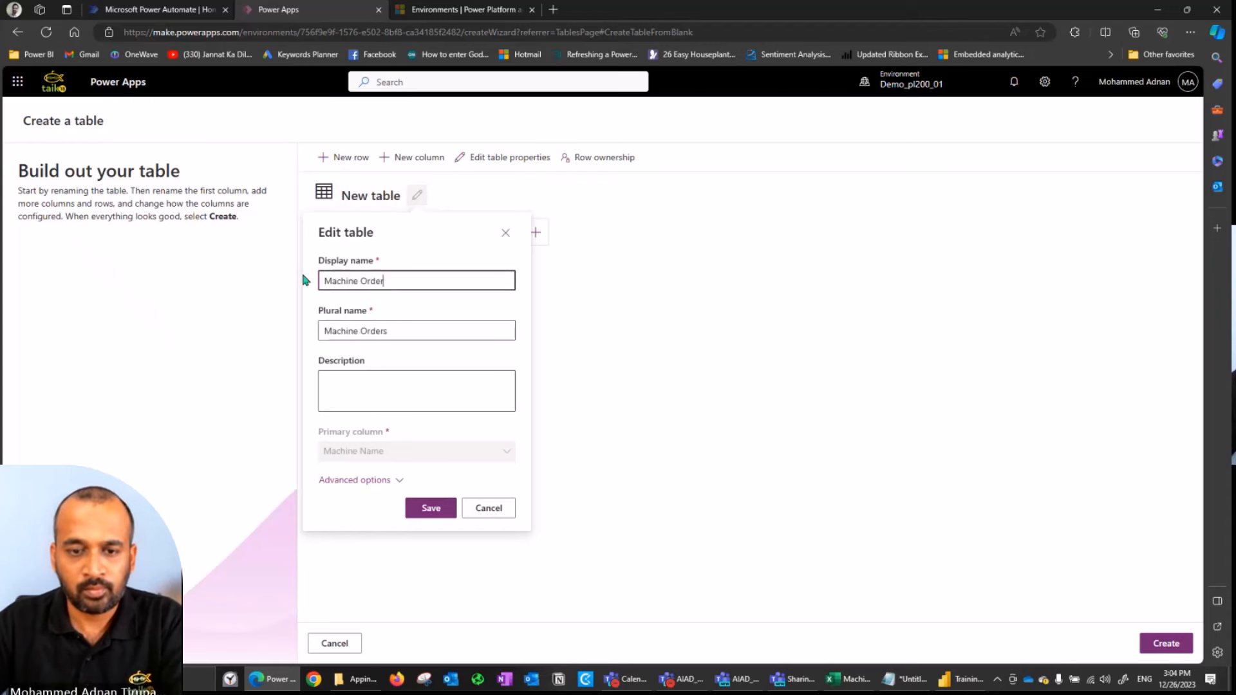
{"action": "left_click", "coordinate": [385, 482]}
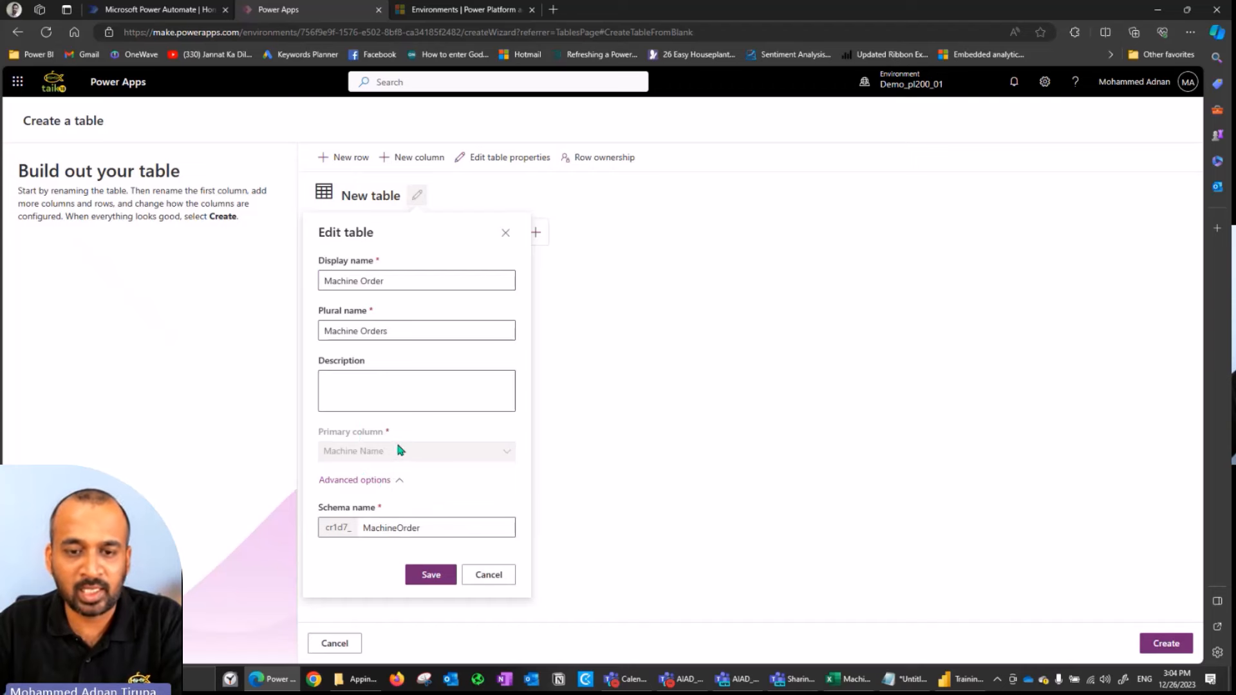
{"action": "left_click", "coordinate": [427, 574]}
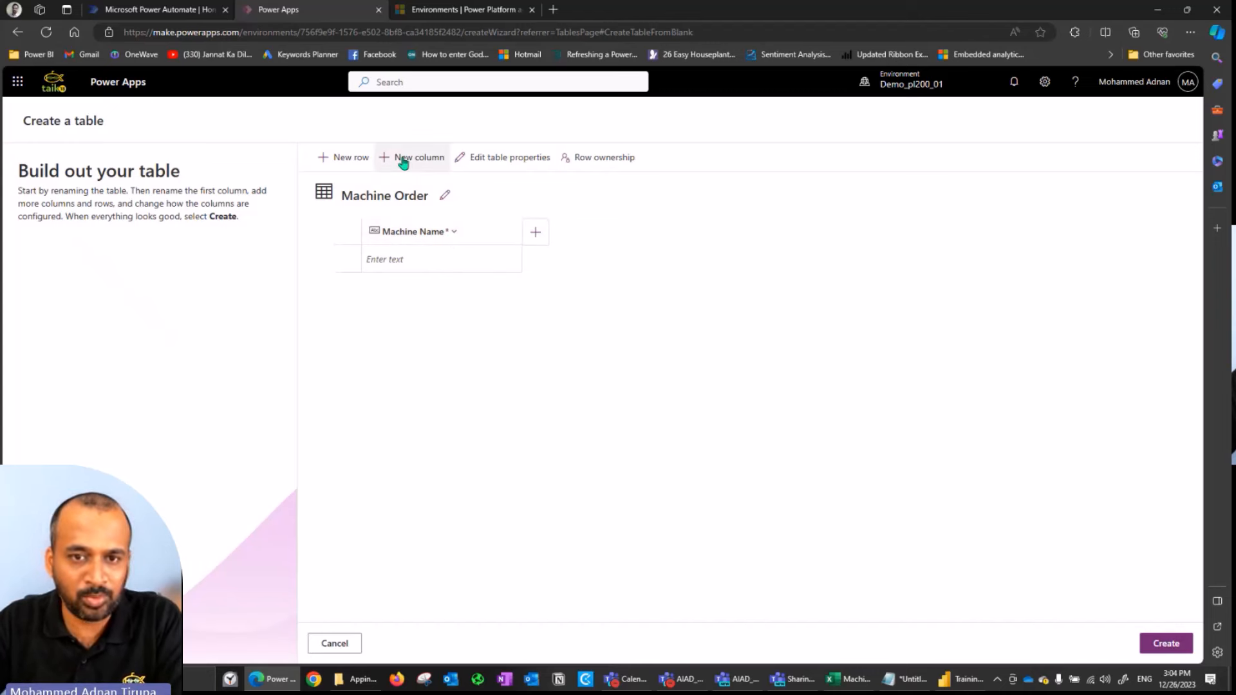
- Add a required Currency column named Price and review the table's properties without saving any changes
{"action": "left_click", "coordinate": [537, 234]}
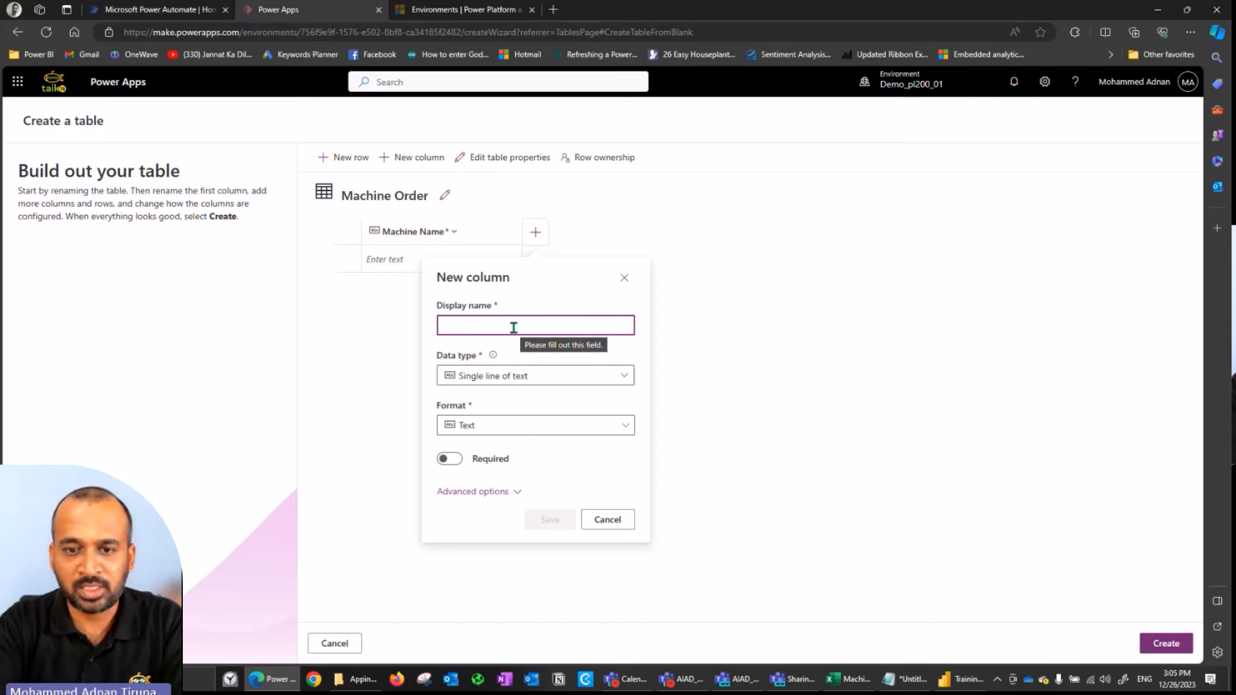
{"action": "type", "text": "Price"}
{"action": "left_click", "coordinate": [459, 374]}
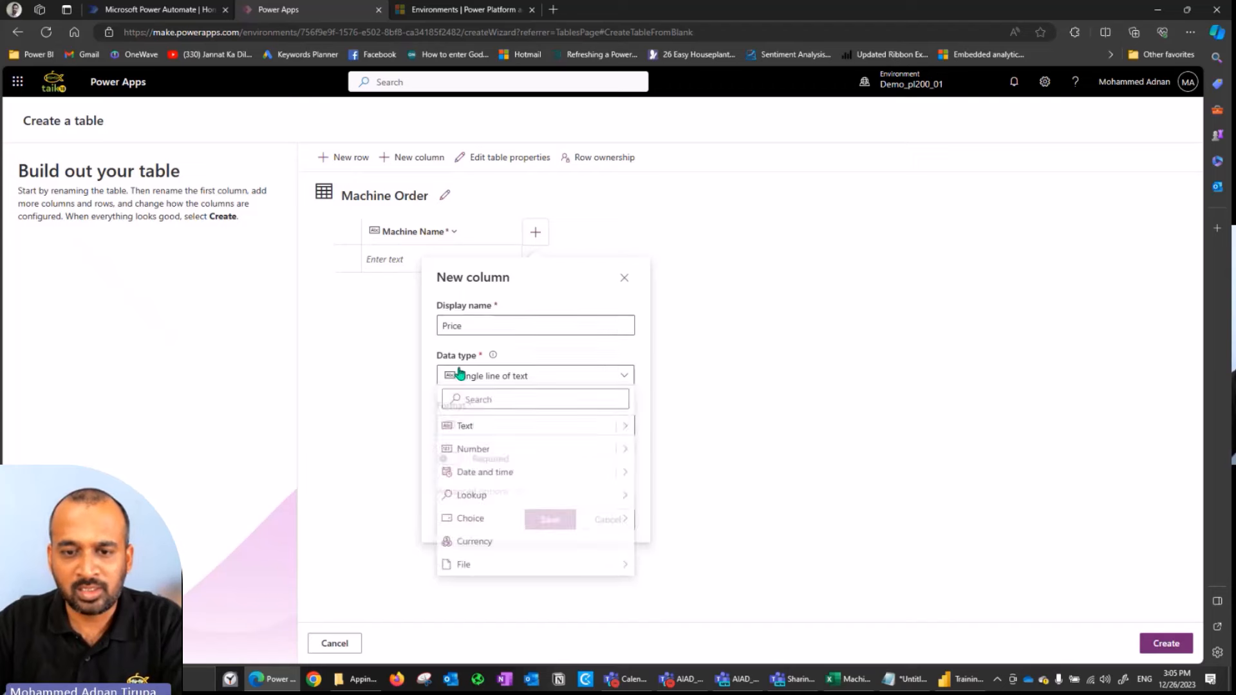
{"action": "left_click", "coordinate": [506, 542]}
{"action": "left_click", "coordinate": [451, 409]}
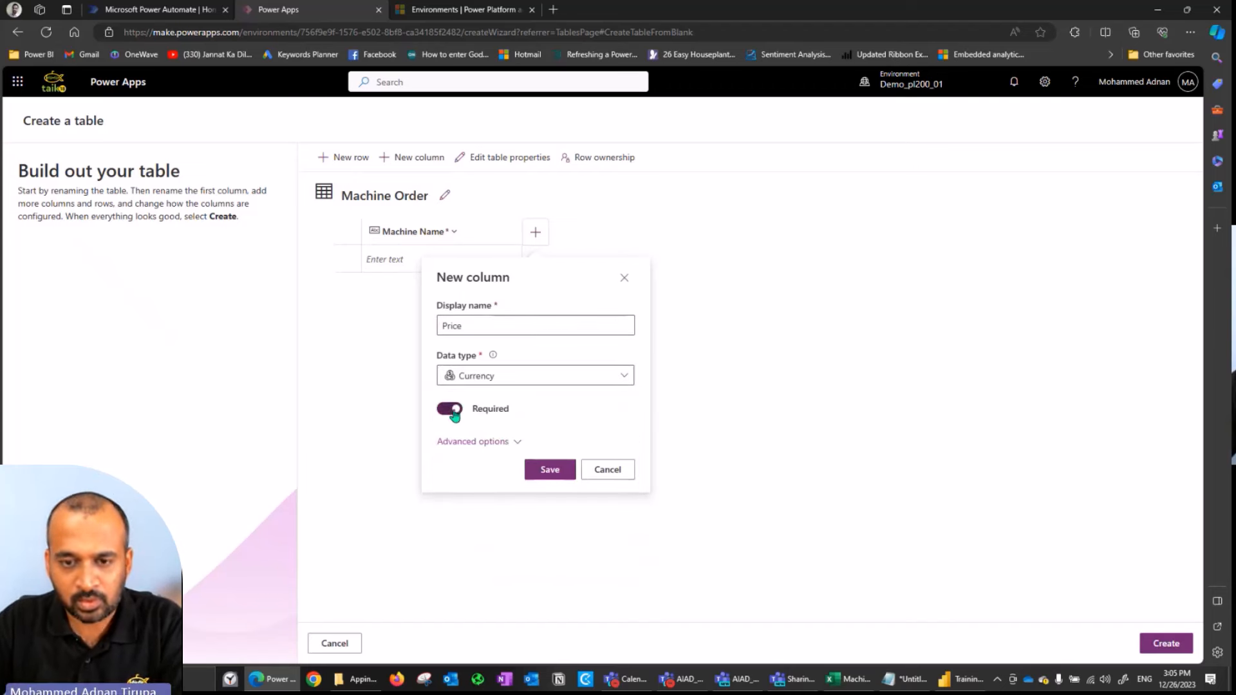
{"action": "left_click", "coordinate": [508, 443]}
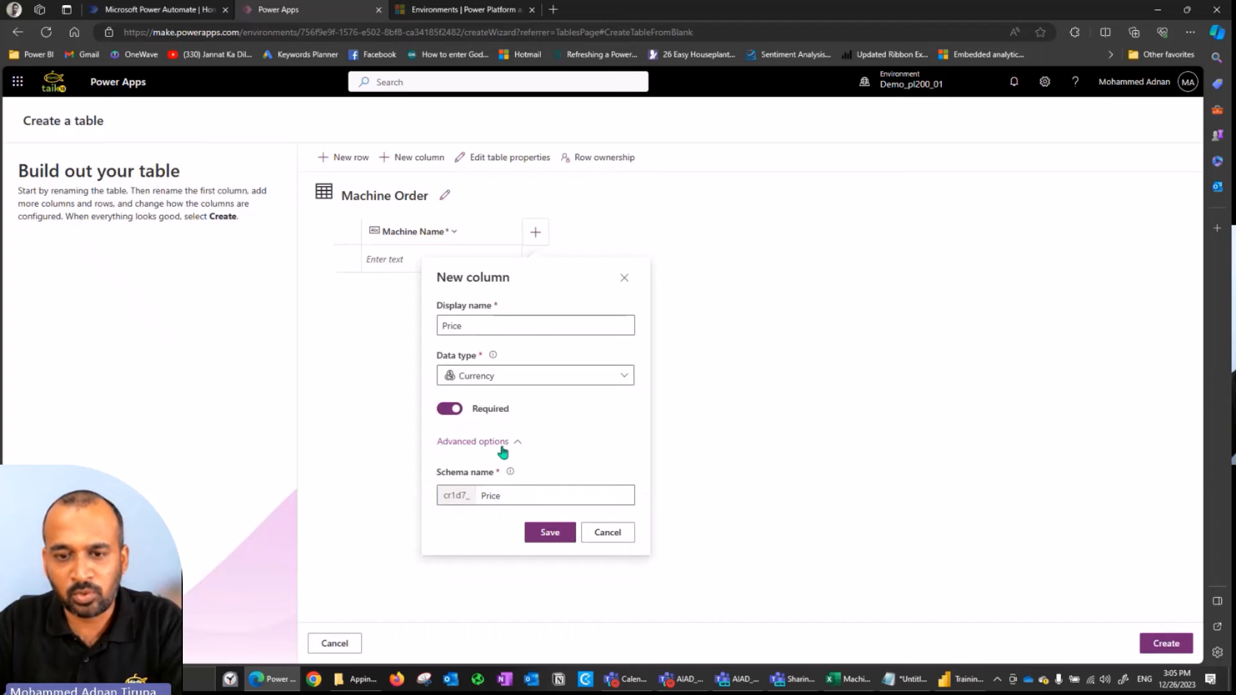
{"action": "left_click", "coordinate": [551, 537]}
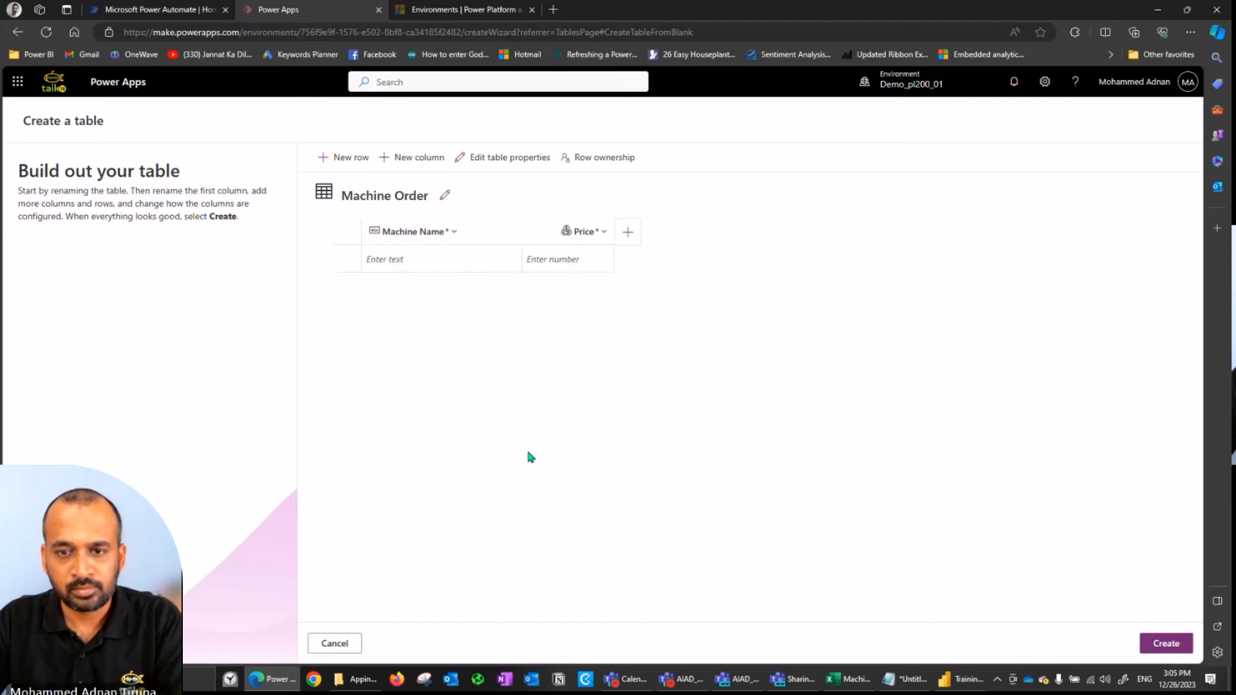
{"action": "left_click", "coordinate": [498, 167]}
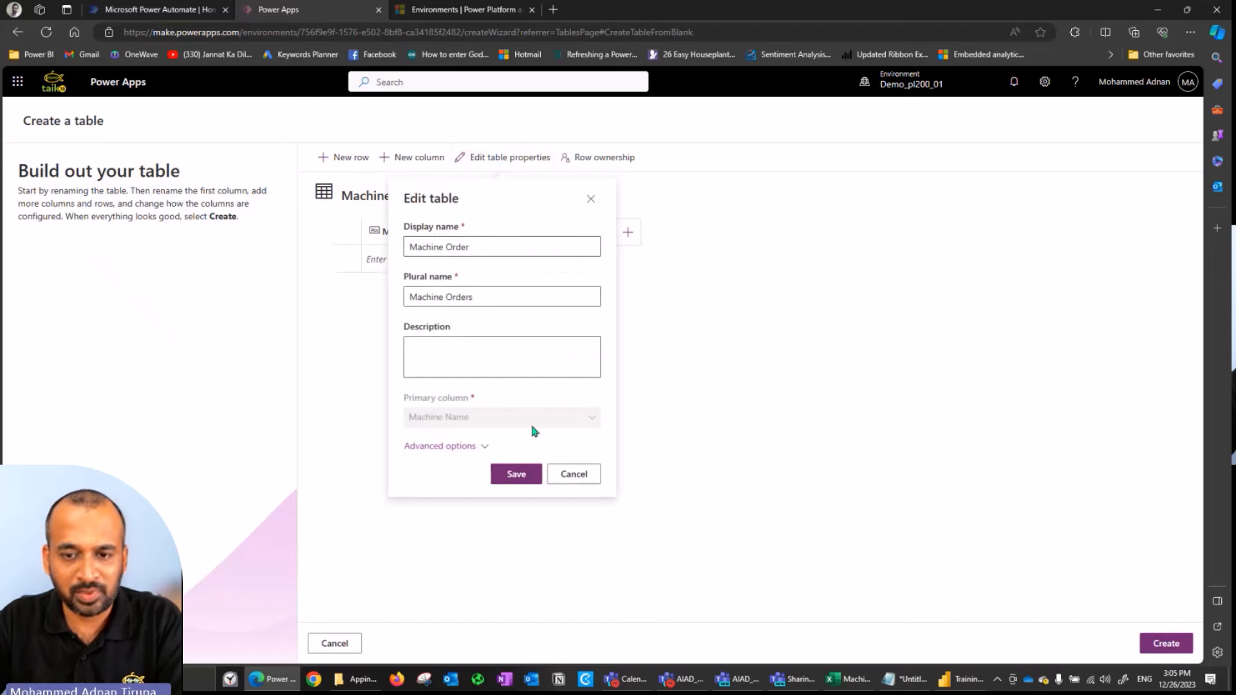
{"action": "left_click", "coordinate": [575, 475]}
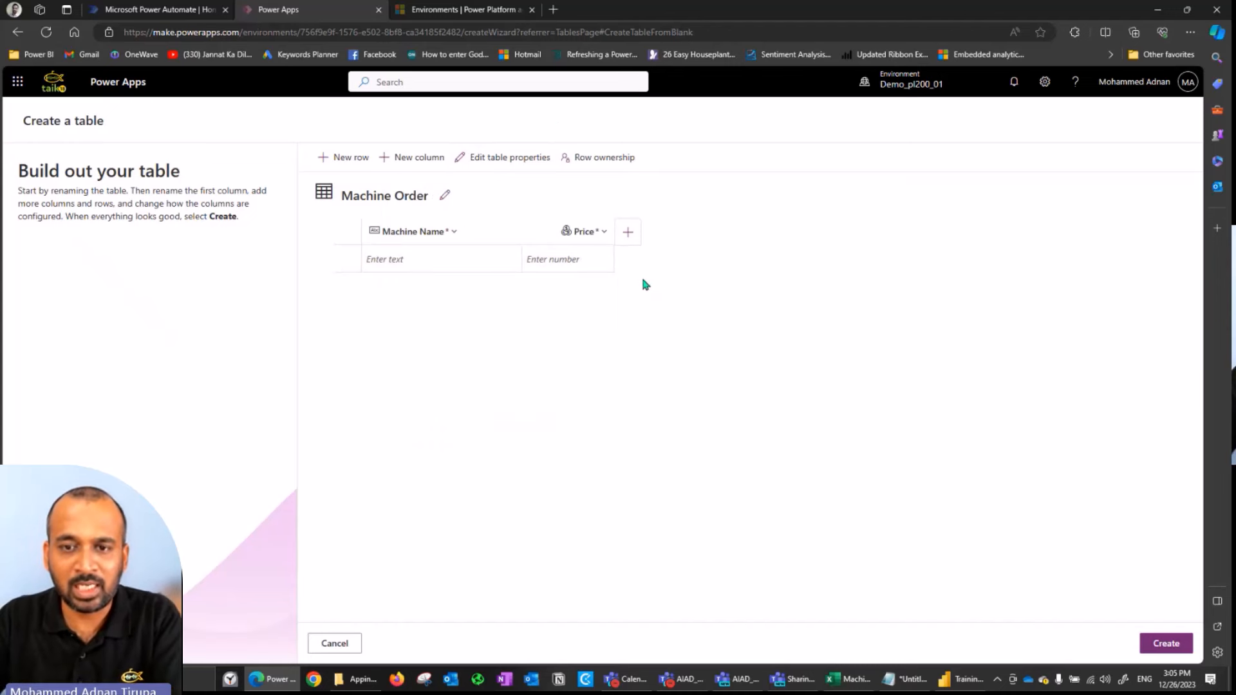
- Add an optional single-line text column named Requested By with the Email format
{"action": "left_click", "coordinate": [627, 233]}
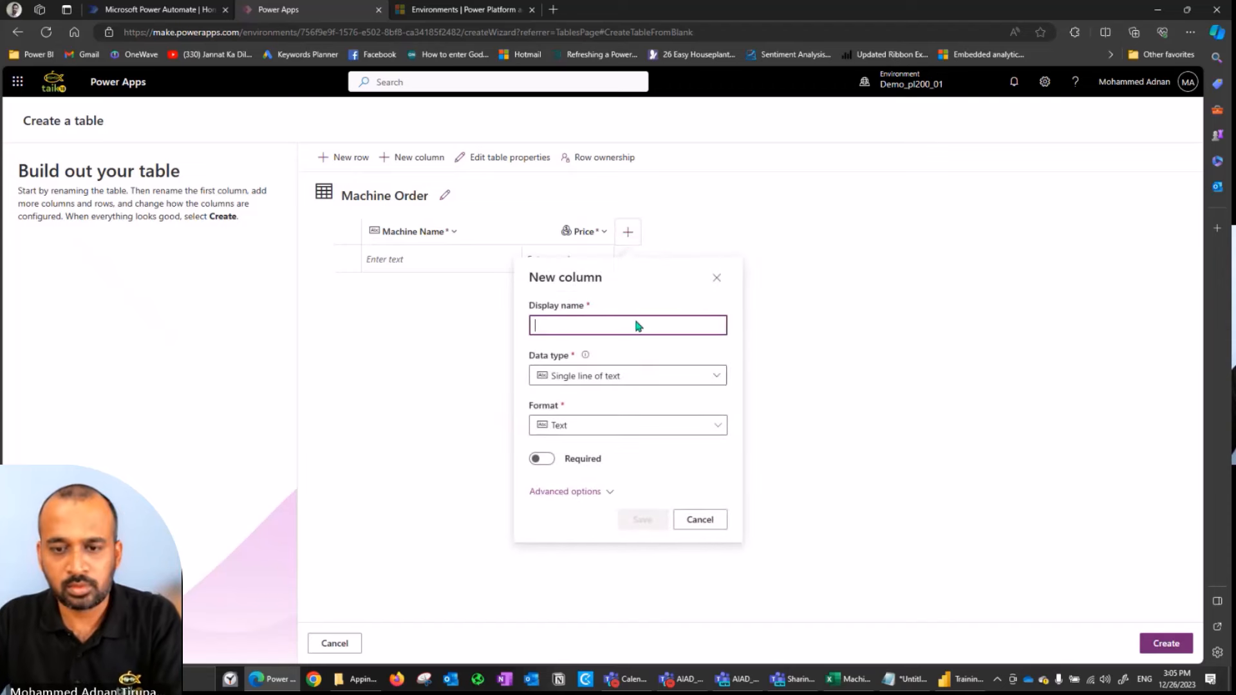
{"action": "type", "text": "Requested"}
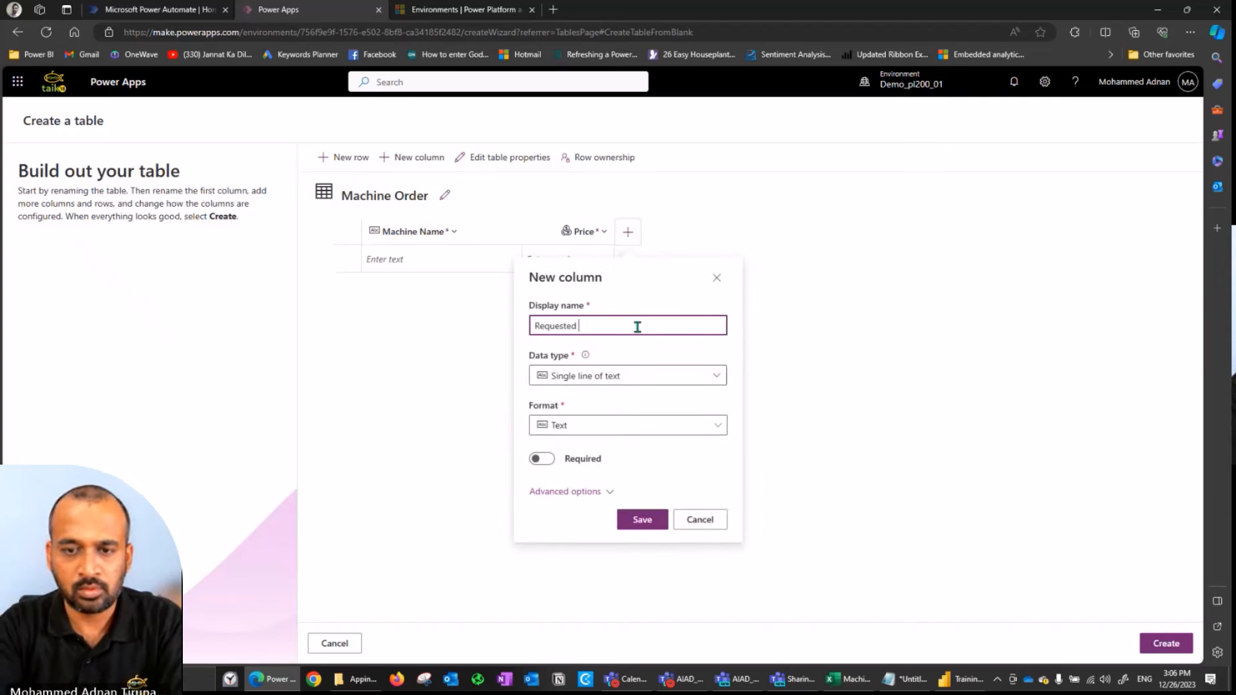
{"action": "type", "text": " By"}
{"action": "left_click", "coordinate": [581, 377]}
{"action": "type", "text": "email"}
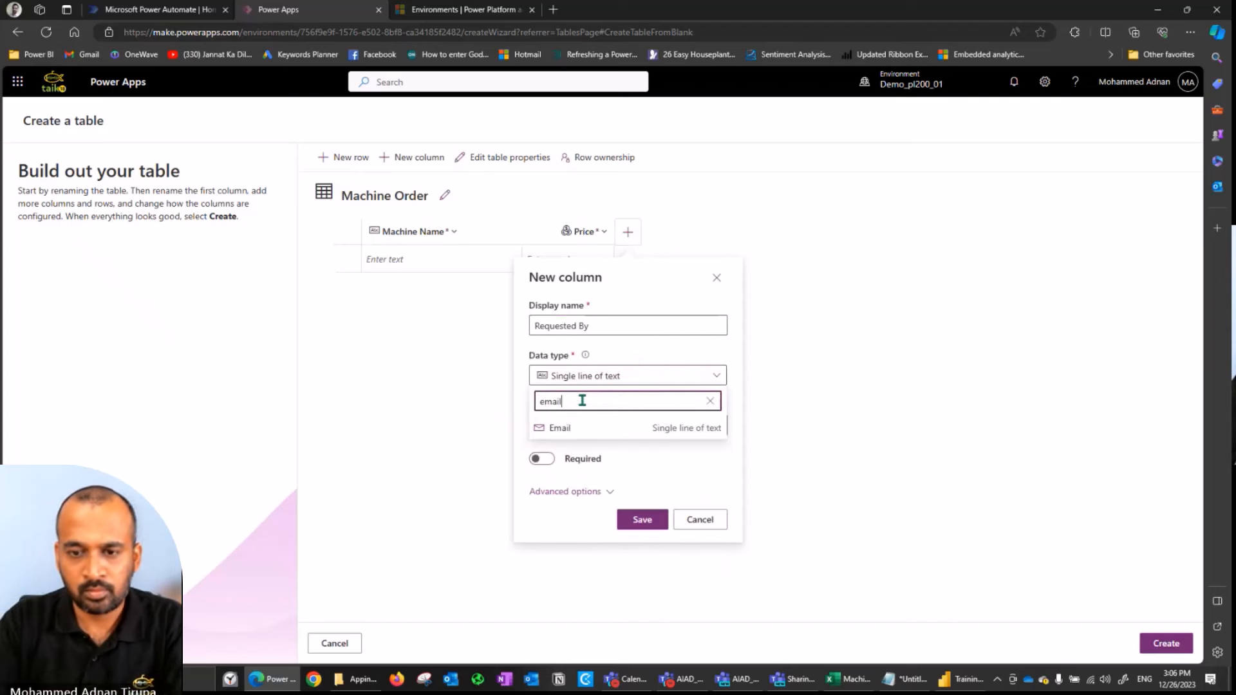
{"action": "left_click", "coordinate": [599, 427]}
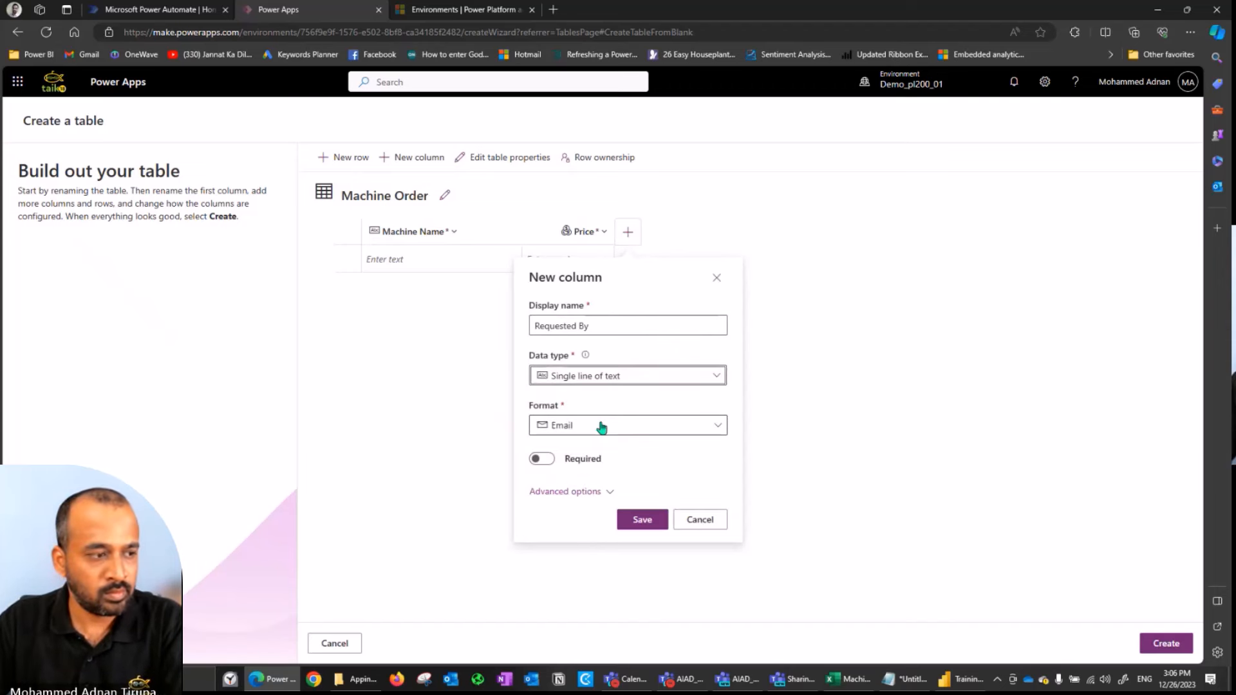
{"action": "left_click", "coordinate": [609, 493]}
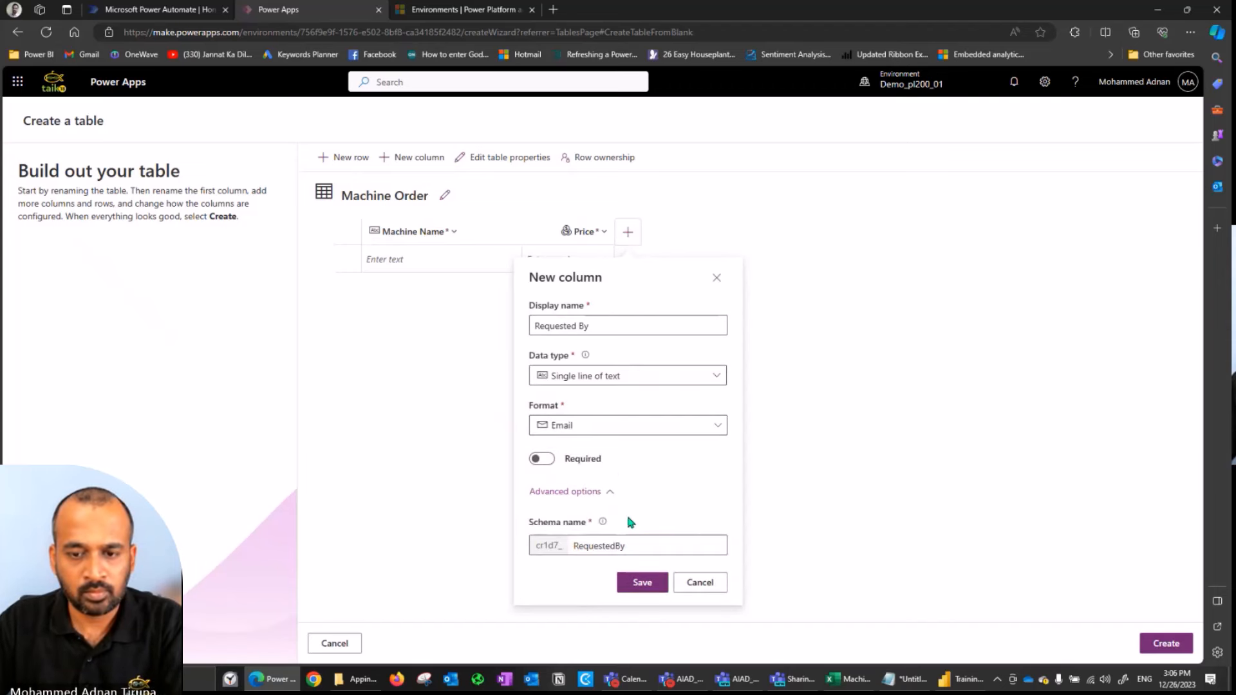
{"action": "left_click", "coordinate": [638, 584]}
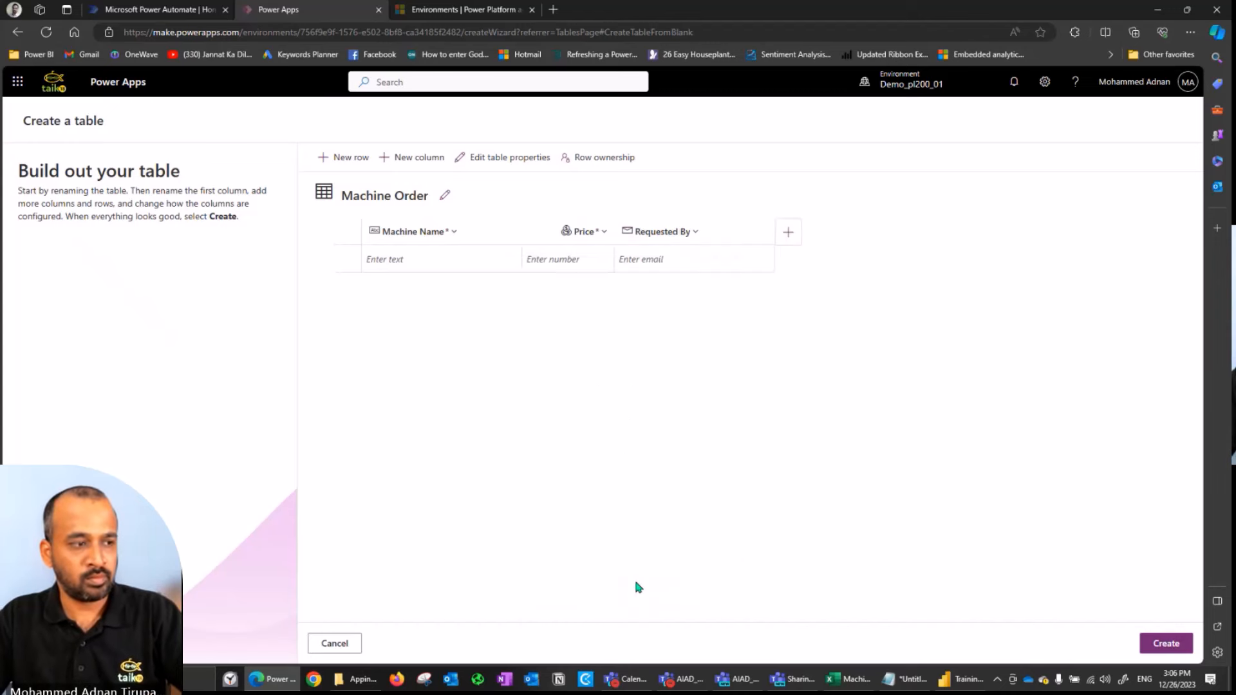
- Add a Date and time column named Requested Date with the Date only format
{"action": "left_click", "coordinate": [789, 233]}
{"action": "left_click", "coordinate": [803, 325]}
{"action": "type", "text": "Req"}
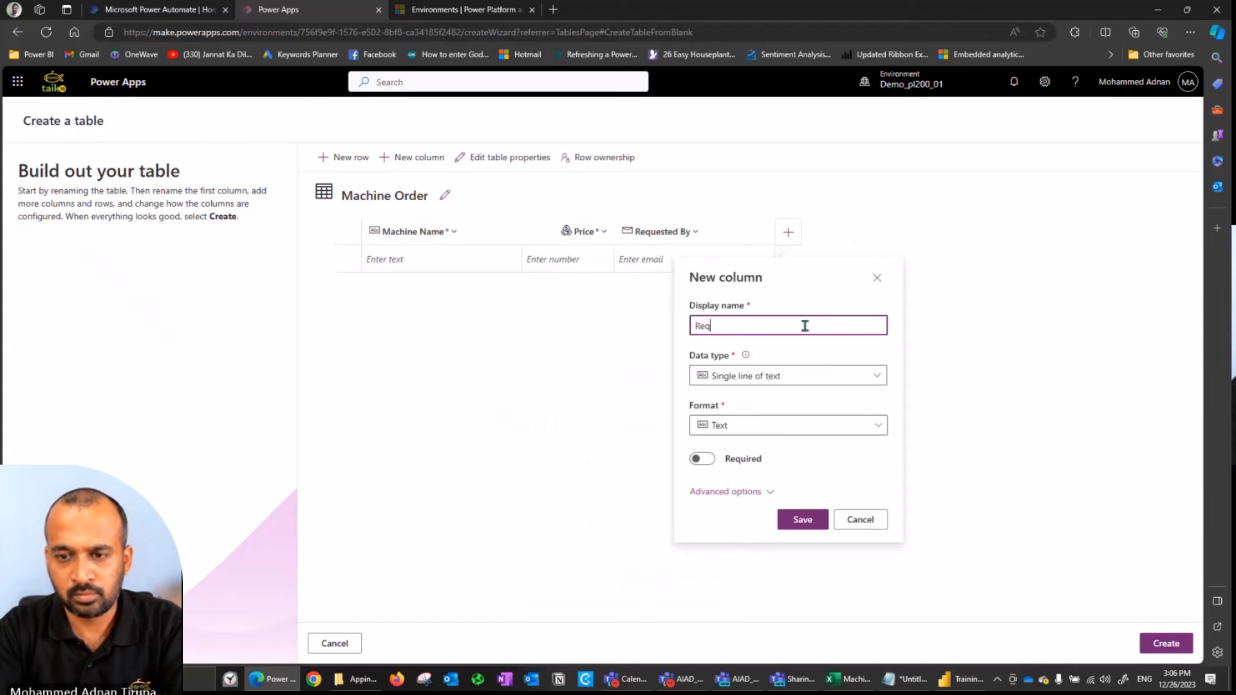
{"action": "type", "text": "usuested Date"}
{"action": "left_click", "coordinate": [731, 376]}
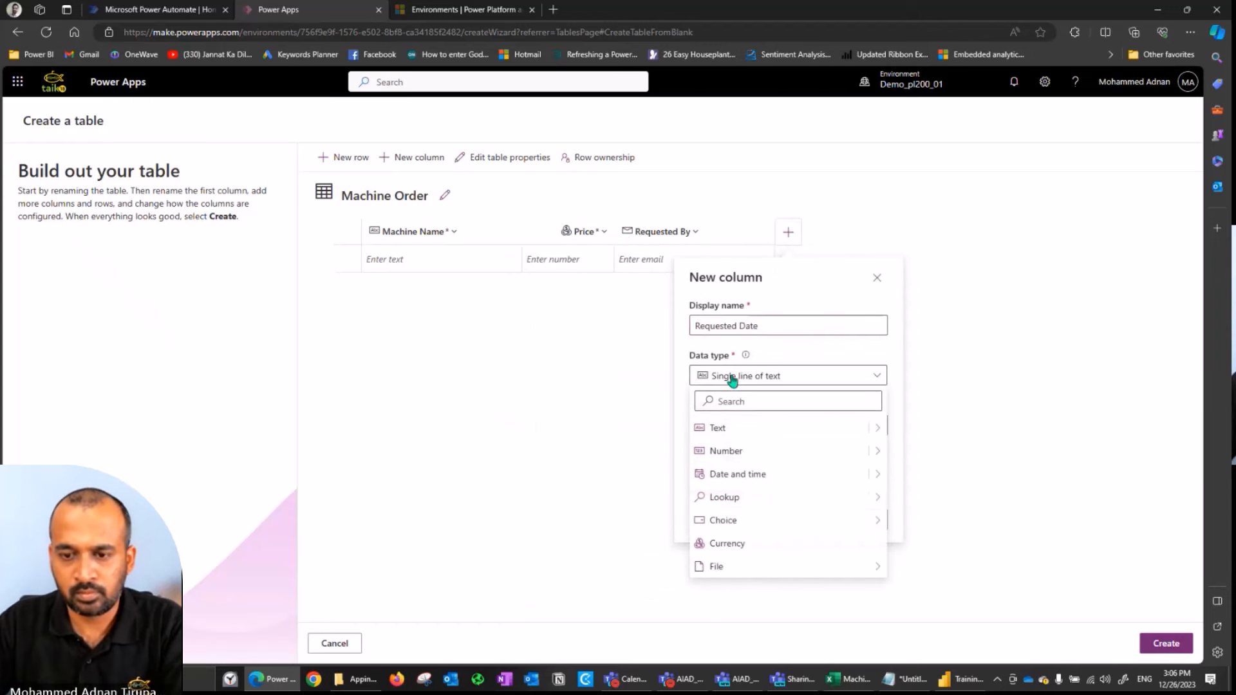
{"action": "left_click", "coordinate": [778, 477]}
{"action": "left_click", "coordinate": [784, 424]}
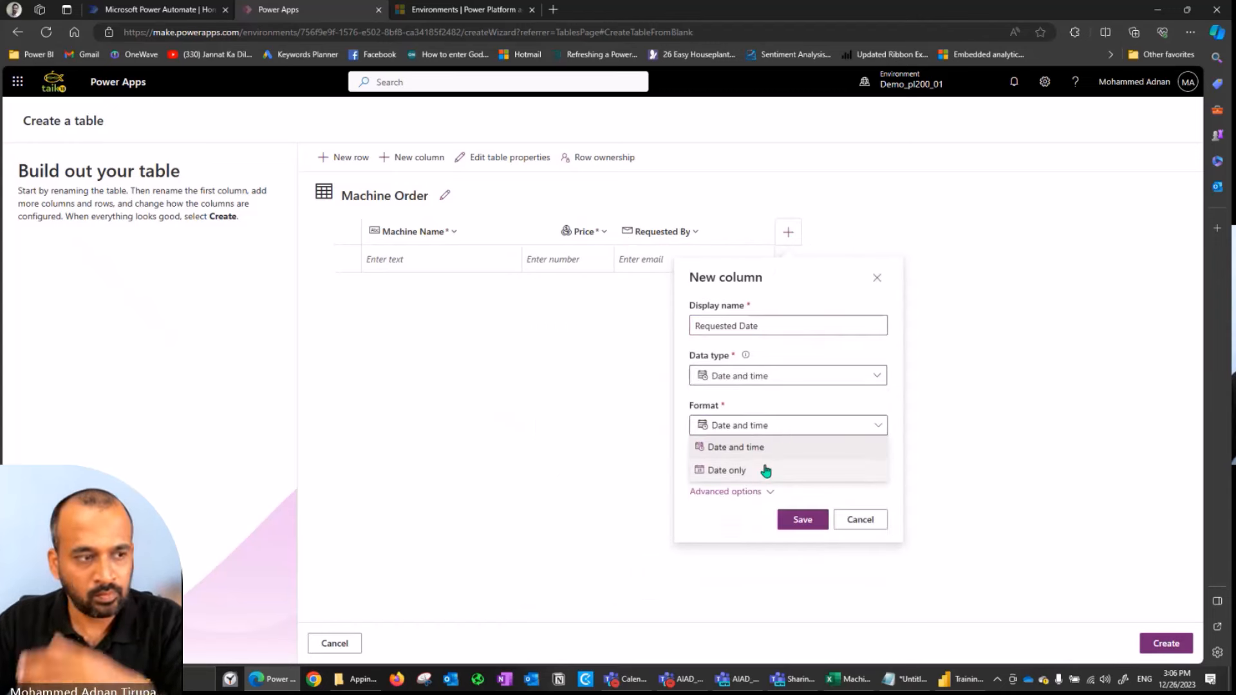
{"action": "left_click", "coordinate": [765, 471]}
{"action": "left_click", "coordinate": [801, 522]}
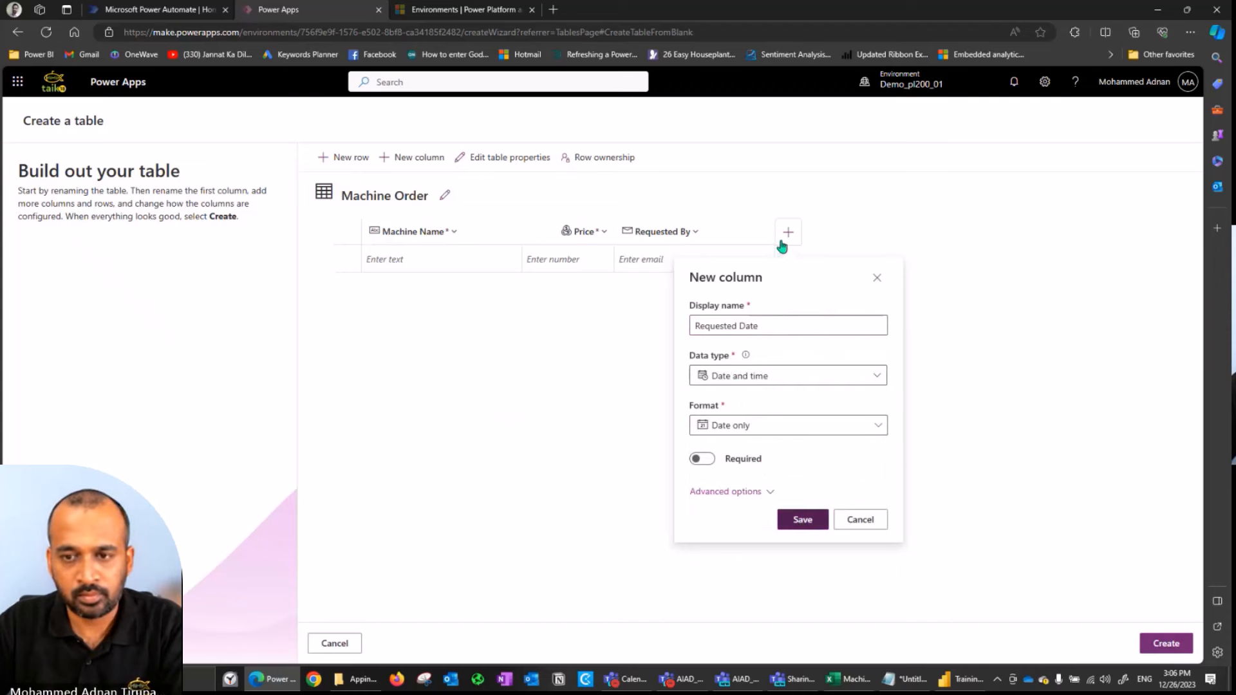
- Add an optional single-line text column named Approver with the Email format
{"action": "left_click", "coordinate": [880, 235]}
{"action": "left_click", "coordinate": [820, 325]}
{"action": "type", "text": "Approver"}
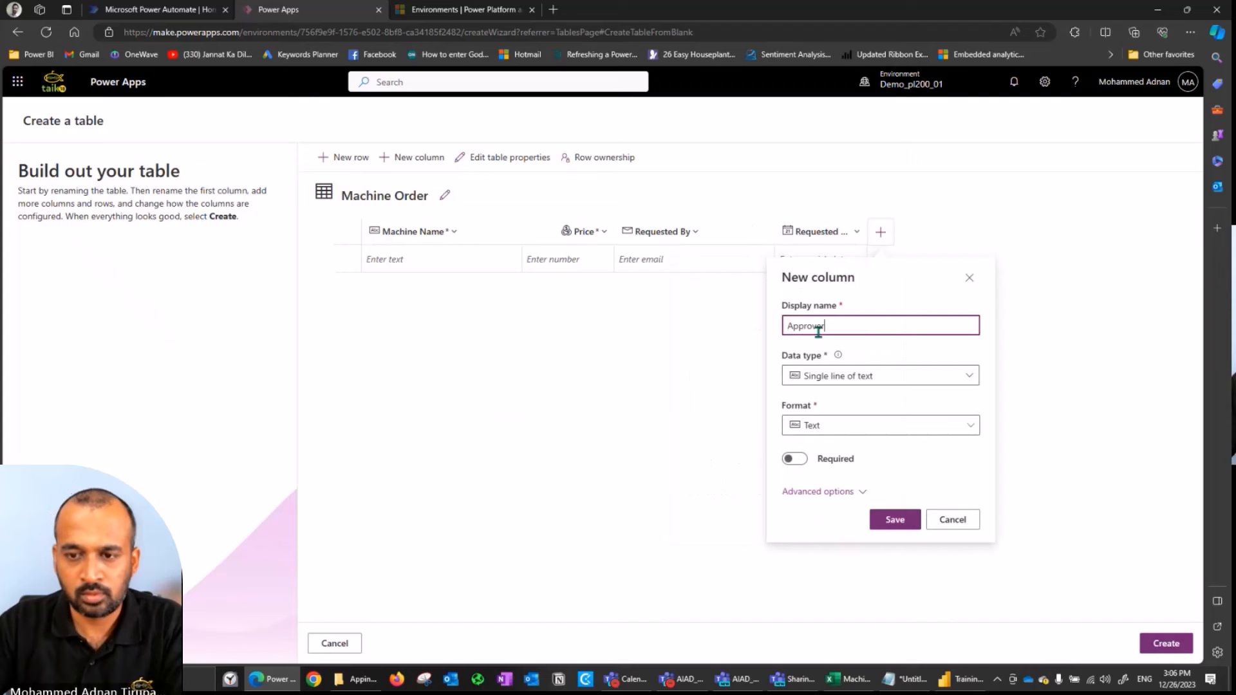
{"action": "left_click", "coordinate": [827, 377]}
{"action": "type", "text": "emai"}
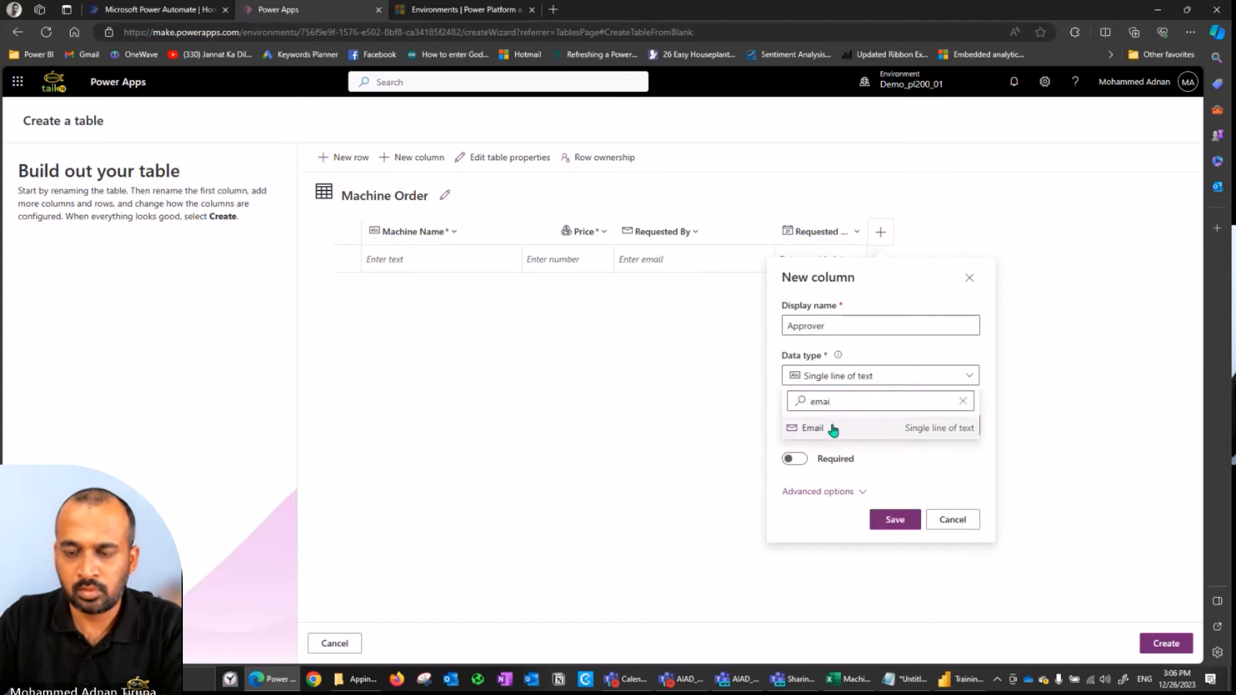
{"action": "double_click", "coordinate": [833, 430]}
{"action": "left_click", "coordinate": [881, 427]}
{"action": "left_click", "coordinate": [896, 519]}
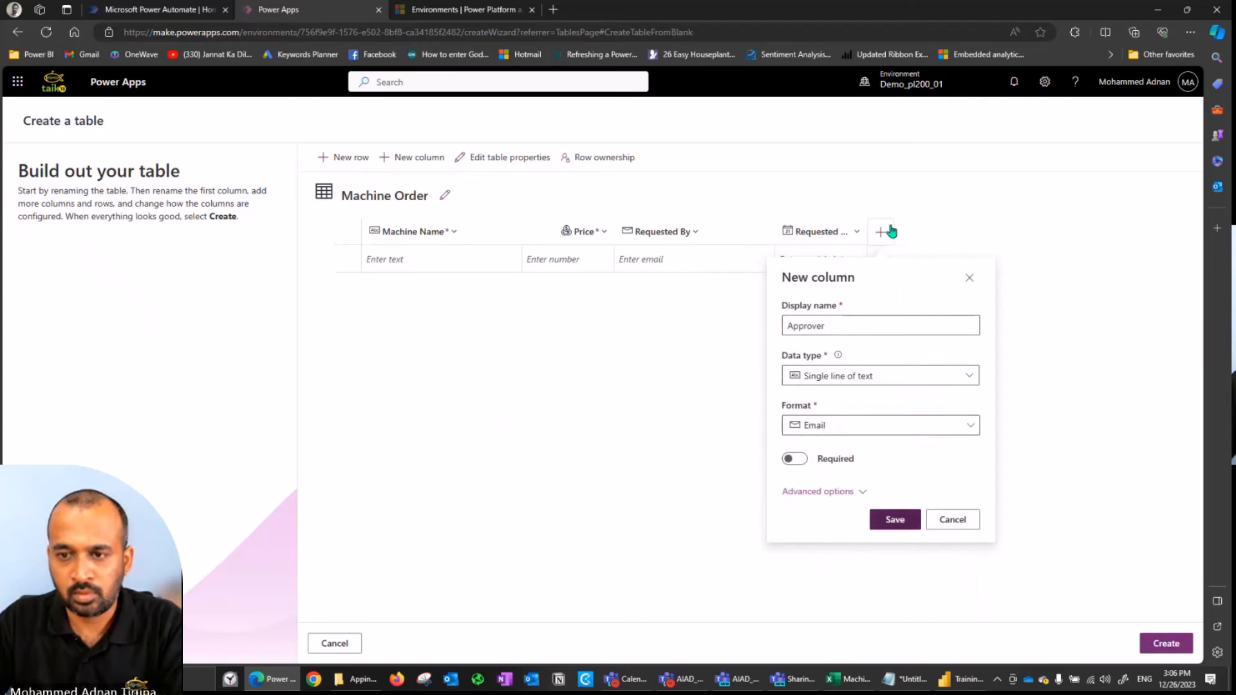
- Add an optional Date and time column named Approved Date with the Date only format
{"action": "left_click", "coordinate": [1040, 233]}
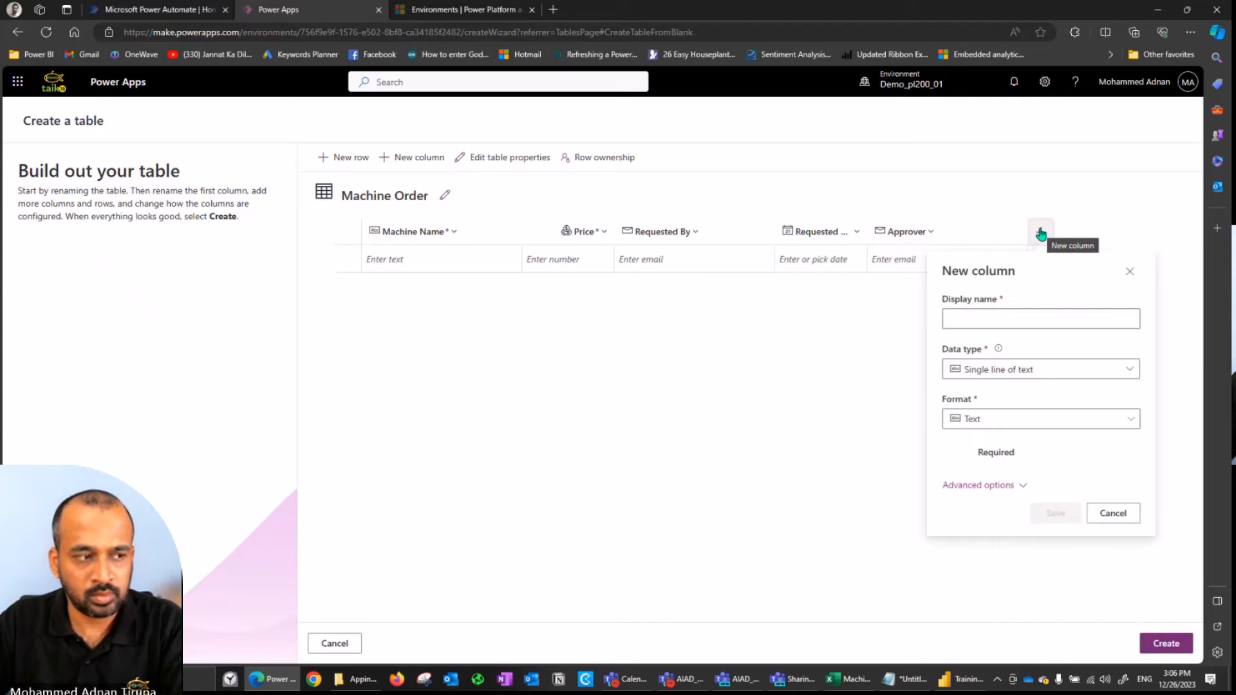
{"action": "left_click", "coordinate": [978, 325]}
{"action": "type", "text": "Approved Date"}
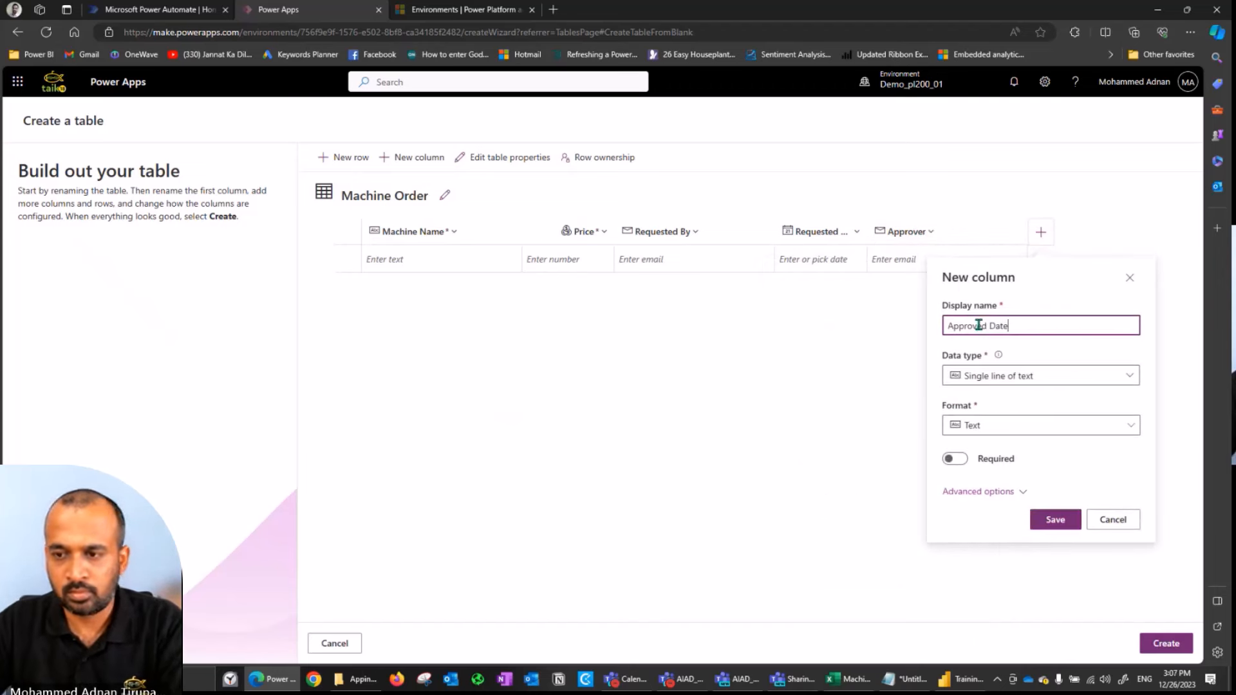
{"action": "left_click", "coordinate": [993, 377]}
{"action": "left_click", "coordinate": [1034, 474]}
{"action": "left_click", "coordinate": [993, 426]}
{"action": "left_click", "coordinate": [982, 471]}
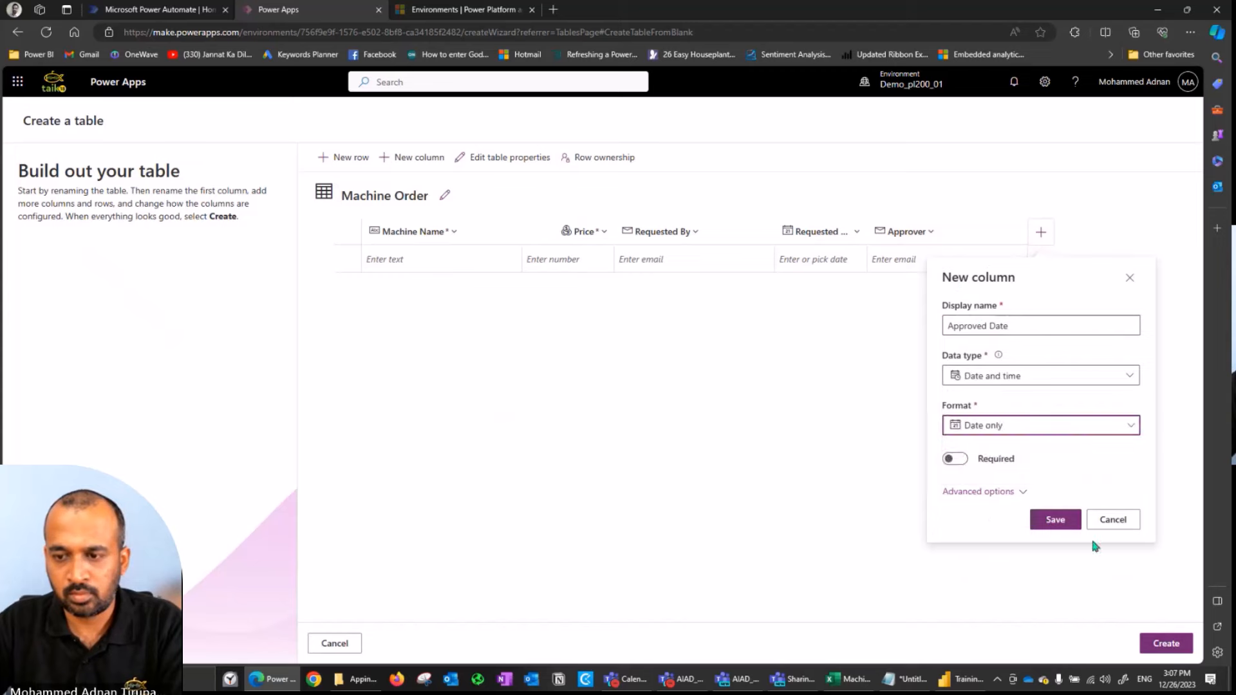
{"action": "left_click", "coordinate": [1051, 519]}
- Add an optional Multiple lines of text column named Comments with the Text format
{"action": "left_click", "coordinate": [406, 160]}
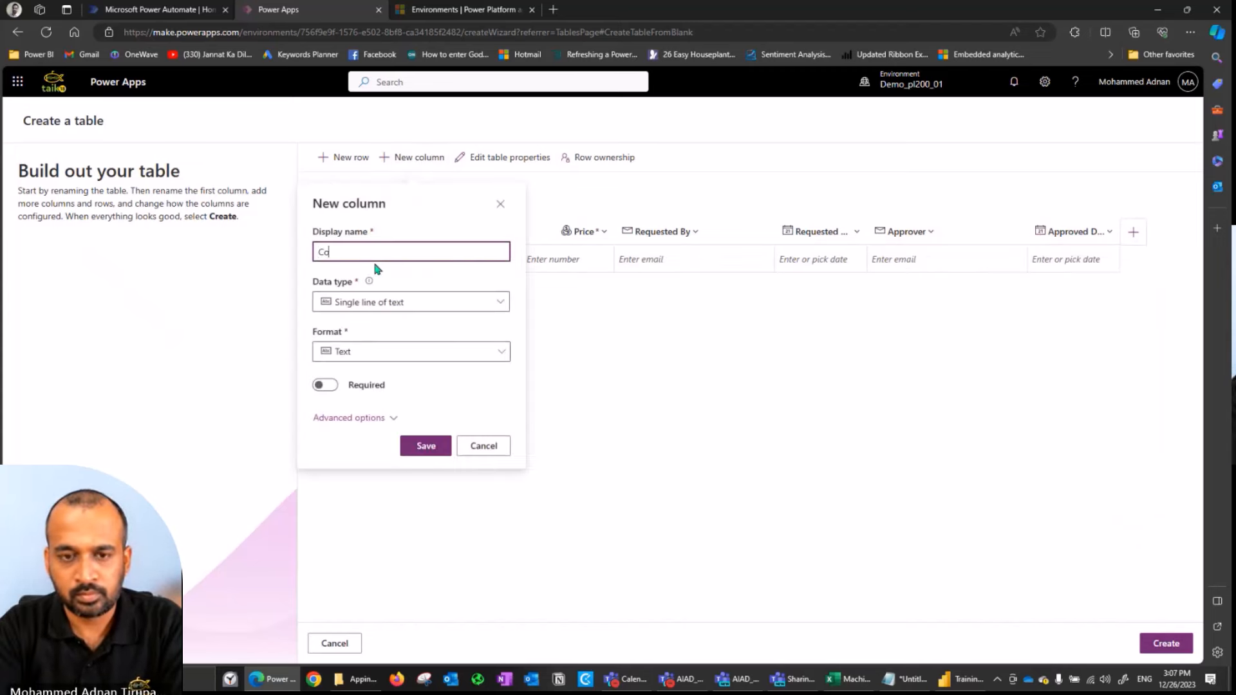
{"action": "type", "text": "Comments"}
{"action": "left_click", "coordinate": [387, 307]}
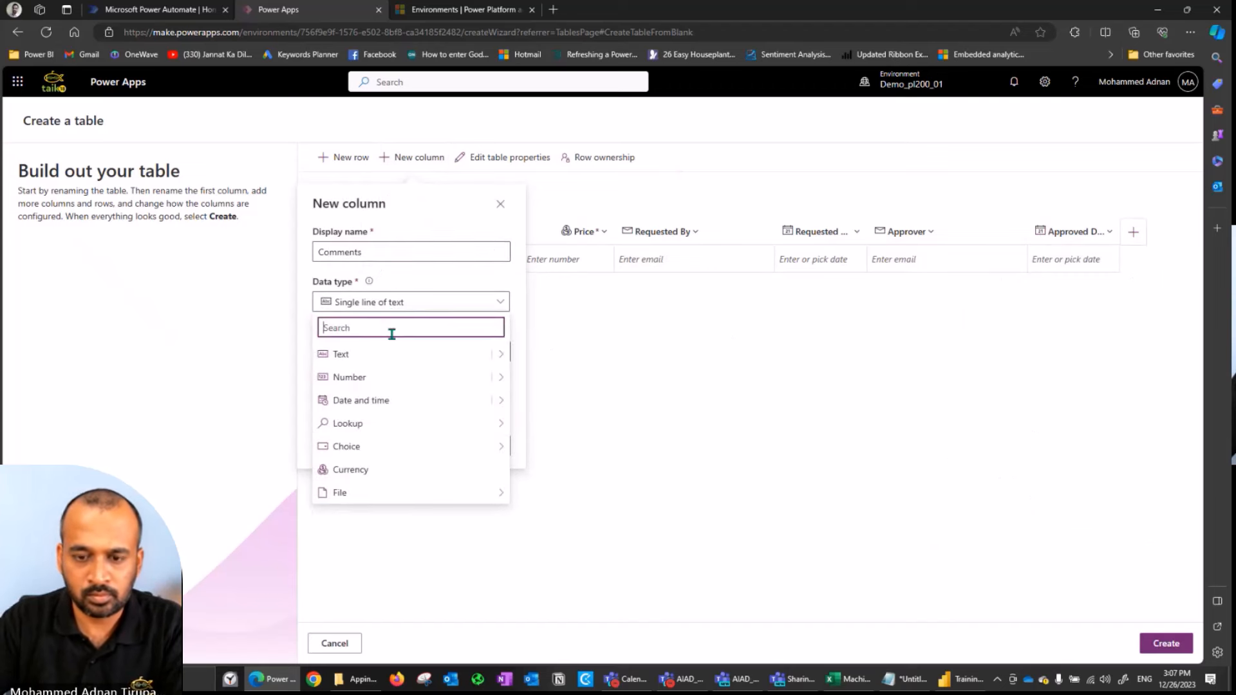
{"action": "type", "text": "multiple"}
{"action": "left_click", "coordinate": [411, 356]}
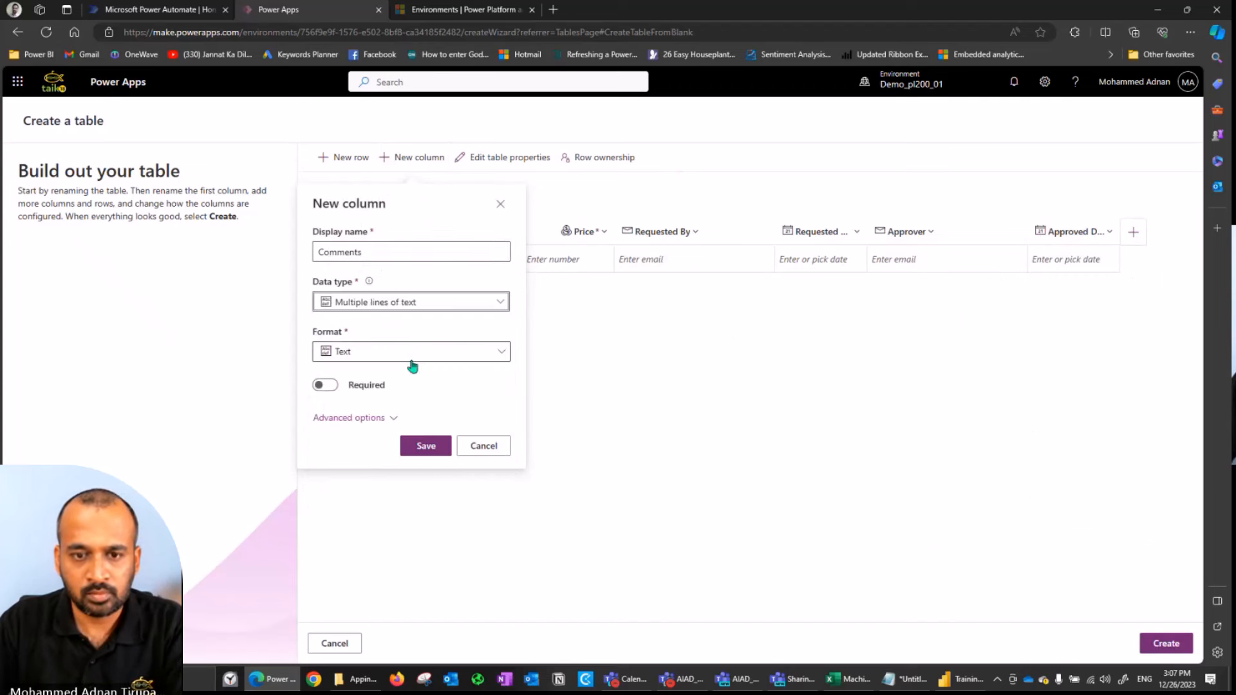
{"action": "left_click", "coordinate": [400, 358]}
{"action": "left_click", "coordinate": [399, 374]}
{"action": "left_click", "coordinate": [425, 445]}
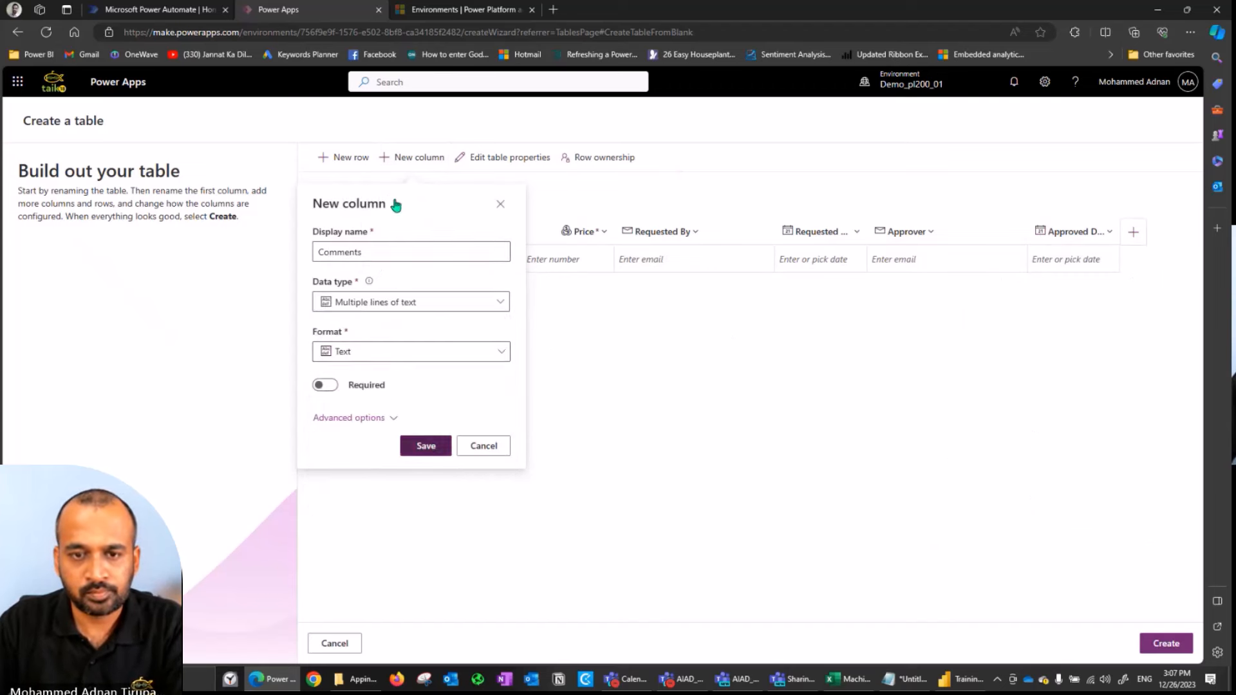
- Add an optional Date and time column named Estimated Ship Date with the Date only format
{"action": "left_click", "coordinate": [412, 162]}
{"action": "left_click", "coordinate": [359, 250]}
{"action": "type", "text": "Est"}
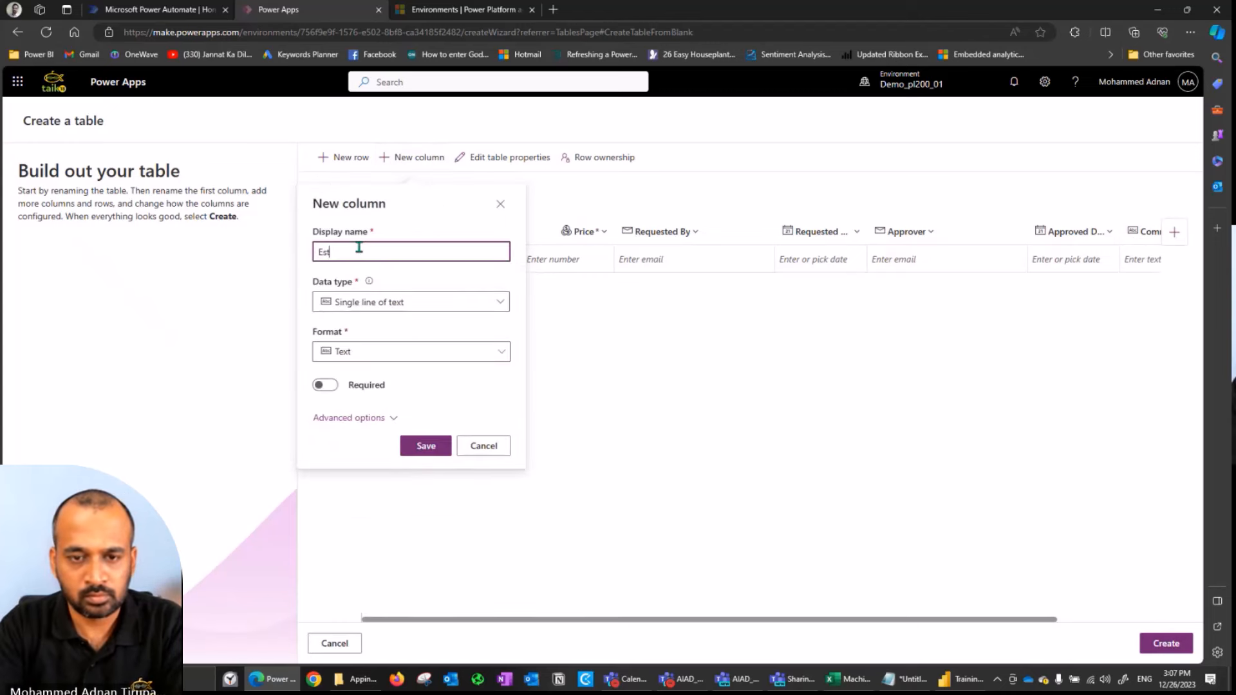
{"action": "type", "text": "imated Ship Date"}
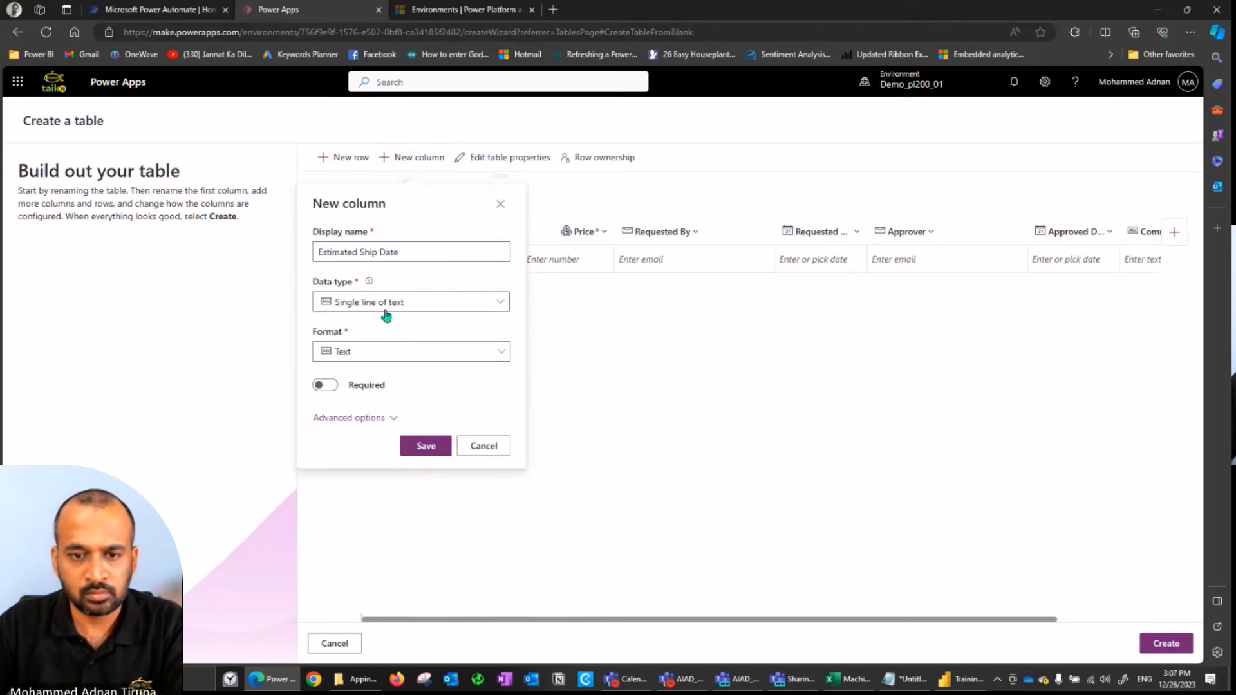
{"action": "left_click", "coordinate": [386, 314]}
{"action": "left_click", "coordinate": [383, 397]}
{"action": "left_click", "coordinate": [386, 351]}
{"action": "left_click", "coordinate": [358, 400]}
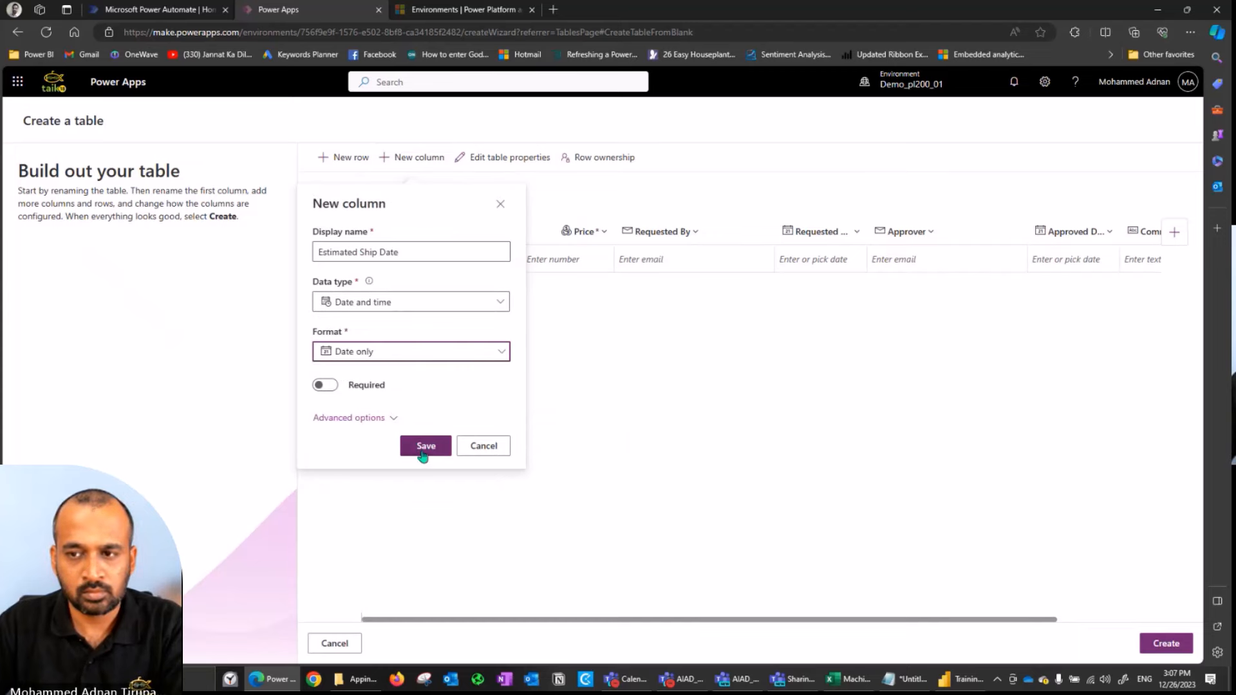
{"action": "left_click", "coordinate": [425, 451]}
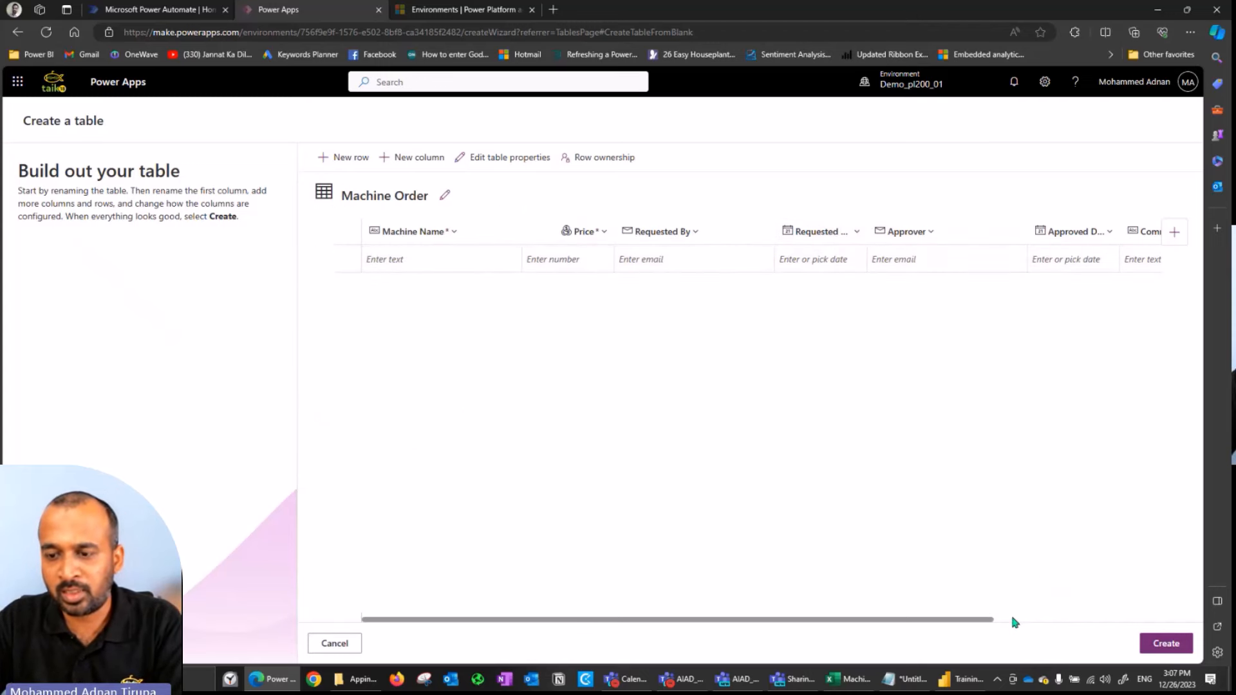
- Check the added columns through Estimated Ship Date and create the Machine Order table
{"action": "scroll", "coordinate": [1010, 614], "scroll_direction": "right", "scroll_amount": 3}
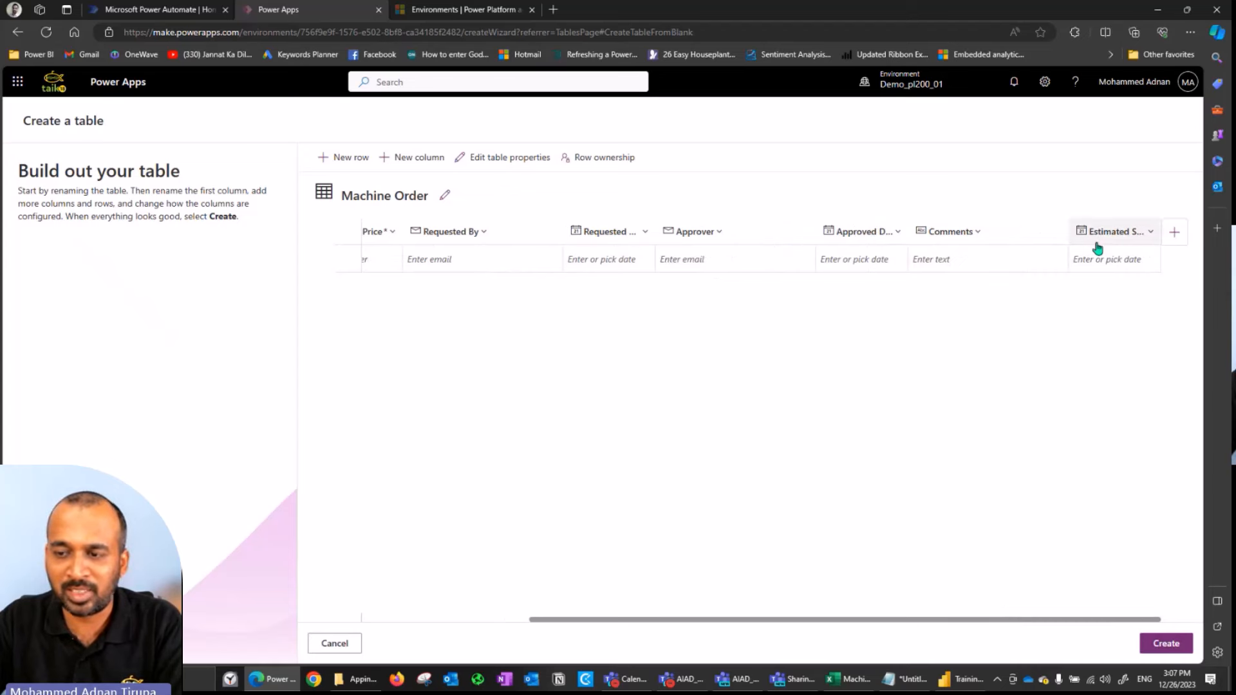
{"action": "left_click", "coordinate": [1166, 644]}
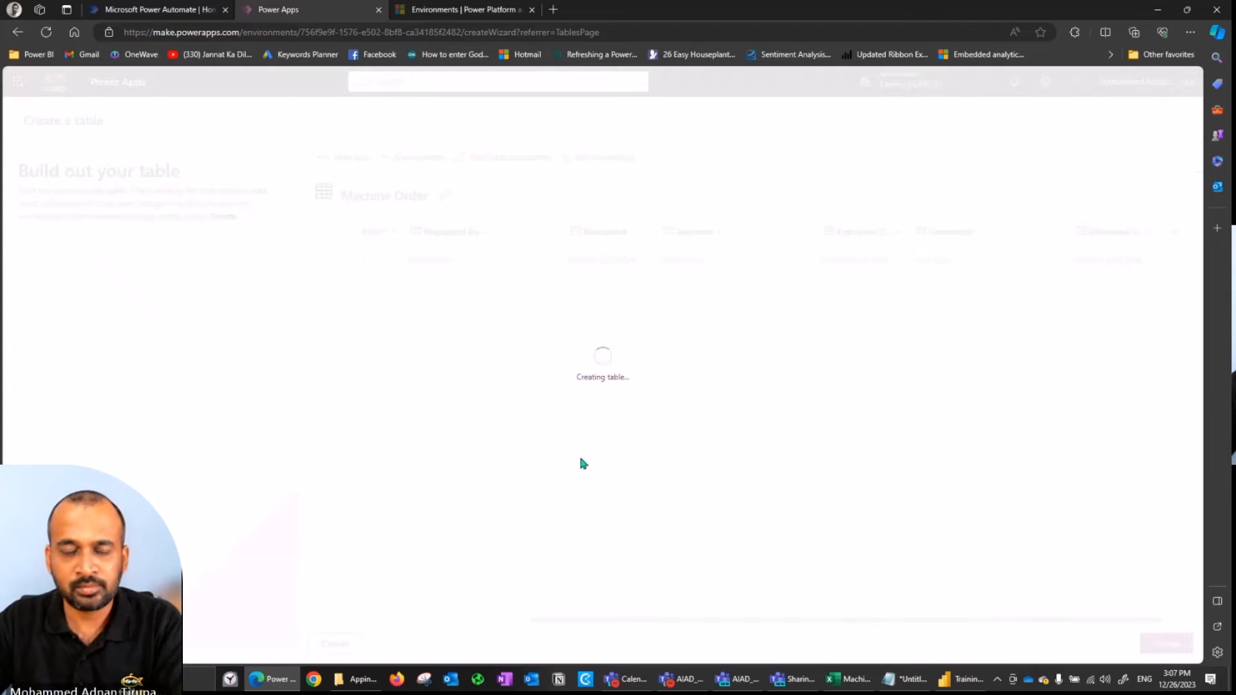
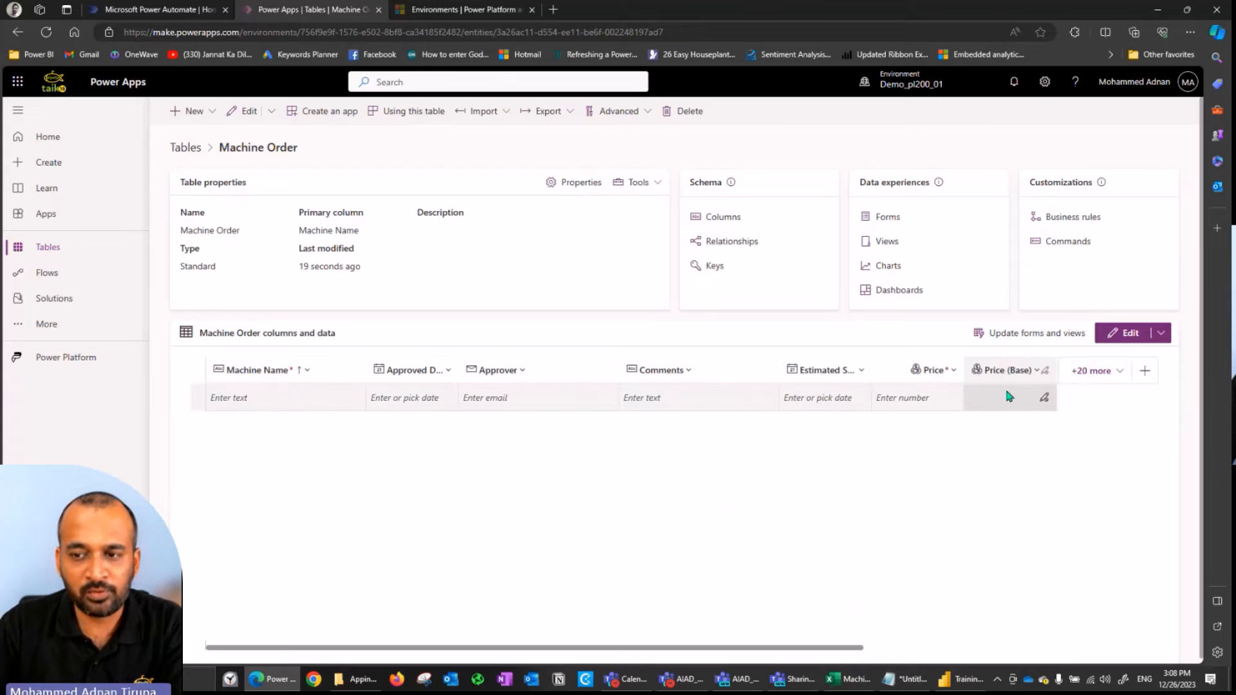
- Look through the Machine Order table's full list of existing columns, including the system columns, without changing which are shown
{"action": "left_click", "coordinate": [1121, 373]}
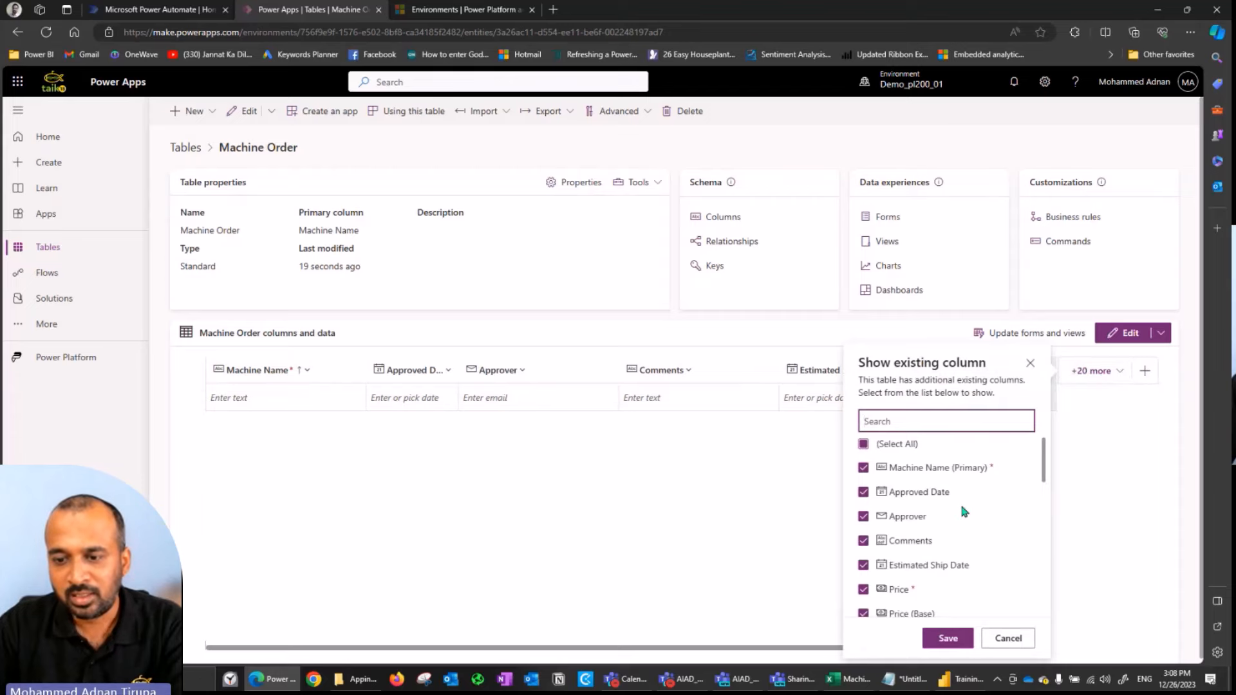
{"action": "scroll", "coordinate": [961, 506], "scroll_direction": "down", "scroll_amount": 5}
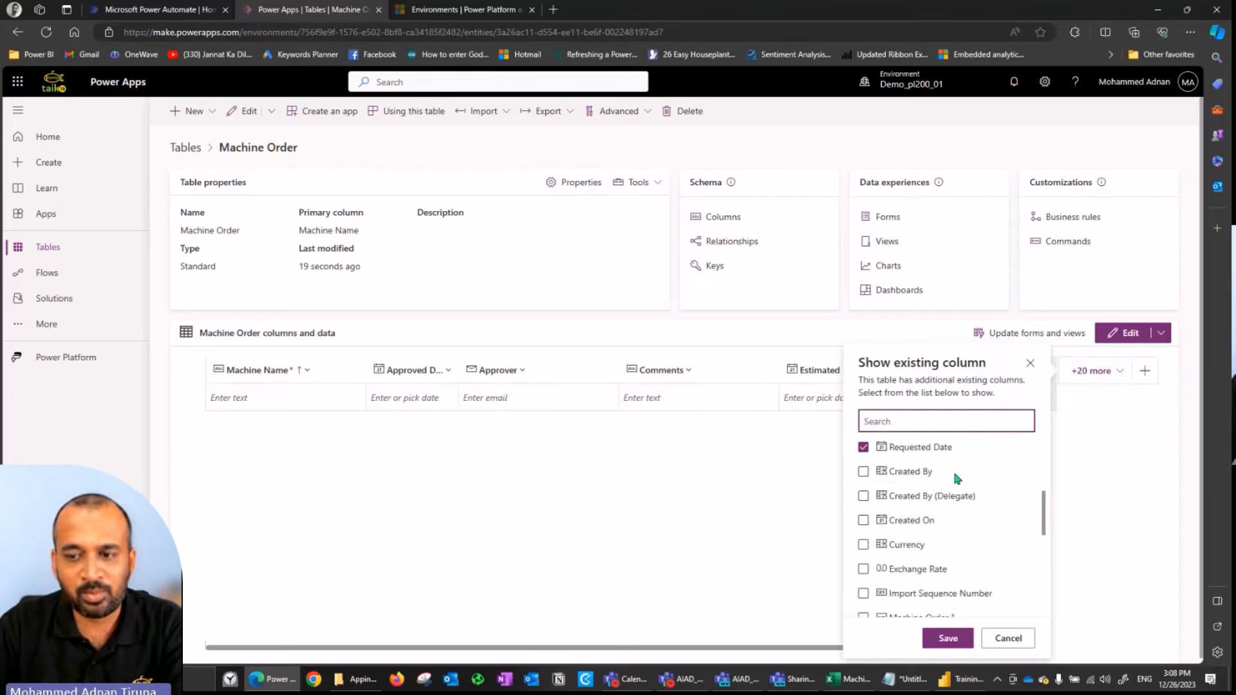
{"action": "scroll", "coordinate": [919, 514], "scroll_direction": "down", "scroll_amount": 2}
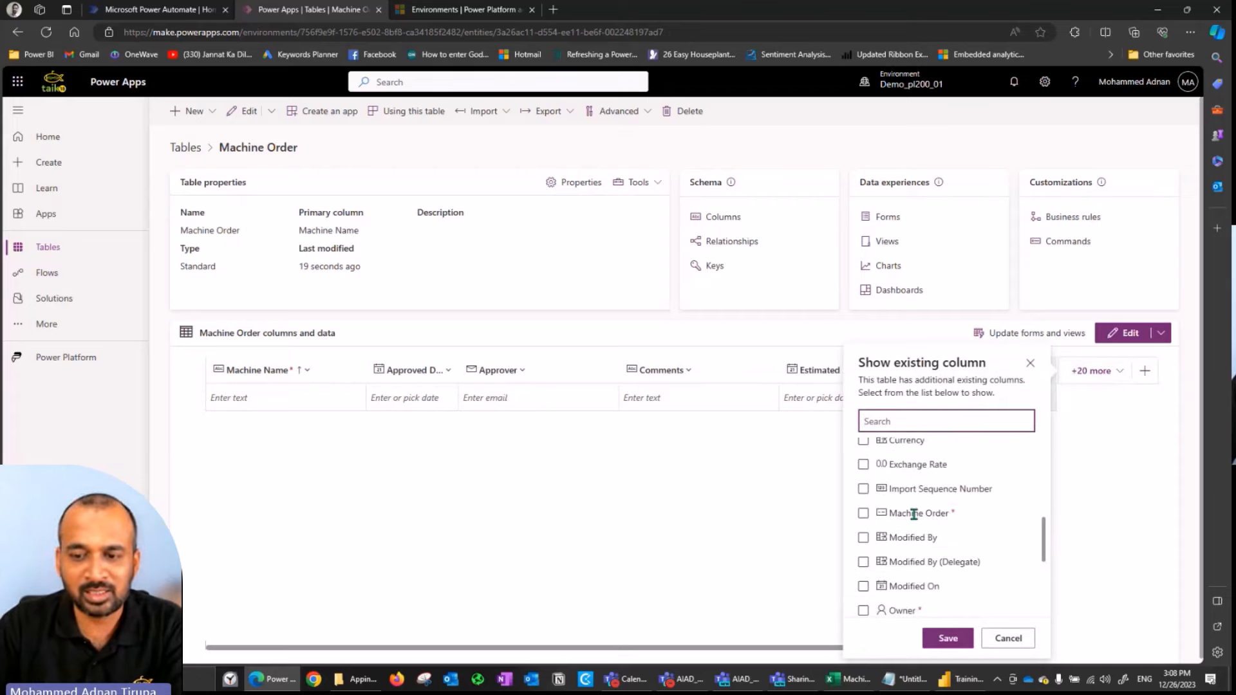
{"action": "scroll", "coordinate": [914, 515], "scroll_direction": "down", "scroll_amount": 3}
{"action": "scroll", "coordinate": [916, 519], "scroll_direction": "down", "scroll_amount": 1}
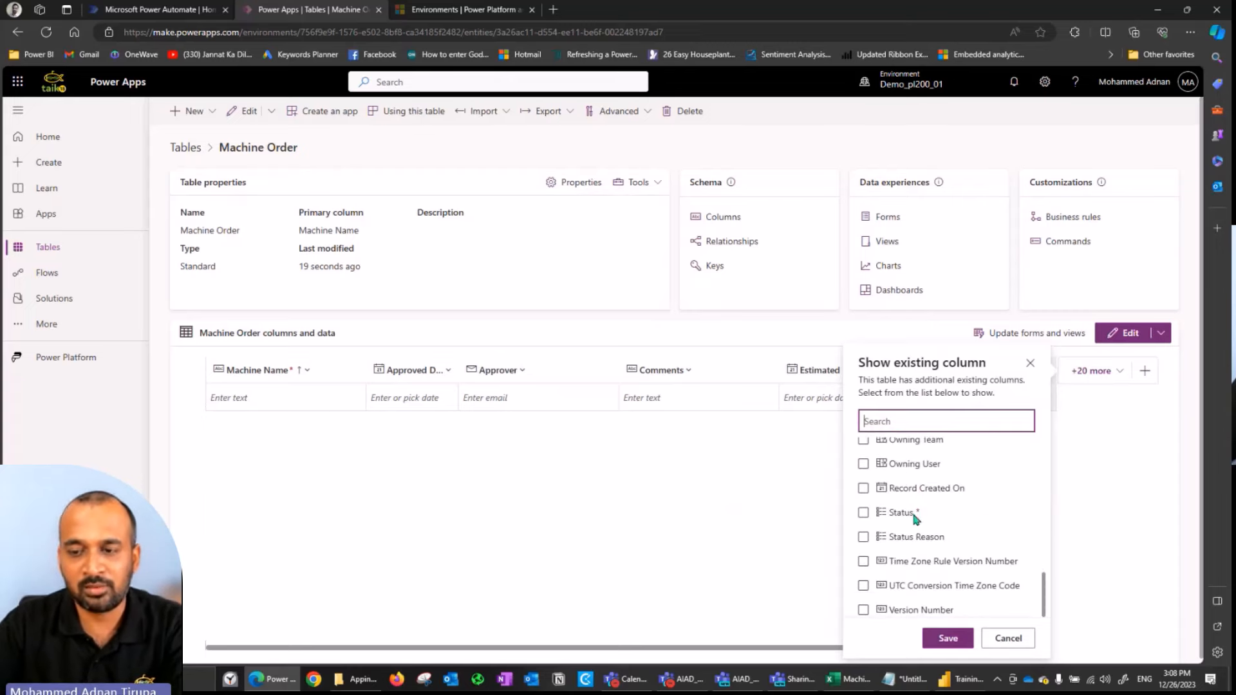
{"action": "left_click", "coordinate": [773, 505]}
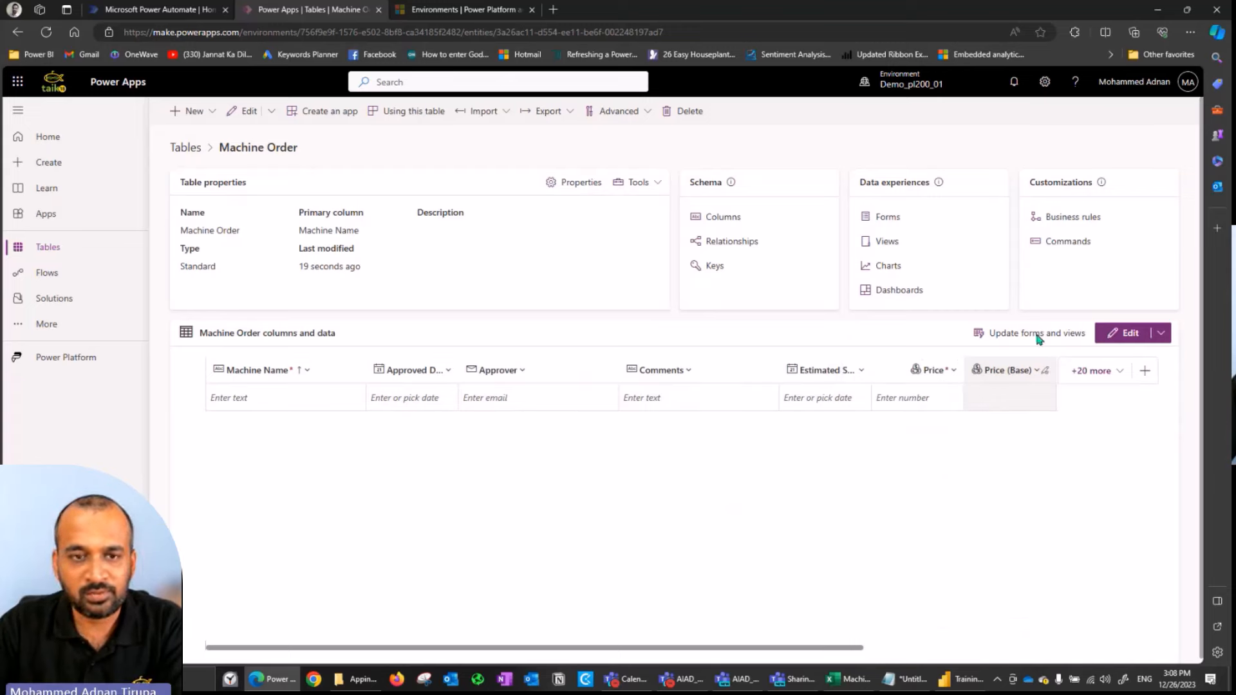
- Start a new Machine Order column named Approval Status with the Choice data type
{"action": "left_click", "coordinate": [215, 112]}
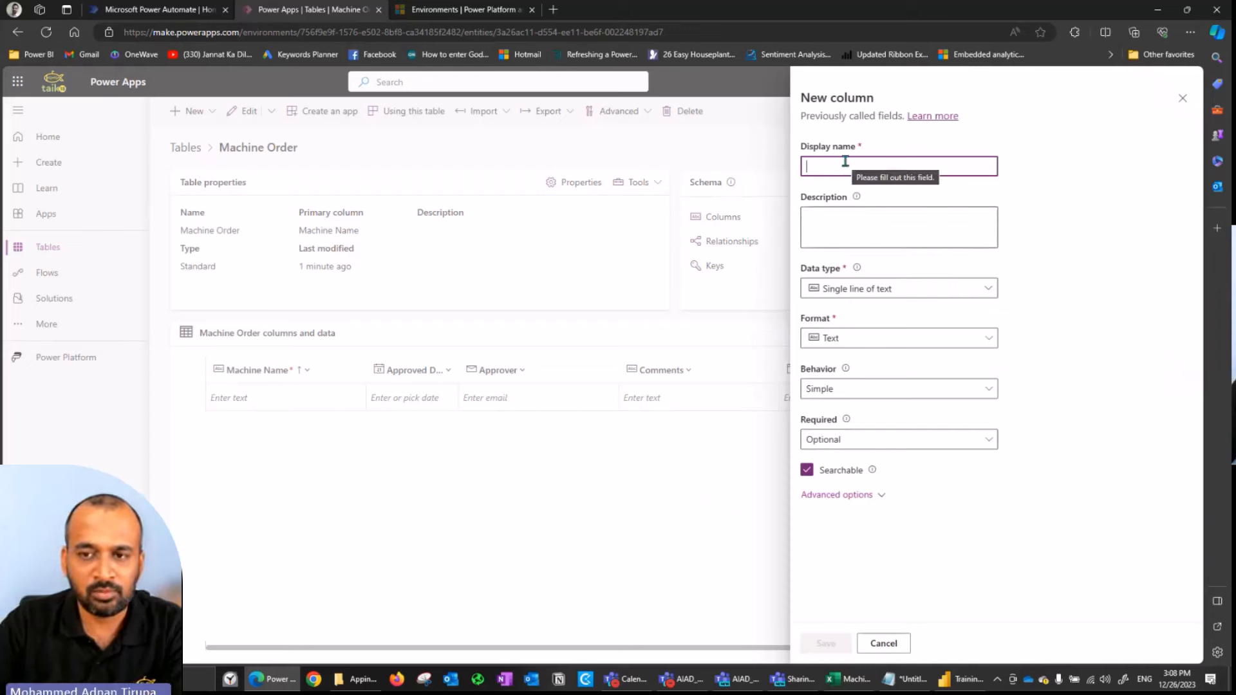
{"action": "type", "text": "A"}
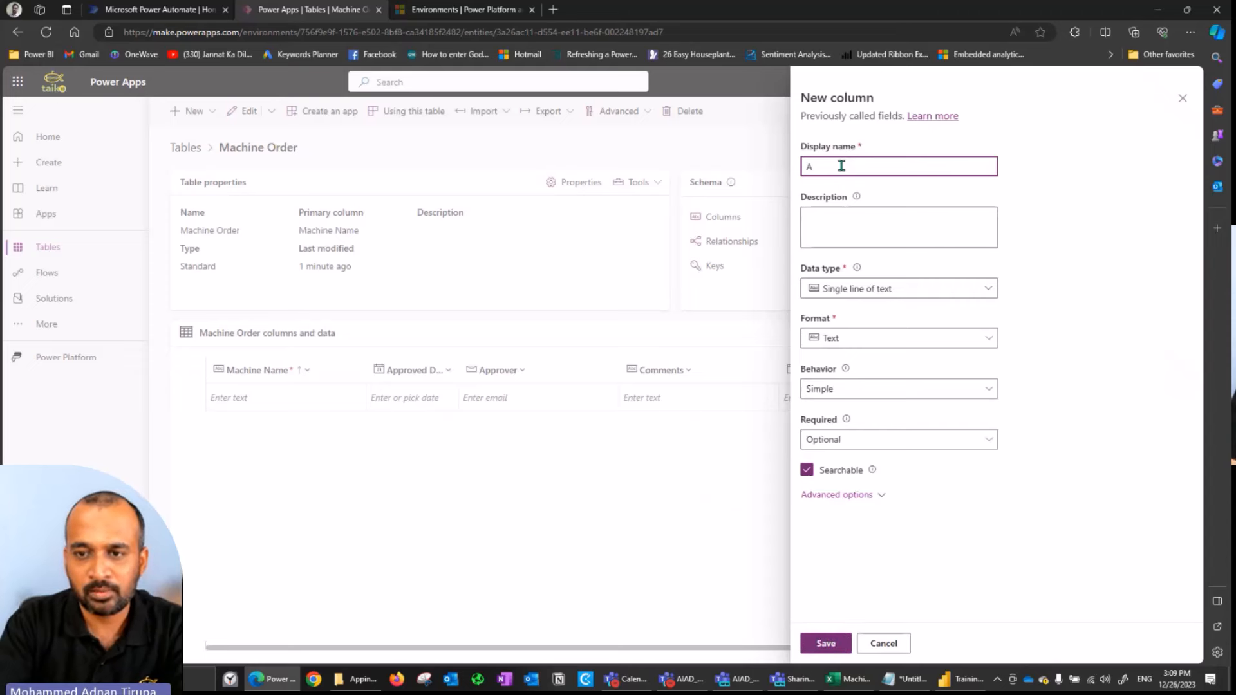
{"action": "type", "text": "pproval Statu"}
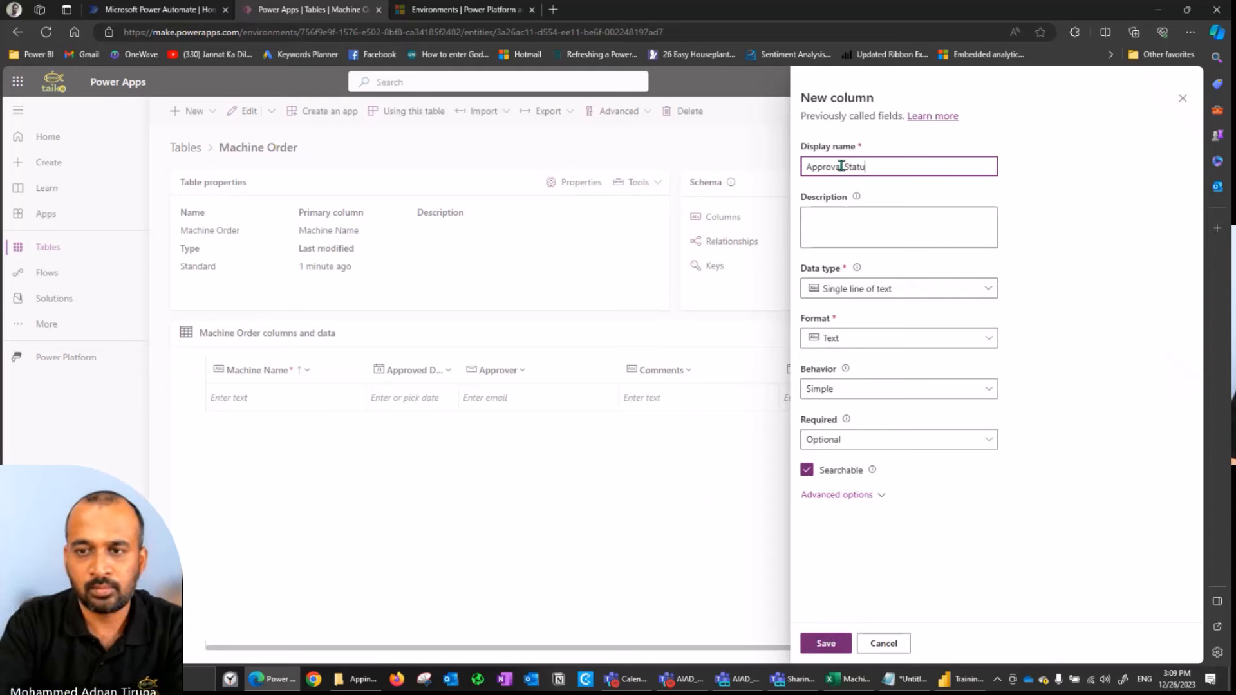
{"action": "type", "text": "s"}
{"action": "left_click", "coordinate": [879, 291]}
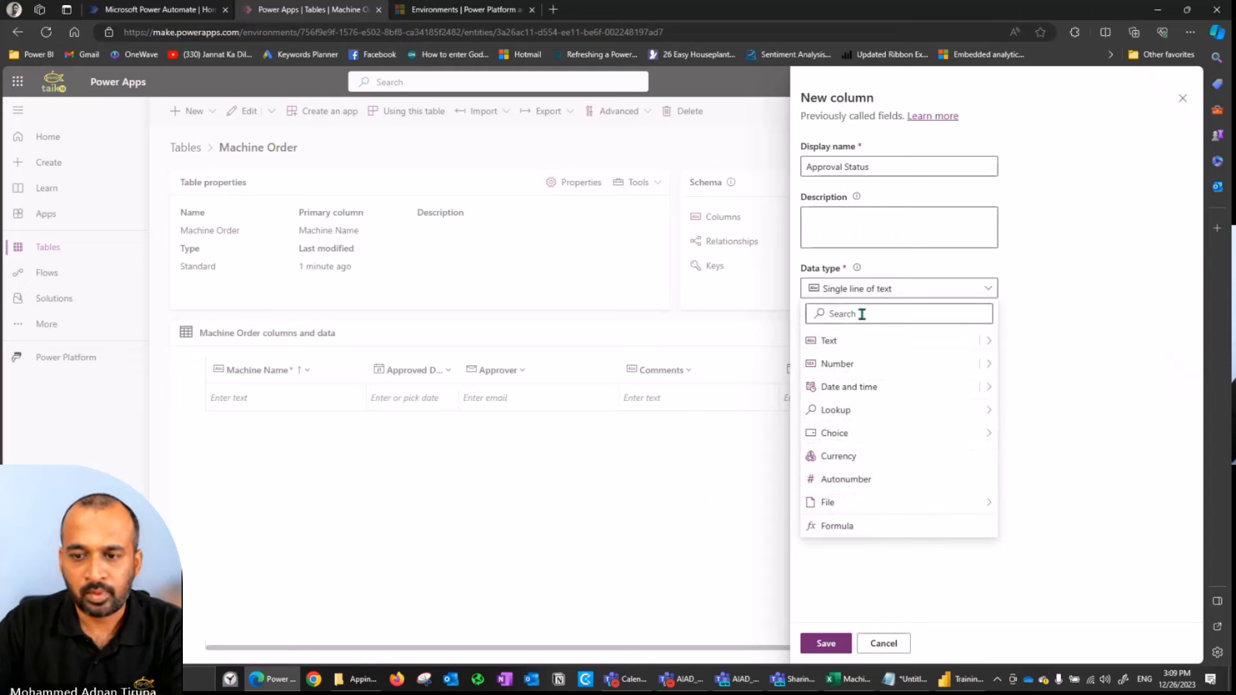
{"action": "mouse_move", "coordinate": [854, 431]}
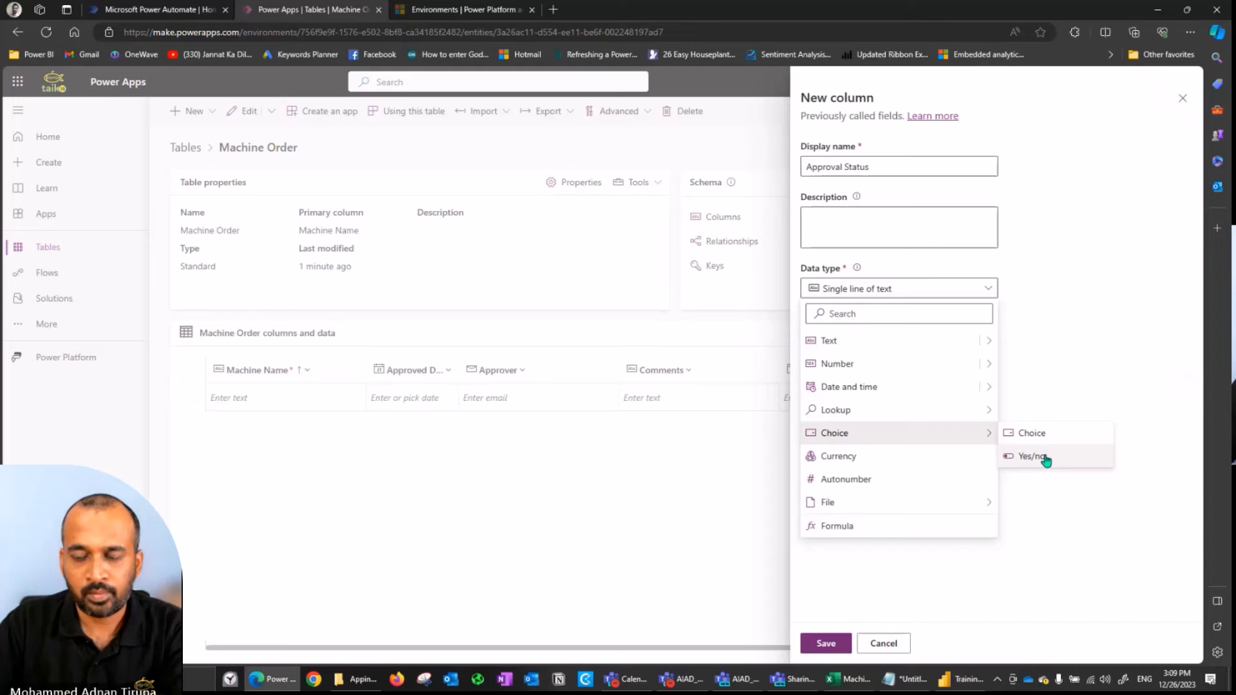
{"action": "left_click", "coordinate": [1044, 434]}
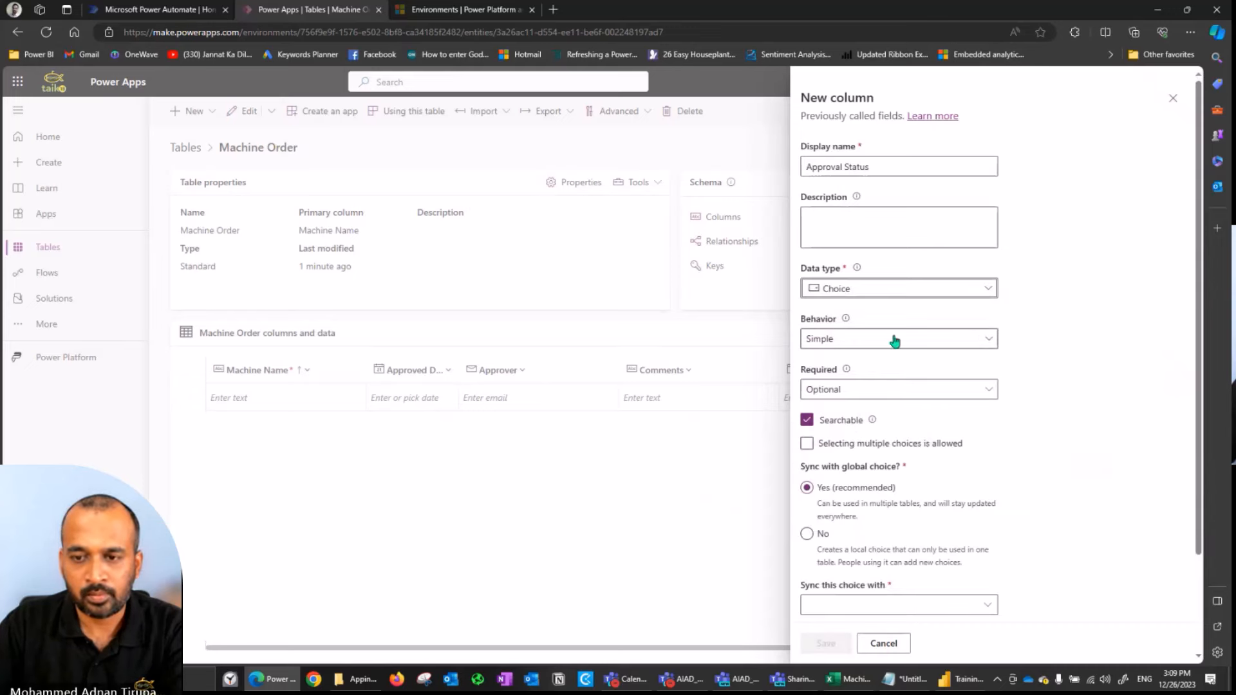
- Create a new choice for the Approval Status column with the labels Approve and Reject
{"action": "scroll", "coordinate": [1065, 396], "scroll_direction": "down", "scroll_amount": 2}
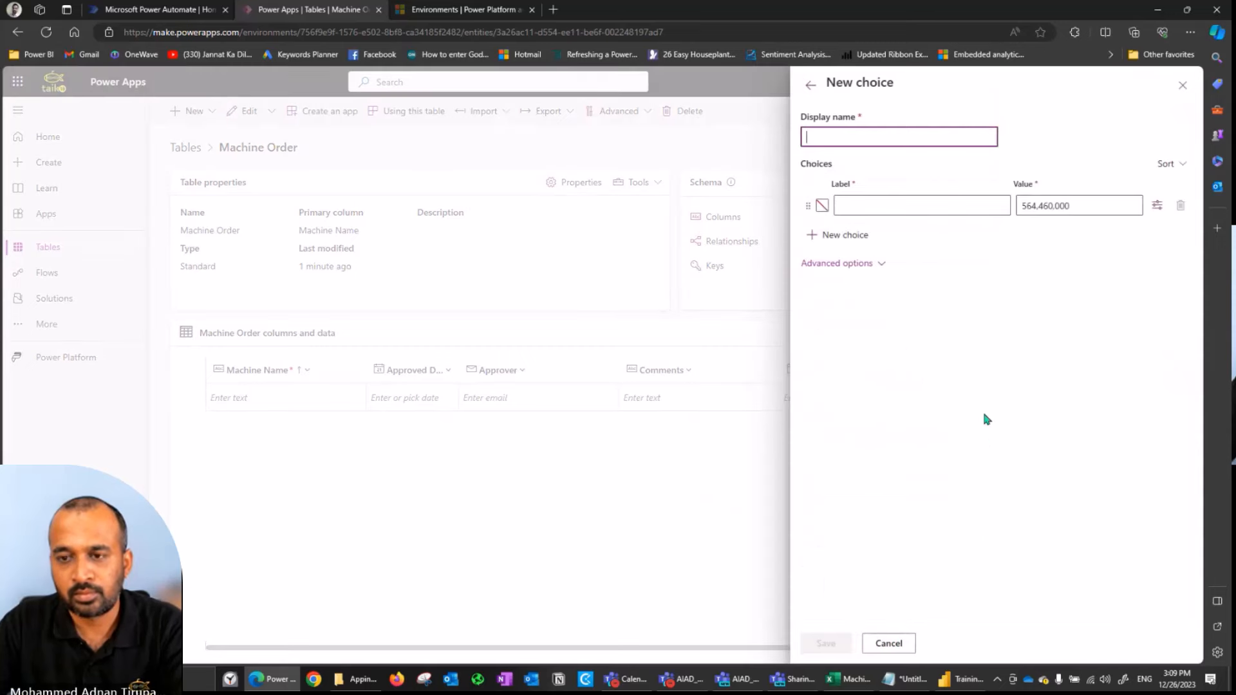
{"action": "left_click", "coordinate": [908, 202]}
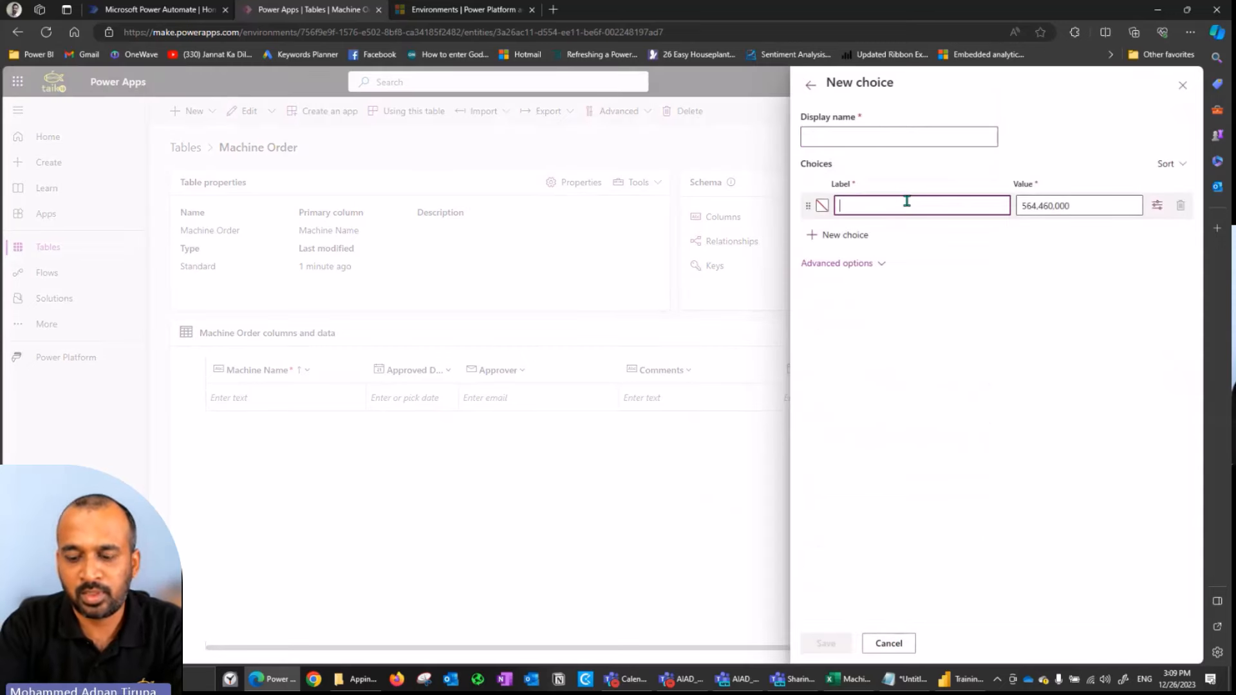
{"action": "type", "text": "Approve"}
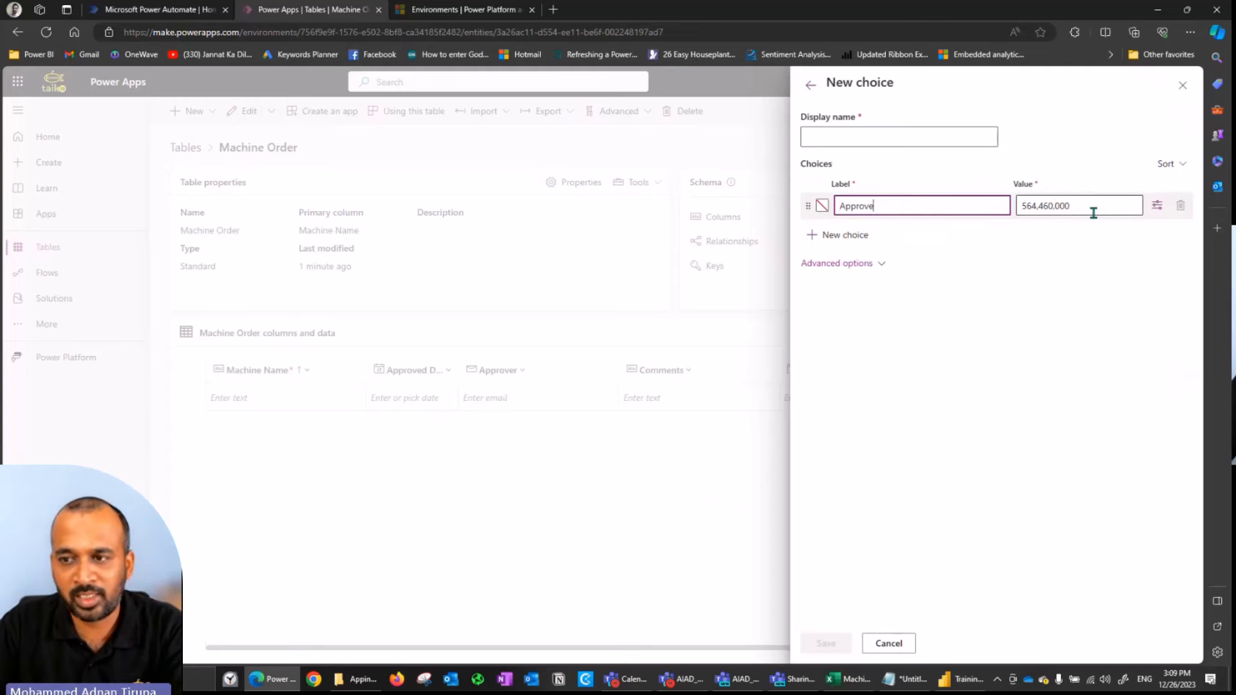
{"action": "left_click", "coordinate": [846, 236]}
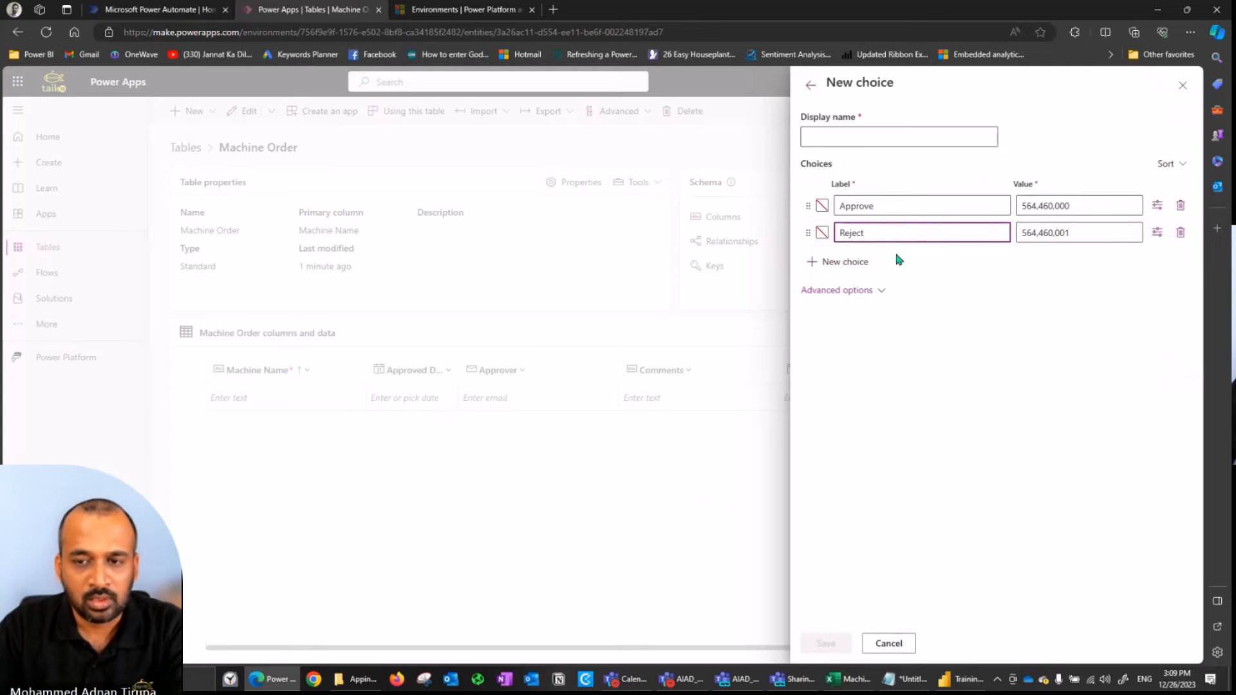
{"action": "left_click", "coordinate": [857, 137]}
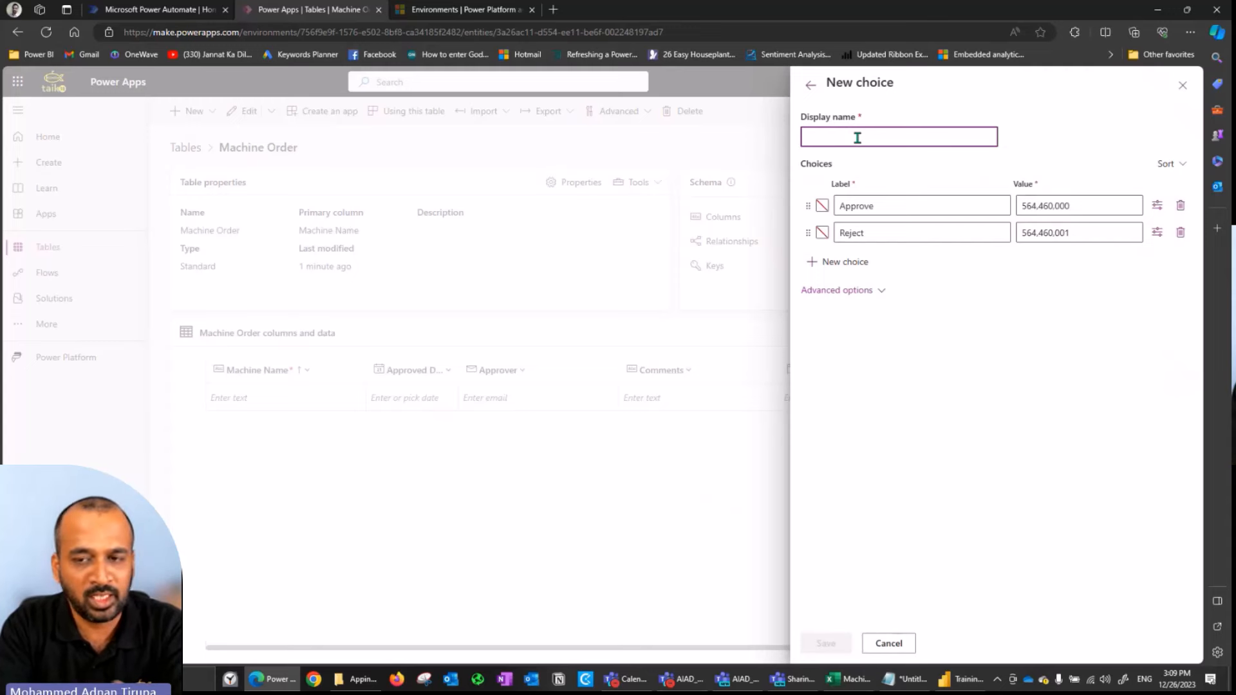
- Name the new choice with the Approve and Reject options ApprovalStatusChoice and save it
{"action": "type", "text": "ApprovalStatusChoo"}
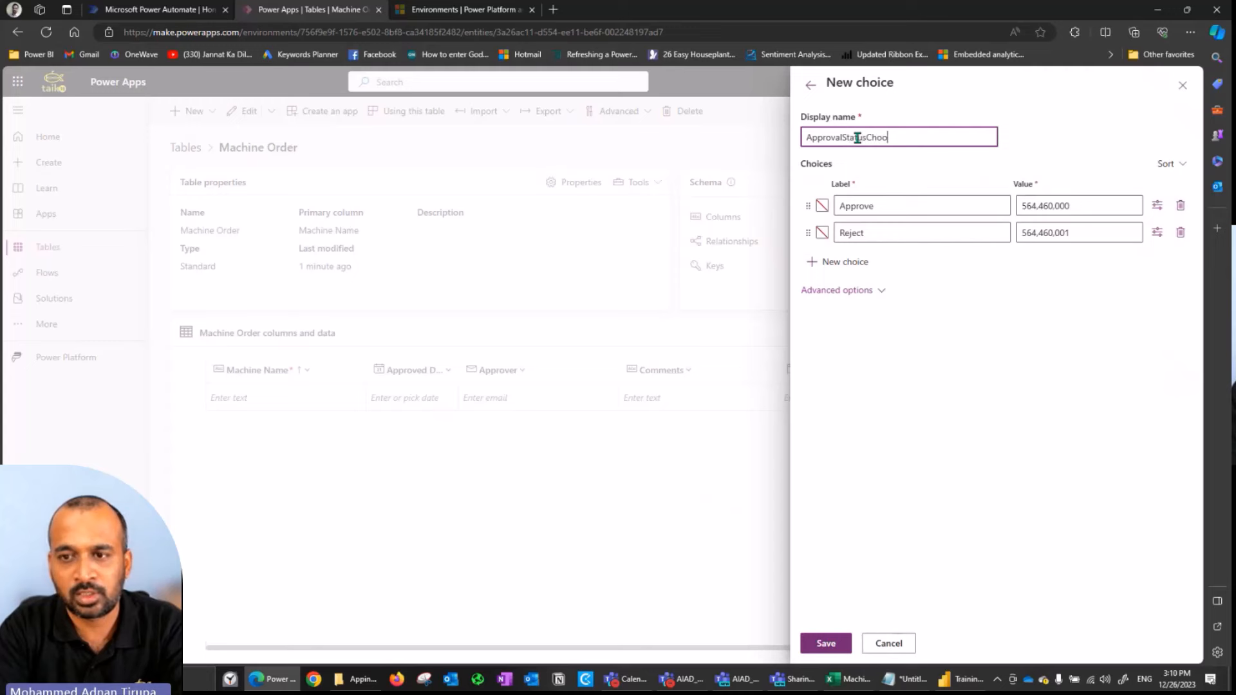
{"action": "key", "text": "BackSpace"}
{"action": "type", "text": "ice"}
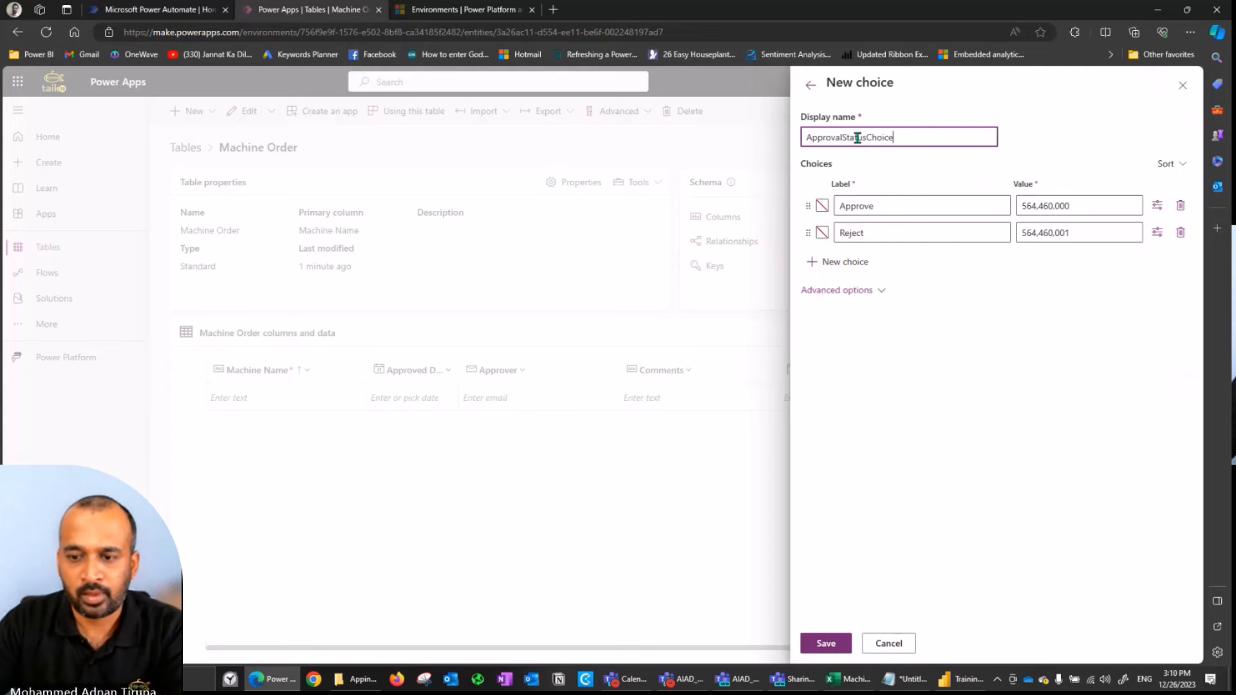
{"action": "left_click", "coordinate": [824, 642]}
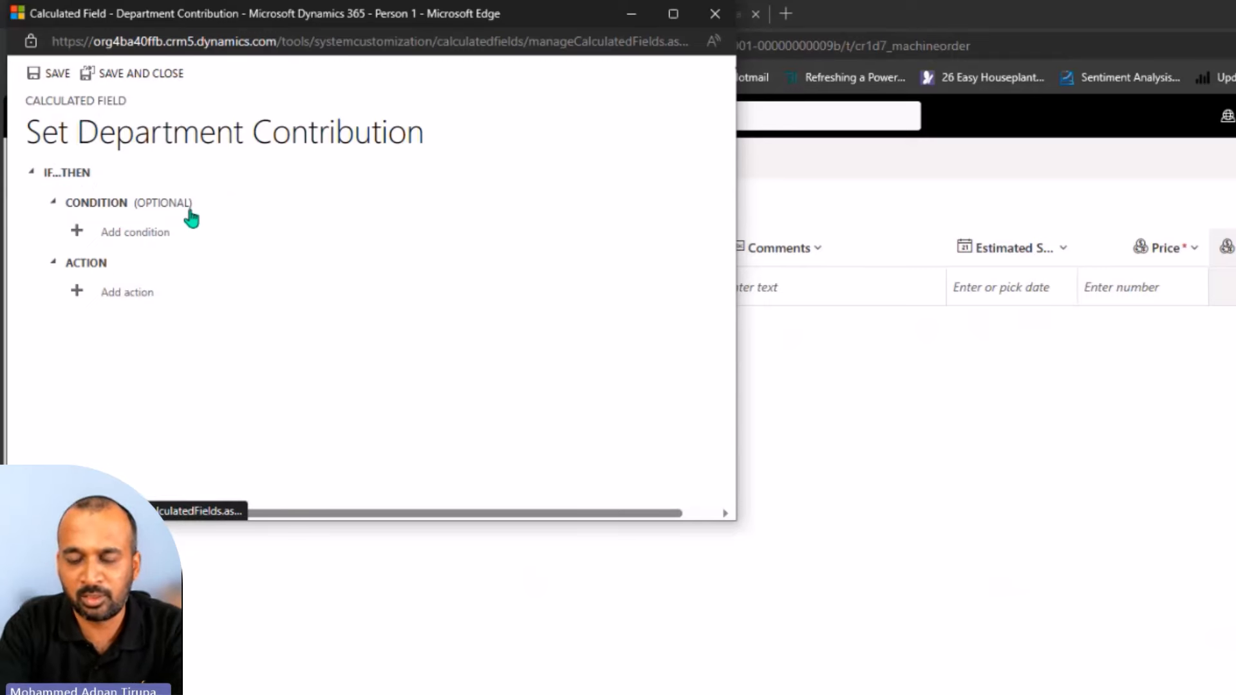
- Add an action setting Department Contribution to cr1d7_price*0.1, then save and close the calculated field
{"action": "left_click", "coordinate": [120, 292]}
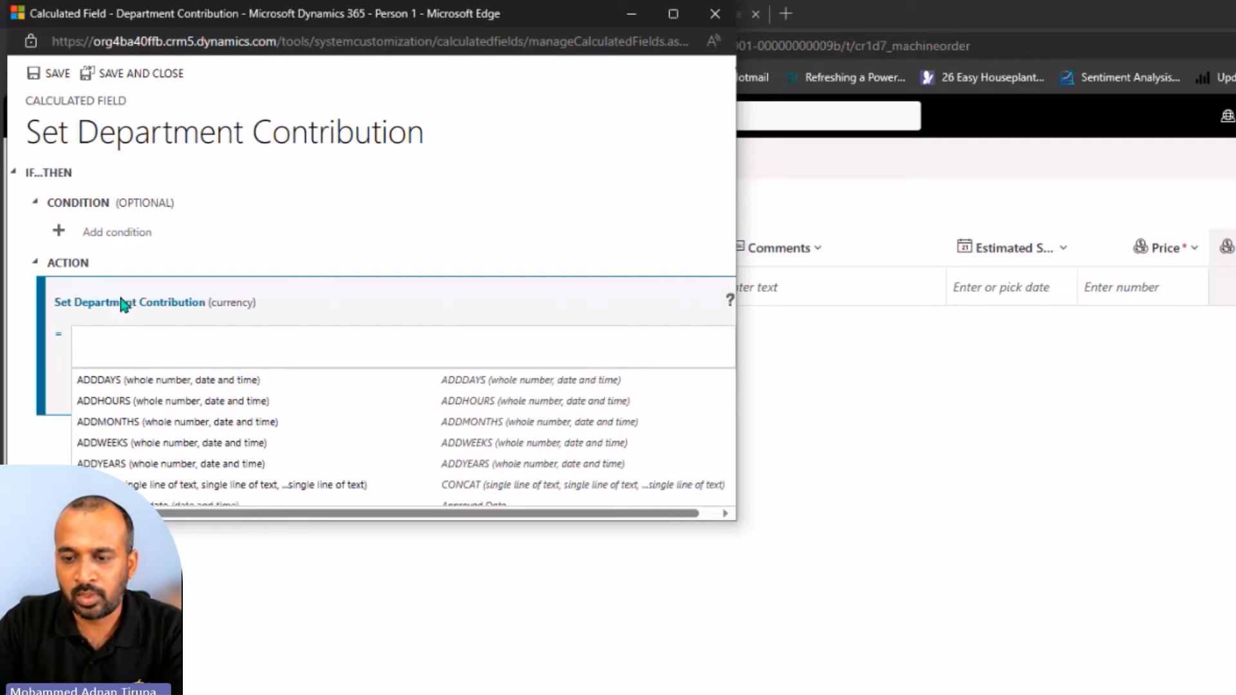
{"action": "type", "text": "pric"}
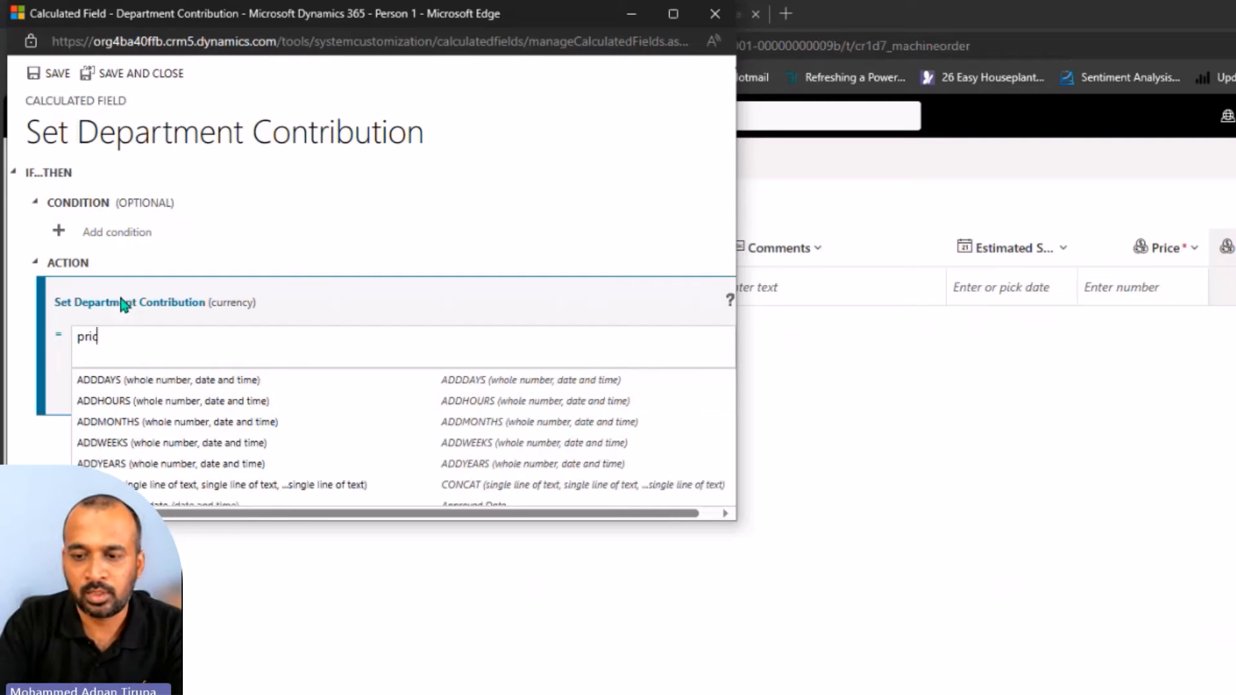
{"action": "type", "text": "e"}
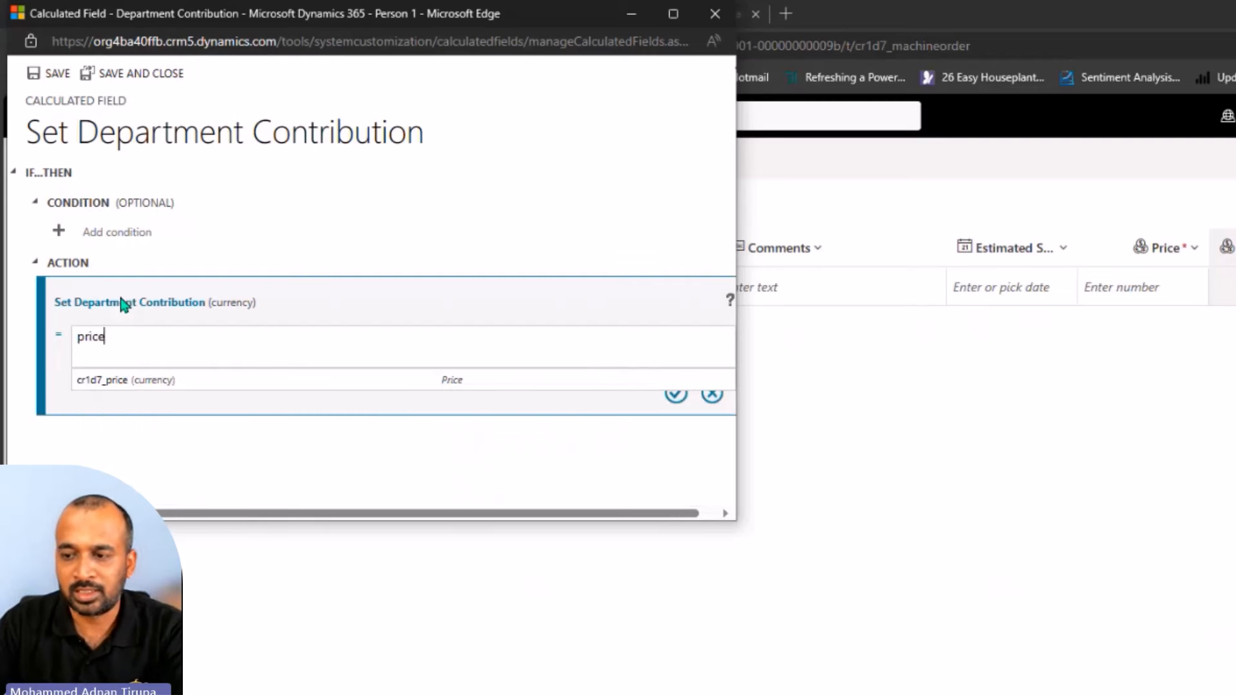
{"action": "left_click", "coordinate": [179, 382]}
{"action": "type", "text": "*0.1"}
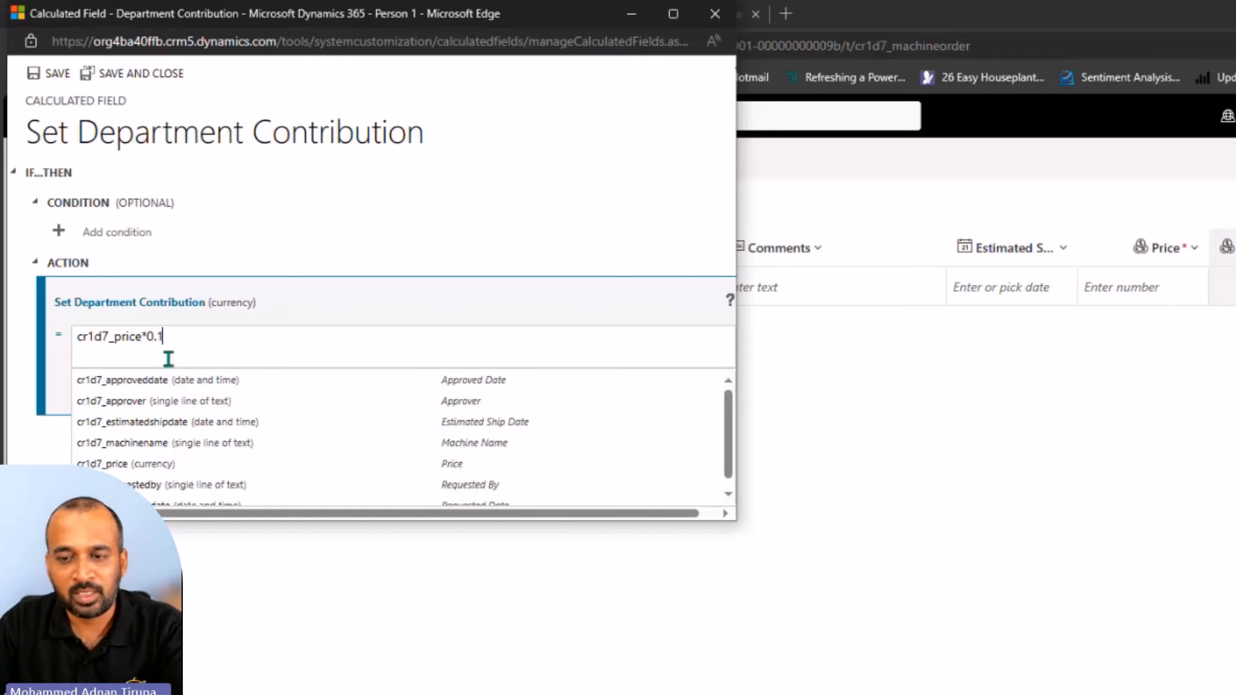
{"action": "left_click", "coordinate": [333, 242]}
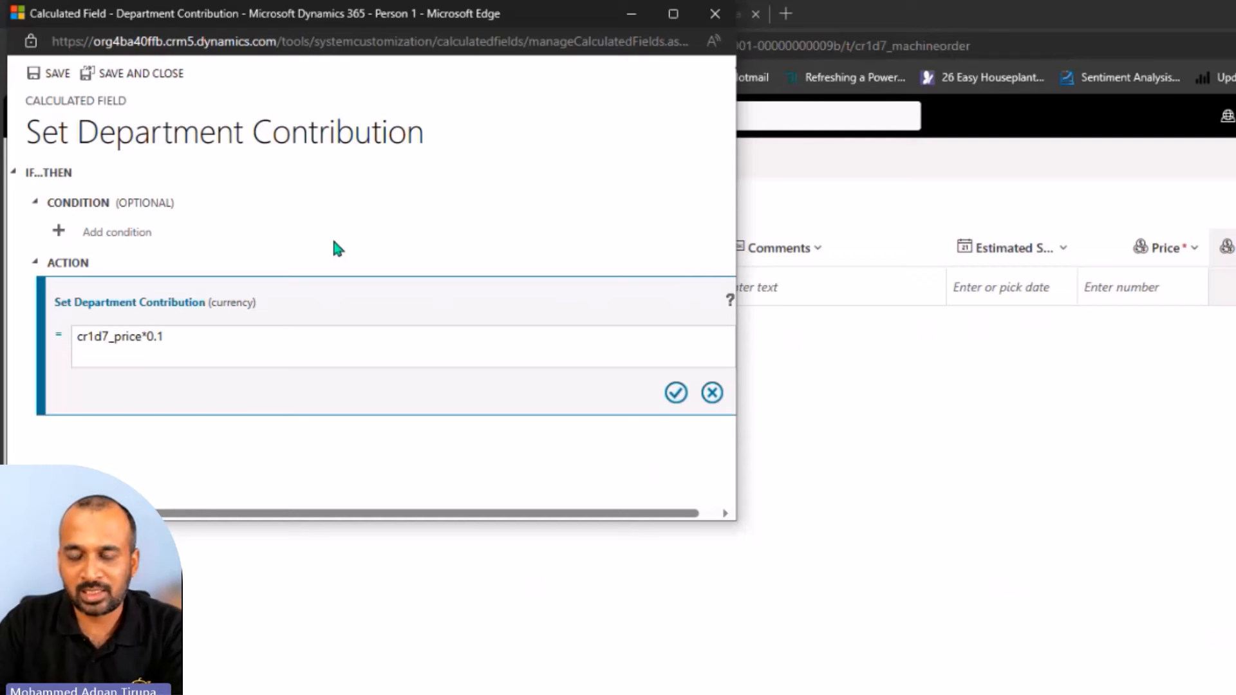
{"action": "left_click", "coordinate": [676, 393]}
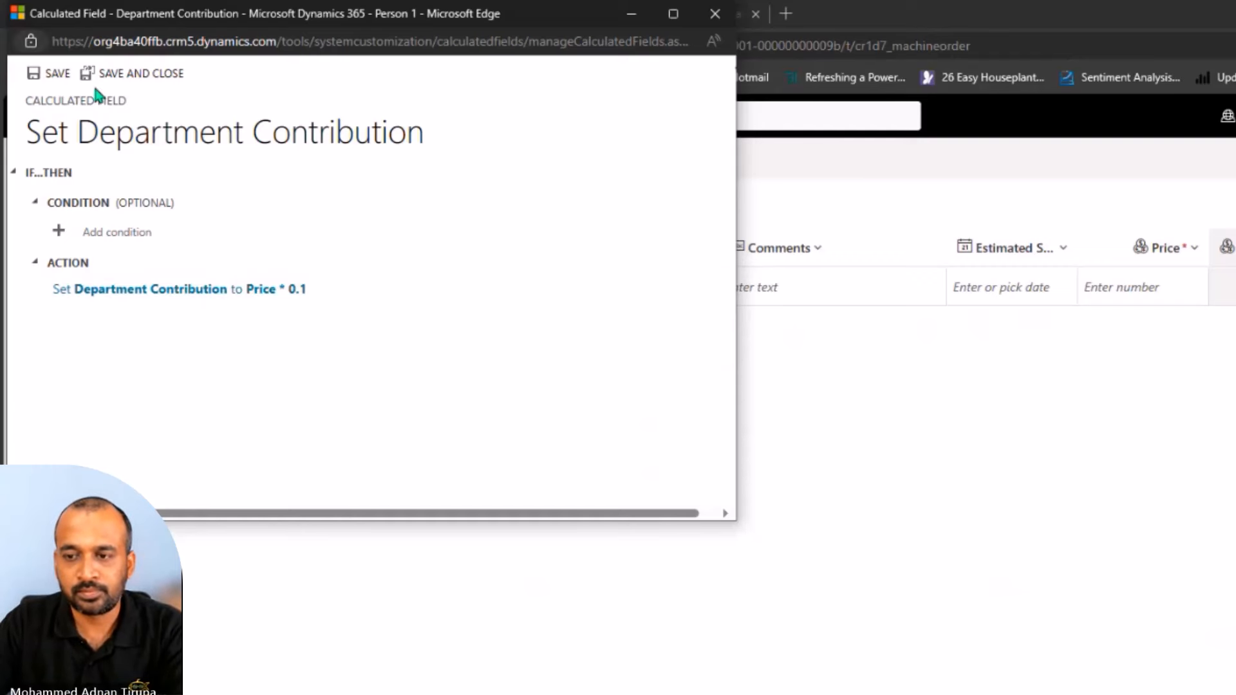
{"action": "left_click", "coordinate": [131, 73]}
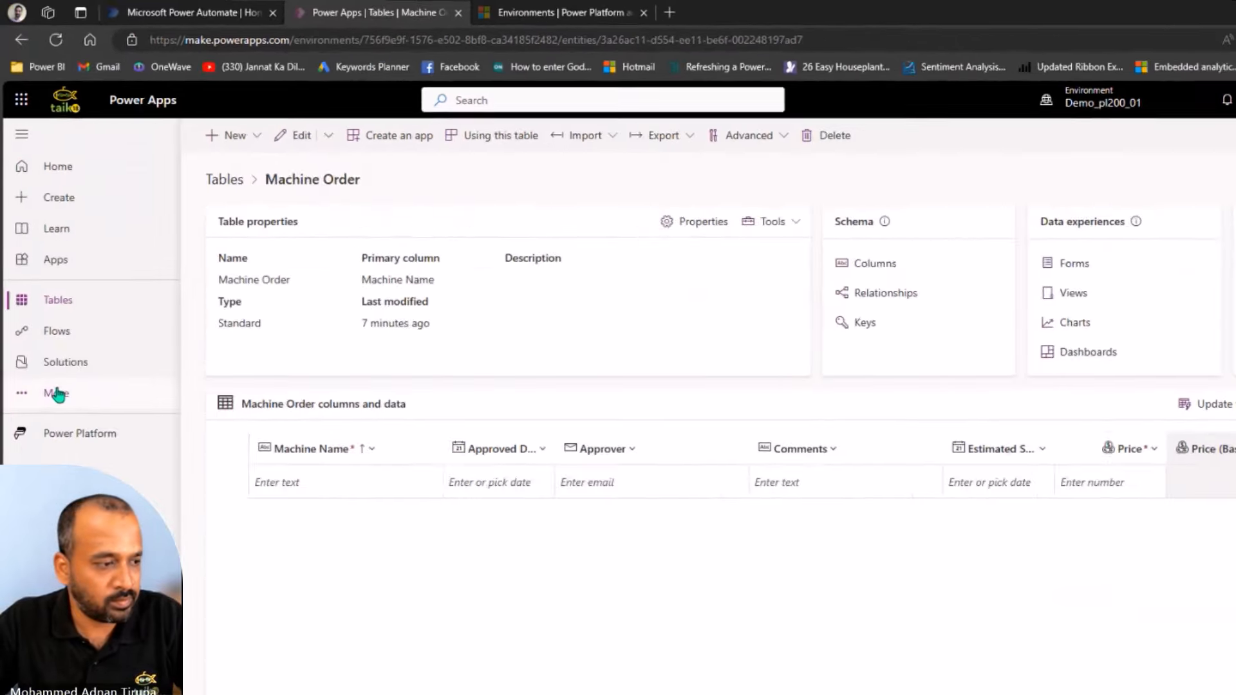
- Open the PowerAppsYTDemo_2024_1 solution and display its tables
{"action": "left_click", "coordinate": [58, 157]}
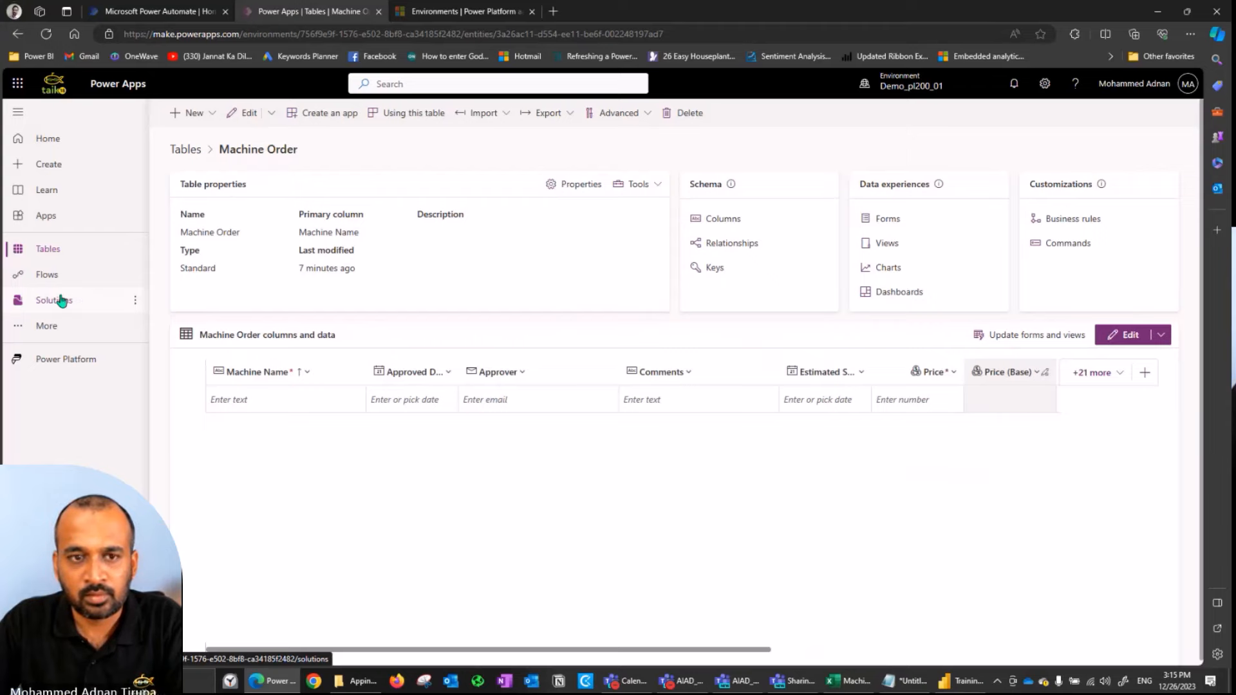
{"action": "left_click", "coordinate": [60, 301]}
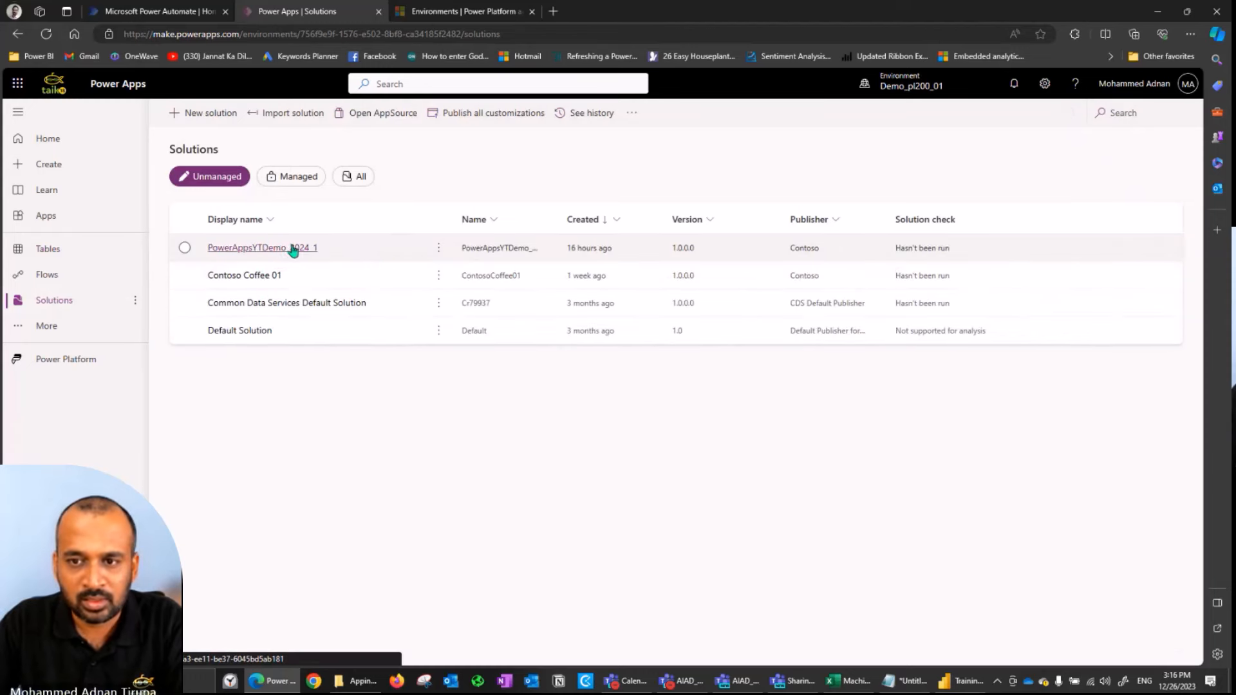
{"action": "left_click", "coordinate": [290, 248]}
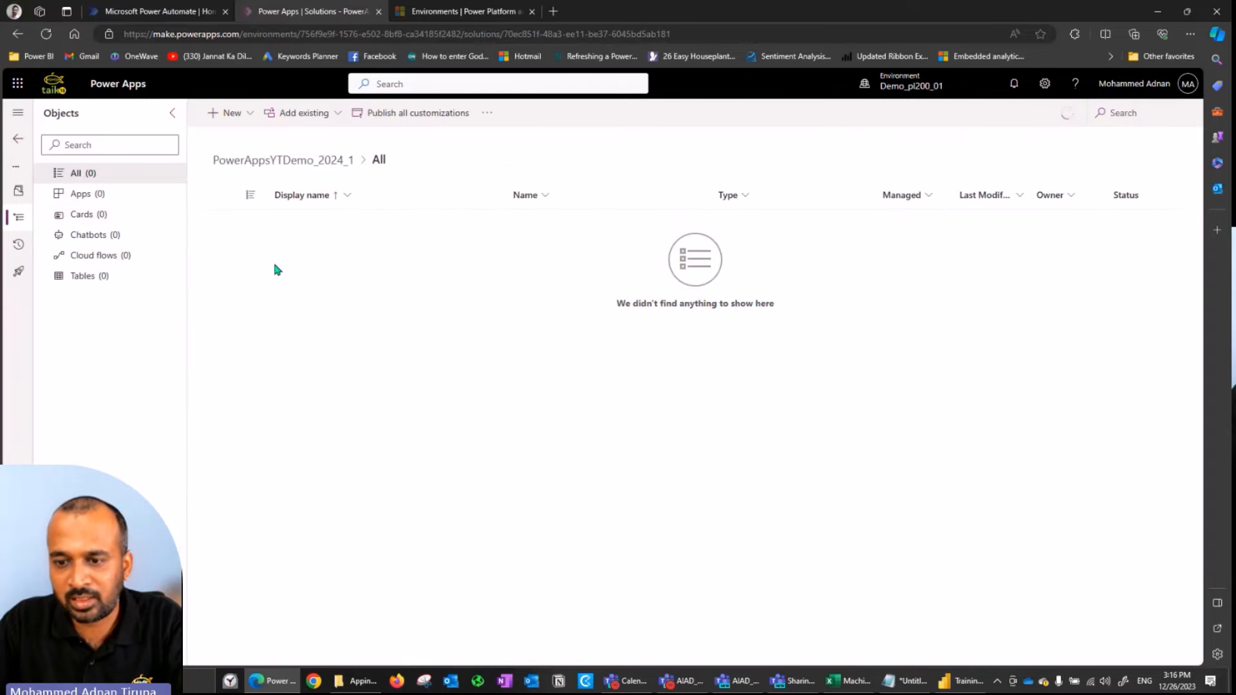
{"action": "left_click", "coordinate": [84, 194]}
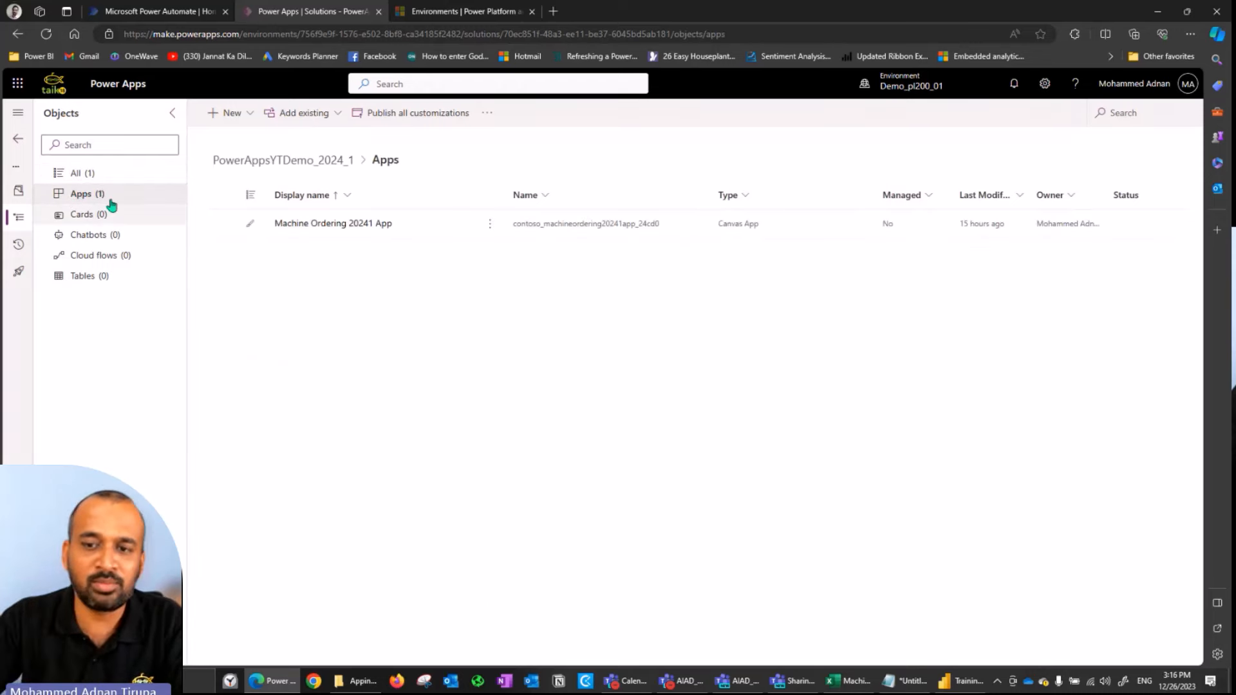
{"action": "left_click", "coordinate": [95, 281]}
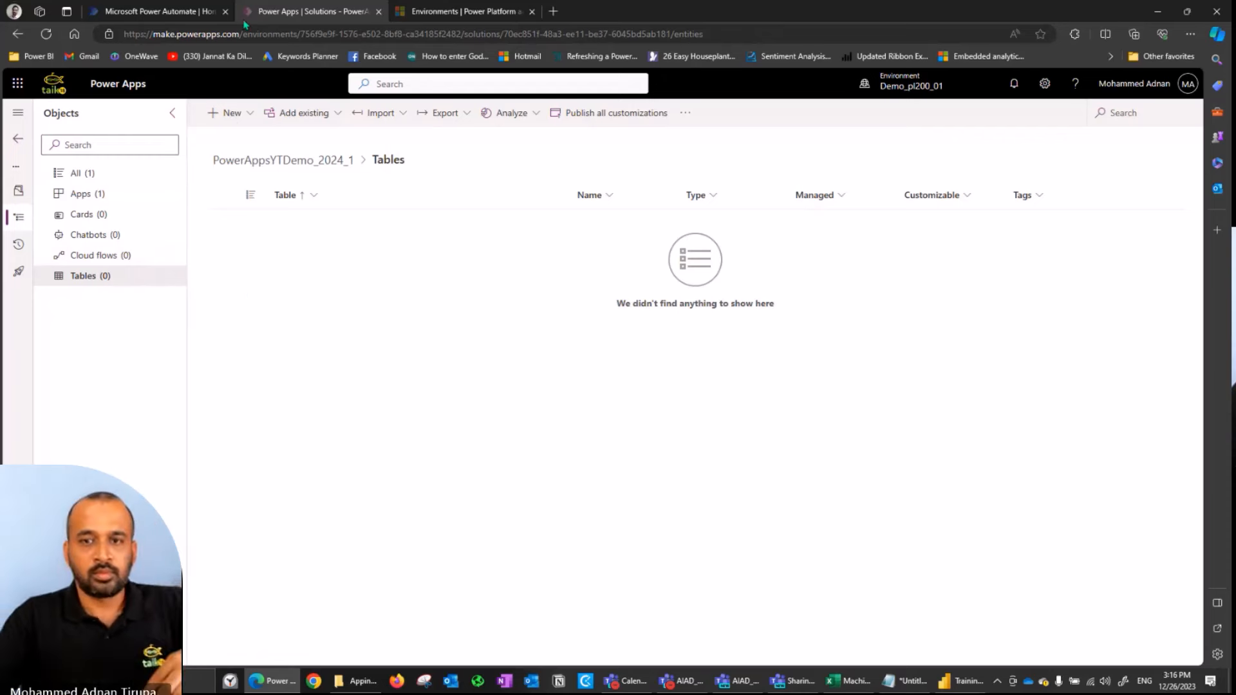
{"action": "left_click", "coordinate": [248, 120]}
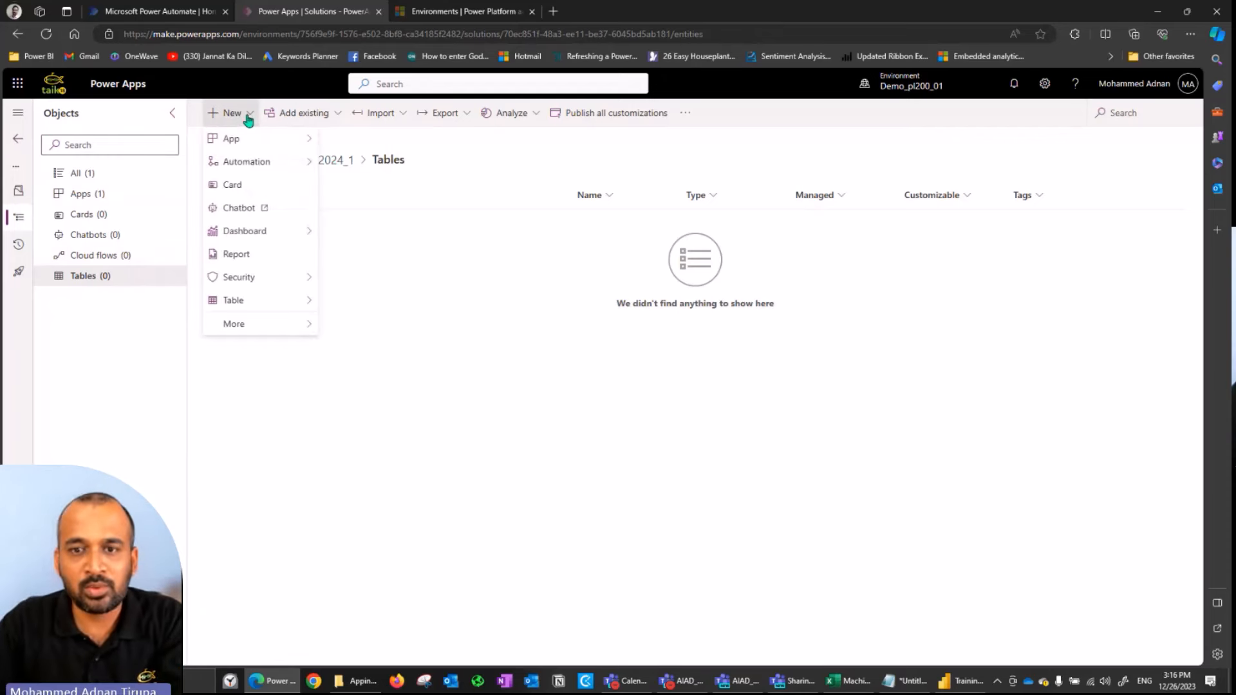
{"action": "mouse_move", "coordinate": [282, 307]}
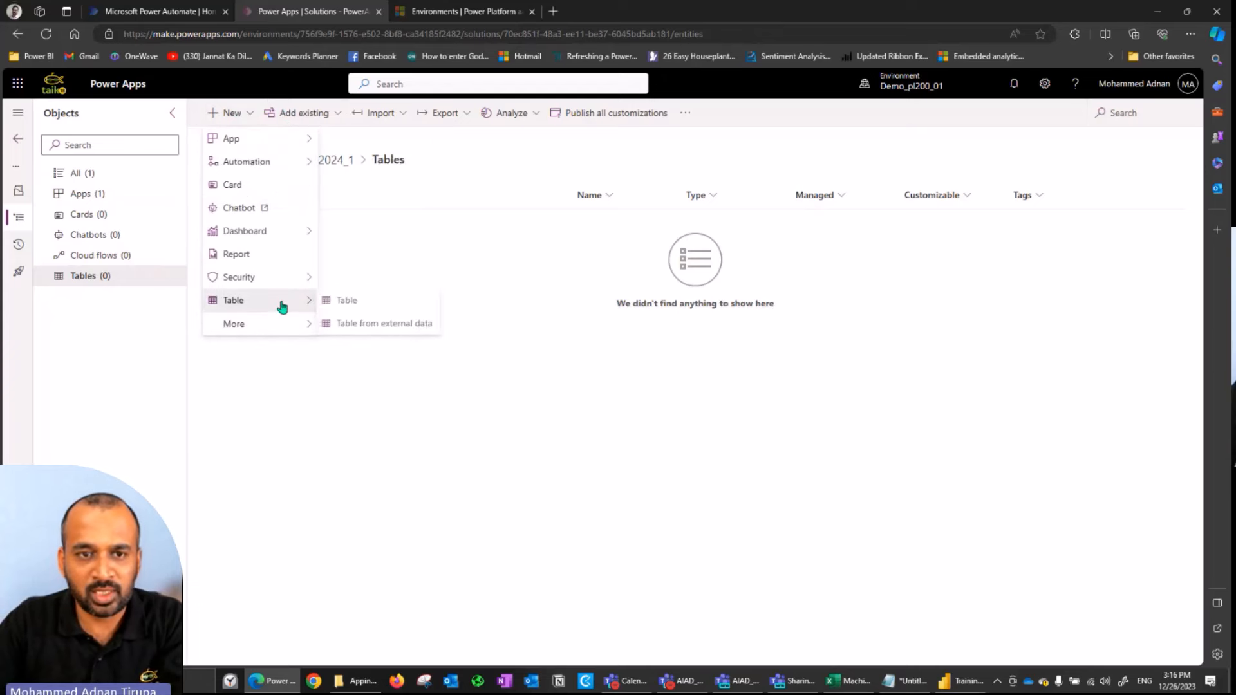
{"action": "left_click", "coordinate": [397, 257]}
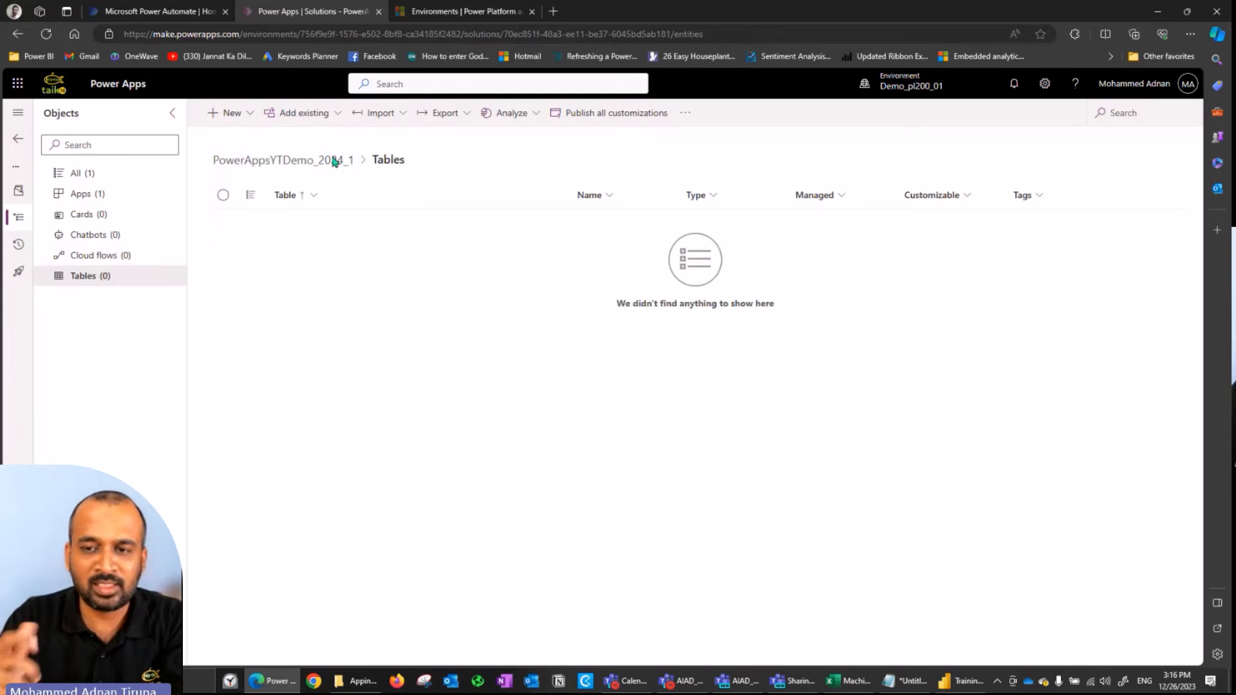
- Start adding an existing table to the solution, search for "machi" and select the Machine Order table named cr1d7_machineorder
{"action": "left_click", "coordinate": [340, 116]}
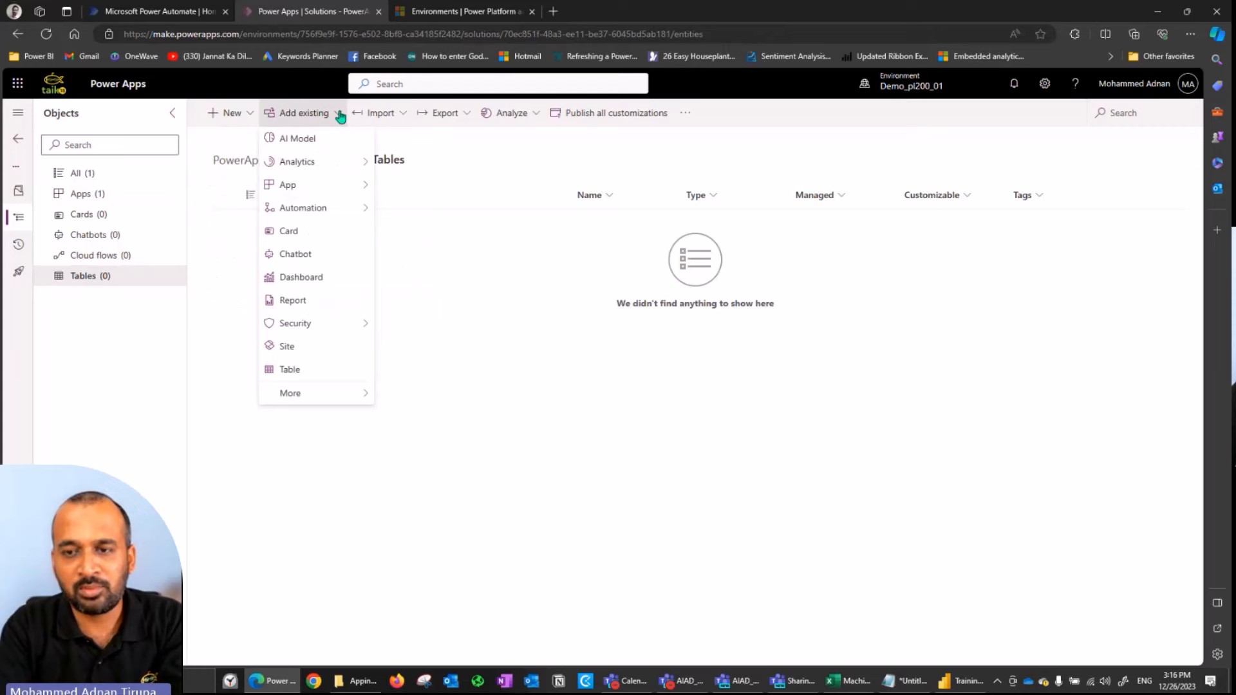
{"action": "left_click", "coordinate": [307, 370]}
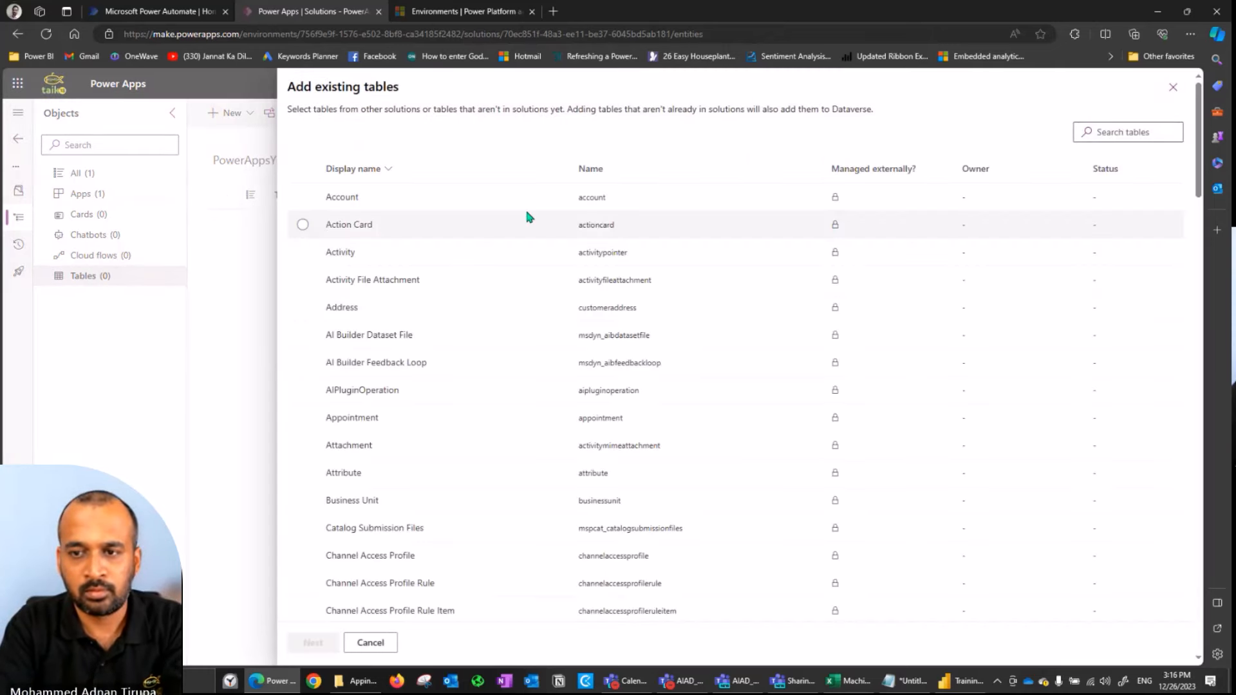
{"action": "left_click", "coordinate": [1150, 129]}
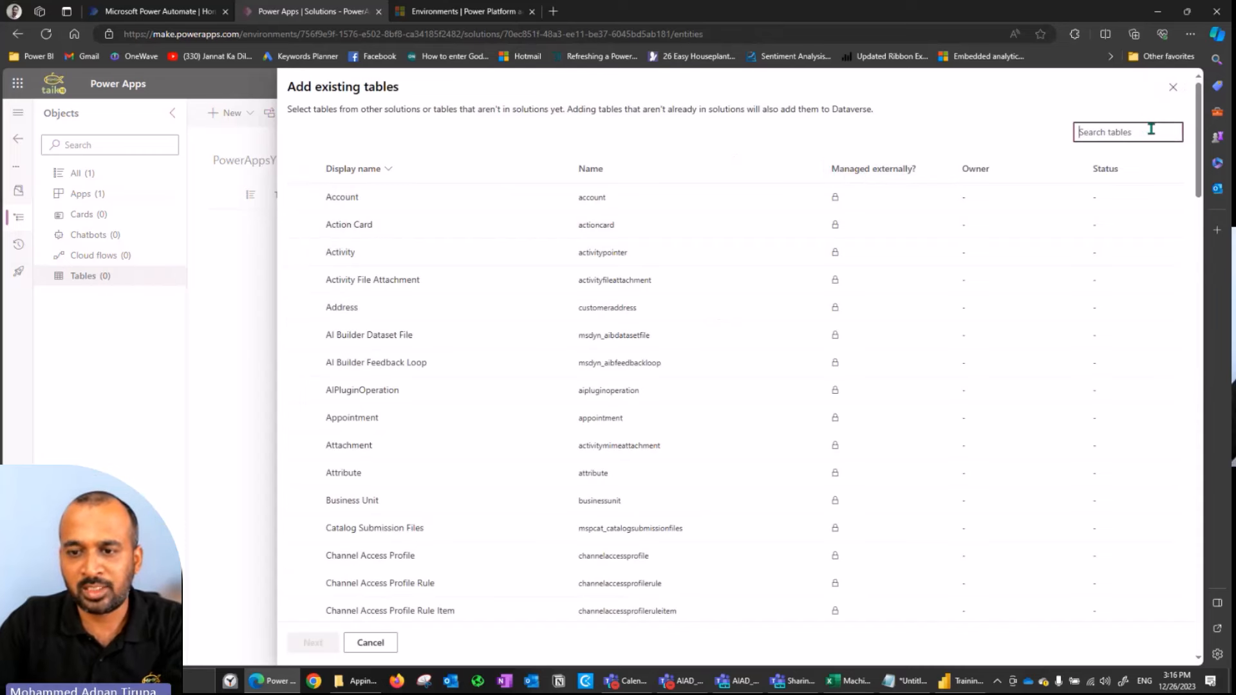
{"action": "type", "text": "machi"}
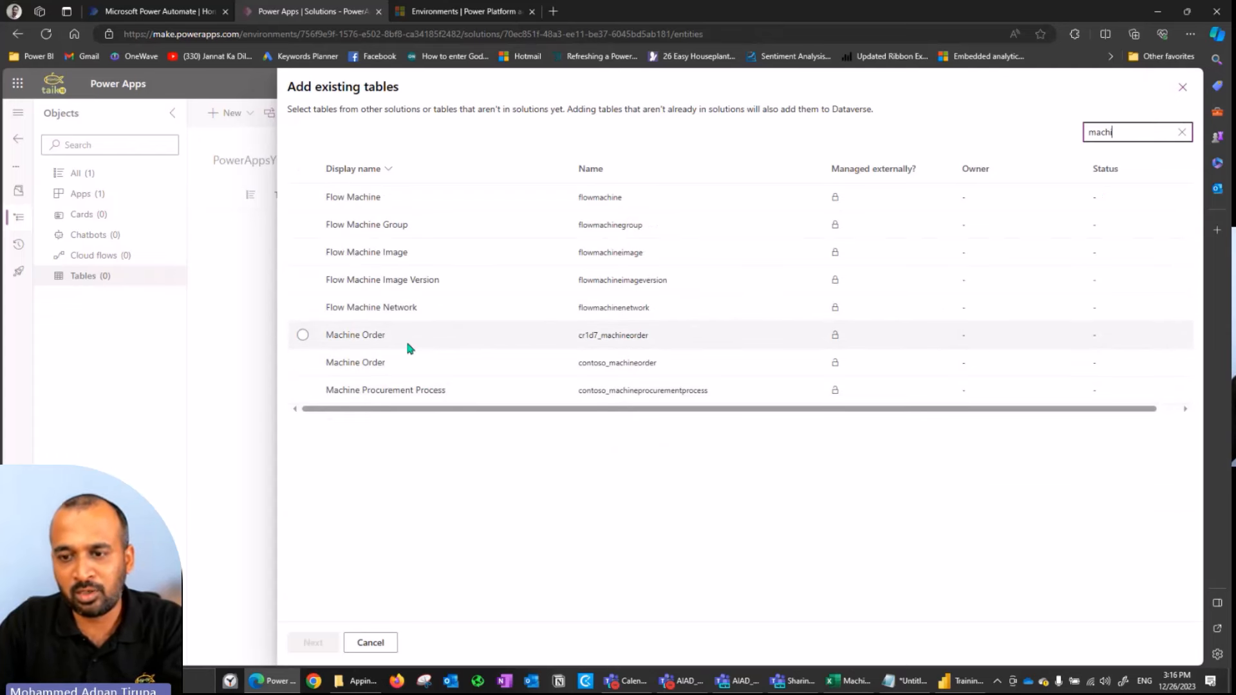
{"action": "left_click", "coordinate": [582, 364]}
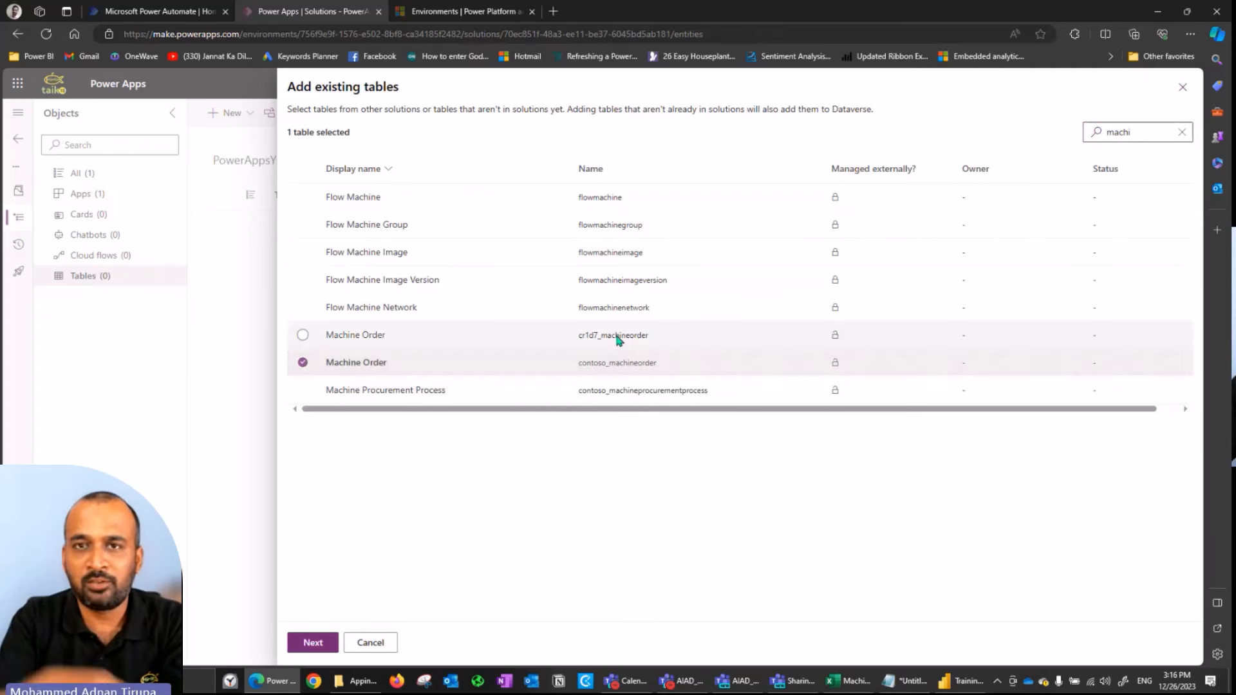
{"action": "left_click", "coordinate": [618, 337]}
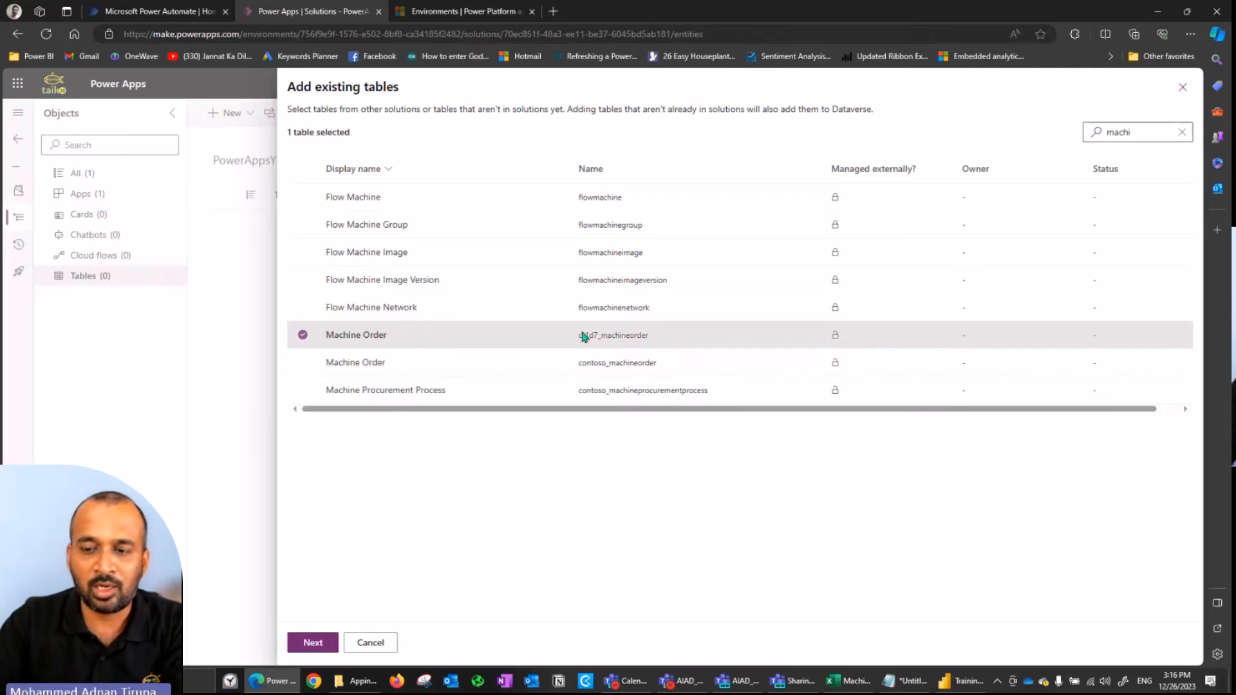
- Add the selected Machine Order table to the solution with all objects included, and open the table
{"action": "left_click", "coordinate": [314, 644]}
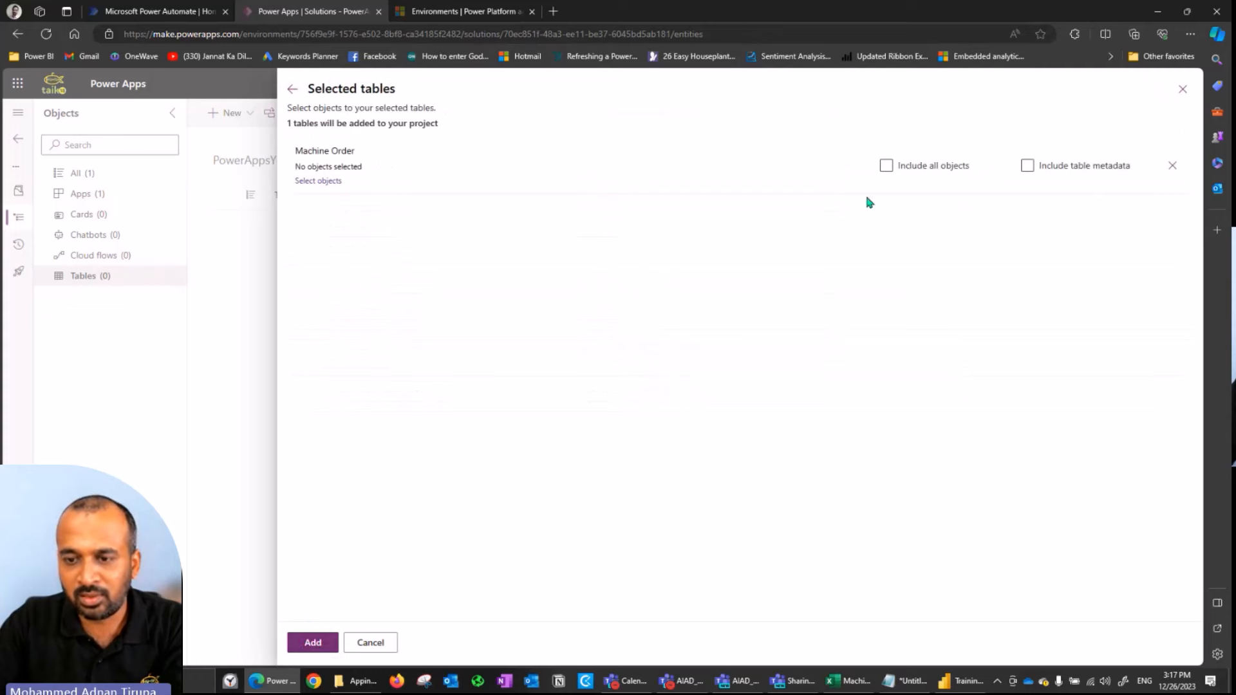
{"action": "left_click", "coordinate": [914, 166]}
{"action": "left_click", "coordinate": [914, 168]}
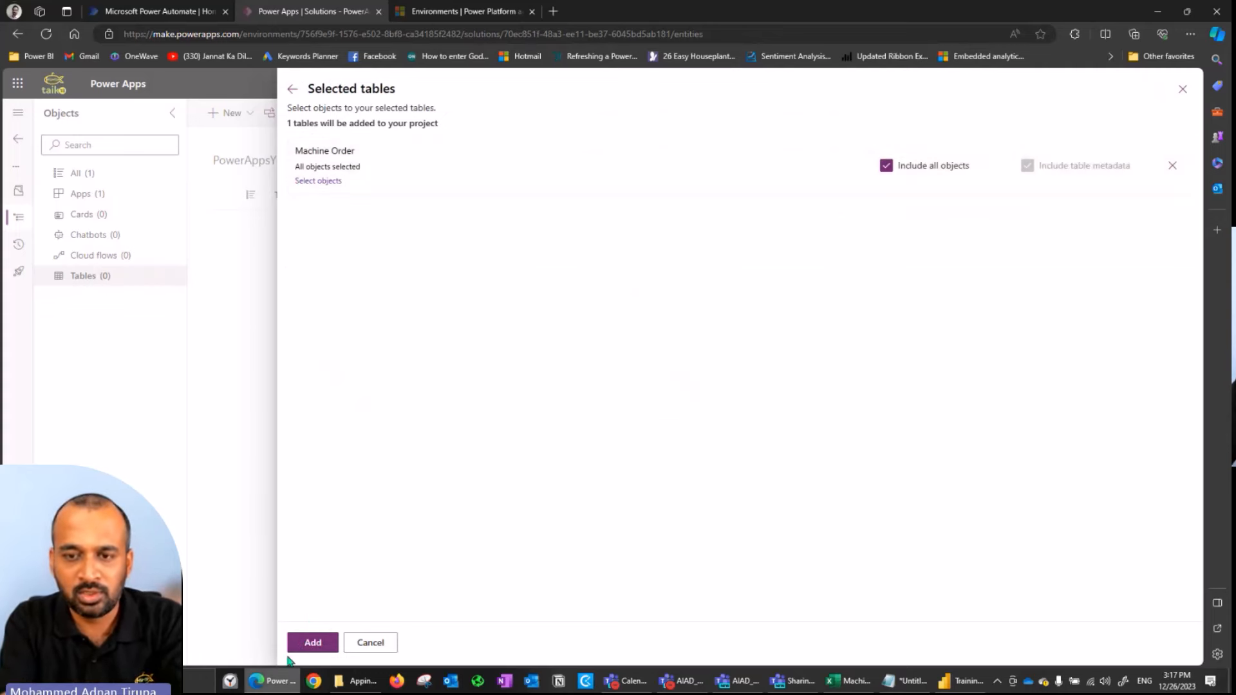
{"action": "left_click", "coordinate": [308, 642]}
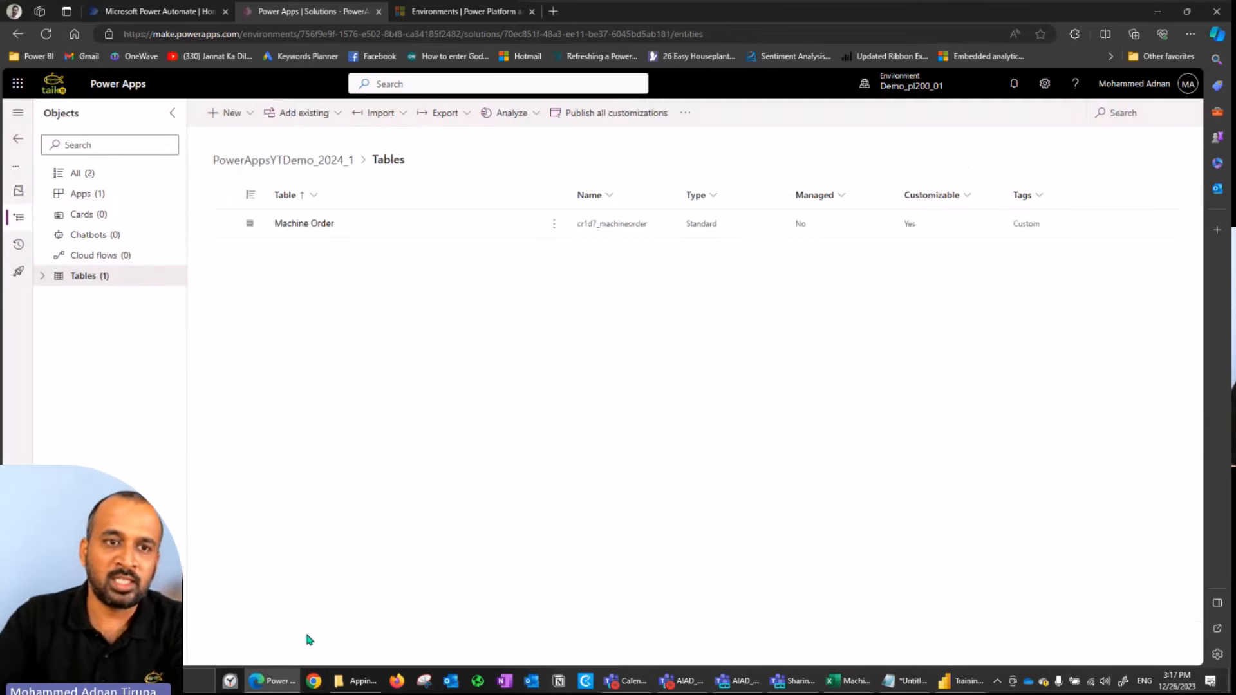
{"action": "left_click", "coordinate": [300, 227]}
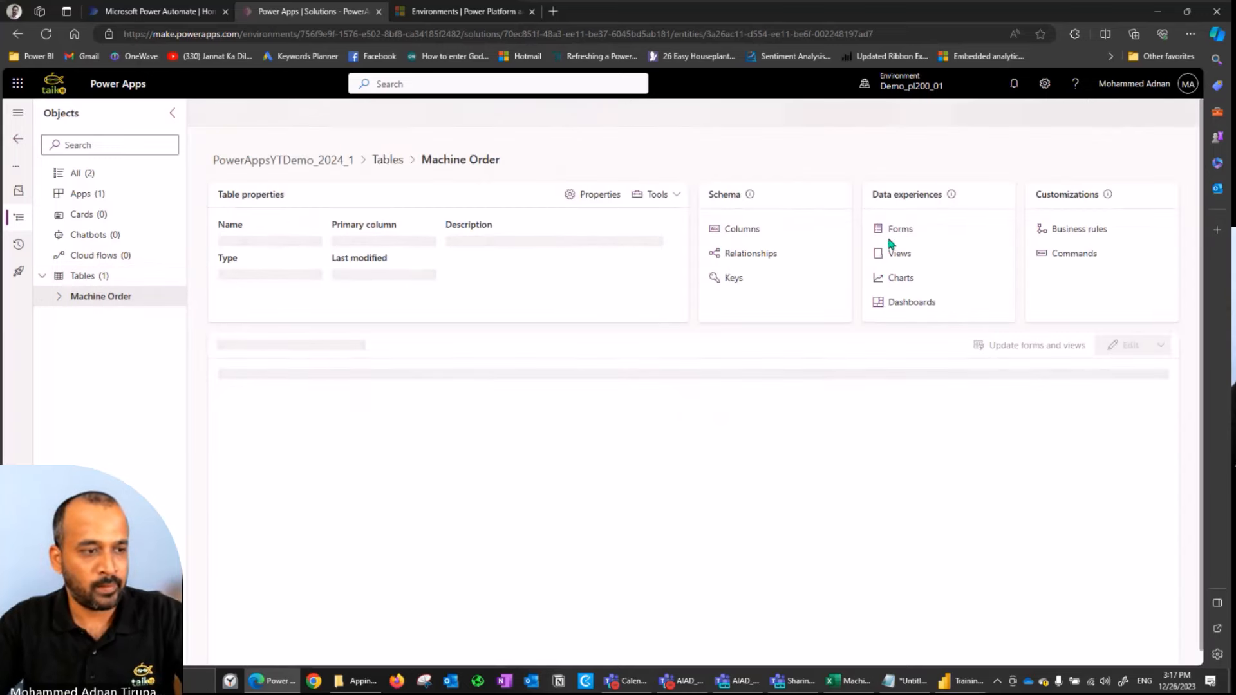
- Examine the Machine Order table's properties, including the advanced options, and leave without saving changes
{"action": "left_click", "coordinate": [598, 195]}
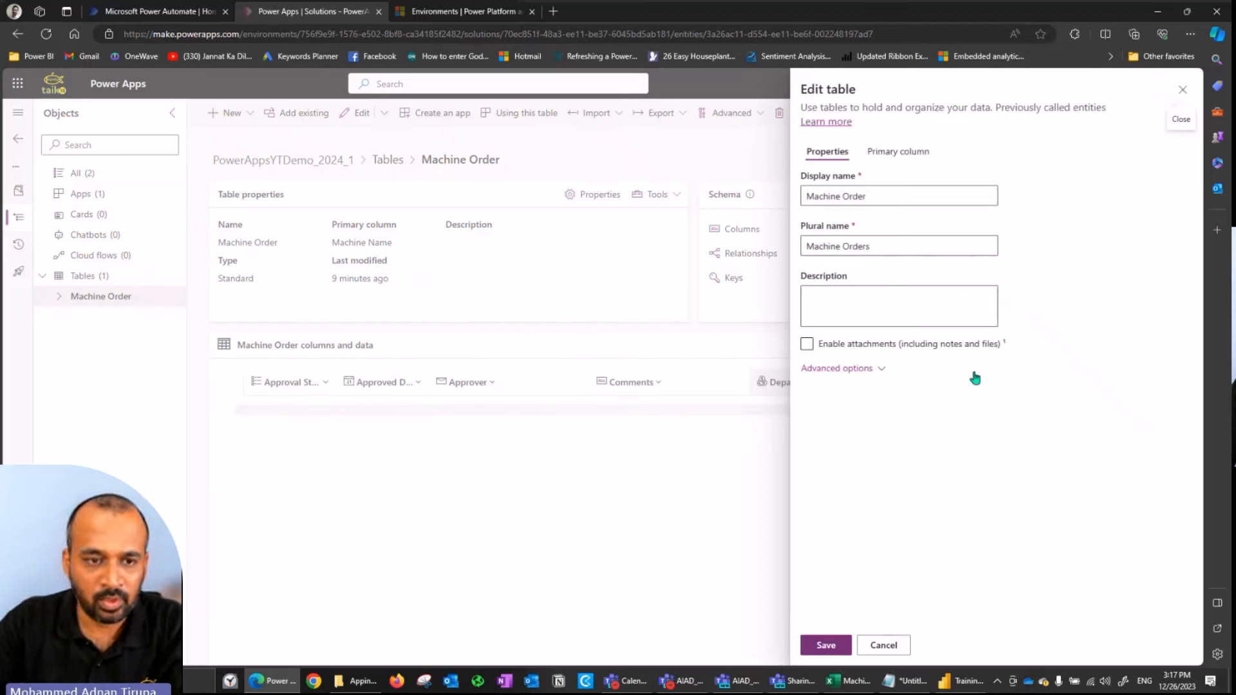
{"action": "left_click", "coordinate": [861, 372]}
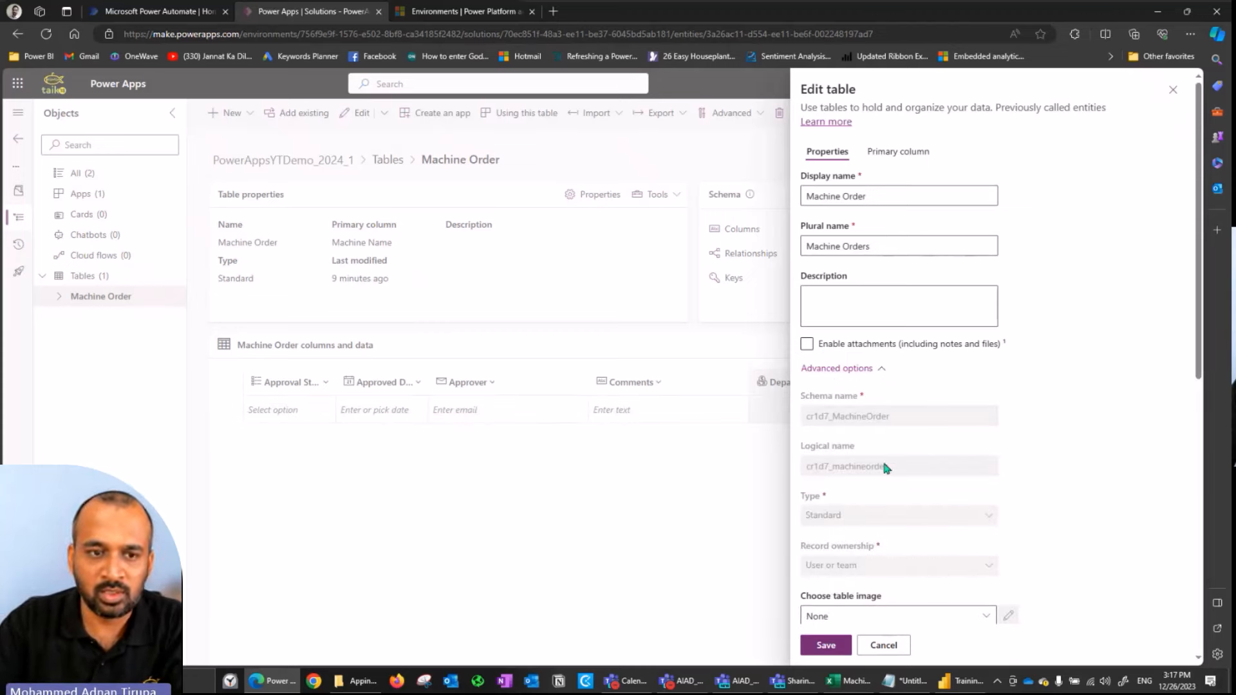
{"action": "scroll", "coordinate": [869, 470], "scroll_direction": "down", "scroll_amount": 4}
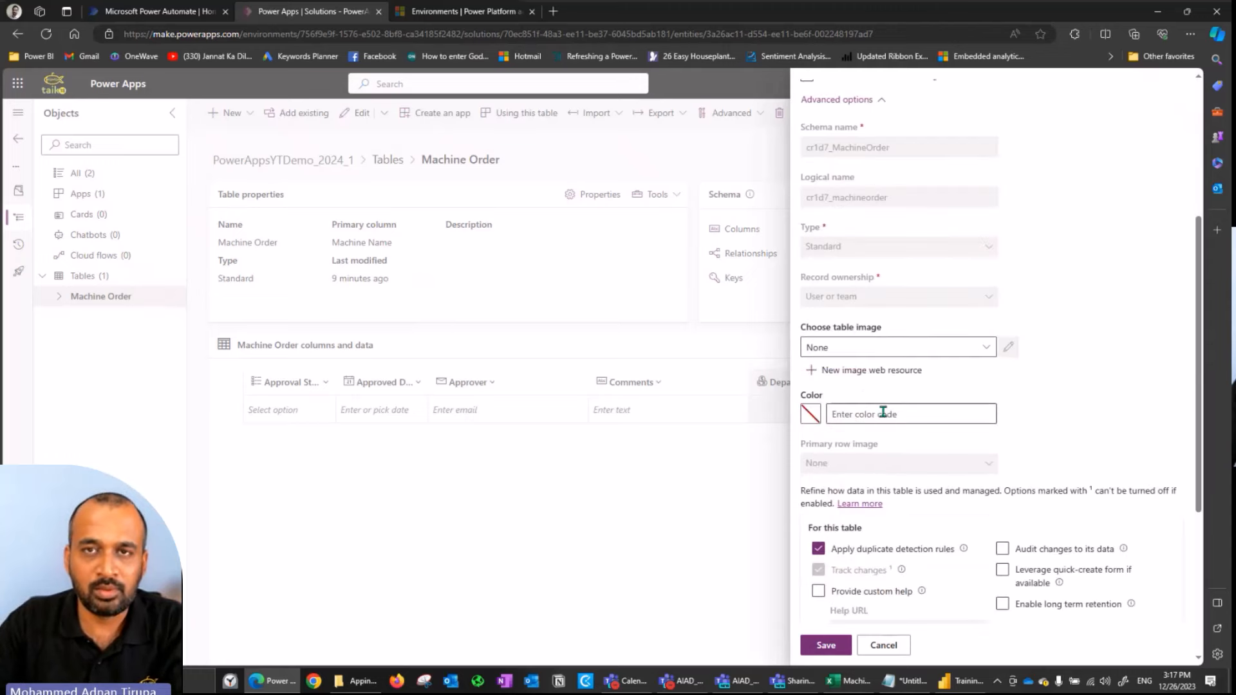
{"action": "left_click", "coordinate": [877, 645]}
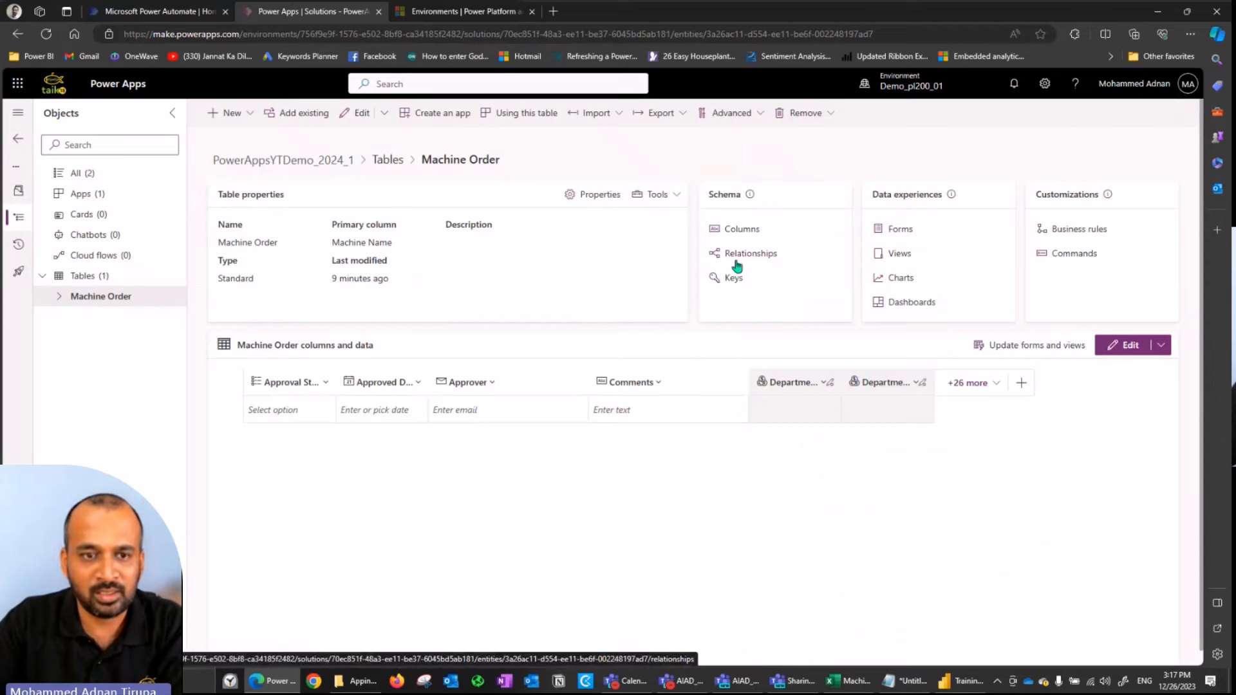
- Create a new business rule for the Machine Order table and name it Calculate Ship Date
{"action": "left_click", "coordinate": [253, 122]}
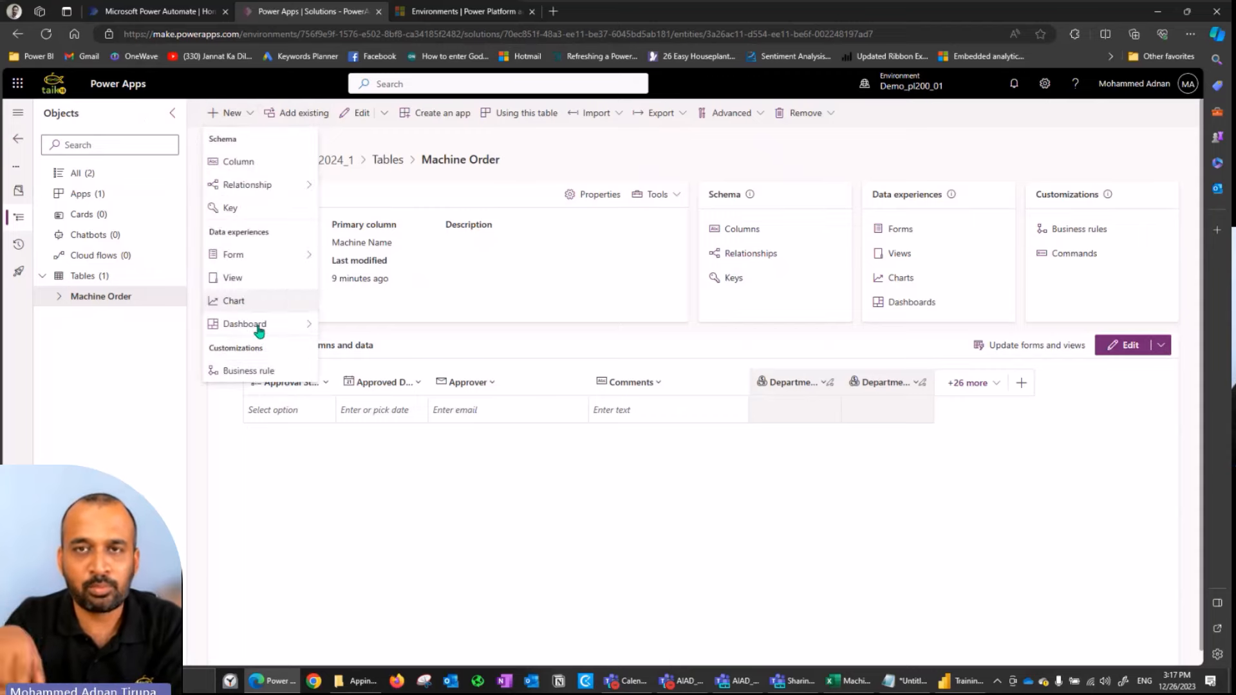
{"action": "left_click", "coordinate": [249, 371]}
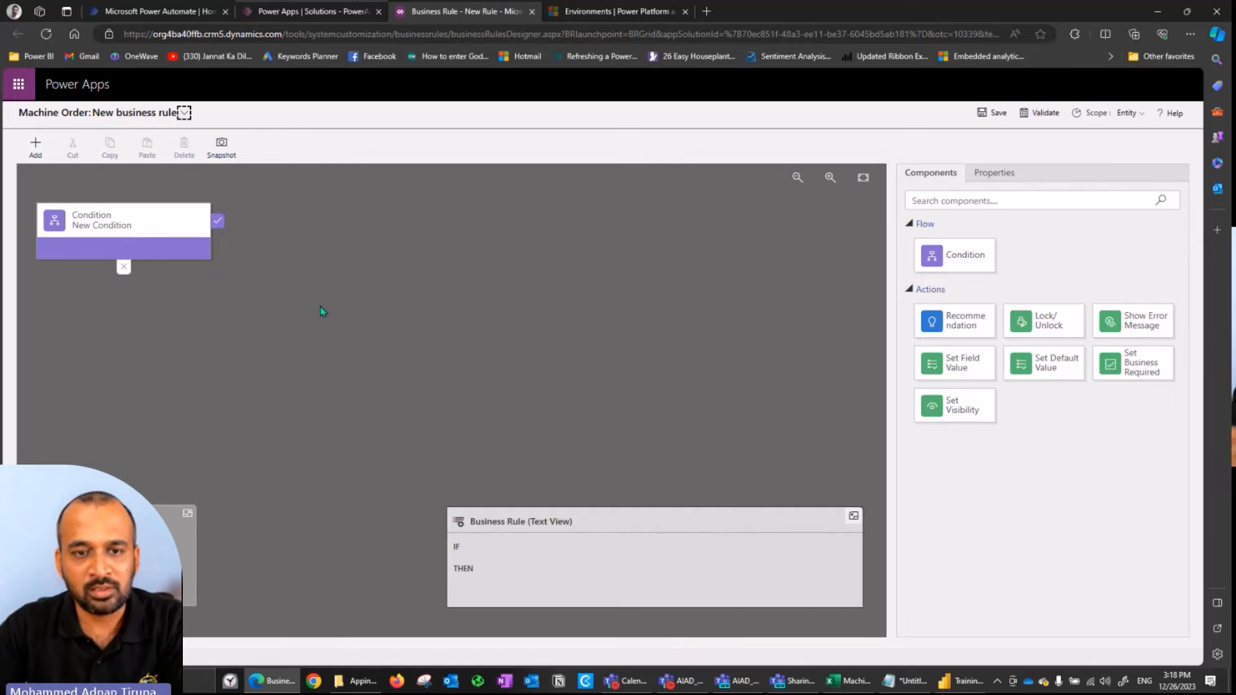
{"action": "left_click", "coordinate": [184, 116]}
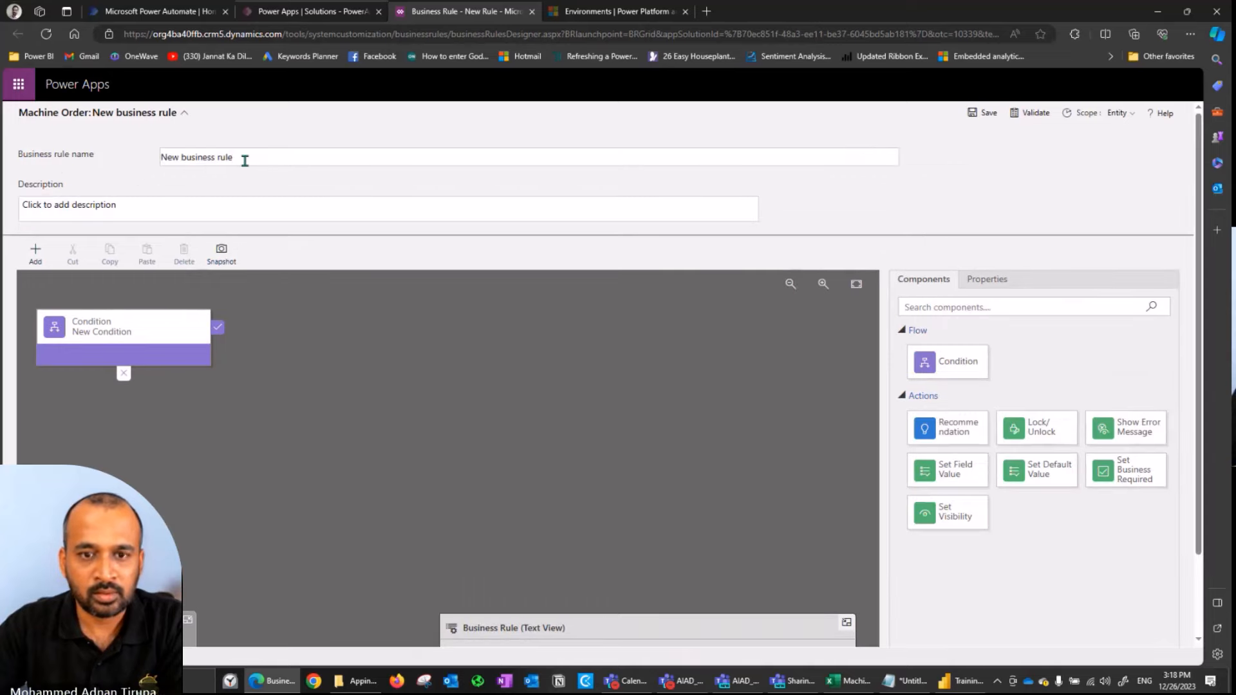
{"action": "left_click_drag", "start_coordinate": [244, 158], "coordinate": [152, 160]}
{"action": "type", "text": "C"}
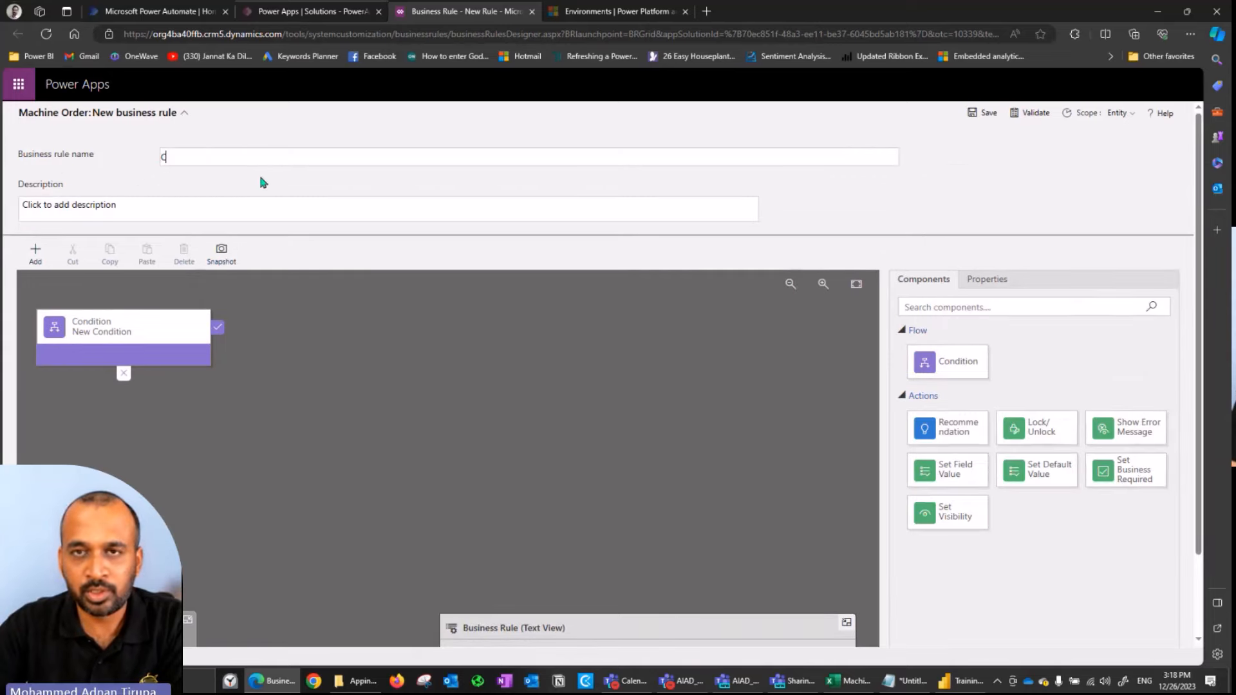
{"action": "type", "text": "alculate Ship Date"}
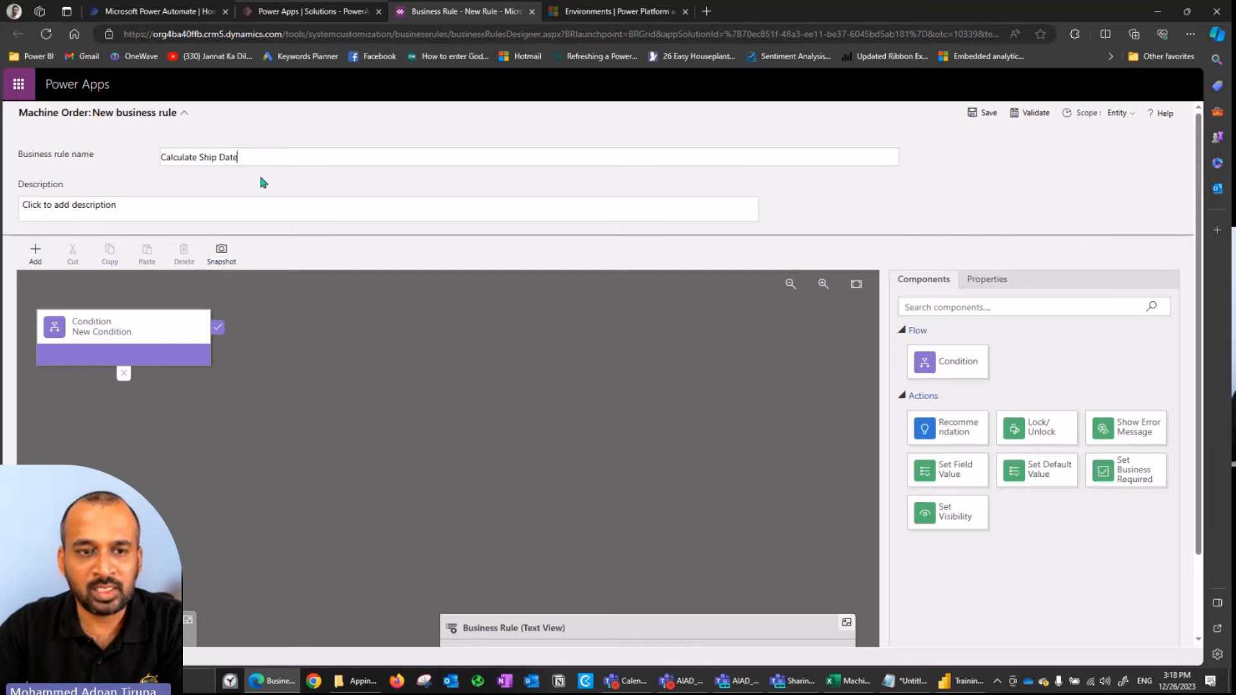
- Replace the business rule's placeholder description with "Calculate Ship Date + 14 days" and collapse the rule details
{"action": "left_click", "coordinate": [250, 218]}
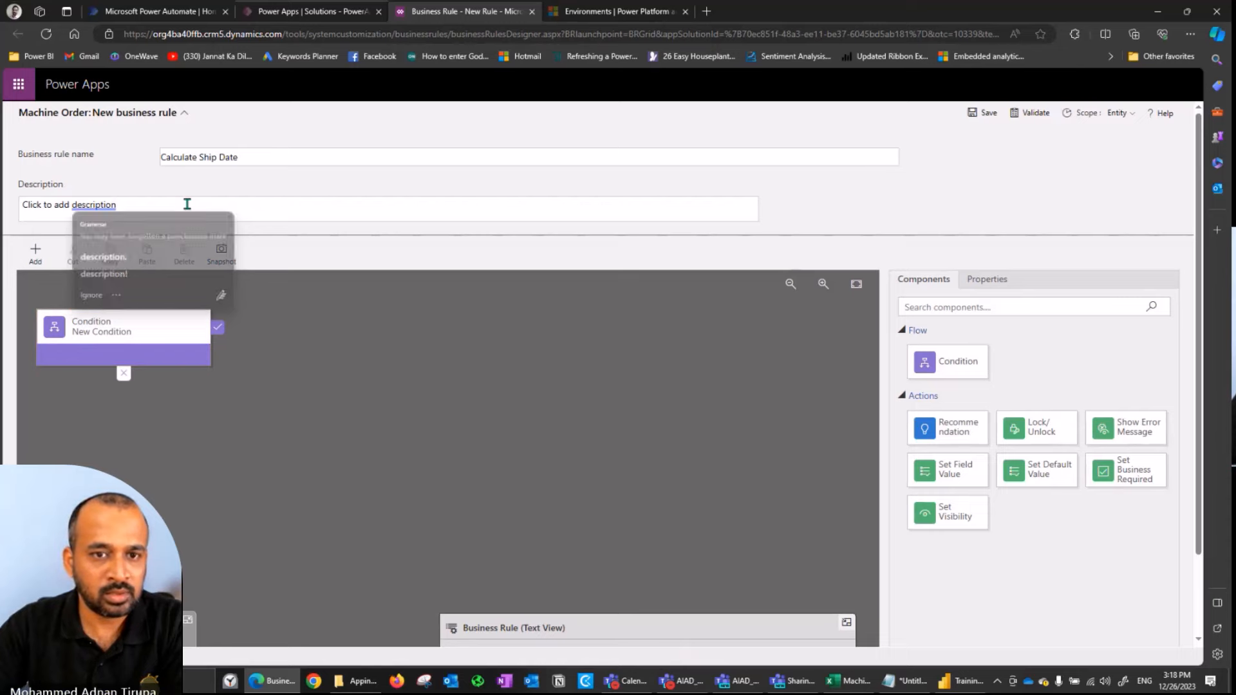
{"action": "left_click", "coordinate": [83, 207]}
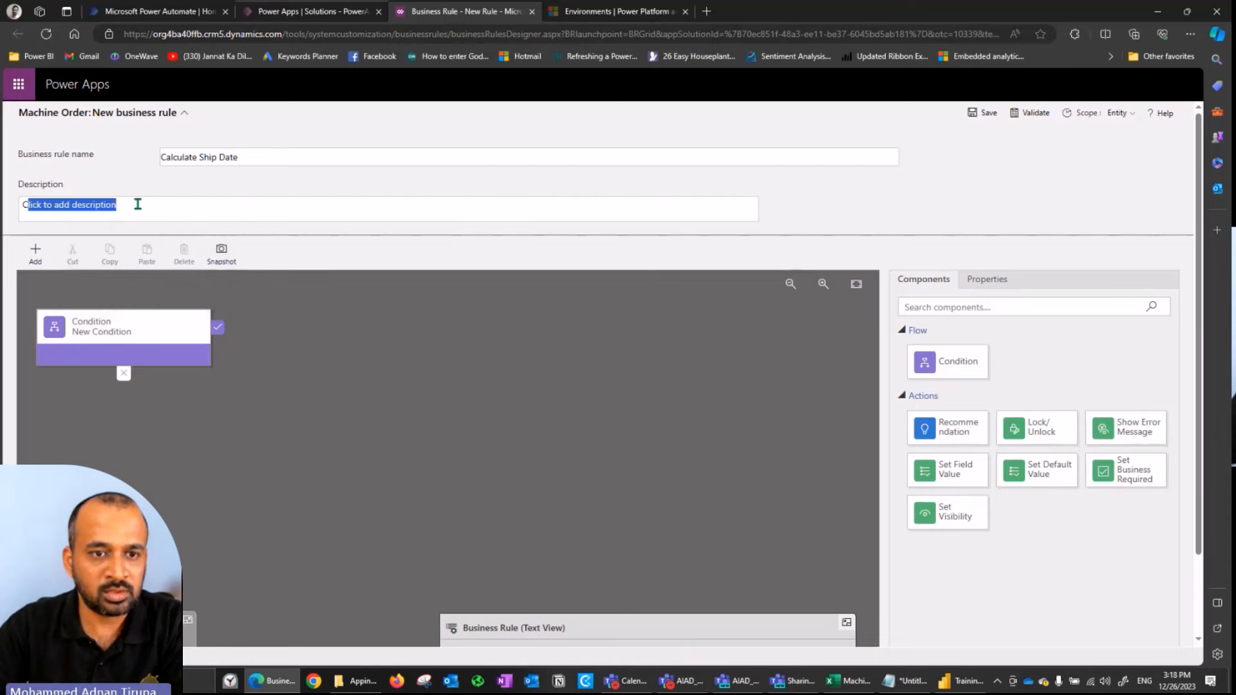
{"action": "key", "text": "BackSpace"}
{"action": "type", "text": "Calcu"}
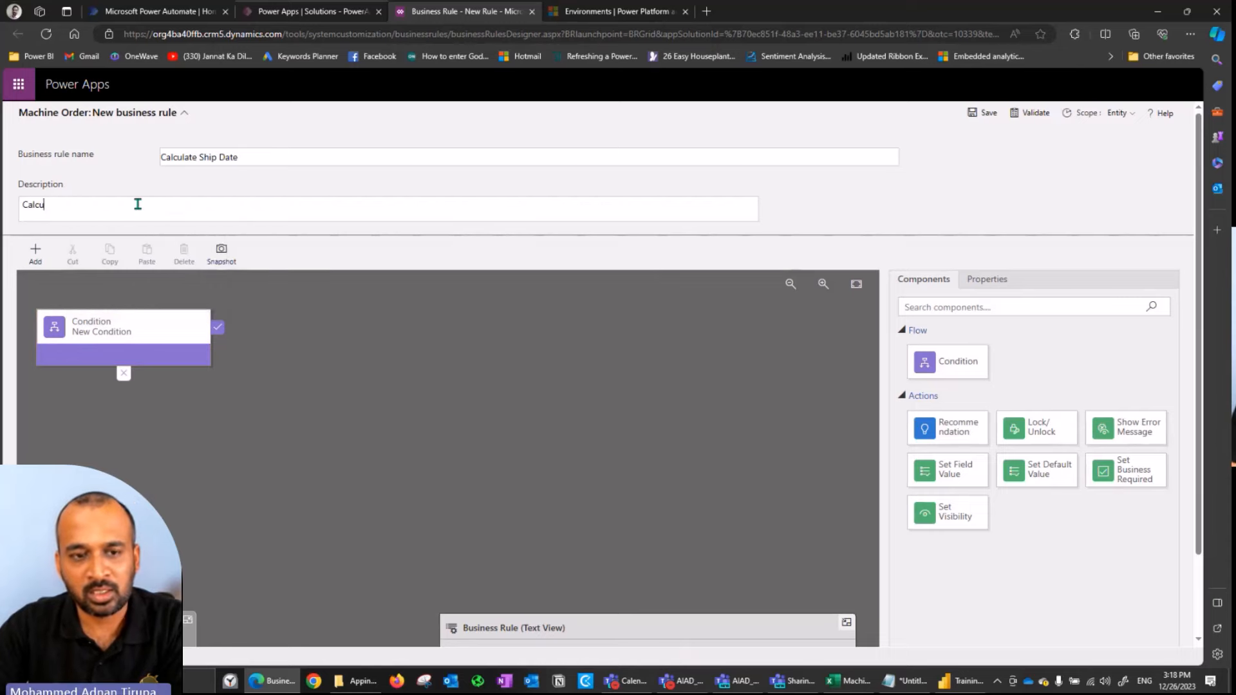
{"action": "type", "text": "late Ship Date"}
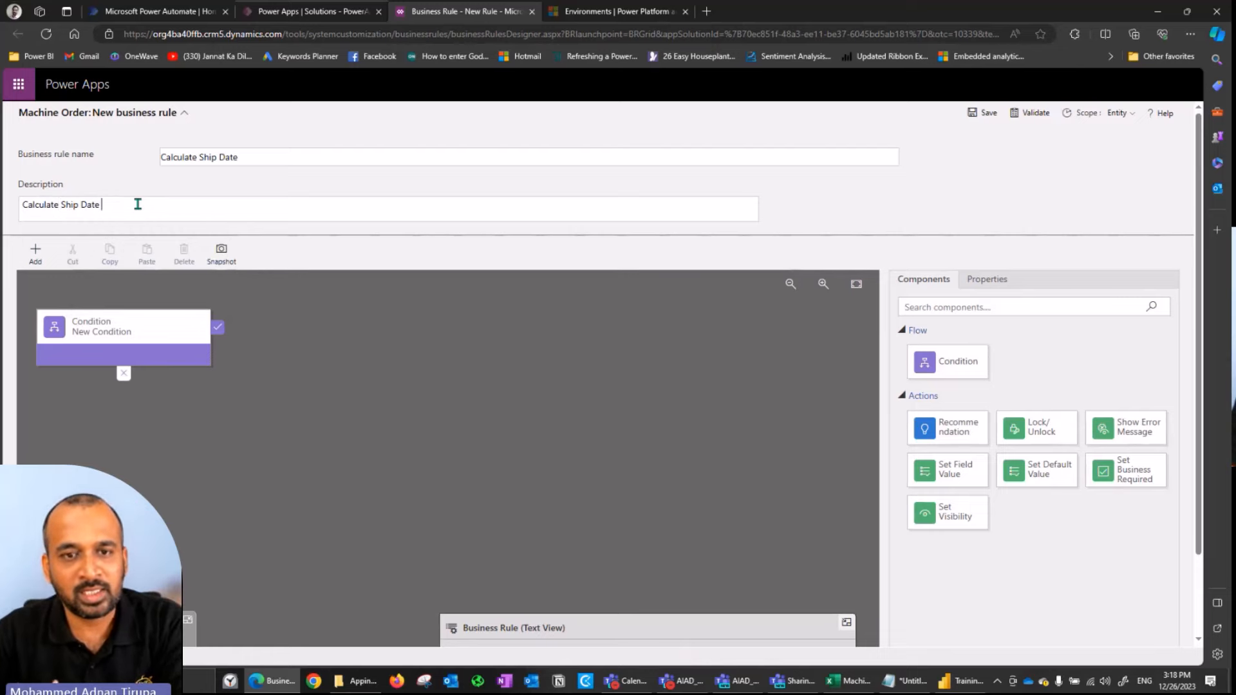
{"action": "type", "text": " + 14 days"}
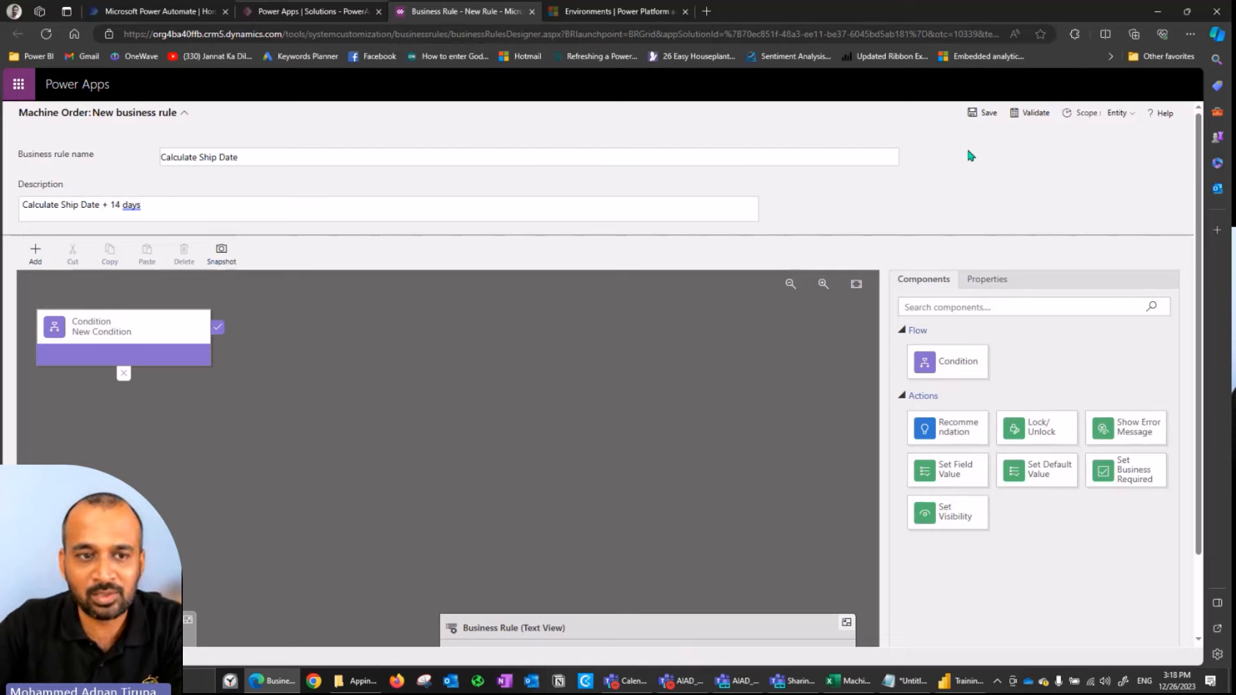
{"action": "left_click", "coordinate": [186, 115]}
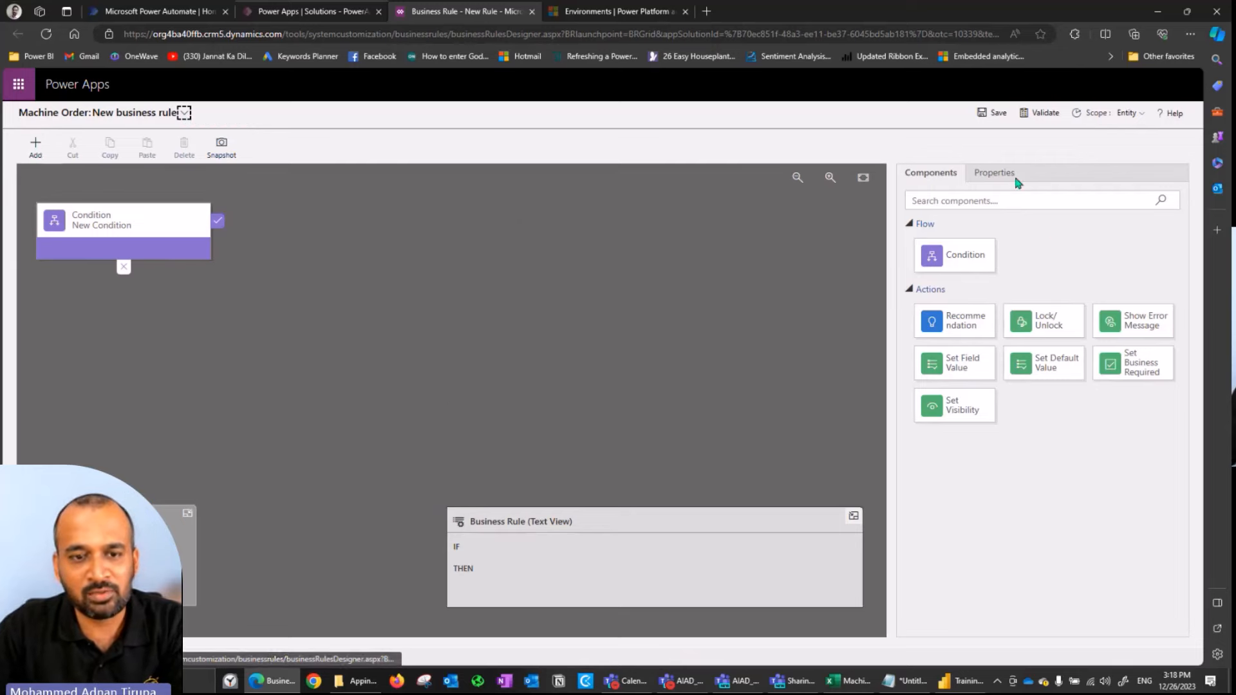
- Open the condition's properties and set its display name to Check Approved Date
{"action": "left_click", "coordinate": [152, 225]}
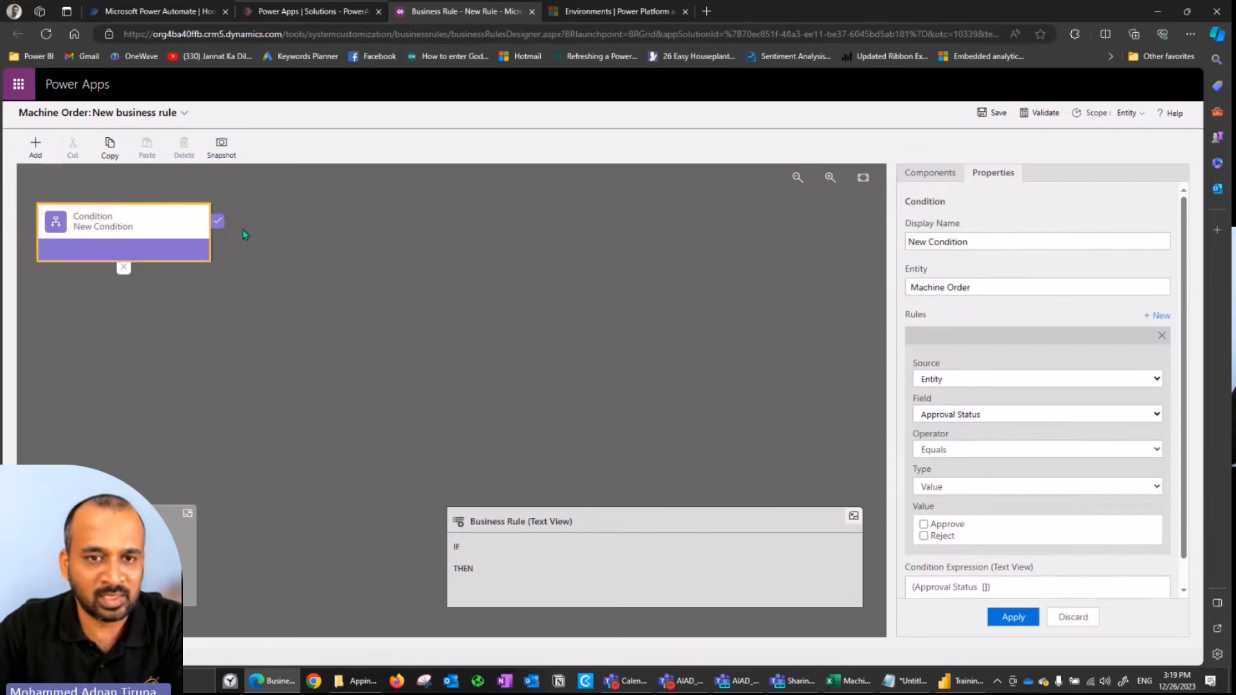
{"action": "triple_click", "coordinate": [981, 239]}
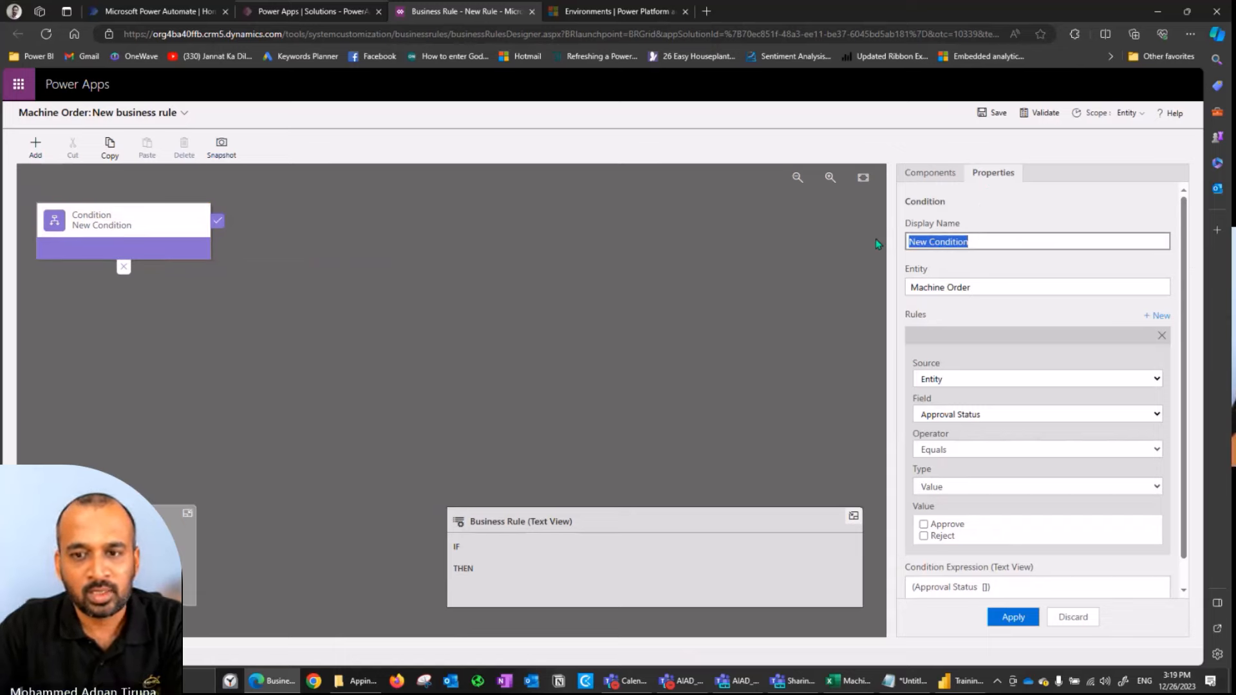
{"action": "type", "text": "Check Ap"}
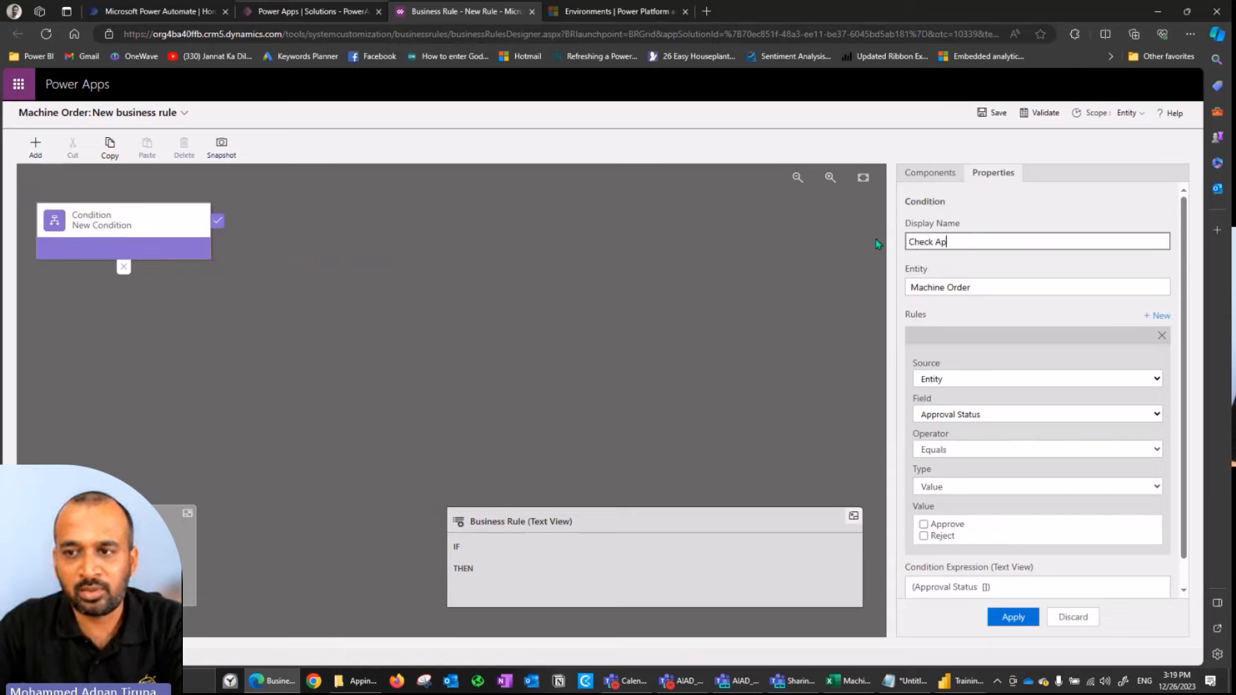
{"action": "type", "text": "proved Date"}
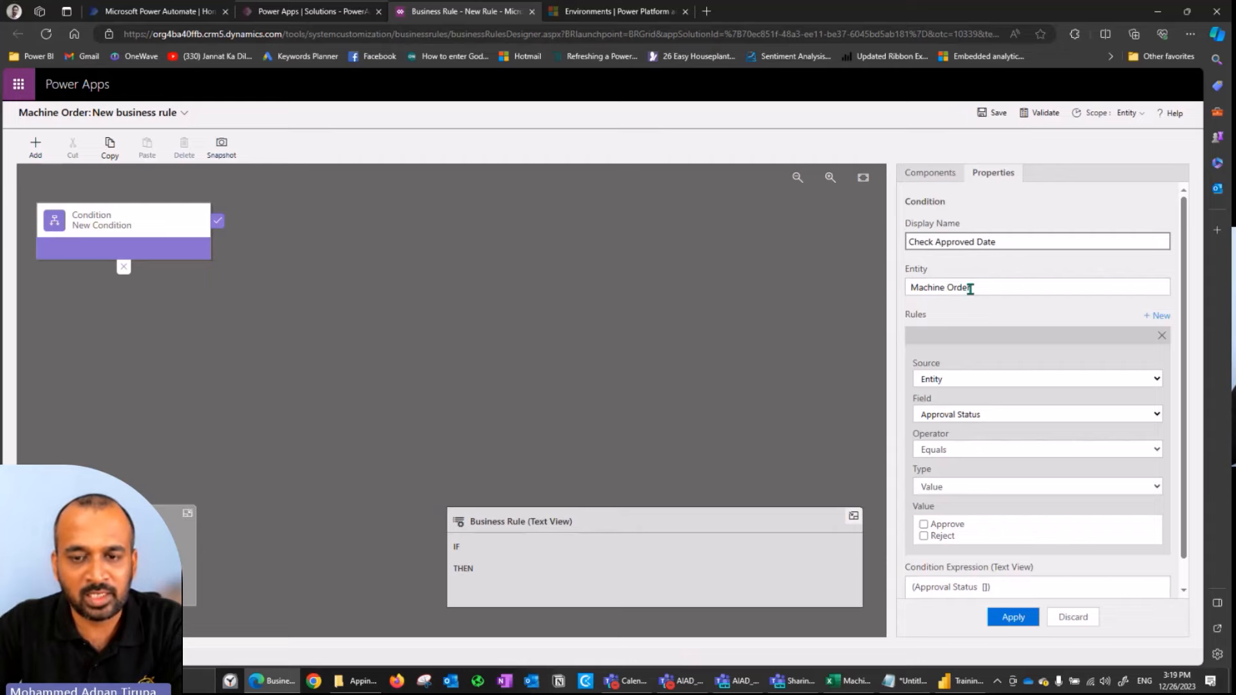
- Set the condition's rule to Approved Date with the operator Contains data, and apply it
{"action": "scroll", "coordinate": [989, 350], "scroll_direction": "down", "scroll_amount": 1}
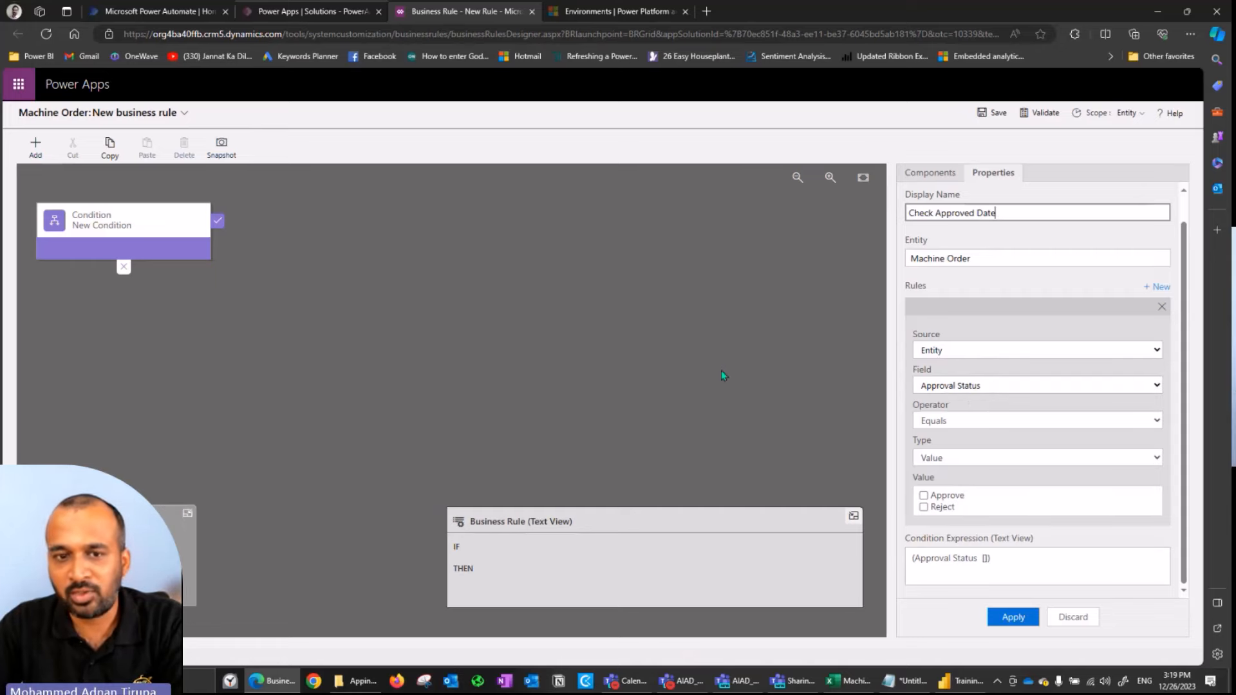
{"action": "left_click", "coordinate": [980, 387]}
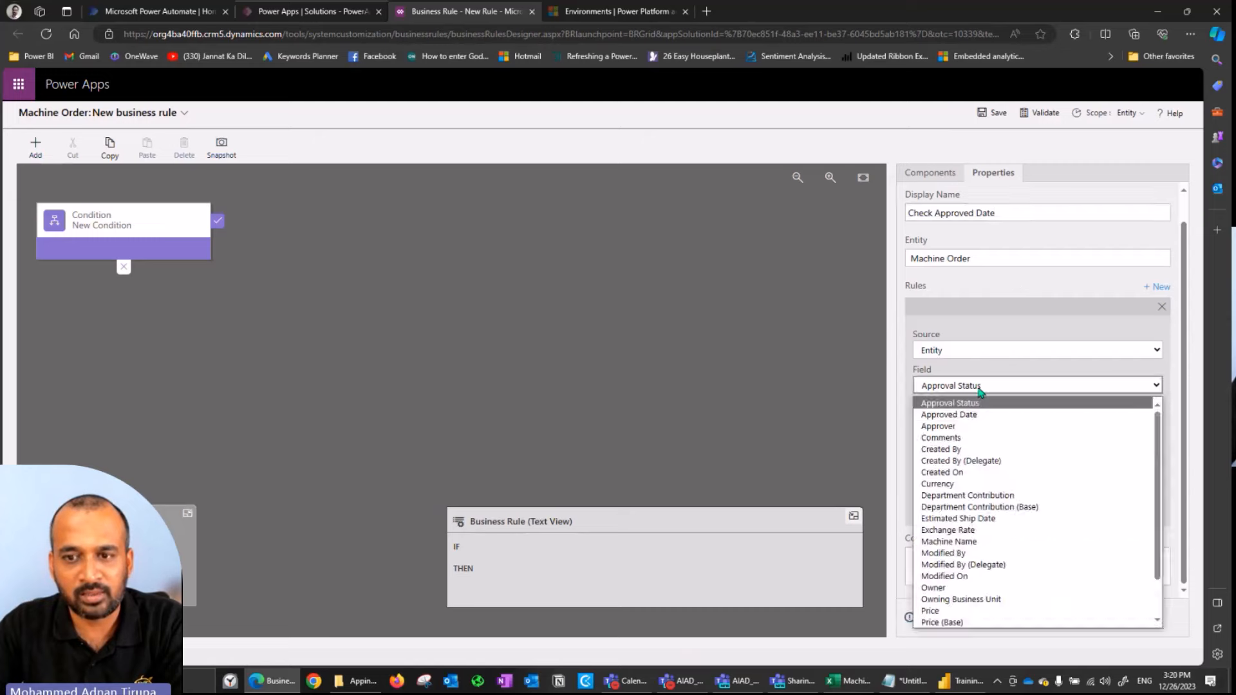
{"action": "left_click", "coordinate": [981, 416]}
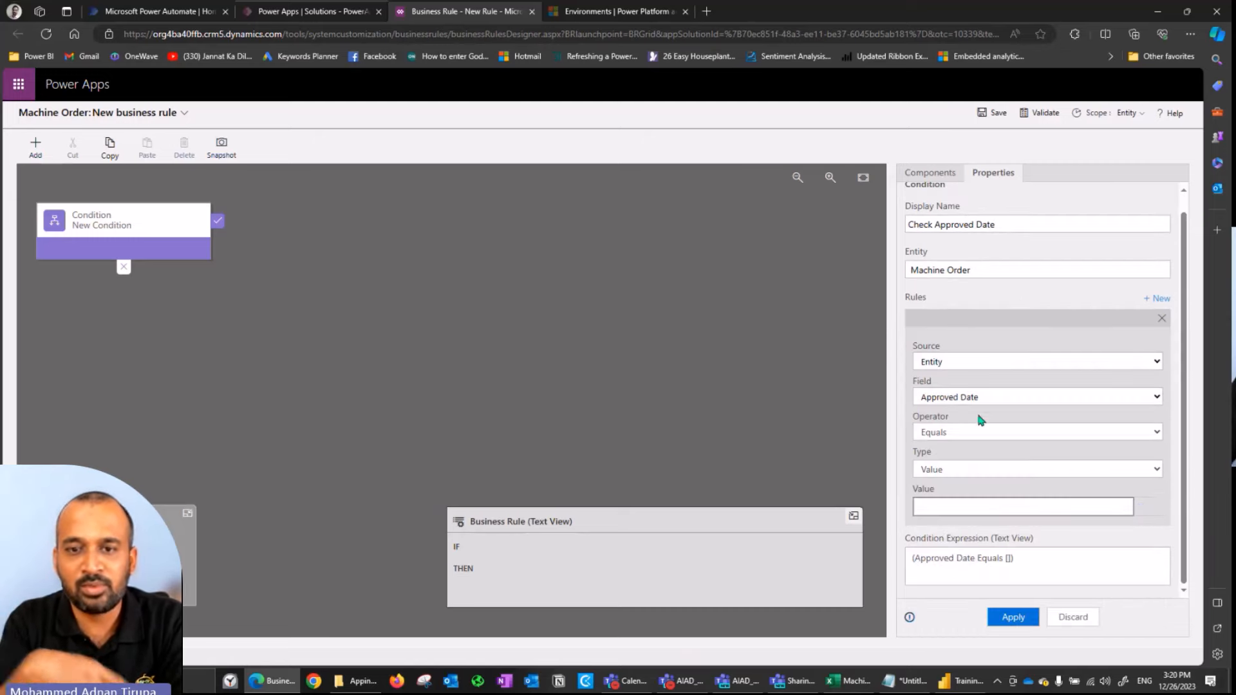
{"action": "left_click", "coordinate": [954, 433]}
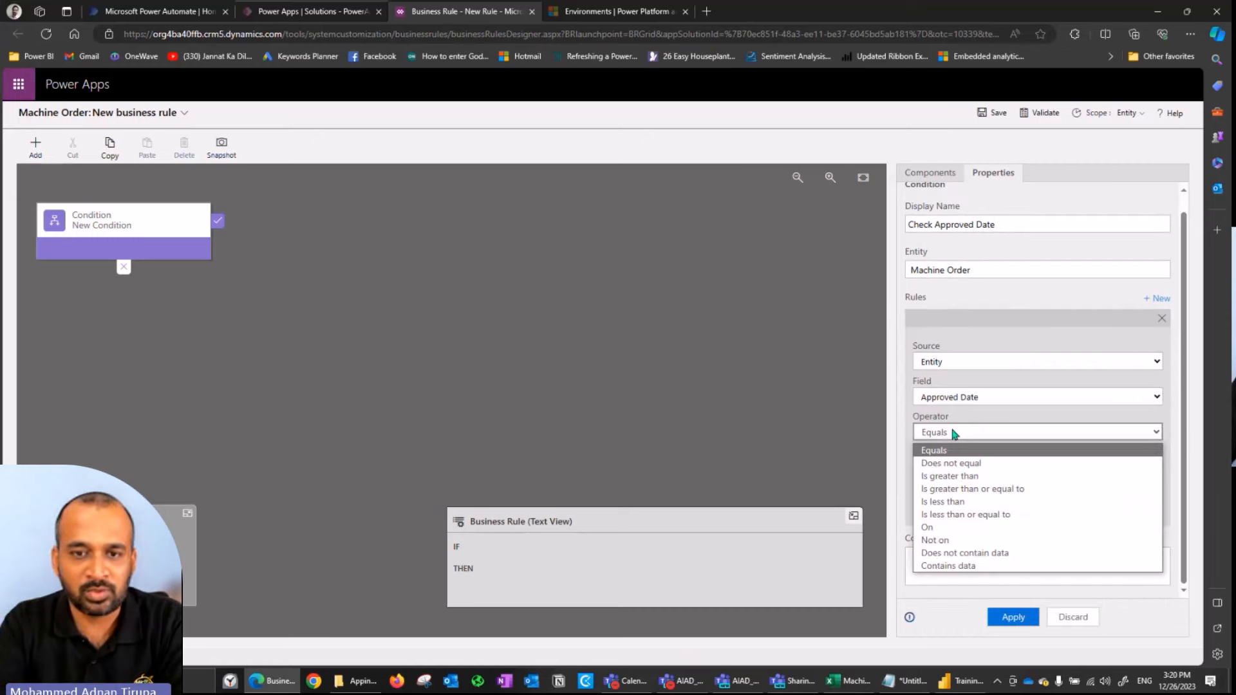
{"action": "left_click", "coordinate": [962, 566]}
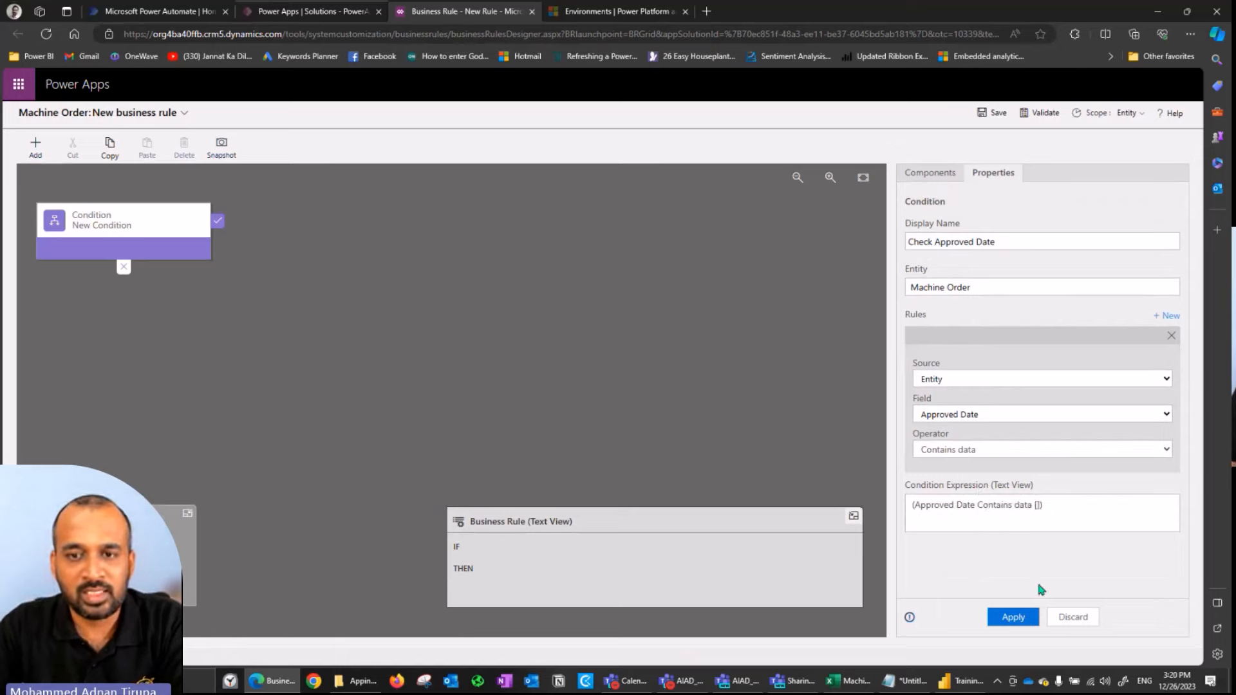
{"action": "left_click", "coordinate": [1015, 619]}
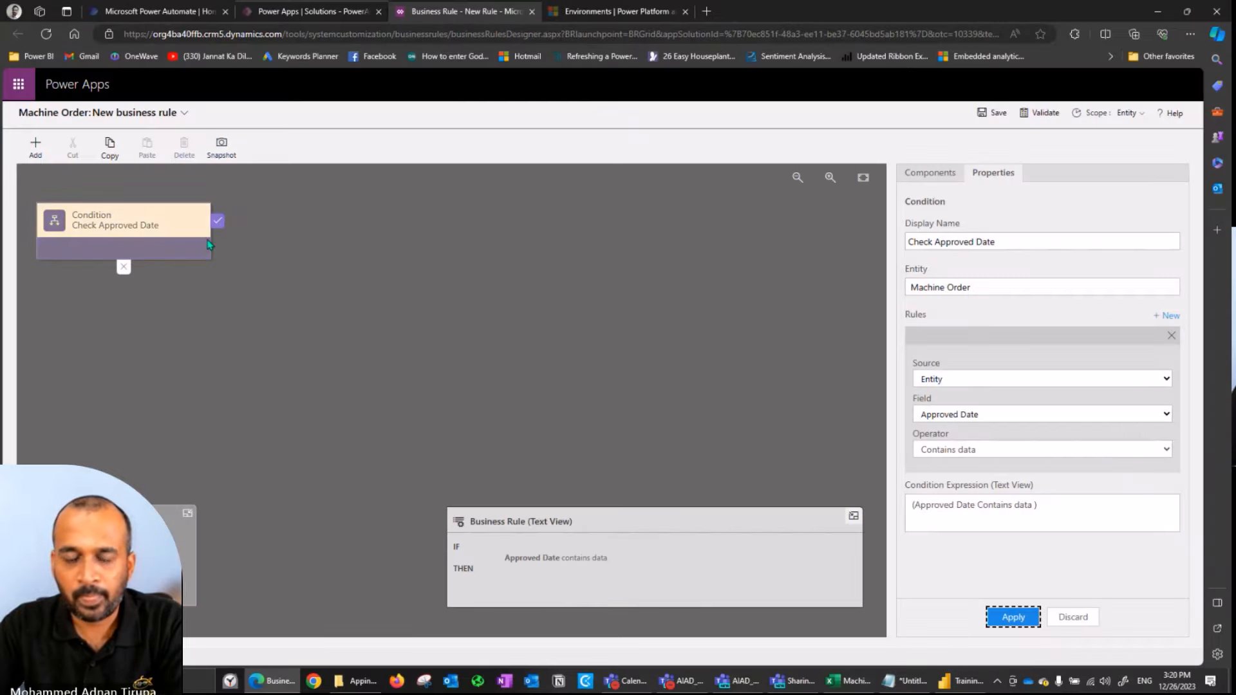
- Add a Set Field Value action to the true branch of the Check Approved Date condition
{"action": "left_click", "coordinate": [221, 224]}
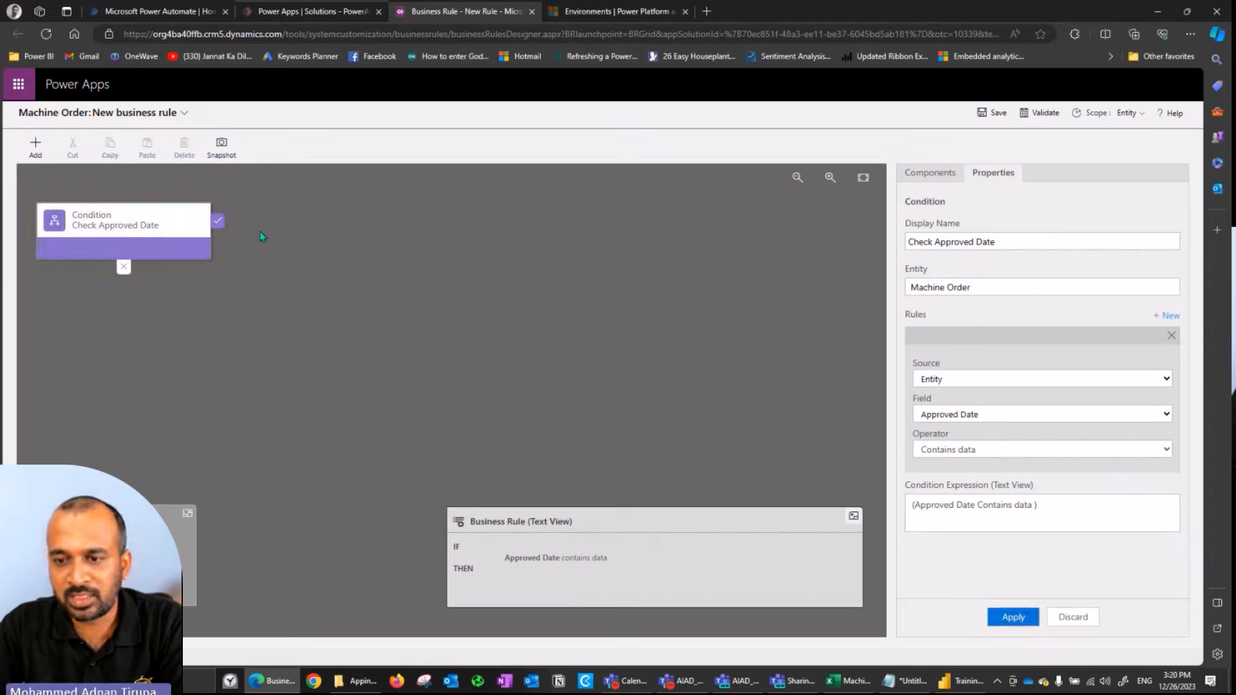
{"action": "left_click", "coordinate": [35, 147]}
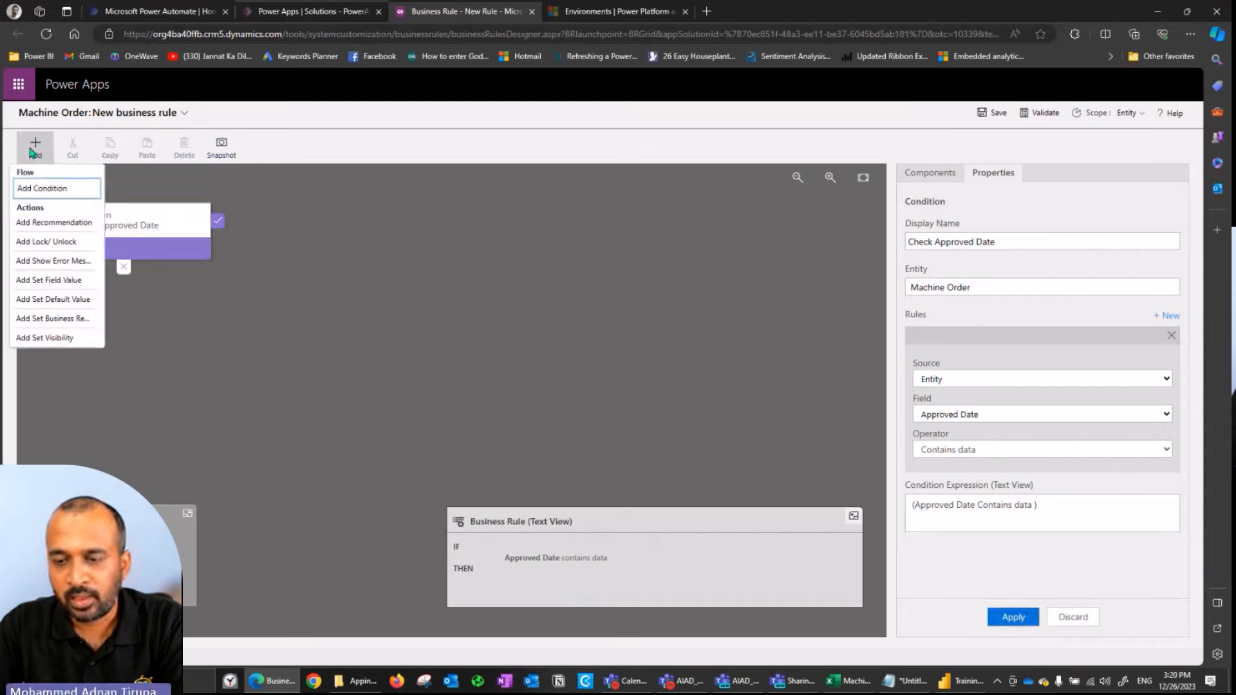
{"action": "left_click", "coordinate": [77, 281]}
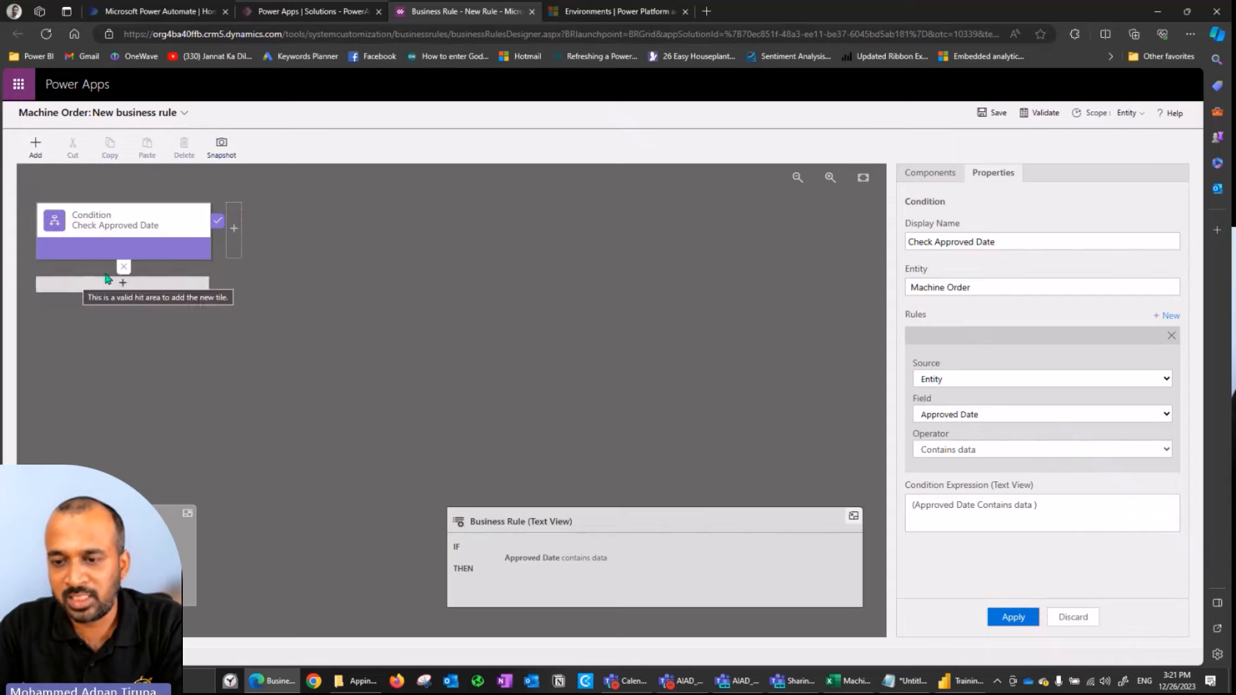
{"action": "left_click", "coordinate": [234, 229]}
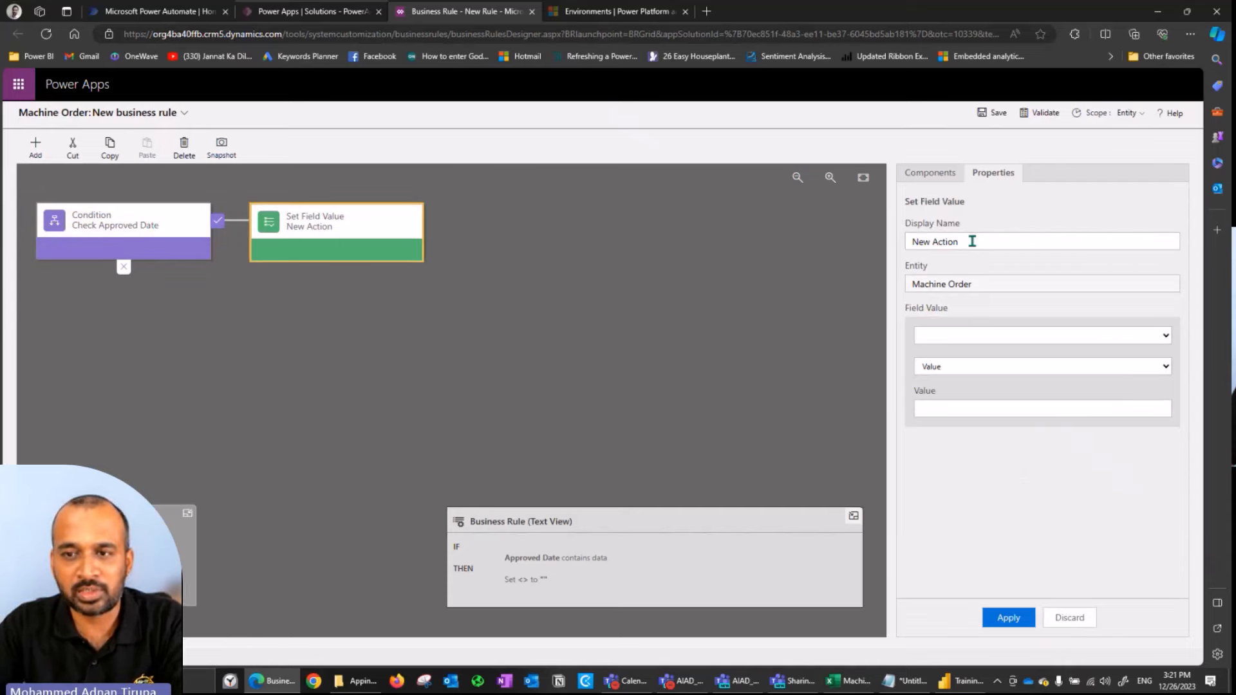
- Configure the action to set Estimated Ship Date by formula to Approved Date plus a value of 14 days
{"action": "left_click_drag", "start_coordinate": [971, 240], "coordinate": [900, 245]}
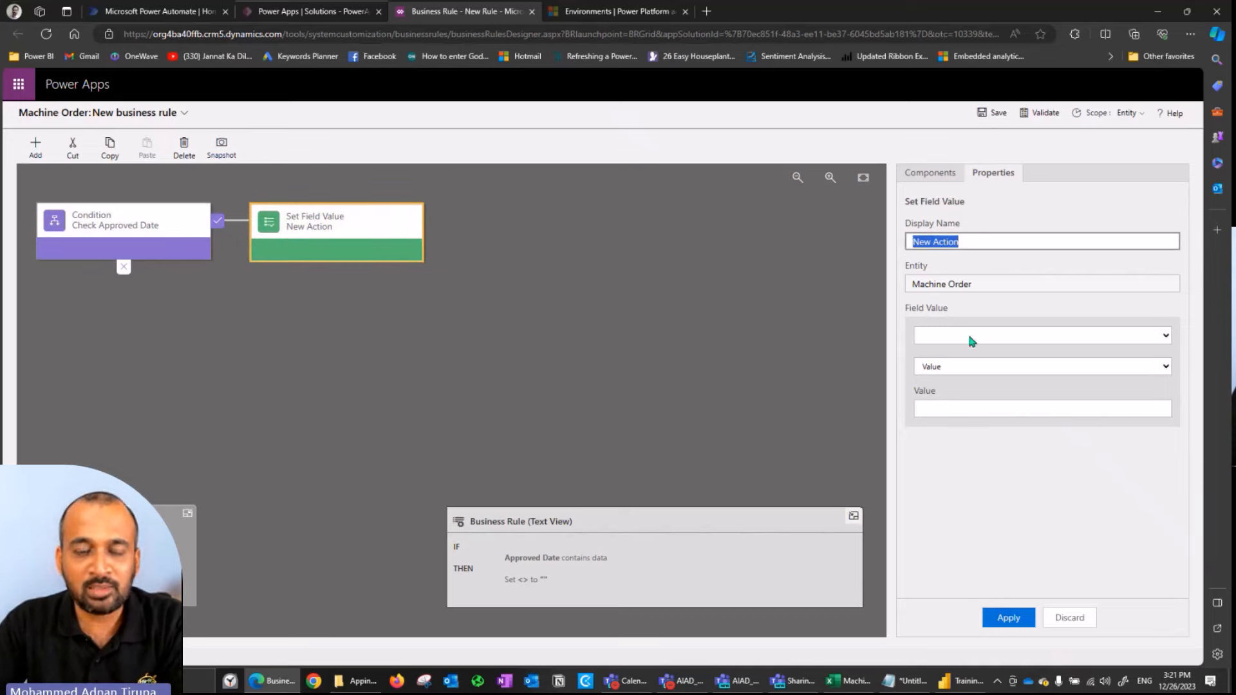
{"action": "left_click", "coordinate": [951, 336]}
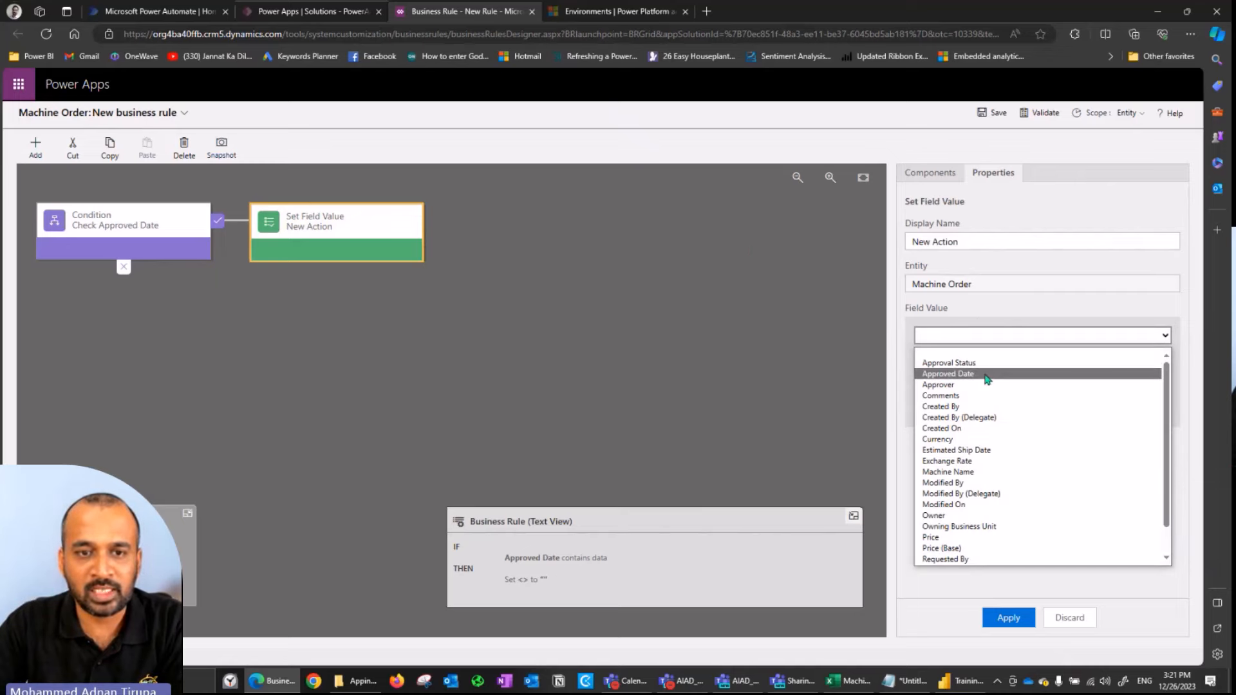
{"action": "left_click", "coordinate": [989, 450]}
{"action": "left_click", "coordinate": [951, 366]}
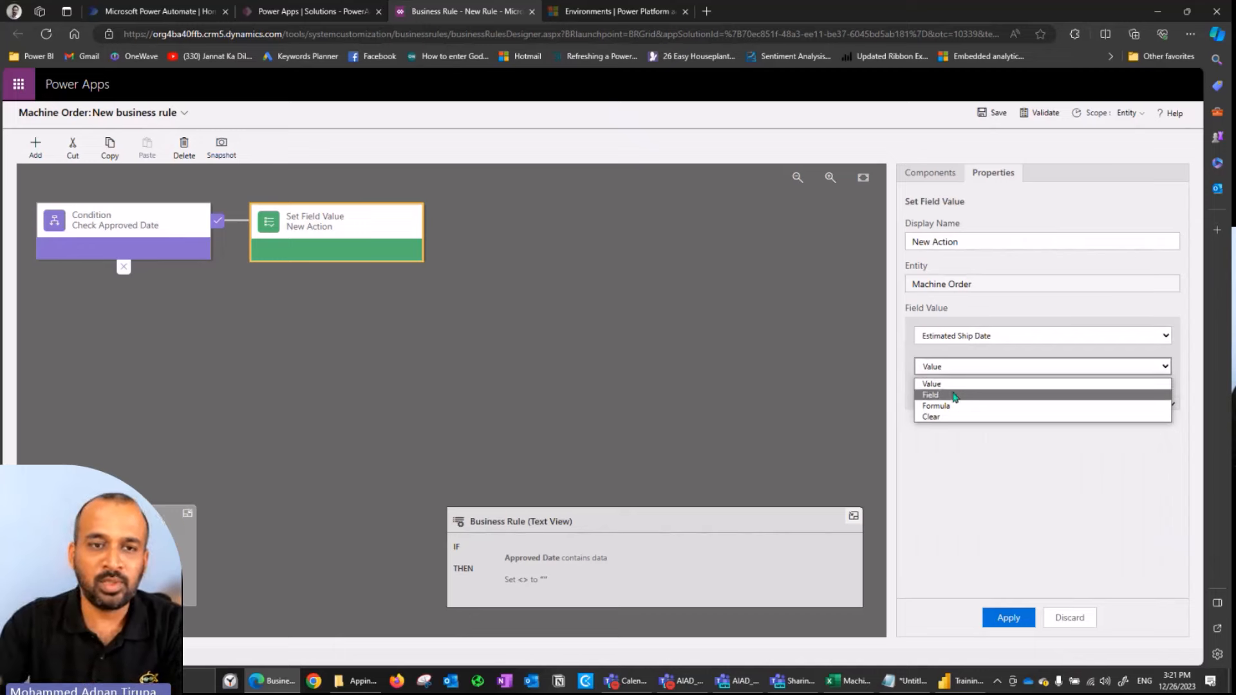
{"action": "left_click", "coordinate": [967, 408]}
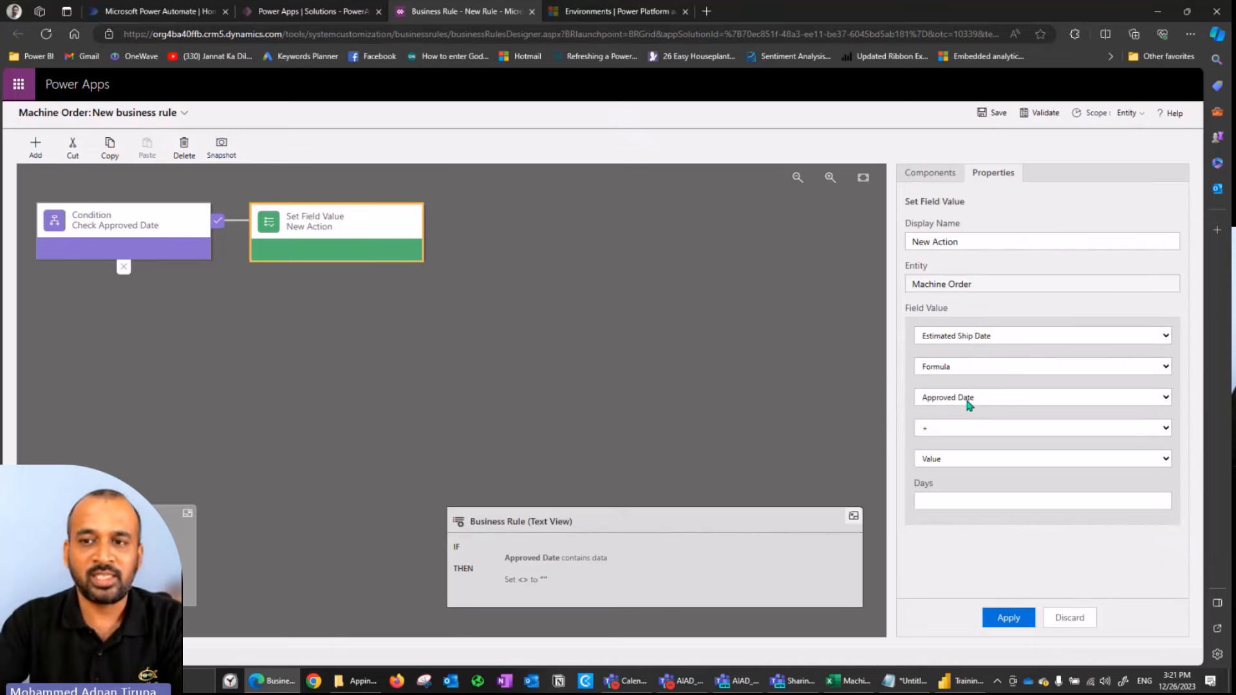
{"action": "left_click", "coordinate": [963, 459]}
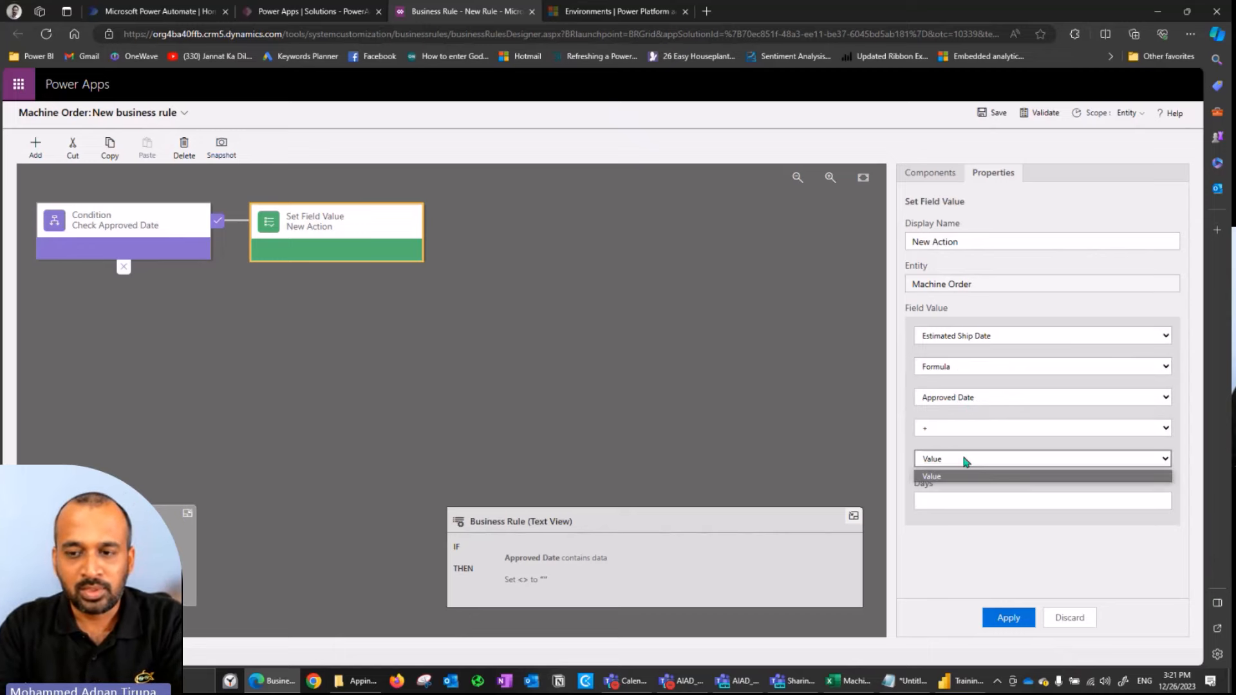
{"action": "left_click", "coordinate": [963, 461]}
{"action": "left_click", "coordinate": [943, 503]}
{"action": "type", "text": "14"}
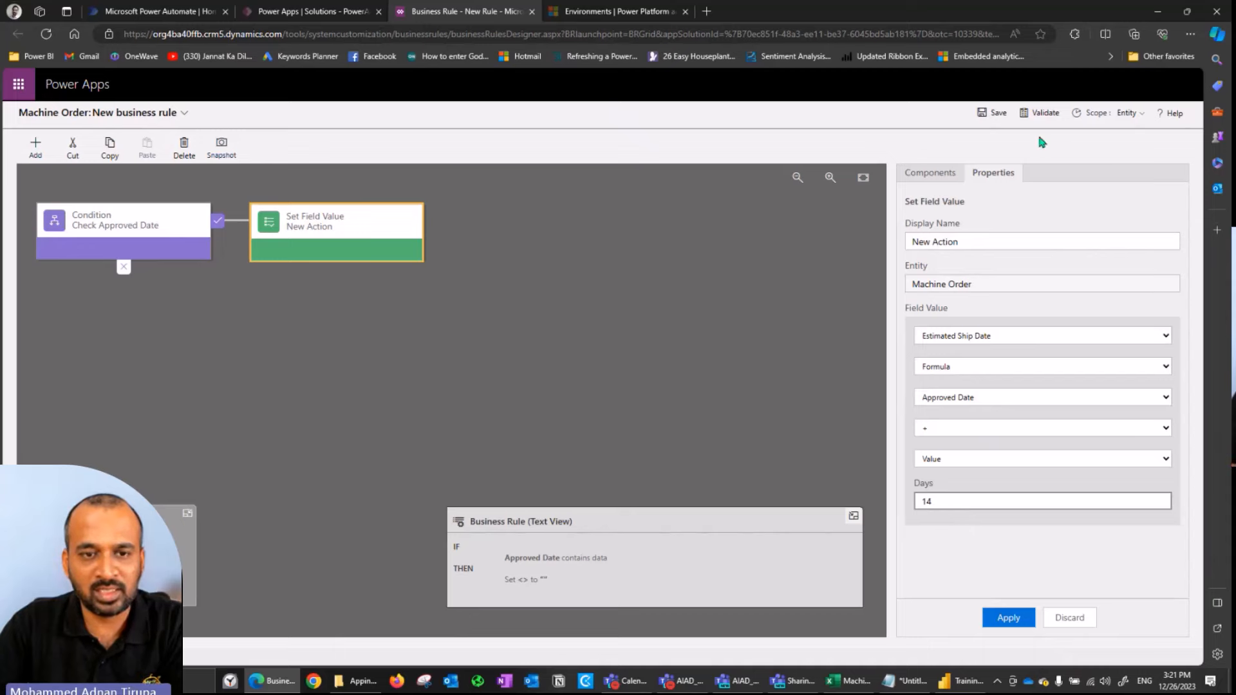
- Set the Set Field Value action's display name to Estimated Ship Date and apply the action's settings
{"action": "left_click", "coordinate": [997, 240]}
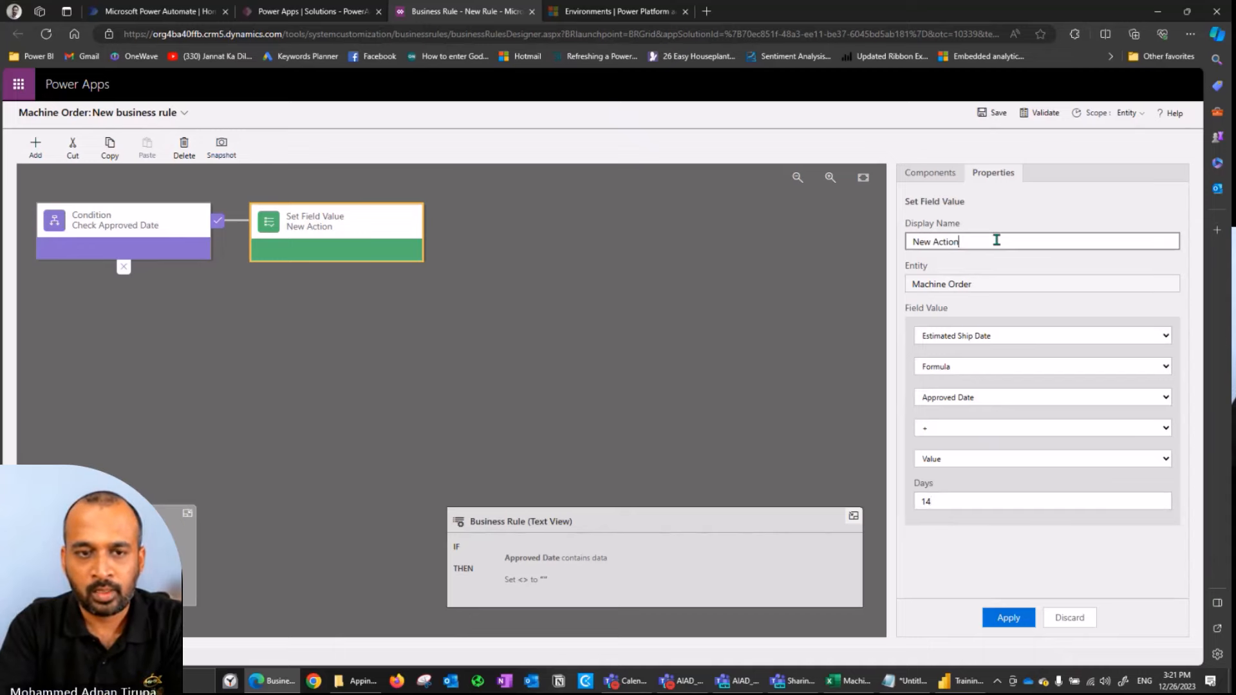
{"action": "key", "text": "ctrl+a"}
{"action": "double_click", "coordinate": [996, 239]}
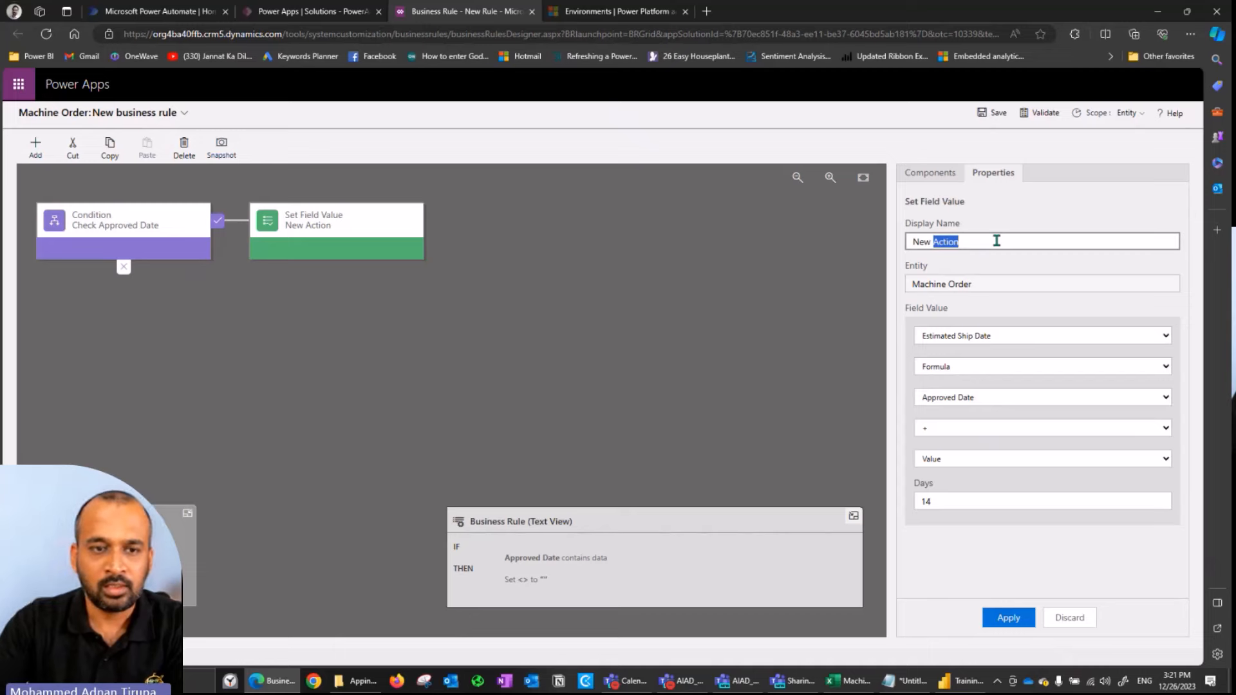
{"action": "key", "text": "BackSpace"}
{"action": "type", "text": "Esti"}
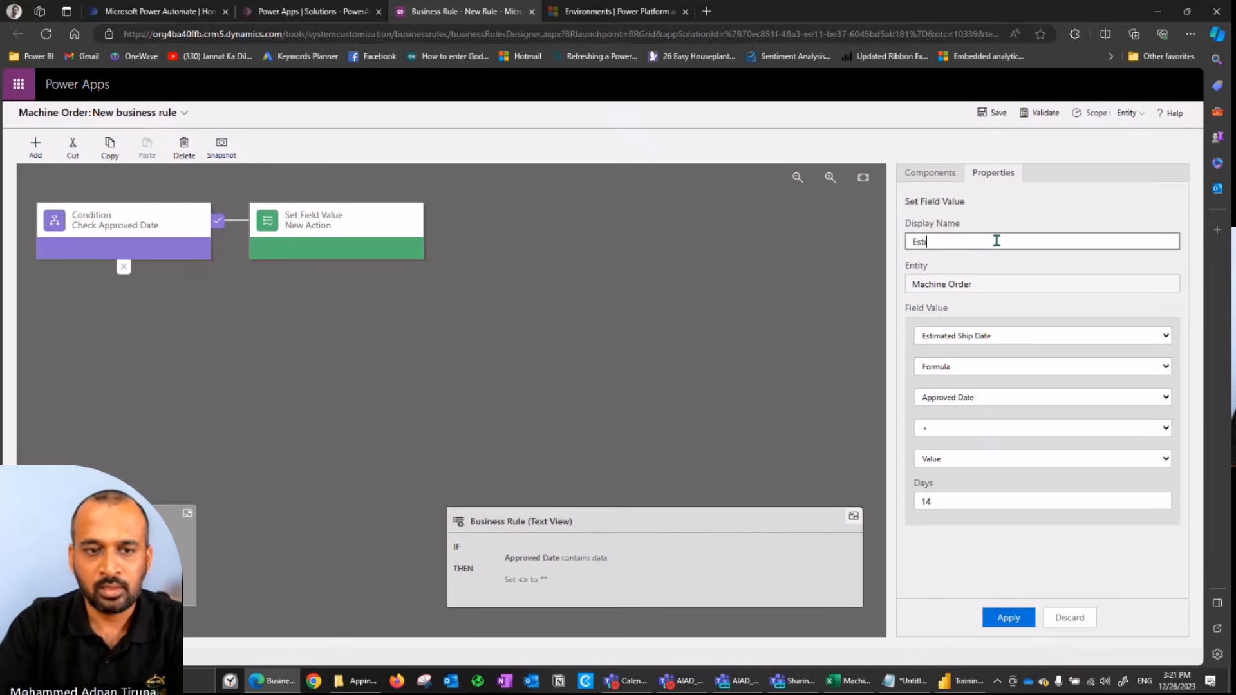
{"action": "type", "text": "mate Ship Date"}
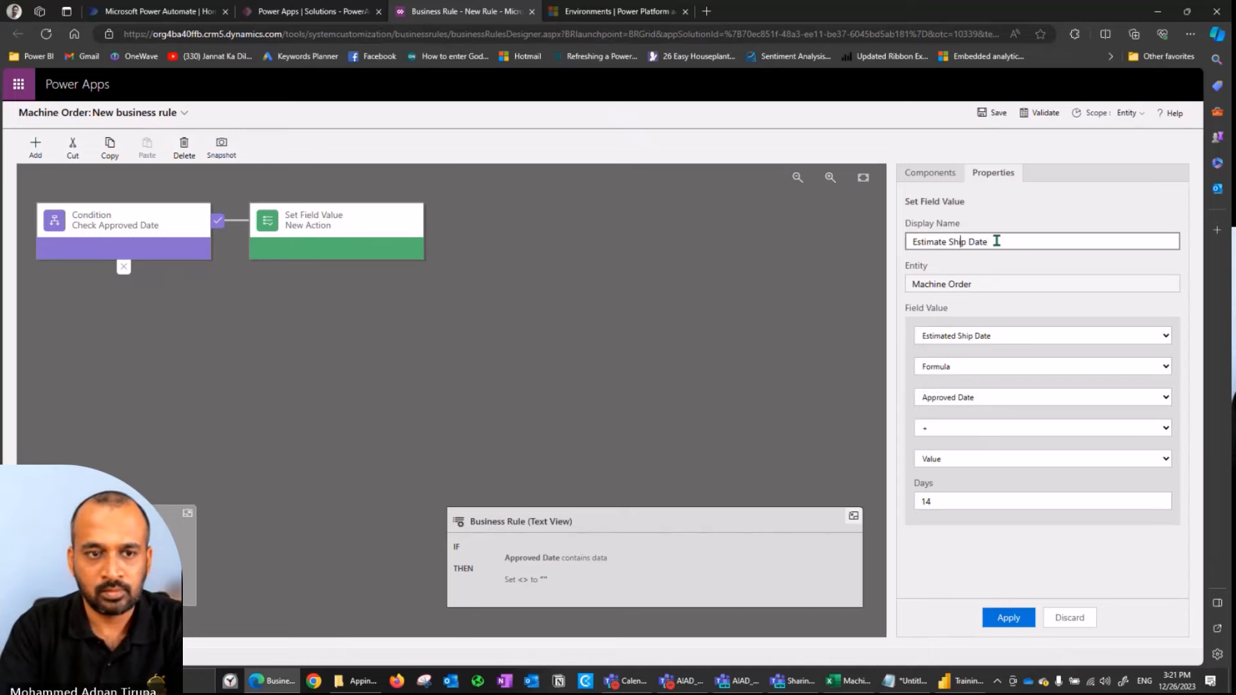
{"action": "type", "text": "d"}
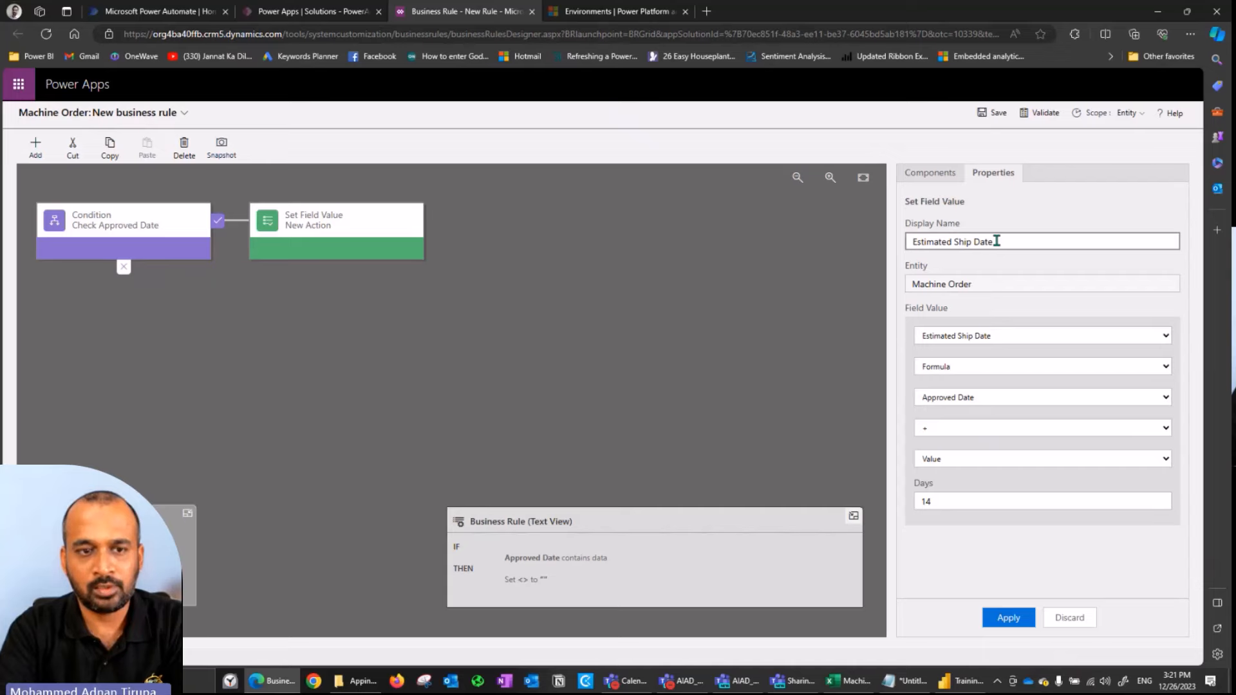
{"action": "left_click", "coordinate": [1008, 619]}
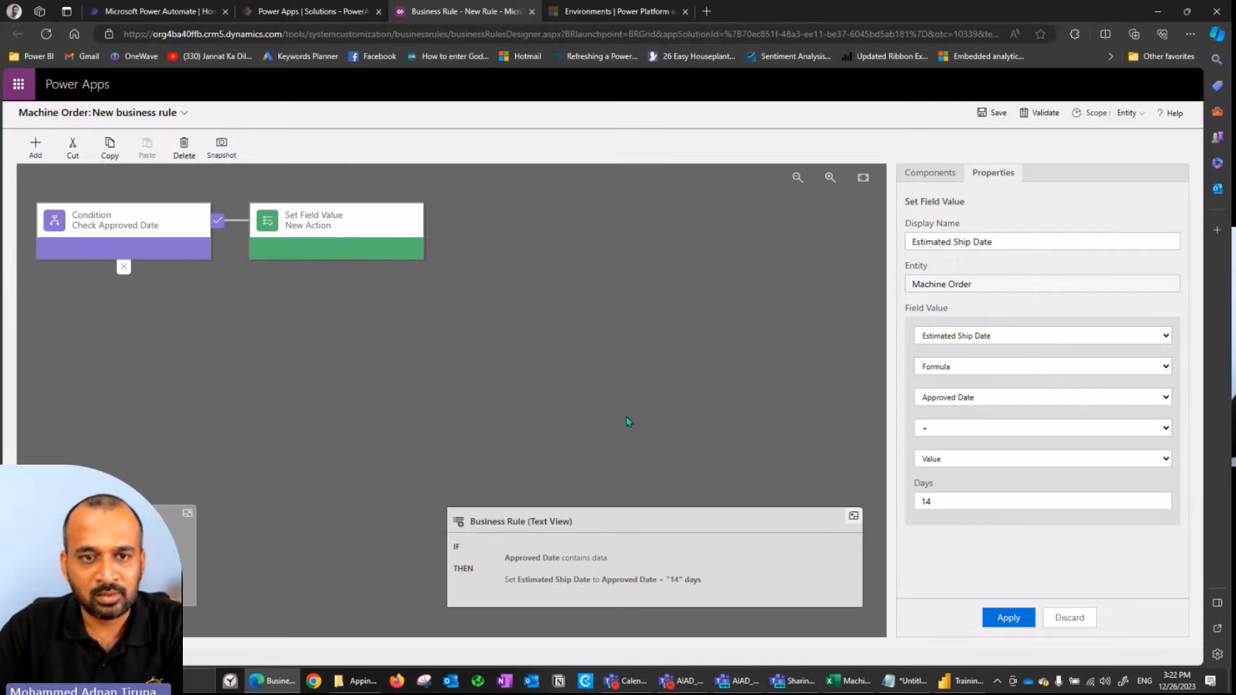
- Validate and save the business rule as Calculate Ship Date, and activate it
{"action": "left_click", "coordinate": [1039, 114]}
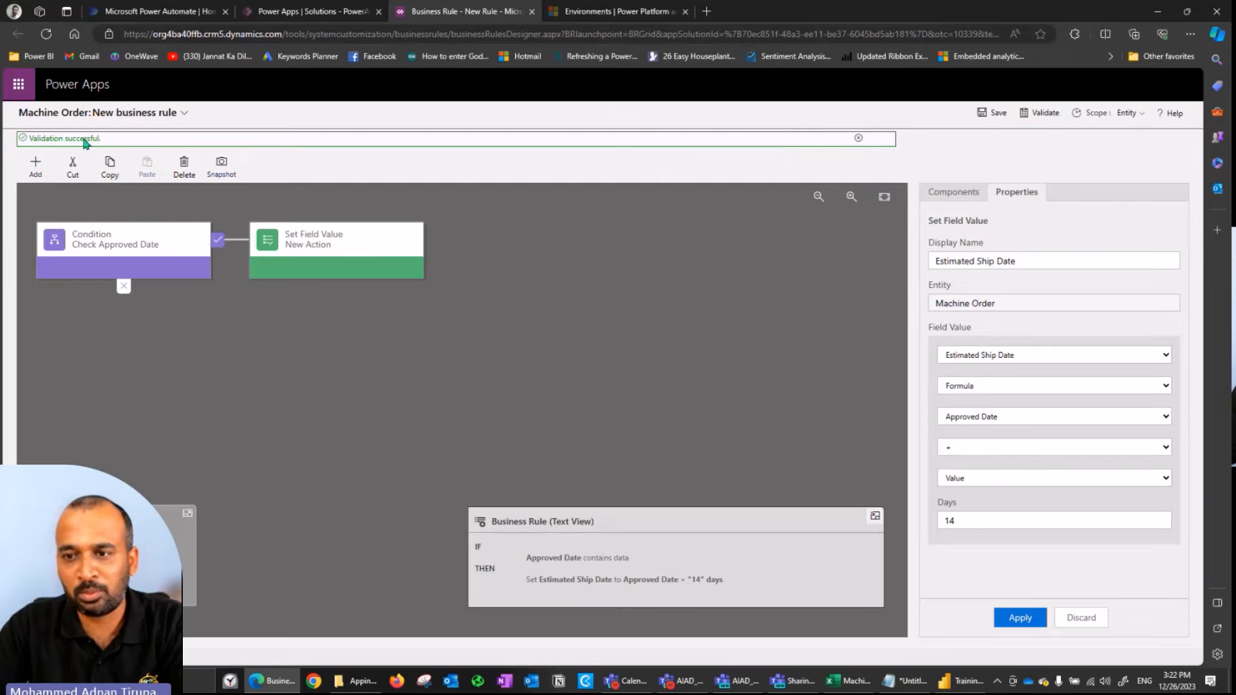
{"action": "left_click", "coordinate": [995, 120]}
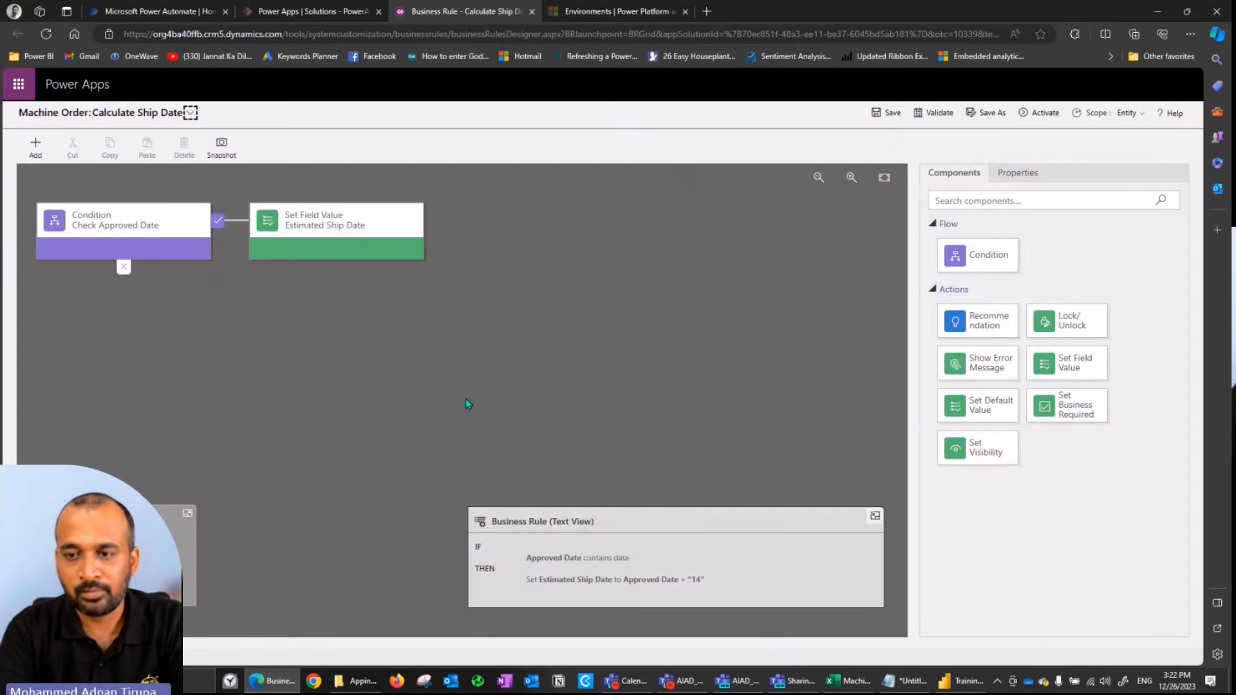
{"action": "left_click", "coordinate": [1041, 121]}
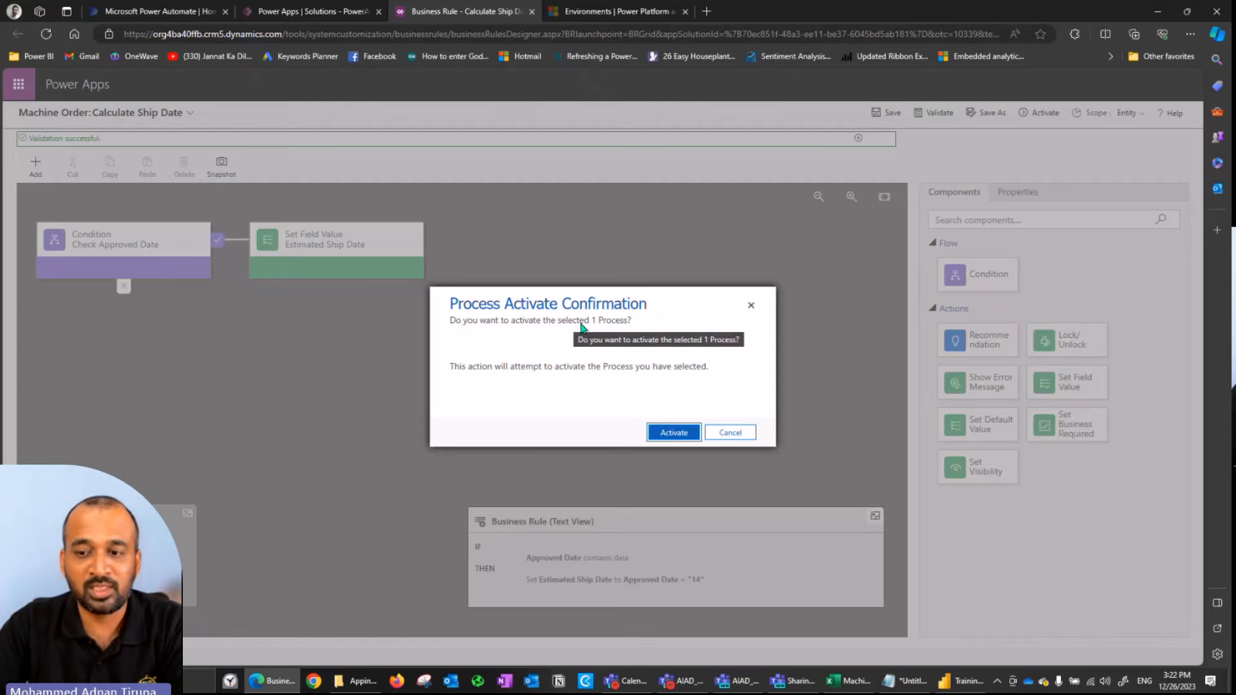
{"action": "left_click", "coordinate": [662, 433]}
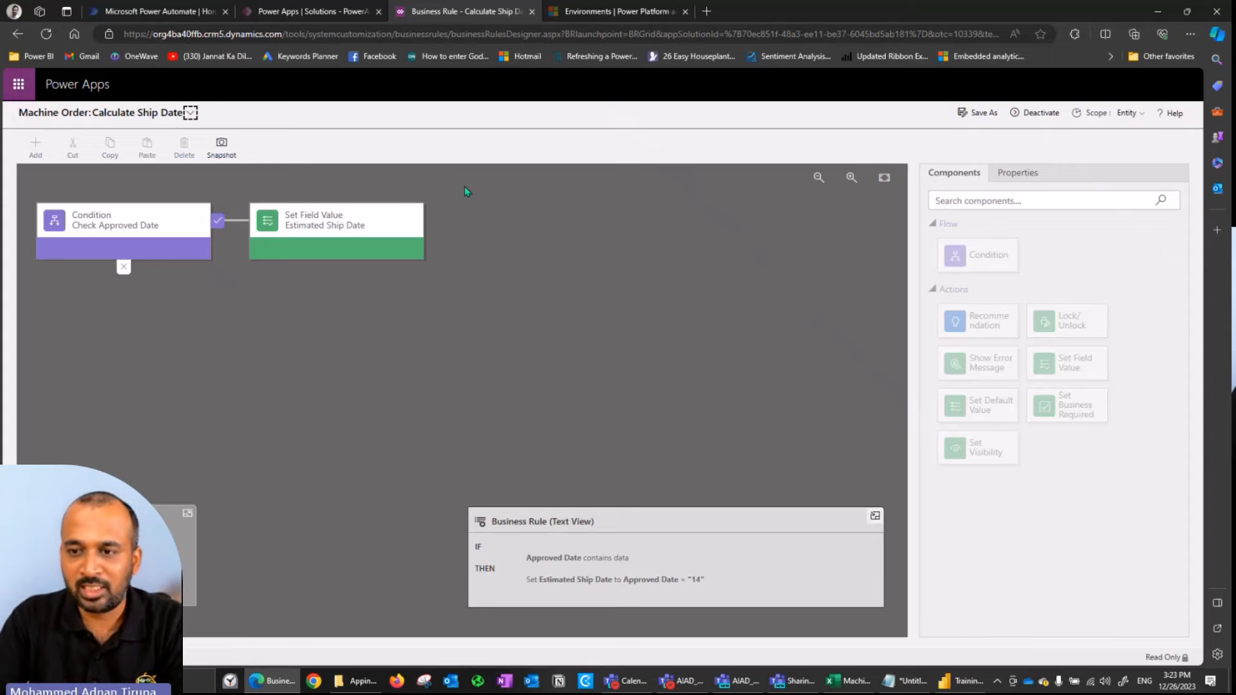
- Leave the business rule designer and open the Machine Ordering 20241 App from the solution's apps for editing
{"action": "key", "text": "ctrl+w"}
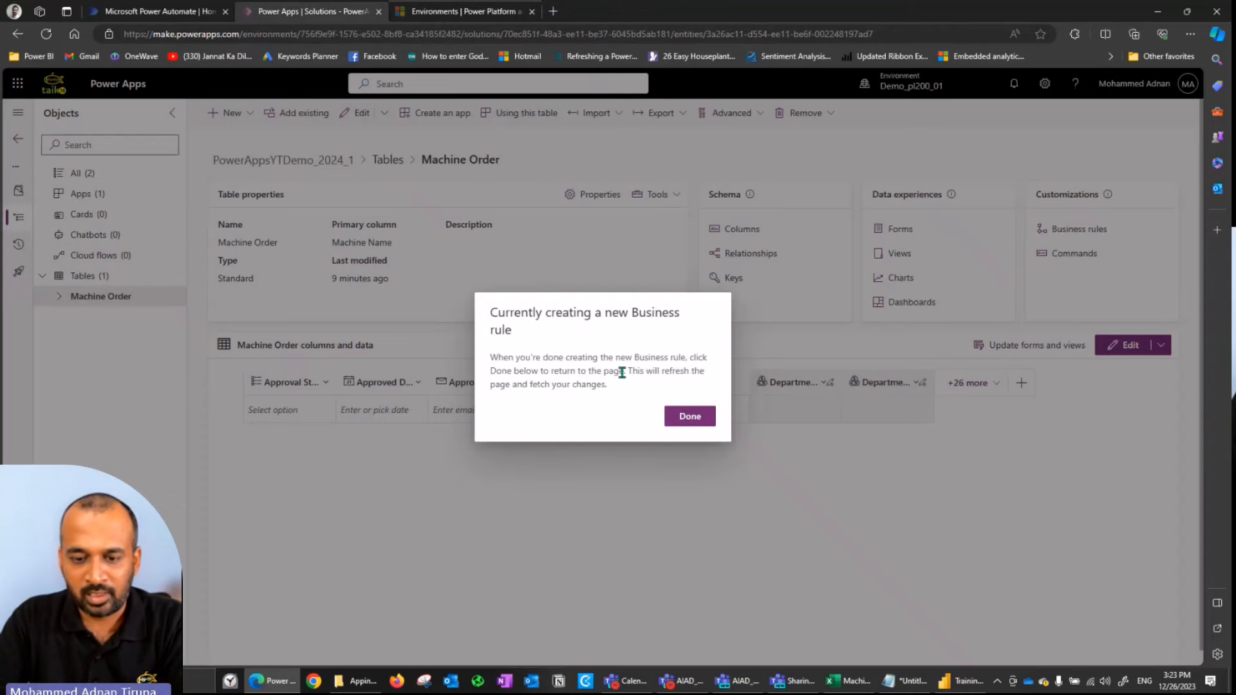
{"action": "left_click", "coordinate": [689, 418]}
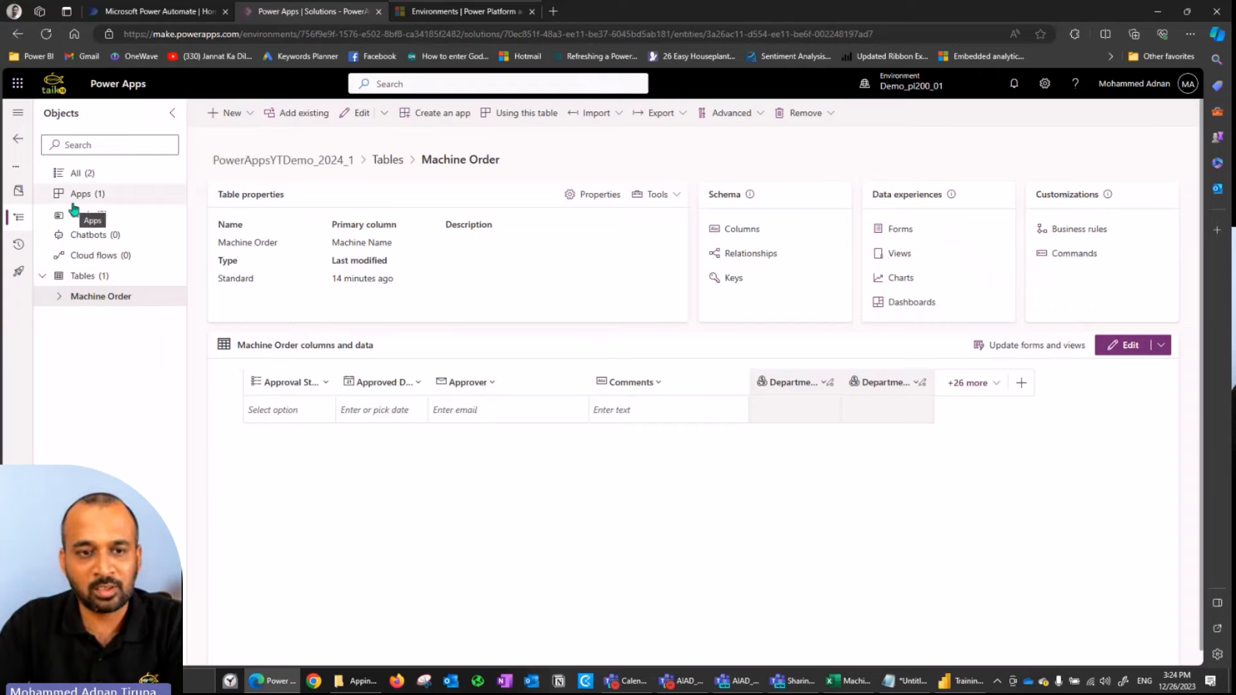
{"action": "left_click", "coordinate": [93, 195]}
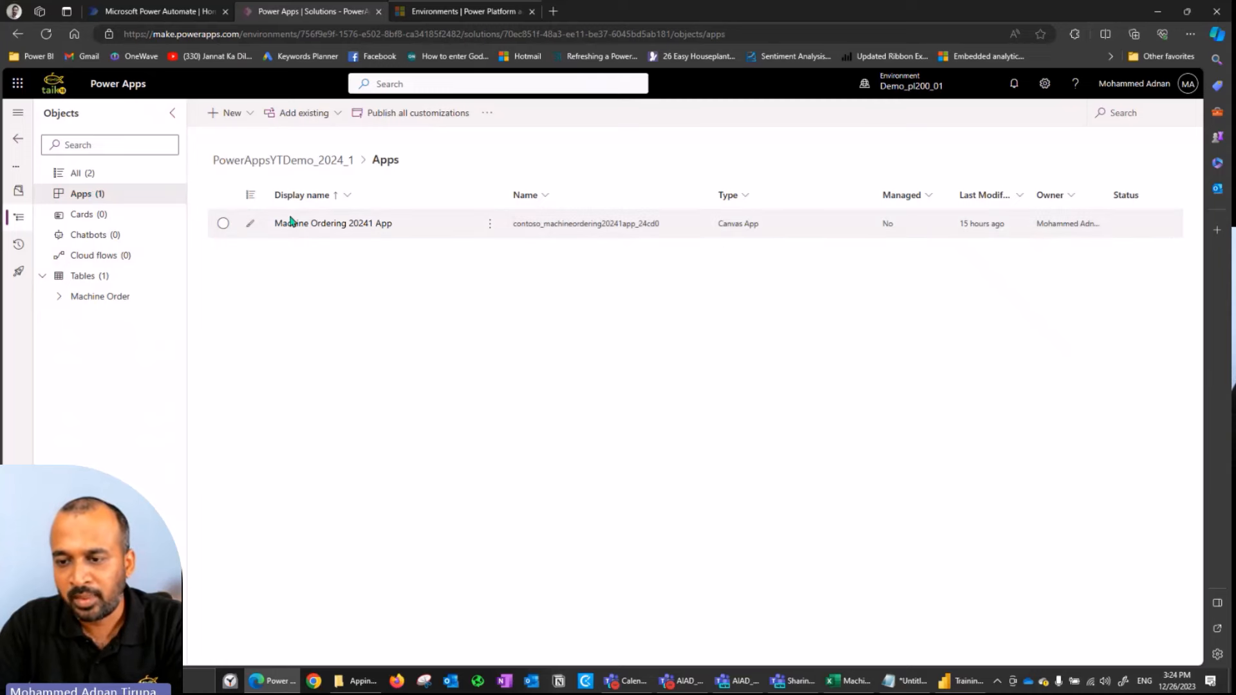
{"action": "left_click", "coordinate": [223, 223]}
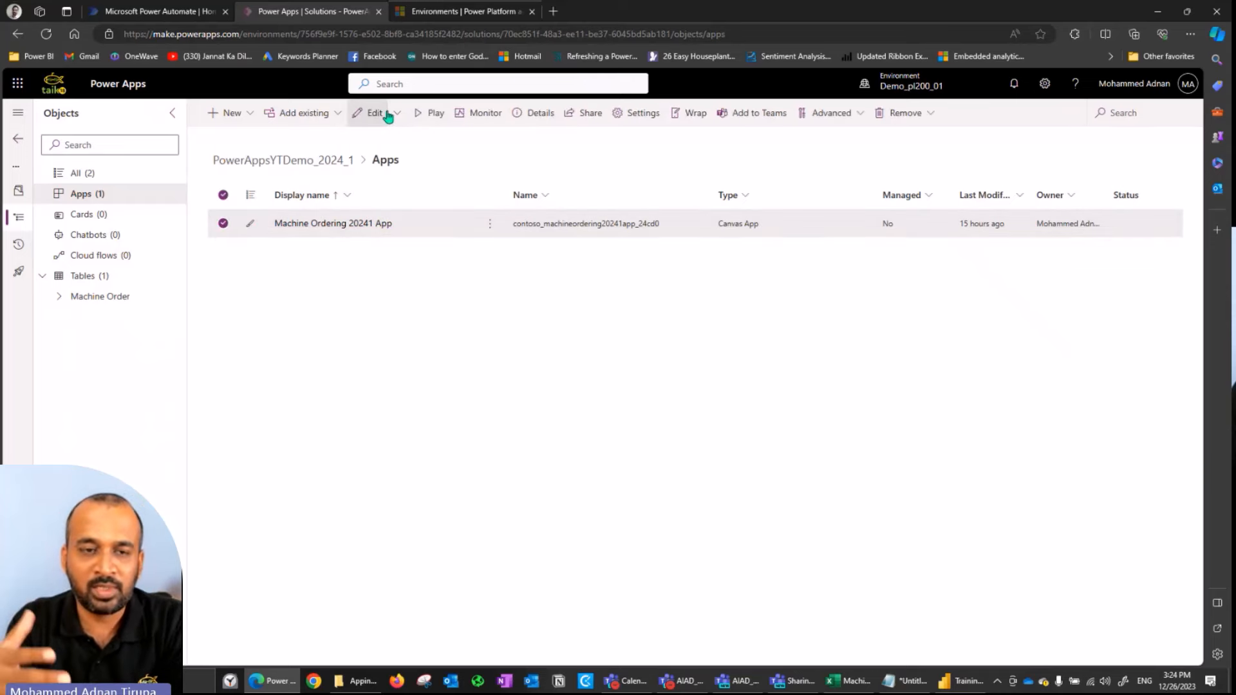
{"action": "left_click", "coordinate": [366, 117]}
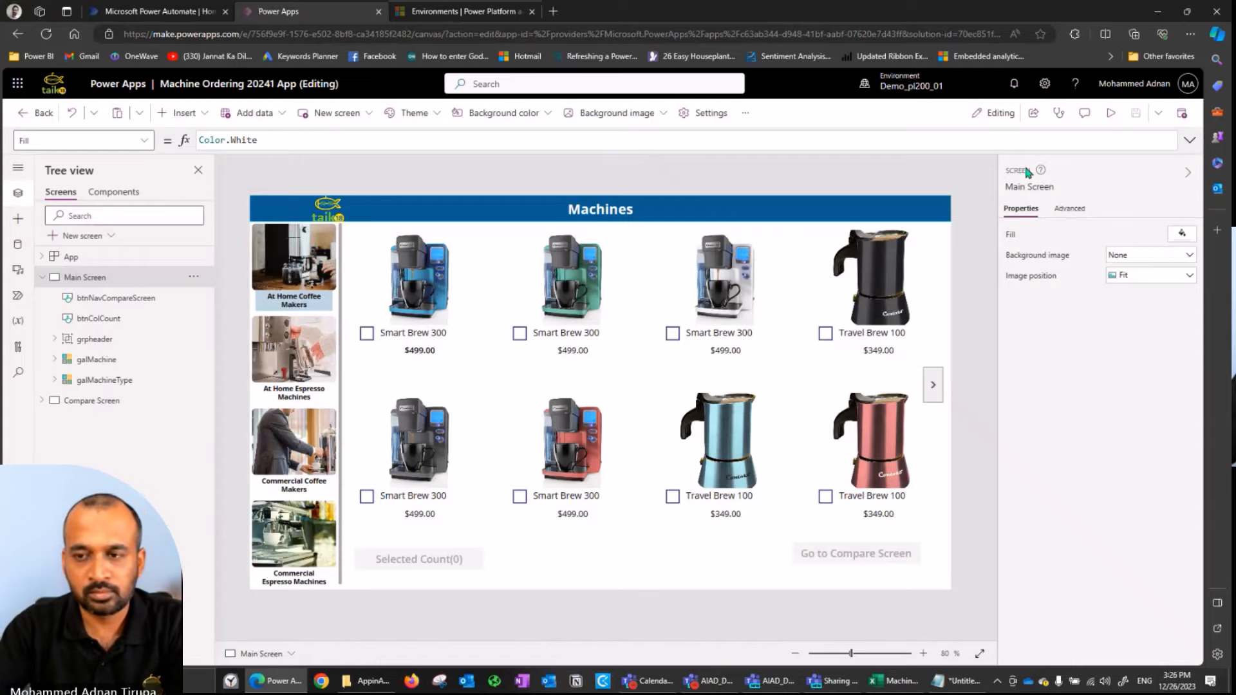
- Preview the app by comparing the commercial coffee maker Airpot with the espresso machine Cafe A-100 Automatic, and close the preview
{"action": "left_click", "coordinate": [1110, 114]}
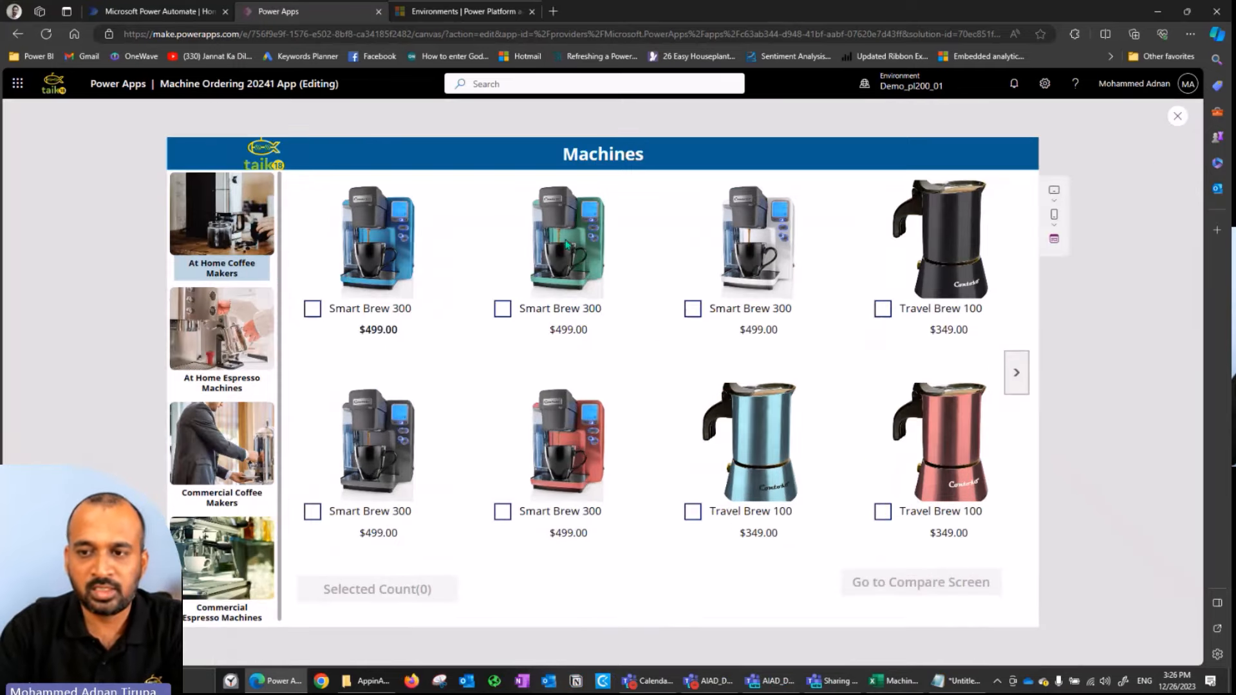
{"action": "left_click", "coordinate": [203, 385]}
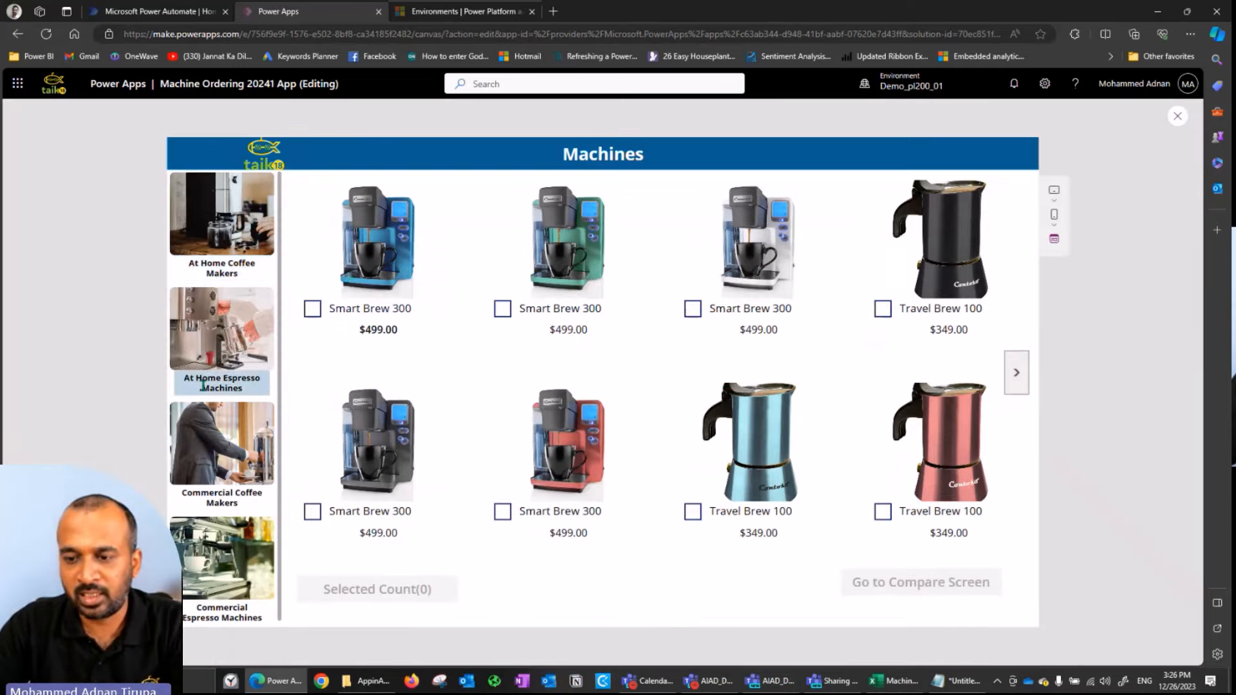
{"action": "left_click", "coordinate": [222, 493]}
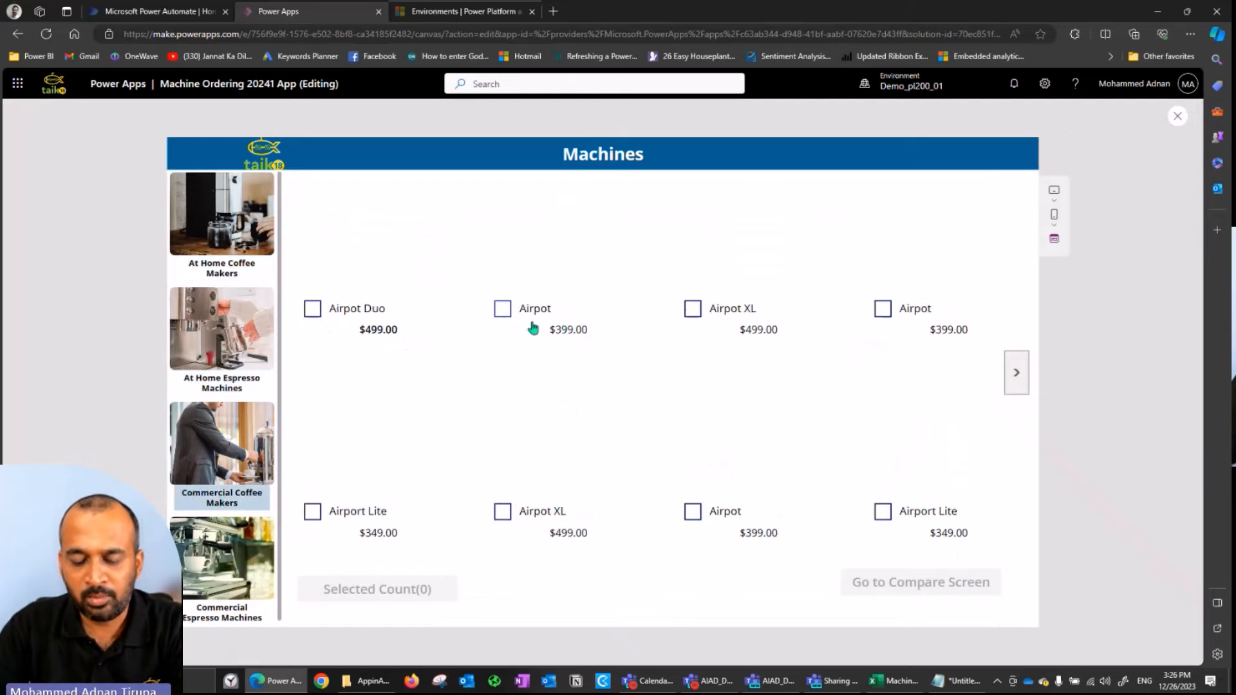
{"action": "left_click", "coordinate": [503, 309]}
{"action": "left_click", "coordinate": [244, 576]}
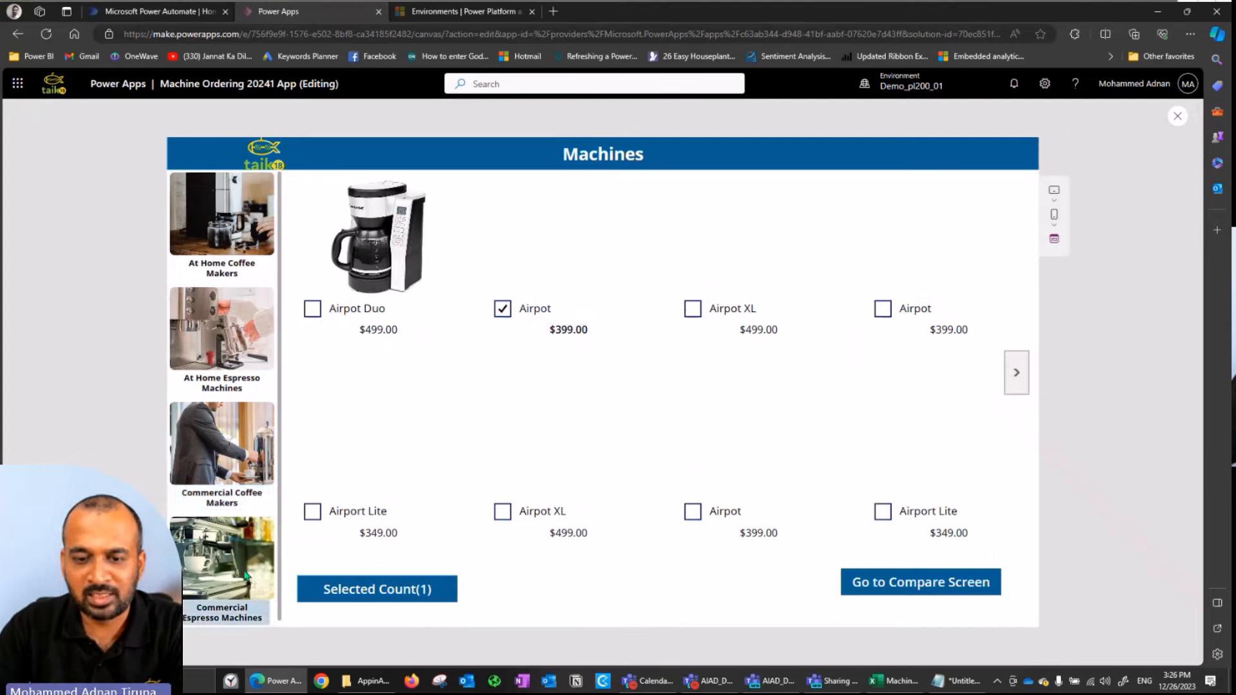
{"action": "left_click", "coordinate": [502, 309]}
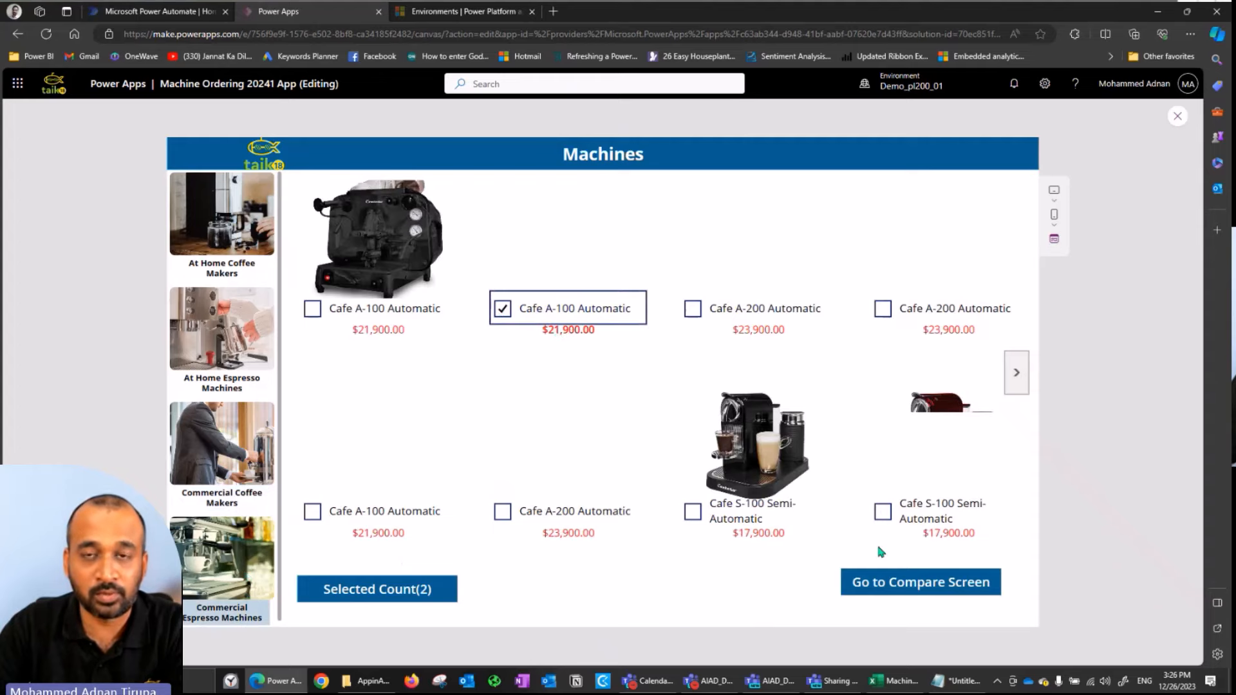
{"action": "left_click", "coordinate": [911, 583]}
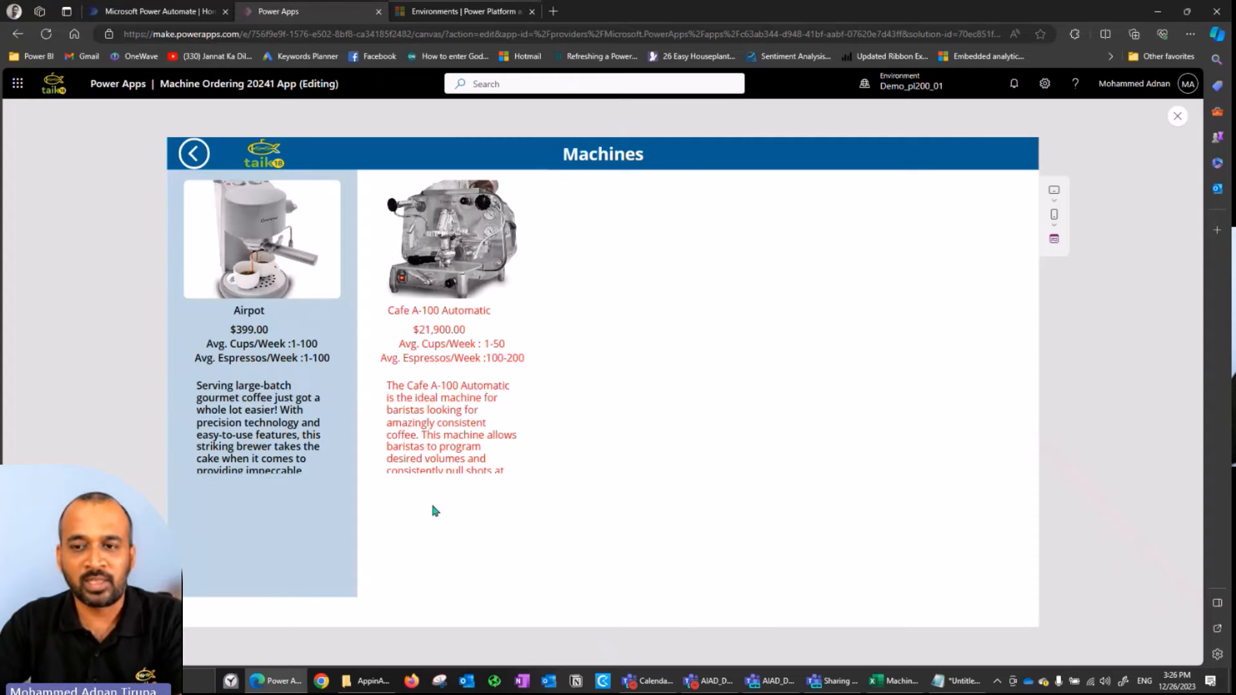
{"action": "left_click", "coordinate": [455, 361]}
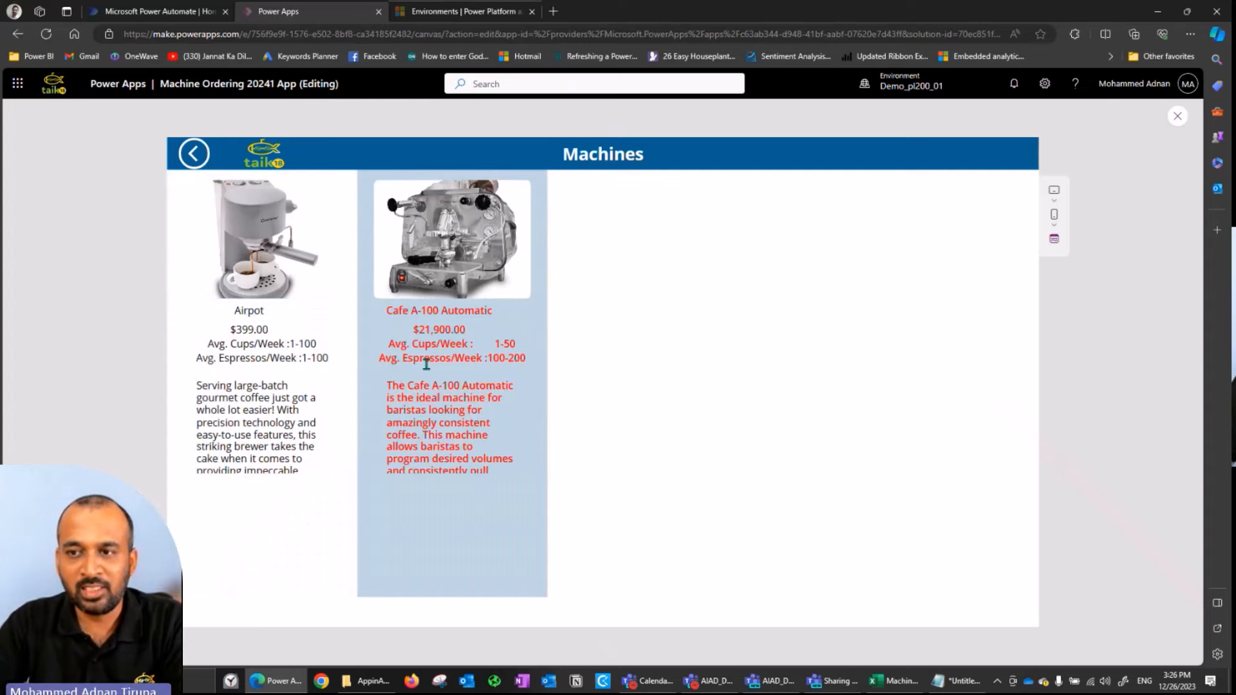
{"action": "left_click", "coordinate": [1178, 116]}
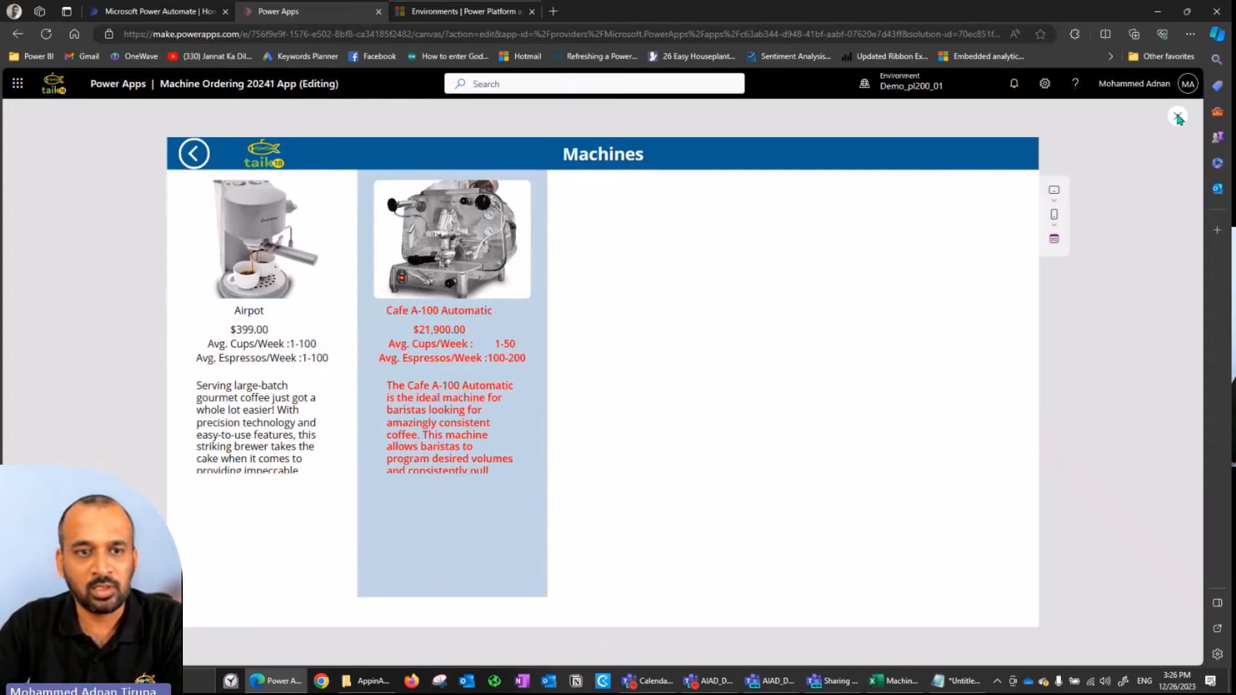
{"action": "left_click", "coordinate": [721, 429]}
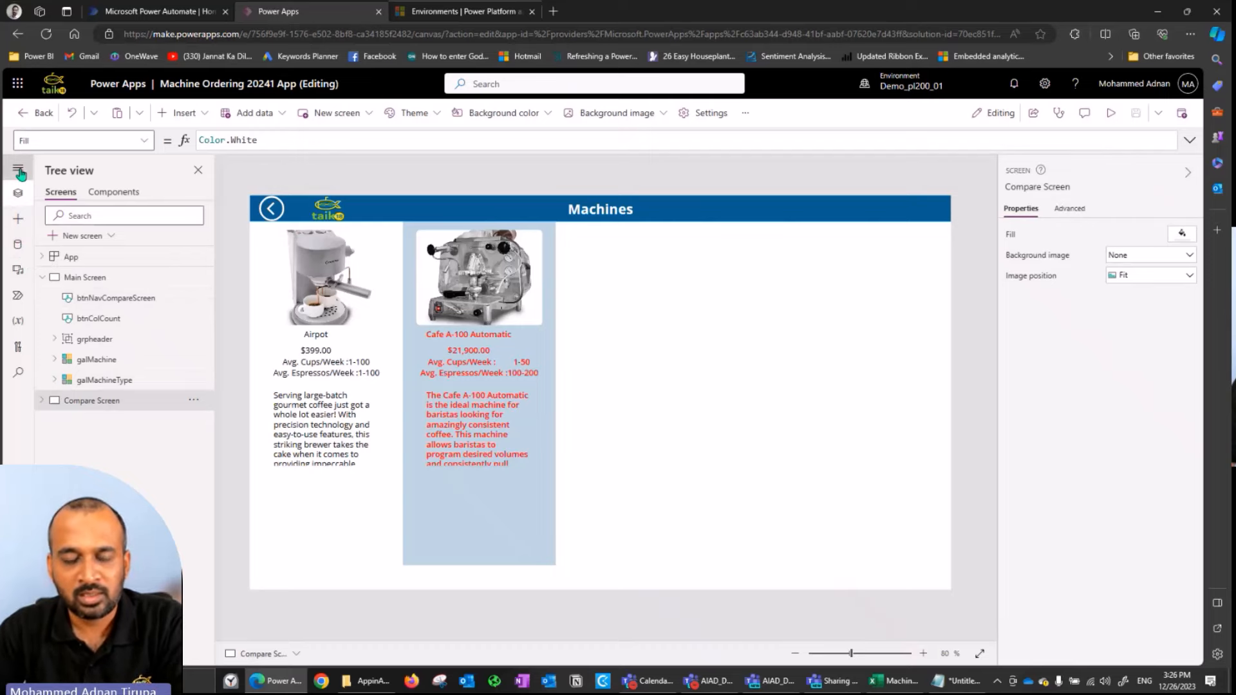
- Add the Machine Orders Dataverse table from the current environment to the app as a data source
{"action": "left_click", "coordinate": [19, 170]}
{"action": "left_click", "coordinate": [36, 247]}
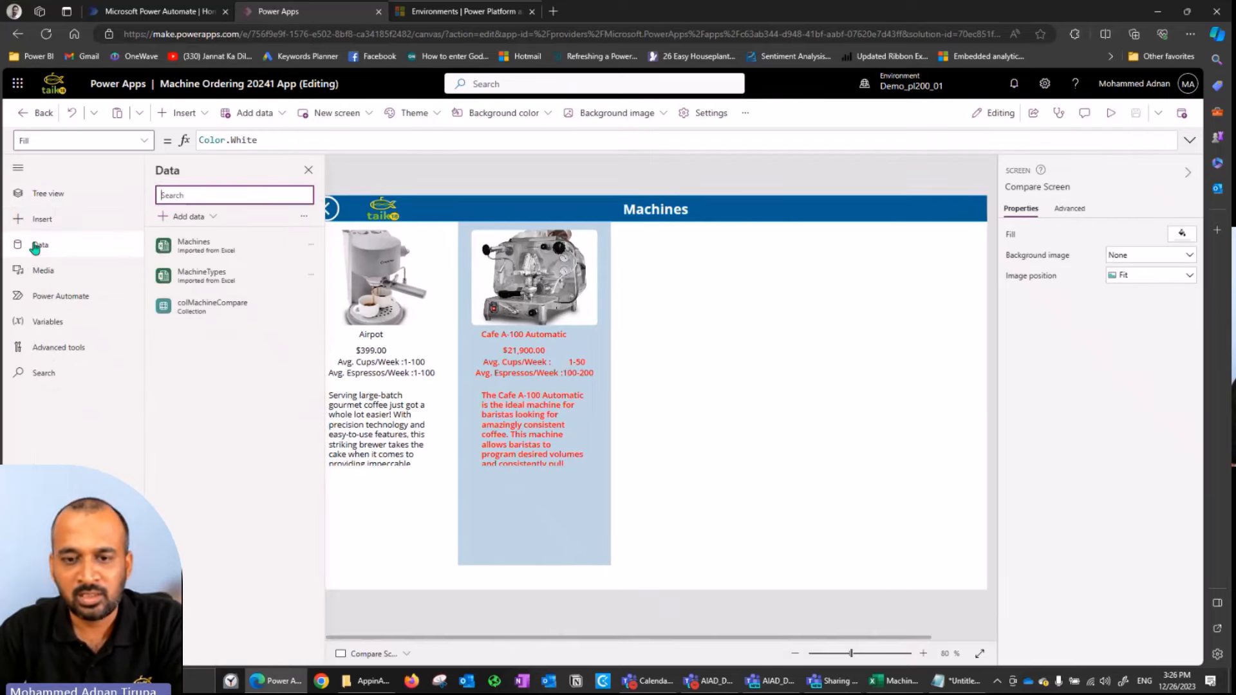
{"action": "left_click", "coordinate": [210, 223]}
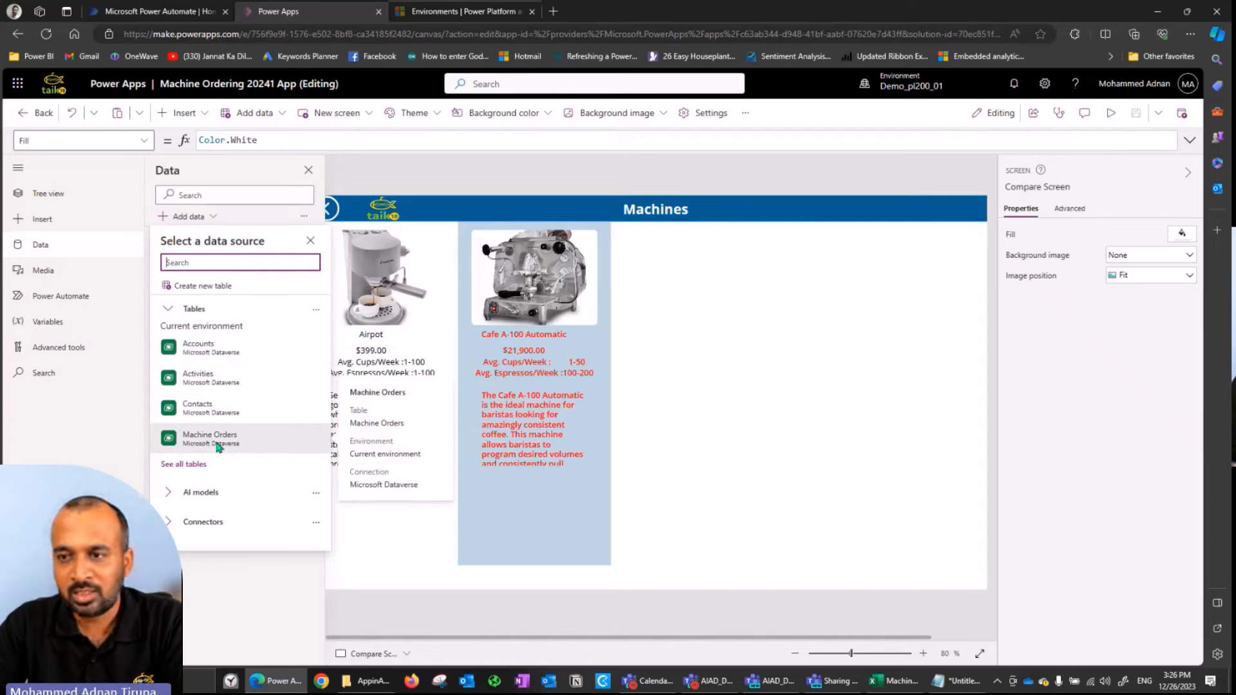
{"action": "left_click", "coordinate": [217, 447]}
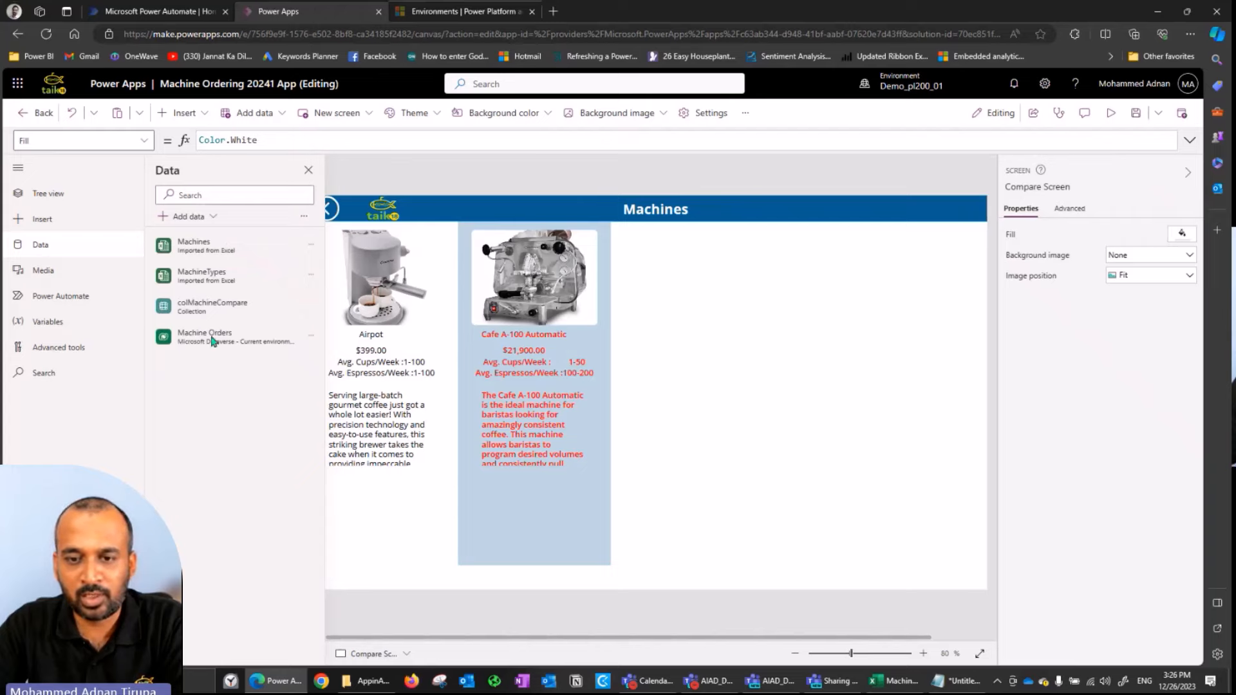
- Narrow the galMachine_1 gallery on the Compare Screen to a width of about 608
{"action": "left_click", "coordinate": [834, 340]}
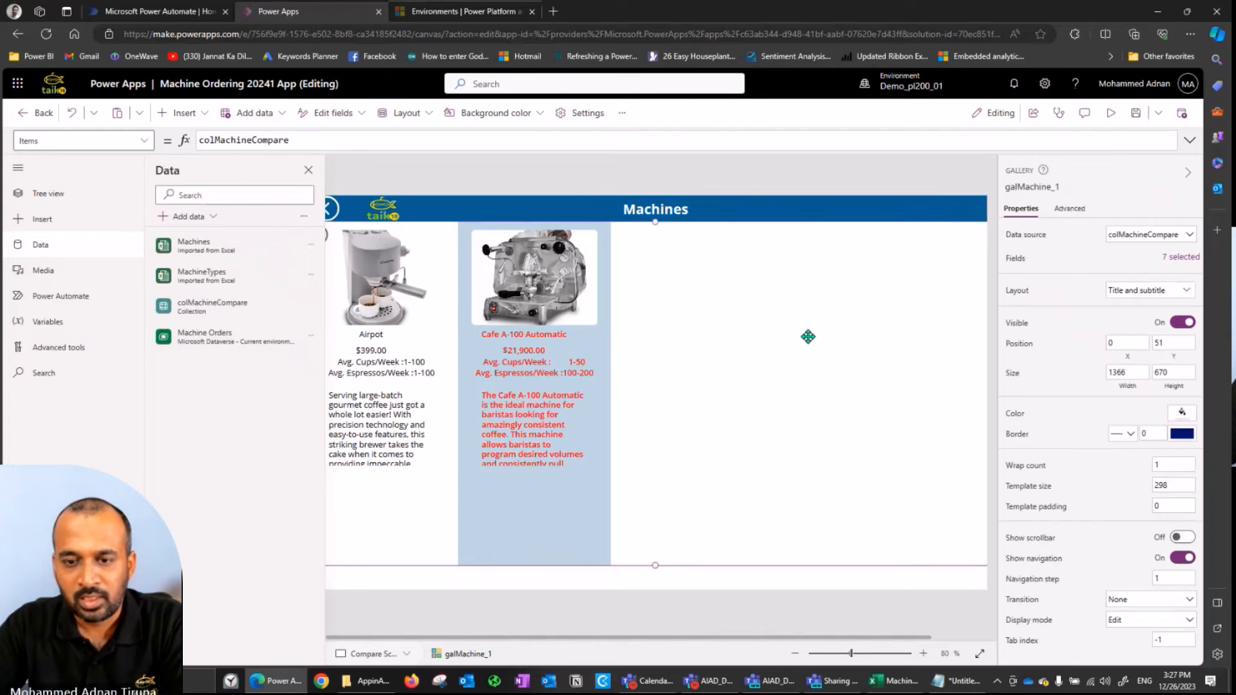
{"action": "left_click", "coordinate": [940, 637]}
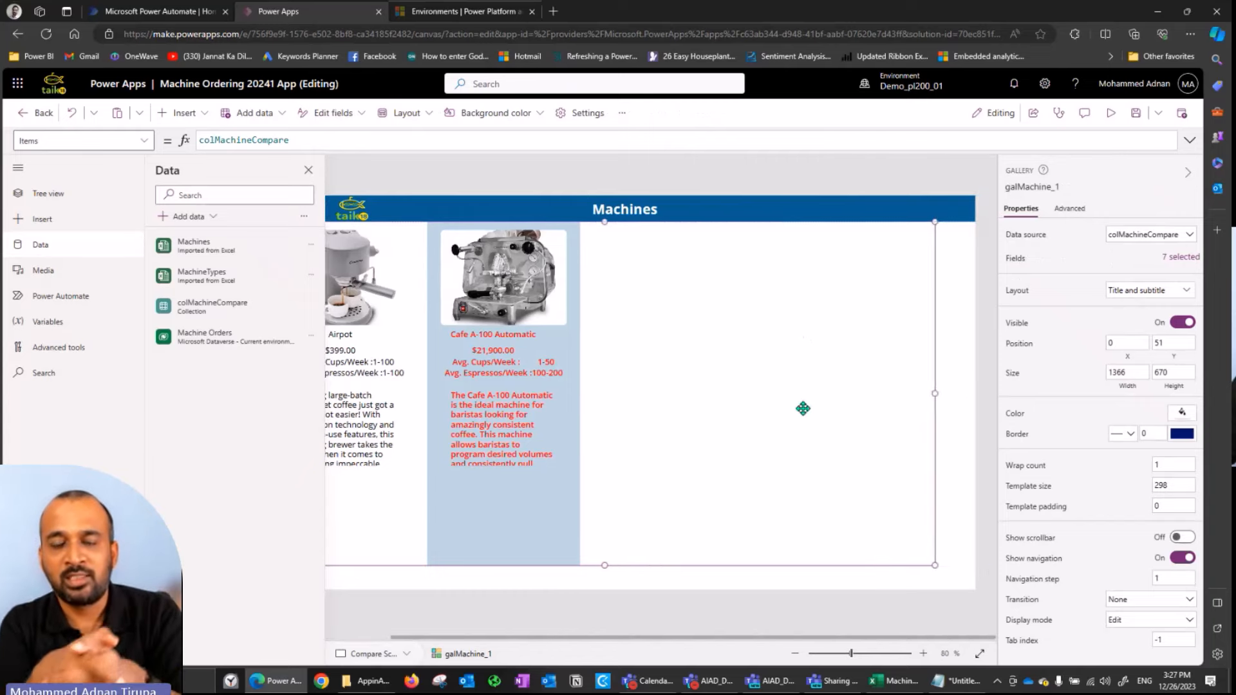
{"action": "left_click_drag", "start_coordinate": [802, 408], "coordinate": [585, 409]}
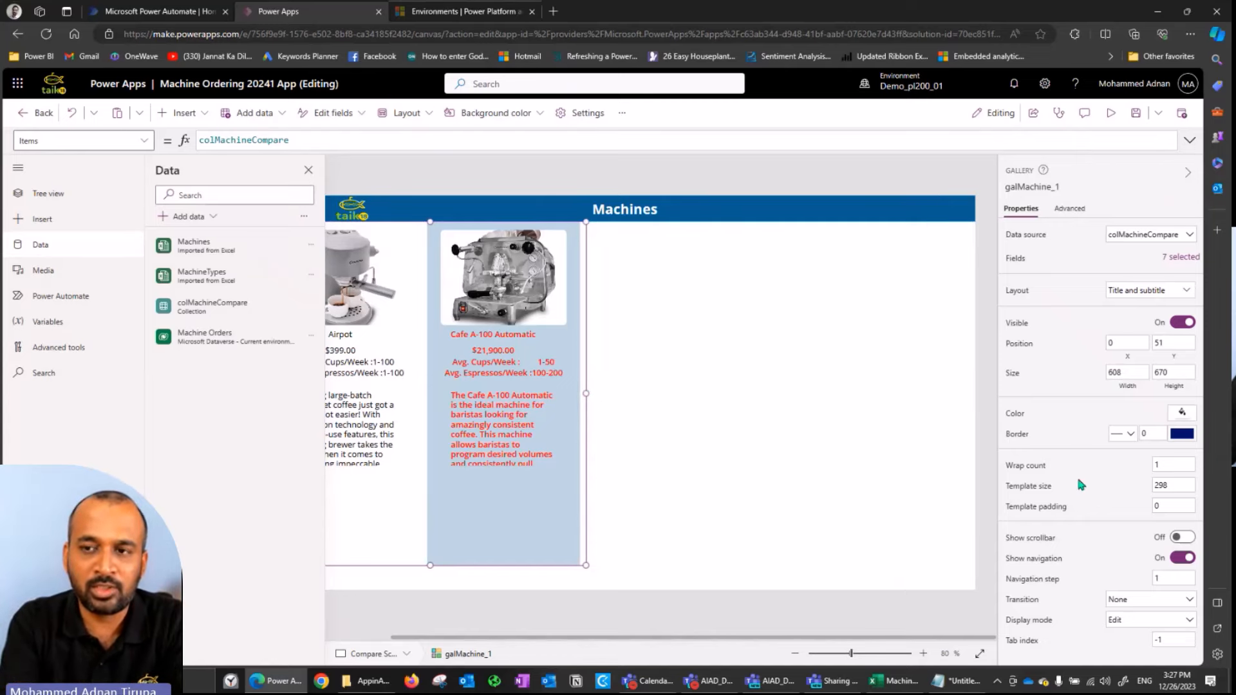
- Insert an edit form on the Compare Screen and connect it to the Machine Orders data source
{"action": "left_click", "coordinate": [722, 350]}
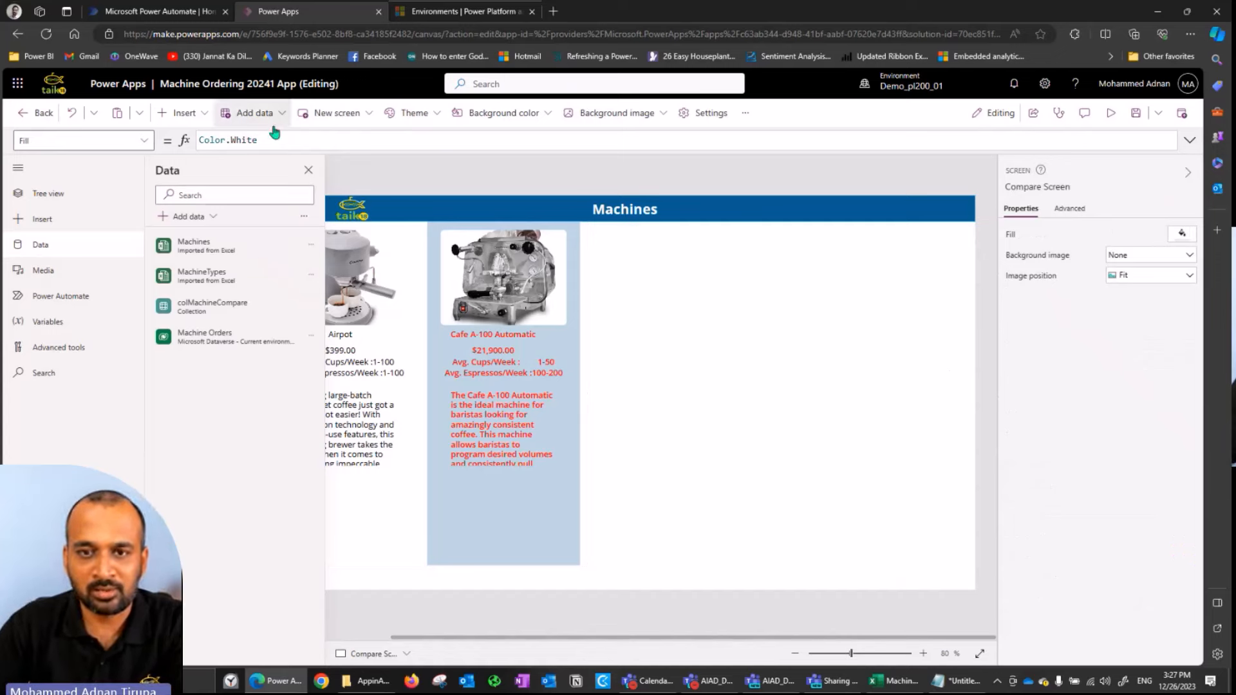
{"action": "left_click", "coordinate": [207, 116]}
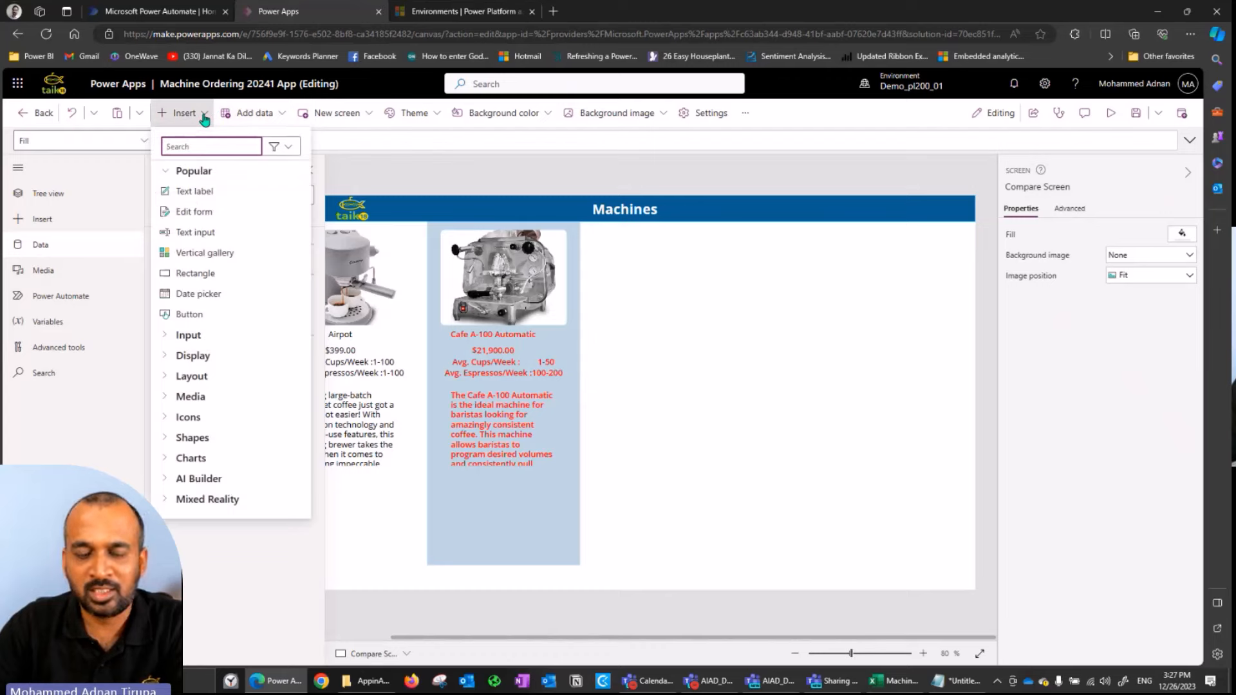
{"action": "type", "text": "form"}
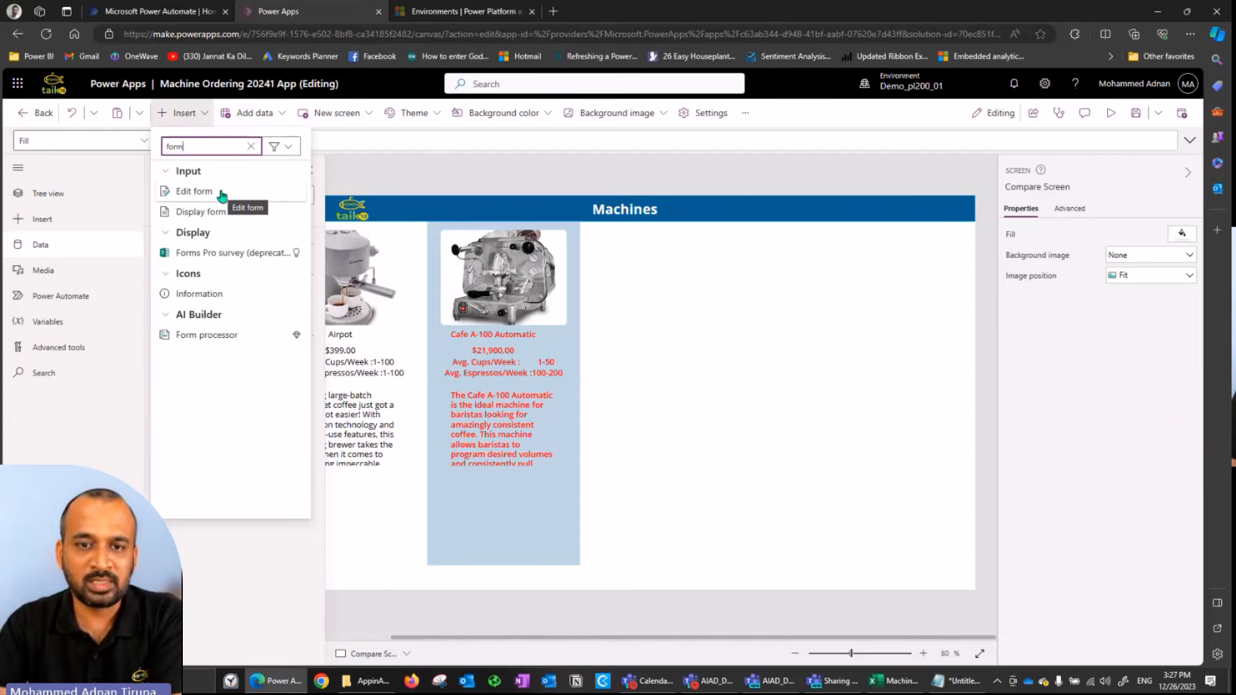
{"action": "key", "text": "Escape"}
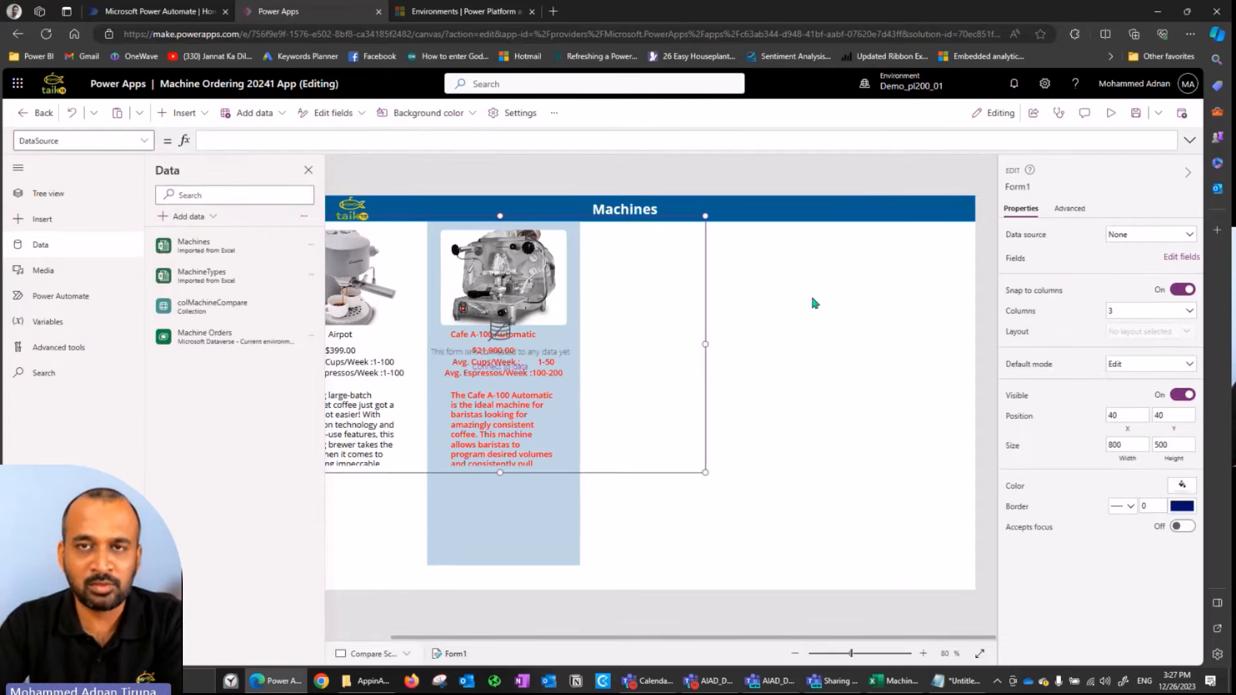
{"action": "left_click", "coordinate": [1164, 237]}
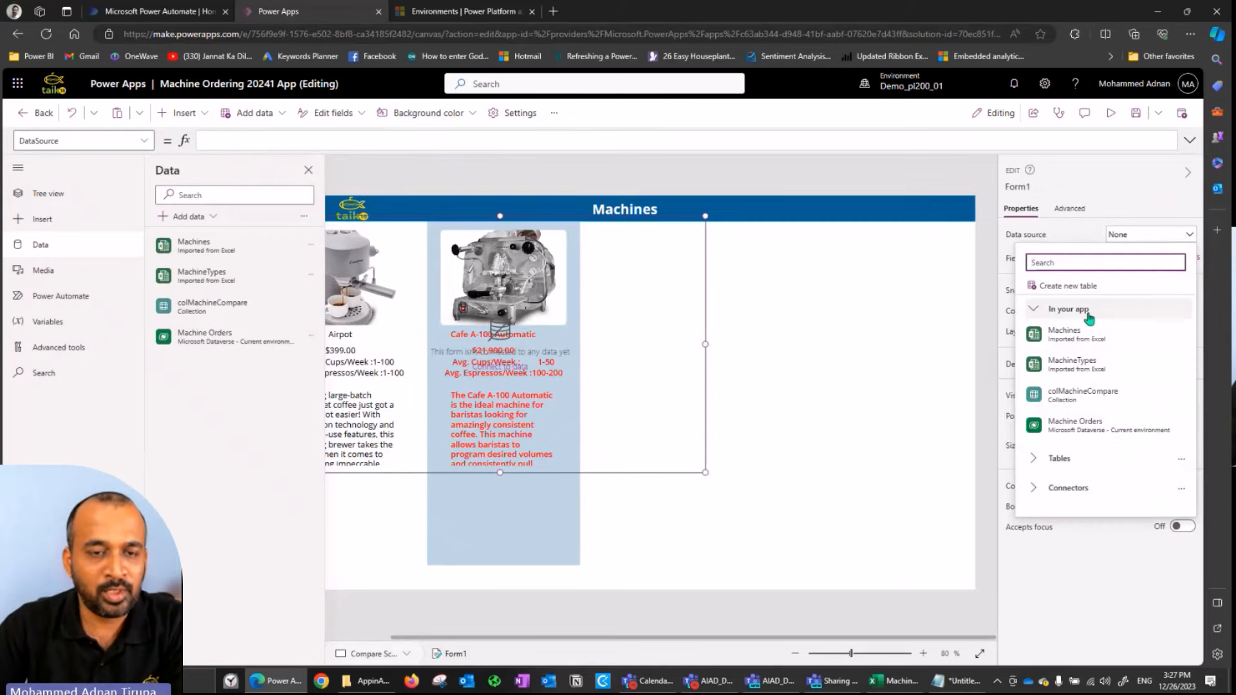
{"action": "left_click", "coordinate": [1099, 428]}
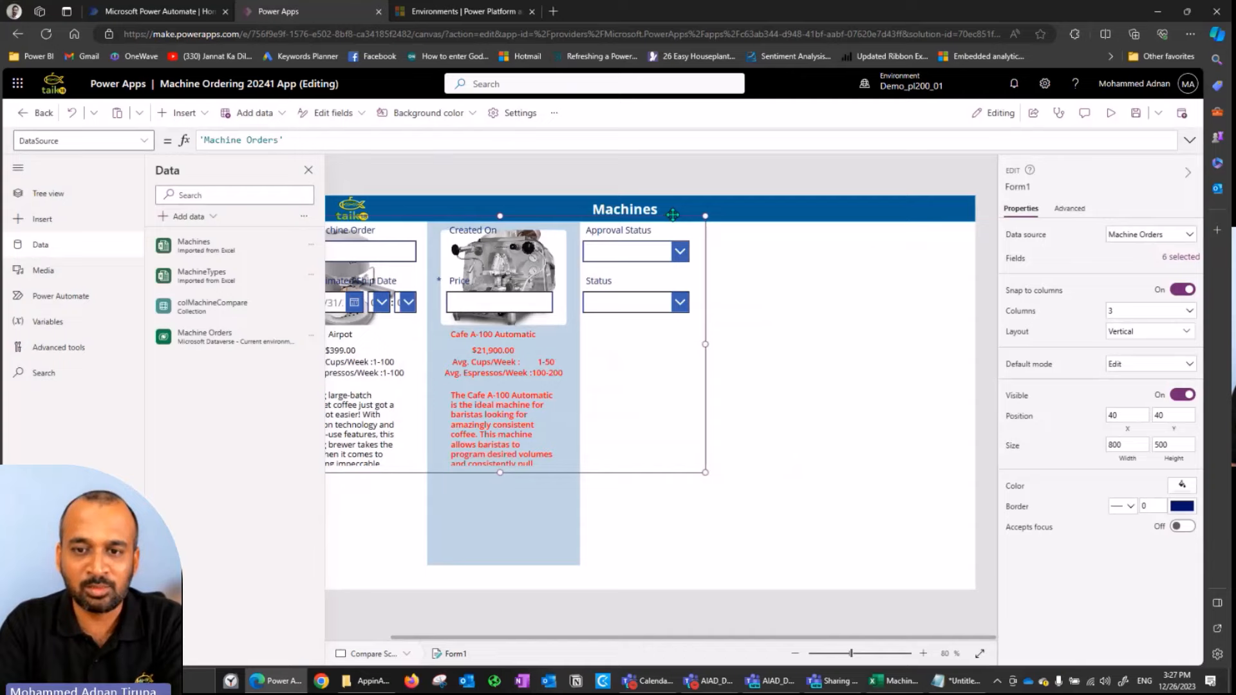
- Place the form beside the compared machines at about X 622, Y 64, size it to about 730 by 657, and set it to one column
{"action": "left_click_drag", "start_coordinate": [672, 214], "coordinate": [936, 227]}
{"action": "left_click_drag", "start_coordinate": [556, 484], "coordinate": [591, 560]}
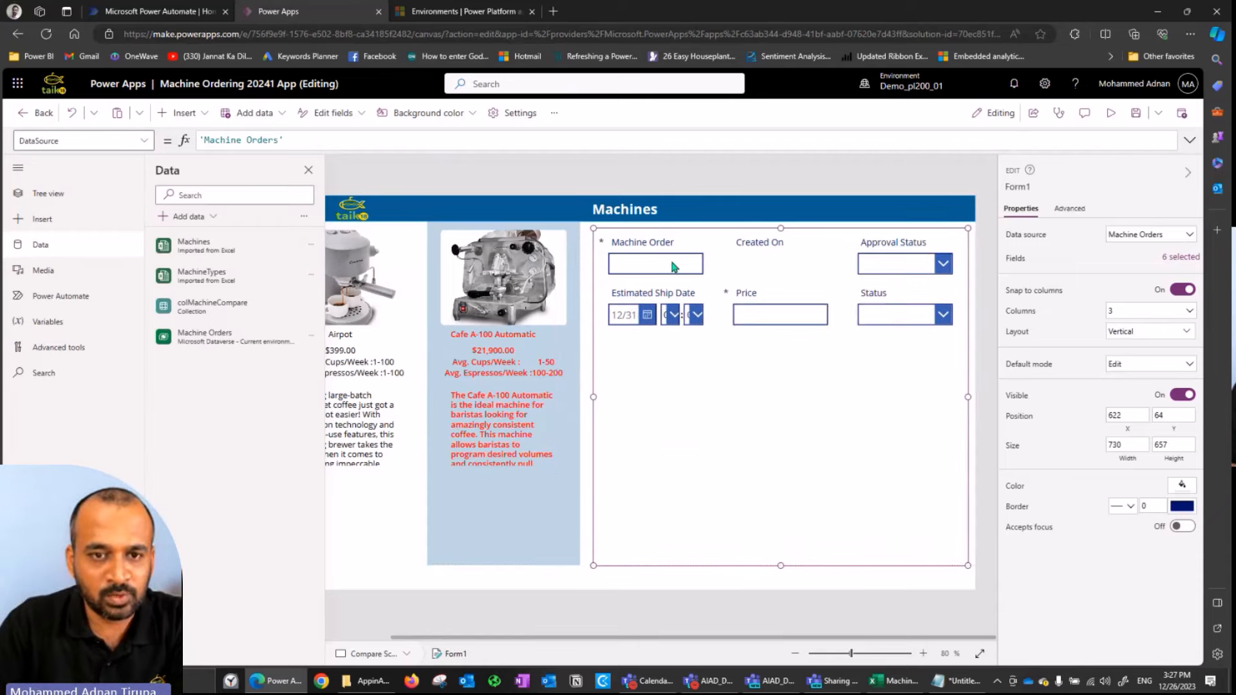
{"action": "left_click", "coordinate": [1152, 314]}
{"action": "left_click", "coordinate": [1126, 328]}
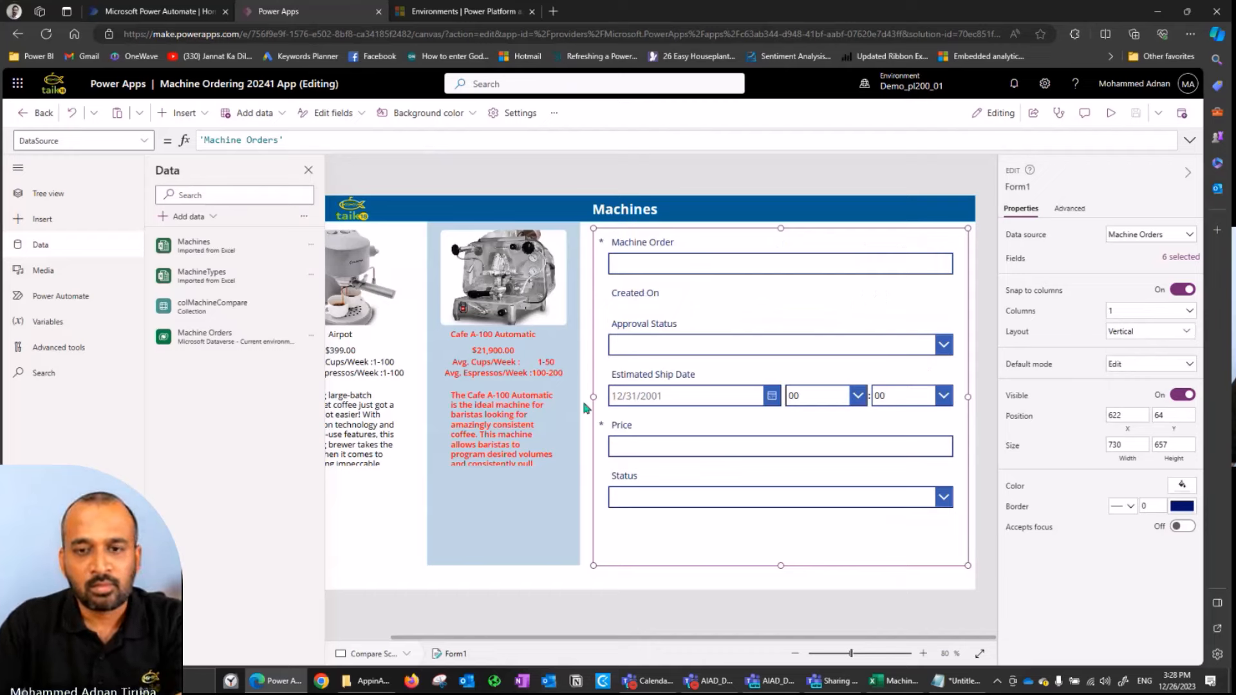
- Narrow the form from its inner edge to a width of about 488, and widen galMachine_1 to about 864 to meet it
{"action": "left_click_drag", "start_coordinate": [590, 397], "coordinate": [715, 396]}
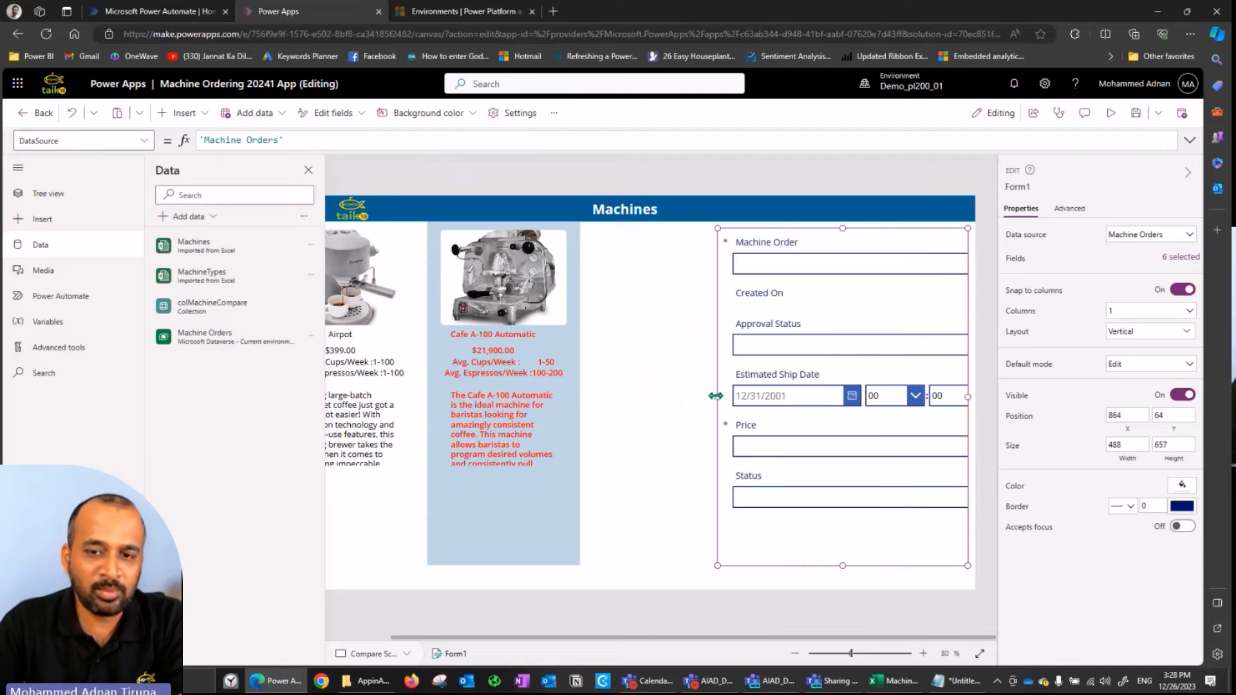
{"action": "left_click", "coordinate": [576, 399]}
{"action": "left_click_drag", "start_coordinate": [582, 395], "coordinate": [717, 394]}
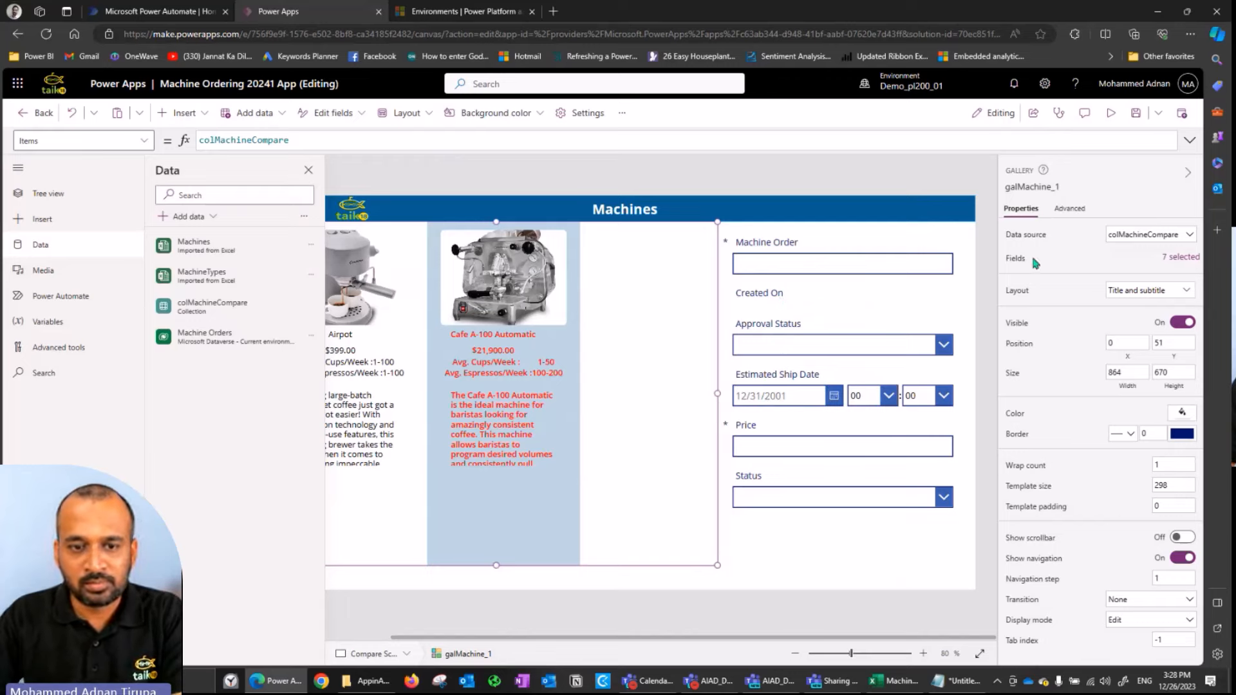
{"action": "left_click", "coordinate": [1170, 259]}
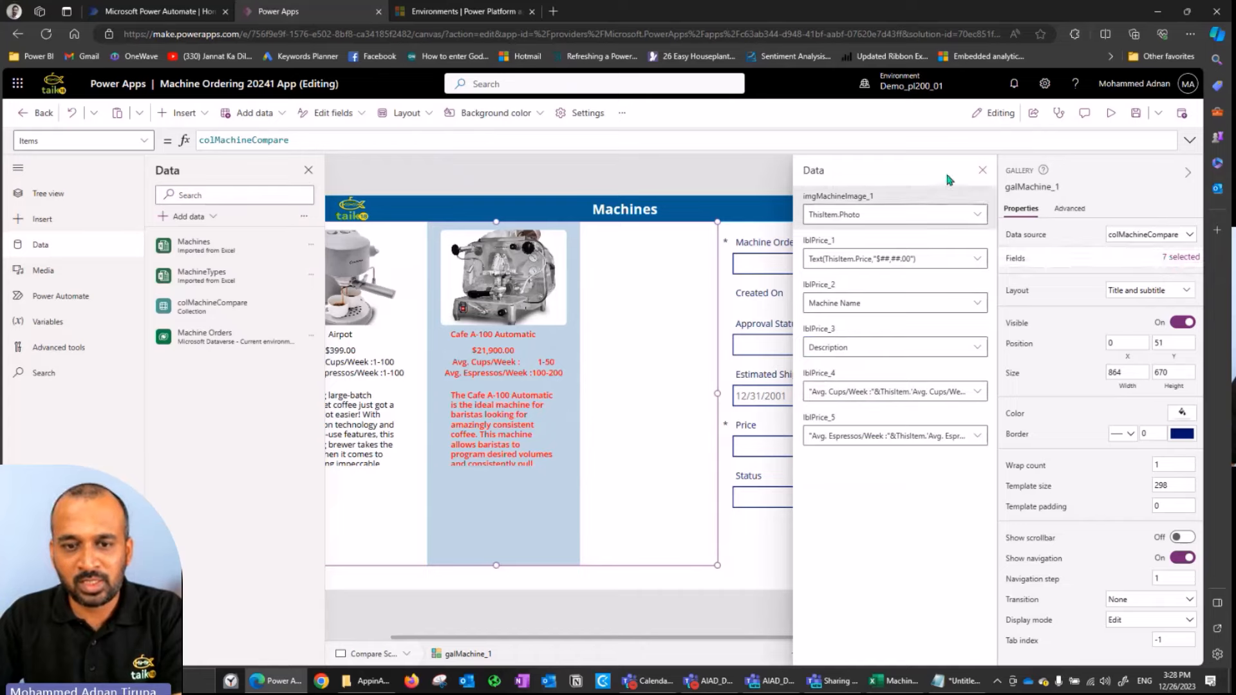
{"action": "left_click", "coordinate": [983, 171]}
- Remove the Machine Order field from the order form
{"action": "left_click", "coordinate": [809, 542]}
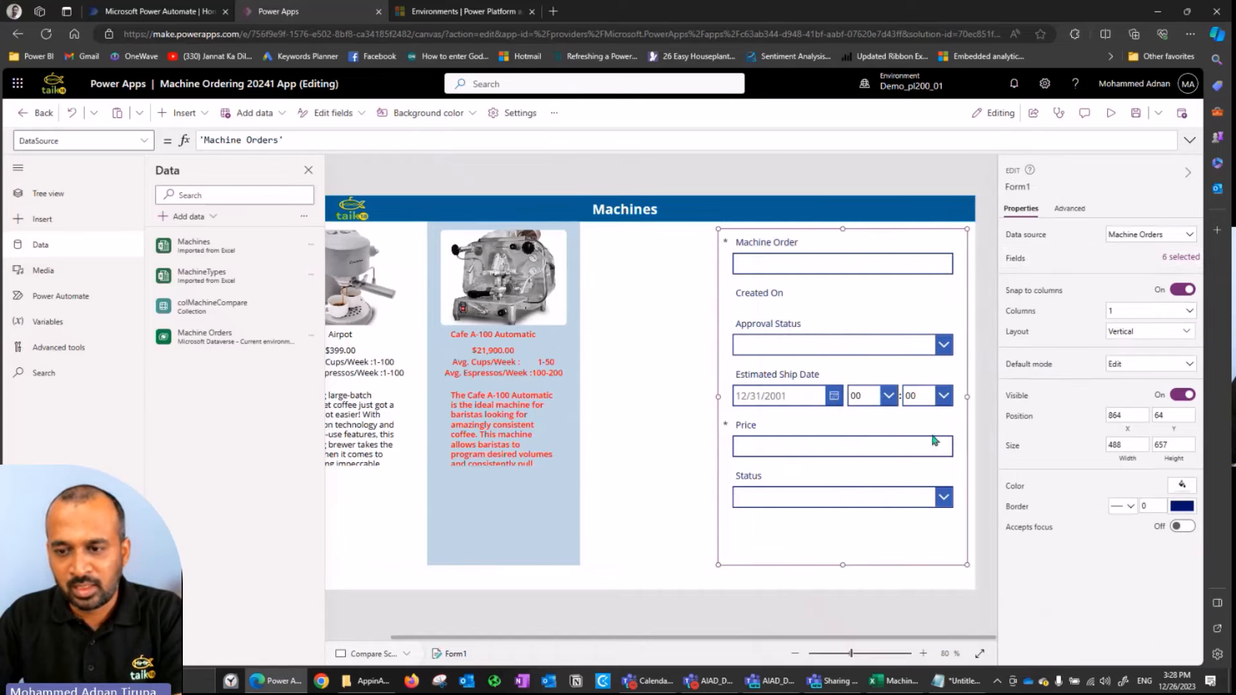
{"action": "left_click", "coordinate": [1186, 258]}
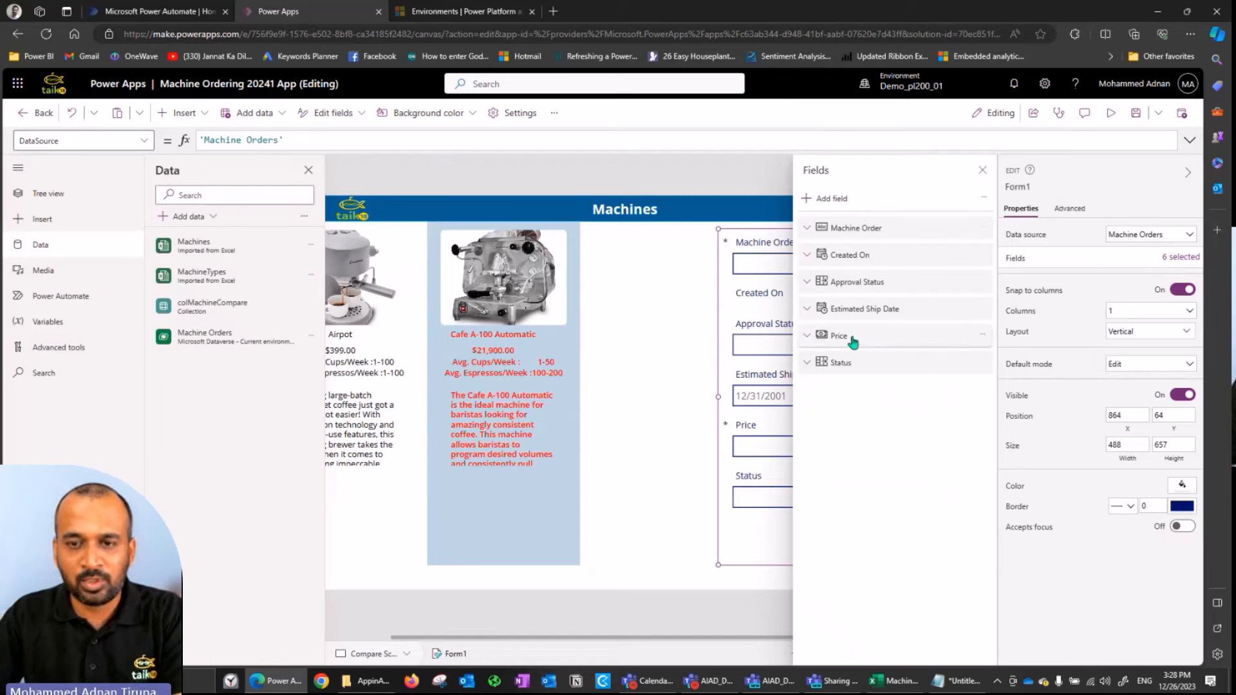
{"action": "left_click", "coordinate": [832, 232]}
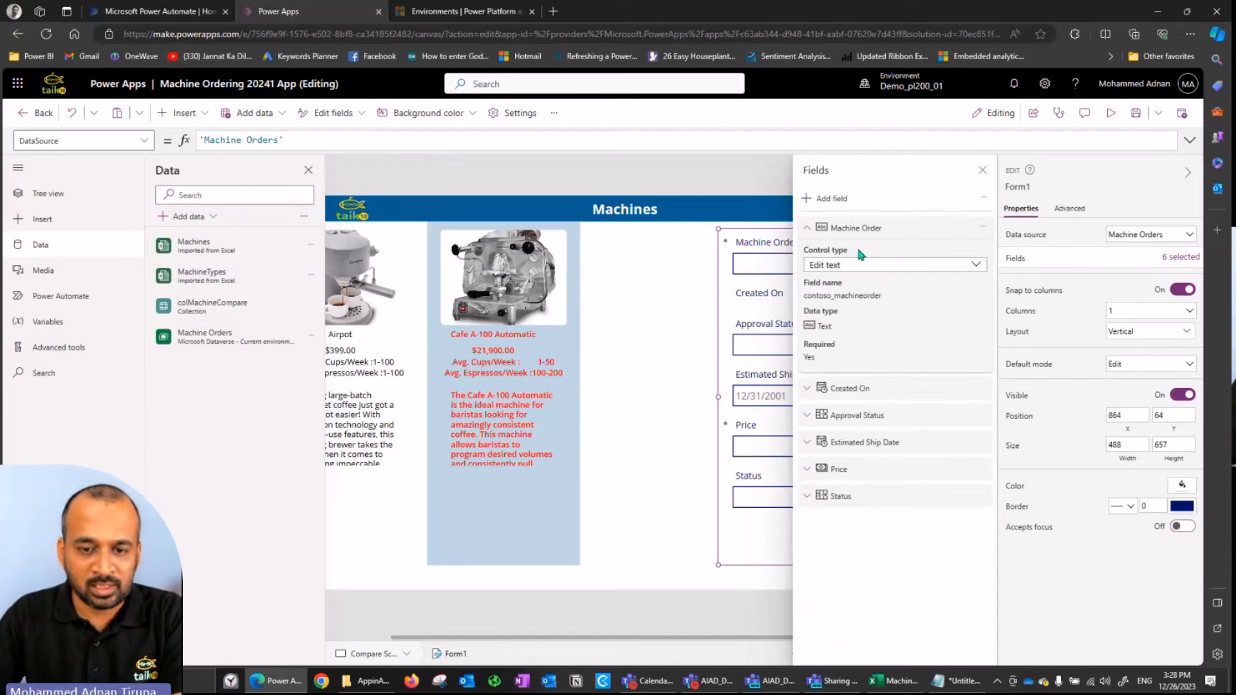
{"action": "left_click", "coordinate": [986, 231]}
{"action": "left_click", "coordinate": [1022, 297]}
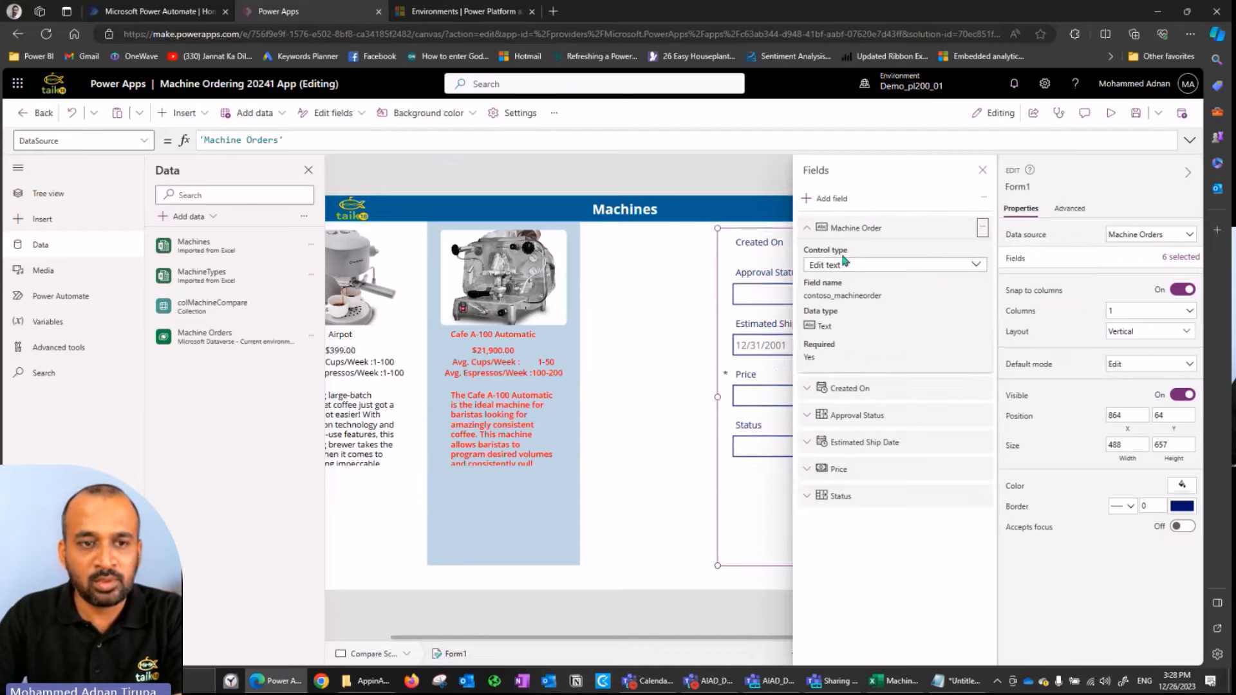
- Start adding fields to the order form, selecting Machine Name and Approver
{"action": "left_click", "coordinate": [831, 199]}
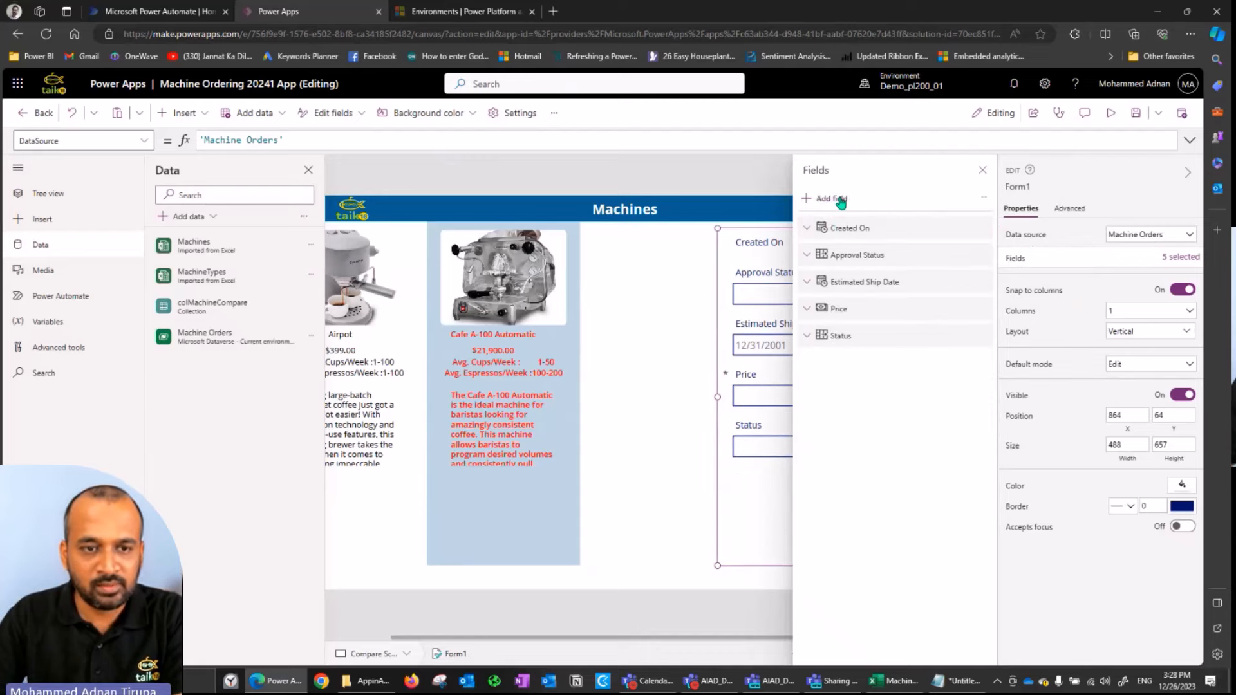
{"action": "type", "text": "machie"}
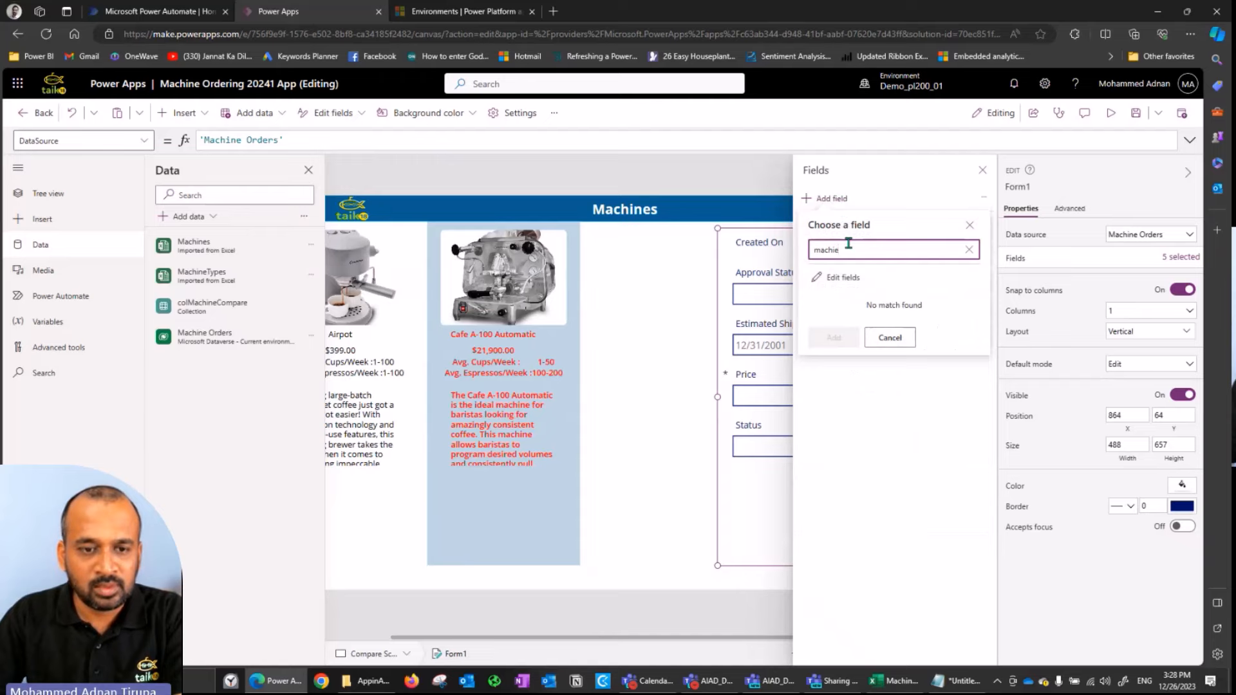
{"action": "key", "text": "BackSpace"}
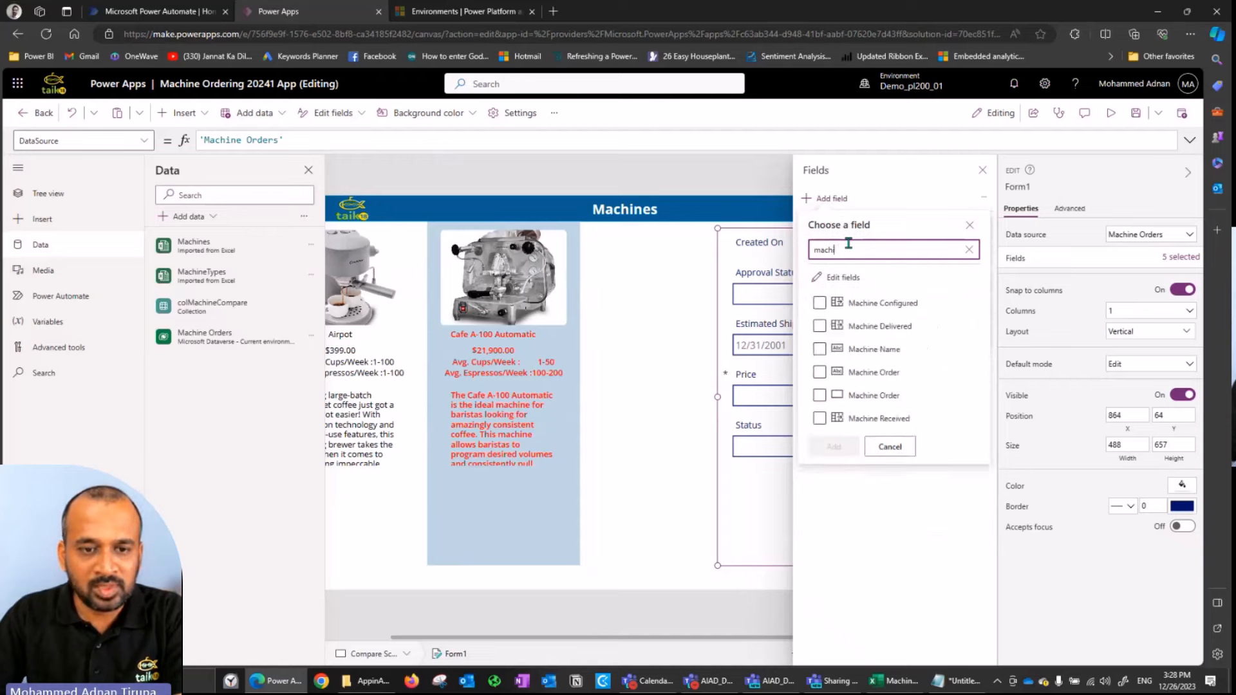
{"action": "left_click", "coordinate": [882, 349]}
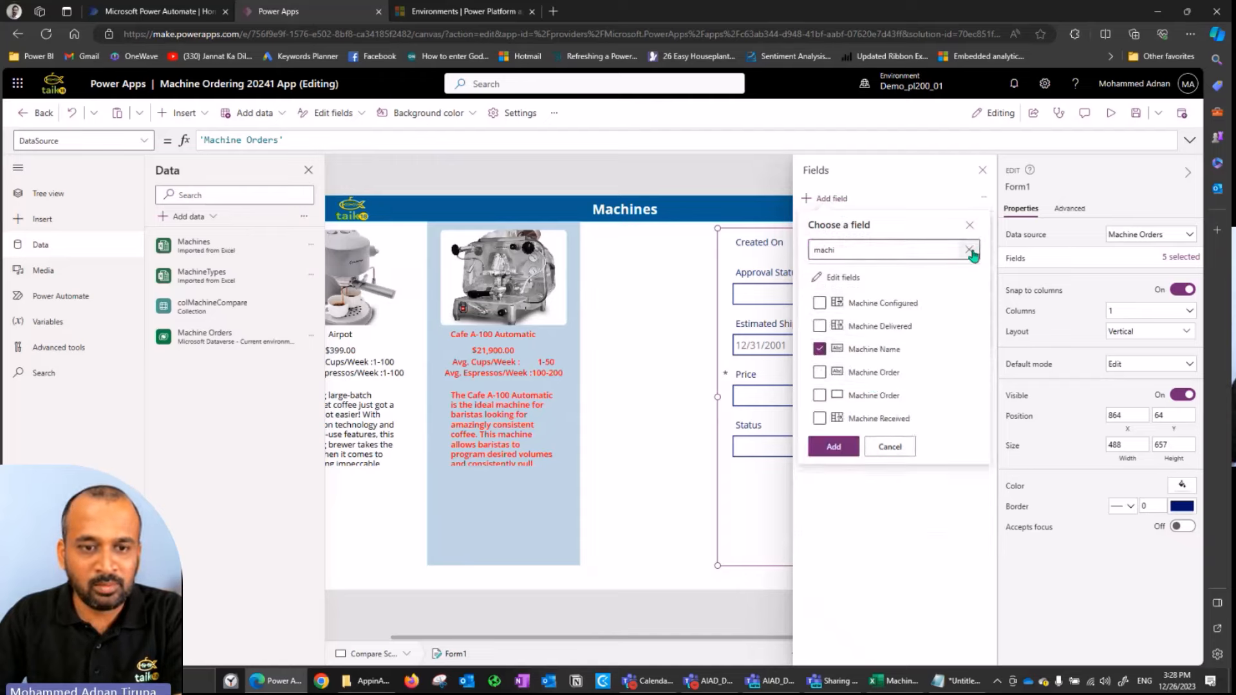
{"action": "left_click", "coordinate": [969, 250]}
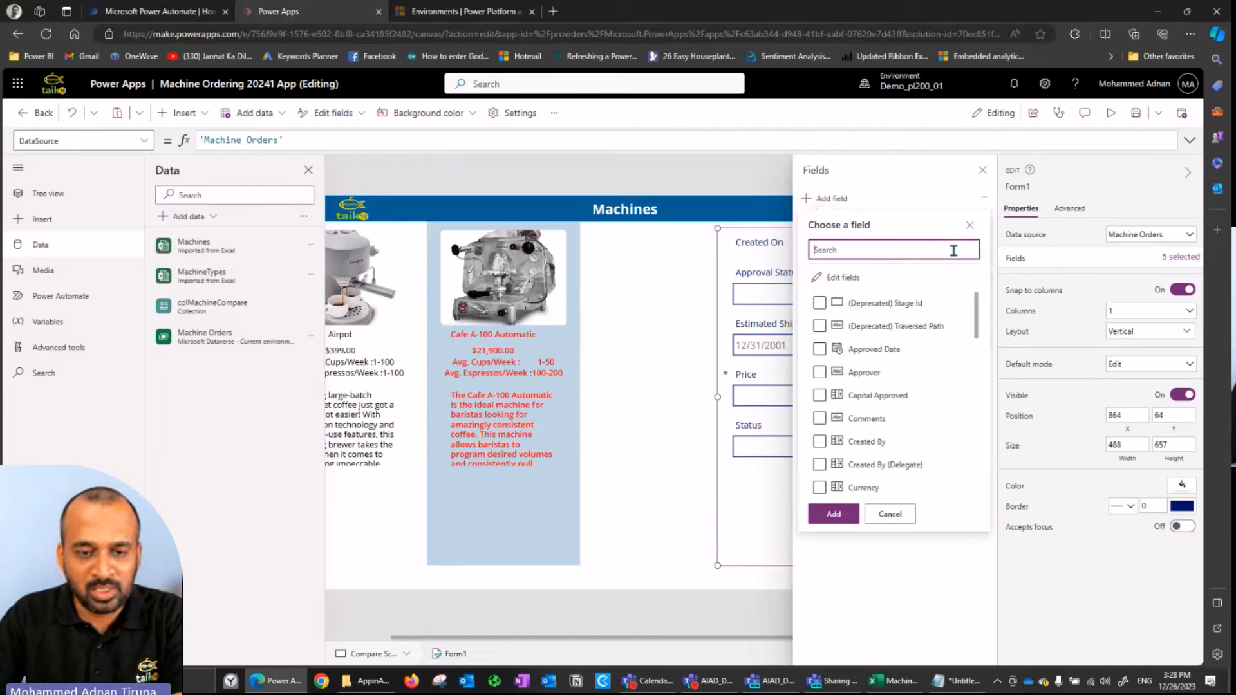
{"action": "left_click", "coordinate": [869, 374]}
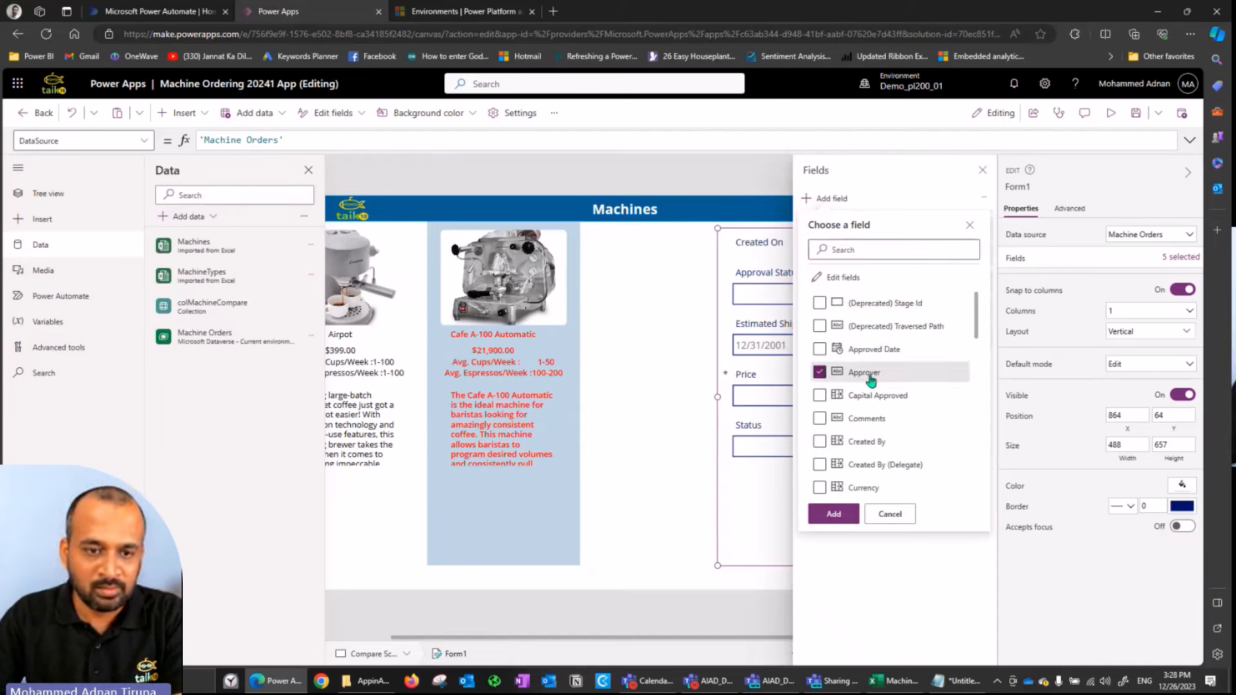
- Select Comments, Request Date and Requested By as well, check the field list, and add the chosen fields to the form
{"action": "left_click", "coordinate": [845, 249]}
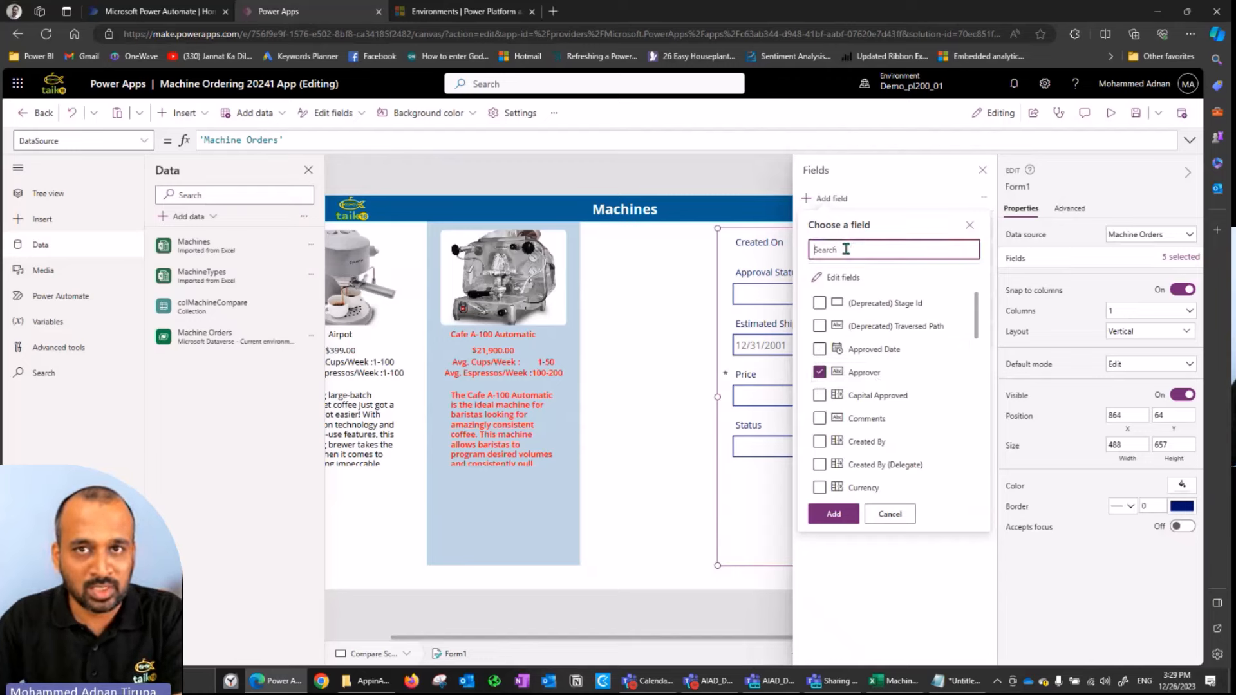
{"action": "type", "text": "comme"}
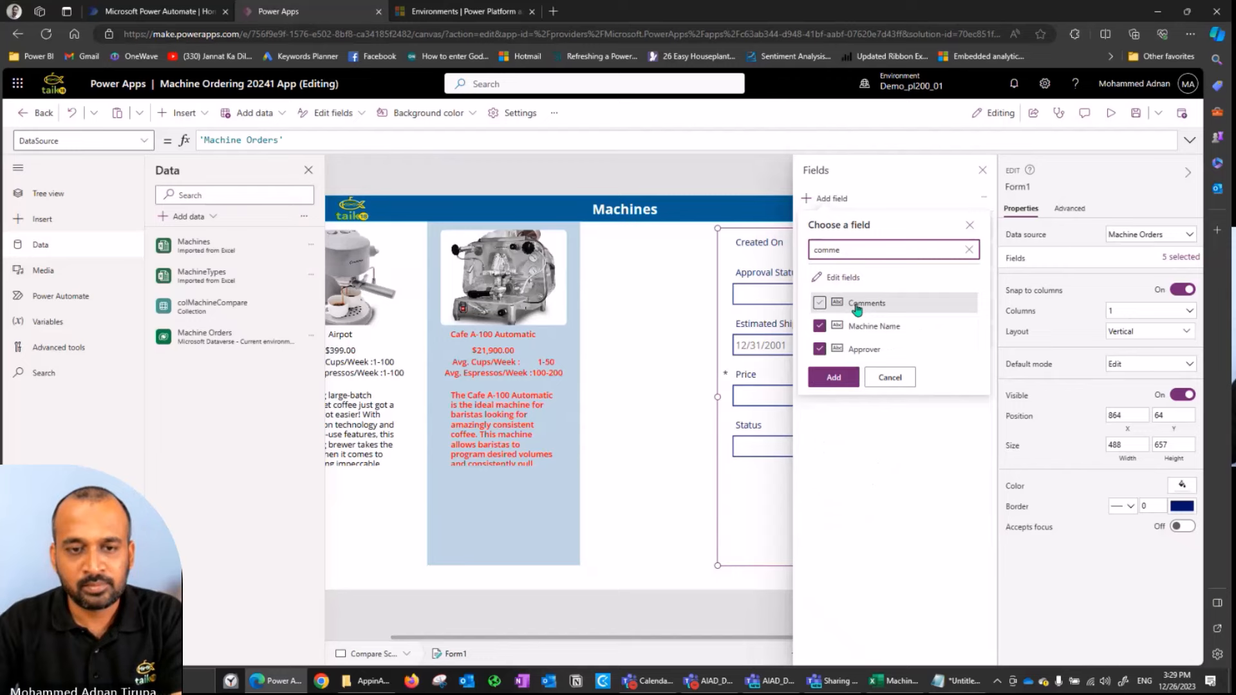
{"action": "left_click", "coordinate": [857, 308]}
{"action": "left_click", "coordinate": [869, 257]}
{"action": "double_click", "coordinate": [869, 257]}
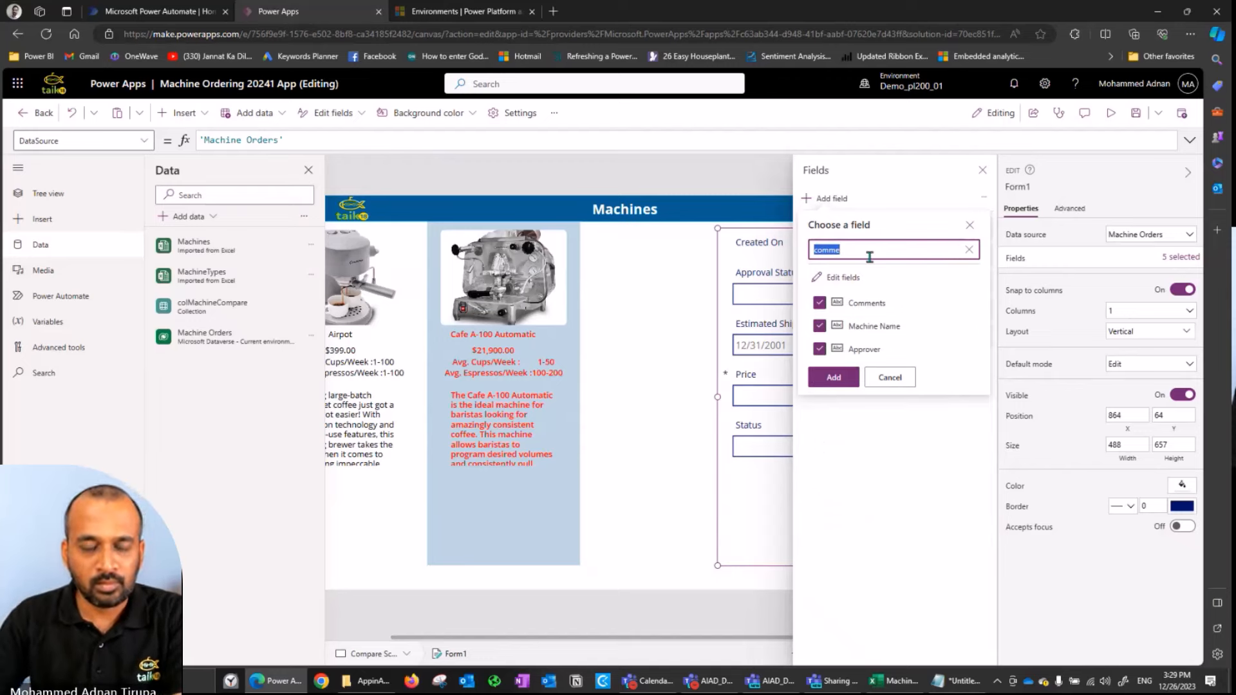
{"action": "type", "text": "reque"}
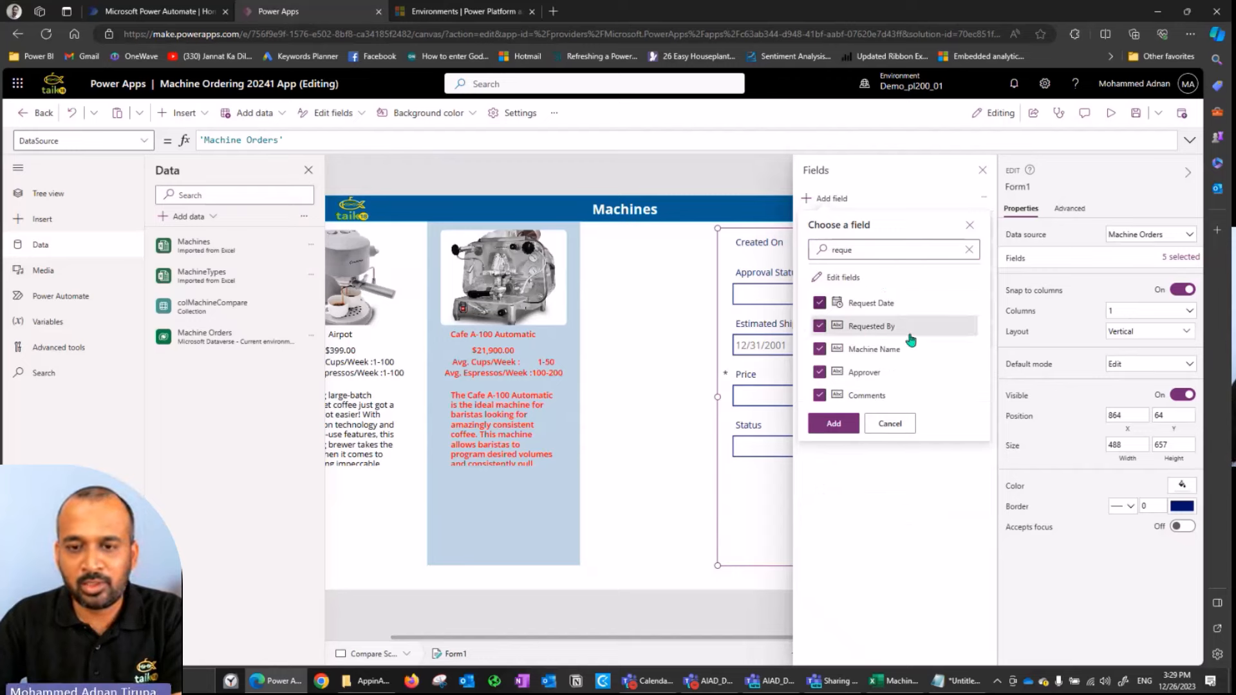
{"action": "left_click", "coordinate": [968, 250]}
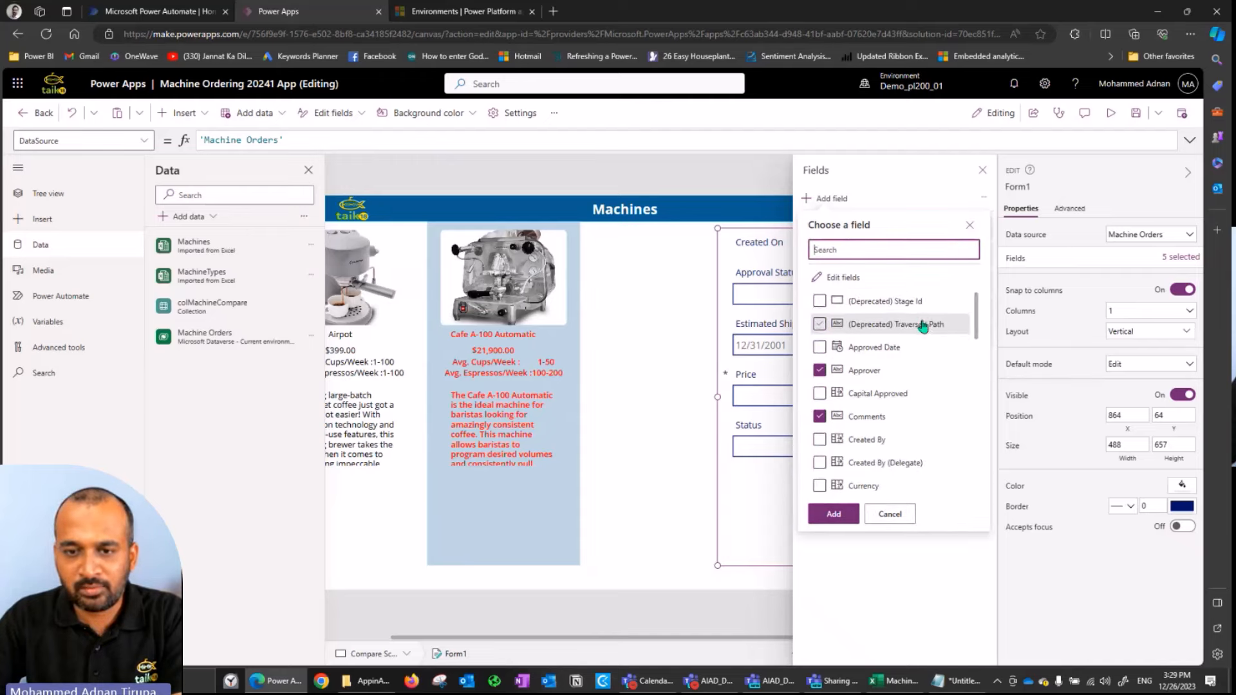
{"action": "scroll", "coordinate": [924, 325], "scroll_direction": "down", "scroll_amount": 1}
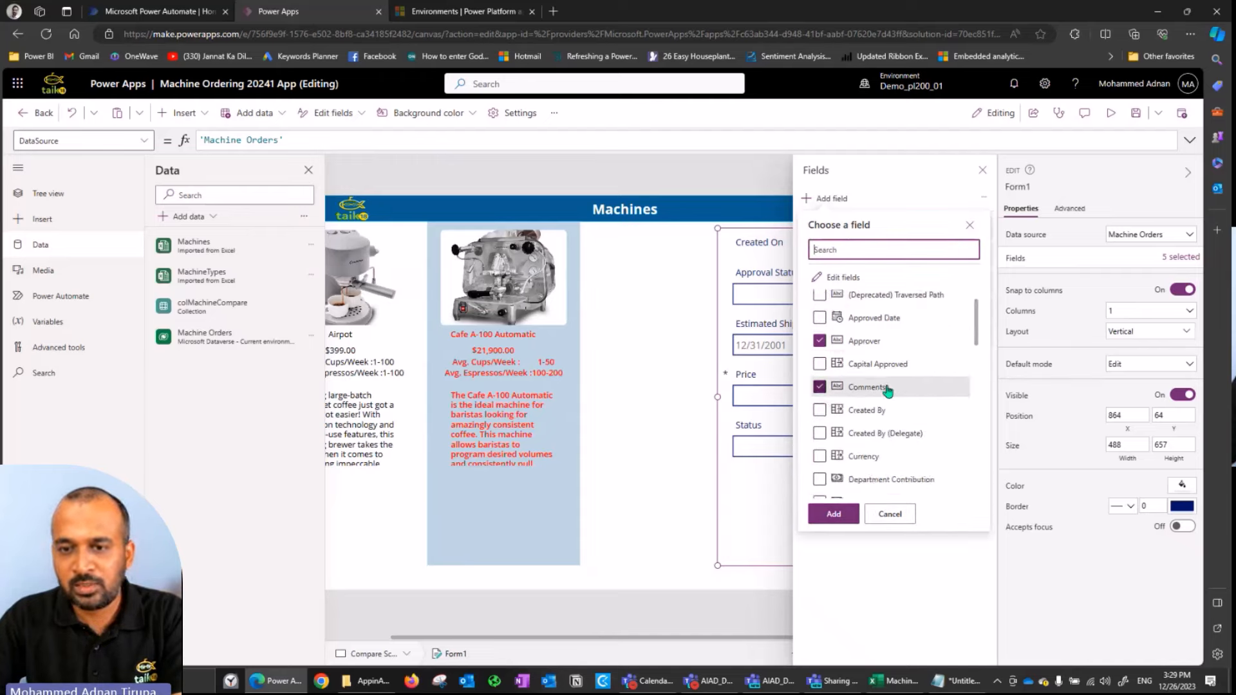
{"action": "scroll", "coordinate": [887, 392], "scroll_direction": "down", "scroll_amount": 3}
{"action": "scroll", "coordinate": [885, 392], "scroll_direction": "down", "scroll_amount": 8}
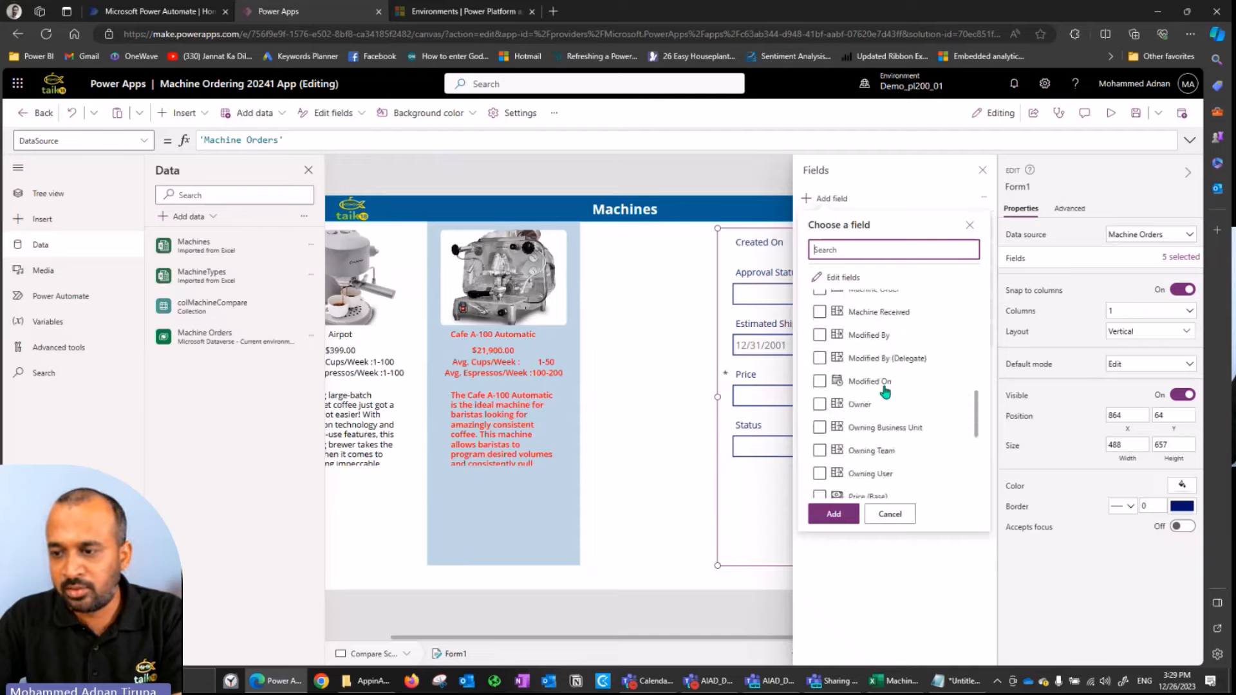
{"action": "scroll", "coordinate": [902, 396], "scroll_direction": "down", "scroll_amount": 2}
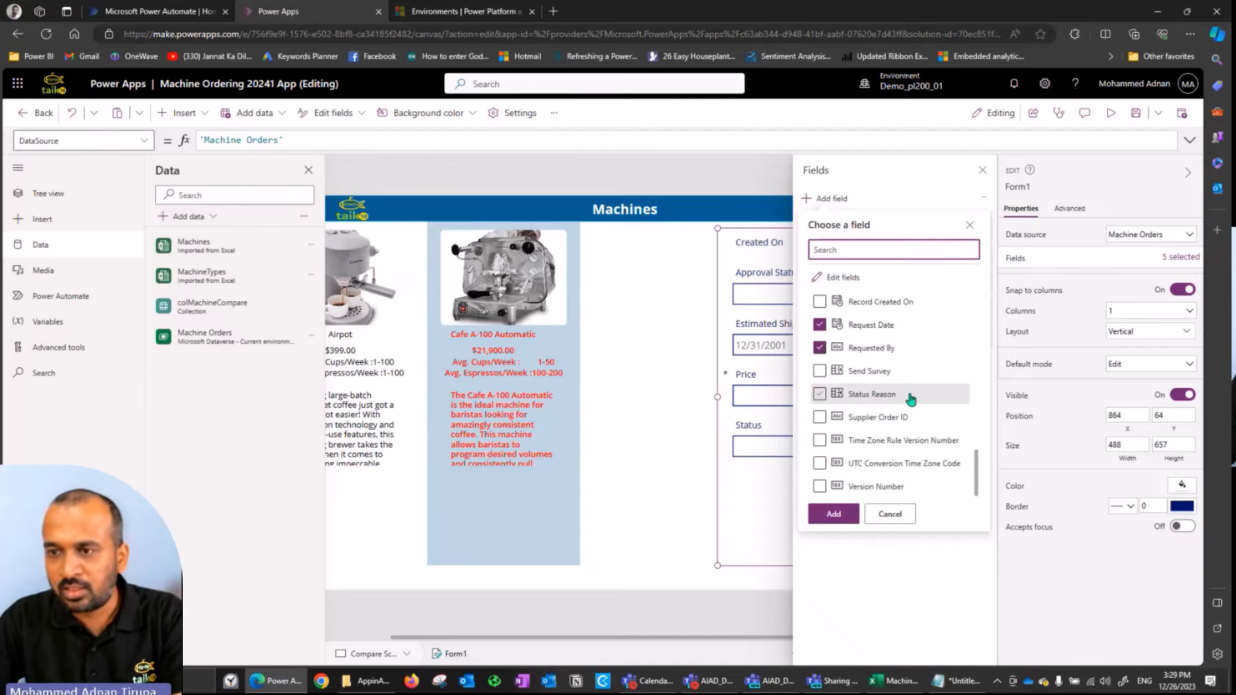
{"action": "scroll", "coordinate": [907, 399], "scroll_direction": "up", "scroll_amount": 8}
{"action": "scroll", "coordinate": [892, 405], "scroll_direction": "up", "scroll_amount": 6}
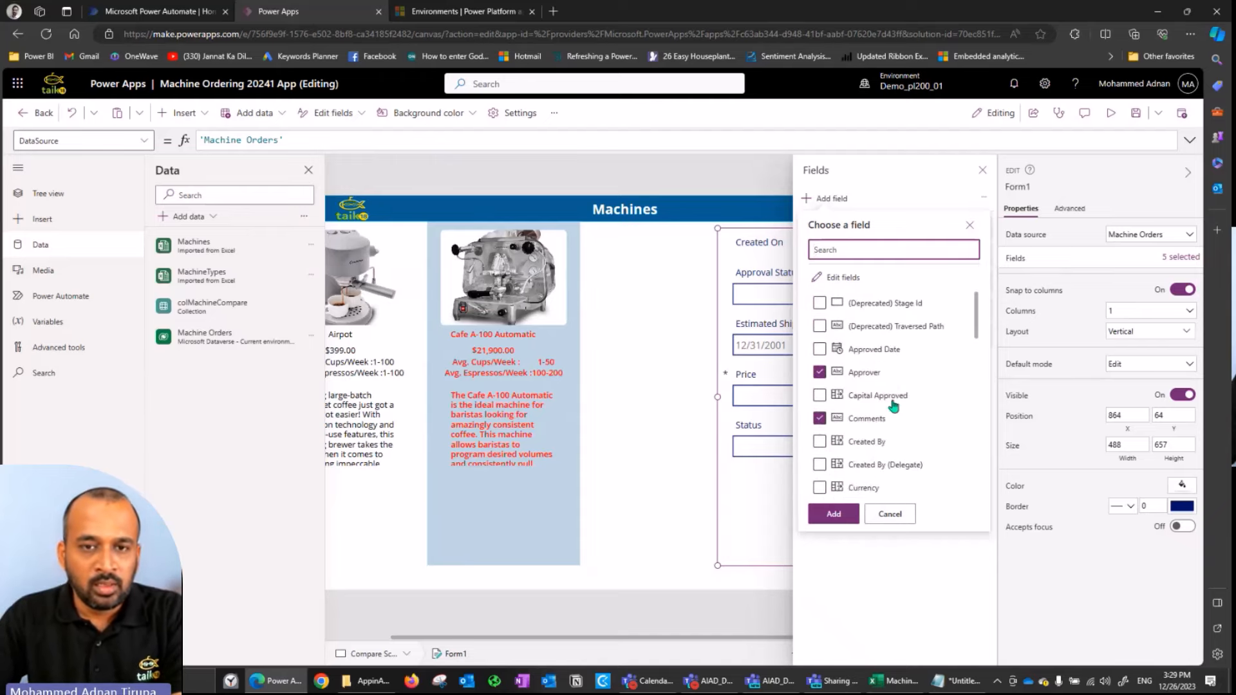
{"action": "left_click", "coordinate": [839, 518]}
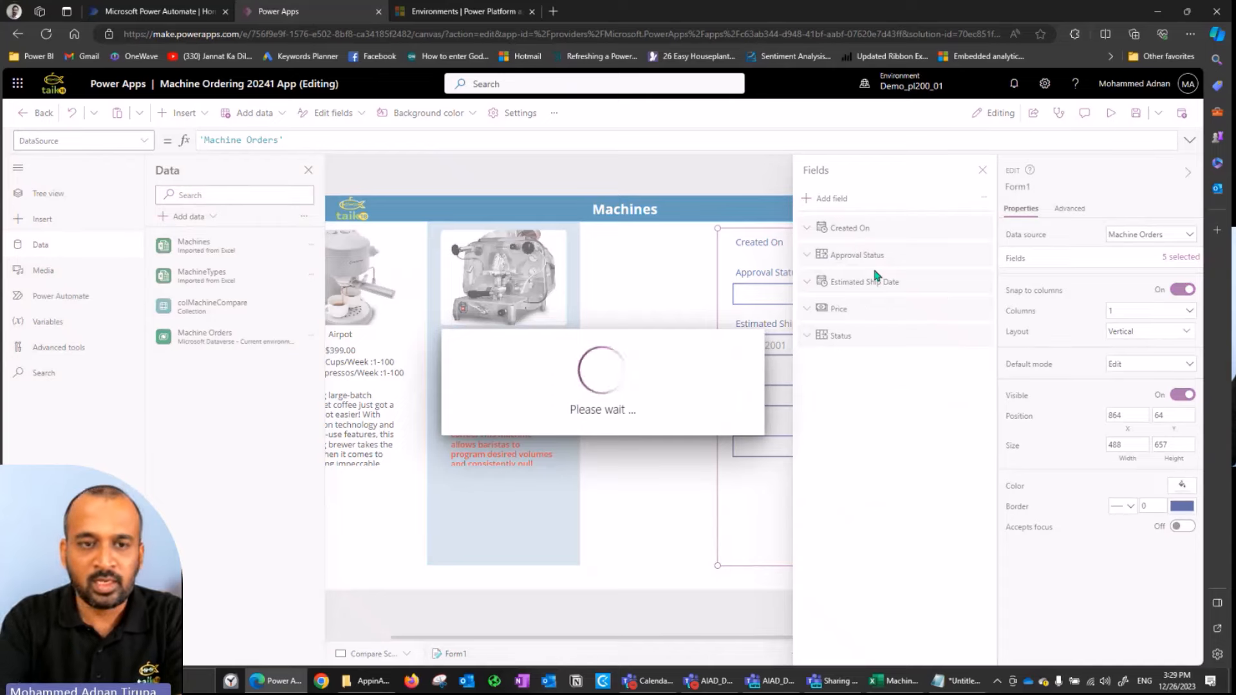
- Remove the Created On, Approval Status and Estimated Ship Date fields from the order form
{"action": "left_click", "coordinate": [975, 228]}
{"action": "left_click", "coordinate": [1005, 301]}
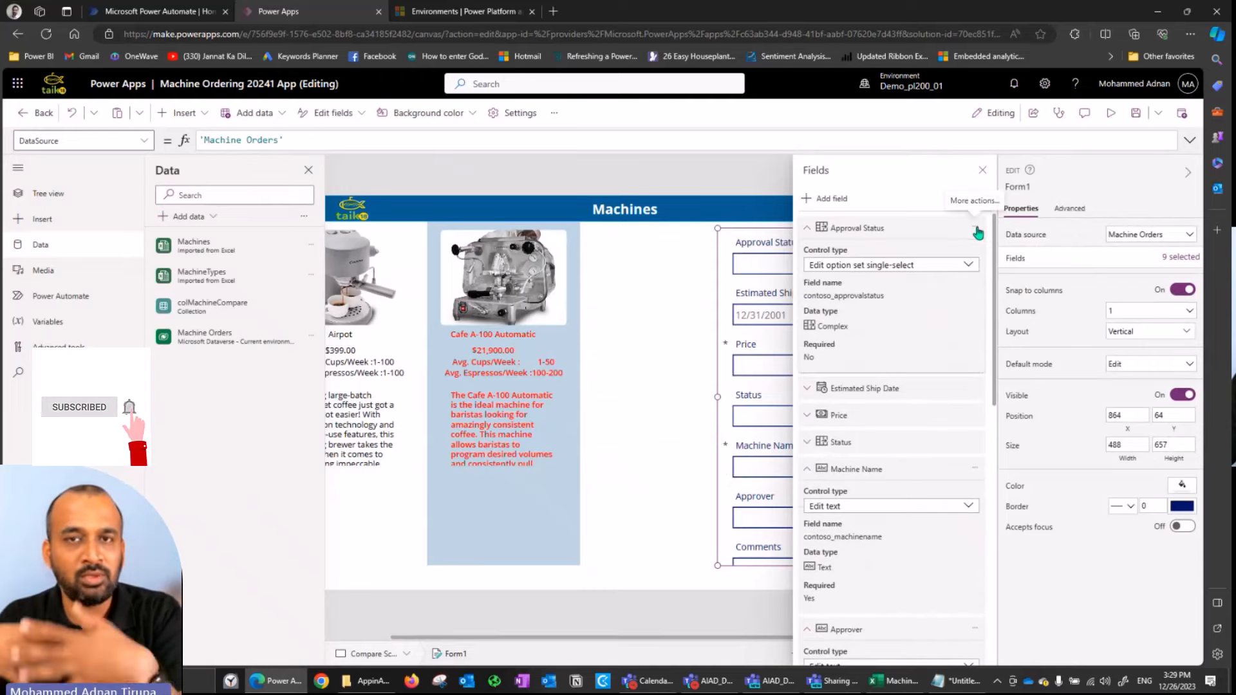
{"action": "left_click", "coordinate": [975, 227]}
{"action": "left_click", "coordinate": [1004, 296]}
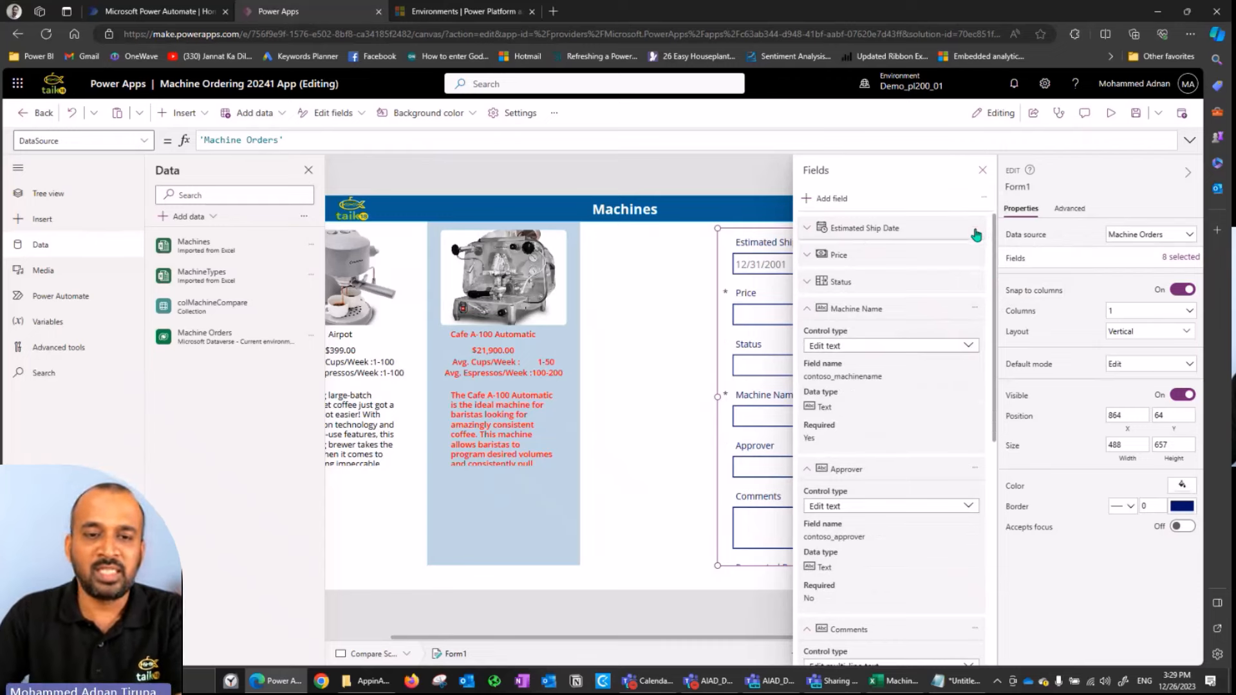
{"action": "left_click", "coordinate": [975, 229]}
{"action": "left_click", "coordinate": [987, 299]}
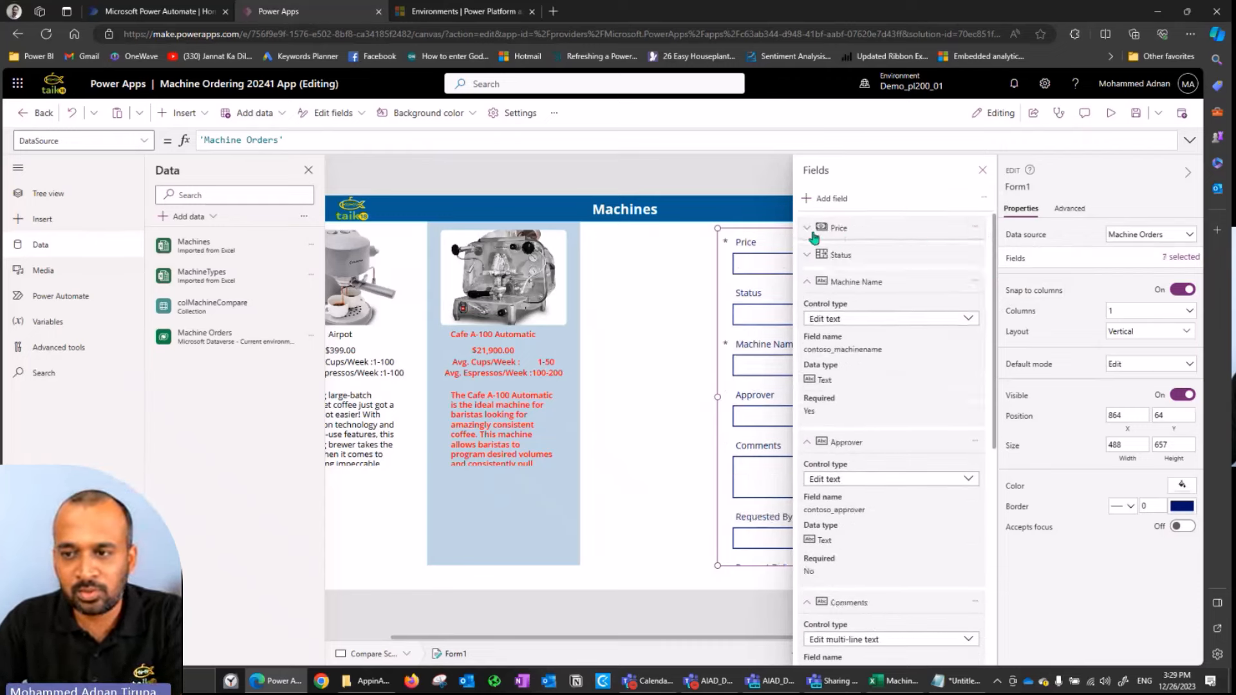
{"action": "left_click", "coordinate": [814, 255]}
{"action": "left_click", "coordinate": [806, 255]}
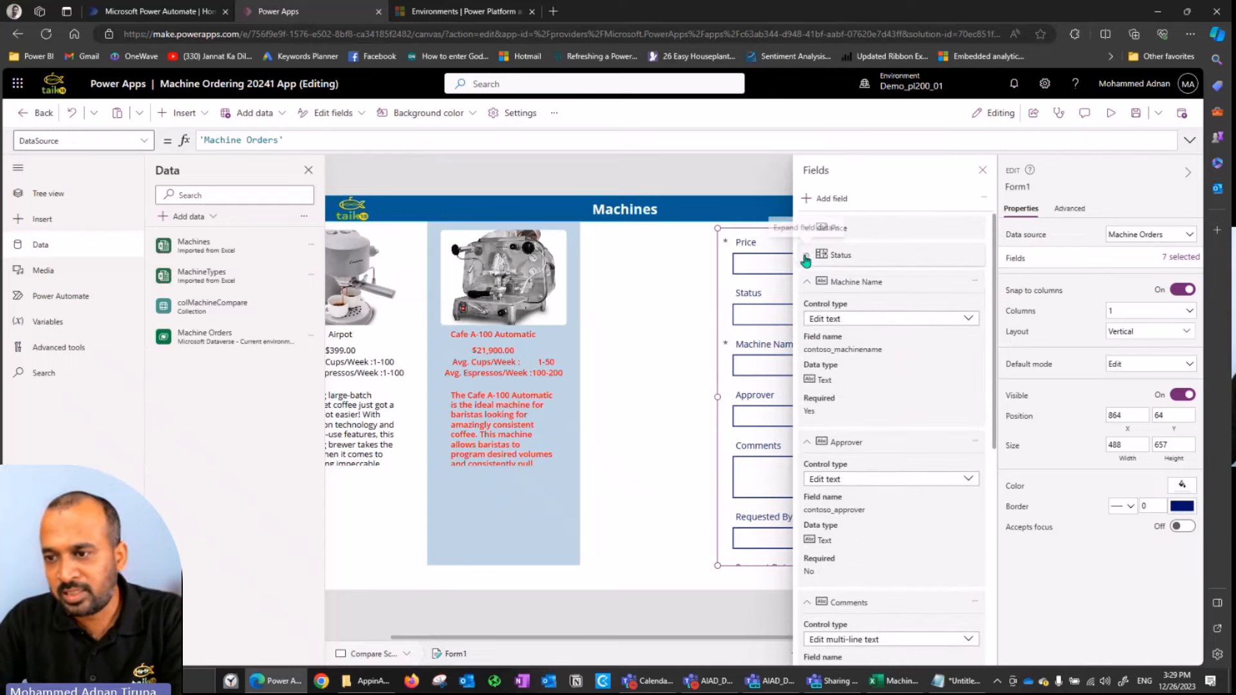
- Collapse the expanded details of the Machine Name, Approver, Comments, Requested By and Request Date fields
{"action": "left_click", "coordinate": [808, 282]}
{"action": "left_click", "coordinate": [809, 310]}
{"action": "left_click", "coordinate": [808, 336]}
{"action": "left_click", "coordinate": [809, 363]}
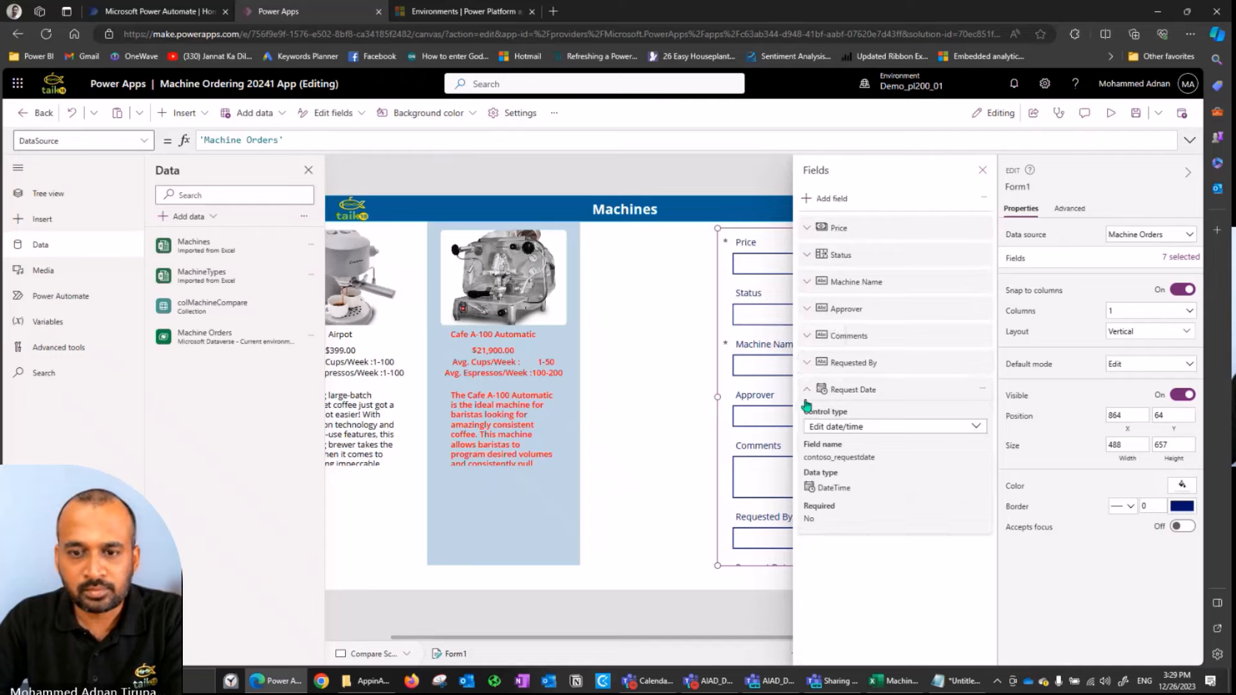
{"action": "left_click", "coordinate": [807, 390]}
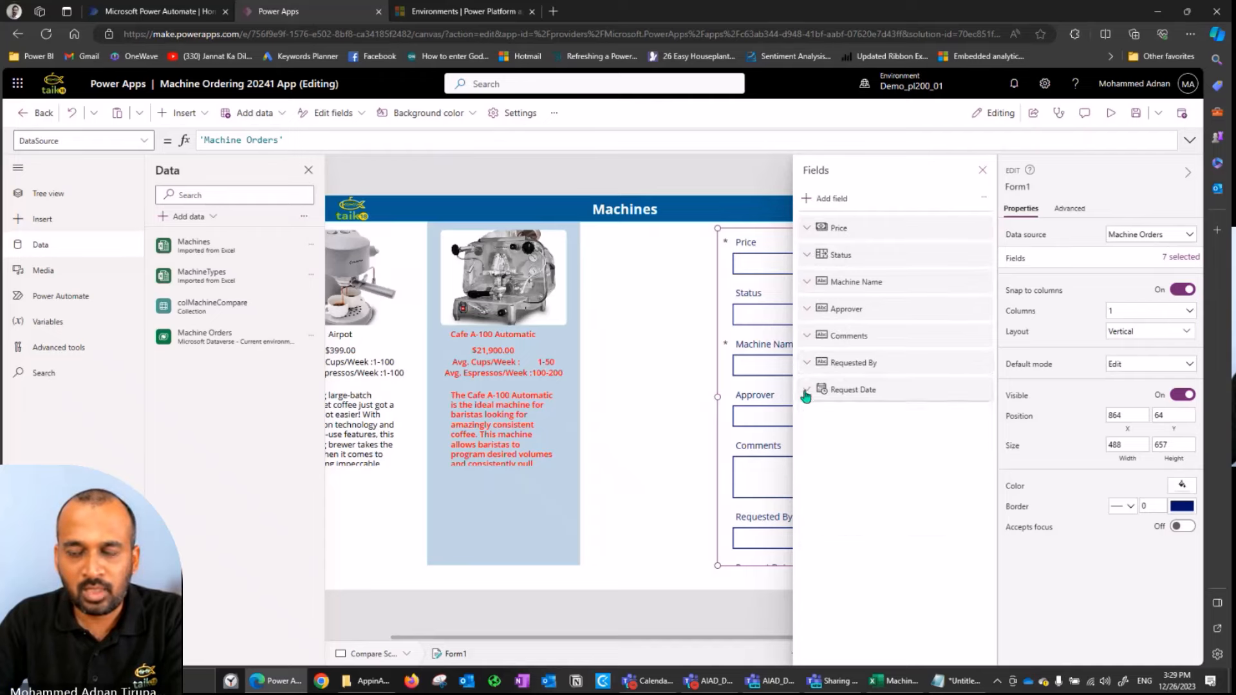
- Move the Machine Name field up to the first place in the order form, above Price and Status
{"action": "left_click", "coordinate": [986, 284]}
{"action": "left_click", "coordinate": [1010, 326]}
{"action": "left_click", "coordinate": [987, 286]}
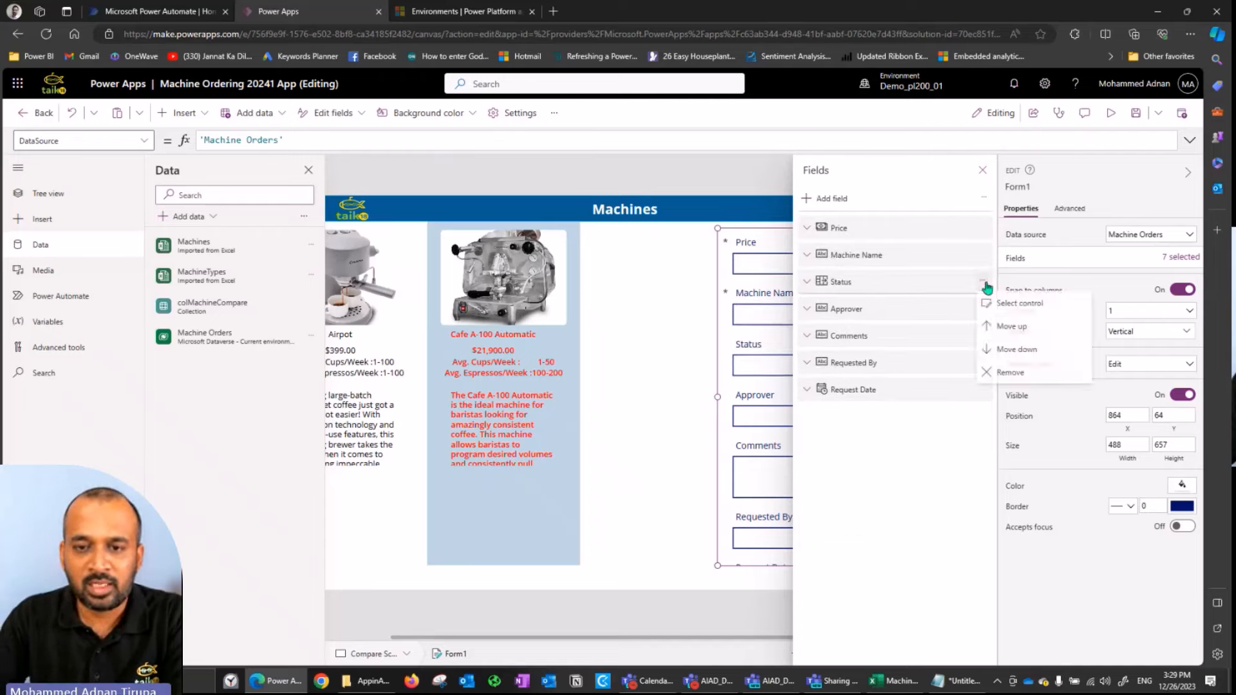
{"action": "left_click", "coordinate": [983, 255]}
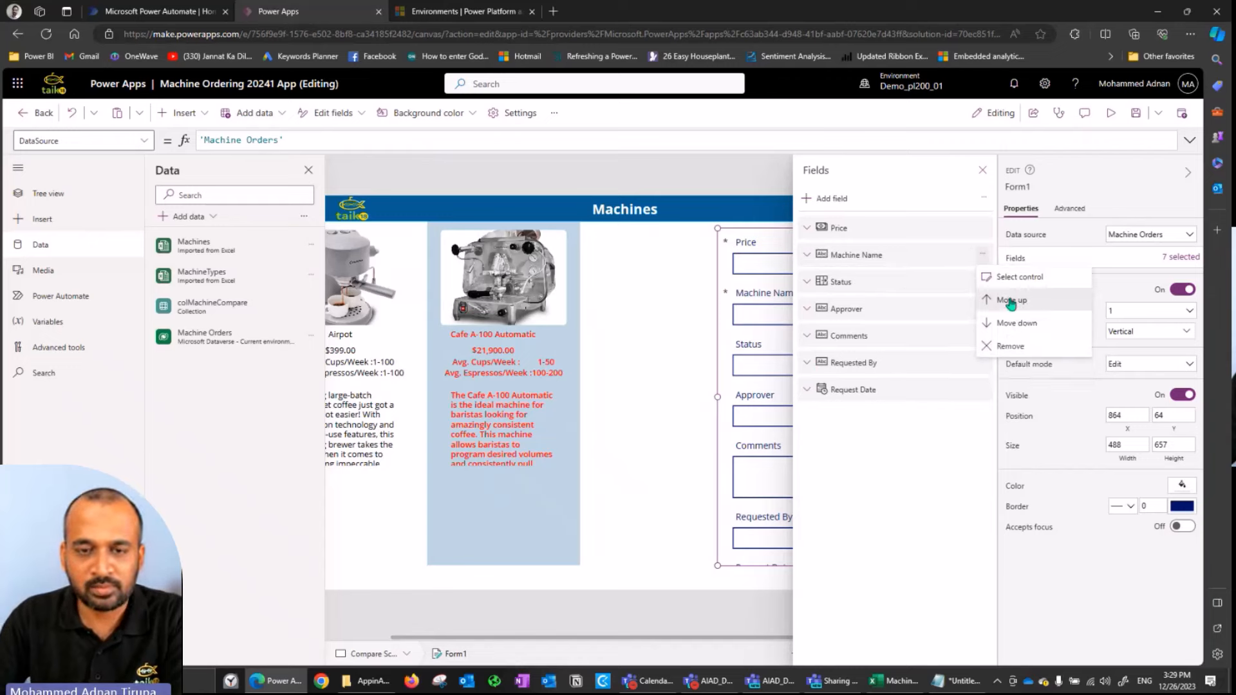
{"action": "left_click", "coordinate": [1010, 300]}
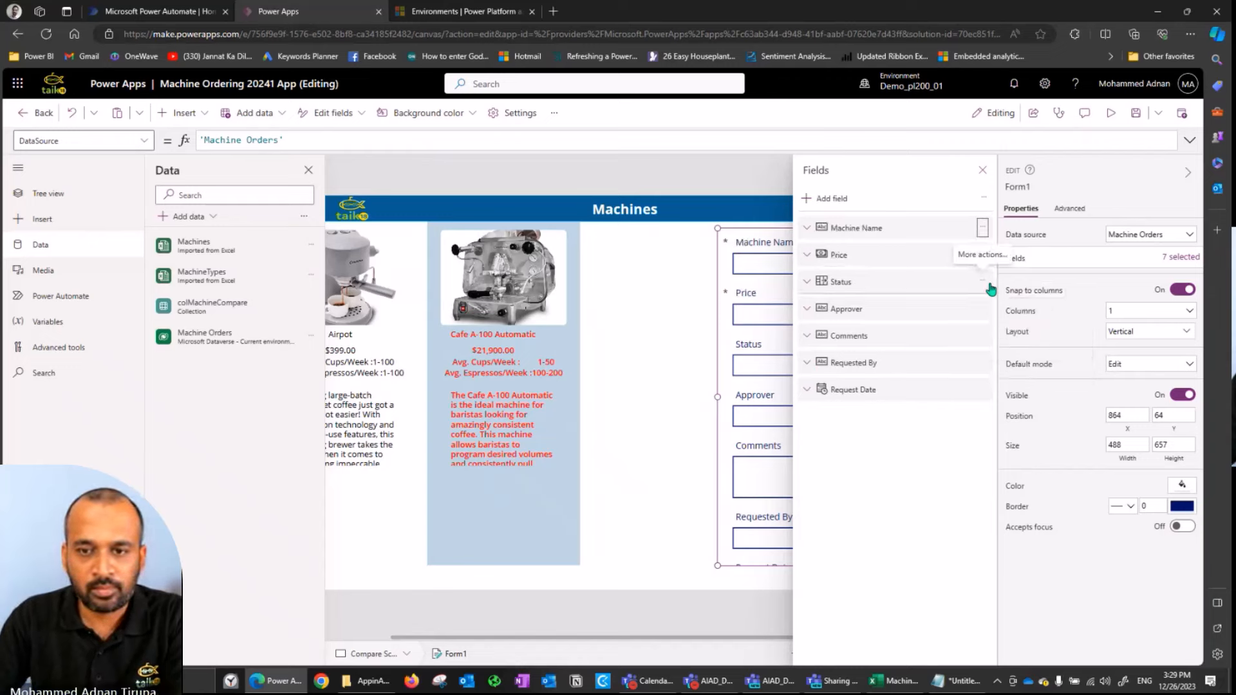
- Move the Approver field up to directly below Price, and remove the Status field from the form
{"action": "left_click", "coordinate": [986, 312]}
{"action": "left_click", "coordinate": [1017, 358]}
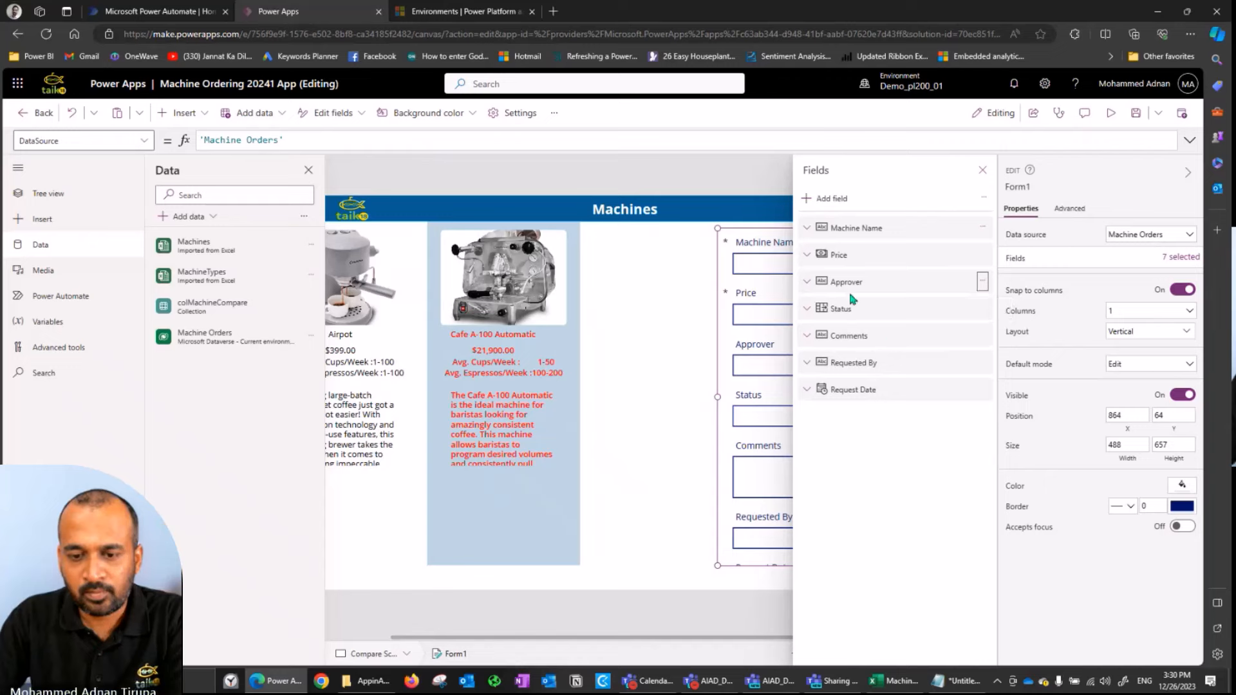
{"action": "left_click", "coordinate": [986, 313]}
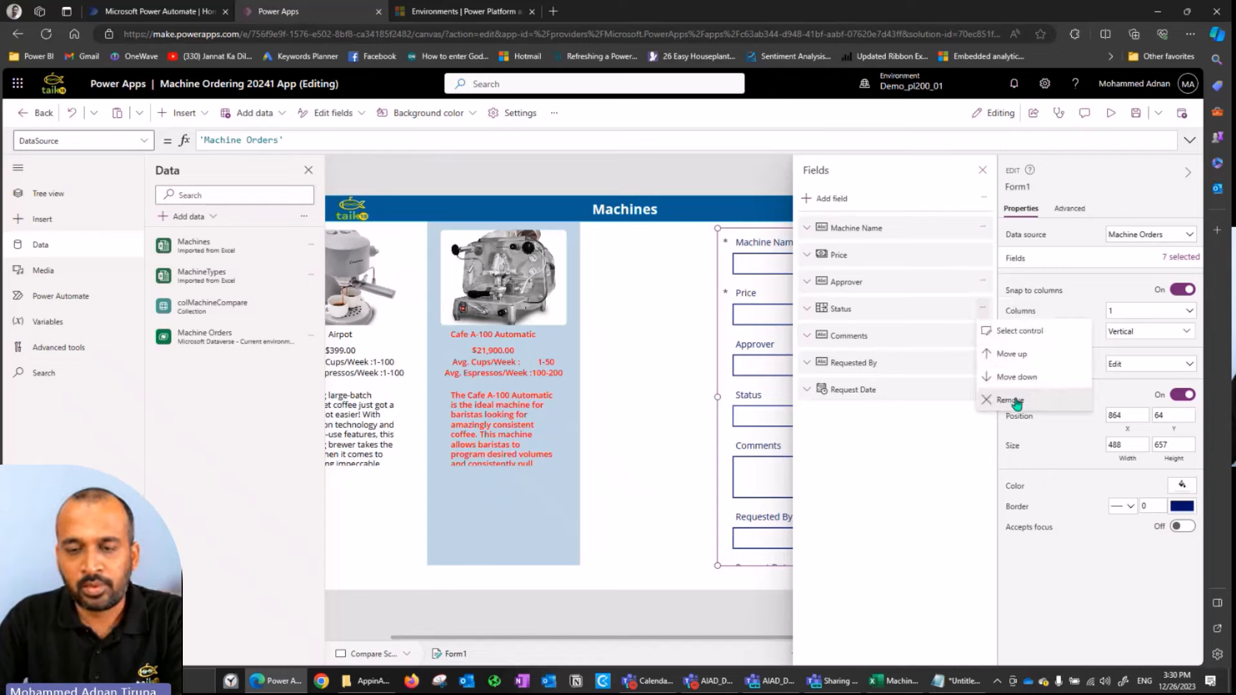
{"action": "left_click", "coordinate": [1015, 402]}
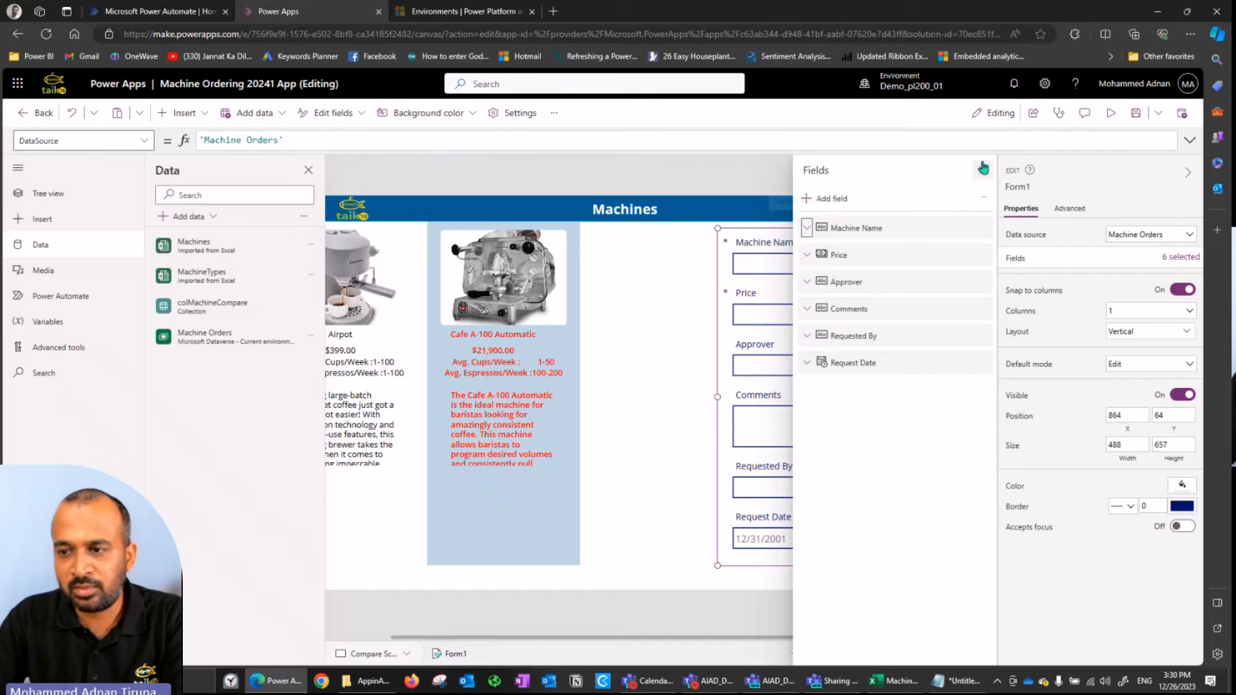
{"action": "left_click", "coordinate": [982, 170]}
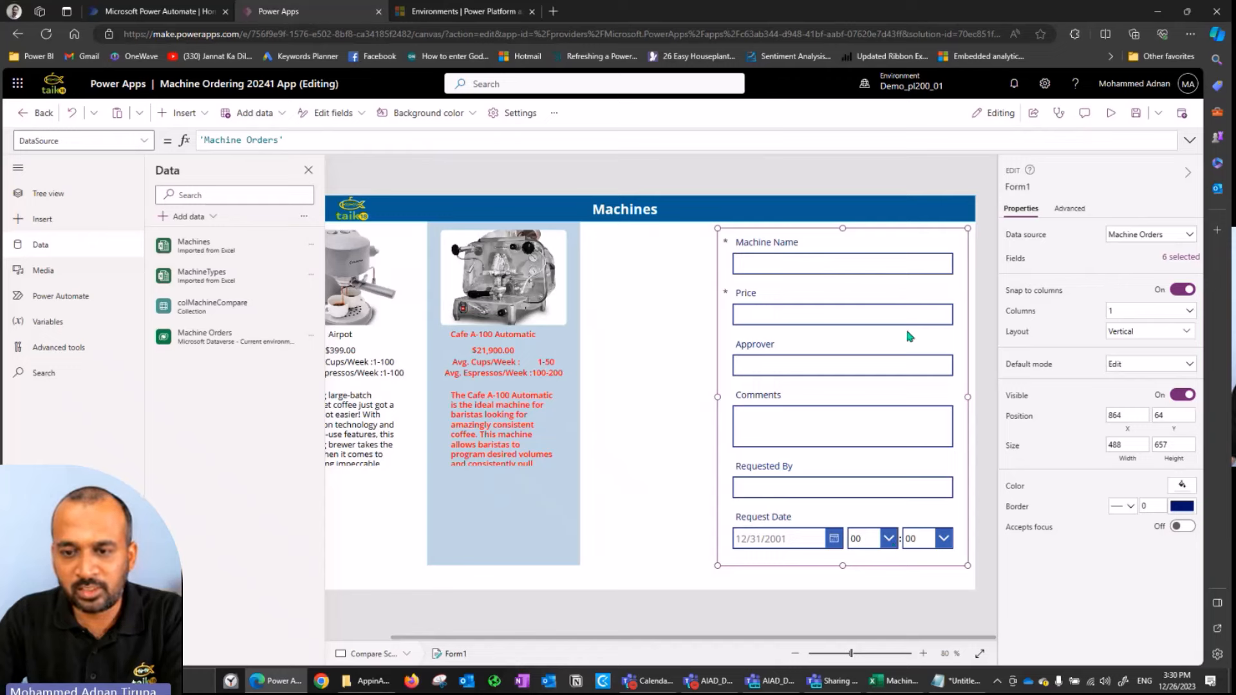
- Rename the order form as frmMachineOrder
{"action": "left_click", "coordinate": [1016, 183]}
{"action": "type", "text": "f"}
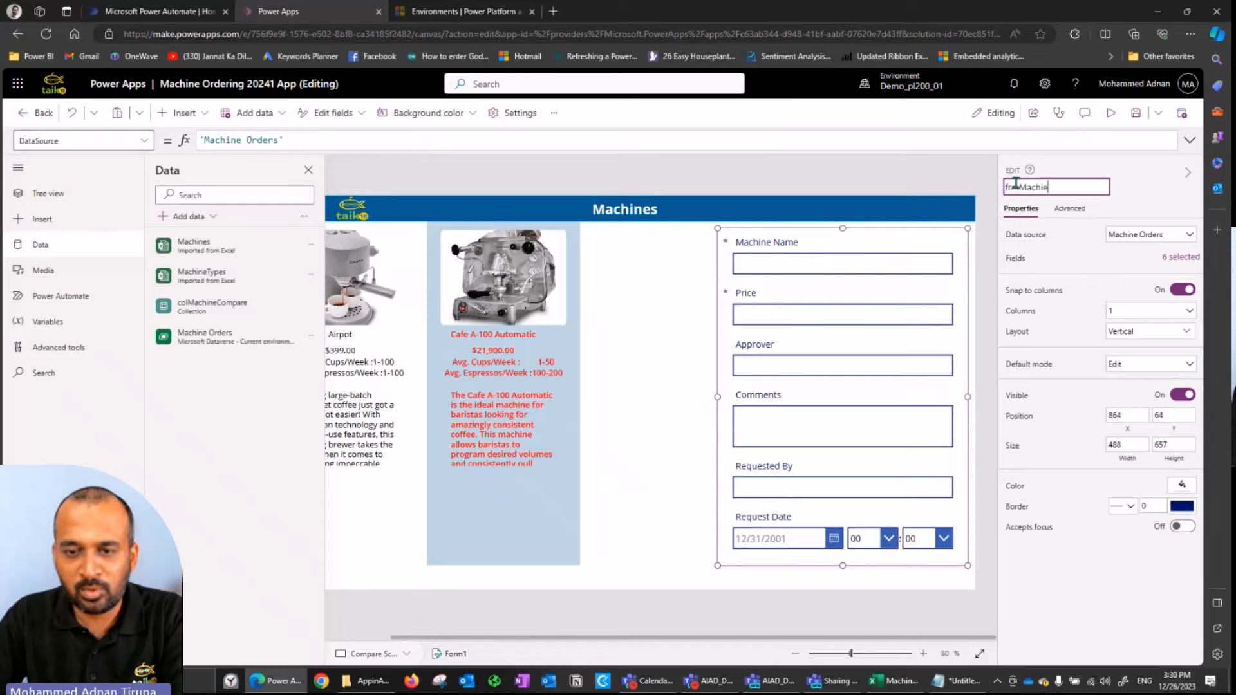
{"action": "type", "text": "rmMachineOrder"}
- Examine the data cards inside frmMachineOrder, including the controls of the Machine Name and Price cards and the Machine Name card's advanced properties
{"action": "left_click", "coordinate": [45, 193]}
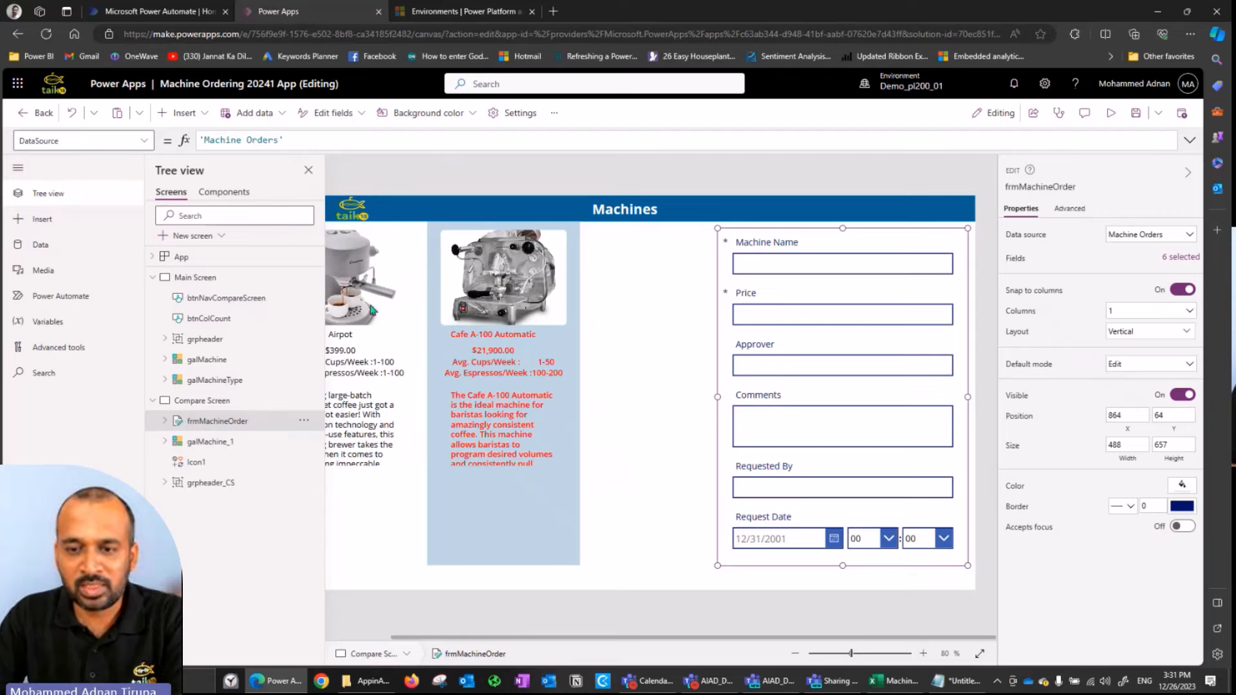
{"action": "left_click", "coordinate": [165, 421]}
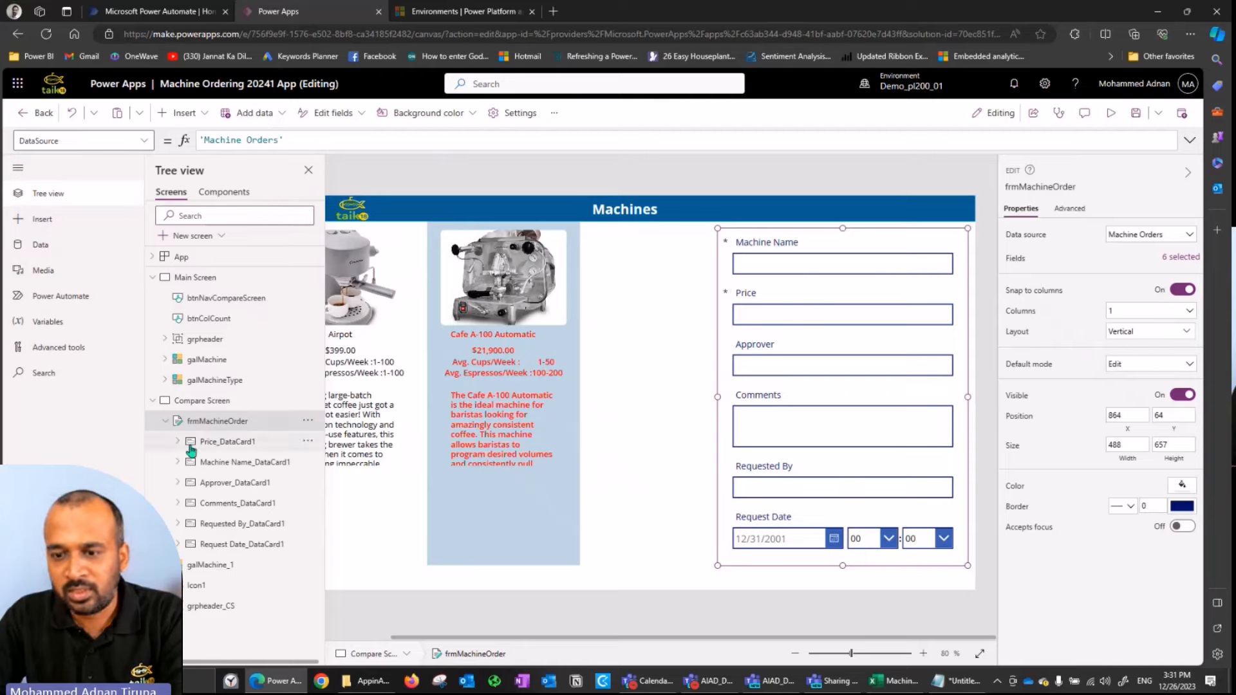
{"action": "left_click", "coordinate": [178, 463]}
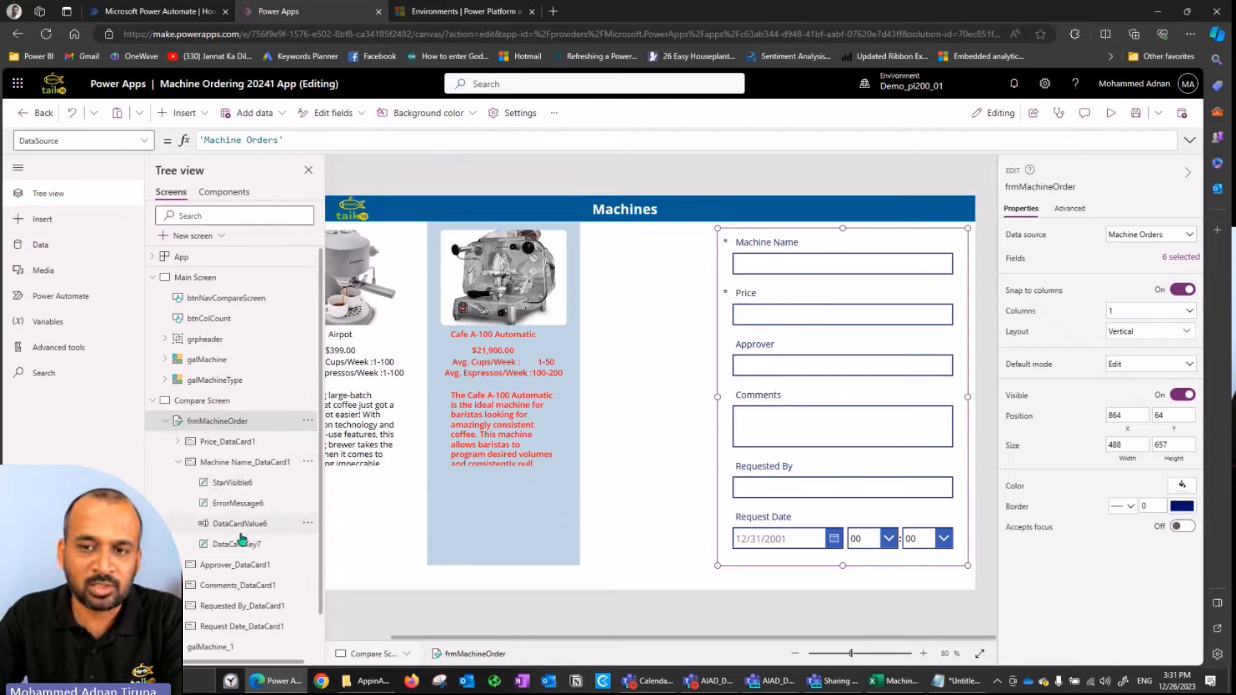
{"action": "left_click", "coordinate": [178, 442]}
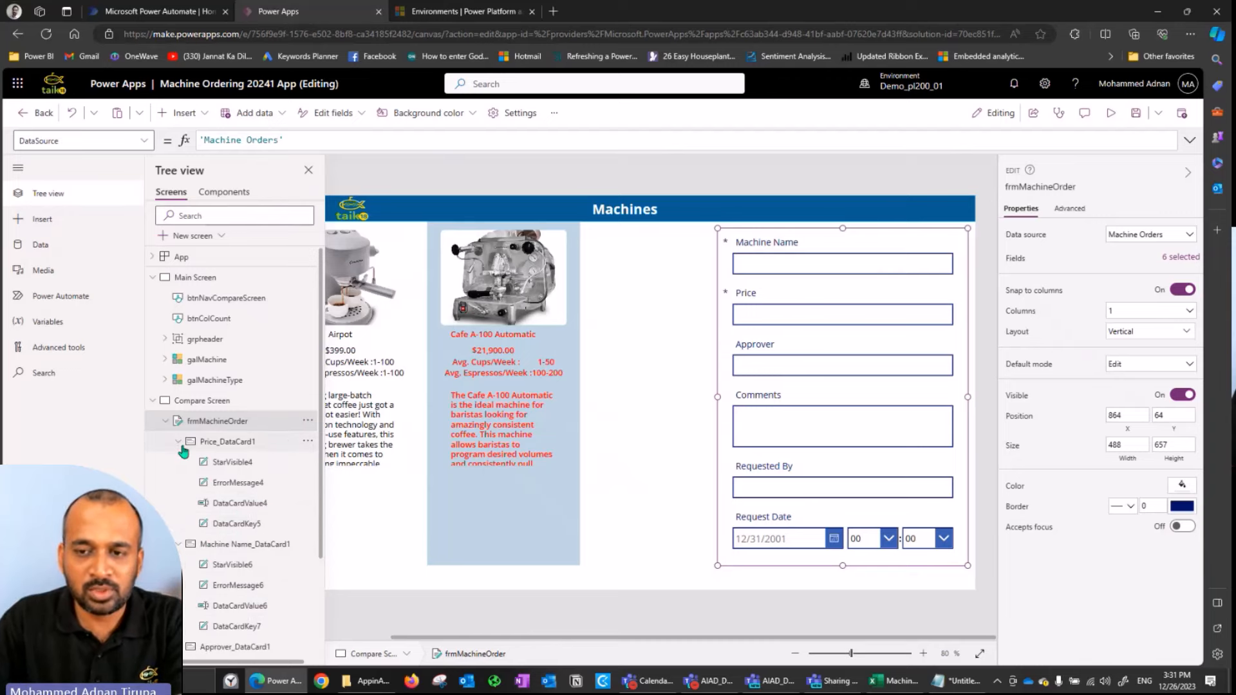
{"action": "left_click", "coordinate": [178, 442]}
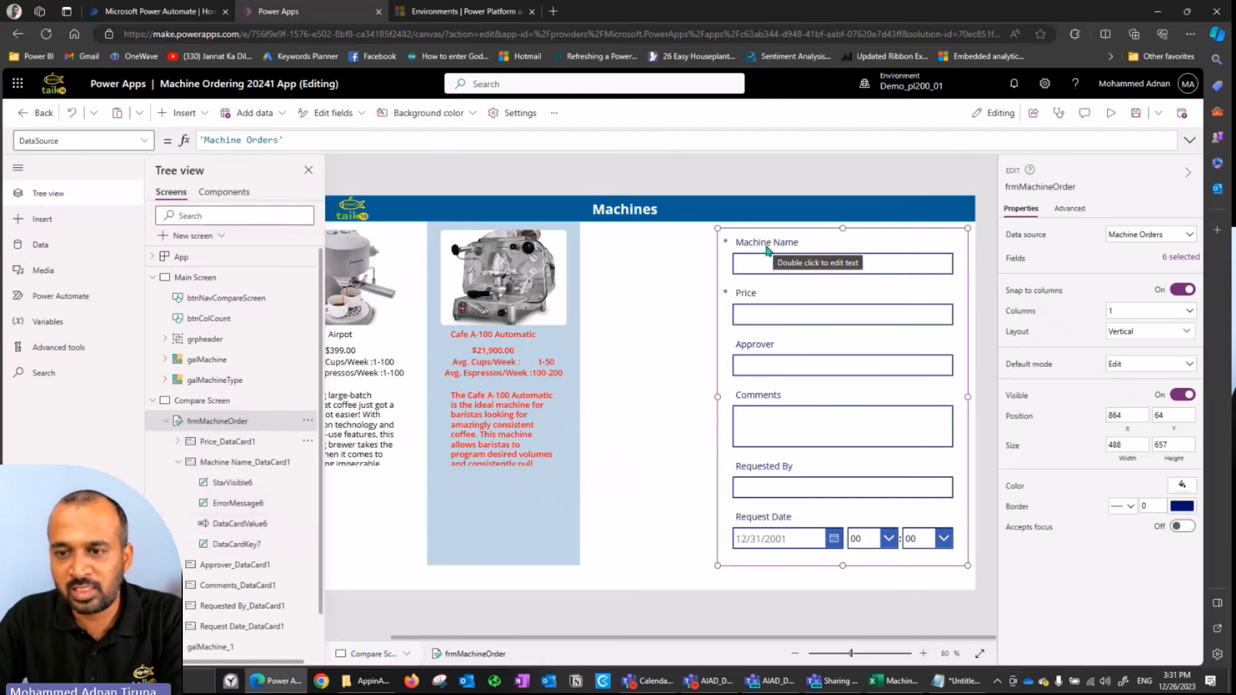
{"action": "left_click", "coordinate": [178, 462]}
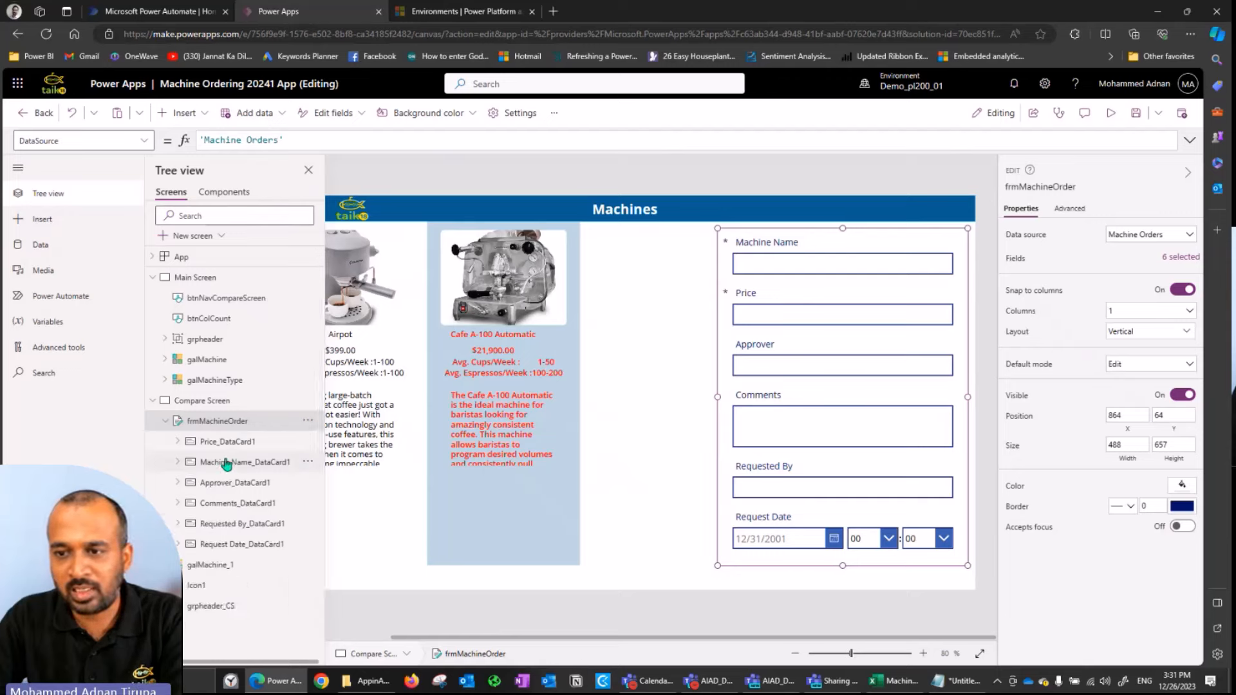
{"action": "left_click", "coordinate": [226, 462]}
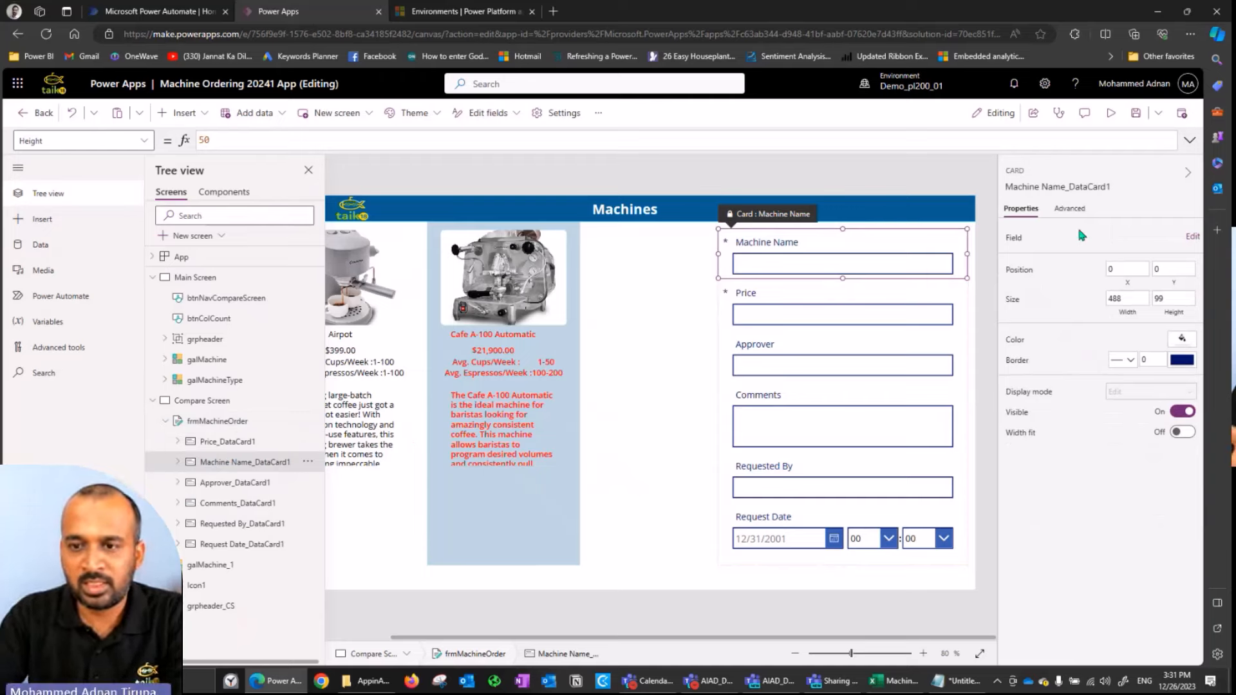
{"action": "left_click", "coordinate": [1068, 208]}
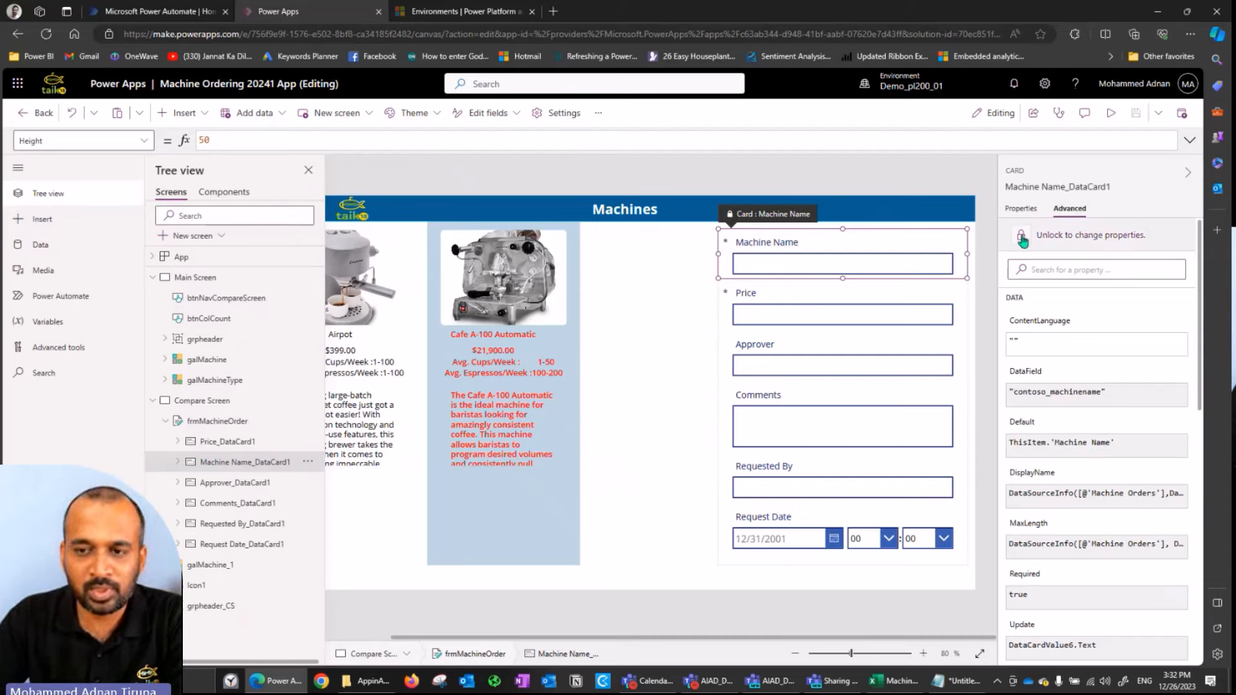
{"action": "left_click", "coordinate": [677, 615]}
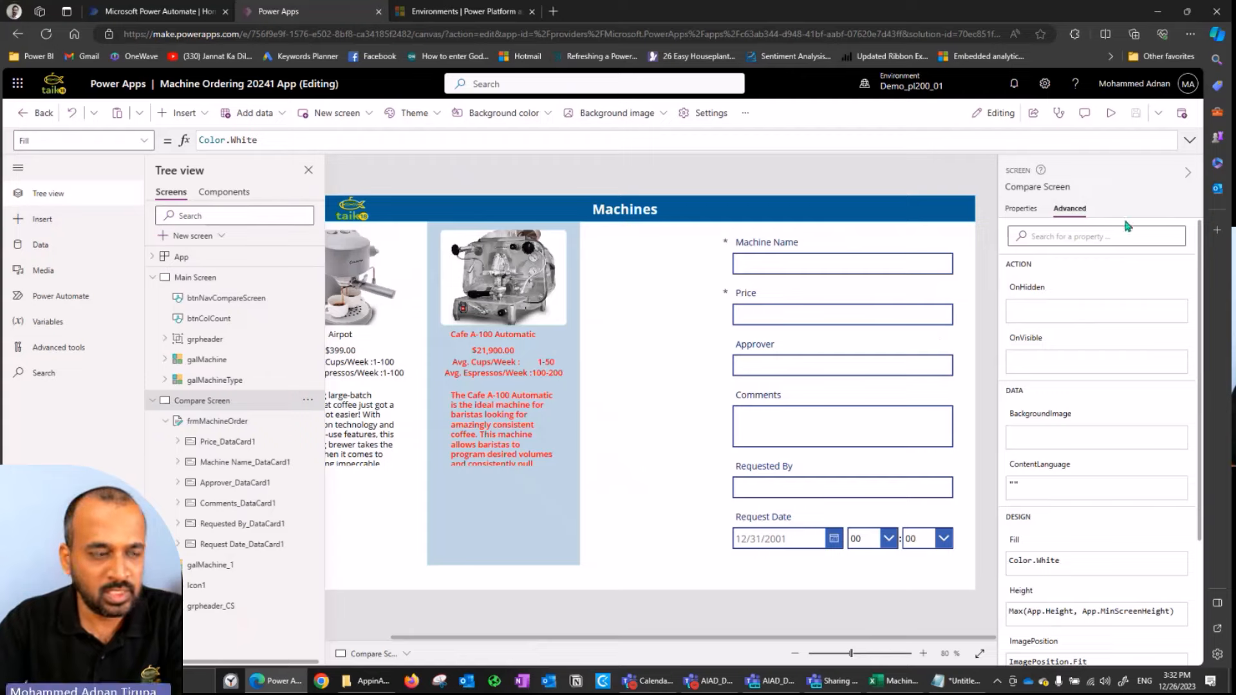
- Preview the Compare Screen to check how the order form displays, and return to editing
{"action": "left_click", "coordinate": [1111, 114]}
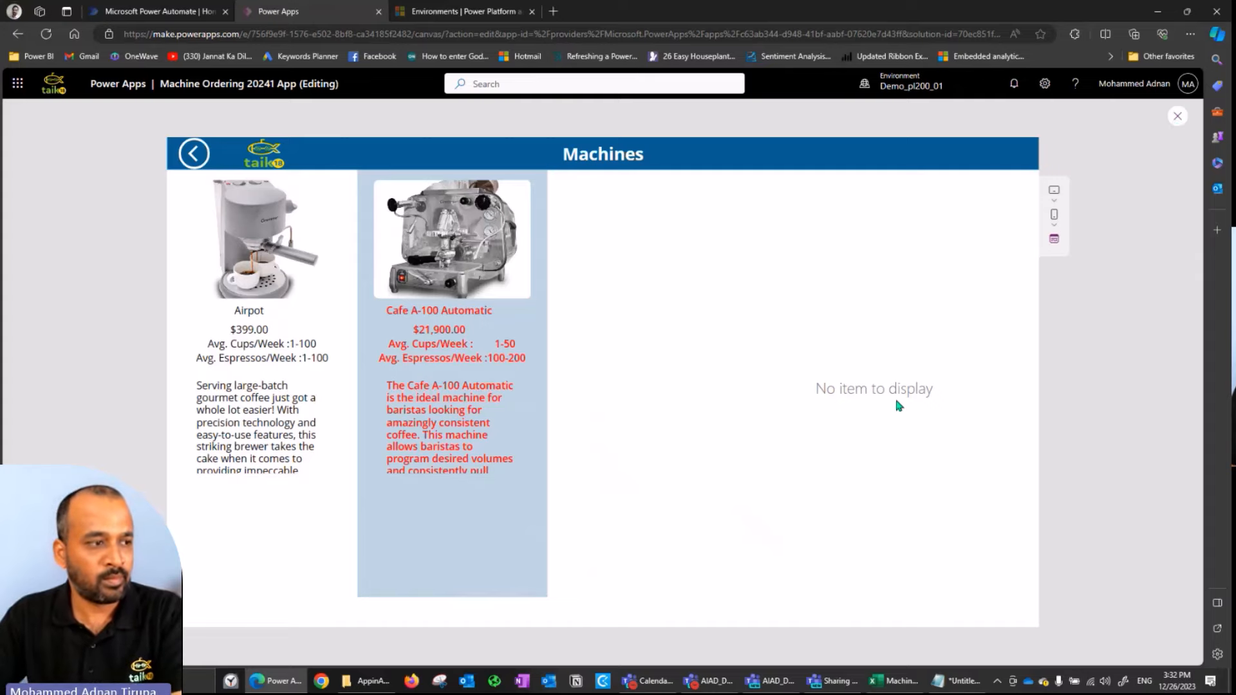
{"action": "key", "text": "Escape"}
{"action": "left_click", "coordinate": [720, 428]}
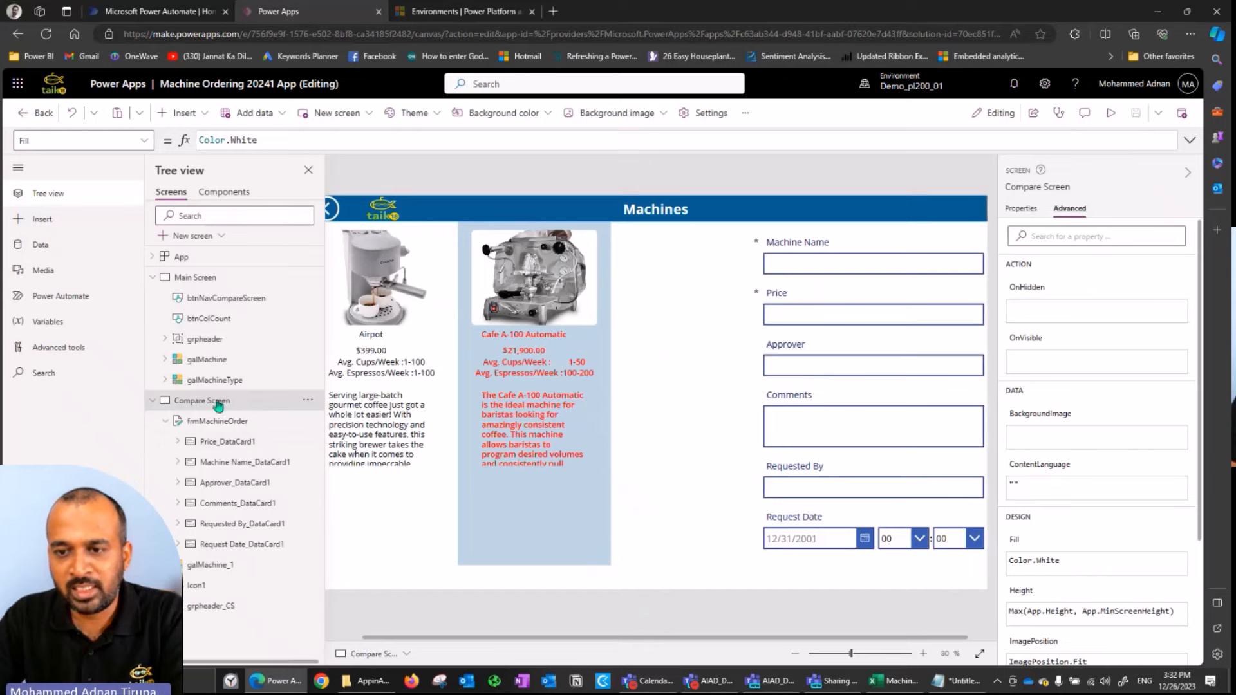
- Set the Compare Screen's OnVisible property to NewForm(frmMachineOrder)
{"action": "left_click", "coordinate": [135, 141]}
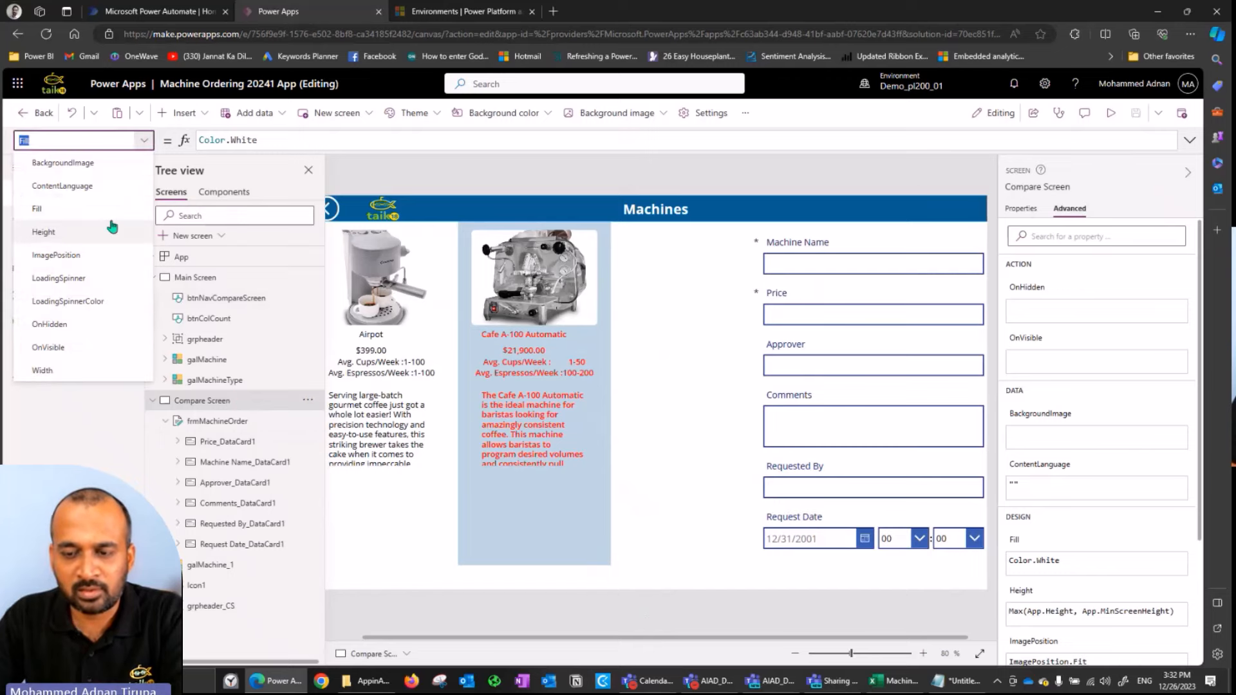
{"action": "left_click", "coordinate": [56, 348]}
{"action": "left_click", "coordinate": [263, 139]}
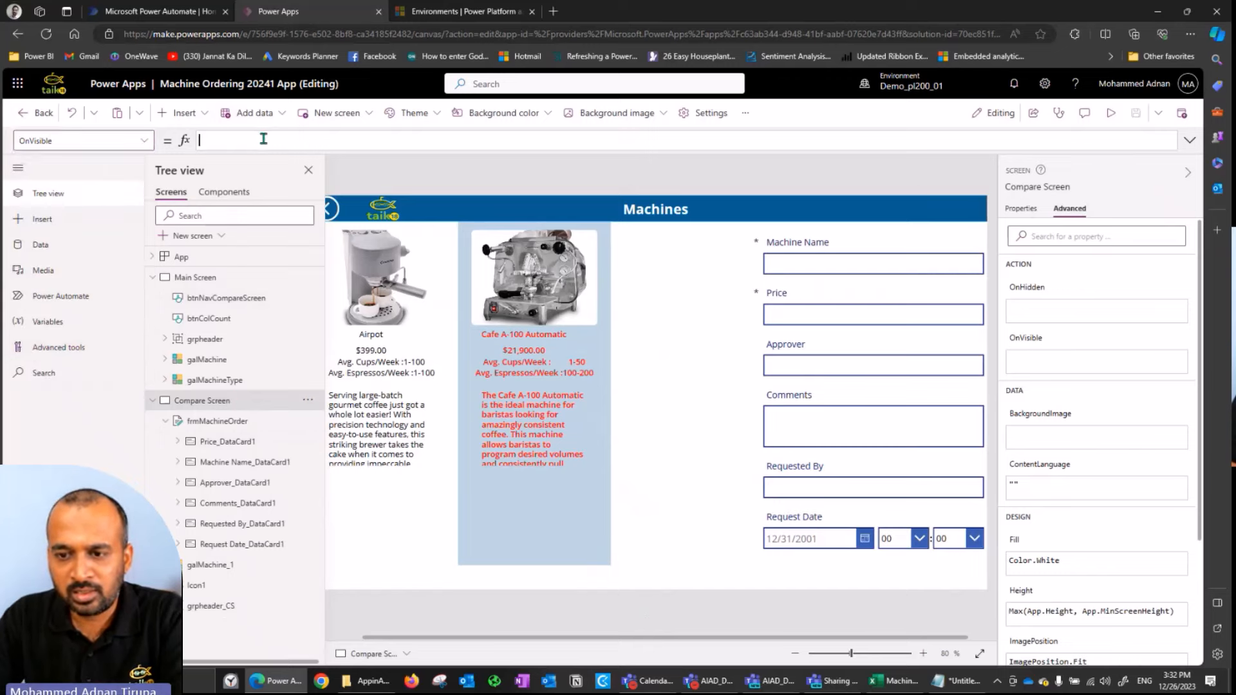
{"action": "type", "text": "newform"}
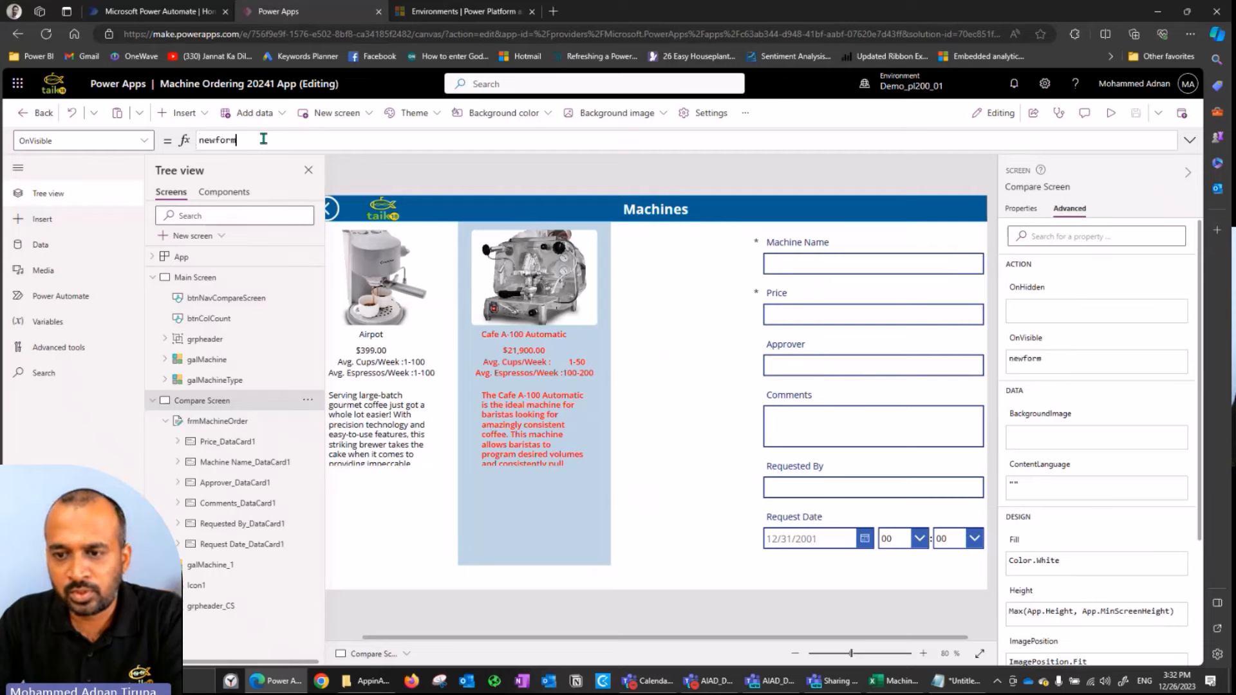
{"action": "key", "text": "Tab"}
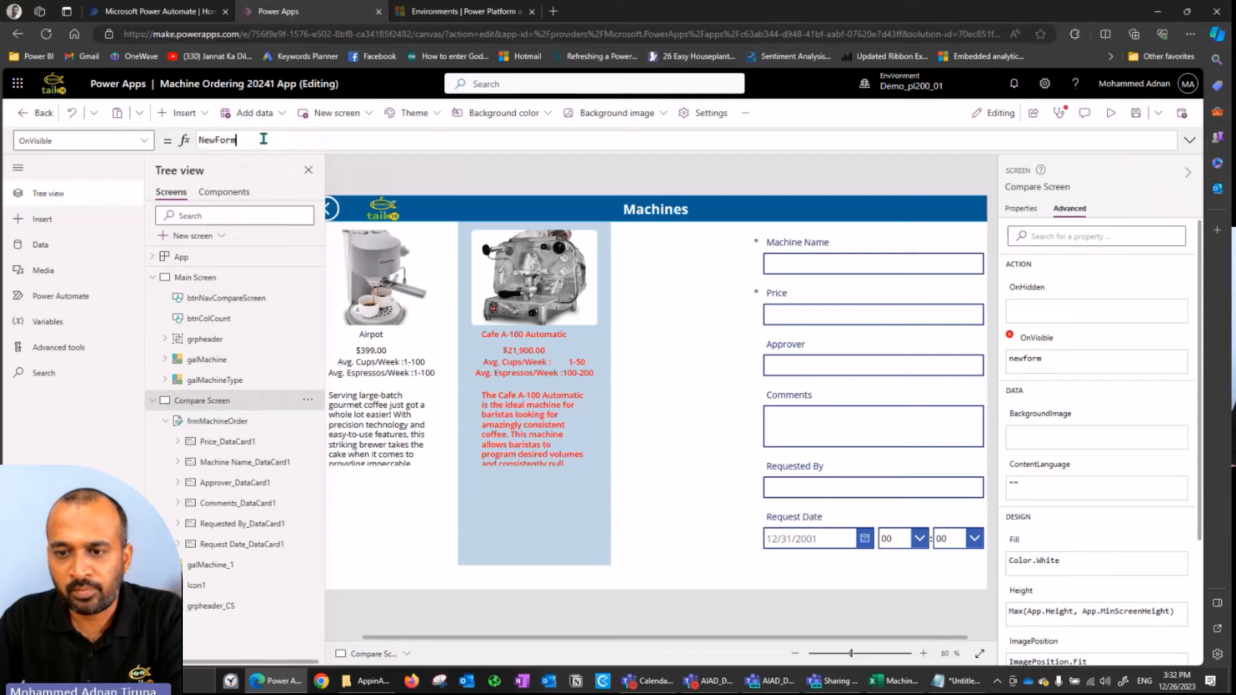
{"action": "type", "text": "("}
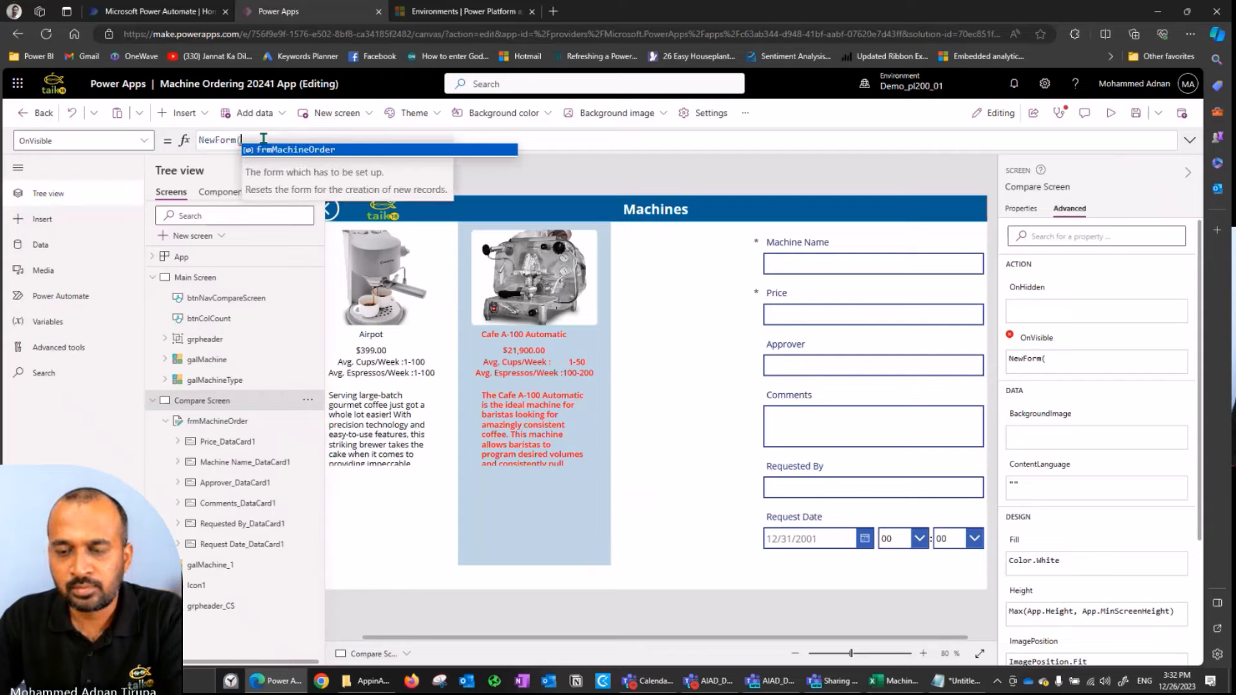
{"action": "type", "text": "frmMachineOrder)"}
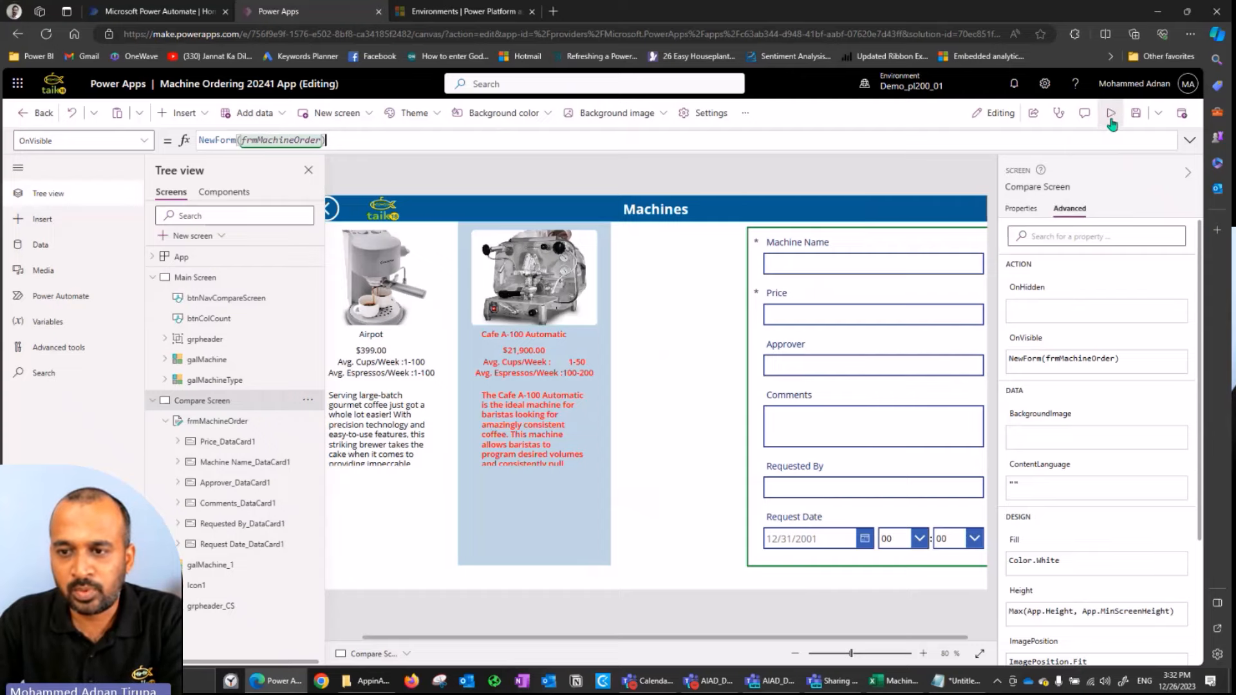
- Test the order form in preview by going back to the main screen and returning to the Compare Screen, and save the app
{"action": "left_click", "coordinate": [1110, 113]}
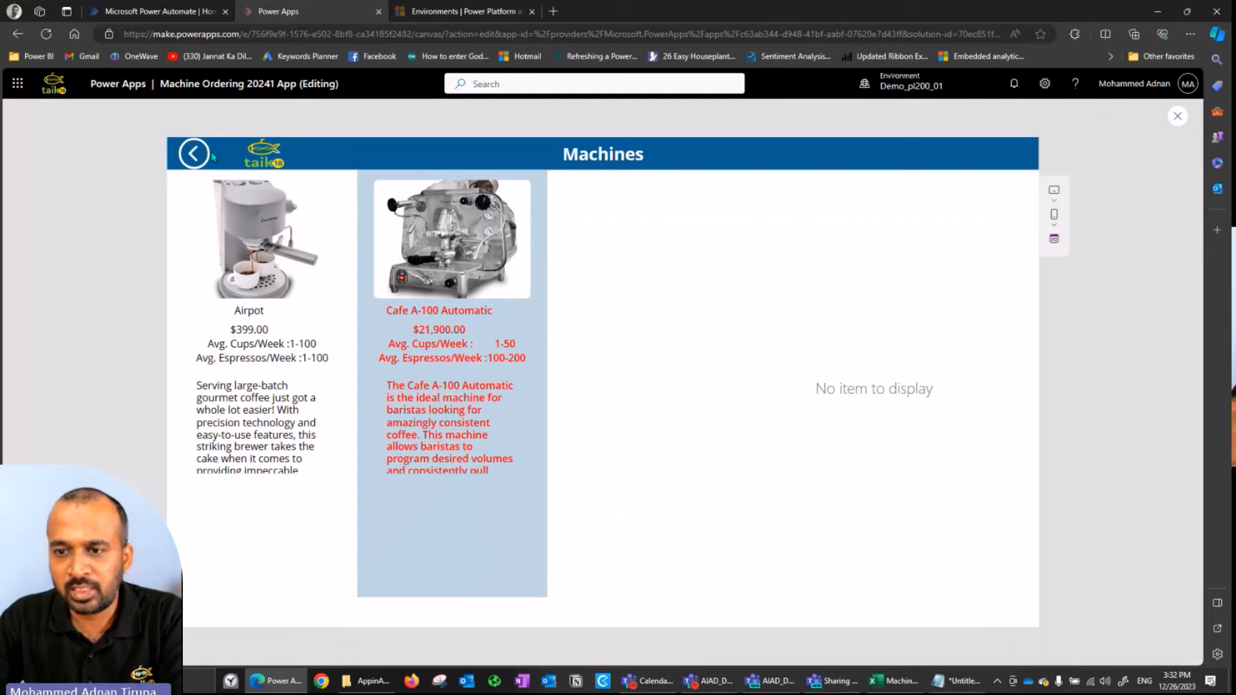
{"action": "left_click", "coordinate": [195, 153]}
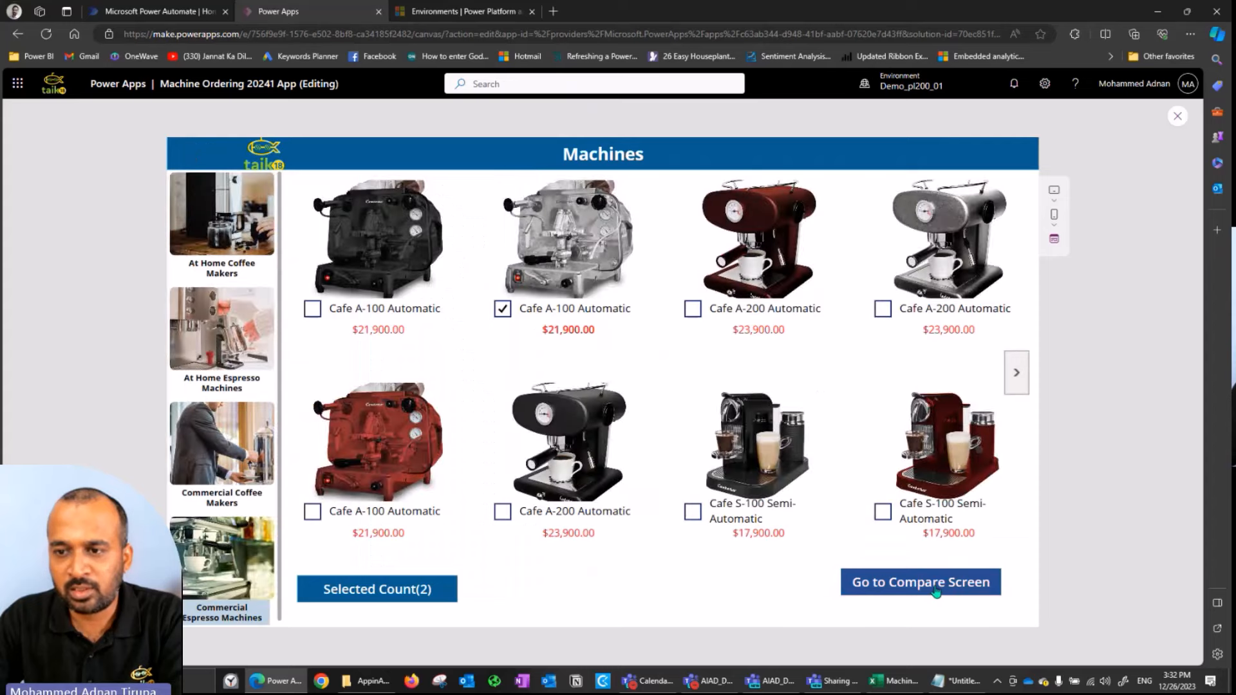
{"action": "left_click", "coordinate": [937, 590]}
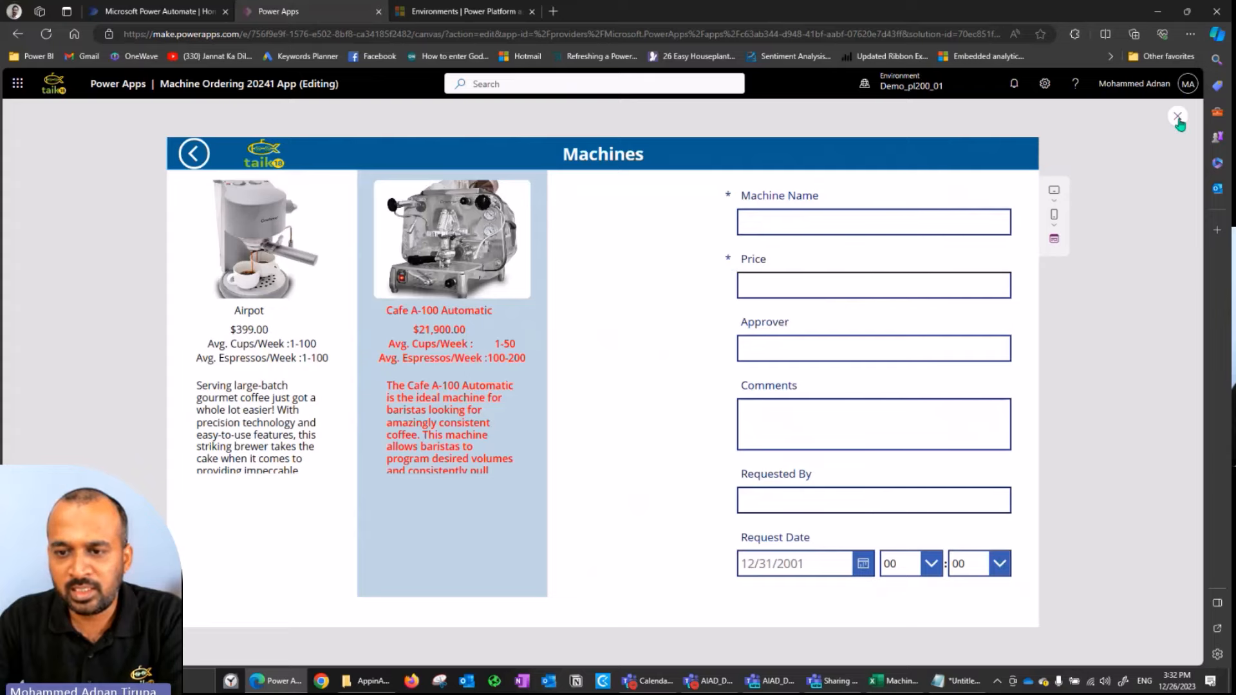
{"action": "left_click", "coordinate": [1178, 116]}
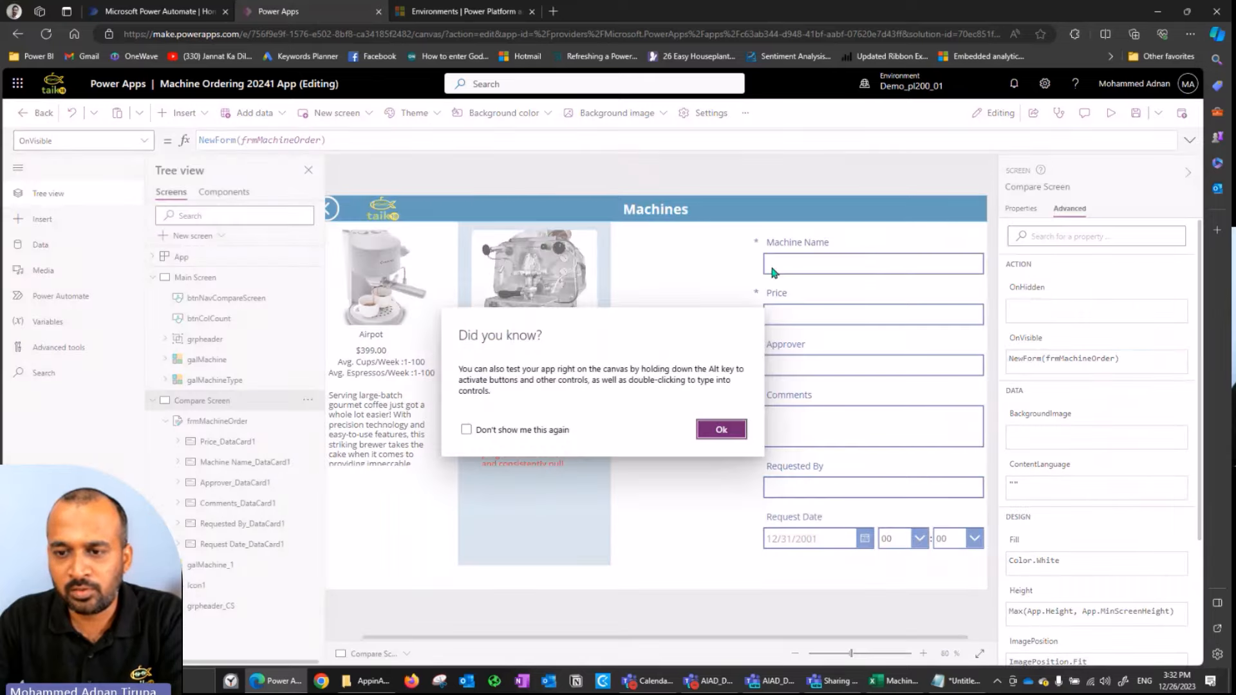
{"action": "left_click", "coordinate": [721, 428]}
{"action": "left_click", "coordinate": [1137, 114]}
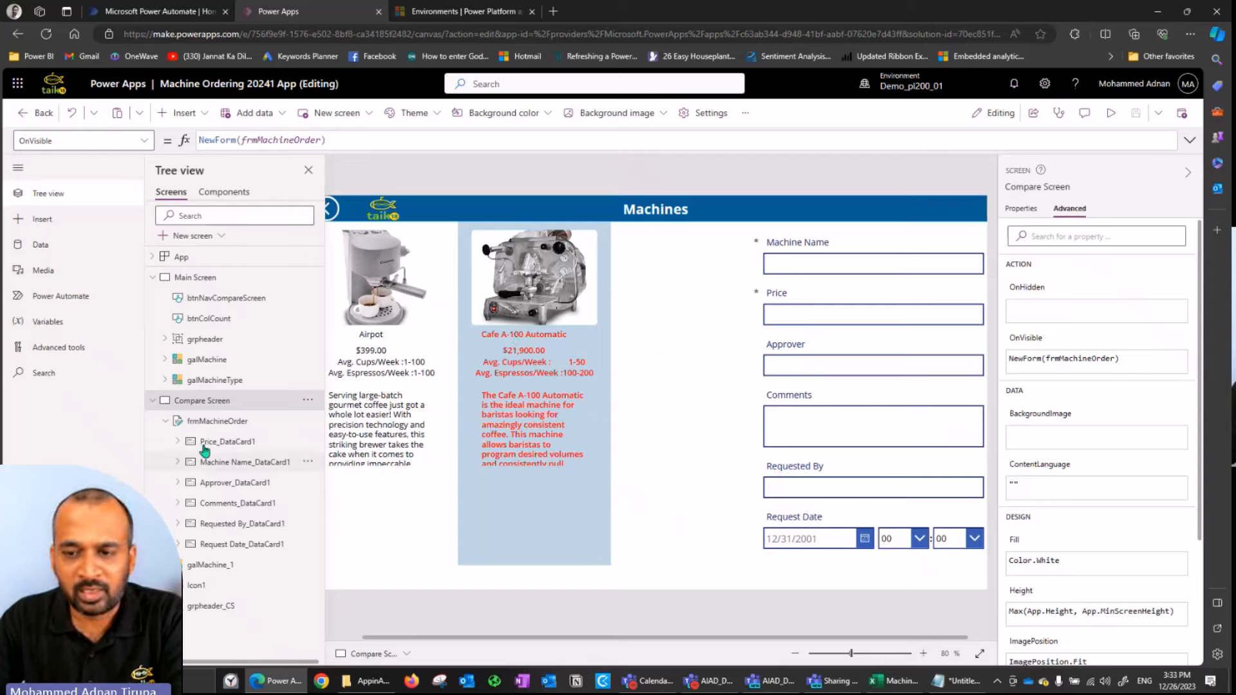
- Unlock the Machine Name card and comment out its Default formula ThisItem.'Machine Name', leaving an empty line above it
{"action": "left_click", "coordinate": [241, 462]}
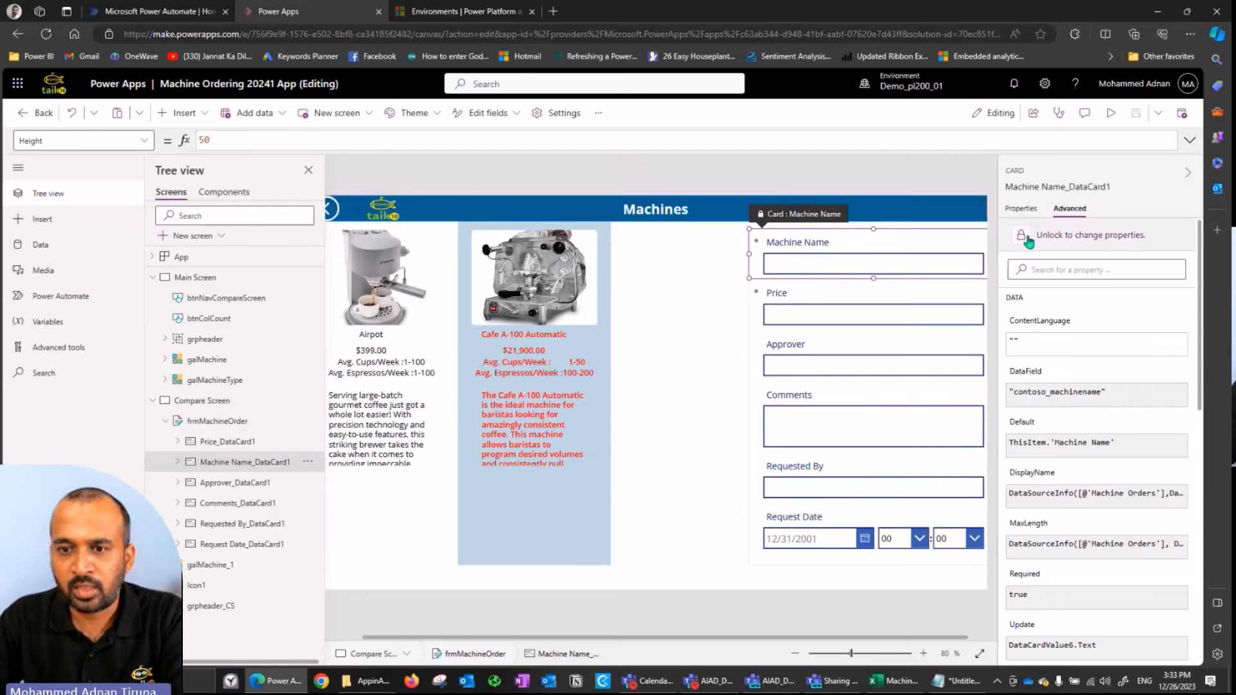
{"action": "left_click", "coordinate": [1028, 238]}
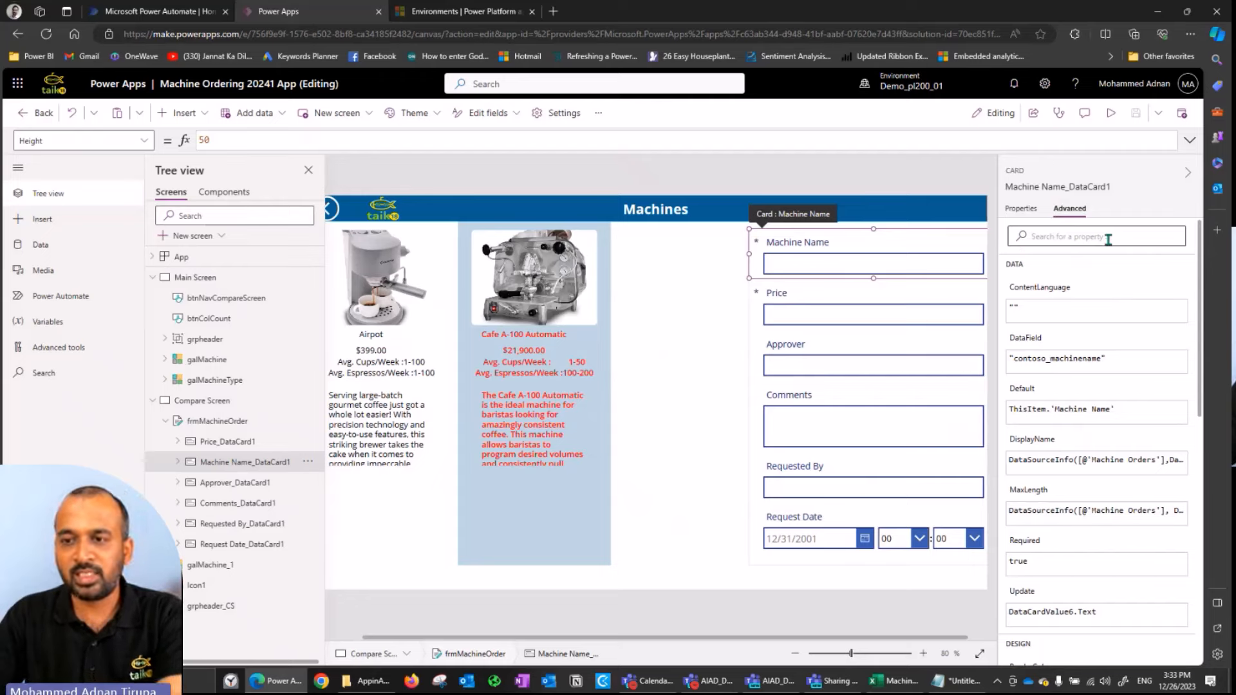
{"action": "left_click", "coordinate": [1029, 396]}
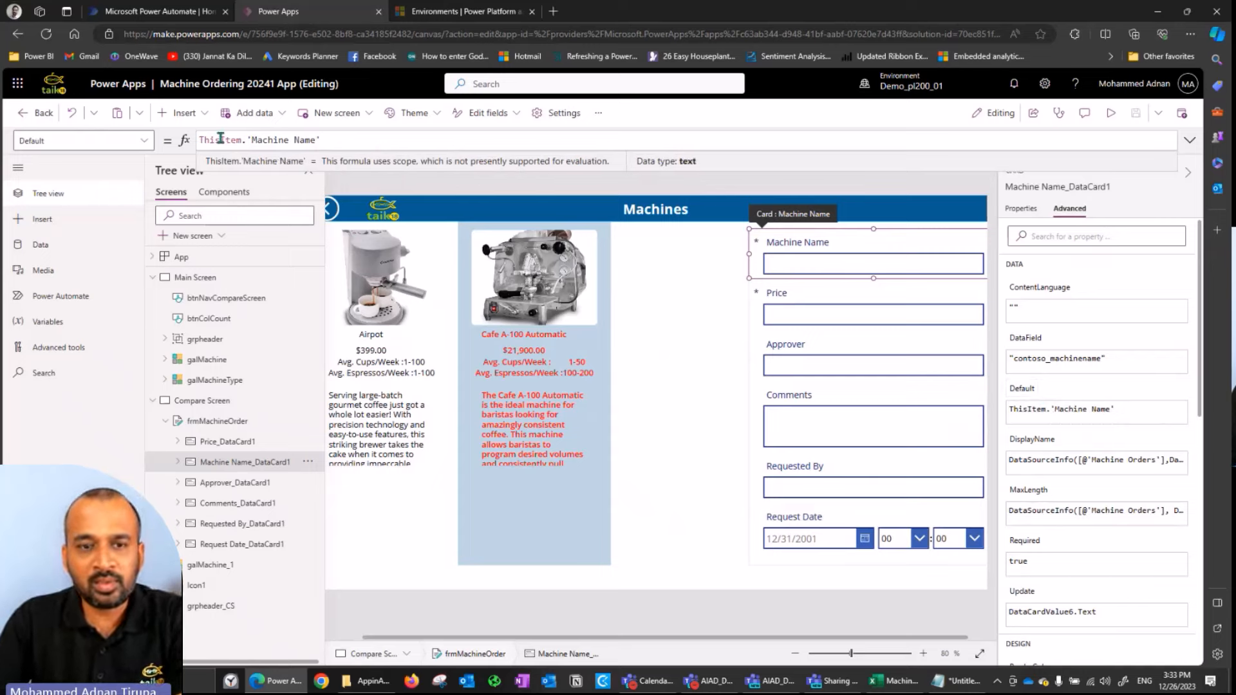
{"action": "key", "text": "Home"}
{"action": "type", "text": "//"}
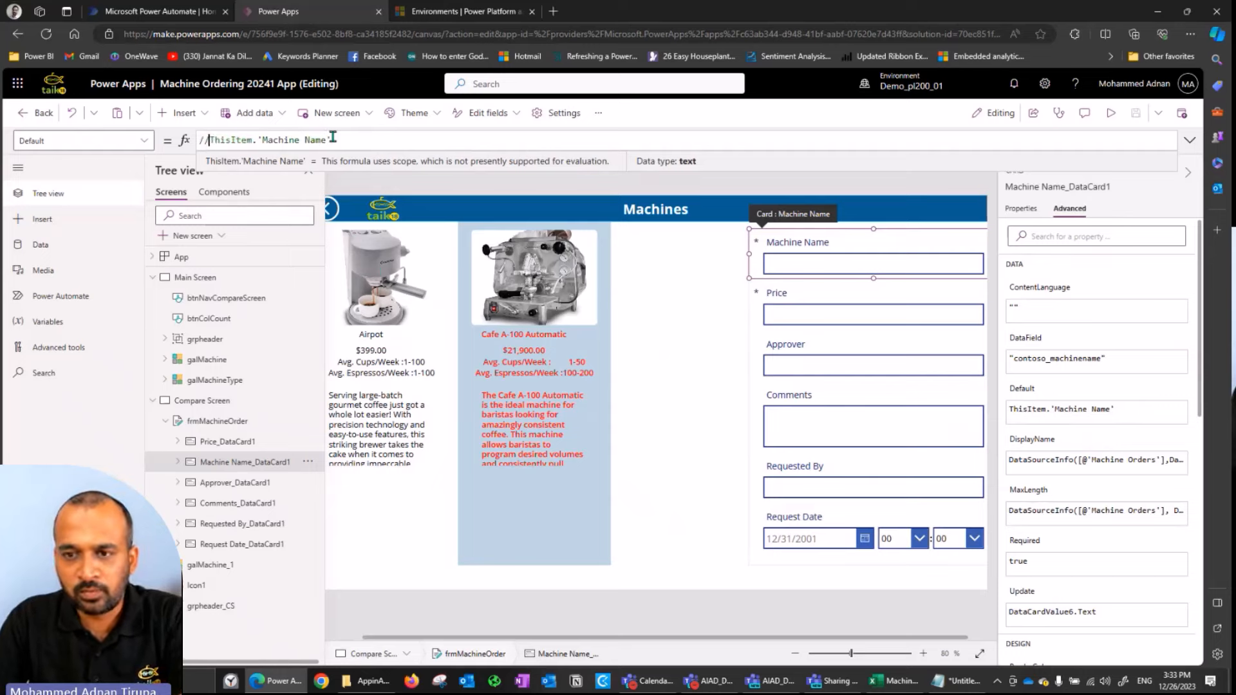
{"action": "key", "text": "shift+Return"}
{"action": "key", "text": "Up"}
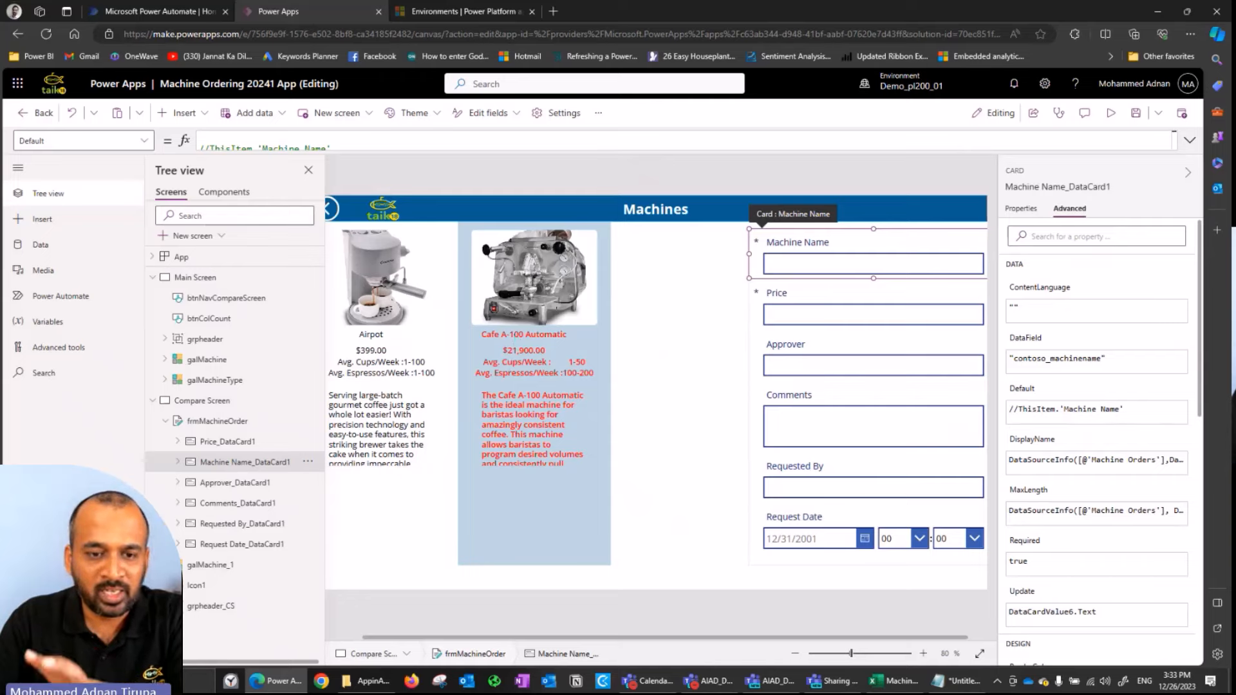
- Rename the Compare Screen's galMachine_1 gallery as galCompareList
{"action": "left_click", "coordinate": [212, 565]}
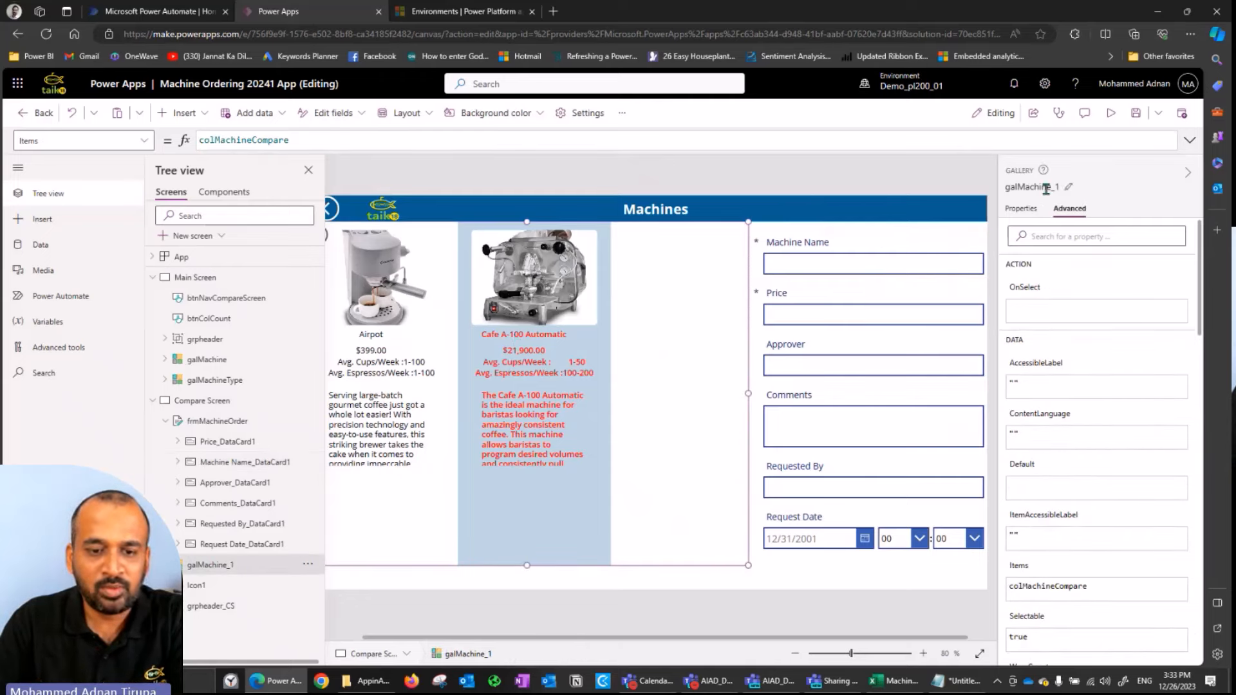
{"action": "left_click", "coordinate": [1046, 187]}
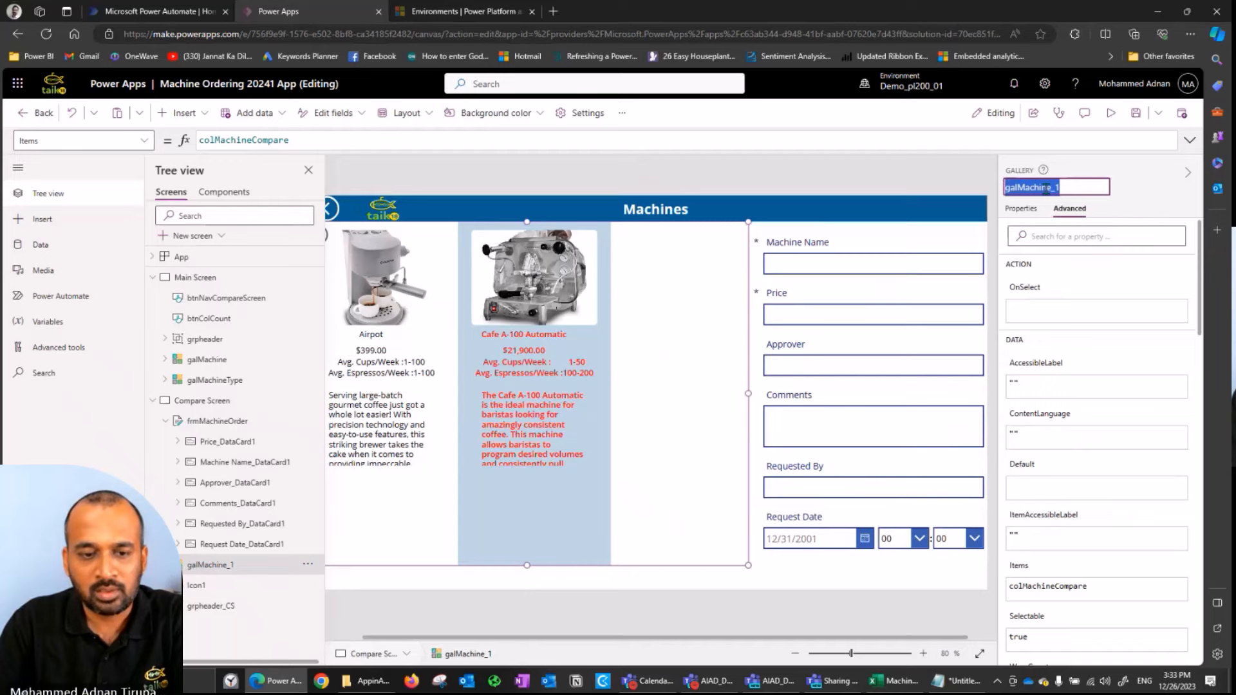
{"action": "type", "text": "galCompareL"}
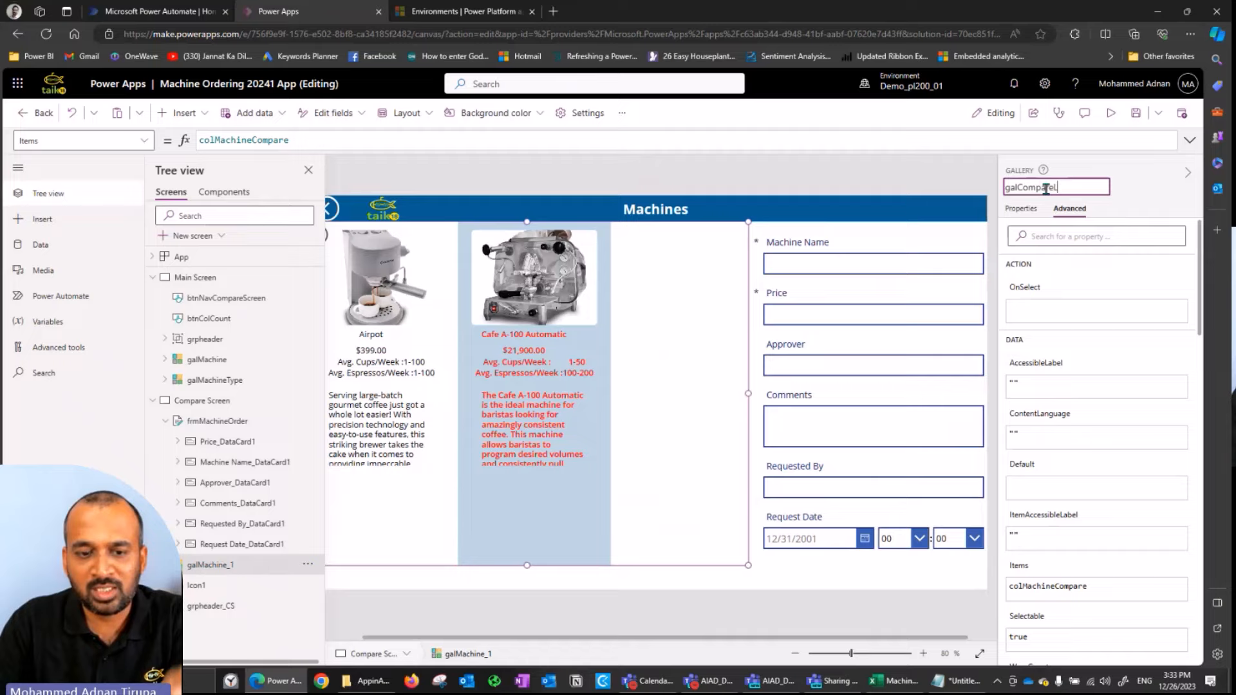
{"action": "key", "text": "Escape"}
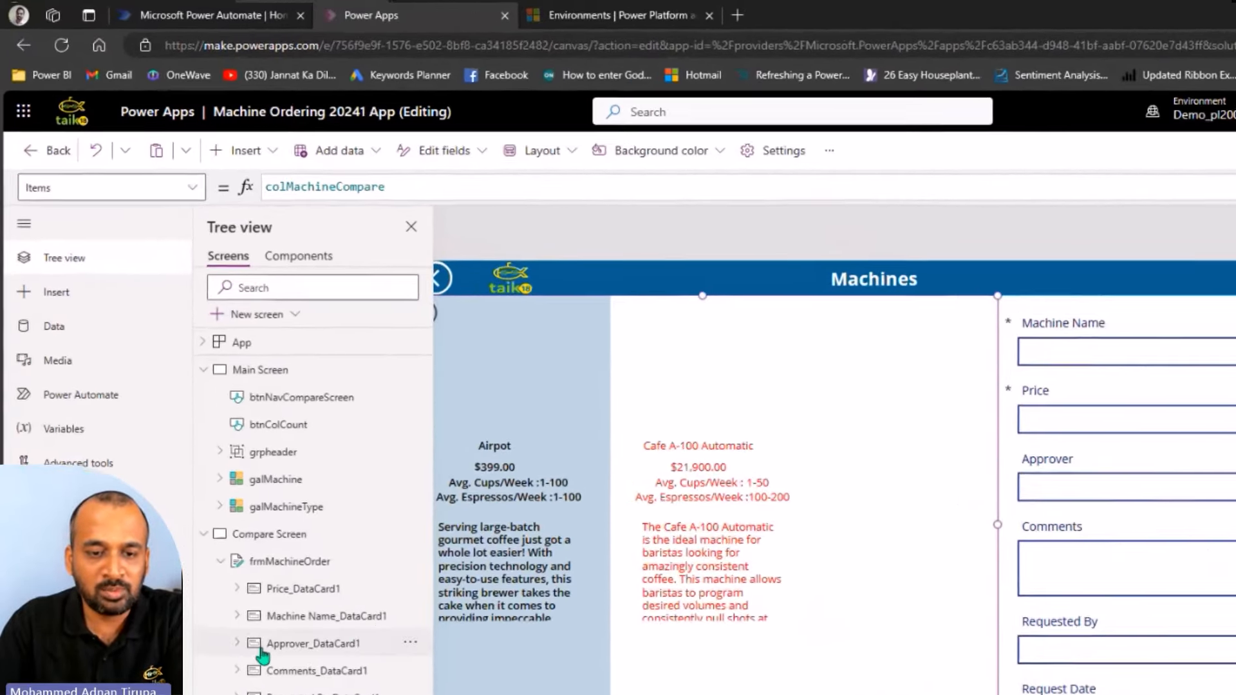
- Set the Machine Name card's Default property to galCompareList.Selected.'Machine Name', above the commented-out formula
{"action": "left_click", "coordinate": [302, 618]}
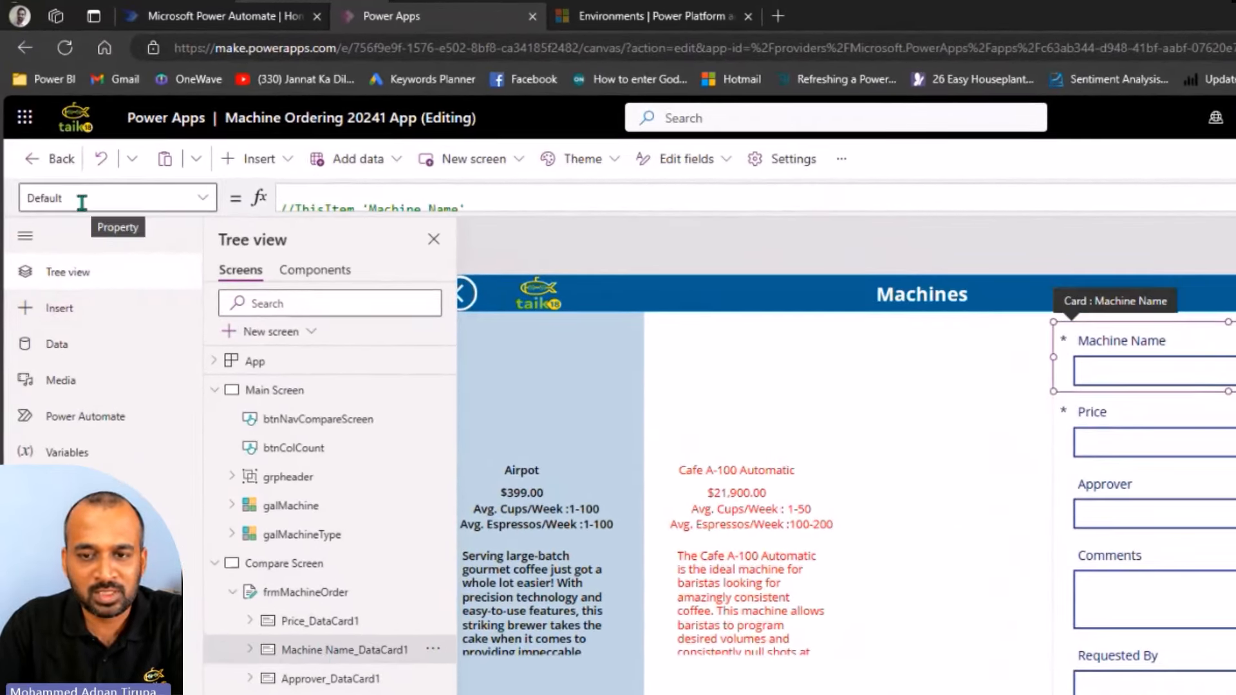
{"action": "left_click", "coordinate": [342, 190]}
{"action": "type", "text": "galCompareList.selec"}
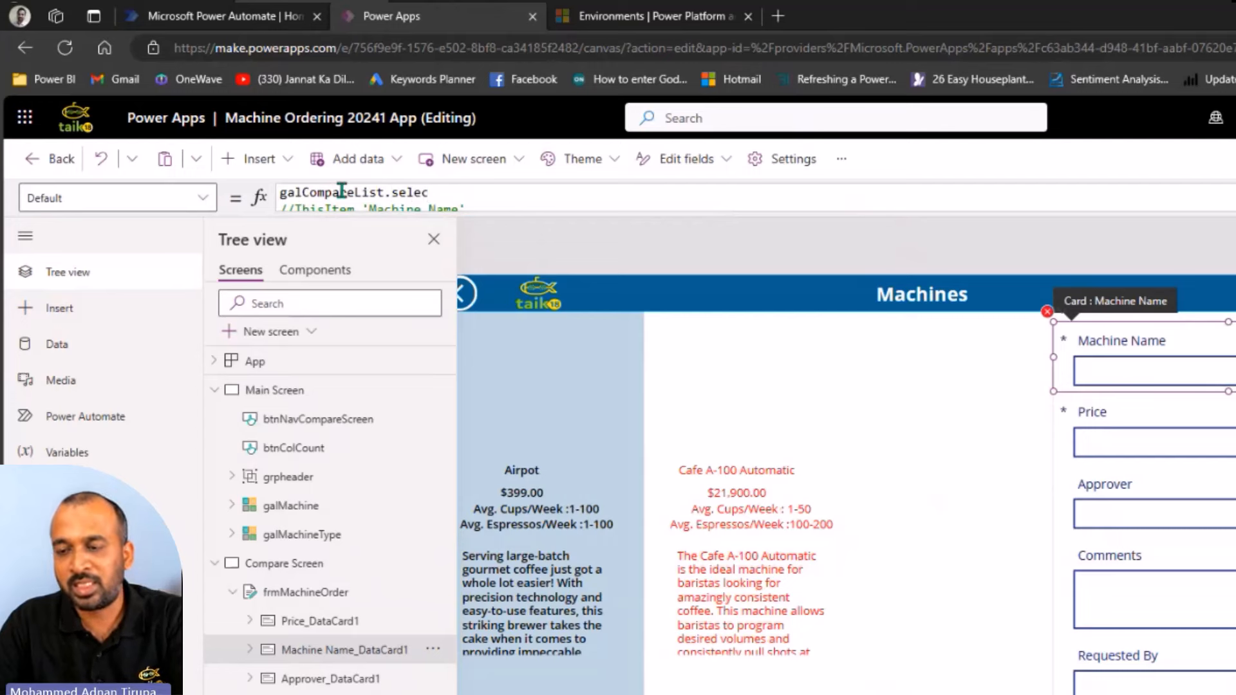
{"action": "key", "text": "Tab"}
{"action": "type", "text": ".ma"}
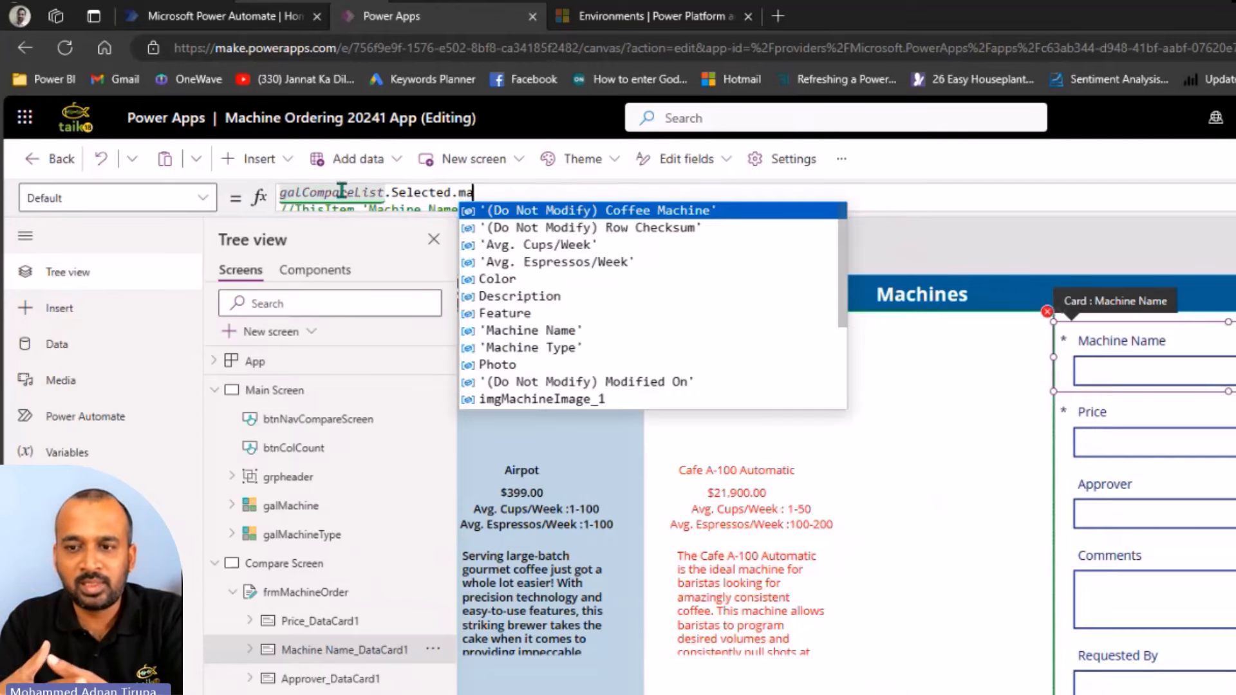
{"action": "type", "text": "ch"}
{"action": "key", "text": "Down"}
{"action": "key", "text": "Tab"}
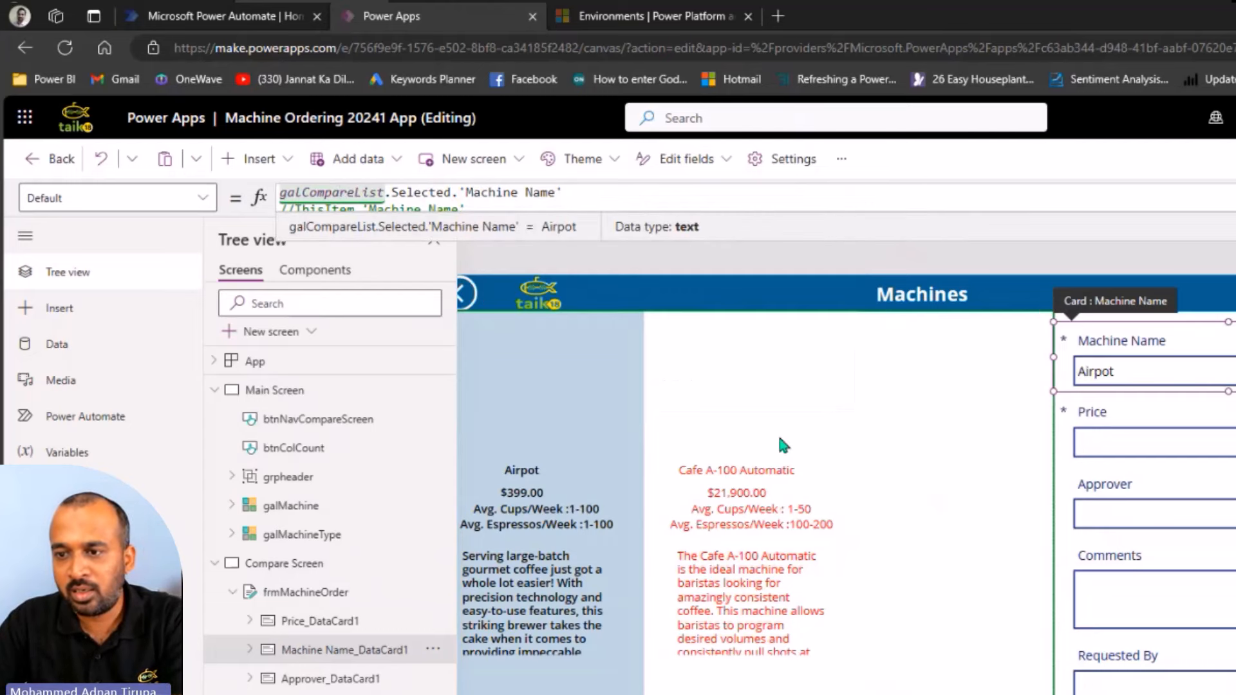
- Test the Machine Name default in preview by selecting the Cafe A-100 Automatic machine, and return to the card's Default formula
{"action": "key", "text": "F5"}
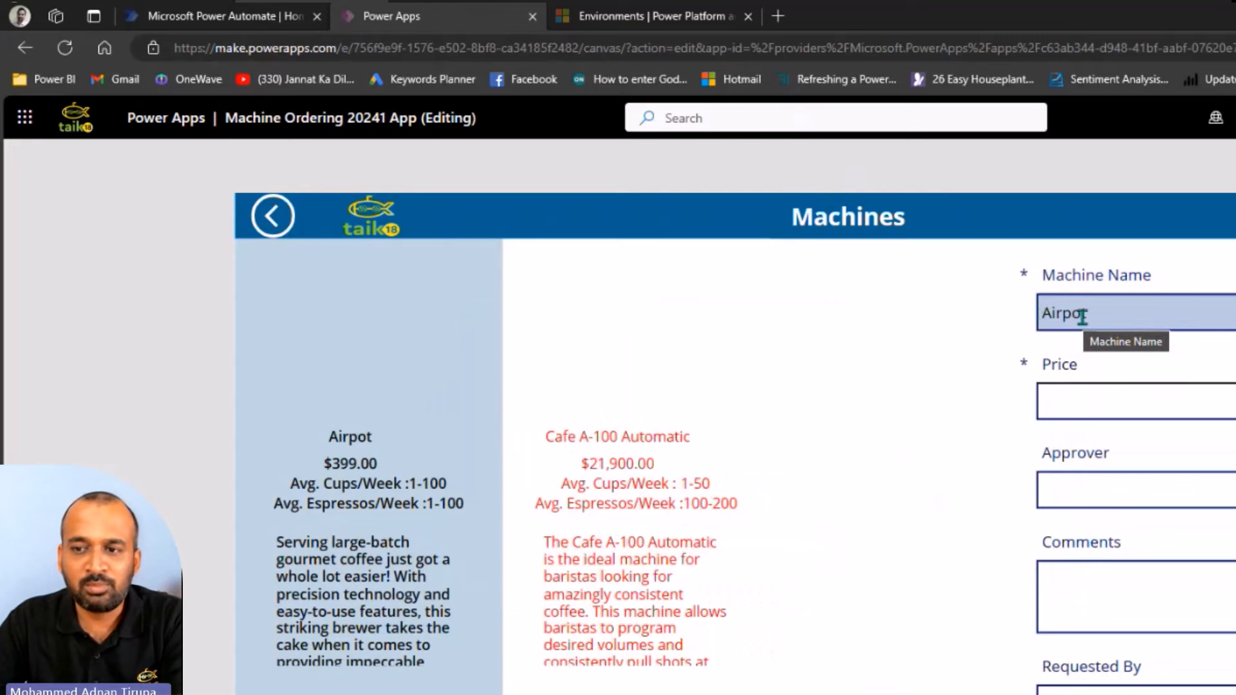
{"action": "left_click", "coordinate": [625, 484]}
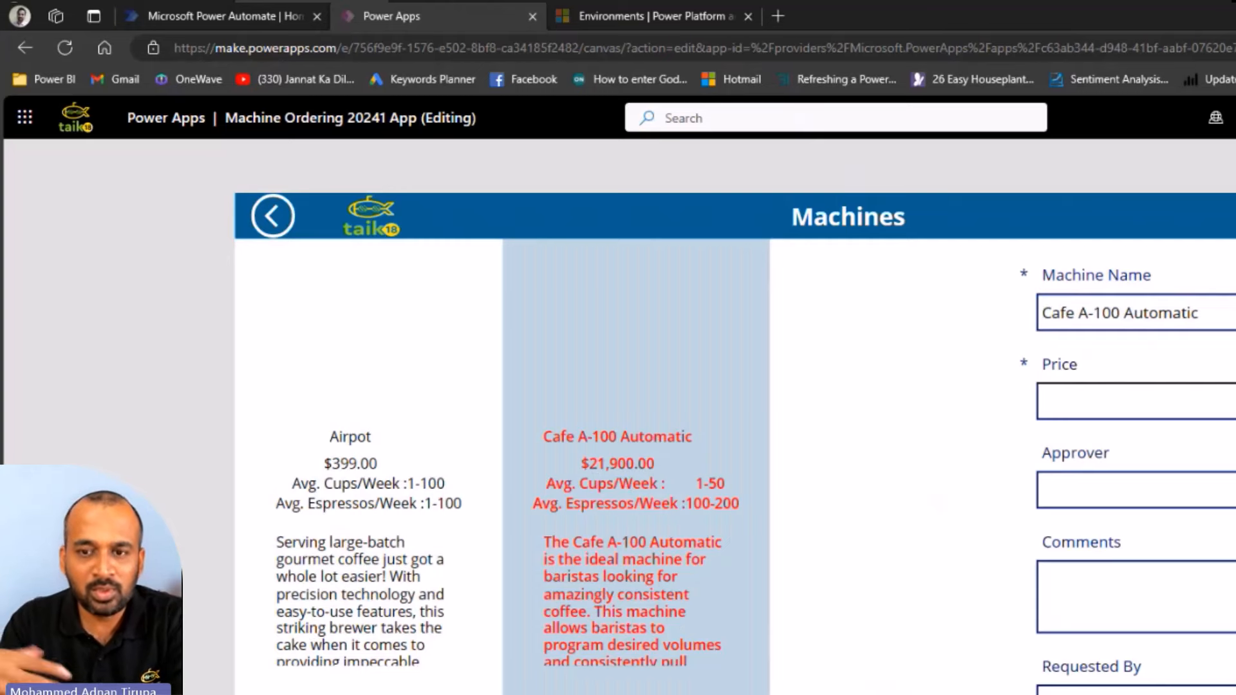
{"action": "key", "text": "Escape"}
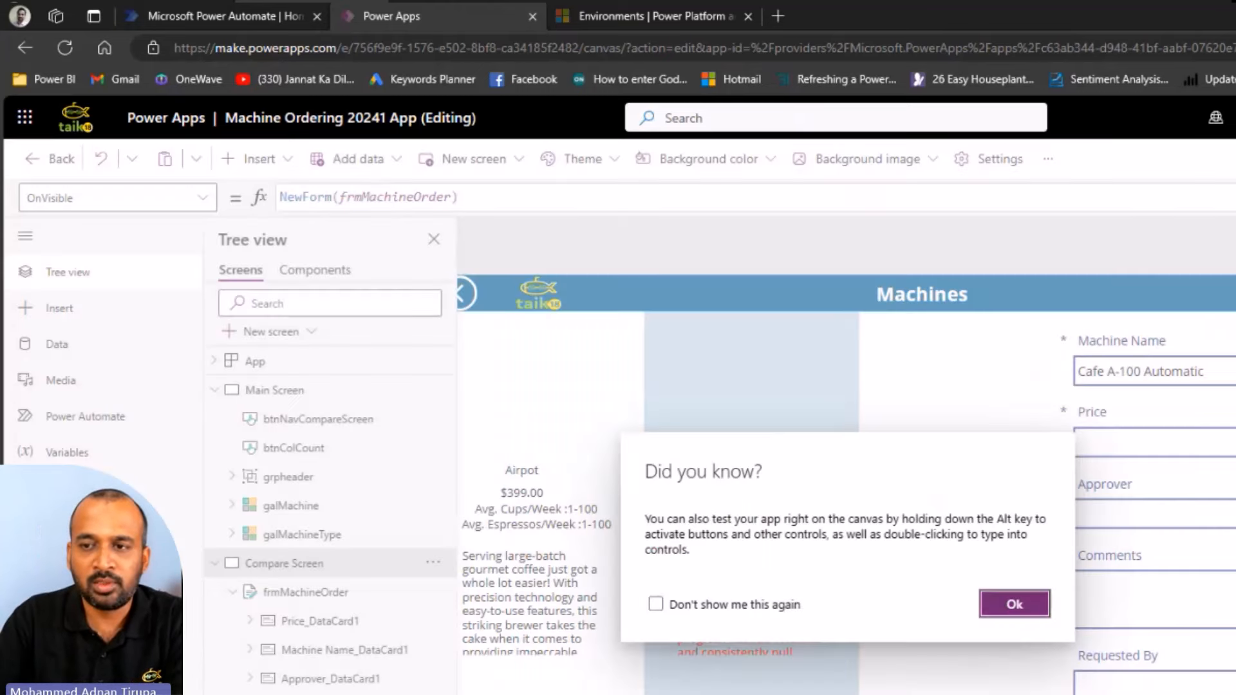
{"action": "left_click", "coordinate": [1015, 601]}
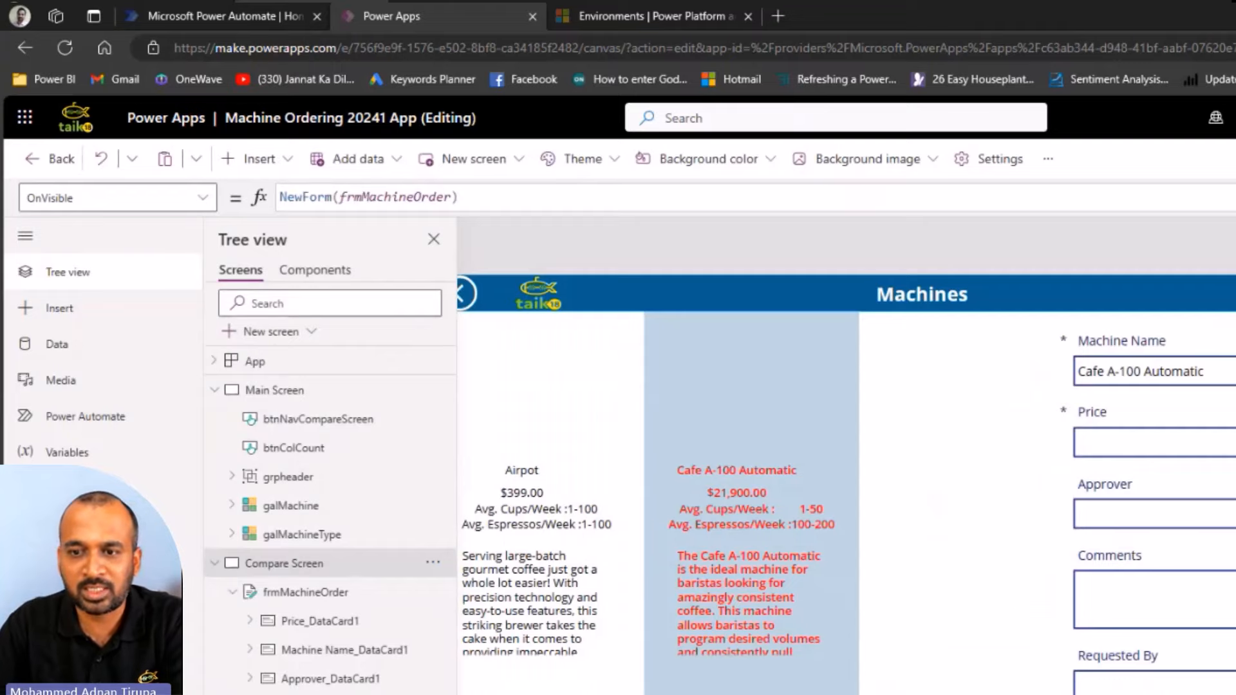
{"action": "left_click", "coordinate": [311, 649]}
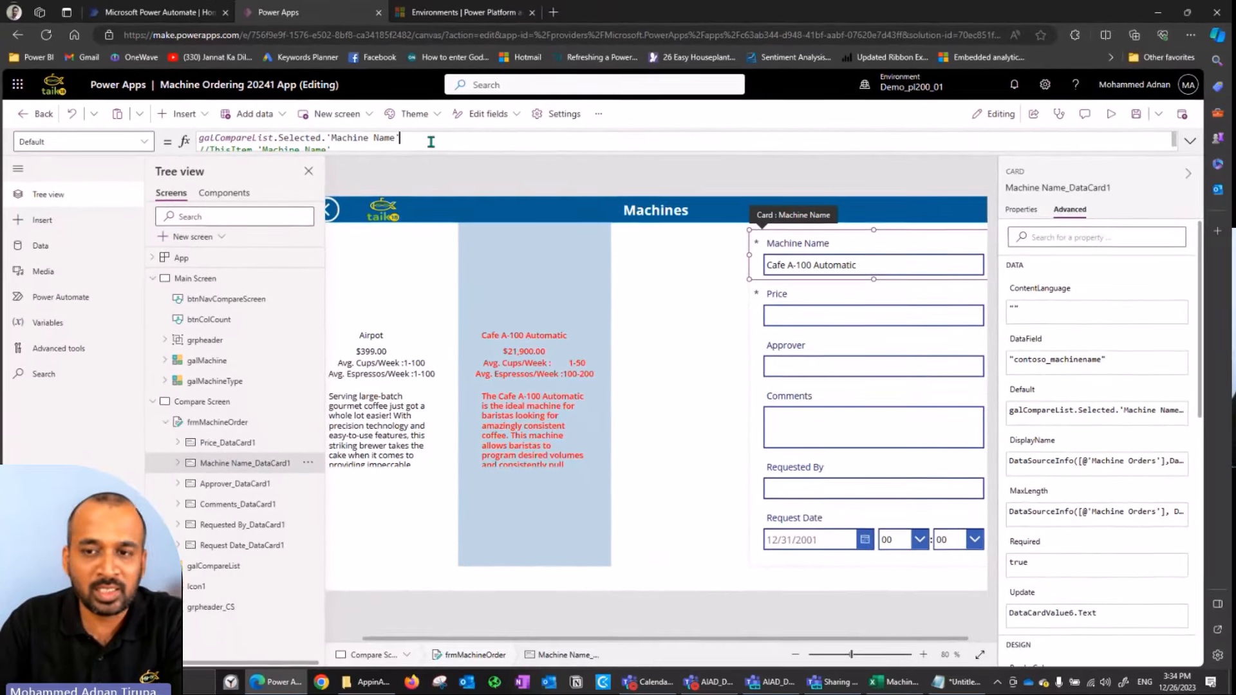
{"action": "left_click", "coordinate": [523, 171]}
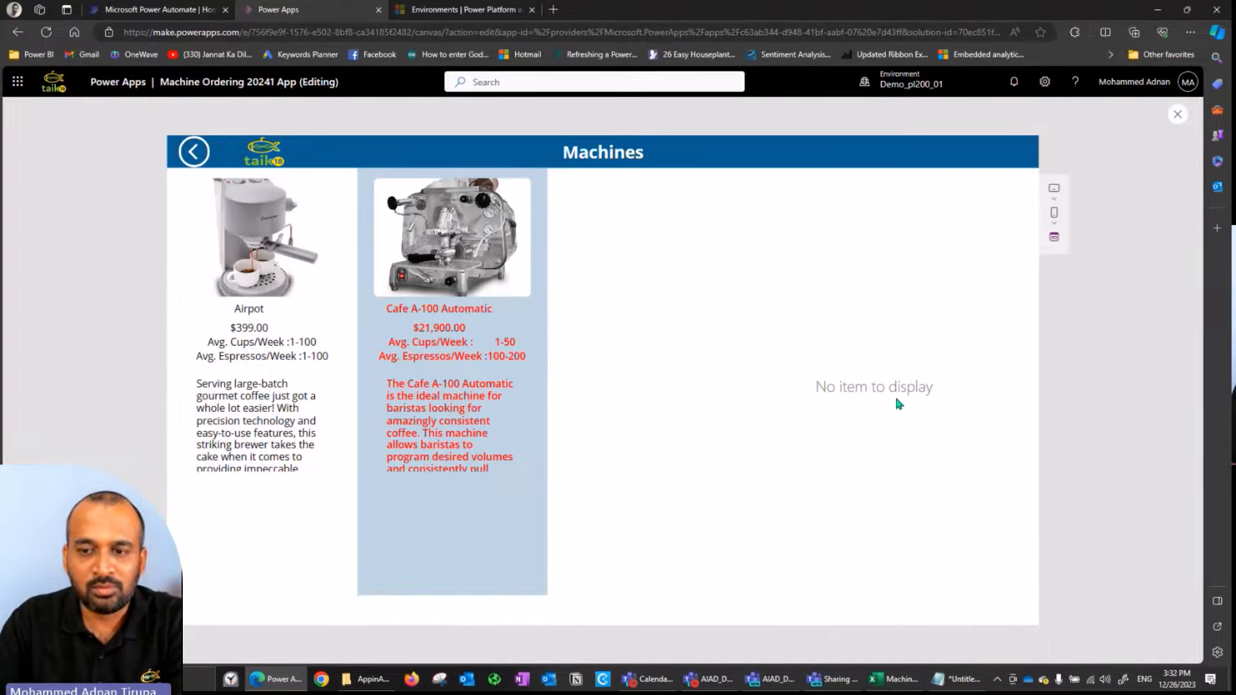
- Exit the preview and set the Compare Screen's OnVisible property to NewForm(frmMachineOrder)
{"action": "key", "text": "Escape"}
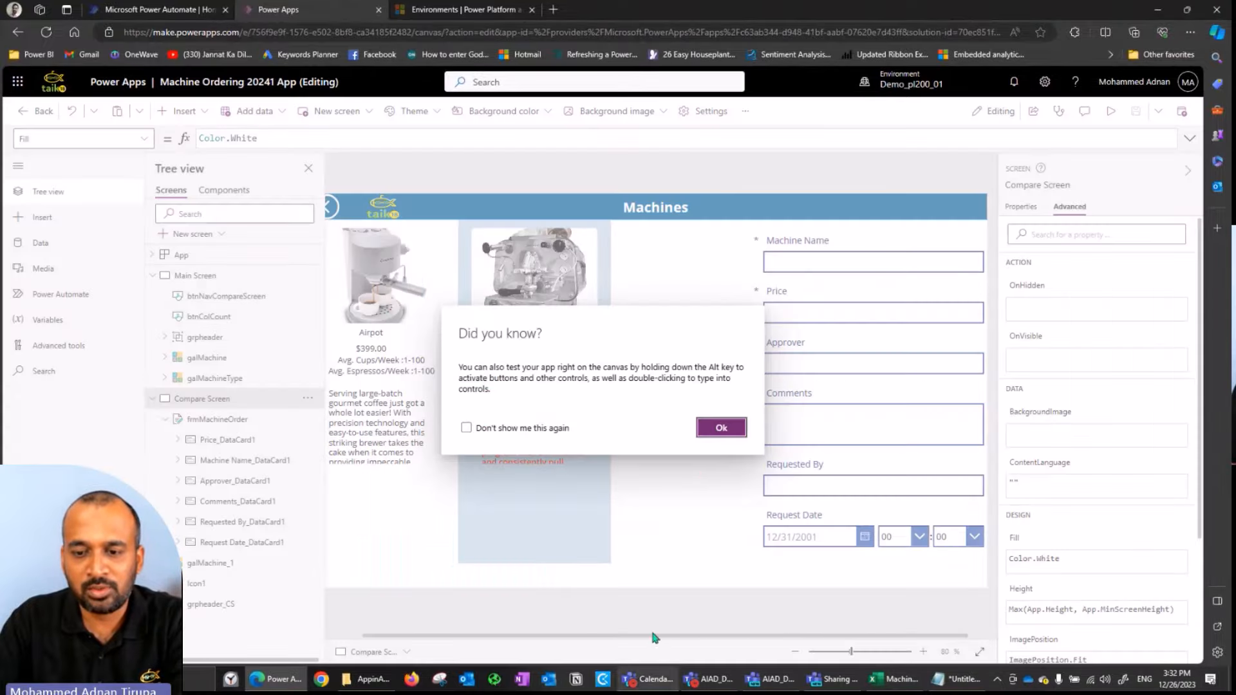
{"action": "left_click", "coordinate": [721, 427]}
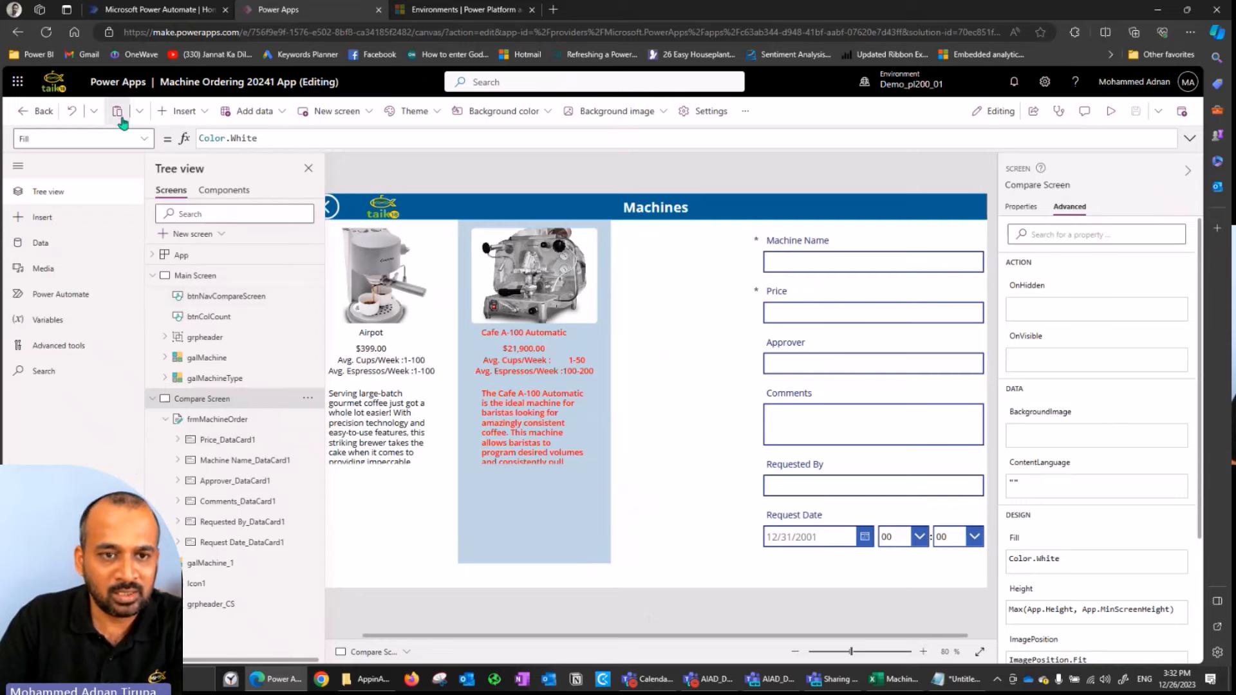
{"action": "left_click", "coordinate": [143, 139]}
{"action": "left_click", "coordinate": [56, 351]}
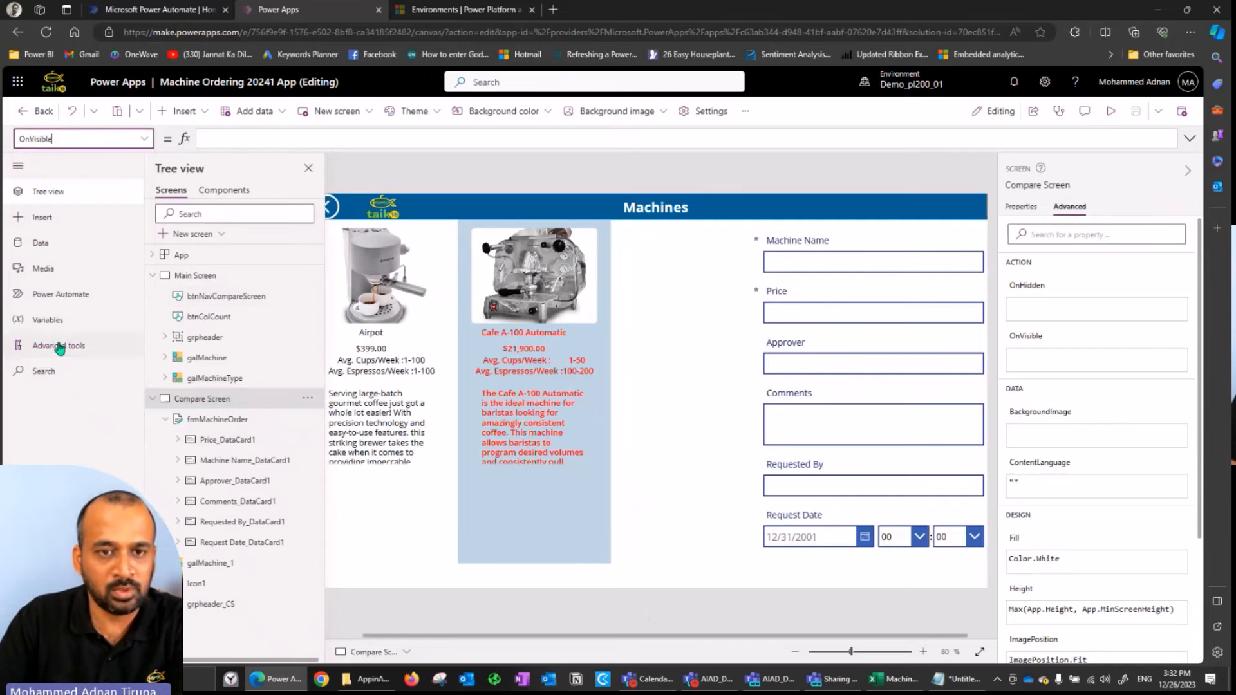
{"action": "left_click", "coordinate": [263, 137]}
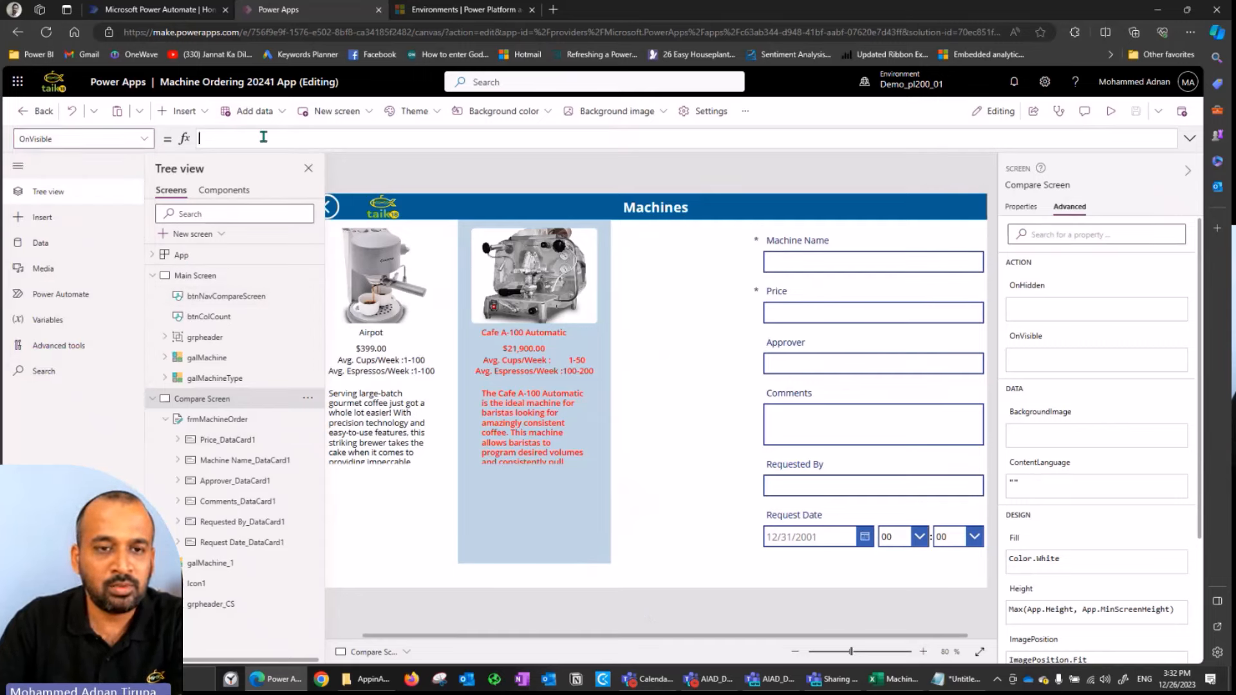
{"action": "type", "text": "newform"}
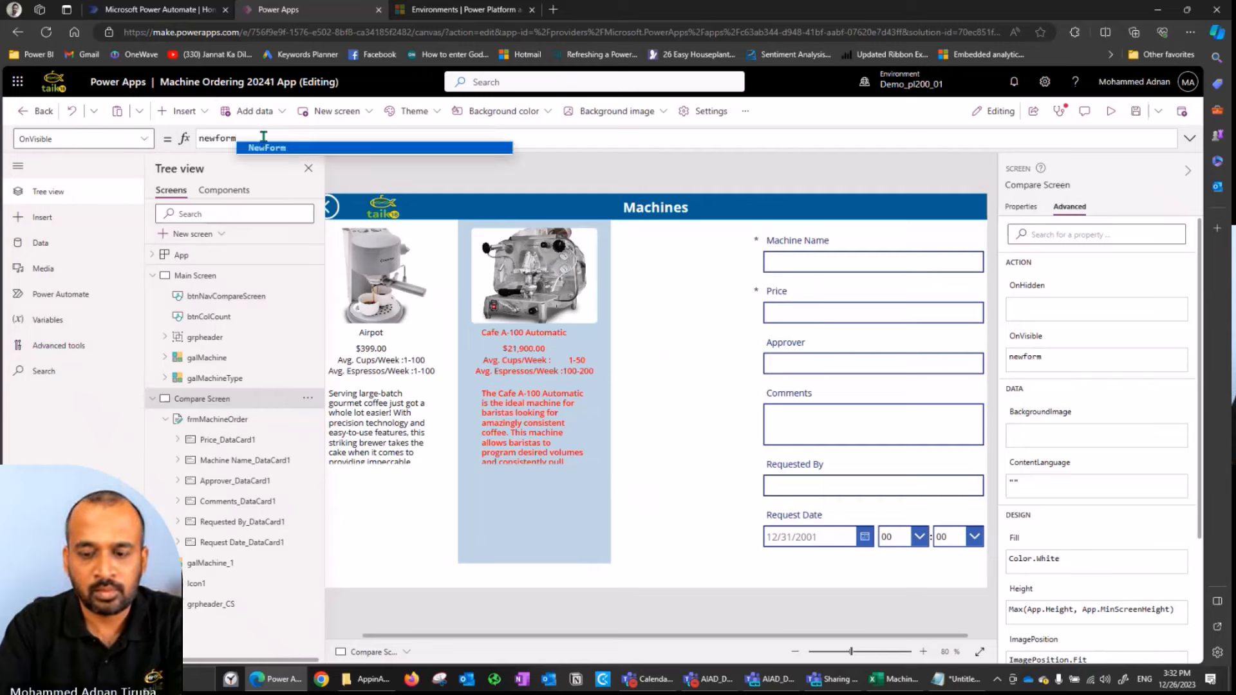
{"action": "key", "text": "Tab"}
{"action": "type", "text": "("}
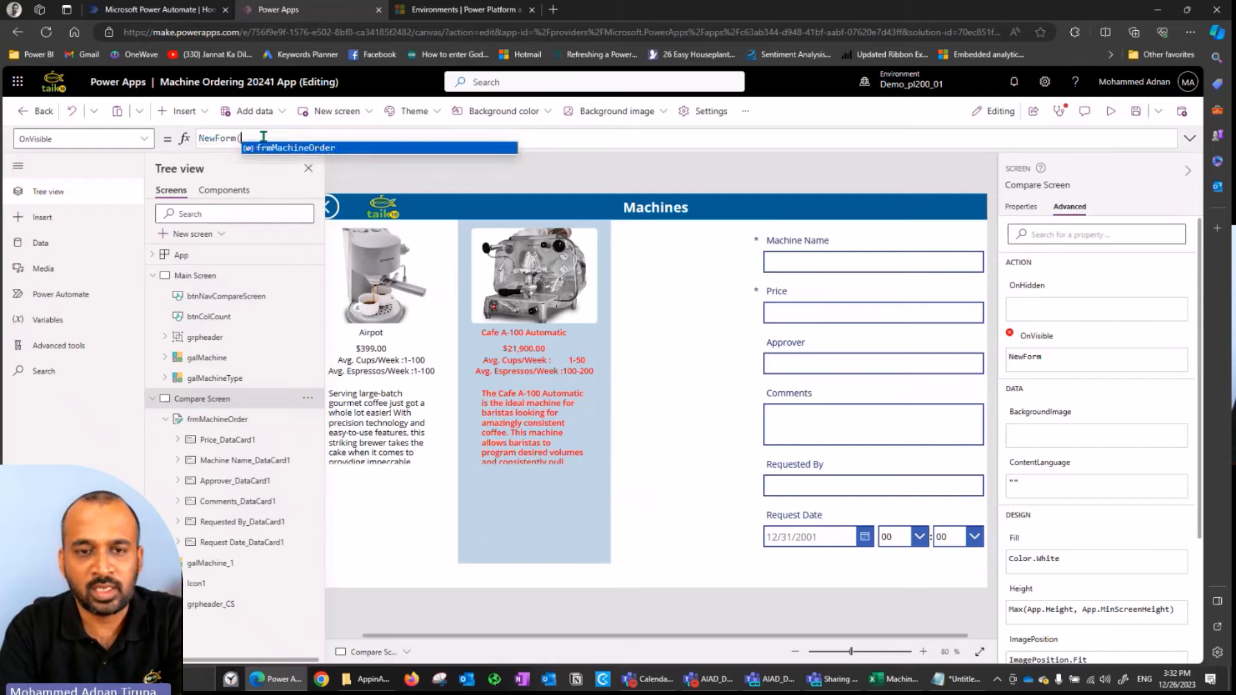
{"action": "key", "text": "Tab"}
{"action": "type", "text": ")"}
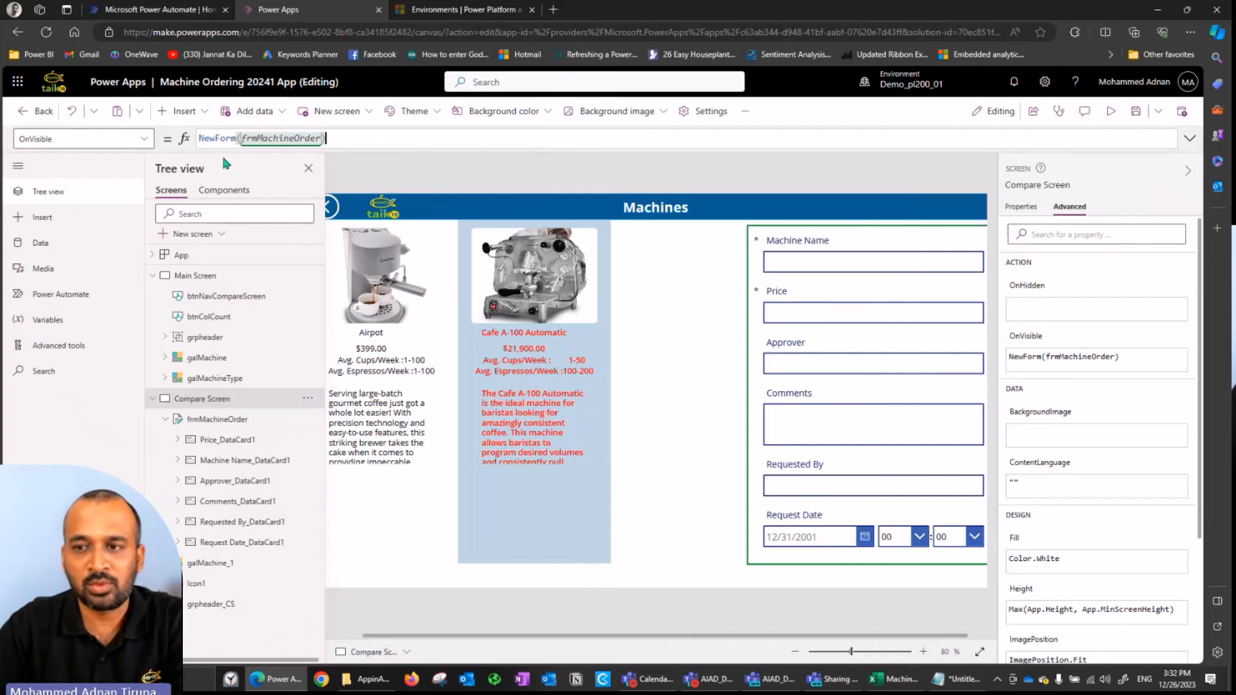
- Test the order form in preview by going to the main screen and back to the Compare Screen, and save the app
{"action": "left_click", "coordinate": [1112, 121]}
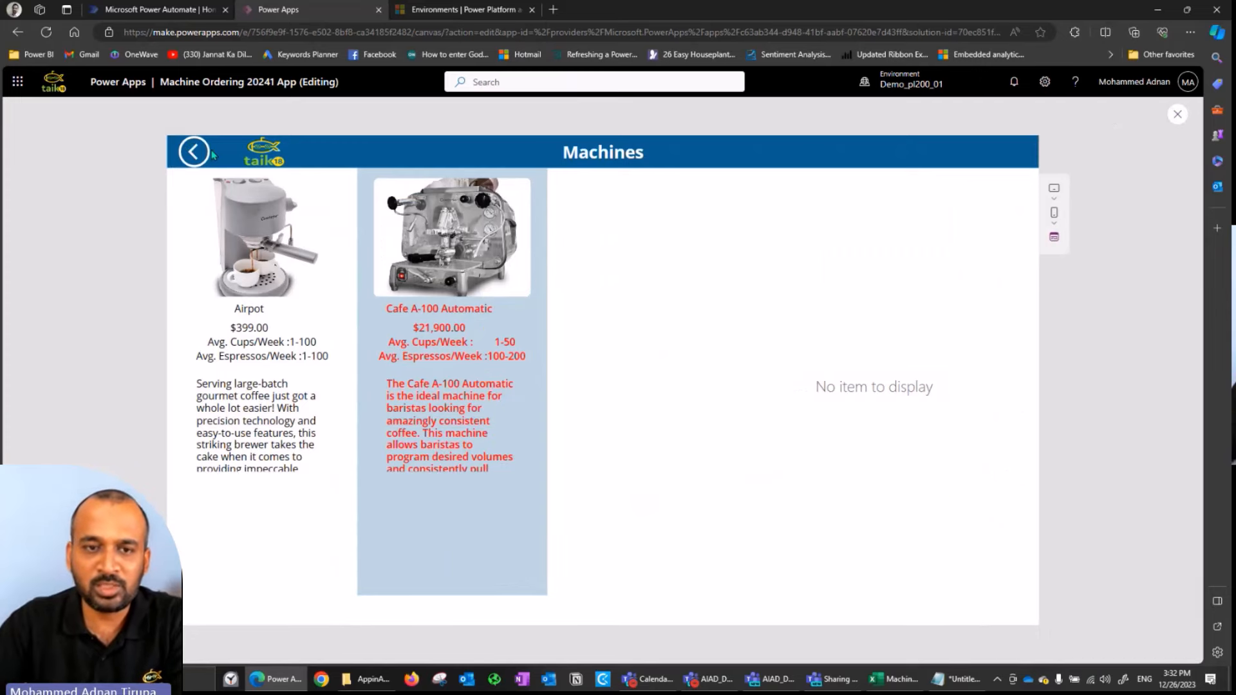
{"action": "left_click", "coordinate": [195, 153]}
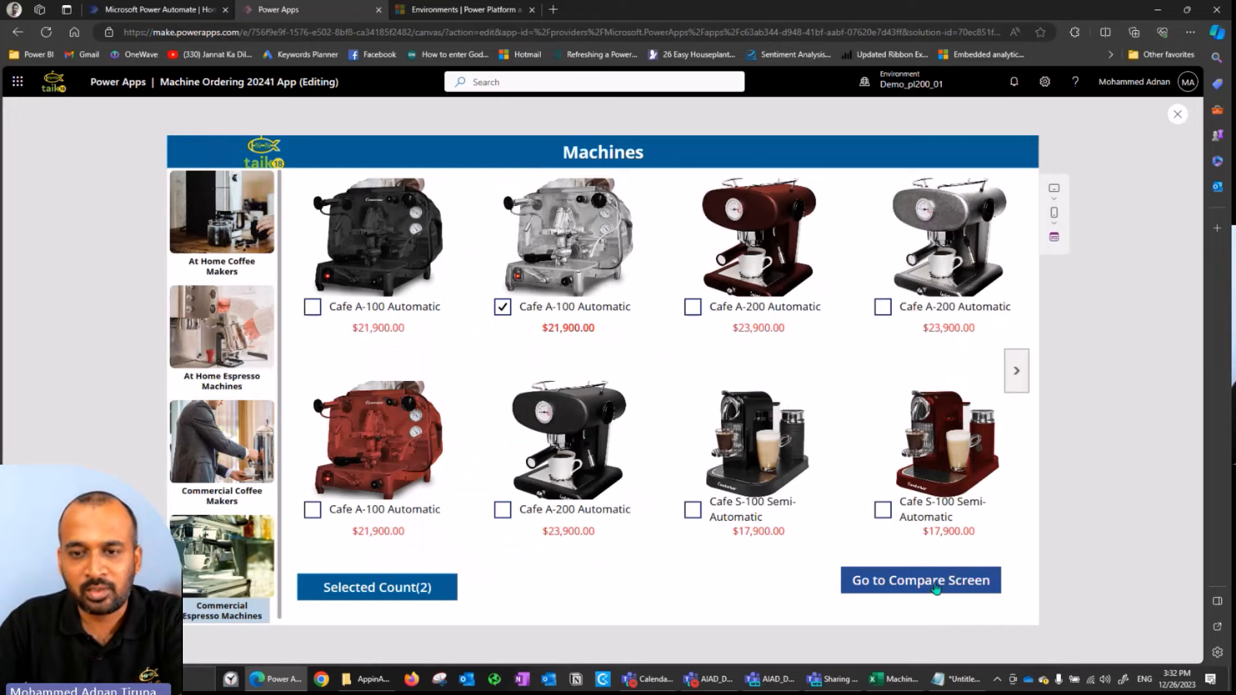
{"action": "left_click", "coordinate": [936, 582]}
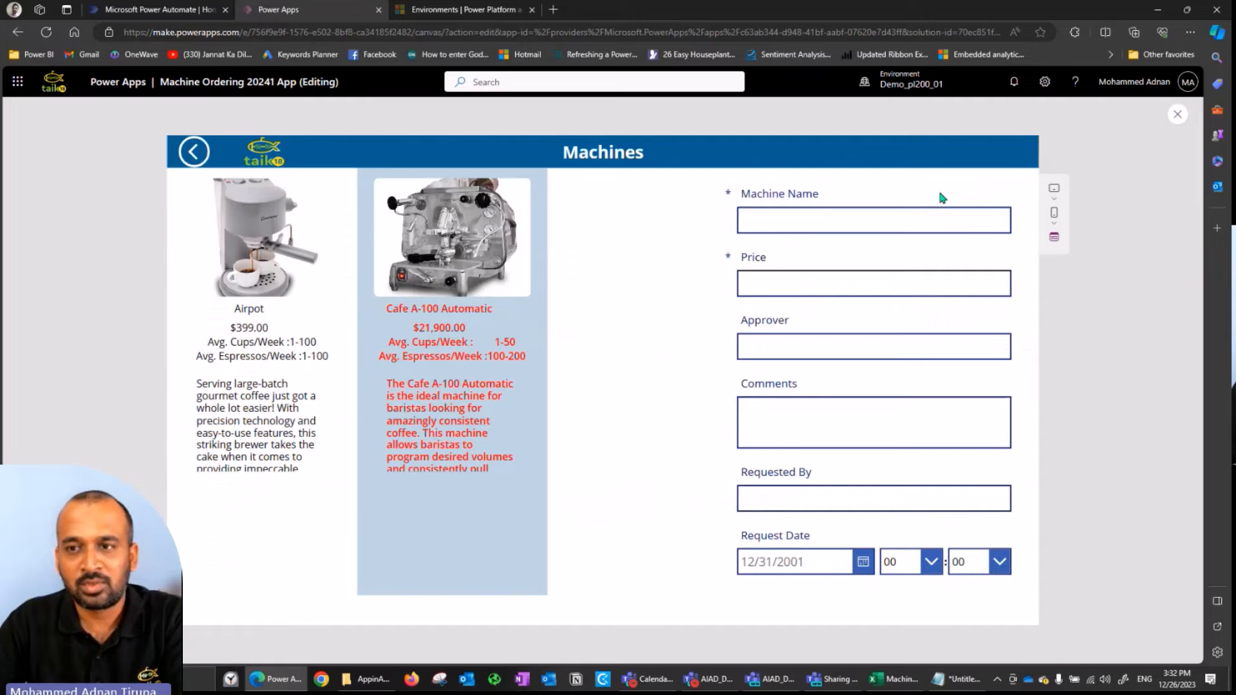
{"action": "left_click", "coordinate": [1177, 116]}
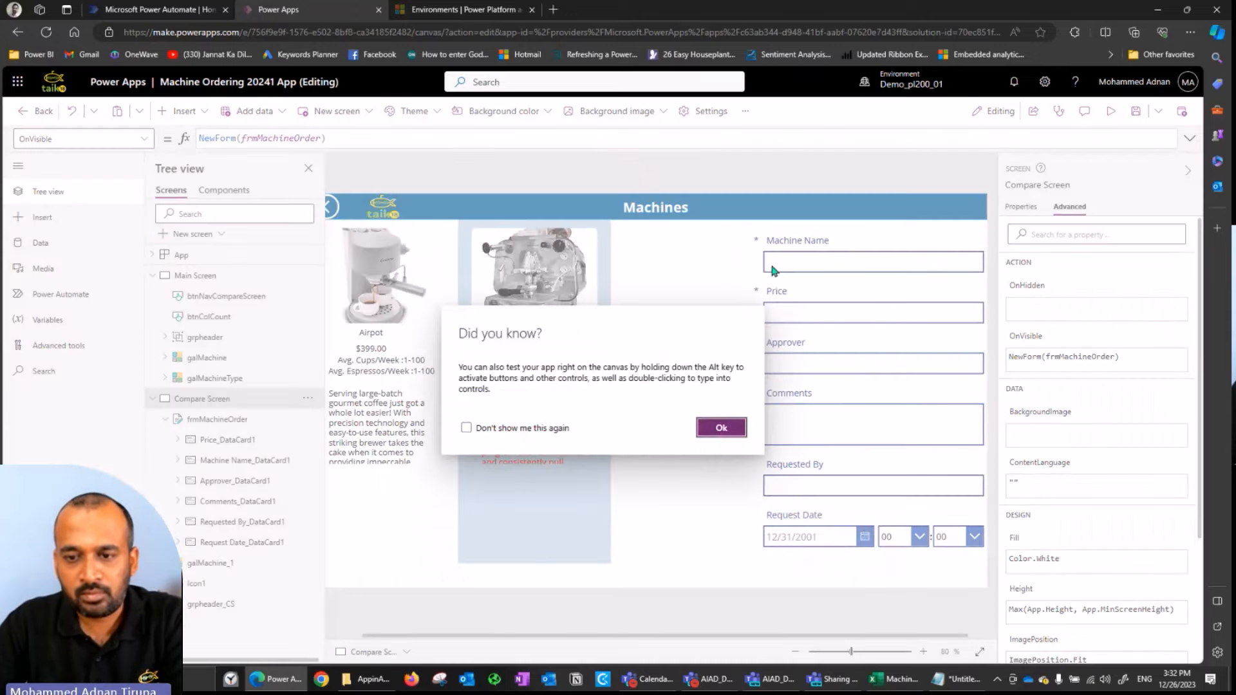
{"action": "left_click", "coordinate": [722, 428]}
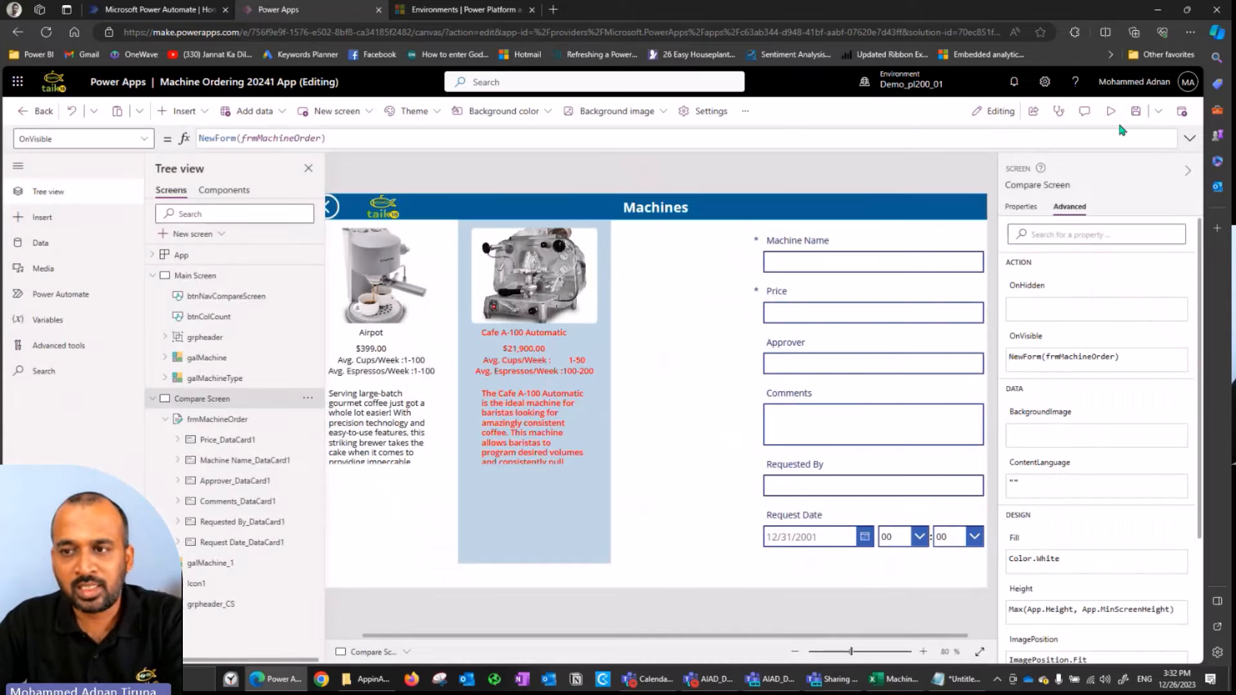
{"action": "left_click", "coordinate": [1137, 113]}
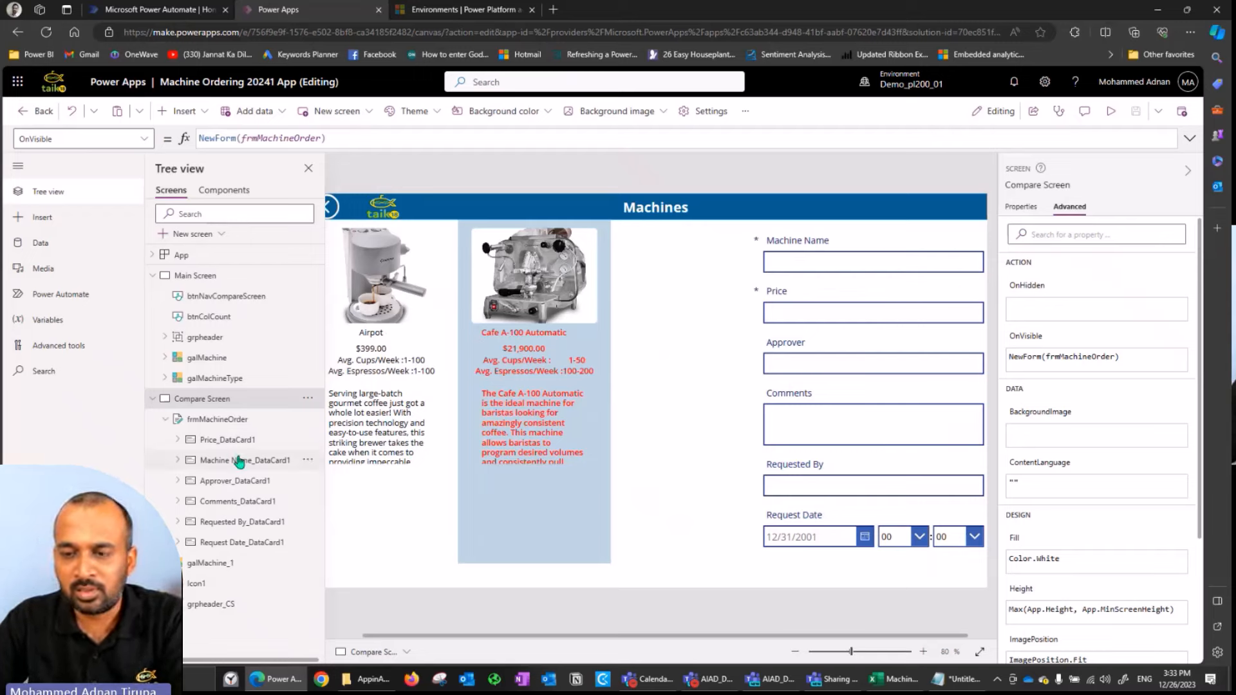
- Unlock the Machine Name card, comment out its Default formula with //, and add an empty line above it
{"action": "left_click", "coordinate": [242, 460]}
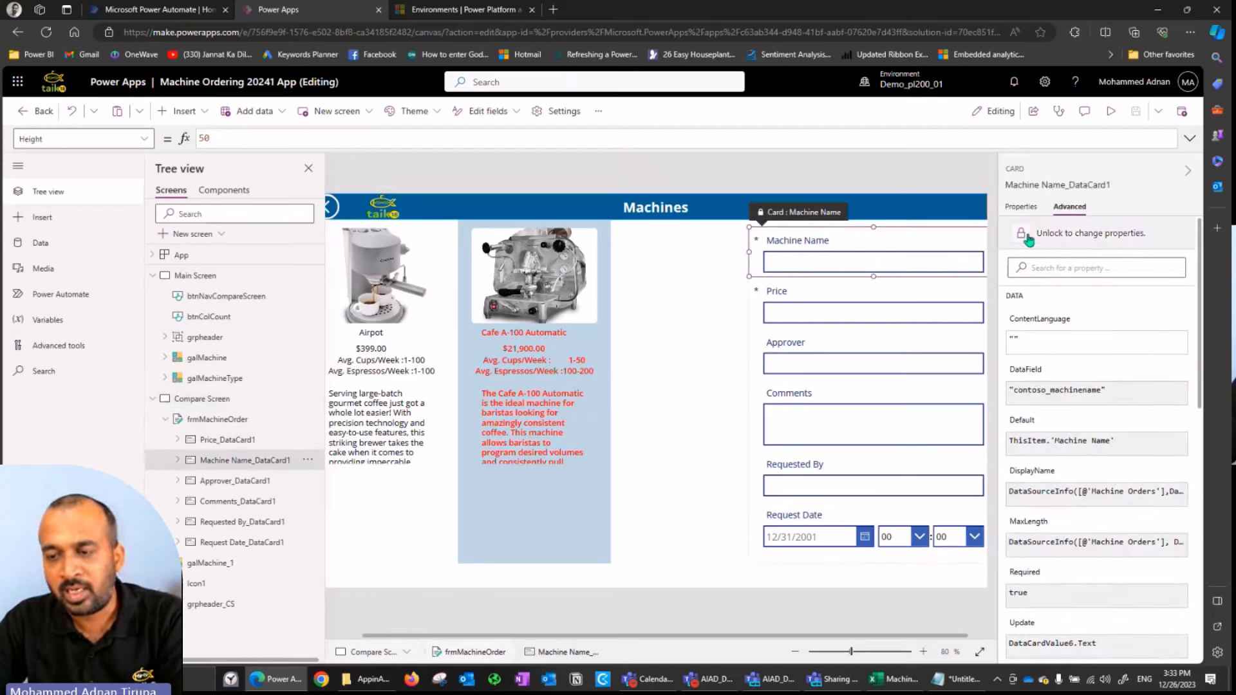
{"action": "left_click", "coordinate": [1025, 235]}
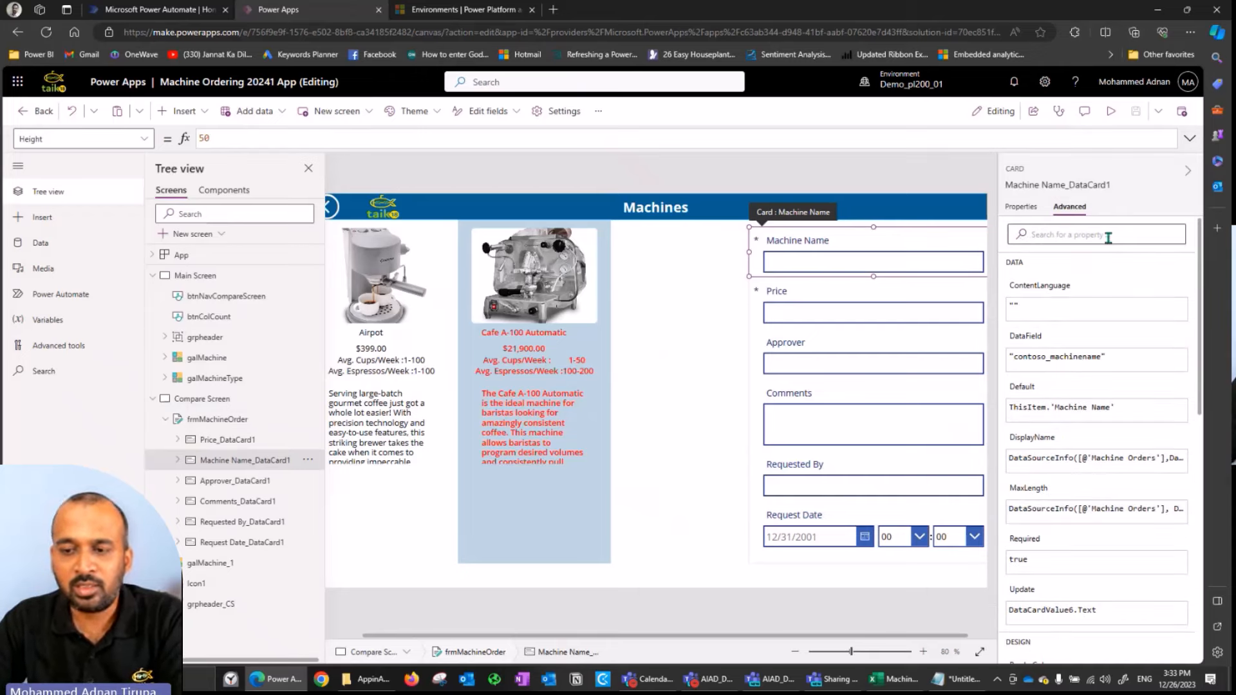
{"action": "left_click", "coordinate": [1027, 394]}
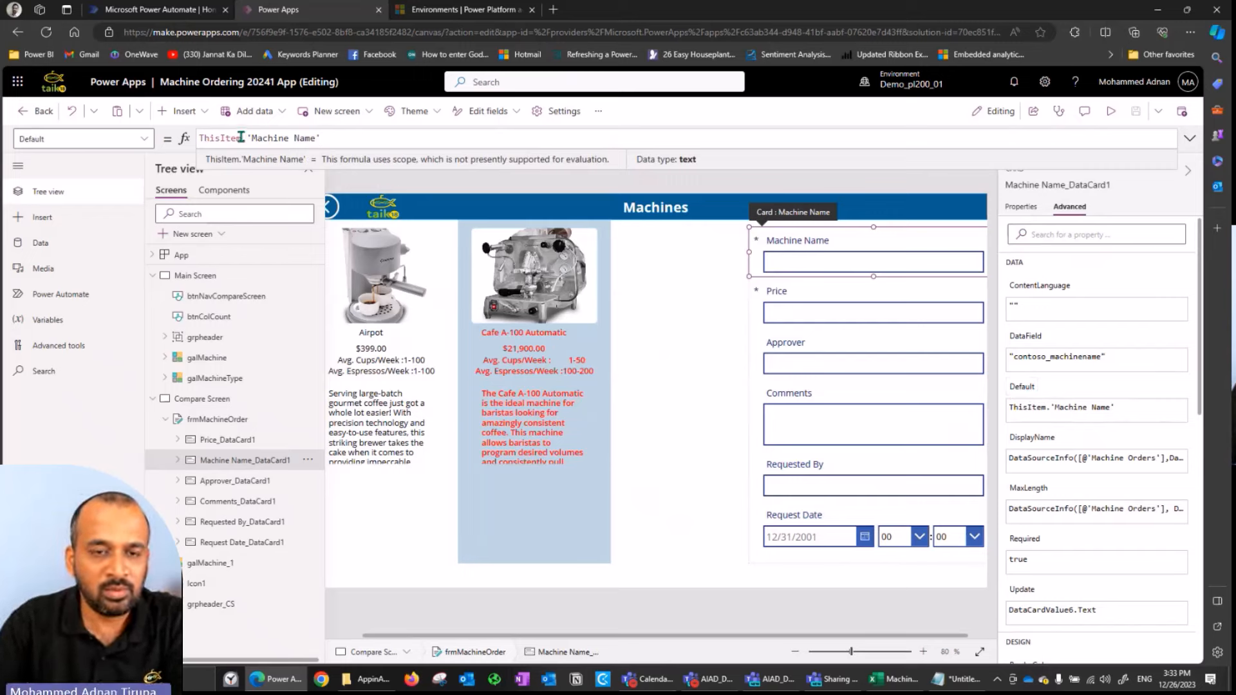
{"action": "left_click", "coordinate": [333, 135]}
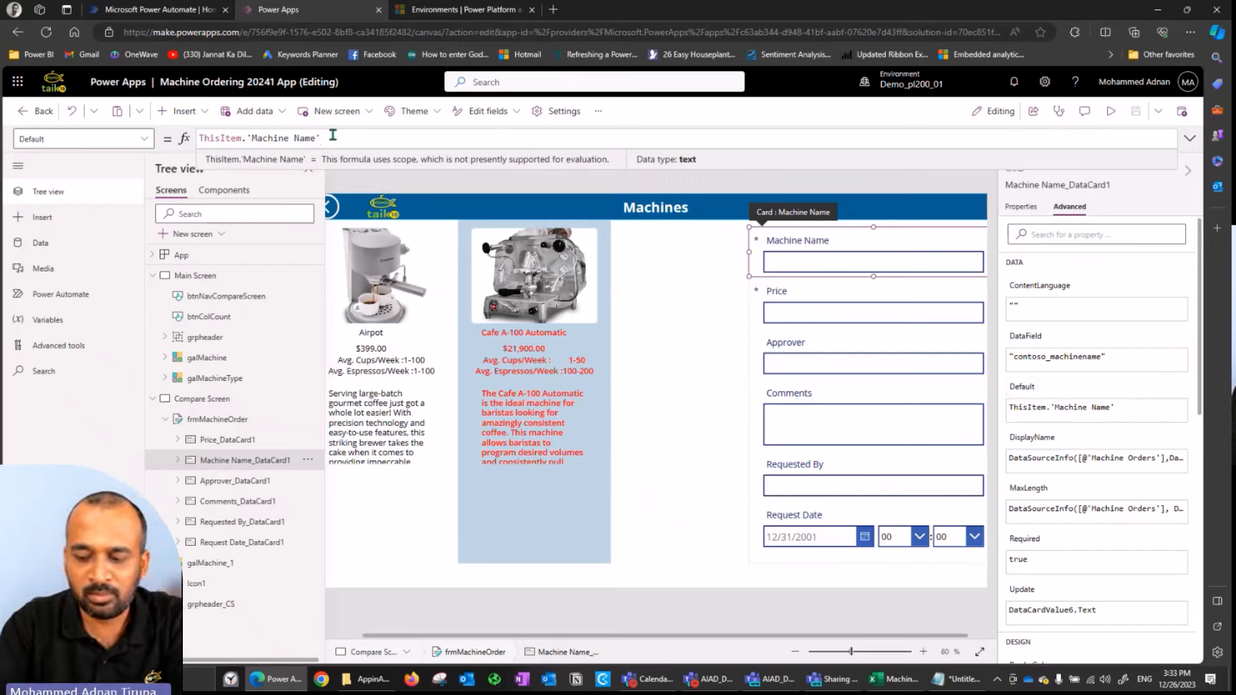
{"action": "key", "text": "Home"}
{"action": "type", "text": "//"}
{"action": "key", "text": "shift+Return"}
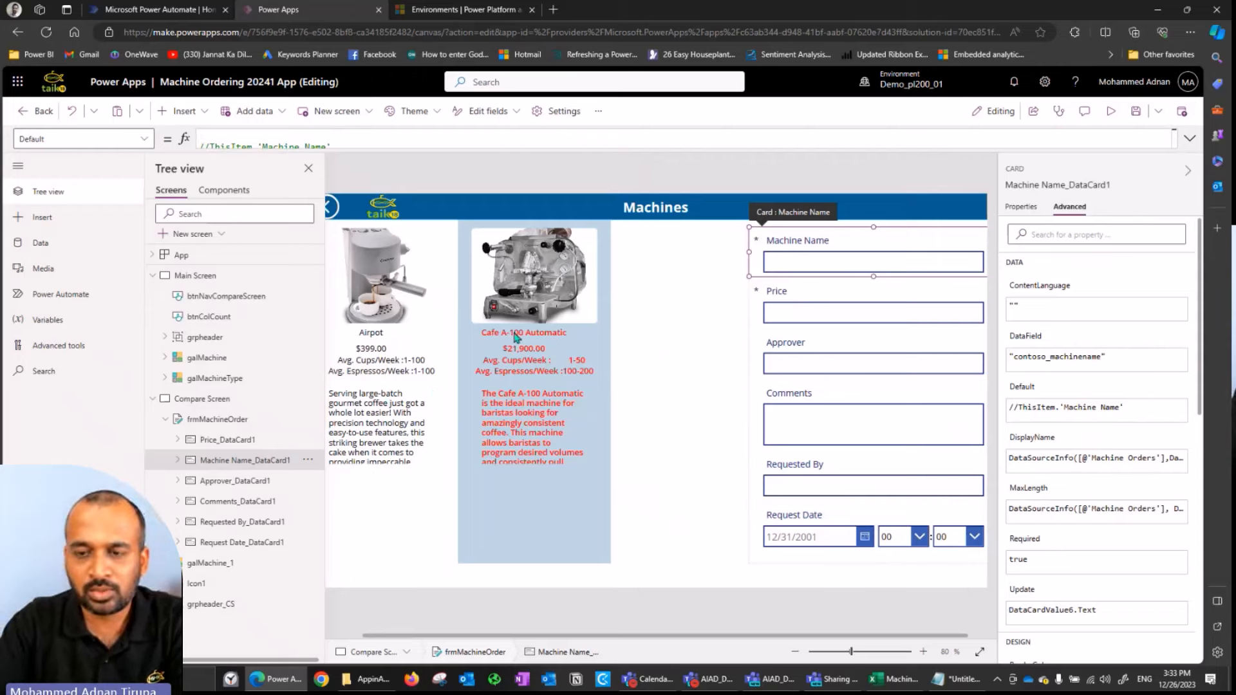
- Rename the Compare Screen gallery galMachine_1 as galCompareList
{"action": "left_click", "coordinate": [210, 562]}
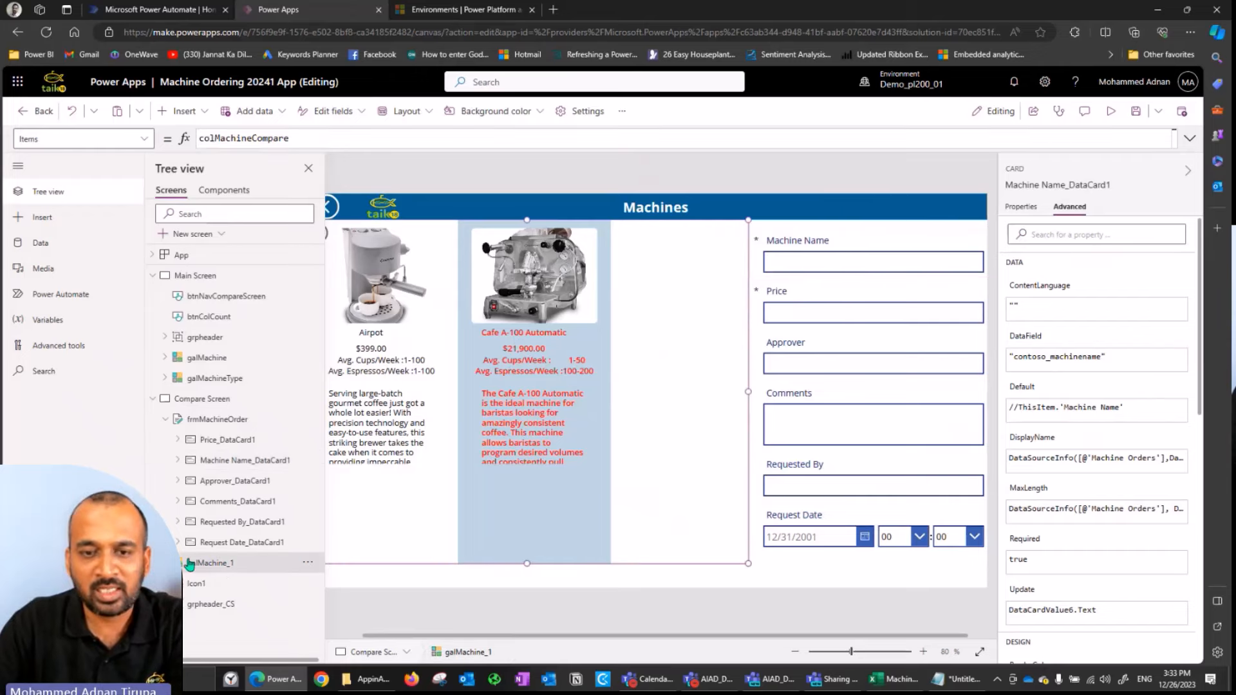
{"action": "left_click", "coordinate": [1046, 186]}
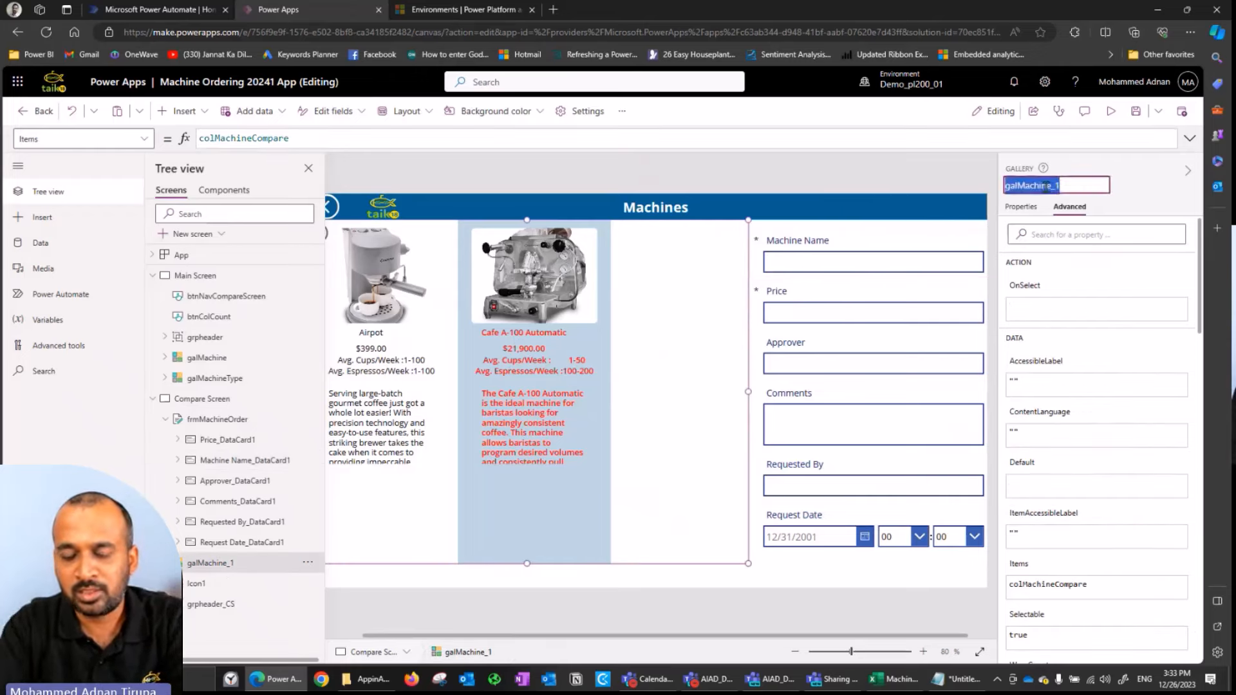
{"action": "type", "text": "galCompareL"}
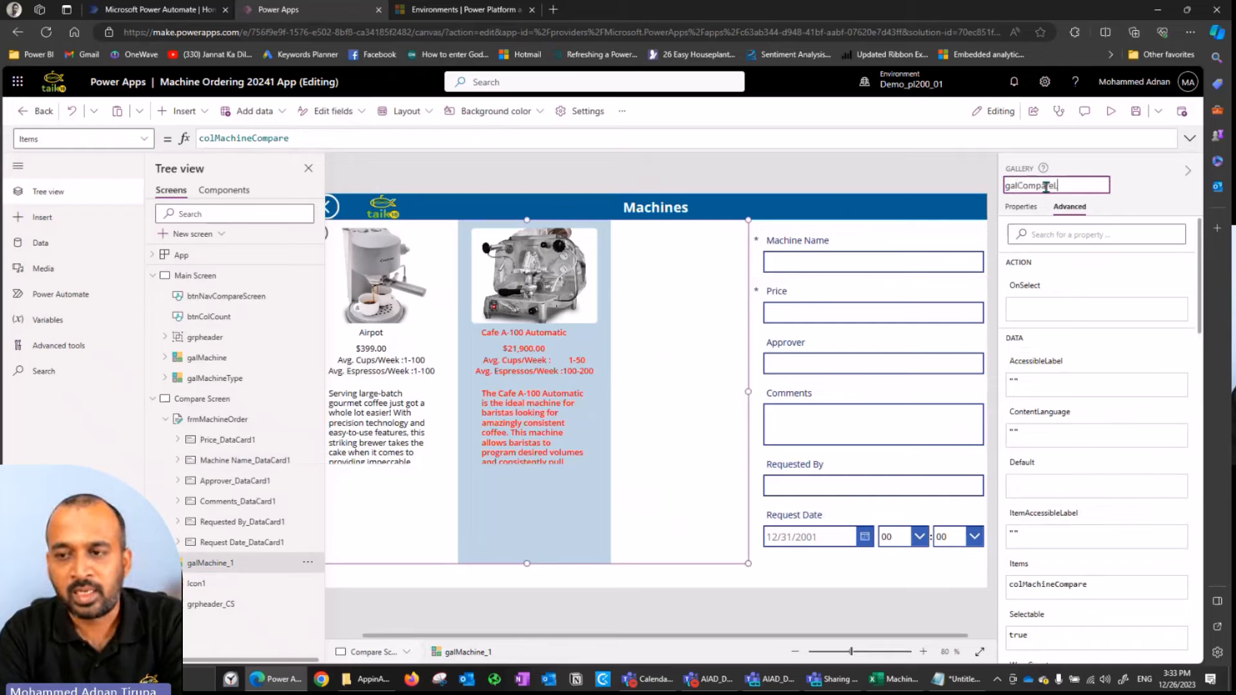
{"action": "key", "text": "Escape"}
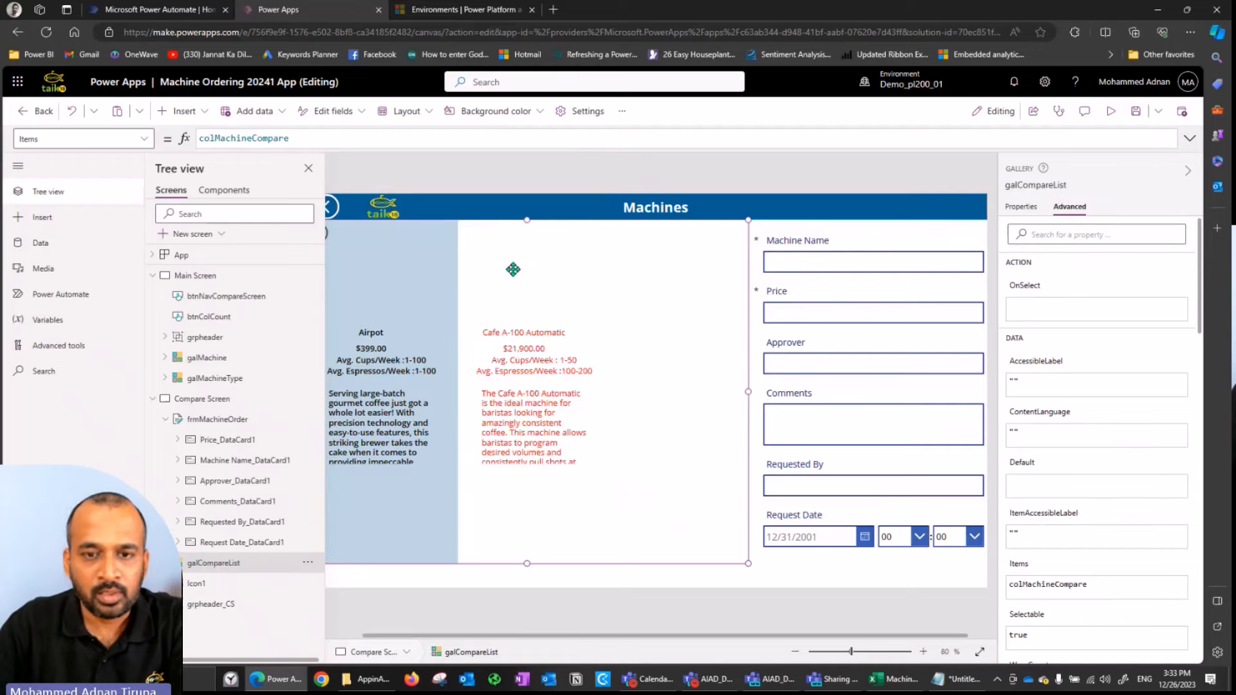
- Set the Machine Name card's Default to galCompareList.Selected.'Machine Name' above the commented-out formula
{"action": "left_click", "coordinate": [232, 460]}
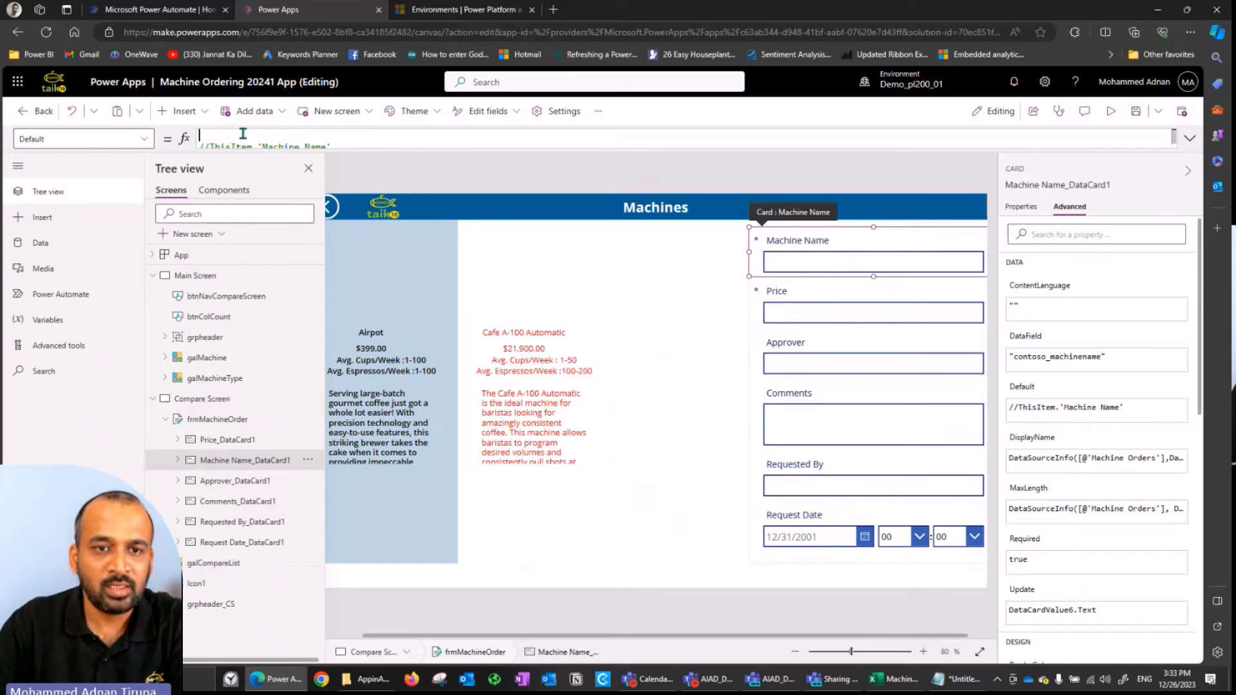
{"action": "type", "text": "galcomp"}
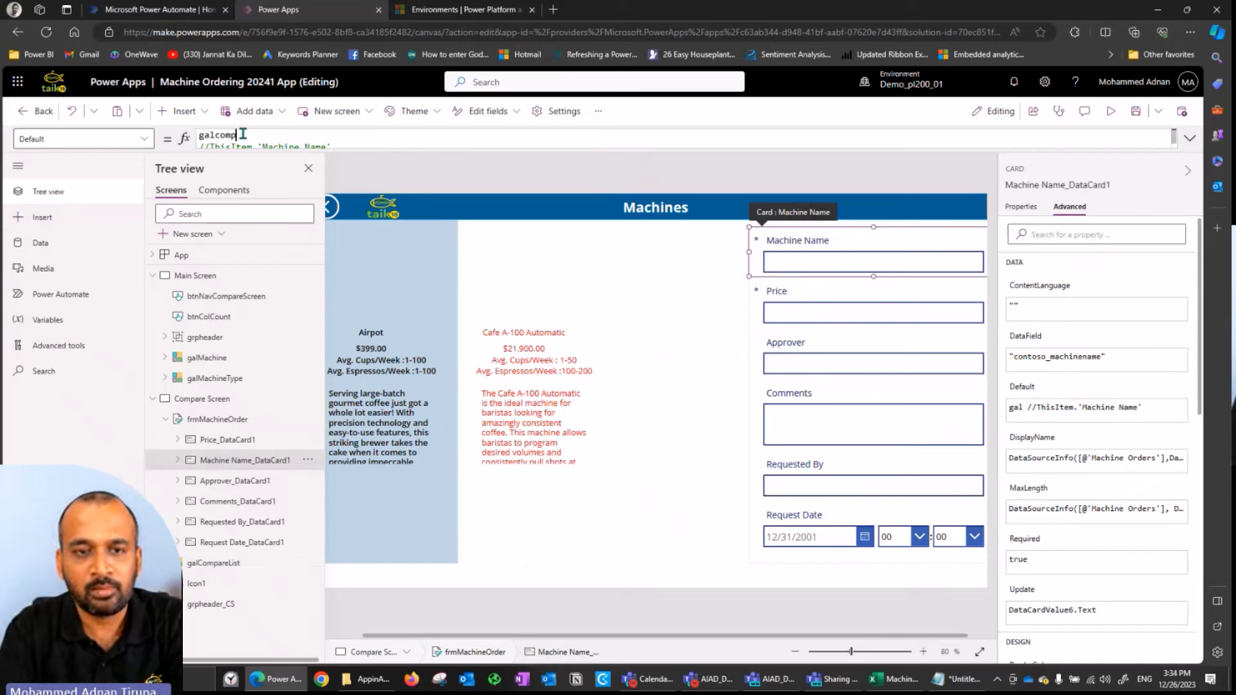
{"action": "key", "text": "Tab"}
{"action": "type", "text": "."}
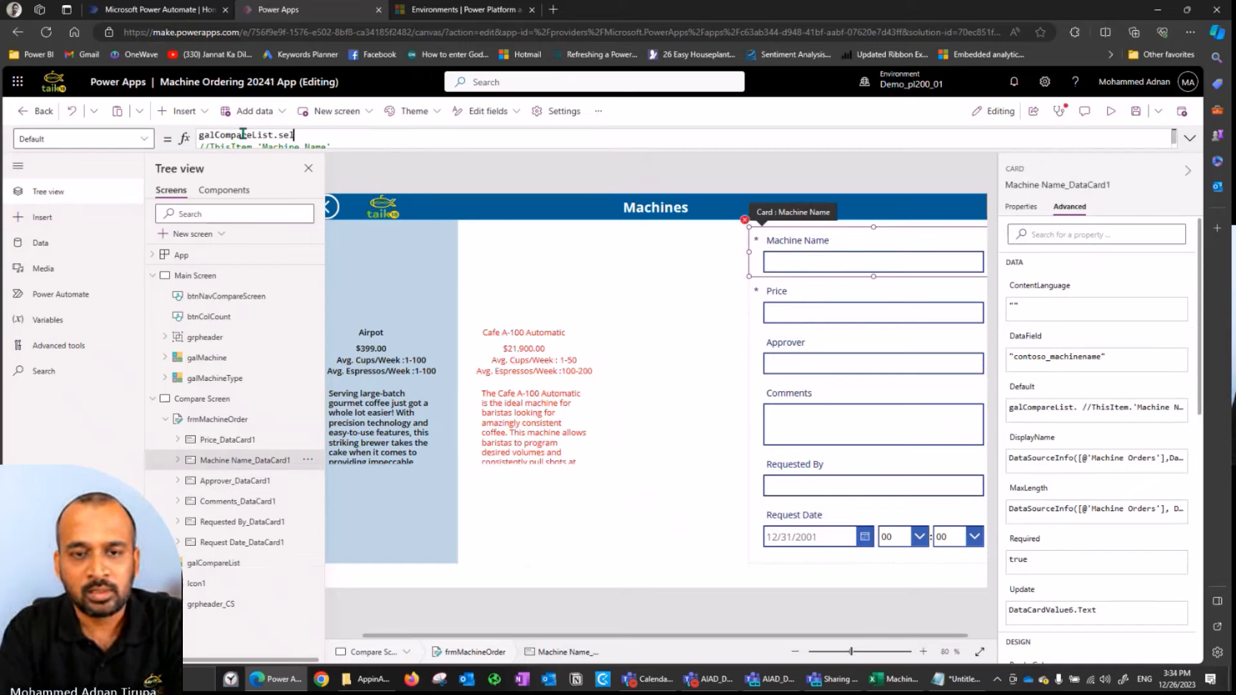
{"action": "type", "text": "selec"}
{"action": "key", "text": "Tab"}
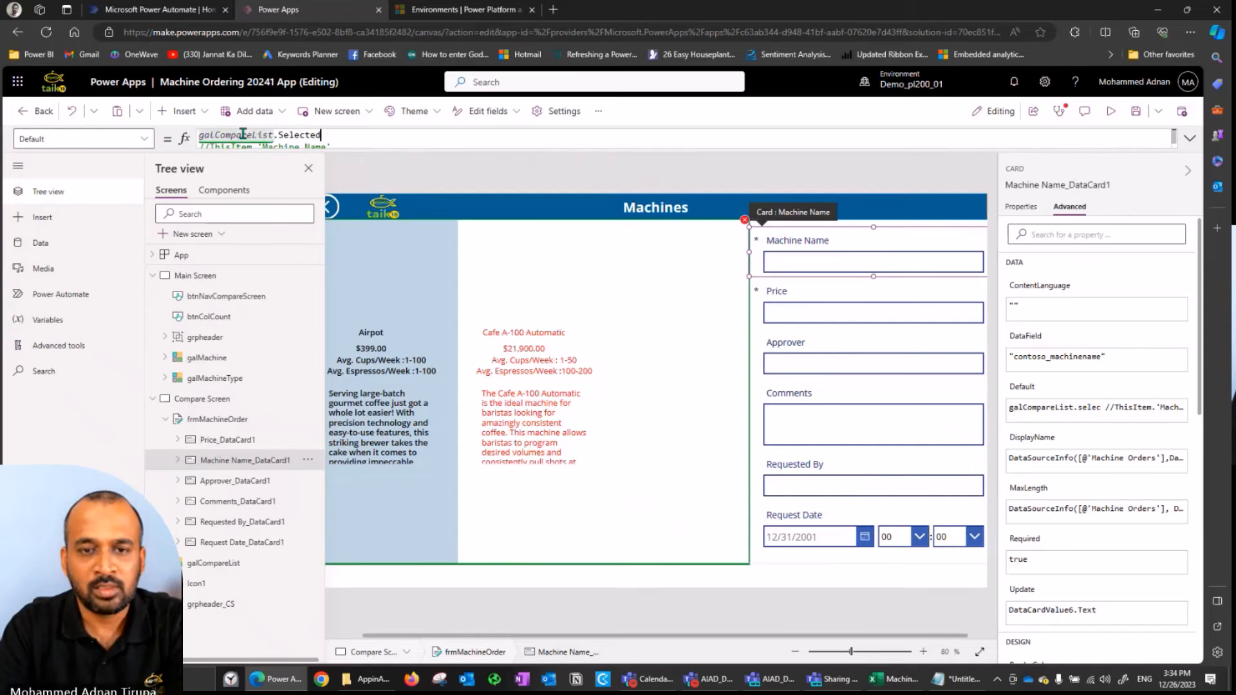
{"action": "type", "text": ".mac"}
{"action": "key", "text": "Down"}
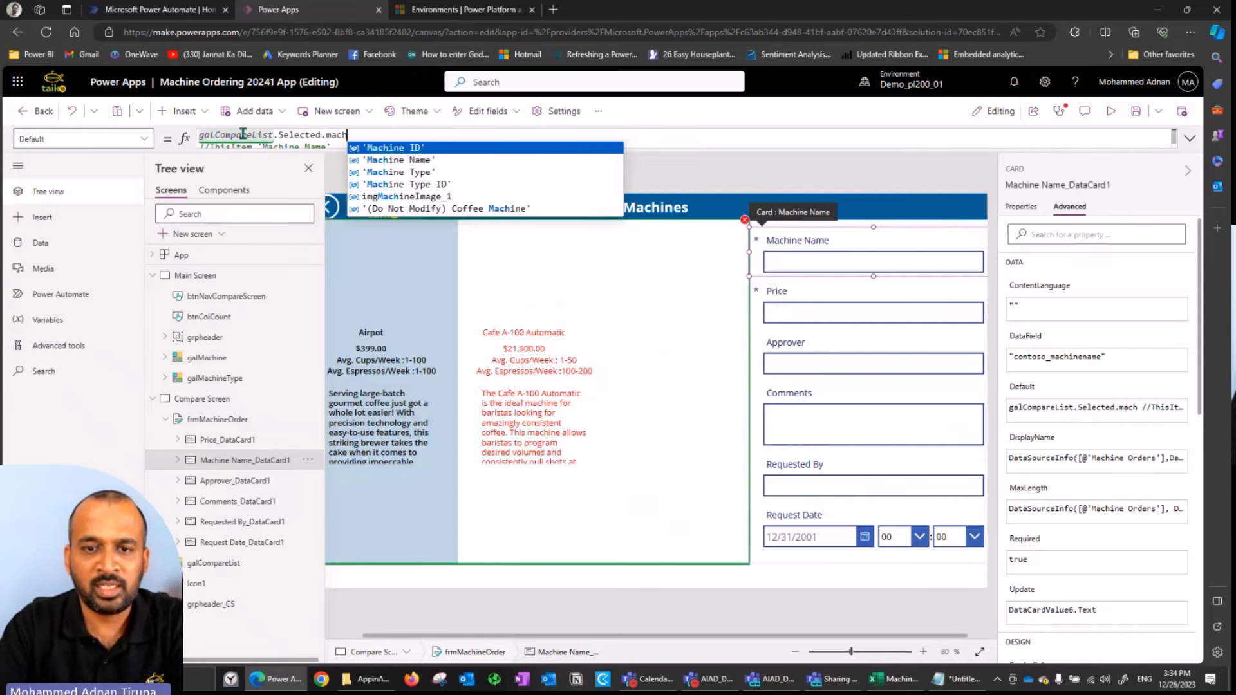
{"action": "key", "text": "Tab"}
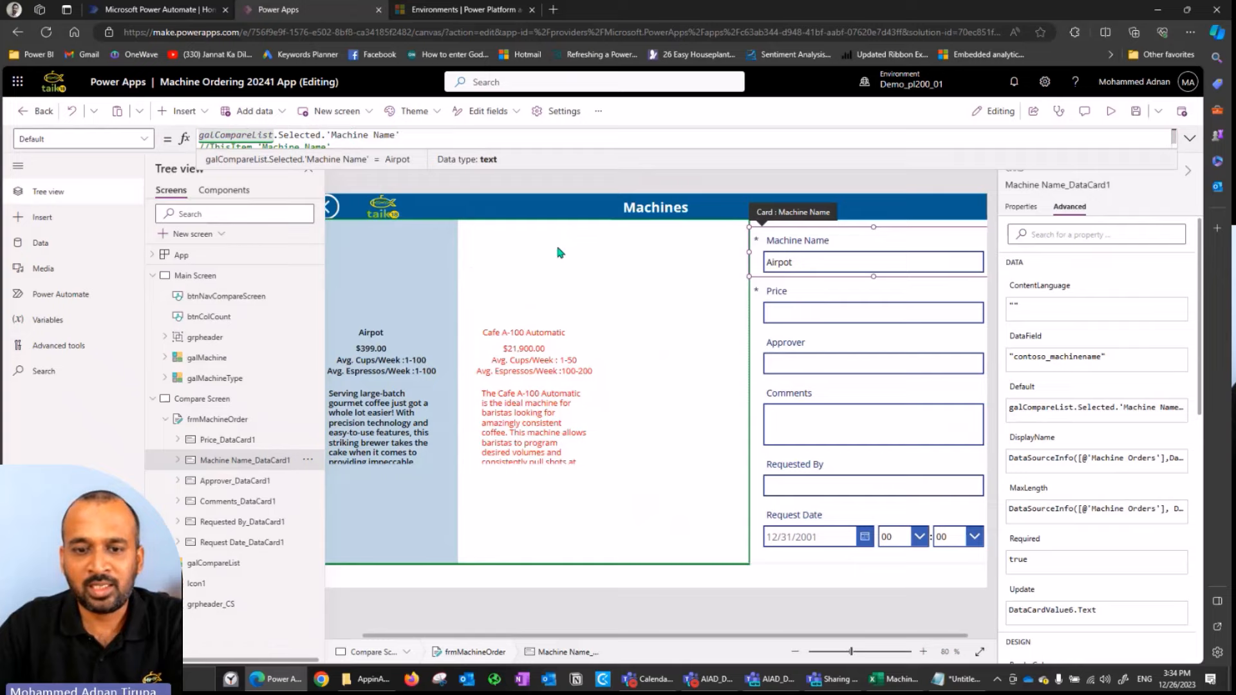
- Preview the app, select the Cafe A-100 Automatic machine to test the Machine Name default, and exit the preview
{"action": "left_click", "coordinate": [1109, 112]}
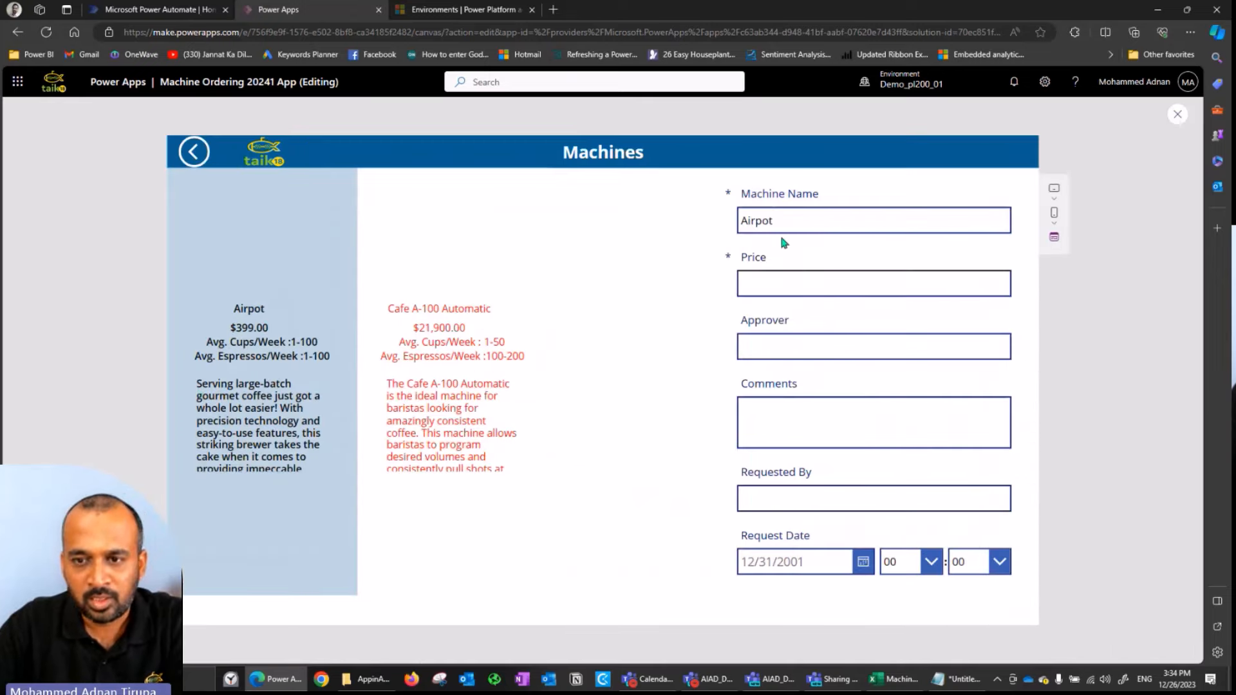
{"action": "left_click", "coordinate": [444, 342]}
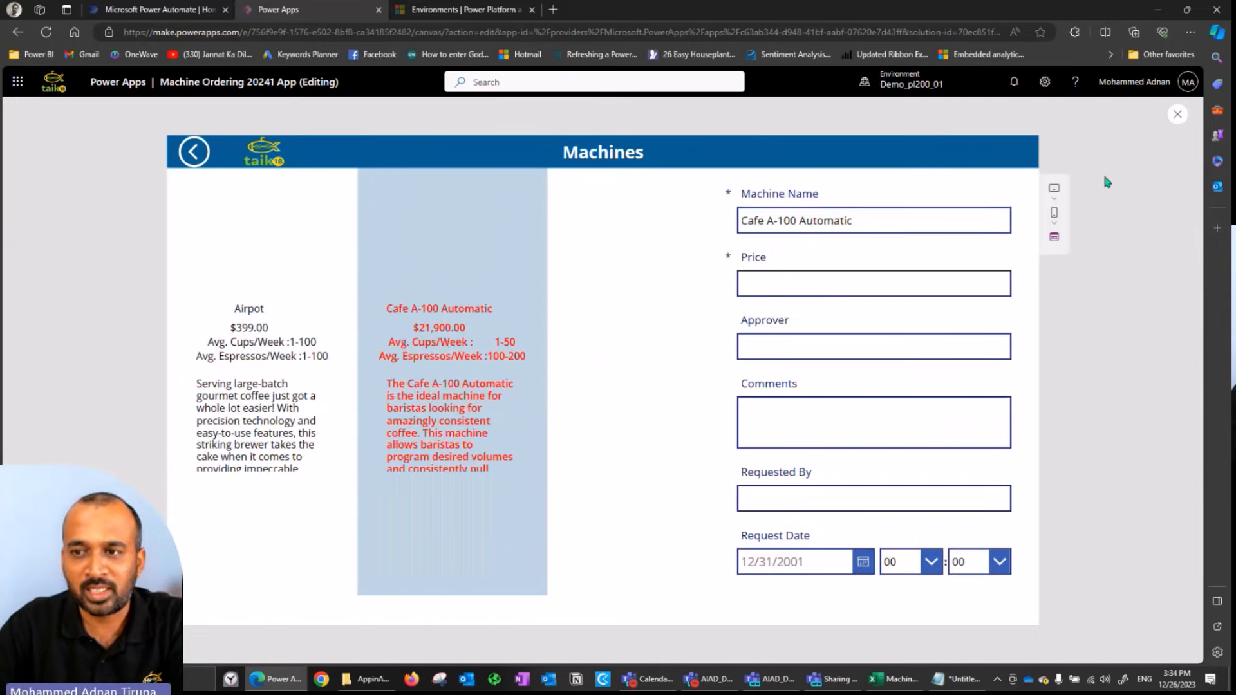
{"action": "left_click", "coordinate": [1178, 115]}
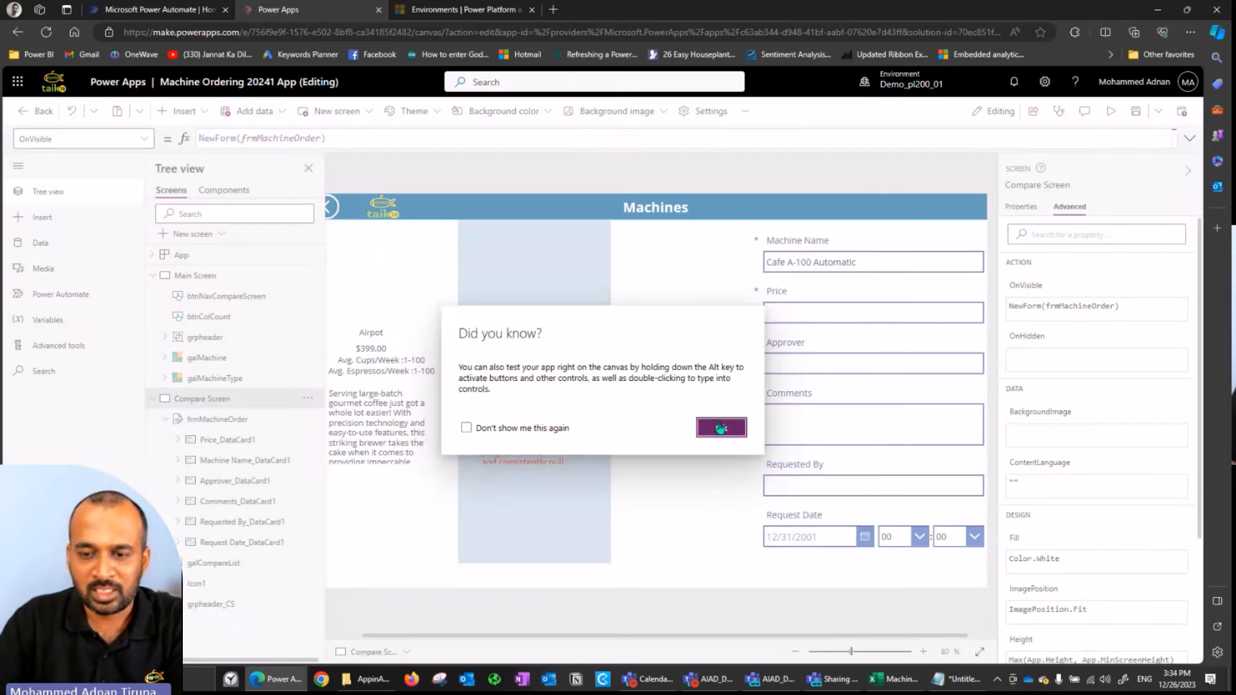
{"action": "left_click", "coordinate": [721, 428]}
- Extend the Machine Name card's Default formula with & " - " & galCompareList.Selected.'Machine Name'
{"action": "left_click", "coordinate": [225, 462]}
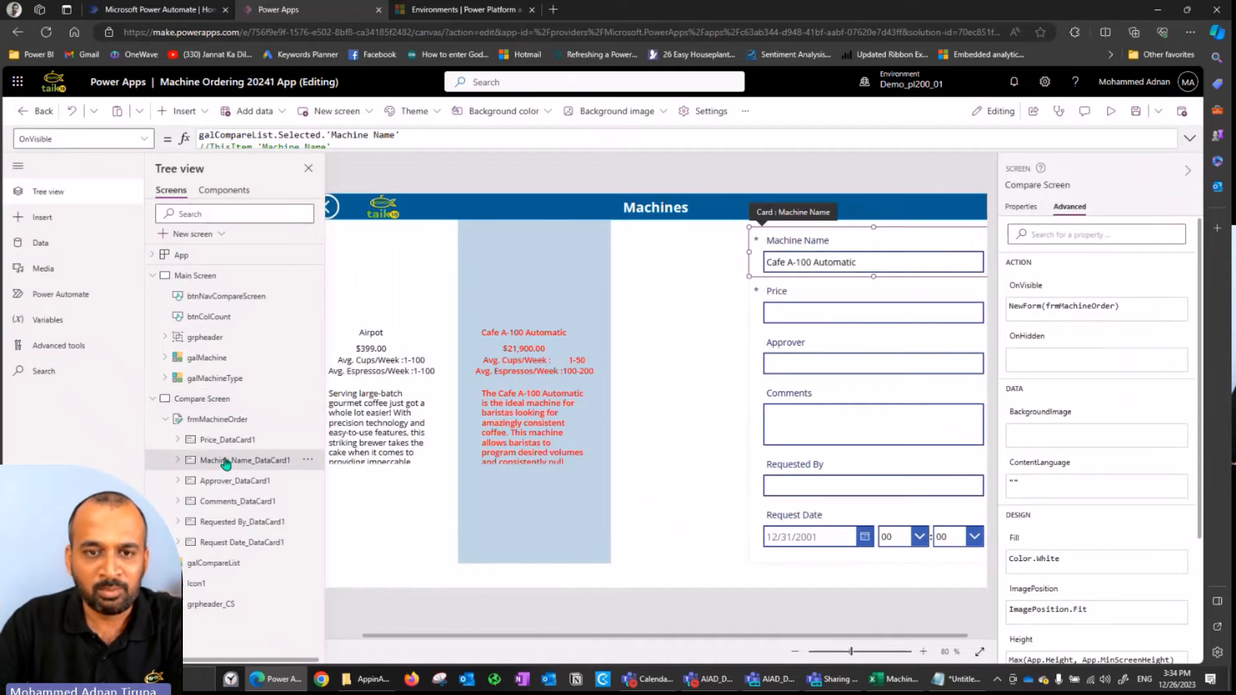
{"action": "left_click", "coordinate": [430, 139]}
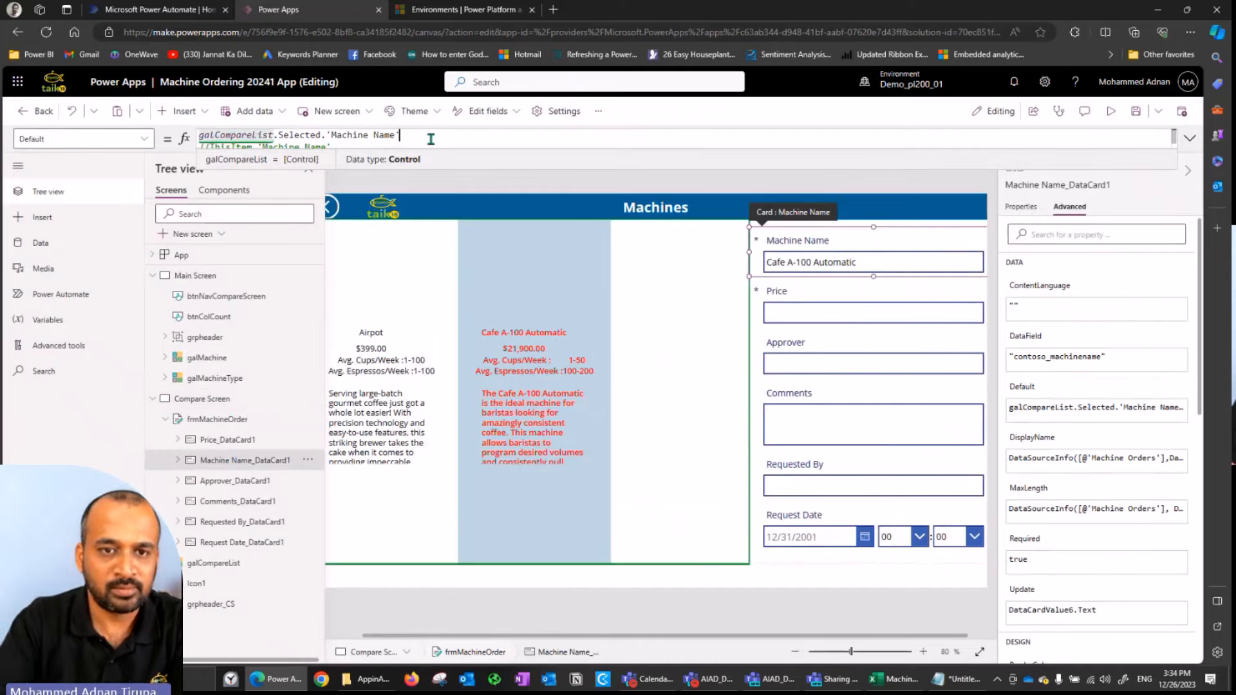
{"action": "type", "text": "& \" - &"}
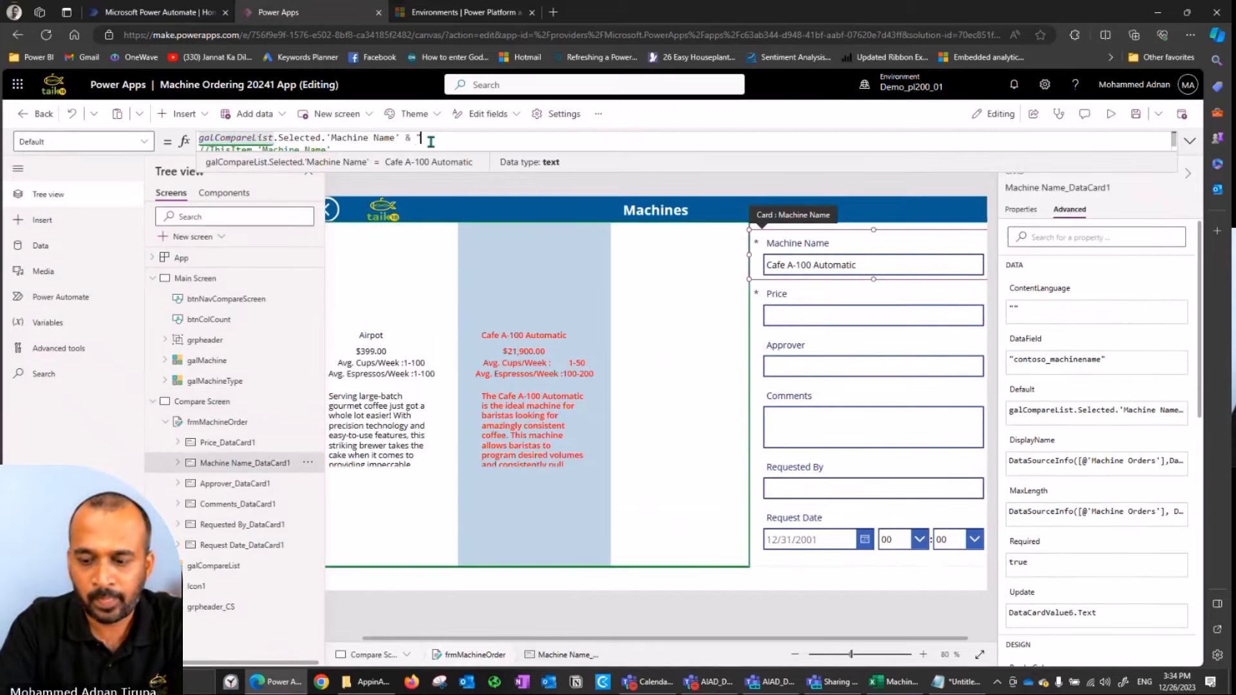
{"action": "type", "text": "\"&"}
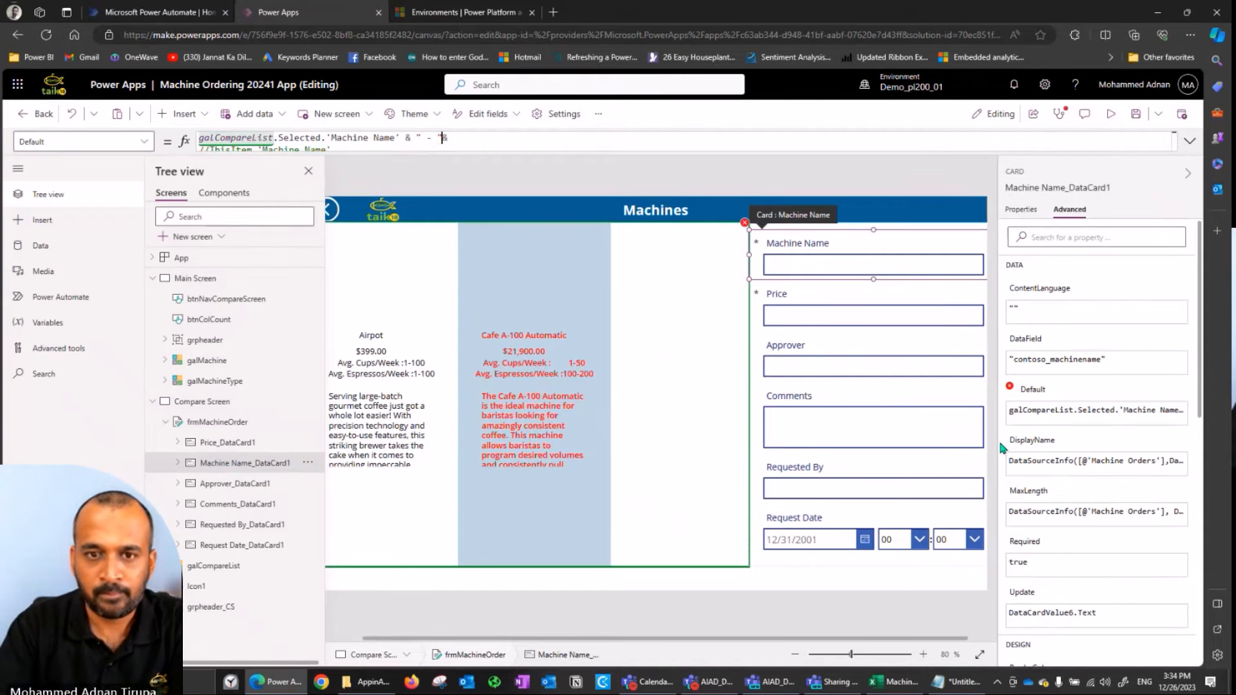
{"action": "type", "text": " galCompareList"}
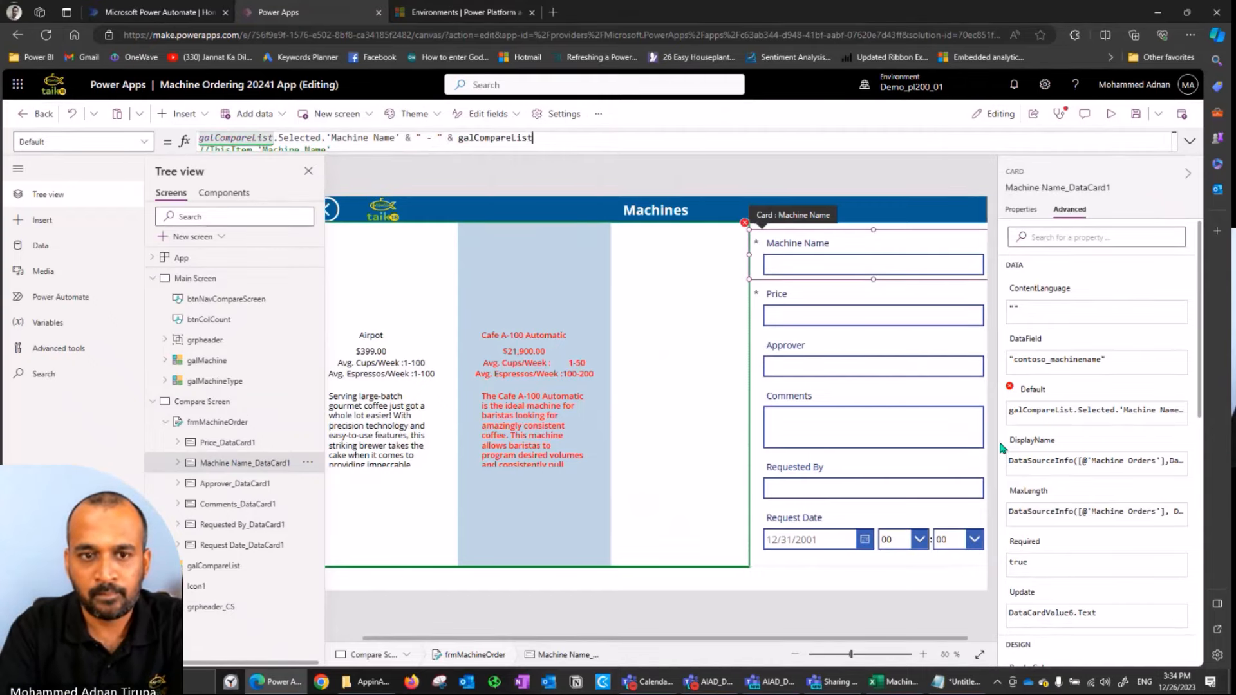
{"action": "type", "text": ".selected.machine"}
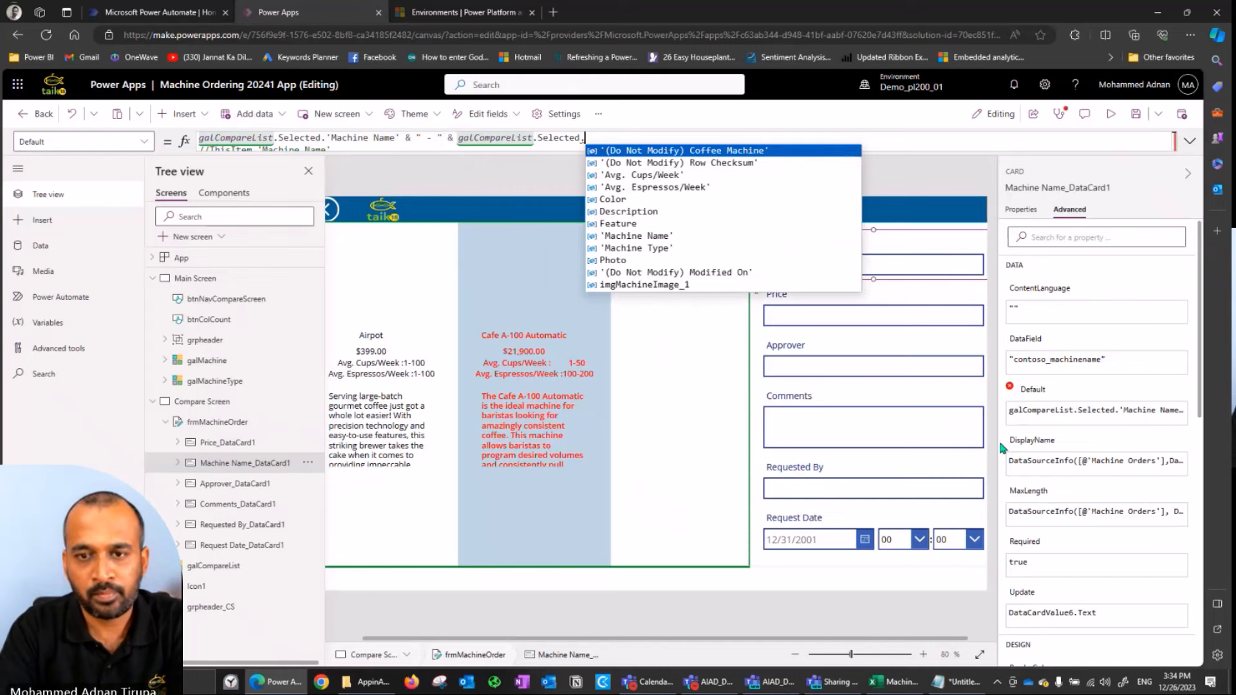
{"action": "key", "text": "Down"}
{"action": "key", "text": "Tab"}
- Replace the first 'Machine Name' in the Default formula with 'Machine Type', and test it by selecting the Airpot machine
{"action": "key", "text": "ctrl+Left"}
{"action": "key", "text": "ctrl+Left"}
{"action": "key", "text": "ctrl+Left"}
{"action": "key", "text": "ctrl+Left"}
{"action": "key", "text": "ctrl+Left"}
{"action": "key", "text": "ctrl+Left"}
{"action": "key", "text": "ctrl+Left"}
{"action": "key", "text": "ctrl+Left"}
{"action": "key", "text": "ctrl+Left"}
{"action": "key", "text": "ctrl+Left"}
{"action": "key", "text": "ctrl+Left"}
{"action": "key", "text": "ctrl+shift+Left"}
{"action": "type", "text": "ty"}
{"action": "key", "text": "Tab"}
{"action": "key", "text": "End"}
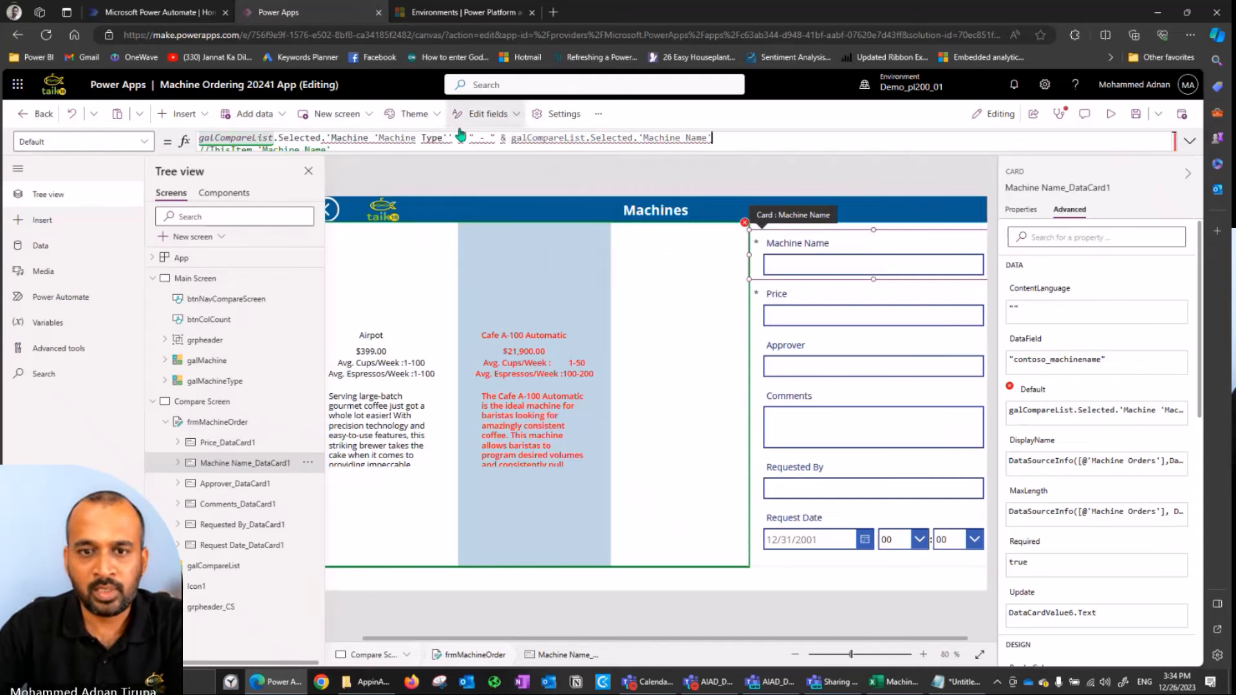
{"action": "key", "text": "Delete"}
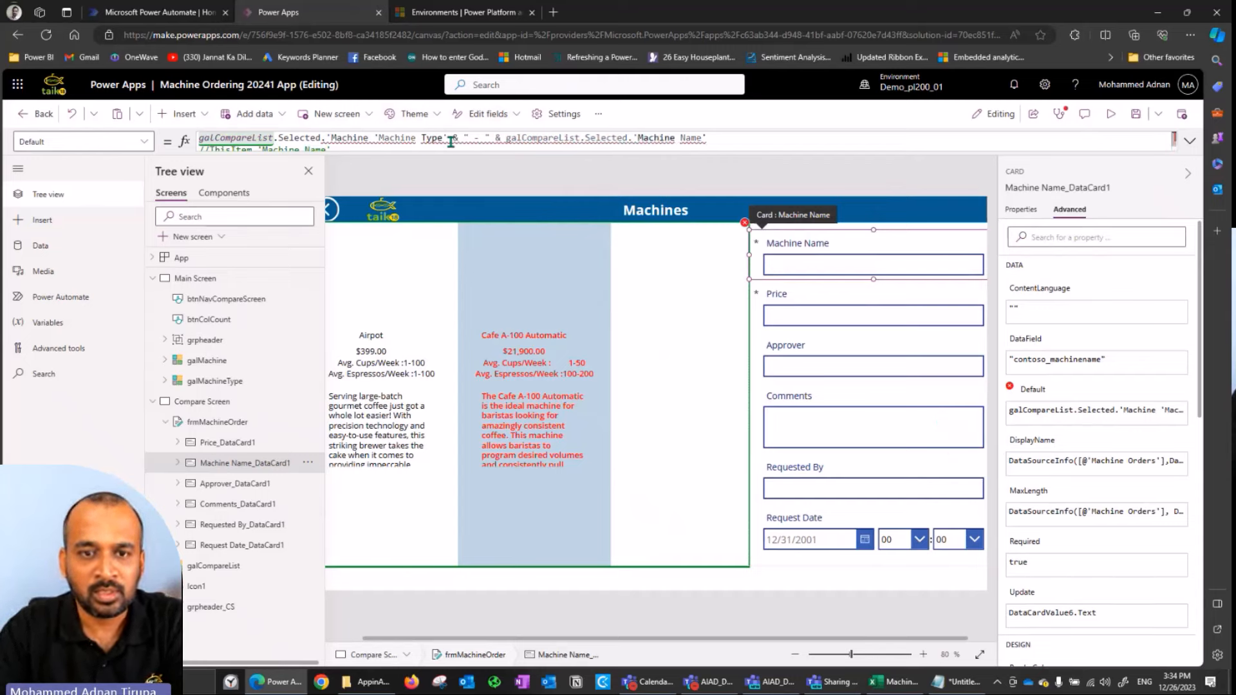
{"action": "key", "text": "BackSpace"}
{"action": "key", "text": "BackSpace"}
{"action": "key", "text": "BackSpace"}
{"action": "key", "text": "BackSpace"}
{"action": "key", "text": "BackSpace"}
{"action": "key", "text": "BackSpace"}
{"action": "key", "text": "BackSpace"}
{"action": "key", "text": "BackSpace"}
{"action": "key", "text": "BackSpace"}
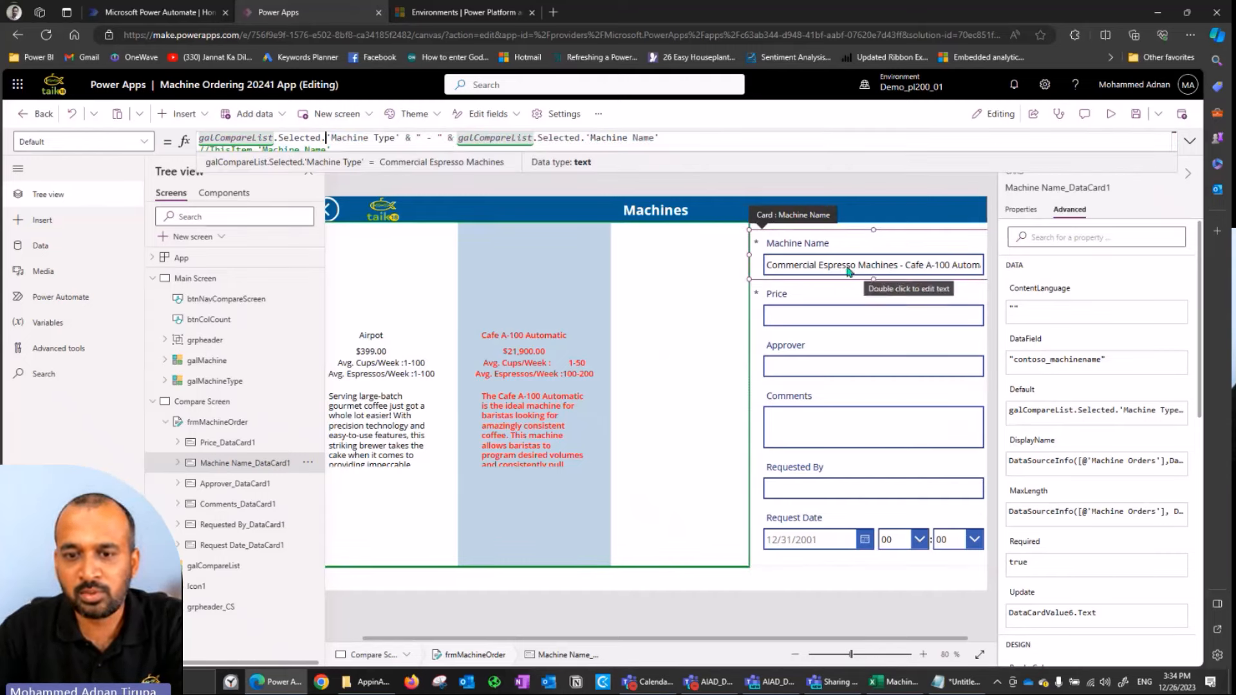
{"action": "left_click", "coordinate": [419, 350]}
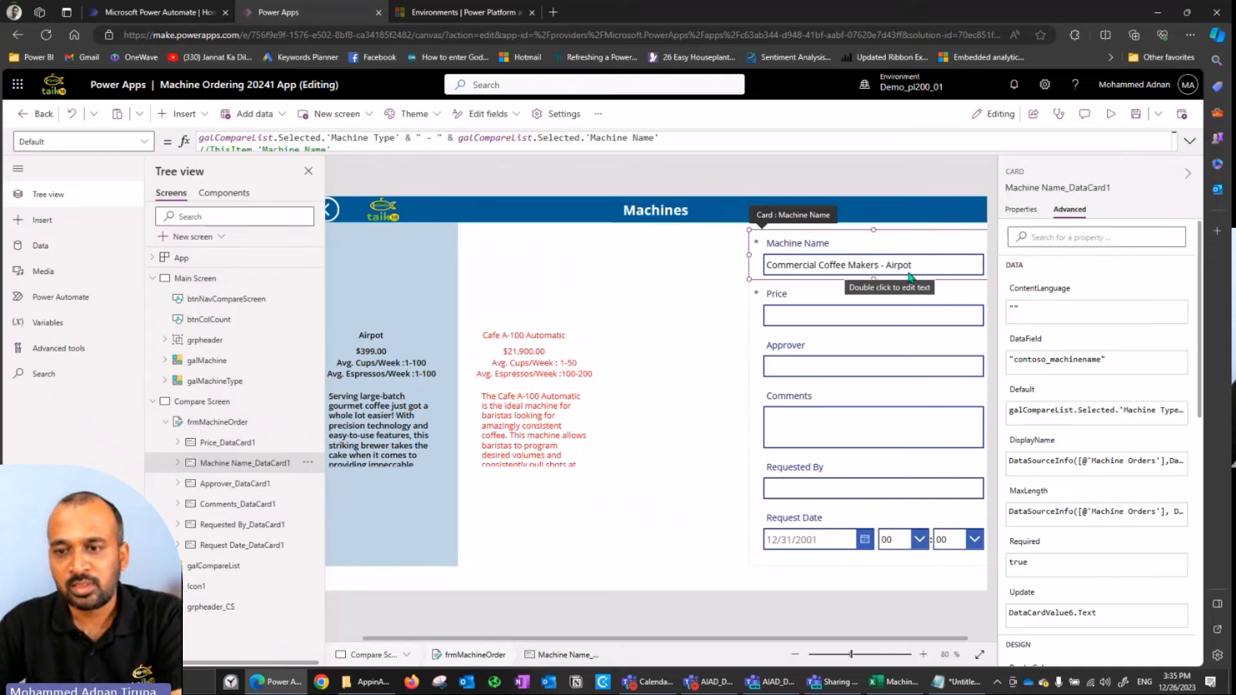
- Unlock the Price card and set its Default to Text(galCompareList.Selected.Price,"$##,###.00")
{"action": "left_click", "coordinate": [220, 443]}
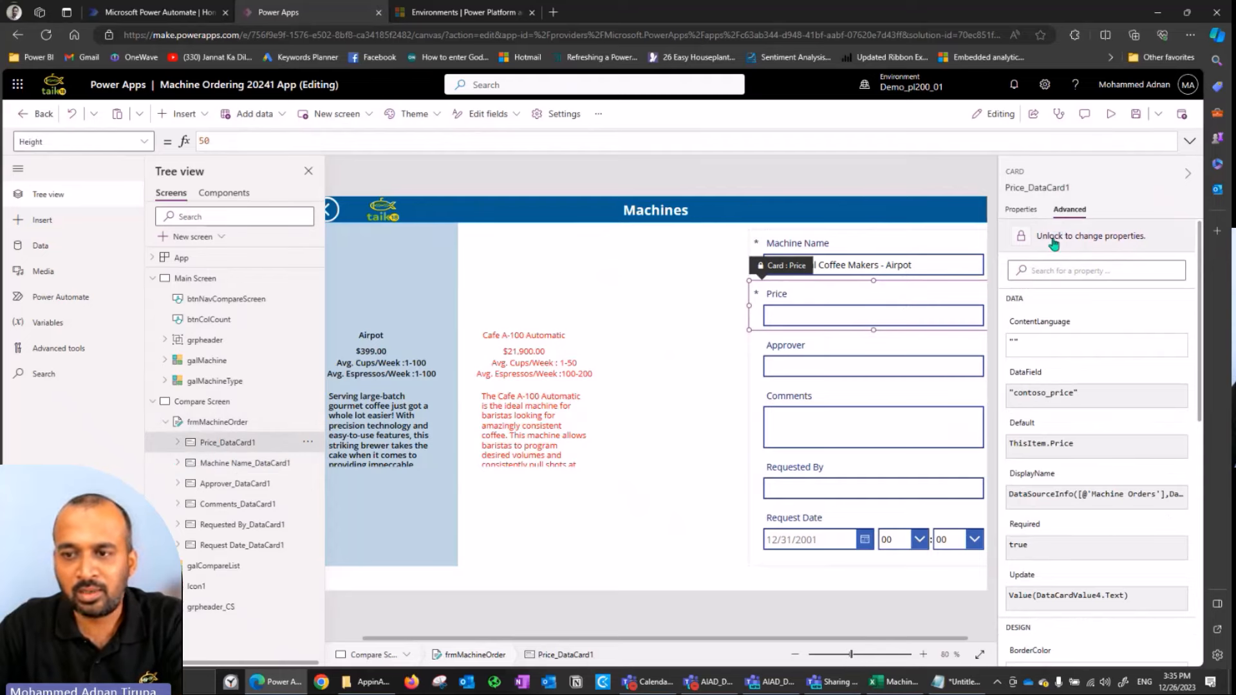
{"action": "left_click", "coordinate": [1090, 237]}
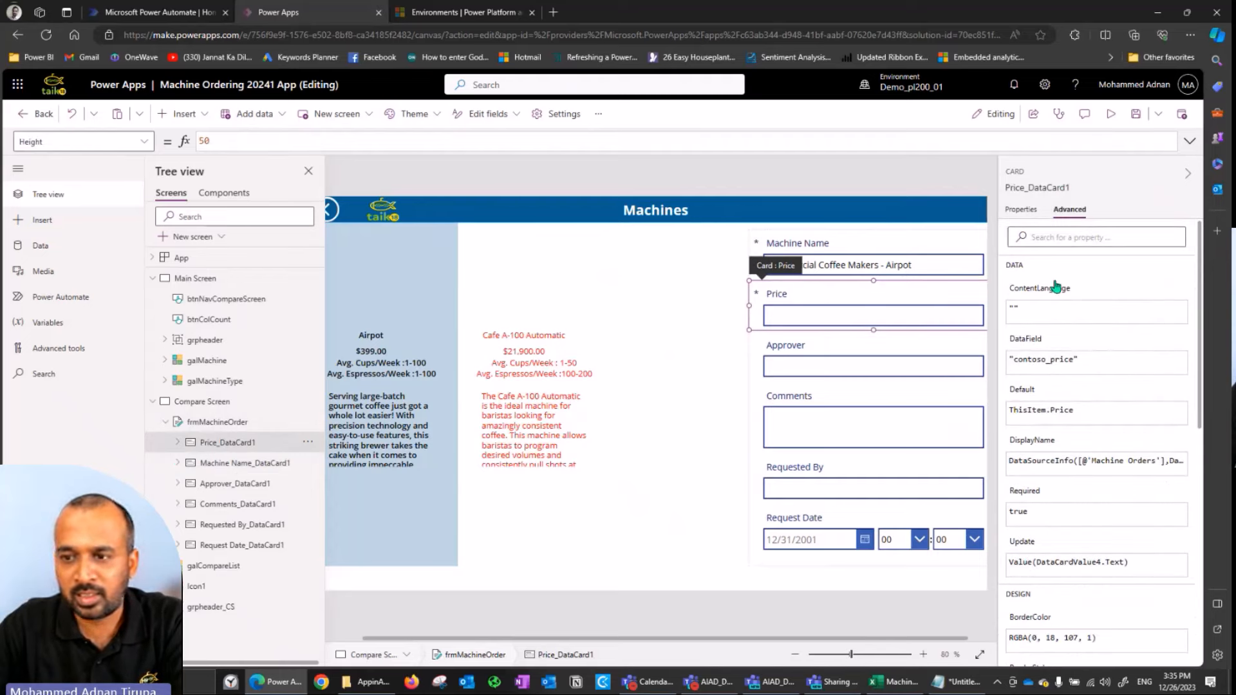
{"action": "left_click", "coordinate": [1059, 404]}
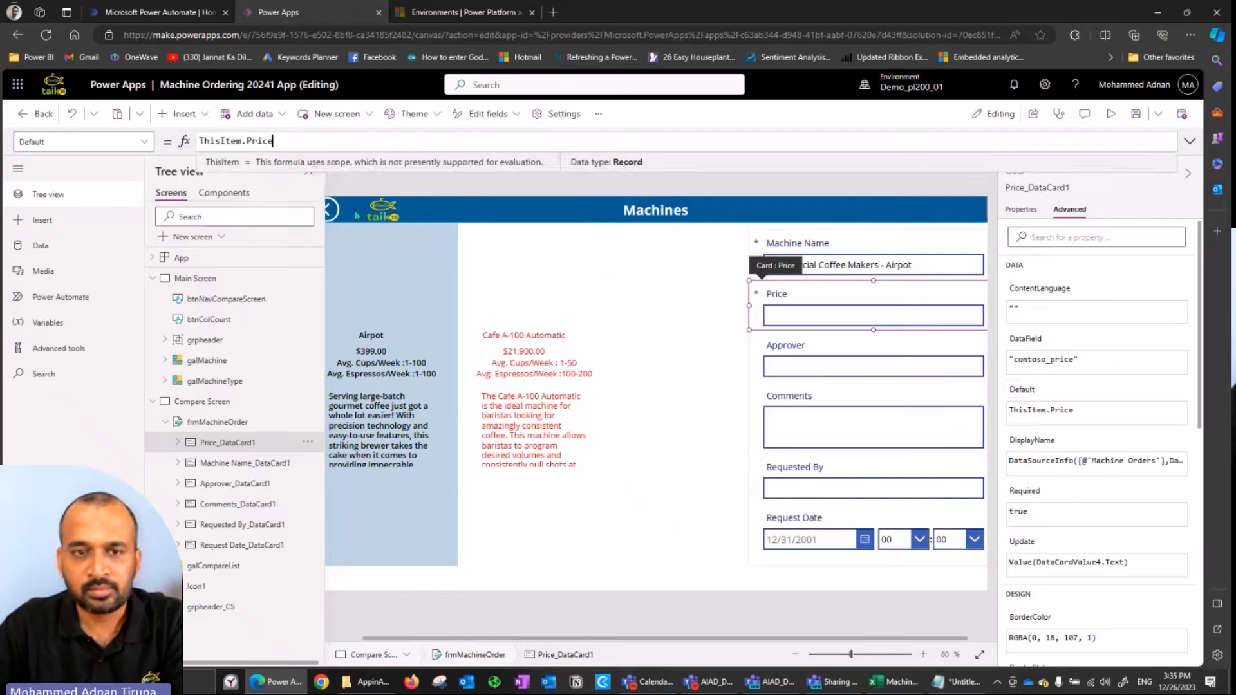
{"action": "key", "text": "ctrl+a"}
{"action": "type", "text": "galcompareList.Selected.Price"}
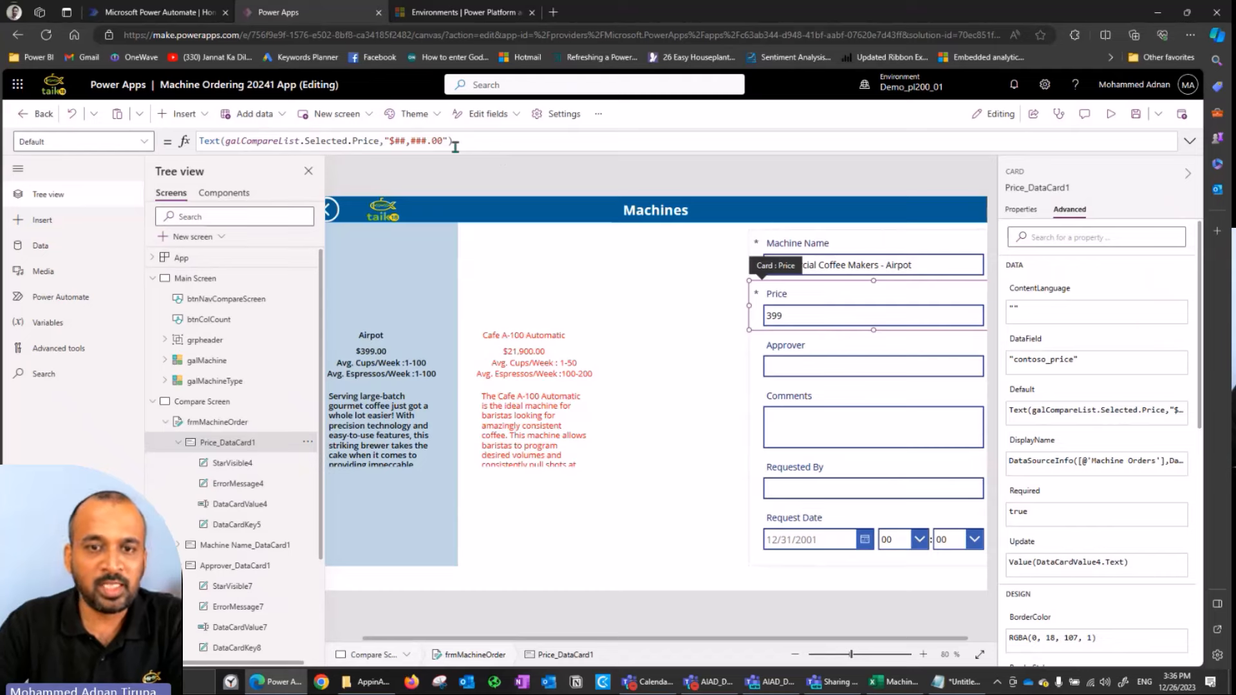
- Set the Price card's display mode to DisplayMode.View
{"action": "left_click", "coordinate": [1023, 210]}
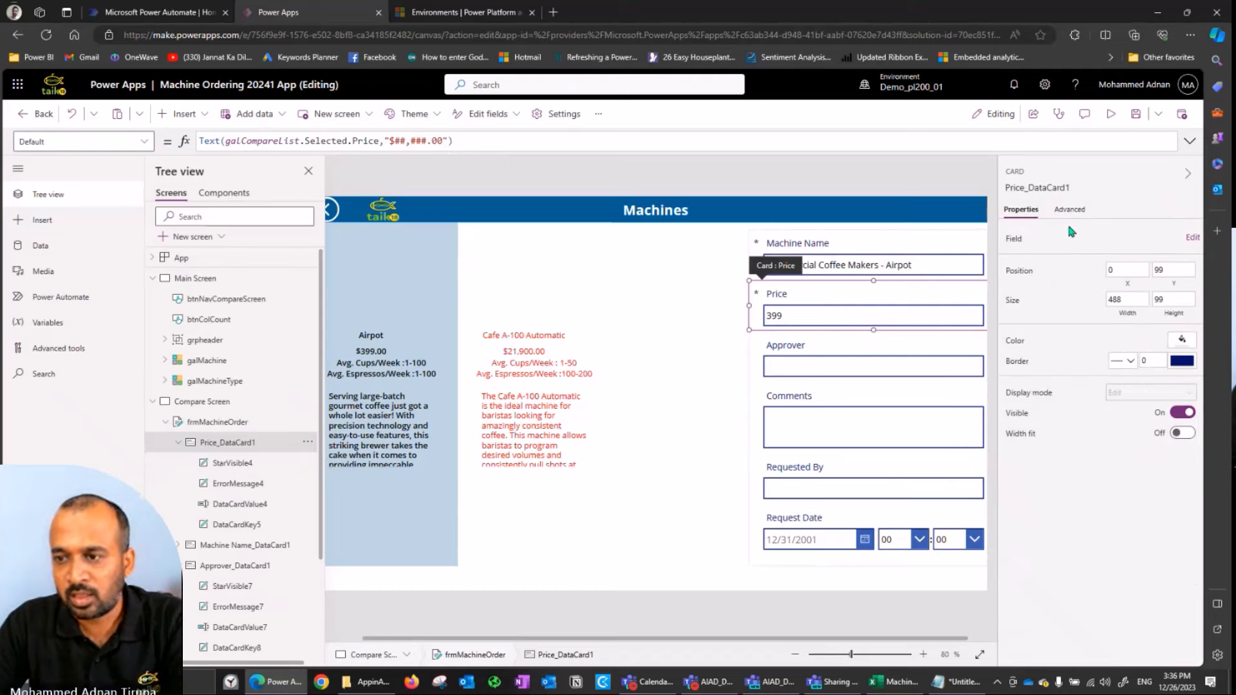
{"action": "left_click", "coordinate": [1051, 392]}
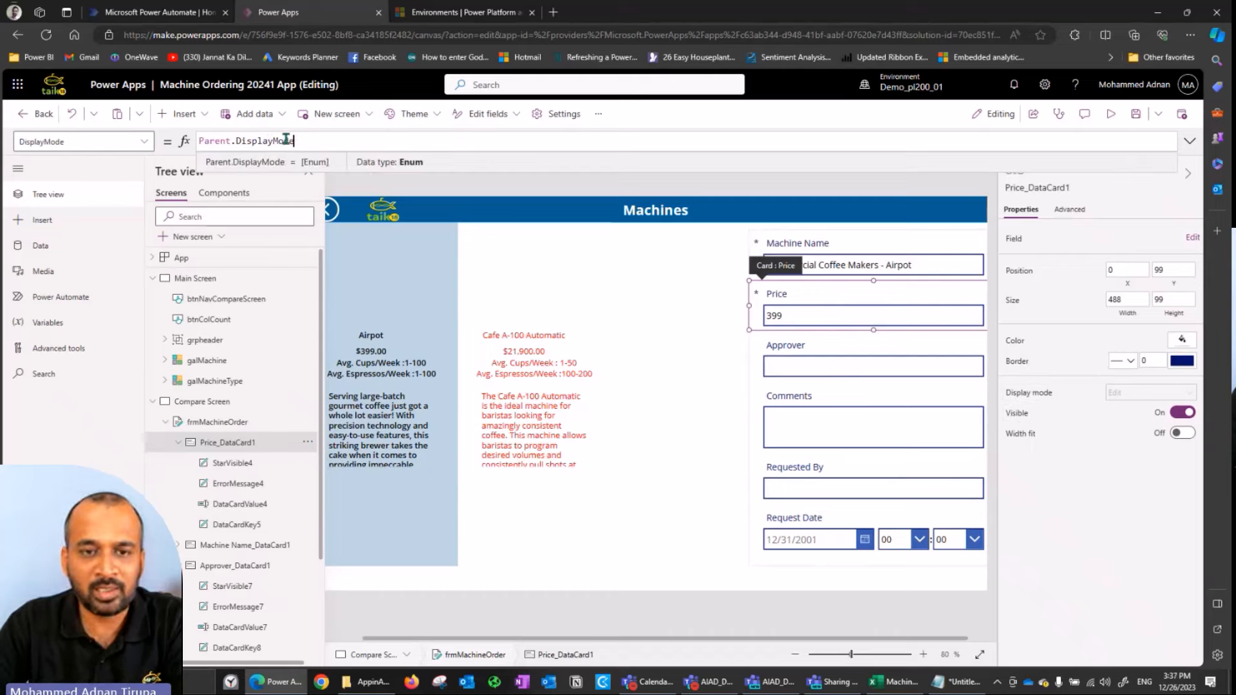
{"action": "key", "text": "ctrl+a"}
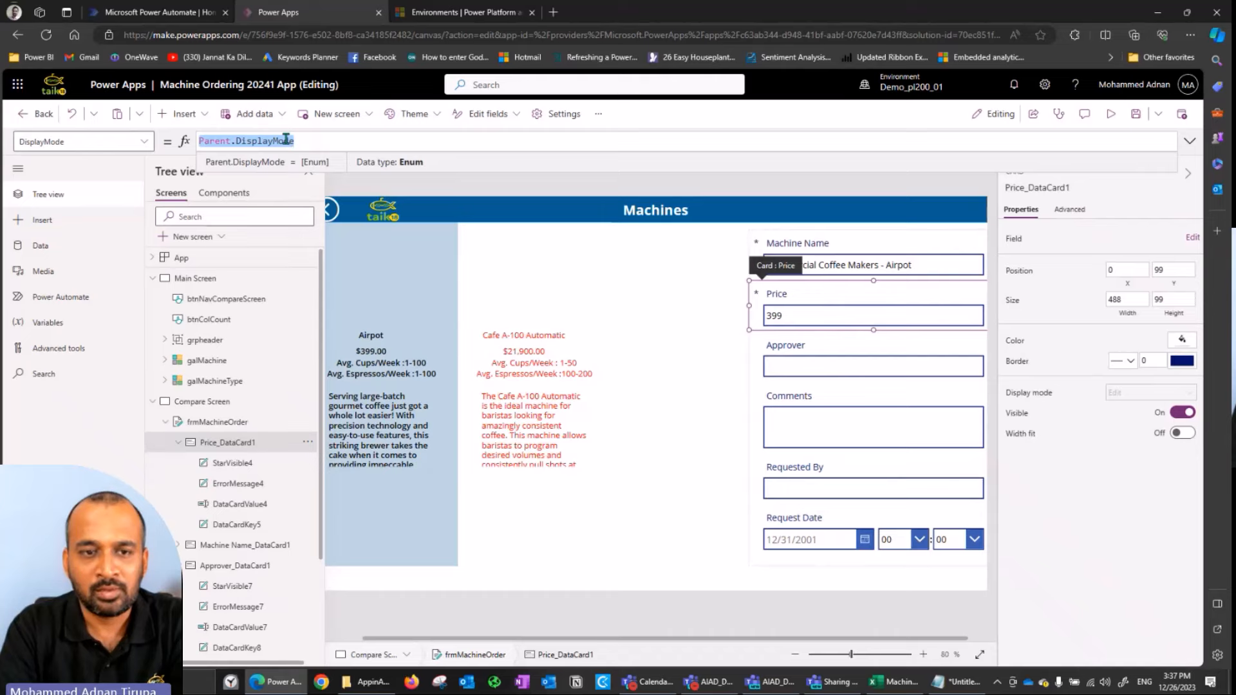
{"action": "type", "text": "disp"}
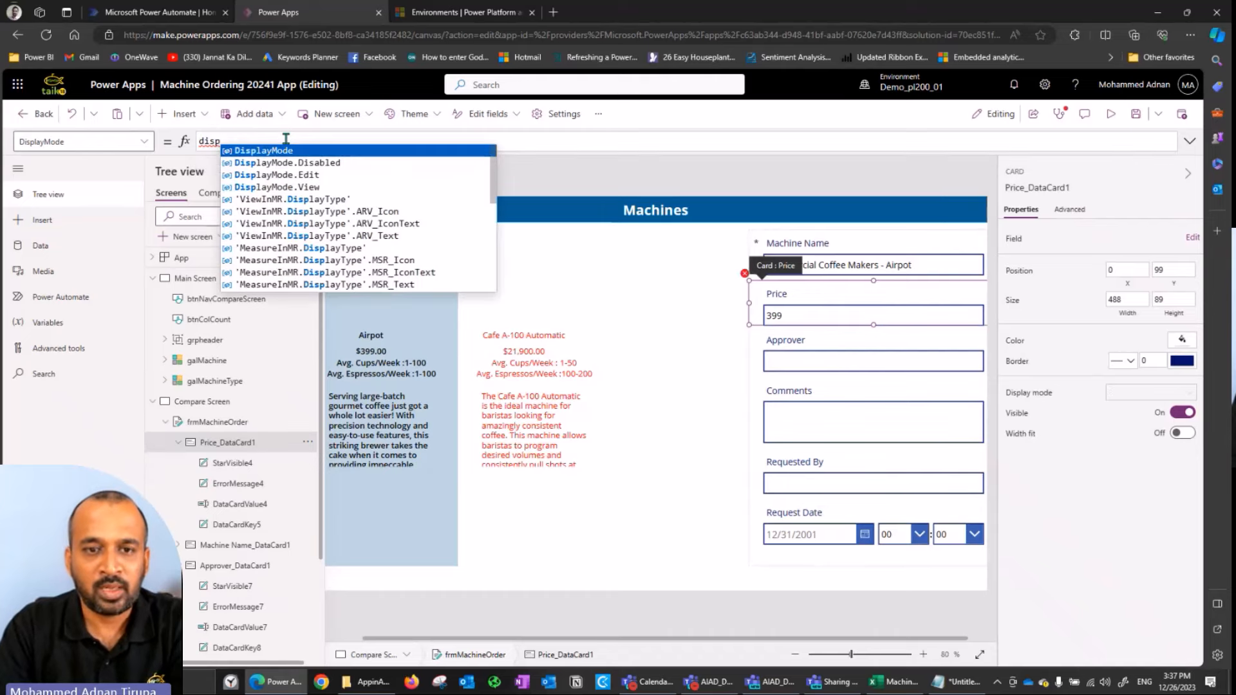
{"action": "key", "text": "Down"}
{"action": "key", "text": "Down"}
{"action": "key", "text": "Down"}
{"action": "key", "text": "Tab"}
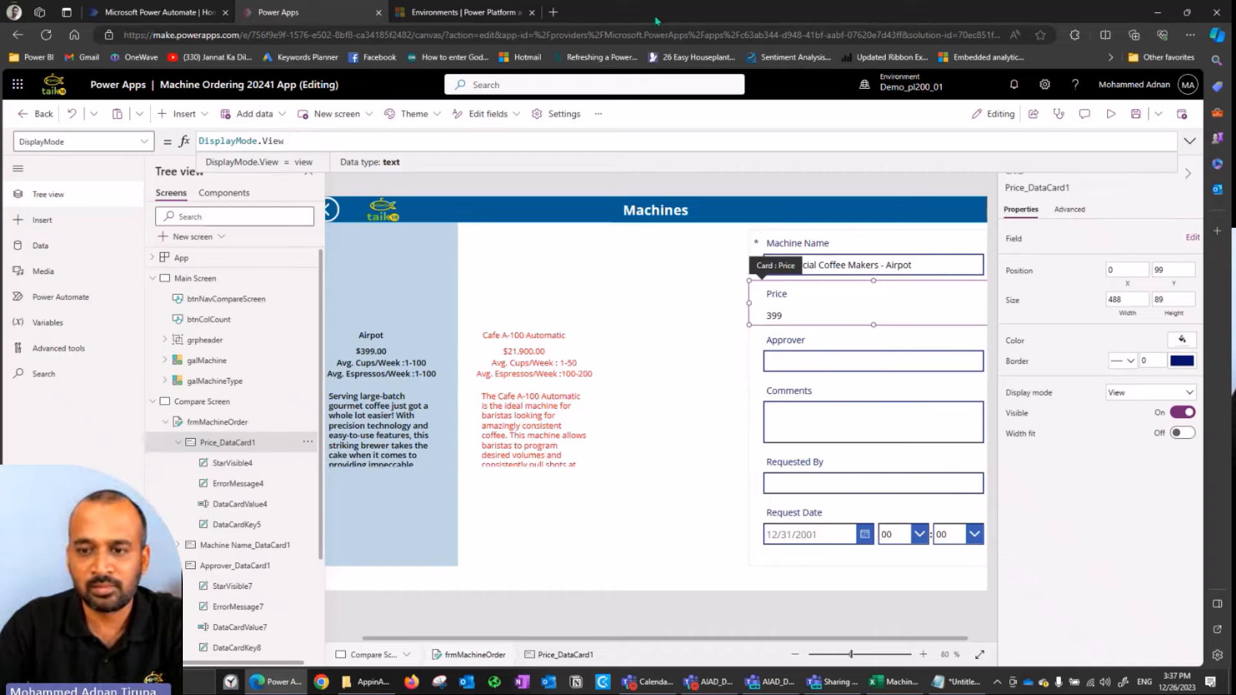
- Add Office 365 Users as a data source to the app using the existing connection
{"action": "left_click", "coordinate": [804, 347]}
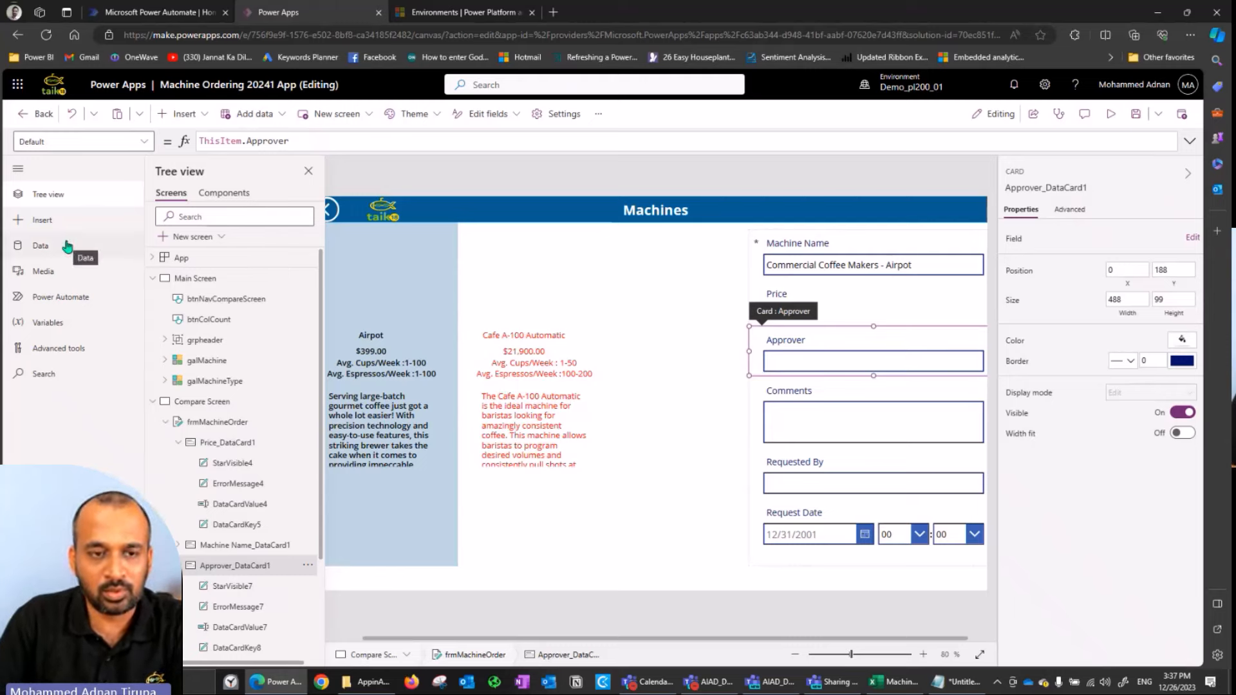
{"action": "left_click", "coordinate": [40, 245]}
{"action": "left_click", "coordinate": [205, 218]}
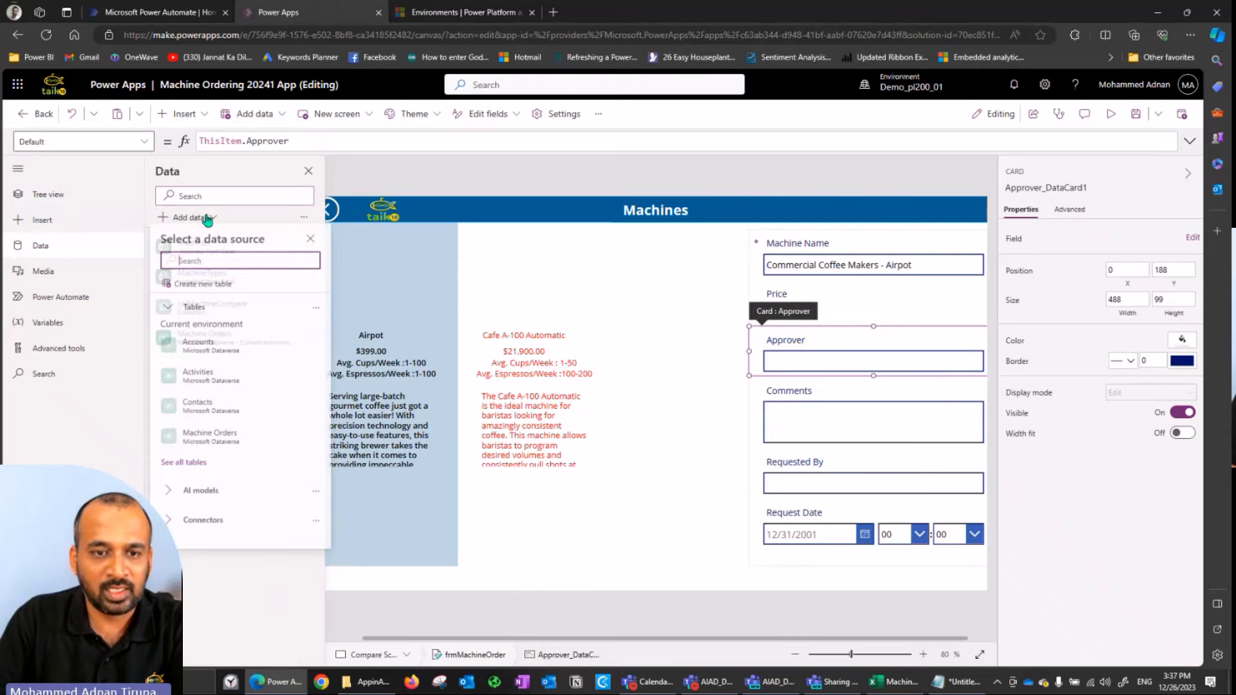
{"action": "type", "text": "office"}
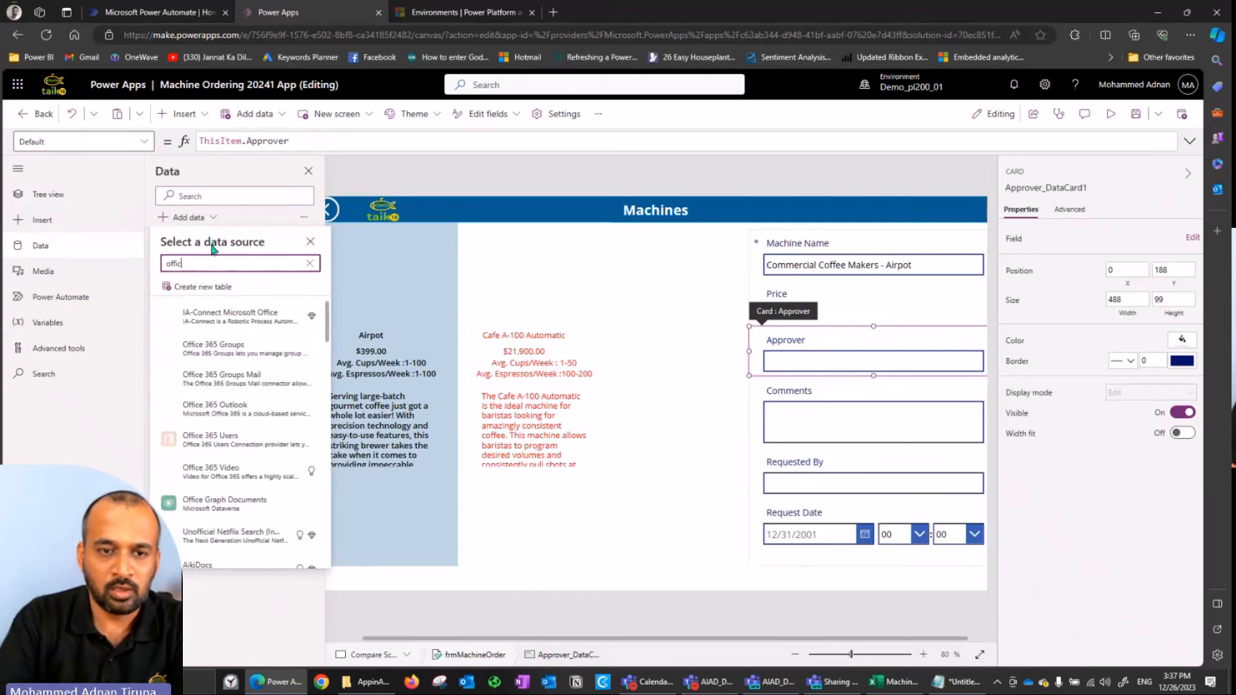
{"action": "mouse_move", "coordinate": [230, 442]}
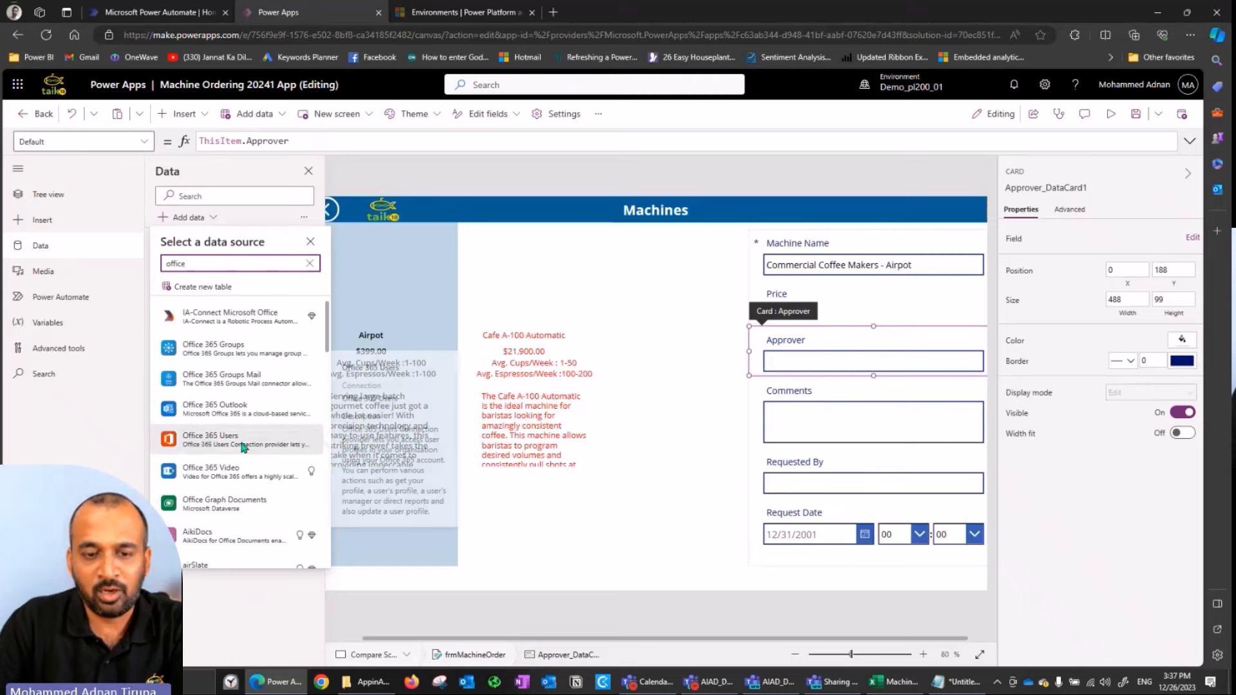
{"action": "left_click", "coordinate": [227, 442]}
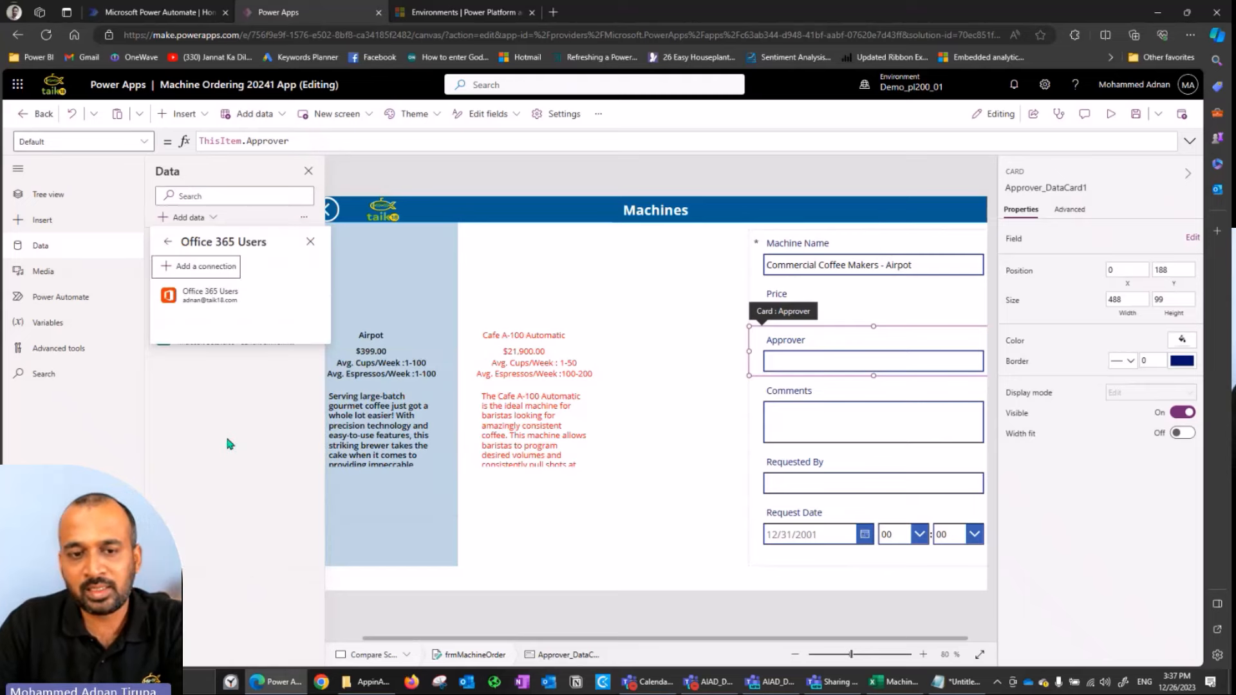
{"action": "left_click", "coordinate": [193, 298]}
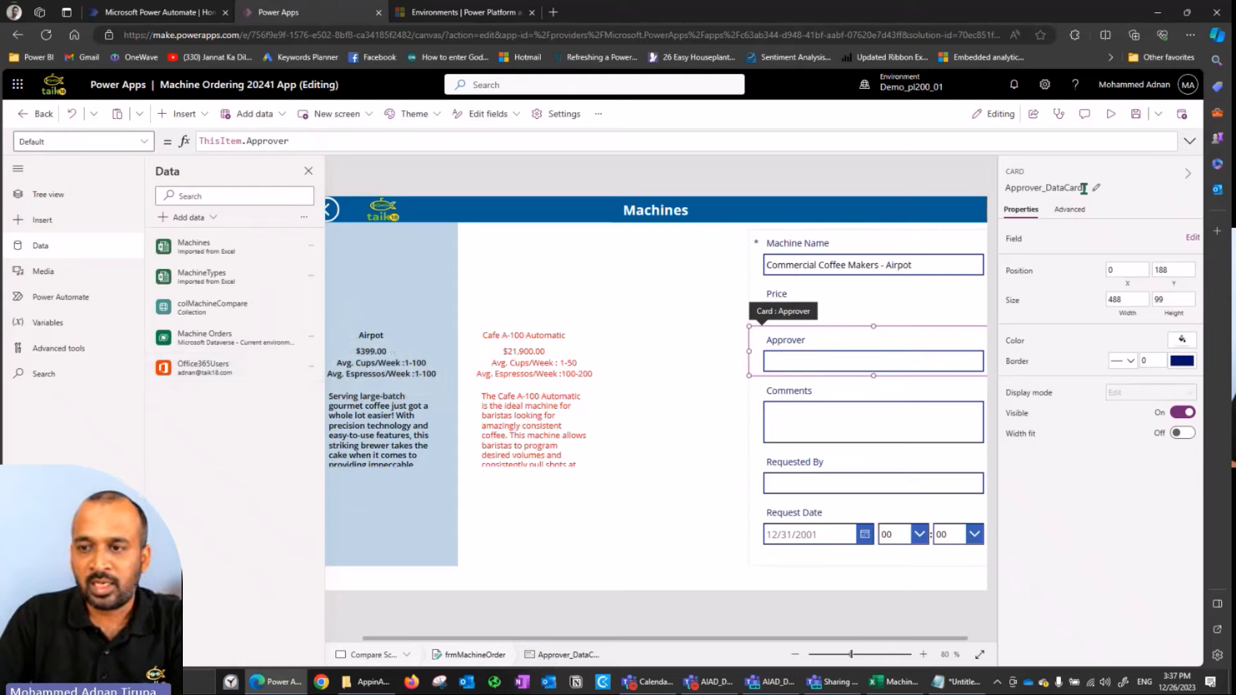
- Set the Approver card's Default formula to User().Email
{"action": "left_click", "coordinate": [1072, 211]}
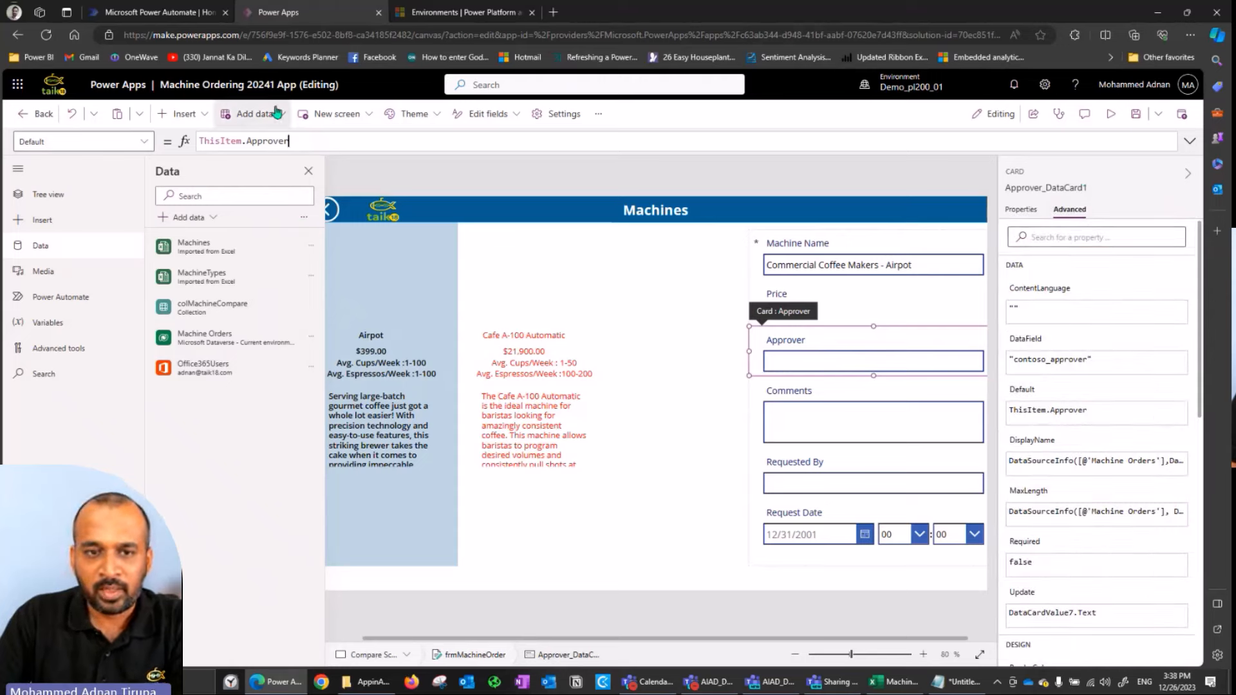
{"action": "left_click", "coordinate": [289, 141]}
{"action": "key", "text": "ctrl+a"}
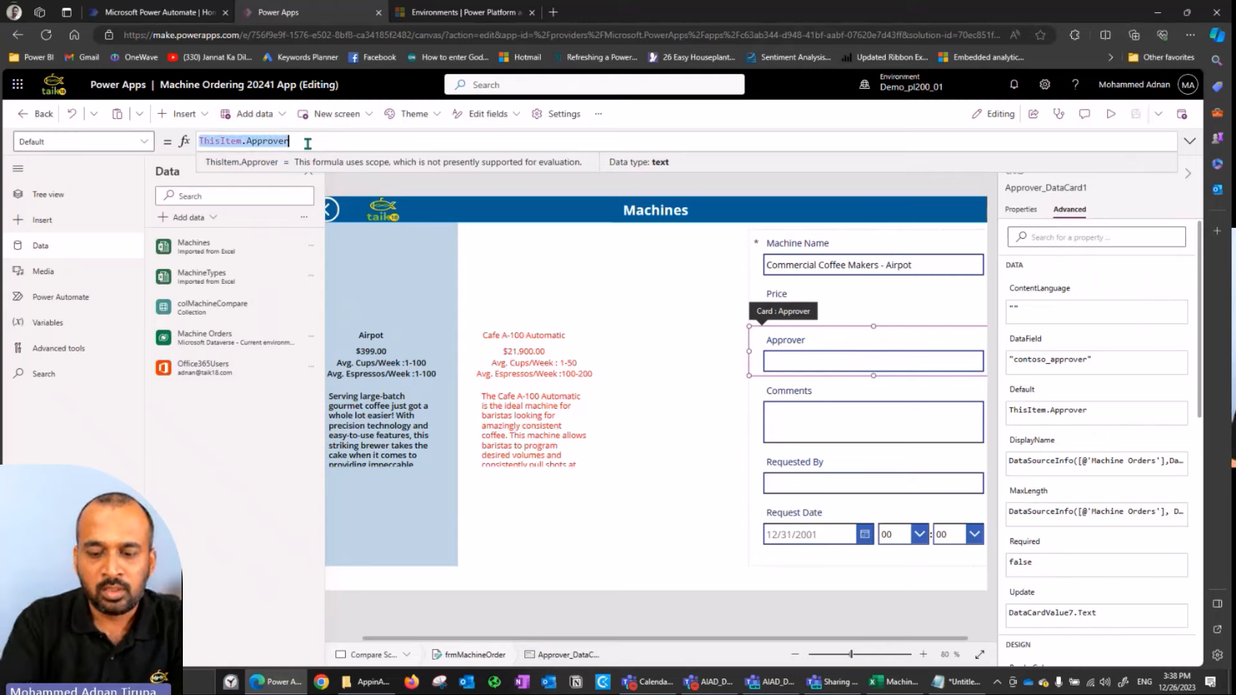
{"action": "type", "text": "Us"}
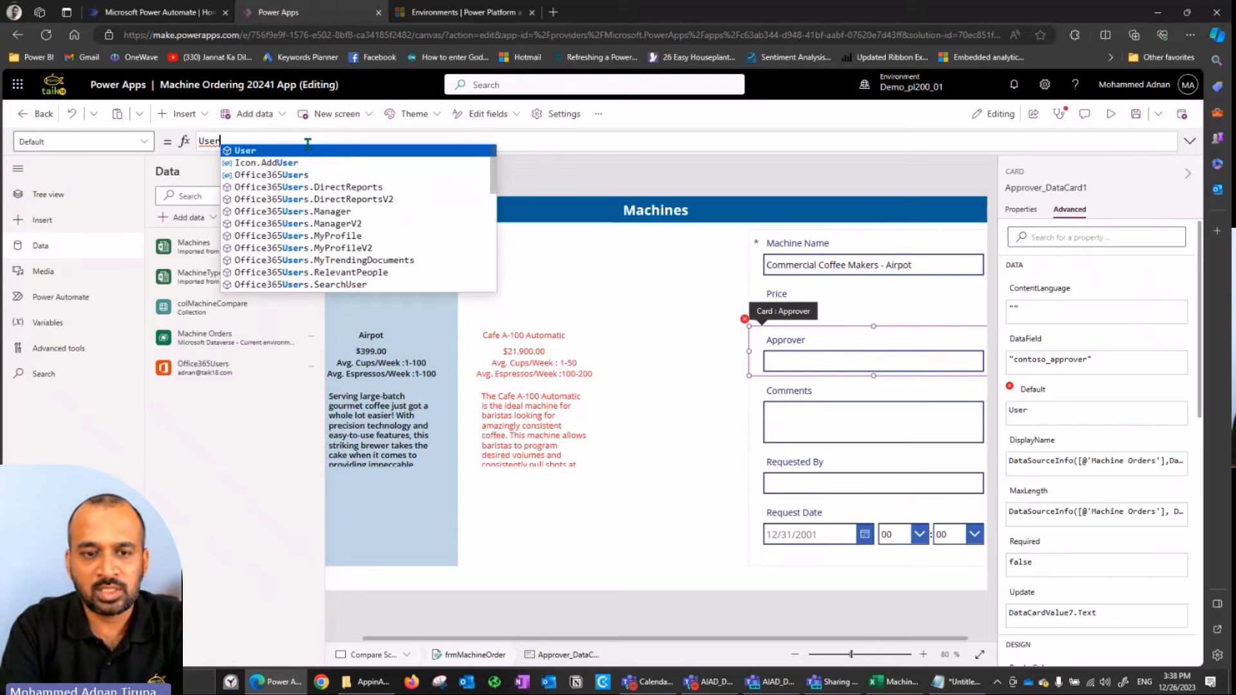
{"action": "key", "text": "Tab"}
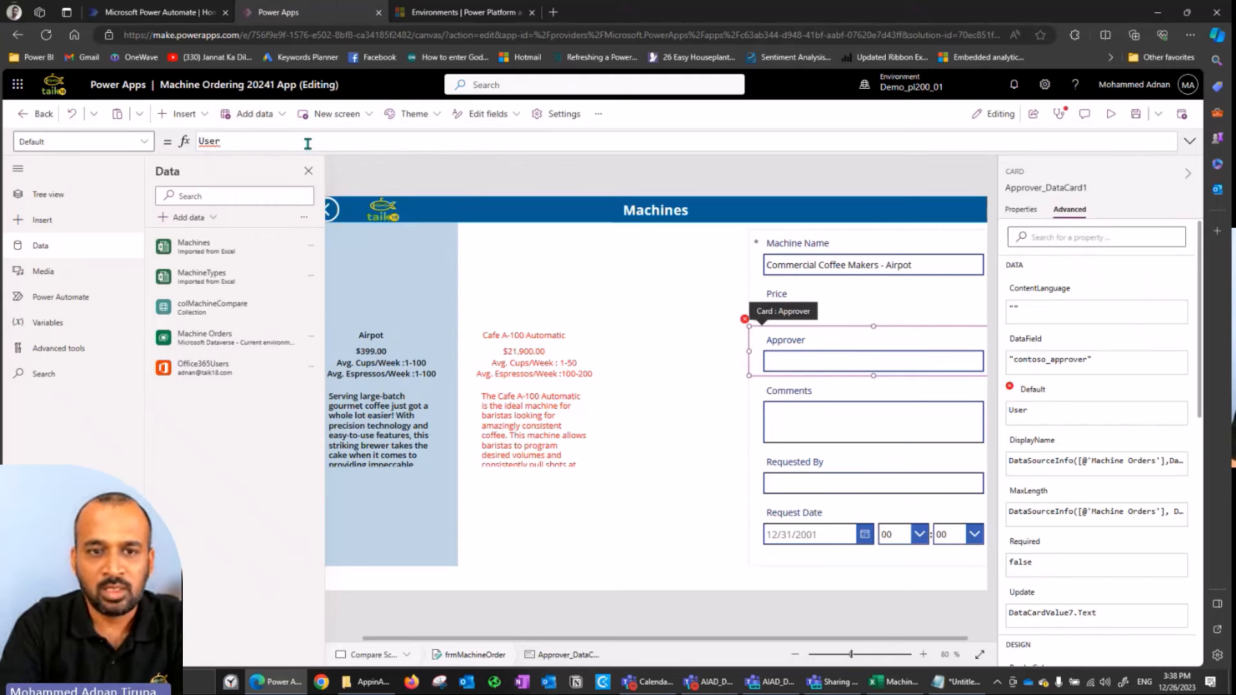
{"action": "type", "text": "()."}
{"action": "key", "text": "Tab"}
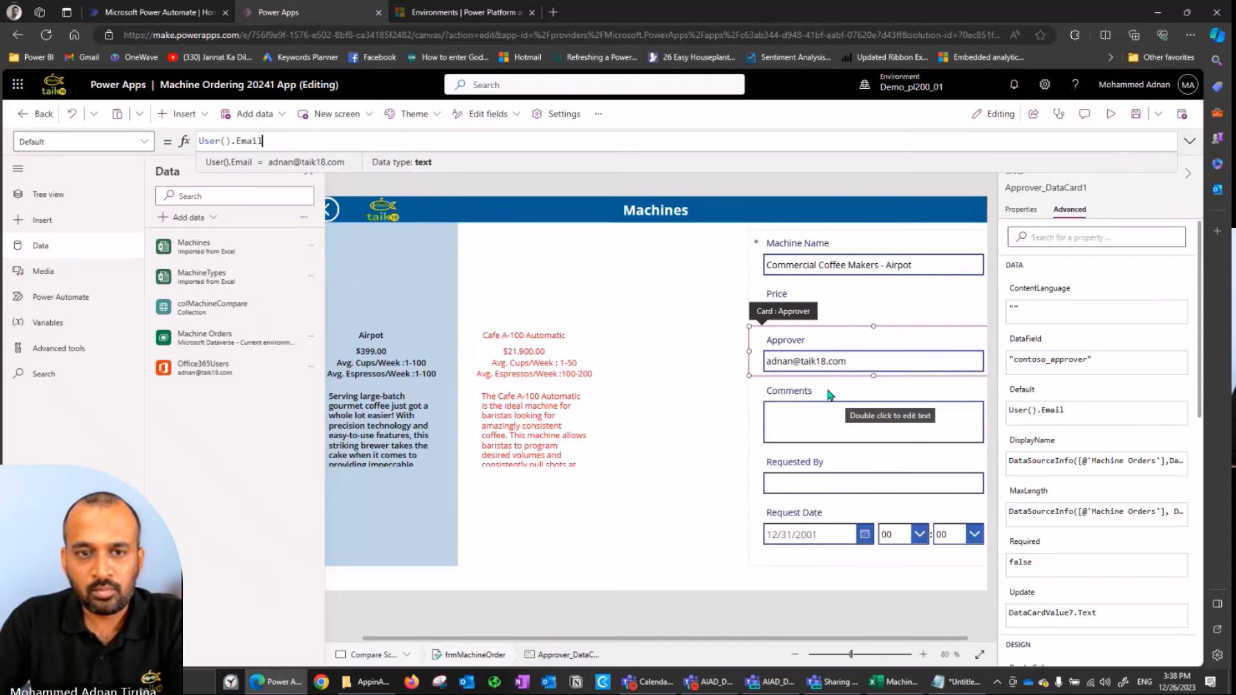
{"action": "left_click", "coordinate": [789, 397]}
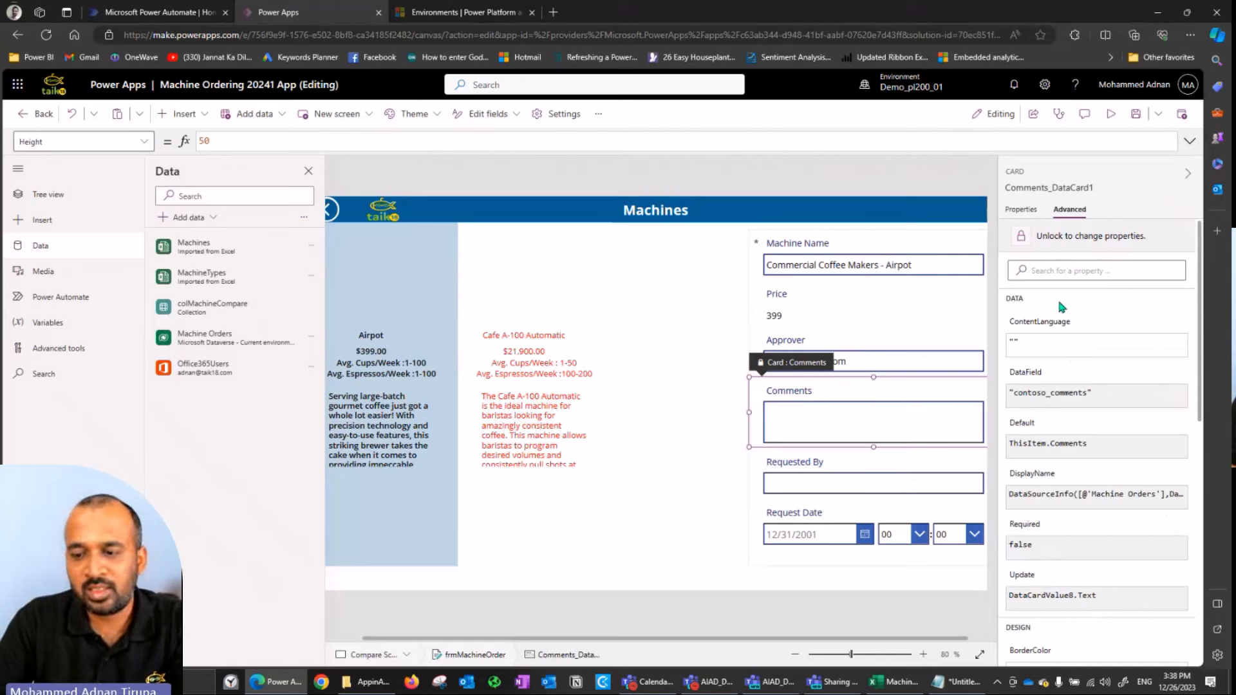
{"action": "left_click", "coordinate": [1021, 210]}
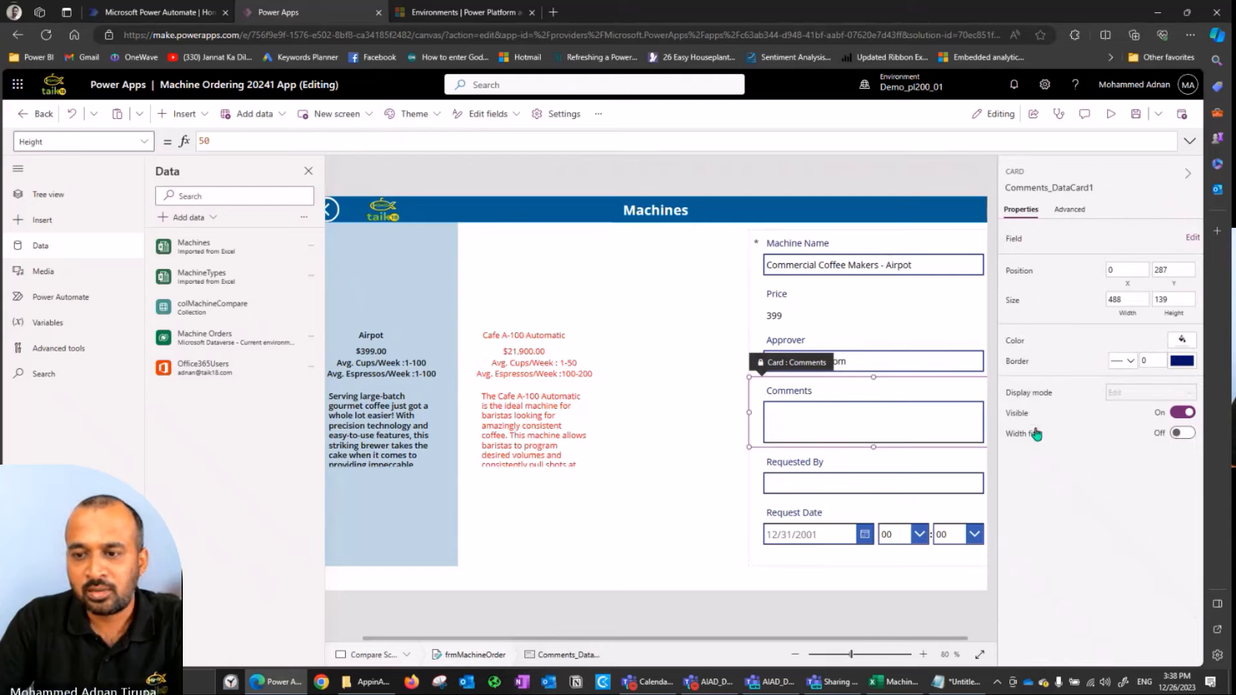
{"action": "left_click", "coordinate": [1069, 209]}
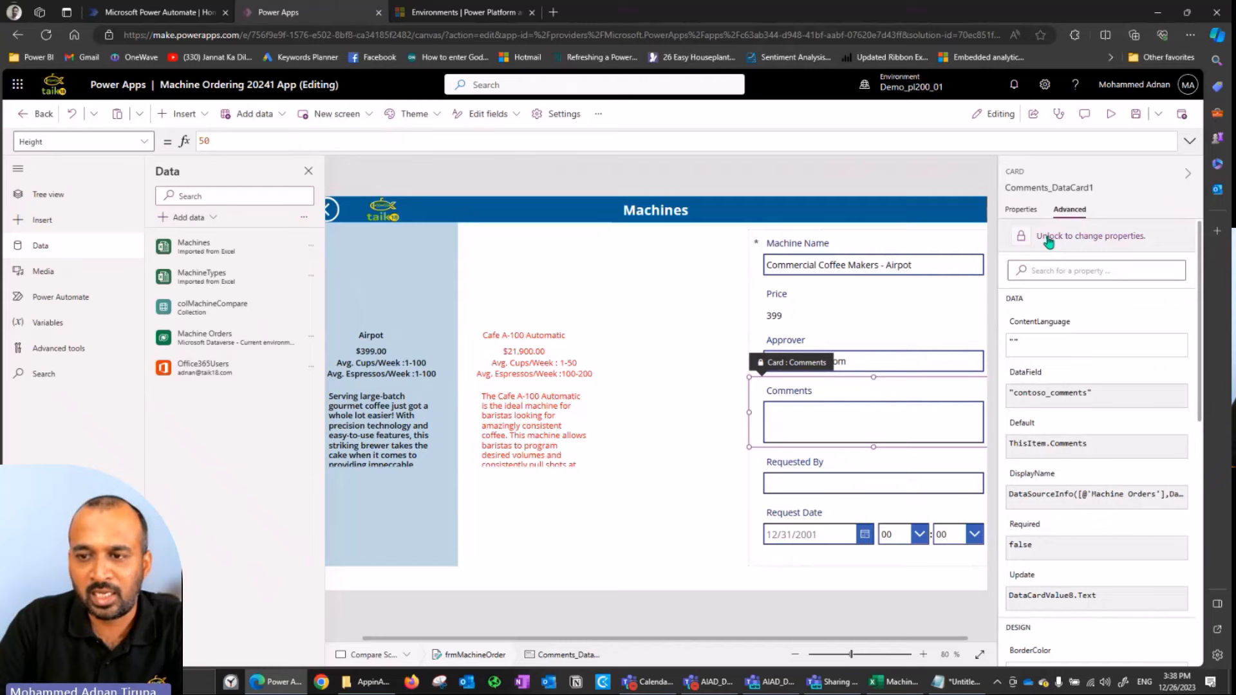
{"action": "left_click", "coordinate": [1052, 270]}
{"action": "type", "text": "hint"}
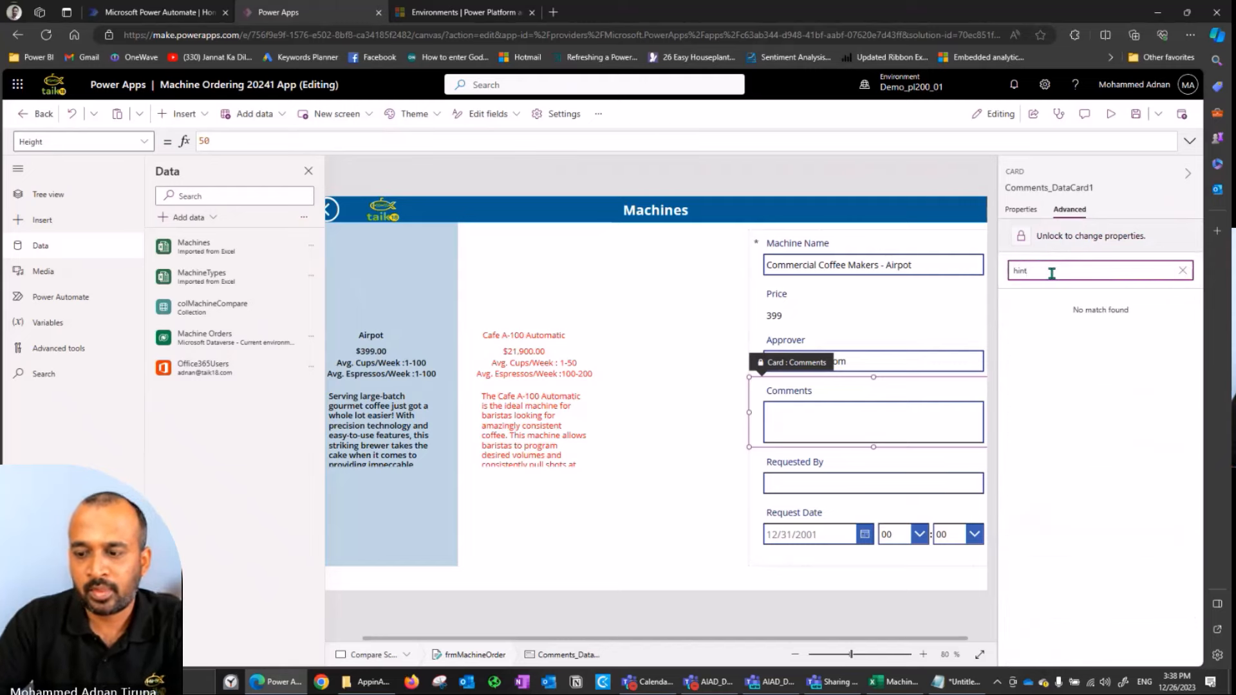
{"action": "key", "text": "BackSpace"}
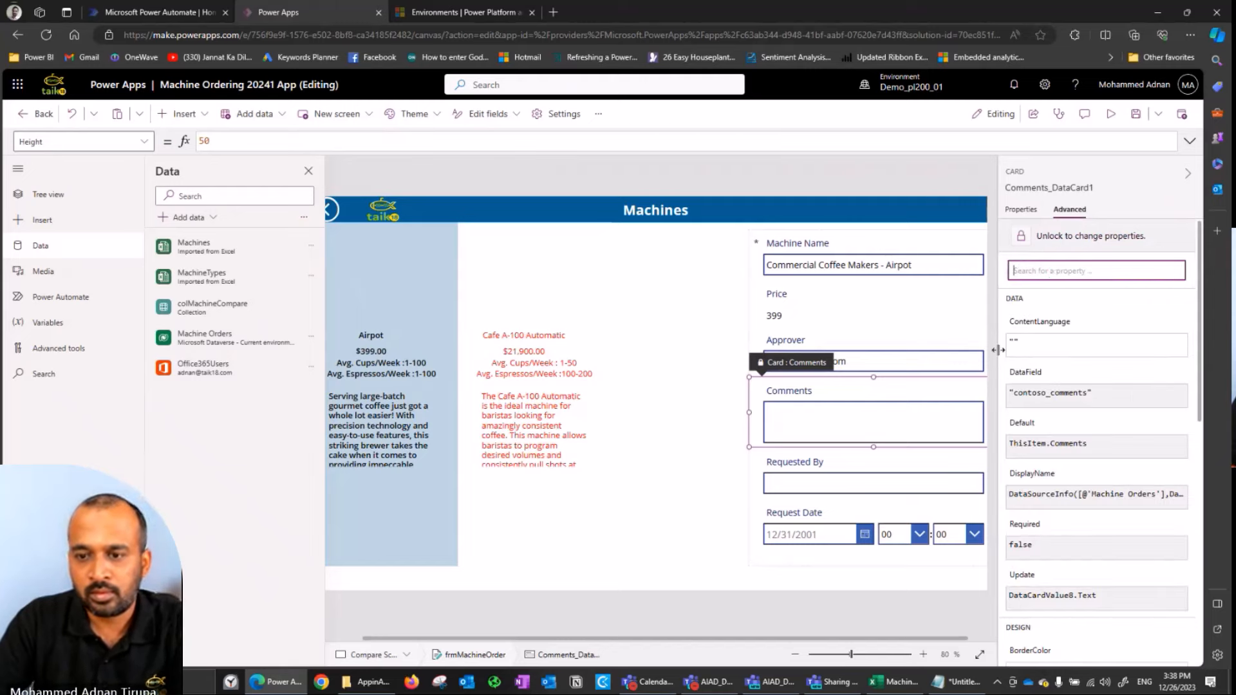
- Set the HintText of the text input inside the Comments card to "Enter Your Comments"
{"action": "left_click", "coordinate": [856, 428]}
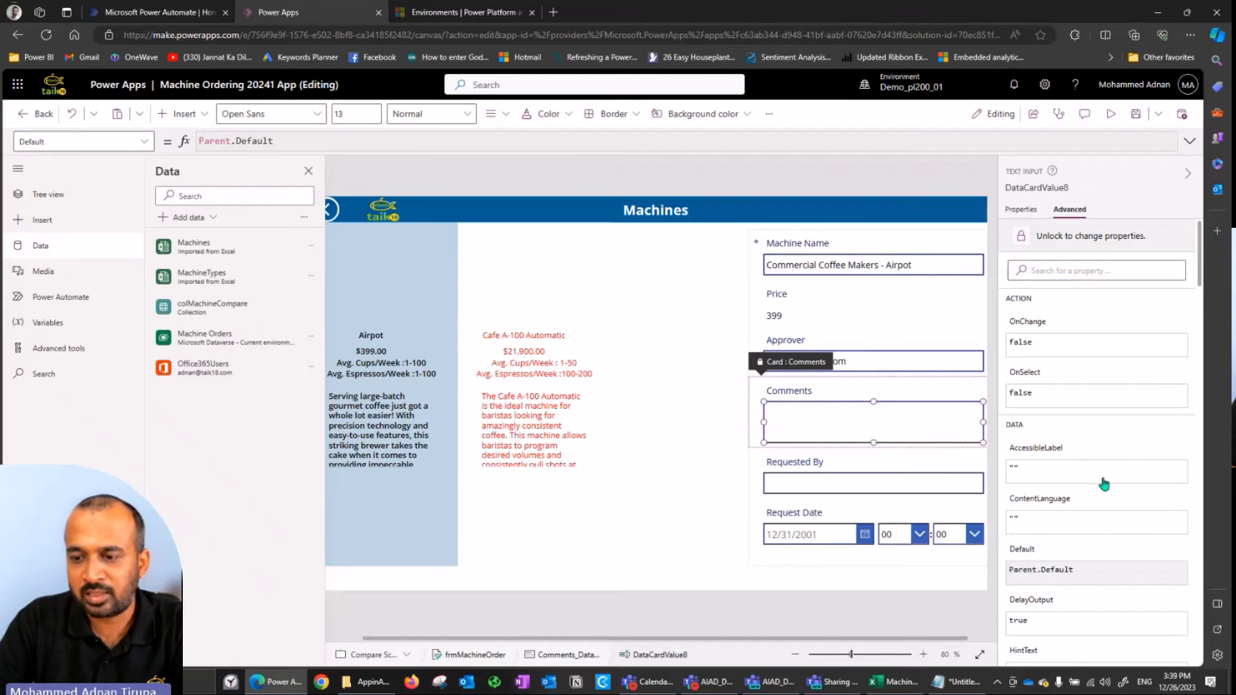
{"action": "scroll", "coordinate": [1103, 482], "scroll_direction": "down", "scroll_amount": 1}
{"action": "left_click", "coordinate": [1049, 603]}
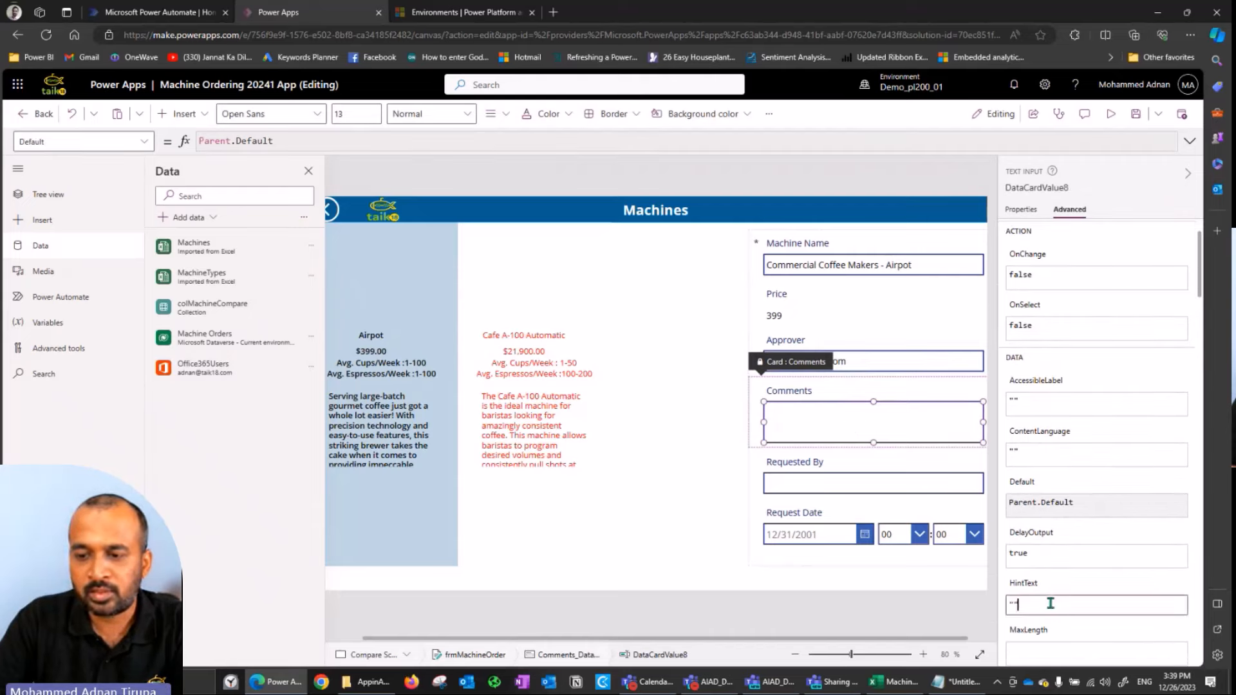
{"action": "type", "text": "Enter "}
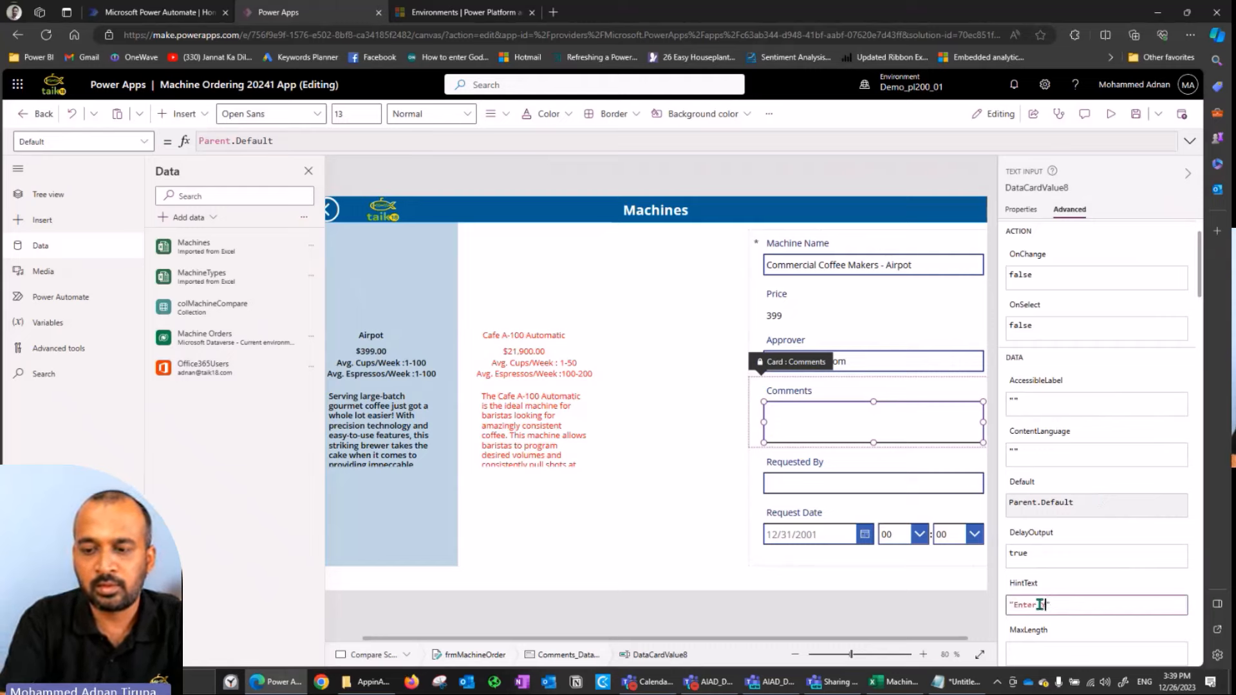
{"action": "type", "text": "Your Comments"}
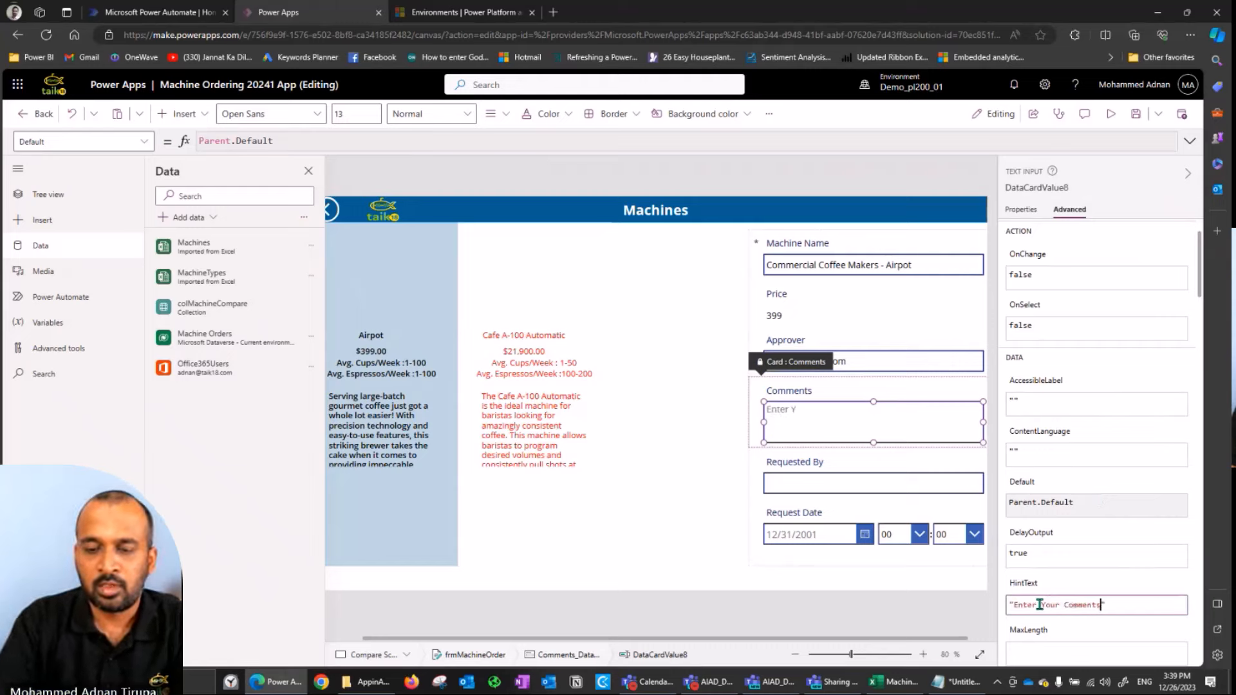
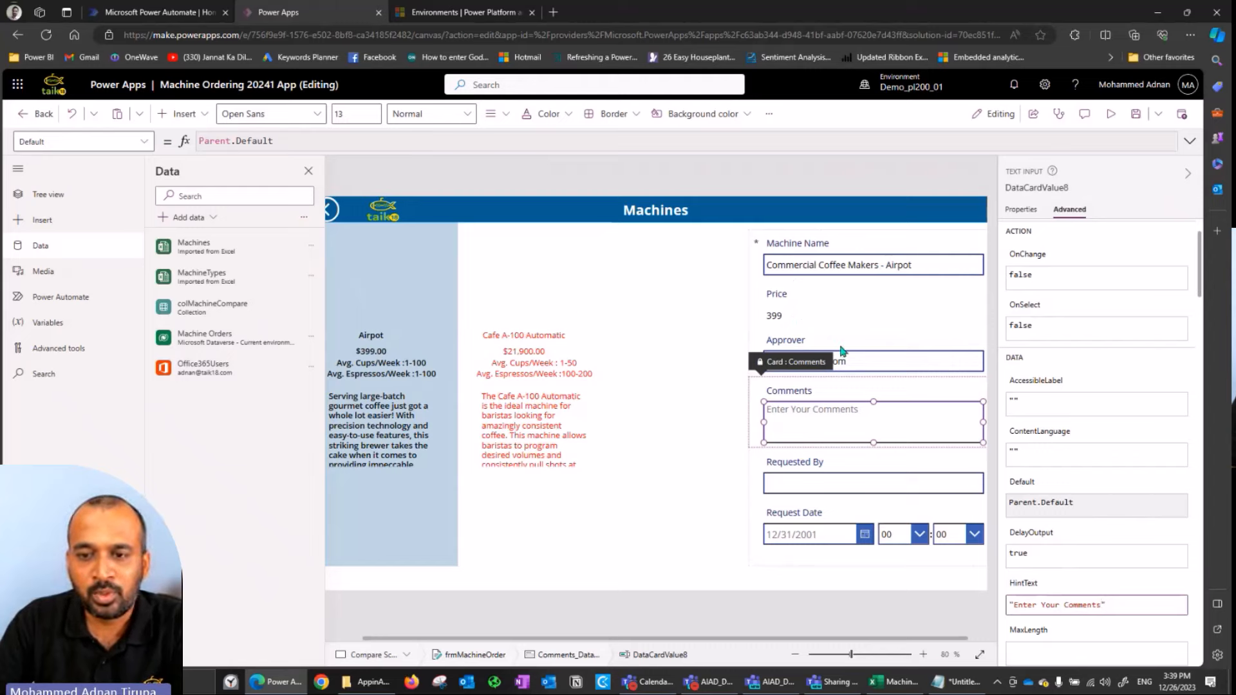
- Unlock the Requested By card and set its Default formula to User().Email
{"action": "left_click", "coordinate": [822, 479]}
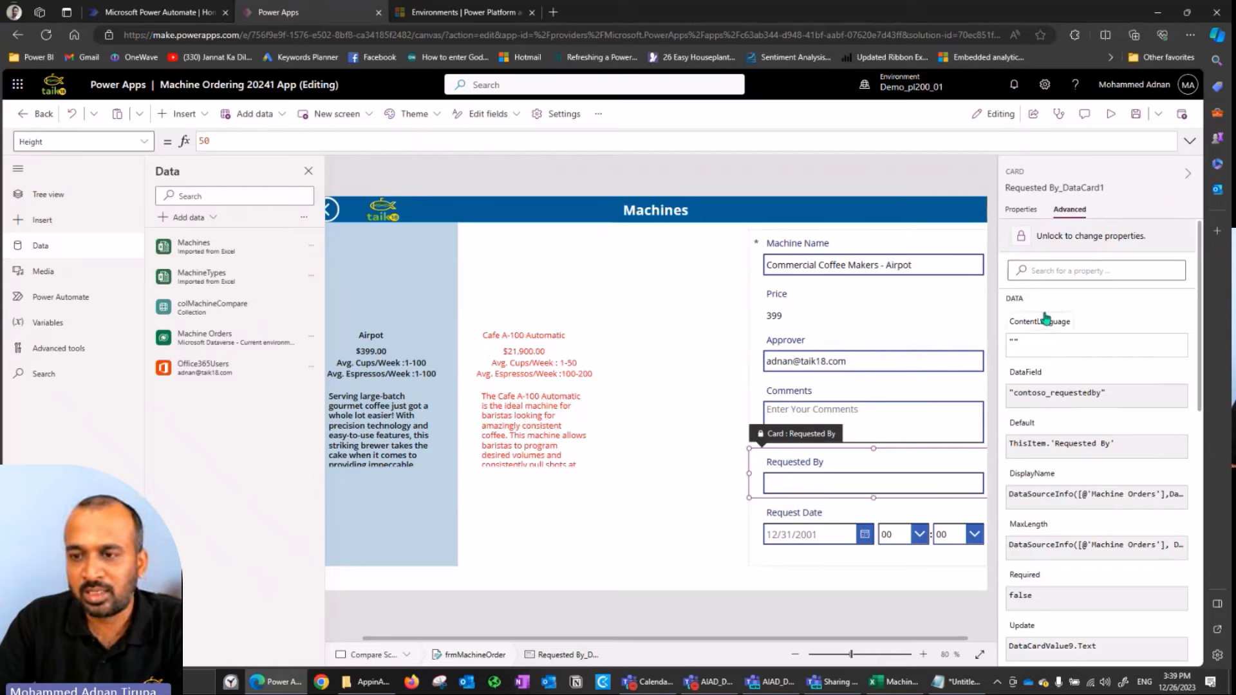
{"action": "left_click", "coordinate": [1068, 238]}
{"action": "left_click", "coordinate": [1029, 408]}
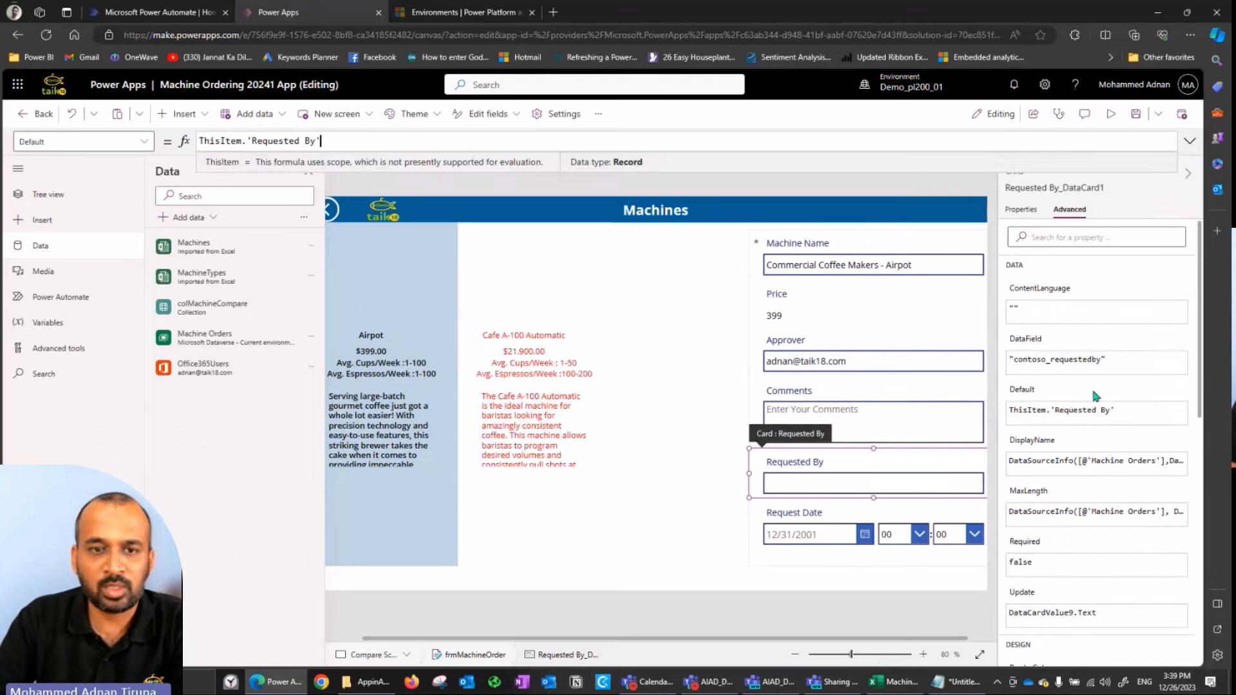
{"action": "key", "text": "shift+Home"}
{"action": "type", "text": "User("}
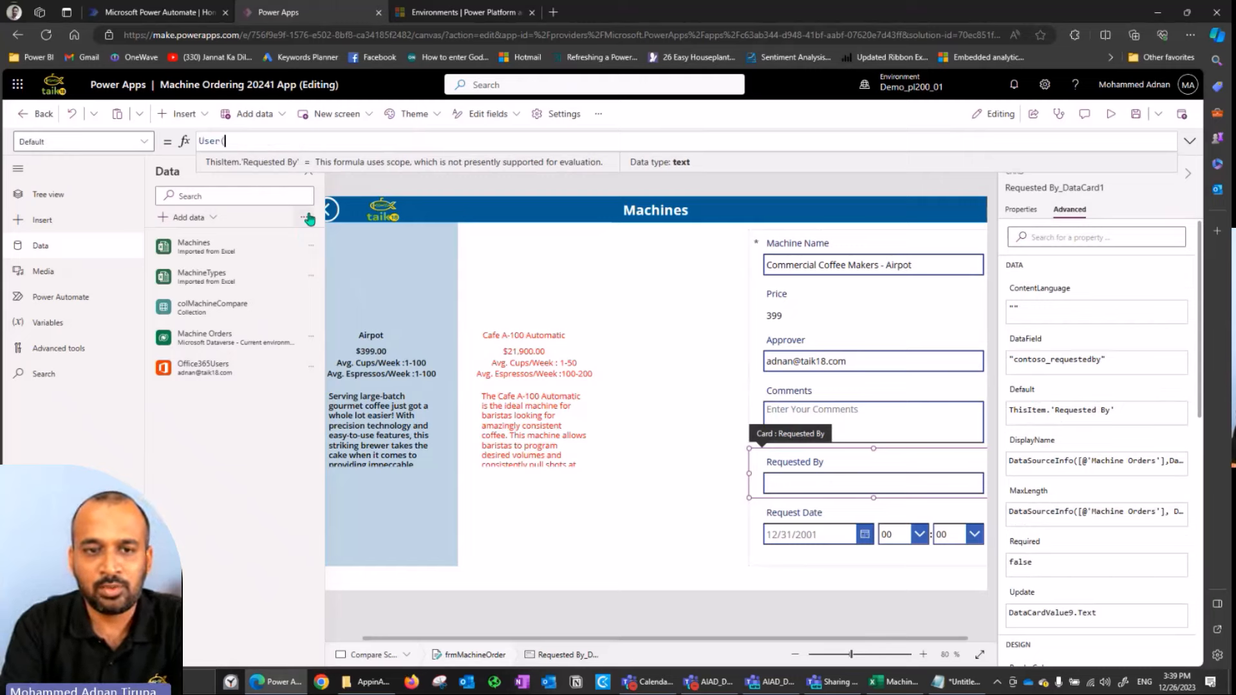
{"action": "type", "text": ").Email"}
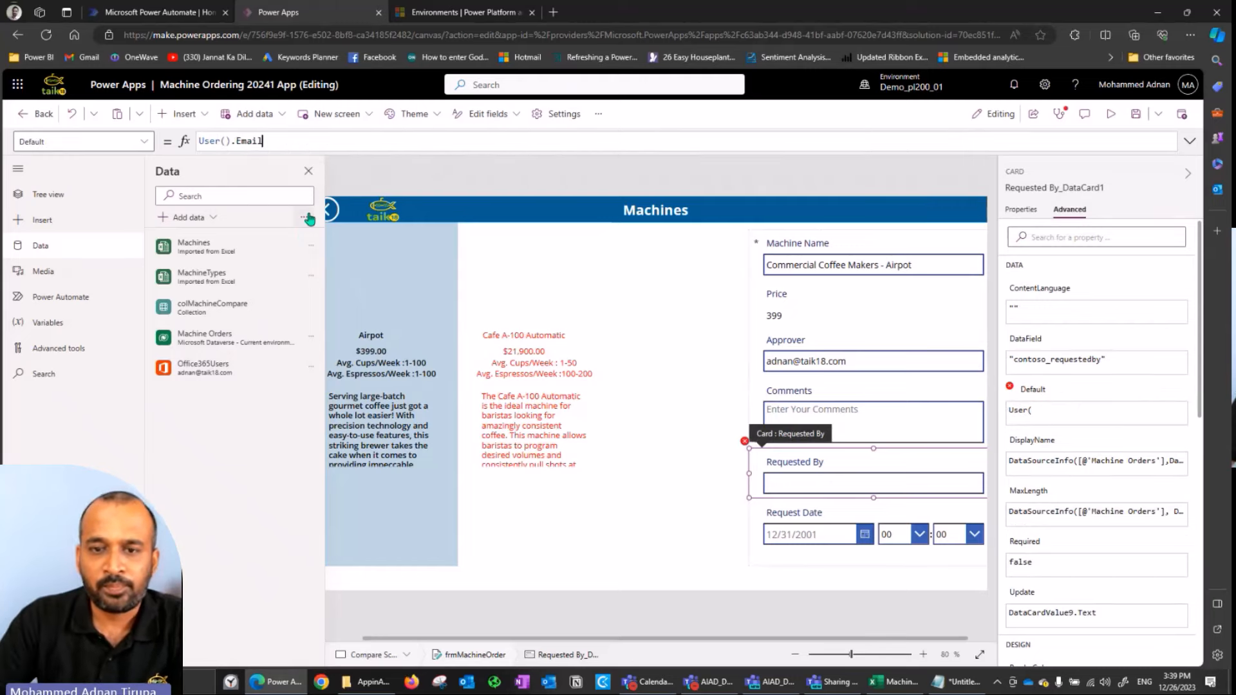
- Set the Requested By card's display mode to DisplayMode.View
{"action": "left_click", "coordinate": [1032, 213]}
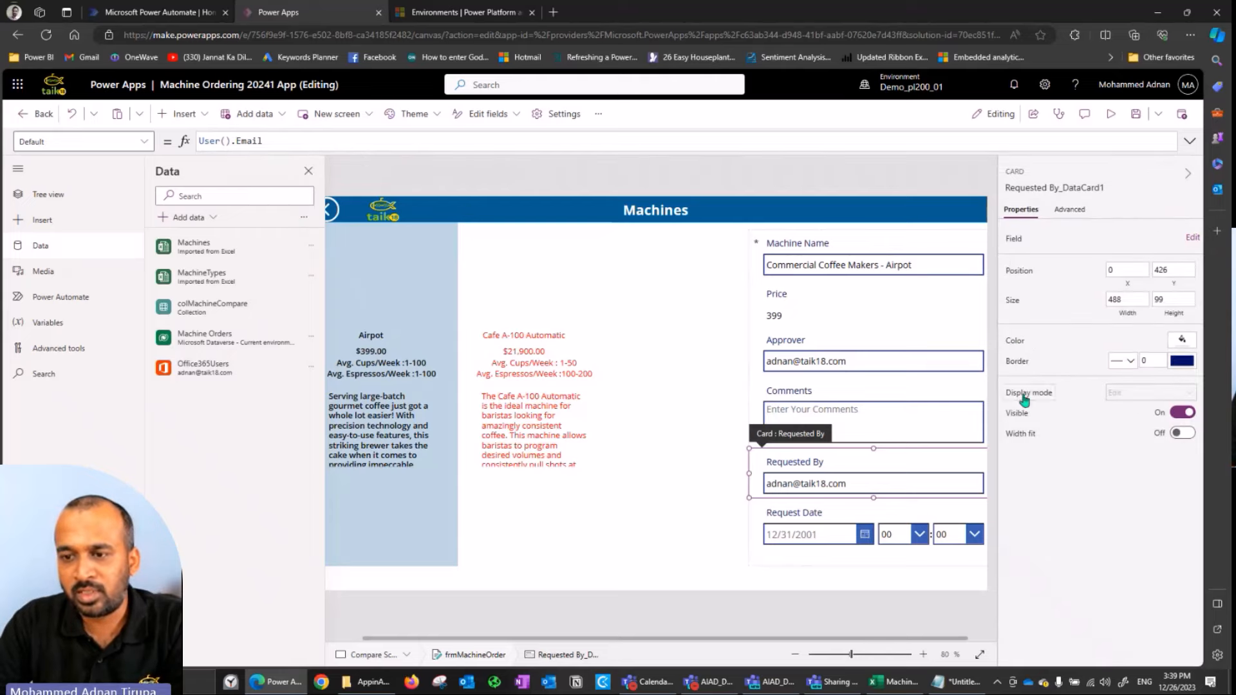
{"action": "left_click", "coordinate": [1024, 397]}
{"action": "key", "text": "ctrl+a"}
{"action": "type", "text": "di"}
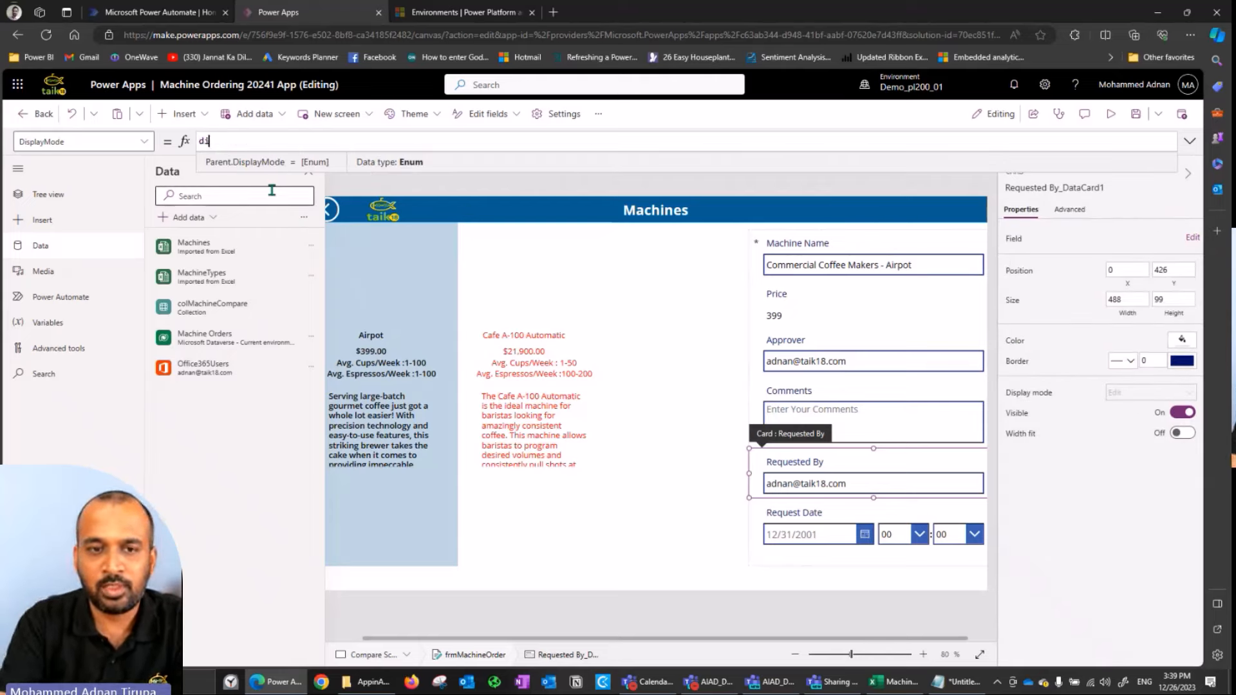
{"action": "type", "text": "spa"}
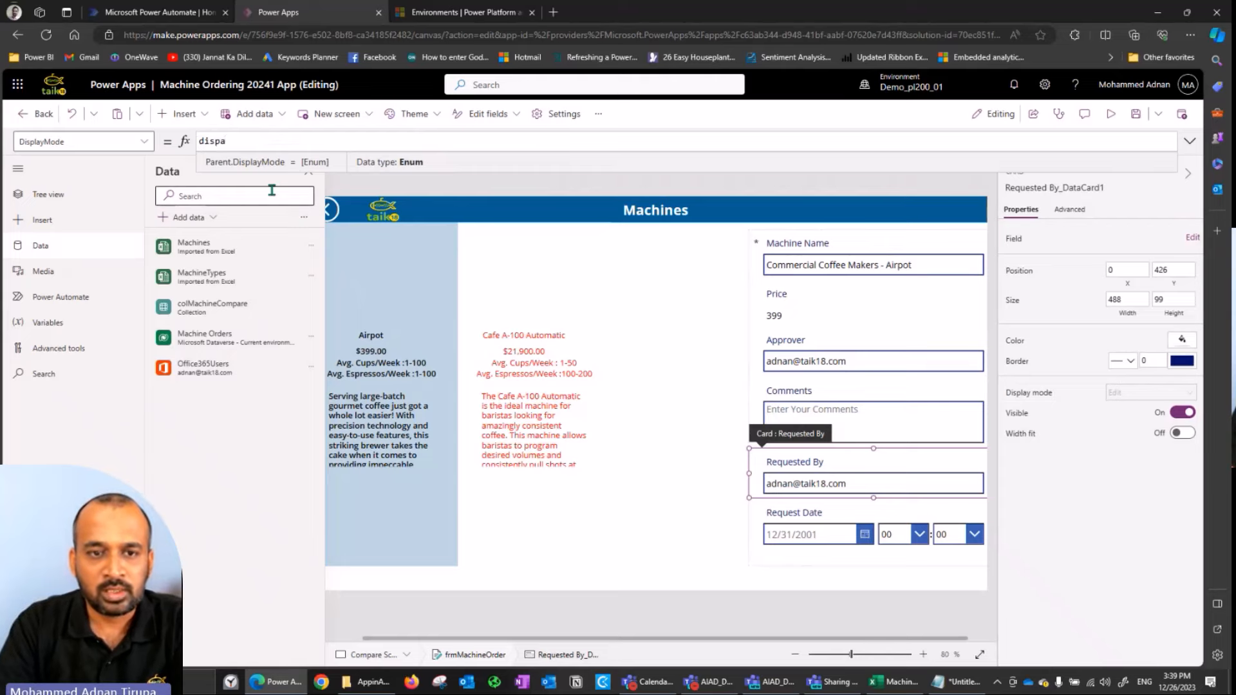
{"action": "key", "text": "Down"}
{"action": "key", "text": "Down"}
{"action": "key", "text": "Down"}
{"action": "key", "text": "Tab"}
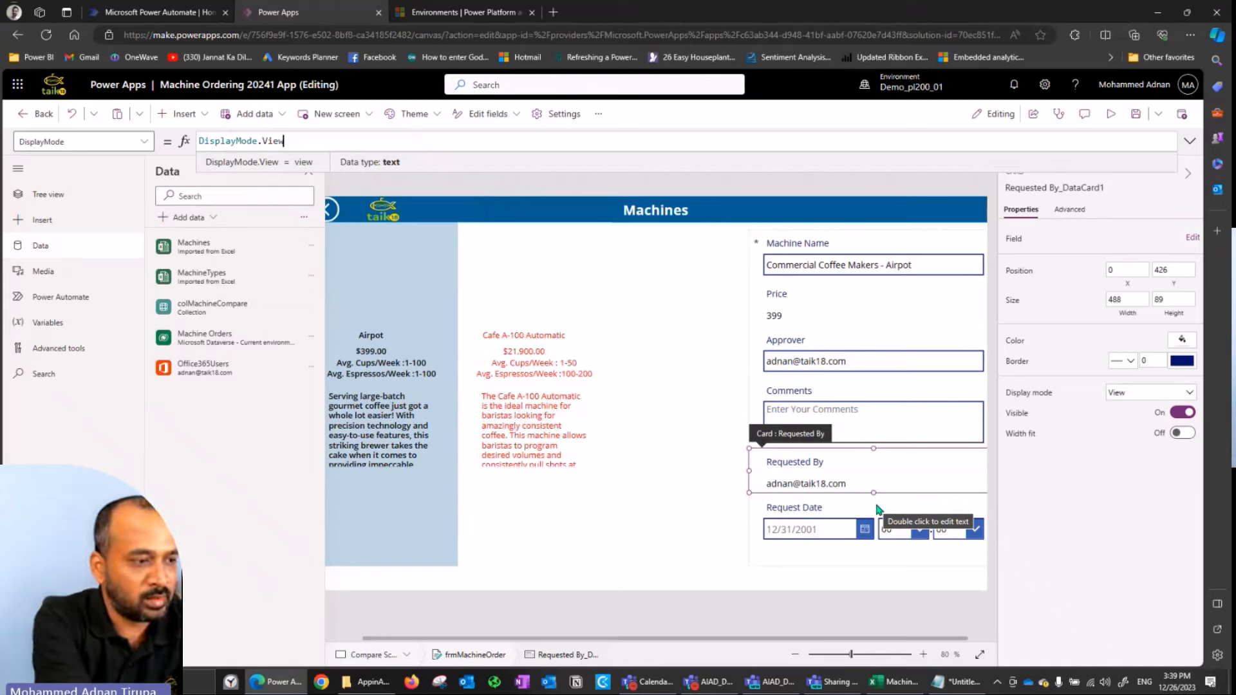
- Unlock the date picker inside the Request Date card and set its DefaultDate formula to Today()
{"action": "left_click", "coordinate": [835, 515]}
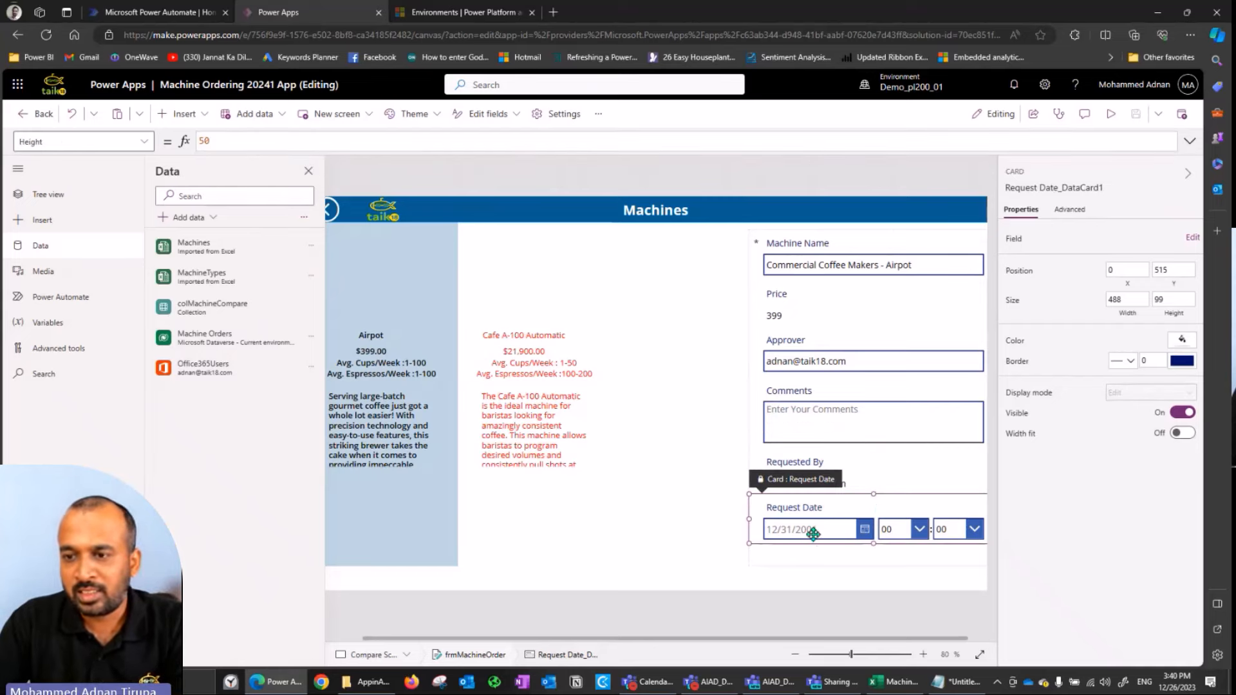
{"action": "left_click", "coordinate": [813, 534]}
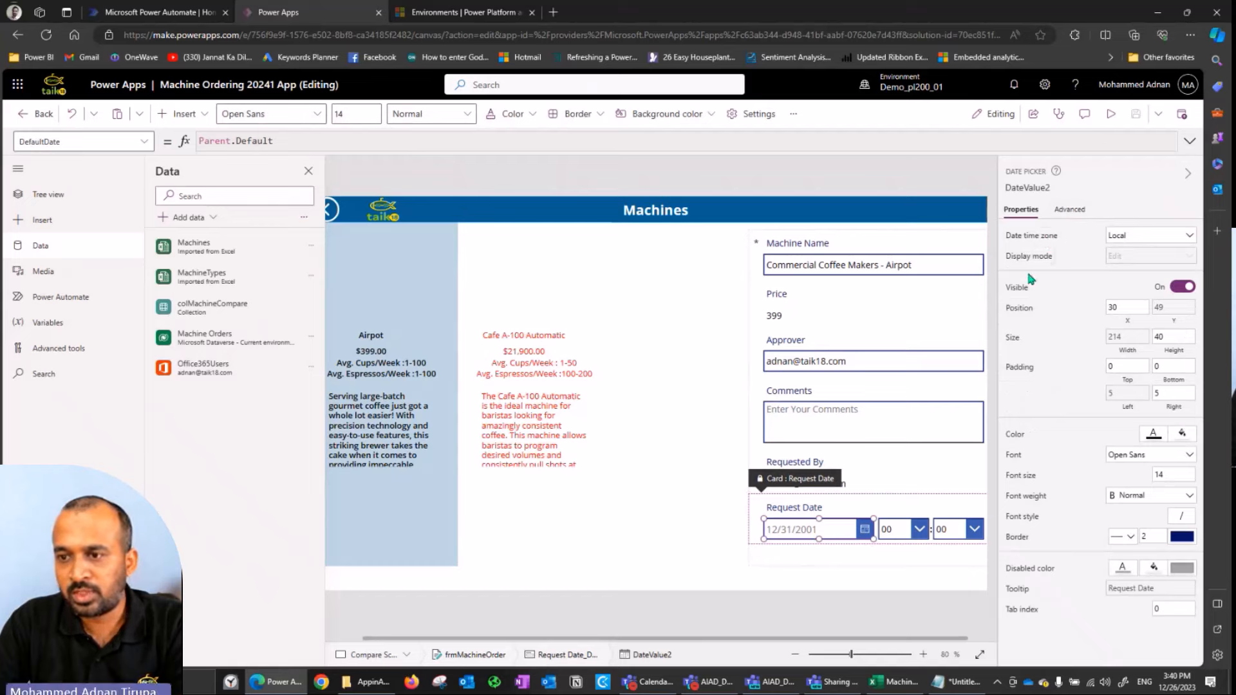
{"action": "left_click", "coordinate": [1069, 209]}
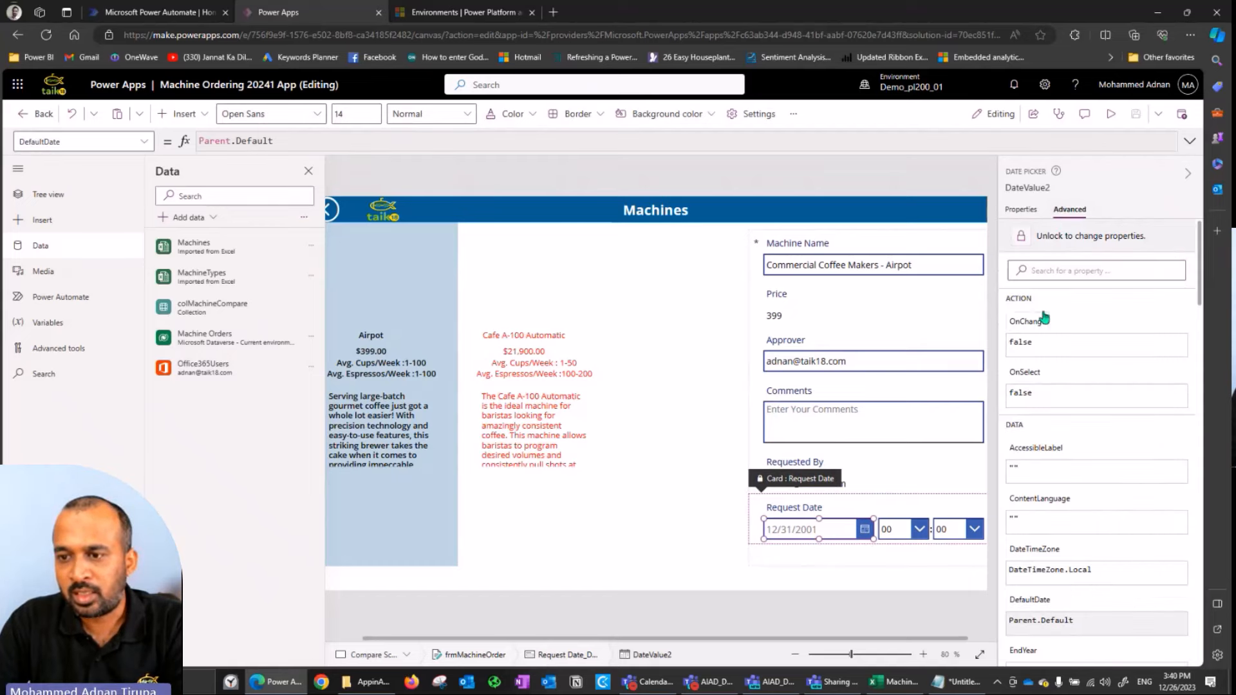
{"action": "left_click", "coordinate": [1021, 239]}
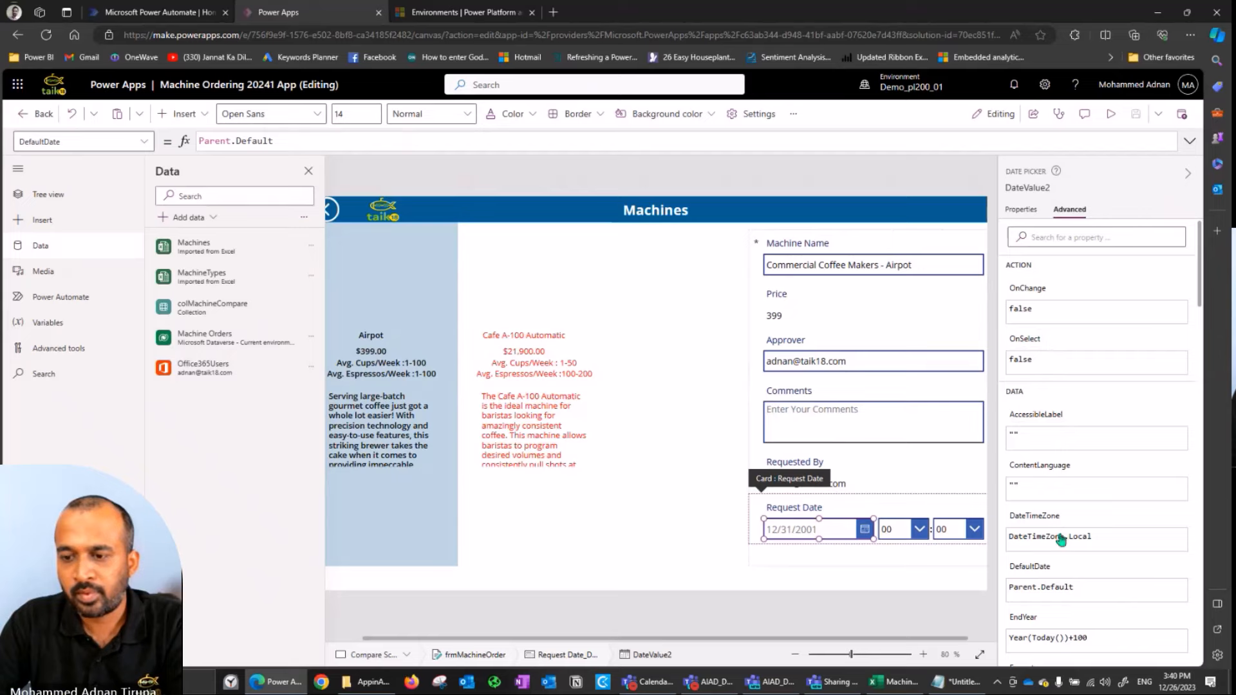
{"action": "left_click", "coordinate": [1040, 578]}
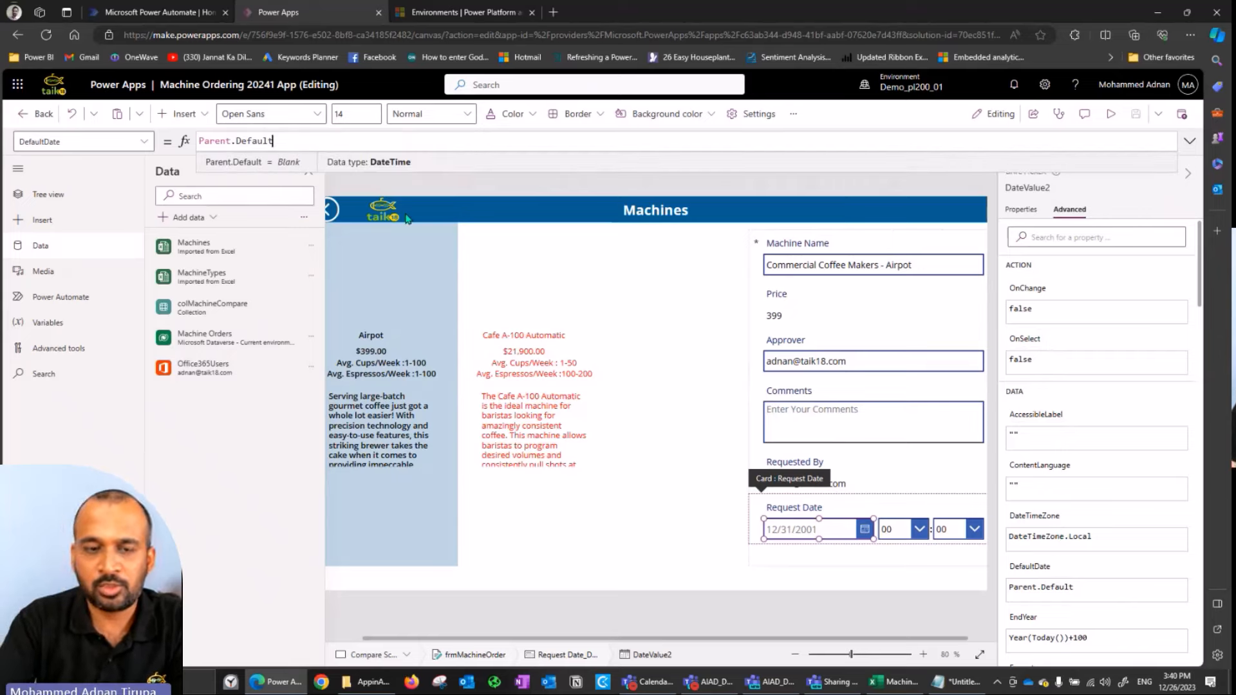
{"action": "key", "text": "ctrl+a"}
{"action": "type", "text": "today"}
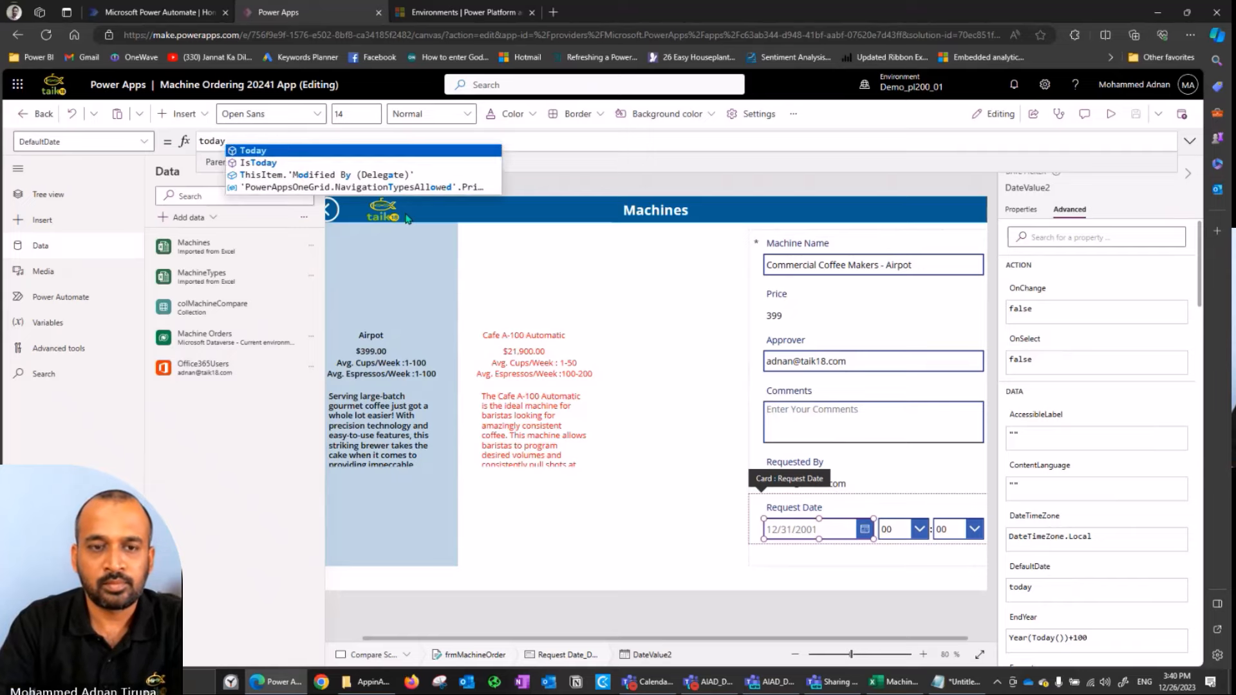
{"action": "key", "text": "Tab"}
{"action": "type", "text": ")"}
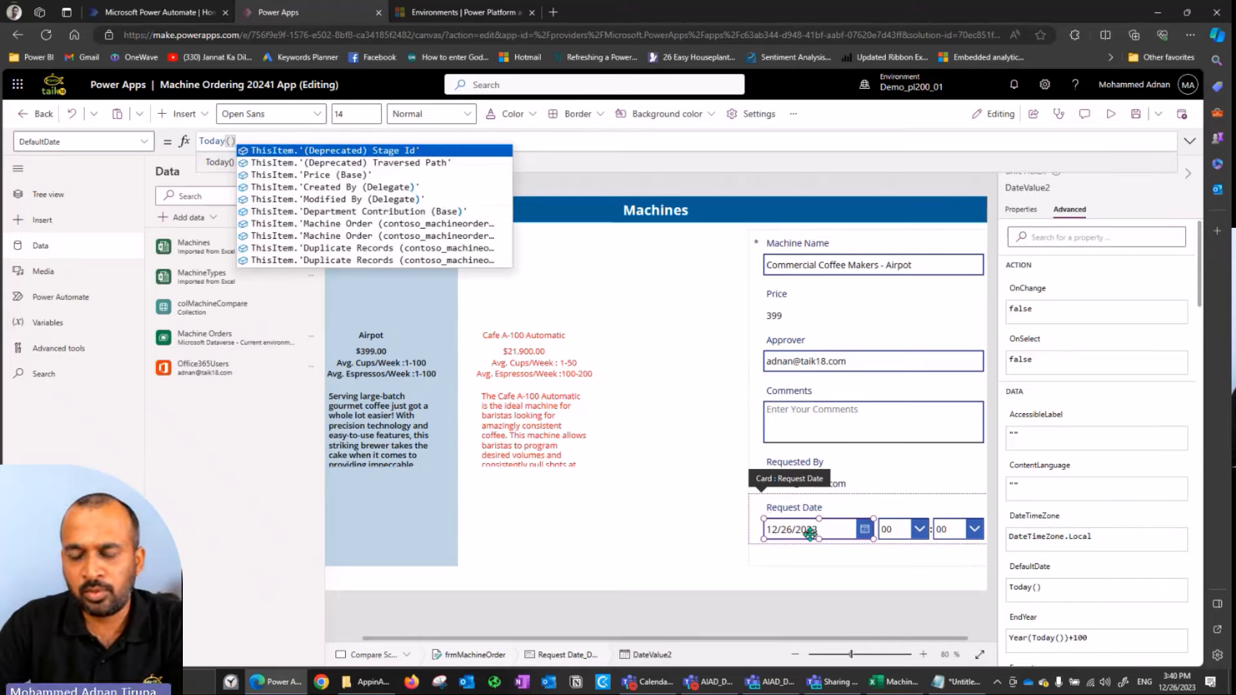
- Hide the whole Request Date card by turning off its visibility
{"action": "left_click", "coordinate": [793, 509]}
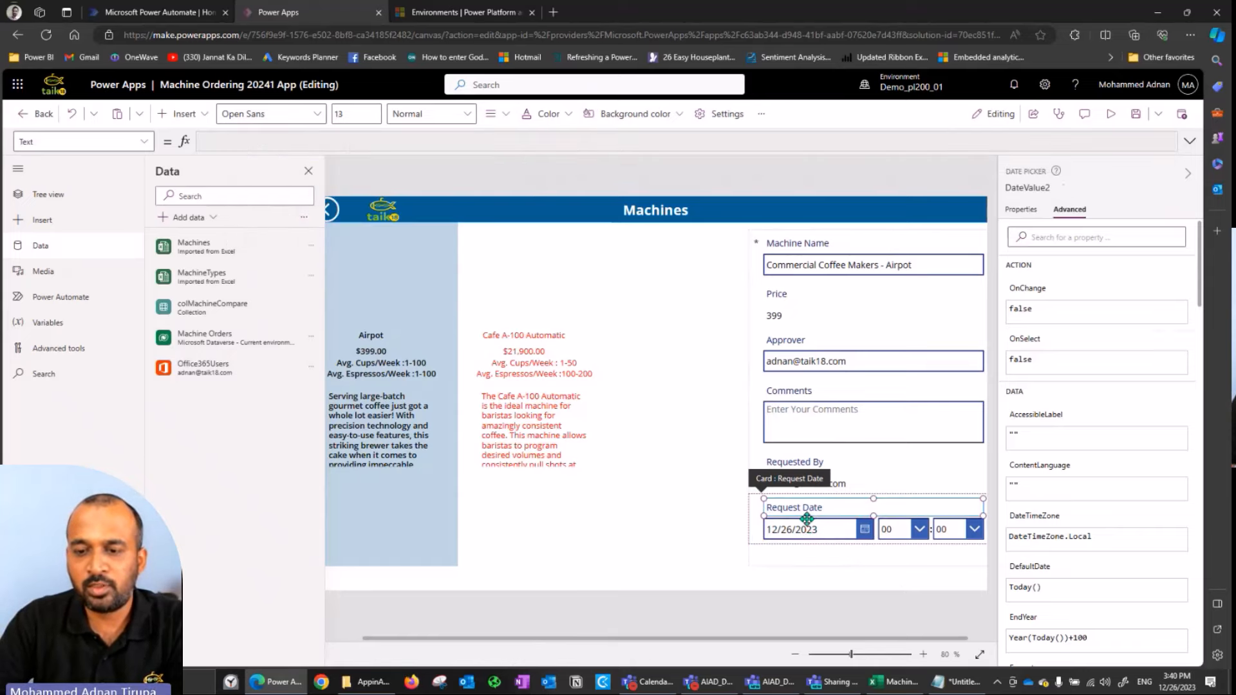
{"action": "left_click", "coordinate": [761, 533]}
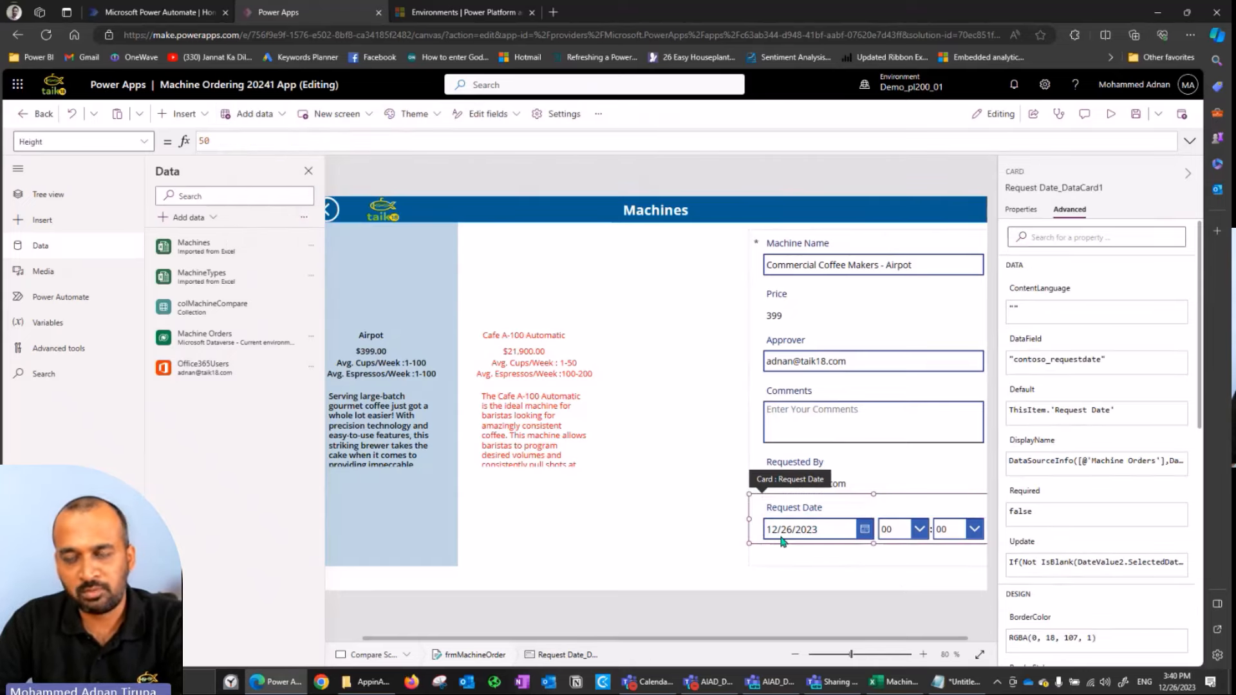
{"action": "left_click", "coordinate": [1020, 209]}
{"action": "left_click", "coordinate": [1181, 412]}
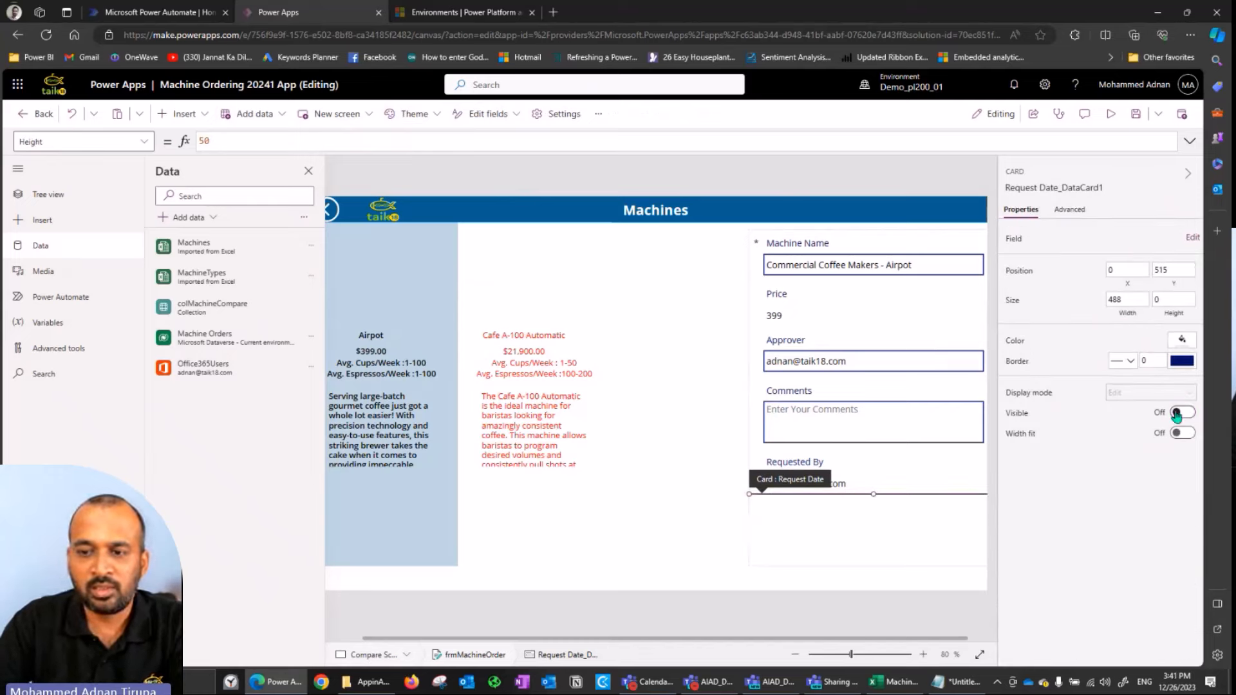
- Set the Request Date card's DisplayMode formula to DisplayMode.View
{"action": "left_click", "coordinate": [1042, 393]}
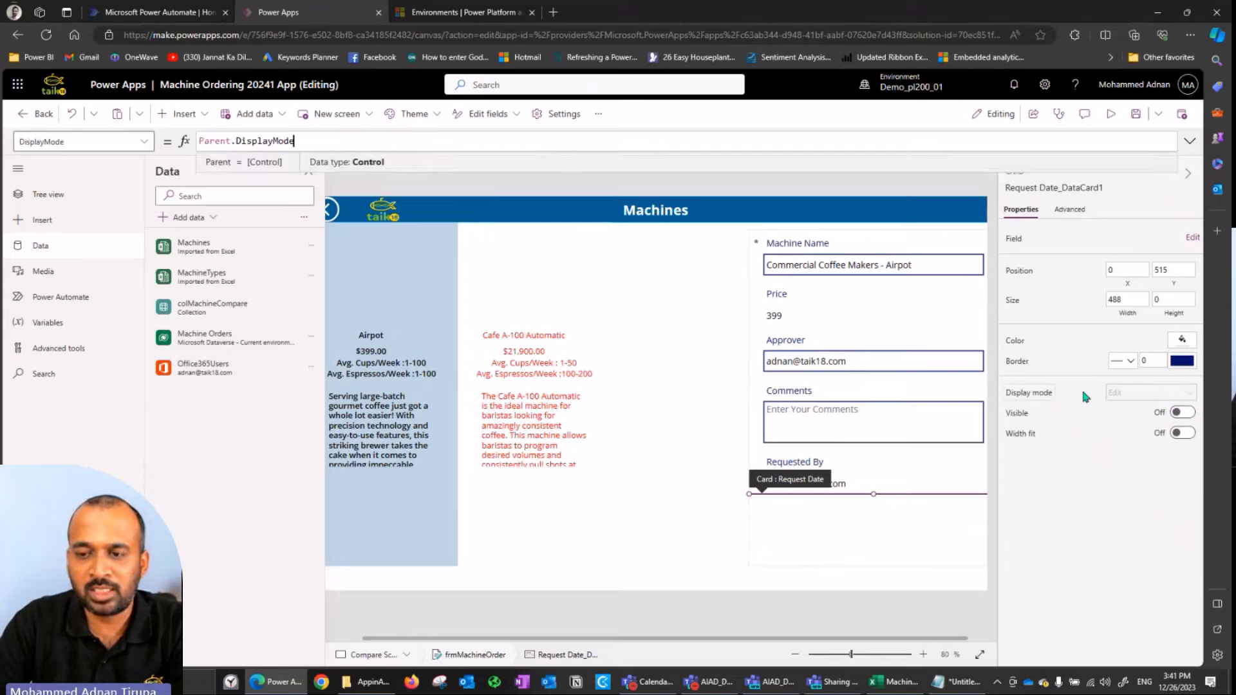
{"action": "key", "text": "ctrl+a"}
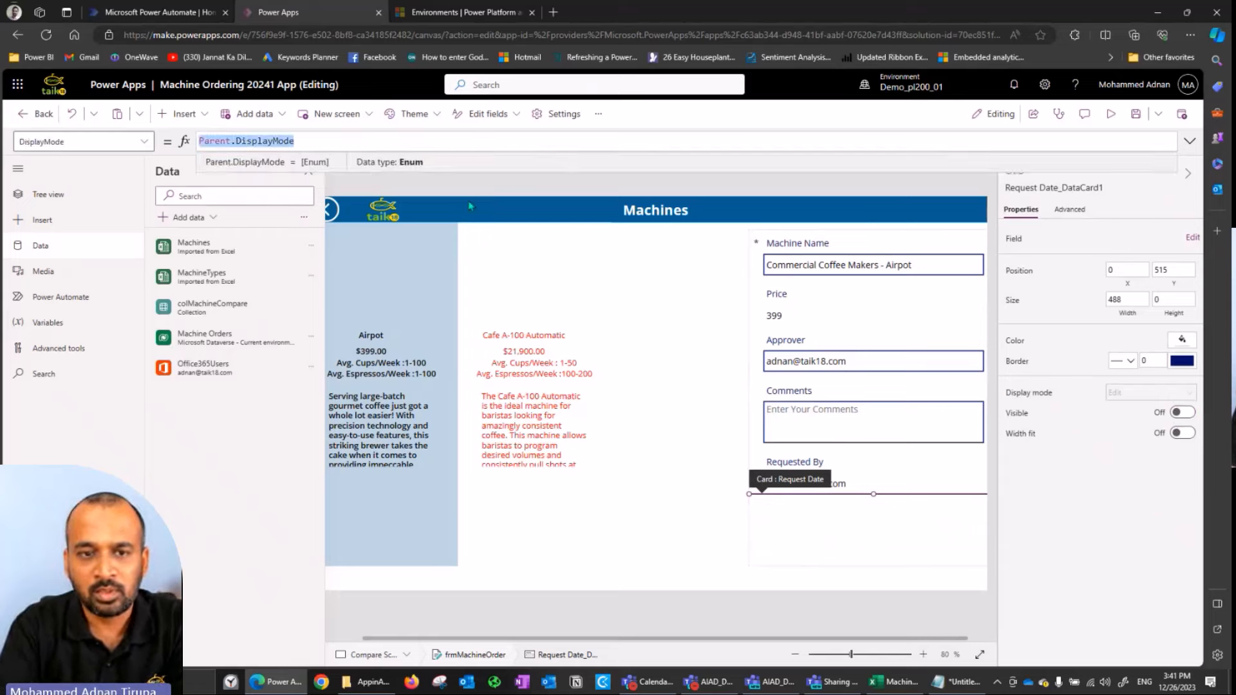
{"action": "type", "text": "displa"}
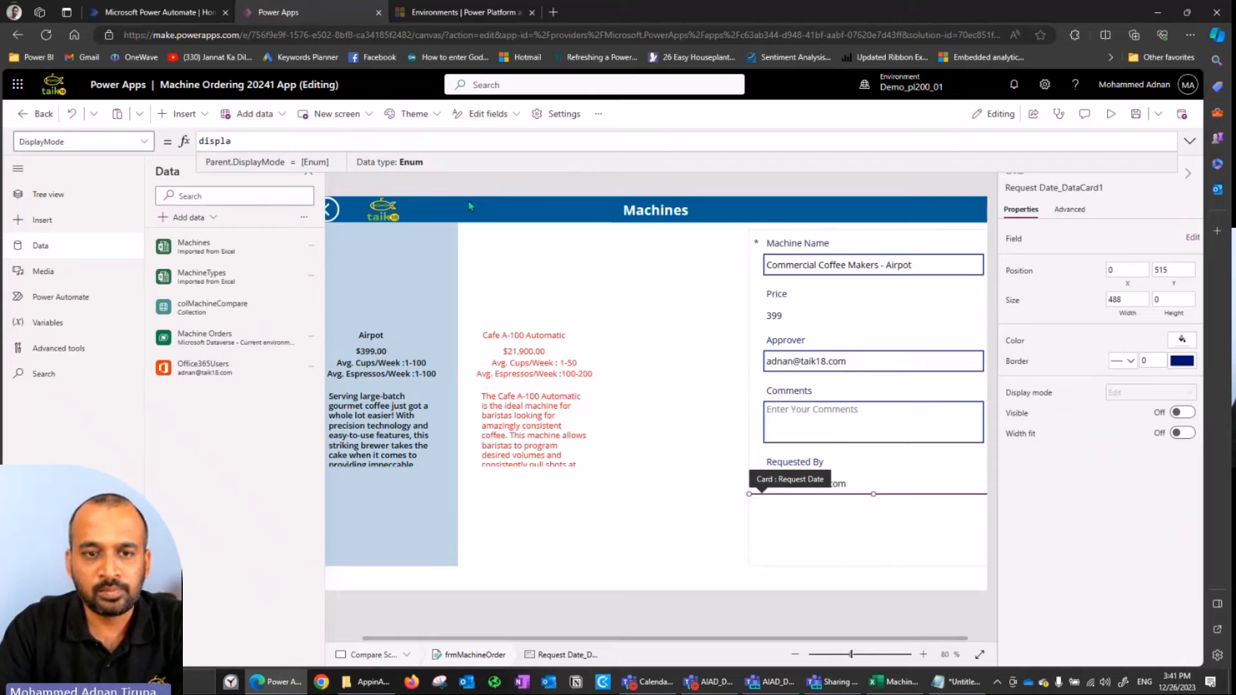
{"action": "key", "text": "Down"}
{"action": "key", "text": "Down"}
{"action": "key", "text": "Down"}
{"action": "key", "text": "Return"}
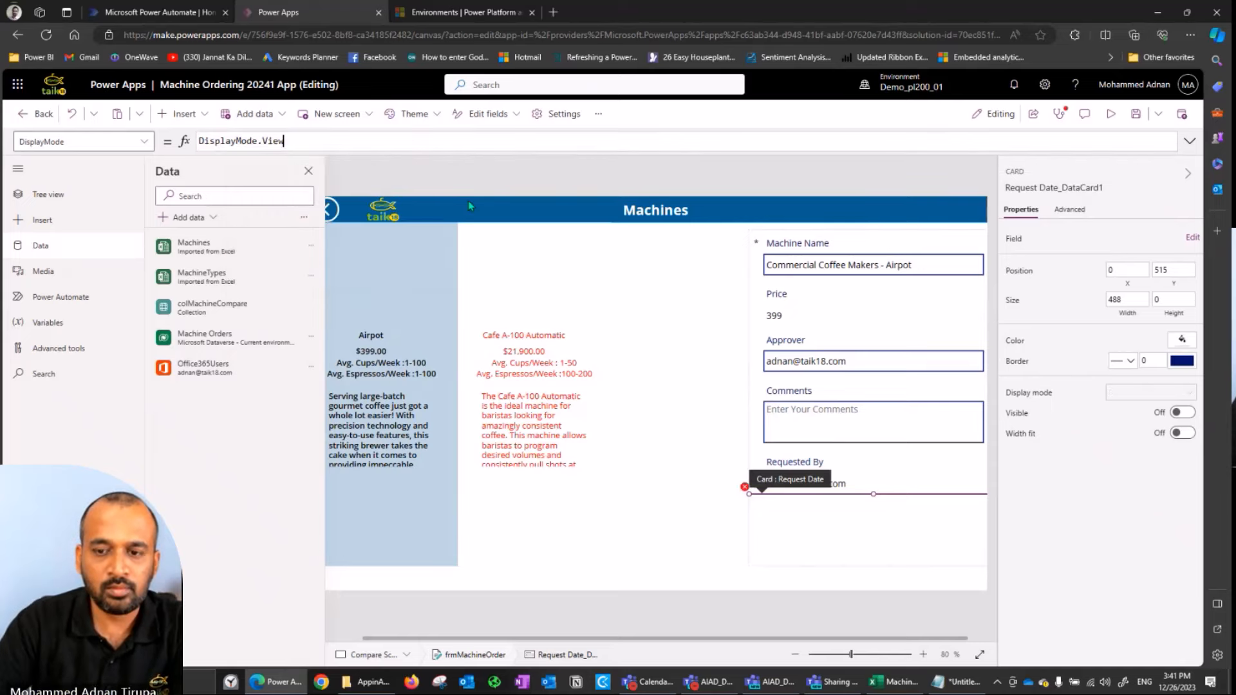
{"action": "left_click", "coordinate": [809, 576]}
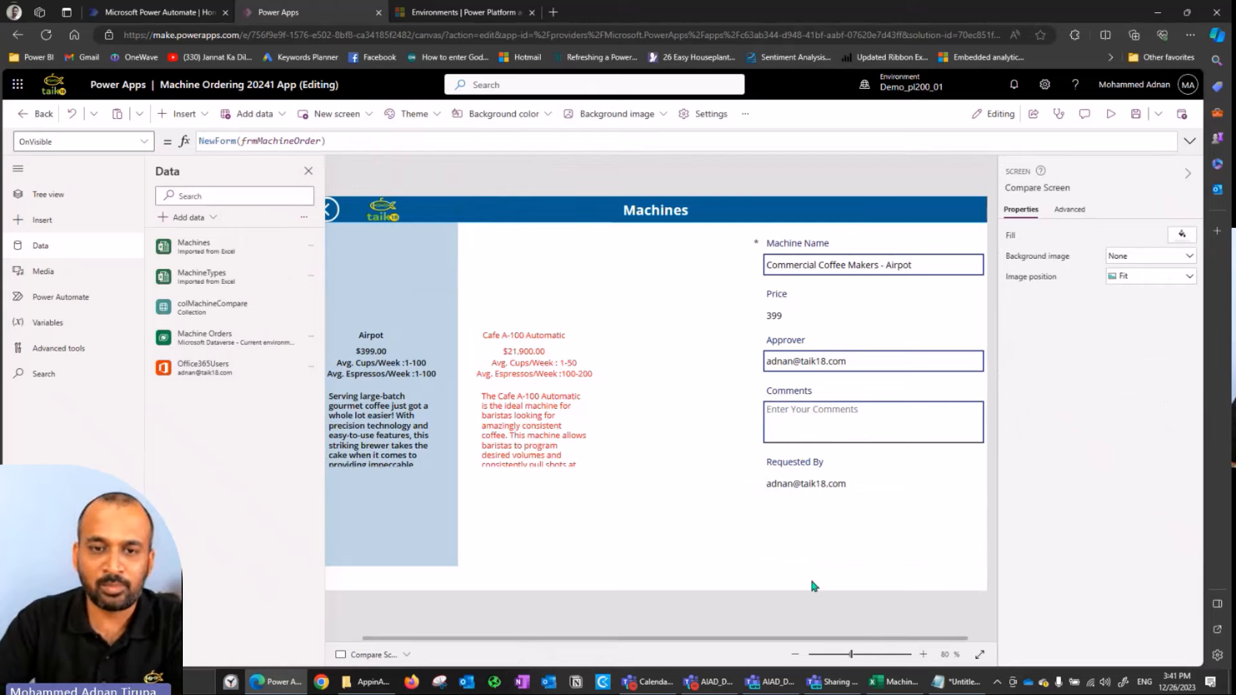
- Copy the "Go to Compare Screen" button from Main Screen and paste it onto Compare Screen
{"action": "left_click", "coordinate": [308, 171]}
{"action": "left_click", "coordinate": [20, 192]}
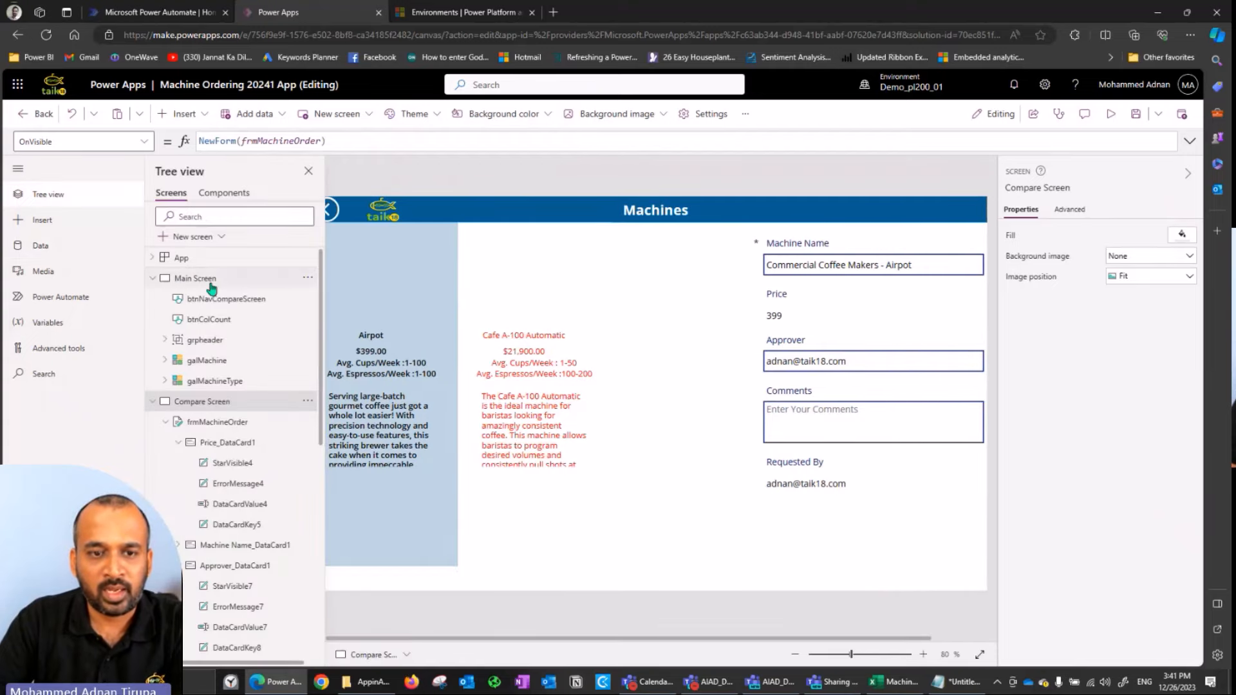
{"action": "left_click", "coordinate": [212, 287]}
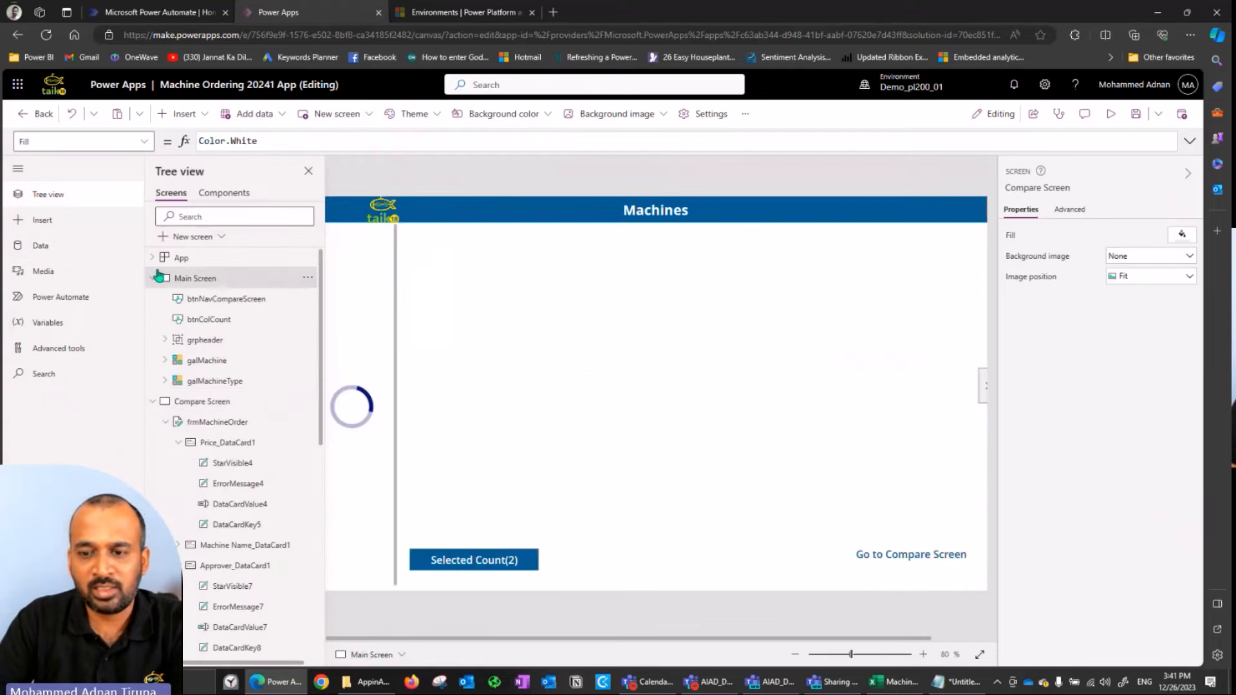
{"action": "left_click", "coordinate": [887, 555]}
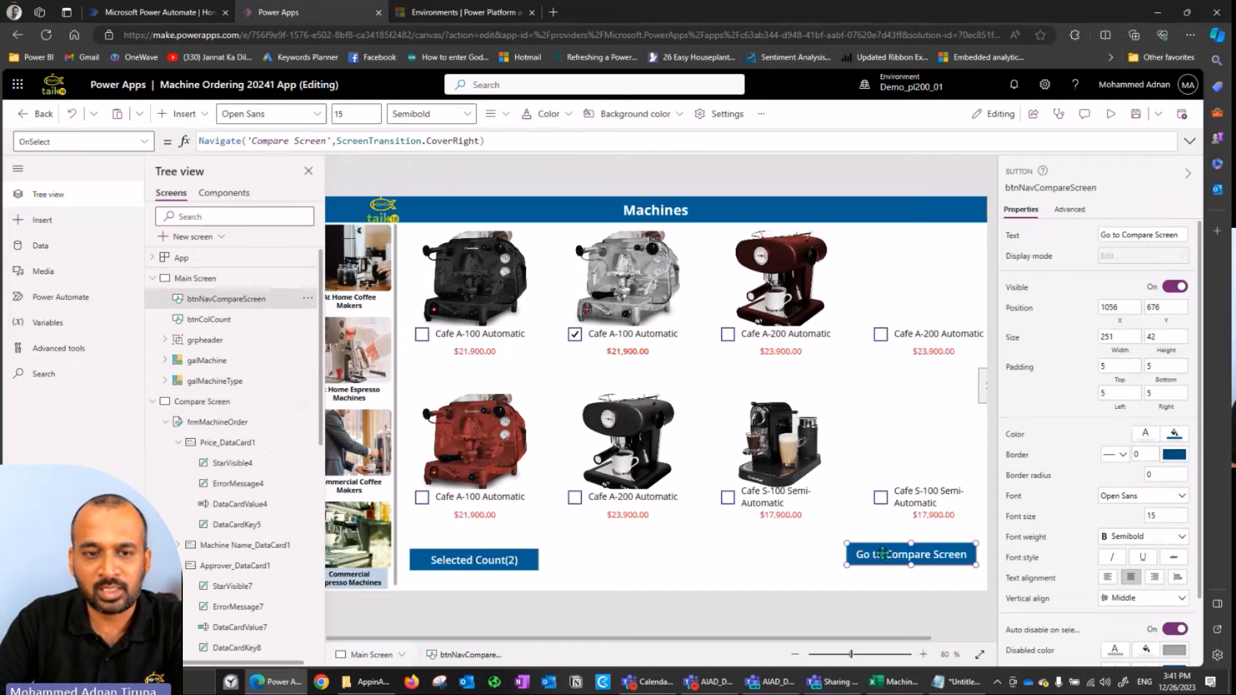
{"action": "left_click", "coordinate": [255, 402]}
{"action": "key", "text": "ctrl+v"}
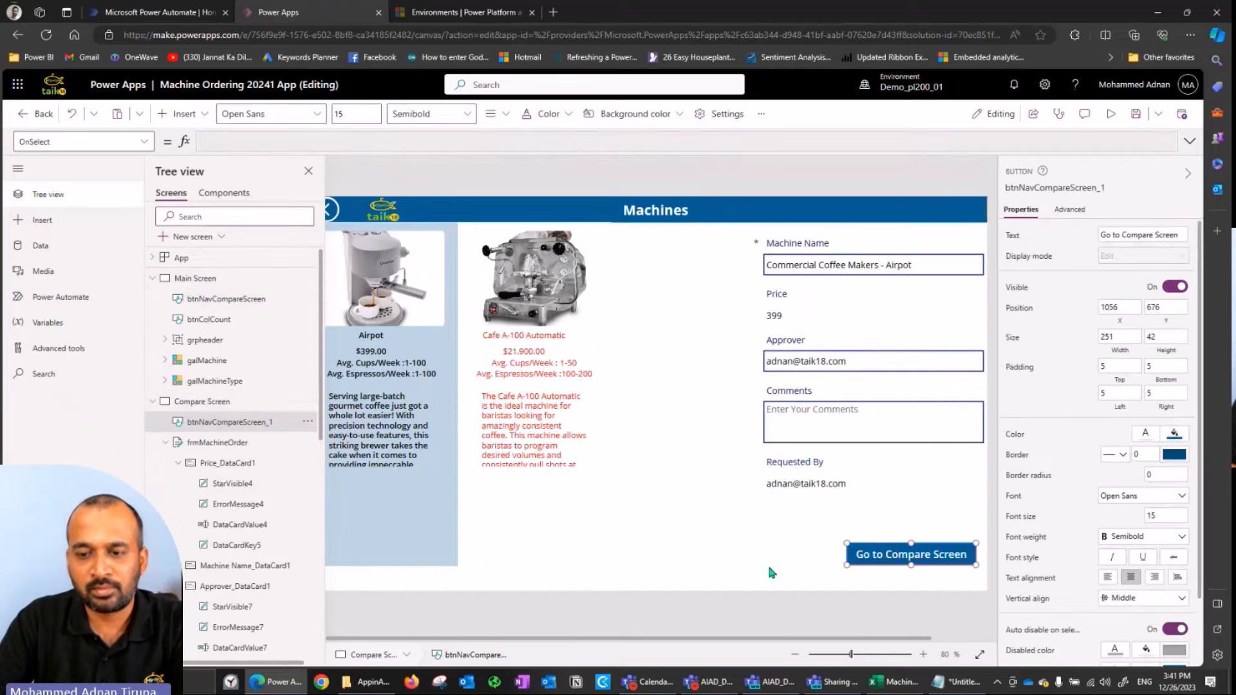
- Rename the pasted button on Compare Screen to btnSubmit and set its text to "Submit"
{"action": "left_click", "coordinate": [1083, 189]}
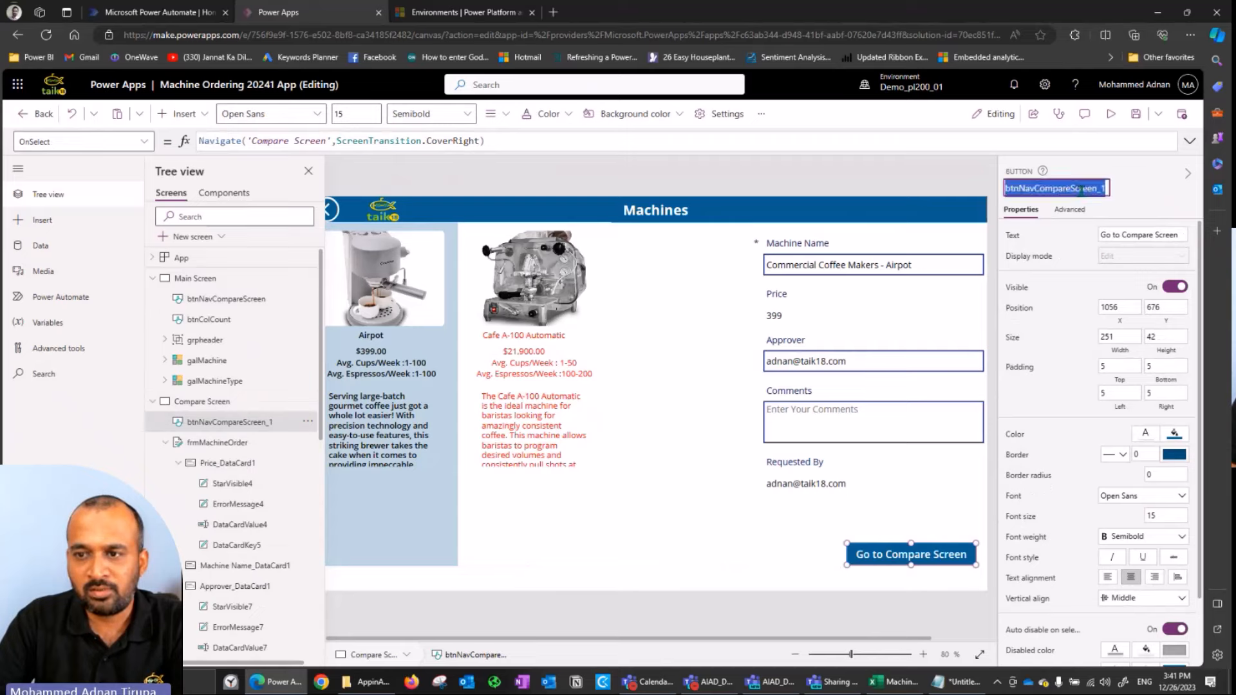
{"action": "type", "text": "btn"}
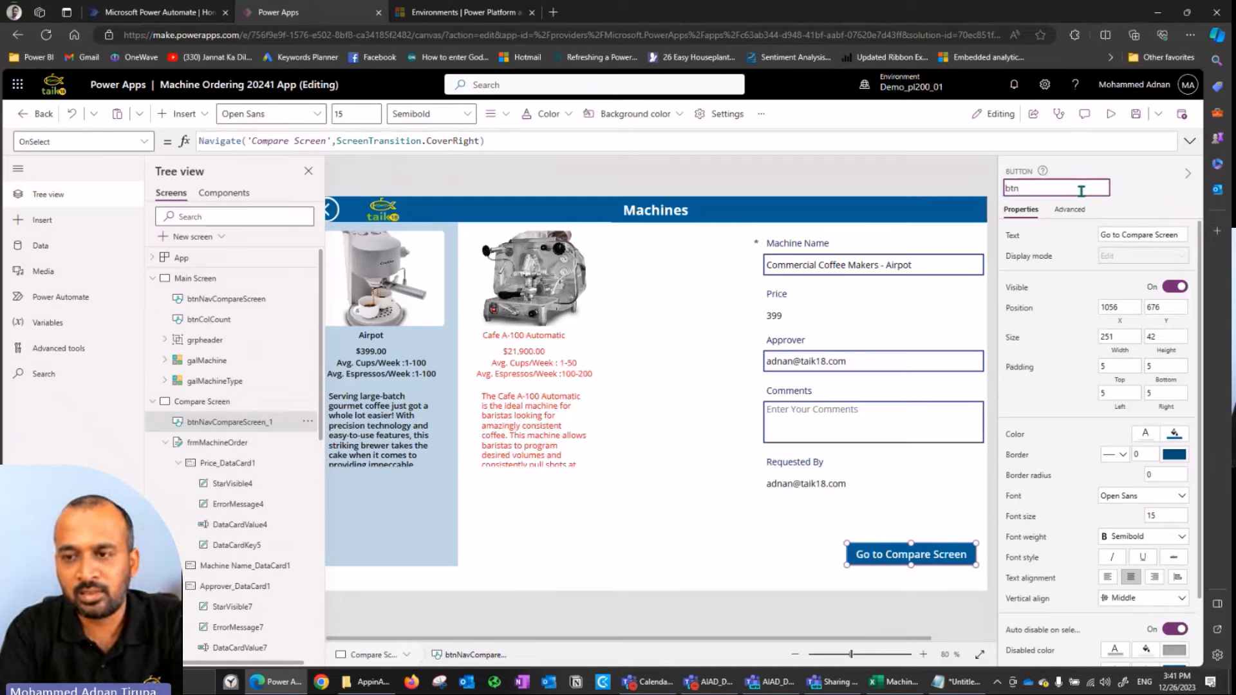
{"action": "type", "text": "Submit"}
{"action": "key", "text": "Return"}
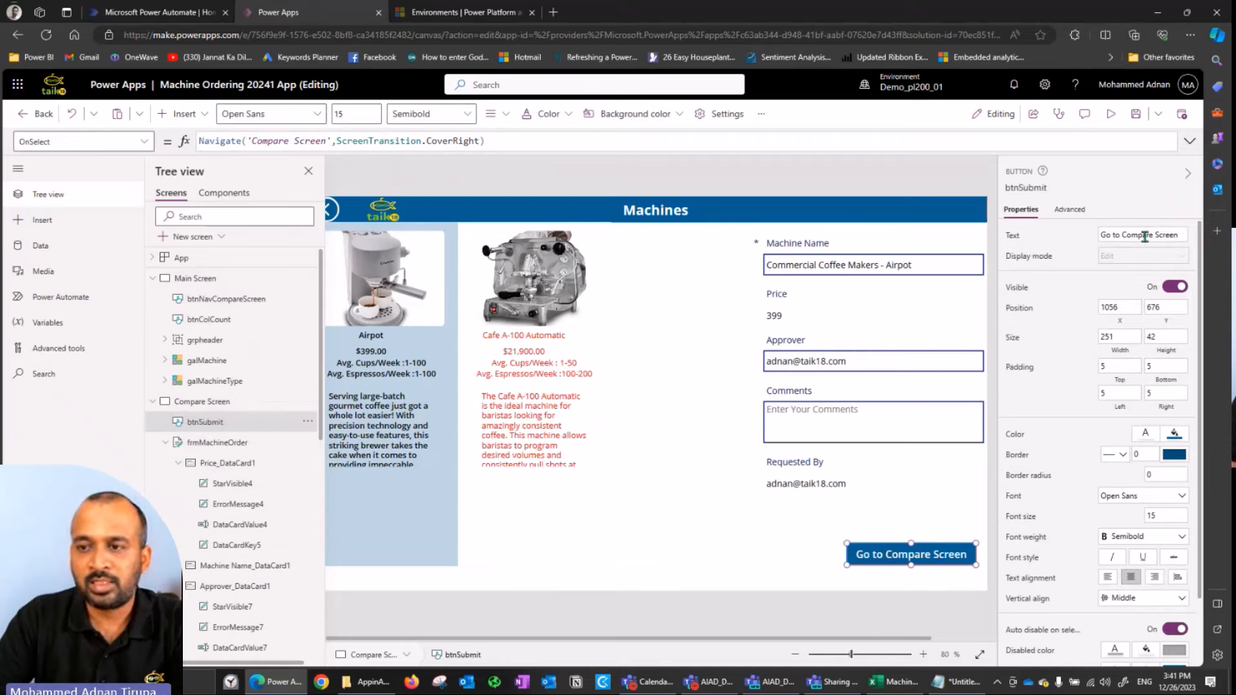
{"action": "left_click", "coordinate": [1143, 236]}
{"action": "type", "text": "Sub"}
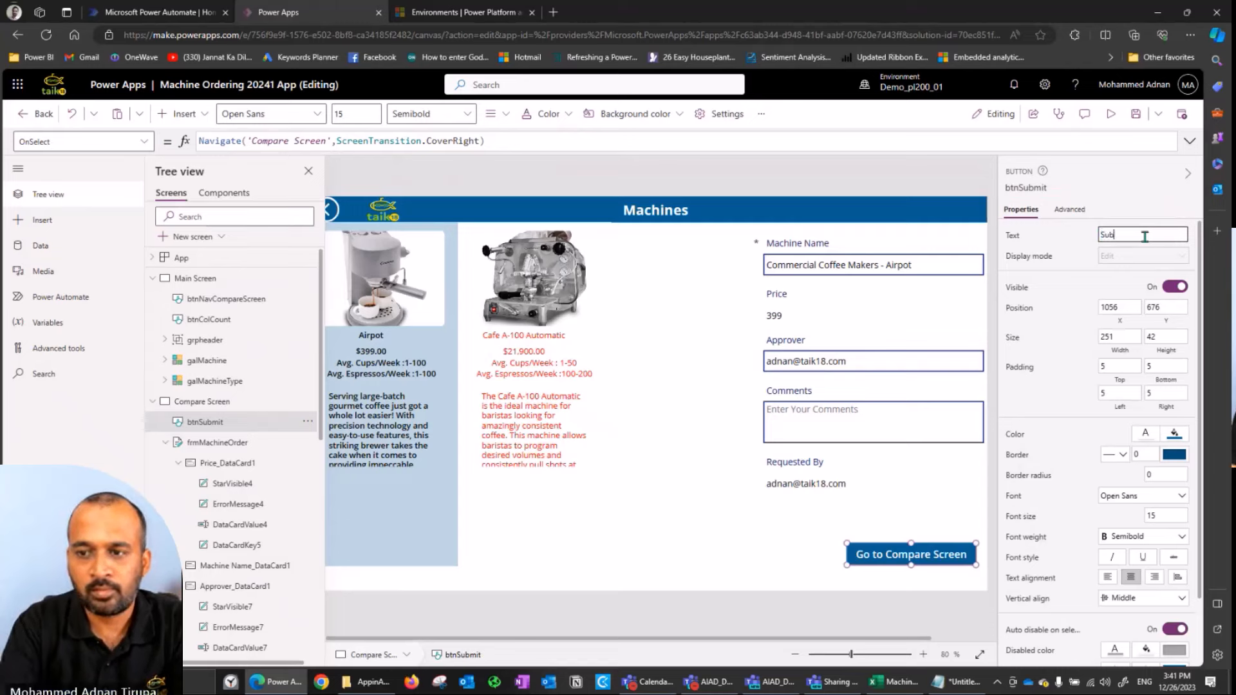
{"action": "type", "text": "mit"}
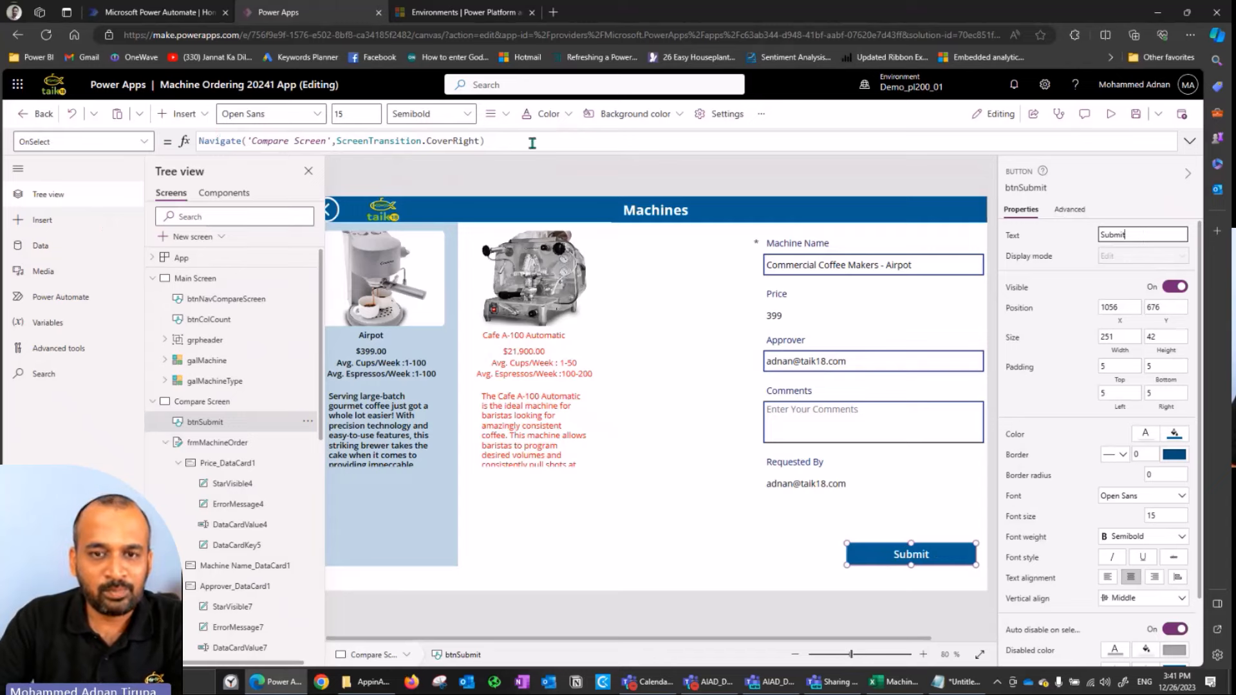
- Replace the Submit button's OnSelect formula with SubmitForm(frmMachineOrder)
{"action": "left_click", "coordinate": [532, 137]}
{"action": "key", "text": "ctrl+a"}
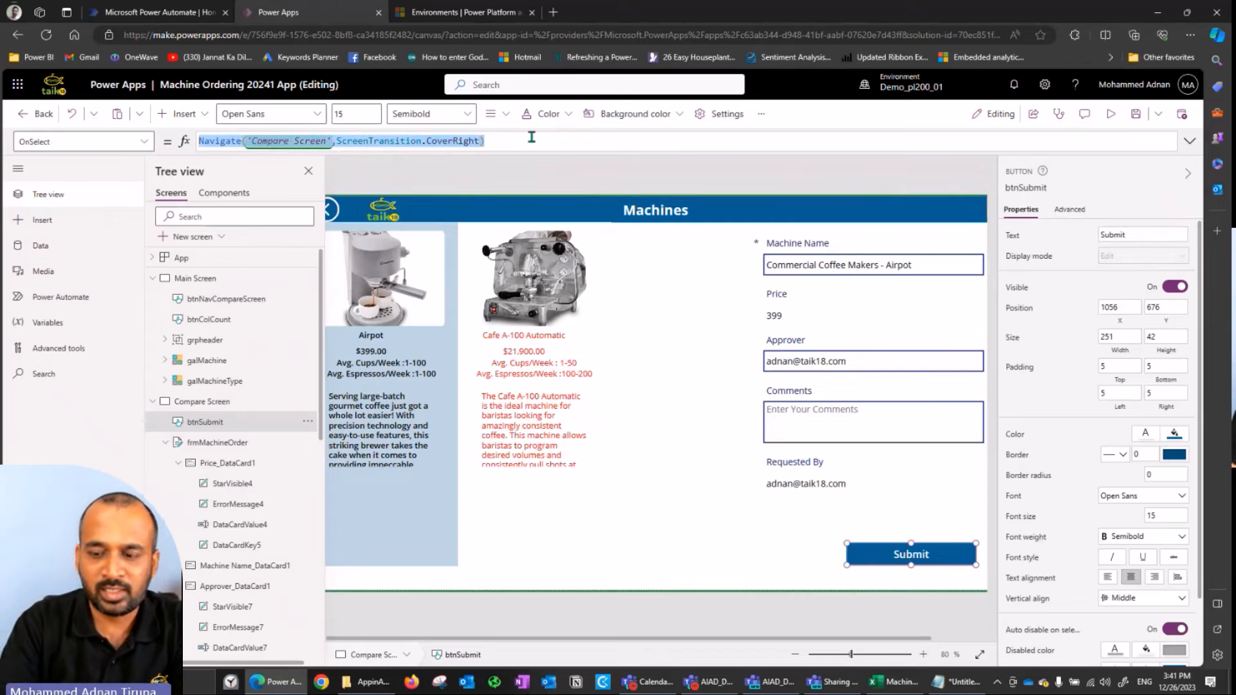
{"action": "key", "text": "ctrl+x"}
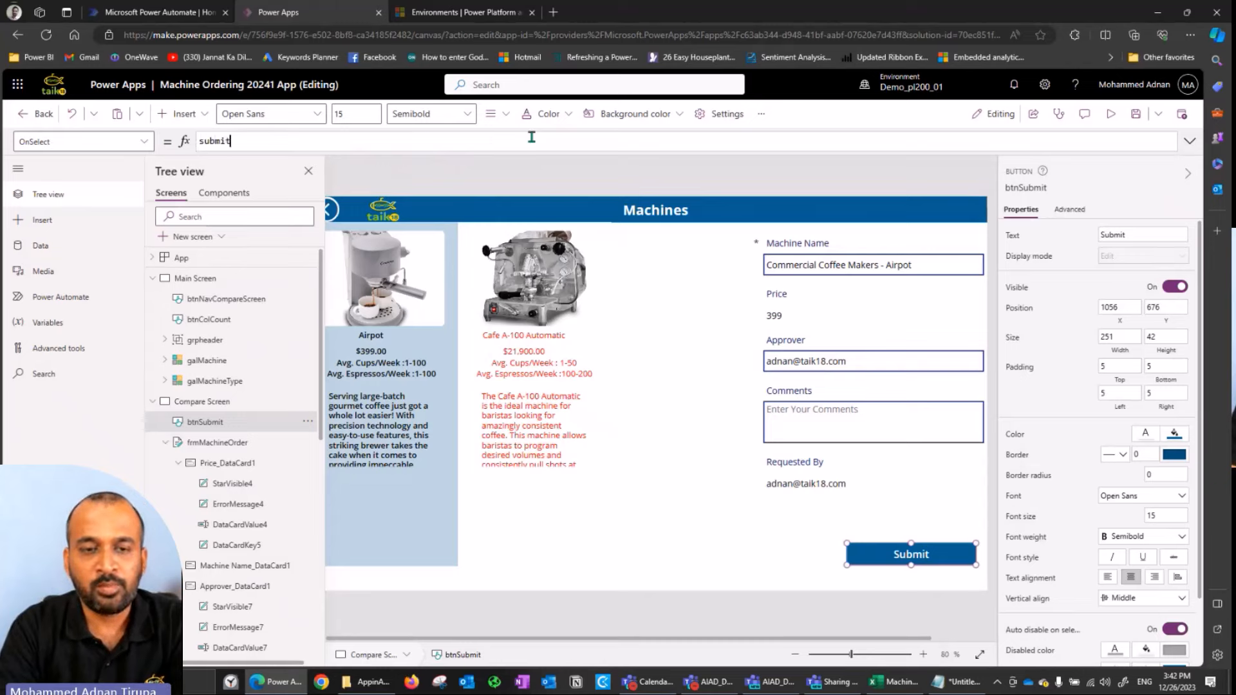
{"action": "type", "text": "submitform"}
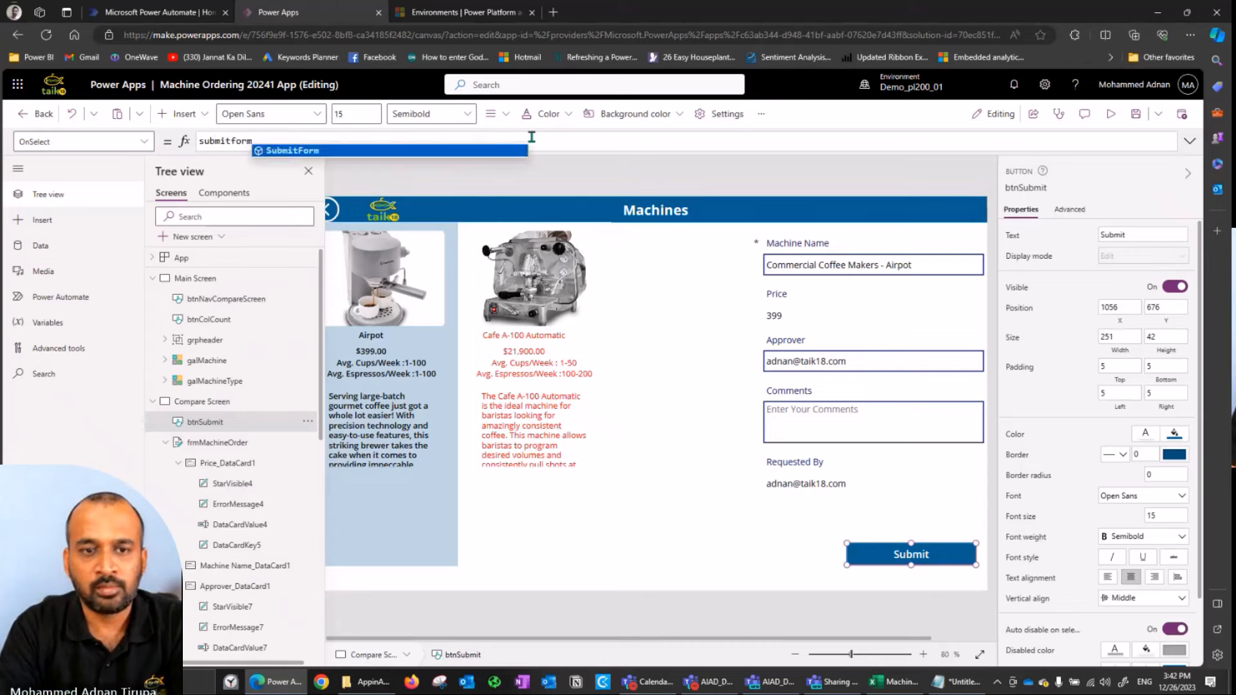
{"action": "type", "text": "("}
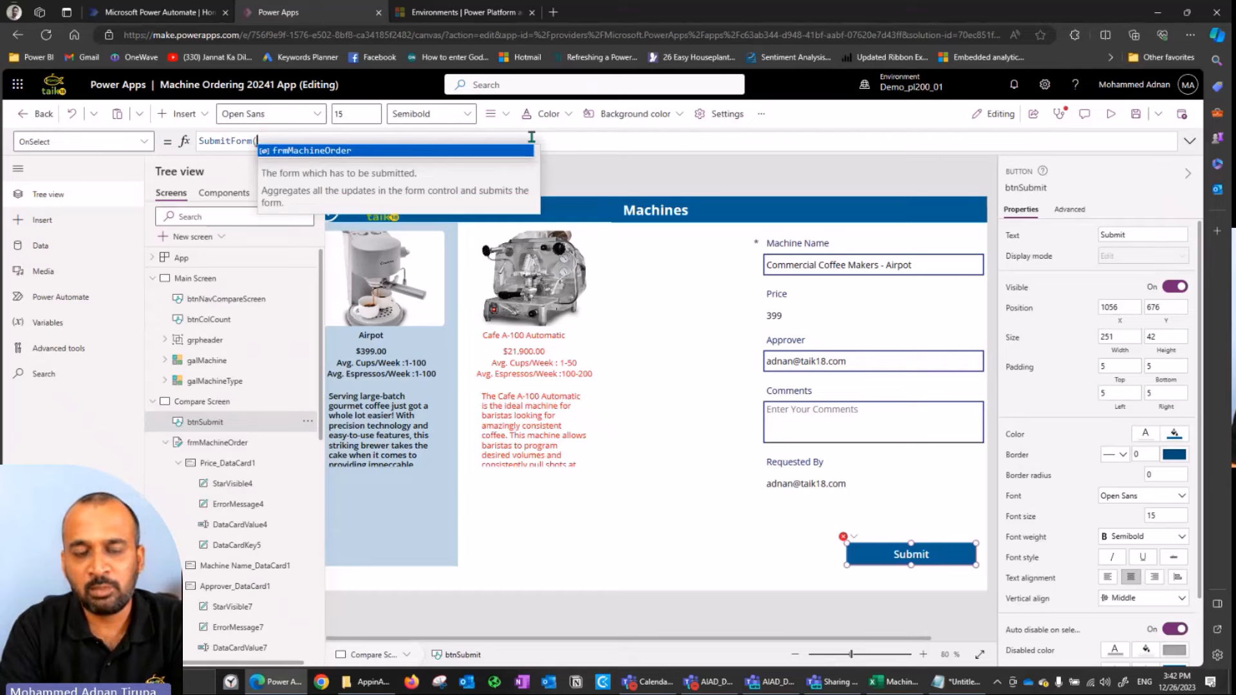
{"action": "key", "text": "Tab"}
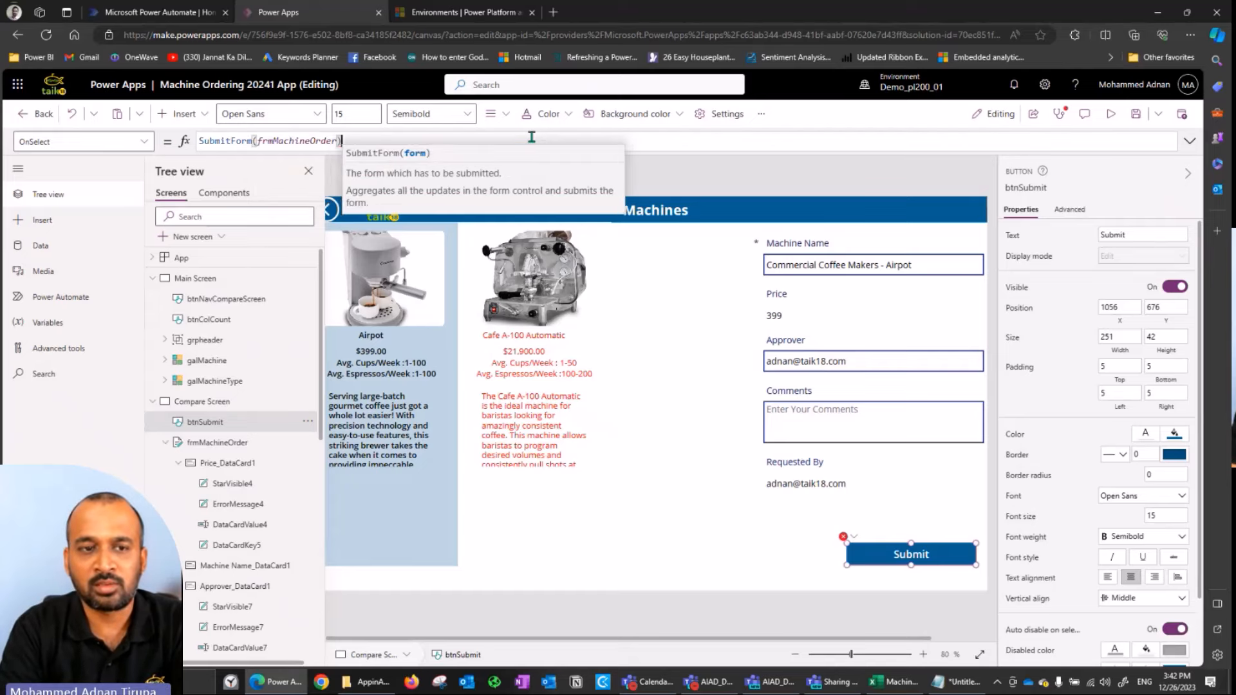
{"action": "type", "text": ")"}
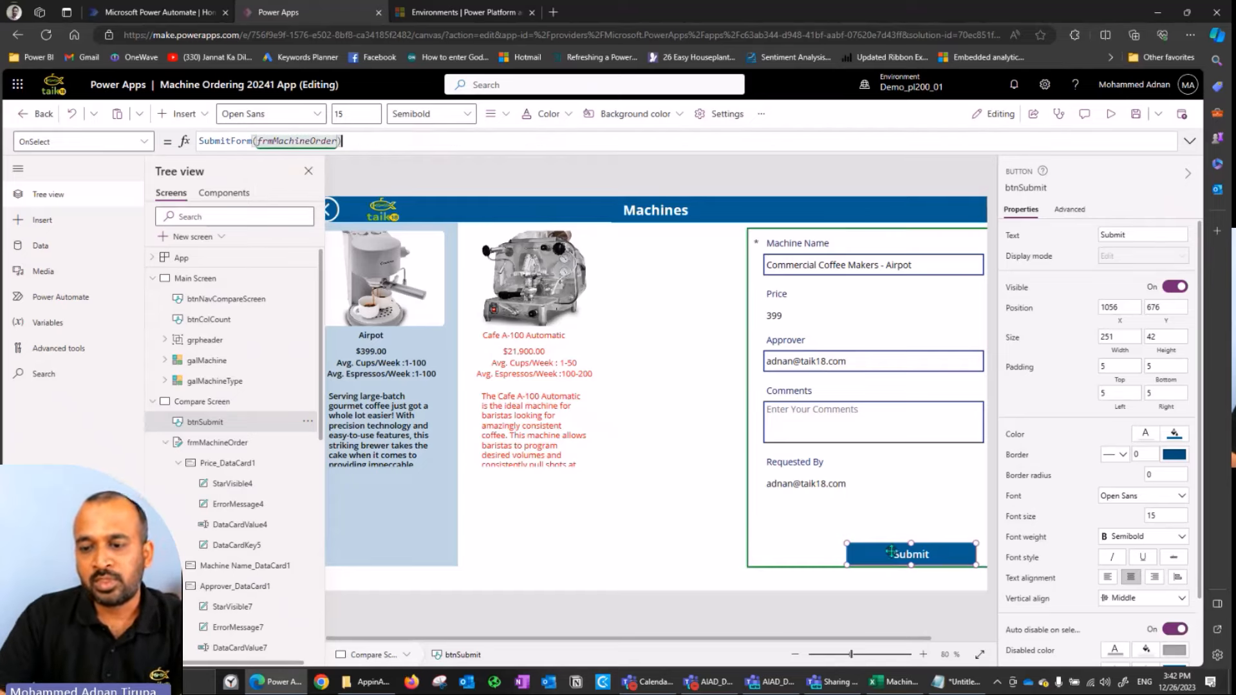
- Move the Submit button slightly down, to about X 1068 and Y 708, below the order form
{"action": "left_click", "coordinate": [890, 552]}
{"action": "left_click_drag", "start_coordinate": [891, 551], "coordinate": [895, 566]}
{"action": "left_click", "coordinate": [667, 518]}
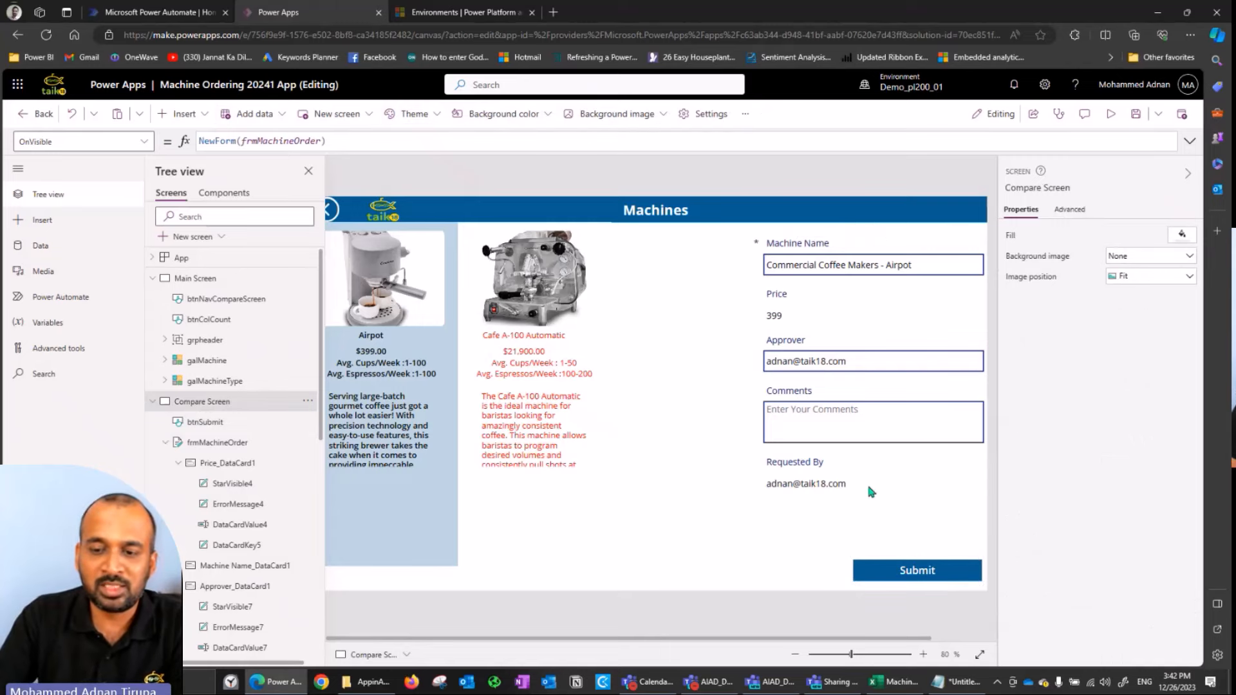
- Replace the CountRows condition in the Submit button's DisplayMode formula with galCompareList.Selected
{"action": "left_click", "coordinate": [887, 566]}
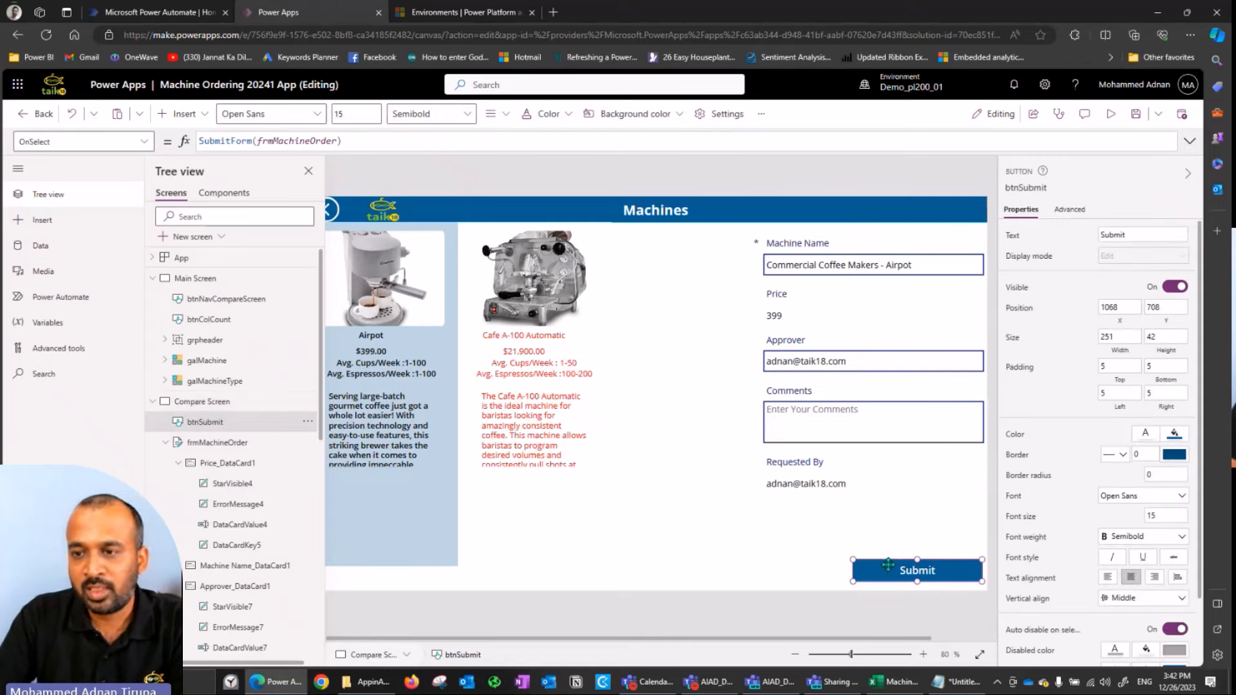
{"action": "left_click", "coordinate": [1025, 257]}
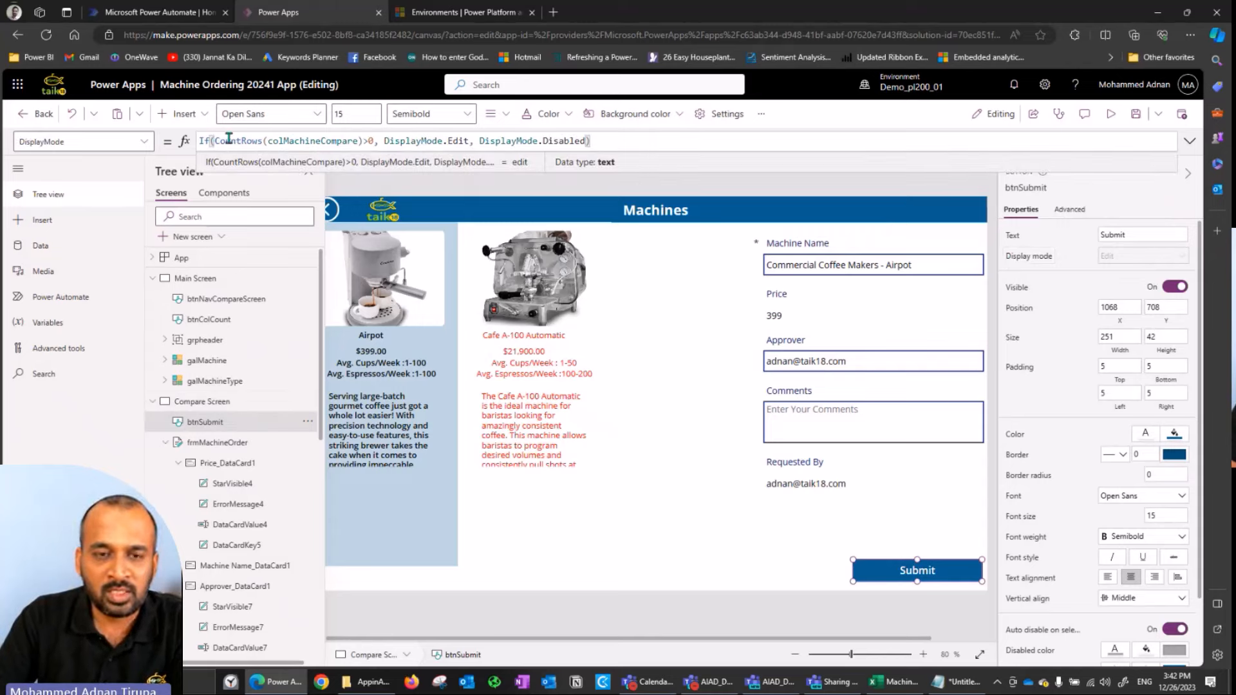
{"action": "double_click", "coordinate": [228, 138]}
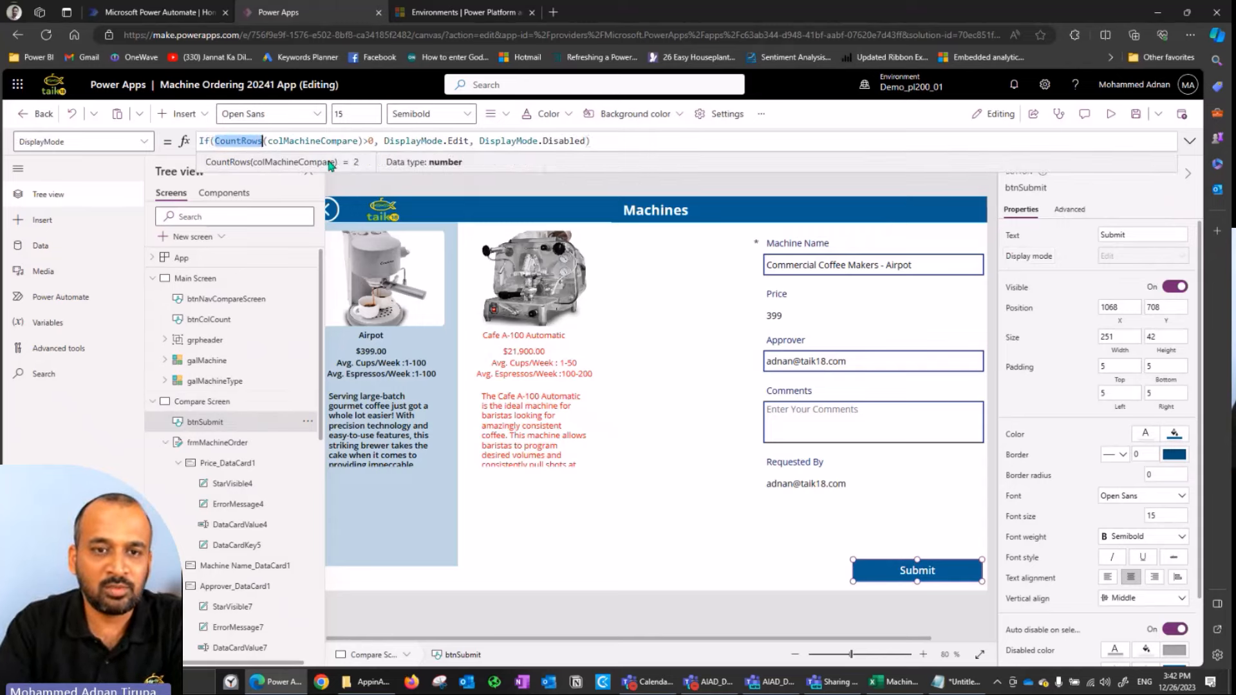
{"action": "key", "text": "Left"}
{"action": "key", "text": "ctrl+shift+Right"}
{"action": "key", "text": "ctrl+shift+Right"}
{"action": "key", "text": "ctrl+shift+Right"}
{"action": "key", "text": "ctrl+shift+Right"}
{"action": "key", "text": "BackSpace"}
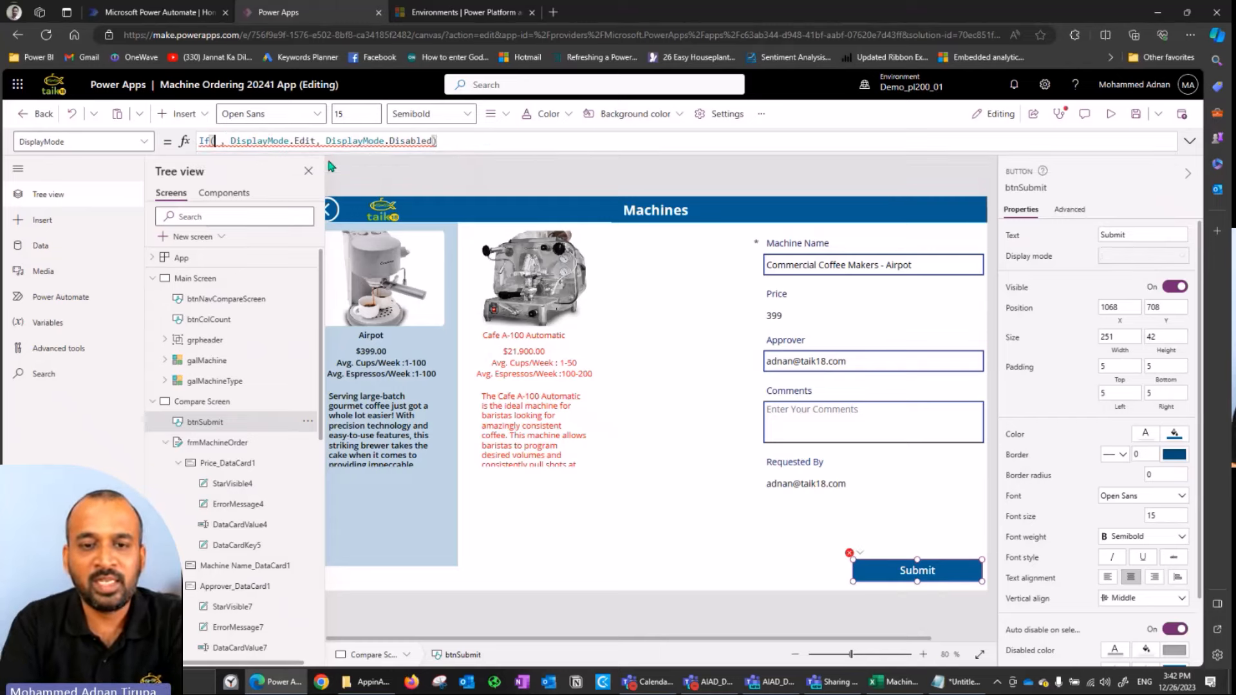
{"action": "type", "text": "gal"}
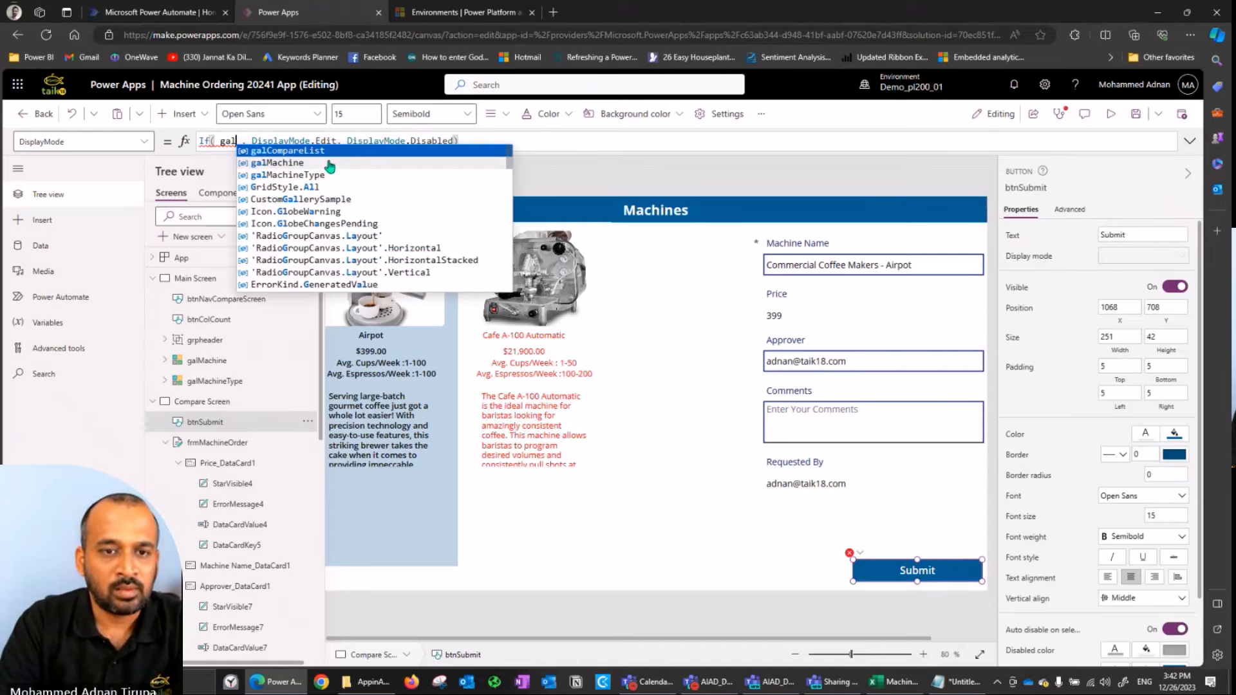
{"action": "key", "text": "Tab"}
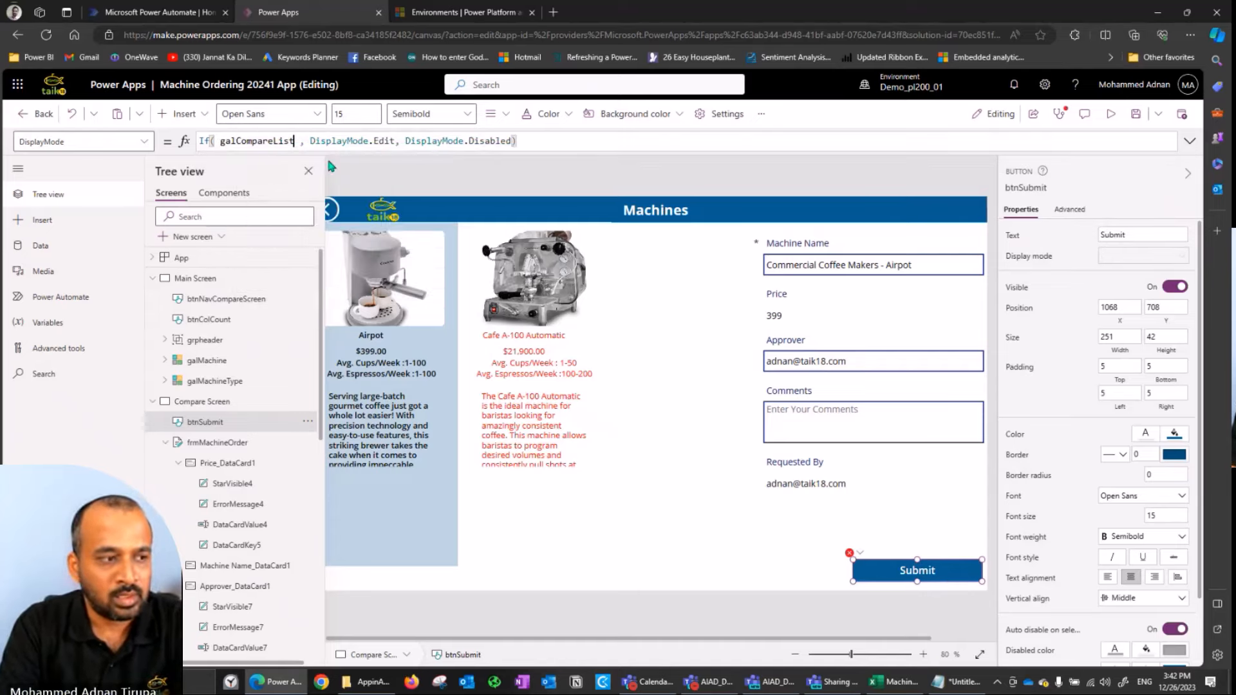
{"action": "type", "text": ".Selected"}
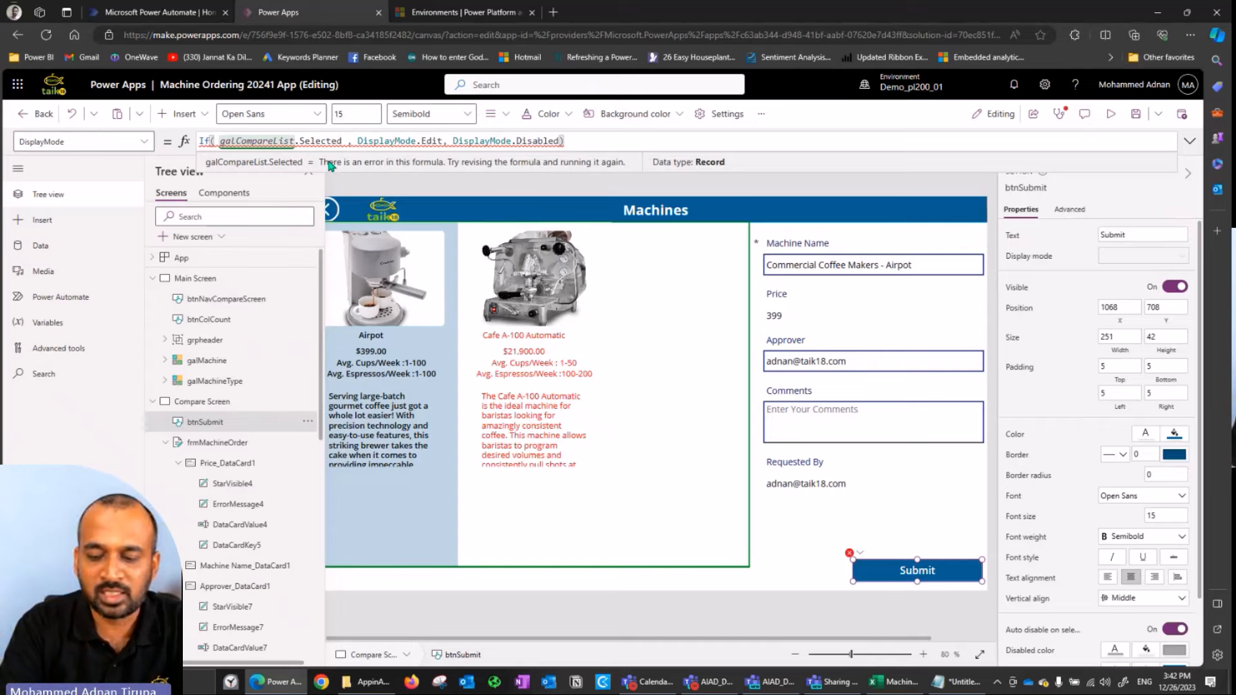
- Wrap galCompareList.Selected in !IsBlank() within the Submit button's DisplayMode formula and save the app
{"action": "key", "text": "ctrl+Left"}
{"action": "key", "text": "ctrl+Left"}
{"action": "key", "text": "ctrl+Left"}
{"action": "key", "text": "Right"}
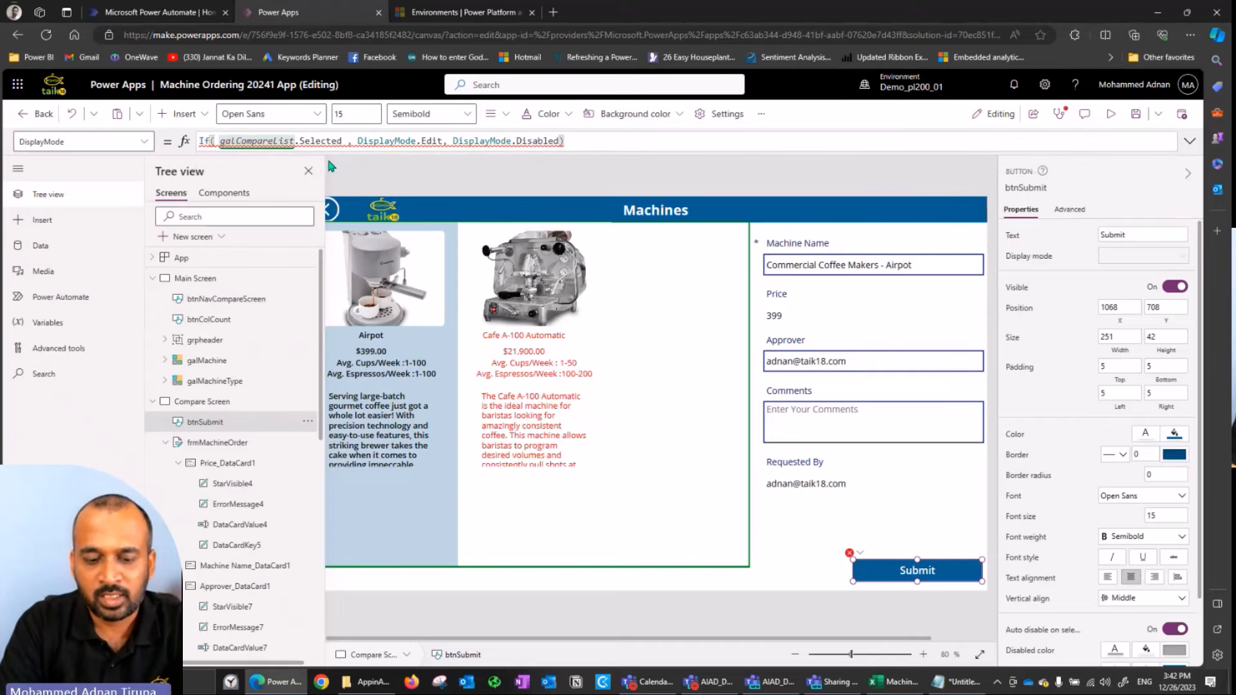
{"action": "type", "text": "!isbla"}
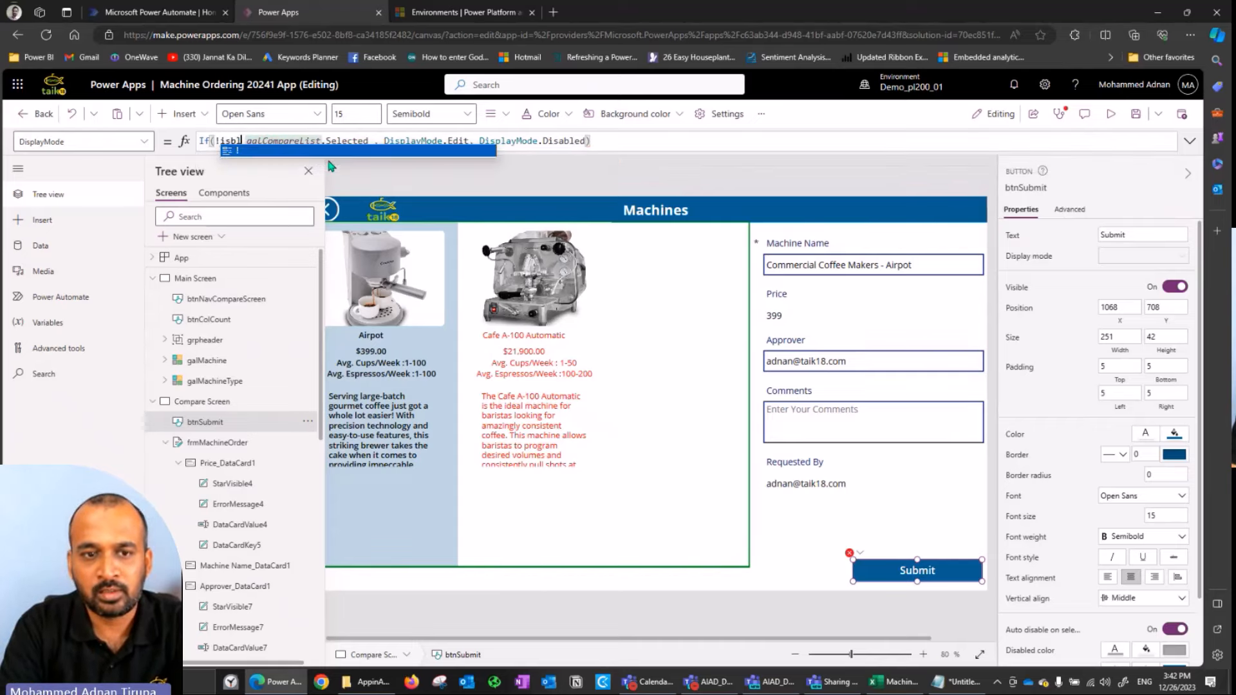
{"action": "type", "text": "nk("}
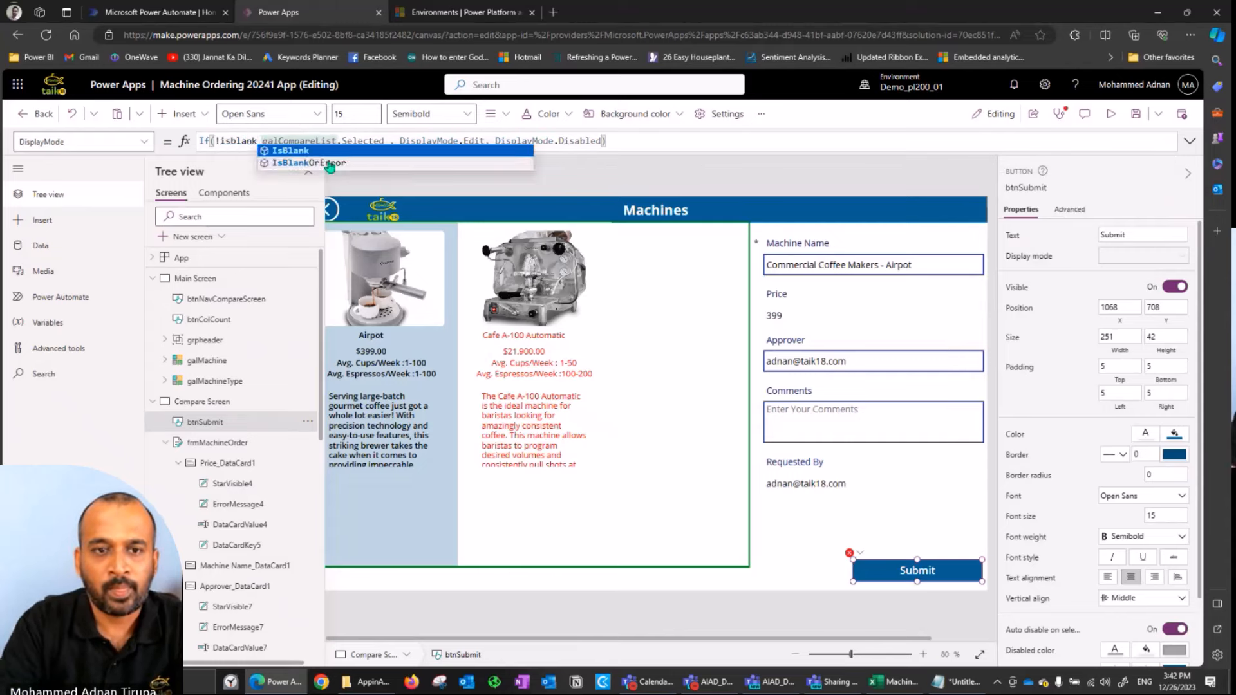
{"action": "key", "text": "Delete"}
{"action": "key", "text": "ctrl+Right"}
{"action": "key", "text": "ctrl+Right"}
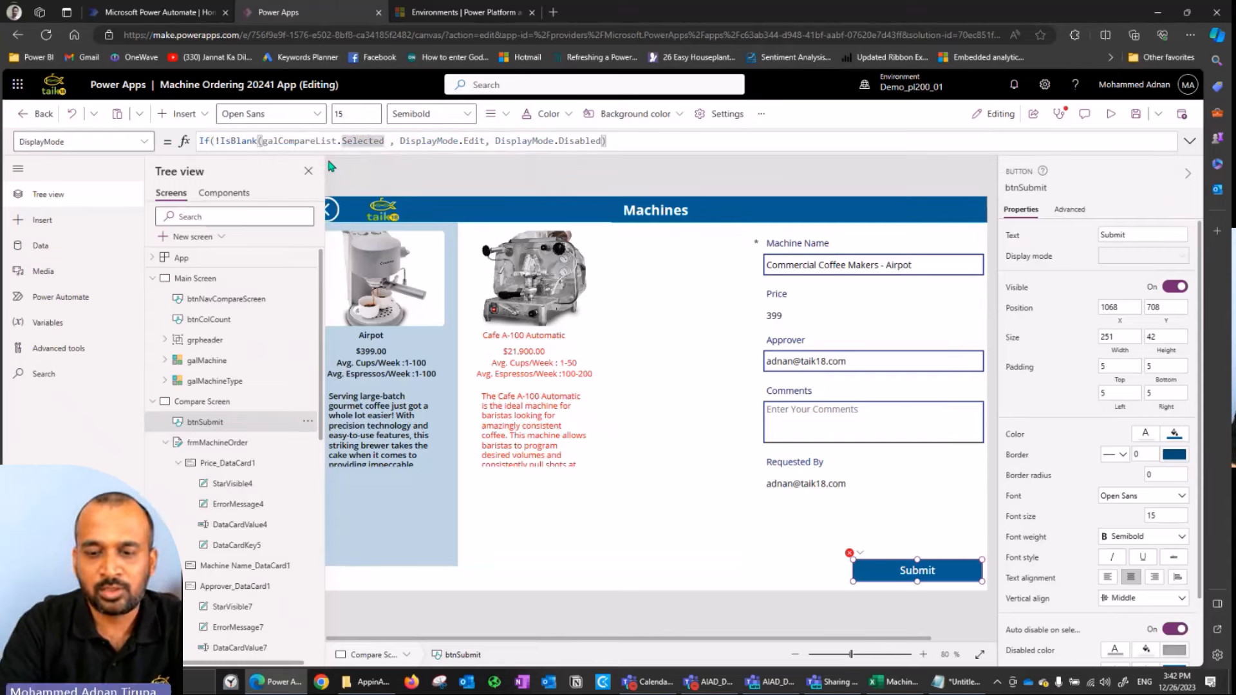
{"action": "type", "text": ")"}
{"action": "key", "text": "End"}
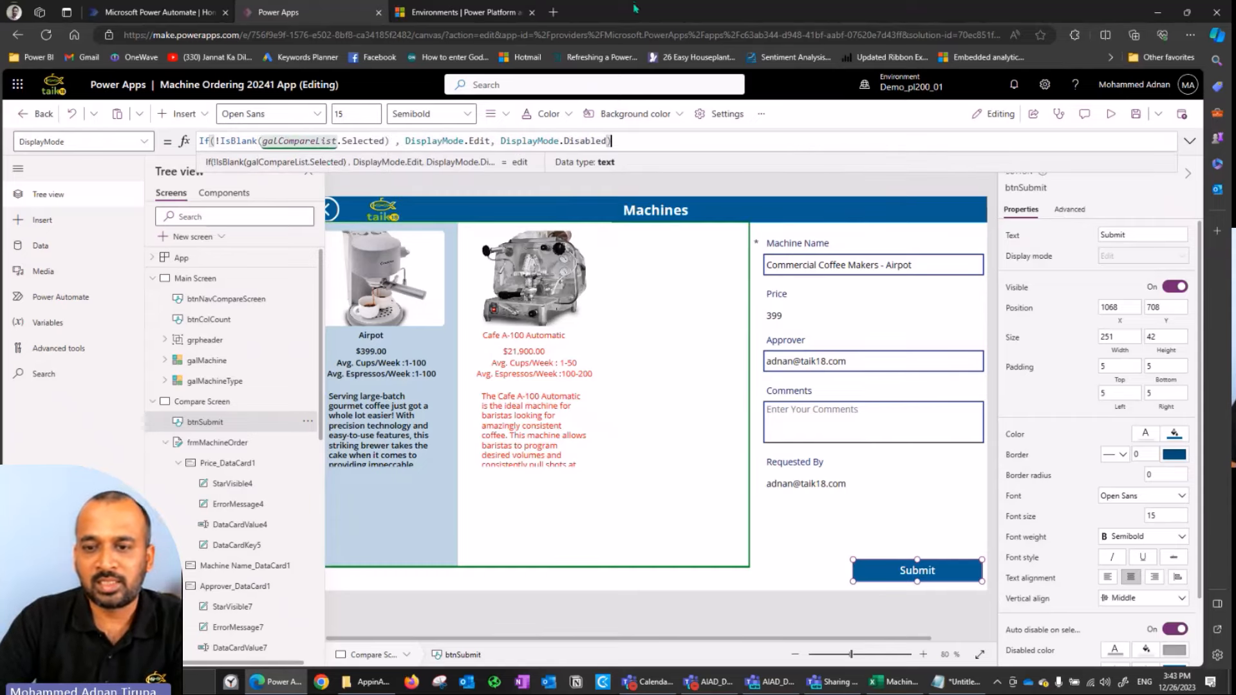
{"action": "left_click", "coordinate": [1137, 120]}
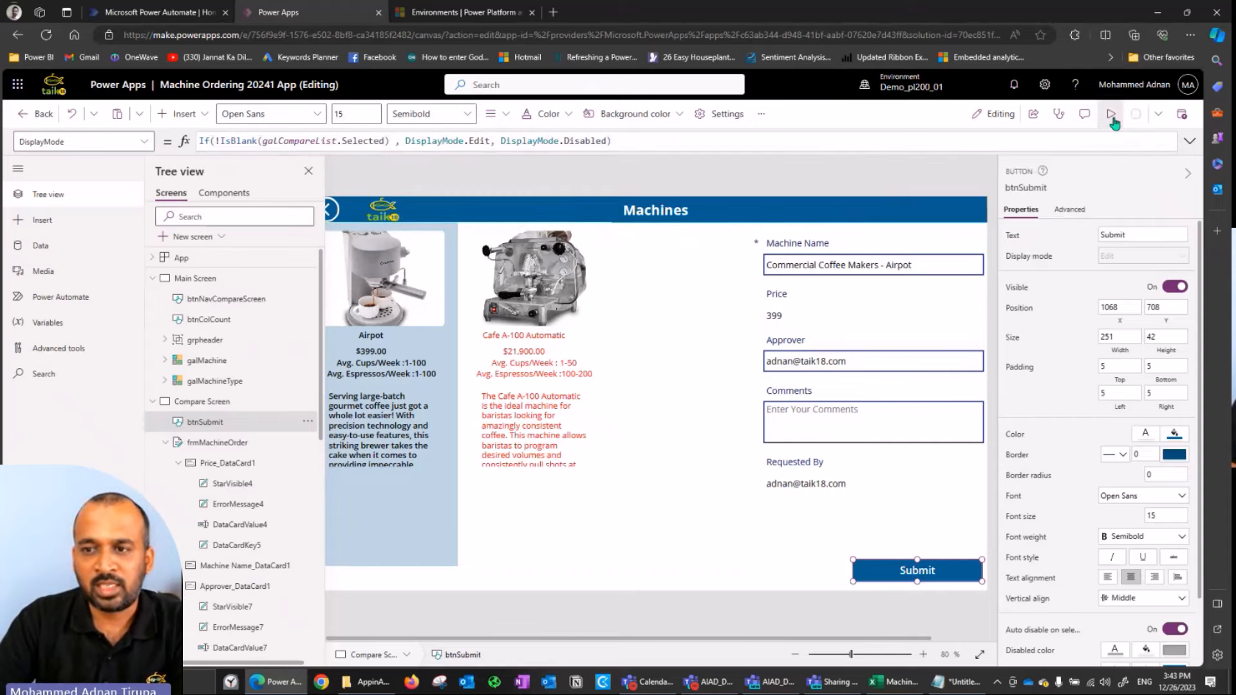
- Preview the app, going back and forth between the compare and main screens, and return to editing
{"action": "left_click", "coordinate": [1111, 113]}
{"action": "left_click", "coordinate": [193, 154]}
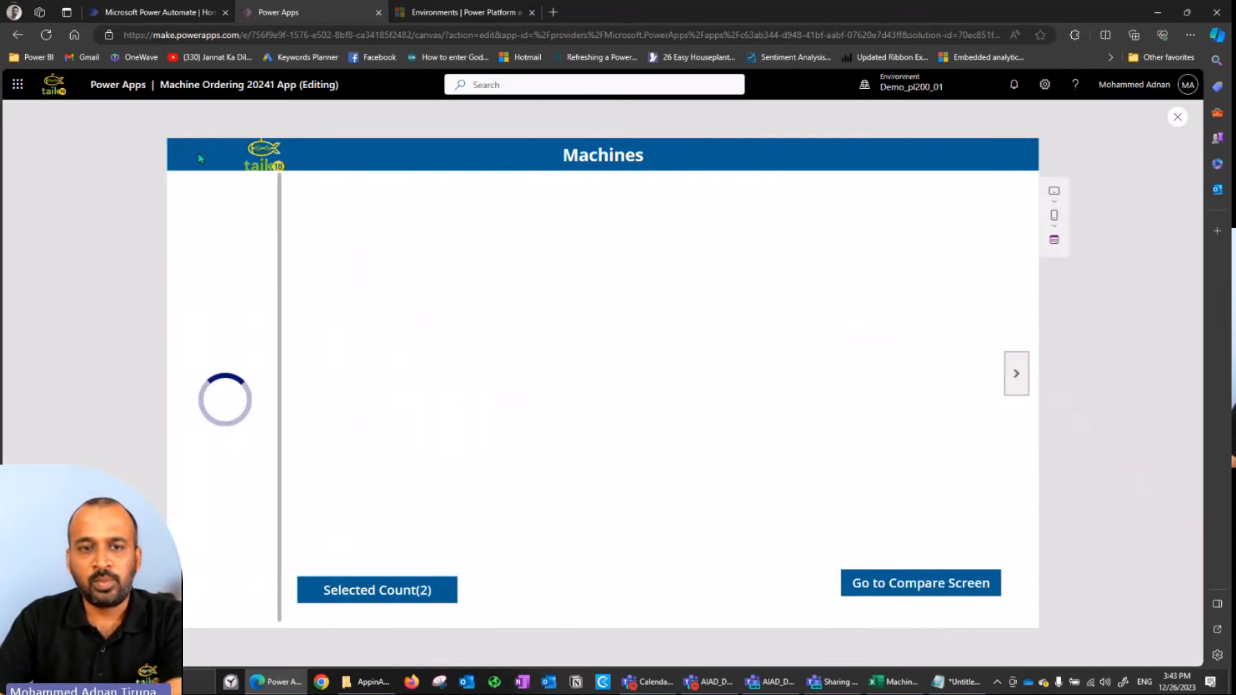
{"action": "left_click", "coordinate": [897, 587]}
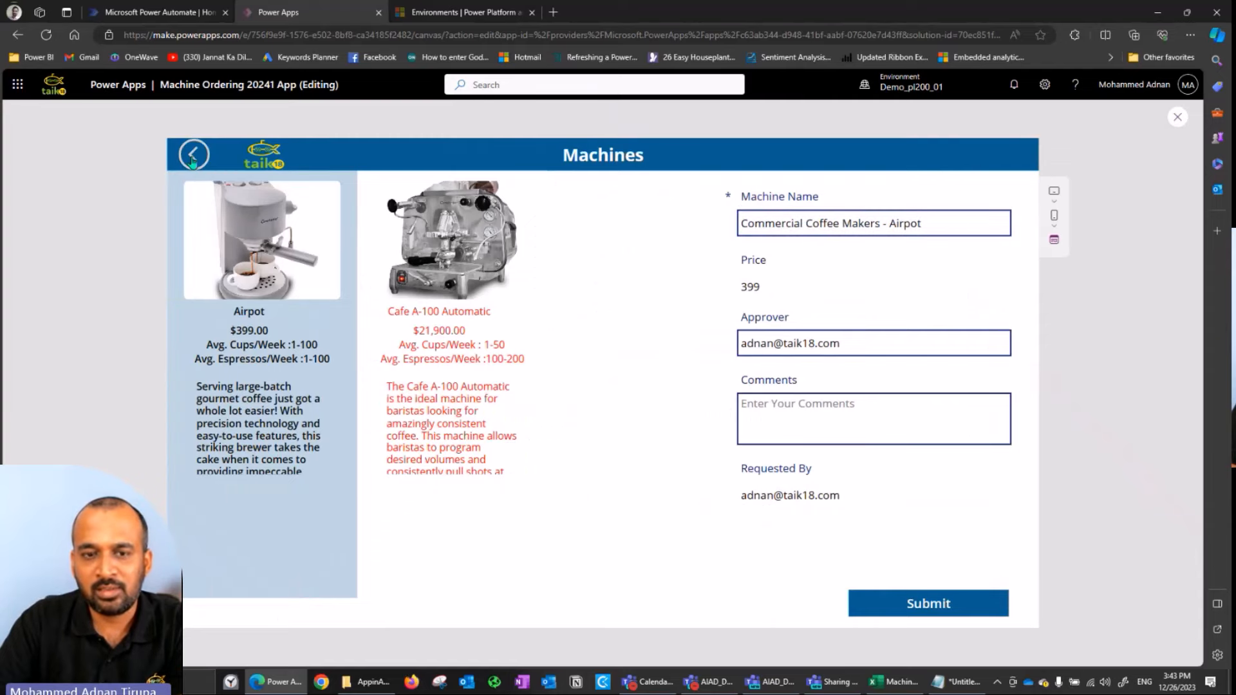
{"action": "left_click", "coordinate": [192, 155]}
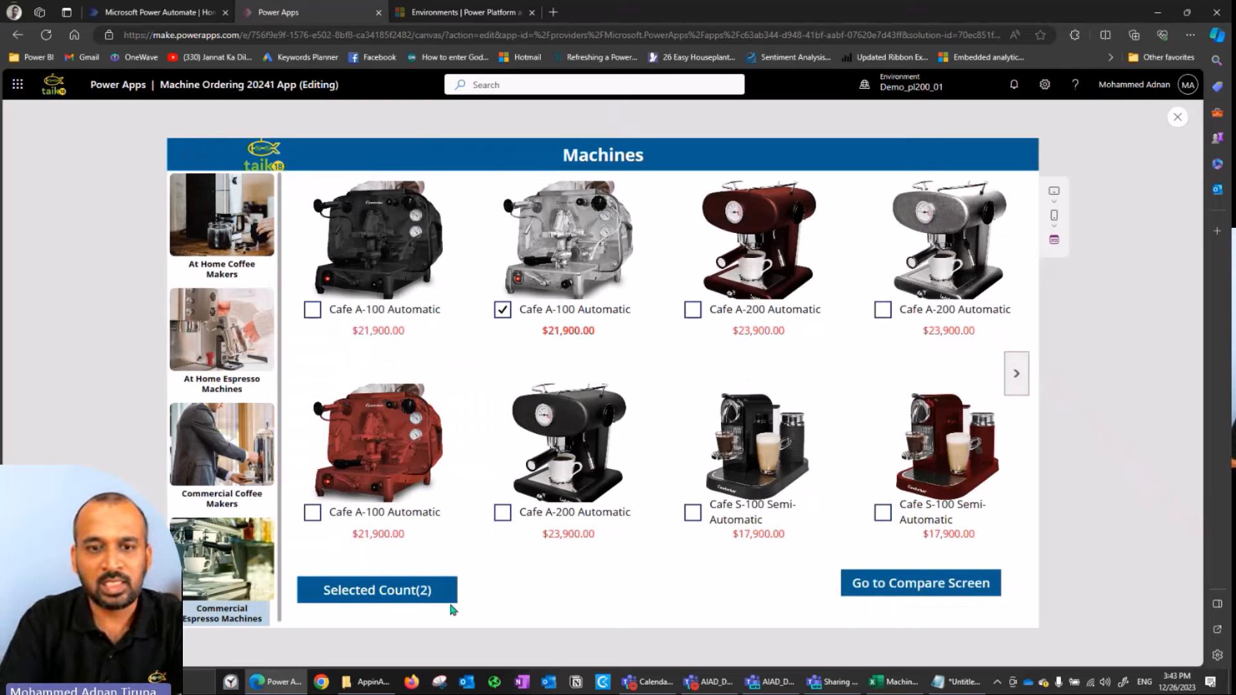
{"action": "left_click", "coordinate": [1178, 118]}
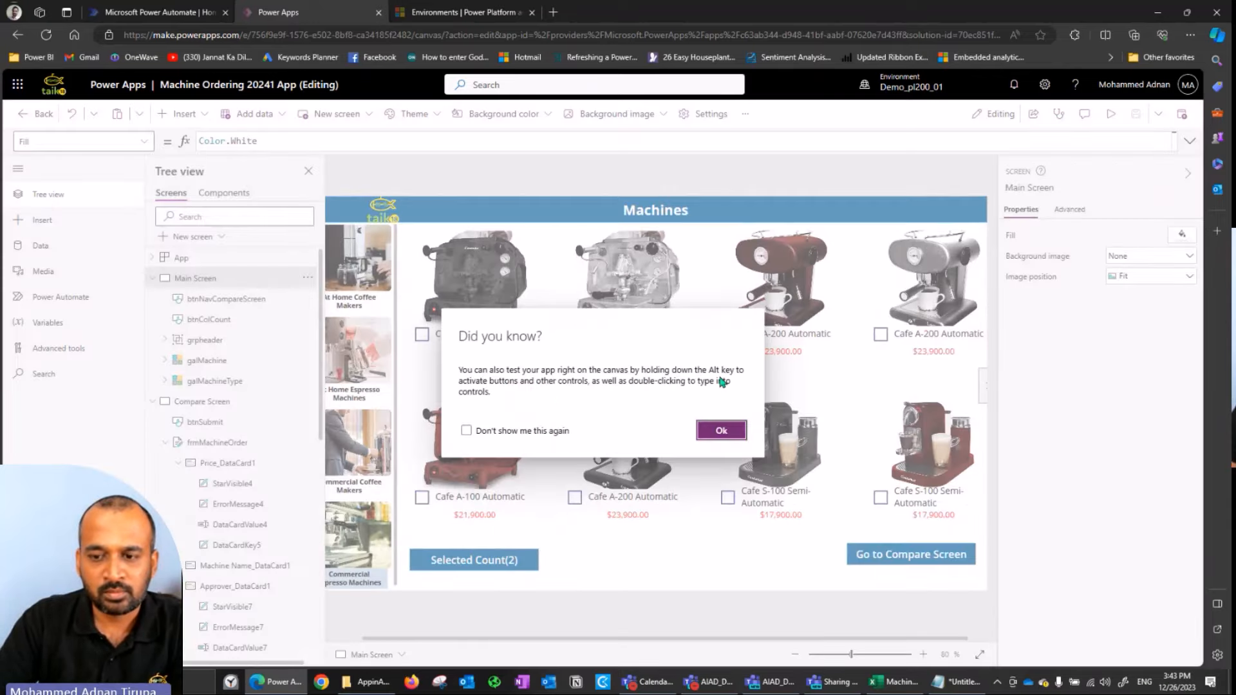
{"action": "left_click", "coordinate": [719, 428]}
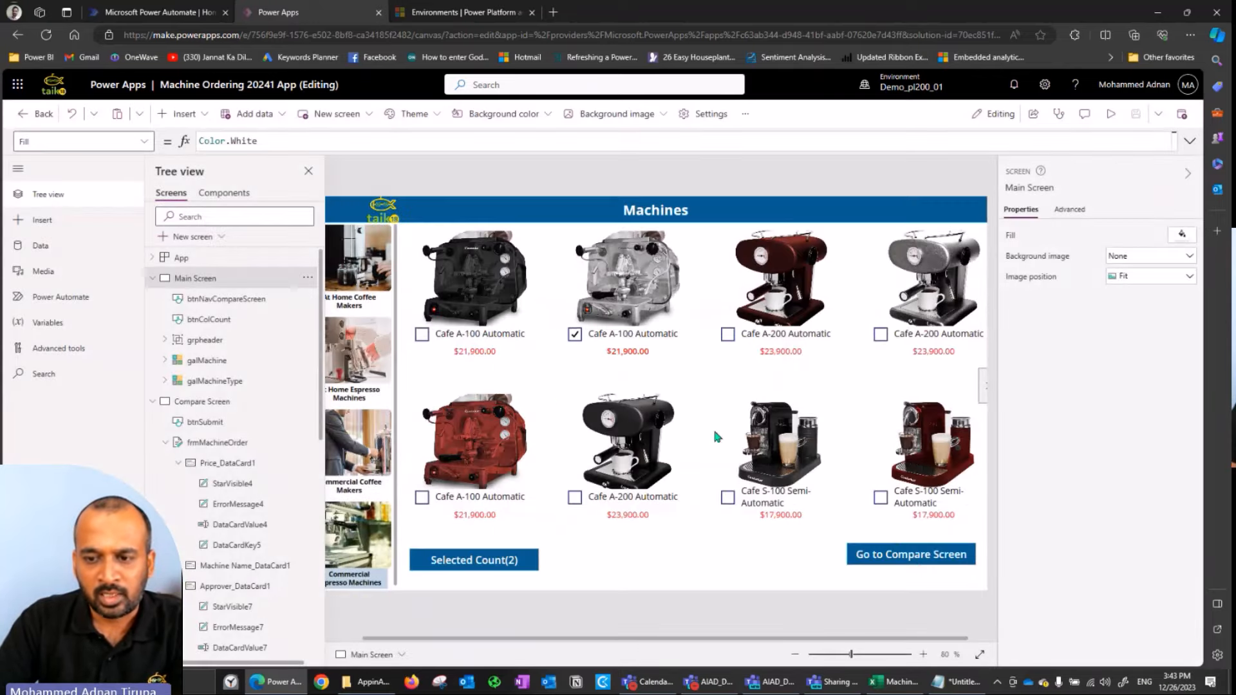
- Copy the bracketed CountRows(colMachineCompare) part of the Selected Count button's Text formula on Main Screen
{"action": "left_click", "coordinate": [897, 555]}
{"action": "left_click", "coordinate": [487, 560]}
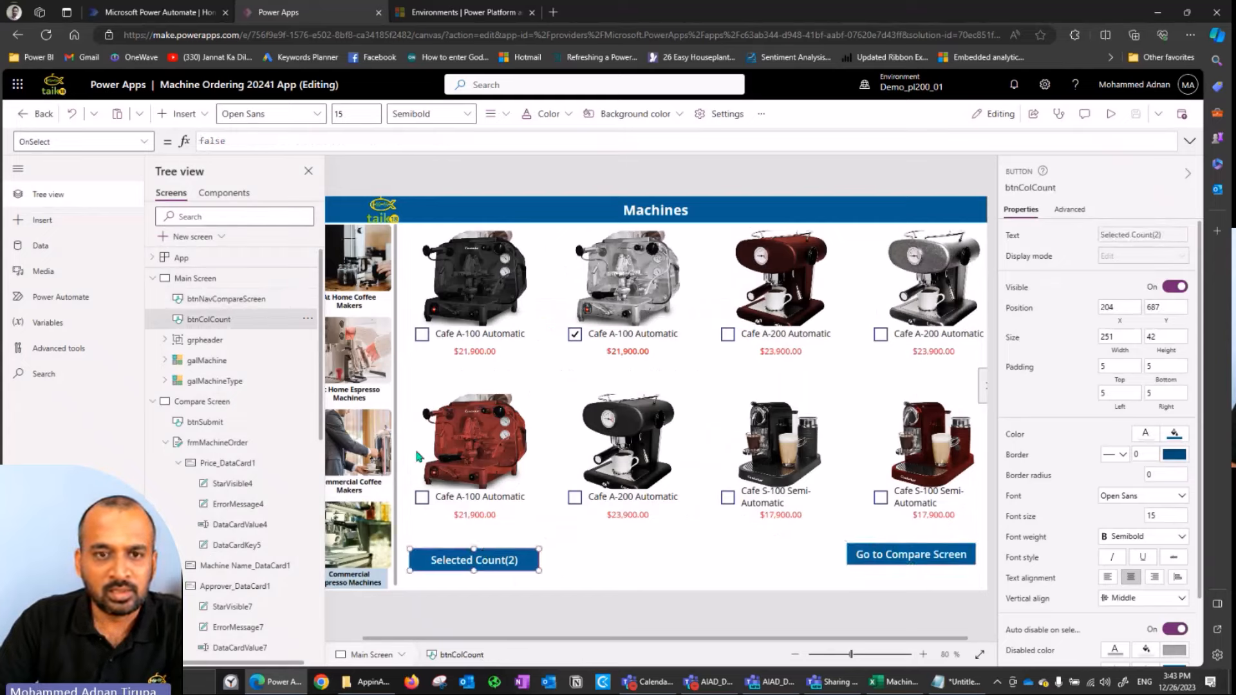
{"action": "left_click", "coordinate": [1009, 236]}
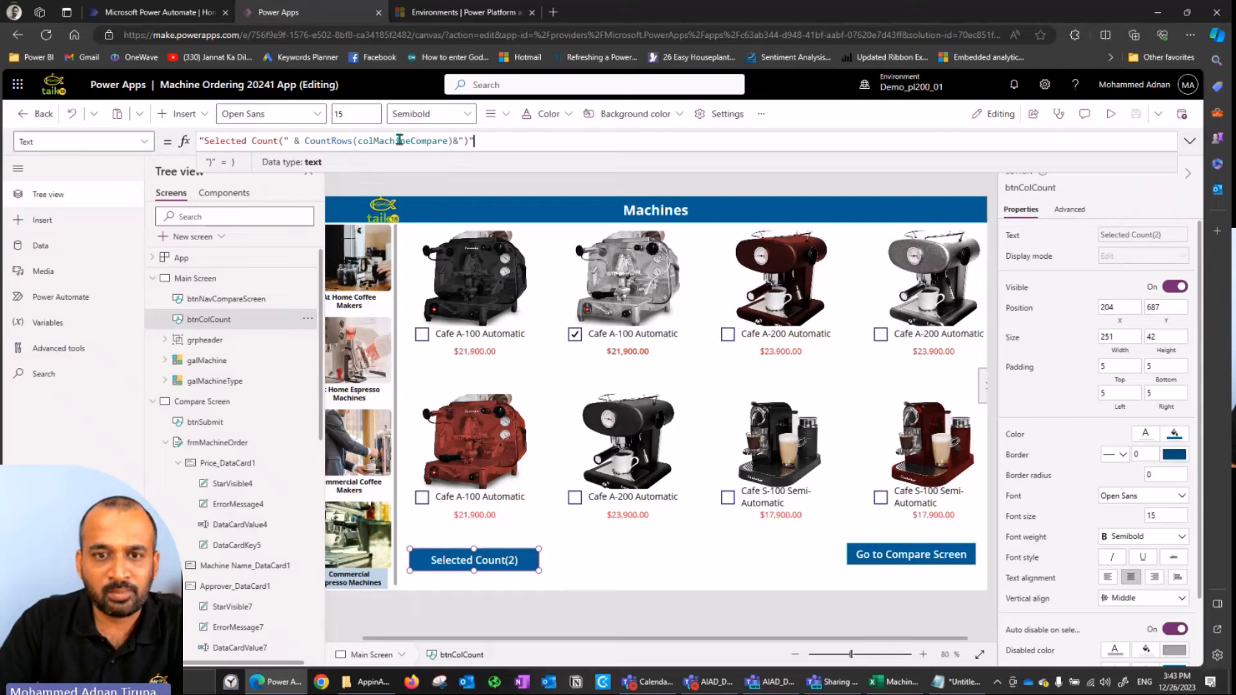
{"action": "left_click_drag", "start_coordinate": [305, 141], "coordinate": [422, 140]}
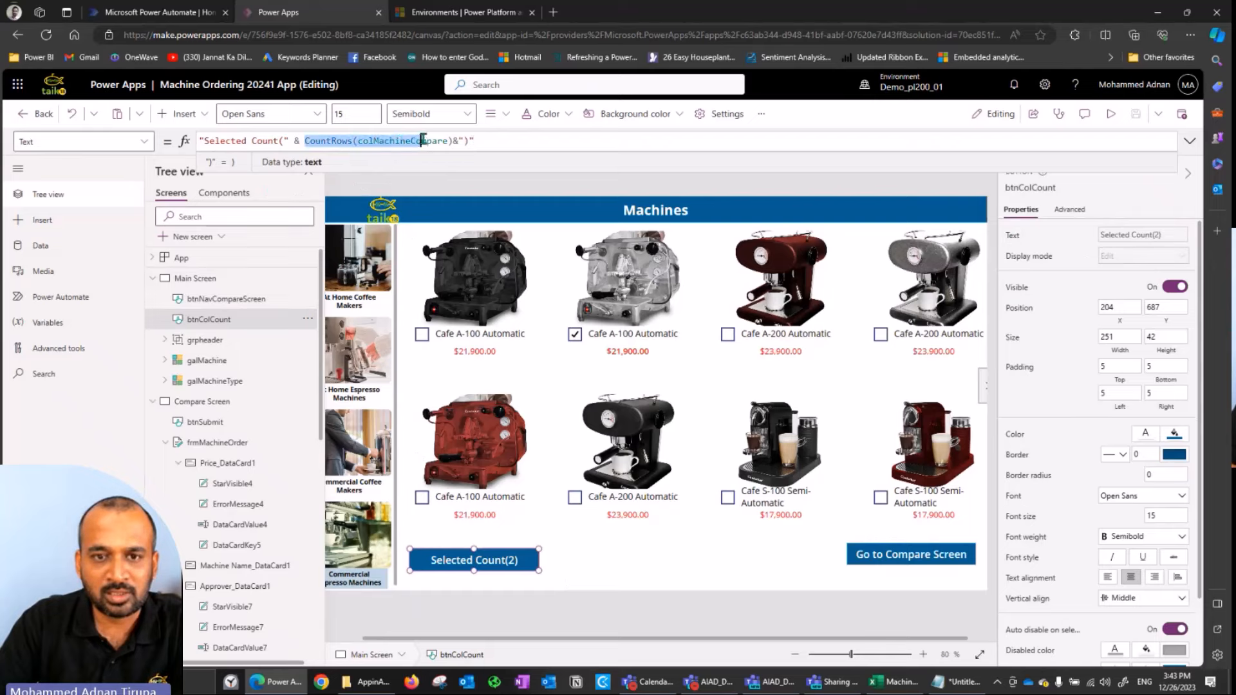
{"action": "left_click", "coordinate": [282, 141]}
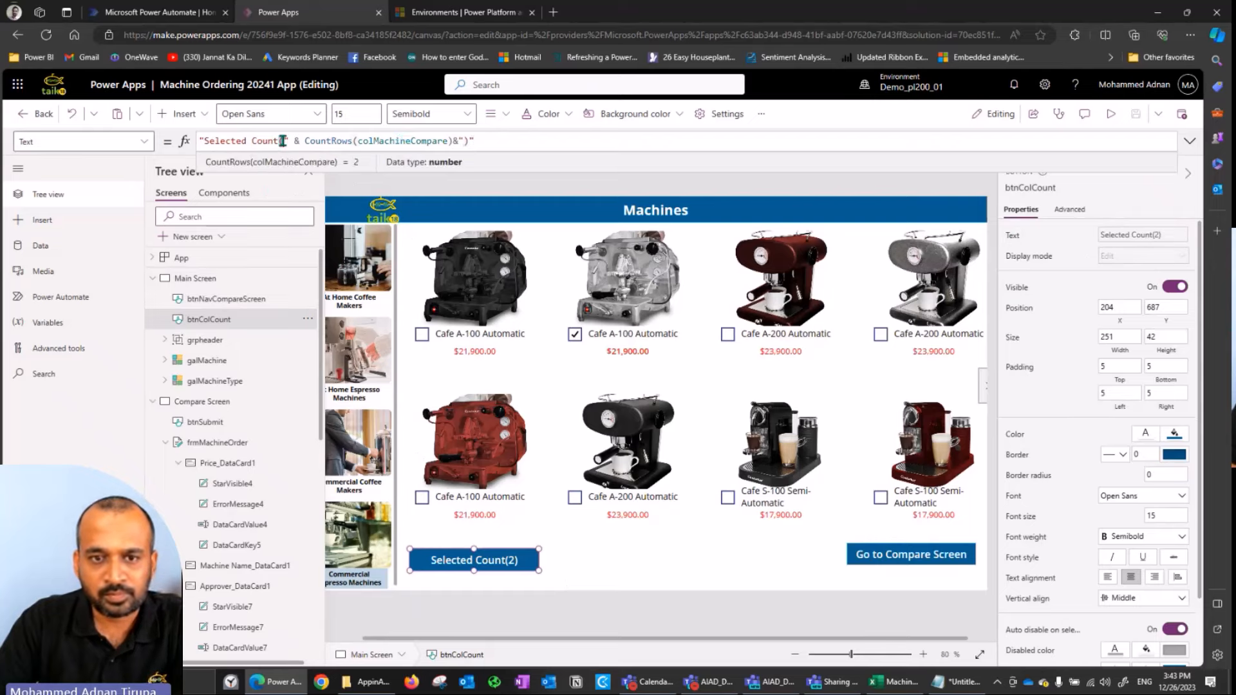
{"action": "left_click_drag", "start_coordinate": [282, 141], "coordinate": [475, 140]}
{"action": "key", "text": "ctrl+c"}
- Set btnNavCompareScreen's Text to "Go to Compare Screen (" & CountRows(colMachineCompare)&")" and enlarge the button to about 314 by 53
{"action": "left_click", "coordinate": [912, 557]}
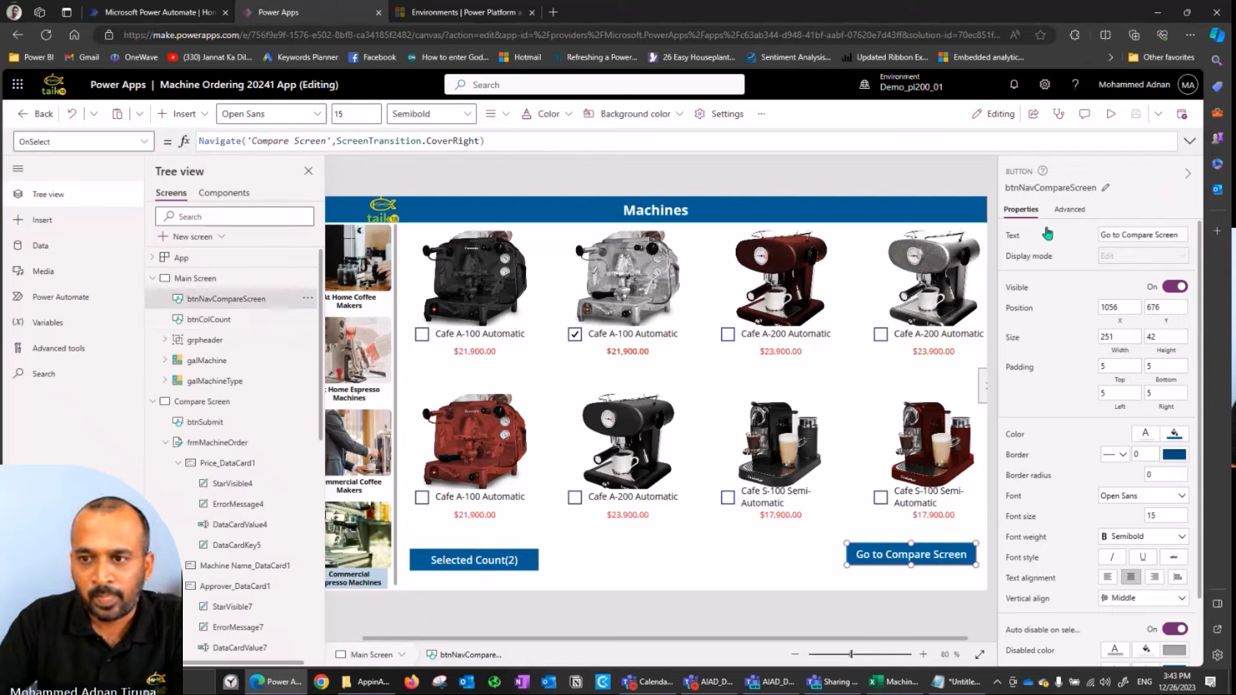
{"action": "left_click", "coordinate": [1015, 237]}
{"action": "left_click", "coordinate": [331, 139]}
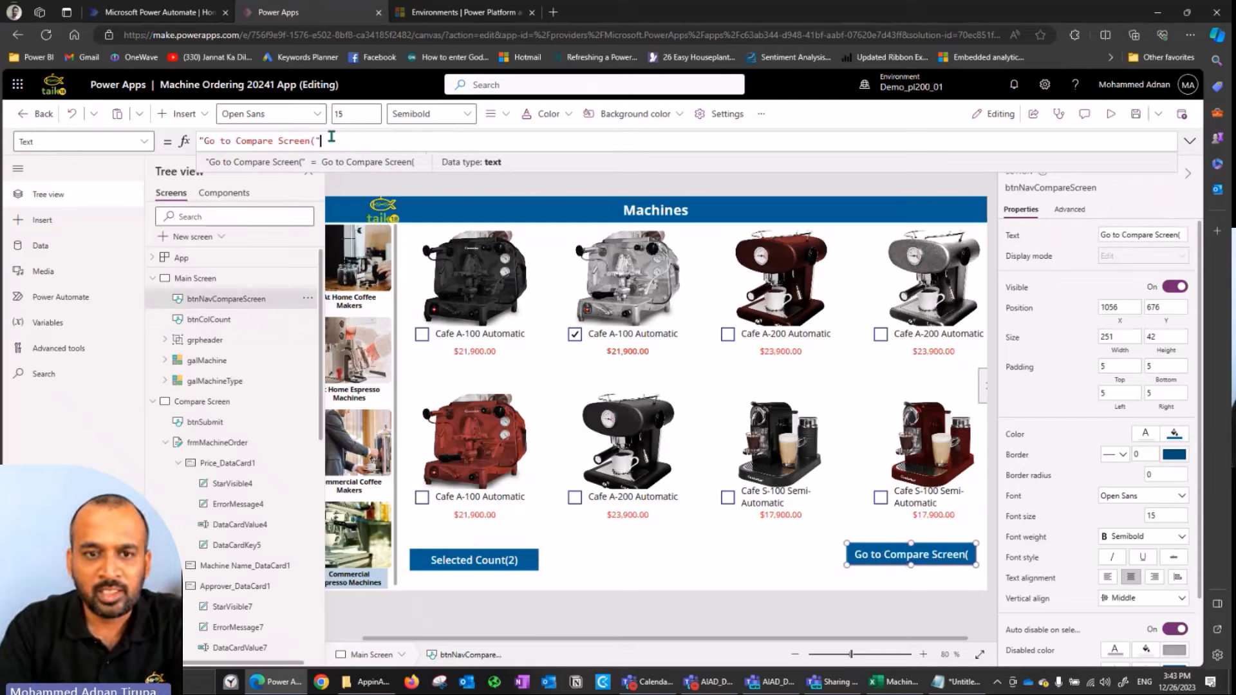
{"action": "key", "text": "ctrl+v"}
{"action": "left_click", "coordinate": [330, 140]}
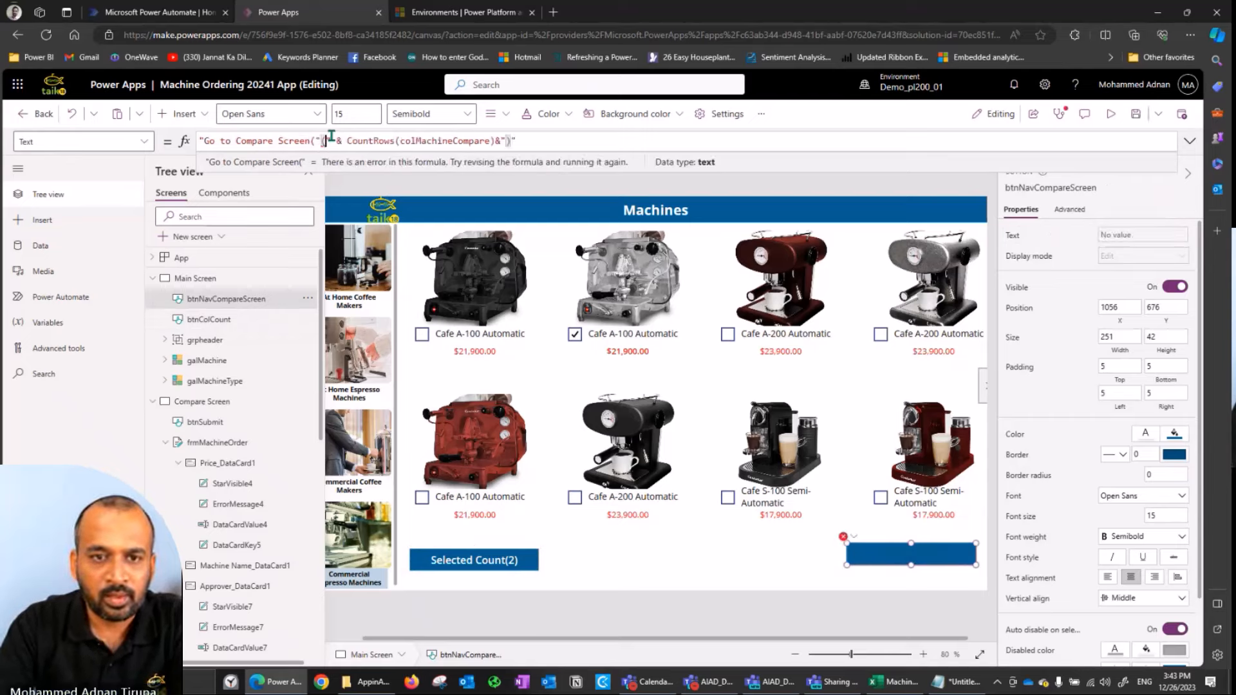
{"action": "key", "text": "BackSpace"}
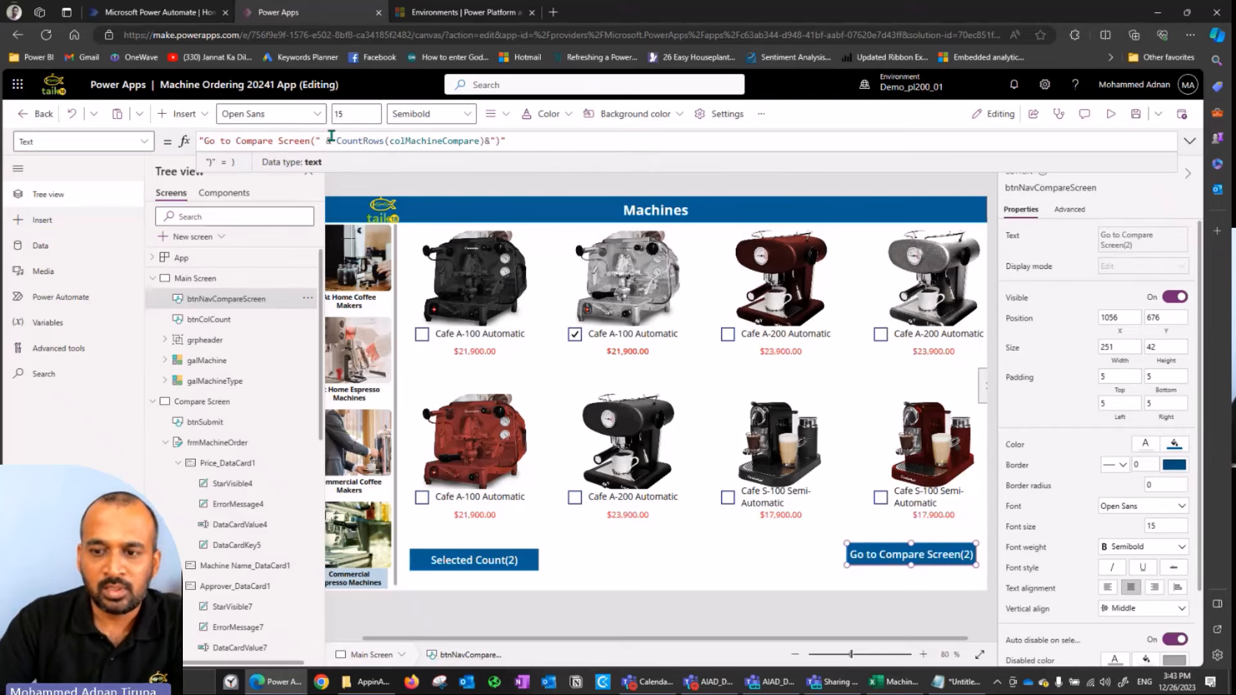
{"action": "left_click", "coordinate": [316, 141]}
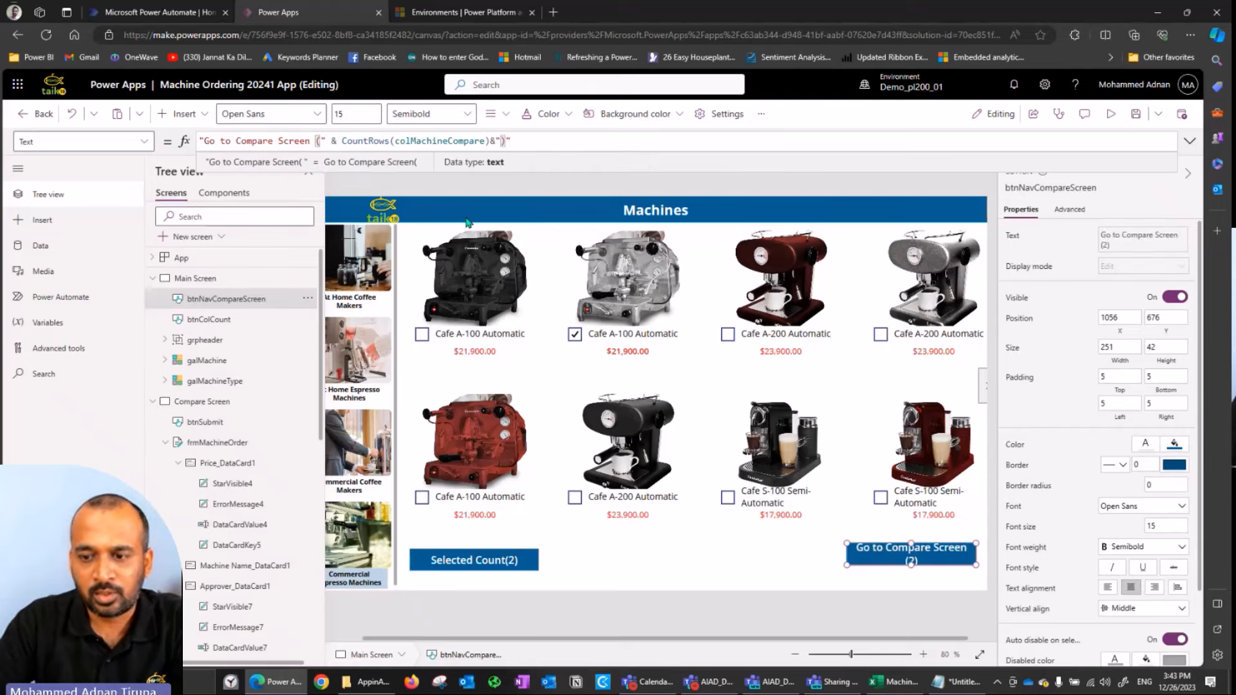
{"action": "left_click_drag", "start_coordinate": [817, 575], "coordinate": [812, 573]}
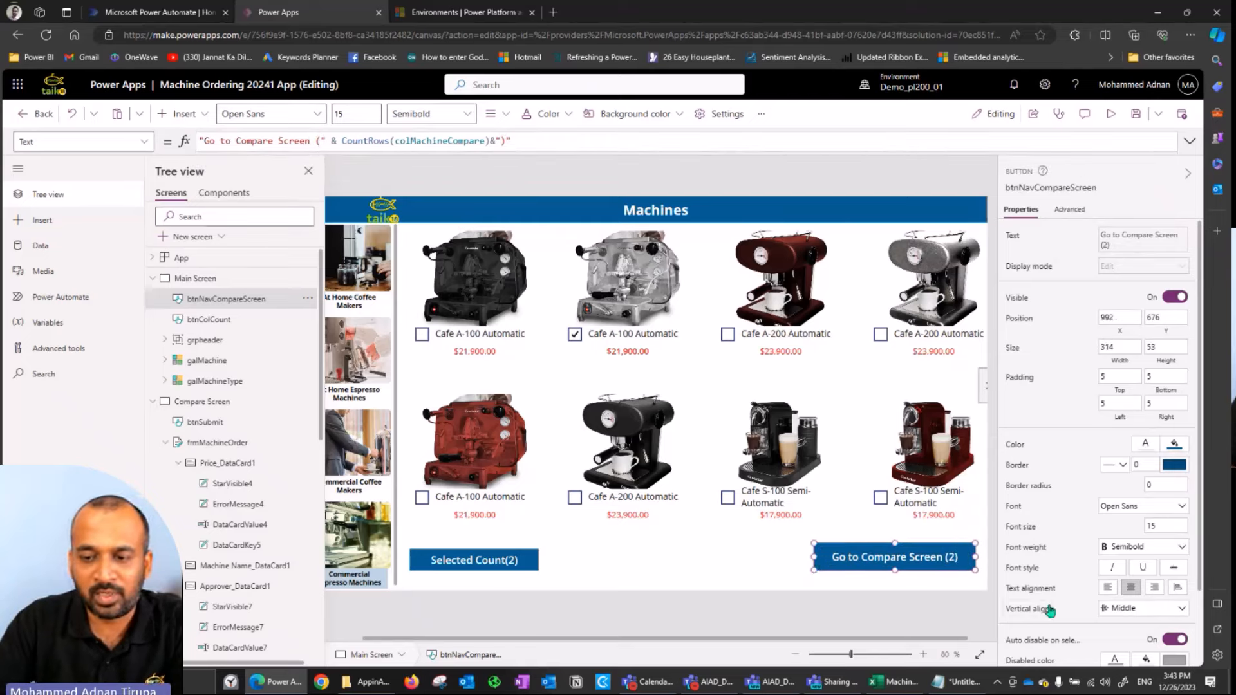
- Replace the Selected Count button's Text formula with "Clear All"
{"action": "left_click", "coordinate": [501, 564]}
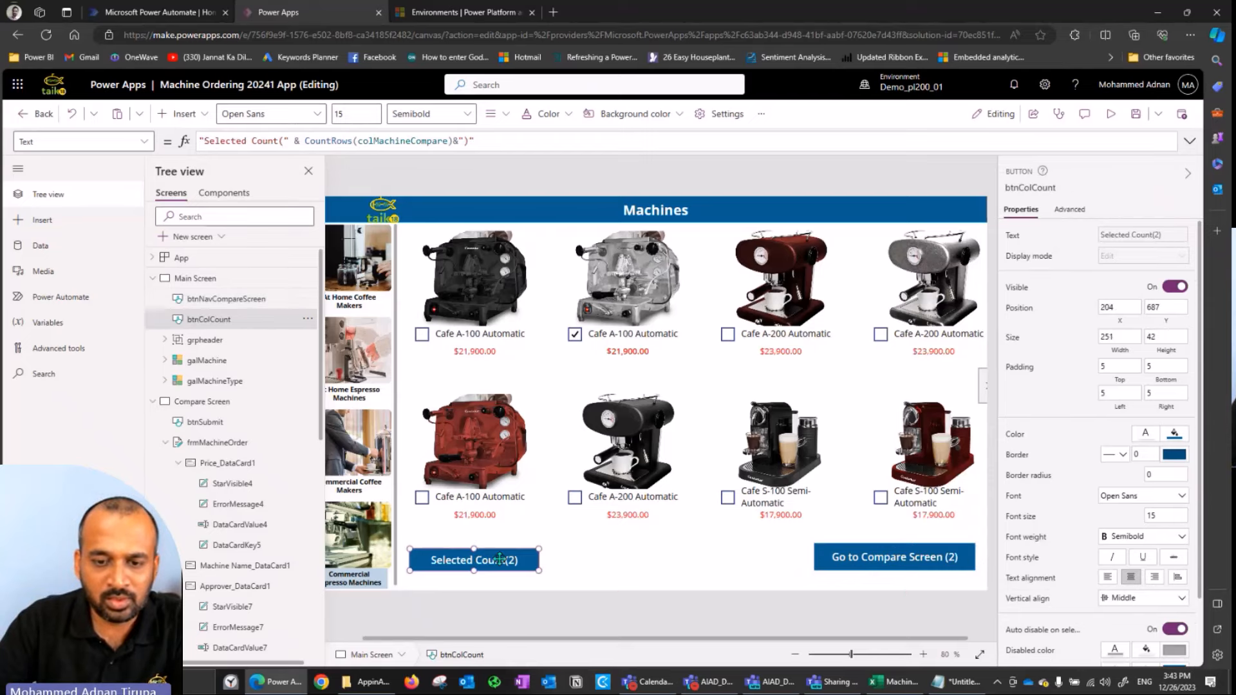
{"action": "left_click", "coordinate": [477, 140]}
{"action": "key", "text": "ctrl+a"}
{"action": "type", "text": "Clear"}
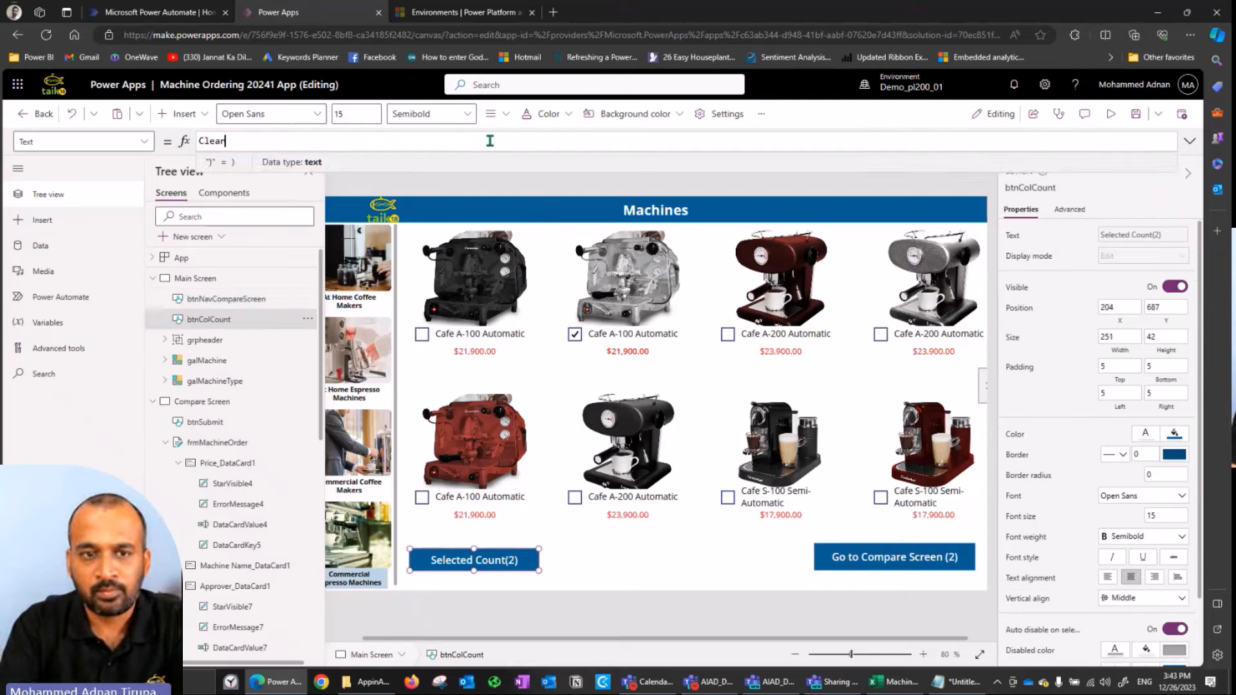
{"action": "type", "text": " All"}
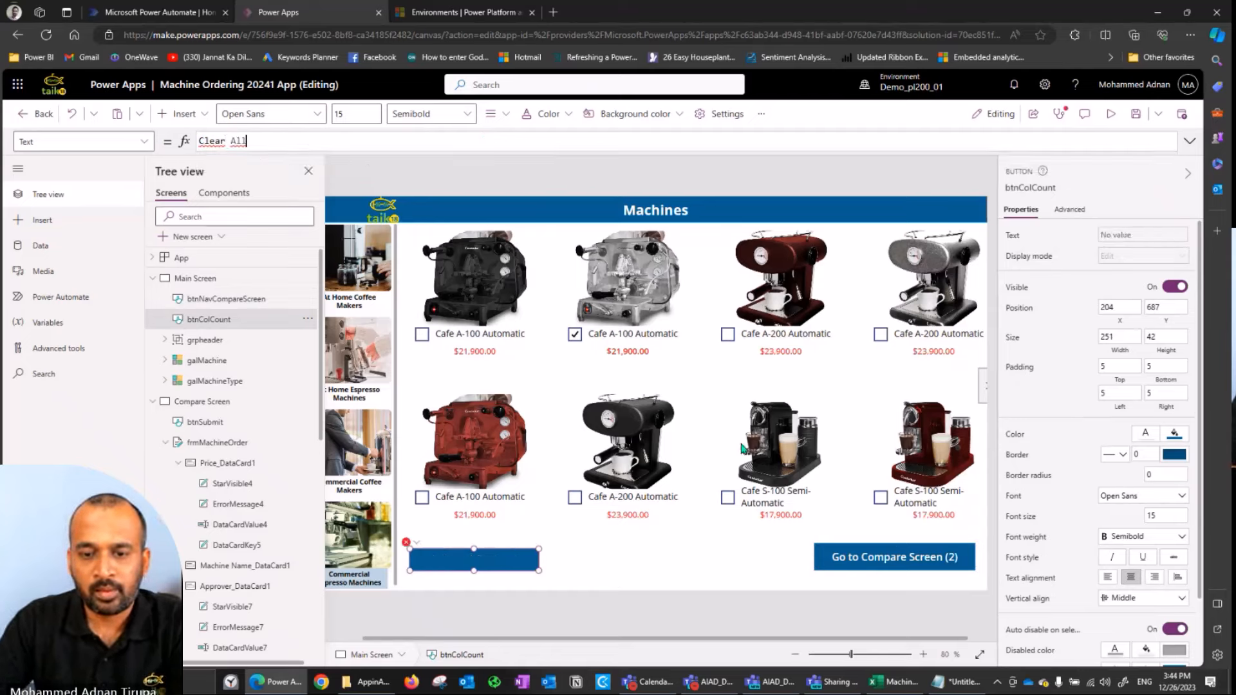
{"action": "key", "text": "Home"}
{"action": "type", "text": "\""}
{"action": "key", "text": "End"}
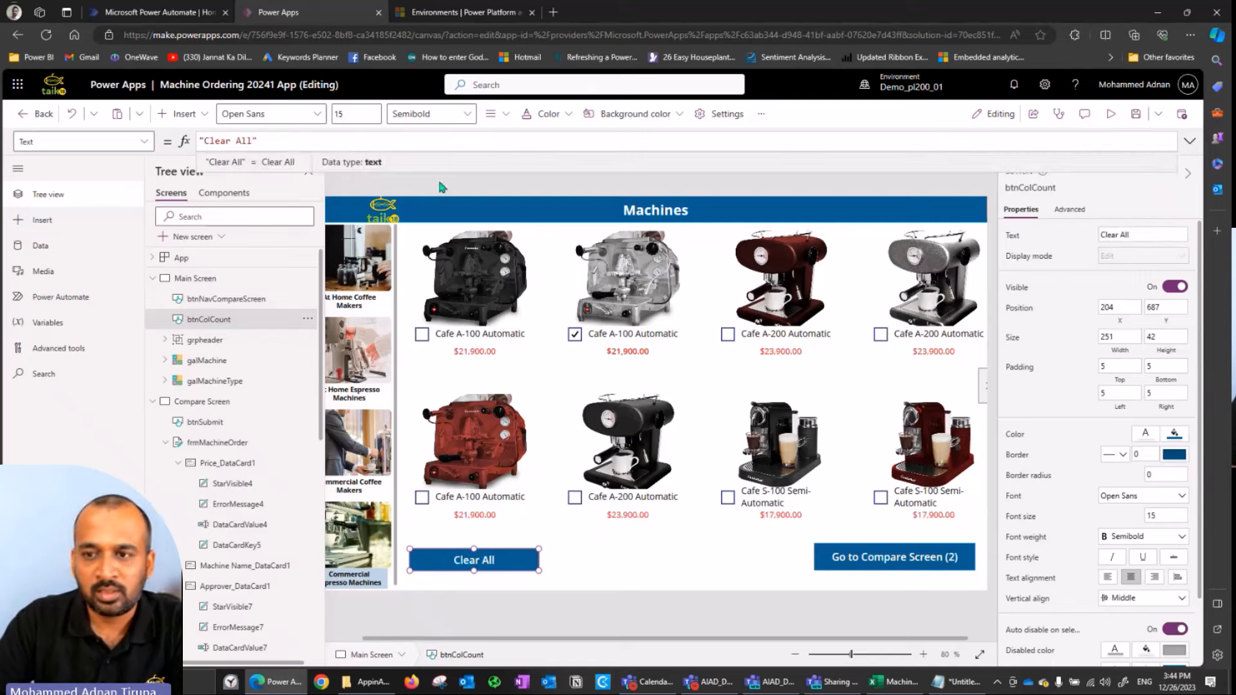
- Set the Clear All button's OnSelect formula to Clear(colMachineCompare) and save the app
{"action": "left_click", "coordinate": [61, 138]}
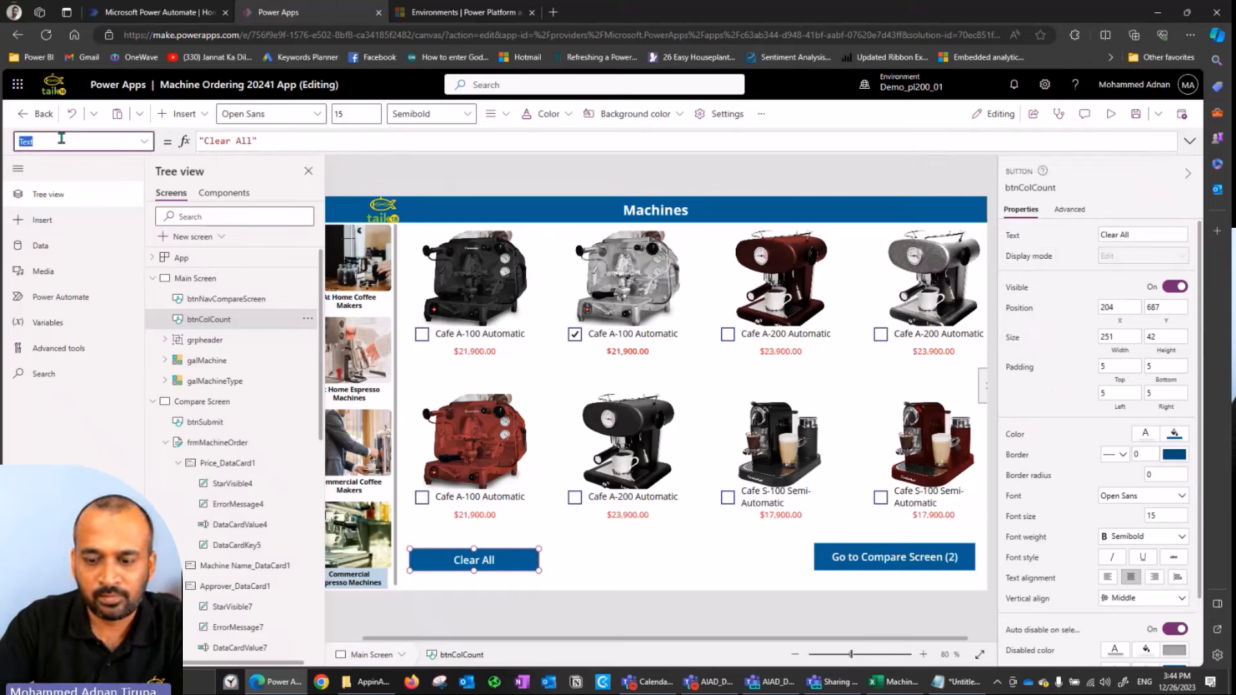
{"action": "type", "text": "OnSe"}
{"action": "key", "text": "Return"}
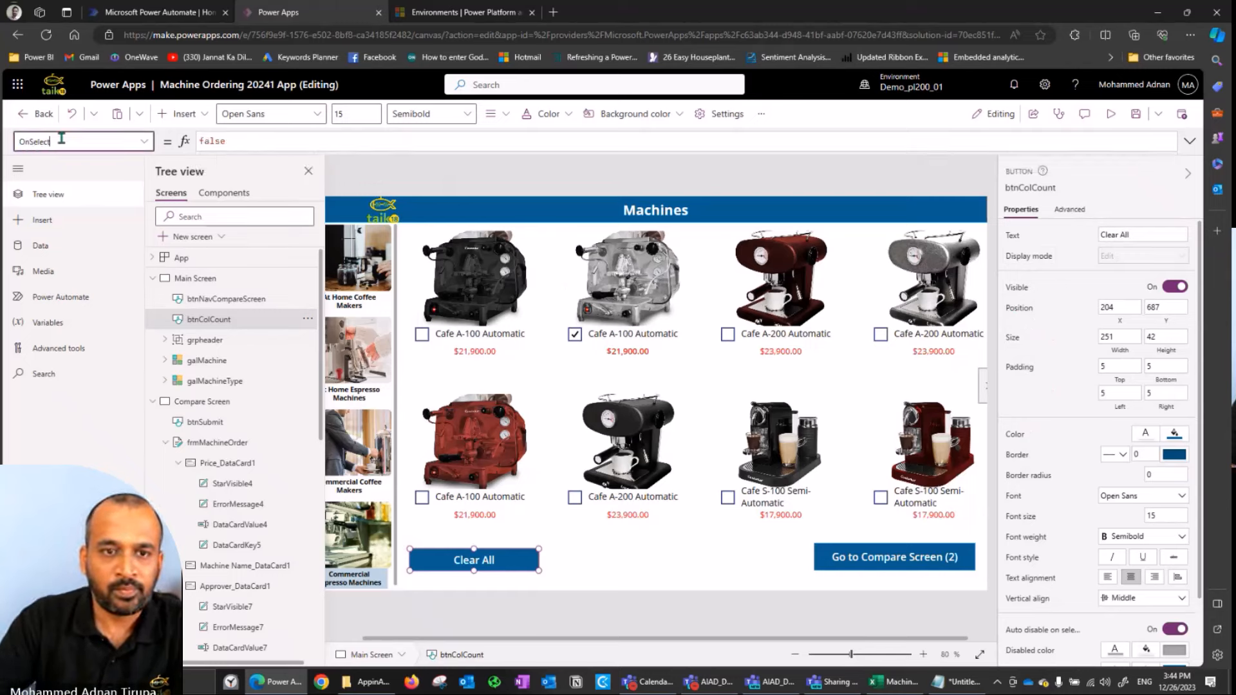
{"action": "left_click", "coordinate": [248, 142]}
{"action": "type", "text": "clar"}
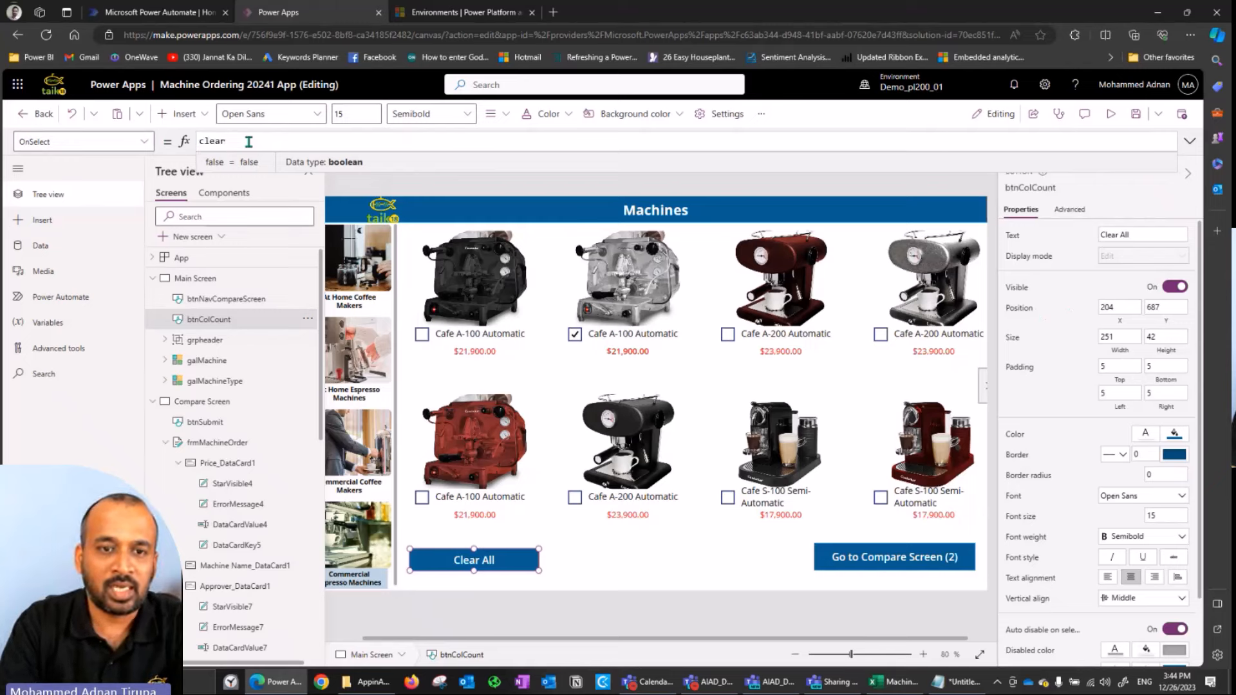
{"action": "key", "text": "Tab"}
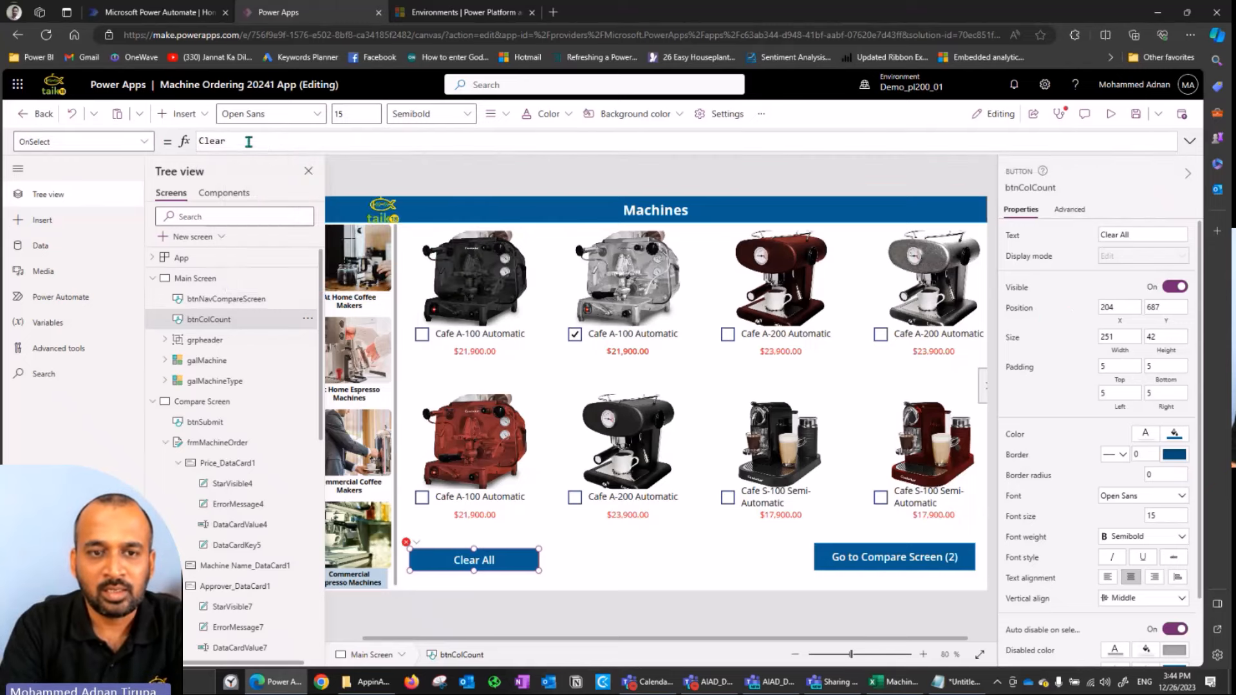
{"action": "type", "text": "col"}
{"action": "key", "text": "Tab"}
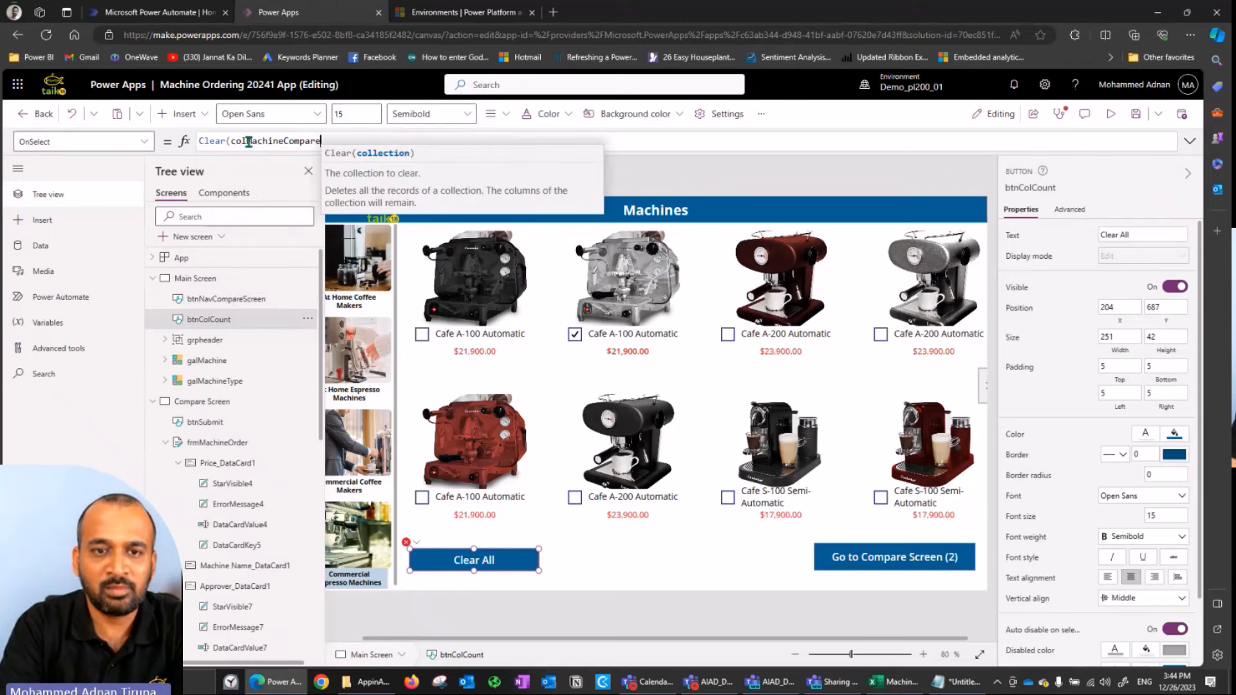
{"action": "type", "text": ")"}
{"action": "left_click", "coordinate": [1136, 115]}
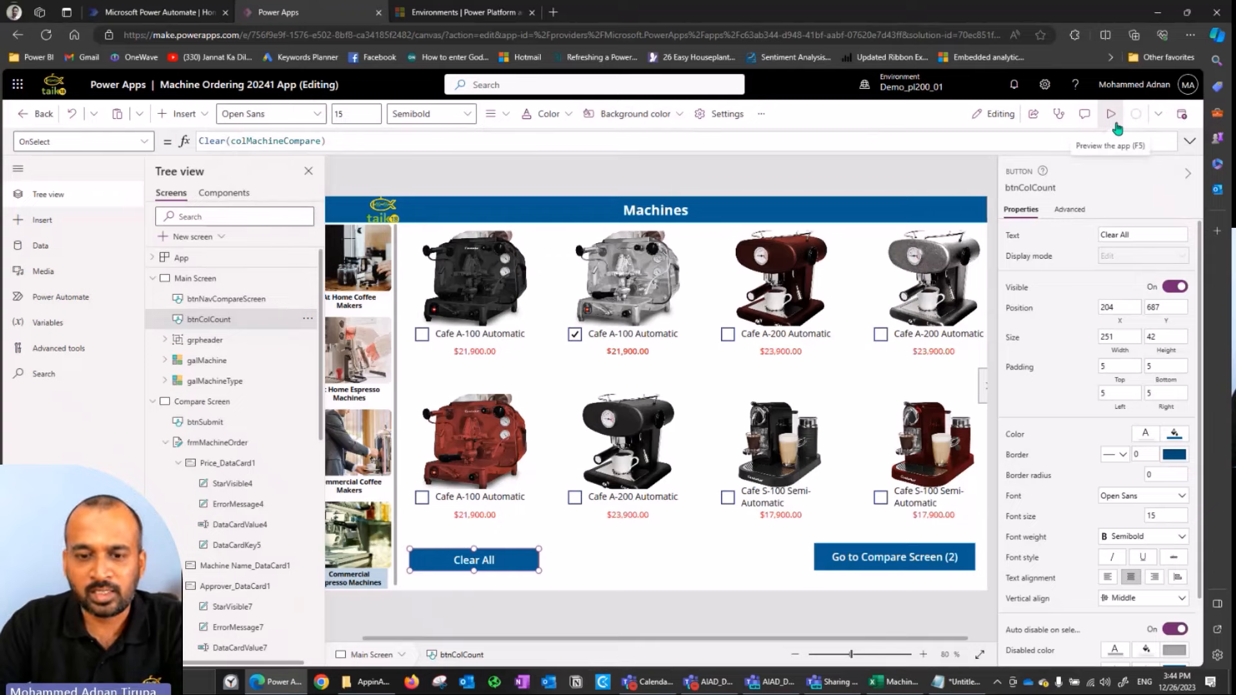
- Preview the app, clear all selections, tick the silver Cafe A-100 Automatic and black Cafe S-100 Semi-Automatic, and go to the compare screen
{"action": "left_click", "coordinate": [1114, 122]}
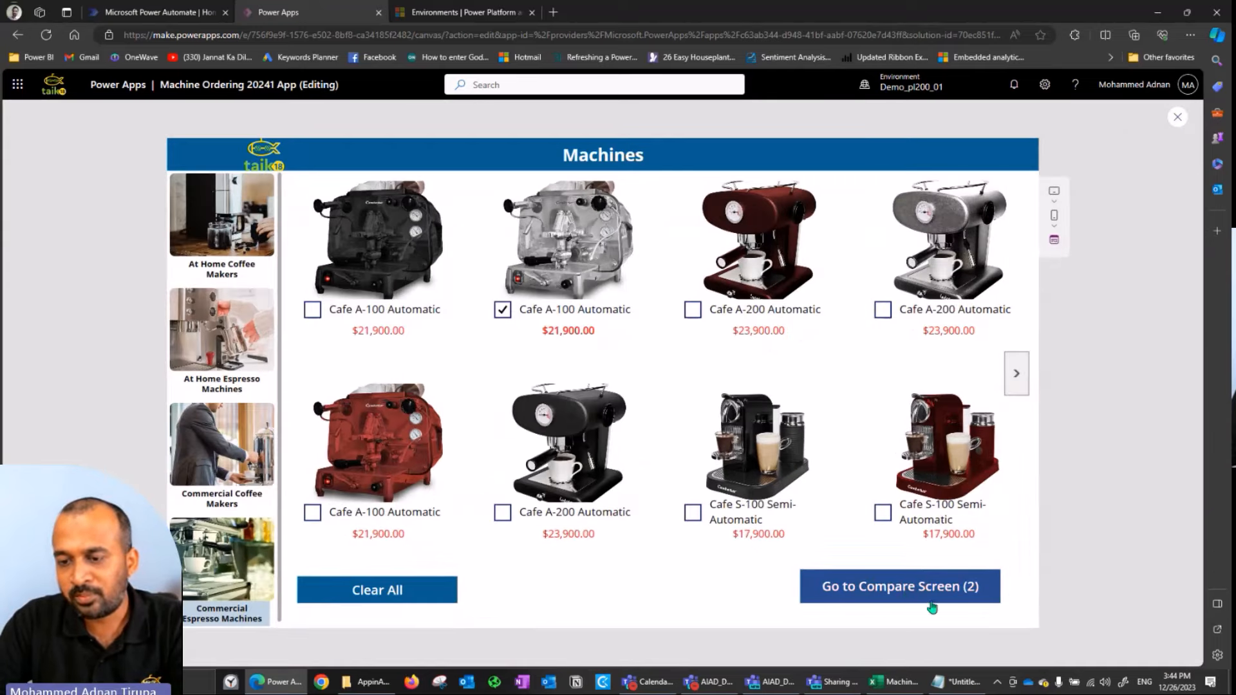
{"action": "left_click", "coordinate": [422, 605]}
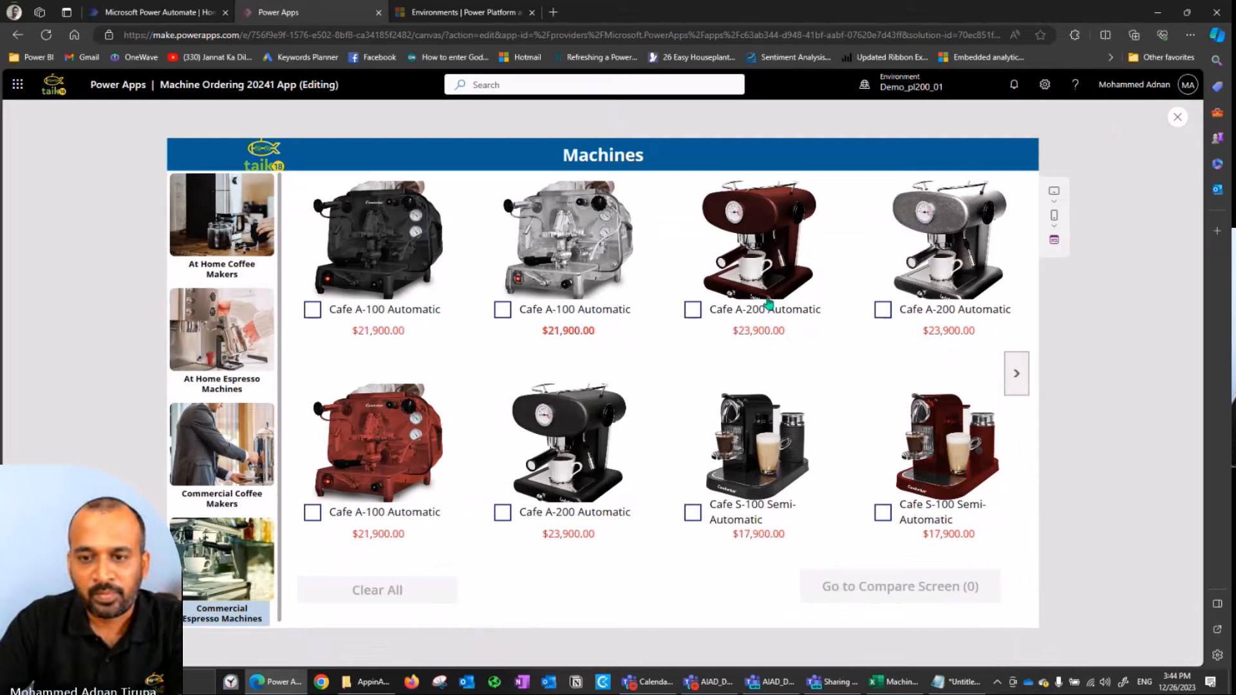
{"action": "left_click", "coordinate": [595, 312]}
{"action": "left_click", "coordinate": [695, 518]}
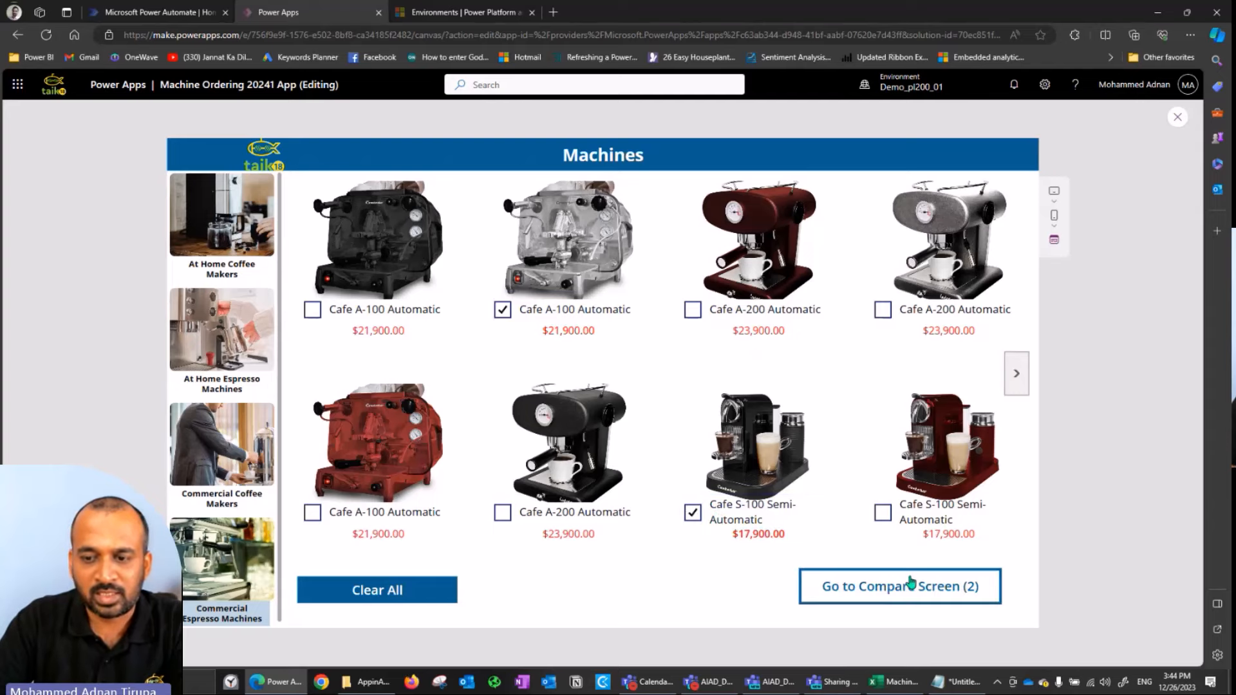
{"action": "left_click", "coordinate": [912, 583]}
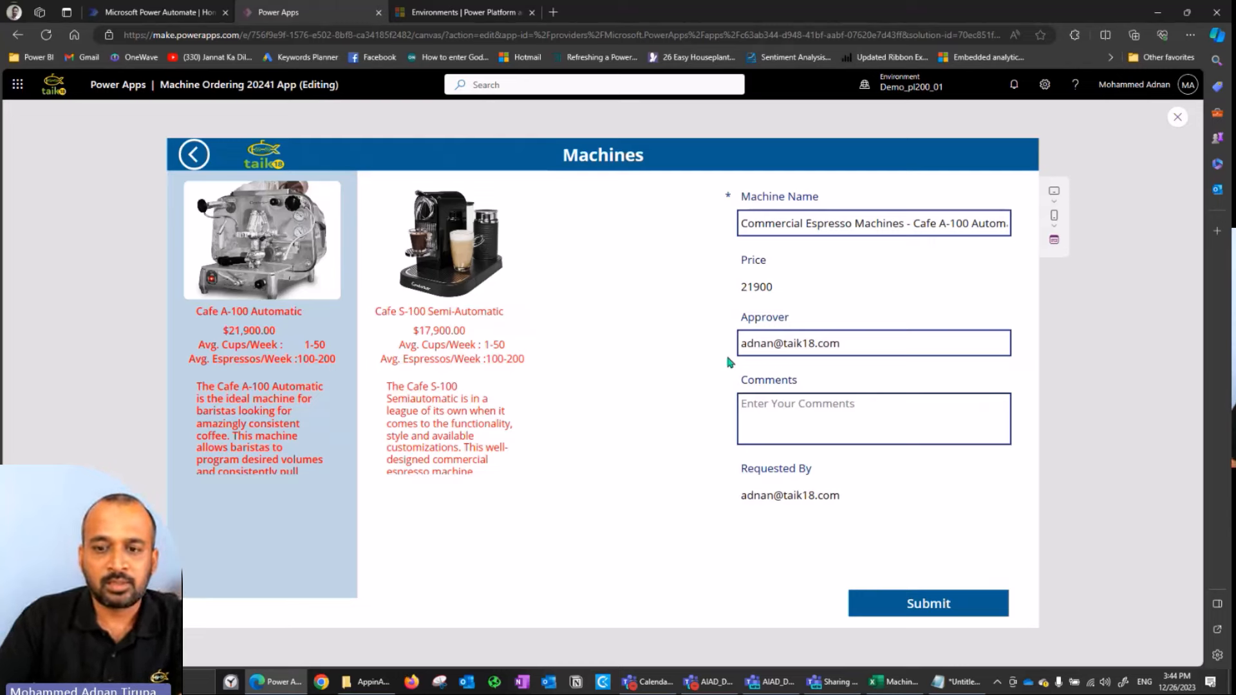
- Try to submit the machine order with the comment "Required" and return to editing
{"action": "left_click", "coordinate": [794, 415]}
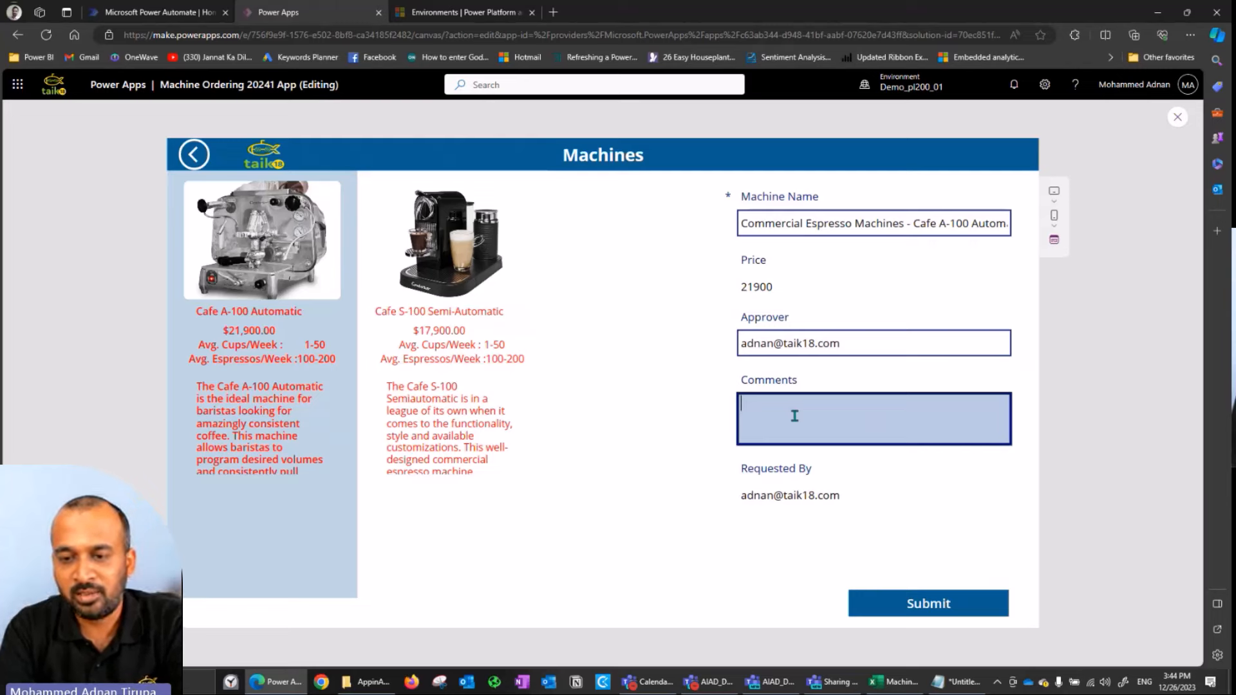
{"action": "type", "text": "Required"}
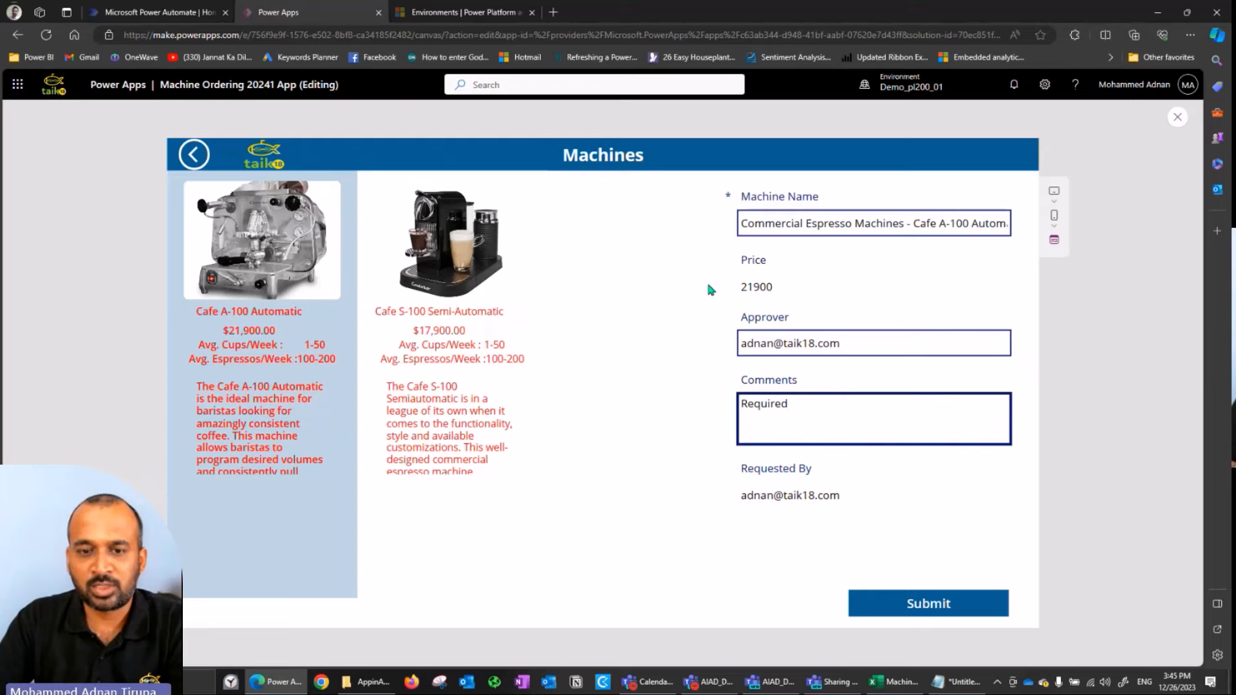
{"action": "left_click", "coordinate": [979, 602]}
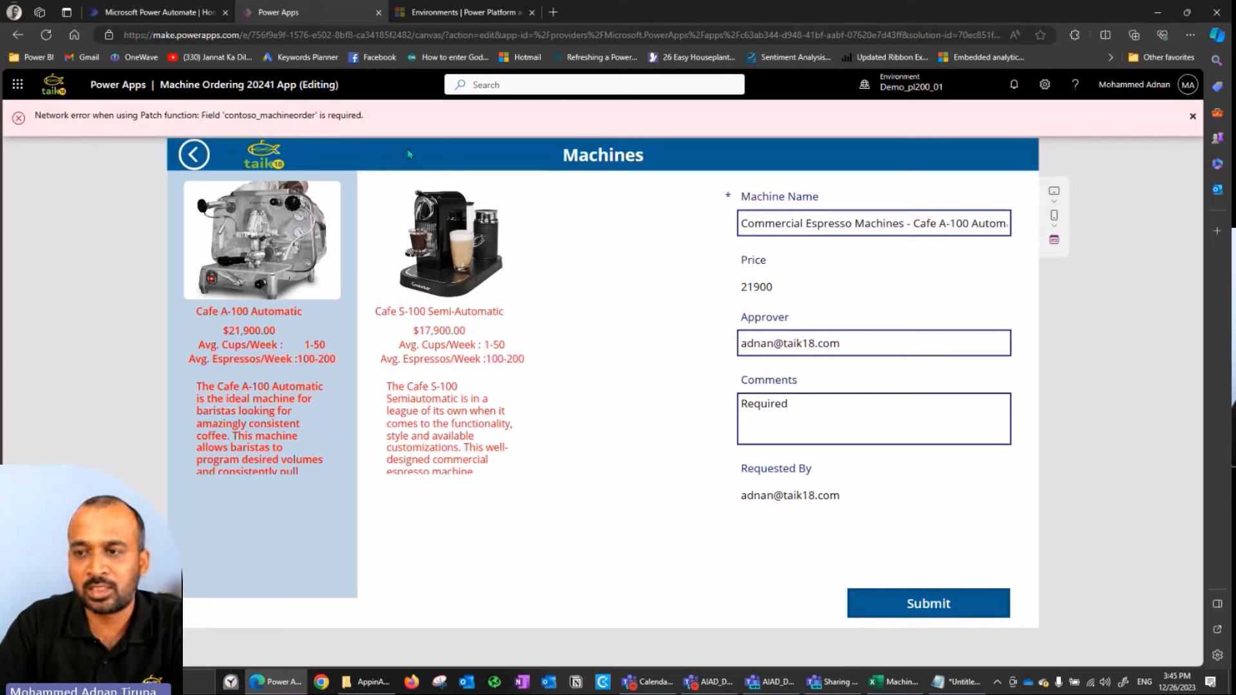
{"action": "left_click", "coordinate": [1192, 116]}
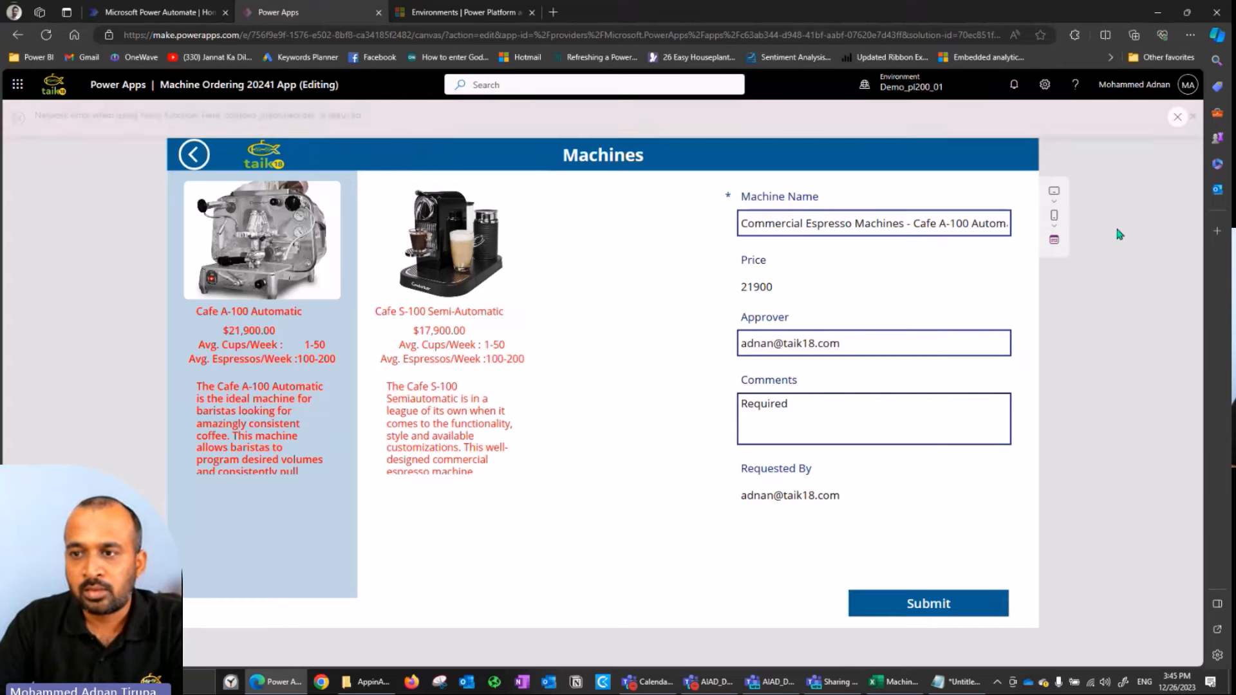
{"action": "left_click", "coordinate": [1178, 116]}
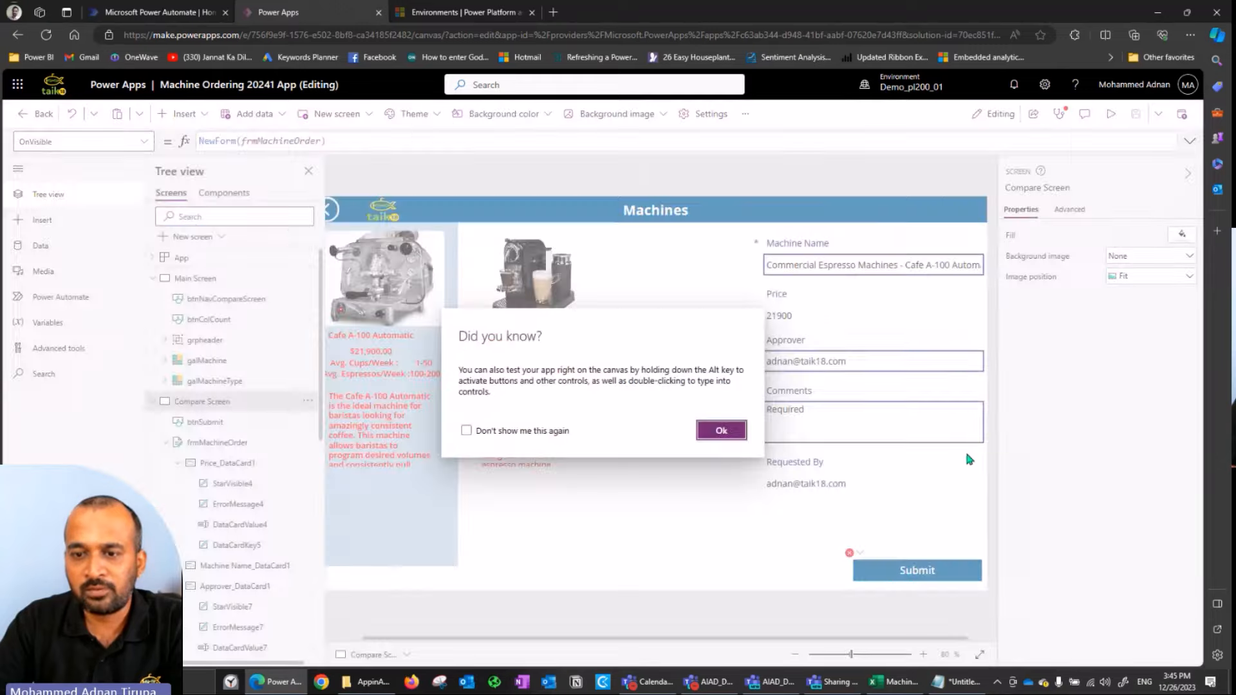
{"action": "left_click", "coordinate": [720, 430]}
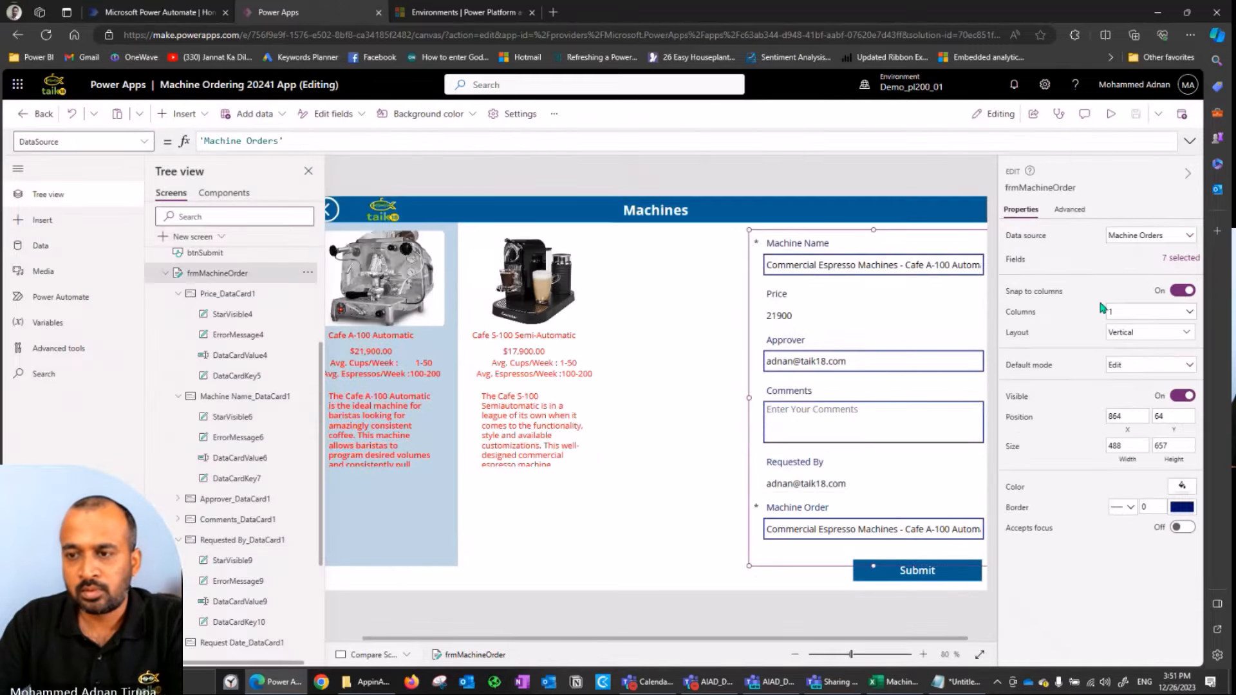
- Inspect frmMachineOrder's Machine Order card in the field list and search the available fields for "machi"
{"action": "left_click", "coordinate": [1173, 258]}
{"action": "left_click", "coordinate": [847, 390]}
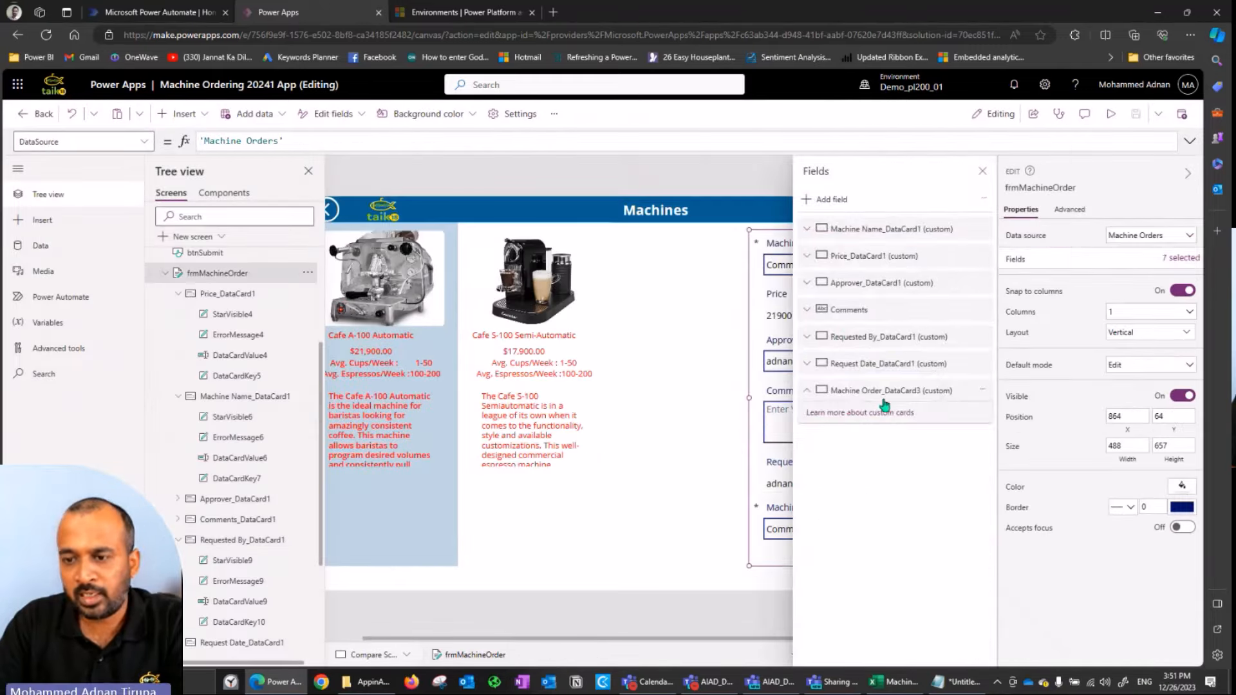
{"action": "left_click", "coordinate": [829, 202]}
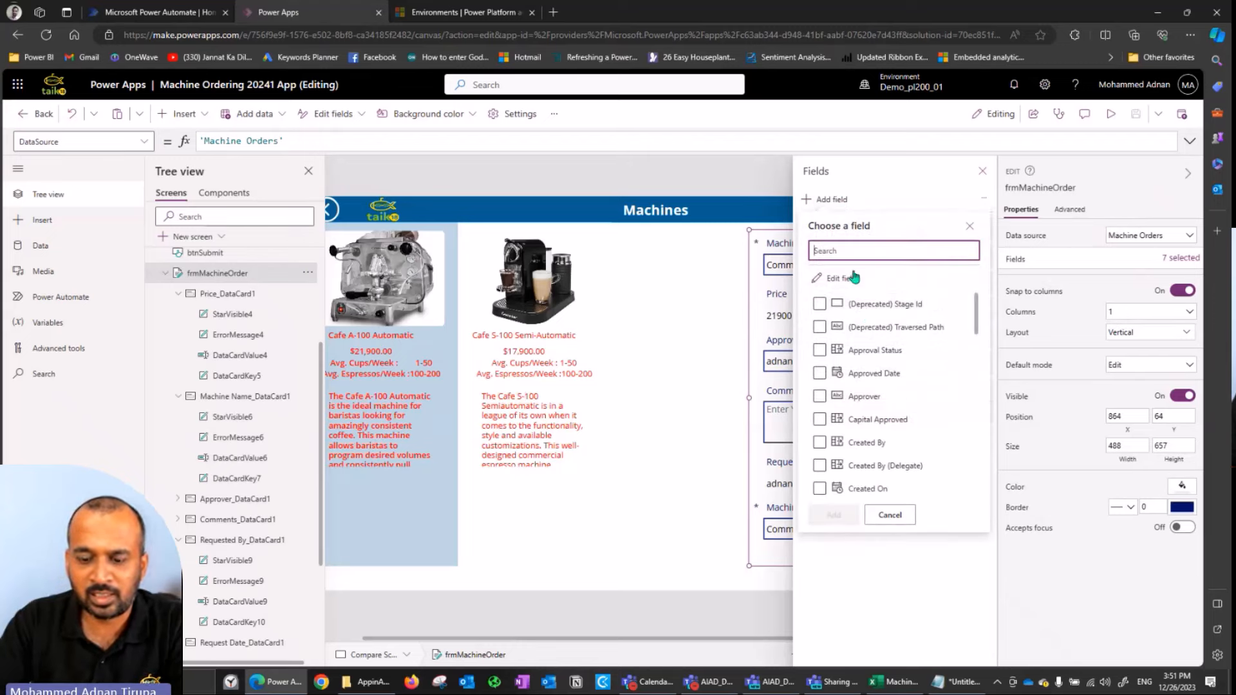
{"action": "type", "text": "machi"}
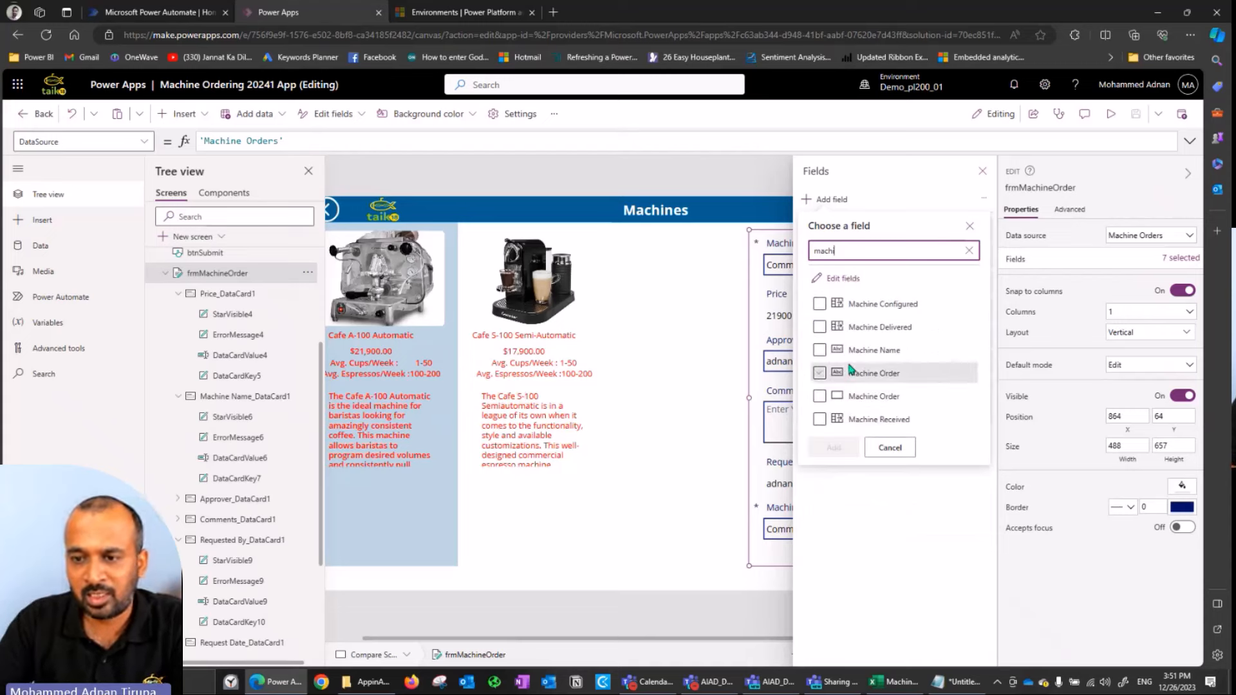
{"action": "left_click", "coordinate": [890, 449]}
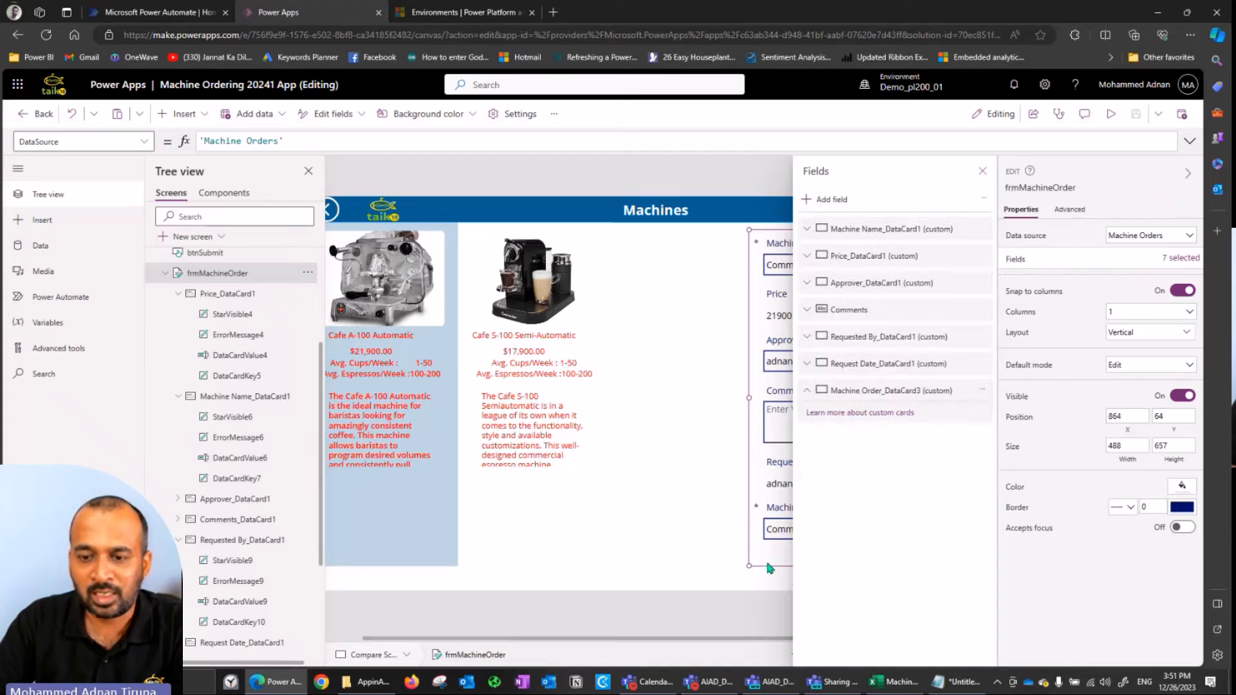
- Hide the Machine Order card in the order form by turning Visible off
{"action": "left_click", "coordinate": [780, 515]}
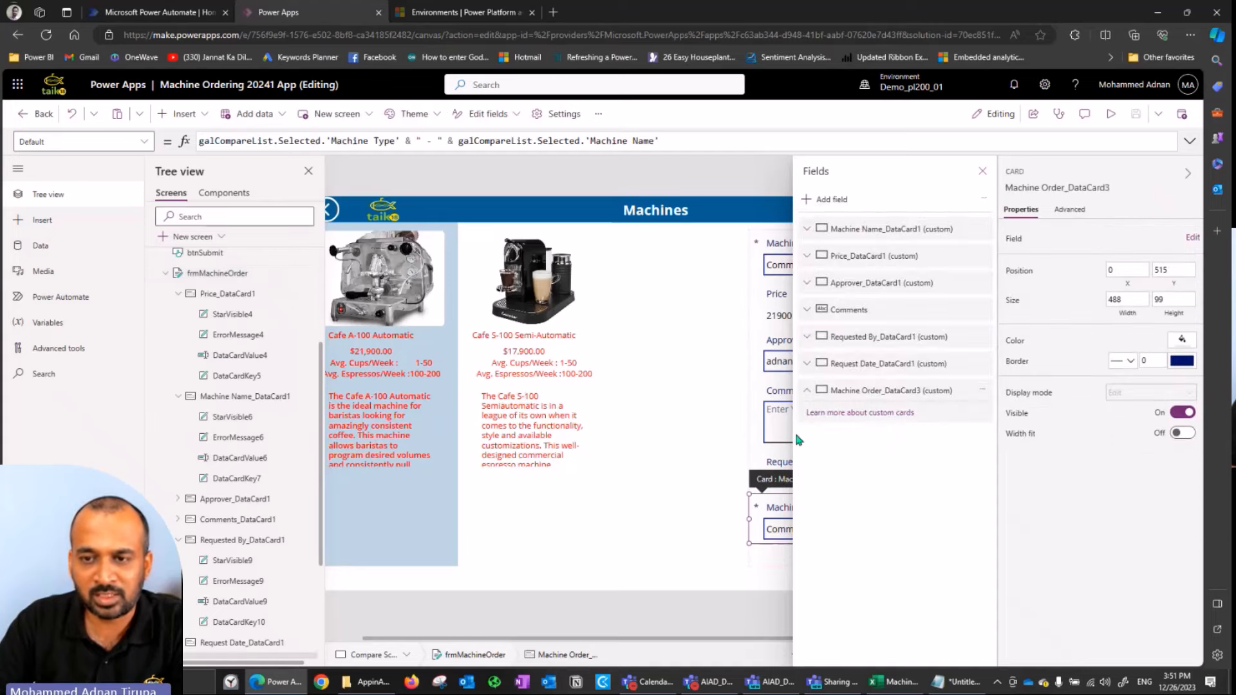
{"action": "left_click", "coordinate": [982, 172]}
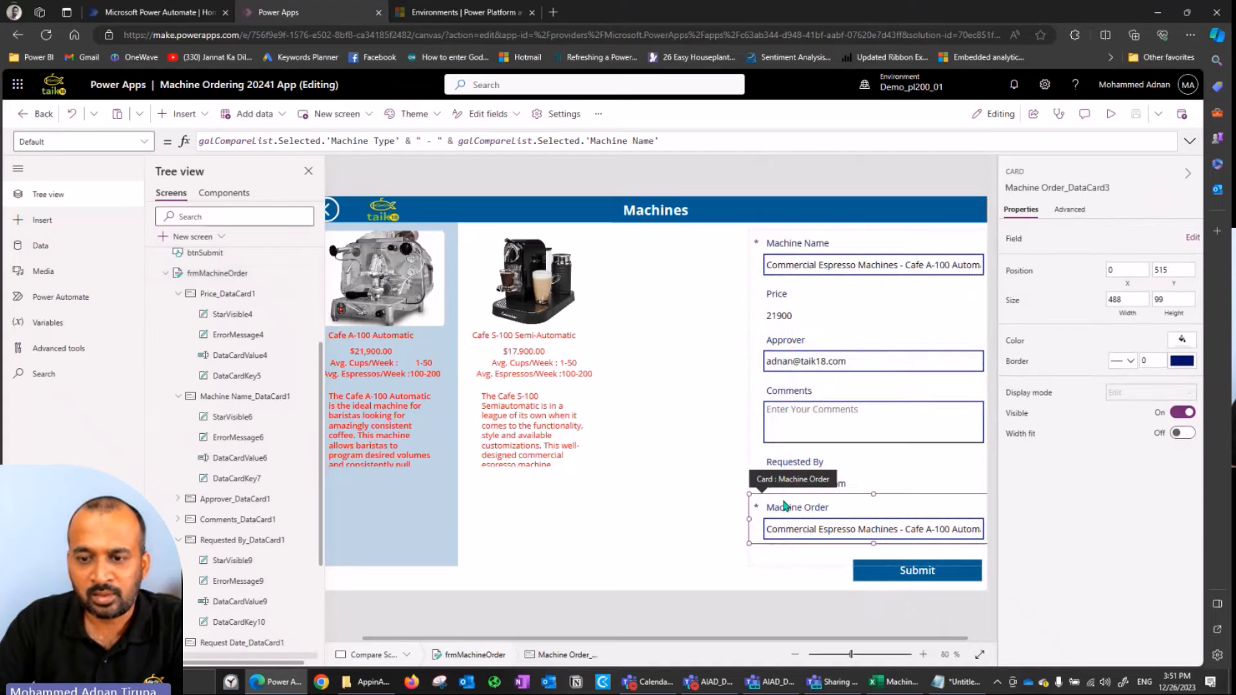
{"action": "left_click", "coordinate": [1180, 413]}
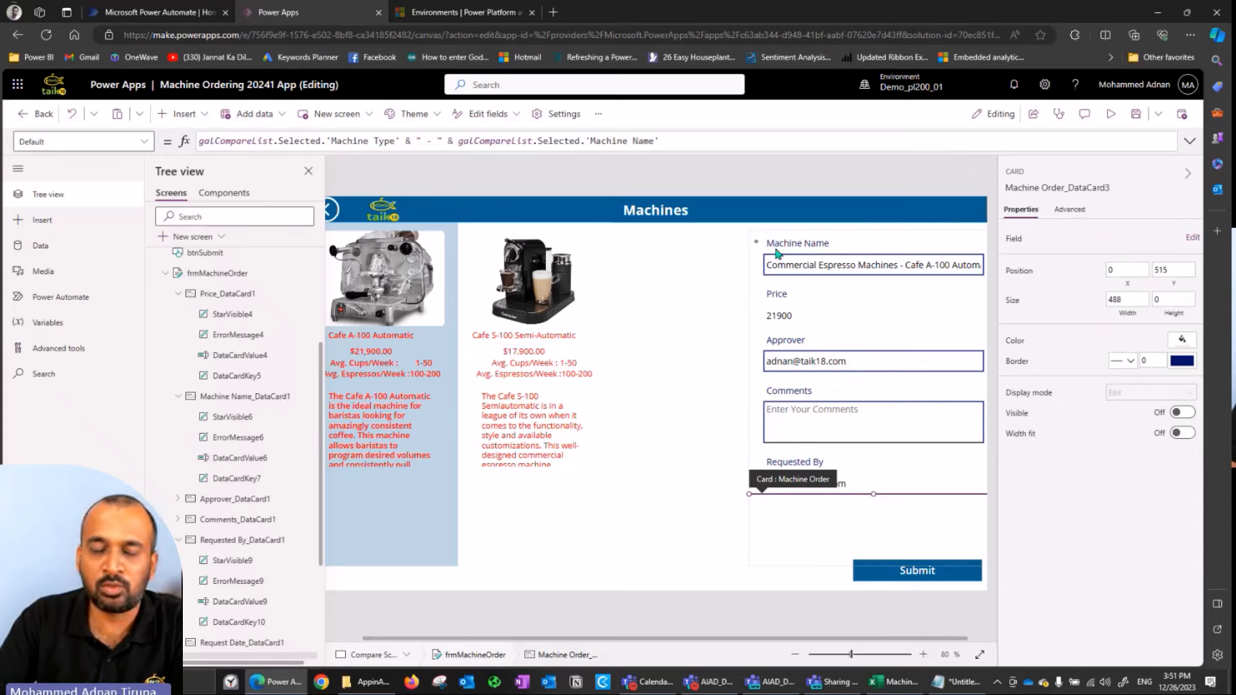
- Review the Default formula of the form's Machine Name card
{"action": "left_click", "coordinate": [802, 253]}
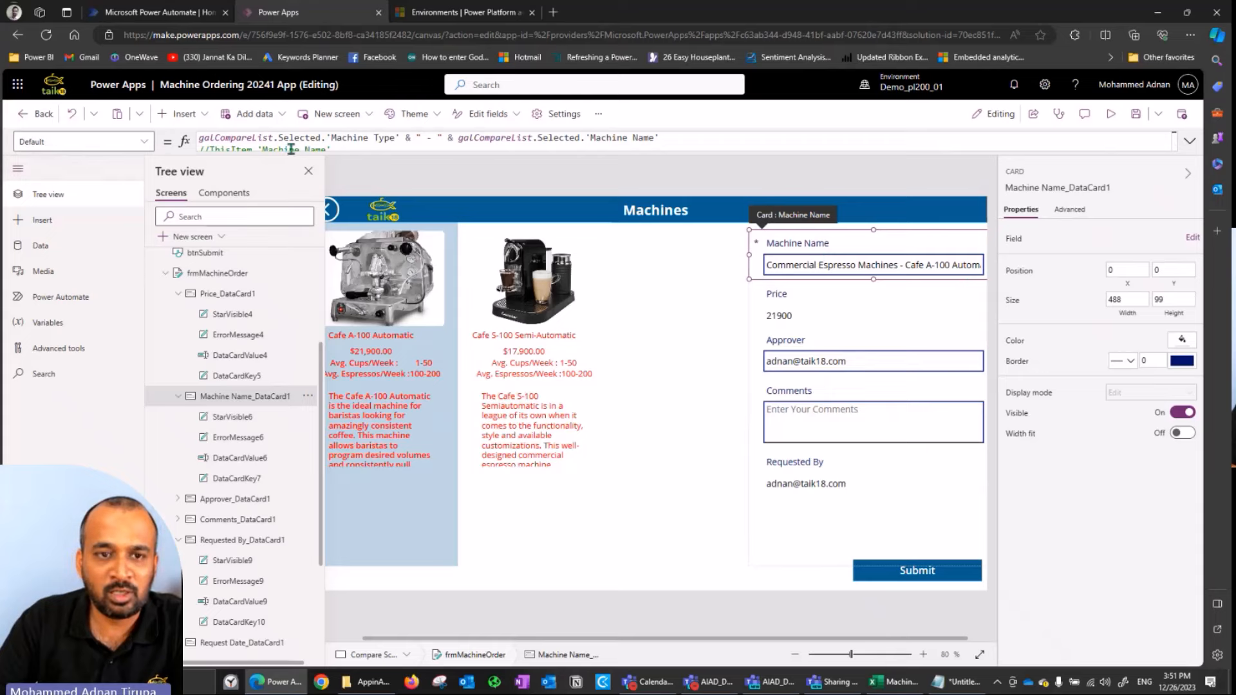
{"action": "left_click_drag", "start_coordinate": [200, 137], "coordinate": [633, 138]}
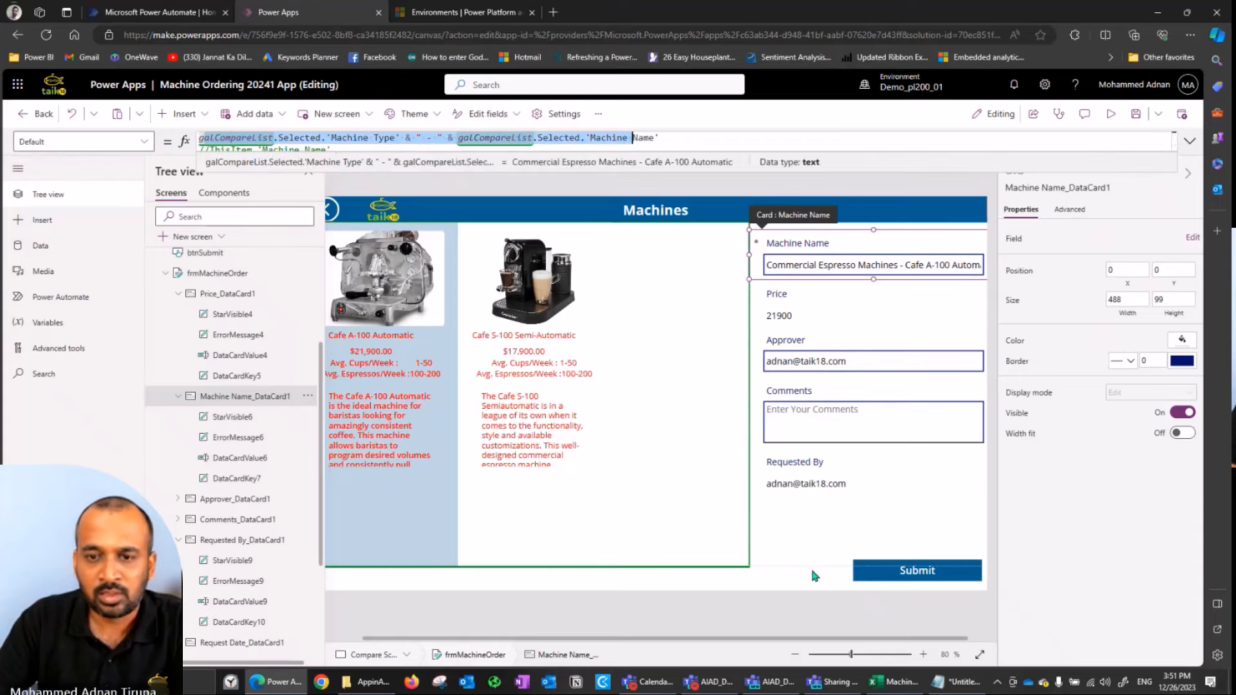
{"action": "left_click", "coordinate": [827, 574]}
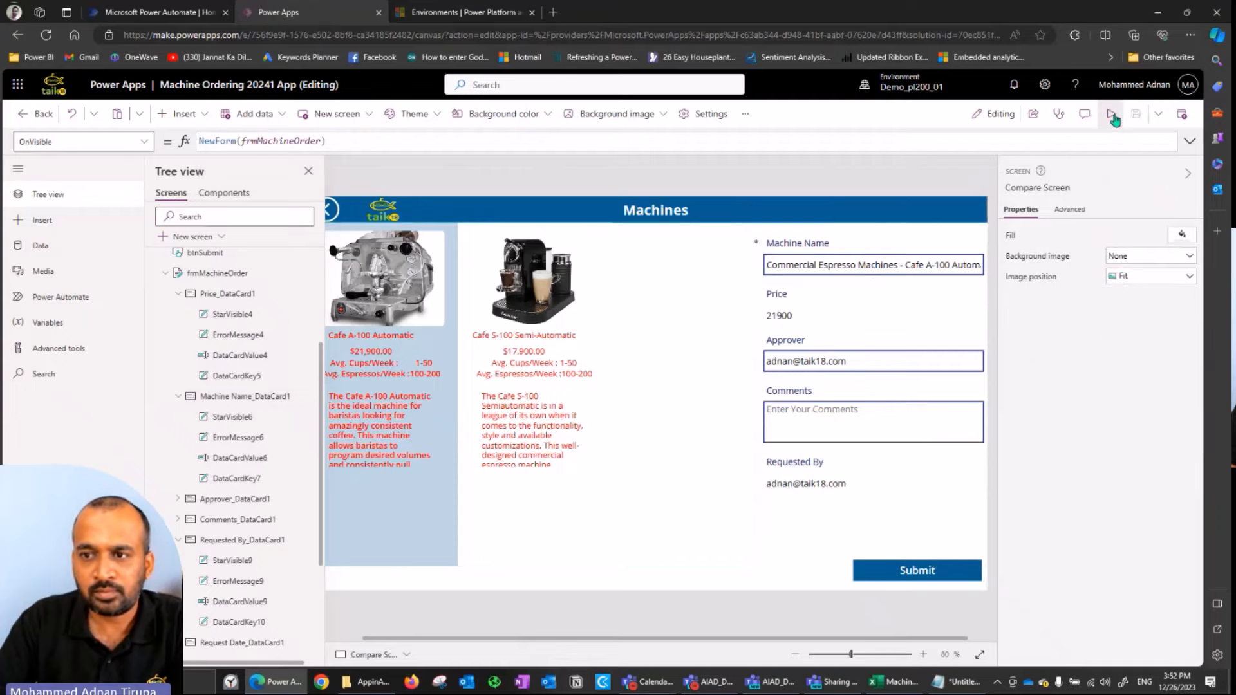
- Preview the app, add Barista Lite from At Home Espresso Machines to the machine selection, and go to the compare screen
{"action": "left_click", "coordinate": [1111, 115]}
{"action": "left_click", "coordinate": [392, 386]}
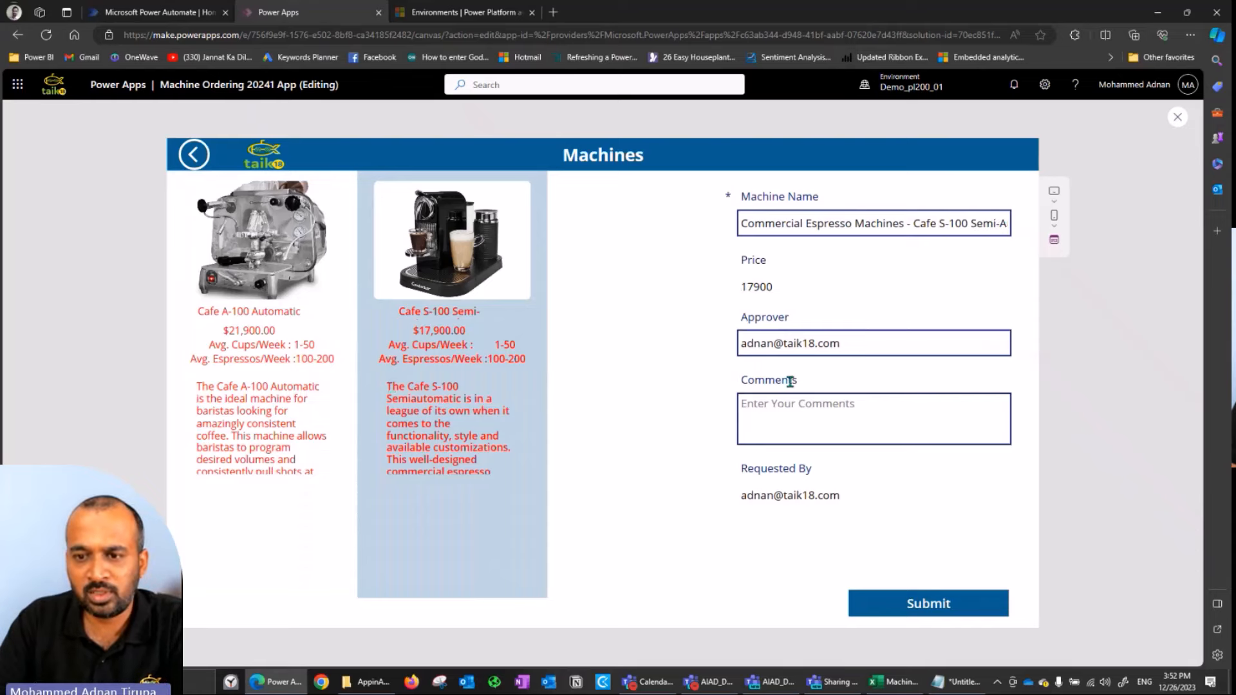
{"action": "left_click", "coordinate": [200, 155]}
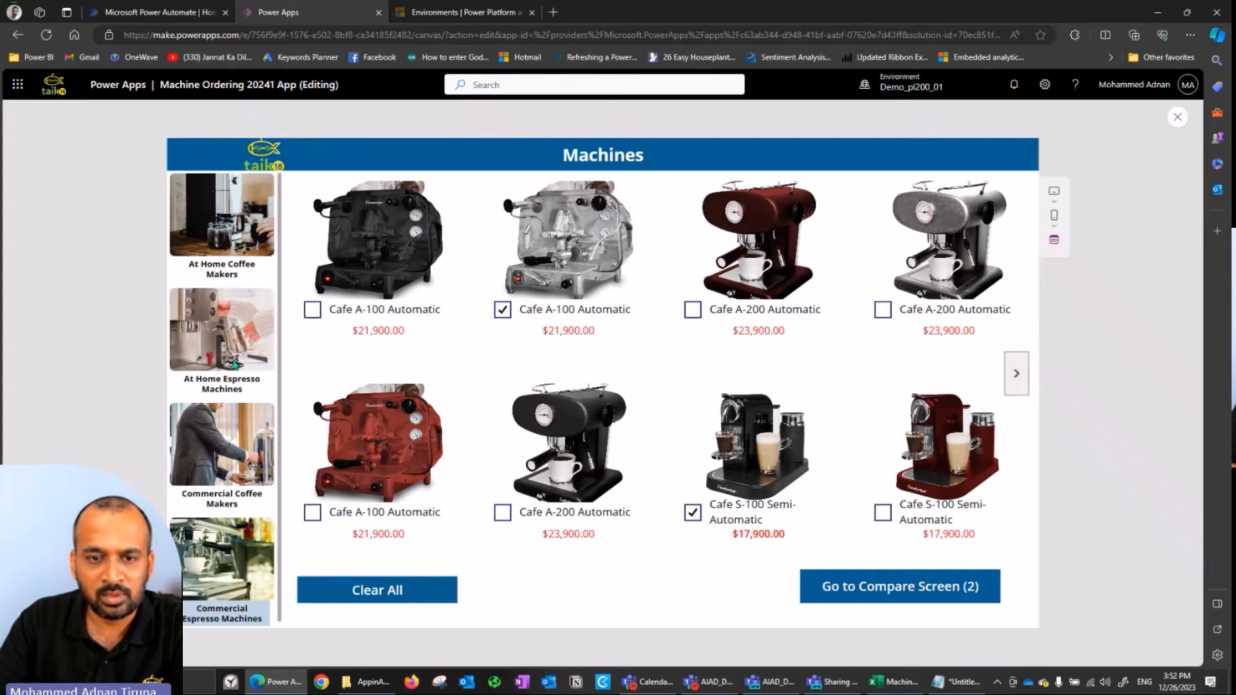
{"action": "left_click", "coordinate": [234, 364]}
{"action": "left_click", "coordinate": [312, 309]}
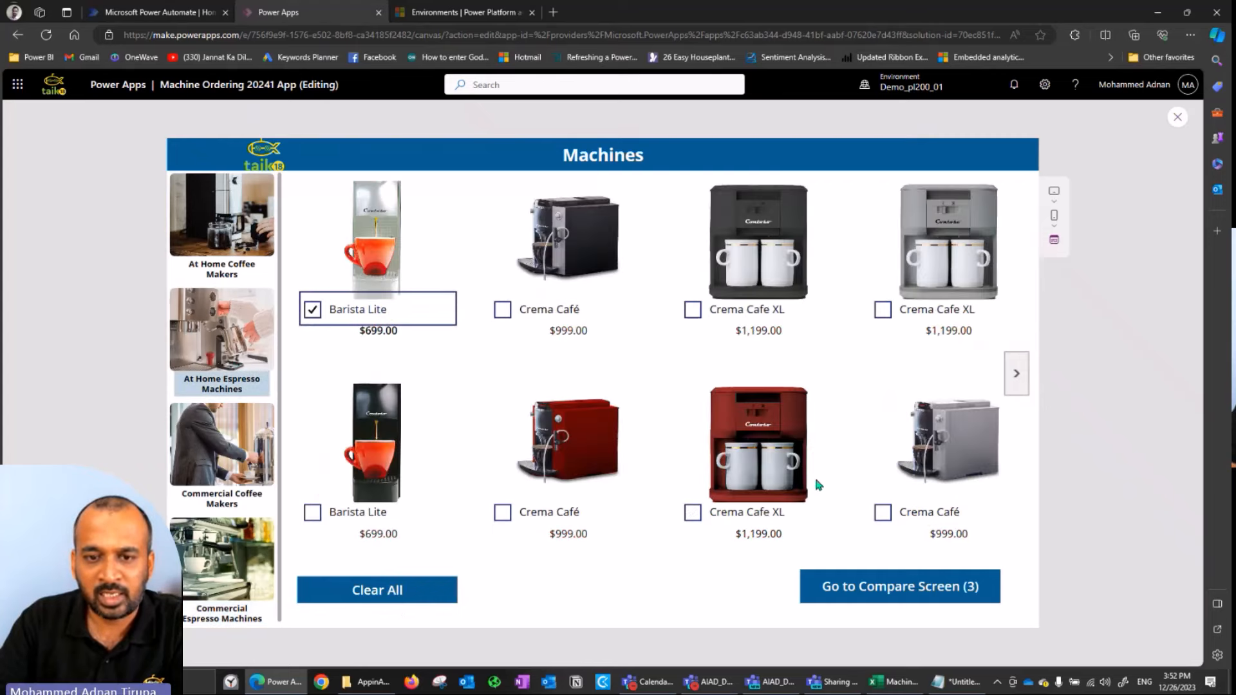
{"action": "left_click", "coordinate": [879, 597]}
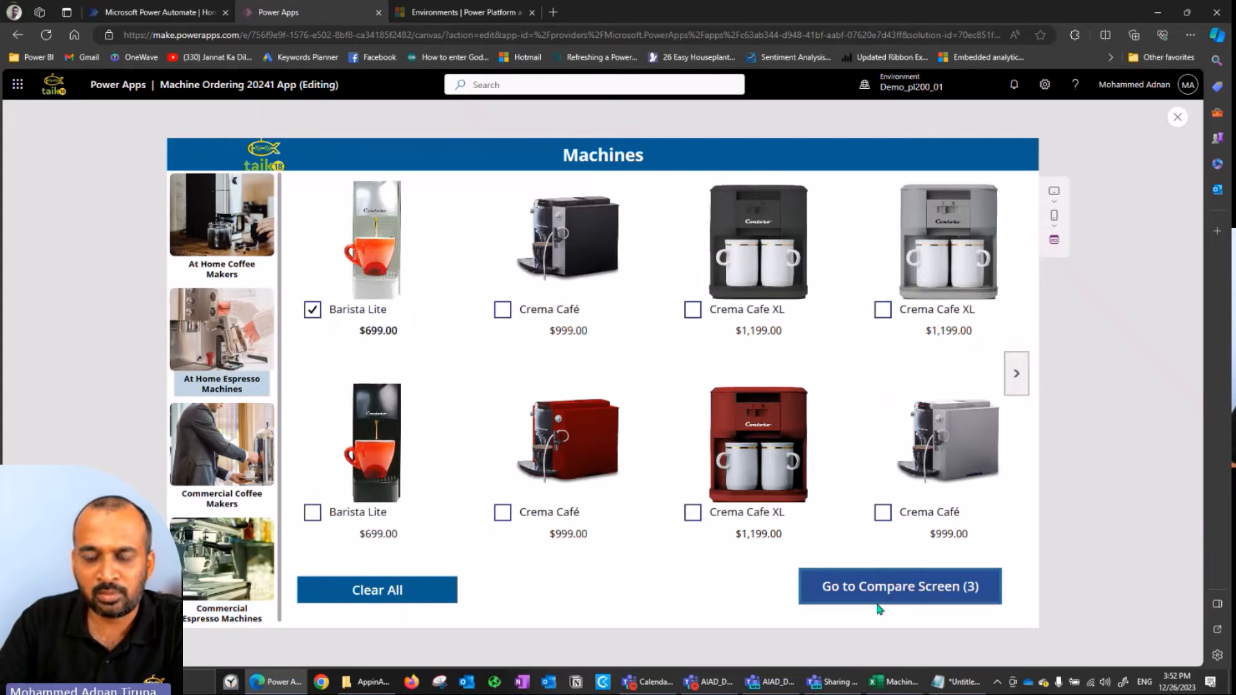
{"action": "left_click", "coordinate": [911, 588]}
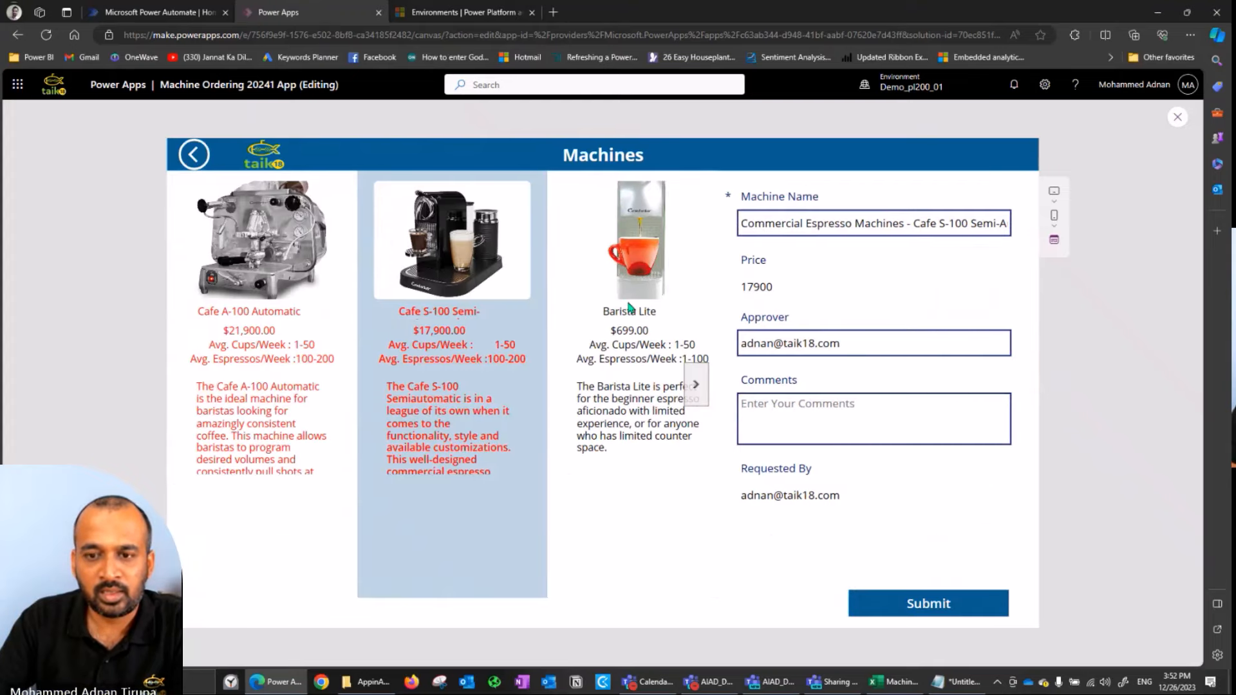
- Select Barista Lite for the order, enter a comment beginning "we need", and submit the form
{"action": "left_click", "coordinate": [666, 311]}
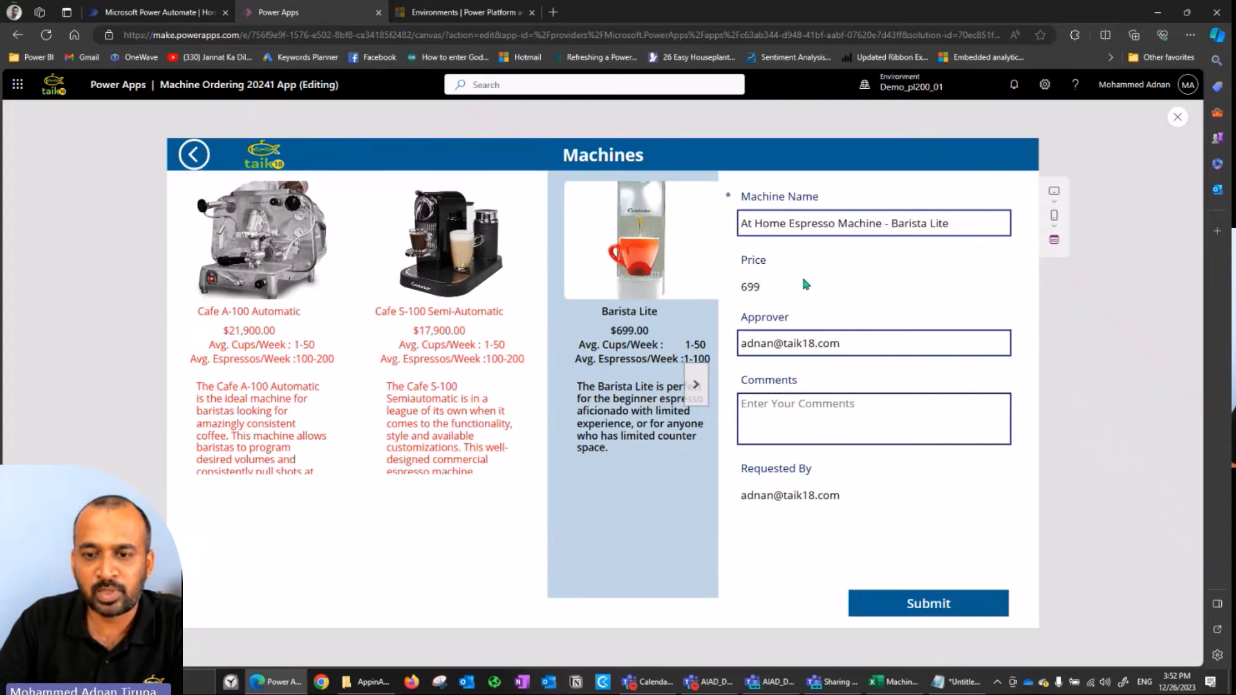
{"action": "left_click", "coordinate": [828, 417]}
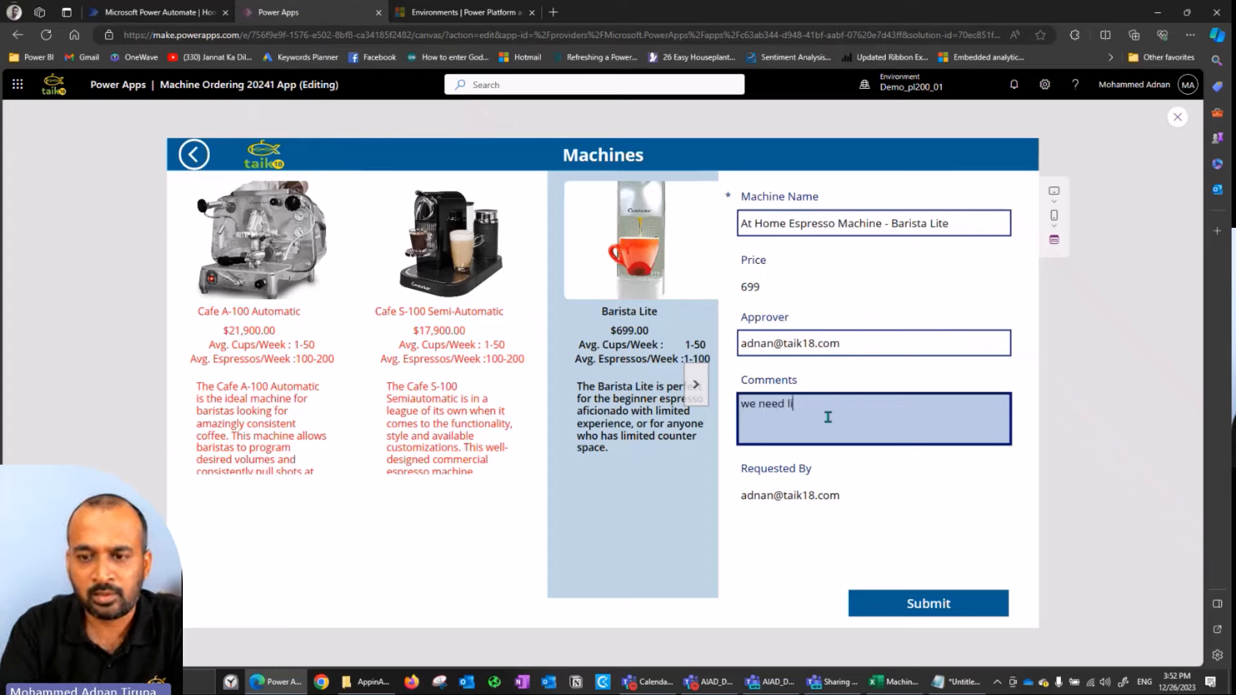
{"action": "left_click", "coordinate": [933, 602]}
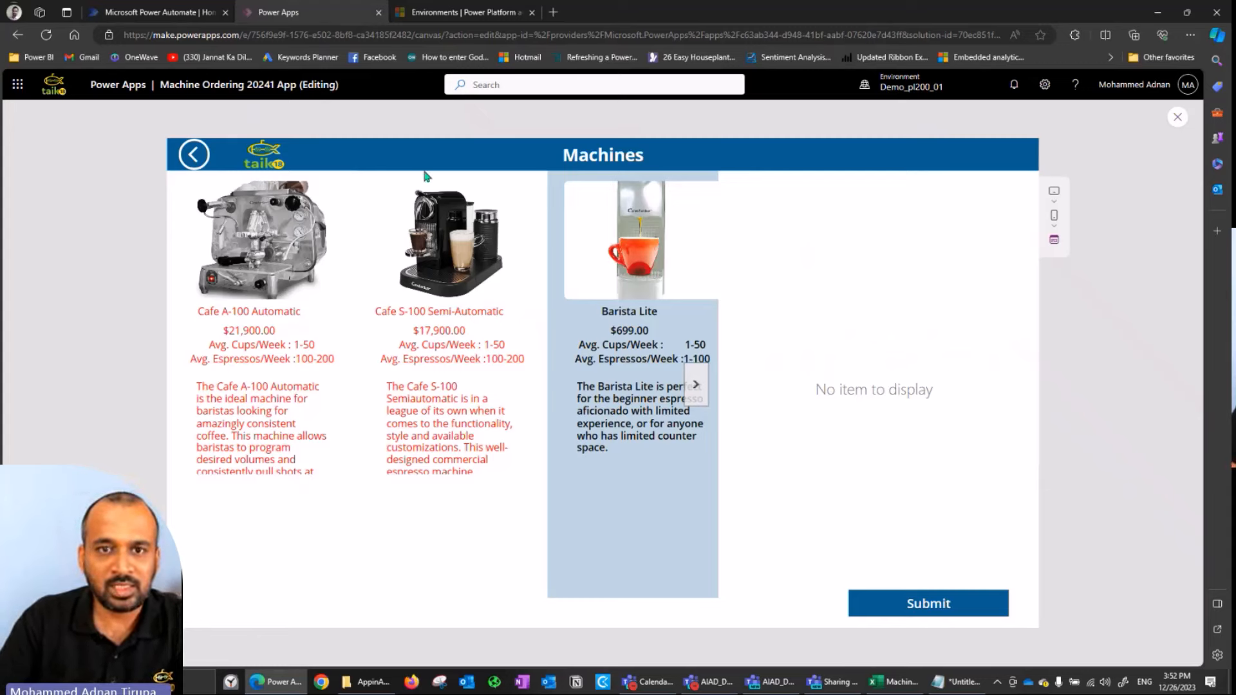
- Open the Machine Order table of the PowerAppsYTDemo_2024_1 solution to check the submitted orders
{"action": "left_click", "coordinate": [454, 13]}
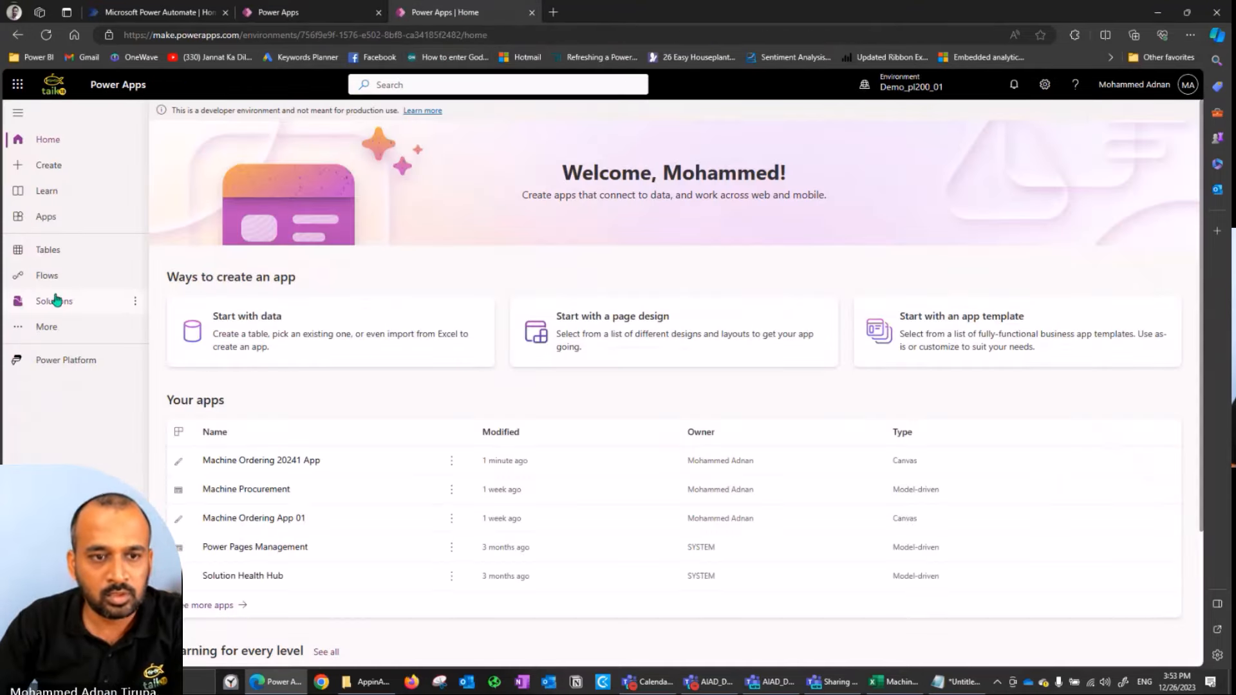
{"action": "left_click", "coordinate": [57, 301]}
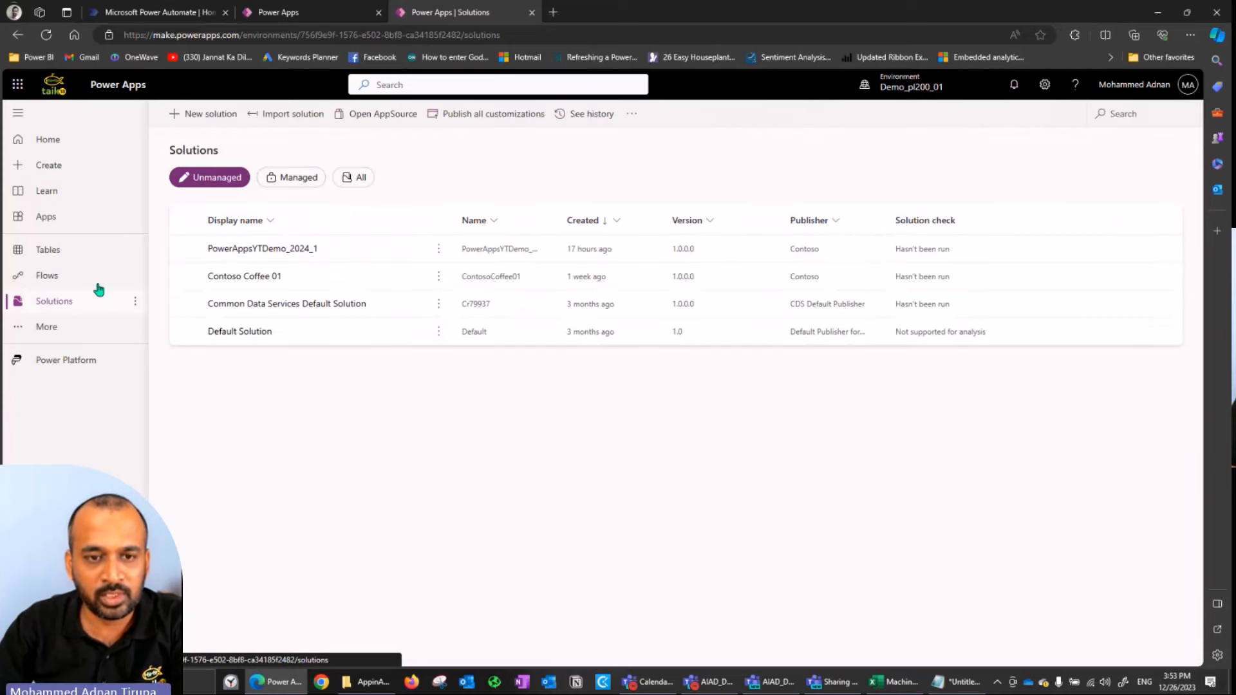
{"action": "left_click", "coordinate": [267, 249]}
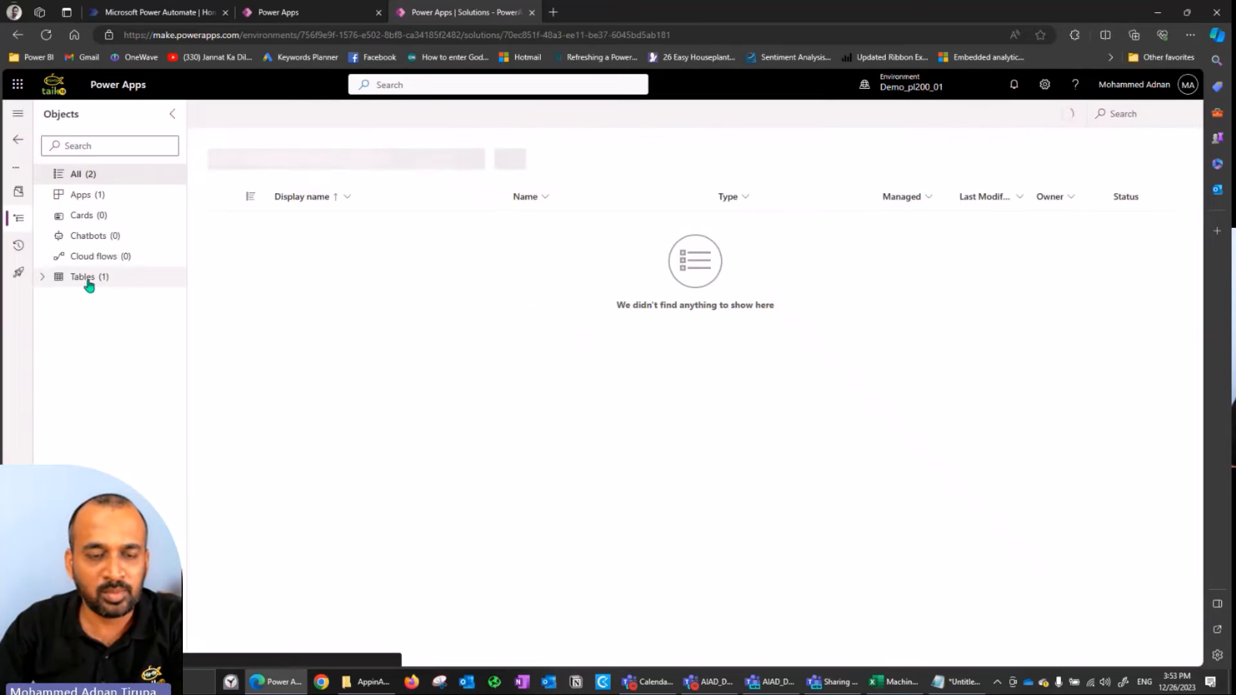
{"action": "left_click", "coordinate": [87, 283]}
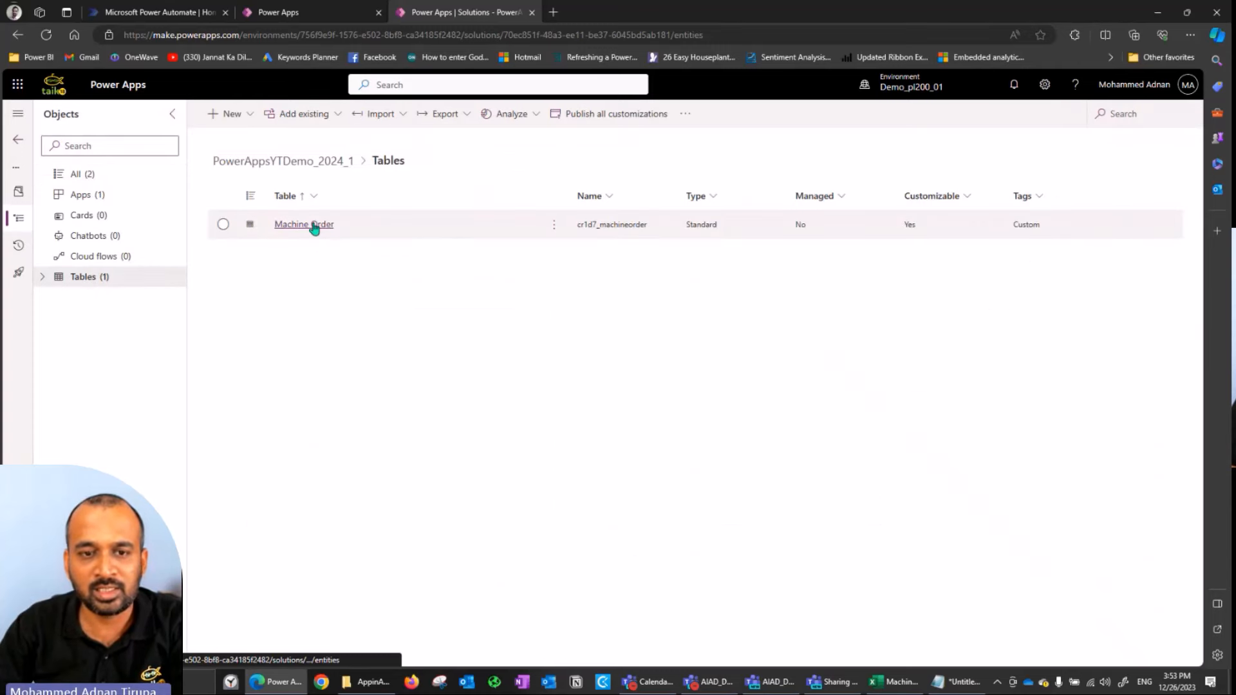
{"action": "left_click", "coordinate": [313, 227]}
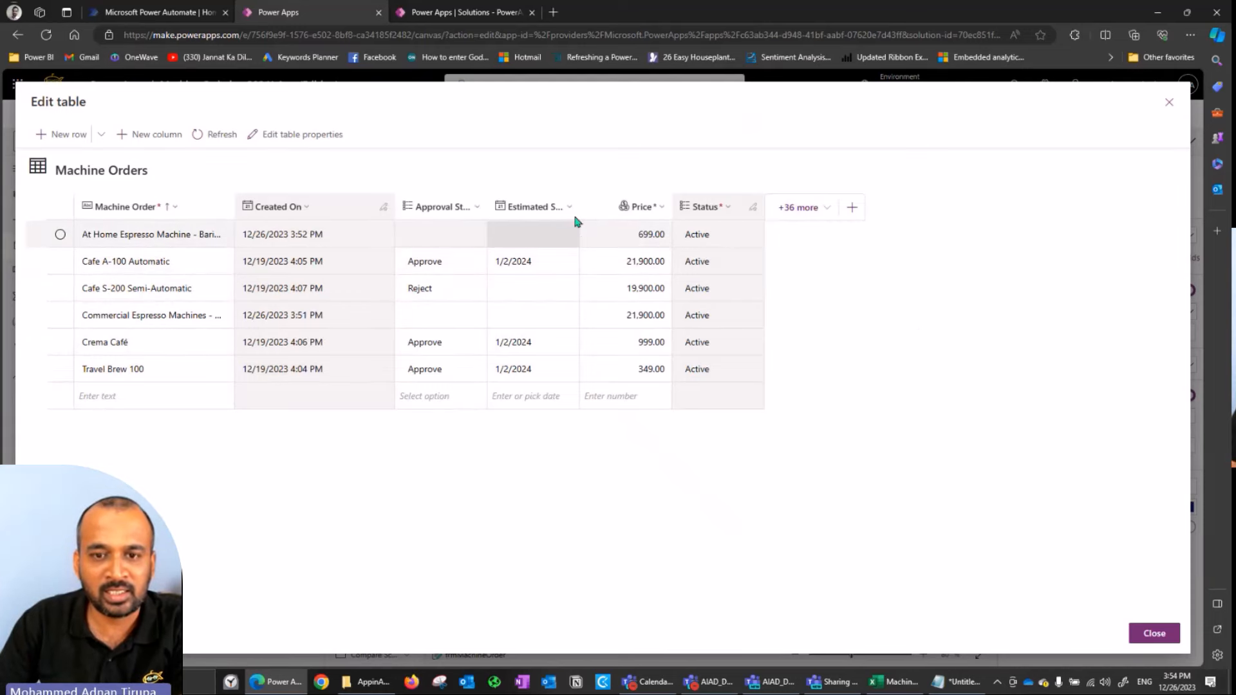
- Sort the Machine Orders rows by Created On from newer to older, review them, and close the table
{"action": "left_click", "coordinate": [426, 264]}
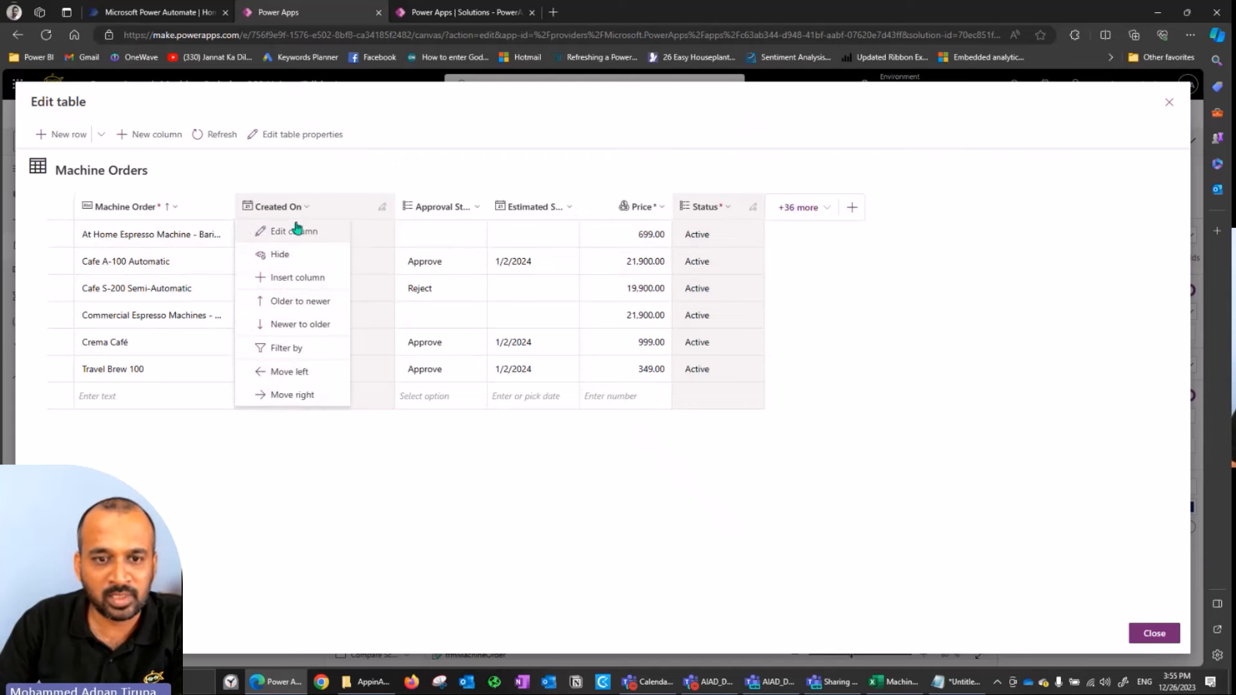
{"action": "left_click", "coordinate": [322, 325]}
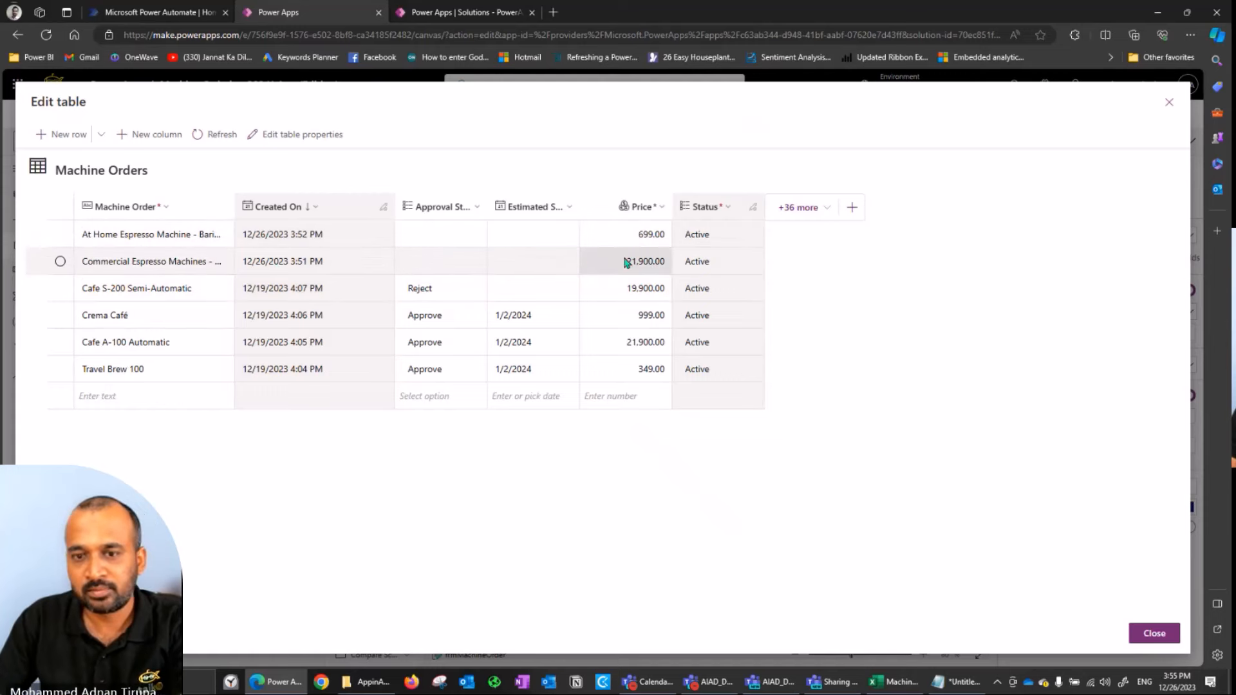
{"action": "left_click", "coordinate": [1166, 634]}
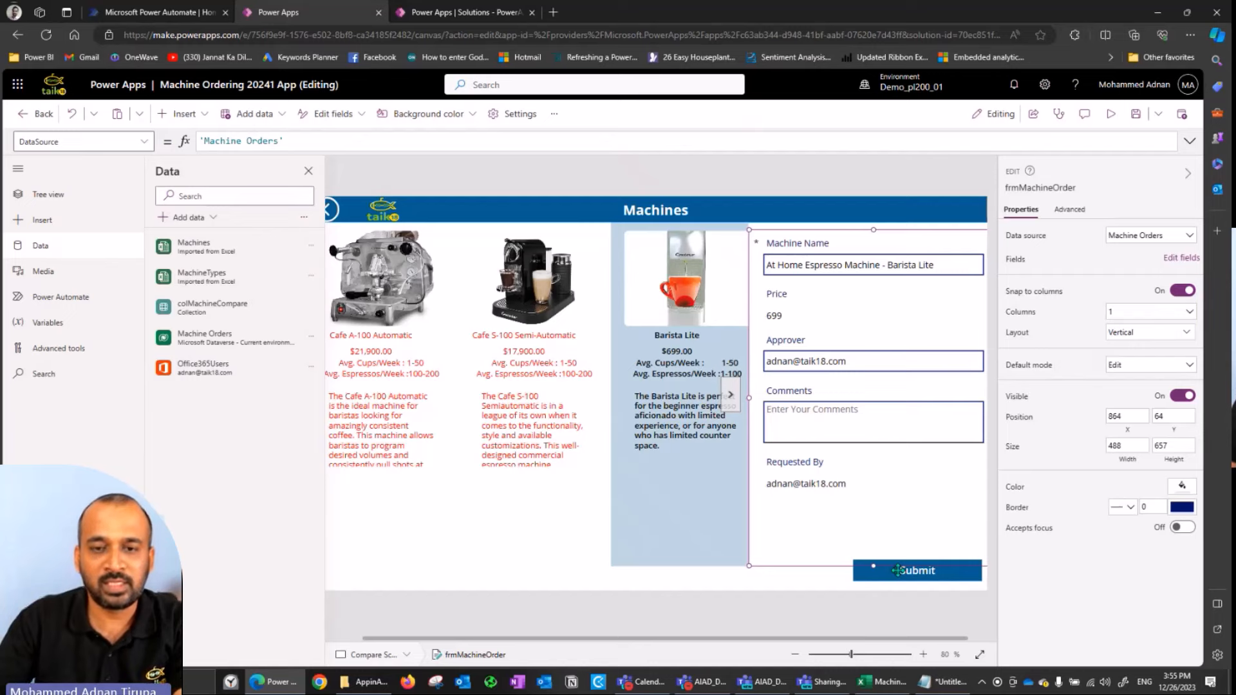
- Collapse the Main Screen and Compare Screen in the tree view and add a new blank screen
{"action": "left_click", "coordinate": [48, 193]}
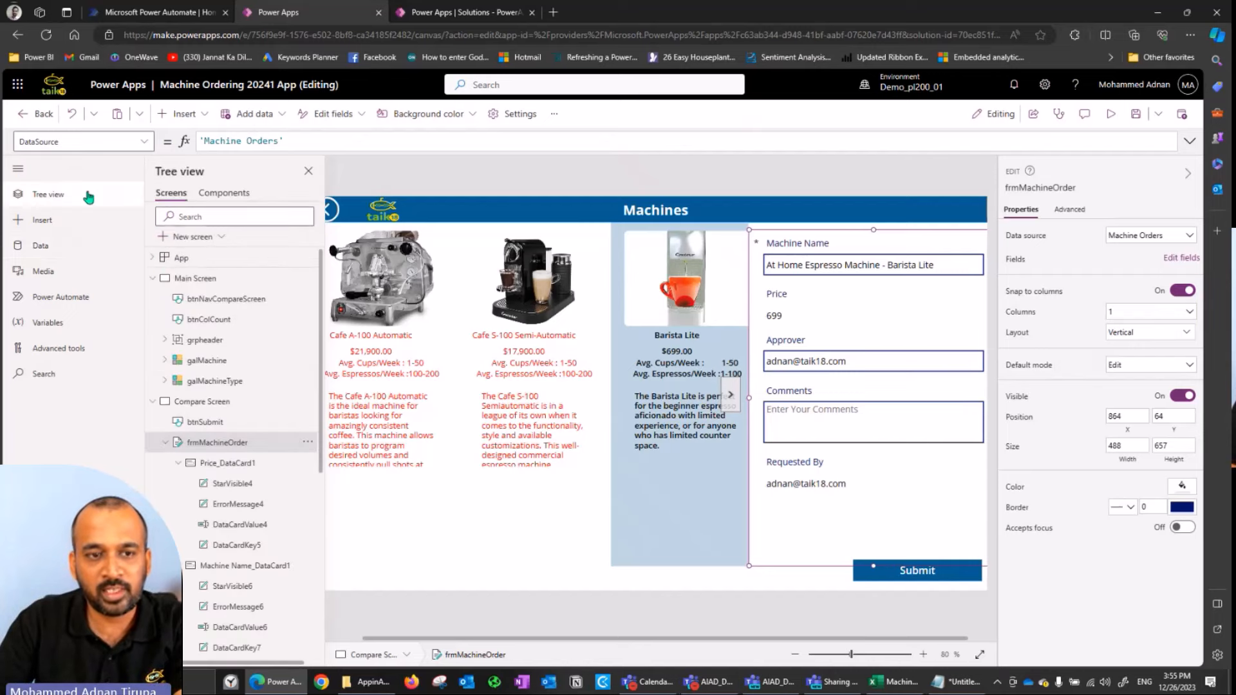
{"action": "left_click", "coordinate": [153, 401]}
{"action": "left_click", "coordinate": [152, 278]}
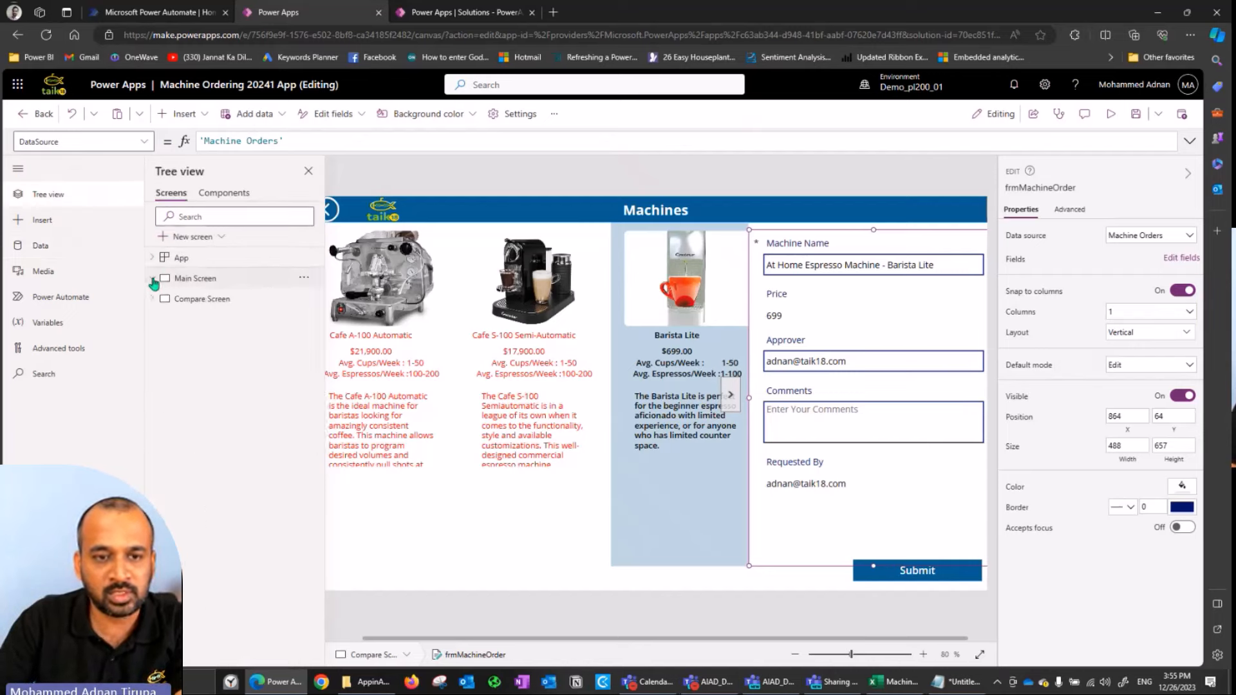
{"action": "left_click", "coordinate": [221, 244]}
{"action": "left_click", "coordinate": [215, 342]}
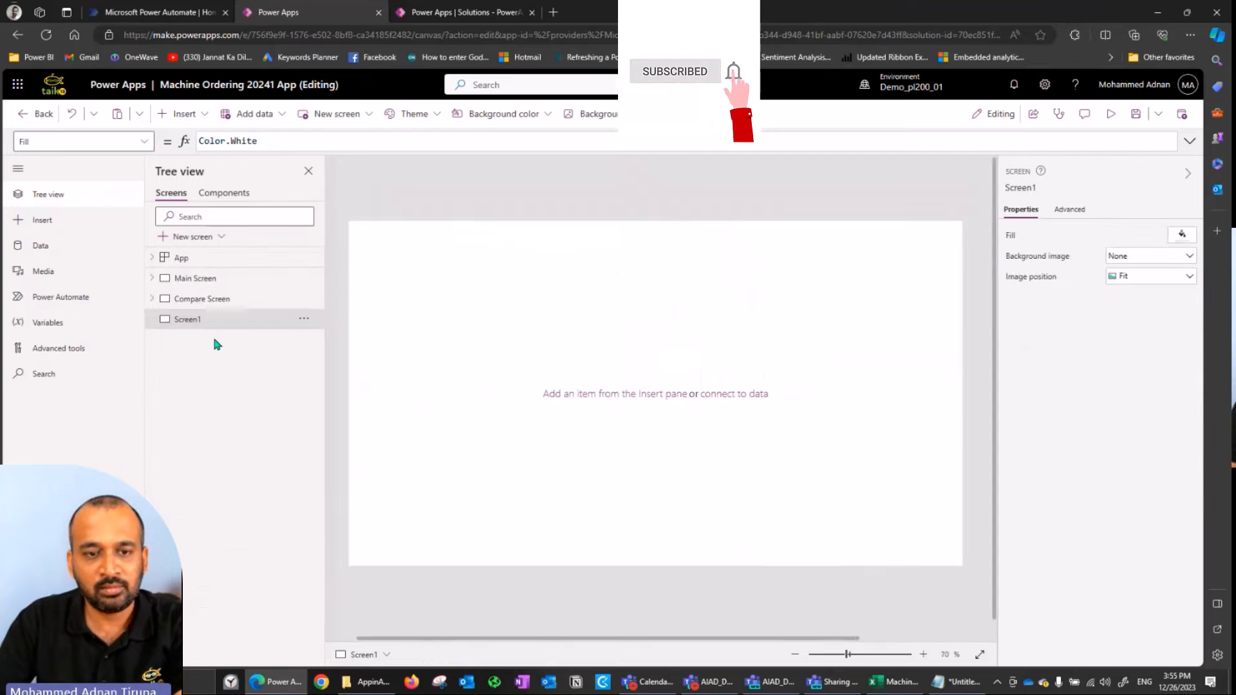
- Rename the new blank screen to Success Screen
{"action": "left_click", "coordinate": [1018, 188]}
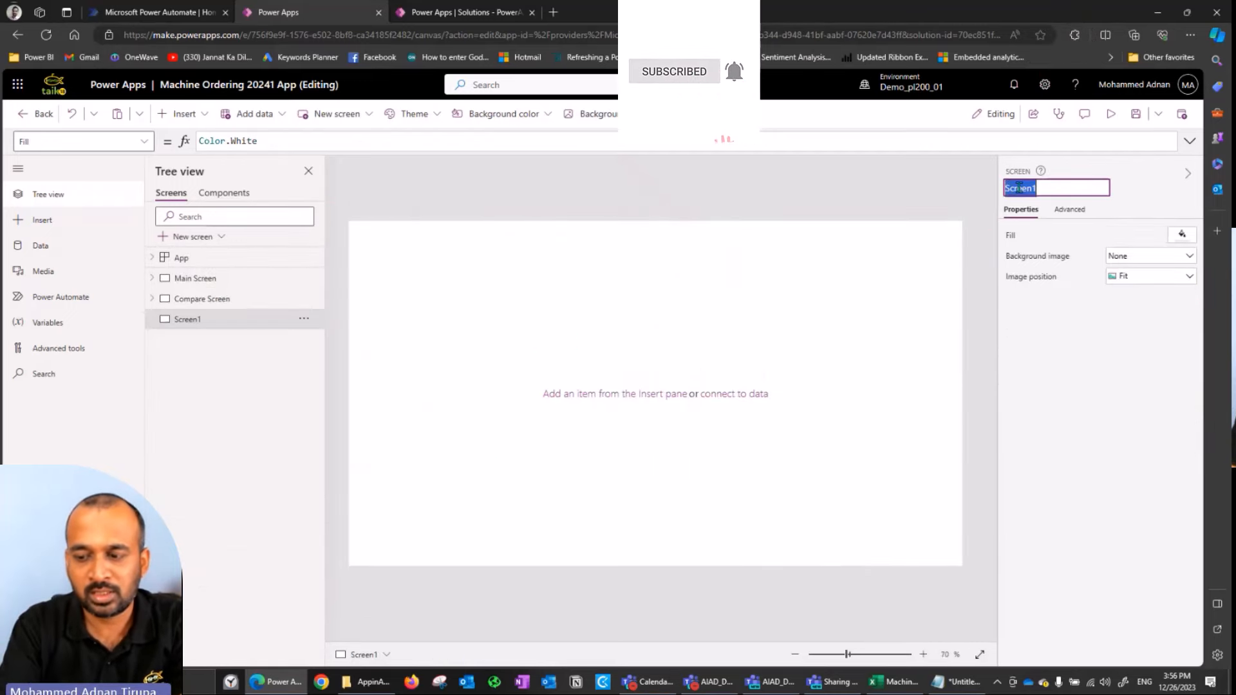
{"action": "key", "text": "BackSpace"}
{"action": "key", "text": "Home"}
{"action": "type", "text": "Success"}
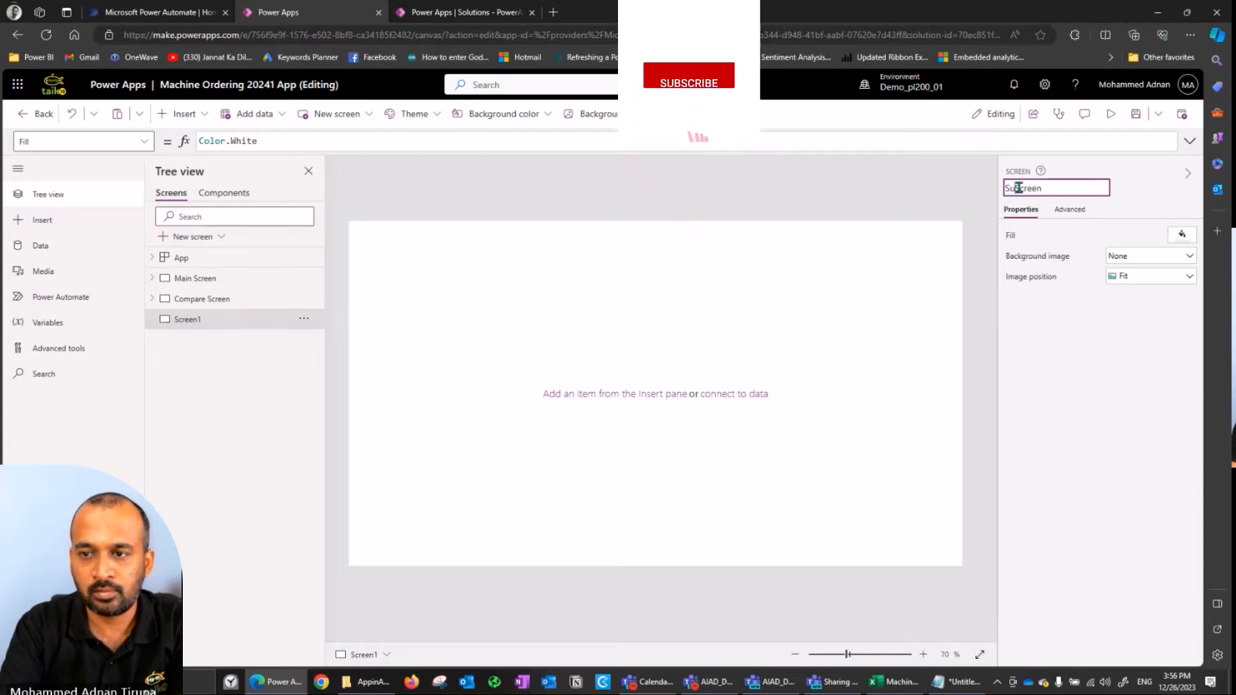
{"action": "key", "text": "Return"}
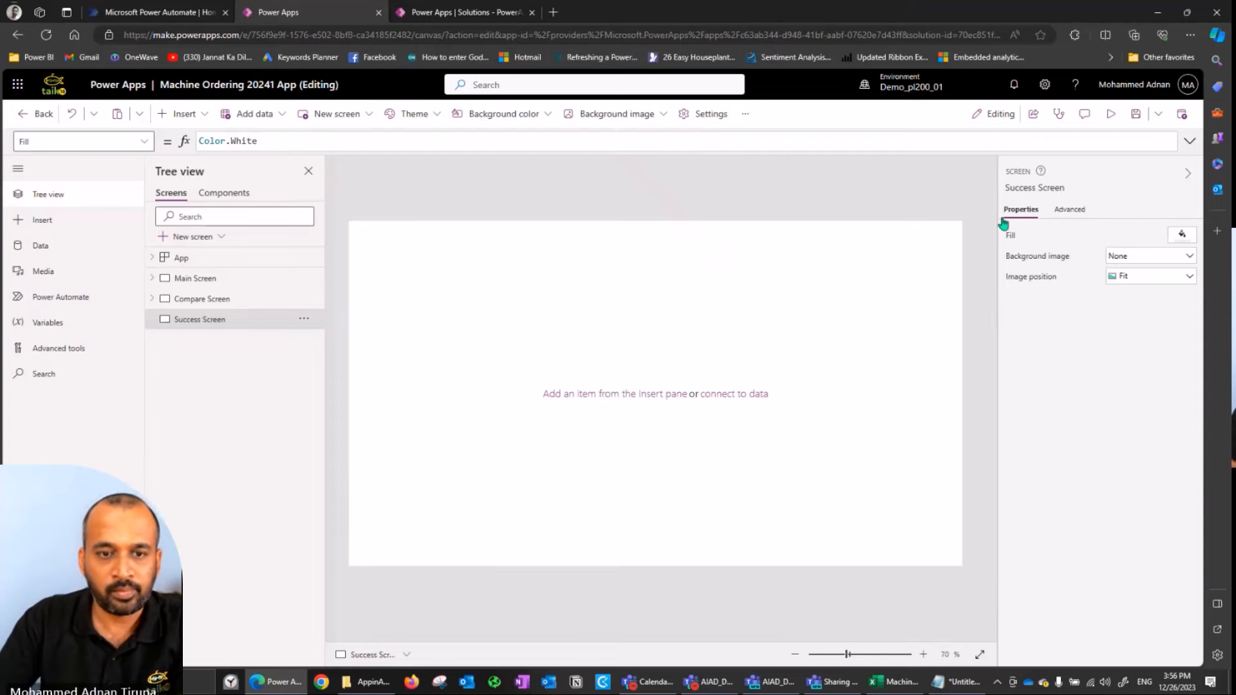
- Add a text label reading "Records Saved" to the Success Screen, about 572 by 78 in size, positioned at about X 496, Y 204
{"action": "left_click", "coordinate": [184, 113]}
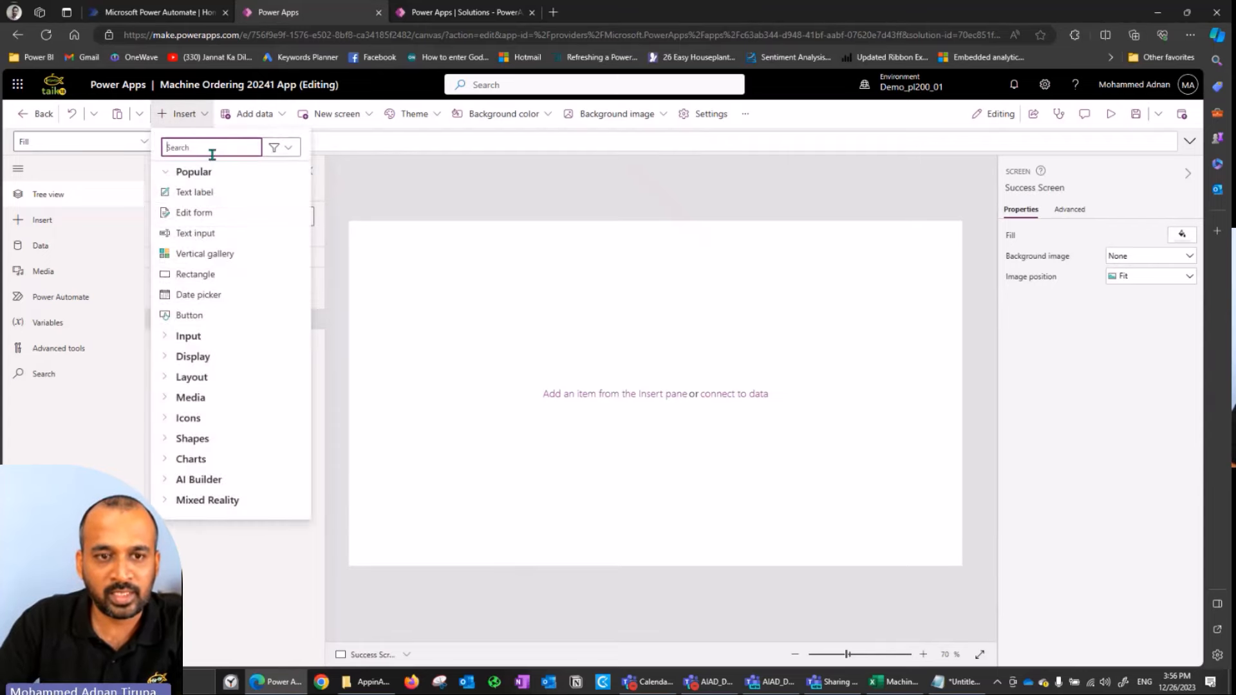
{"action": "left_click", "coordinate": [219, 193]}
{"action": "left_click_drag", "start_coordinate": [389, 249], "coordinate": [786, 382]}
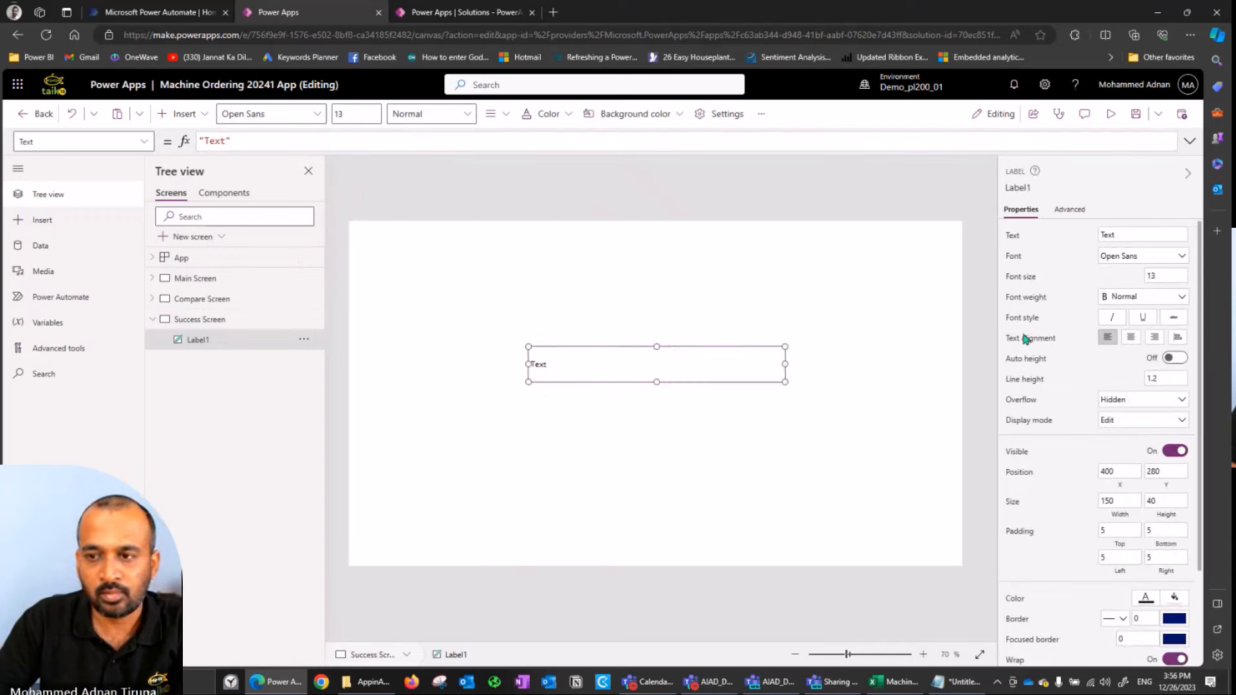
{"action": "double_click", "coordinate": [1124, 233]}
{"action": "type", "text": "Records Saved"}
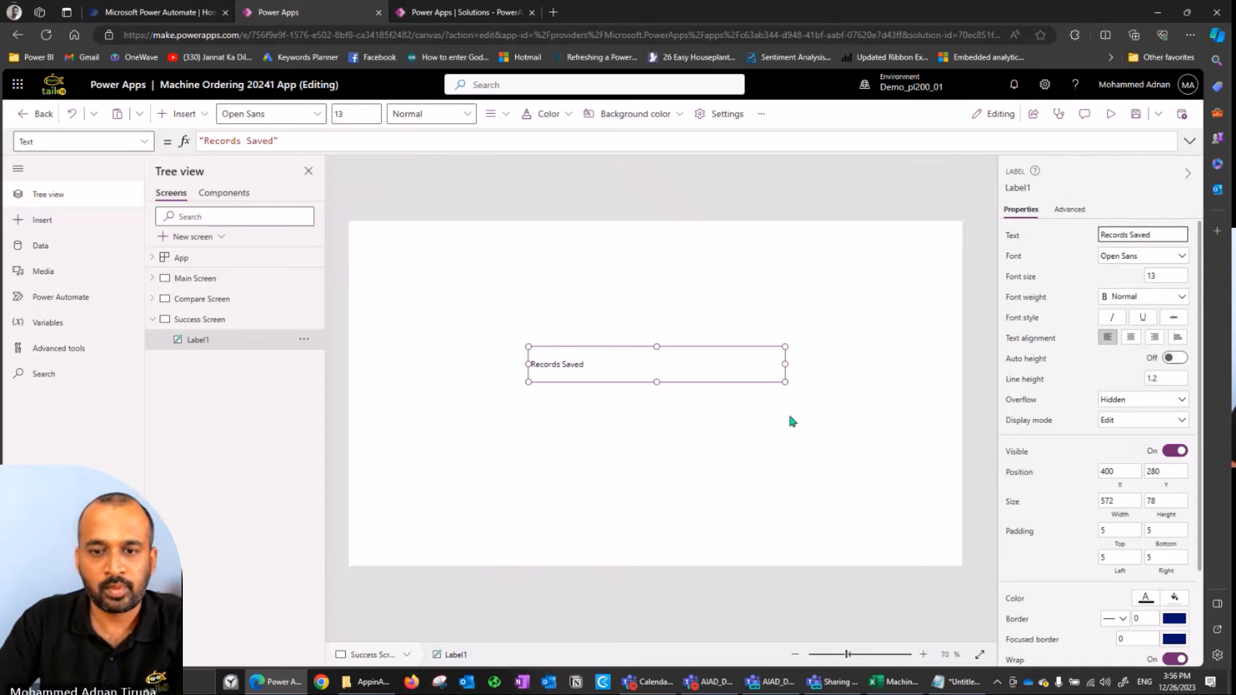
{"action": "left_click_drag", "start_coordinate": [571, 363], "coordinate": [614, 330]}
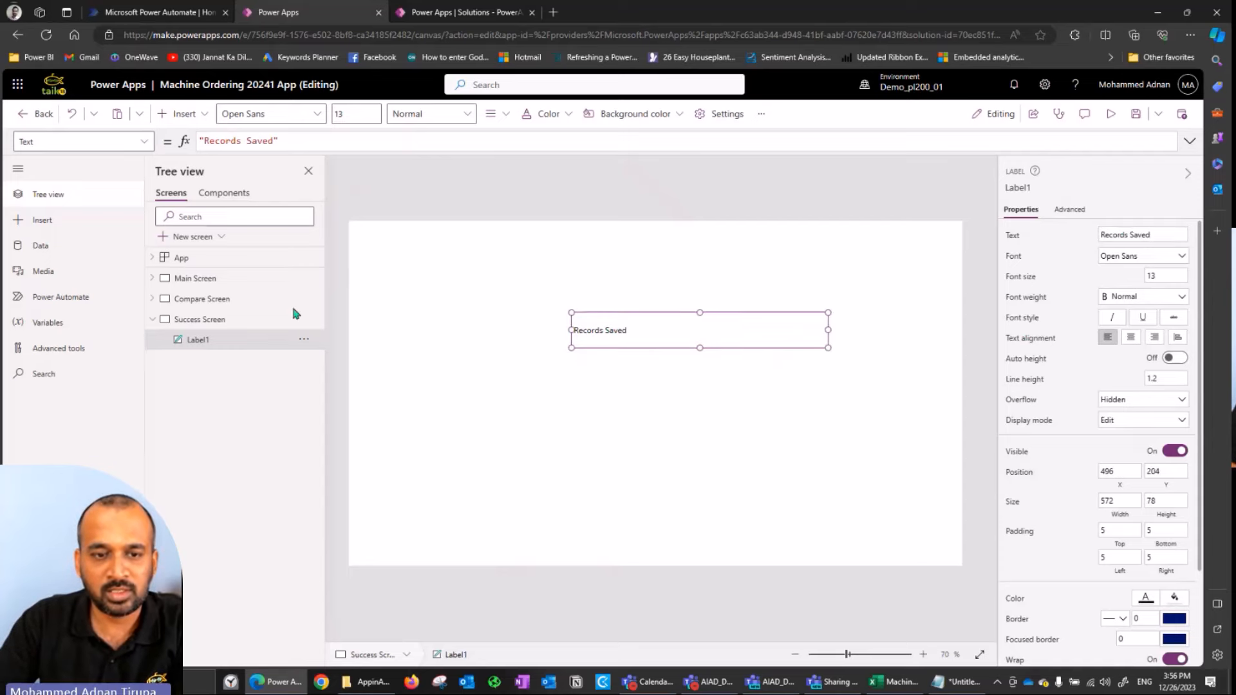
- Copy the header group grpheader_CS from the Compare Screen onto the Success Screen
{"action": "left_click", "coordinate": [193, 299]}
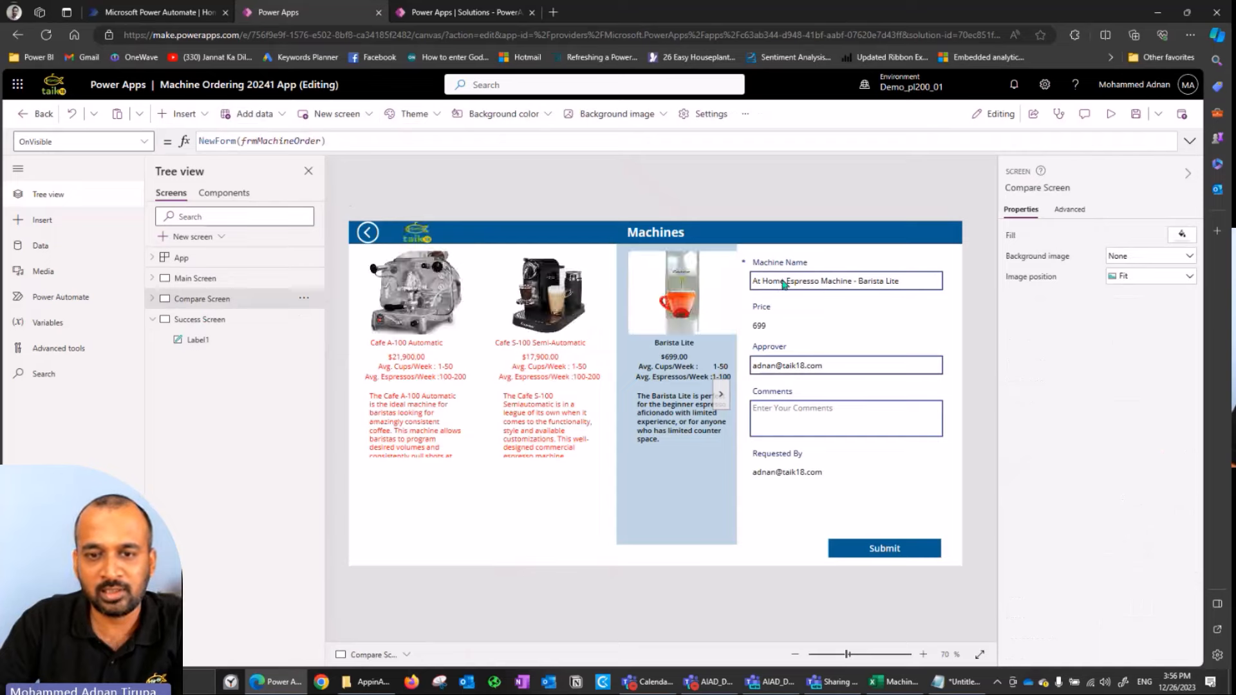
{"action": "left_click", "coordinate": [502, 244]}
{"action": "left_click", "coordinate": [152, 299]}
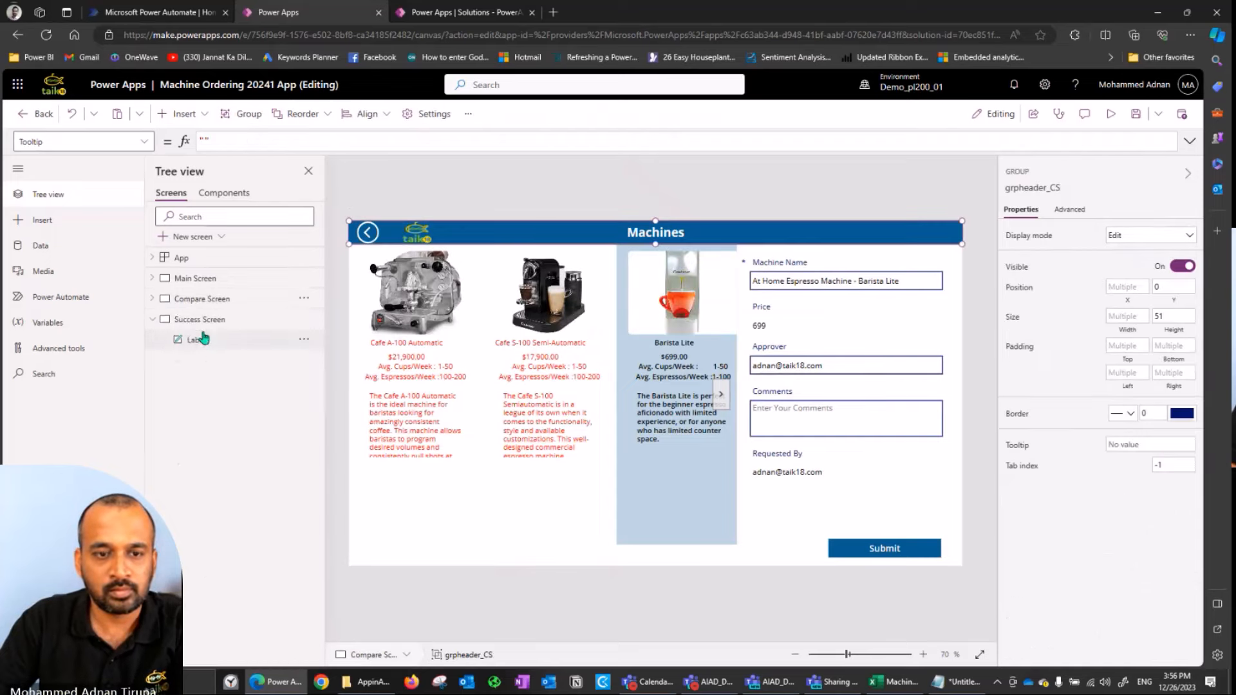
{"action": "left_click", "coordinate": [200, 319]}
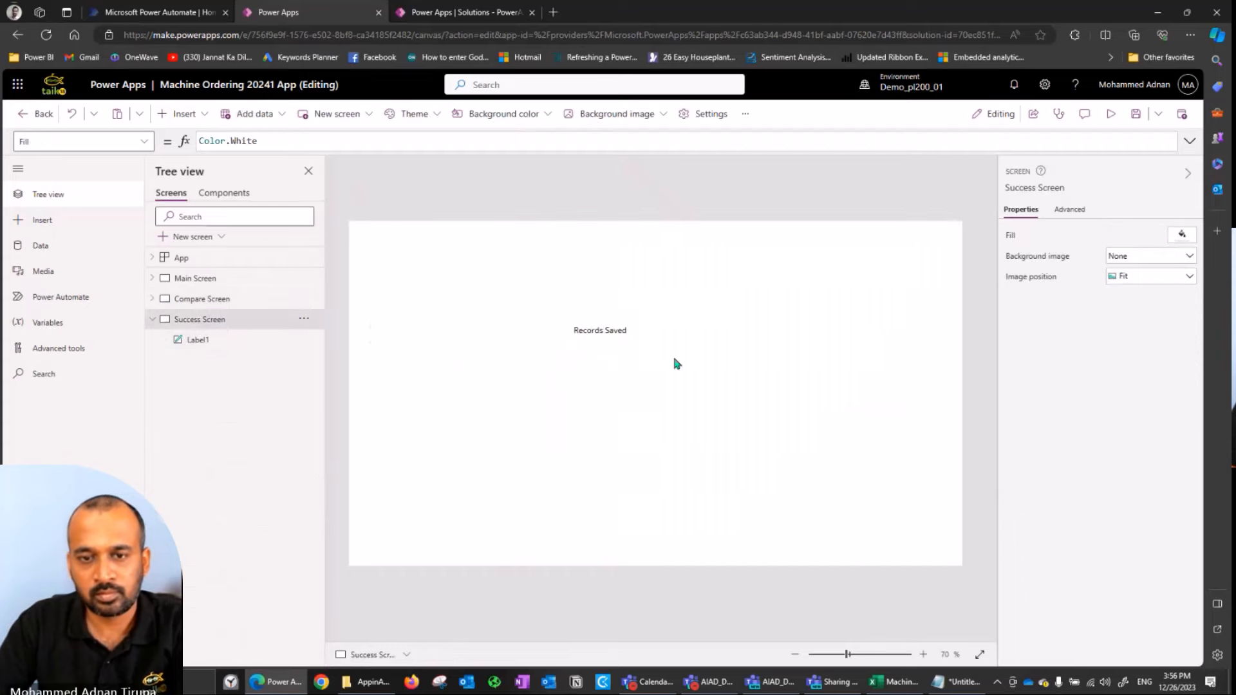
{"action": "key", "text": "ctrl+v"}
{"action": "left_click", "coordinate": [612, 330]}
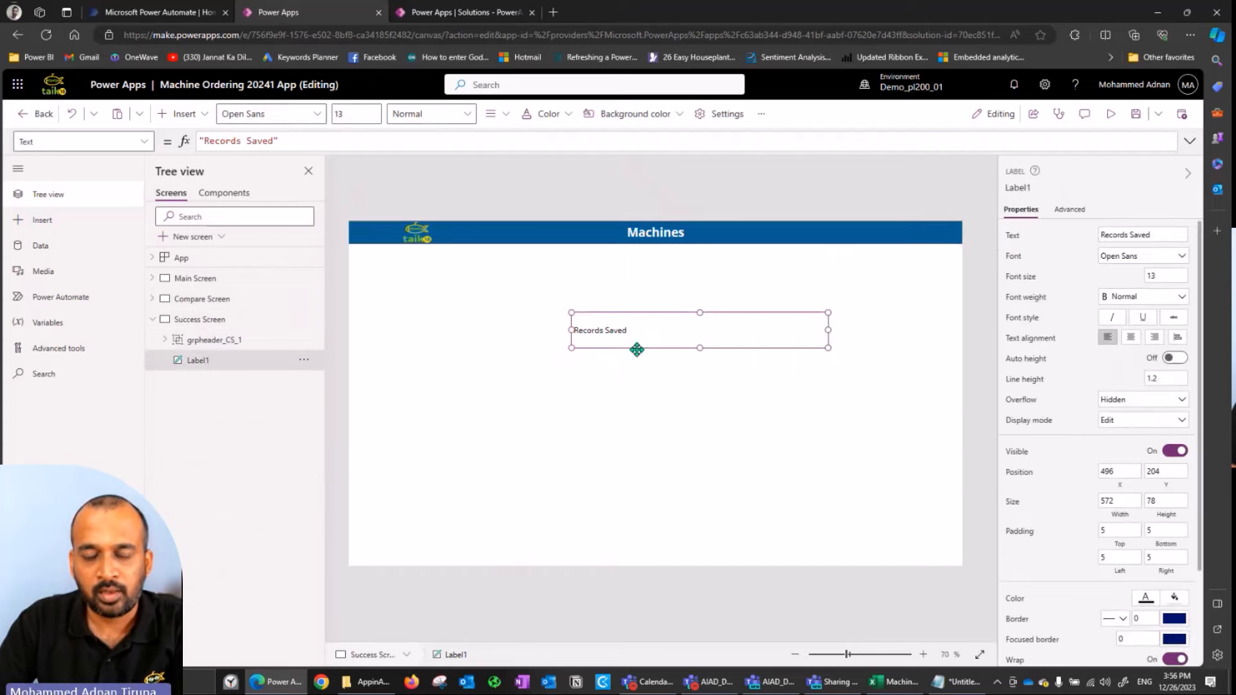
{"action": "left_click", "coordinate": [639, 396]}
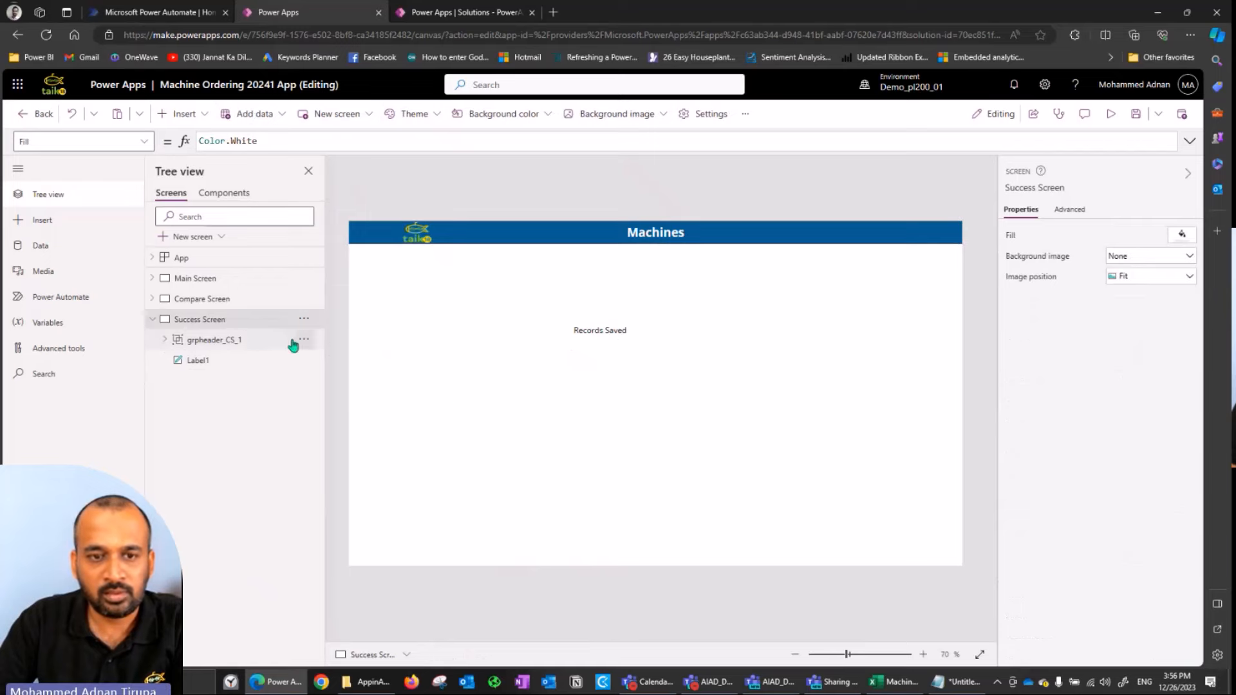
- Look through the available properties of the Submit button on the Compare Screen
{"action": "left_click", "coordinate": [212, 304]}
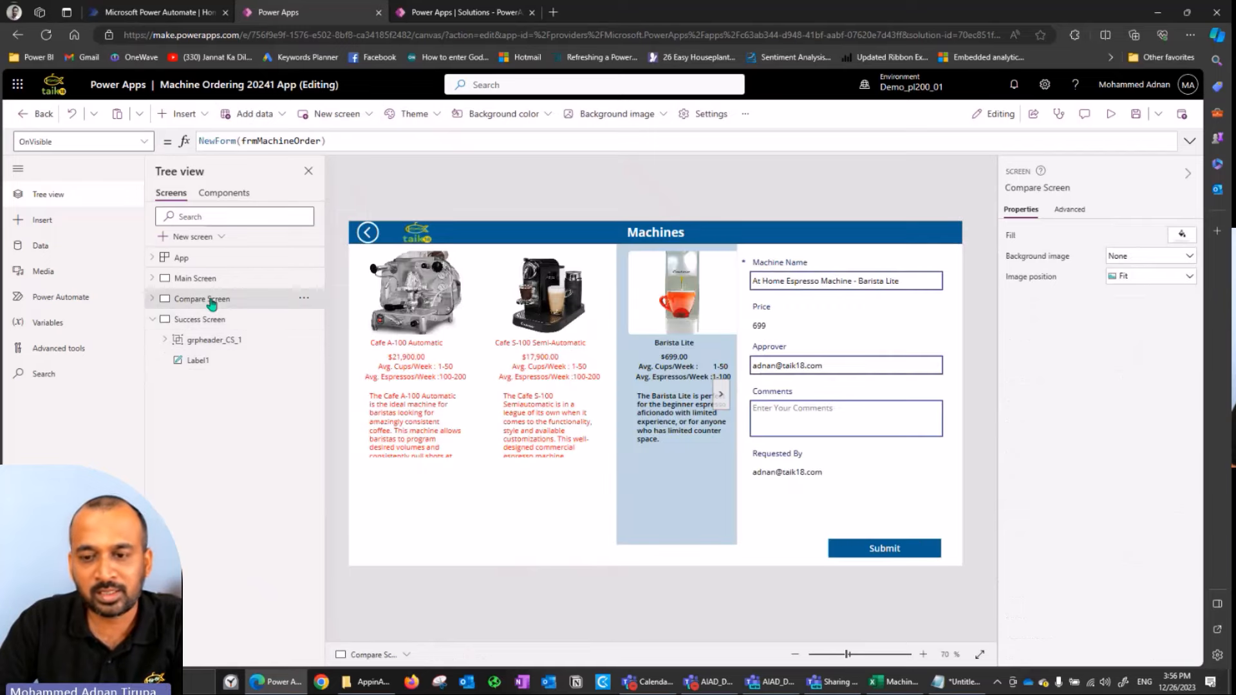
{"action": "left_click", "coordinate": [891, 551]}
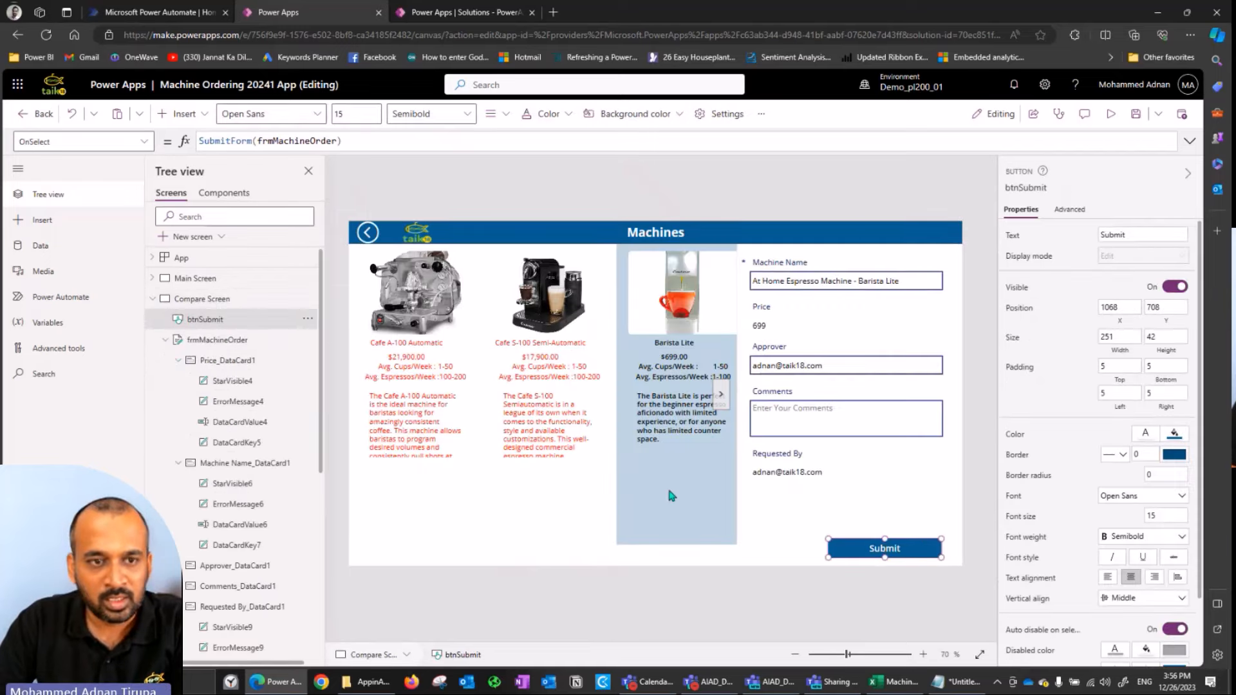
{"action": "left_click", "coordinate": [144, 142]}
{"action": "scroll", "coordinate": [100, 255], "scroll_direction": "down", "scroll_amount": 5}
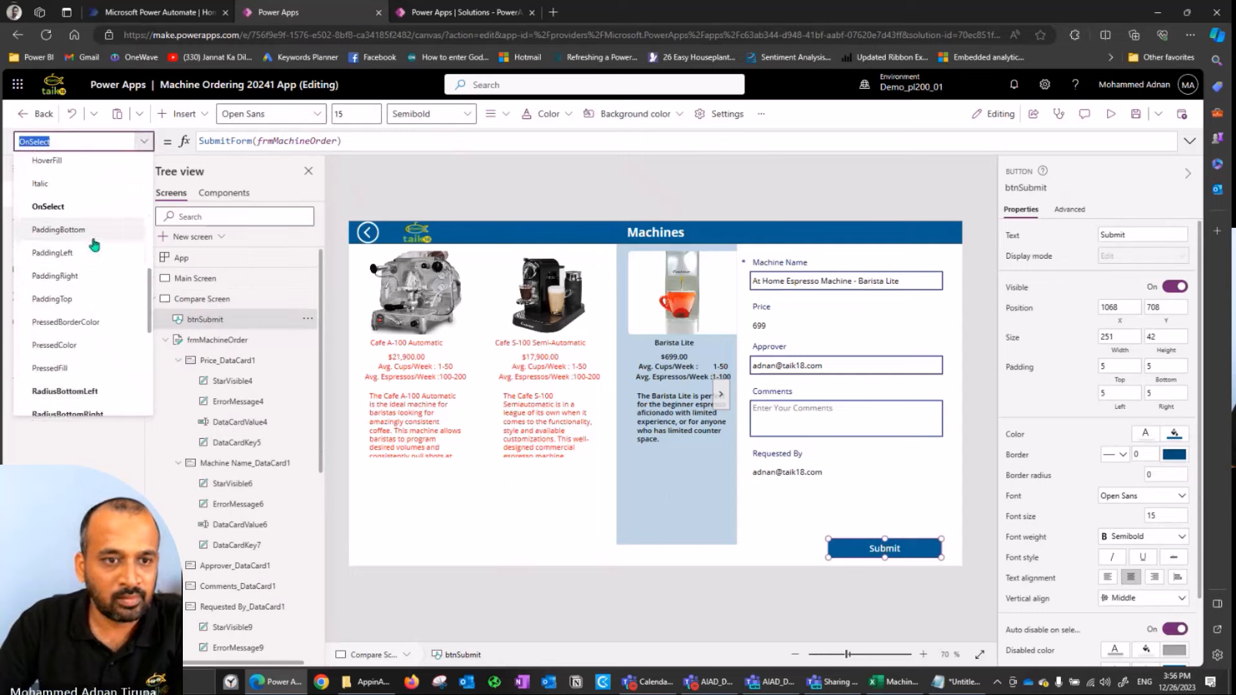
{"action": "scroll", "coordinate": [94, 245], "scroll_direction": "down", "scroll_amount": 3}
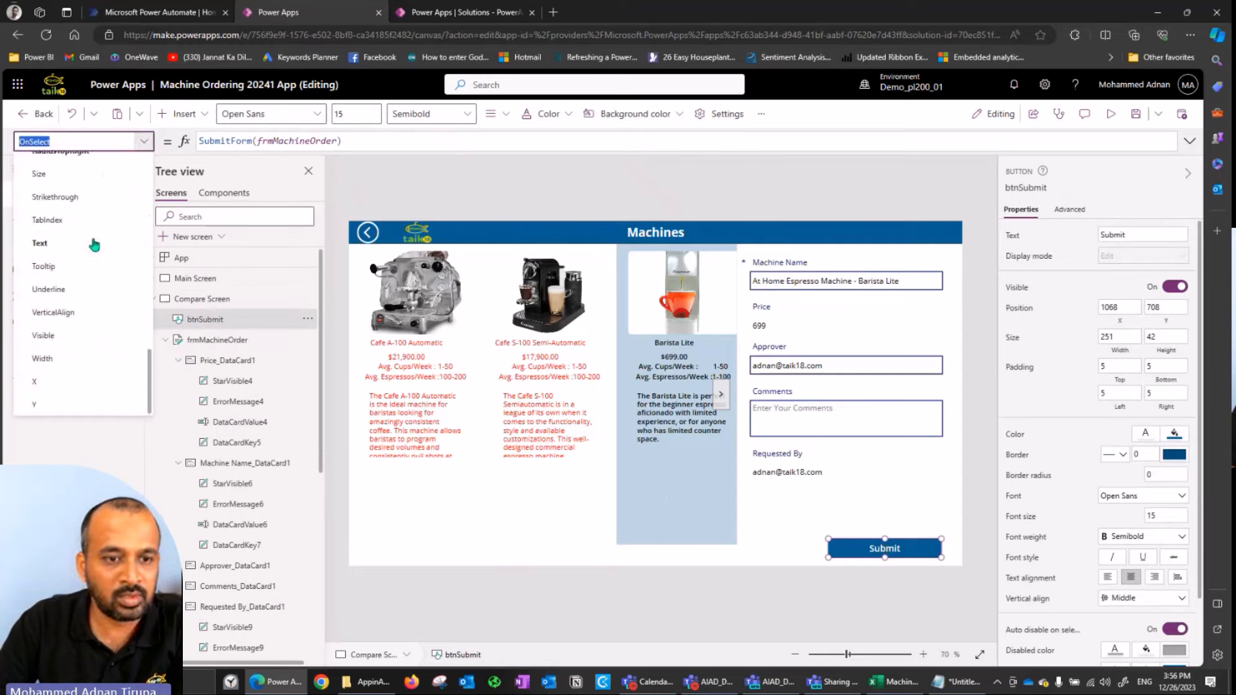
- Set the OnSuccess property of the frmMachineOrder form to Navigate('Success Screen',ScreenTransition.Cover) and save the app
{"action": "left_click", "coordinate": [805, 488]}
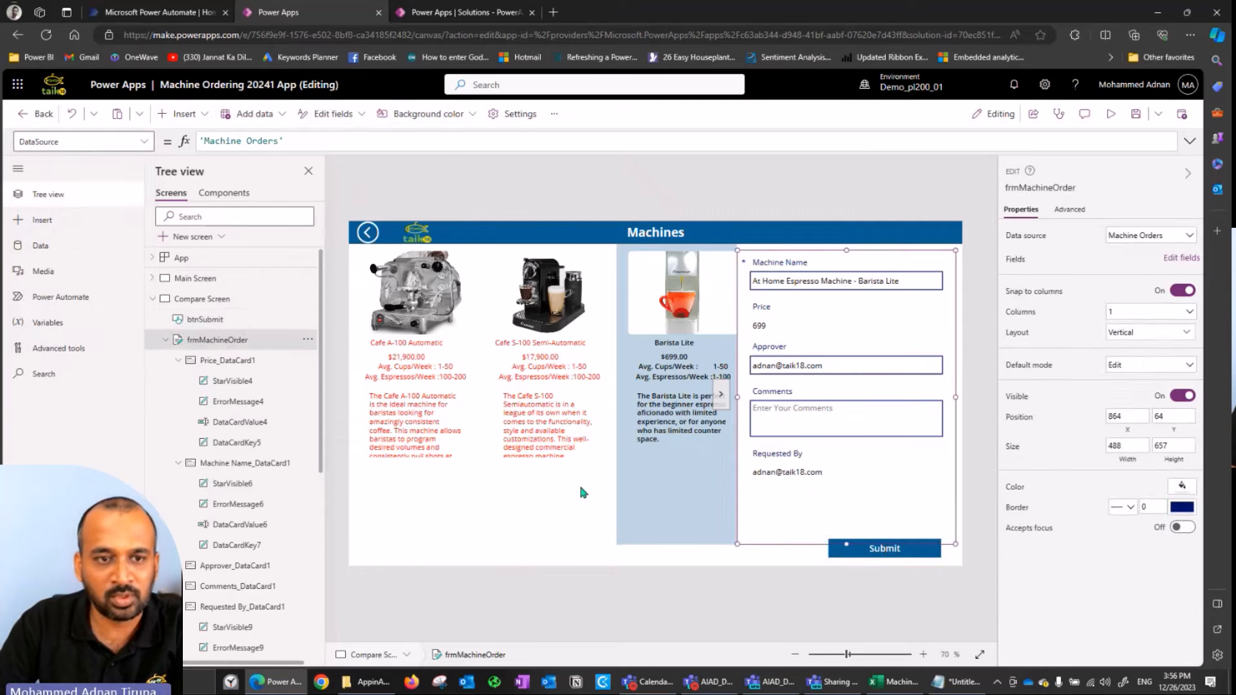
{"action": "left_click", "coordinate": [145, 141]}
{"action": "scroll", "coordinate": [80, 289], "scroll_direction": "down", "scroll_amount": 5}
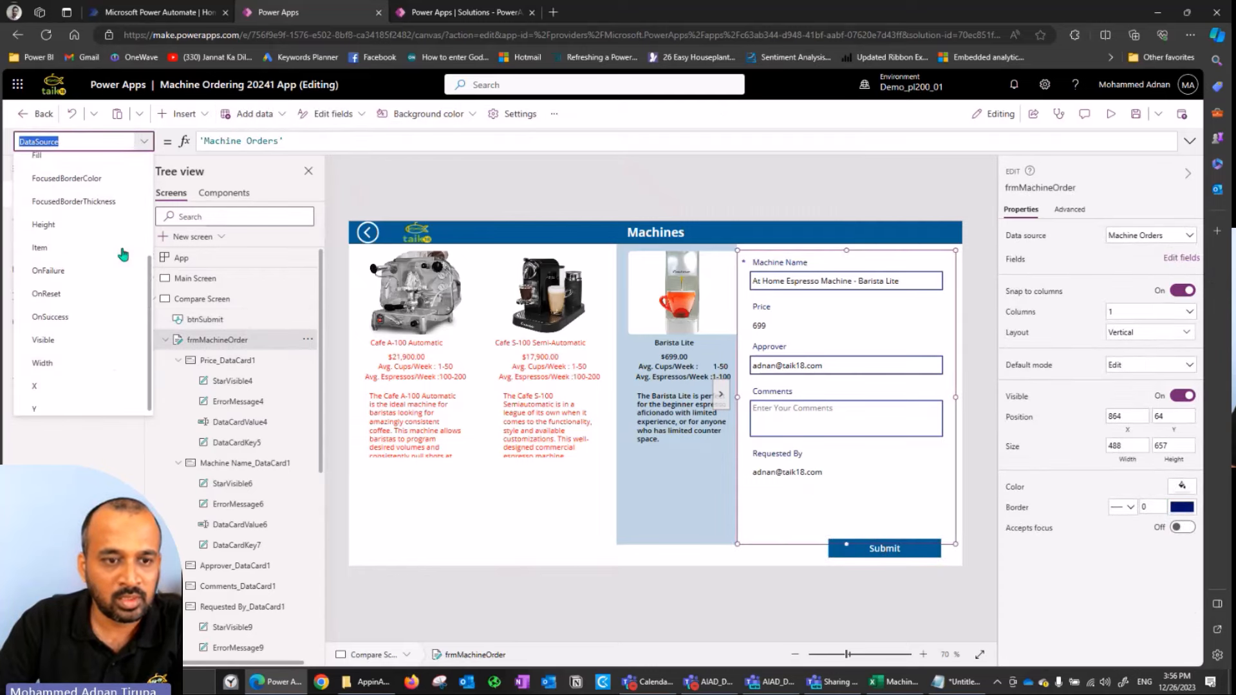
{"action": "left_click", "coordinate": [50, 312]}
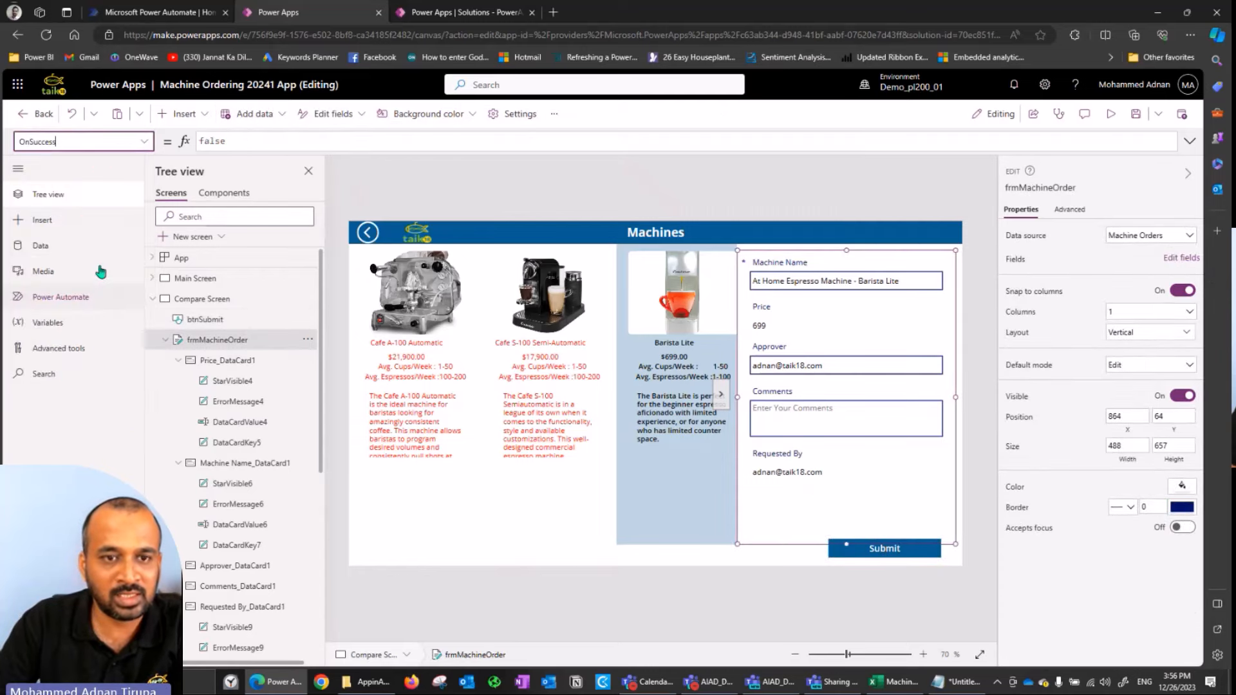
{"action": "left_click", "coordinate": [228, 140]}
{"action": "type", "text": "nav"}
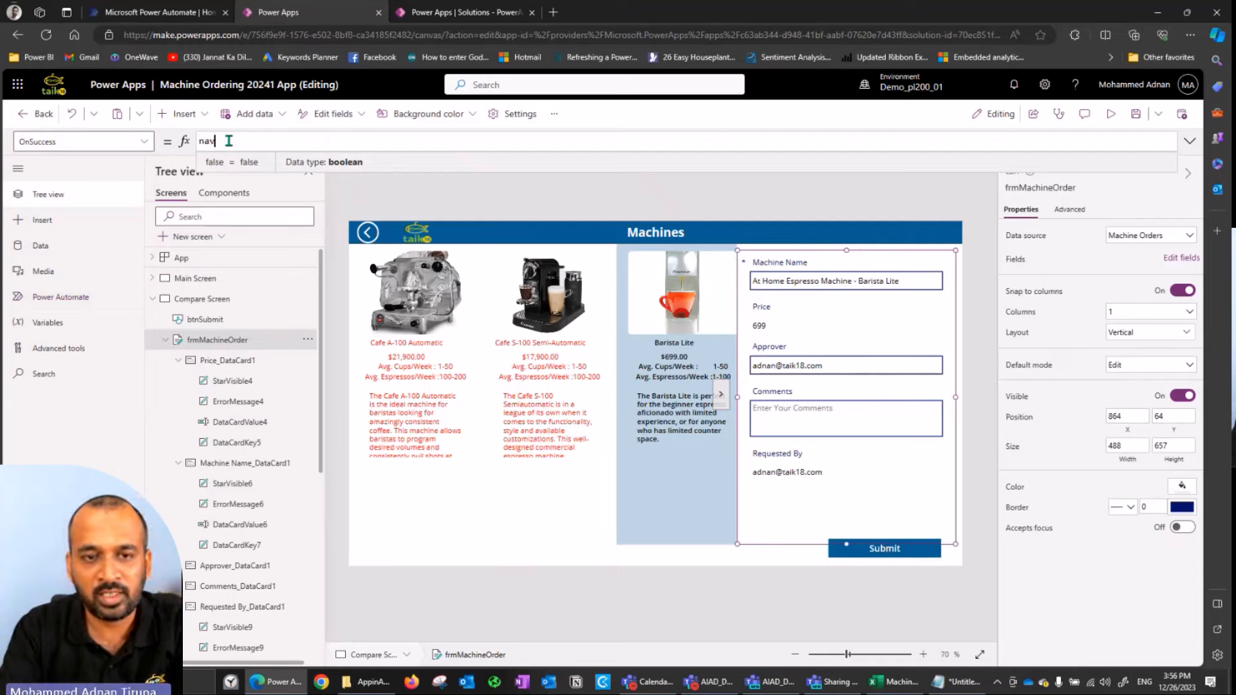
{"action": "type", "text": "iga"}
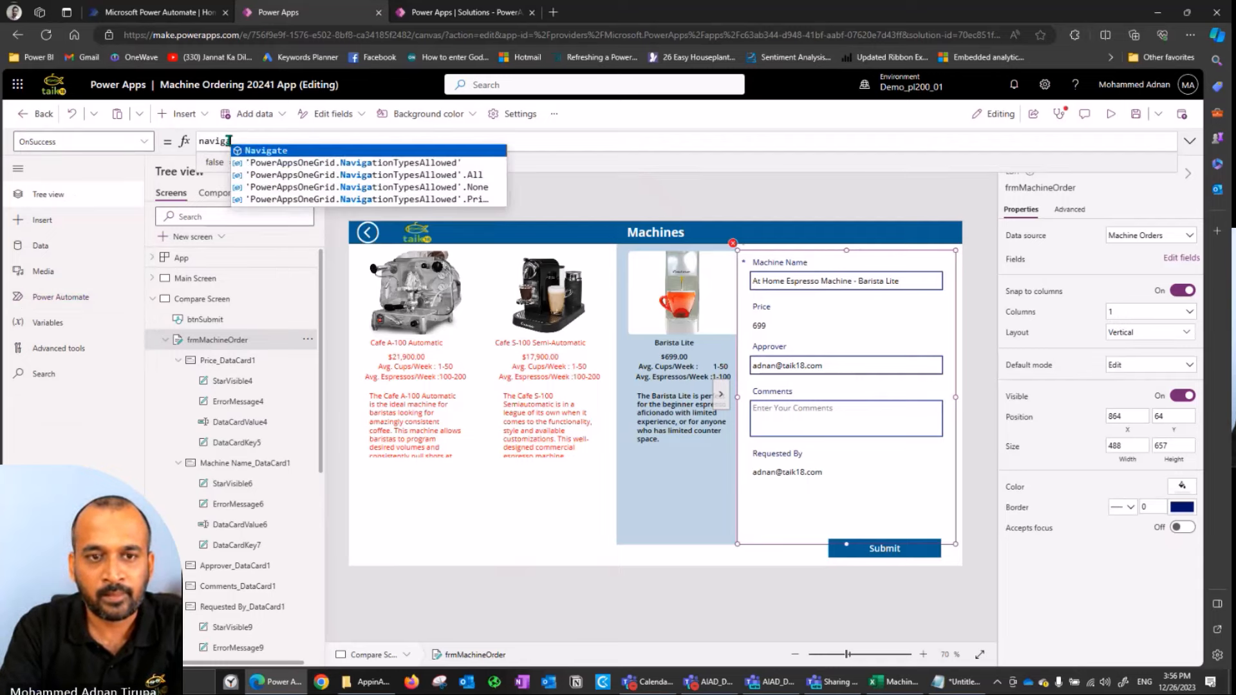
{"action": "key", "text": "Tab"}
{"action": "type", "text": "("}
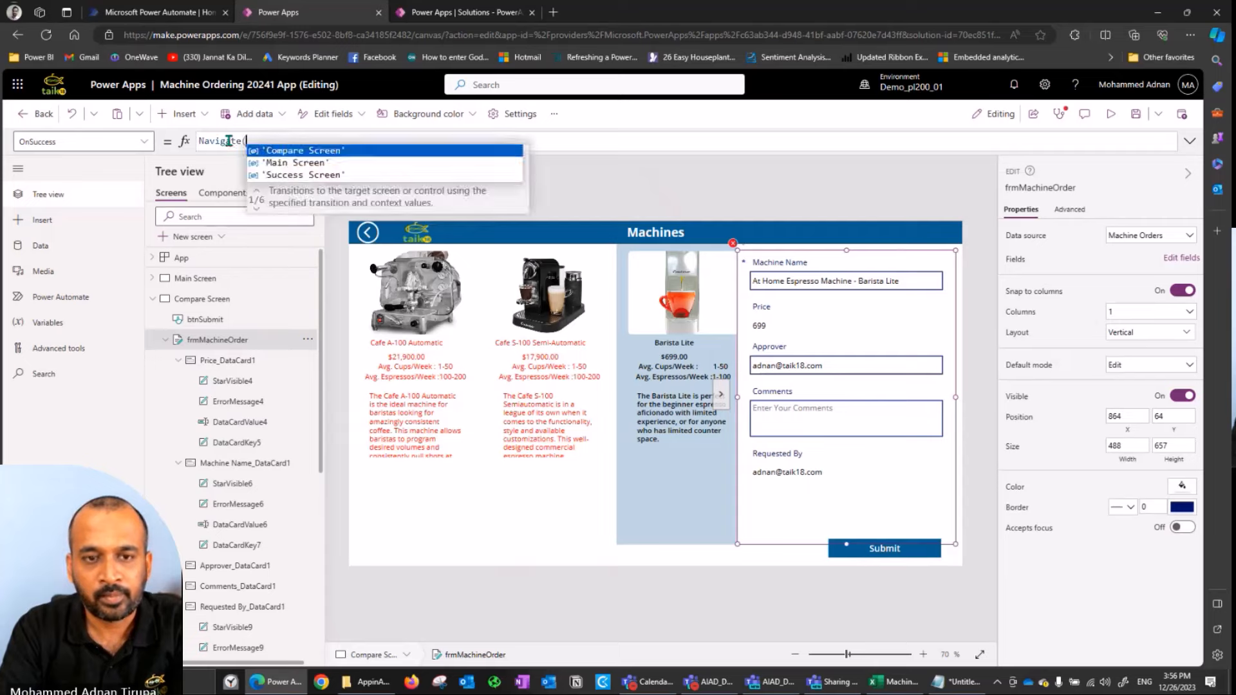
{"action": "key", "text": "Down"}
{"action": "key", "text": "Down"}
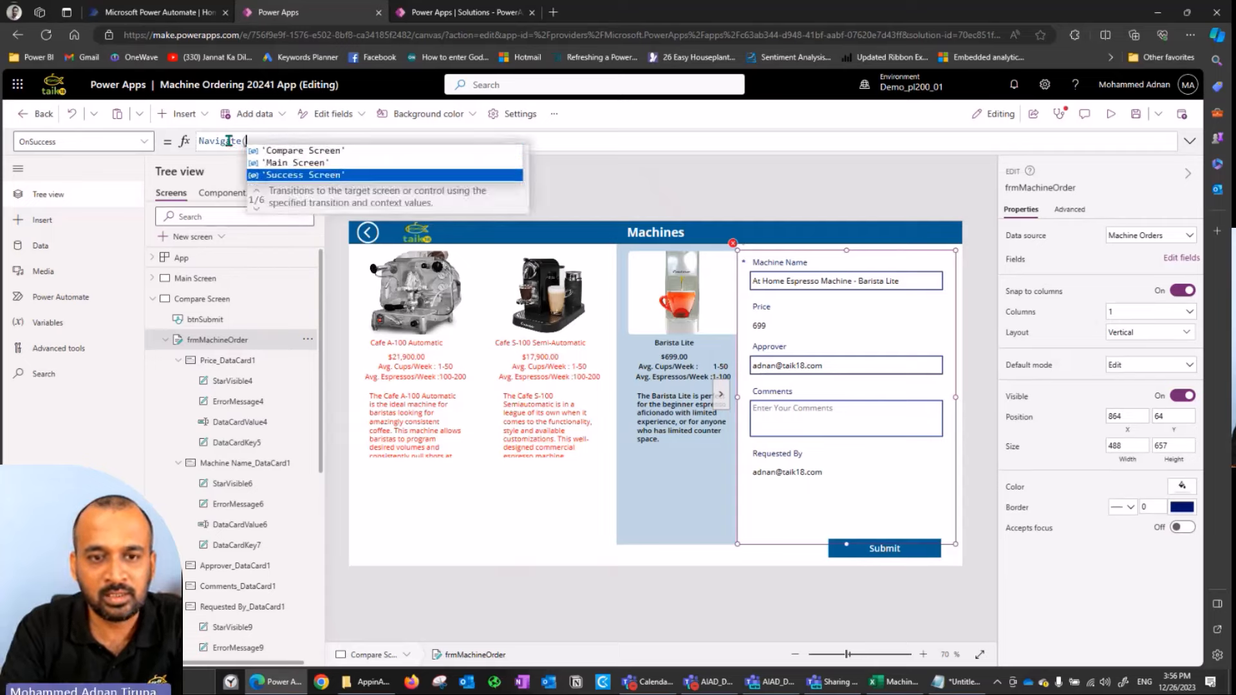
{"action": "key", "text": "Tab"}
{"action": "type", "text": ","}
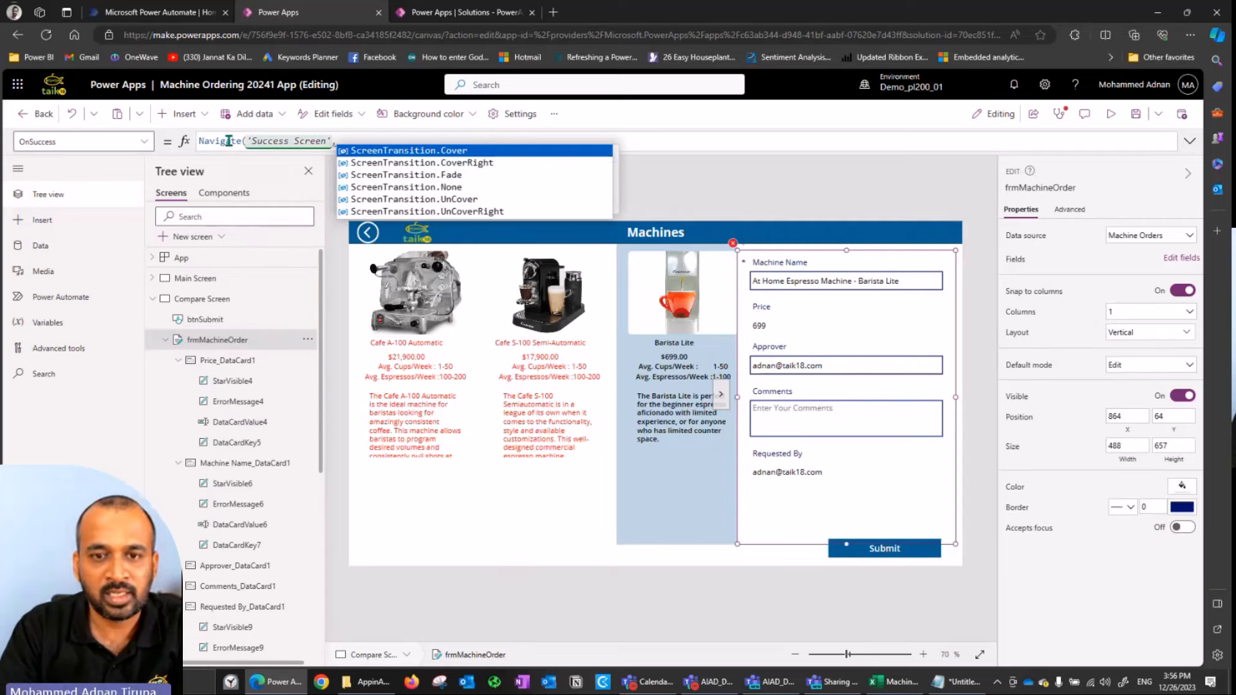
{"action": "key", "text": "Down"}
{"action": "key", "text": "Up"}
{"action": "key", "text": "Tab"}
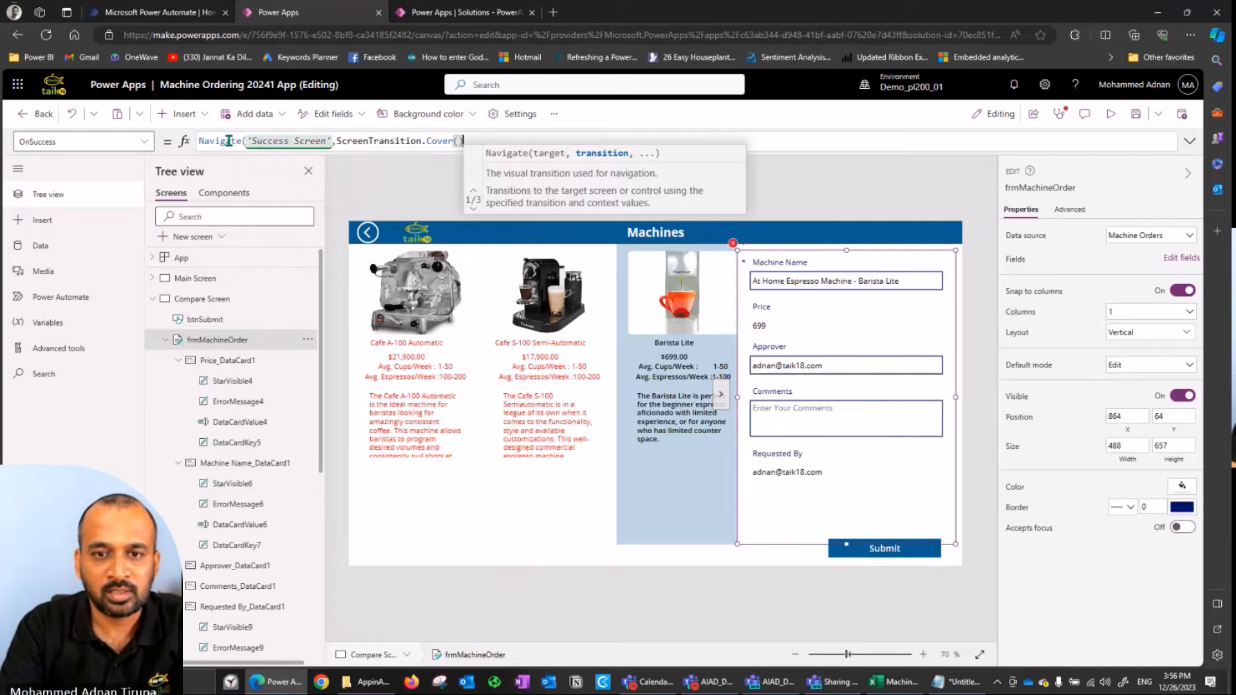
{"action": "type", "text": ")"}
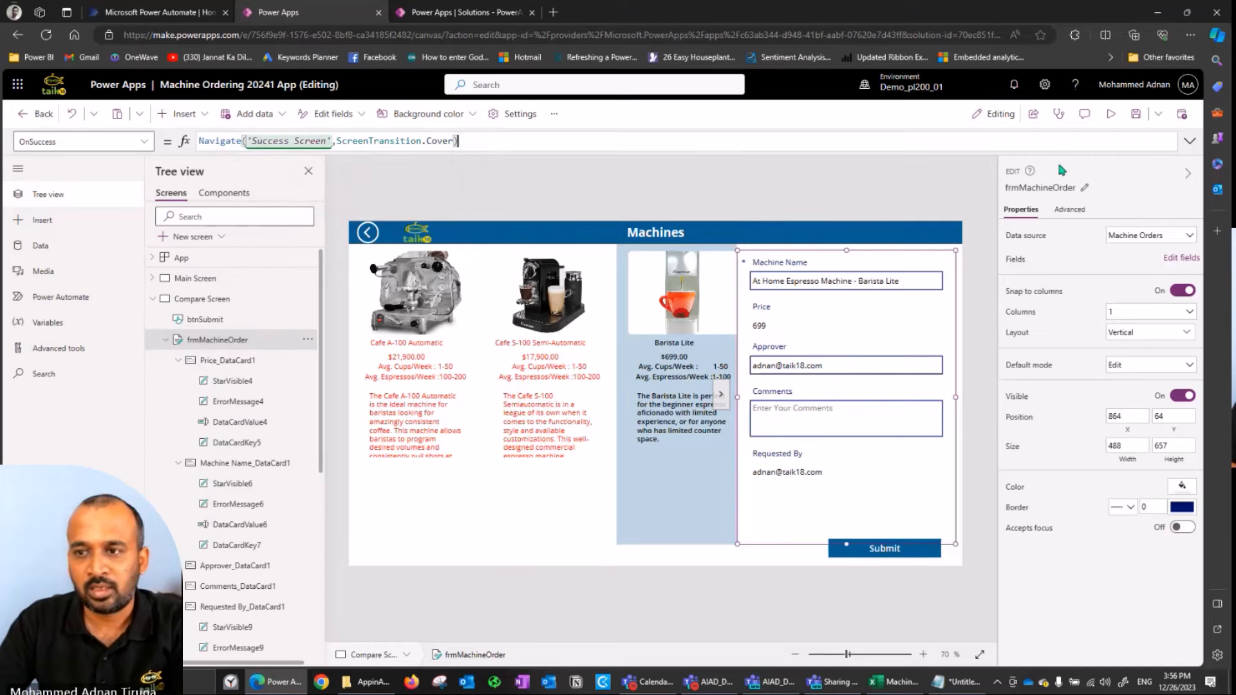
{"action": "left_click", "coordinate": [1135, 114]}
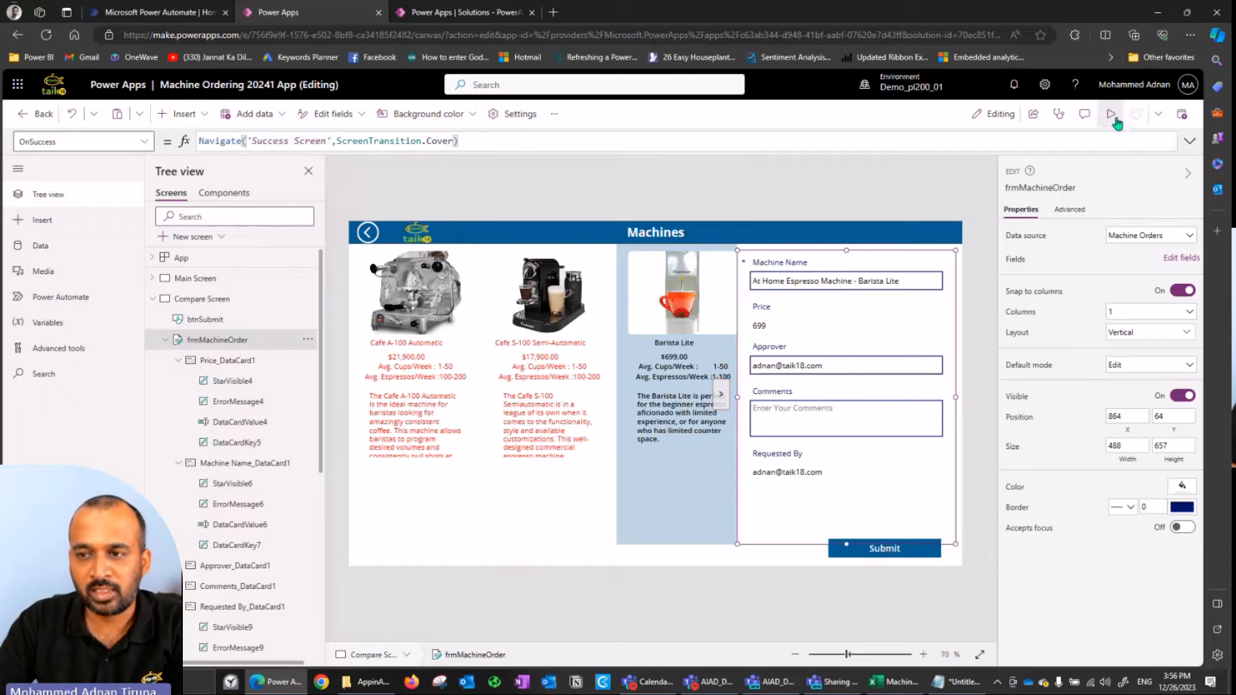
- Preview the app from the Compare Screen, select the Cafe A-100 Automatic, and return to the machine selection screen
{"action": "left_click", "coordinate": [1113, 117]}
{"action": "left_click", "coordinate": [250, 314]}
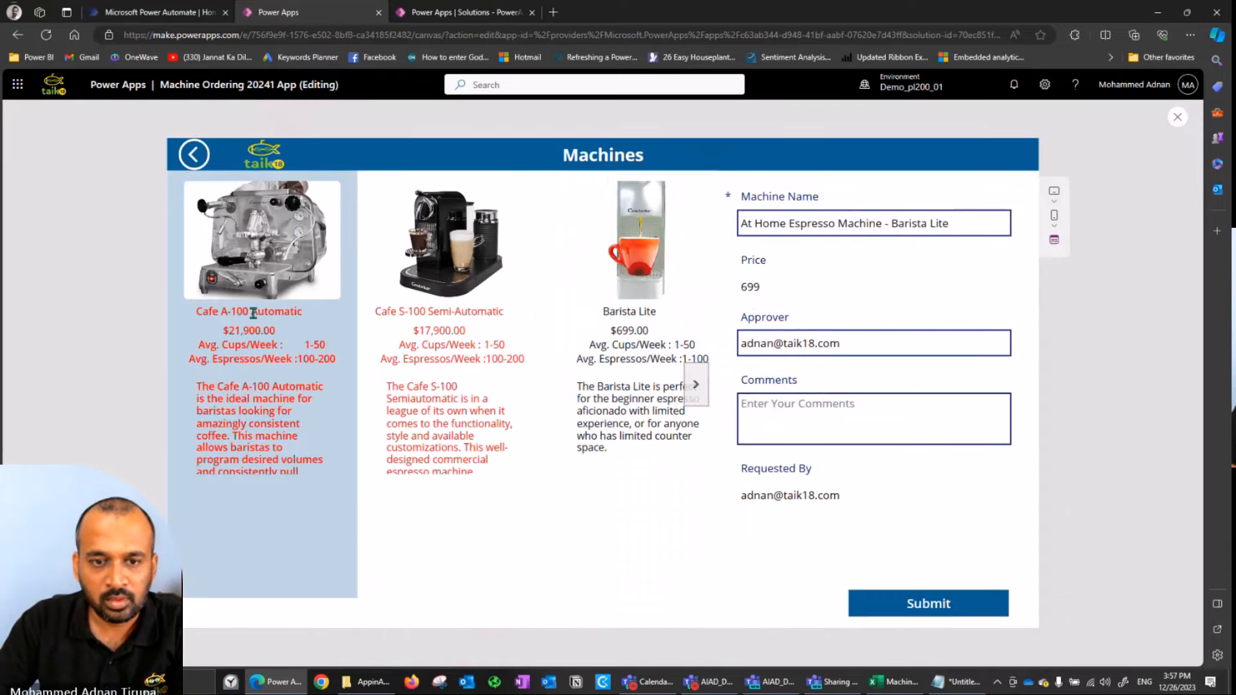
{"action": "left_click", "coordinate": [199, 162]}
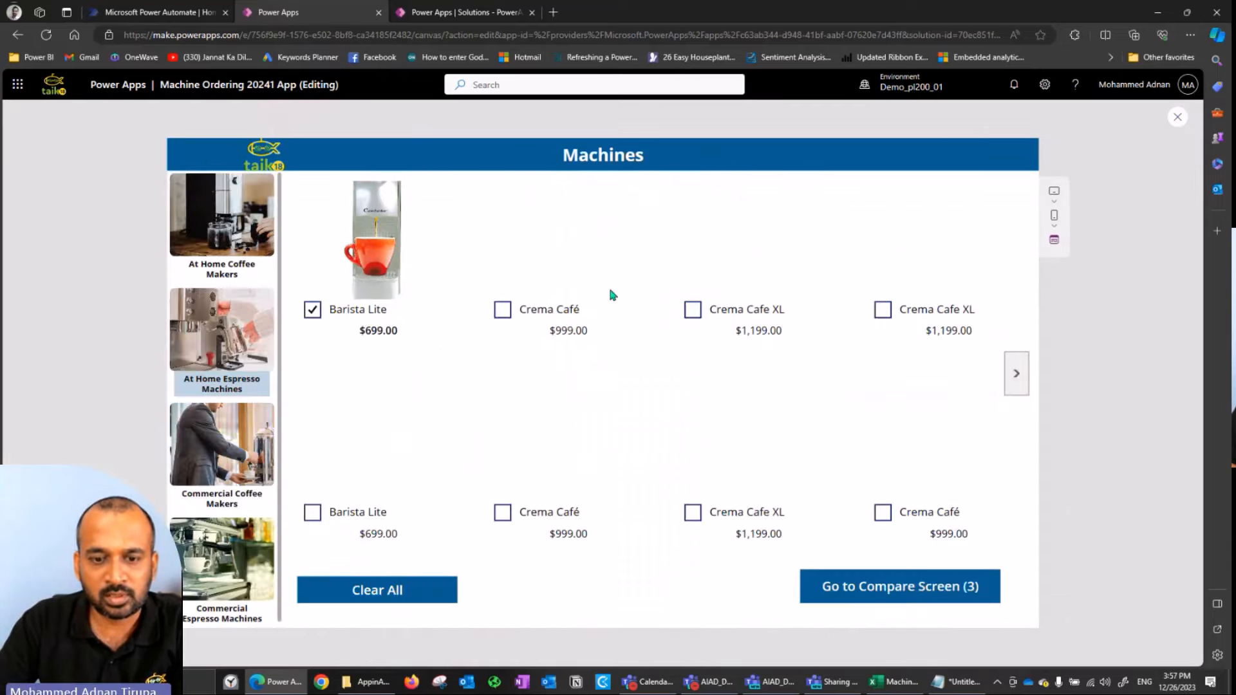
- Replace the comparison choices with the red Crema Café and red Crema Cafe XL, and select the Crema Cafe XL on the Compare Screen
{"action": "left_click", "coordinate": [541, 523]}
{"action": "left_click", "coordinate": [698, 524]}
{"action": "left_click", "coordinate": [900, 584]}
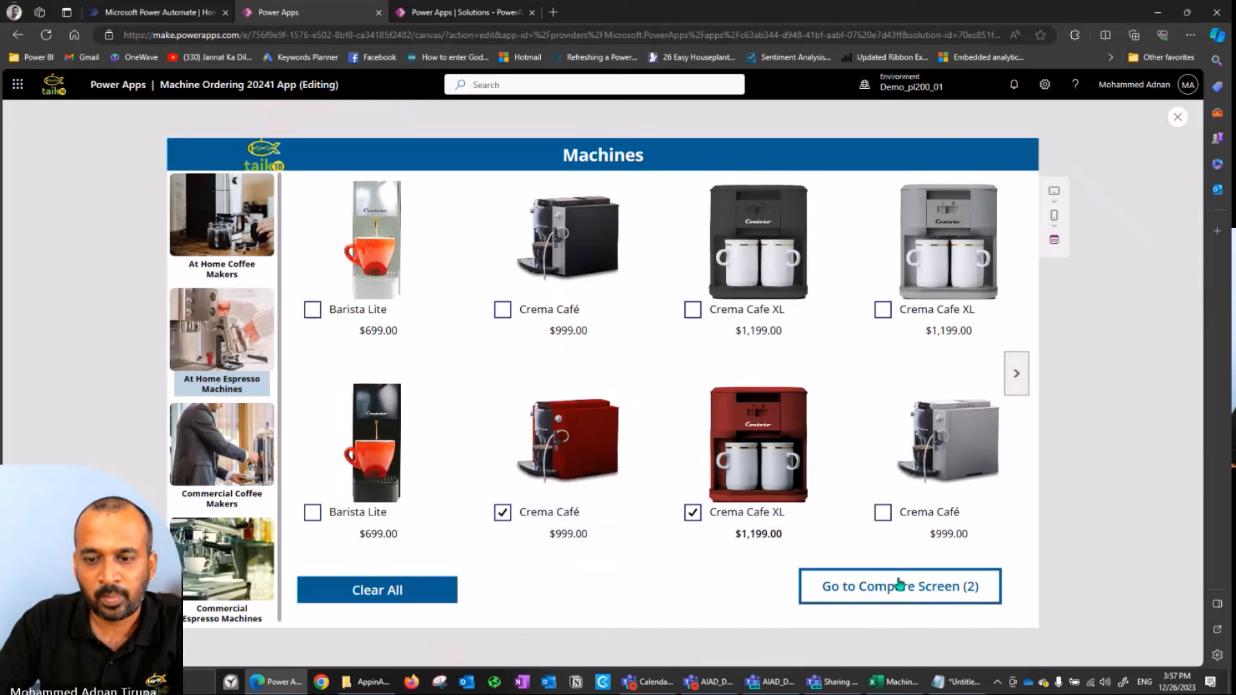
{"action": "left_click", "coordinate": [444, 396]}
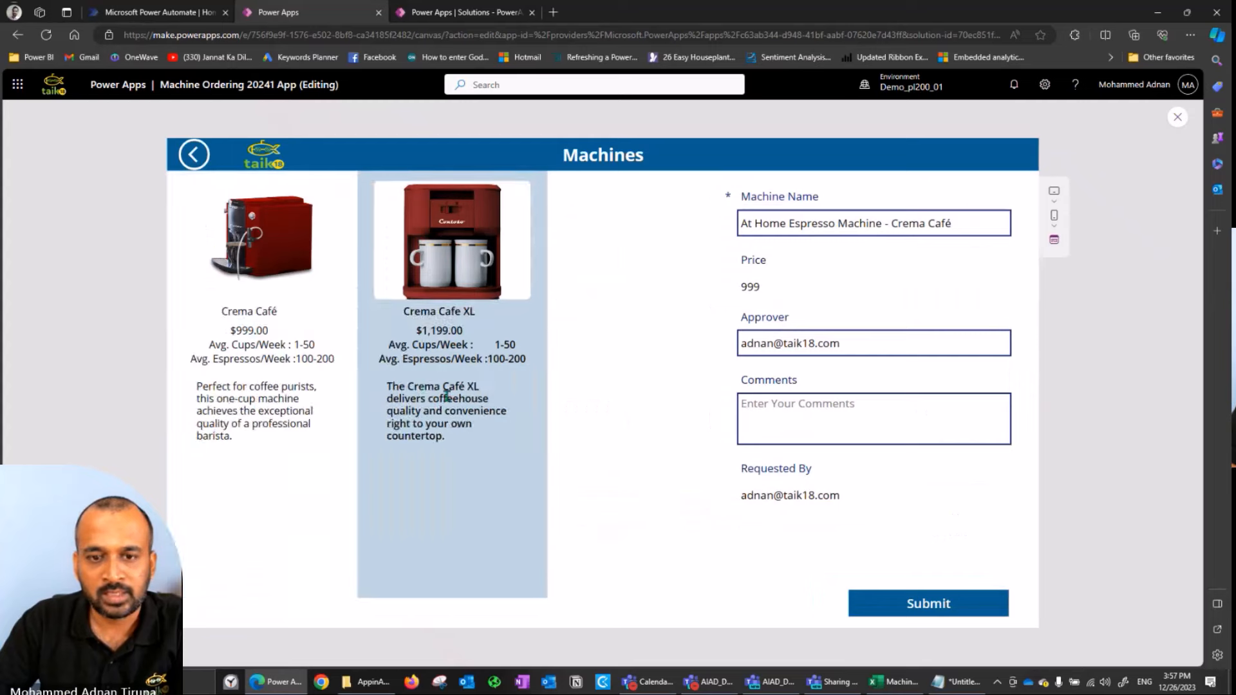
- Enter the comment "creama cafe XL" in the machine order form, submit the order and close the app preview
{"action": "left_click", "coordinate": [886, 417]}
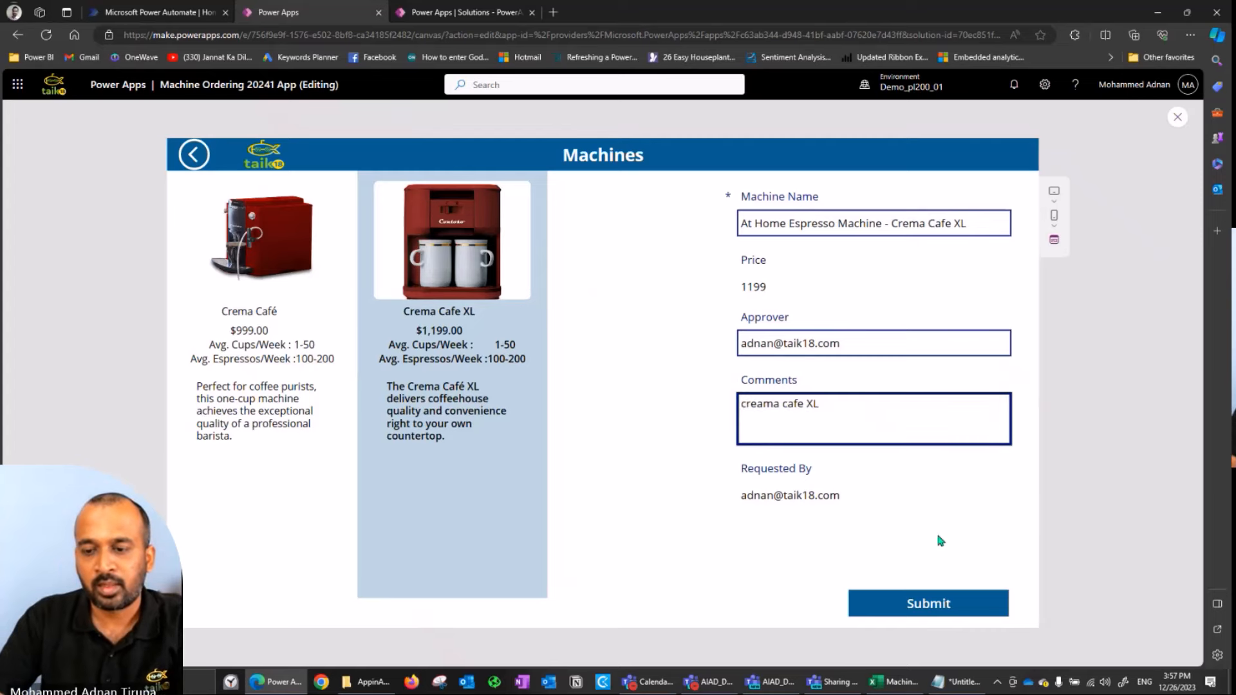
{"action": "left_click", "coordinate": [930, 611]}
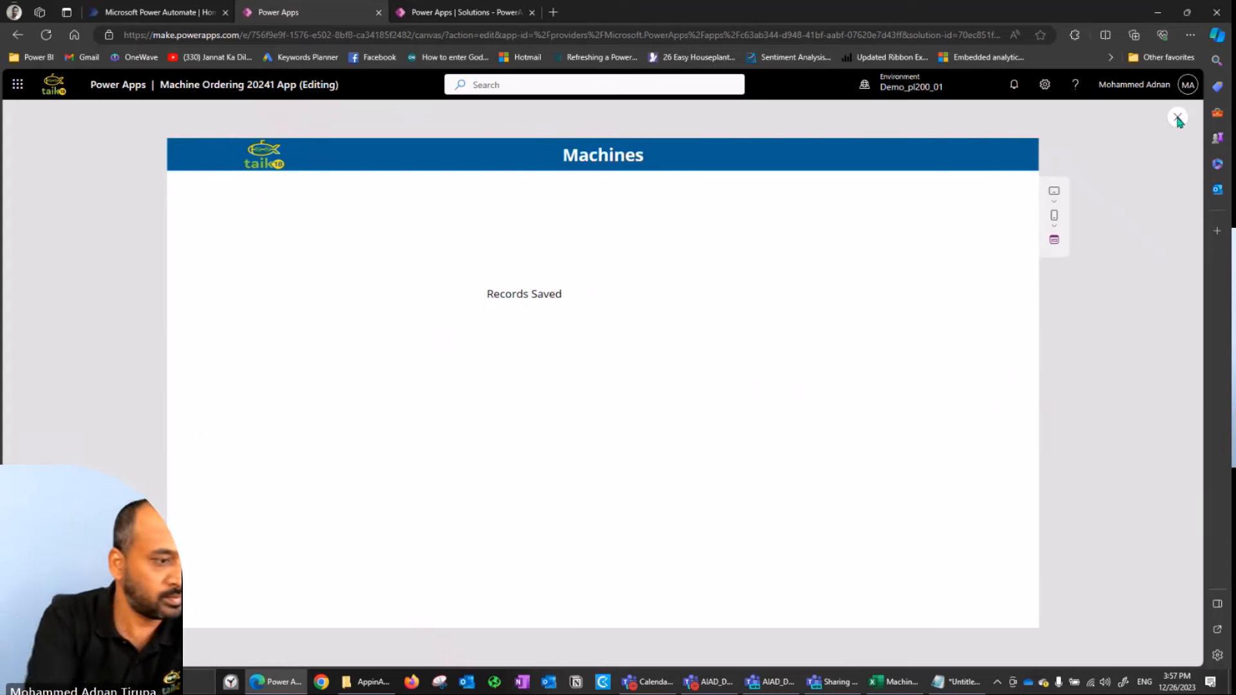
{"action": "left_click", "coordinate": [1177, 117]}
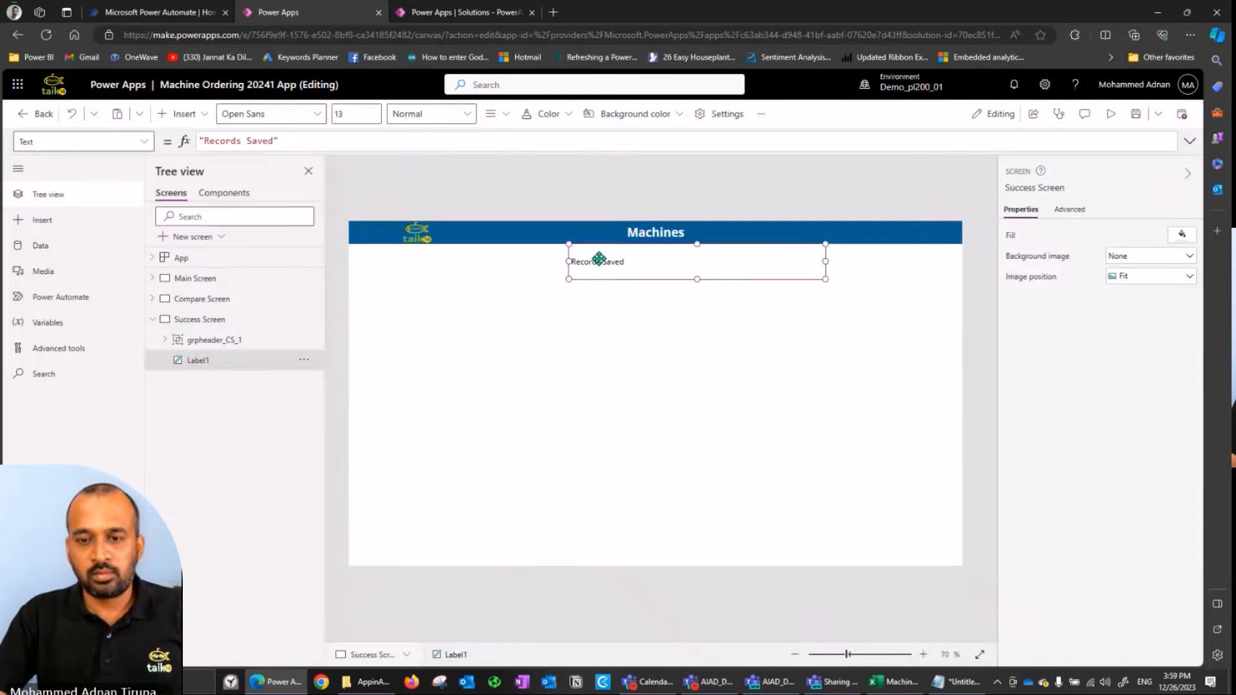
- Reposition the Records Saved label on the Success Screen near the centre, just below the header
{"action": "left_click_drag", "start_coordinate": [599, 257], "coordinate": [593, 378]}
{"action": "left_click", "coordinate": [600, 419]}
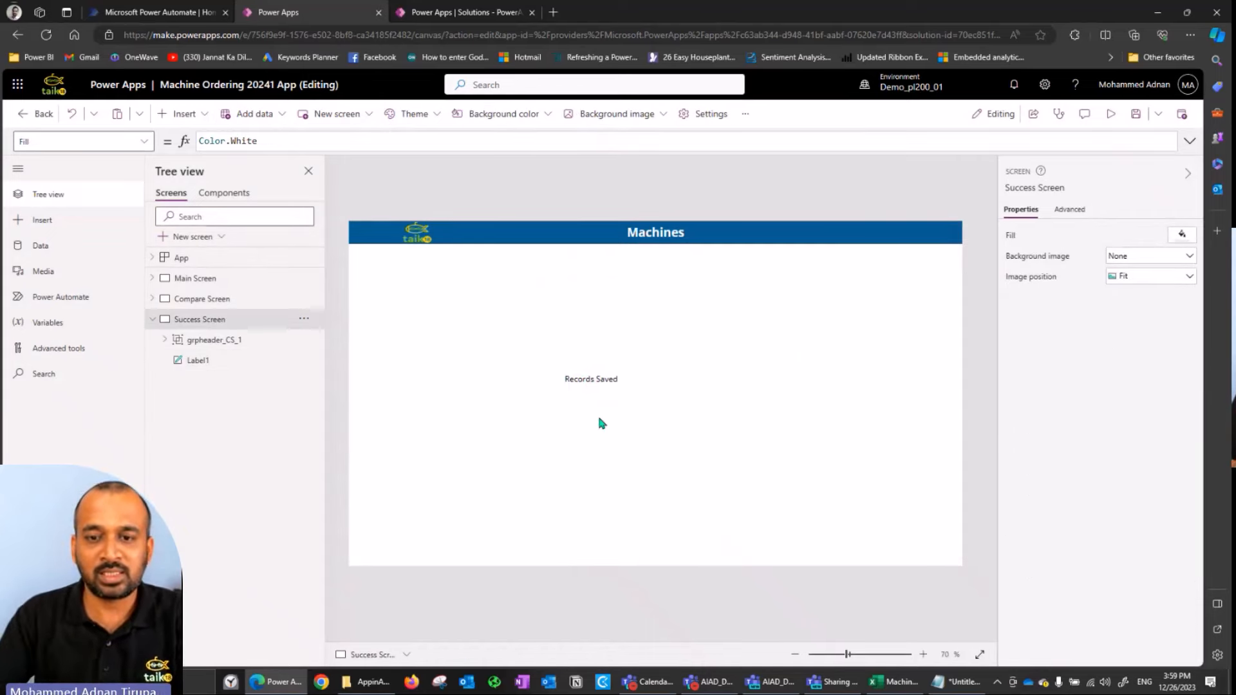
{"action": "left_click_drag", "start_coordinate": [598, 386], "coordinate": [585, 268]}
{"action": "left_click", "coordinate": [481, 322]}
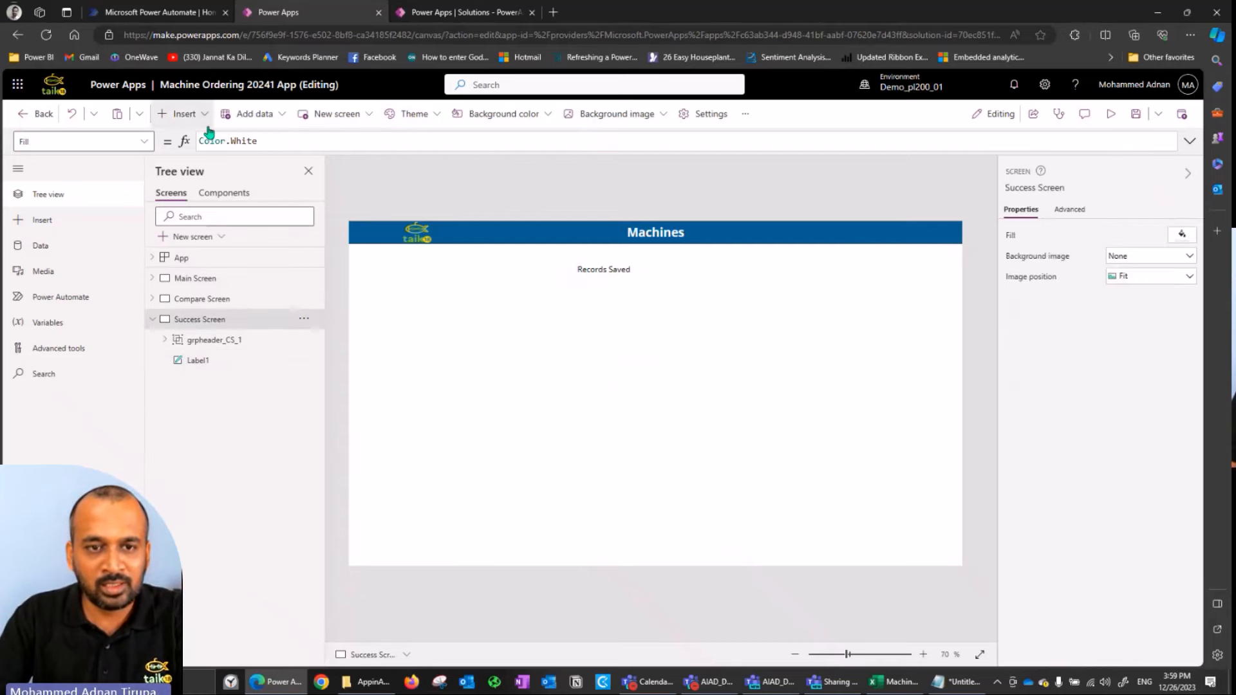
- Add a display form bound to Machine Orders on the Success Screen, sized about 907 by 282 at about X 157, Y 268
{"action": "left_click", "coordinate": [206, 122]}
{"action": "type", "text": "form"}
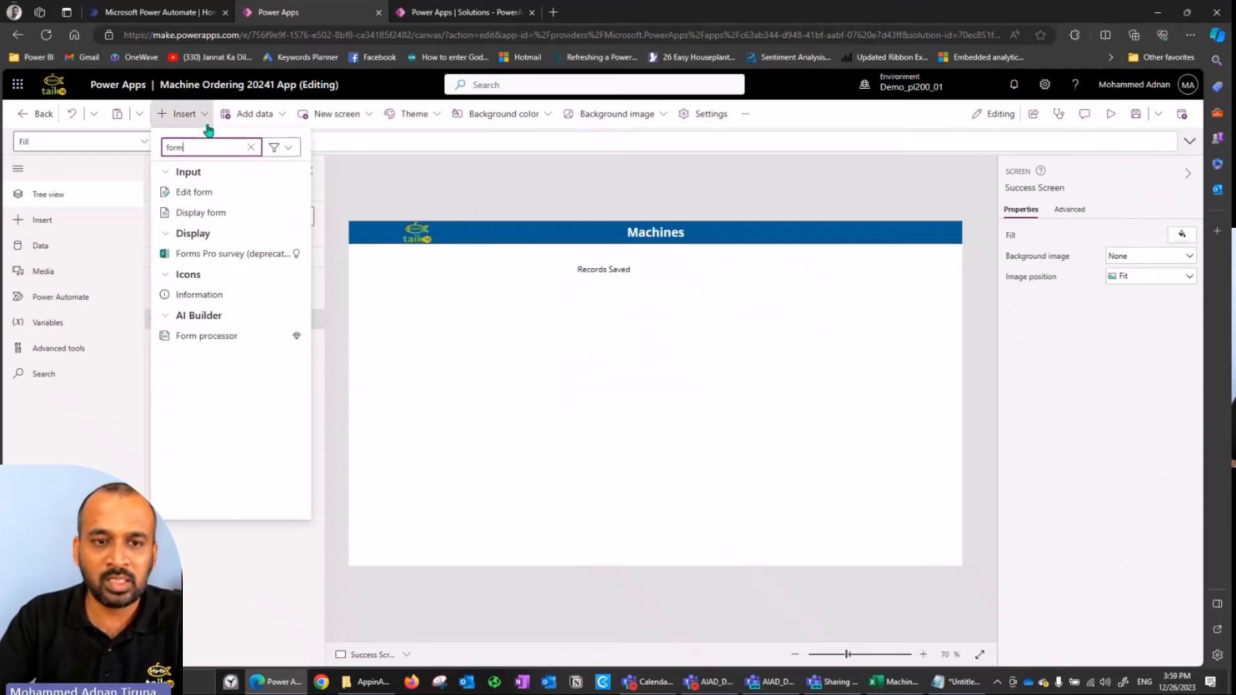
{"action": "left_click", "coordinate": [243, 213]}
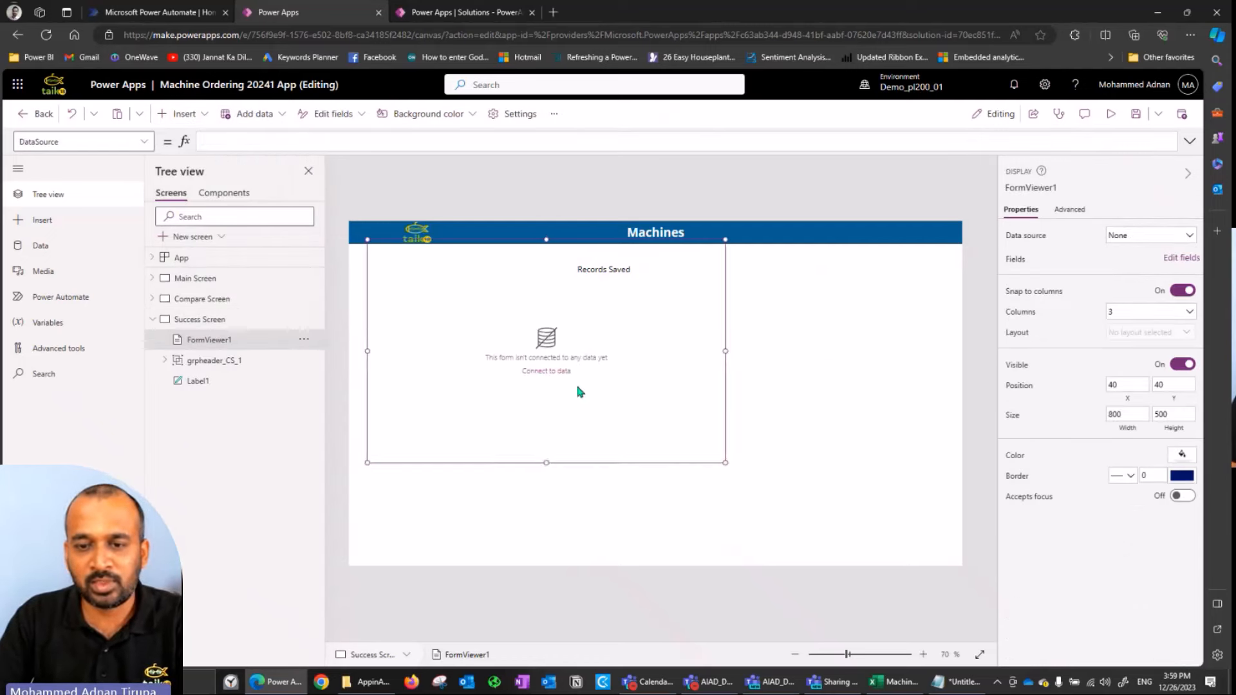
{"action": "left_click", "coordinate": [1186, 237]}
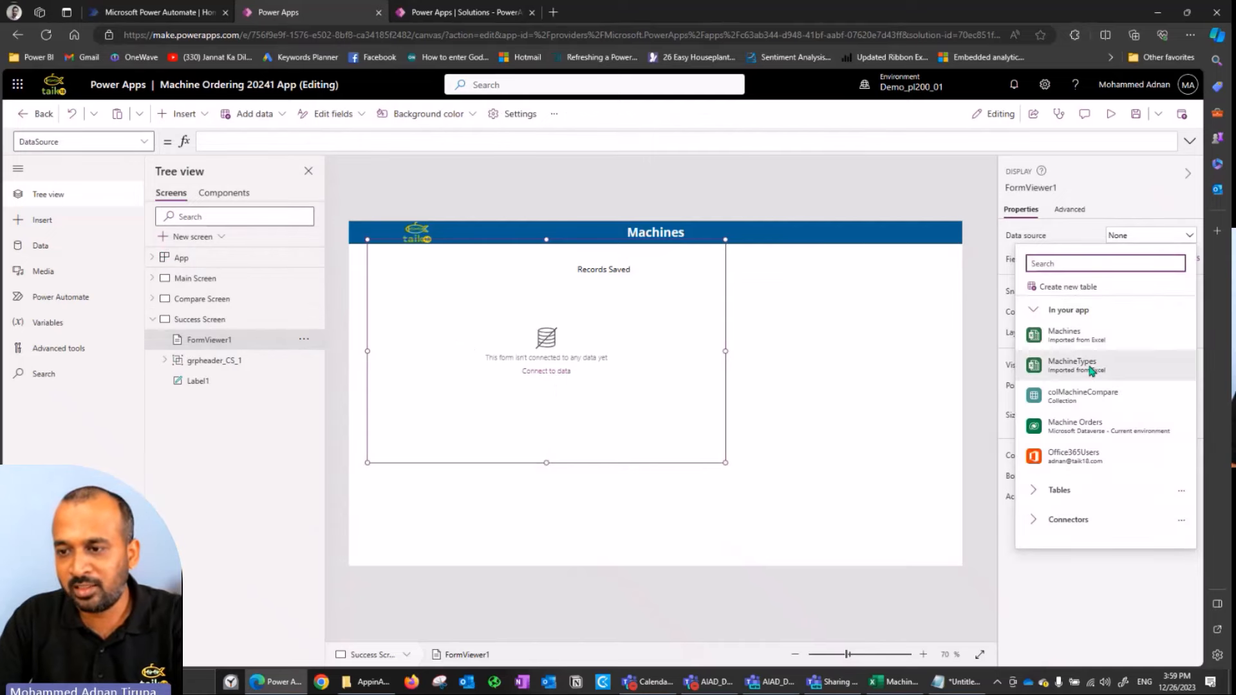
{"action": "left_click", "coordinate": [1106, 421]}
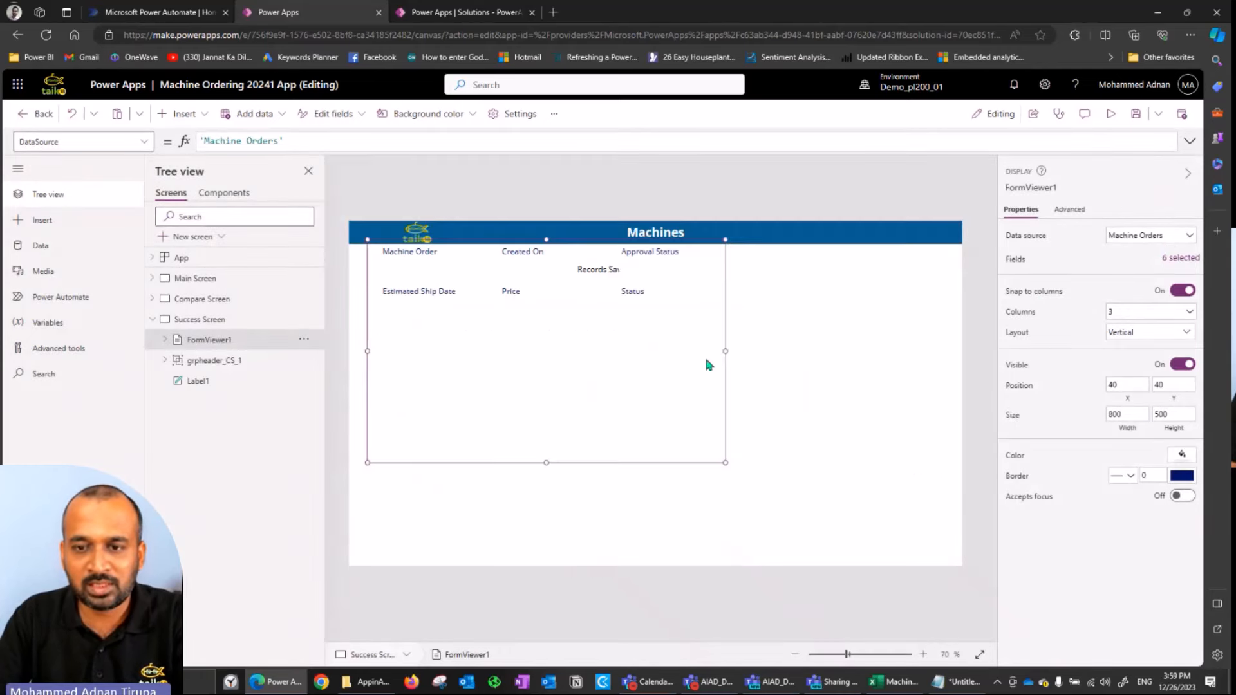
{"action": "left_click_drag", "start_coordinate": [724, 464], "coordinate": [773, 365]}
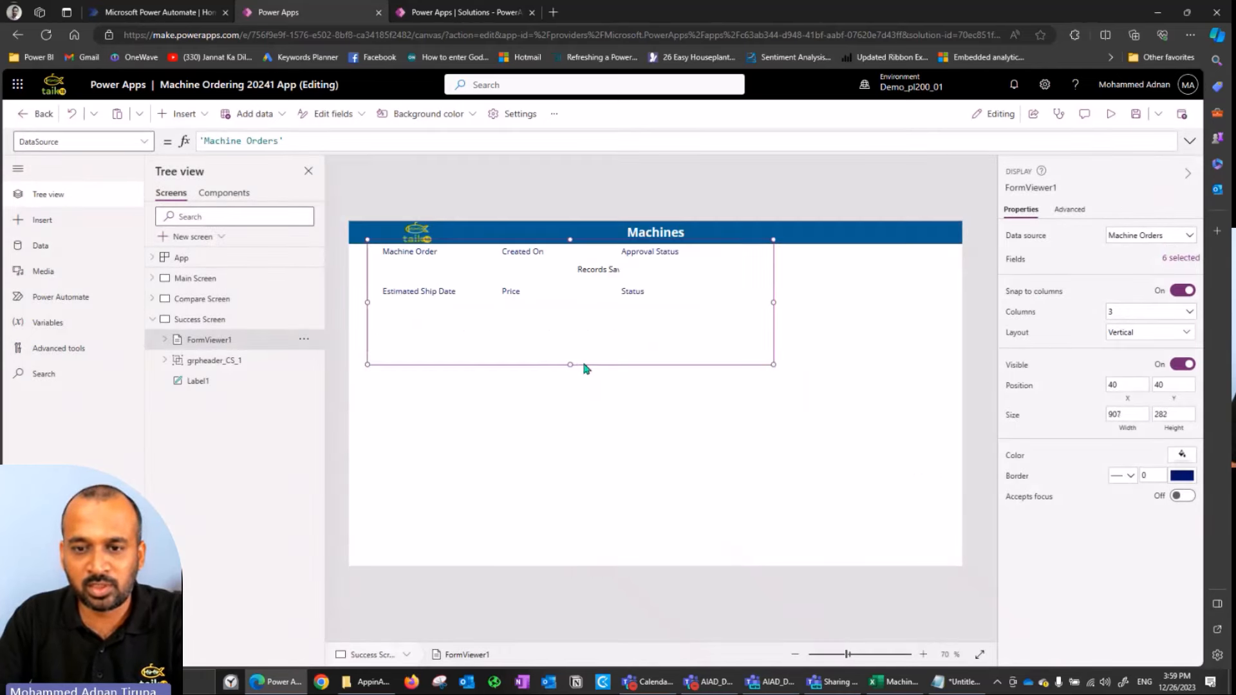
{"action": "left_click_drag", "start_coordinate": [590, 237], "coordinate": [643, 340]}
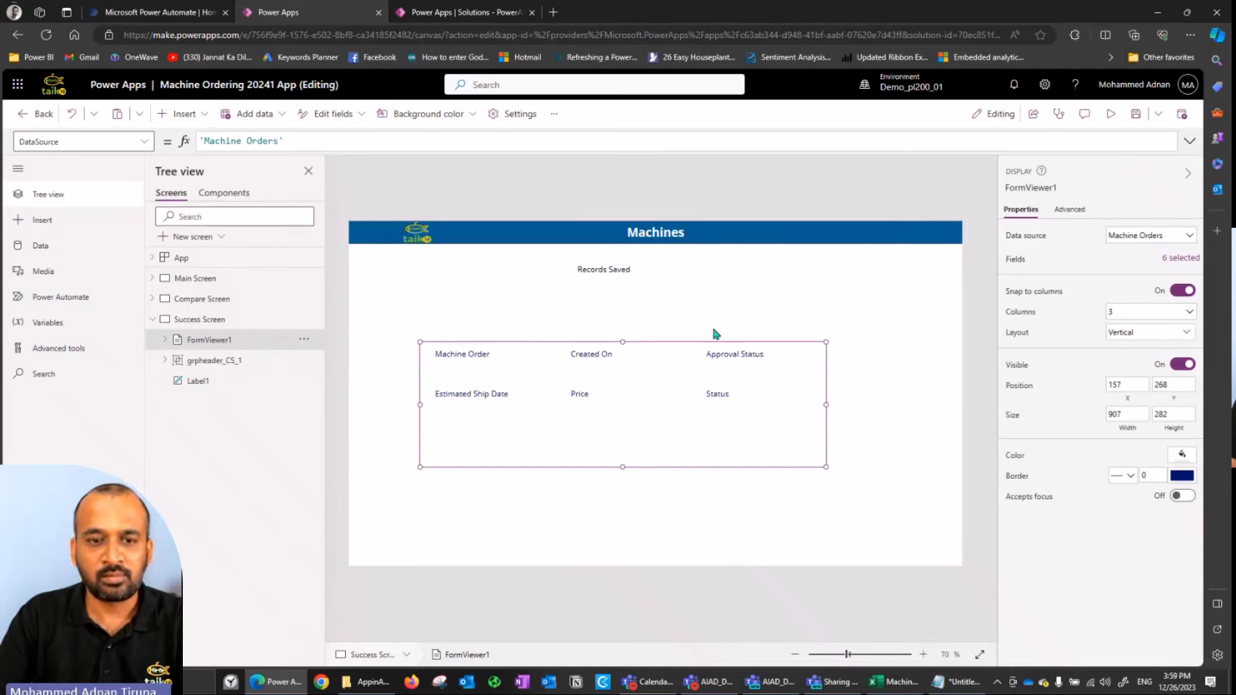
- Set the display form's Item property to frmMachineOrder.LastSubmit and save the app
{"action": "left_click", "coordinate": [39, 141]}
{"action": "left_click", "coordinate": [86, 281]}
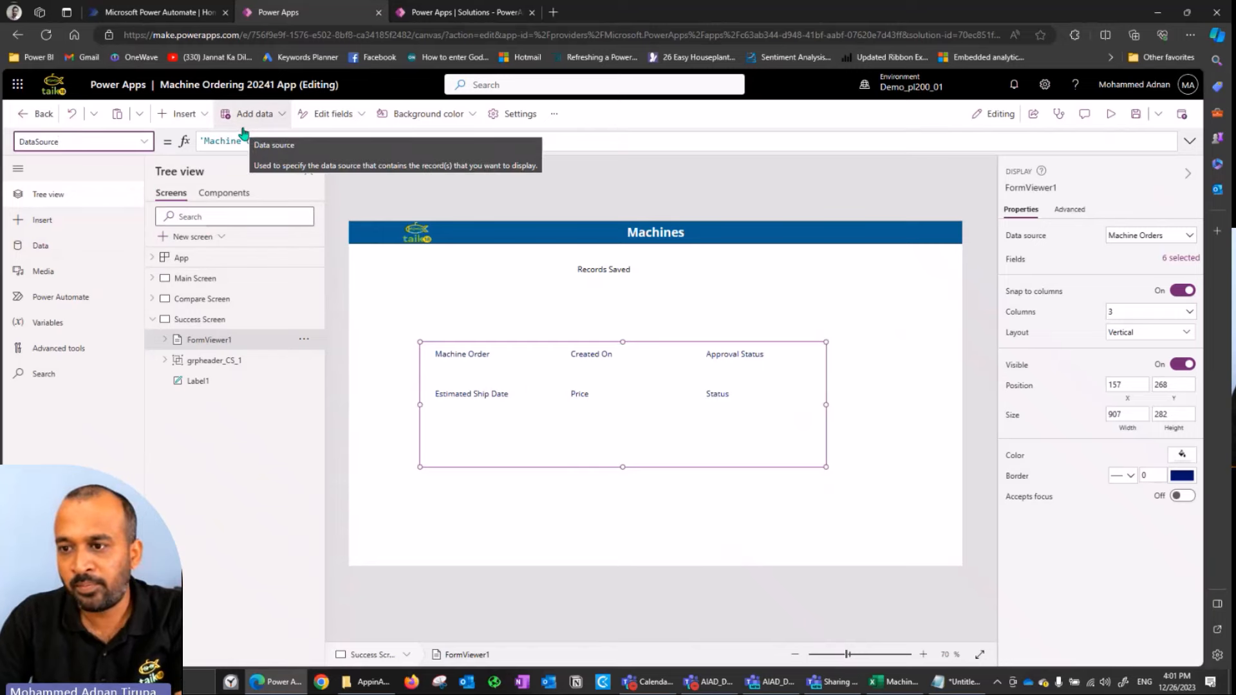
{"action": "left_click", "coordinate": [143, 141]}
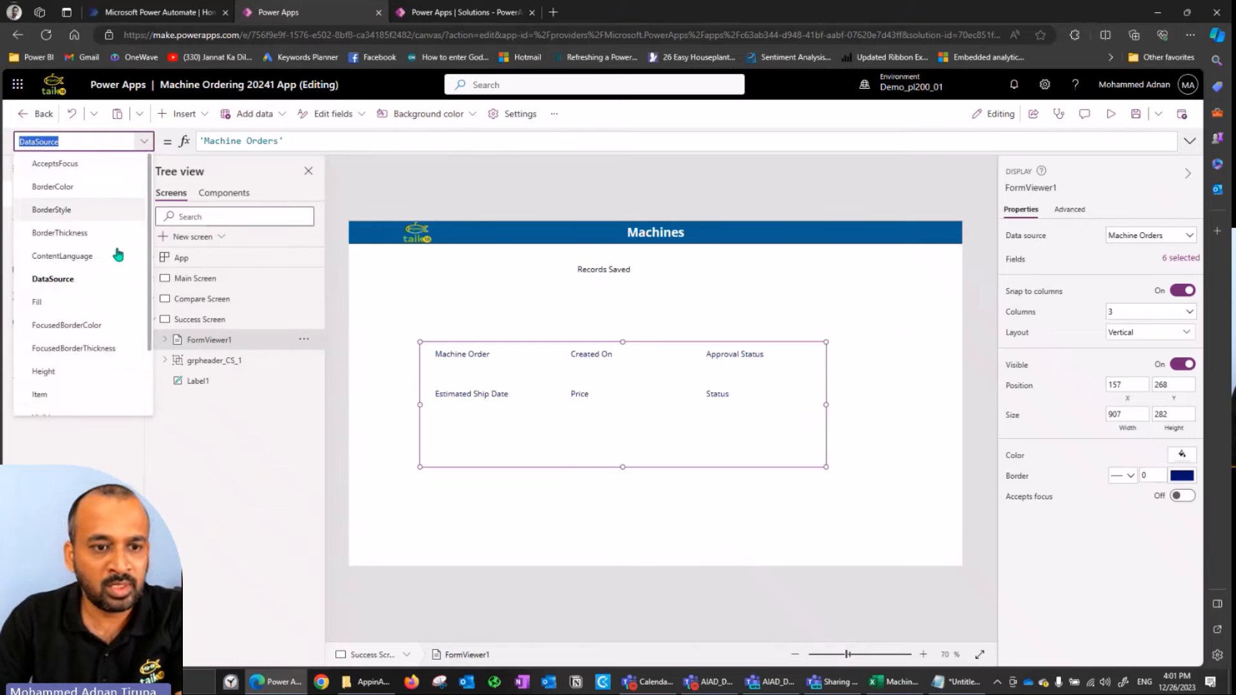
{"action": "left_click", "coordinate": [76, 396]}
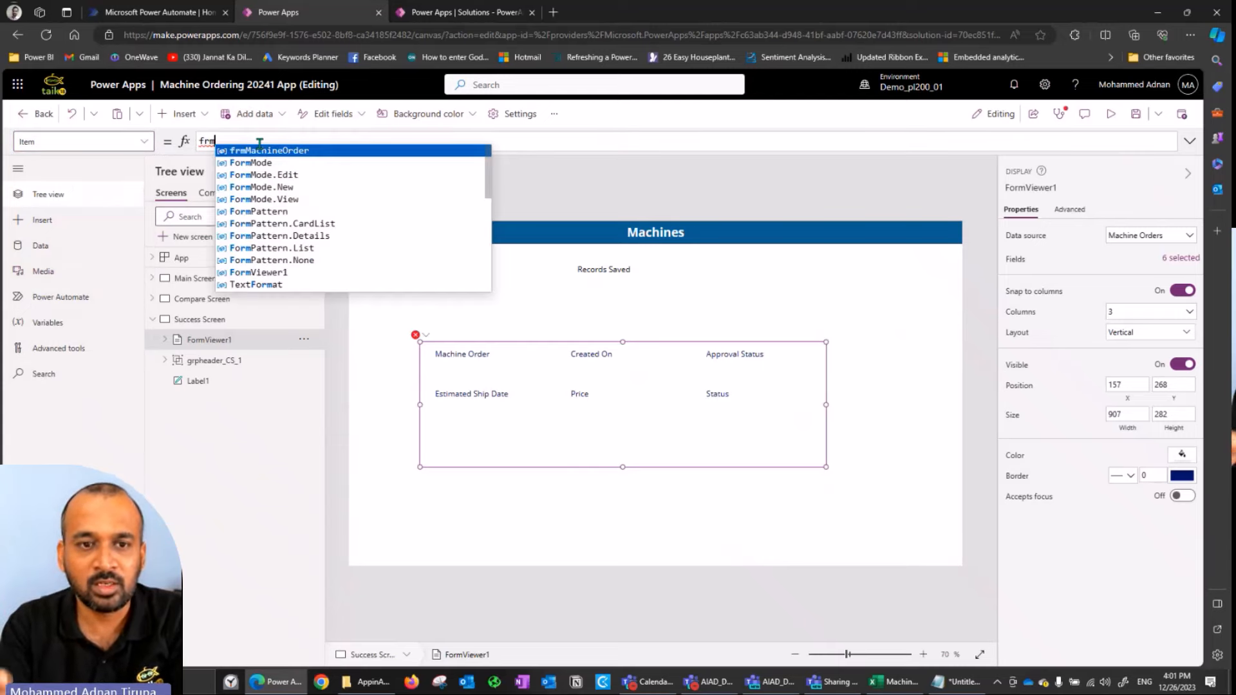
{"action": "type", "text": "MachineOrder.LastSubmit"}
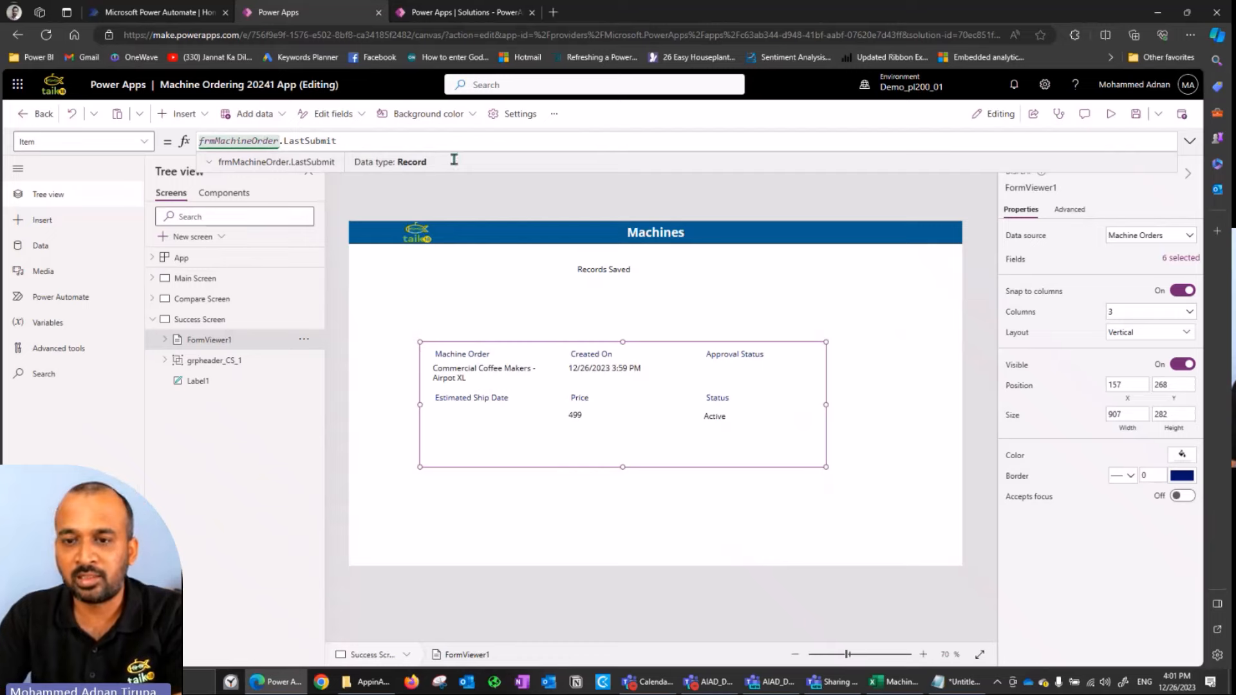
{"action": "left_click", "coordinate": [1137, 120]}
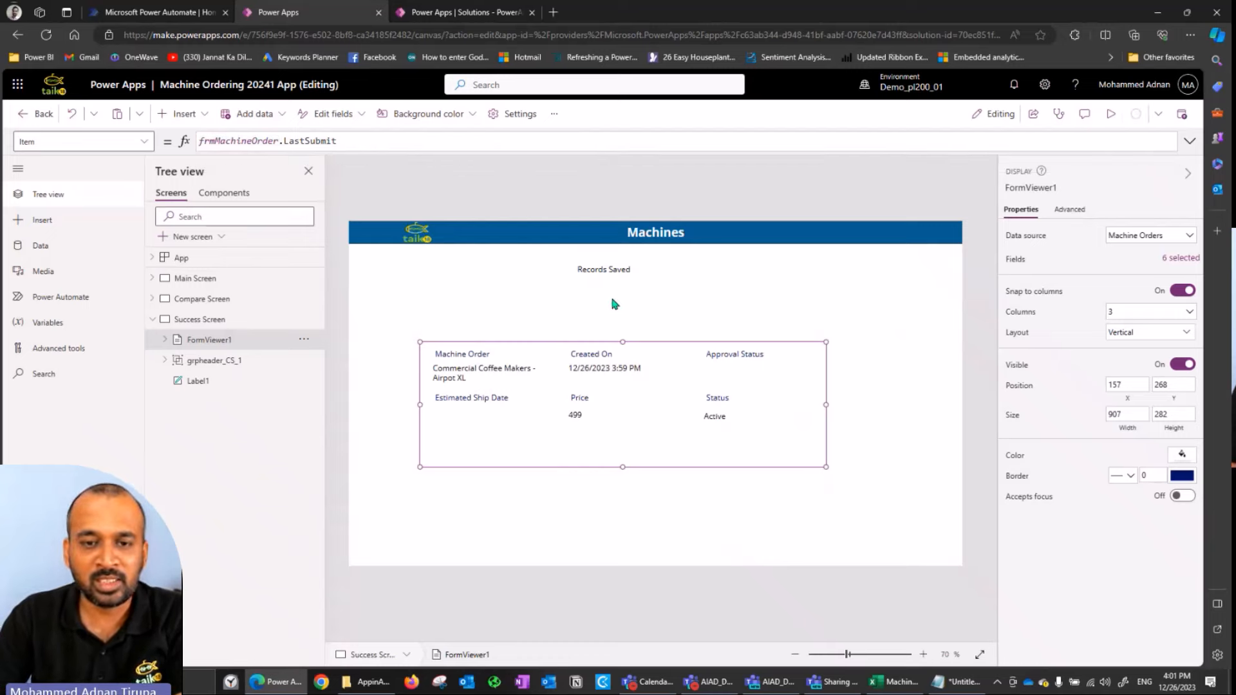
- Copy the back icon from the Compare Screen to the Success Screen and place it in the header beside the logo
{"action": "left_click", "coordinate": [200, 299]}
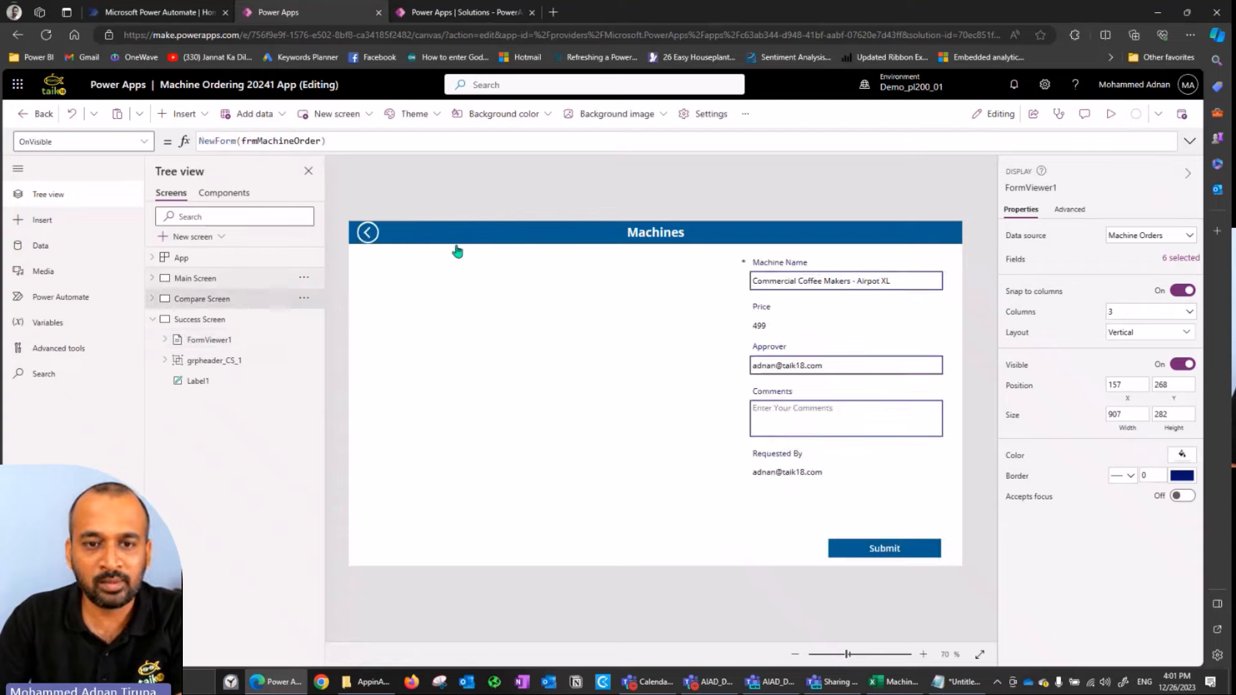
{"action": "left_click", "coordinate": [369, 233]}
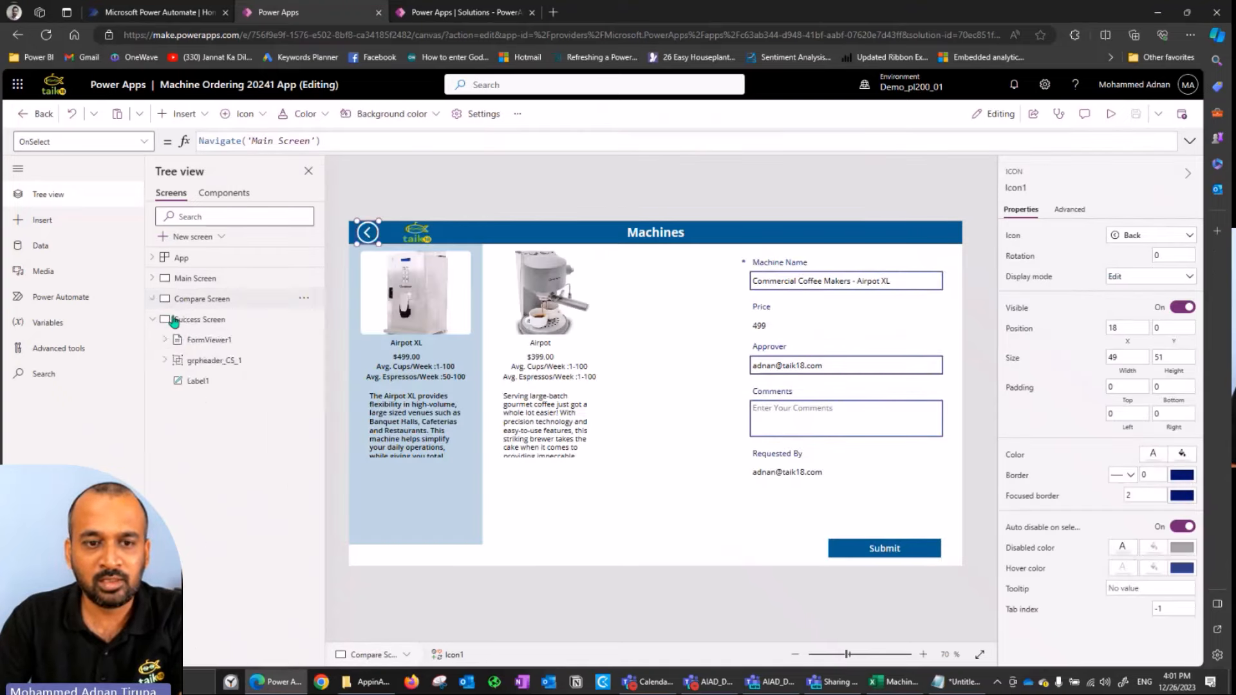
{"action": "left_click", "coordinate": [201, 319]}
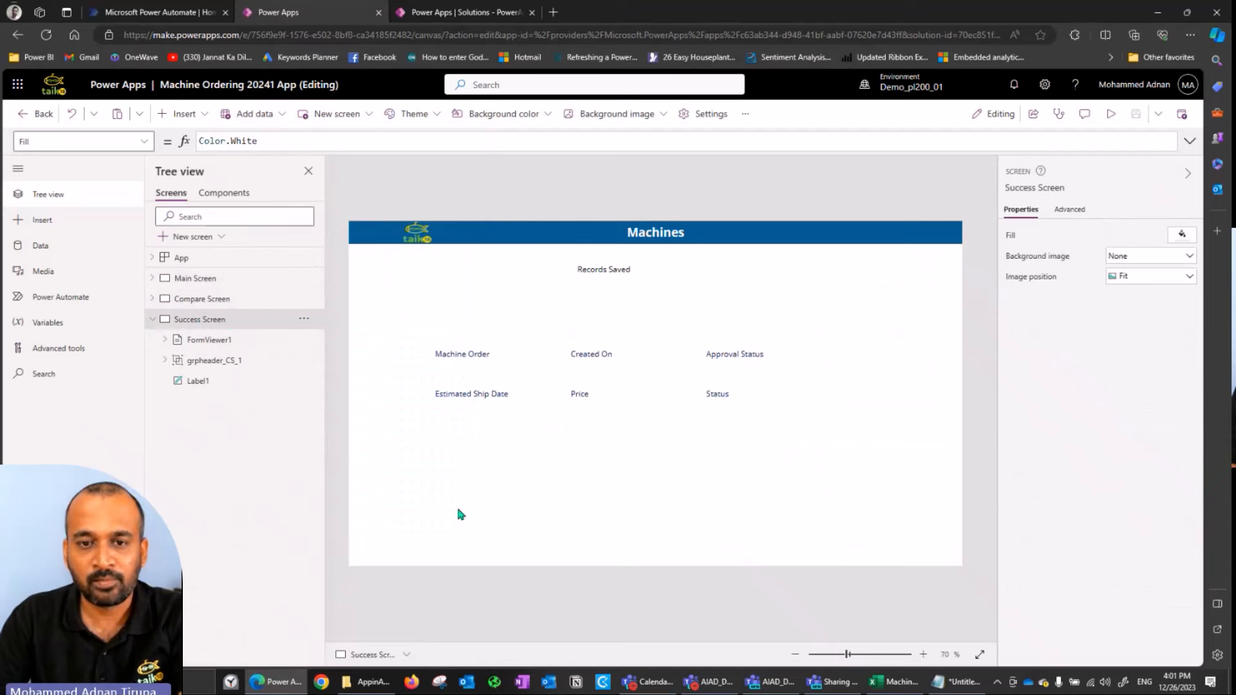
{"action": "key", "text": "ctrl+v"}
{"action": "left_click_drag", "start_coordinate": [375, 232], "coordinate": [375, 224]}
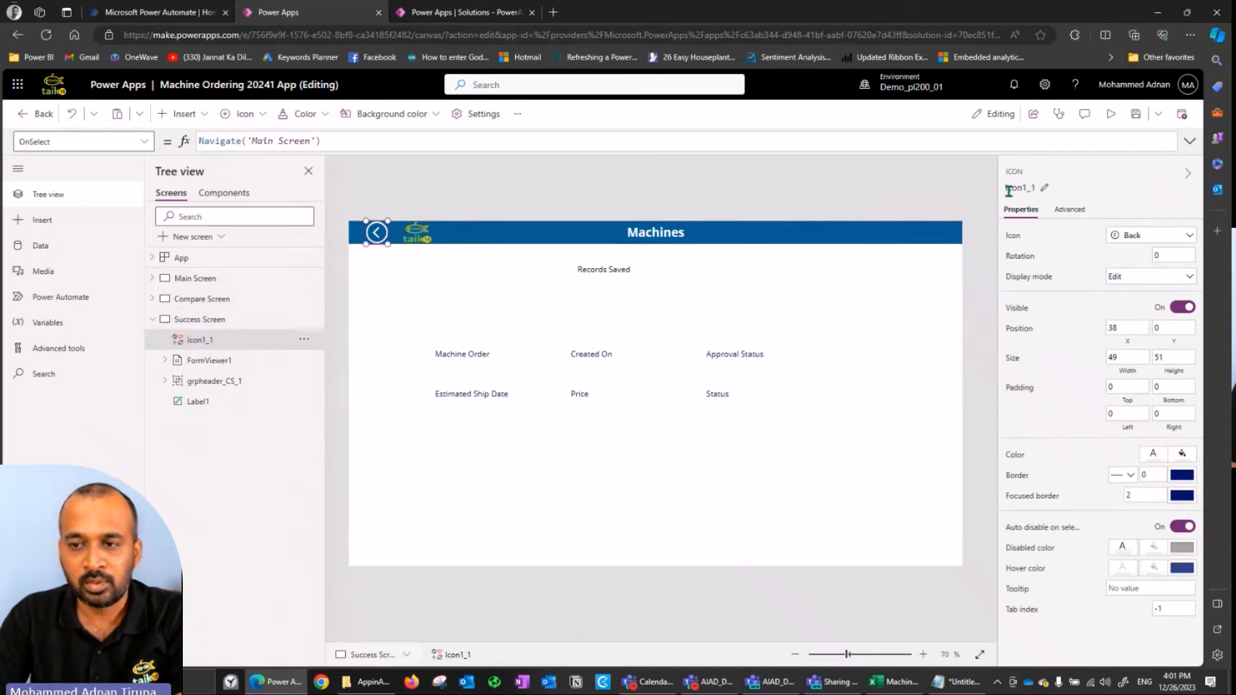
- Preview the app, return to the main screen, clear the selection and compare the red and silver Crema Café At Home Espresso Machines
{"action": "left_click", "coordinate": [1110, 113]}
{"action": "left_click", "coordinate": [212, 158]}
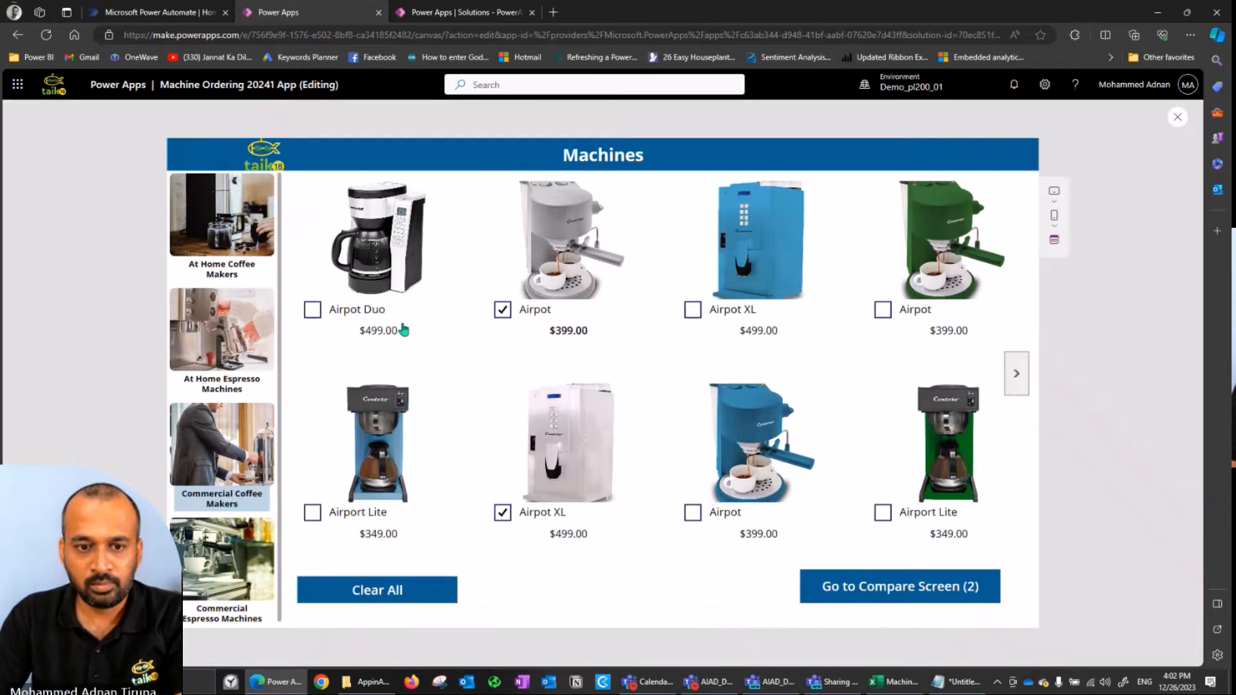
{"action": "left_click", "coordinate": [220, 397]}
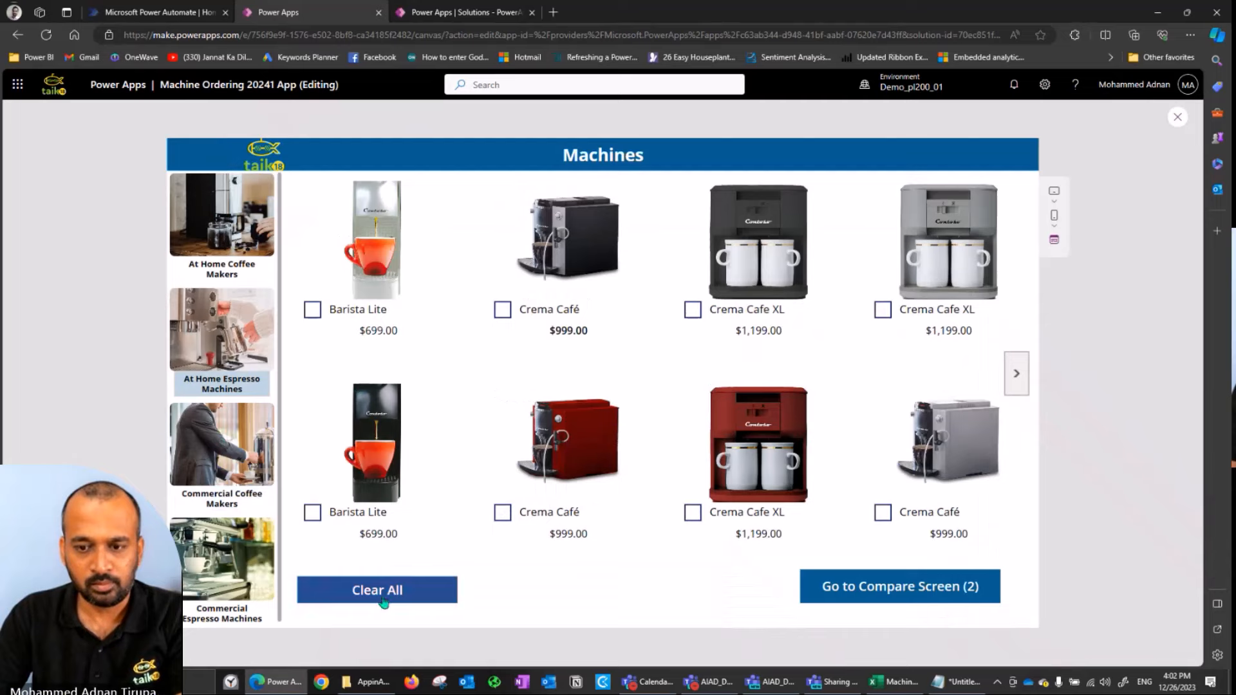
{"action": "left_click", "coordinate": [384, 602]}
{"action": "left_click", "coordinate": [504, 513]}
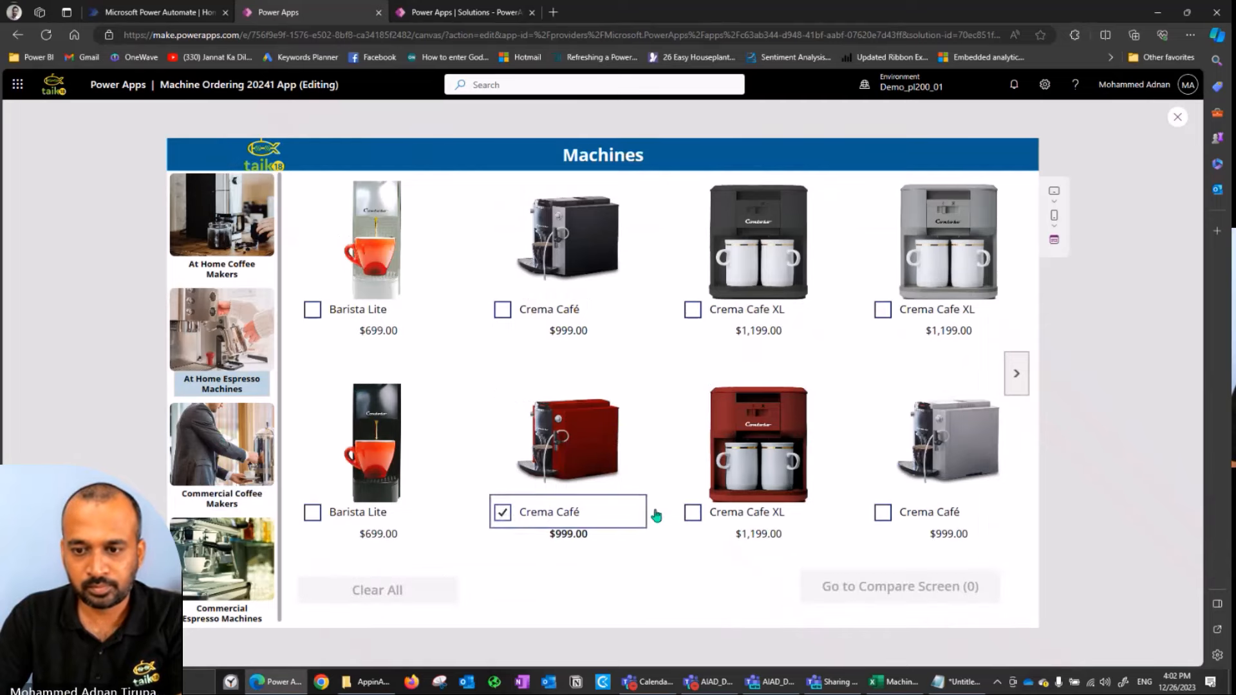
{"action": "left_click", "coordinate": [881, 514]}
{"action": "left_click", "coordinate": [888, 587]}
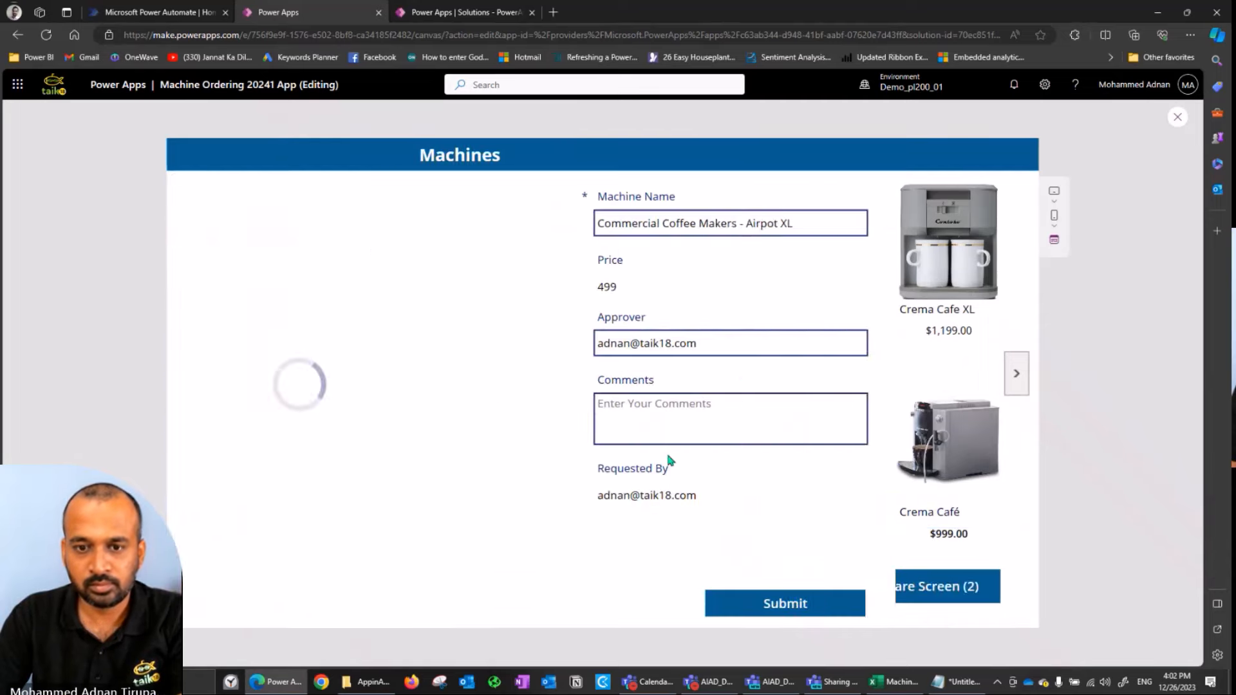
- Submit the Crema Café order with a comment starting "cream", then exit the preview and dismiss the tip
{"action": "left_click", "coordinate": [819, 415]}
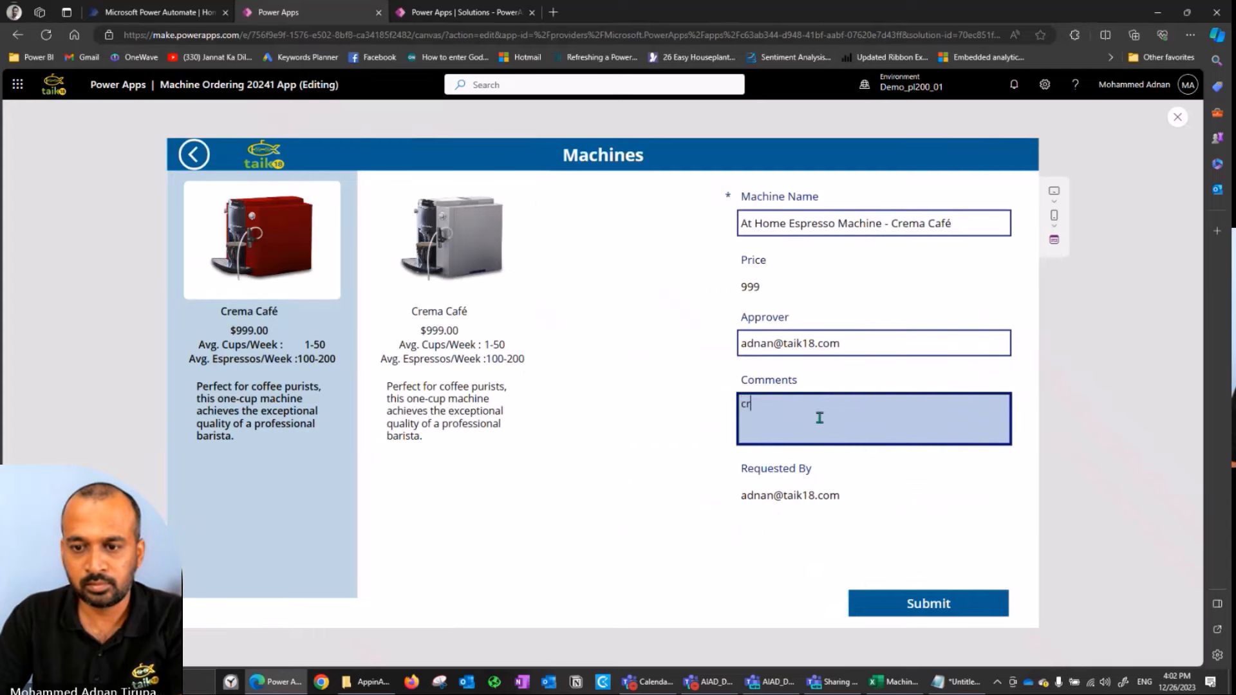
{"action": "type", "text": "cream"}
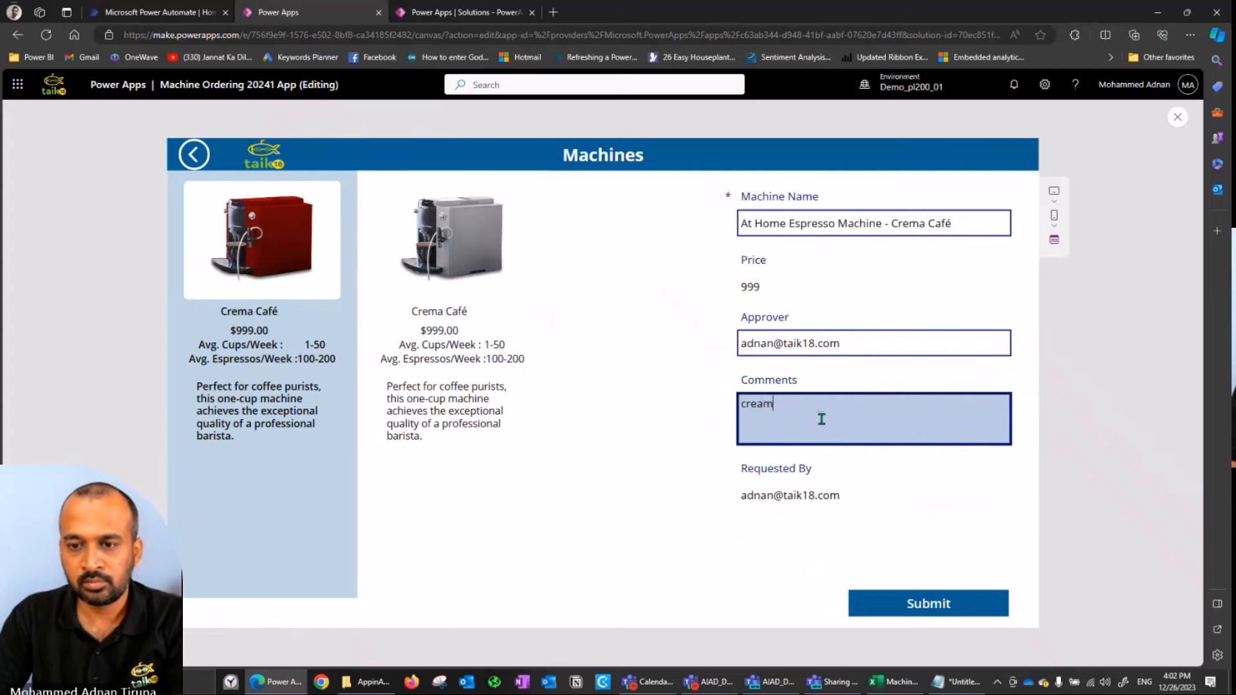
{"action": "left_click", "coordinate": [943, 607]}
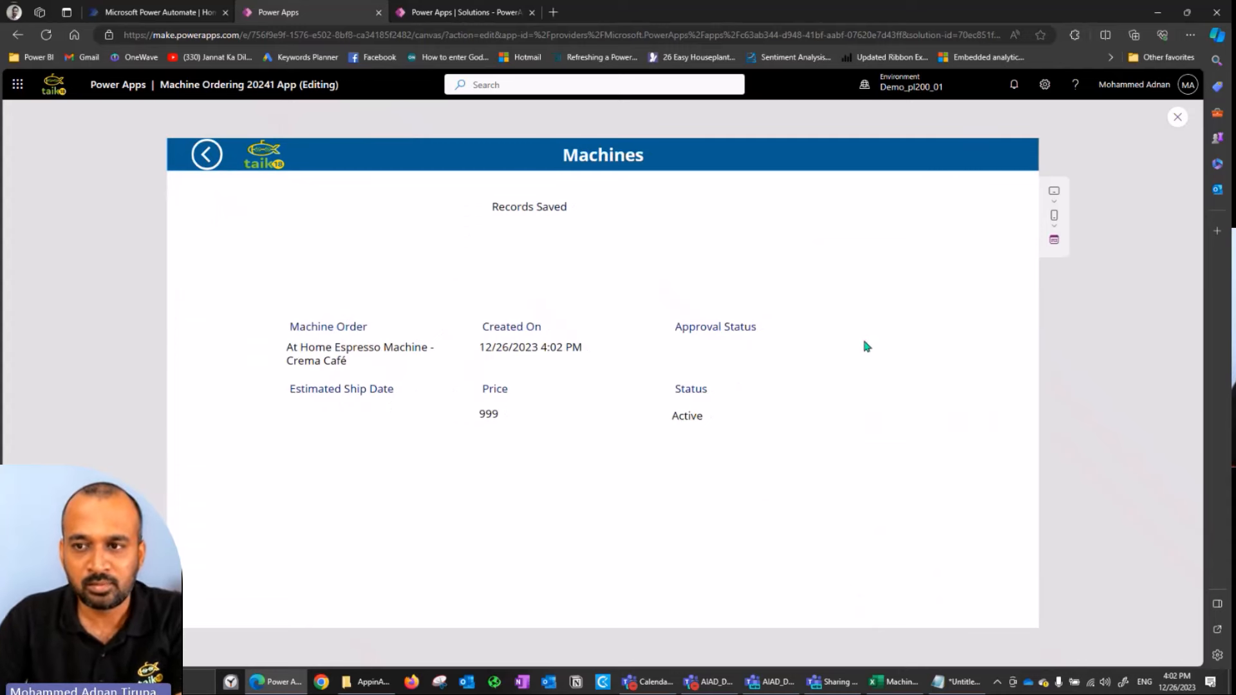
{"action": "left_click", "coordinate": [1176, 118]}
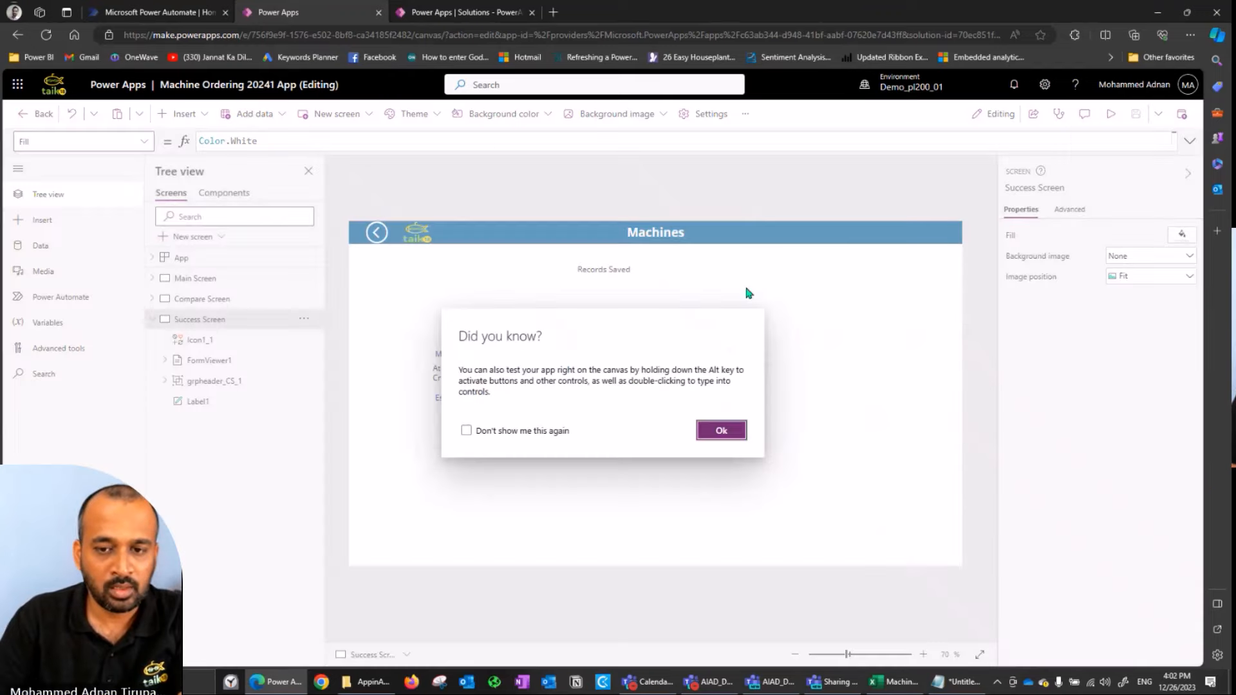
{"action": "key", "text": "Escape"}
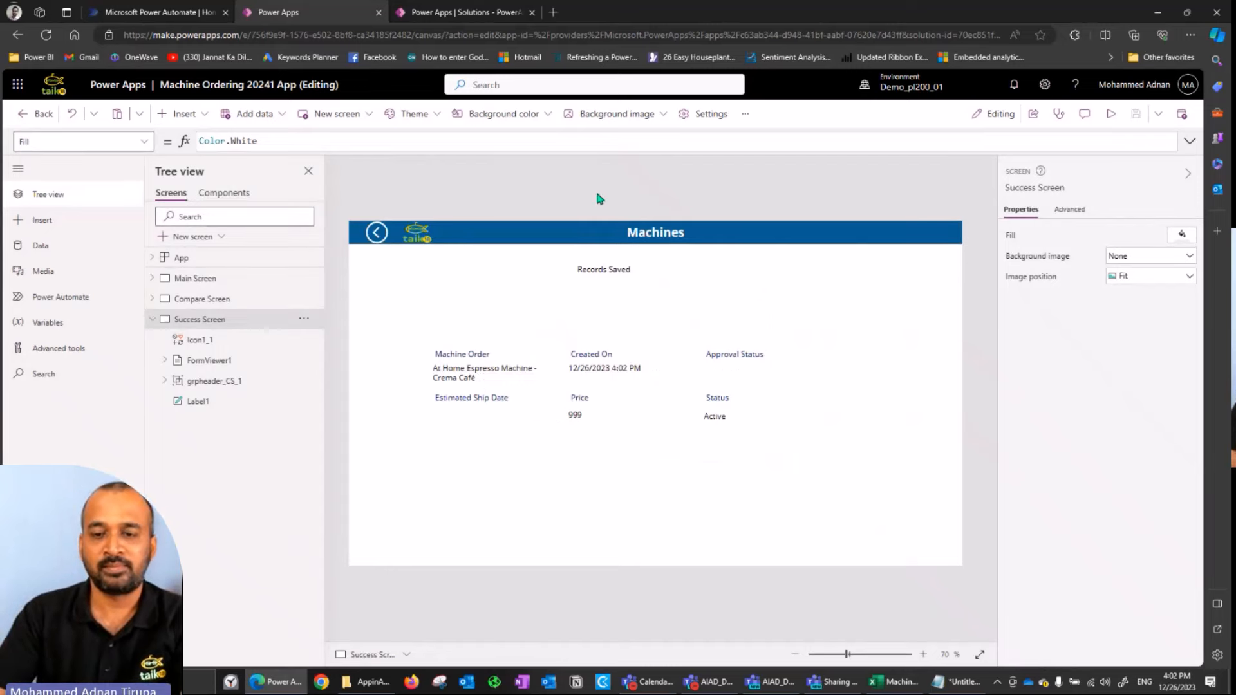
- Expand the navigation in the solution's Apps list and check the solution name
{"action": "left_click", "coordinate": [711, 687]}
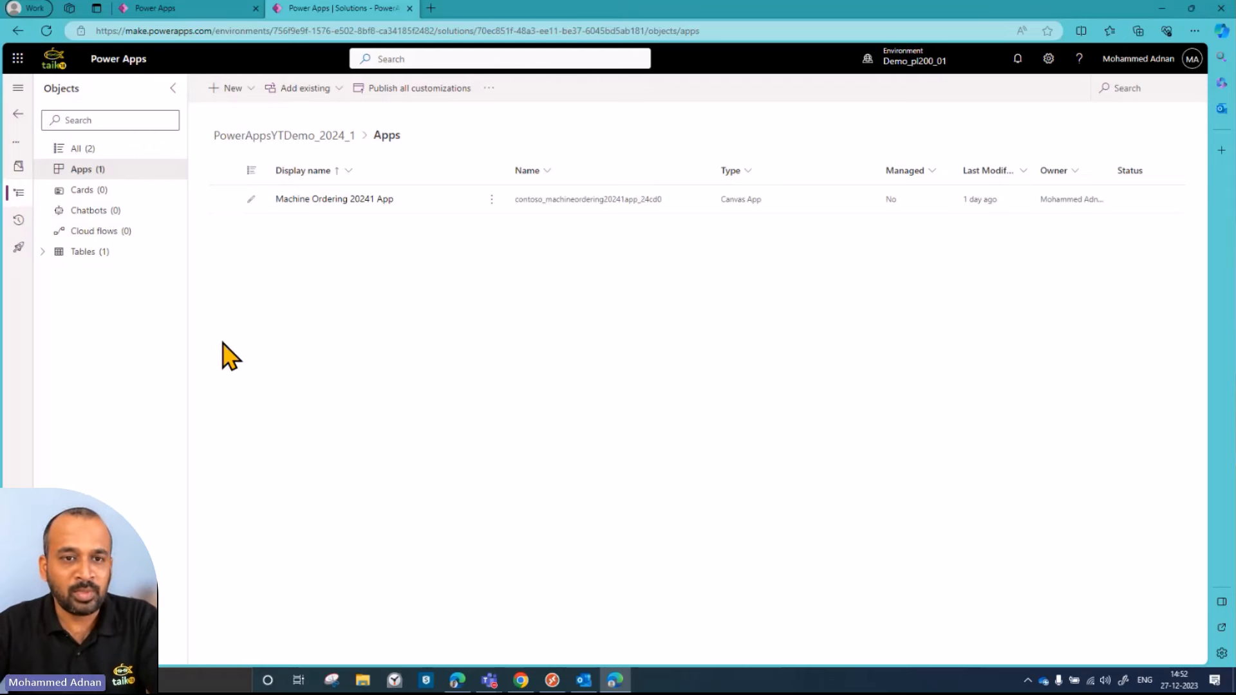
{"action": "left_click", "coordinate": [18, 88]}
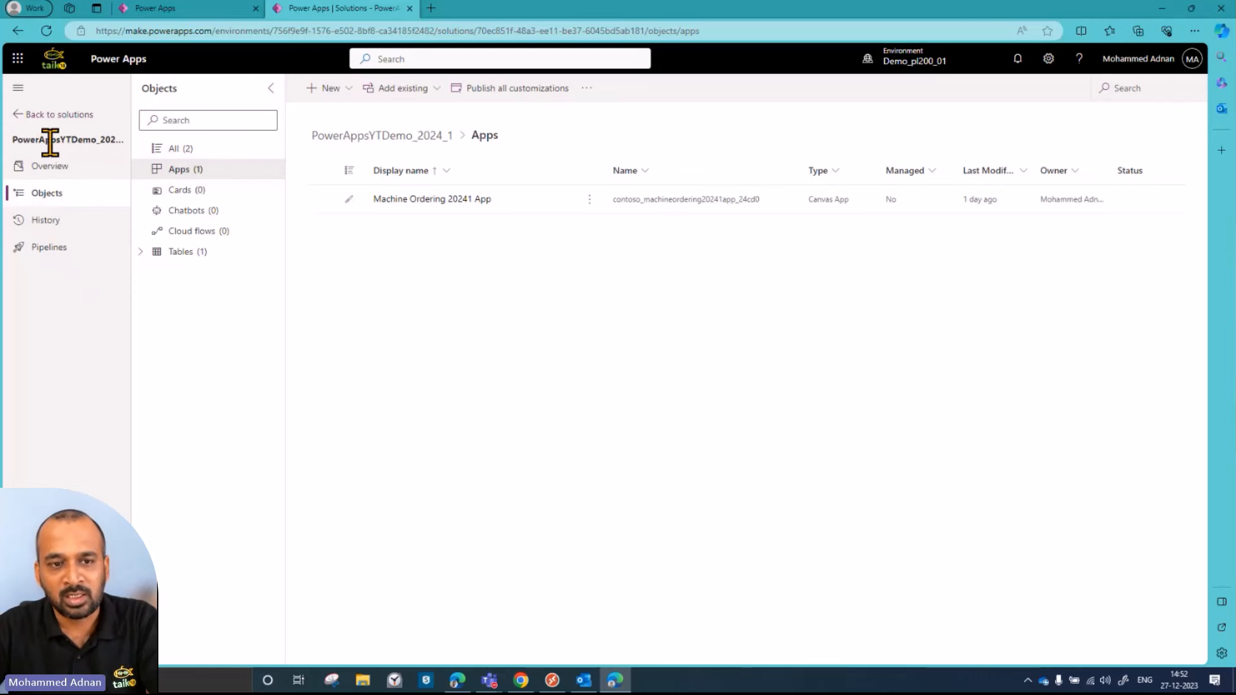
{"action": "left_click_drag", "start_coordinate": [51, 140], "coordinate": [106, 140]}
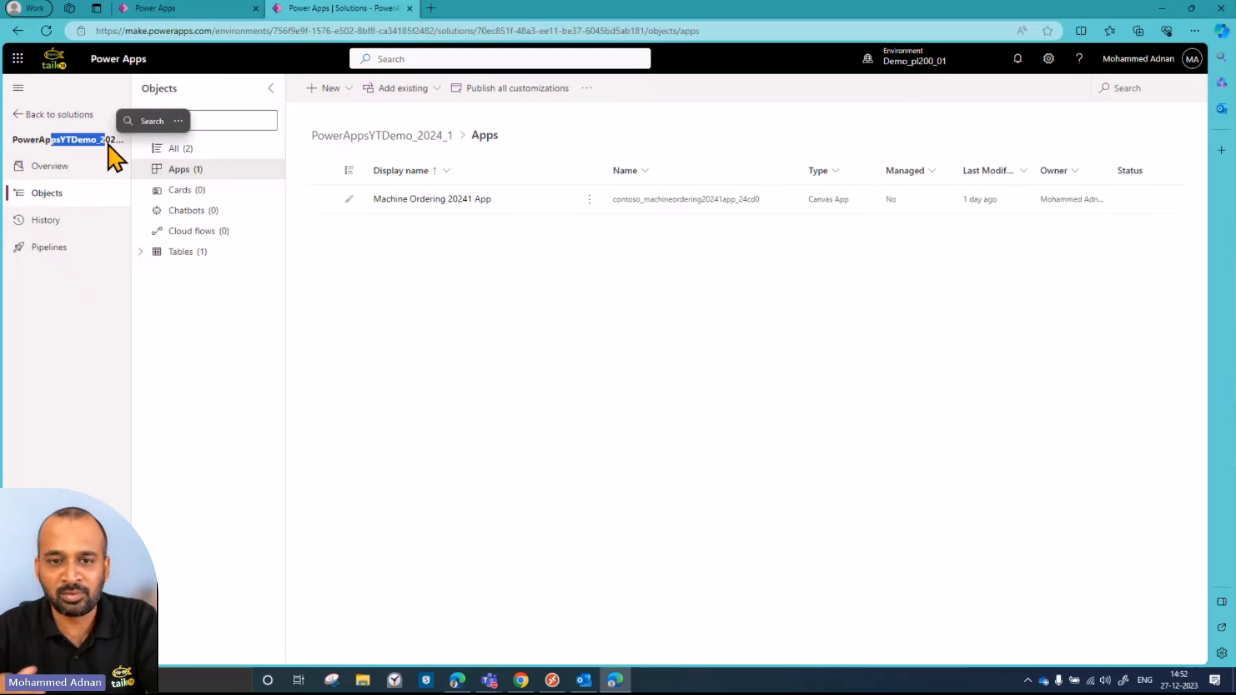
{"action": "left_click", "coordinate": [325, 378]}
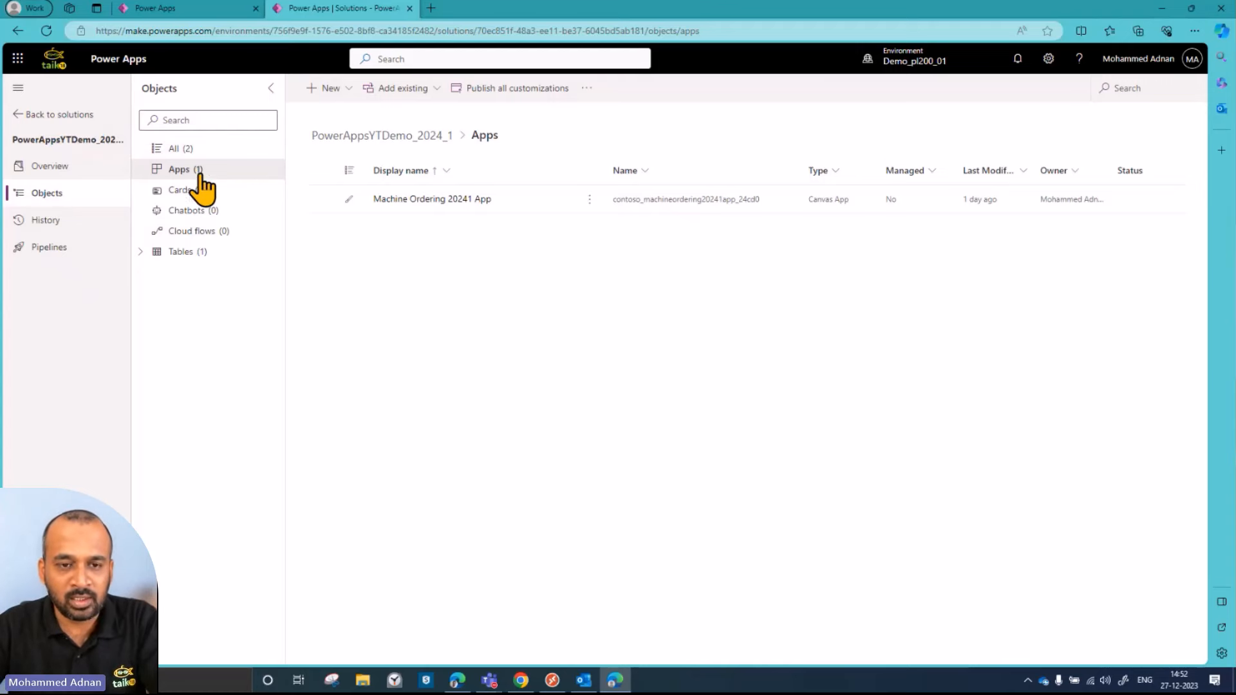
- Start a new model-driven app in the solution and name it "Machine order YT2024_01"
{"action": "left_click", "coordinate": [349, 92]}
{"action": "mouse_move", "coordinate": [387, 113]}
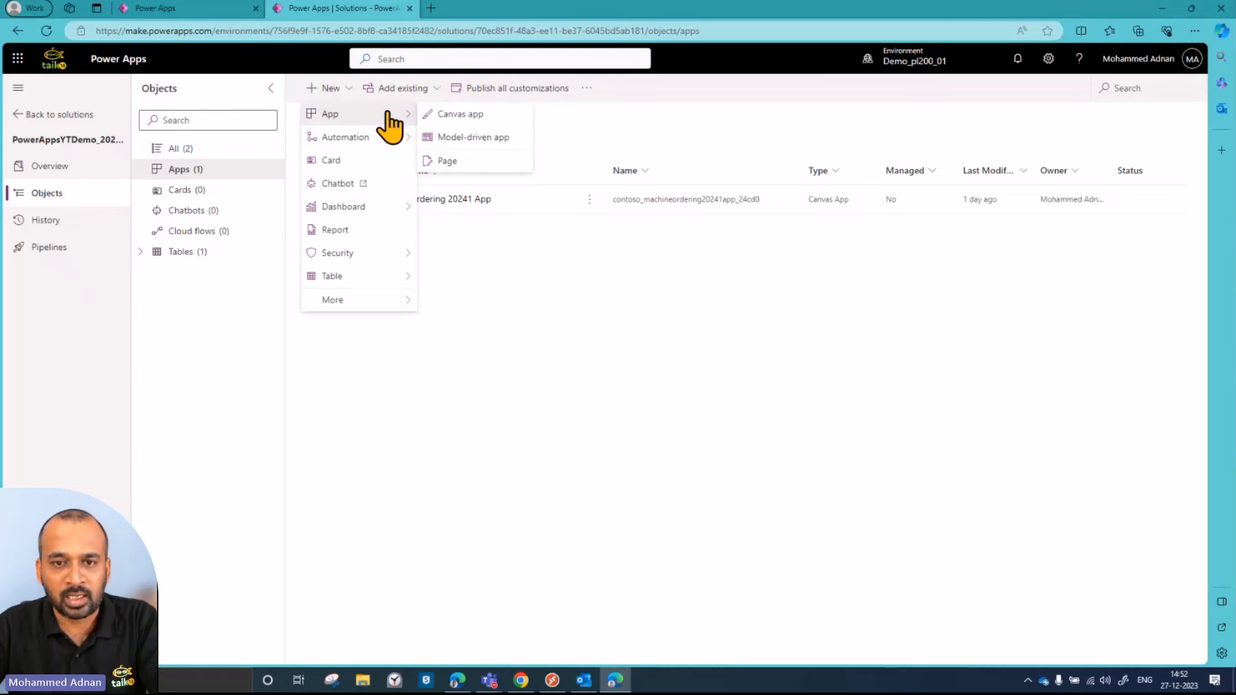
{"action": "left_click", "coordinate": [504, 143]}
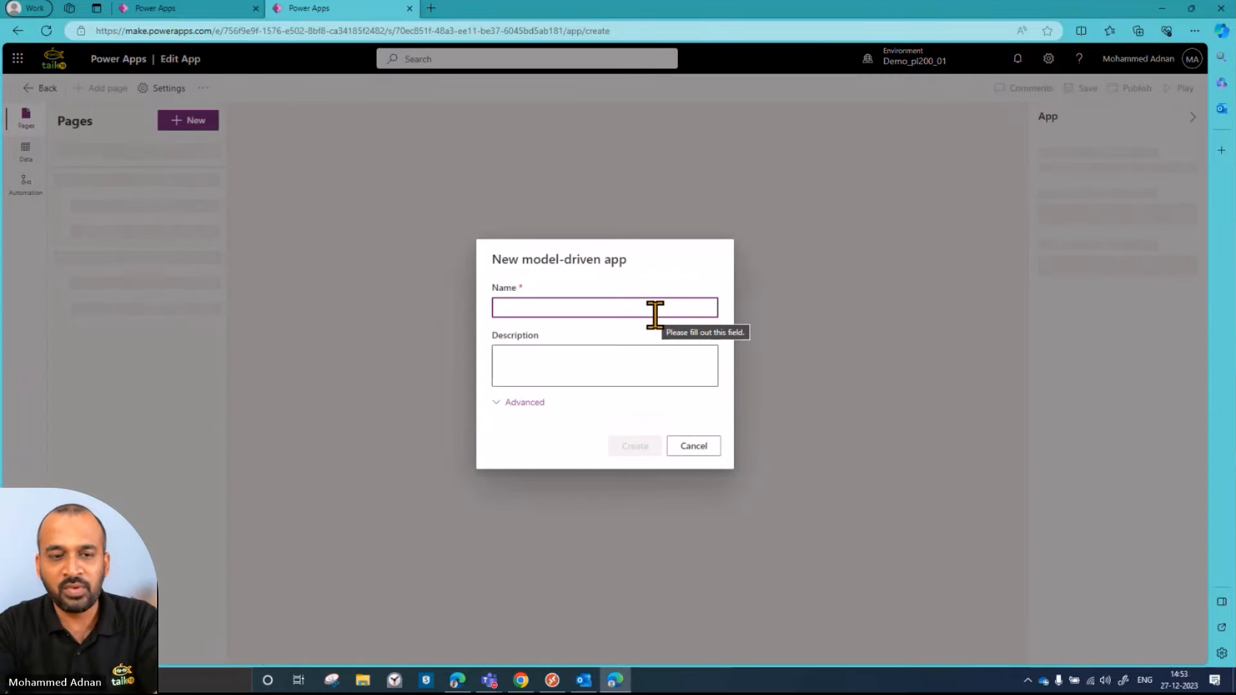
{"action": "type", "text": "M"}
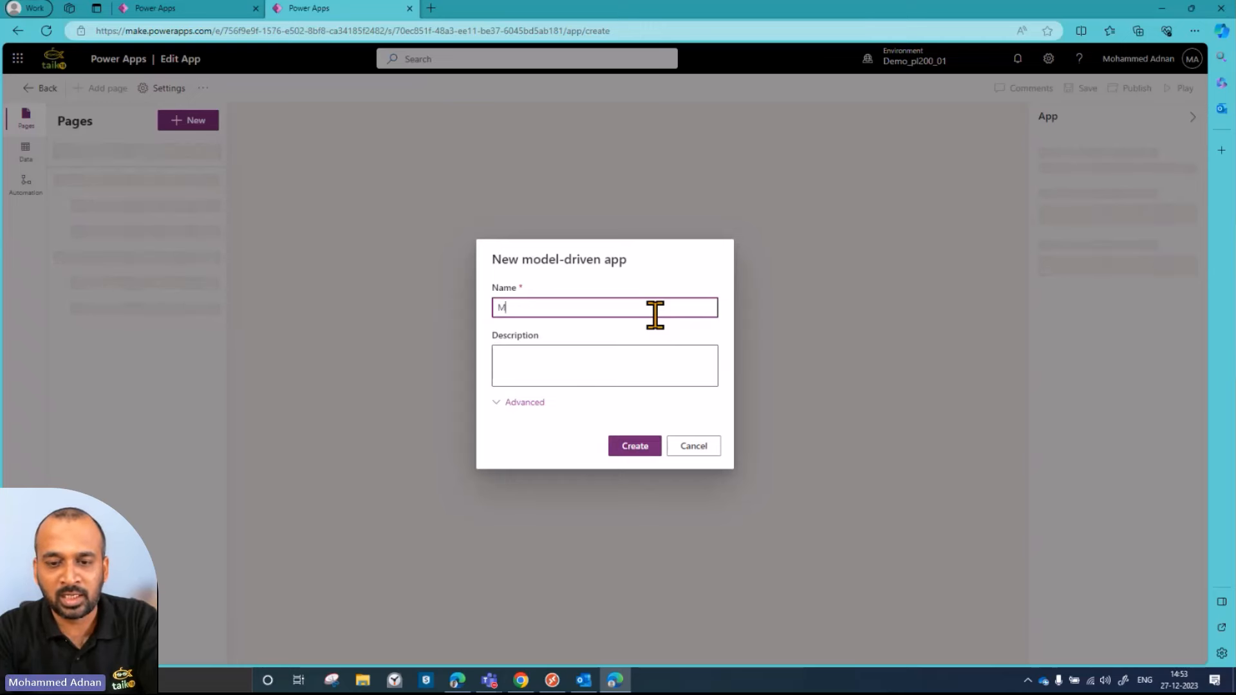
{"action": "type", "text": "odel"}
{"action": "key", "text": "BackSpace"}
{"action": "key", "text": "BackSpace"}
{"action": "key", "text": "BackSpace"}
{"action": "key", "text": "BackSpace"}
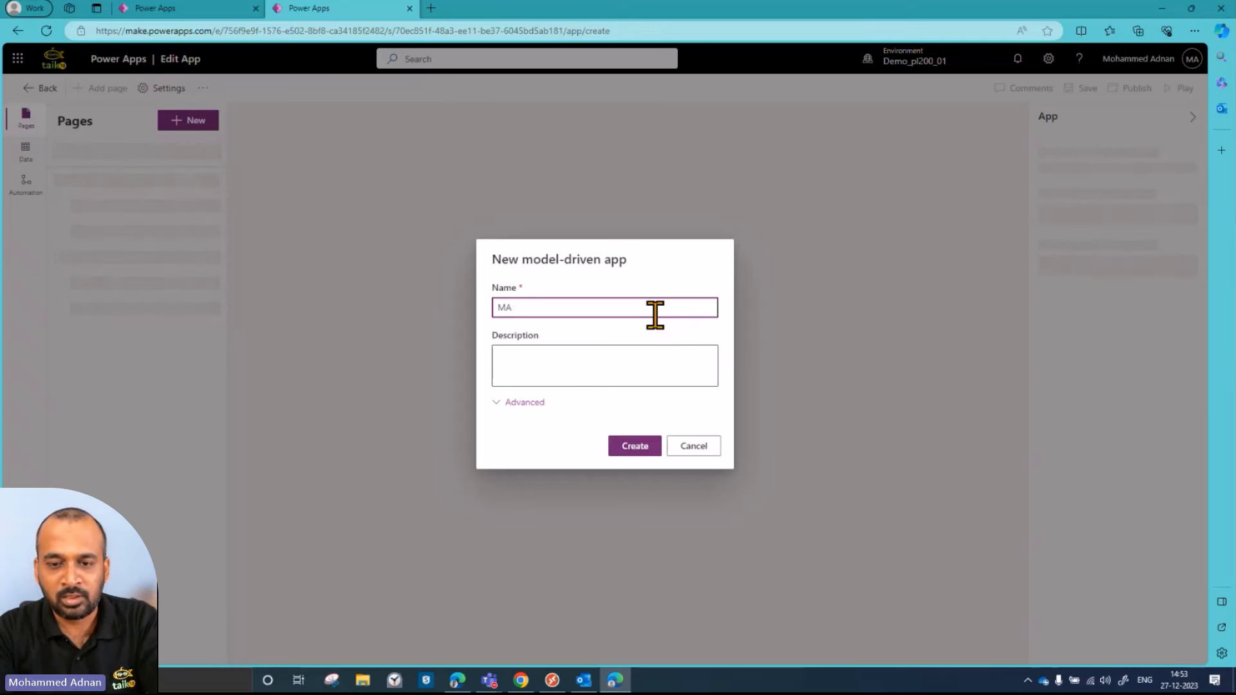
{"action": "type", "text": "ACHIN"}
{"action": "key", "text": "BackSpace"}
{"action": "key", "text": "BackSpace"}
{"action": "key", "text": "BackSpace"}
{"action": "key", "text": "BackSpace"}
{"action": "key", "text": "BackSpace"}
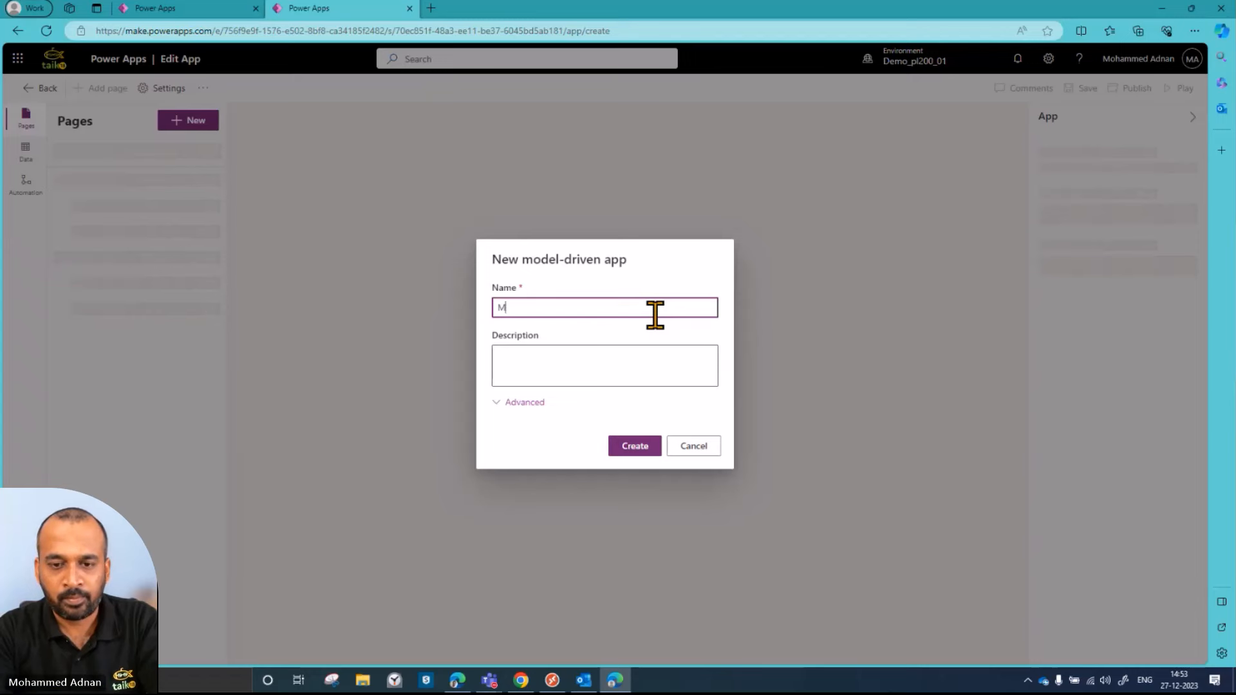
{"action": "type", "text": "achine order"}
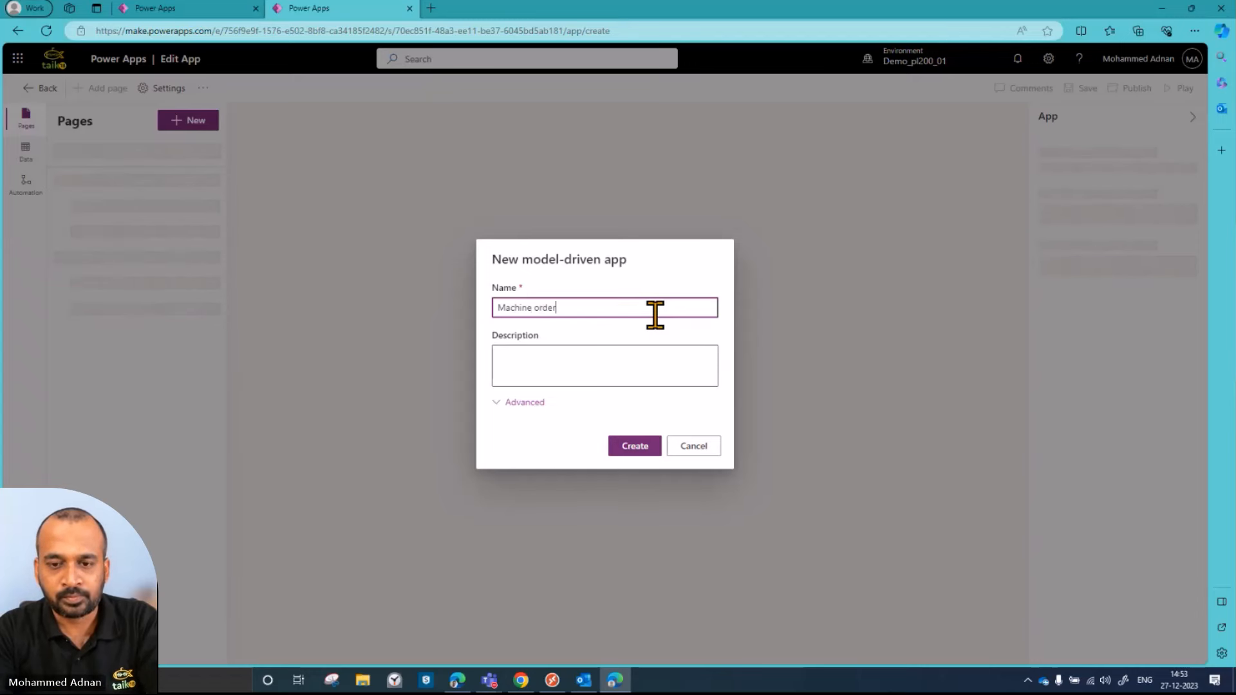
{"action": "type", "text": " YT"}
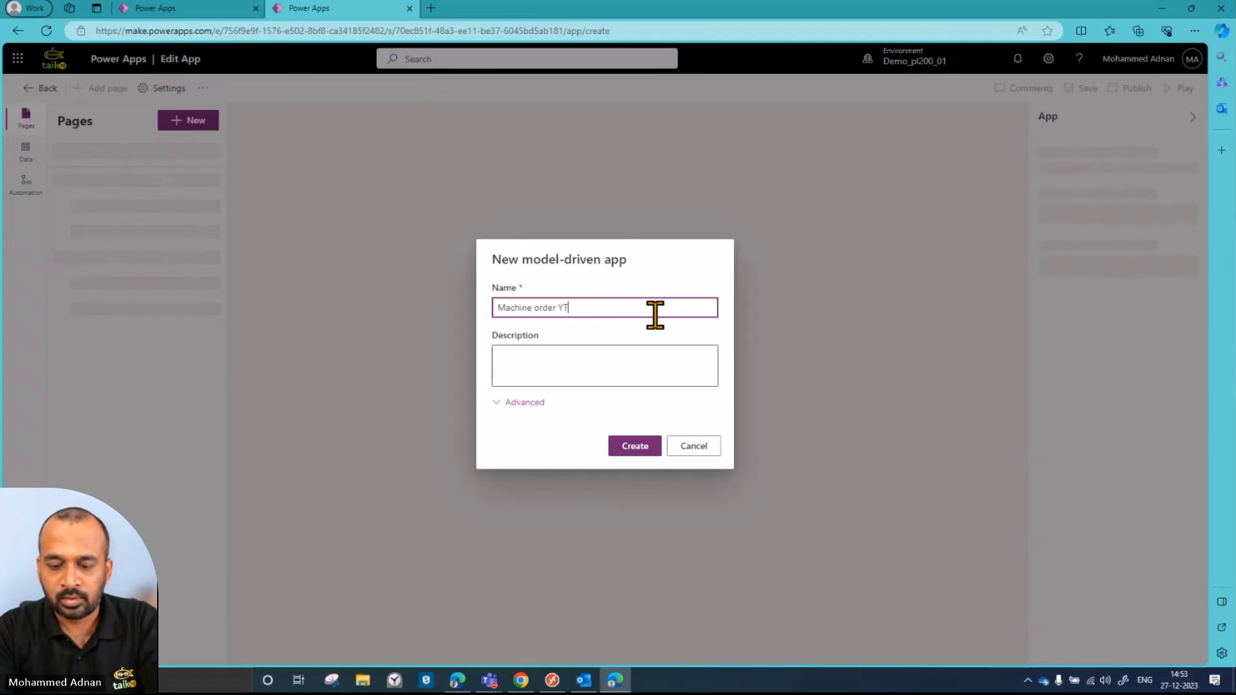
{"action": "type", "text": "2024"}
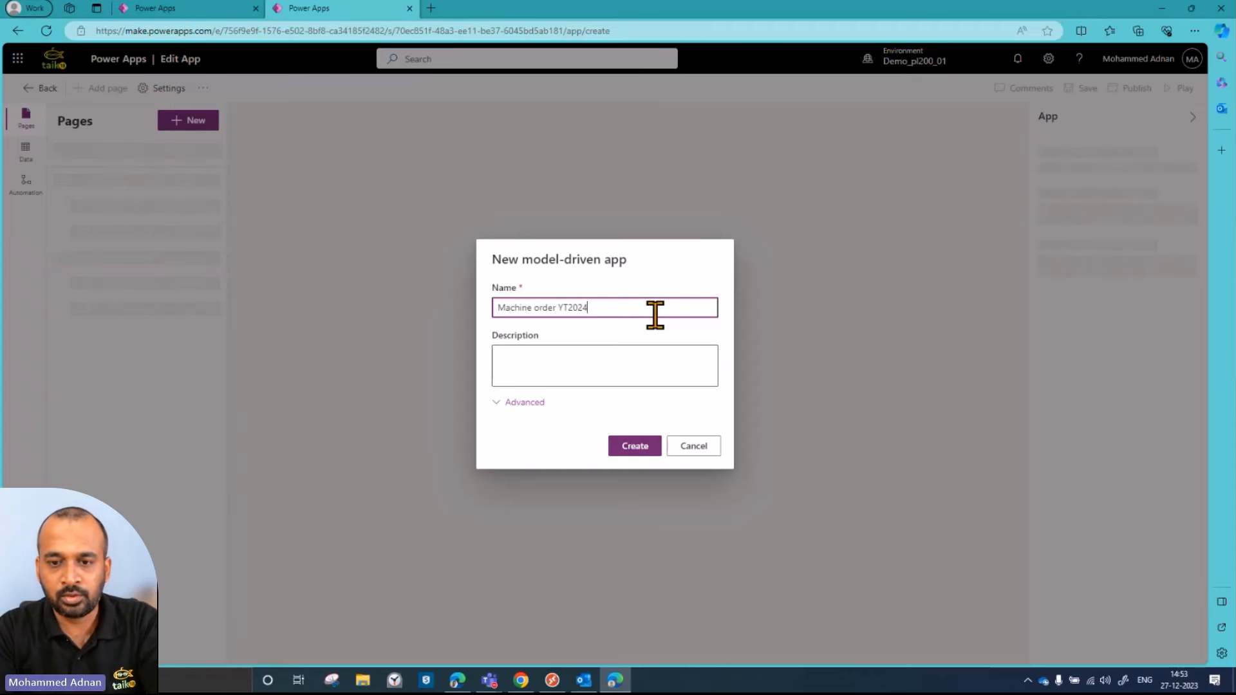
{"action": "type", "text": "_01"}
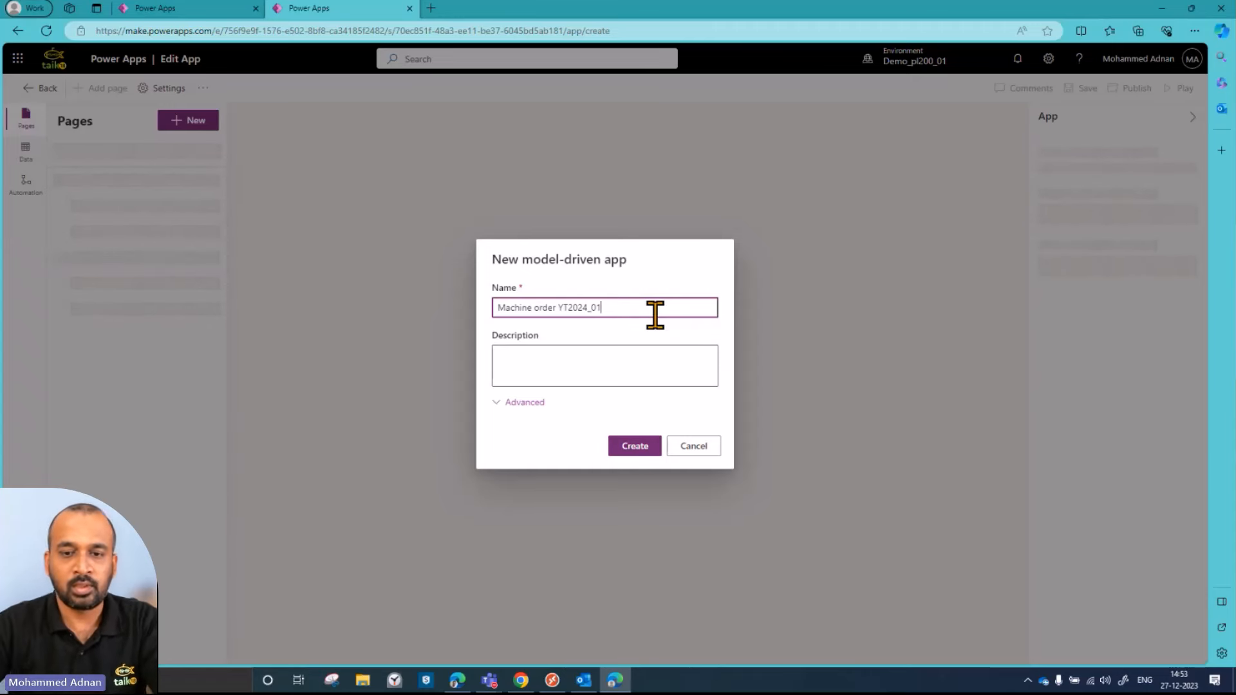
- Expand the advanced options, copy "Machine order" from the name into the description, and create the app
{"action": "left_click", "coordinate": [534, 402]}
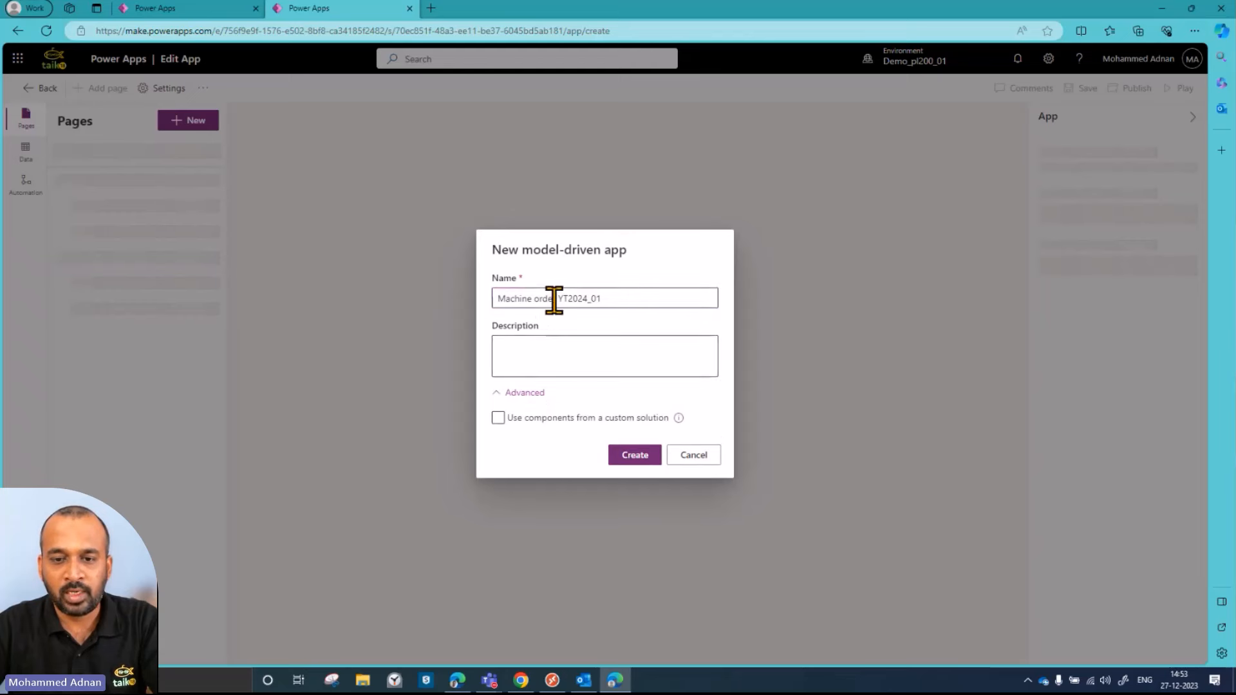
{"action": "left_click_drag", "start_coordinate": [554, 298], "coordinate": [496, 323]}
{"action": "key", "text": "ctrl+c"}
{"action": "left_click", "coordinate": [529, 345]}
{"action": "key", "text": "ctrl+v"}
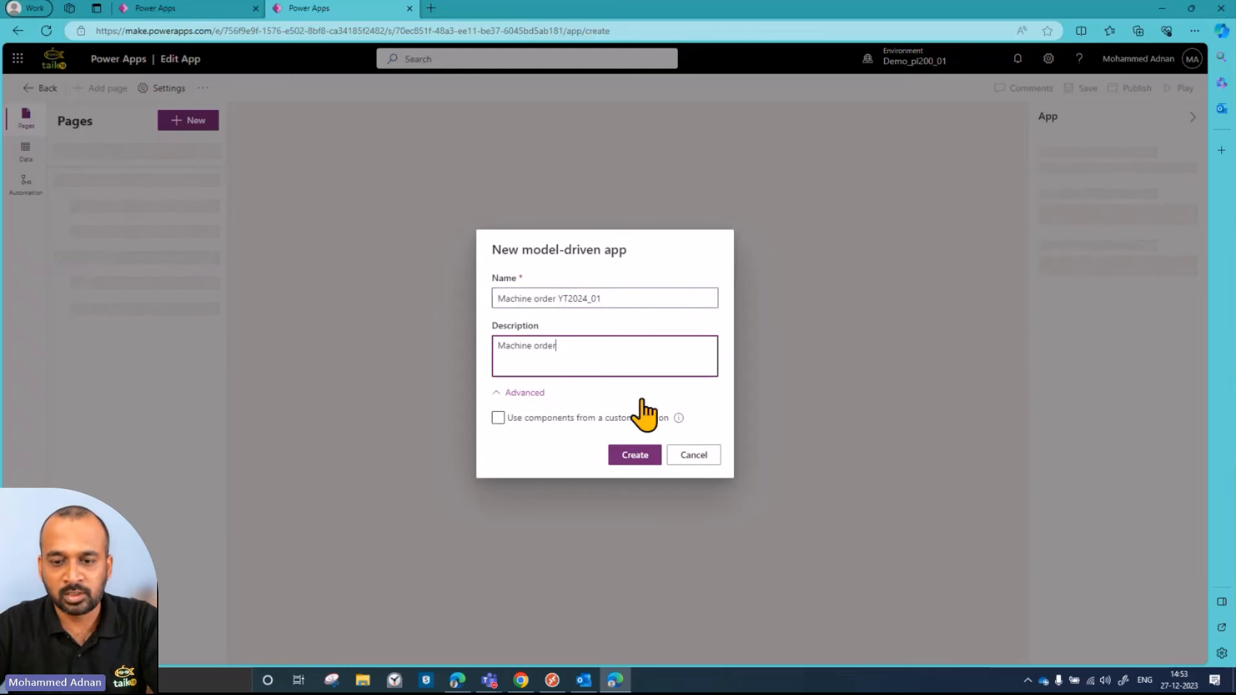
{"action": "left_click", "coordinate": [655, 454]}
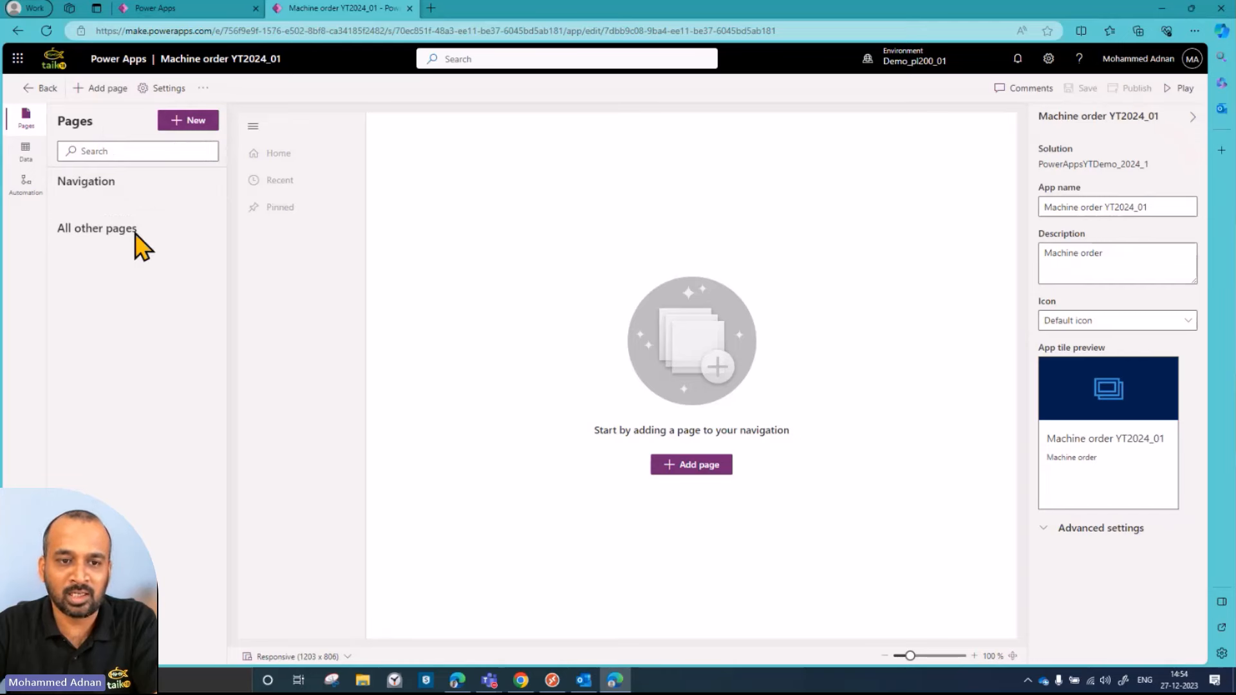
- Review the content types offered for a new page without adding one, then collapse and re-expand the preview's navigation pane
{"action": "left_click", "coordinate": [178, 136]}
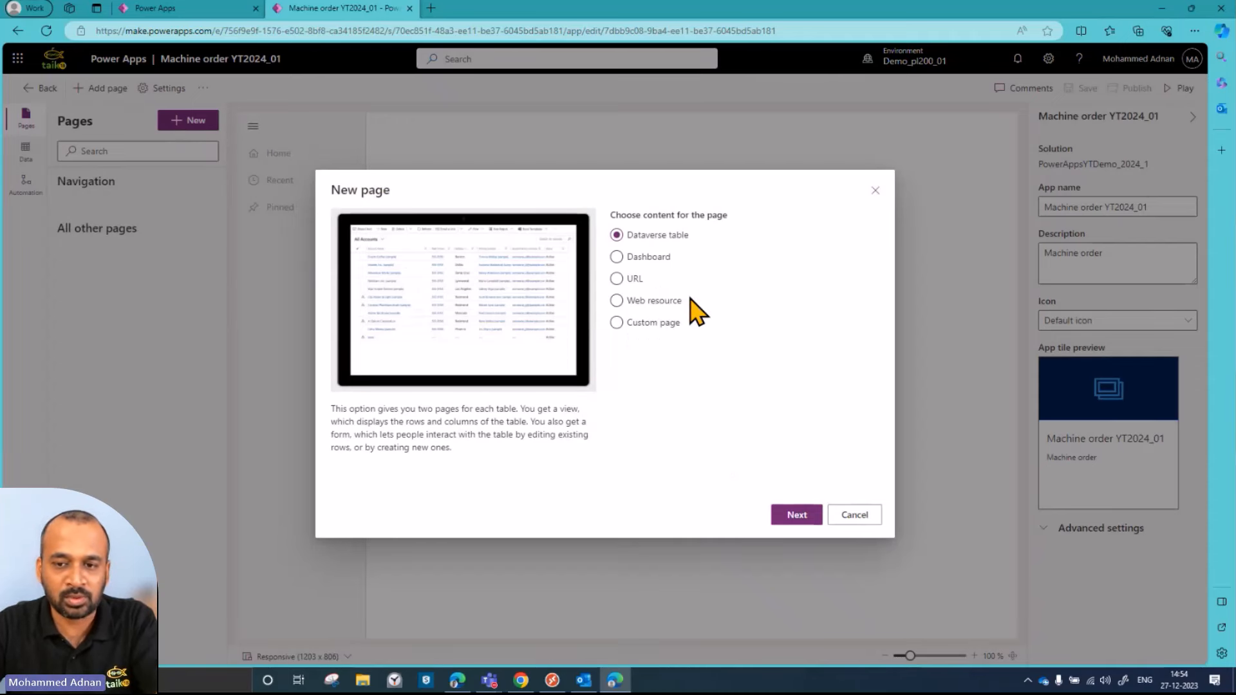
{"action": "left_click", "coordinate": [859, 514]}
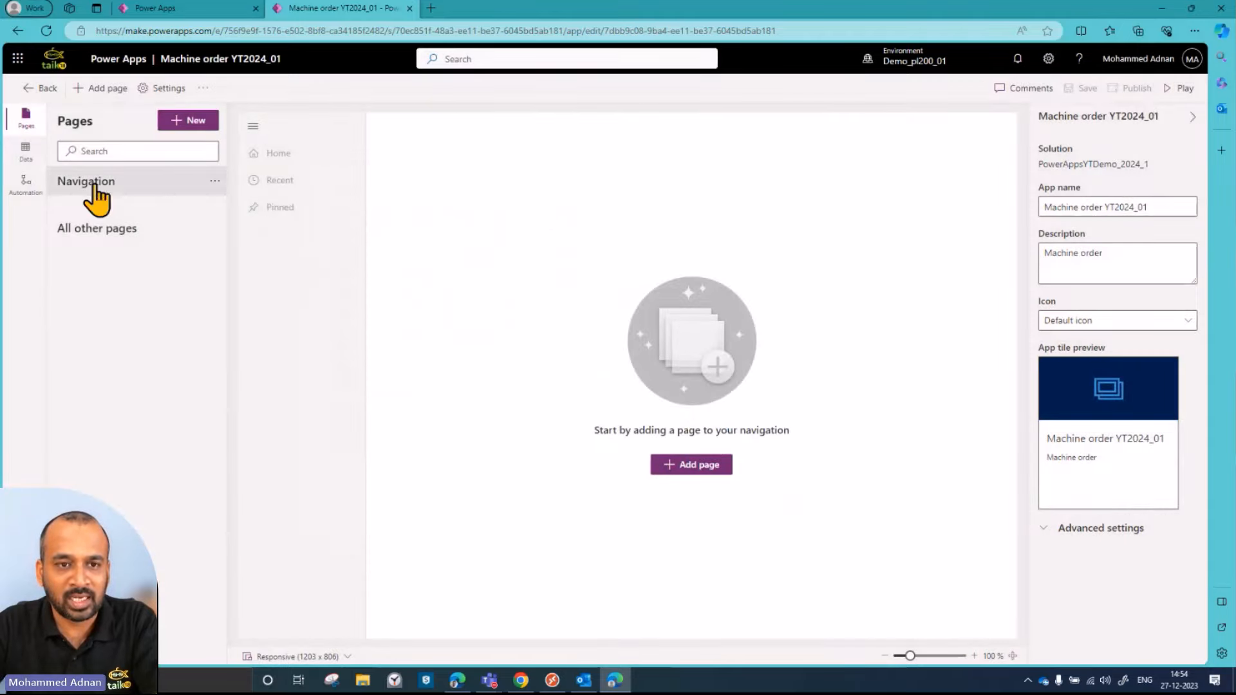
{"action": "left_click", "coordinate": [110, 88]}
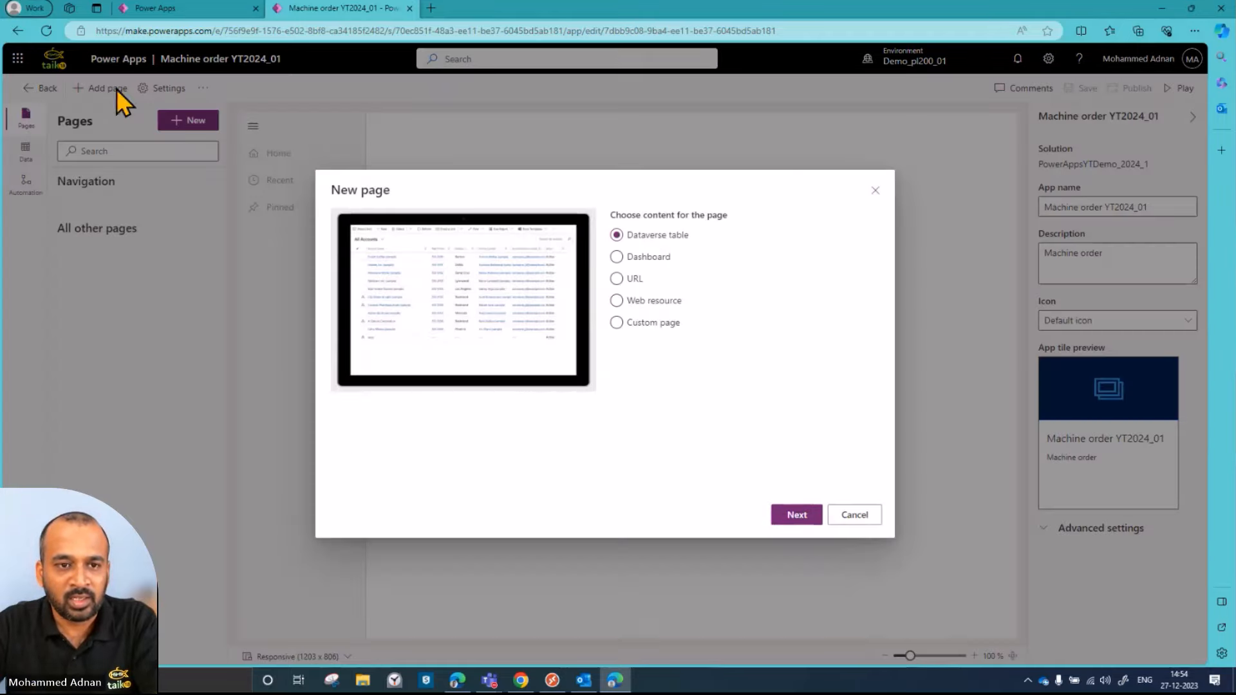
{"action": "left_click", "coordinate": [861, 517]}
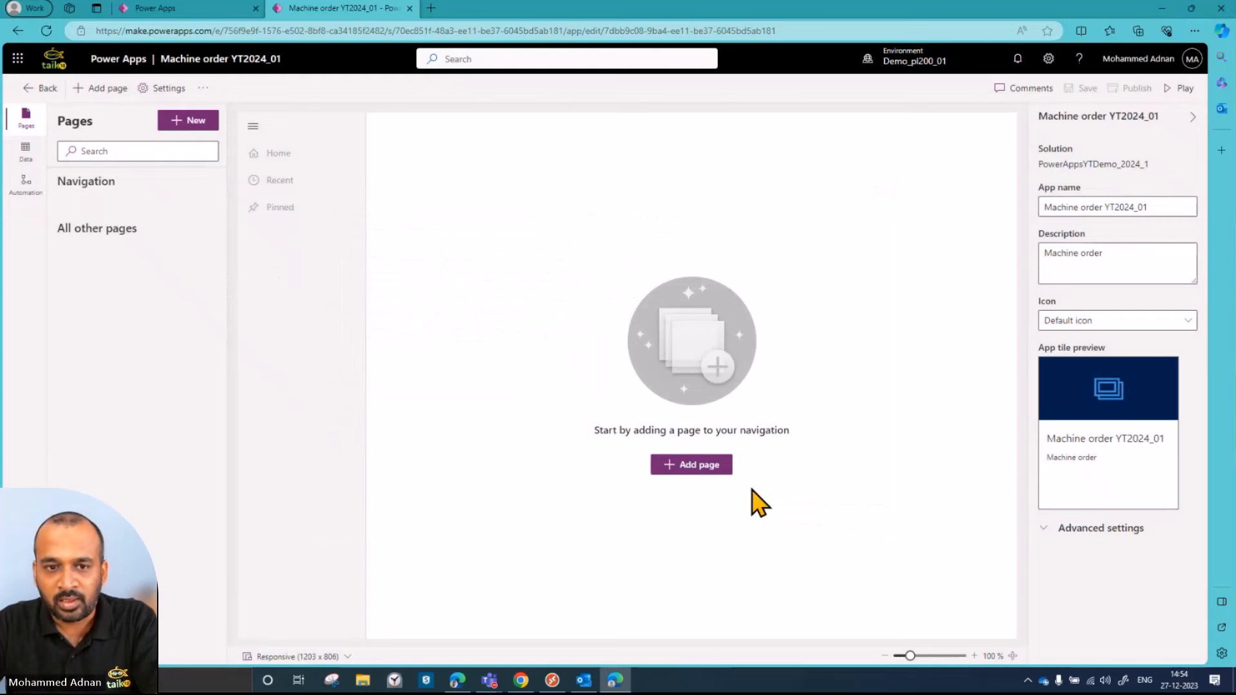
{"action": "left_click", "coordinate": [253, 126]}
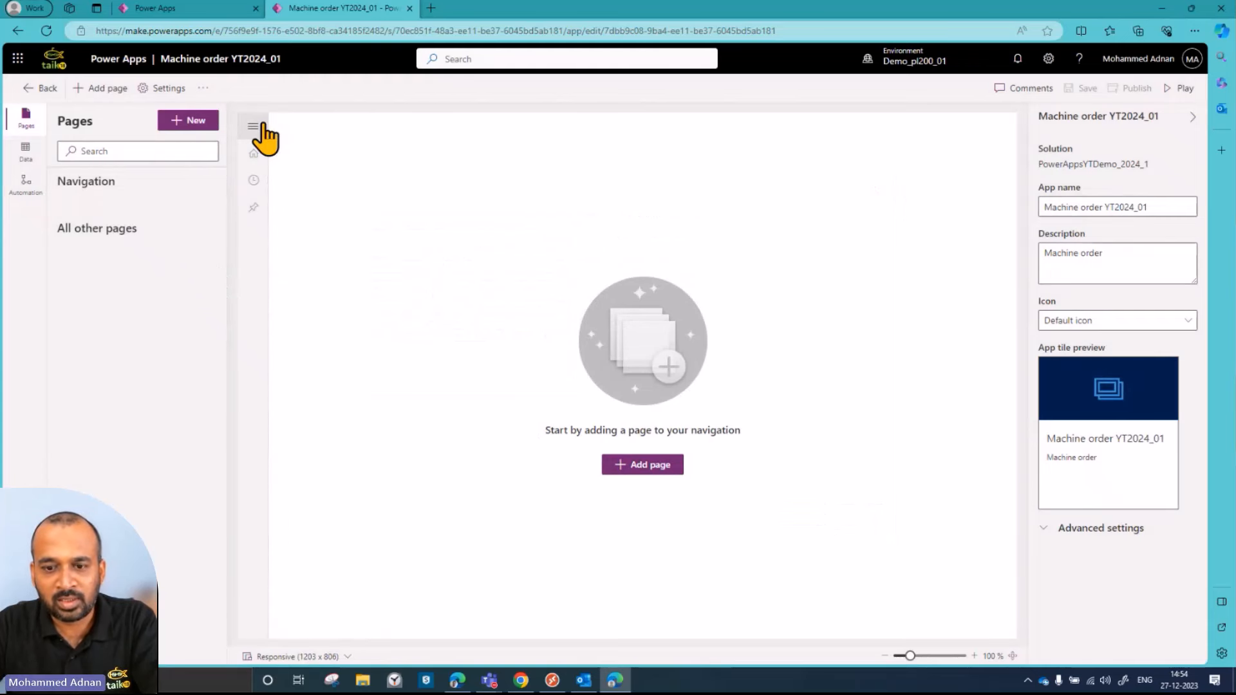
{"action": "left_click", "coordinate": [260, 127]}
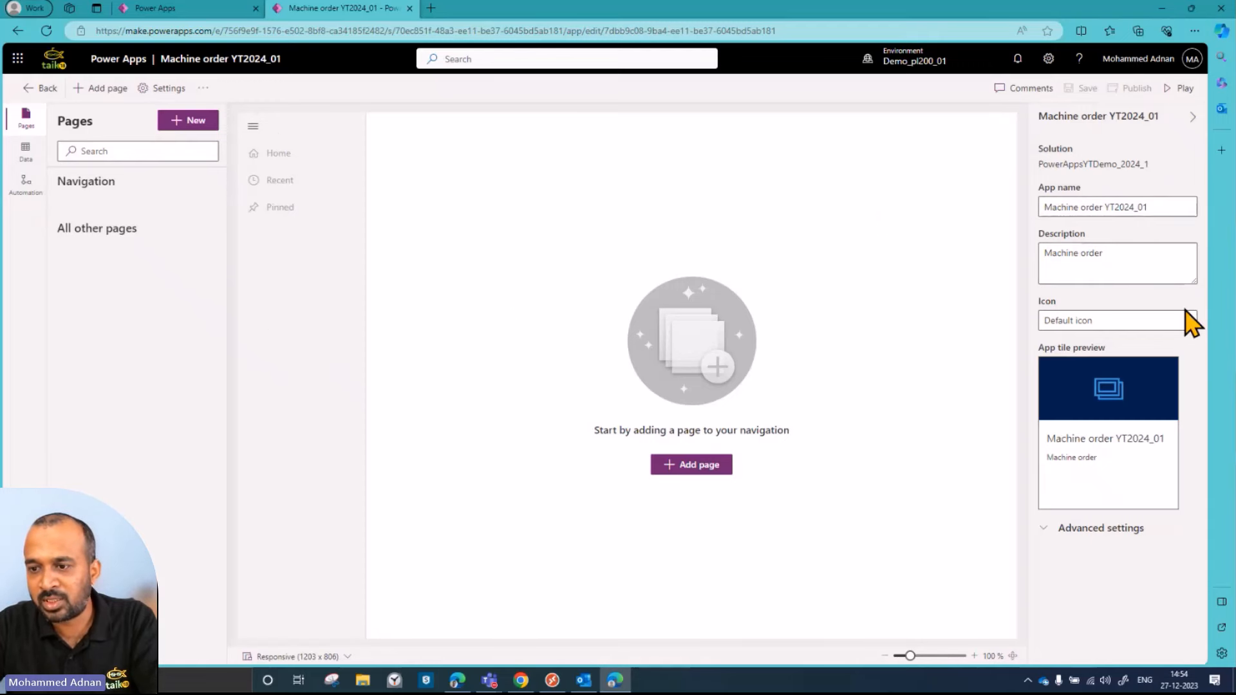
- Examine the app's advanced settings and its General and Features settings, then close them without changes
{"action": "left_click", "coordinate": [1085, 529]}
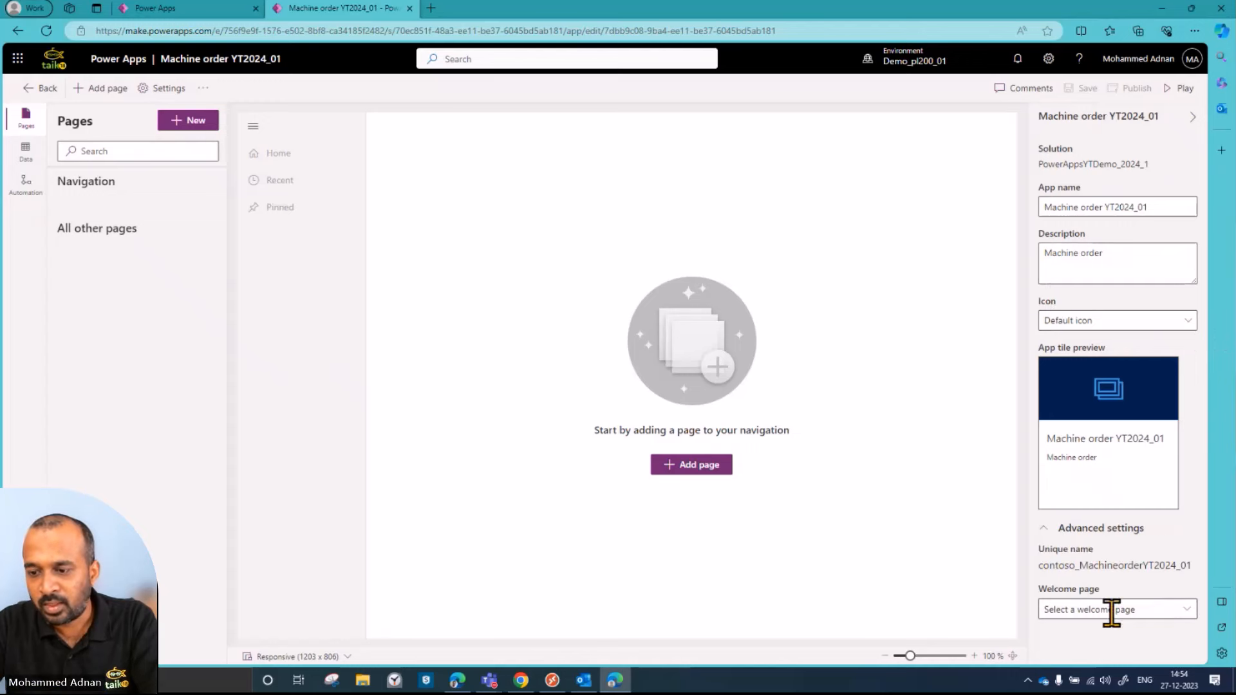
{"action": "left_click", "coordinate": [155, 90]}
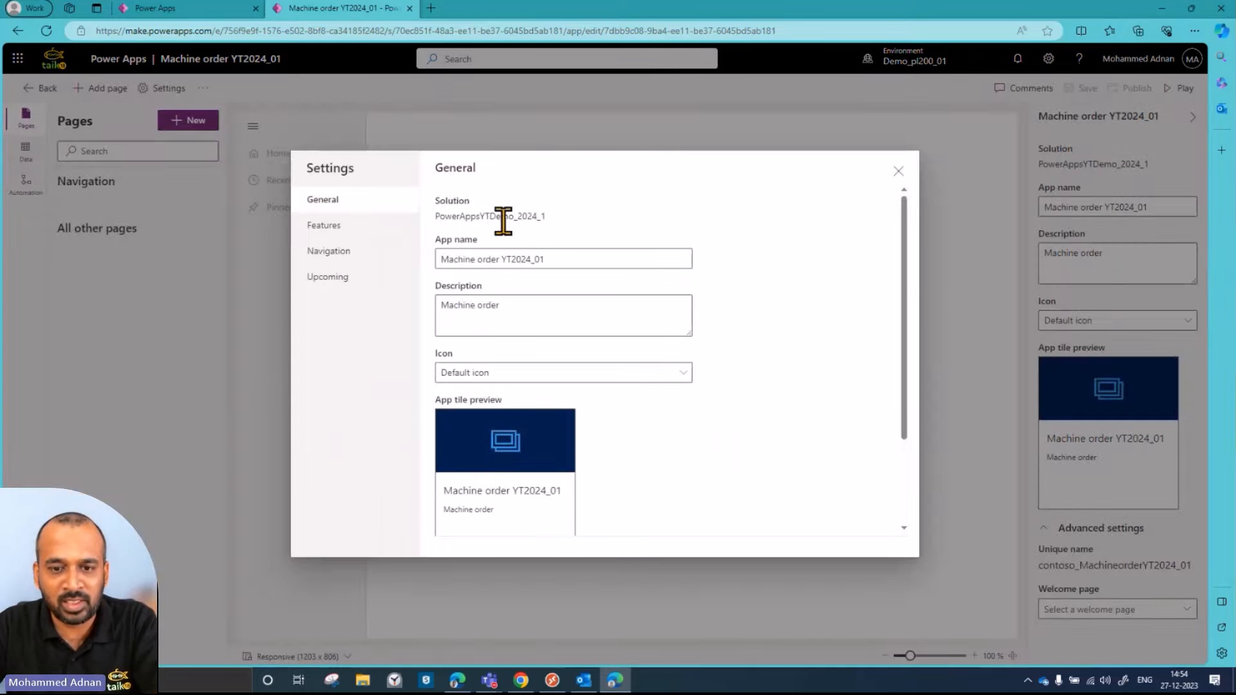
{"action": "scroll", "coordinate": [753, 344], "scroll_direction": "down", "scroll_amount": 2}
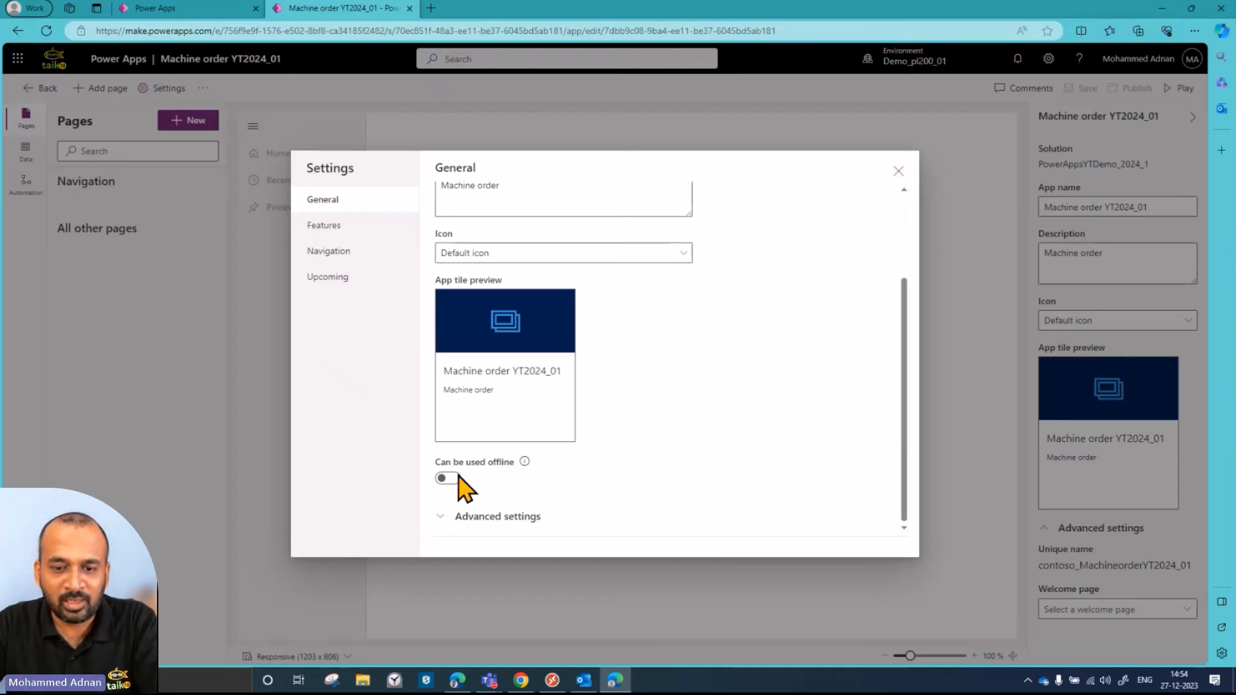
{"action": "left_click", "coordinate": [350, 226]}
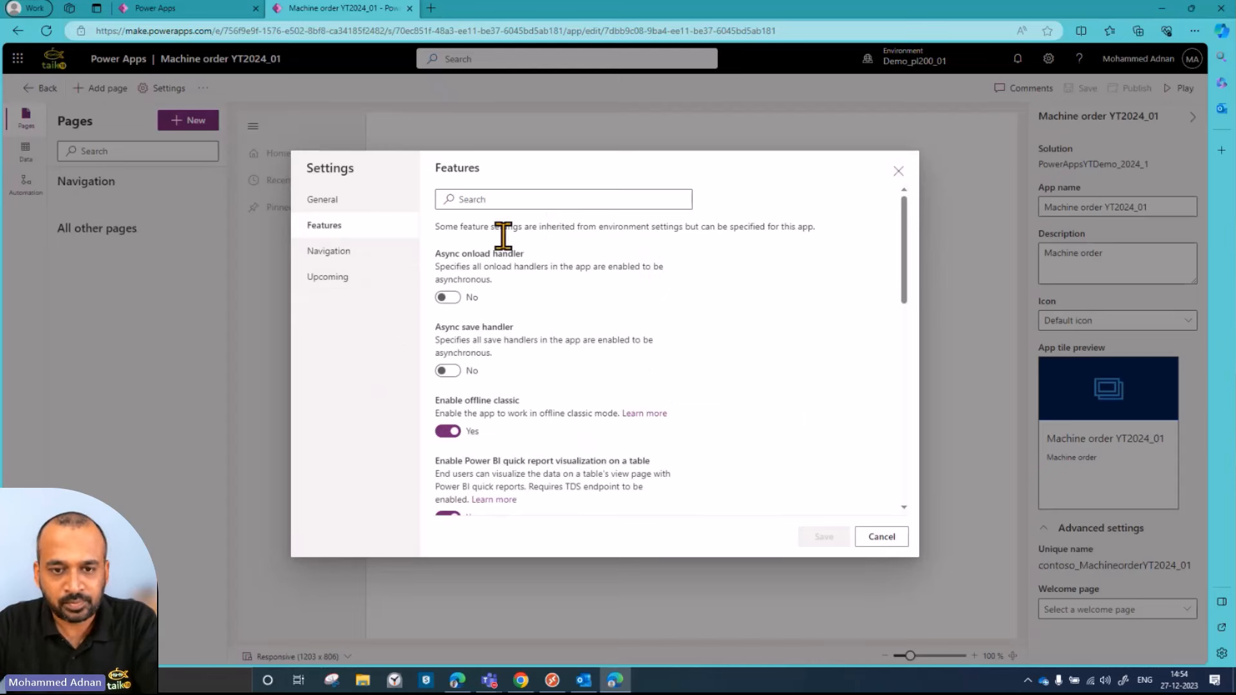
{"action": "left_click", "coordinate": [881, 536]}
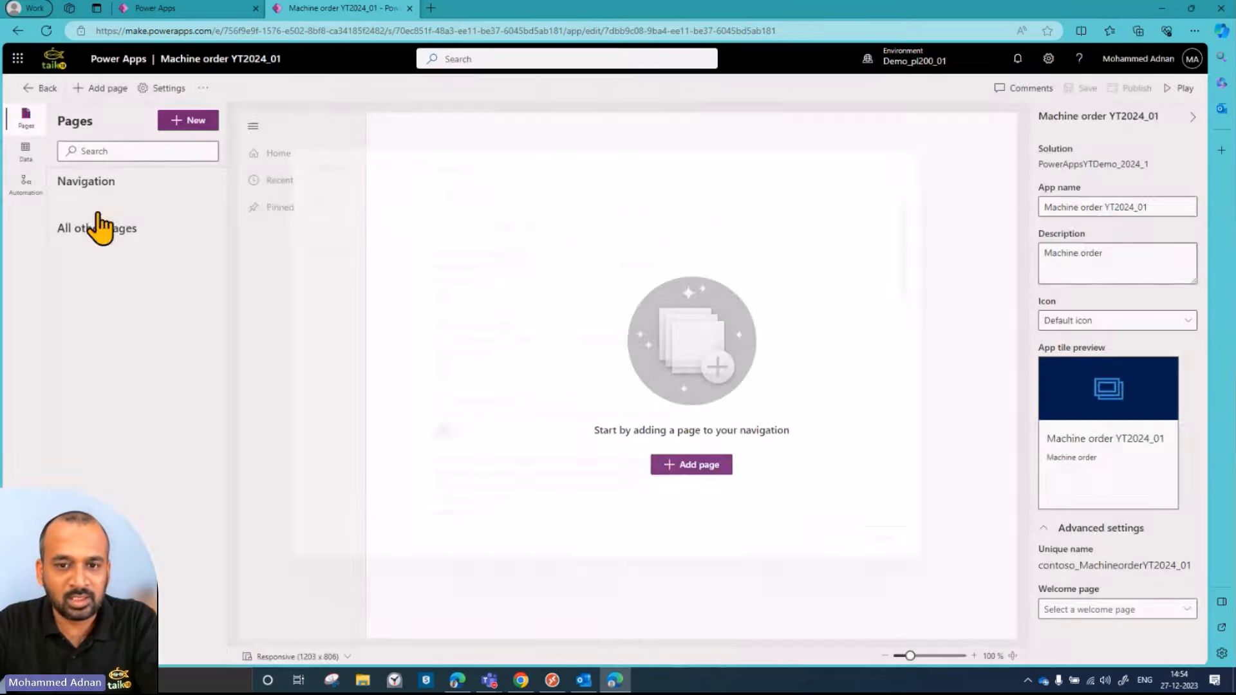
- Start a new Dataverse table page from an existing table and try searching the tables for "machie", then clear the search
{"action": "left_click", "coordinate": [110, 97]}
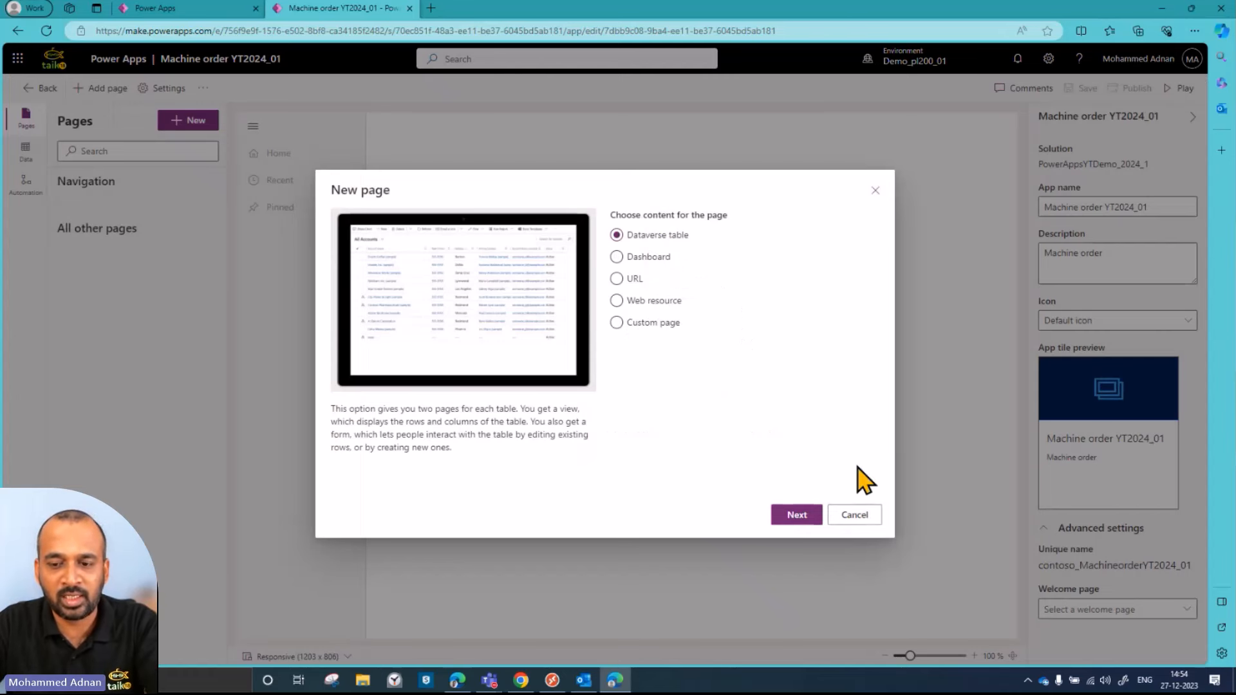
{"action": "left_click", "coordinate": [805, 516]}
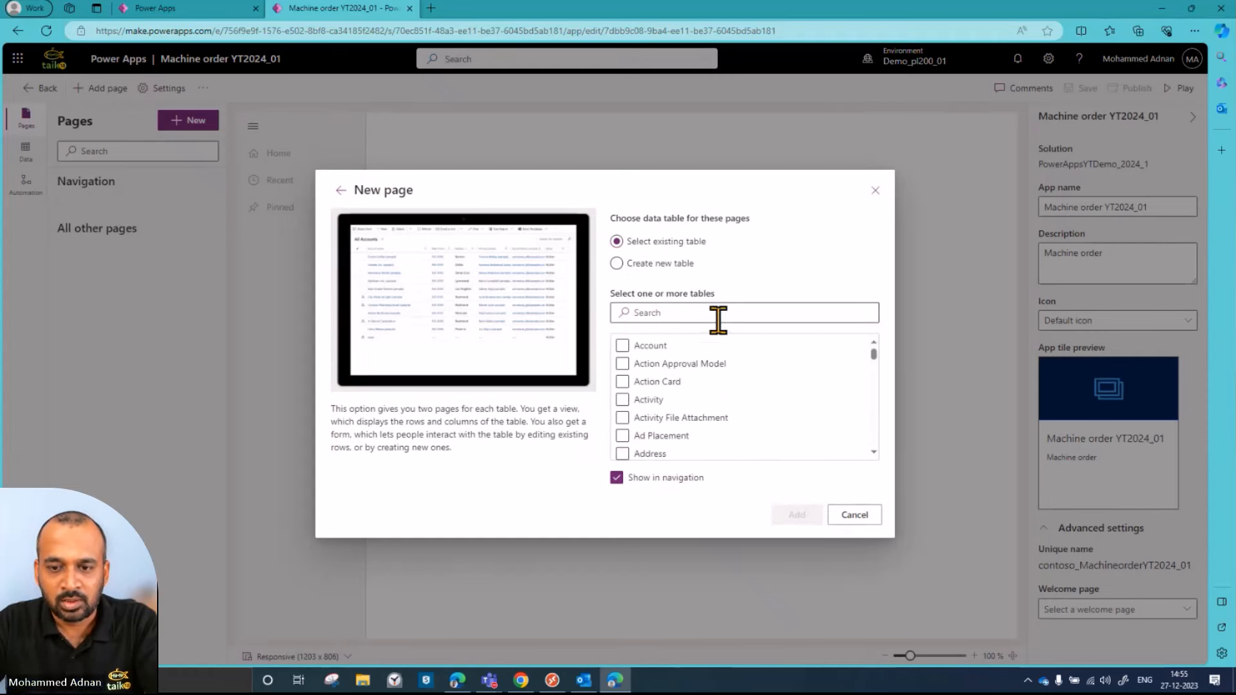
{"action": "left_click", "coordinate": [738, 311]}
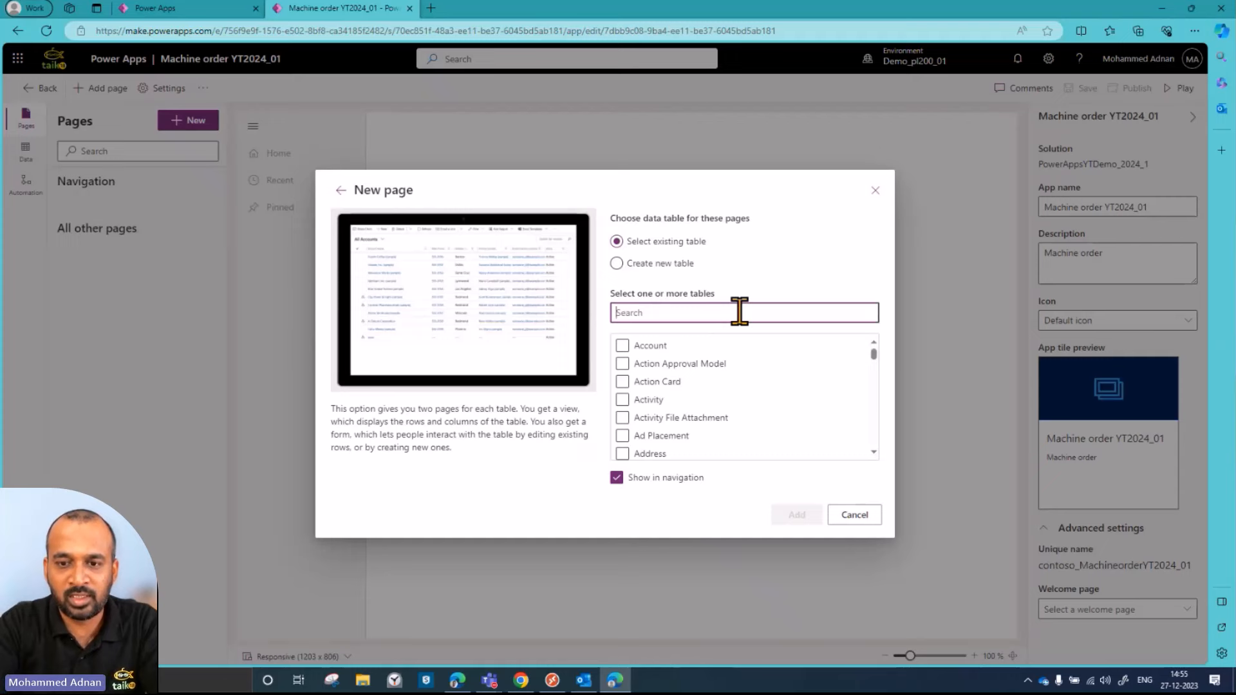
{"action": "type", "text": "machie"}
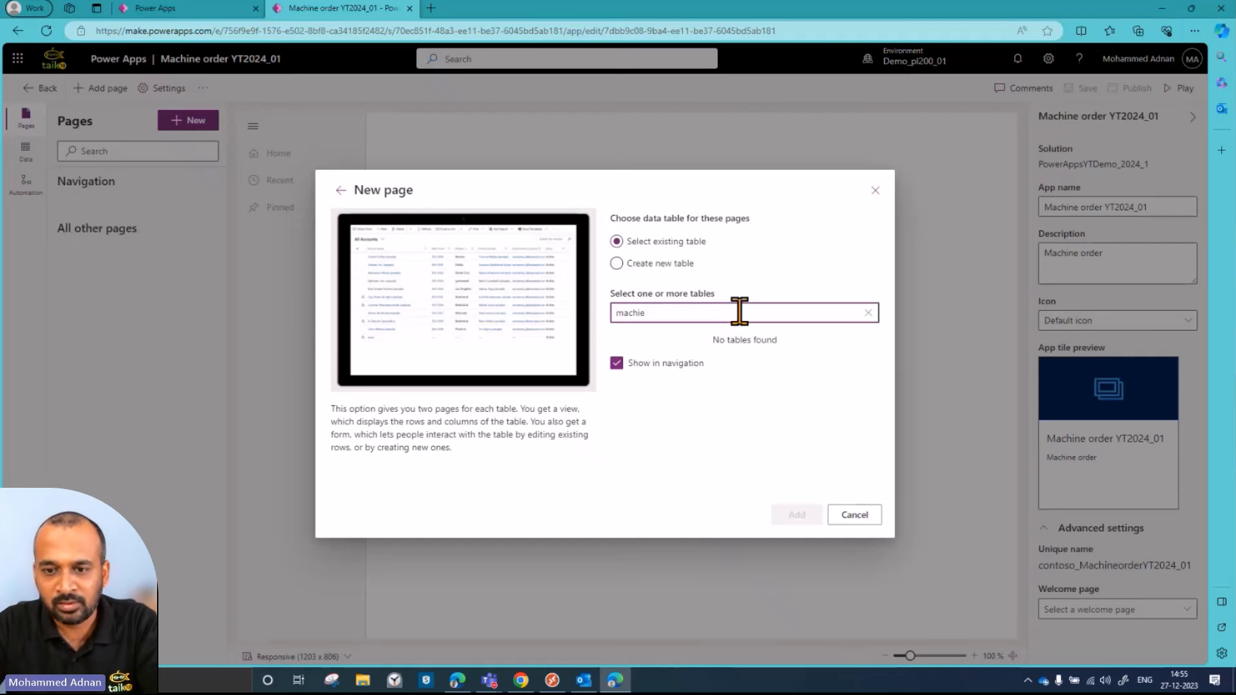
{"action": "key", "text": "BackSpace"}
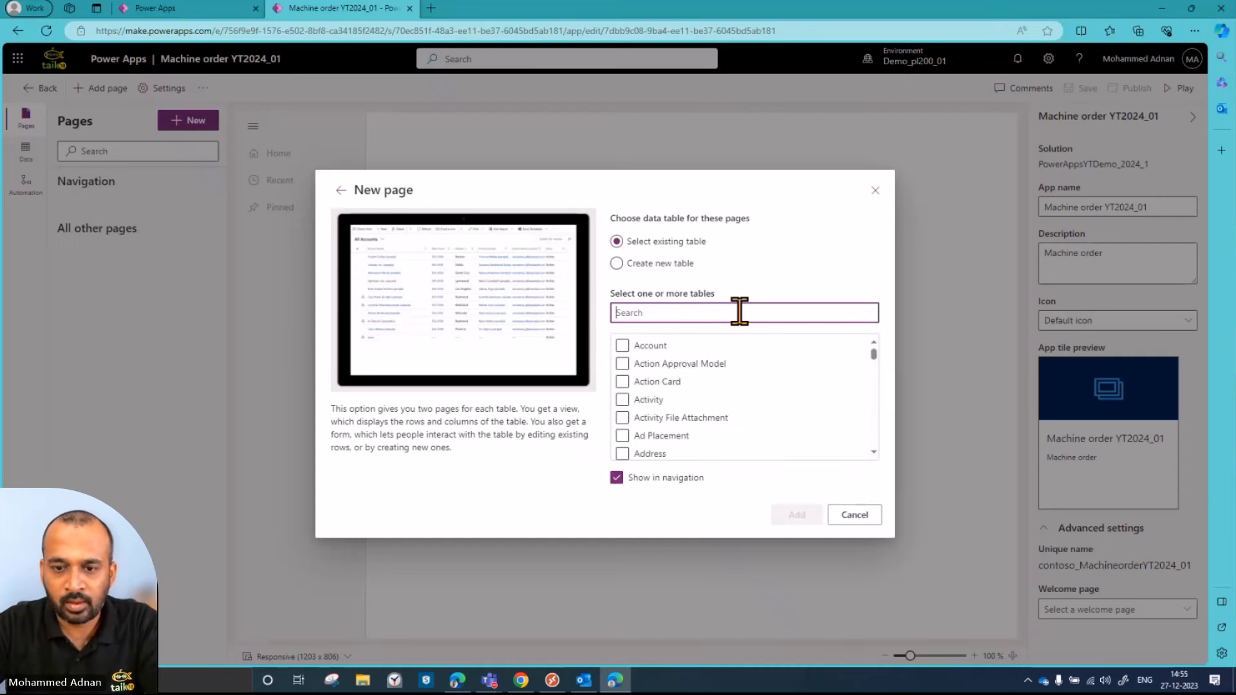
- Select the second Machine Order table in the list and add its pages with Show in navigation enabled
{"action": "scroll", "coordinate": [747, 418], "scroll_direction": "down", "scroll_amount": 2}
{"action": "scroll", "coordinate": [746, 418], "scroll_direction": "down", "scroll_amount": 6}
{"action": "scroll", "coordinate": [772, 405], "scroll_direction": "down", "scroll_amount": 2}
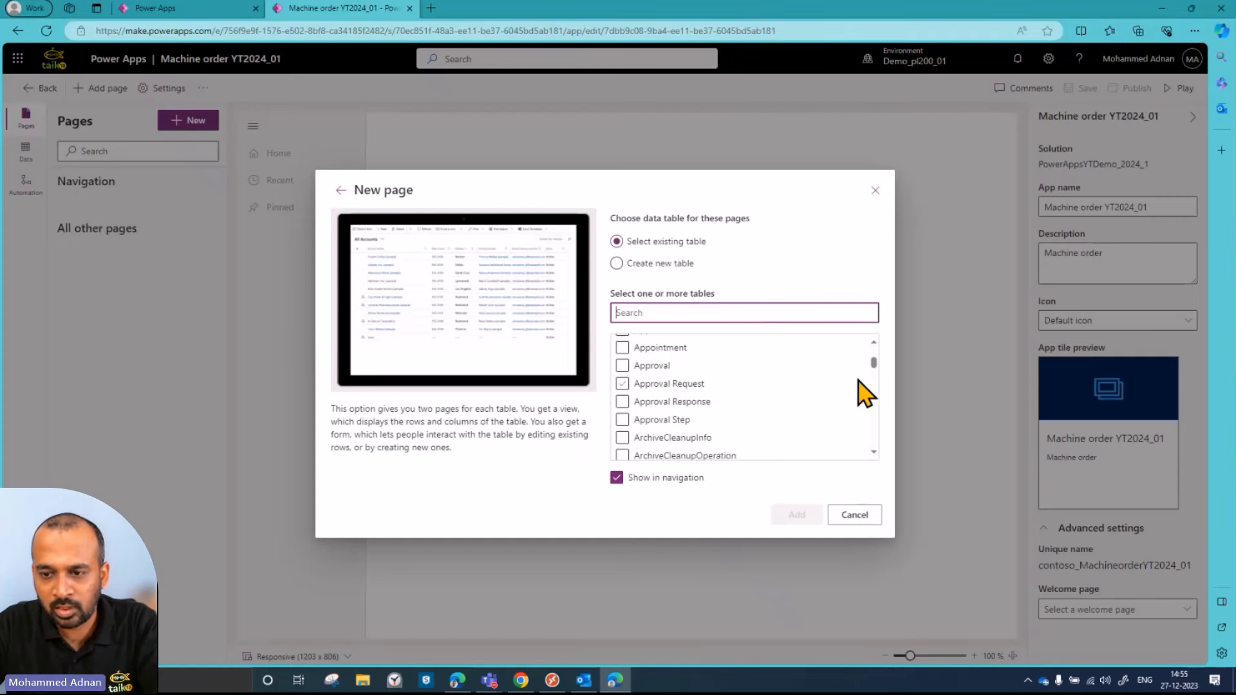
{"action": "left_click_drag", "start_coordinate": [872, 361], "coordinate": [874, 402]}
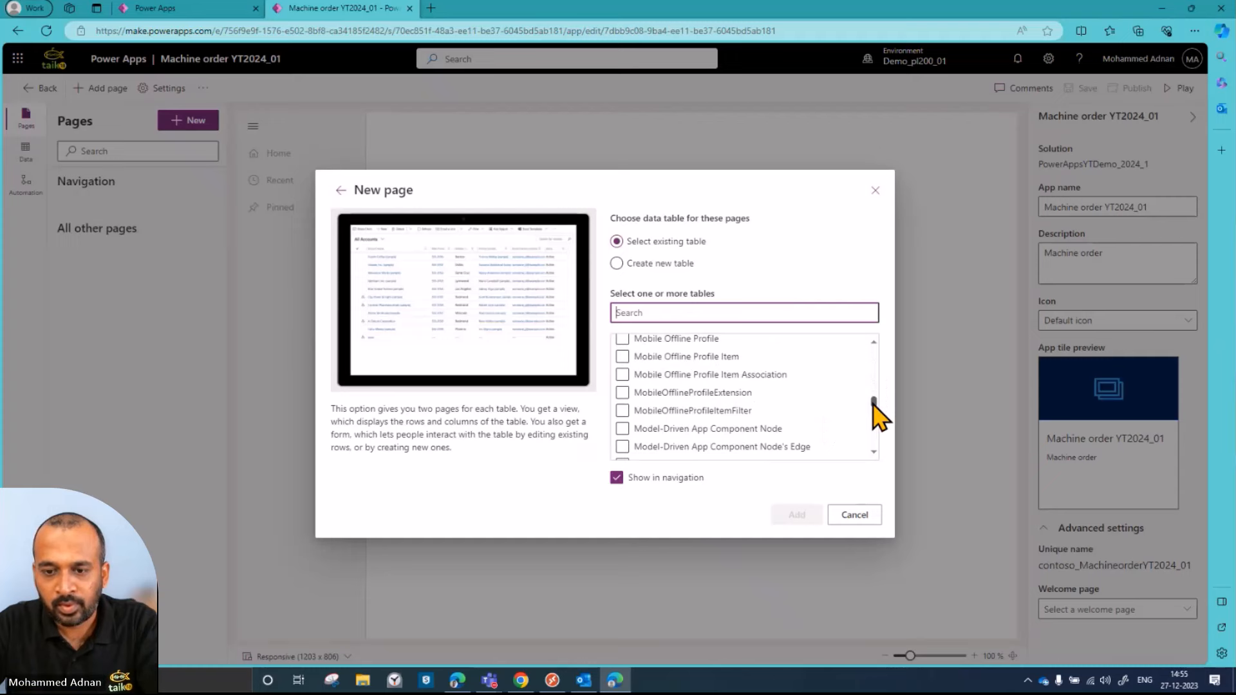
{"action": "scroll", "coordinate": [726, 408], "scroll_direction": "up", "scroll_amount": 3}
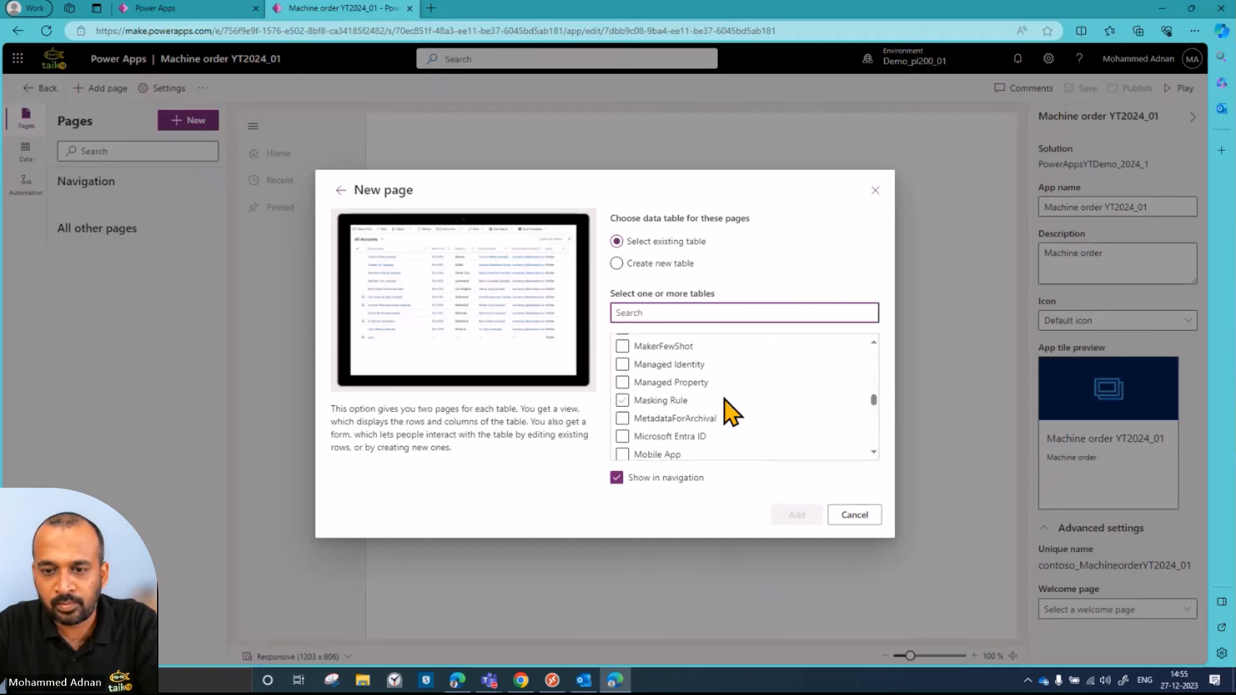
{"action": "scroll", "coordinate": [725, 408], "scroll_direction": "up", "scroll_amount": 1}
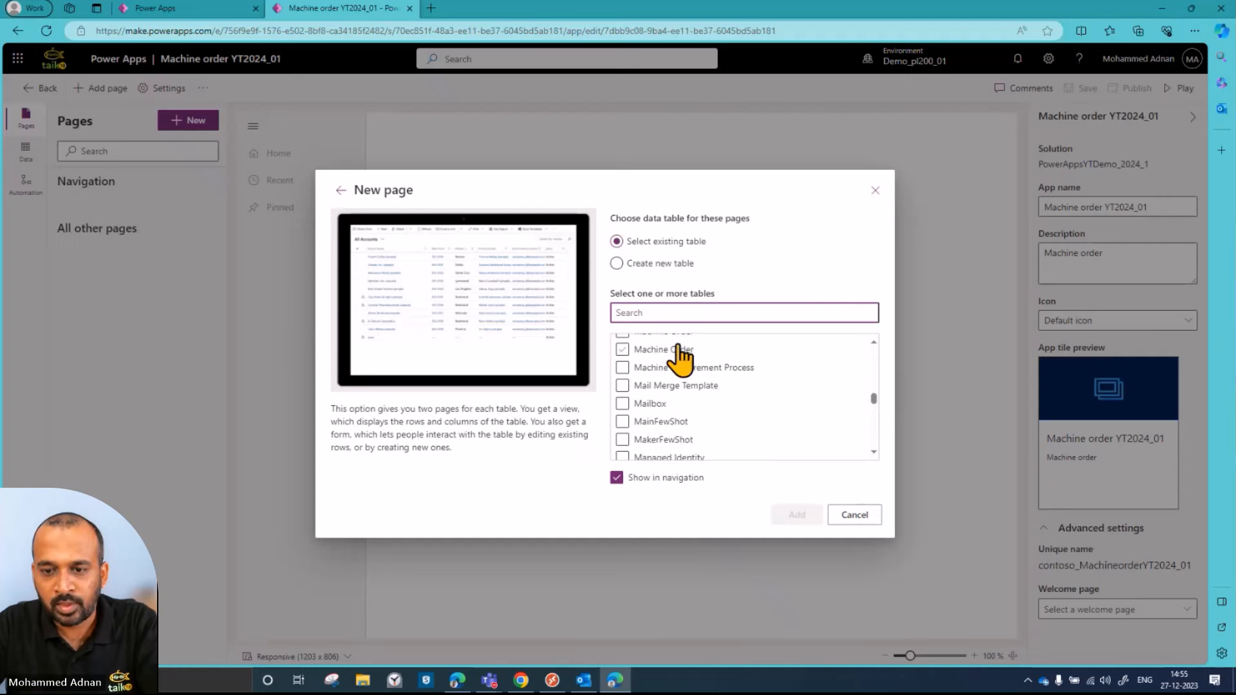
{"action": "left_click", "coordinate": [677, 358]}
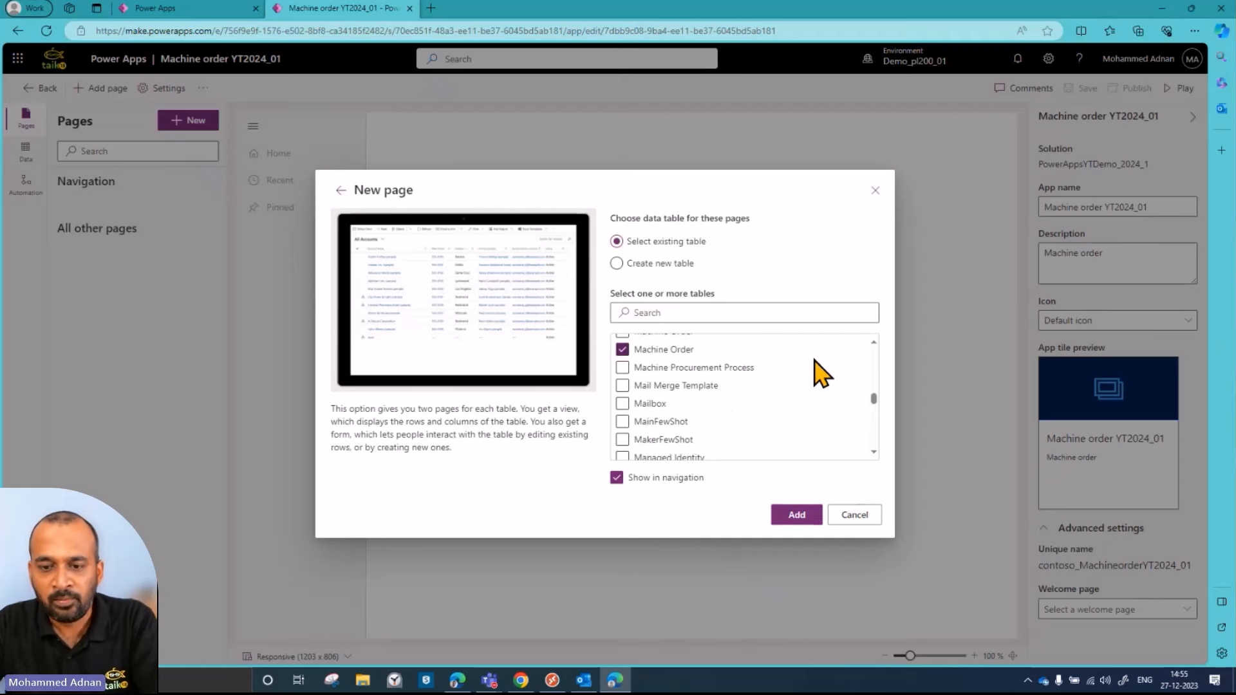
{"action": "scroll", "coordinate": [759, 414], "scroll_direction": "up", "scroll_amount": 1}
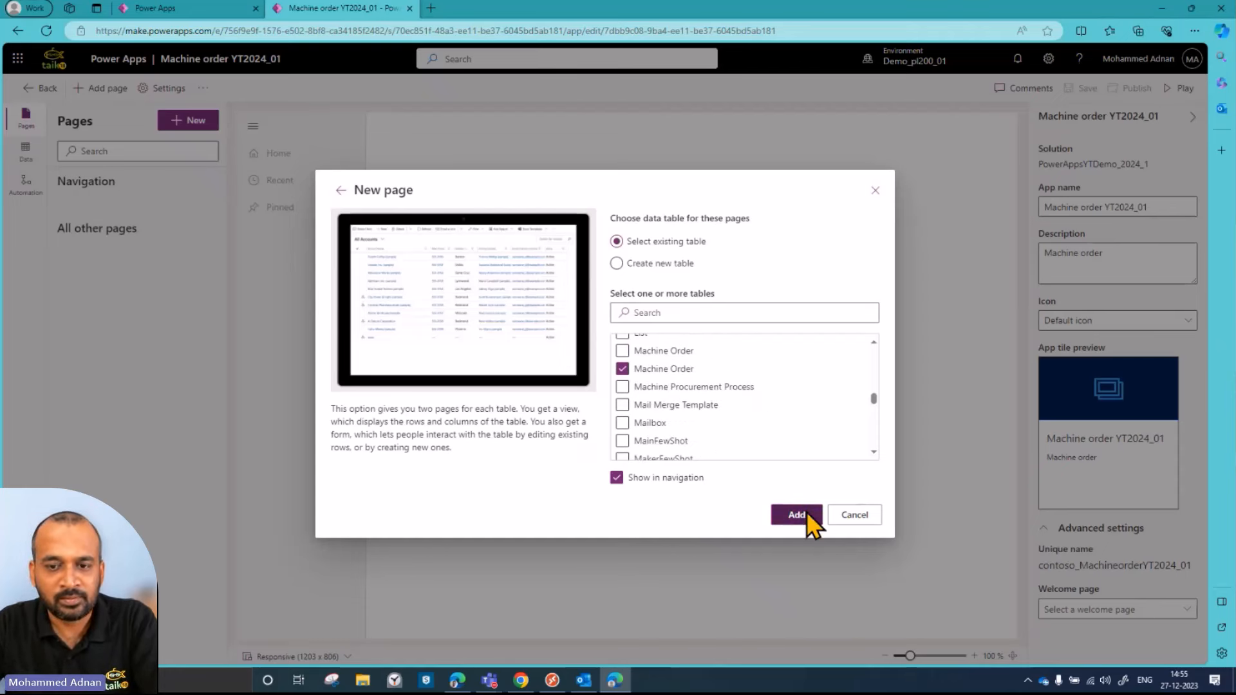
{"action": "left_click", "coordinate": [797, 515]}
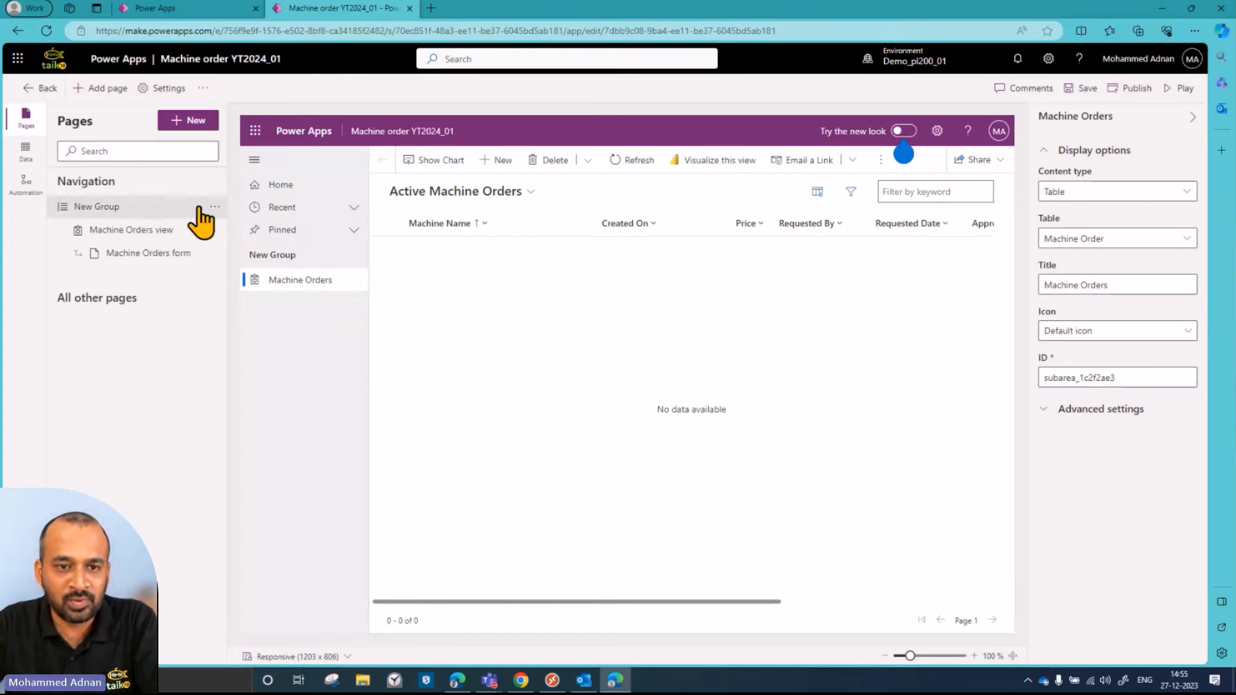
- Rename the navigation group that holds the Machine Orders pages to Orders and dismiss the new look tip
{"action": "left_click", "coordinate": [215, 207]}
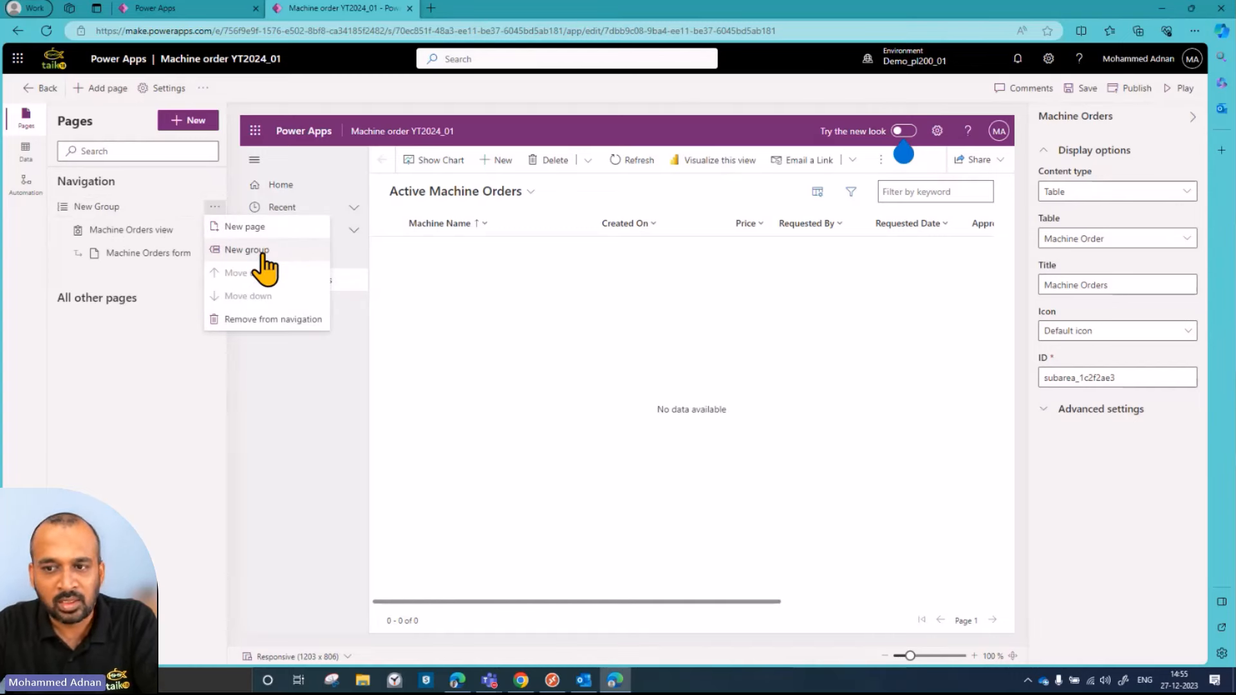
{"action": "double_click", "coordinate": [108, 207]}
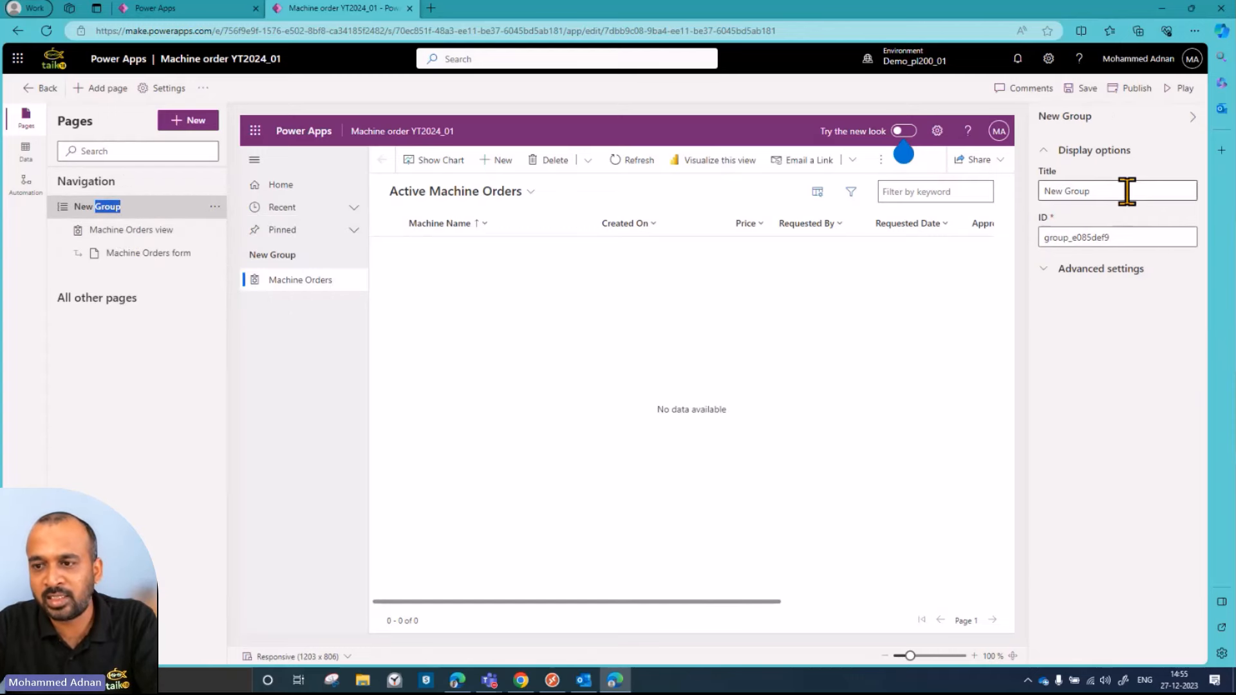
{"action": "left_click_drag", "start_coordinate": [1127, 191], "coordinate": [1041, 191]}
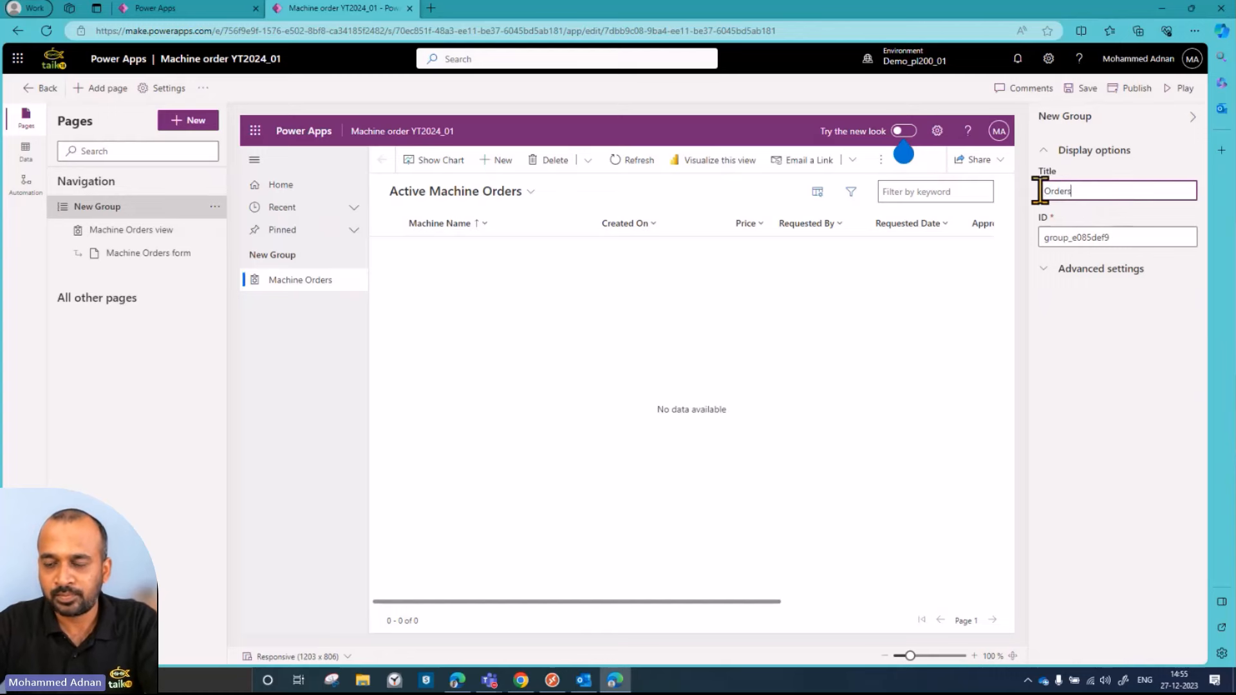
{"action": "left_click", "coordinate": [1126, 325]}
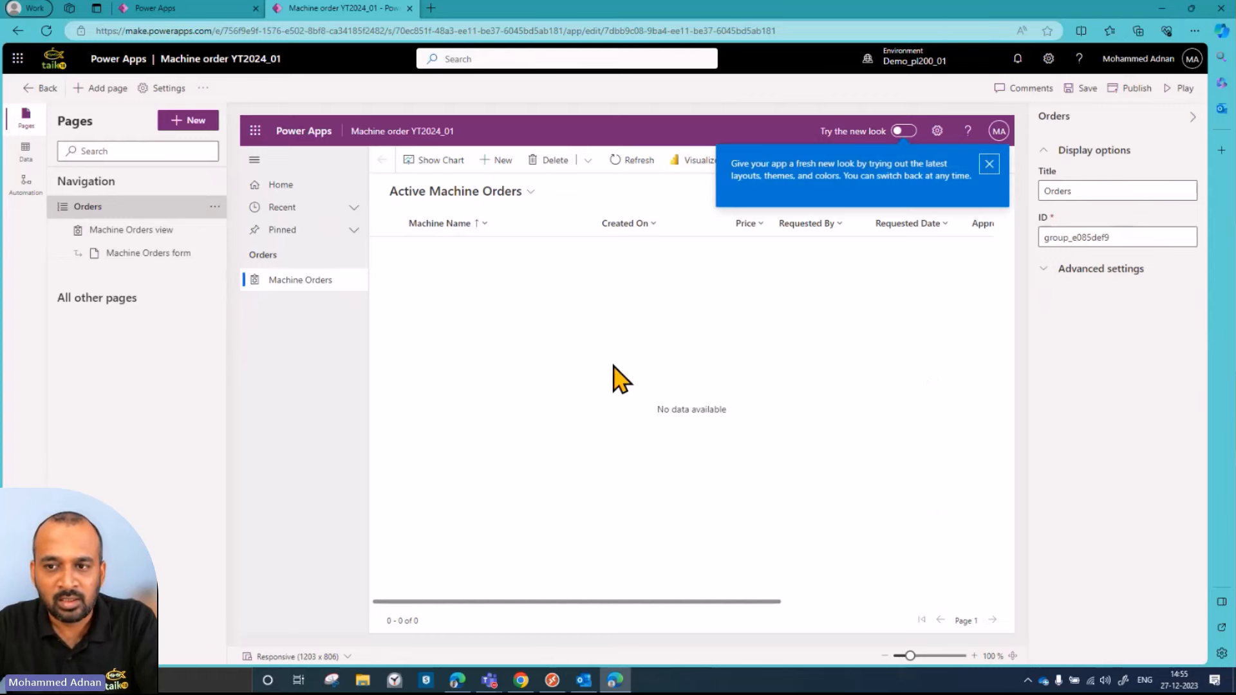
{"action": "left_click", "coordinate": [990, 165]}
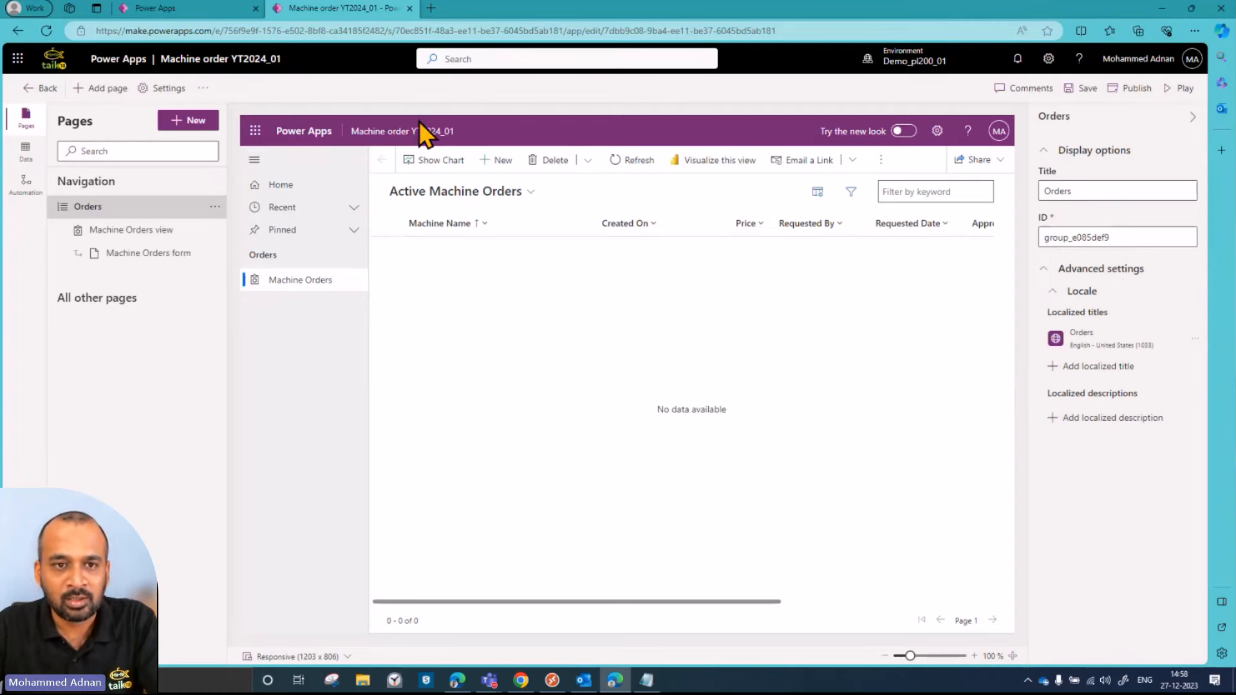
- Save the app without leaving the designer, then try playing it and dismiss the request to publish
{"action": "left_click", "coordinate": [26, 89]}
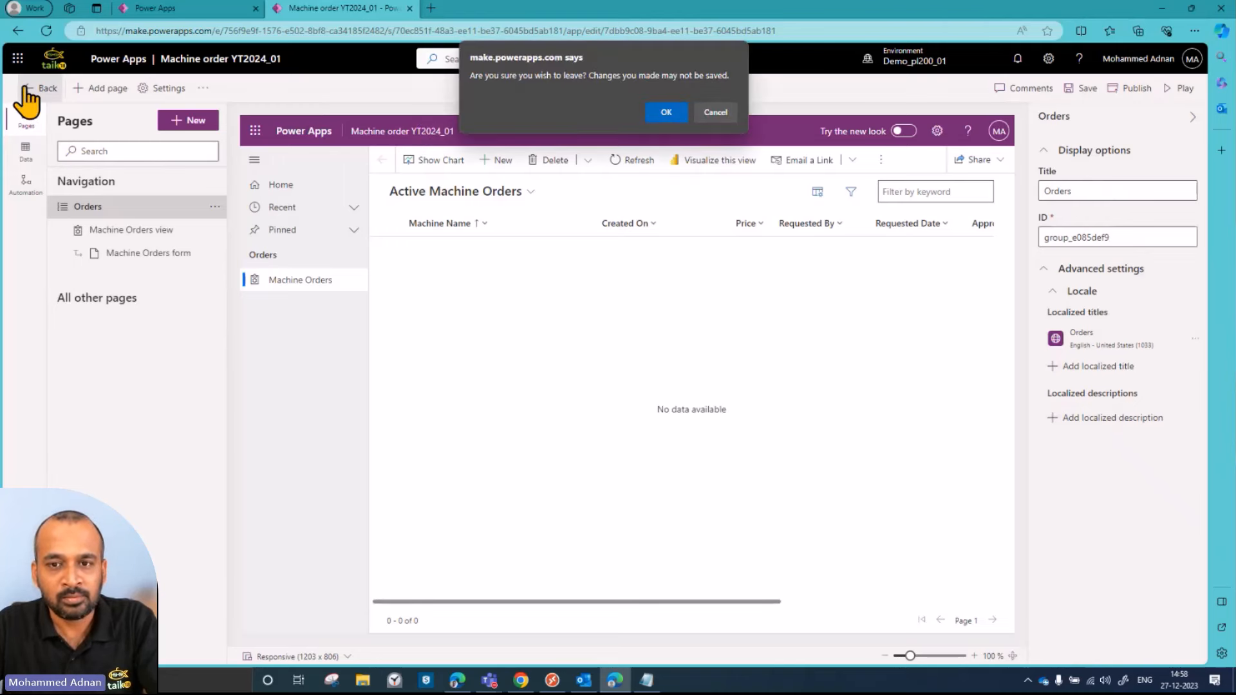
{"action": "left_click", "coordinate": [714, 111]}
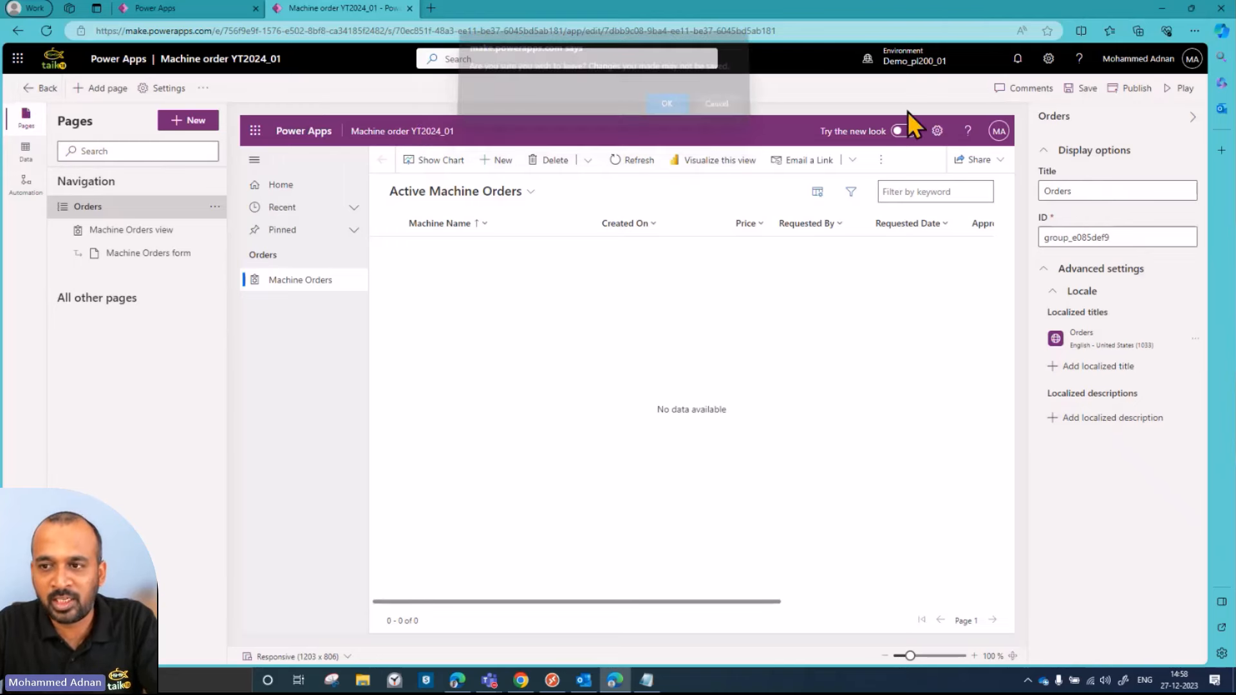
{"action": "left_click", "coordinate": [1078, 90]}
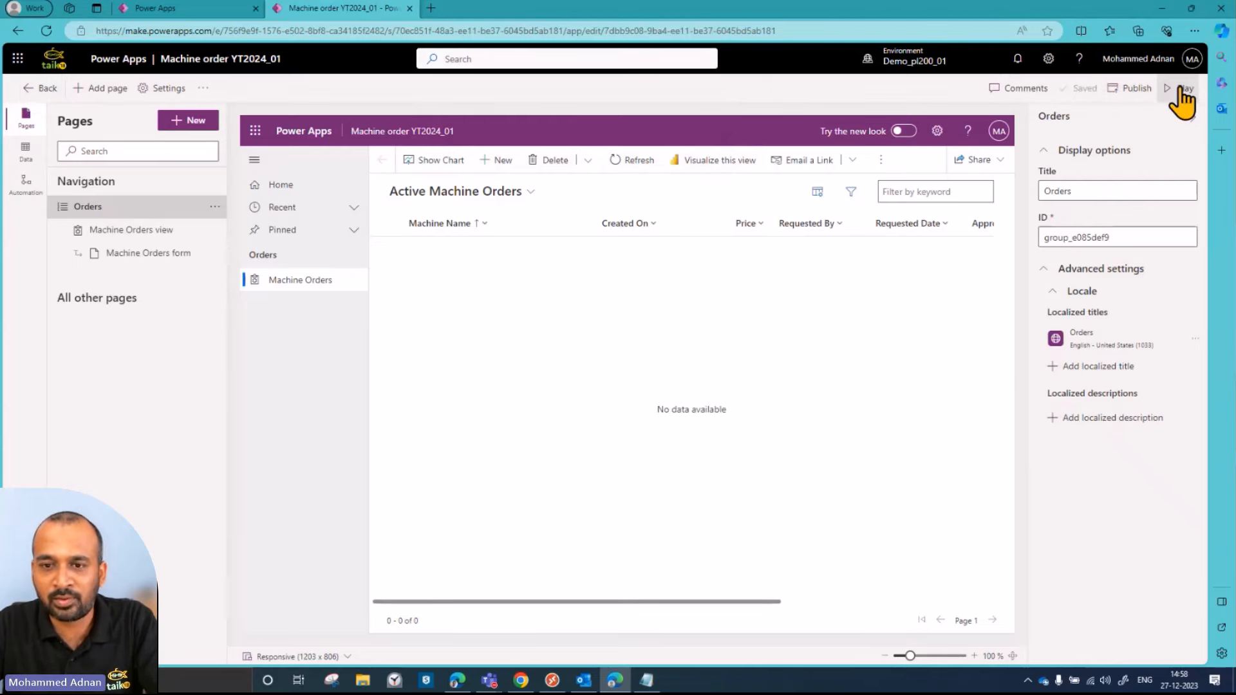
{"action": "left_click", "coordinate": [1181, 90]}
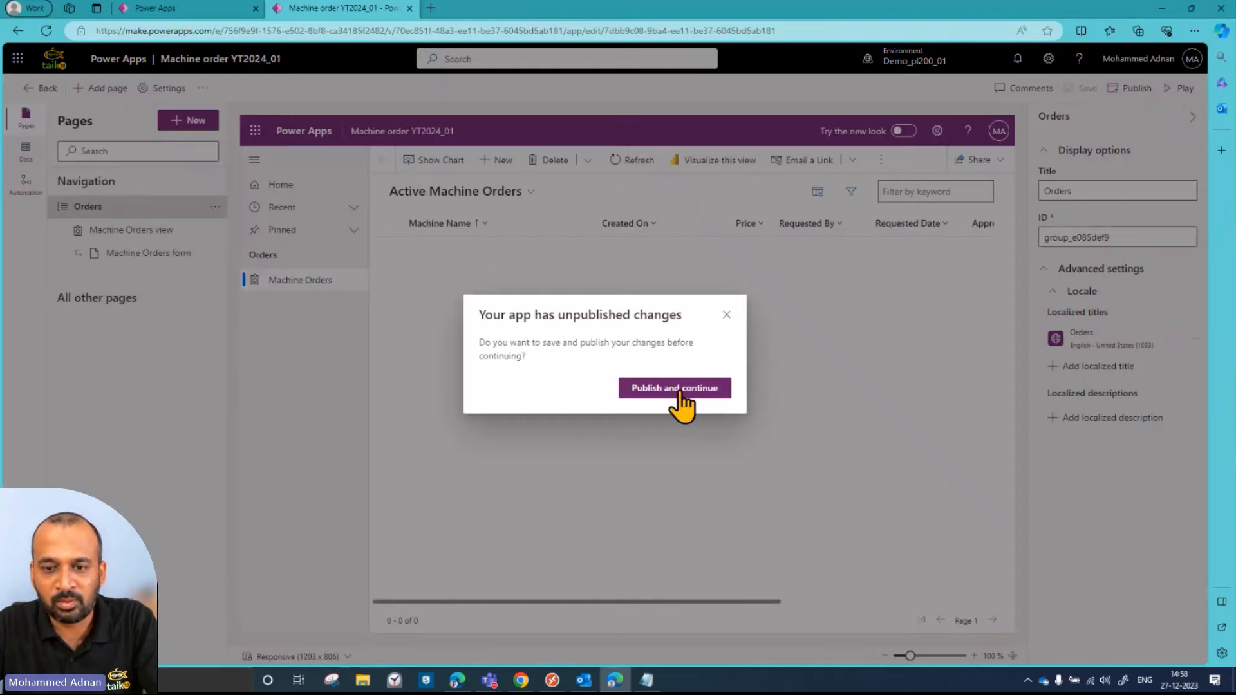
{"action": "left_click", "coordinate": [726, 314]}
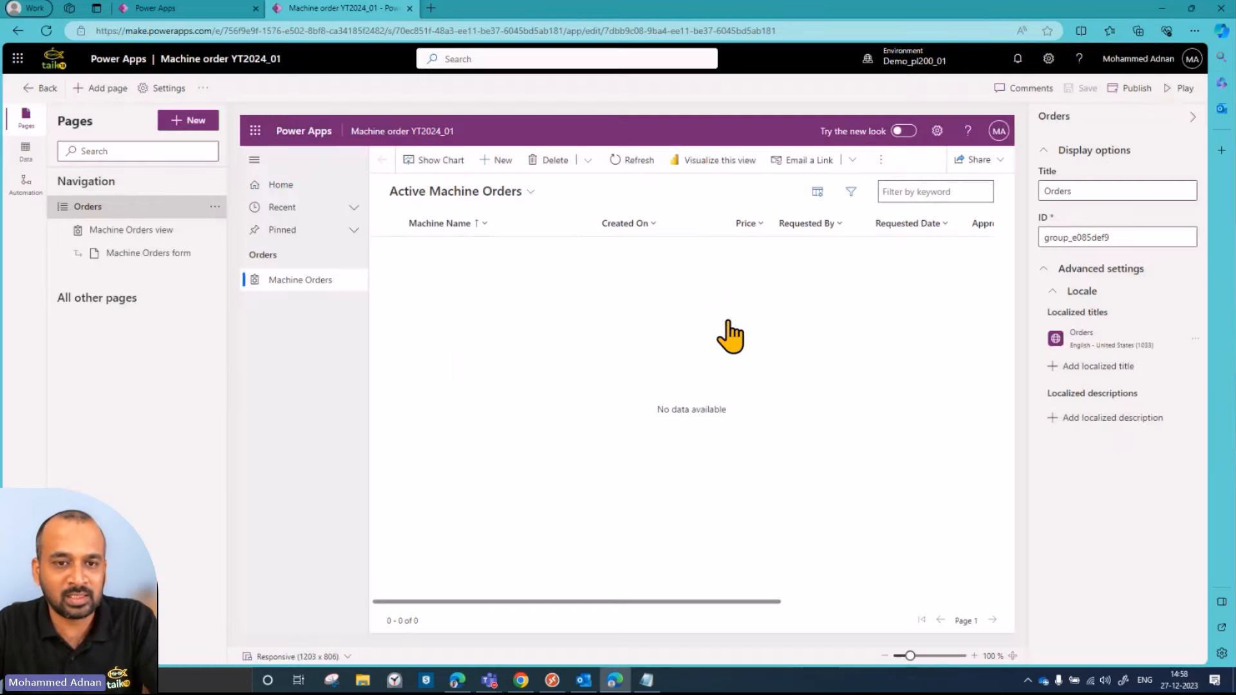
- Leave the app designer and open the Machine Order table in the PowerAppsYTDemo_2024_1 solution
{"action": "left_click", "coordinate": [36, 91]}
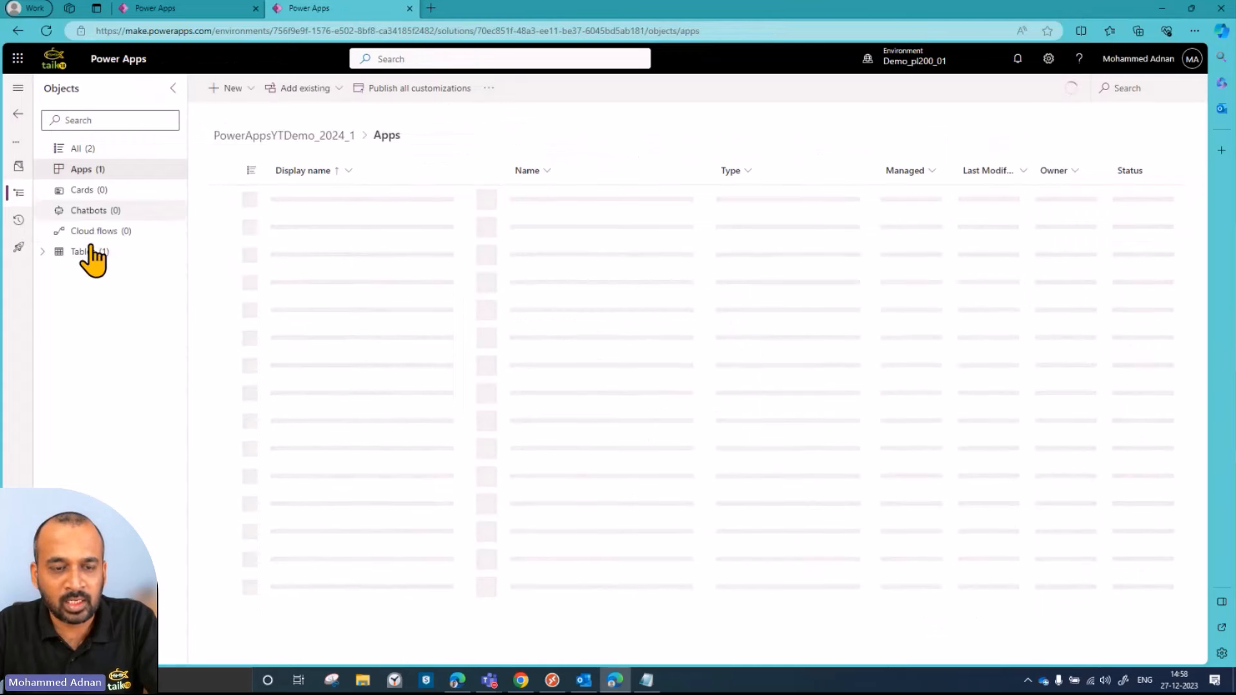
{"action": "left_click", "coordinate": [89, 253]}
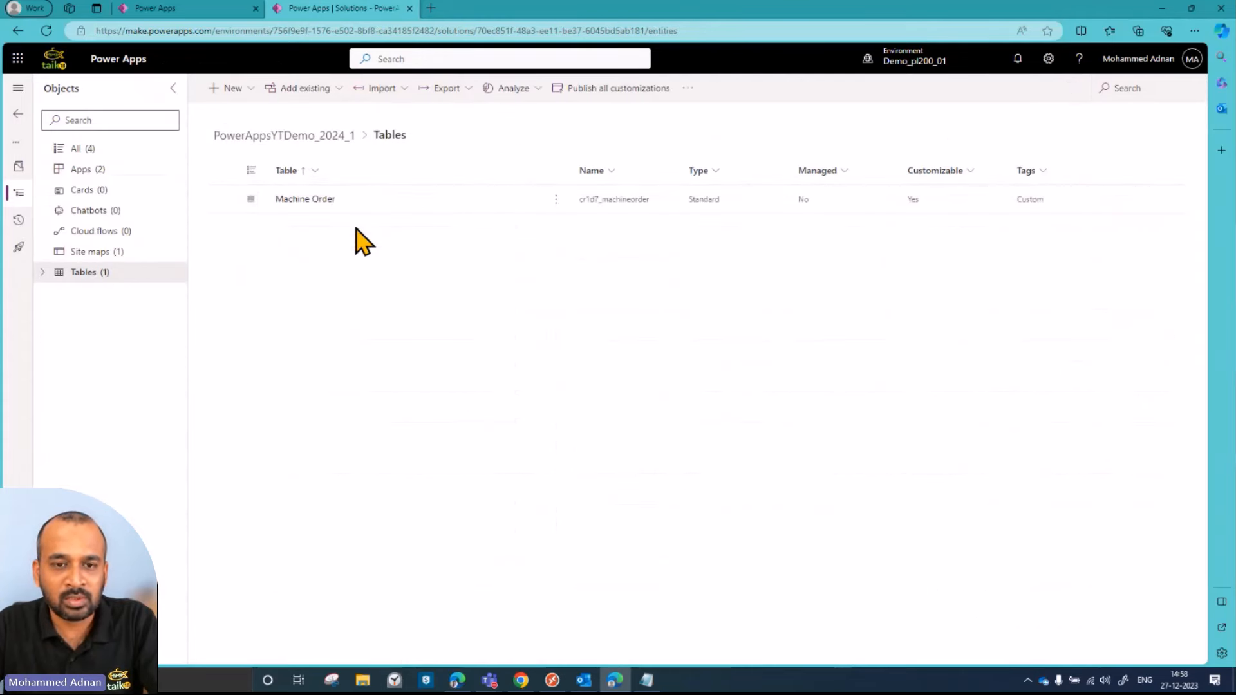
{"action": "left_click", "coordinate": [224, 199]}
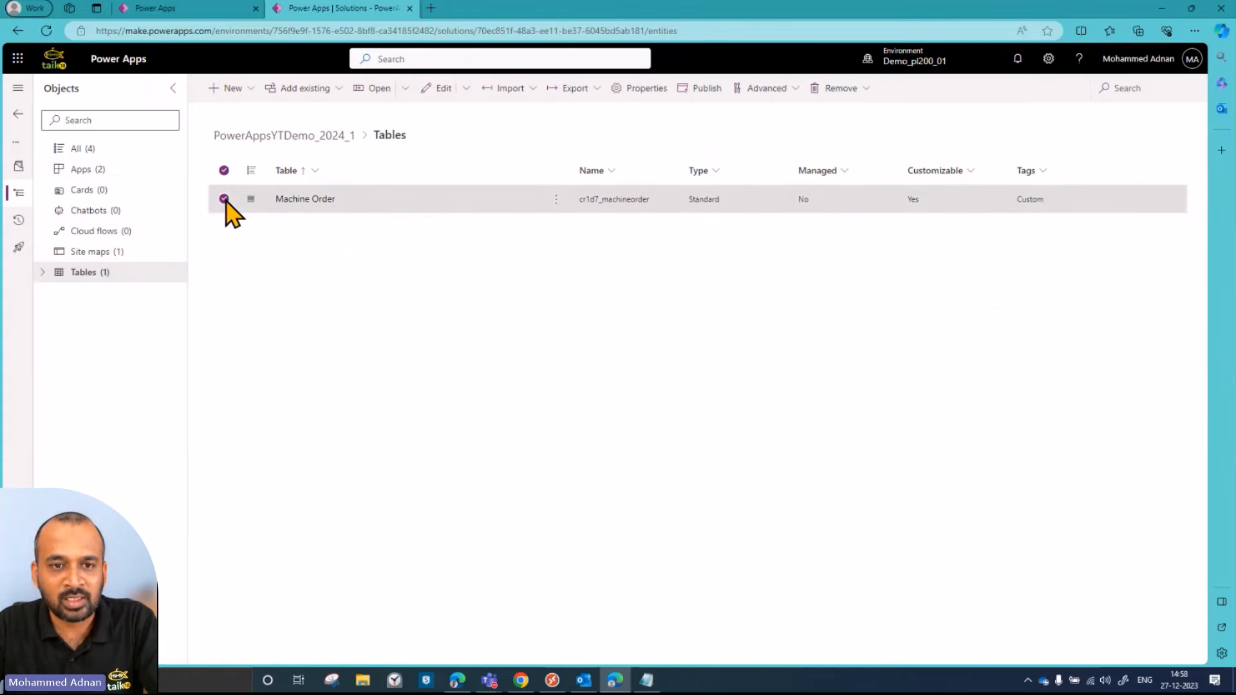
{"action": "left_click", "coordinate": [297, 199]}
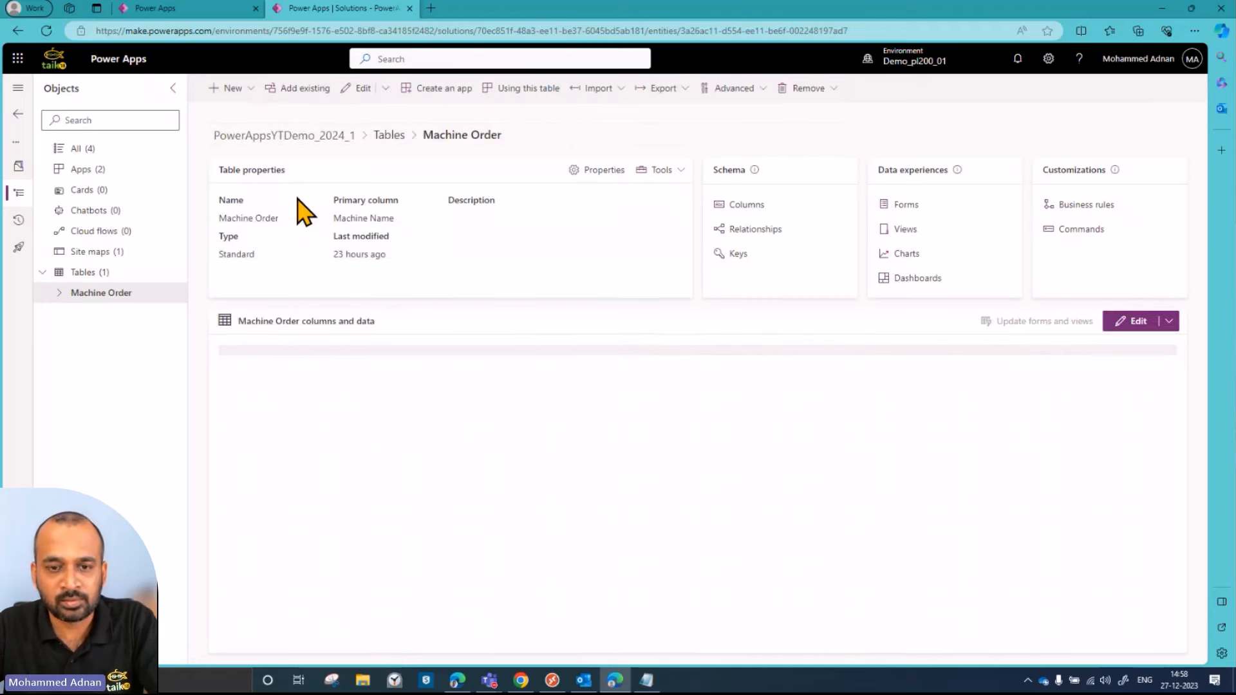
- Switch to Notepad and review the list of columns to add, from Capital Approved down to Supplier Order ID
{"action": "left_click", "coordinate": [646, 680]}
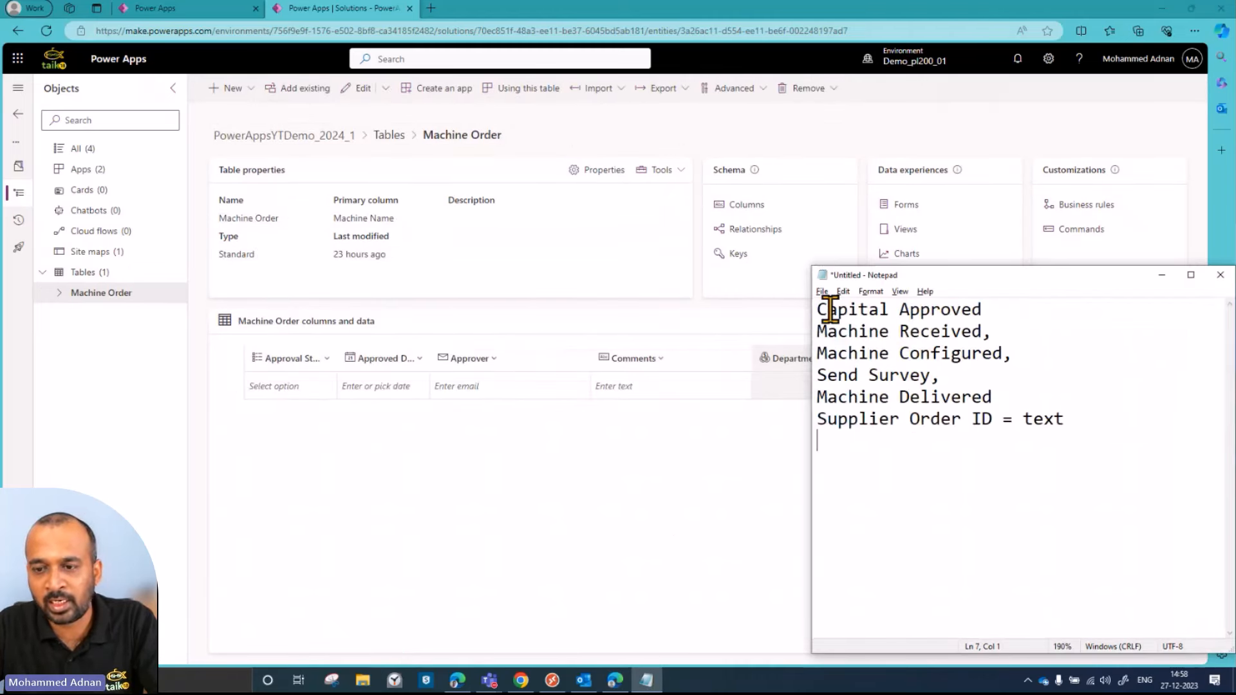
{"action": "left_click_drag", "start_coordinate": [830, 311], "coordinate": [962, 310]}
{"action": "left_click_drag", "start_coordinate": [850, 335], "coordinate": [980, 333]}
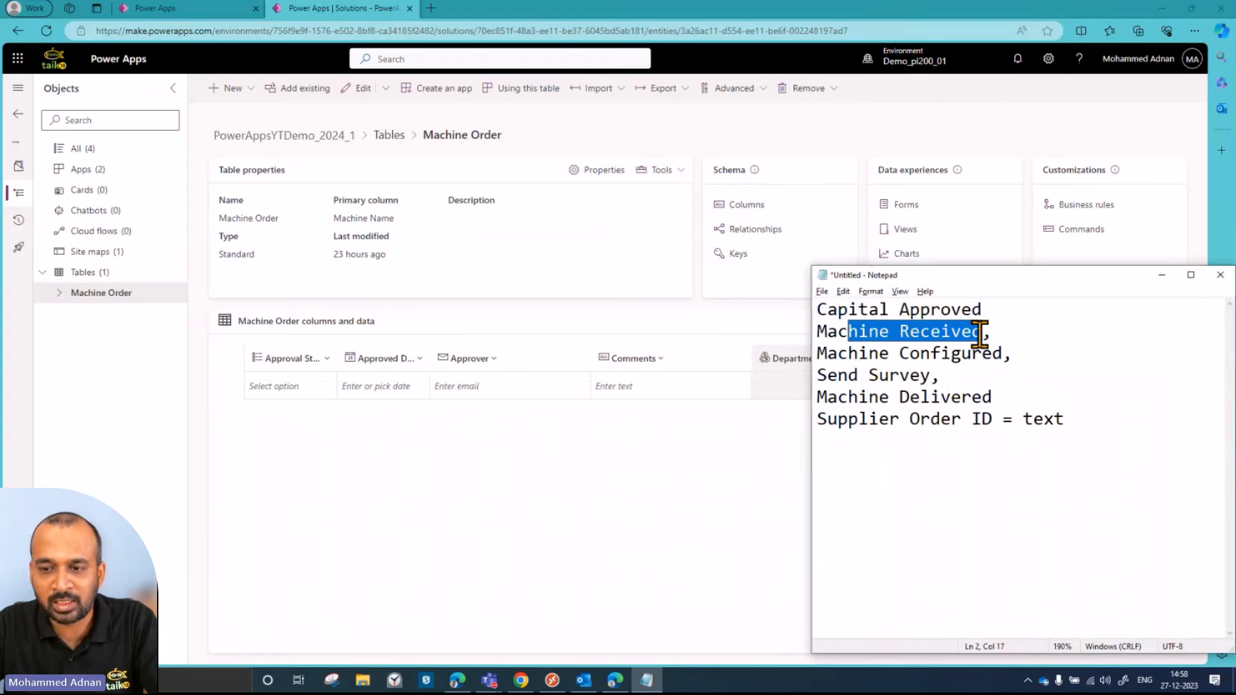
{"action": "left_click_drag", "start_coordinate": [850, 354], "coordinate": [962, 357]}
{"action": "left_click_drag", "start_coordinate": [819, 376], "coordinate": [920, 377]}
{"action": "left_click_drag", "start_coordinate": [848, 397], "coordinate": [980, 393]}
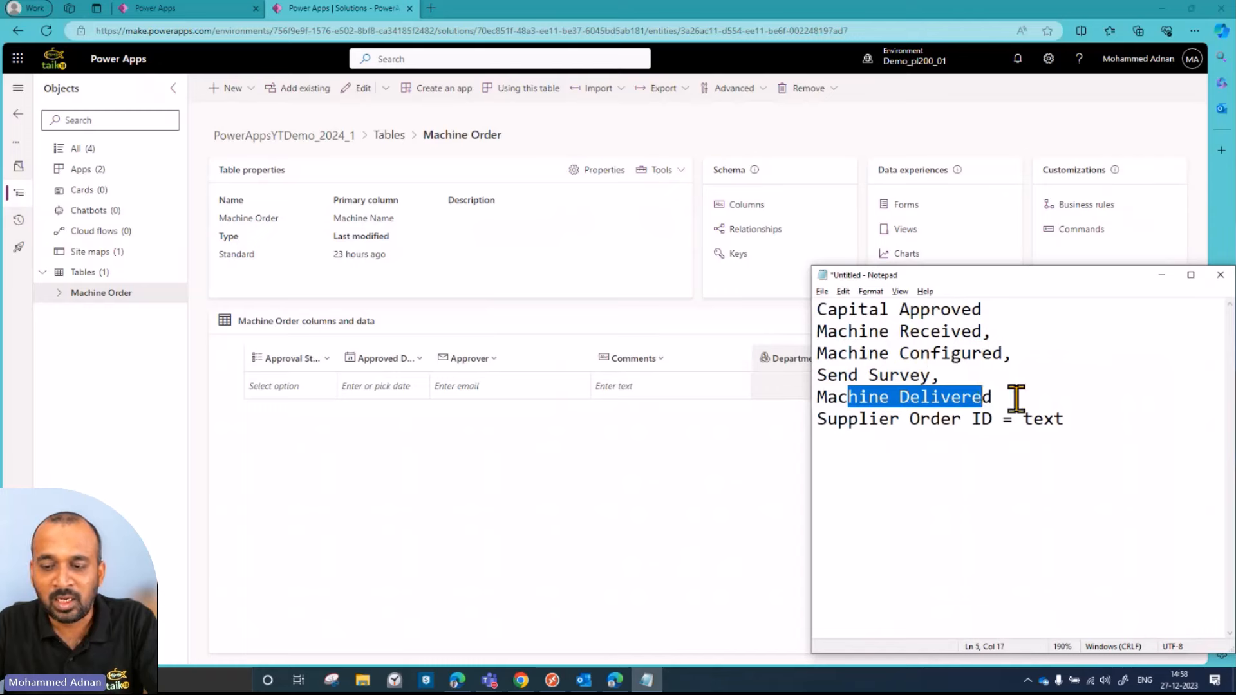
{"action": "left_click_drag", "start_coordinate": [847, 421], "coordinate": [812, 314]}
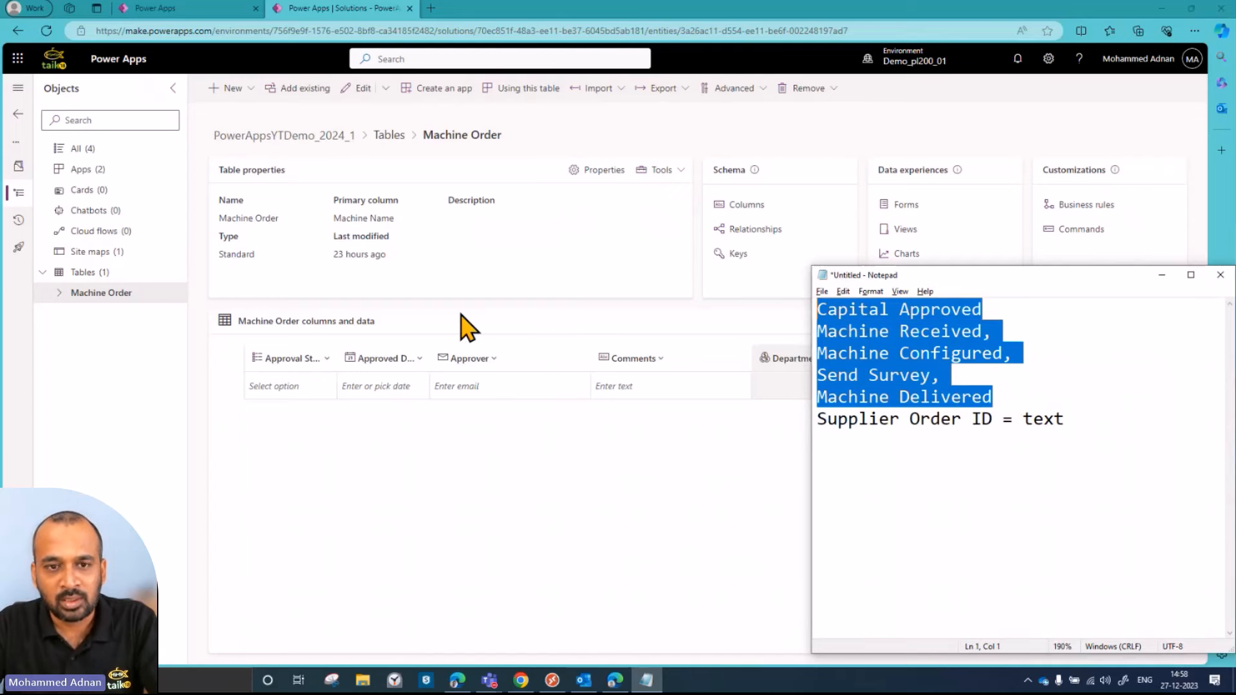
- Start a new column in the Machine Order table with Capital Approved, copied from Notepad, as its display name and description
{"action": "left_click", "coordinate": [253, 92]}
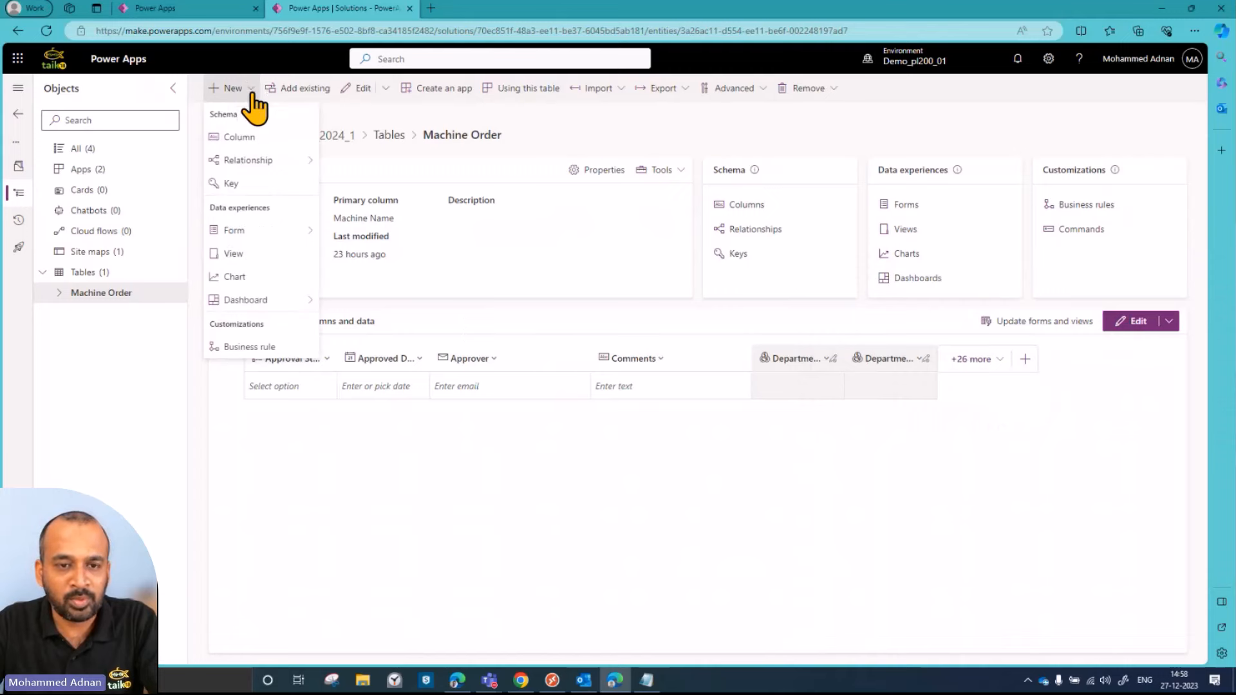
{"action": "left_click", "coordinate": [257, 138]}
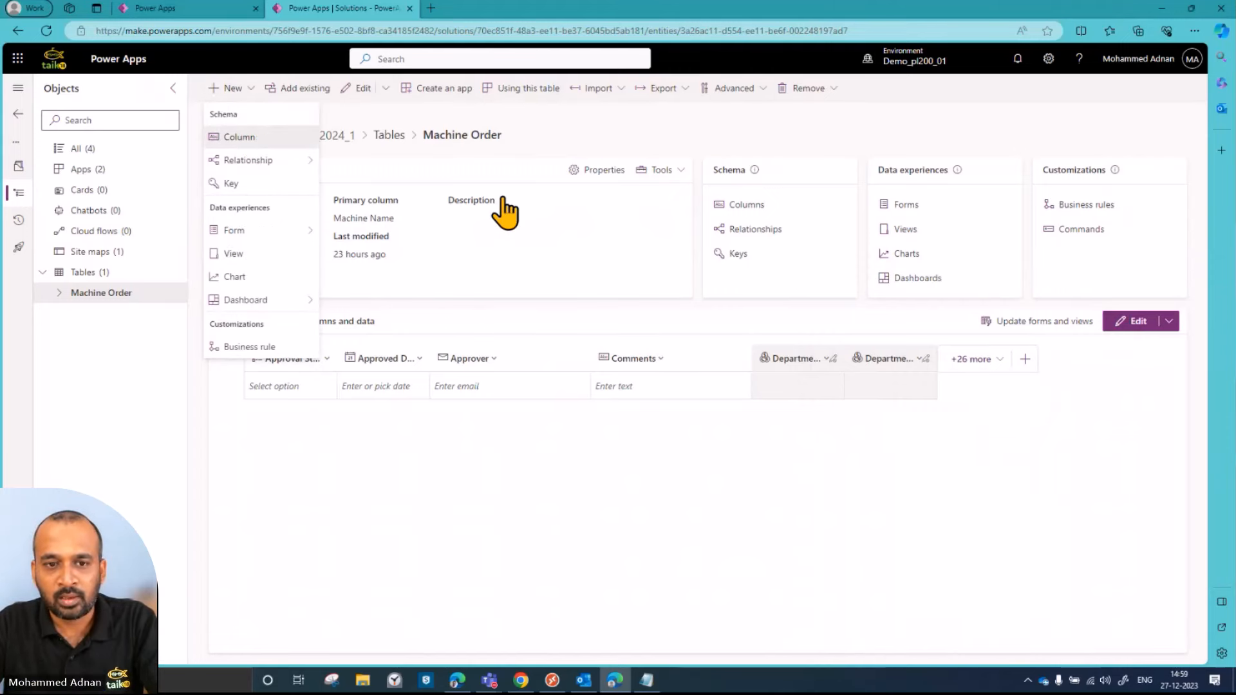
{"action": "left_click", "coordinate": [646, 680]}
{"action": "left_click", "coordinate": [993, 303]}
{"action": "left_click_drag", "start_coordinate": [993, 303], "coordinate": [823, 300]}
{"action": "key", "text": "ctrl+c"}
{"action": "left_click", "coordinate": [899, 154]}
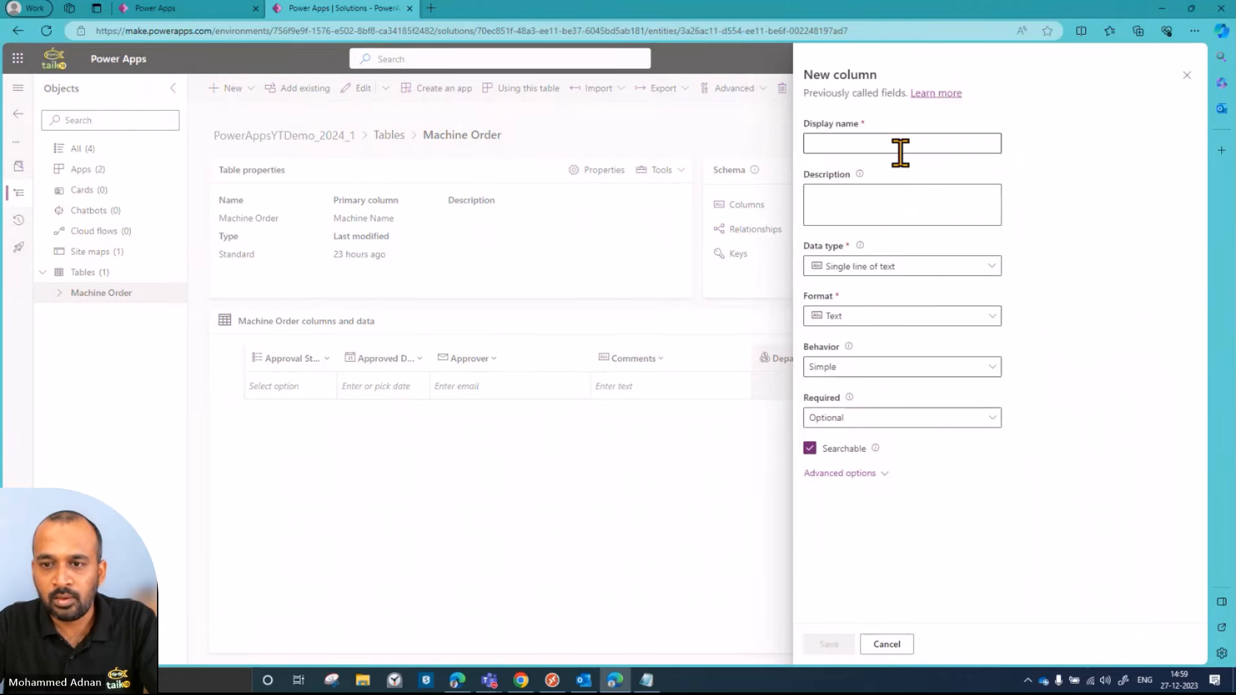
{"action": "key", "text": "ctrl+v"}
{"action": "left_click", "coordinate": [910, 193]}
{"action": "key", "text": "ctrl+v"}
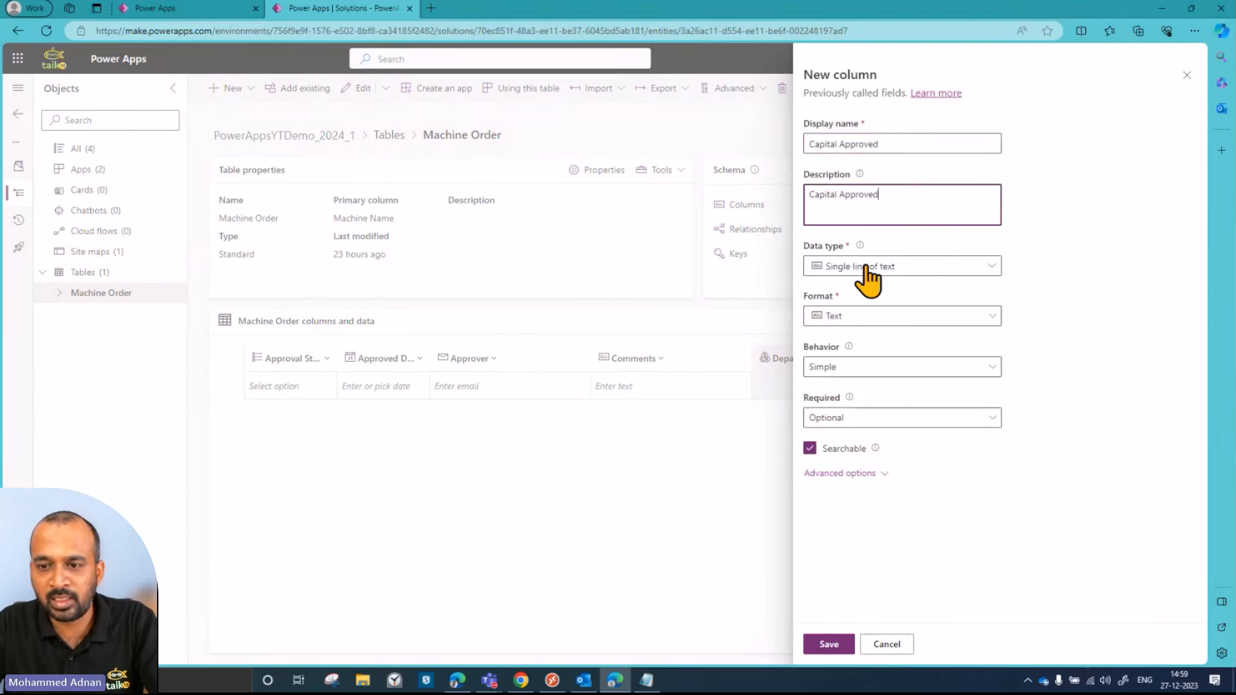
- Set the Capital Approved column's data type to Yes/no, check its advanced options and save the column
{"action": "left_click", "coordinate": [862, 265]}
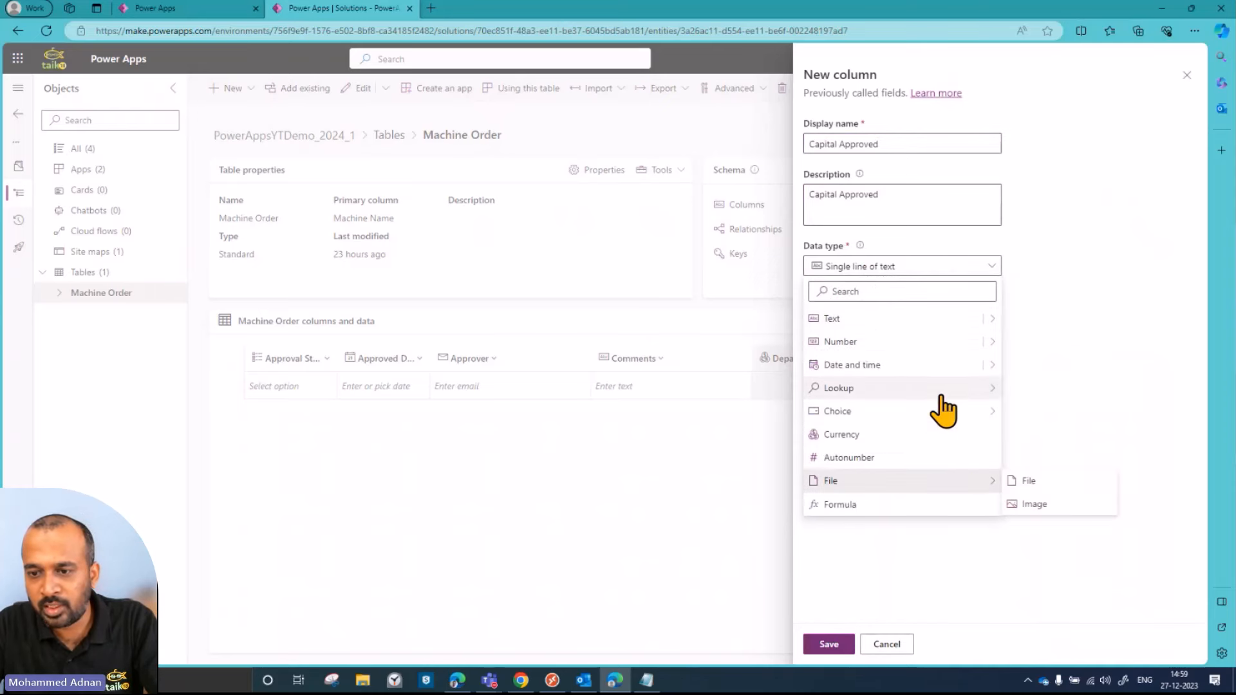
{"action": "left_click", "coordinate": [915, 296]}
{"action": "type", "text": "yes"}
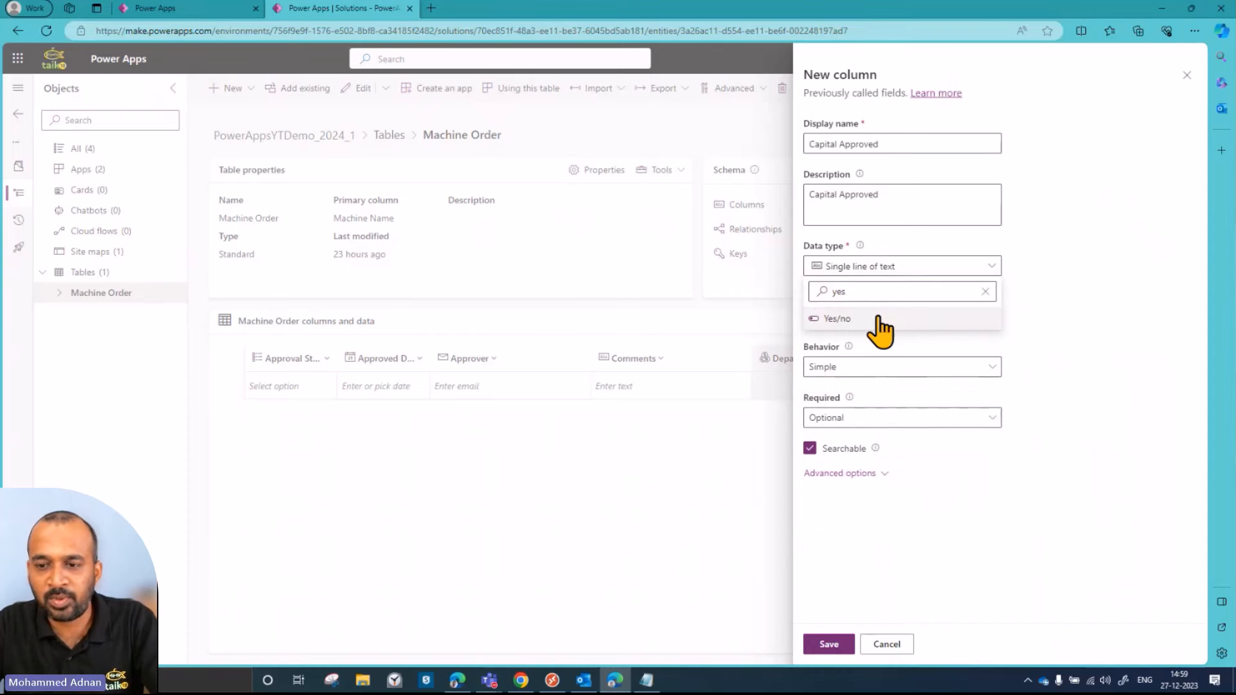
{"action": "left_click", "coordinate": [878, 320]}
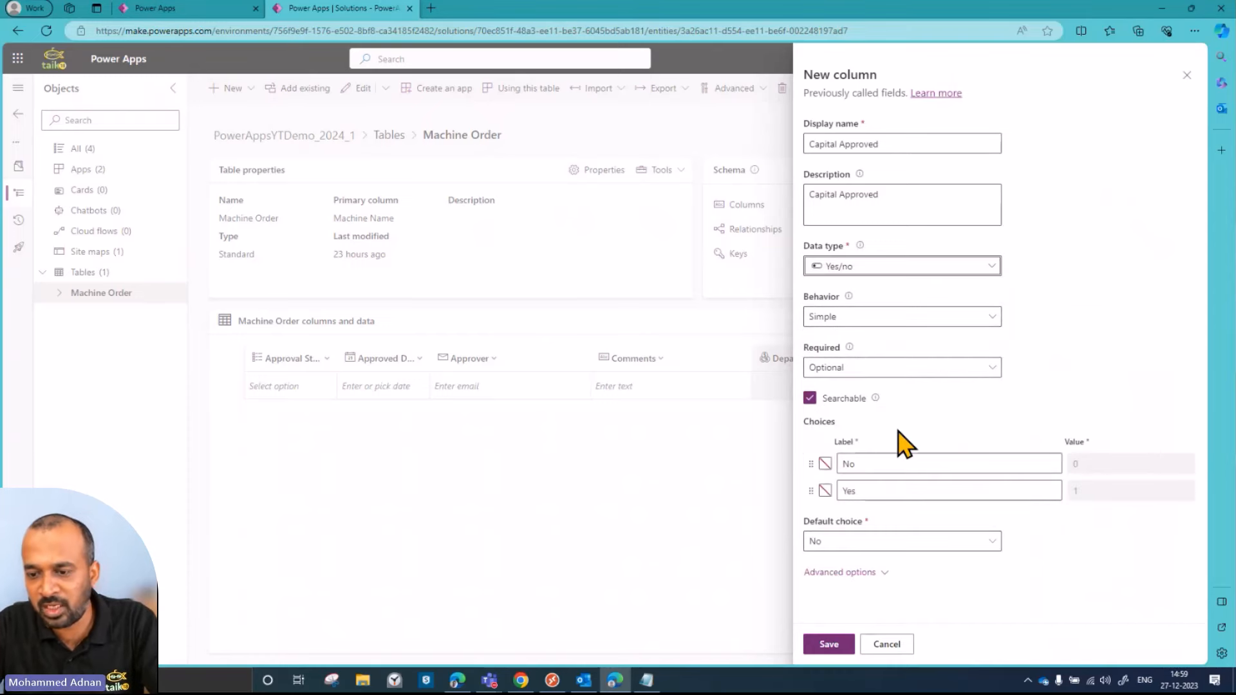
{"action": "left_click", "coordinate": [891, 586]}
{"action": "scroll", "coordinate": [998, 527], "scroll_direction": "down", "scroll_amount": 3}
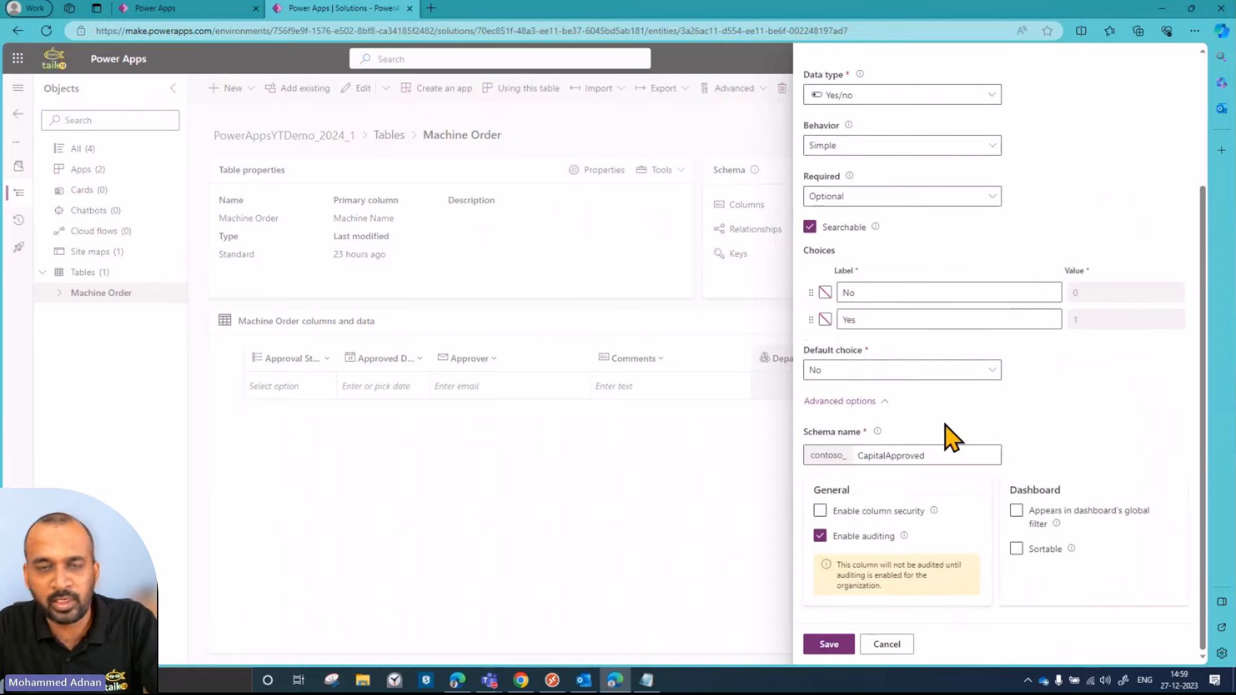
{"action": "left_click", "coordinate": [829, 644]}
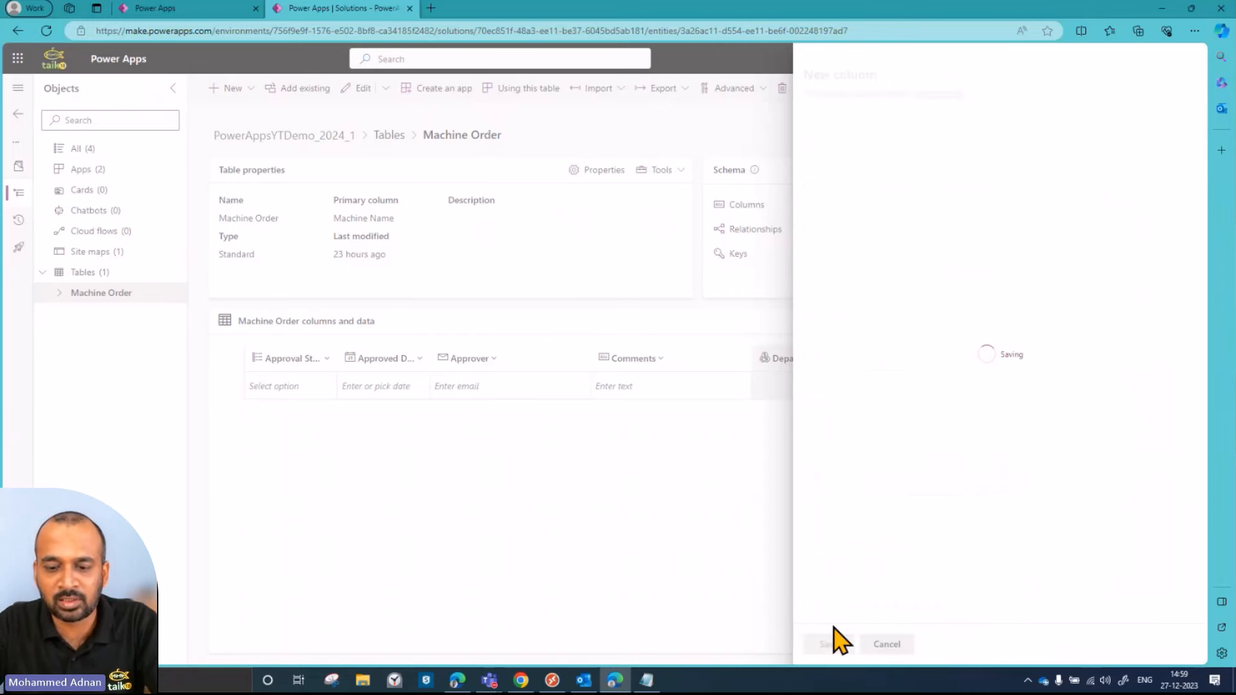
- Start another Machine Order column with Machine Received, copied from Notepad, as its display name and description
{"action": "left_click", "coordinate": [645, 680]}
{"action": "left_click_drag", "start_coordinate": [982, 331], "coordinate": [792, 327]}
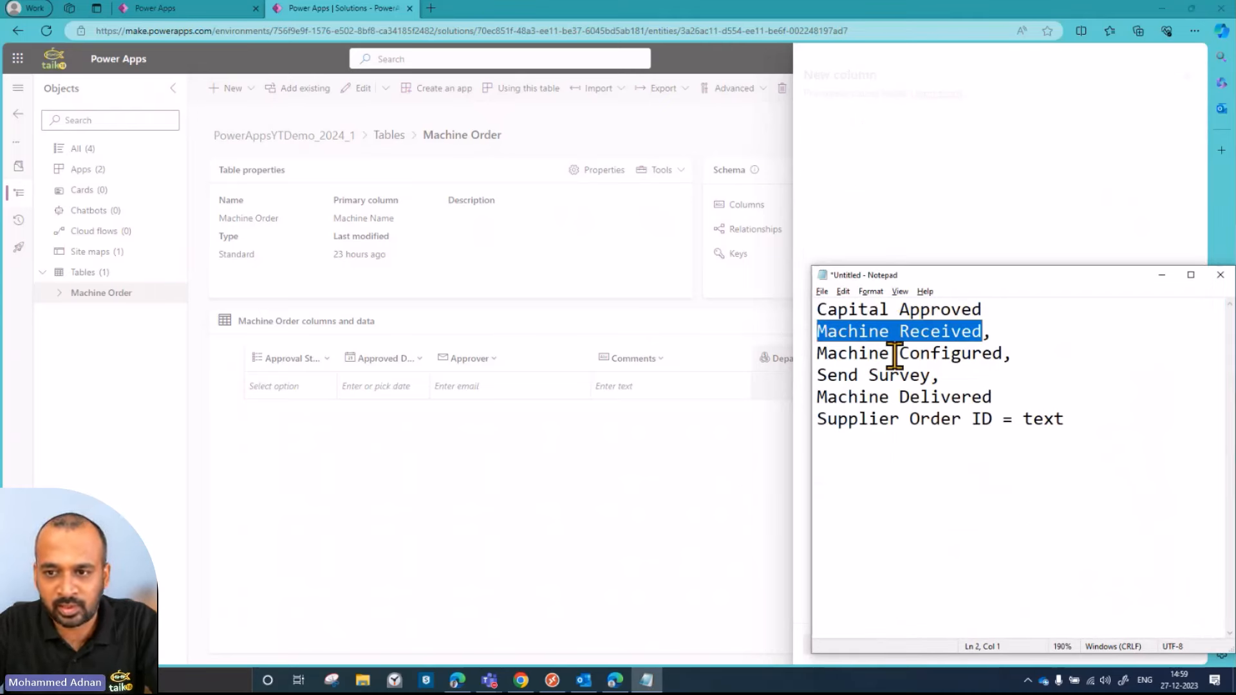
{"action": "left_click", "coordinate": [830, 222]}
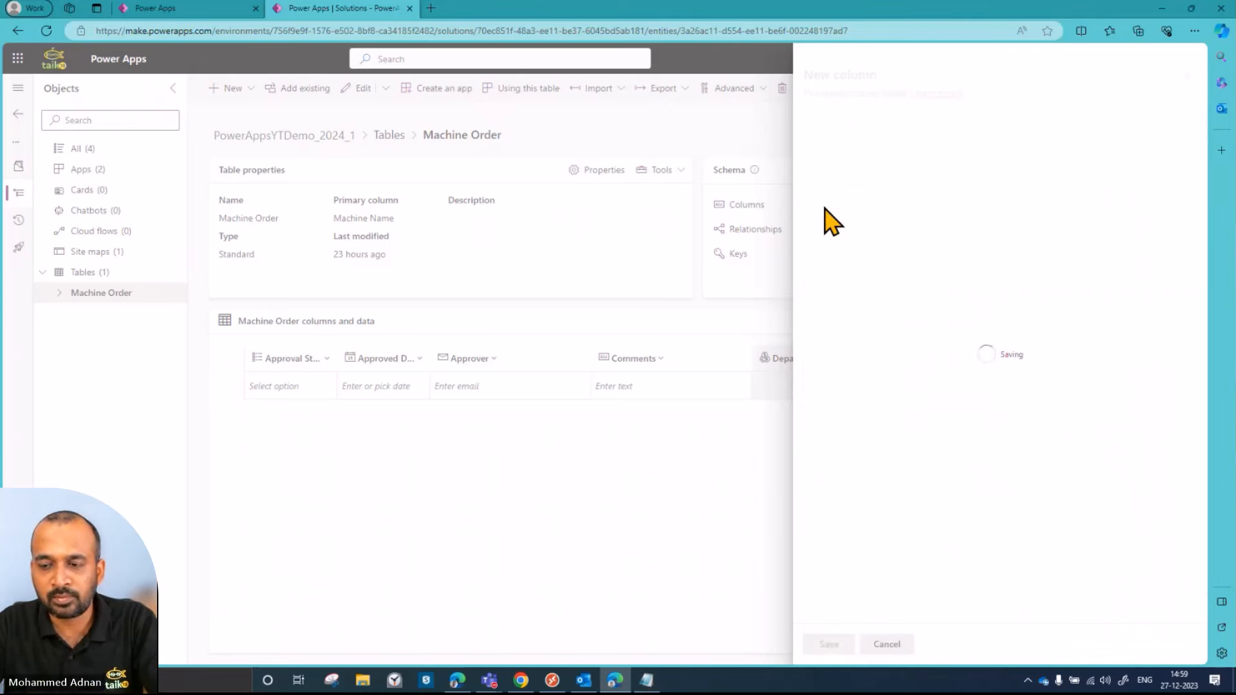
{"action": "left_click", "coordinate": [238, 88]}
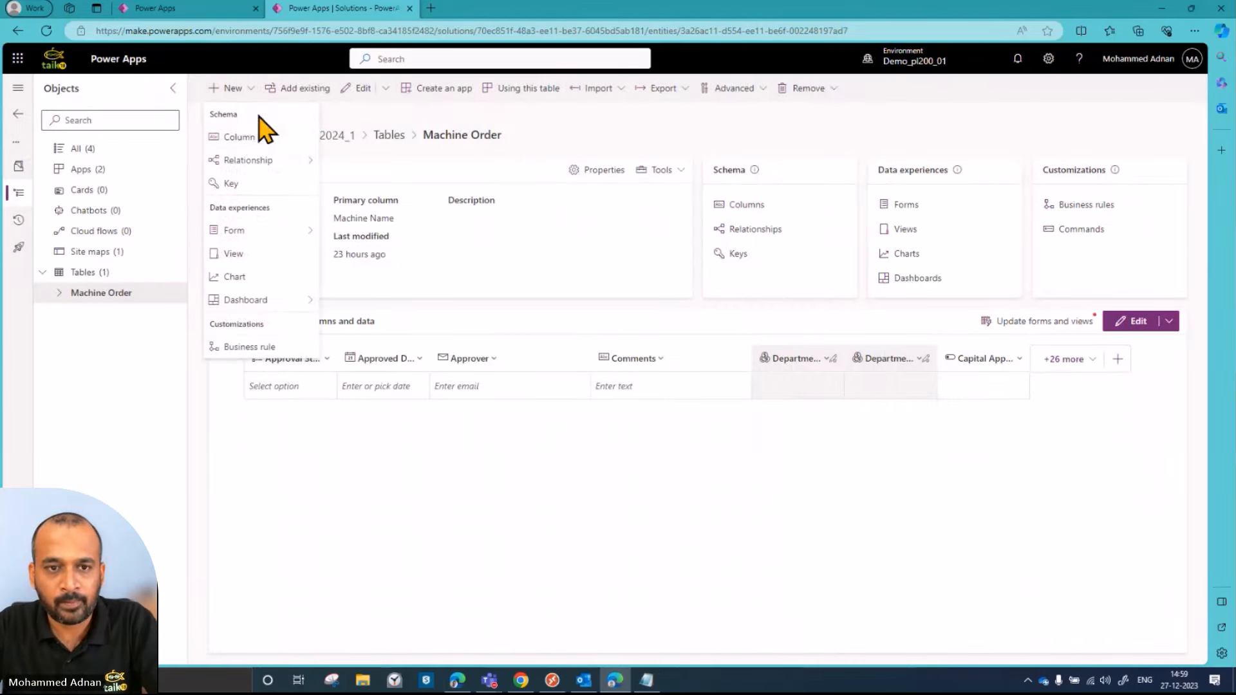
{"action": "left_click", "coordinate": [260, 148]}
{"action": "key", "text": "ctrl+v"}
{"action": "left_click", "coordinate": [894, 211]}
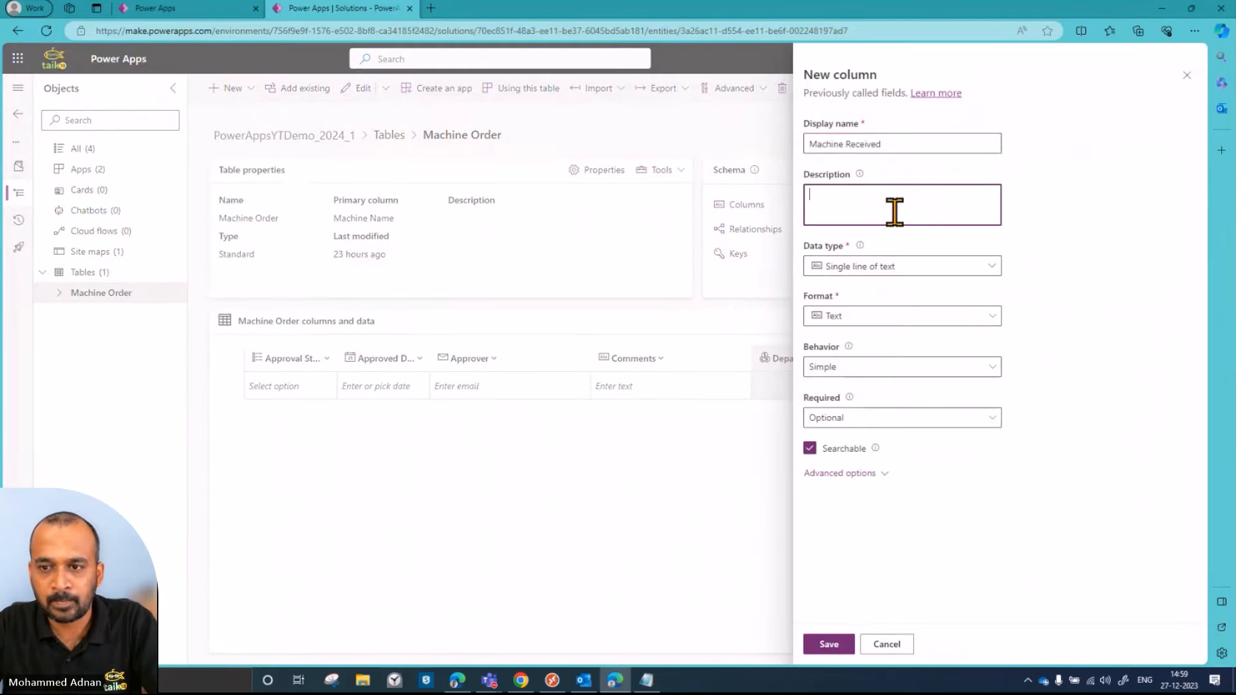
- Set the Machine Received column's data type to Yes/no and save the column
{"action": "left_click", "coordinate": [888, 268]}
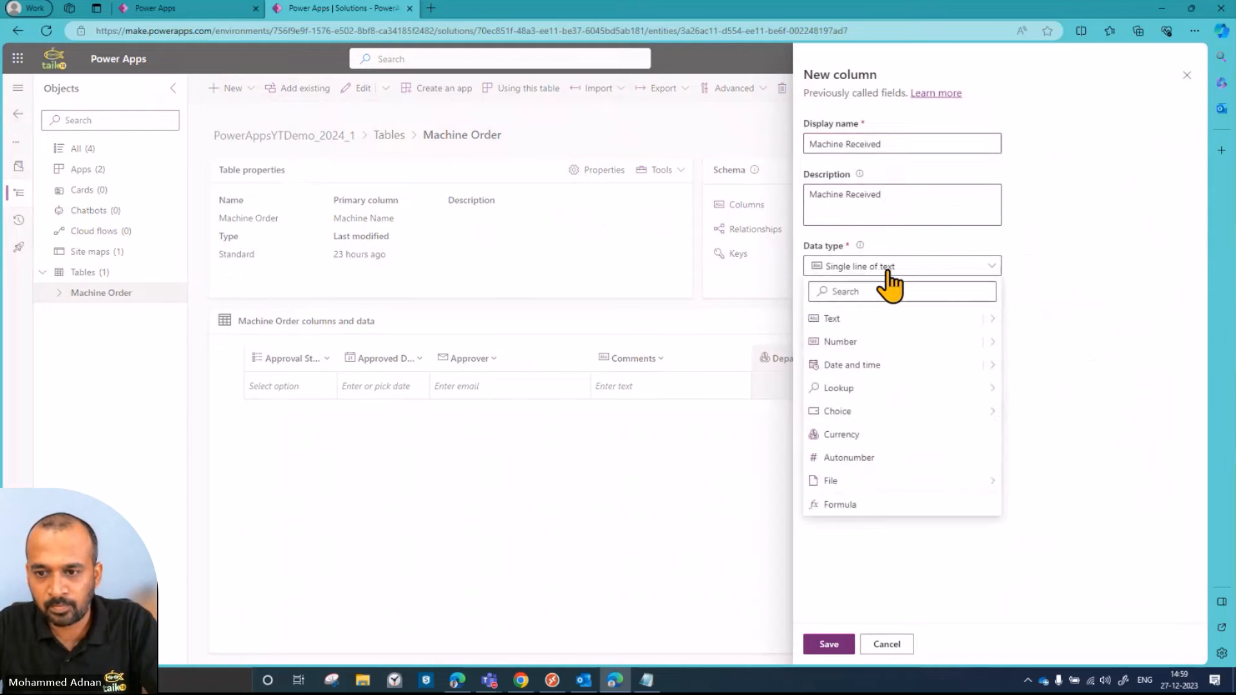
{"action": "mouse_move", "coordinate": [988, 412]}
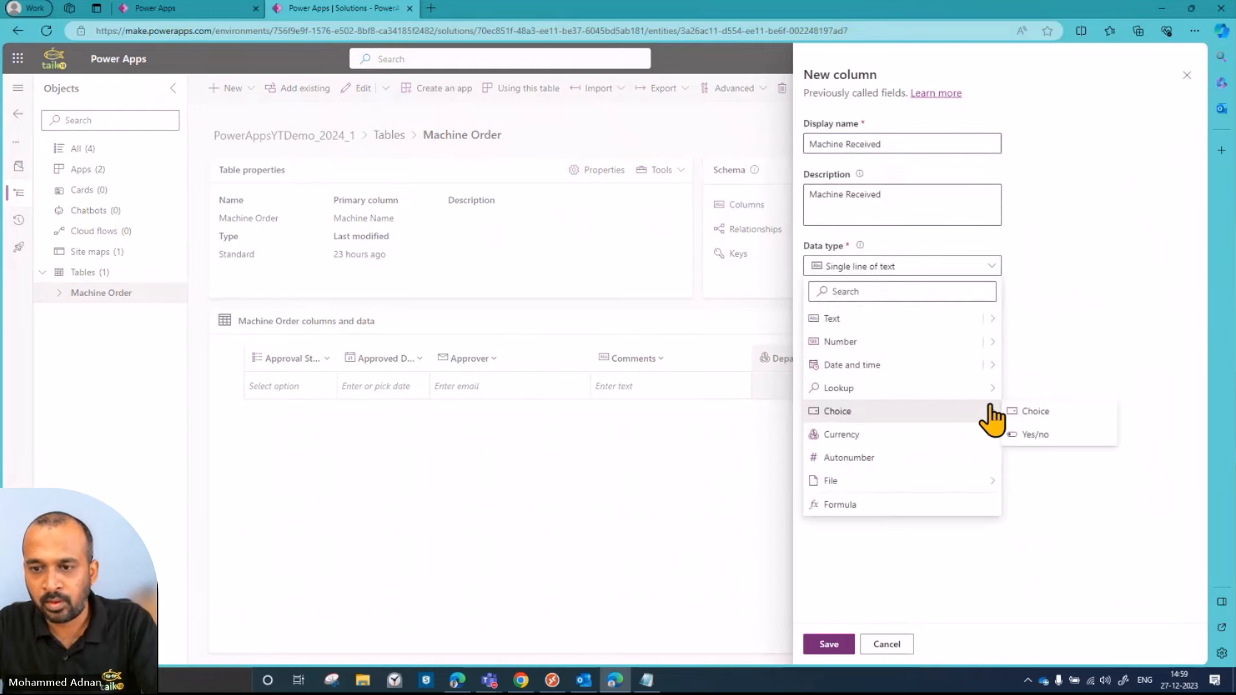
{"action": "left_click", "coordinate": [1038, 436]}
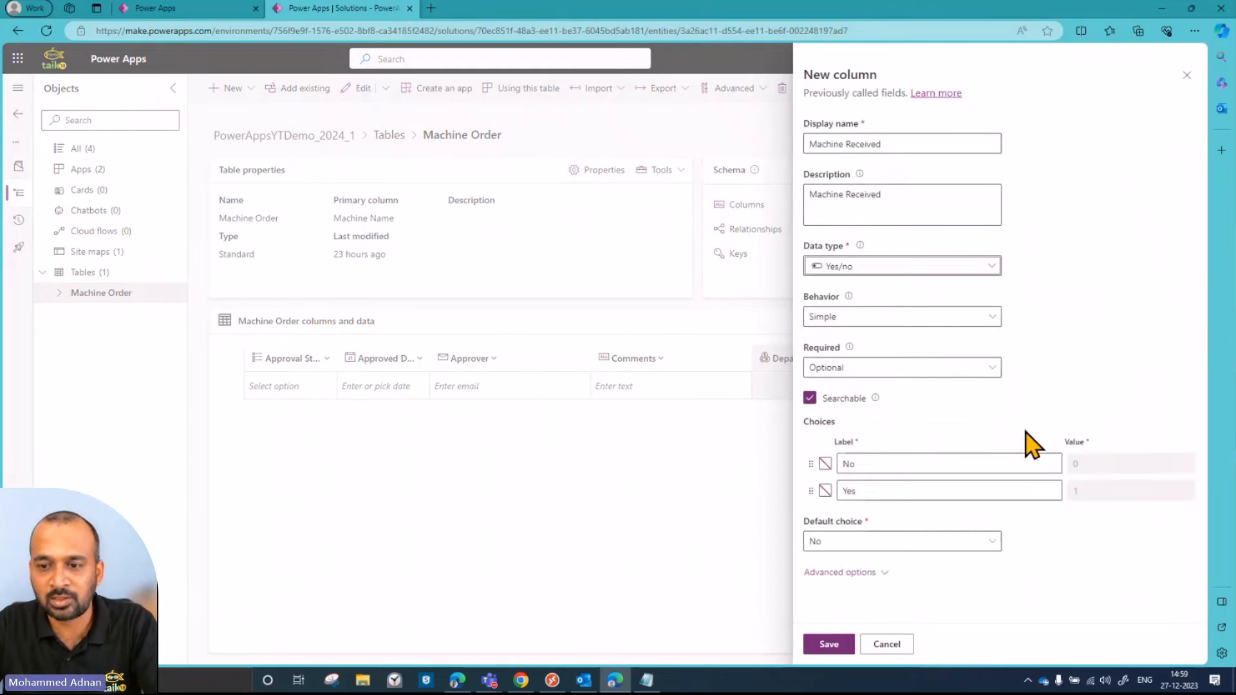
{"action": "left_click", "coordinate": [834, 649]}
- Start another Machine Order column with Machine Configured, copied from Notepad, as its display name and description
{"action": "left_click", "coordinate": [646, 681]}
{"action": "left_click_drag", "start_coordinate": [1004, 354], "coordinate": [808, 348]}
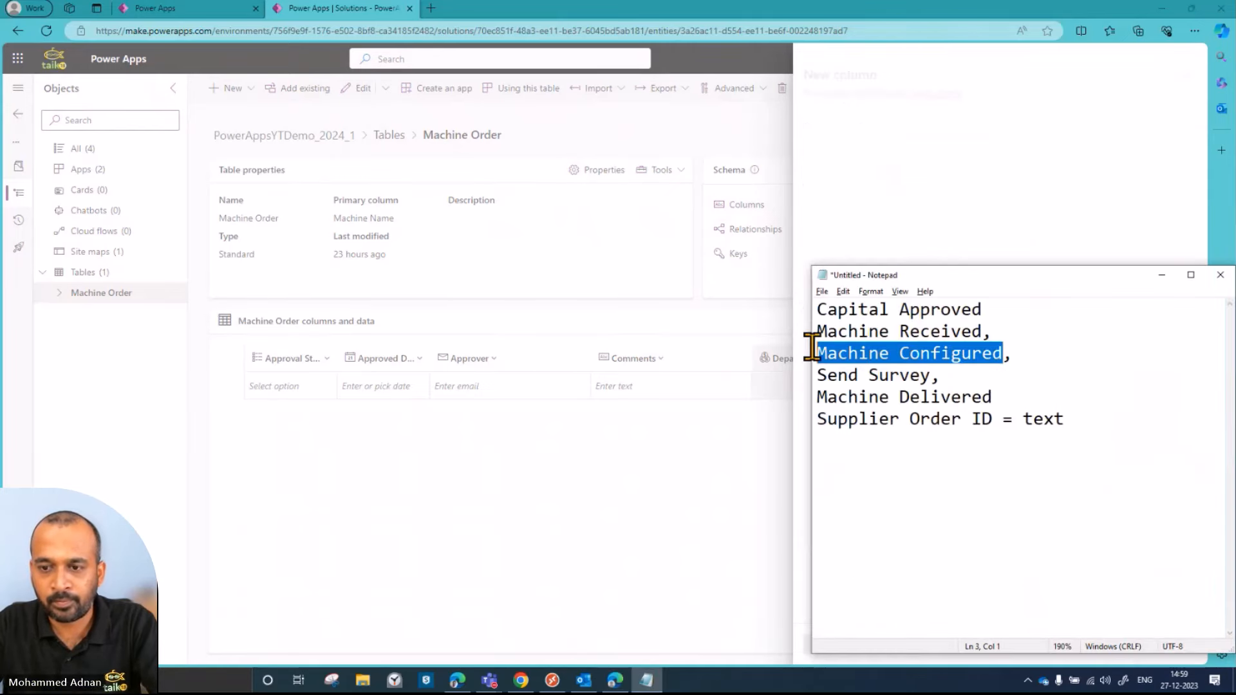
{"action": "left_click", "coordinate": [231, 89]}
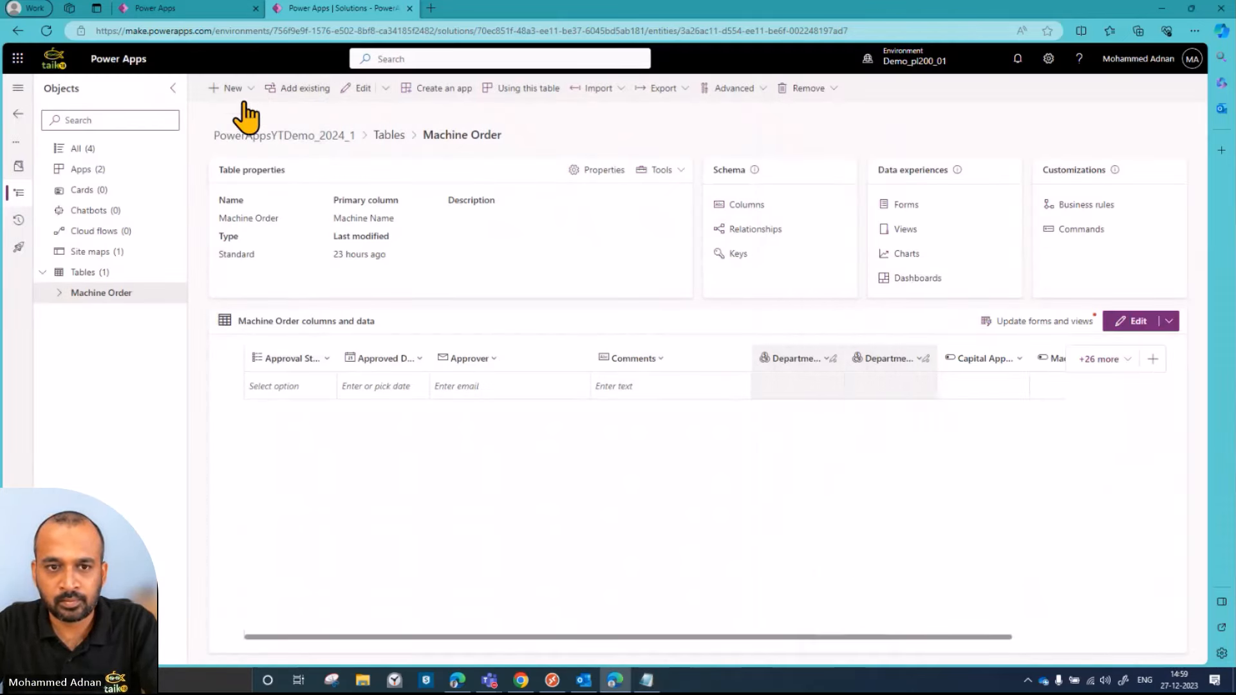
{"action": "left_click", "coordinate": [261, 135]}
{"action": "key", "text": "ctrl+v"}
{"action": "left_click", "coordinate": [906, 206]}
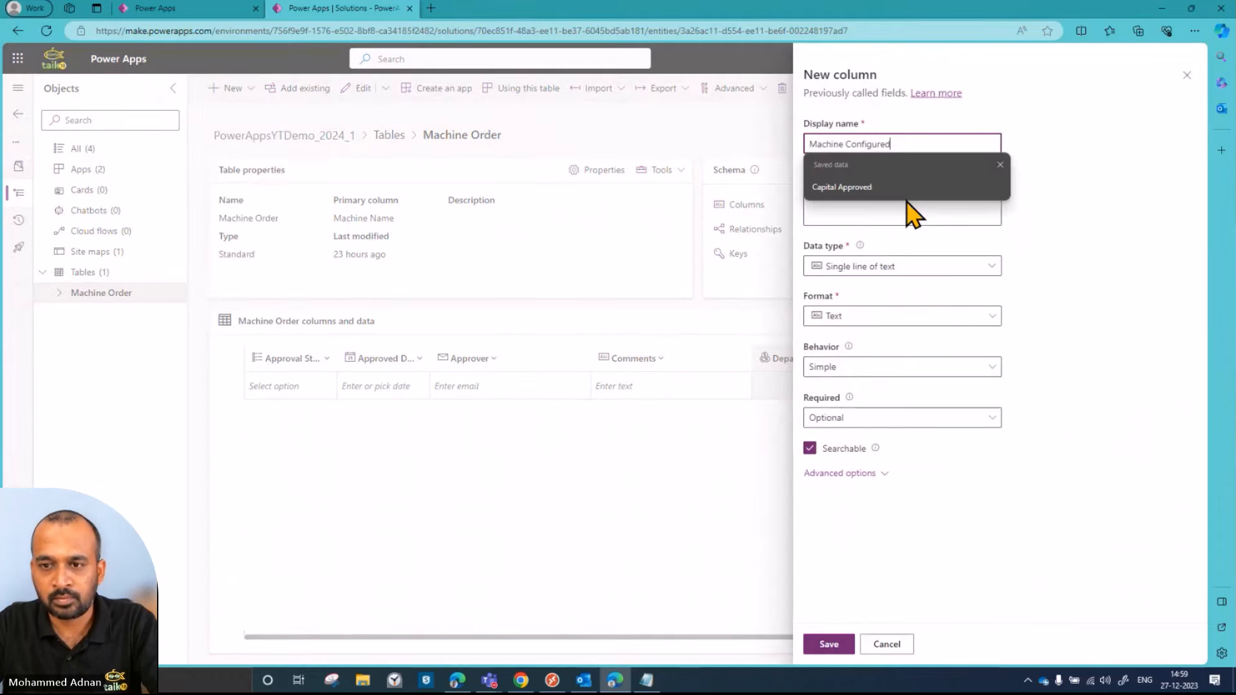
{"action": "key", "text": "ctrl+v"}
- Set the Machine Configured column's data type to Yes/no and save the column
{"action": "left_click", "coordinate": [910, 266]}
{"action": "mouse_move", "coordinate": [995, 426]}
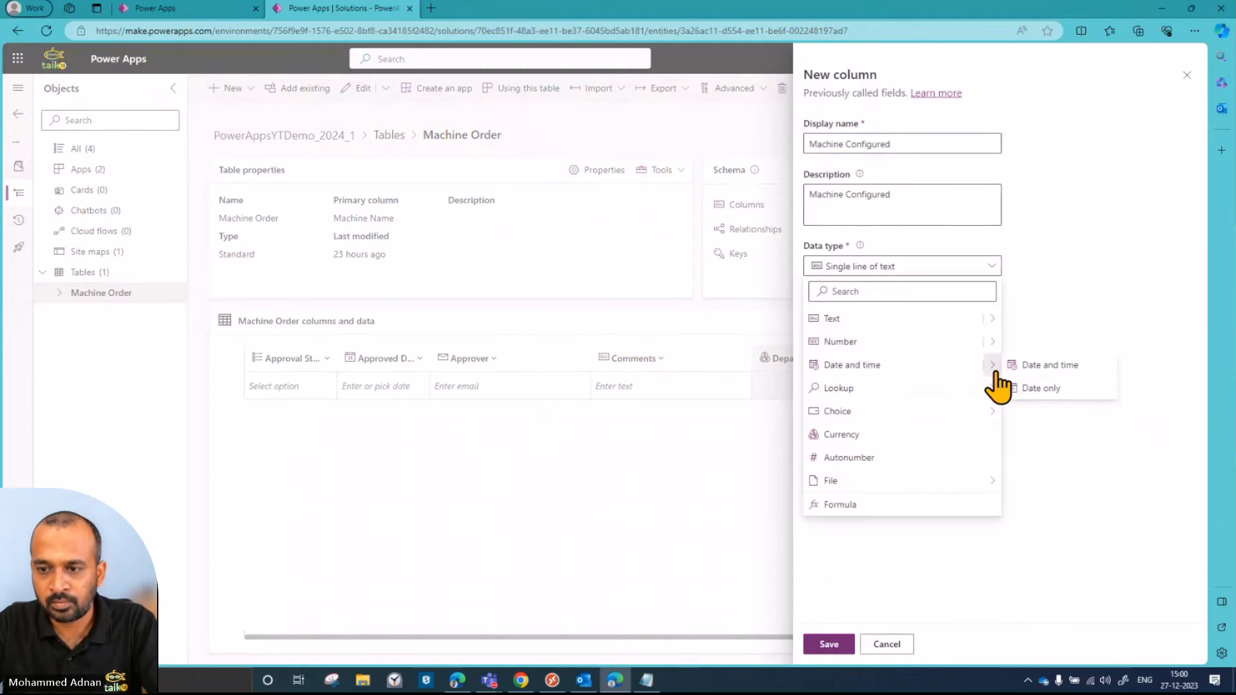
{"action": "left_click", "coordinate": [1034, 411]}
{"action": "left_click", "coordinate": [829, 644]}
- Start another Machine Order column with Send Survey, copied from Notepad, as its display name and description
{"action": "left_click", "coordinate": [646, 680]}
{"action": "left_click_drag", "start_coordinate": [930, 376], "coordinate": [816, 375]}
{"action": "key", "text": "ctrl+c"}
{"action": "left_click", "coordinate": [248, 94]}
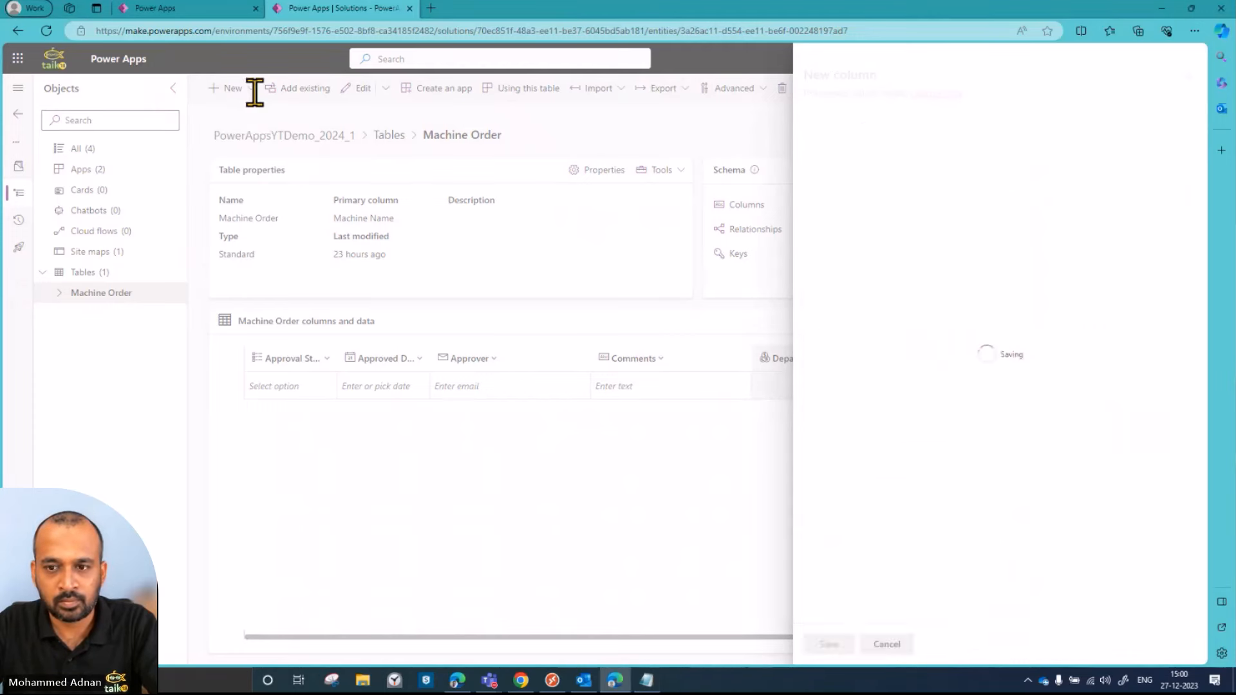
{"action": "left_click", "coordinate": [240, 137]}
{"action": "key", "text": "ctrl+v"}
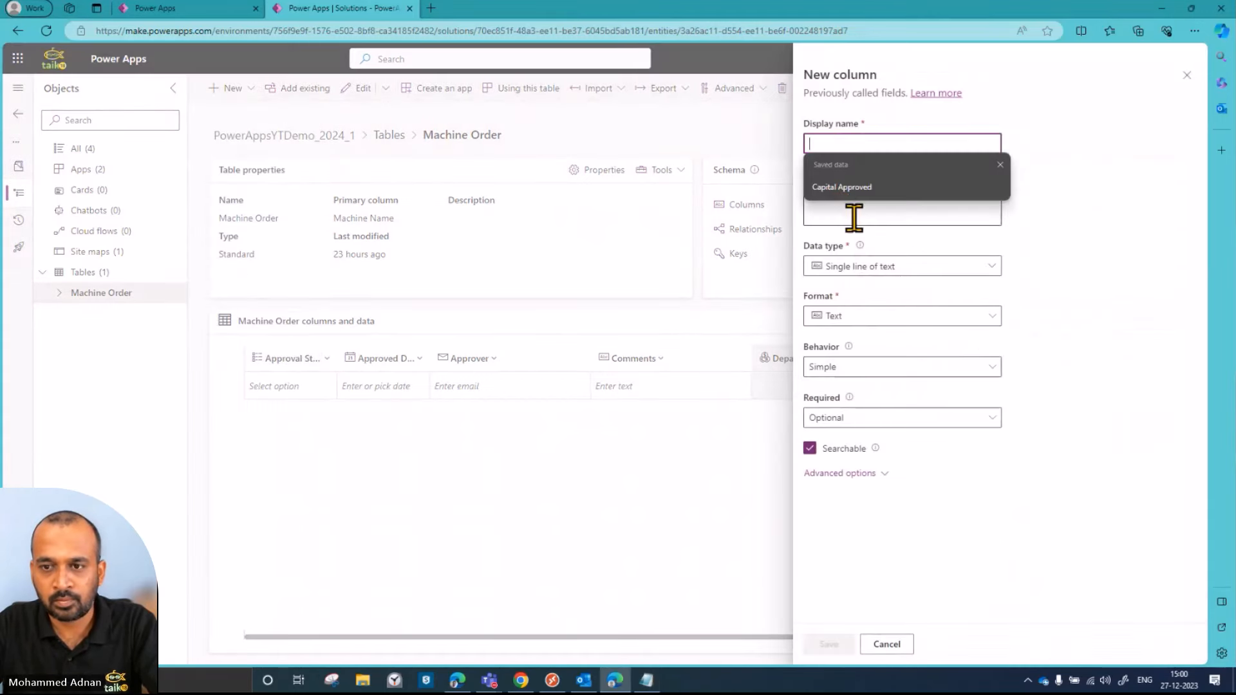
{"action": "left_click", "coordinate": [844, 206]}
{"action": "key", "text": "ctrl+v"}
- Set the Send Survey column's data type to Yes/no and save the column
{"action": "left_click", "coordinate": [930, 269]}
{"action": "mouse_move", "coordinate": [999, 433]}
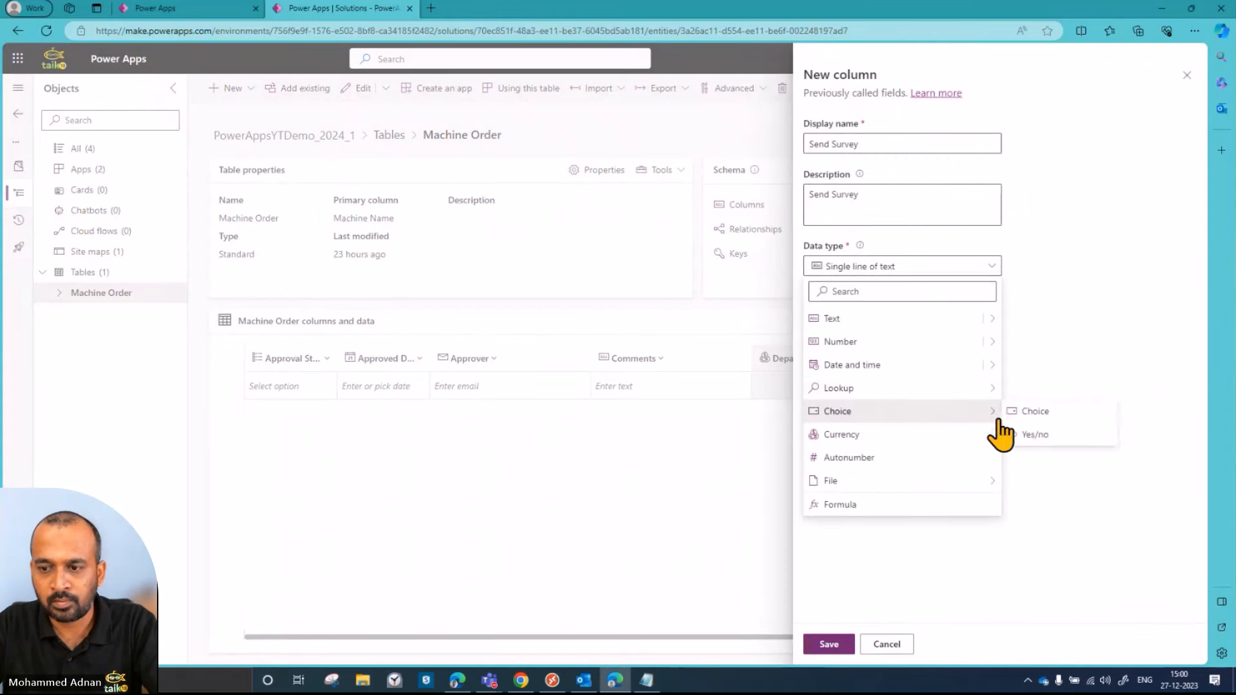
{"action": "left_click", "coordinate": [1036, 434]}
{"action": "left_click", "coordinate": [829, 644]}
- Start another Machine Order column with Machine Delivered, copied from Notepad, as its display name and description
{"action": "left_click", "coordinate": [646, 680]}
{"action": "left_click_drag", "start_coordinate": [1014, 393], "coordinate": [817, 393]}
{"action": "key", "text": "ctrl+c"}
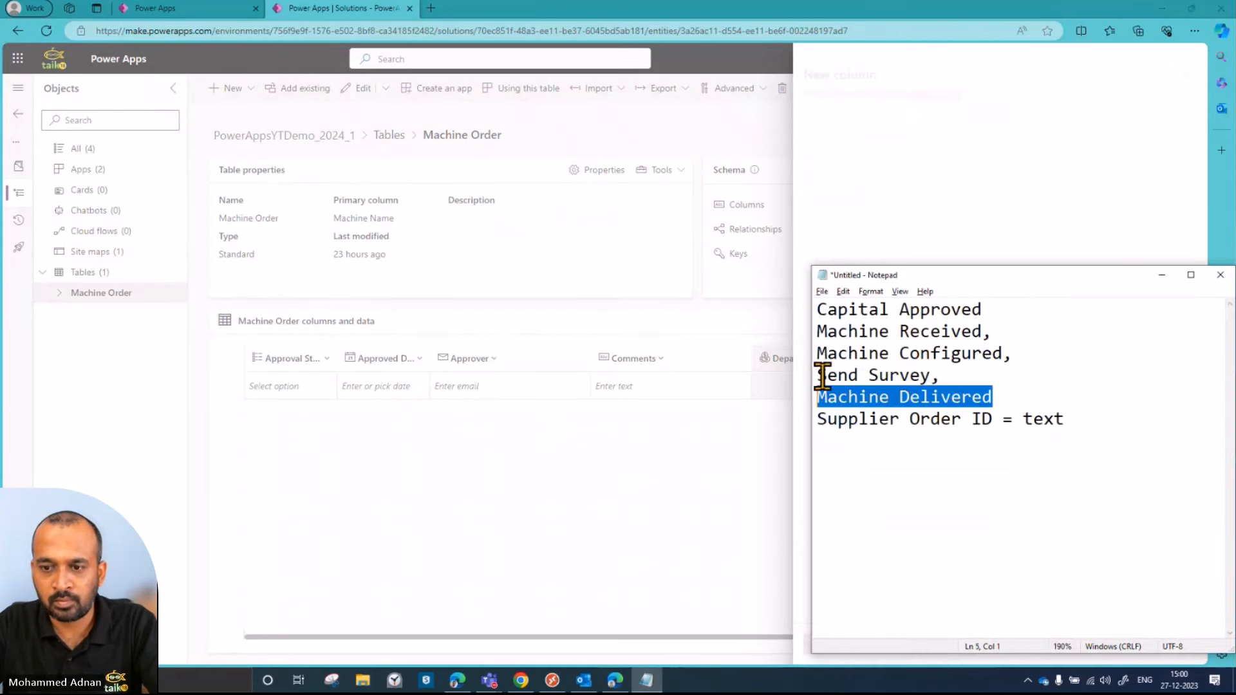
{"action": "left_click", "coordinate": [257, 134]}
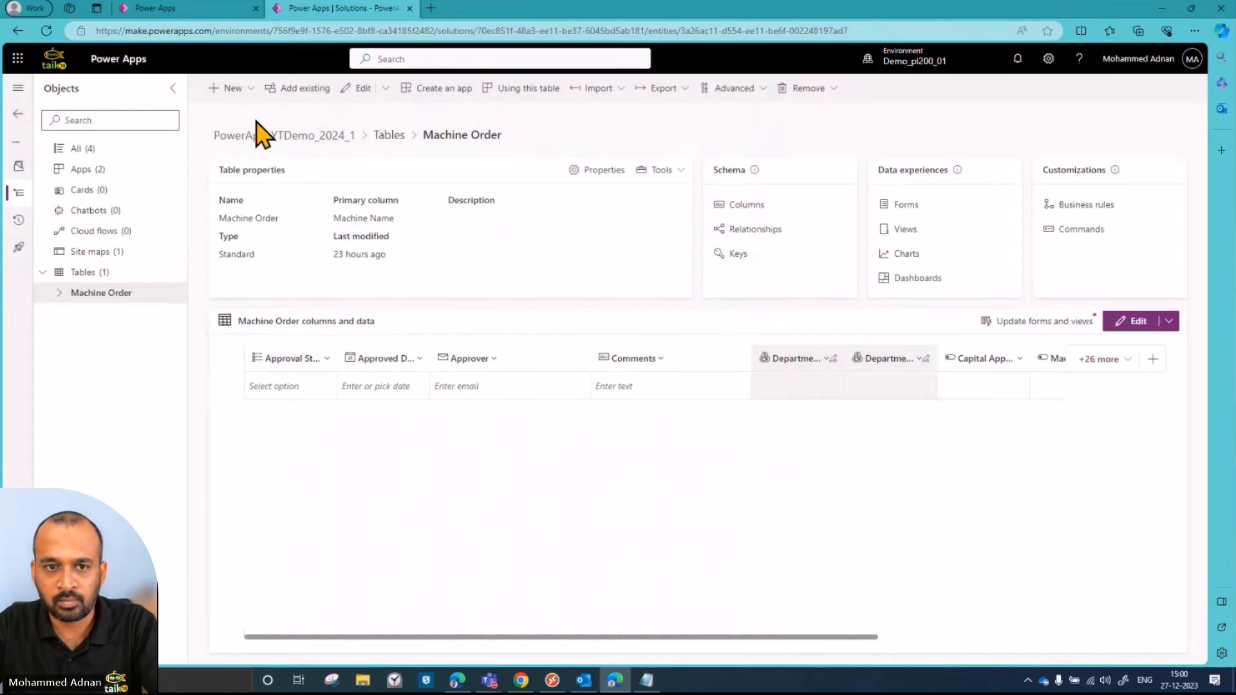
{"action": "left_click", "coordinate": [252, 94]}
{"action": "left_click", "coordinate": [901, 143]}
{"action": "key", "text": "alt+Tab"}
{"action": "key", "text": "alt+Tab"}
{"action": "left_click", "coordinate": [890, 145]}
{"action": "key", "text": "ctrl+v"}
{"action": "left_click", "coordinate": [899, 204]}
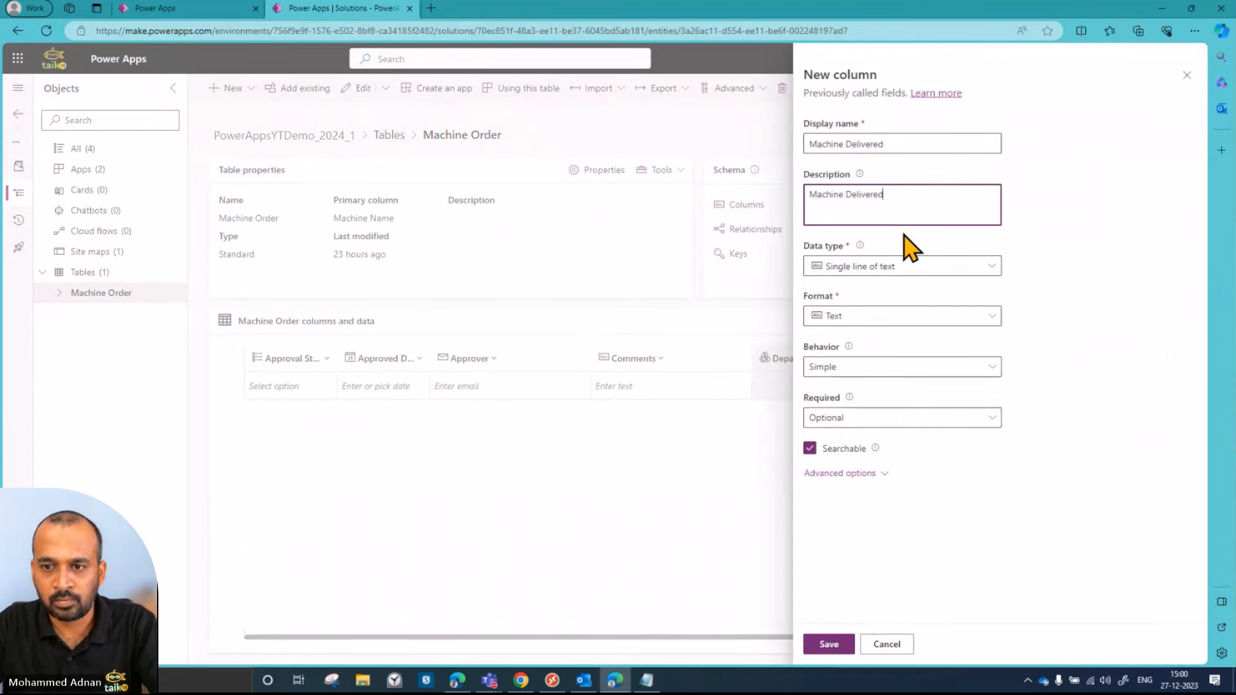
{"action": "key", "text": "ctrl+v"}
- Set the Machine Delivered column's data type to Yes/no and save the column
{"action": "left_click", "coordinate": [904, 266]}
{"action": "mouse_move", "coordinate": [994, 411]}
{"action": "left_click", "coordinate": [1030, 435]}
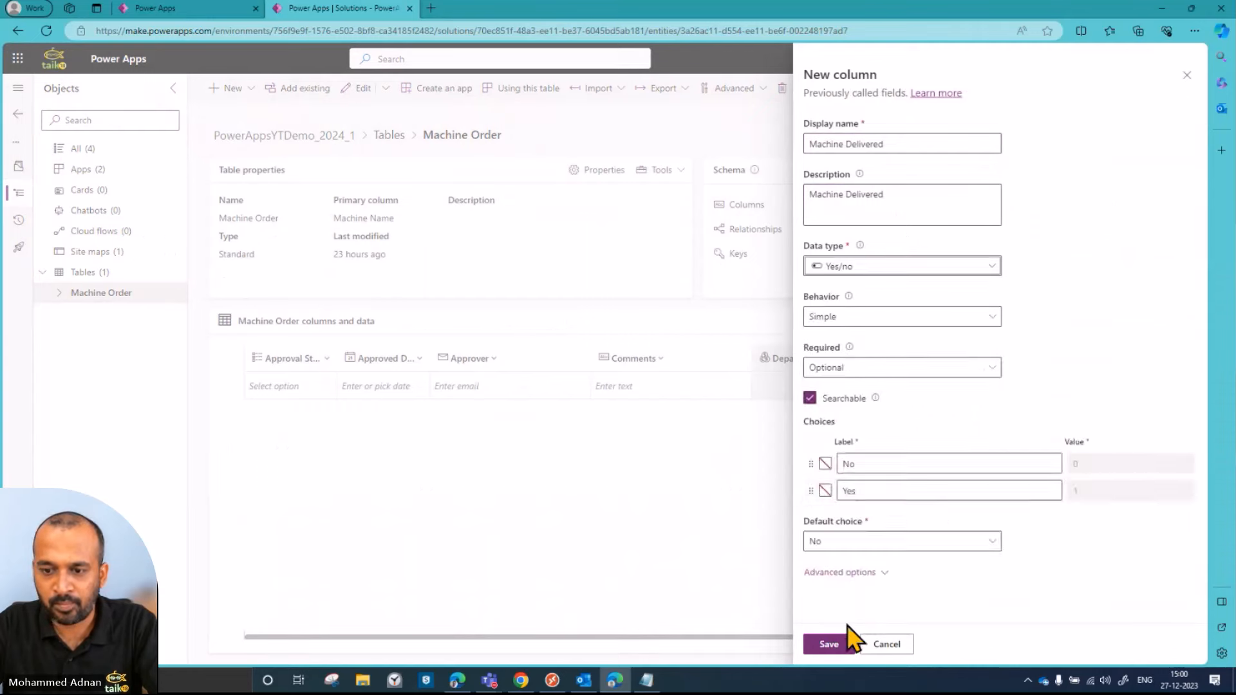
{"action": "left_click", "coordinate": [843, 644]}
- Start another Machine Order column with Supplier Order ID, copied from Notepad, as its display name and description
{"action": "key", "text": "alt+Tab"}
{"action": "left_click_drag", "start_coordinate": [993, 419], "coordinate": [816, 419]}
{"action": "key", "text": "ctrl+c"}
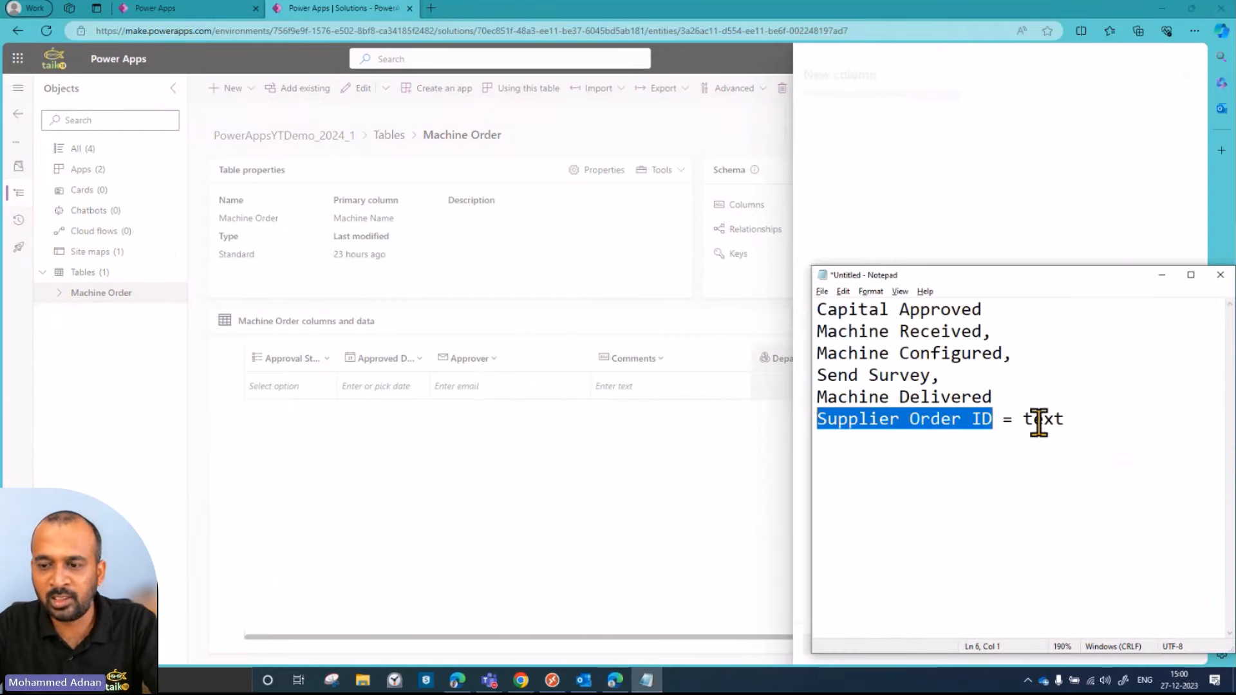
{"action": "left_click", "coordinate": [264, 131]}
{"action": "left_click", "coordinate": [225, 88]}
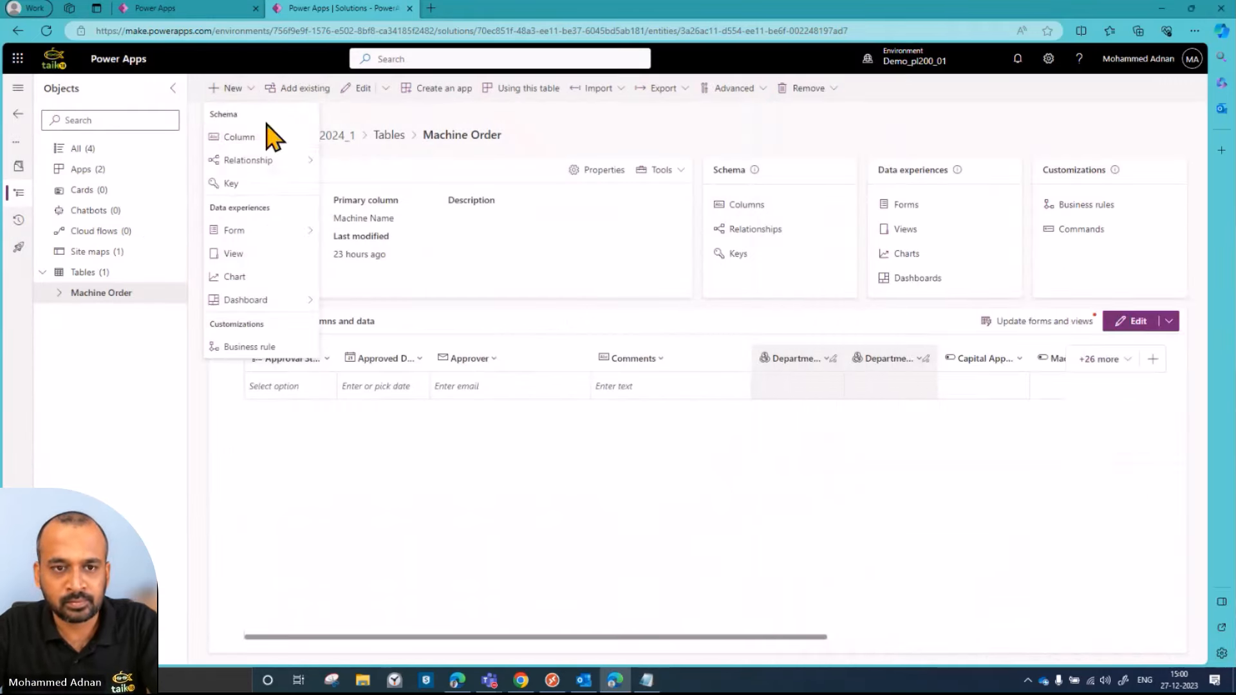
{"action": "left_click", "coordinate": [268, 133]}
{"action": "key", "text": "ctrl+v"}
{"action": "left_click", "coordinate": [913, 212]}
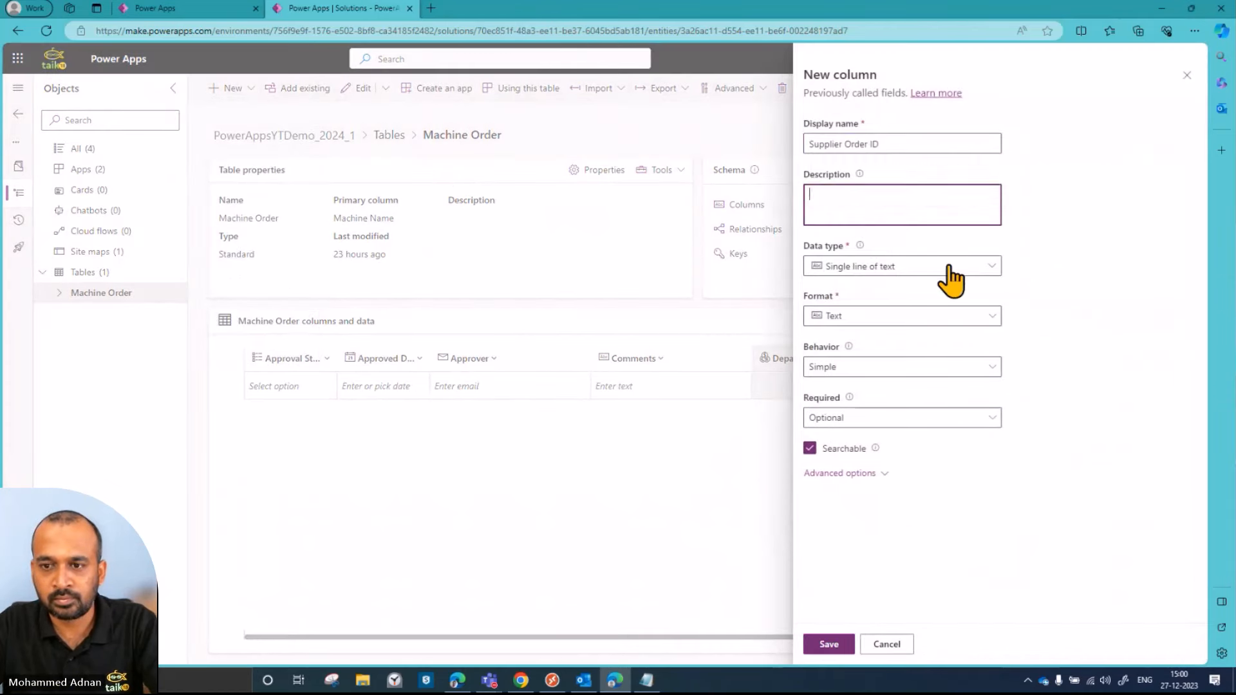
{"action": "key", "text": "ctrl+v"}
- Save the Supplier Order ID column with the Single line of text data type
{"action": "left_click", "coordinate": [910, 271]}
{"action": "left_click", "coordinate": [1014, 277]}
{"action": "left_click", "coordinate": [829, 643]}
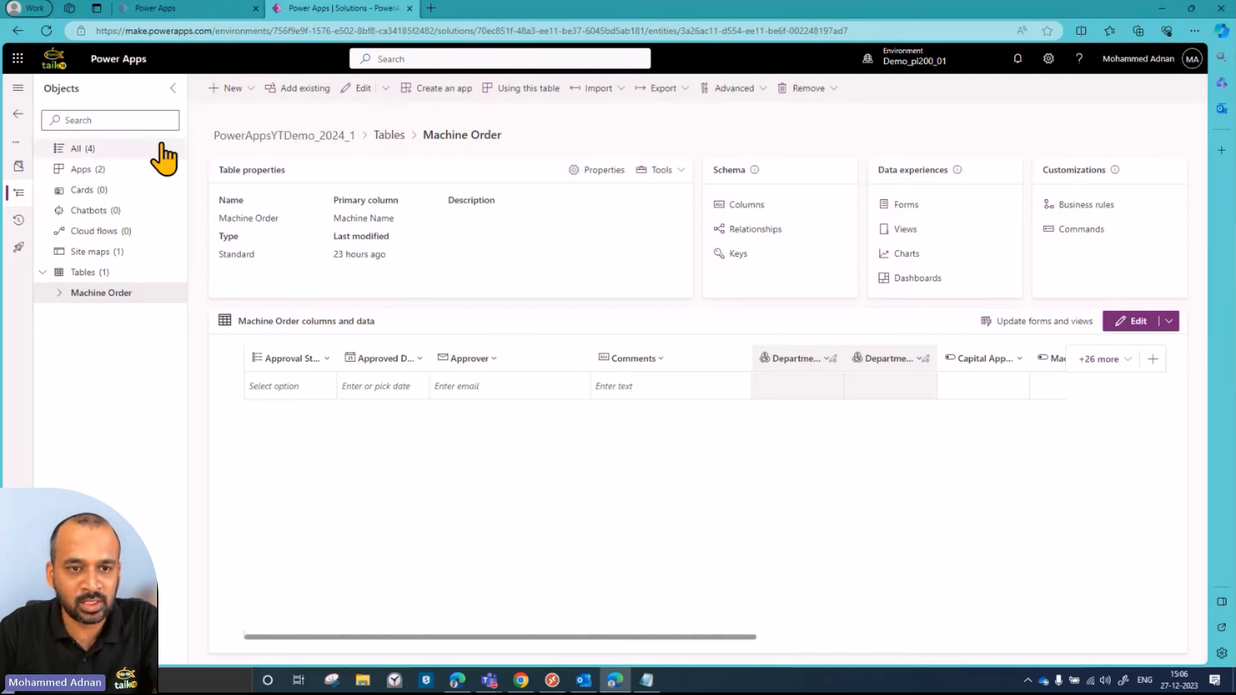
- Open the solution's cloud flows and start a new business process flow
{"action": "left_click", "coordinate": [127, 235]}
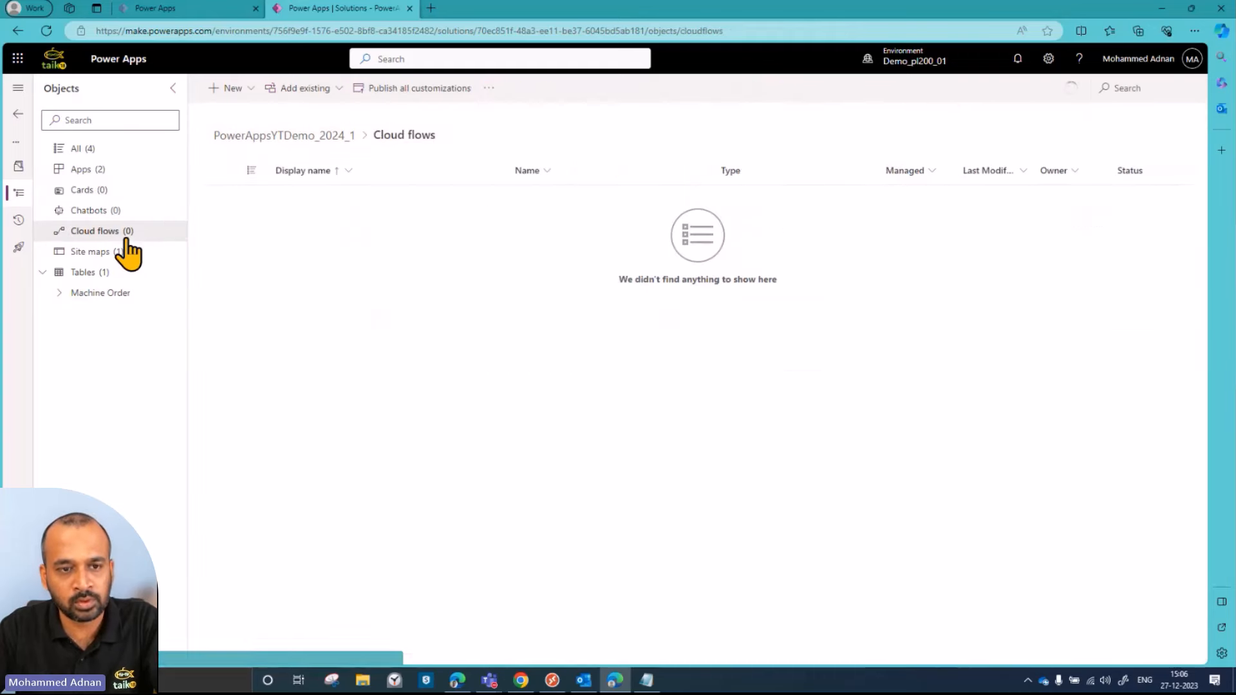
{"action": "left_click", "coordinate": [250, 92]}
{"action": "mouse_move", "coordinate": [262, 140]}
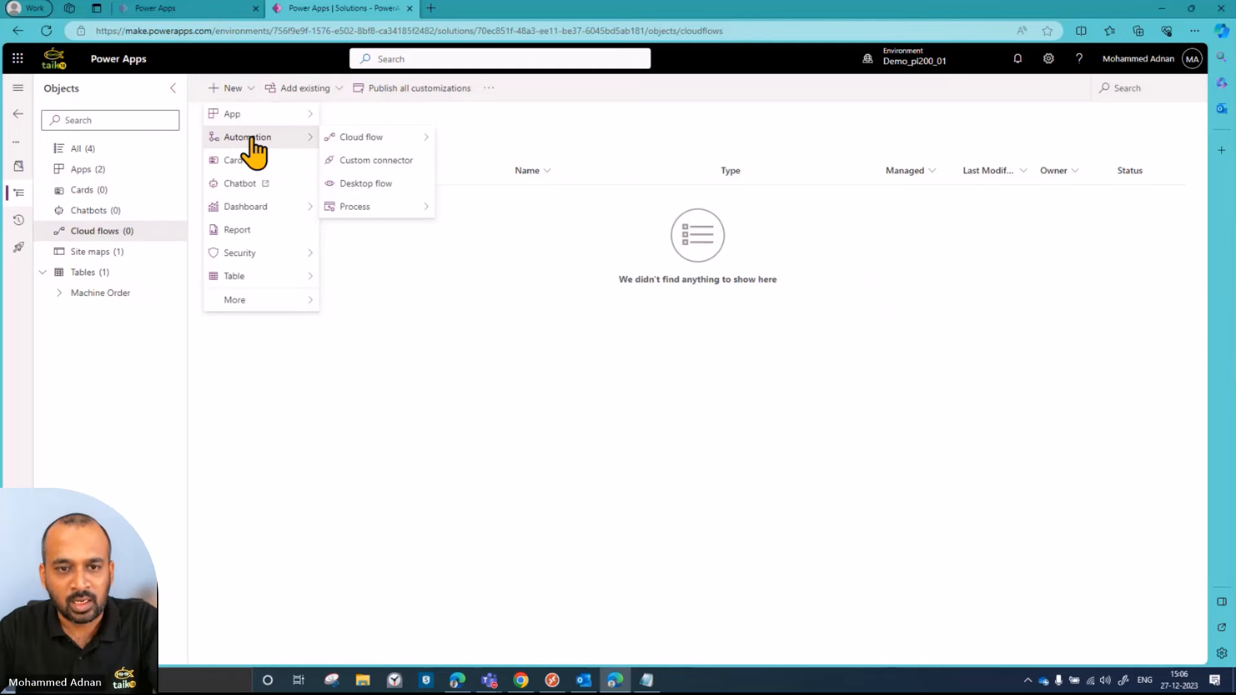
{"action": "mouse_move", "coordinate": [371, 215]}
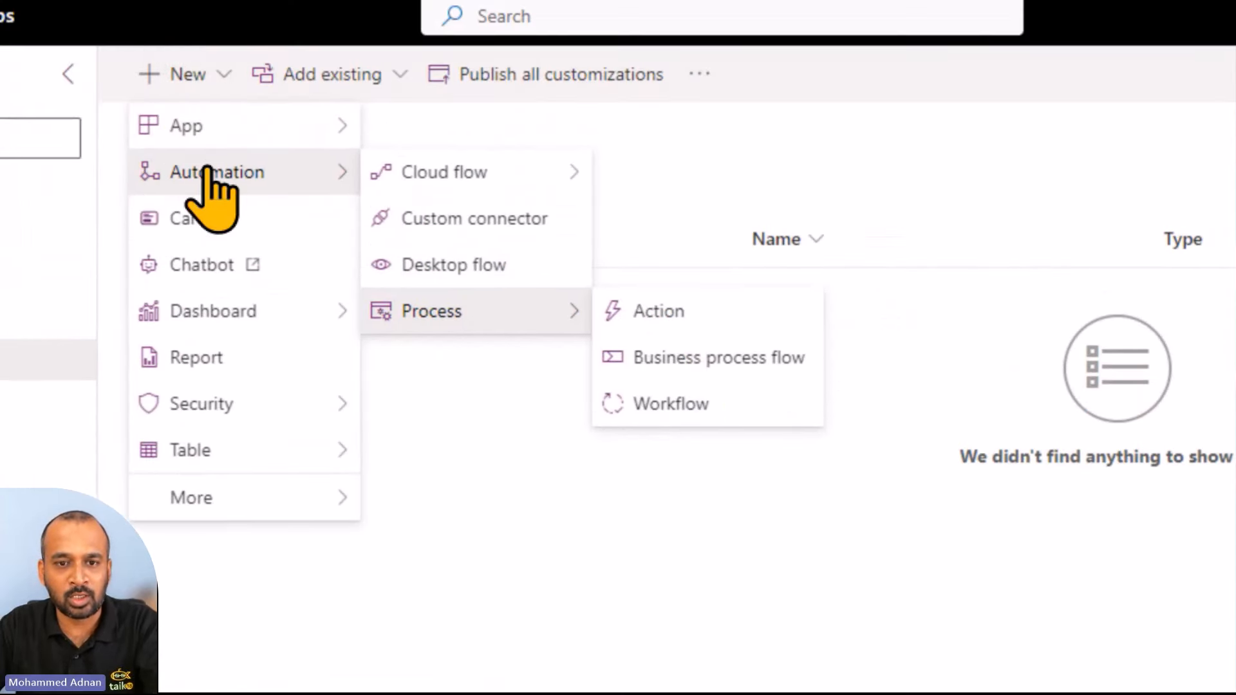
{"action": "left_click", "coordinate": [753, 370]}
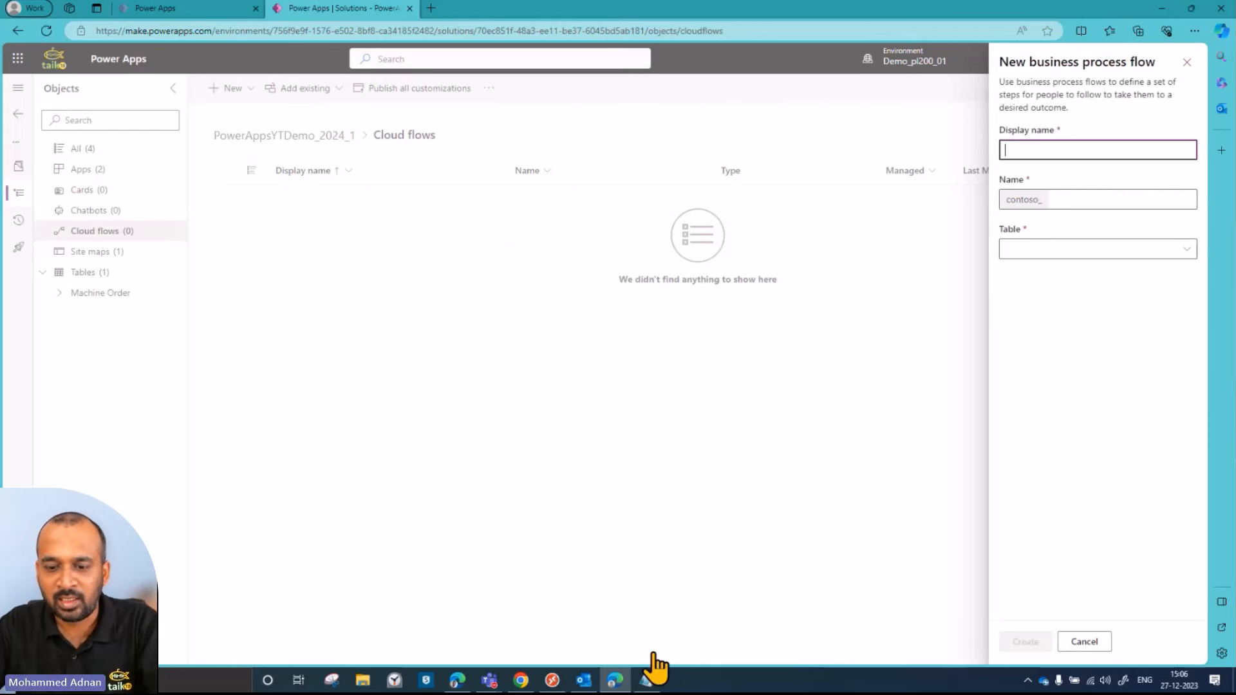
- Give the new business process flow the display name Machine Procurement Process YT20241, copied from Notepad, and let its name fill in
{"action": "left_click", "coordinate": [646, 681]}
{"action": "scroll", "coordinate": [978, 394], "scroll_direction": "up", "scroll_amount": 2}
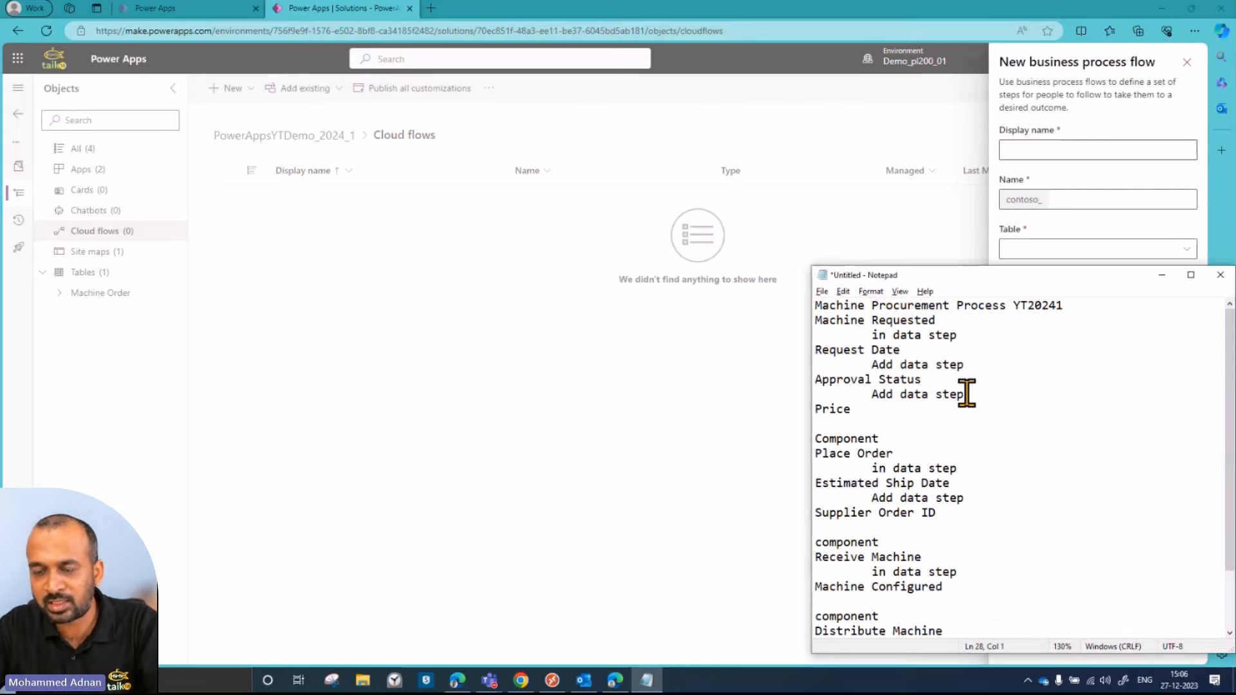
{"action": "left_click", "coordinate": [1078, 305], "text": "shift"}
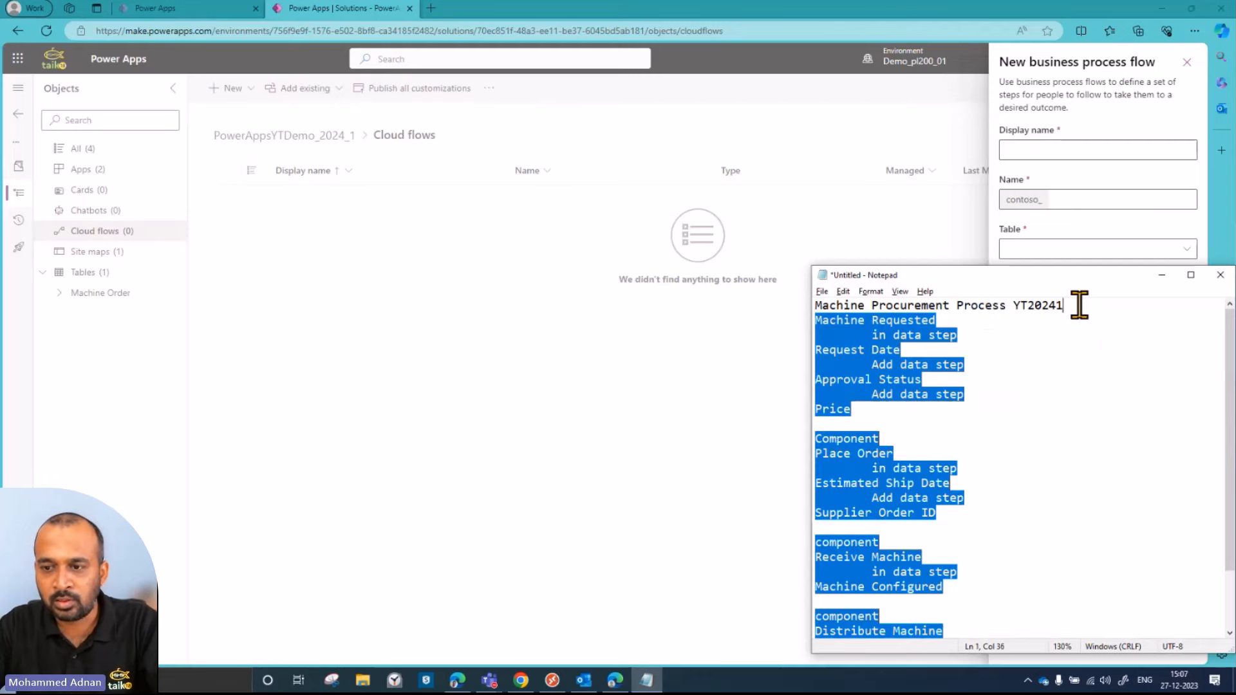
{"action": "left_click_drag", "start_coordinate": [1074, 305], "coordinate": [802, 309]}
{"action": "key", "text": "ctrl+c"}
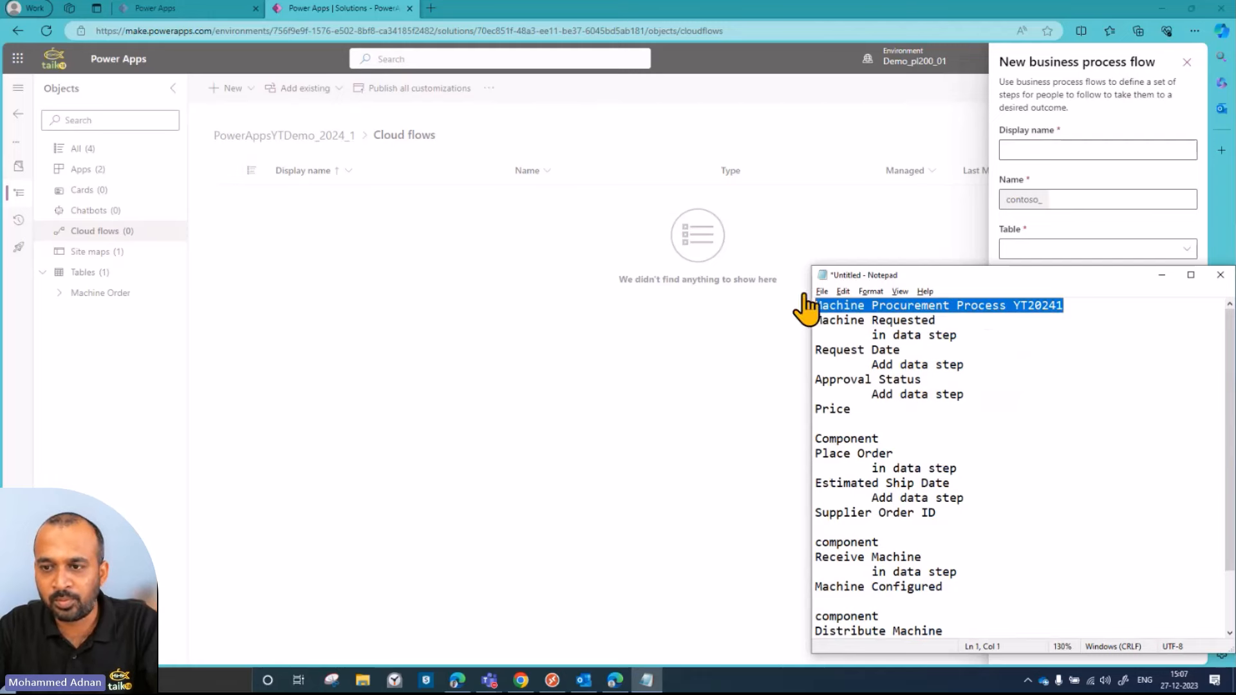
{"action": "left_click", "coordinate": [1070, 149]}
{"action": "key", "text": "ctrl+v"}
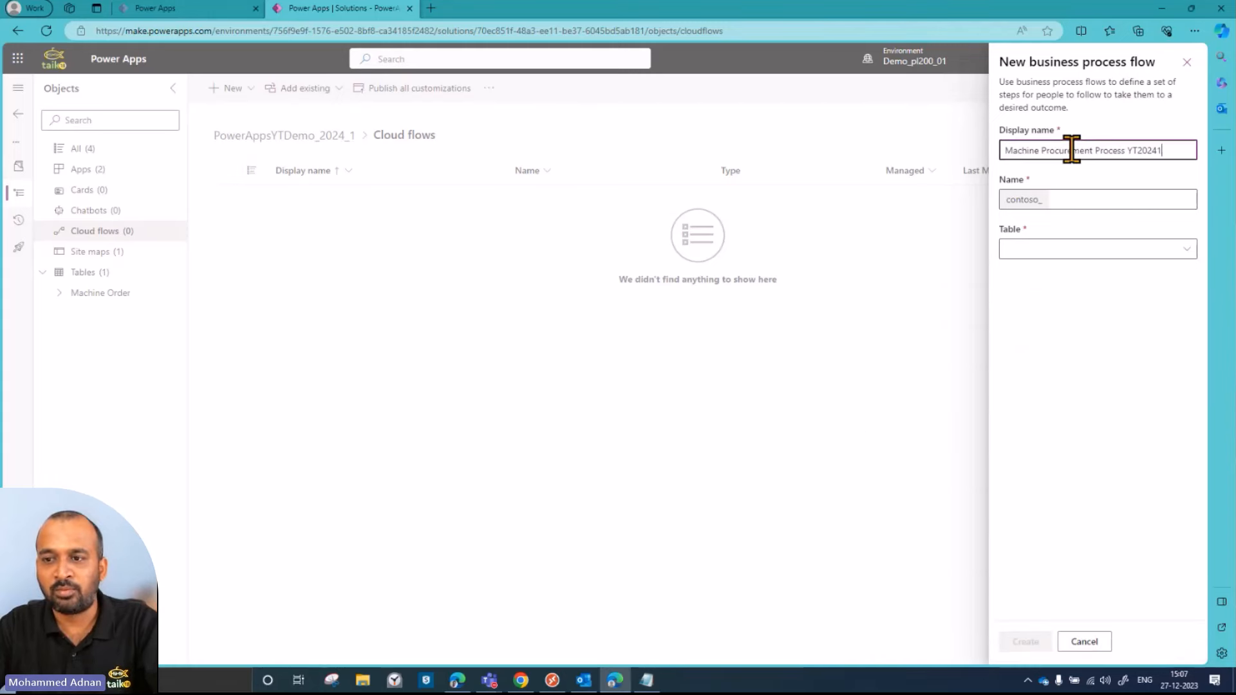
{"action": "left_click", "coordinate": [1092, 201]}
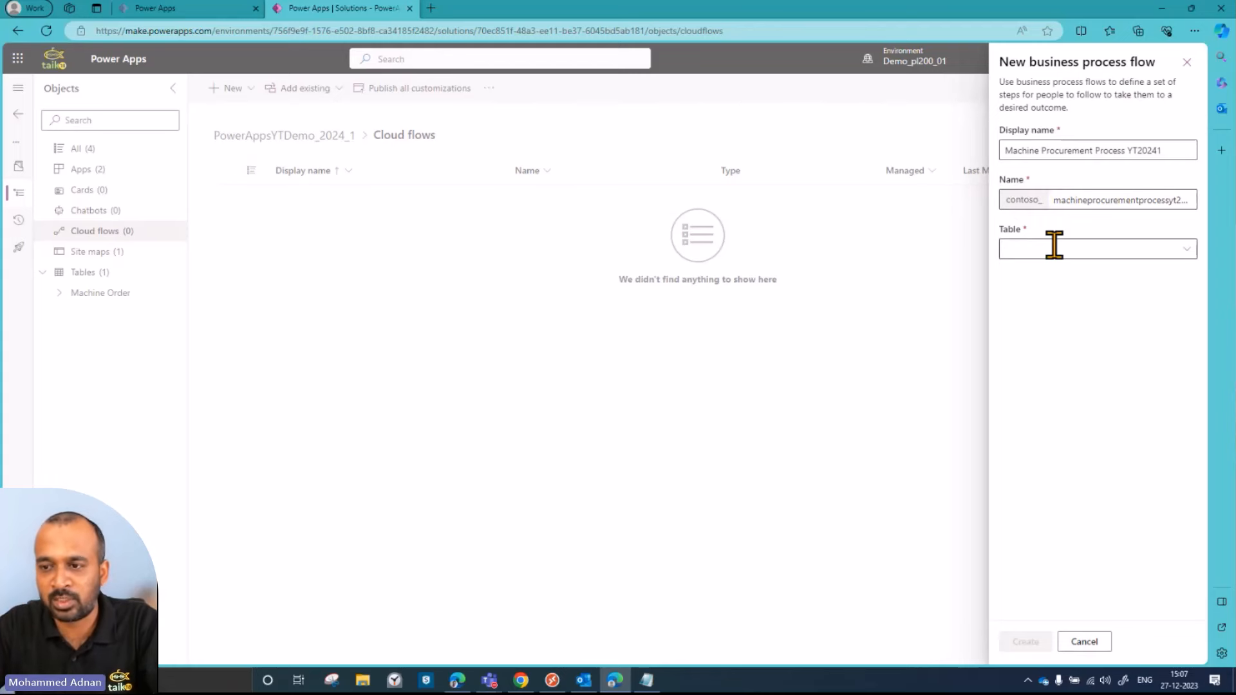
- Choose Machine Order as the business process flow's table and create the flow
{"action": "left_click", "coordinate": [1187, 251]}
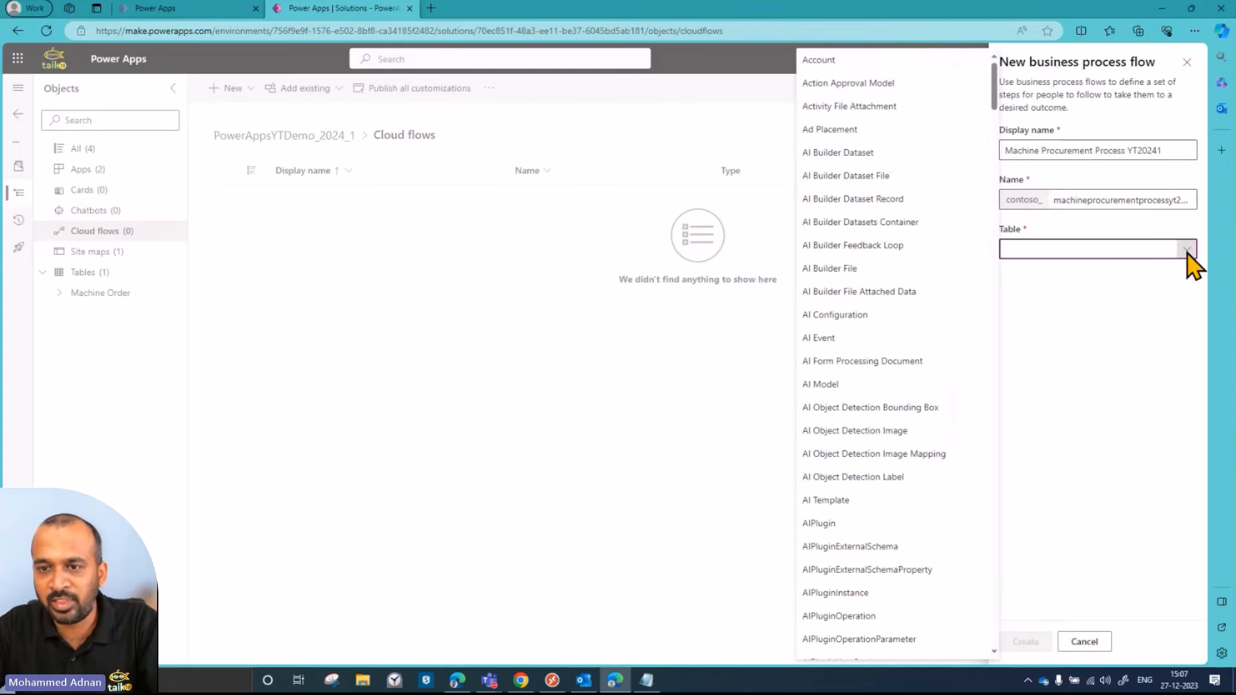
{"action": "scroll", "coordinate": [877, 311], "scroll_direction": "down", "scroll_amount": 20}
{"action": "scroll", "coordinate": [878, 312], "scroll_direction": "down", "scroll_amount": 20}
{"action": "scroll", "coordinate": [877, 312], "scroll_direction": "up", "scroll_amount": 8}
{"action": "left_click", "coordinate": [854, 262]}
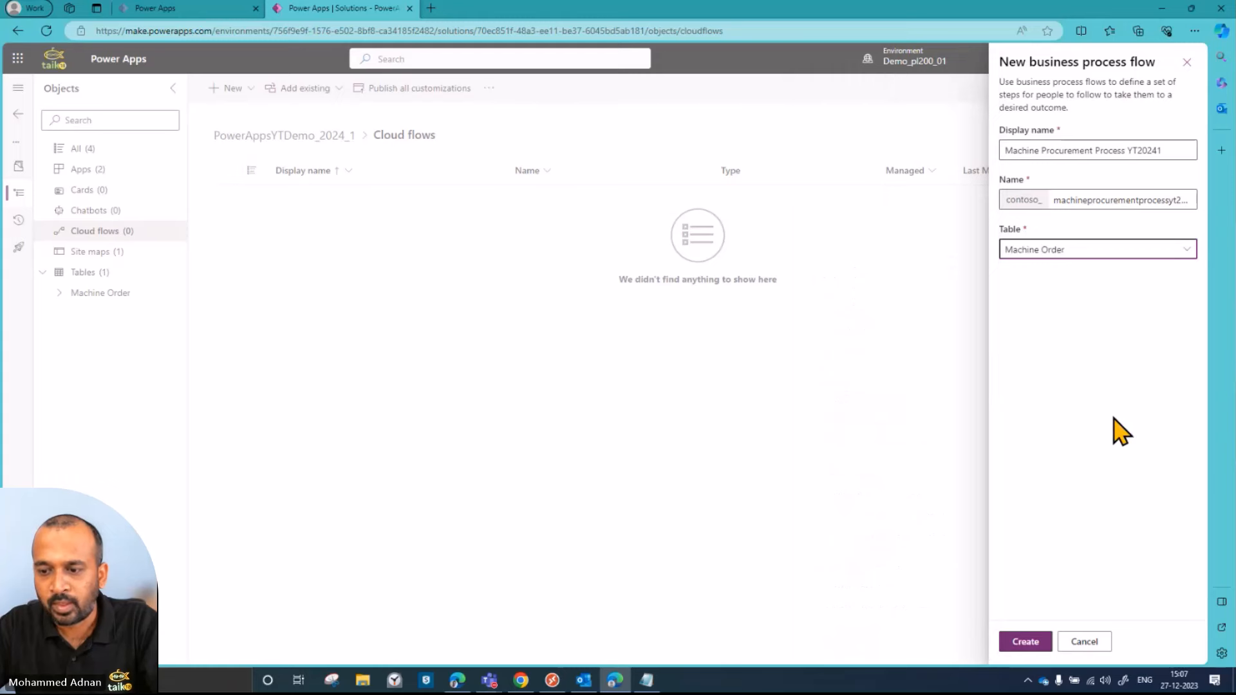
{"action": "left_click", "coordinate": [1033, 643]}
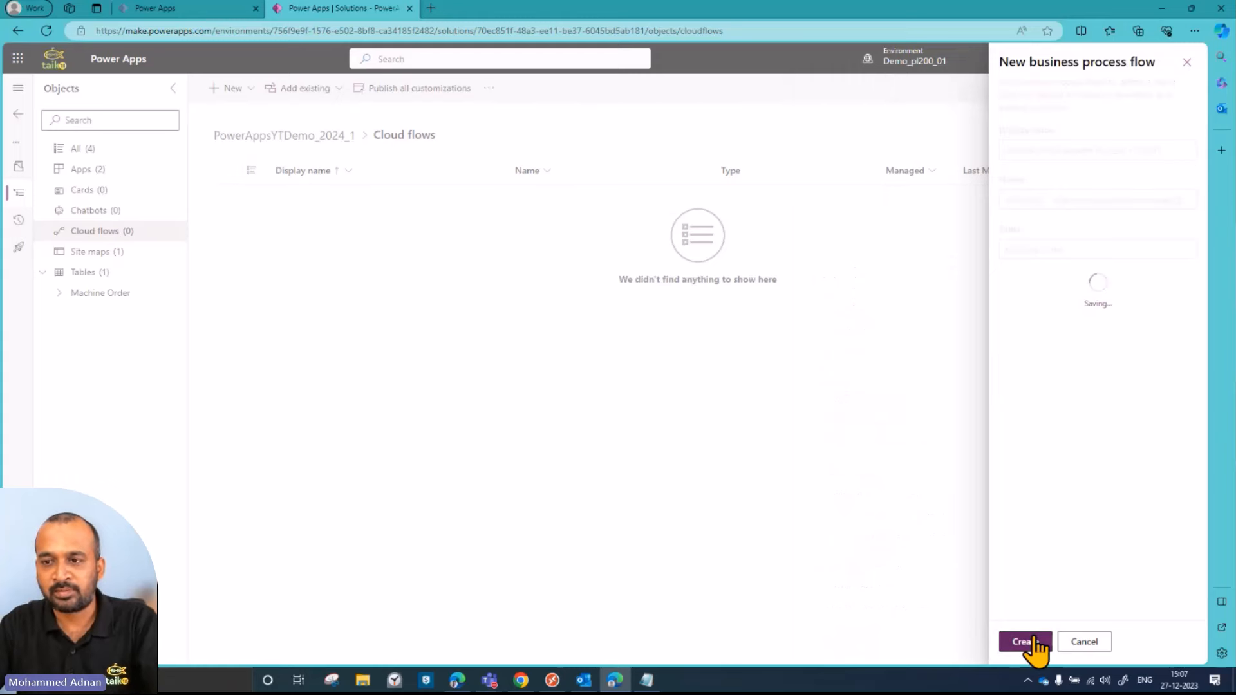
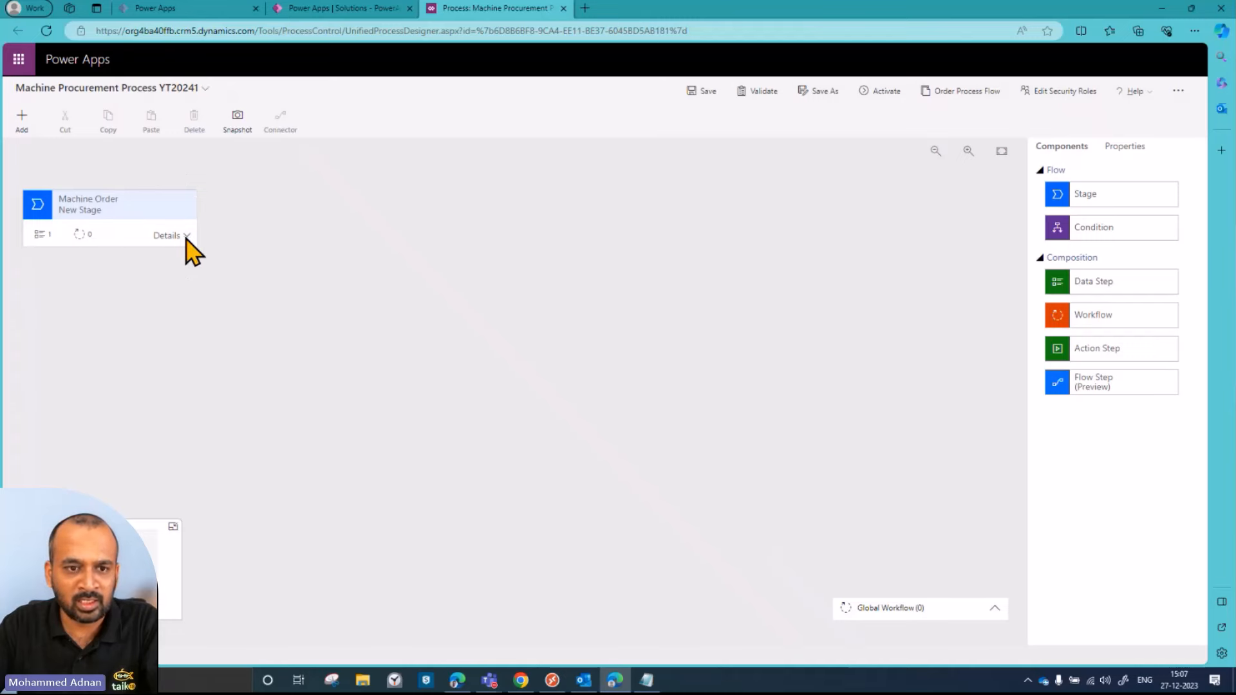
- Expand the first stage's details, open the stage's properties and copy the name Machine Requested from Notepad
{"action": "left_click", "coordinate": [185, 235]}
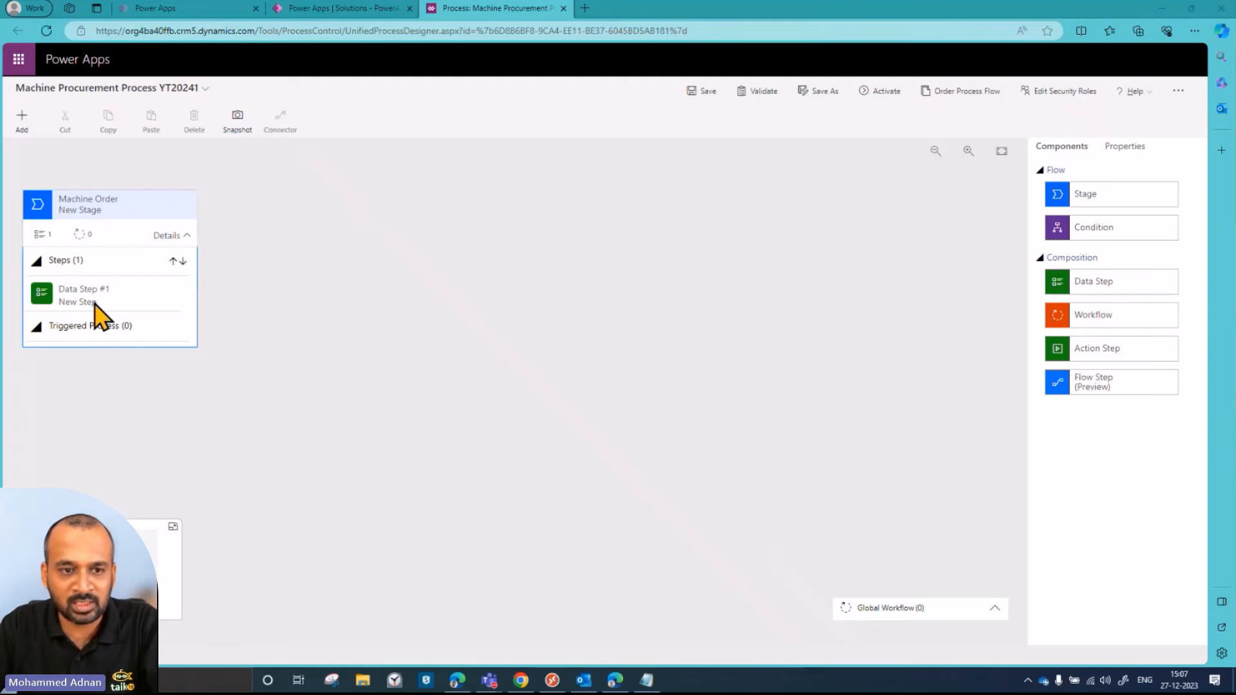
{"action": "left_click", "coordinate": [132, 222]}
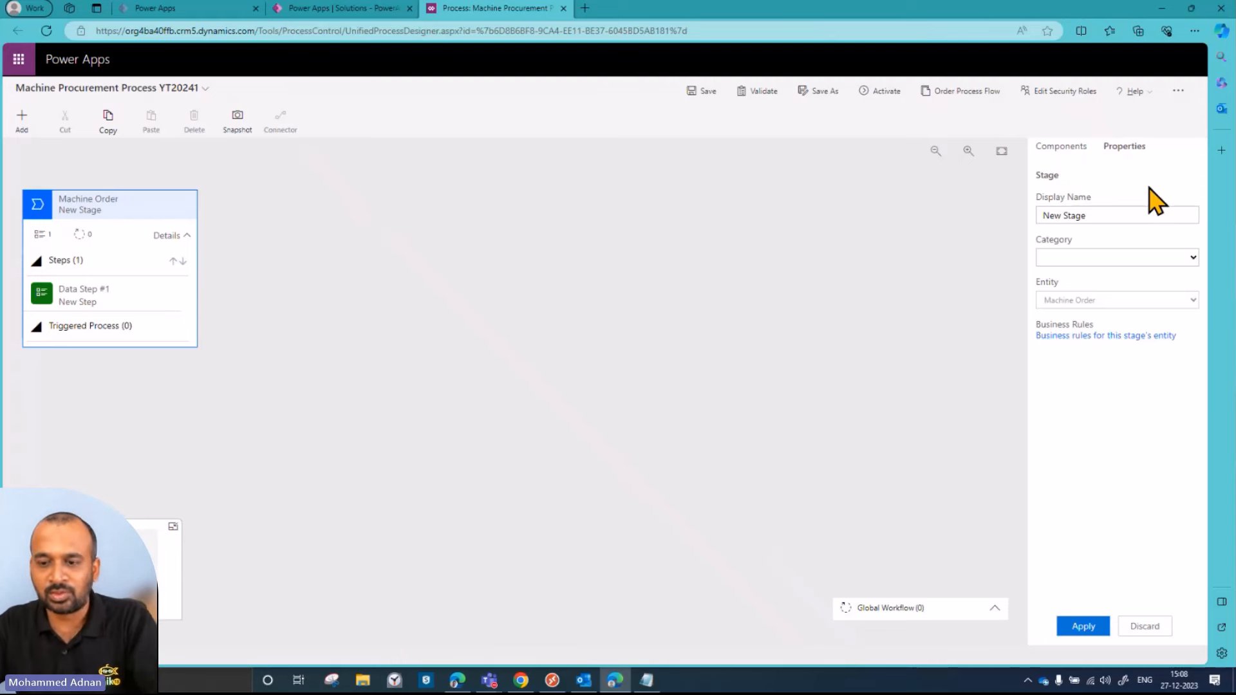
{"action": "left_click", "coordinate": [647, 680]}
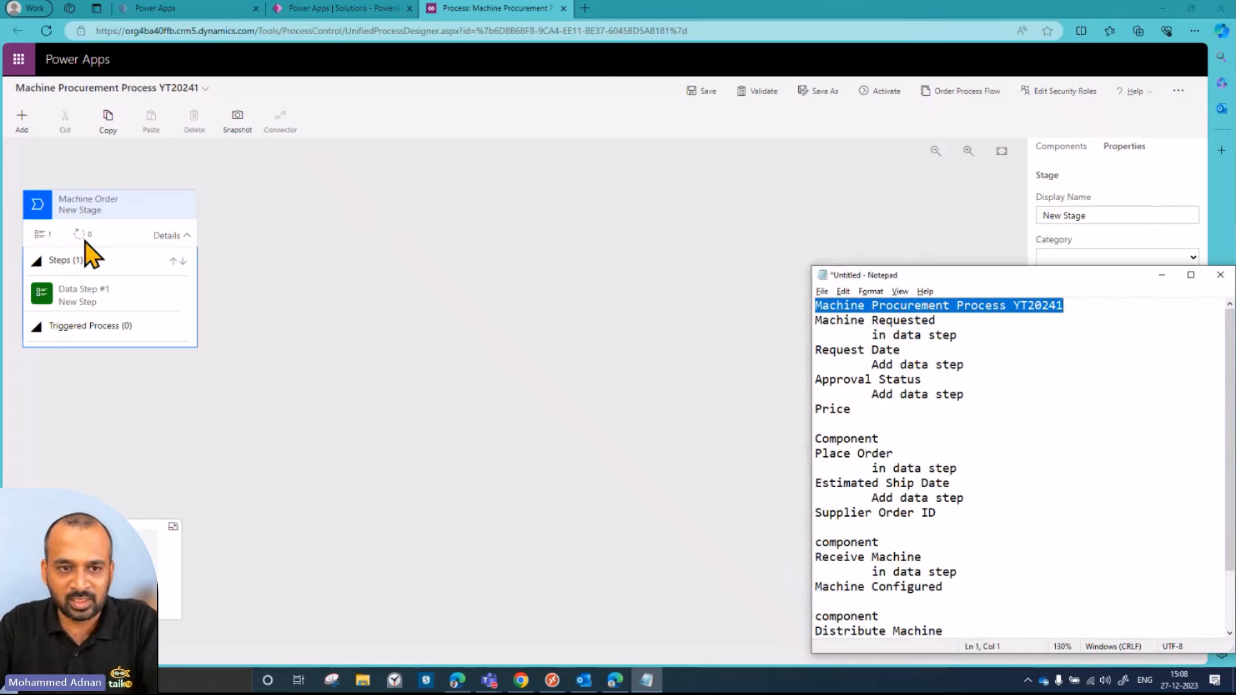
{"action": "left_click_drag", "start_coordinate": [951, 322], "coordinate": [797, 322]}
{"action": "key", "text": "ctrl+c"}
{"action": "triple_click", "coordinate": [1094, 215]}
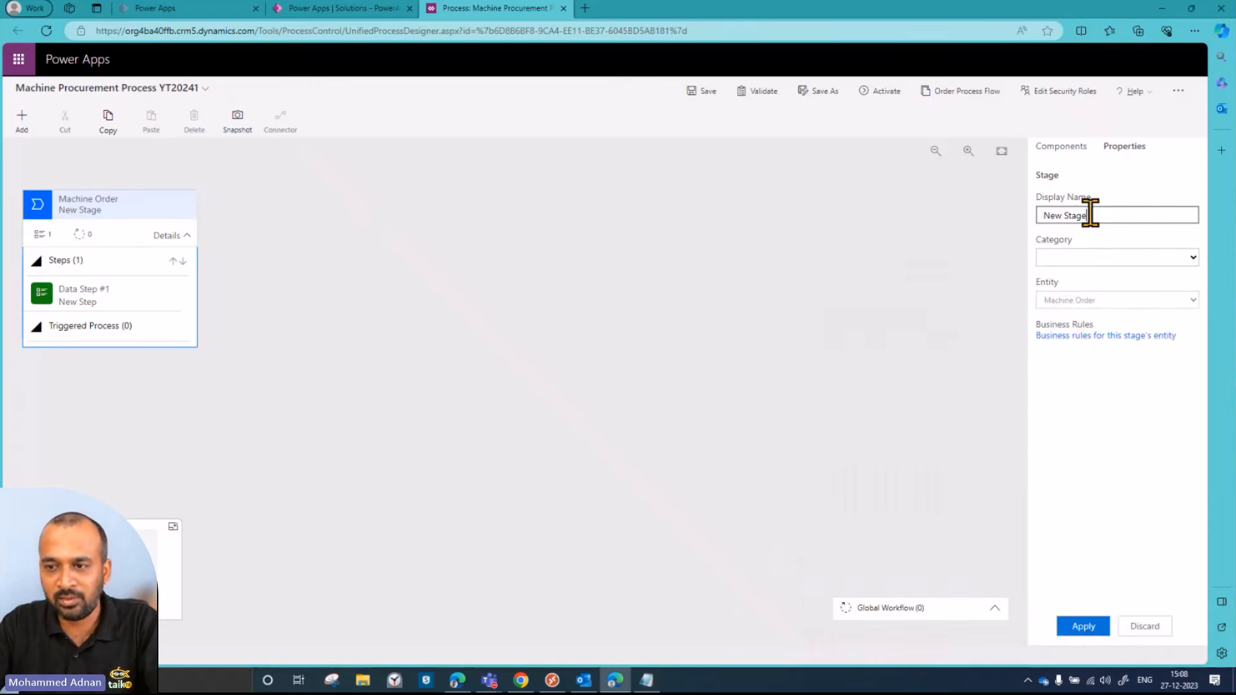
{"action": "key", "text": "ctrl+v"}
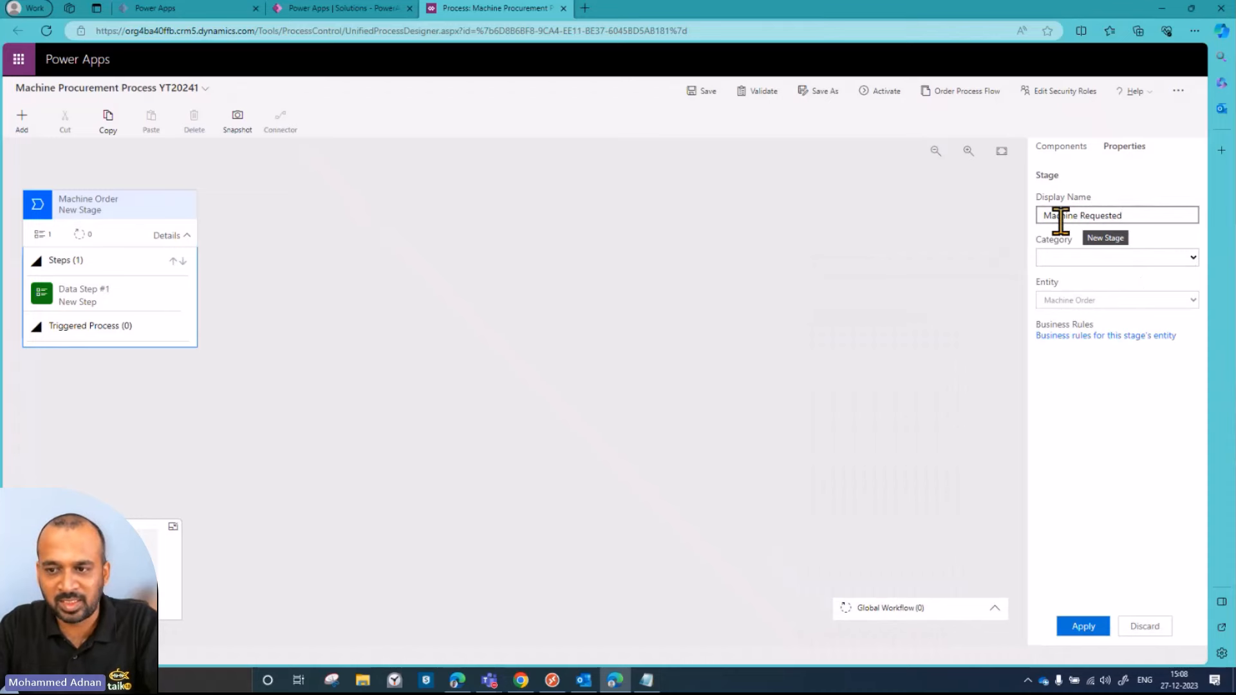
{"action": "left_click", "coordinate": [1172, 254]}
{"action": "left_click", "coordinate": [1172, 255]}
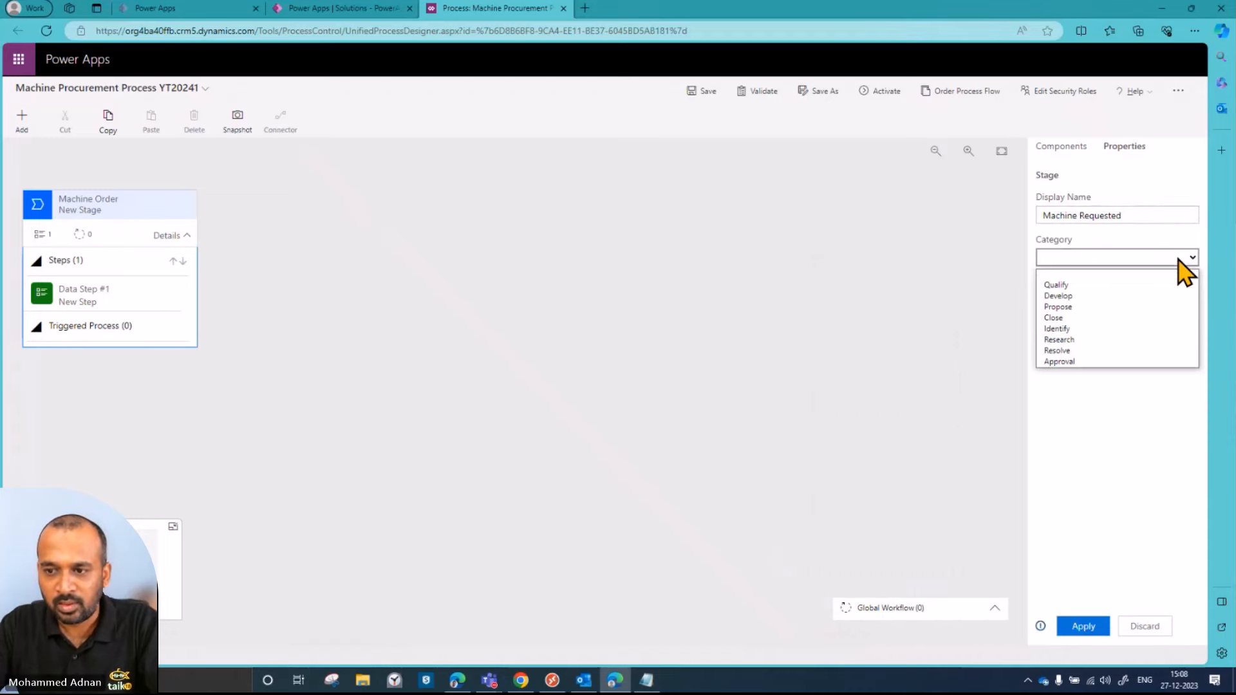
{"action": "left_click", "coordinate": [1138, 248]}
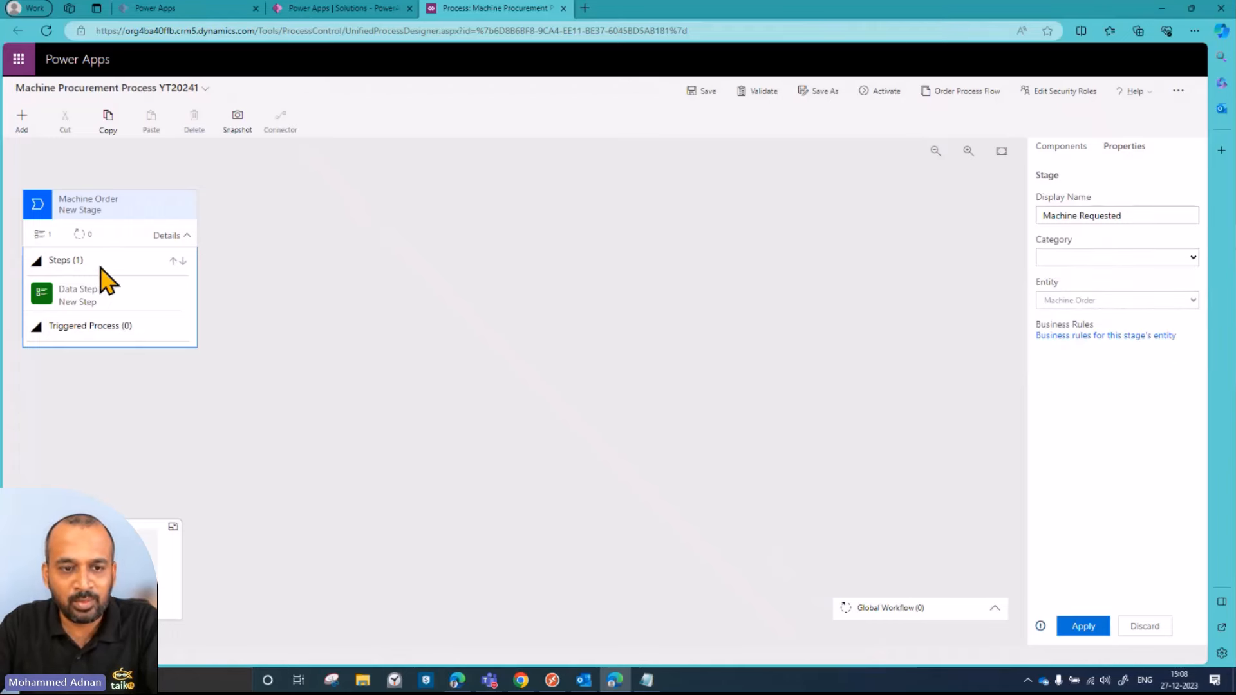
{"action": "left_click", "coordinate": [101, 308]}
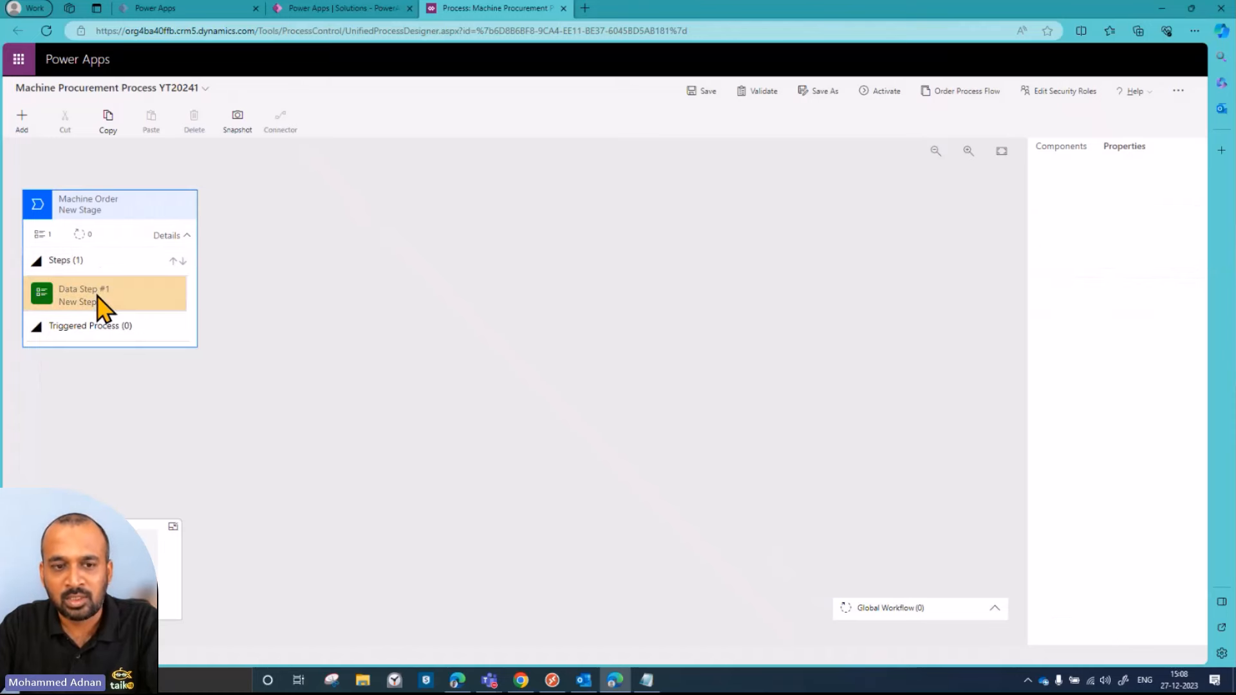
{"action": "left_click", "coordinate": [656, 686]}
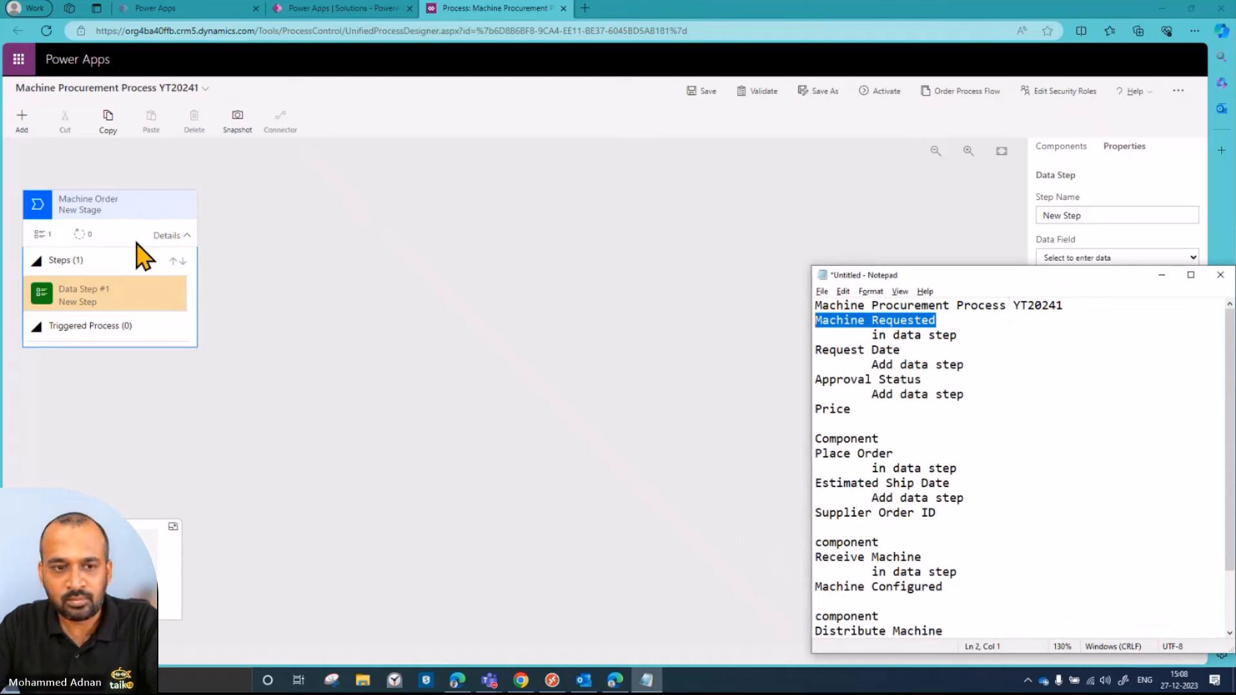
- Set the first stage's display name to the copied text Machine Requested and apply it
{"action": "left_click", "coordinate": [110, 216]}
{"action": "triple_click", "coordinate": [1097, 214]}
{"action": "key", "text": "ctrl+v"}
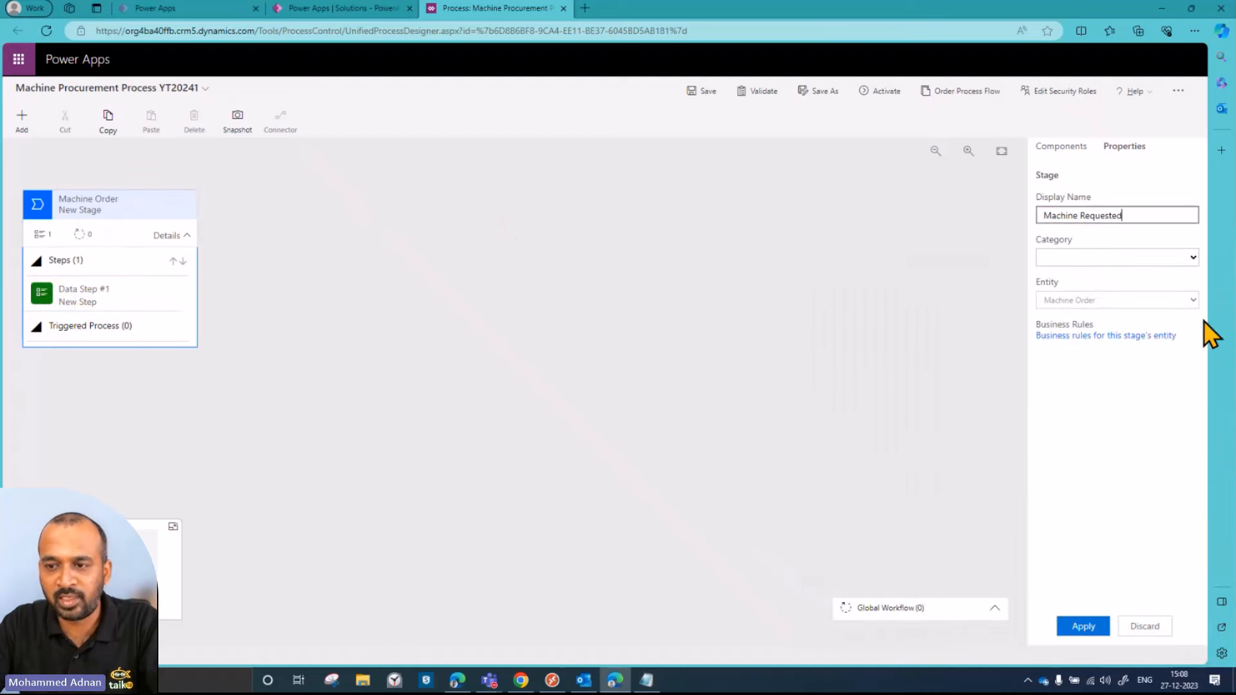
{"action": "left_click", "coordinate": [1094, 634]}
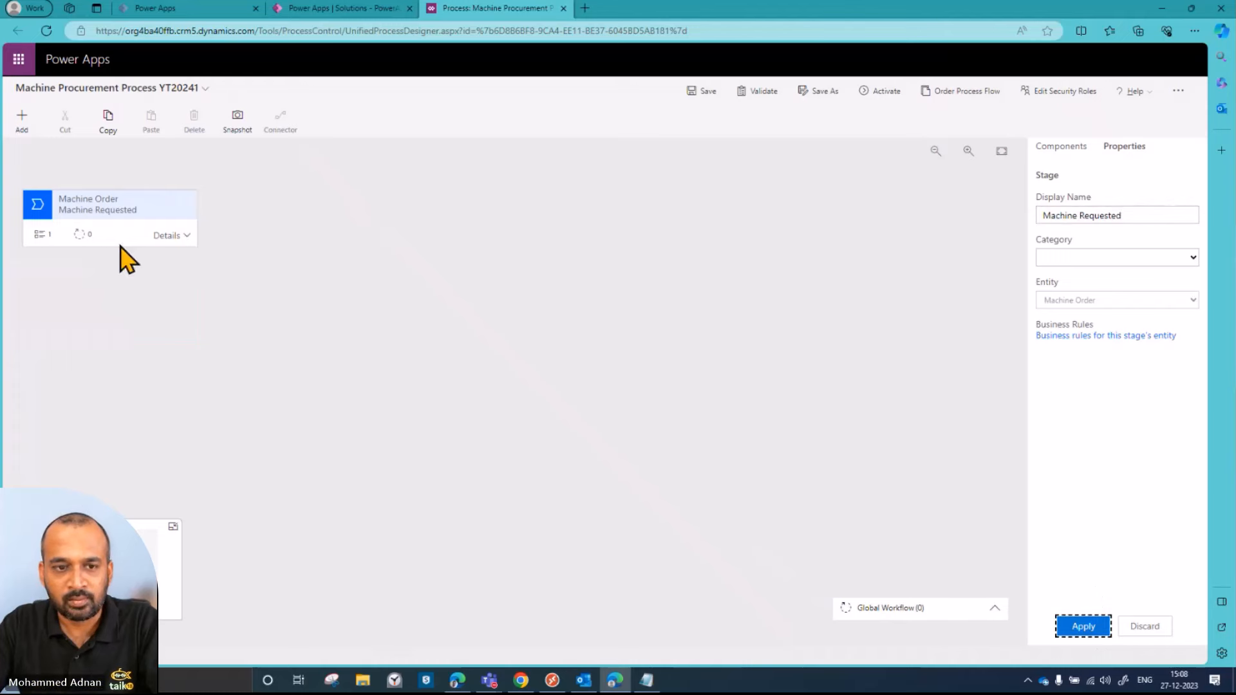
- Name the stage's first data step Machine Requested, set its data field to Request Date and apply
{"action": "left_click", "coordinate": [168, 235]}
{"action": "left_click", "coordinate": [114, 301]}
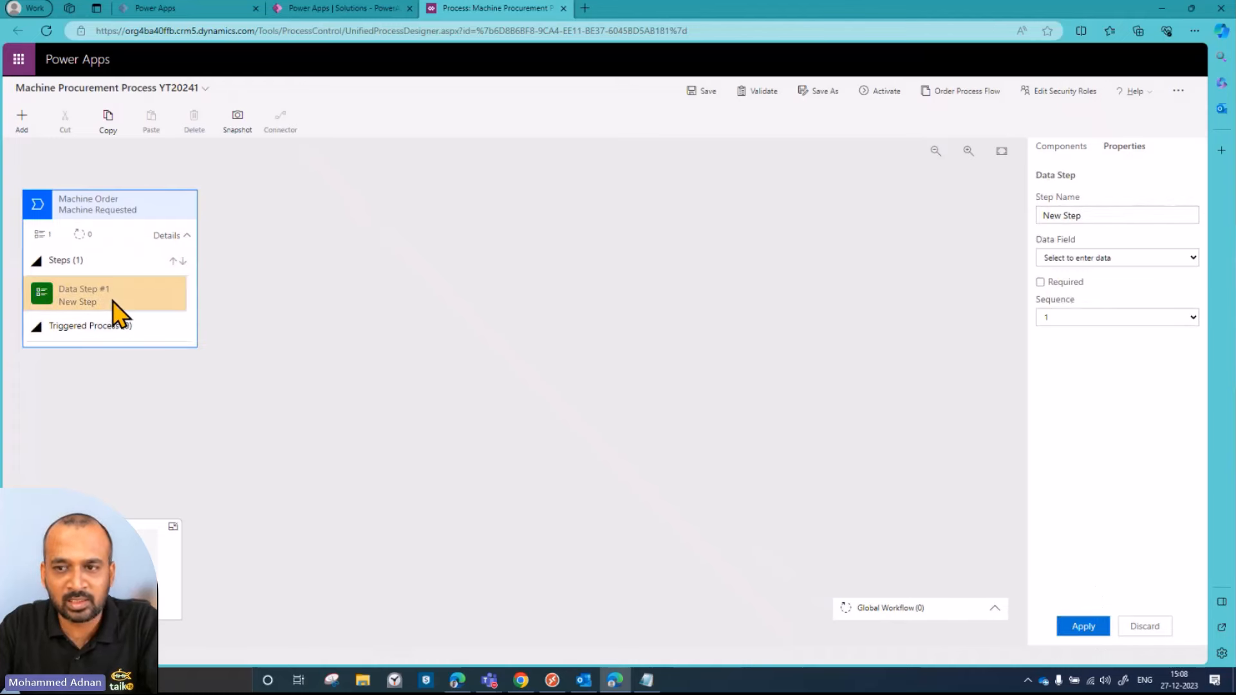
{"action": "left_click_drag", "start_coordinate": [1098, 214], "coordinate": [1013, 226]}
{"action": "key", "text": "ctrl+v"}
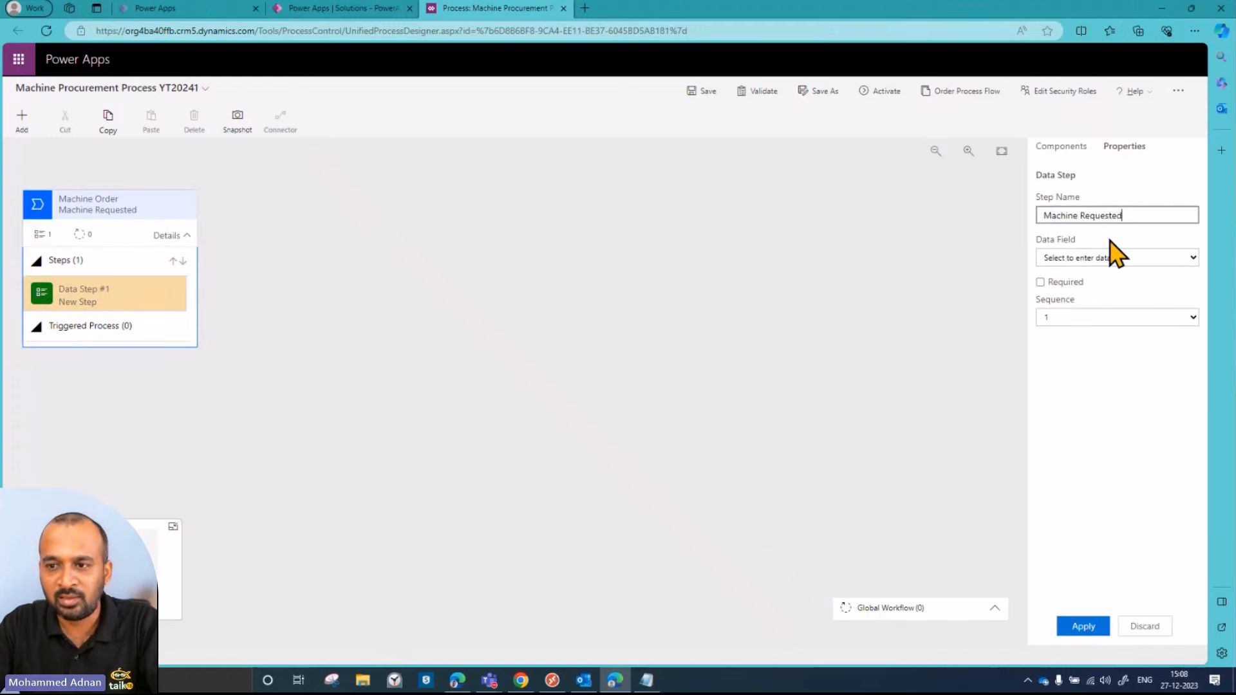
{"action": "left_click", "coordinate": [1123, 258]}
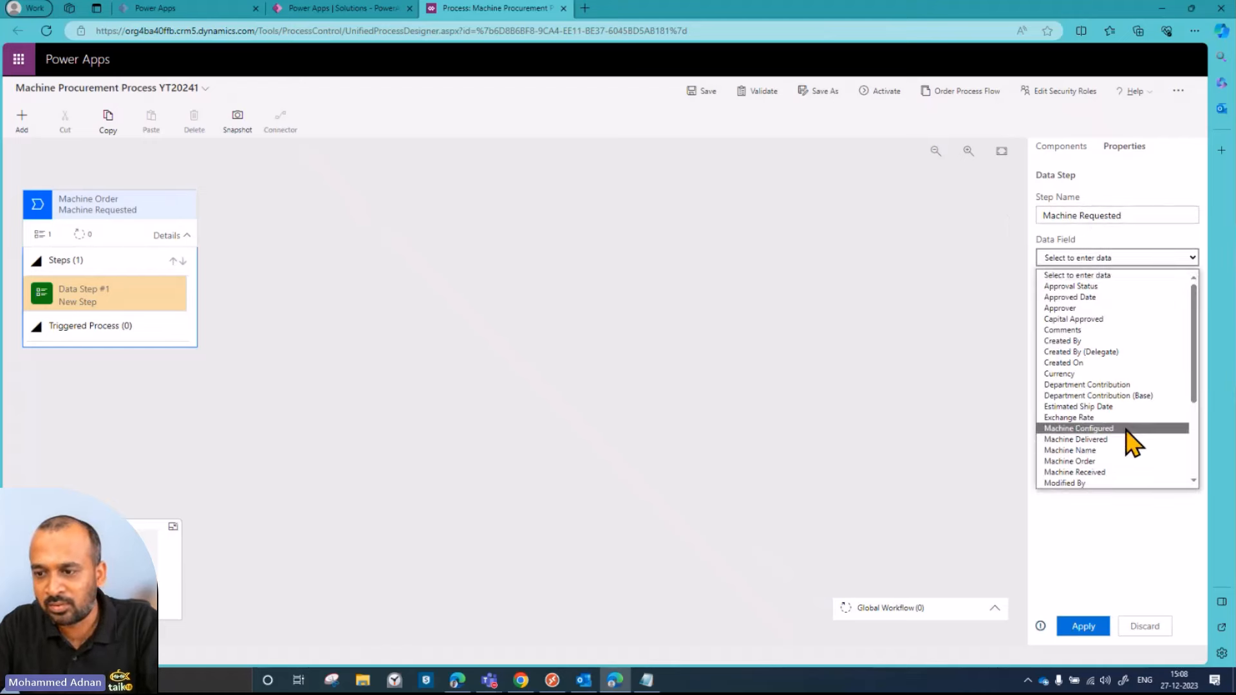
{"action": "scroll", "coordinate": [1138, 442], "scroll_direction": "down", "scroll_amount": 1}
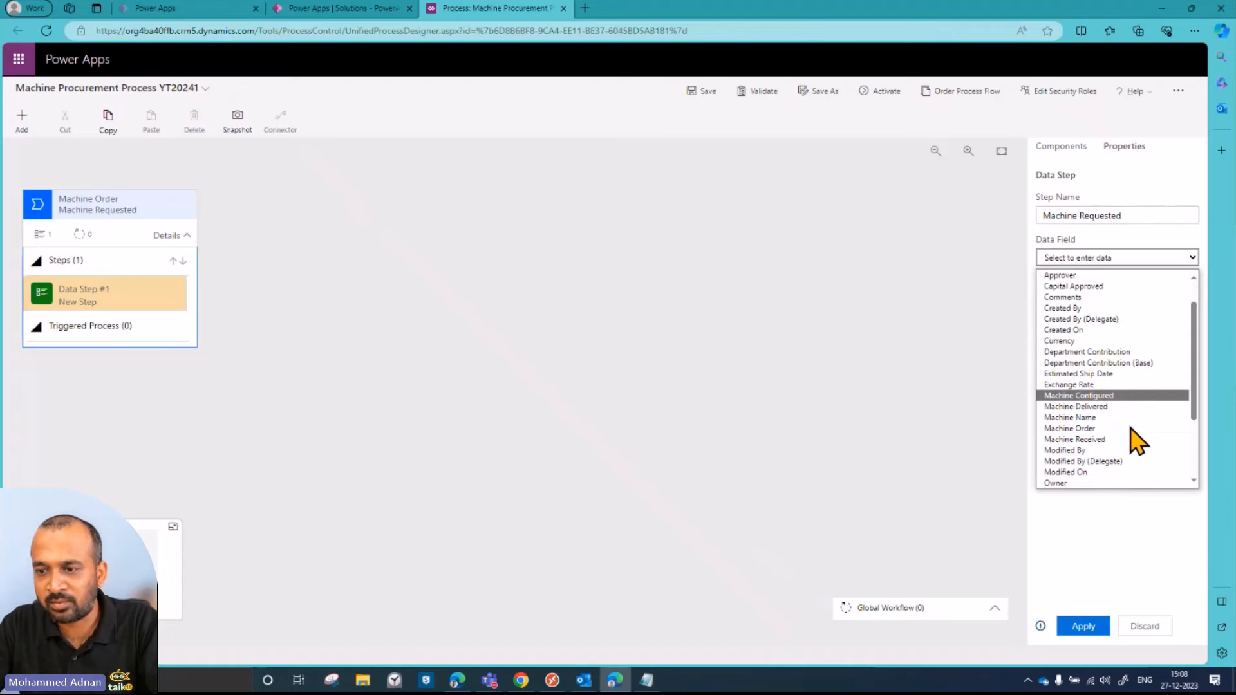
{"action": "scroll", "coordinate": [1140, 431], "scroll_direction": "down", "scroll_amount": 3}
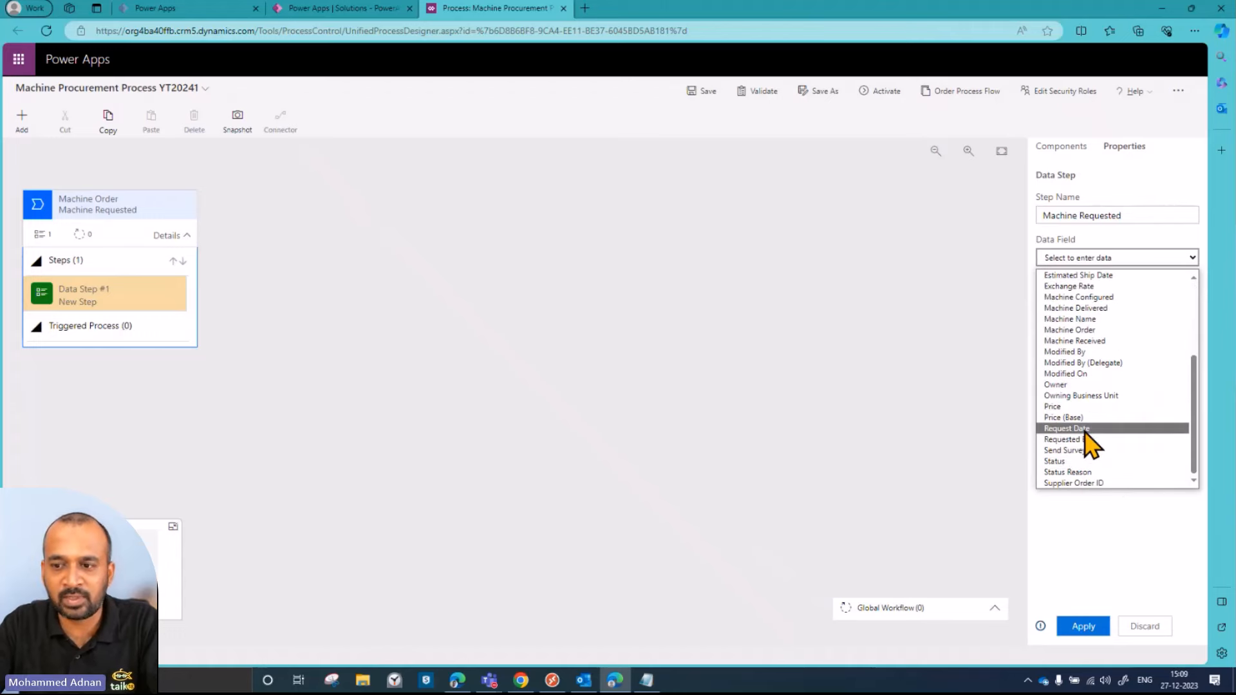
{"action": "left_click", "coordinate": [1088, 429]}
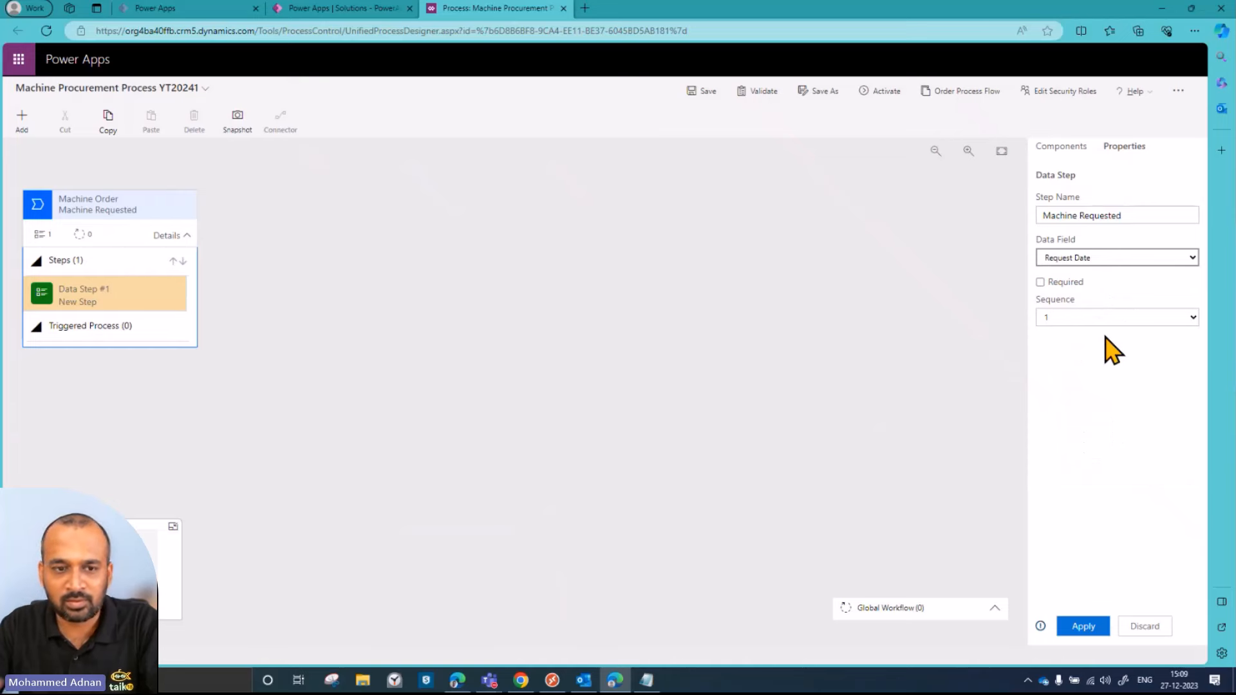
{"action": "left_click", "coordinate": [1083, 631]}
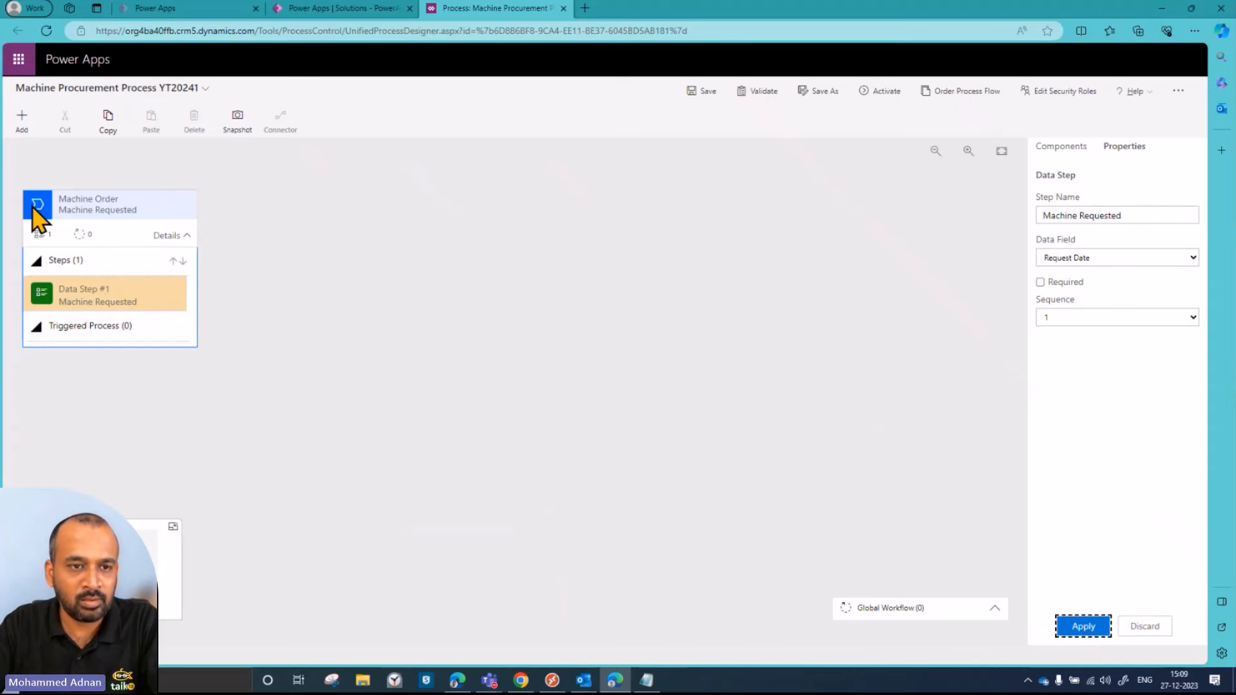
- Add a second data step below the Machine Requested step and name it Approval Status, copied from Notepad
{"action": "left_click", "coordinate": [34, 128]}
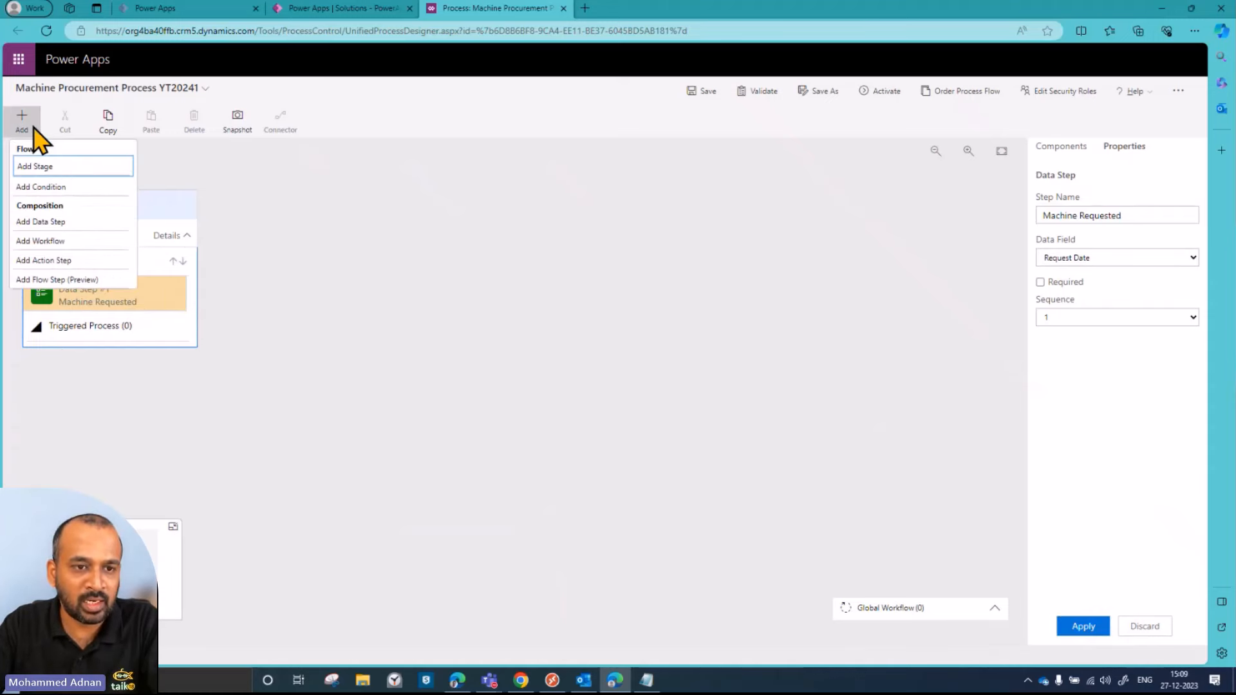
{"action": "left_click", "coordinate": [69, 221]}
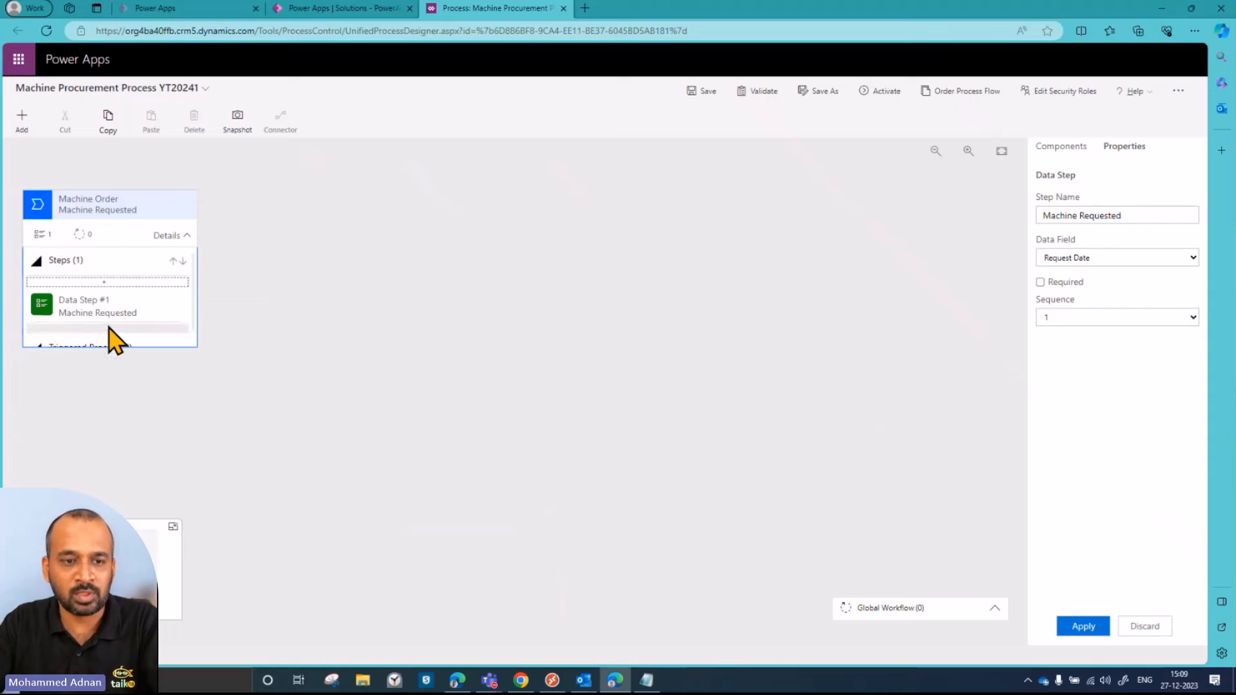
{"action": "left_click_drag", "start_coordinate": [108, 330], "coordinate": [108, 329]}
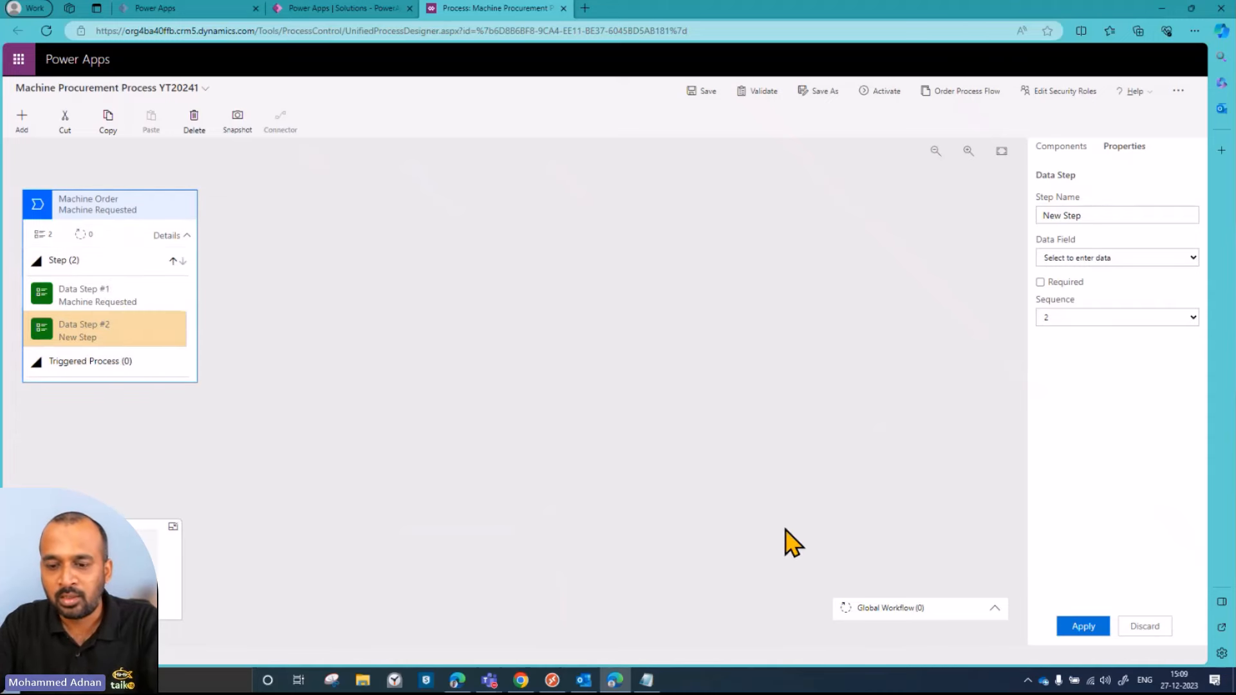
{"action": "left_click", "coordinate": [646, 680]}
{"action": "left_click", "coordinate": [901, 351]}
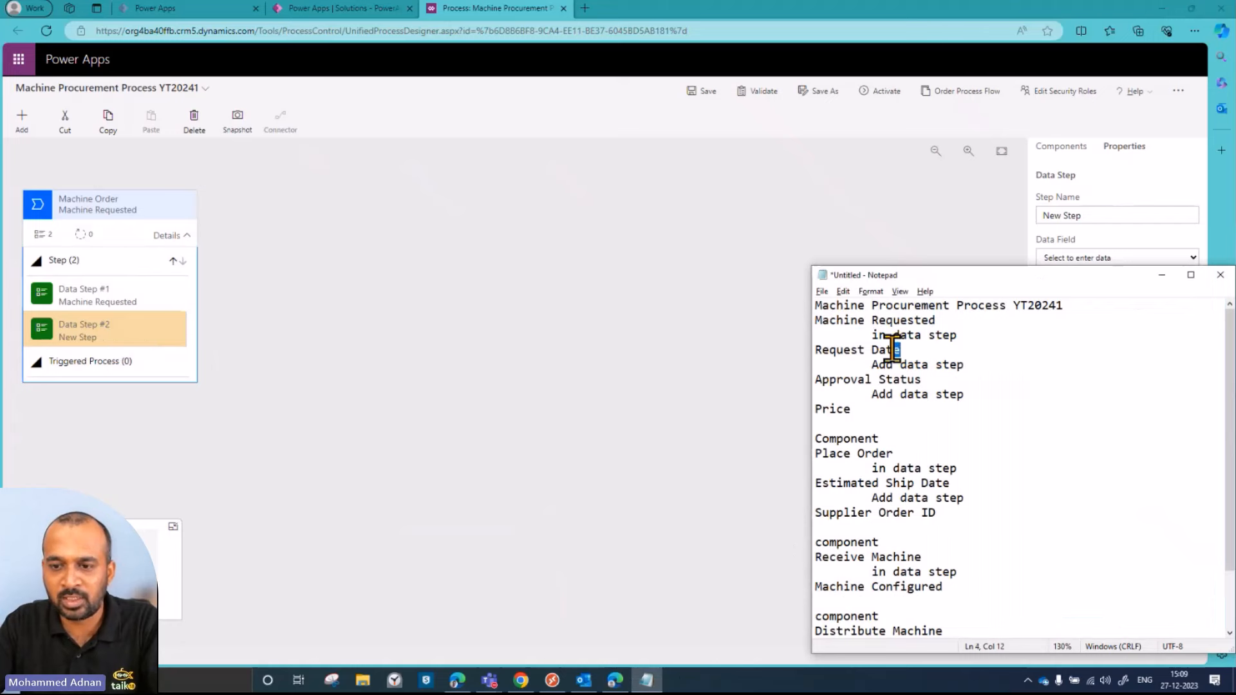
{"action": "key", "text": "shift+Home"}
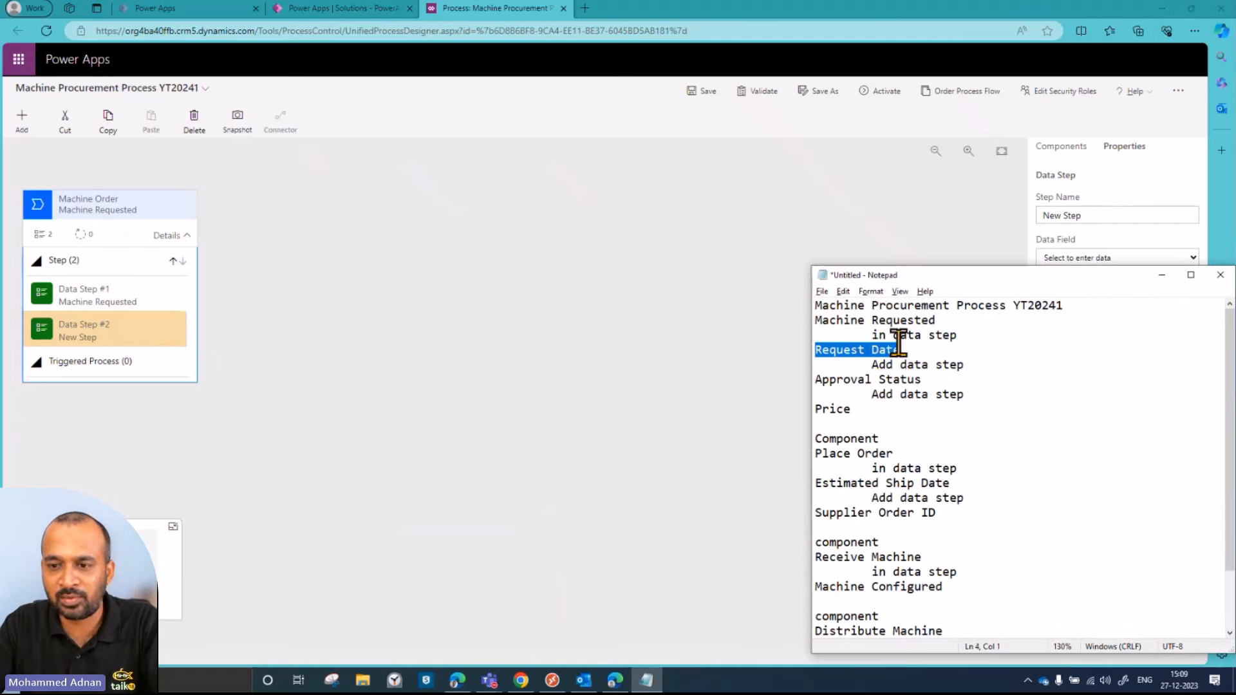
{"action": "left_click_drag", "start_coordinate": [932, 380], "coordinate": [803, 379]}
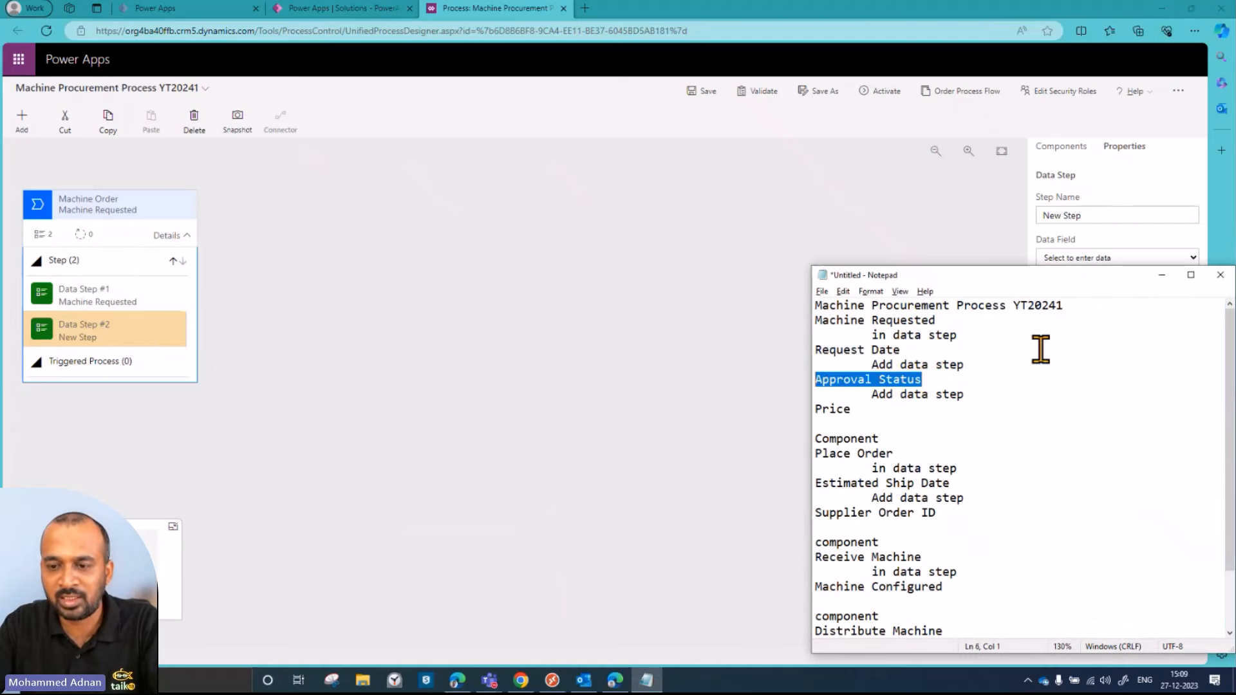
{"action": "left_click", "coordinate": [1123, 243]}
{"action": "left_click_drag", "start_coordinate": [1107, 215], "coordinate": [1020, 217]}
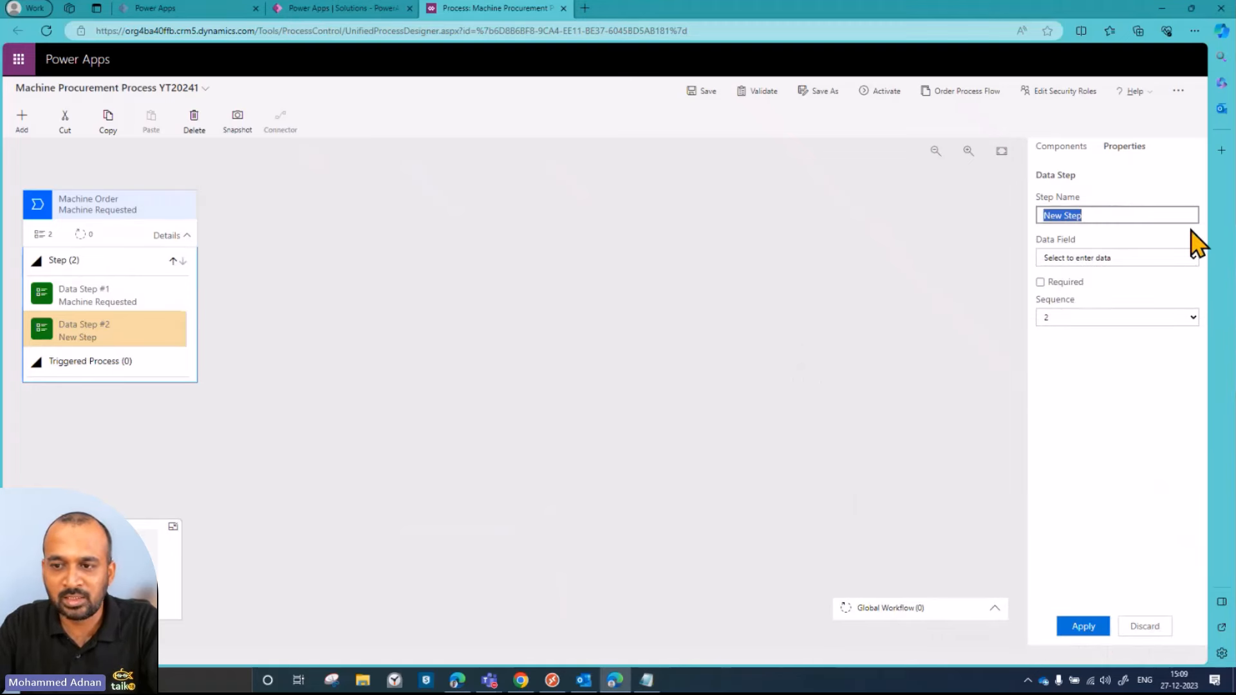
- Set the second data step's data field to Approval Status and apply the step's properties
{"action": "left_click", "coordinate": [1121, 259]}
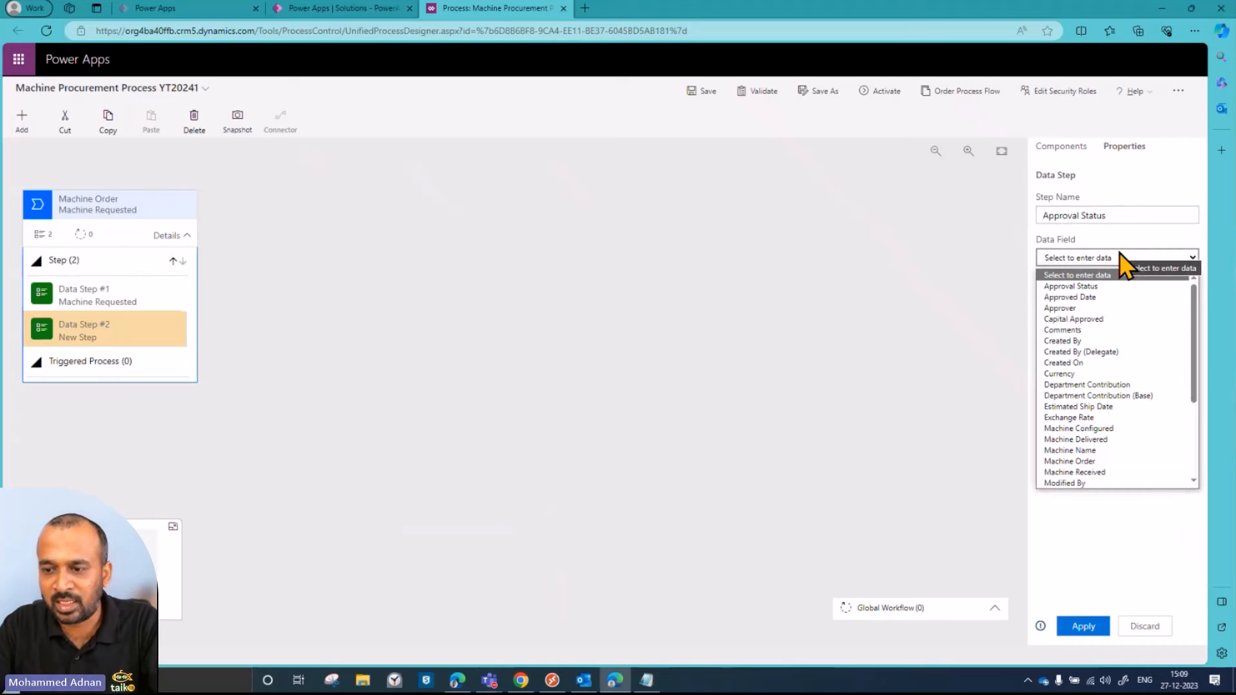
{"action": "scroll", "coordinate": [1142, 350], "scroll_direction": "down", "scroll_amount": 4}
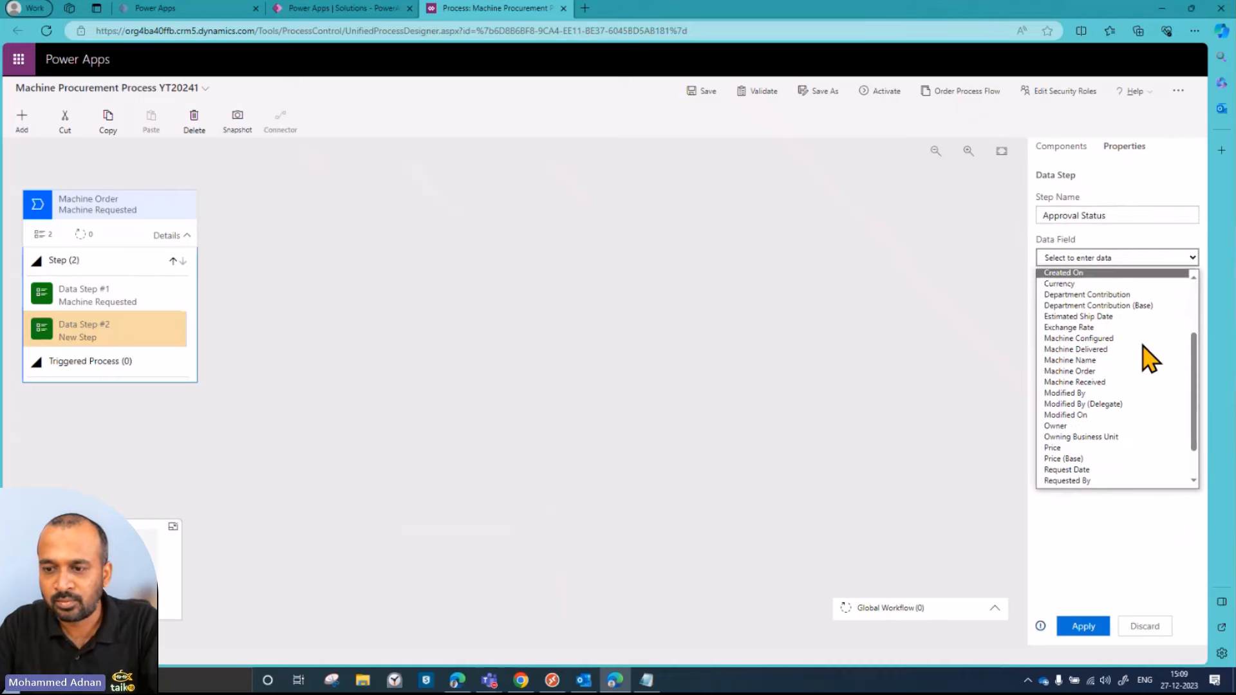
{"action": "scroll", "coordinate": [1120, 321], "scroll_direction": "up", "scroll_amount": 4}
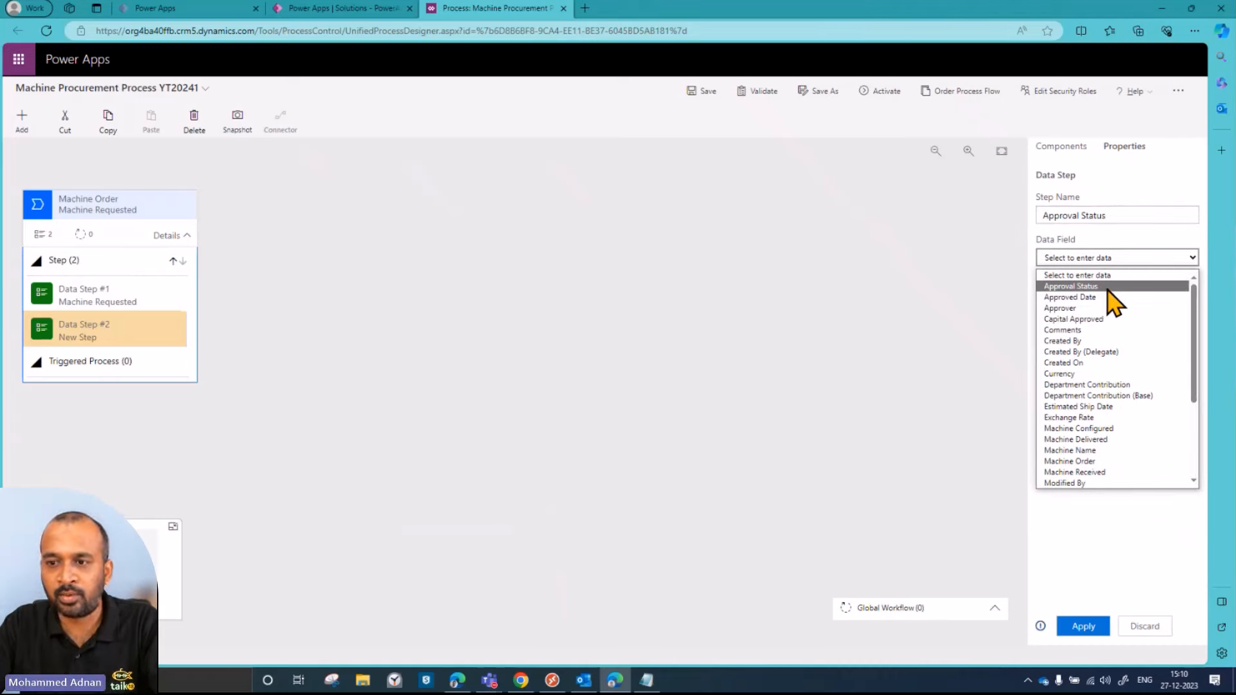
{"action": "left_click", "coordinate": [1113, 287]}
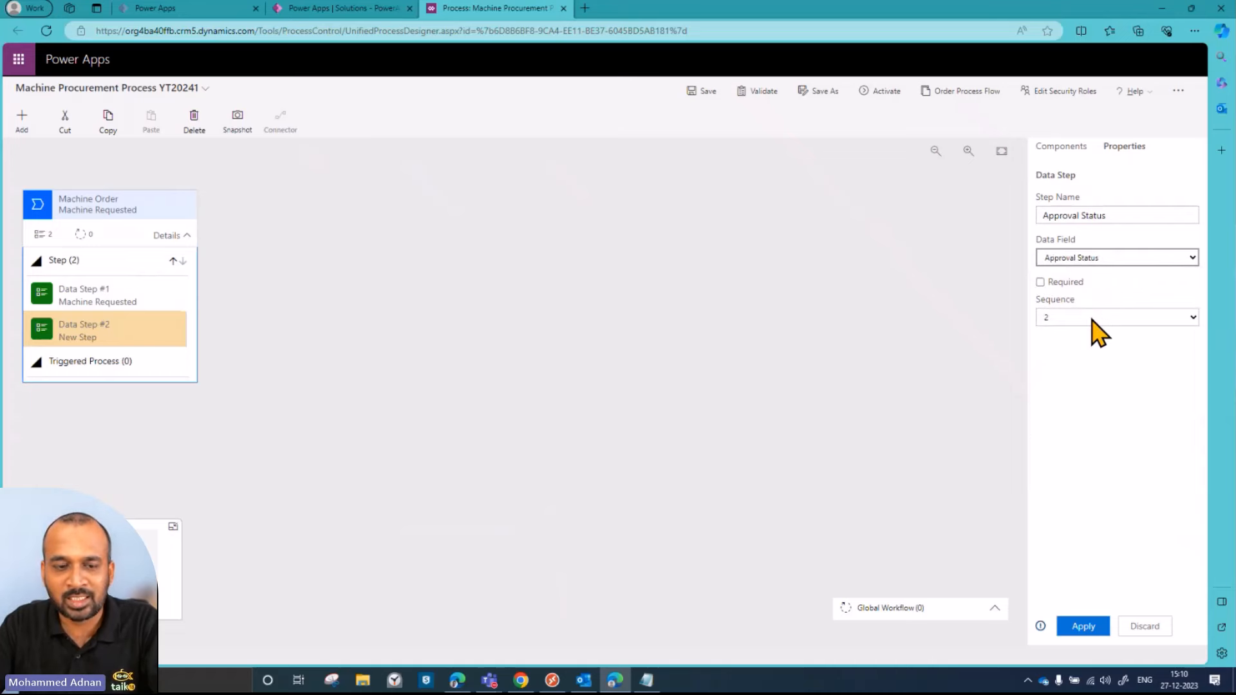
{"action": "left_click", "coordinate": [1082, 627]}
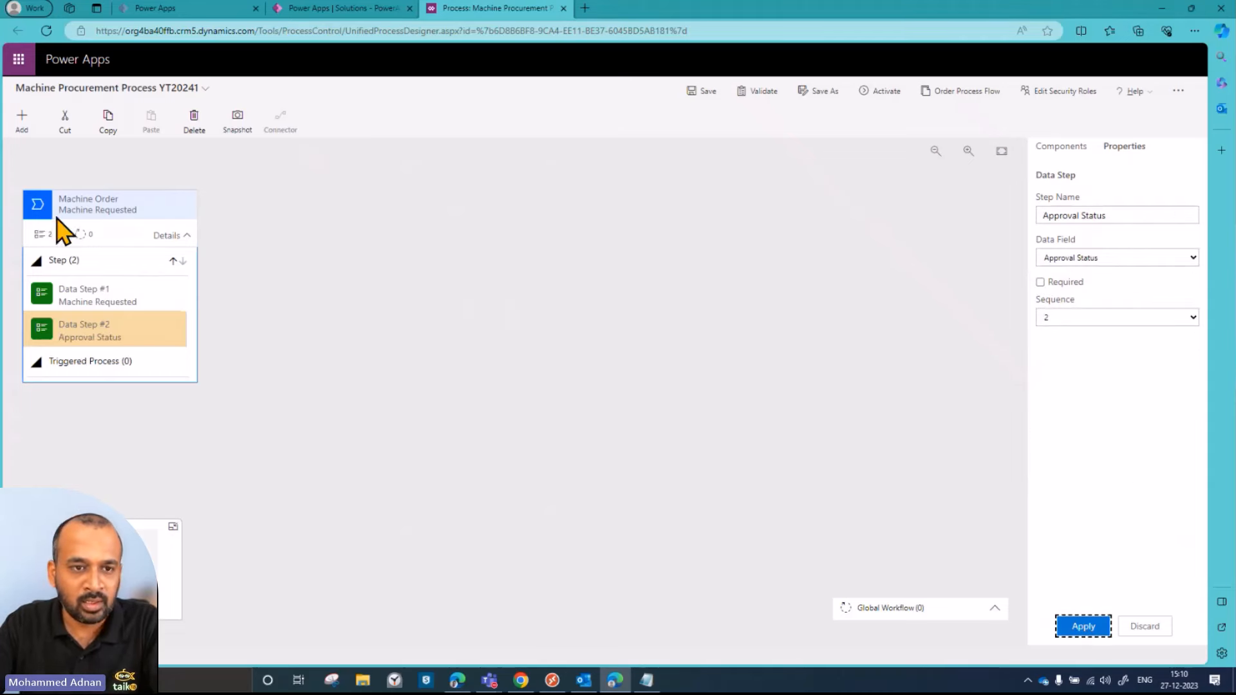
- Add a third data step below Approval Status and name it Price, copied from Notepad
{"action": "left_click", "coordinate": [26, 122]}
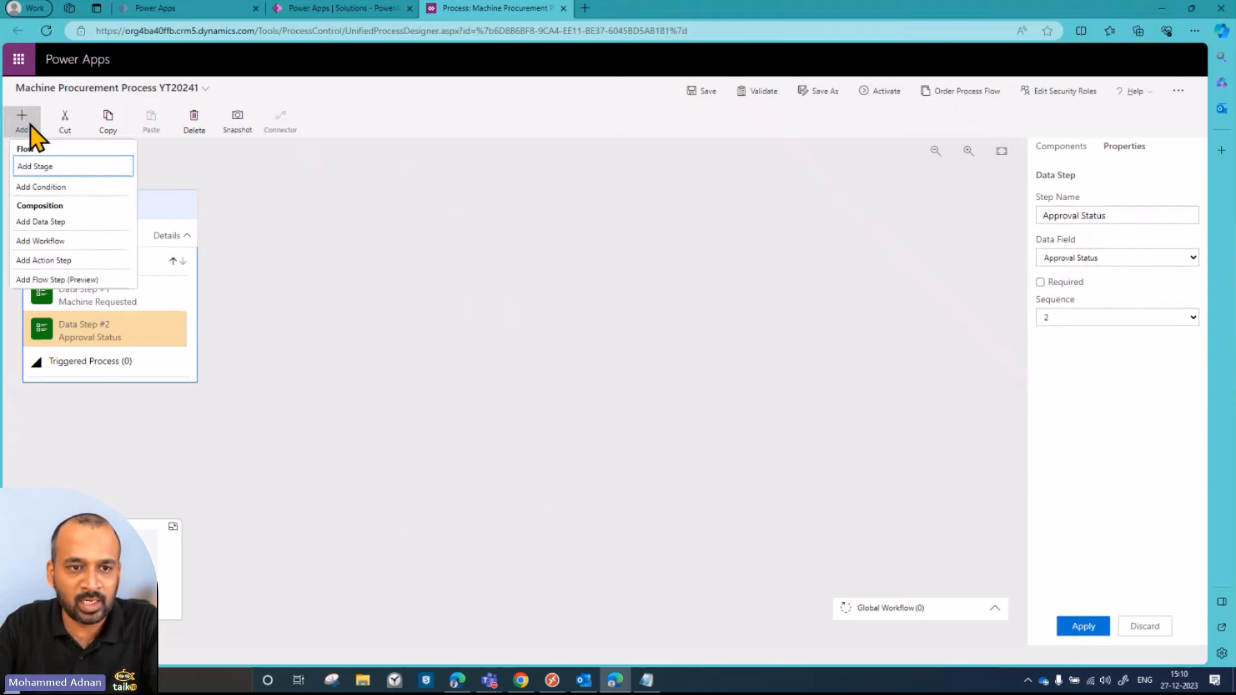
{"action": "left_click", "coordinate": [57, 222]}
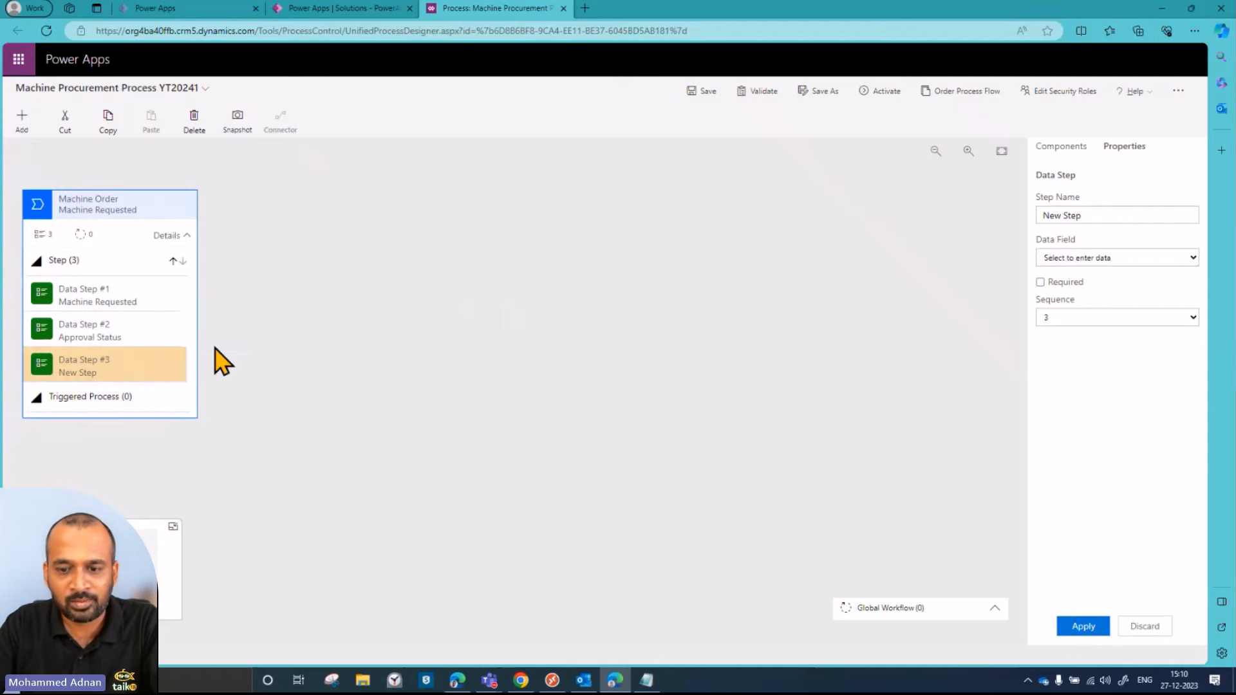
{"action": "left_click", "coordinate": [645, 680]}
{"action": "left_click", "coordinate": [840, 409]}
{"action": "double_click", "coordinate": [840, 409]}
{"action": "key", "text": "ctrl+c"}
{"action": "triple_click", "coordinate": [1086, 215]}
{"action": "key", "text": "ctrl+v"}
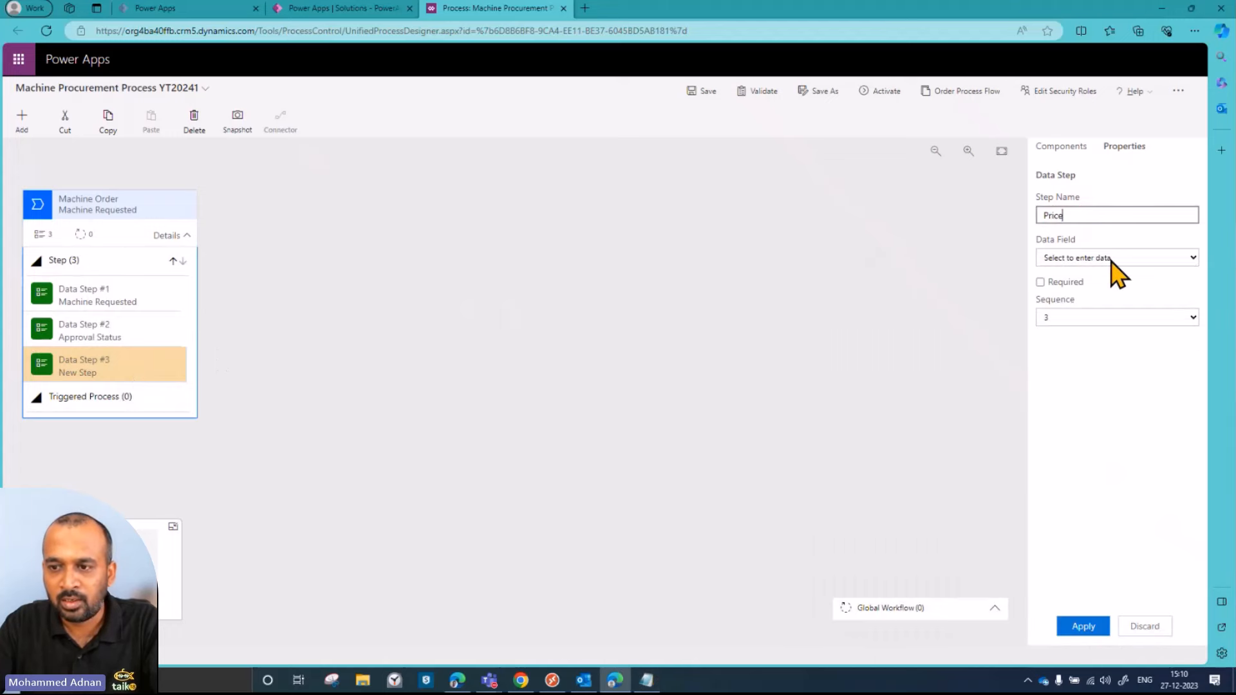
- Set the third data step's data field to Price and apply the step's properties
{"action": "left_click", "coordinate": [1111, 258]}
{"action": "scroll", "coordinate": [1125, 378], "scroll_direction": "down", "scroll_amount": 5}
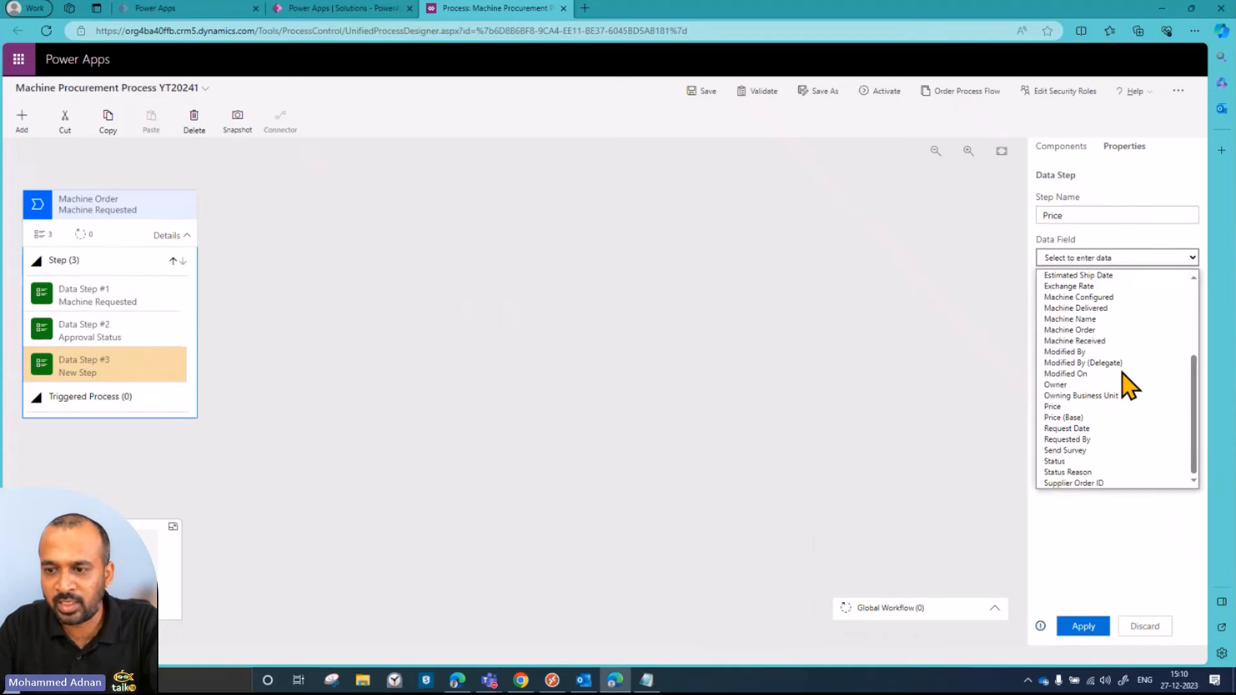
{"action": "left_click", "coordinate": [1090, 407]}
{"action": "left_click", "coordinate": [1084, 628]}
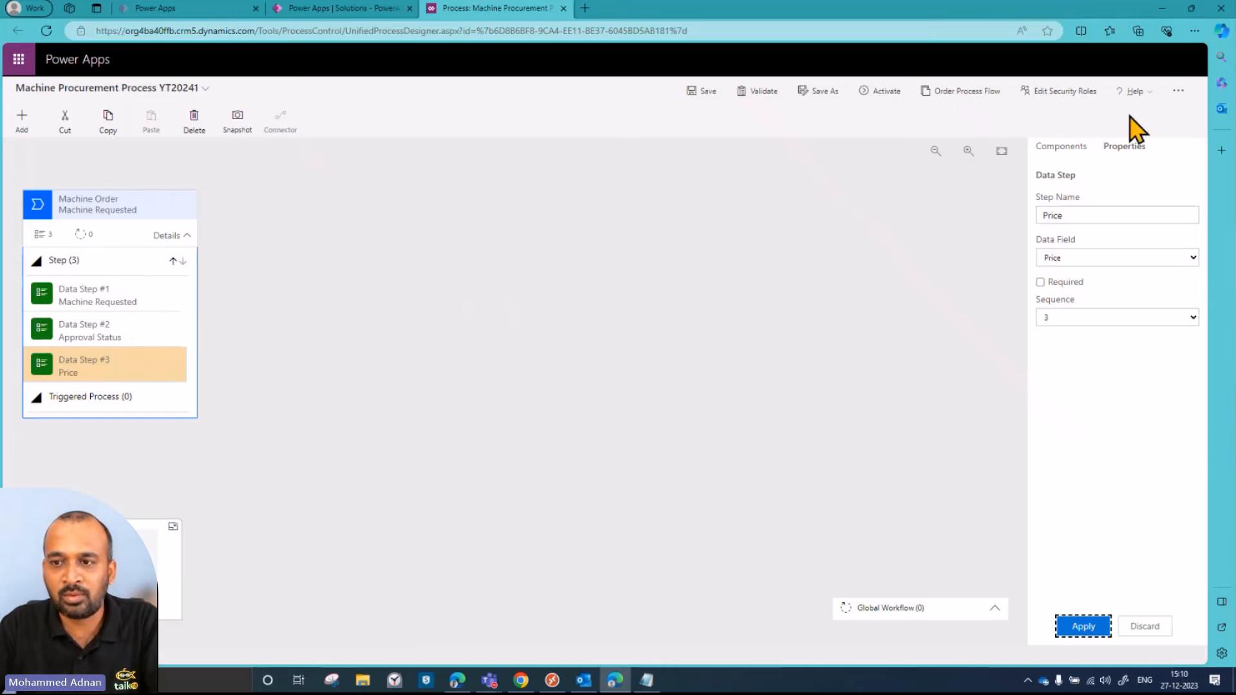
- Add a stage after Machine Requested, name it Place Order as copied from Notepad, and apply its properties
{"action": "left_click", "coordinate": [1063, 151]}
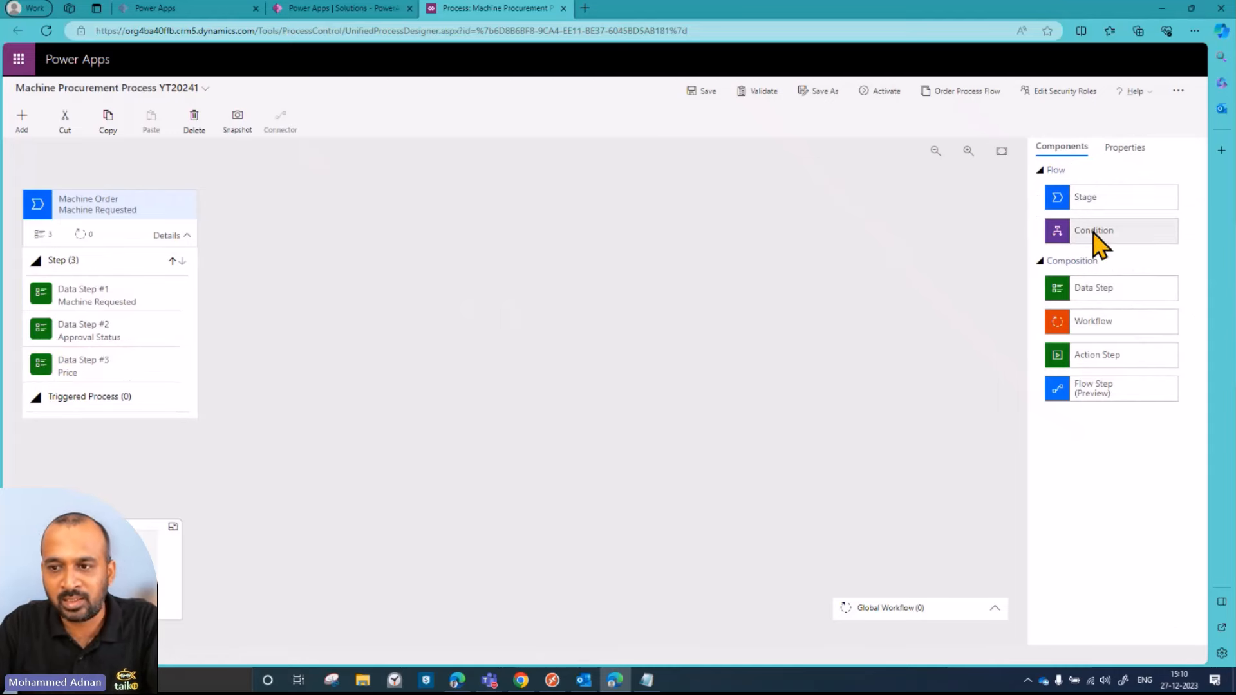
{"action": "left_click_drag", "start_coordinate": [1089, 198], "coordinate": [221, 235]}
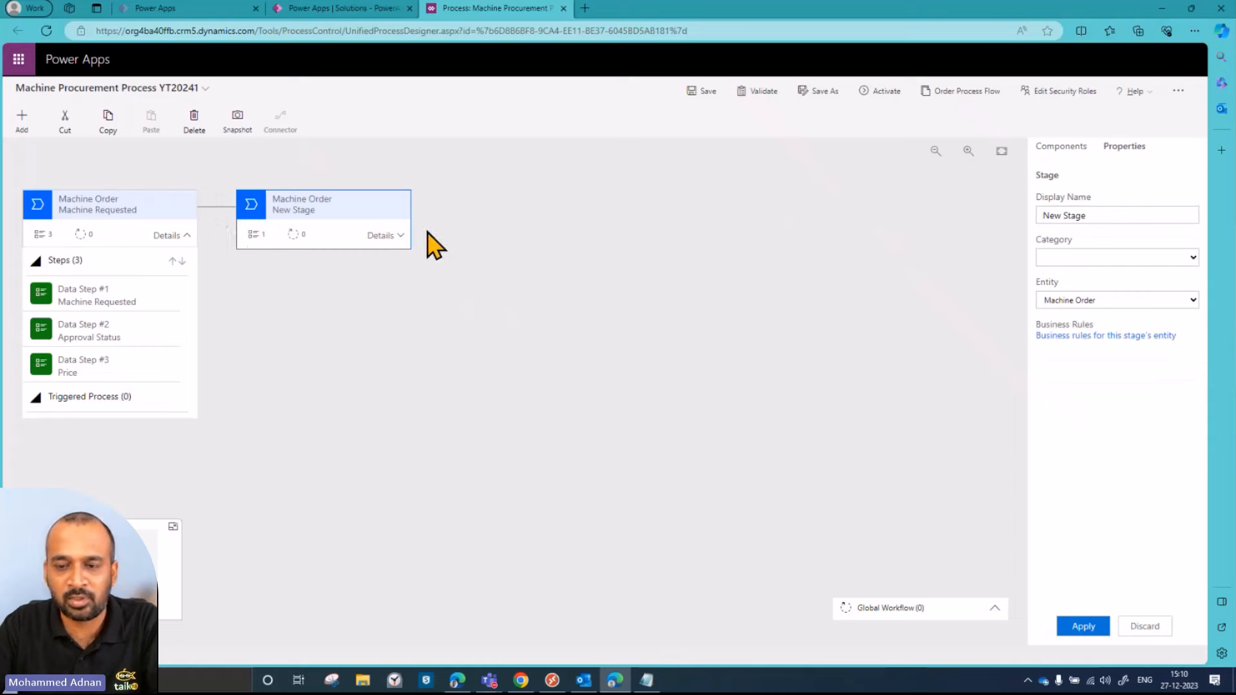
{"action": "left_click", "coordinate": [646, 681]}
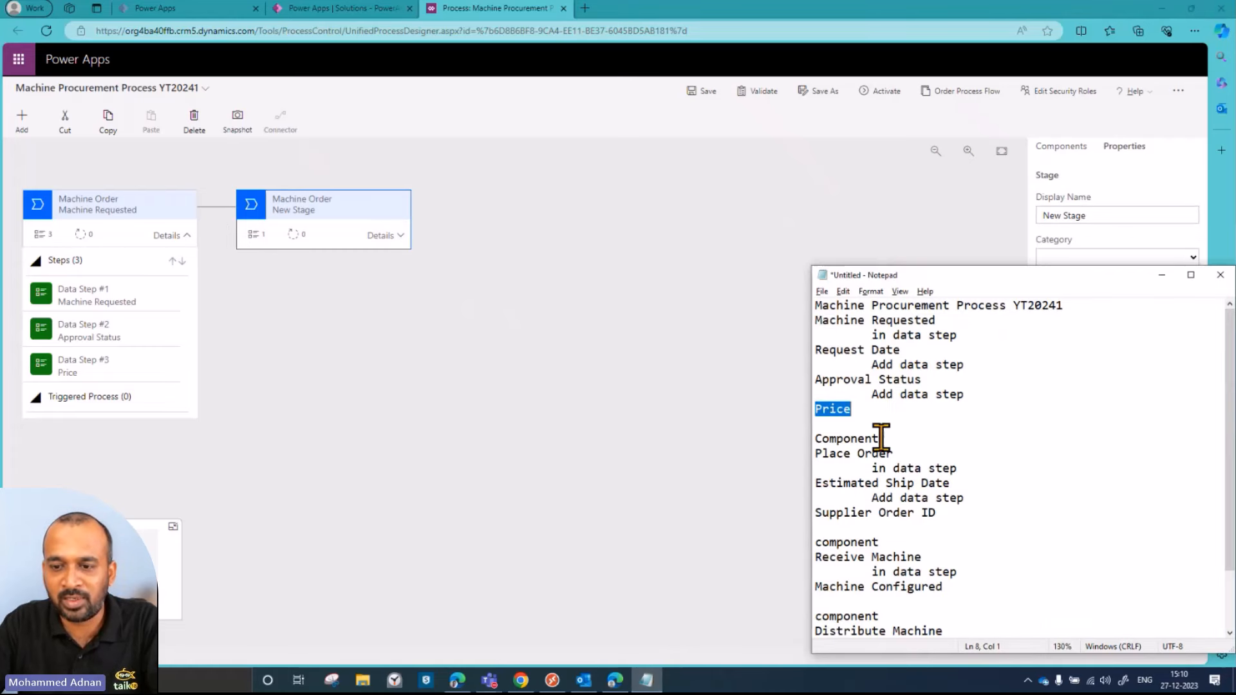
{"action": "left_click_drag", "start_coordinate": [889, 451], "coordinate": [794, 450]}
{"action": "left_click_drag", "start_coordinate": [908, 446], "coordinate": [808, 464]}
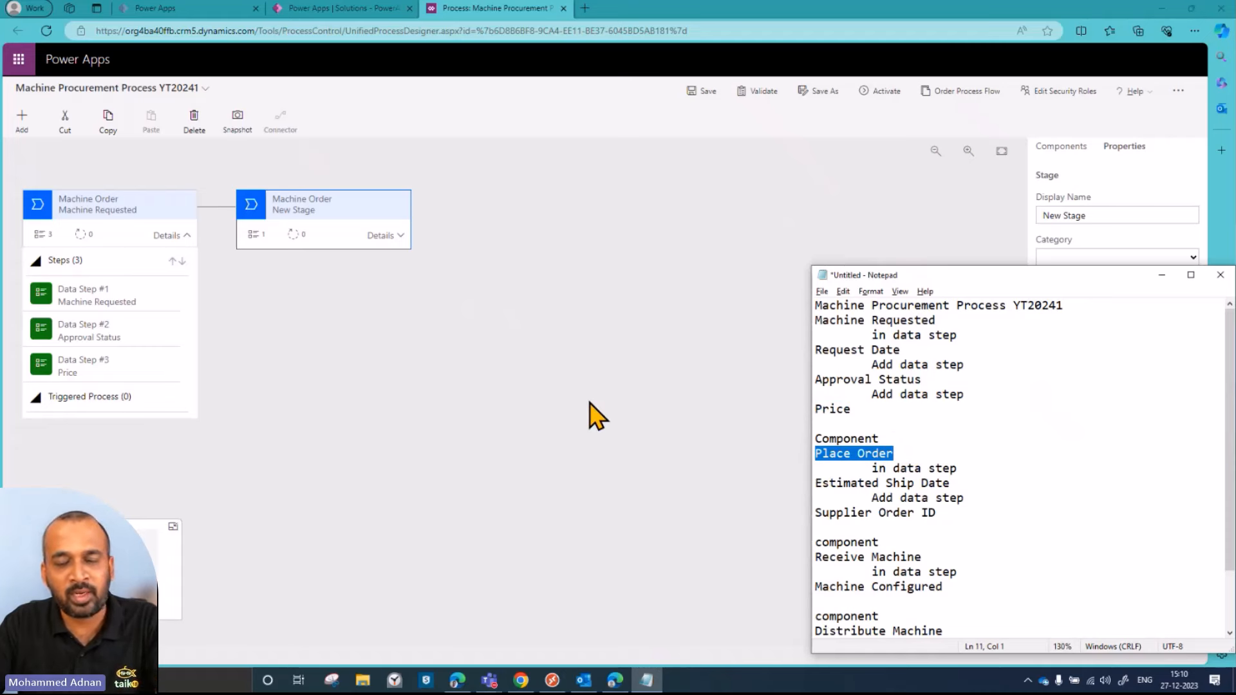
{"action": "left_click", "coordinate": [1107, 215]}
{"action": "left_click_drag", "start_coordinate": [1110, 215], "coordinate": [1009, 231]}
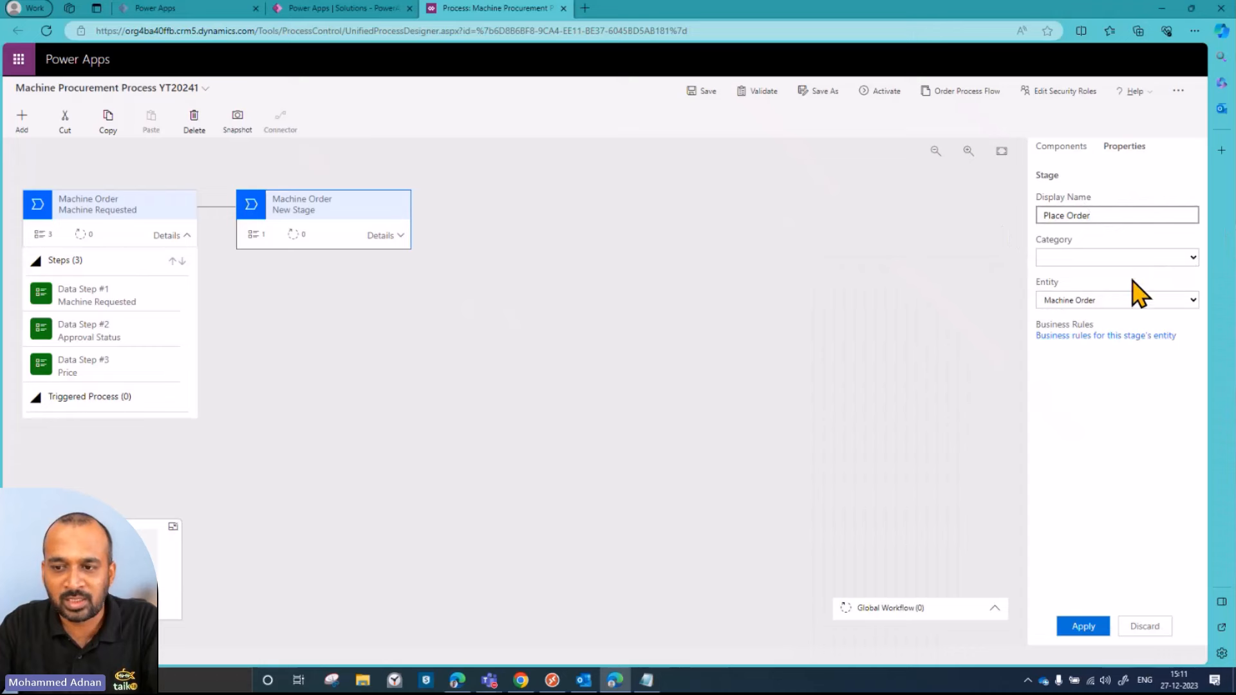
{"action": "left_click", "coordinate": [482, 264]}
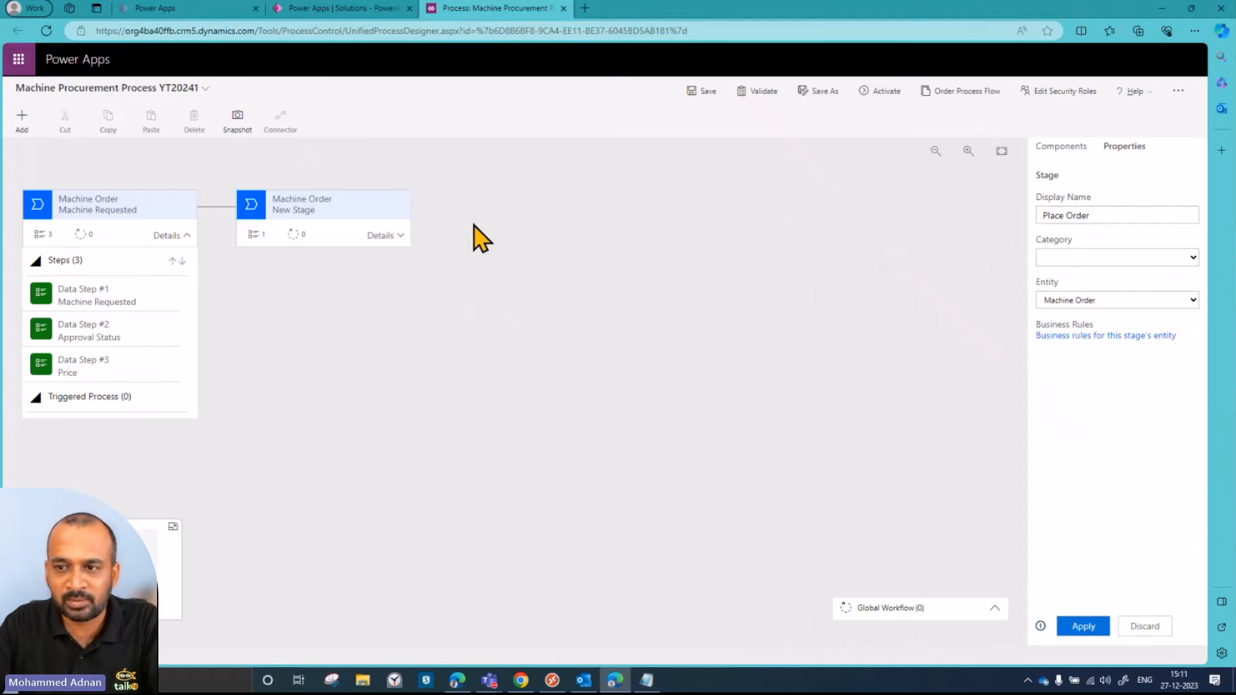
{"action": "left_click", "coordinate": [1083, 628]}
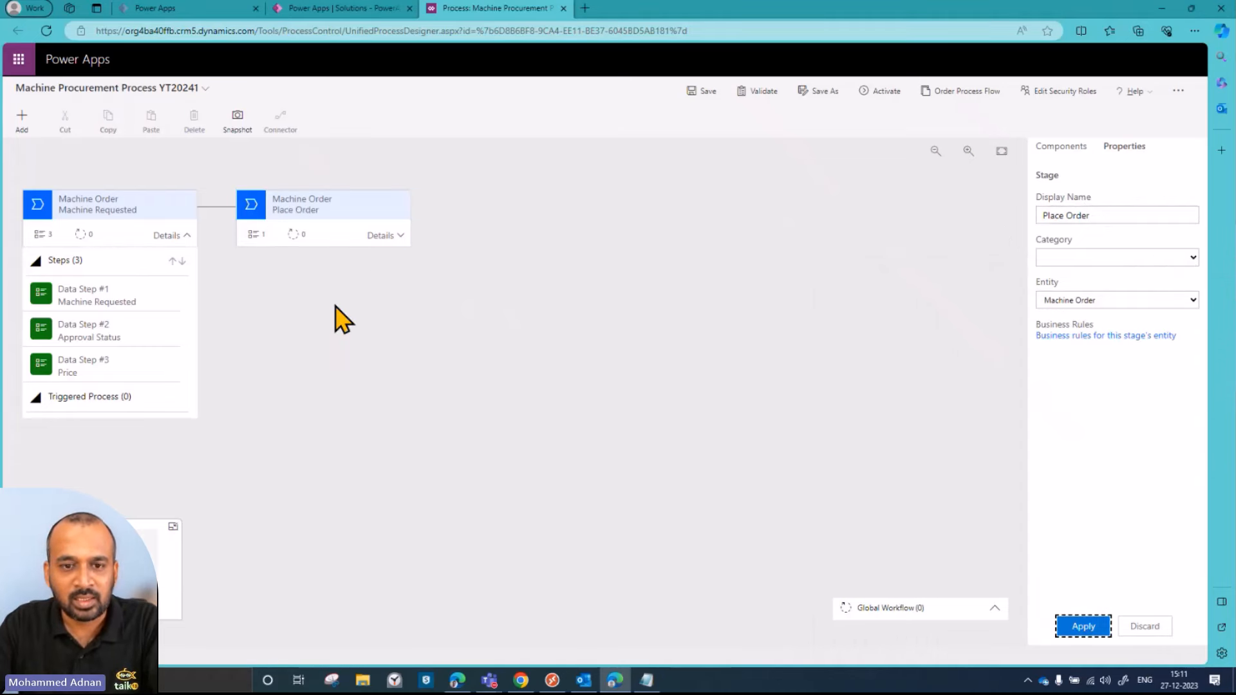
- Name the Place Order stage's first data step Estimated Ship Date, copied from Notepad
{"action": "left_click", "coordinate": [399, 236]}
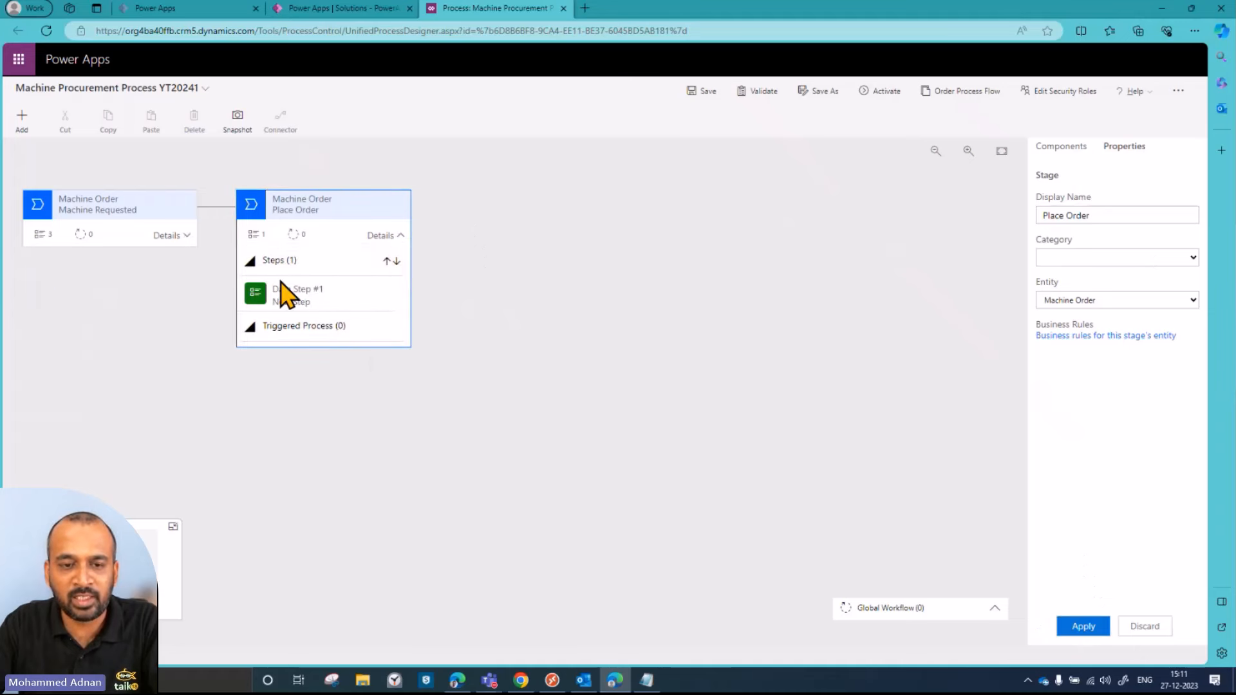
{"action": "left_click", "coordinate": [334, 306]}
{"action": "key", "text": "alt+Tab"}
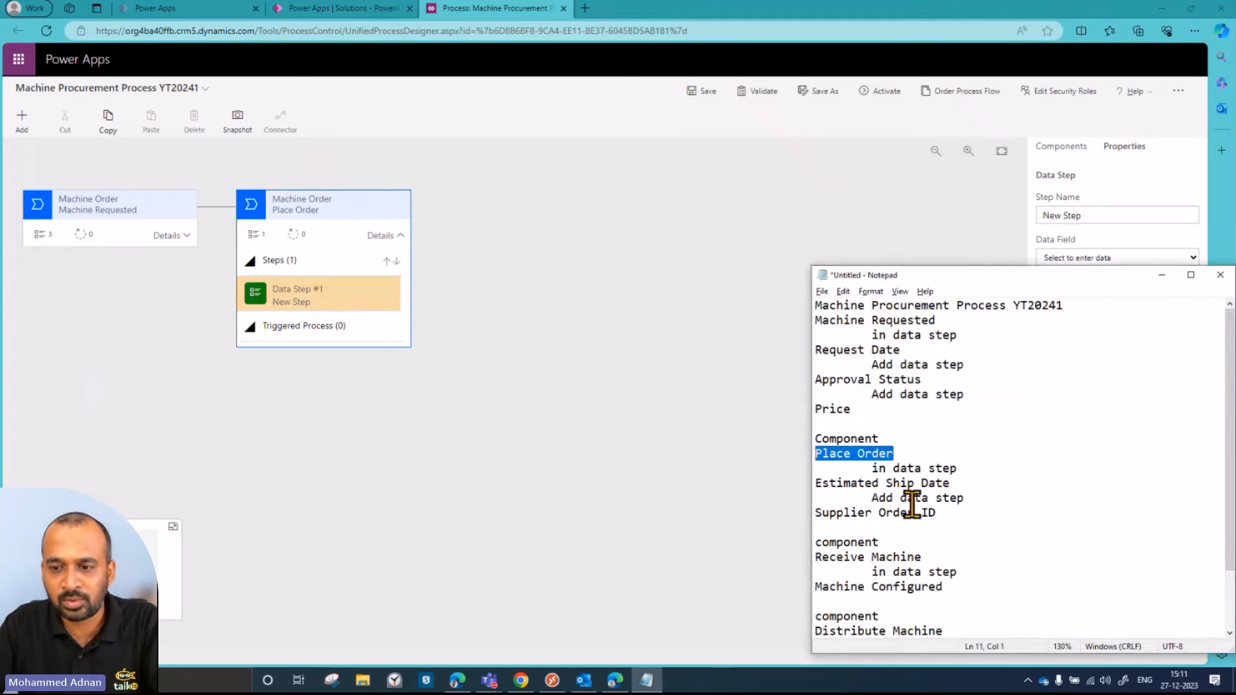
{"action": "left_click_drag", "start_coordinate": [952, 481], "coordinate": [792, 477]}
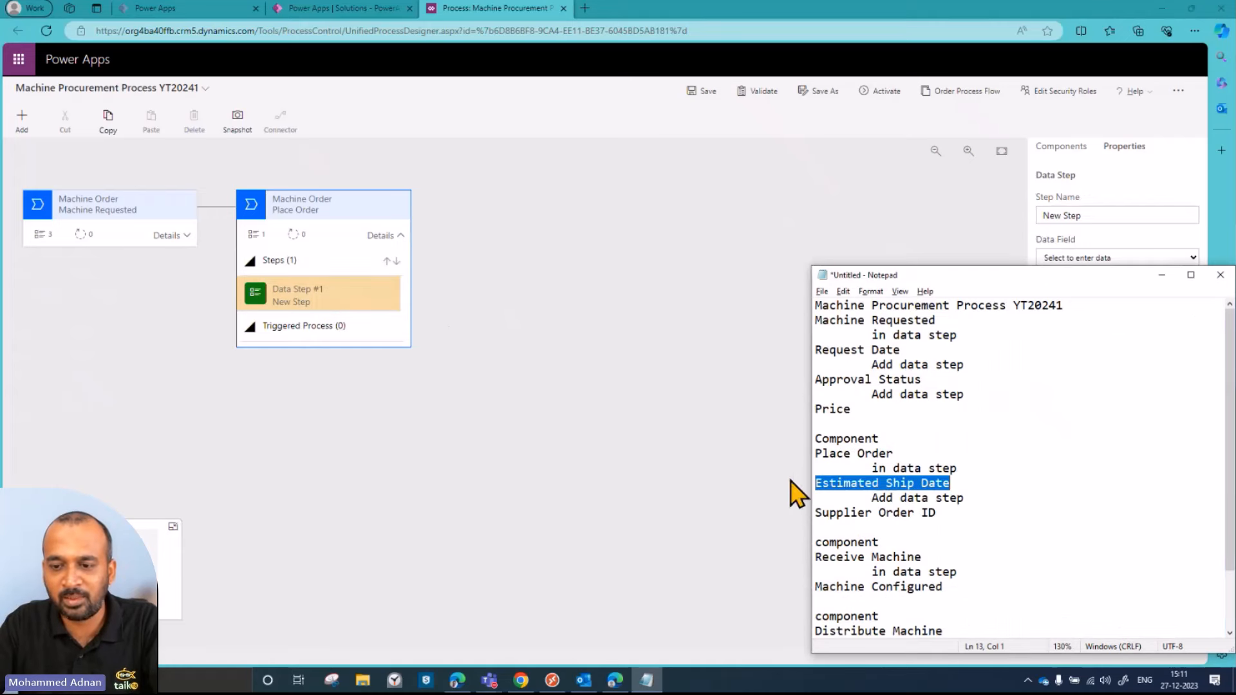
{"action": "left_click_drag", "start_coordinate": [1139, 216], "coordinate": [971, 233]}
{"action": "key", "text": "ctrl+v"}
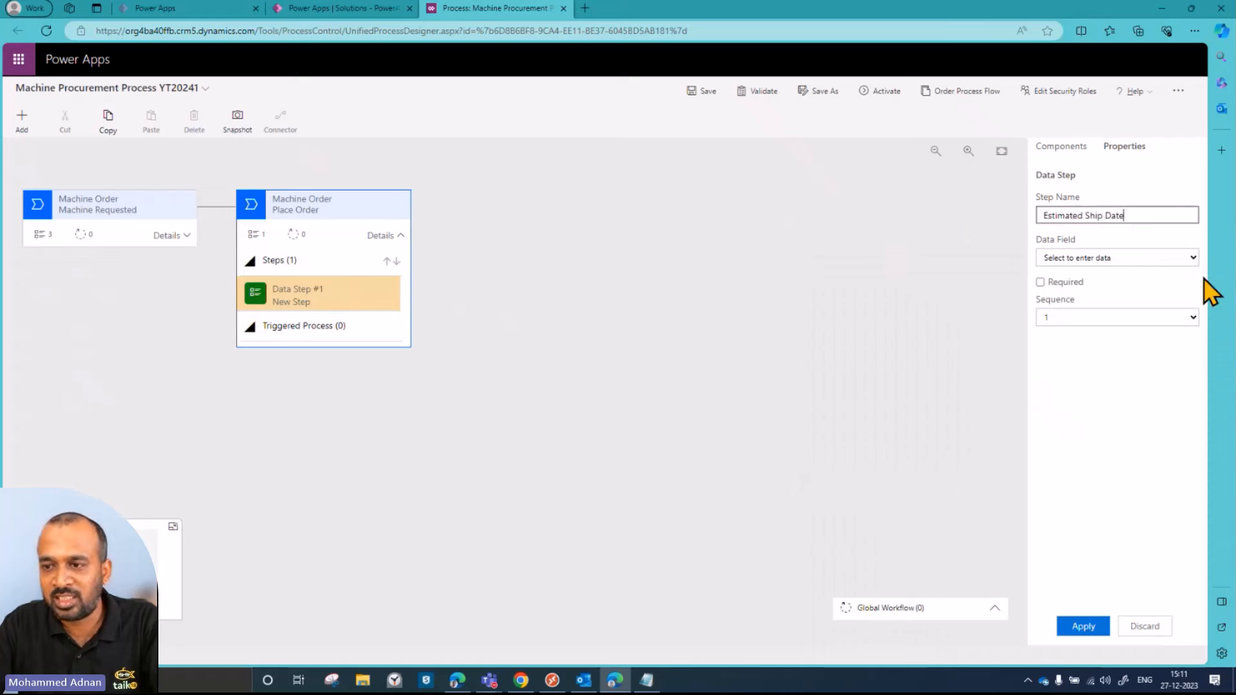
- Set the first Place Order data step's data field to Estimated Ship Date and apply the step's properties
{"action": "left_click", "coordinate": [1152, 258]}
{"action": "left_click", "coordinate": [1132, 407]}
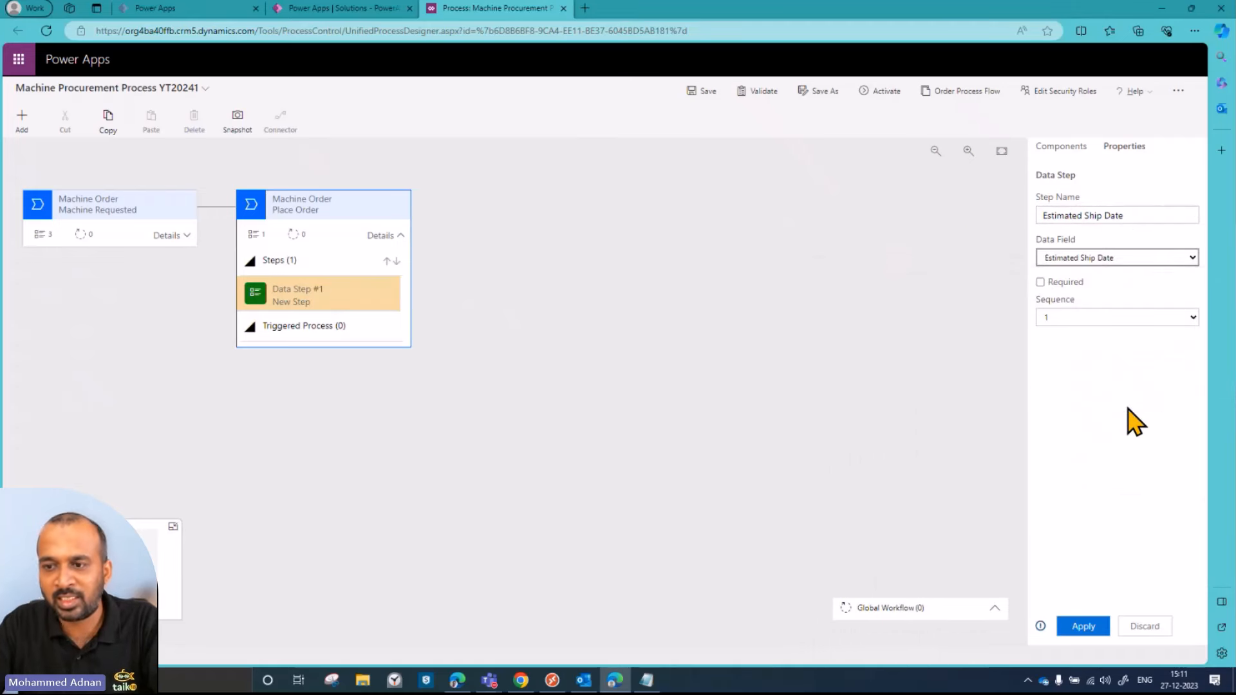
{"action": "left_click", "coordinate": [1093, 626]}
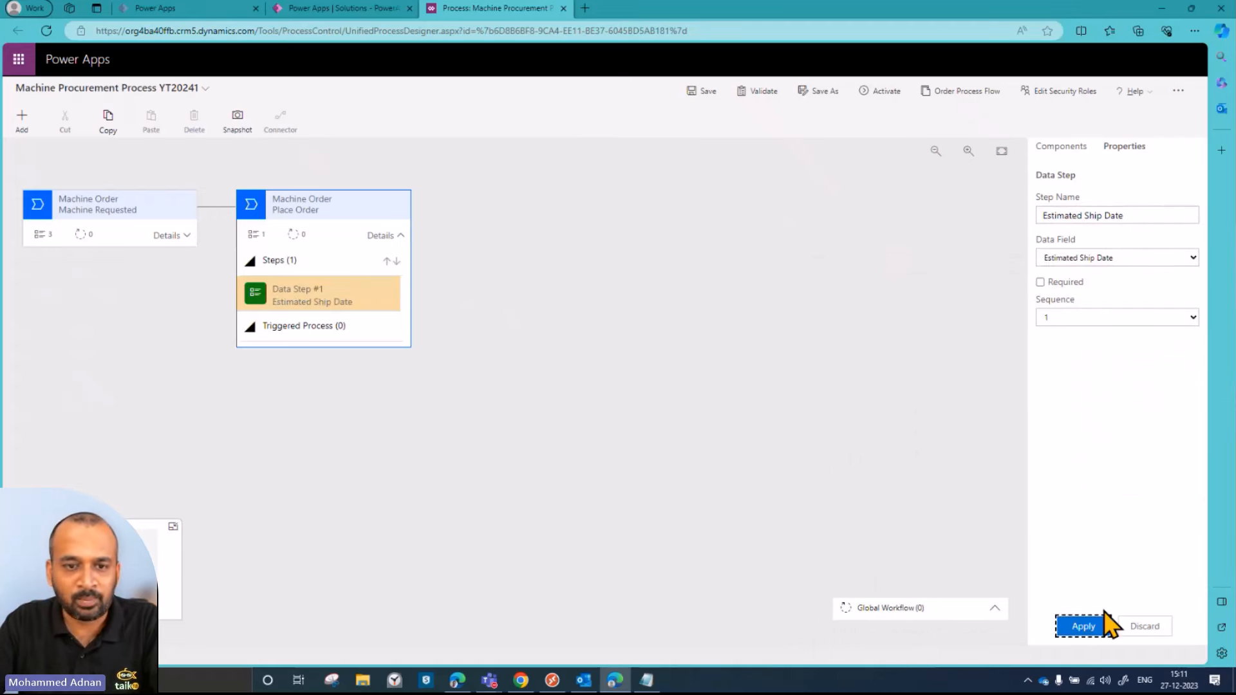
- Expand the Place Order stage's details and add a second data step below Estimated Ship Date
{"action": "left_click", "coordinate": [170, 237]}
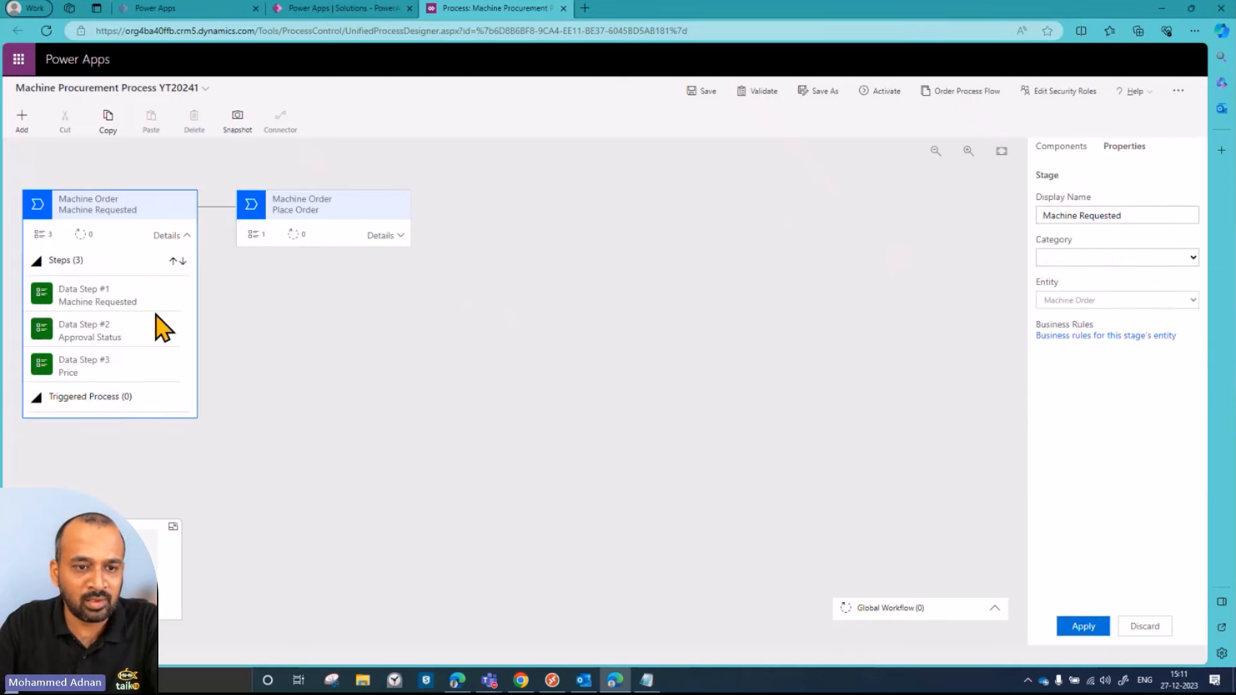
{"action": "left_click", "coordinate": [327, 245]}
{"action": "left_click", "coordinate": [384, 236]}
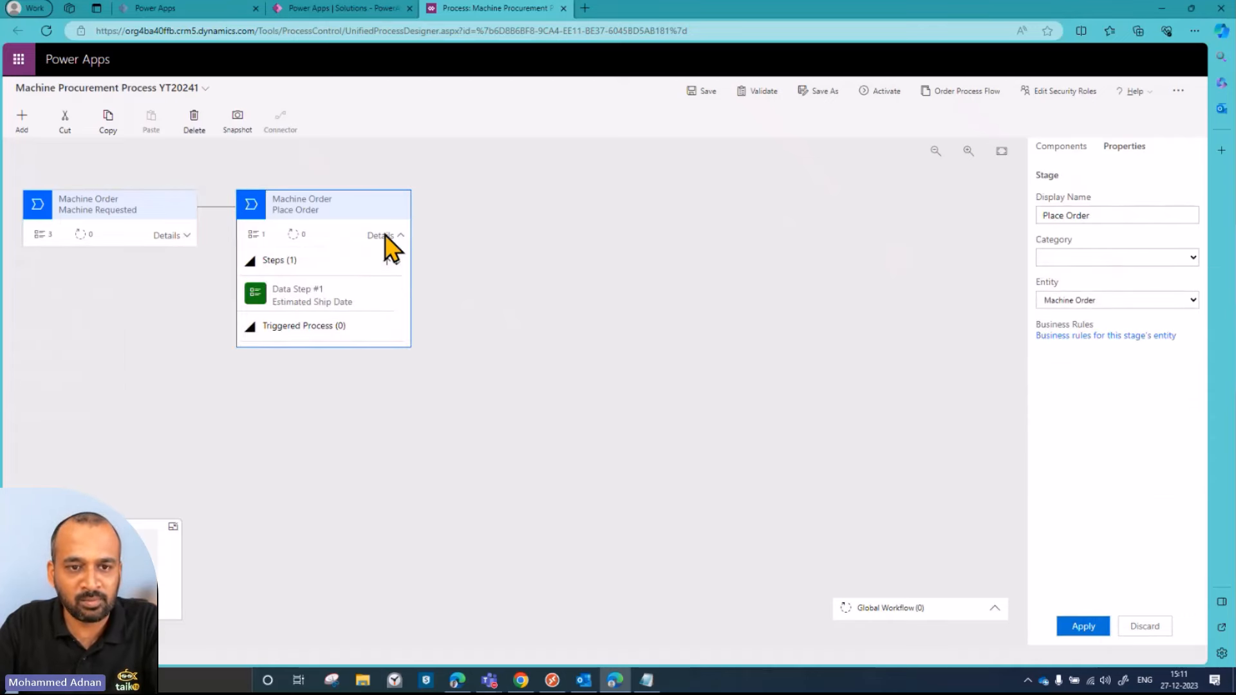
{"action": "left_click", "coordinate": [25, 124]}
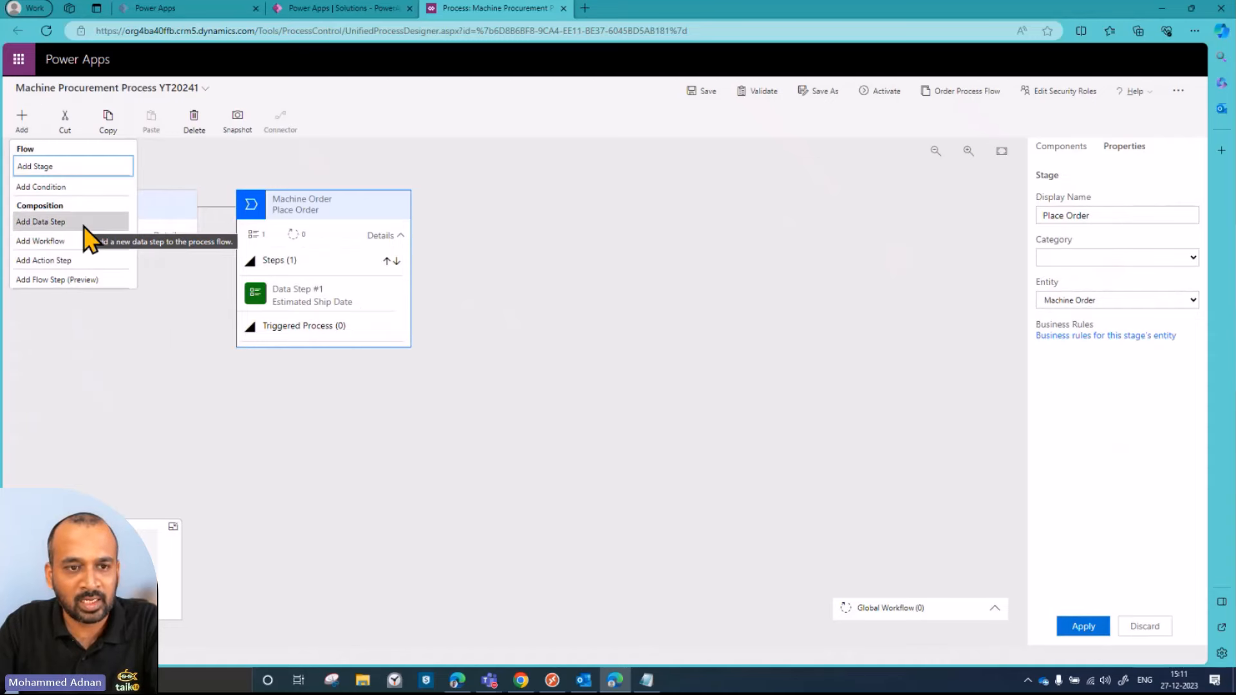
{"action": "left_click", "coordinate": [1064, 150]}
{"action": "left_click_drag", "start_coordinate": [1111, 303], "coordinate": [322, 326]}
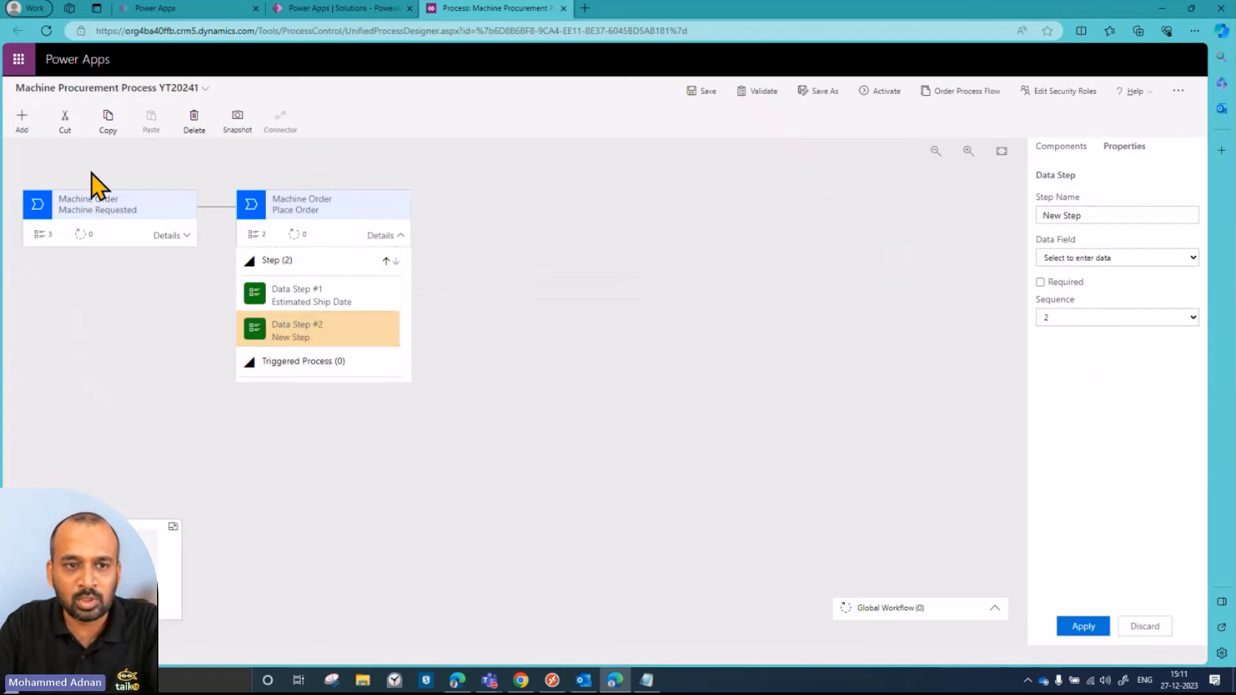
{"action": "left_click", "coordinate": [21, 124]}
{"action": "left_click", "coordinate": [25, 127]}
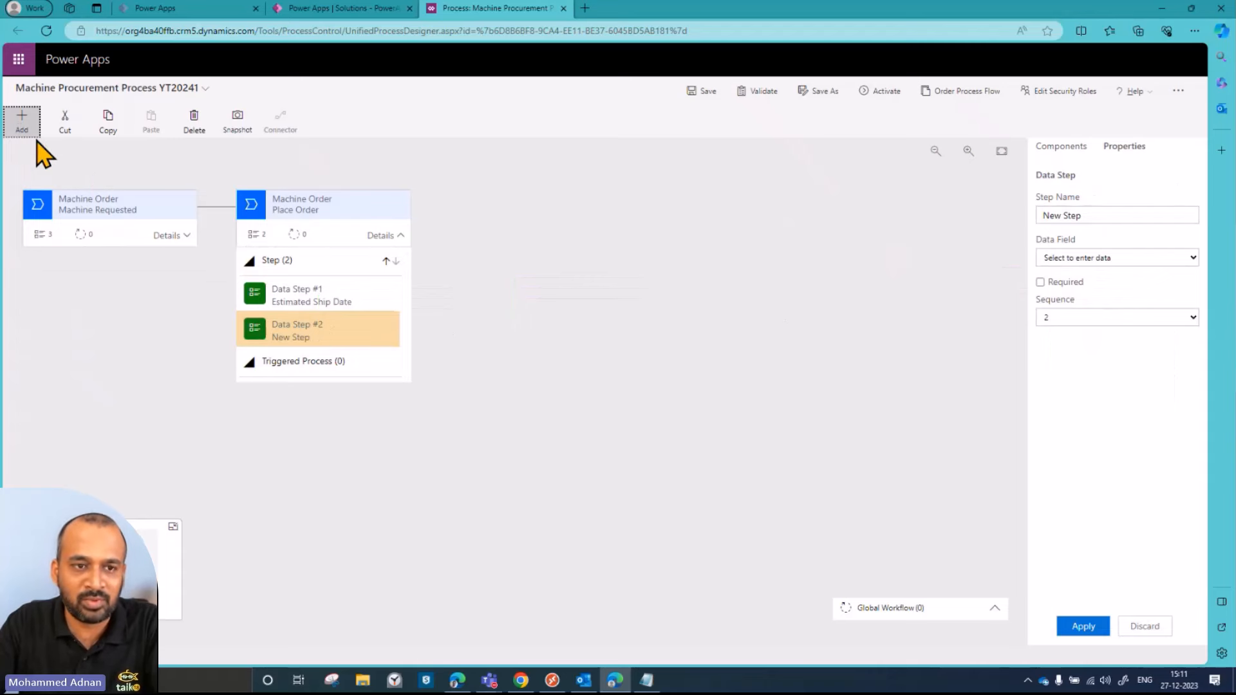
{"action": "left_click", "coordinate": [25, 126]}
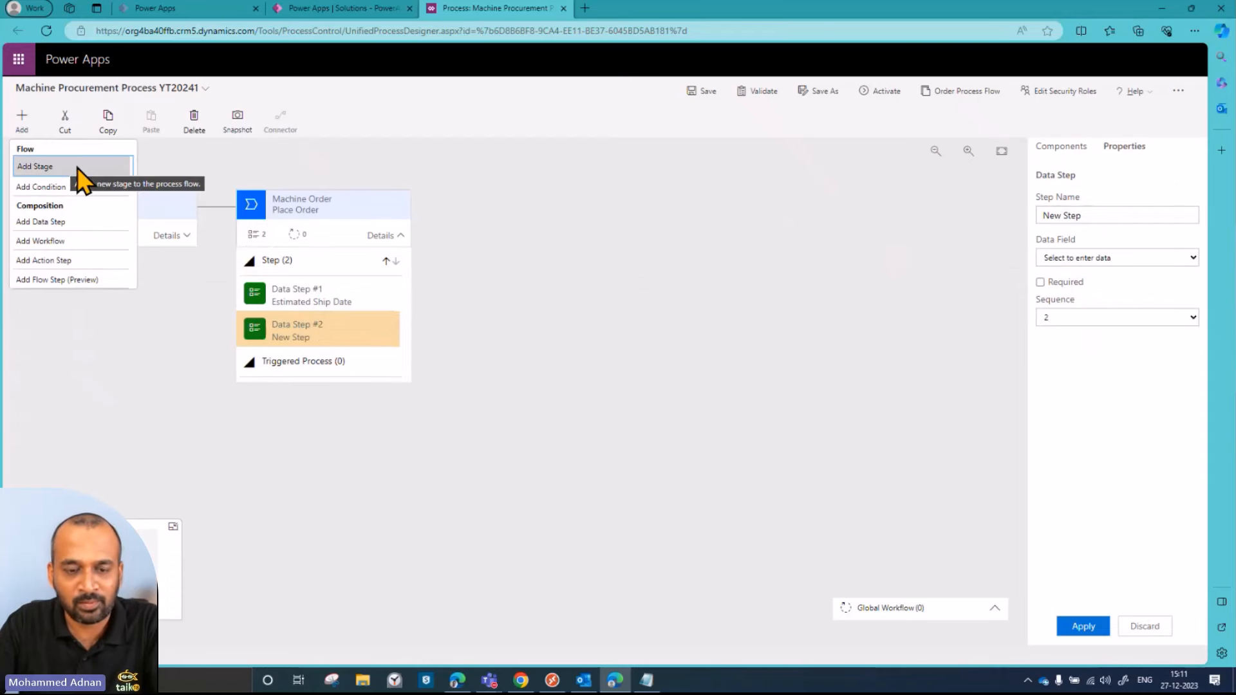
{"action": "left_click", "coordinate": [309, 336]}
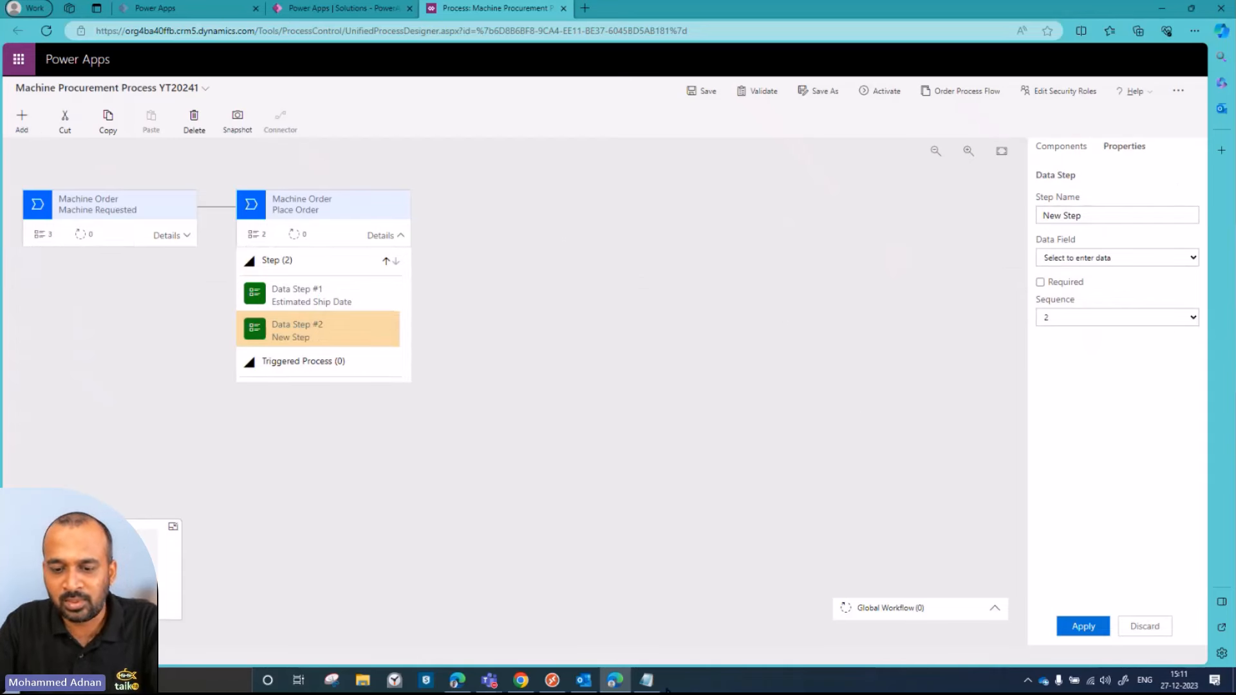
- Name the Place Order stage's second data step Supplier Order ID, copied from Notepad
{"action": "left_click", "coordinate": [647, 680]}
{"action": "left_click_drag", "start_coordinate": [946, 513], "coordinate": [765, 524]}
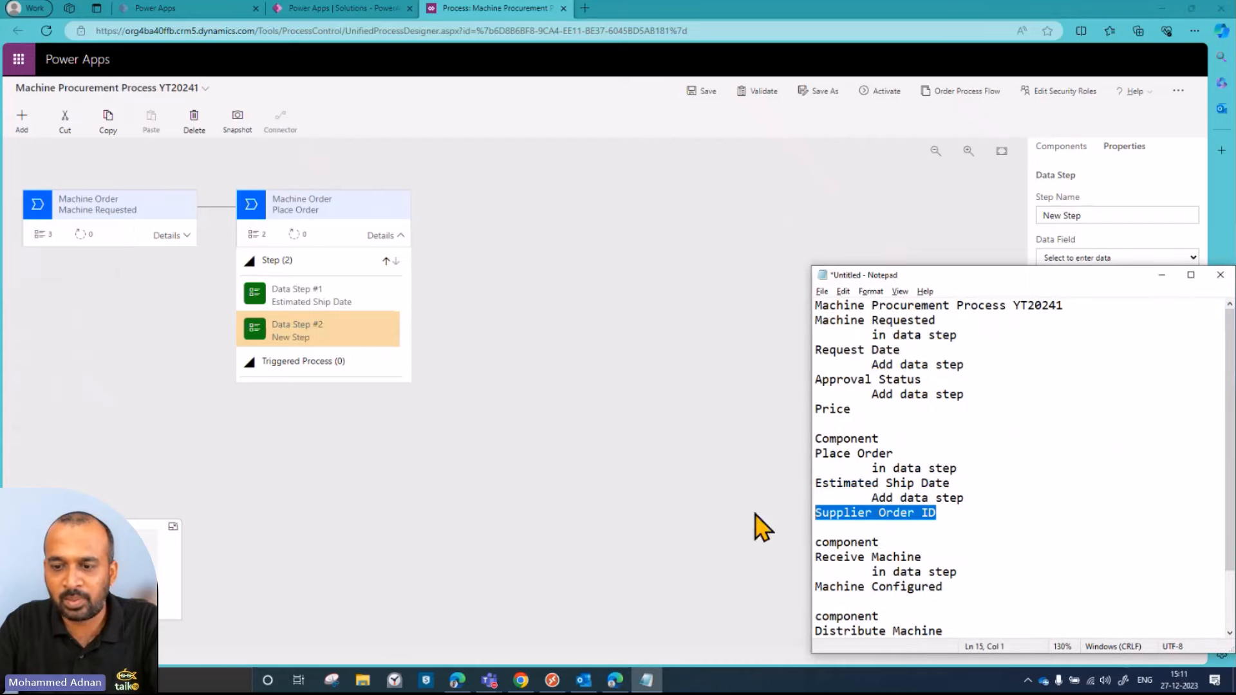
{"action": "key", "text": "ctrl+c"}
{"action": "left_click", "coordinate": [1125, 215]}
{"action": "left_click_drag", "start_coordinate": [1125, 215], "coordinate": [998, 234]}
{"action": "key", "text": "ctrl+v"}
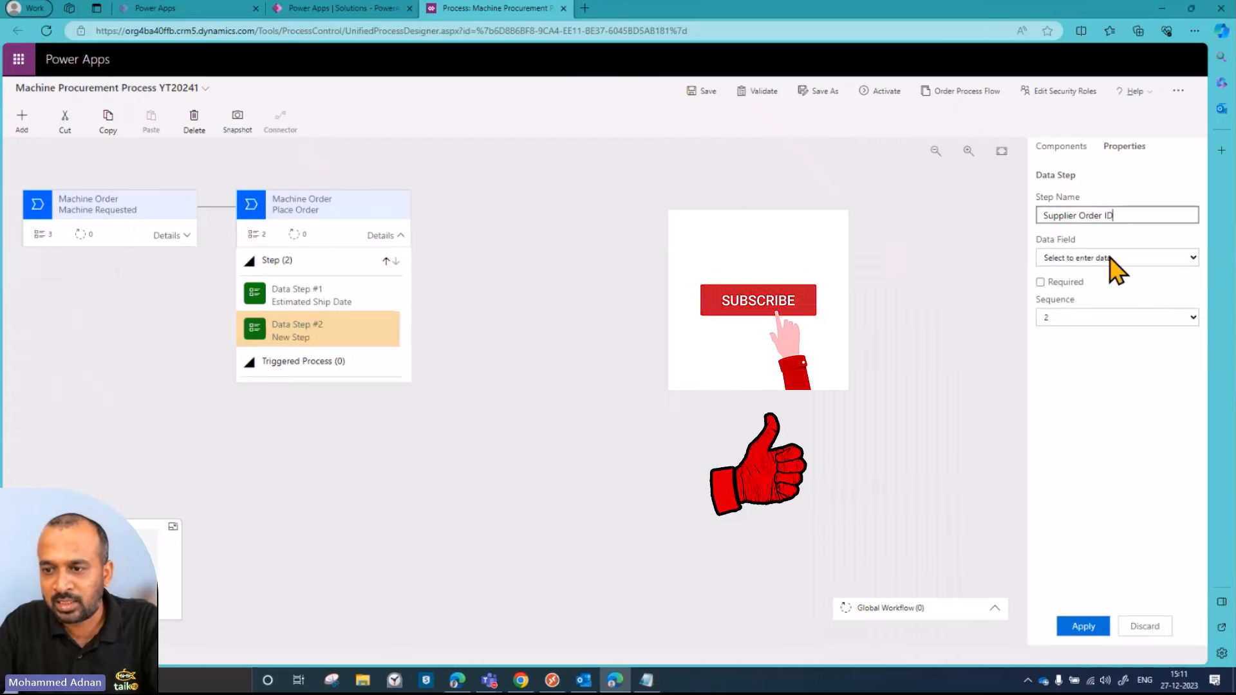
- Set the second Place Order data step's data field to Supplier Order ID and apply the step's properties
{"action": "left_click", "coordinate": [1117, 264]}
{"action": "scroll", "coordinate": [1116, 287], "scroll_direction": "down", "scroll_amount": 5}
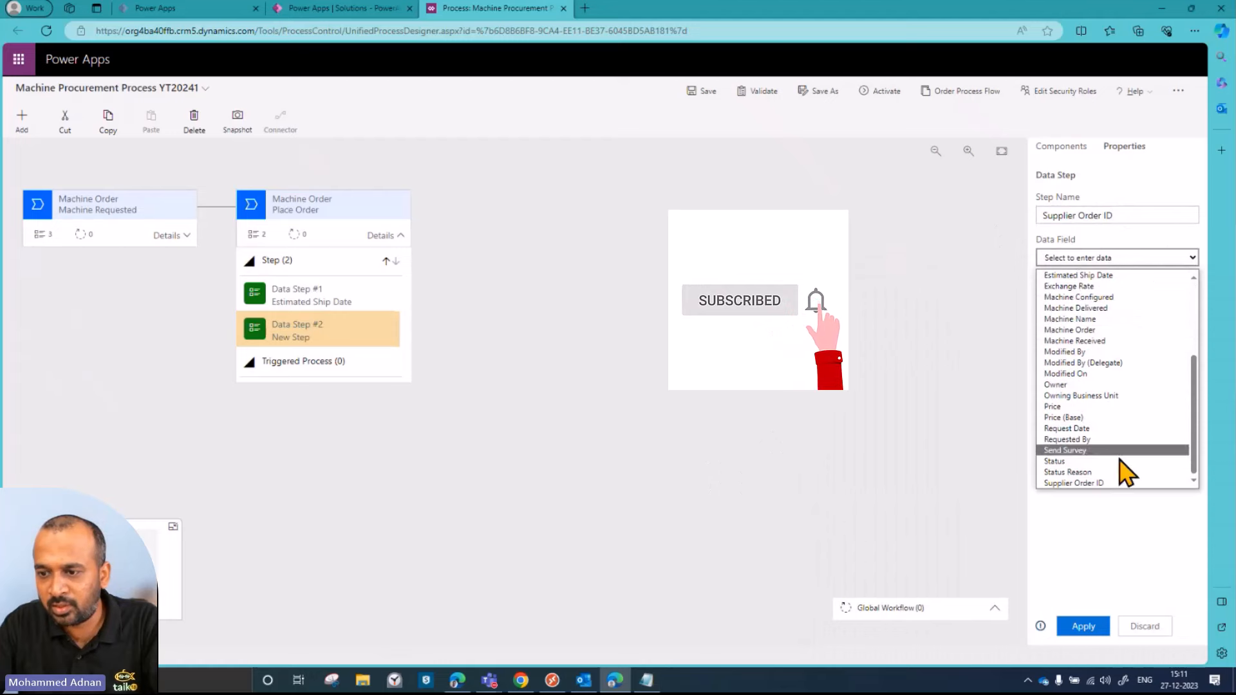
{"action": "left_click", "coordinate": [1120, 484]}
{"action": "left_click", "coordinate": [1084, 627]}
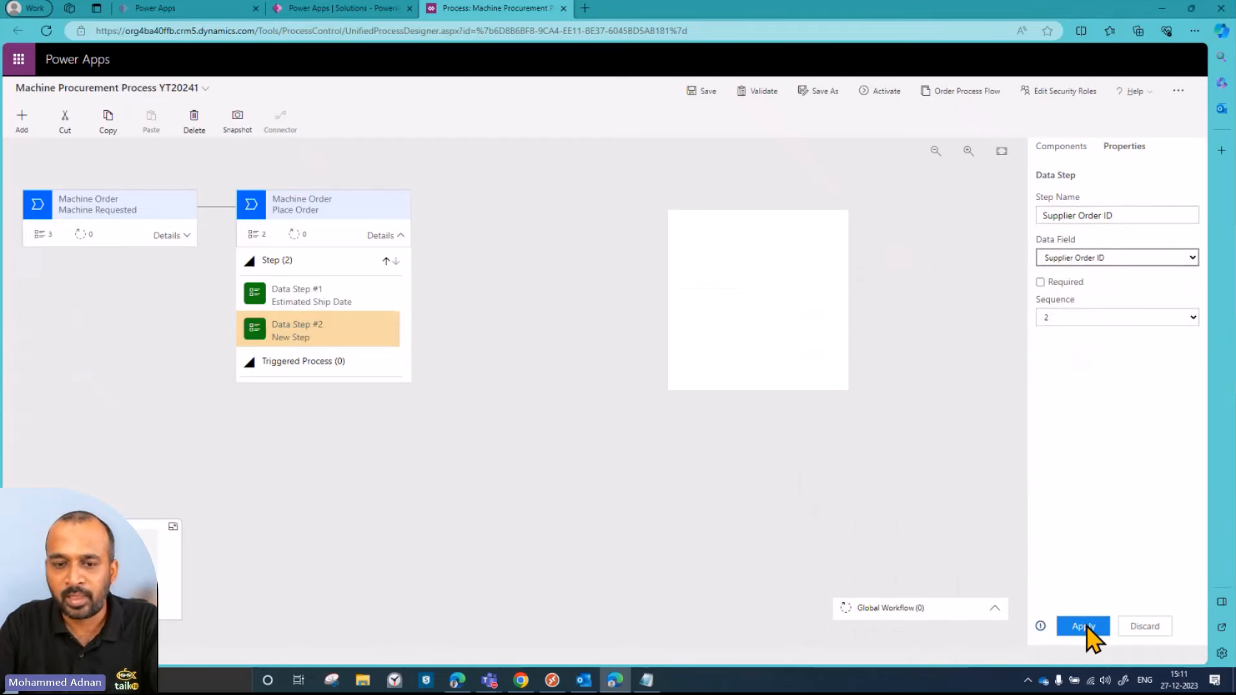
- Add a third stage after Place Order, name it Receive Machine as copied from Notepad, and apply its properties
{"action": "key", "text": "alt+Tab"}
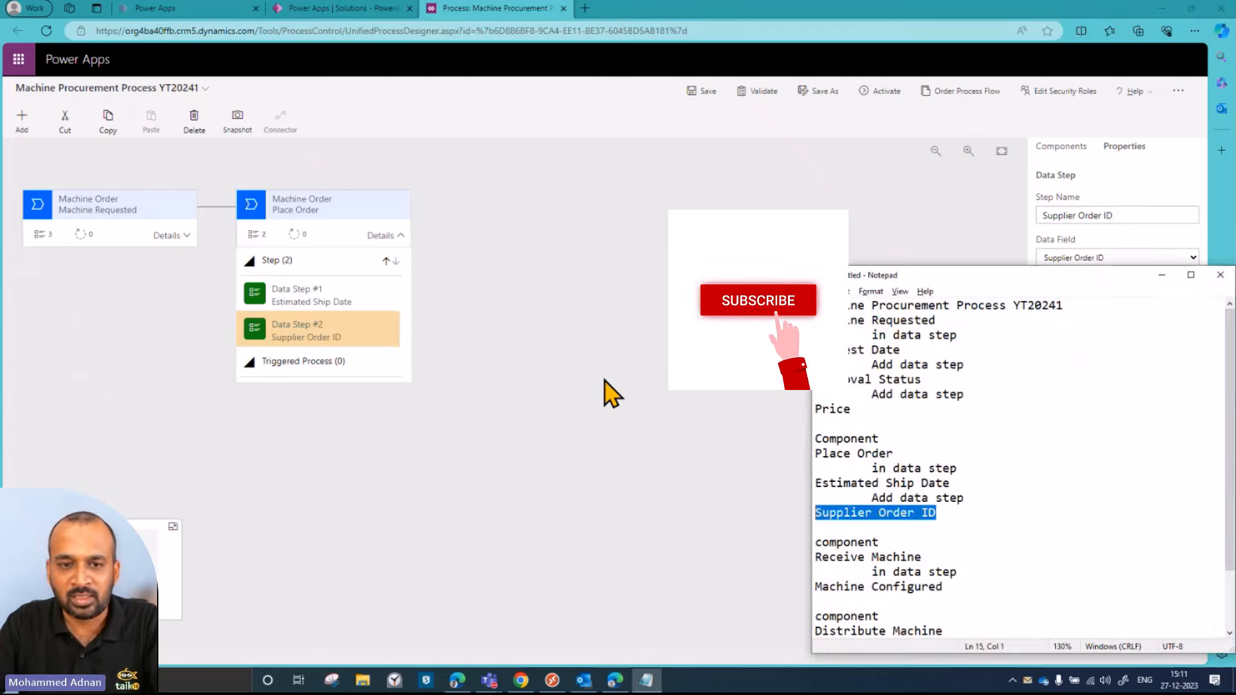
{"action": "scroll", "coordinate": [885, 458], "scroll_direction": "down", "scroll_amount": 2}
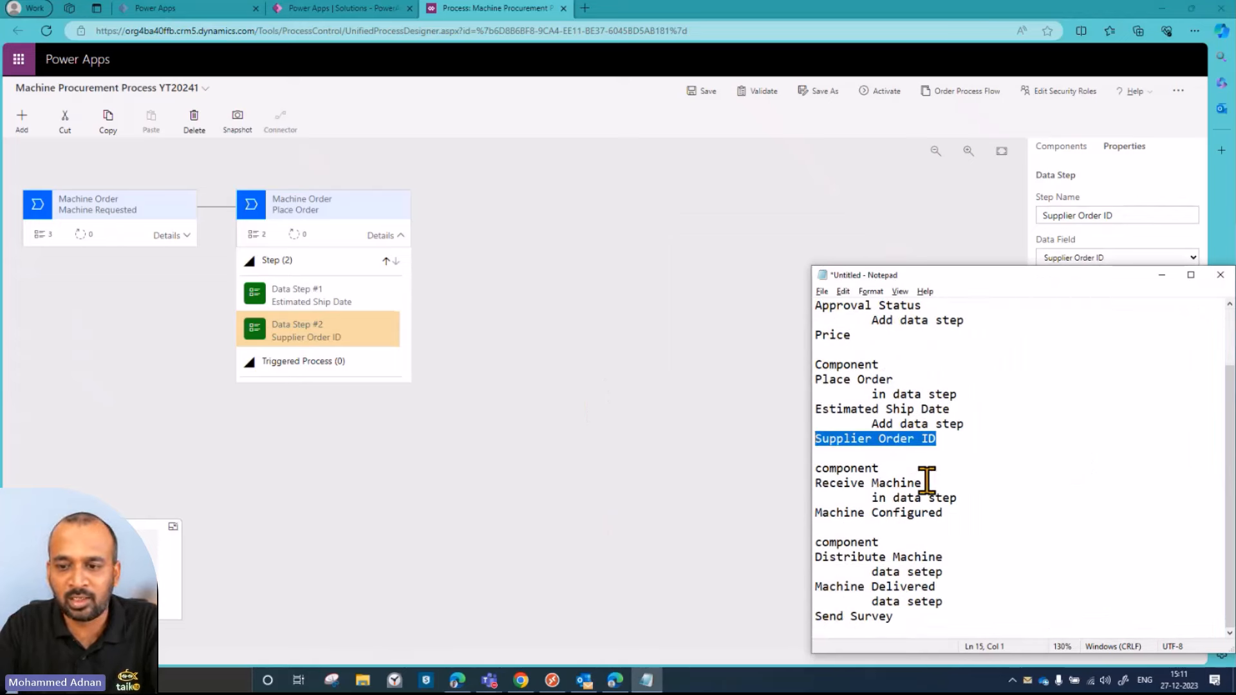
{"action": "left_click_drag", "start_coordinate": [927, 482], "coordinate": [773, 496]}
{"action": "left_click", "coordinate": [547, 283]}
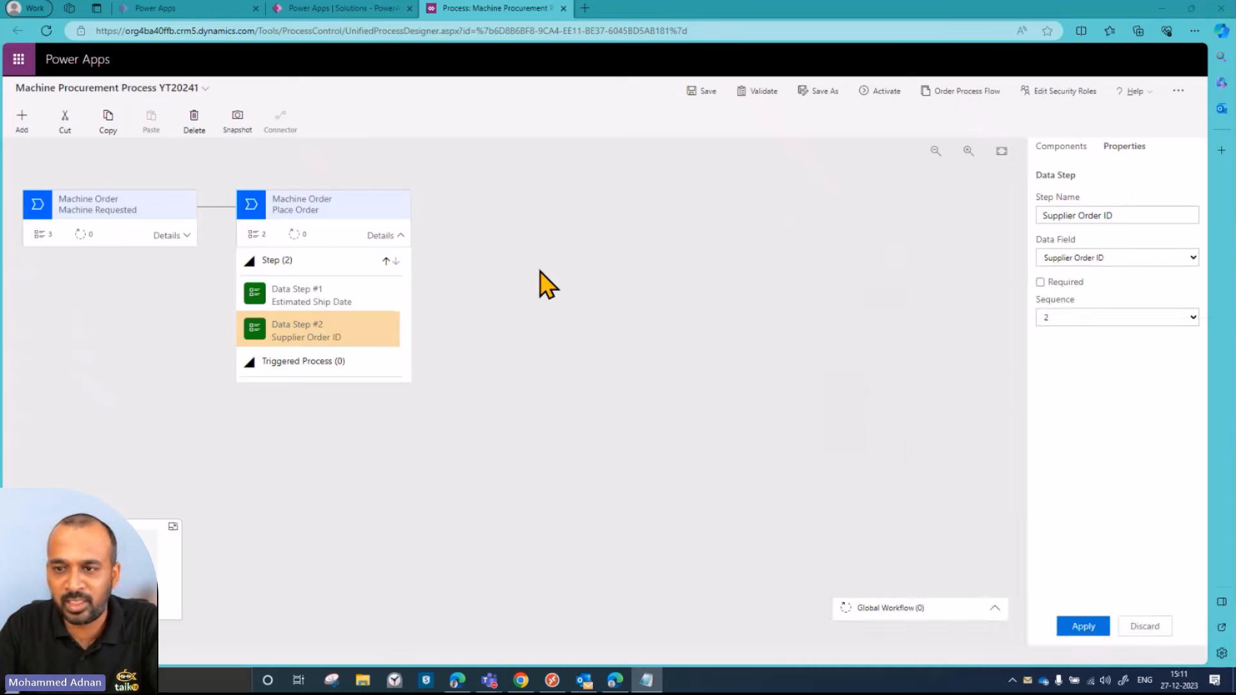
{"action": "left_click", "coordinate": [15, 125]}
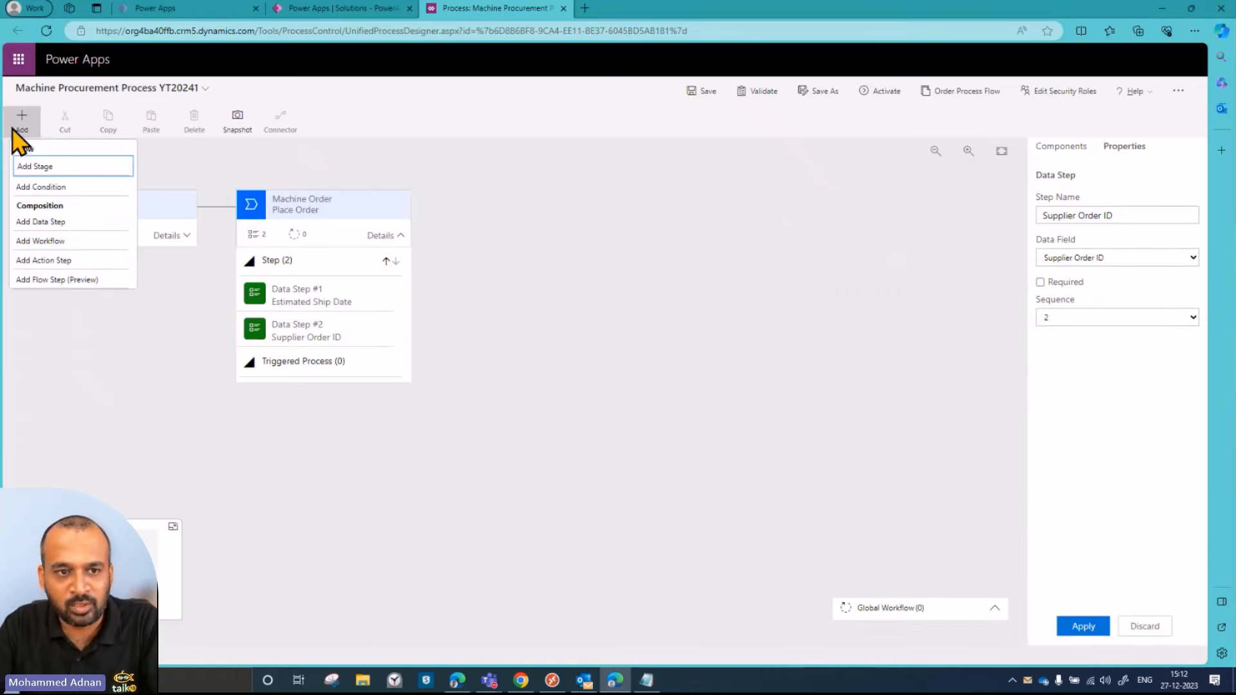
{"action": "left_click", "coordinate": [48, 168]}
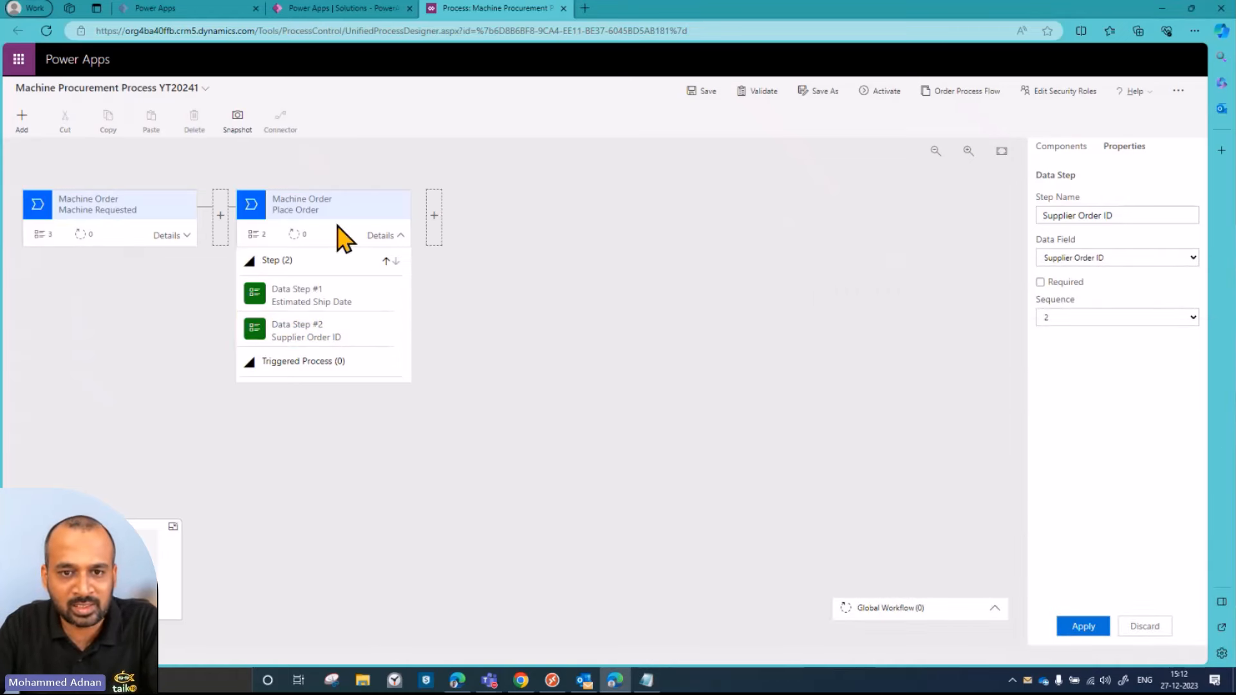
{"action": "left_click", "coordinate": [441, 230]}
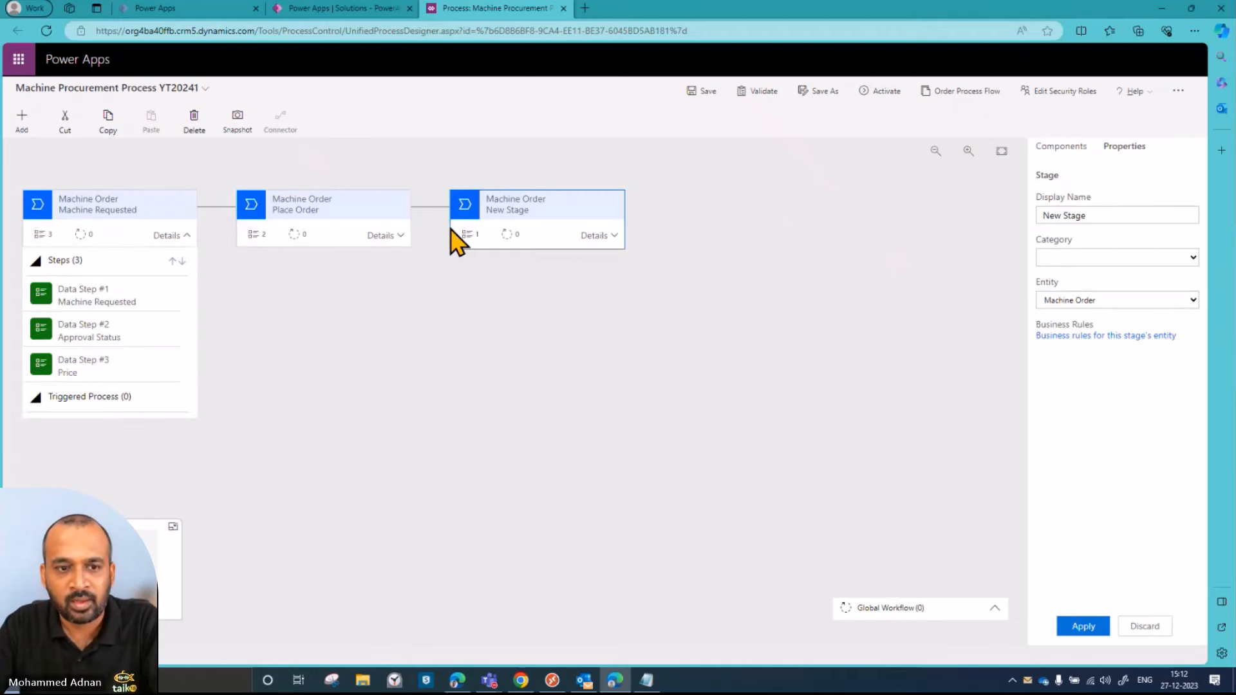
{"action": "triple_click", "coordinate": [1095, 215]}
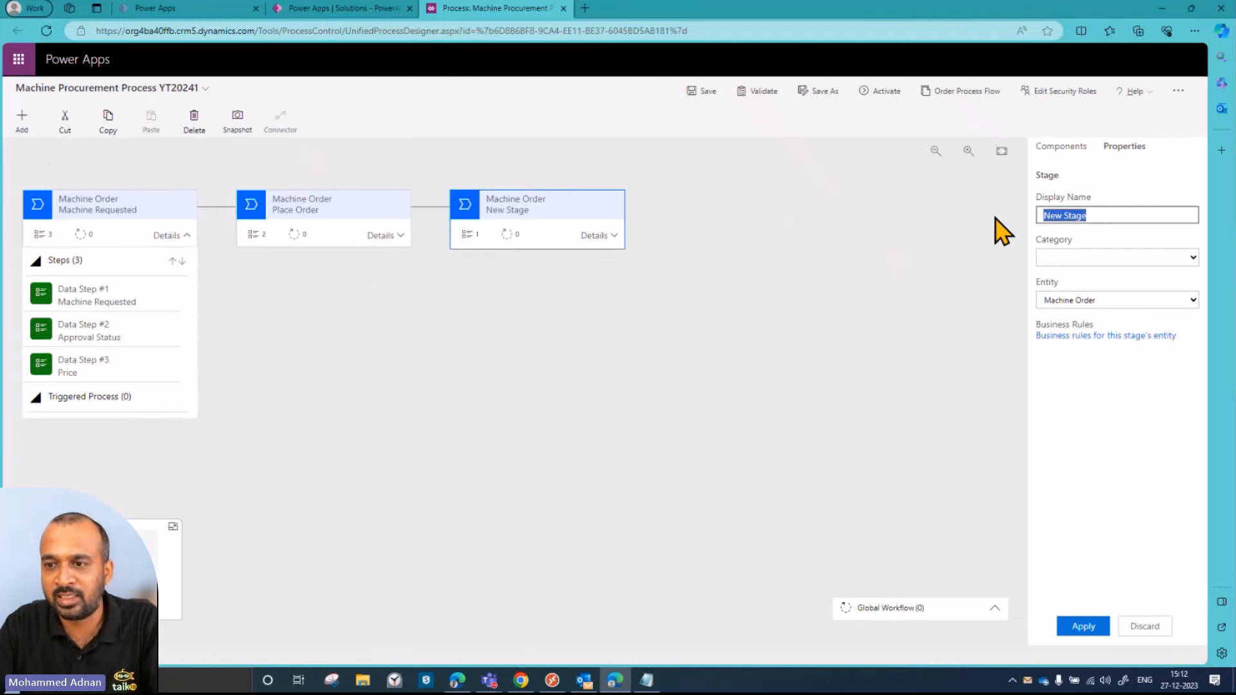
{"action": "type", "text": "Receive Machine"}
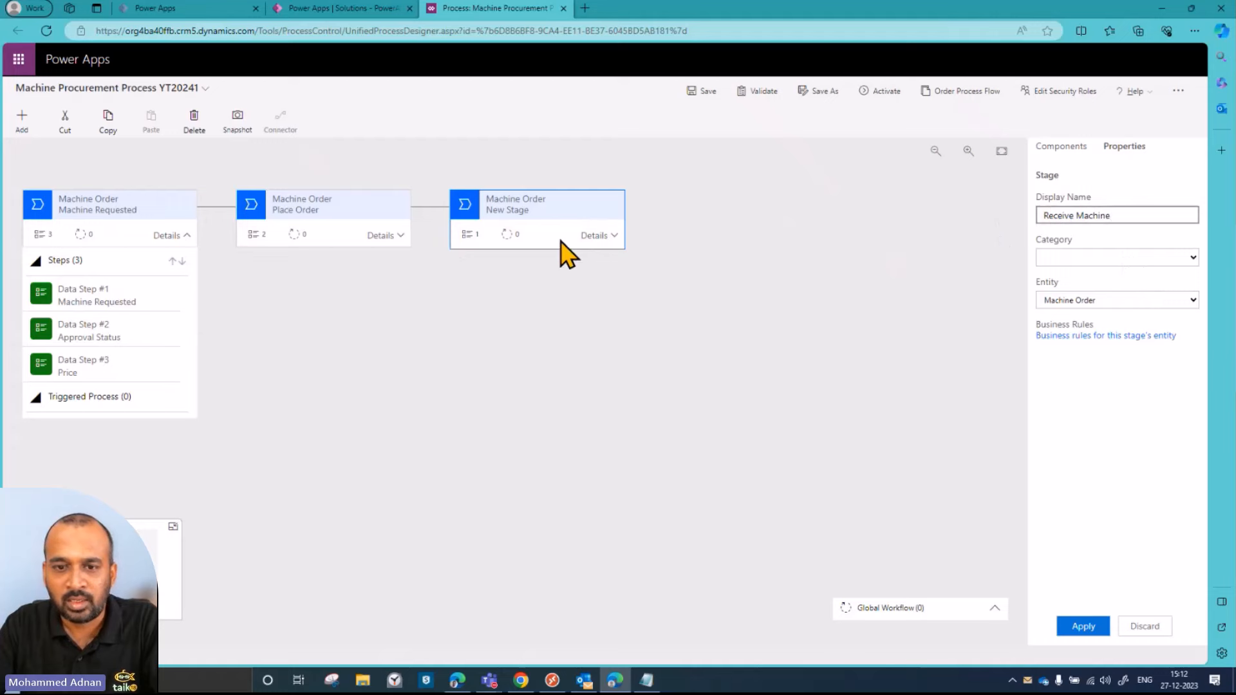
{"action": "left_click", "coordinate": [598, 236]}
{"action": "left_click", "coordinate": [1083, 625]}
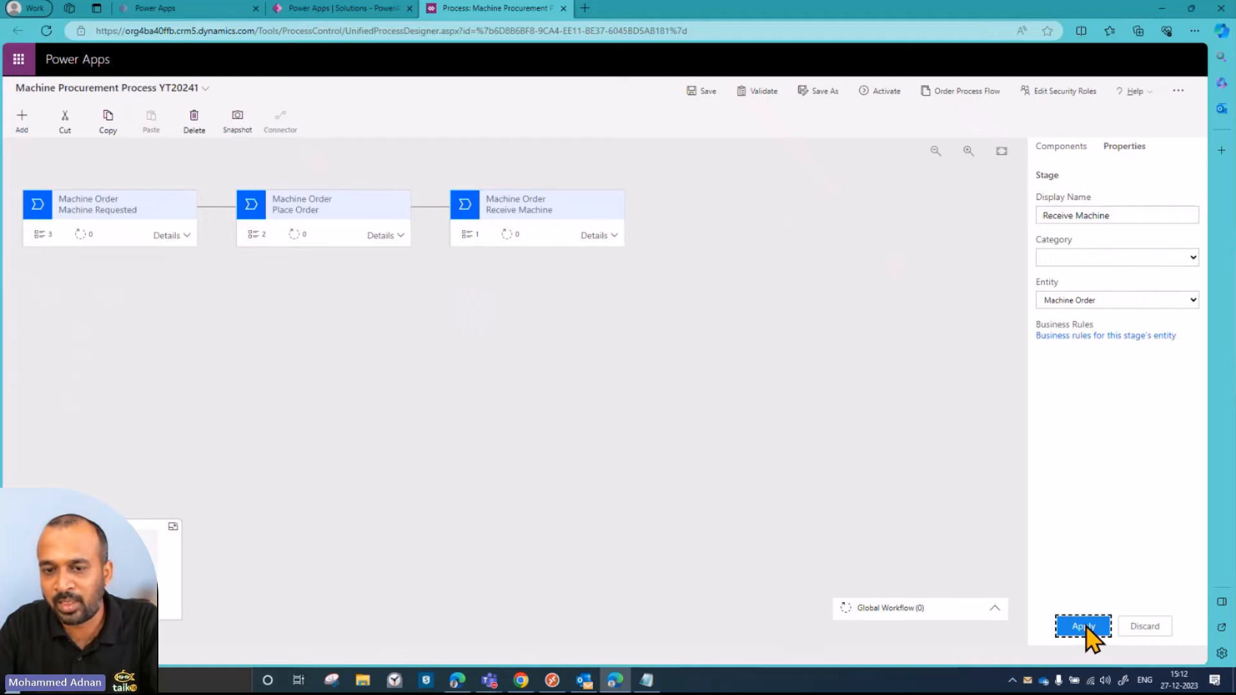
- Name the Receive Machine stage's data step Machine Configured, copied from the Notepad outline
{"action": "left_click", "coordinate": [613, 236]}
{"action": "left_click", "coordinate": [538, 300]}
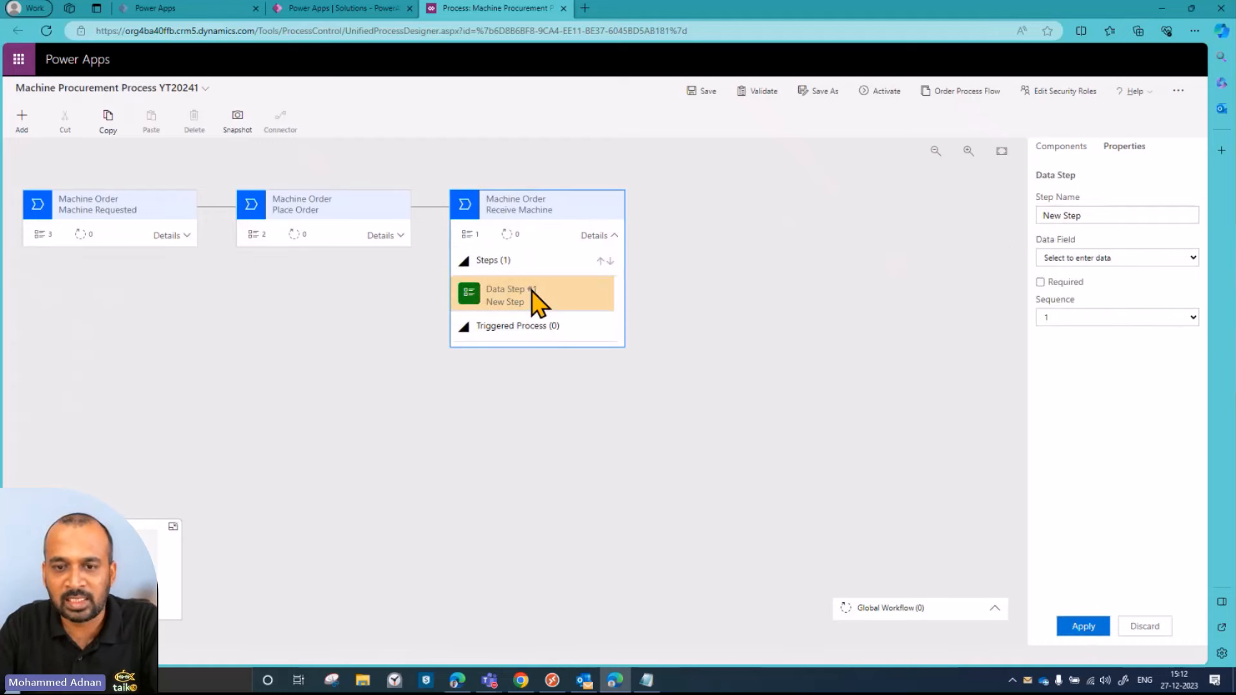
{"action": "key", "text": "alt+Tab"}
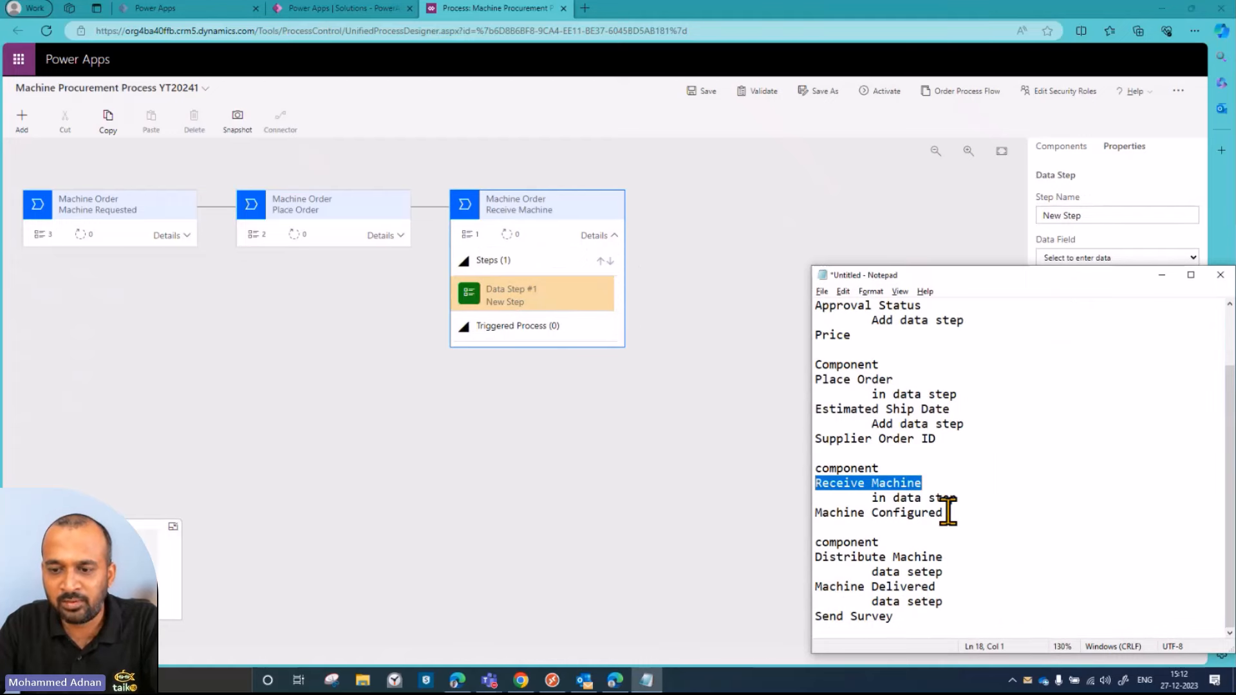
{"action": "left_click_drag", "start_coordinate": [945, 512], "coordinate": [810, 512]}
{"action": "key", "text": "alt+Tab"}
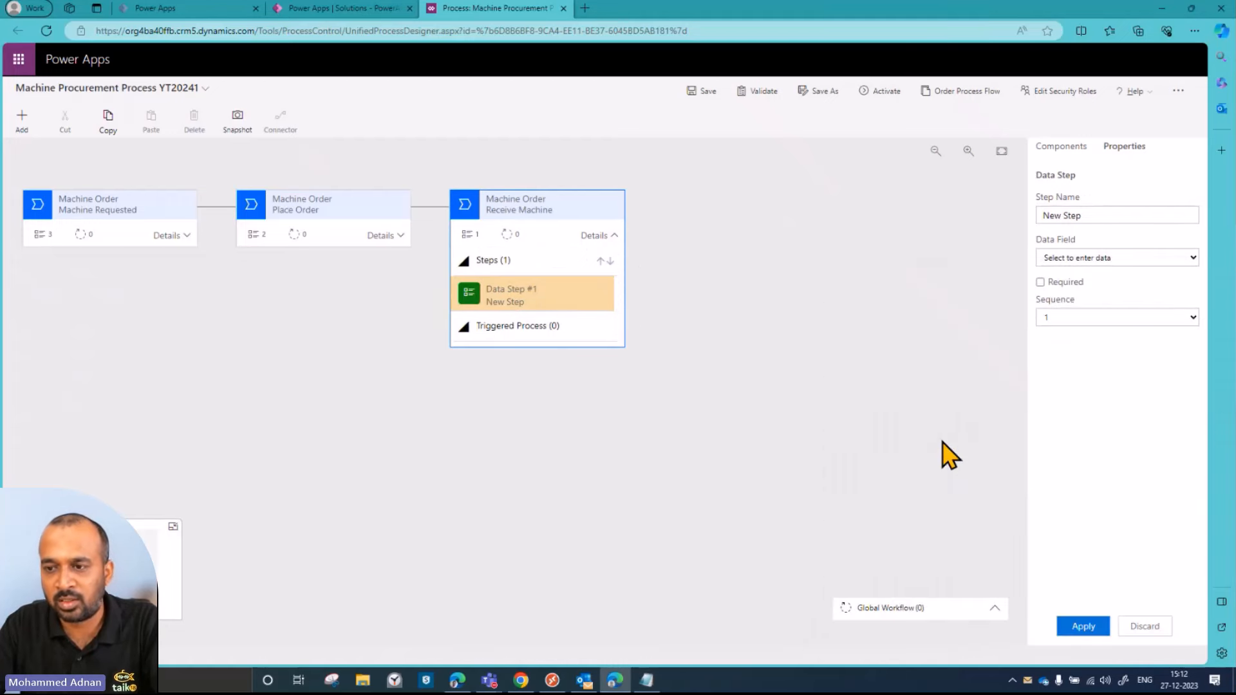
{"action": "triple_click", "coordinate": [1084, 215]}
{"action": "key", "text": "ctrl+v"}
- Set the Receive Machine data step's data field to Machine Configured and apply the step's properties
{"action": "left_click", "coordinate": [1129, 257]}
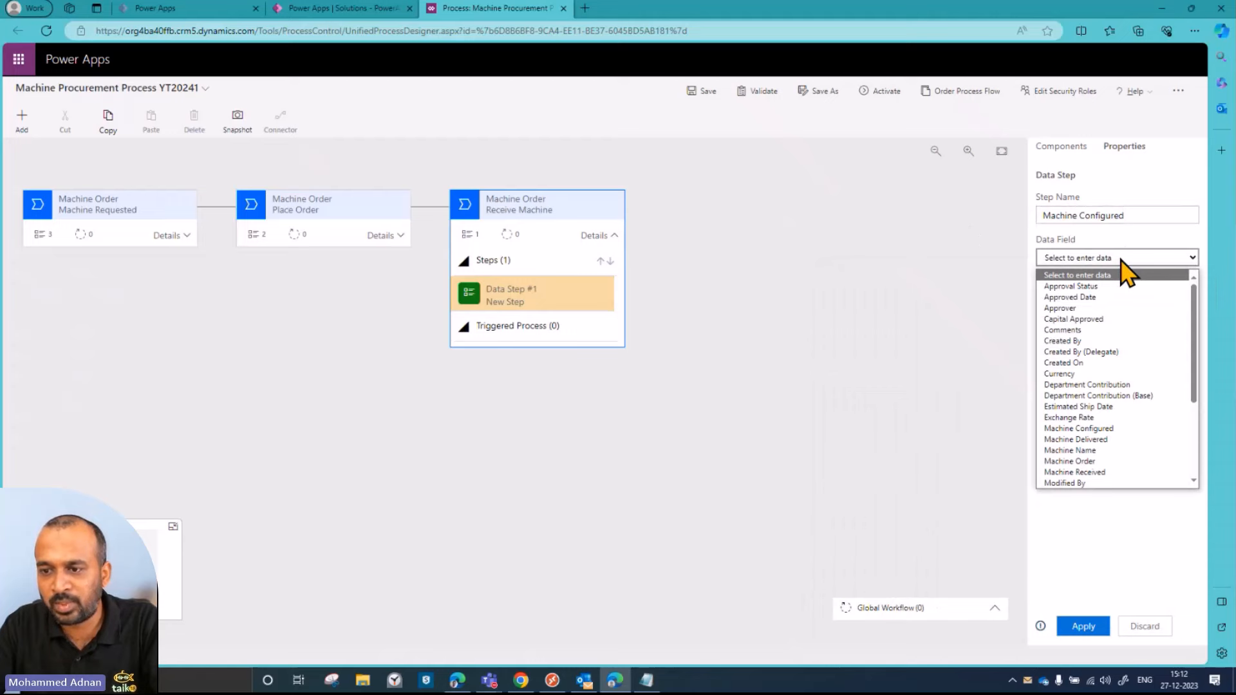
{"action": "scroll", "coordinate": [1132, 322], "scroll_direction": "down", "scroll_amount": 3}
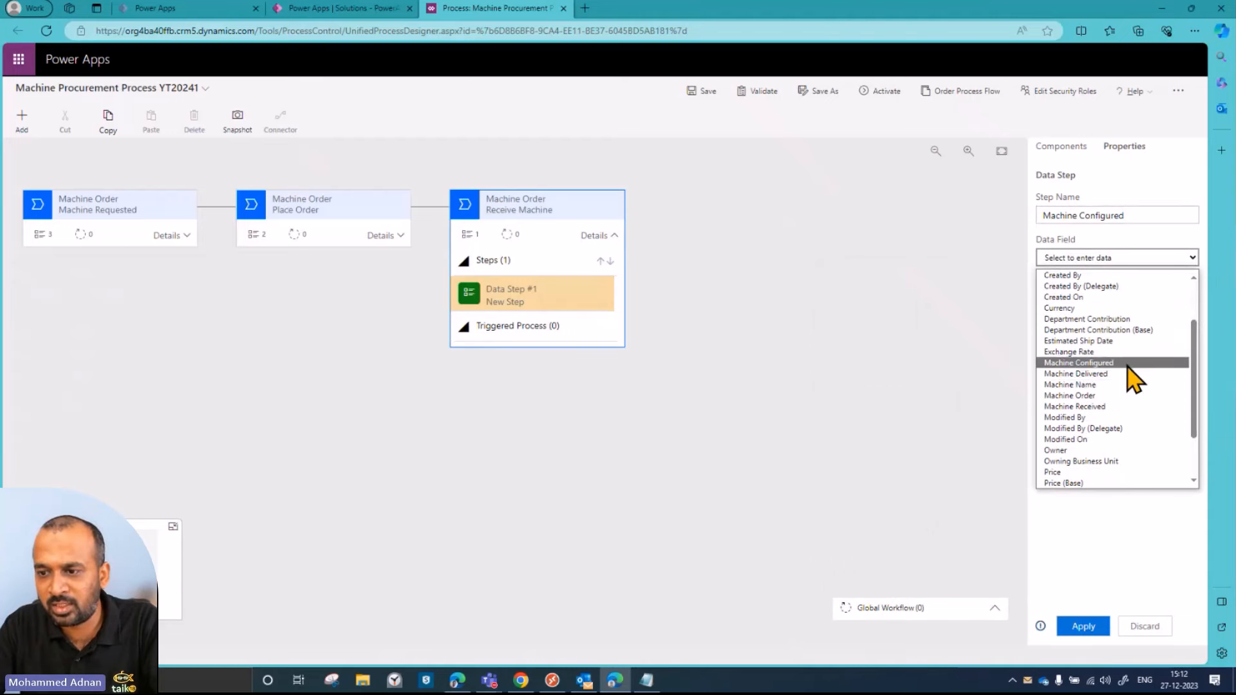
{"action": "left_click", "coordinate": [1130, 364]}
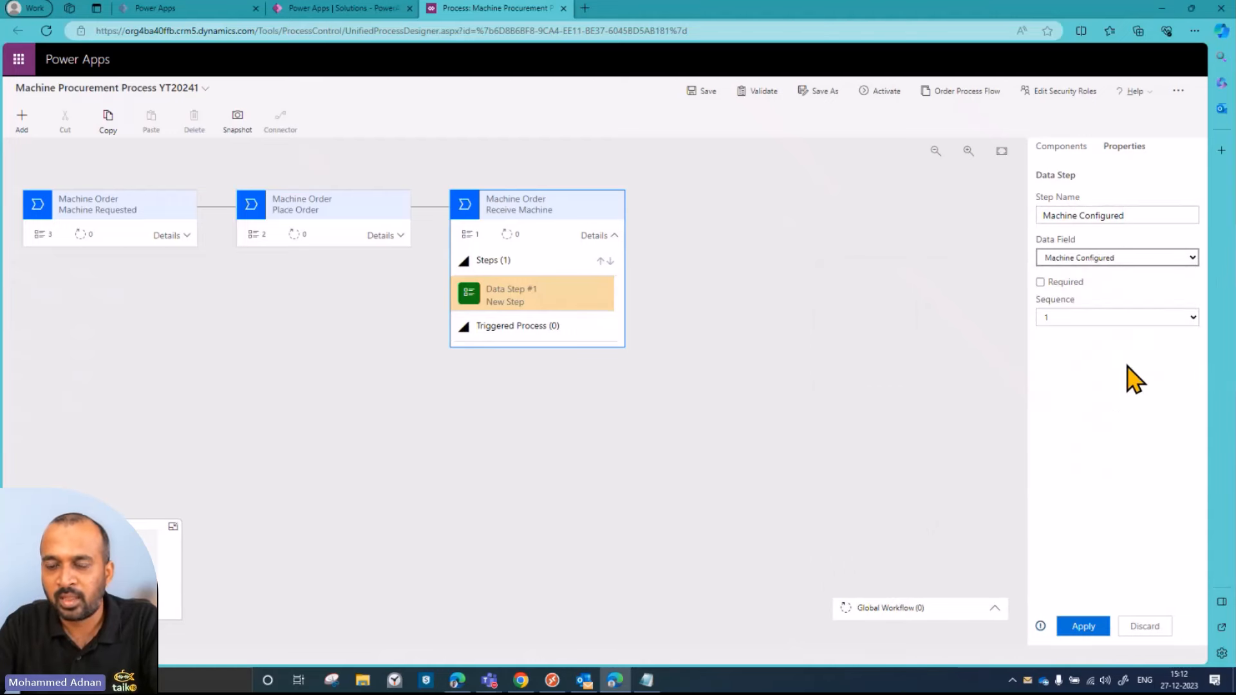
{"action": "left_click", "coordinate": [1103, 627]}
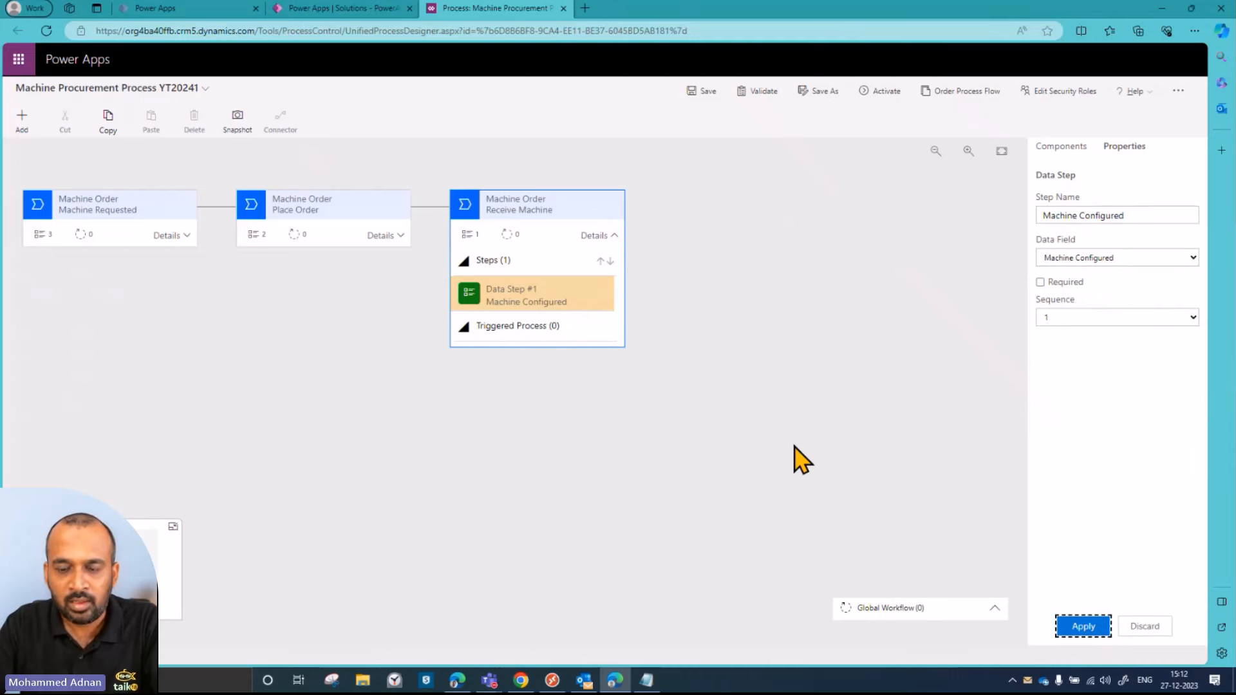
- Add a fourth stage after Receive Machine, name it Distribute Machine as copied from Notepad, and apply its properties
{"action": "left_click", "coordinate": [1074, 151]}
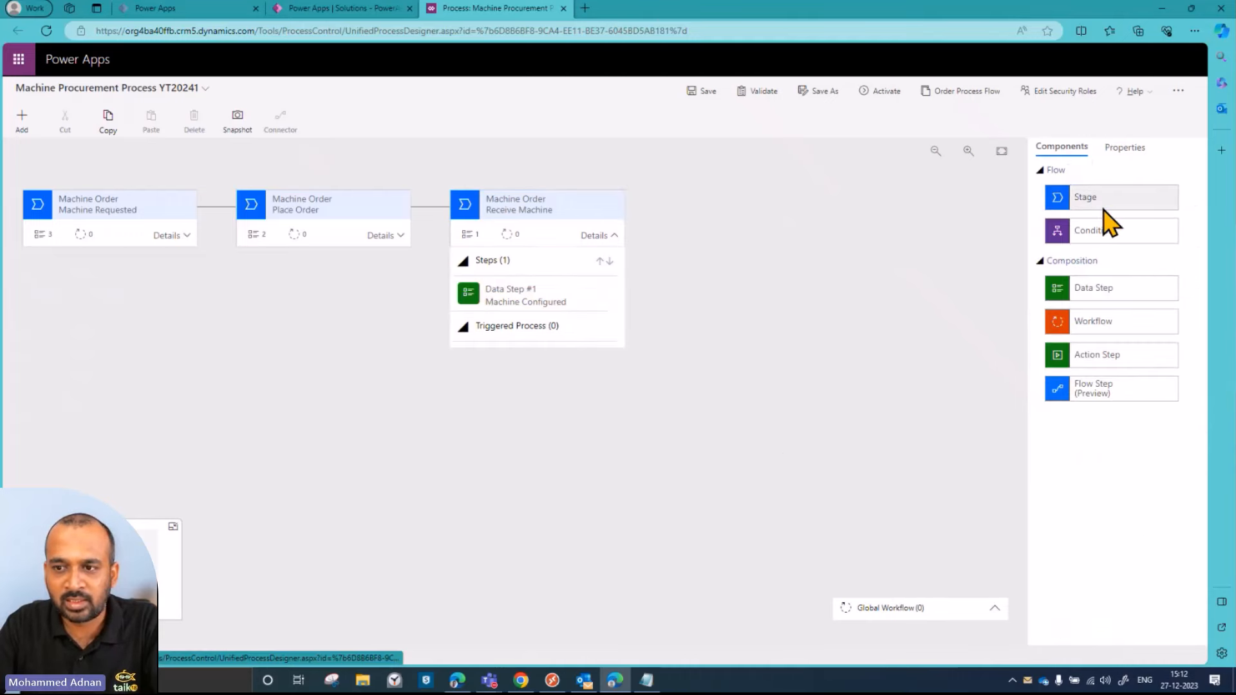
{"action": "left_click_drag", "start_coordinate": [1104, 207], "coordinate": [647, 220]}
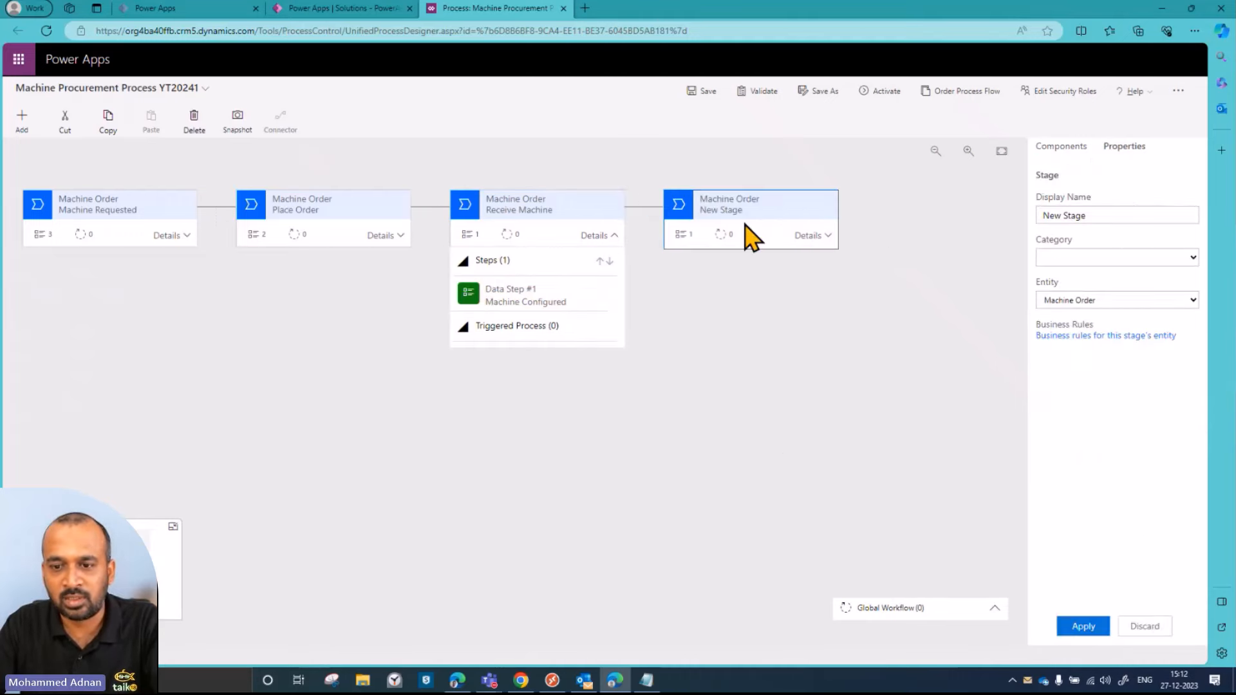
{"action": "key", "text": "alt+Tab"}
{"action": "left_click_drag", "start_coordinate": [934, 560], "coordinate": [775, 558]}
{"action": "key", "text": "ctrl+c"}
{"action": "left_click_drag", "start_coordinate": [1098, 221], "coordinate": [1020, 238]}
{"action": "key", "text": "ctrl+v"}
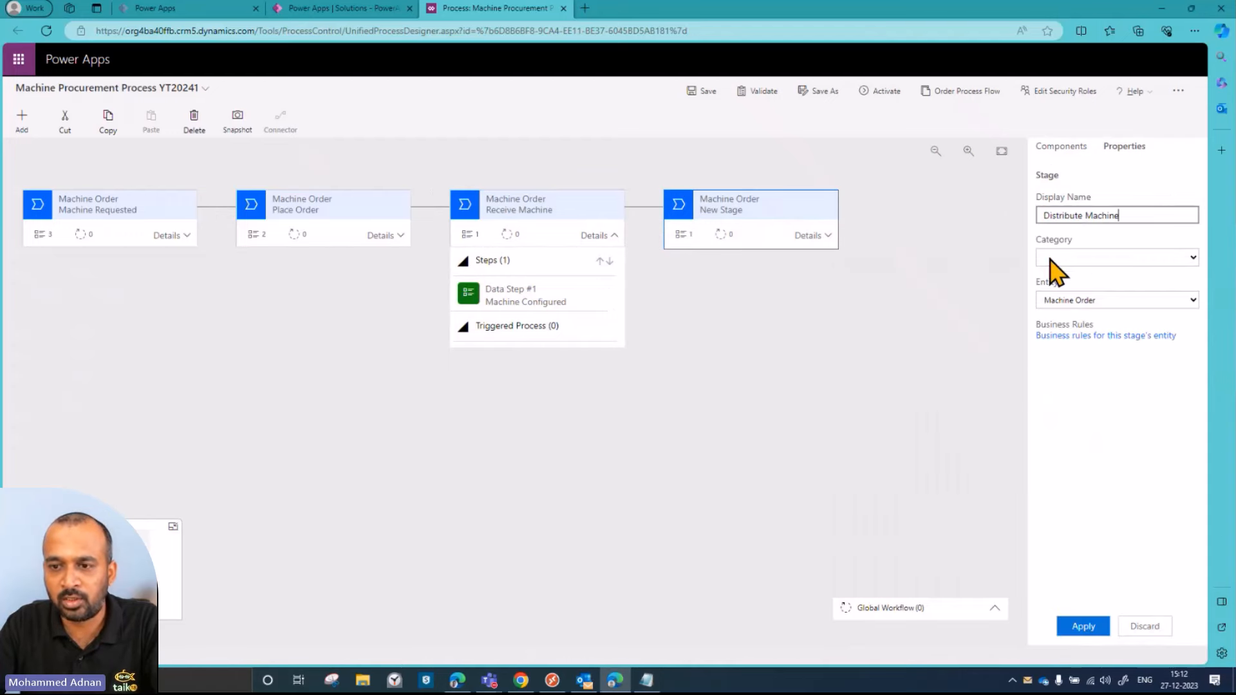
{"action": "left_click", "coordinate": [1086, 627]}
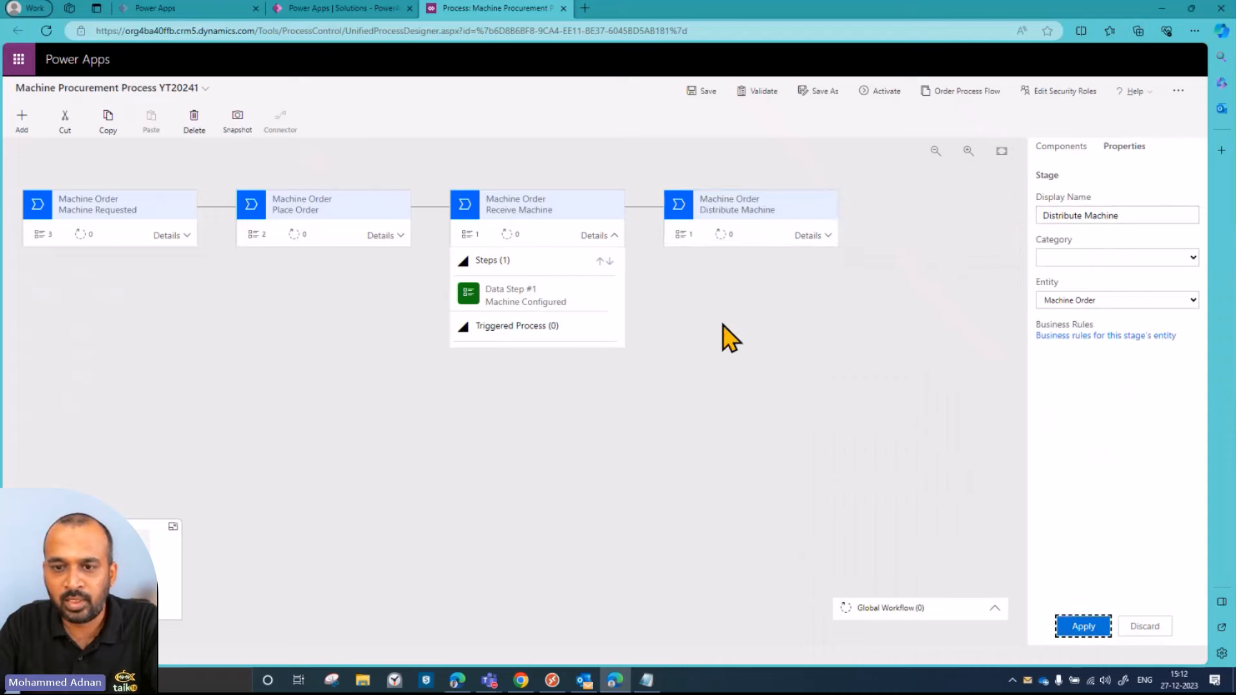
- Name the Distribute Machine stage's first data step Machine Delivered, copied from the Notepad outline
{"action": "left_click", "coordinate": [816, 237]}
{"action": "left_click", "coordinate": [740, 297]}
{"action": "key", "text": "alt+Tab"}
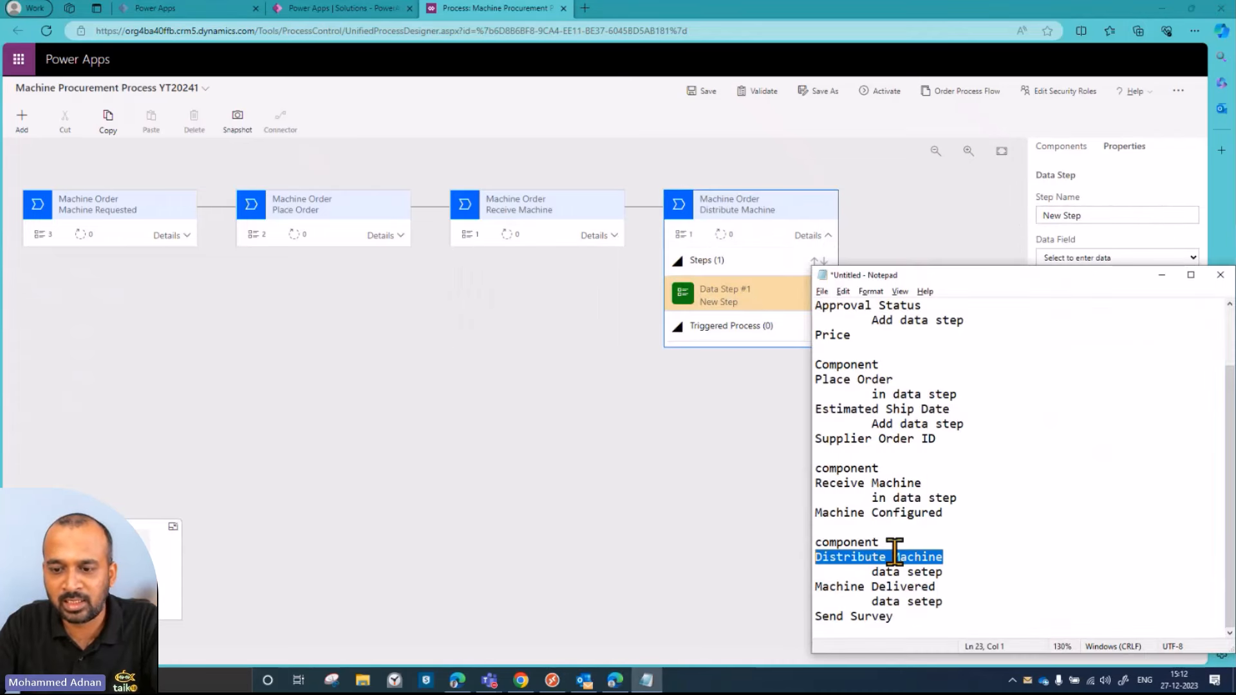
{"action": "left_click_drag", "start_coordinate": [941, 592], "coordinate": [771, 594]}
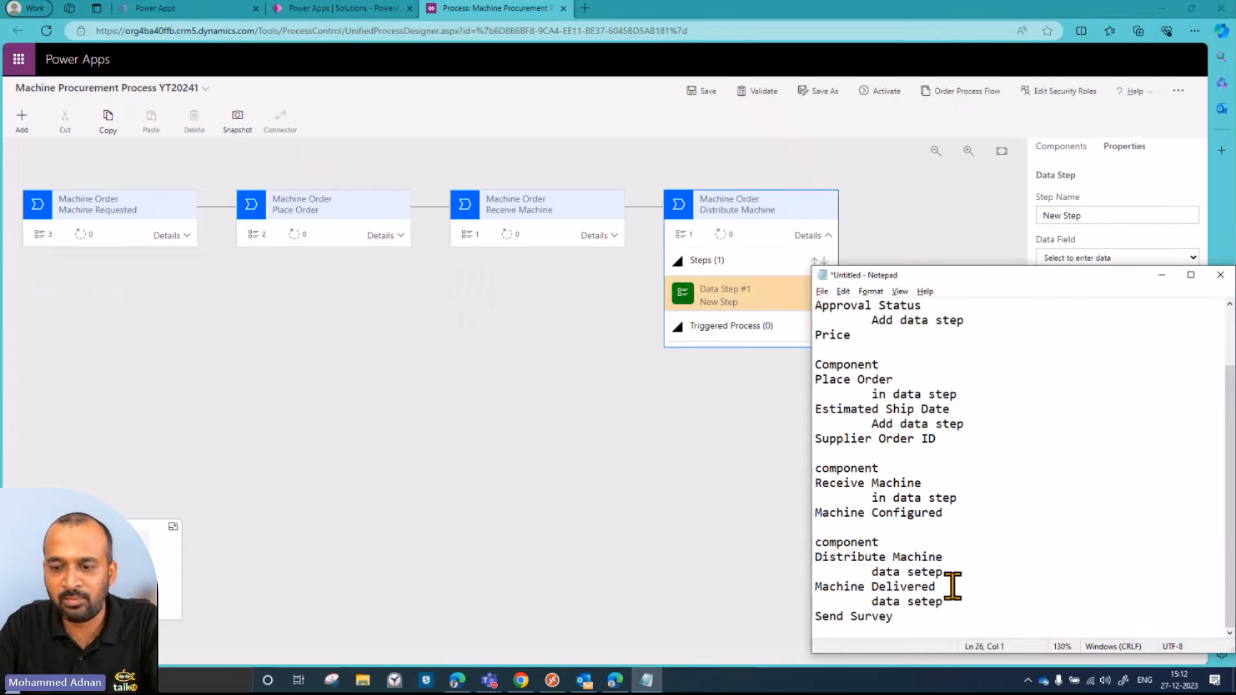
{"action": "left_click_drag", "start_coordinate": [945, 587], "coordinate": [822, 587]}
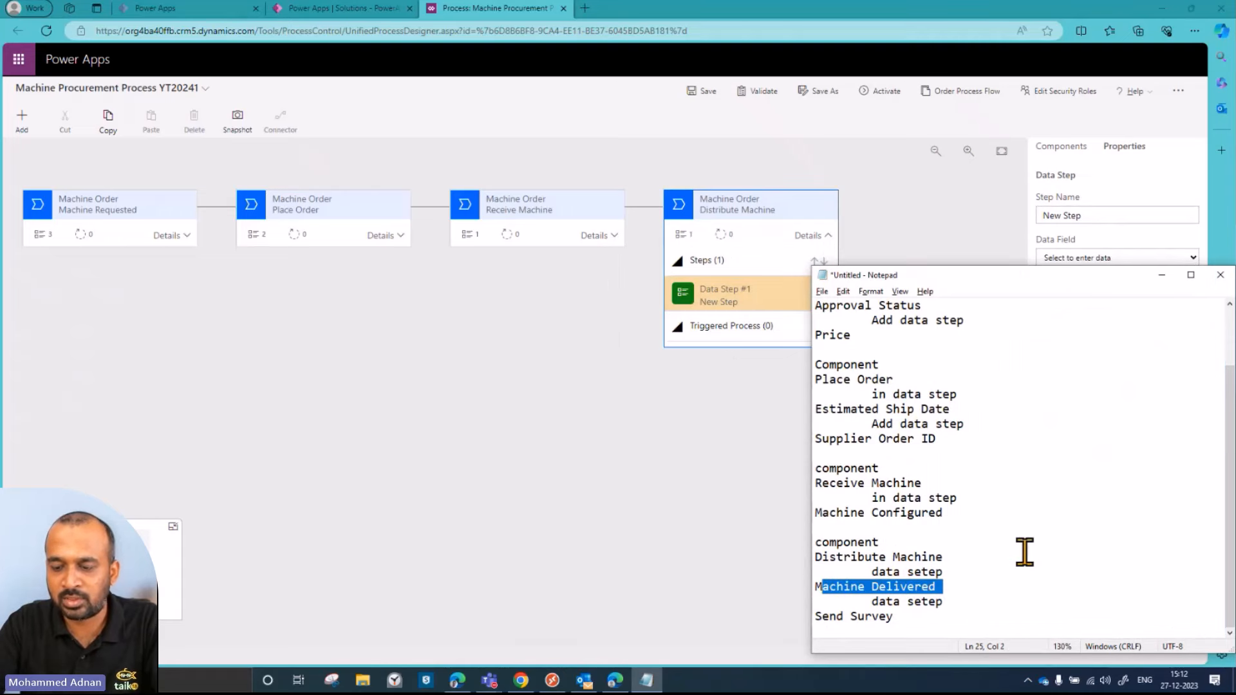
{"action": "key", "text": "ctrl+c"}
{"action": "key", "text": "alt+Tab"}
{"action": "left_click", "coordinate": [1106, 214]}
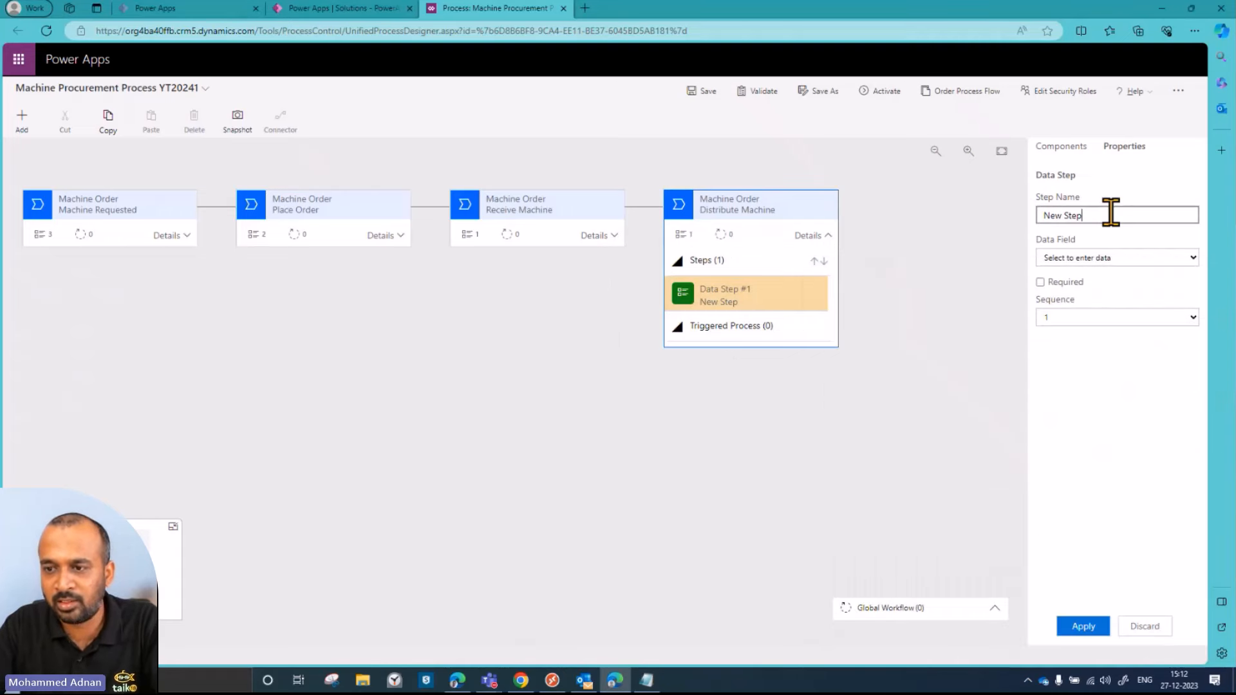
{"action": "key", "text": "ctrl+a"}
{"action": "key", "text": "ctrl+v"}
- Set the first Distribute Machine data step's data field to Machine Delivered and apply the step's properties
{"action": "left_click", "coordinate": [1133, 257]}
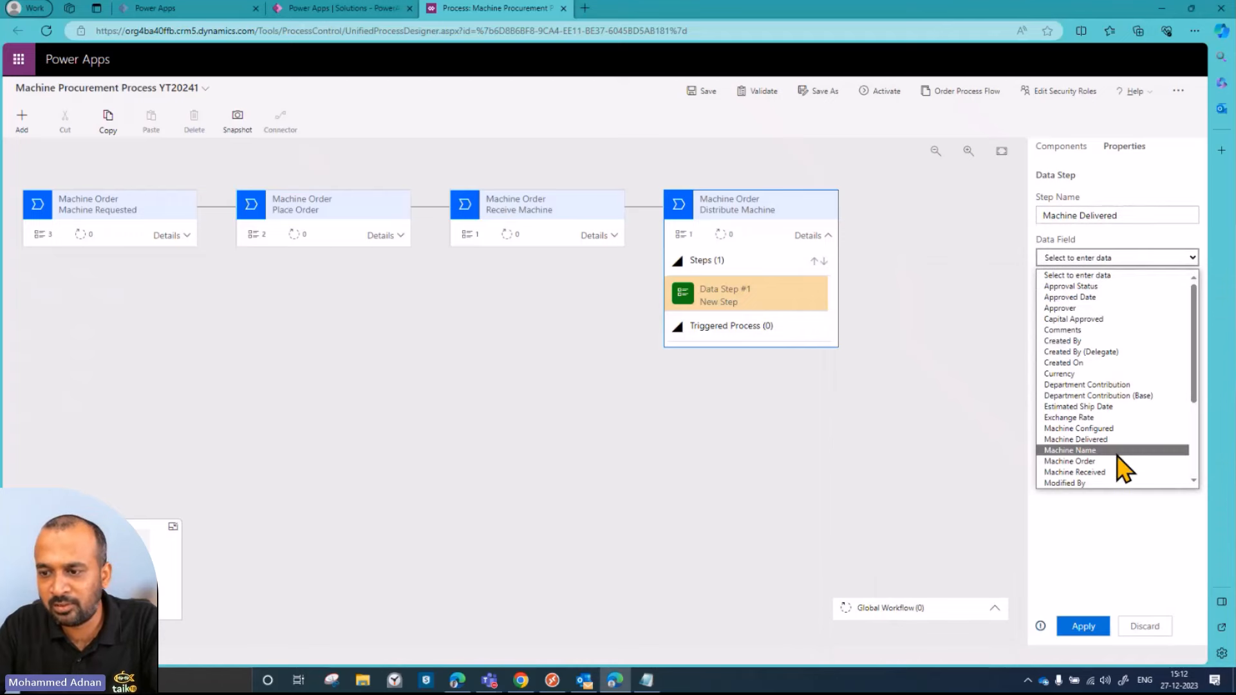
{"action": "left_click", "coordinate": [1131, 439]}
{"action": "left_click", "coordinate": [1145, 215]}
{"action": "left_click", "coordinate": [1083, 625]}
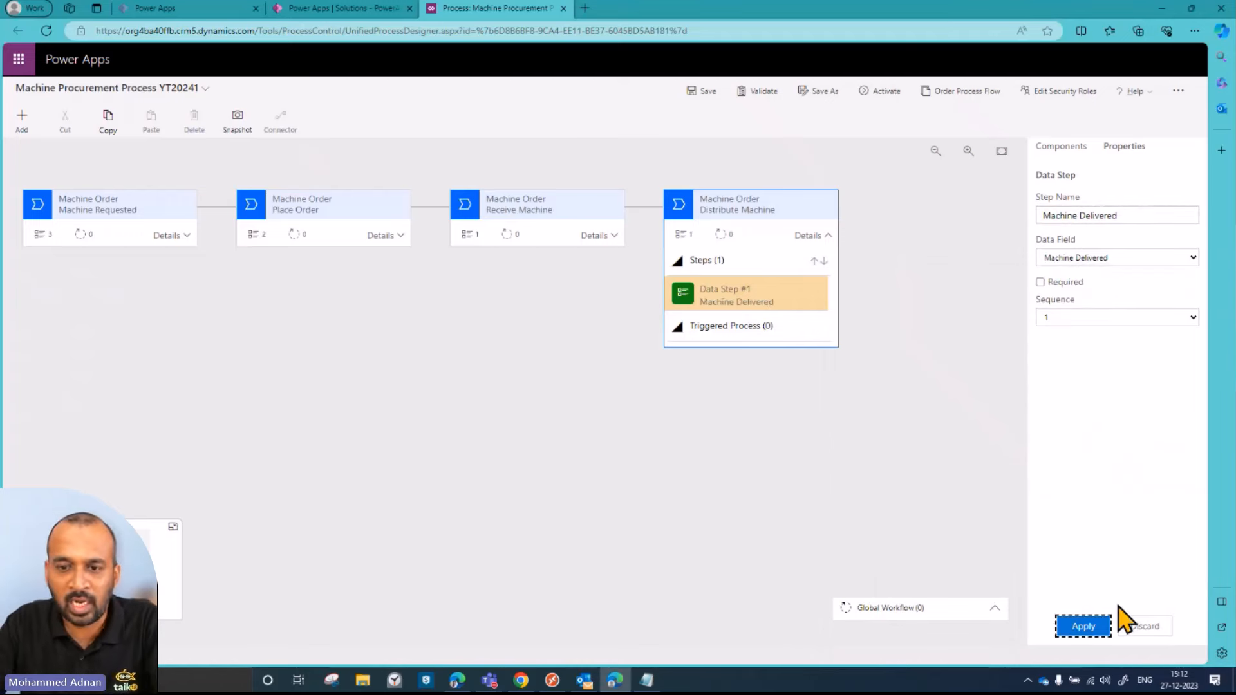
- Add a second data step below Machine Delivered in the Distribute Machine stage
{"action": "left_click", "coordinate": [10, 122]}
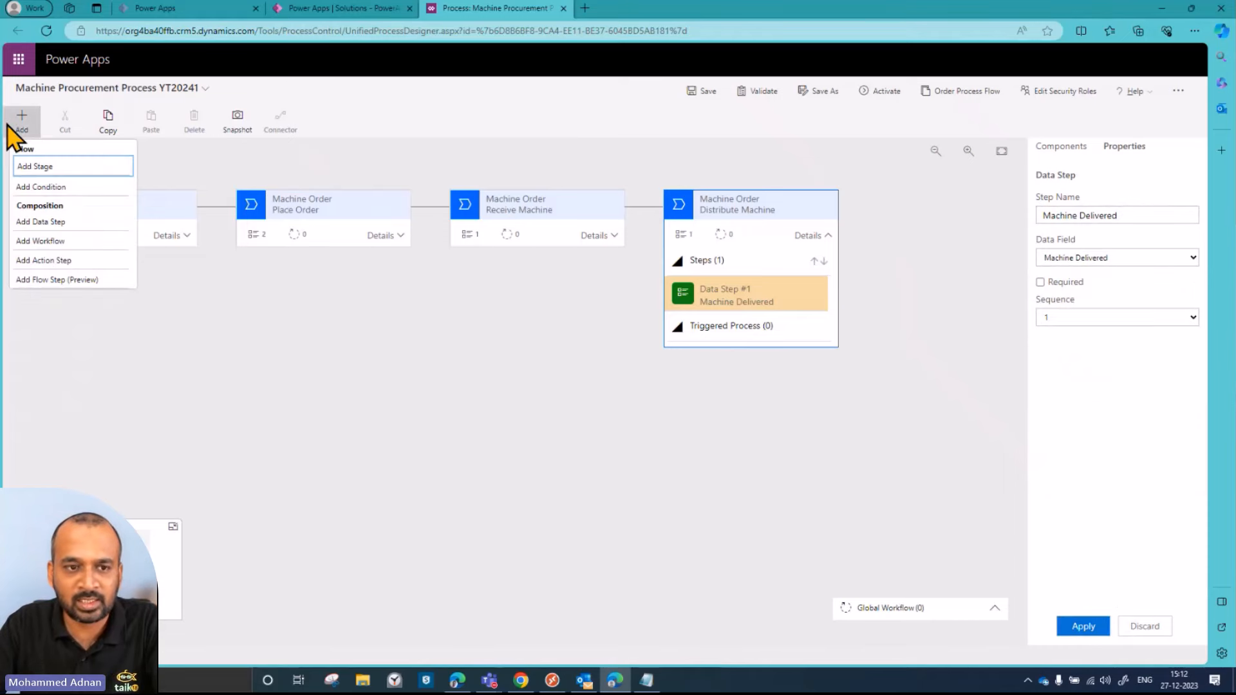
{"action": "left_click", "coordinate": [77, 223]}
{"action": "left_click", "coordinate": [715, 329]}
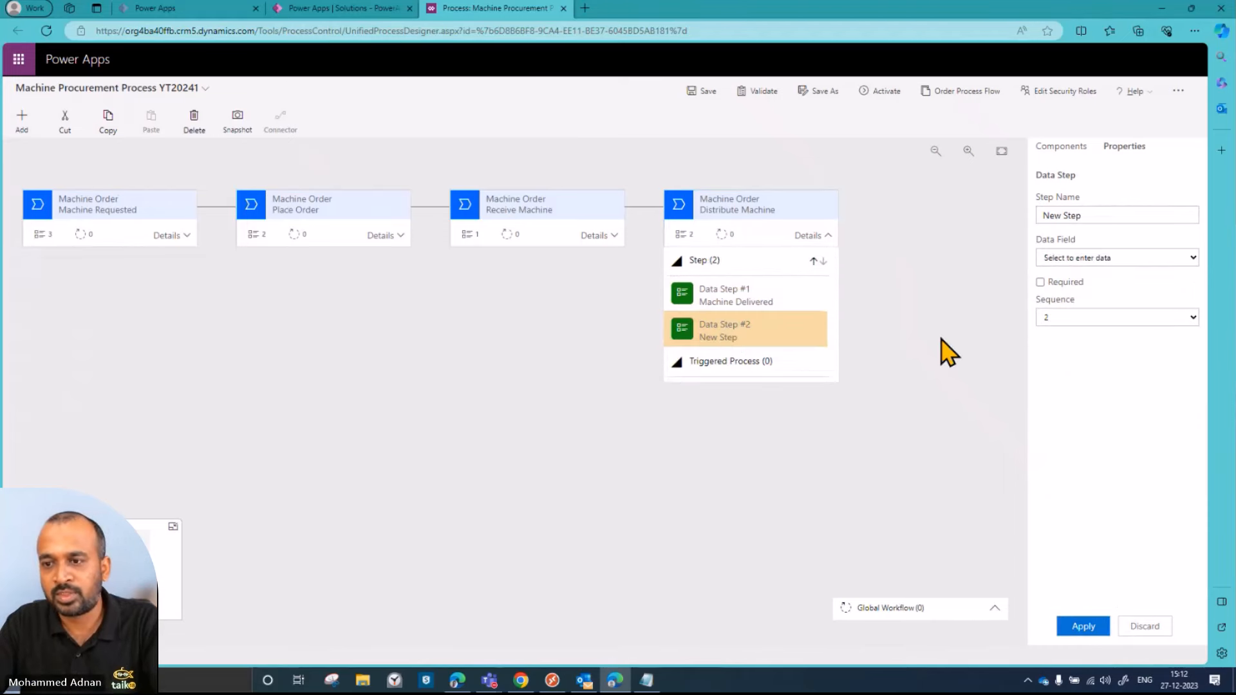
- Name the Distribute Machine stage's second data step Send Survey, copied from the Notepad outline
{"action": "key", "text": "alt+Tab"}
{"action": "left_click", "coordinate": [892, 616]}
{"action": "key", "text": "shift+Home"}
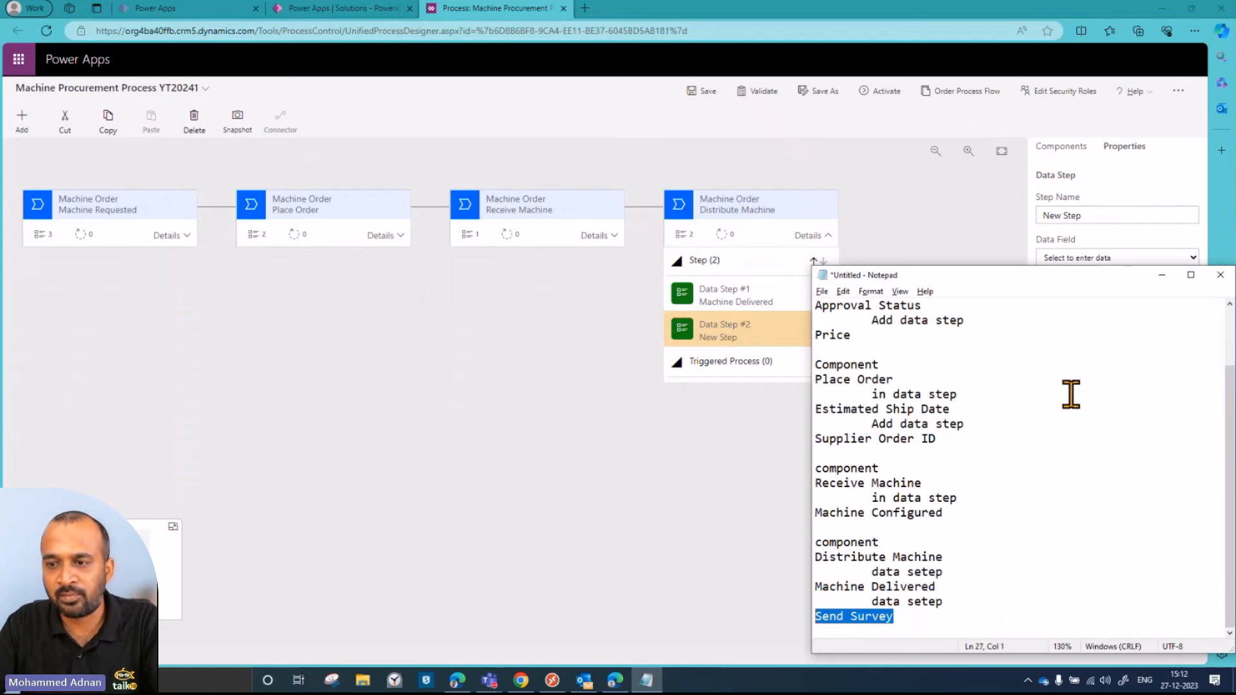
{"action": "key", "text": "ctrl+c"}
{"action": "triple_click", "coordinate": [1099, 220]}
{"action": "key", "text": "ctrl+v"}
- Set the second Distribute Machine data step's data field to Send Survey and apply the step's properties
{"action": "left_click", "coordinate": [1105, 258]}
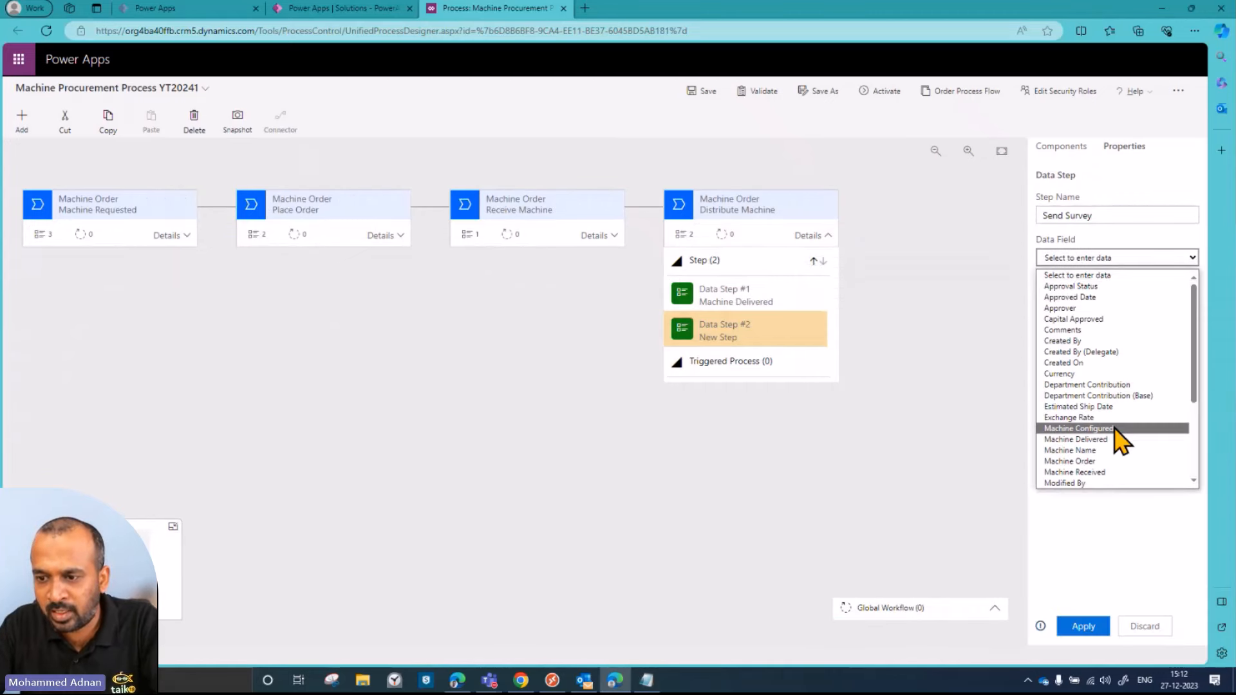
{"action": "scroll", "coordinate": [1117, 432], "scroll_direction": "down", "scroll_amount": 3}
{"action": "left_click", "coordinate": [1097, 480]}
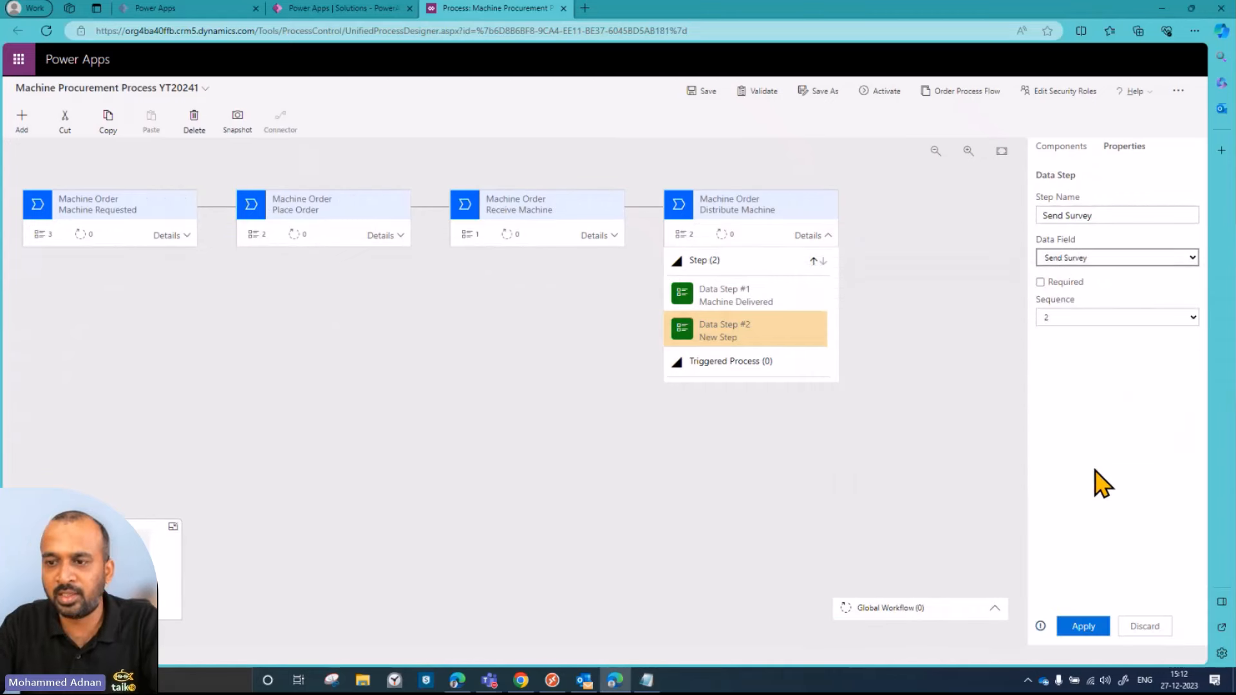
{"action": "left_click", "coordinate": [1083, 627]}
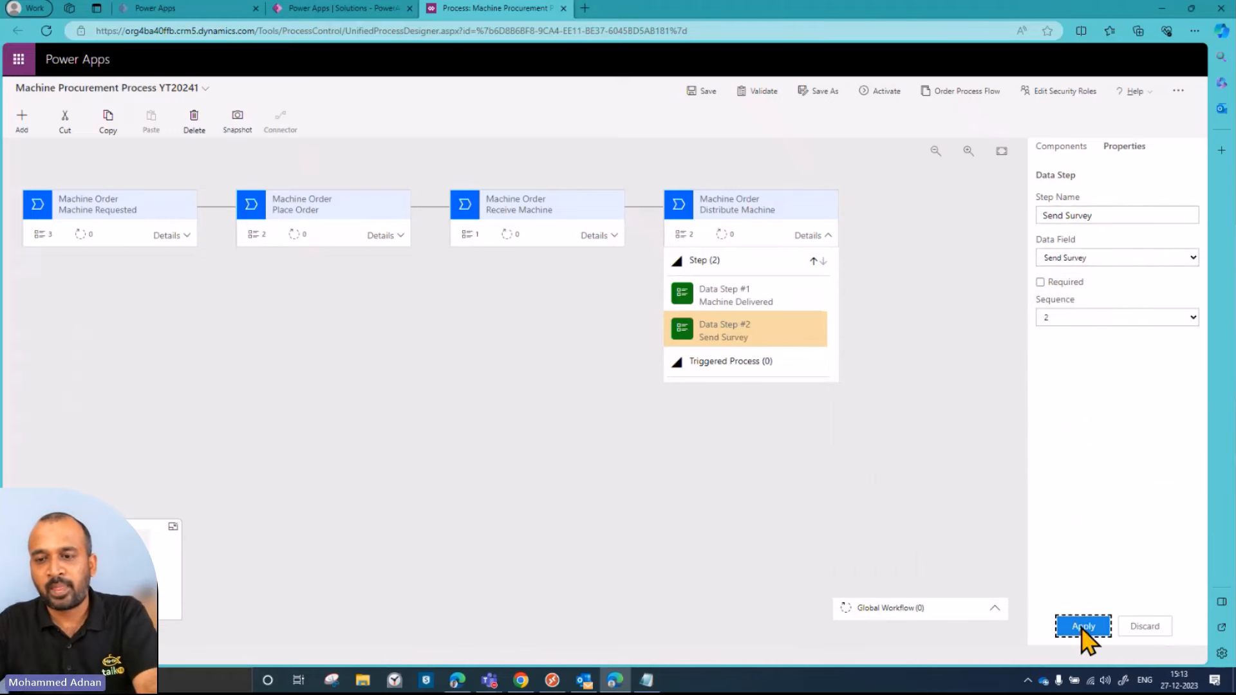
- Deselect the Send Survey step, show the available flow components and save the business process flow
{"action": "left_click", "coordinate": [834, 509]}
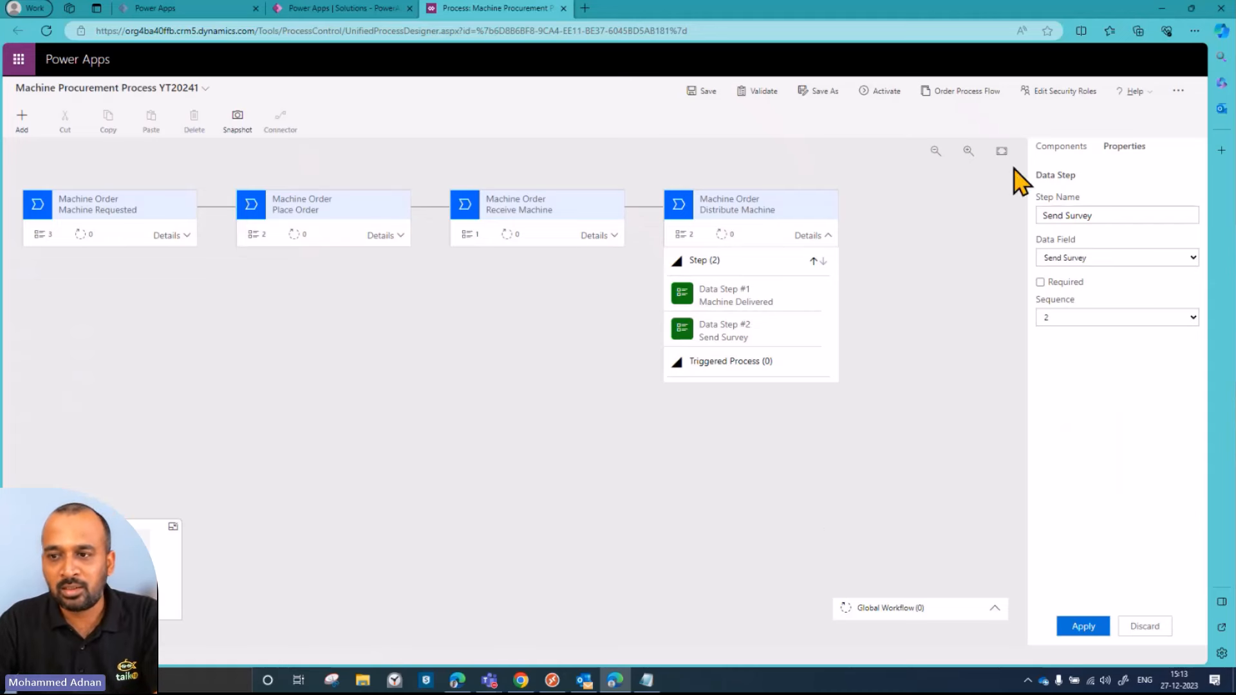
{"action": "left_click", "coordinate": [1068, 151]}
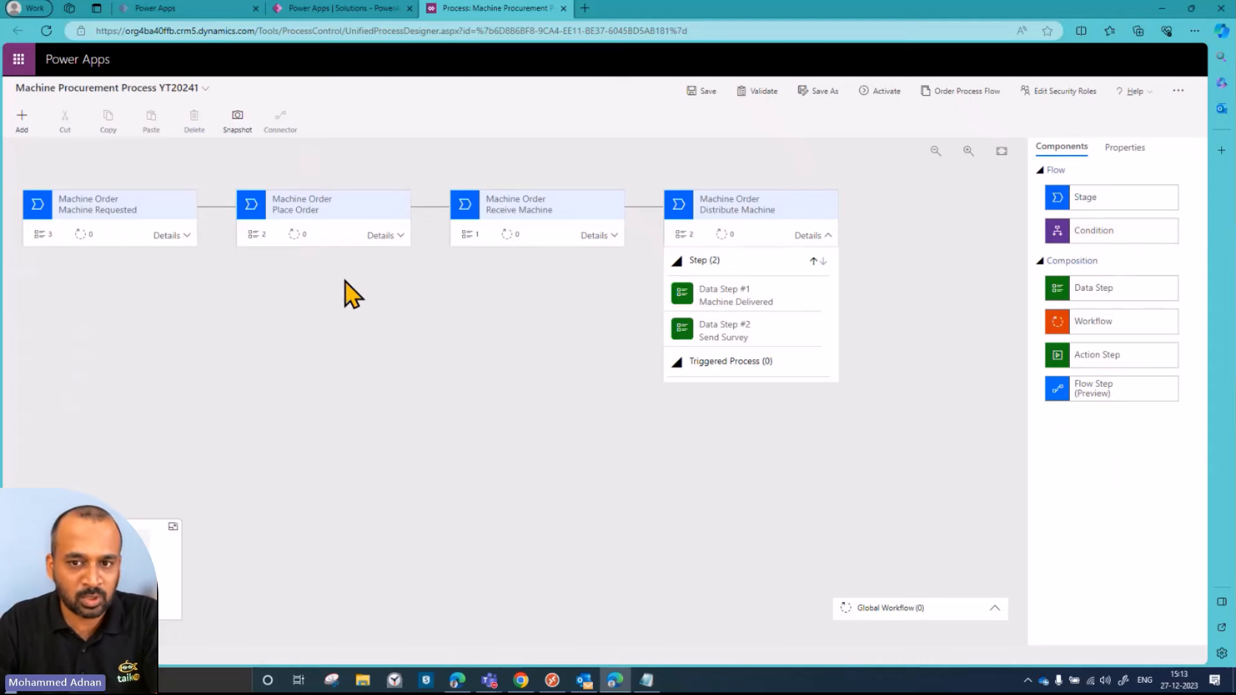
{"action": "left_click", "coordinate": [704, 92]}
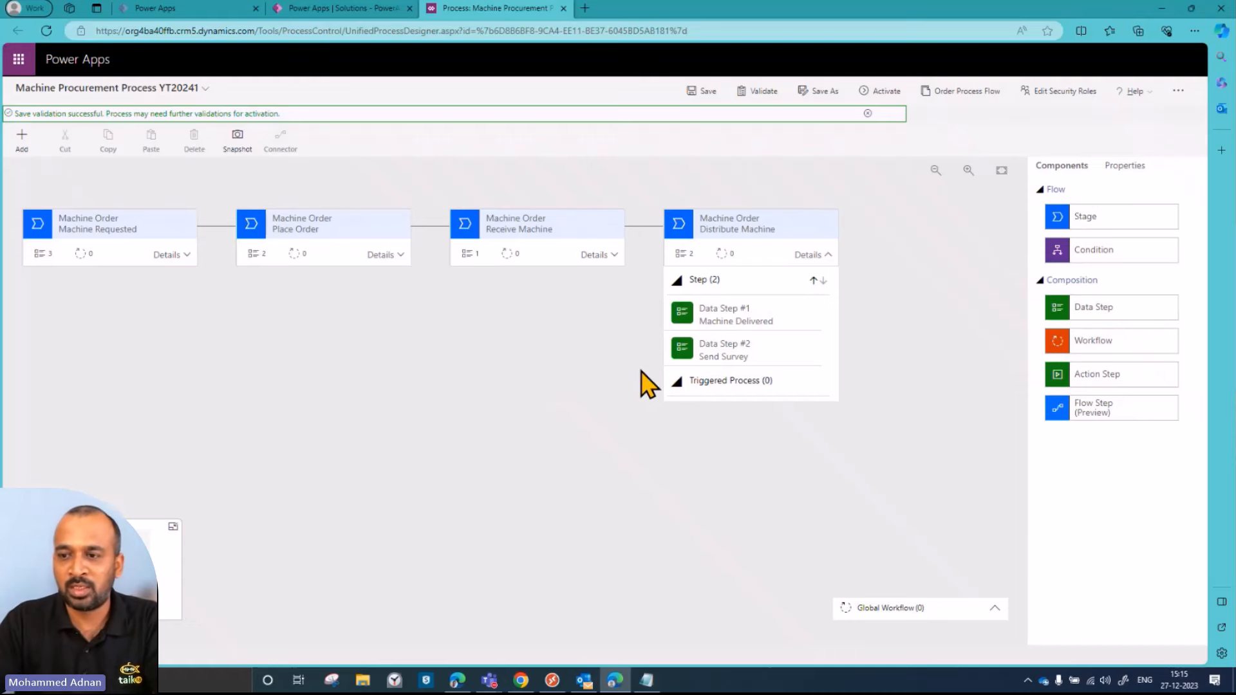
- Add a condition between the Machine Requested and Place Order stages and enter Price Check as its display name
{"action": "left_click_drag", "start_coordinate": [1102, 260], "coordinate": [221, 270]}
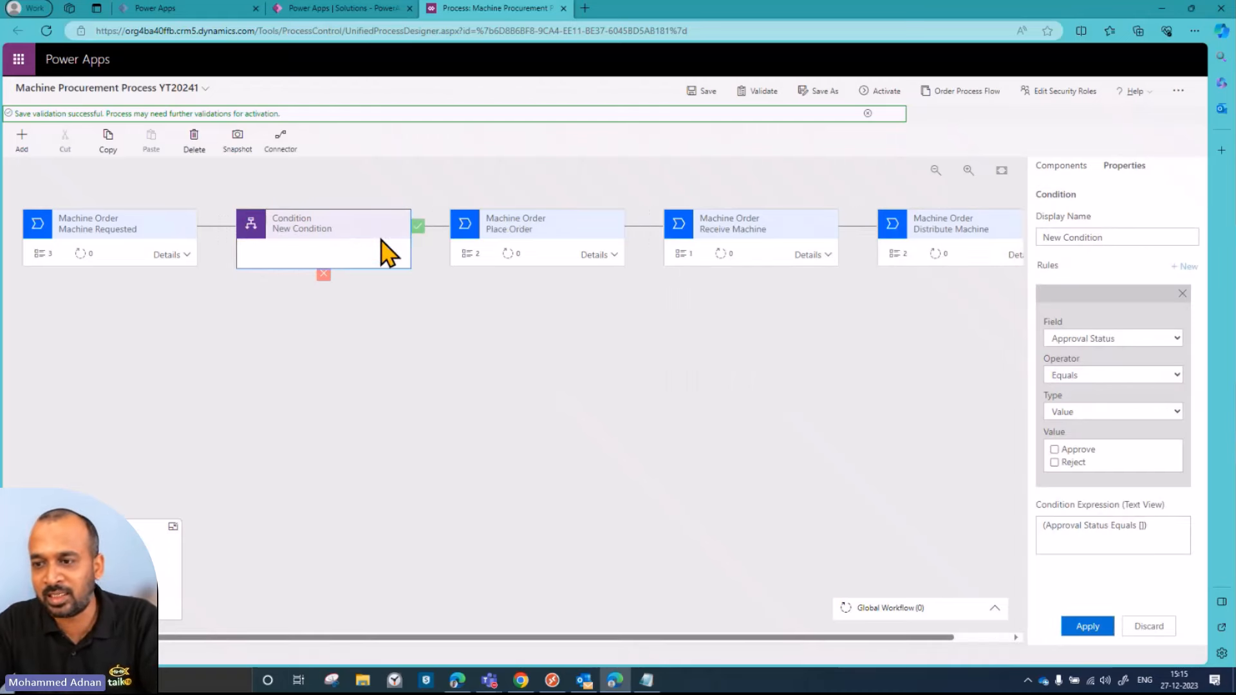
{"action": "left_click_drag", "start_coordinate": [1108, 238], "coordinate": [1023, 233]}
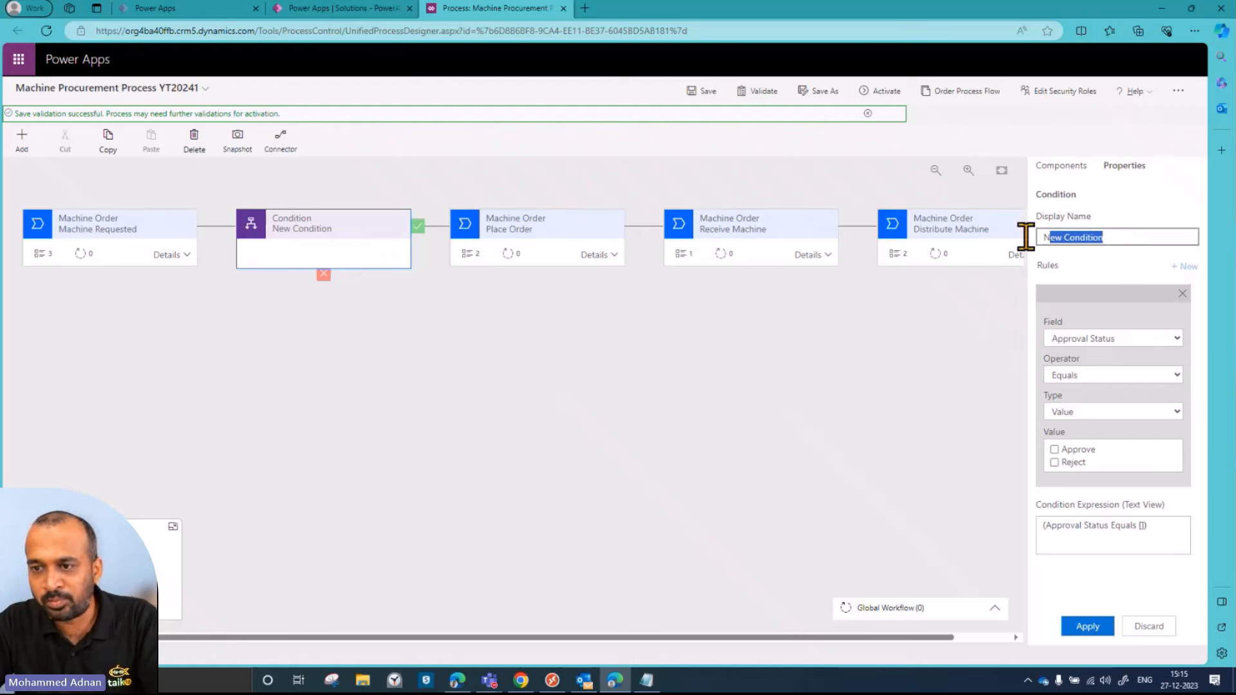
{"action": "type", "text": "PriceChe"}
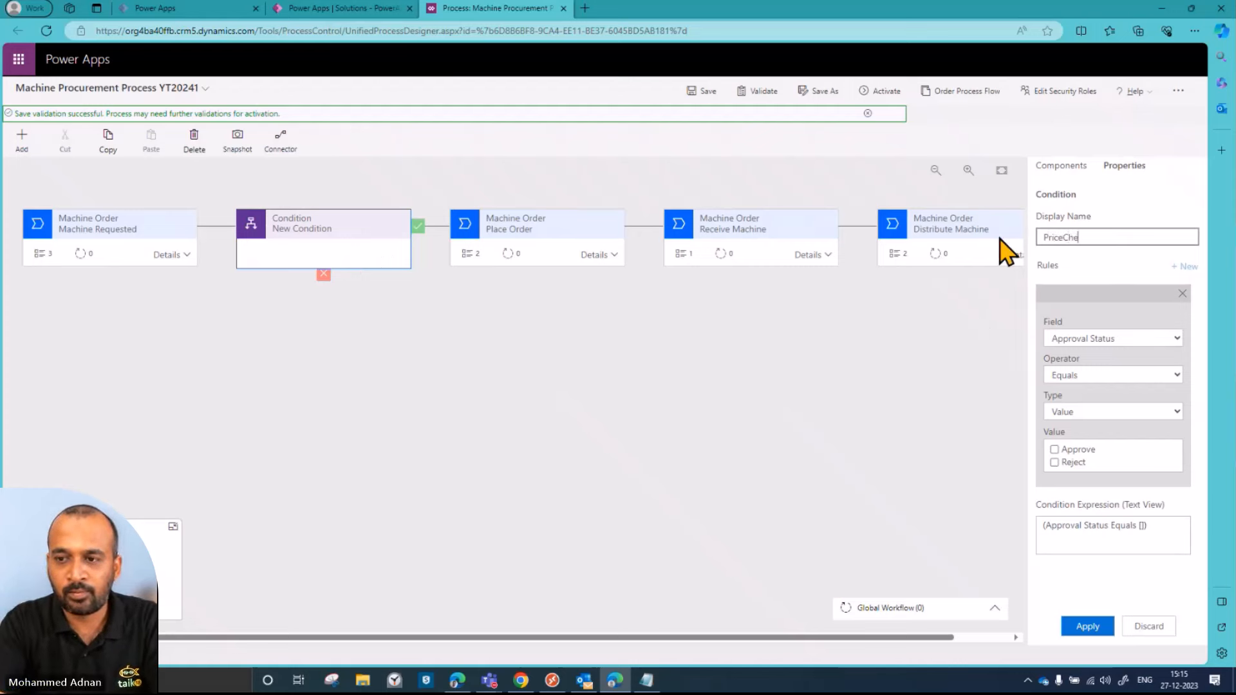
{"action": "type", "text": "ck"}
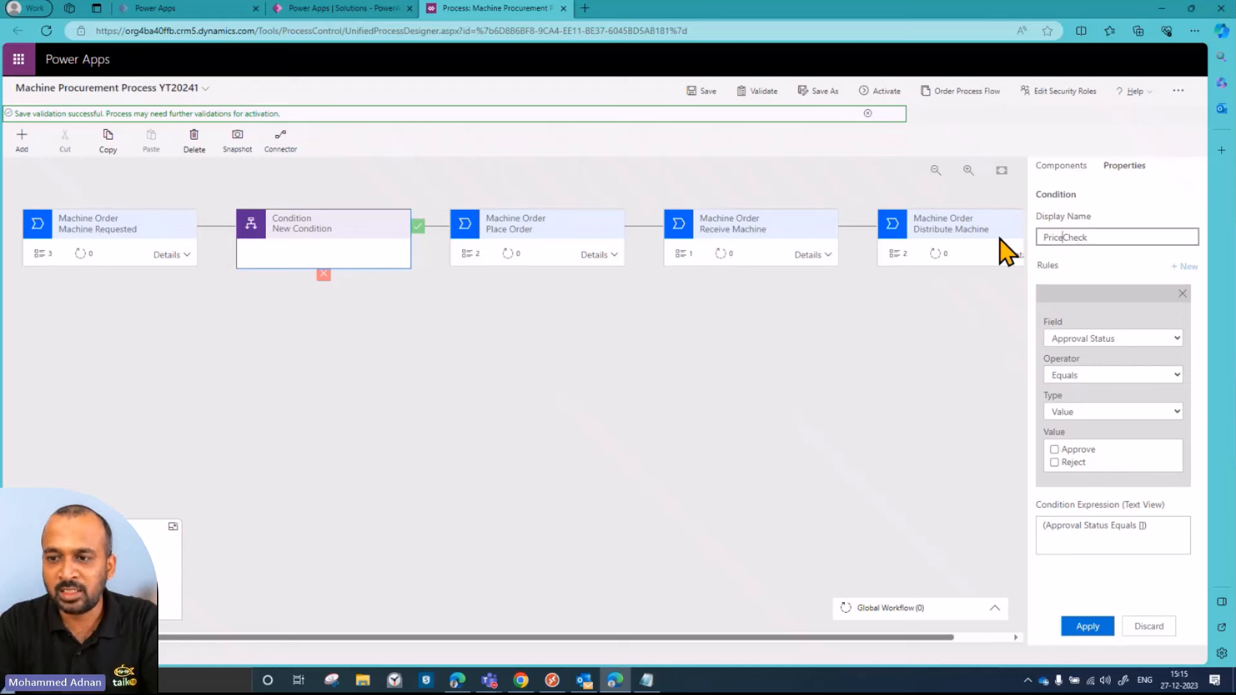
- Set the Price Check condition's rule to Price is greater than 10000, apply it and save the business process flow
{"action": "left_click", "coordinate": [1097, 339]}
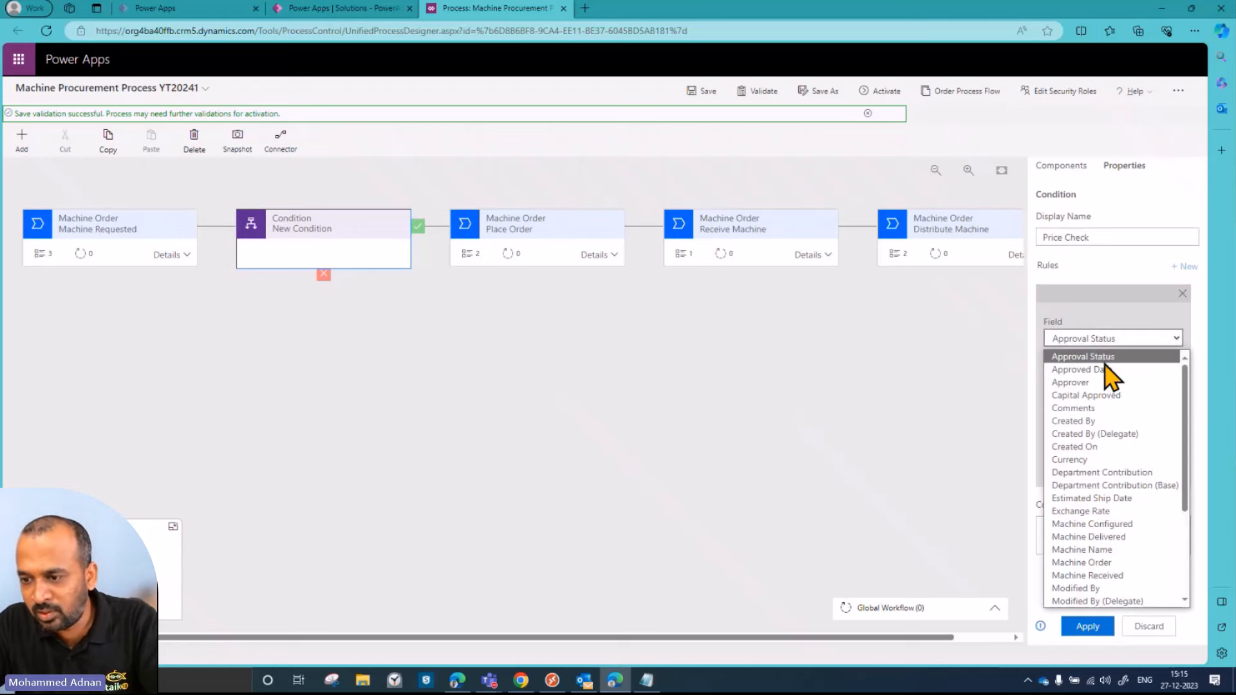
{"action": "scroll", "coordinate": [1119, 425], "scroll_direction": "down", "scroll_amount": 3}
{"action": "left_click", "coordinate": [1104, 513]}
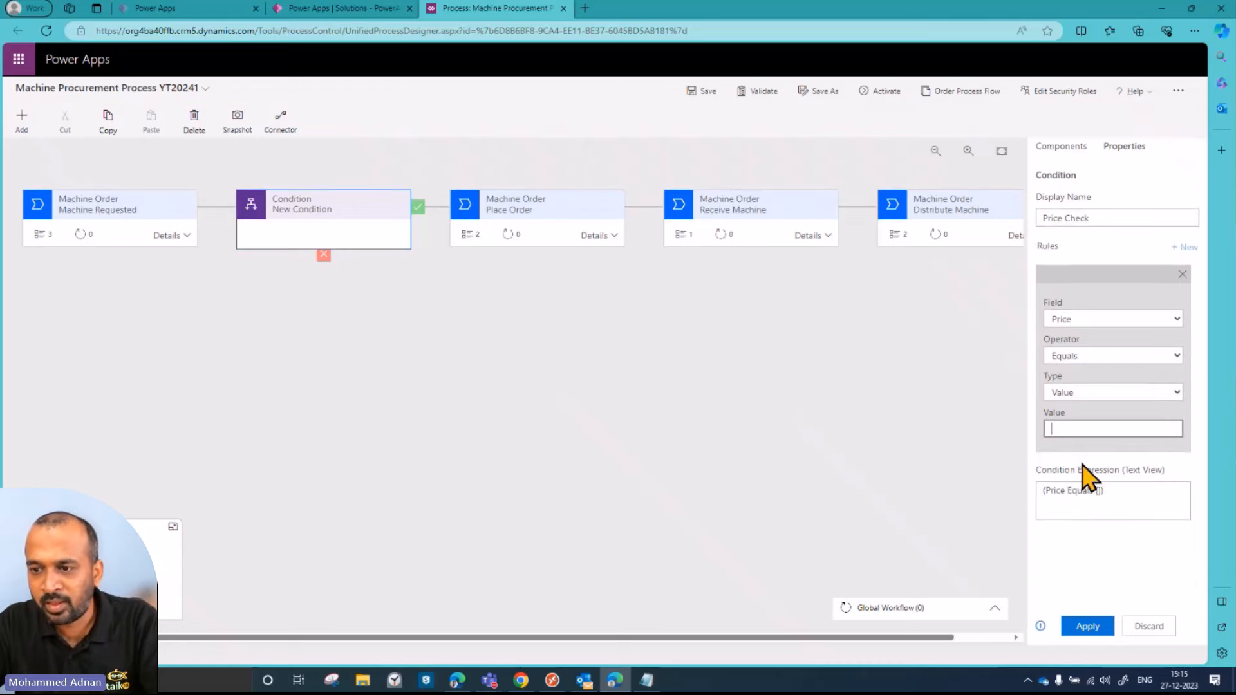
{"action": "left_click", "coordinate": [1088, 357]}
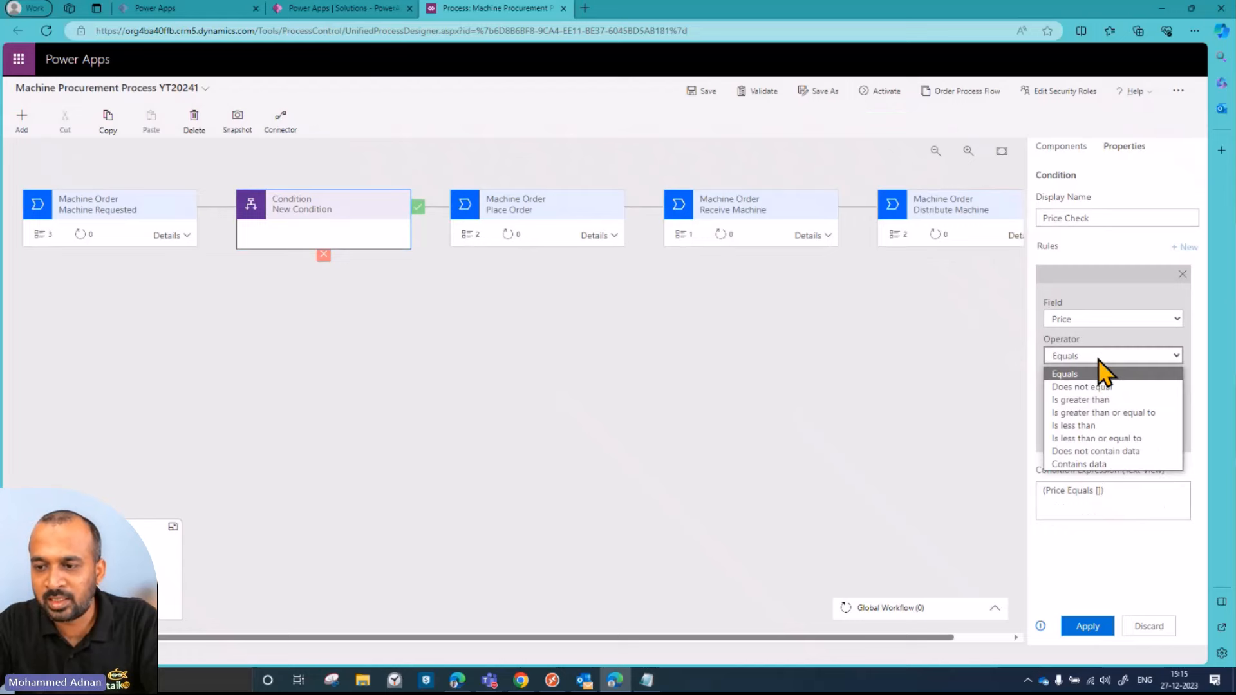
{"action": "left_click", "coordinate": [1104, 399]}
{"action": "left_click", "coordinate": [1105, 396]}
{"action": "left_click", "coordinate": [1105, 404]}
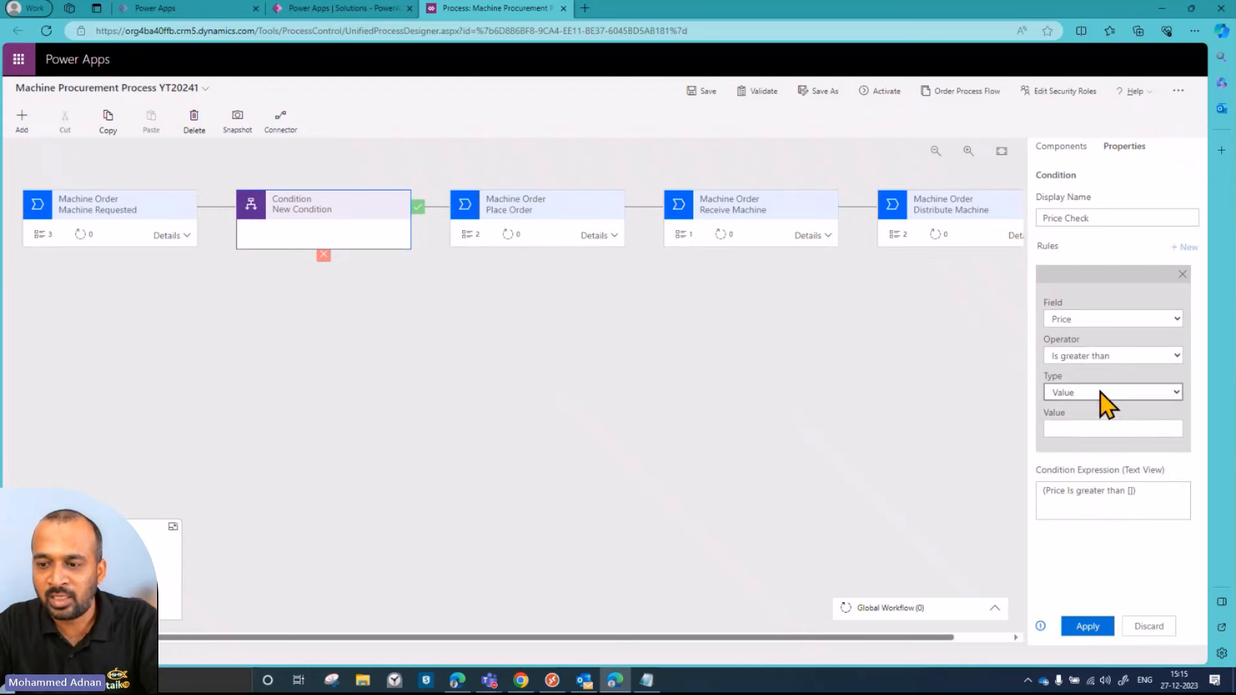
{"action": "left_click", "coordinate": [1094, 431]}
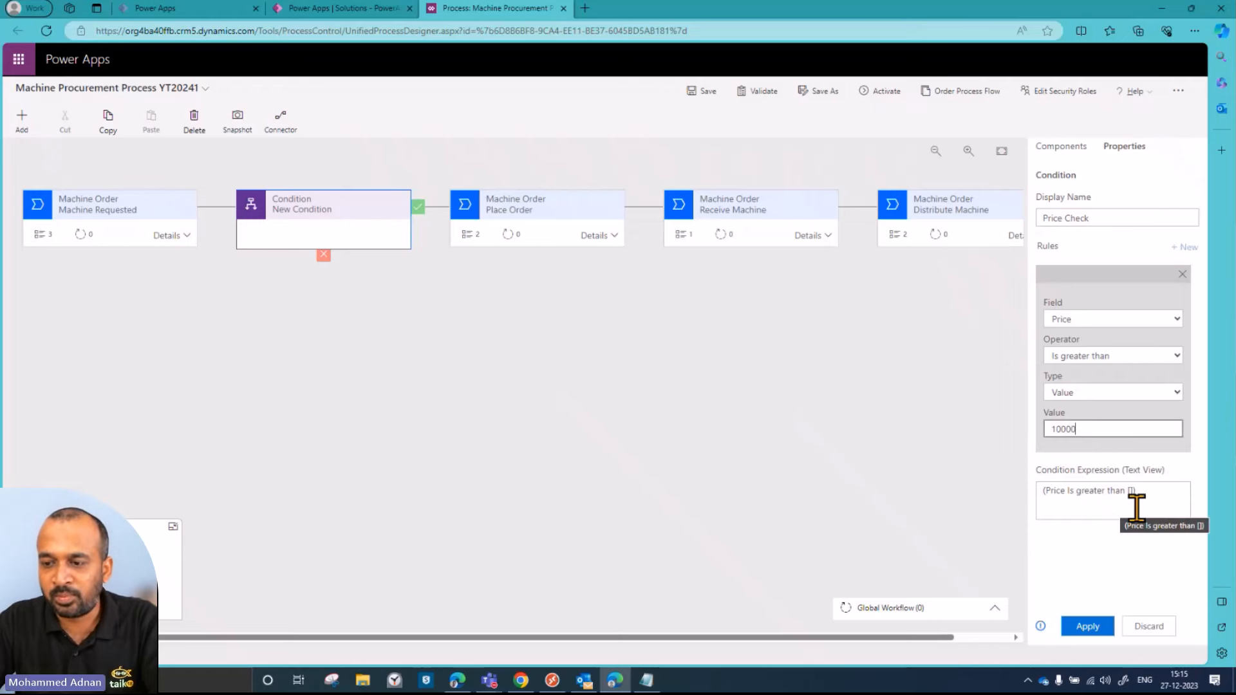
{"action": "left_click", "coordinate": [1111, 544]}
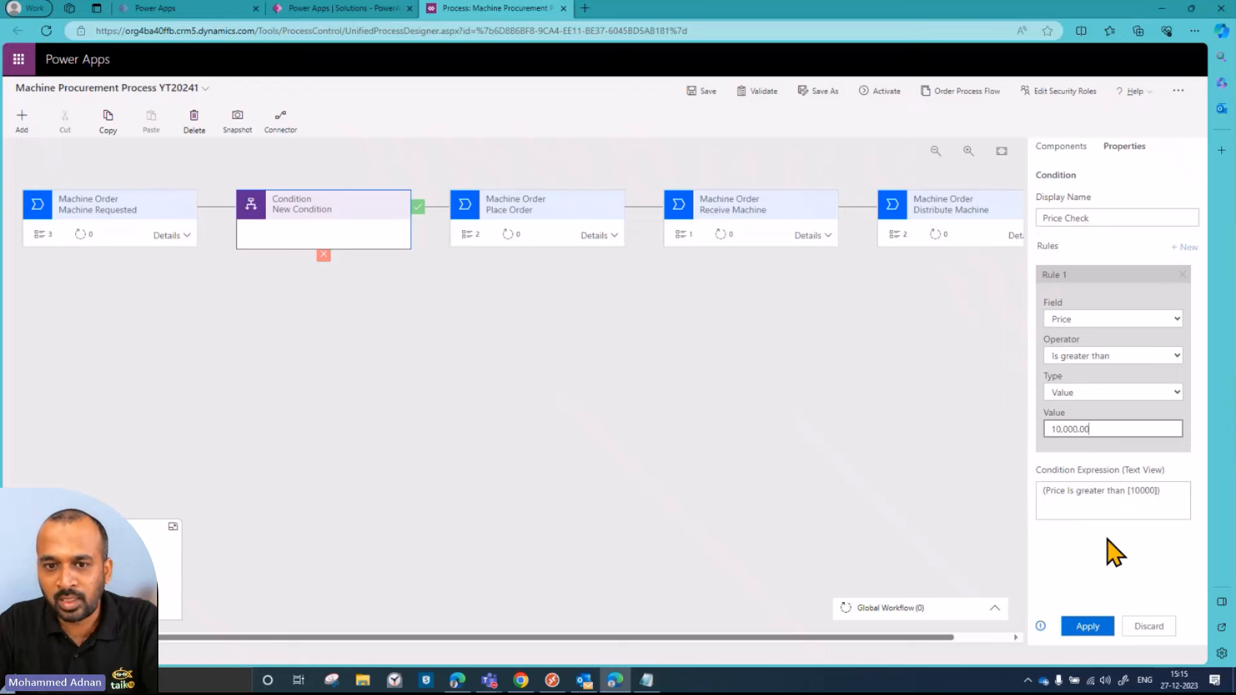
{"action": "left_click", "coordinate": [1096, 637]}
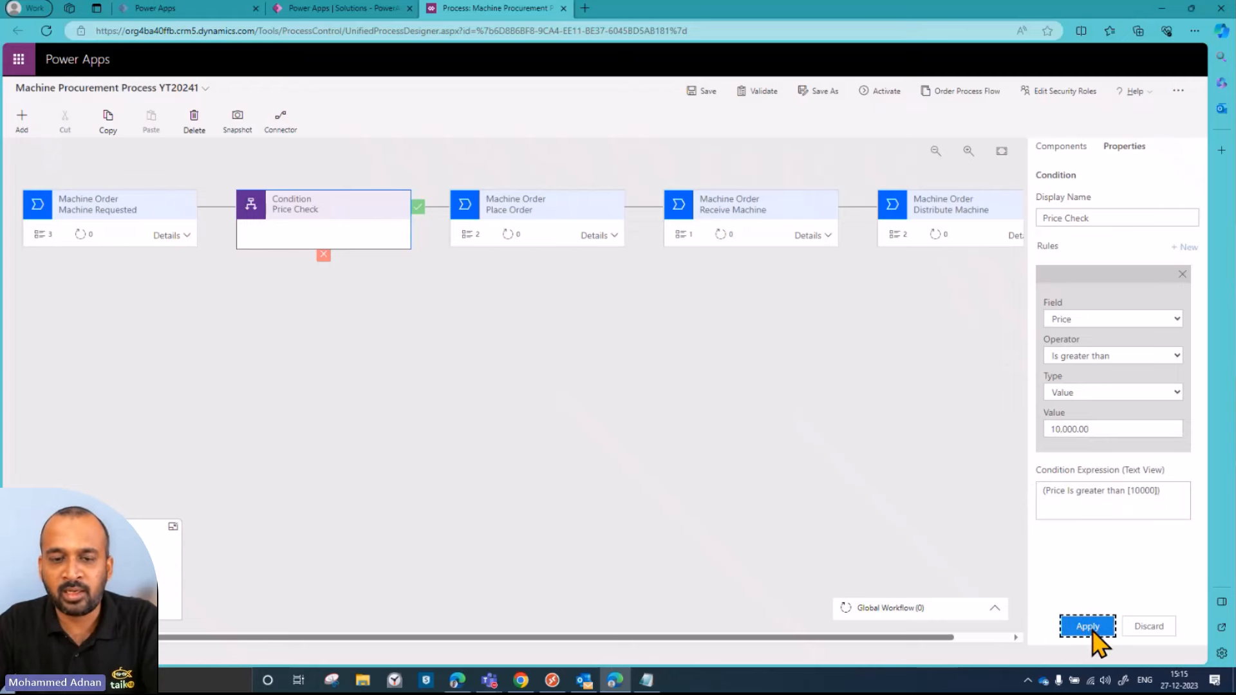
{"action": "left_click", "coordinate": [701, 93]}
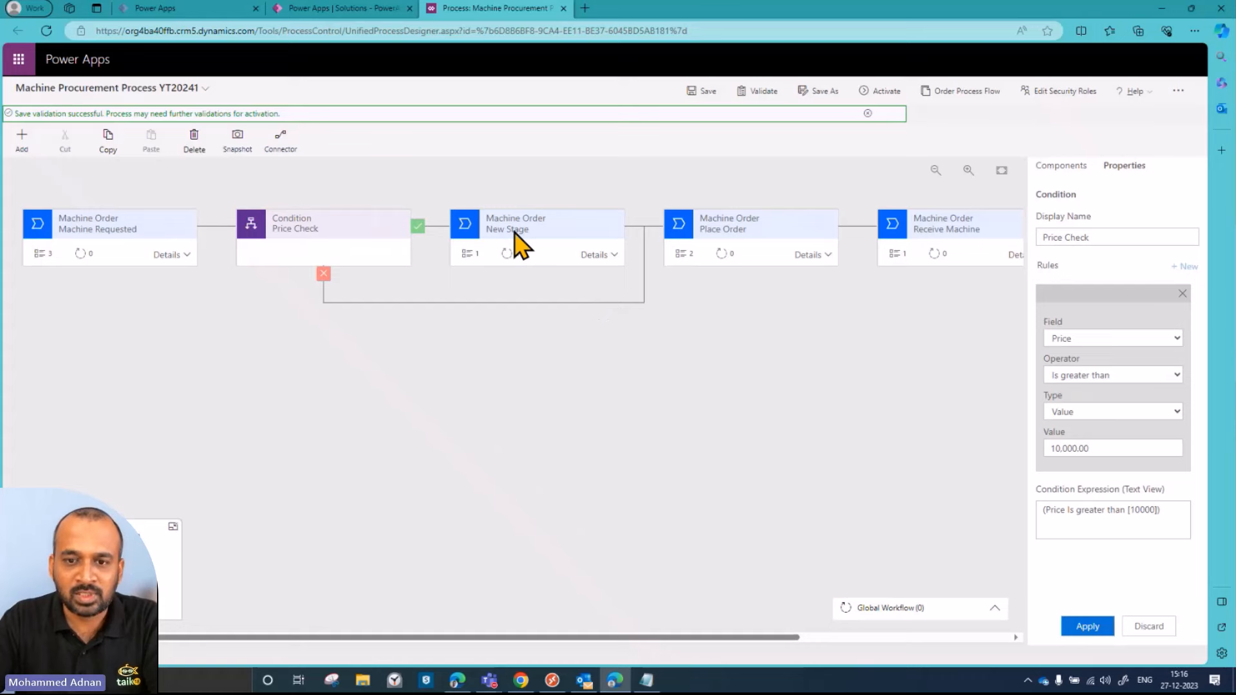
- Rename the new stage on the Price Check condition's true branch as Capital Approval and apply its properties
{"action": "left_click", "coordinate": [591, 256]}
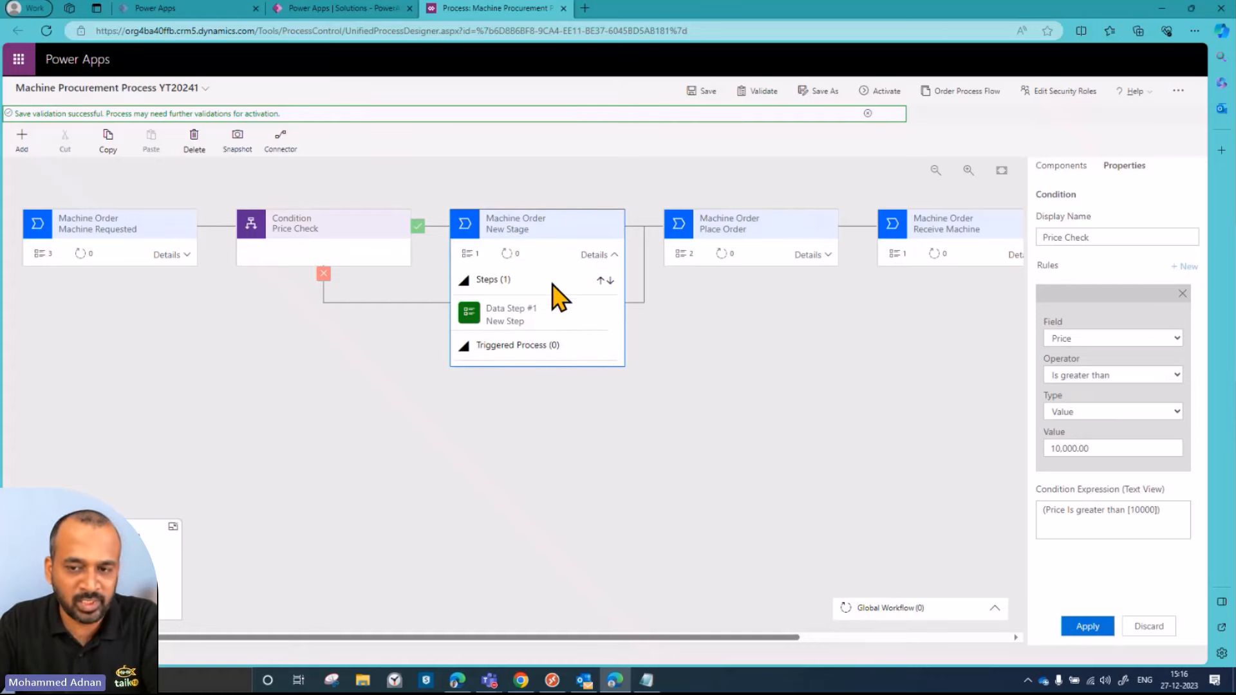
{"action": "left_click", "coordinate": [539, 233]}
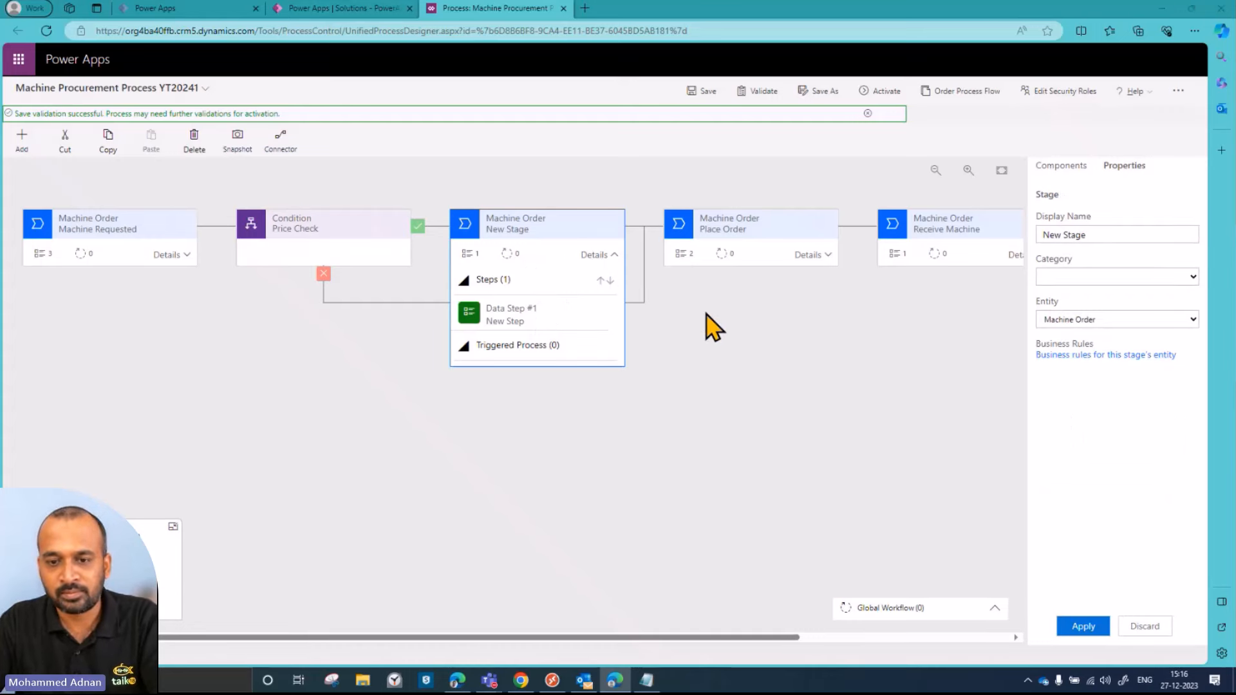
{"action": "left_click_drag", "start_coordinate": [1133, 235], "coordinate": [1023, 248]}
{"action": "type", "text": "Capital Approval"}
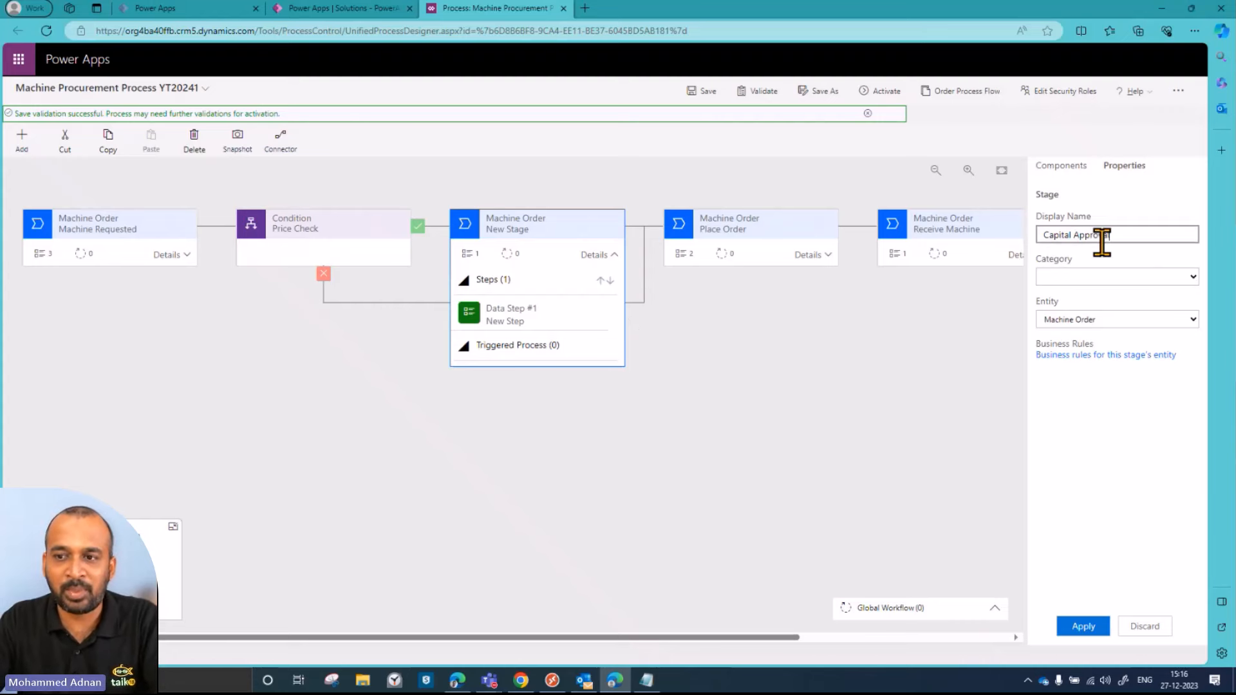
{"action": "left_click", "coordinate": [1100, 630]}
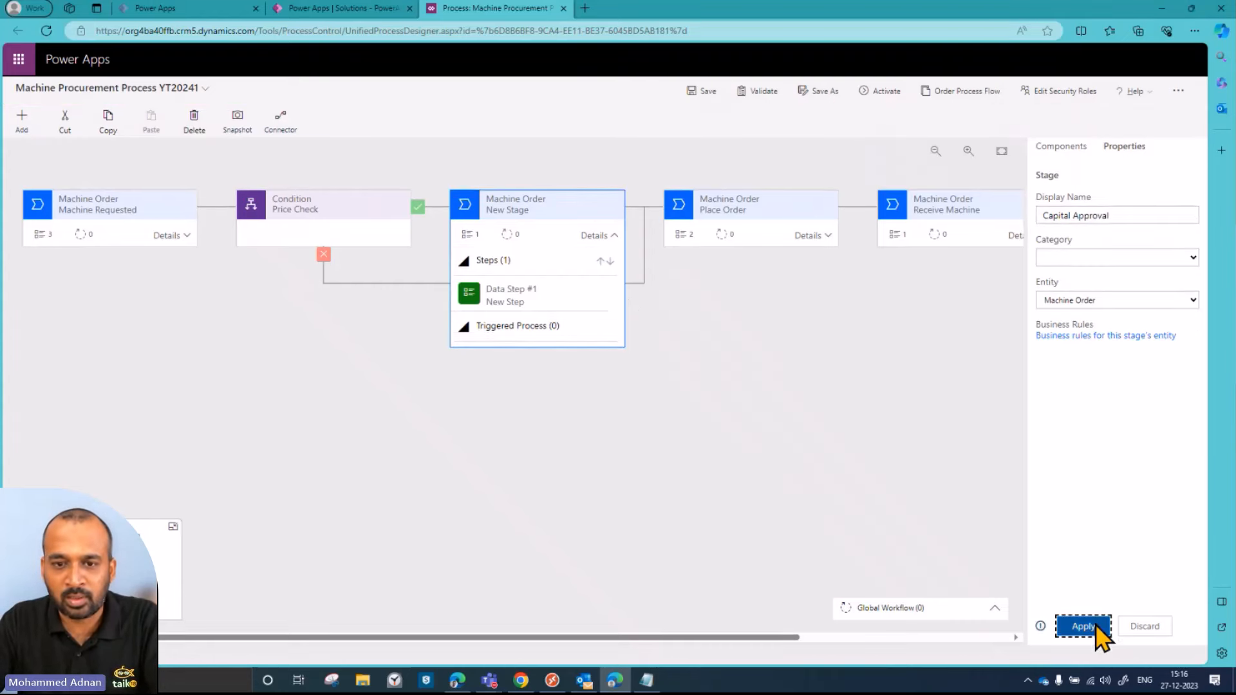
- Name the Capital Approval stage's data step Capital Approval, set its data field to Capital Approved and apply
{"action": "left_click", "coordinate": [612, 237]}
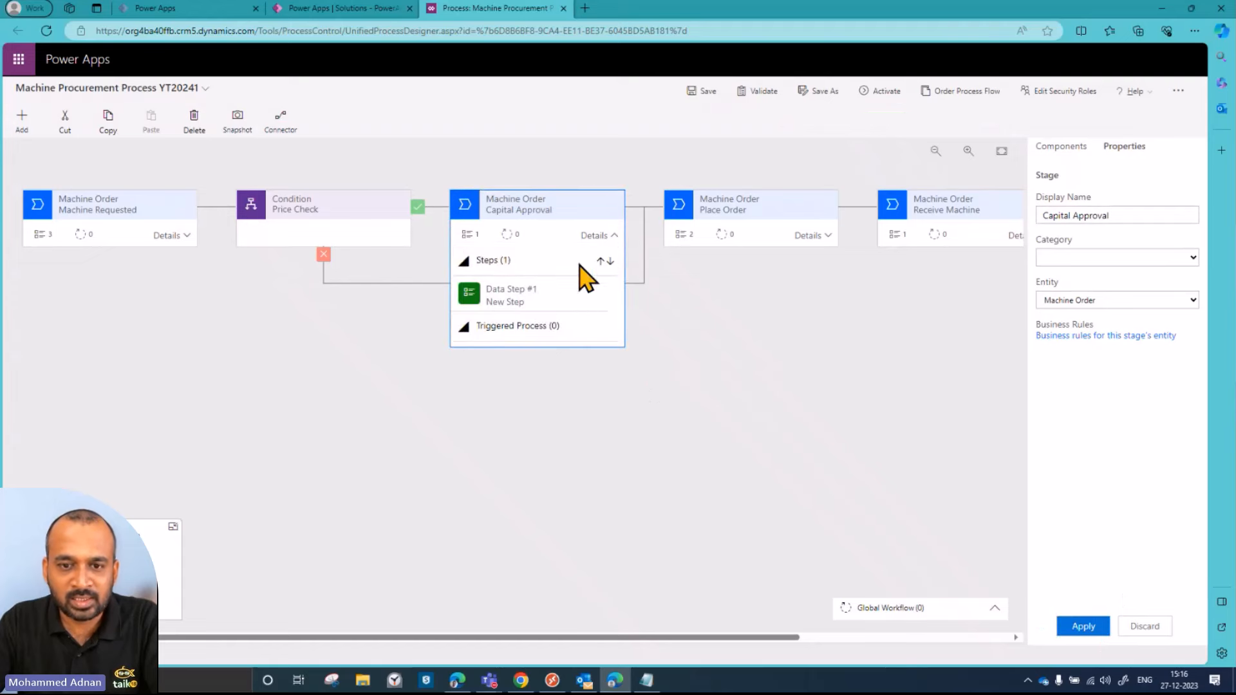
{"action": "left_click", "coordinate": [540, 297]}
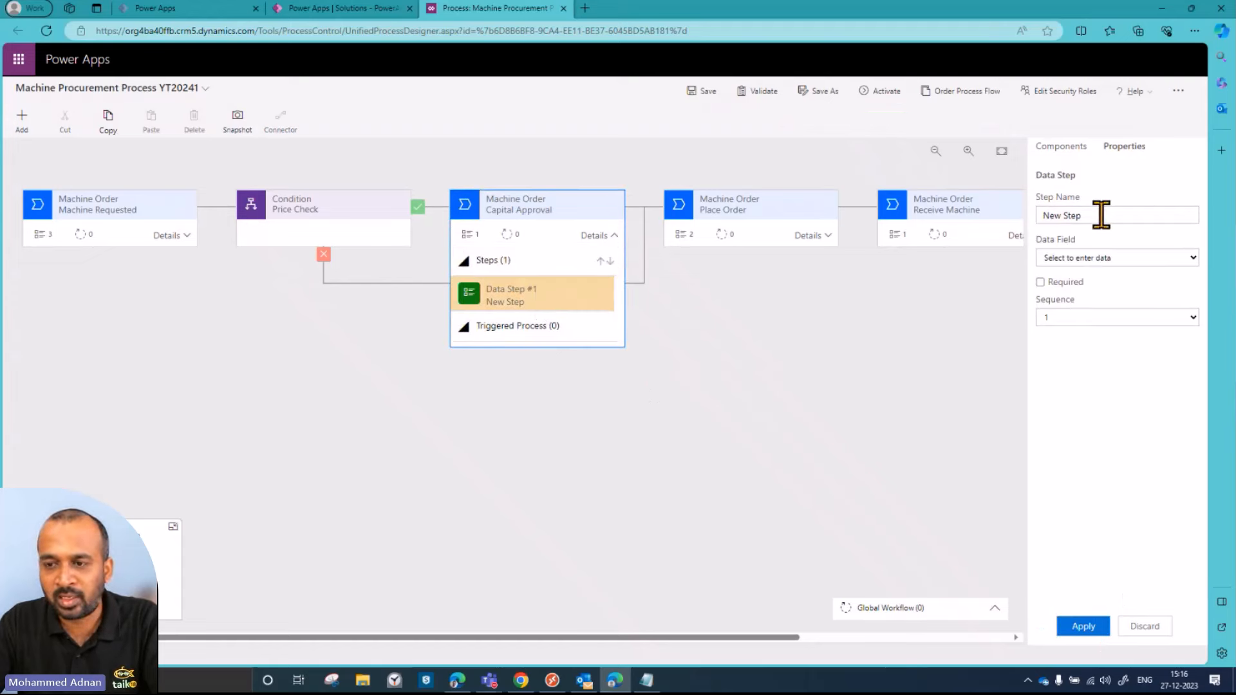
{"action": "triple_click", "coordinate": [1101, 215]}
{"action": "type", "text": "Capital Approval"}
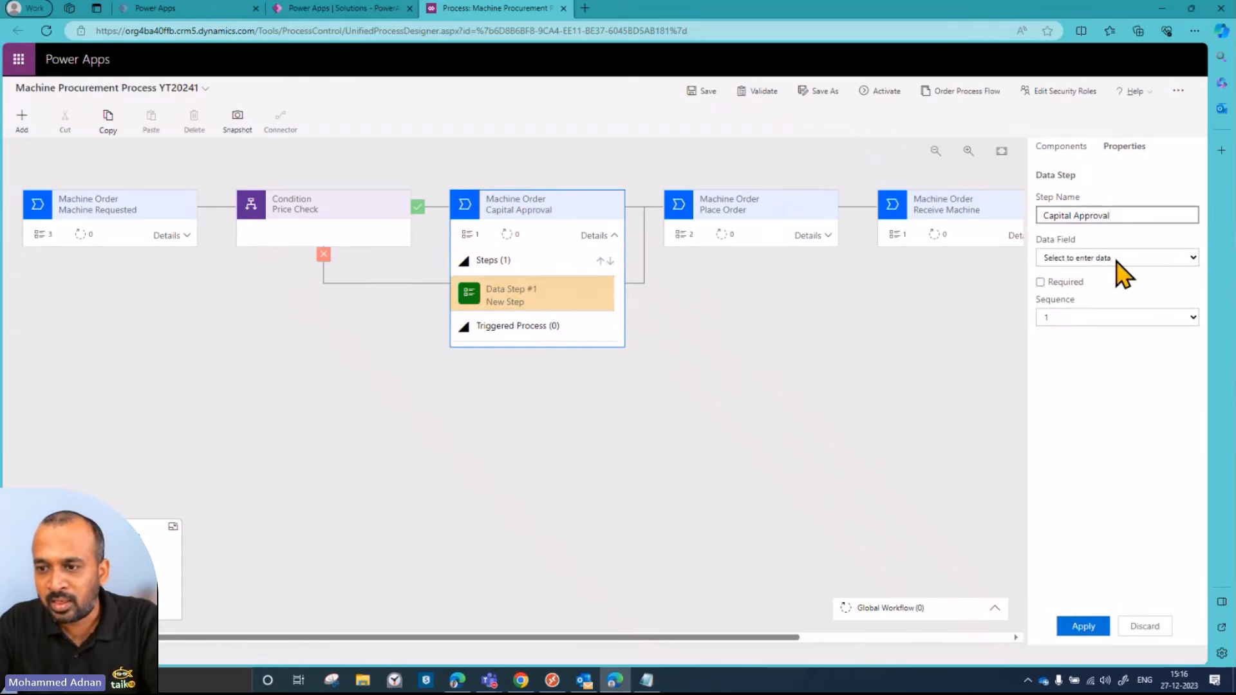
{"action": "left_click", "coordinate": [1120, 258]}
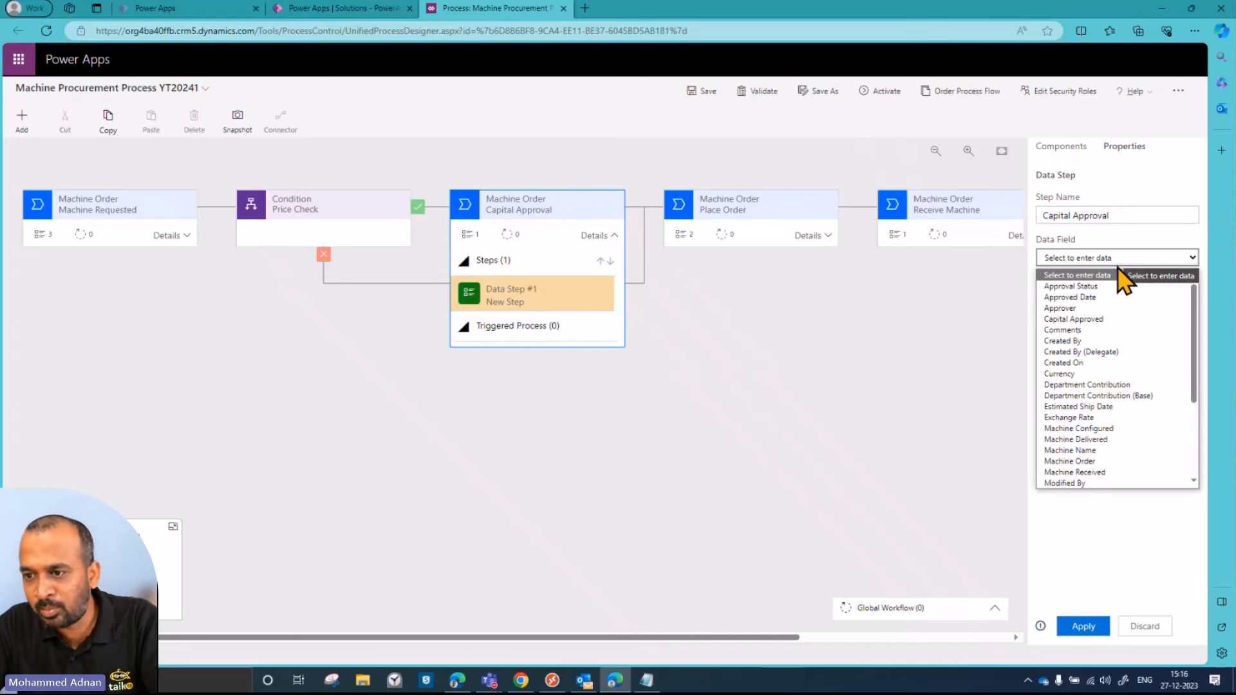
{"action": "left_click", "coordinate": [1095, 319]}
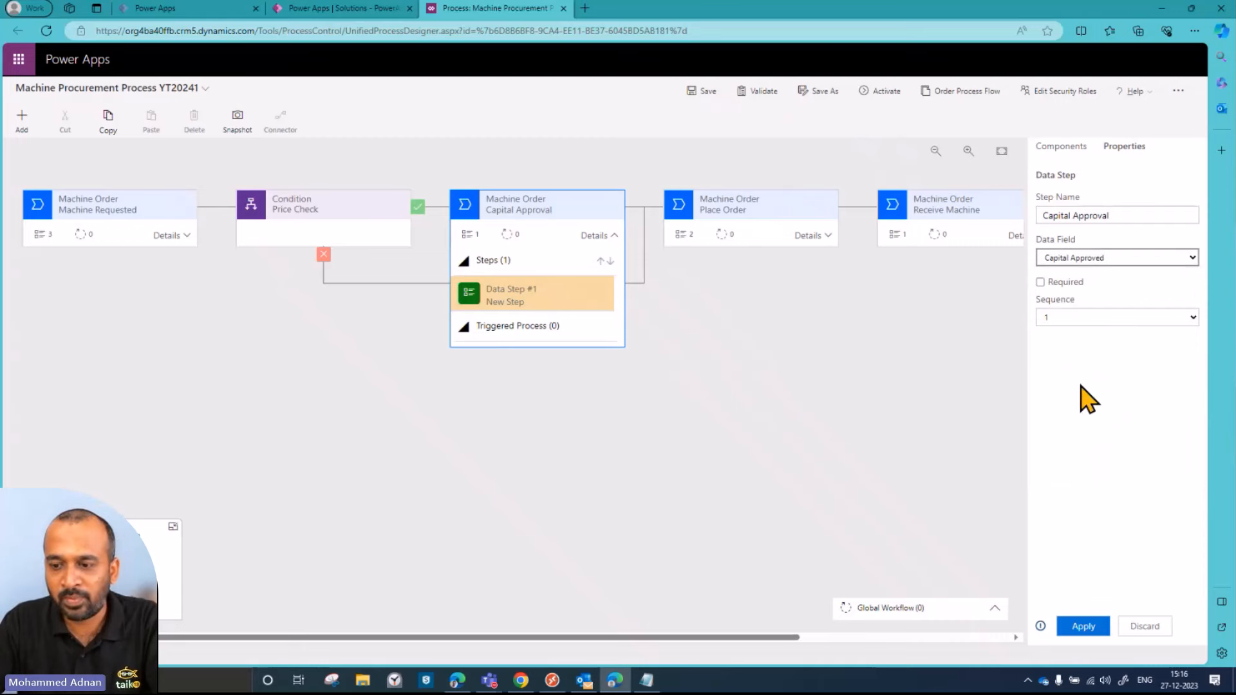
{"action": "left_click", "coordinate": [1085, 628]}
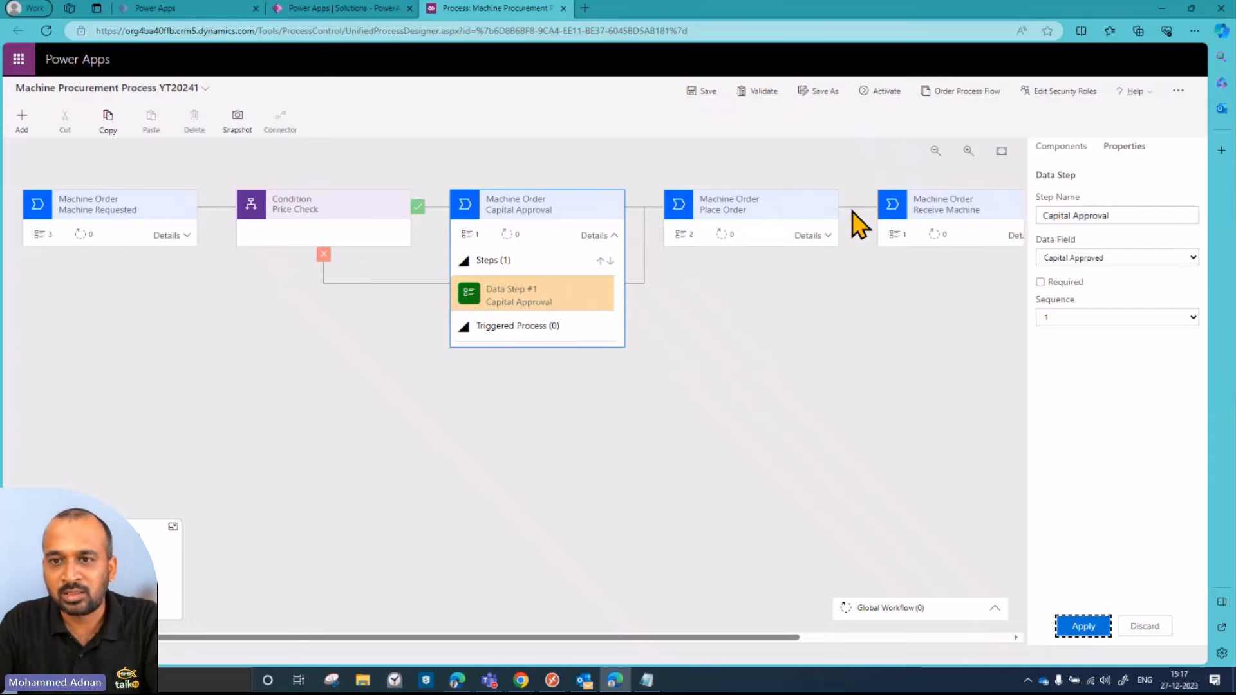
- Save and validate the Machine Procurement Process YT20241 flow, and activate it
{"action": "left_click", "coordinate": [708, 93]}
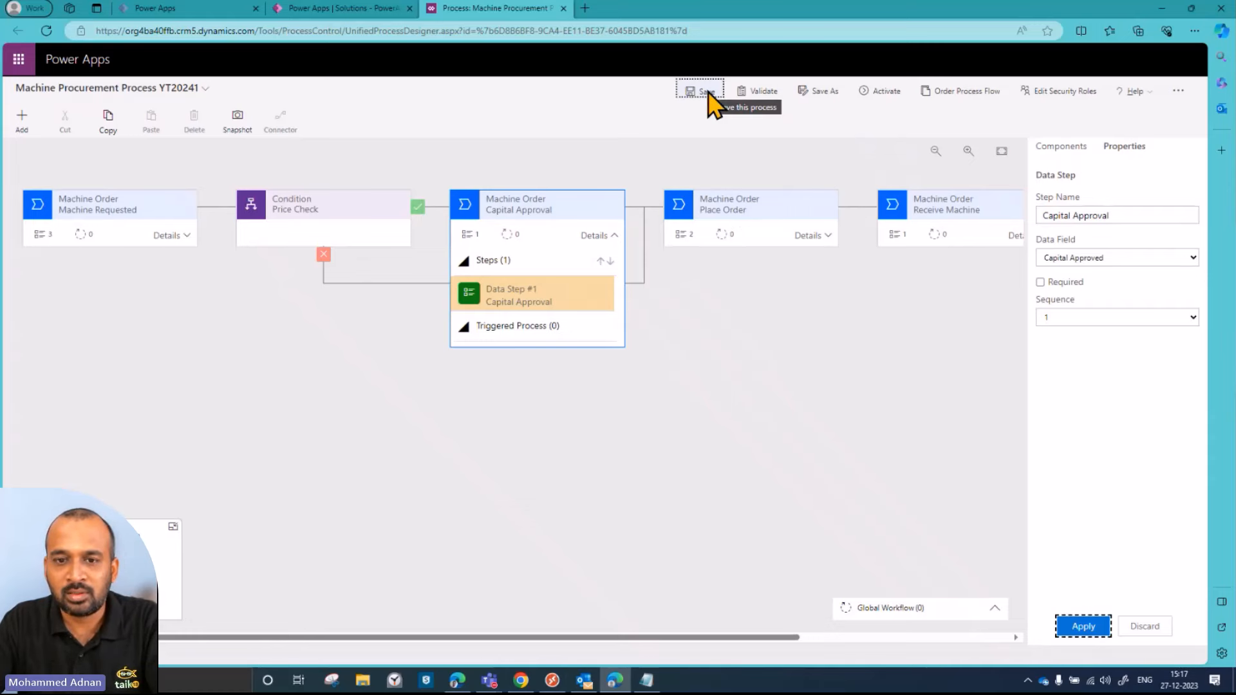
{"action": "left_click", "coordinate": [707, 94]}
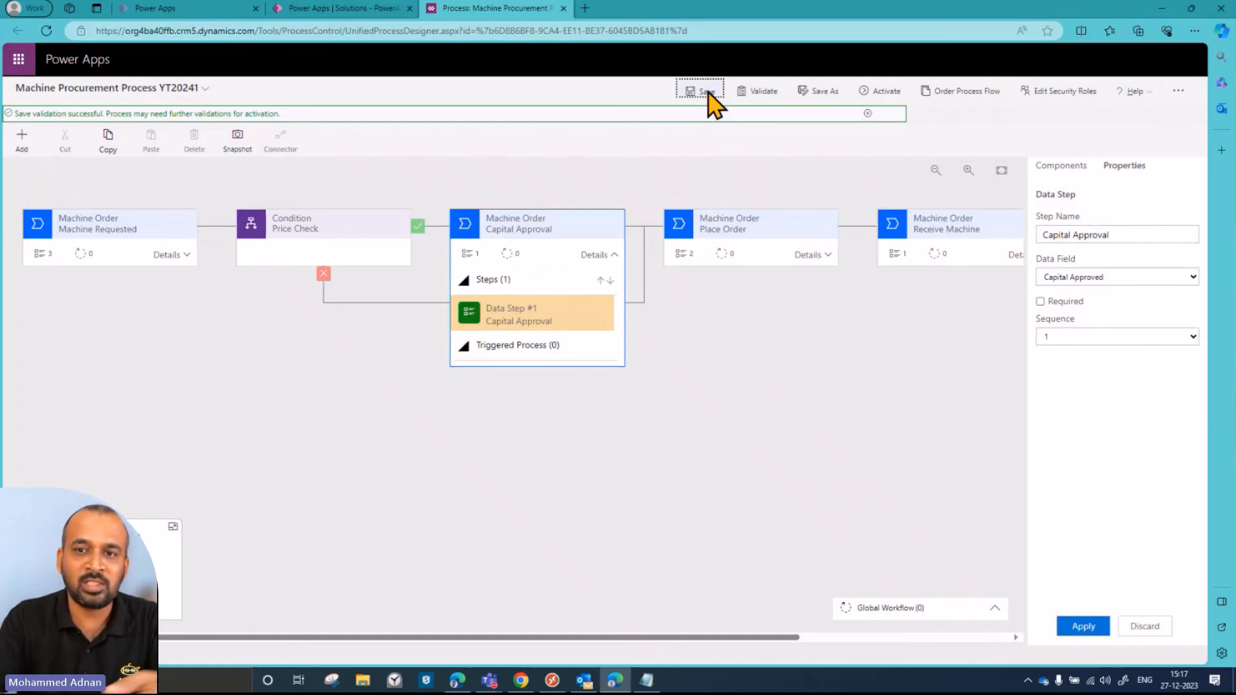
{"action": "left_click", "coordinate": [765, 91]}
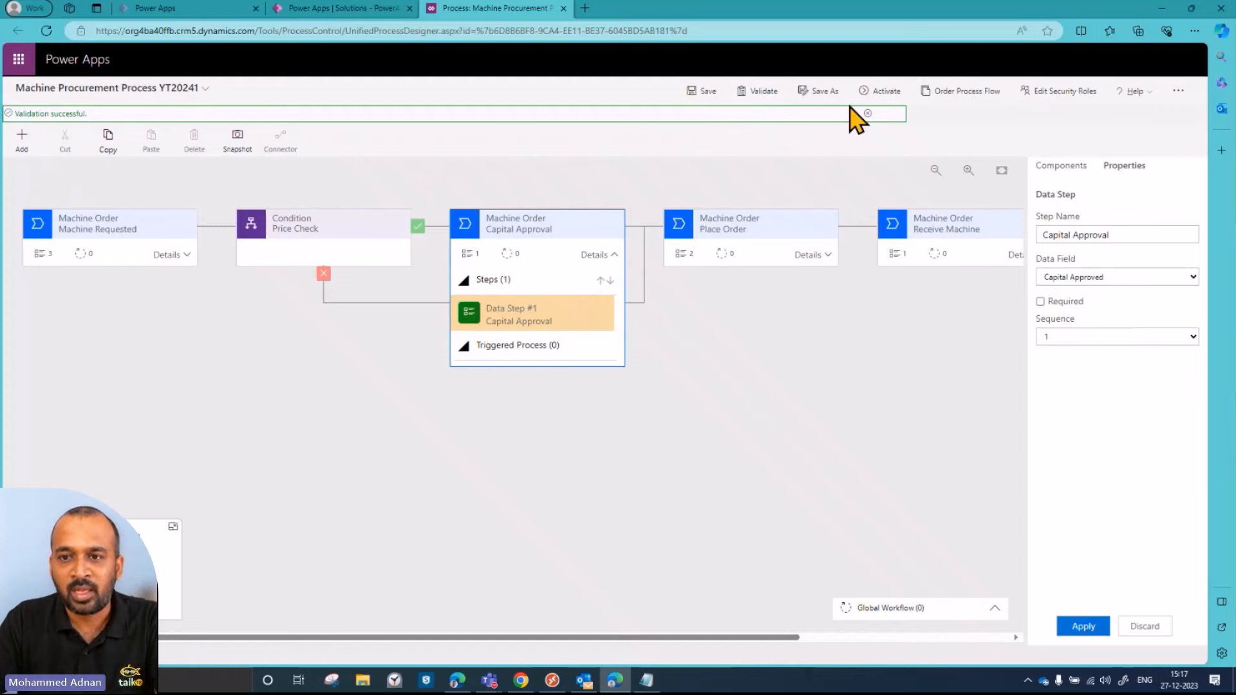
{"action": "left_click", "coordinate": [880, 93]}
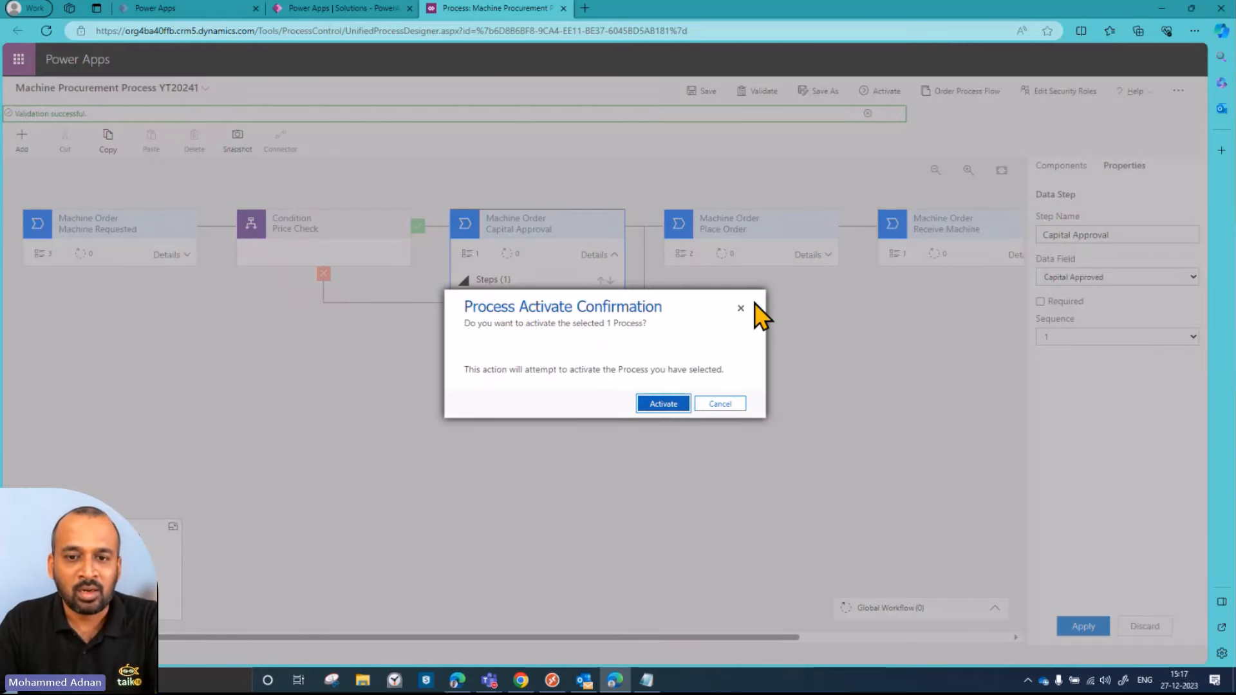
{"action": "left_click", "coordinate": [665, 406]}
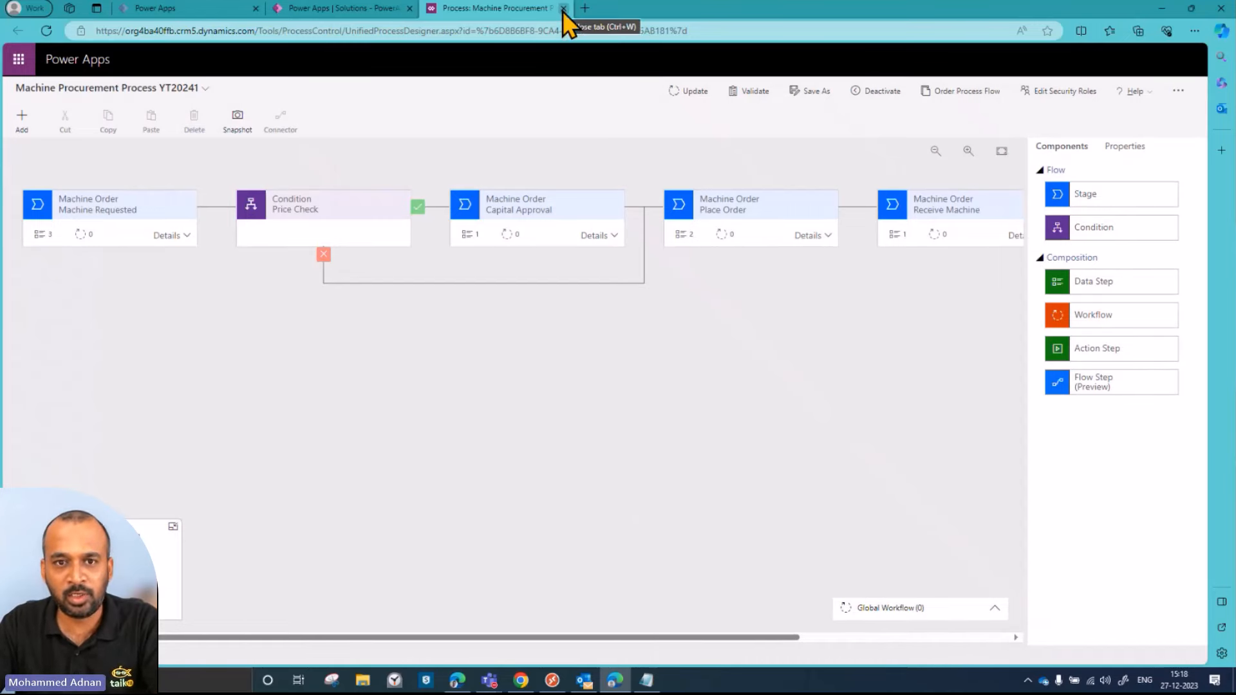
- Close the process designer and show the apps in the PowerAppsYTDemo_2024_1 solution
{"action": "left_click", "coordinate": [562, 8]}
{"action": "left_click", "coordinate": [692, 395]}
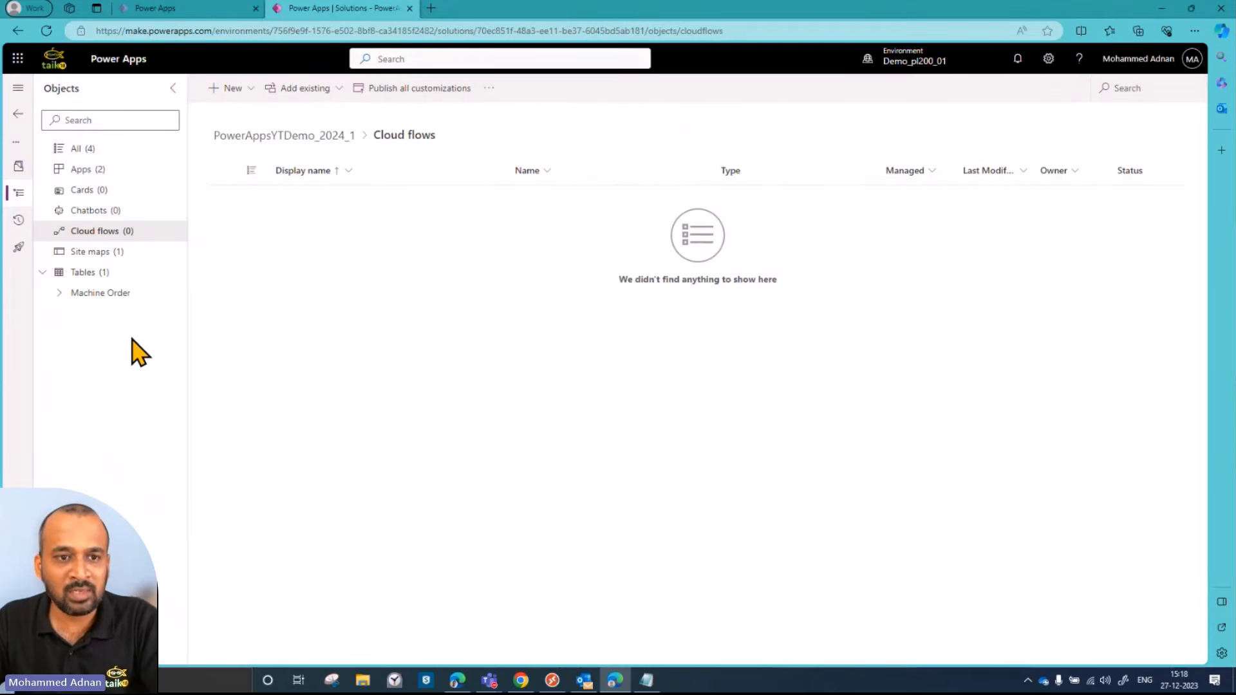
{"action": "left_click", "coordinate": [104, 173]}
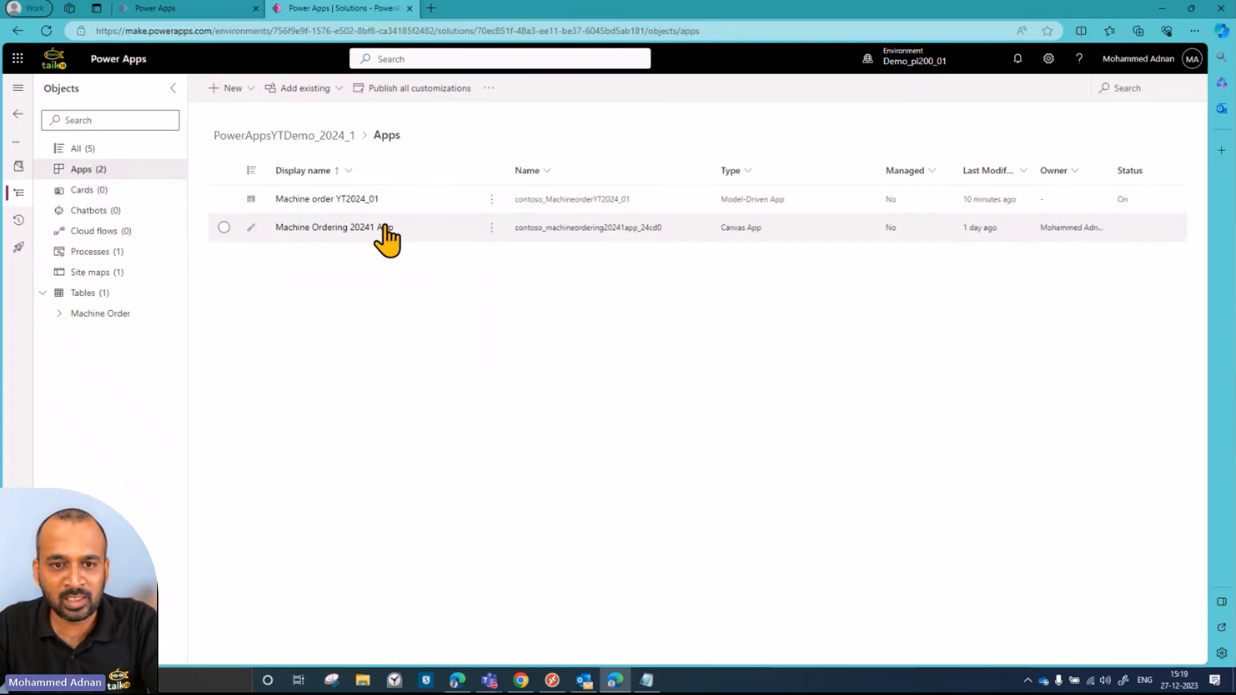
- Try to play the Machine order YT2024_01 model-driven app from its editor, and return to the solution's apps
{"action": "left_click", "coordinate": [733, 204]}
{"action": "left_click", "coordinate": [330, 200]}
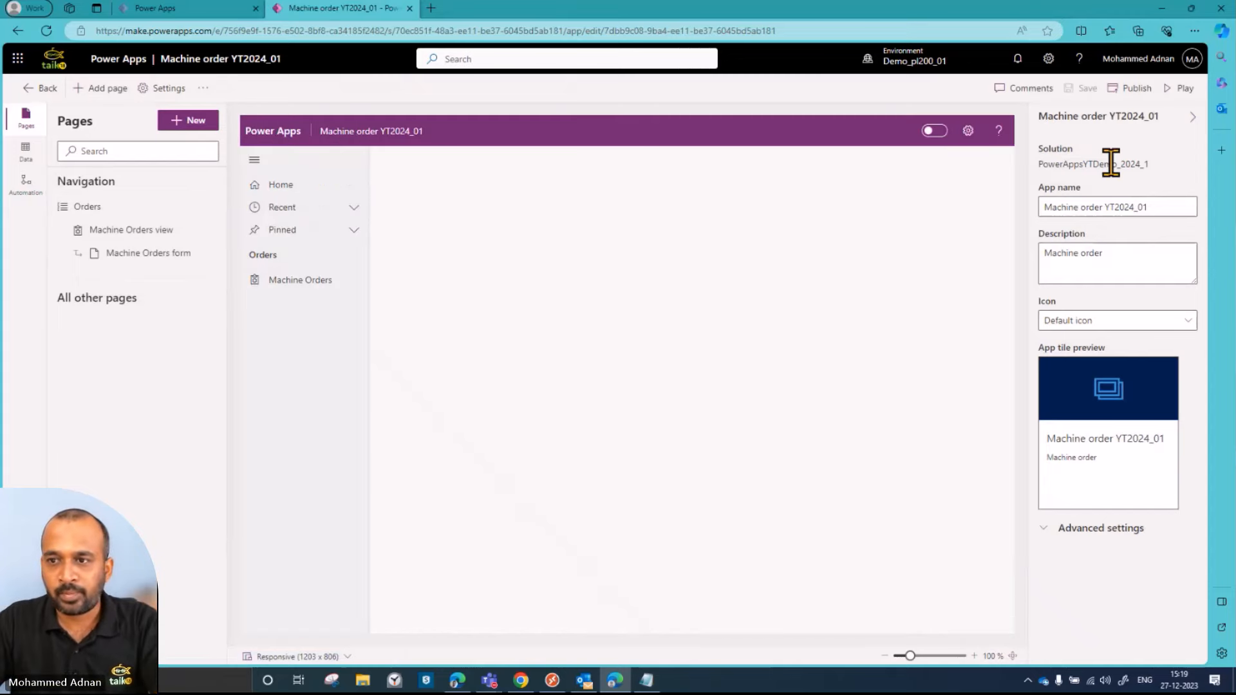
{"action": "left_click", "coordinate": [1176, 91]}
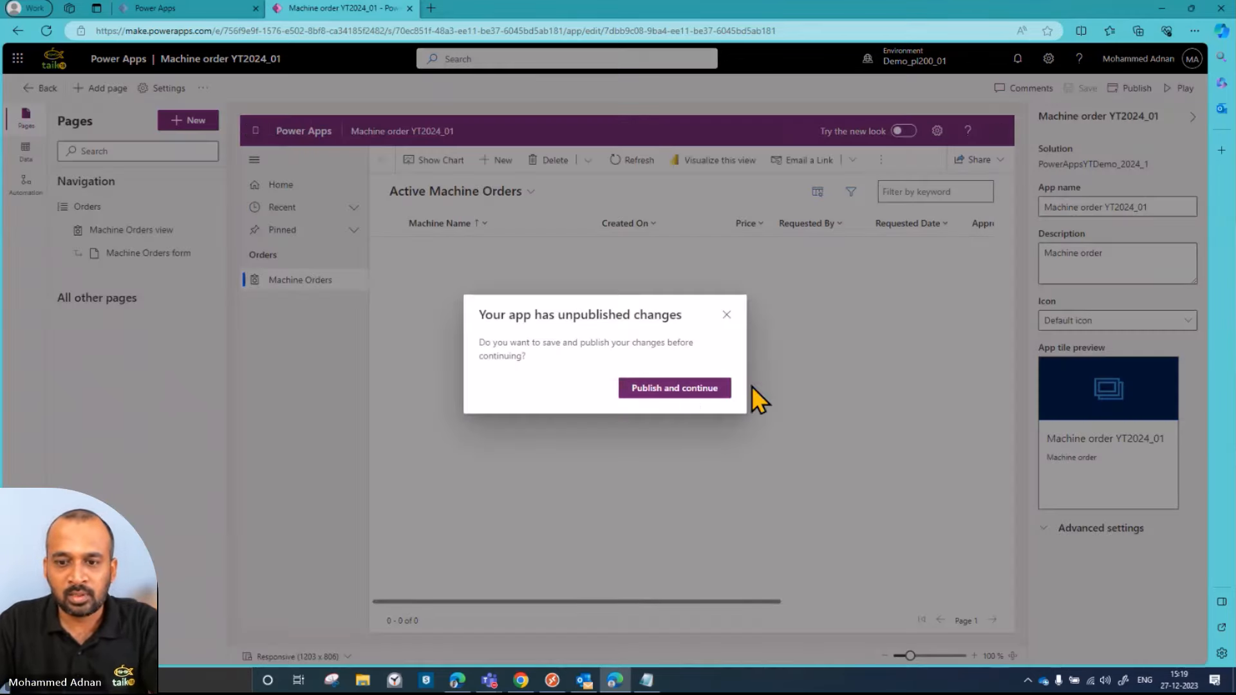
{"action": "left_click", "coordinate": [726, 316]}
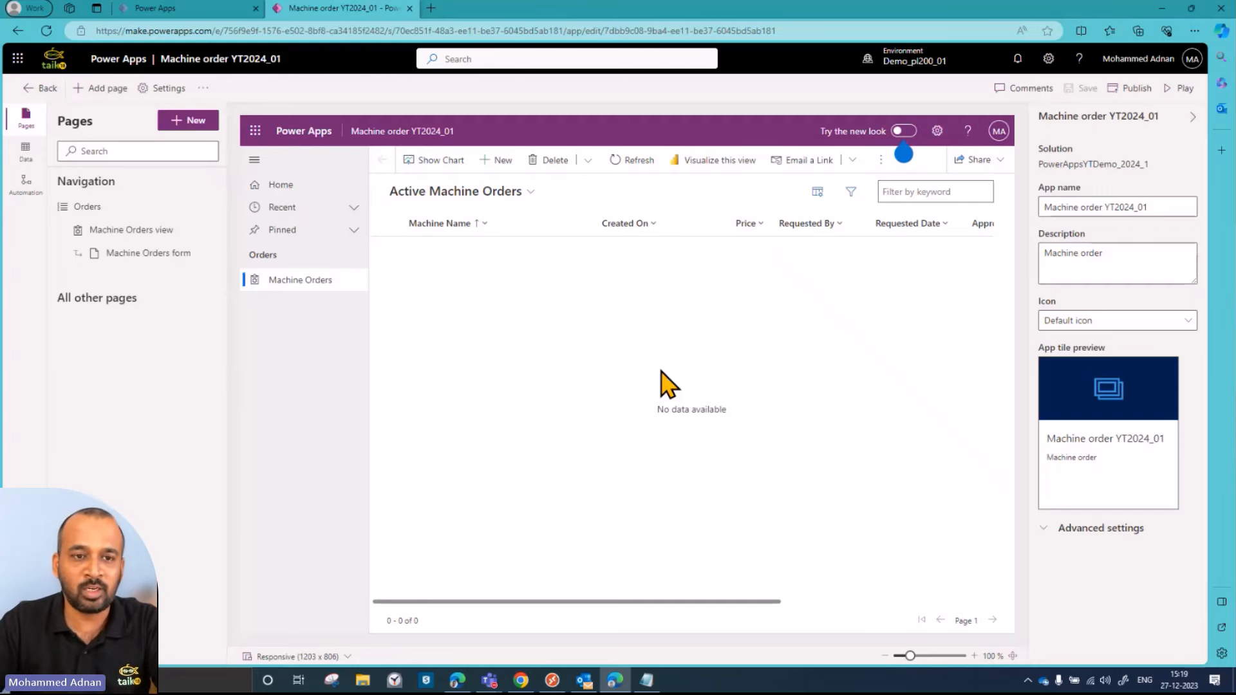
{"action": "left_click", "coordinate": [40, 89]}
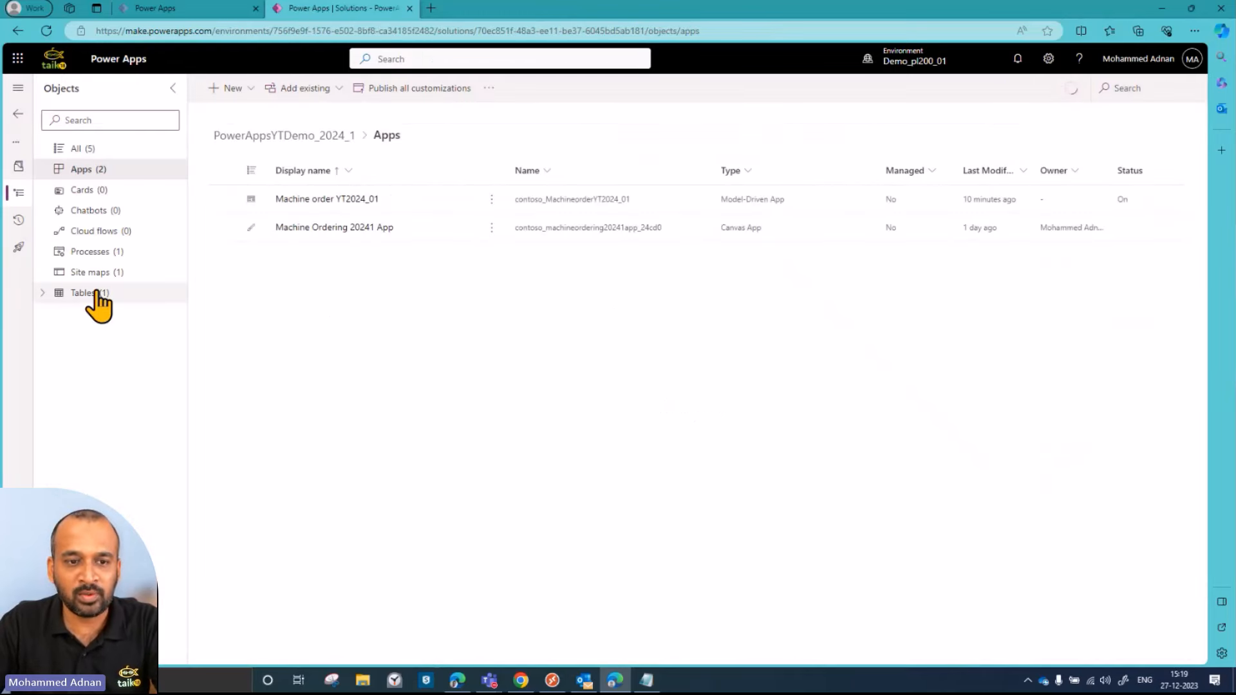
- Open the Machine Order table's main Information form for editing
{"action": "left_click", "coordinate": [90, 292]}
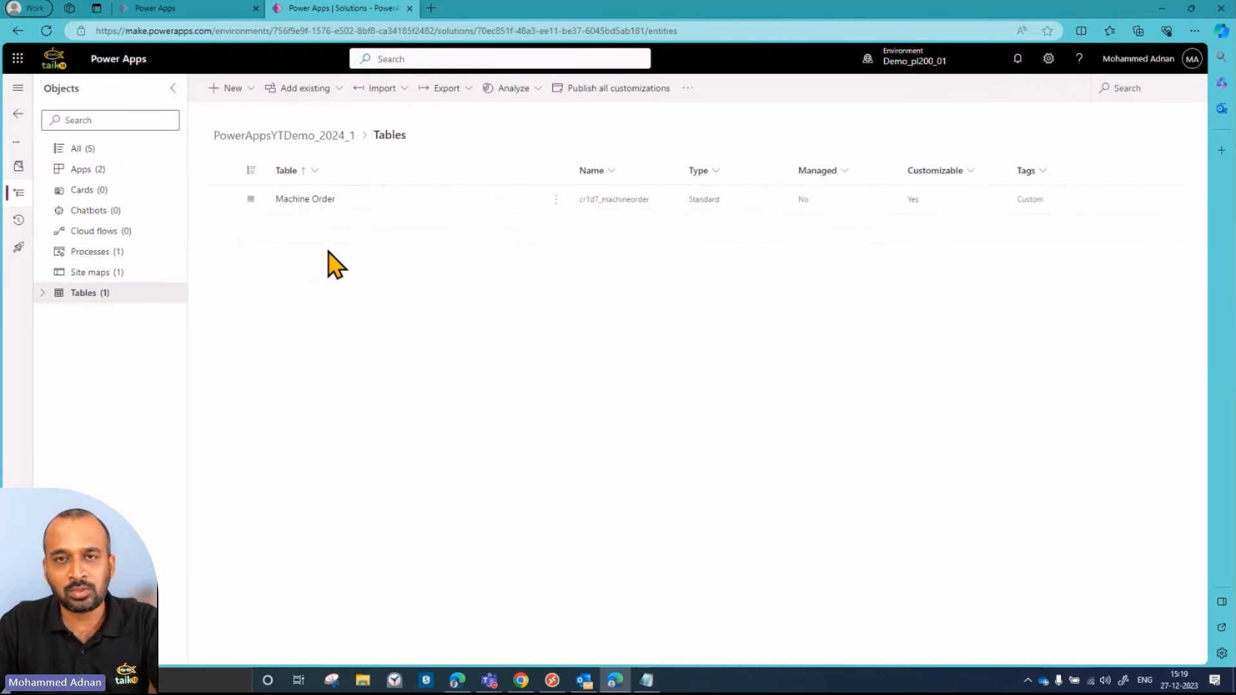
{"action": "left_click", "coordinate": [315, 202]}
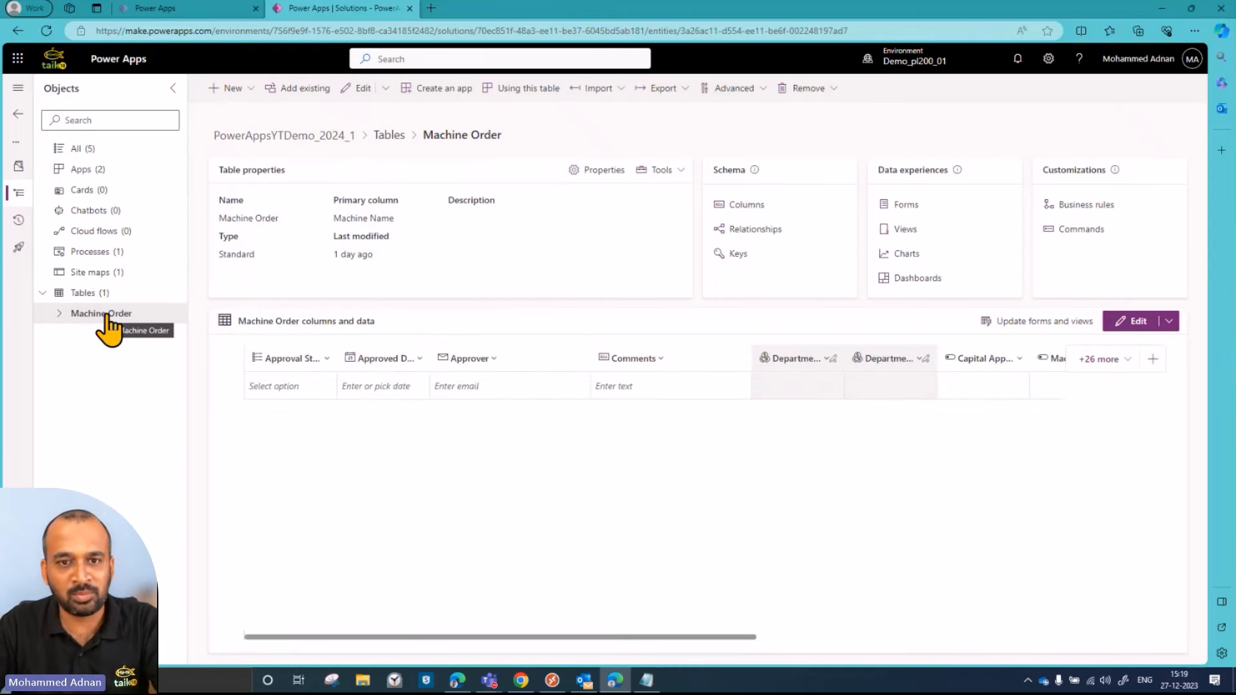
{"action": "left_click", "coordinate": [906, 205]}
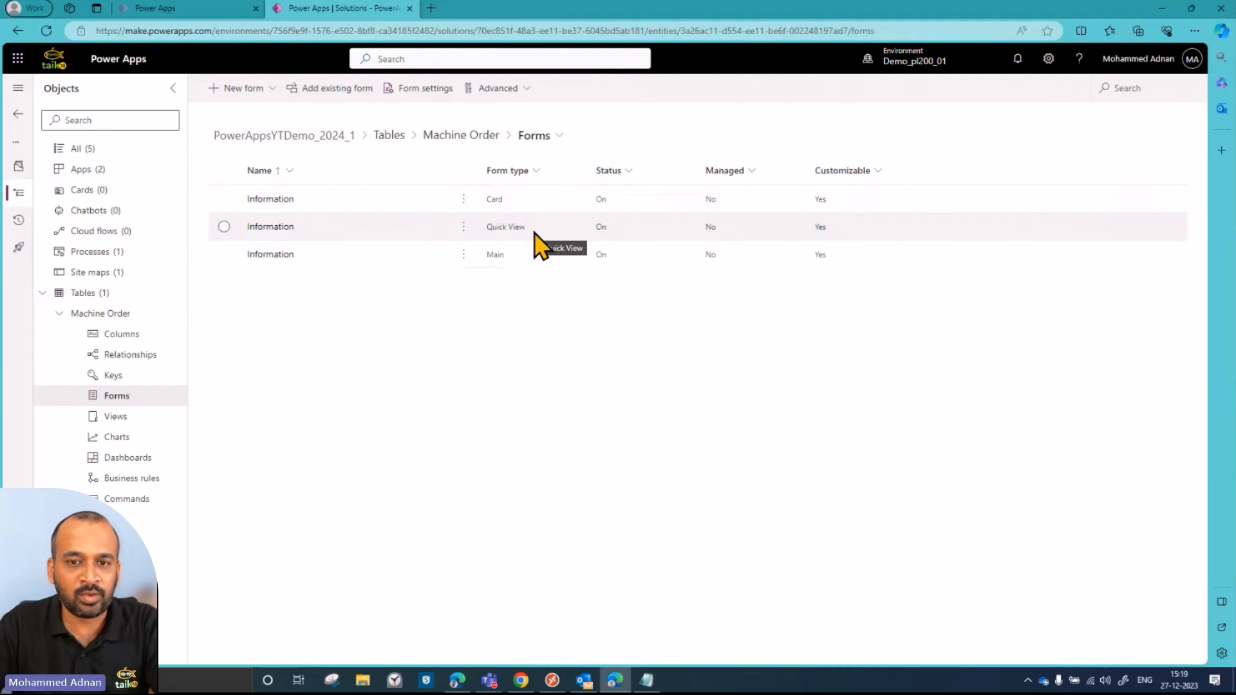
{"action": "left_click", "coordinate": [223, 255]}
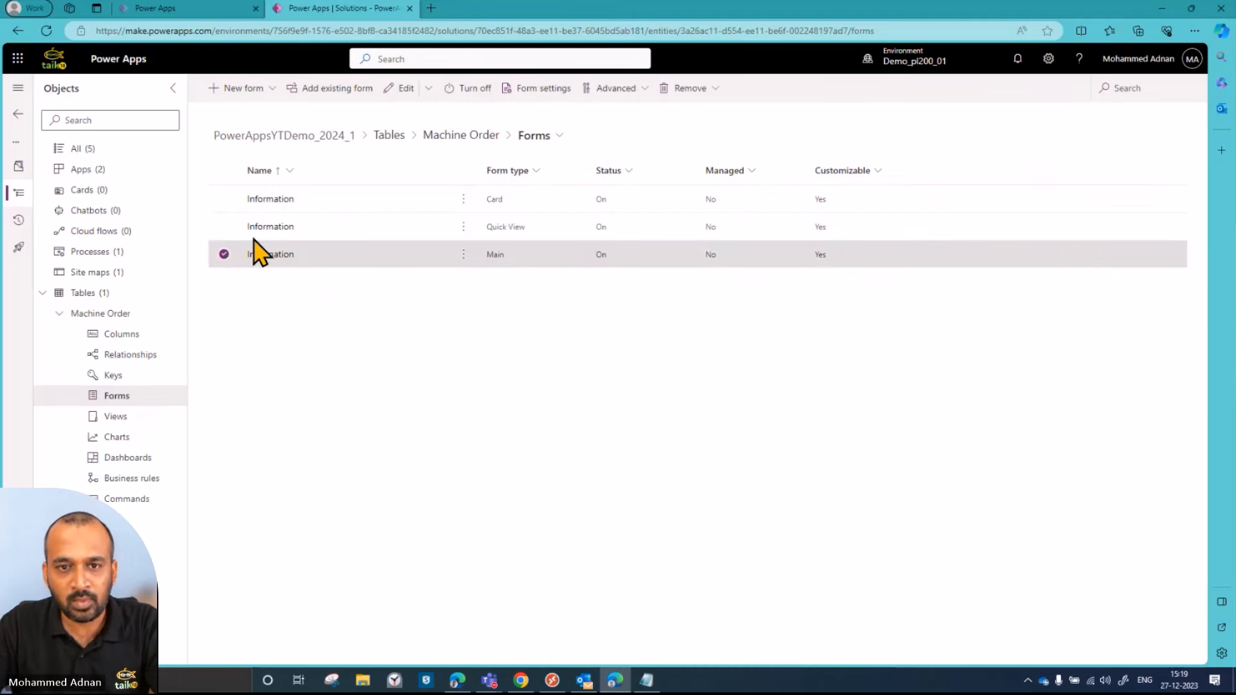
{"action": "left_click", "coordinate": [405, 93]}
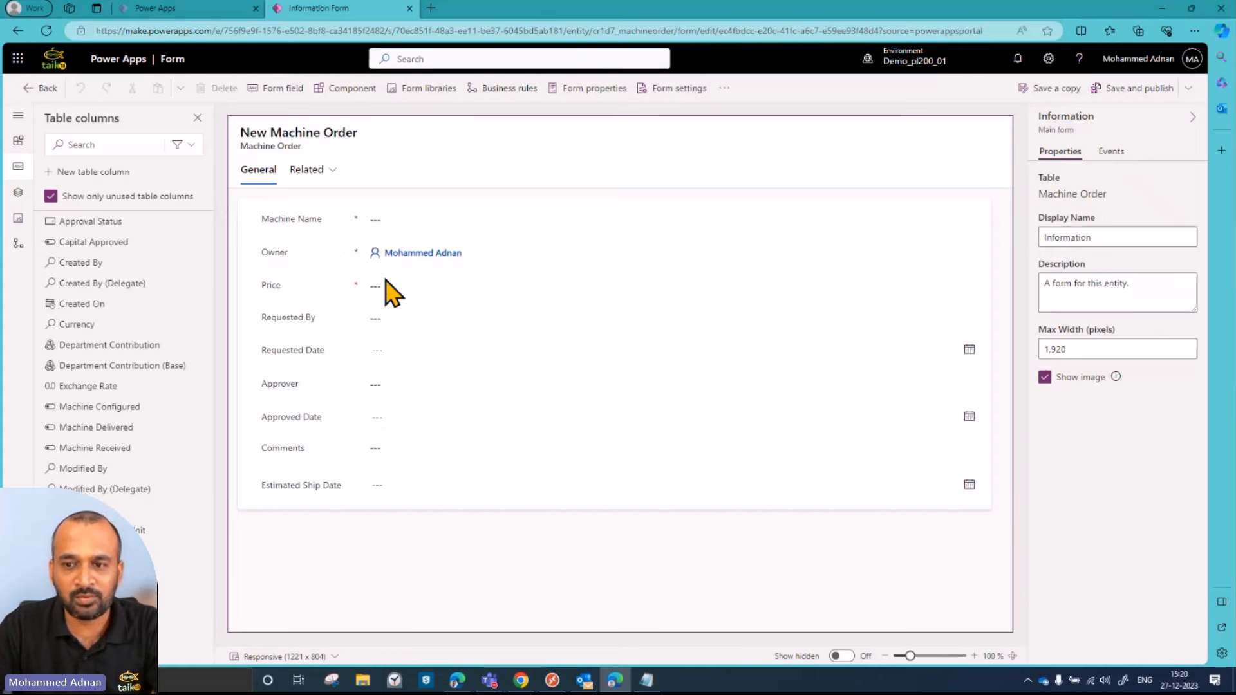
- Delete the single-line text Requested By field from the Machine Order form
{"action": "left_click", "coordinate": [263, 319]}
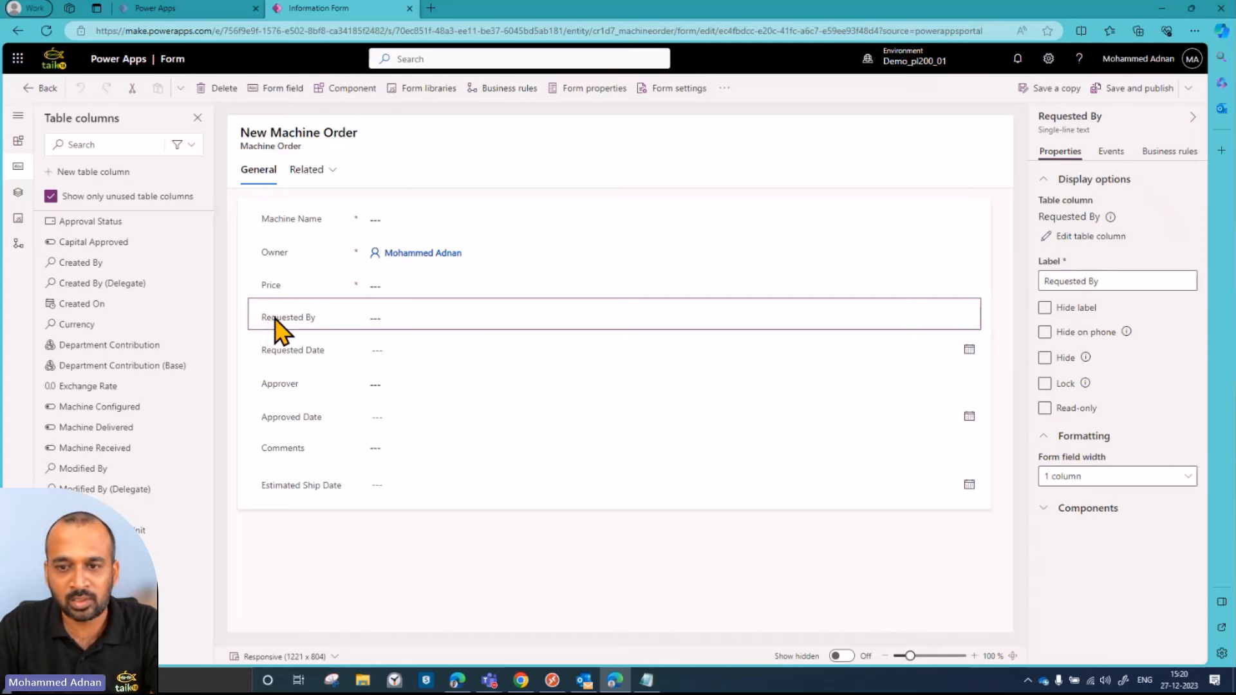
{"action": "right_click", "coordinate": [276, 318]}
{"action": "left_click", "coordinate": [331, 308]}
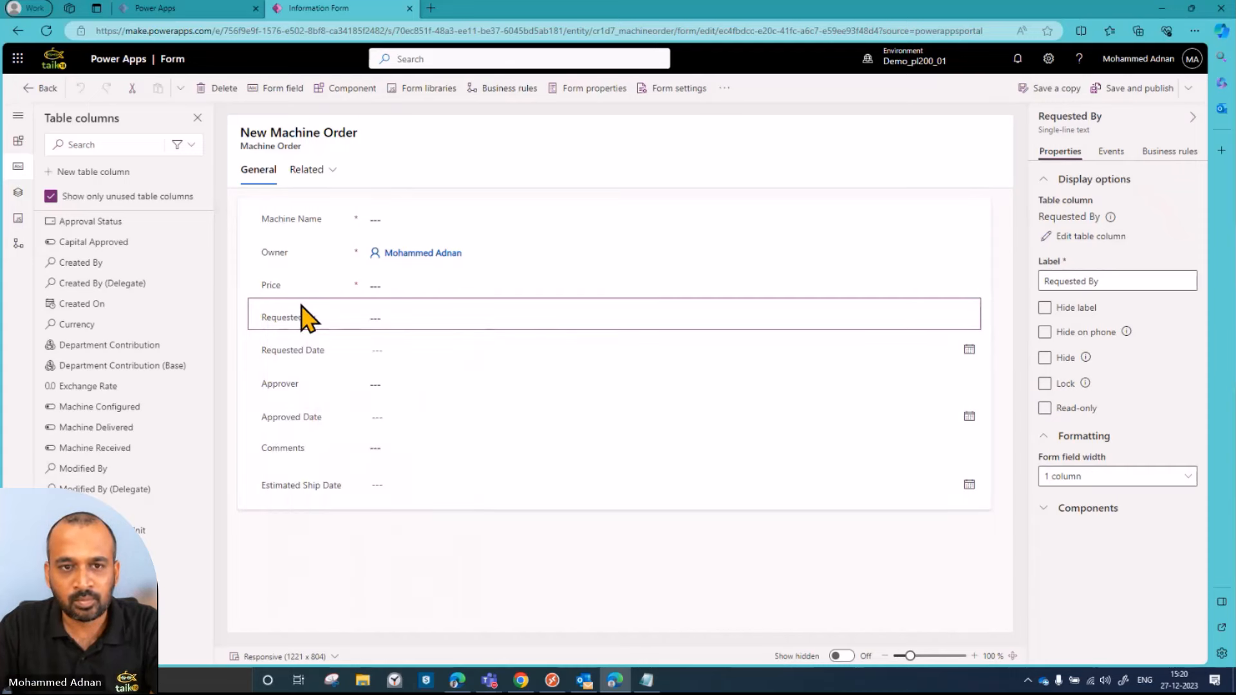
{"action": "left_click", "coordinate": [222, 90]}
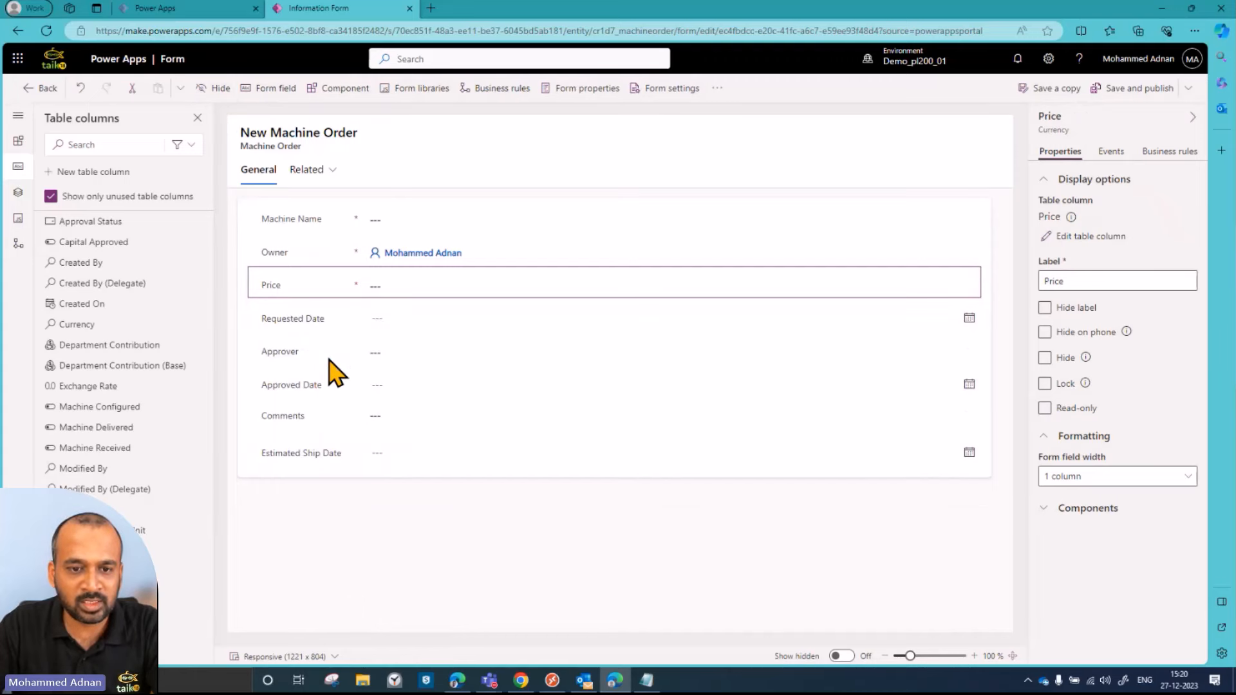
- Add Approval Status above Price and the email-type Requested By column below it, and save and publish the form
{"action": "left_click", "coordinate": [315, 354]}
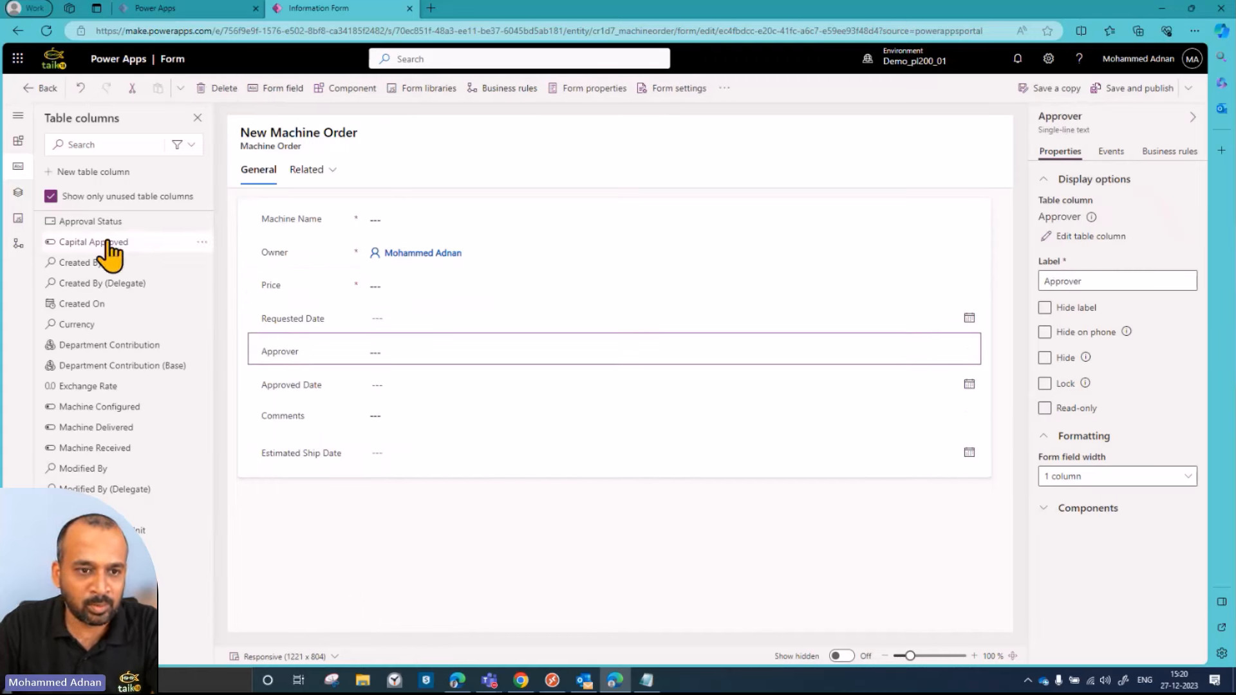
{"action": "left_click_drag", "start_coordinate": [94, 225], "coordinate": [341, 280]}
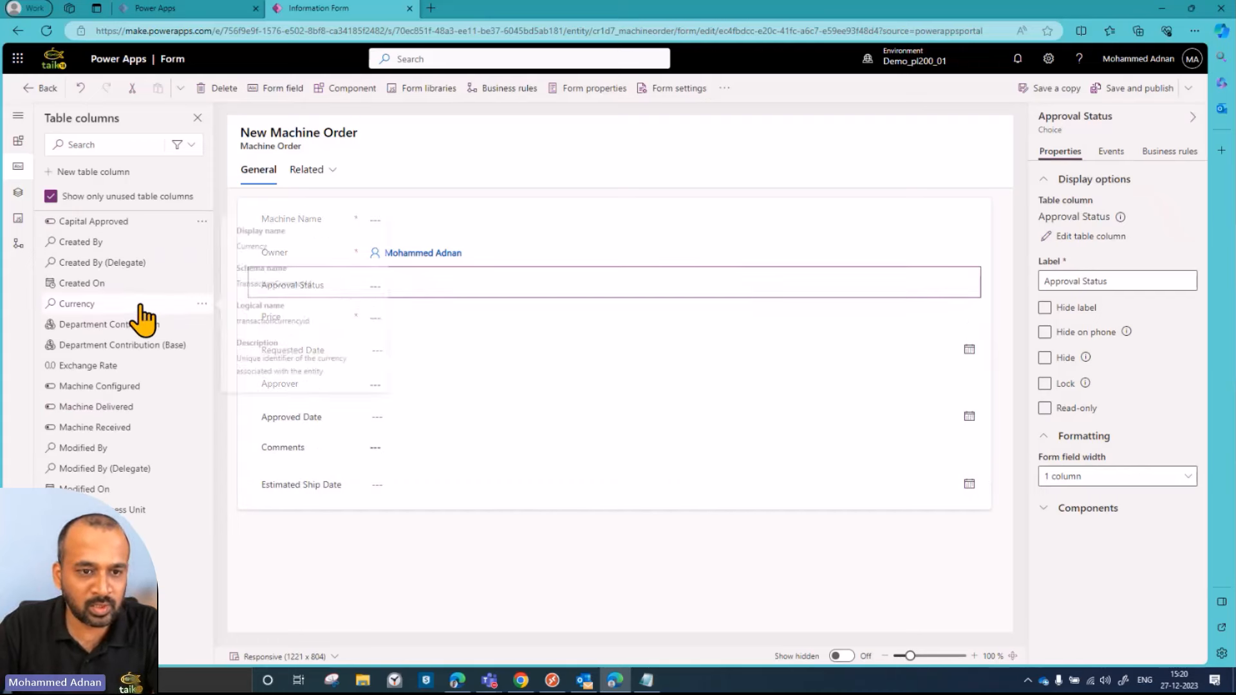
{"action": "left_click_drag", "start_coordinate": [174, 530], "coordinate": [374, 349]}
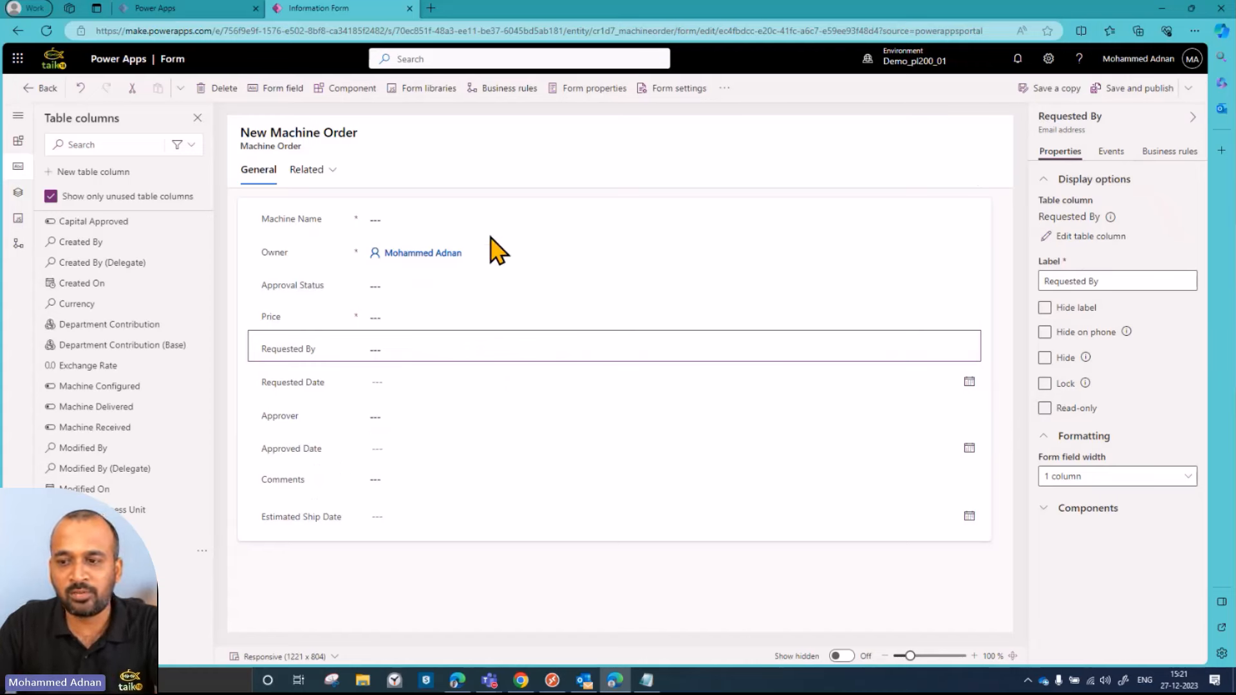
{"action": "left_click", "coordinate": [1131, 90]}
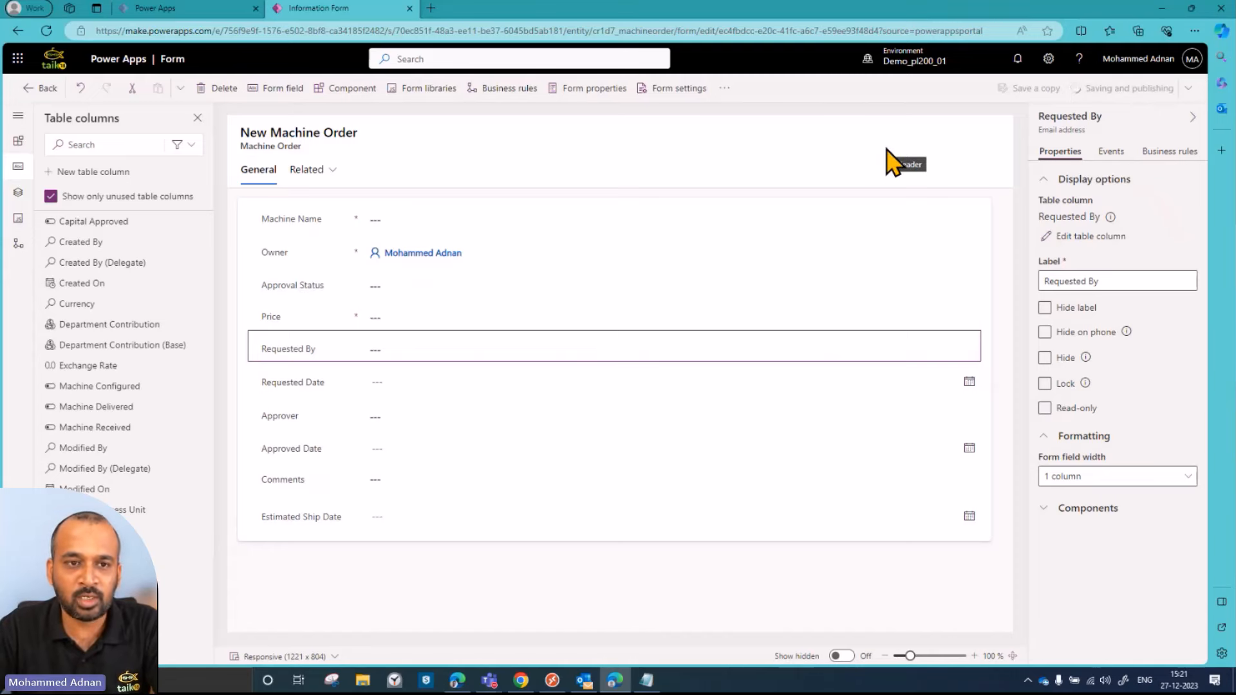
- Leave the form designer and open the Machine Order table's Active Machine Orders view for editing
{"action": "left_click", "coordinate": [41, 90]}
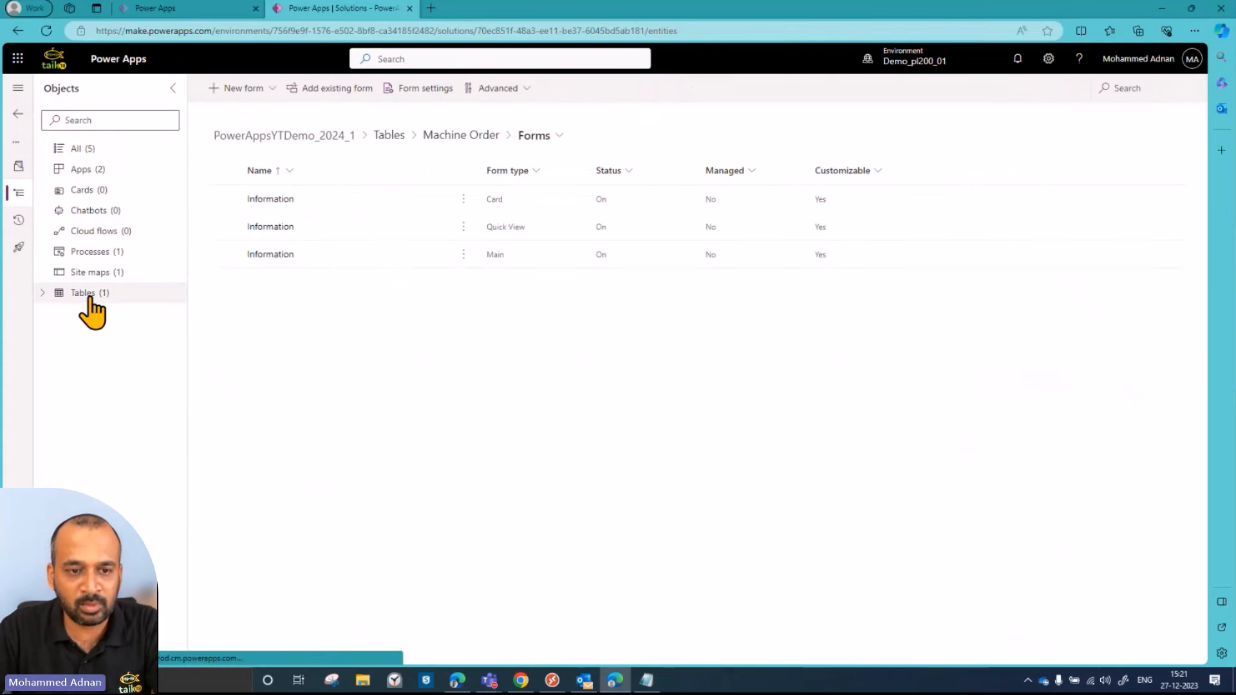
{"action": "left_click", "coordinate": [89, 294]}
{"action": "left_click", "coordinate": [315, 197]}
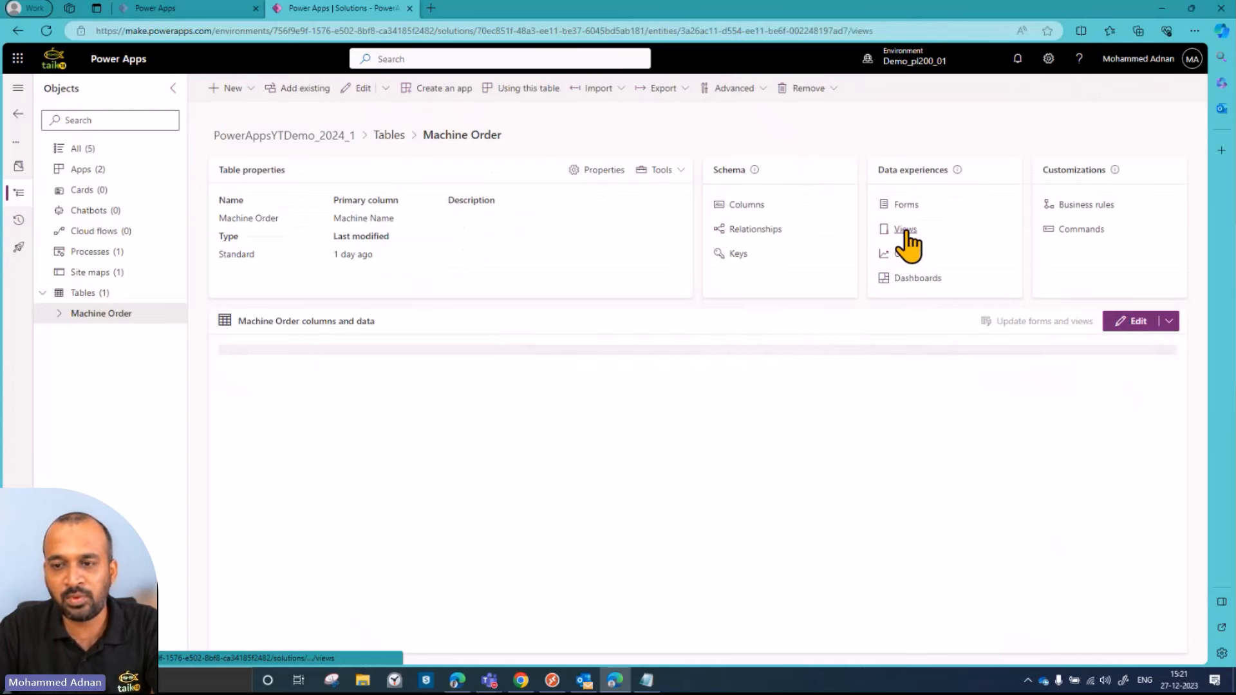
{"action": "left_click", "coordinate": [905, 230]}
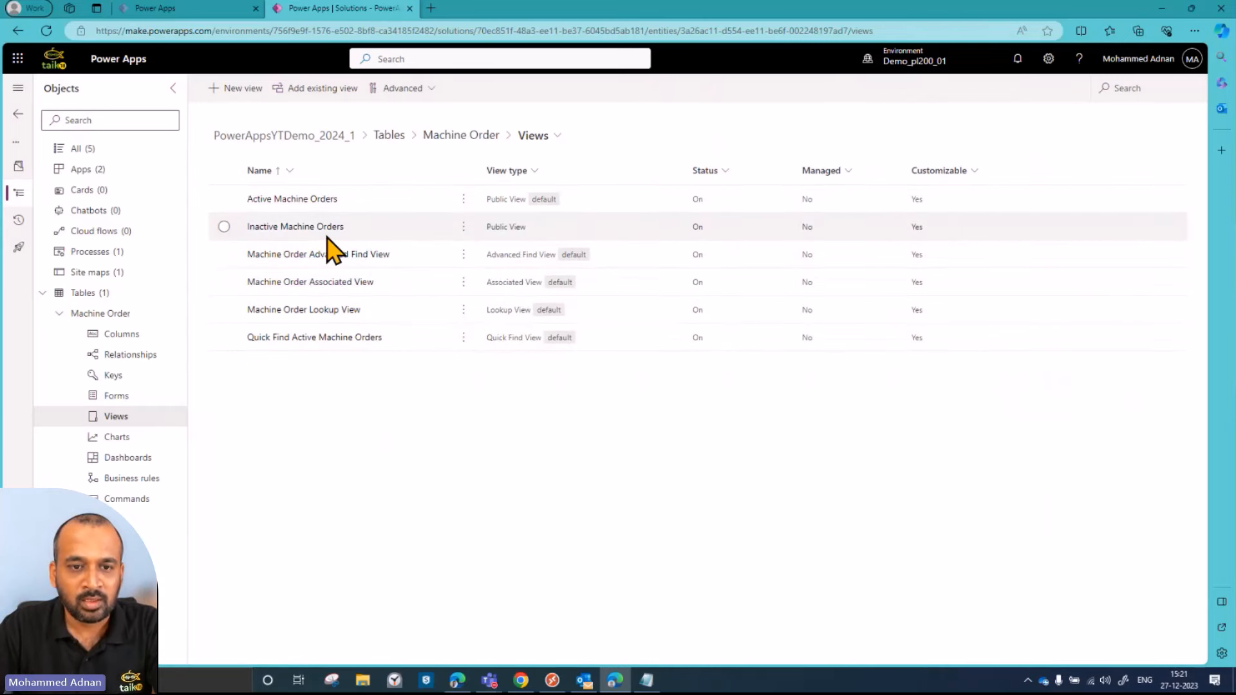
{"action": "left_click", "coordinate": [225, 199]}
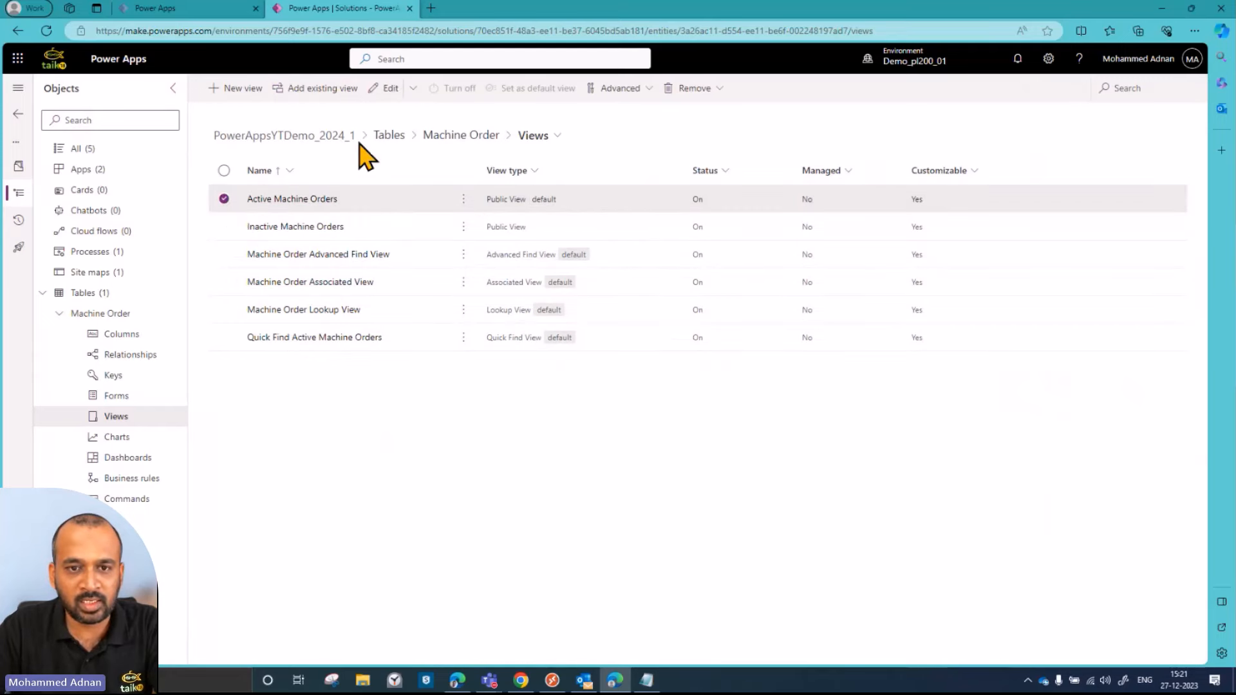
{"action": "left_click", "coordinate": [384, 89]}
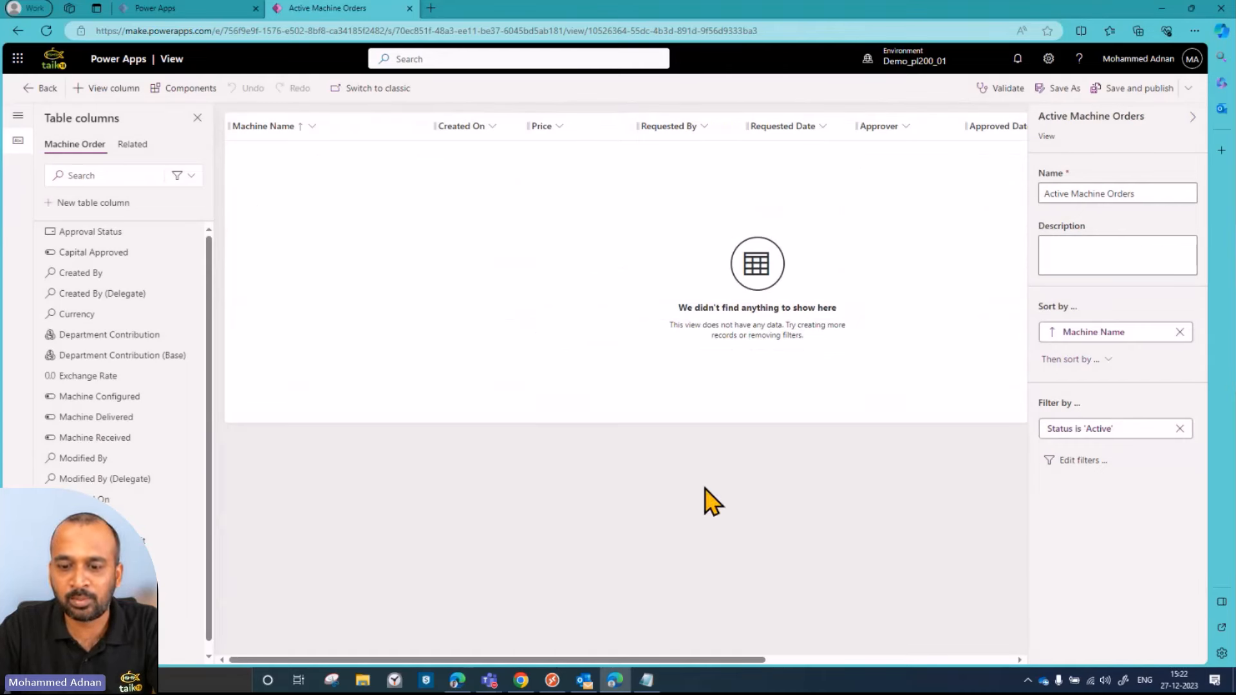
- Remove the Created On column from the Active Machine Orders view, and save and publish the view
{"action": "left_click_drag", "start_coordinate": [730, 662], "coordinate": [991, 669]}
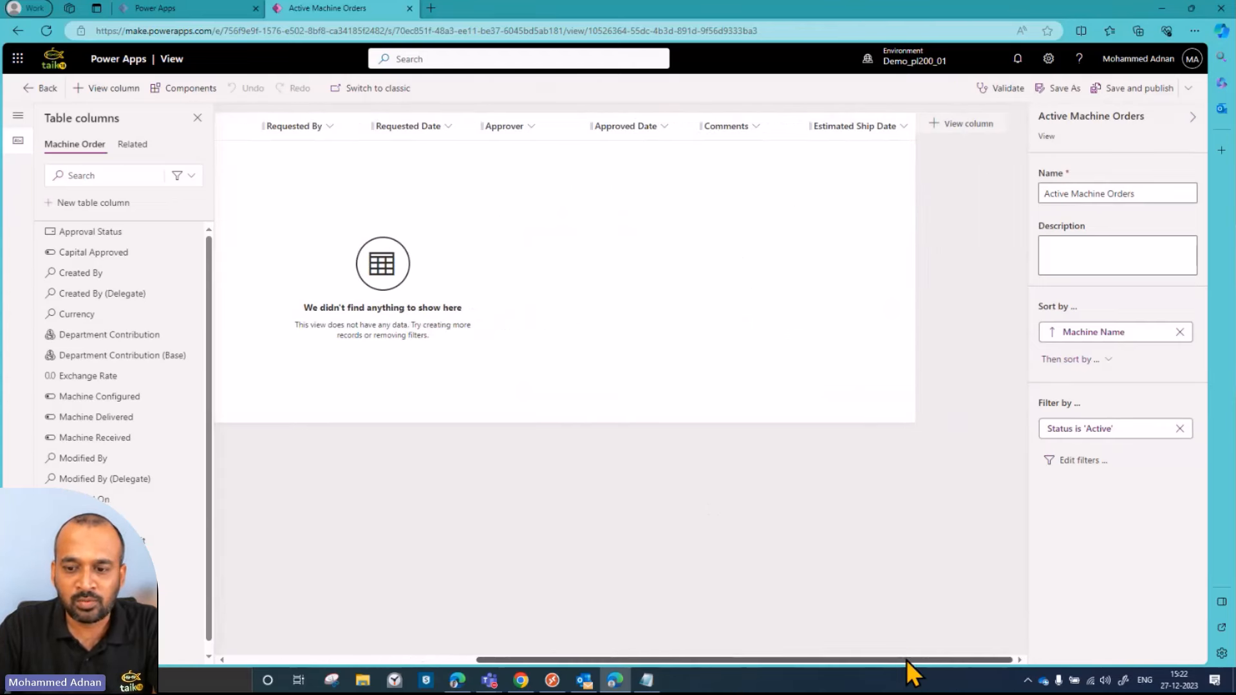
{"action": "left_click_drag", "start_coordinate": [815, 659], "coordinate": [581, 656]}
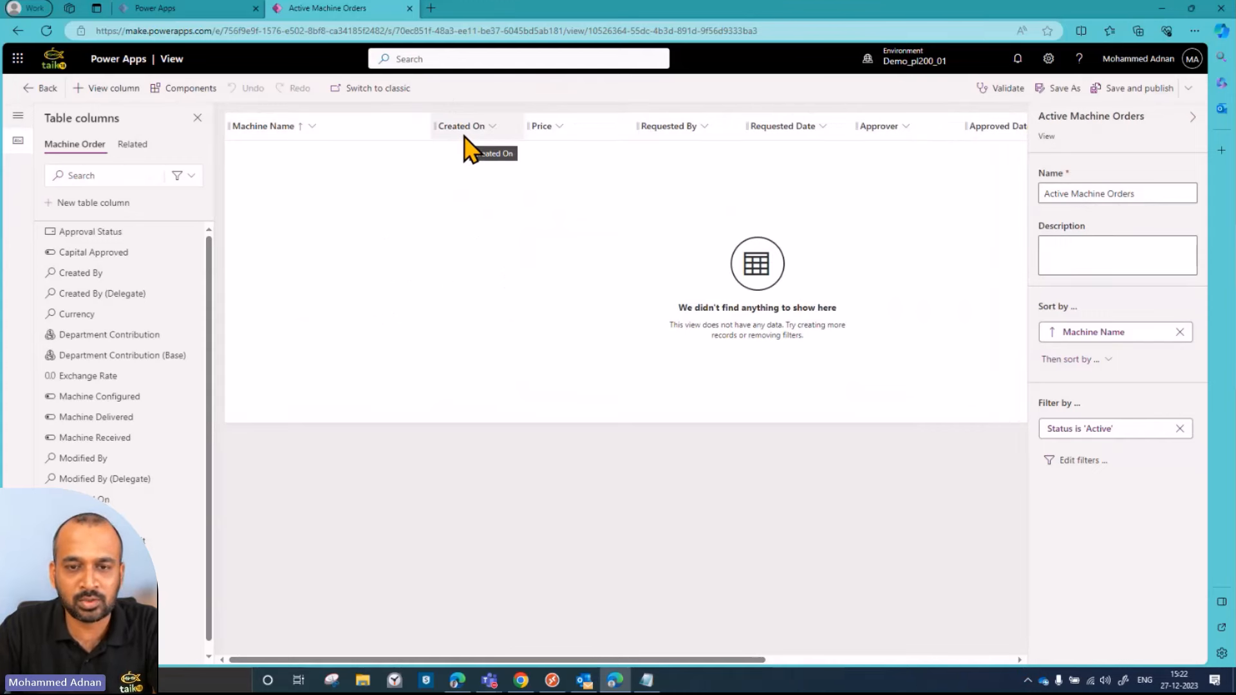
{"action": "left_click", "coordinate": [493, 127]}
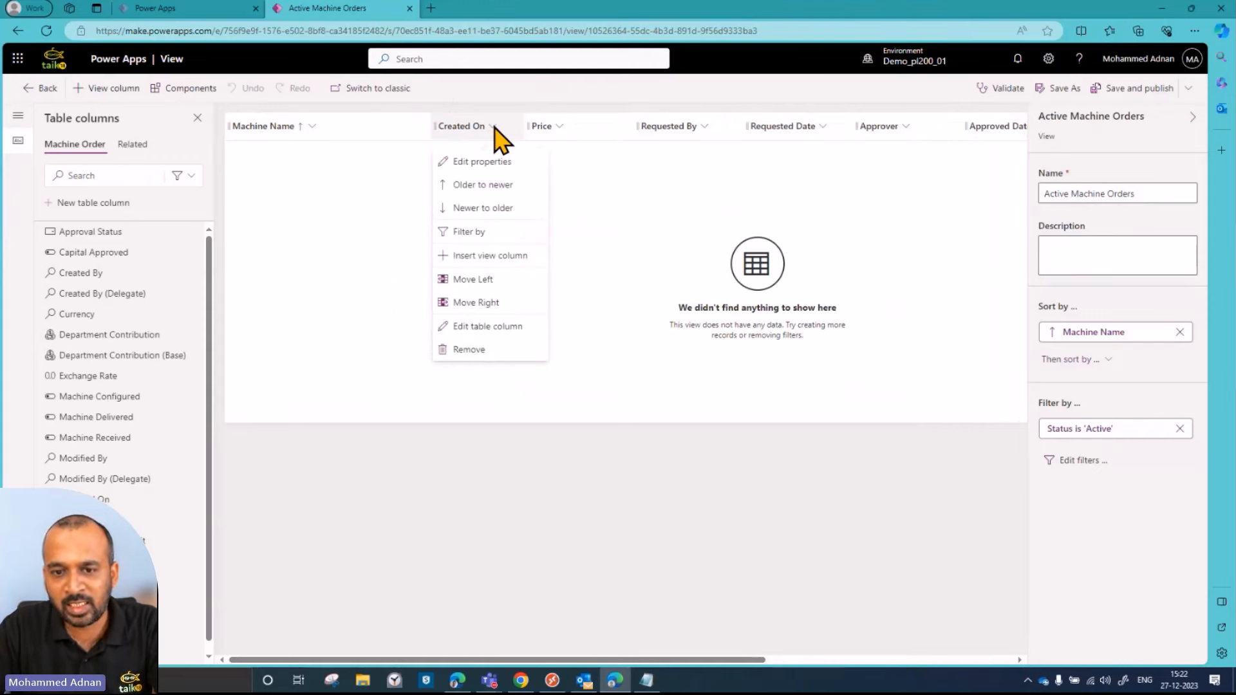
{"action": "left_click", "coordinate": [486, 349]}
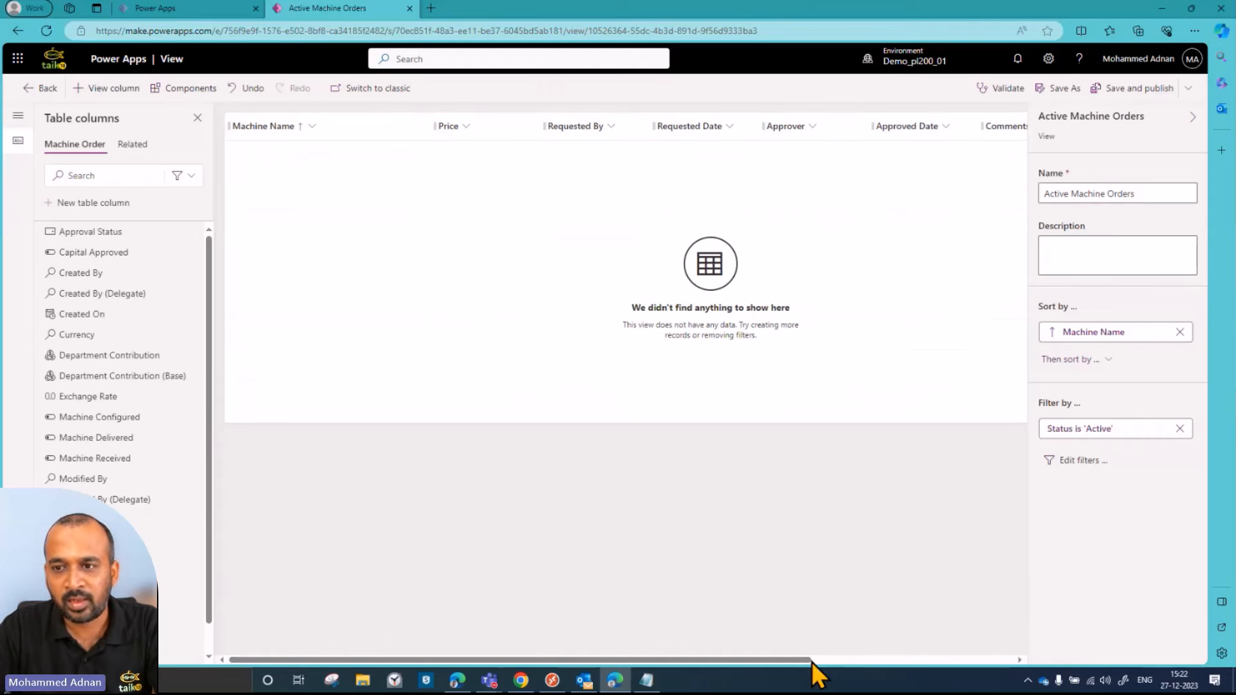
{"action": "left_click_drag", "start_coordinate": [812, 660], "coordinate": [994, 651]}
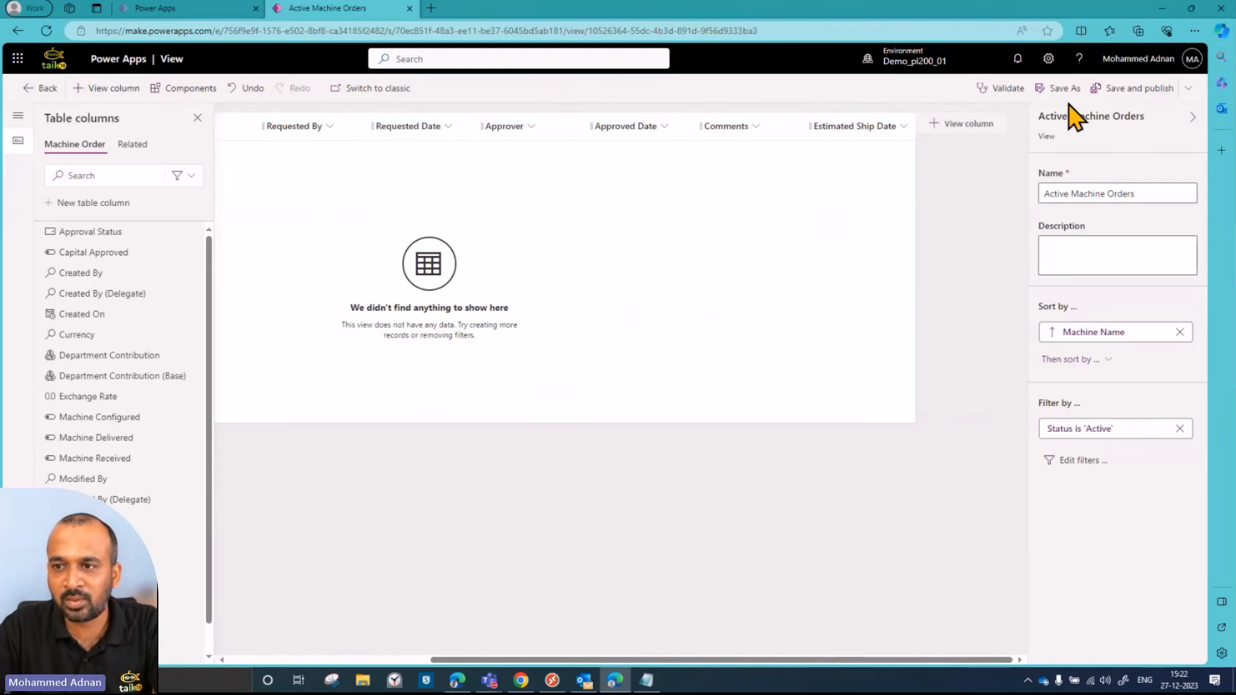
{"action": "left_click", "coordinate": [1147, 90]}
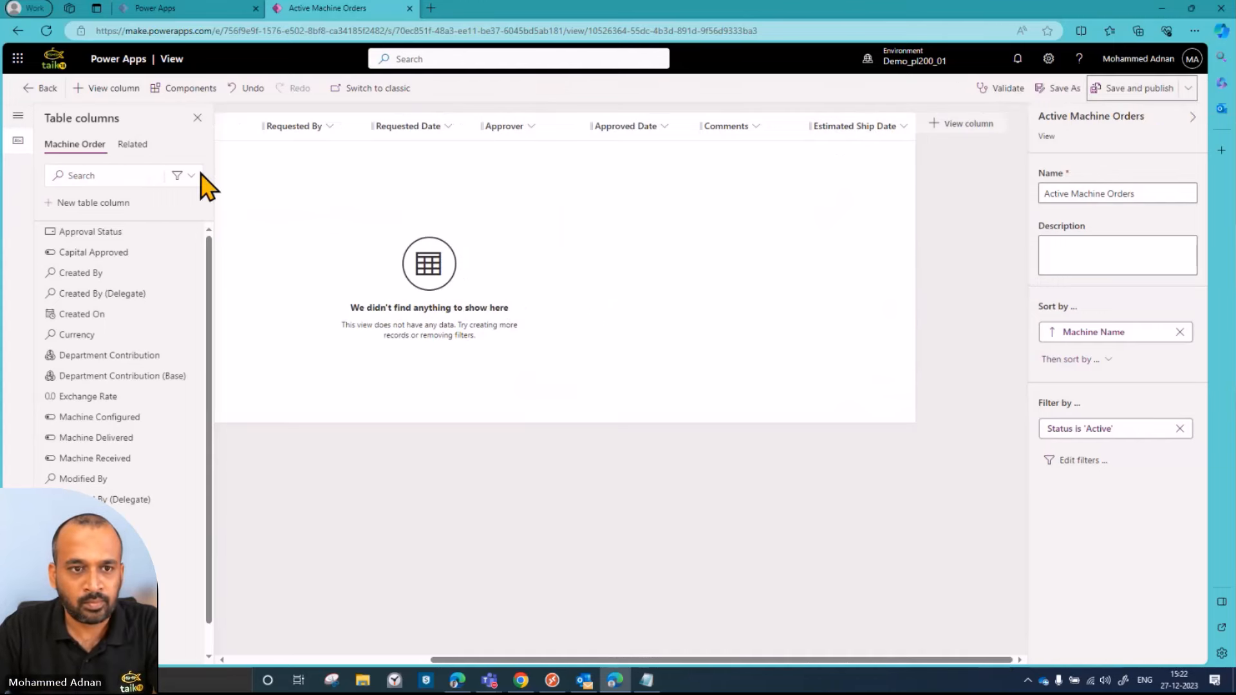
- Return to the solution's apps and check the available commands for the Machine order YT2024_01 app
{"action": "left_click", "coordinate": [40, 89]}
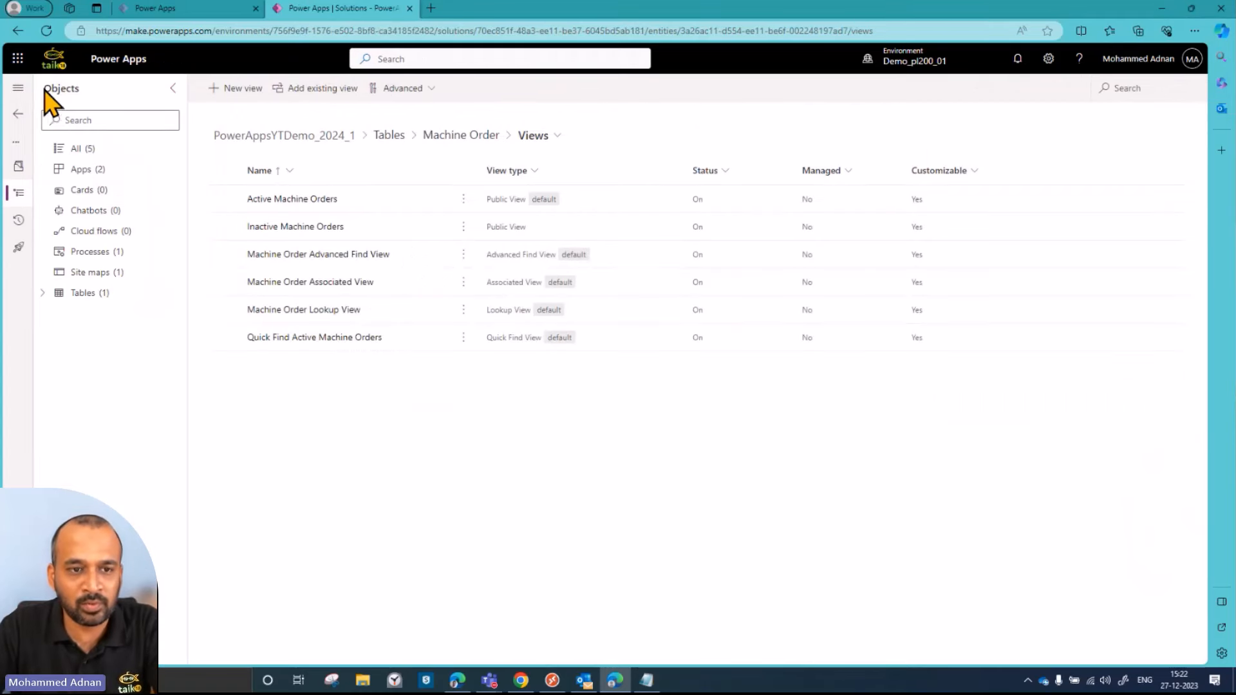
{"action": "left_click", "coordinate": [83, 168]}
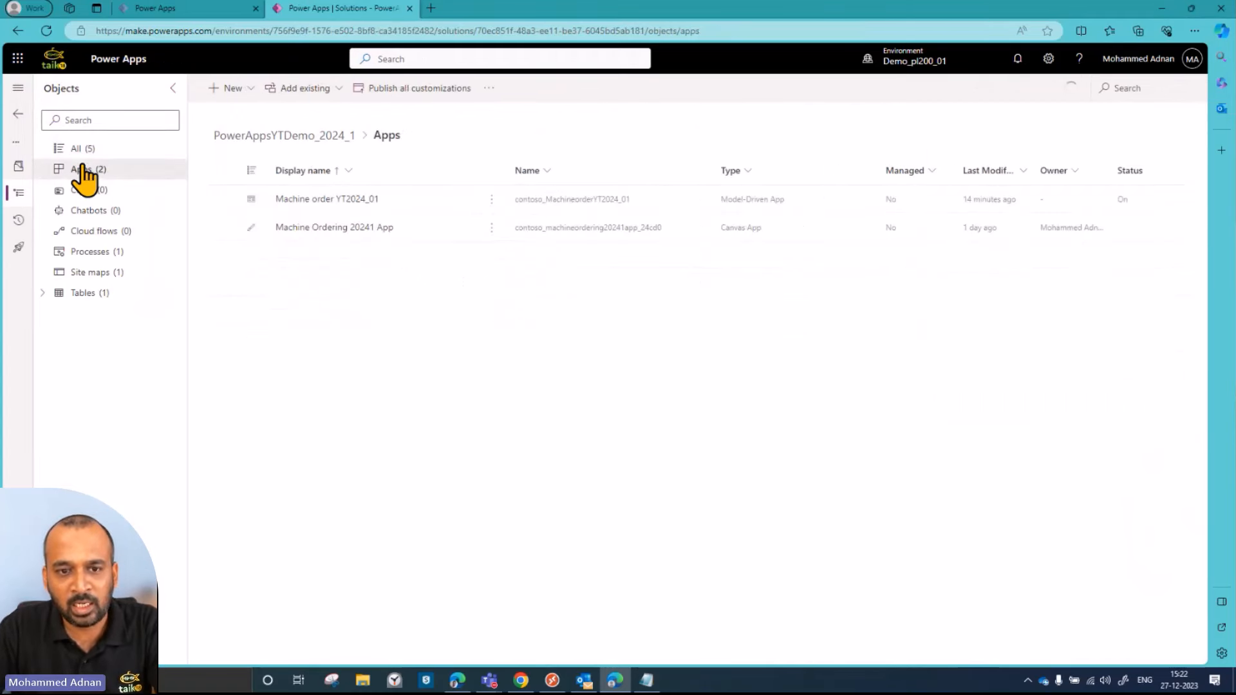
{"action": "left_click", "coordinate": [223, 199]}
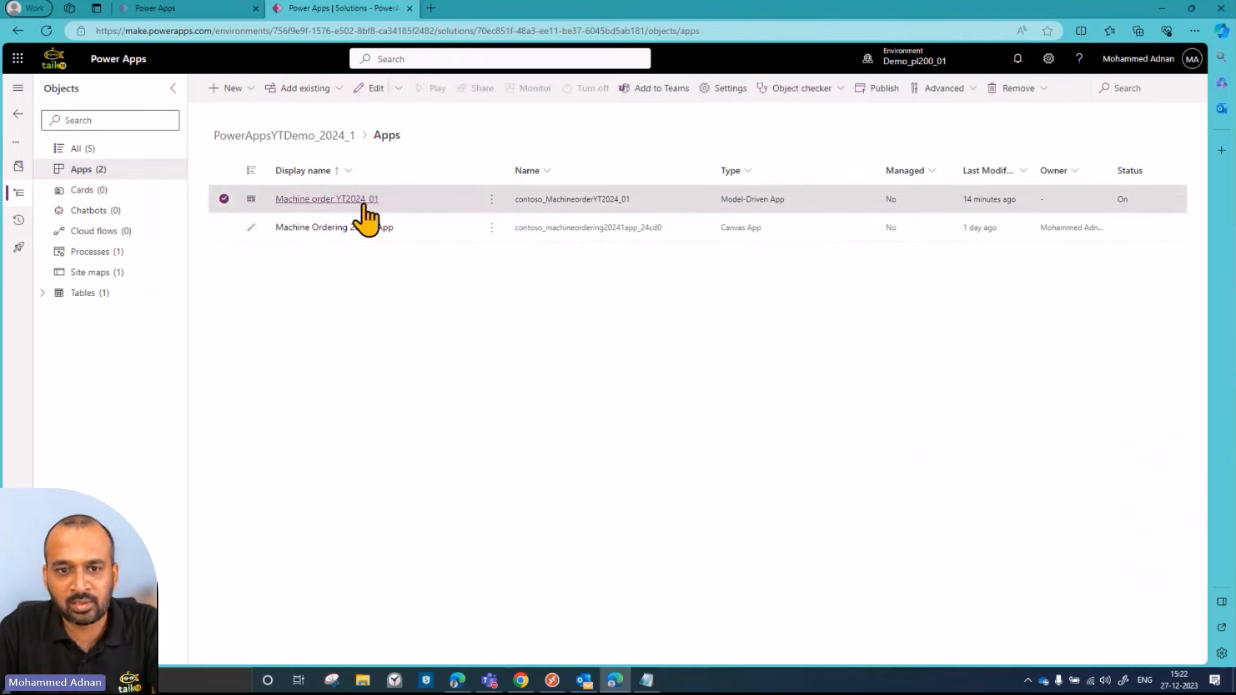
{"action": "left_click", "coordinate": [491, 199]}
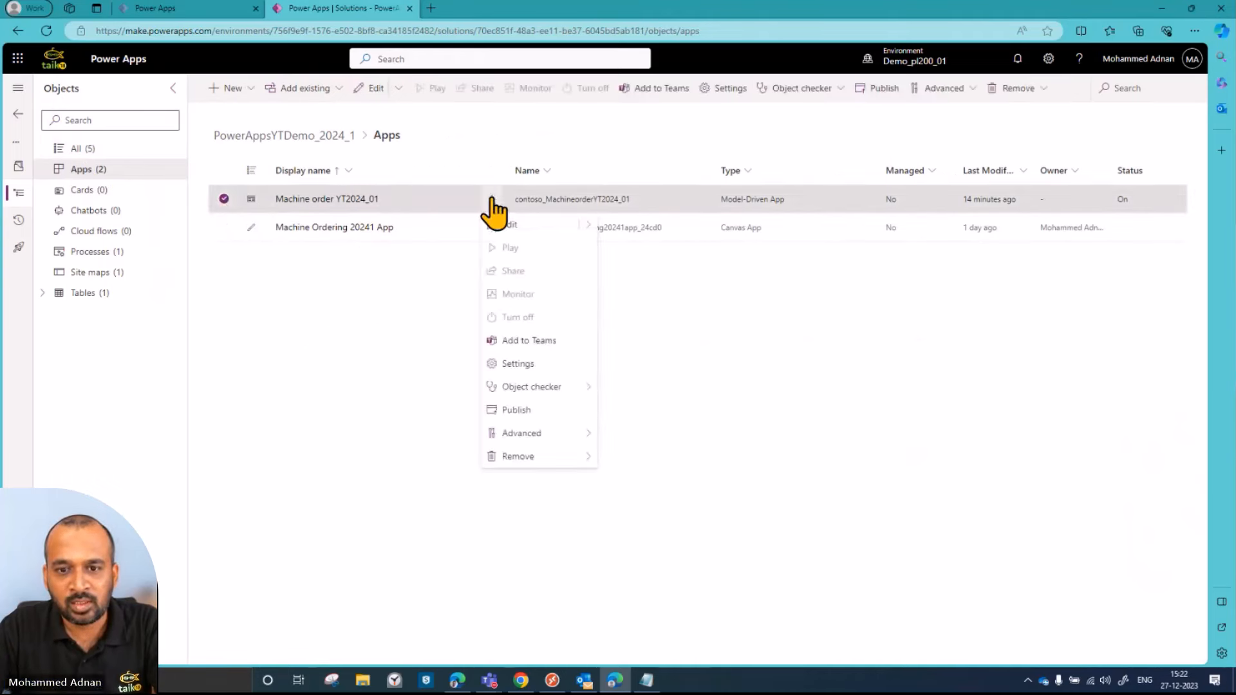
{"action": "left_click", "coordinate": [394, 336]}
{"action": "left_click", "coordinate": [399, 91]}
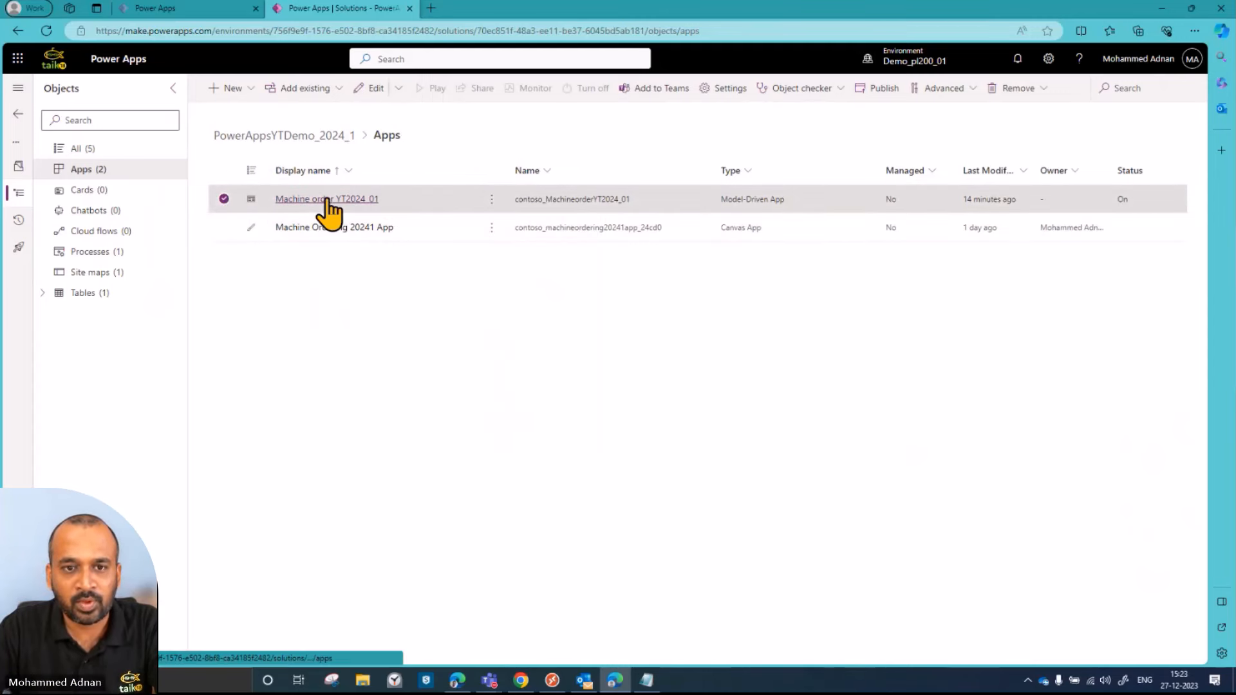
- Open the Machine order YT2024_01 app in its editor, and publish and play it
{"action": "left_click", "coordinate": [328, 199]}
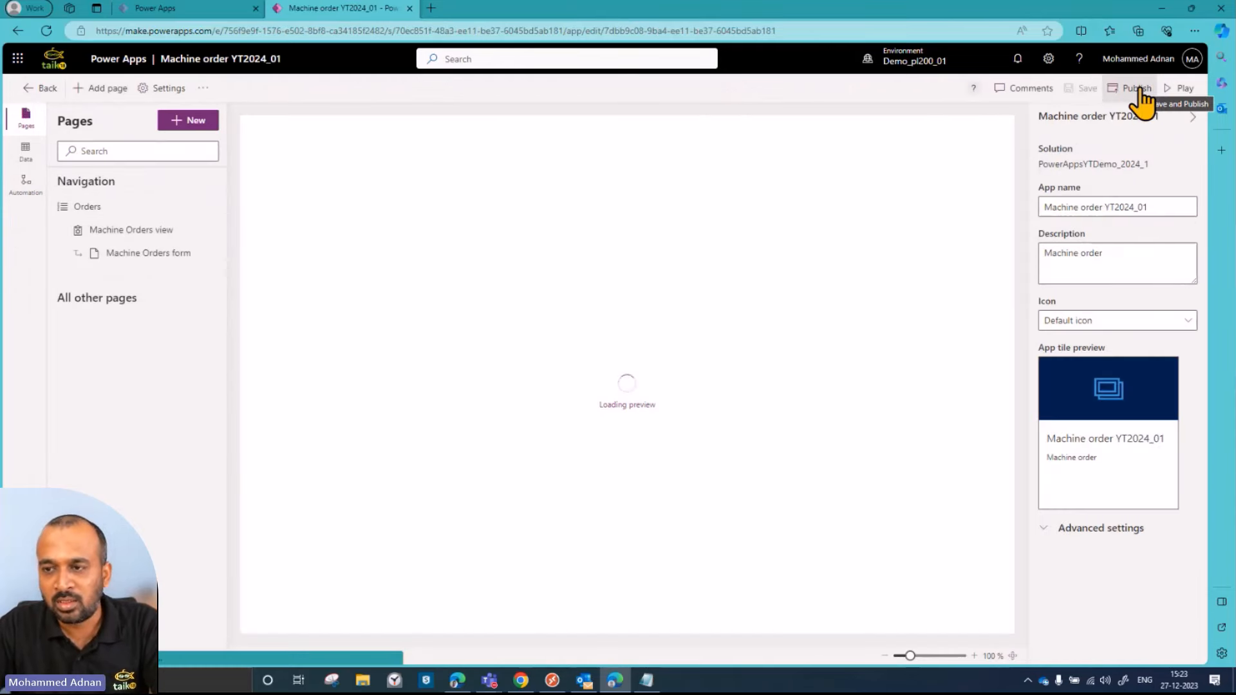
{"action": "left_click", "coordinate": [1138, 90]}
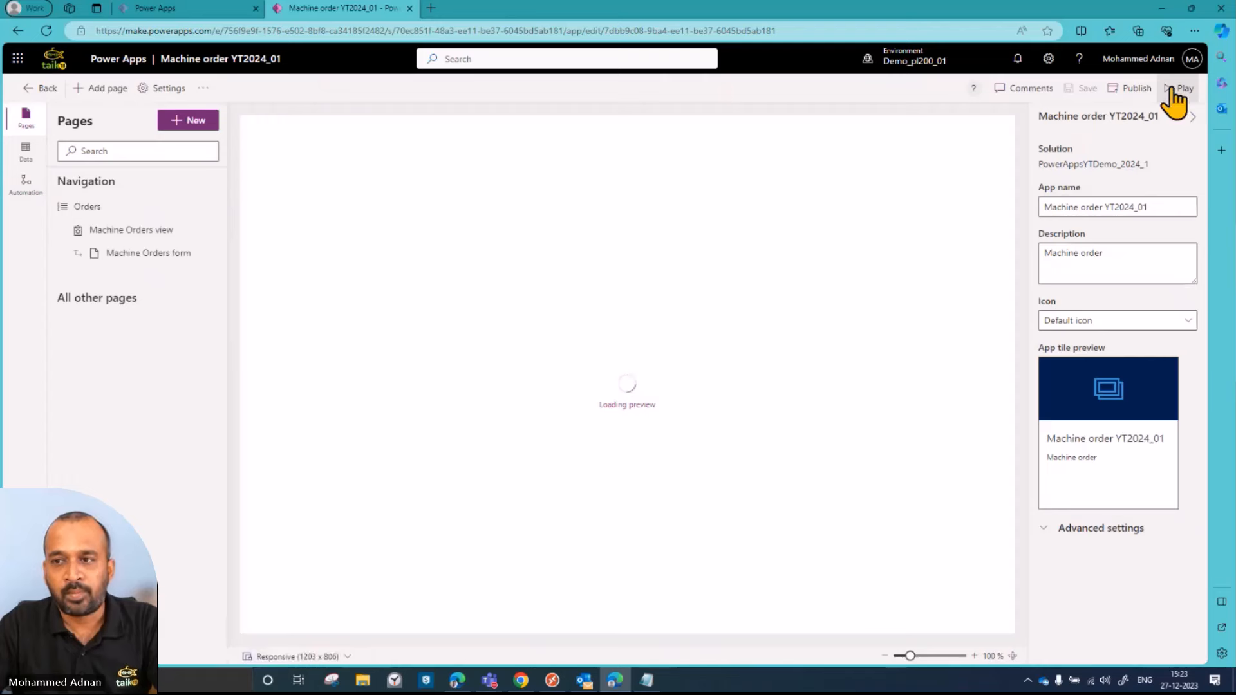
{"action": "left_click", "coordinate": [1179, 92]}
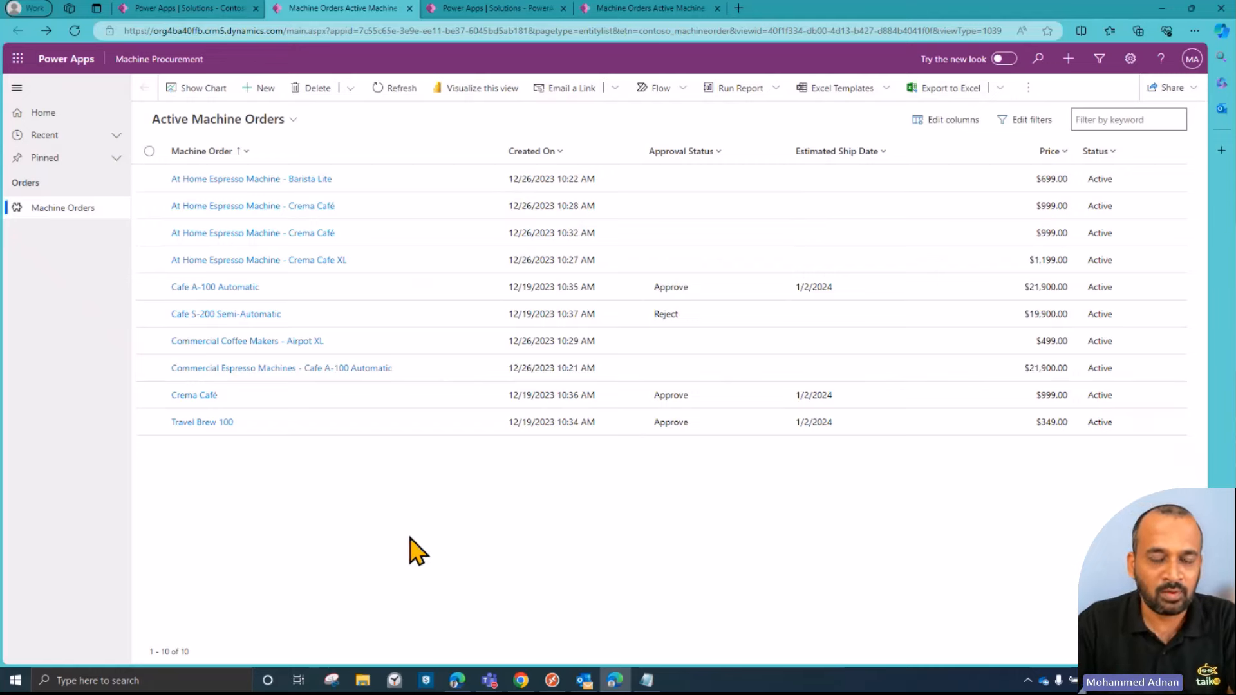
- Open the At Home Espresso Machine - Barista Lite order and advance it past the Machine Requested stage
{"action": "left_click", "coordinate": [245, 180]}
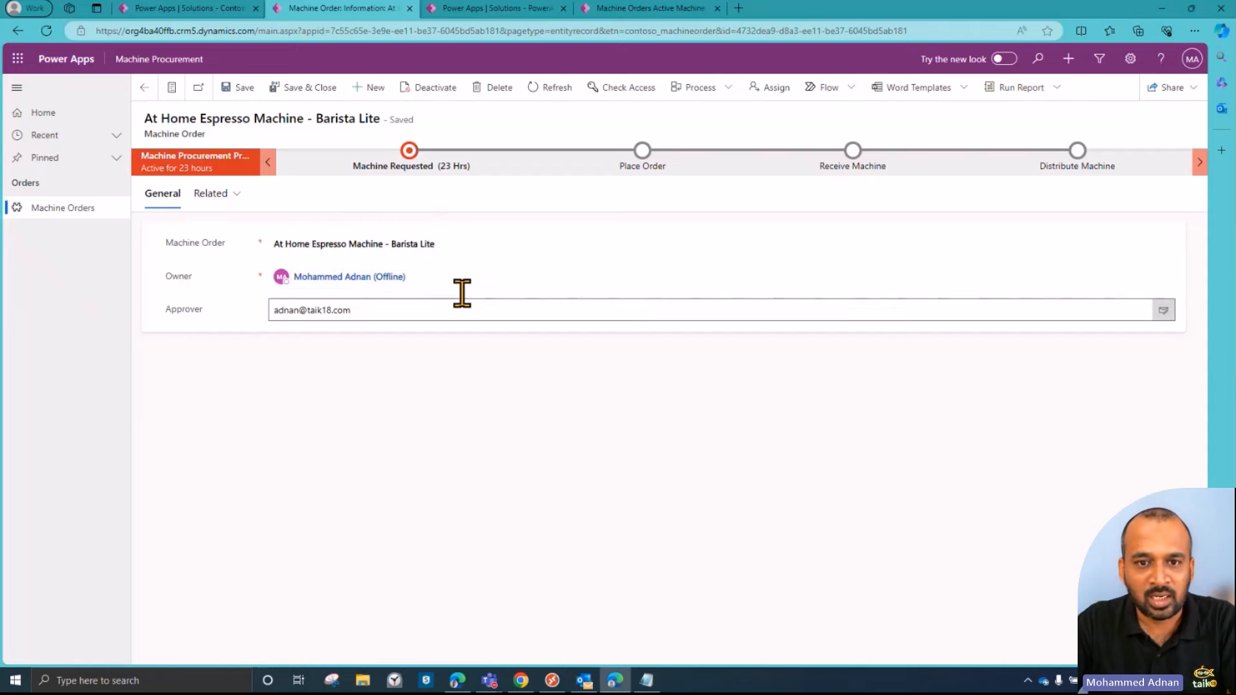
{"action": "left_click", "coordinate": [430, 168]}
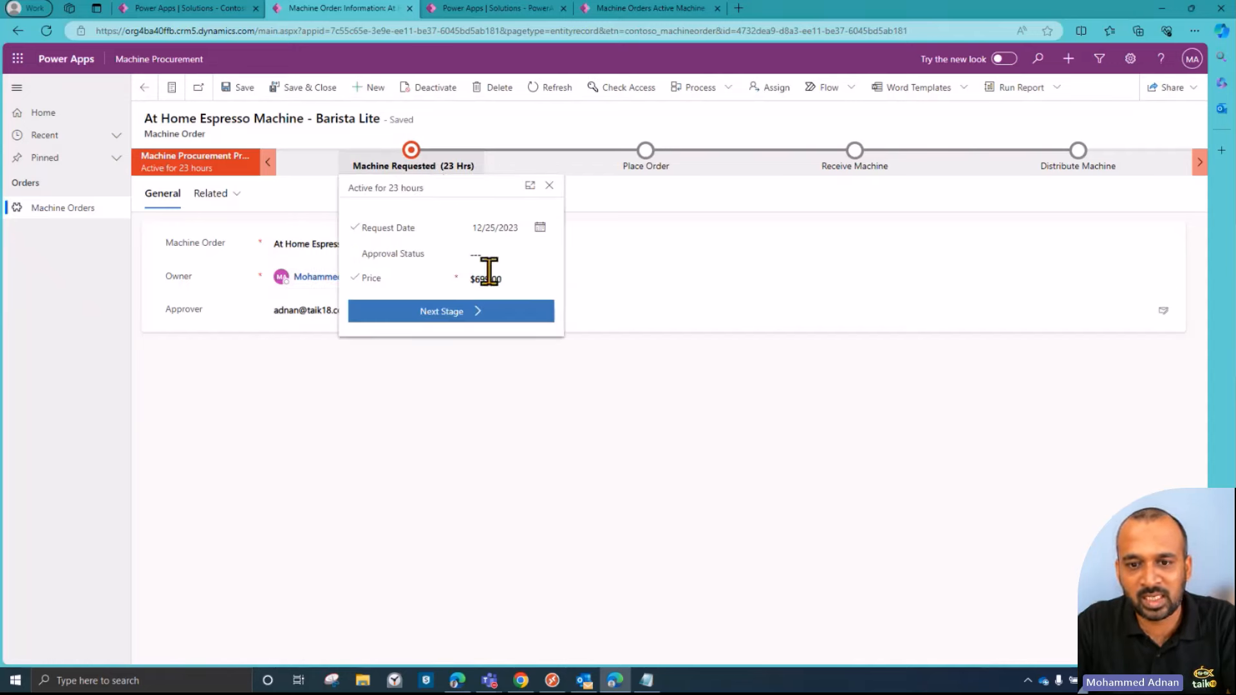
{"action": "left_click", "coordinate": [467, 315]}
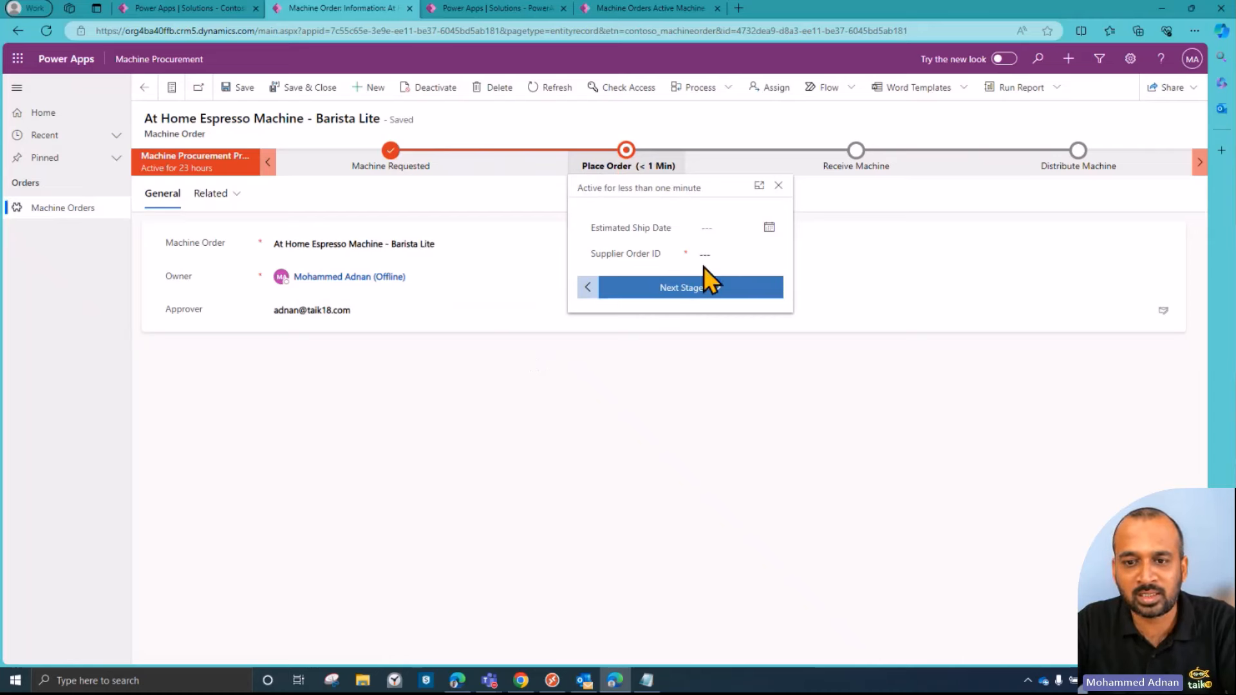
- Set the Place Order stage's Estimated Ship Date to 1/4/2024 and fill in the Supplier Order ID
{"action": "left_click", "coordinate": [769, 228]}
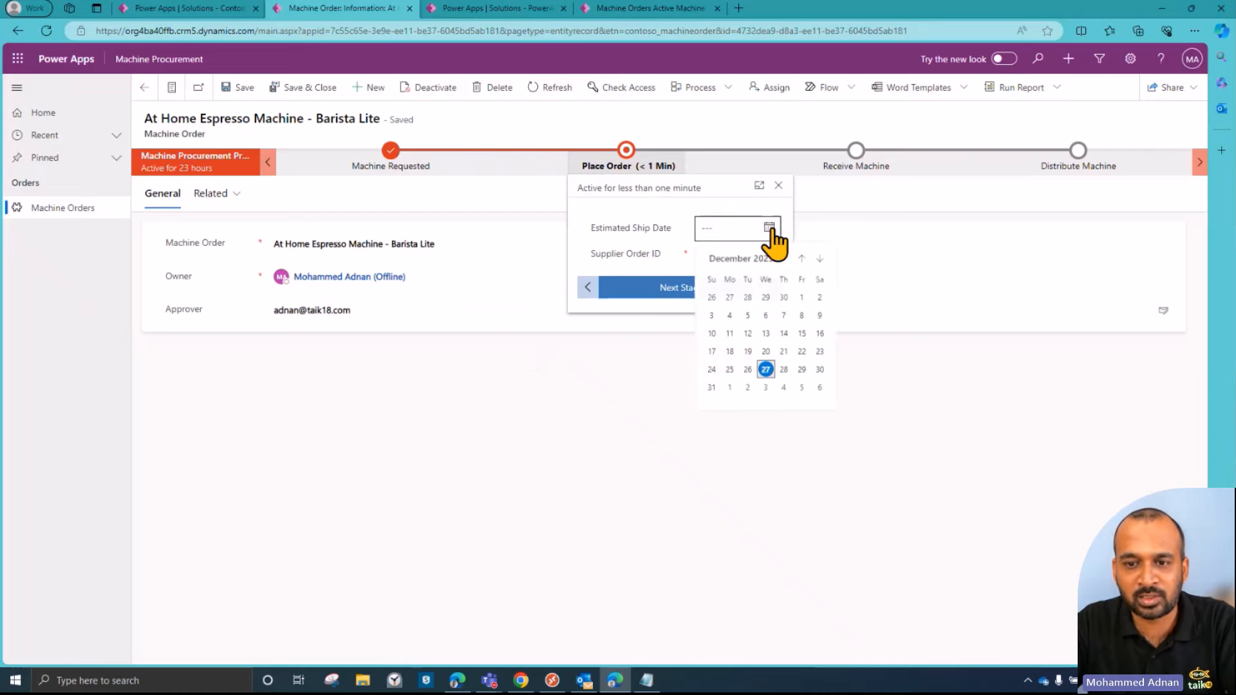
{"action": "left_click", "coordinate": [783, 388]}
{"action": "left_click", "coordinate": [725, 253]}
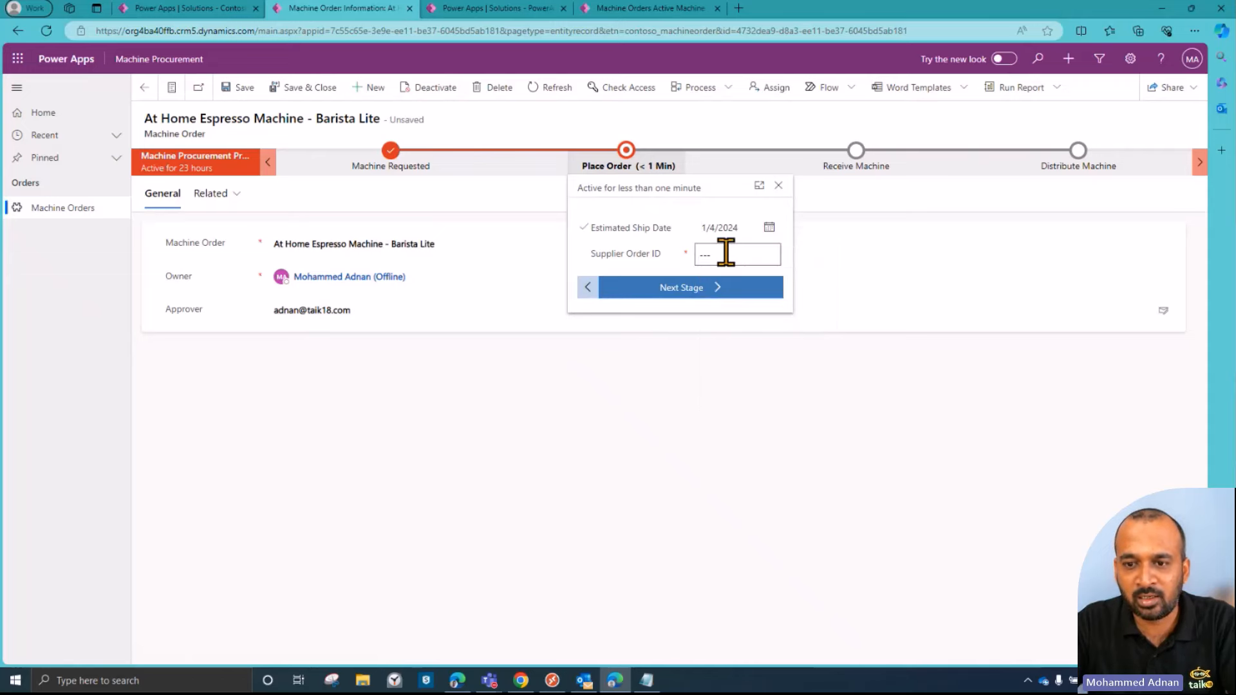
{"action": "type", "text": "5566"}
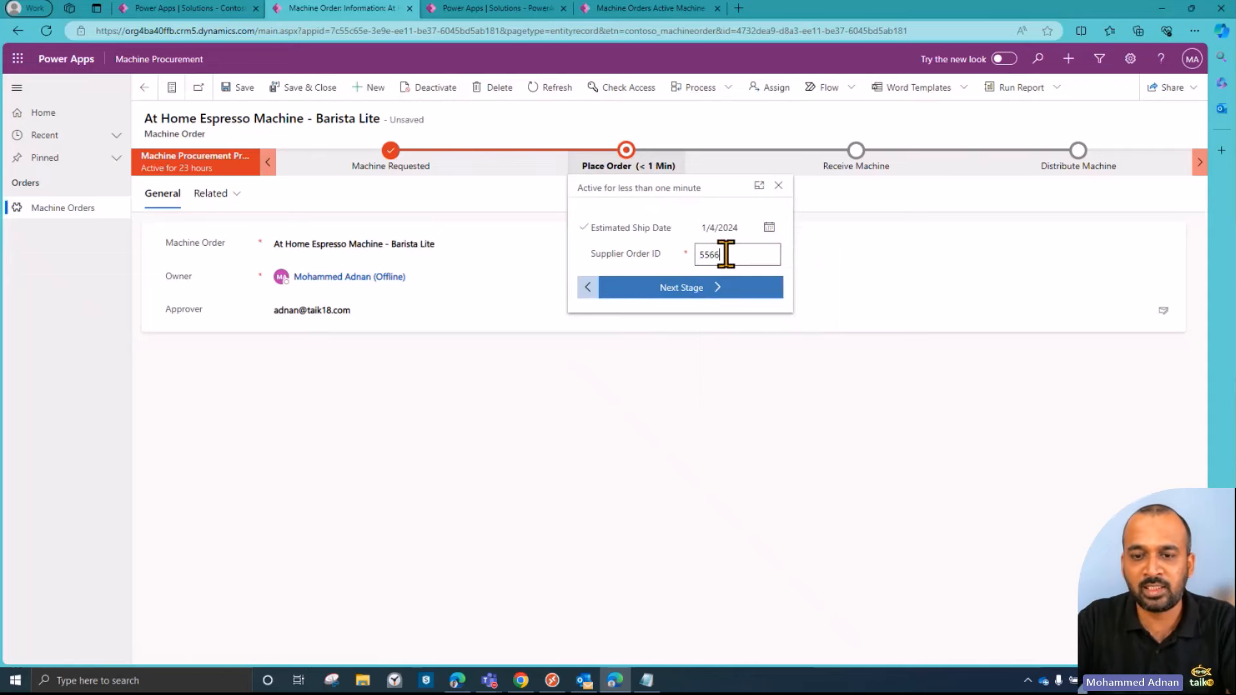
- Advance the order through the Place Order and Receive Machine stages, and finish the process at Distribute Machine
{"action": "left_click", "coordinate": [719, 300]}
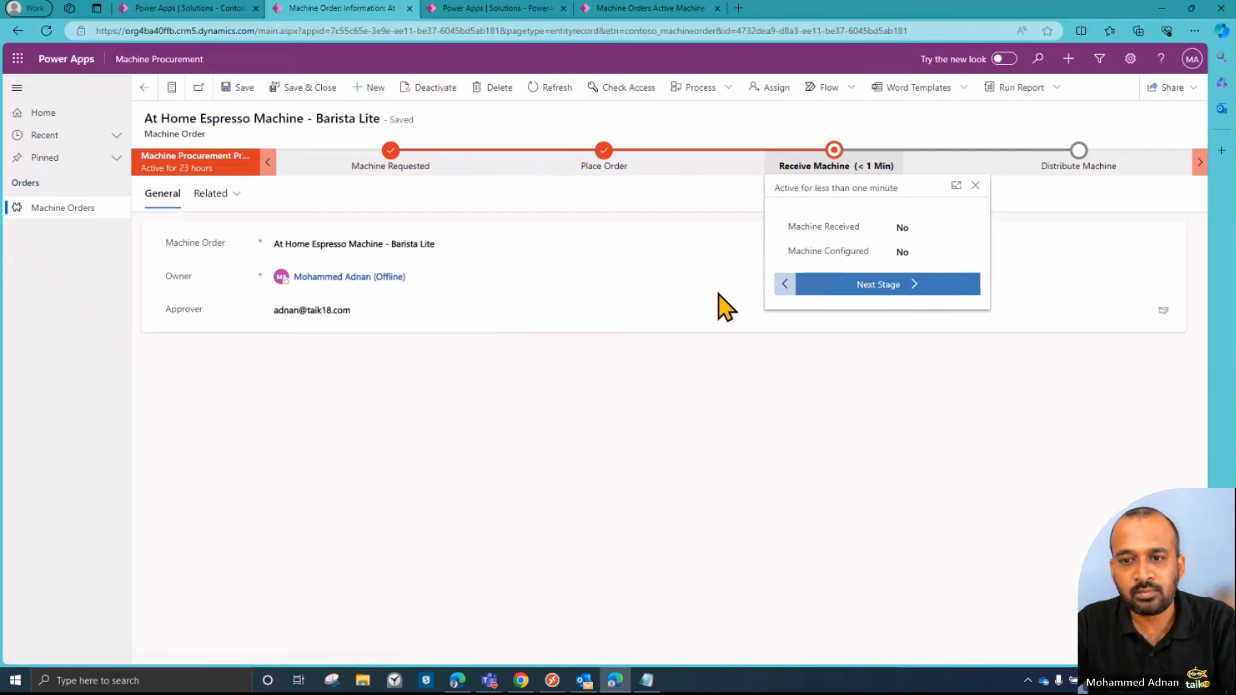
{"action": "left_click", "coordinate": [882, 289]}
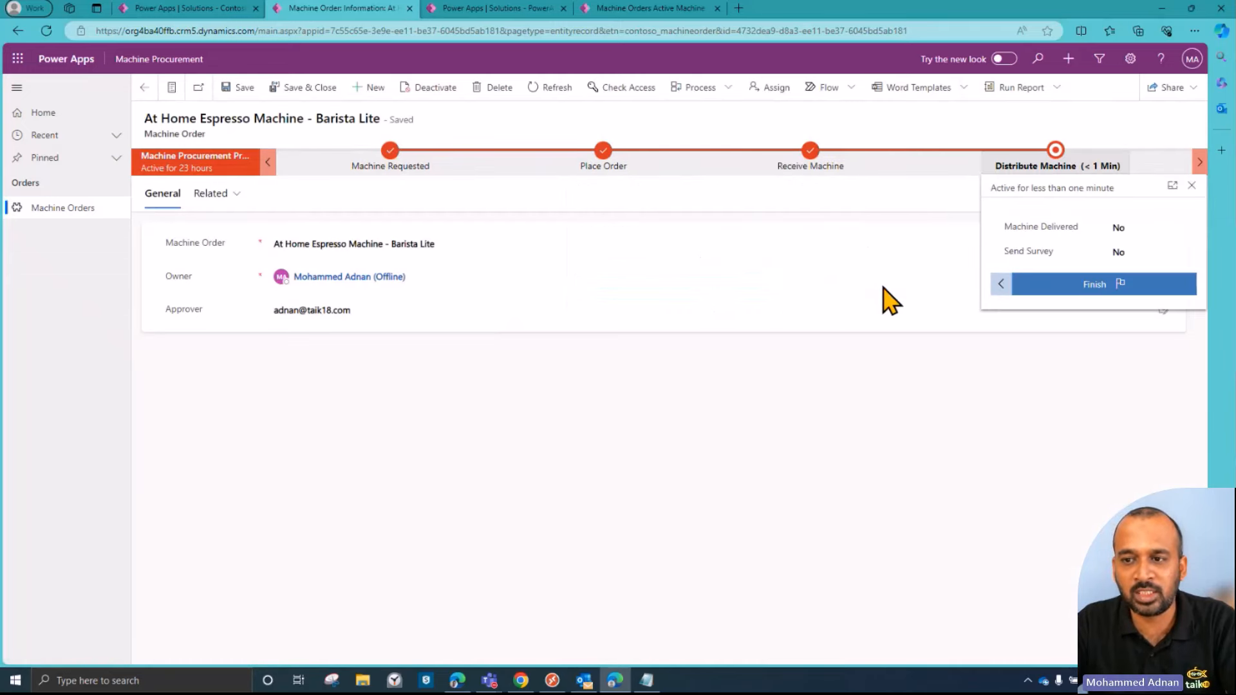
{"action": "left_click", "coordinate": [1114, 289]}
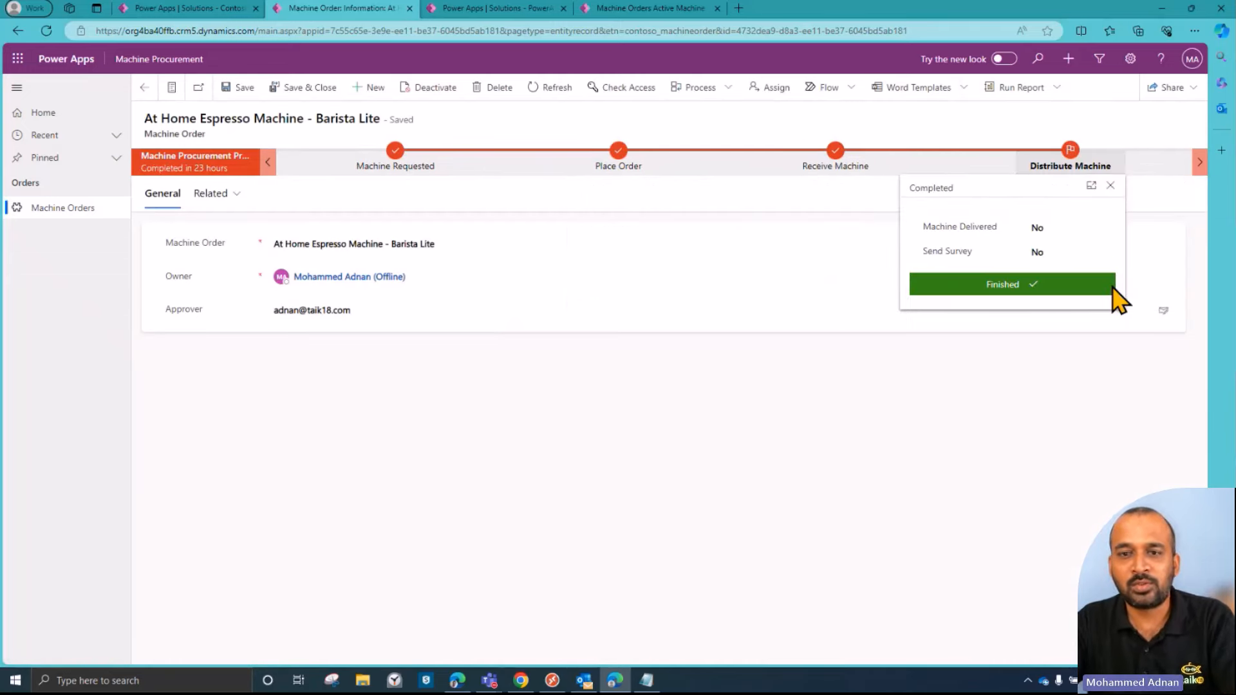
- Open the Commercial Espresso Machines - Cafe A-100 Automatic order and advance it past the Machine Requested stage
{"action": "left_click", "coordinate": [143, 90]}
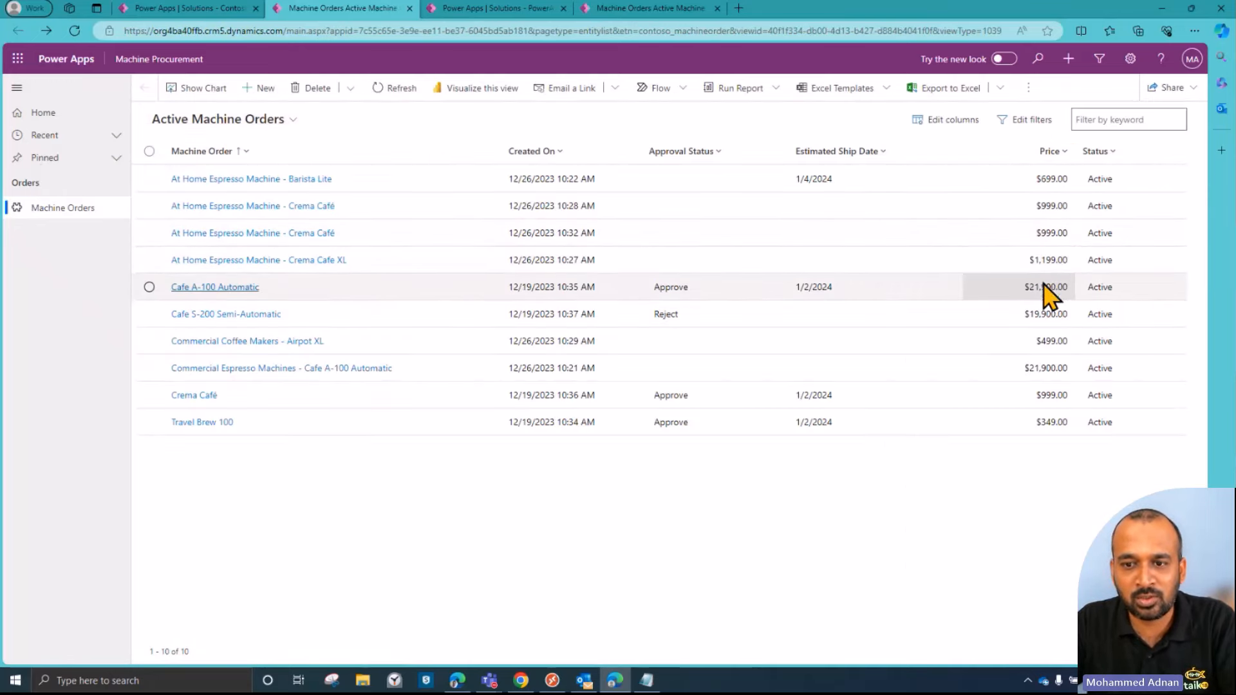
{"action": "left_click", "coordinate": [270, 370]}
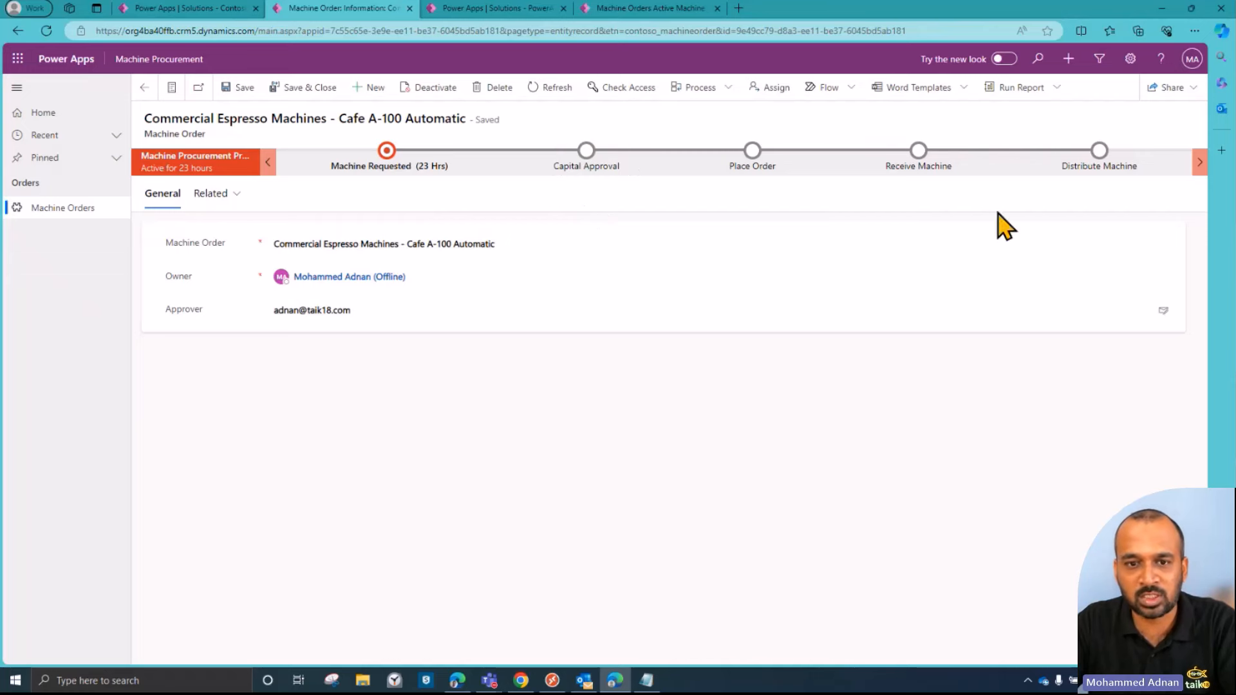
{"action": "left_click", "coordinate": [412, 173]}
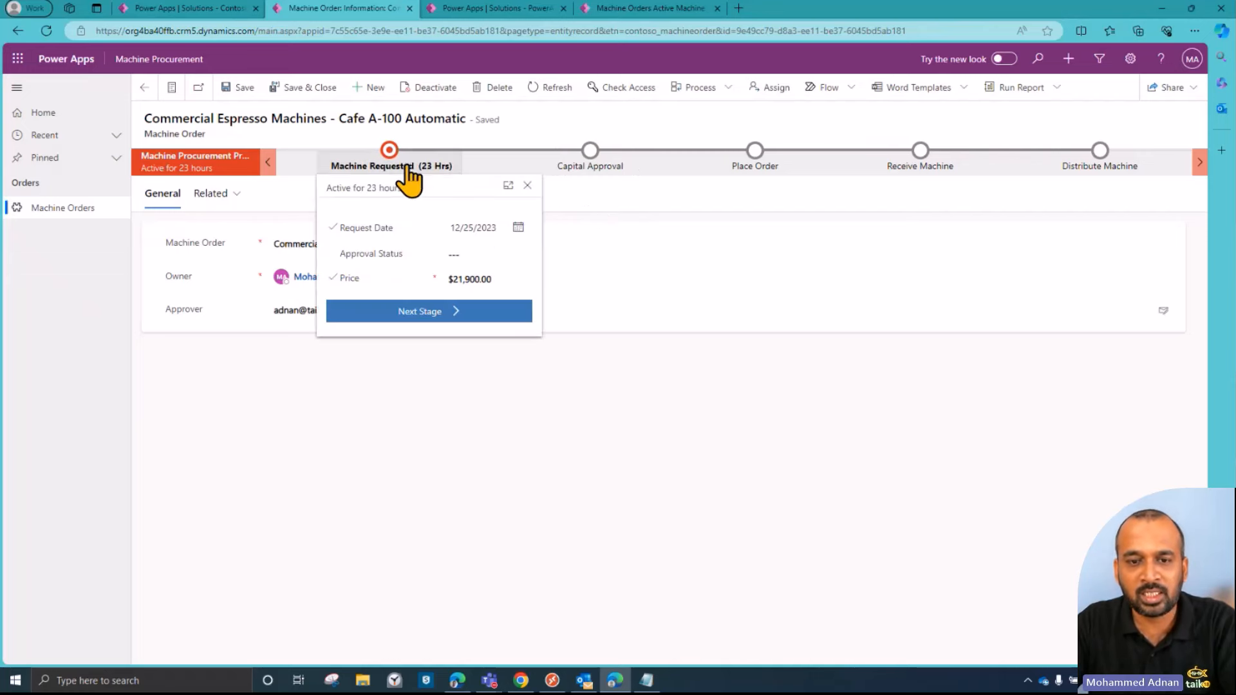
{"action": "left_click", "coordinate": [464, 315]}
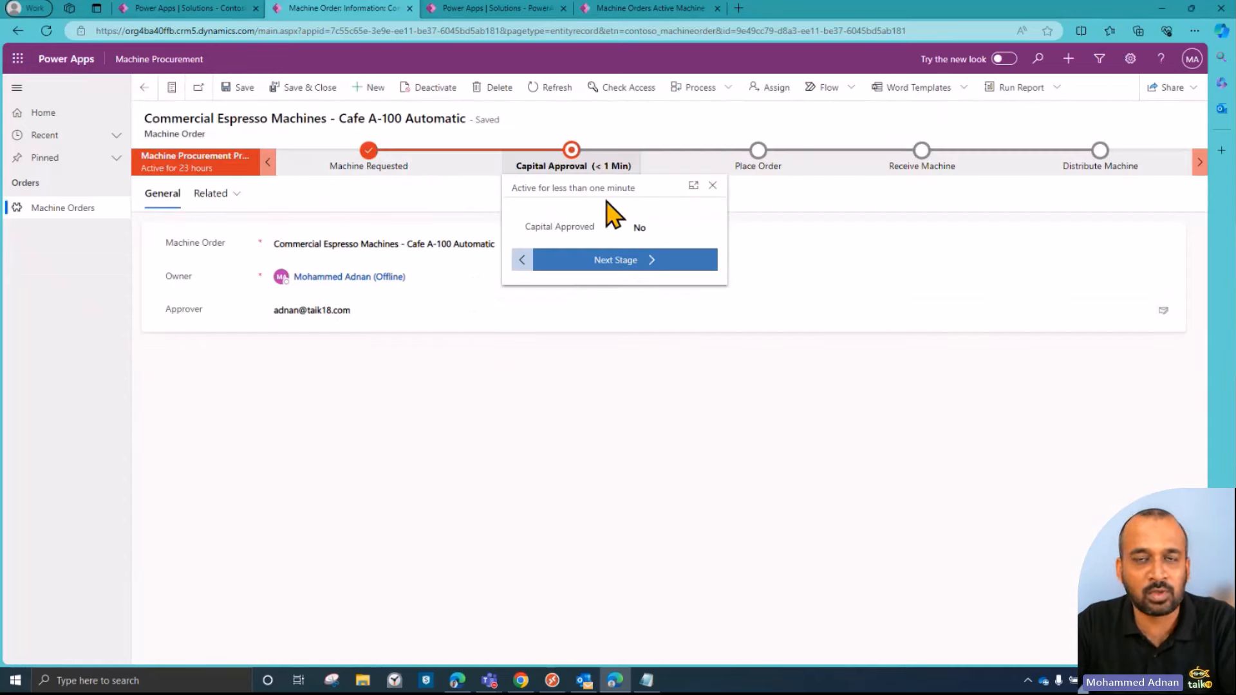
- Set Capital Approved to Yes in the Capital Approval stage and advance the order to the next stage
{"action": "left_click", "coordinate": [671, 229]}
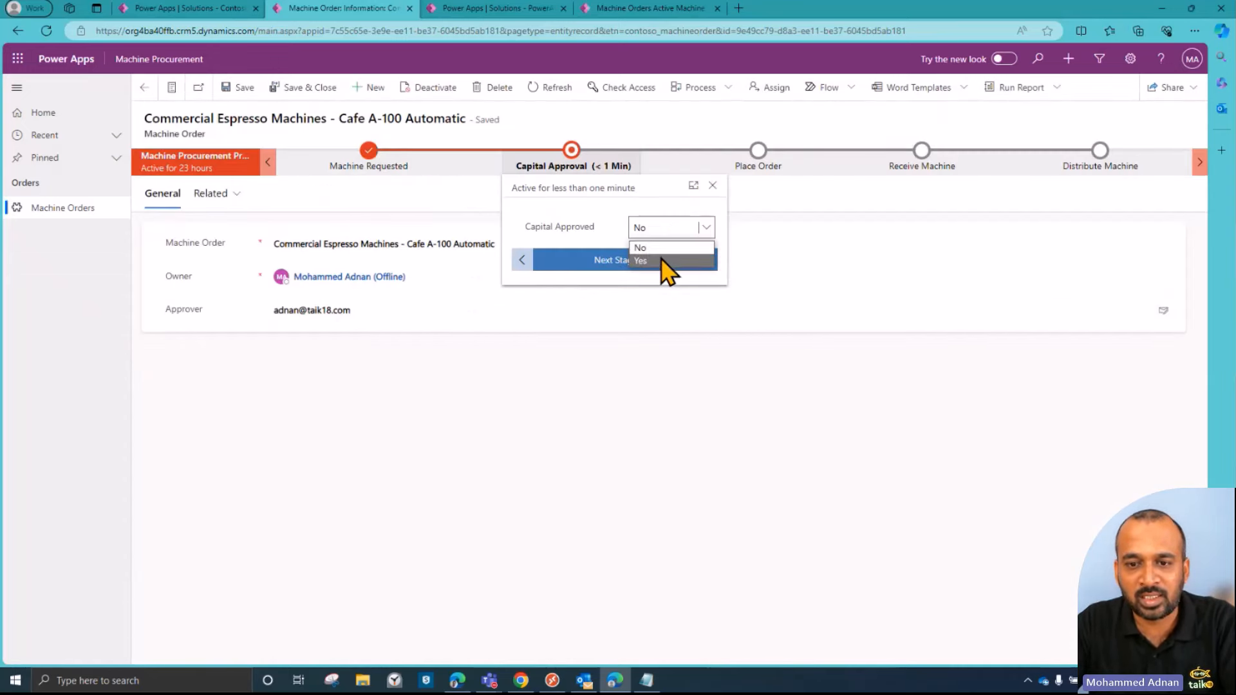
{"action": "left_click", "coordinate": [663, 261]}
{"action": "left_click", "coordinate": [640, 264]}
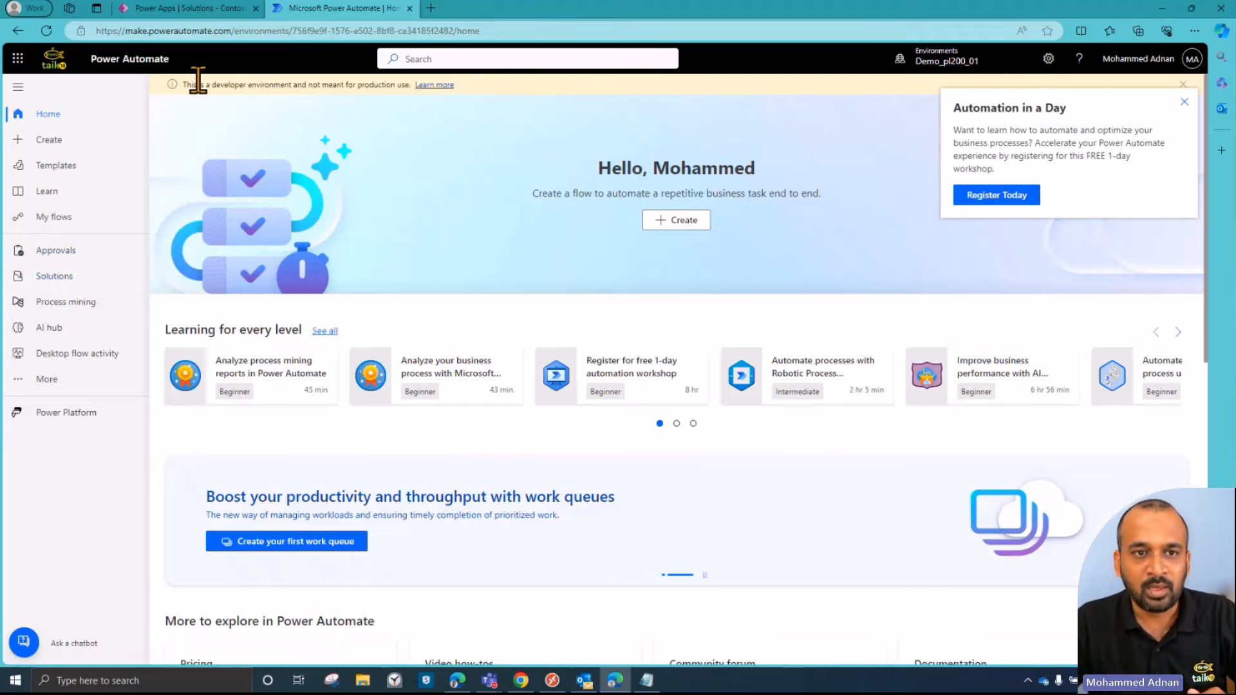
- Switch to Power Apps and look at the cloud flow types that can be created in the Contoso Coffee 01 solution
{"action": "left_click", "coordinate": [190, 9]}
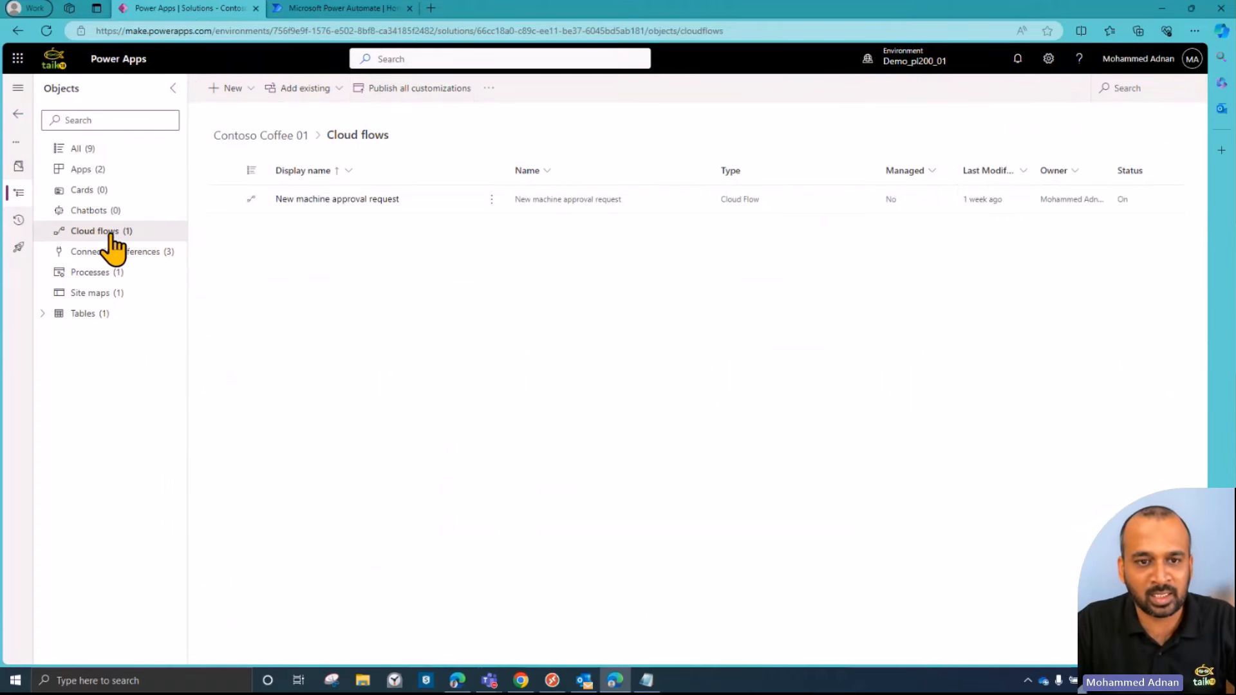
{"action": "left_click", "coordinate": [251, 95]}
{"action": "mouse_move", "coordinate": [265, 111]}
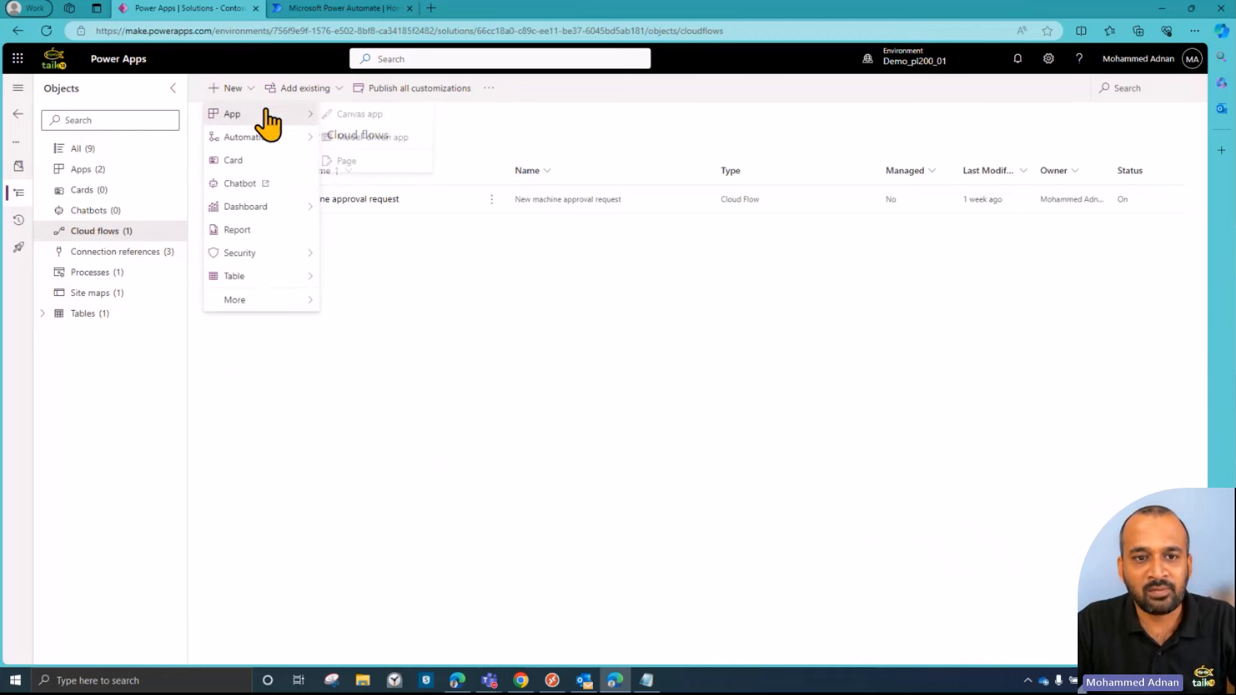
{"action": "mouse_move", "coordinate": [273, 136]}
{"action": "mouse_move", "coordinate": [392, 137]}
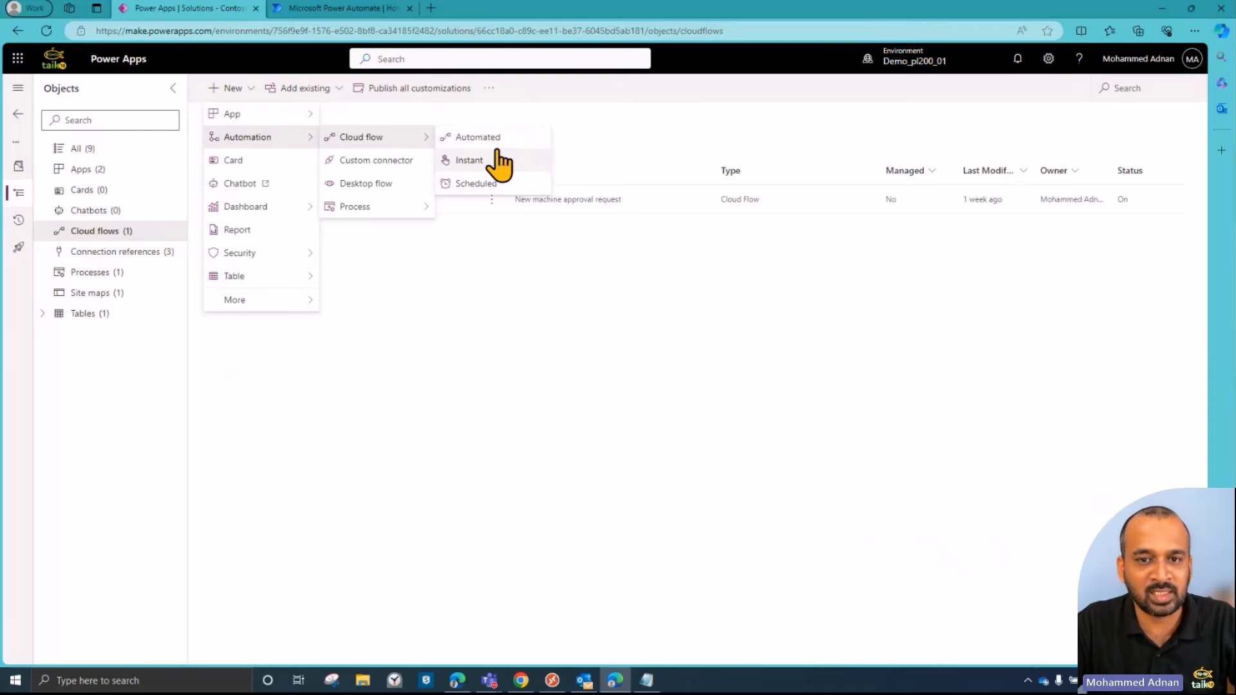
- Switch to Power Automate, dismiss the Automation in a Day promotion, and open the details of the New machine approval request flow
{"action": "left_click", "coordinate": [318, 12]}
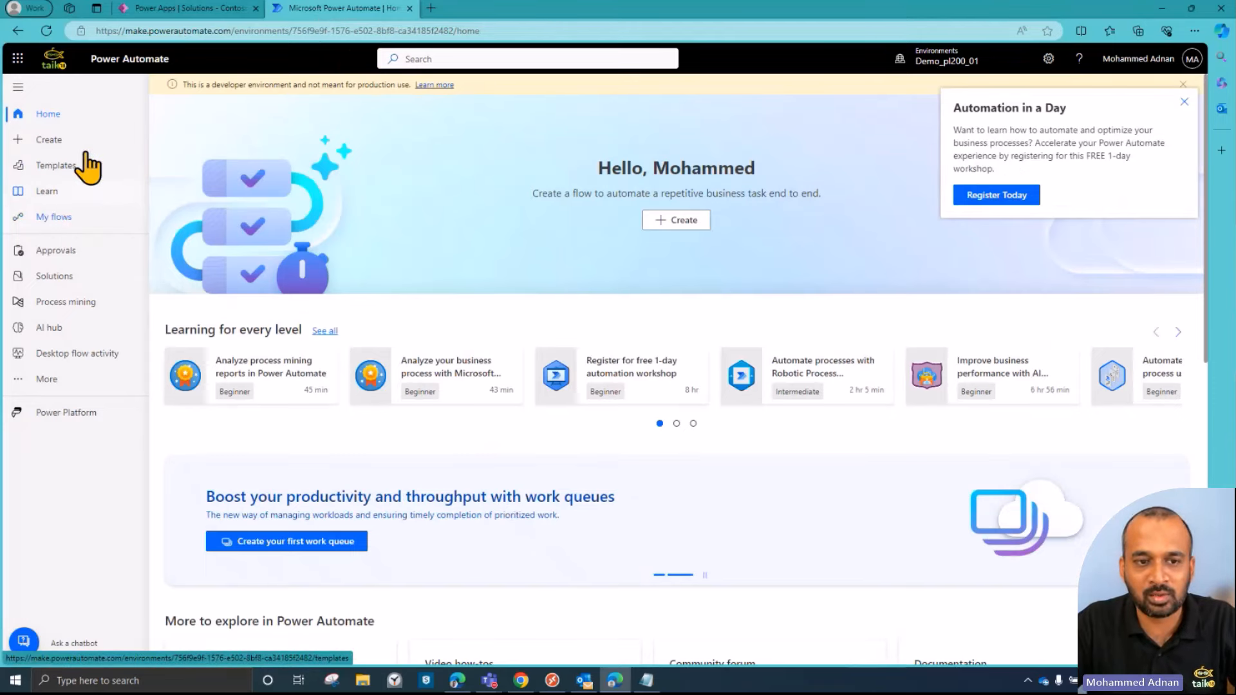
{"action": "left_click", "coordinate": [57, 219]}
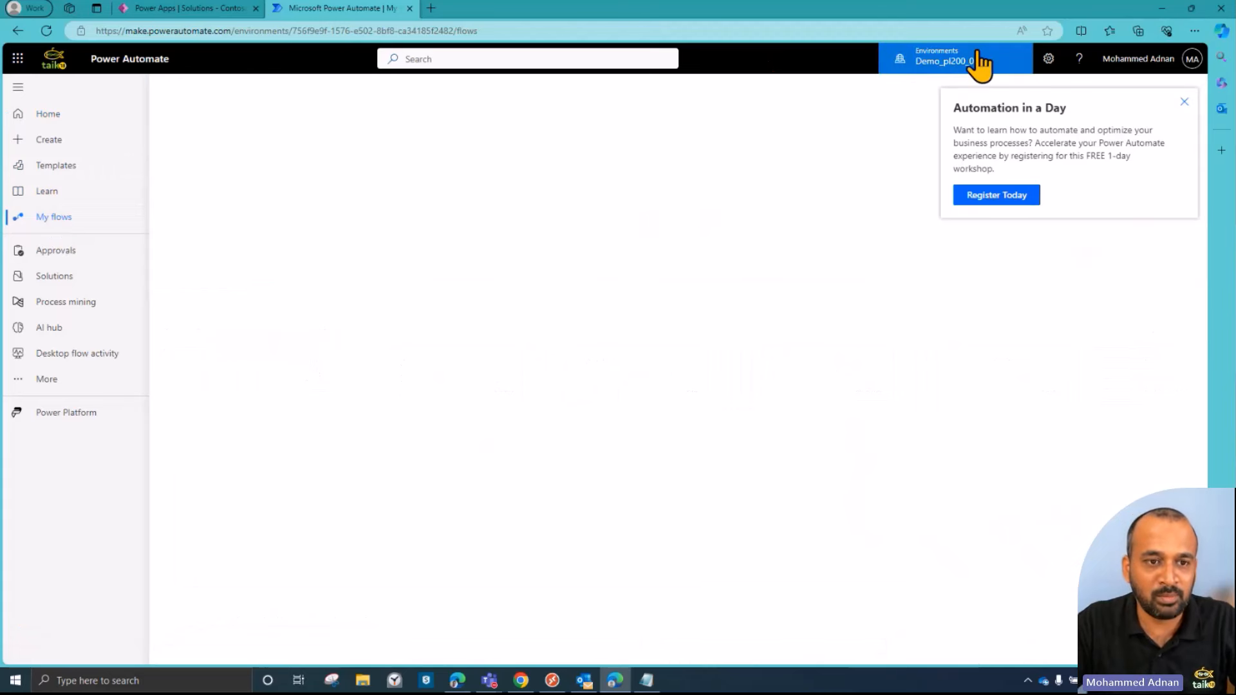
{"action": "left_click", "coordinate": [1183, 101]}
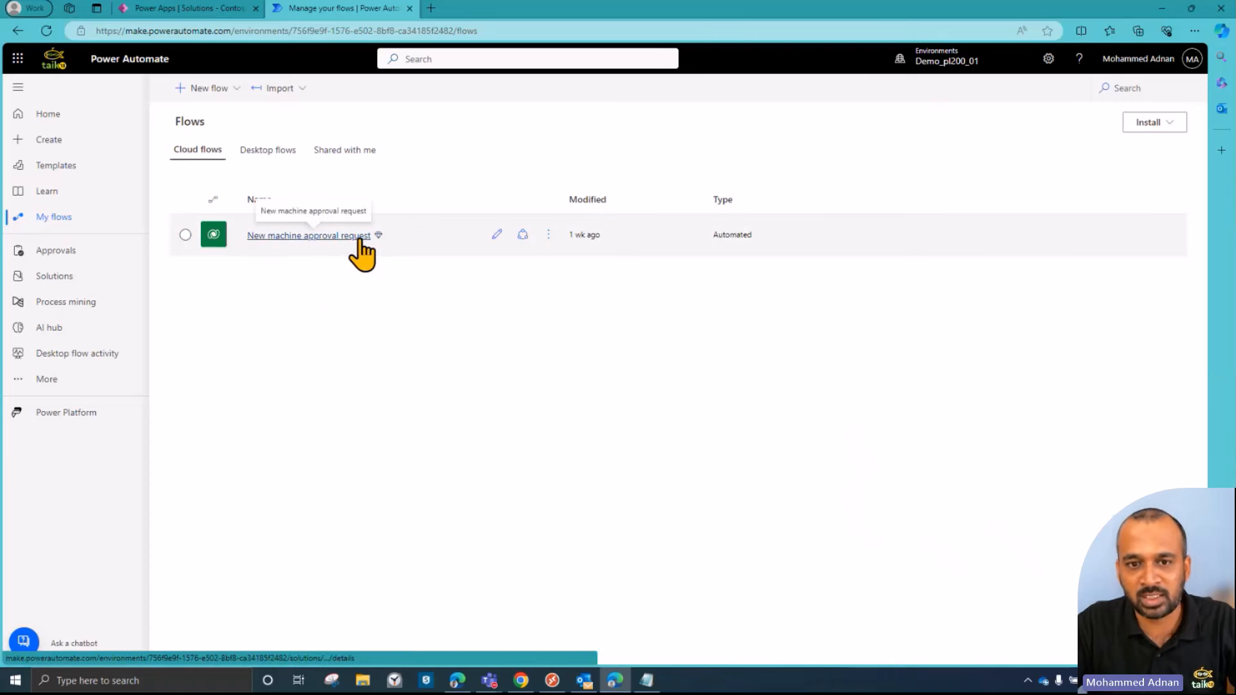
{"action": "left_click", "coordinate": [318, 240]}
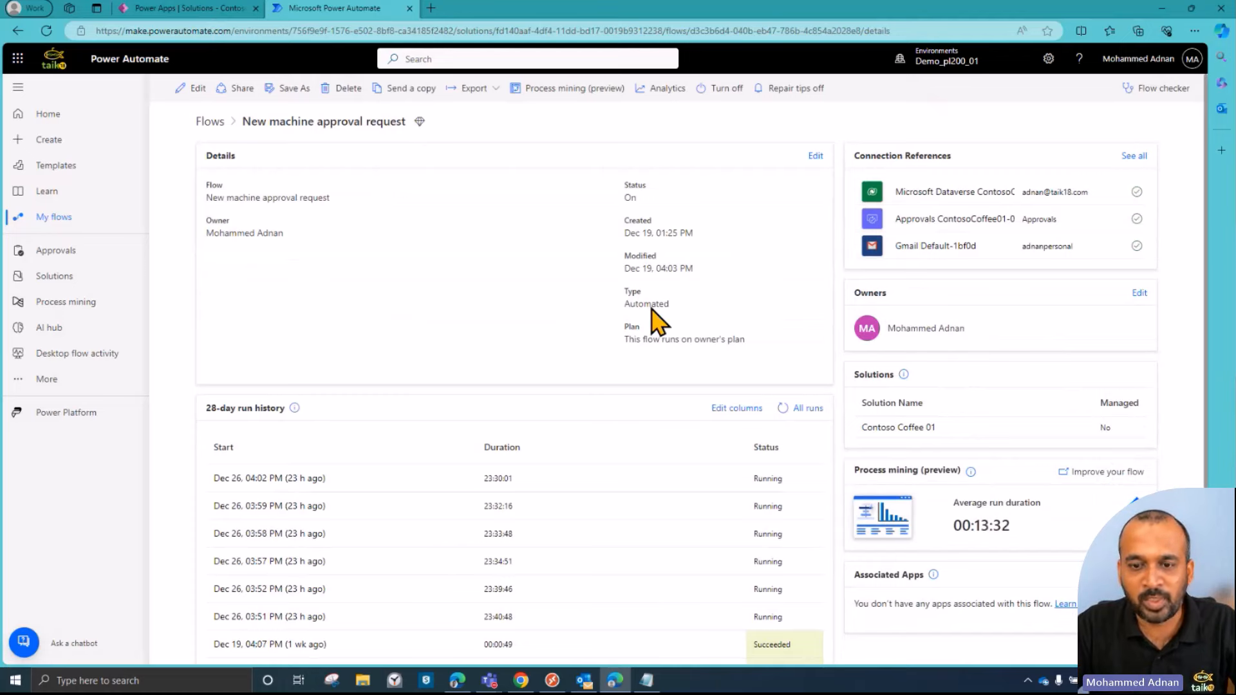
- Switch to Power Apps, start an automated cloud flow named test2, and search its triggers for dataverse
{"action": "left_click", "coordinate": [195, 9]}
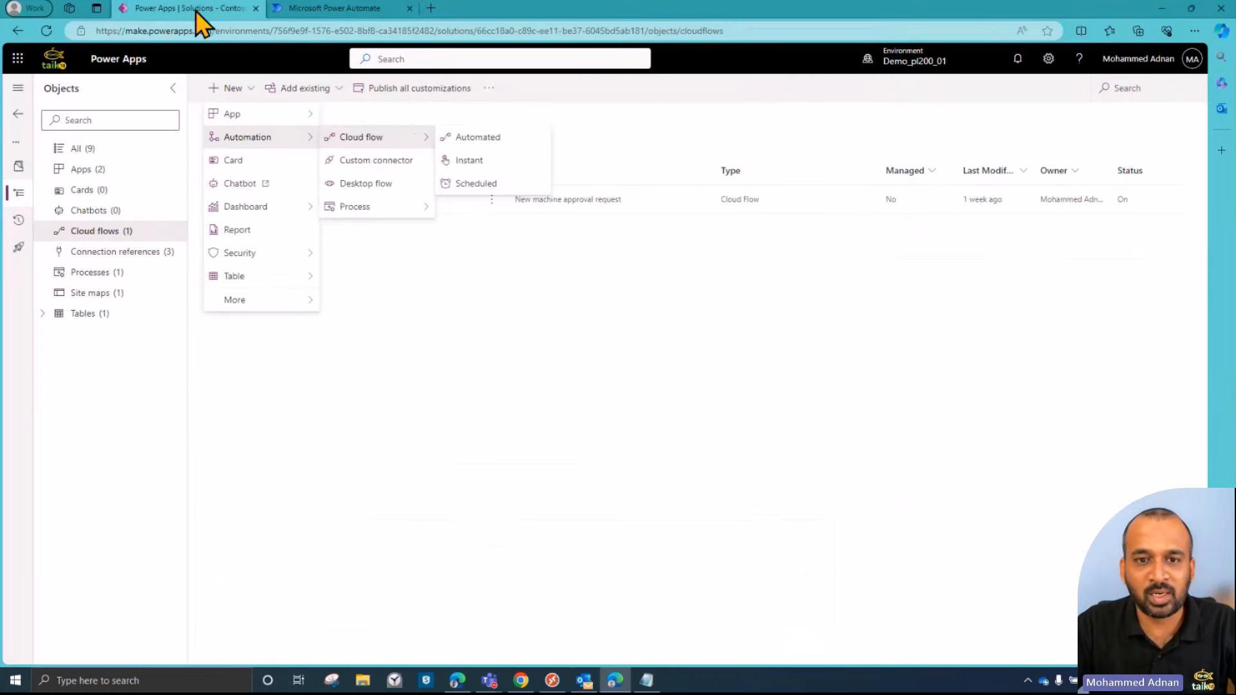
{"action": "left_click", "coordinate": [504, 143]}
{"action": "left_click", "coordinate": [713, 253]}
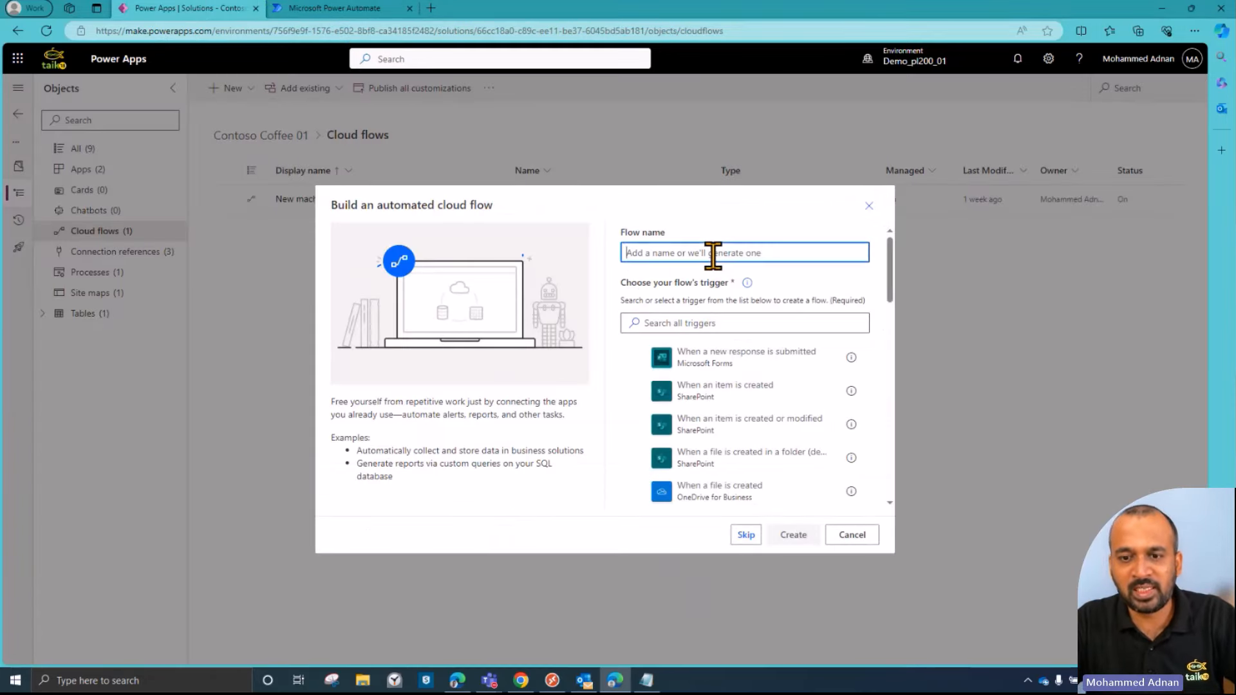
{"action": "type", "text": "test2"}
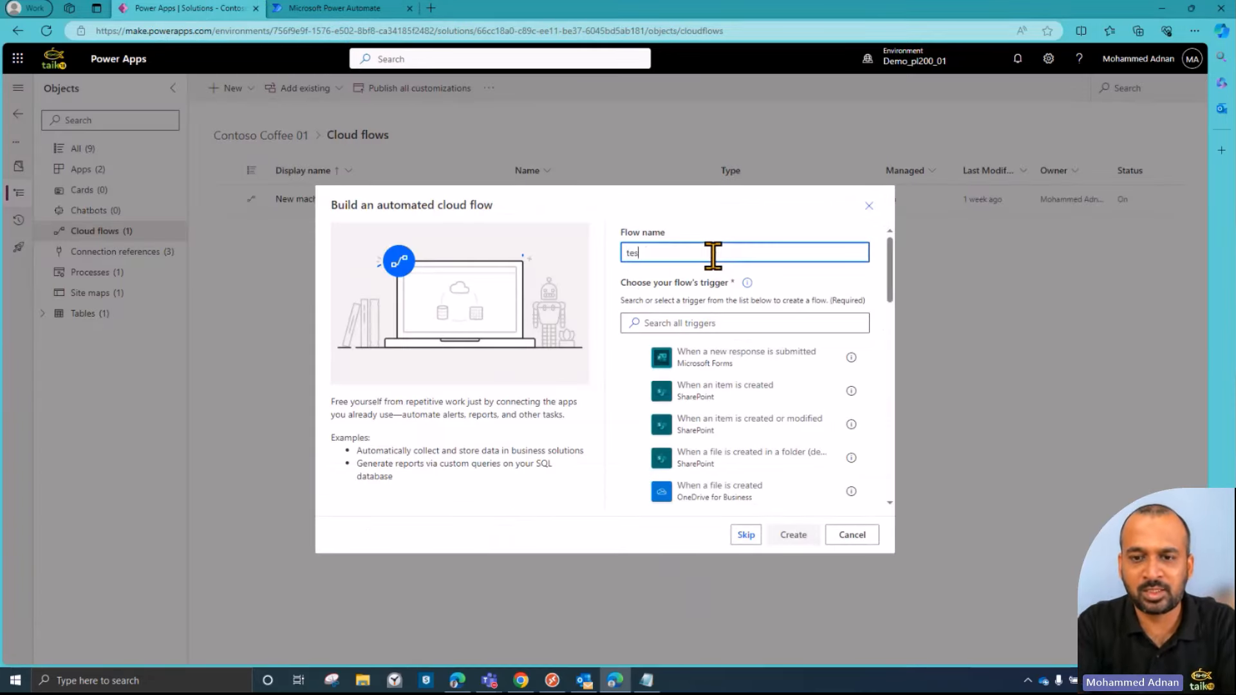
{"action": "left_click", "coordinate": [708, 322]}
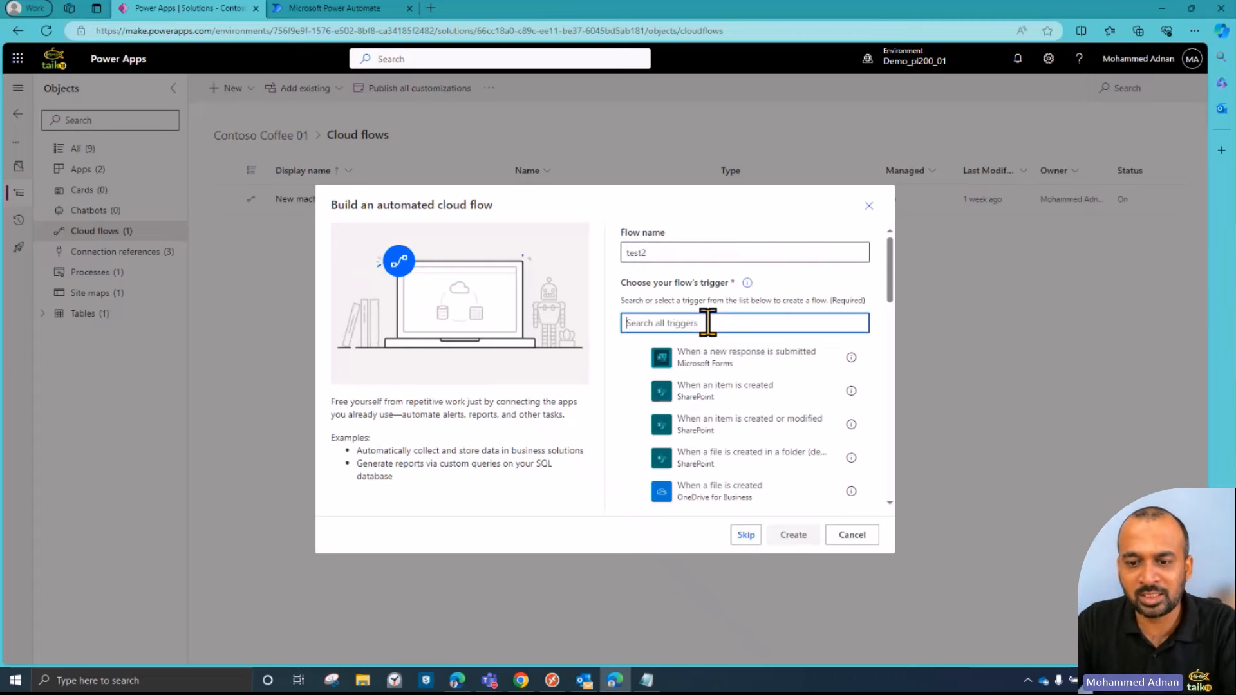
{"action": "type", "text": "dataver"}
{"action": "type", "text": "se"}
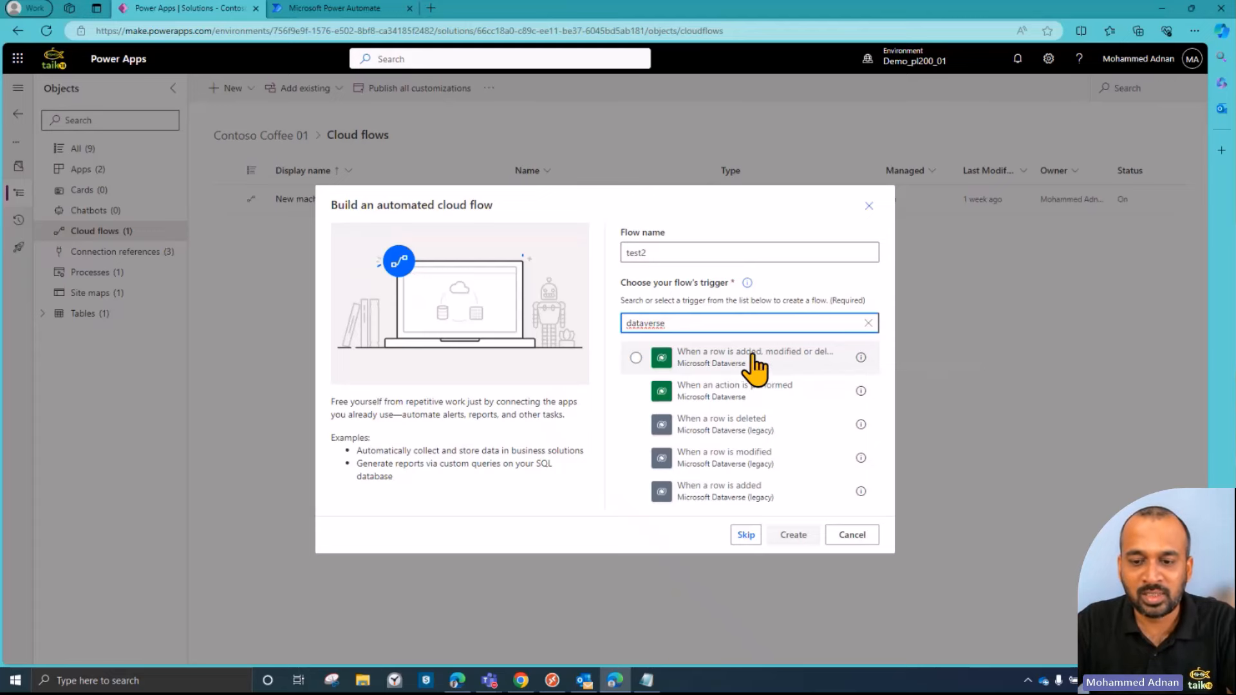
- Switch to Power Automate and open the New machine approval request flow for editing
{"action": "left_click", "coordinate": [340, 12]}
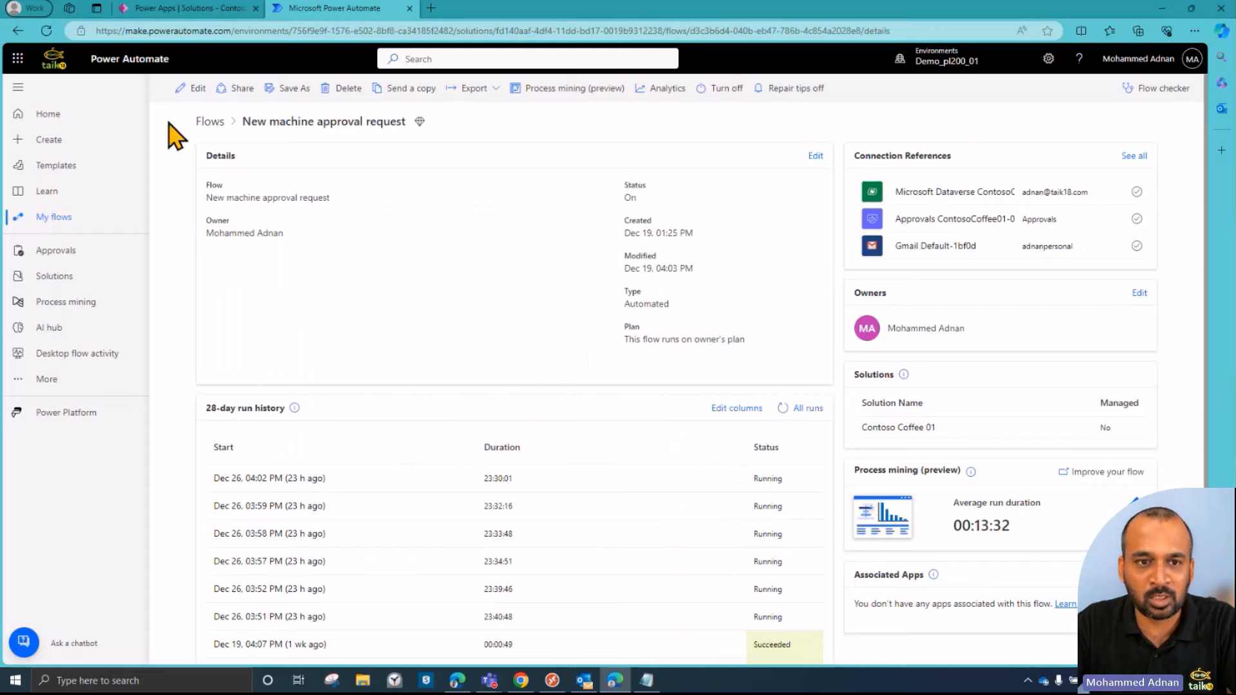
{"action": "left_click", "coordinate": [190, 89]}
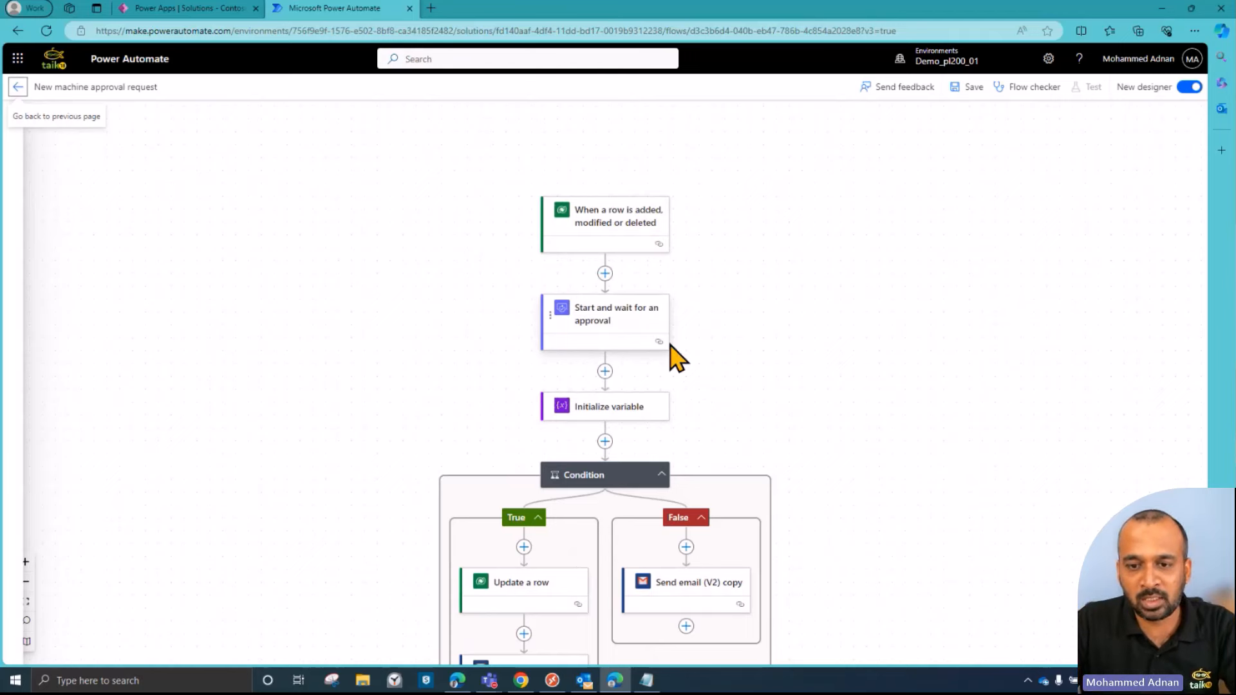
- Look up the Approvals connector's actions for a new action after the trigger by searching for approval, and close without adding one
{"action": "left_click", "coordinate": [605, 274]}
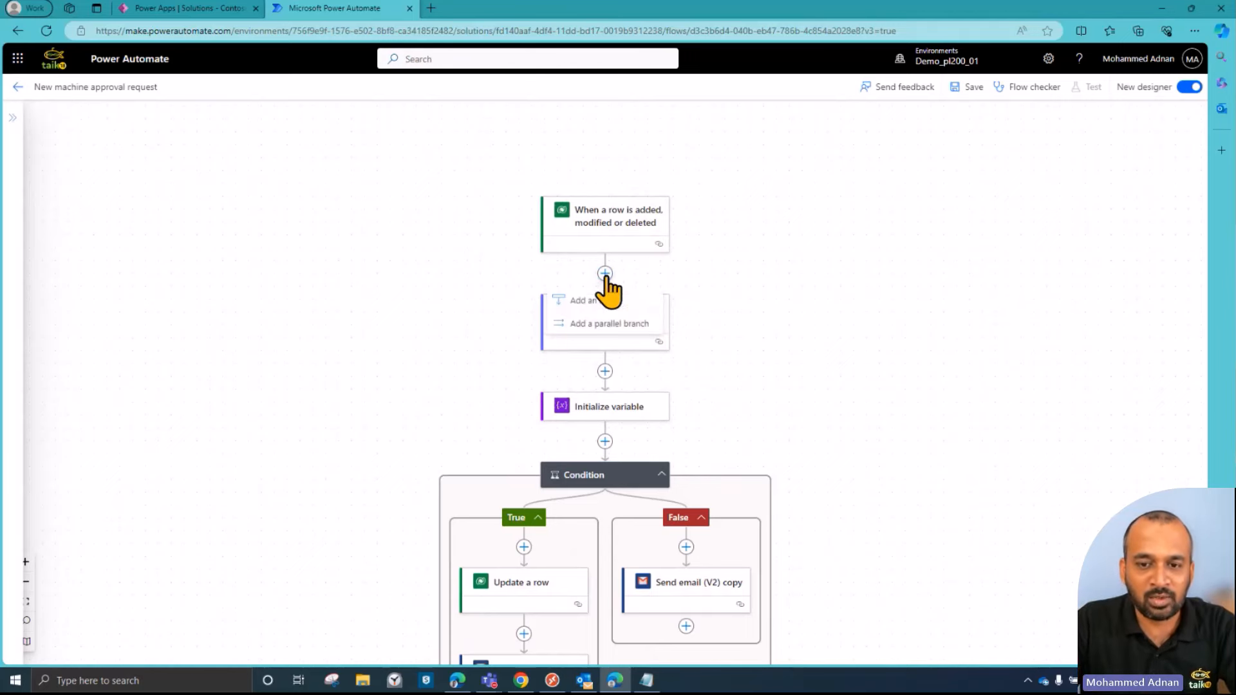
{"action": "left_click", "coordinate": [644, 303]}
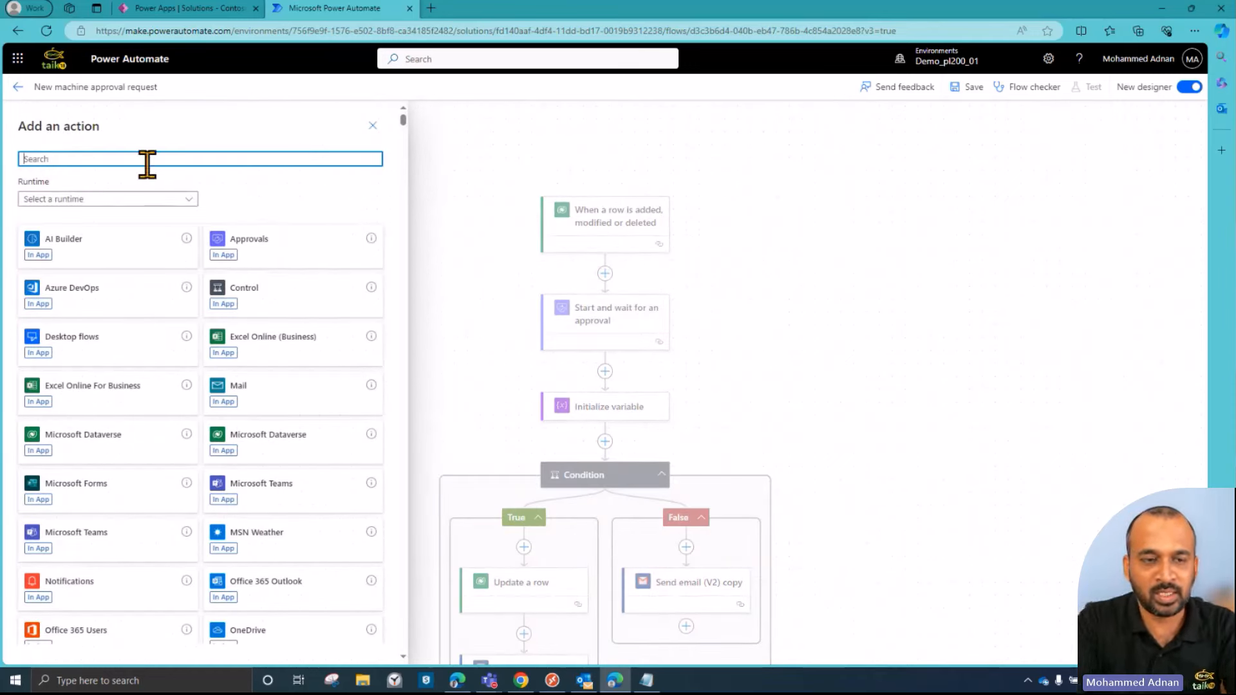
{"action": "type", "text": "approval"}
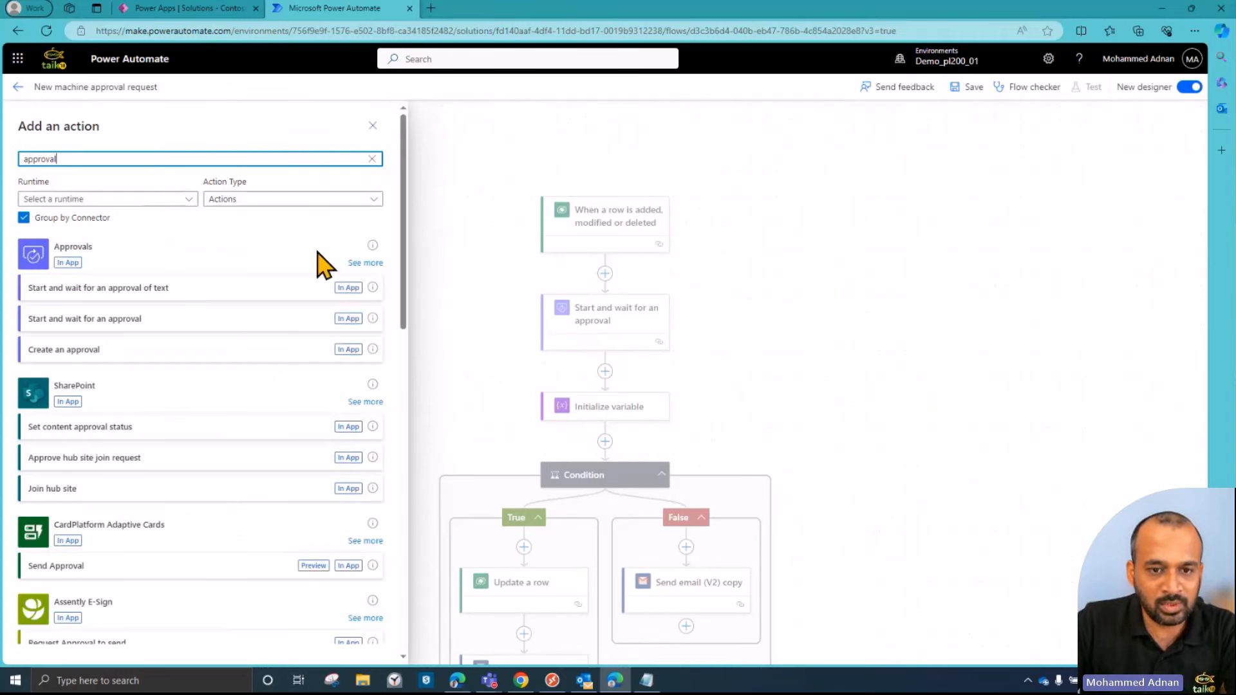
{"action": "left_click", "coordinate": [365, 263]}
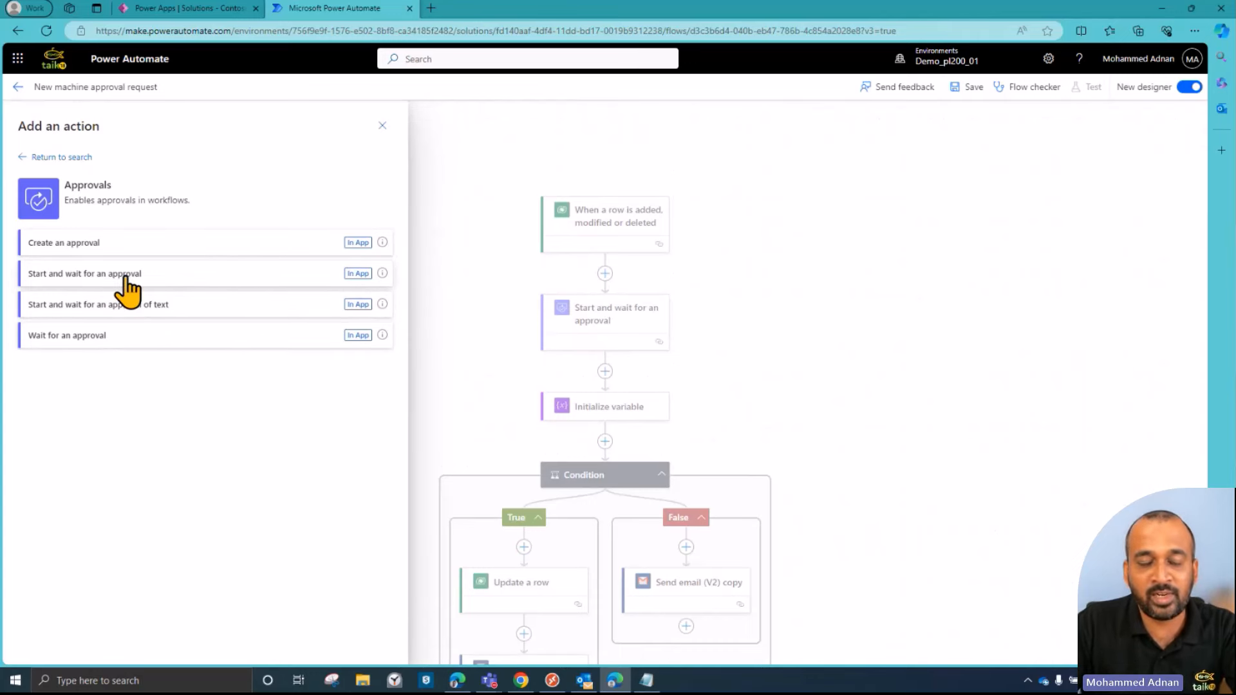
{"action": "left_click", "coordinate": [381, 124]}
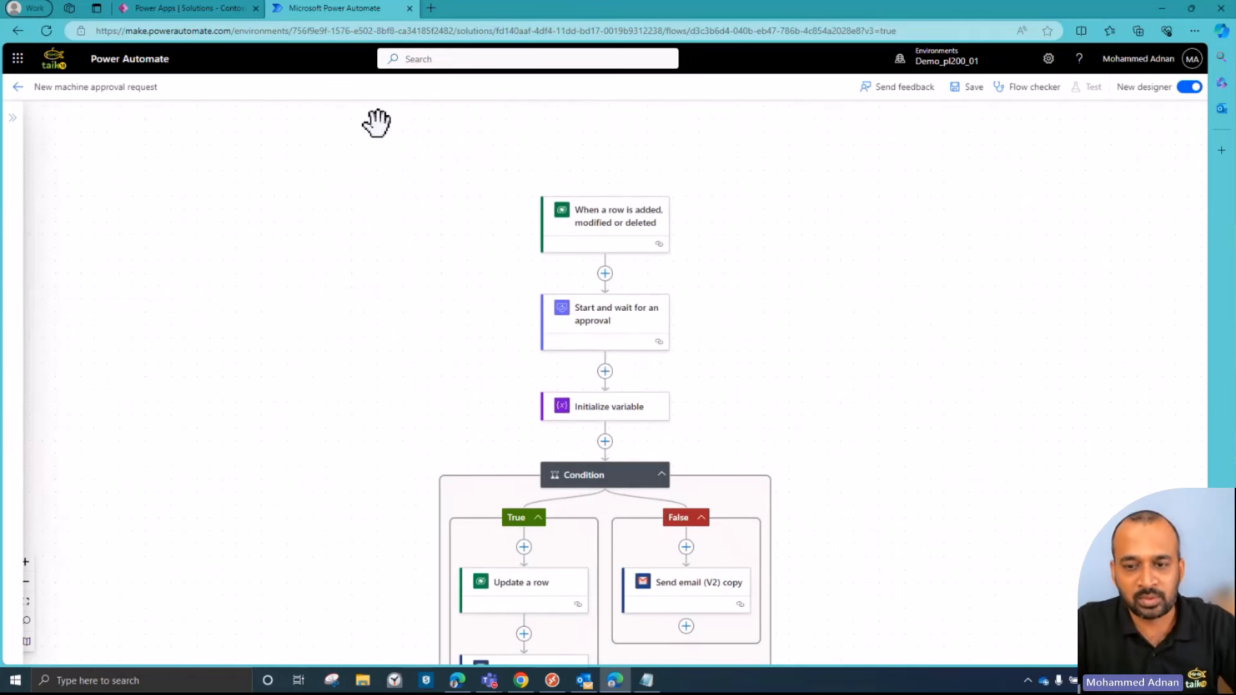
- Open the Start and wait for an approval action and review its Approval Type options
{"action": "left_click", "coordinate": [618, 325]}
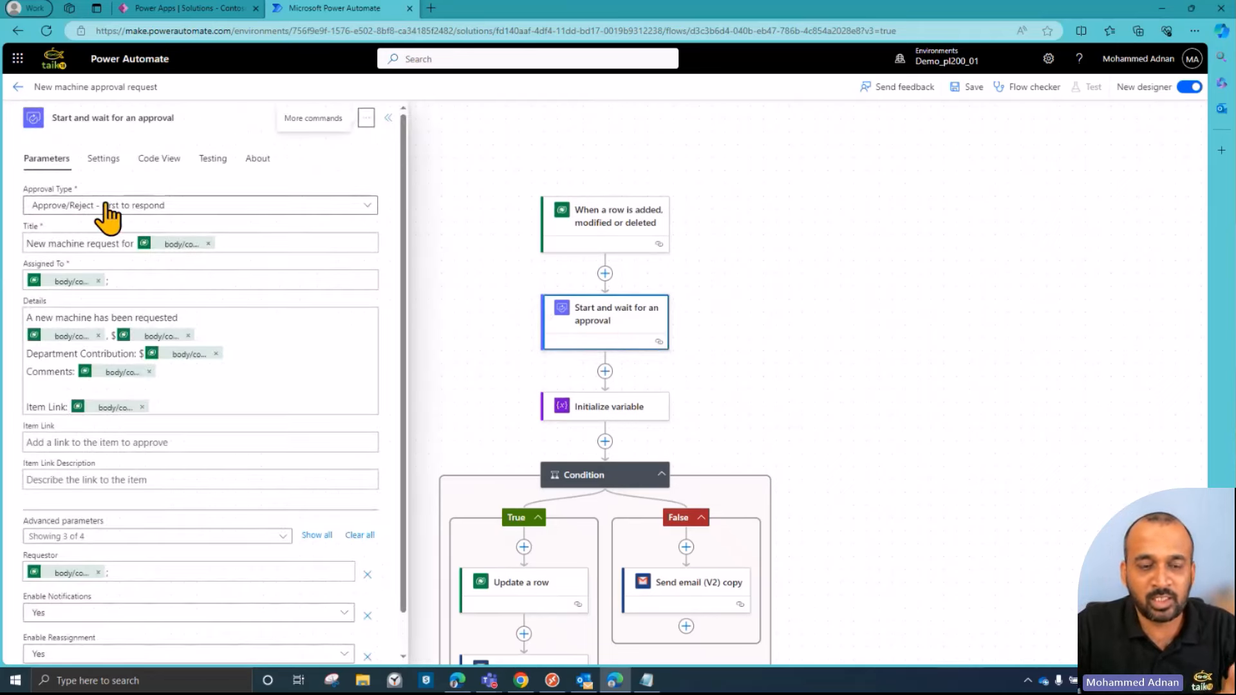
{"action": "left_click", "coordinate": [187, 206]}
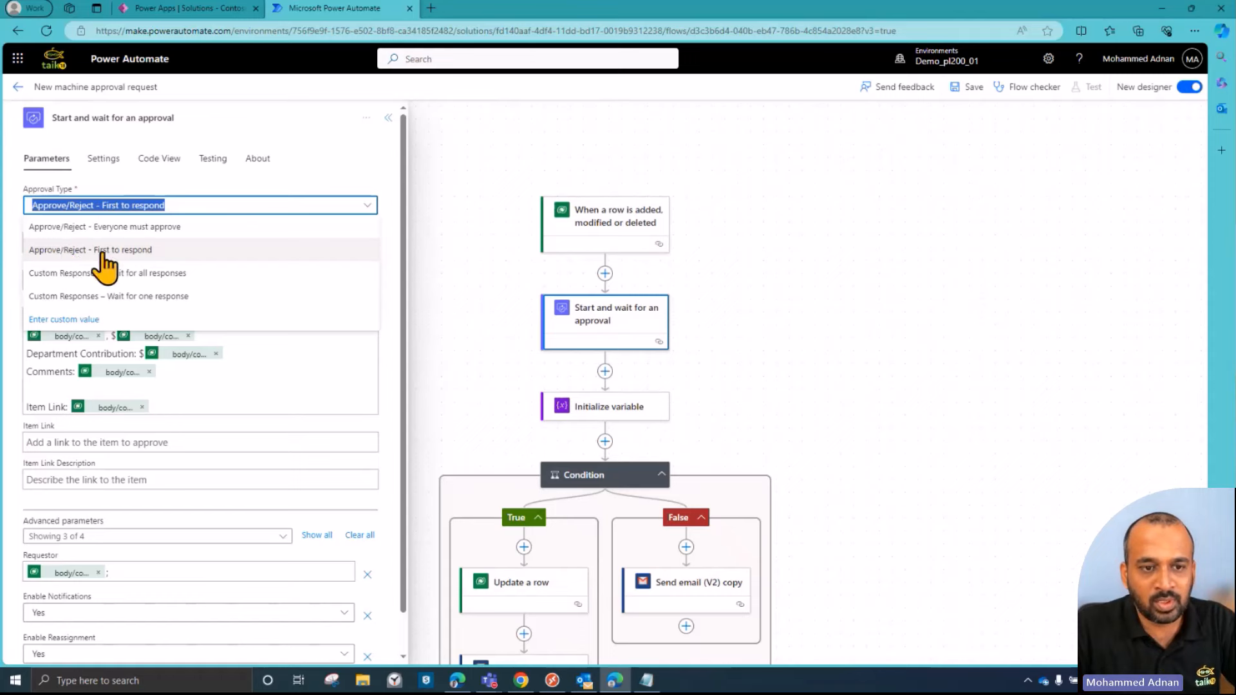
{"action": "left_click", "coordinate": [219, 187]}
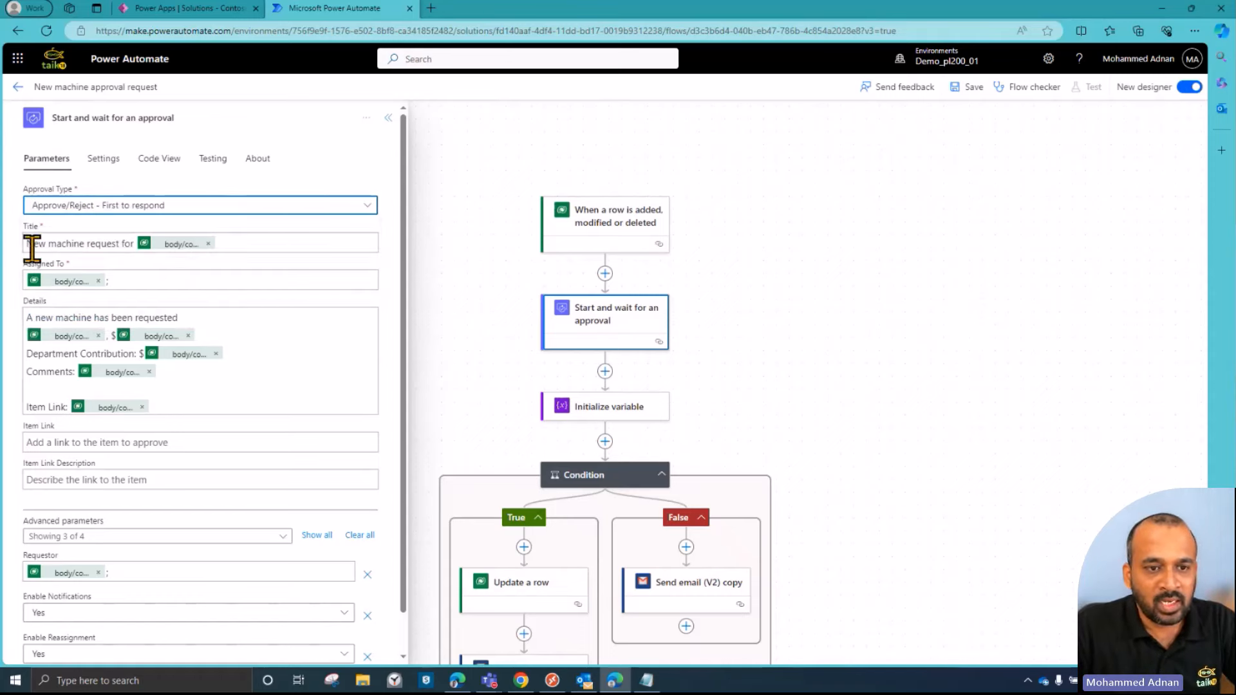
- Examine the approval's Title and the dynamic content that can be inserted into it
{"action": "left_click_drag", "start_coordinate": [49, 243], "coordinate": [95, 253]}
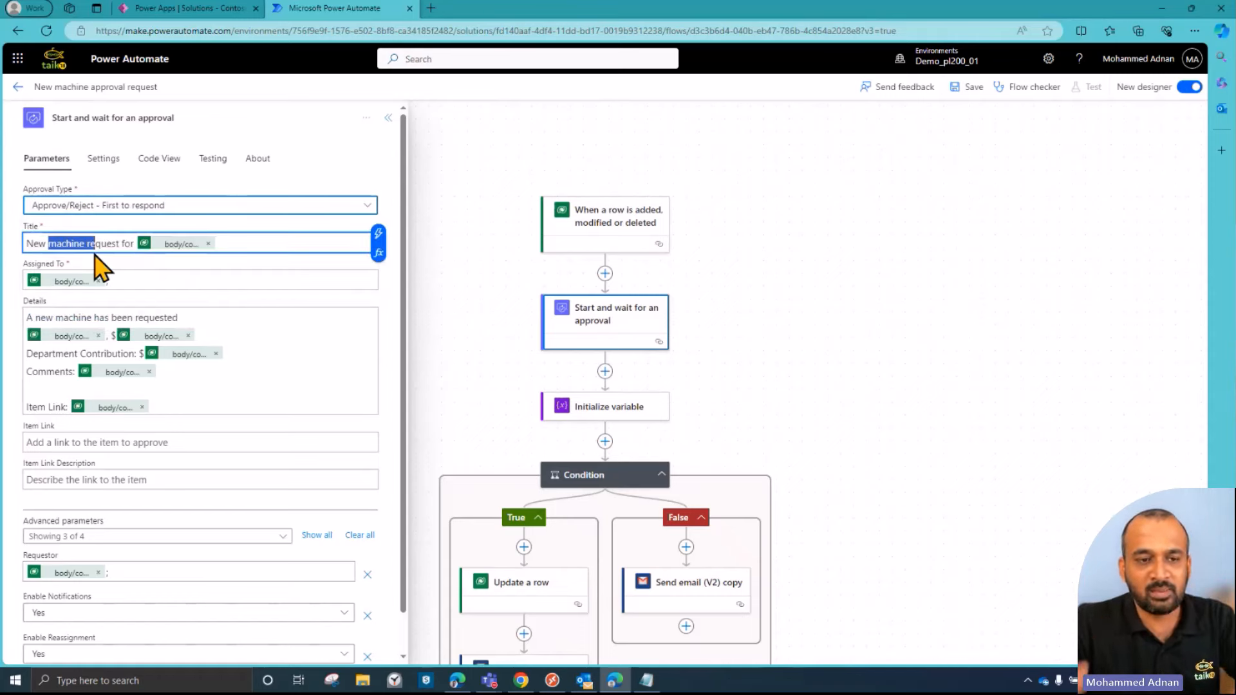
{"action": "left_click", "coordinate": [248, 243]}
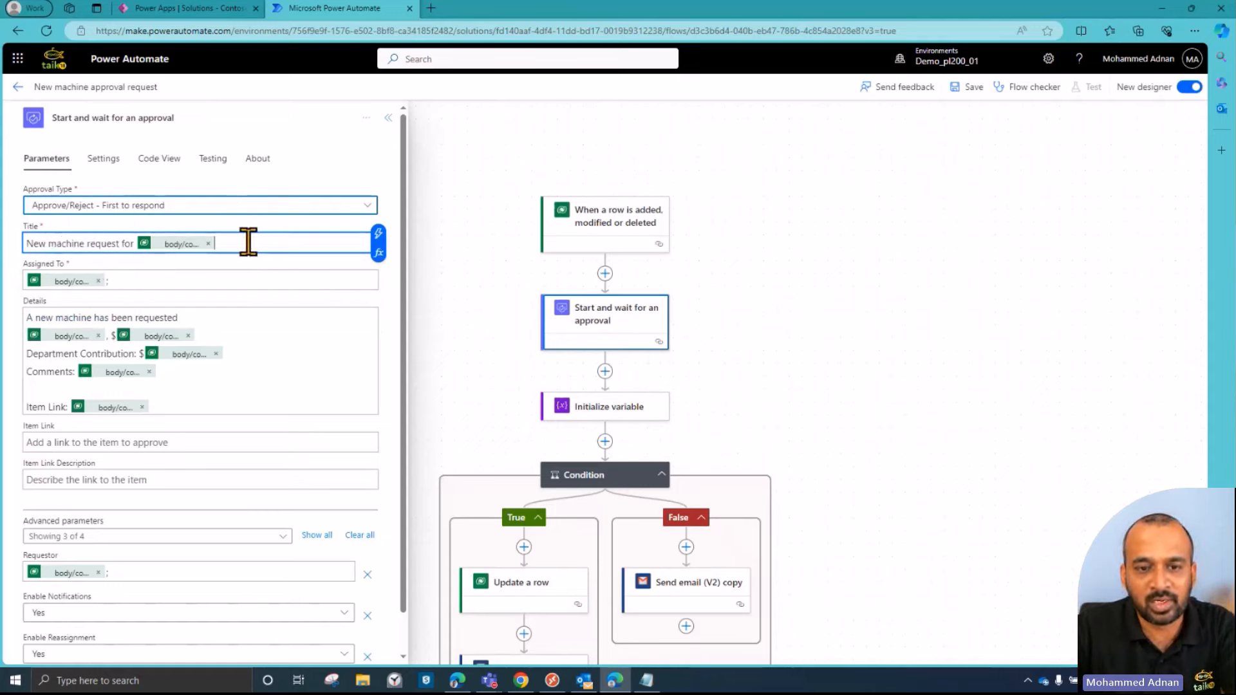
{"action": "left_click", "coordinate": [380, 235]}
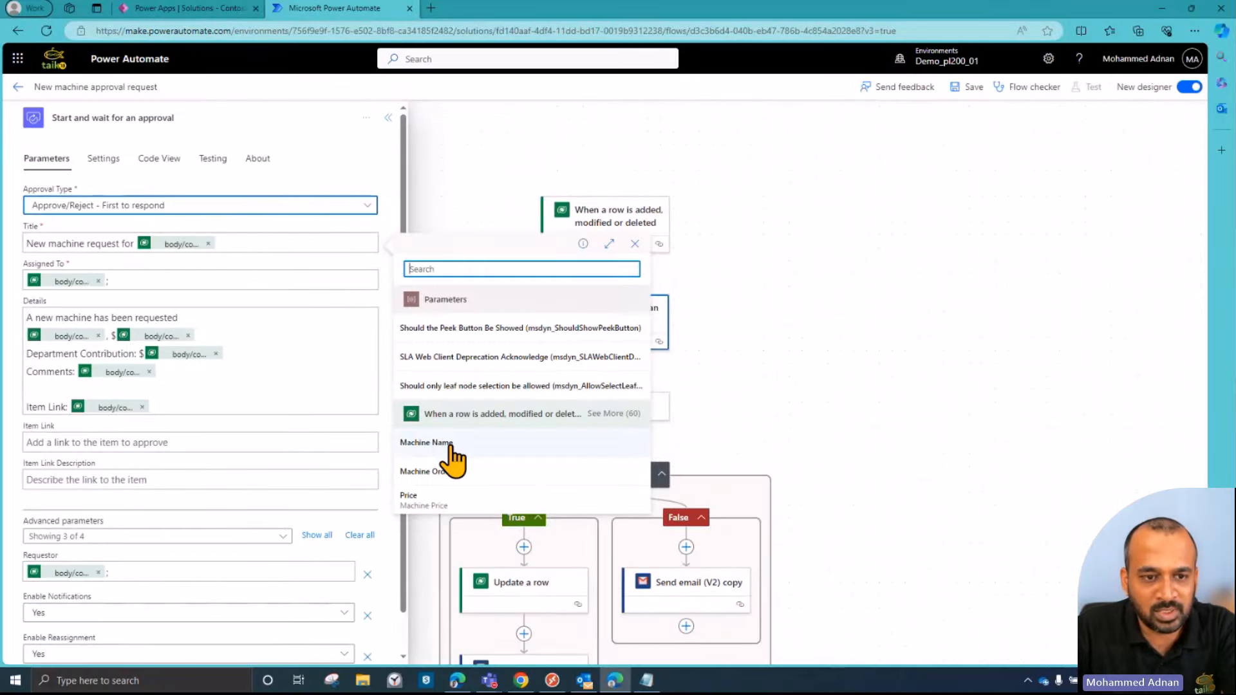
- Browse the full list of trigger dynamic content available for the approval's Assigned To value
{"action": "left_click", "coordinate": [136, 280]}
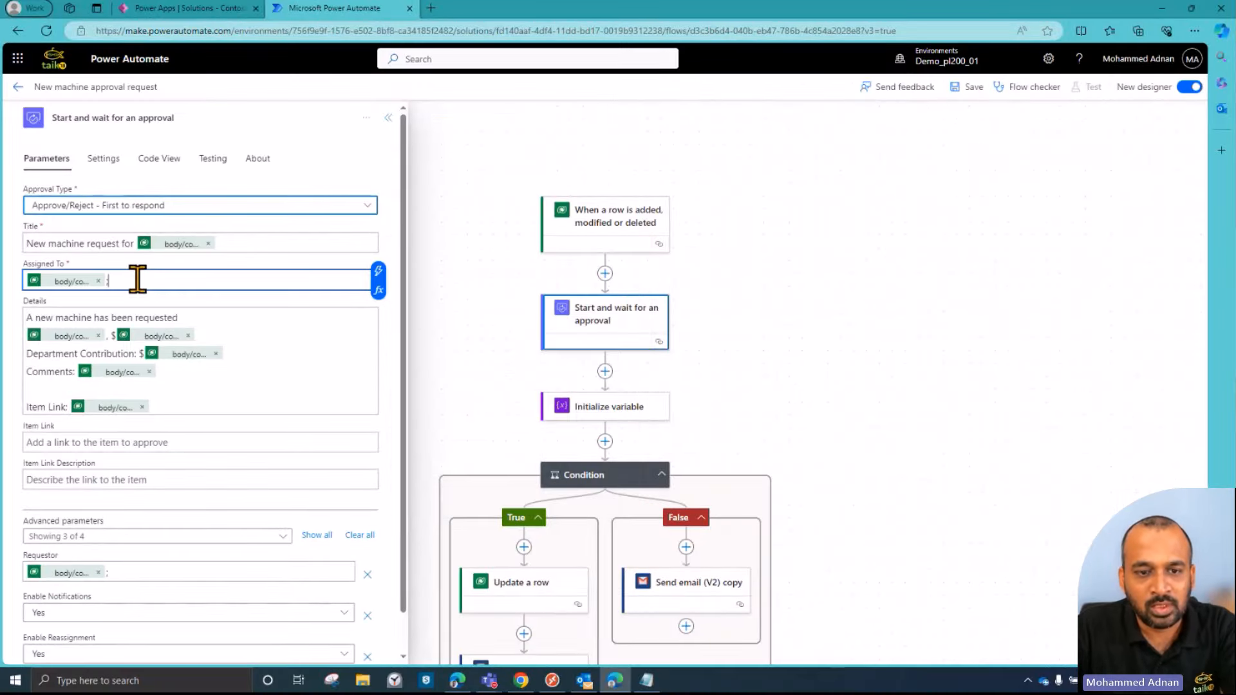
{"action": "left_click", "coordinate": [380, 272]}
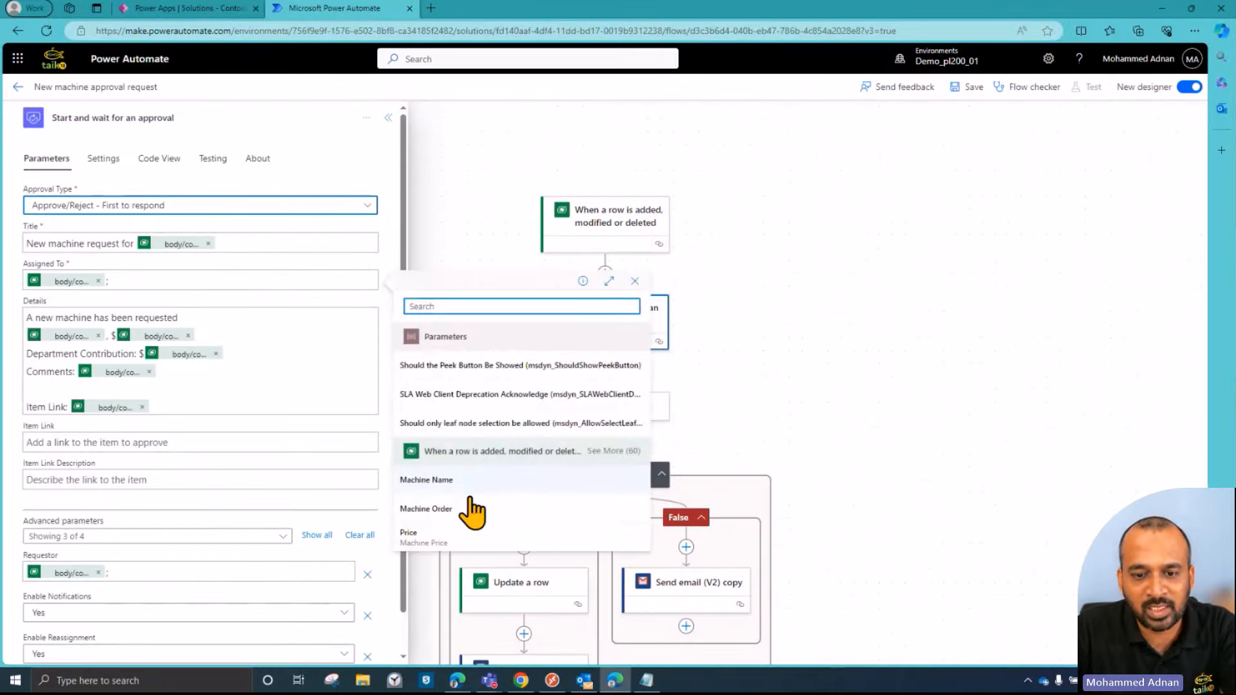
{"action": "left_click", "coordinate": [618, 461]}
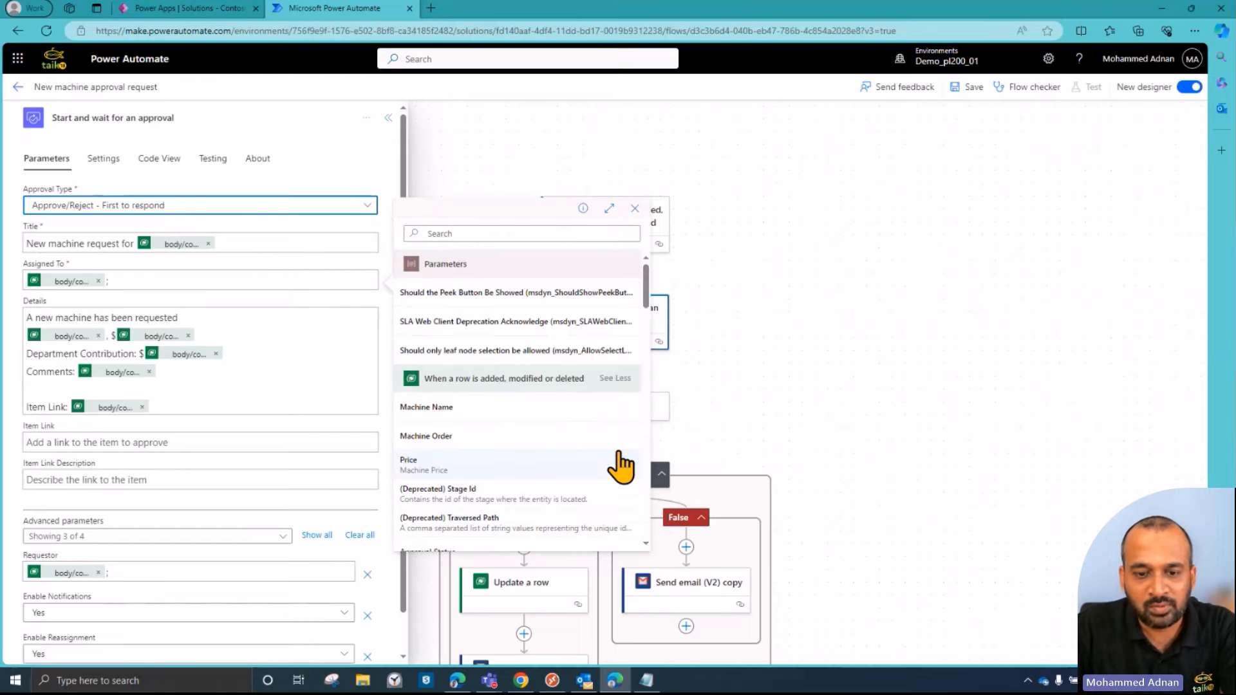
{"action": "scroll", "coordinate": [579, 450], "scroll_direction": "down", "scroll_amount": 5}
{"action": "scroll", "coordinate": [502, 434], "scroll_direction": "down", "scroll_amount": 3}
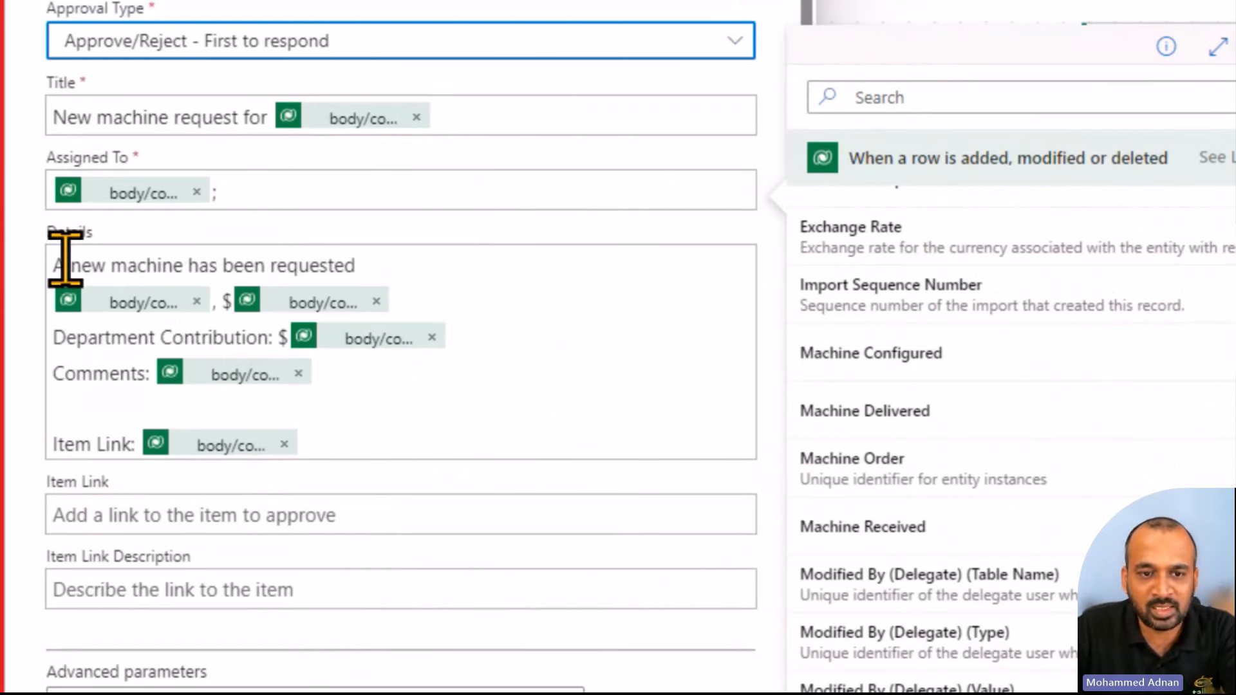
- Examine the approval's Details text, including the Department Contribution line, and its remaining parameters
{"action": "left_click_drag", "start_coordinate": [64, 264], "coordinate": [411, 257]}
{"action": "left_click", "coordinate": [138, 259]}
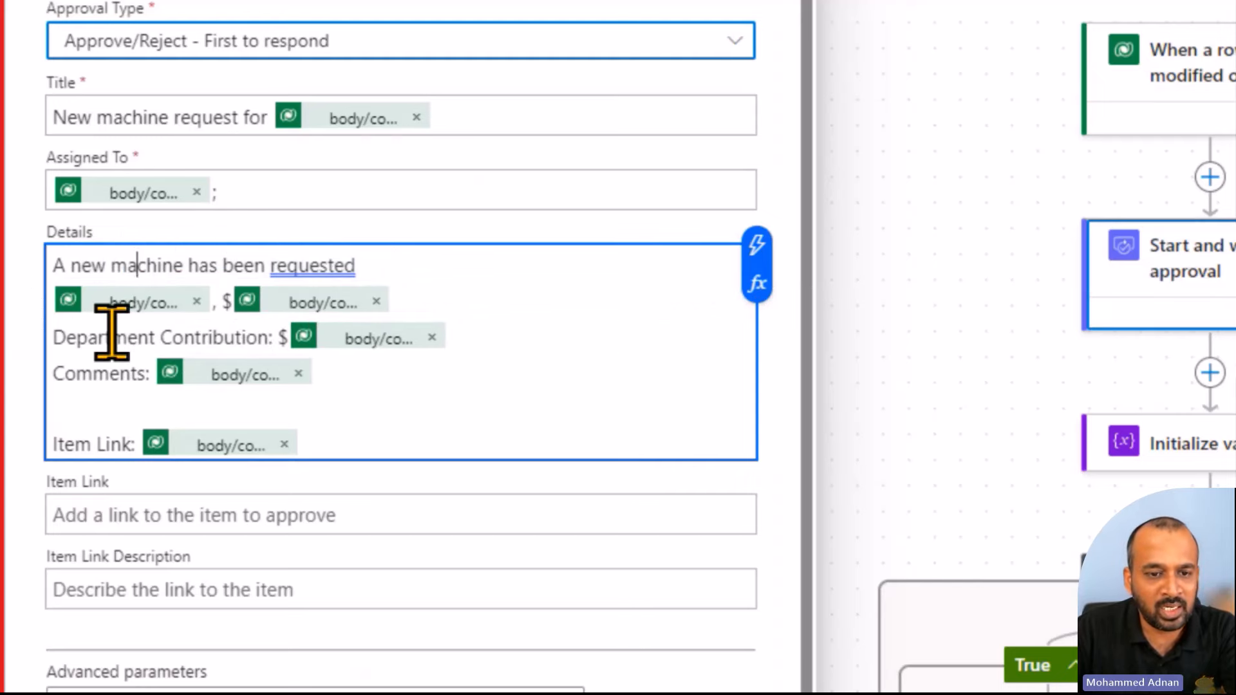
{"action": "left_click_drag", "start_coordinate": [110, 337], "coordinate": [268, 336]}
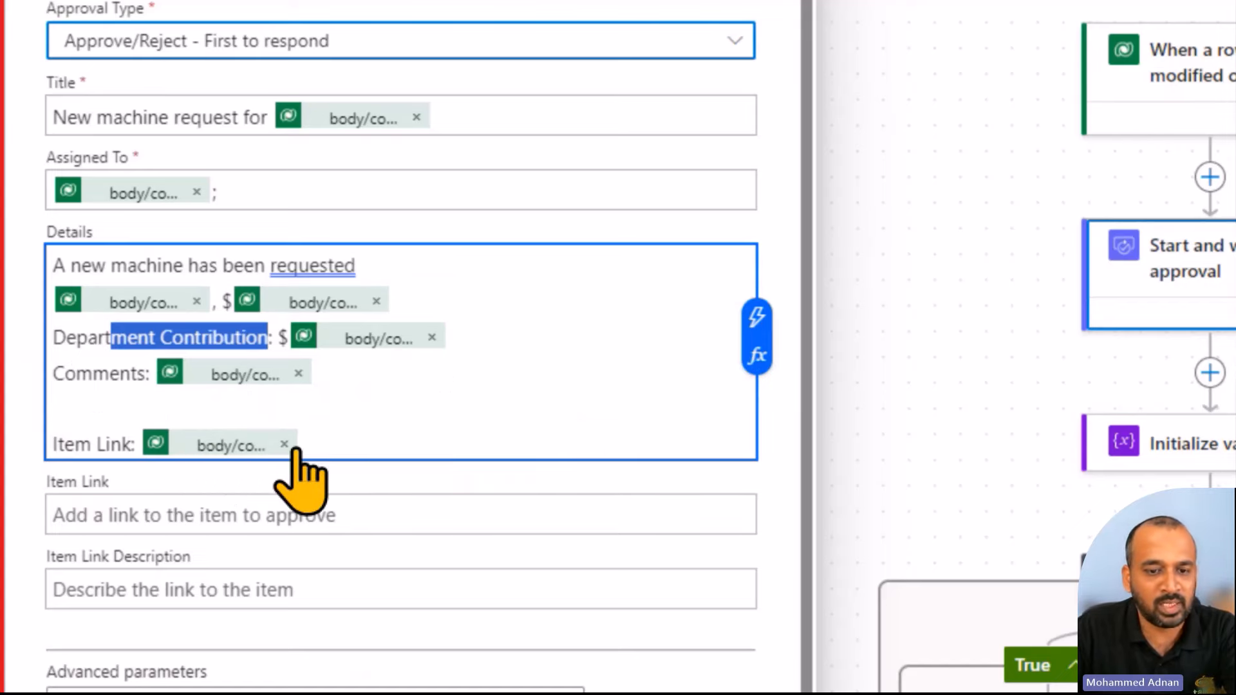
{"action": "scroll", "coordinate": [509, 412], "scroll_direction": "down", "scroll_amount": 1}
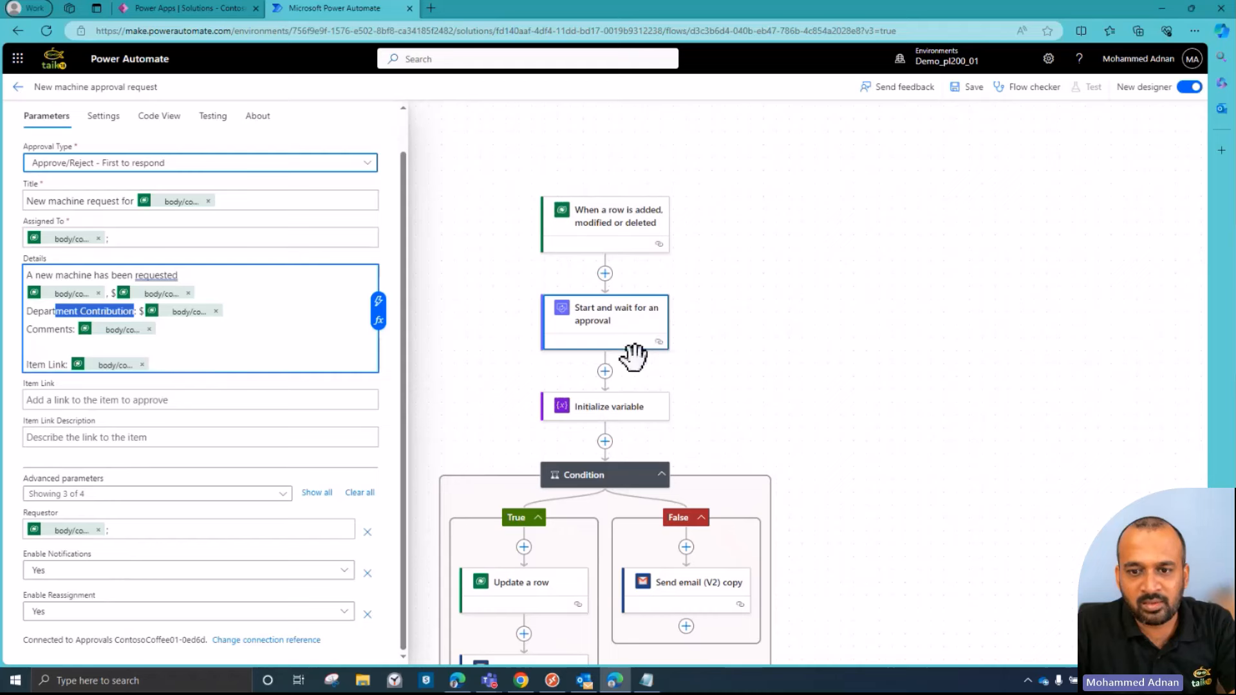
- Open Initialize variable, look up the Variable connector's actions by searching for variable after the approval, and close without adding one
{"action": "left_click", "coordinate": [637, 415]}
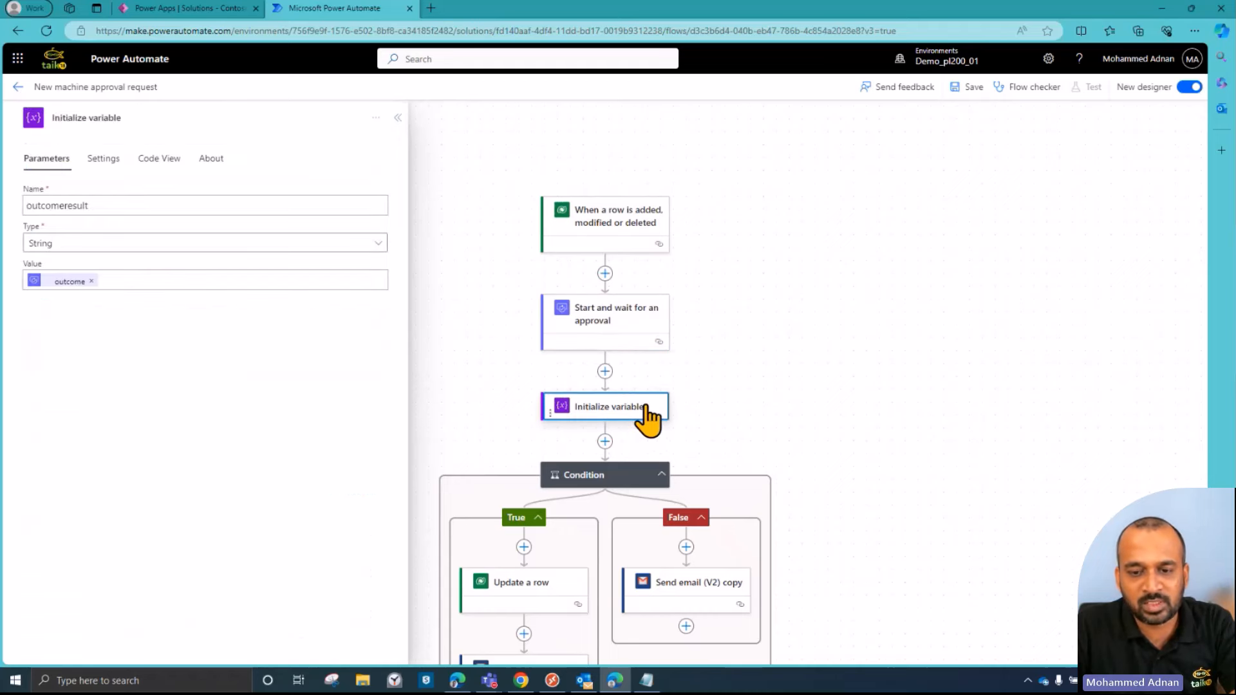
{"action": "scroll", "coordinate": [656, 387], "scroll_direction": "down", "scroll_amount": 1}
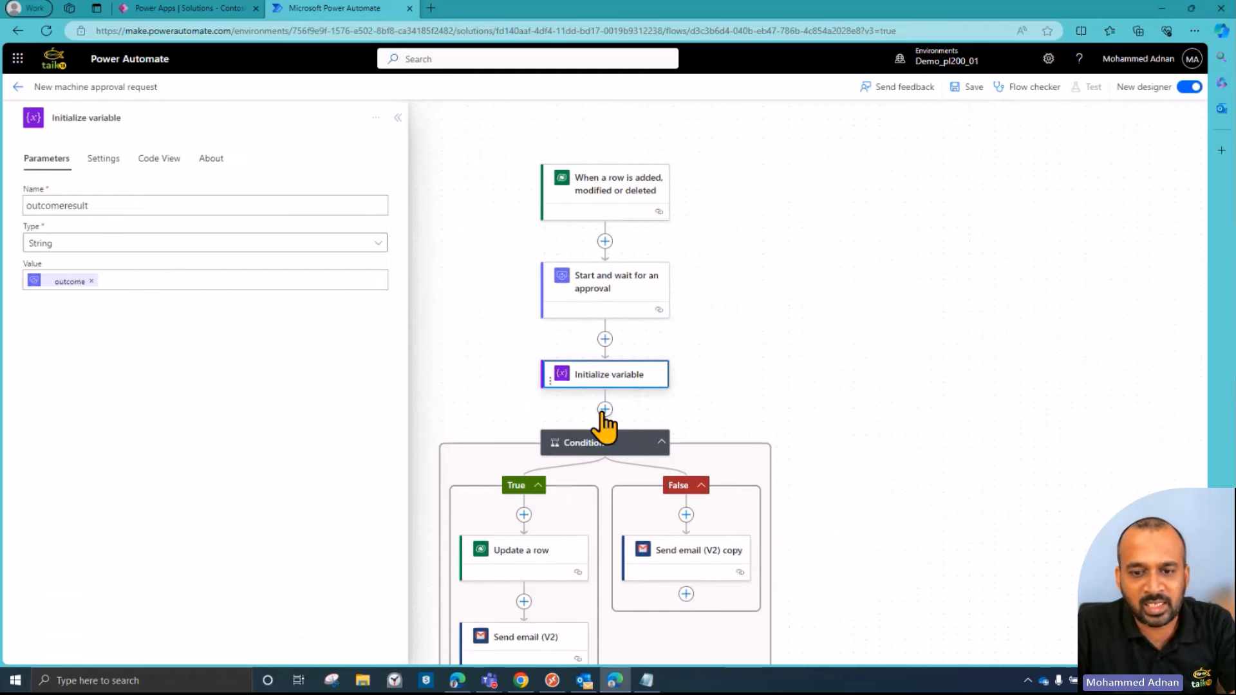
{"action": "left_click", "coordinate": [606, 340]}
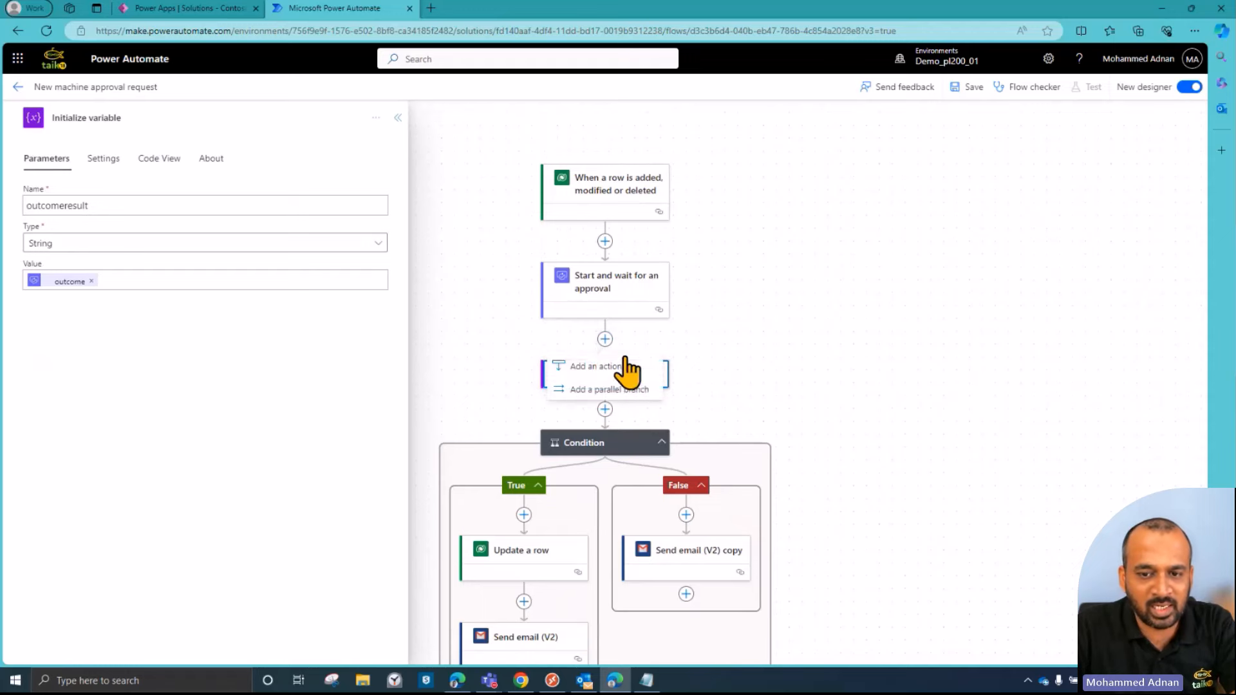
{"action": "left_click", "coordinate": [641, 372]}
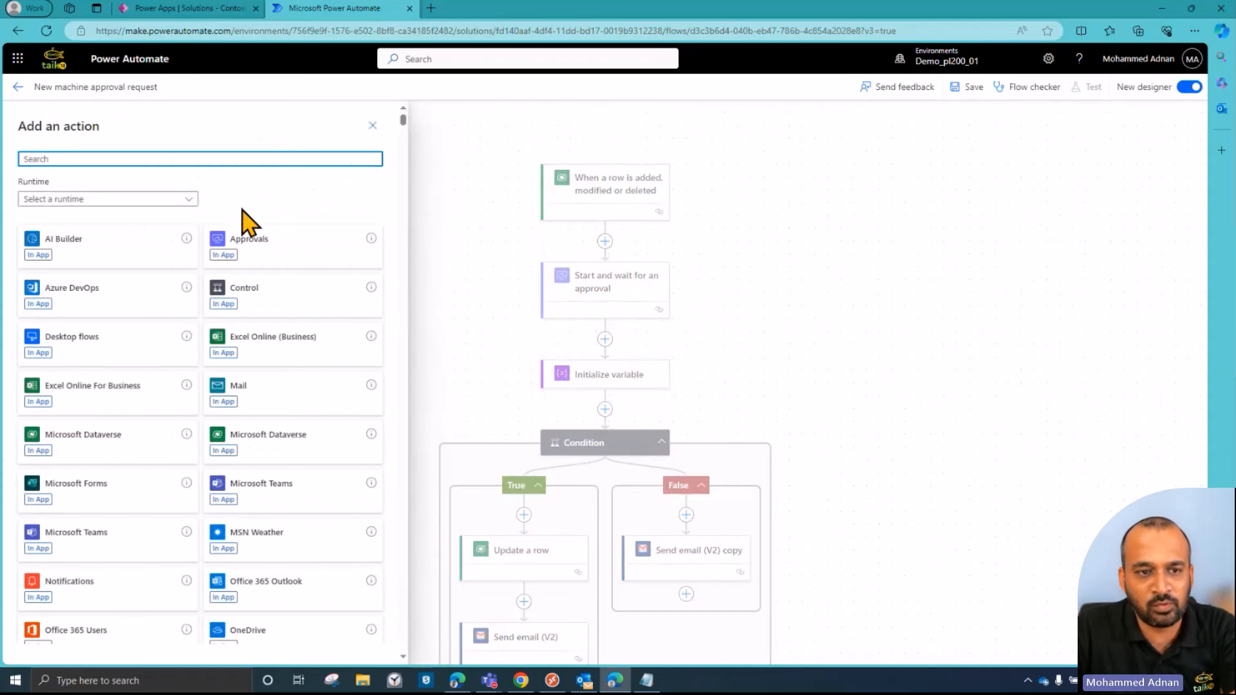
{"action": "type", "text": "variable"}
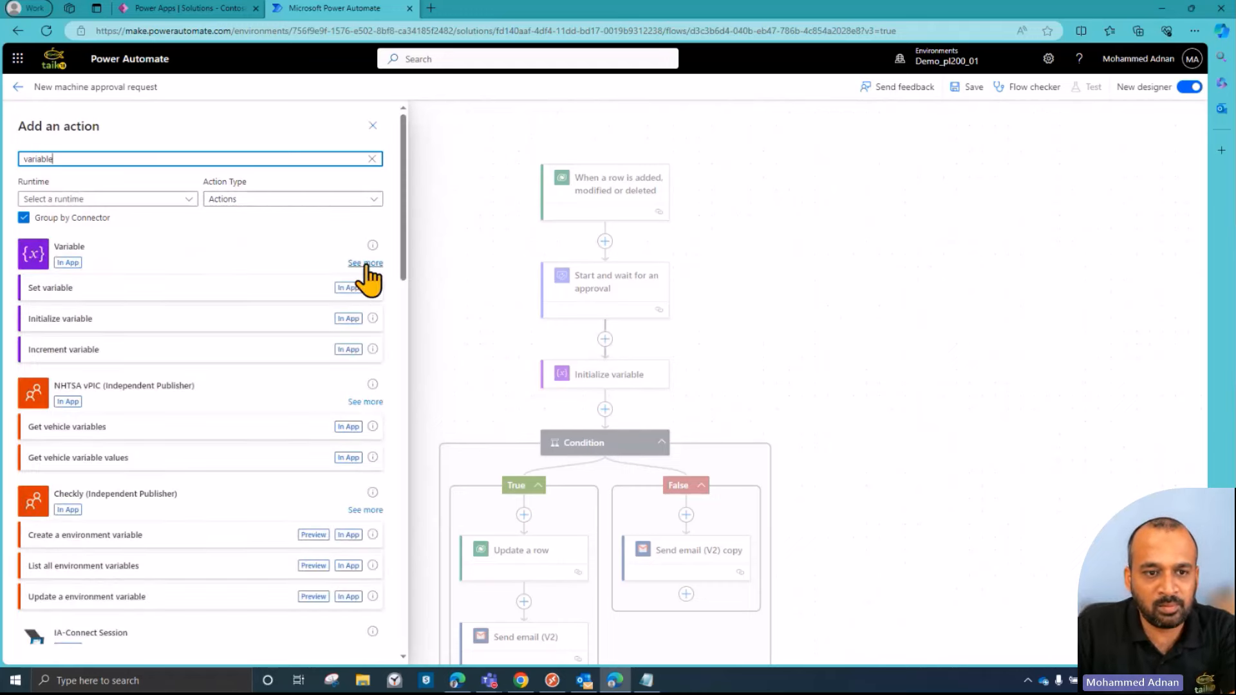
{"action": "left_click", "coordinate": [364, 262]}
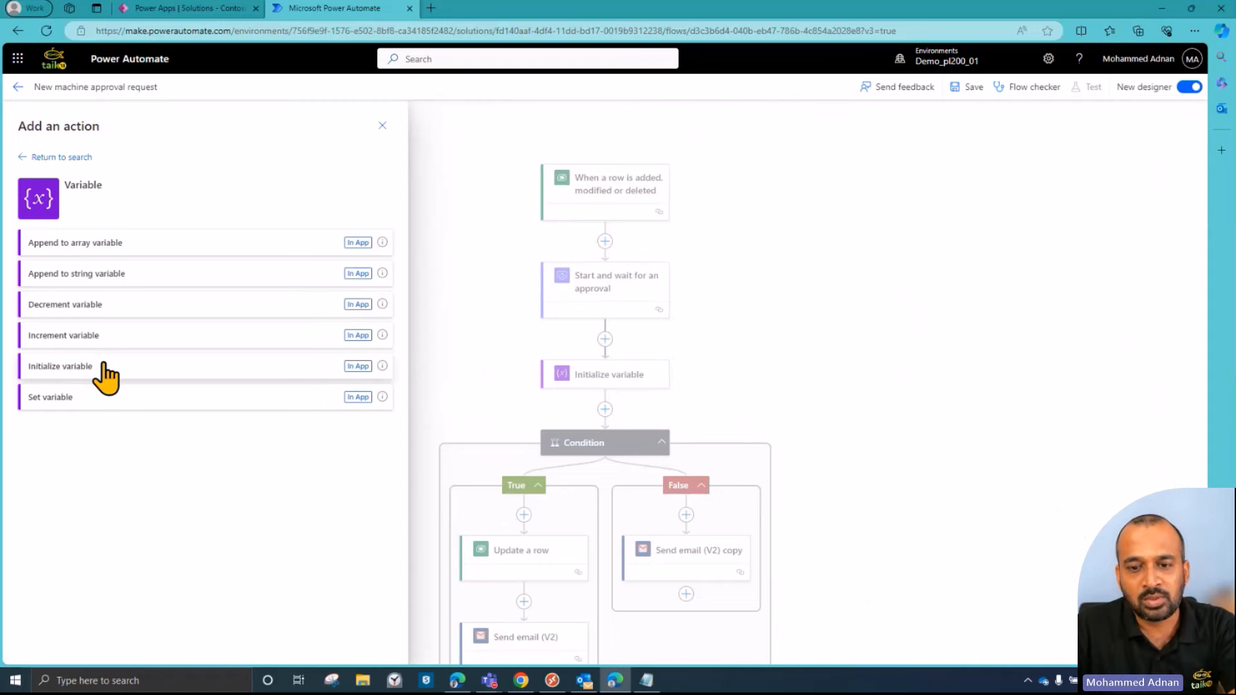
{"action": "left_click", "coordinate": [382, 126]}
- Review the Name and Value parameters of the Initialize variable action
{"action": "left_click", "coordinate": [580, 386]}
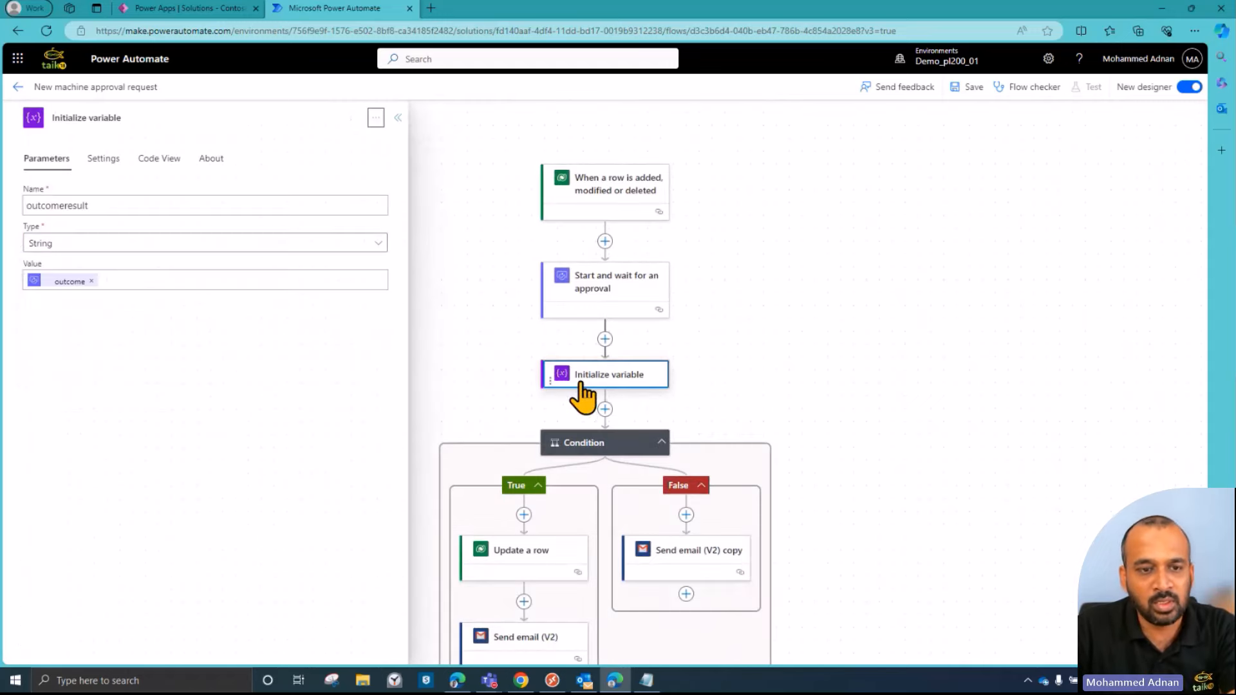
{"action": "left_click_drag", "start_coordinate": [87, 205], "coordinate": [9, 206]}
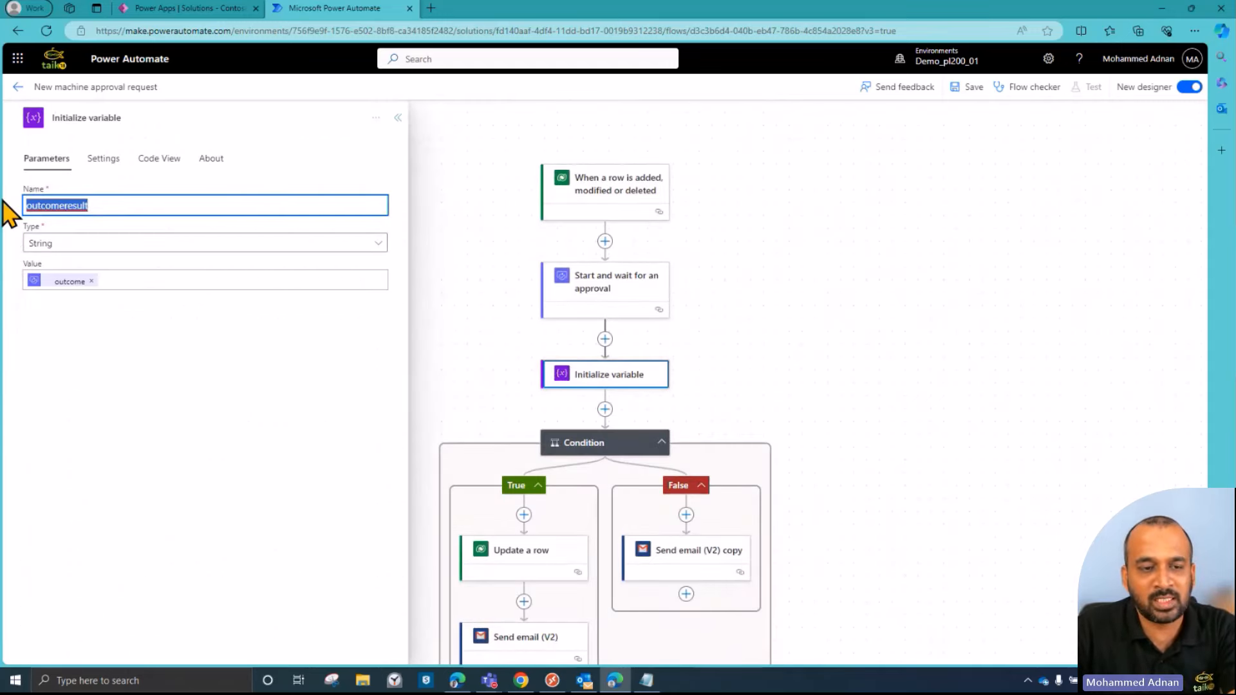
{"action": "left_click", "coordinate": [121, 279]}
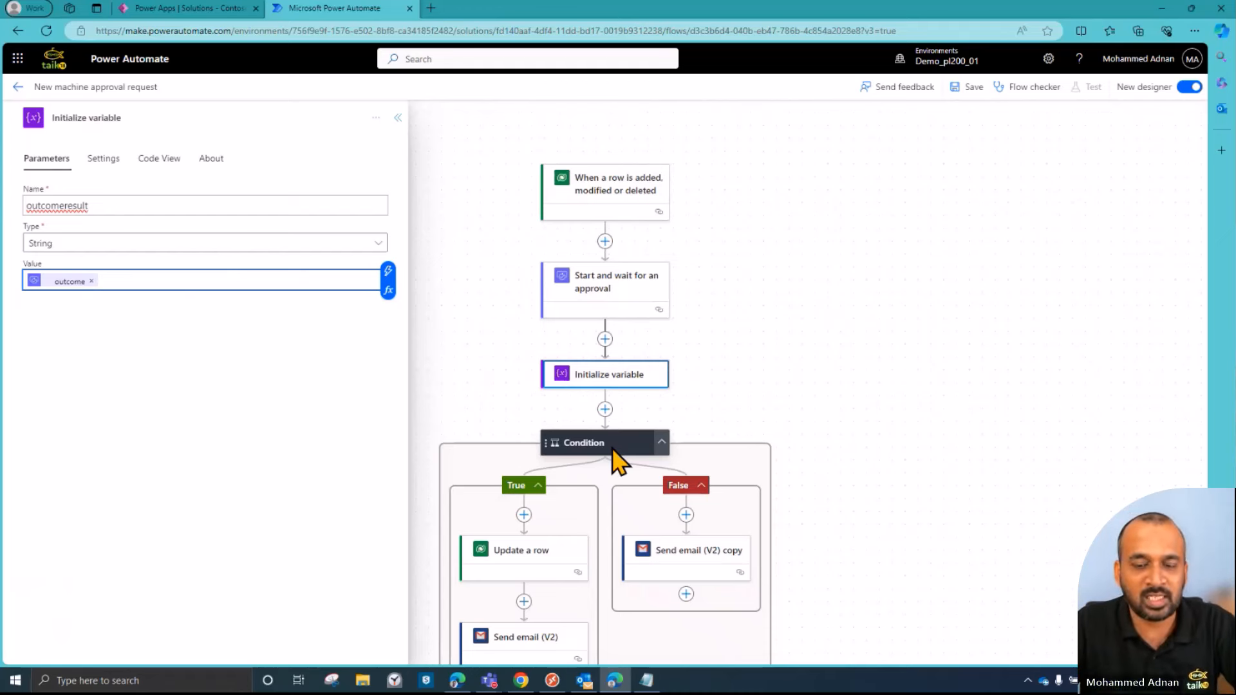
- Try adding a Condition from the Control connector after Initialize variable by searching for control, and delete the trial condition
{"action": "scroll", "coordinate": [780, 347], "scroll_direction": "down", "scroll_amount": 2}
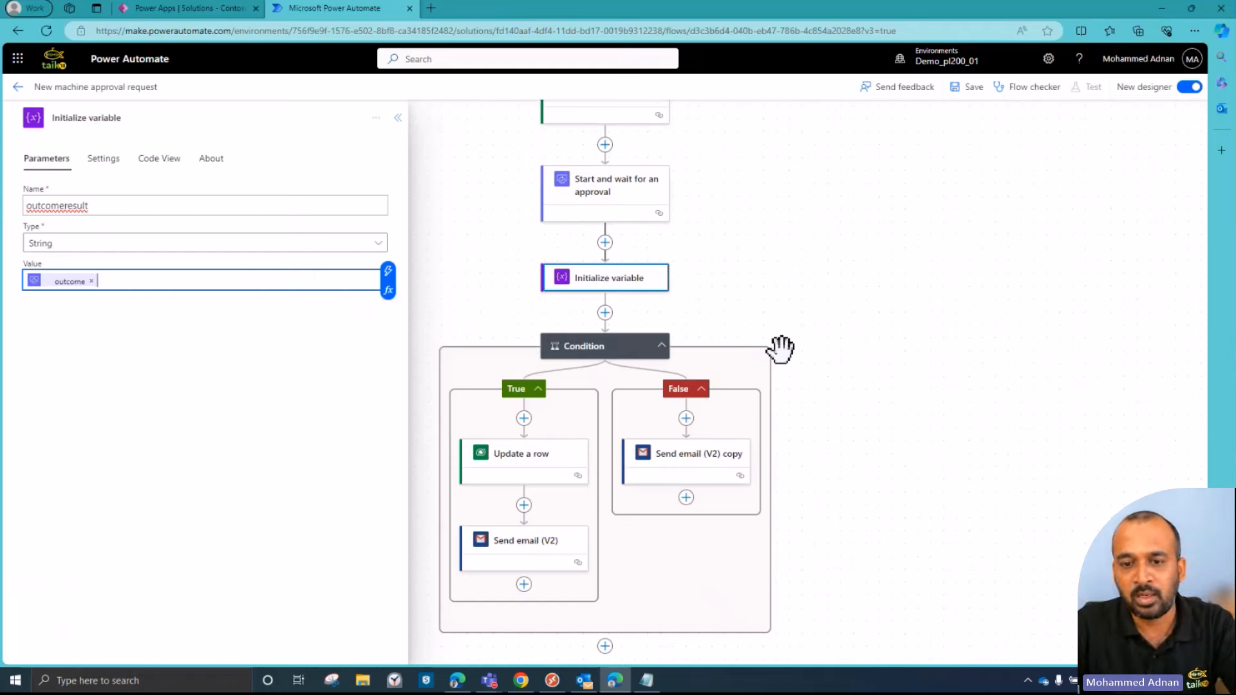
{"action": "left_click", "coordinate": [605, 312]}
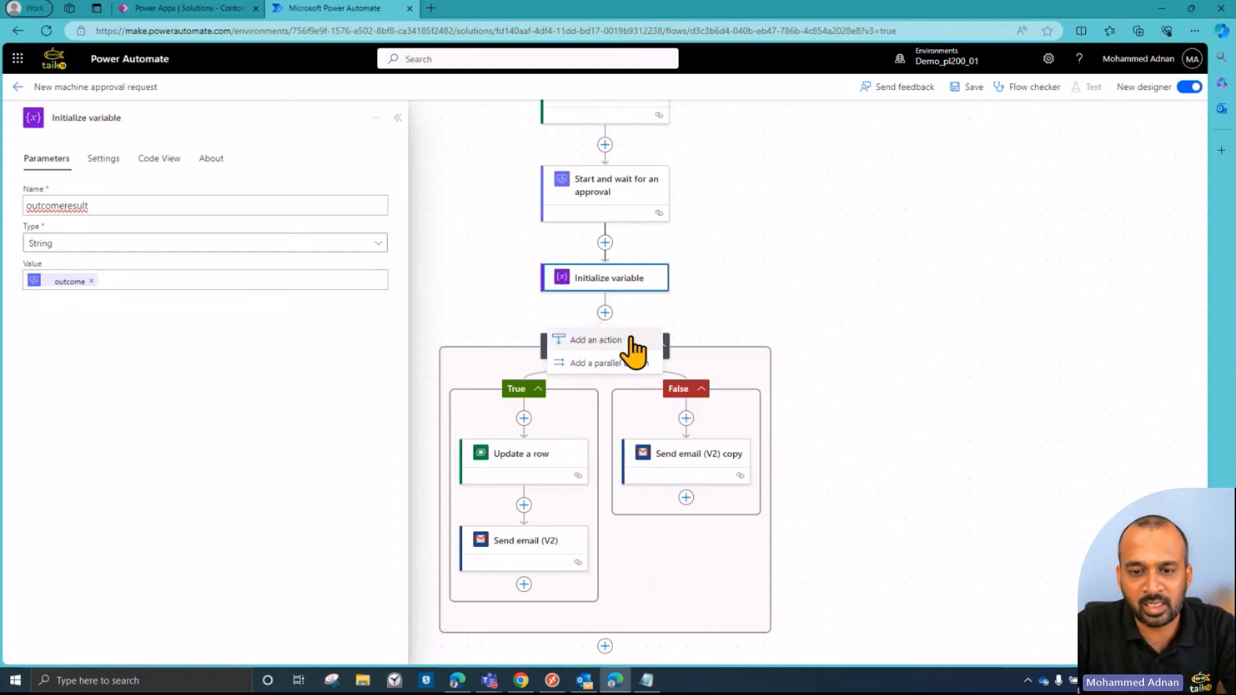
{"action": "left_click", "coordinate": [595, 339]}
{"action": "type", "text": "control"}
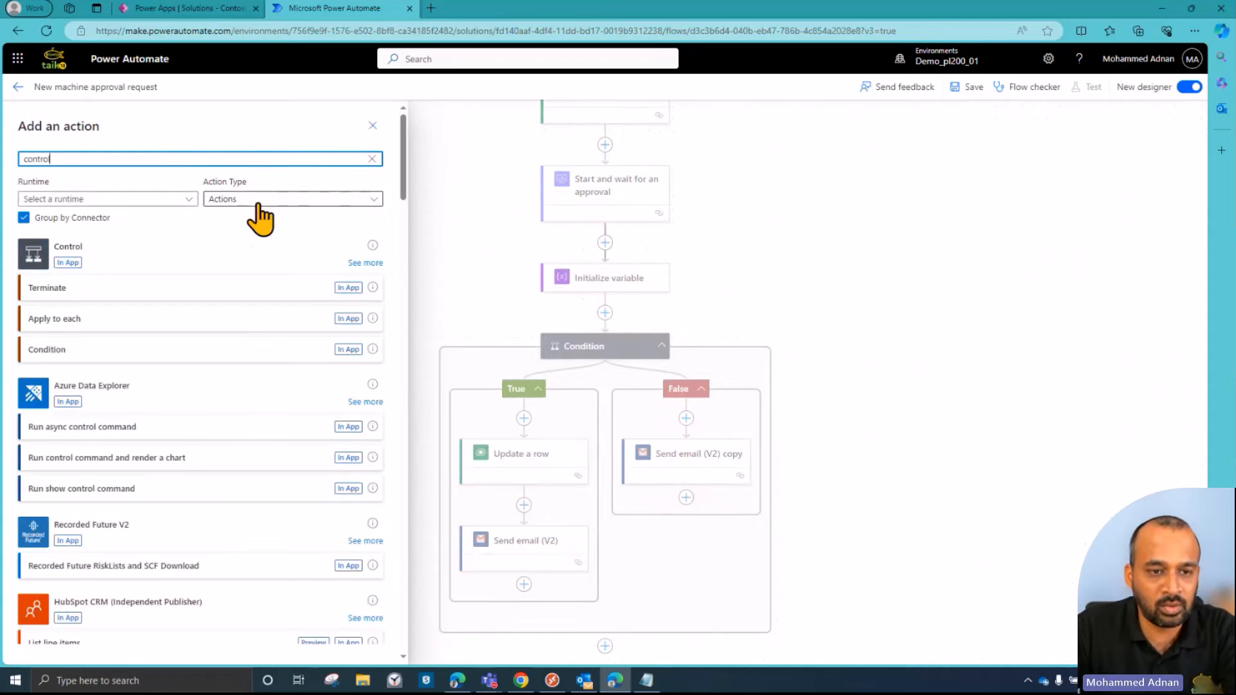
{"action": "left_click", "coordinate": [360, 263]}
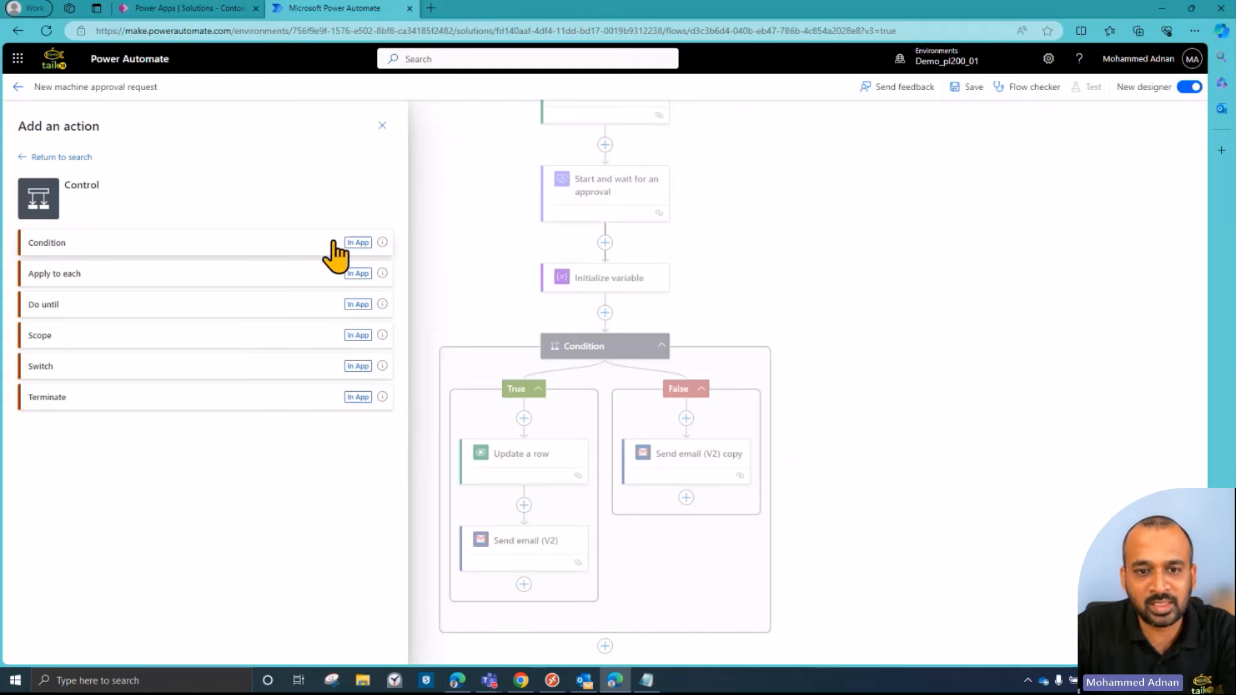
{"action": "left_click", "coordinate": [244, 257]}
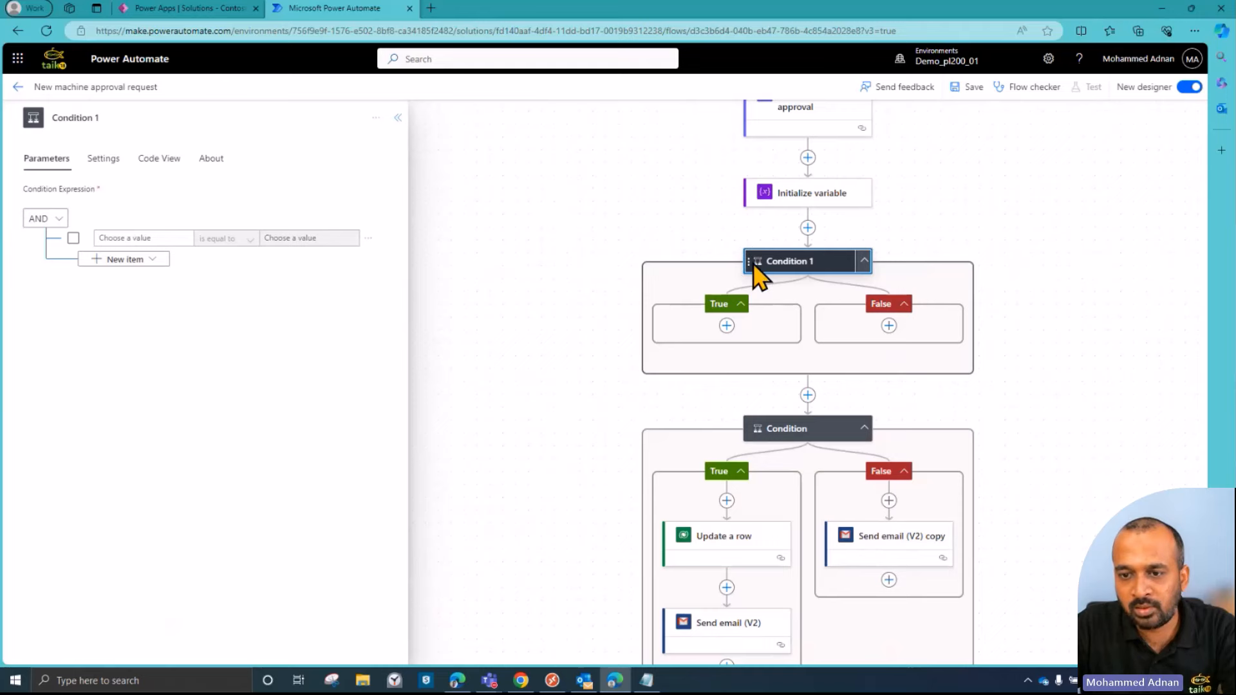
{"action": "key", "text": "Delete"}
{"action": "left_click", "coordinate": [606, 395]}
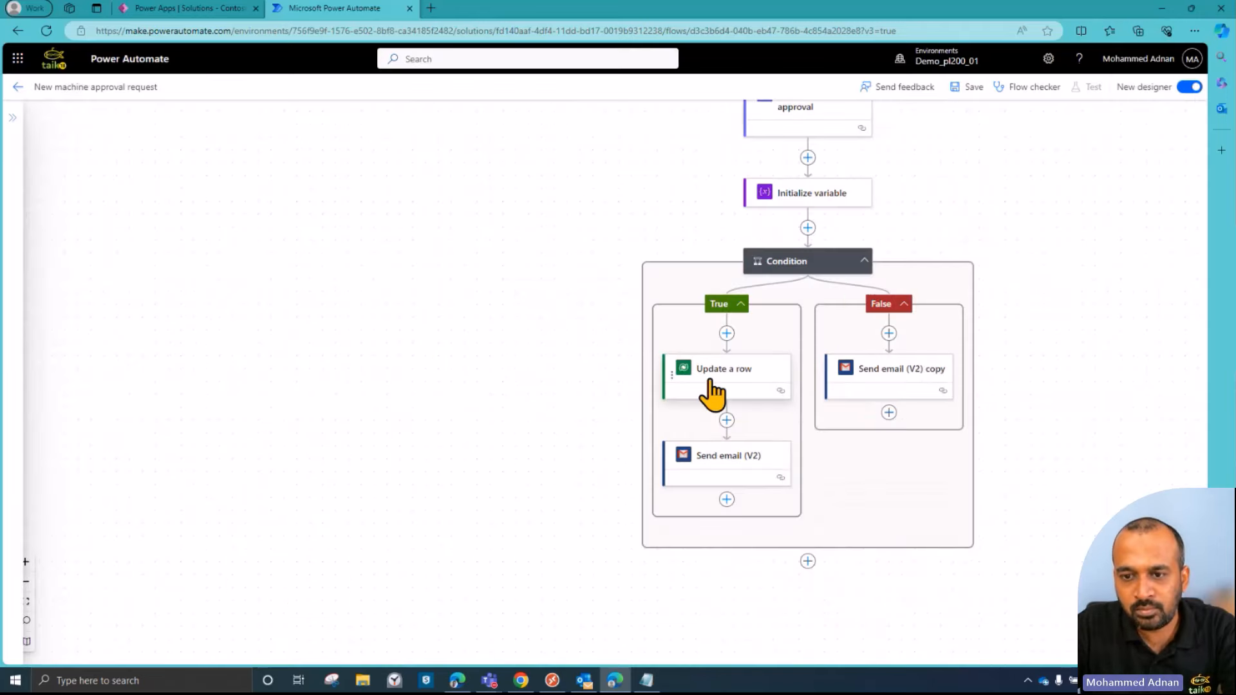
- Open the existing Condition and examine its expression comparing the approval outcome with Approve
{"action": "left_click", "coordinate": [793, 266]}
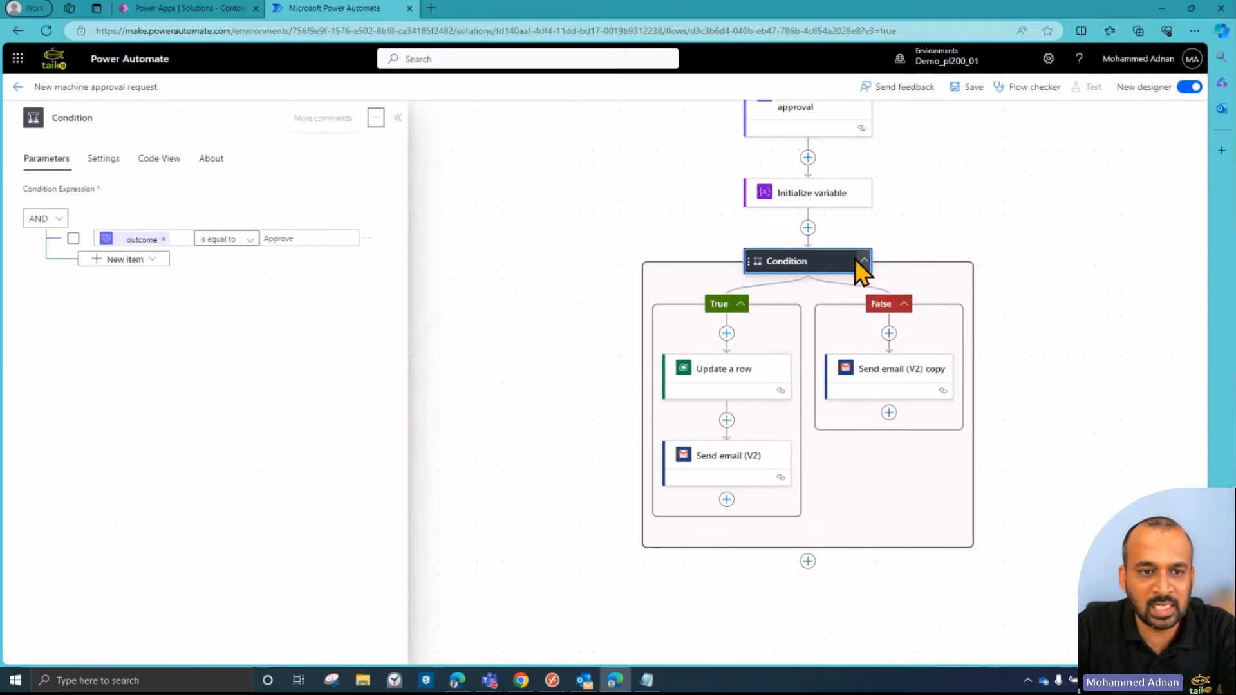
{"action": "left_click", "coordinate": [180, 237]}
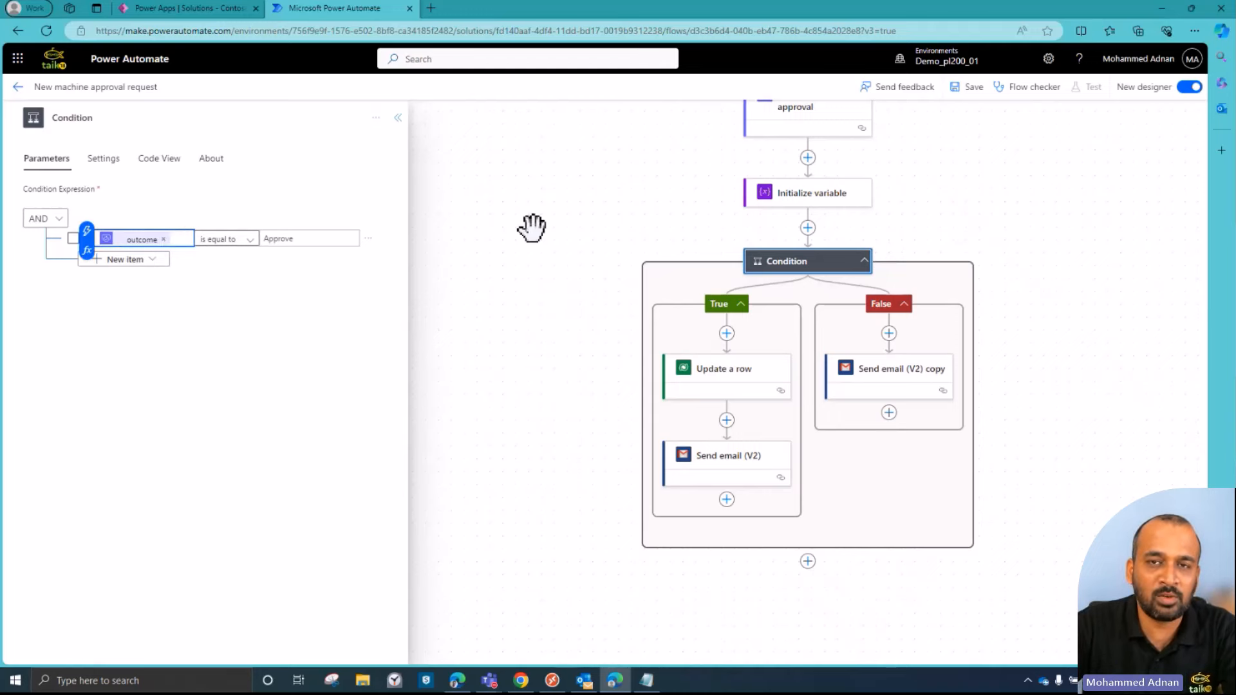
{"action": "scroll", "coordinate": [531, 227], "scroll_direction": "up", "scroll_amount": 1}
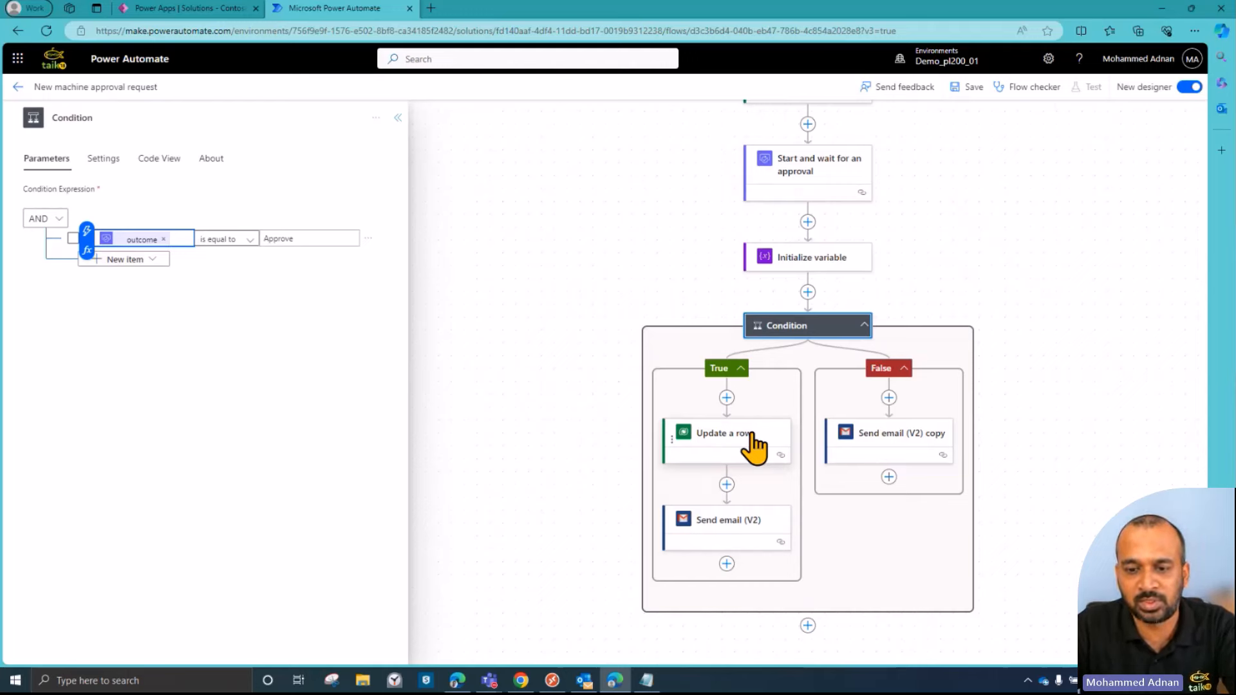
- Look up the Microsoft Dataverse actions for the start of the True branch by searching for dataverse
{"action": "left_click", "coordinate": [727, 397]}
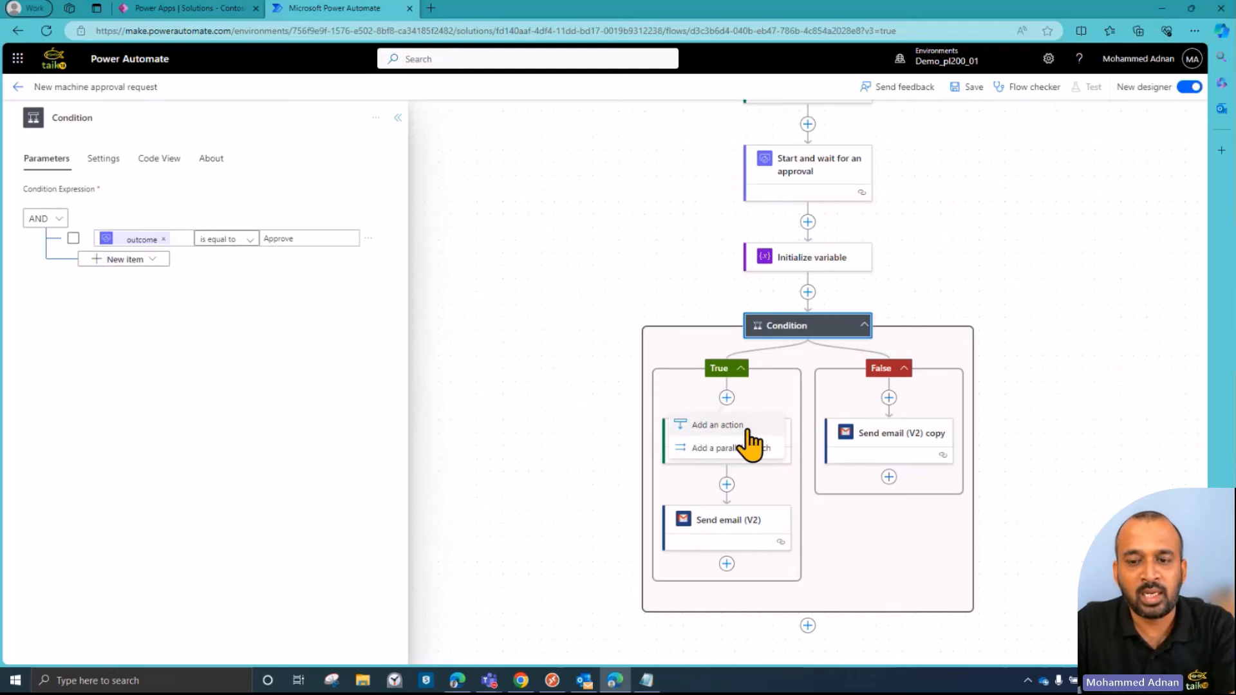
{"action": "left_click", "coordinate": [747, 427]}
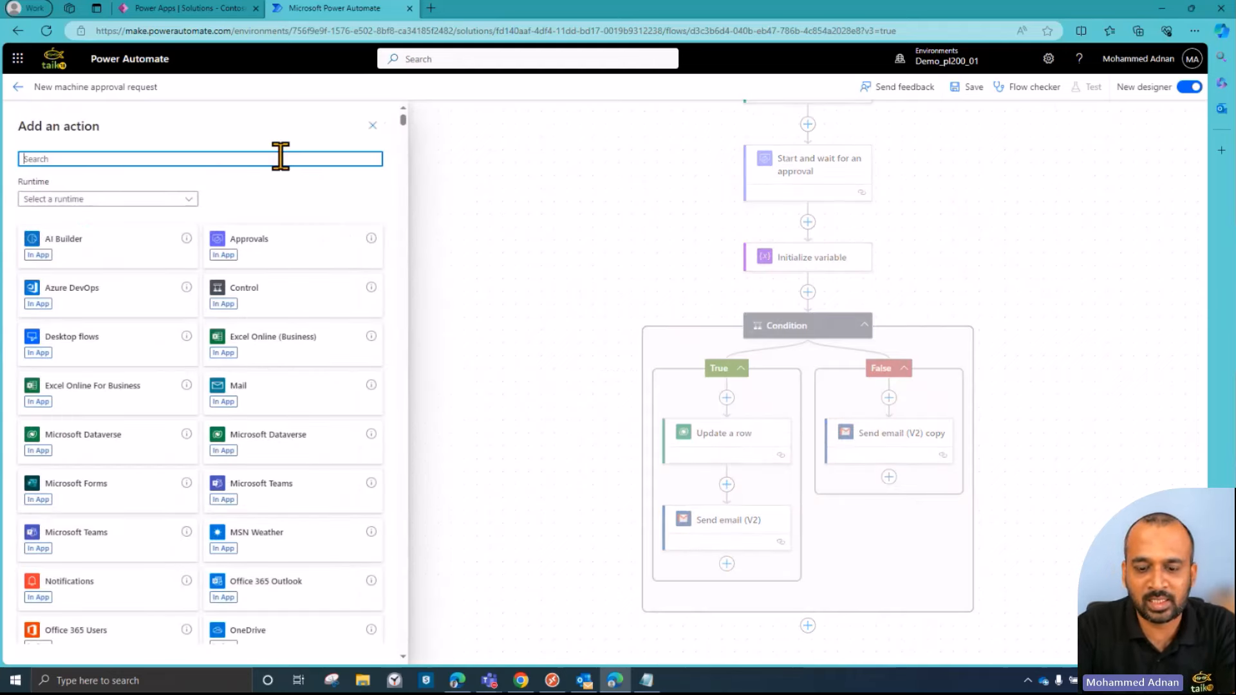
{"action": "type", "text": "dataverse"}
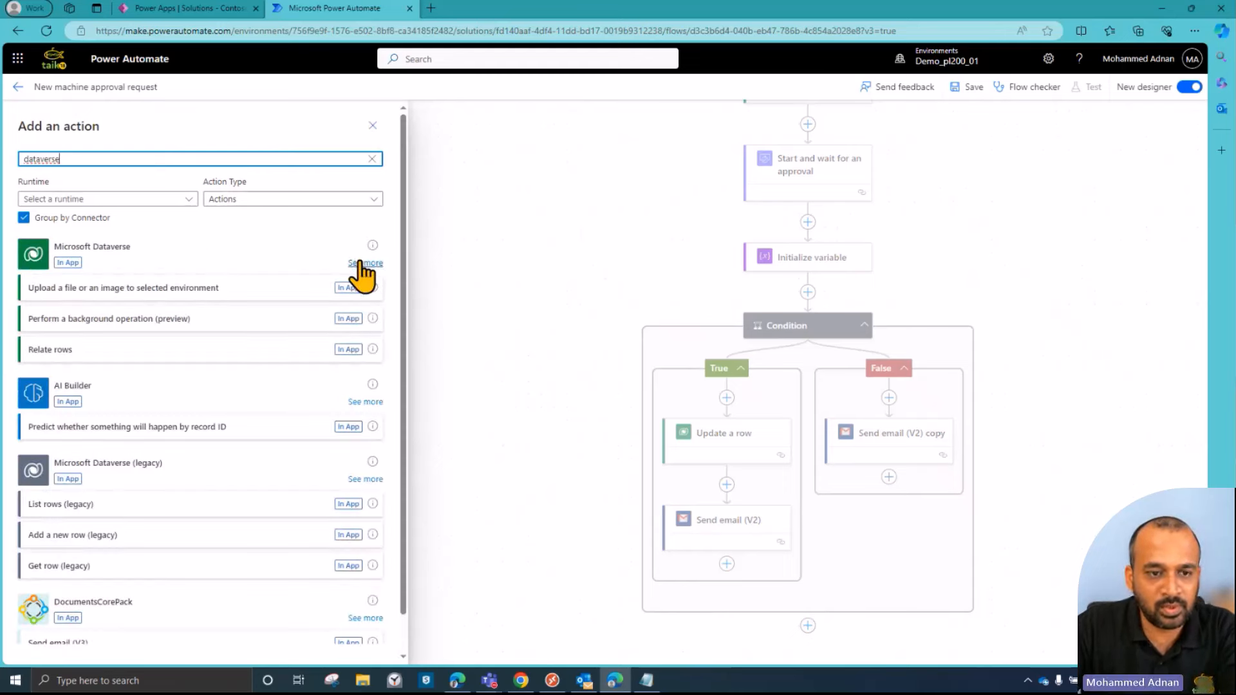
{"action": "left_click", "coordinate": [362, 263]}
{"action": "scroll", "coordinate": [138, 338], "scroll_direction": "down", "scroll_amount": 5}
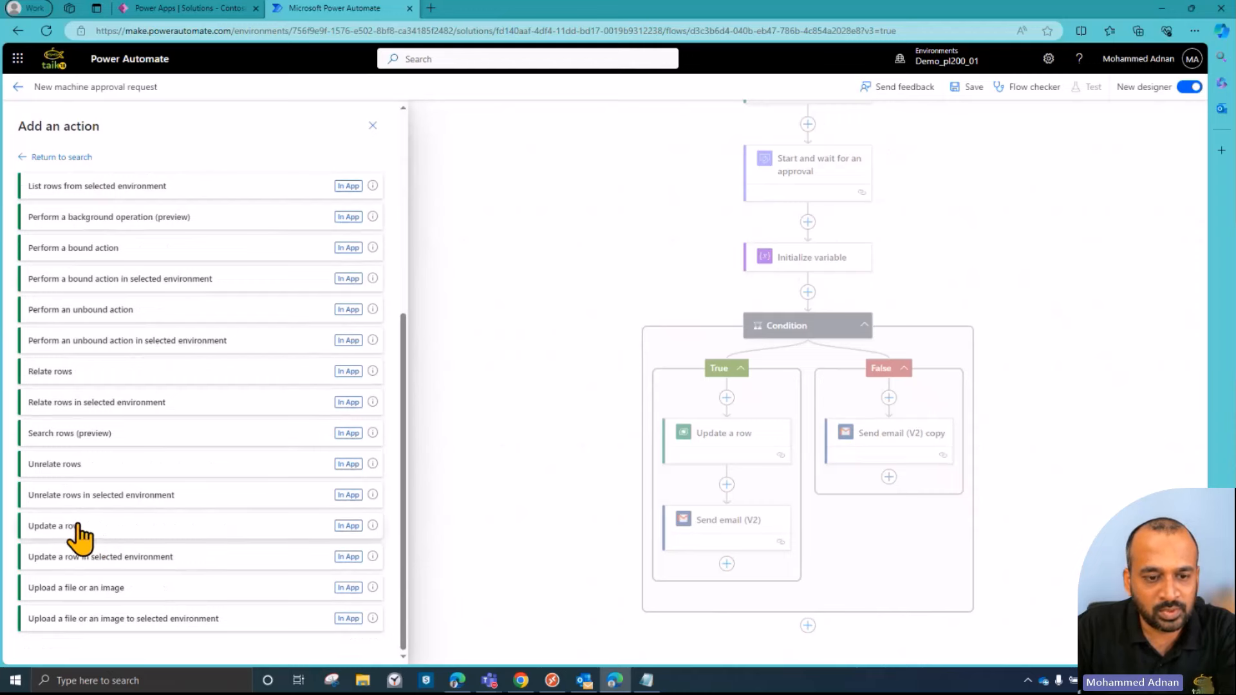
- Open the Update a row action and review its Row ID and the Approved Date expression, closing the expression editor without changes
{"action": "left_click", "coordinate": [738, 442]}
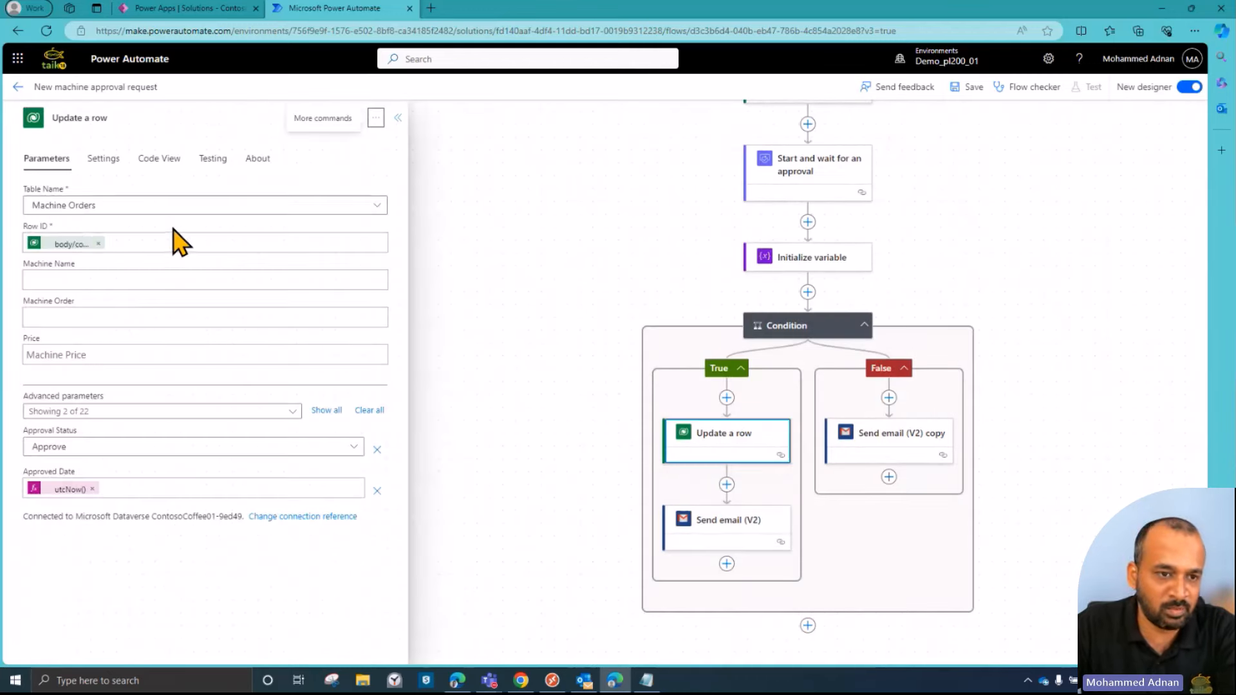
{"action": "left_click", "coordinate": [129, 243]}
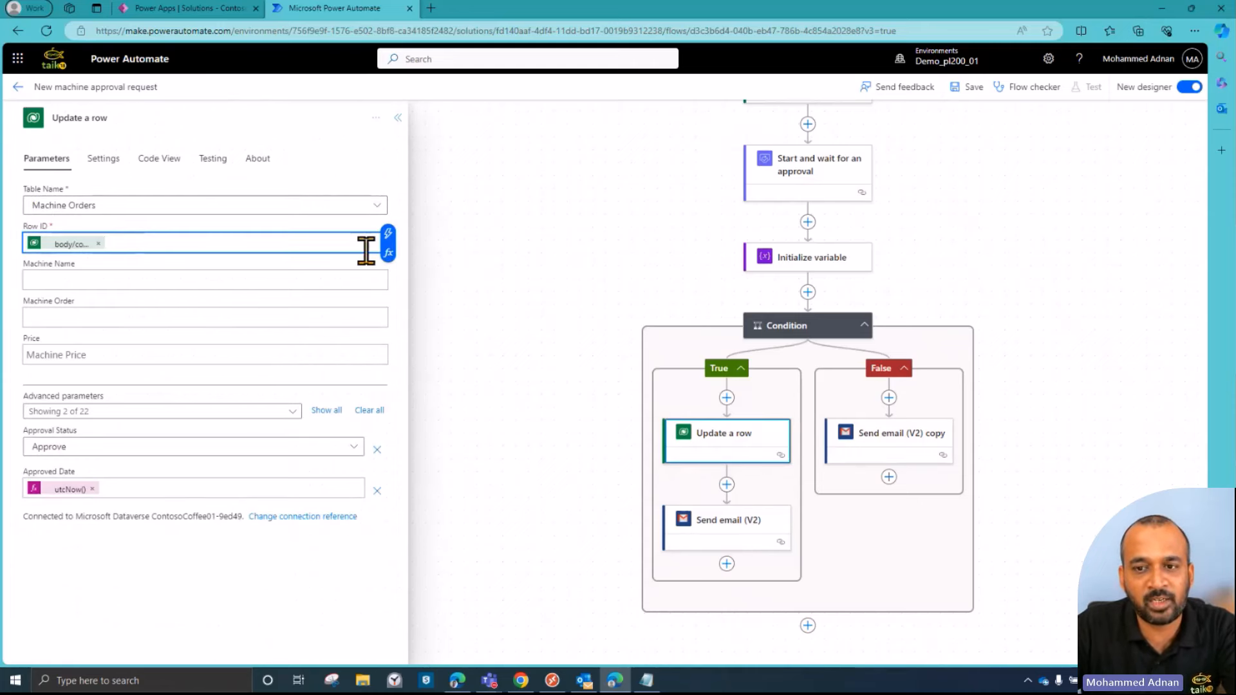
{"action": "scroll", "coordinate": [628, 243], "scroll_direction": "up", "scroll_amount": 2}
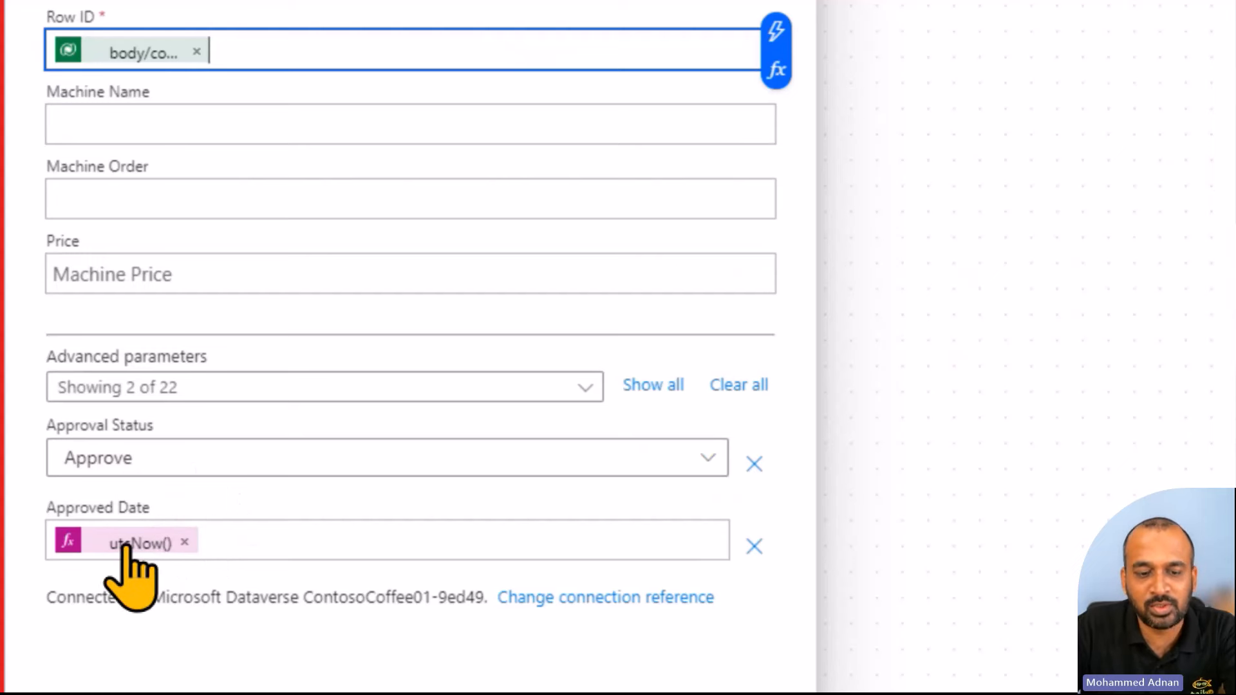
{"action": "left_click", "coordinate": [215, 534]}
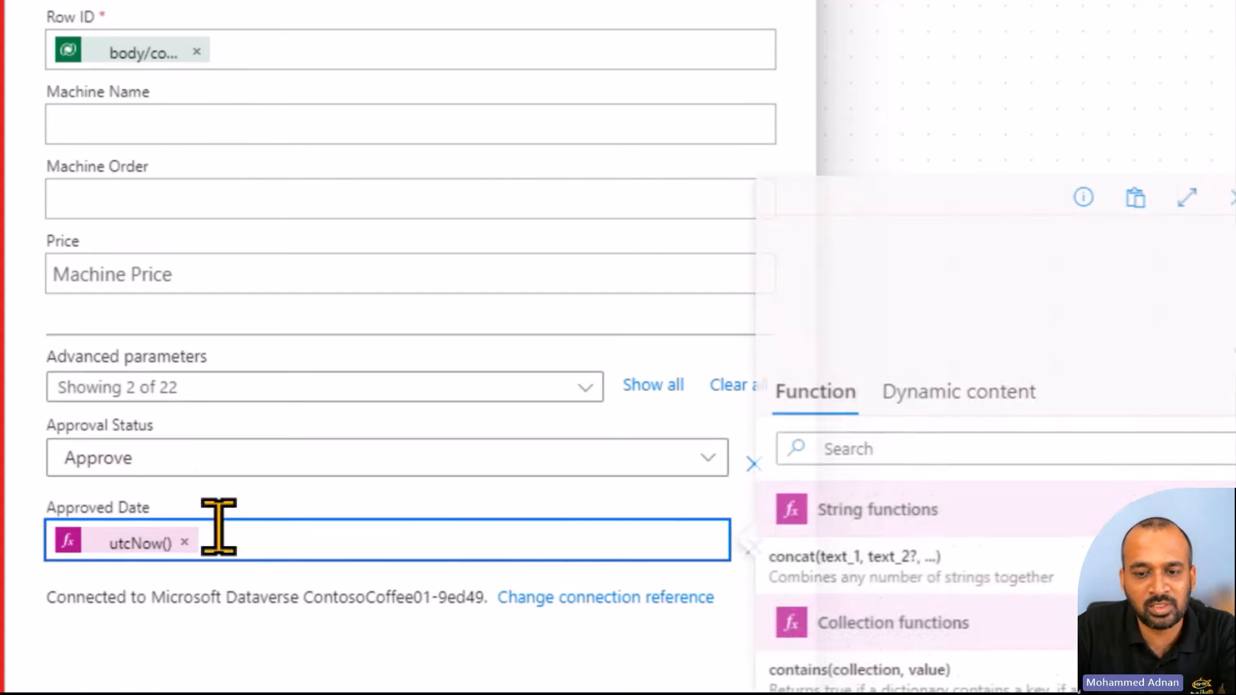
{"action": "left_click", "coordinate": [959, 395]}
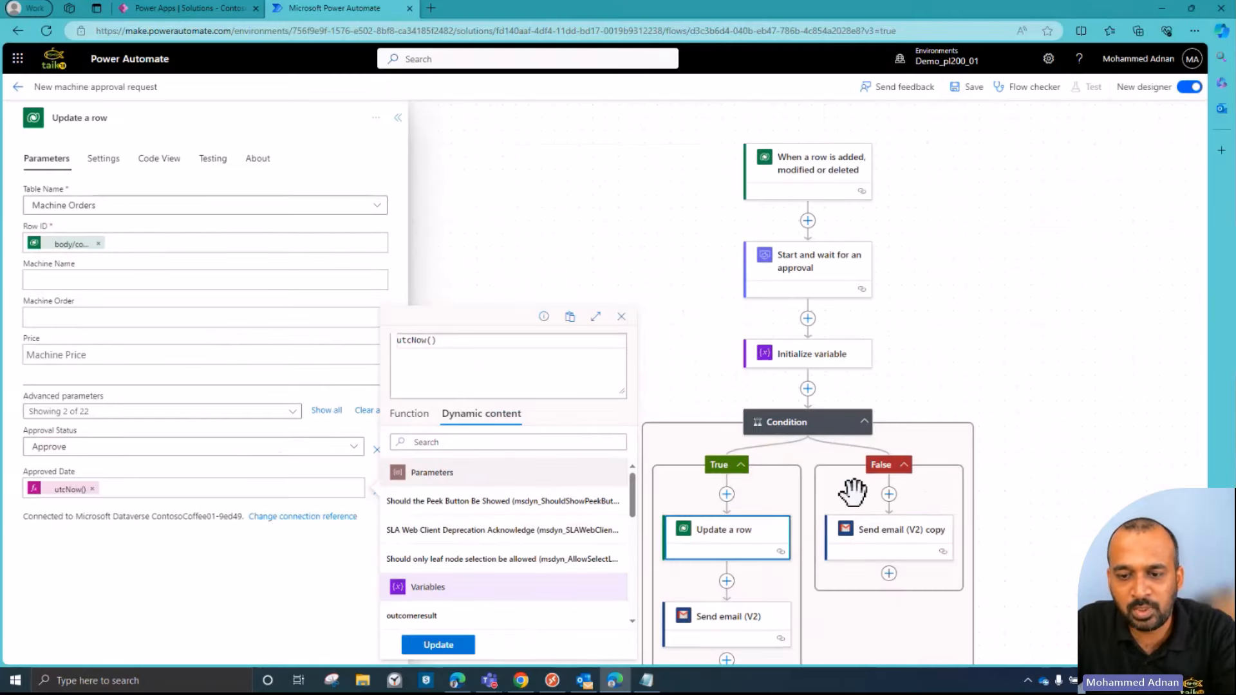
{"action": "left_click", "coordinate": [621, 318]}
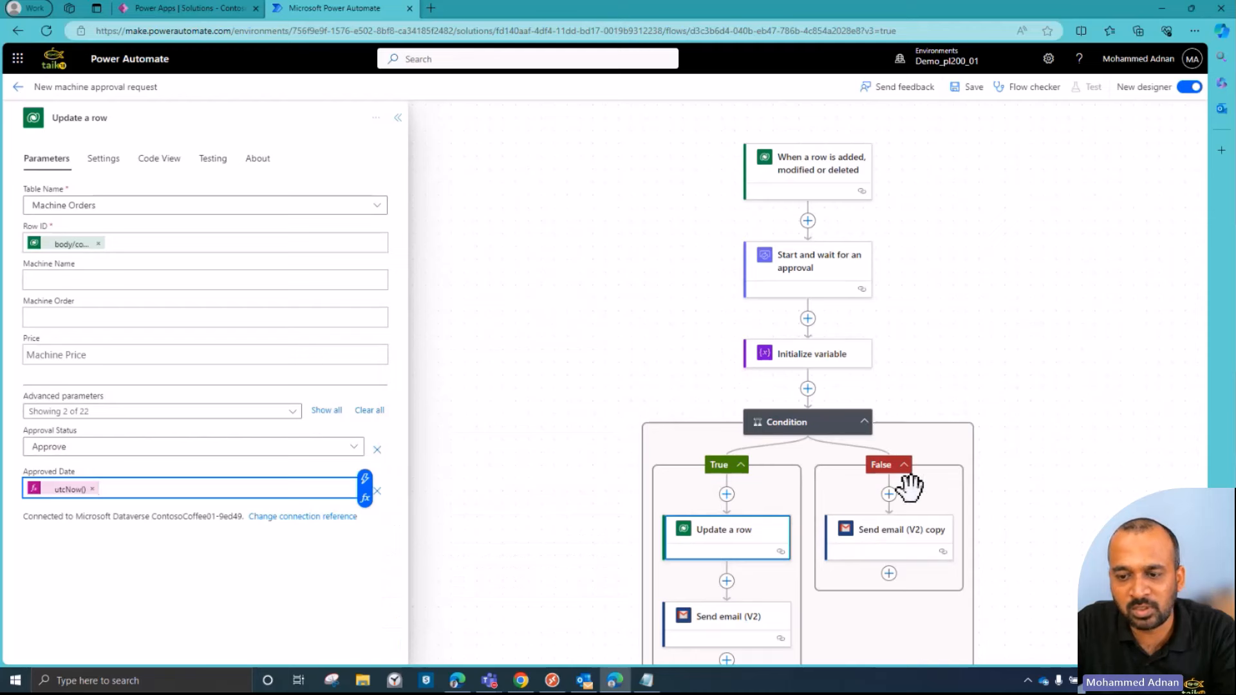
- Copy the True branch's Update a row action to the start of the False branch and set the copy's Approval Status to Reject
{"action": "scroll", "coordinate": [985, 471], "scroll_direction": "down", "scroll_amount": 2}
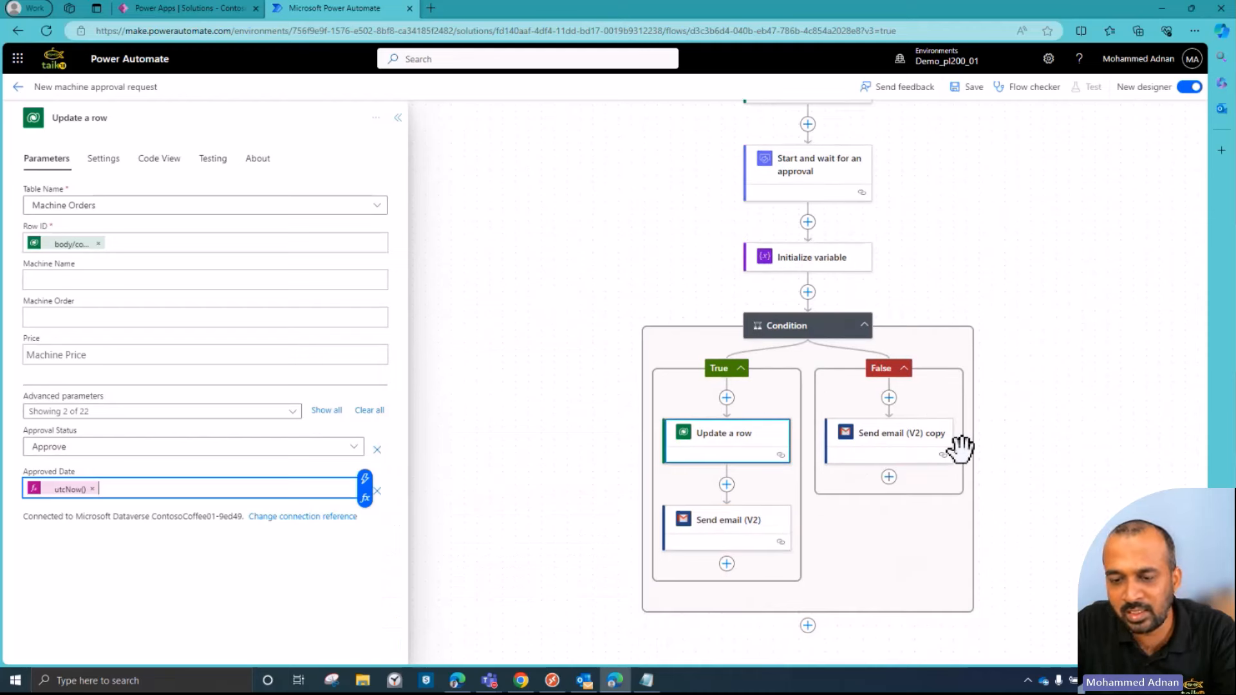
{"action": "right_click", "coordinate": [673, 434]}
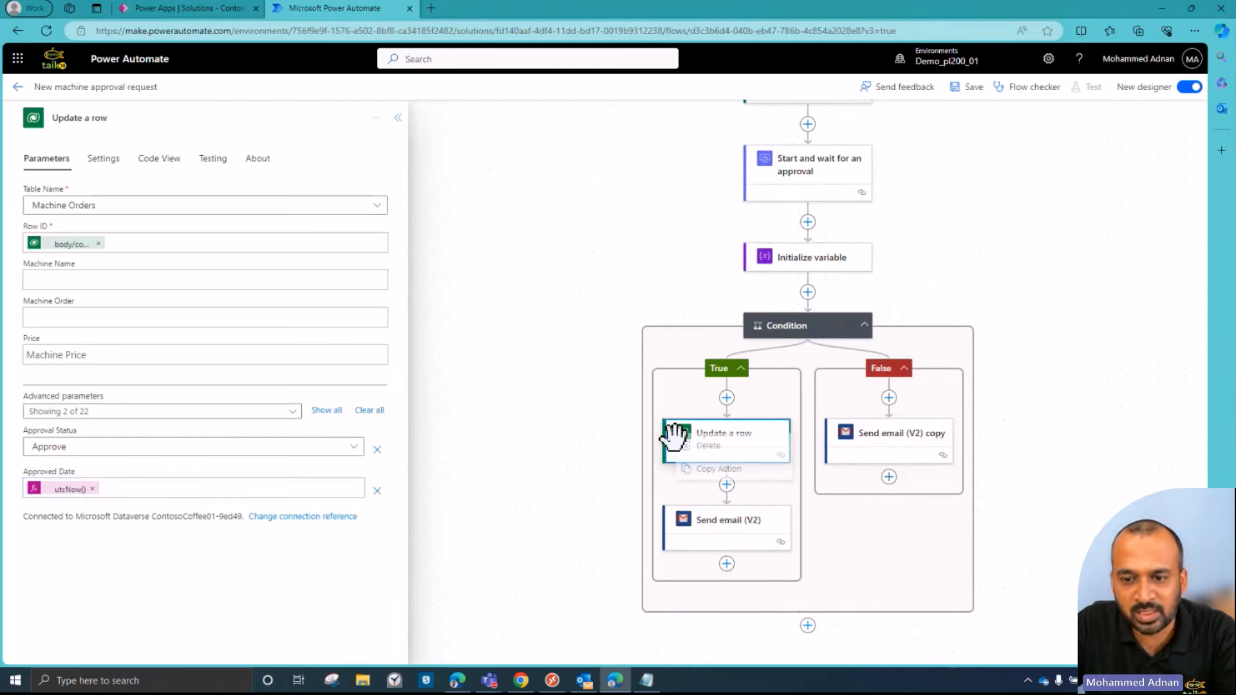
{"action": "left_click", "coordinate": [745, 476]}
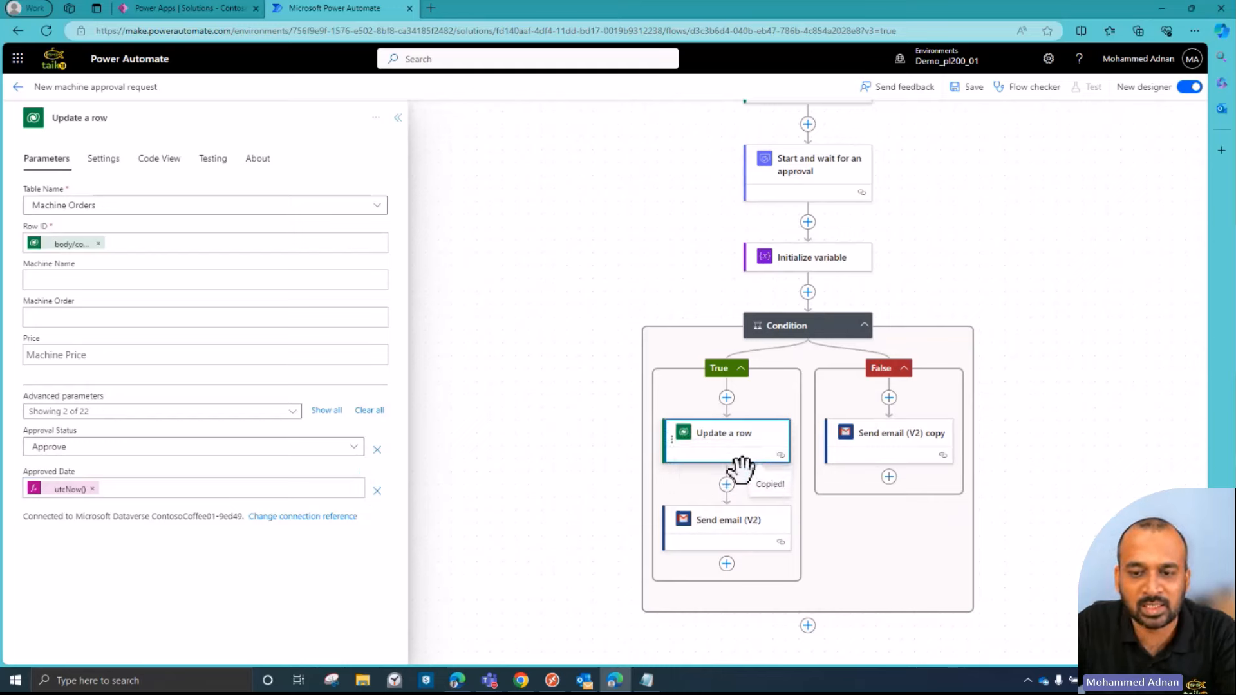
{"action": "left_click", "coordinate": [889, 398]}
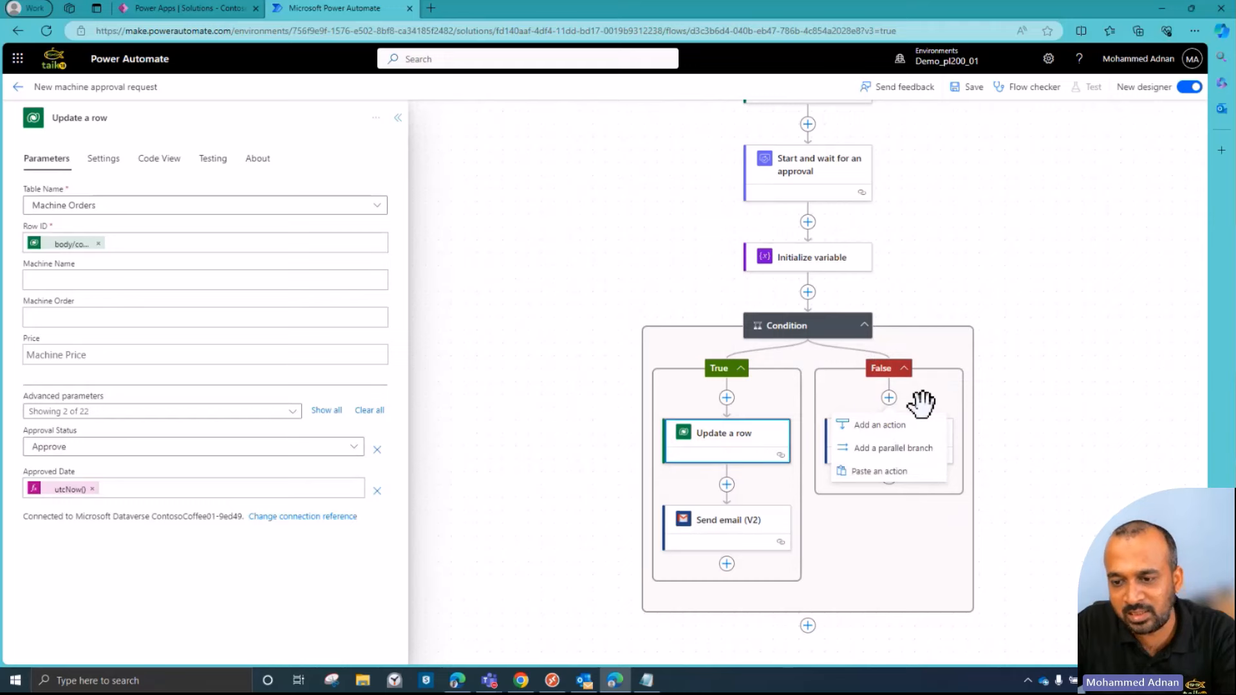
{"action": "left_click", "coordinate": [899, 473]}
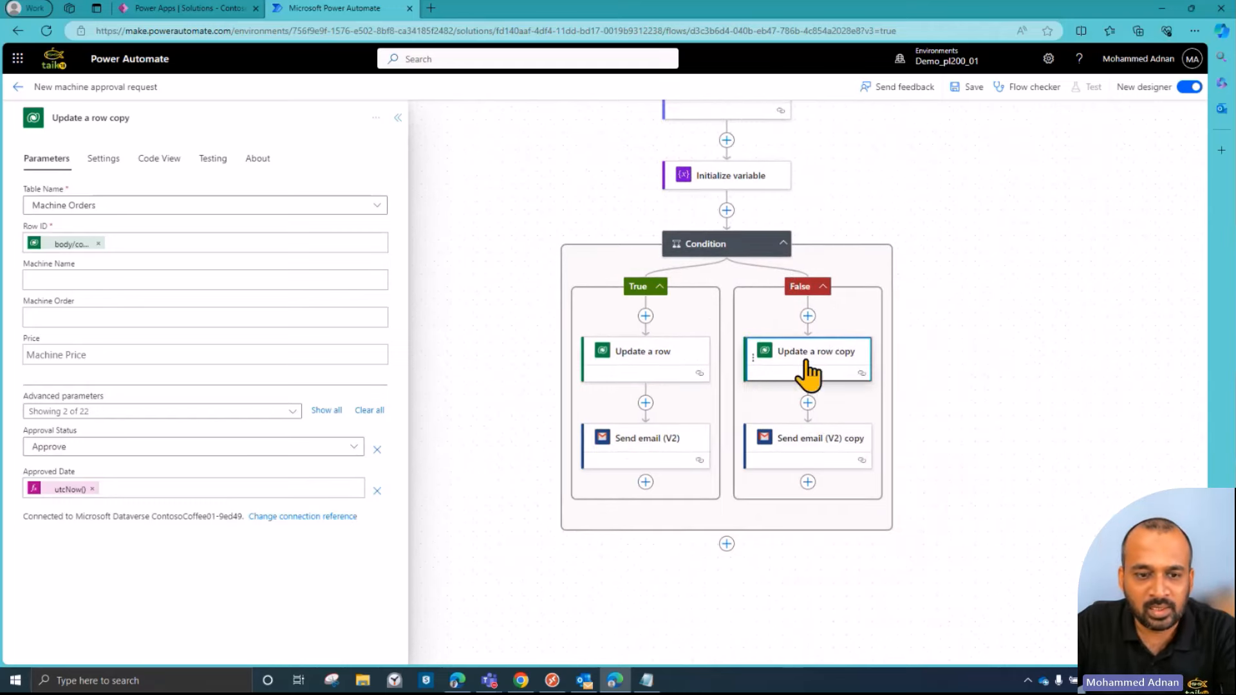
{"action": "left_click", "coordinate": [97, 449]}
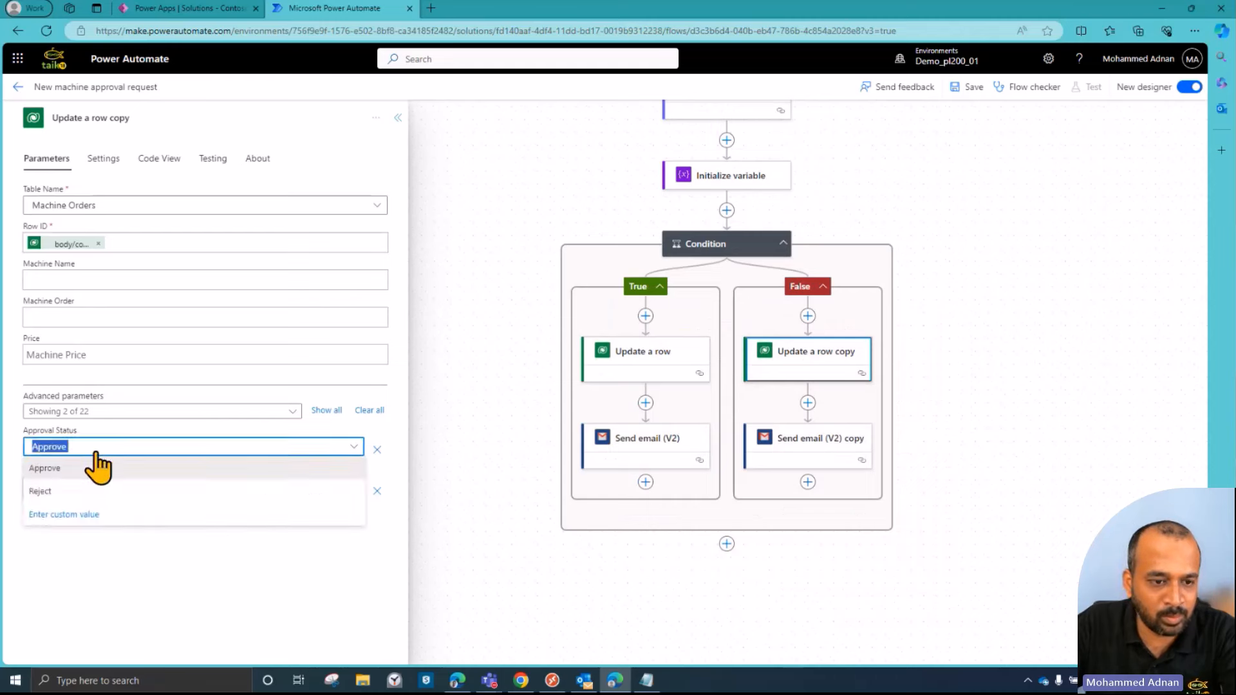
{"action": "left_click", "coordinate": [54, 492]}
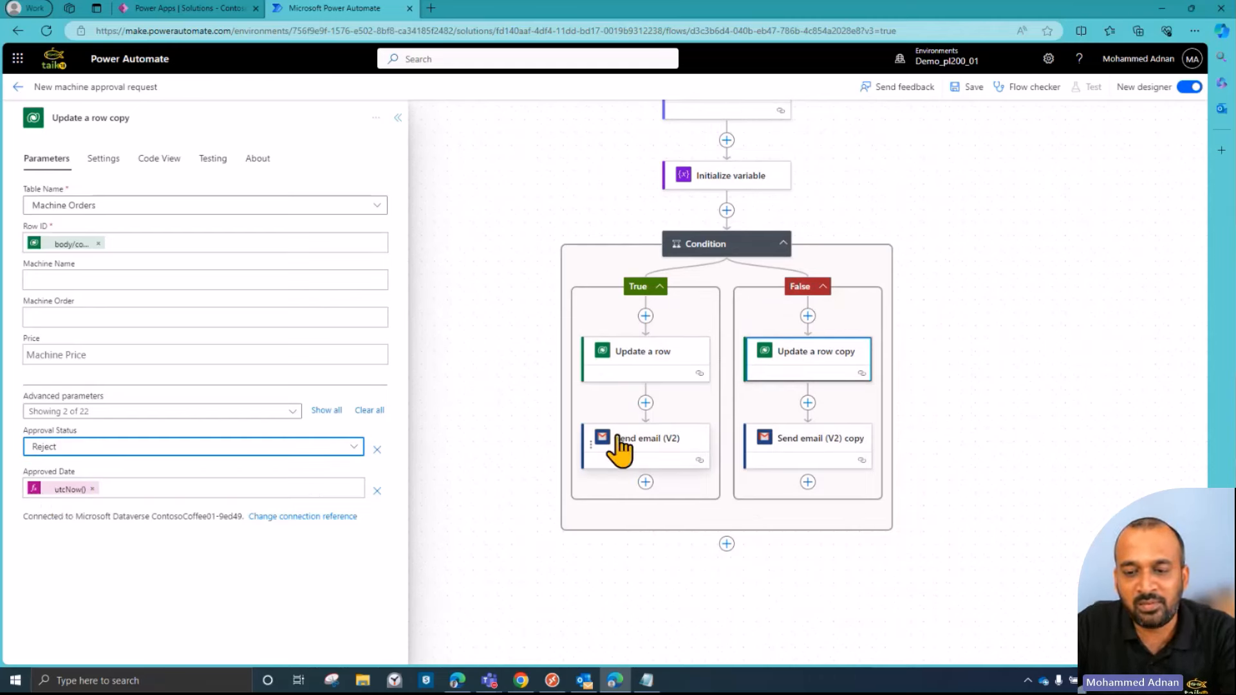
- Look up the Office 365 Outlook actions for the spot between Update a row and Send email (V2) by searching for outlook
{"action": "left_click", "coordinate": [650, 453]}
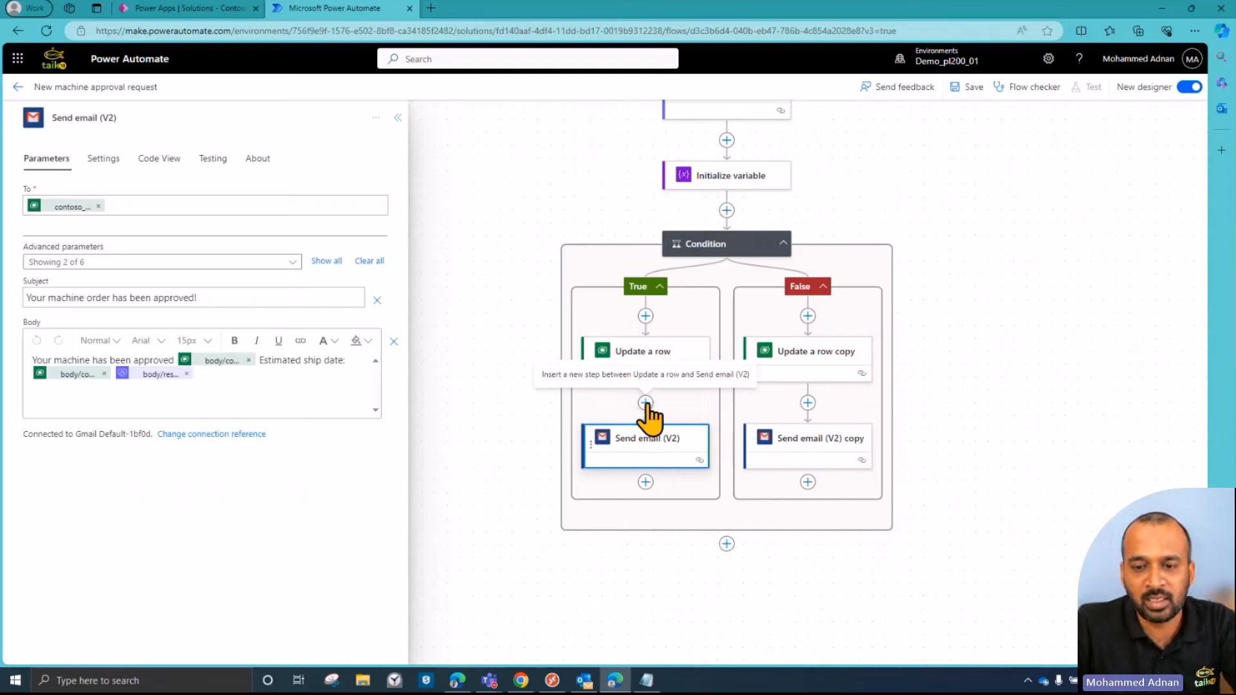
{"action": "left_click", "coordinate": [645, 402]}
{"action": "left_click", "coordinate": [674, 430]}
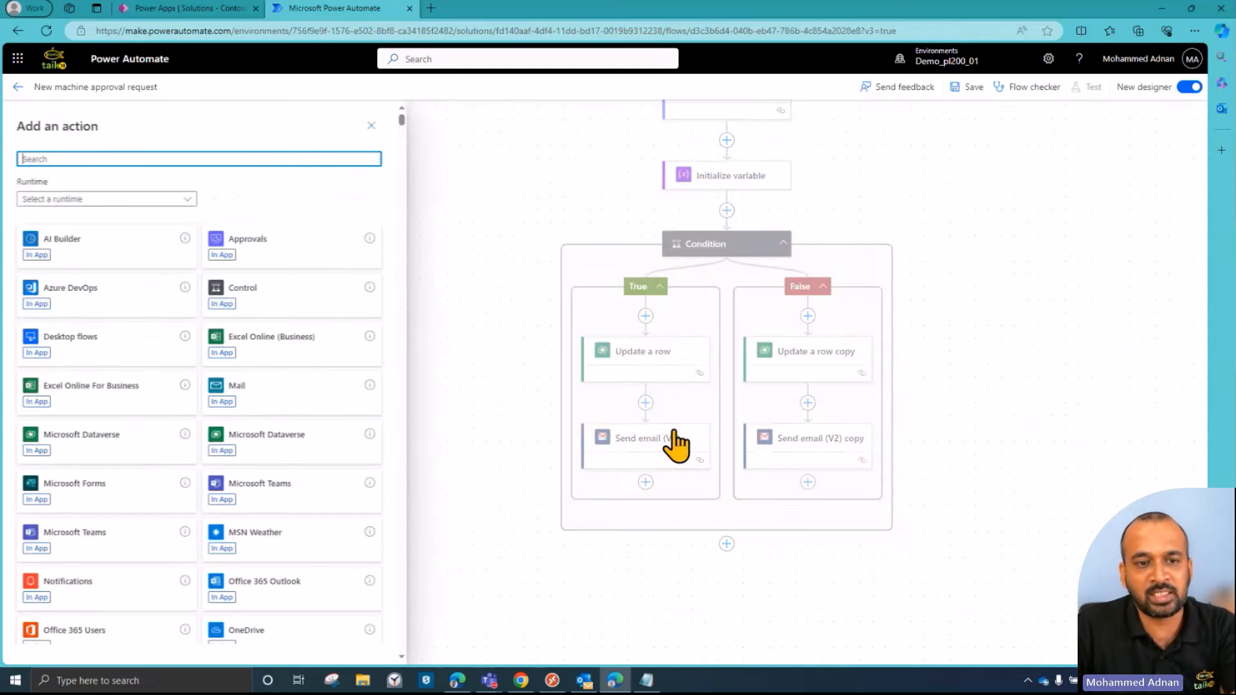
{"action": "type", "text": "c"}
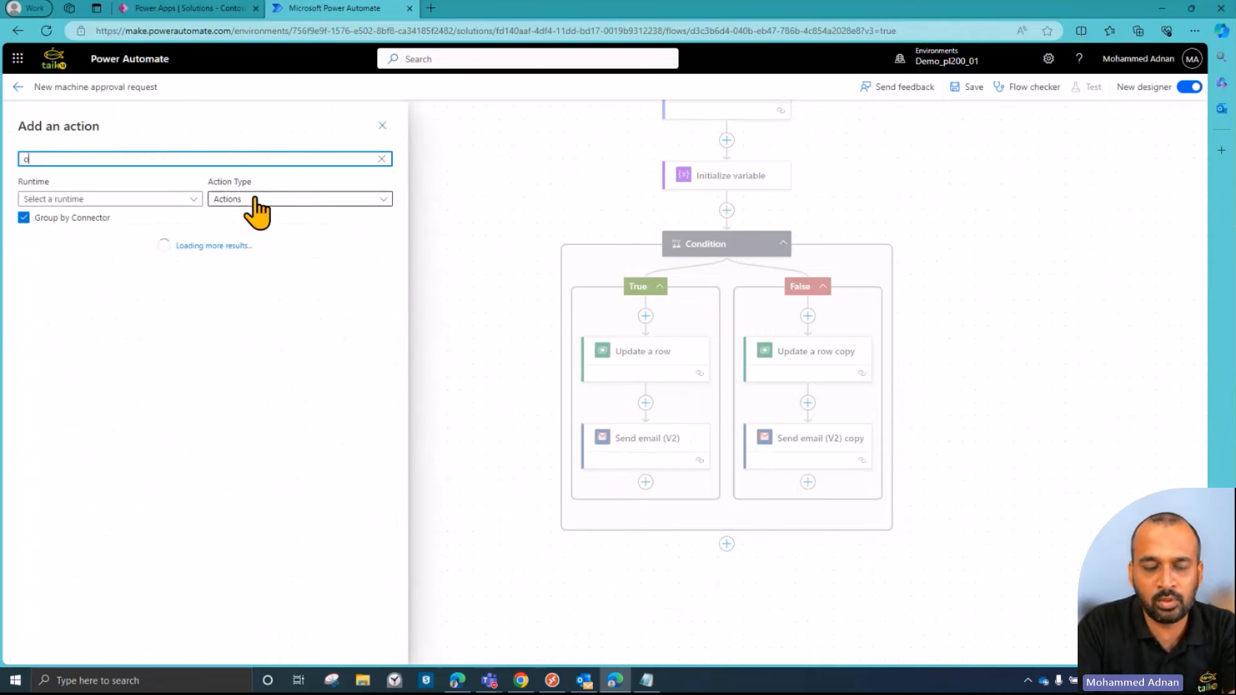
{"action": "type", "text": "utlook"}
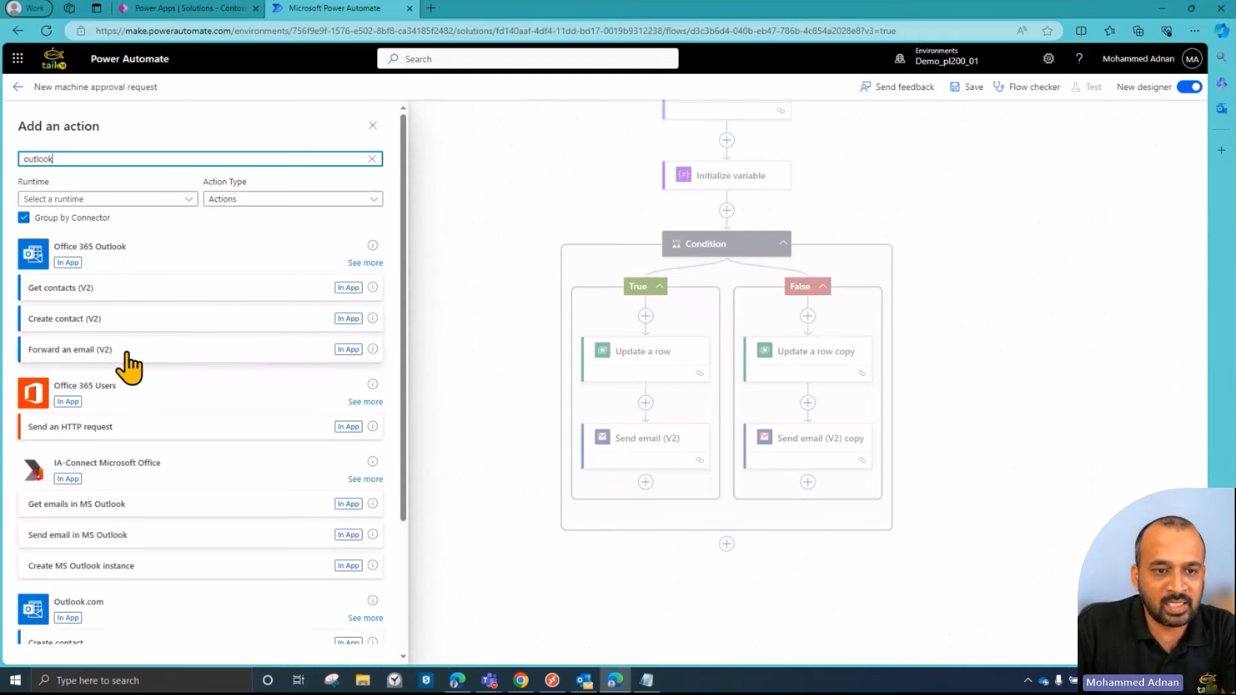
{"action": "left_click", "coordinate": [365, 262]}
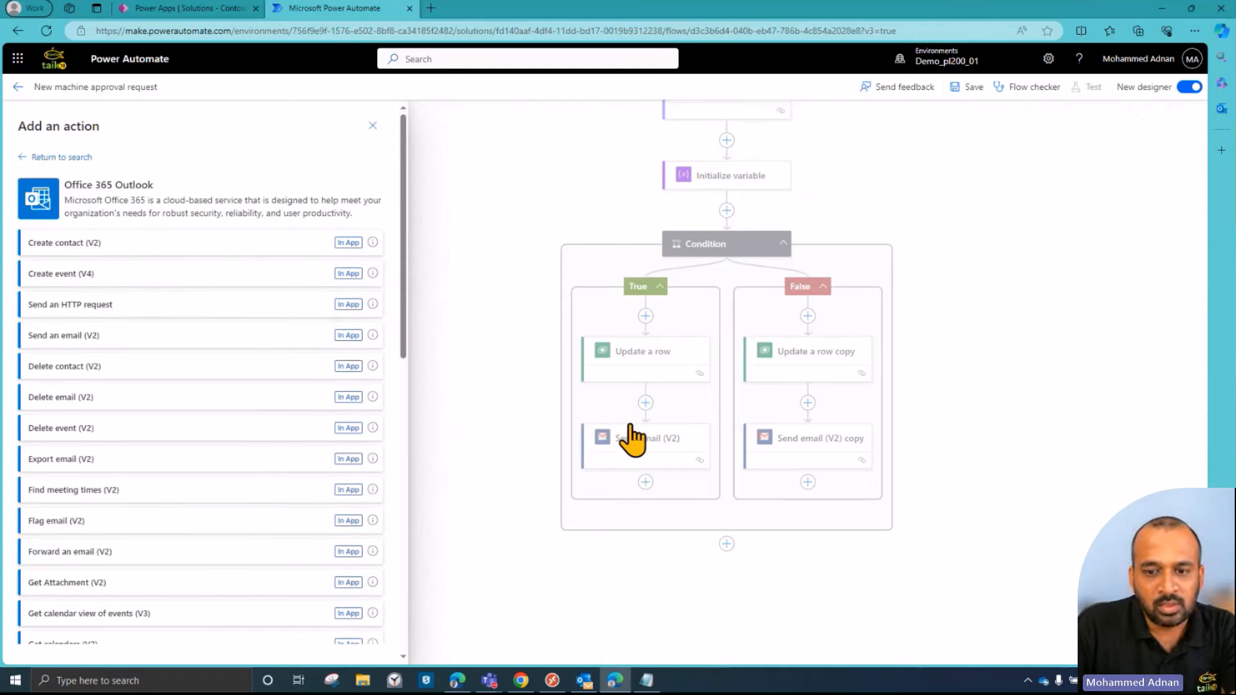
{"action": "left_click", "coordinate": [634, 450]}
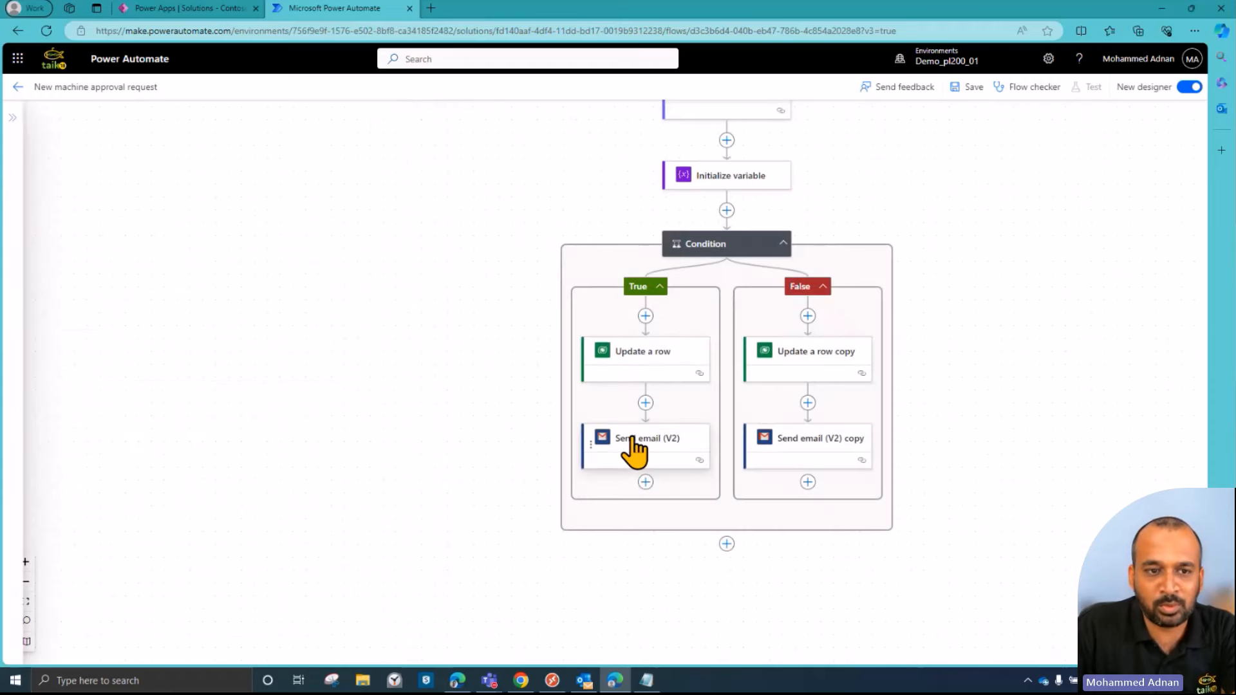
- Review the recipient, subject and body of the True branch's Send email (V2) action and of its copy in the False branch
{"action": "left_click", "coordinate": [634, 451]}
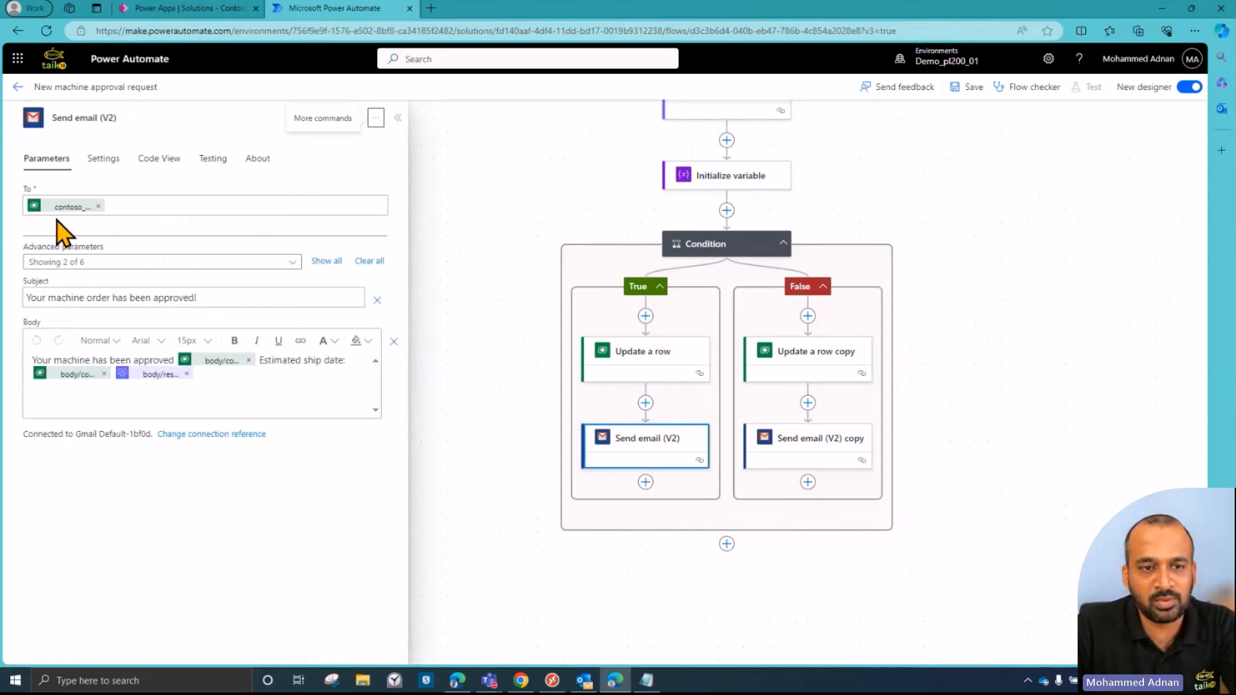
{"action": "left_click", "coordinate": [122, 203]}
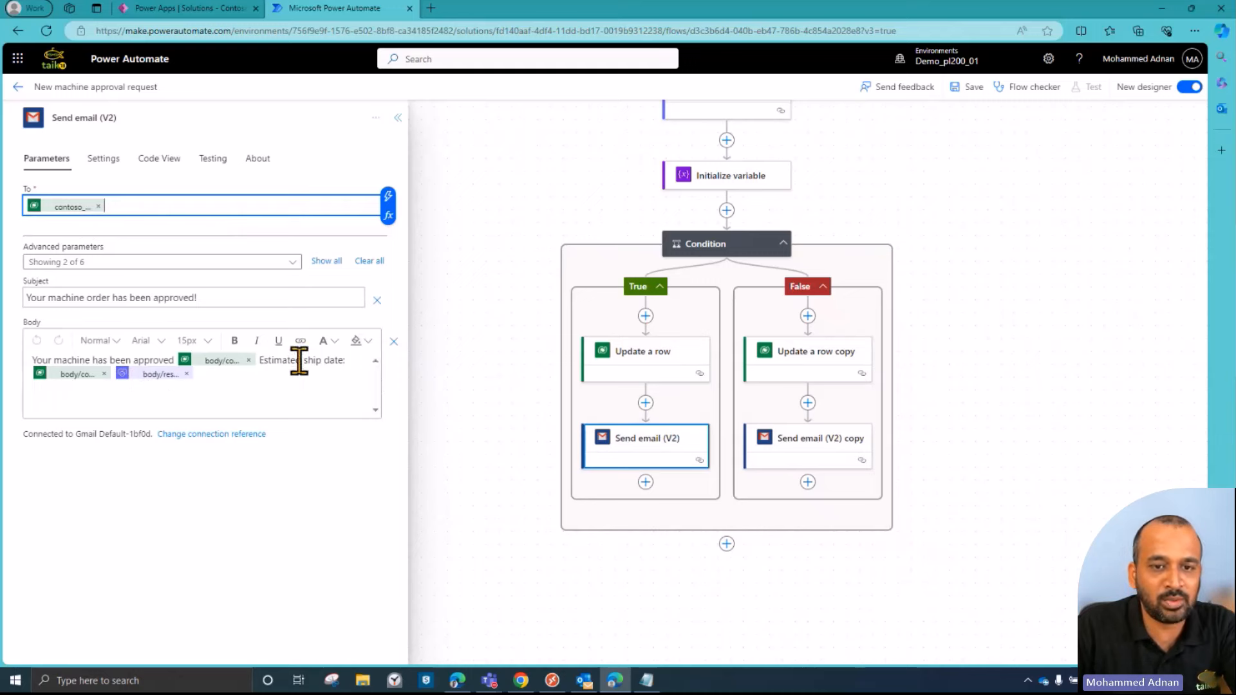
{"action": "left_click", "coordinate": [807, 453]}
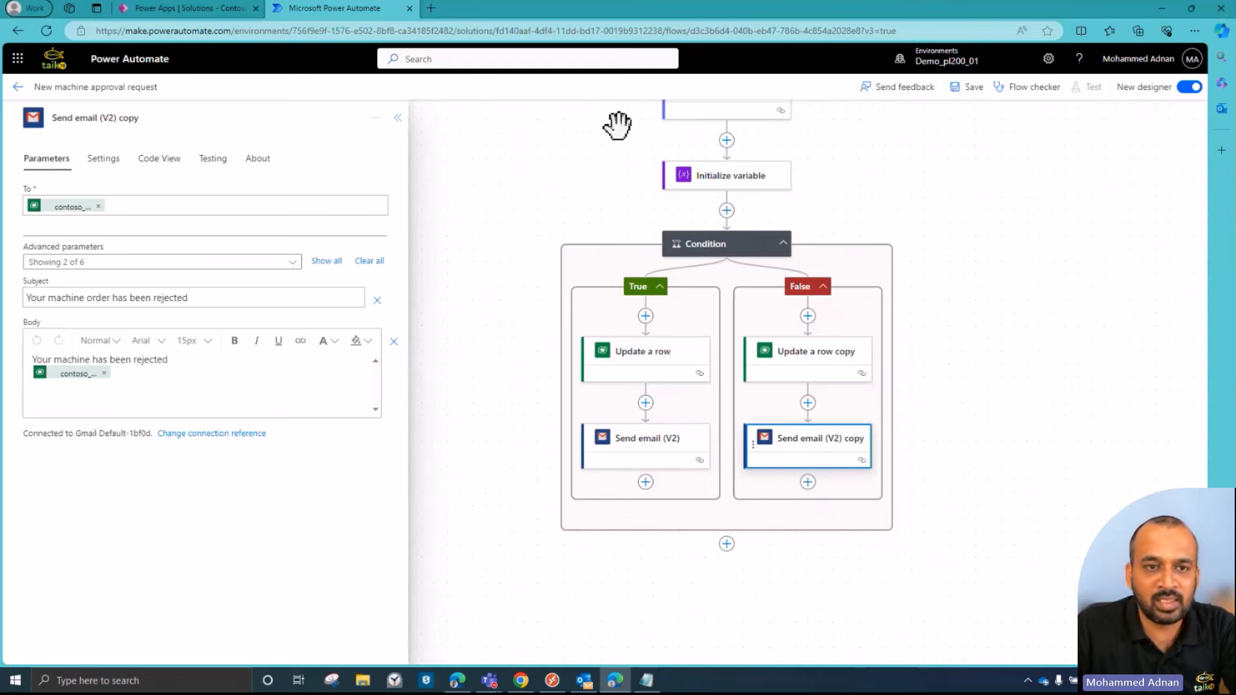
- Cancel the test2 automated cloud flow dialog in Power Apps and switch to the new machine request email in Gmail
{"action": "left_click", "coordinate": [158, 9]}
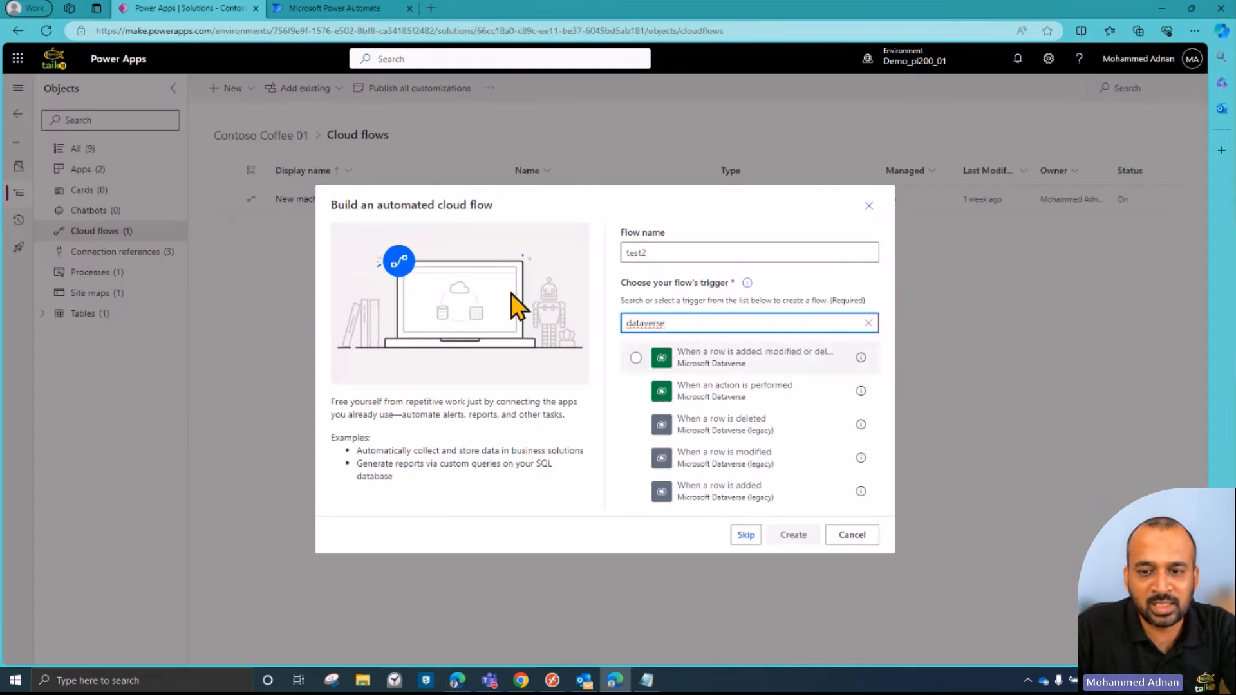
{"action": "left_click", "coordinate": [853, 536]}
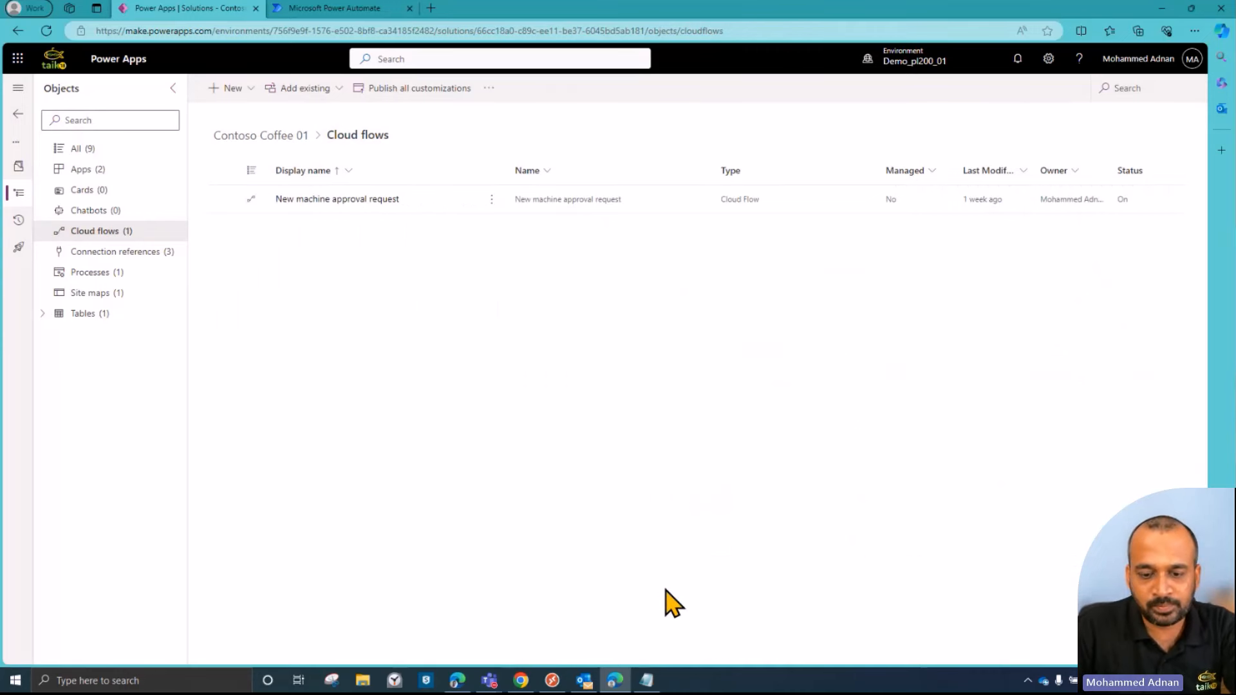
{"action": "key", "text": "alt+Tab"}
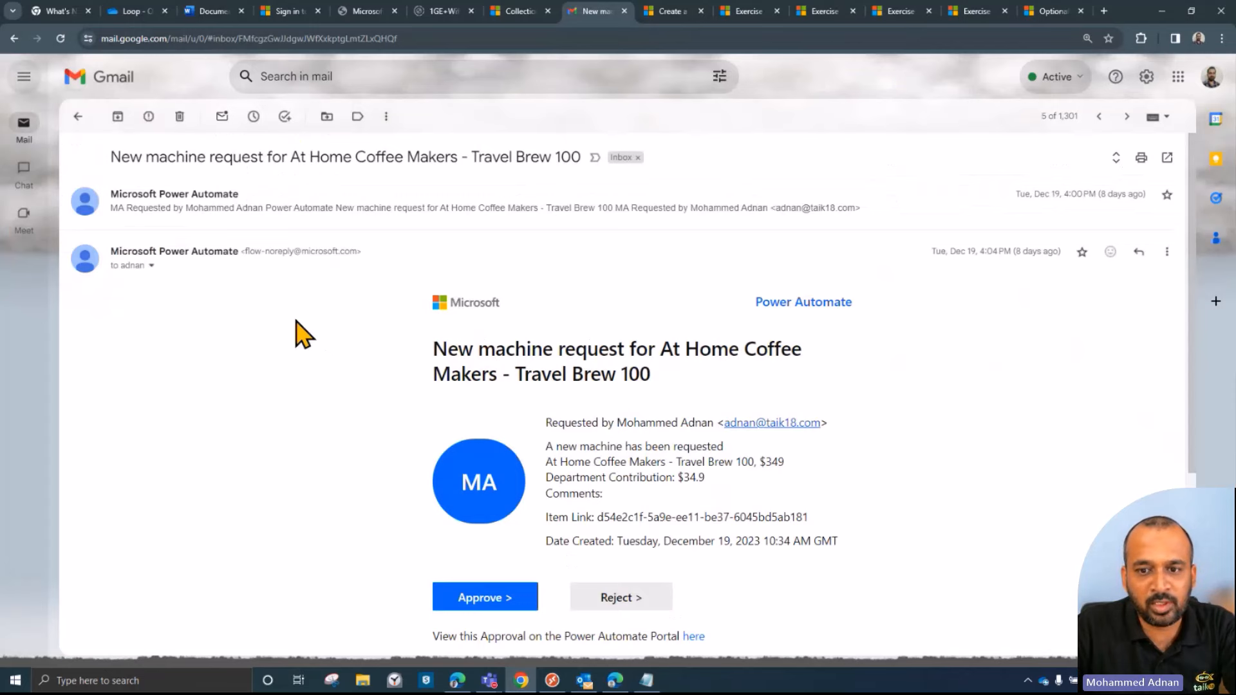
- Examine the approval email's title, requested machine and price, department contribution, and approve and reject options
{"action": "scroll", "coordinate": [298, 332], "scroll_direction": "down", "scroll_amount": 2}
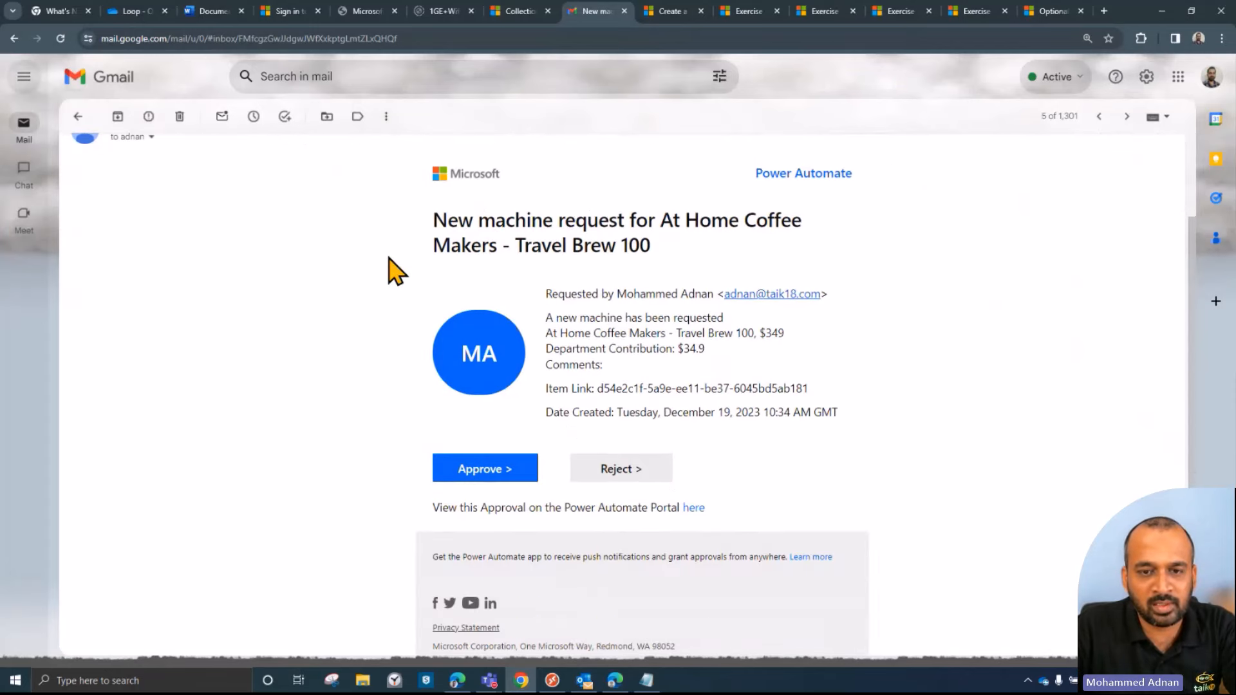
{"action": "scroll", "coordinate": [376, 242], "scroll_direction": "up", "scroll_amount": 1}
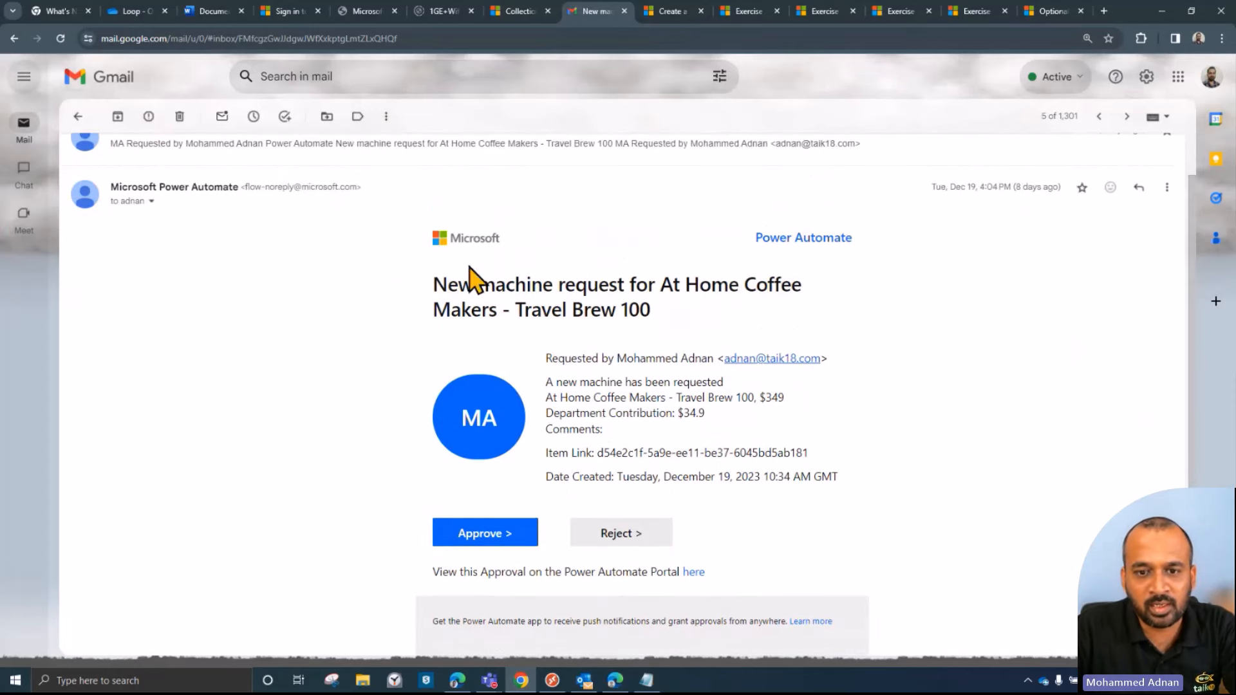
{"action": "left_click_drag", "start_coordinate": [447, 285], "coordinate": [781, 284]}
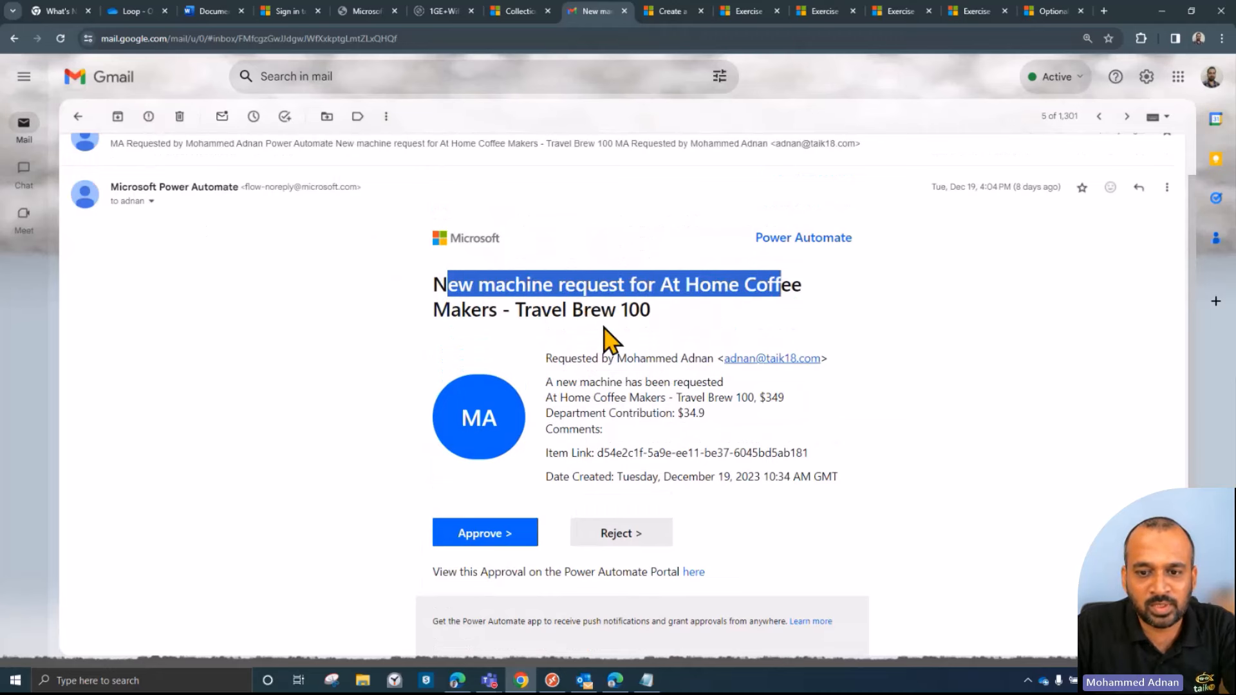
{"action": "scroll", "coordinate": [713, 386], "scroll_direction": "down", "scroll_amount": 1}
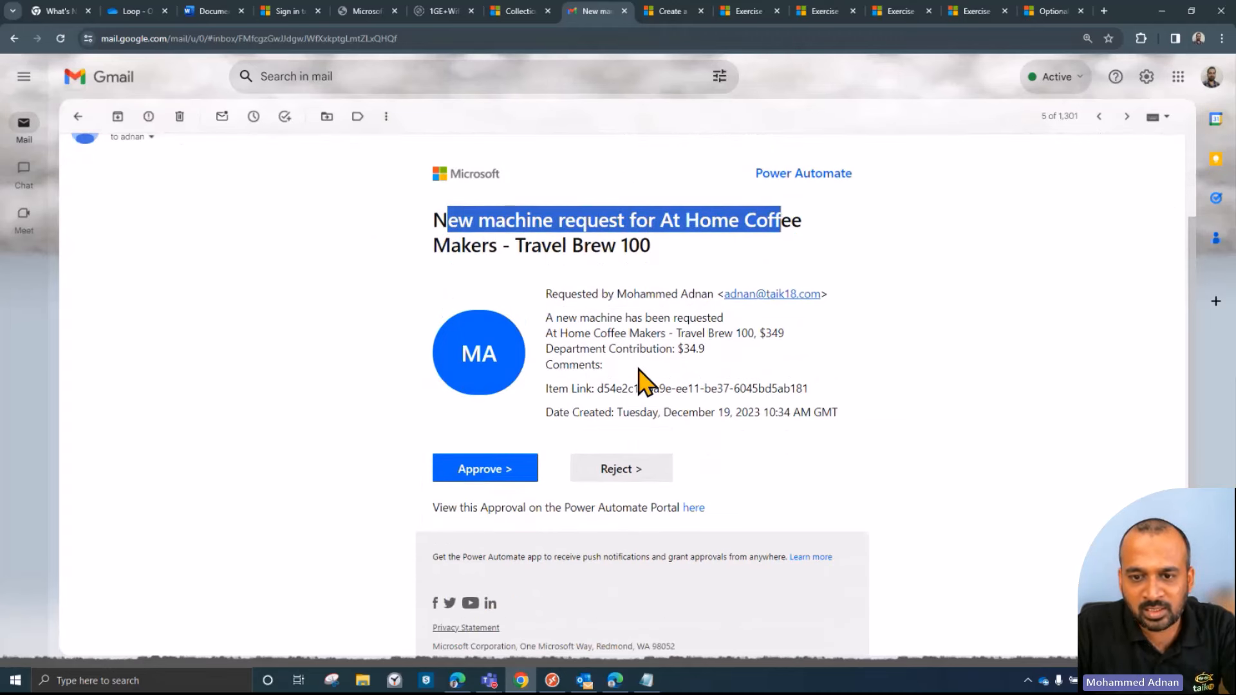
{"action": "left_click_drag", "start_coordinate": [566, 333], "coordinate": [783, 333]}
{"action": "left_click_drag", "start_coordinate": [616, 348], "coordinate": [734, 358]}
{"action": "left_click", "coordinate": [696, 368]}
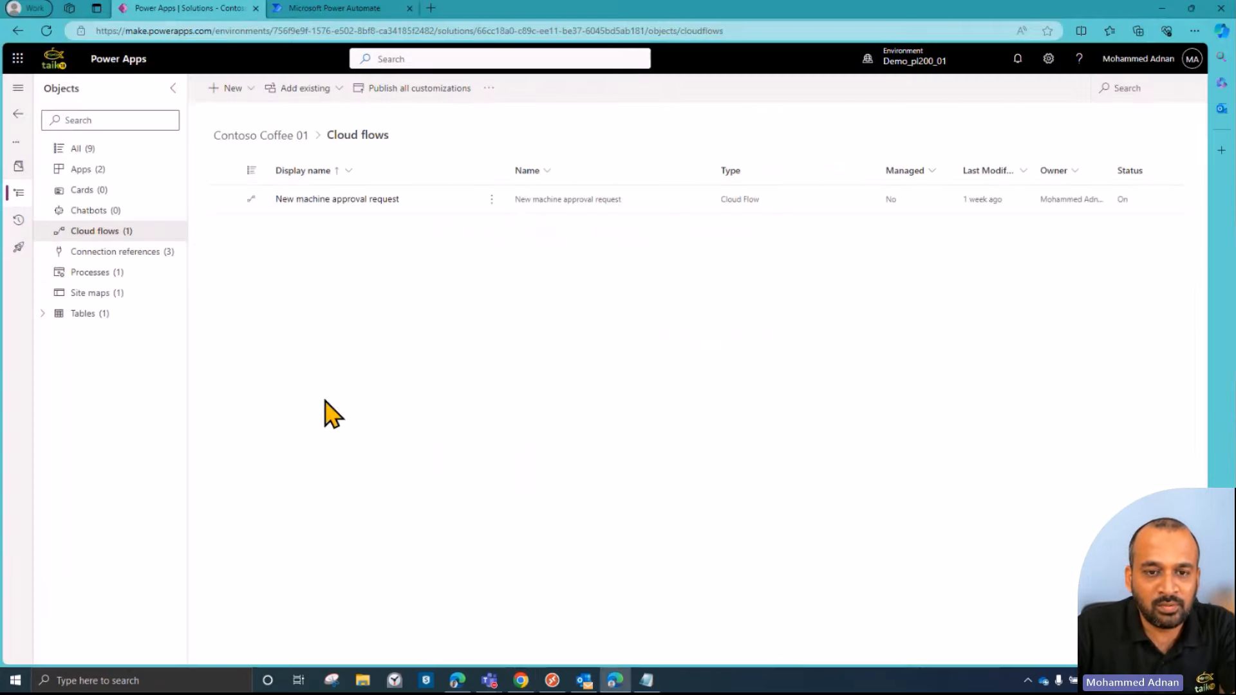
- Return to the New machine approval request flow and look up Microsoft Teams actions for after the Condition by searching for teams
{"action": "left_click", "coordinate": [315, 15]}
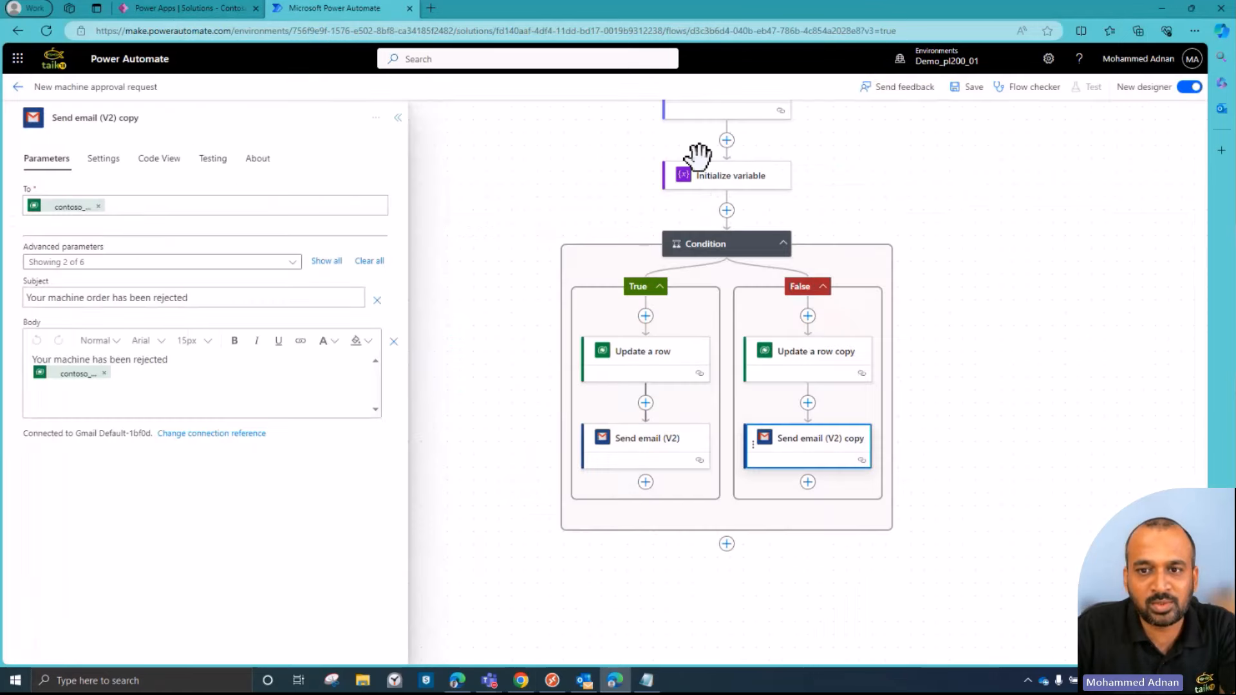
{"action": "scroll", "coordinate": [701, 157], "scroll_direction": "up", "scroll_amount": 2}
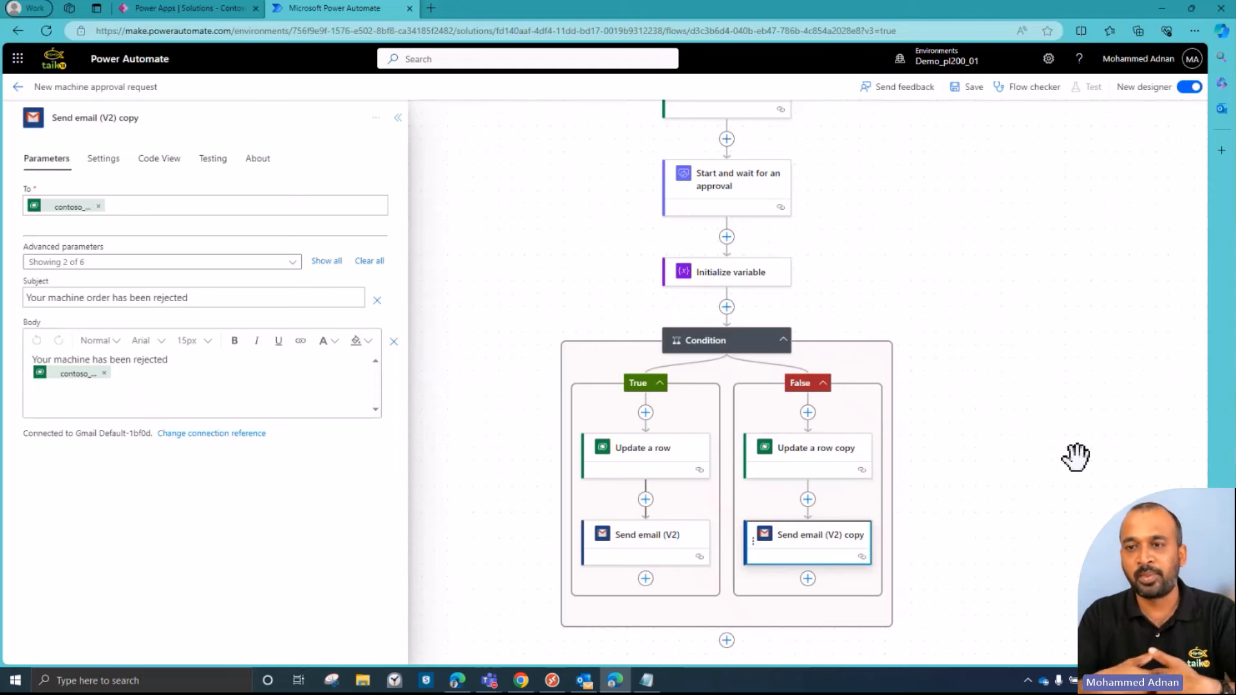
{"action": "scroll", "coordinate": [1075, 457], "scroll_direction": "down", "scroll_amount": 2}
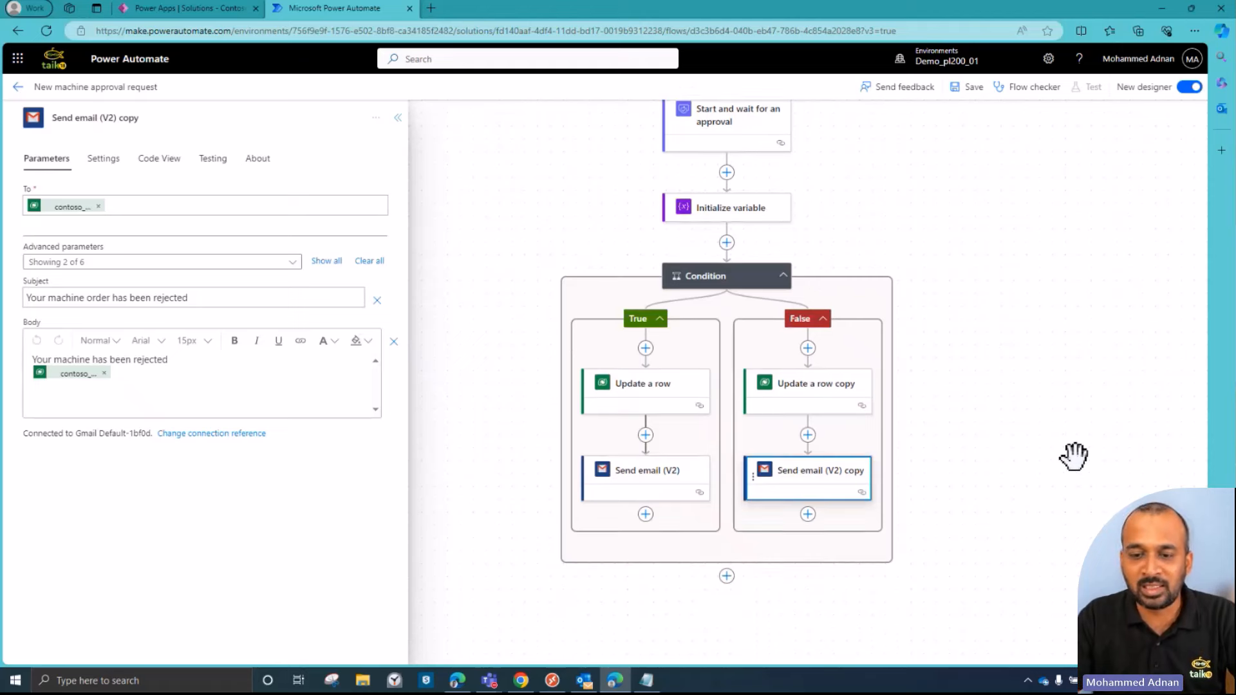
{"action": "scroll", "coordinate": [927, 515], "scroll_direction": "down", "scroll_amount": 2}
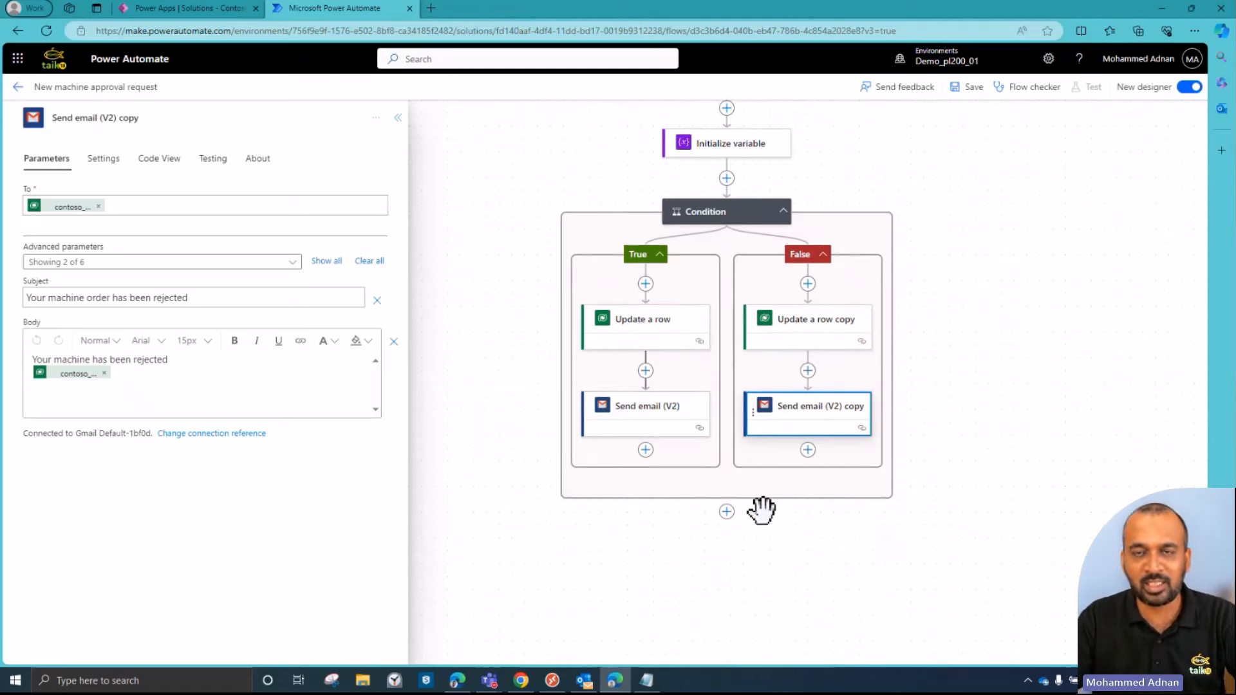
{"action": "left_click", "coordinate": [726, 513]}
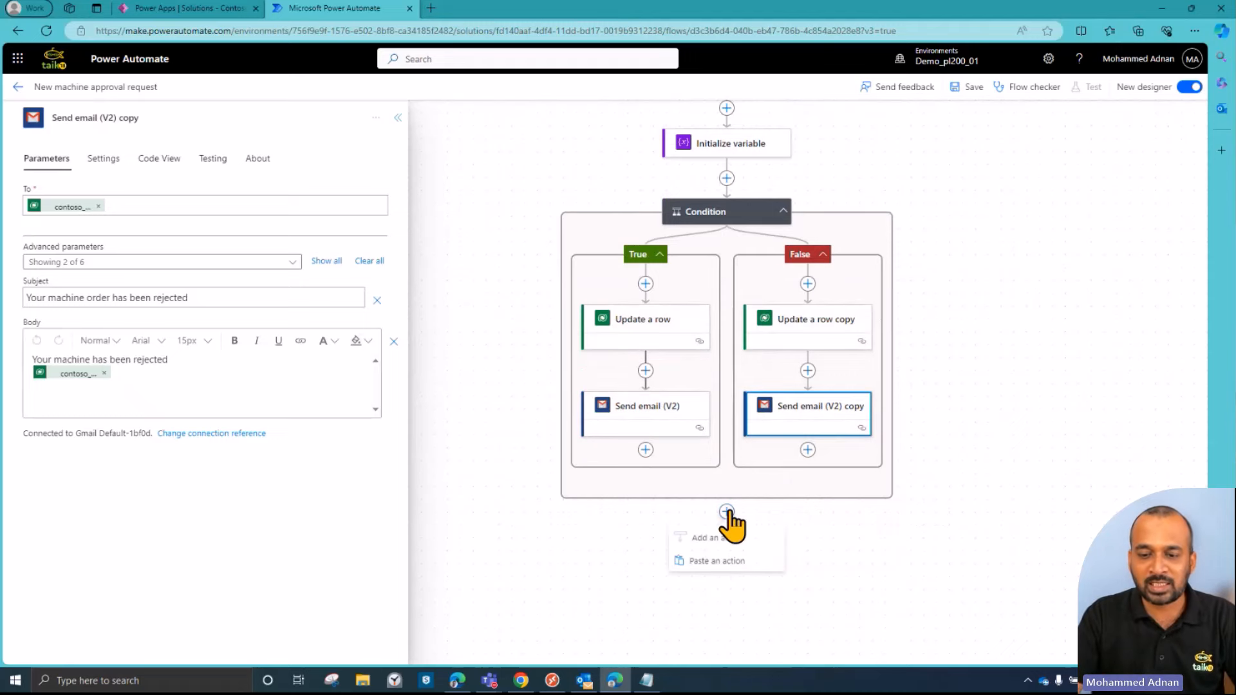
{"action": "left_click", "coordinate": [747, 539]}
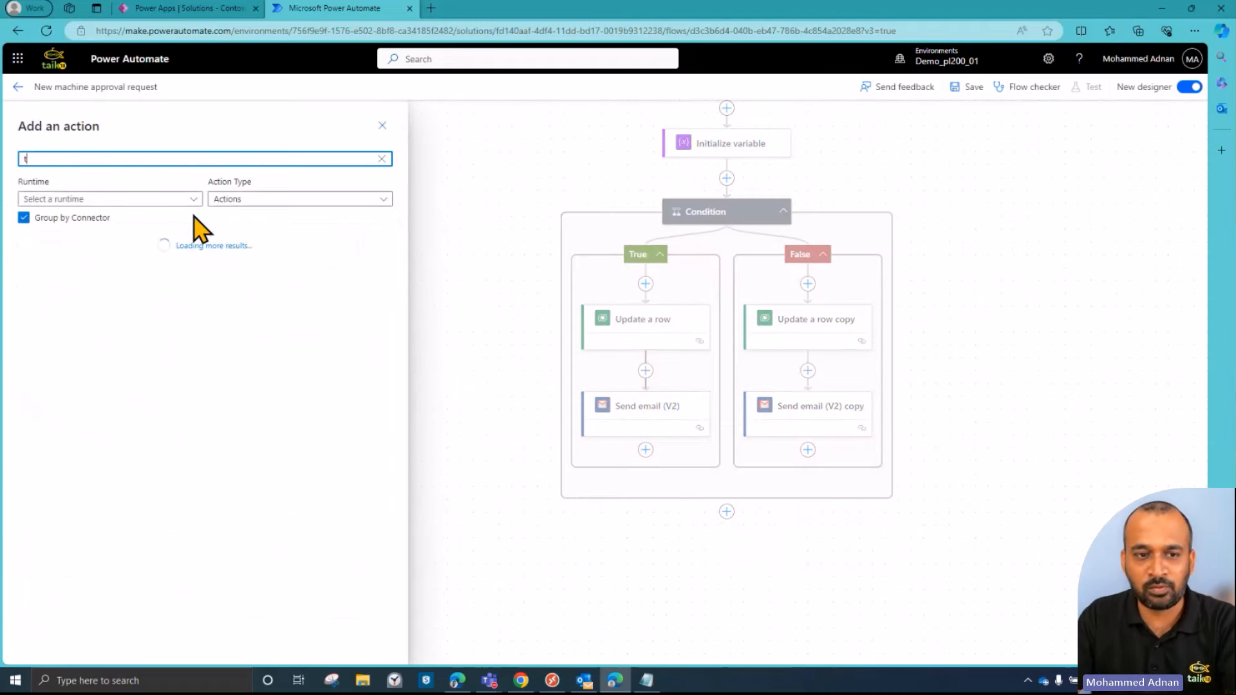
{"action": "type", "text": "teams"}
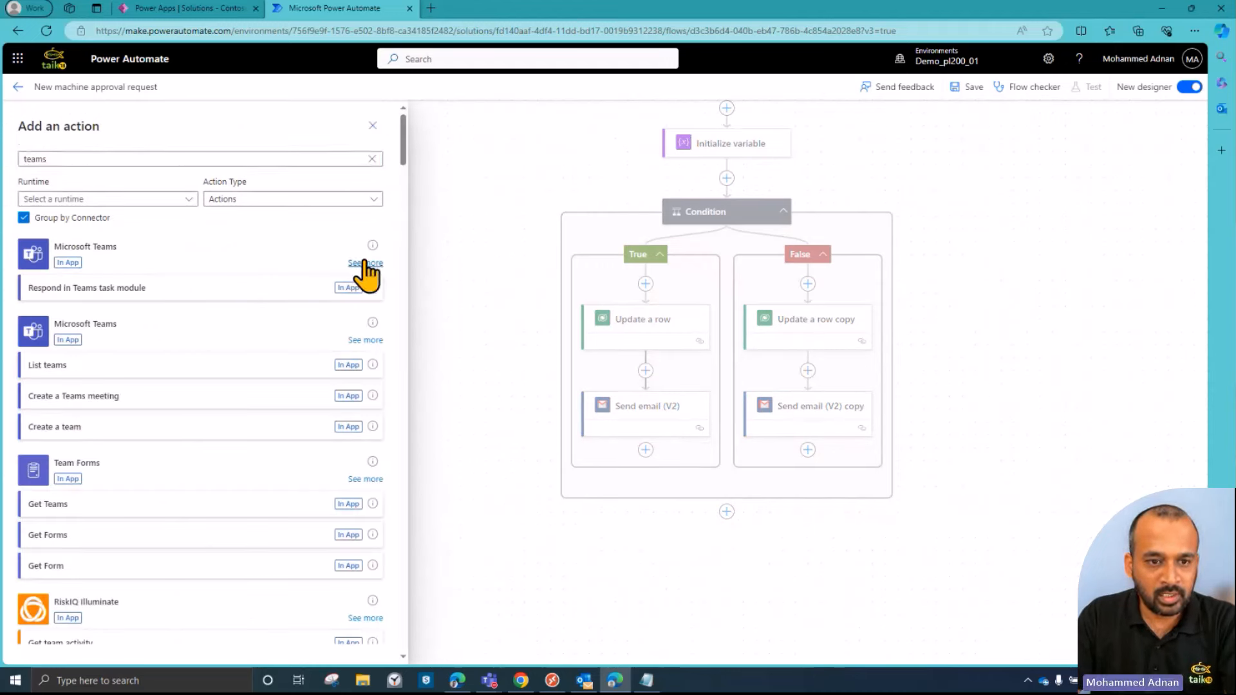
{"action": "left_click", "coordinate": [364, 264]}
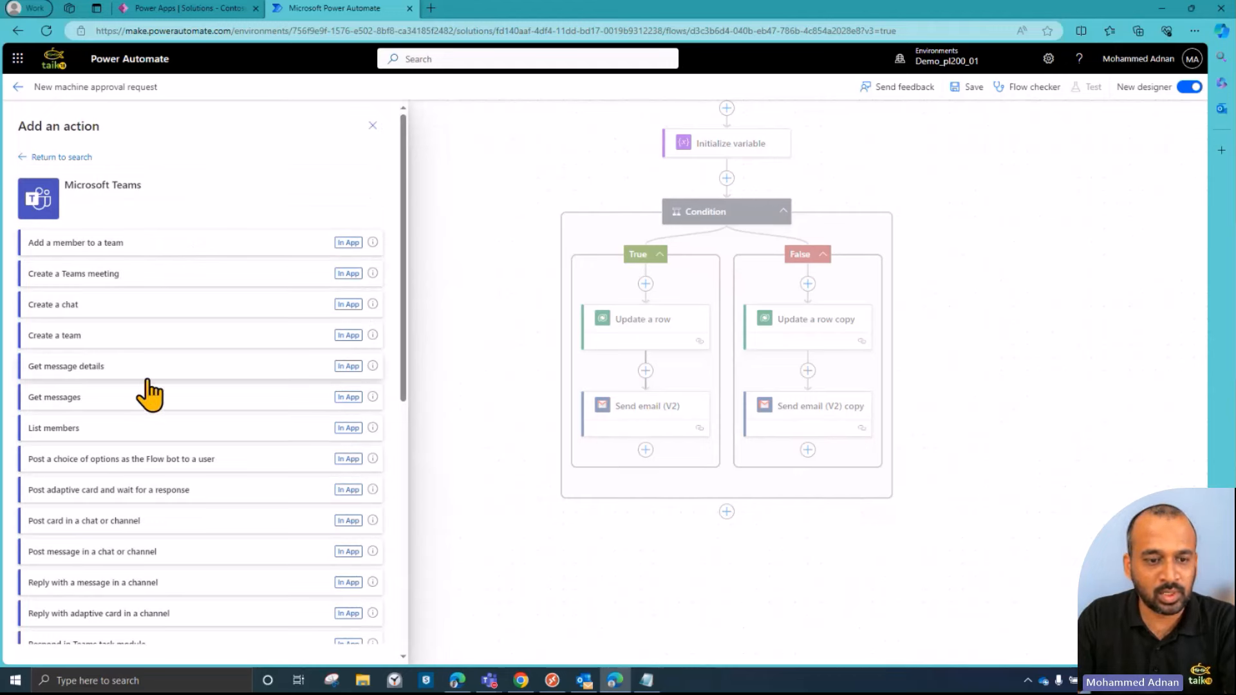
{"action": "scroll", "coordinate": [149, 394], "scroll_direction": "down", "scroll_amount": 3}
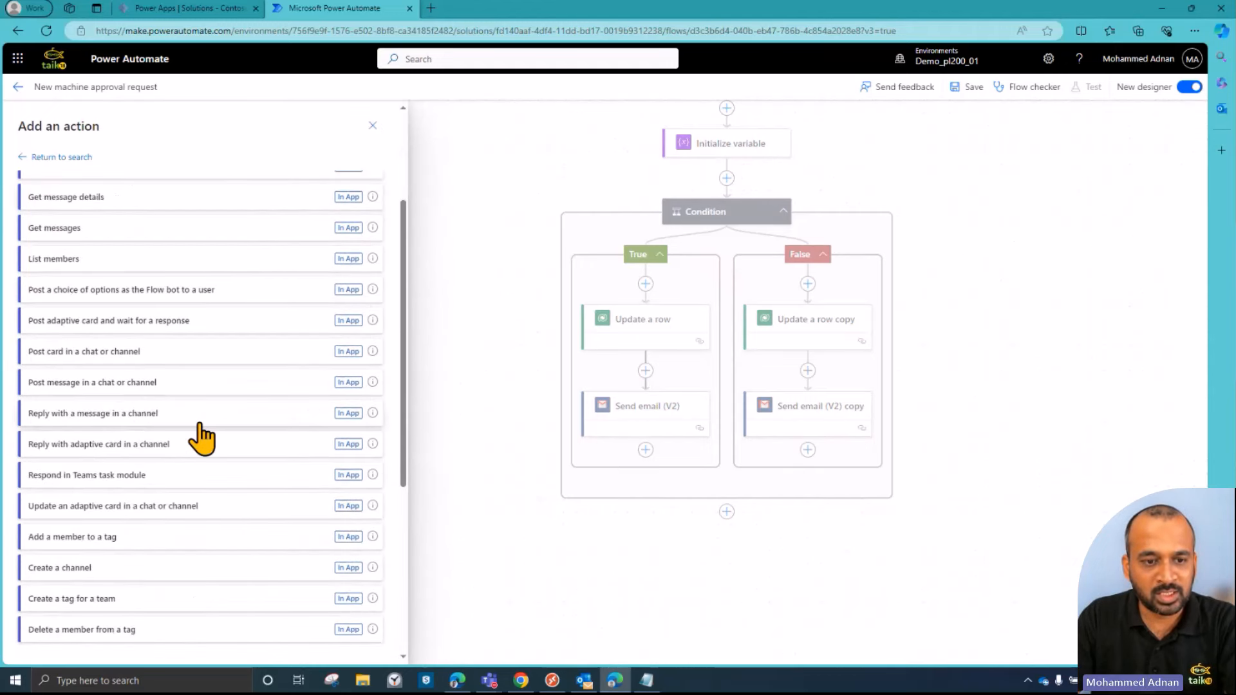